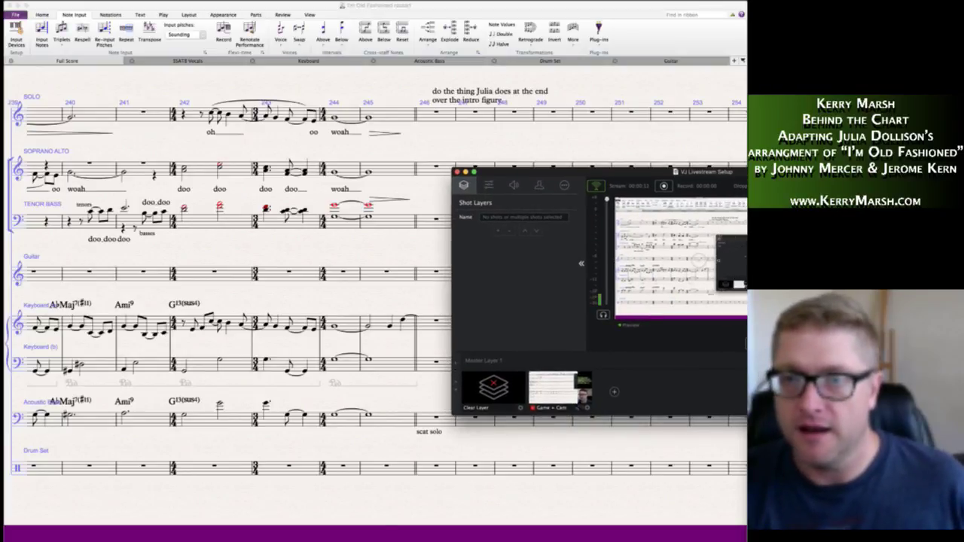
- Clear the livestream setup window off the score and examine the introduction from bar 1, including the keyboard figure and first vocal entrance
{"action": "left_click_drag", "start_coordinate": [481, 172], "coordinate": [775, 214]}
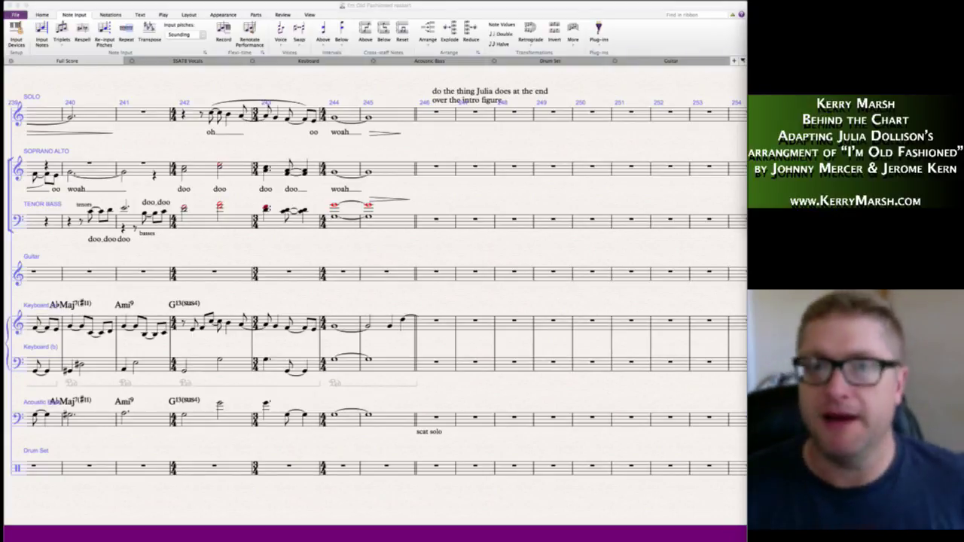
{"action": "left_click", "coordinate": [443, 187]}
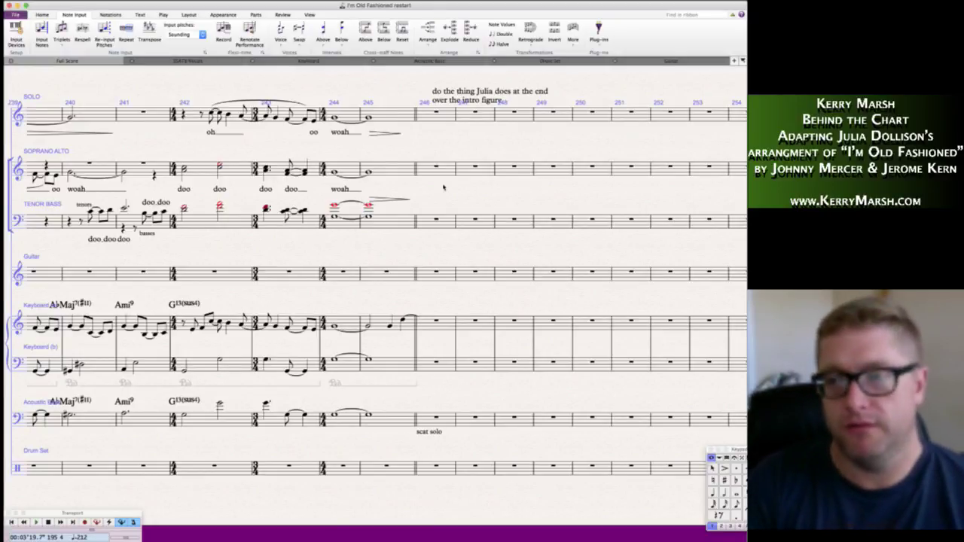
{"action": "scroll", "coordinate": [425, 184], "scroll_direction": "left", "scroll_amount": 10}
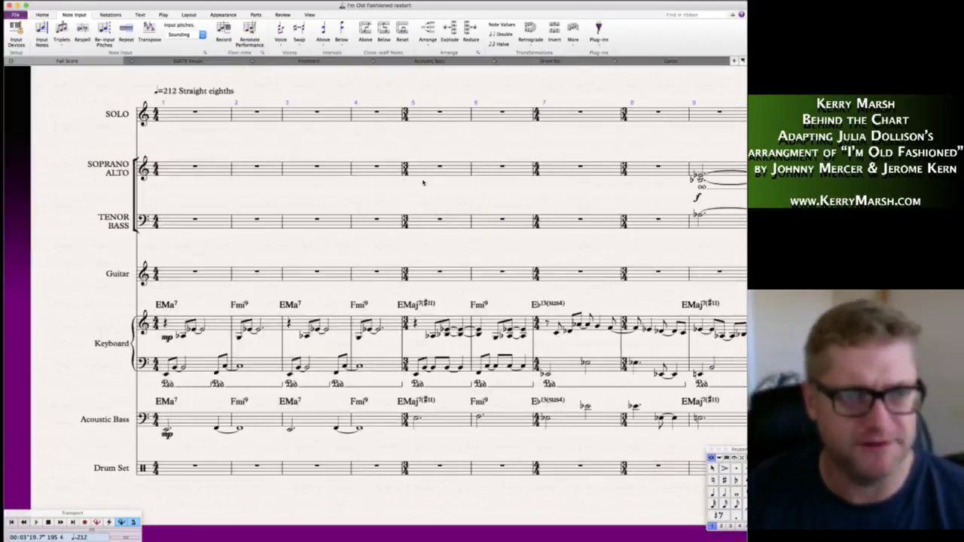
{"action": "scroll", "coordinate": [424, 182], "scroll_direction": "up", "scroll_amount": 2}
{"action": "scroll", "coordinate": [301, 228], "scroll_direction": "right", "scroll_amount": 1}
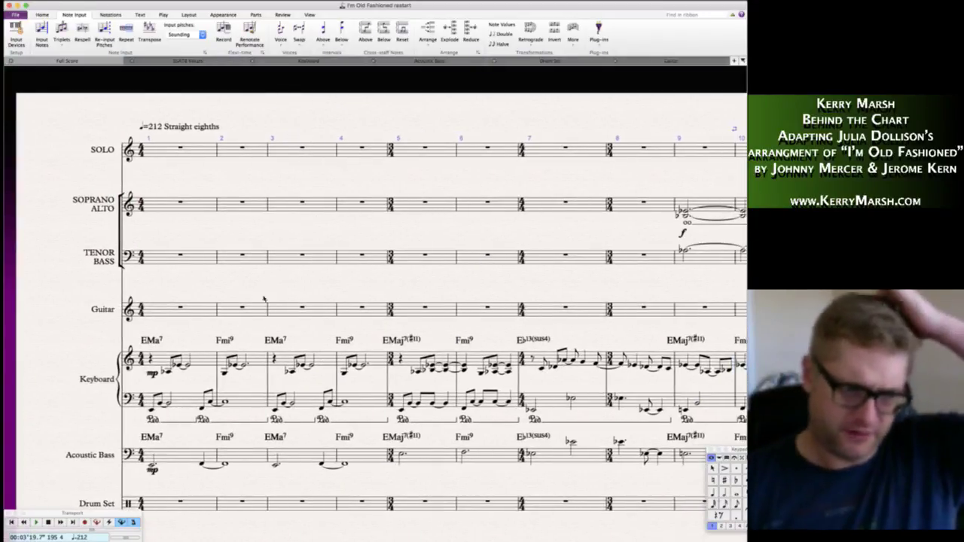
{"action": "scroll", "coordinate": [241, 323], "scroll_direction": "right", "scroll_amount": 3}
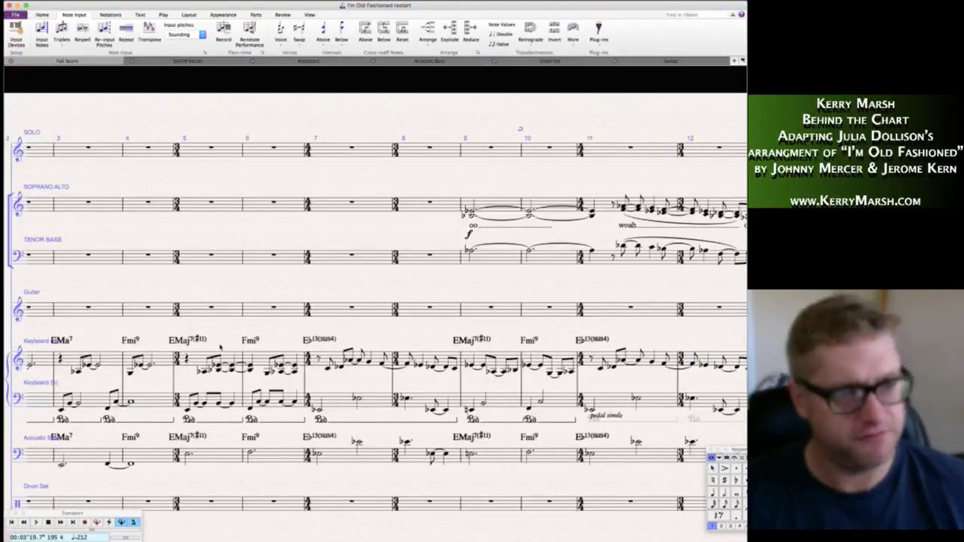
{"action": "scroll", "coordinate": [243, 334], "scroll_direction": "right", "scroll_amount": 3}
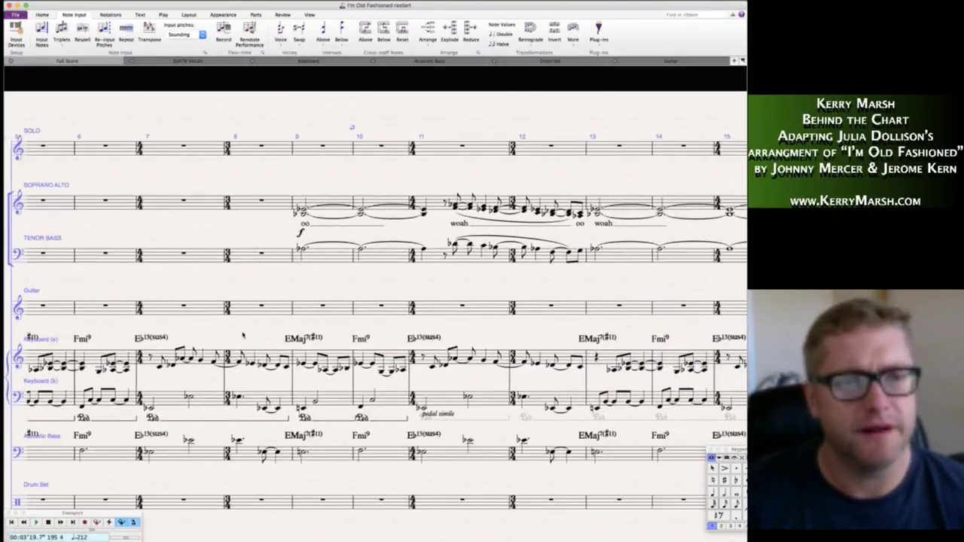
{"action": "scroll", "coordinate": [256, 316], "scroll_direction": "right", "scroll_amount": 2}
{"action": "scroll", "coordinate": [303, 284], "scroll_direction": "right", "scroll_amount": 3}
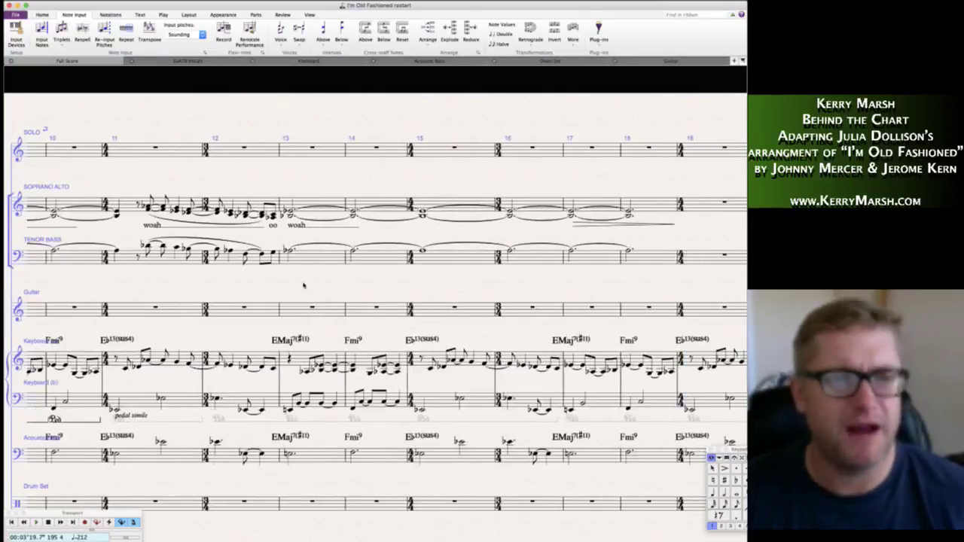
{"action": "scroll", "coordinate": [194, 271], "scroll_direction": "left", "scroll_amount": 2}
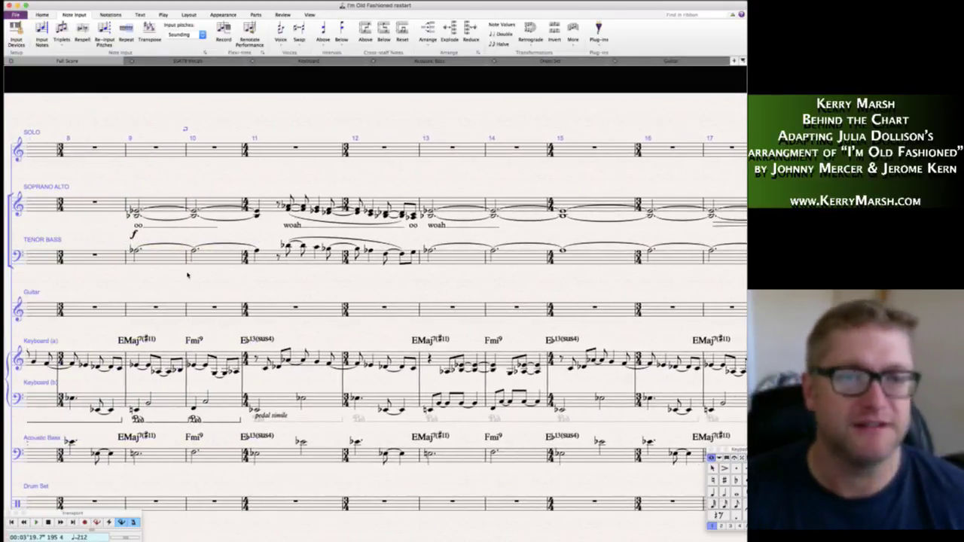
- Examine sections A, B and C of the full score, comparing the solo melody, choir voicings and keyboard chords
{"action": "scroll", "coordinate": [188, 275], "scroll_direction": "right", "scroll_amount": 10}
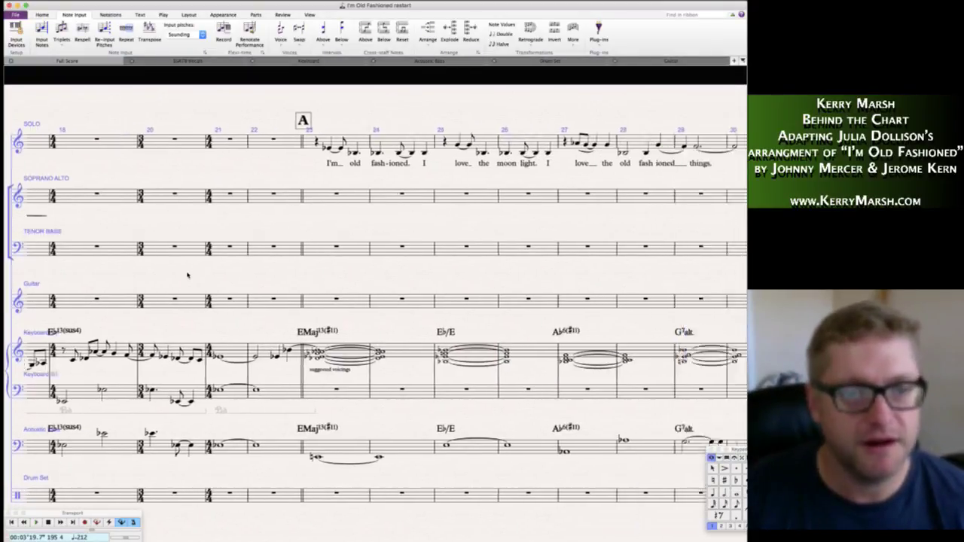
{"action": "scroll", "coordinate": [187, 276], "scroll_direction": "right", "scroll_amount": 5}
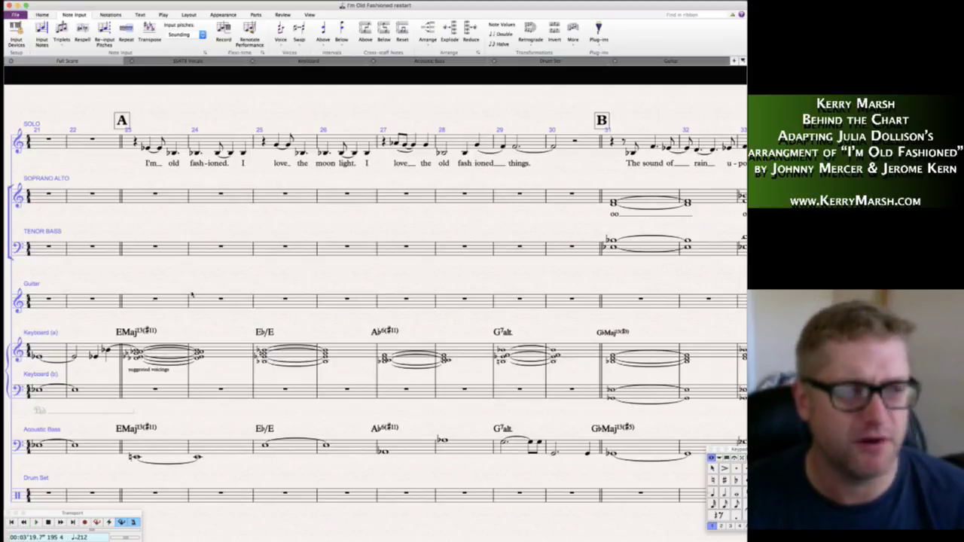
{"action": "scroll", "coordinate": [200, 304], "scroll_direction": "right", "scroll_amount": 4}
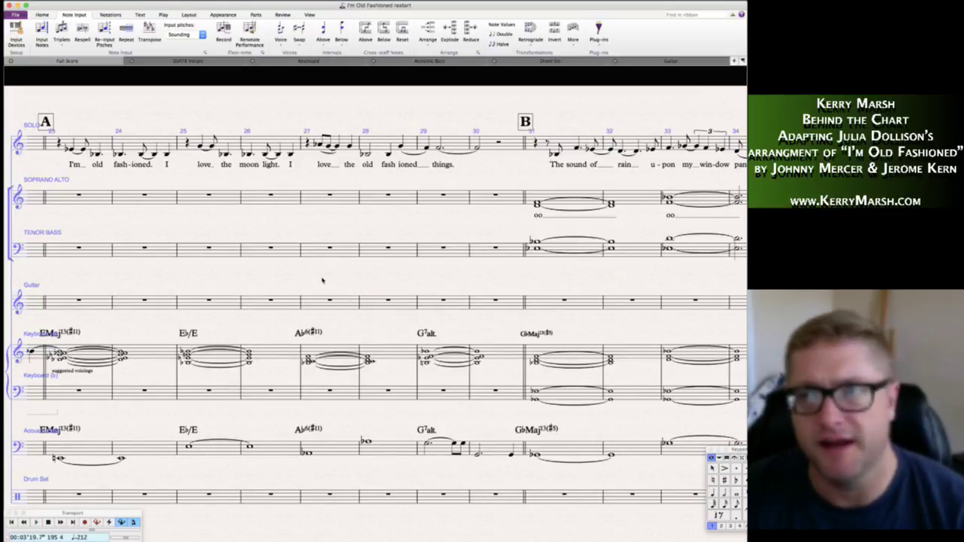
{"action": "scroll", "coordinate": [321, 280], "scroll_direction": "right", "scroll_amount": 3}
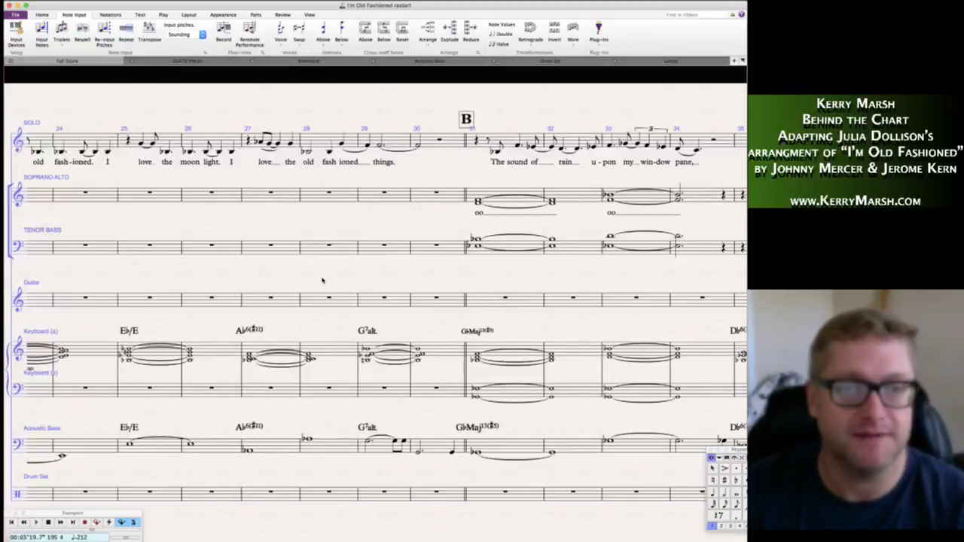
{"action": "scroll", "coordinate": [363, 279], "scroll_direction": "right", "scroll_amount": 8}
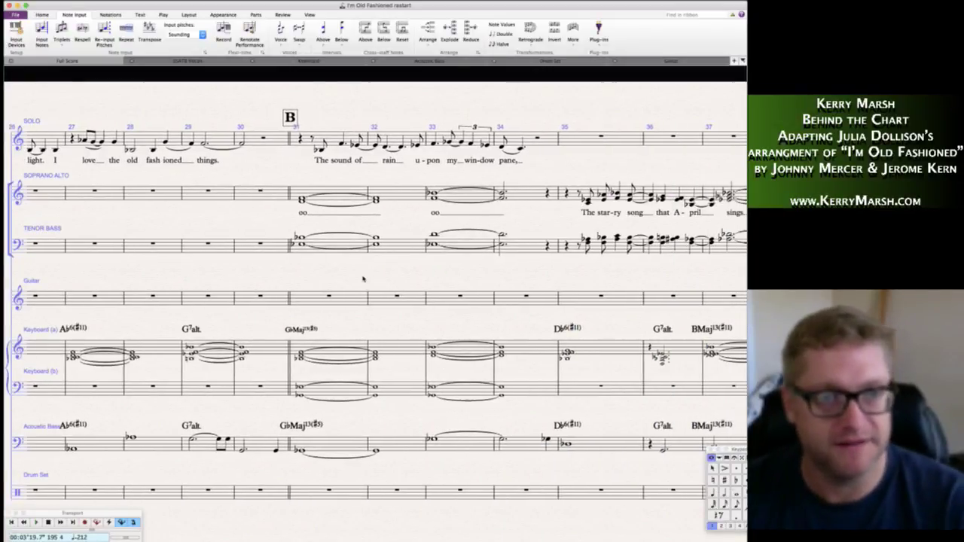
{"action": "scroll", "coordinate": [363, 278], "scroll_direction": "right", "scroll_amount": 1}
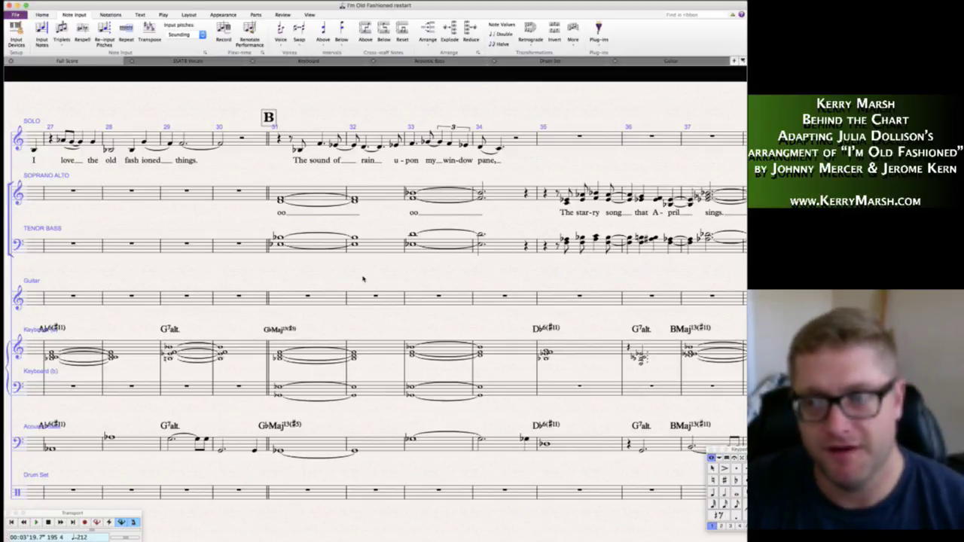
{"action": "scroll", "coordinate": [362, 278], "scroll_direction": "right", "scroll_amount": 1}
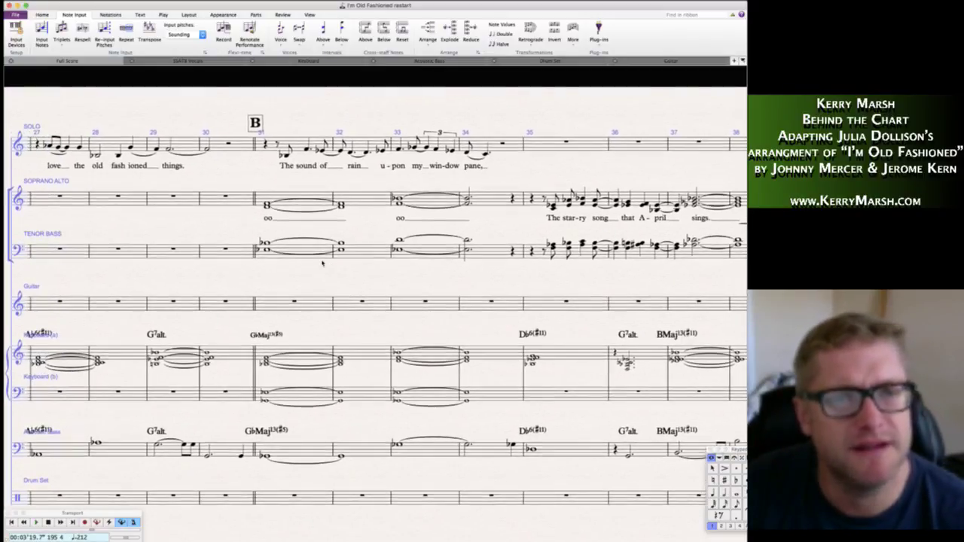
{"action": "scroll", "coordinate": [323, 262], "scroll_direction": "right", "scroll_amount": 2}
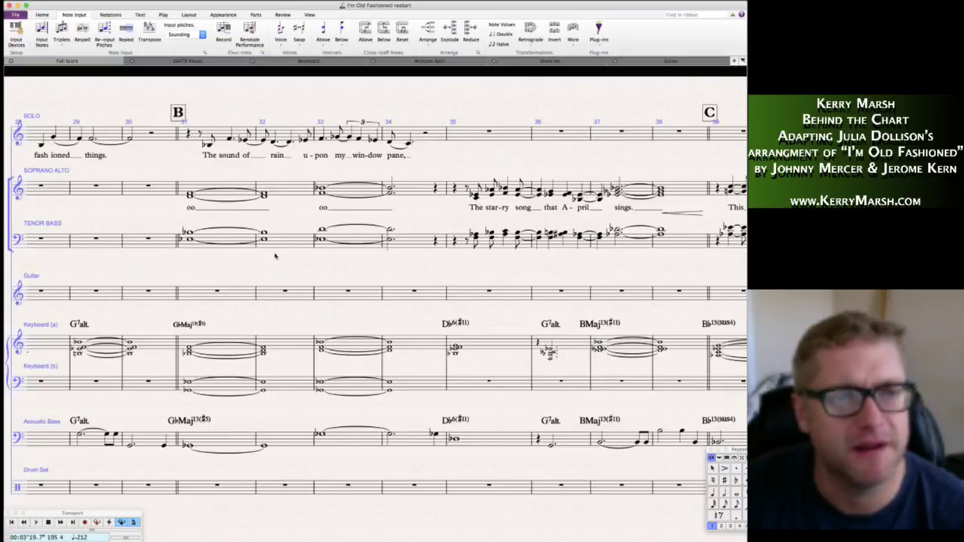
{"action": "scroll", "coordinate": [316, 260], "scroll_direction": "right", "scroll_amount": 5}
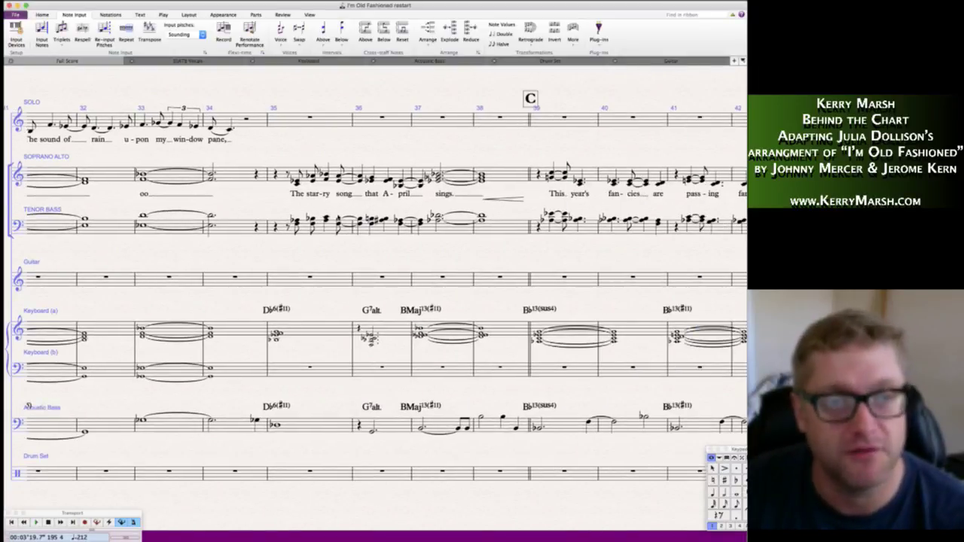
{"action": "scroll", "coordinate": [363, 226], "scroll_direction": "right", "scroll_amount": 6}
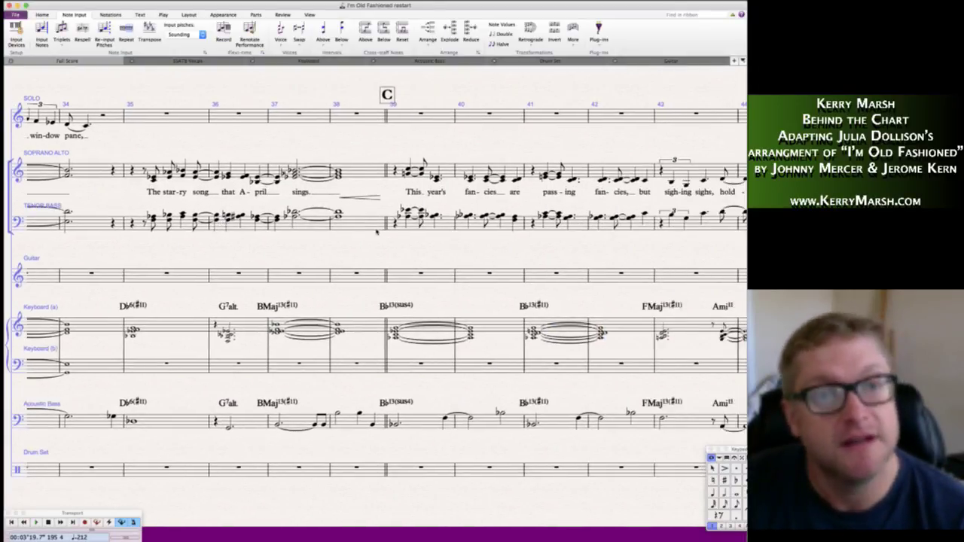
- Examine sections D and E of the full score, including the return of the intro figure and its layered vocal parts
{"action": "scroll", "coordinate": [377, 231], "scroll_direction": "right", "scroll_amount": 12}
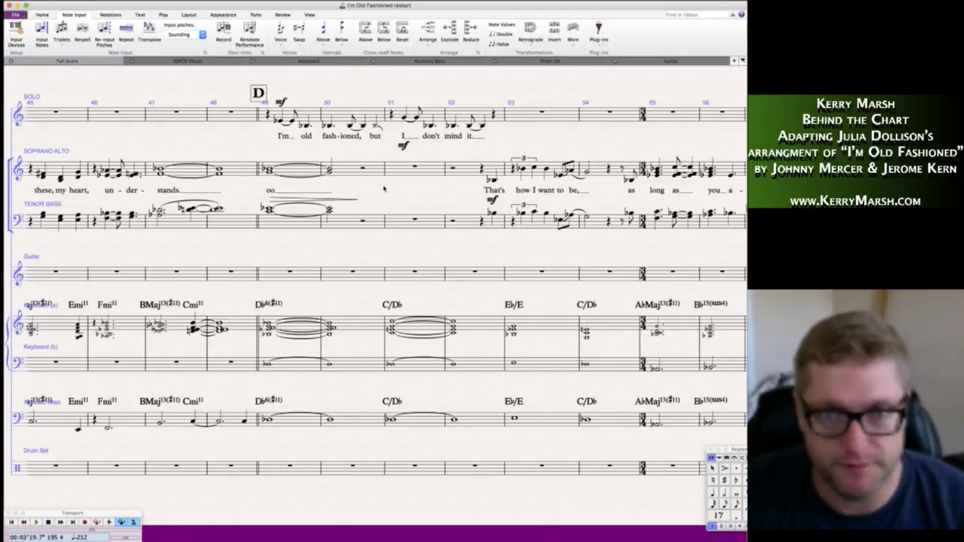
{"action": "scroll", "coordinate": [384, 189], "scroll_direction": "right", "scroll_amount": 5}
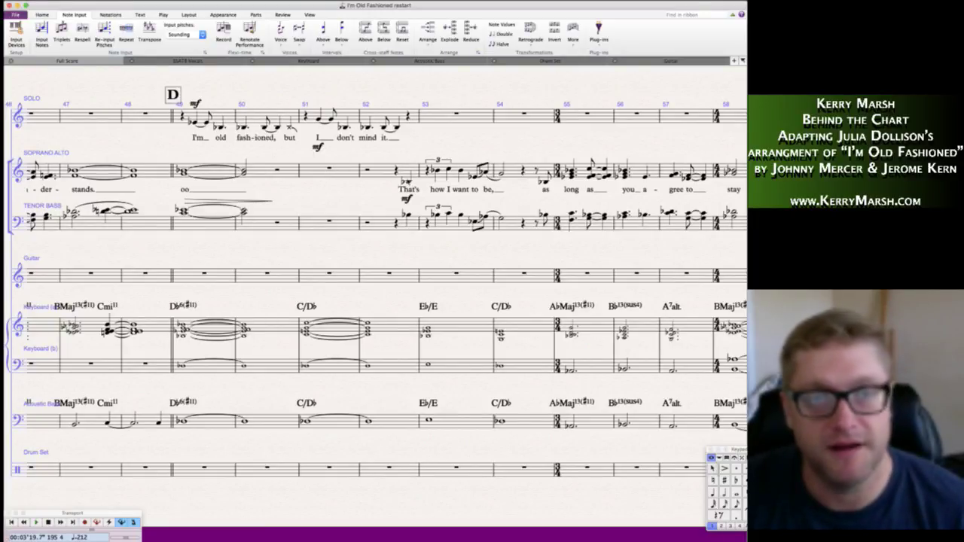
{"action": "scroll", "coordinate": [410, 188], "scroll_direction": "right", "scroll_amount": 12}
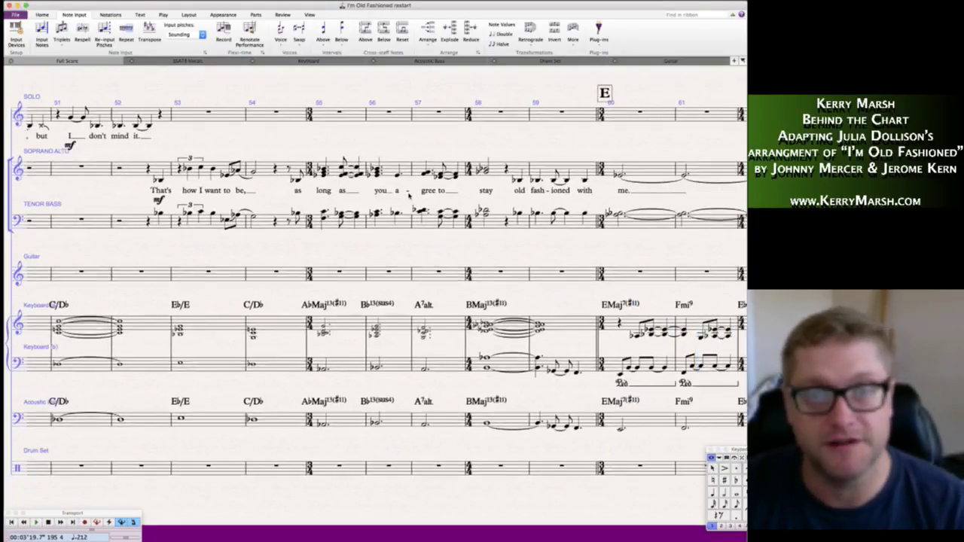
{"action": "scroll", "coordinate": [409, 194], "scroll_direction": "right", "scroll_amount": 14}
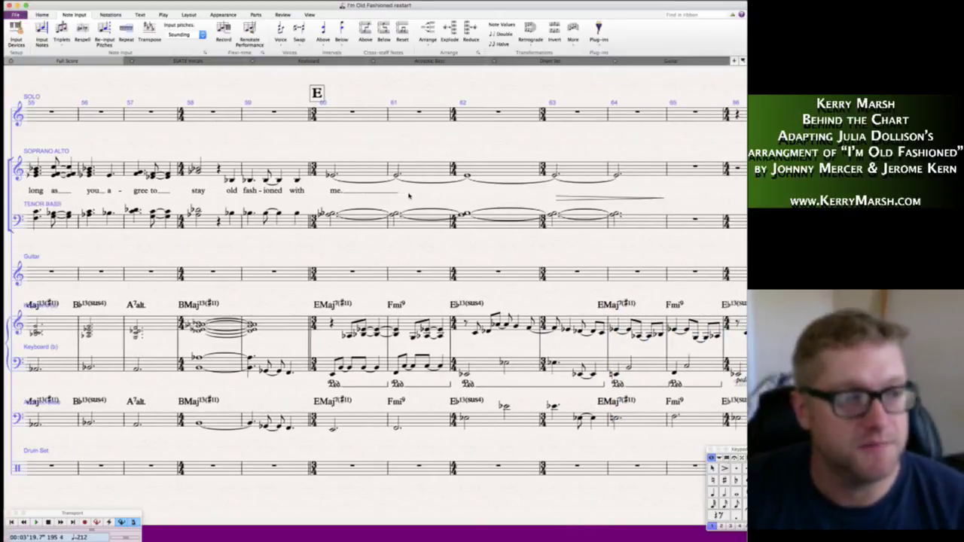
{"action": "scroll", "coordinate": [409, 195], "scroll_direction": "left", "scroll_amount": 2}
{"action": "scroll", "coordinate": [258, 239], "scroll_direction": "right", "scroll_amount": 12}
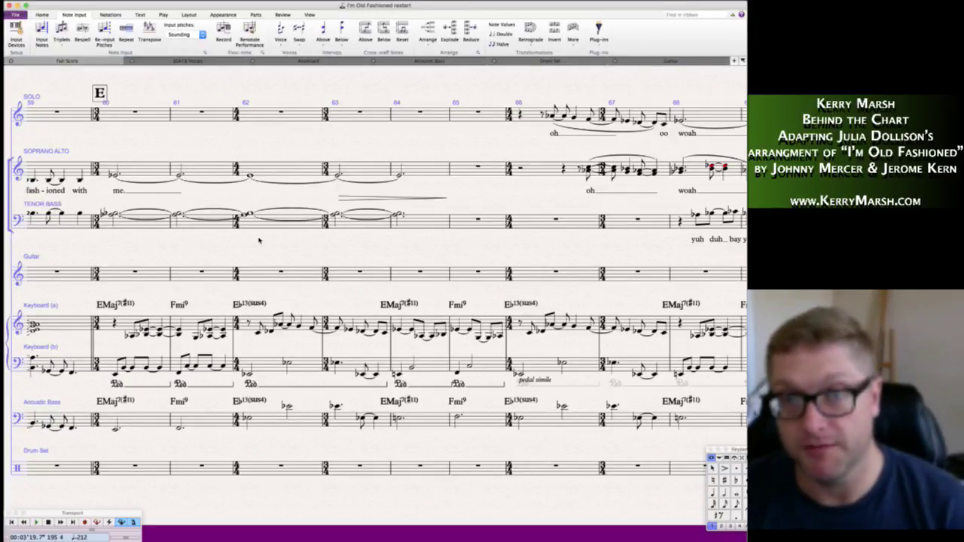
{"action": "scroll", "coordinate": [258, 240], "scroll_direction": "right", "scroll_amount": 15}
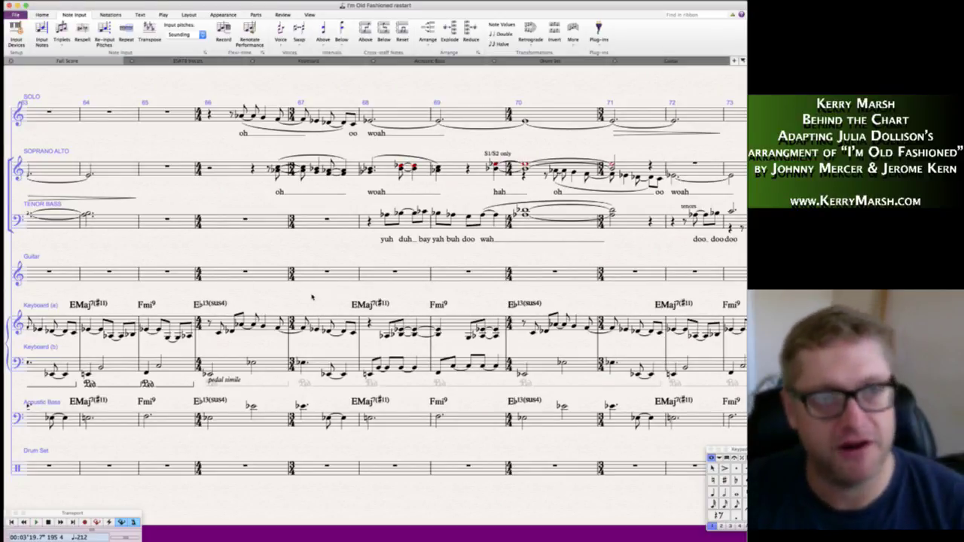
{"action": "scroll", "coordinate": [312, 297], "scroll_direction": "right", "scroll_amount": 2}
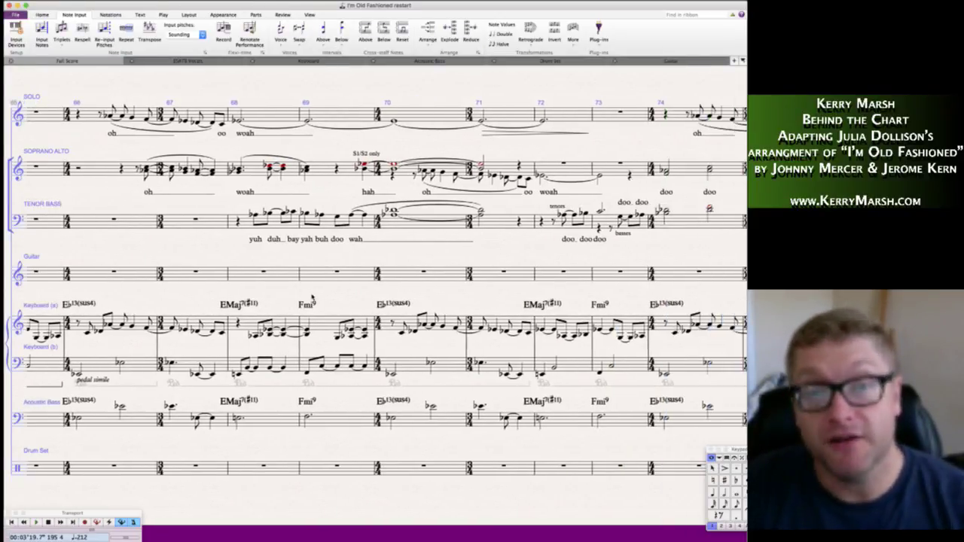
{"action": "scroll", "coordinate": [311, 297], "scroll_direction": "left", "scroll_amount": 1}
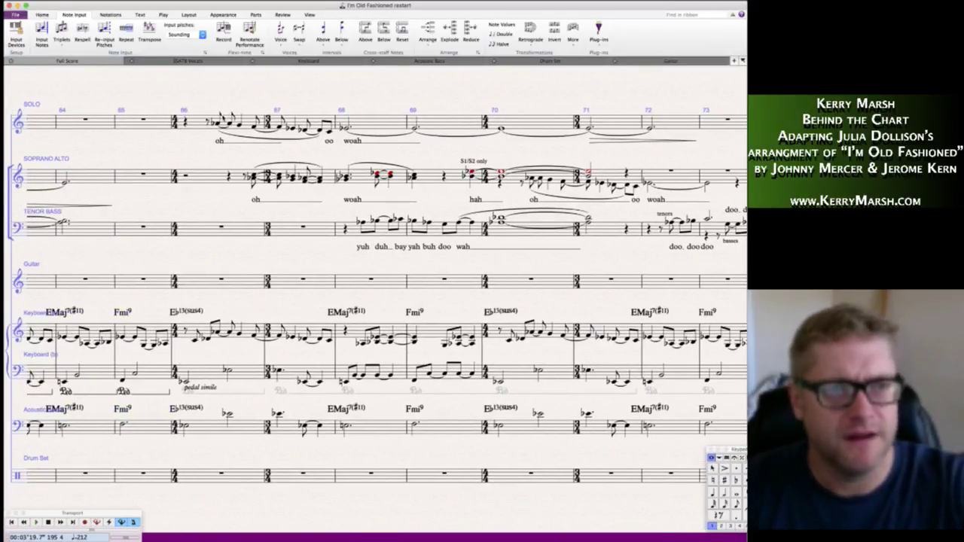
{"action": "scroll", "coordinate": [313, 195], "scroll_direction": "right", "scroll_amount": 5}
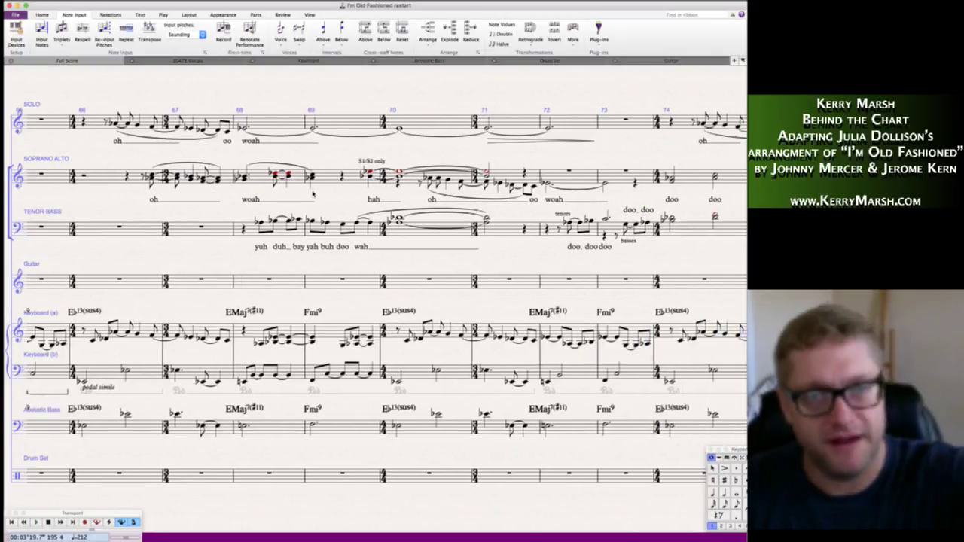
{"action": "scroll", "coordinate": [314, 194], "scroll_direction": "right", "scroll_amount": 10}
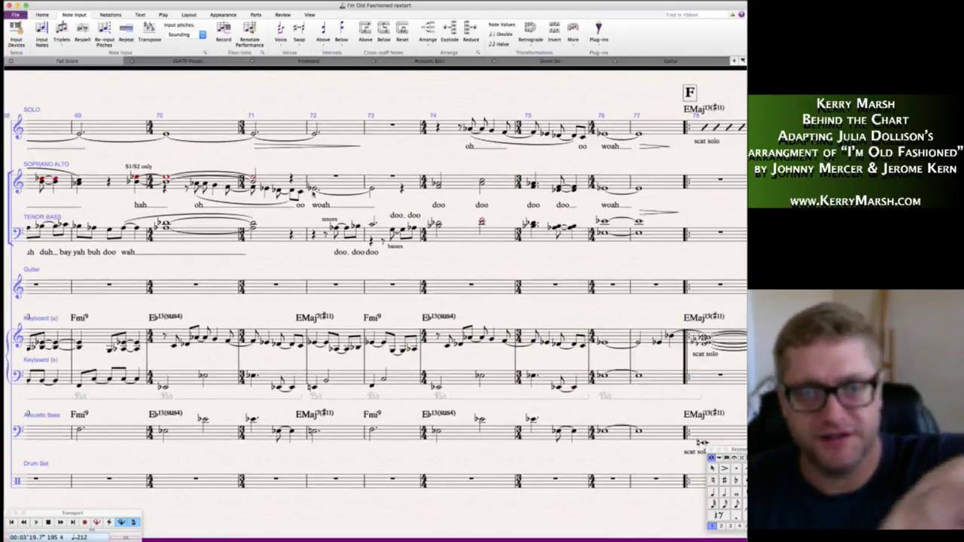
{"action": "scroll", "coordinate": [313, 194], "scroll_direction": "right", "scroll_amount": 11}
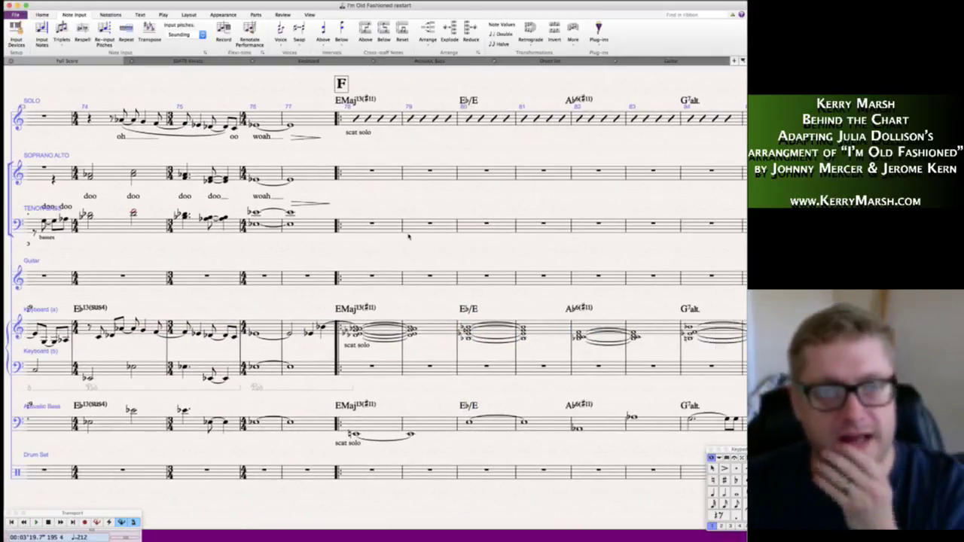
- Examine the scat solo sections F through J up to letter K, including the choir background figures and chord changes
{"action": "scroll", "coordinate": [409, 237], "scroll_direction": "right", "scroll_amount": 3}
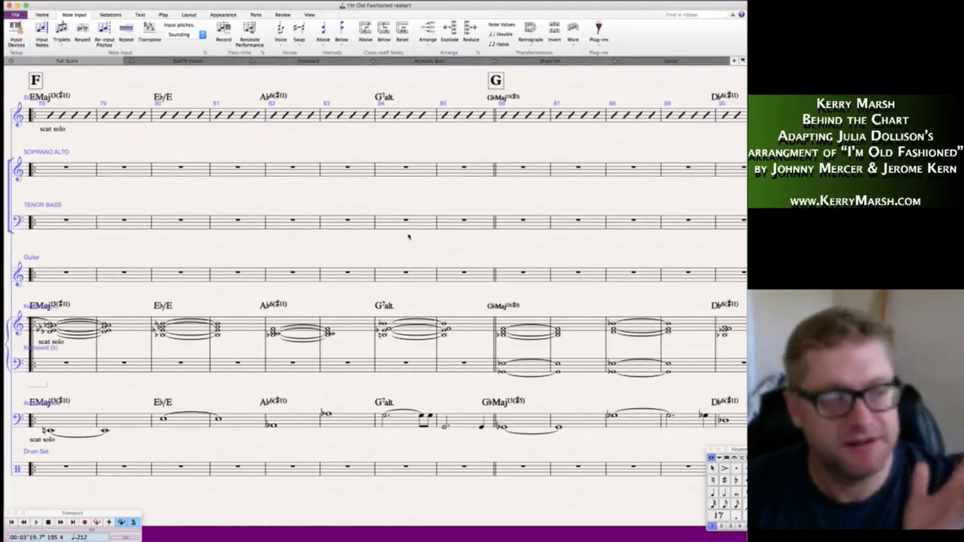
{"action": "scroll", "coordinate": [409, 237], "scroll_direction": "right", "scroll_amount": 4}
{"action": "scroll", "coordinate": [336, 237], "scroll_direction": "right", "scroll_amount": 11}
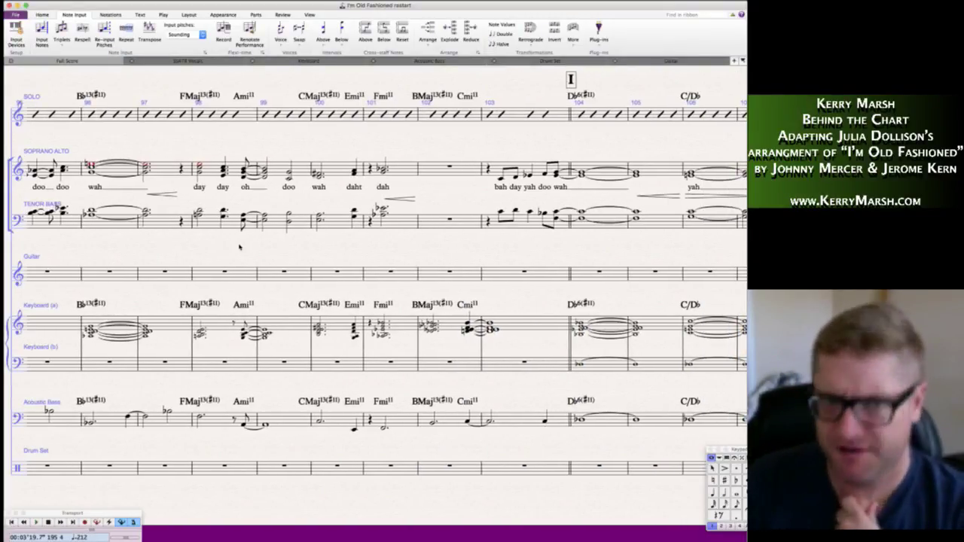
{"action": "scroll", "coordinate": [239, 247], "scroll_direction": "left", "scroll_amount": 3}
{"action": "scroll", "coordinate": [239, 247], "scroll_direction": "right", "scroll_amount": 7}
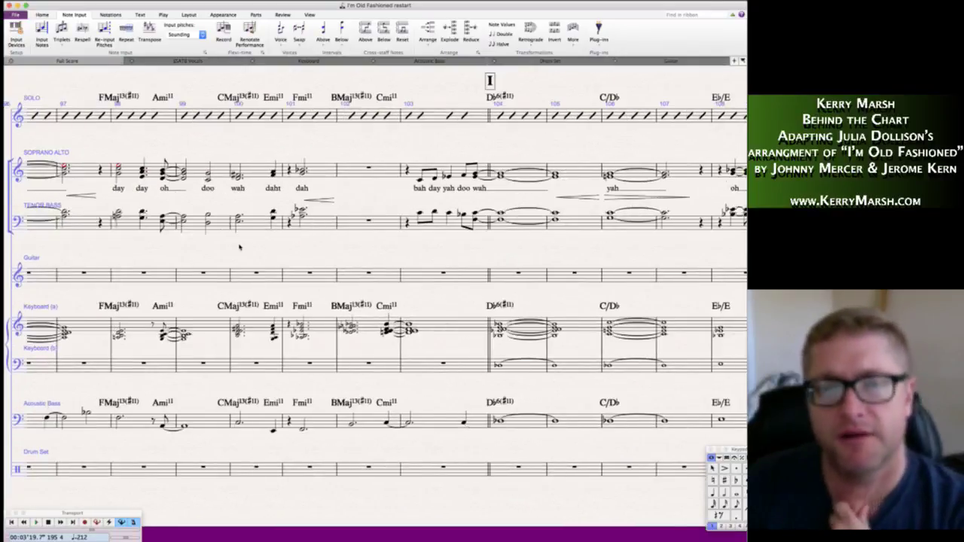
{"action": "scroll", "coordinate": [239, 247], "scroll_direction": "right", "scroll_amount": 6}
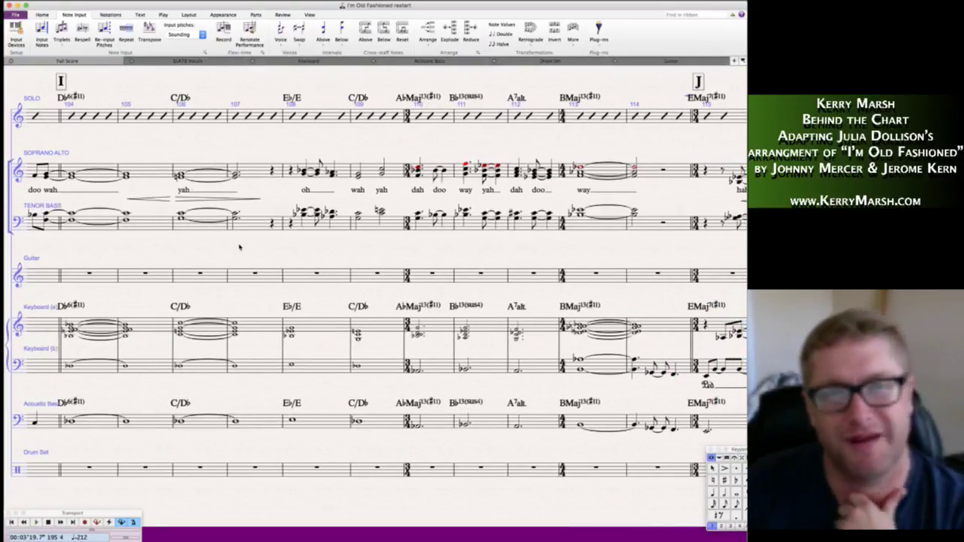
{"action": "scroll", "coordinate": [240, 247], "scroll_direction": "right", "scroll_amount": 20}
{"action": "scroll", "coordinate": [239, 247], "scroll_direction": "right", "scroll_amount": 20}
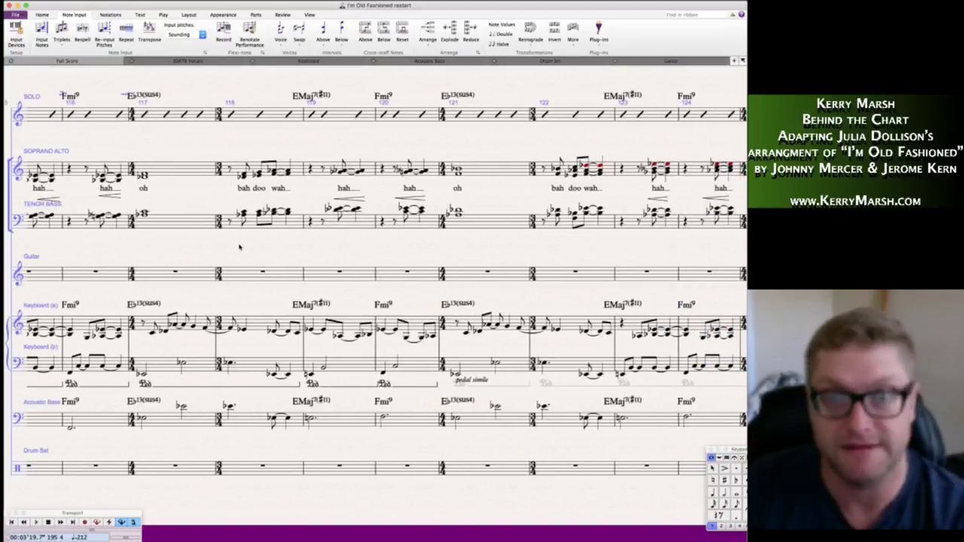
{"action": "scroll", "coordinate": [240, 246], "scroll_direction": "right", "scroll_amount": 11}
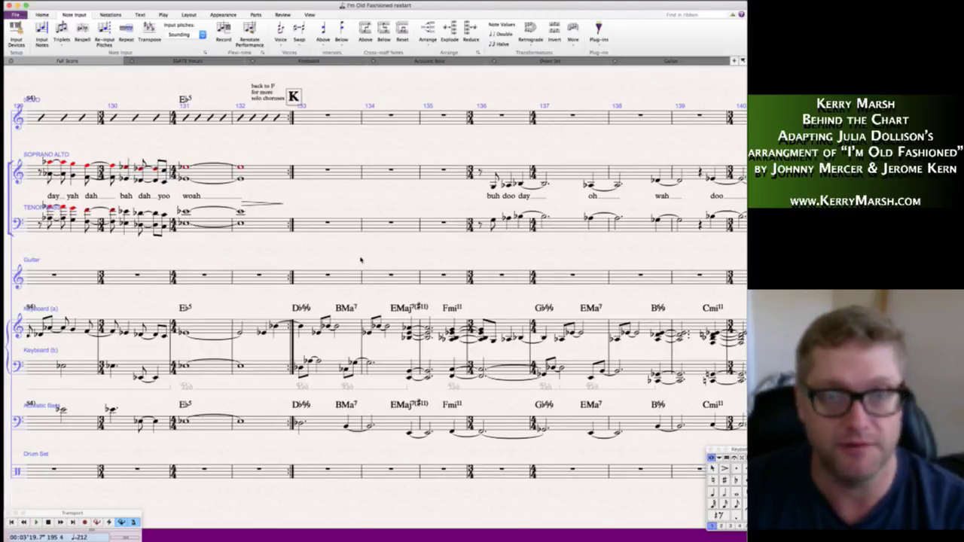
- Examine section K of the full score, comparing the returning keyboard figure with the choir's "buh doo day" entrance and the bass line
{"action": "scroll", "coordinate": [359, 259], "scroll_direction": "right", "scroll_amount": 11}
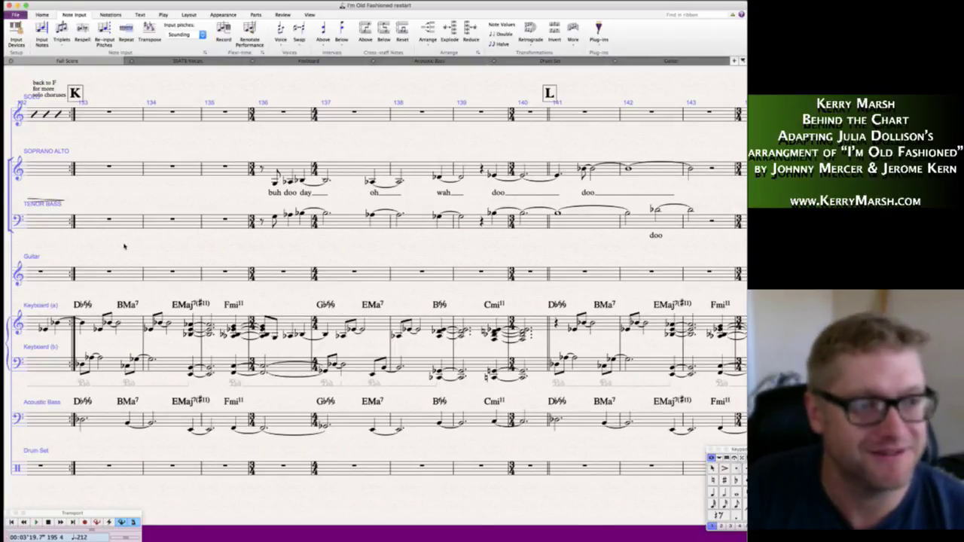
{"action": "scroll", "coordinate": [128, 247], "scroll_direction": "up", "scroll_amount": 2}
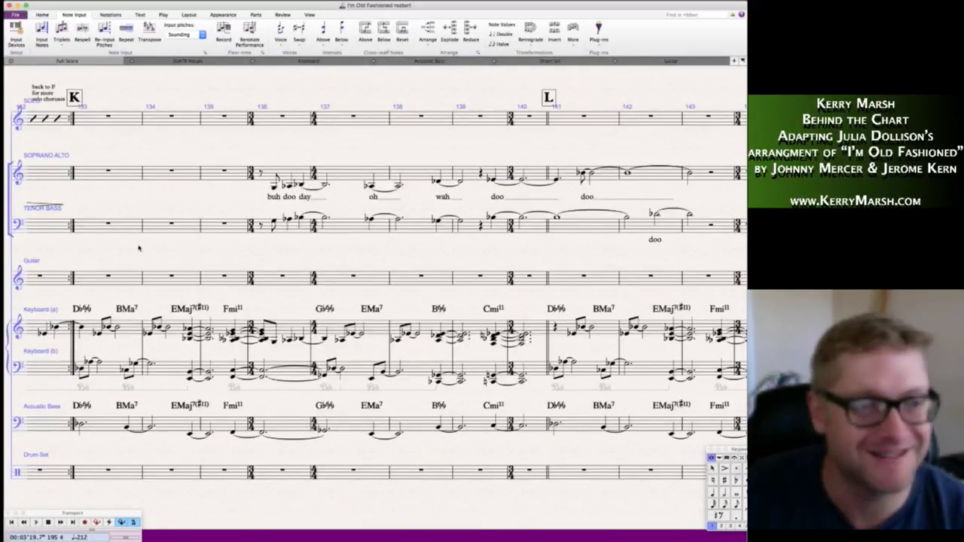
{"action": "scroll", "coordinate": [138, 248], "scroll_direction": "right", "scroll_amount": 3}
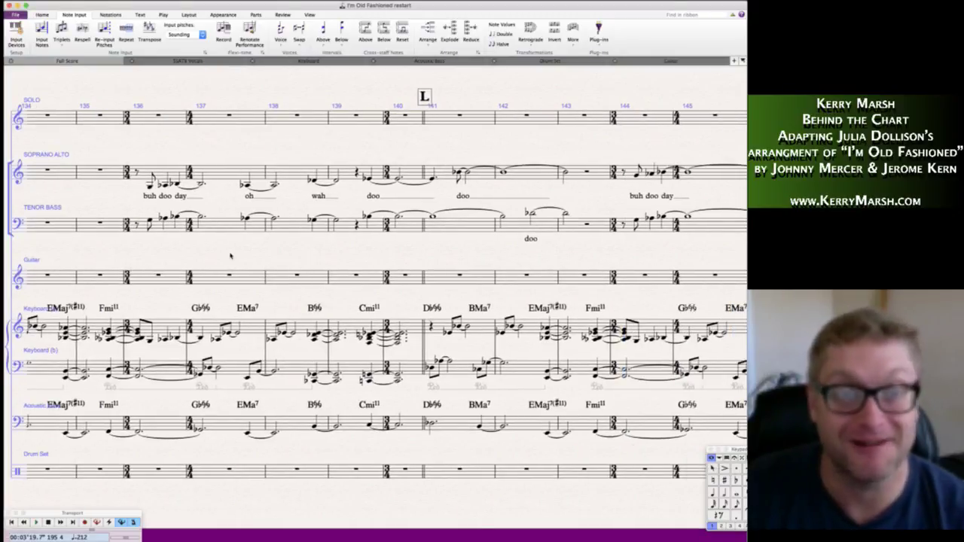
{"action": "scroll", "coordinate": [231, 256], "scroll_direction": "left", "scroll_amount": 2}
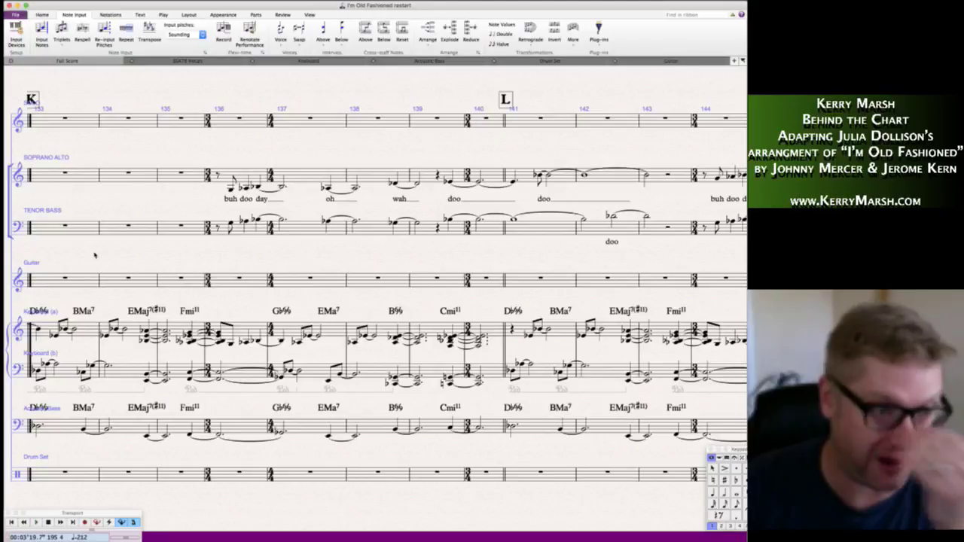
{"action": "scroll", "coordinate": [96, 358], "scroll_direction": "right", "scroll_amount": 2}
{"action": "scroll", "coordinate": [97, 357], "scroll_direction": "left", "scroll_amount": 2}
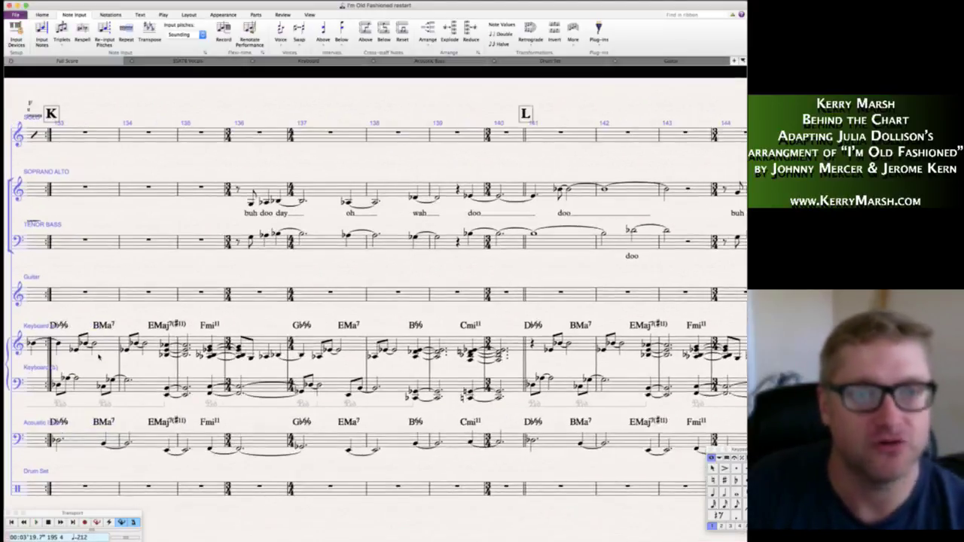
{"action": "scroll", "coordinate": [98, 358], "scroll_direction": "left", "scroll_amount": 2}
{"action": "scroll", "coordinate": [212, 311], "scroll_direction": "down", "scroll_amount": 1}
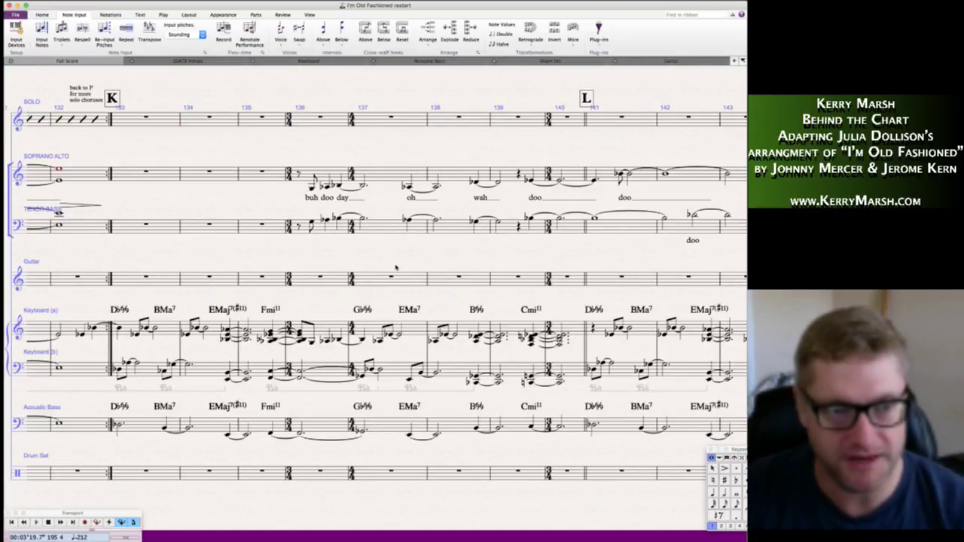
{"action": "scroll", "coordinate": [396, 267], "scroll_direction": "right", "scroll_amount": 4}
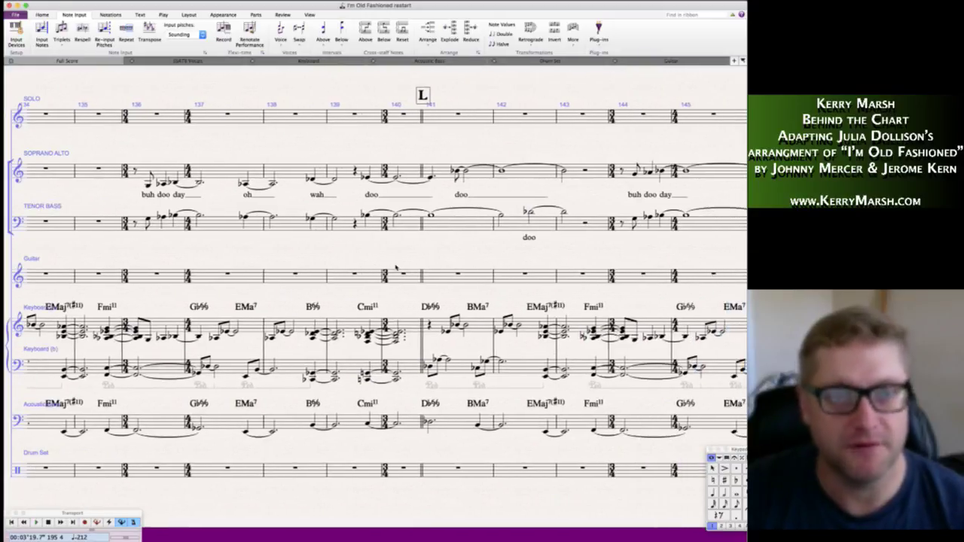
{"action": "scroll", "coordinate": [396, 267], "scroll_direction": "left", "scroll_amount": 3}
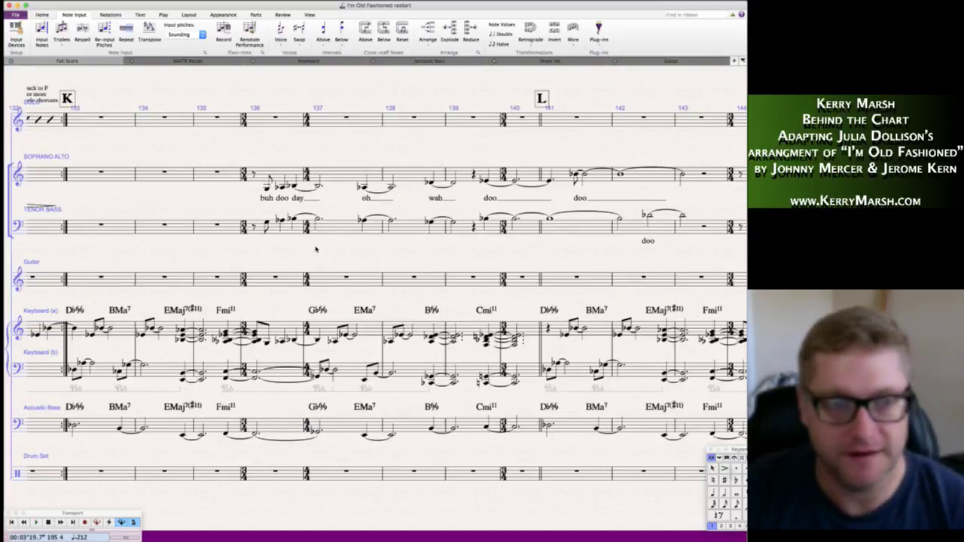
- Examine the passage from the end of section K through L, following the layered choir entrances over the keyboard chords up to letter M
{"action": "scroll", "coordinate": [286, 267], "scroll_direction": "right", "scroll_amount": 1}
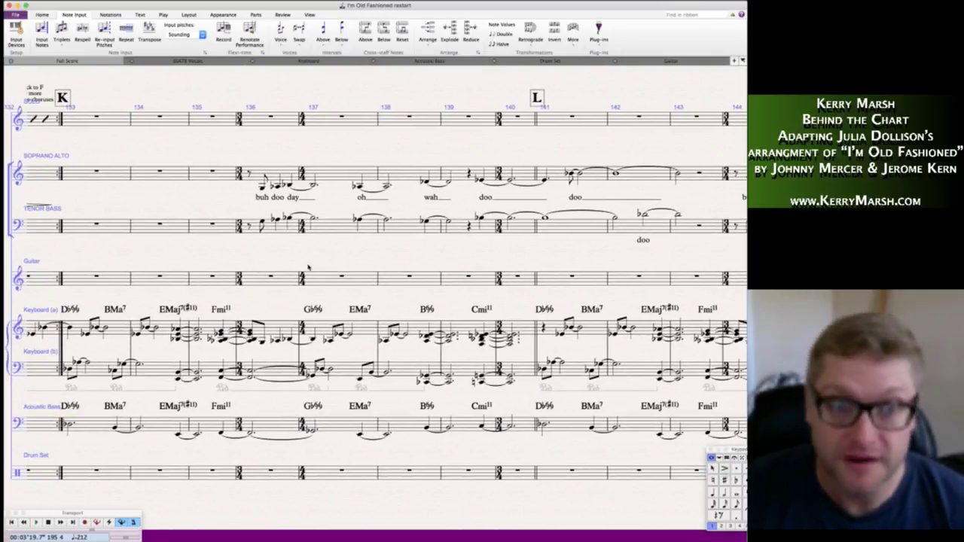
{"action": "scroll", "coordinate": [308, 268], "scroll_direction": "right", "scroll_amount": 3}
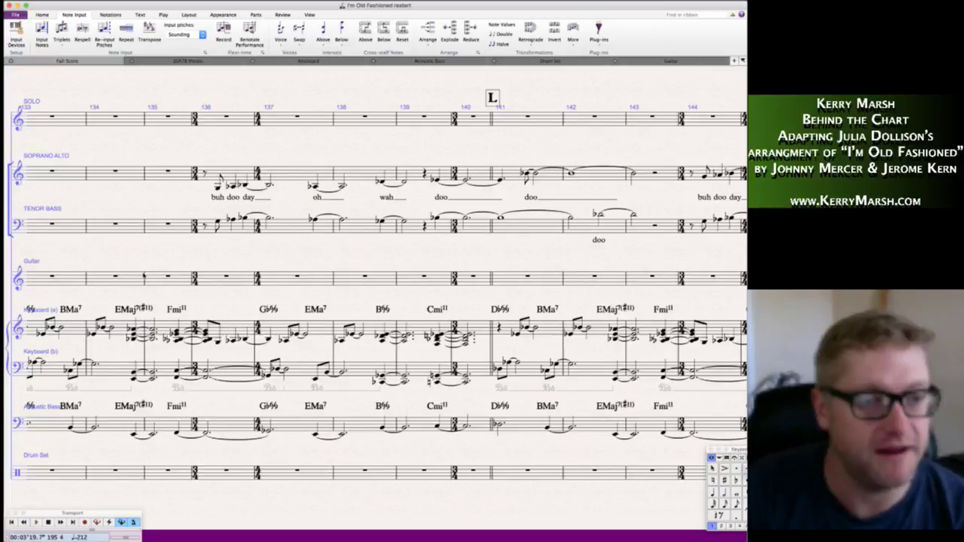
{"action": "scroll", "coordinate": [226, 256], "scroll_direction": "right", "scroll_amount": 2}
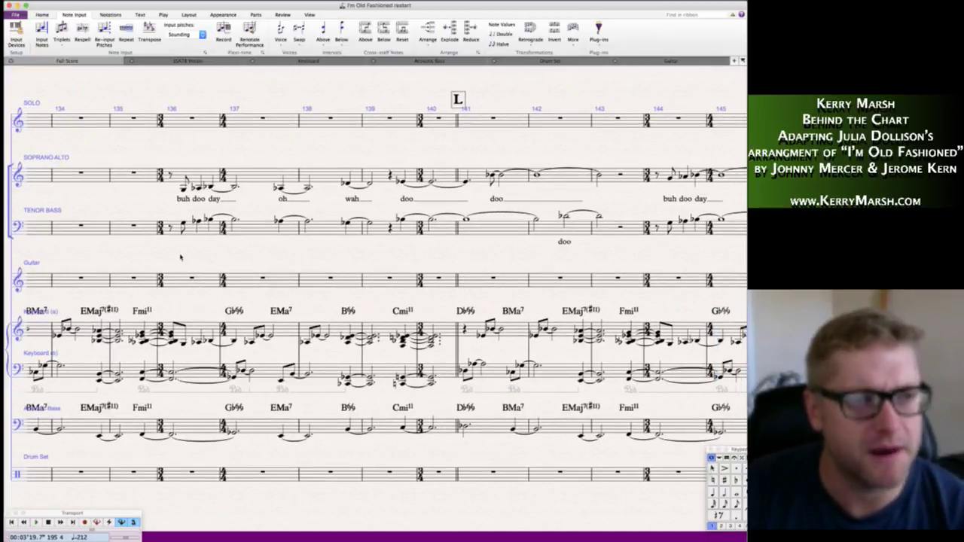
{"action": "scroll", "coordinate": [180, 258], "scroll_direction": "right", "scroll_amount": 1}
{"action": "scroll", "coordinate": [226, 253], "scroll_direction": "right", "scroll_amount": 10}
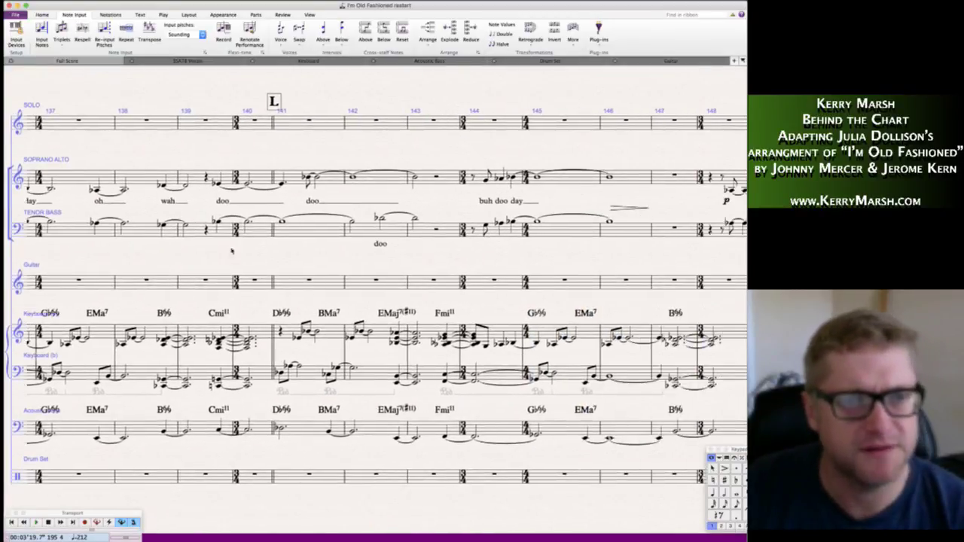
{"action": "scroll", "coordinate": [232, 251], "scroll_direction": "right", "scroll_amount": 1}
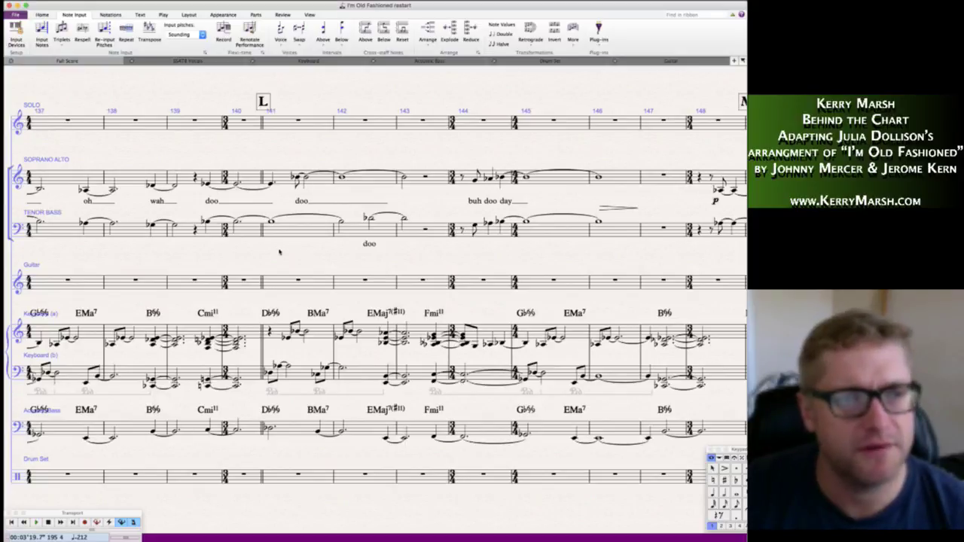
{"action": "scroll", "coordinate": [279, 252], "scroll_direction": "right", "scroll_amount": 4}
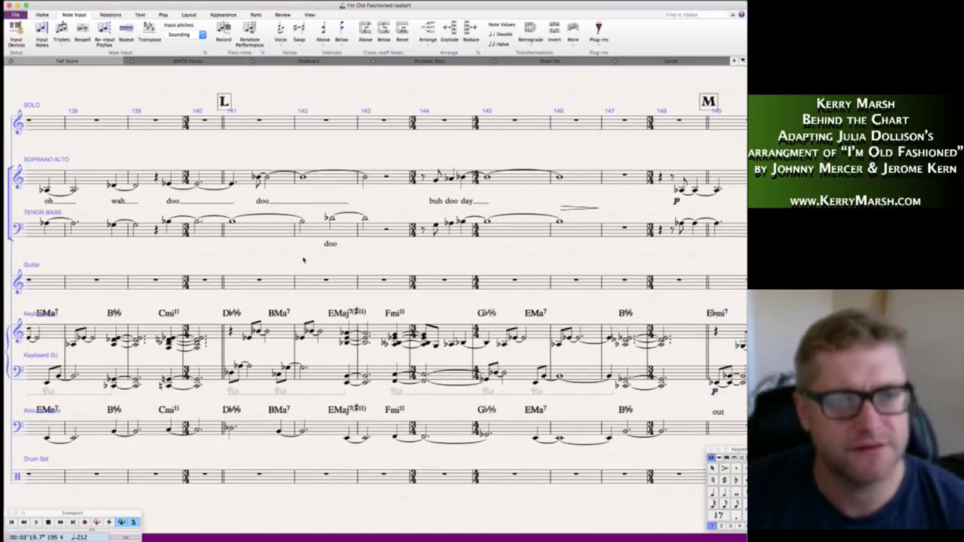
{"action": "scroll", "coordinate": [303, 256], "scroll_direction": "right", "scroll_amount": 5}
{"action": "scroll", "coordinate": [304, 241], "scroll_direction": "right", "scroll_amount": 10}
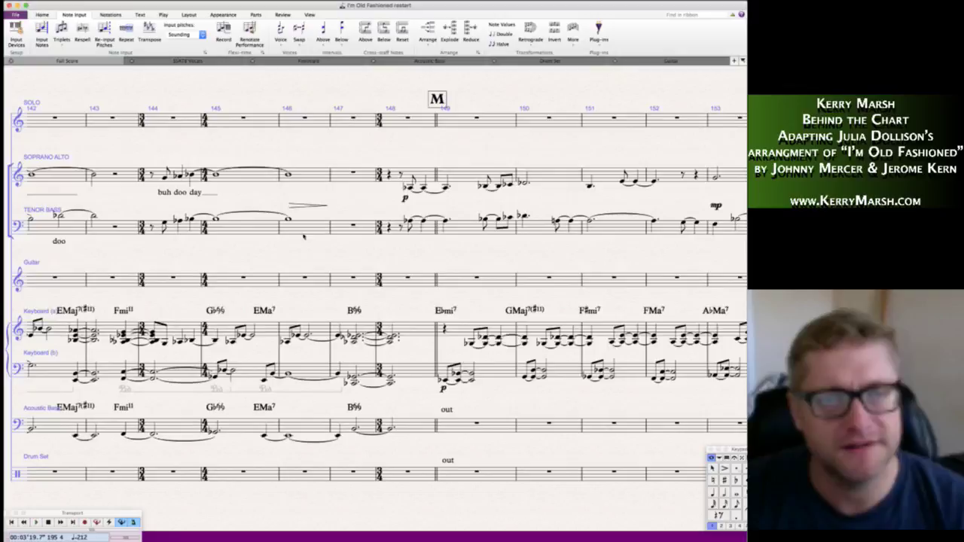
- Examine sections M and N, including the choir writing, the keyboard pattern and the march-like snare instruction for the drums
{"action": "scroll", "coordinate": [304, 242], "scroll_direction": "right", "scroll_amount": 10}
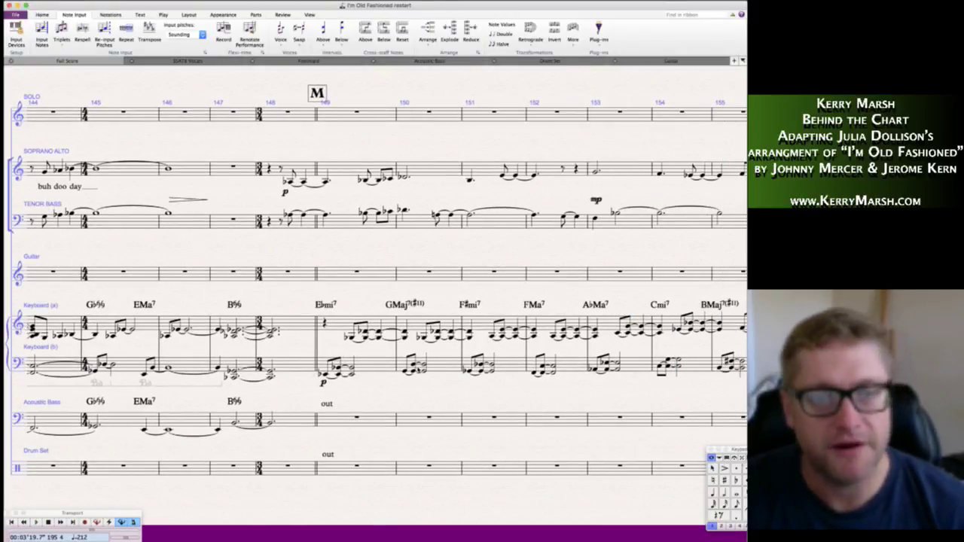
{"action": "scroll", "coordinate": [349, 333], "scroll_direction": "right", "scroll_amount": 15}
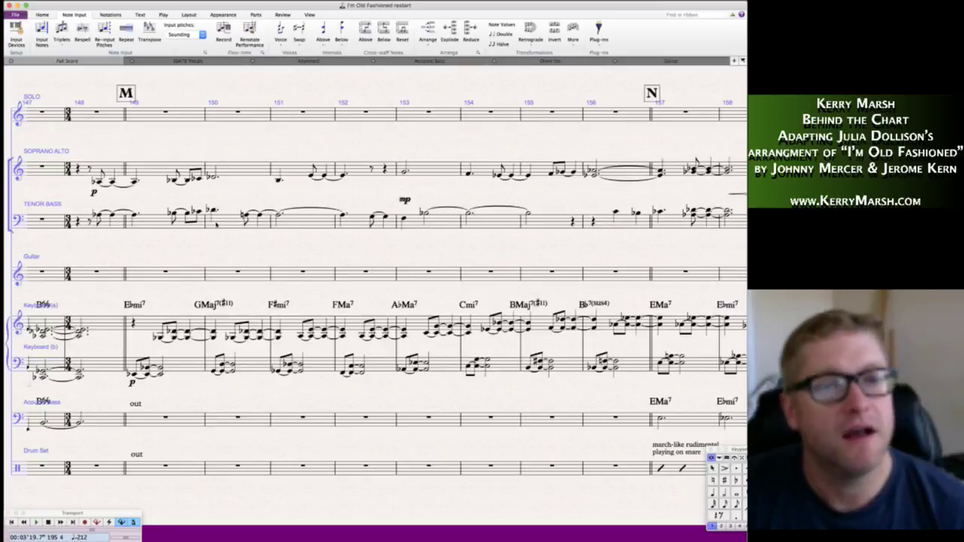
{"action": "scroll", "coordinate": [283, 235], "scroll_direction": "right", "scroll_amount": 20}
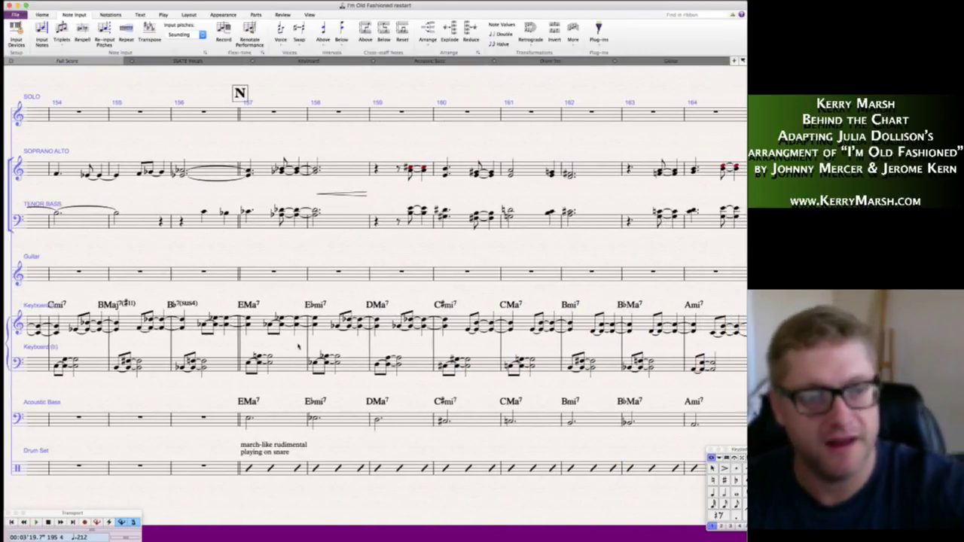
{"action": "scroll", "coordinate": [393, 296], "scroll_direction": "right", "scroll_amount": 15}
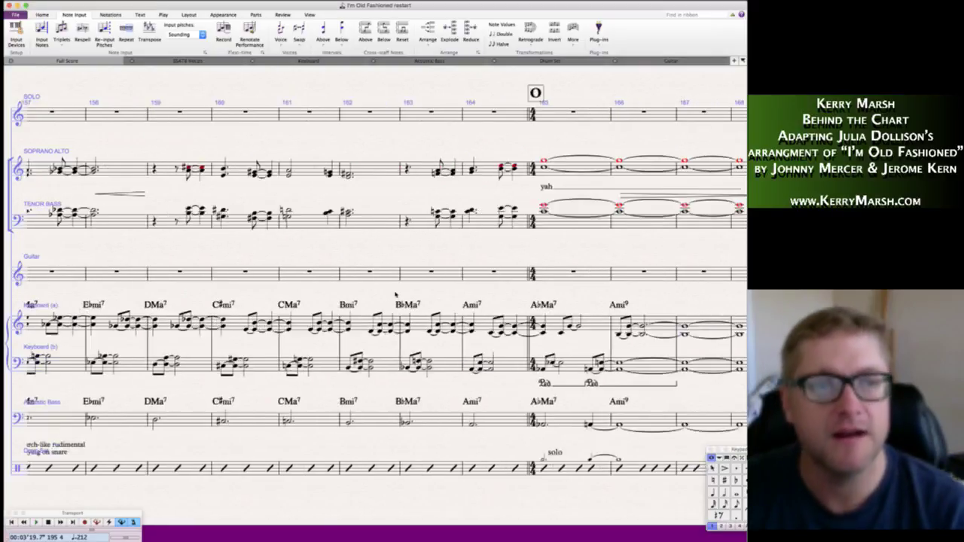
{"action": "scroll", "coordinate": [395, 294], "scroll_direction": "left", "scroll_amount": 13}
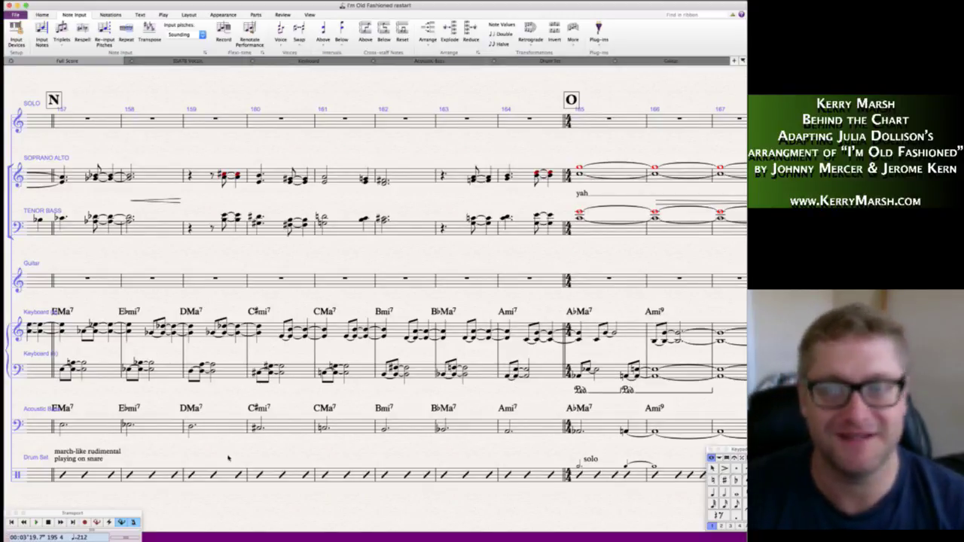
- Examine section O from bar 165, including the sustained "yah" choir chord, the drum solo and the keyboard and bass figures
{"action": "scroll", "coordinate": [228, 457], "scroll_direction": "right", "scroll_amount": 10}
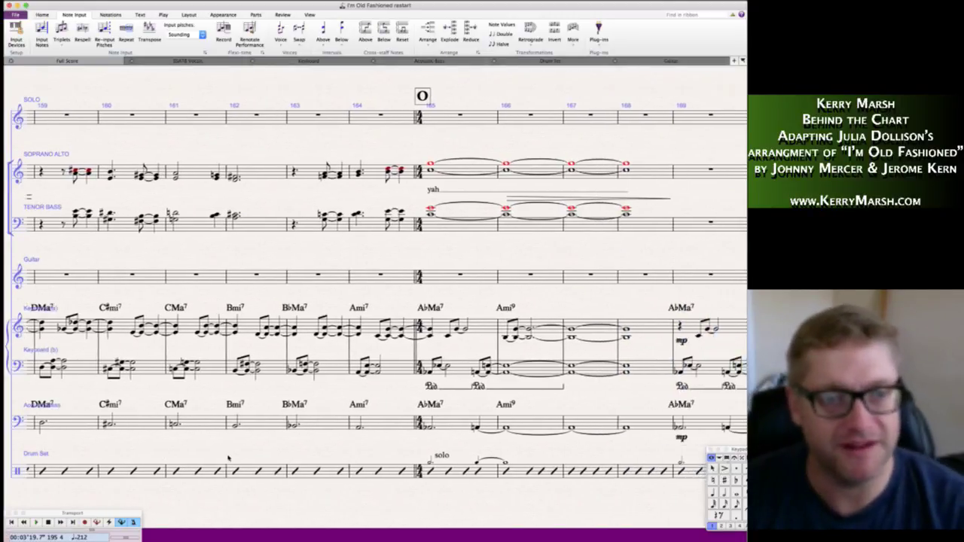
{"action": "scroll", "coordinate": [228, 457], "scroll_direction": "right", "scroll_amount": 15}
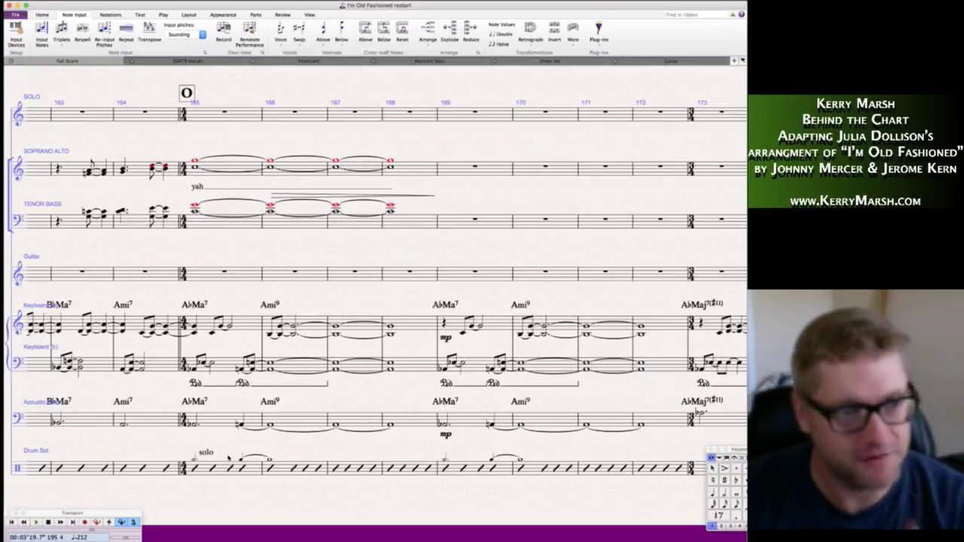
{"action": "scroll", "coordinate": [229, 458], "scroll_direction": "right", "scroll_amount": 4}
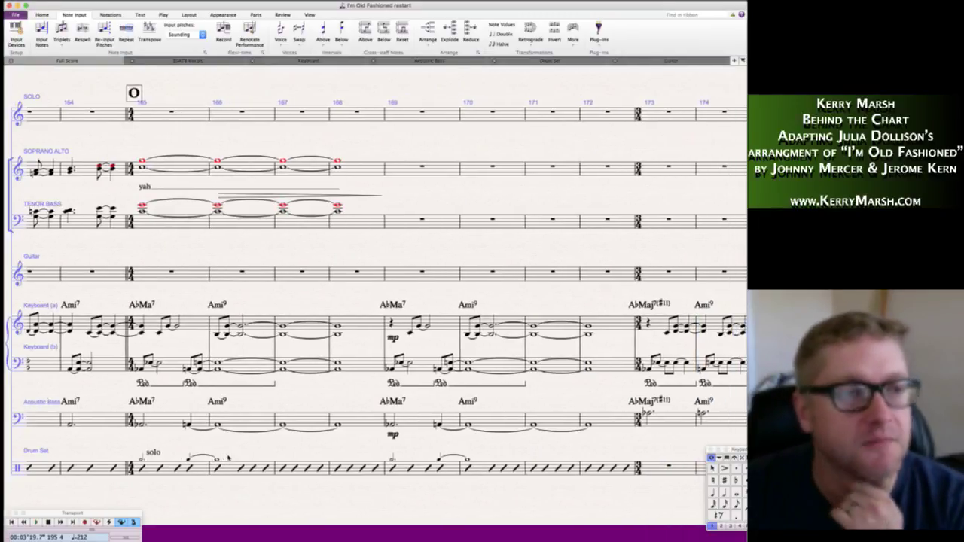
{"action": "scroll", "coordinate": [225, 250], "scroll_direction": "left", "scroll_amount": 4}
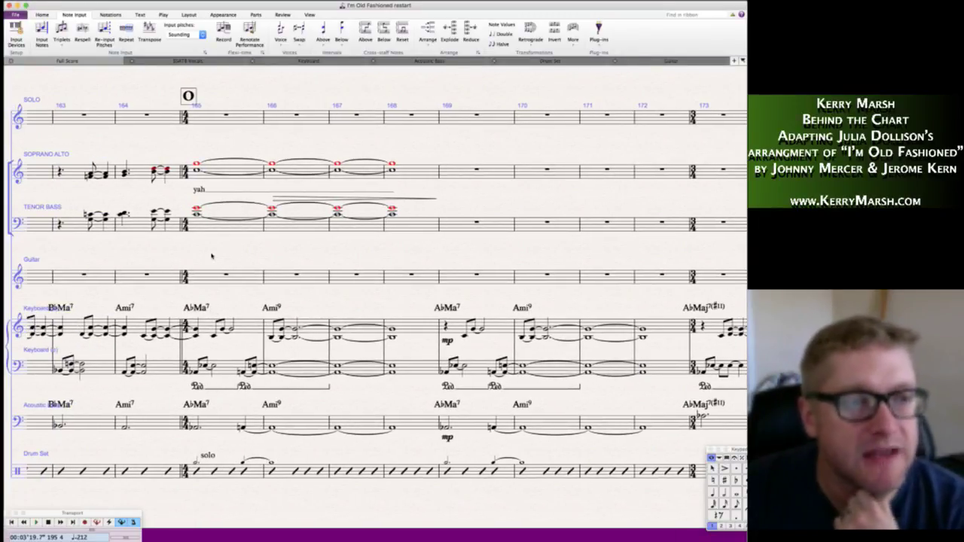
{"action": "scroll", "coordinate": [199, 265], "scroll_direction": "right", "scroll_amount": 5}
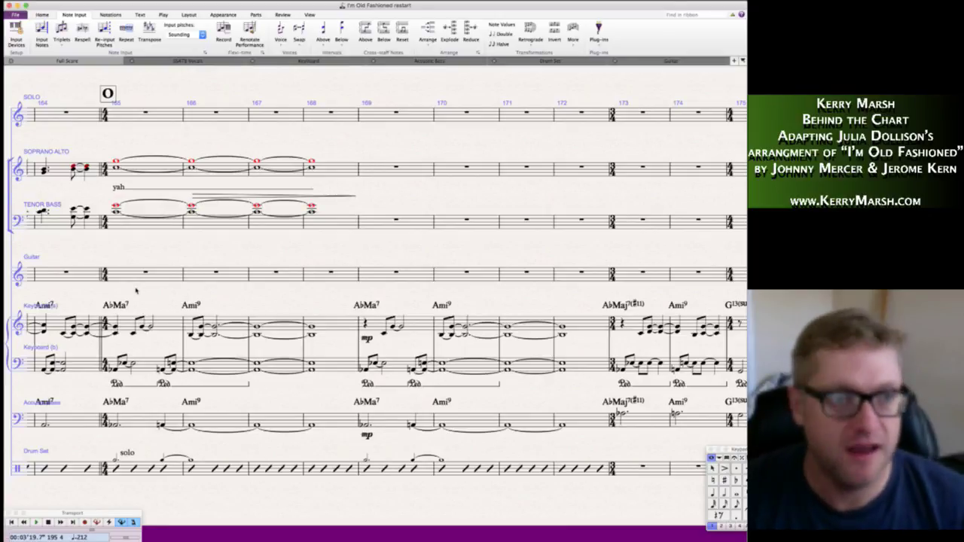
{"action": "scroll", "coordinate": [136, 290], "scroll_direction": "right", "scroll_amount": 1}
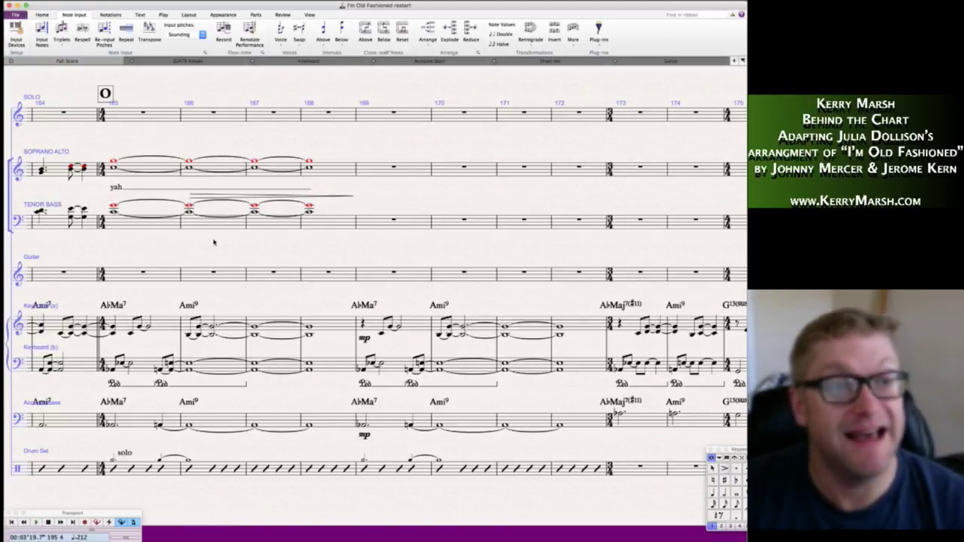
{"action": "scroll", "coordinate": [174, 245], "scroll_direction": "right", "scroll_amount": 5}
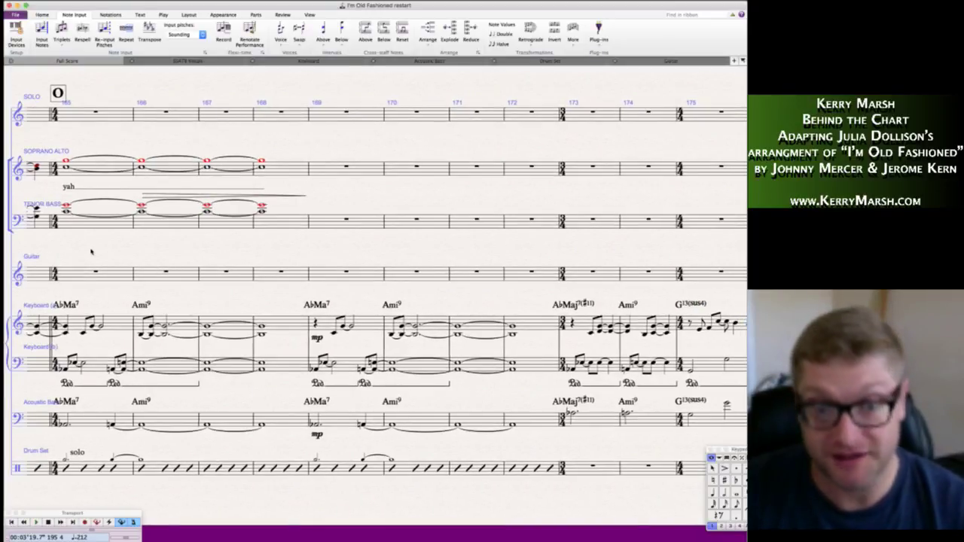
{"action": "scroll", "coordinate": [91, 251], "scroll_direction": "right", "scroll_amount": 6}
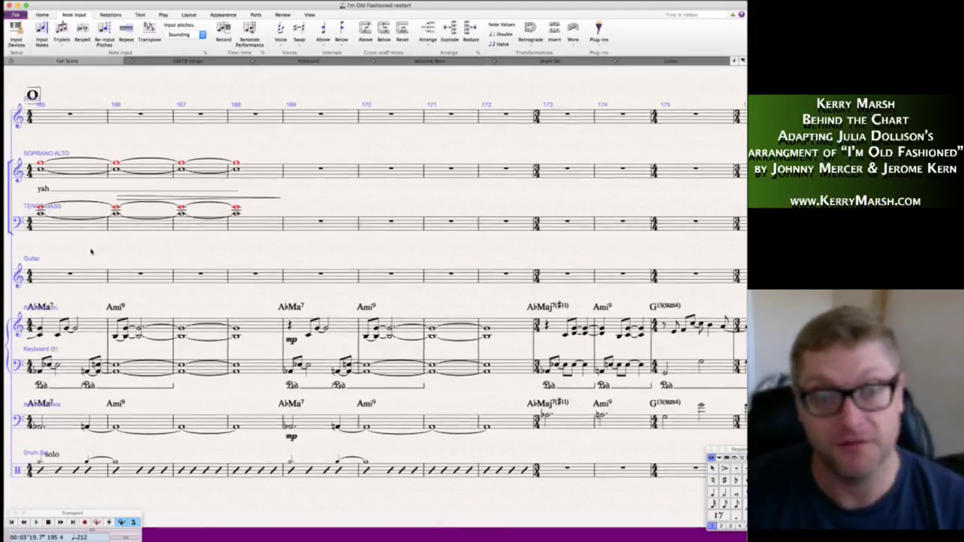
- Examine bars 175 to 190, comparing the choir's "oo" and "woah" lines with the repeating keyboard and bass figure
{"action": "scroll", "coordinate": [91, 251], "scroll_direction": "right", "scroll_amount": 20}
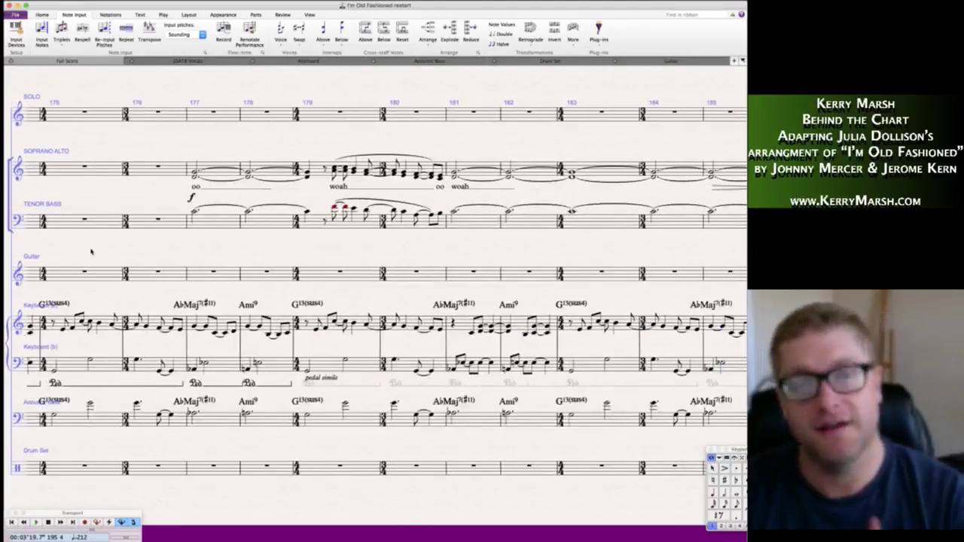
{"action": "scroll", "coordinate": [434, 274], "scroll_direction": "right", "scroll_amount": 6}
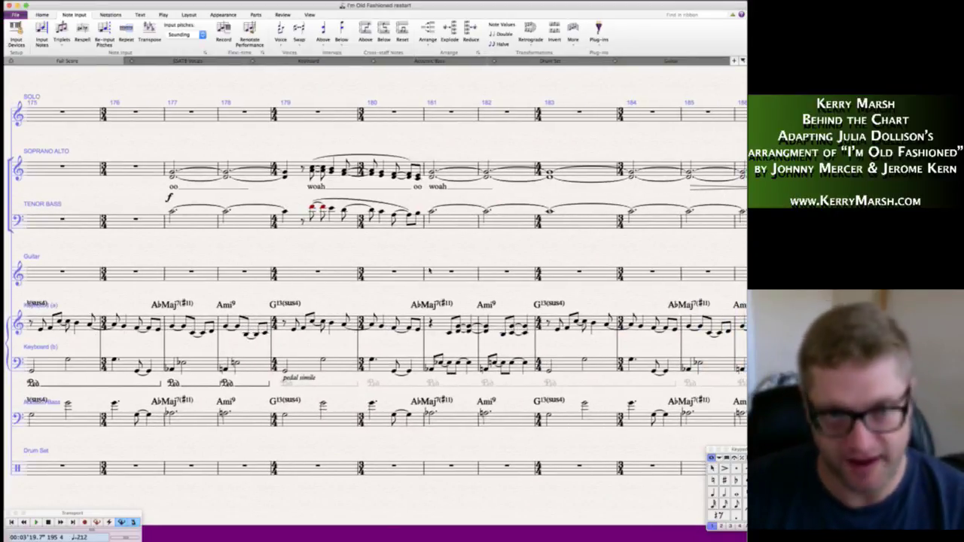
{"action": "scroll", "coordinate": [437, 271], "scroll_direction": "left", "scroll_amount": 6}
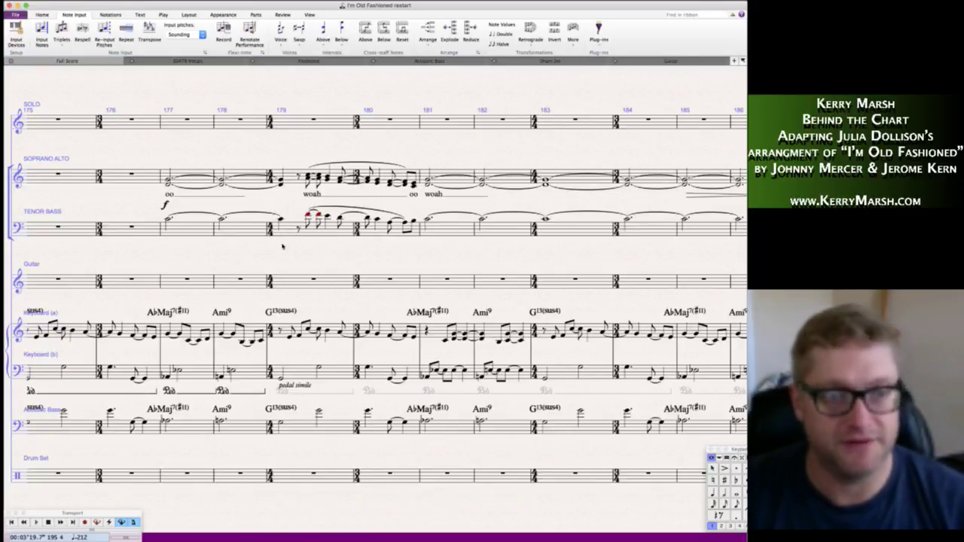
{"action": "scroll", "coordinate": [314, 245], "scroll_direction": "right", "scroll_amount": 10}
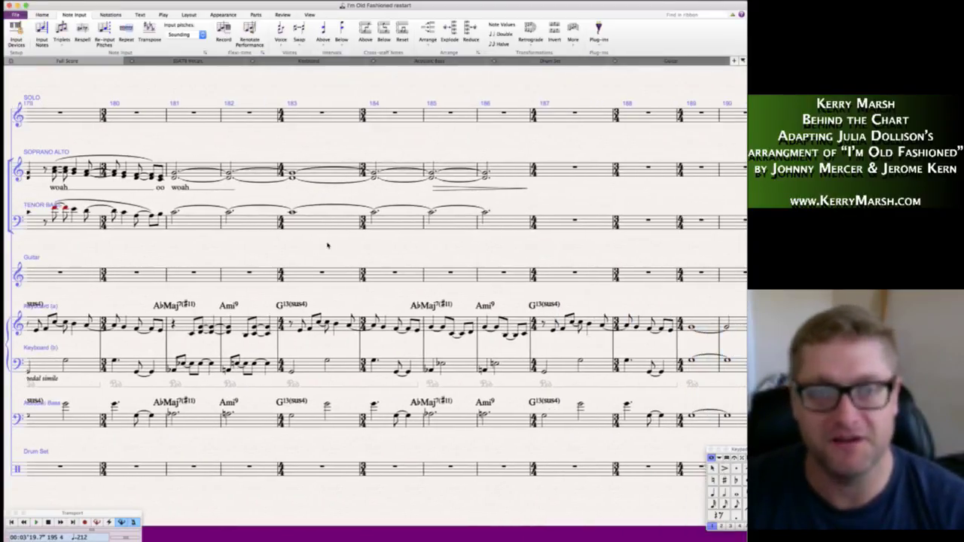
- Examine section P and the opening of Q, including the soprano-alto melody, the solo entrance and the suggested keyboard voicings
{"action": "scroll", "coordinate": [328, 246], "scroll_direction": "right", "scroll_amount": 10}
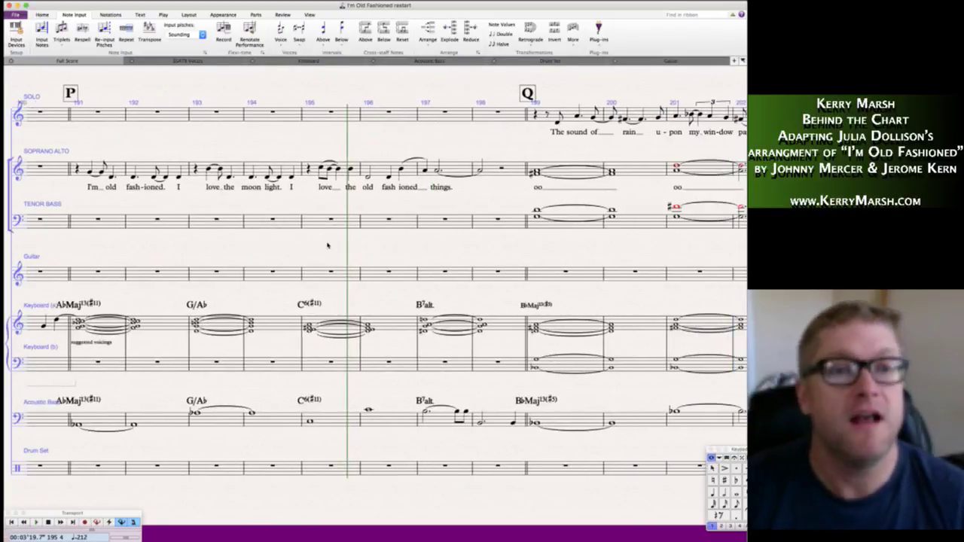
{"action": "scroll", "coordinate": [333, 239], "scroll_direction": "left", "scroll_amount": 1}
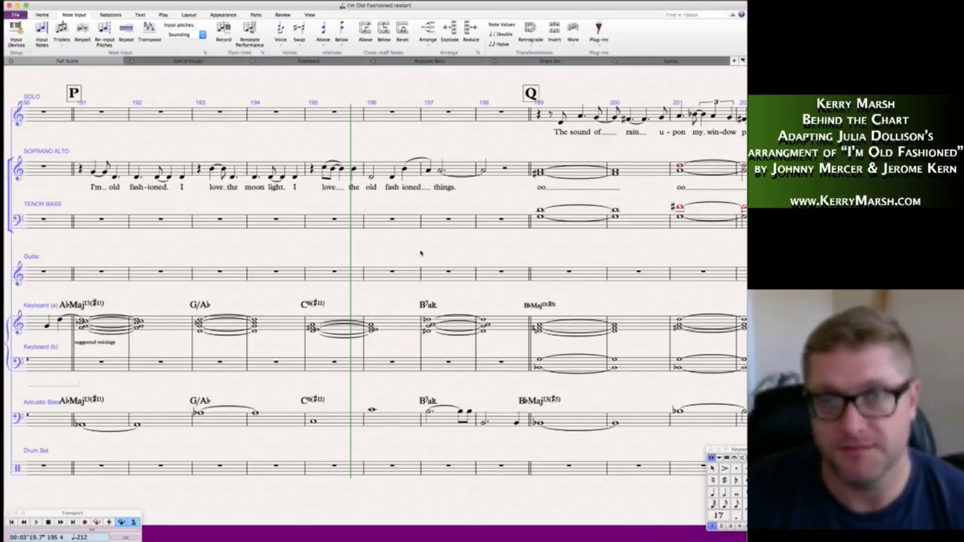
{"action": "scroll", "coordinate": [421, 253], "scroll_direction": "right", "scroll_amount": 6}
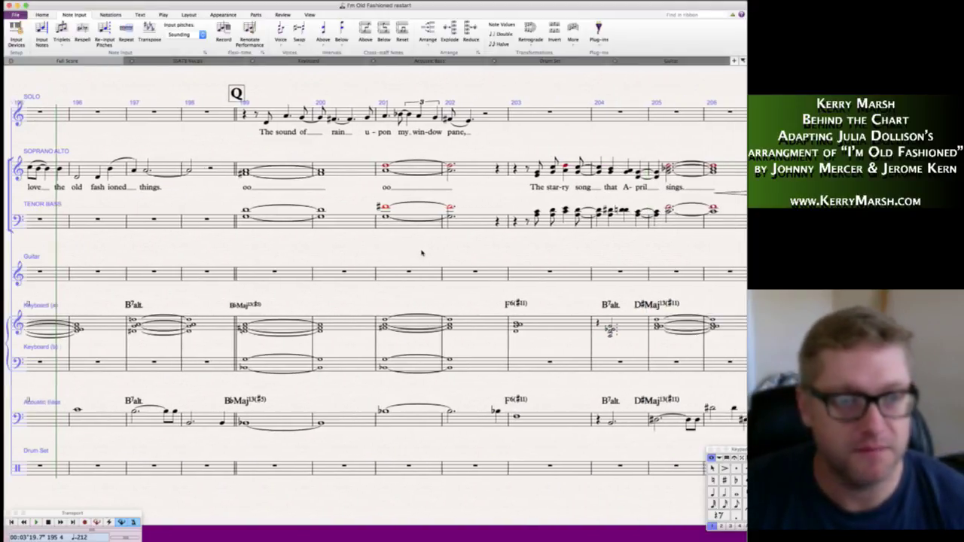
- Examine sections Q and R, including the choir's "oo" chords, the "starry song" harmonies and the solo line over the keyboard voicings
{"action": "scroll", "coordinate": [421, 253], "scroll_direction": "right", "scroll_amount": 3}
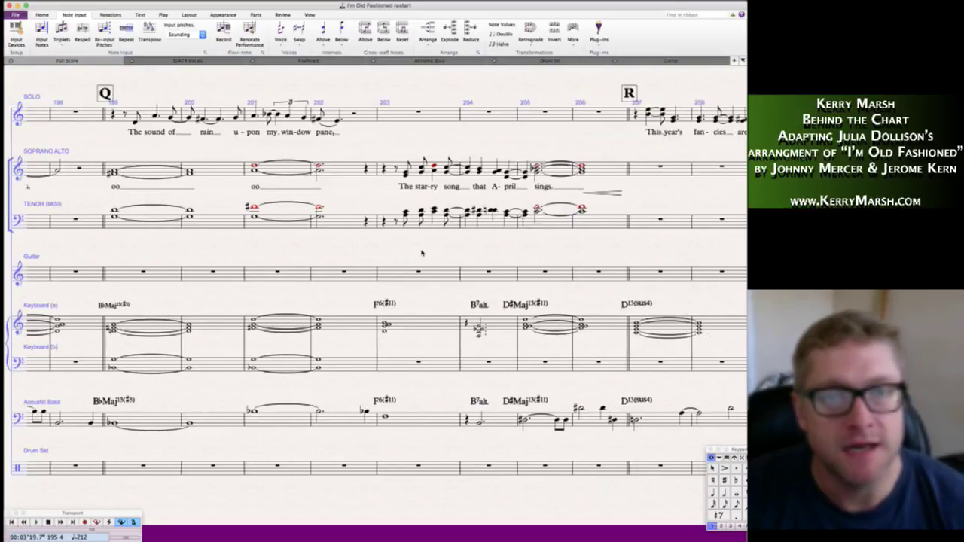
{"action": "scroll", "coordinate": [421, 253], "scroll_direction": "right", "scroll_amount": 4}
{"action": "scroll", "coordinate": [421, 253], "scroll_direction": "left", "scroll_amount": 5}
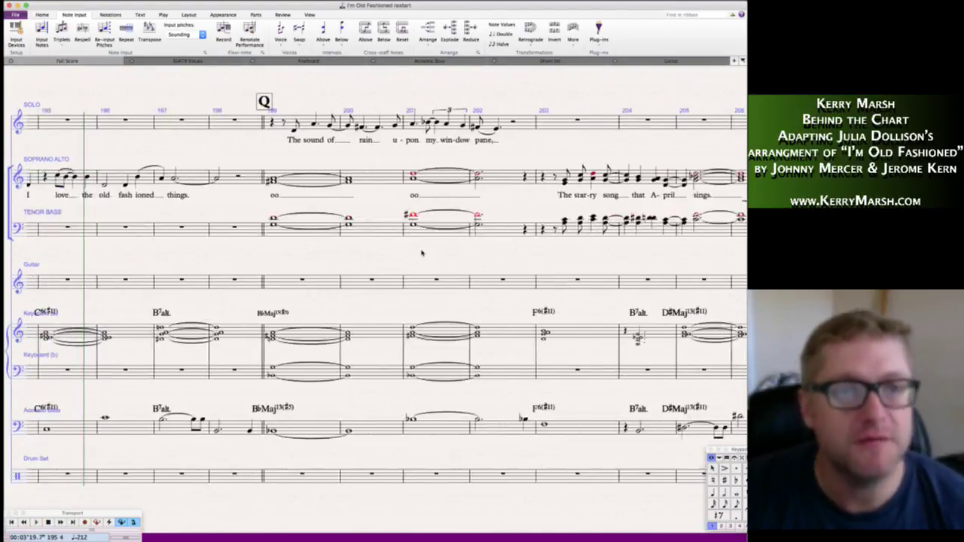
{"action": "scroll", "coordinate": [420, 253], "scroll_direction": "left", "scroll_amount": 1}
{"action": "scroll", "coordinate": [421, 252], "scroll_direction": "right", "scroll_amount": 6}
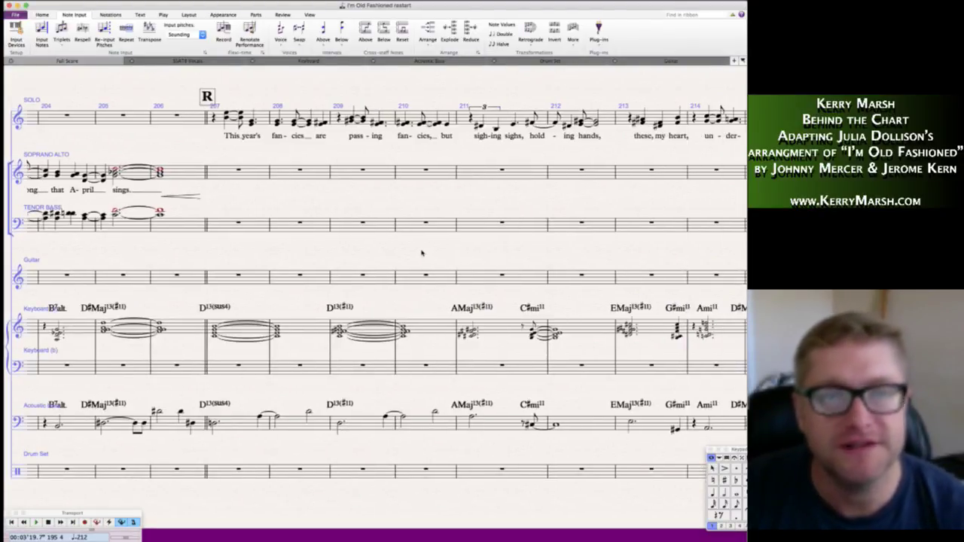
{"action": "scroll", "coordinate": [421, 253], "scroll_direction": "right", "scroll_amount": 3}
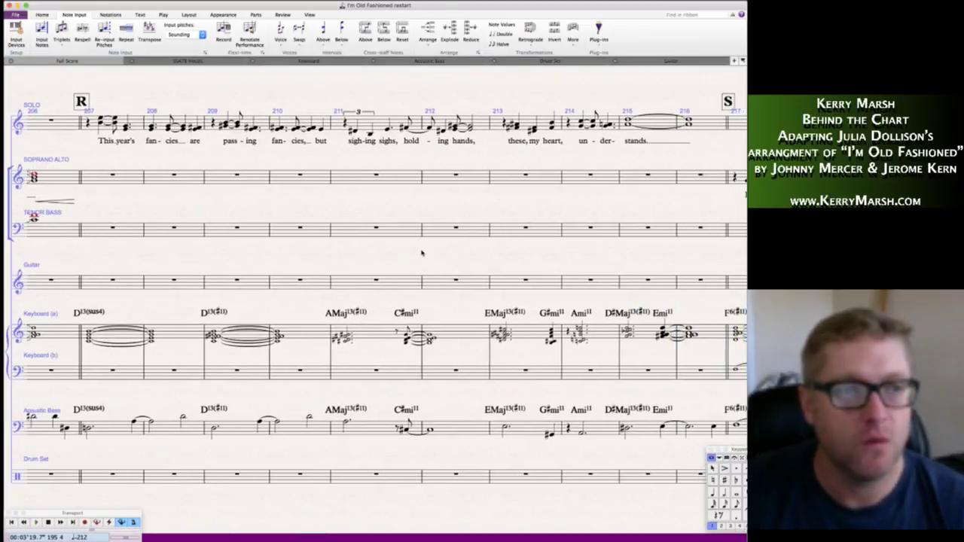
{"action": "scroll", "coordinate": [365, 254], "scroll_direction": "right", "scroll_amount": 1}
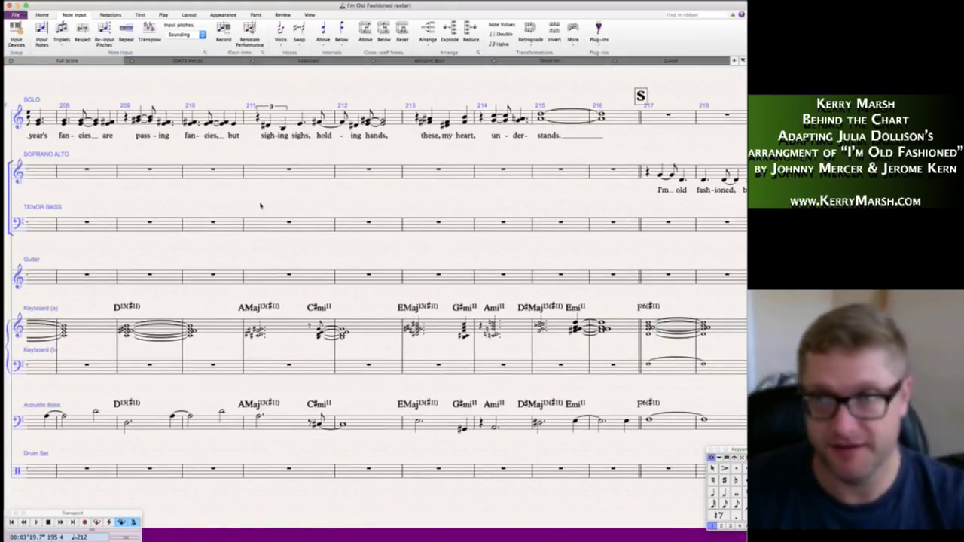
- Examine sections S and T up to bar 245, including the choir harmonies, meter changes, "doo" and "woah" syllables and repeating keyboard figure
{"action": "scroll", "coordinate": [342, 269], "scroll_direction": "right", "scroll_amount": 5}
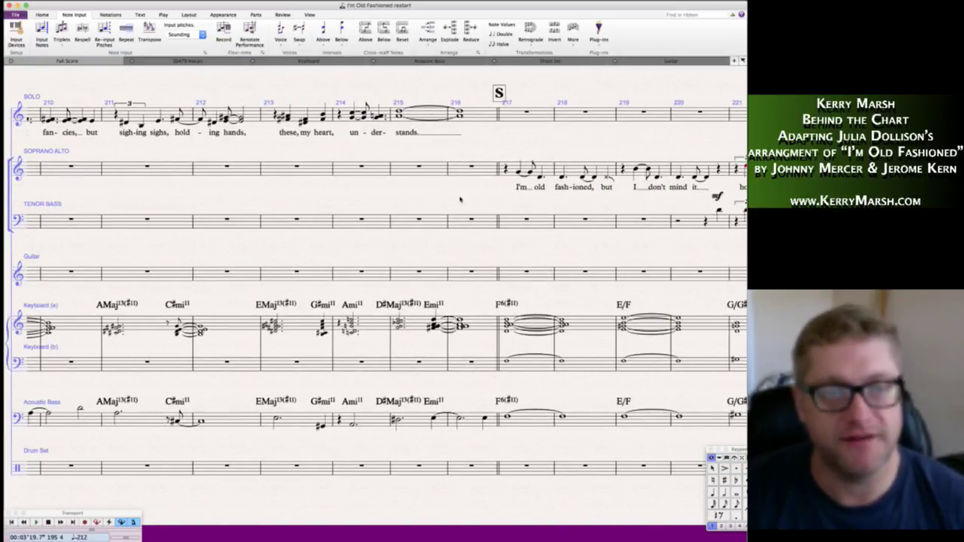
{"action": "scroll", "coordinate": [460, 199], "scroll_direction": "right", "scroll_amount": 15}
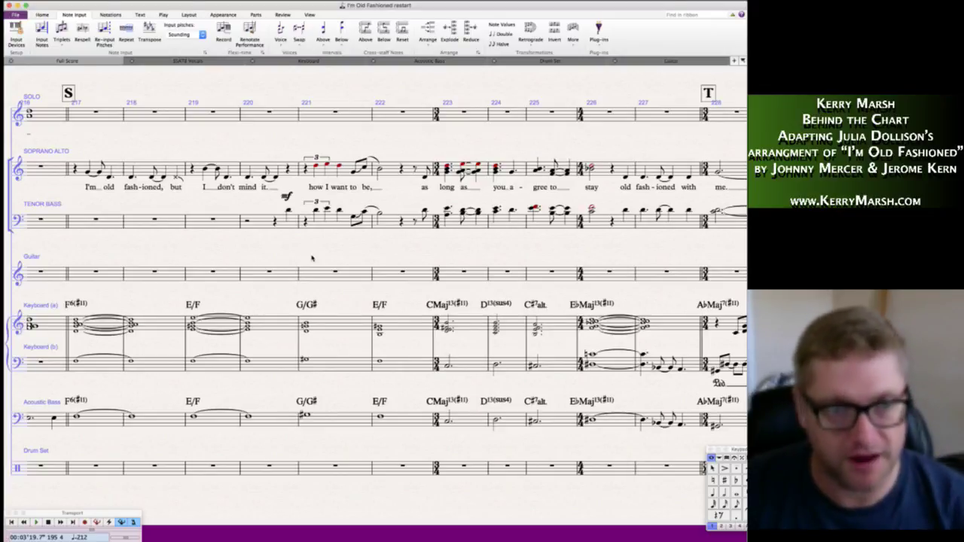
{"action": "scroll", "coordinate": [312, 259], "scroll_direction": "right", "scroll_amount": 1}
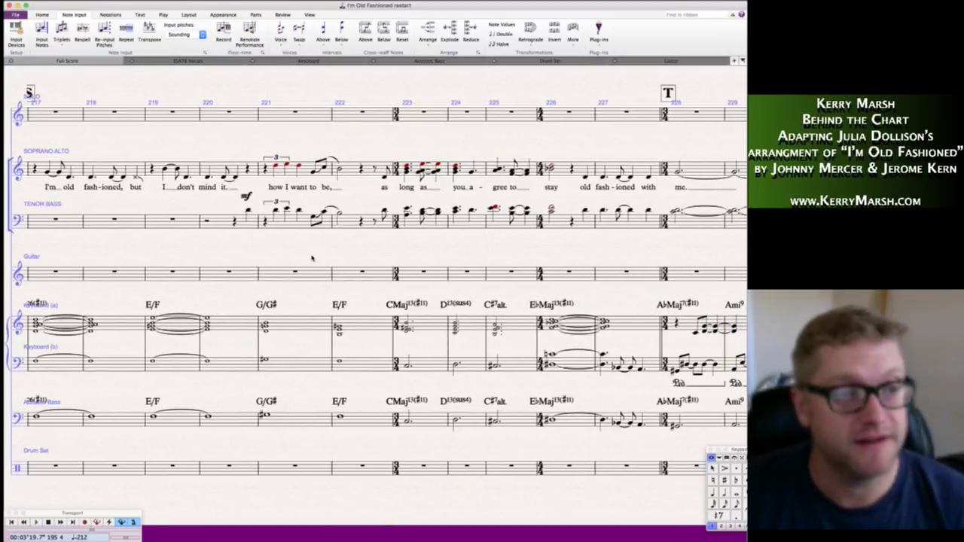
{"action": "scroll", "coordinate": [312, 259], "scroll_direction": "right", "scroll_amount": 20}
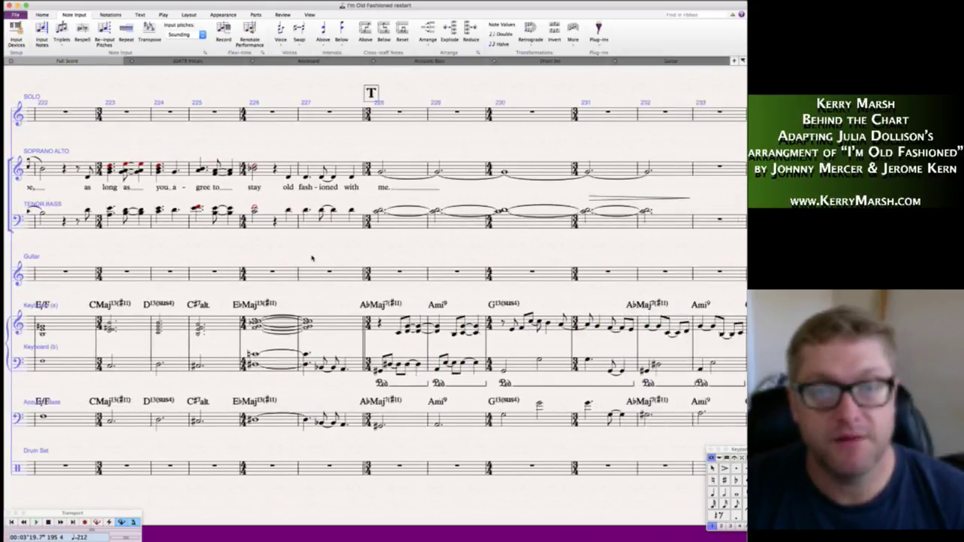
{"action": "scroll", "coordinate": [372, 252], "scroll_direction": "right", "scroll_amount": 17}
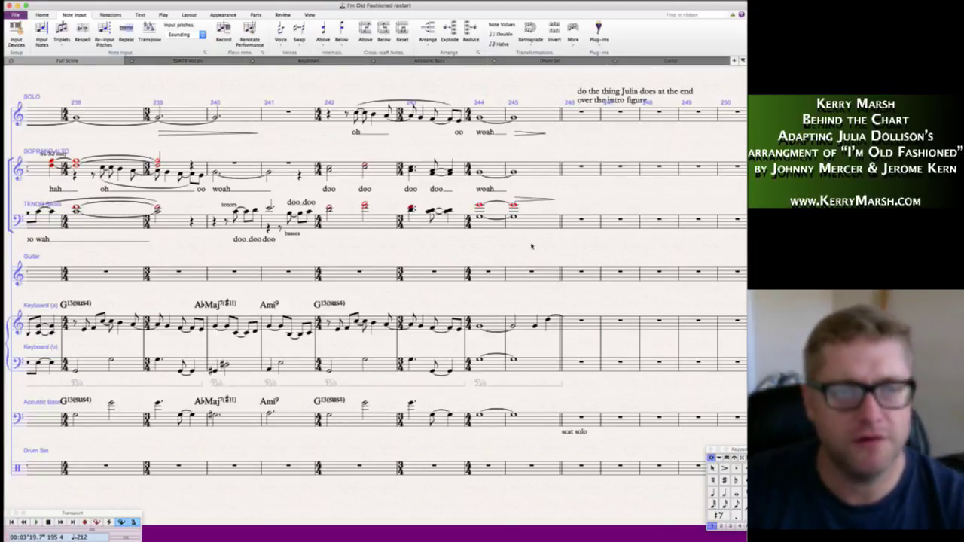
{"action": "scroll", "coordinate": [530, 246], "scroll_direction": "right", "scroll_amount": 4}
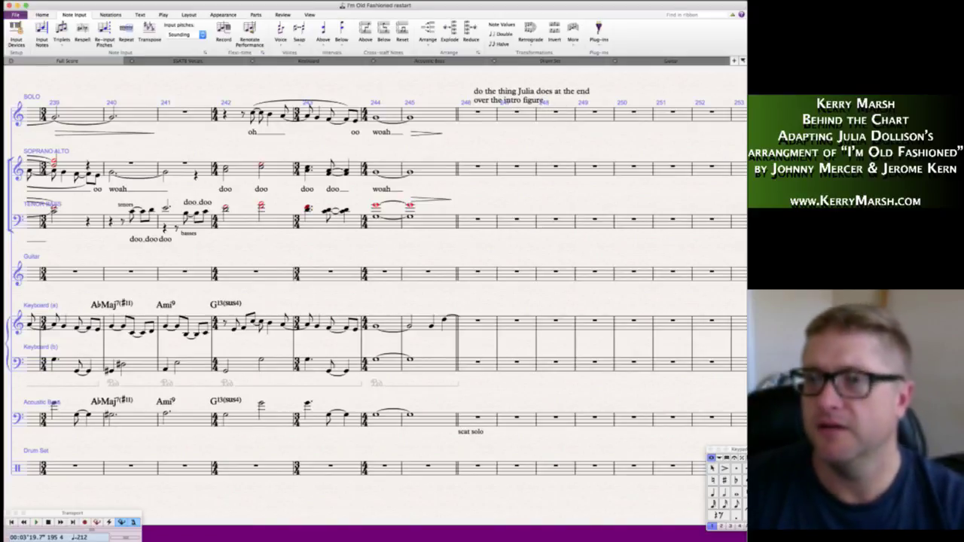
- Examine the unwritten ending from bar 246 onwards, including the placeholder instruction for the solo part and the scat solo marking
{"action": "key", "text": "super+Tab"}
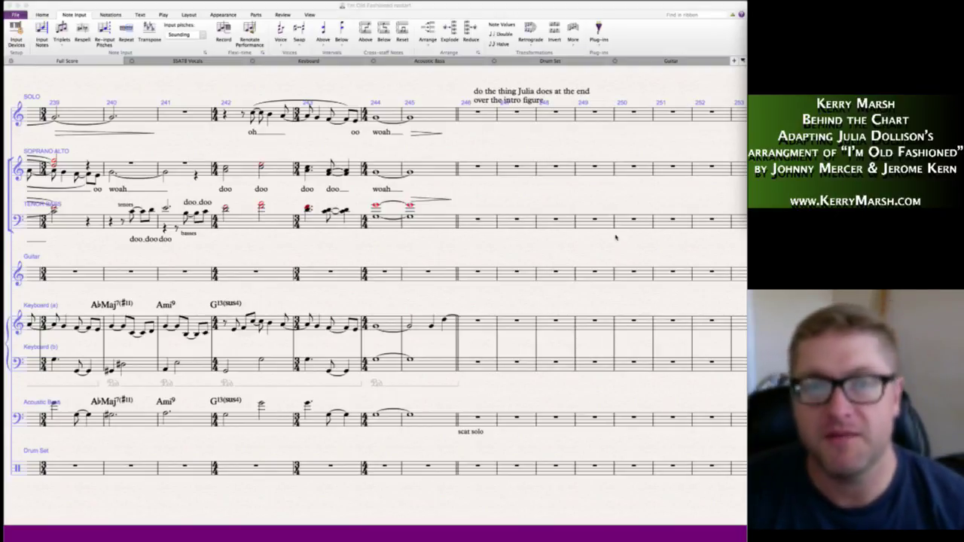
{"action": "left_click", "coordinate": [471, 194]}
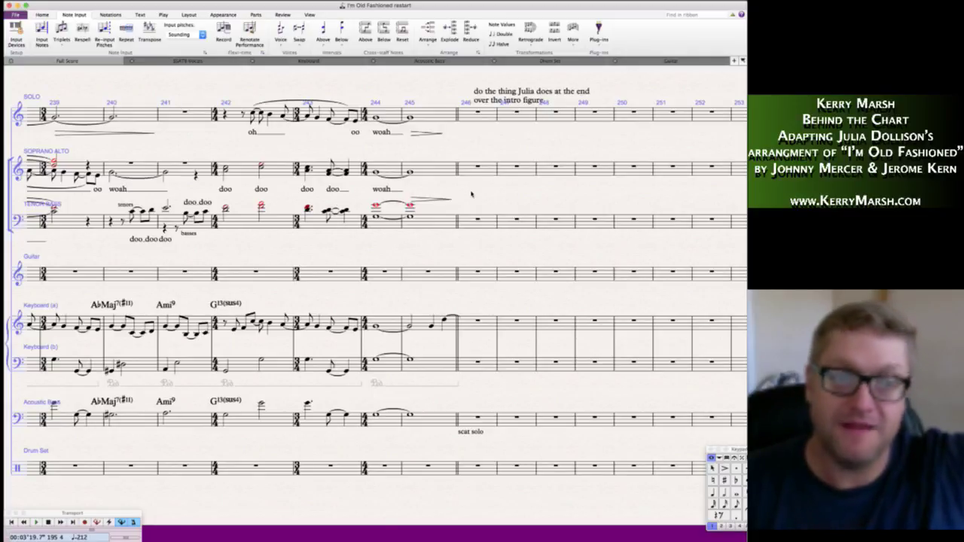
{"action": "scroll", "coordinate": [474, 193], "scroll_direction": "right", "scroll_amount": 10}
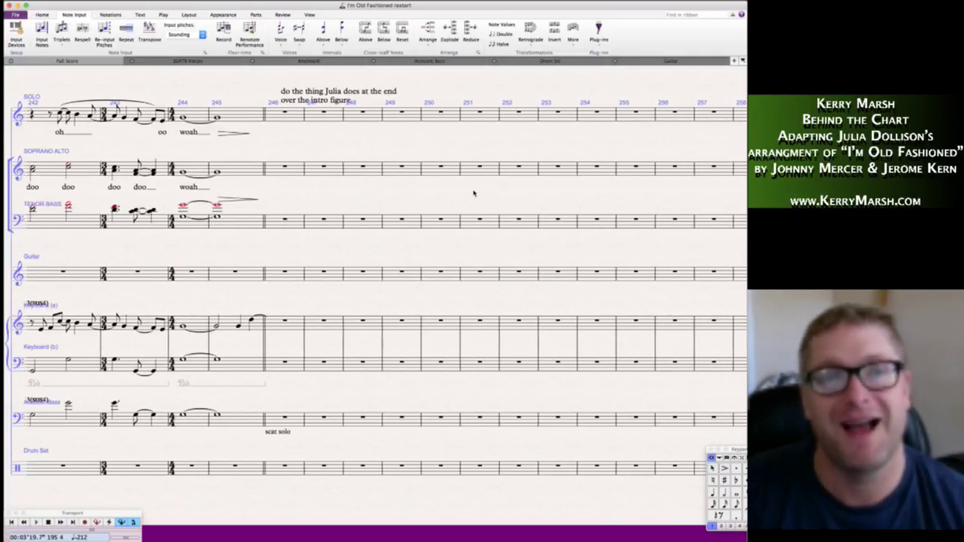
{"action": "scroll", "coordinate": [474, 194], "scroll_direction": "right", "scroll_amount": 8}
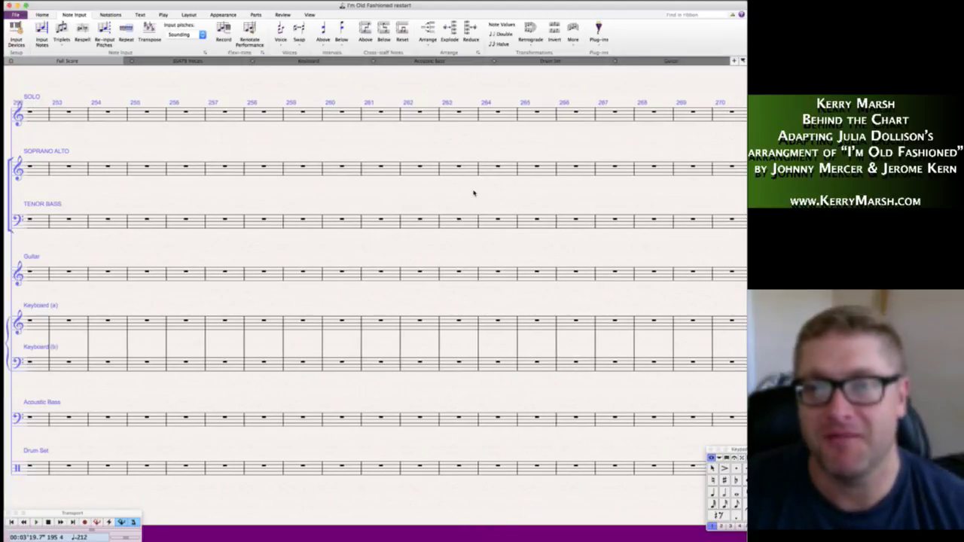
{"action": "scroll", "coordinate": [474, 193], "scroll_direction": "right", "scroll_amount": 5}
- Return to the opening of the piece and play back the full score from bar 1 as far as bar 181
{"action": "scroll", "coordinate": [473, 194], "scroll_direction": "left", "scroll_amount": 15}
{"action": "scroll", "coordinate": [474, 193], "scroll_direction": "left", "scroll_amount": 20}
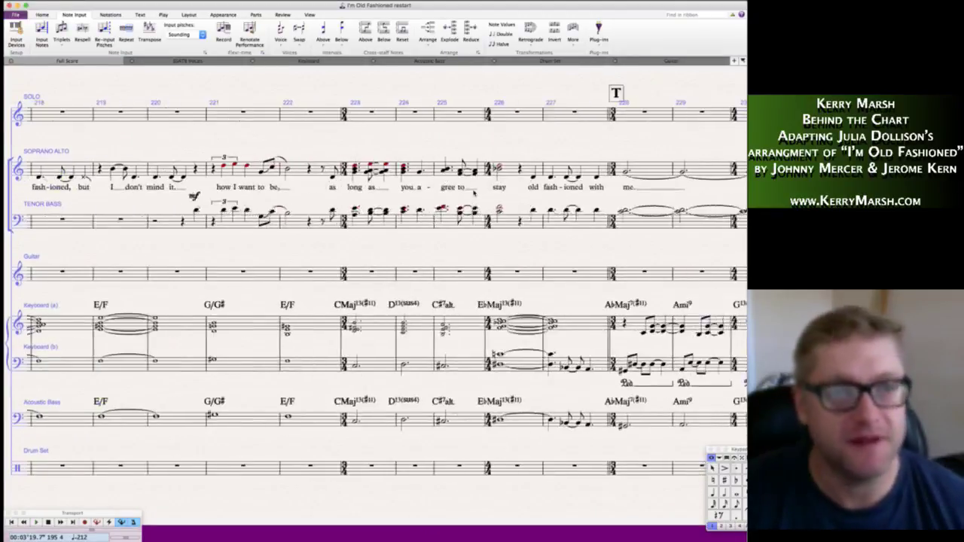
{"action": "scroll", "coordinate": [474, 193], "scroll_direction": "left", "scroll_amount": 20}
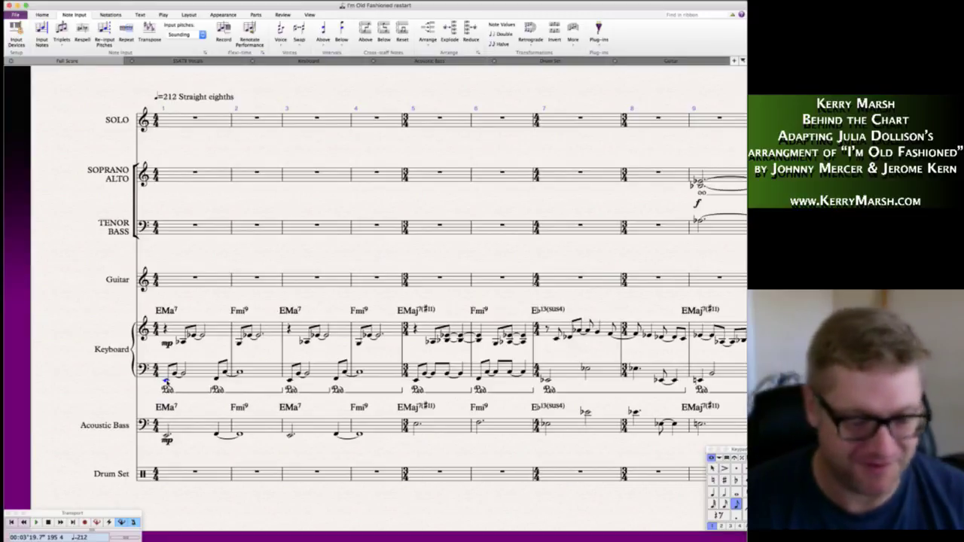
{"action": "key", "text": "space"}
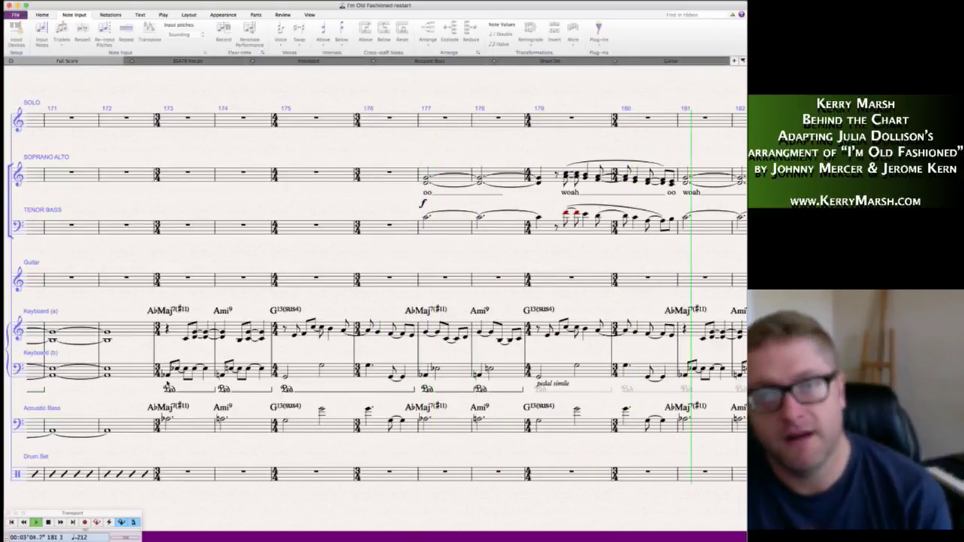
{"action": "key", "text": "space"}
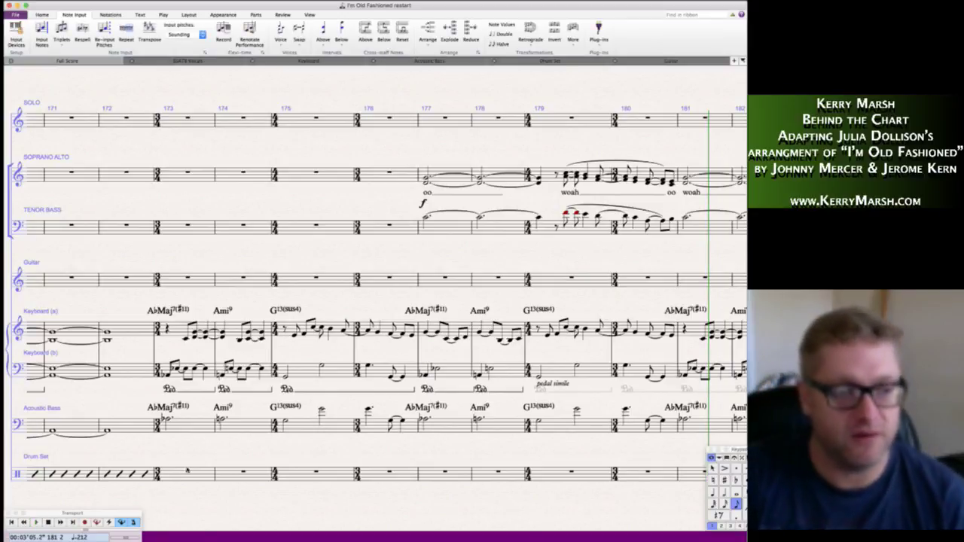
- Examine the choir parts in sections L to O, checking which passages in M and N still lack syllables
{"action": "scroll", "coordinate": [255, 465], "scroll_direction": "left", "scroll_amount": 9}
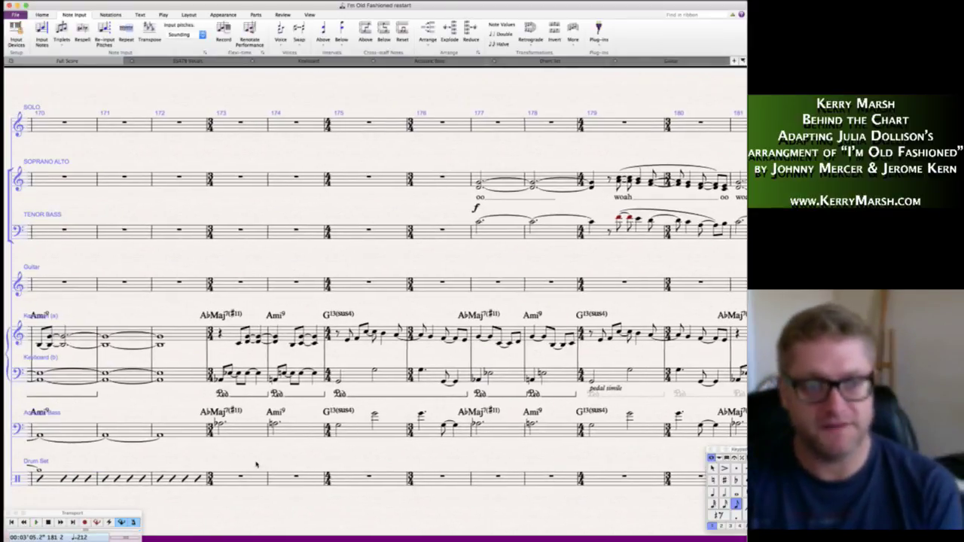
{"action": "scroll", "coordinate": [256, 465], "scroll_direction": "left", "scroll_amount": 10}
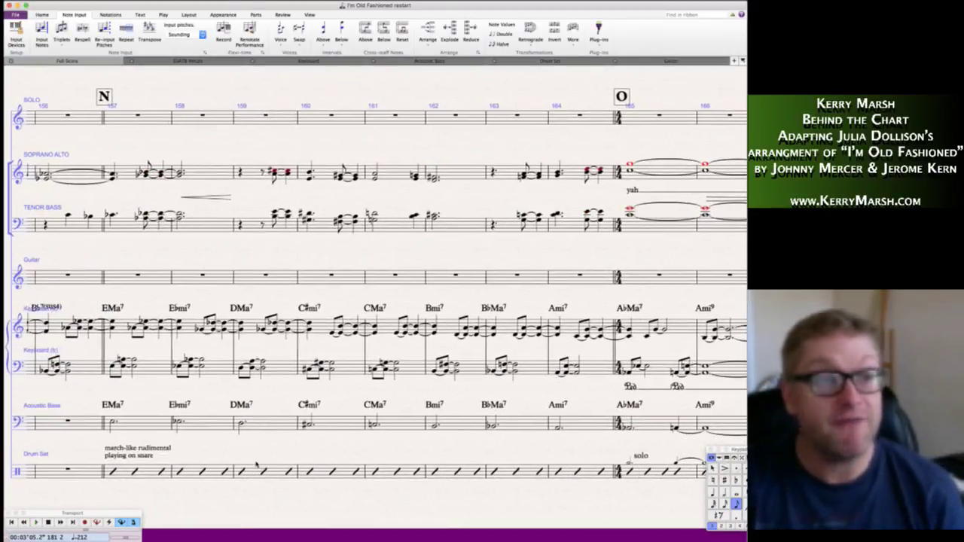
{"action": "scroll", "coordinate": [256, 465], "scroll_direction": "left", "scroll_amount": 12}
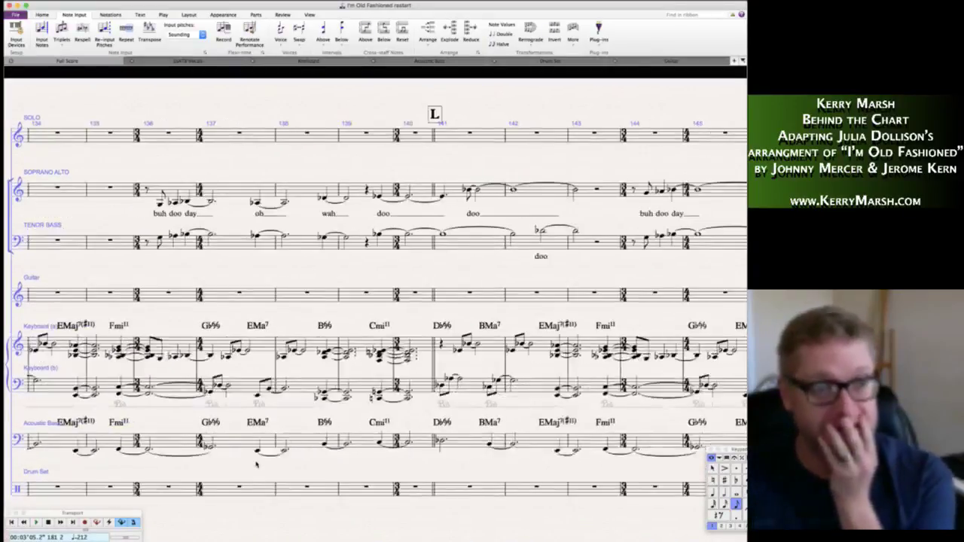
{"action": "scroll", "coordinate": [256, 464], "scroll_direction": "right", "scroll_amount": 12}
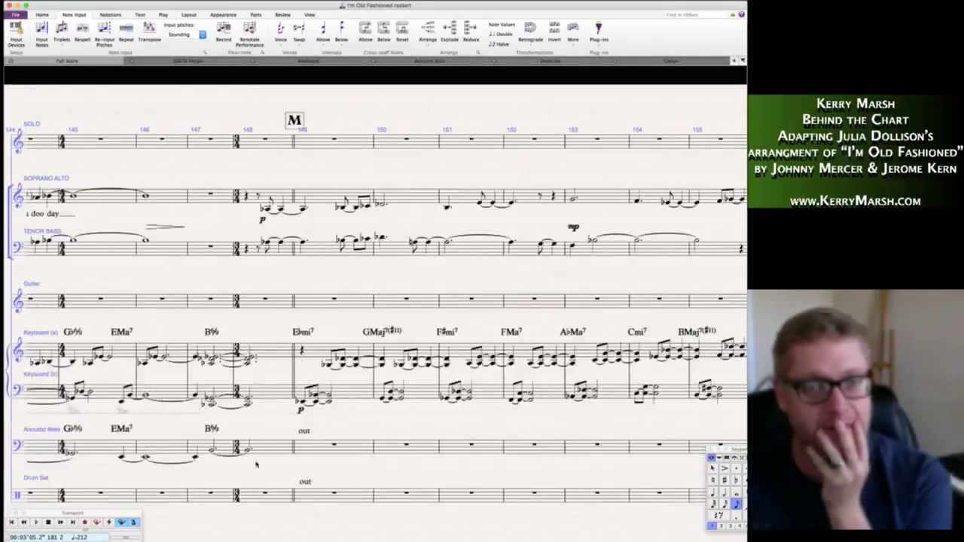
{"action": "scroll", "coordinate": [200, 278], "scroll_direction": "left", "scroll_amount": 2}
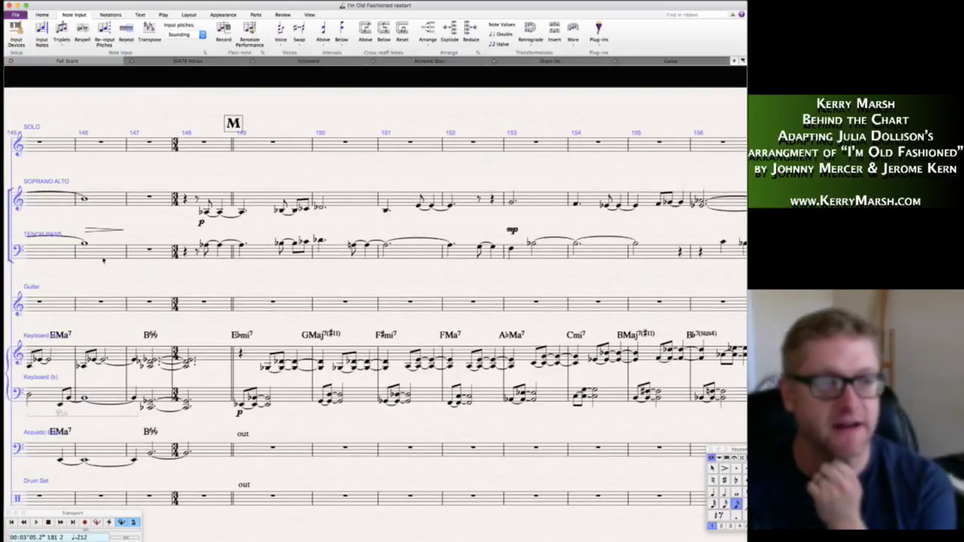
- Play back the passage from bar 140 through section L into section M, stopping at bar 151
{"action": "scroll", "coordinate": [243, 289], "scroll_direction": "left", "scroll_amount": 6}
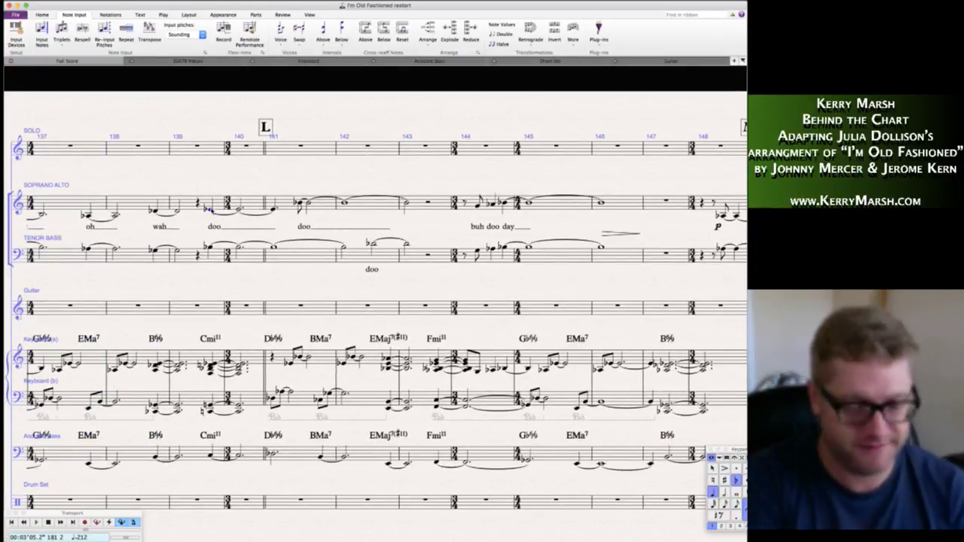
{"action": "key", "text": "space"}
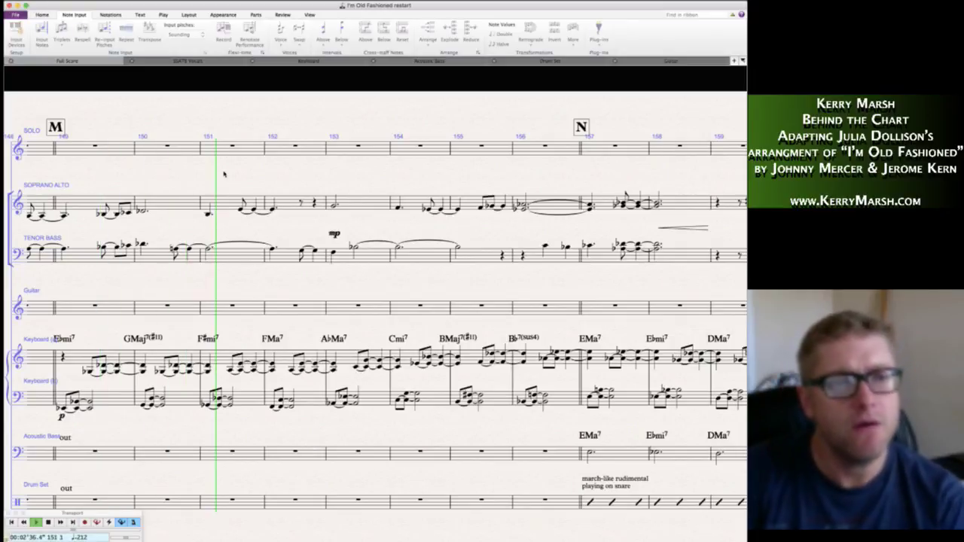
{"action": "key", "text": "space"}
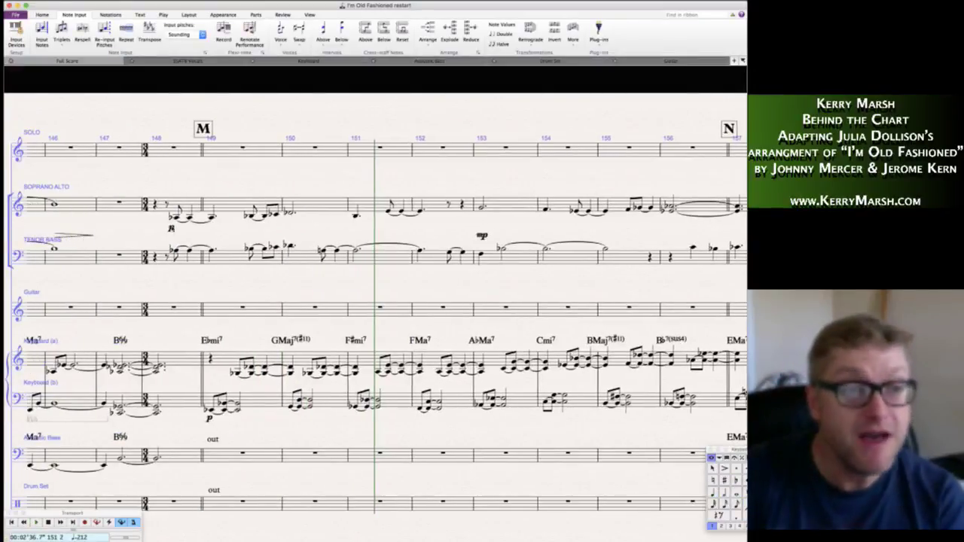
- Enter the lyrics "yuh luh doo way yoh way" under the soprano-alto line in bars 148 to 152, and play back bars 151 to 156
{"action": "key", "text": "p"}
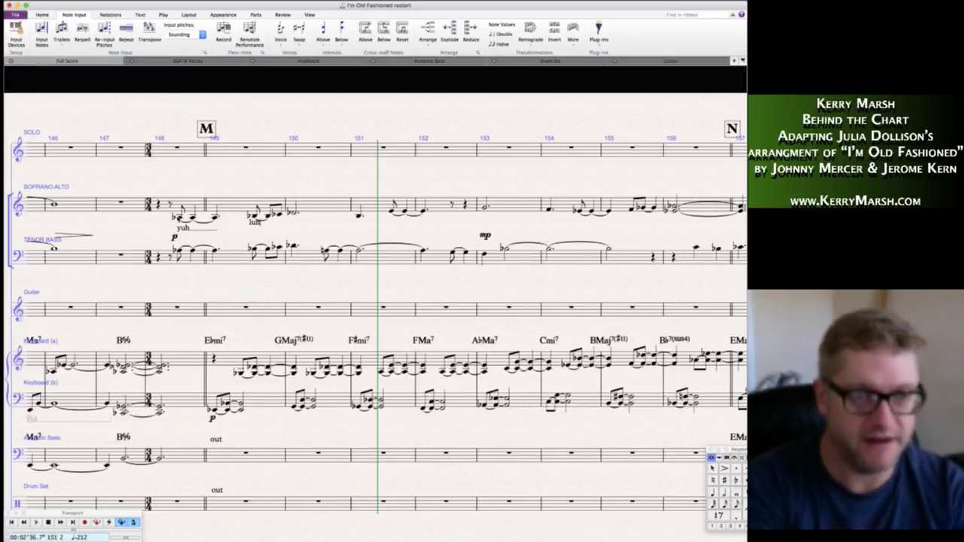
{"action": "type", "text": "oh"}
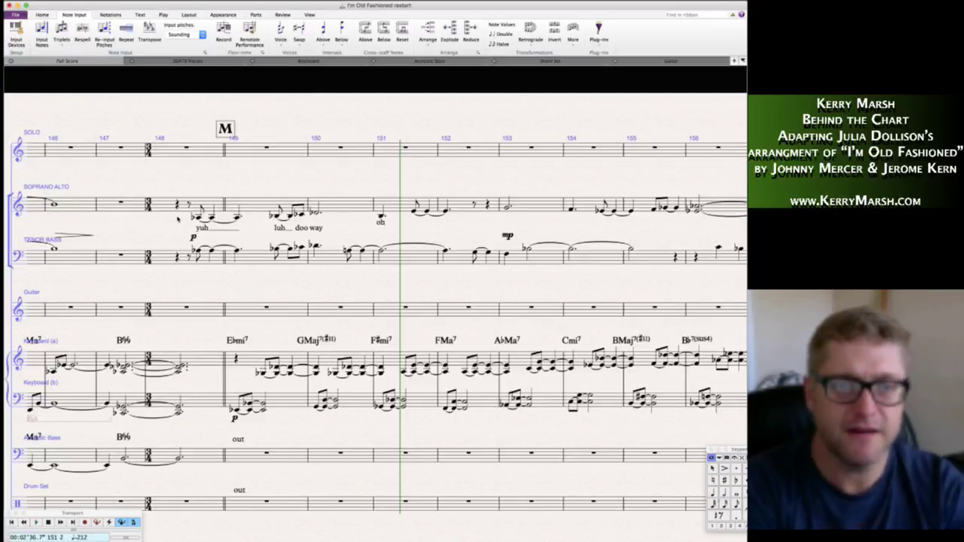
{"action": "key", "text": "space"}
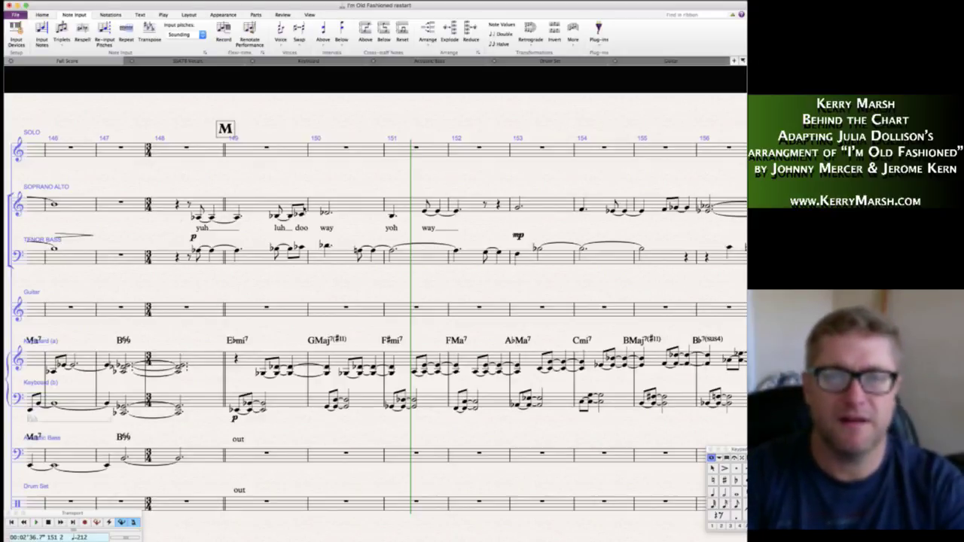
{"action": "key", "text": "space"}
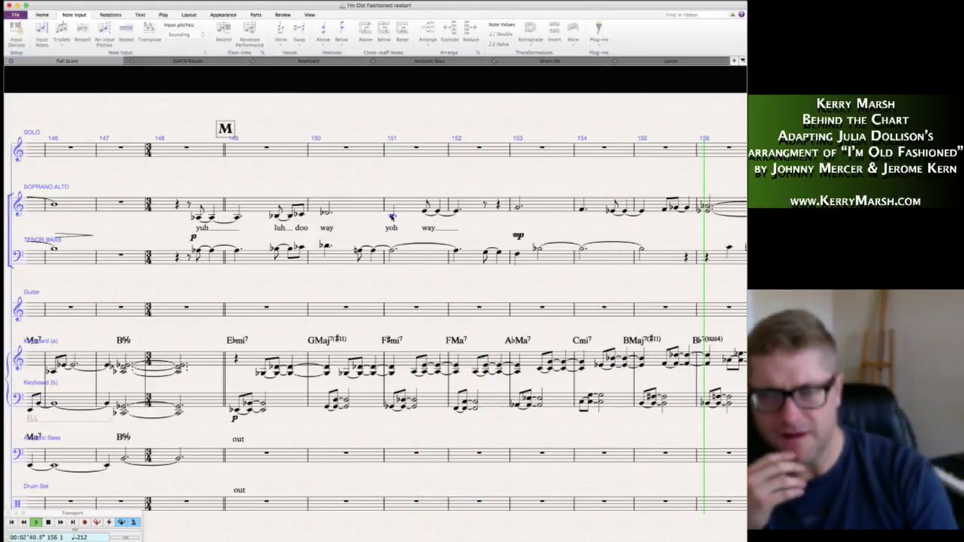
{"action": "key", "text": "space"}
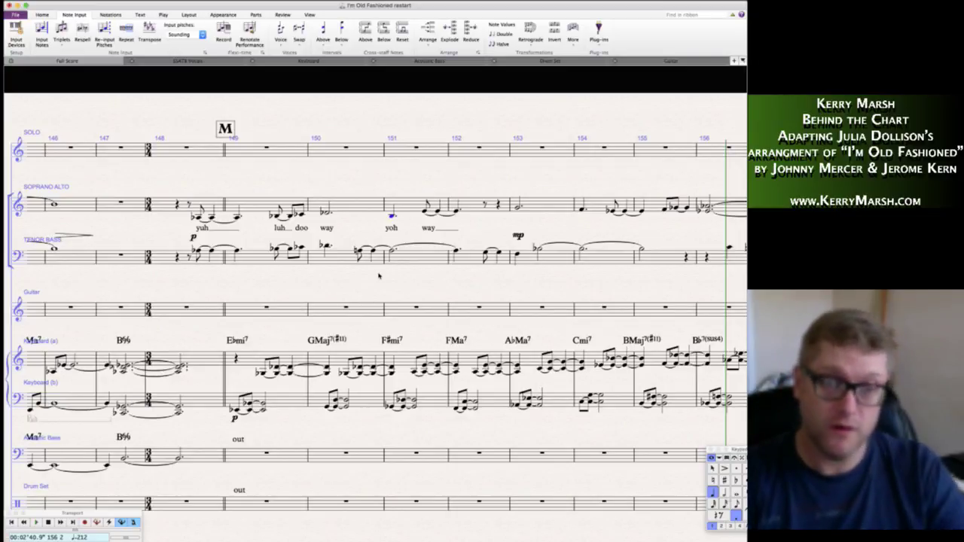
- Enter the lyrics "lah dah yah" under the soprano-alto line in bars 153 and 154, extending the last syllable
{"action": "scroll", "coordinate": [444, 295], "scroll_direction": "right", "scroll_amount": 5}
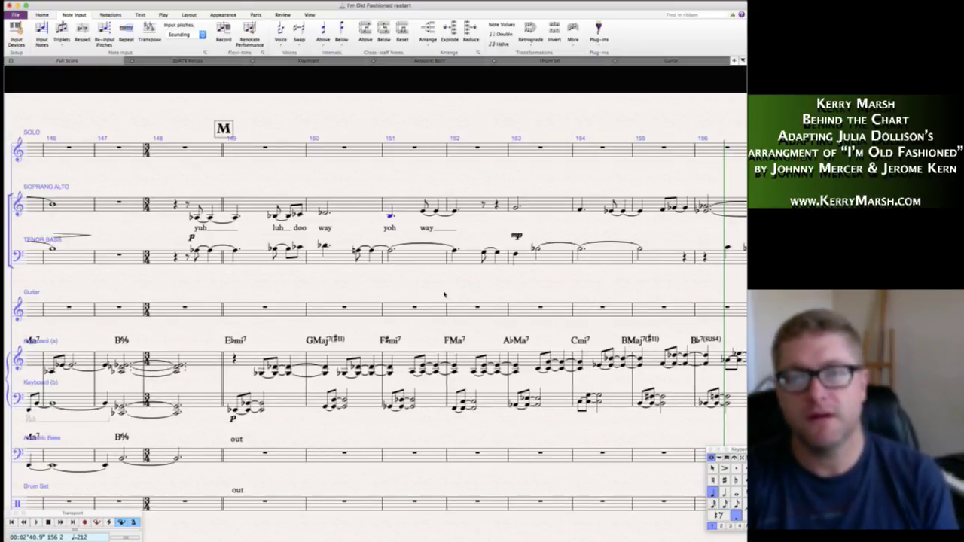
{"action": "scroll", "coordinate": [445, 294], "scroll_direction": "left", "scroll_amount": 4}
{"action": "scroll", "coordinate": [444, 294], "scroll_direction": "left", "scroll_amount": 3}
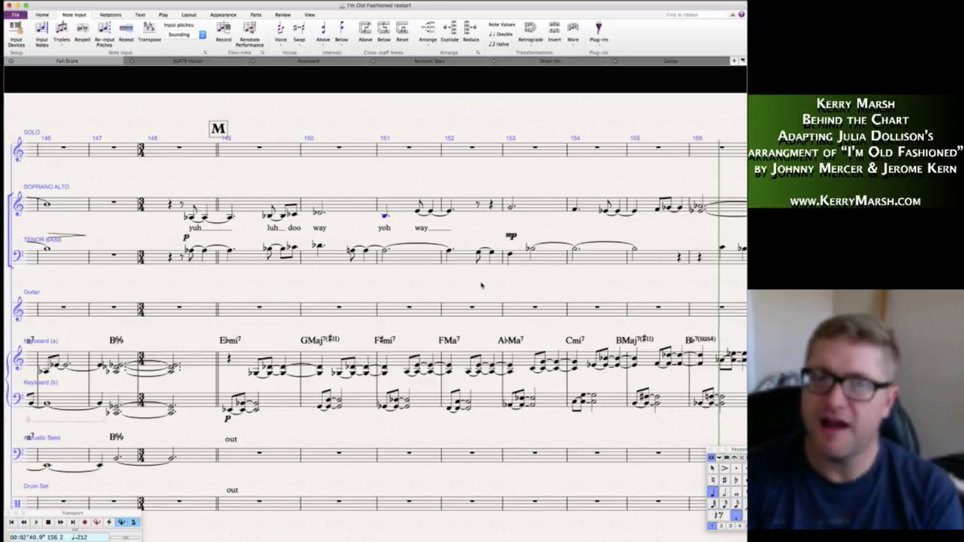
{"action": "scroll", "coordinate": [478, 287], "scroll_direction": "right", "scroll_amount": 7}
{"action": "key", "text": "Escape"}
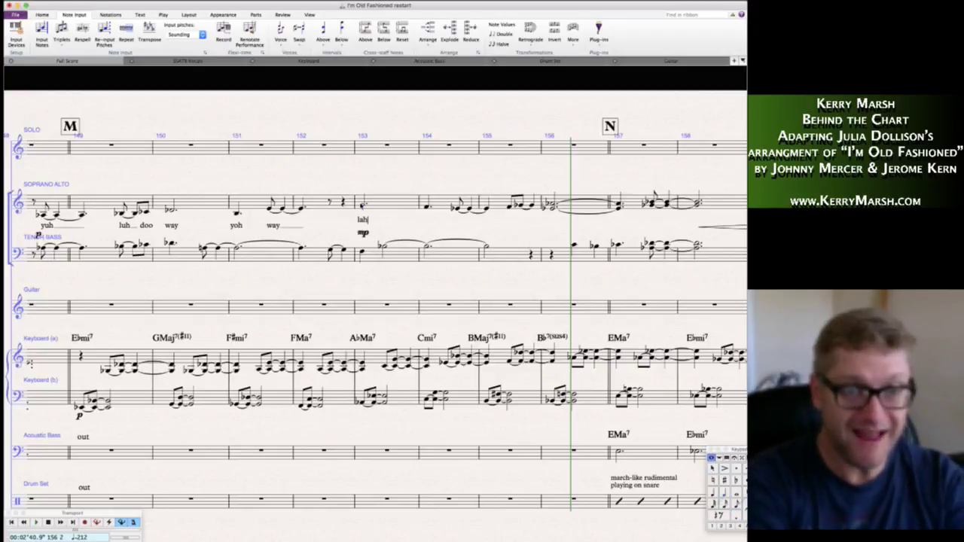
{"action": "key", "text": "space"}
{"action": "type", "text": "dah"}
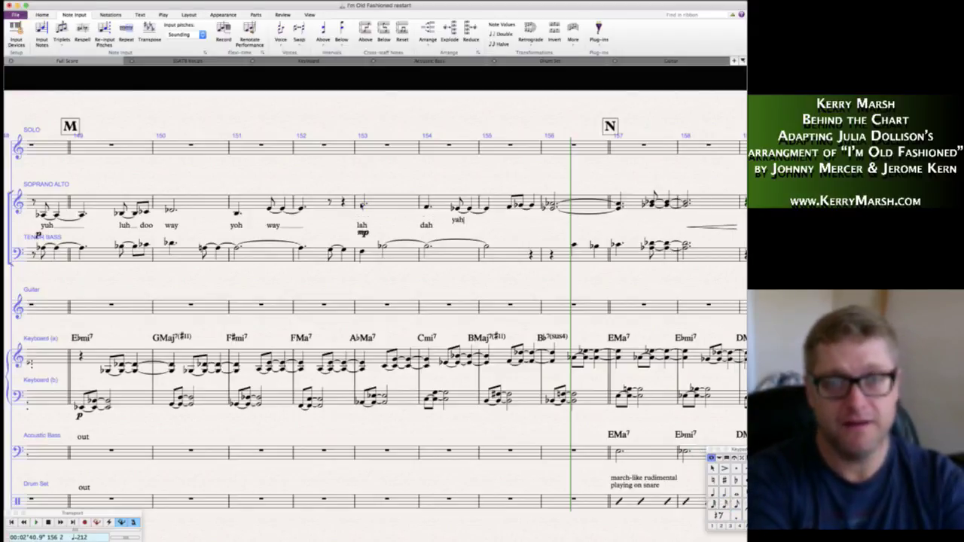
{"action": "key", "text": "space"}
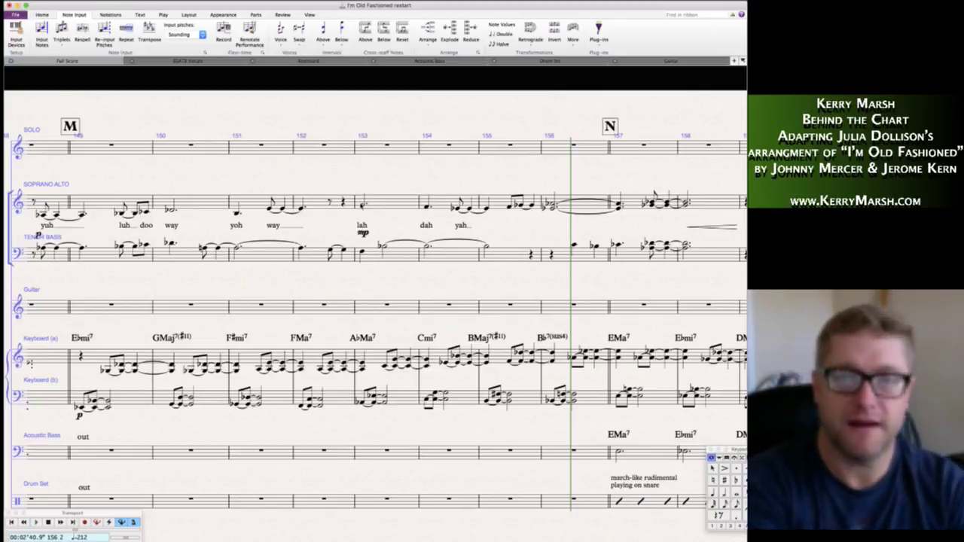
- Continue the soprano-alto lyrics with "day yah hey yah" from bar 155 into section N at bar 157
{"action": "type", "text": "day"}
{"action": "key", "text": "space"}
{"action": "type", "text": "yah "}
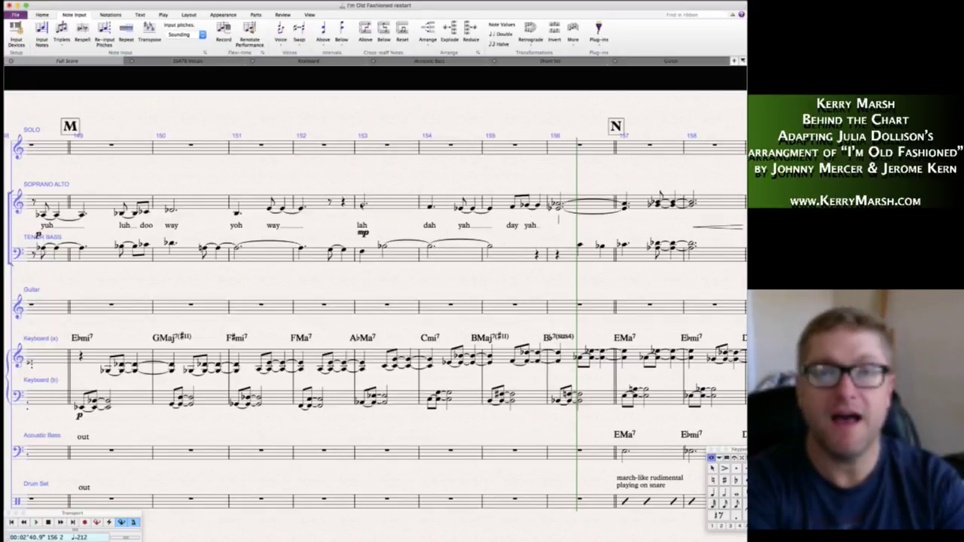
{"action": "type", "text": "hey"}
{"action": "key", "text": "Escape"}
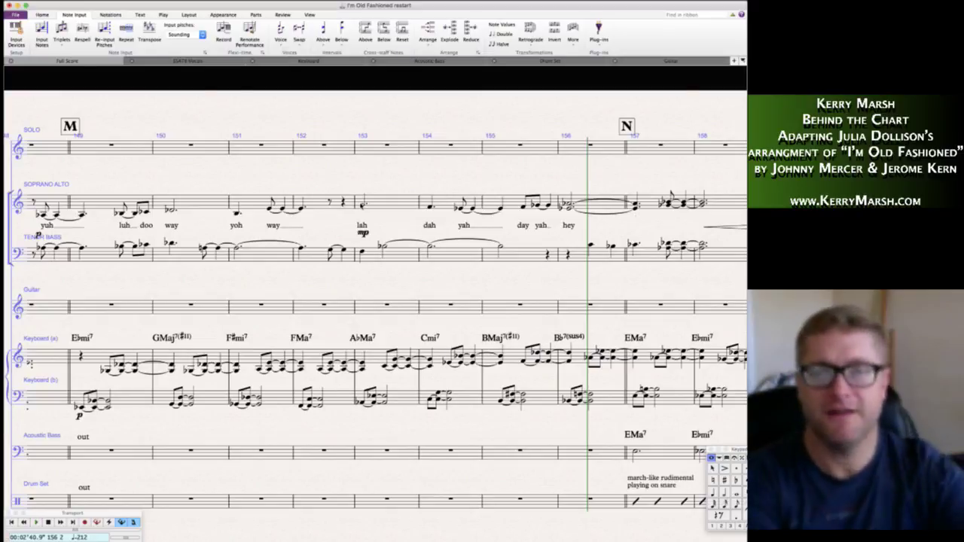
{"action": "type", "text": "yah"}
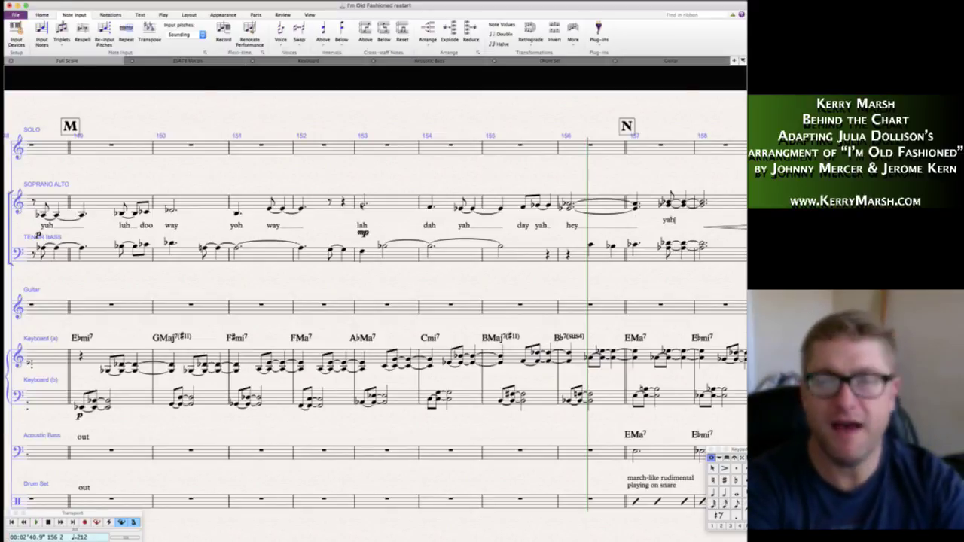
{"action": "key", "text": "space"}
{"action": "key", "text": "space"}
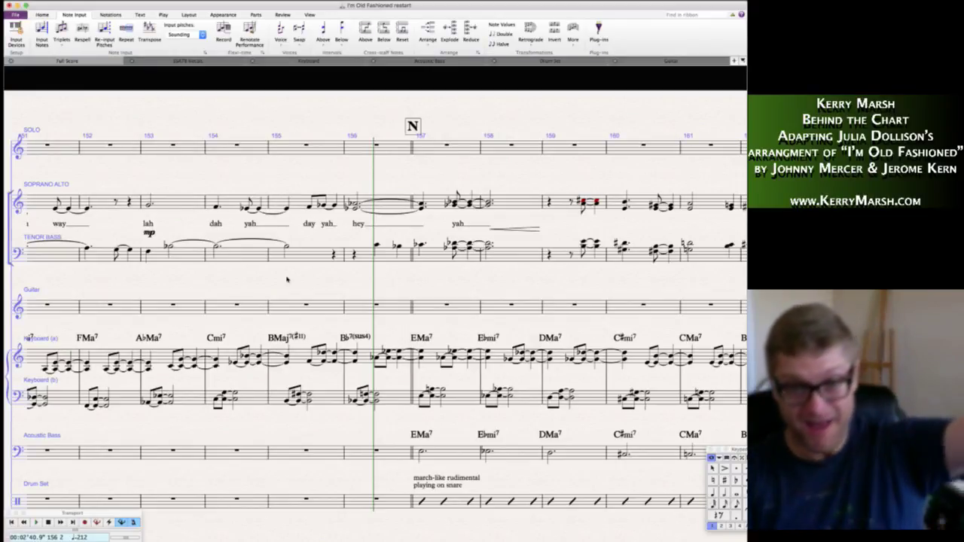
- Review the soprano-alto notes in section N and play back the score from bar 156 to bar 162
{"action": "scroll", "coordinate": [563, 225], "scroll_direction": "right", "scroll_amount": 1}
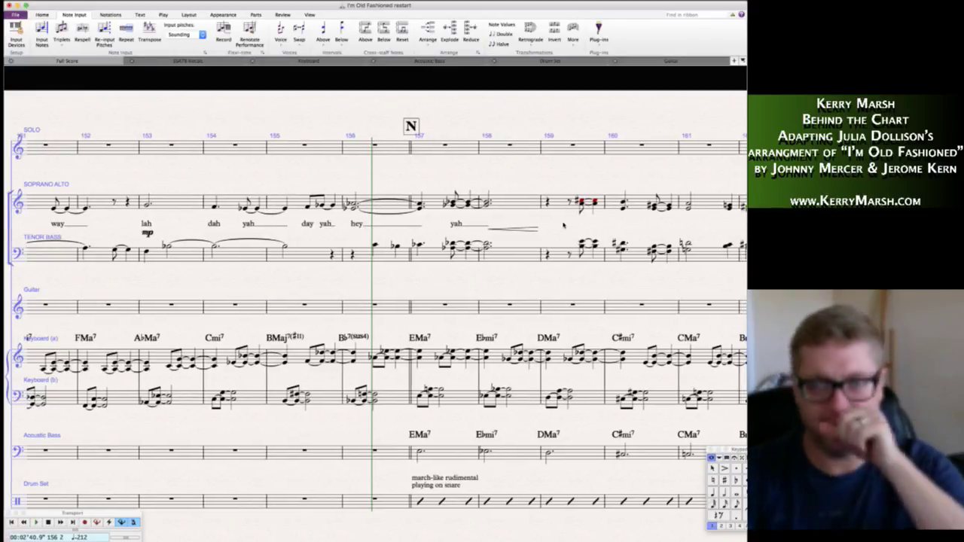
{"action": "scroll", "coordinate": [564, 225], "scroll_direction": "right", "scroll_amount": 5}
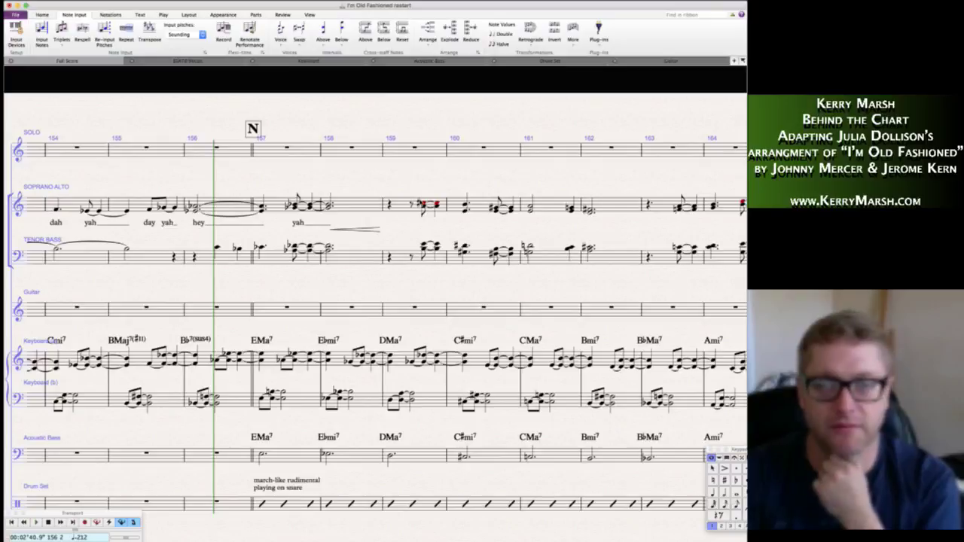
{"action": "scroll", "coordinate": [421, 203], "scroll_direction": "right", "scroll_amount": 4}
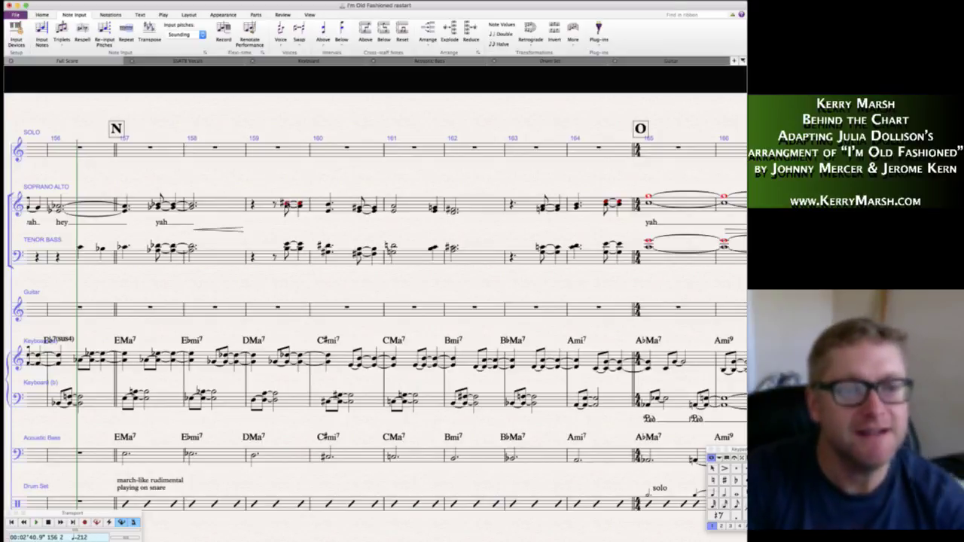
{"action": "key", "text": "p"}
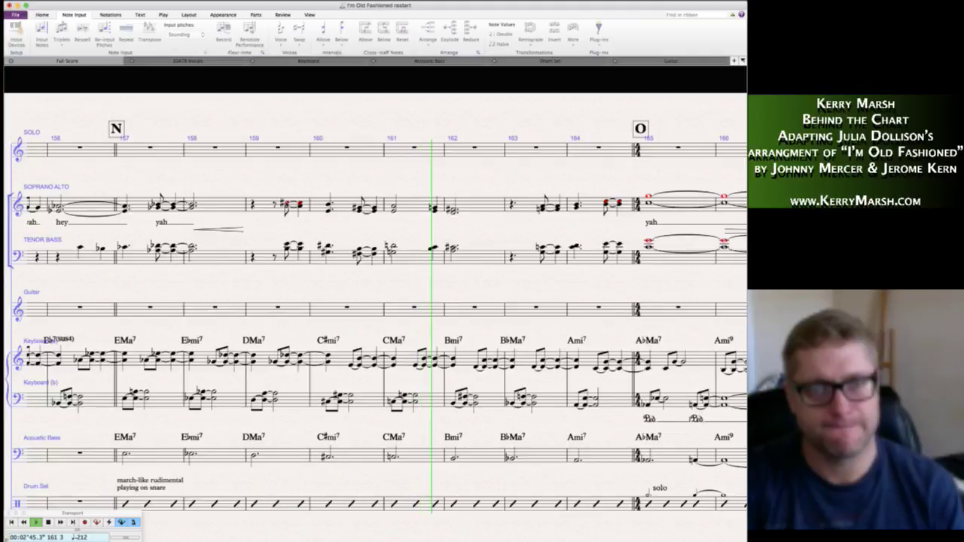
{"action": "key", "text": "space"}
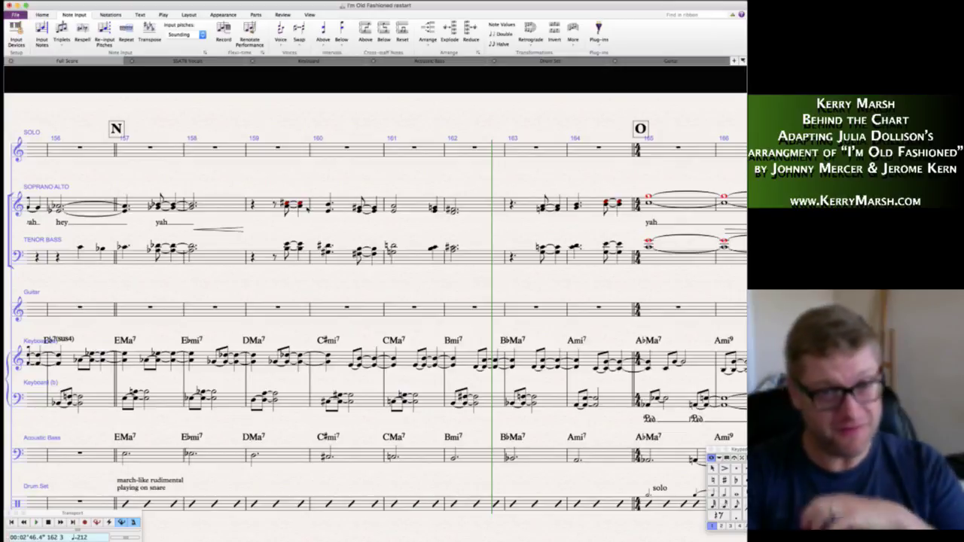
- Enter the lyrics "way yah doo ah day yah" under the soprano-alto line in bars 159 to 162
{"action": "key", "text": "super+l"}
{"action": "type", "text": "way"}
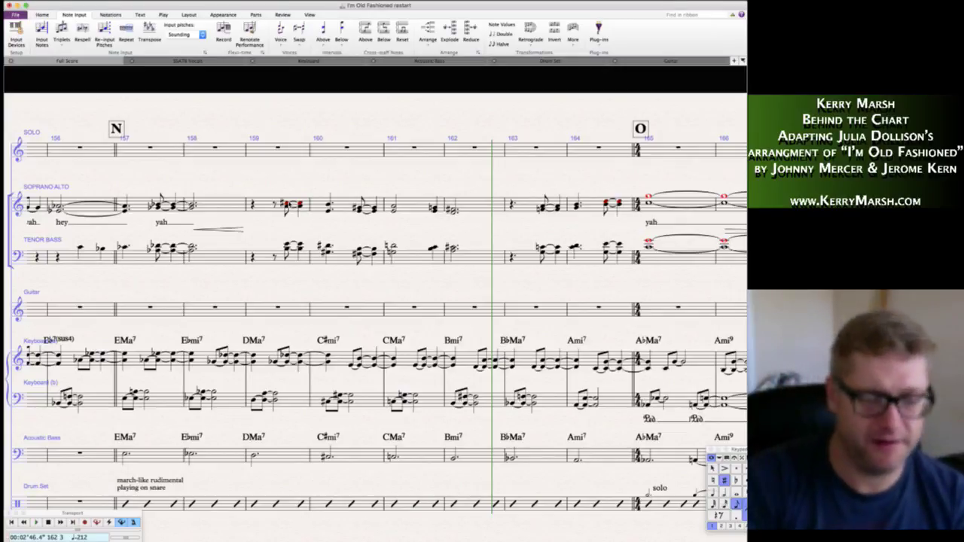
{"action": "key", "text": "space"}
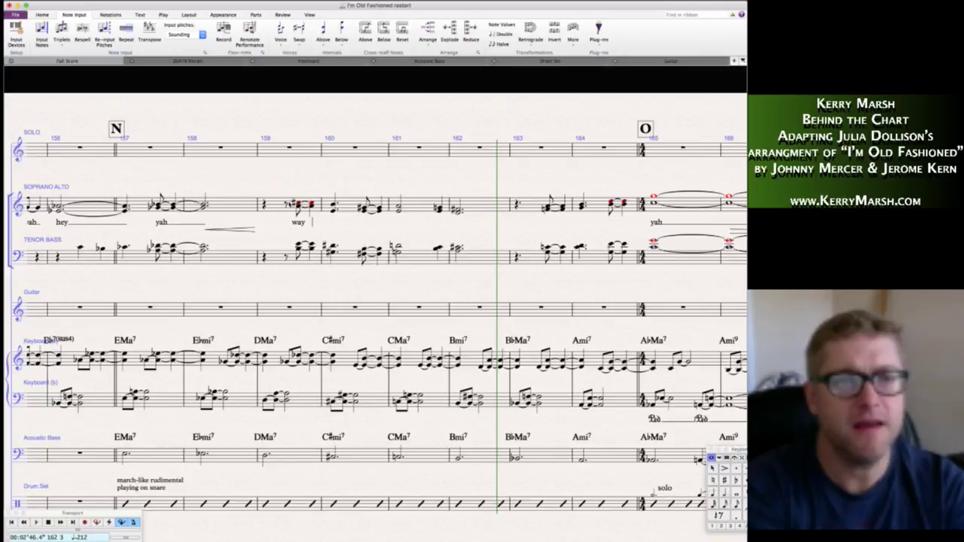
{"action": "type", "text": "yah"}
{"action": "key", "text": "space"}
{"action": "type", "text": "doo"}
{"action": "key", "text": "space"}
{"action": "type", "text": "ah"}
{"action": "key", "text": "space"}
{"action": "type", "text": "day"}
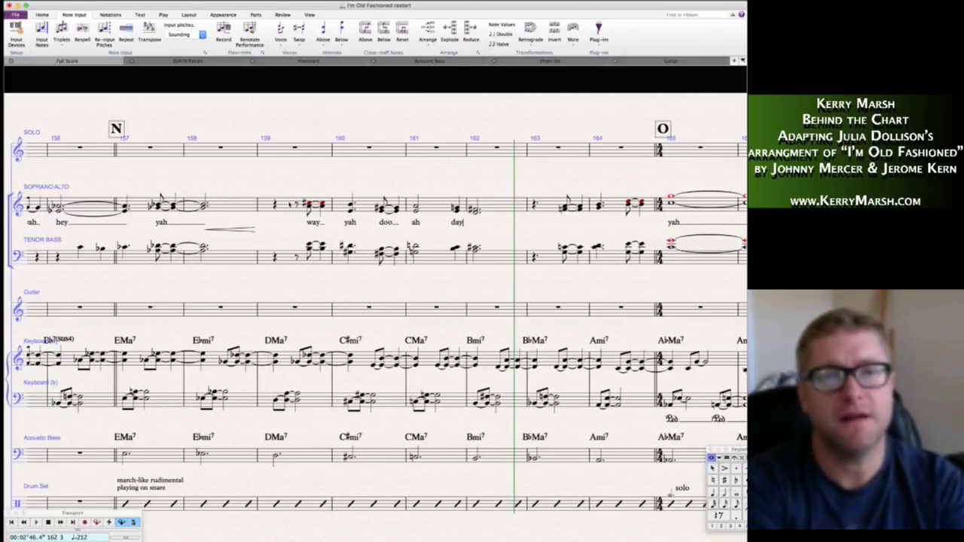
{"action": "key", "text": "space"}
{"action": "type", "text": "yah"}
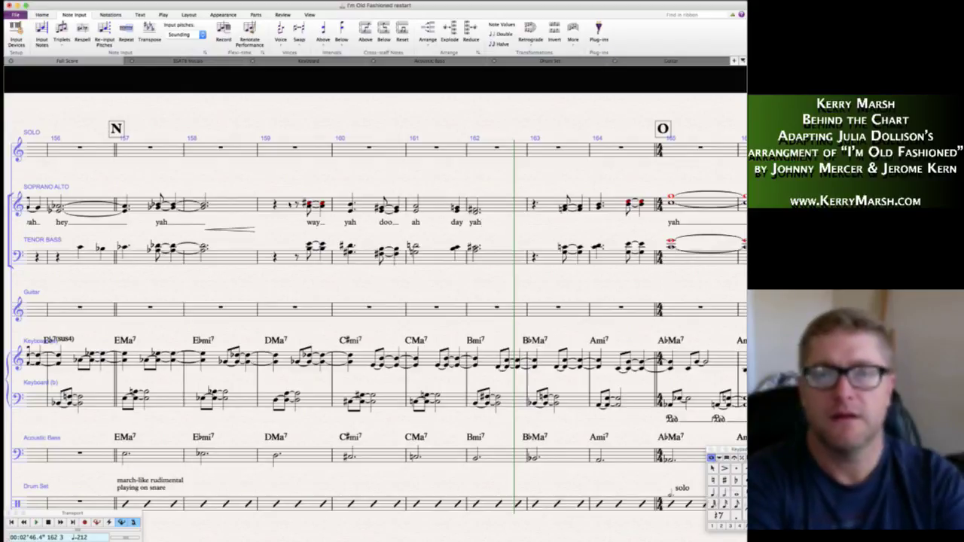
- Play back the end of section N from bar 162 into section O, stopping in bar 165
{"action": "scroll", "coordinate": [376, 301], "scroll_direction": "right", "scroll_amount": 5}
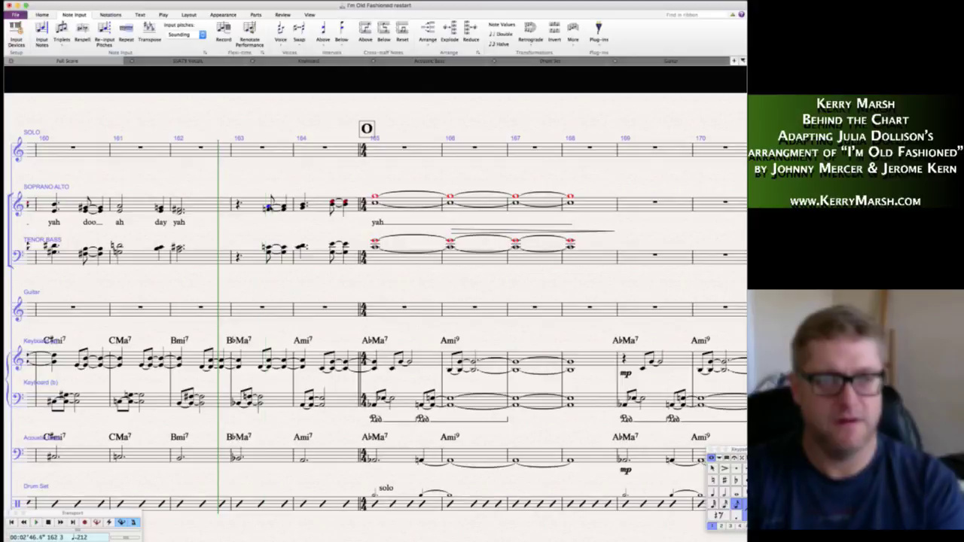
{"action": "key", "text": "space"}
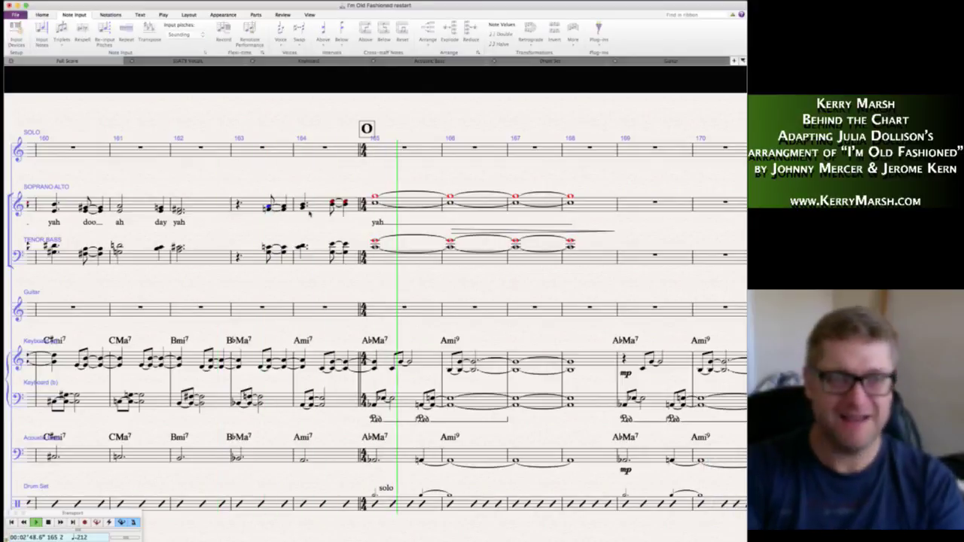
{"action": "key", "text": "space"}
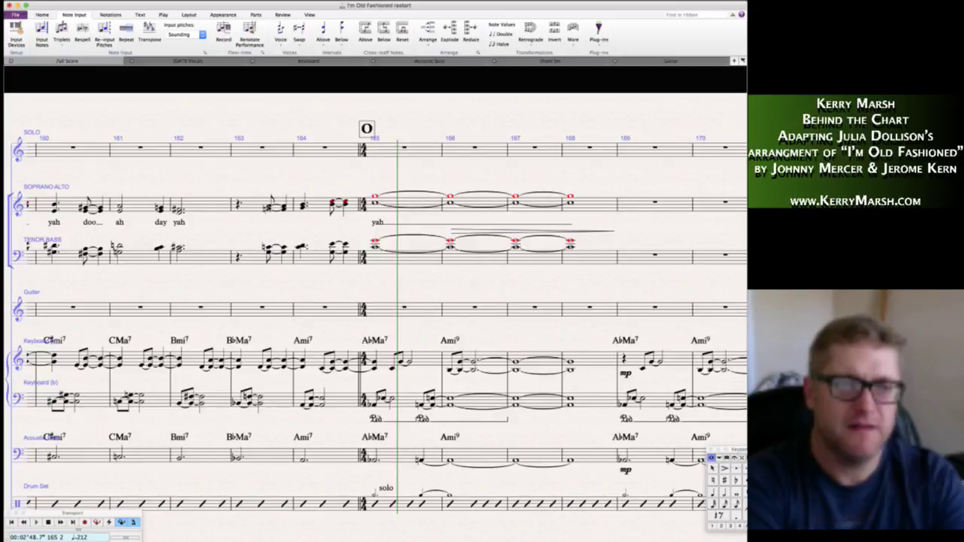
{"action": "type", "text": "lo"}
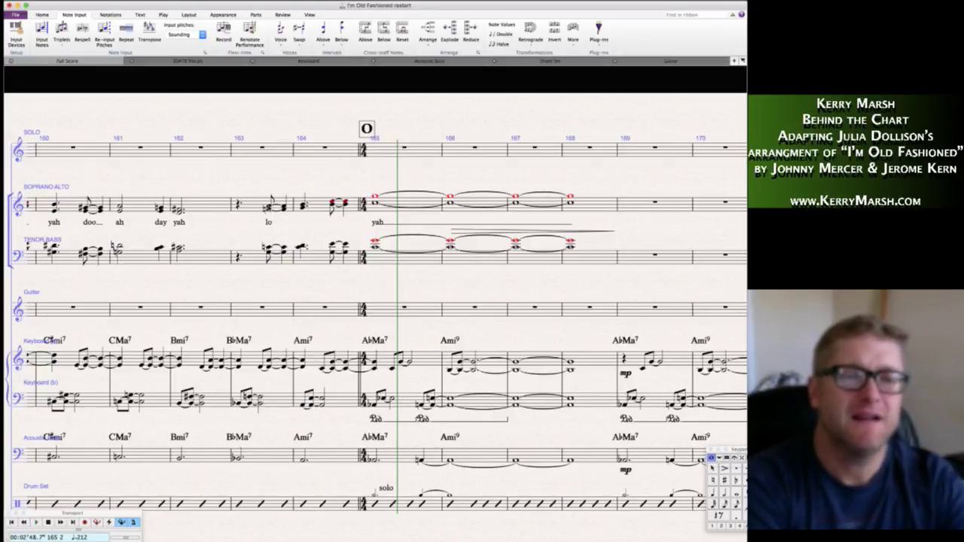
{"action": "key", "text": "BackSpace"}
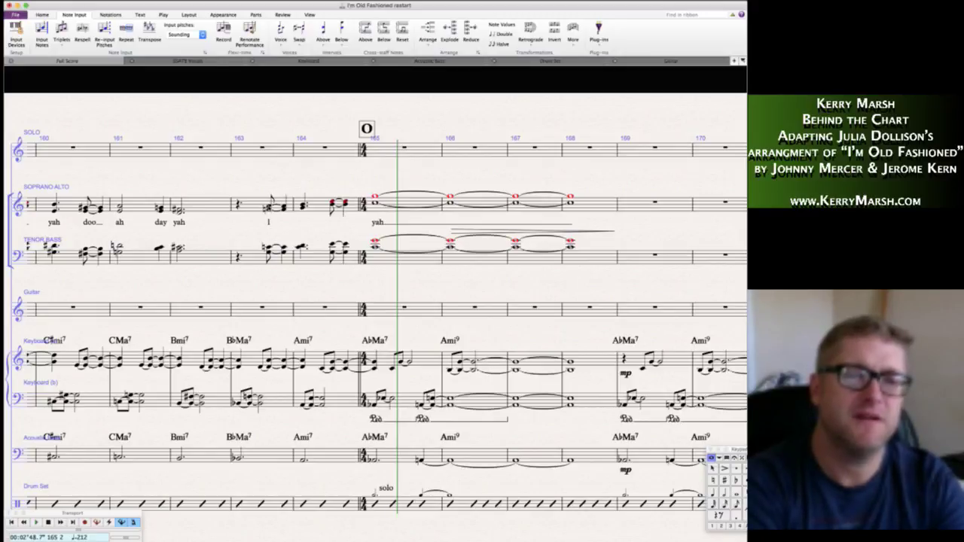
{"action": "key", "text": "BackSpace"}
{"action": "type", "text": "da"}
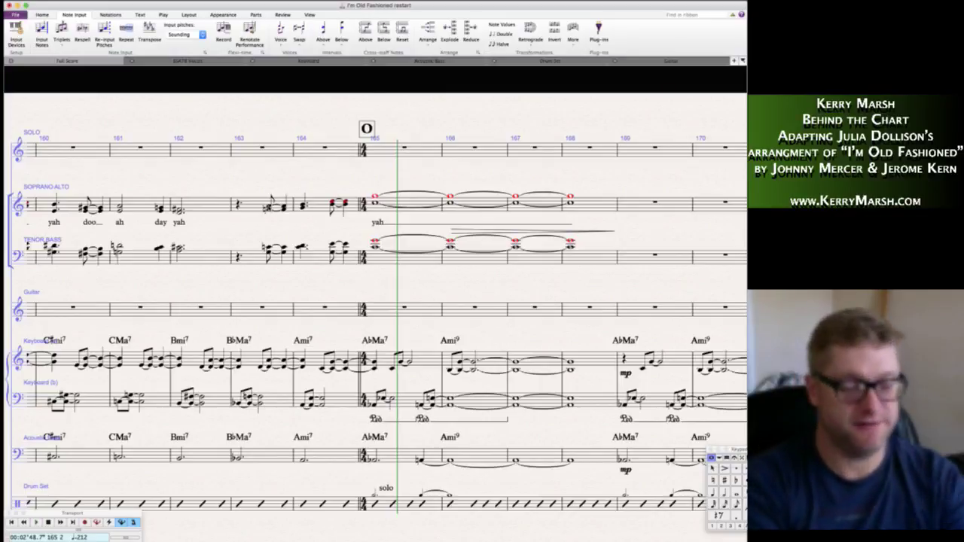
- Enter the lyrics "doo wah day" under the soprano-alto line in bars 163 and 164
{"action": "type", "text": "doo"}
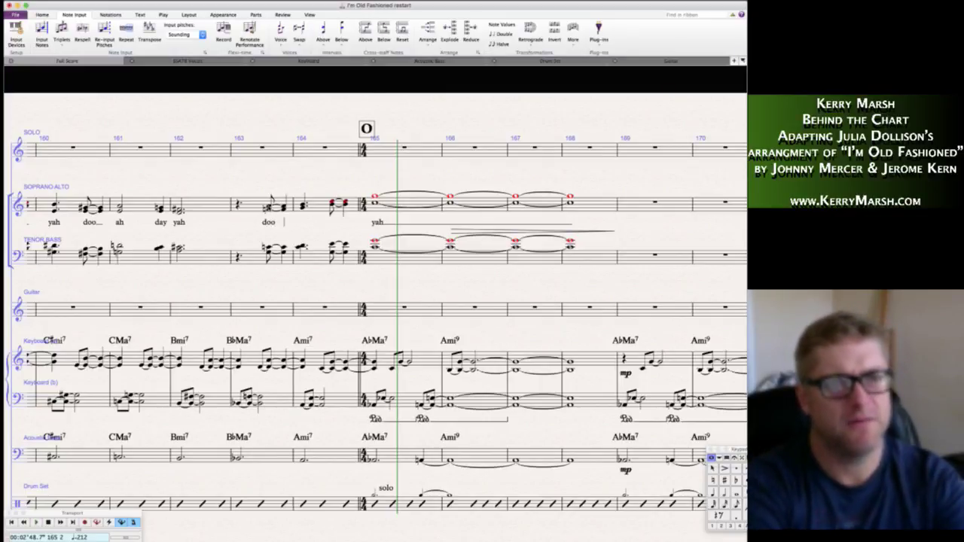
{"action": "type", "text": "... wah day"}
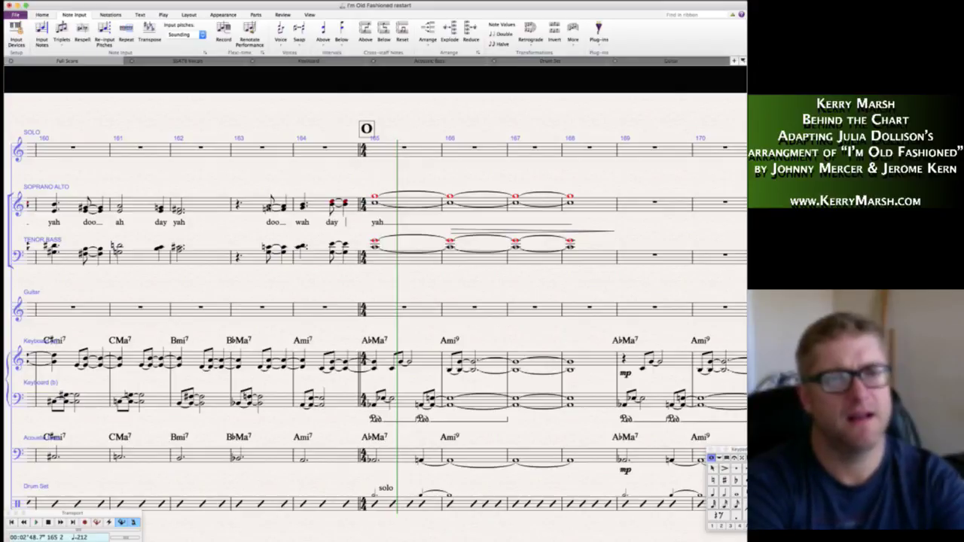
{"action": "key", "text": "space"}
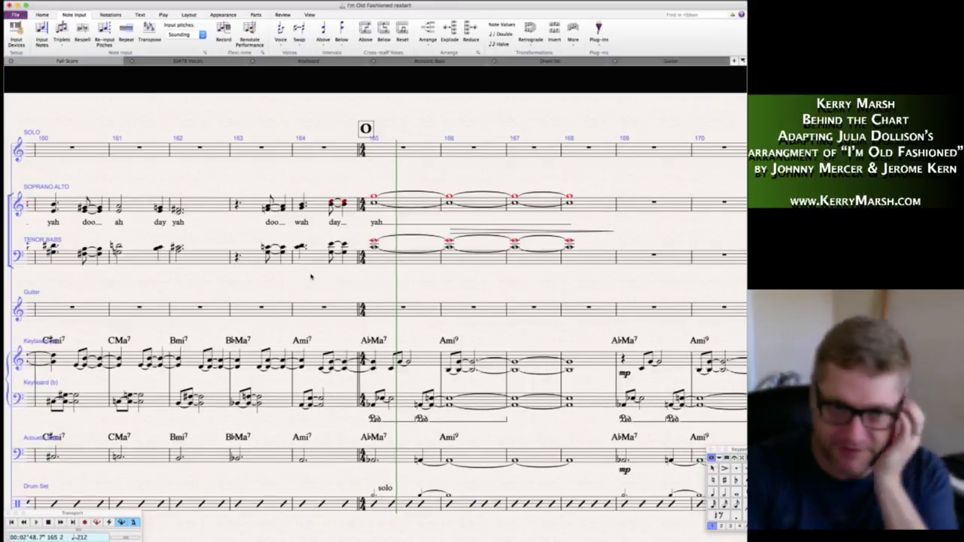
- Copy the lyrics "yuh luh doo way" from the soprano-alto line to the tenor-bass line in bars 148 to 150
{"action": "scroll", "coordinate": [311, 276], "scroll_direction": "right", "scroll_amount": 5}
{"action": "scroll", "coordinate": [311, 277], "scroll_direction": "left", "scroll_amount": 15}
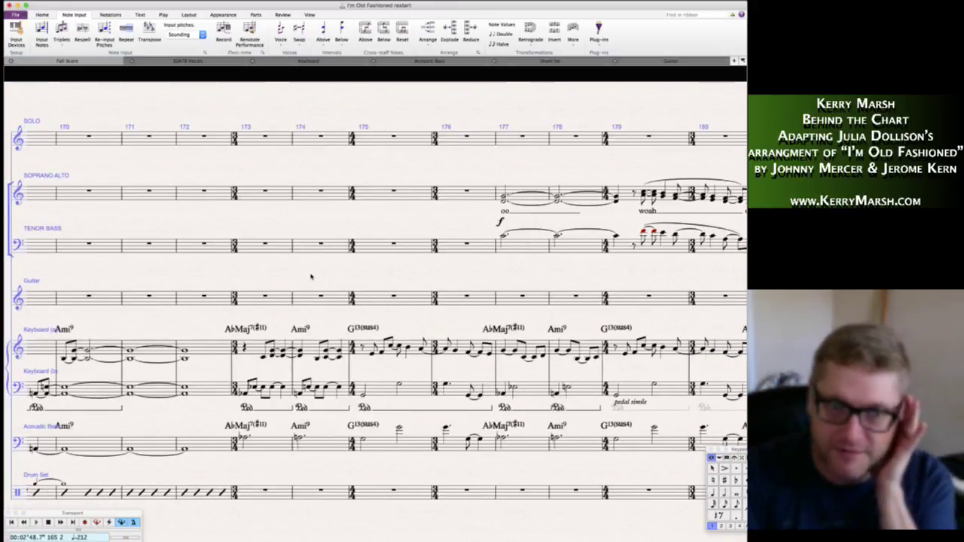
{"action": "scroll", "coordinate": [310, 277], "scroll_direction": "left", "scroll_amount": 10}
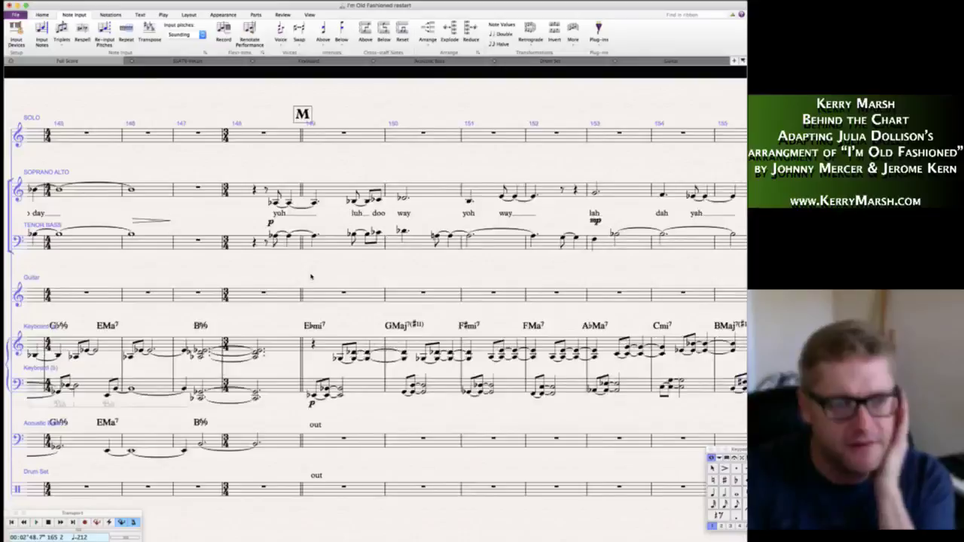
{"action": "left_click", "coordinate": [388, 202]}
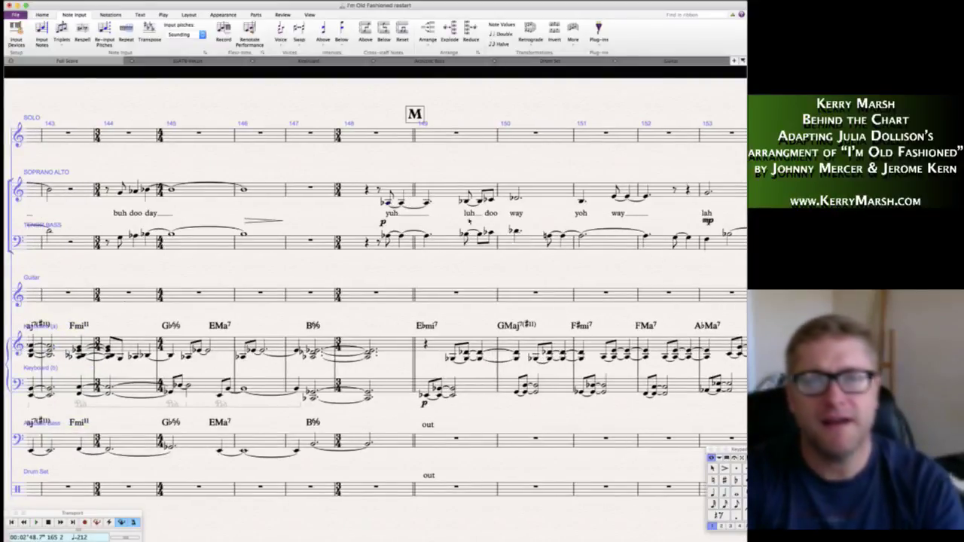
{"action": "left_click", "coordinate": [518, 198], "text": "shift"}
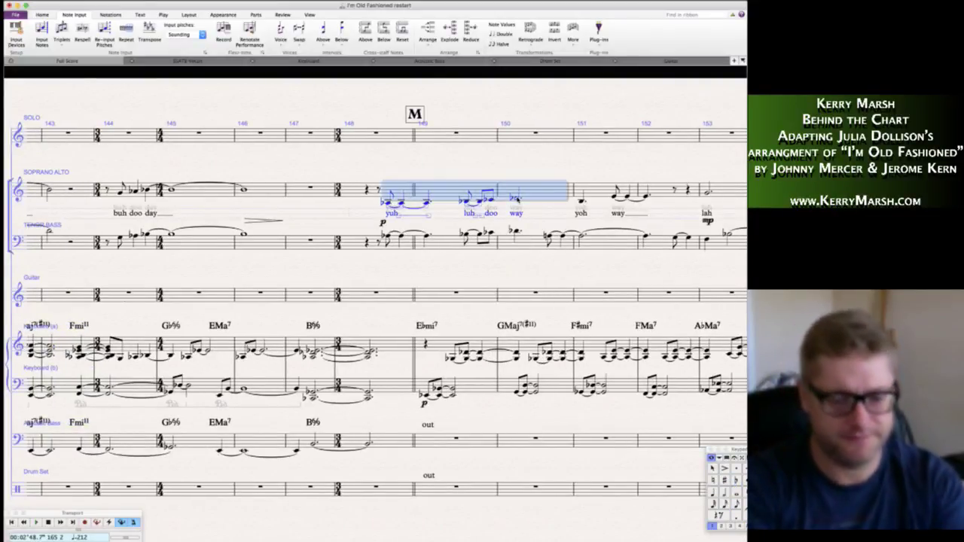
{"action": "key", "text": "Escape"}
{"action": "left_click", "coordinate": [390, 237]}
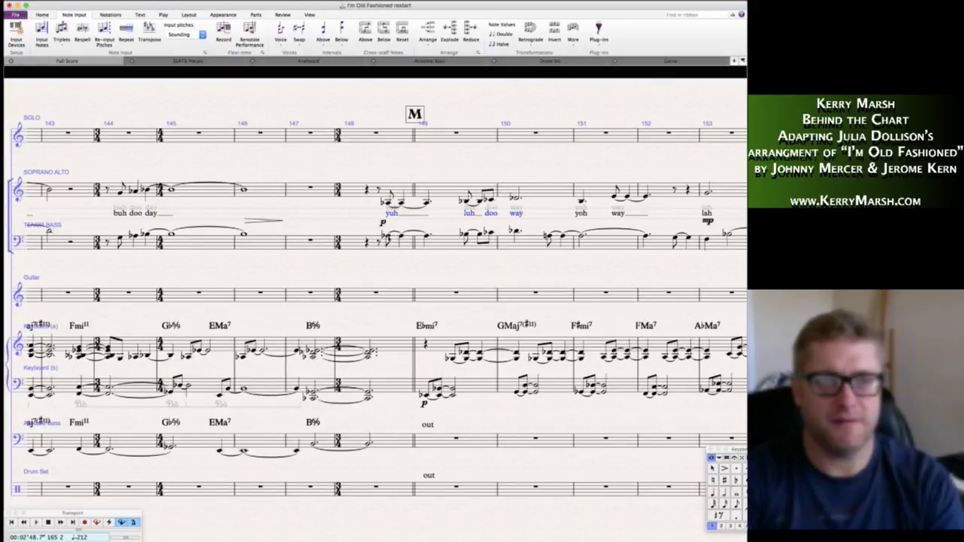
{"action": "type", "text": "yuh luh doo way"}
{"action": "key", "text": "Escape"}
- Enter the lyrics "yoh day yah dah" under the tenor-bass line in bars 150 to 153
{"action": "scroll", "coordinate": [419, 291], "scroll_direction": "right", "scroll_amount": 5}
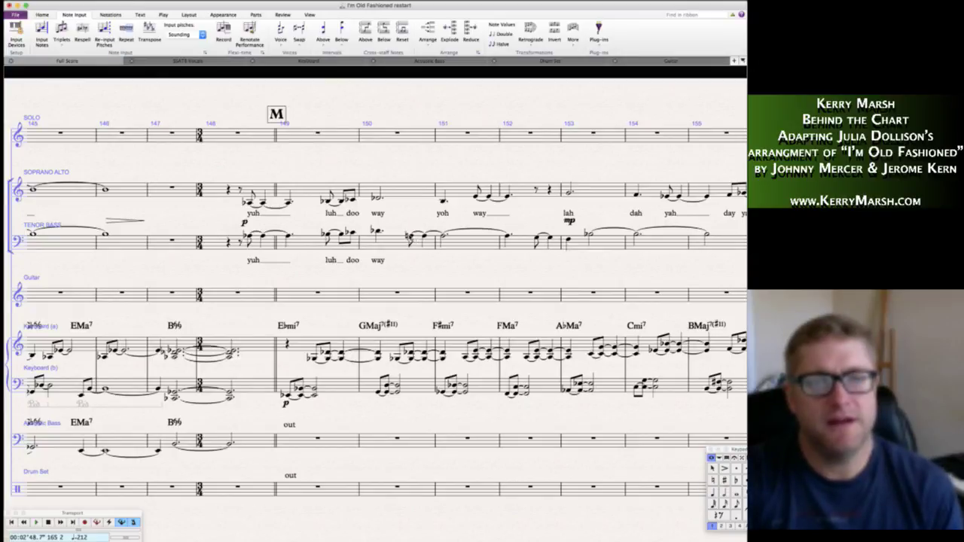
{"action": "left_click", "coordinate": [409, 237]}
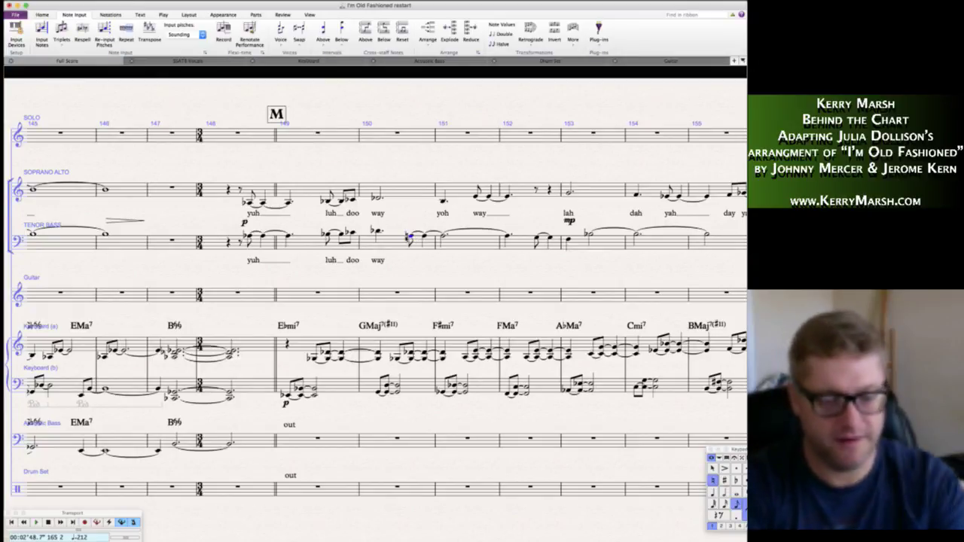
{"action": "key", "text": "super+l"}
{"action": "type", "text": "yoh_"}
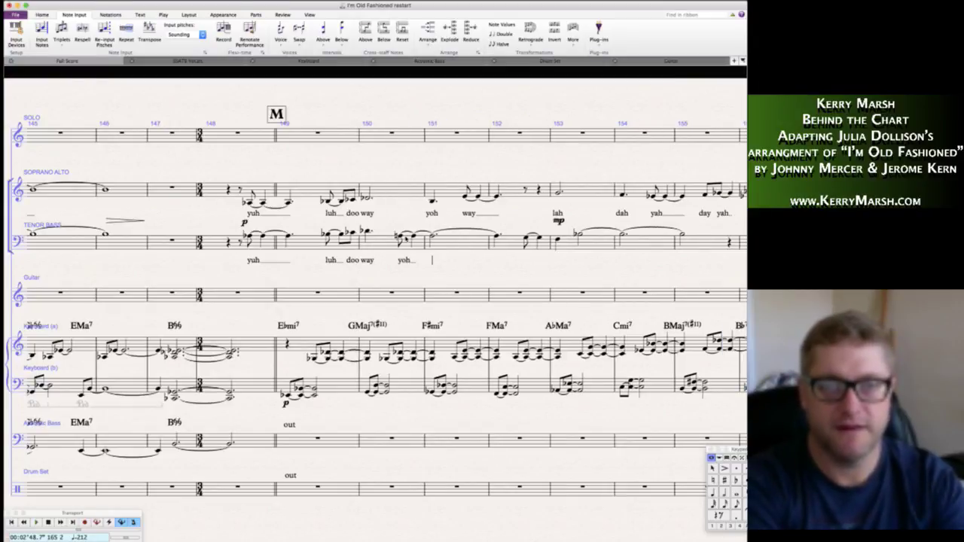
{"action": "key", "text": "space"}
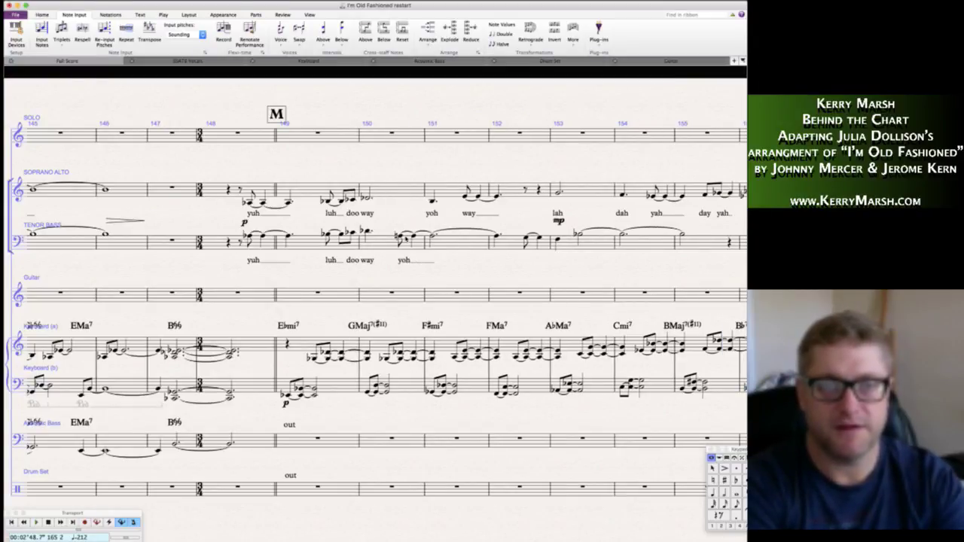
{"action": "key", "text": "space"}
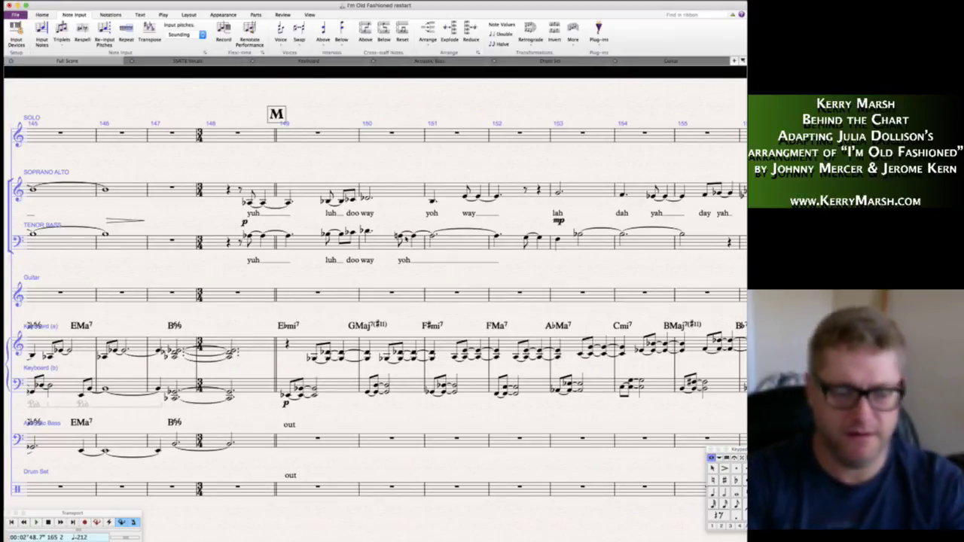
{"action": "type", "text": "day "}
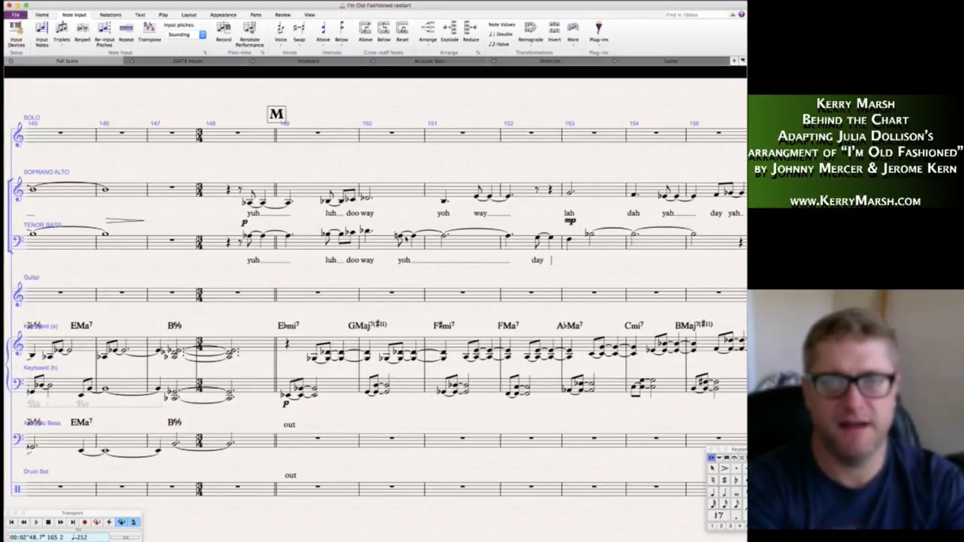
{"action": "type", "text": "yah dah"}
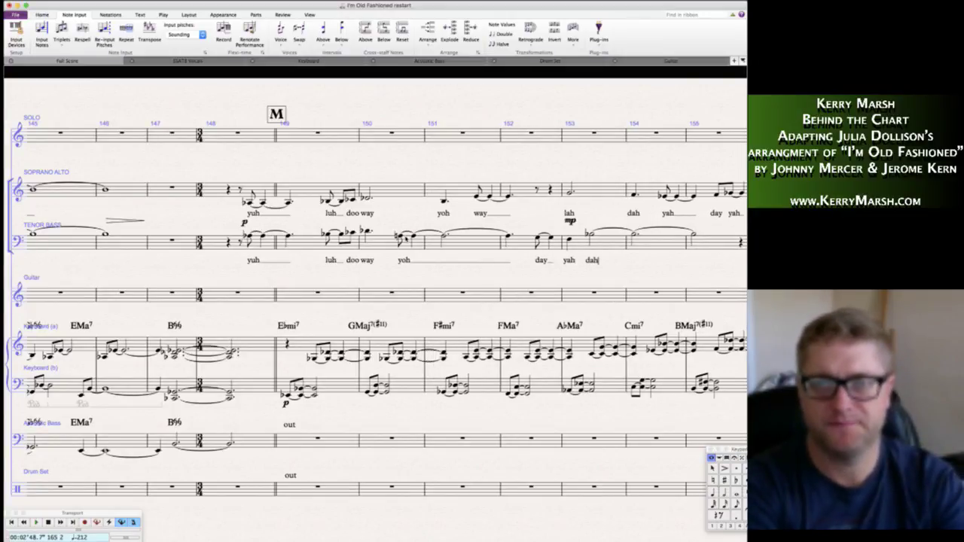
- Enter the lyrics "luh doo way yah" under the tenor-bass line in bars 156 and 157
{"action": "key", "text": "space"}
{"action": "key", "text": "space"}
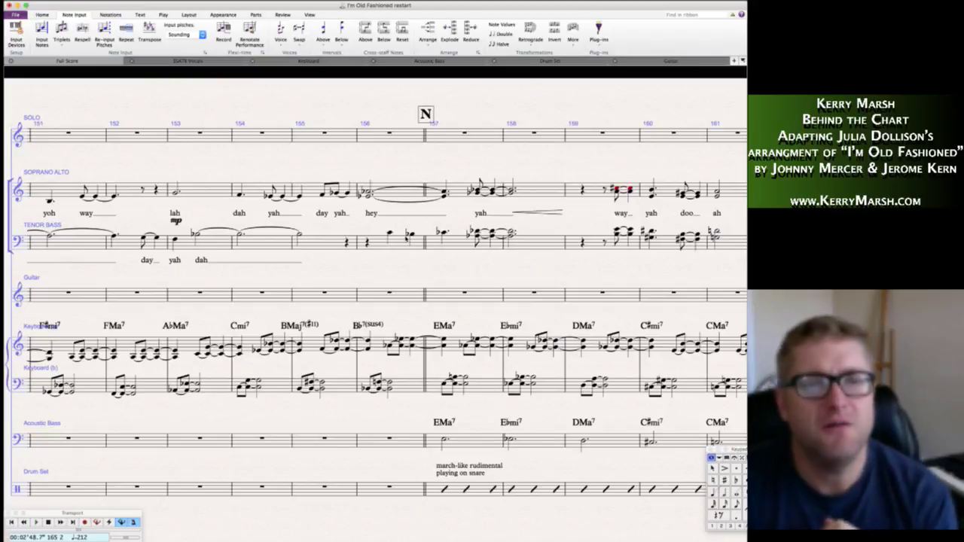
{"action": "type", "text": "luh doo way yah"}
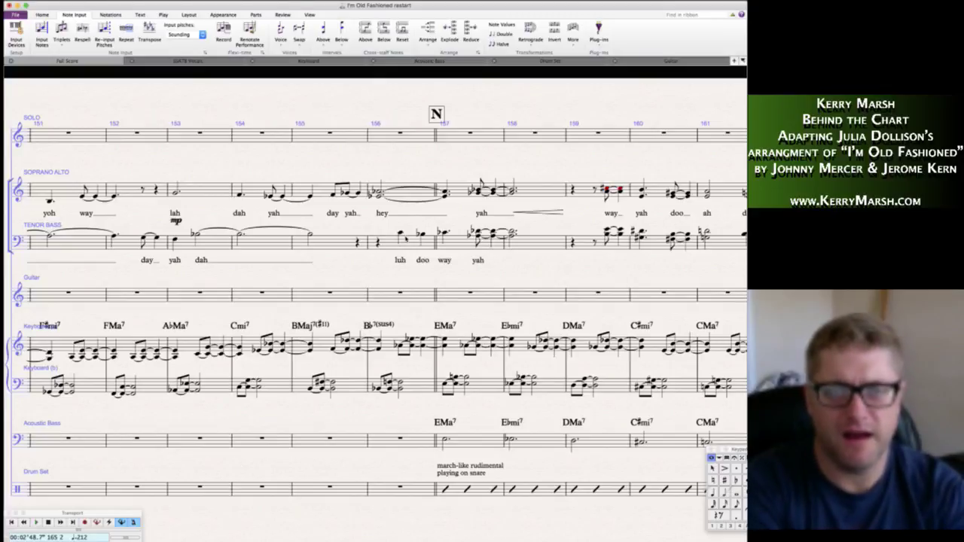
{"action": "key", "text": "Escape"}
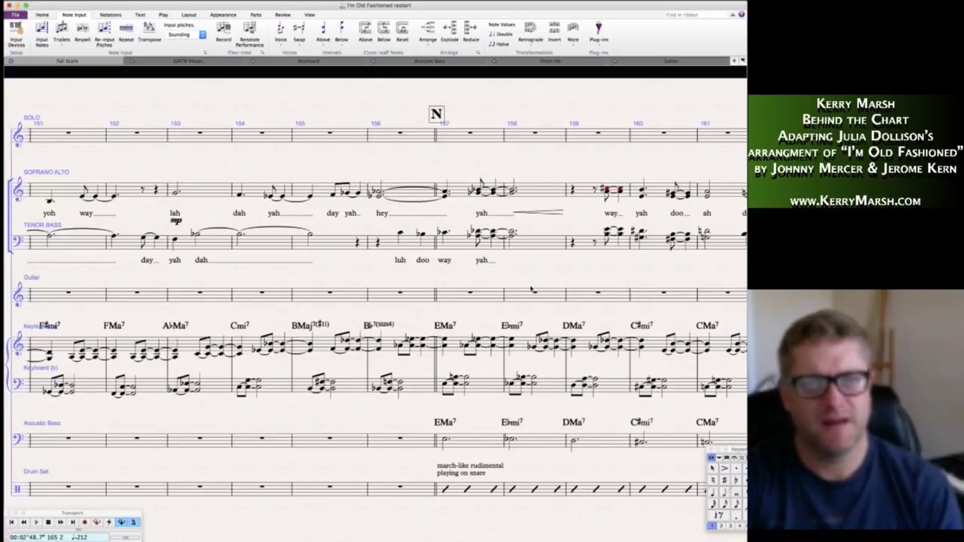
- Examine the vocal, keyboard, bass and drum parts from section N through section O to bar 183
{"action": "scroll", "coordinate": [550, 287], "scroll_direction": "right", "scroll_amount": 15}
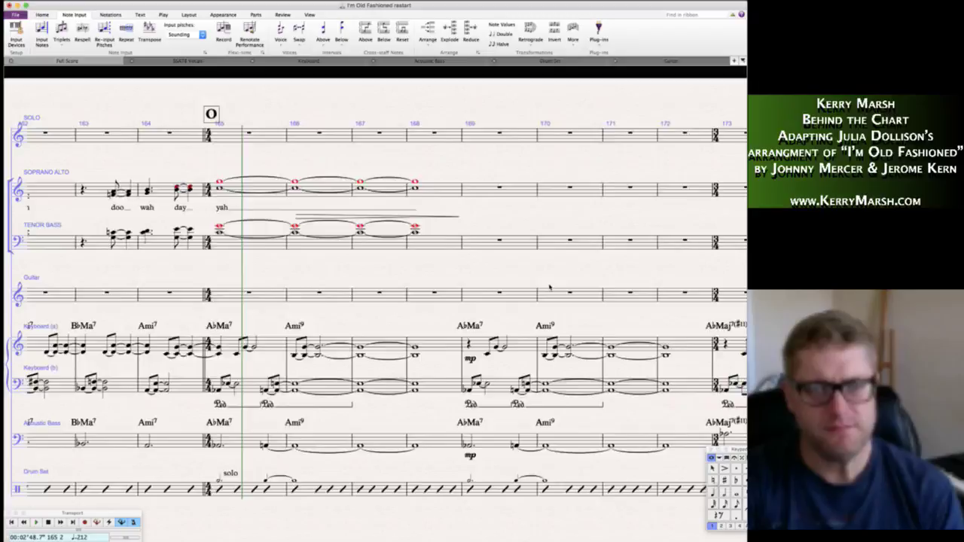
{"action": "scroll", "coordinate": [549, 287], "scroll_direction": "right", "scroll_amount": 5}
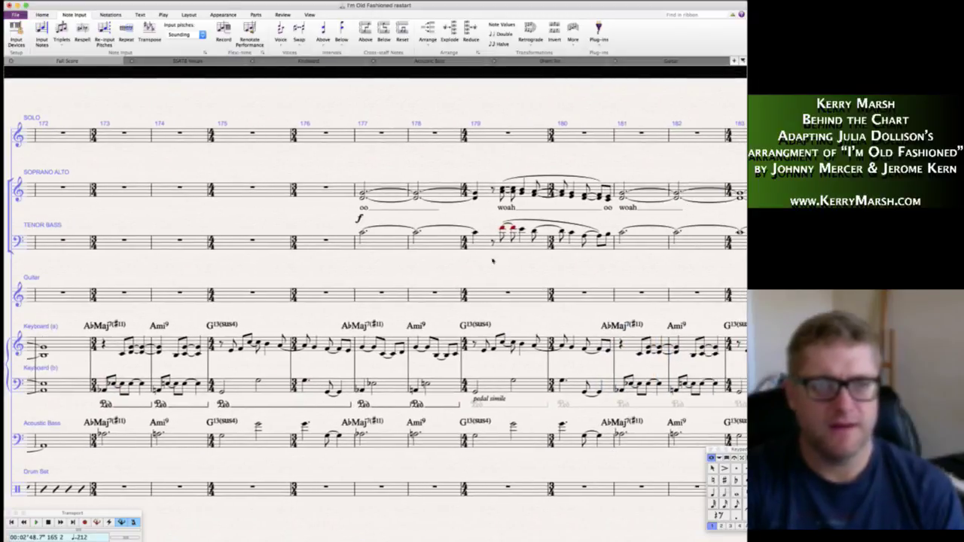
{"action": "scroll", "coordinate": [480, 259], "scroll_direction": "right", "scroll_amount": 2}
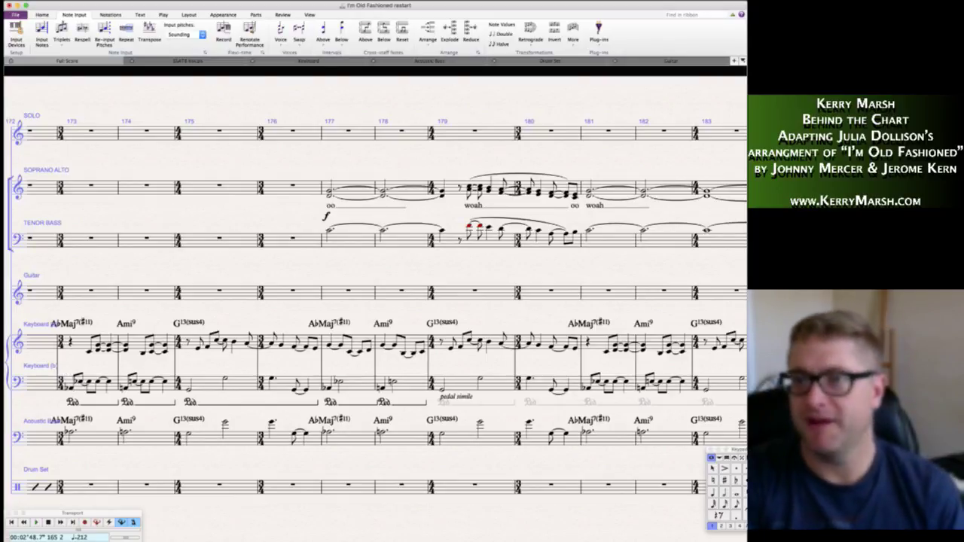
{"action": "key", "text": "super+Tab"}
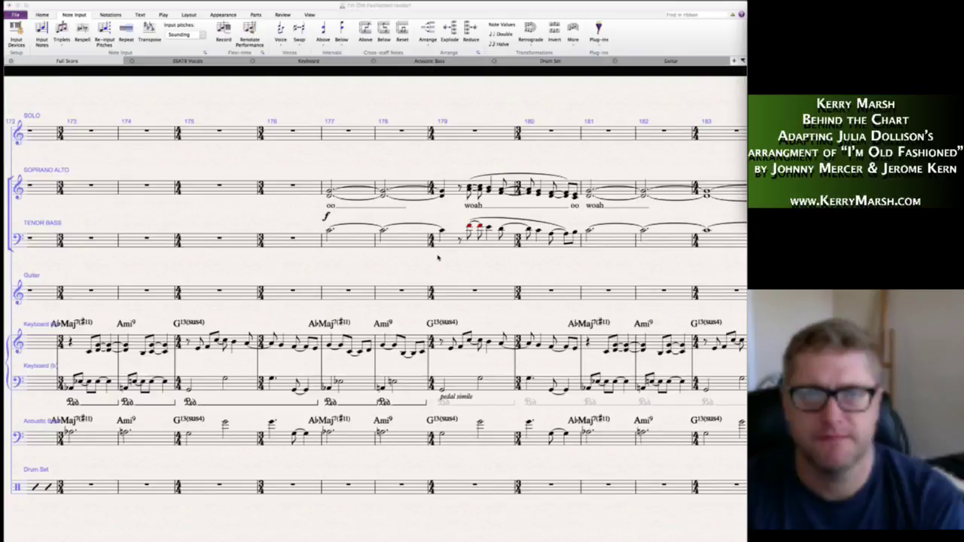
{"action": "scroll", "coordinate": [437, 257], "scroll_direction": "left", "scroll_amount": 8}
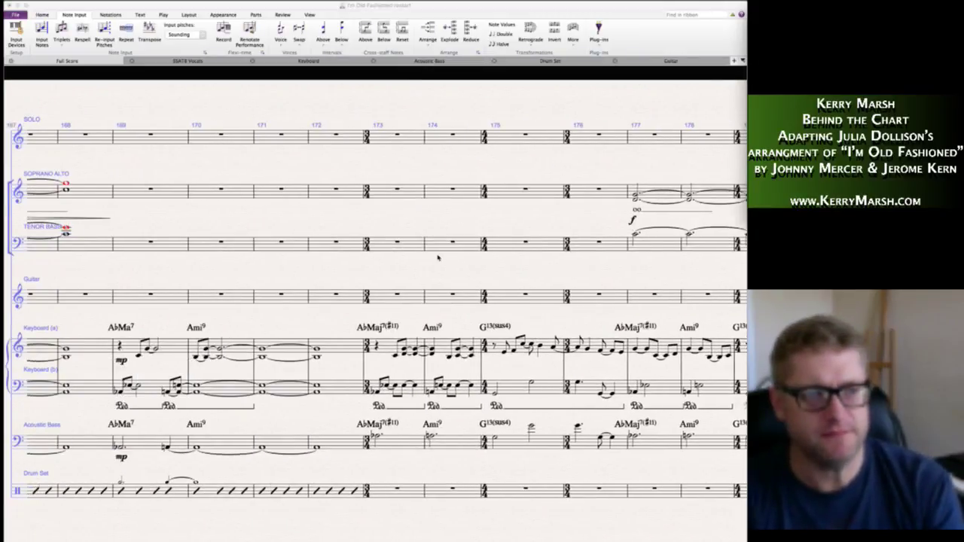
{"action": "scroll", "coordinate": [438, 257], "scroll_direction": "left", "scroll_amount": 15}
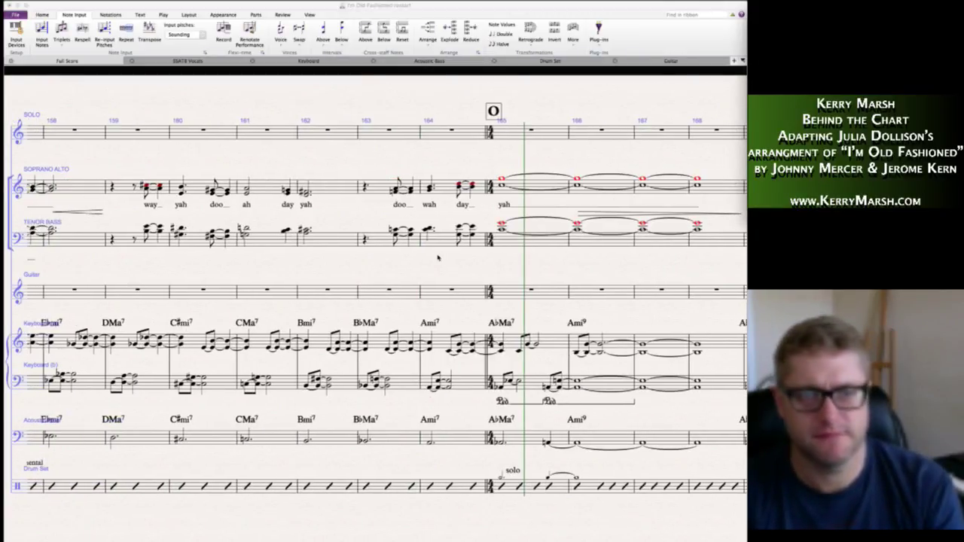
{"action": "scroll", "coordinate": [437, 258], "scroll_direction": "right", "scroll_amount": 15}
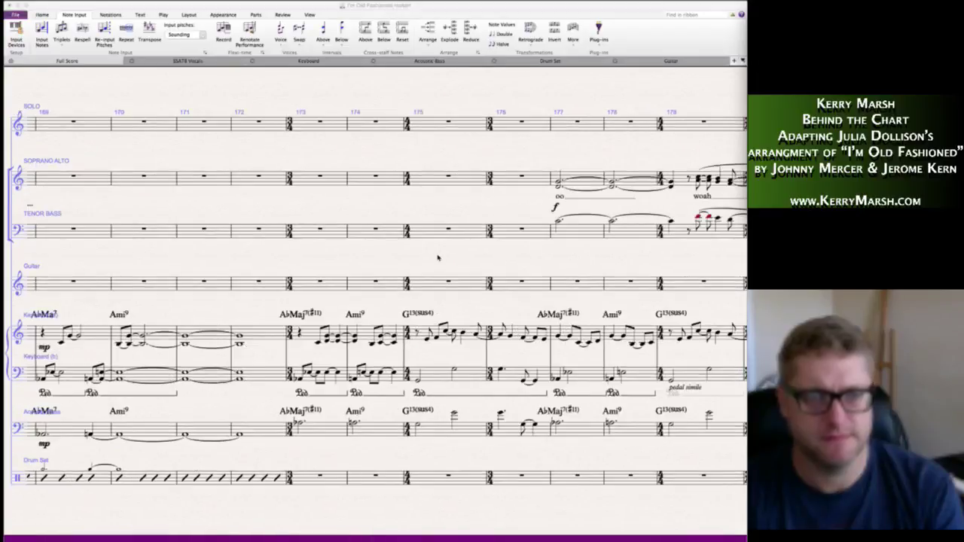
{"action": "scroll", "coordinate": [437, 258], "scroll_direction": "right", "scroll_amount": 3}
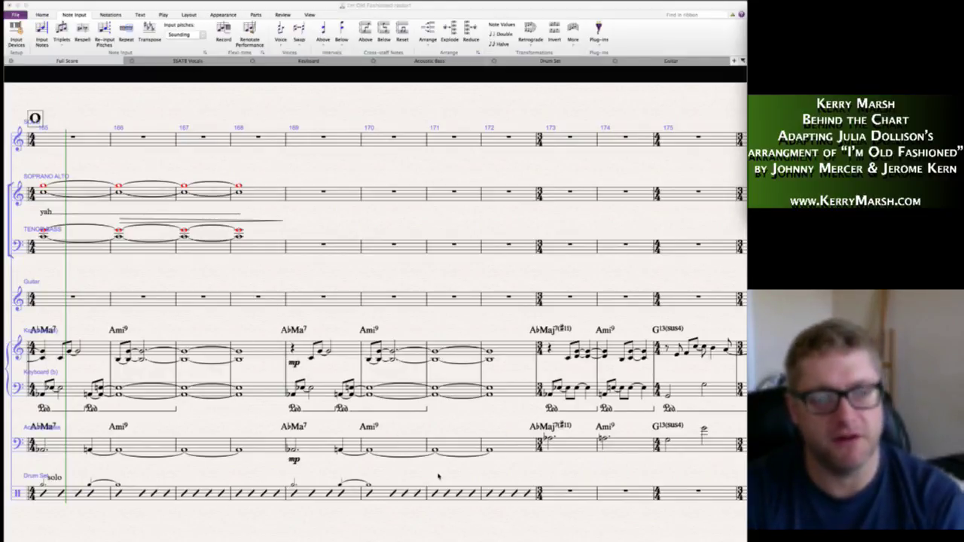
{"action": "scroll", "coordinate": [438, 476], "scroll_direction": "right", "scroll_amount": 3}
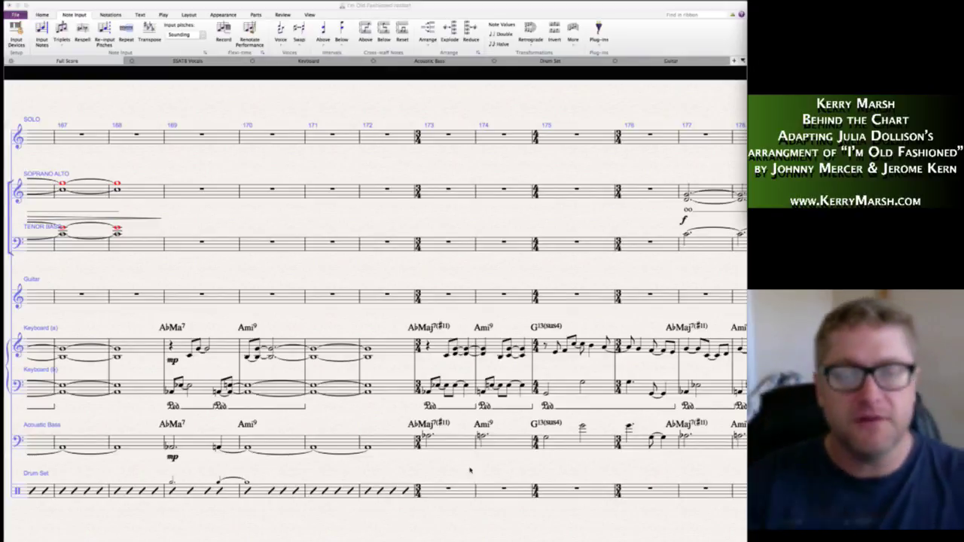
- Fill the empty Drum Set bars 173 to 188 with rhythm slashes
{"action": "left_click", "coordinate": [393, 490]}
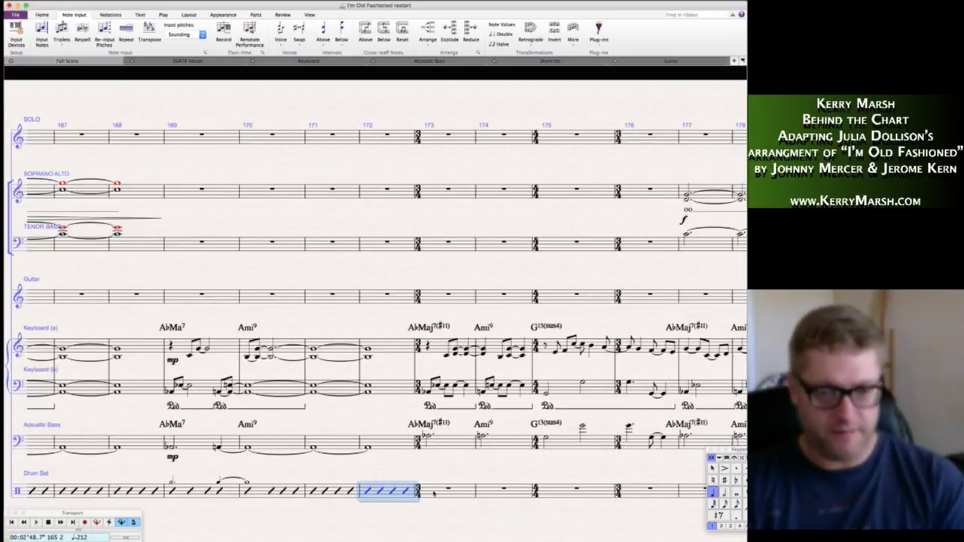
{"action": "left_click", "coordinate": [432, 491]}
{"action": "scroll", "coordinate": [433, 492], "scroll_direction": "right", "scroll_amount": 10}
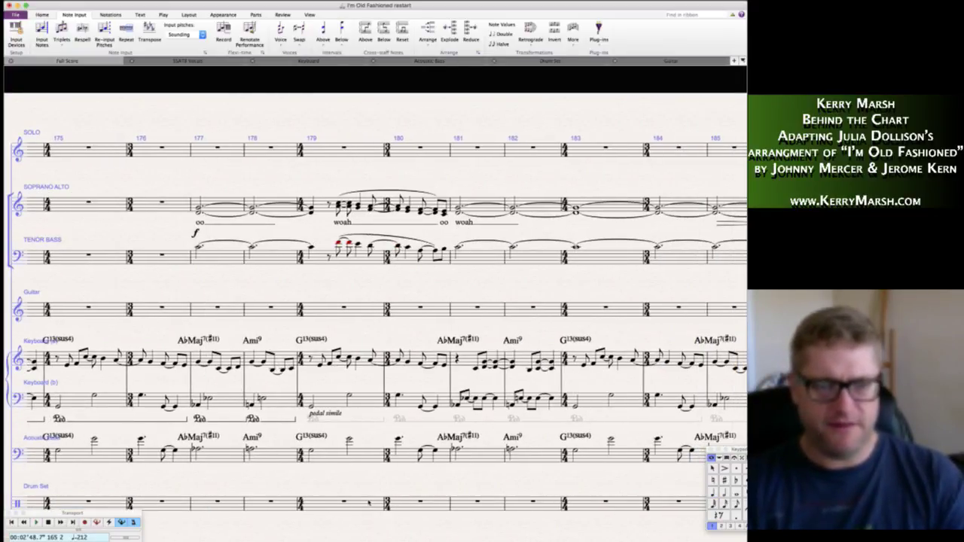
{"action": "scroll", "coordinate": [367, 502], "scroll_direction": "right", "scroll_amount": 10}
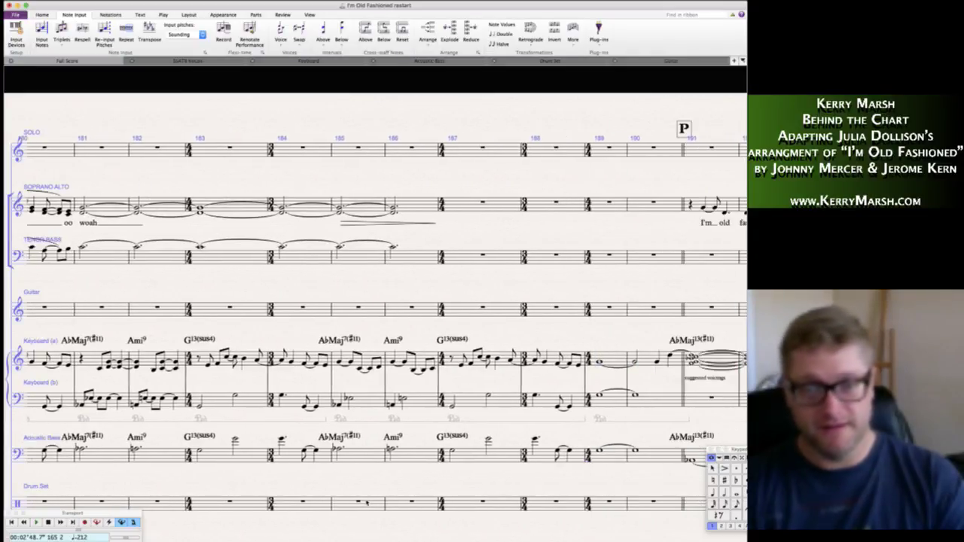
{"action": "scroll", "coordinate": [367, 503], "scroll_direction": "right", "scroll_amount": 2}
{"action": "scroll", "coordinate": [367, 503], "scroll_direction": "right", "scroll_amount": 4}
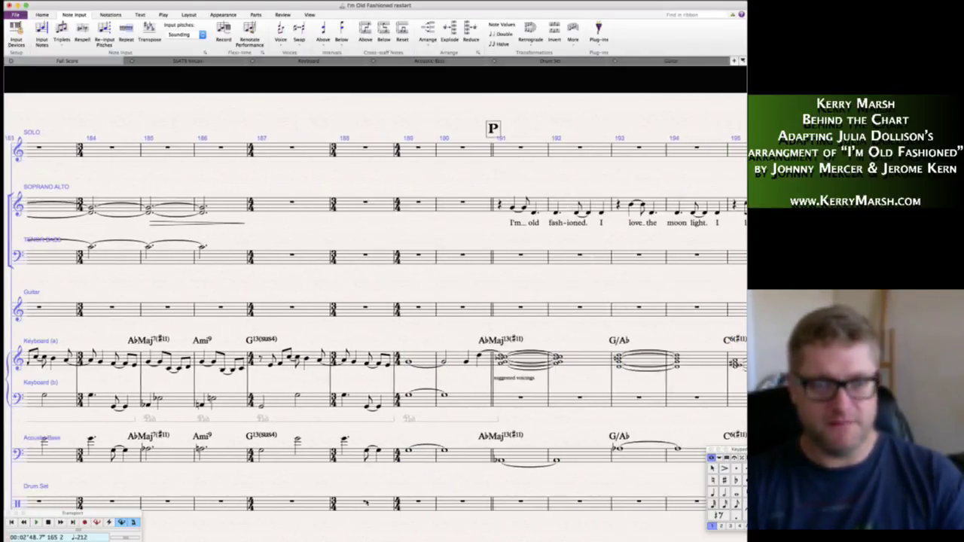
{"action": "scroll", "coordinate": [426, 520], "scroll_direction": "left", "scroll_amount": 1}
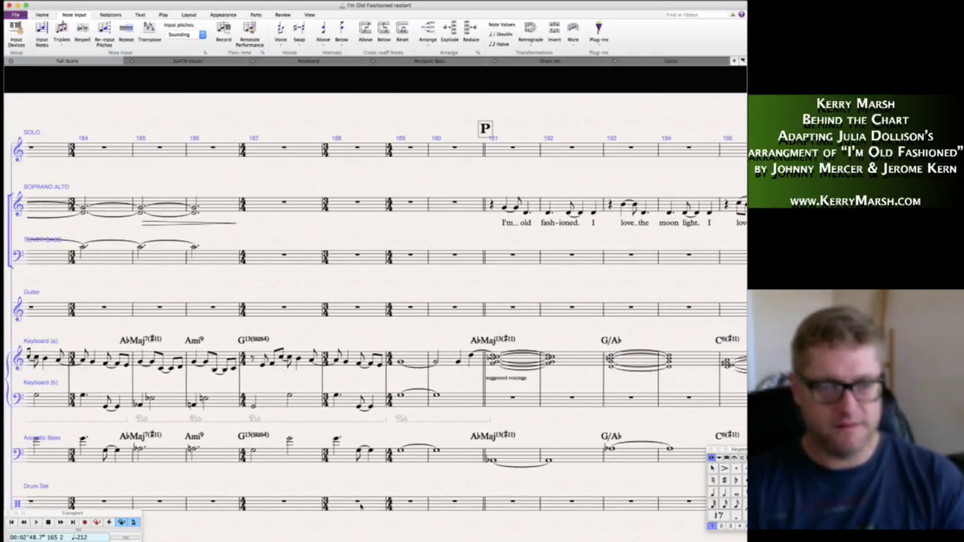
{"action": "left_click", "coordinate": [364, 504], "text": "shift"}
{"action": "key", "text": "ctrl+s"}
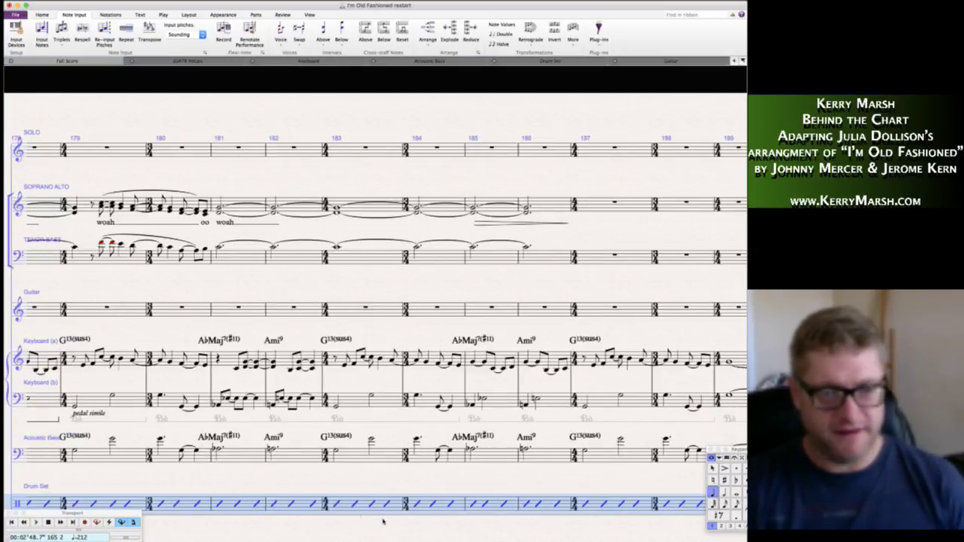
{"action": "left_click", "coordinate": [421, 532]}
- Add a hairpin under the Drum Set staff spanning bars 187 and 188
{"action": "scroll", "coordinate": [423, 532], "scroll_direction": "right", "scroll_amount": 10}
{"action": "scroll", "coordinate": [422, 531], "scroll_direction": "down", "scroll_amount": 1}
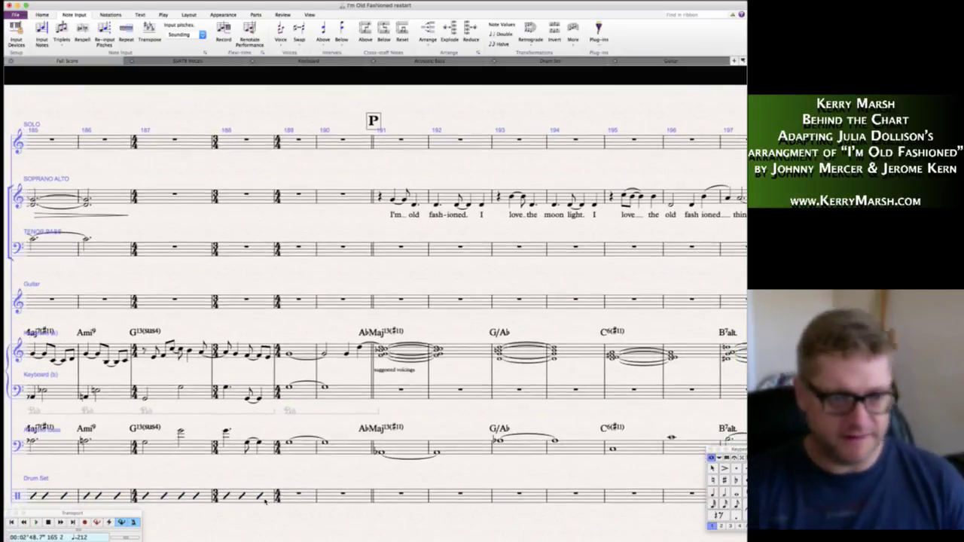
{"action": "left_click", "coordinate": [190, 495]}
{"action": "left_click", "coordinate": [253, 496], "text": "shift"}
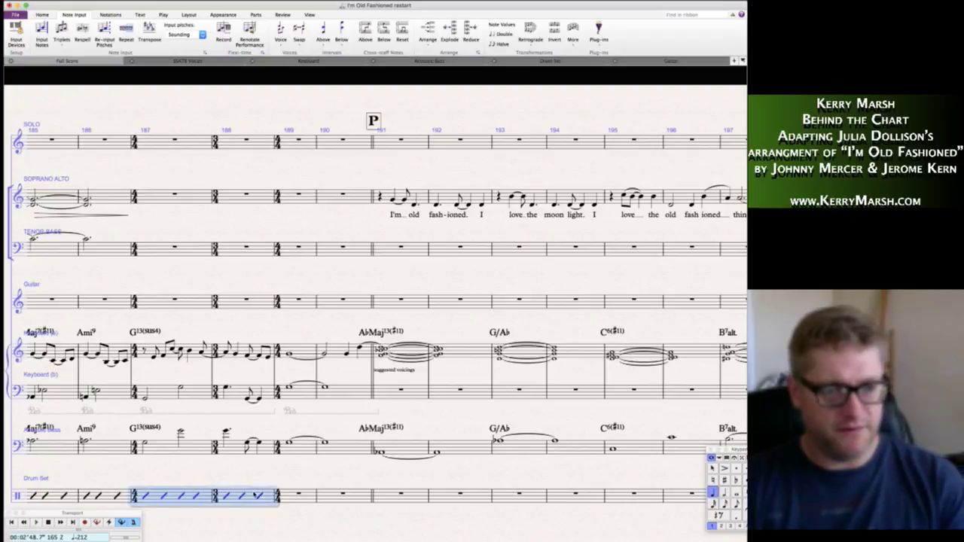
{"action": "key", "text": "Escape"}
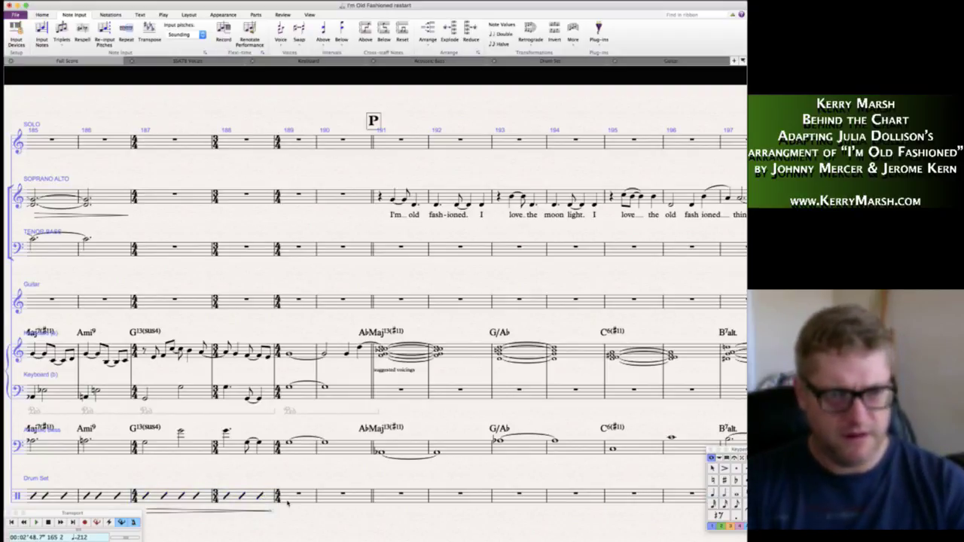
- Enter tied diamond-head whole notes in Drum Set bars 189 and 190, and mark bar 189 p in drums, bass and keyboard
{"action": "left_click", "coordinate": [296, 495]}
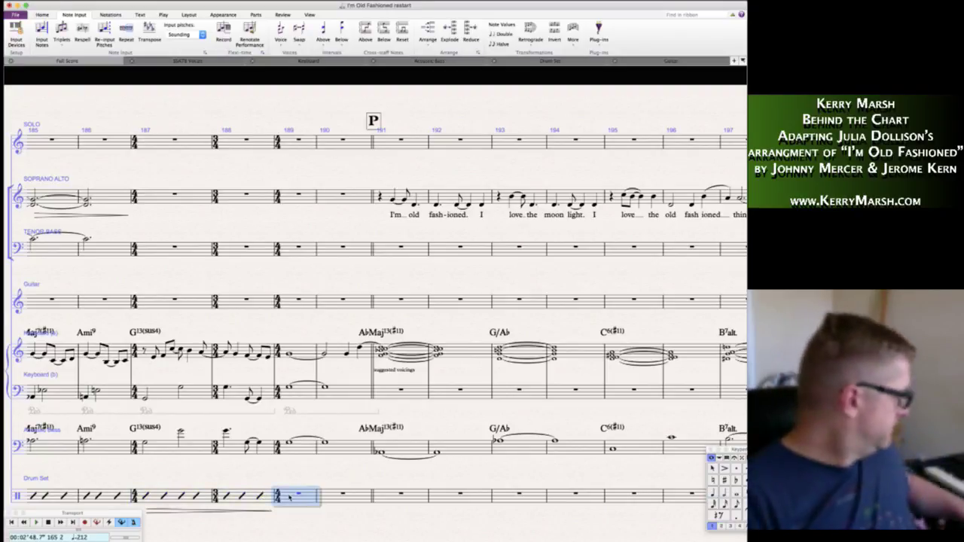
{"action": "key", "text": "n"}
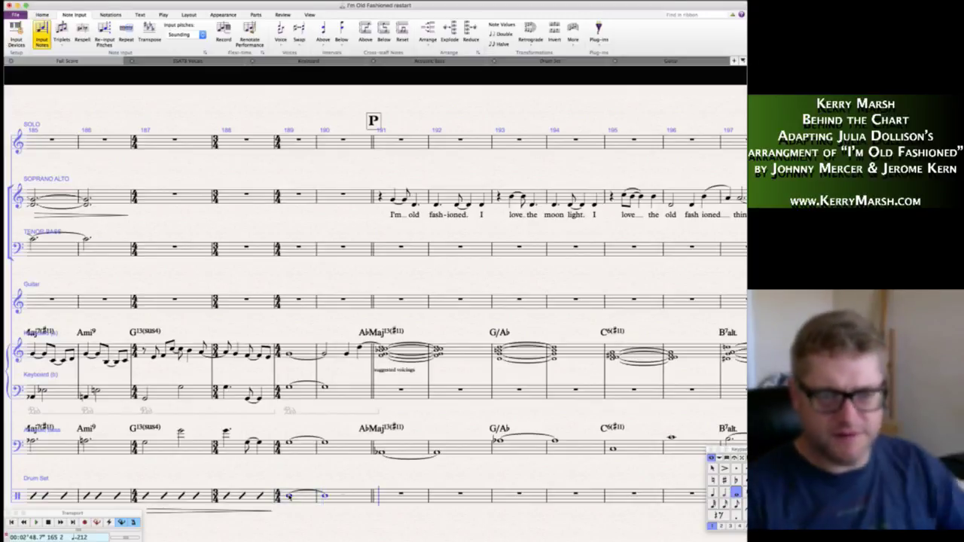
{"action": "left_click", "coordinate": [303, 498]}
{"action": "left_click", "coordinate": [341, 497], "text": "shift"}
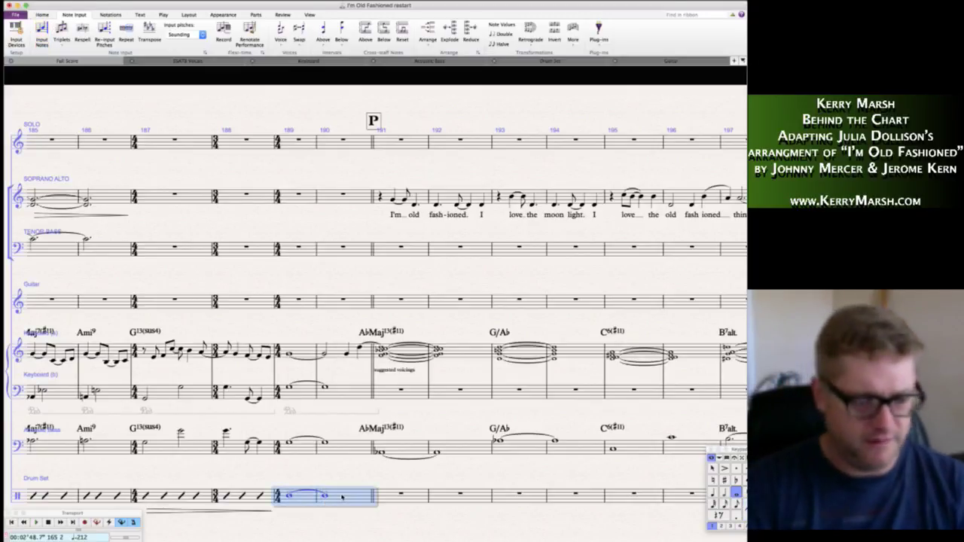
{"action": "key", "text": "Escape"}
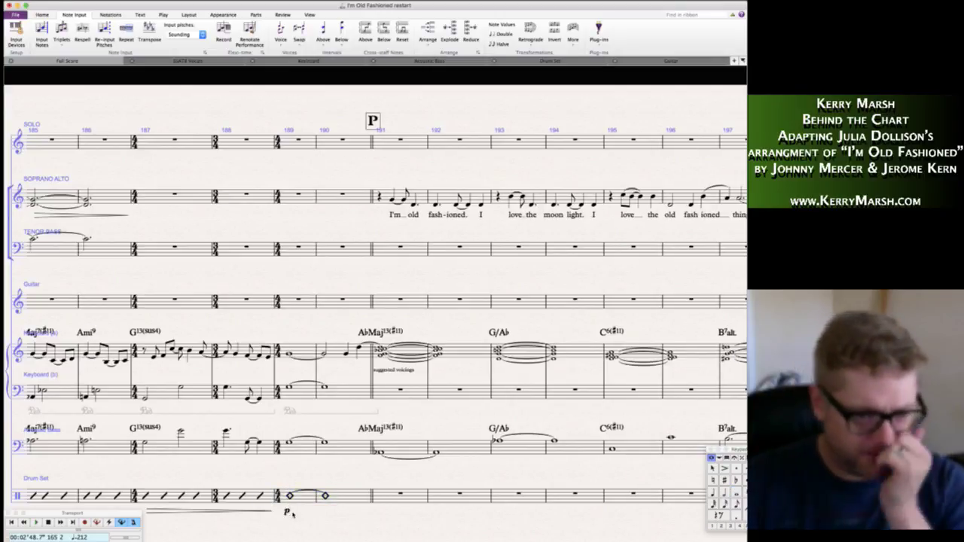
{"action": "left_click", "coordinate": [286, 465], "text": "alt"}
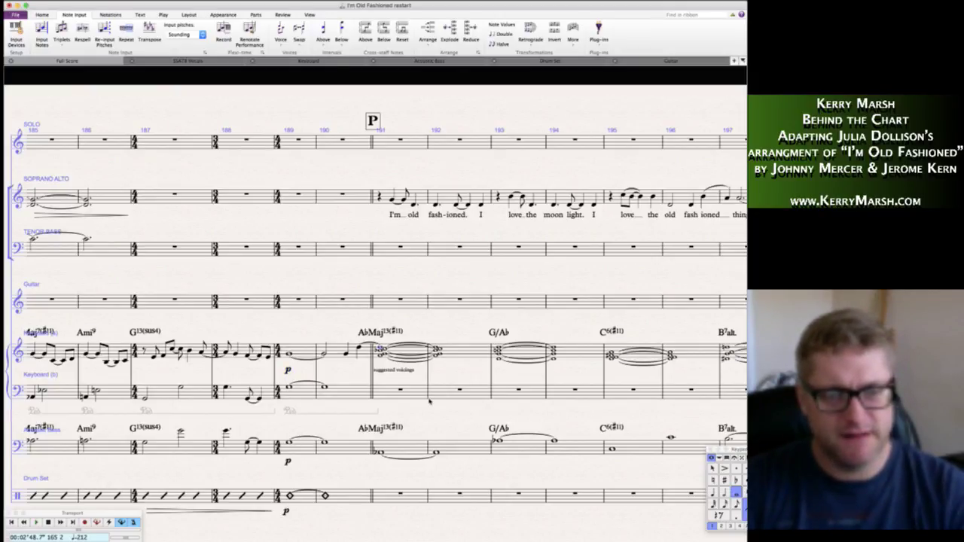
{"action": "scroll", "coordinate": [429, 401], "scroll_direction": "right", "scroll_amount": 10}
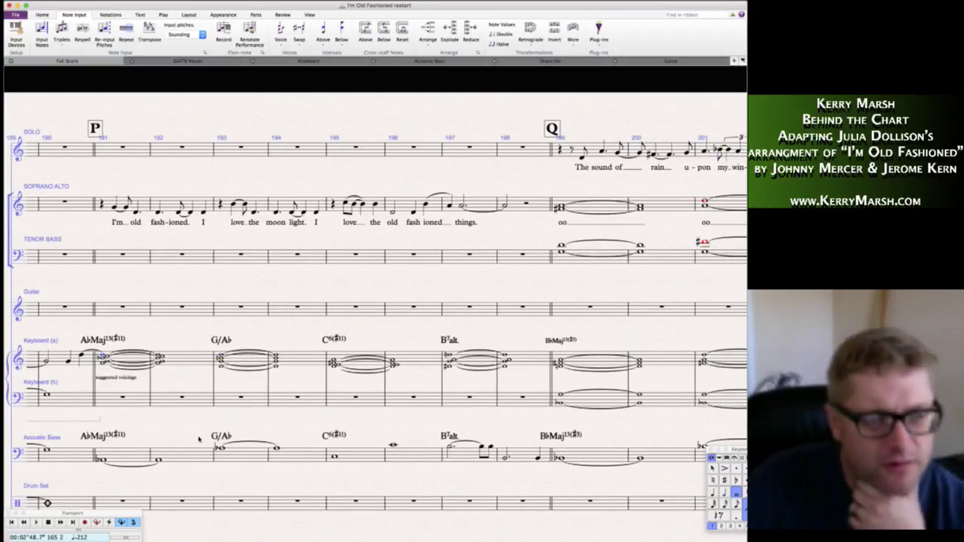
{"action": "scroll", "coordinate": [142, 467], "scroll_direction": "down", "scroll_amount": 1}
{"action": "scroll", "coordinate": [143, 468], "scroll_direction": "left", "scroll_amount": 1}
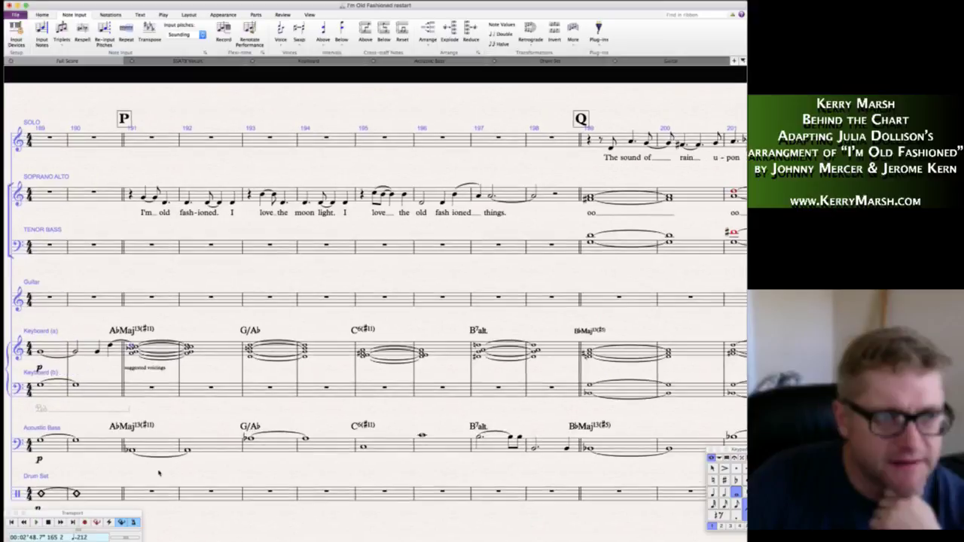
- Mark the Soprano Alto entrance at bar 191 p, and mark bar 199 mp in the bass, keyboard and Soprano Alto staves
{"action": "left_click", "coordinate": [40, 368]}
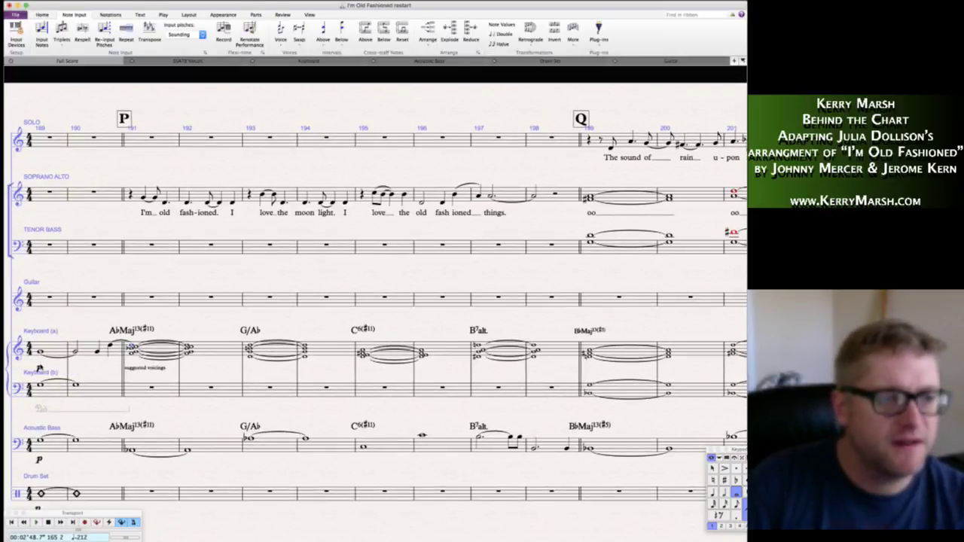
{"action": "left_click", "coordinate": [134, 215], "text": "alt"}
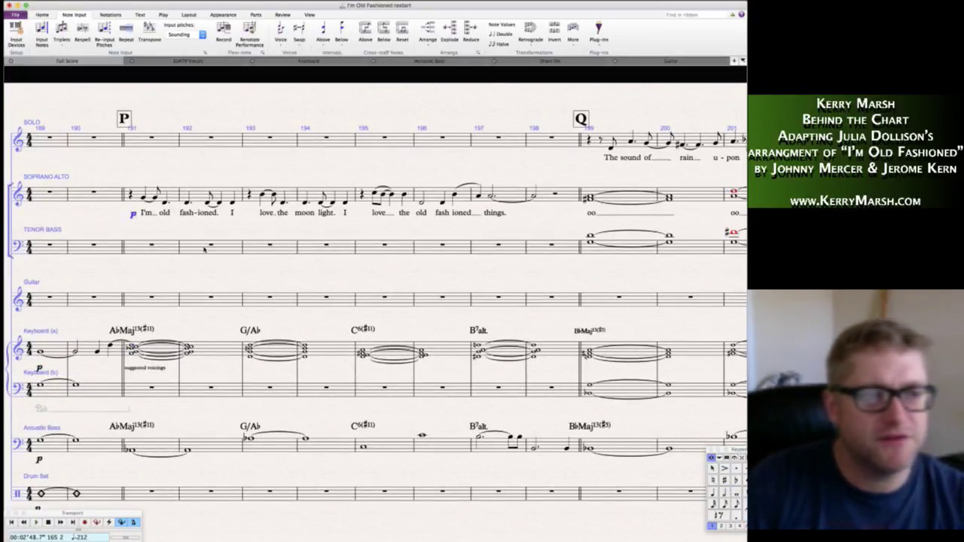
{"action": "scroll", "coordinate": [204, 250], "scroll_direction": "right", "scroll_amount": 1}
{"action": "scroll", "coordinate": [204, 250], "scroll_direction": "right", "scroll_amount": 1}
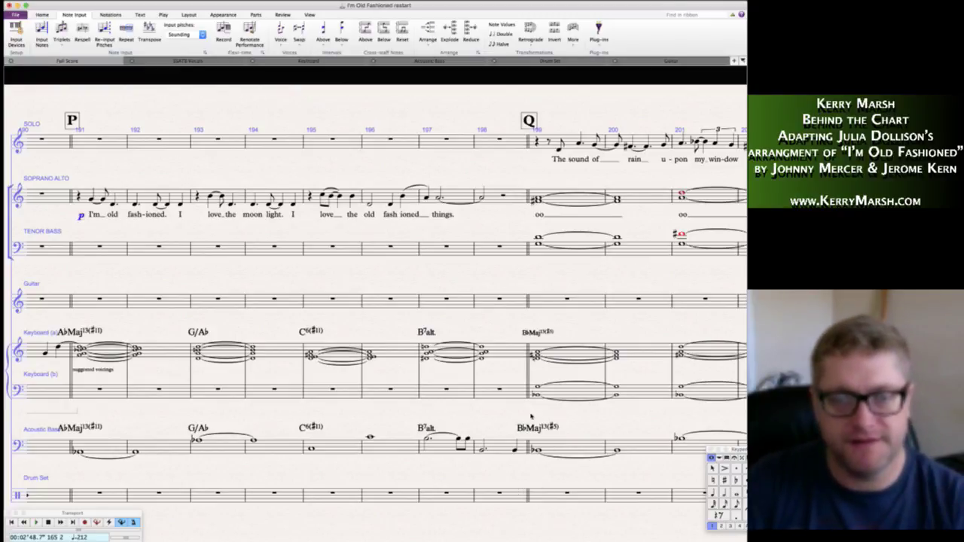
{"action": "left_click", "coordinate": [536, 449]}
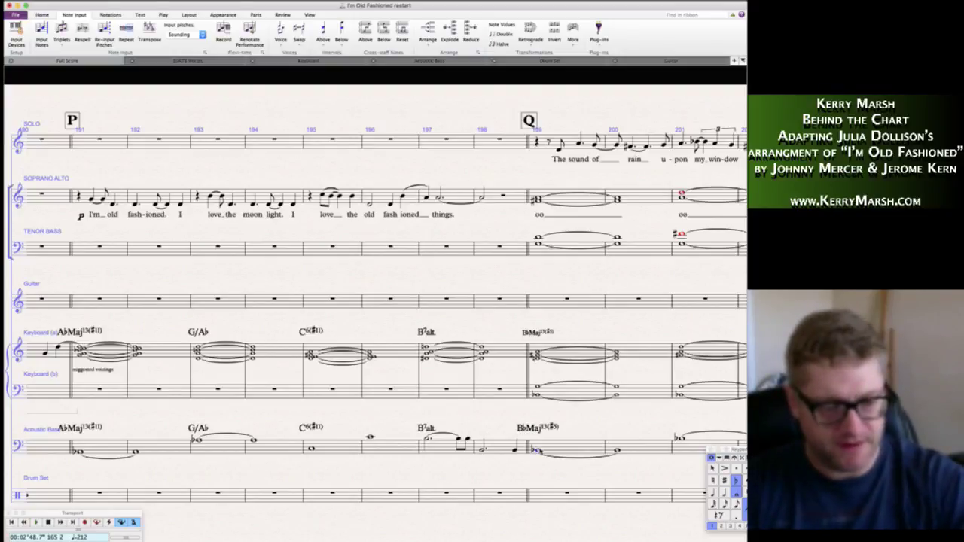
{"action": "key", "text": "Escape"}
{"action": "left_click", "coordinate": [538, 461]}
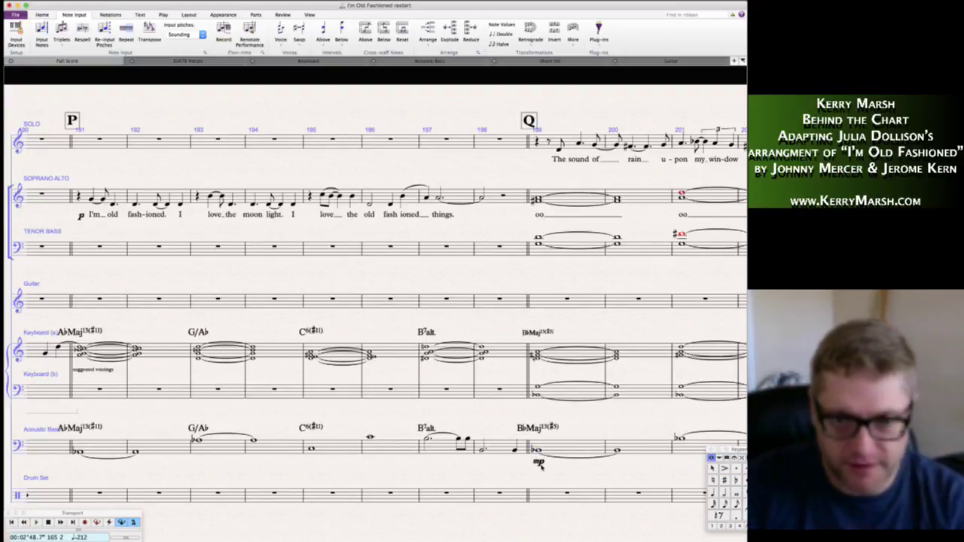
{"action": "left_click", "coordinate": [536, 375], "text": "alt"}
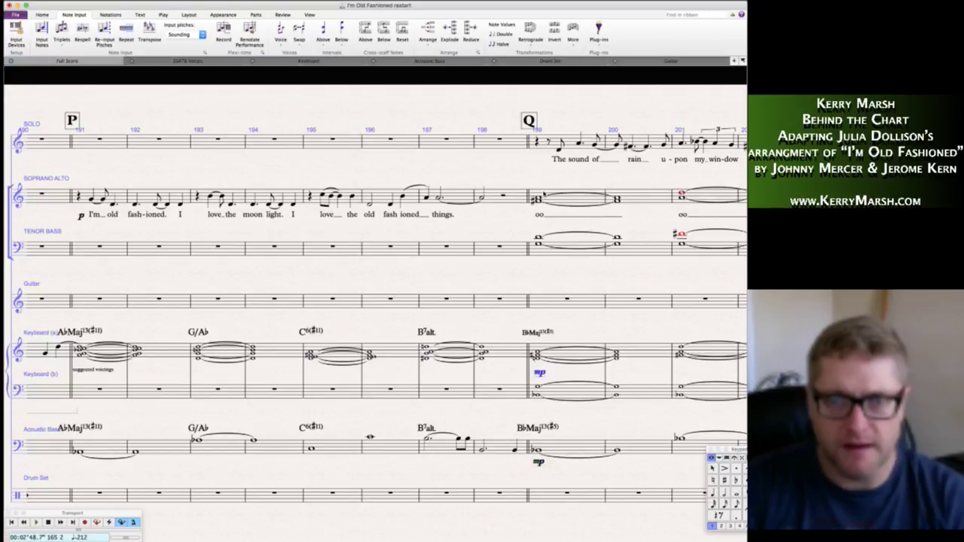
{"action": "left_click", "coordinate": [537, 226], "text": "alt"}
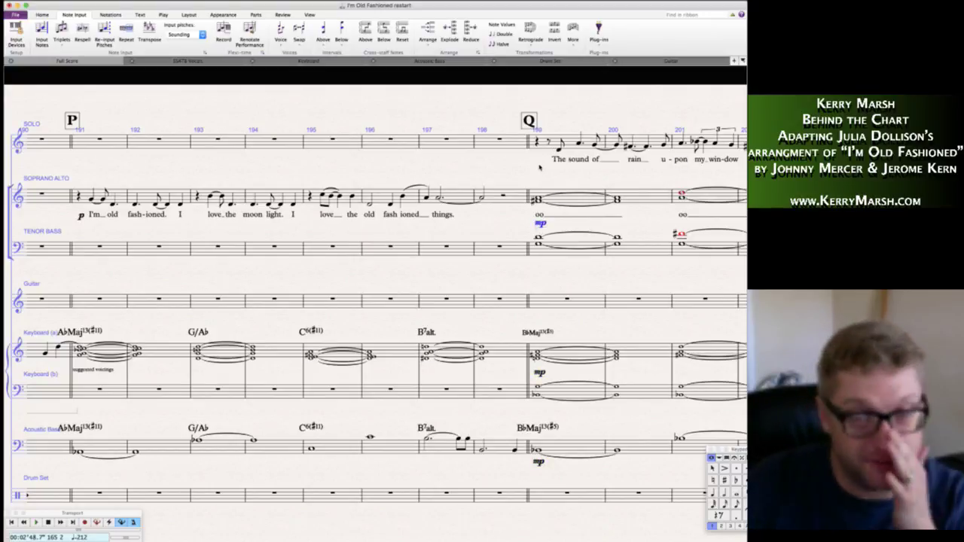
- Examine the vocal, keyboard, bass and drum parts from bar 187 through section P into the start of section Q
{"action": "scroll", "coordinate": [531, 181], "scroll_direction": "right", "scroll_amount": 3}
{"action": "scroll", "coordinate": [532, 180], "scroll_direction": "right", "scroll_amount": 4}
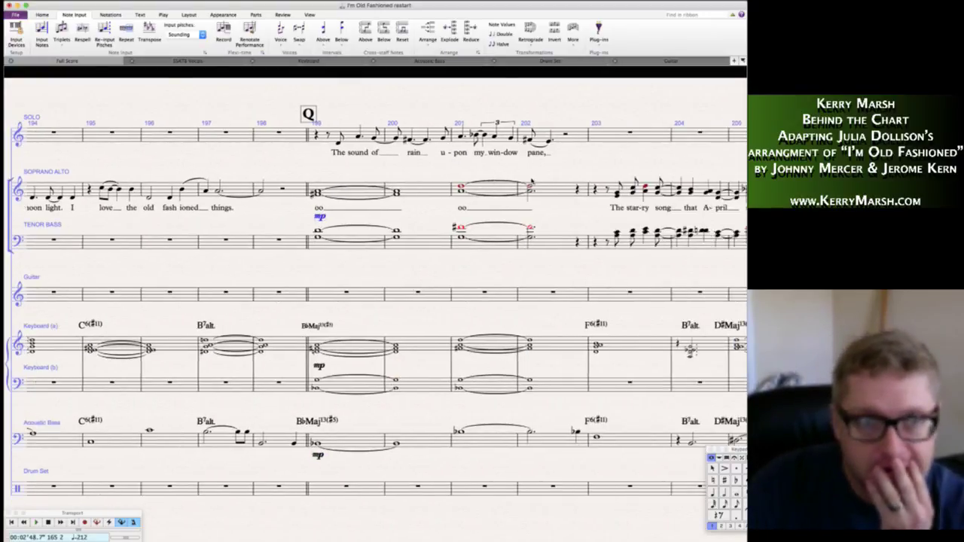
{"action": "scroll", "coordinate": [532, 181], "scroll_direction": "left", "scroll_amount": 10}
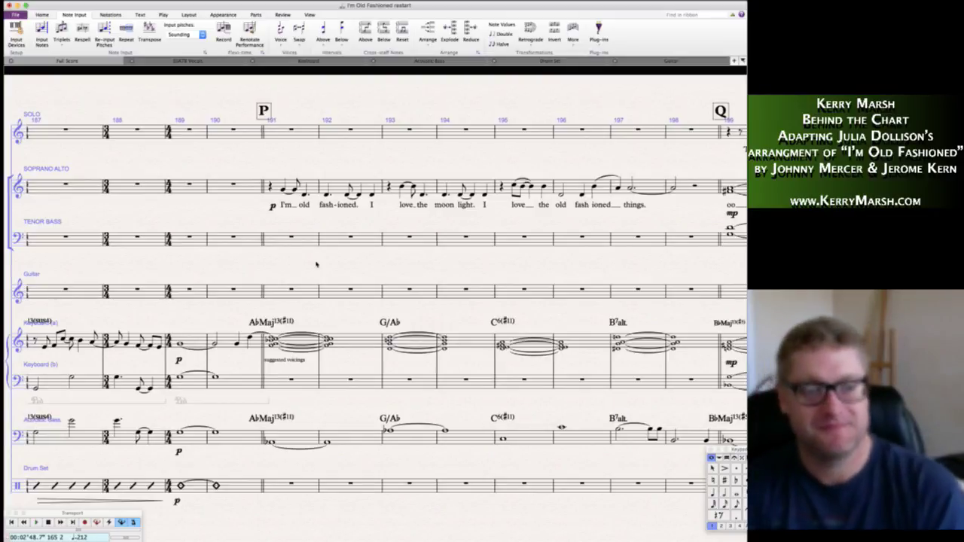
{"action": "scroll", "coordinate": [309, 474], "scroll_direction": "right", "scroll_amount": 1}
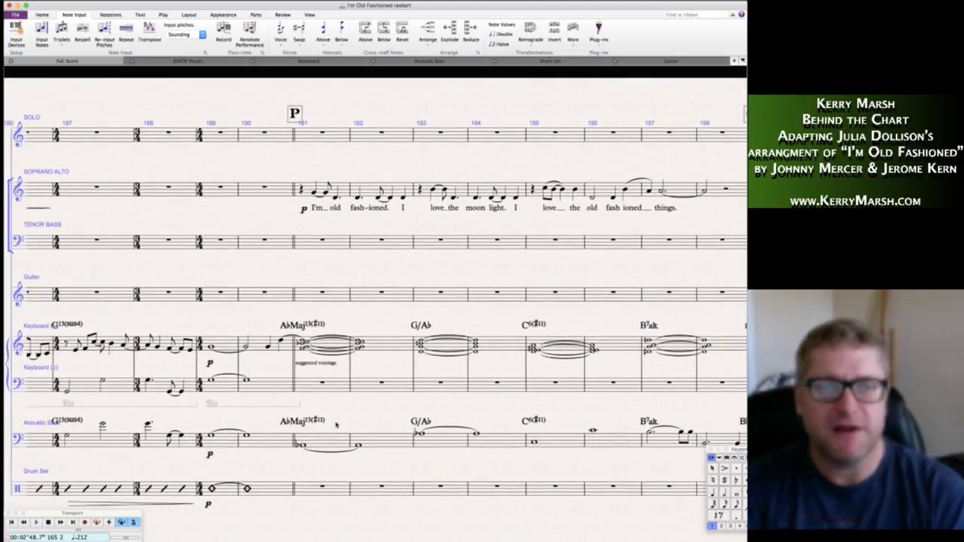
{"action": "scroll", "coordinate": [341, 213], "scroll_direction": "right", "scroll_amount": 2}
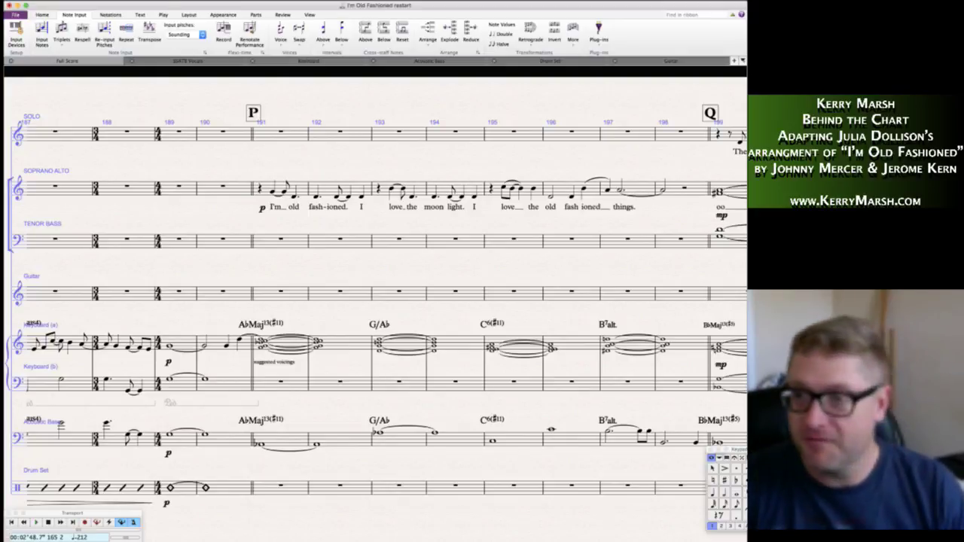
{"action": "key", "text": "super+Tab"}
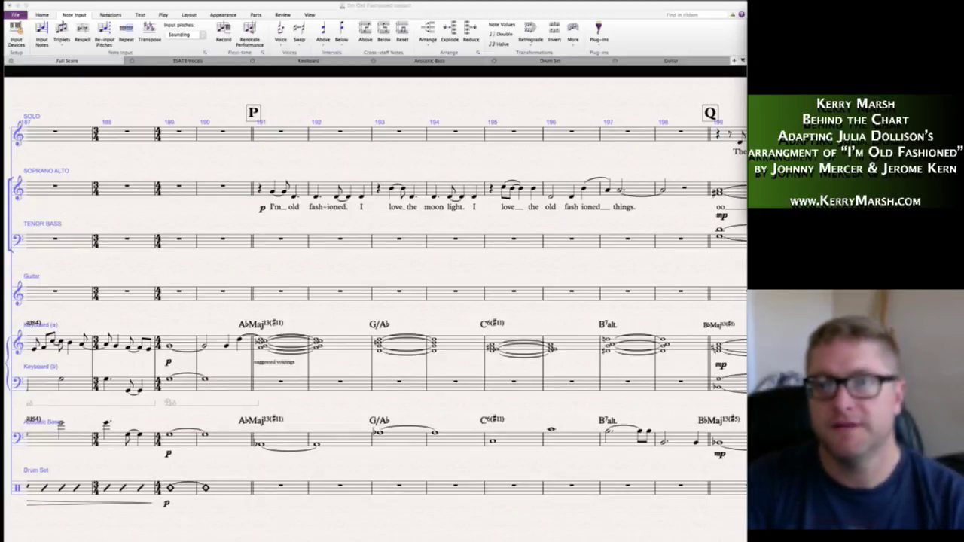
{"action": "left_click", "coordinate": [559, 247]}
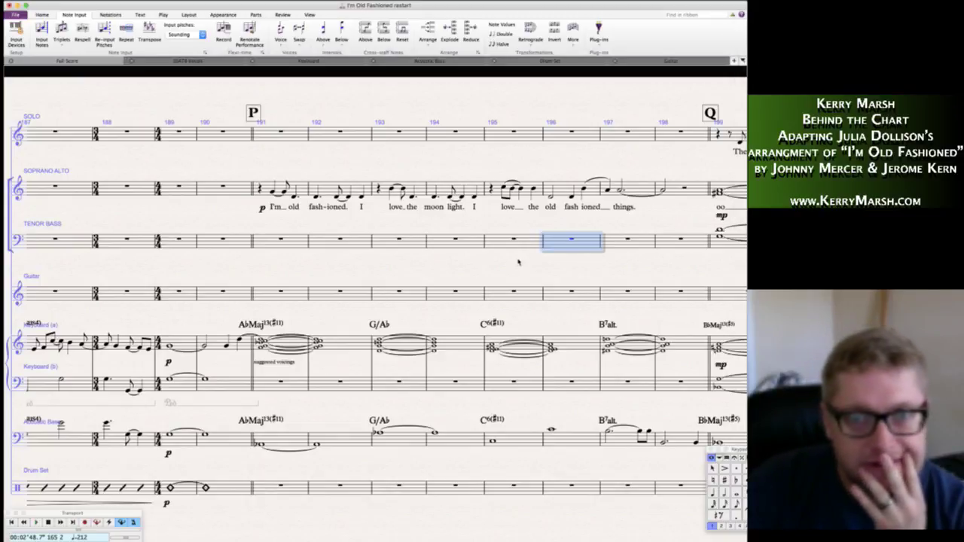
{"action": "left_click", "coordinate": [517, 264]}
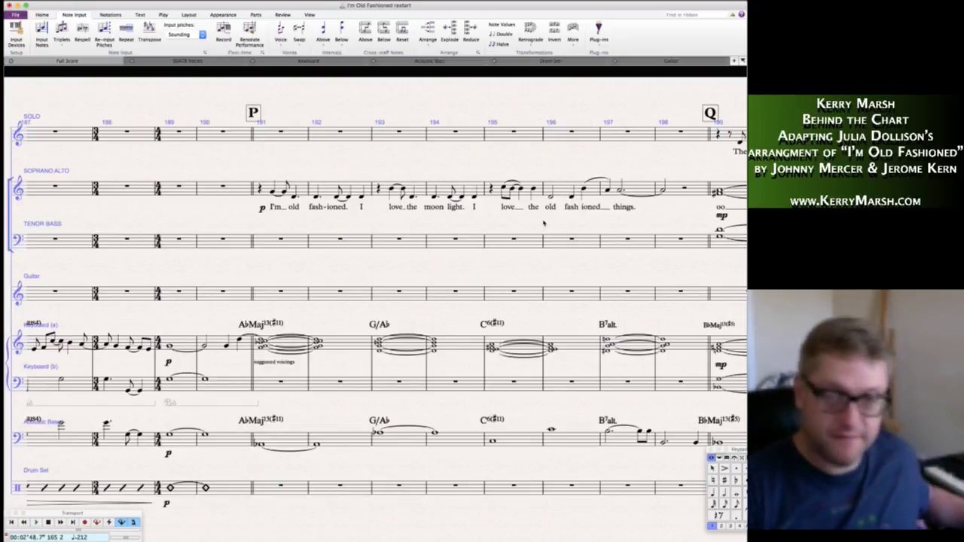
- Raise the Soprano Alto note on "old" in bar 196 by an octave and delete the notes after it through bar 198
{"action": "left_click", "coordinate": [550, 198]}
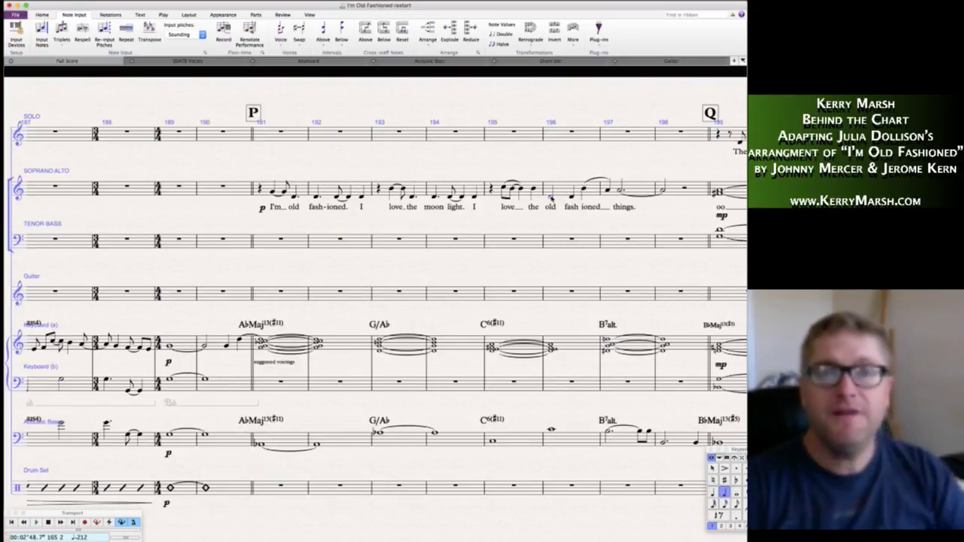
{"action": "key", "text": "super+Up"}
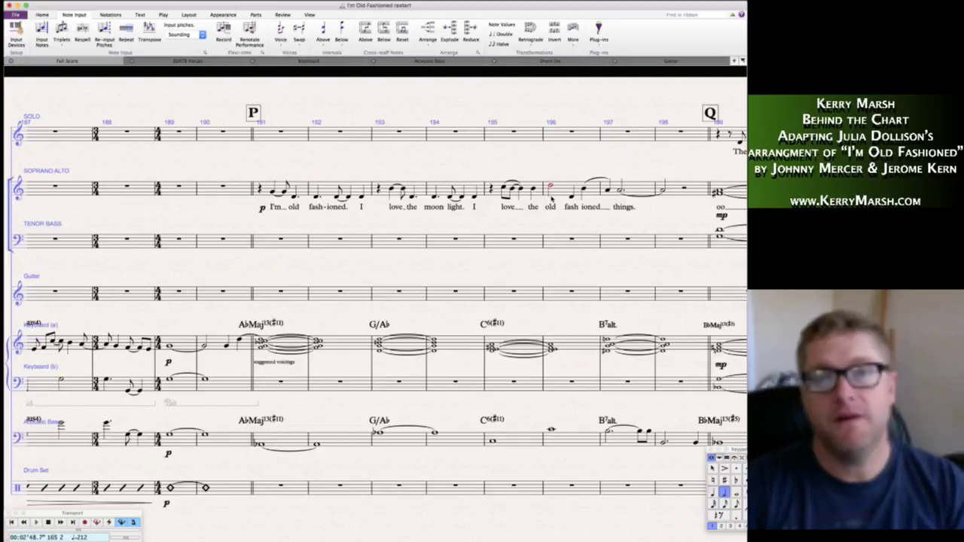
{"action": "left_click", "coordinate": [574, 201]}
{"action": "left_click", "coordinate": [572, 198]}
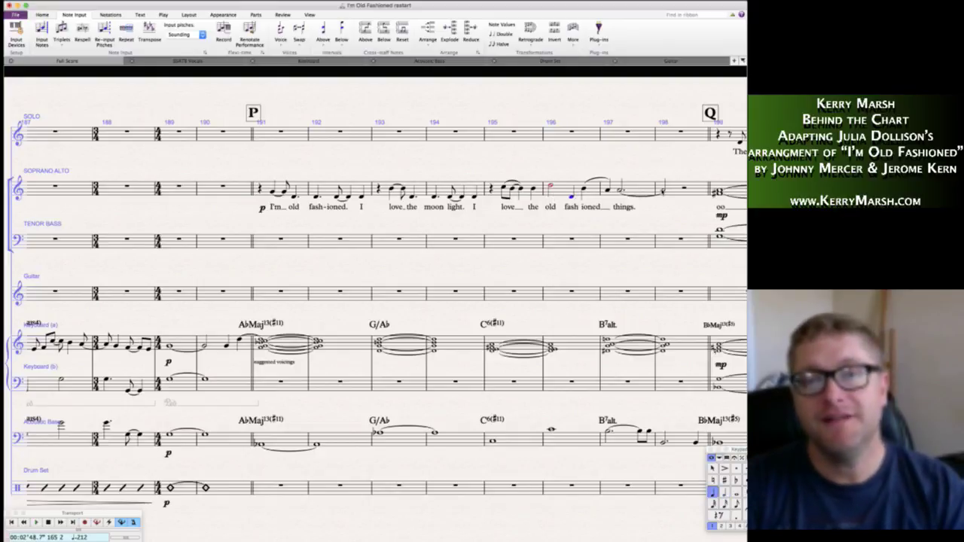
{"action": "left_click", "coordinate": [661, 192], "text": "shift"}
{"action": "key", "text": "Delete"}
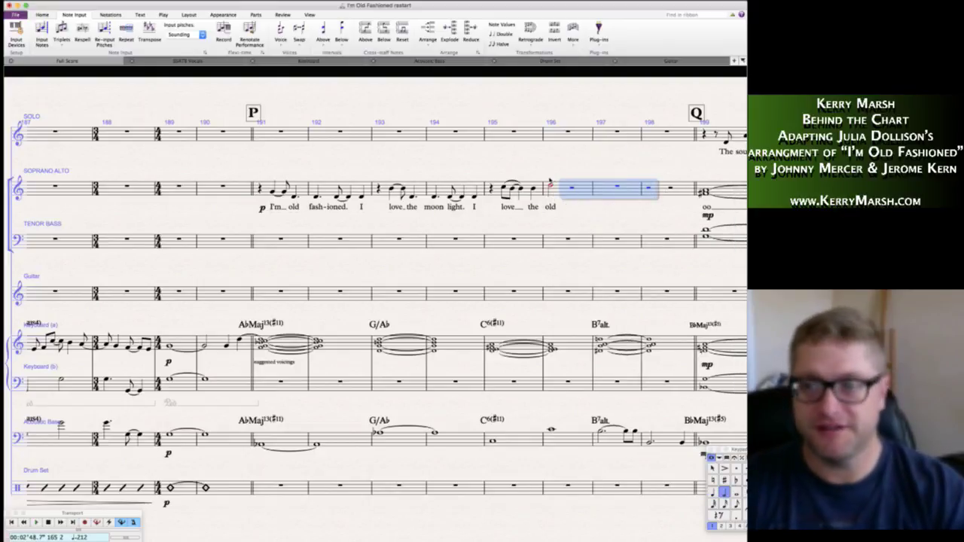
{"action": "key", "text": "Escape"}
- Change the Soprano Alto note on "old" in bar 196 to a whole note tied to a dotted quarter in bar 197
{"action": "left_click", "coordinate": [550, 186]}
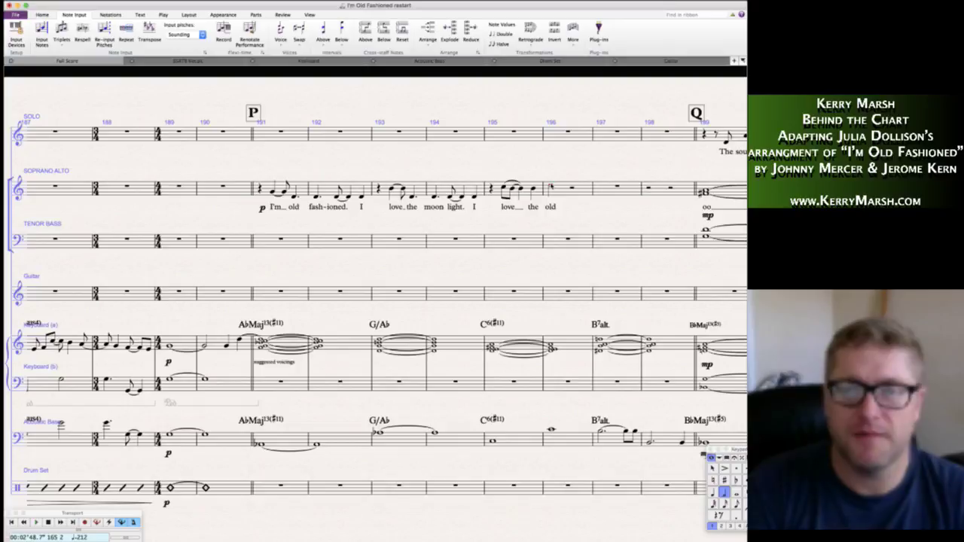
{"action": "key", "text": "6"}
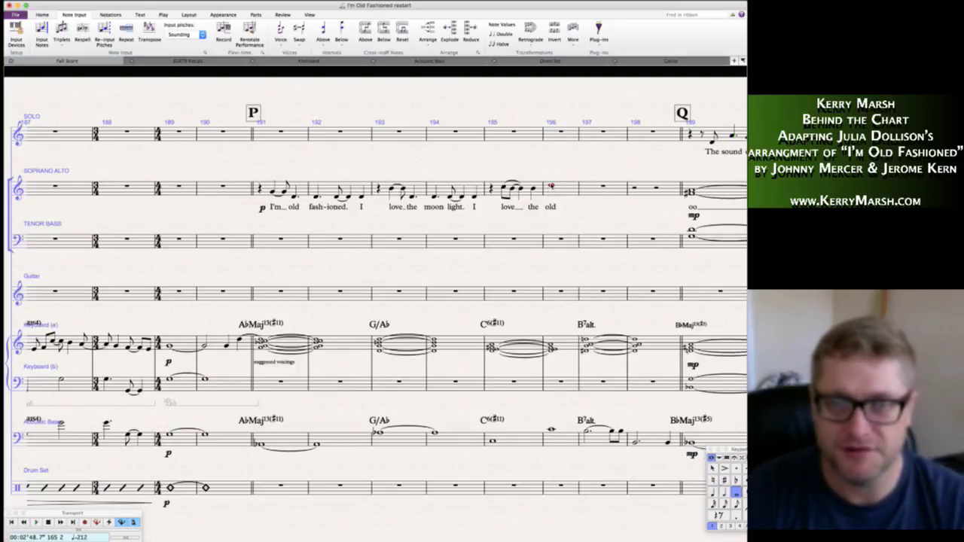
{"action": "key", "text": "Return"}
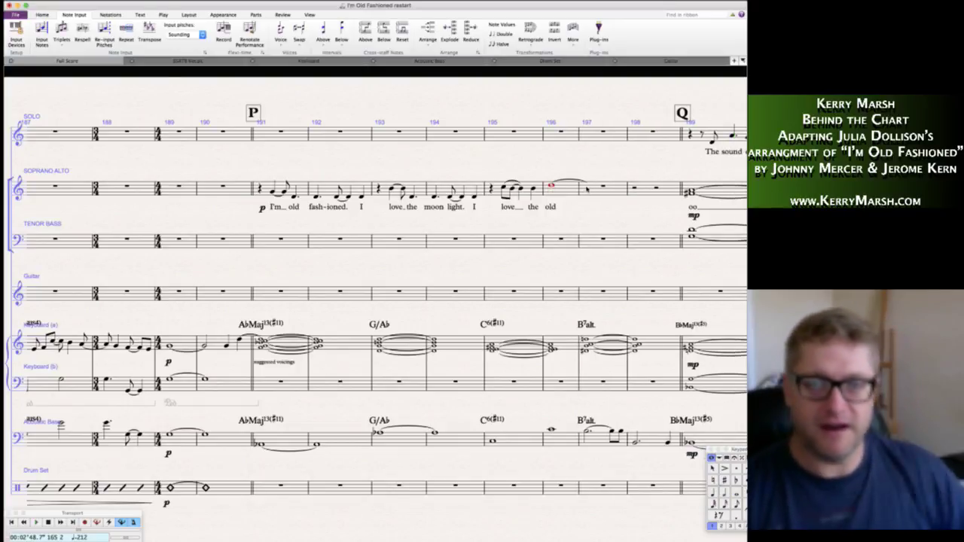
{"action": "left_click", "coordinate": [587, 188]}
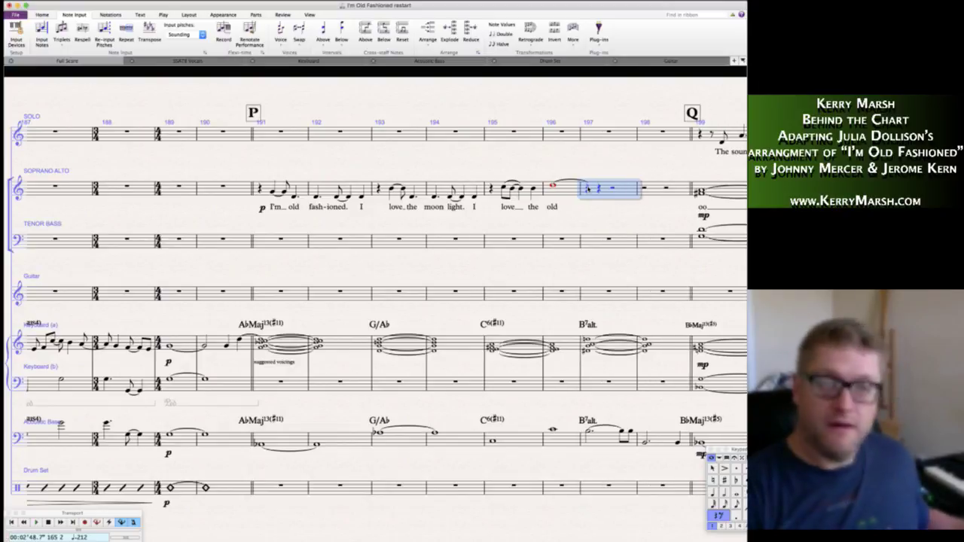
{"action": "key", "text": "n"}
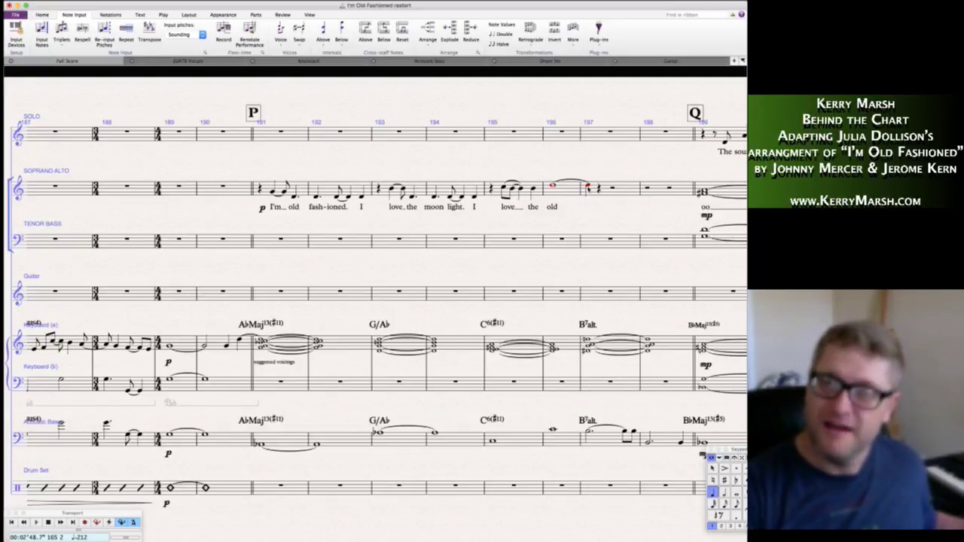
{"action": "key", "text": "."}
{"action": "key", "text": "Right"}
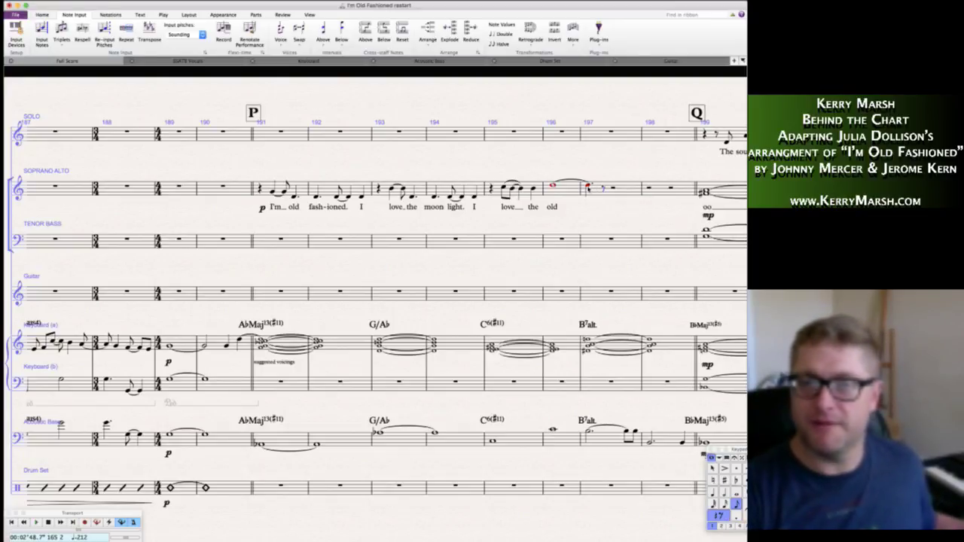
- Enter a B eighth tied to a quarter and an A quarter in Soprano Alto bar 197, and a dotted half A in bar 198
{"action": "key", "text": "b"}
{"action": "key", "text": "Return"}
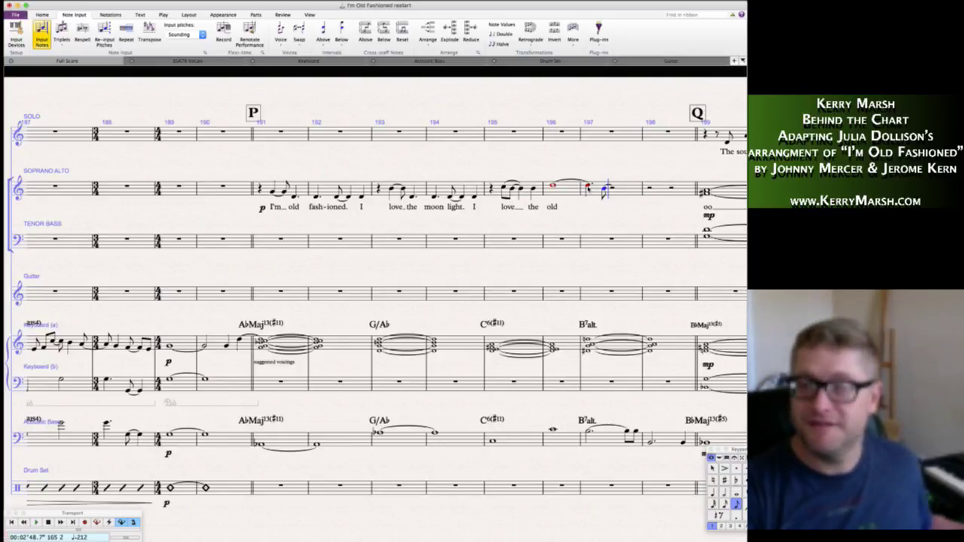
{"action": "key", "text": "4"}
{"action": "key", "text": "b"}
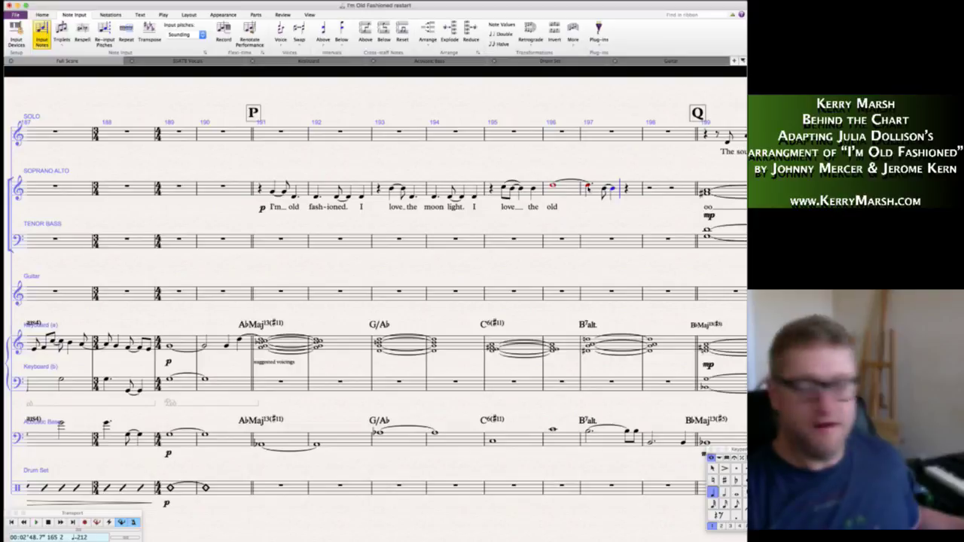
{"action": "key", "text": "a"}
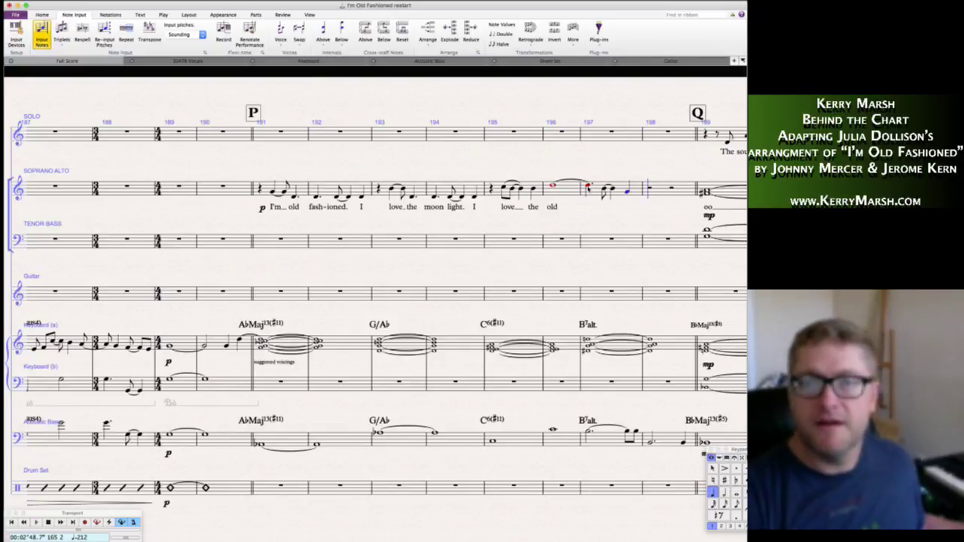
{"action": "key", "text": "6"}
{"action": "key", "text": "a"}
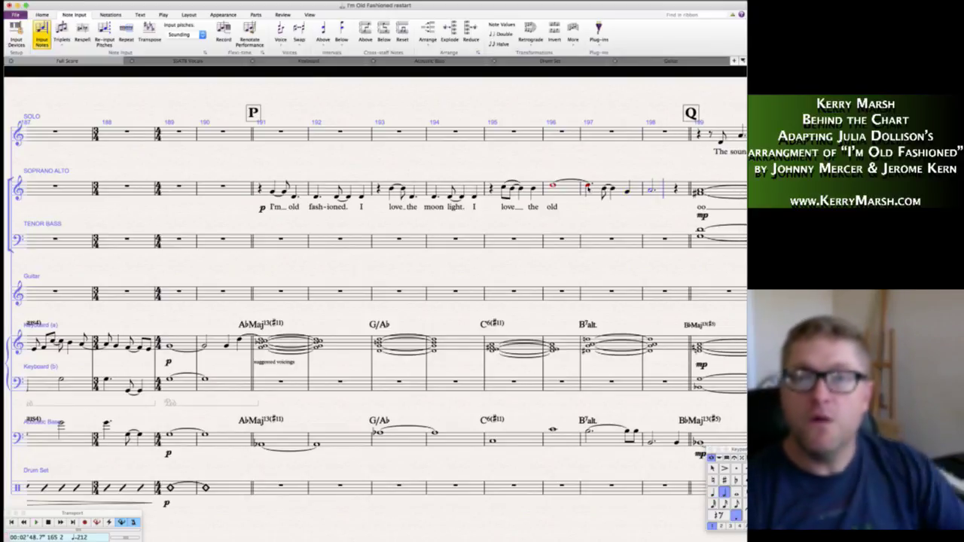
{"action": "key", "text": "Escape"}
- Mark the Solo entrance at bar 199 mp by copying the Soprano Alto dynamic
{"action": "scroll", "coordinate": [375, 293], "scroll_direction": "right", "scroll_amount": 3}
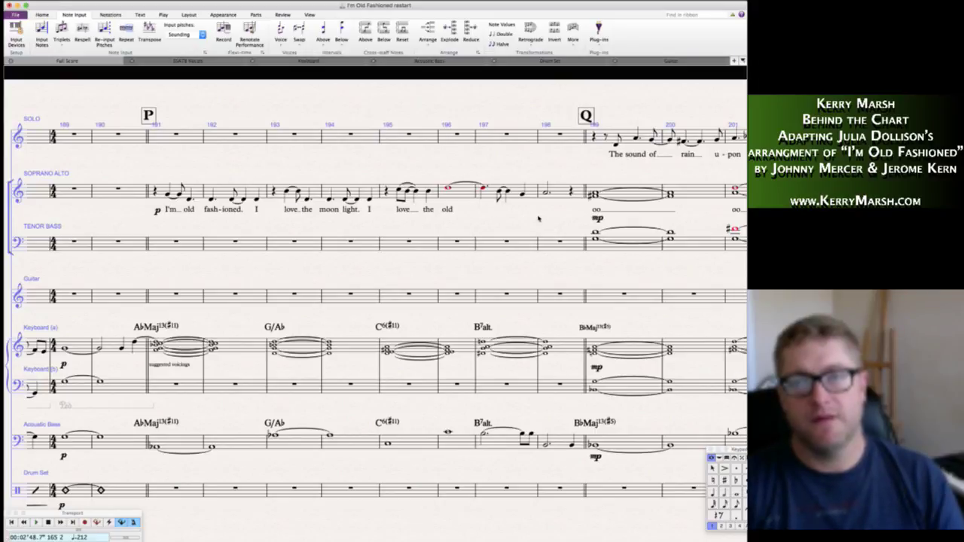
{"action": "scroll", "coordinate": [539, 219], "scroll_direction": "right", "scroll_amount": 3}
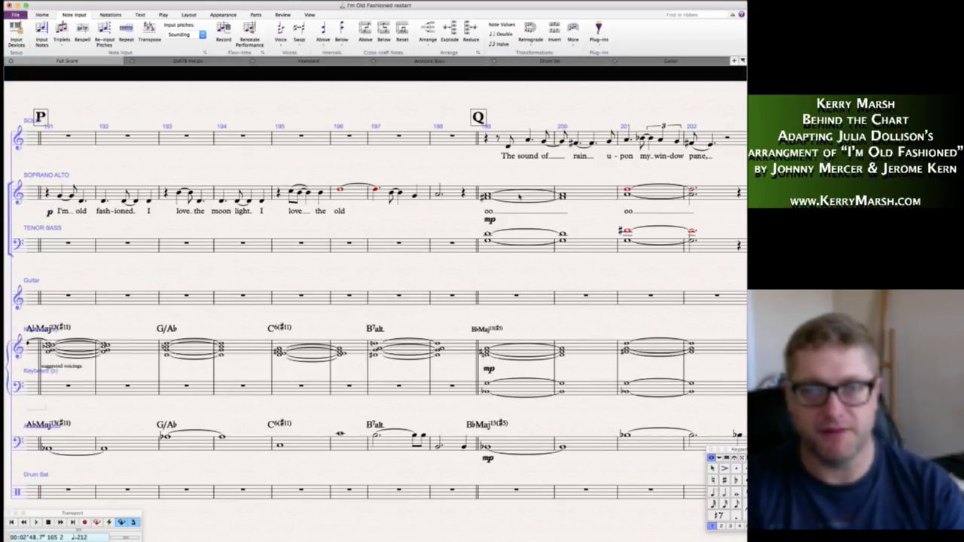
{"action": "left_click", "coordinate": [490, 219]}
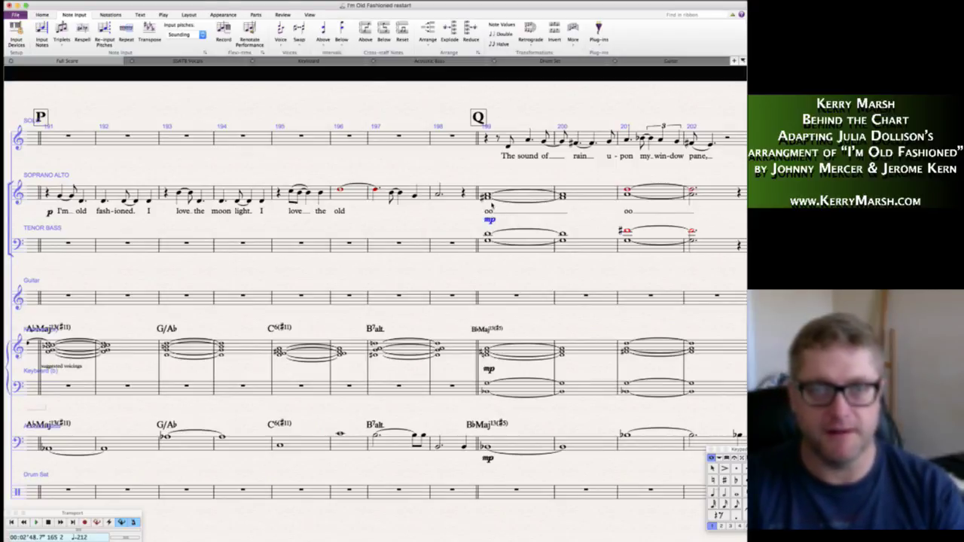
{"action": "left_click", "coordinate": [493, 151], "text": "alt"}
- Clear bar 199 in the Soprano Alto and Tenor Bass staves and lengthen the Soprano Alto note in bar 198 to a whole note
{"action": "left_click", "coordinate": [521, 197]}
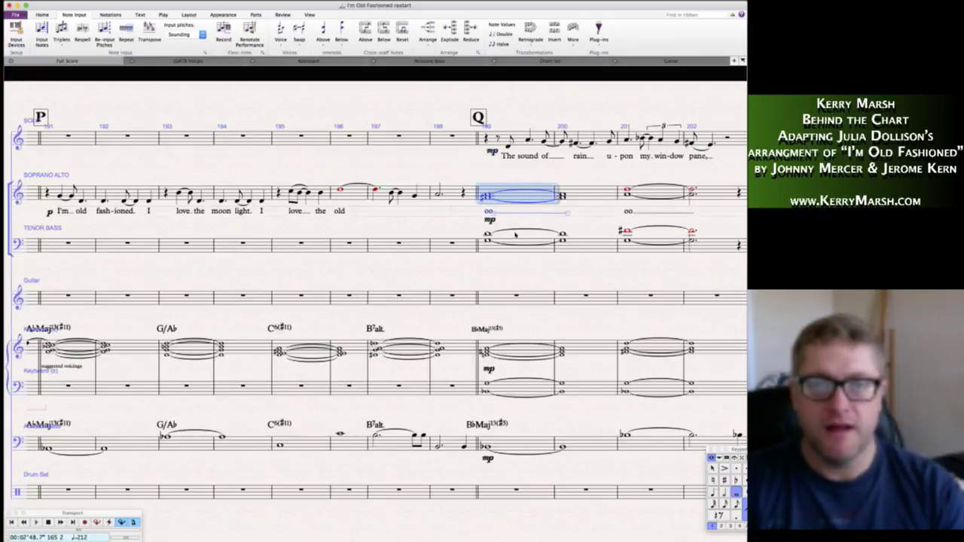
{"action": "left_click", "coordinate": [515, 235], "text": "shift"}
{"action": "key", "text": "Delete"}
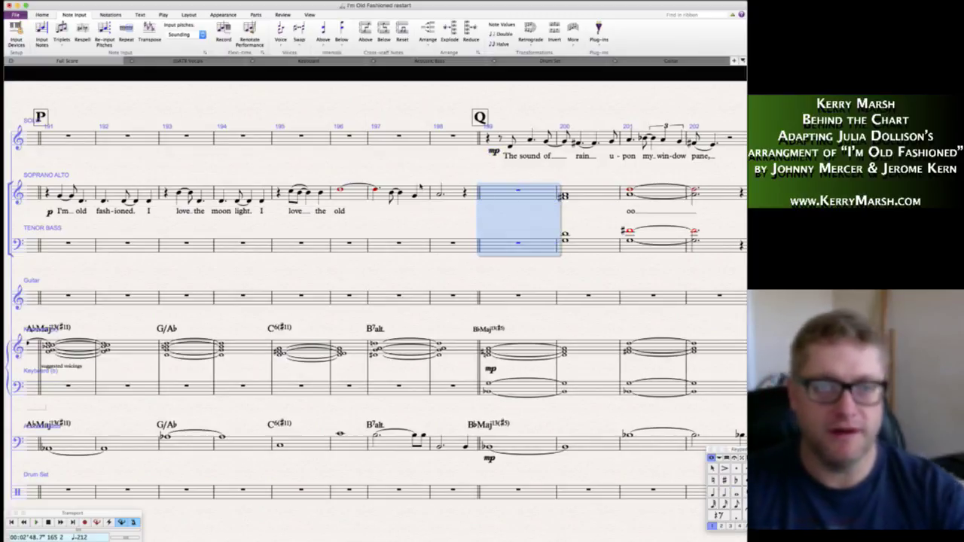
{"action": "left_click", "coordinate": [438, 194]}
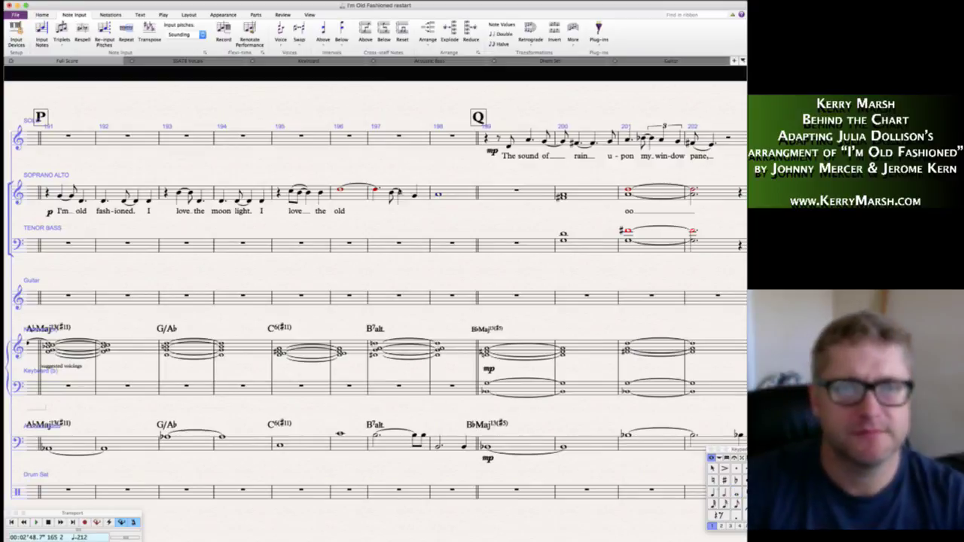
- Continue the Soprano Alto lyric after "old" with "fash-ioned things." in bars 197 and 198
{"action": "double_click", "coordinate": [340, 211]}
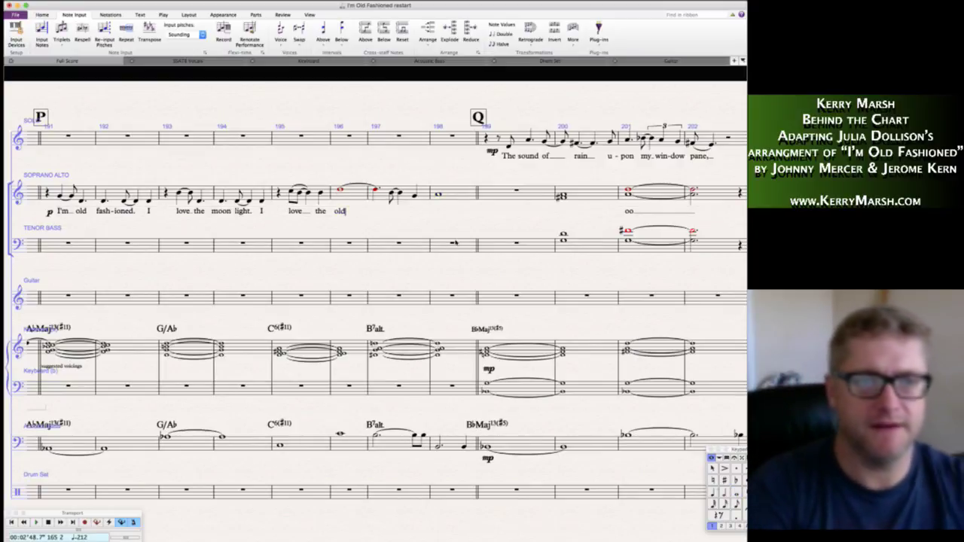
{"action": "key", "text": "space"}
{"action": "type", "text": "fash"}
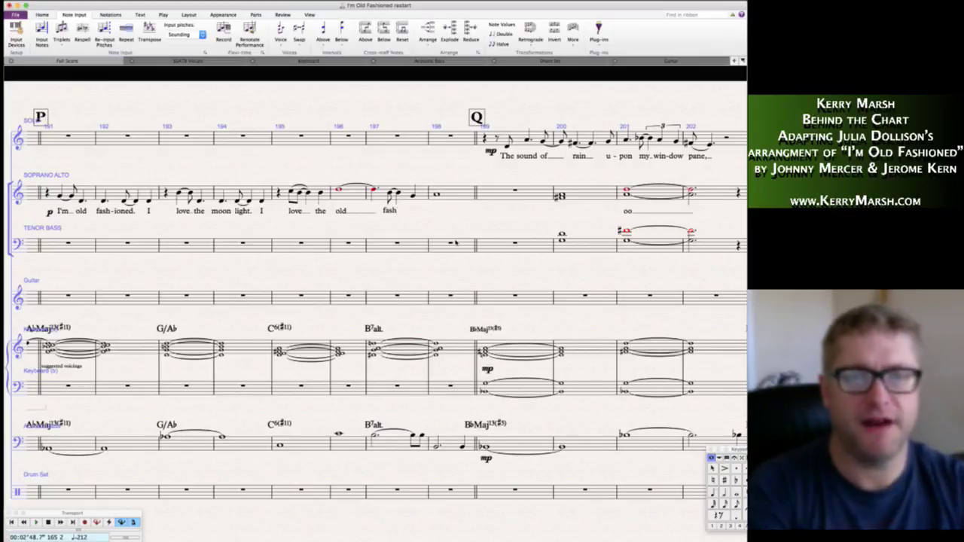
{"action": "key", "text": "minus"}
{"action": "type", "text": "ioned"}
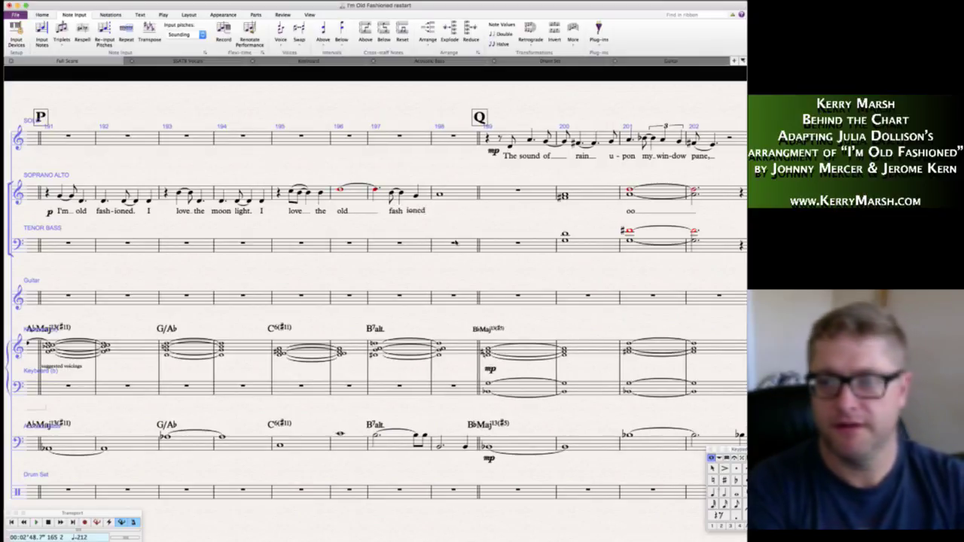
{"action": "key", "text": "space"}
{"action": "type", "text": "things."}
{"action": "key", "text": "Escape"}
{"action": "key", "text": "Escape"}
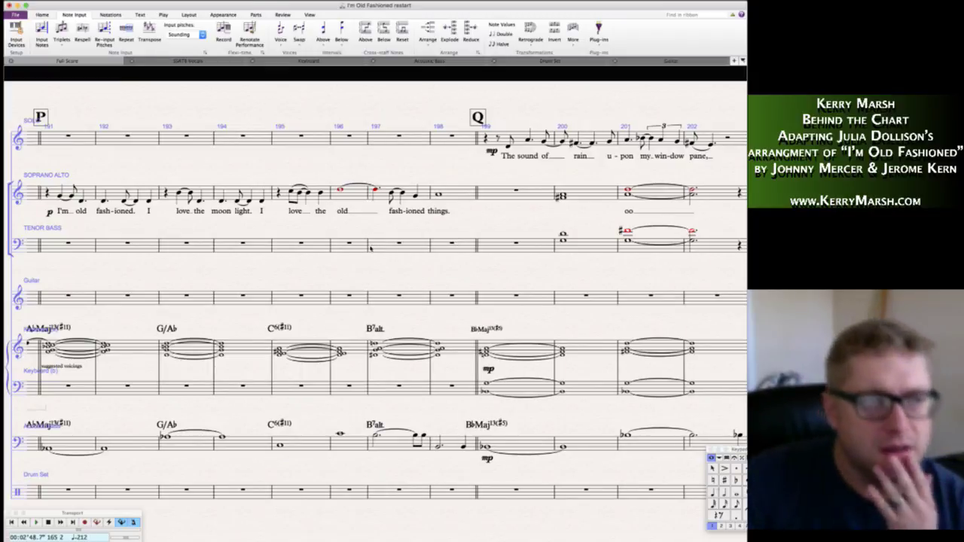
- Copy the Soprano Alto phrase from bars 191 to 198 into the same bars of the Tenor Bass staff
{"action": "scroll", "coordinate": [301, 241], "scroll_direction": "left", "scroll_amount": 3}
{"action": "left_click", "coordinate": [135, 202]}
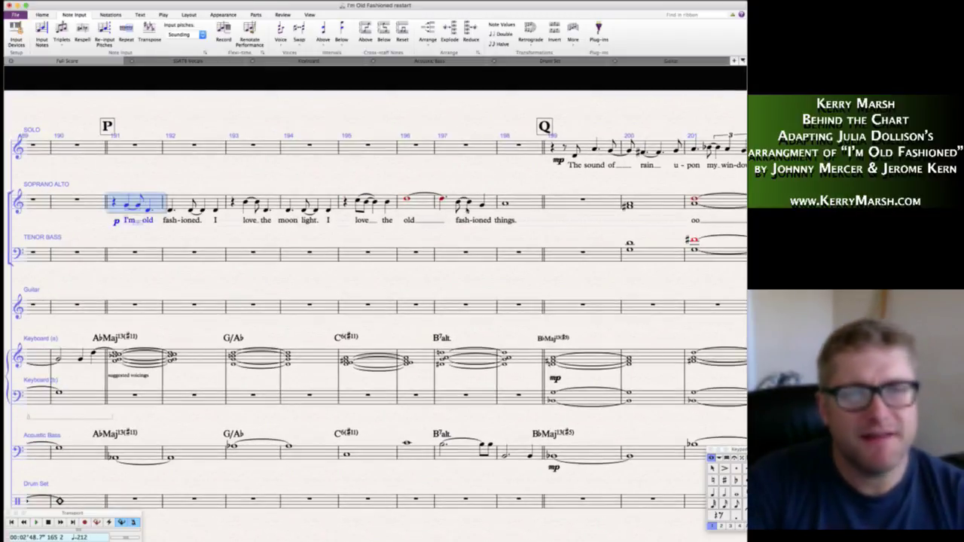
{"action": "key", "text": "shift+Right"}
{"action": "key", "text": "shift+Right"}
{"action": "key", "text": "shift+Right"}
{"action": "key", "text": "shift+Right"}
{"action": "key", "text": "shift+Right"}
{"action": "key", "text": "shift+Right"}
{"action": "key", "text": "shift+Right"}
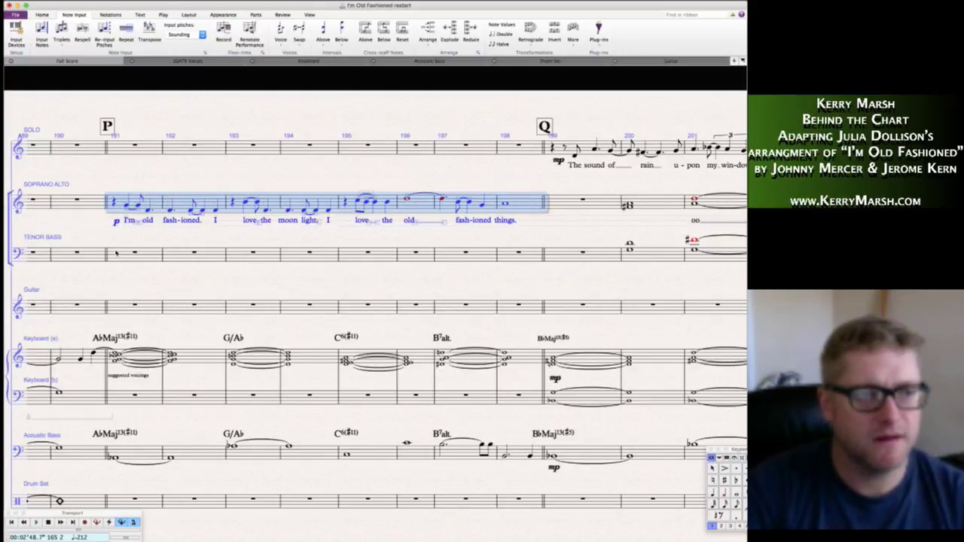
{"action": "left_click", "coordinate": [115, 254], "text": "alt"}
- Delete the copied lyrics and the p dynamic from Tenor Bass bars 191 to 198
{"action": "key", "text": "alt+shift+super+l"}
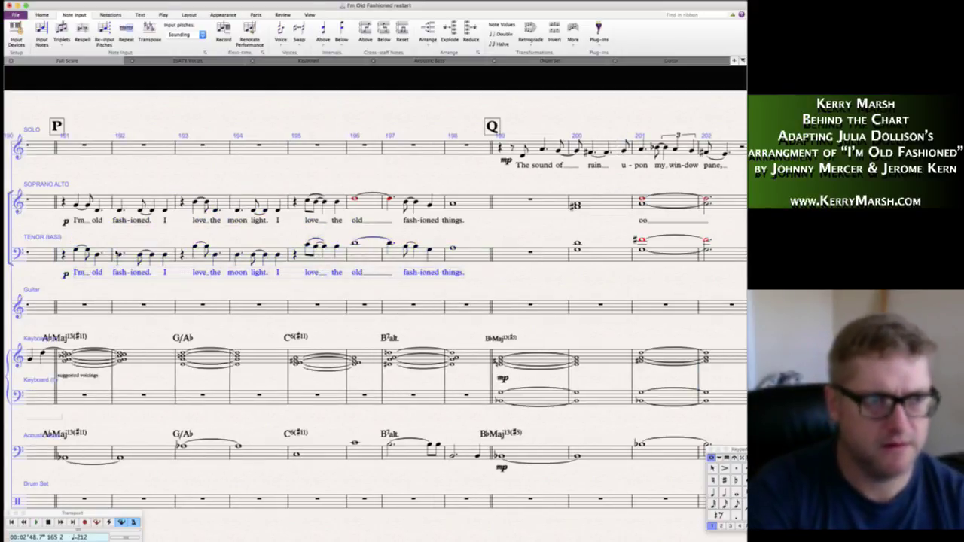
{"action": "key", "text": "Delete"}
{"action": "left_click", "coordinate": [67, 276]}
{"action": "key", "text": "Delete"}
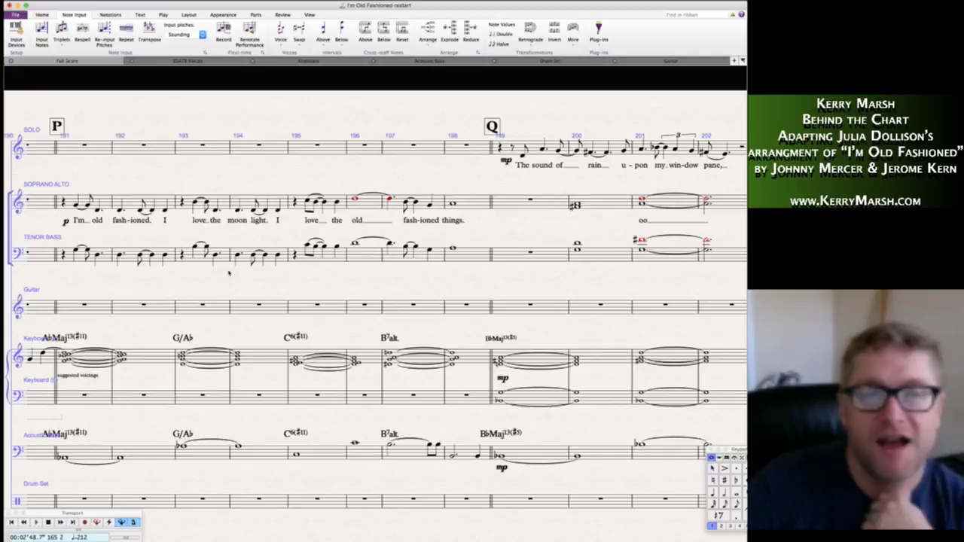
- Play back the score from bar 189 through section P into the start of section Q
{"action": "scroll", "coordinate": [182, 283], "scroll_direction": "left", "scroll_amount": 3}
{"action": "scroll", "coordinate": [182, 283], "scroll_direction": "left", "scroll_amount": 3}
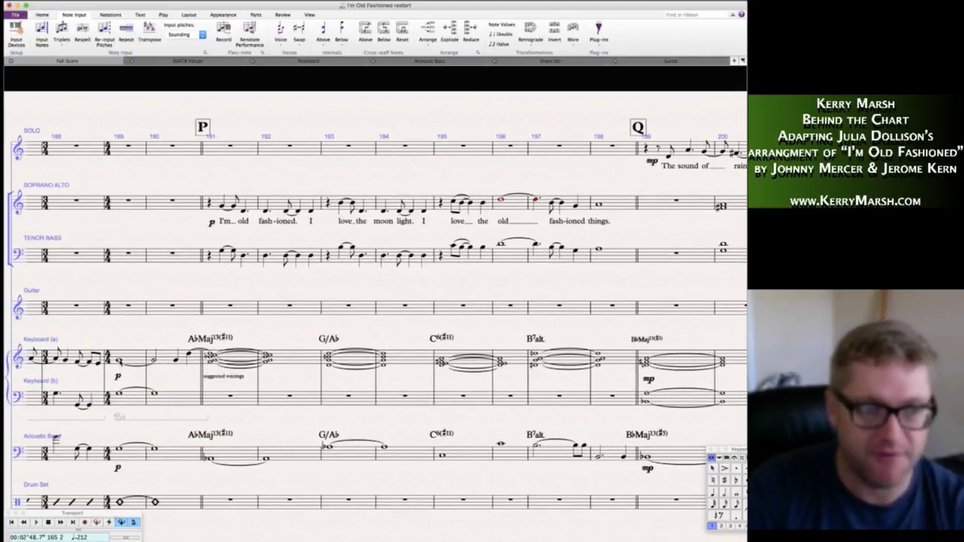
{"action": "left_click", "coordinate": [118, 360]}
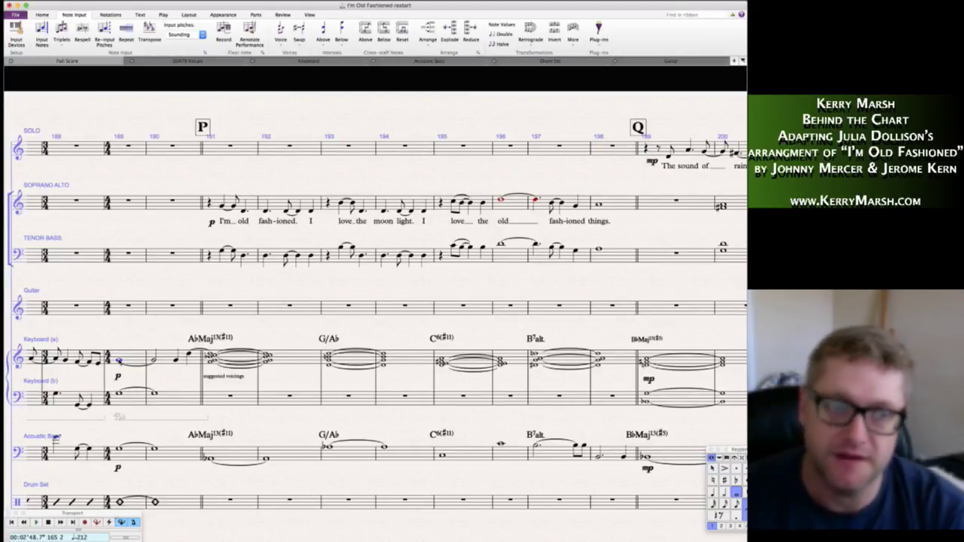
{"action": "key", "text": "space"}
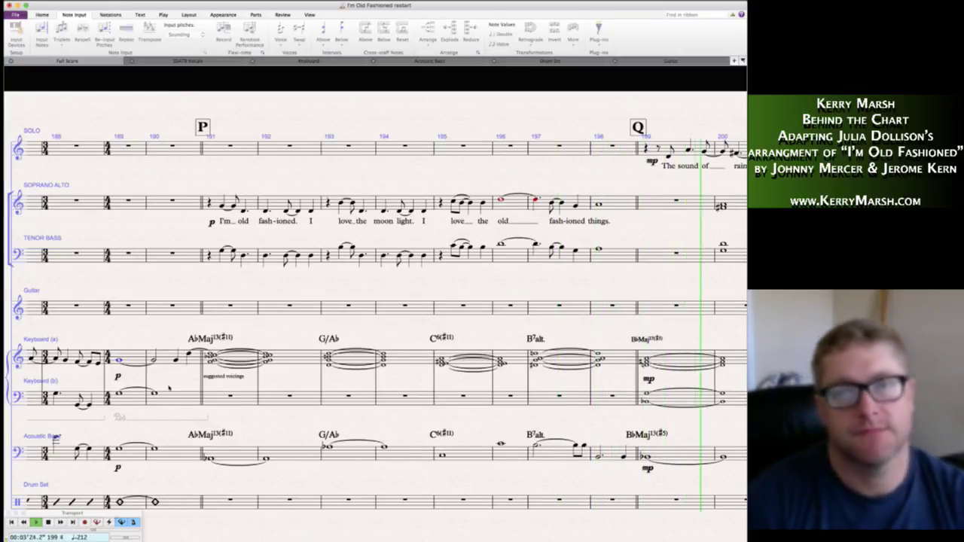
{"action": "key", "text": "space"}
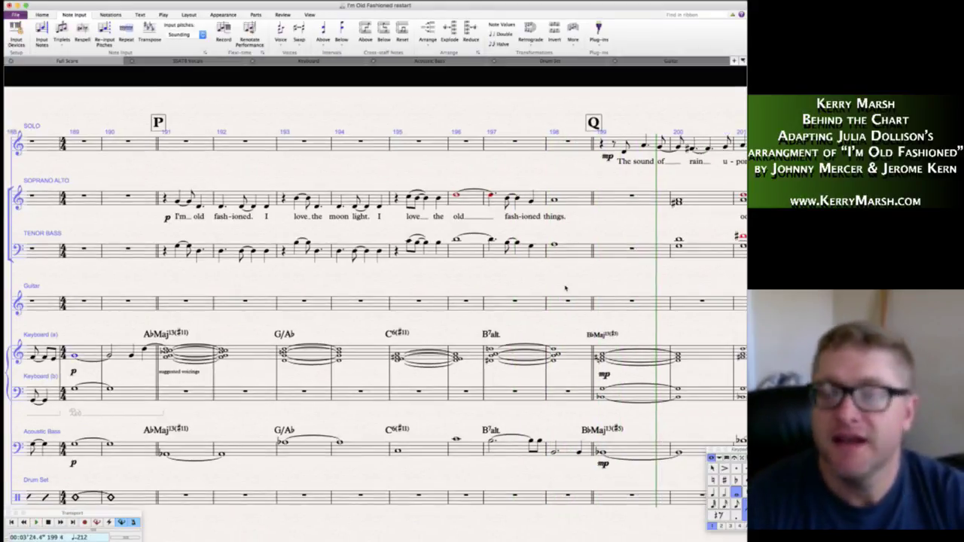
- Add a second, lower tied note under the Tenor Bass "oo" in bars 177 and 178 and the first beat of bar 179
{"action": "scroll", "coordinate": [564, 287], "scroll_direction": "right", "scroll_amount": 5}
{"action": "scroll", "coordinate": [580, 288], "scroll_direction": "right", "scroll_amount": 2}
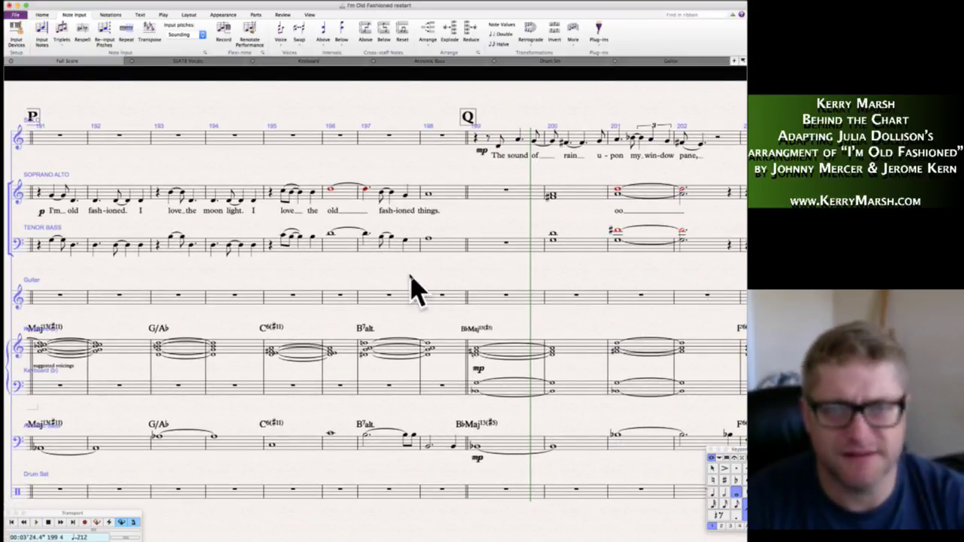
{"action": "scroll", "coordinate": [468, 283], "scroll_direction": "left", "scroll_amount": 2}
{"action": "scroll", "coordinate": [469, 283], "scroll_direction": "left", "scroll_amount": 20}
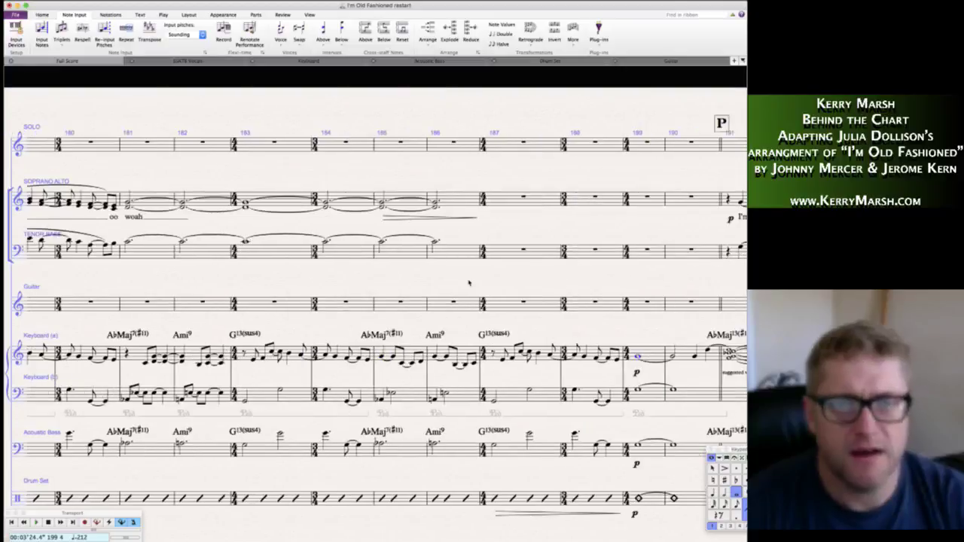
{"action": "scroll", "coordinate": [468, 283], "scroll_direction": "left", "scroll_amount": 15}
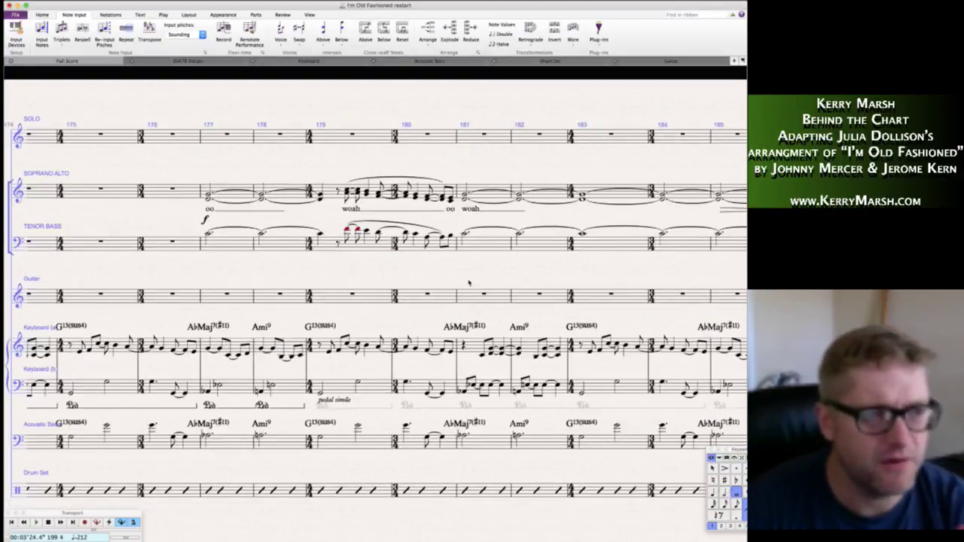
{"action": "scroll", "coordinate": [469, 284], "scroll_direction": "left", "scroll_amount": 10}
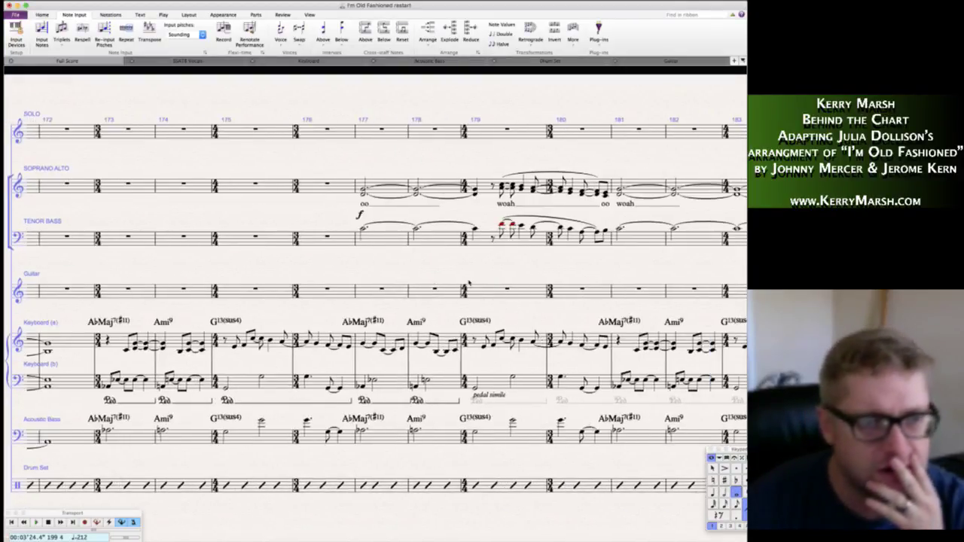
{"action": "scroll", "coordinate": [468, 283], "scroll_direction": "right", "scroll_amount": 10}
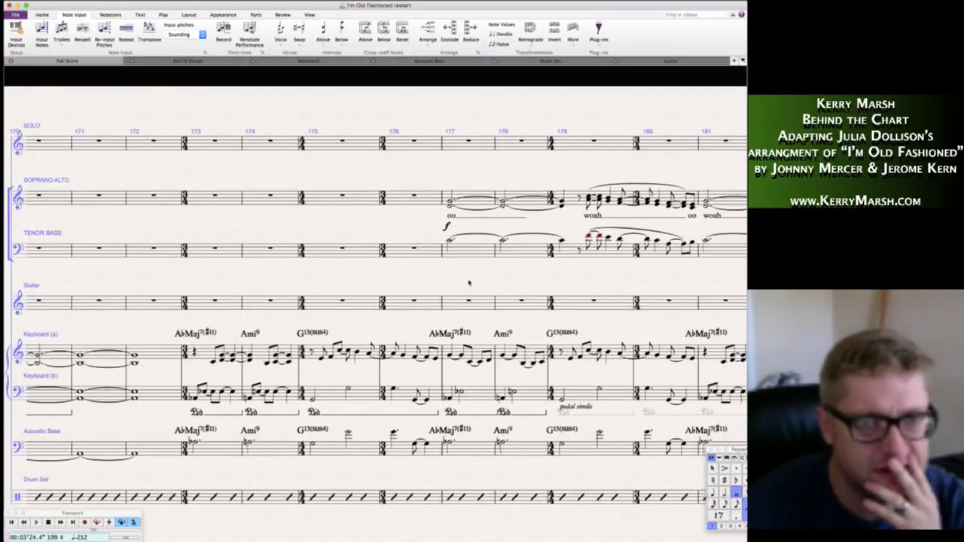
{"action": "scroll", "coordinate": [468, 283], "scroll_direction": "right", "scroll_amount": 4}
{"action": "scroll", "coordinate": [468, 283], "scroll_direction": "right", "scroll_amount": 2}
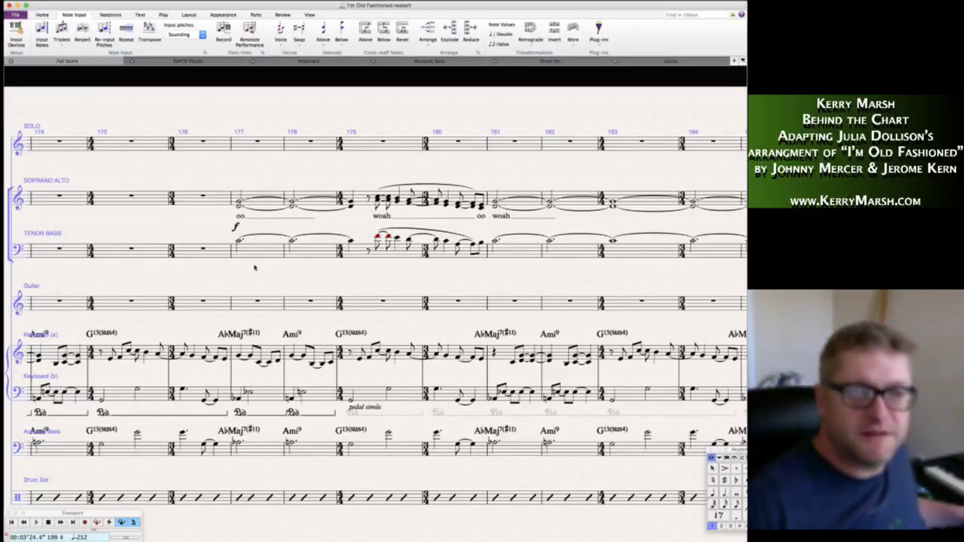
{"action": "left_click", "coordinate": [239, 241]}
{"action": "key", "text": "n"}
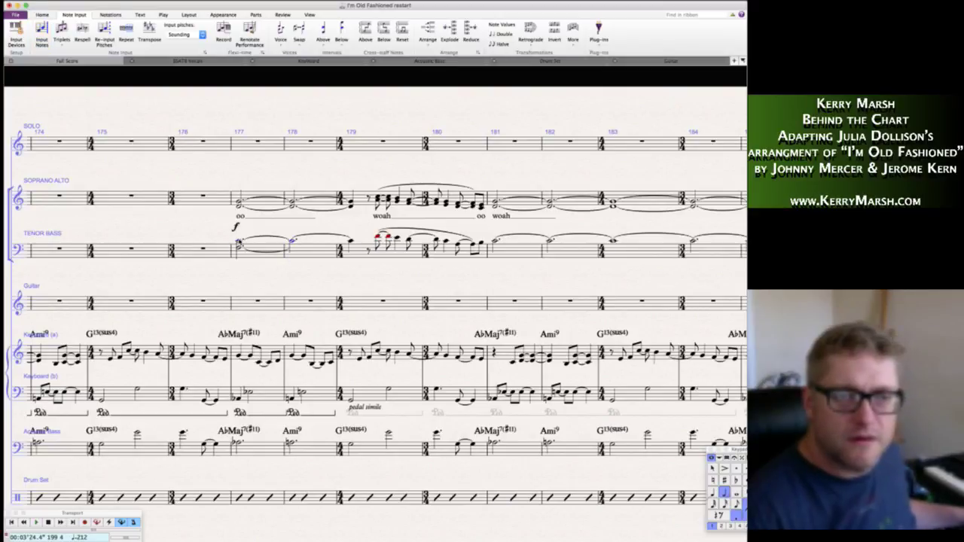
{"action": "key", "text": "Right"}
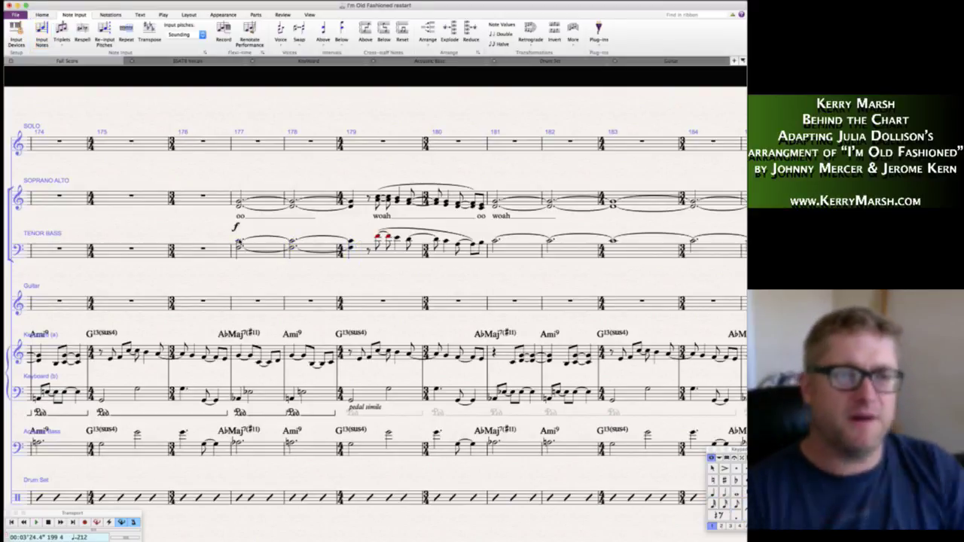
{"action": "key", "text": "Escape"}
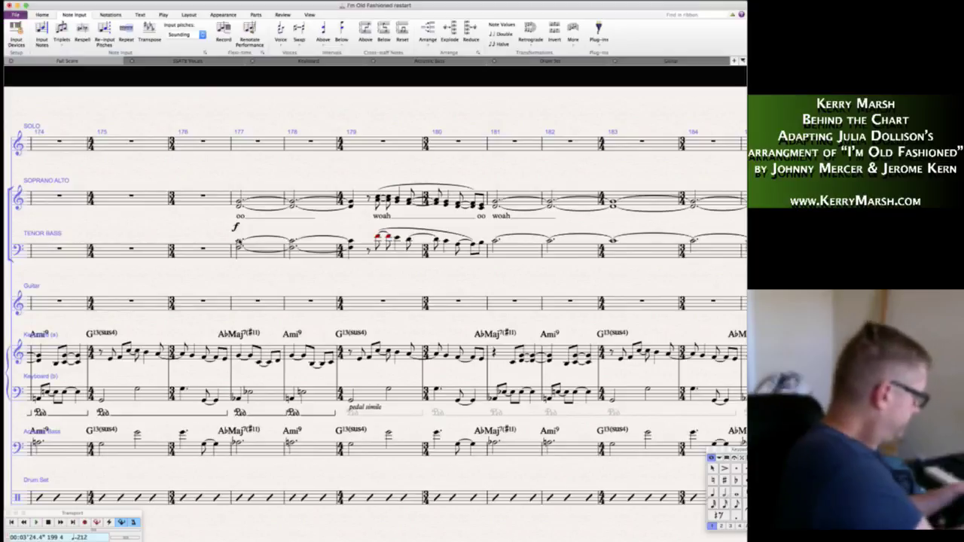
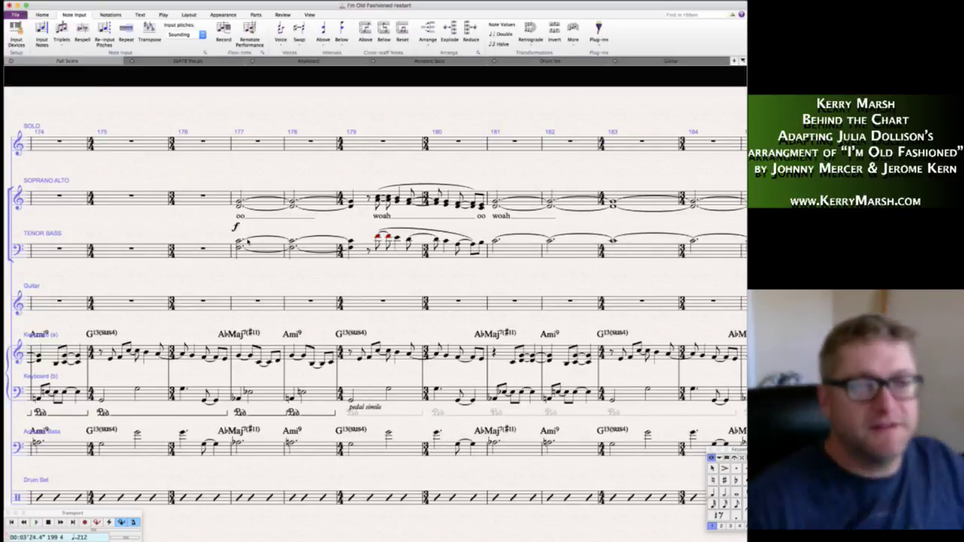
- Remove the tie from the lower Tenor Bass note in bar 177 and re-enter the bar 178 chord tied into bar 179
{"action": "left_click", "coordinate": [238, 246]}
{"action": "key", "text": "KP_Enter"}
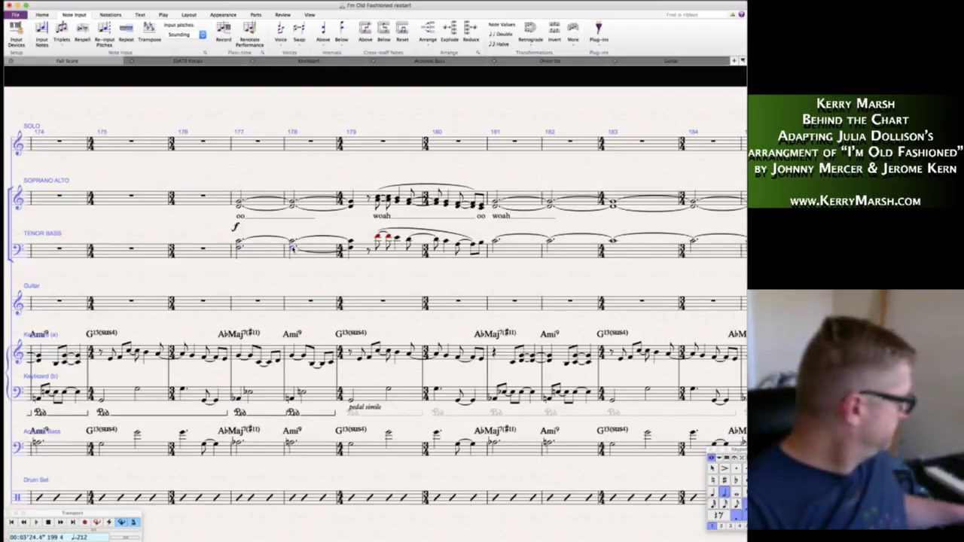
{"action": "key", "text": "n"}
{"action": "key", "text": "Escape"}
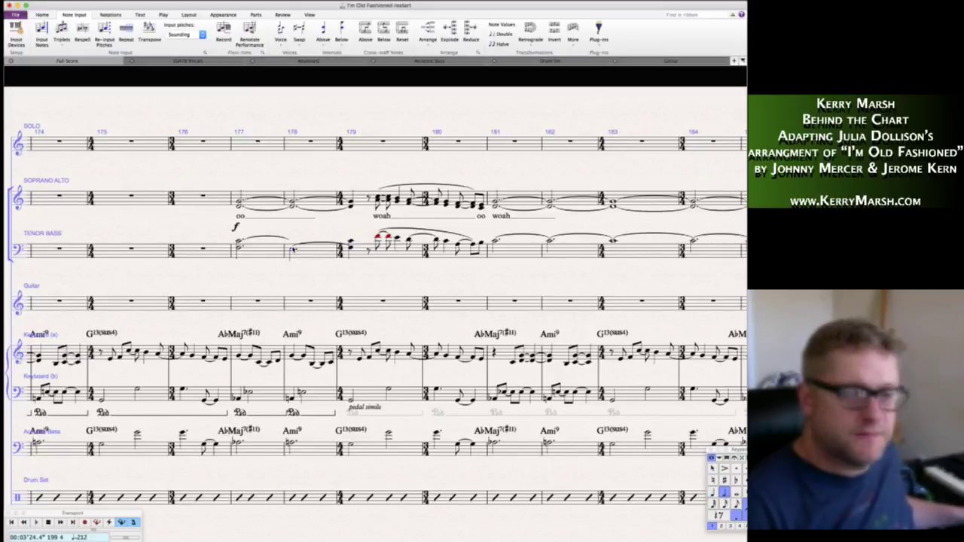
{"action": "key", "text": "n"}
{"action": "key", "text": "Escape"}
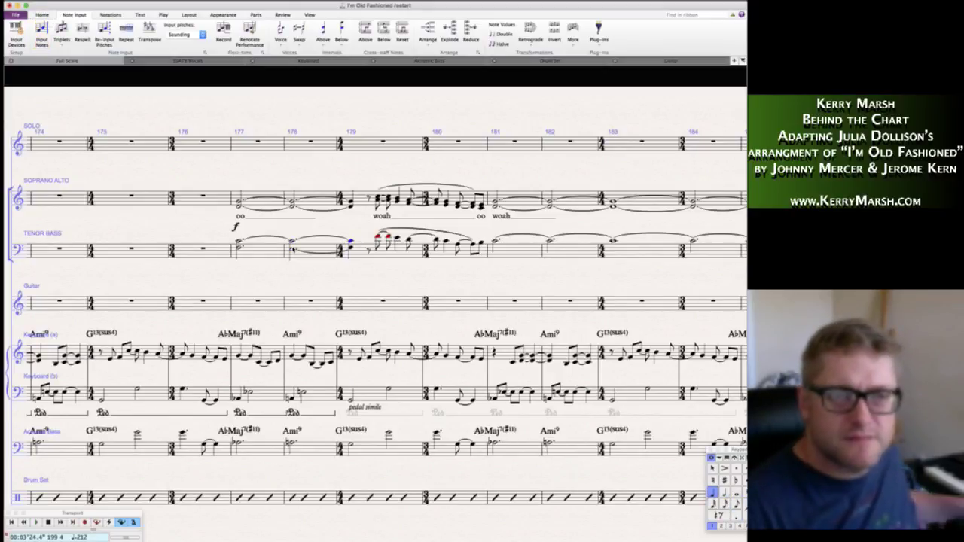
{"action": "key", "text": "n"}
{"action": "key", "text": "Escape"}
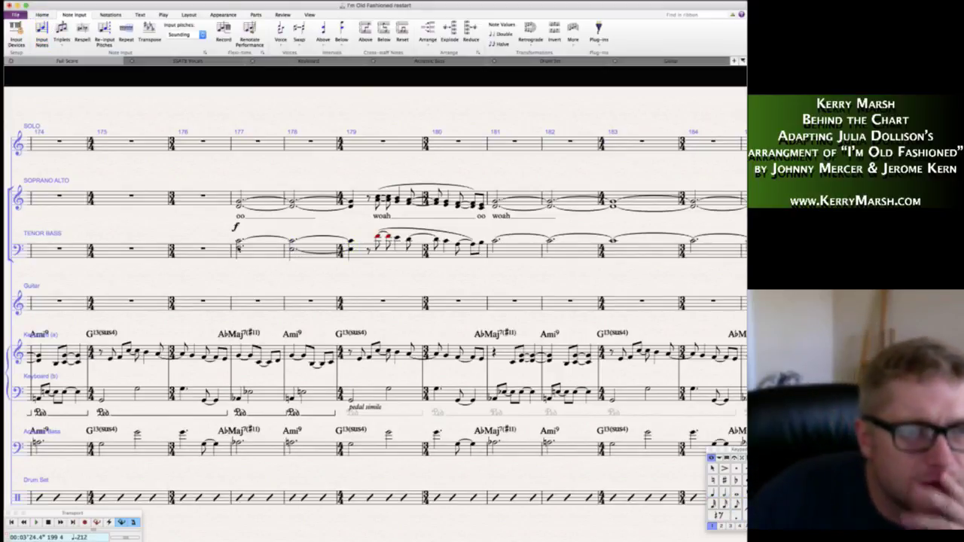
- Add a slur over the Tenor Bass notes from bar 177 to the first beat of bar 179
{"action": "key", "text": "shift+Right"}
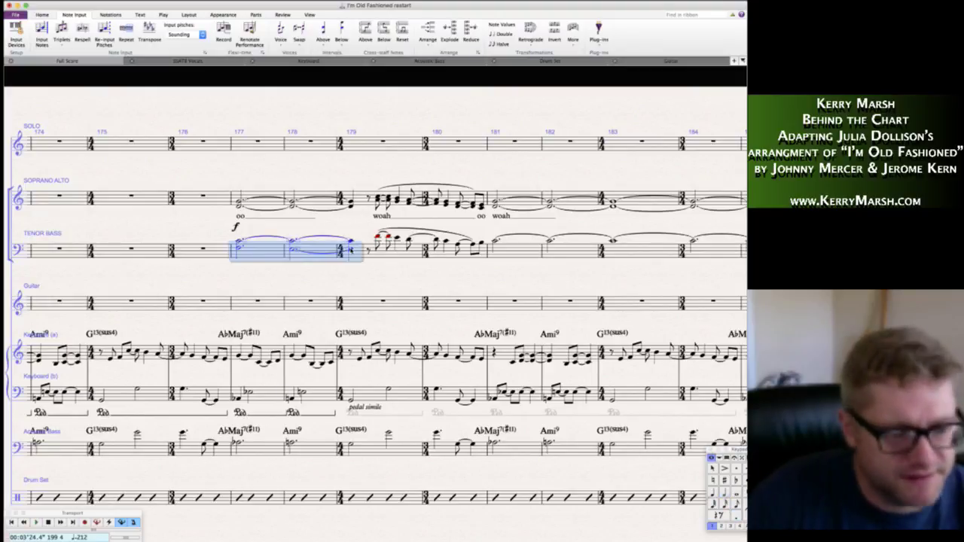
{"action": "key", "text": "s"}
{"action": "key", "text": "Escape"}
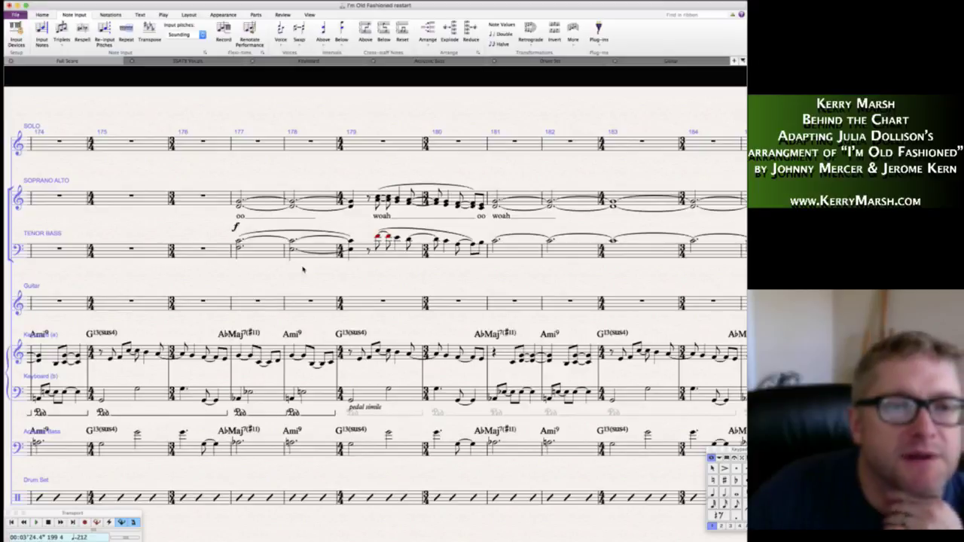
- Add a lower harmony note under each of the first three Tenor Bass notes of the bar 179 "woah" phrase
{"action": "scroll", "coordinate": [301, 269], "scroll_direction": "right", "scroll_amount": 2}
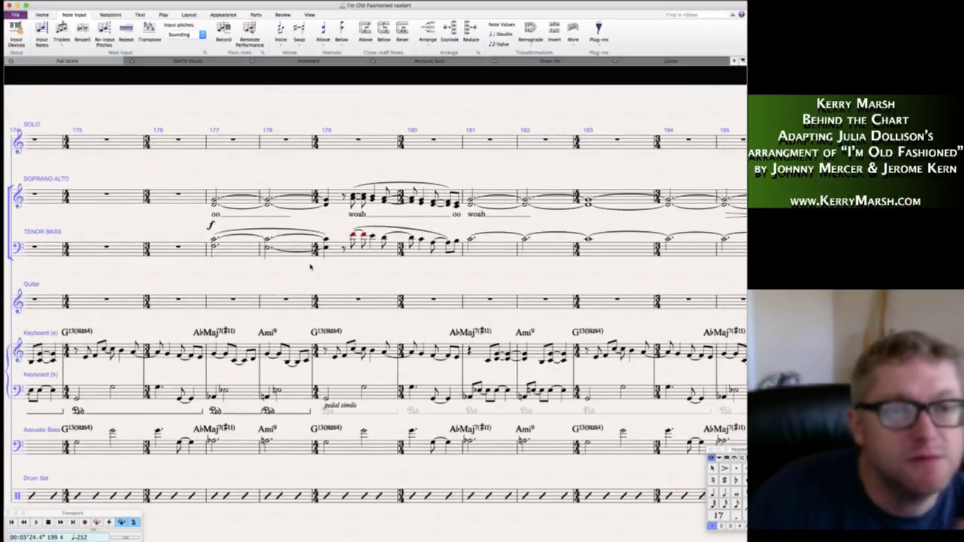
{"action": "scroll", "coordinate": [320, 270], "scroll_direction": "right", "scroll_amount": 1}
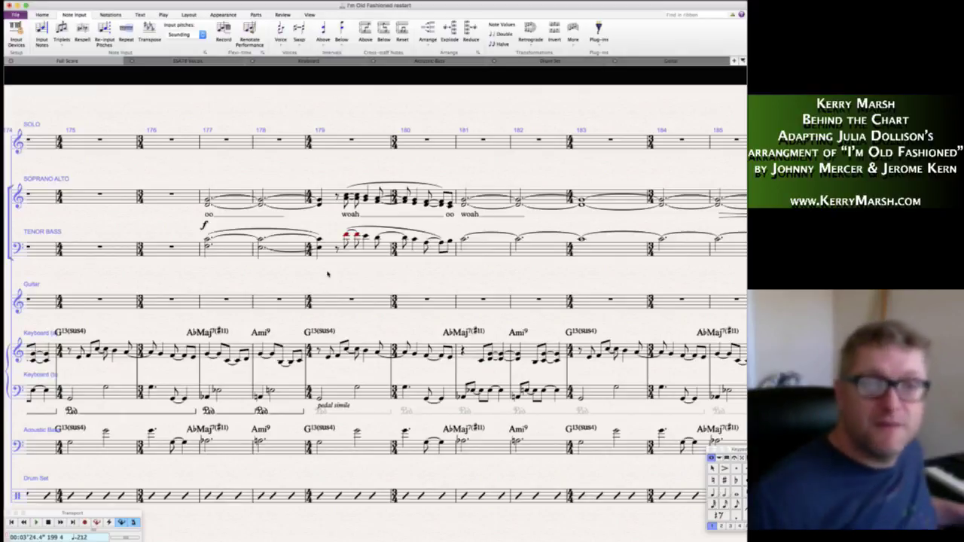
{"action": "left_click", "coordinate": [347, 235]}
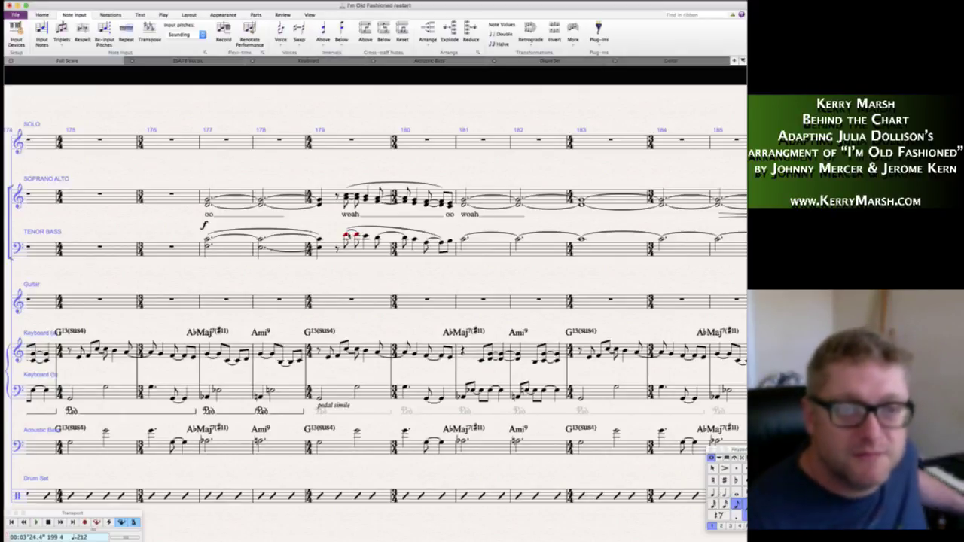
{"action": "key", "text": "shift+2"}
{"action": "key", "text": "Right"}
{"action": "key", "text": "shift+2"}
{"action": "key", "text": "Right"}
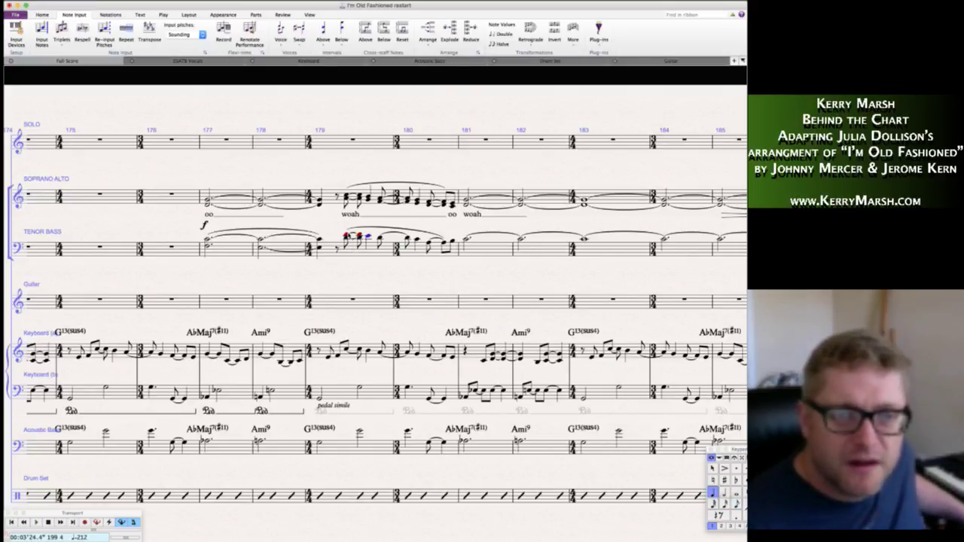
{"action": "key", "text": "shift+2"}
{"action": "key", "text": "Right"}
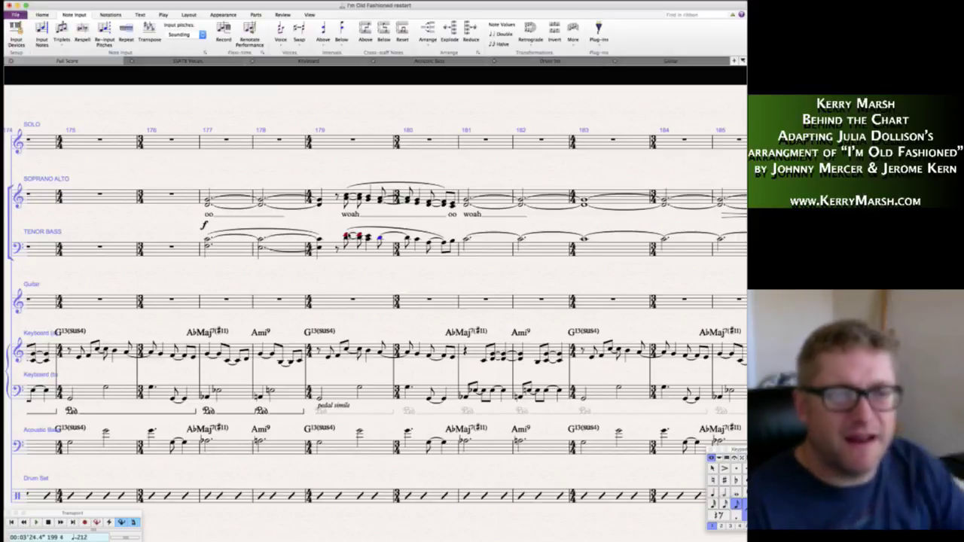
{"action": "key", "text": "Escape"}
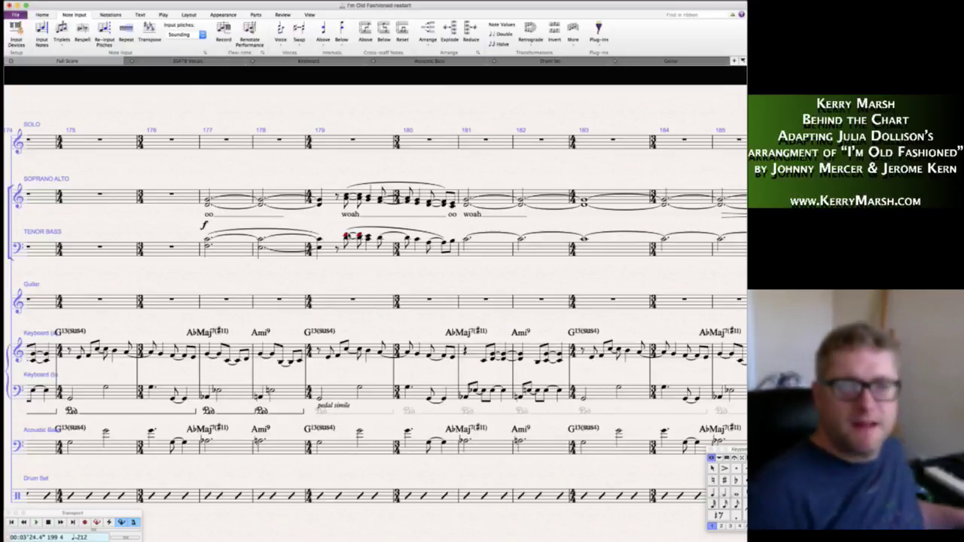
- Add a lower note under the last Tenor Bass note of bar 179, tied into bar 180, and under the quarter note that follows
{"action": "left_click", "coordinate": [380, 239]}
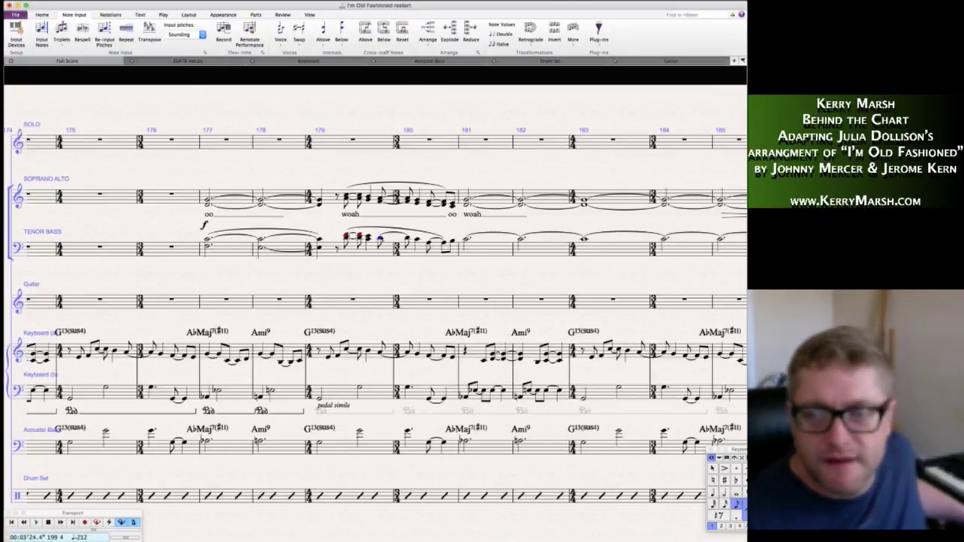
{"action": "key", "text": "n"}
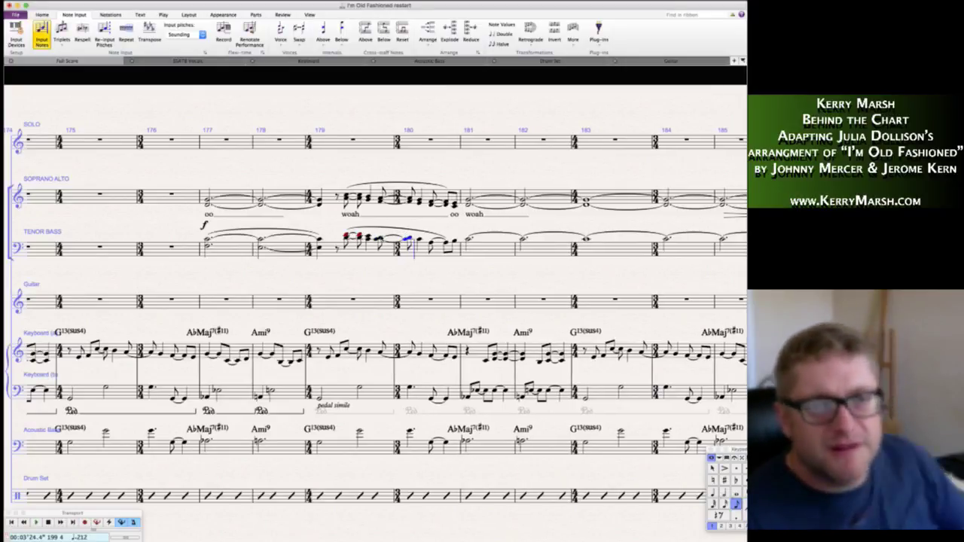
{"action": "key", "text": "Escape"}
{"action": "key", "text": "Escape"}
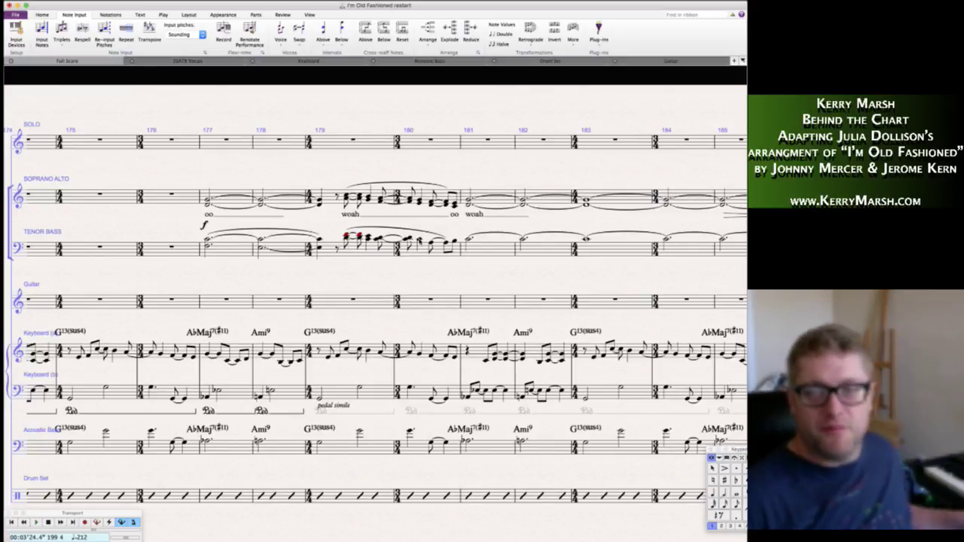
{"action": "left_click", "coordinate": [418, 240]}
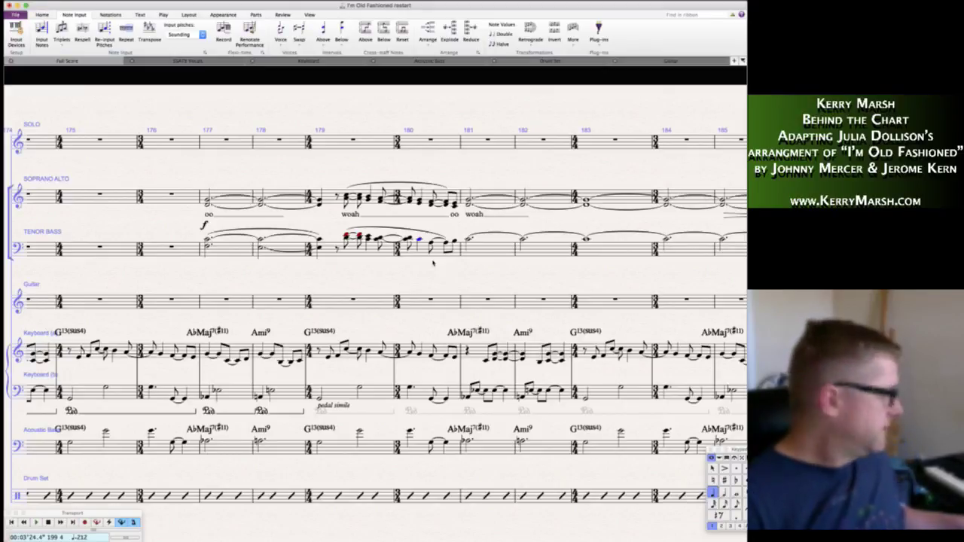
{"action": "key", "text": "n"}
{"action": "key", "text": "Escape"}
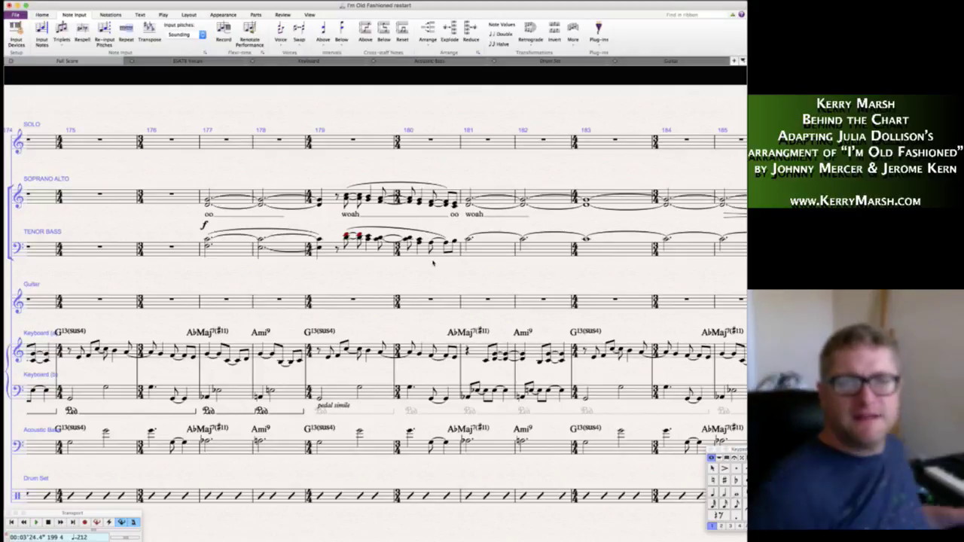
- Add lower harmony notes under the remaining Tenor Bass notes at the end of bar 180
{"action": "left_click", "coordinate": [430, 245]}
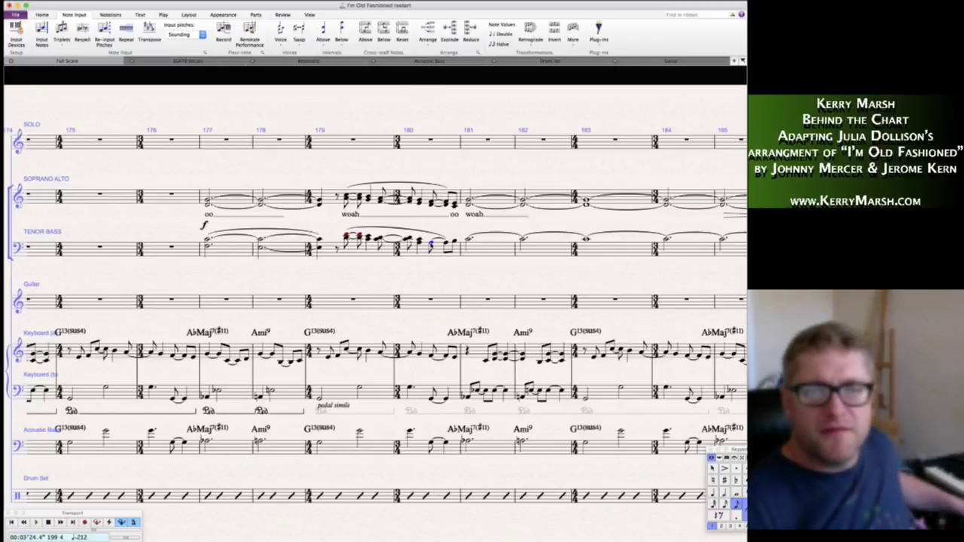
{"action": "key", "text": "n"}
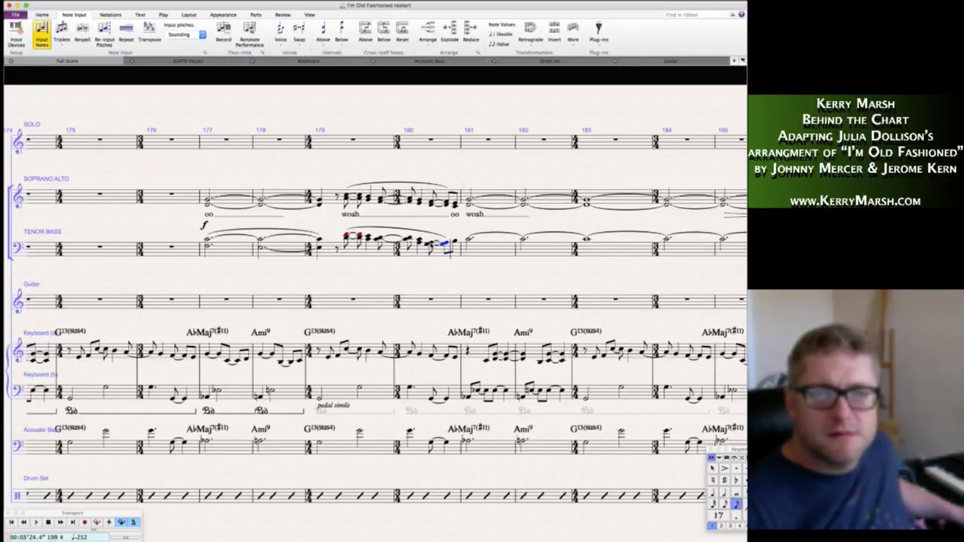
{"action": "key", "text": "Escape"}
{"action": "key", "text": "Escape"}
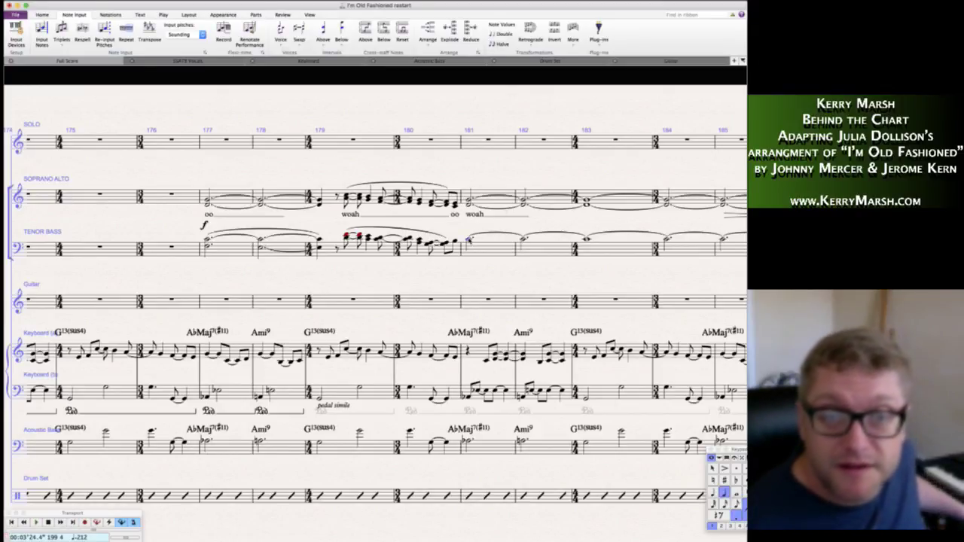
- Add a lower flat note under the held Tenor Bass note in bar 181 and a lower natural note in bar 182
{"action": "key", "text": "KP_Enter"}
{"action": "key", "text": "n"}
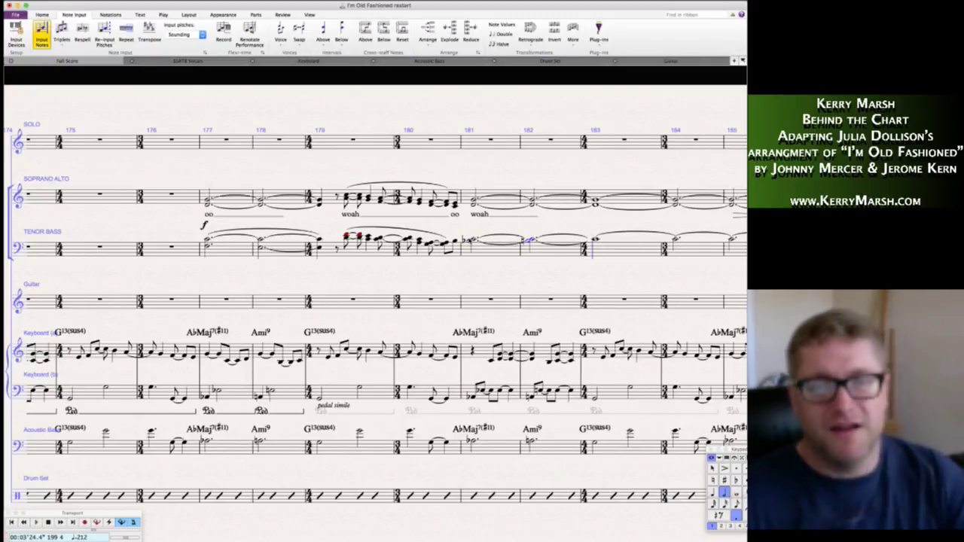
{"action": "key", "text": "Escape"}
{"action": "key", "text": "Escape"}
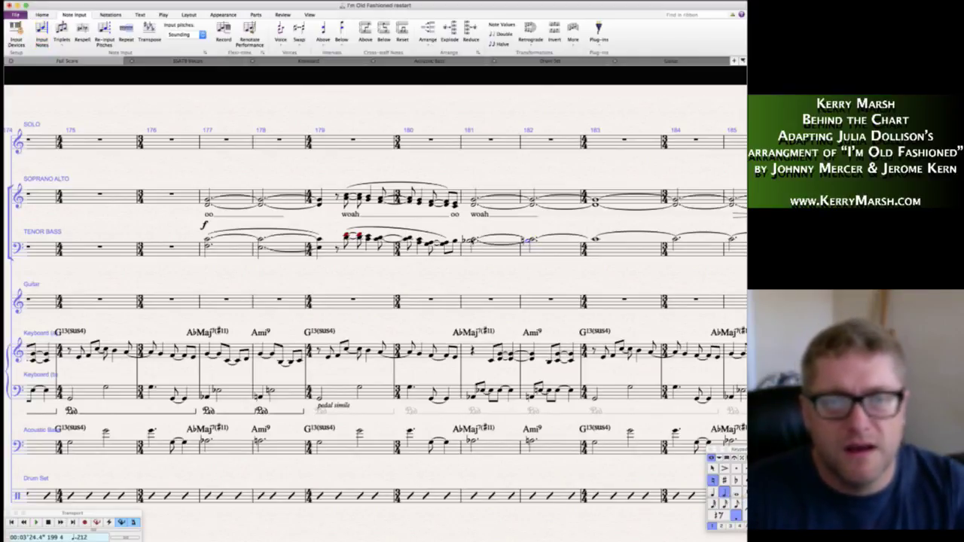
{"action": "left_click", "coordinate": [469, 241]}
{"action": "left_click", "coordinate": [470, 241]}
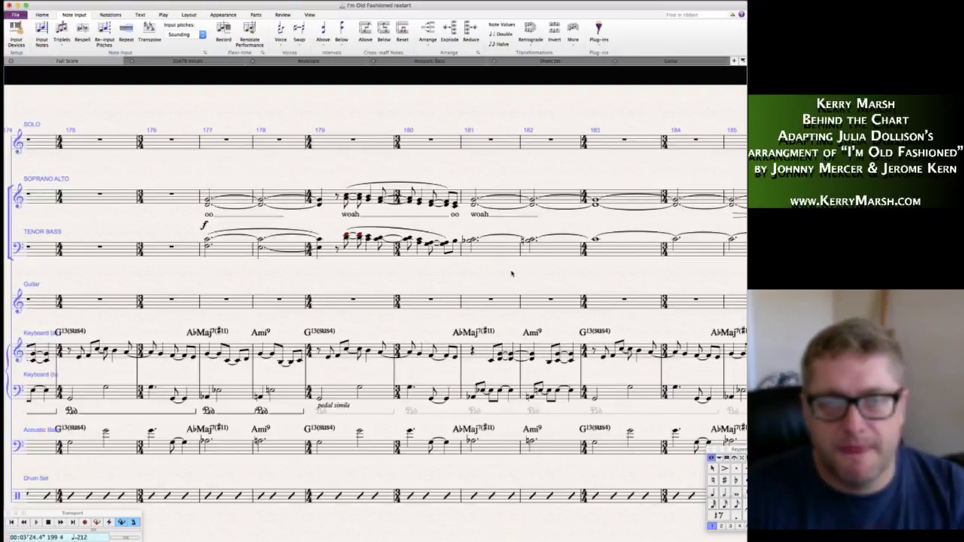
- Delete the held Soprano Alto and Tenor Bass notes from bar 183 through bar 186
{"action": "scroll", "coordinate": [512, 273], "scroll_direction": "right", "scroll_amount": 5}
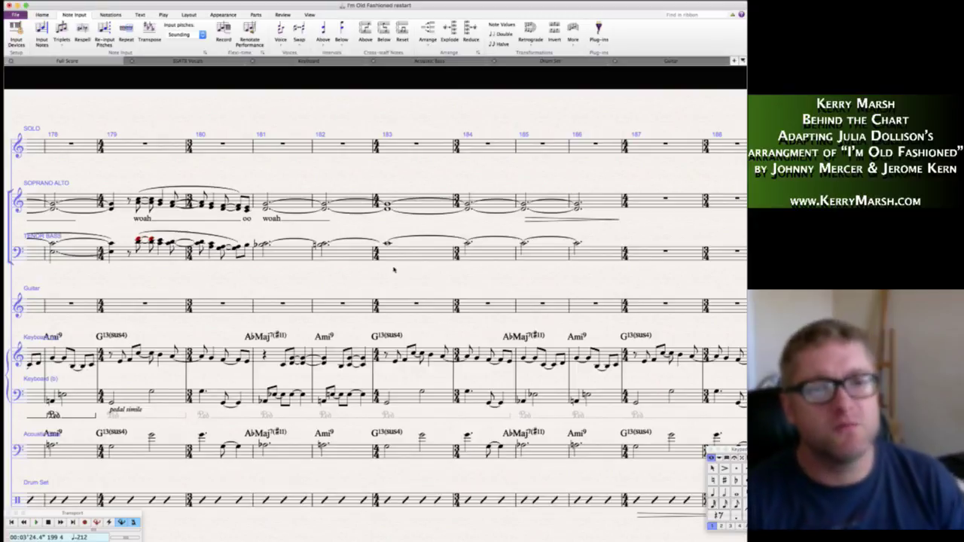
{"action": "scroll", "coordinate": [440, 290], "scroll_direction": "right", "scroll_amount": 5}
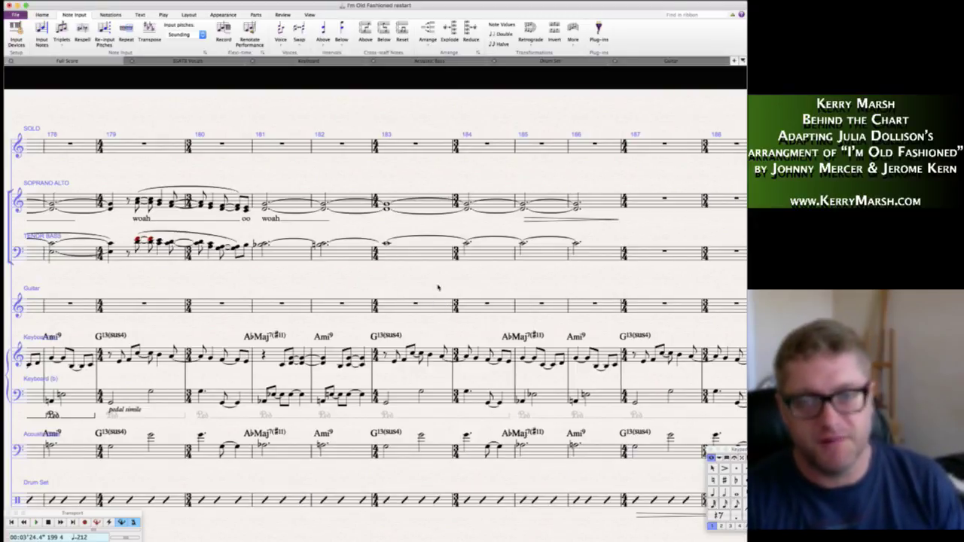
{"action": "scroll", "coordinate": [438, 287], "scroll_direction": "right", "scroll_amount": 5}
{"action": "scroll", "coordinate": [451, 271], "scroll_direction": "left", "scroll_amount": 5}
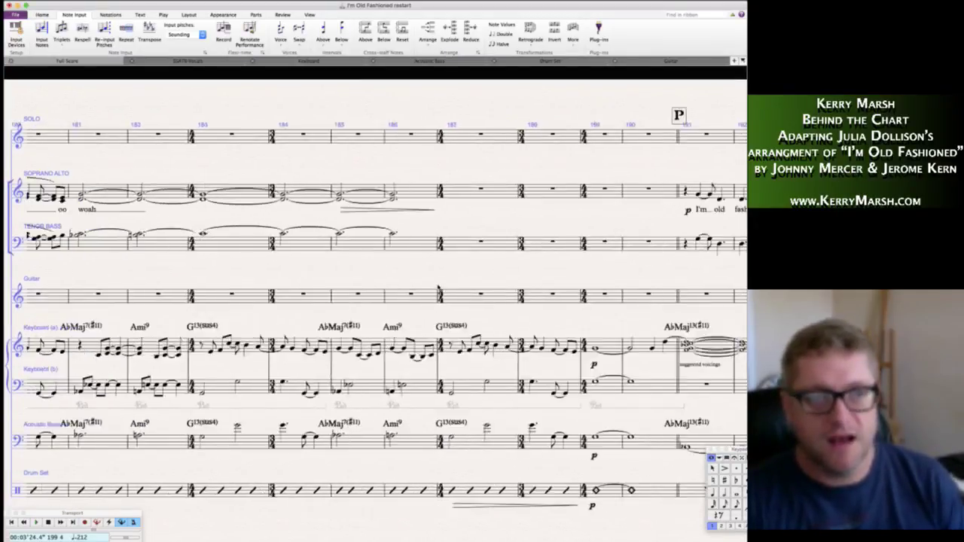
{"action": "scroll", "coordinate": [456, 258], "scroll_direction": "down", "scroll_amount": 1}
{"action": "scroll", "coordinate": [444, 260], "scroll_direction": "left", "scroll_amount": 1}
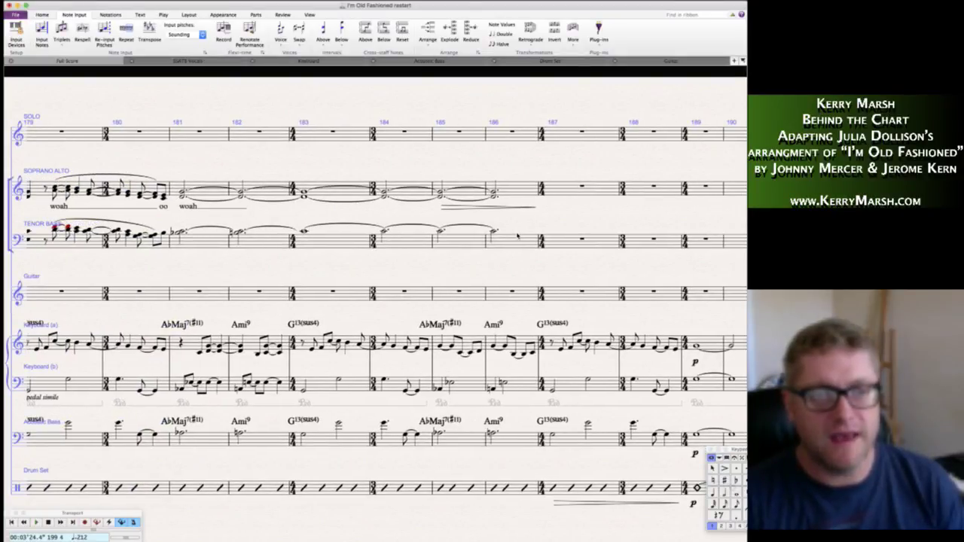
{"action": "left_click", "coordinate": [517, 238]}
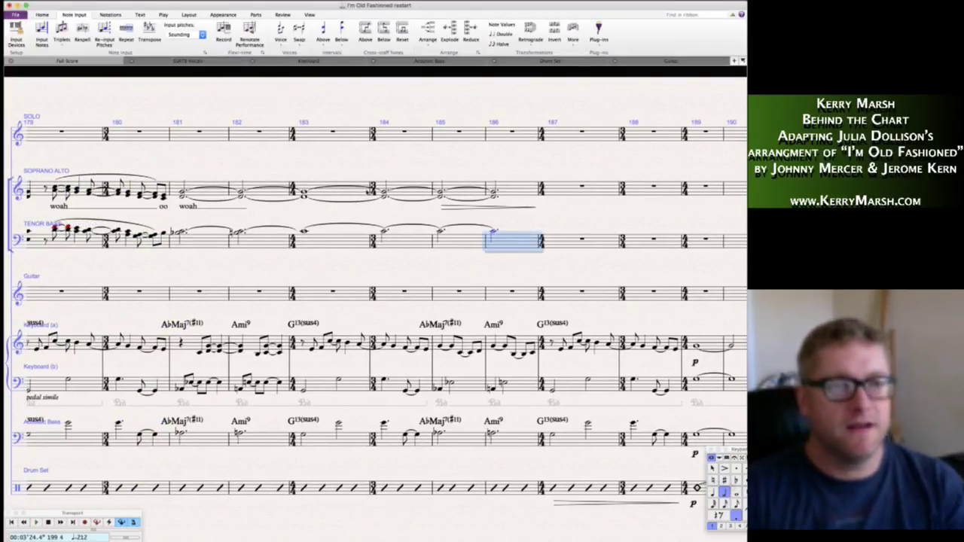
{"action": "left_click", "coordinate": [332, 196], "text": "shift"}
{"action": "key", "text": "Delete"}
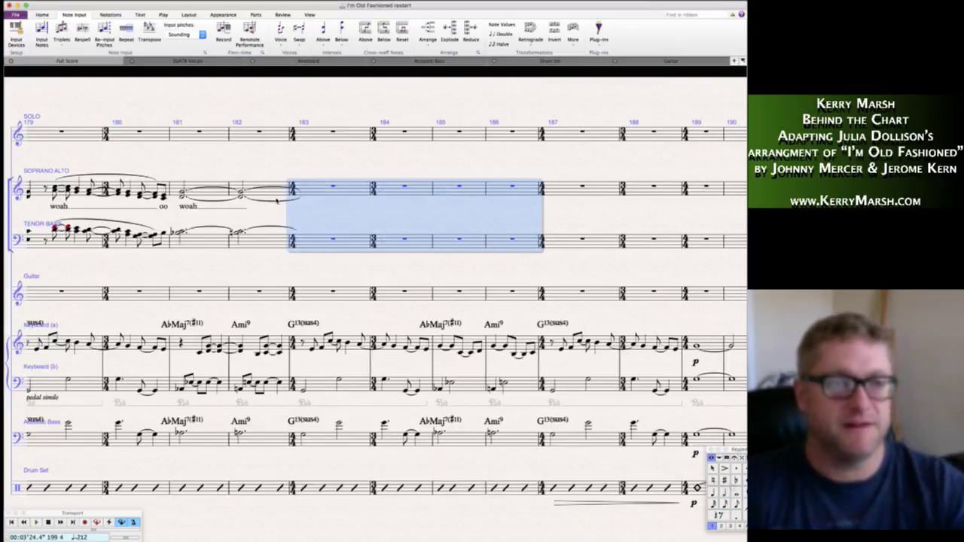
- Remove the ties leading out of bar 182 in both the Soprano Alto and Tenor Bass staves
{"action": "key", "text": "Escape"}
{"action": "left_click", "coordinate": [270, 195]}
{"action": "left_click", "coordinate": [264, 246], "text": "shift"}
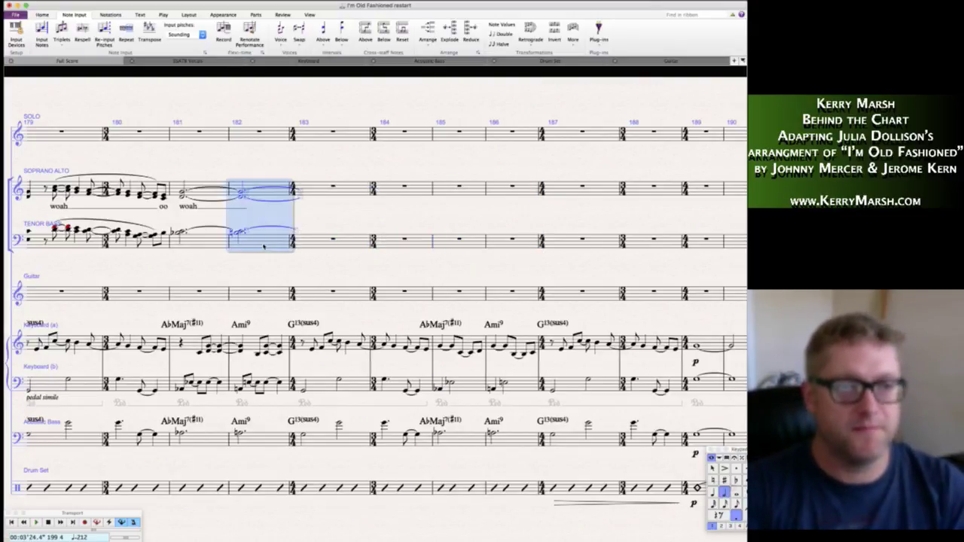
{"action": "key", "text": "Return"}
{"action": "key", "text": "Escape"}
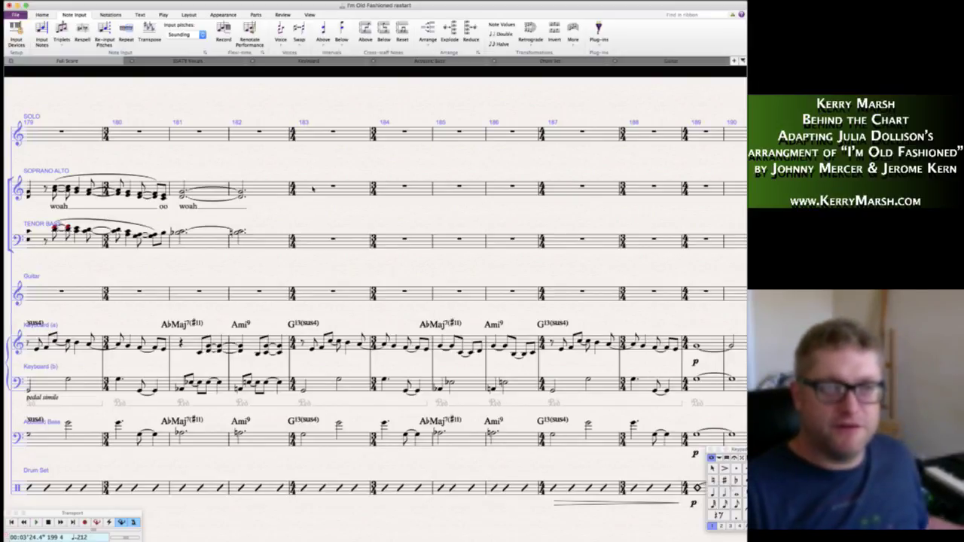
- Repeat the Soprano Alto and Tenor Bass music of bars 179 to 182 into bars 183 to 186
{"action": "left_click", "coordinate": [312, 189]}
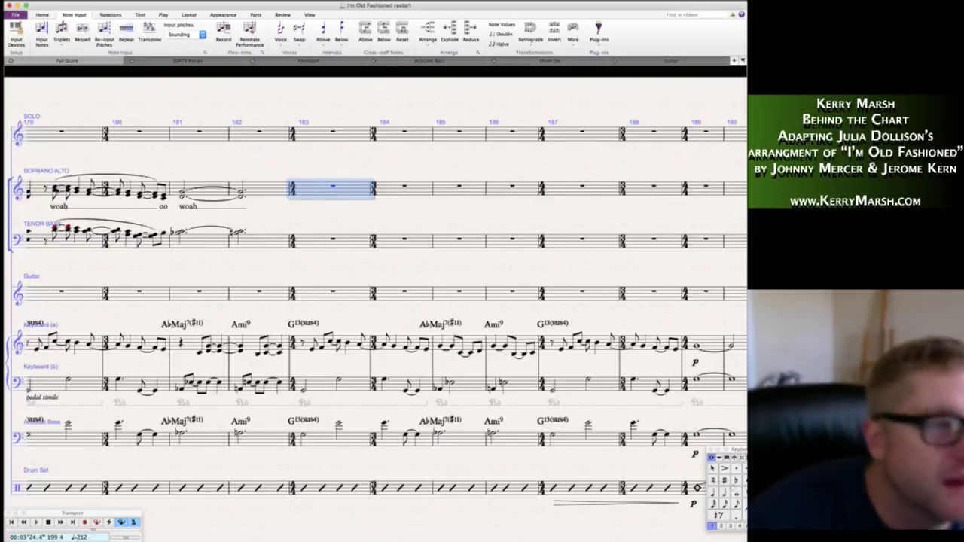
{"action": "scroll", "coordinate": [375, 294], "scroll_direction": "left", "scroll_amount": 3}
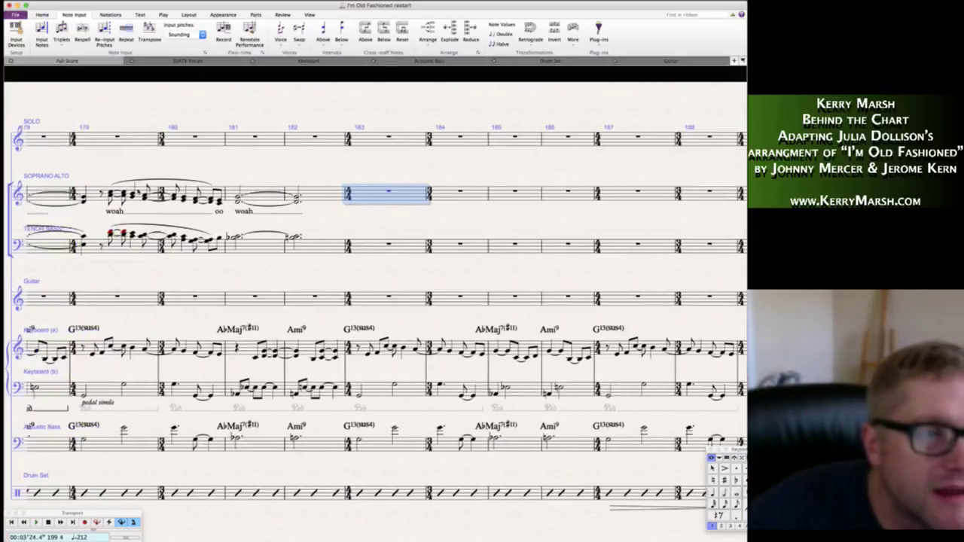
{"action": "left_click", "coordinate": [87, 199]}
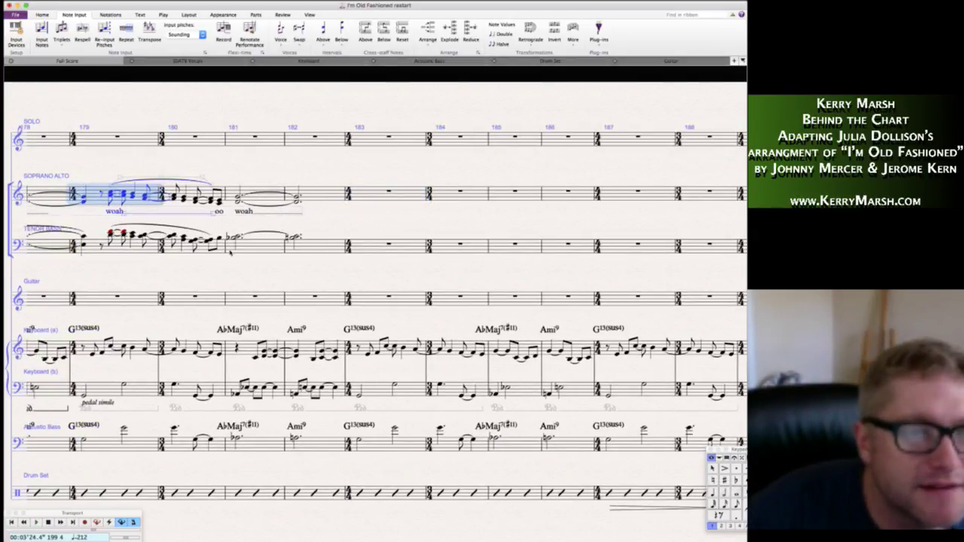
{"action": "left_click", "coordinate": [319, 247], "text": "shift"}
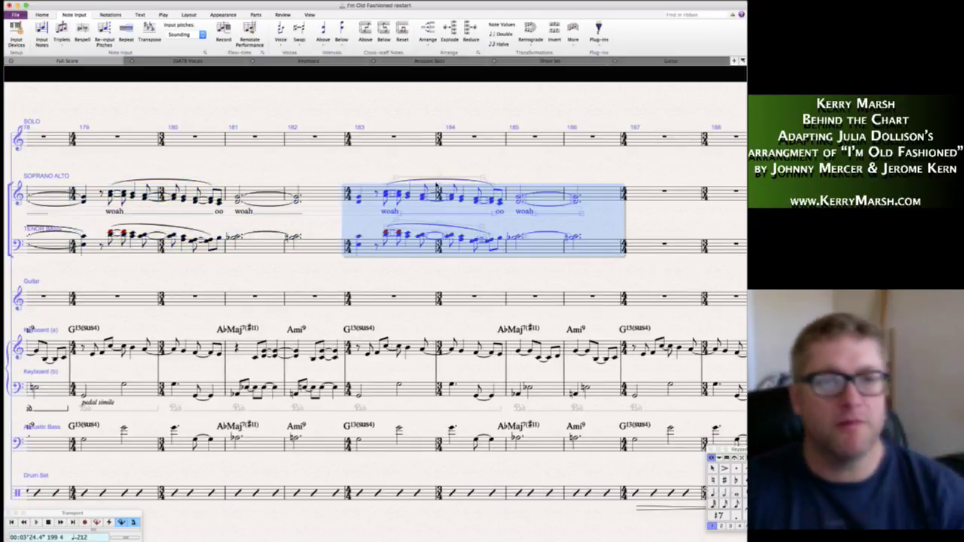
{"action": "key", "text": "r"}
{"action": "key", "text": "Escape"}
- Replace the Soprano Alto and Tenor Bass chords on the first beat of bar 183 with quarter rests
{"action": "left_click", "coordinate": [360, 243]}
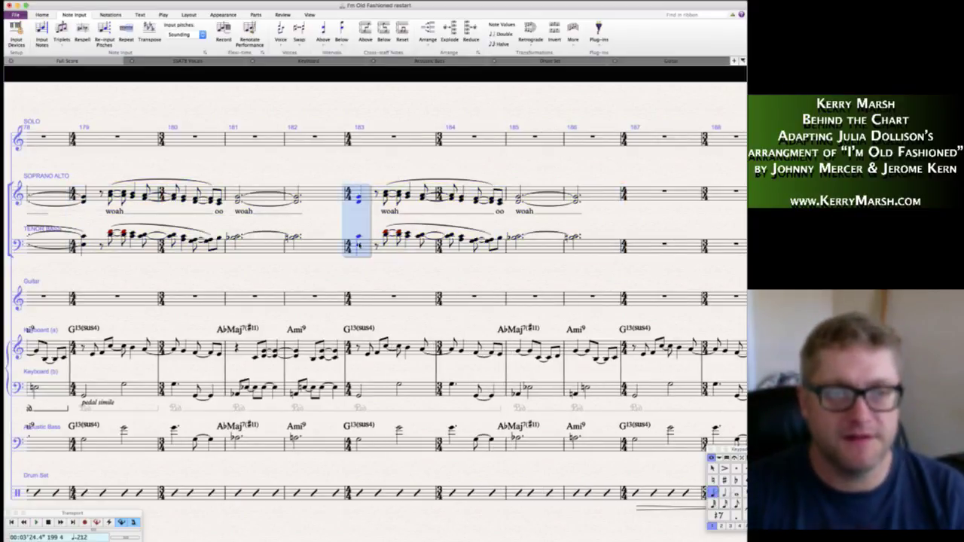
{"action": "key", "text": "n"}
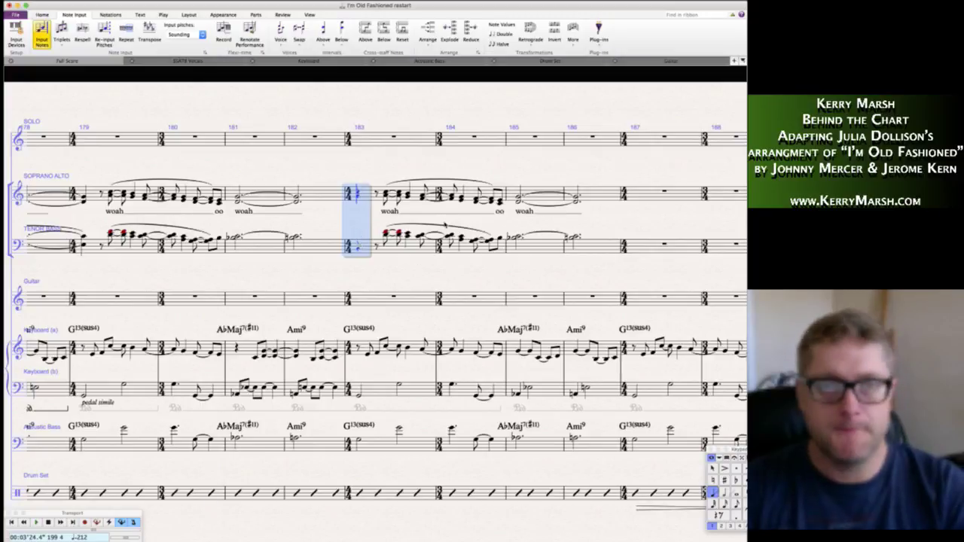
{"action": "key", "text": "Escape"}
- Replace the Soprano Alto pitches of the "woah" phrase in bar 183 with a raised melody line, keeping its rhythm
{"action": "left_click", "coordinate": [386, 193]}
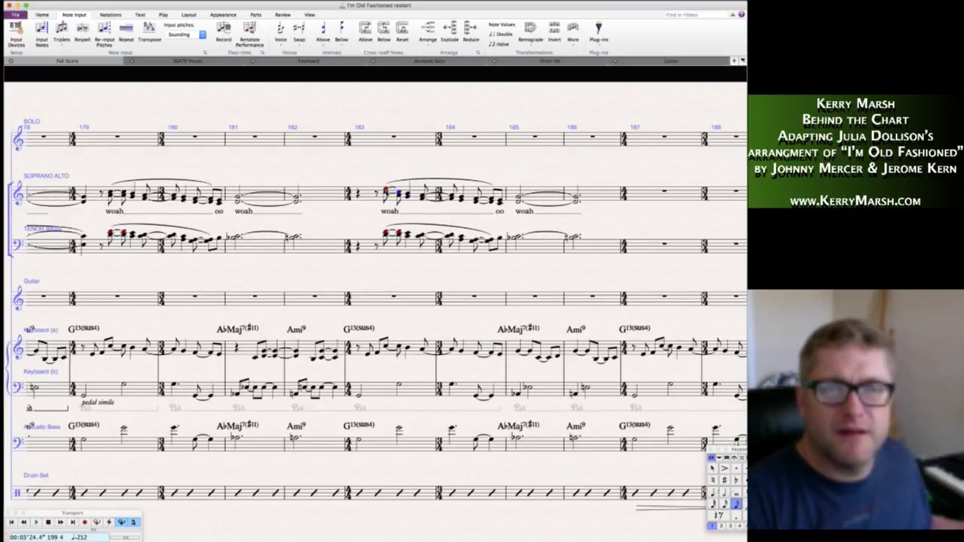
{"action": "key", "text": "KP_4"}
{"action": "key", "text": "KP_3"}
{"action": "key", "text": "KP_4"}
{"action": "key", "text": "KP_3"}
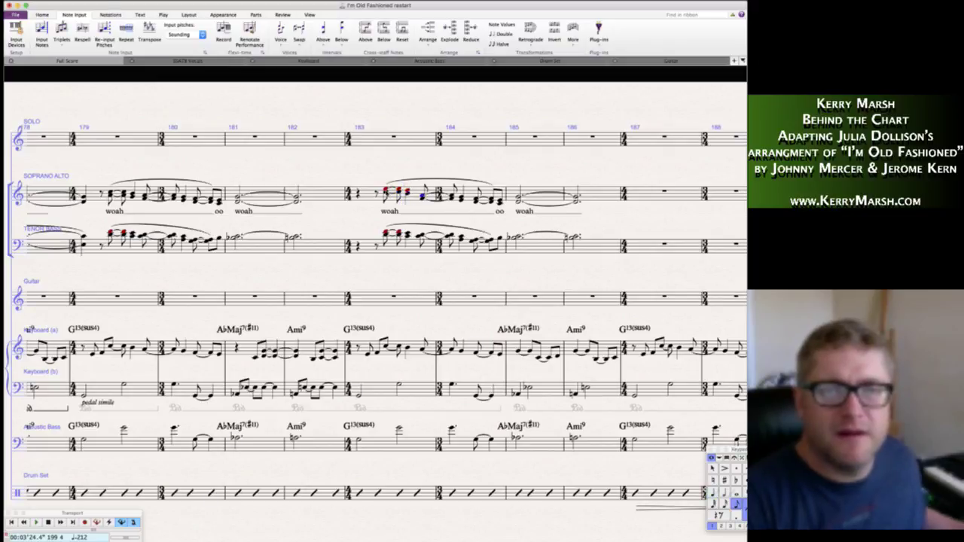
{"action": "key", "text": "n"}
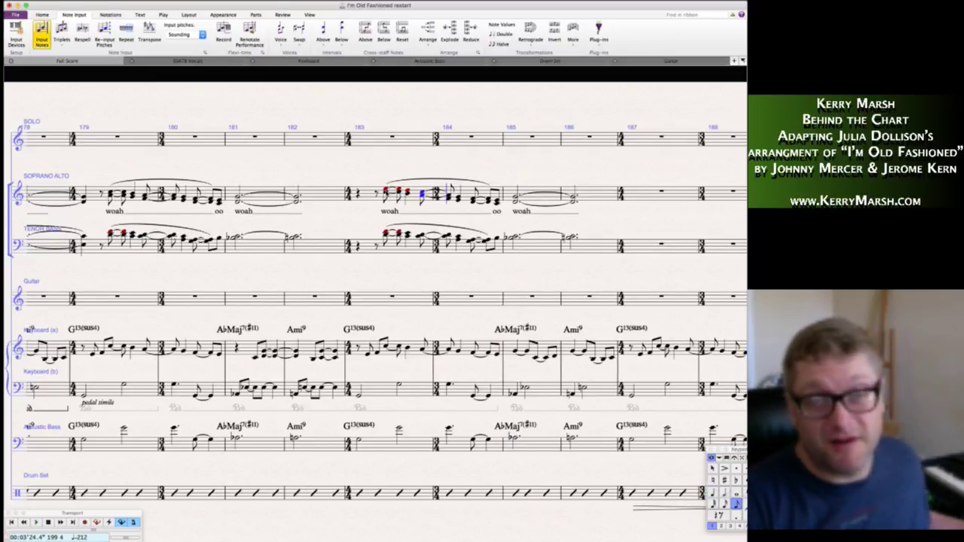
- Re-enter the Soprano Alto pitches in bar 184 as a single melody line, keeping the existing rhythm
{"action": "key", "text": "Right"}
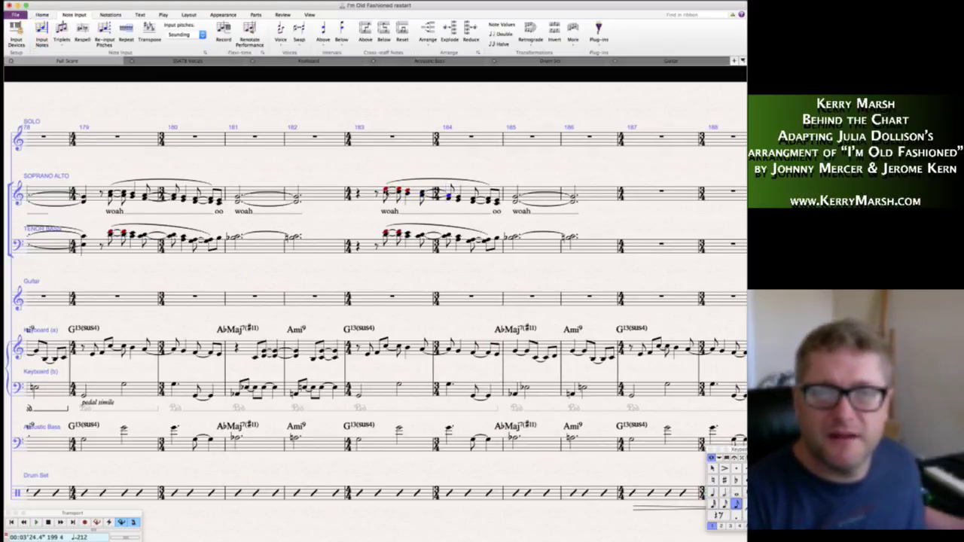
{"action": "key", "text": "n"}
{"action": "key", "text": "Right"}
{"action": "key", "text": "n"}
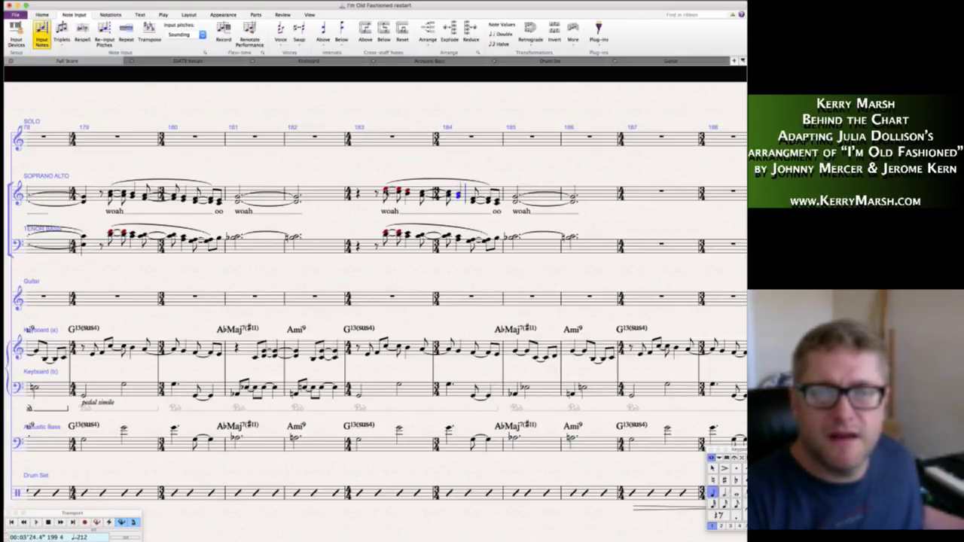
{"action": "key", "text": "Right"}
{"action": "key", "text": "Right"}
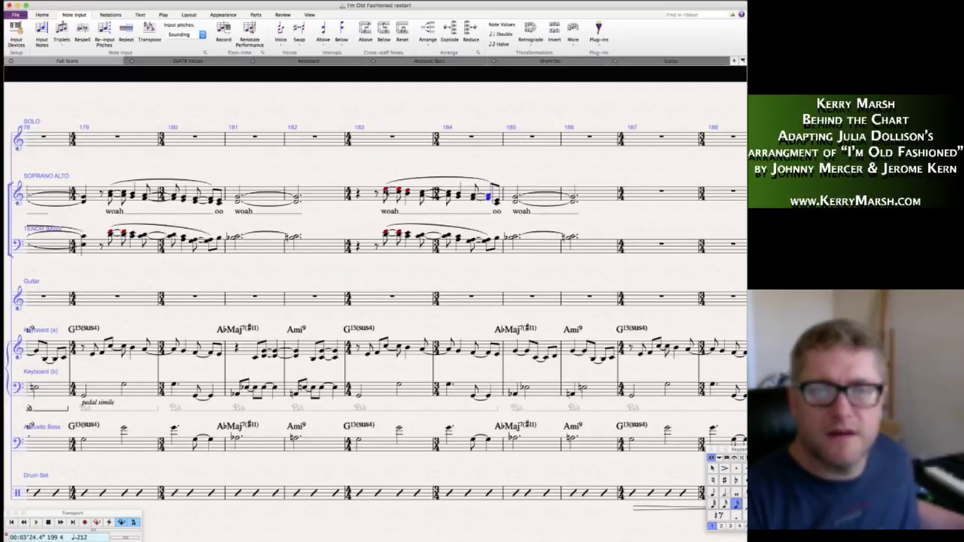
{"action": "key", "text": "Right"}
{"action": "key", "text": "n"}
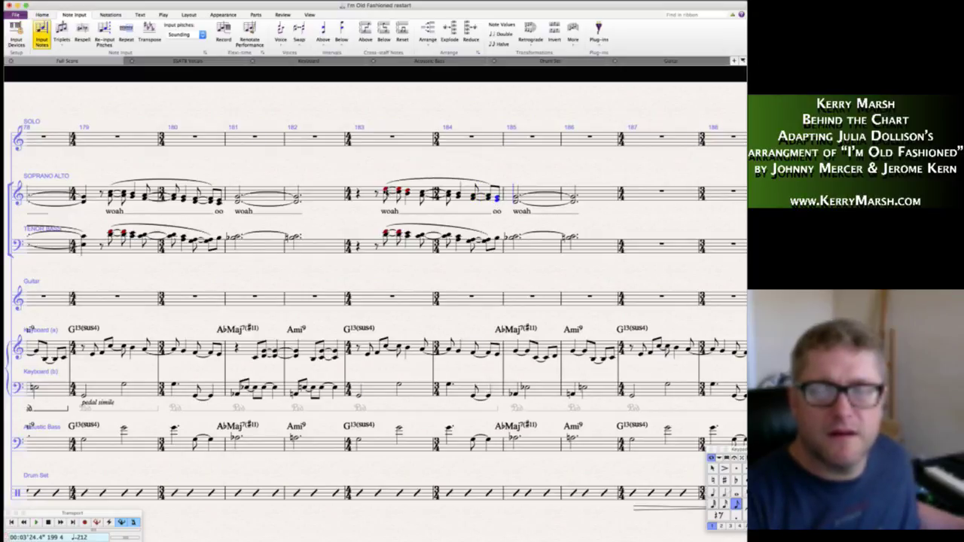
{"action": "key", "text": "Escape"}
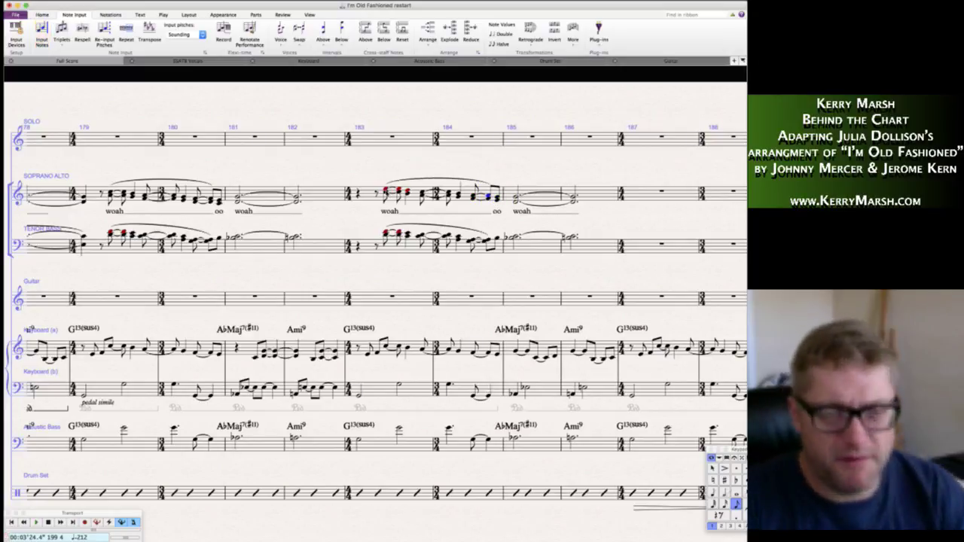
{"action": "key", "text": "n"}
{"action": "key", "text": "Escape"}
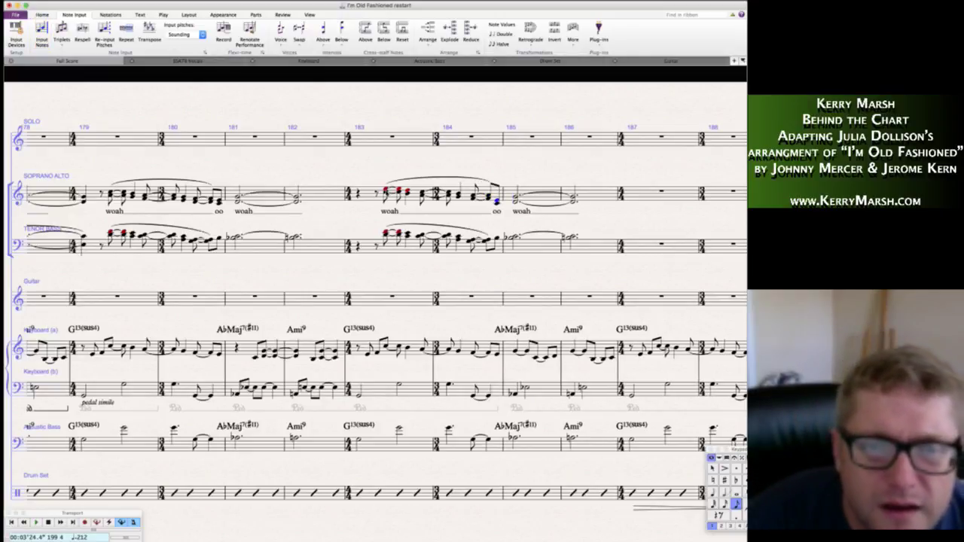
{"action": "left_click", "coordinate": [512, 172]}
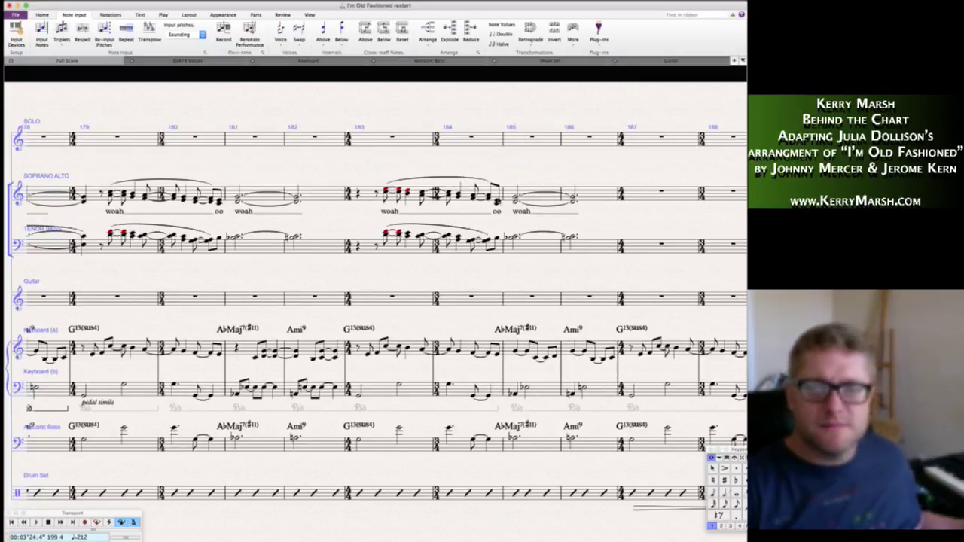
- Delete the held "woah" notes in bars 185 and 186 of both the Soprano Alto and Tenor Bass staves
{"action": "left_click", "coordinate": [497, 201]}
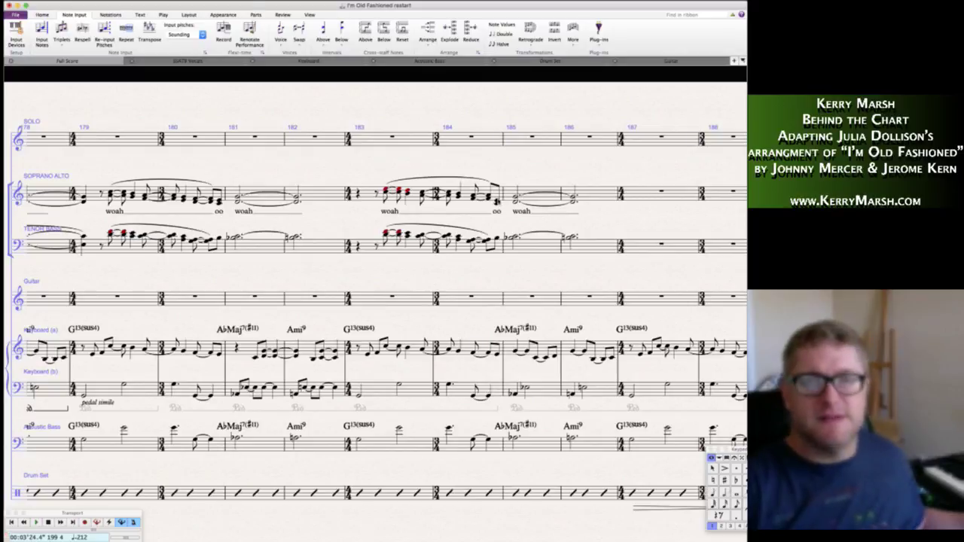
{"action": "key", "text": "Right"}
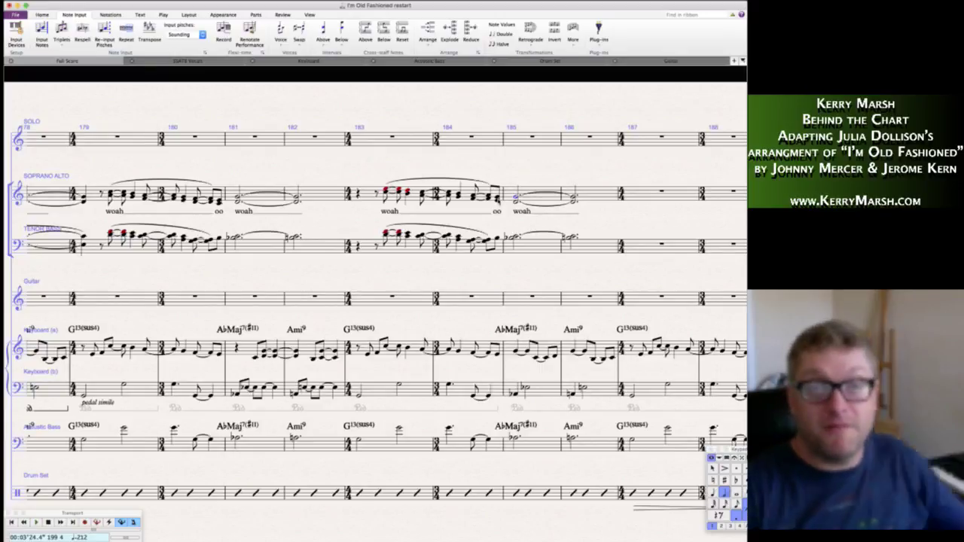
{"action": "key", "text": "shift+Right"}
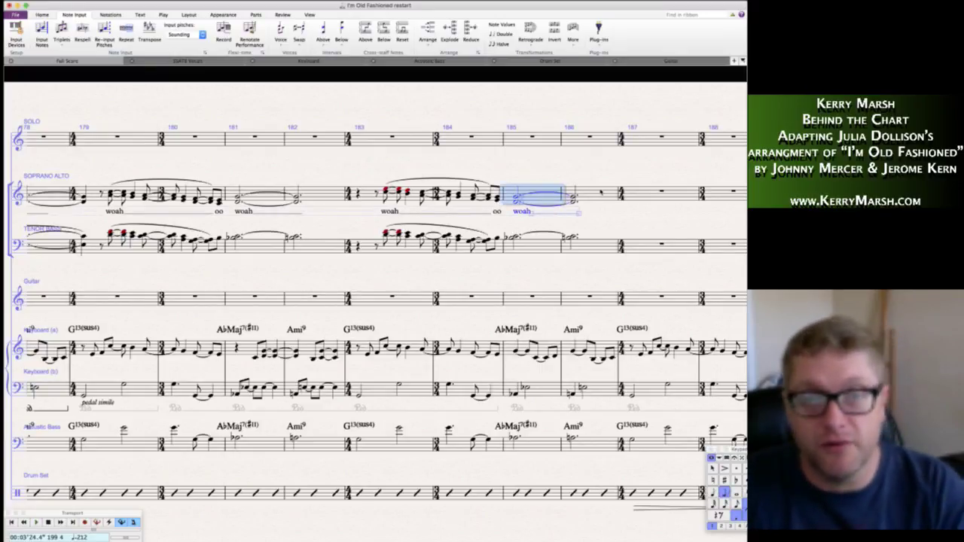
{"action": "left_click", "coordinate": [599, 197], "text": "shift"}
{"action": "left_click", "coordinate": [593, 250], "text": "shift"}
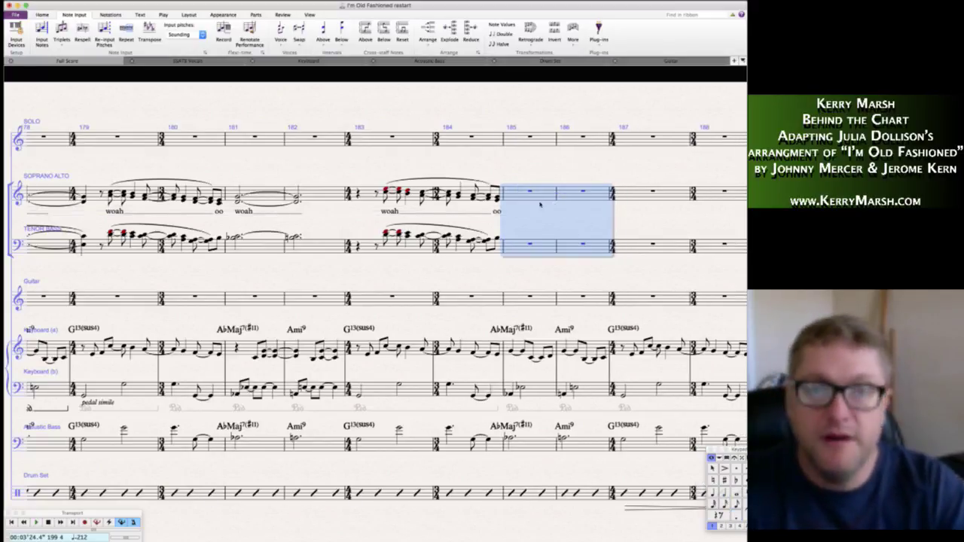
{"action": "key", "text": "Delete"}
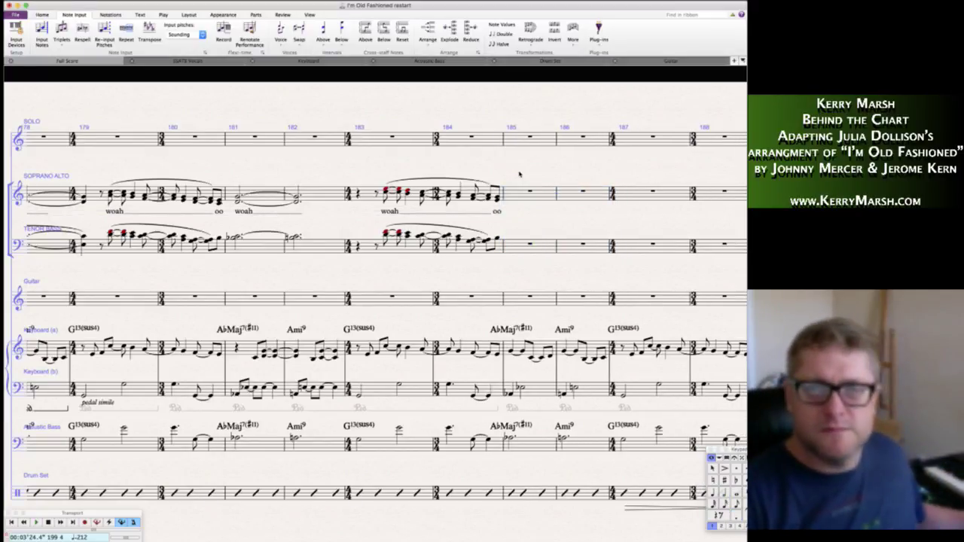
- Enter a quarter note followed by four eighth notes as the Soprano Alto melody in bar 185
{"action": "left_click", "coordinate": [512, 194]}
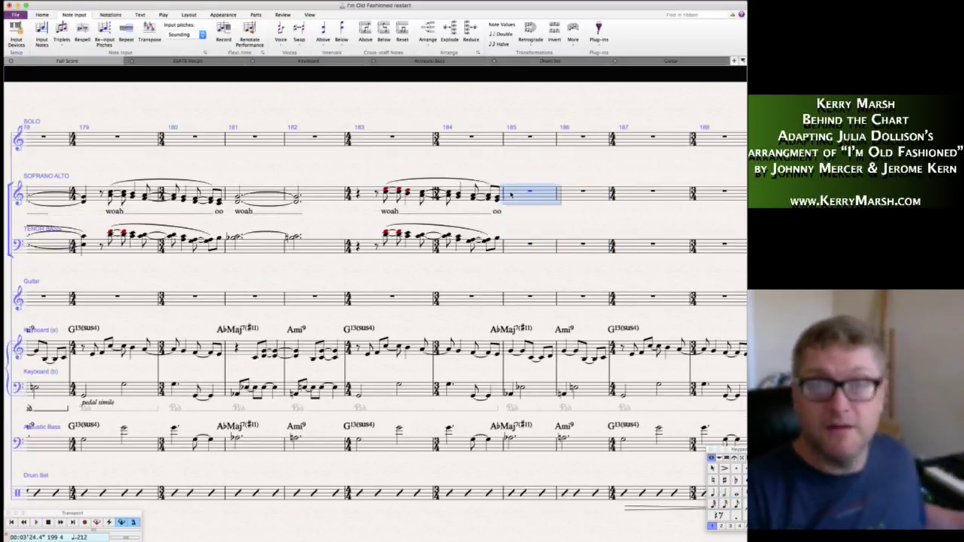
{"action": "key", "text": "4"}
{"action": "key", "text": "n"}
{"action": "key", "text": "Right"}
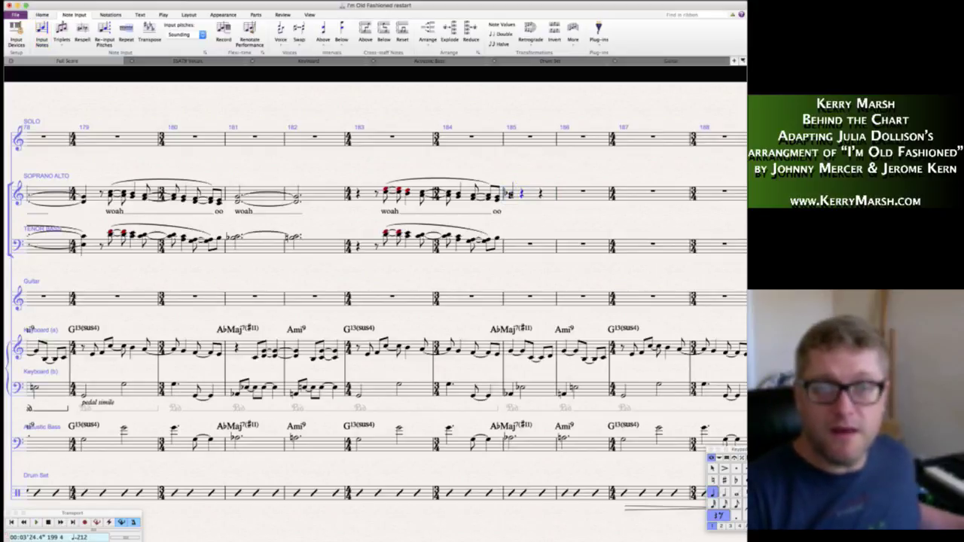
{"action": "key", "text": "n"}
{"action": "key", "text": "3"}
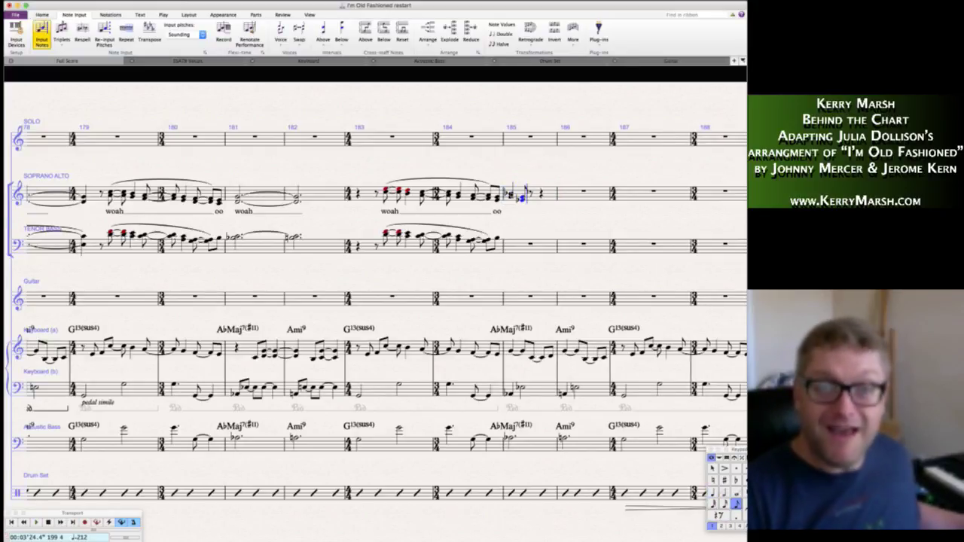
{"action": "key", "text": "g"}
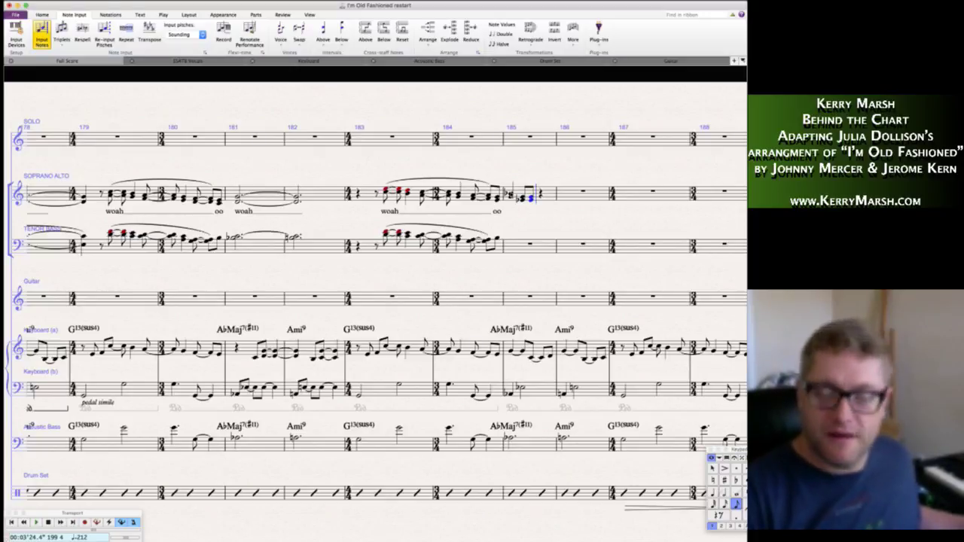
{"action": "key", "text": "g"}
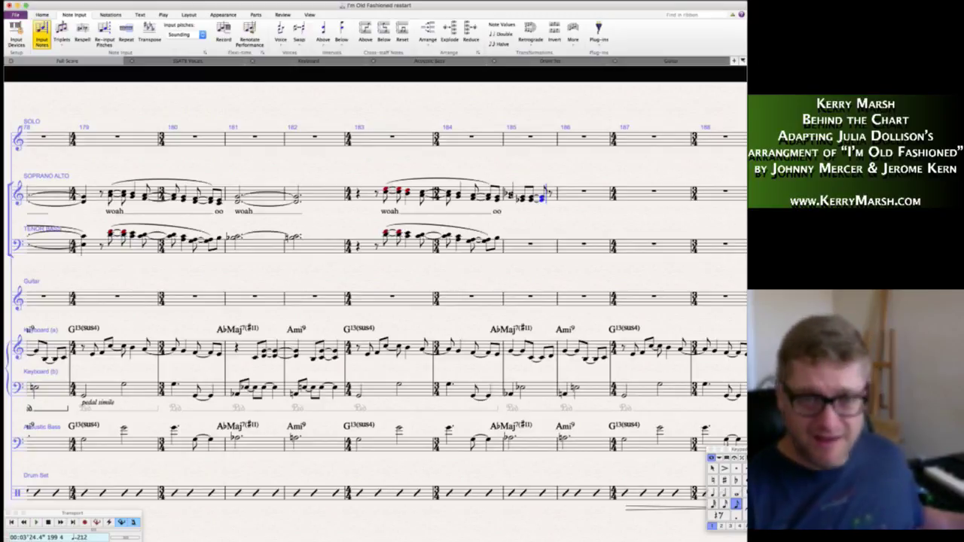
{"action": "key", "text": "a"}
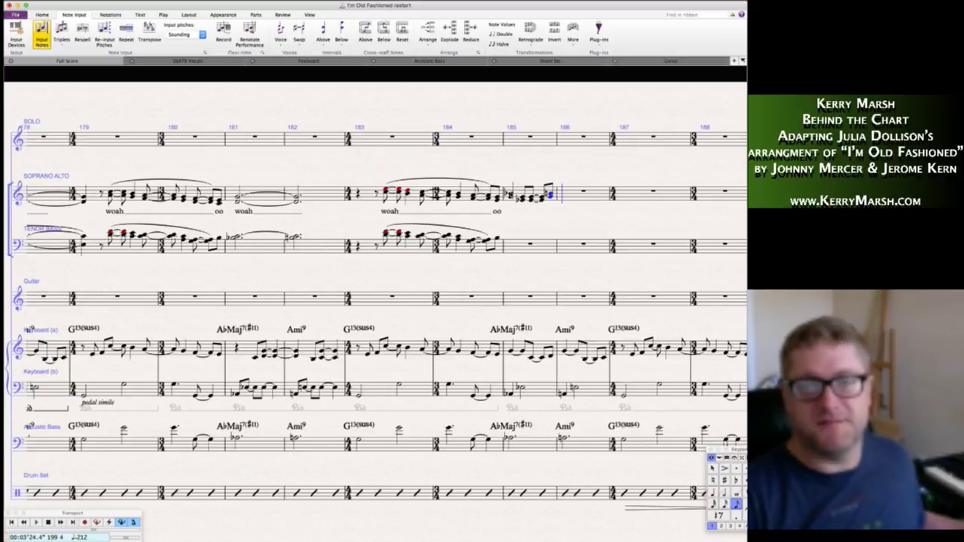
- Enter a quarter note, two eighth notes and a quarter note as the Soprano Alto melody in bar 186
{"action": "key", "text": "4"}
{"action": "key", "text": "a"}
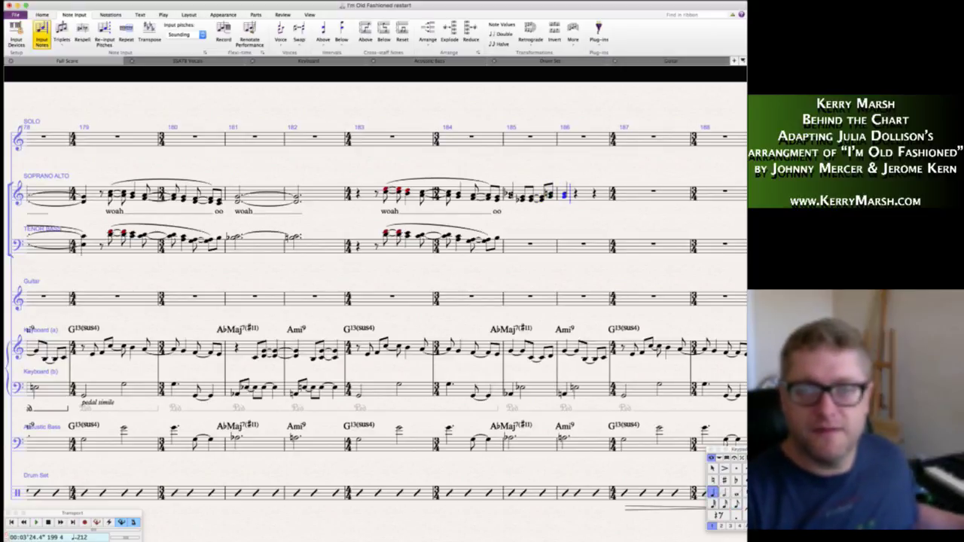
{"action": "key", "text": "3"}
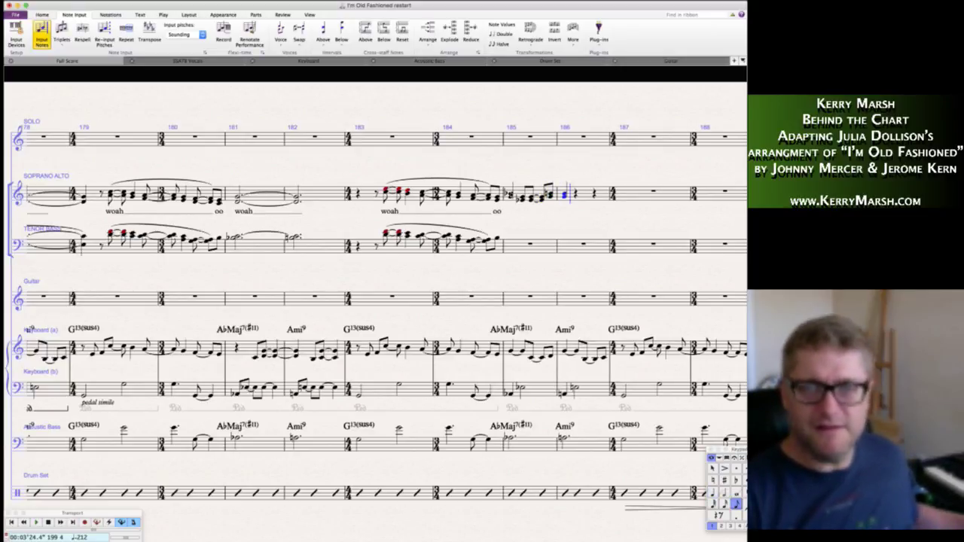
{"action": "key", "text": "g"}
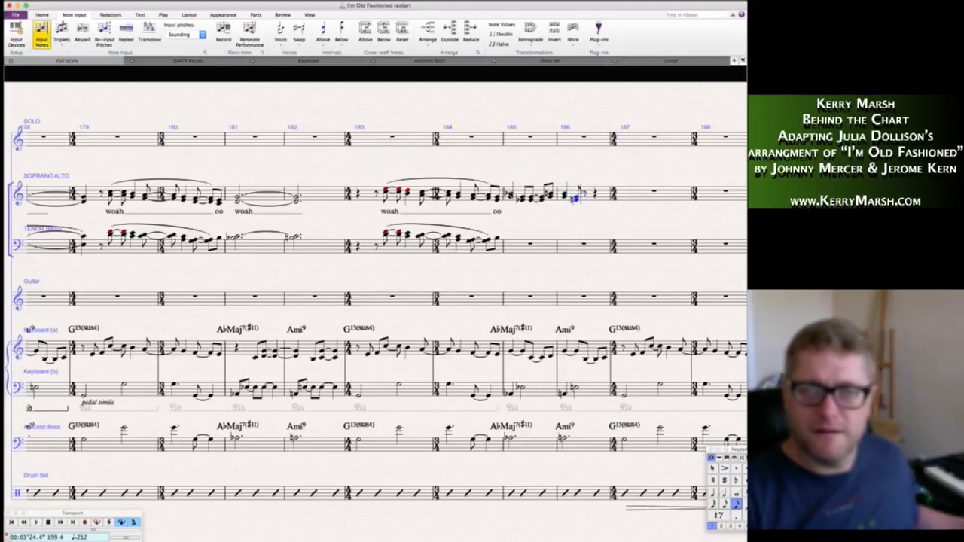
{"action": "key", "text": "g"}
{"action": "key", "text": "4"}
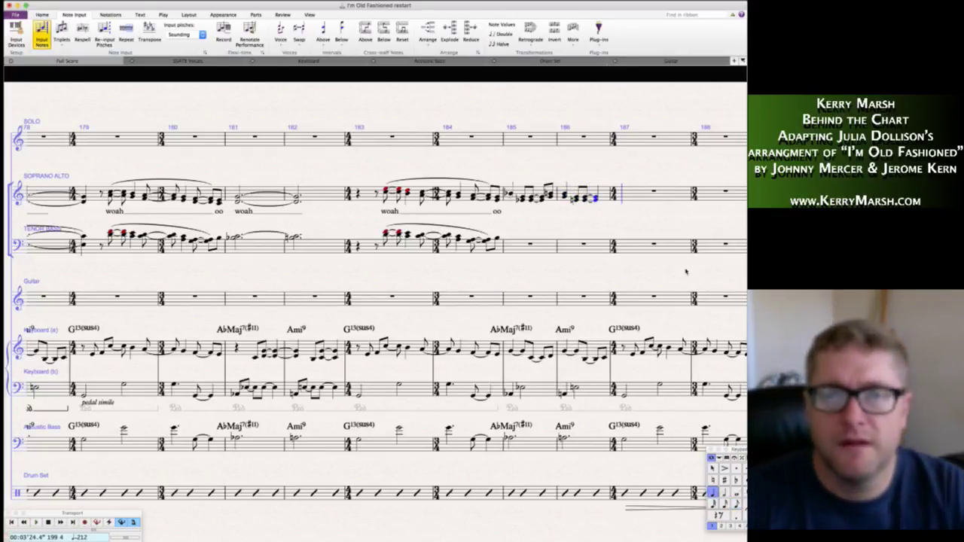
{"action": "key", "text": "Escape"}
- Add harmony notes below the Soprano Alto melody in bar 183, starting from the first eighth note
{"action": "scroll", "coordinate": [686, 271], "scroll_direction": "right", "scroll_amount": 6}
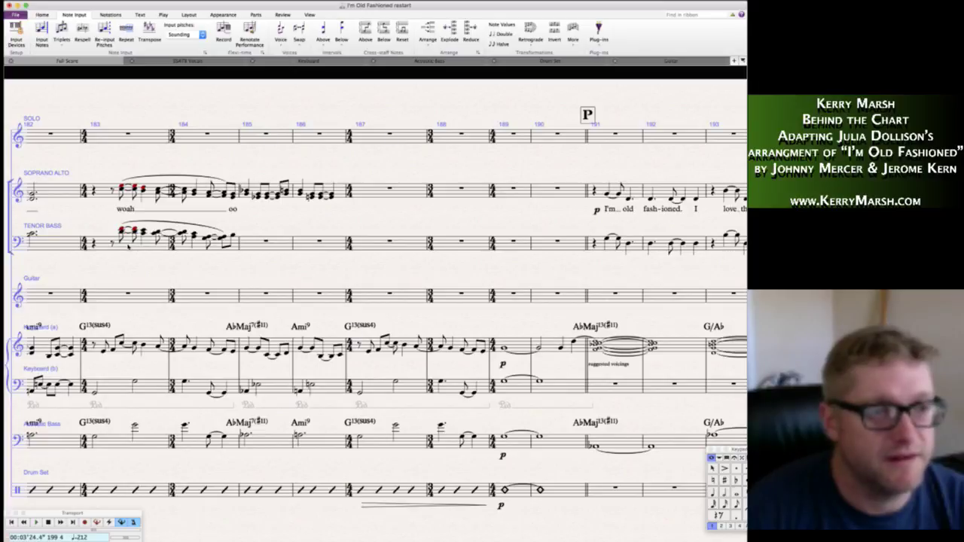
{"action": "left_click", "coordinate": [139, 247]}
{"action": "left_click", "coordinate": [153, 274]}
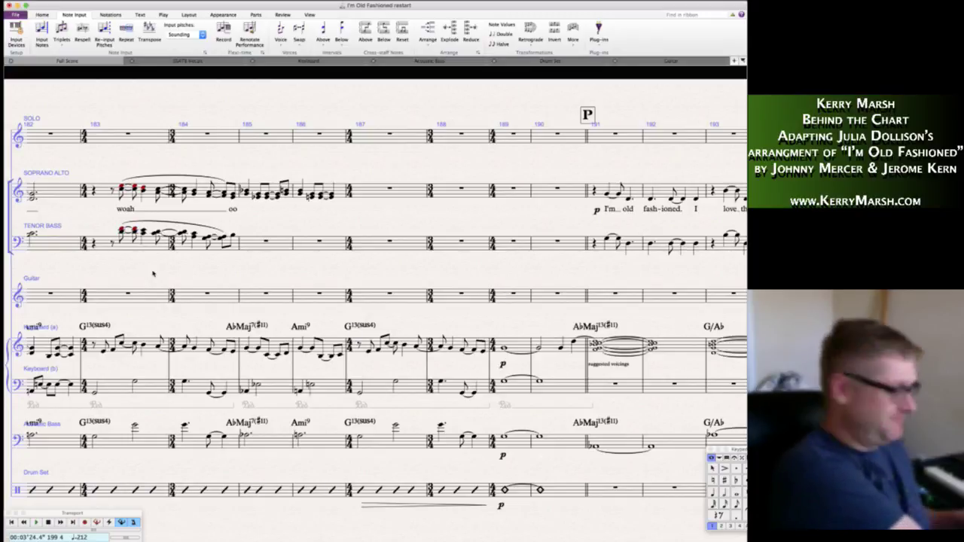
{"action": "left_click_drag", "start_coordinate": [185, 278], "coordinate": [411, 284]}
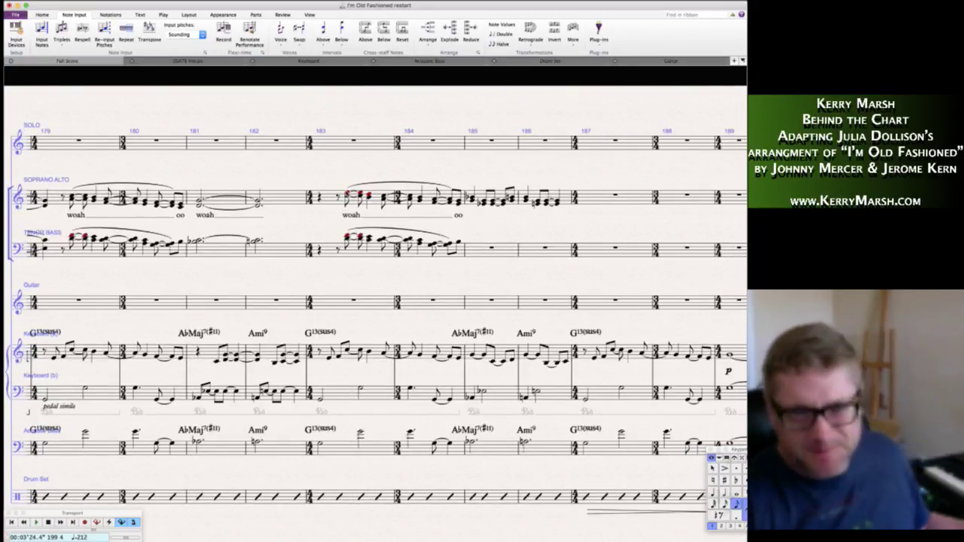
{"action": "left_click", "coordinate": [348, 196]}
{"action": "key", "text": "Right"}
{"action": "key", "text": "Right"}
{"action": "key", "text": "Right"}
{"action": "key", "text": "Right"}
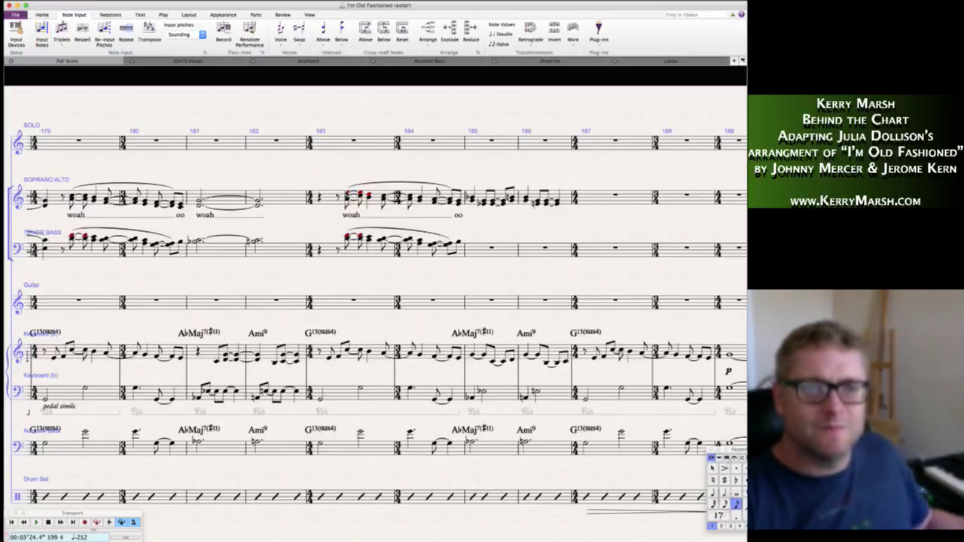
{"action": "key", "text": "Right"}
{"action": "key", "text": "Right"}
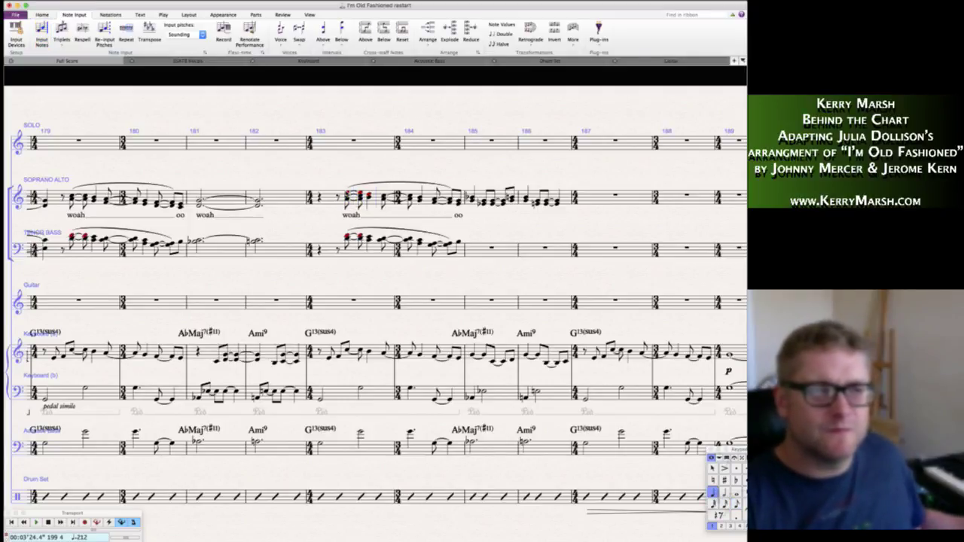
- Add harmony notes below the Soprano Alto melody through bar 184
{"action": "key", "text": "Right"}
{"action": "key", "text": "Right"}
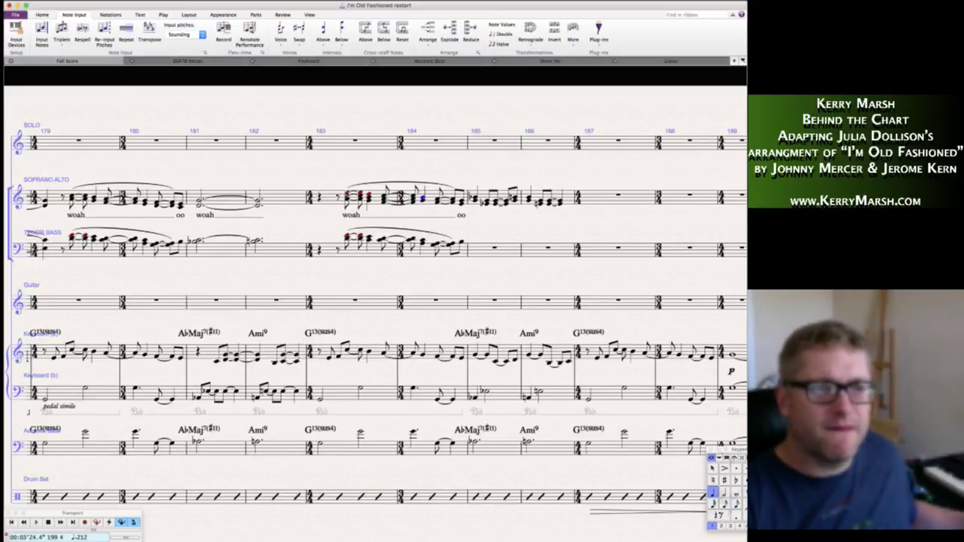
{"action": "key", "text": "Right"}
{"action": "key", "text": "Right"}
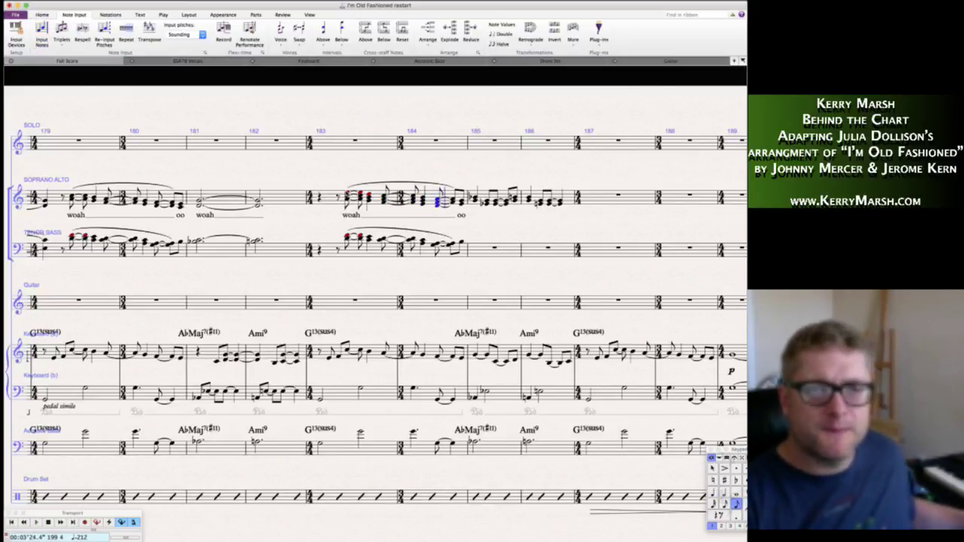
{"action": "key", "text": "n"}
{"action": "key", "text": "Escape"}
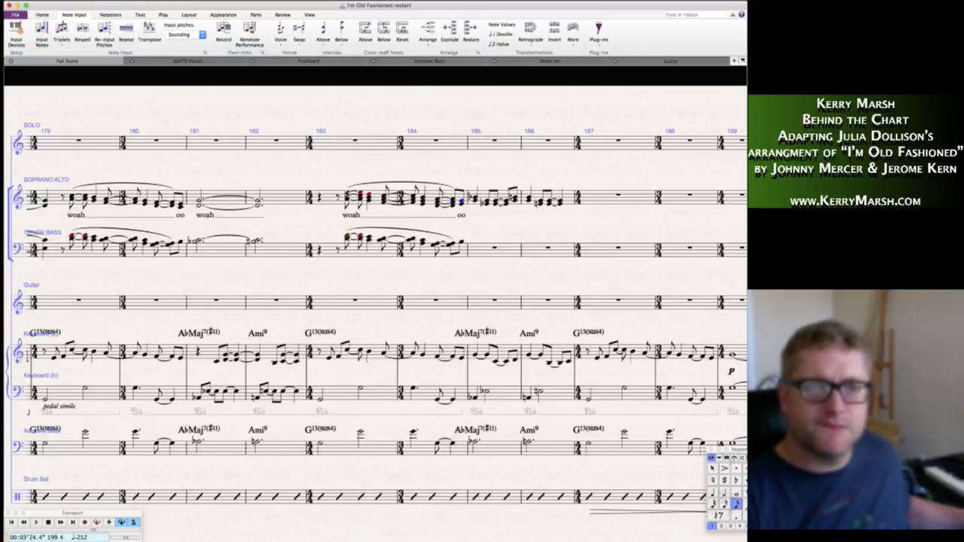
- Add harmony notes below the Soprano Alto melody through bar 185
{"action": "key", "text": "Right"}
{"action": "key", "text": "Escape"}
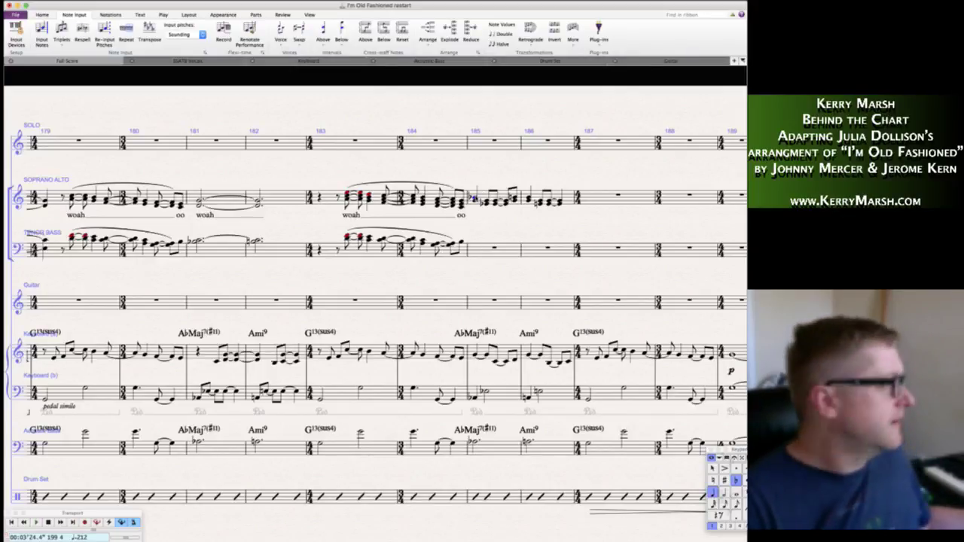
{"action": "left_click", "coordinate": [490, 202]}
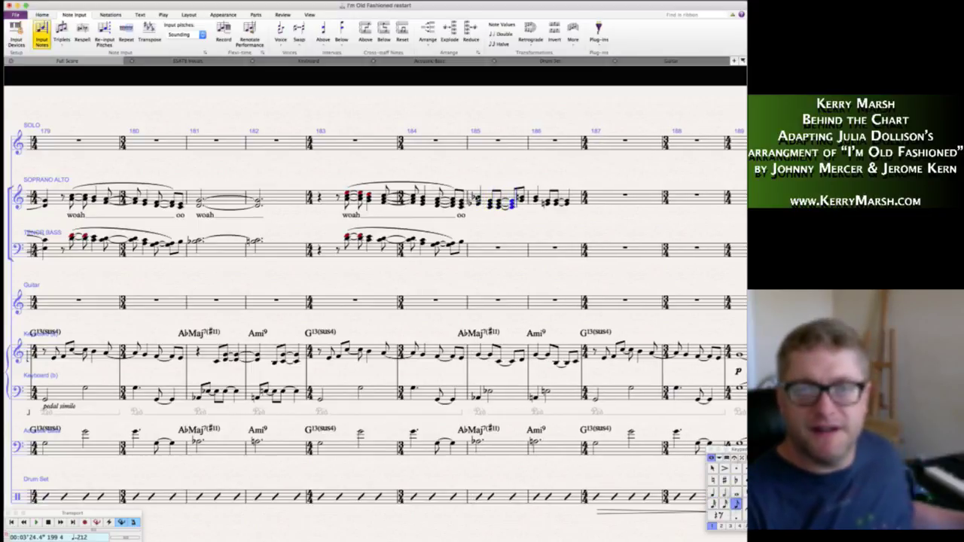
{"action": "key", "text": "Right"}
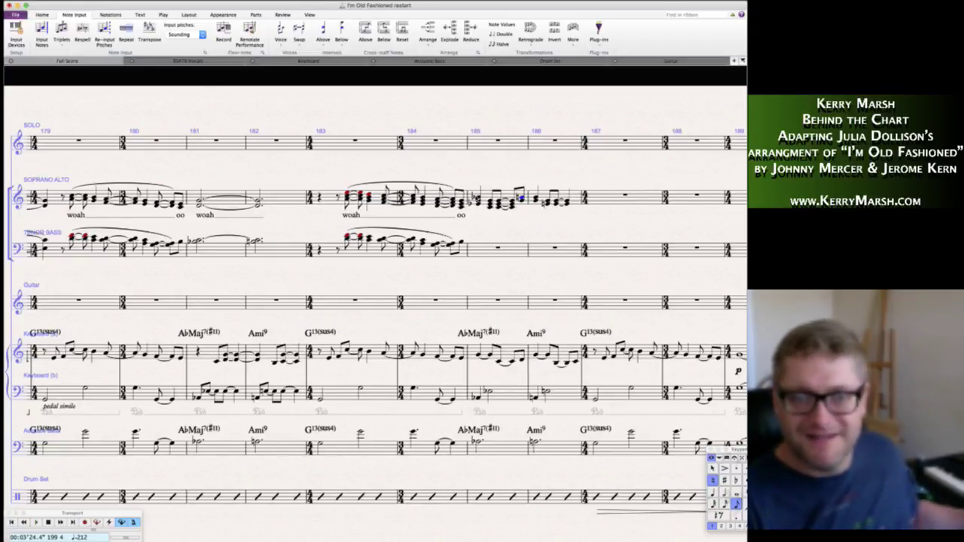
- Add harmony notes below the quarter and eighth notes of the Soprano Alto melody in bar 186
{"action": "key", "text": "4"}
{"action": "key", "text": "n"}
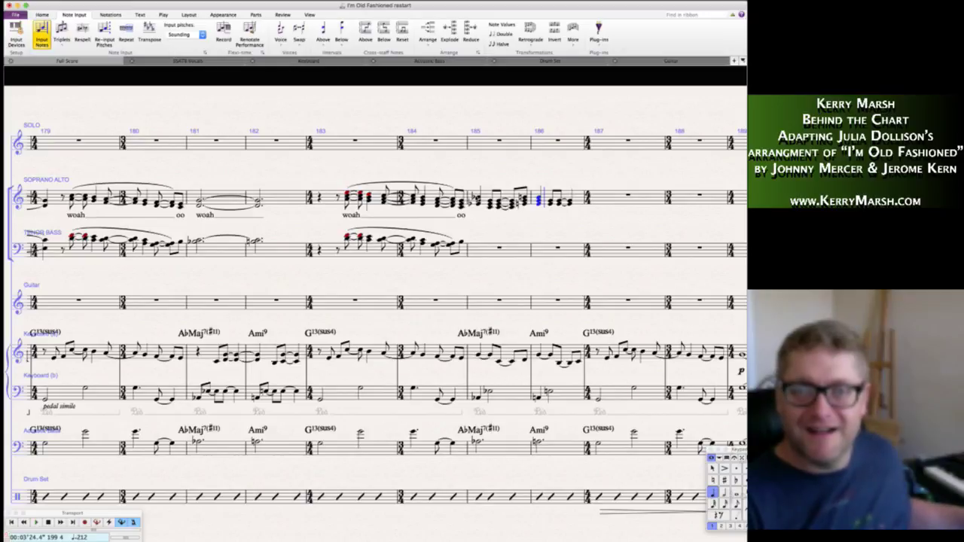
{"action": "key", "text": "Escape"}
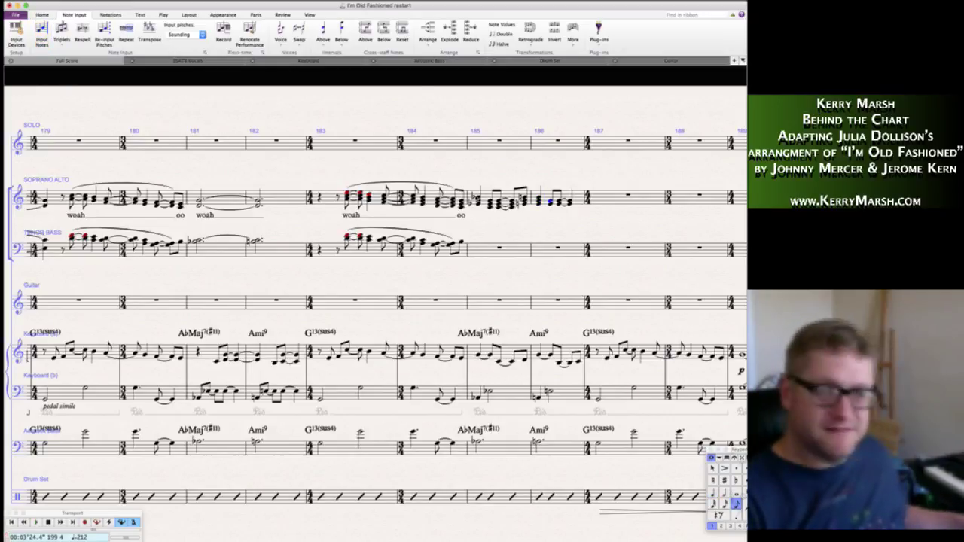
{"action": "key", "text": "4"}
{"action": "key", "text": "n"}
{"action": "key", "text": "Escape"}
{"action": "key", "text": "4"}
{"action": "key", "text": "n"}
{"action": "key", "text": "Escape"}
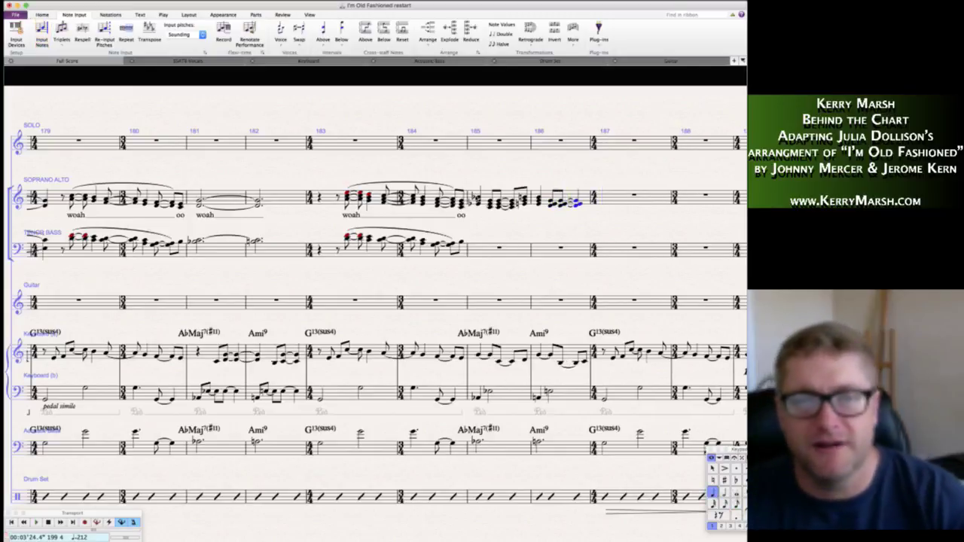
{"action": "key", "text": "Escape"}
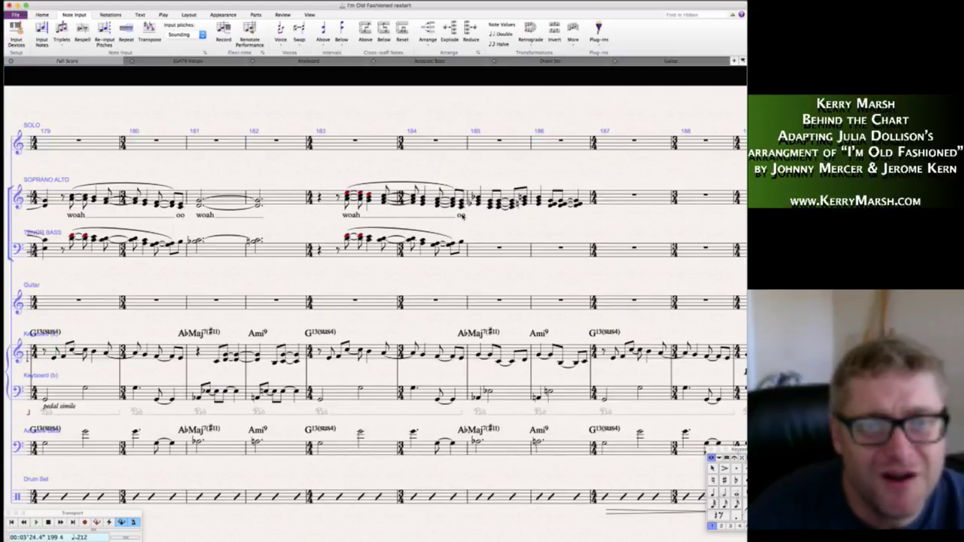
- Enter the lyrics "way ee yah ee" under the Soprano Alto notes in bar 185
{"action": "left_click", "coordinate": [478, 202]}
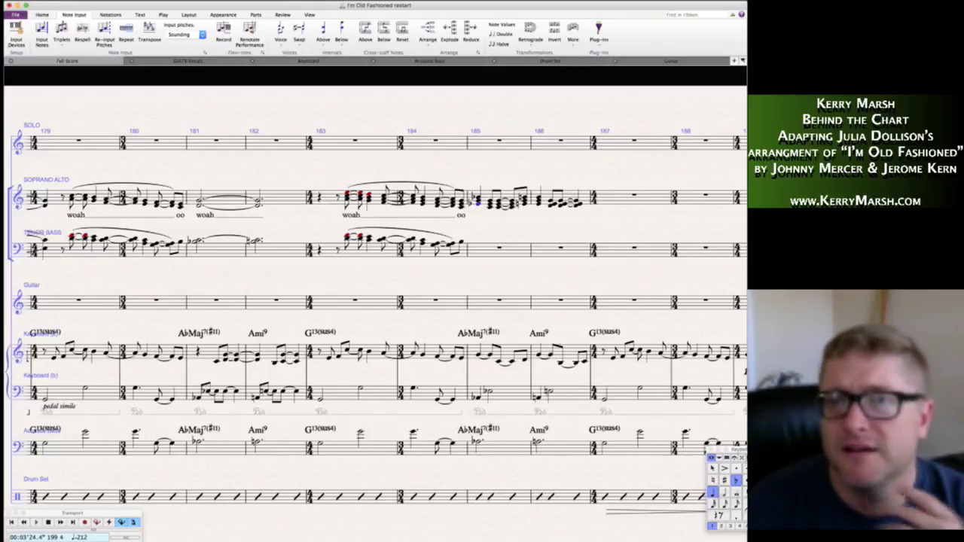
{"action": "key", "text": "super+Tab"}
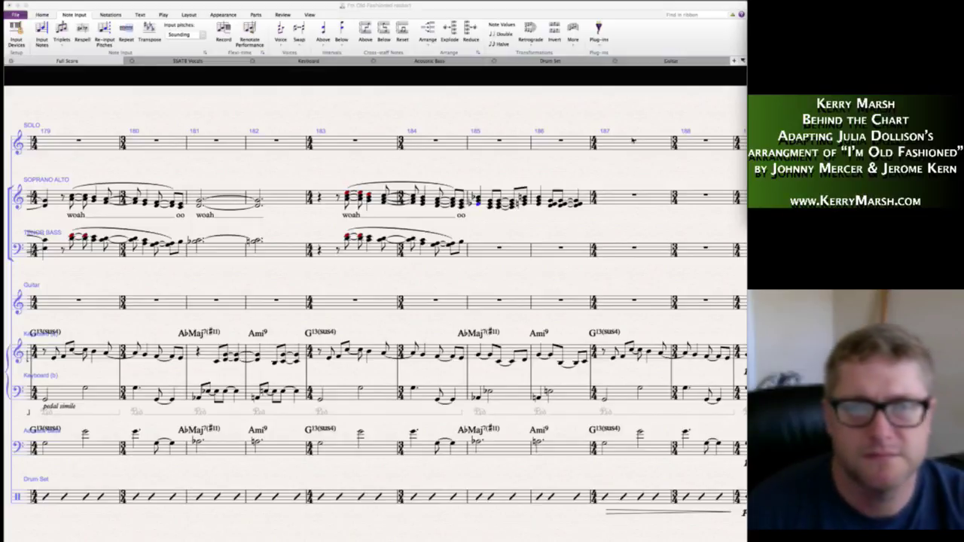
{"action": "left_click", "coordinate": [502, 226]}
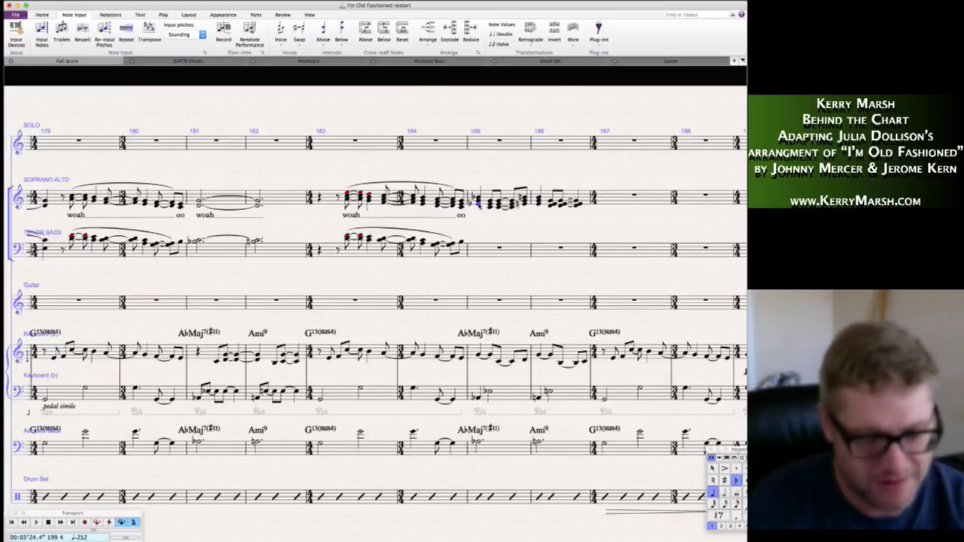
{"action": "type", "text": "way"}
{"action": "key", "text": "space"}
{"action": "type", "text": "eeyah"}
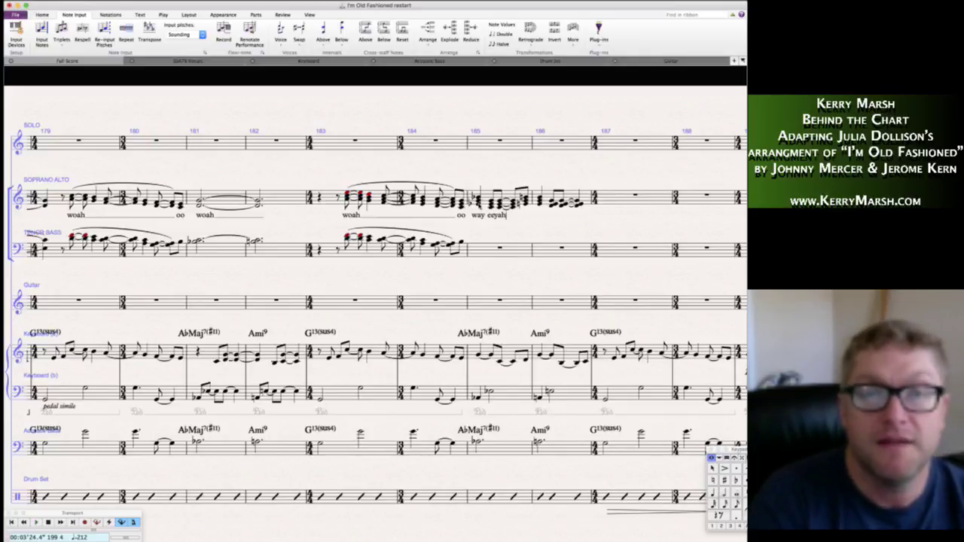
{"action": "key", "text": "Escape"}
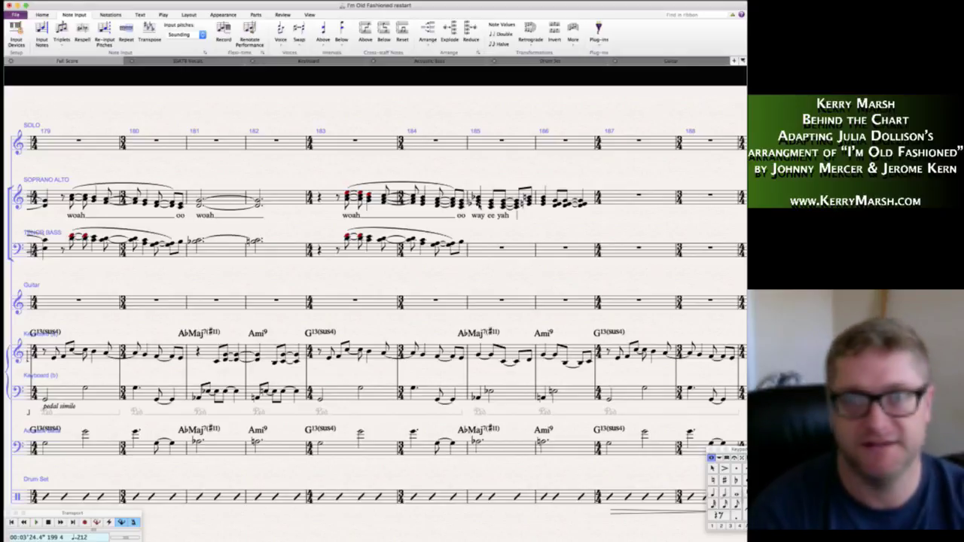
{"action": "type", "text": "ee e"}
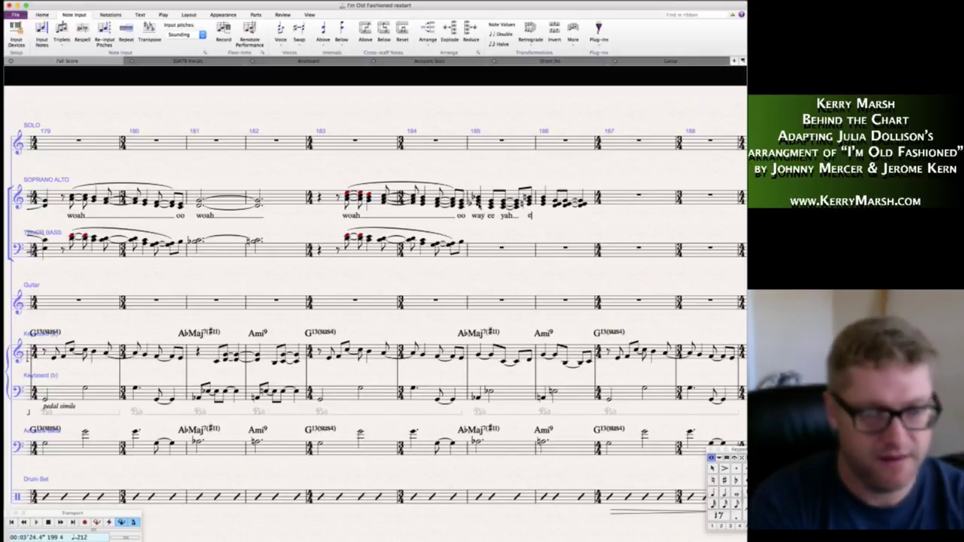
{"action": "type", "text": "ay"}
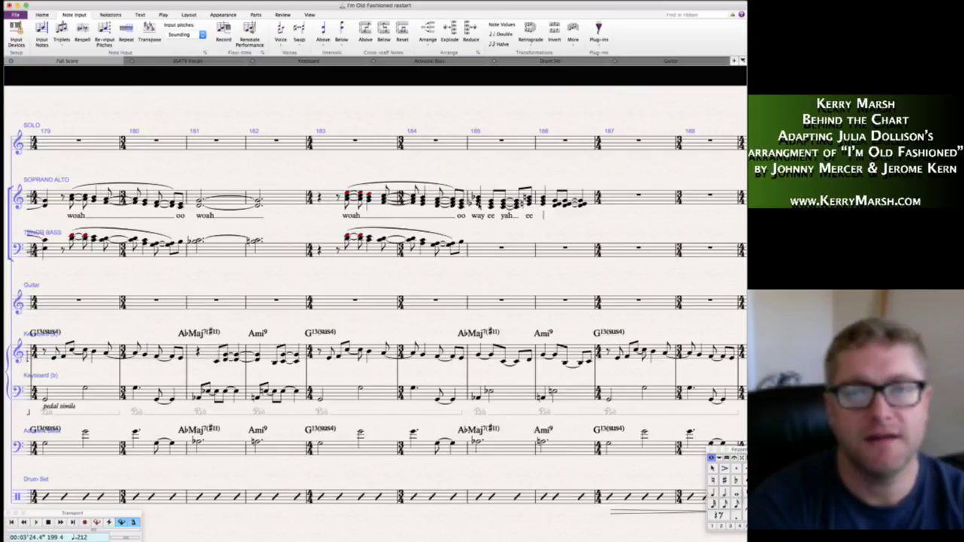
- Continue the Soprano Alto lyrics with "yeh ee yah" in bar 186
{"action": "key", "text": "BackSpace"}
{"action": "key", "text": "BackSpace"}
{"action": "type", "text": "eh ee yah"}
{"action": "key", "text": "Escape"}
{"action": "key", "text": "space"}
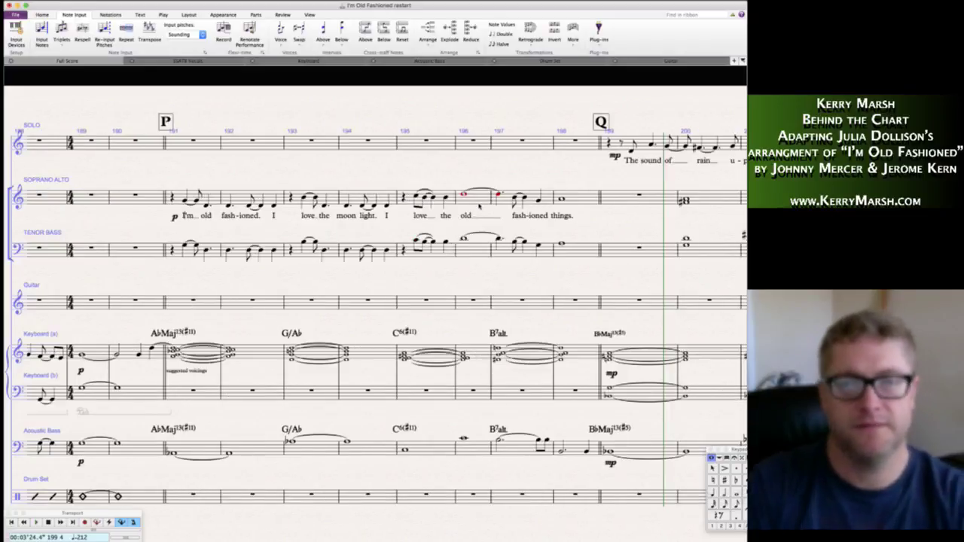
- Add lower harmony notes to the Tenor Bass line from the end of bar 183 into bar 184
{"action": "scroll", "coordinate": [356, 260], "scroll_direction": "left", "scroll_amount": 10}
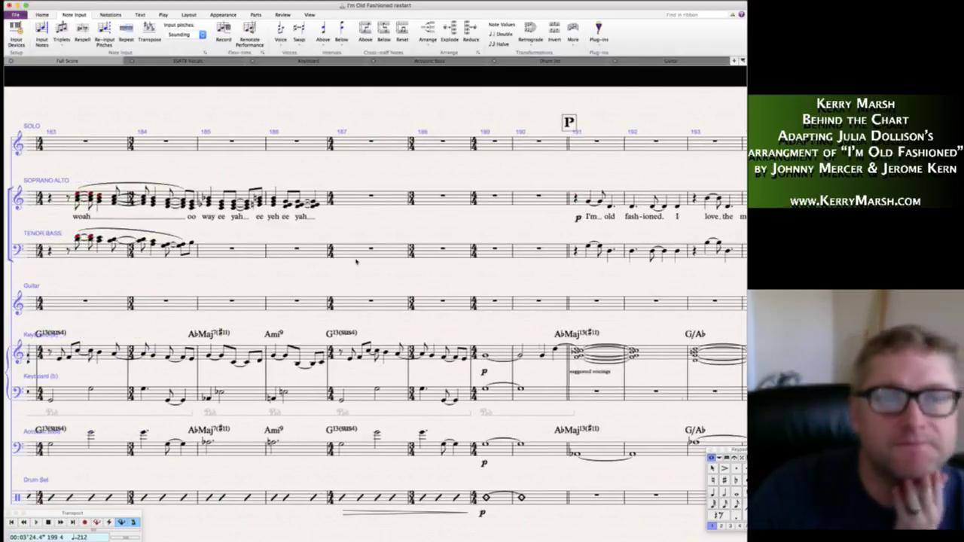
{"action": "scroll", "coordinate": [354, 252], "scroll_direction": "left", "scroll_amount": 2}
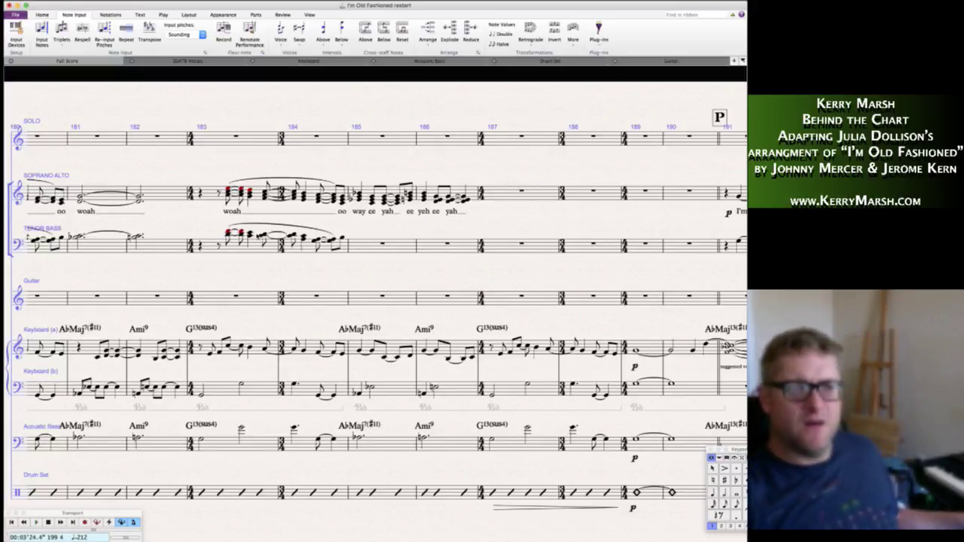
{"action": "left_click", "coordinate": [264, 235]}
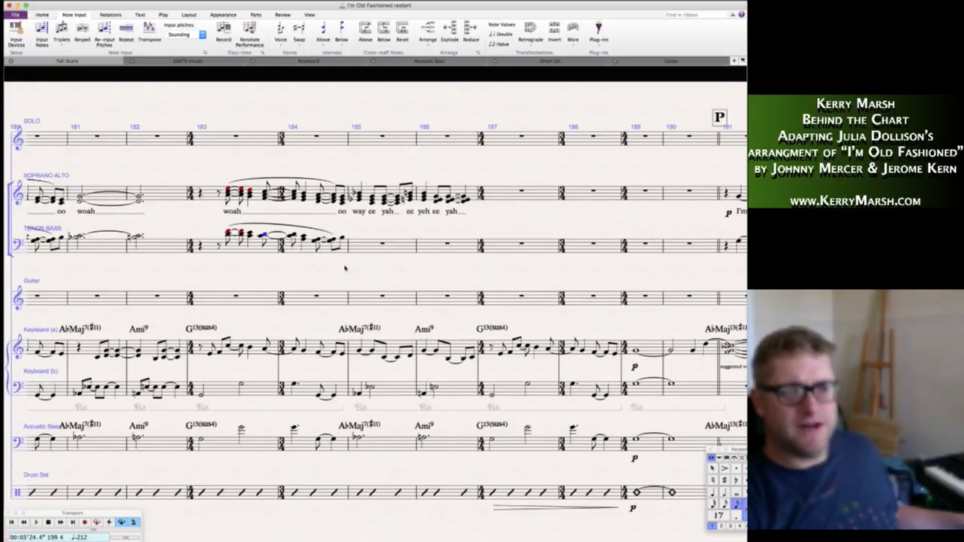
{"action": "key", "text": "n"}
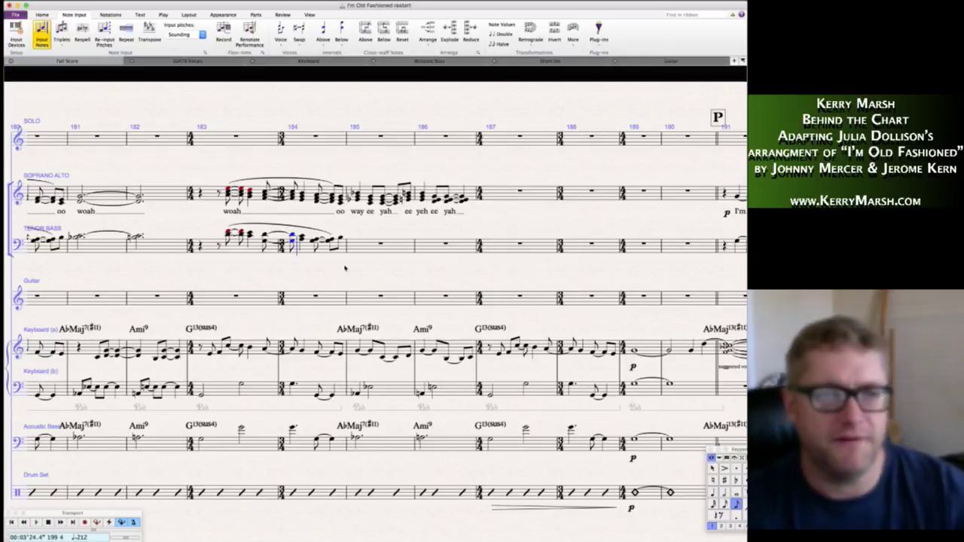
{"action": "key", "text": "Escape"}
{"action": "key", "text": "Escape"}
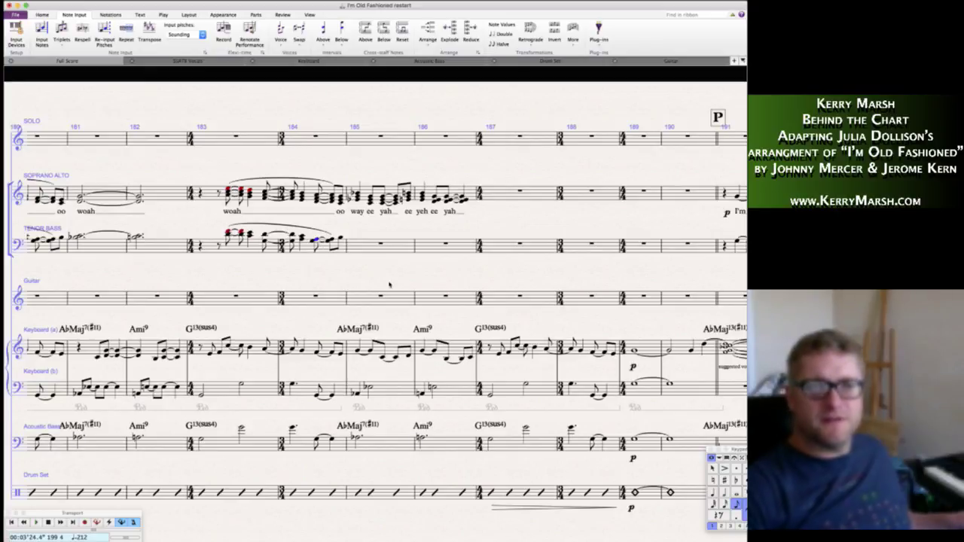
- Add lower harmony notes to the remaining Tenor Bass eighth notes at the end of bar 184
{"action": "key", "text": "n"}
{"action": "key", "text": "e"}
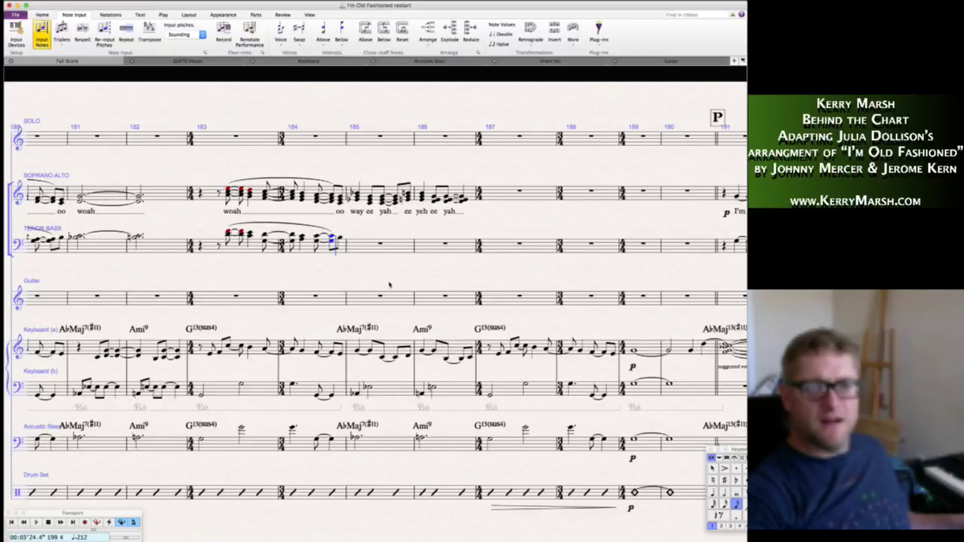
{"action": "key", "text": "Escape"}
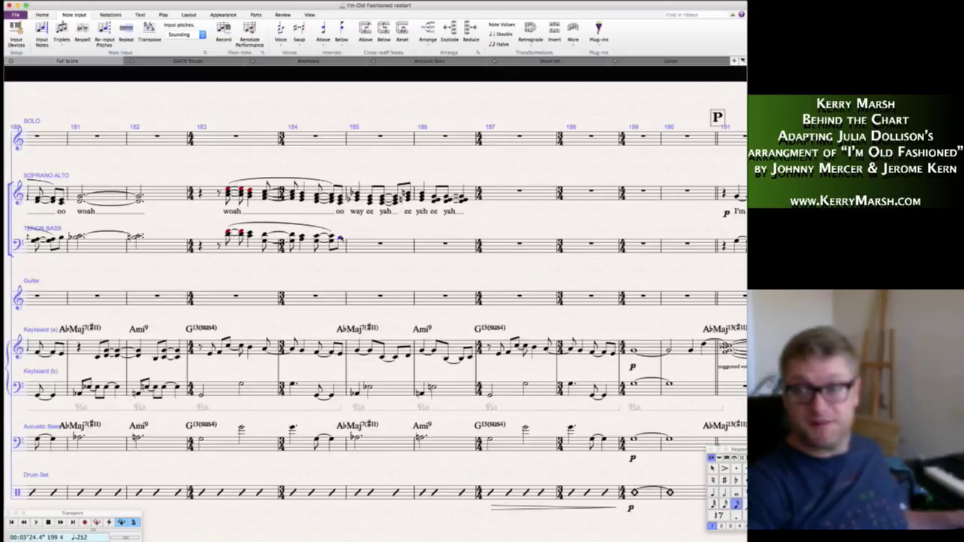
{"action": "left_click", "coordinate": [339, 241]}
{"action": "key", "text": "n"}
{"action": "key", "text": "Escape"}
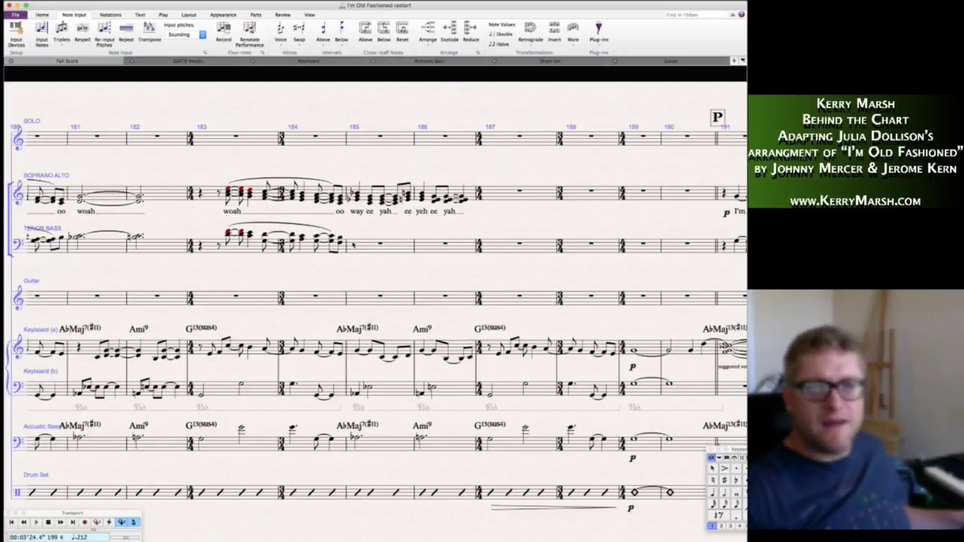
- Enter two-note Tenor Bass harmony in bar 185 as a quarter note followed by four eighth notes
{"action": "left_click", "coordinate": [353, 246]}
{"action": "key", "text": "n"}
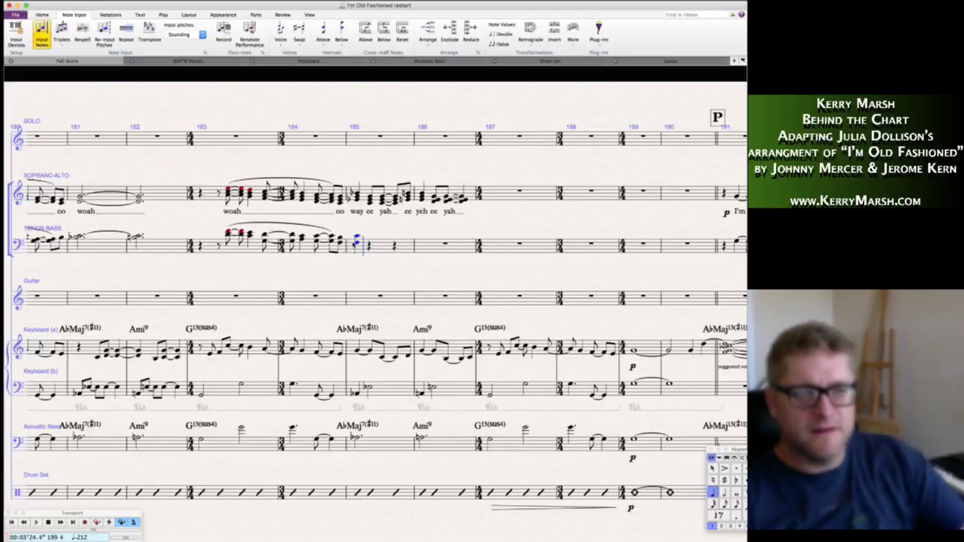
{"action": "key", "text": "Escape"}
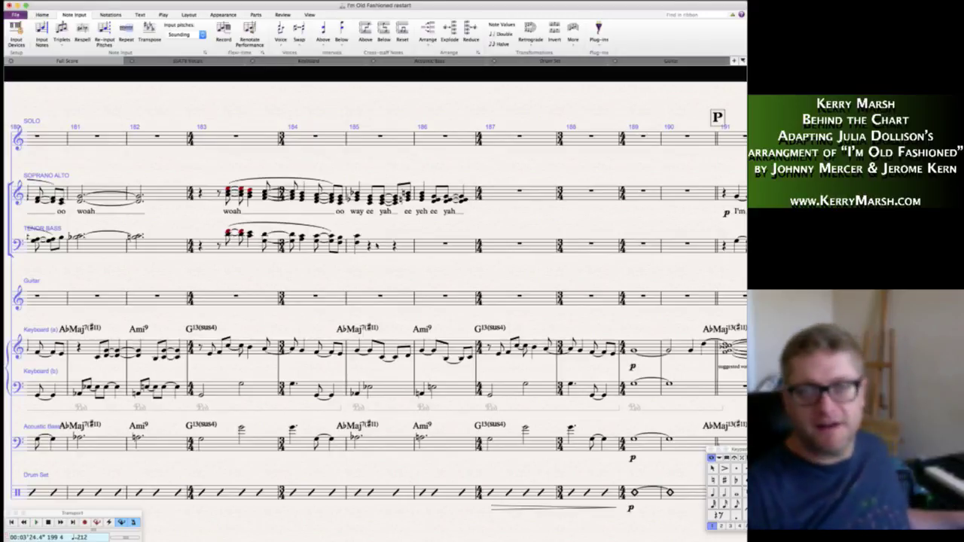
{"action": "key", "text": "n"}
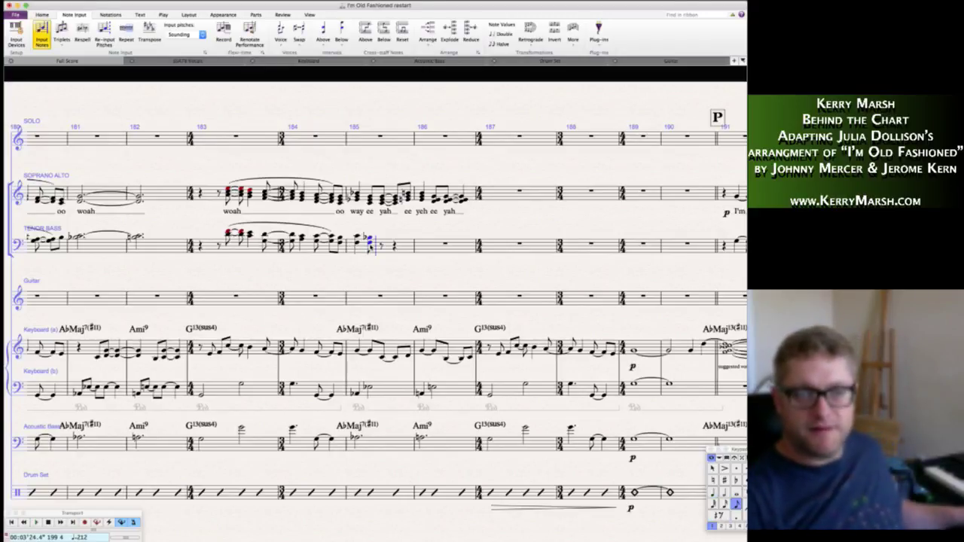
{"action": "key", "text": "f"}
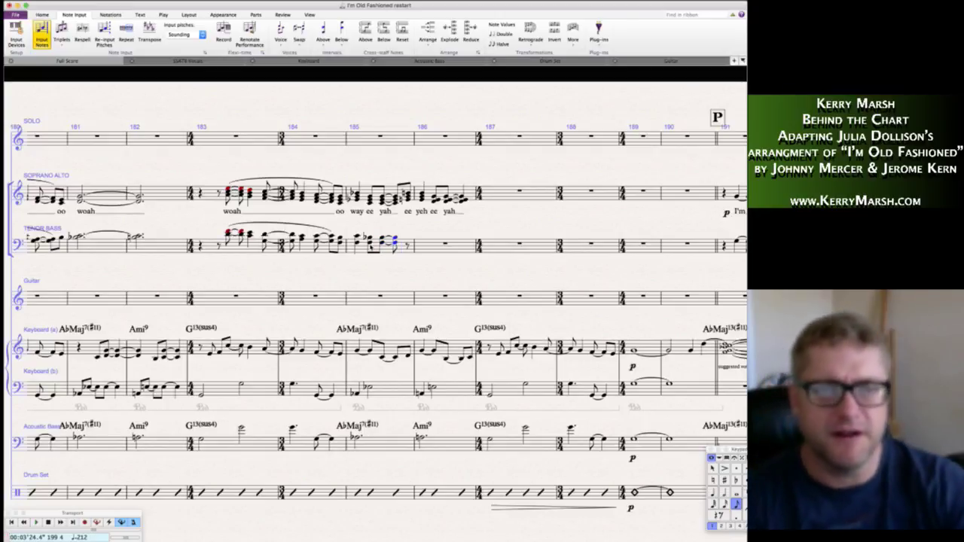
{"action": "key", "text": "Escape"}
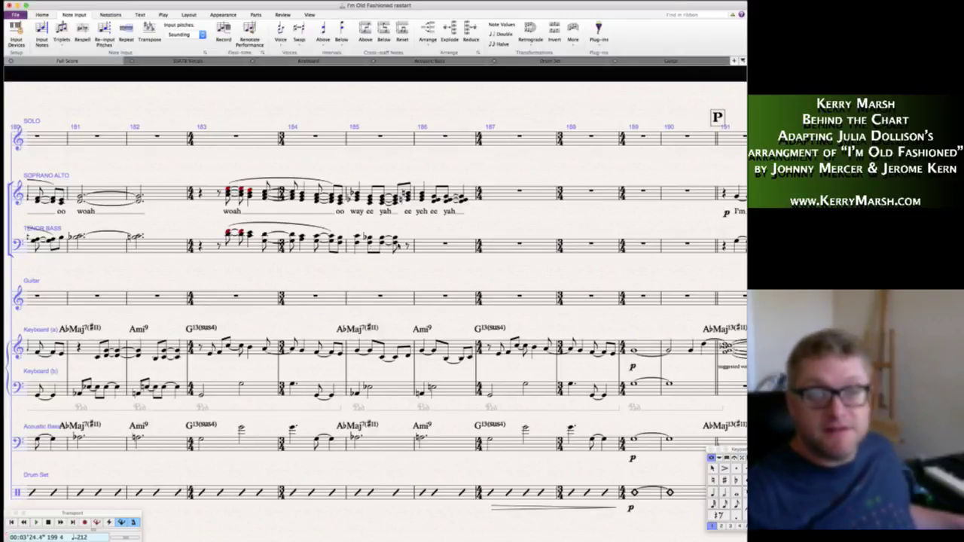
{"action": "key", "text": "n"}
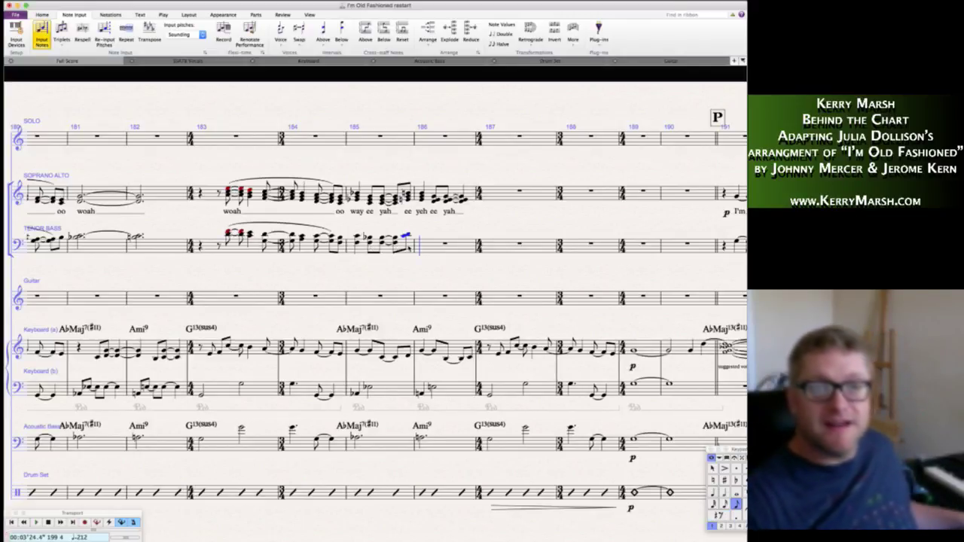
- Enter two-note Tenor Bass harmony in bar 186 as a quarter note, two eighth notes and a quarter note
{"action": "key", "text": "4"}
{"action": "key", "text": "c"}
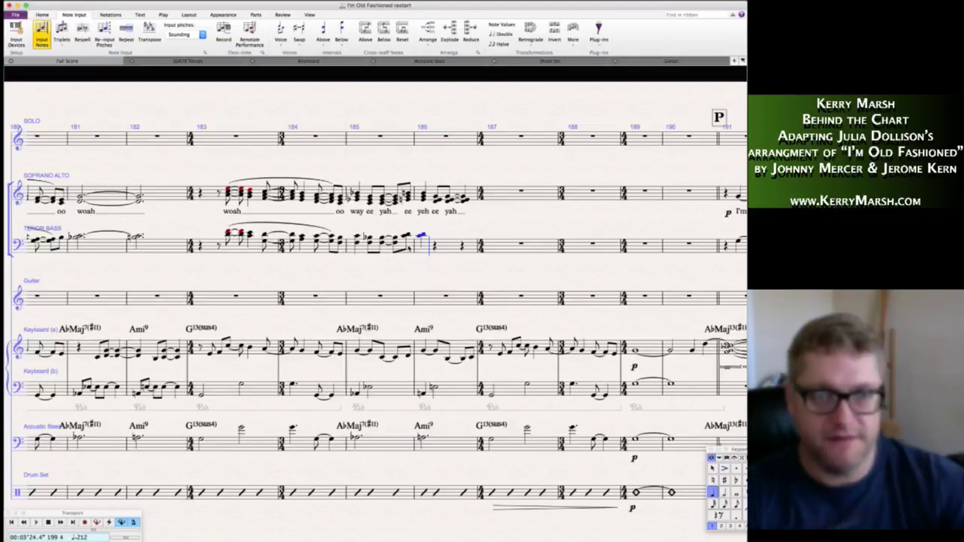
{"action": "key", "text": "Escape"}
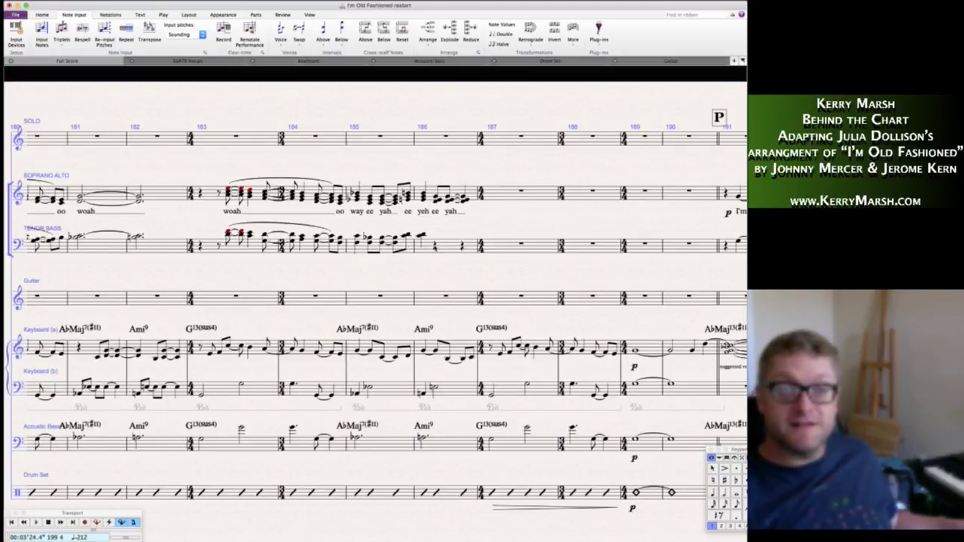
{"action": "left_click", "coordinate": [434, 246]}
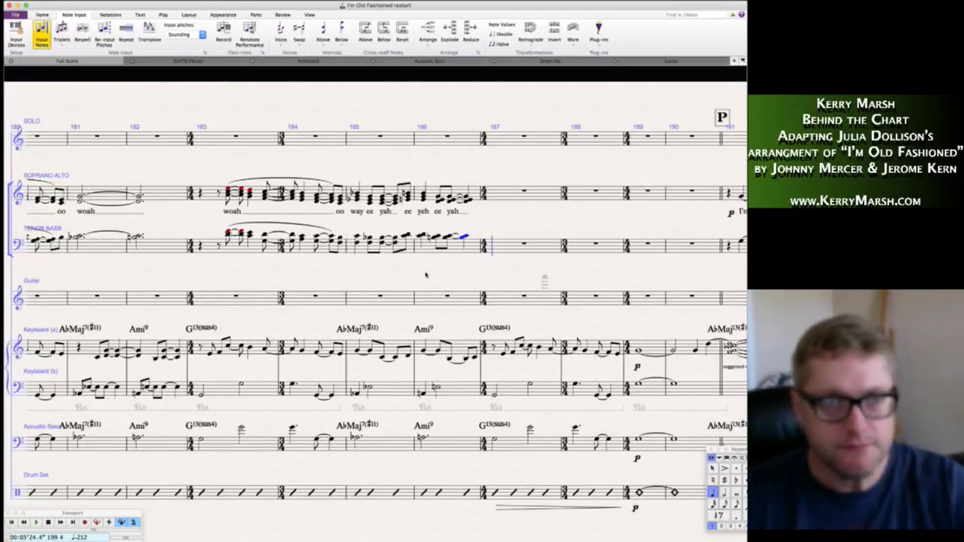
{"action": "key", "text": "Escape"}
{"action": "scroll", "coordinate": [436, 277], "scroll_direction": "right", "scroll_amount": 5}
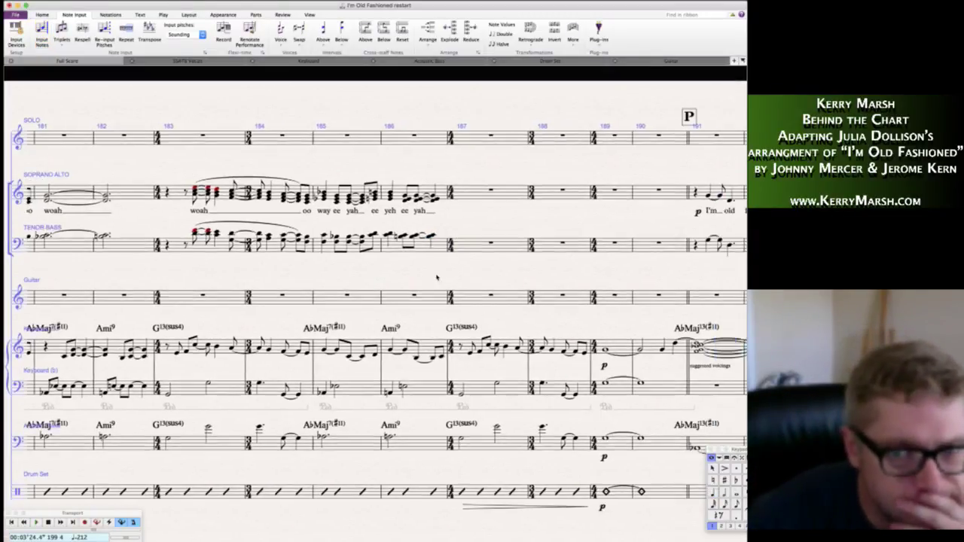
{"action": "scroll", "coordinate": [436, 278], "scroll_direction": "right", "scroll_amount": 2}
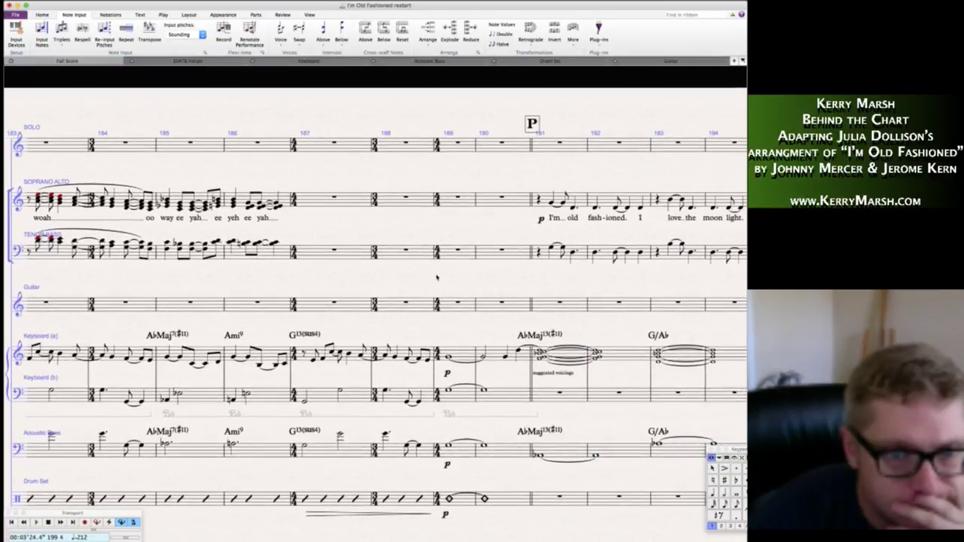
{"action": "scroll", "coordinate": [436, 277], "scroll_direction": "left", "scroll_amount": 3}
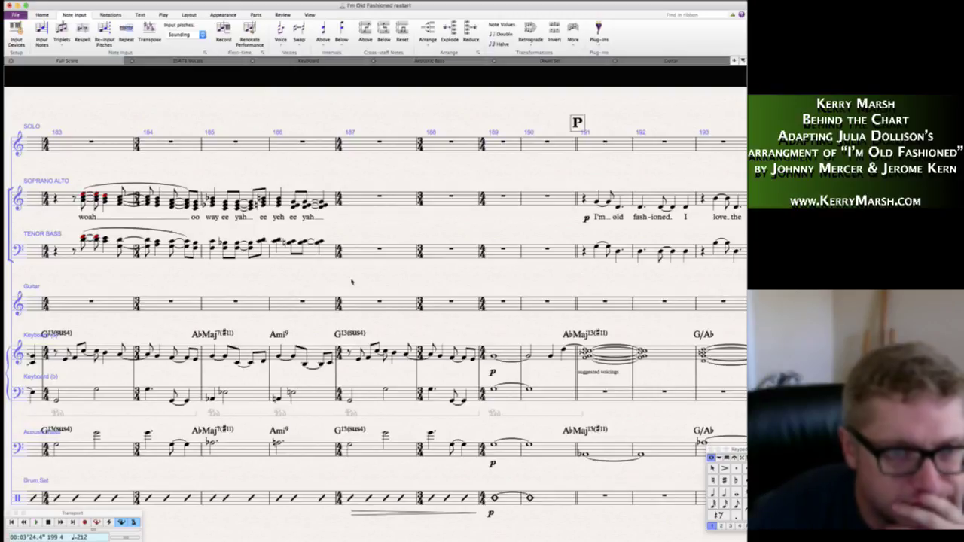
- Play back the score from around bar 160 to rehearsal mark P to check the vocal writing
{"action": "scroll", "coordinate": [332, 281], "scroll_direction": "left", "scroll_amount": 1}
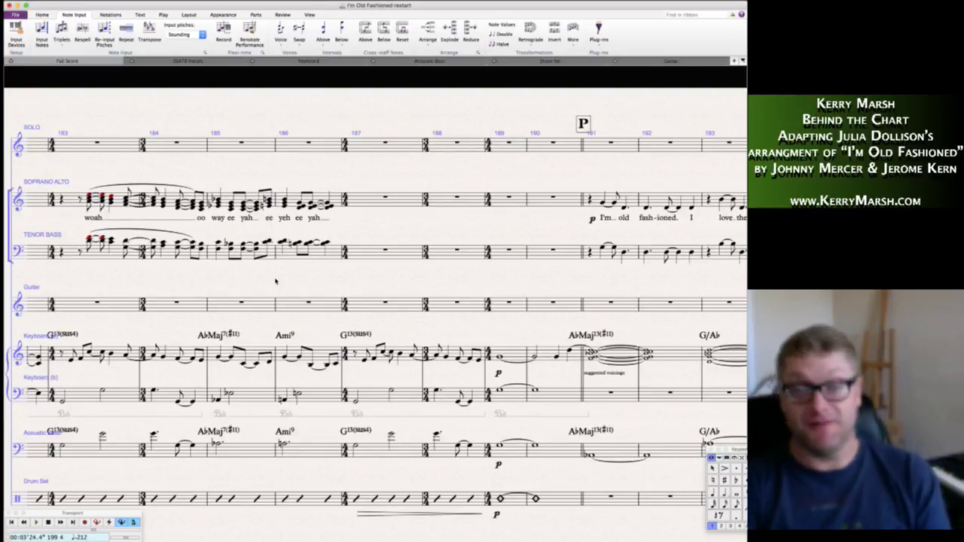
{"action": "scroll", "coordinate": [449, 287], "scroll_direction": "left", "scroll_amount": 10}
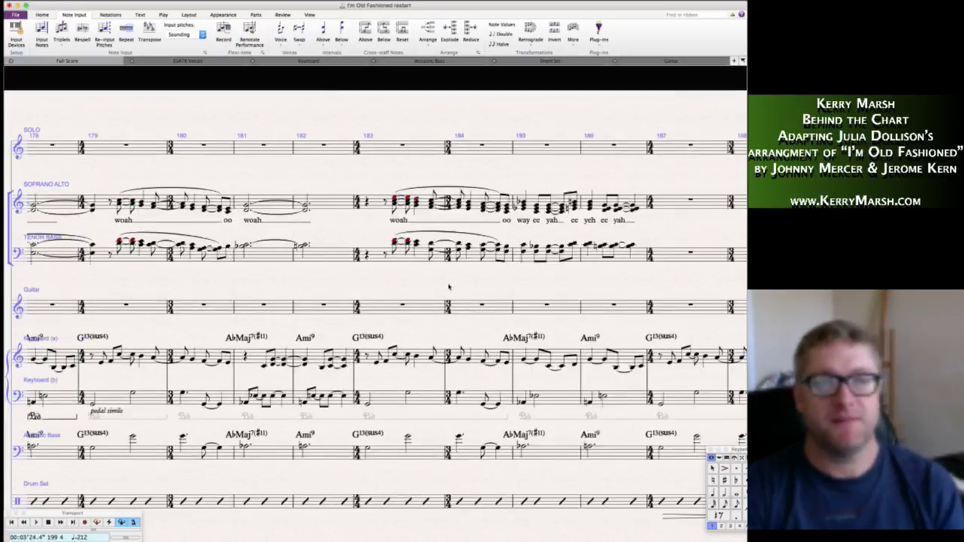
{"action": "scroll", "coordinate": [449, 287], "scroll_direction": "left", "scroll_amount": 4}
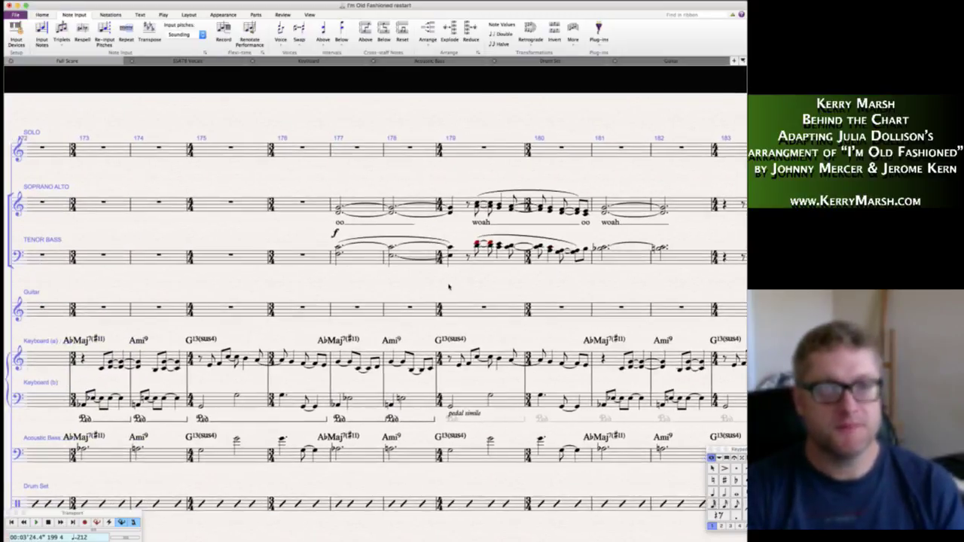
{"action": "scroll", "coordinate": [449, 287], "scroll_direction": "left", "scroll_amount": 6}
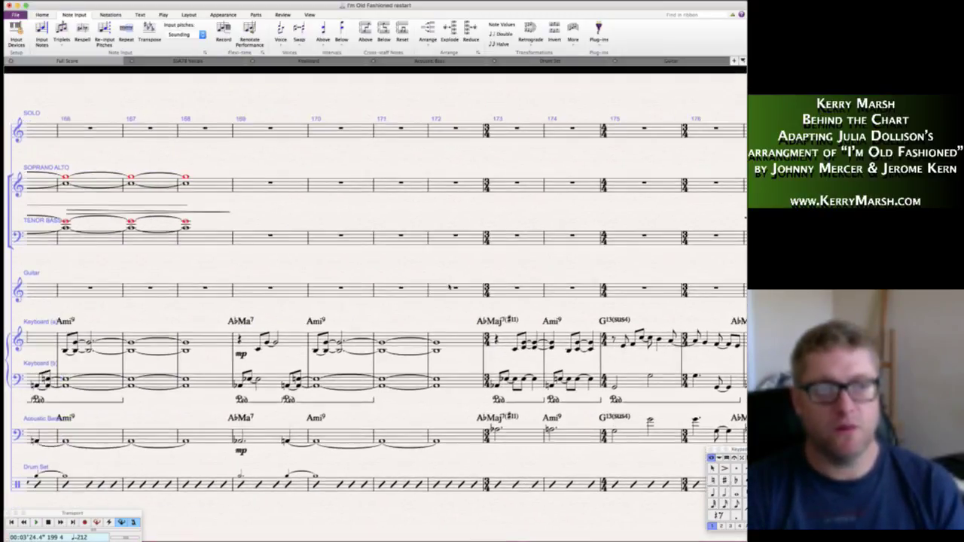
{"action": "scroll", "coordinate": [449, 287], "scroll_direction": "left", "scroll_amount": 4}
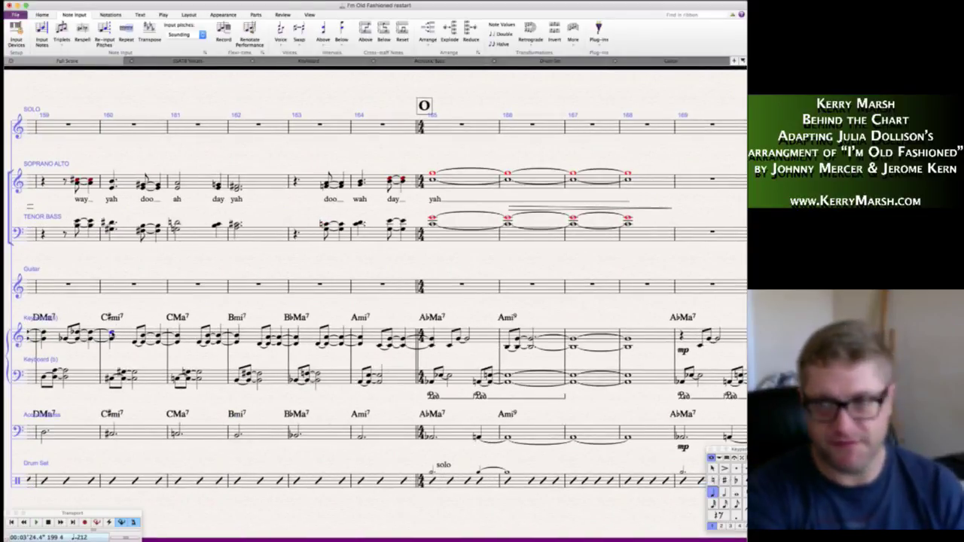
{"action": "key", "text": "space"}
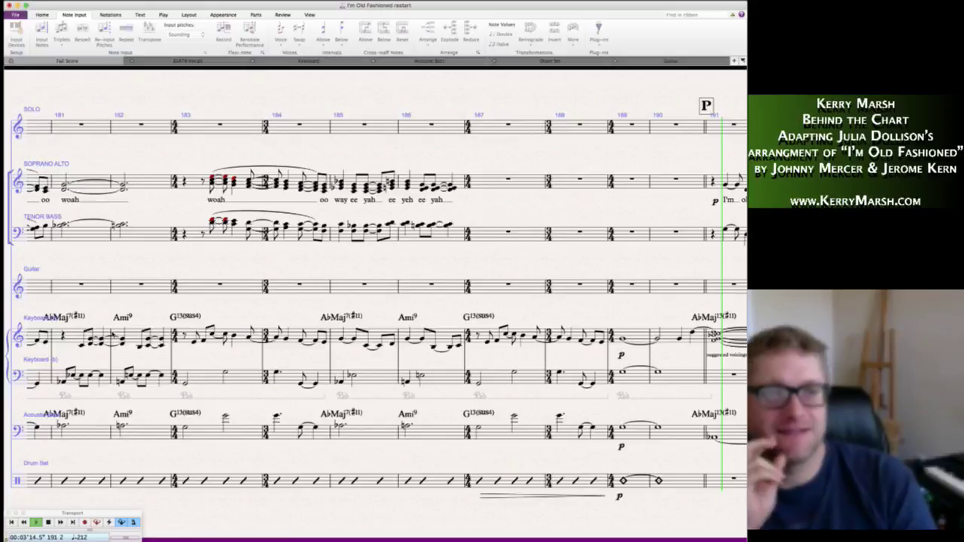
{"action": "key", "text": "space"}
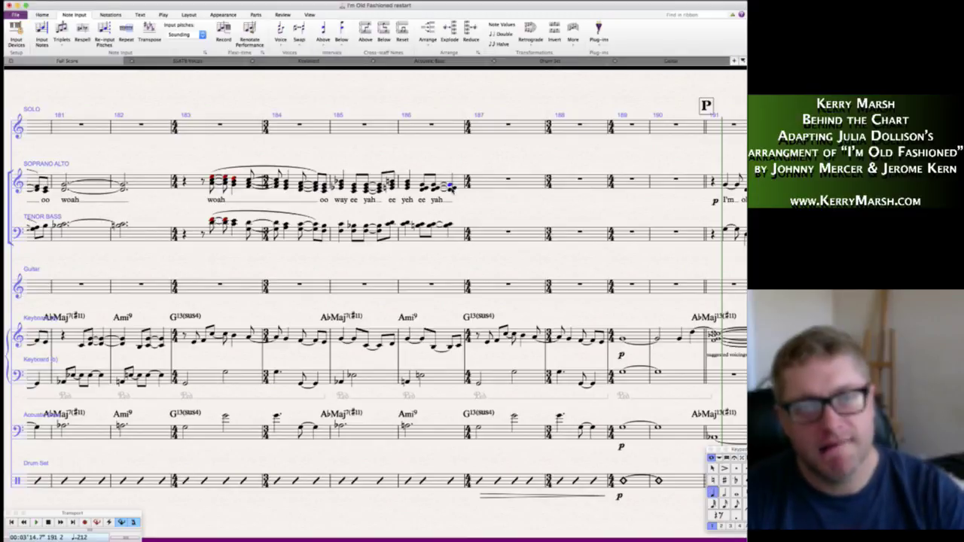
- Tie the last Soprano Alto chord of bar 186 into a matching whole-note chord in bar 187
{"action": "left_click", "coordinate": [450, 187]}
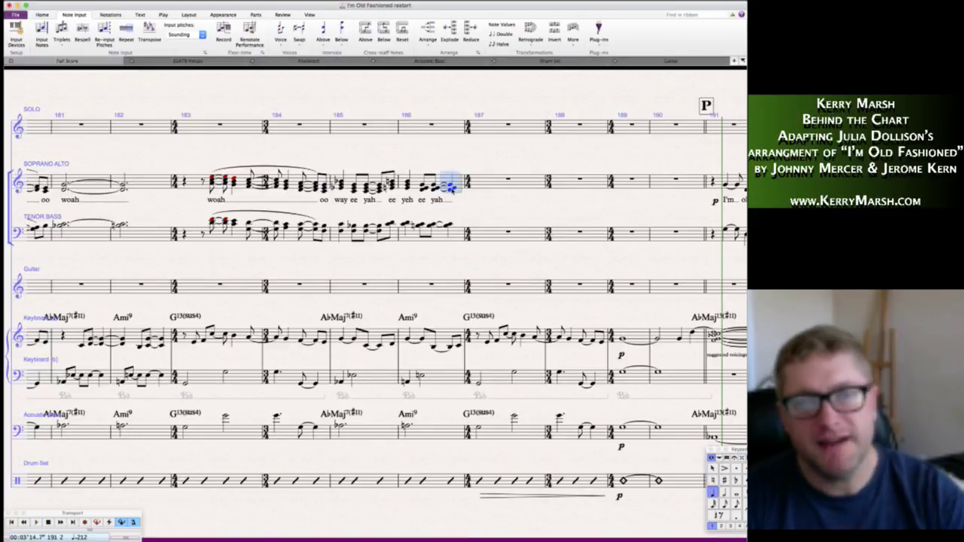
{"action": "left_click", "coordinate": [484, 182]}
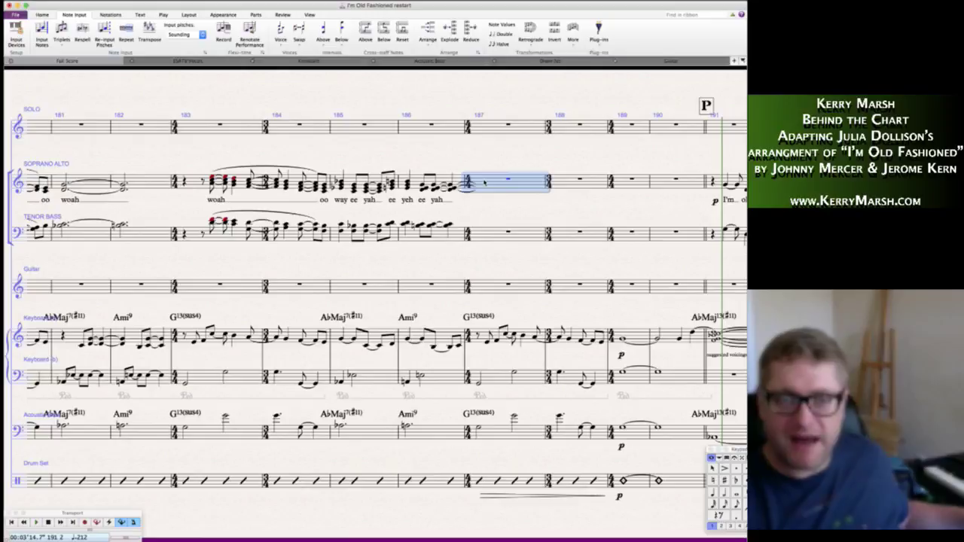
{"action": "key", "text": "g"}
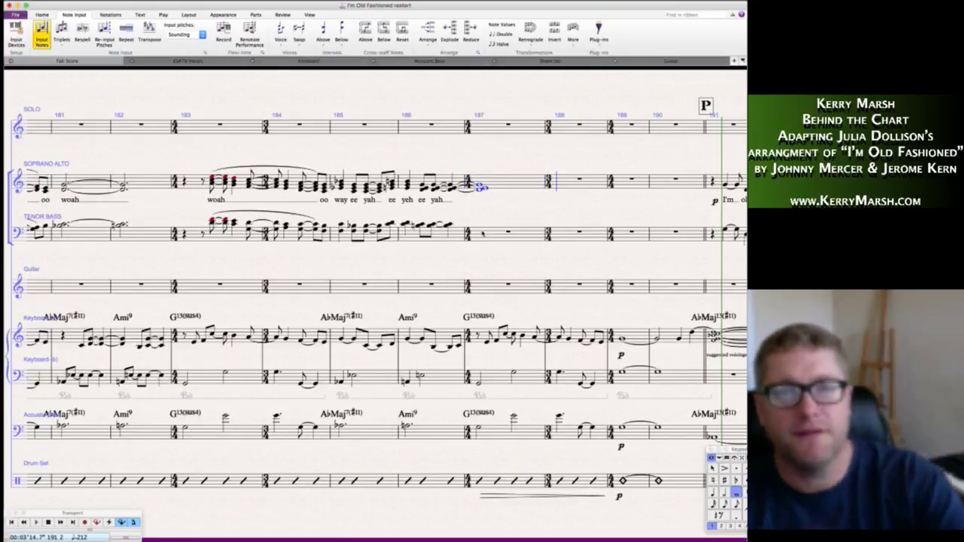
{"action": "key", "text": "Escape"}
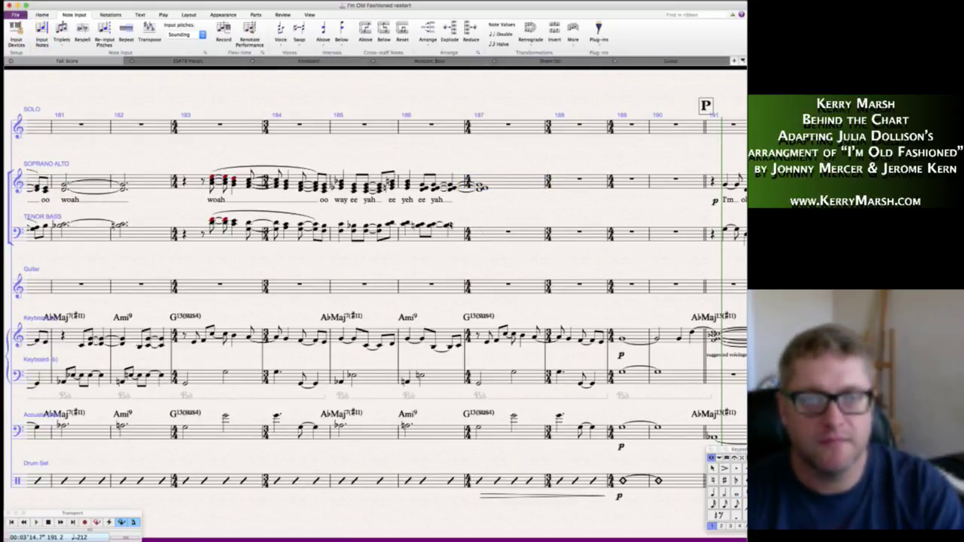
- Re-enter the last Tenor Bass quarter note of bar 186 as a two-note chord and tie it into a whole-note chord in bar 187
{"action": "left_click", "coordinate": [449, 225]}
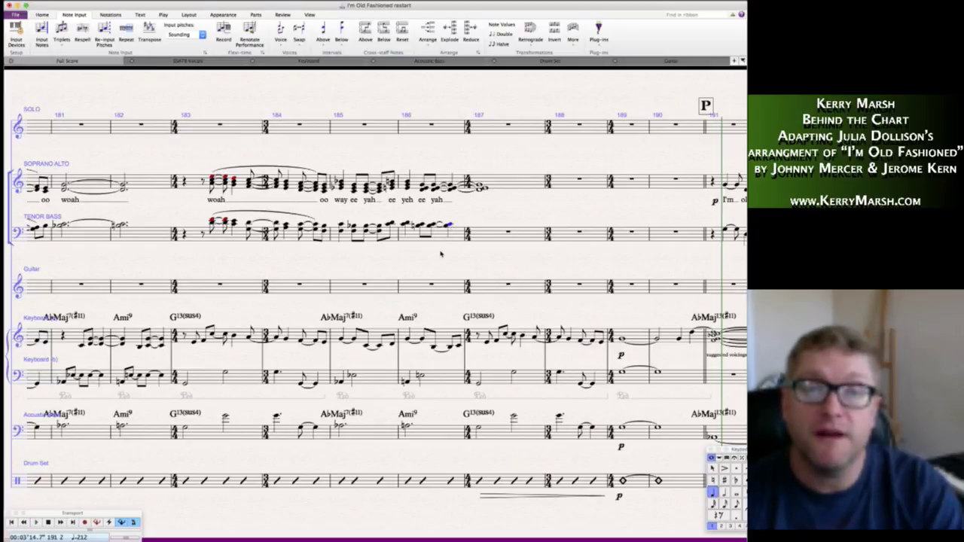
{"action": "key", "text": "Escape"}
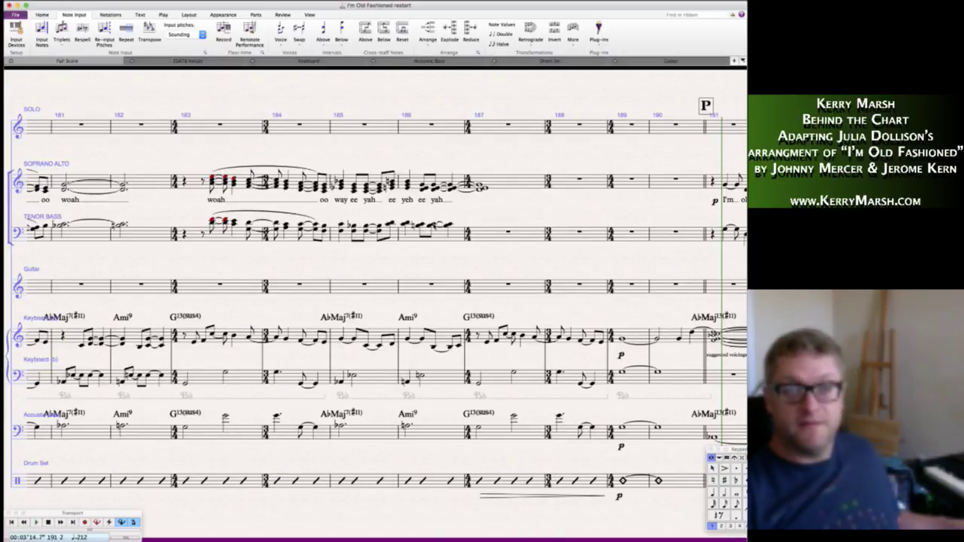
{"action": "left_click", "coordinate": [432, 225]}
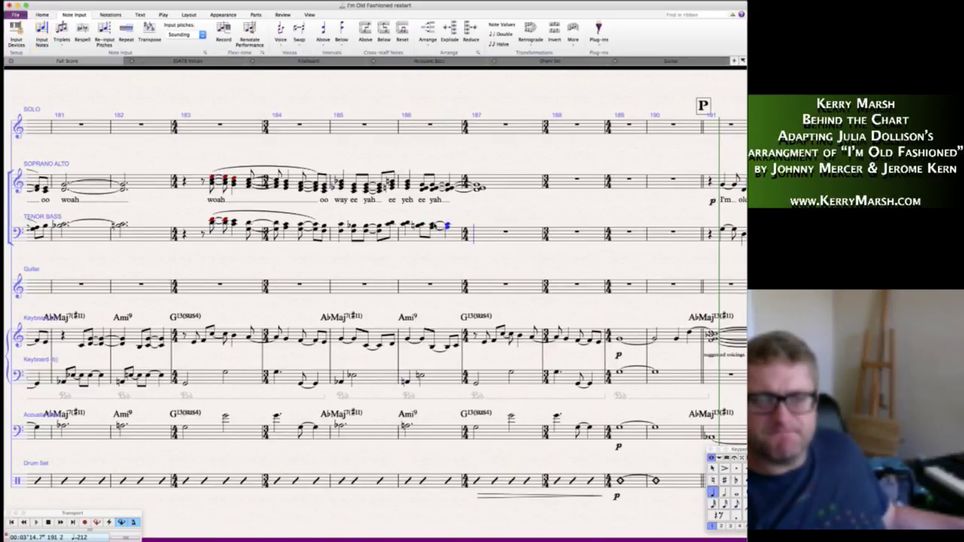
{"action": "key", "text": "n"}
{"action": "key", "text": "s"}
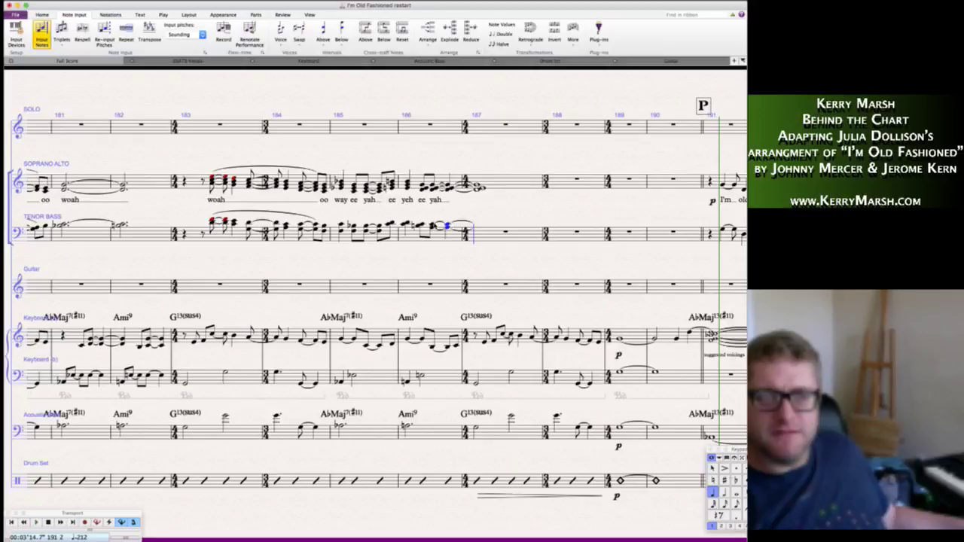
{"action": "key", "text": "6"}
{"action": "key", "text": "a"}
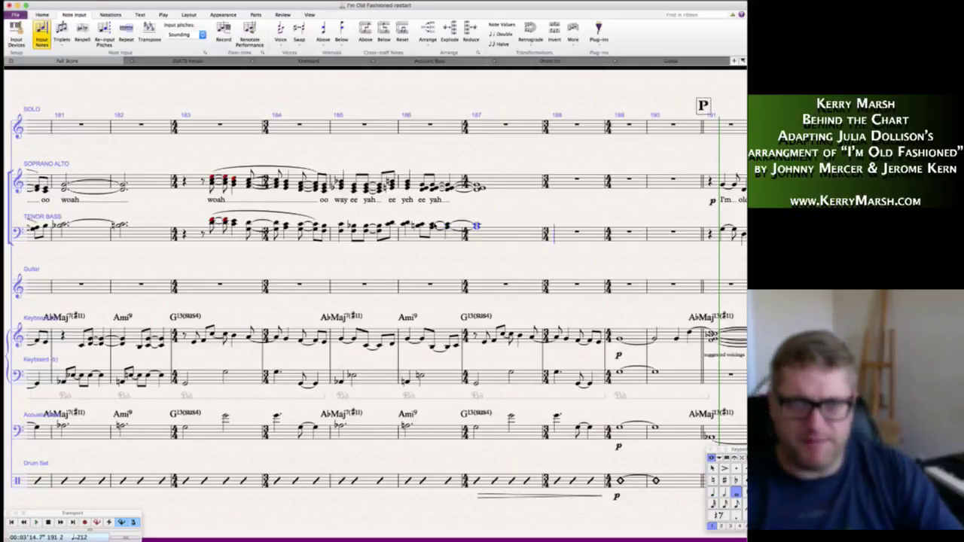
{"action": "key", "text": "Escape"}
{"action": "key", "text": "Escape"}
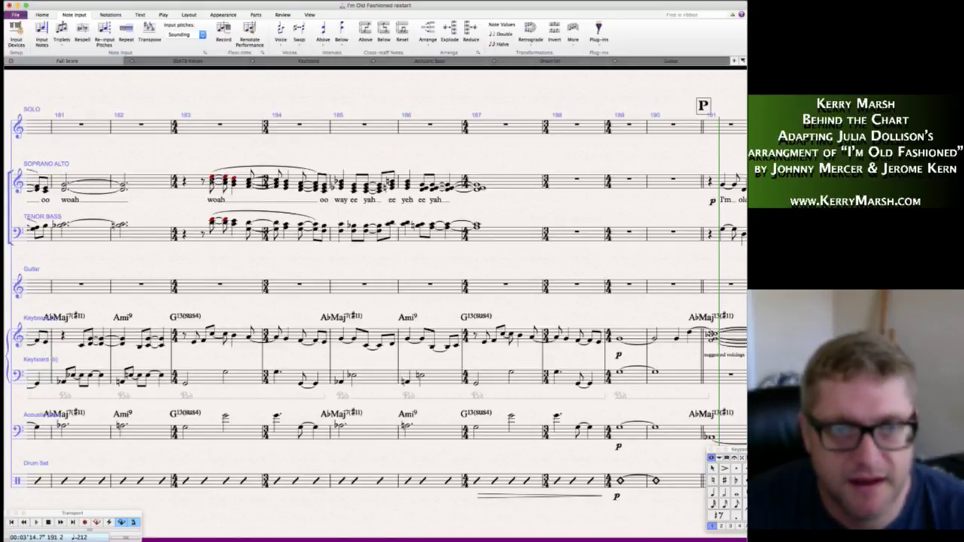
- Add a diminuendo hairpin to Soprano Alto bar 187 and place it below the staff
{"action": "left_click", "coordinate": [509, 183]}
{"action": "key", "text": "shift+period"}
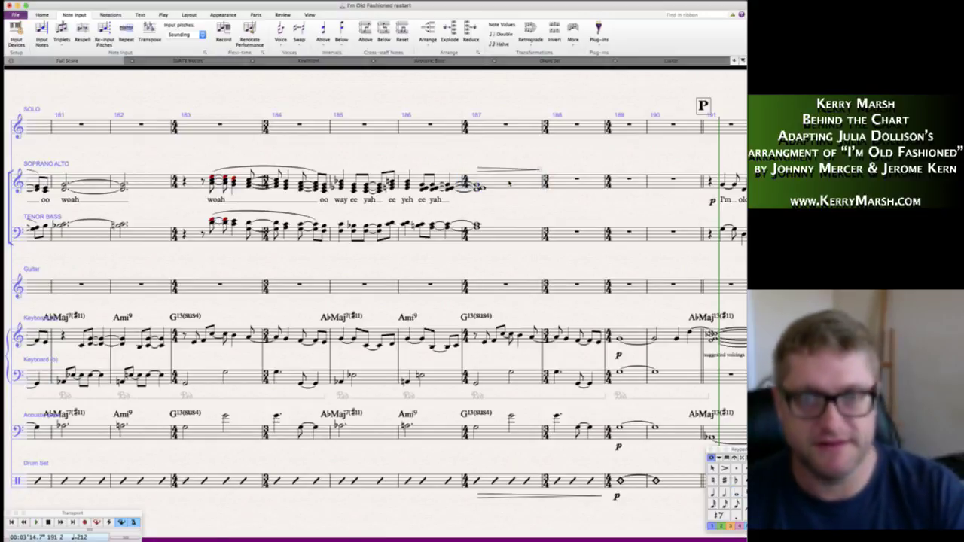
{"action": "left_click_drag", "start_coordinate": [493, 171], "coordinate": [491, 205]}
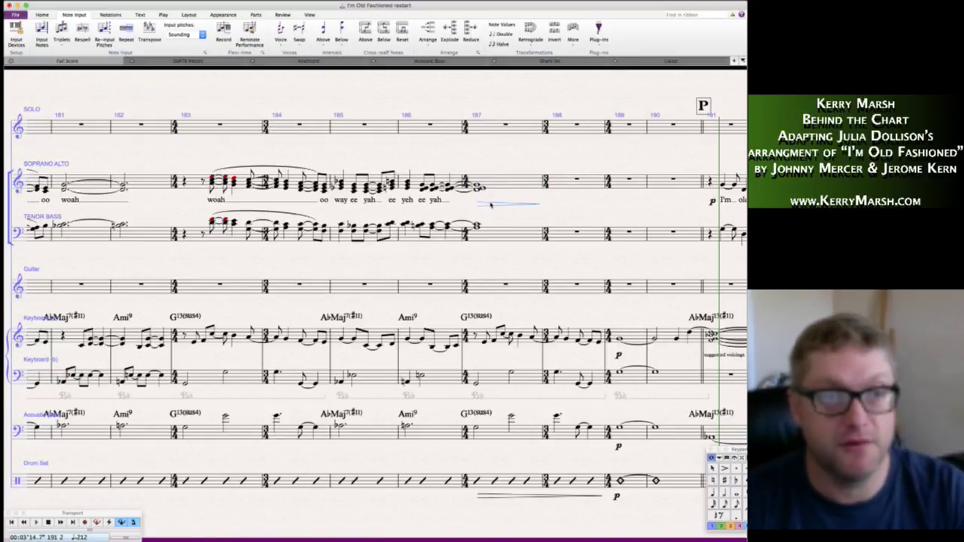
{"action": "key", "text": "Escape"}
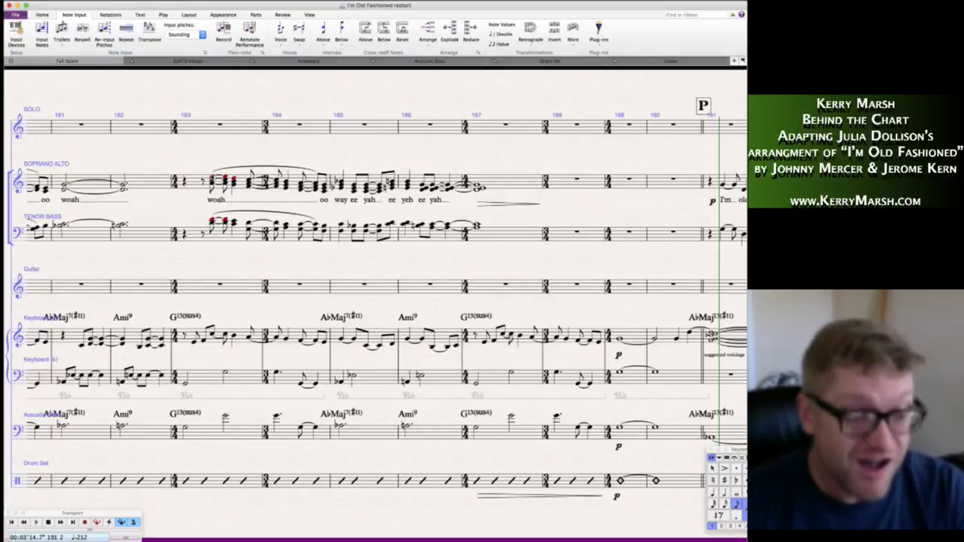
- Add an f dynamic at the Soprano Alto "woah" entrance in bar 183 and place it between the vocal staves
{"action": "key", "text": "super+e"}
{"action": "key", "text": "super+f"}
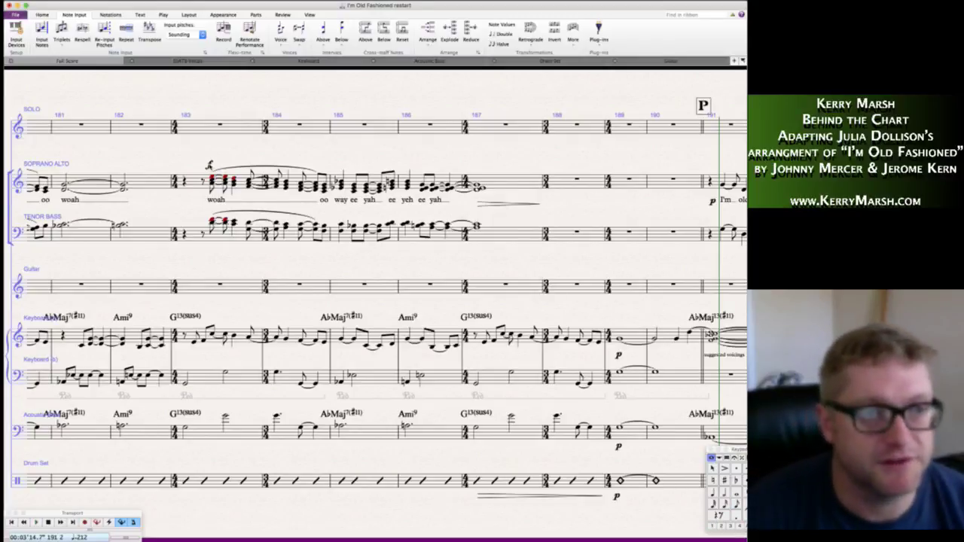
{"action": "left_click_drag", "start_coordinate": [210, 164], "coordinate": [203, 213]}
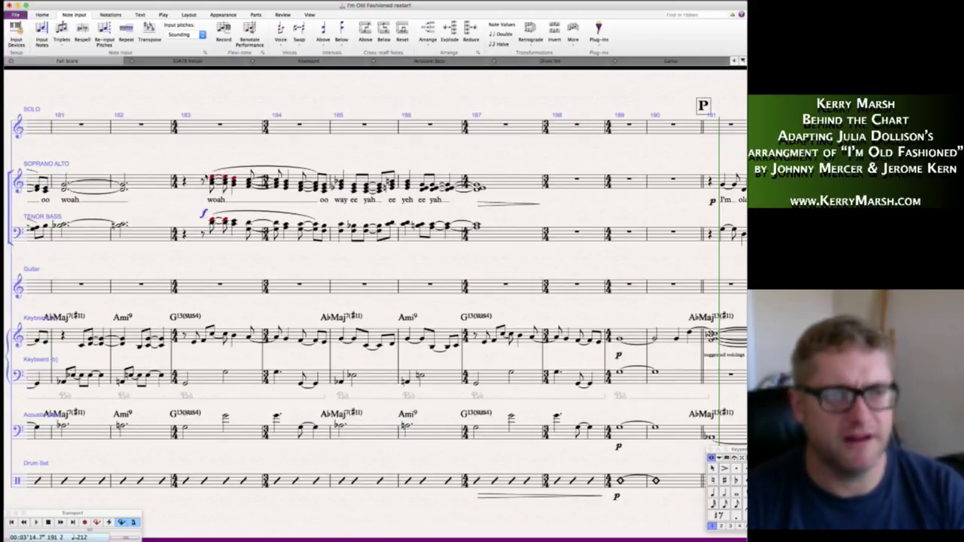
{"action": "left_click", "coordinate": [213, 179]}
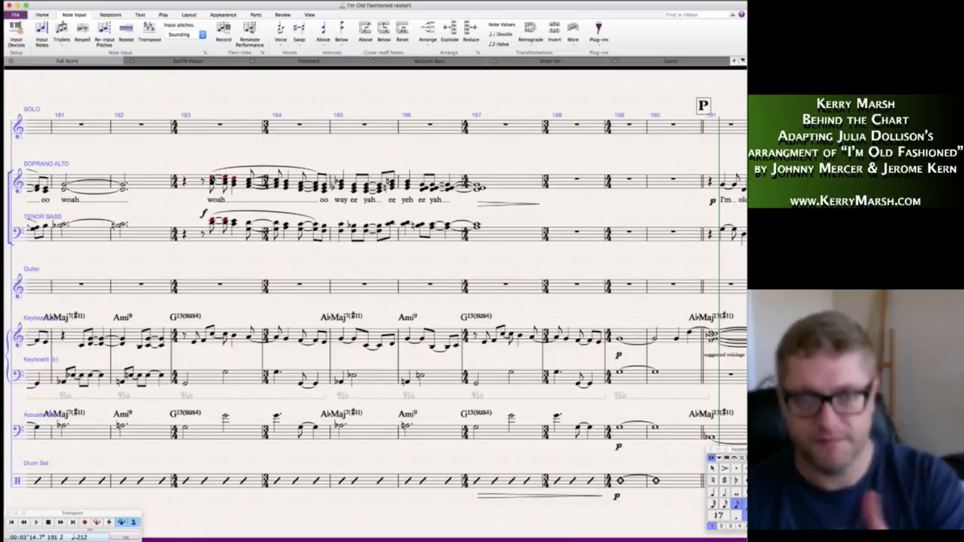
- Add diminuendo hairpins across bars 187–188 of the Keyboard and Acoustic Bass, centering the keyboard one between its two staves
{"action": "left_click", "coordinate": [482, 331]}
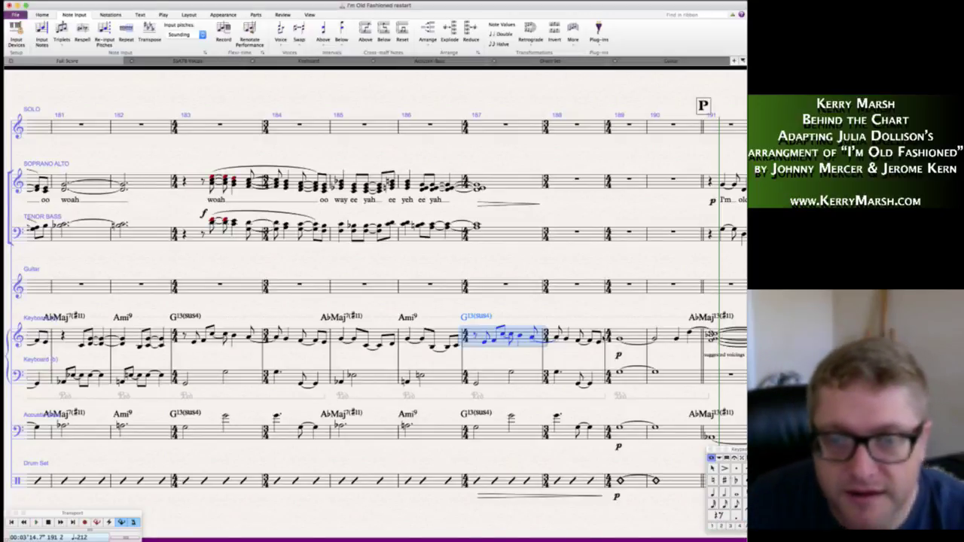
{"action": "key", "text": "ctrl+shift+Right"}
{"action": "key", "text": "shift+h"}
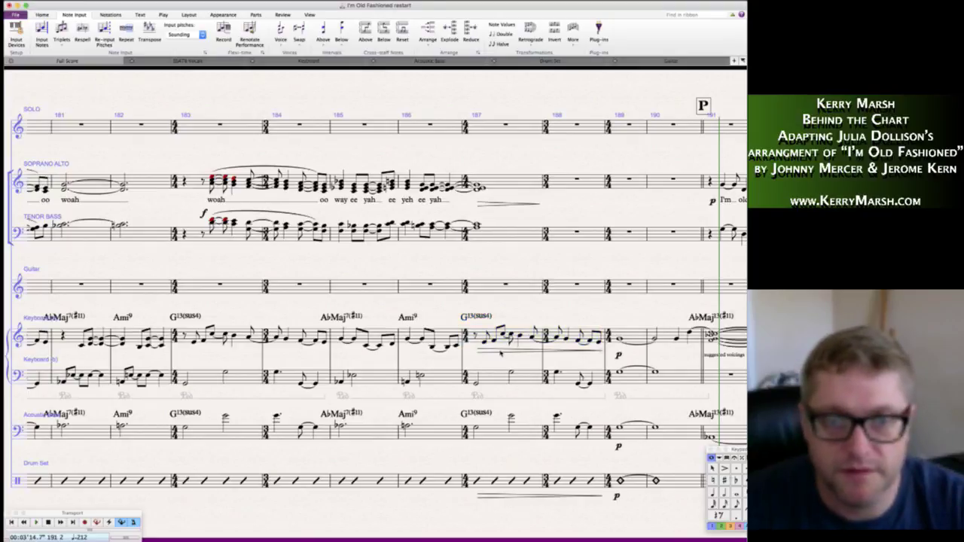
{"action": "left_click_drag", "start_coordinate": [499, 359], "coordinate": [501, 368]}
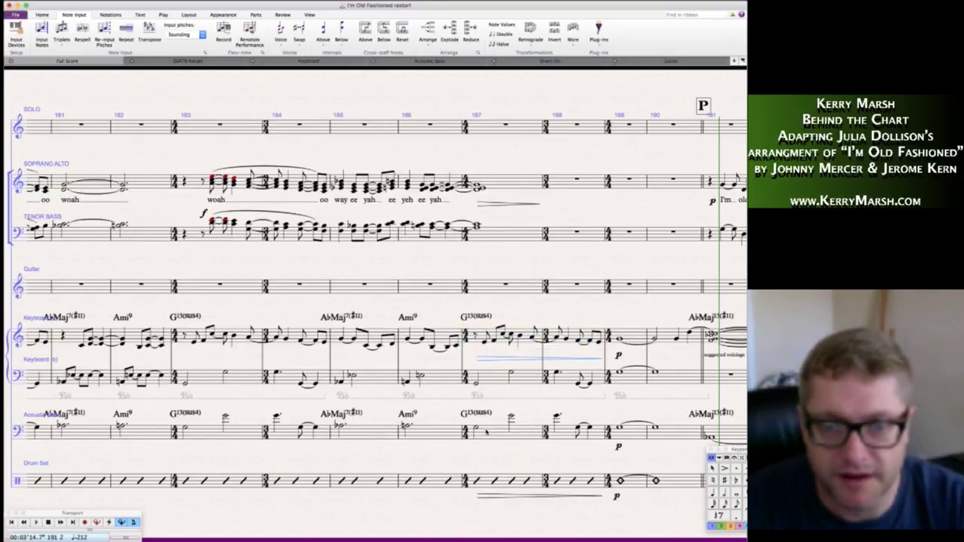
{"action": "left_click", "coordinate": [486, 431]}
{"action": "left_click", "coordinate": [600, 430], "text": "shift"}
{"action": "key", "text": "shift+h"}
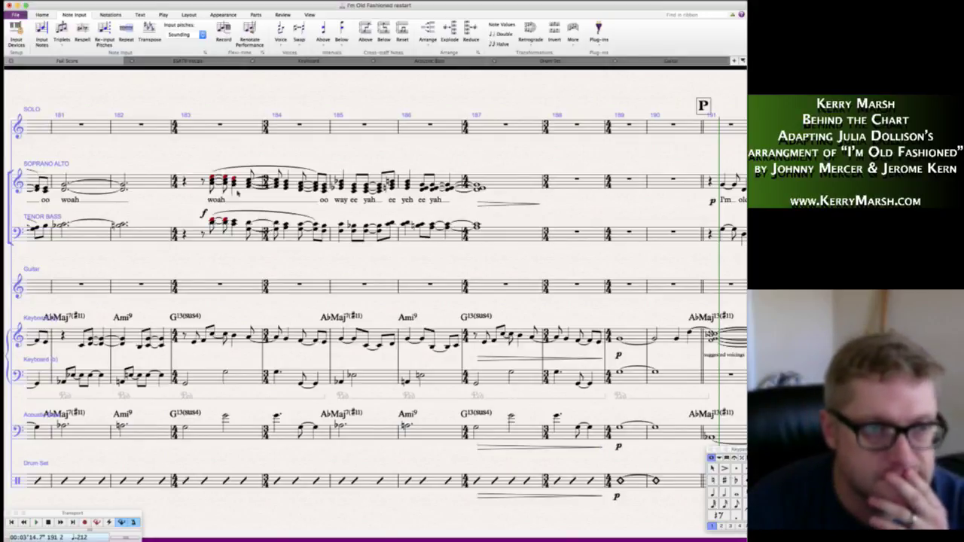
- Play back the phrase from bar 183 to bar 190 to check the vocal ending
{"action": "key", "text": "space"}
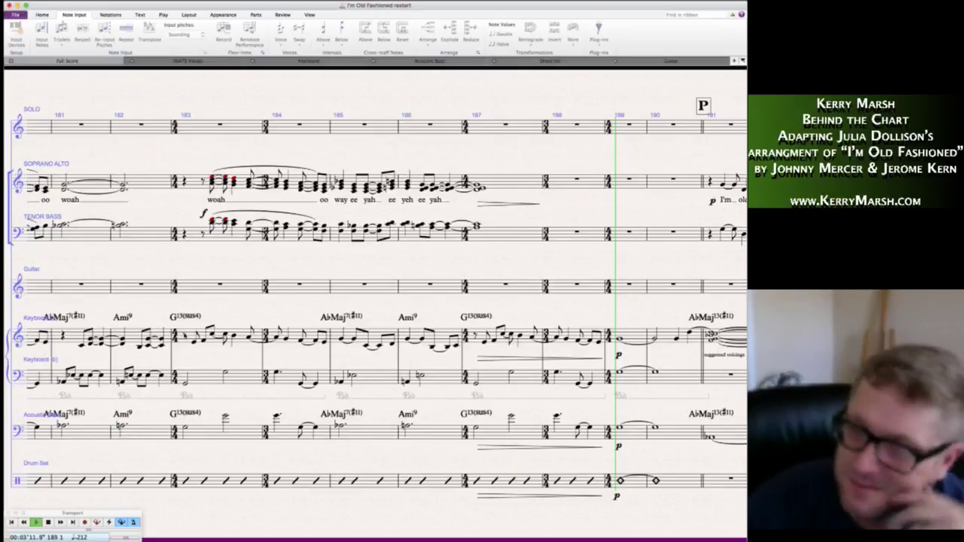
{"action": "key", "text": "space"}
{"action": "key", "text": "space"}
{"action": "key", "text": "space"}
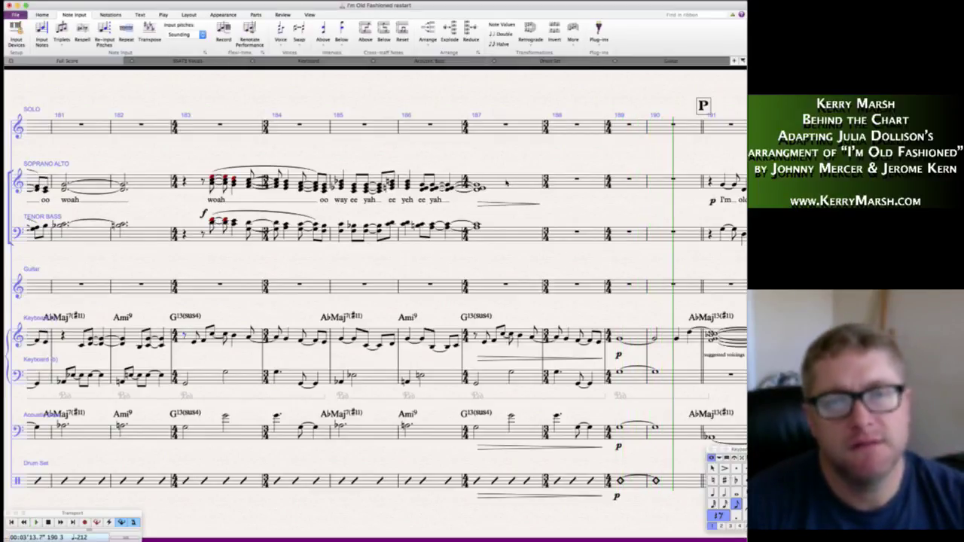
- Repeat the bar 187 Soprano Alto and Tenor Bass chords into bar 188 and remove the ties crossing into bar 189
{"action": "left_click", "coordinate": [506, 182]}
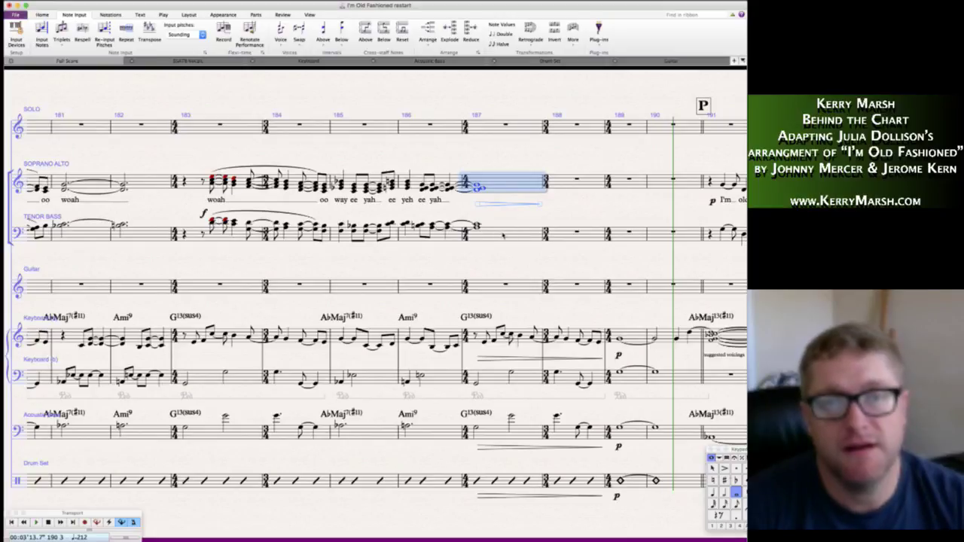
{"action": "left_click", "coordinate": [503, 235], "text": "shift"}
{"action": "key", "text": "r"}
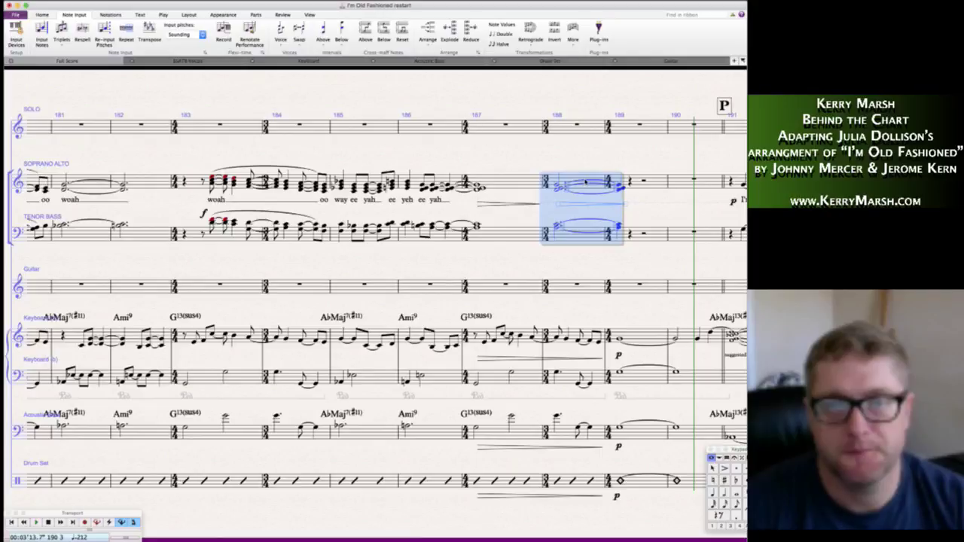
{"action": "key", "text": "Return"}
{"action": "key", "text": "Return"}
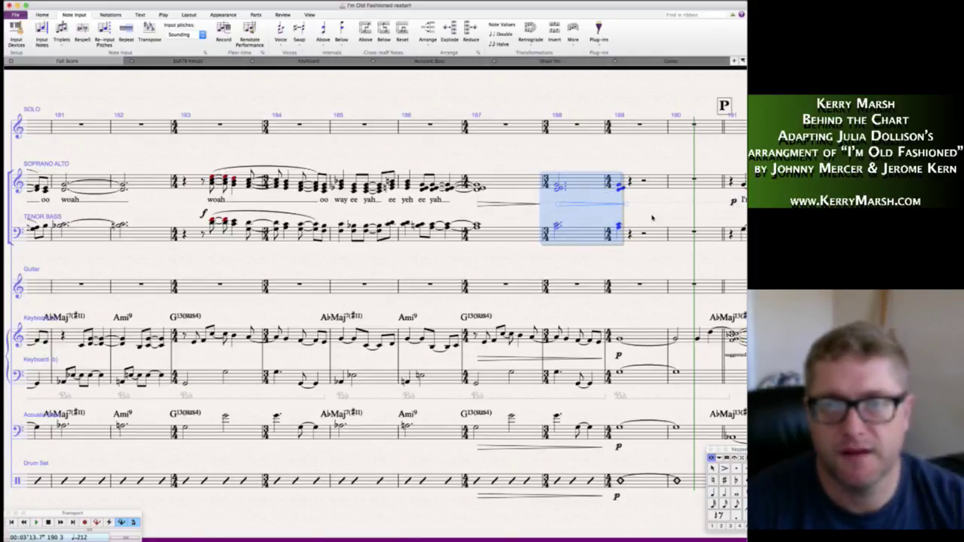
{"action": "key", "text": "Escape"}
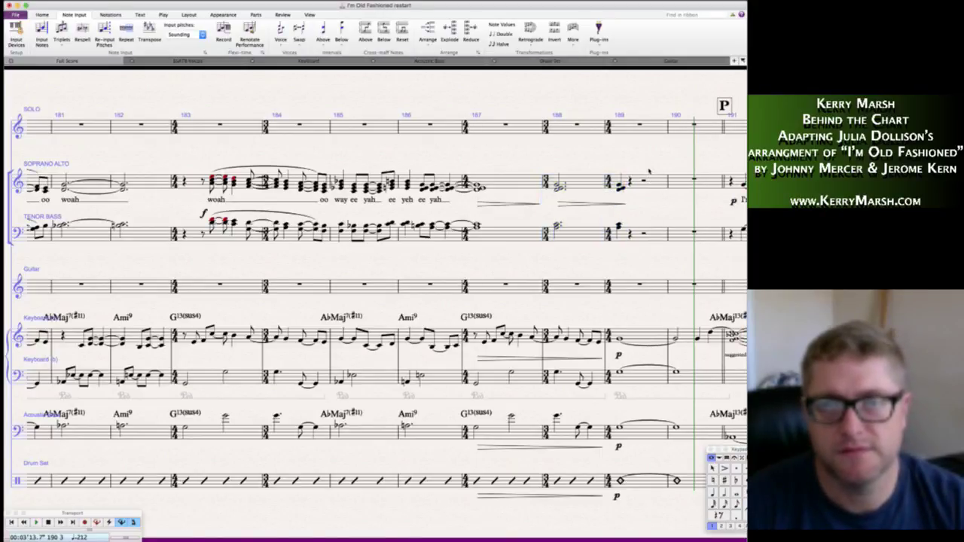
- Clear the leftover quarter-note chords from bar 189 in the Soprano Alto and Tenor Bass staves
{"action": "left_click", "coordinate": [655, 182]}
{"action": "left_click", "coordinate": [654, 238], "text": "shift"}
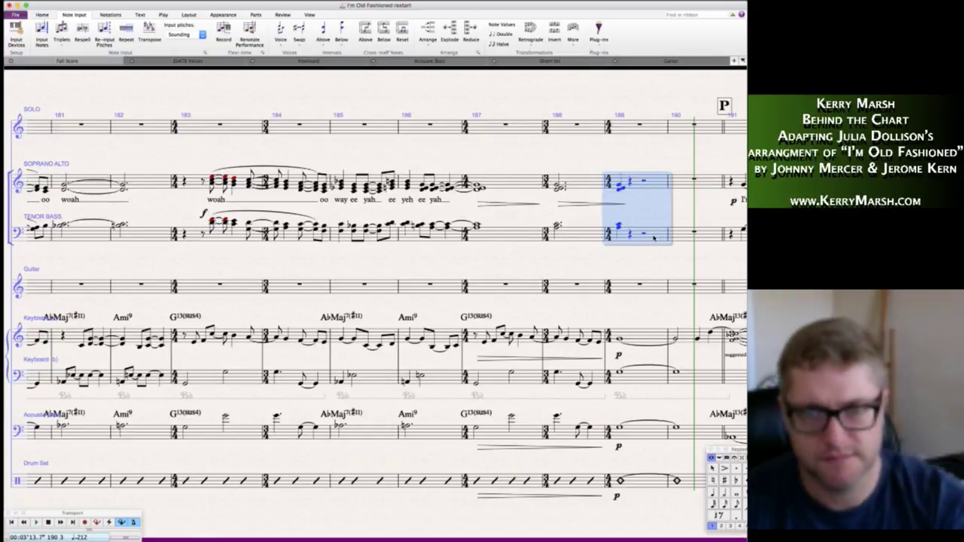
{"action": "key", "text": "Delete"}
- Replace the two short hairpins under the Soprano Alto with one diminuendo spanning bars 187–188
{"action": "left_click", "coordinate": [537, 205]}
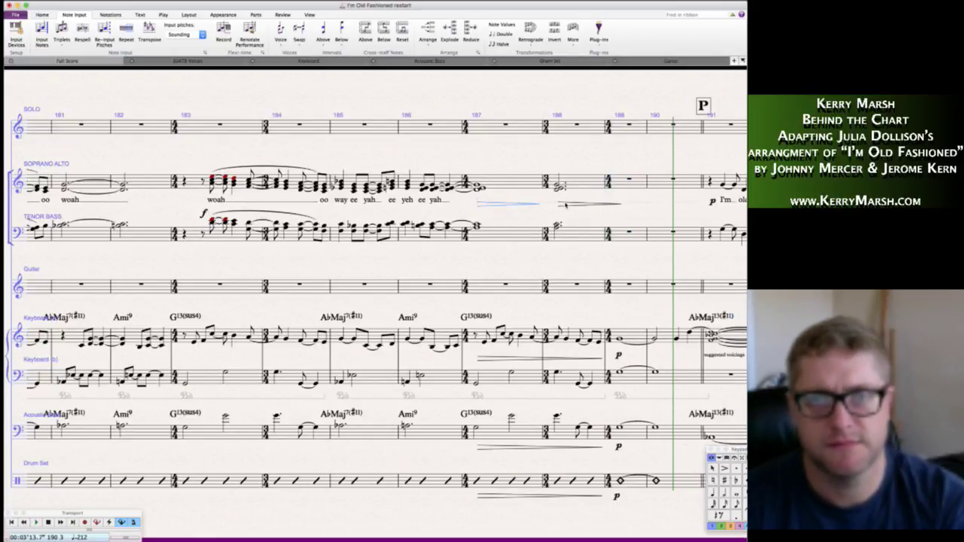
{"action": "key", "text": "Delete"}
{"action": "left_click", "coordinate": [564, 204]}
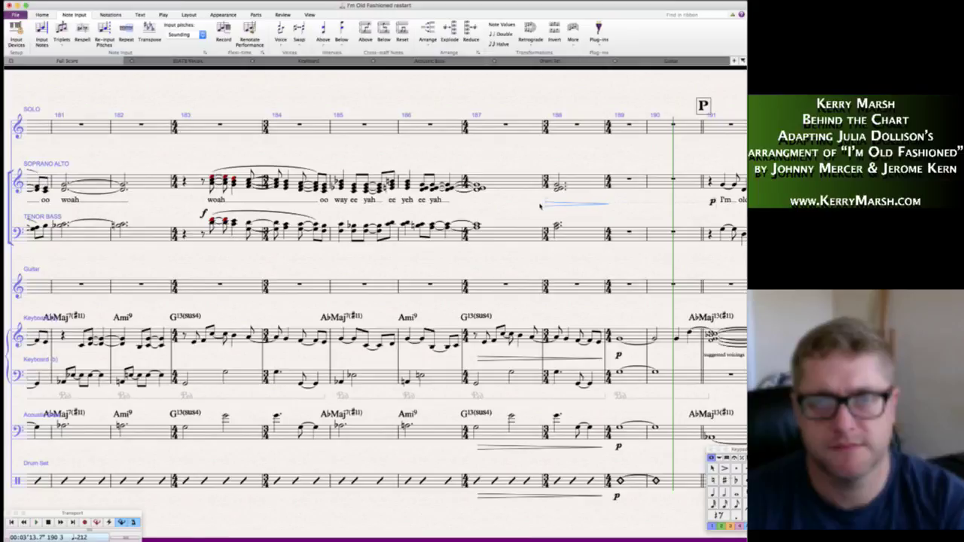
{"action": "left_click_drag", "start_coordinate": [545, 205], "coordinate": [482, 204]}
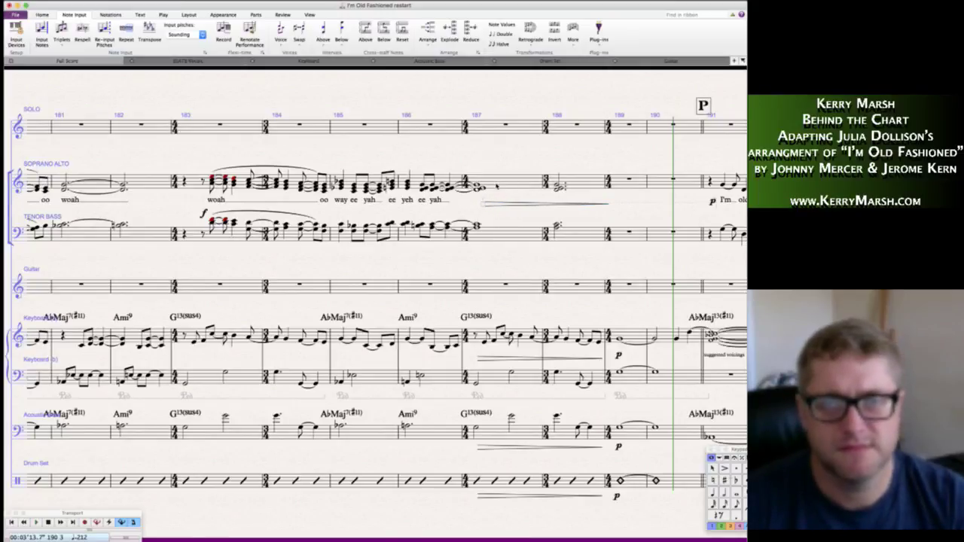
- Tie the bar 187 chords into bar 188 in the Soprano Alto and Tenor Bass staves
{"action": "left_click", "coordinate": [497, 187]}
{"action": "left_click", "coordinate": [527, 239], "text": "shift"}
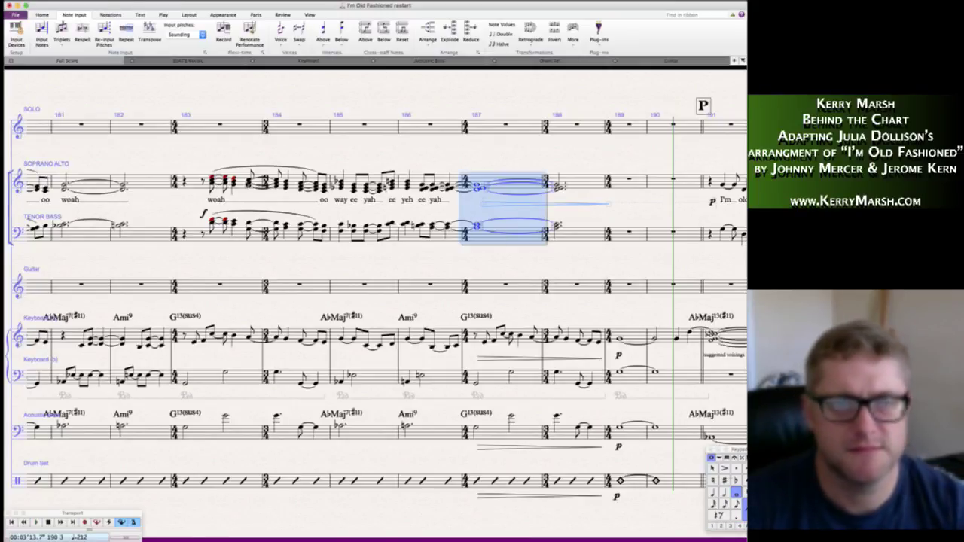
{"action": "key", "text": "Escape"}
- Play back the score from bar 183 through bar 202 to check the sustained ending and the passage into Q
{"action": "left_click", "coordinate": [184, 182]}
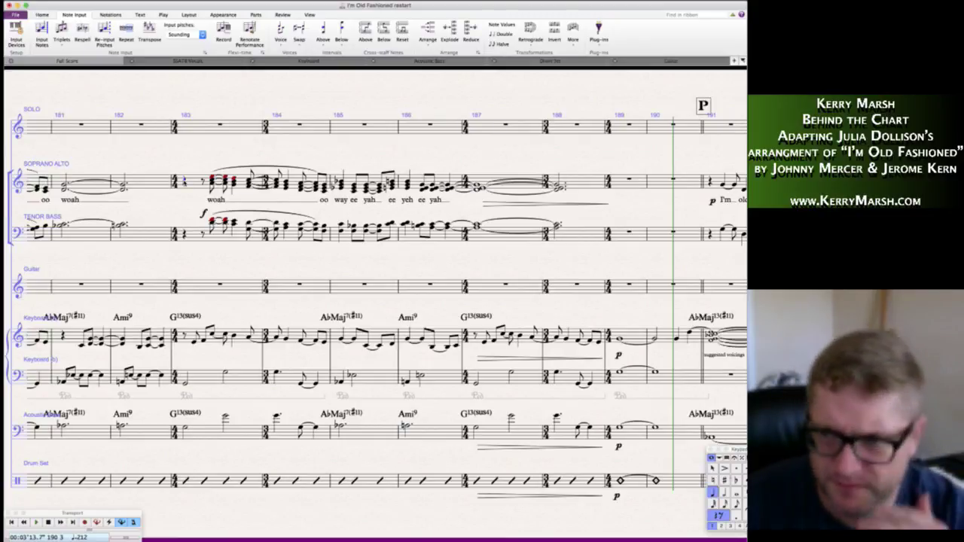
{"action": "key", "text": "p"}
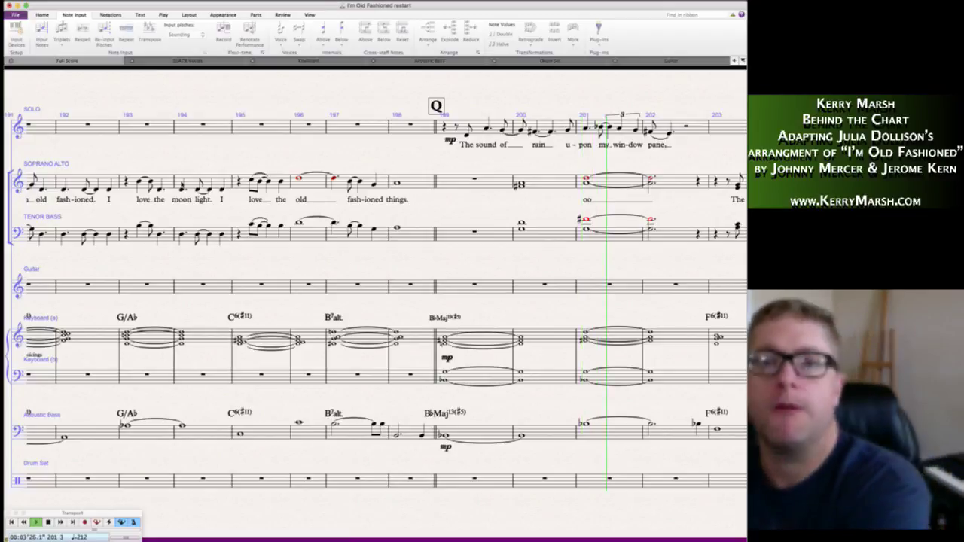
{"action": "key", "text": "space"}
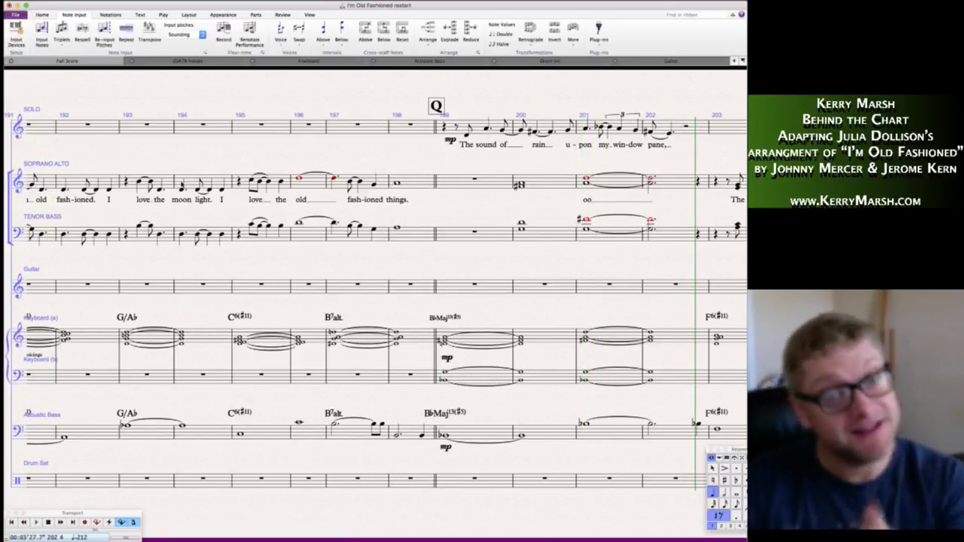
- Delete the "oo" lyric and its extender line at bar 201 of the Soprano Alto
{"action": "scroll", "coordinate": [453, 271], "scroll_direction": "right", "scroll_amount": 5}
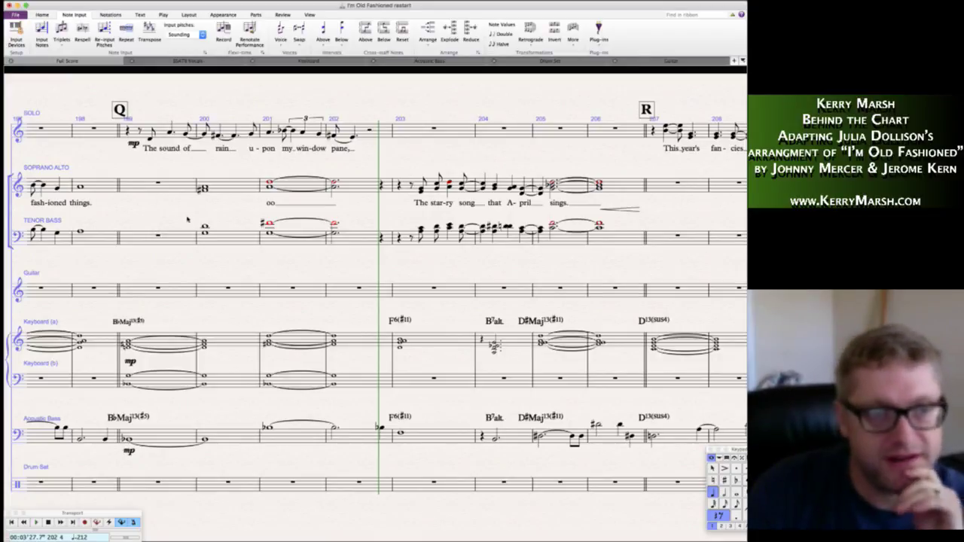
{"action": "scroll", "coordinate": [132, 215], "scroll_direction": "left", "scroll_amount": 1}
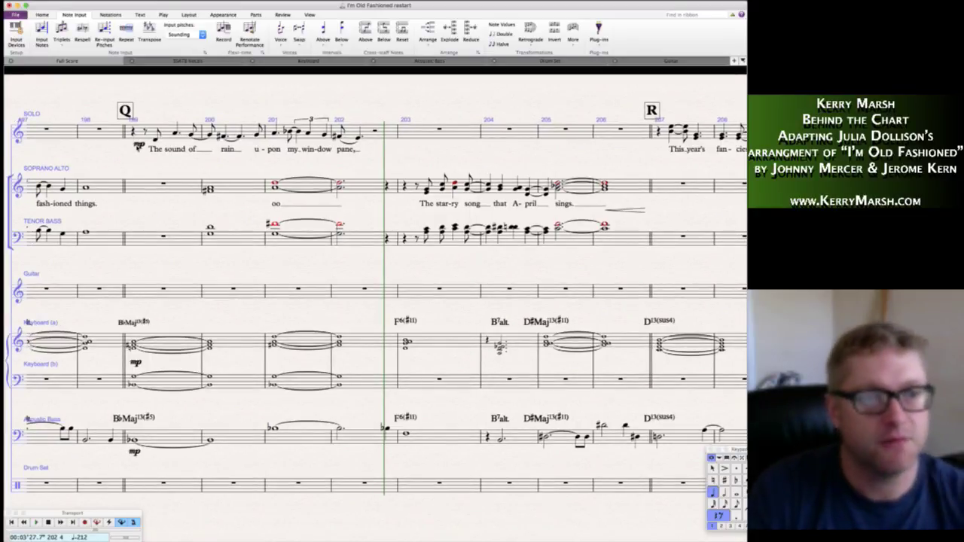
{"action": "key", "text": "Escape"}
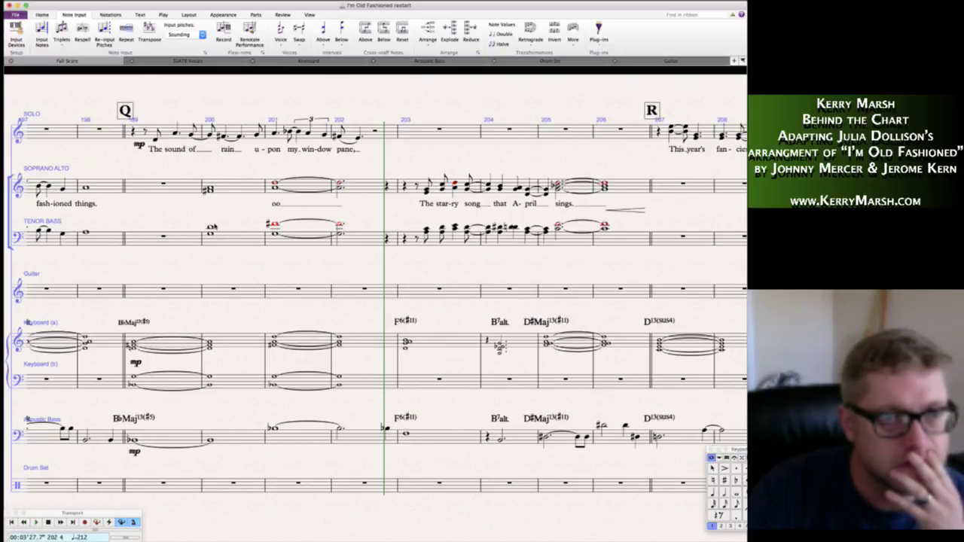
{"action": "left_click", "coordinate": [277, 205]}
{"action": "key", "text": "Delete"}
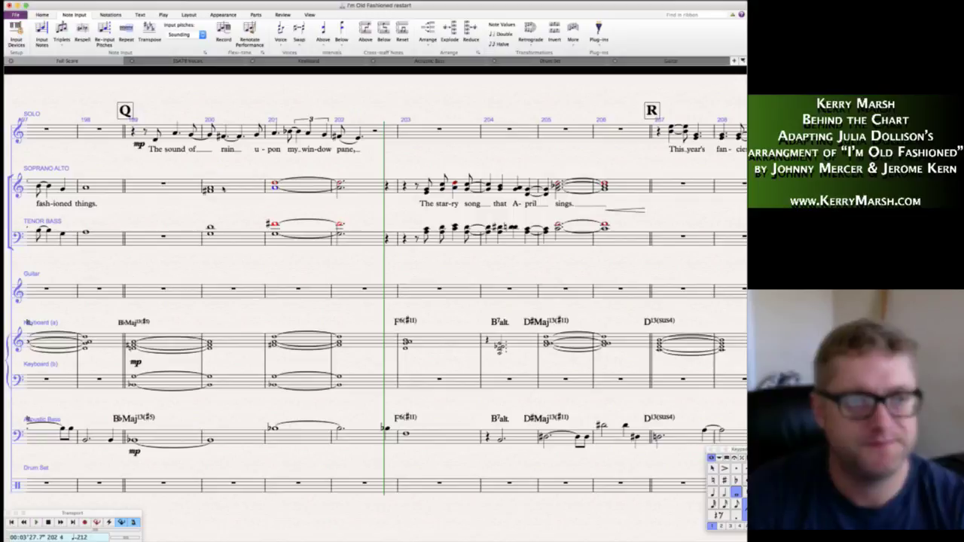
- Enter the Soprano Alto lyrics "oo" at bar 200 and "ah" held across bars 201–202
{"action": "left_click", "coordinate": [209, 195]}
{"action": "left_click", "coordinate": [211, 193]}
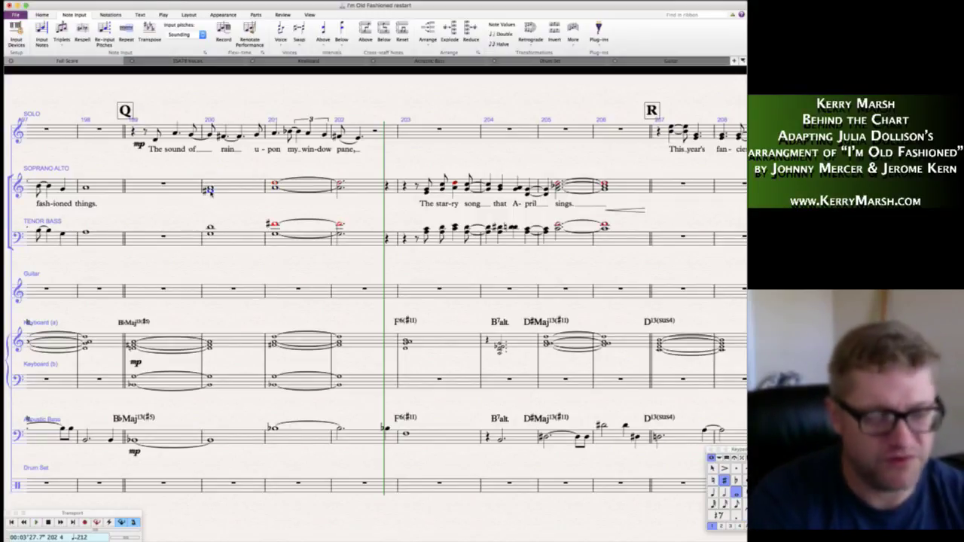
{"action": "key", "text": "Escape"}
{"action": "key", "text": "ctrl+l"}
{"action": "left_click", "coordinate": [211, 192]}
{"action": "type", "text": "oo"}
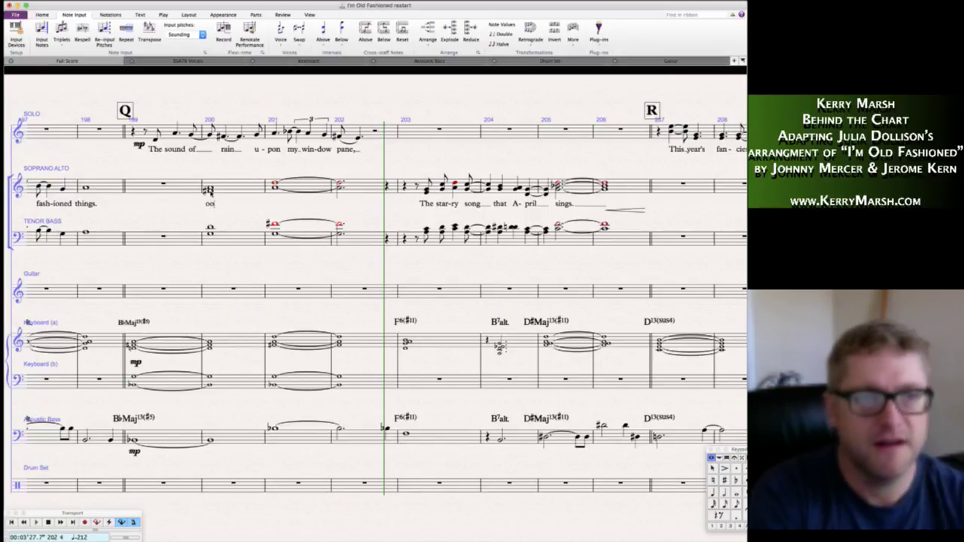
{"action": "key", "text": "space"}
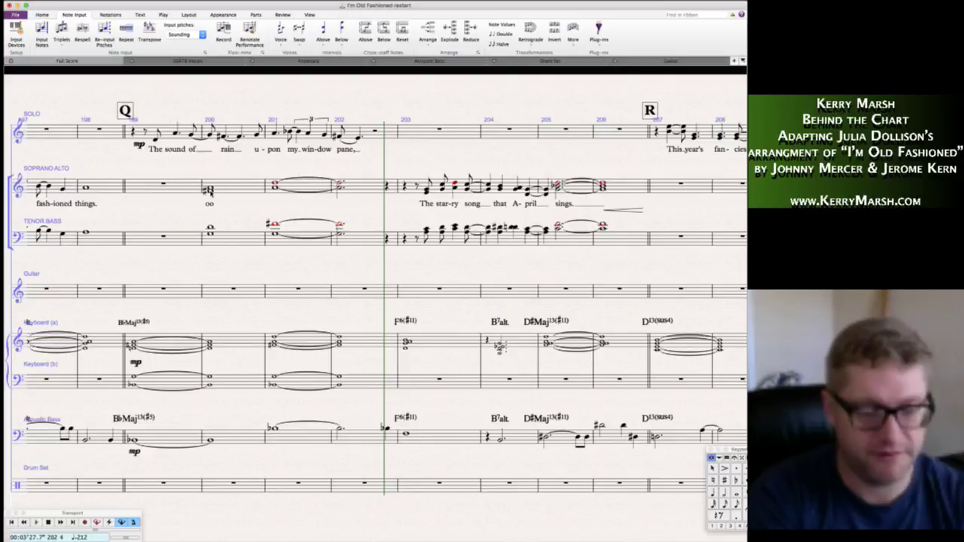
{"action": "type", "text": "ah"}
{"action": "key", "text": "space"}
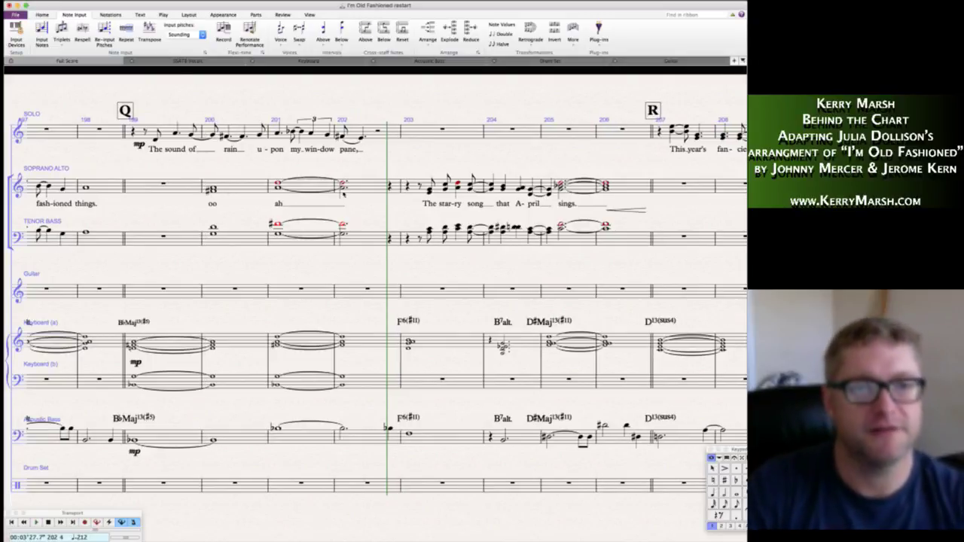
{"action": "key", "text": "Escape"}
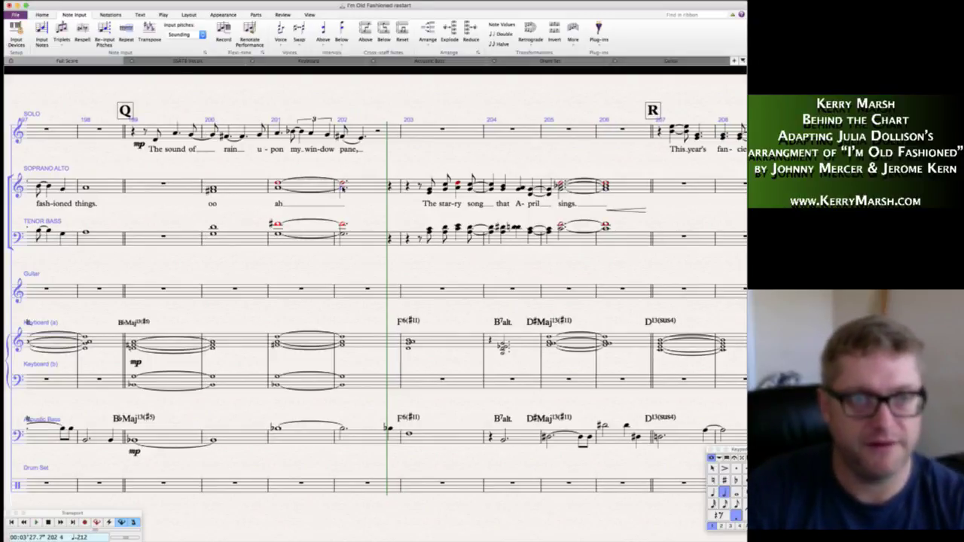
- Add a diminuendo in bar 202 and a crescendo in bar 200, placing both below the Soprano Alto lyrics
{"action": "key", "text": "shift+h"}
{"action": "left_click_drag", "start_coordinate": [351, 174], "coordinate": [355, 212]}
{"action": "left_click", "coordinate": [226, 191]}
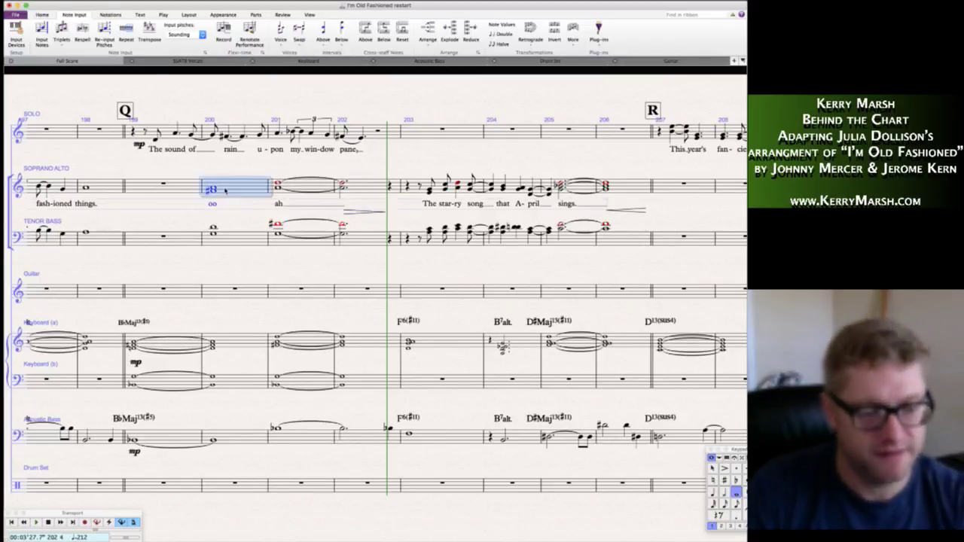
{"action": "key", "text": "h"}
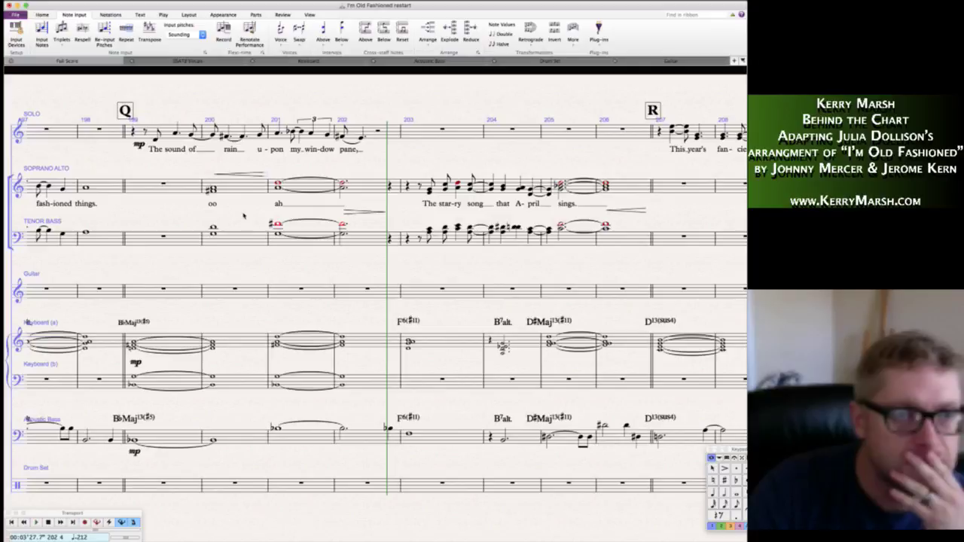
{"action": "left_click_drag", "start_coordinate": [247, 176], "coordinate": [243, 216]}
{"action": "left_click", "coordinate": [286, 214]}
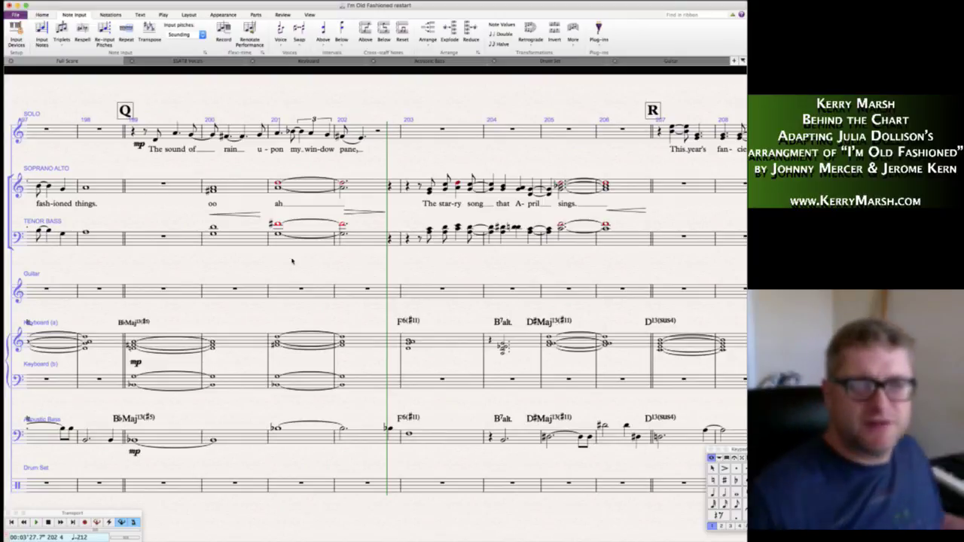
- Revoice the sustained Soprano Alto chord across bars 201–202 with a fuller chord
{"action": "left_click", "coordinate": [280, 183]}
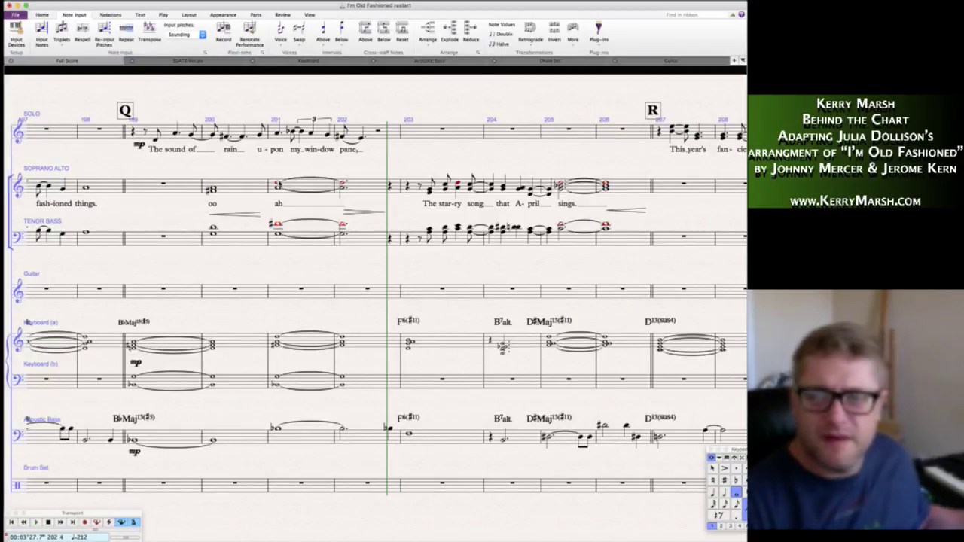
{"action": "key", "text": "n"}
{"action": "key", "text": "5"}
{"action": "key", "text": "F1"}
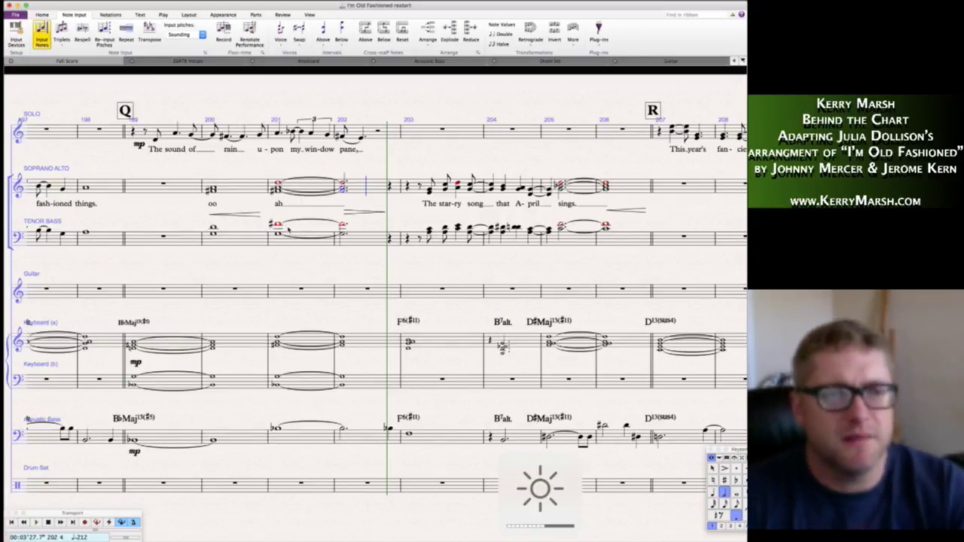
{"action": "key", "text": "Escape"}
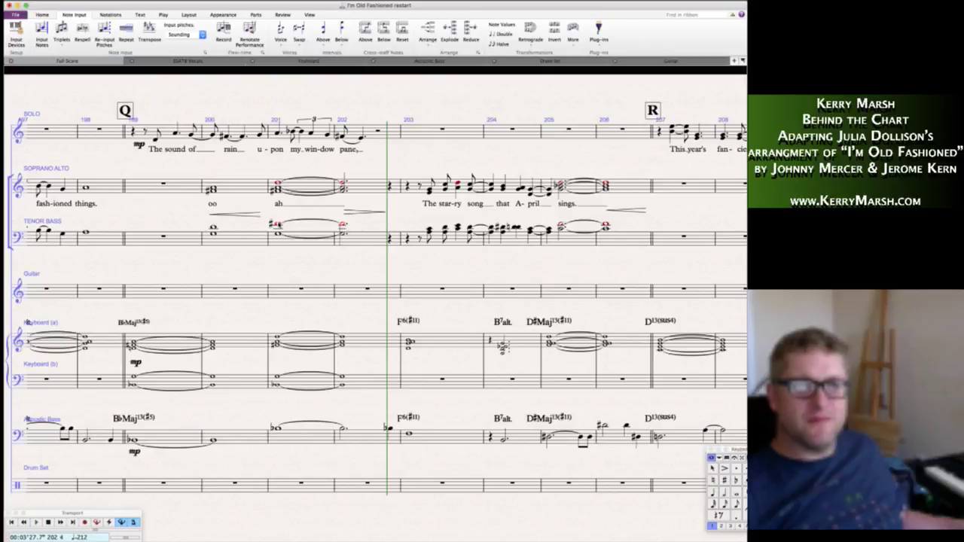
- Revoice the sustained Tenor Bass chord in bars 201–202 and play back from bar 200 to bar 205
{"action": "left_click", "coordinate": [278, 226]}
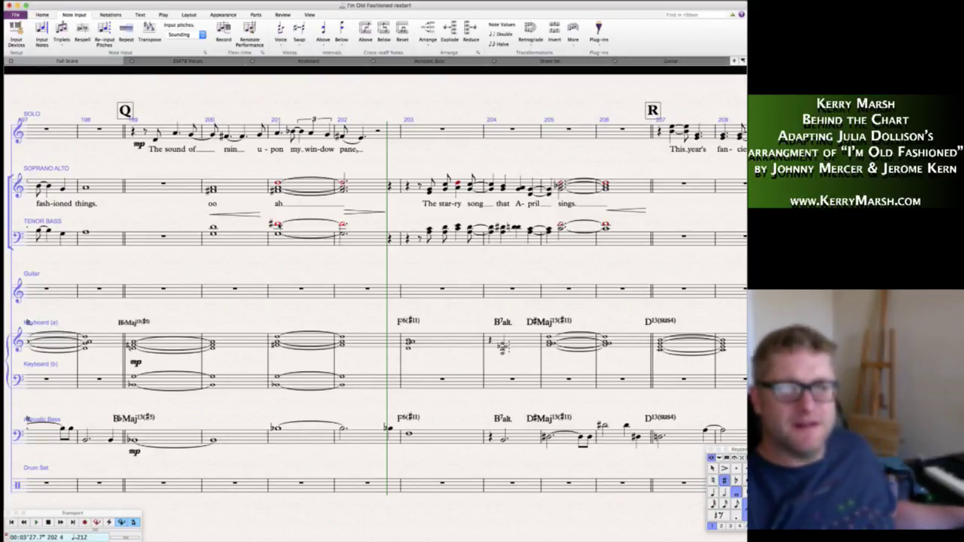
{"action": "key", "text": "n"}
{"action": "key", "text": "Escape"}
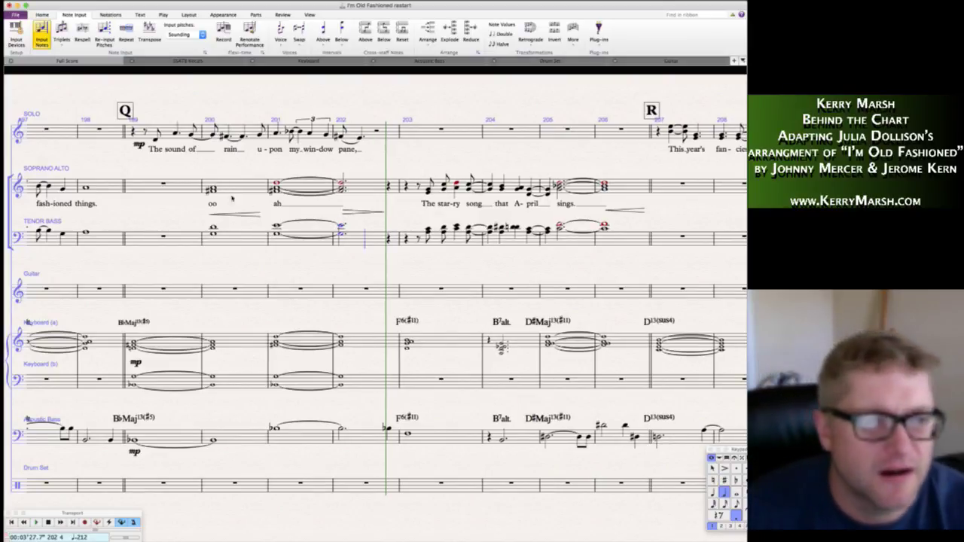
{"action": "key", "text": "p"}
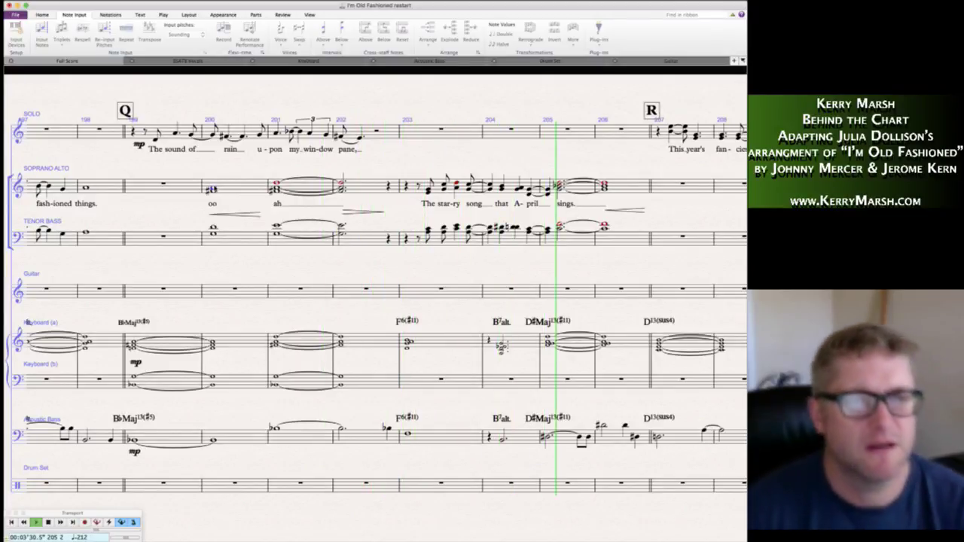
{"action": "key", "text": "Escape"}
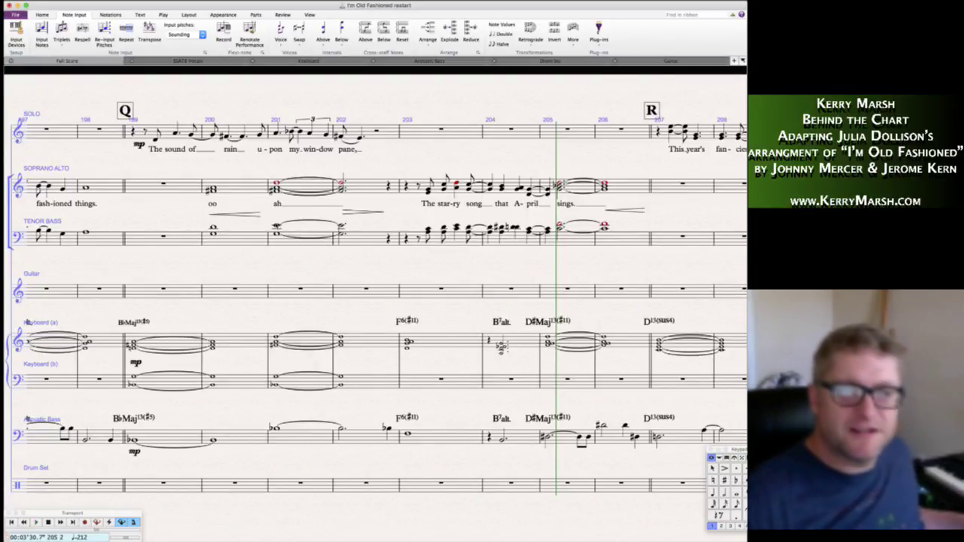
- Re-enter the Tenor Bass chord across bars 201–202 in a closer voicing
{"action": "left_click", "coordinate": [278, 227]}
{"action": "key", "text": "Right"}
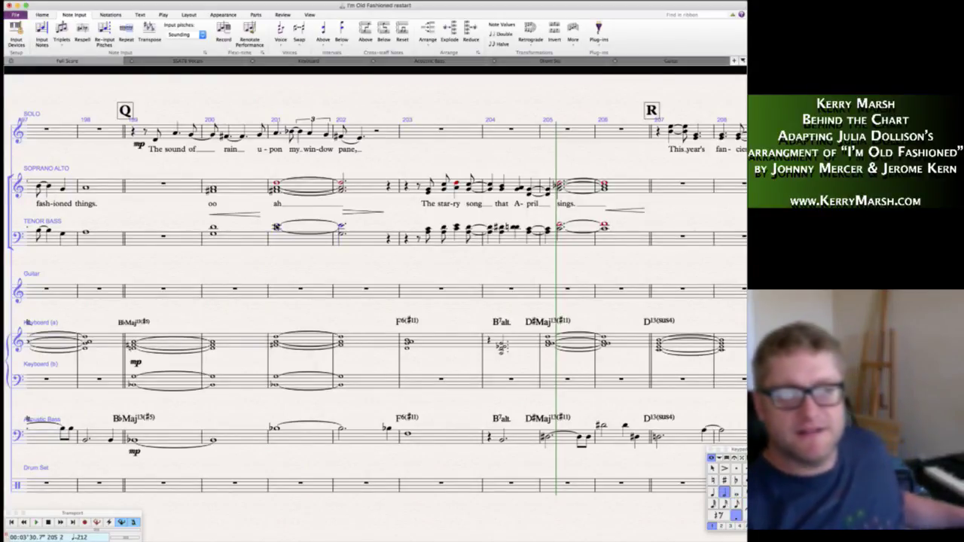
{"action": "key", "text": "Escape"}
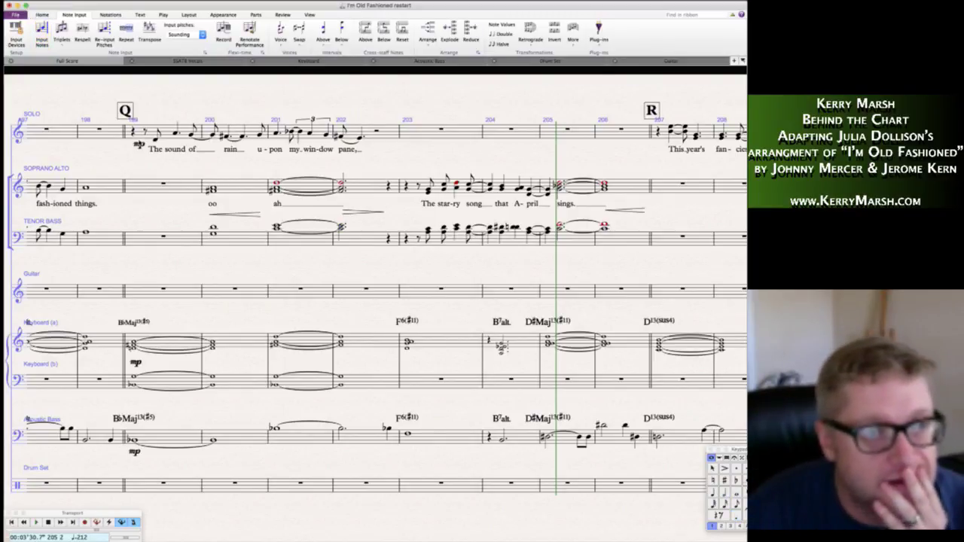
- Play back from Q at bar 199 to bar 206 to check the revised vocal chords
{"action": "left_click", "coordinate": [133, 131]}
{"action": "key", "text": "p"}
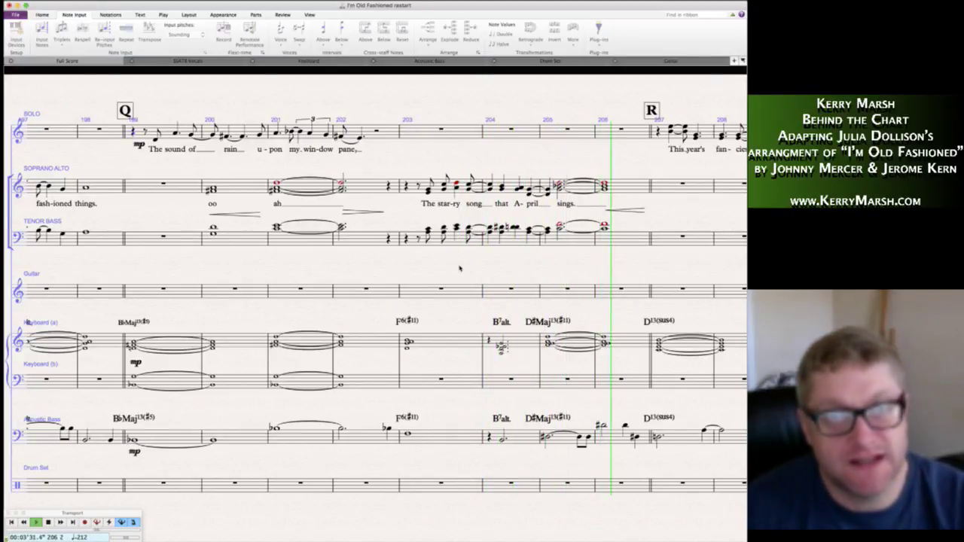
{"action": "key", "text": "space"}
- Lower the Tenor Bass note on the first syllable of "April" in bar 204
{"action": "scroll", "coordinate": [459, 268], "scroll_direction": "right", "scroll_amount": 5}
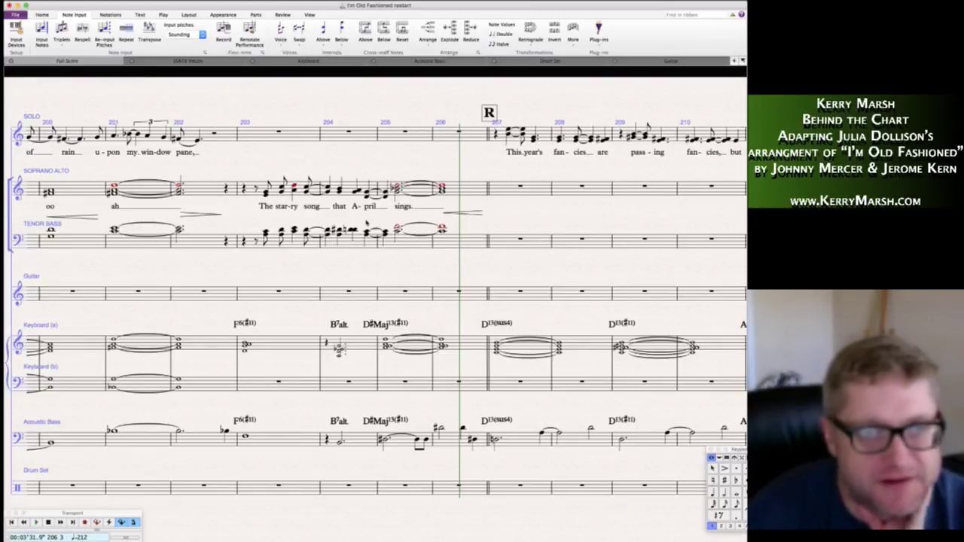
{"action": "left_click", "coordinate": [352, 230]}
{"action": "left_click", "coordinate": [355, 230]}
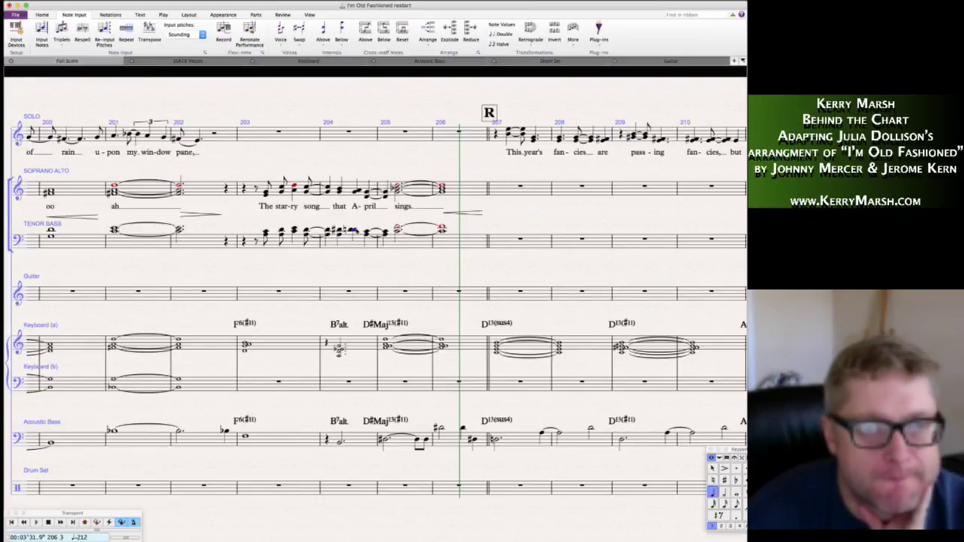
{"action": "key", "text": "Down"}
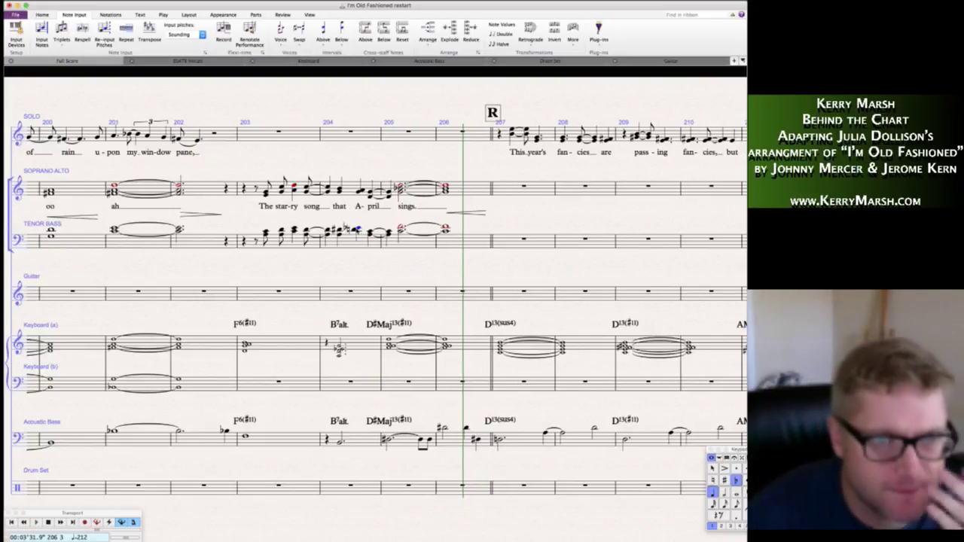
- Respell the sharp note in bar 204 of the Tenor Bass staff as a flat
{"action": "left_click", "coordinate": [340, 229]}
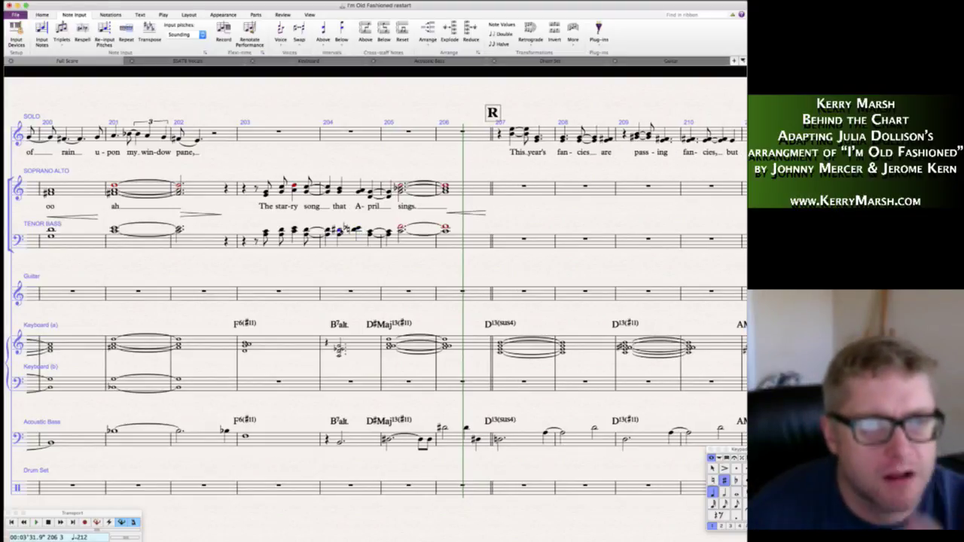
{"action": "key", "text": "KP_9"}
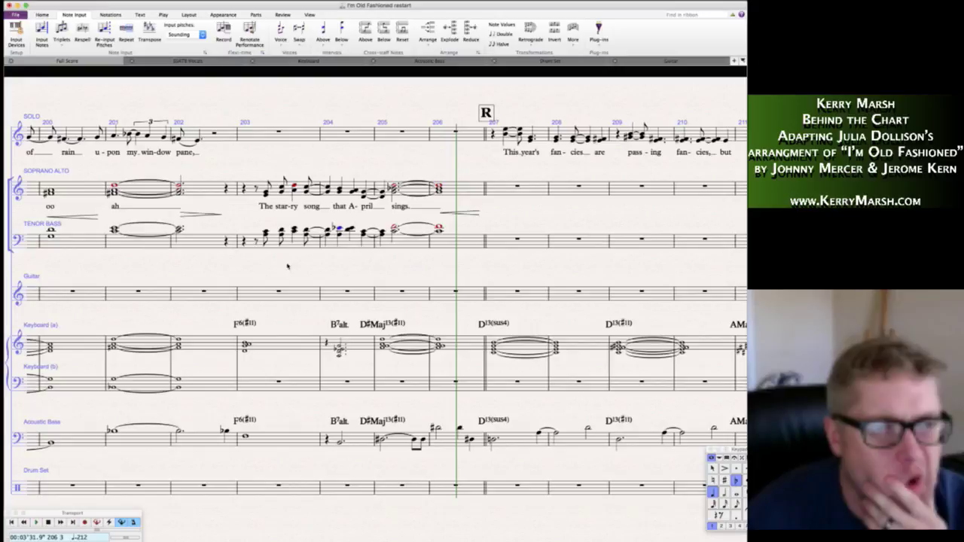
{"action": "key", "text": "Escape"}
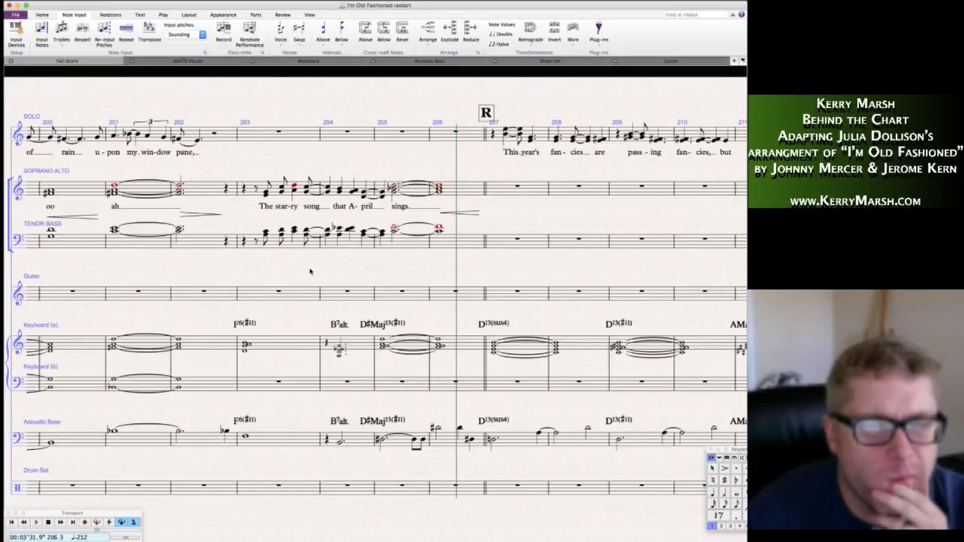
- Respell the D♯Maj13(♯11) chord symbols in bar 205 of the Keyboard and Acoustic Bass staves as E♭Maj13(♯11)
{"action": "left_click", "coordinate": [371, 325]}
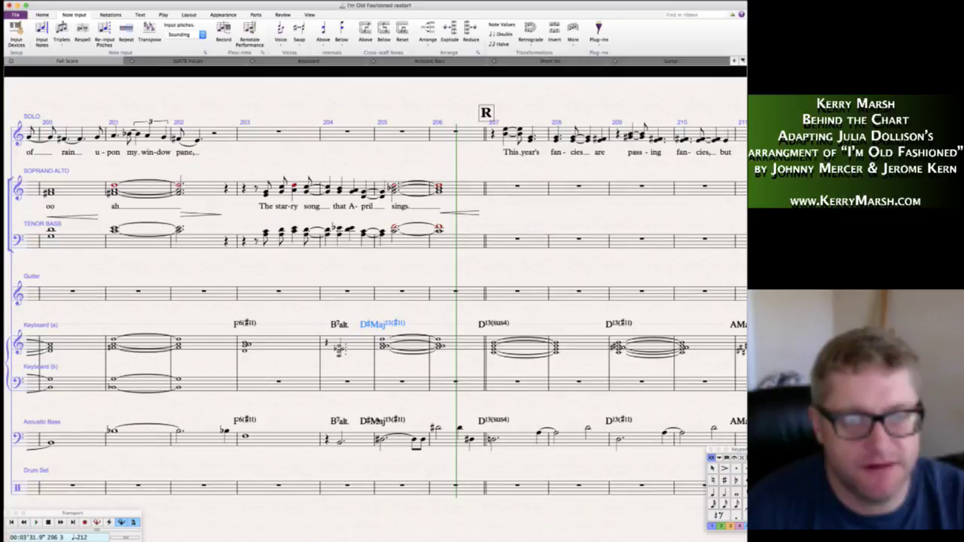
{"action": "left_click", "coordinate": [382, 420], "text": "super"}
{"action": "left_click", "coordinate": [140, 14]}
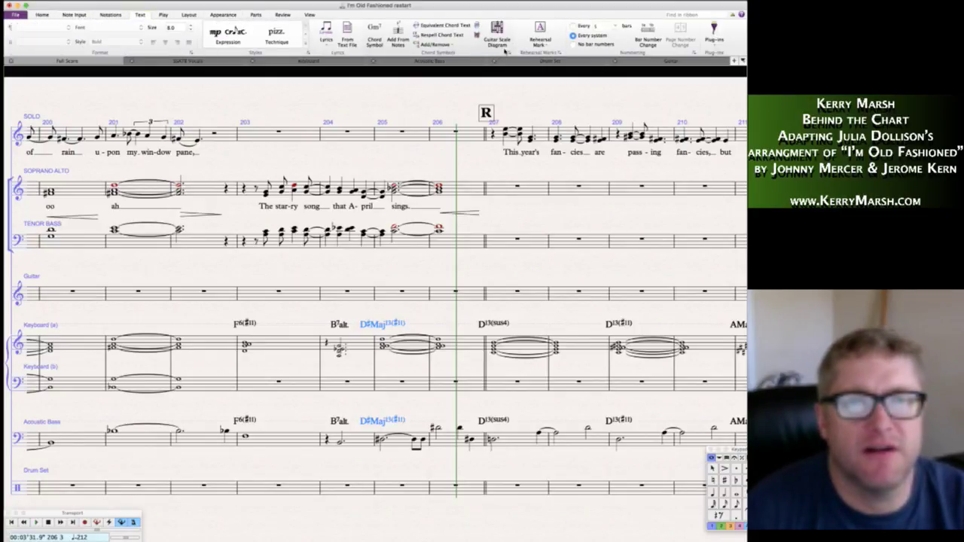
{"action": "left_click", "coordinate": [431, 36]}
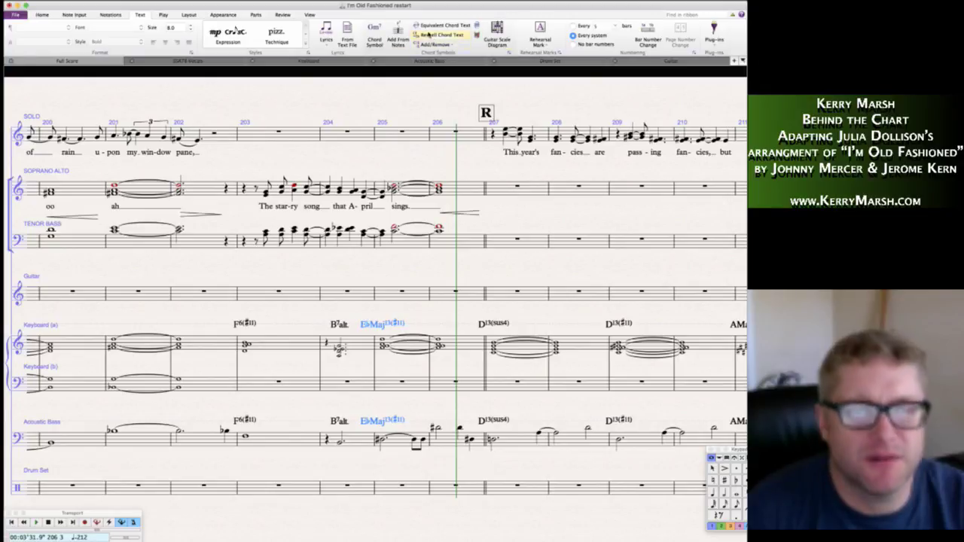
- Respell the sharp Acoustic Bass notes in bars 205 and 206 as flats
{"action": "left_click", "coordinate": [396, 443]}
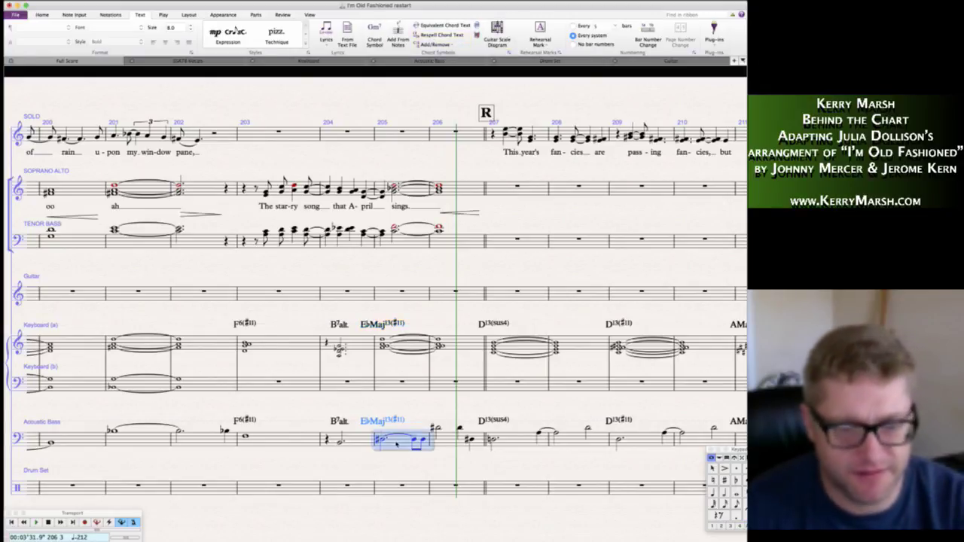
{"action": "left_click", "coordinate": [444, 441], "text": "shift"}
{"action": "key", "text": "Return"}
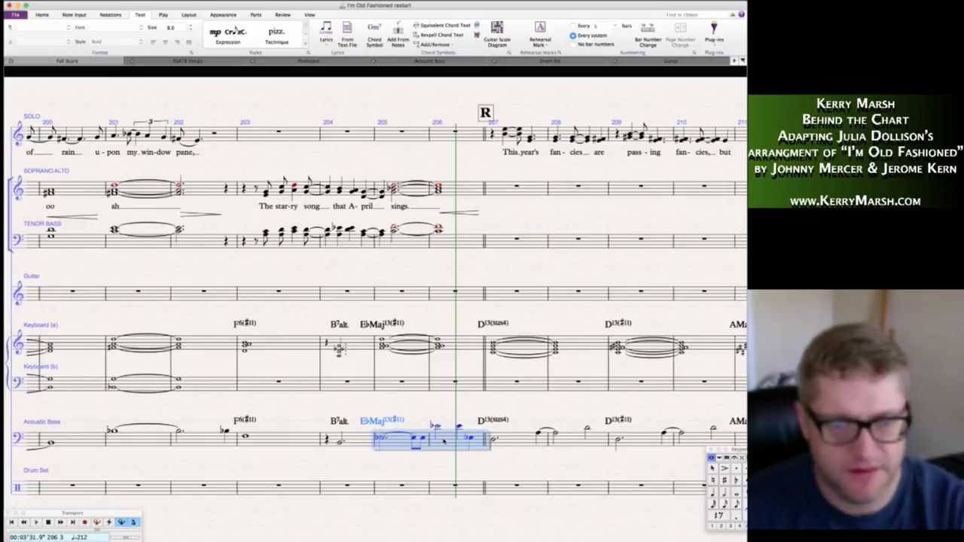
{"action": "key", "text": "Escape"}
- Review the score from rehearsal mark P to R, comparing the vocal parts with the rhythm section chords
{"action": "scroll", "coordinate": [338, 467], "scroll_direction": "left", "scroll_amount": 4}
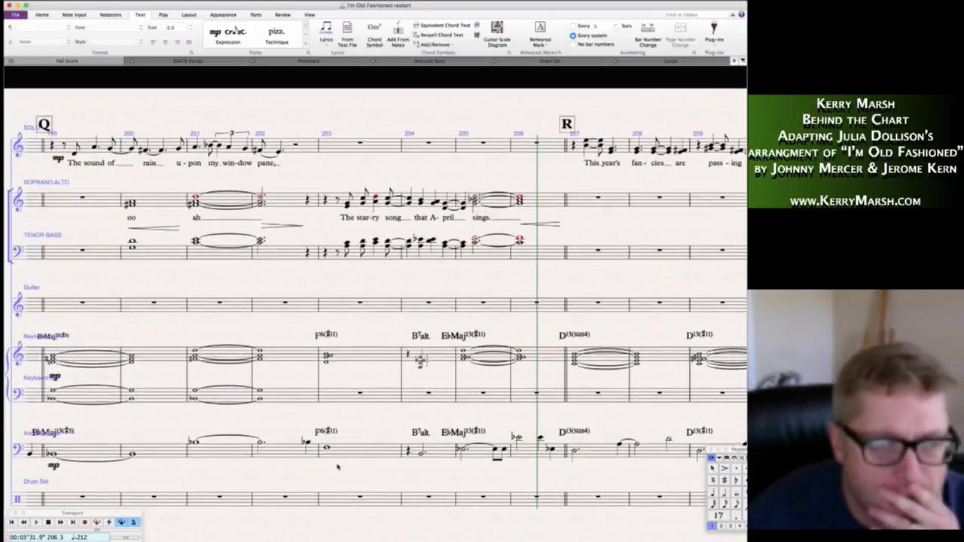
{"action": "scroll", "coordinate": [338, 468], "scroll_direction": "left", "scroll_amount": 5}
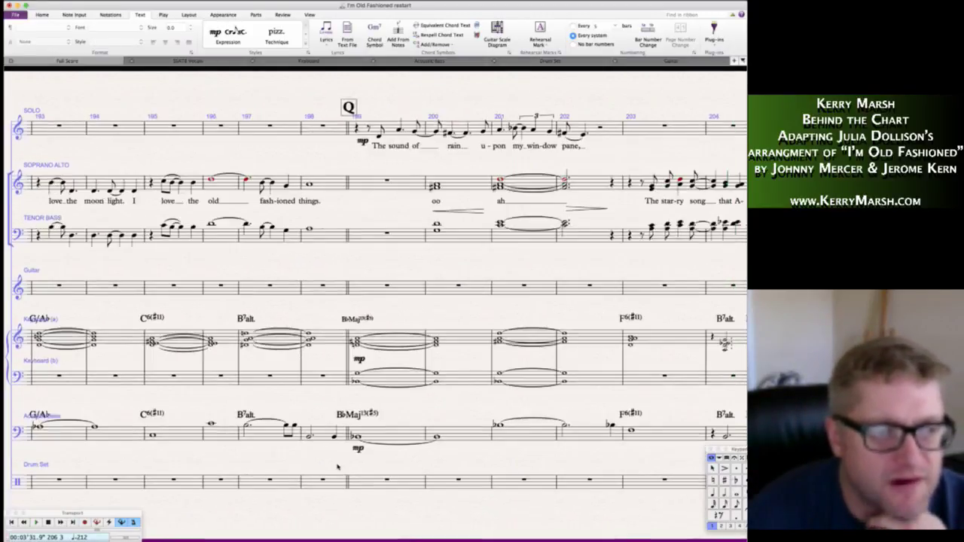
{"action": "scroll", "coordinate": [338, 468], "scroll_direction": "left", "scroll_amount": 3}
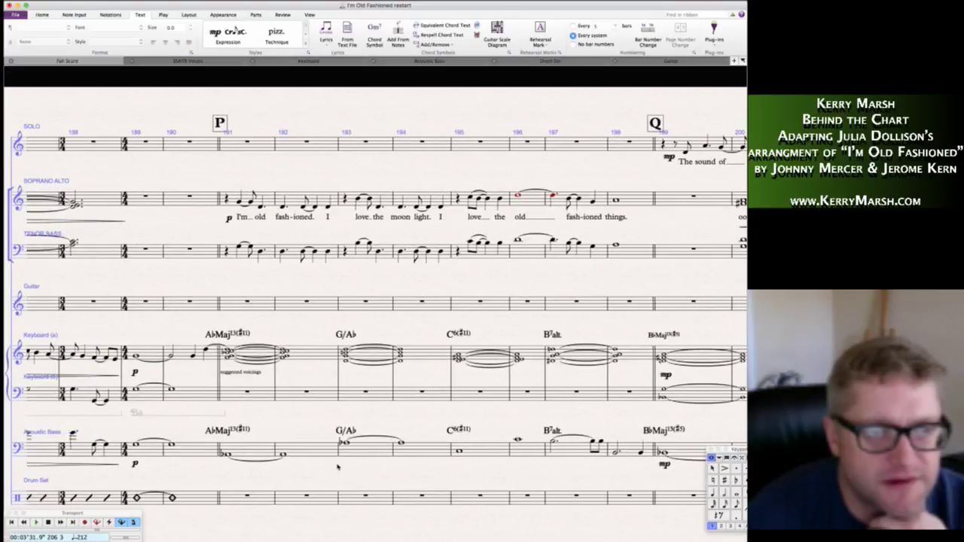
{"action": "scroll", "coordinate": [338, 468], "scroll_direction": "right", "scroll_amount": 10}
{"action": "scroll", "coordinate": [338, 468], "scroll_direction": "left", "scroll_amount": 2}
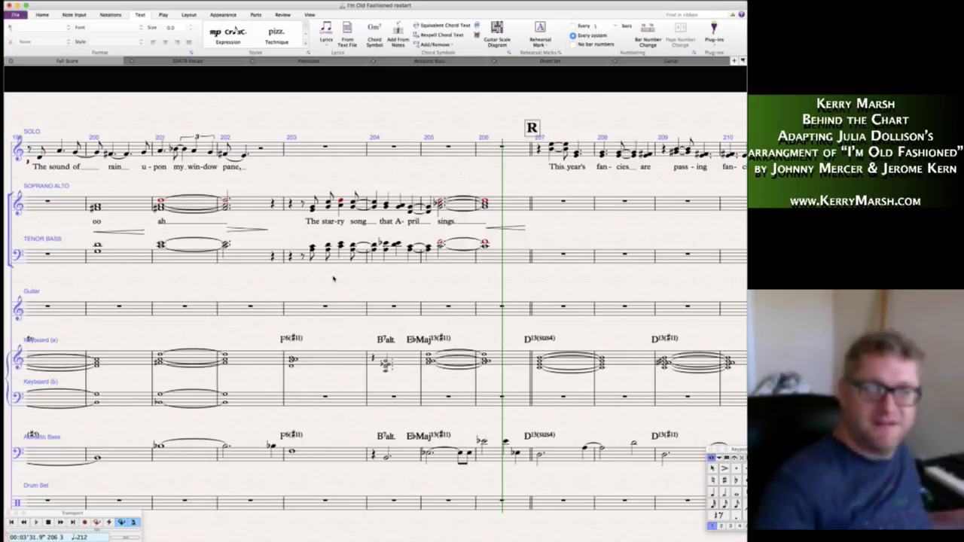
{"action": "left_click", "coordinate": [318, 234]}
{"action": "key", "text": "Escape"}
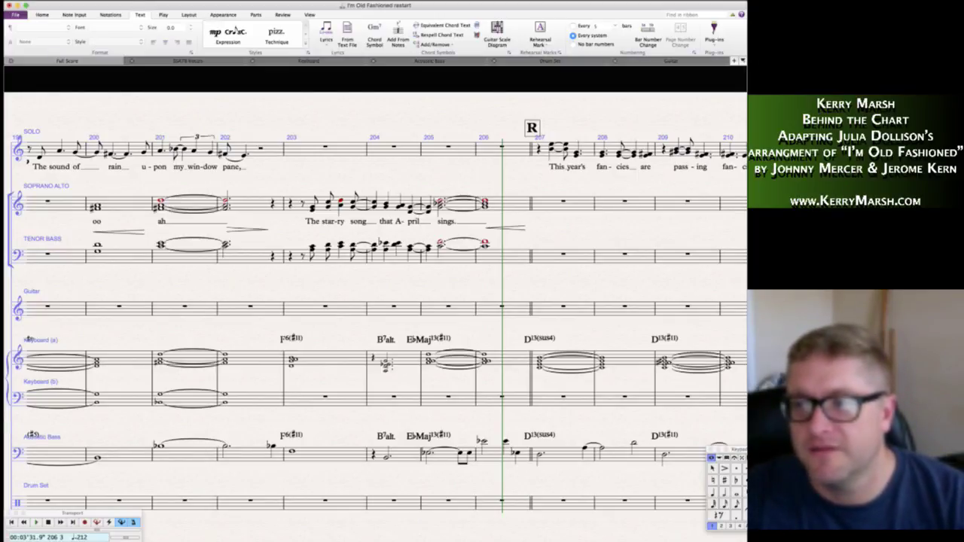
{"action": "key", "text": "super+Tab"}
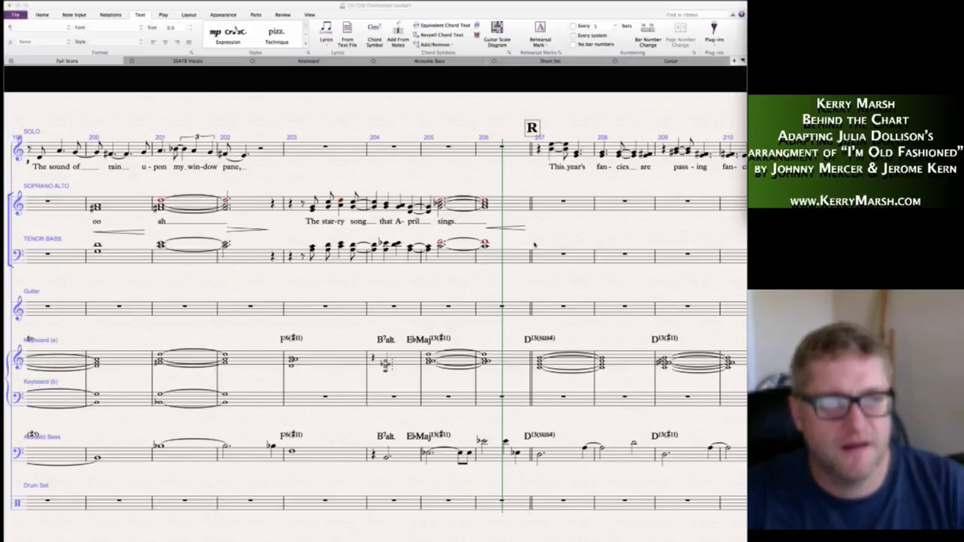
{"action": "scroll", "coordinate": [534, 243], "scroll_direction": "left", "scroll_amount": 15}
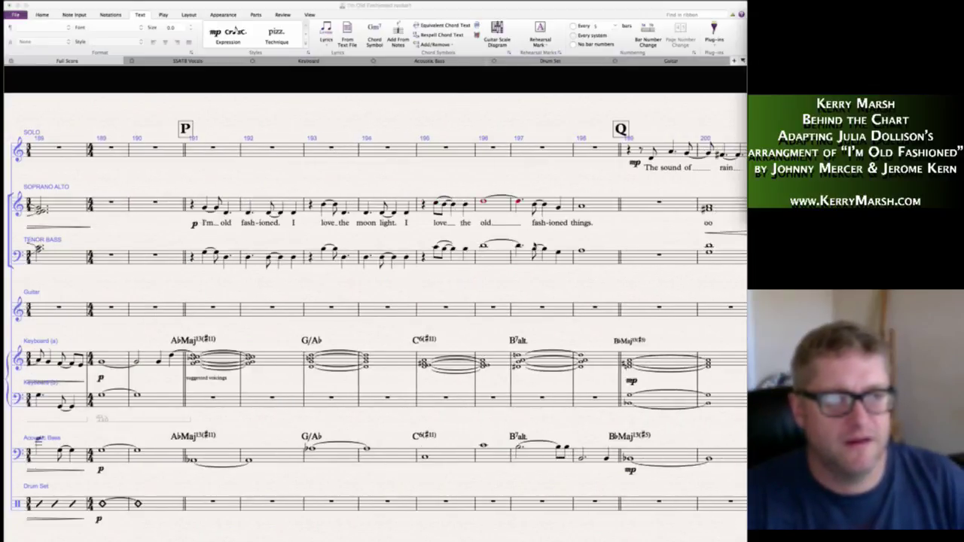
{"action": "scroll", "coordinate": [385, 321], "scroll_direction": "right", "scroll_amount": 5}
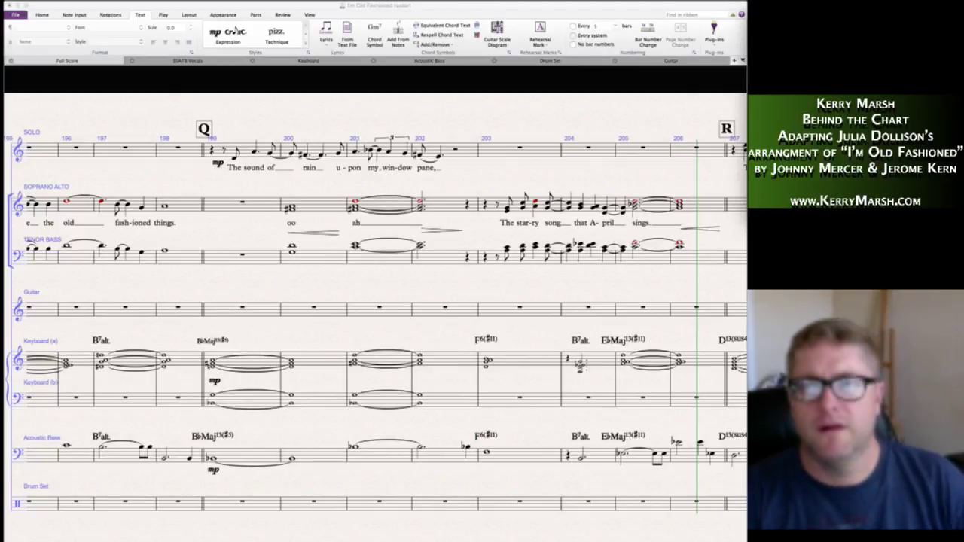
{"action": "left_click", "coordinate": [380, 117]}
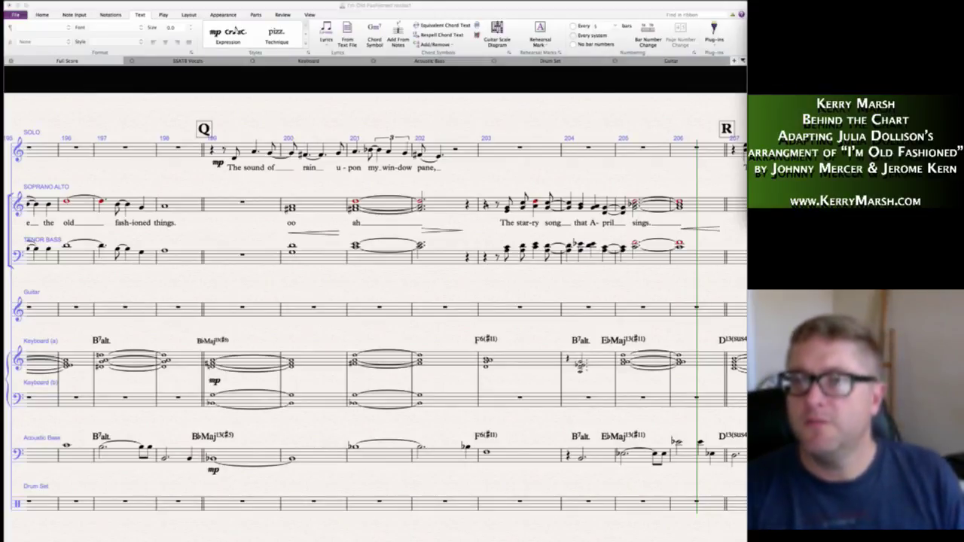
{"action": "left_click", "coordinate": [258, 183]}
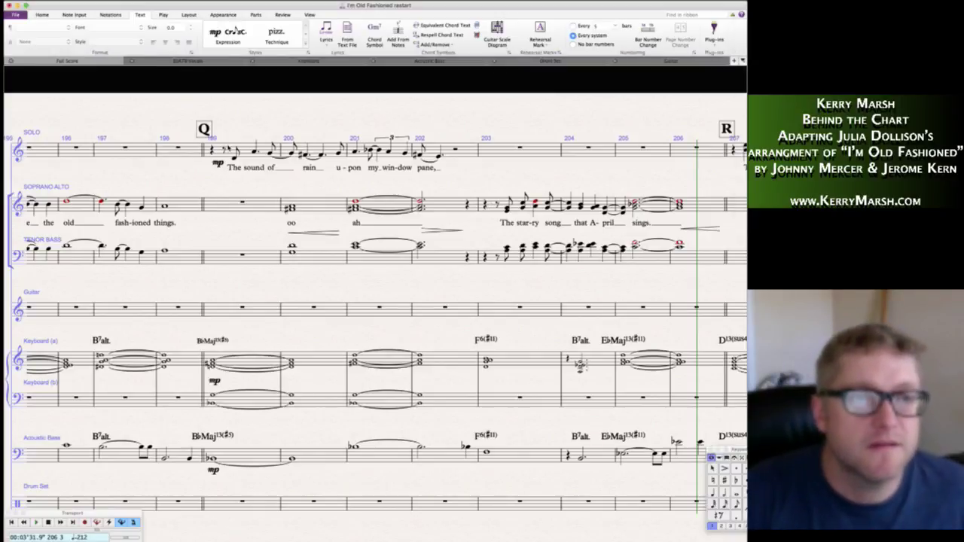
- In bar 200 of the Solo staff, change the note held on "rain" to the higher C and the "u-" note to B♭
{"action": "left_click", "coordinate": [234, 157]}
{"action": "key", "text": "Right"}
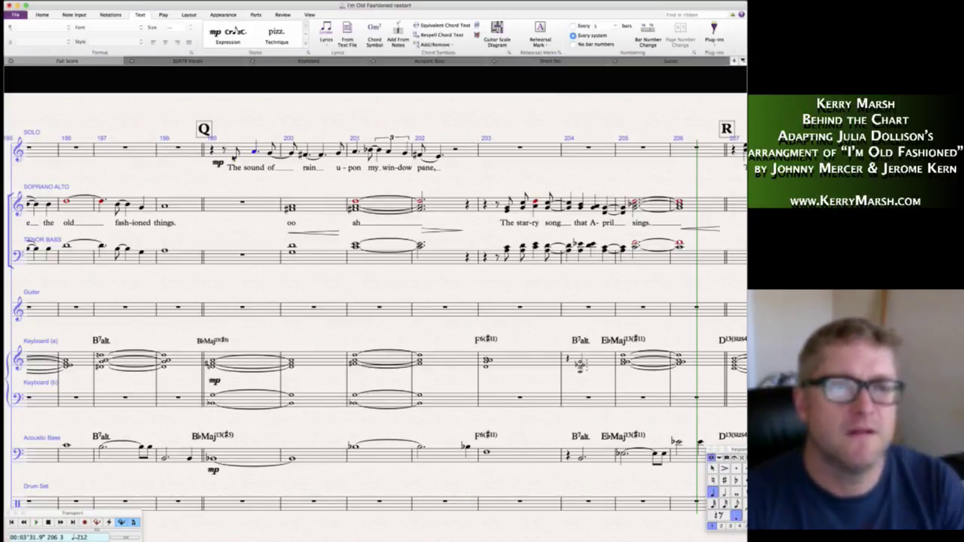
{"action": "key", "text": "Right"}
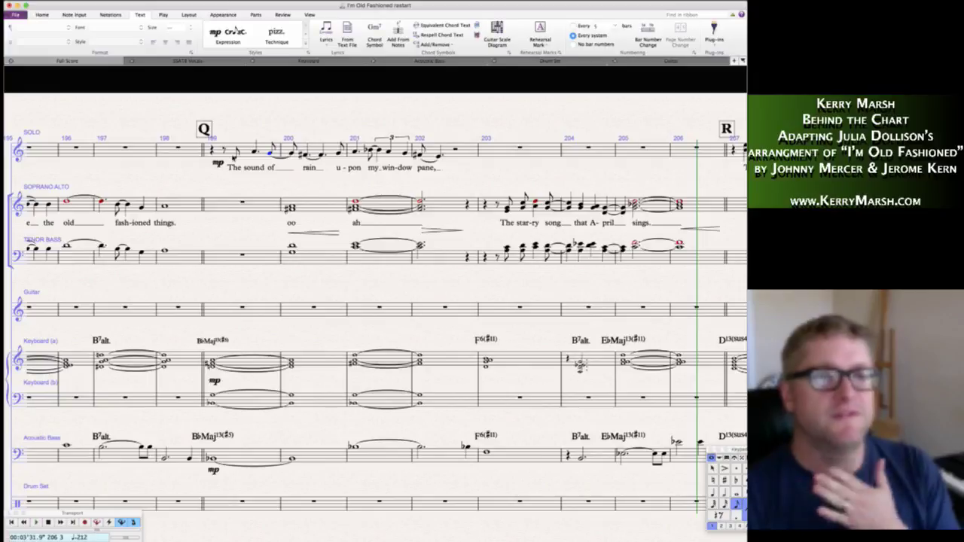
{"action": "key", "text": "Right"}
{"action": "key", "text": "Right"}
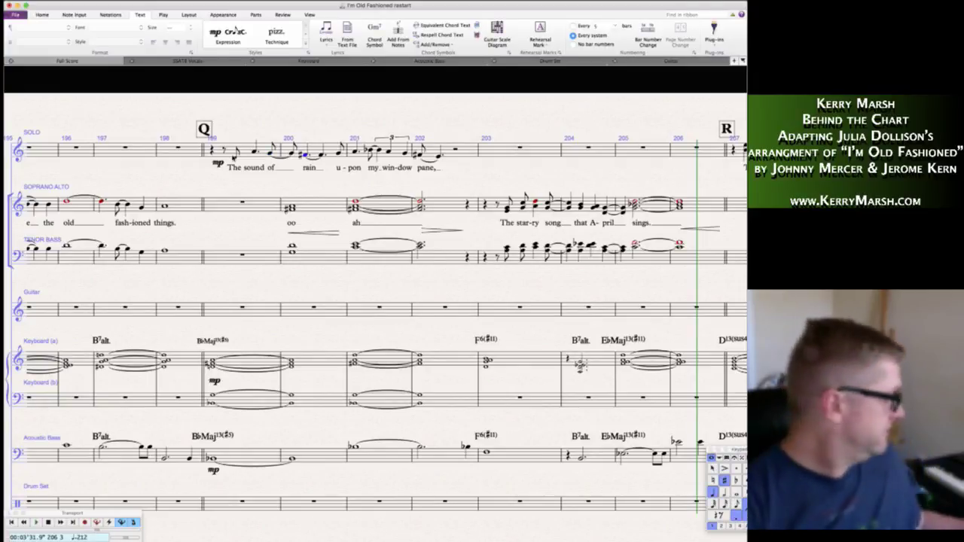
{"action": "key", "text": "c"}
{"action": "key", "text": "super+Up"}
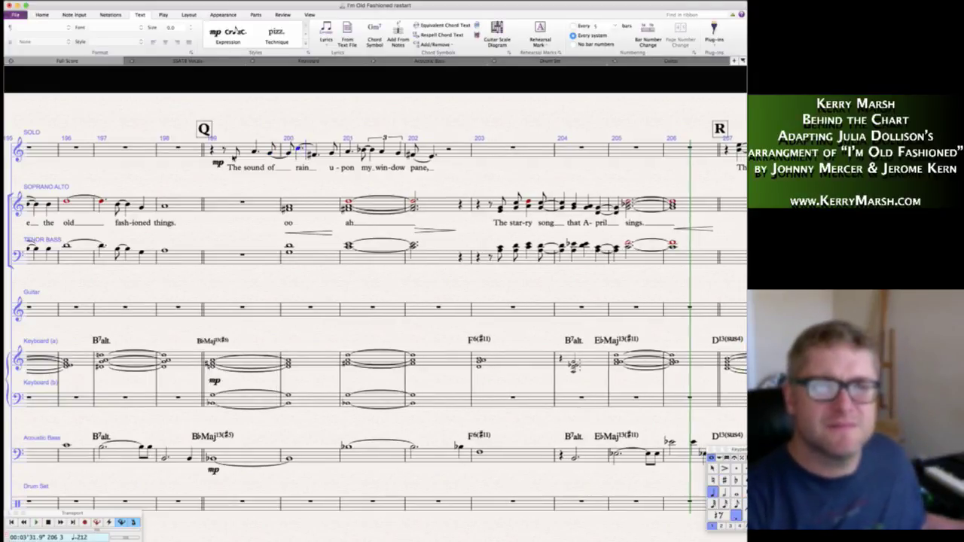
{"action": "key", "text": "Right"}
{"action": "key", "text": "Right"}
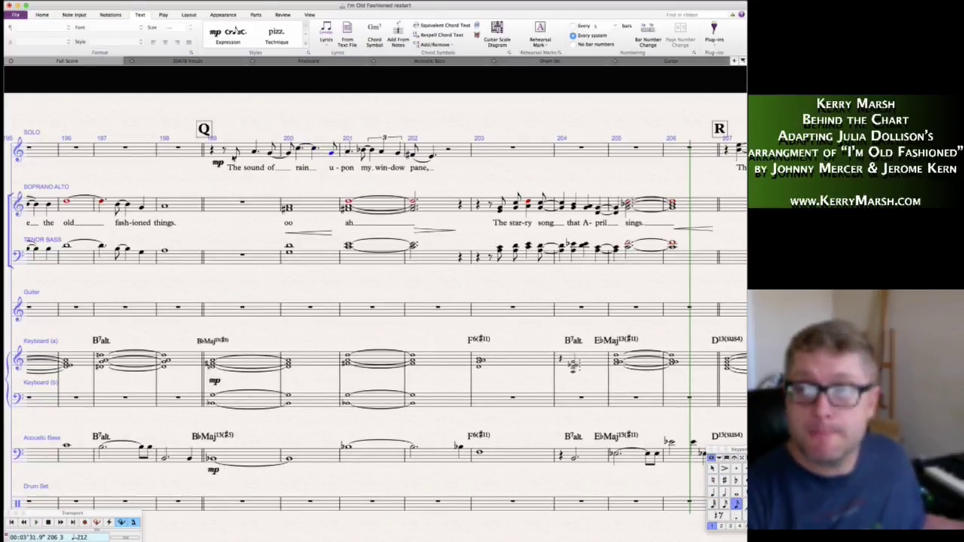
{"action": "key", "text": "b"}
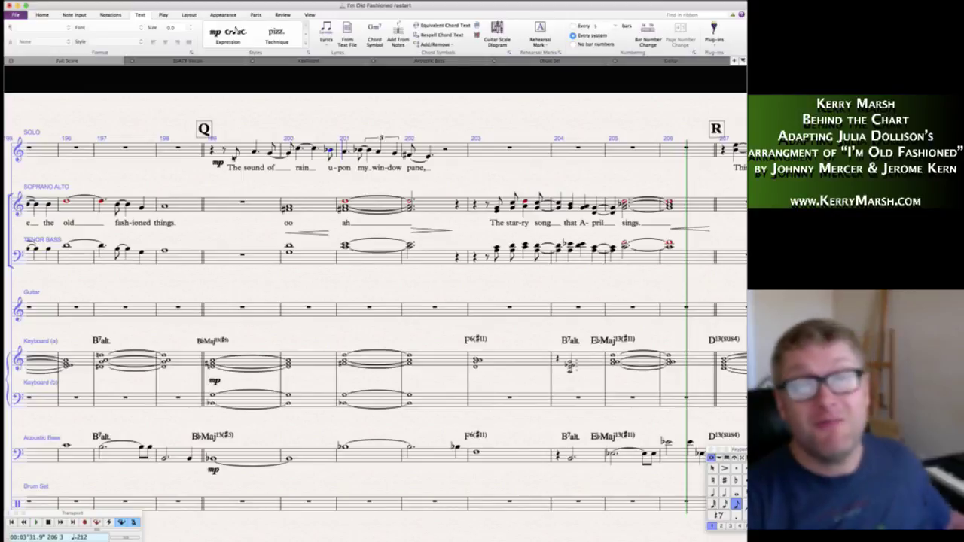
- Delete the Solo melody and its lyrics in bars 201 and 202
{"action": "left_click", "coordinate": [354, 151]}
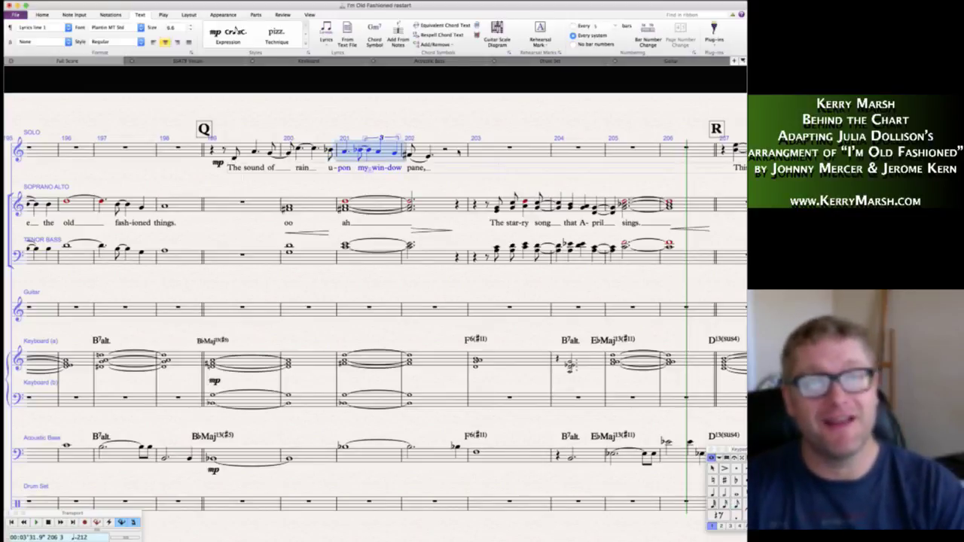
{"action": "left_click", "coordinate": [454, 152], "text": "shift"}
{"action": "key", "text": "Delete"}
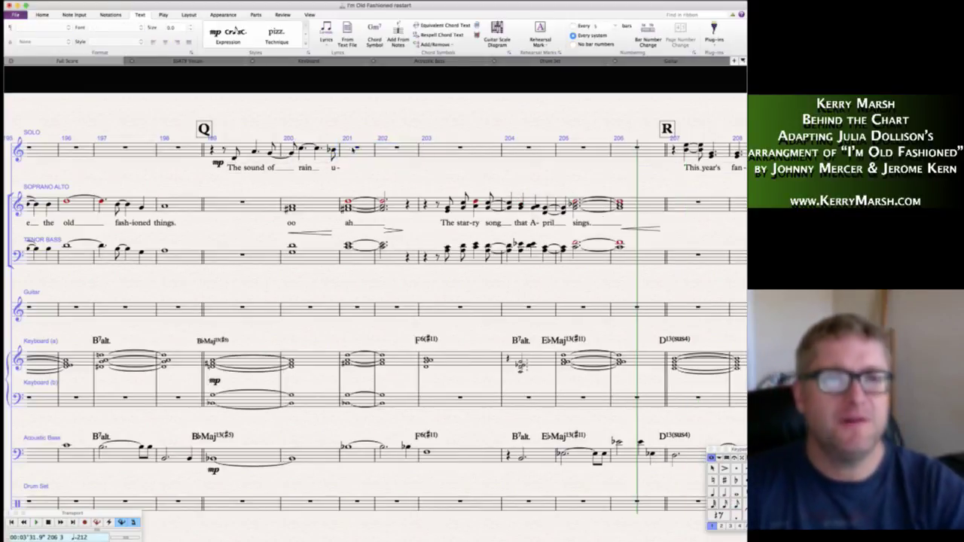
{"action": "key", "text": "Escape"}
- Enter a new Solo melody in bar 201, starting with an eighth-note A followed by B♭
{"action": "key", "text": "3"}
{"action": "left_click", "coordinate": [348, 151]}
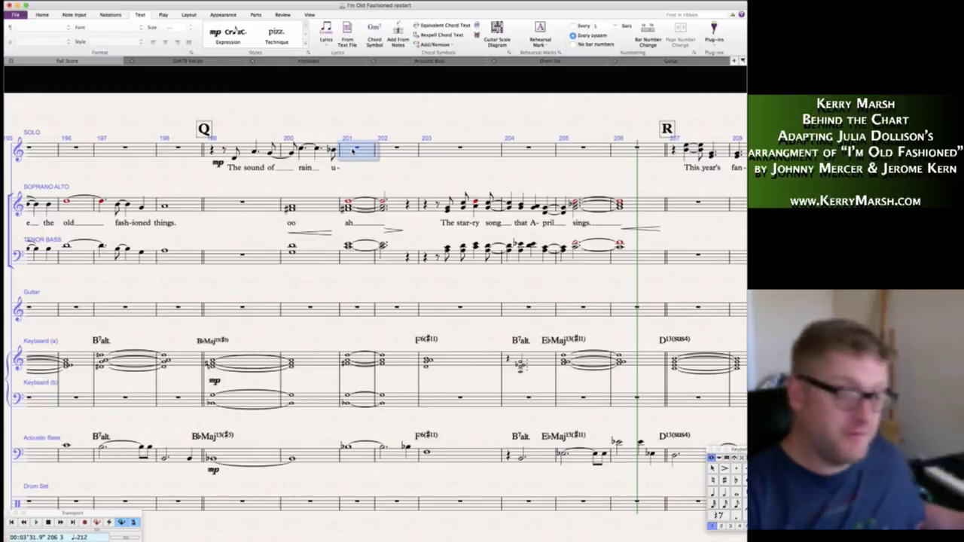
{"action": "key", "text": "a"}
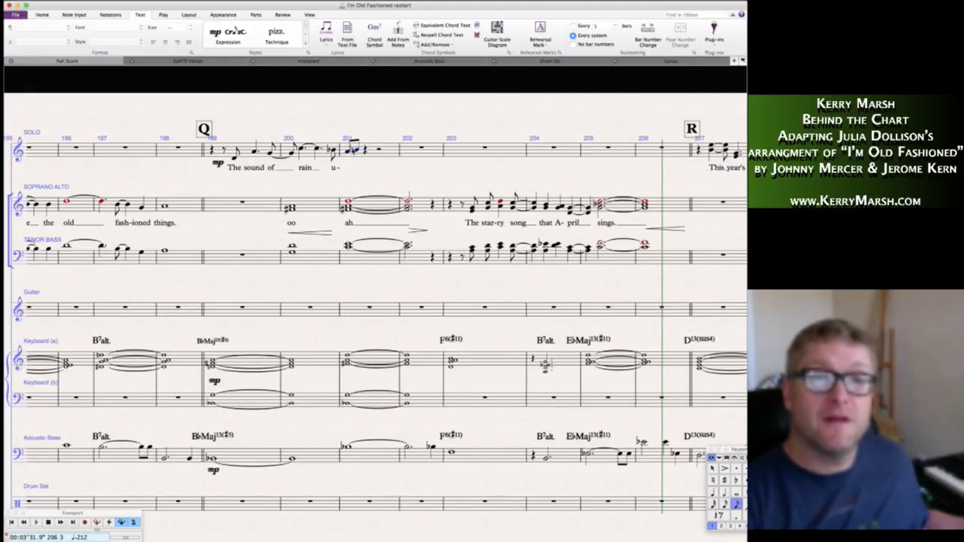
{"action": "key", "text": "b"}
{"action": "key", "text": "a"}
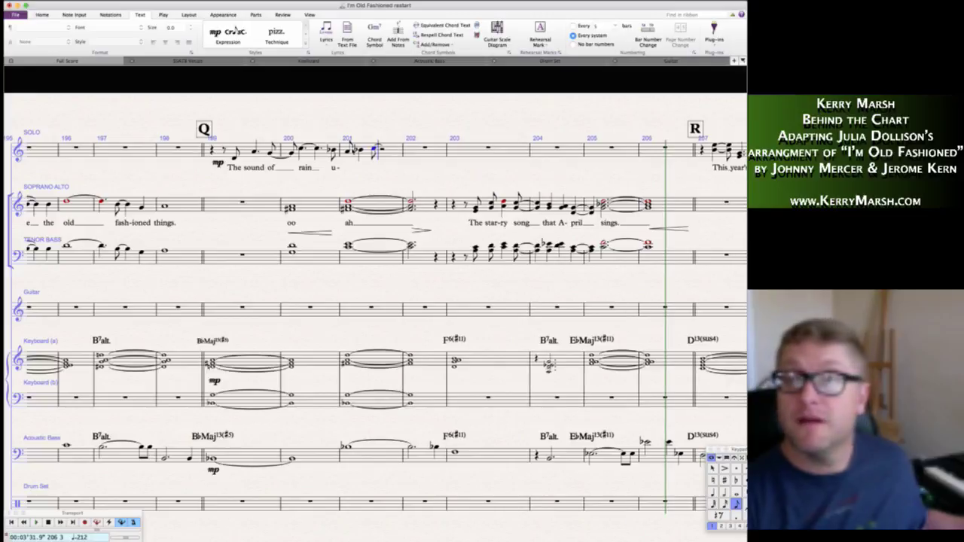
{"action": "key", "text": "g"}
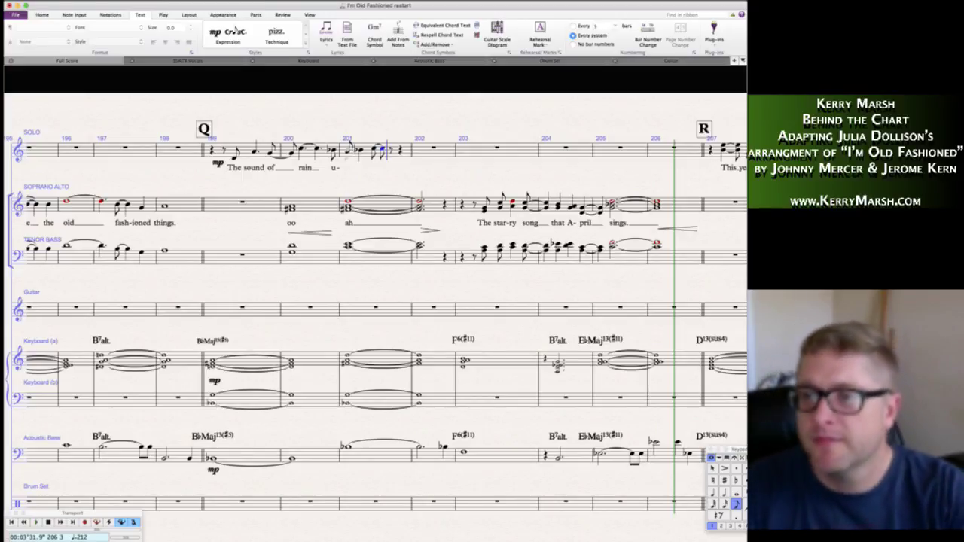
{"action": "key", "text": "Escape"}
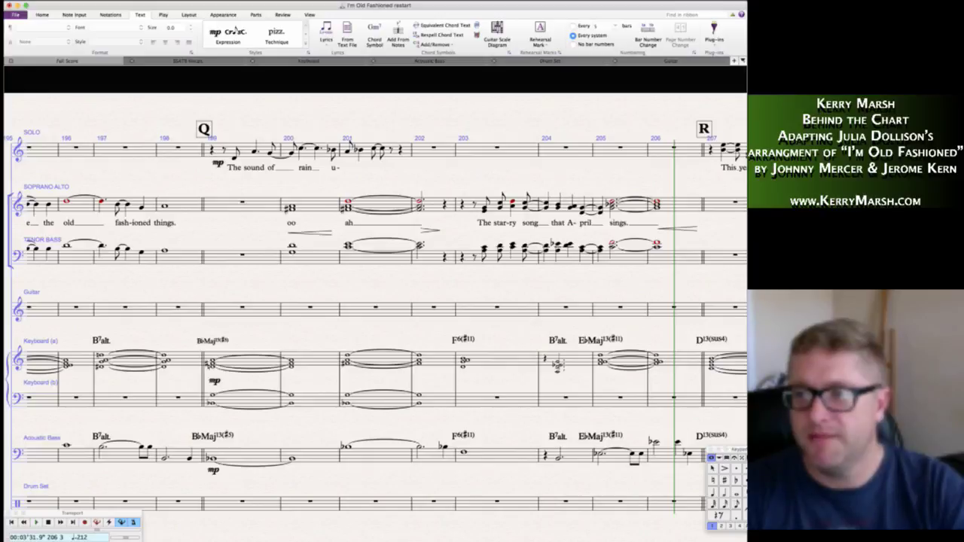
- Lower the bass voice's tied notes on "-pril" from the end of bar 204 into bar 205 of the Tenor Bass staff
{"action": "key", "text": "super+Tab"}
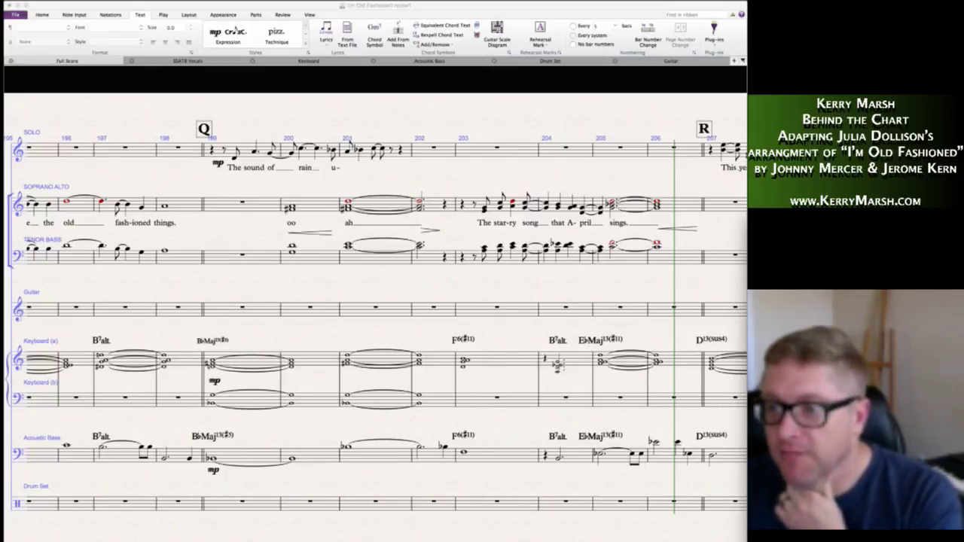
{"action": "left_click", "coordinate": [540, 286]}
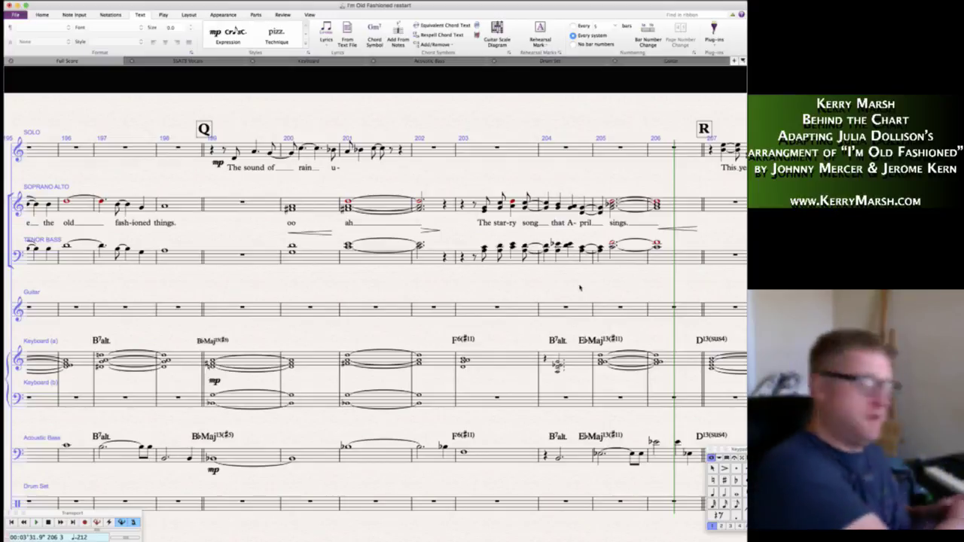
{"action": "left_click", "coordinate": [582, 248]}
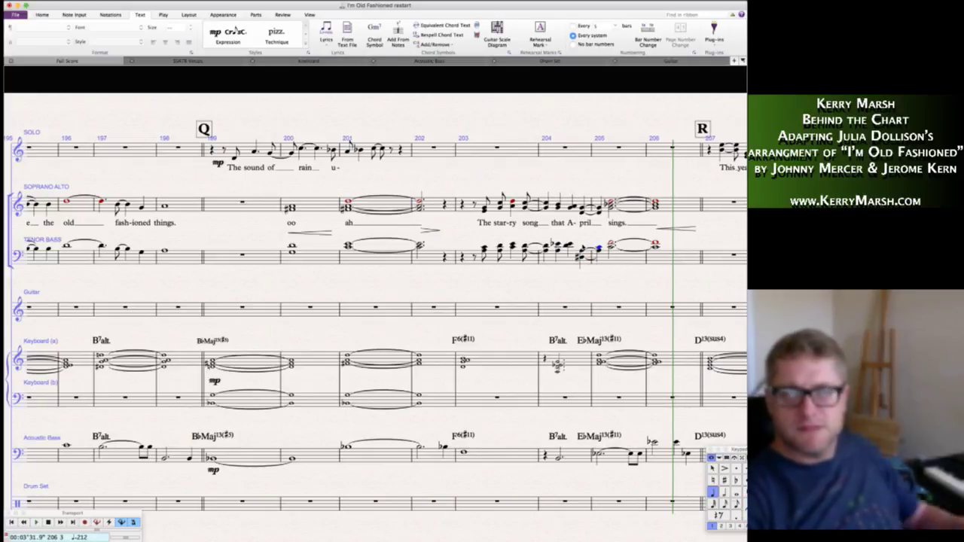
{"action": "left_click", "coordinate": [582, 258]}
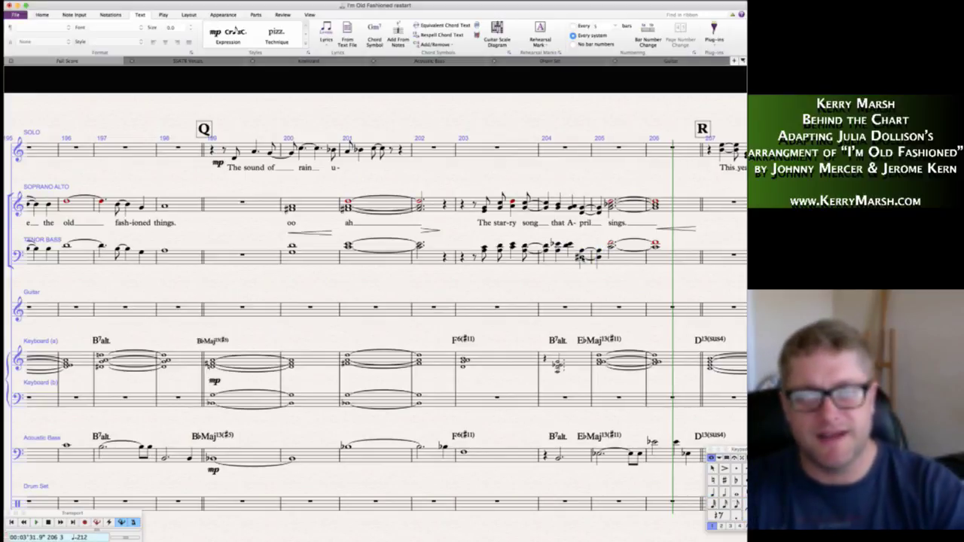
- Respell the bass voice's tied notes on "-pril" as flats and raise them across bars 204 and 205 of the Tenor Bass staff
{"action": "left_click", "coordinate": [582, 258]}
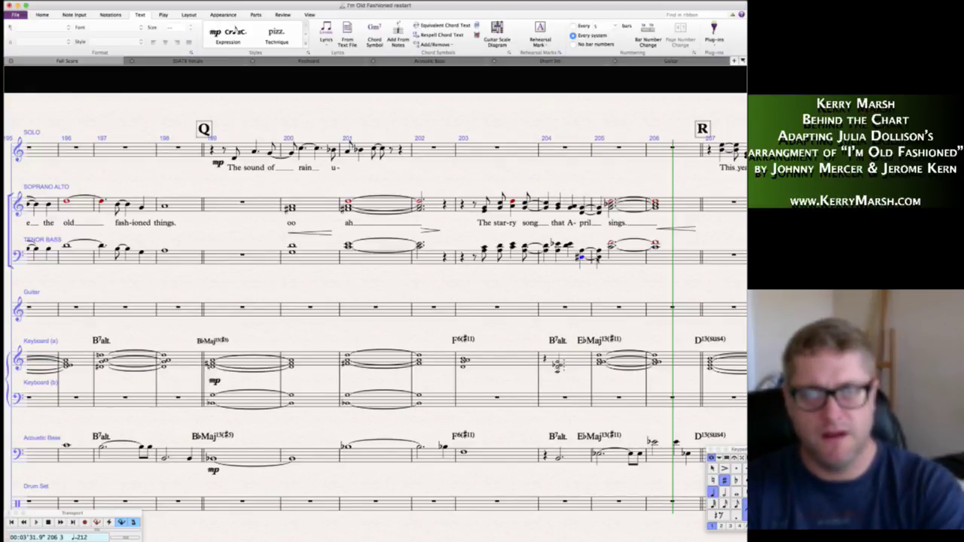
{"action": "key", "text": "Return"}
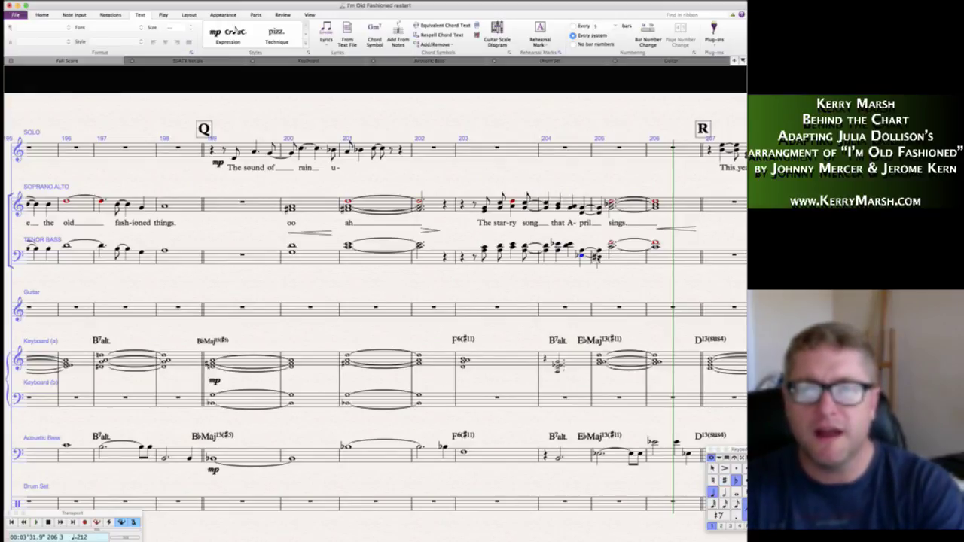
{"action": "left_click", "coordinate": [599, 258]}
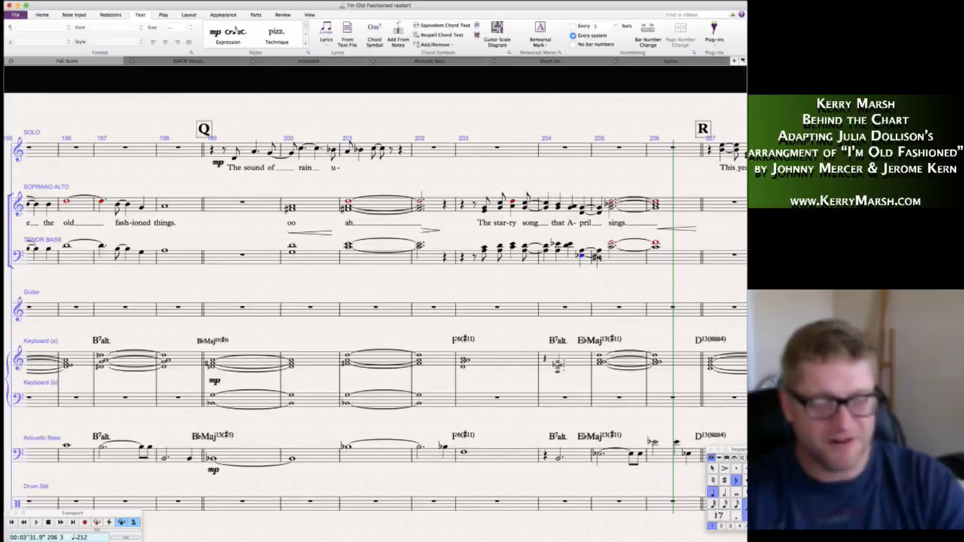
{"action": "key", "text": "Return"}
{"action": "key", "text": "Left"}
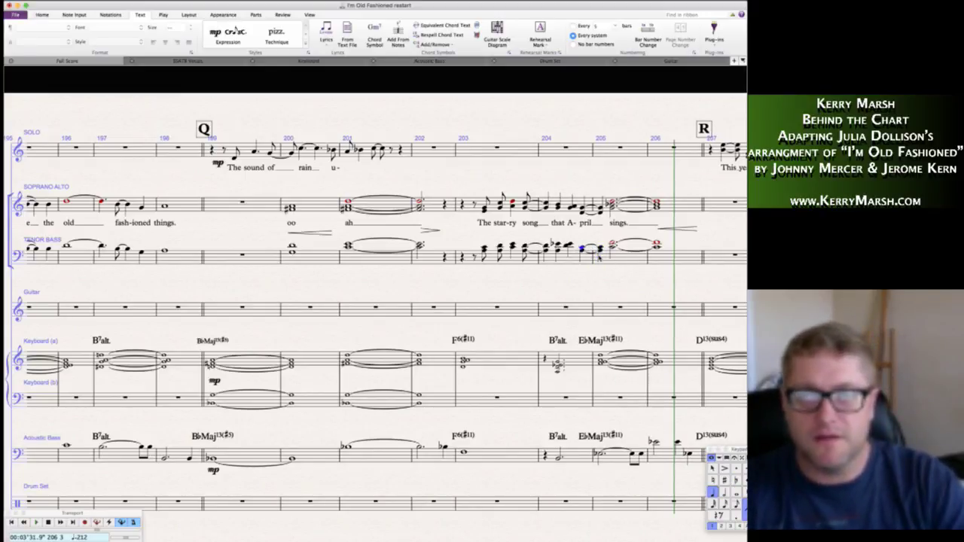
{"action": "key", "text": "Escape"}
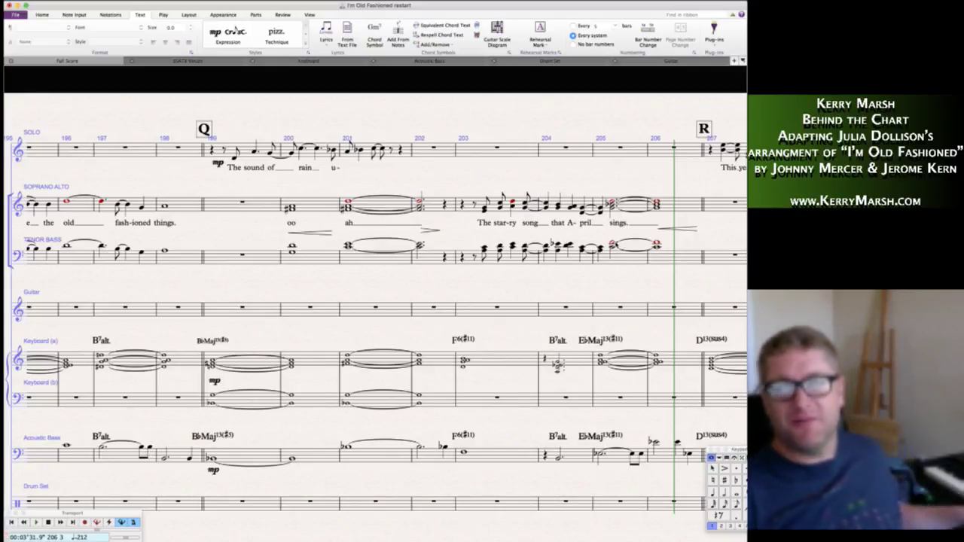
- Revoice the tied "sings" chord in bars 205 and 206 of the Tenor Bass staff with lower notes
{"action": "key", "text": "n"}
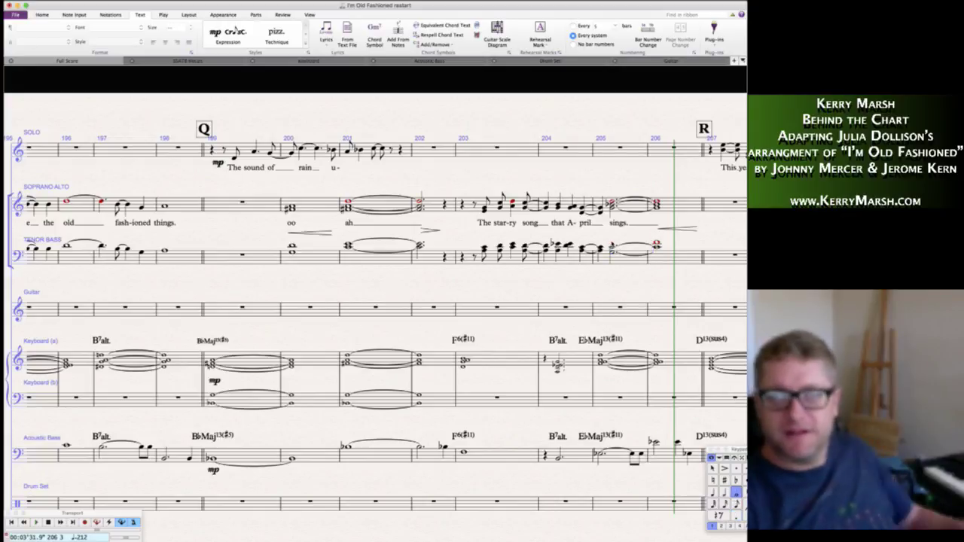
{"action": "key", "text": "Escape"}
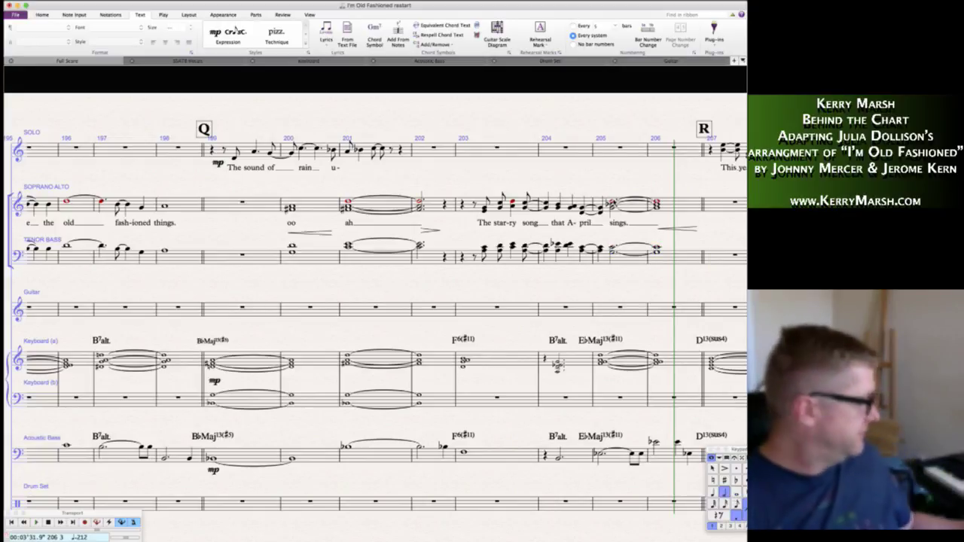
{"action": "left_click", "coordinate": [656, 204]}
{"action": "key", "text": "n"}
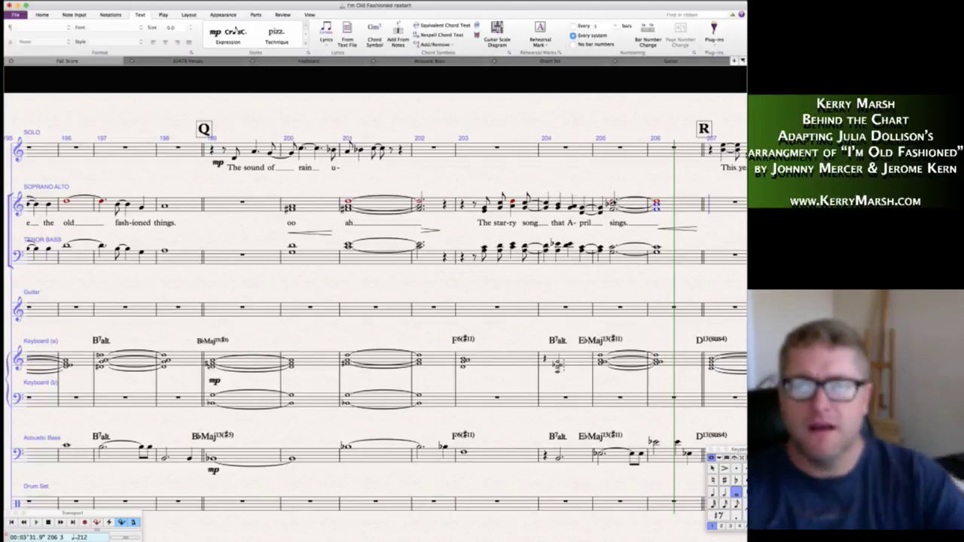
{"action": "key", "text": "Escape"}
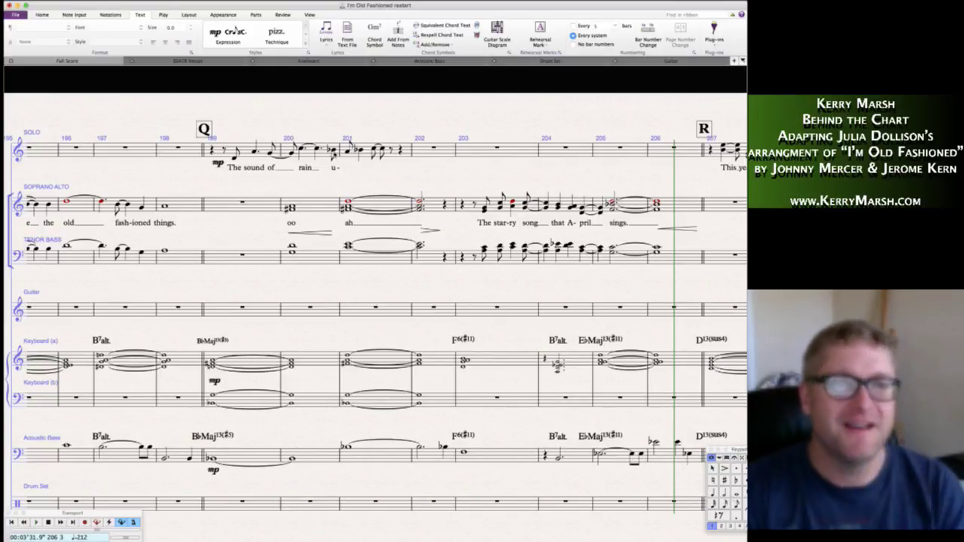
- Complete bar 201 of the Solo melody with a quarter note and a final eighth note
{"action": "left_click", "coordinate": [349, 153]}
{"action": "key", "text": "Right"}
{"action": "key", "text": "Right"}
{"action": "key", "text": "Right"}
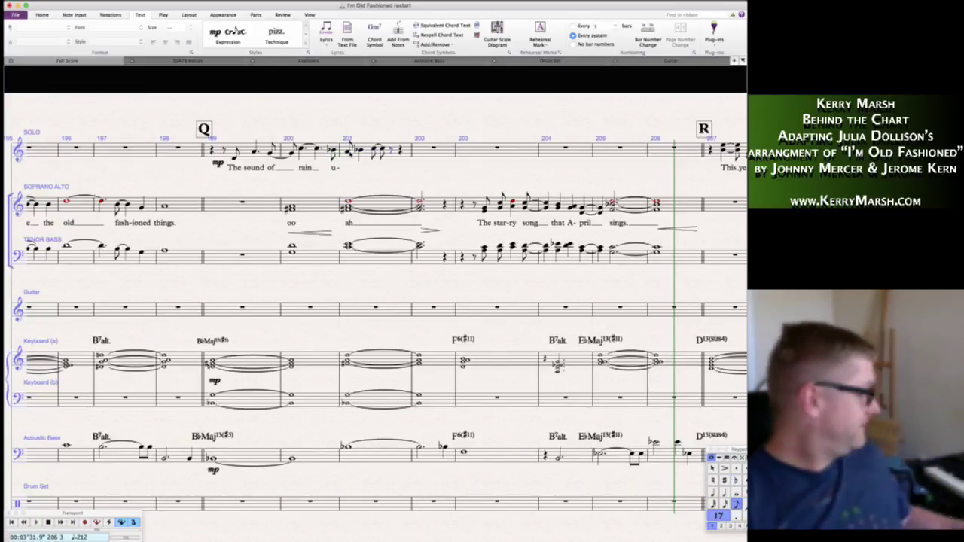
{"action": "key", "text": "4"}
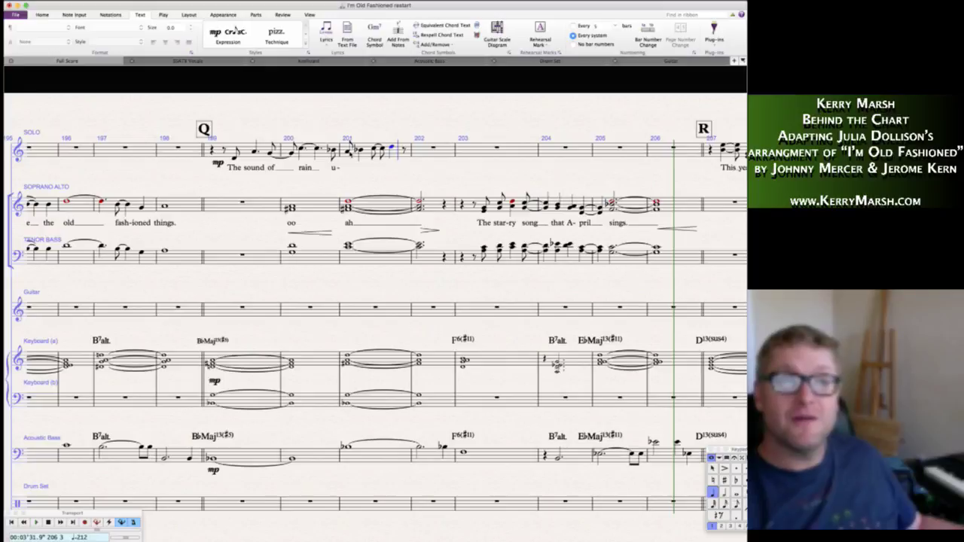
{"action": "key", "text": "3"}
{"action": "key", "text": "Left"}
{"action": "key", "text": "3"}
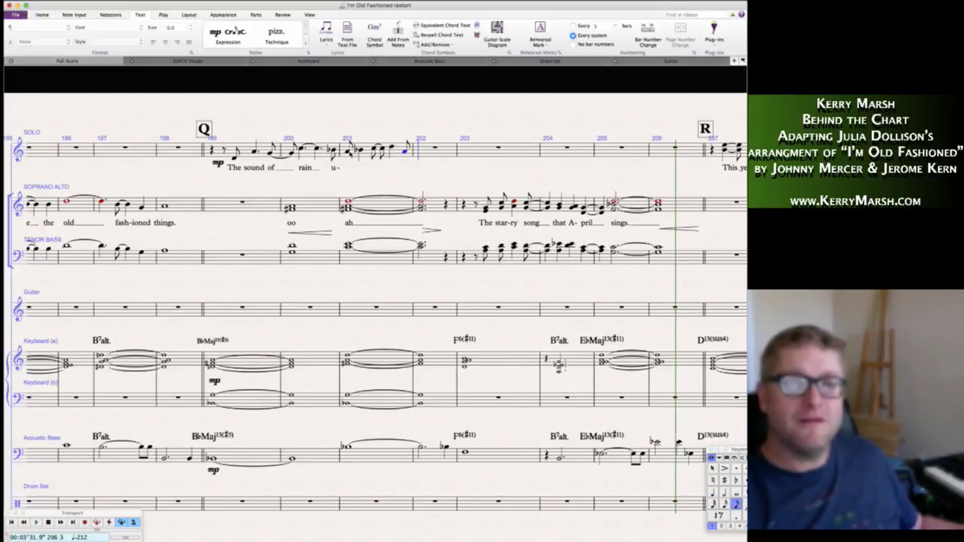
- Continue the Solo melody through bar 202, tied over from bar 201, ending on a sharpened note with the last two notes slurred
{"action": "key", "text": "g"}
{"action": "key", "text": "4"}
{"action": "key", "text": "a"}
{"action": "key", "text": "3"}
{"action": "key", "text": "b"}
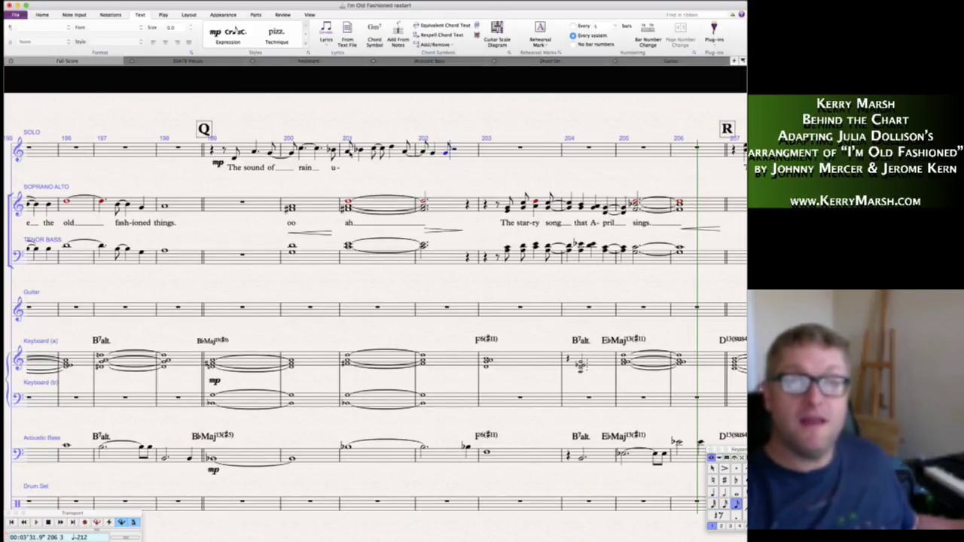
{"action": "key", "text": "c"}
{"action": "key", "text": "8"}
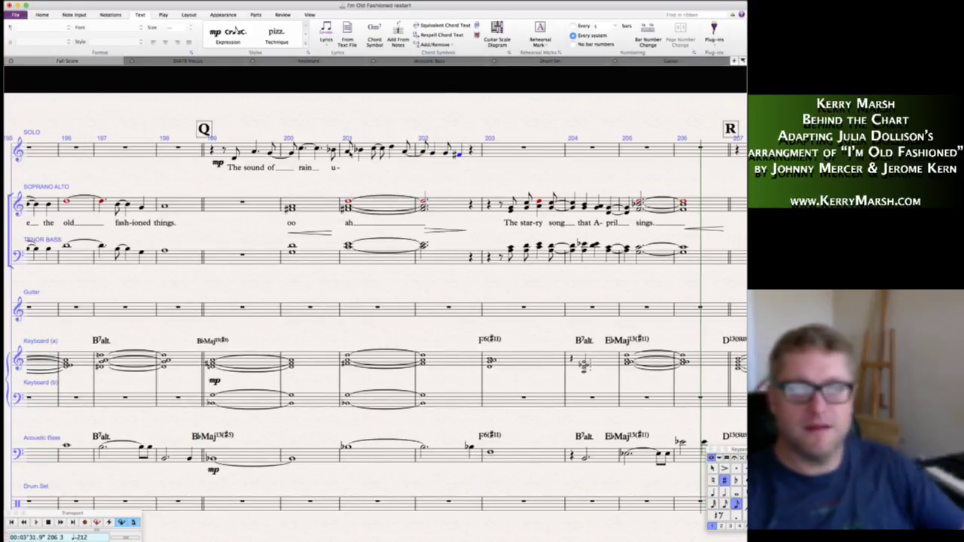
{"action": "key", "text": "d"}
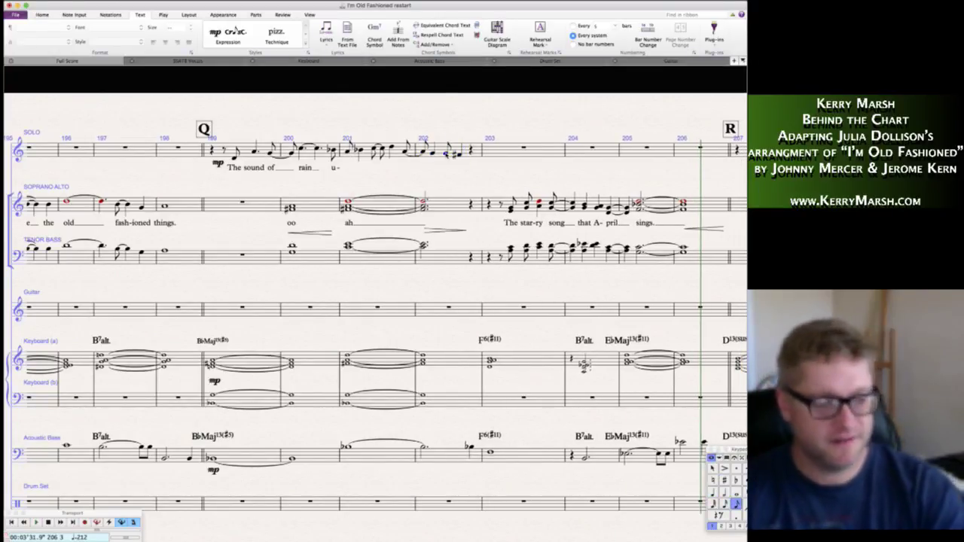
{"action": "key", "text": "Escape"}
- Lengthen the final sharpened note of the Solo phrase in bar 202 to a quarter note
{"action": "key", "text": "super+Tab"}
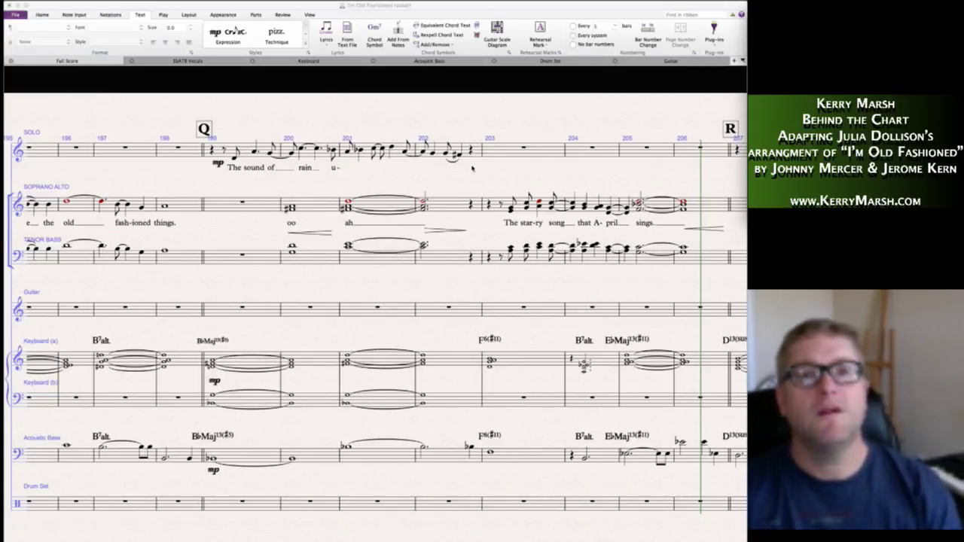
{"action": "key", "text": "super+Tab"}
{"action": "left_click", "coordinate": [451, 153]}
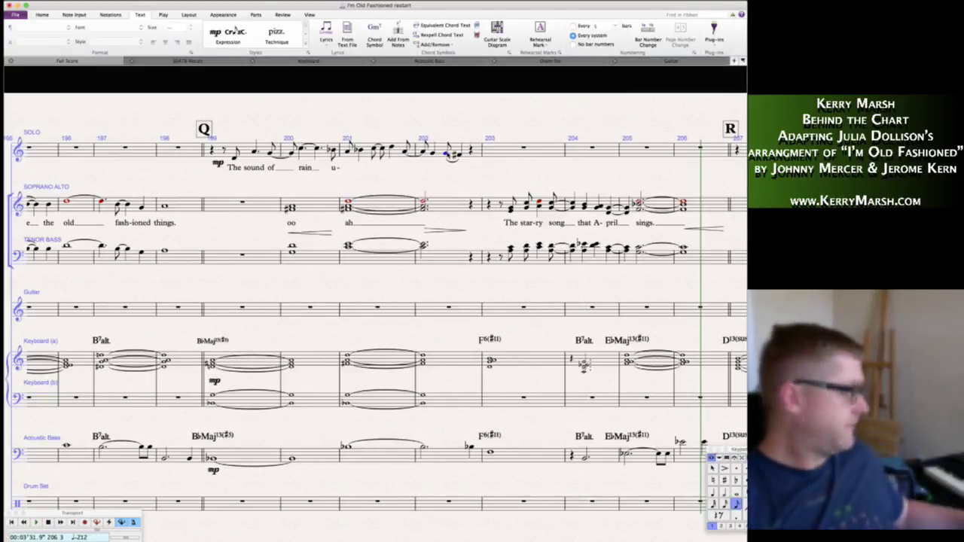
{"action": "key", "text": "4"}
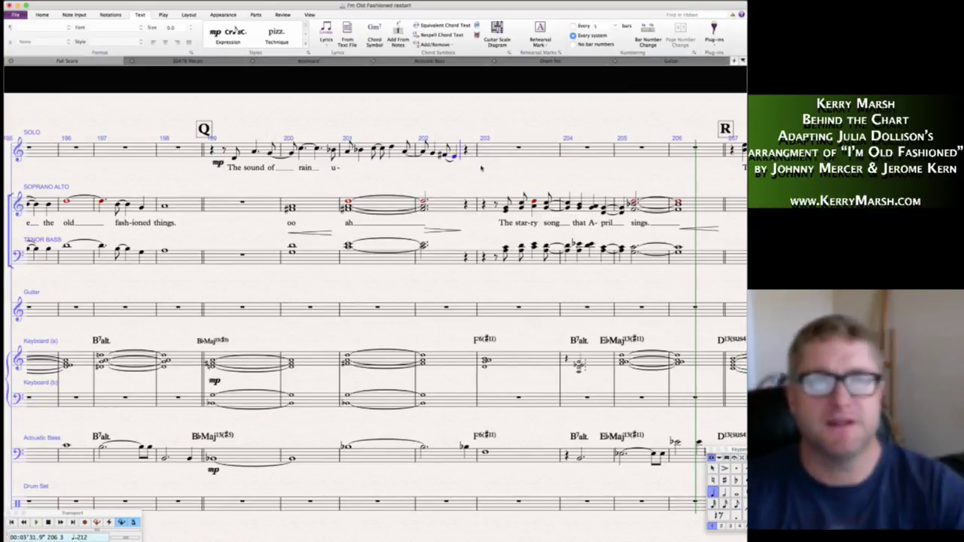
{"action": "key", "text": "Escape"}
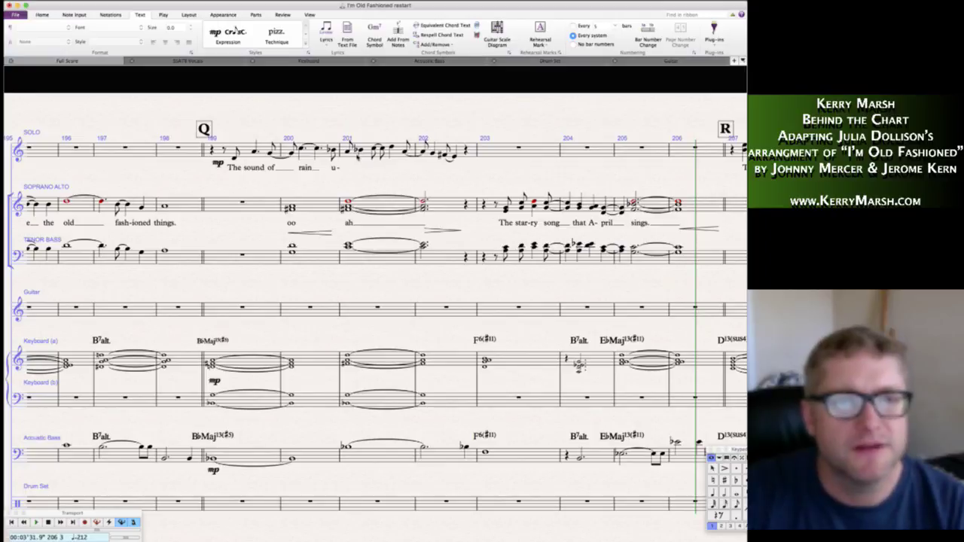
- Continue the Solo lyrics after "u-" with "pon my win-dow pane," across bars 201 and 202
{"action": "left_click", "coordinate": [336, 167]}
{"action": "double_click", "coordinate": [335, 168]}
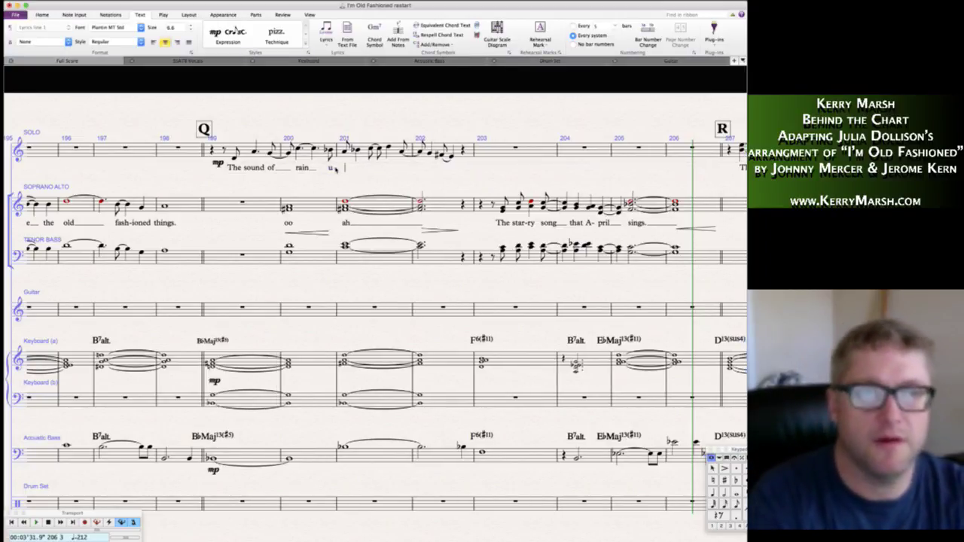
{"action": "type", "text": "-pon"}
{"action": "key", "text": "space"}
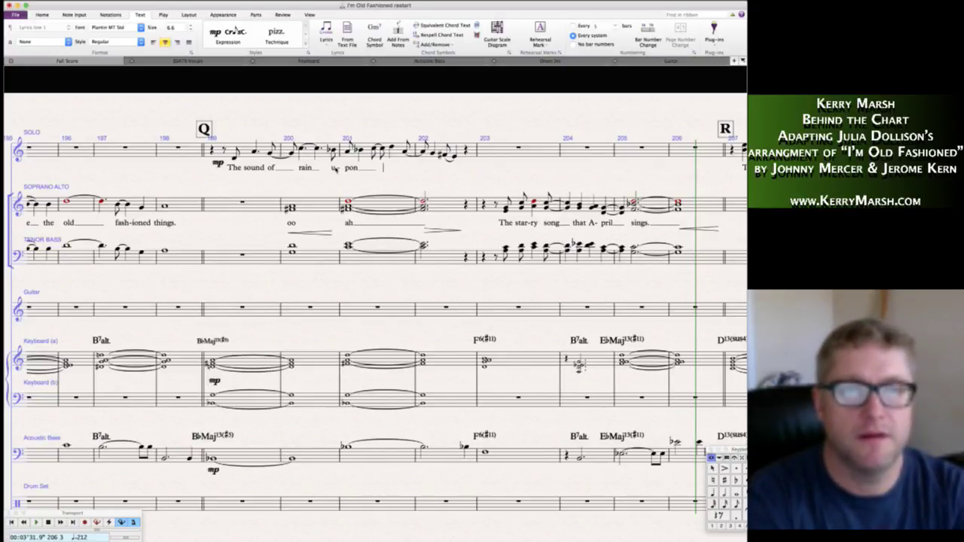
{"action": "type", "text": "my"}
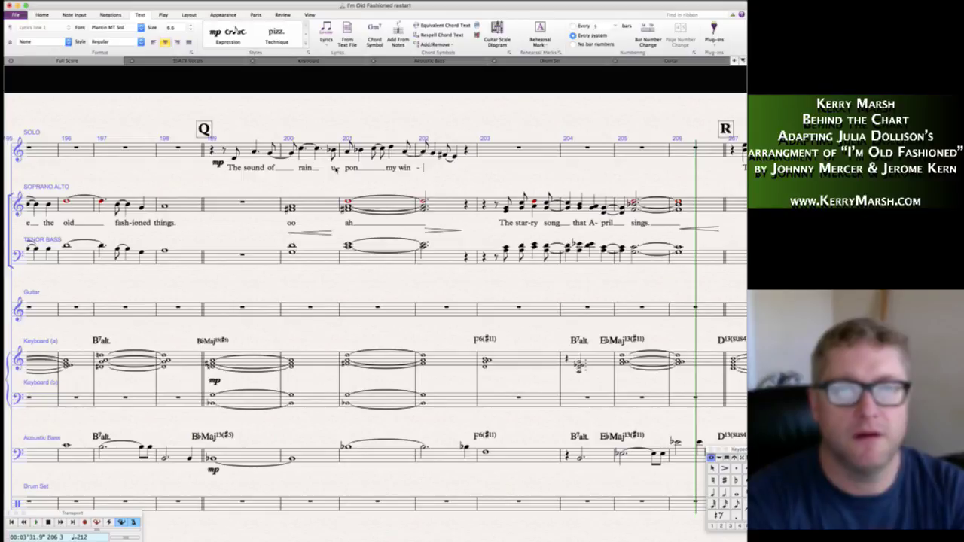
{"action": "key", "text": "space"}
{"action": "type", "text": "win-dow"}
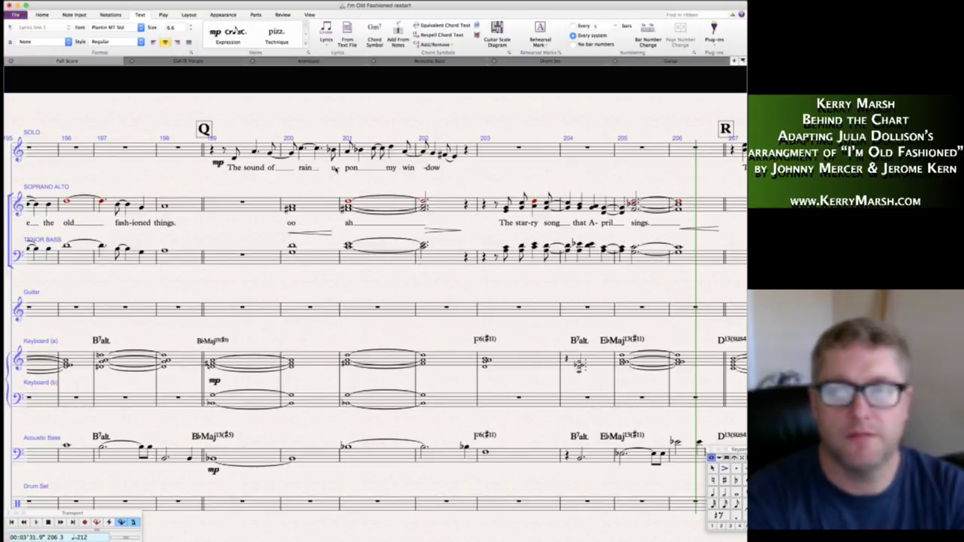
{"action": "key", "text": "space"}
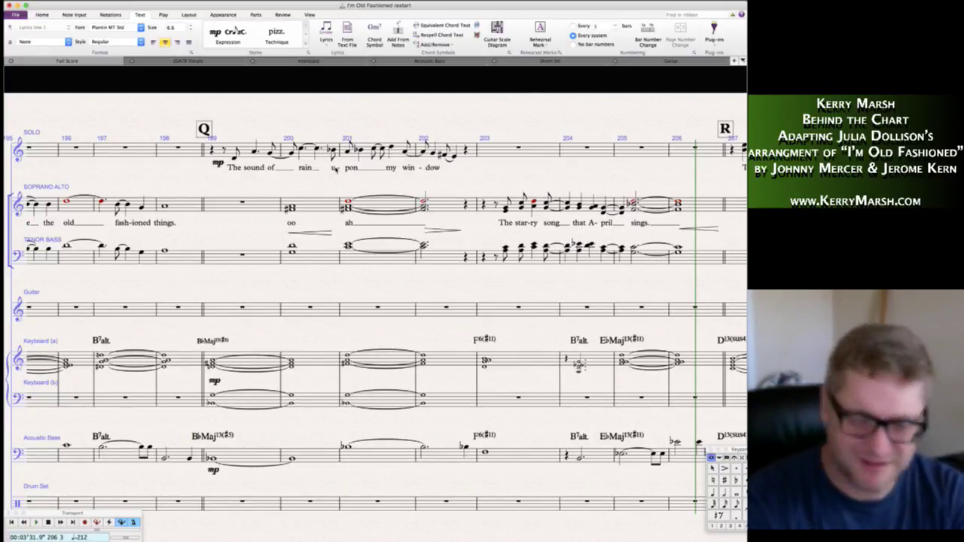
{"action": "type", "text": "pane"}
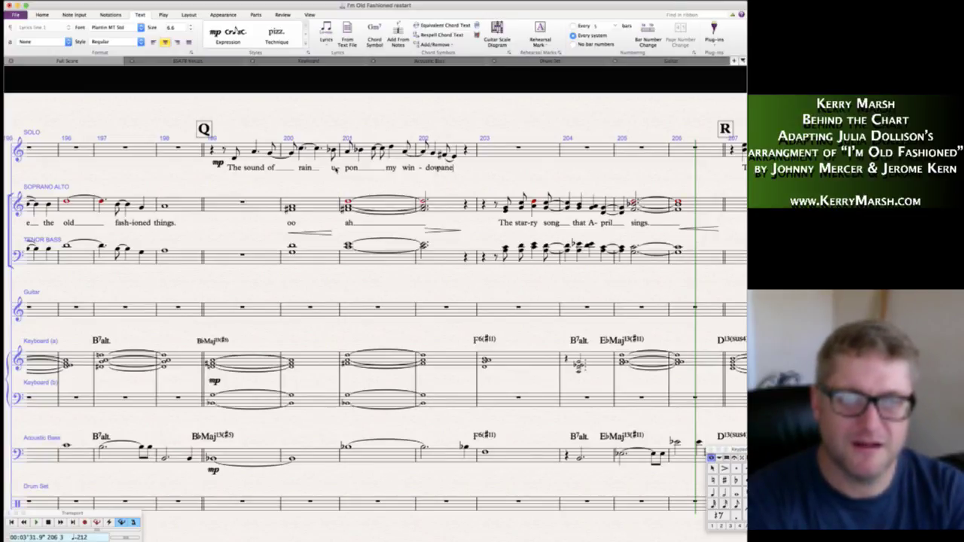
{"action": "type", "text": ","}
{"action": "key", "text": "space"}
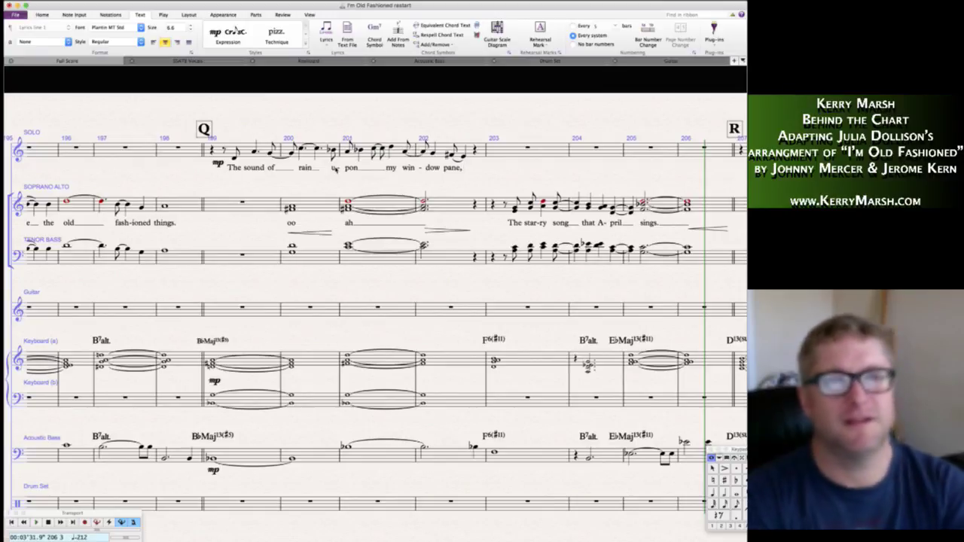
{"action": "key", "text": "Escape"}
- Add a slur over the Solo notes sung on "-pon" in bar 201
{"action": "scroll", "coordinate": [362, 170], "scroll_direction": "left", "scroll_amount": 3}
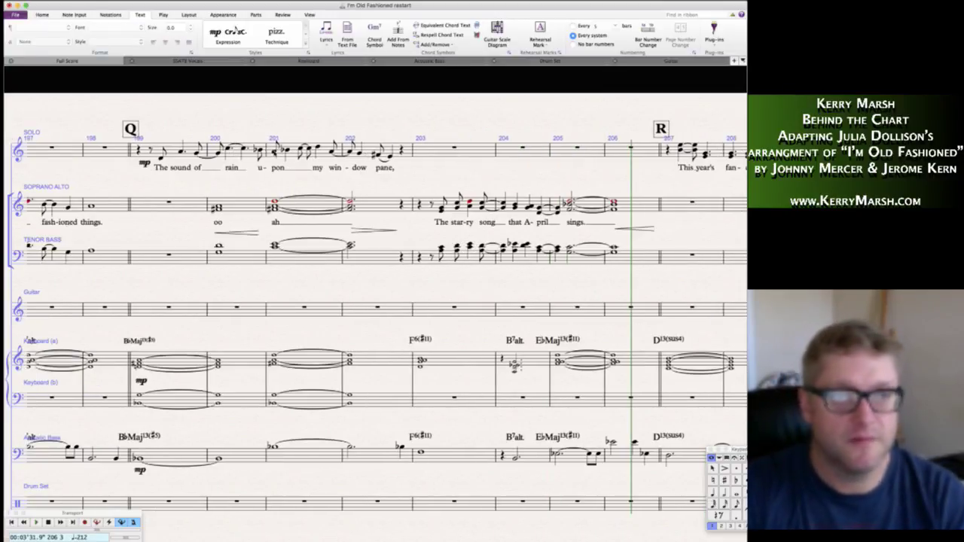
{"action": "left_click_drag", "start_coordinate": [263, 143], "coordinate": [310, 151]}
{"action": "right_click", "coordinate": [311, 151]}
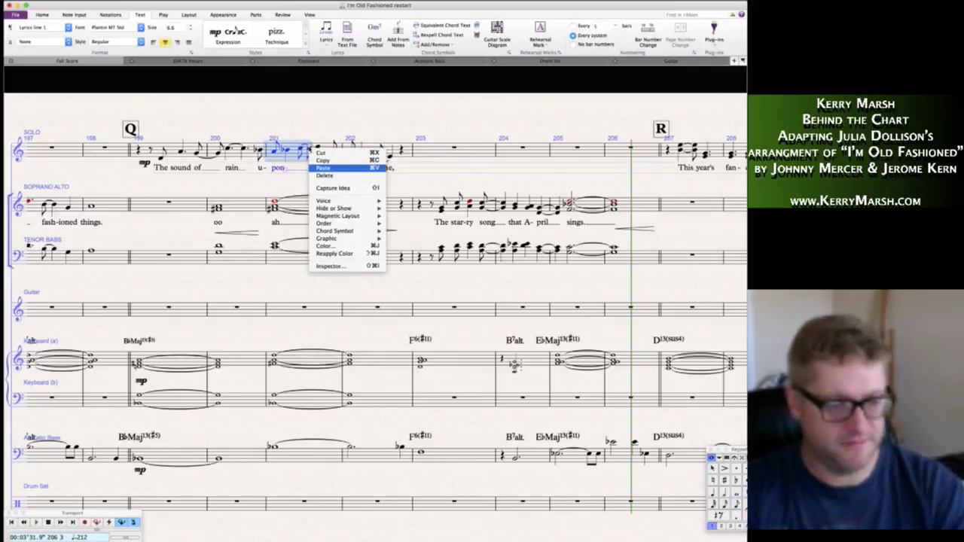
{"action": "left_click", "coordinate": [325, 167]}
{"action": "left_click", "coordinate": [308, 118]}
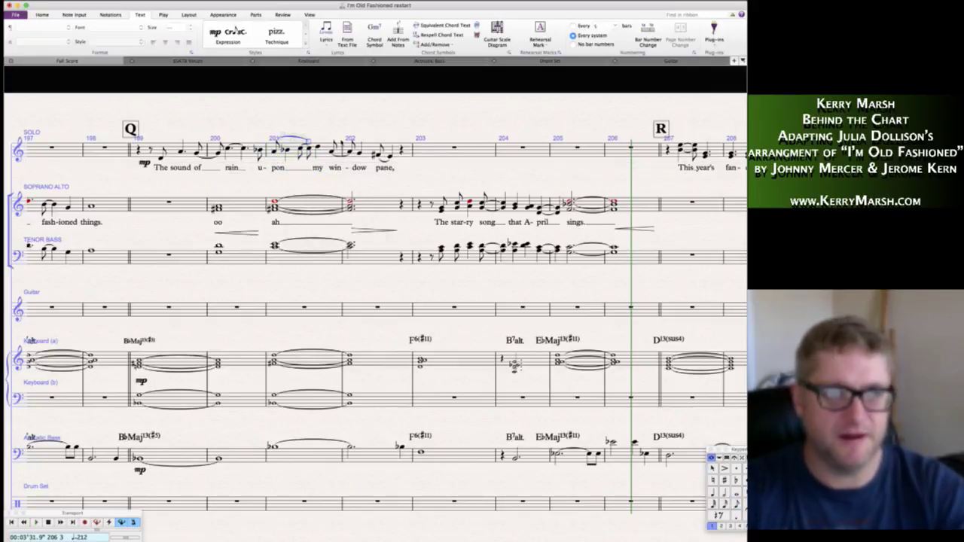
{"action": "left_click", "coordinate": [317, 175]}
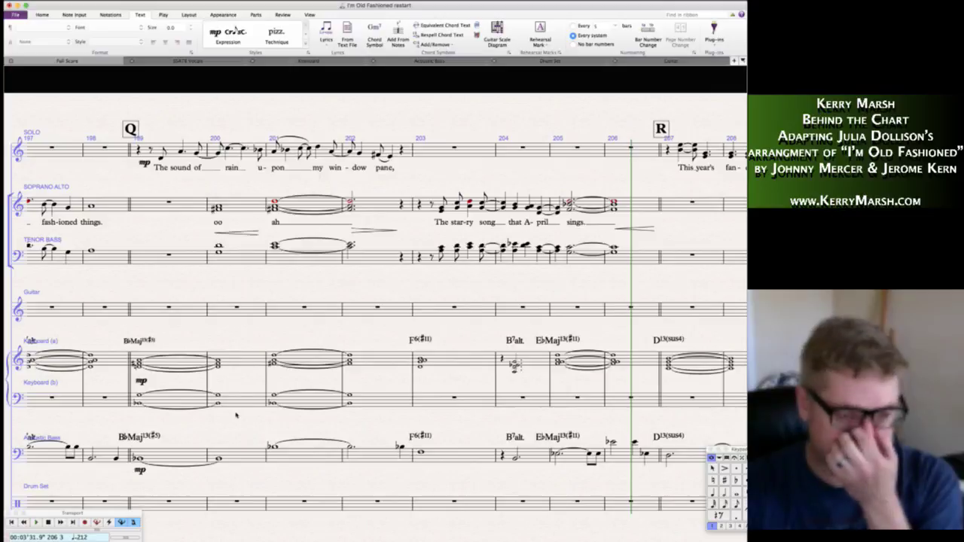
- Delete the Solo lyric "pane," in bar 202 and re-enter it hyphenated so the word reads "win-dow-pane,"
{"action": "key", "text": "super+Tab"}
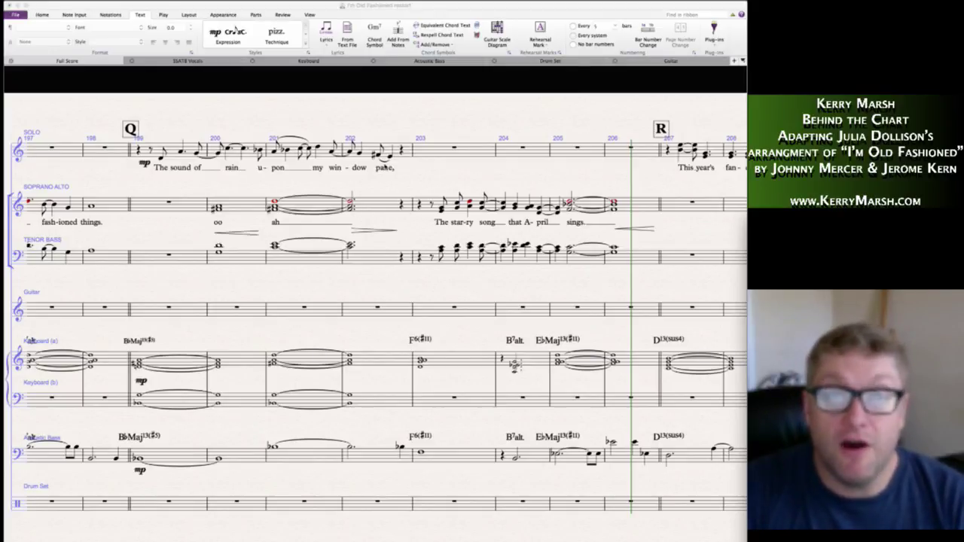
{"action": "left_click", "coordinate": [383, 169]}
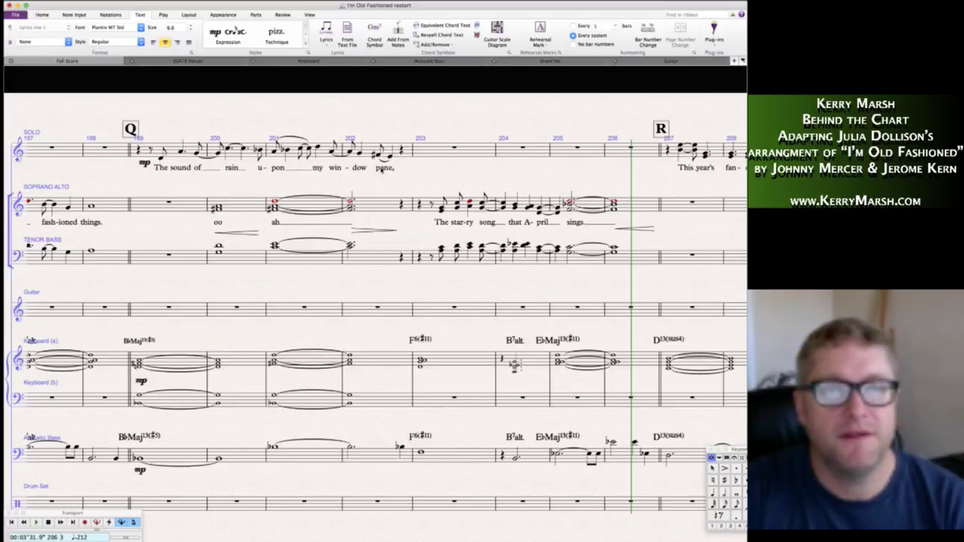
{"action": "key", "text": "Delete"}
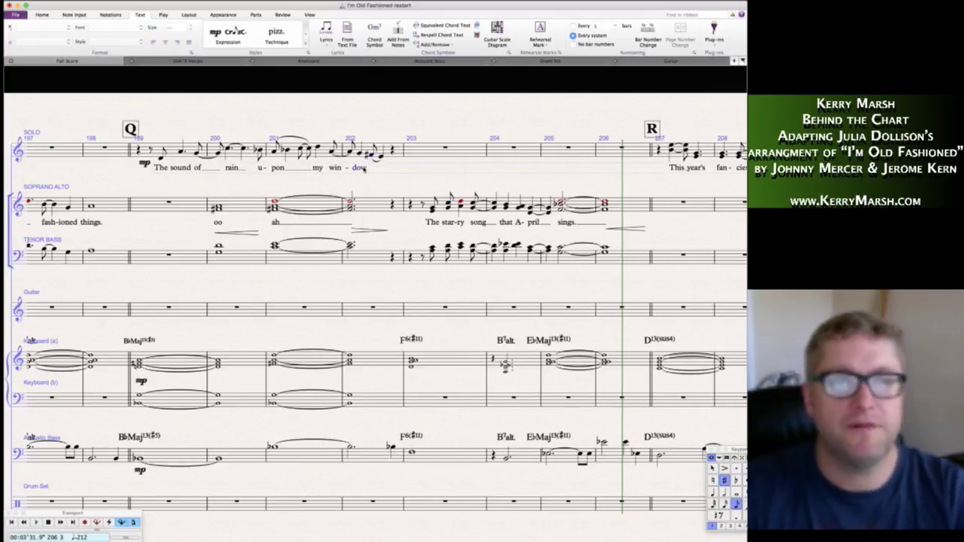
{"action": "double_click", "coordinate": [364, 168]}
{"action": "type", "text": "pane,"}
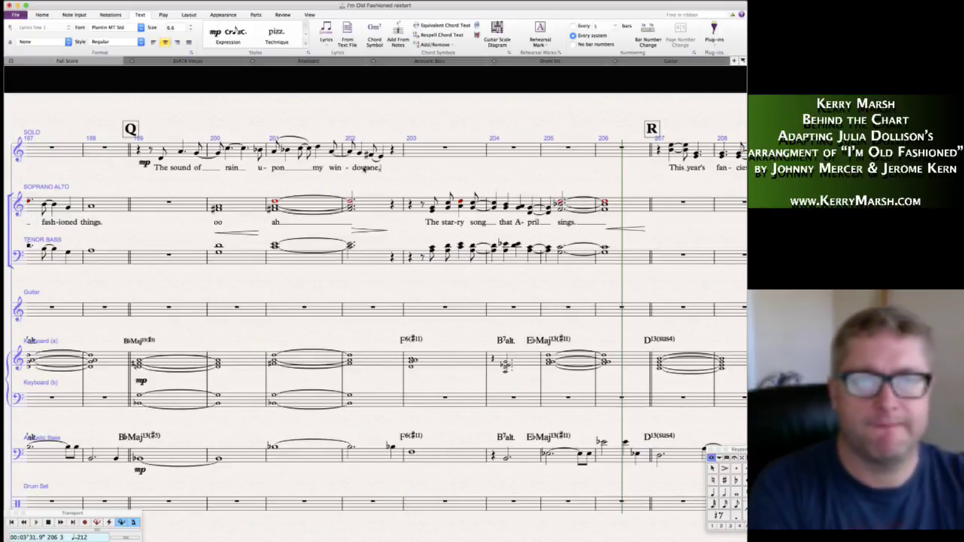
{"action": "key", "text": "Escape"}
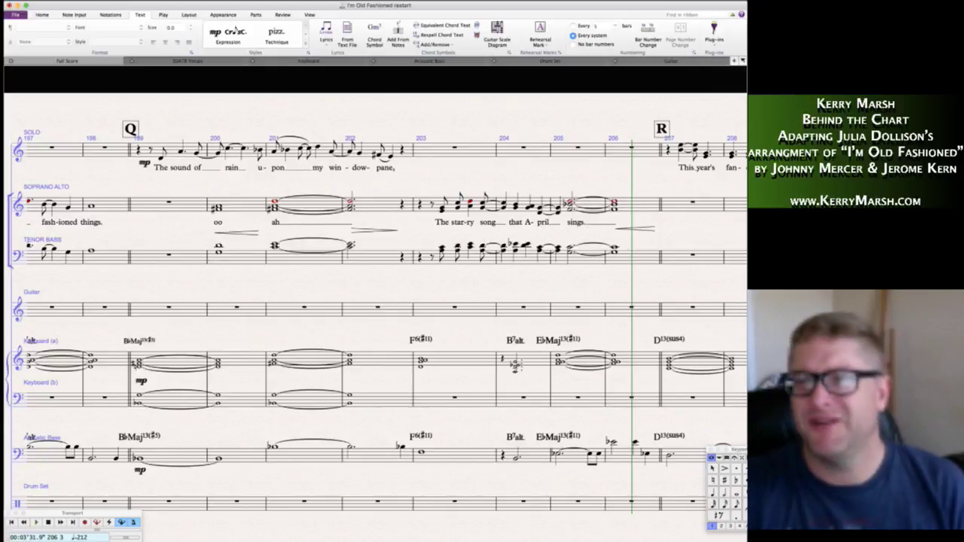
{"action": "key", "text": "super+Tab"}
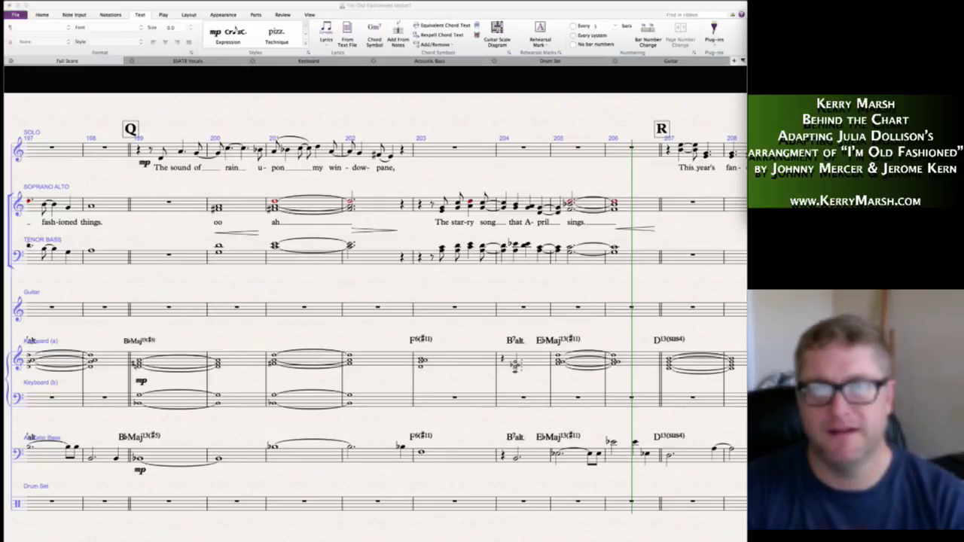
{"action": "key", "text": "super+Tab"}
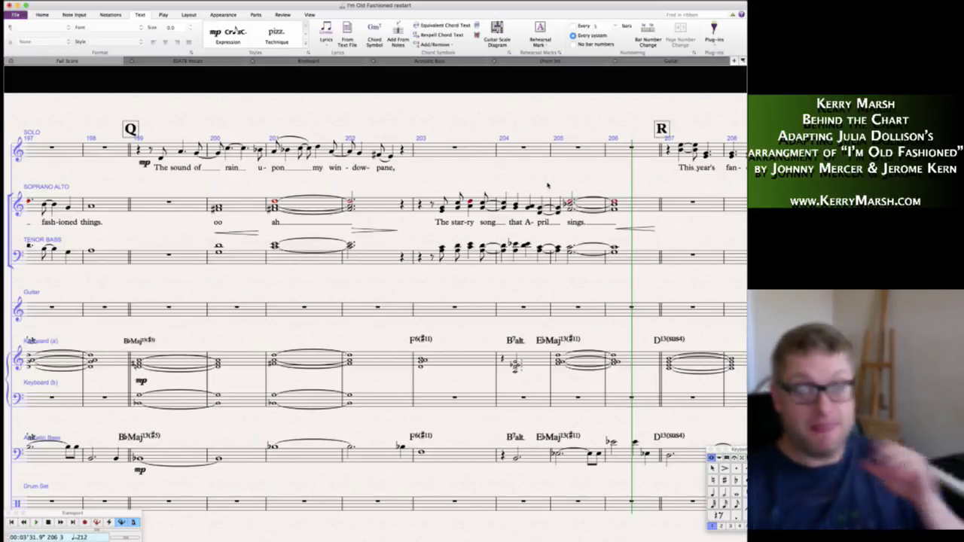
- Rewrite the sustained Soprano Alto chord on "sings" in bar 205 as quarter, eighth and dotted-quarter notes leading to a whole note in bar 206
{"action": "left_click", "coordinate": [571, 202]}
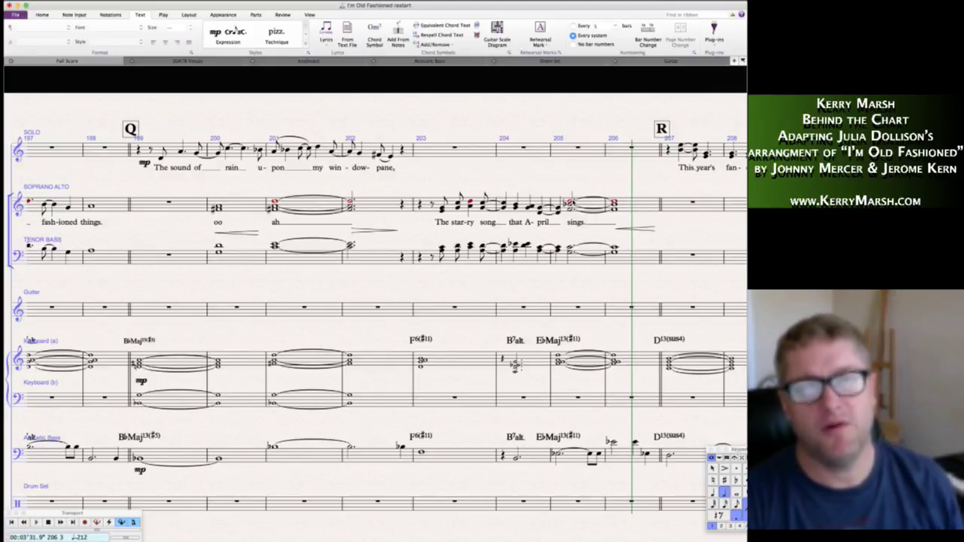
{"action": "key", "text": "4"}
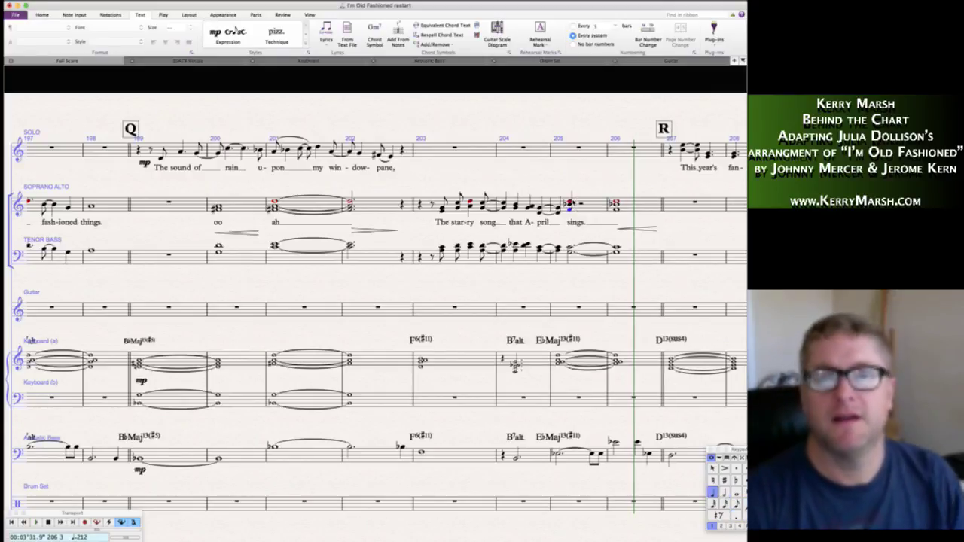
{"action": "key", "text": "Right"}
{"action": "key", "text": "3"}
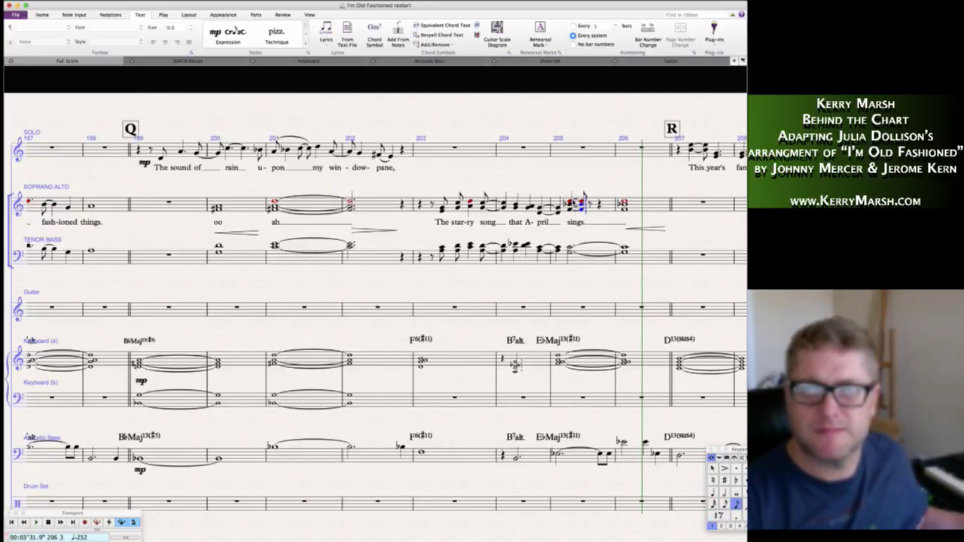
{"action": "key", "text": "4"}
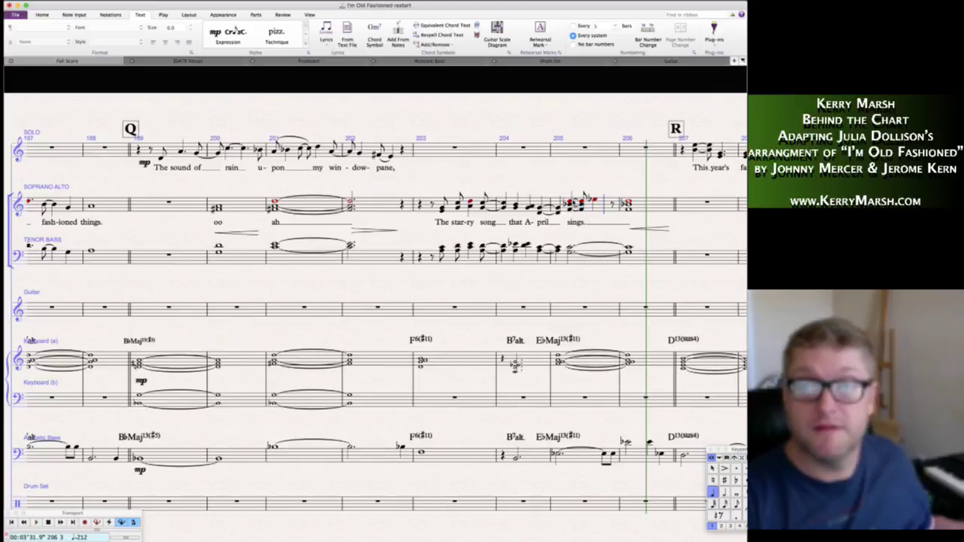
{"action": "key", "text": "6"}
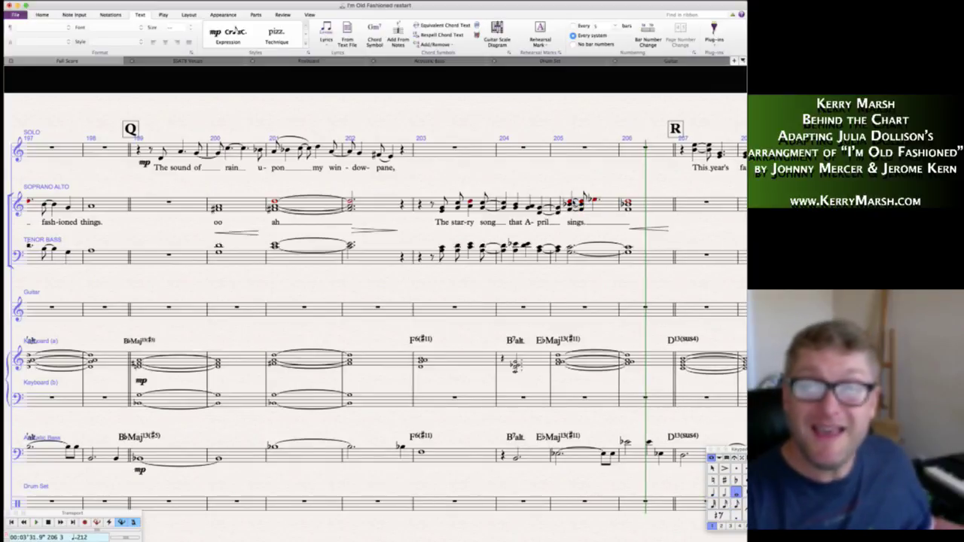
{"action": "key", "text": "Escape"}
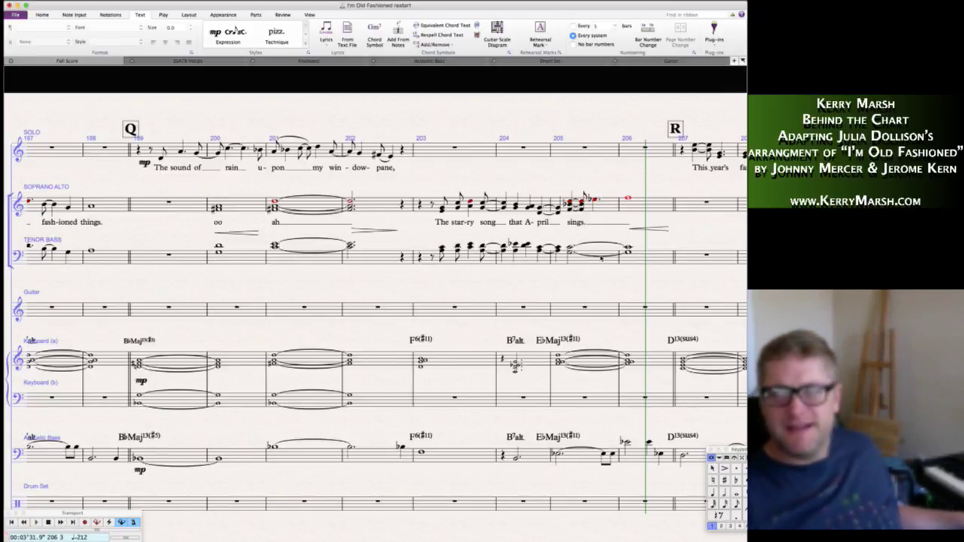
- Shorten the sustained Tenor Bass chord in bar 205 to a quarter note and follow it with an eighth-note chord
{"action": "left_click", "coordinate": [570, 248]}
{"action": "key", "text": "4"}
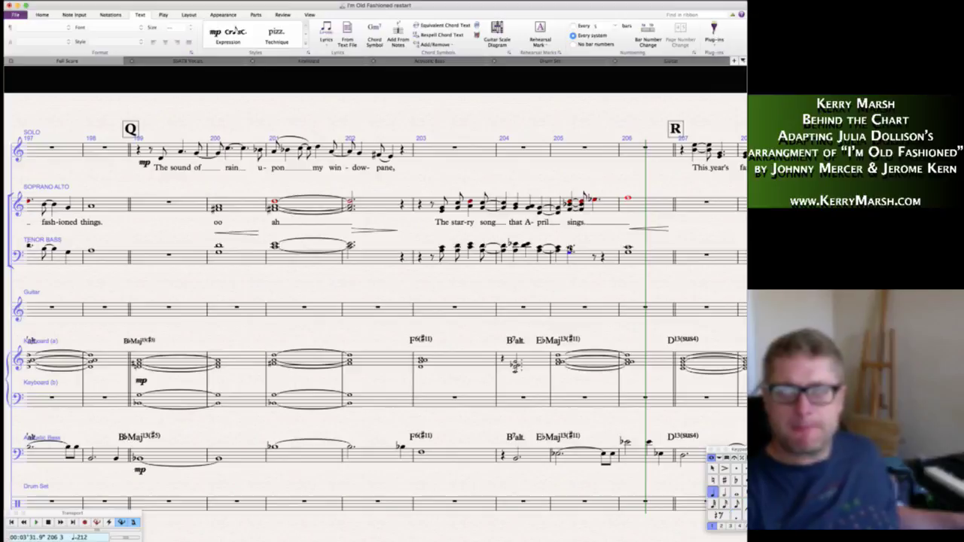
{"action": "key", "text": "n"}
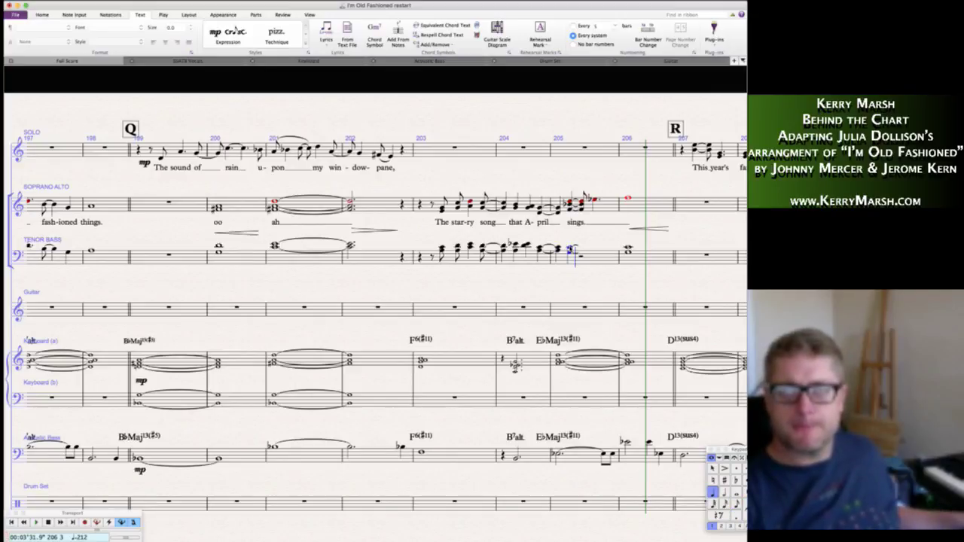
{"action": "key", "text": "3"}
{"action": "key", "text": "g"}
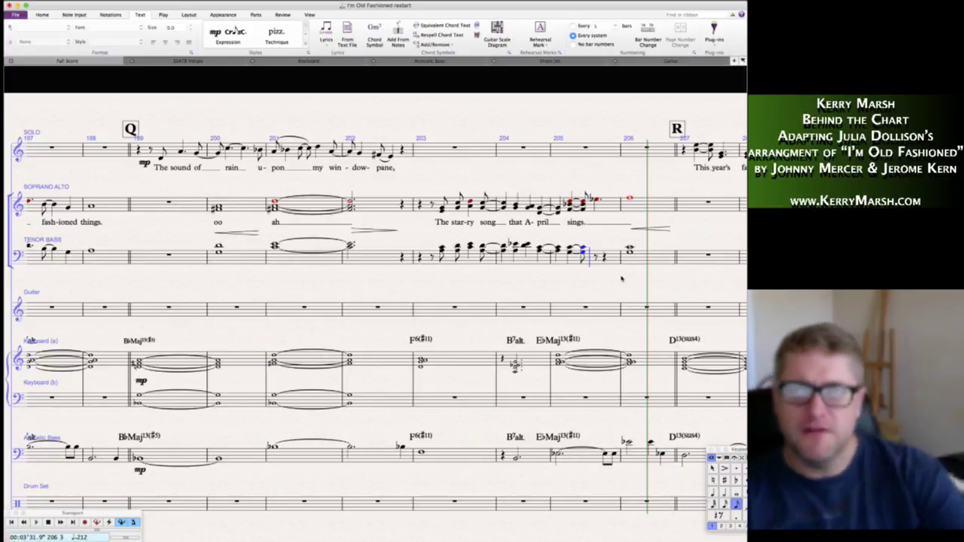
{"action": "key", "text": "Escape"}
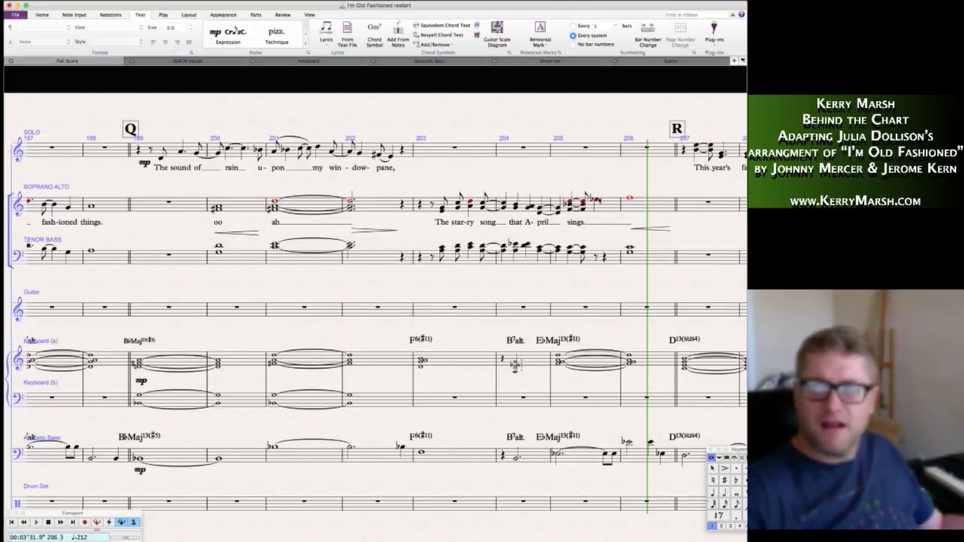
- Complete the lower notes of the Soprano Alto dotted-quarter chord in bar 205 and enter the matching dotted-quarter chord in Tenor Bass
{"action": "left_click", "coordinate": [596, 202]}
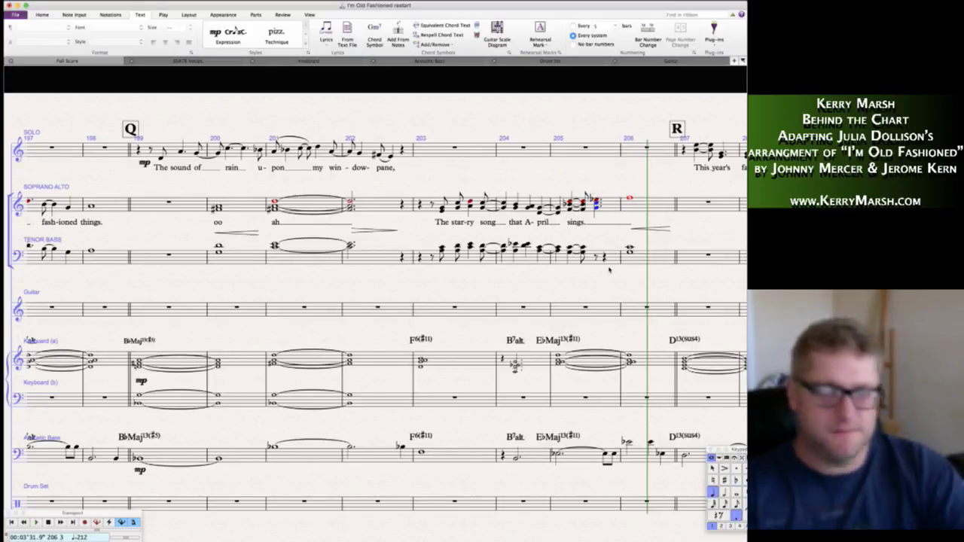
{"action": "key", "text": "Escape"}
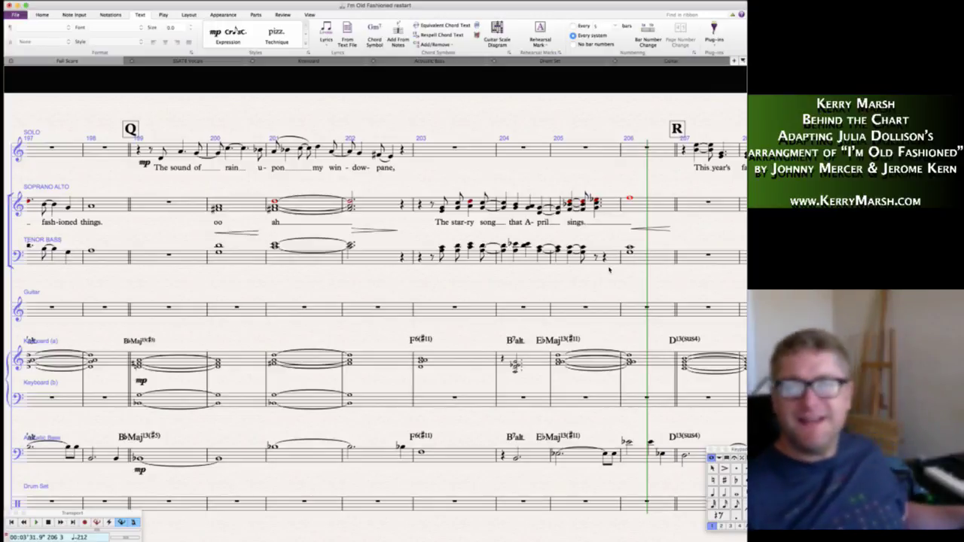
{"action": "left_click", "coordinate": [600, 258]}
{"action": "key", "text": "n"}
{"action": "key", "text": "KP_Decimal"}
{"action": "key", "text": "Escape"}
{"action": "key", "text": "Escape"}
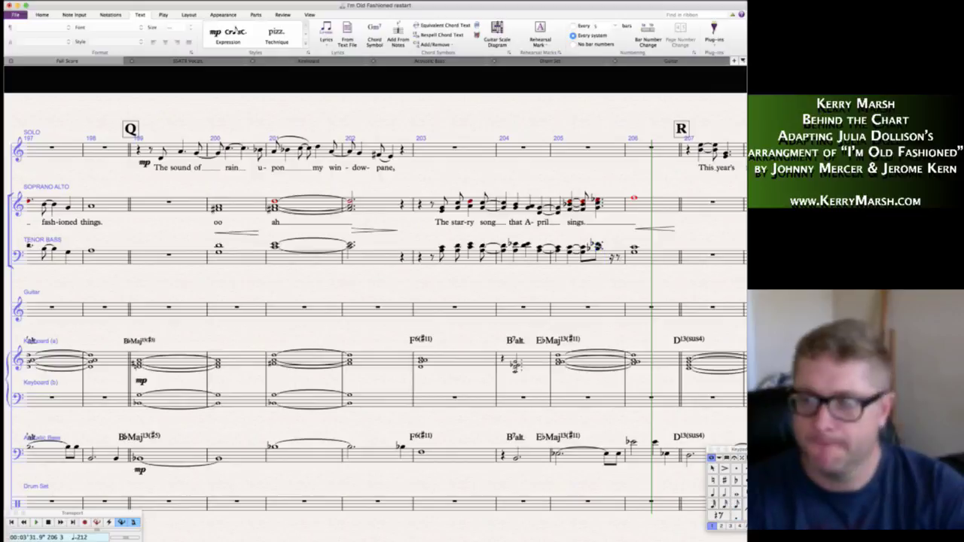
{"action": "key", "text": "KP_4"}
{"action": "key", "text": "Escape"}
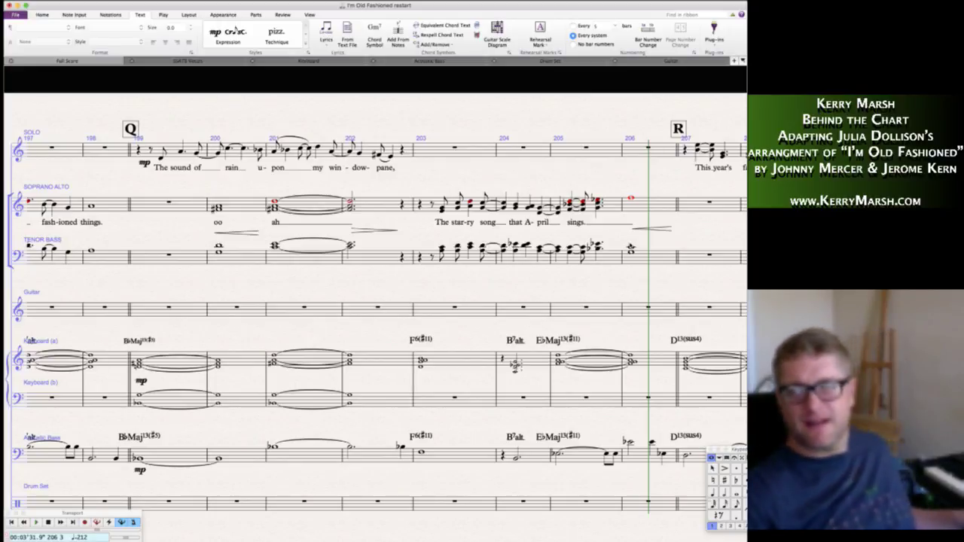
- Finish the whole-note chords in bar 206 in both the Tenor Bass and Soprano Alto staves
{"action": "left_click", "coordinate": [631, 247]}
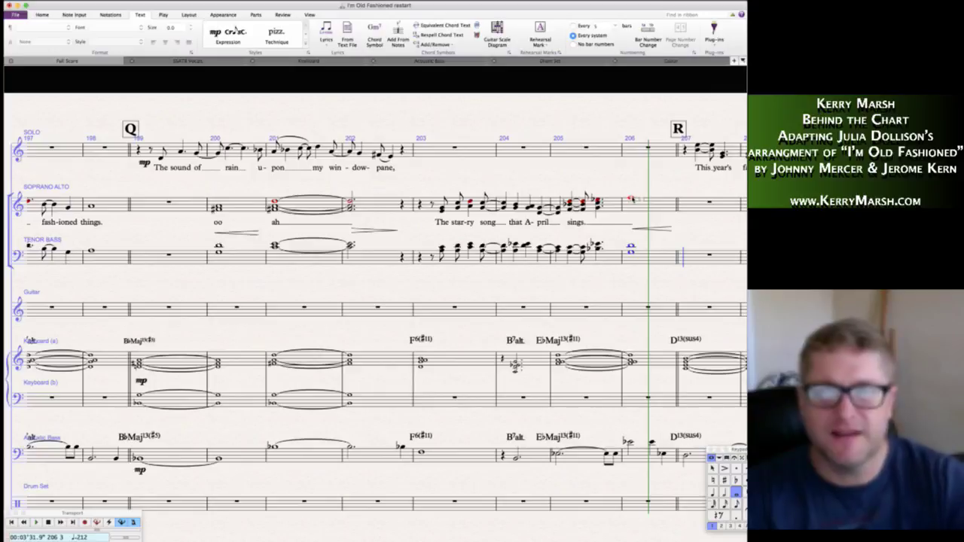
{"action": "left_click", "coordinate": [630, 199]}
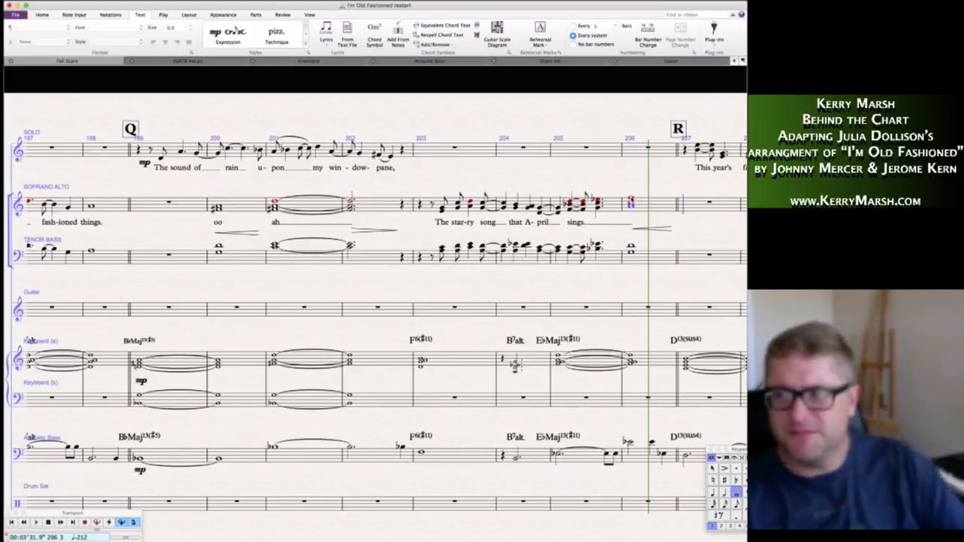
{"action": "key", "text": "Escape"}
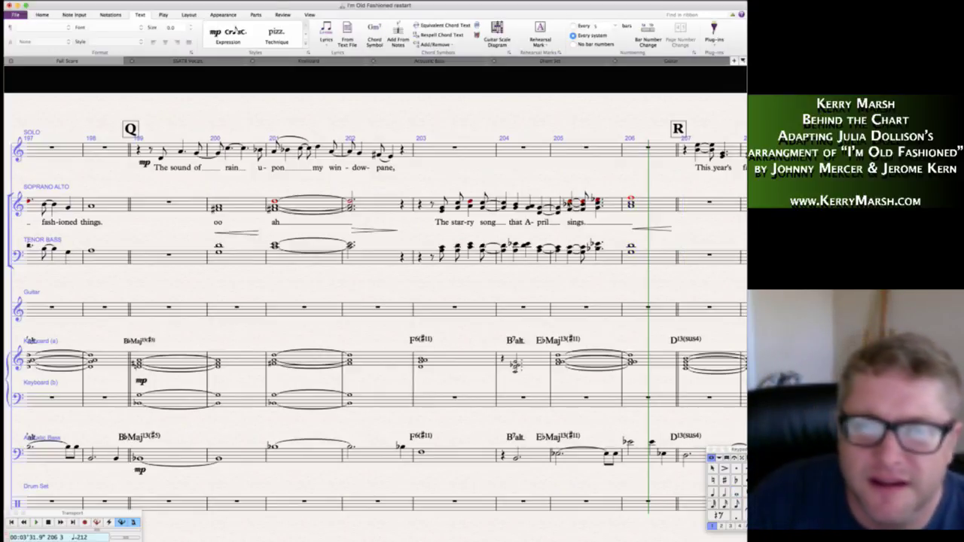
- Add slurs from the "sings" chord in bar 205 to the whole note in bar 206 on the Soprano Alto and Tenor Bass staves
{"action": "left_click", "coordinate": [631, 199], "text": "shift"}
{"action": "key", "text": "s"}
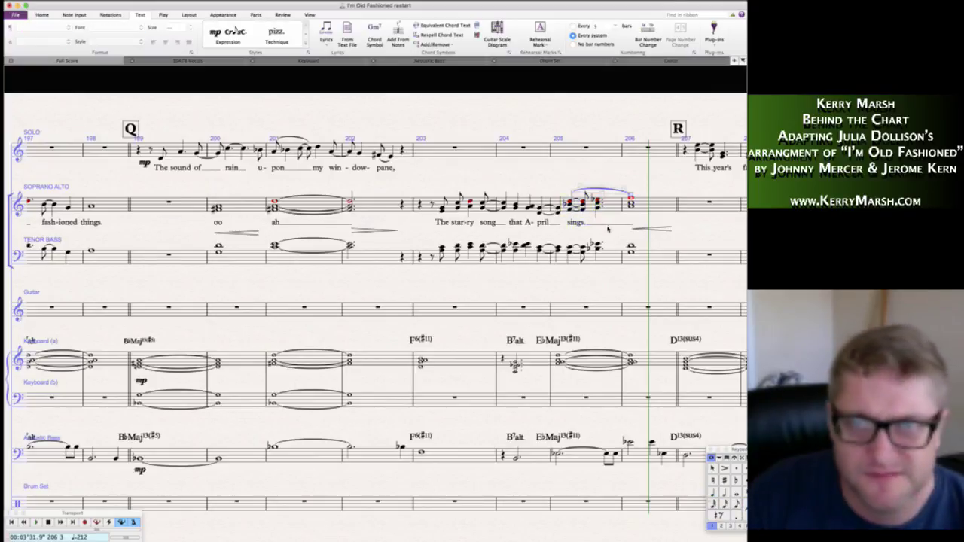
{"action": "left_click", "coordinate": [570, 248]}
{"action": "left_click", "coordinate": [631, 248], "text": "shift"}
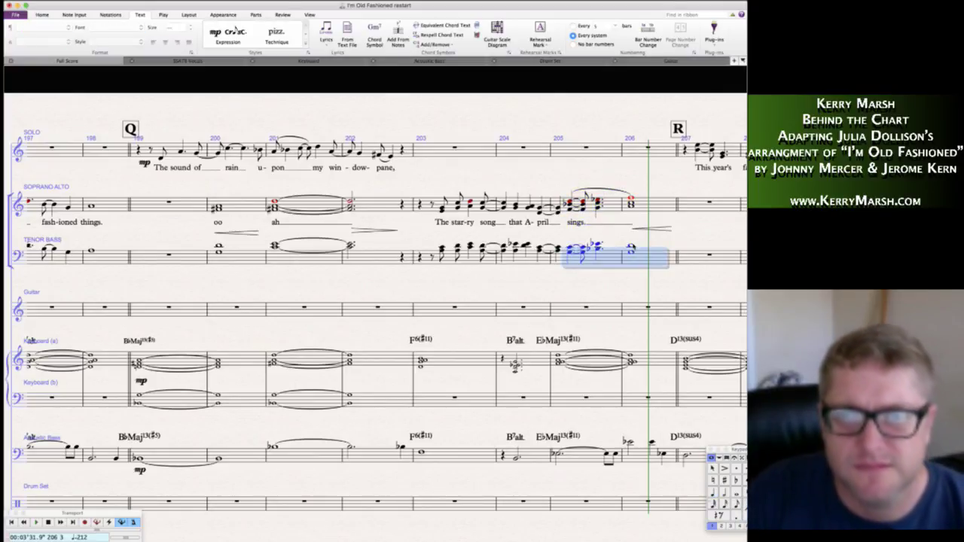
{"action": "key", "text": "s"}
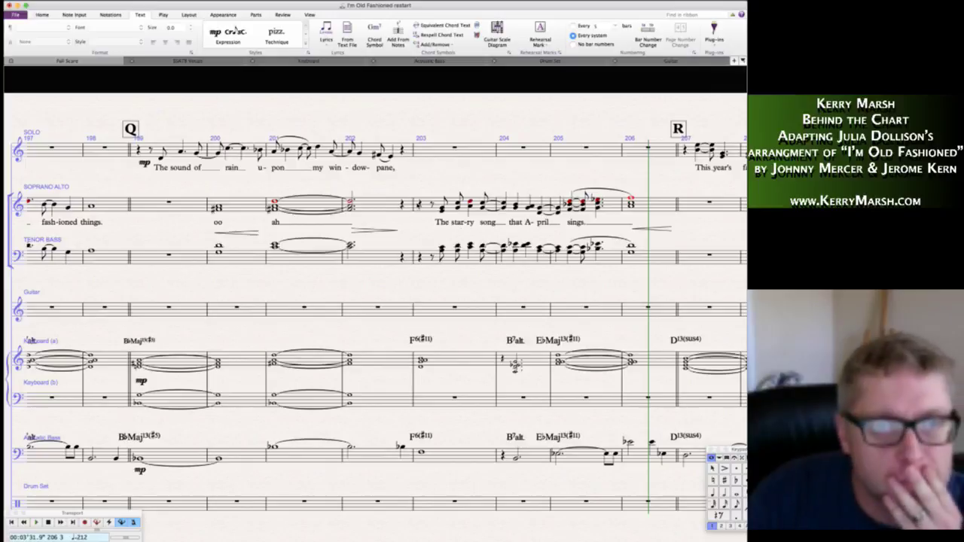
- Play back the revised vocal phrase from bar 203 through the start of section R
{"action": "left_click", "coordinate": [419, 204]}
{"action": "key", "text": "space"}
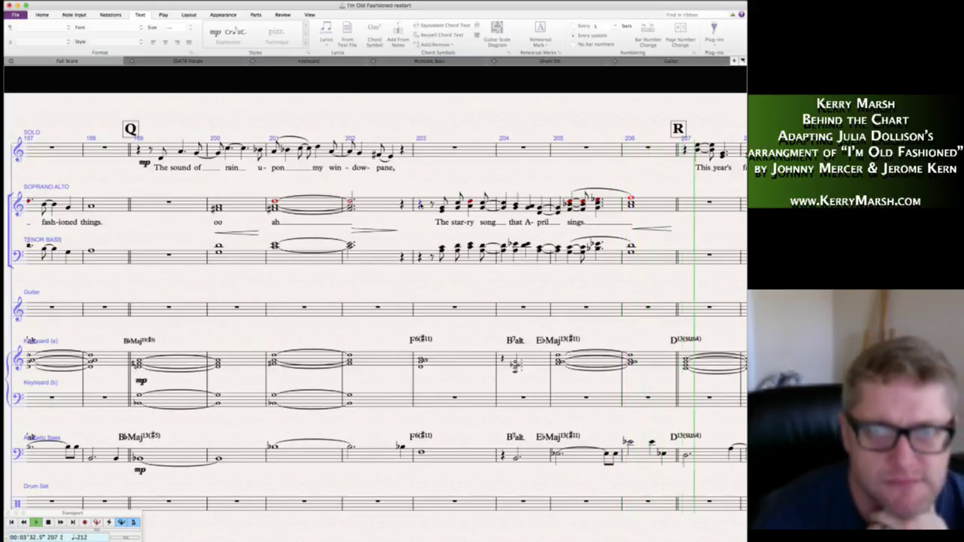
{"action": "key", "text": "space"}
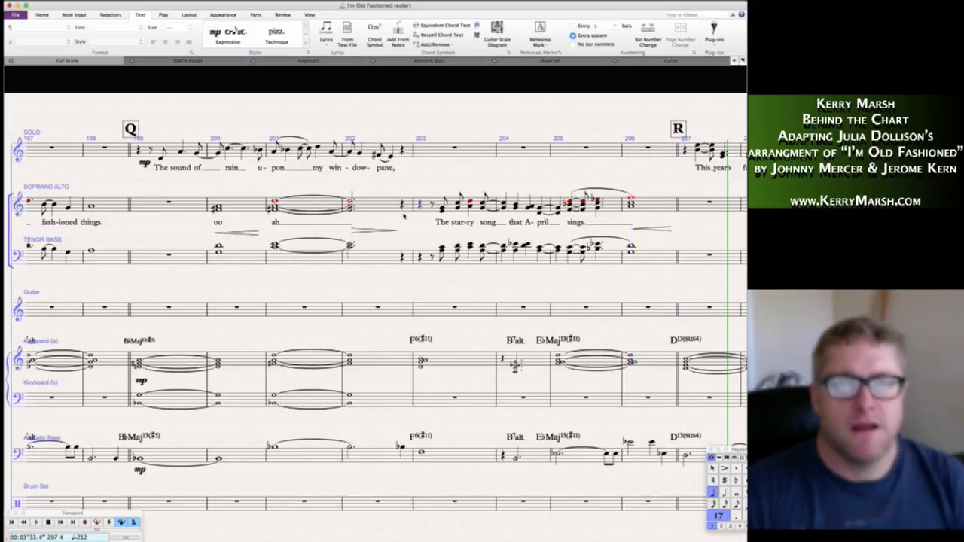
{"action": "left_click", "coordinate": [442, 251]}
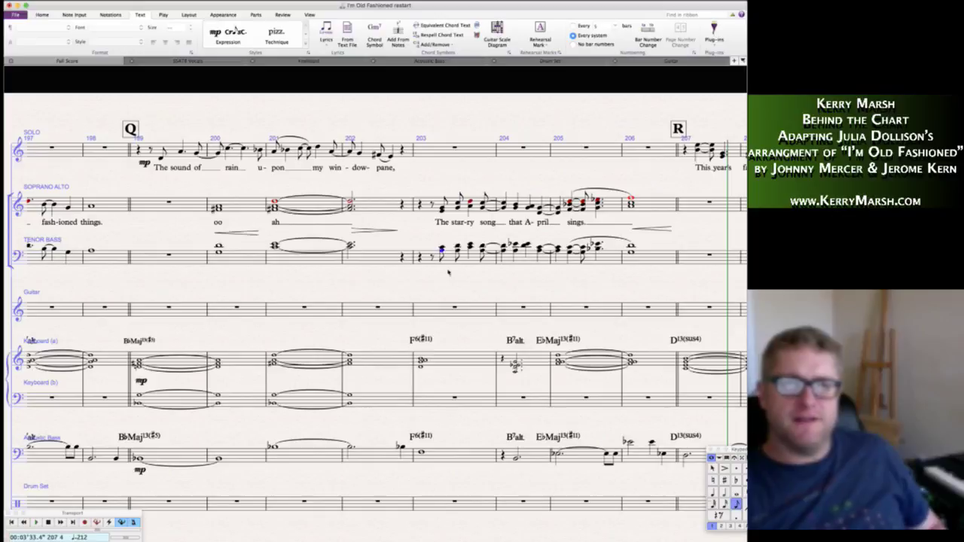
{"action": "left_click", "coordinate": [456, 294]}
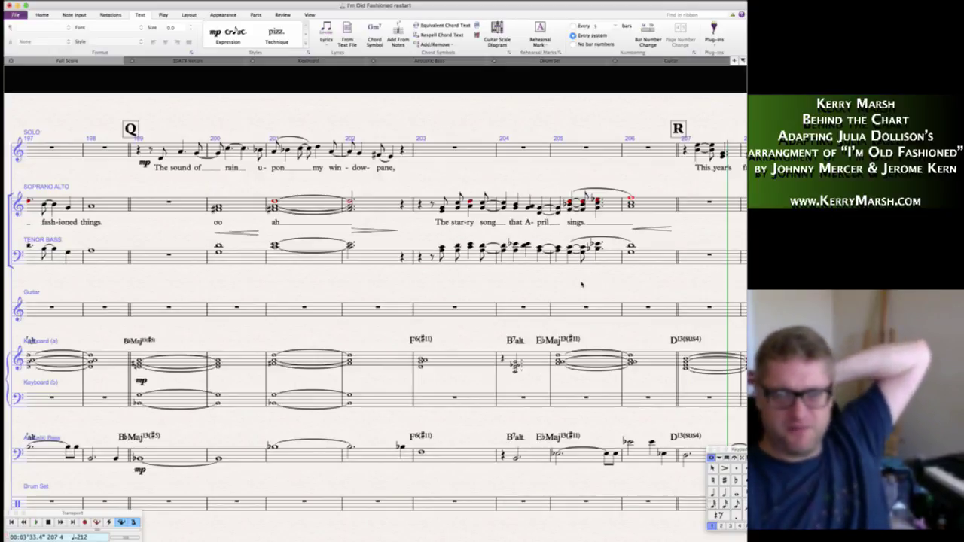
- Delete the tied Solo notes and the lyric "stands" in bars 215 and 216, before section S
{"action": "scroll", "coordinate": [581, 284], "scroll_direction": "right", "scroll_amount": 5}
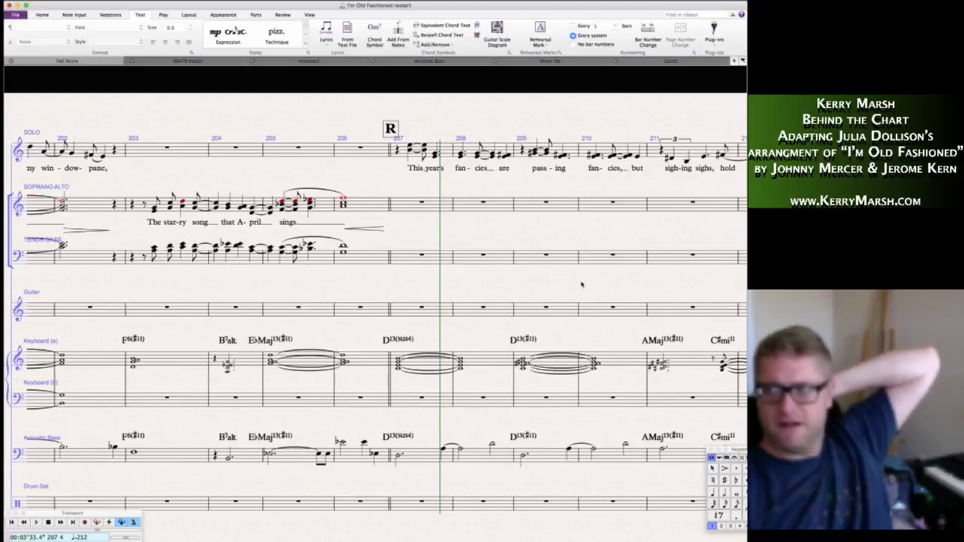
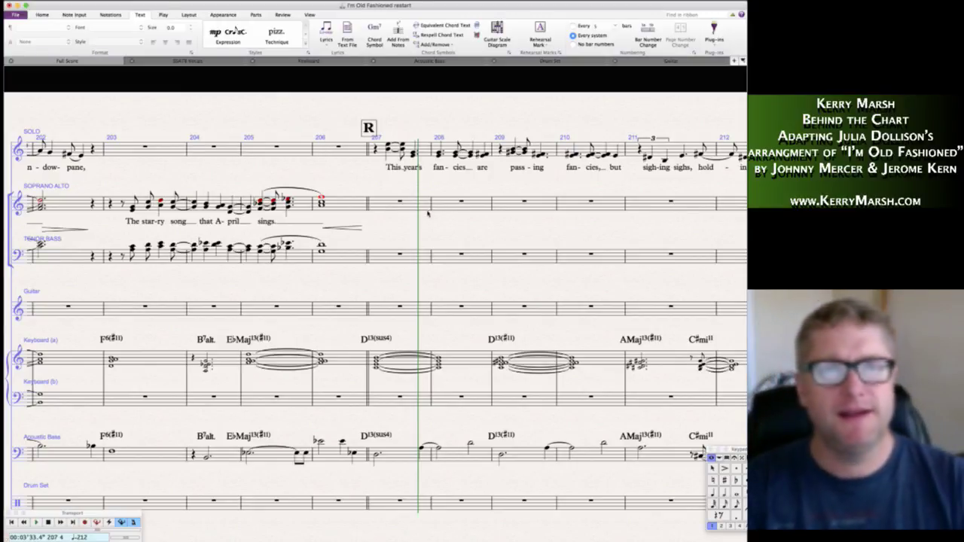
{"action": "scroll", "coordinate": [523, 240], "scroll_direction": "right", "scroll_amount": 6}
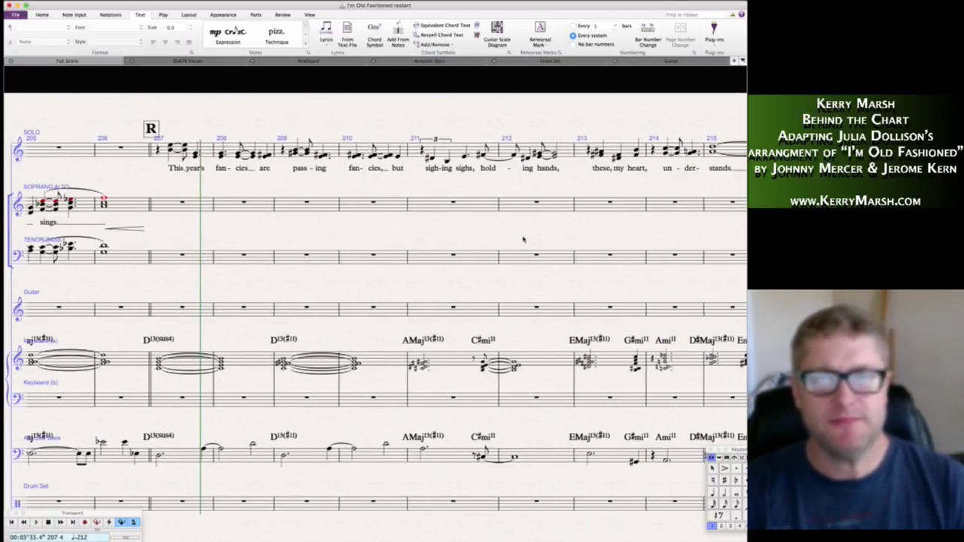
{"action": "scroll", "coordinate": [523, 240], "scroll_direction": "right", "scroll_amount": 2}
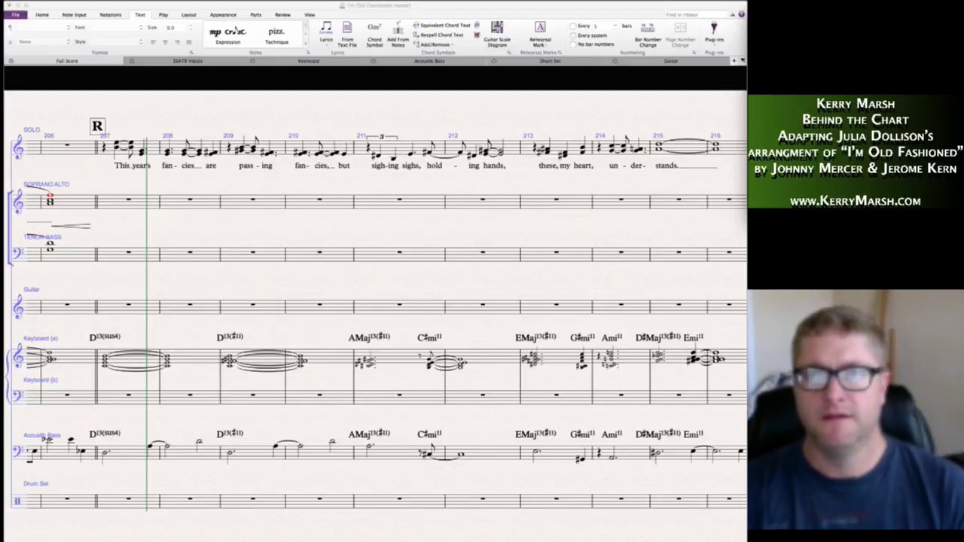
{"action": "left_click", "coordinate": [668, 146]}
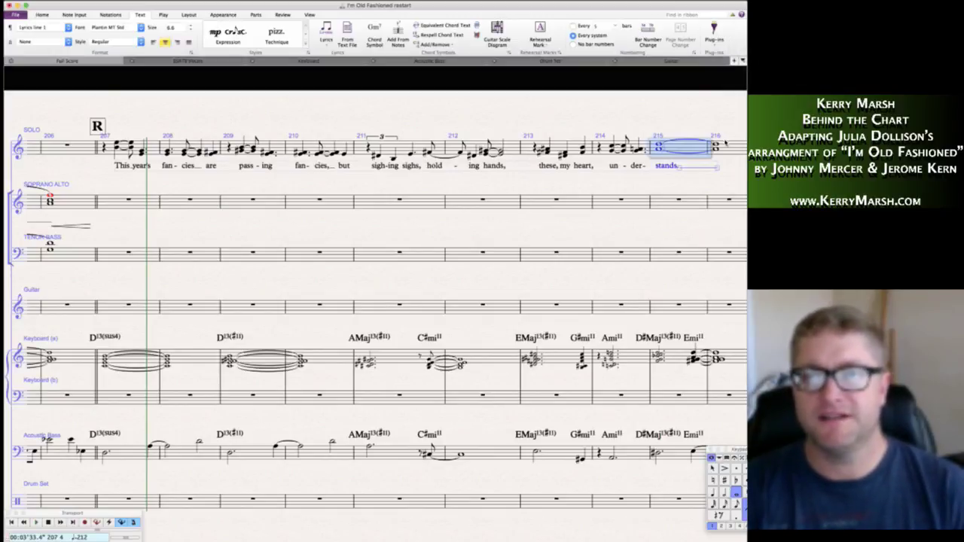
{"action": "key", "text": "Delete"}
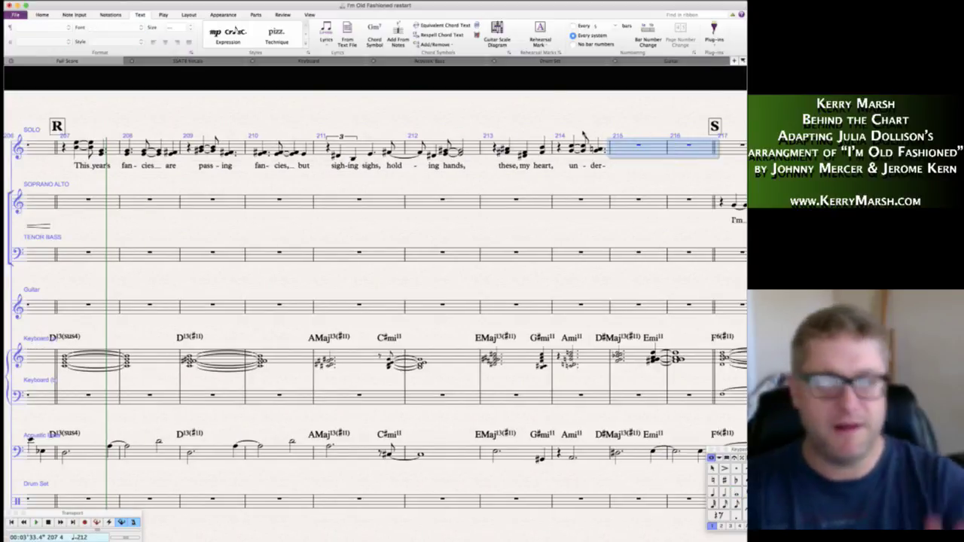
{"action": "key", "text": "Escape"}
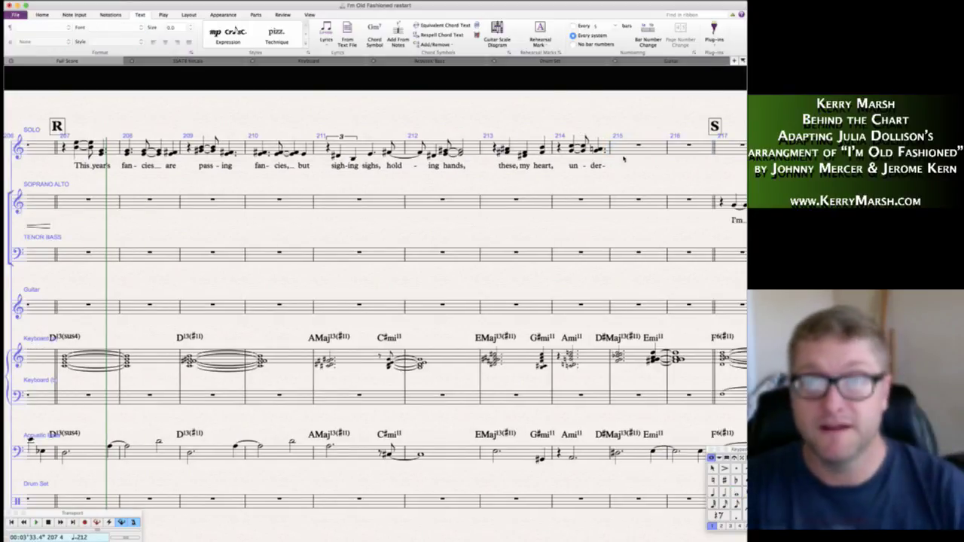
- Enter a flat eighth note at the start of bar 215 on the Solo staff
{"action": "left_click", "coordinate": [647, 146]}
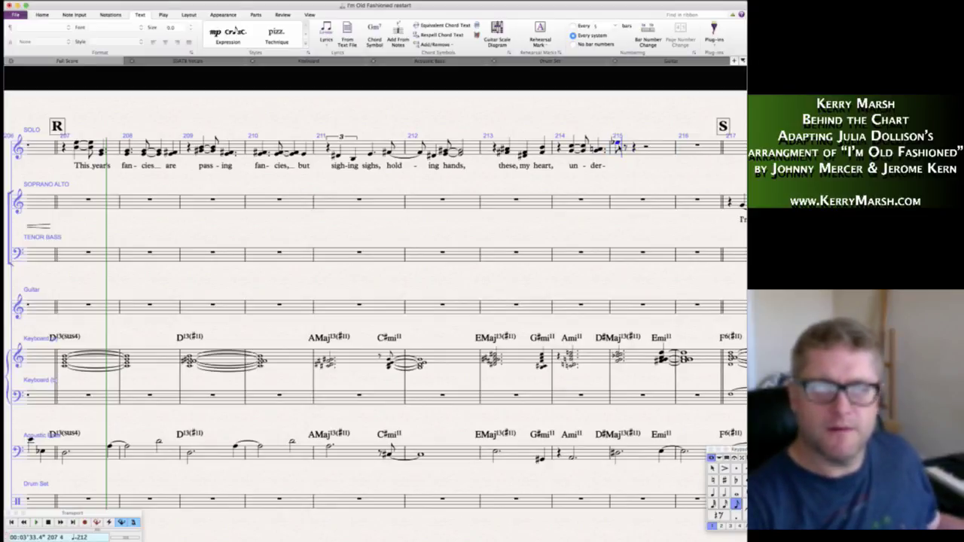
{"action": "key", "text": "Left"}
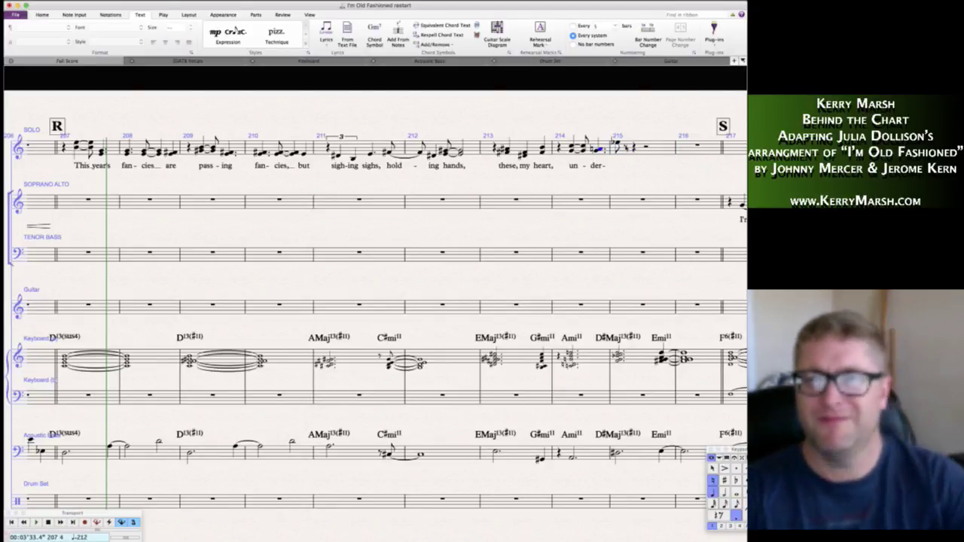
{"action": "key", "text": "super+Tab"}
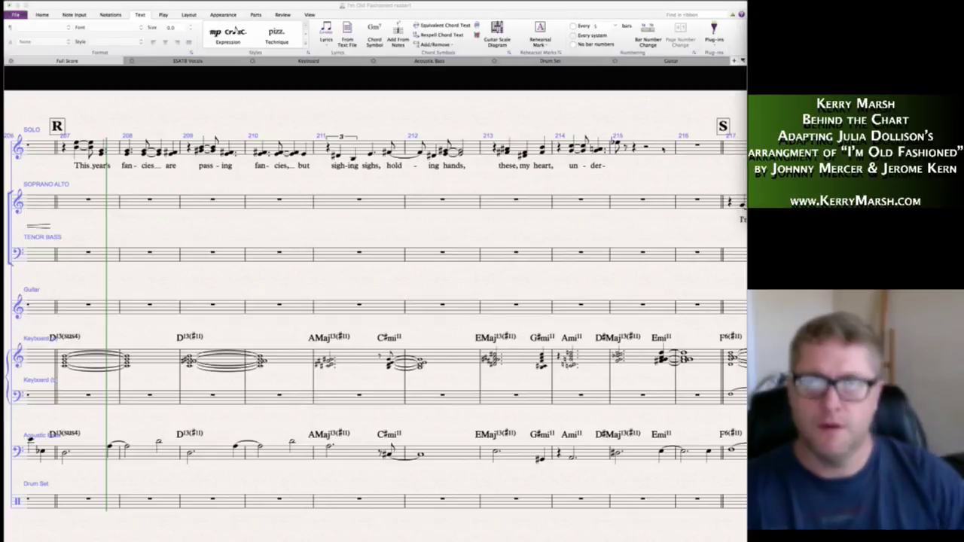
{"action": "left_click", "coordinate": [655, 118]}
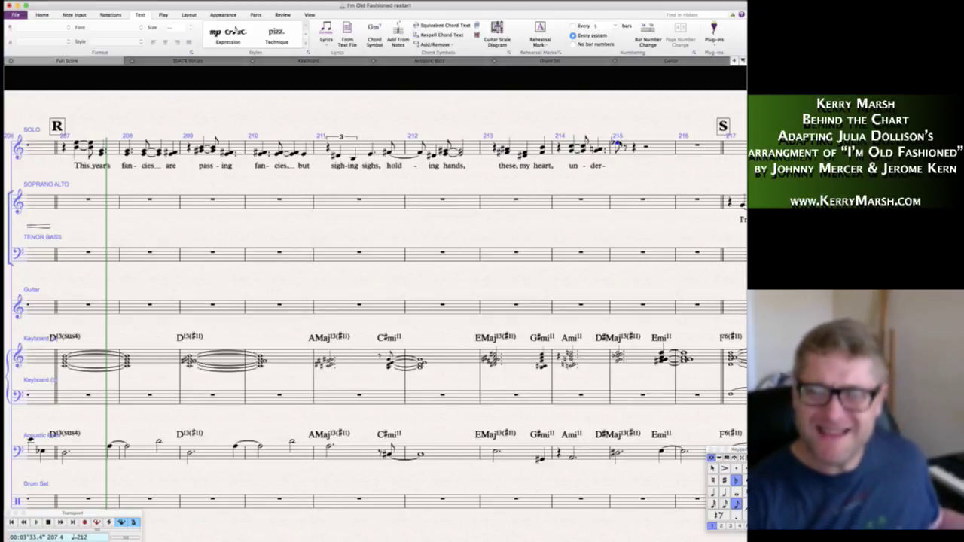
{"action": "key", "text": "Right"}
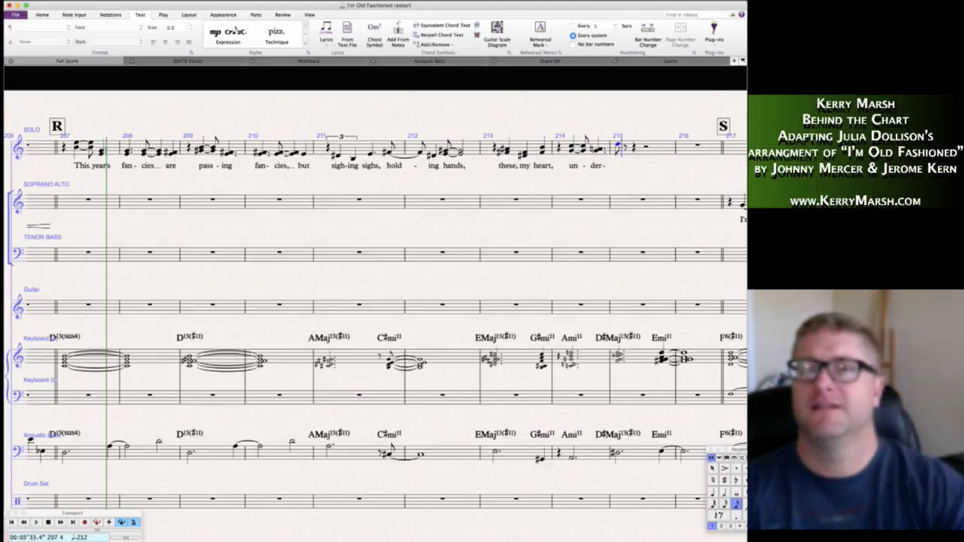
{"action": "key", "text": "Escape"}
{"action": "key", "text": "super+Tab"}
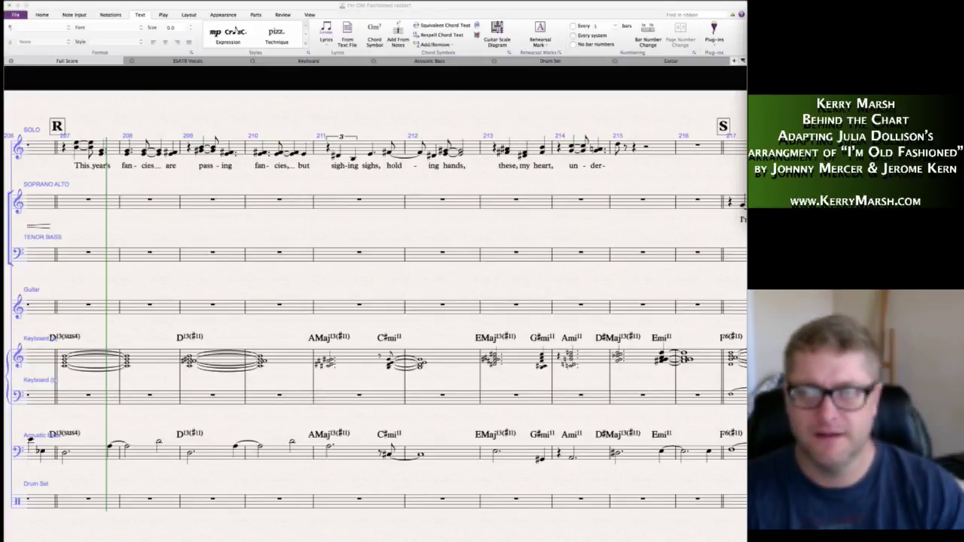
- Continue the Solo melody in bar 215 with a quarter note followed by an eighth note
{"action": "key", "text": "super+Tab"}
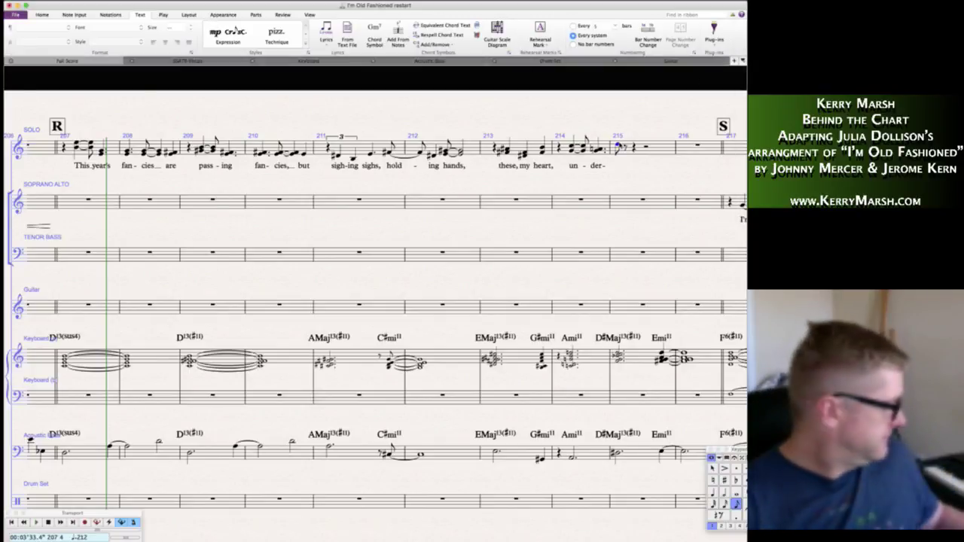
{"action": "key", "text": "Right"}
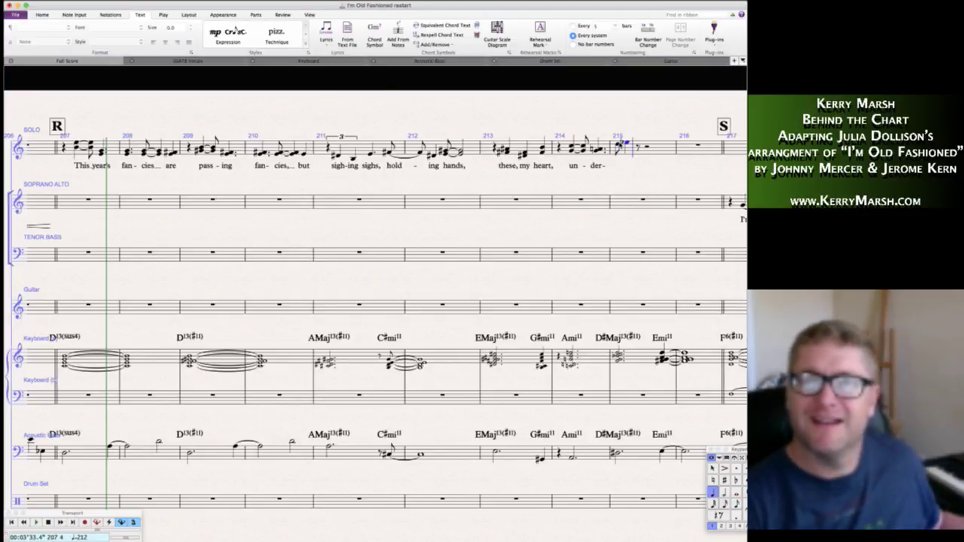
{"action": "key", "text": "Right"}
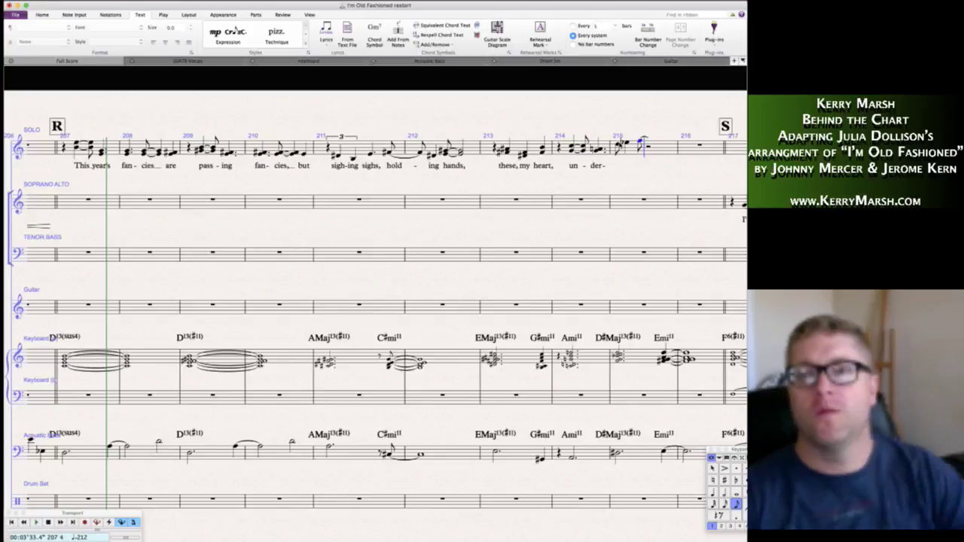
{"action": "key", "text": "Escape"}
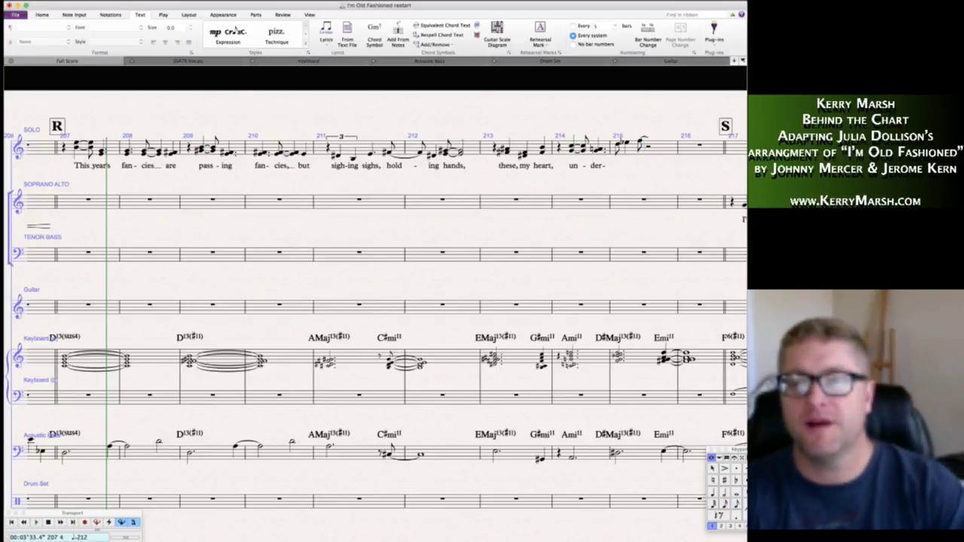
{"action": "key", "text": "super+Tab"}
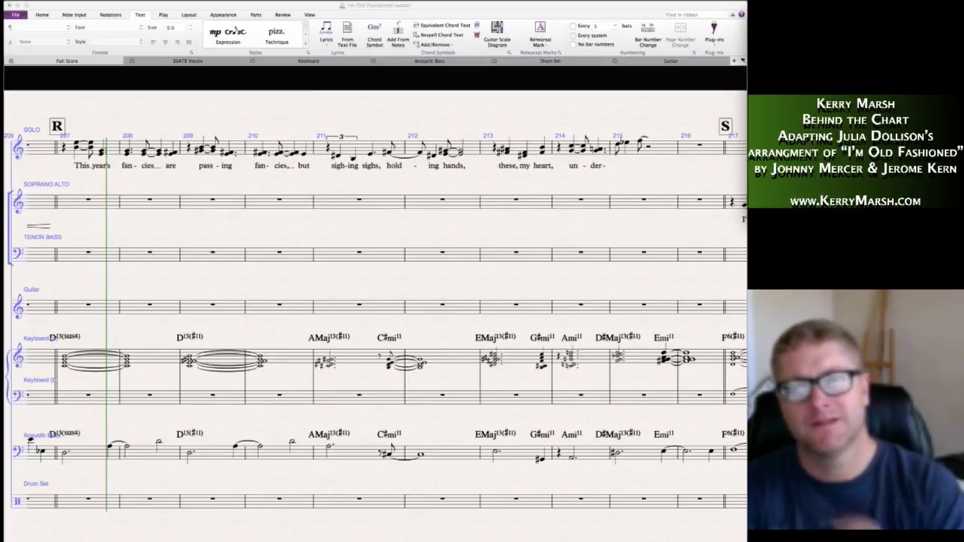
{"action": "left_click", "coordinate": [645, 182]}
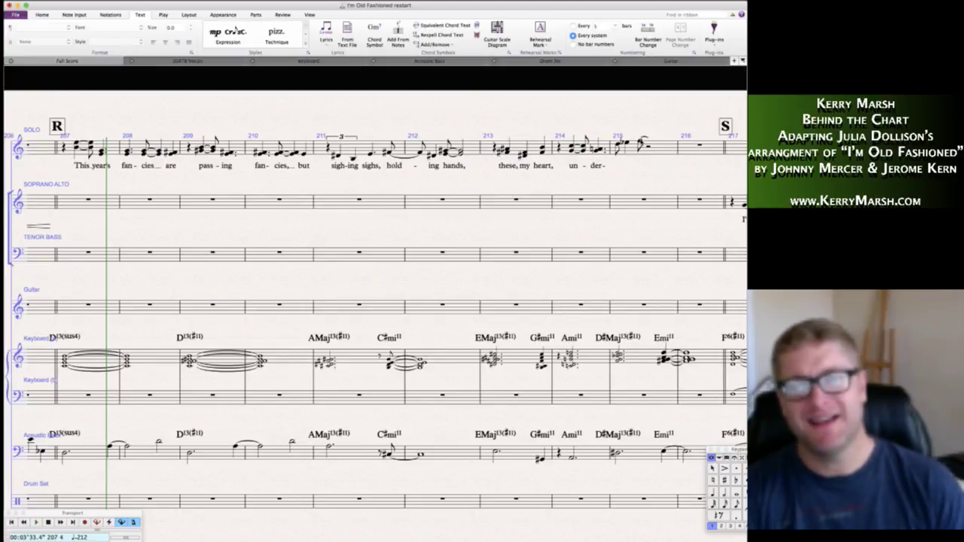
- Complete Solo bar 215 with a half note and tie it to a whole note in bar 216
{"action": "scroll", "coordinate": [630, 196], "scroll_direction": "right", "scroll_amount": 3}
{"action": "scroll", "coordinate": [630, 196], "scroll_direction": "right", "scroll_amount": 3}
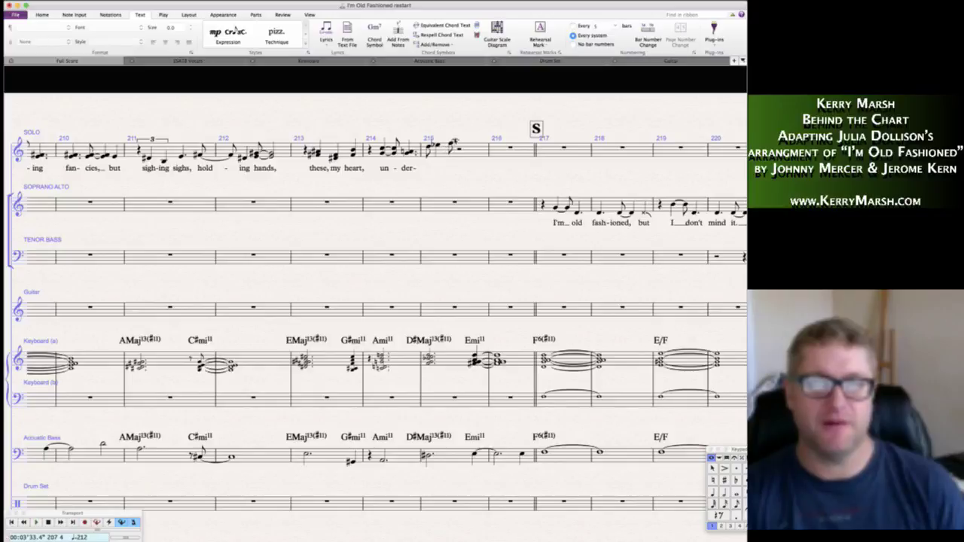
{"action": "left_click", "coordinate": [452, 146]}
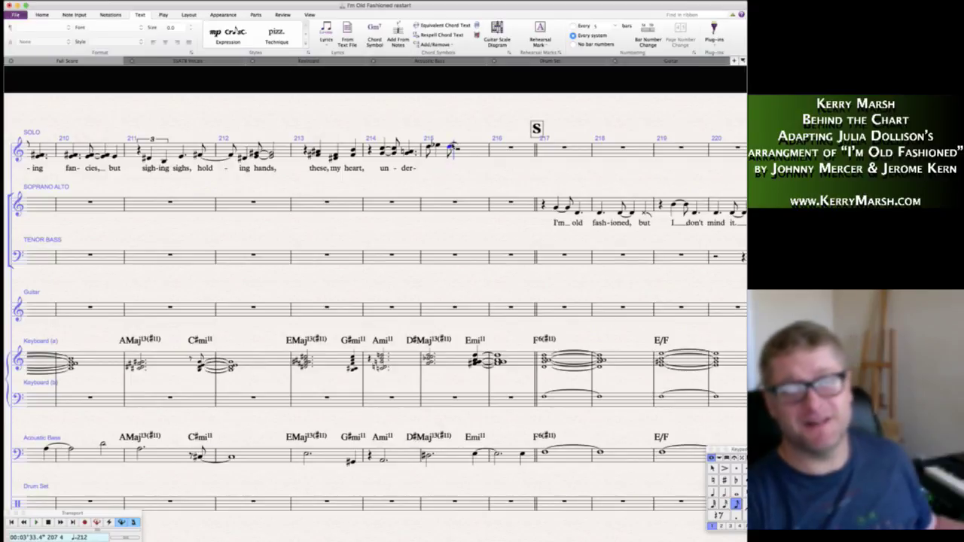
{"action": "key", "text": "5"}
{"action": "key", "text": "KP_Enter"}
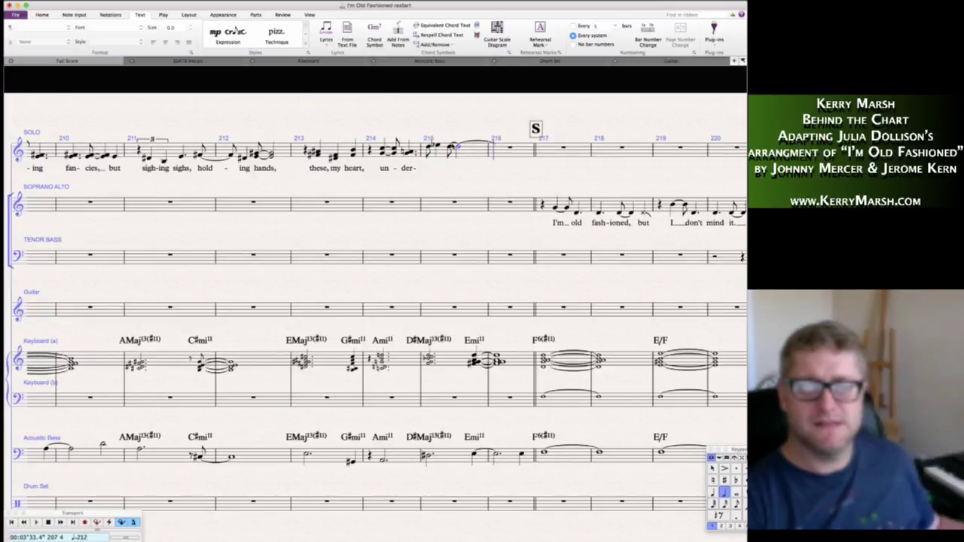
{"action": "key", "text": "Escape"}
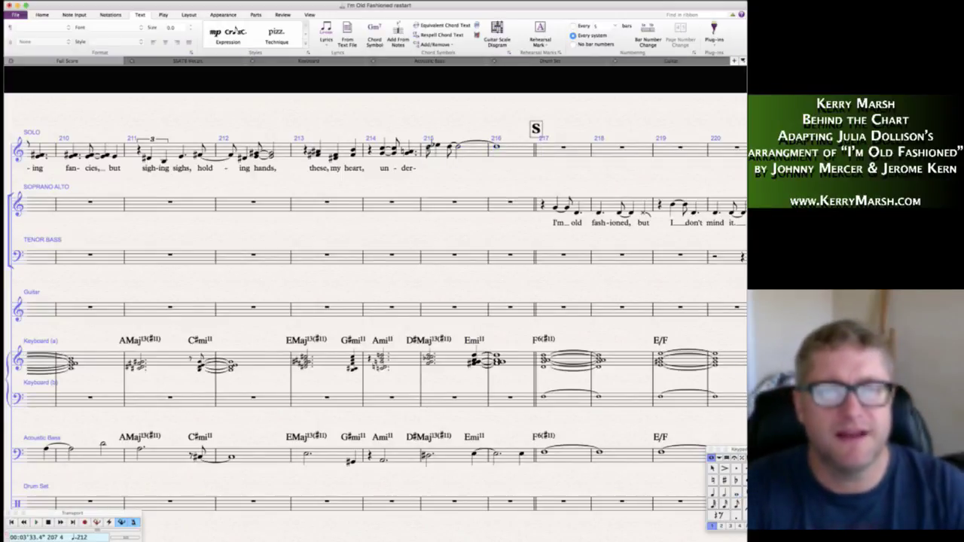
- Add a slur over the Solo phrase from the first note of bar 215 to the whole note in bar 216
{"action": "left_click", "coordinate": [428, 148]}
{"action": "left_click", "coordinate": [497, 147], "text": "shift"}
{"action": "key", "text": "s"}
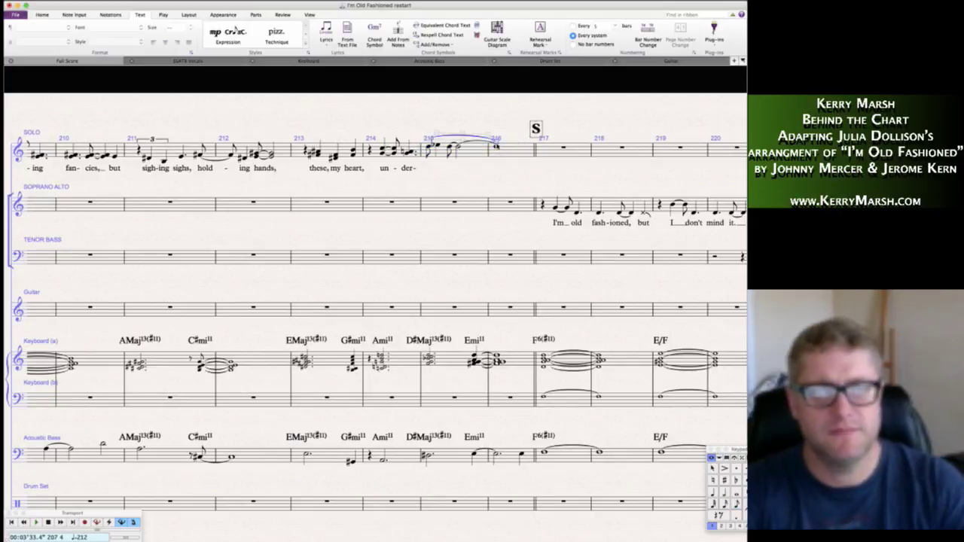
{"action": "key", "text": "Escape"}
- Continue the Solo lyric after "under-" with "stands." and an extender line under the notes of bar 215
{"action": "left_click", "coordinate": [414, 168]}
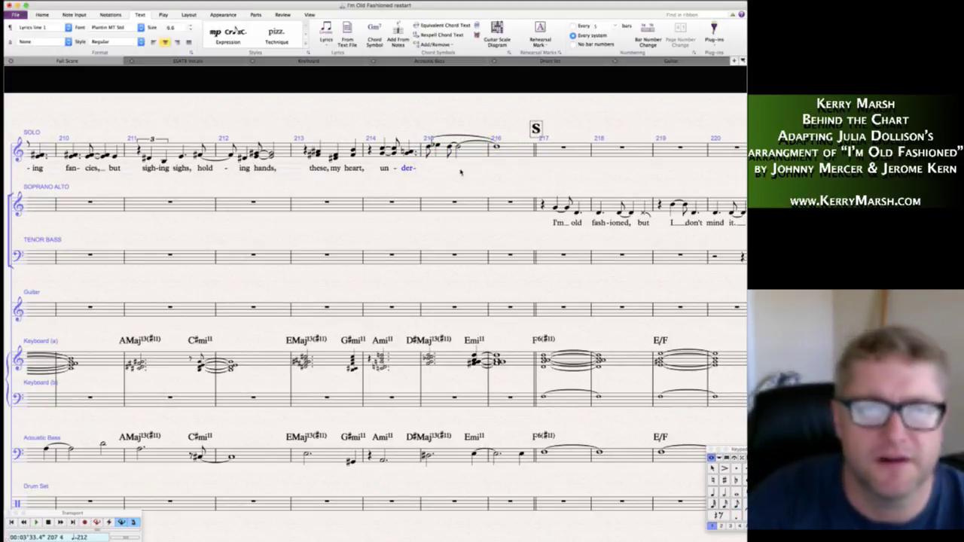
{"action": "double_click", "coordinate": [408, 171]}
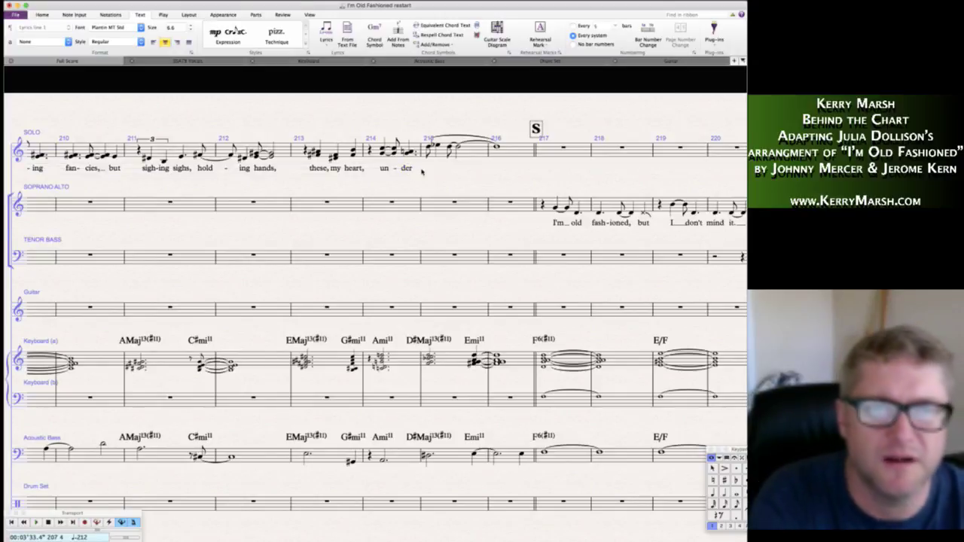
{"action": "type", "text": "- sta"}
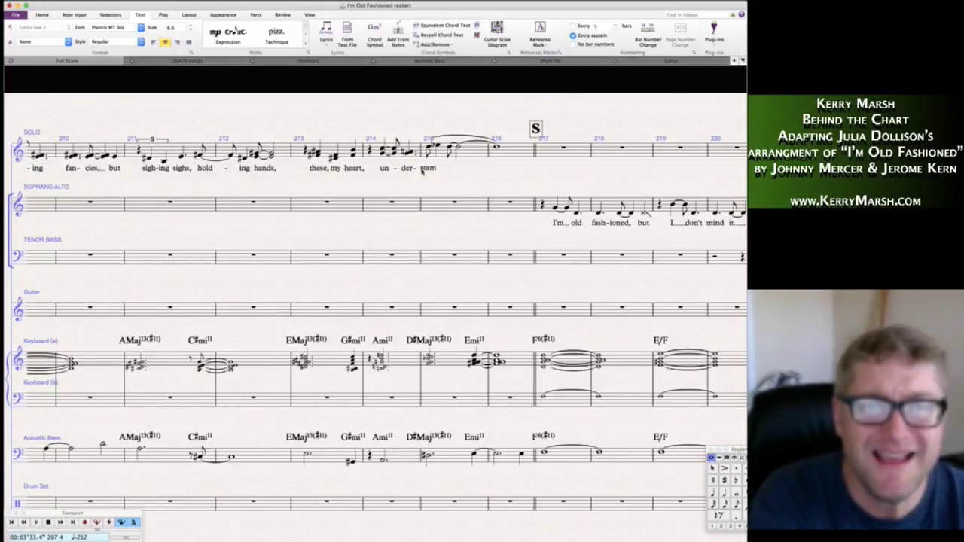
{"action": "type", "text": "nds"}
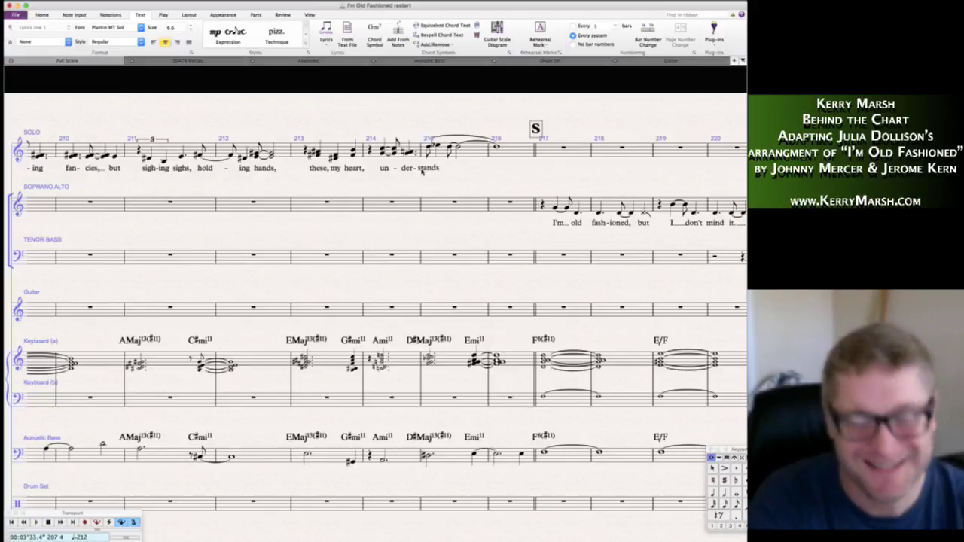
{"action": "type", "text": "."}
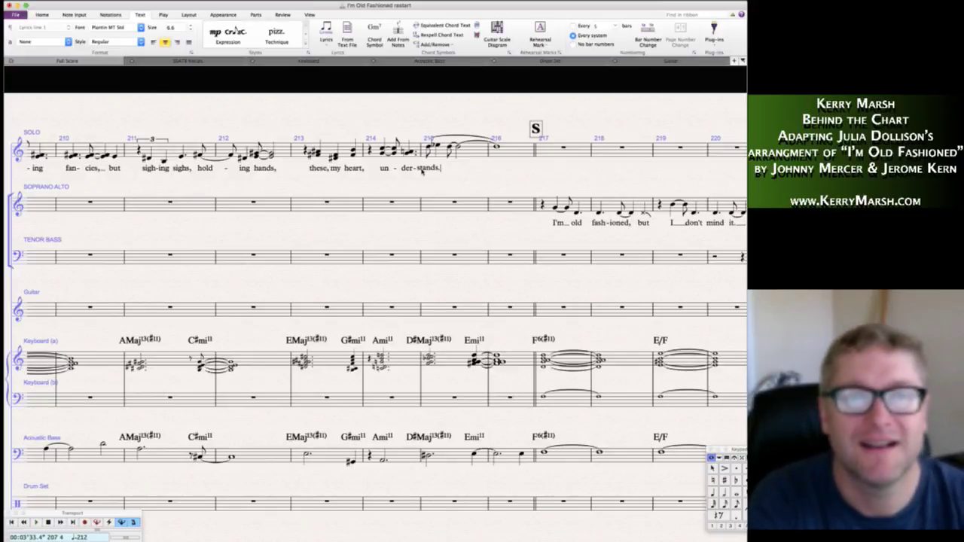
{"action": "type", "text": "..."}
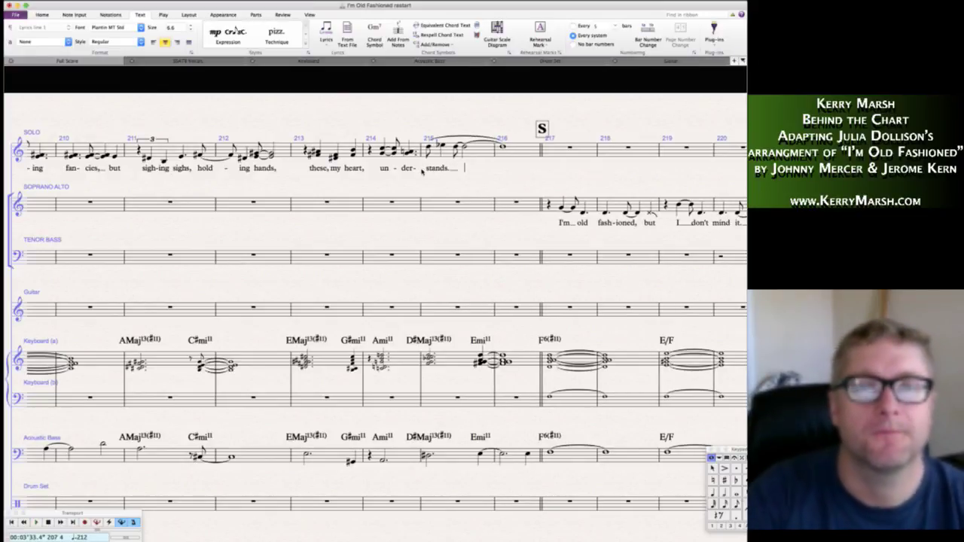
{"action": "key", "text": "Escape"}
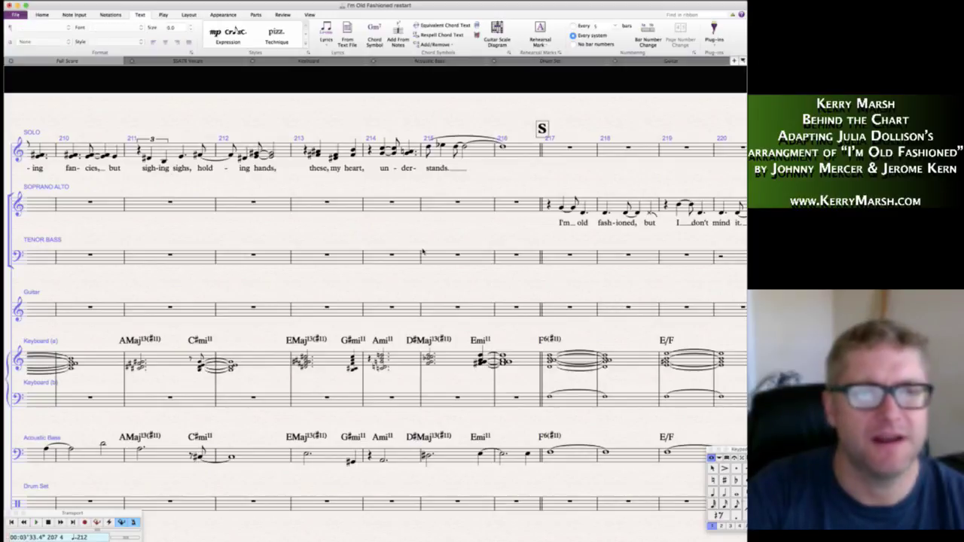
- Reduce the Solo chords on "hands" in bar 212 to a single melody line
{"action": "left_click_drag", "start_coordinate": [391, 165], "coordinate": [426, 166]}
{"action": "left_click", "coordinate": [459, 150]}
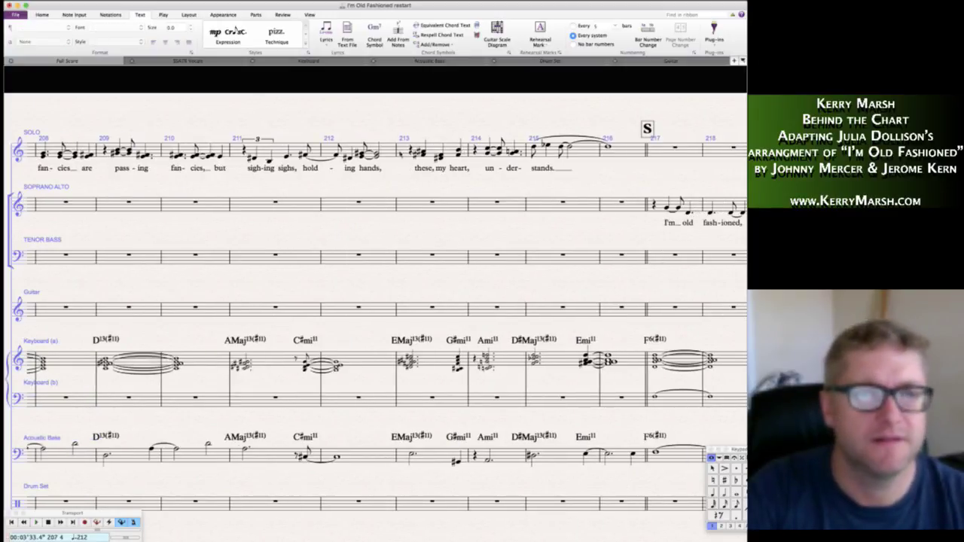
{"action": "left_click", "coordinate": [363, 157], "text": "shift"}
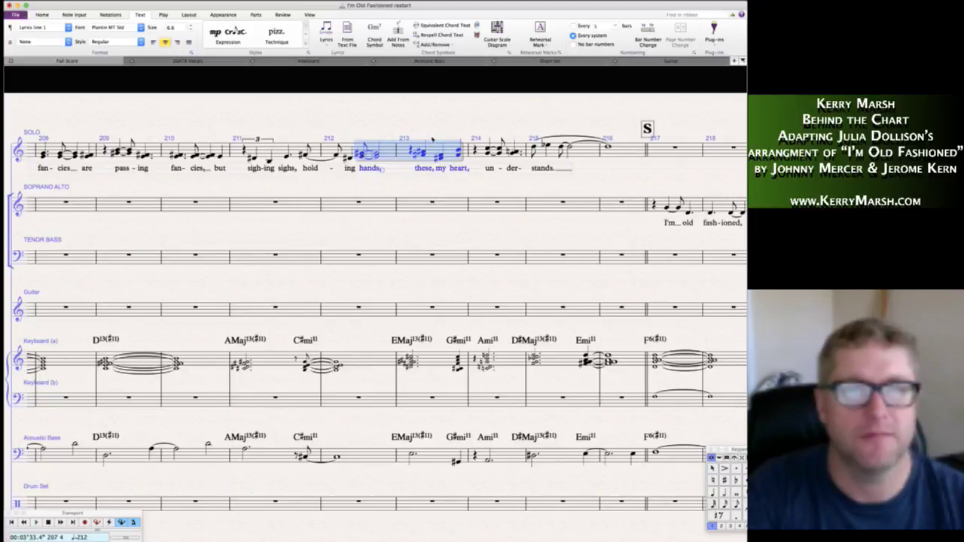
{"action": "left_click", "coordinate": [418, 190]}
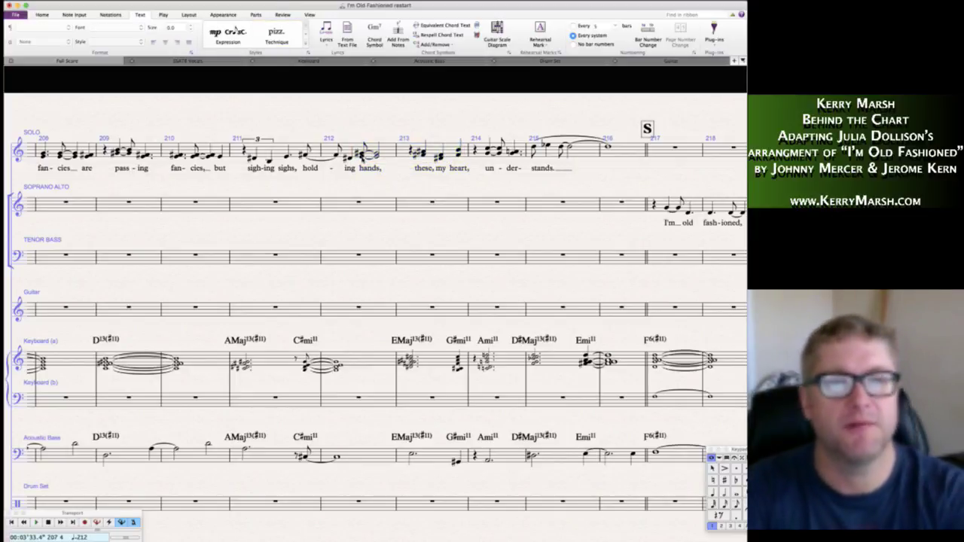
{"action": "left_click", "coordinate": [363, 156]}
{"action": "left_click", "coordinate": [371, 157]}
{"action": "key", "text": "Escape"}
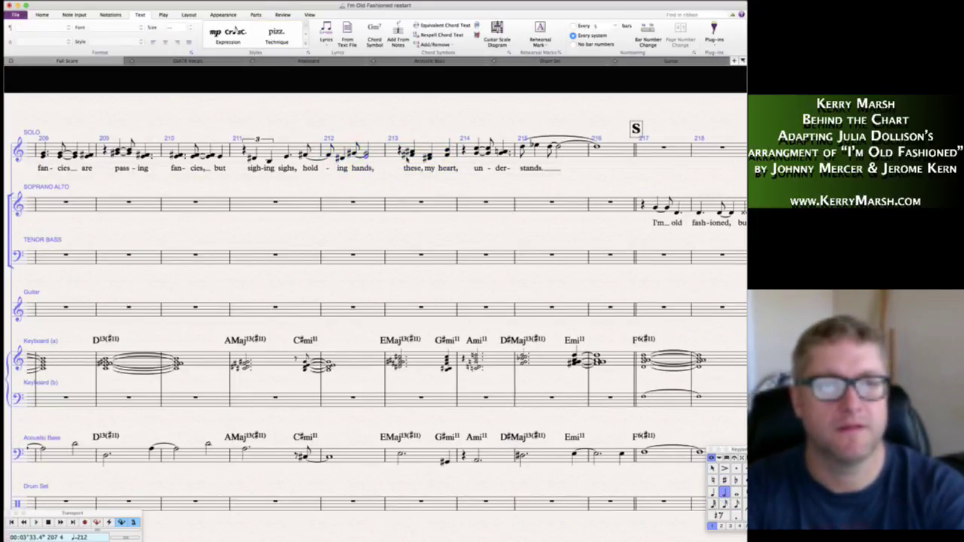
- Thin the Solo chords on "these, my heart, under-" in bars 213 and 214 to single melody notes
{"action": "left_click", "coordinate": [416, 153]}
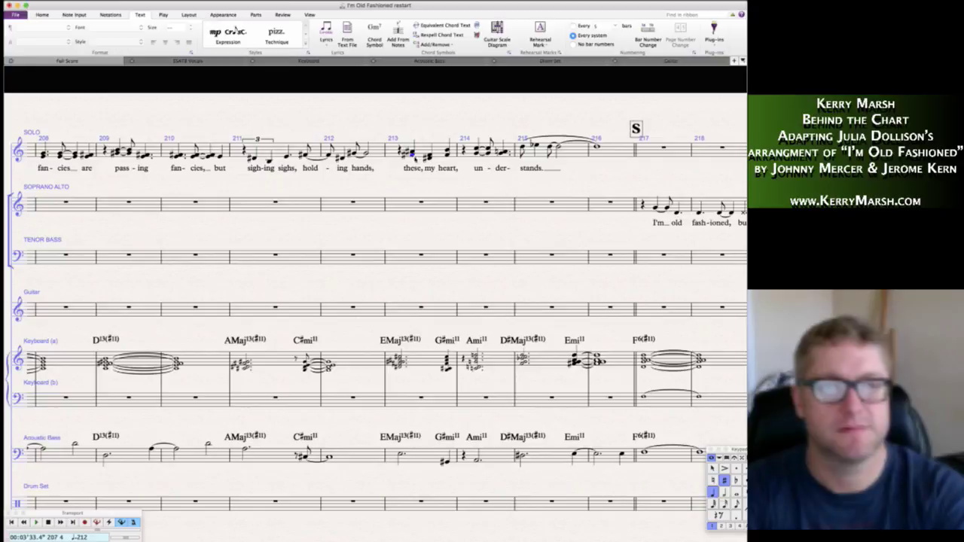
{"action": "left_click", "coordinate": [454, 153]}
{"action": "key", "text": "Right"}
{"action": "left_click", "coordinate": [507, 154]}
{"action": "left_click", "coordinate": [503, 152]}
{"action": "key", "text": "7"}
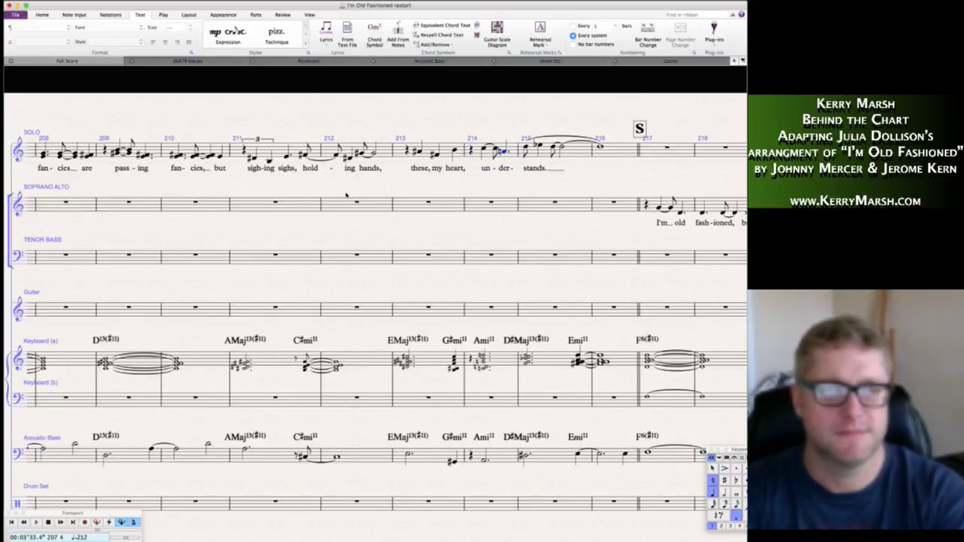
- Play back the revised Solo phrase from bar 211 through bar 216
{"action": "left_click", "coordinate": [245, 150]}
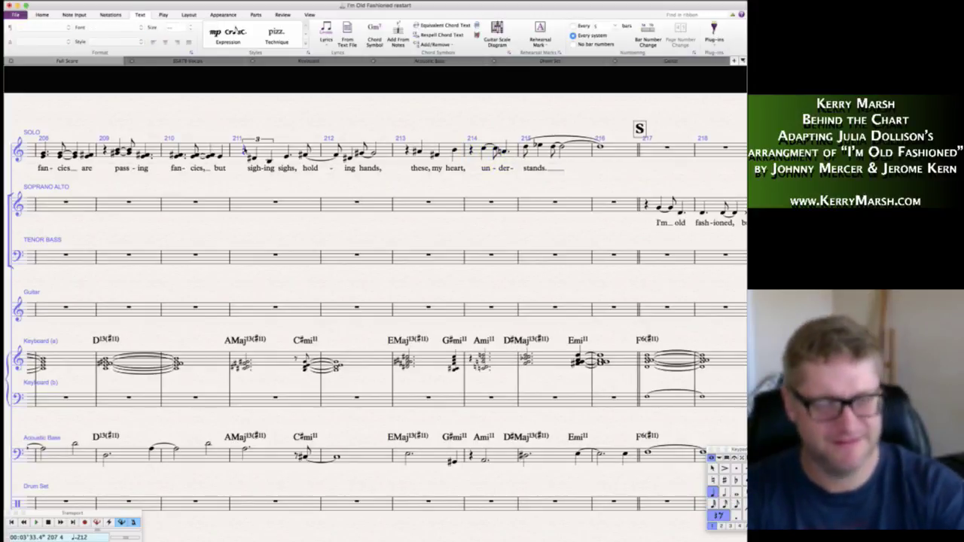
{"action": "key", "text": "p"}
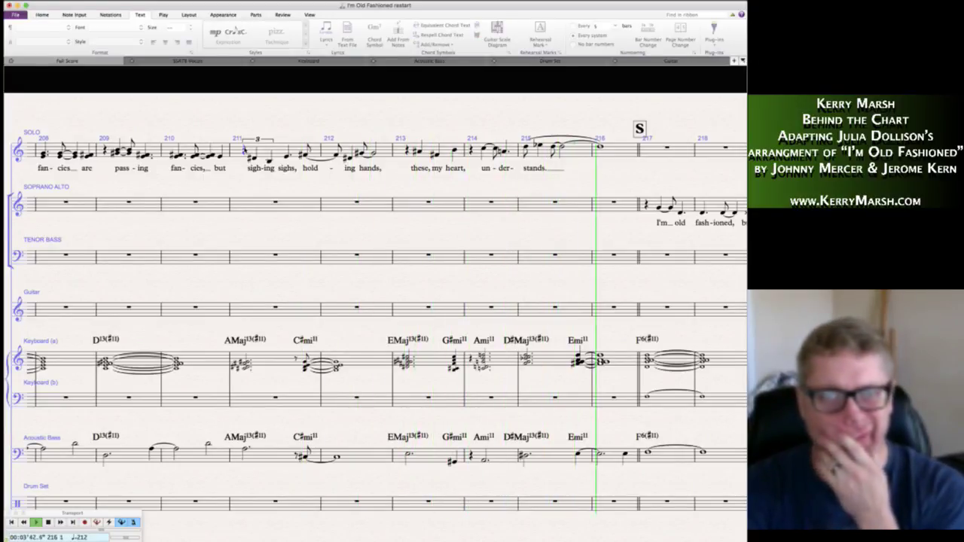
{"action": "key", "text": "space"}
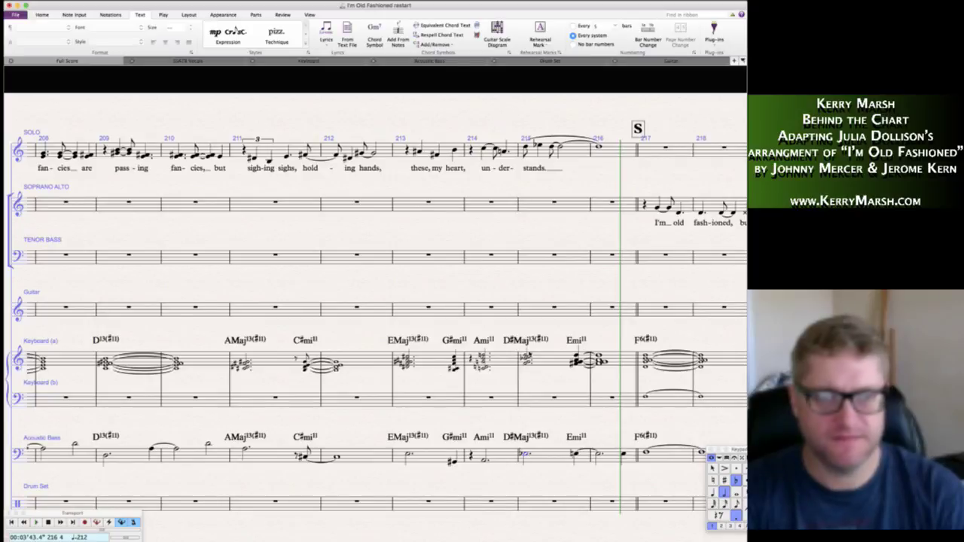
- Respell the Keyboard and Acoustic Bass chord symbols at the start of bar 215 as E♭Maj13(♯11)
{"action": "left_click", "coordinate": [527, 354], "text": "shift"}
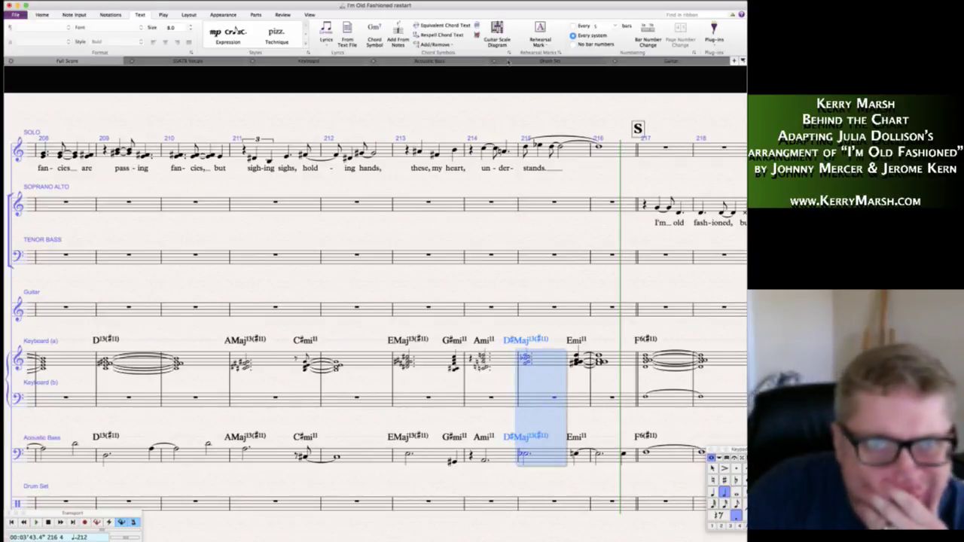
{"action": "left_click", "coordinate": [437, 34]}
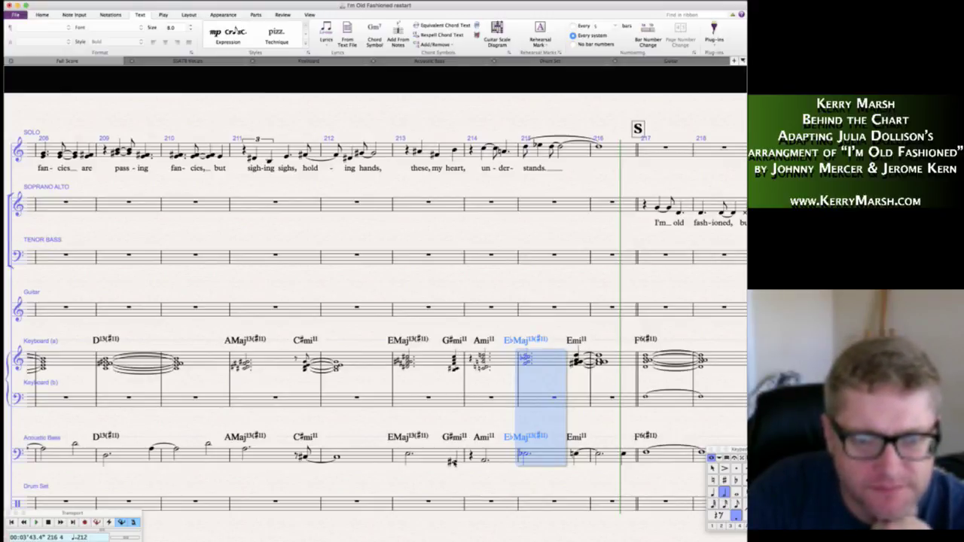
- Try the enharmonic A♭ spelling for the last Acoustic Bass note in bar 213, then restore its sharp spelling
{"action": "left_click", "coordinate": [452, 462]}
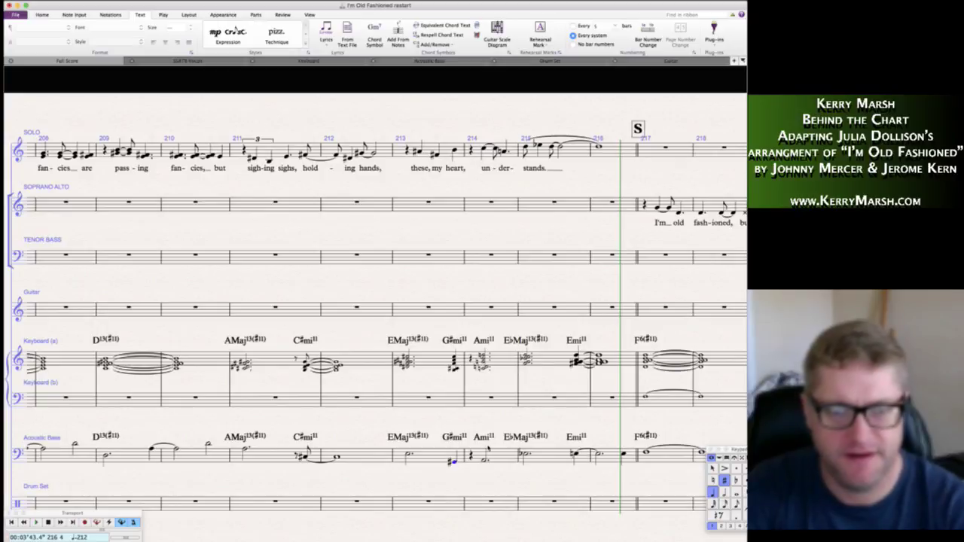
{"action": "key", "text": "Escape"}
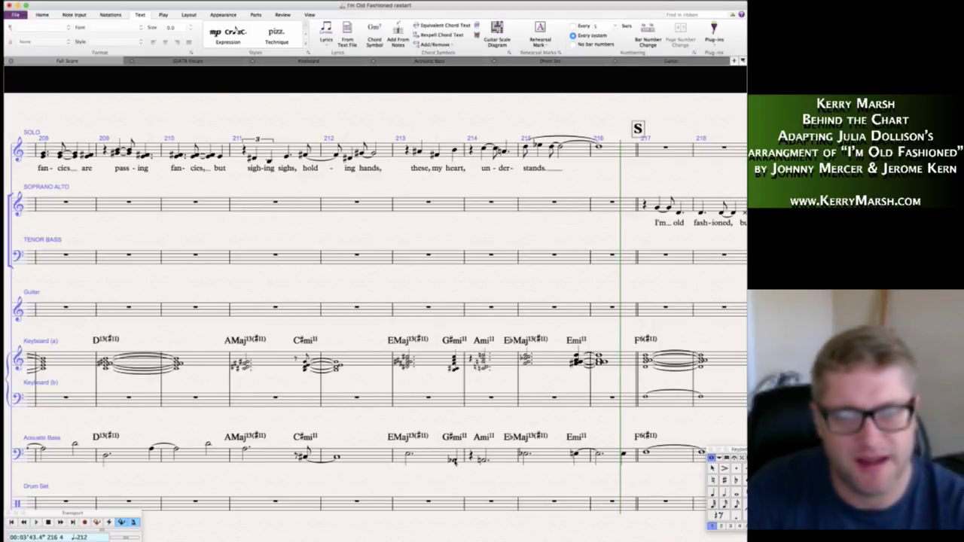
{"action": "left_click", "coordinate": [451, 460]}
{"action": "key", "text": "Escape"}
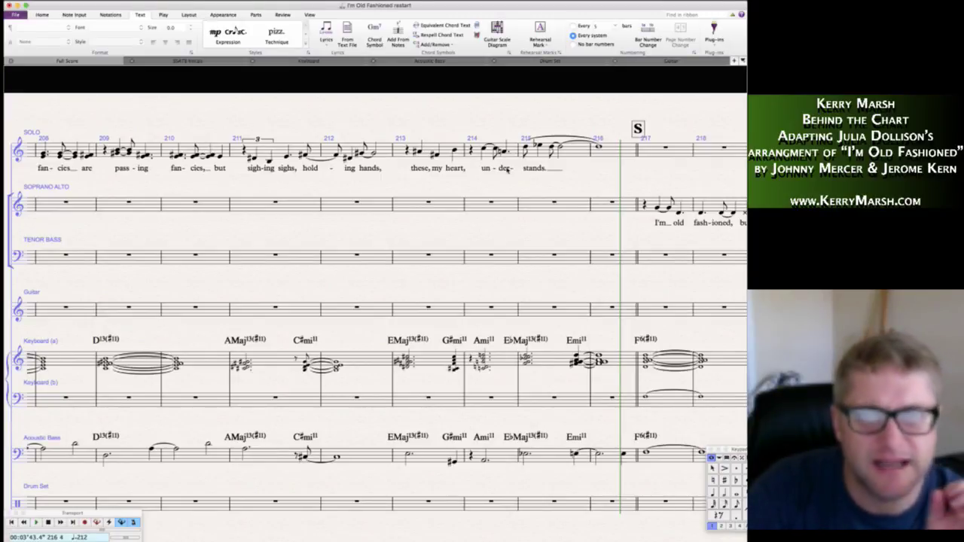
- Delete the Solo notes and lyrics in bars 207 through 209 at rehearsal mark R
{"action": "scroll", "coordinate": [444, 215], "scroll_direction": "left", "scroll_amount": 5}
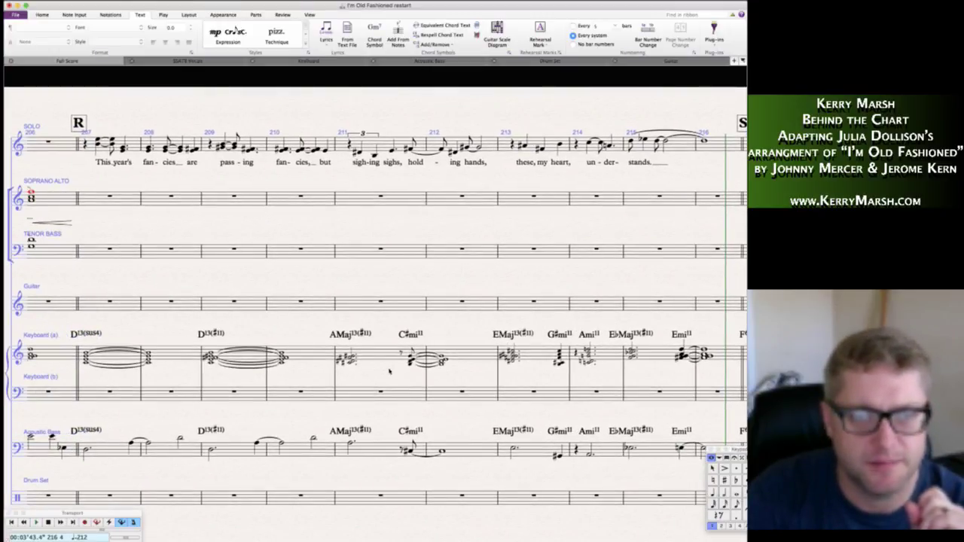
{"action": "scroll", "coordinate": [387, 374], "scroll_direction": "left", "scroll_amount": 2}
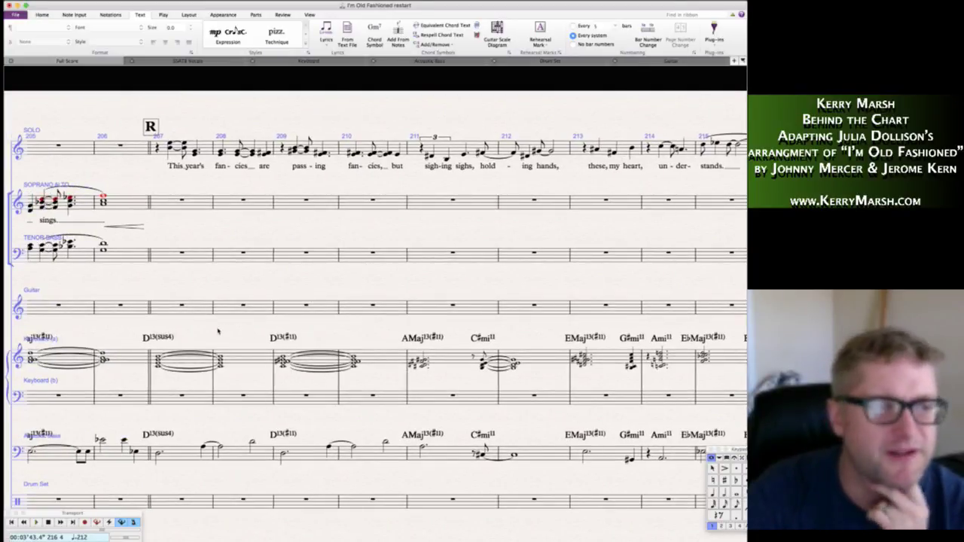
{"action": "scroll", "coordinate": [217, 331], "scroll_direction": "left", "scroll_amount": 2}
{"action": "scroll", "coordinate": [217, 331], "scroll_direction": "right", "scroll_amount": 2}
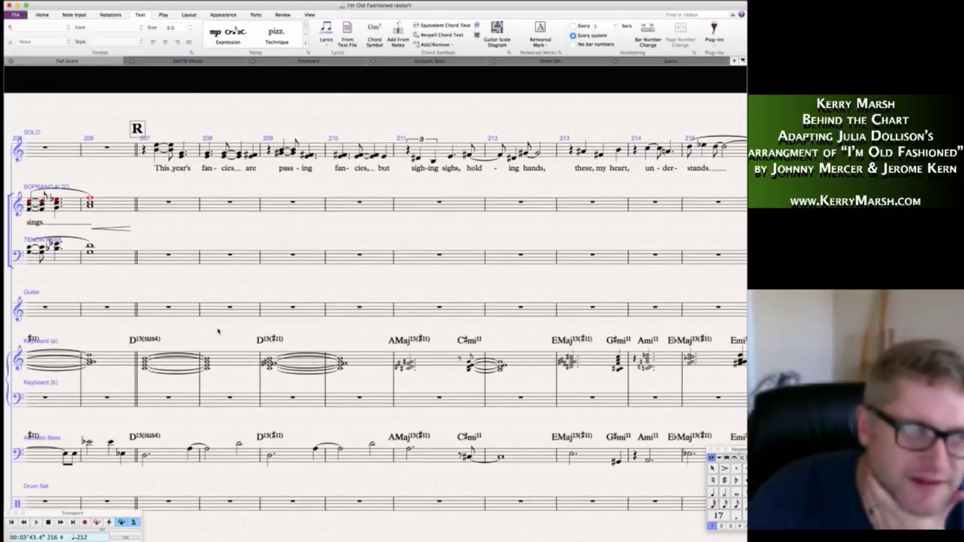
{"action": "scroll", "coordinate": [218, 331], "scroll_direction": "left", "scroll_amount": 2}
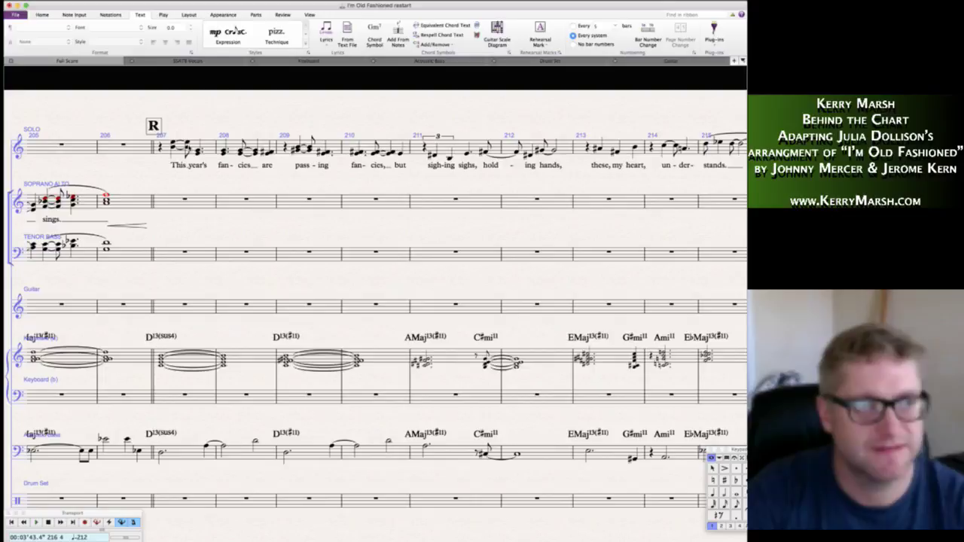
{"action": "left_click", "coordinate": [198, 146]}
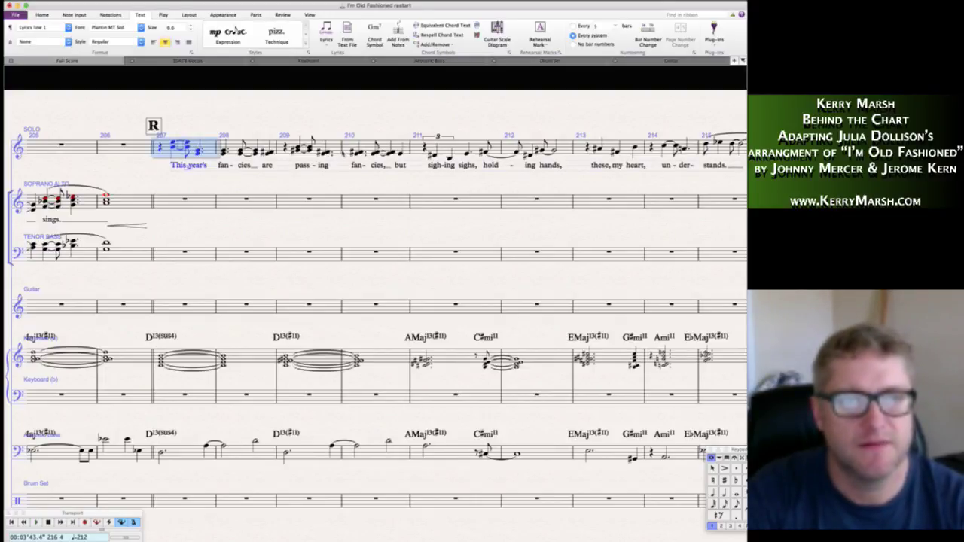
{"action": "left_click", "coordinate": [339, 153], "text": "shift"}
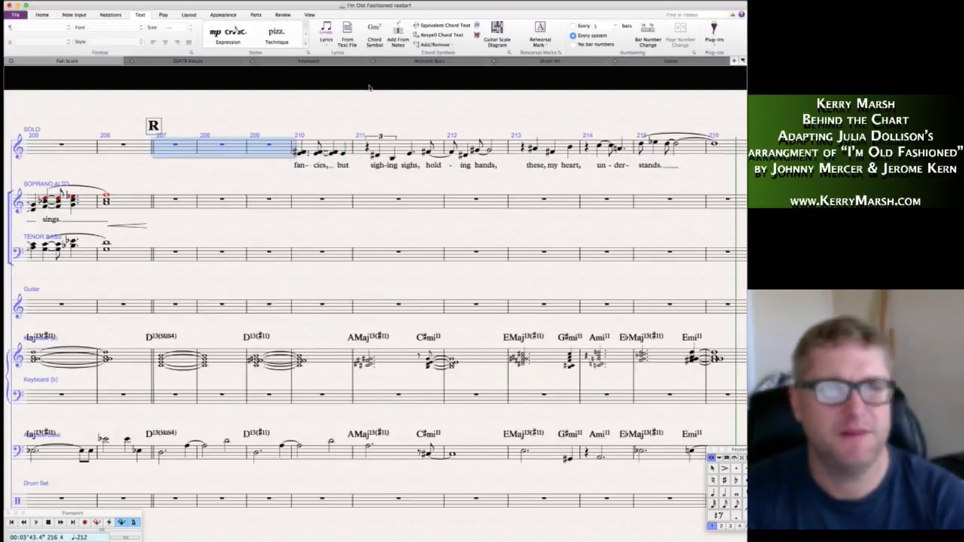
{"action": "key", "text": "Delete"}
{"action": "key", "text": "Escape"}
{"action": "key", "text": "super+Tab"}
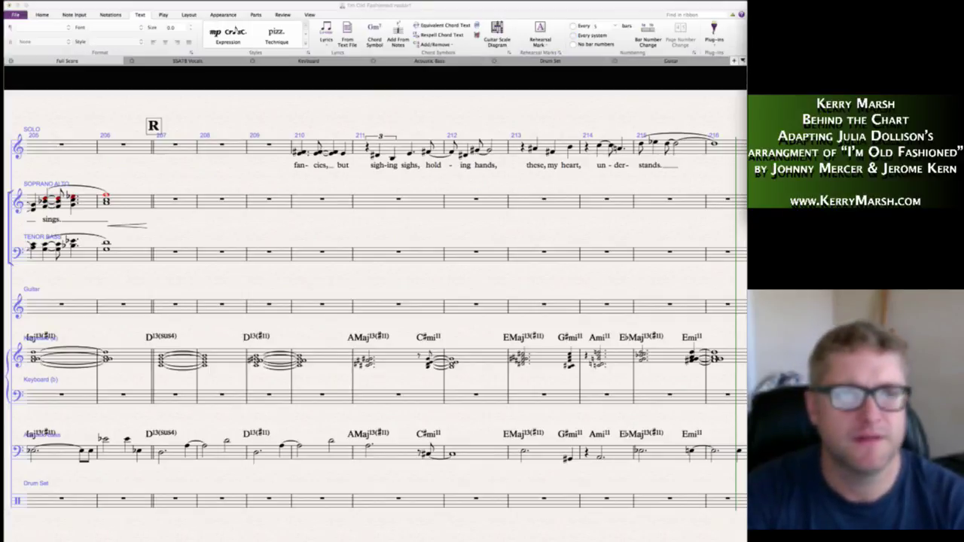
{"action": "key", "text": "super+Tab"}
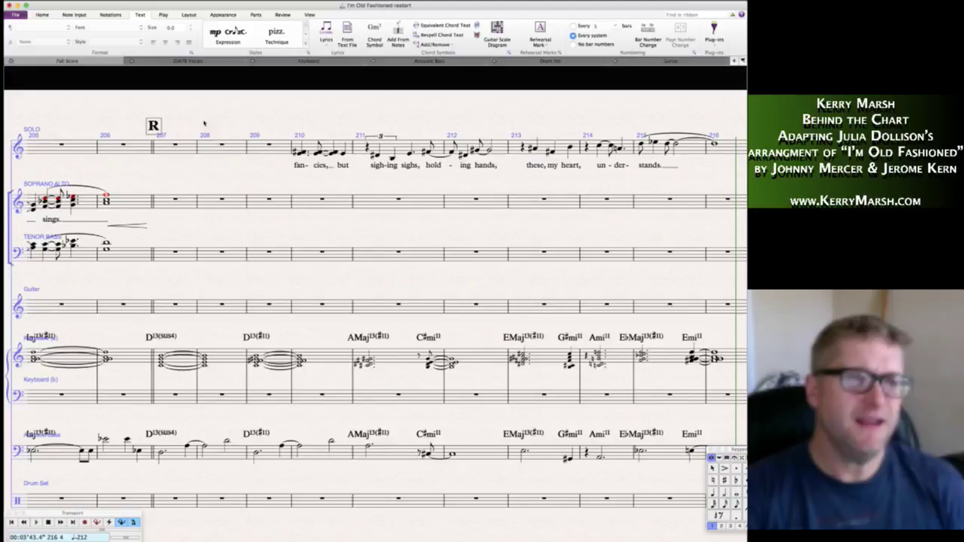
- Enter a new single-line Solo melody in bar 207 after a quarter rest, ending on a dotted quarter note
{"action": "left_click", "coordinate": [187, 148]}
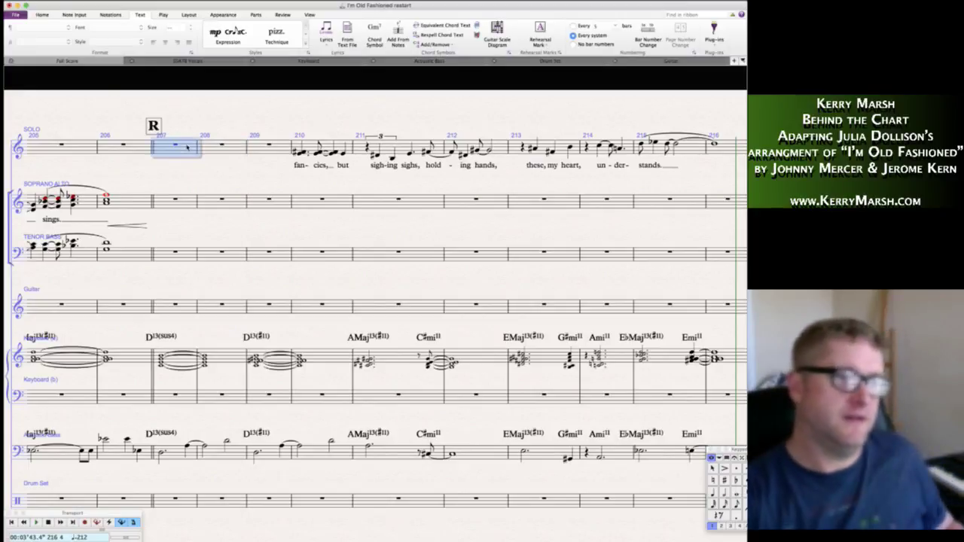
{"action": "key", "text": "n"}
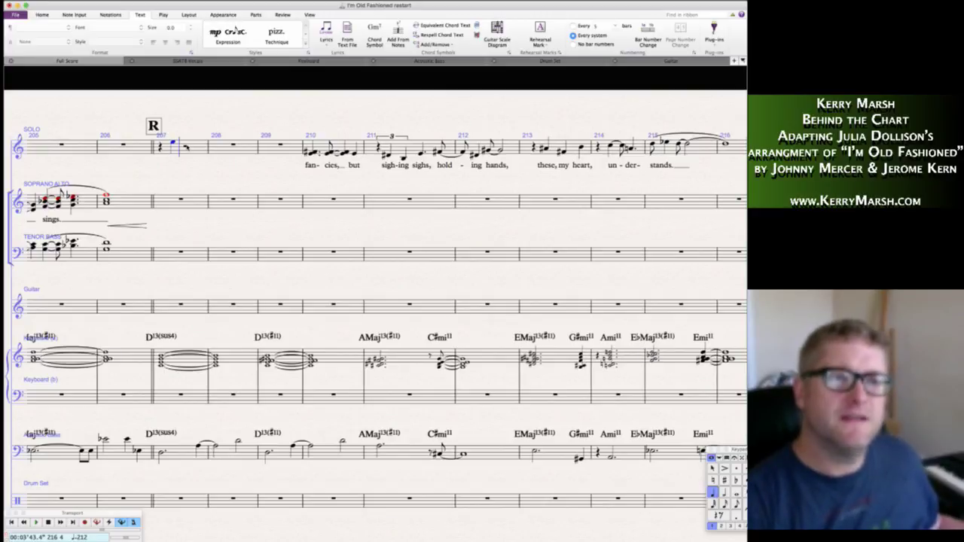
{"action": "key", "text": "c"}
{"action": "key", "text": "b"}
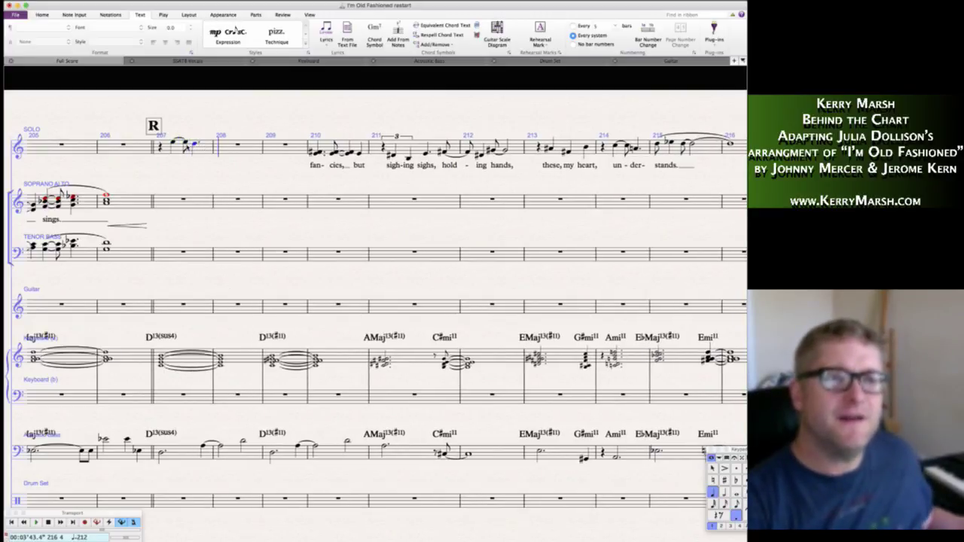
- Enter a syncopated single-note Solo line of eighths and quarters in bar 208, and adjust the curve under its opening notes
{"action": "key", "text": "3"}
{"action": "key", "text": "b"}
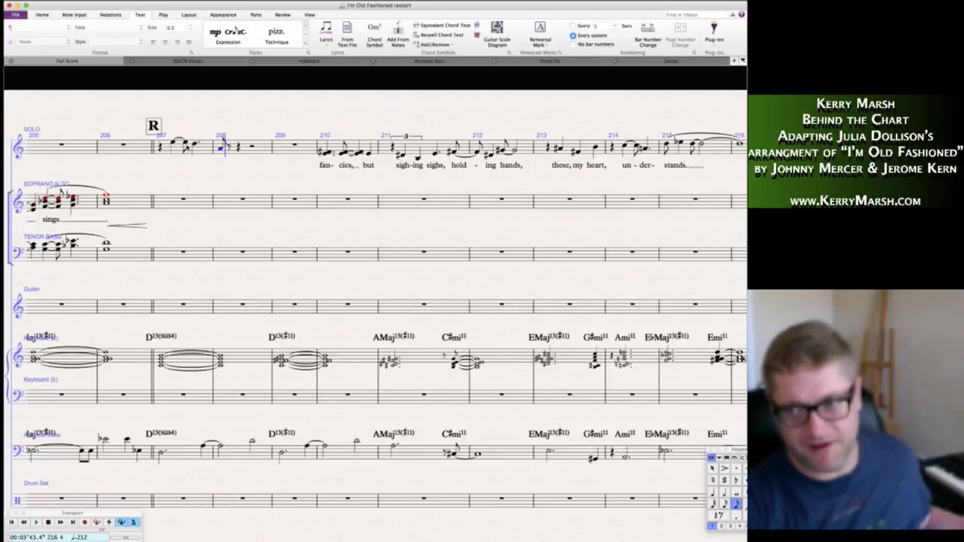
{"action": "key", "text": "4"}
{"action": "key", "text": "b"}
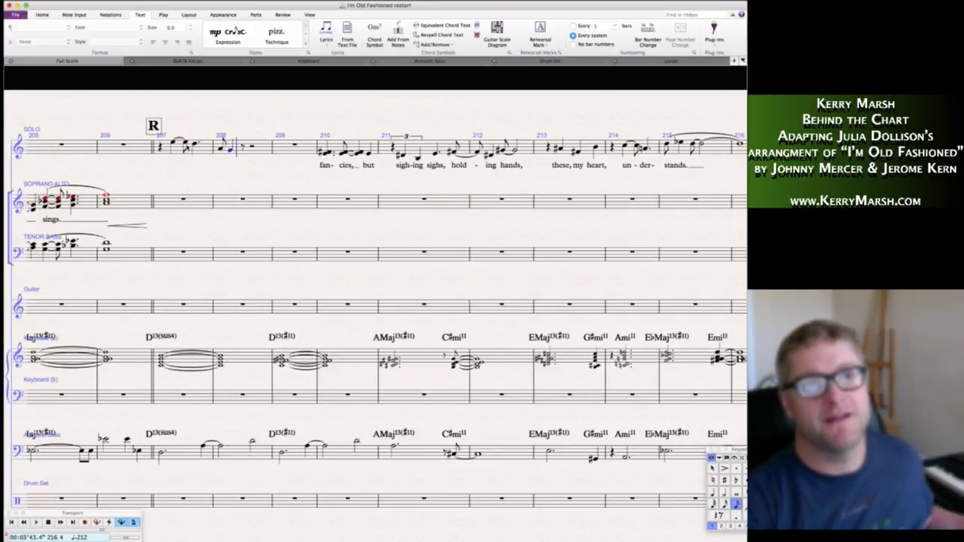
{"action": "key", "text": "3"}
{"action": "key", "text": "a"}
{"action": "key", "text": "4"}
{"action": "key", "text": "b"}
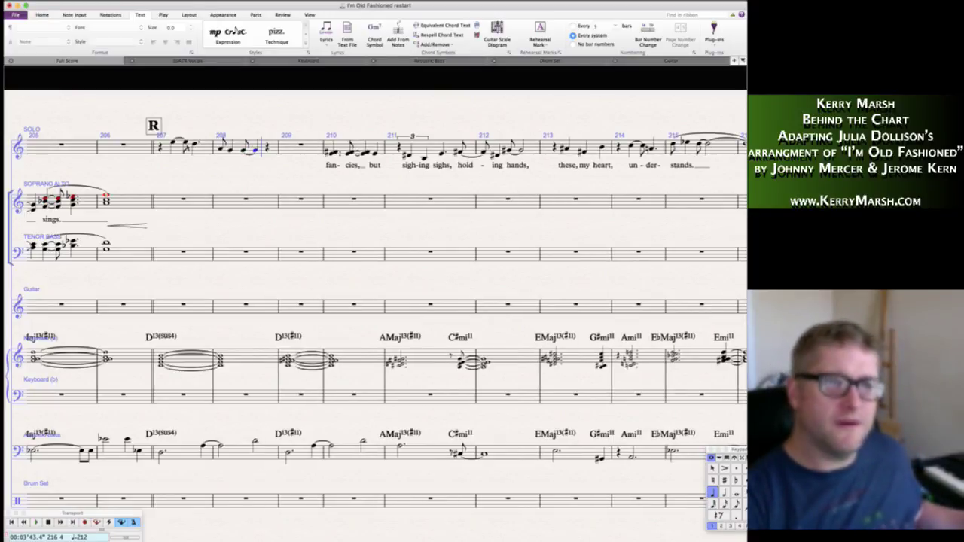
{"action": "key", "text": "g"}
{"action": "key", "text": "Escape"}
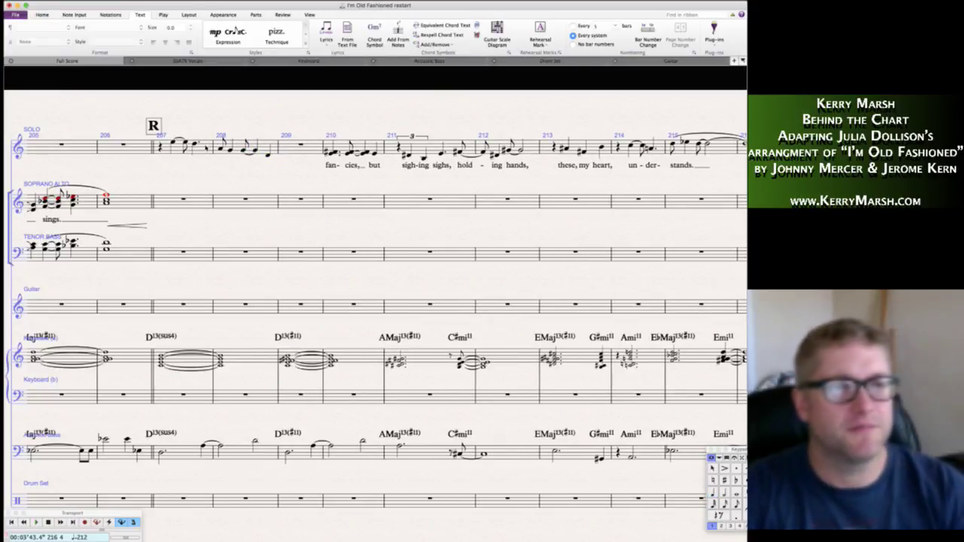
{"action": "left_click", "coordinate": [224, 151]}
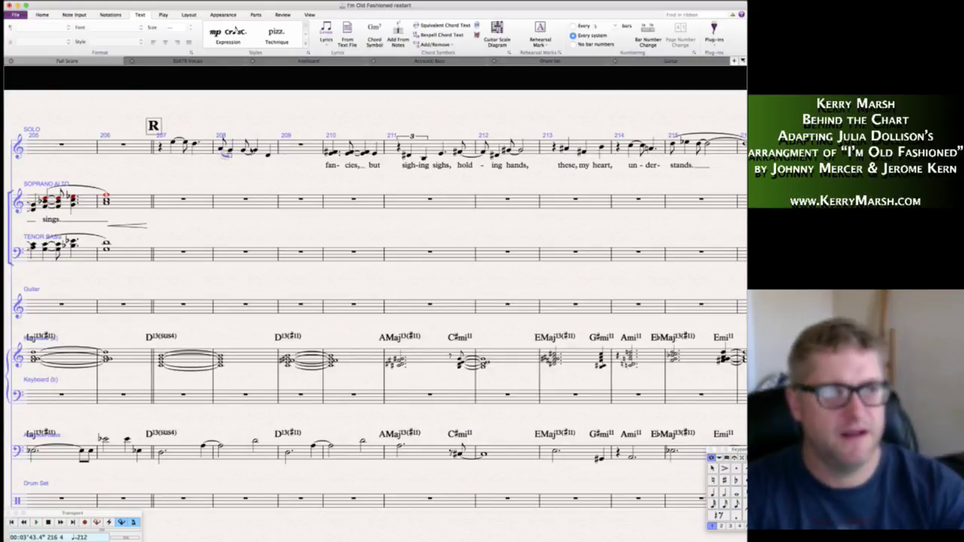
{"action": "key", "text": "Delete"}
- Enter a single-line Solo melody in bar 209 after a quarter rest, ending on a dotted quarter note
{"action": "key", "text": "super+Tab"}
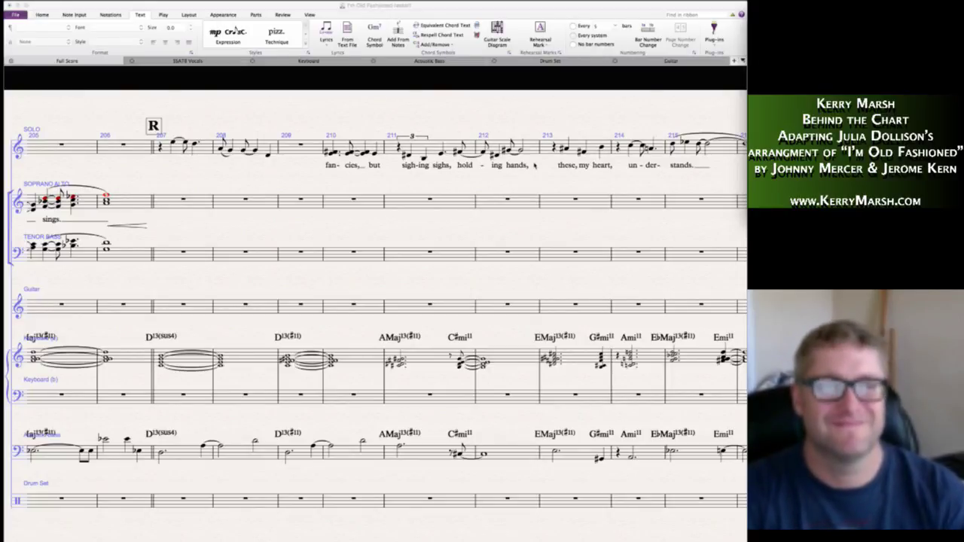
{"action": "left_click", "coordinate": [289, 140]}
{"action": "left_click", "coordinate": [289, 146]}
{"action": "key", "text": "4"}
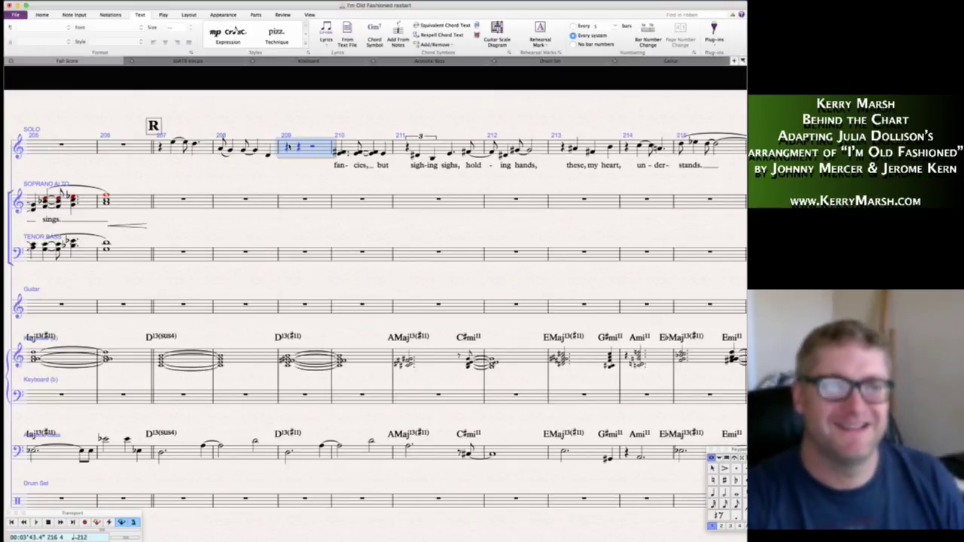
{"action": "key", "text": "n"}
{"action": "key", "text": "a"}
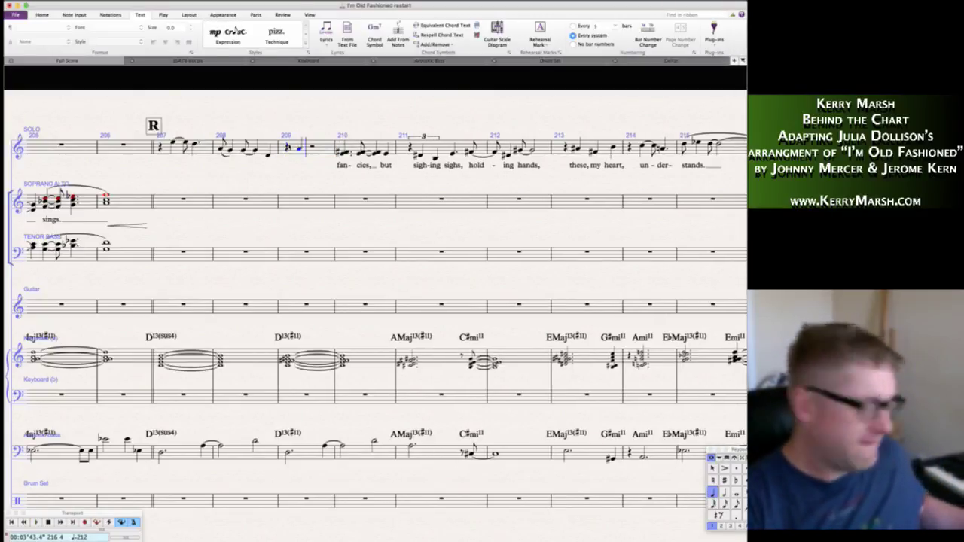
{"action": "key", "text": "super+z"}
{"action": "key", "text": "3"}
{"action": "key", "text": "b"}
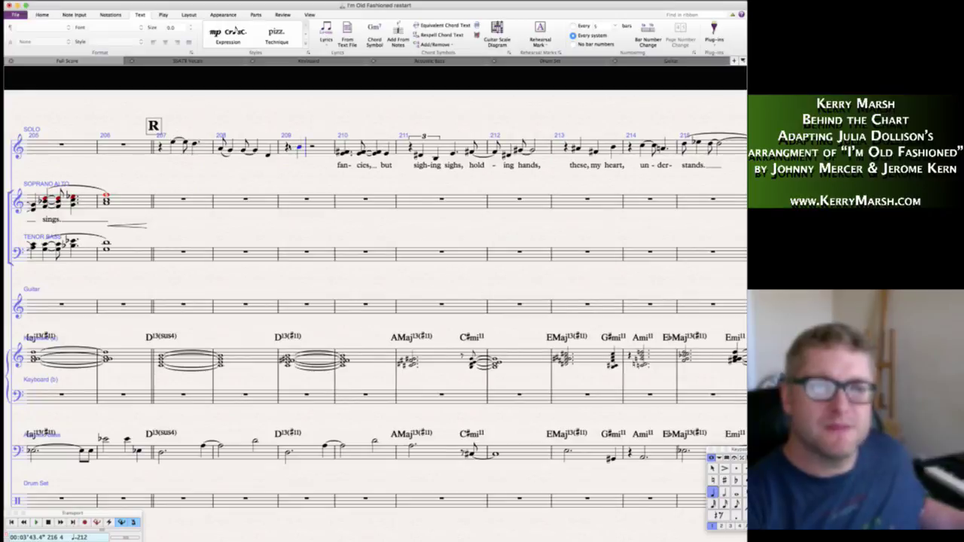
{"action": "key", "text": "4"}
{"action": "key", "text": "g"}
{"action": "key", "text": "period"}
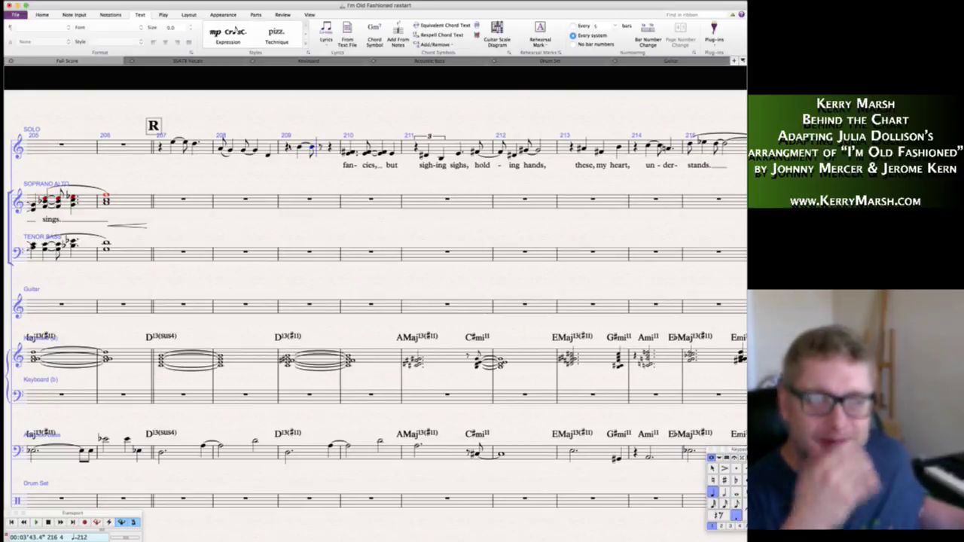
{"action": "key", "text": "e"}
{"action": "key", "text": "Escape"}
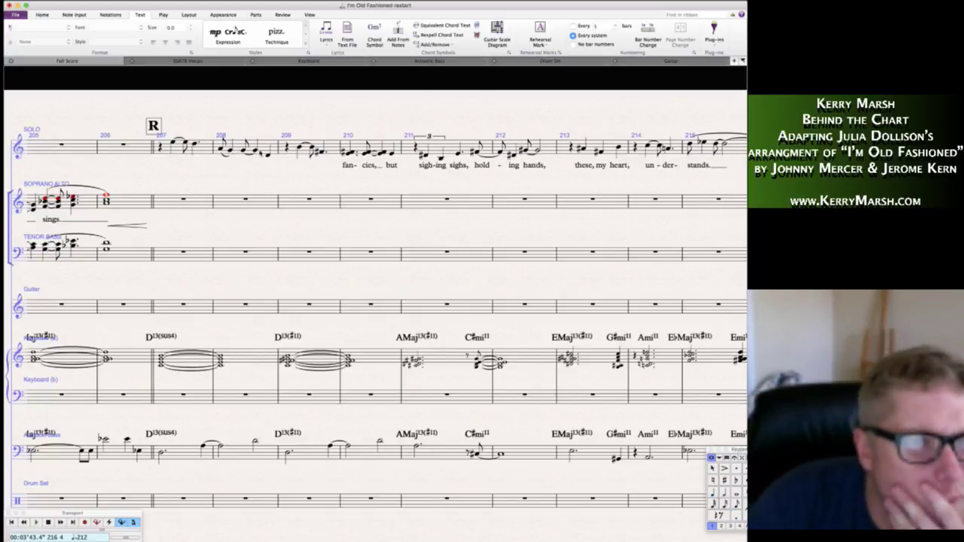
- Change the last Solo note of bar 208 to a cross notehead and add a fall to it
{"action": "left_click", "coordinate": [268, 156]}
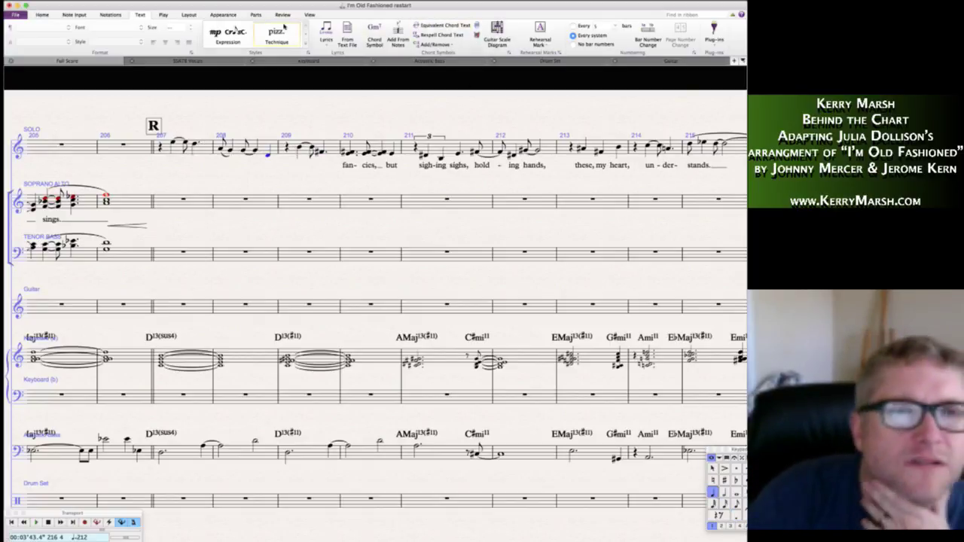
{"action": "left_click", "coordinate": [110, 14]}
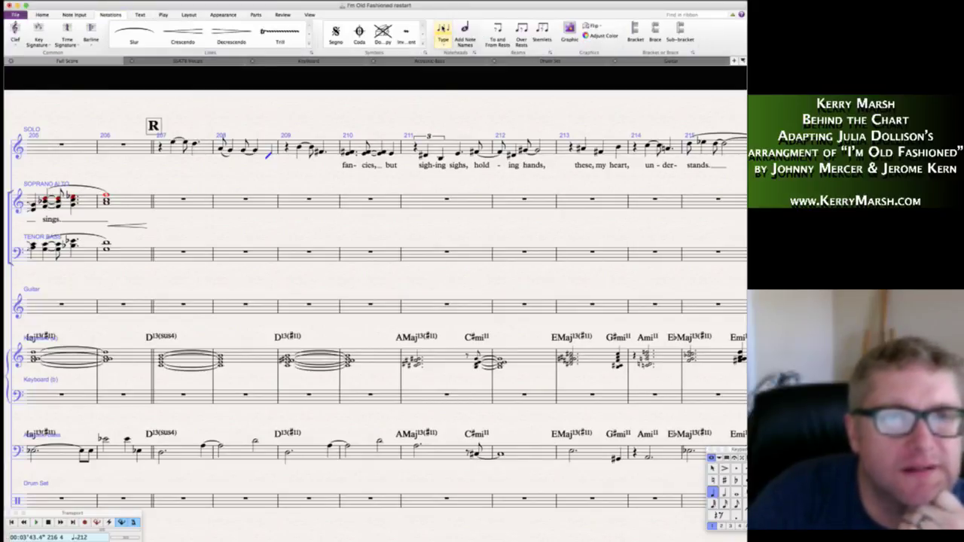
{"action": "left_click", "coordinate": [443, 32]}
{"action": "left_click", "coordinate": [486, 107]}
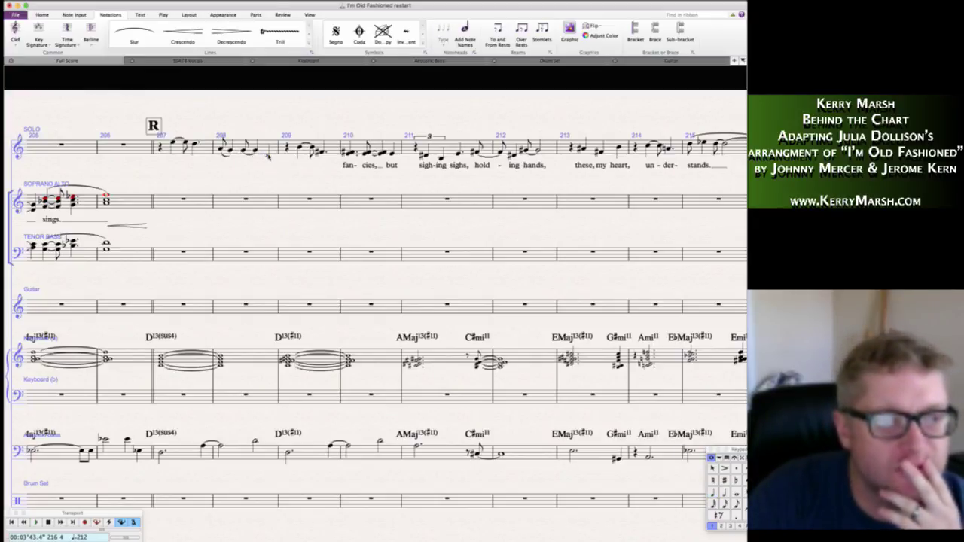
{"action": "left_click", "coordinate": [267, 154]}
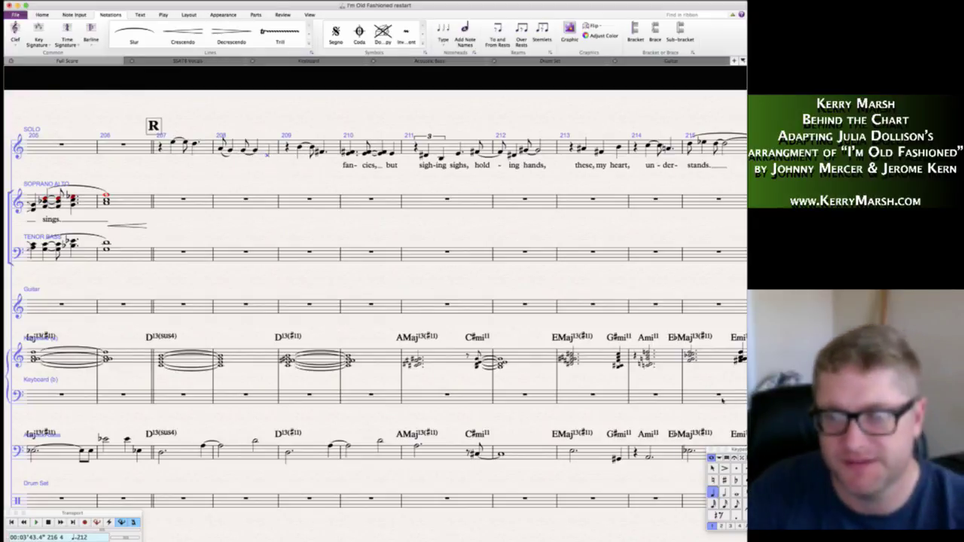
{"action": "left_click", "coordinate": [741, 457]}
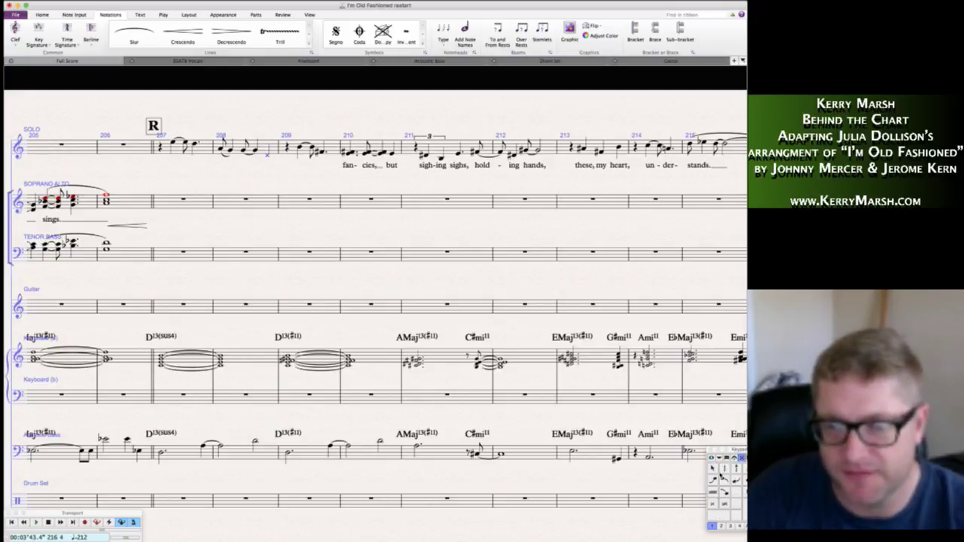
{"action": "left_click", "coordinate": [724, 478]}
{"action": "key", "text": "Escape"}
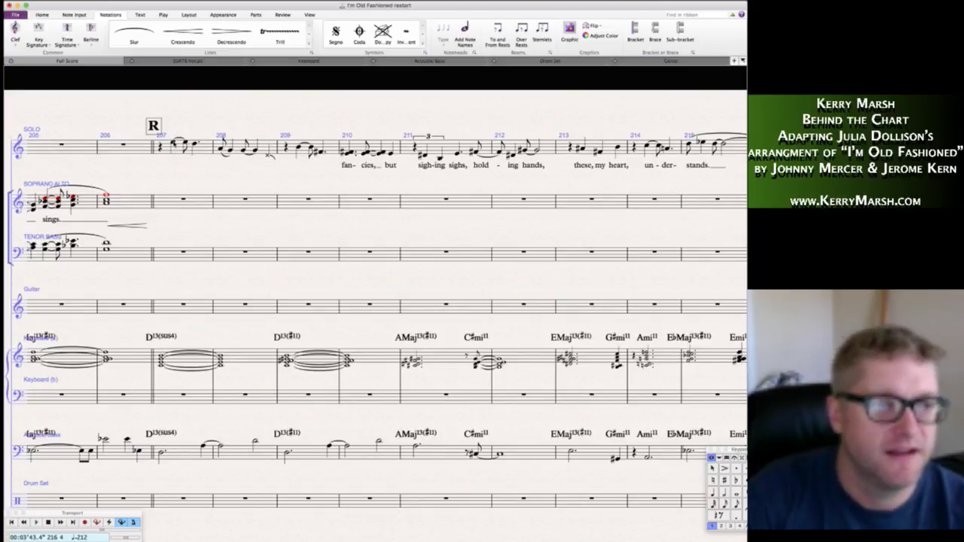
- Add an mf dynamic to the Solo part at the start of bar 207 and place it below the staff
{"action": "left_click", "coordinate": [173, 142]}
{"action": "key", "text": "ctrl+t"}
{"action": "type", "text": "md"}
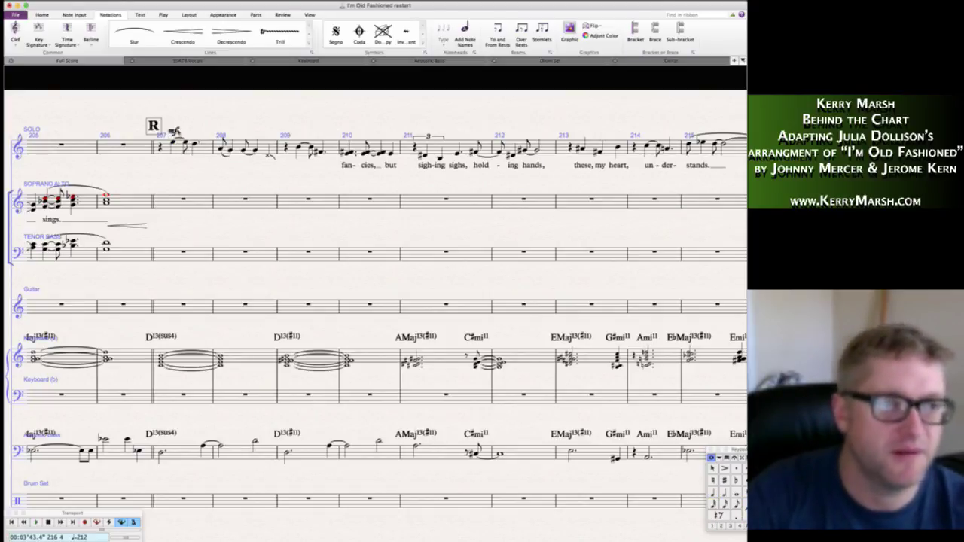
{"action": "left_click_drag", "start_coordinate": [174, 131], "coordinate": [162, 164]}
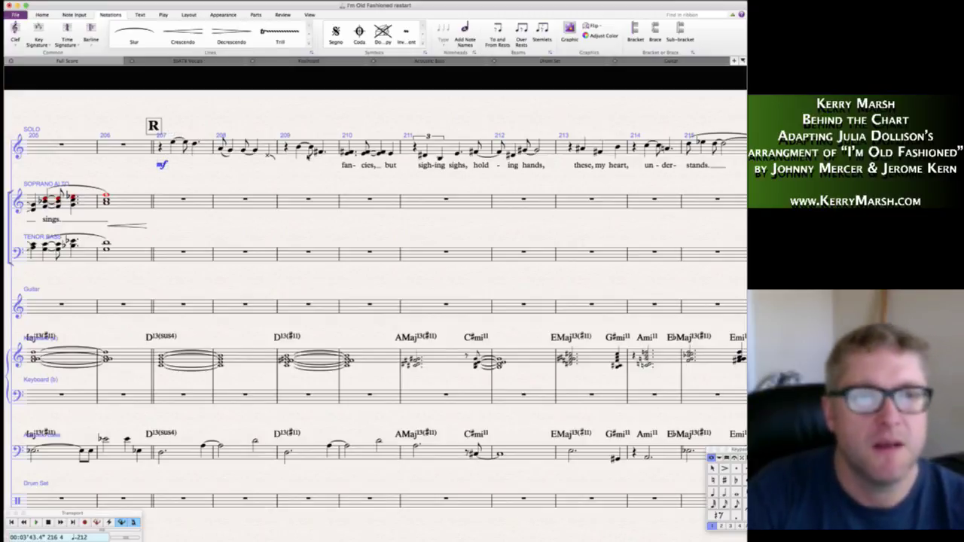
- Copy the Solo's mf dynamic to below bar 209 and hide the copy
{"action": "left_click", "coordinate": [294, 166], "text": "alt"}
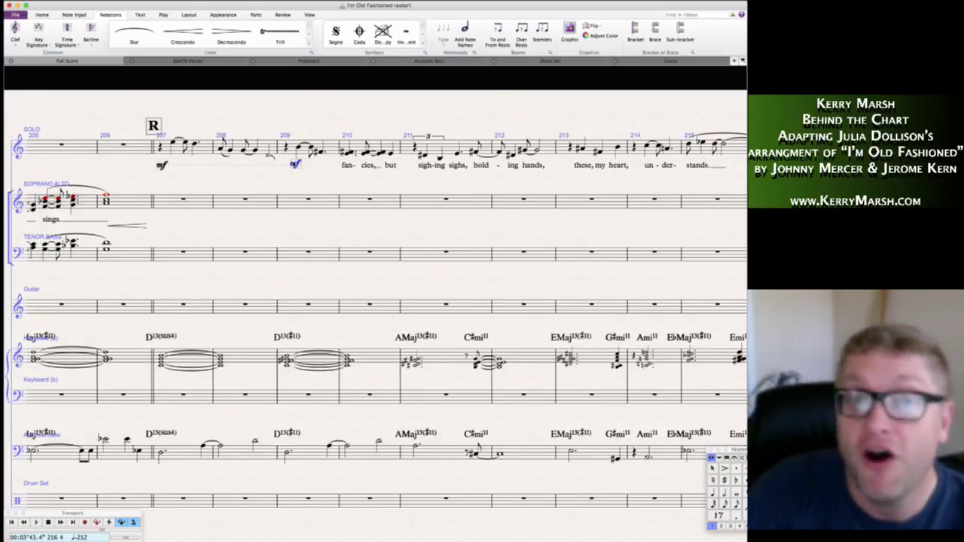
{"action": "right_click", "coordinate": [294, 164]}
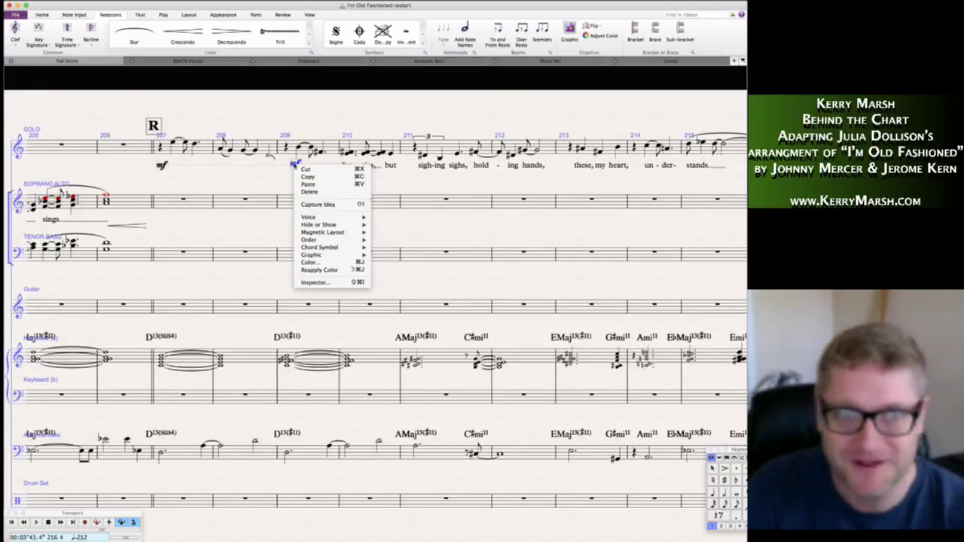
{"action": "mouse_move", "coordinate": [333, 217]}
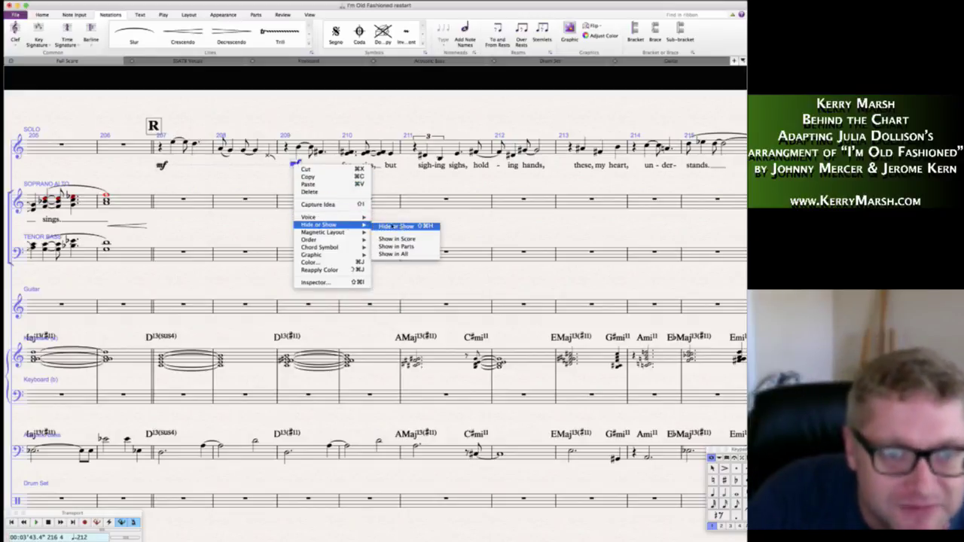
{"action": "left_click", "coordinate": [403, 226]}
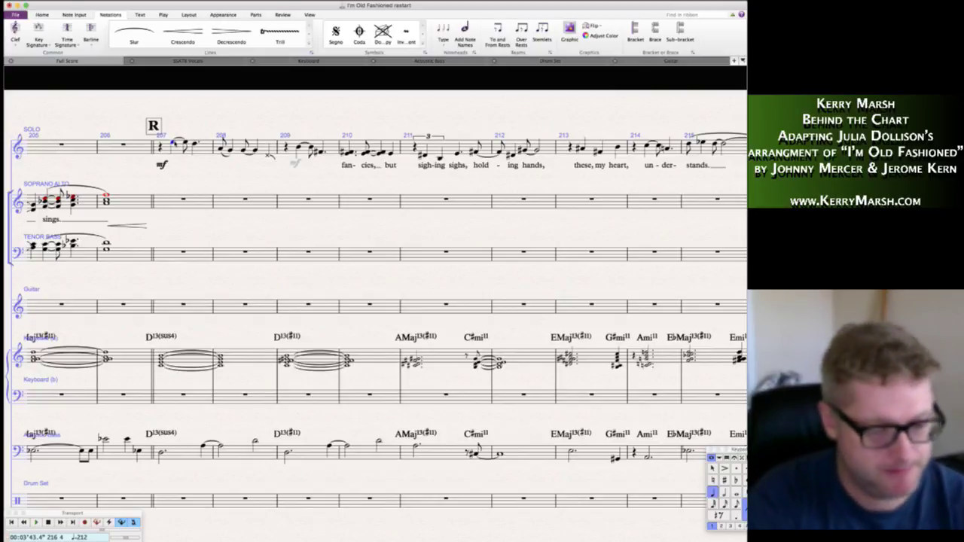
- Enter the Solo lyrics "This year's fan-cies are pass-ing" under bars 207 to 209
{"action": "type", "text": "This year's"}
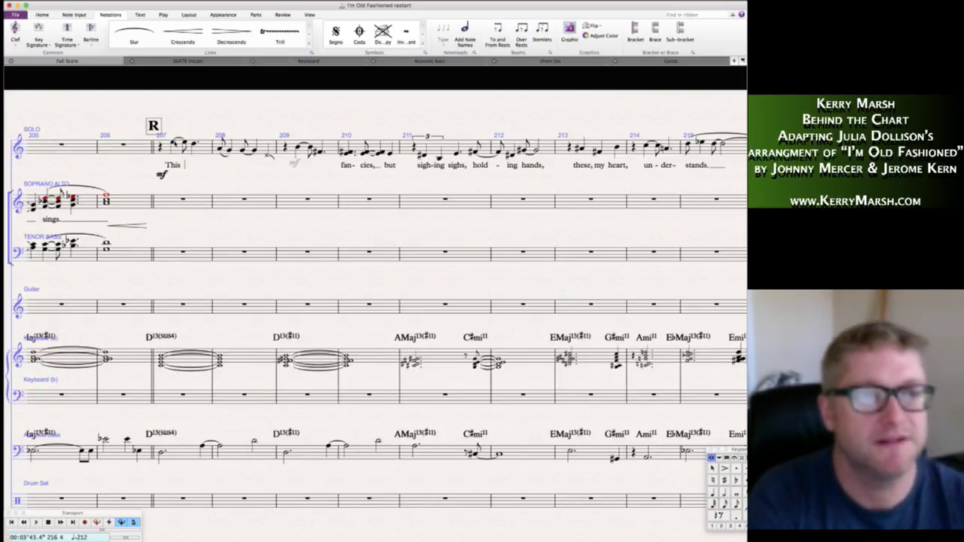
{"action": "type", "text": " fan "}
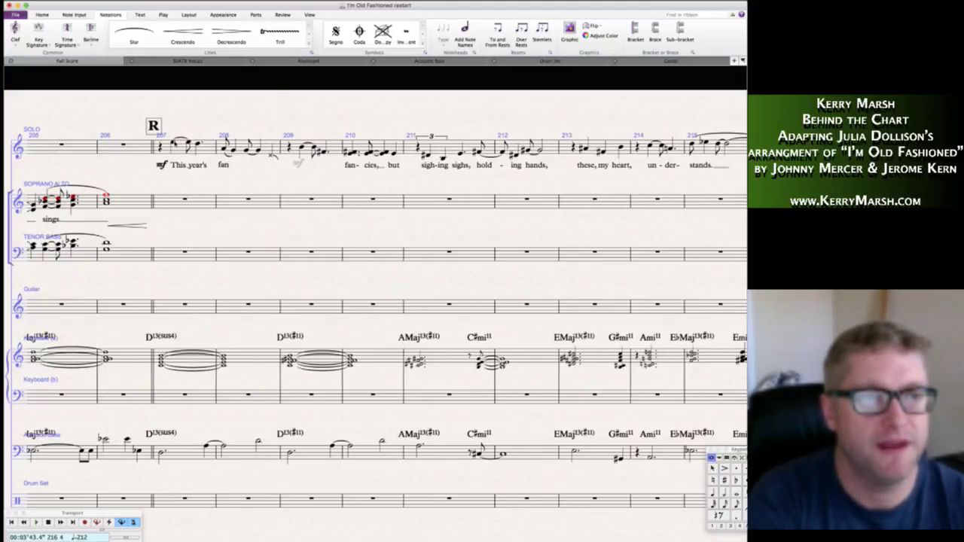
{"action": "type", "text": "- cies"}
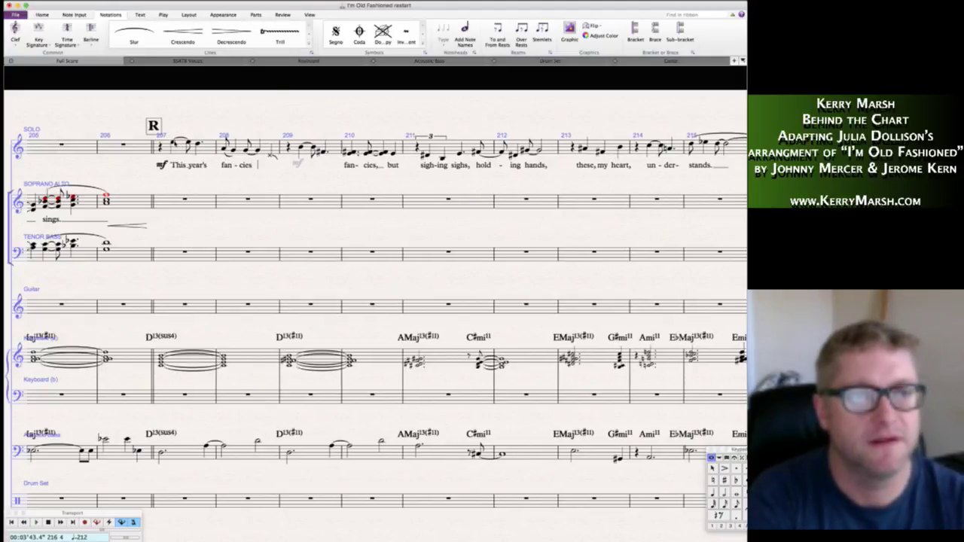
{"action": "type", "text": " are pass"}
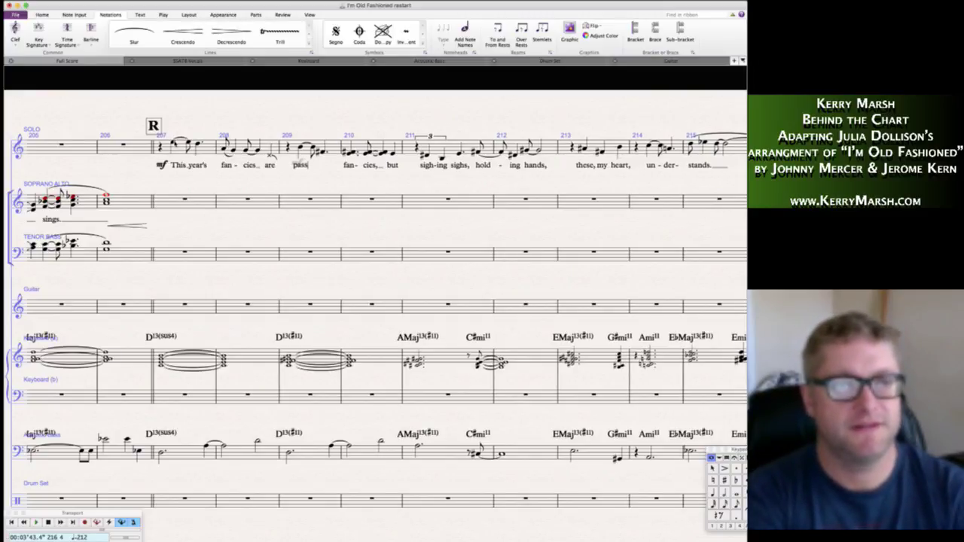
{"action": "type", "text": "-ing"}
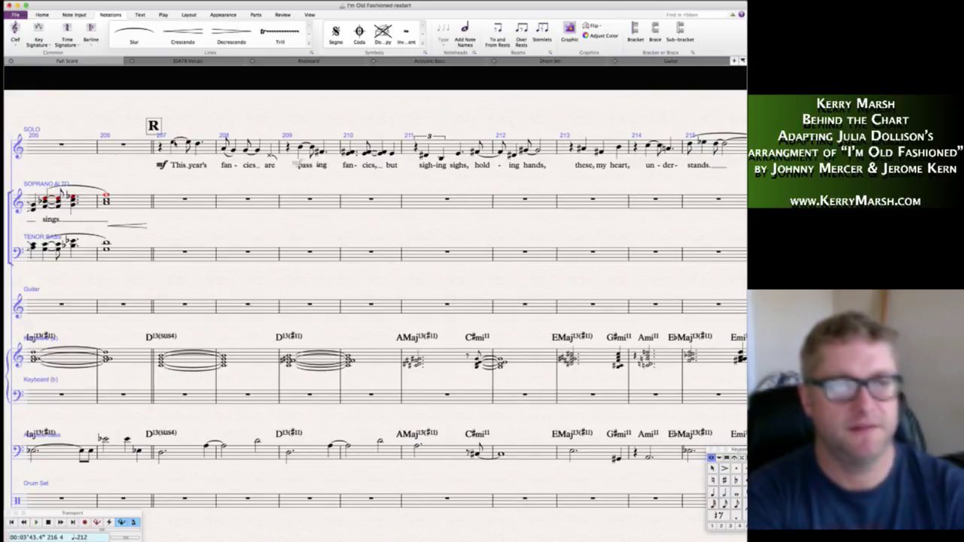
- Play back the score from bar 207 to check the new Solo phrase
{"action": "left_click", "coordinate": [162, 148]}
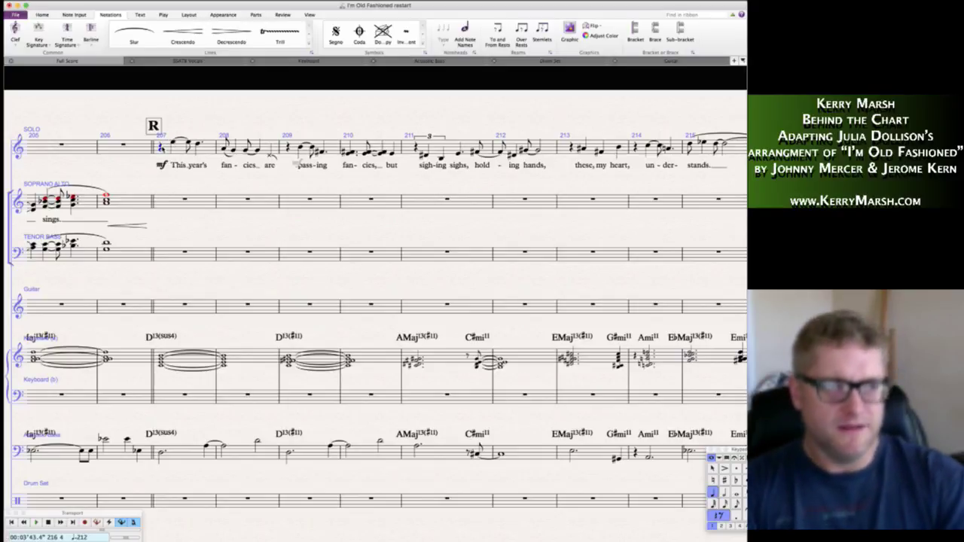
{"action": "key", "text": "p"}
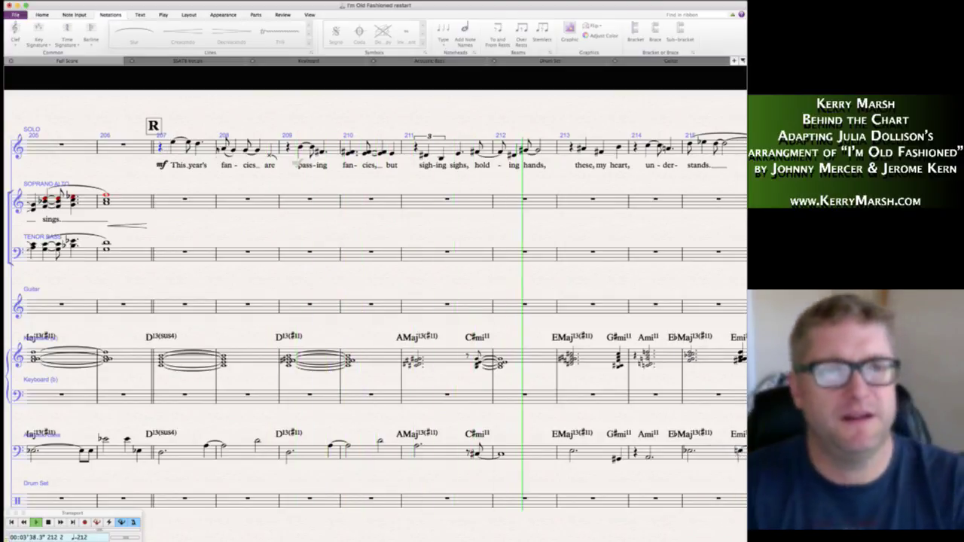
{"action": "key", "text": "space"}
- Rework the Solo notes on "fancies, but" in bar 210, removing the held extension of the syllable "cies"
{"action": "left_click", "coordinate": [349, 154]}
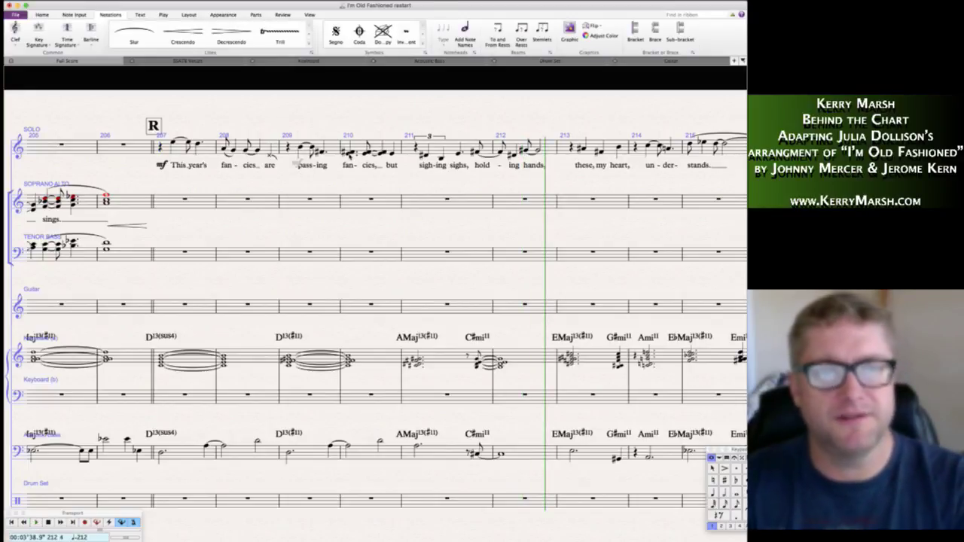
{"action": "left_click", "coordinate": [367, 155]}
{"action": "key", "text": "KP_Enter"}
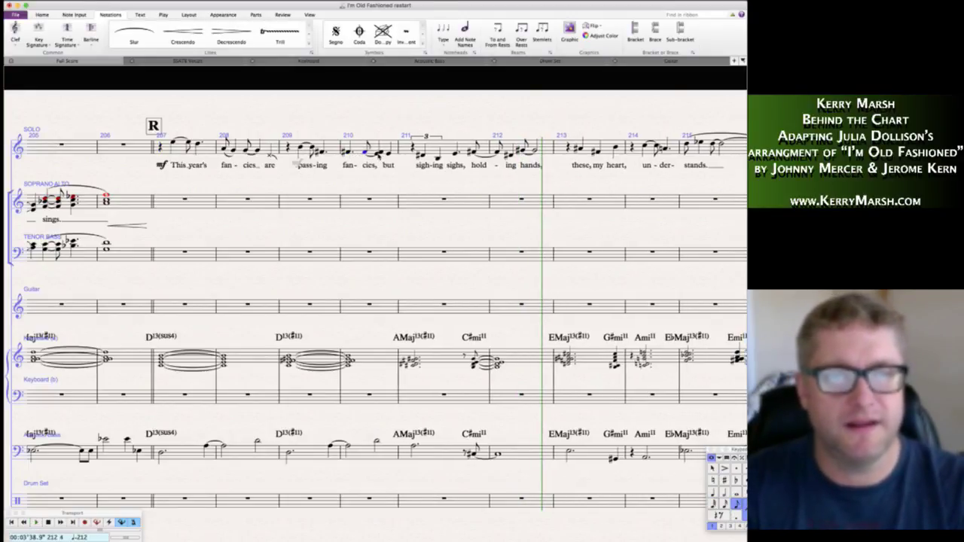
{"action": "left_click", "coordinate": [378, 155]}
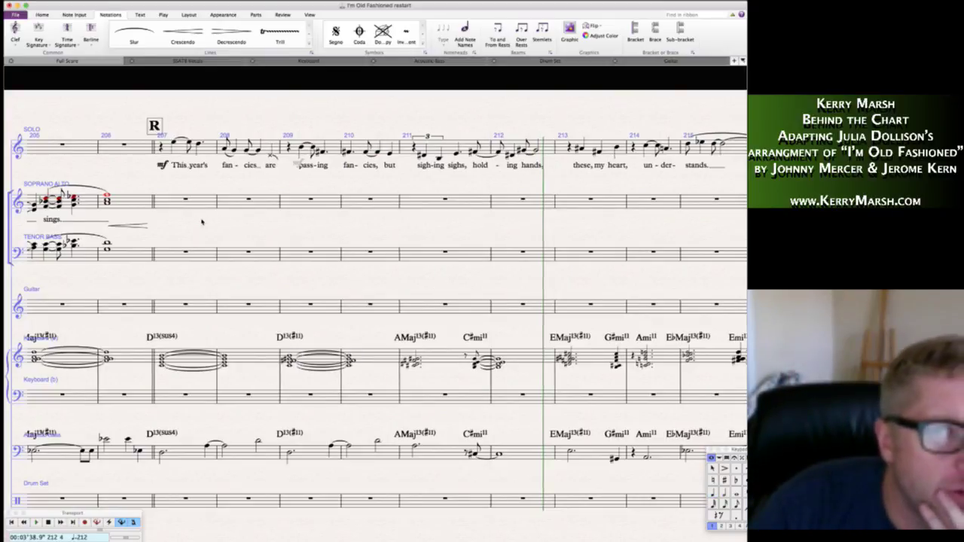
- Enter a Tenor Bass dotted-half chord after a quarter rest in bar 207, tied to a whole-note chord in bar 208
{"action": "scroll", "coordinate": [202, 222], "scroll_direction": "left", "scroll_amount": 10}
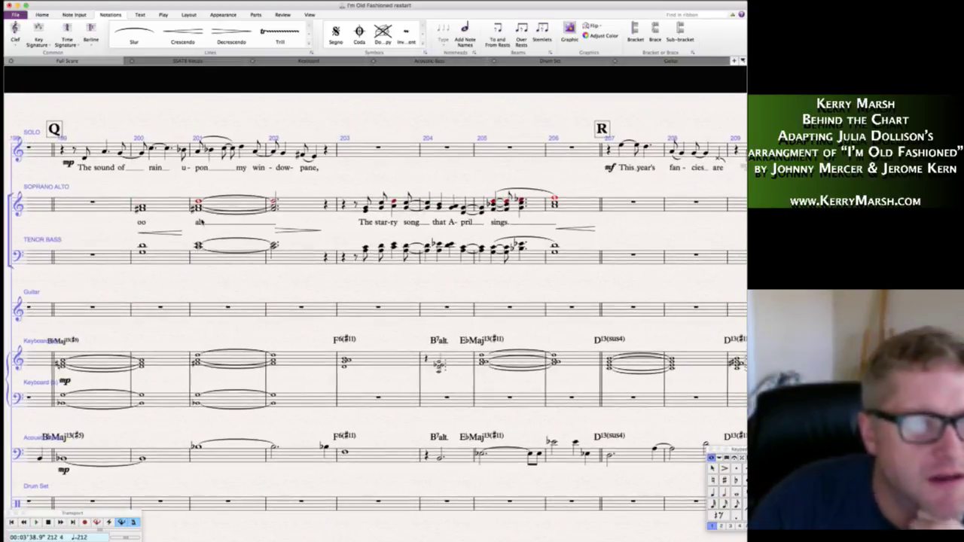
{"action": "scroll", "coordinate": [202, 222], "scroll_direction": "right", "scroll_amount": 10}
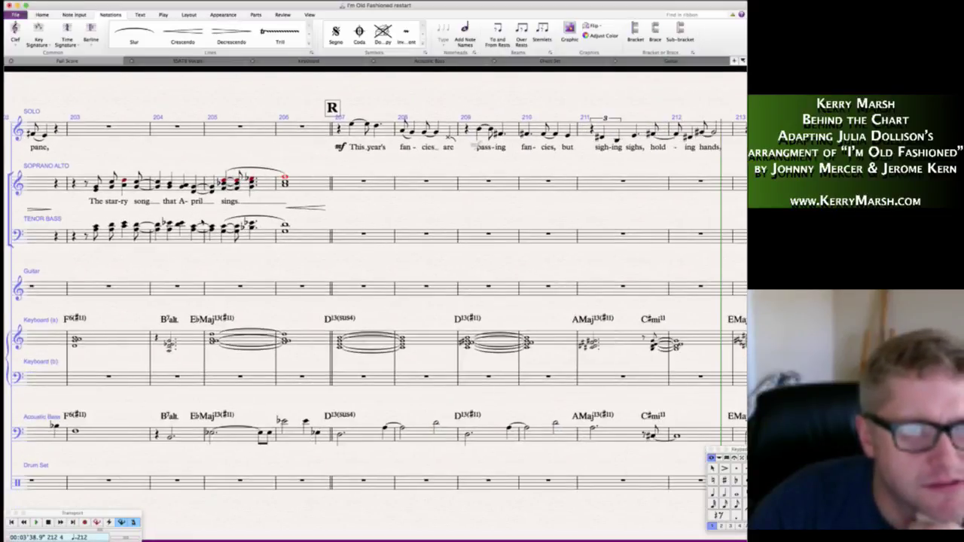
{"action": "scroll", "coordinate": [238, 209], "scroll_direction": "right", "scroll_amount": 2}
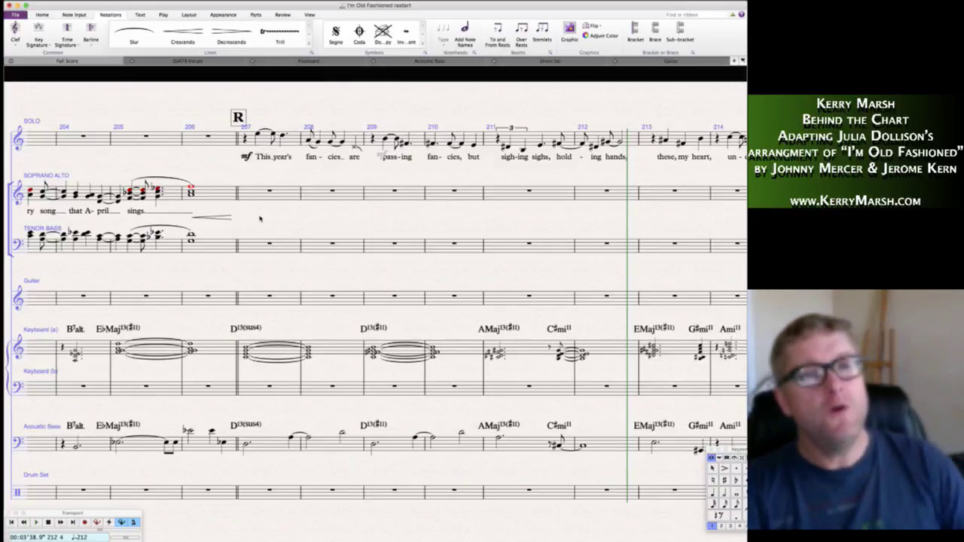
{"action": "left_click_drag", "start_coordinate": [259, 218], "coordinate": [296, 229]}
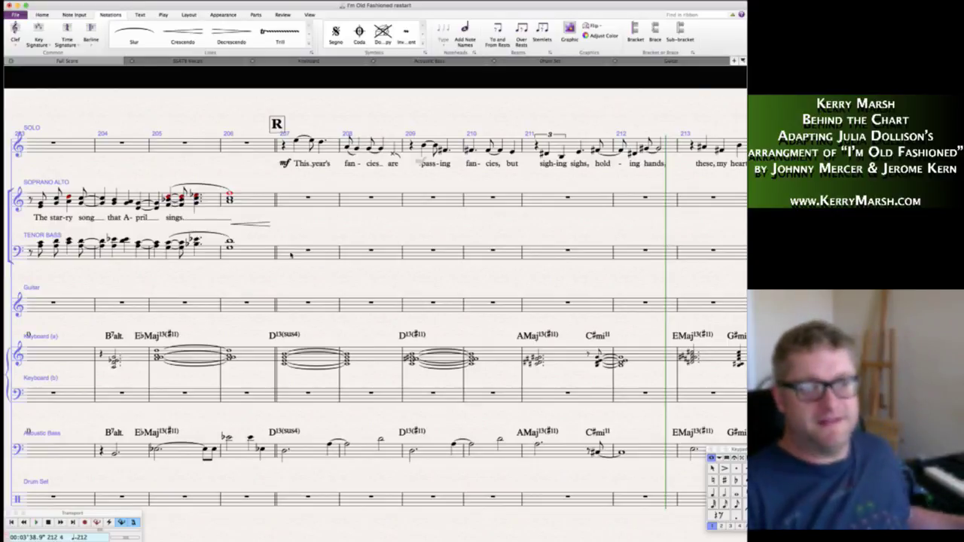
{"action": "left_click", "coordinate": [290, 254]}
{"action": "key", "text": "n"}
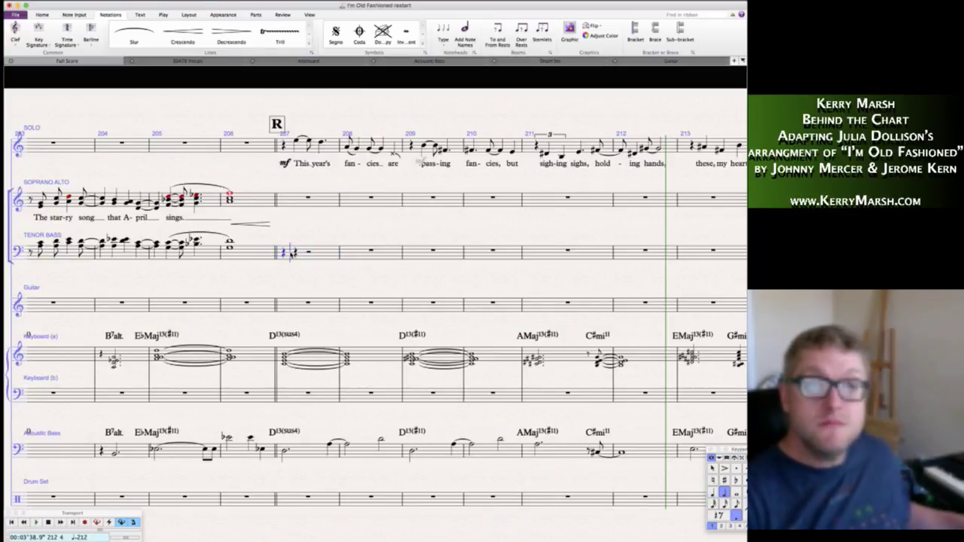
{"action": "key", "text": "KP_Enter"}
{"action": "key", "text": "KP_6"}
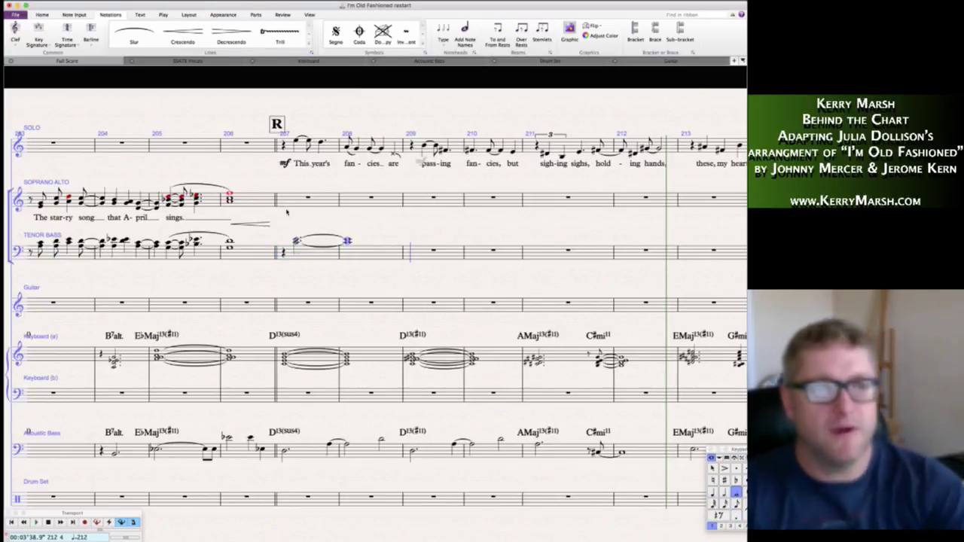
{"action": "key", "text": "Escape"}
- Enter a Soprano Alto dotted-half chord after a quarter rest in bar 207, tied to a whole-note chord in bar 208
{"action": "left_click", "coordinate": [285, 202]}
{"action": "key", "text": "n"}
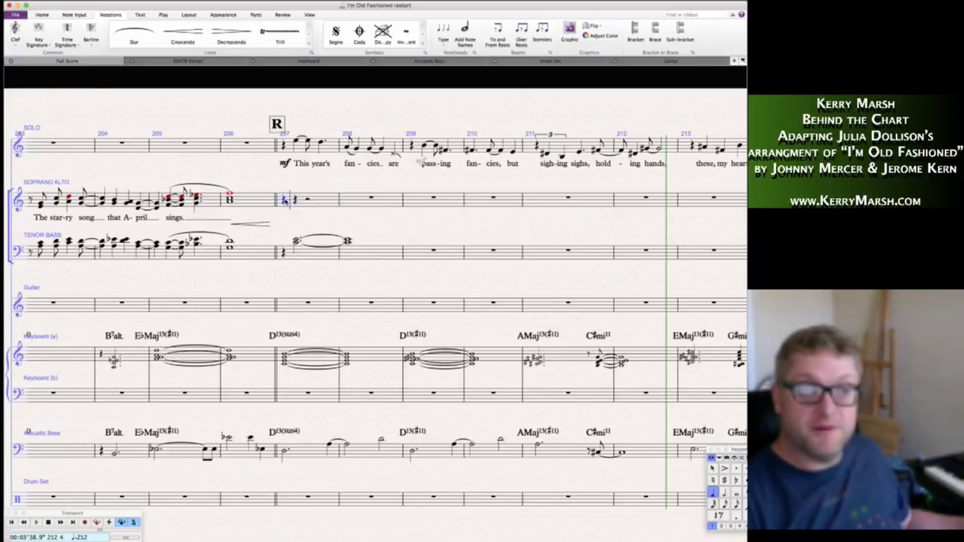
{"action": "key", "text": "KP_5"}
{"action": "key", "text": "b"}
{"action": "key", "text": "Escape"}
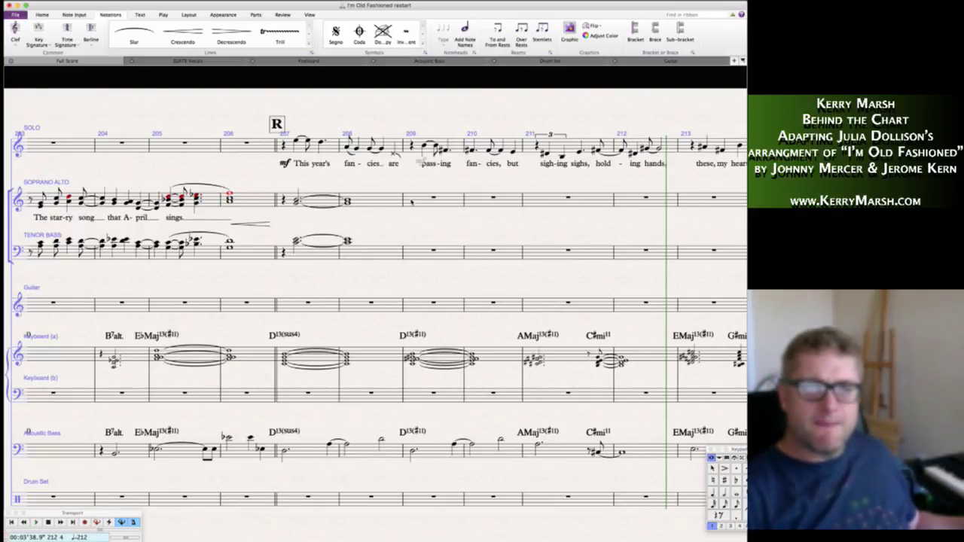
- Enter a Soprano Alto whole-note chord in bar 209 and tie it to the same chord in bar 210
{"action": "left_click", "coordinate": [411, 201]}
{"action": "key", "text": "super+v"}
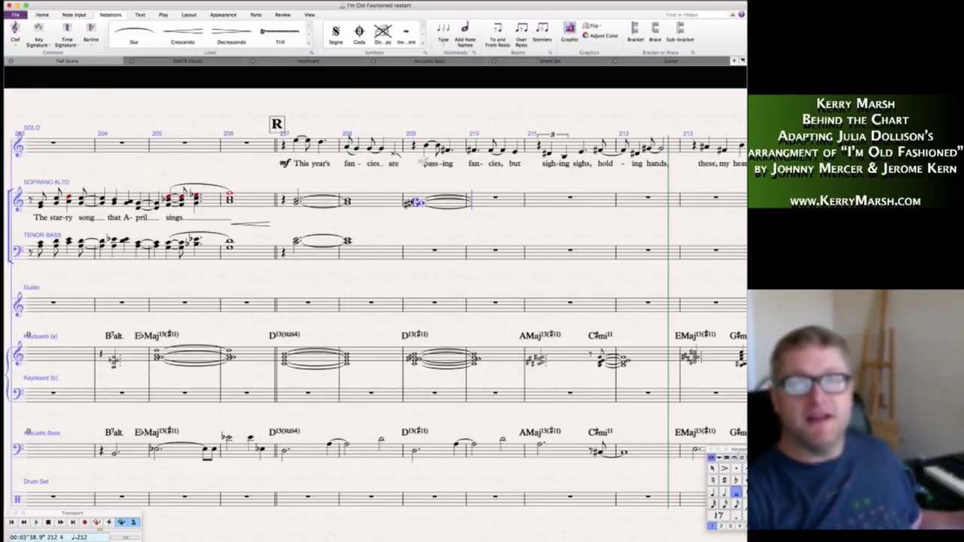
{"action": "key", "text": "Return"}
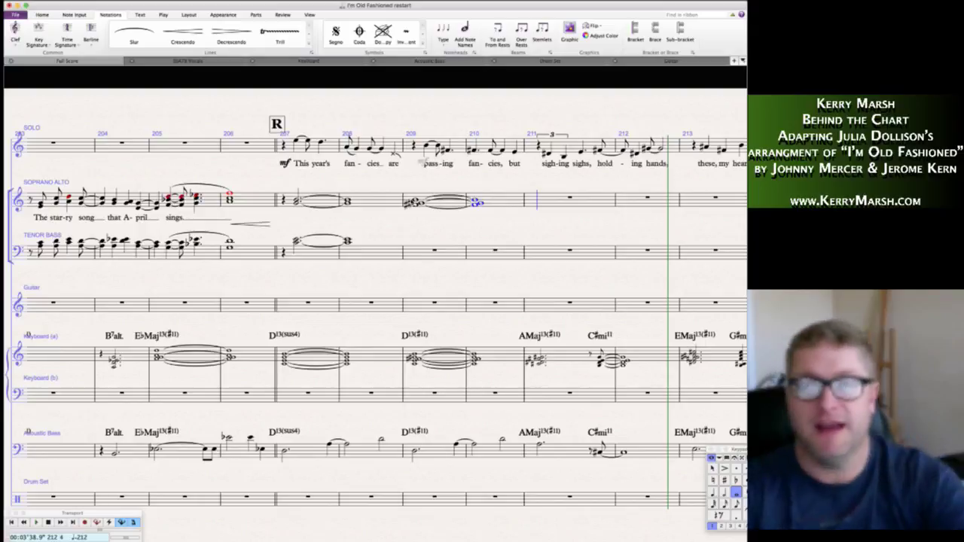
{"action": "key", "text": "Escape"}
- Enter a Tenor Bass whole-note chord in bar 209, tied to the same chord in bar 210
{"action": "left_click", "coordinate": [420, 254]}
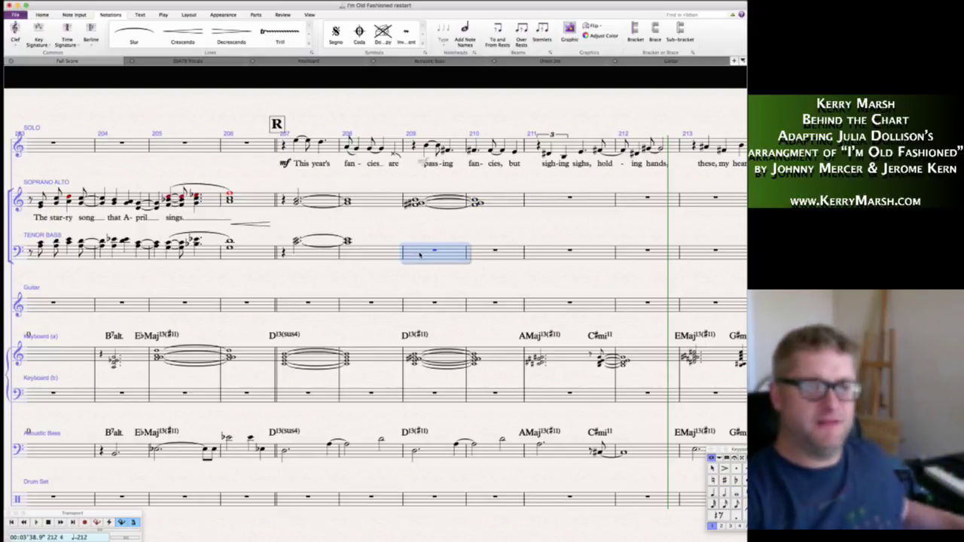
{"action": "key", "text": "super+v"}
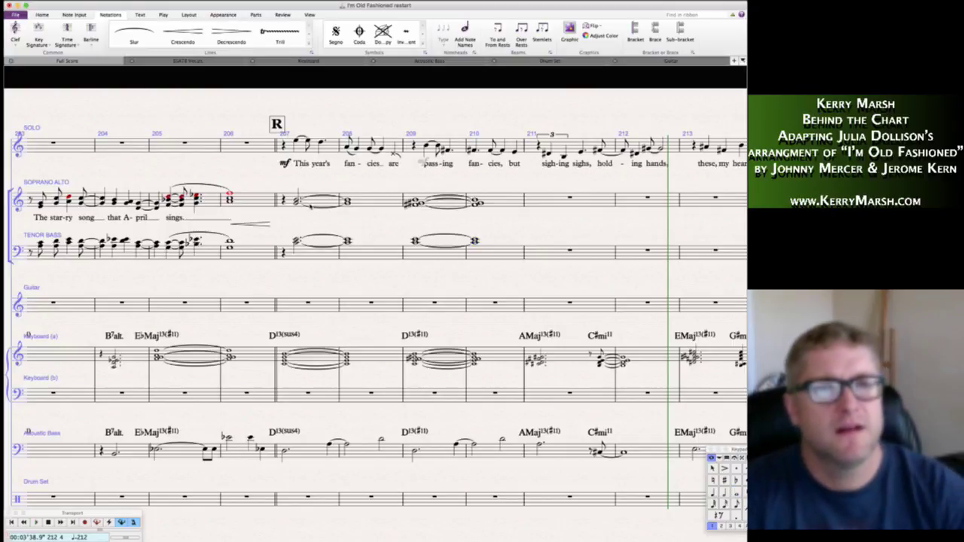
{"action": "key", "text": "Escape"}
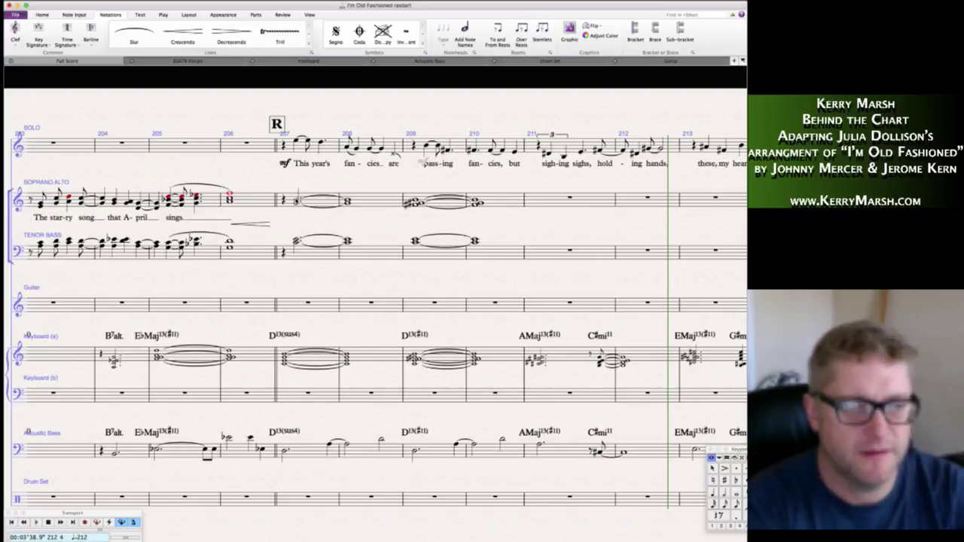
- Add the Soprano Alto lyrics "hoo" at bar 207 and "ah" at bar 209, each with an extension line
{"action": "type", "text": "hoo  ah"}
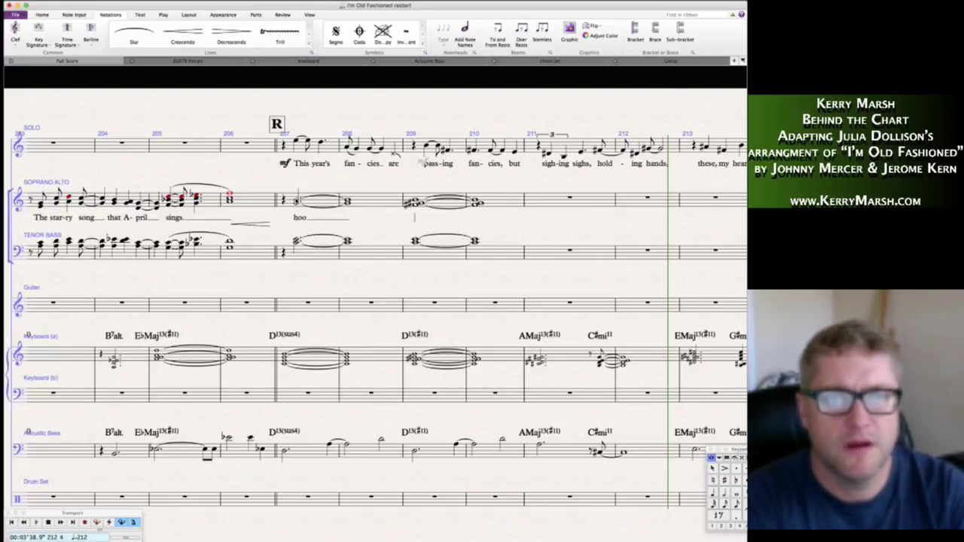
{"action": "key", "text": "space"}
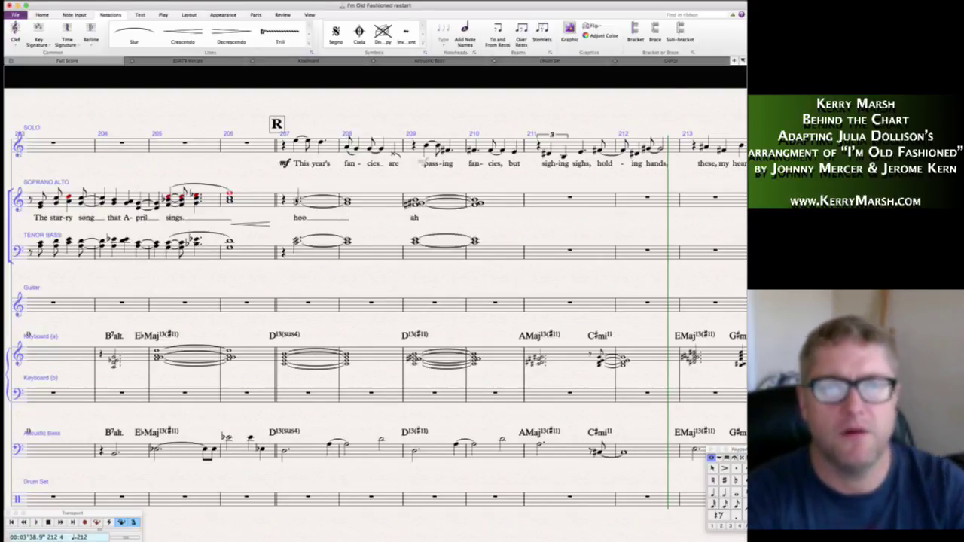
{"action": "key", "text": "space"}
- Enter a Soprano Alto quarter-note chord at the start of bar 211, followed by two quarter rests and two eighth rests
{"action": "scroll", "coordinate": [331, 242], "scroll_direction": "left", "scroll_amount": 2}
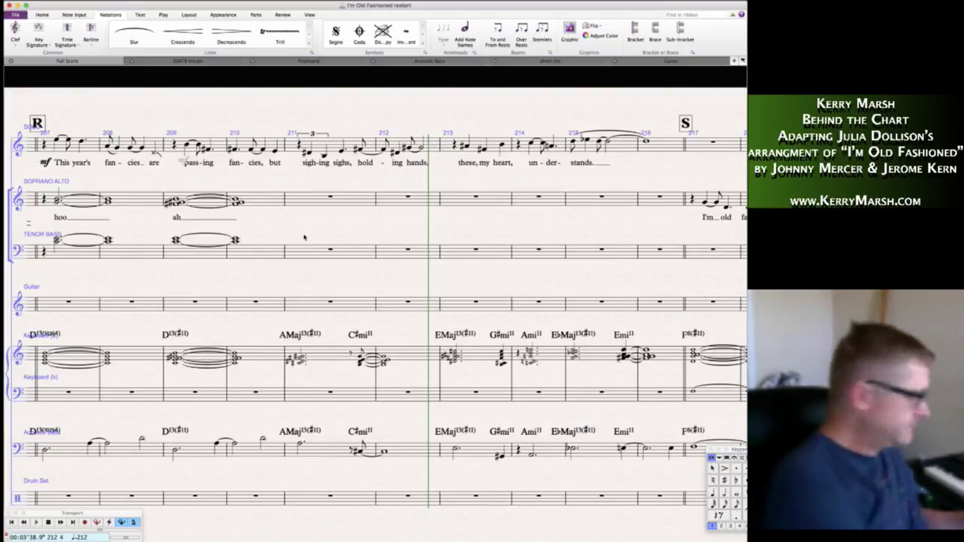
{"action": "left_click", "coordinate": [304, 201]}
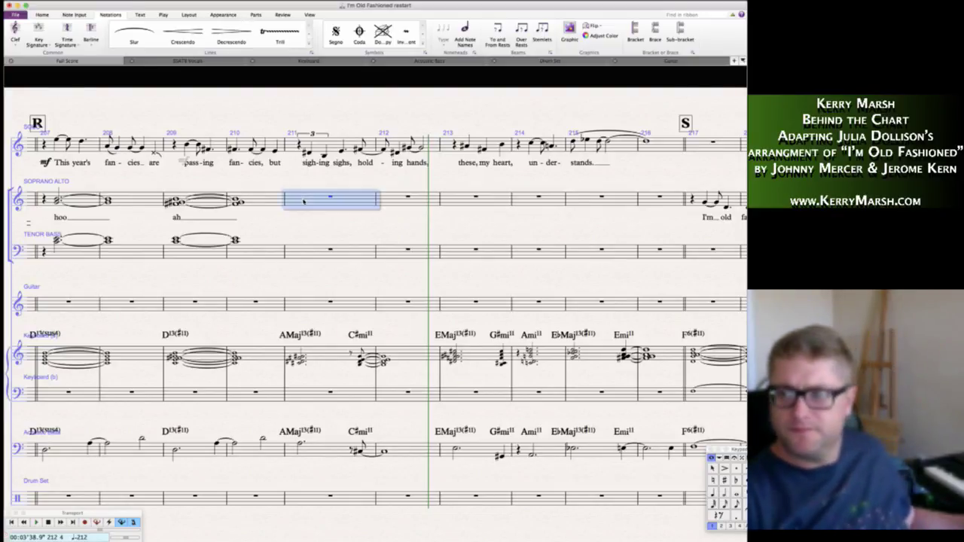
{"action": "key", "text": "super+v"}
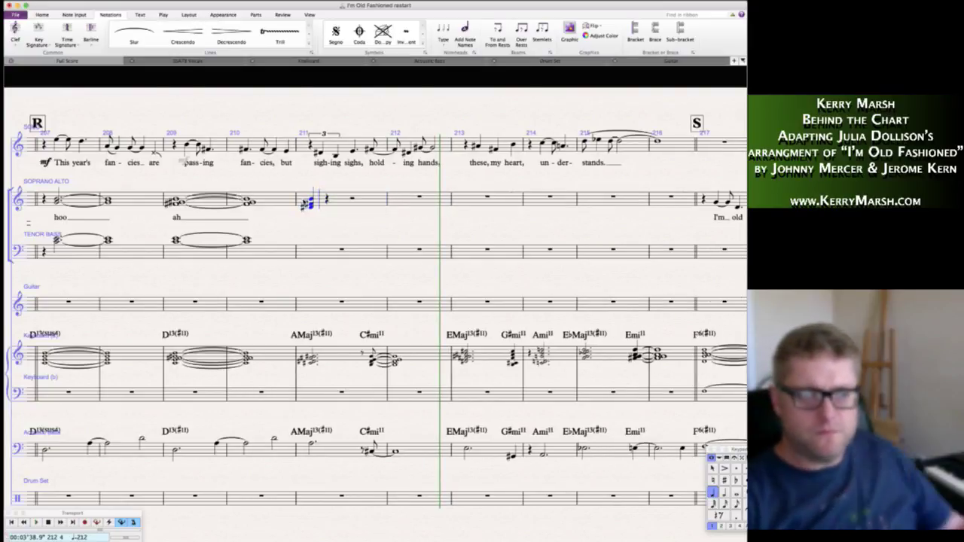
{"action": "key", "text": "3"}
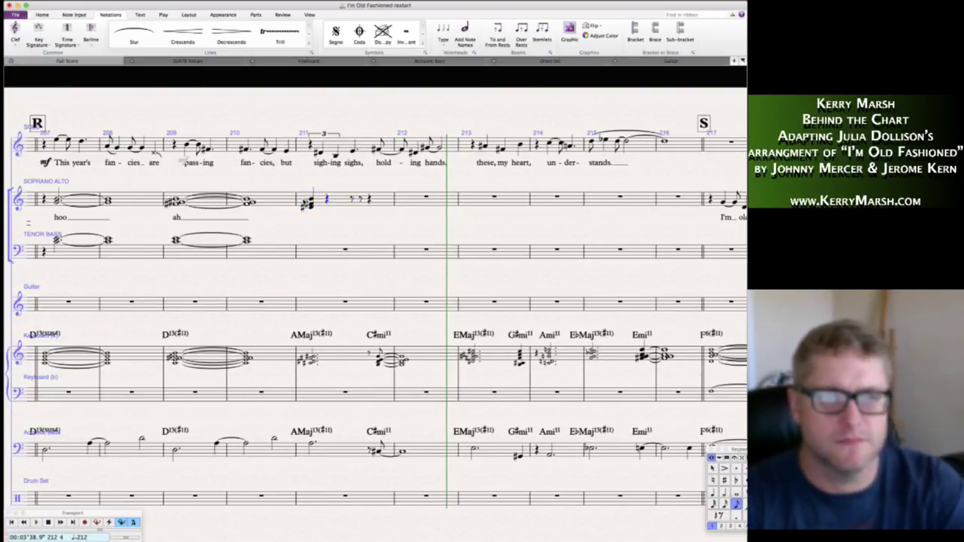
{"action": "key", "text": "Right"}
{"action": "key", "text": "4"}
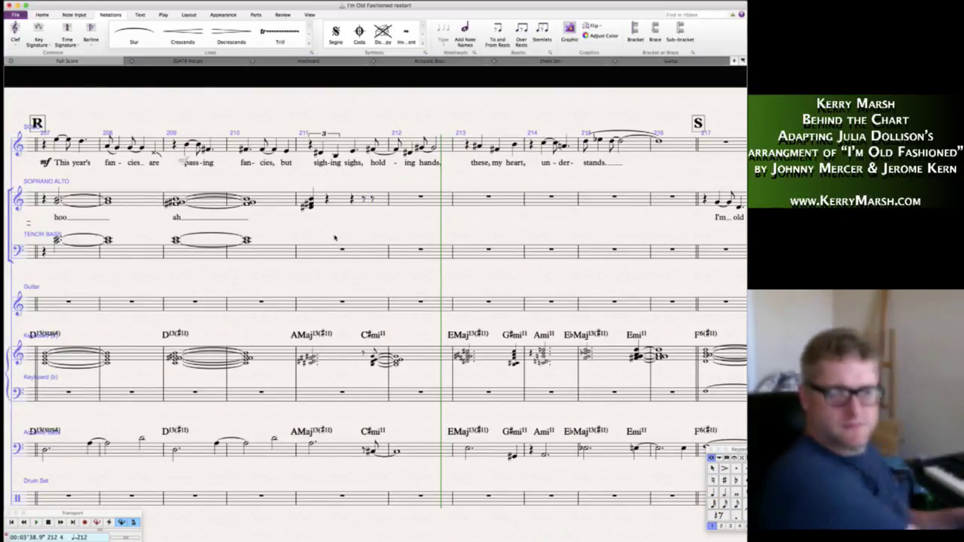
- Enter a Tenor Bass quarter-note chord at the start of bar 211, followed by two quarter rests and two eighth rests
{"action": "left_click", "coordinate": [311, 253]}
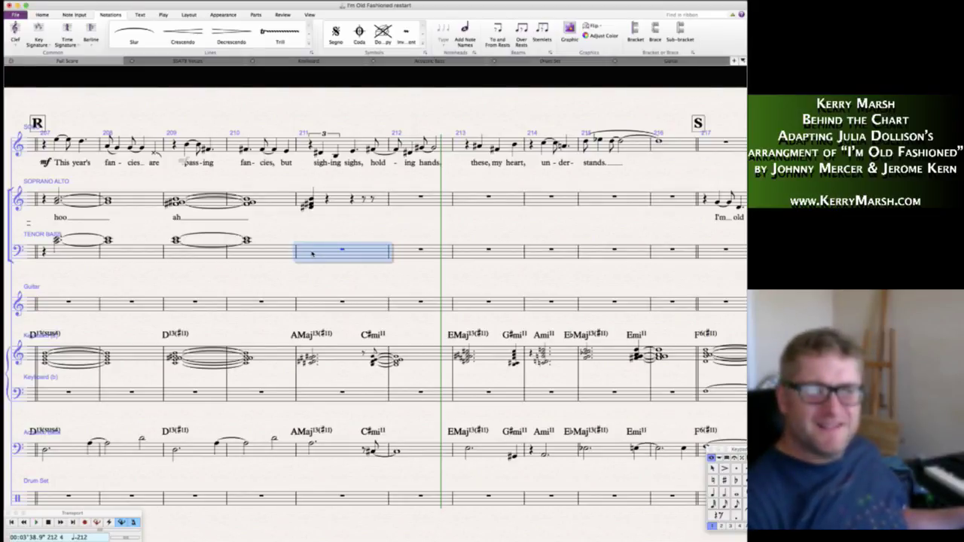
{"action": "key", "text": "ctrl+v"}
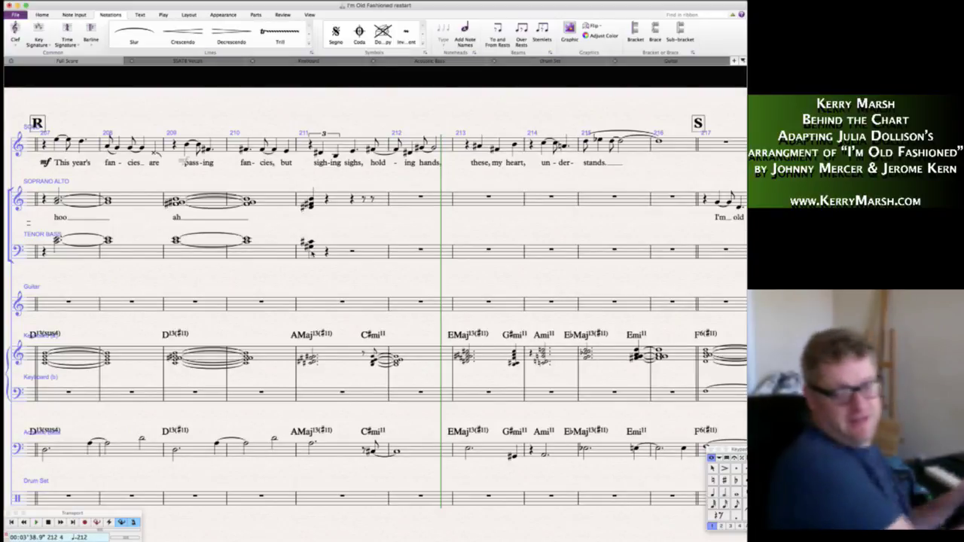
{"action": "left_click", "coordinate": [351, 253]}
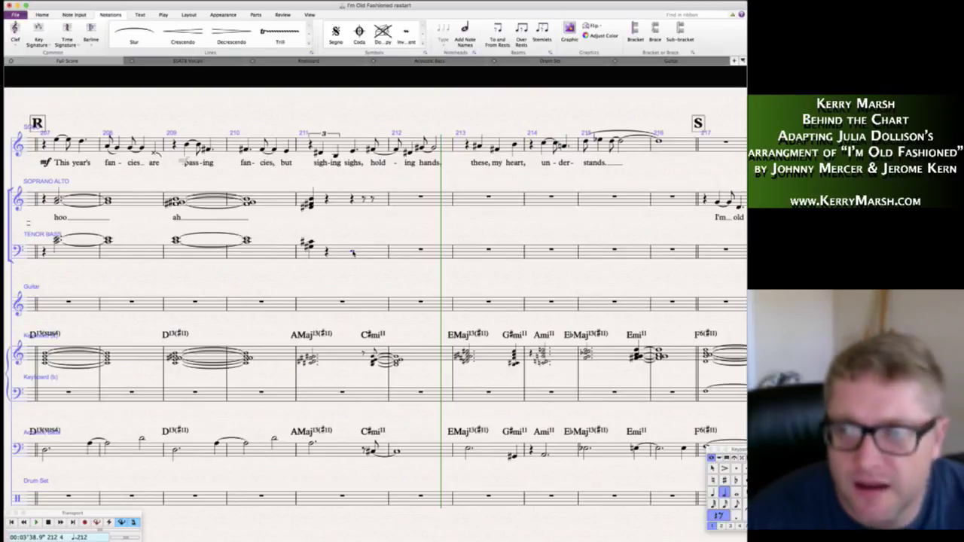
{"action": "key", "text": "3"}
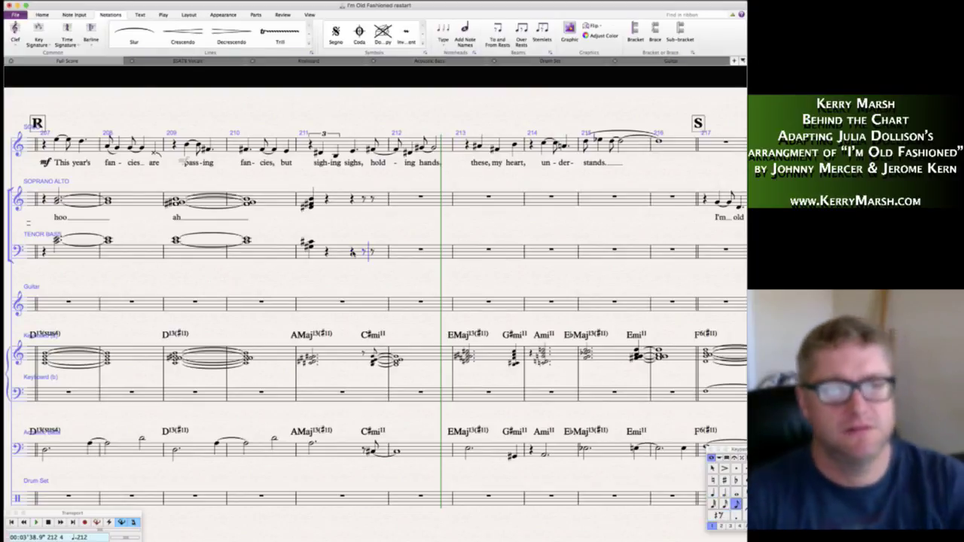
{"action": "key", "text": "Escape"}
{"action": "key", "text": "Escape"}
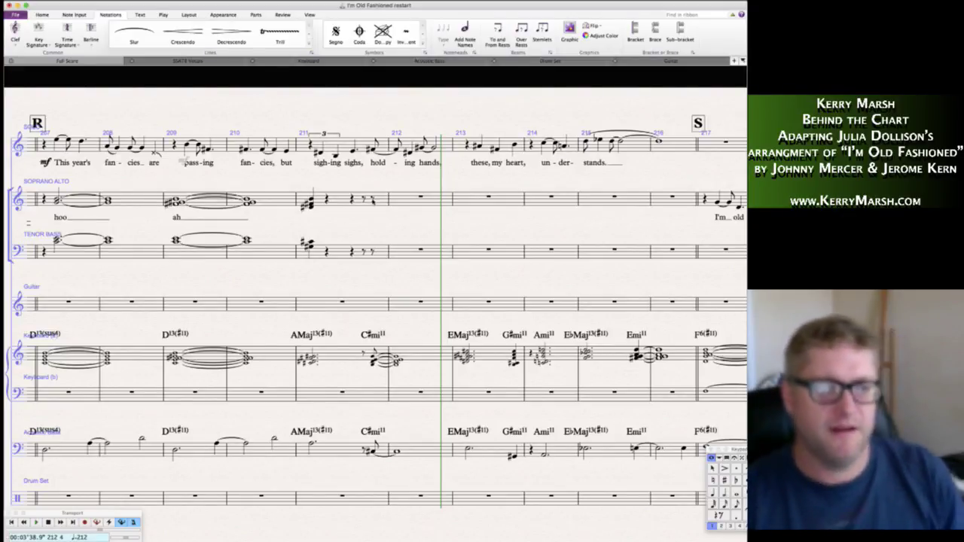
- Enter a Soprano Alto eighth-note chord on the last eighth of bar 211, tied to a half-note chord in bar 212
{"action": "left_click", "coordinate": [371, 200]}
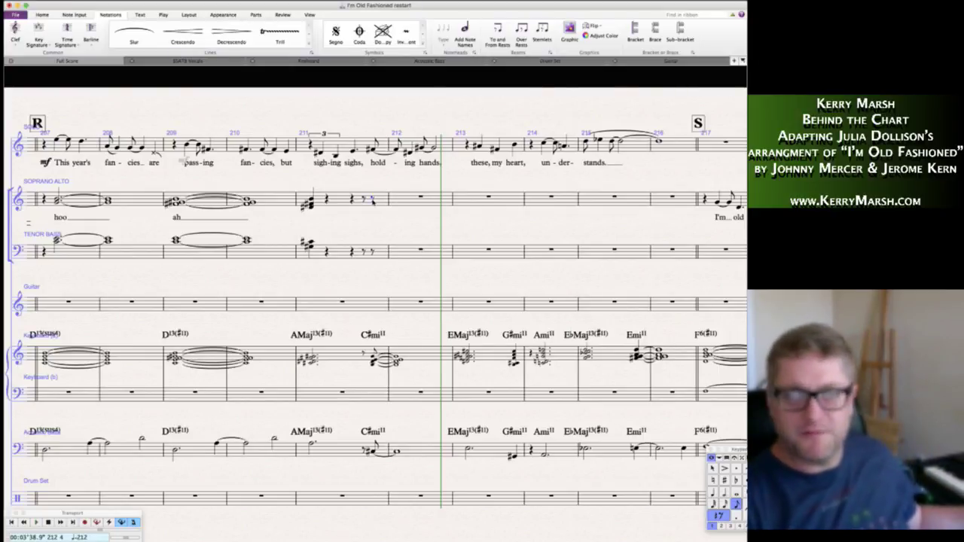
{"action": "key", "text": "KP_Enter"}
{"action": "key", "text": "KP_5"}
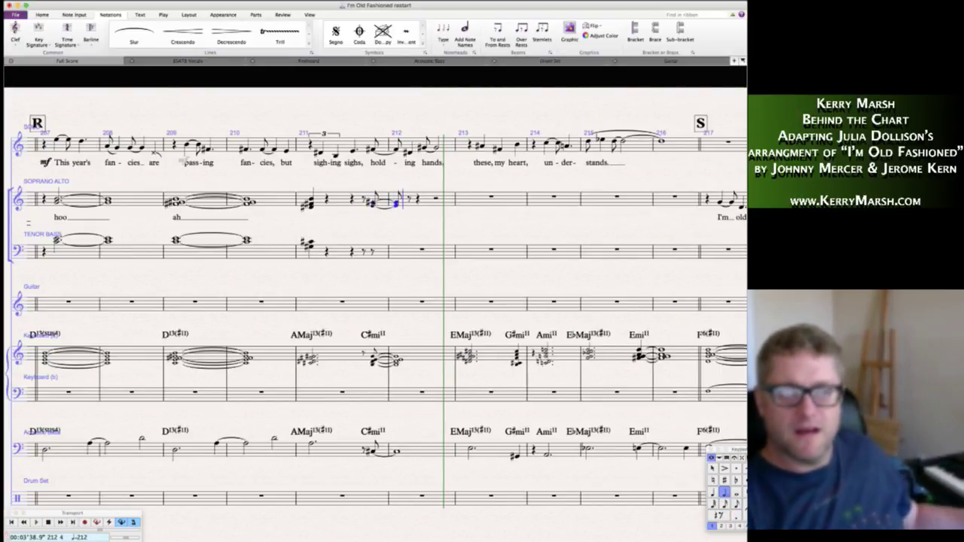
{"action": "key", "text": "Left"}
{"action": "key", "text": "KP_5"}
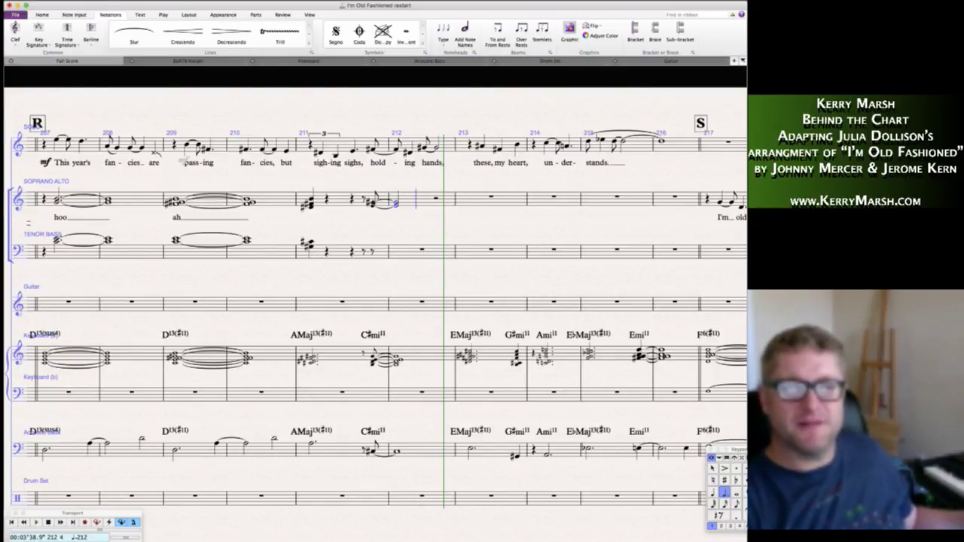
- Enter the Soprano top line: a half note ending bar 212, dotted half and quarter in bar 213, quarter rest and dotted half in bar 214
{"action": "key", "text": "Right"}
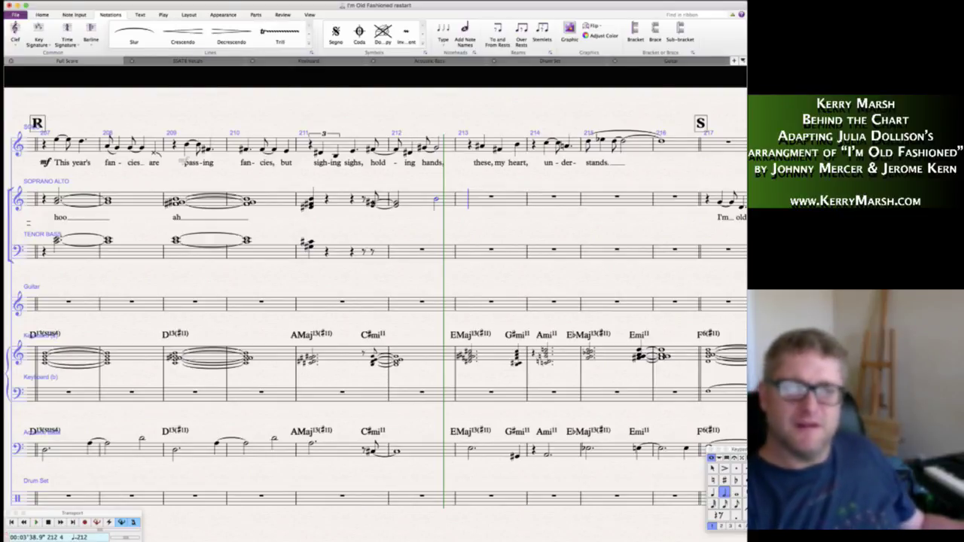
{"action": "key", "text": "."}
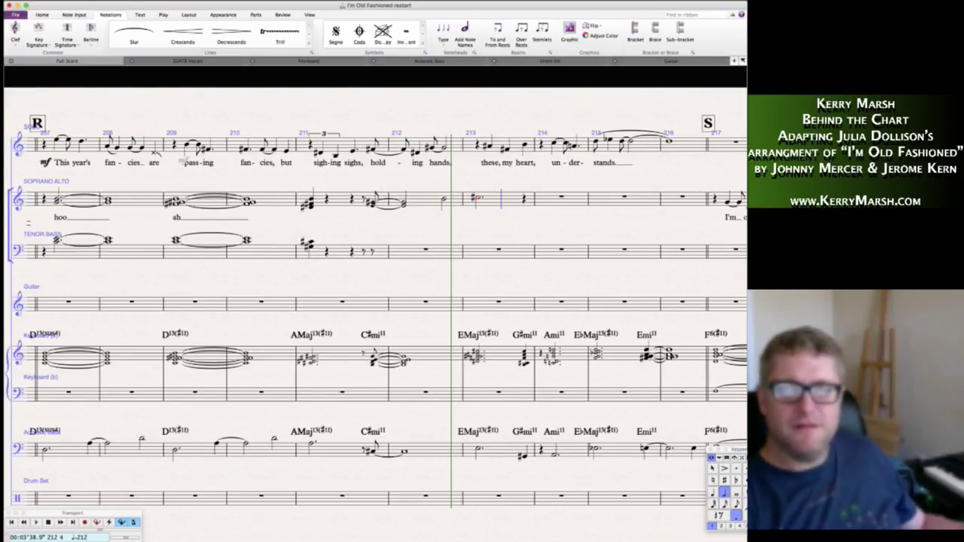
{"action": "key", "text": "4"}
{"action": "key", "text": "c"}
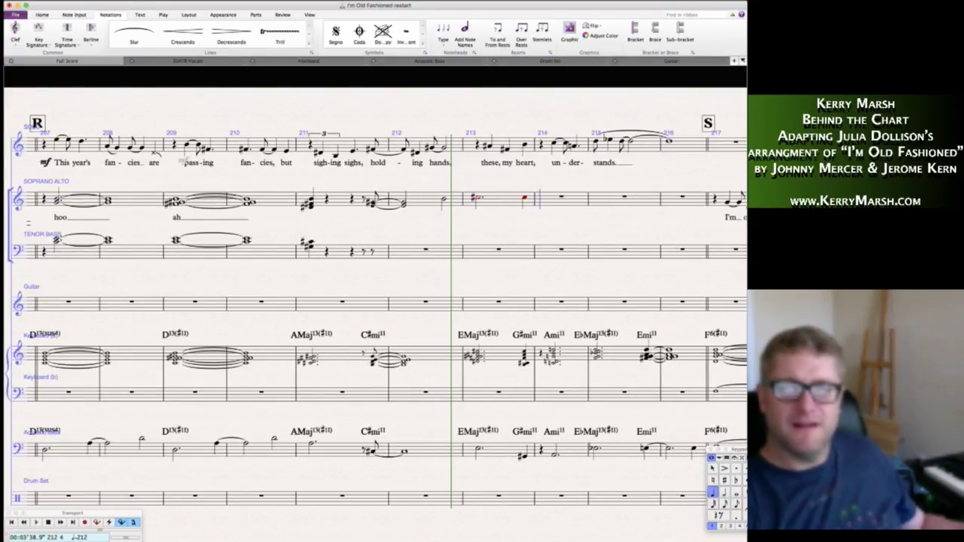
{"action": "key", "text": "c"}
{"action": "key", "text": "5"}
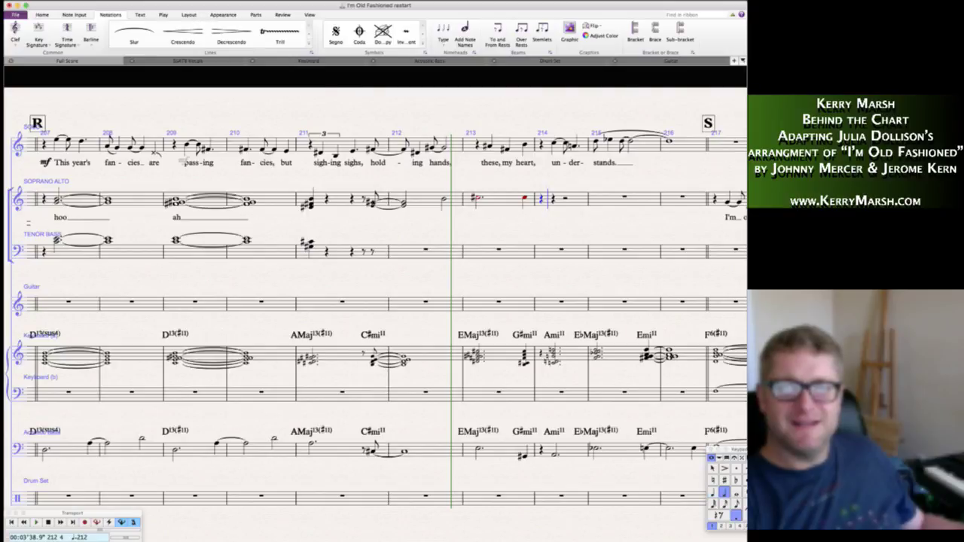
{"action": "key", "text": "period"}
{"action": "key", "text": "c"}
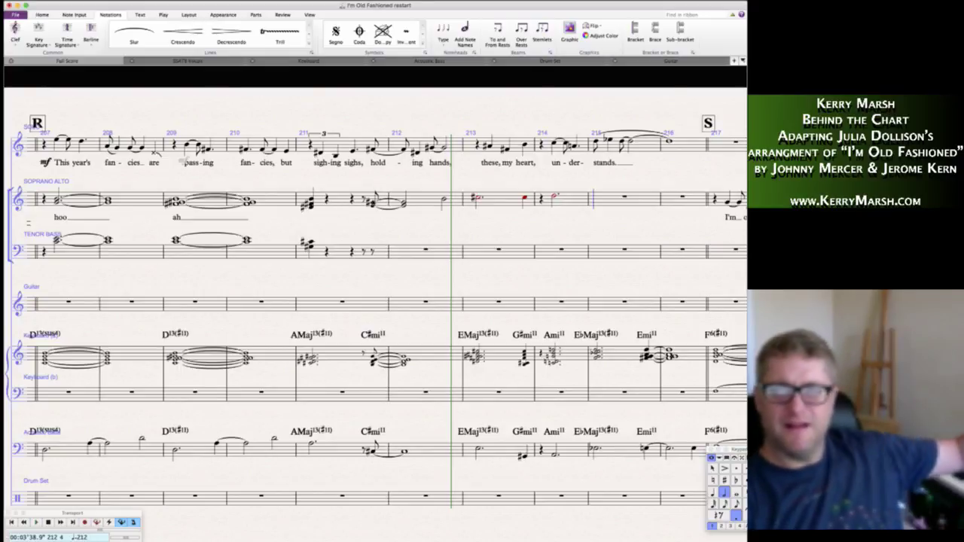
{"action": "left_click", "coordinate": [645, 202]}
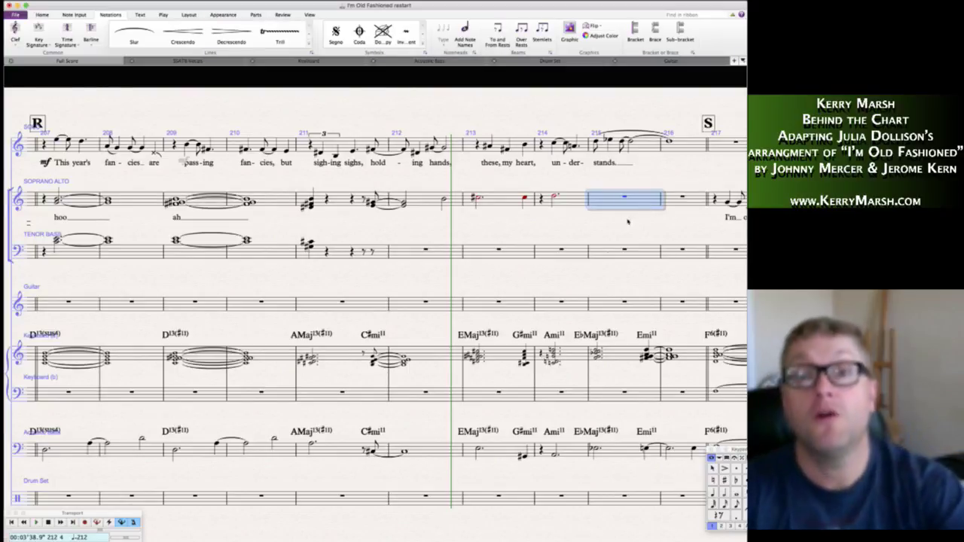
{"action": "left_click", "coordinate": [609, 267]}
- Enter a Tenor Bass eighth-note chord on the last eighth of bar 211, tied to a half-note chord in bar 212
{"action": "scroll", "coordinate": [611, 266], "scroll_direction": "right", "scroll_amount": 5}
{"action": "scroll", "coordinate": [611, 266], "scroll_direction": "right", "scroll_amount": 1}
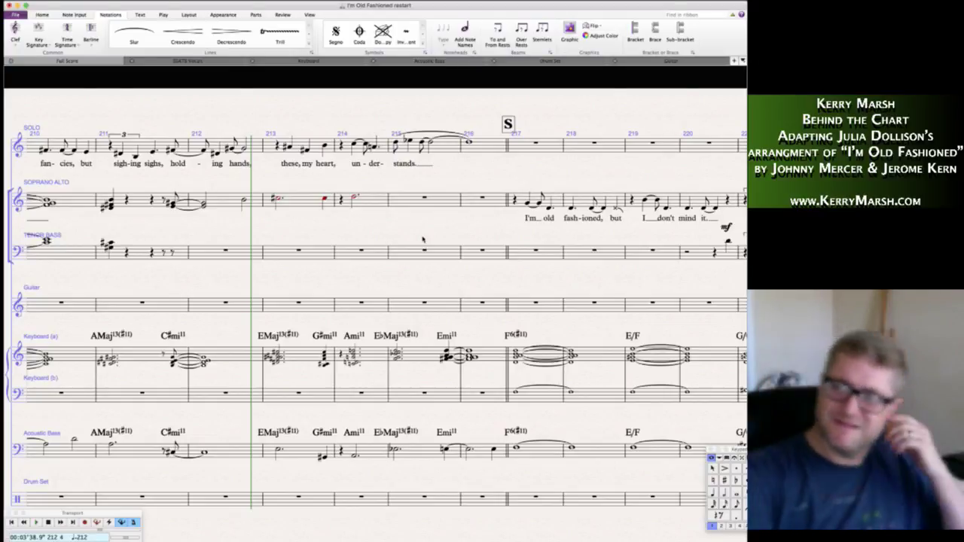
{"action": "scroll", "coordinate": [423, 240], "scroll_direction": "left", "scroll_amount": 2}
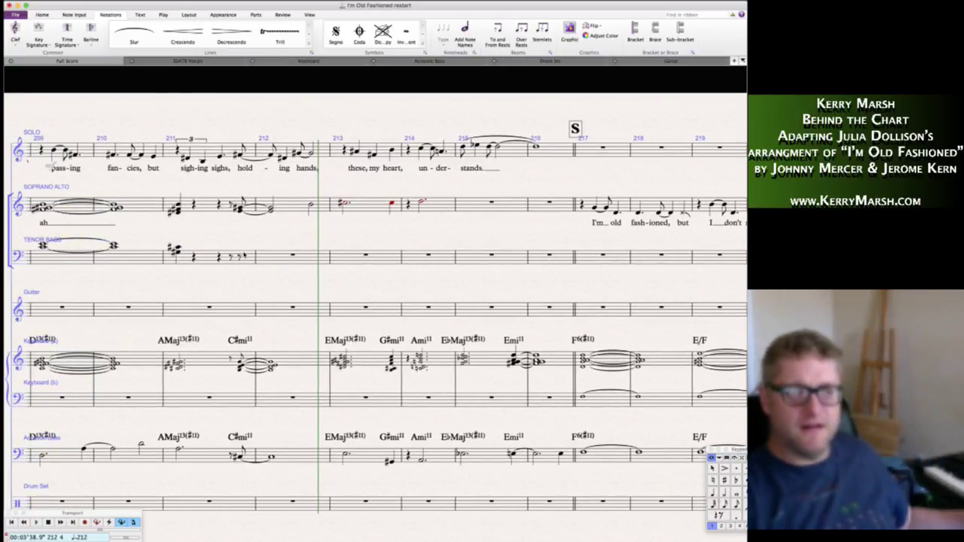
{"action": "left_click", "coordinate": [240, 258]}
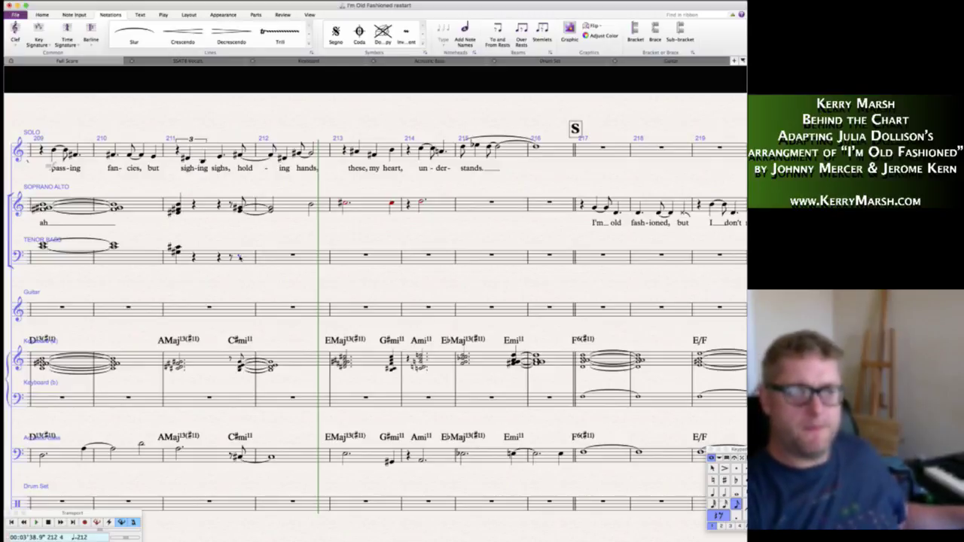
{"action": "key", "text": "KP_Enter"}
{"action": "key", "text": "KP_5"}
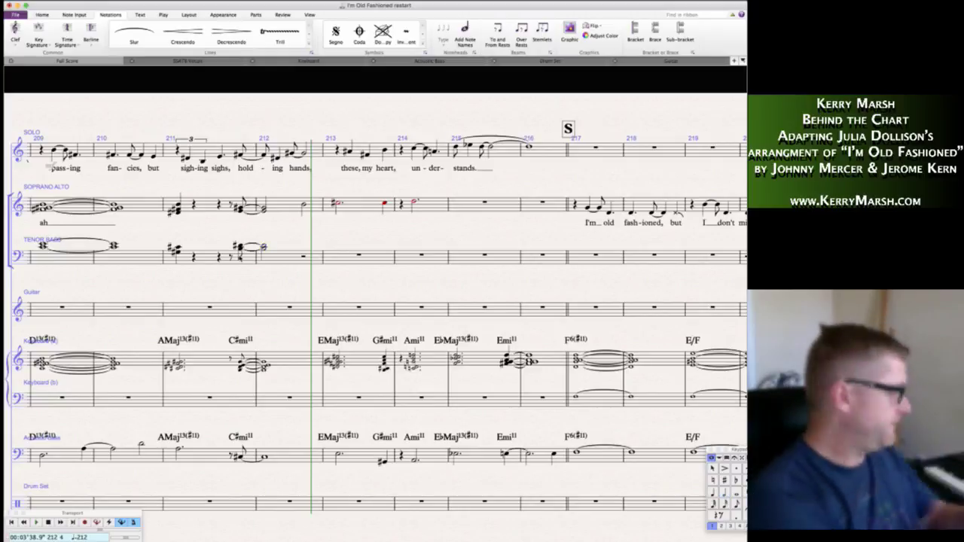
{"action": "key", "text": "Escape"}
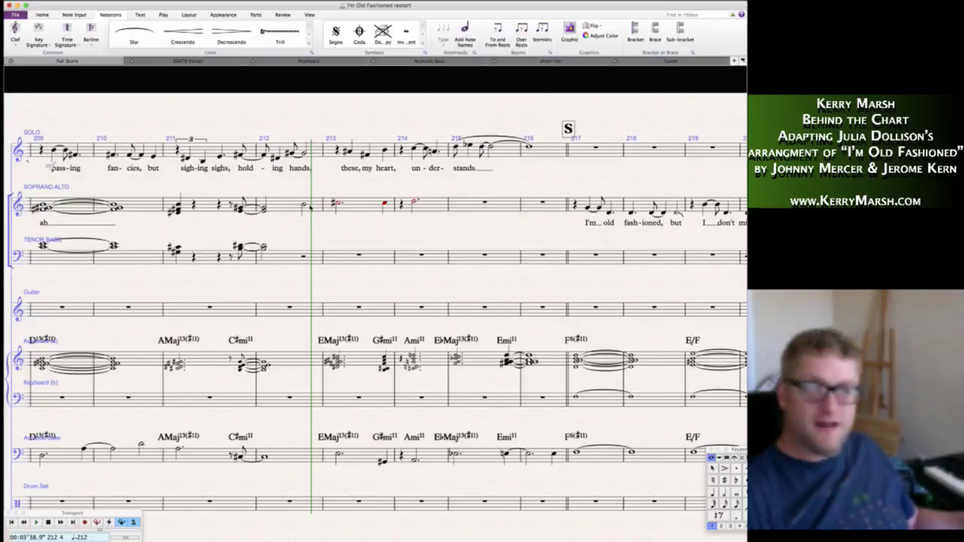
- Add the lower note to the last Soprano Alto half note of bar 212 and enter a Tenor Bass half-note chord beneath, spelled with sharps
{"action": "left_click", "coordinate": [304, 205]}
{"action": "key", "text": "shift+4"}
{"action": "key", "text": "Escape"}
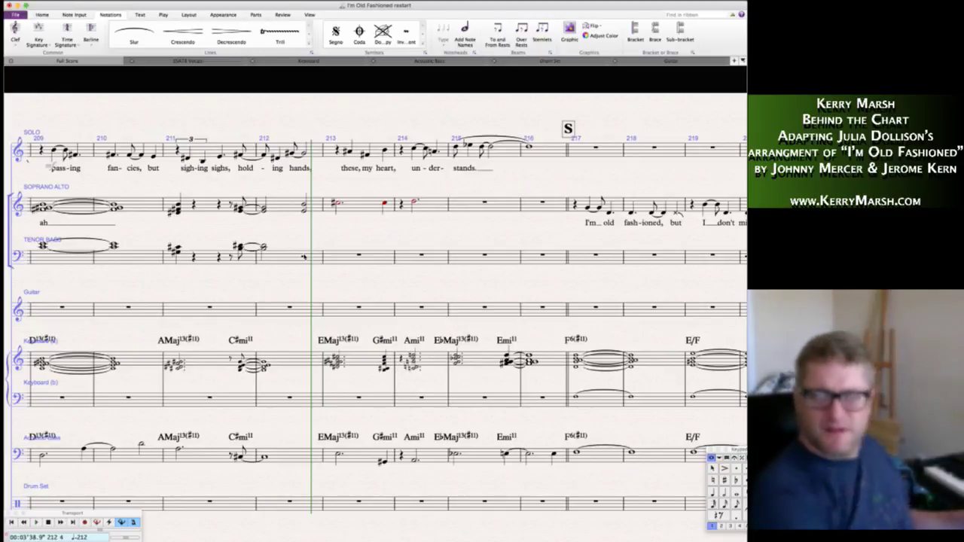
{"action": "left_click", "coordinate": [303, 257]}
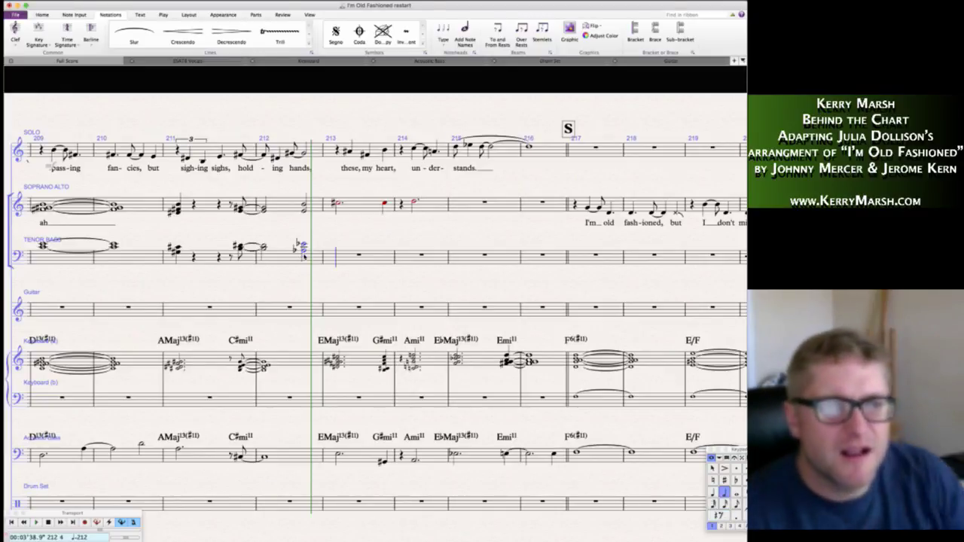
{"action": "key", "text": "Return"}
{"action": "key", "text": "Escape"}
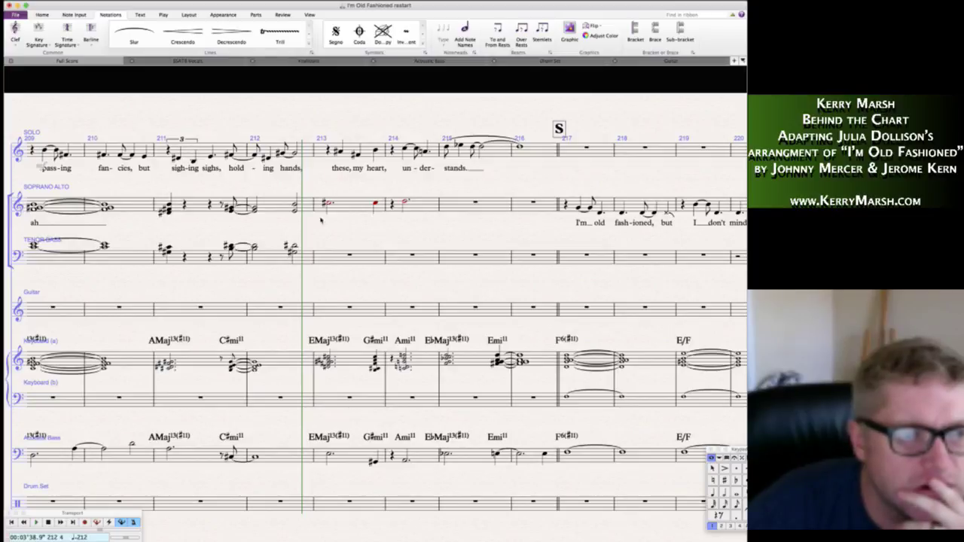
- Add the Soprano Alto lyrics "woah" on the first chord of bar 211 and "hoh" with an extension line on its last chord
{"action": "scroll", "coordinate": [323, 222], "scroll_direction": "left", "scroll_amount": 5}
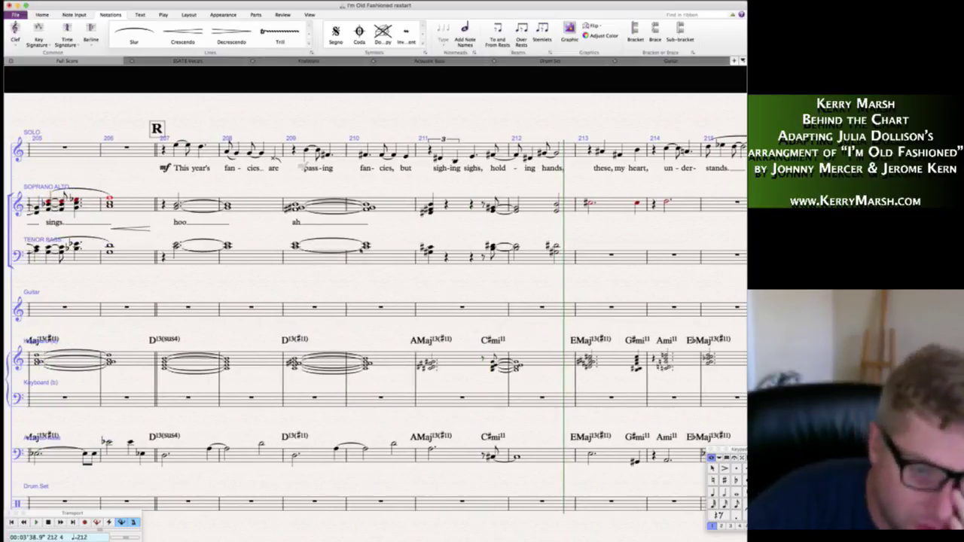
{"action": "left_click", "coordinate": [428, 212]}
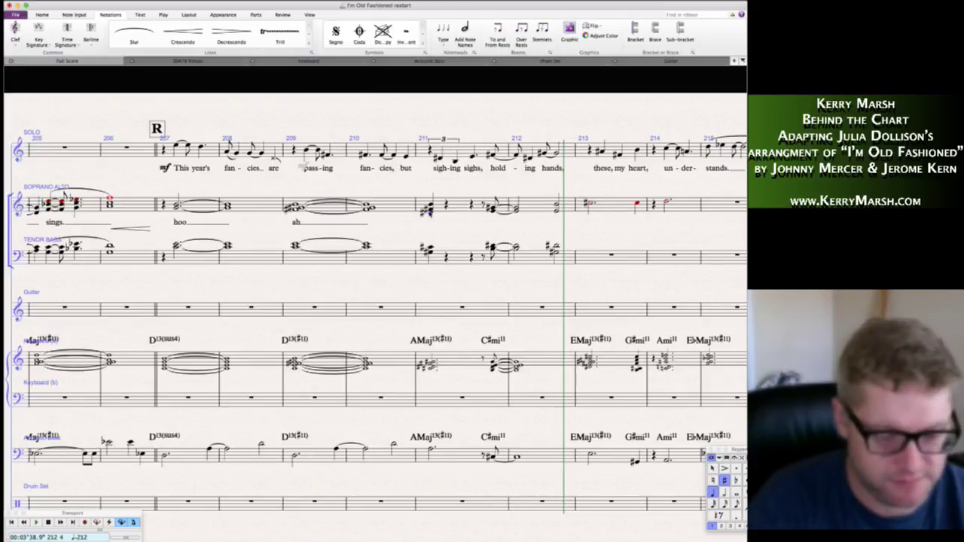
{"action": "key", "text": "ctrl+l"}
{"action": "type", "text": "woah"}
{"action": "key", "text": "space"}
{"action": "key", "text": "space"}
{"action": "key", "text": "BackSpace"}
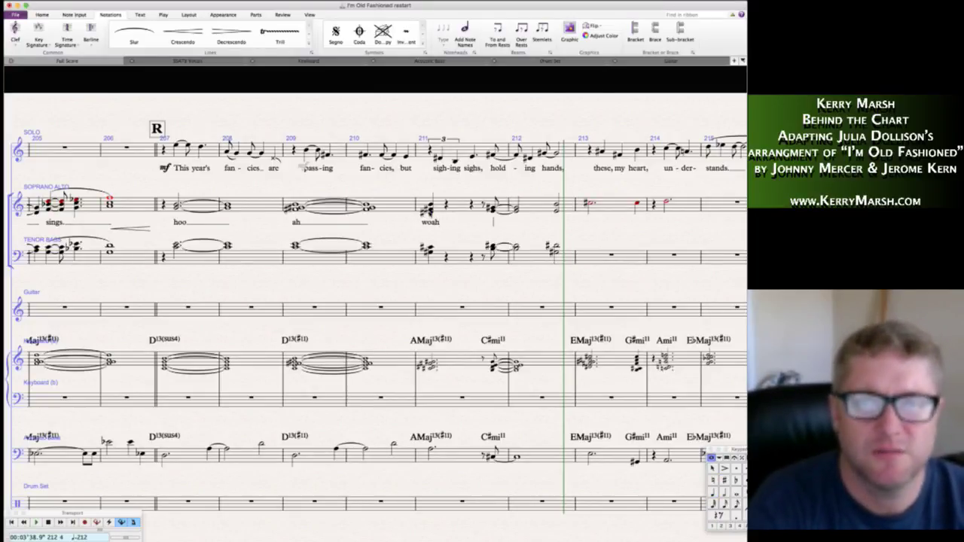
{"action": "type", "text": "ho"}
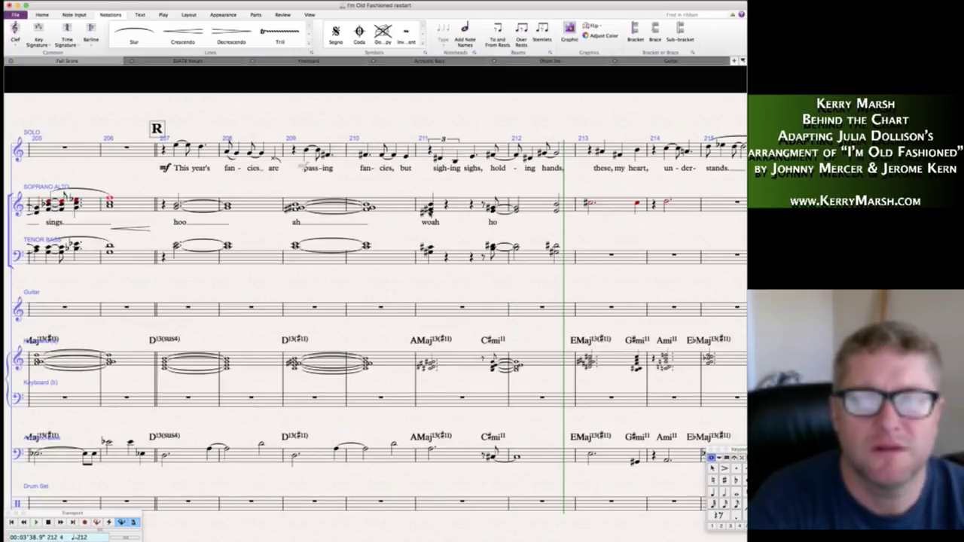
{"action": "type", "text": "o"}
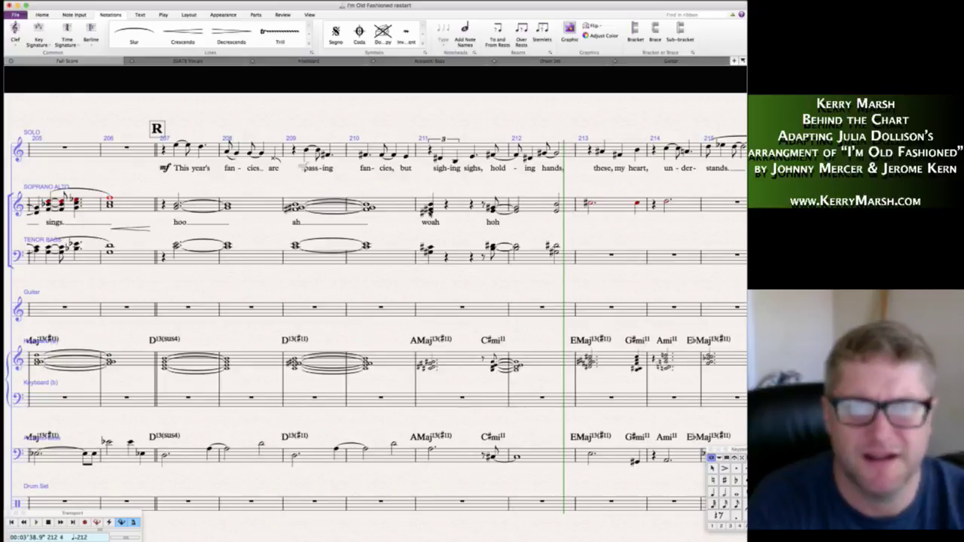
{"action": "key", "text": "space"}
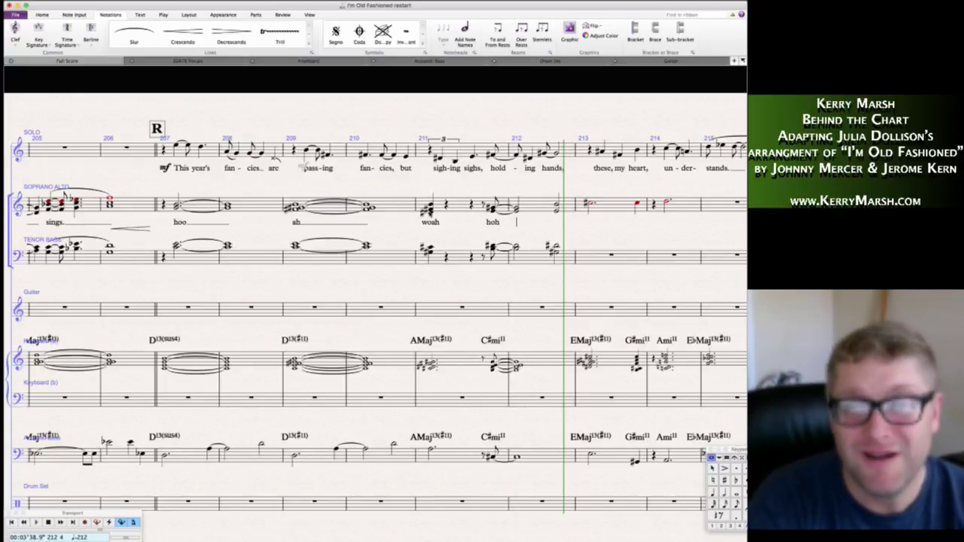
{"action": "key", "text": "Escape"}
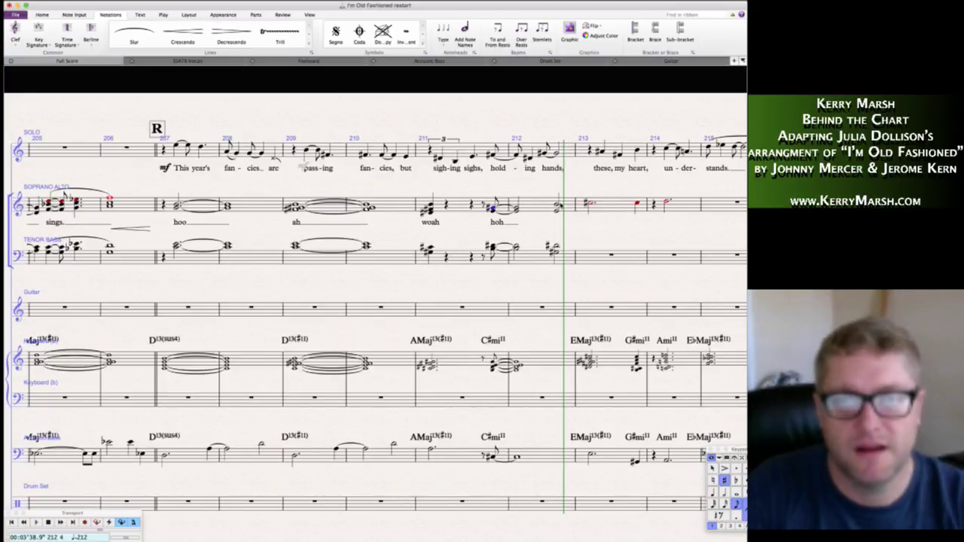
- Add a slur to the Soprano Alto from the "hoh" chord to the last half-note chord of bar 212
{"action": "key", "text": "shift+ctrl+Right"}
{"action": "key", "text": "s"}
{"action": "key", "text": "alt+Down"}
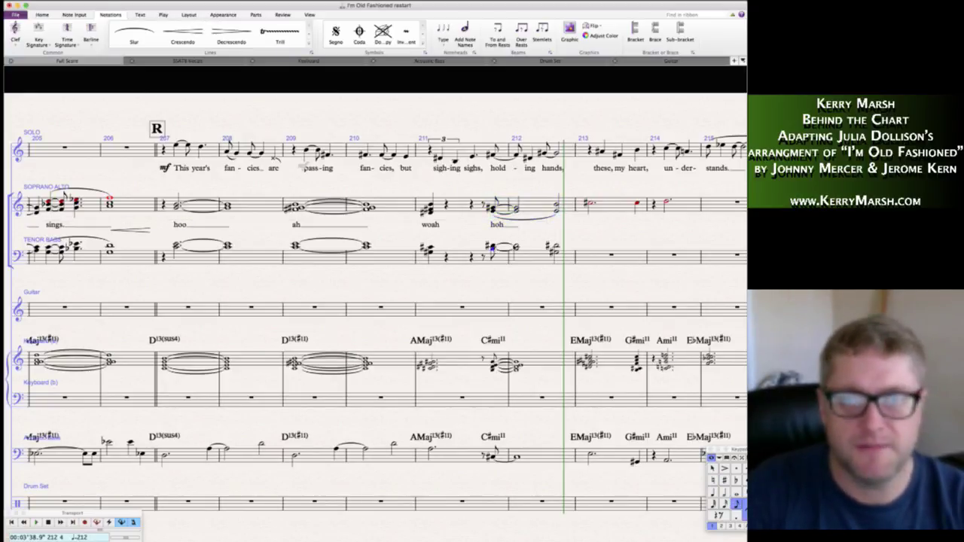
- Add a slur to the Tenor Bass from the last eighth-note chord of bar 211 to the last half-note chord of bar 212
{"action": "key", "text": "shift+ctrl+Right"}
{"action": "key", "text": "s"}
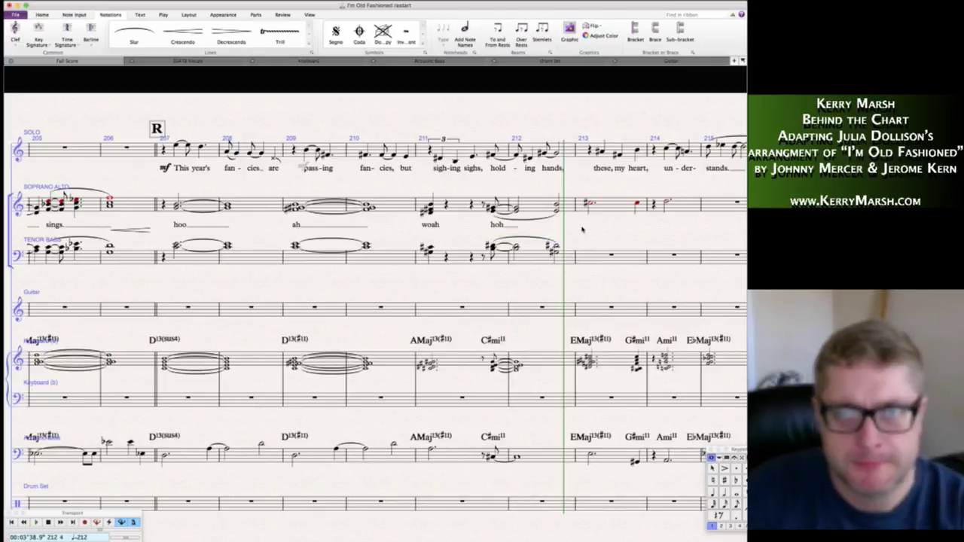
- Enter a dotted-half chord, spelled with sharps, on beat 1 of Tenor Bass bar 213
{"action": "scroll", "coordinate": [582, 230], "scroll_direction": "right", "scroll_amount": 4}
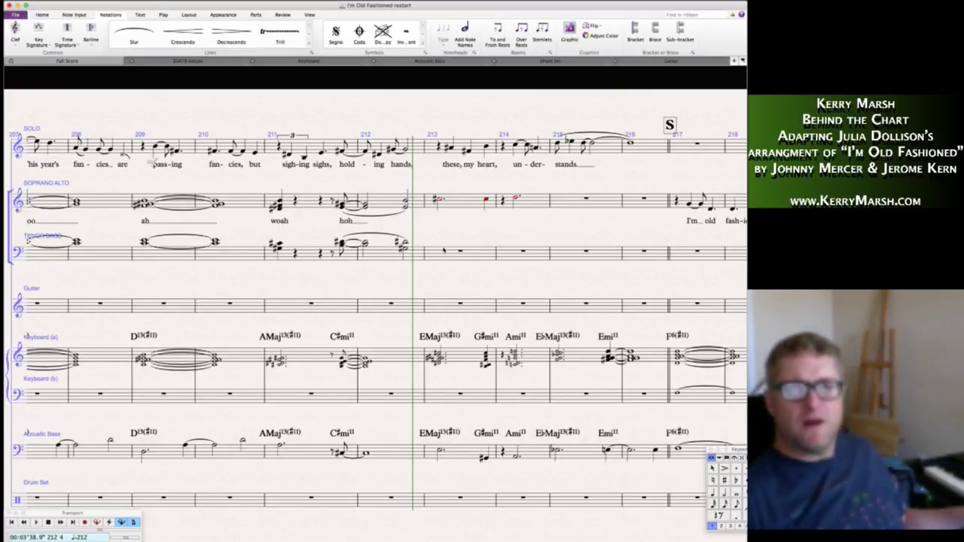
{"action": "left_click", "coordinate": [442, 253]}
{"action": "key", "text": "n"}
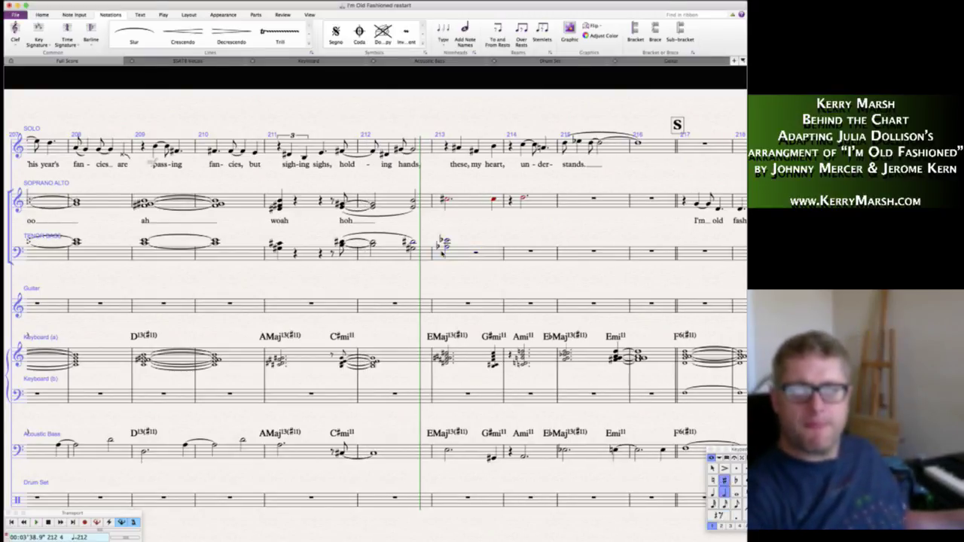
{"action": "key", "text": "Escape"}
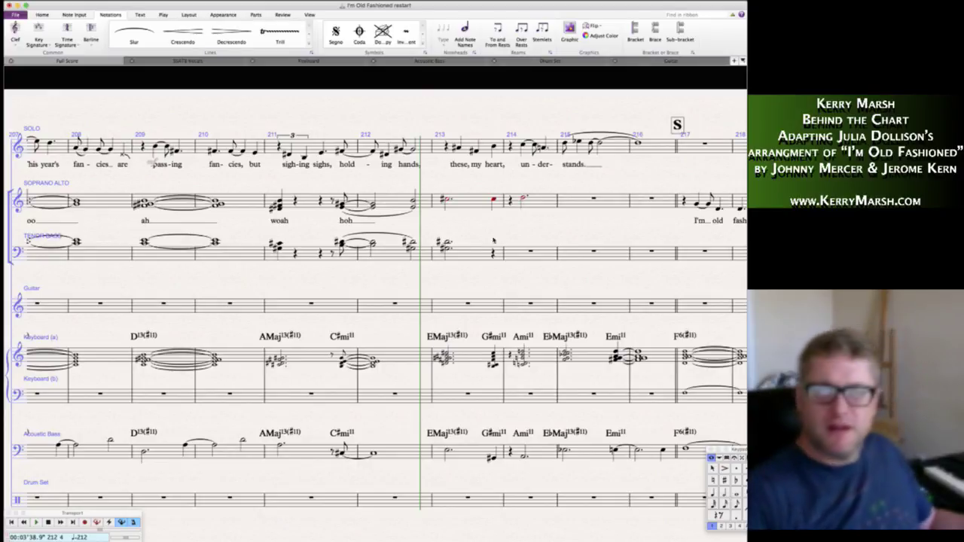
- Fill out the Soprano Alto dotted-half chord on beat 1 of bar 213 with lower notes and undo the stray chords entered after it
{"action": "left_click", "coordinate": [447, 200]}
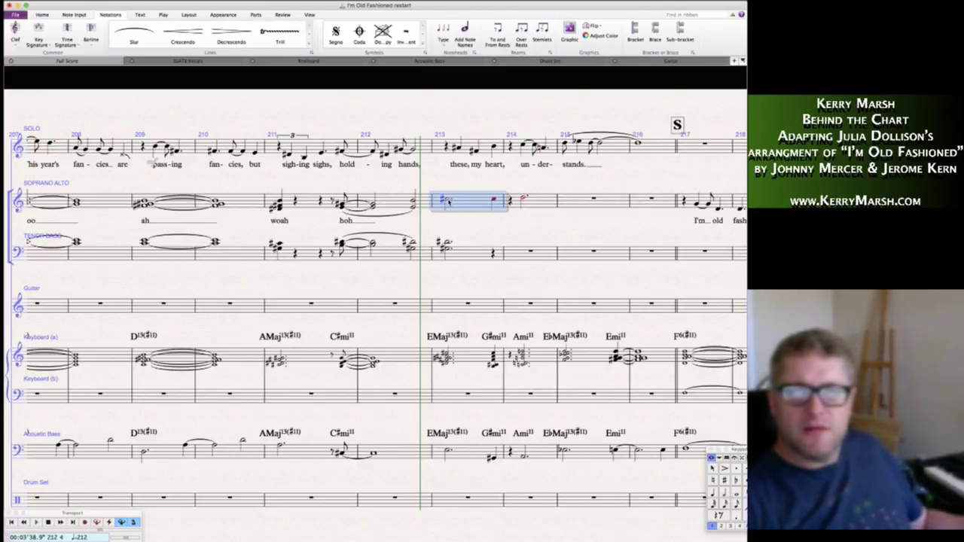
{"action": "left_click", "coordinate": [447, 200]}
{"action": "key", "text": "n"}
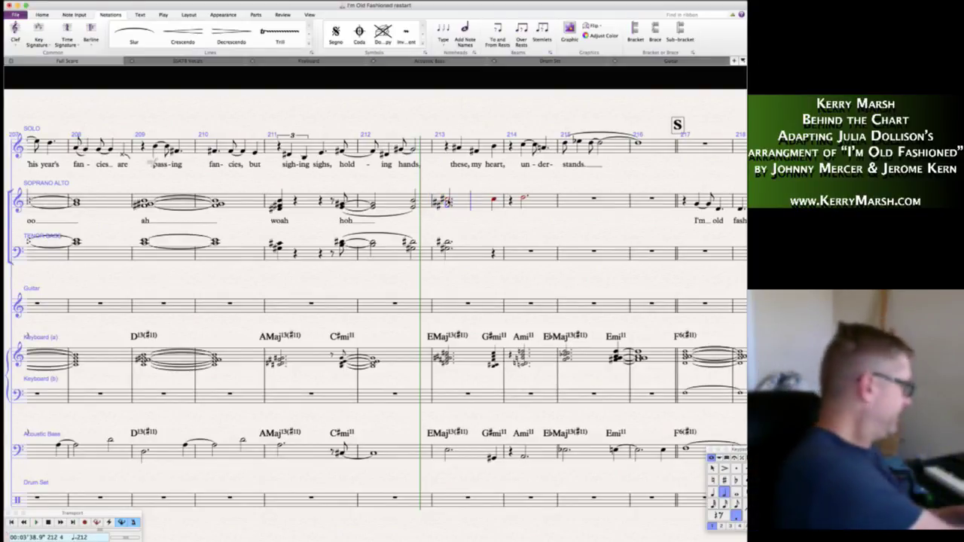
{"action": "key", "text": "ctrl+z"}
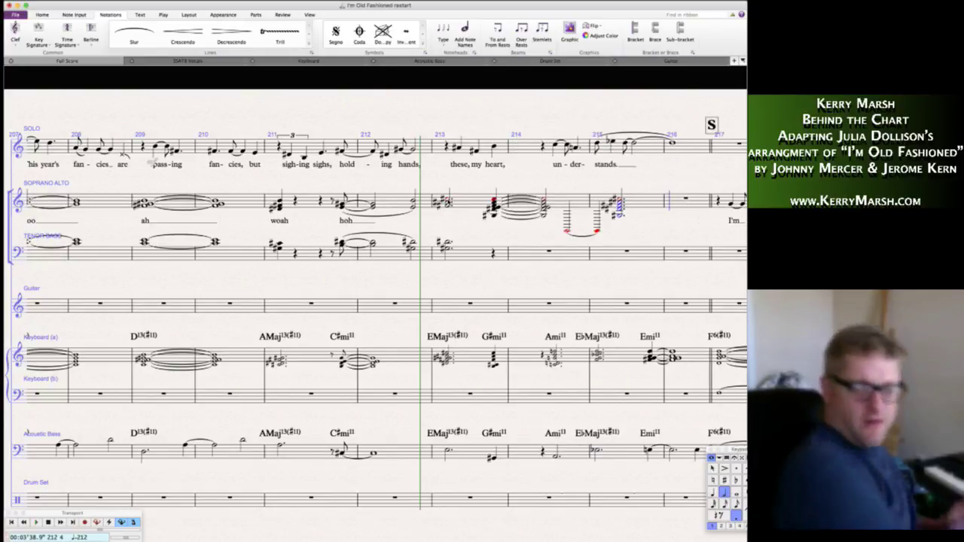
{"action": "key", "text": "ctrl+z"}
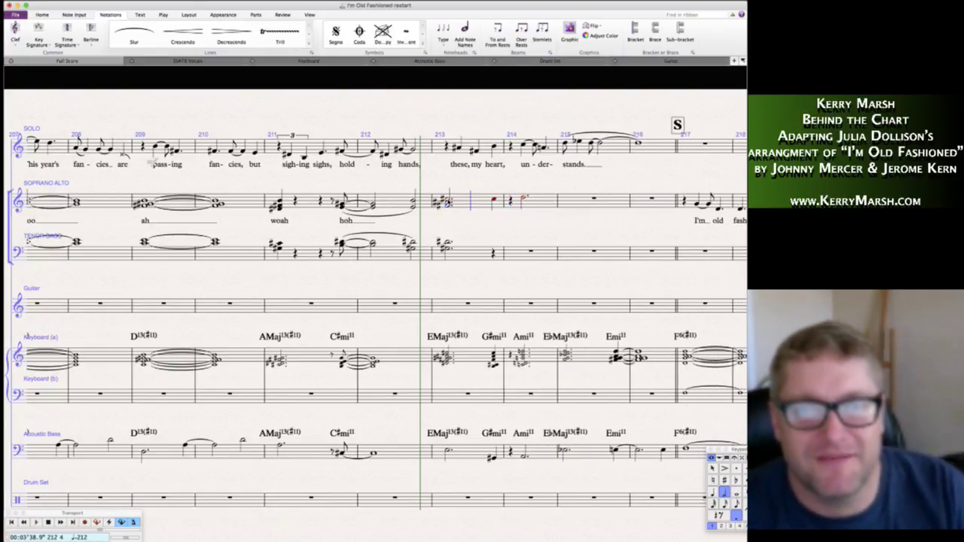
{"action": "key", "text": "Escape"}
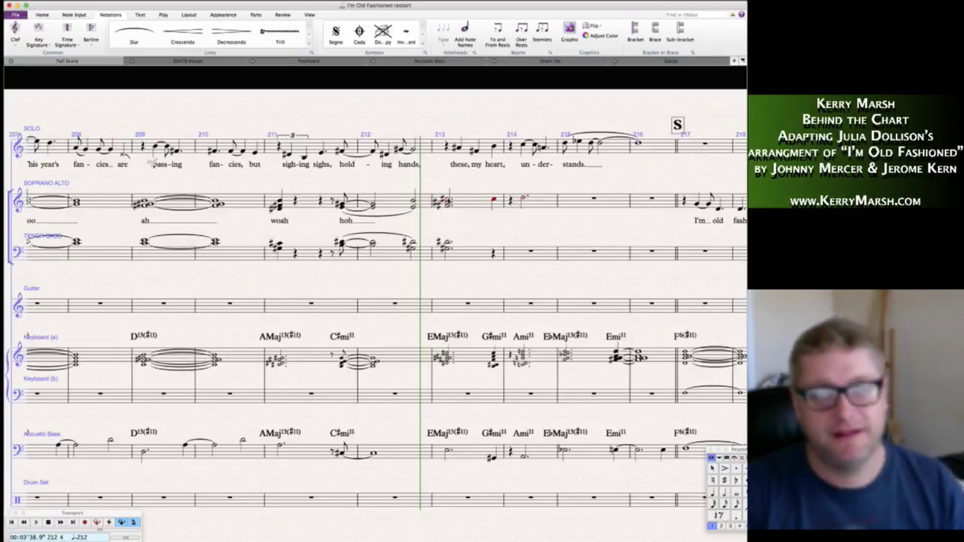
- Add the lyric "ah" under the Soprano Alto dotted-half chord in bar 213
{"action": "left_click", "coordinate": [450, 199]}
{"action": "key", "text": "ctrl+l"}
{"action": "type", "text": "ah"}
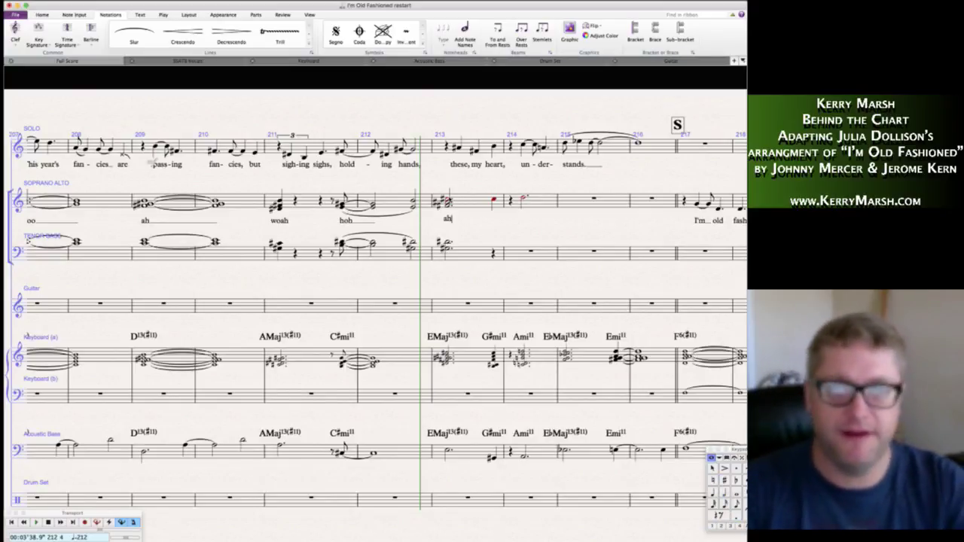
{"action": "key", "text": "Escape"}
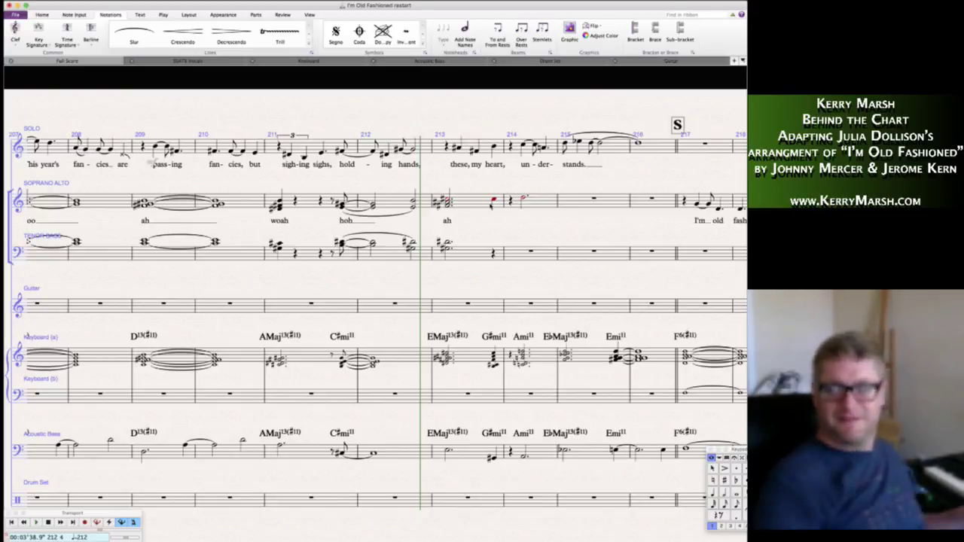
- Fill out the Soprano Alto quarter-note chord on beat 4 of bar 213 with lower notes and add the lyric "daht" beneath it
{"action": "left_click", "coordinate": [494, 200]}
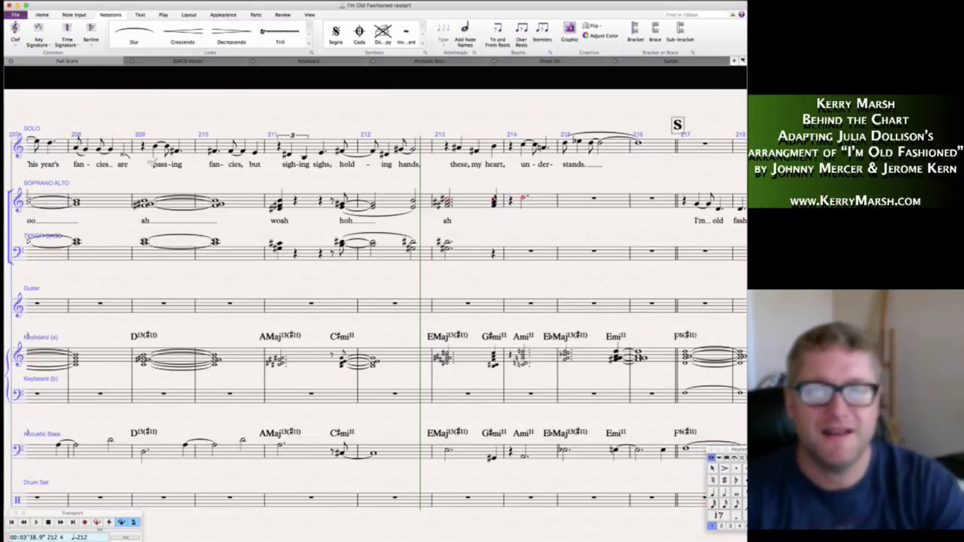
{"action": "key", "text": "Escape"}
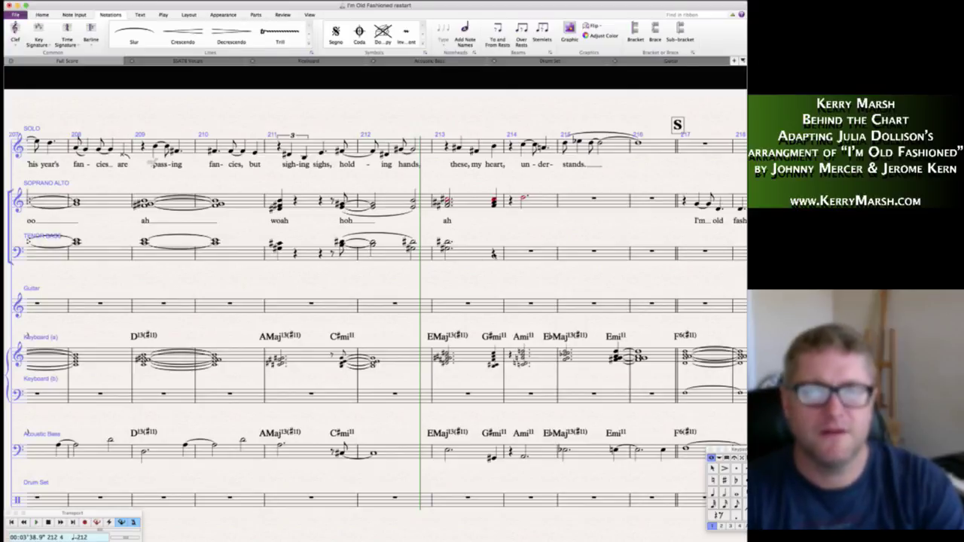
{"action": "double_click", "coordinate": [447, 221]}
{"action": "key", "text": "space"}
{"action": "type", "text": "daht"}
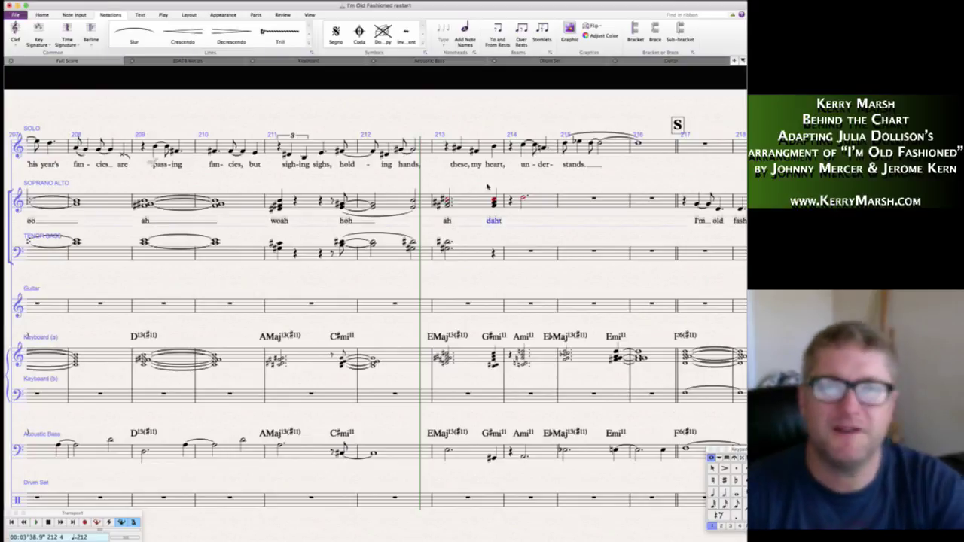
{"action": "key", "text": "Escape"}
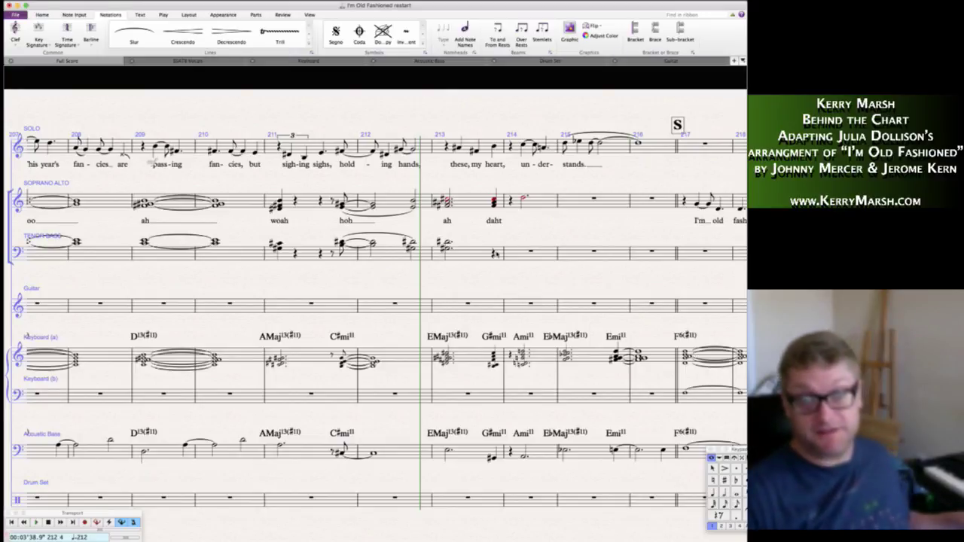
- Enter a quarter-note chord, spelled with sharps, on beat 4 of Tenor Bass bar 213
{"action": "left_click", "coordinate": [494, 253]}
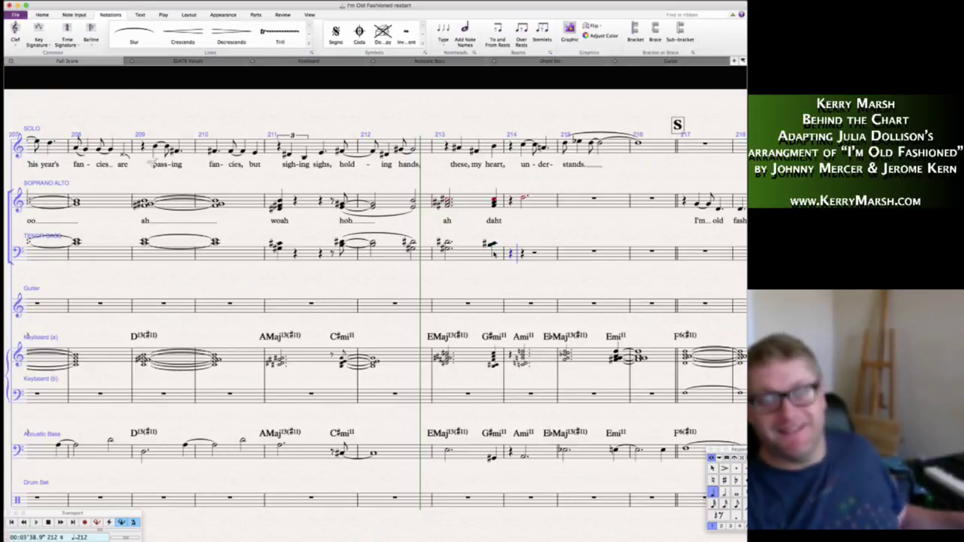
{"action": "key", "text": "Escape"}
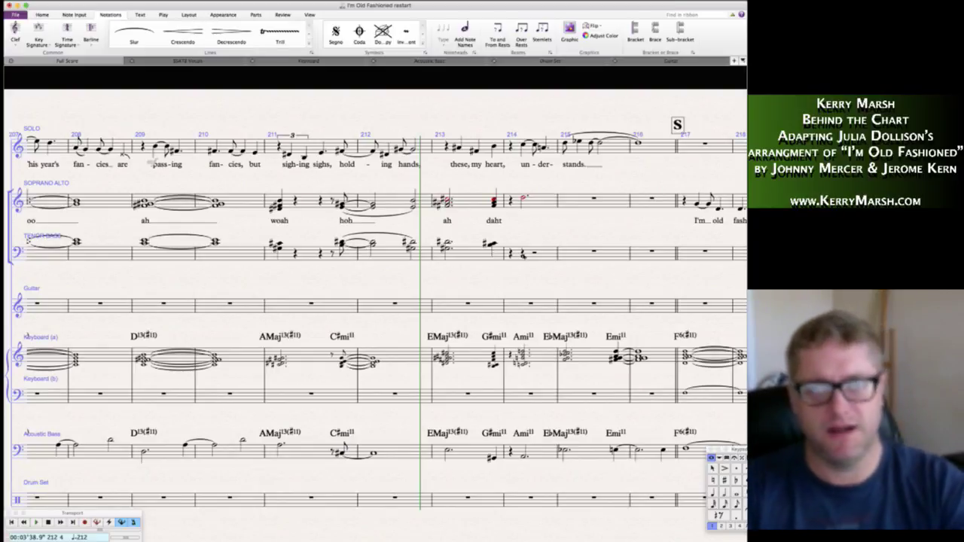
- Enter a dotted-half chord, spelled with flats, on beat 1 of Soprano Alto bar 215
{"action": "left_click_drag", "start_coordinate": [560, 230], "coordinate": [503, 232]}
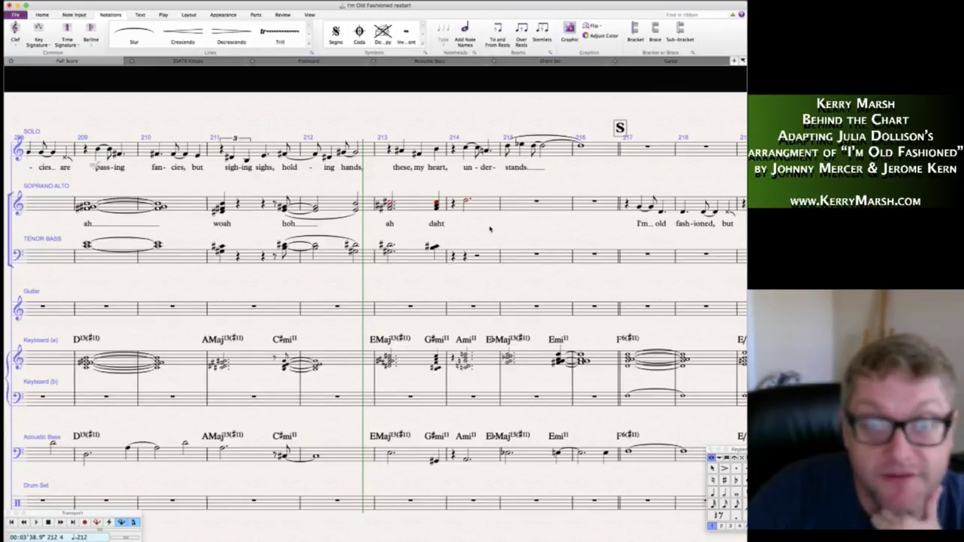
{"action": "scroll", "coordinate": [490, 228], "scroll_direction": "right", "scroll_amount": 3}
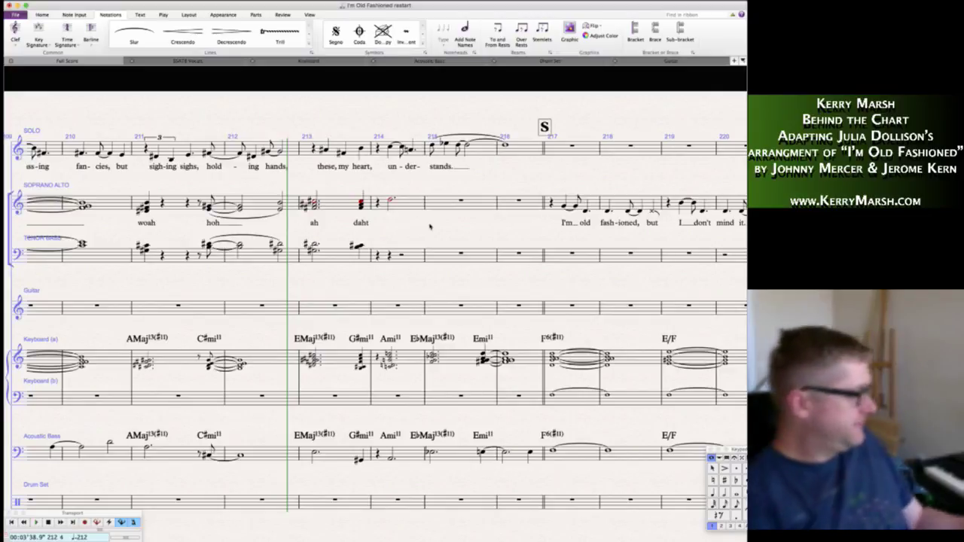
{"action": "left_click", "coordinate": [439, 210]}
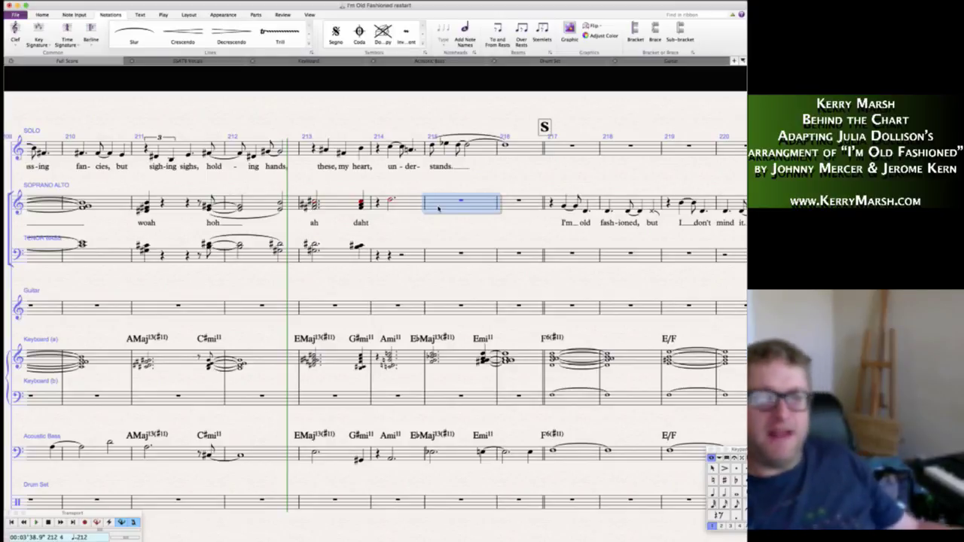
{"action": "key", "text": "4"}
{"action": "key", "text": "a"}
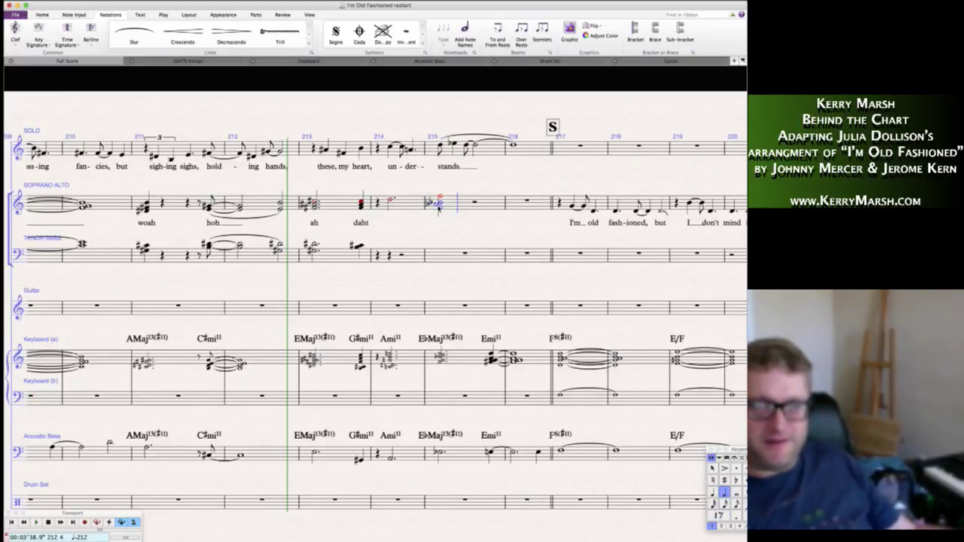
{"action": "key", "text": "period"}
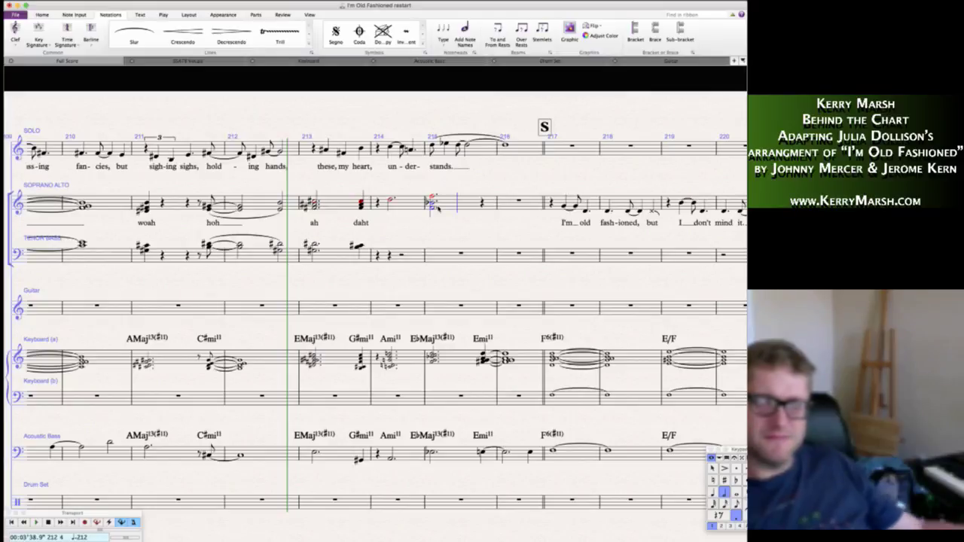
- Enter a Soprano Alto quarter-note chord on beat 4 of bar 215, tied to a half-note chord in bar 216
{"action": "key", "text": "4"}
{"action": "key", "text": "0"}
{"action": "key", "text": "e"}
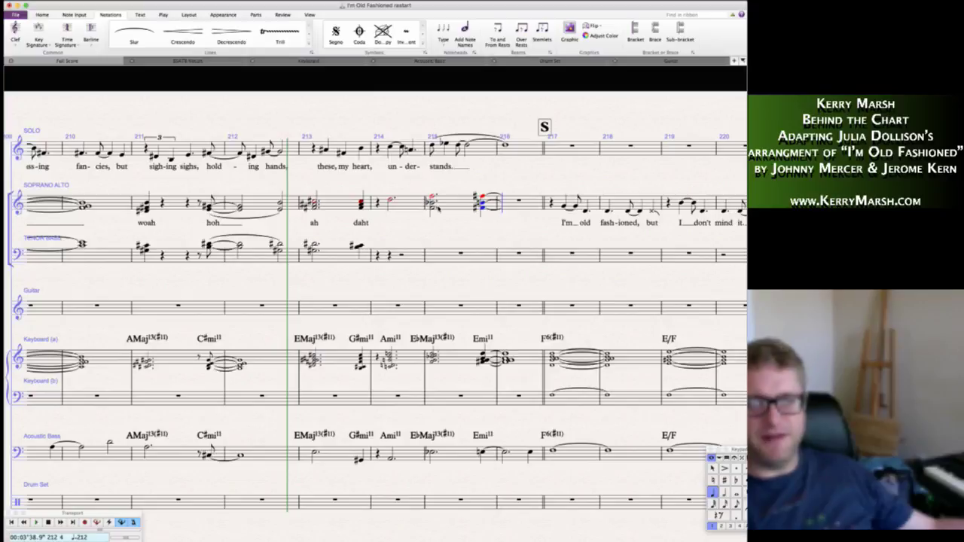
{"action": "key", "text": "0"}
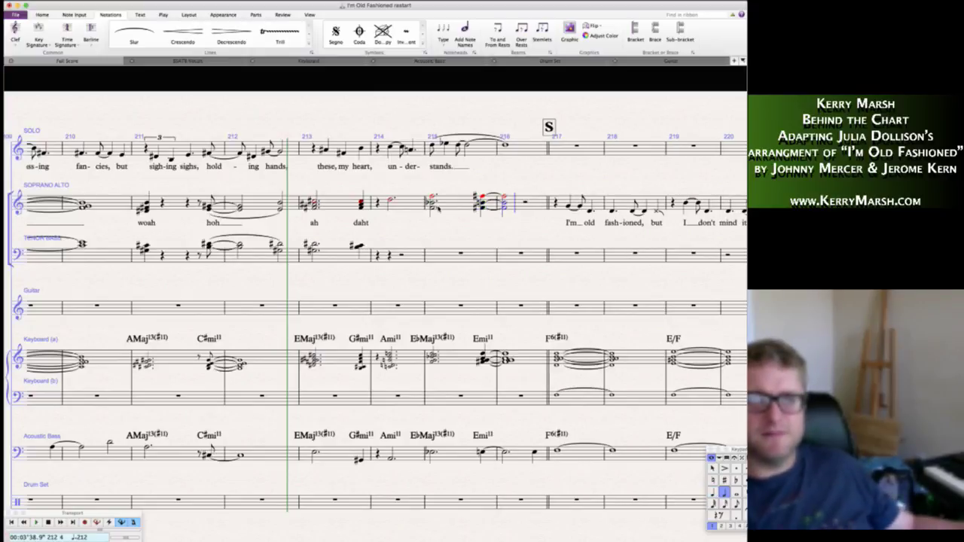
- Enter a single Soprano Alto quarter note on beat 3 of bar 216 and raise its pitch
{"action": "key", "text": "5"}
{"action": "key", "text": "4"}
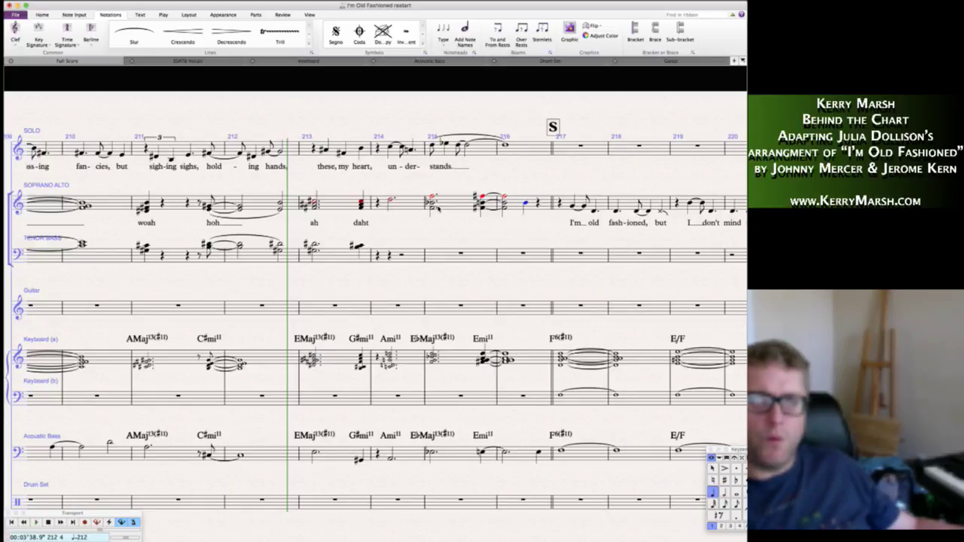
{"action": "key", "text": "b"}
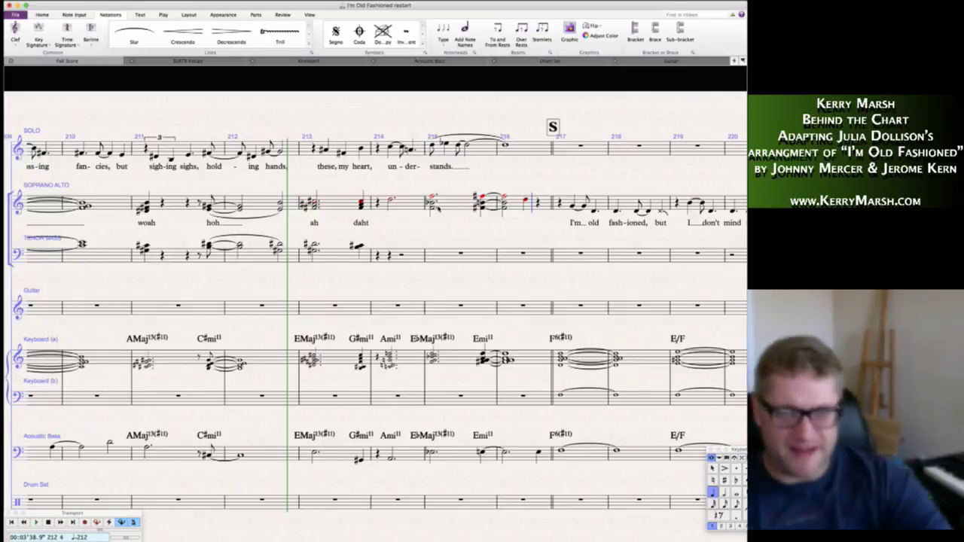
{"action": "key", "text": "Escape"}
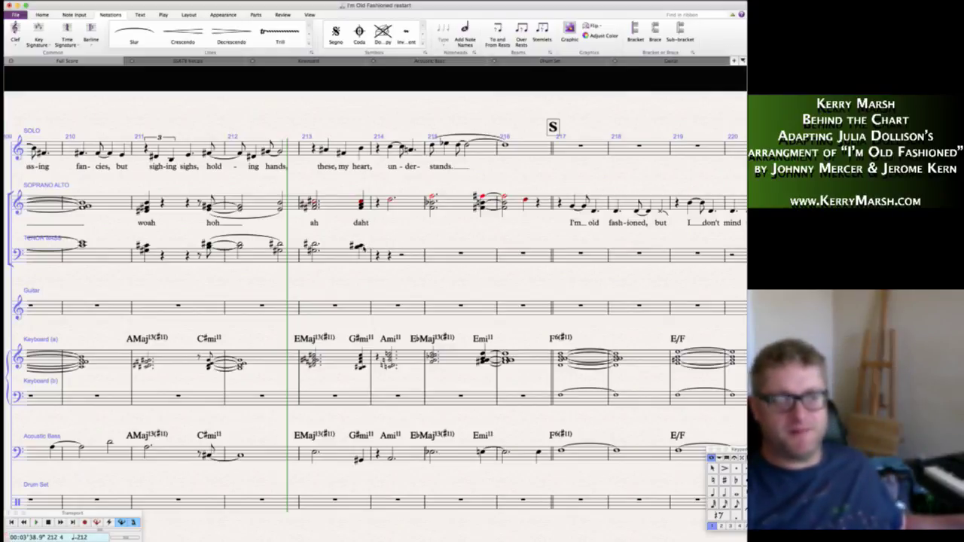
- Replace the Tenor Bass quarter-note chord on beat 4 of bar 213 and enter a dotted-half chord on beat 2 of bar 214
{"action": "left_click", "coordinate": [358, 246]}
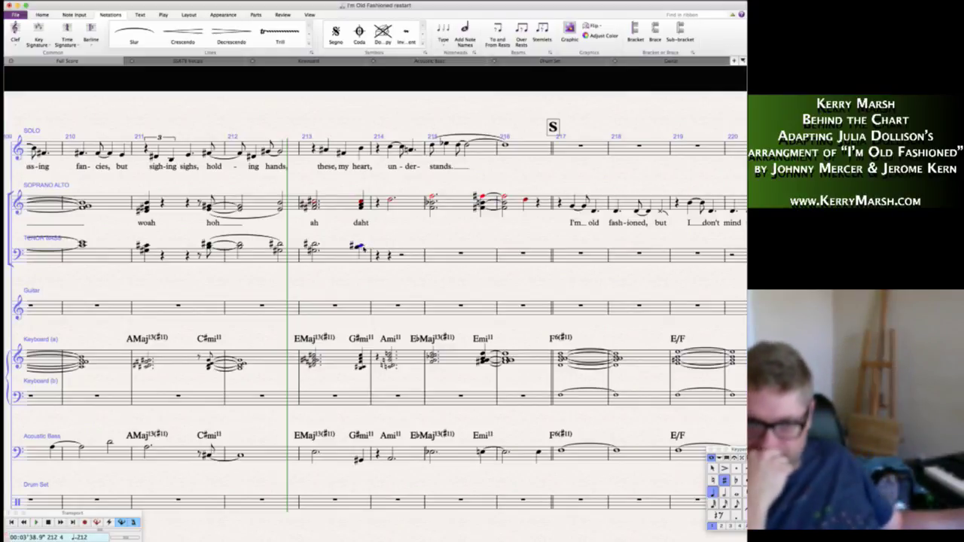
{"action": "key", "text": "Down"}
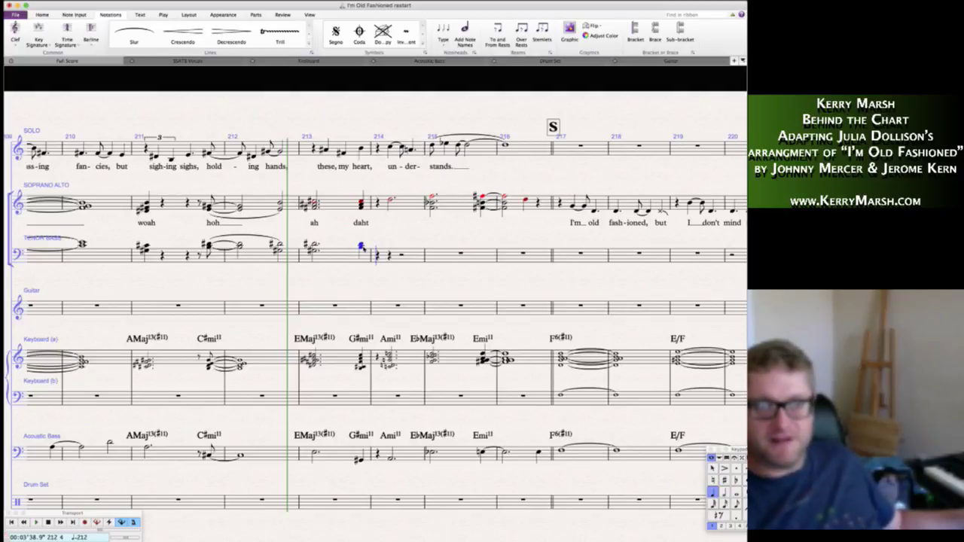
{"action": "key", "text": "Right"}
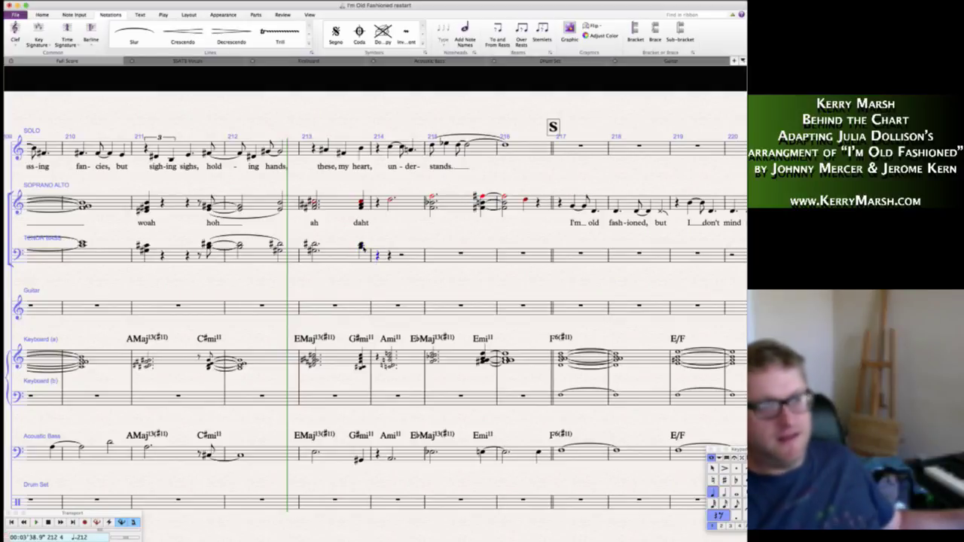
{"action": "key", "text": "5"}
{"action": "key", "text": "a"}
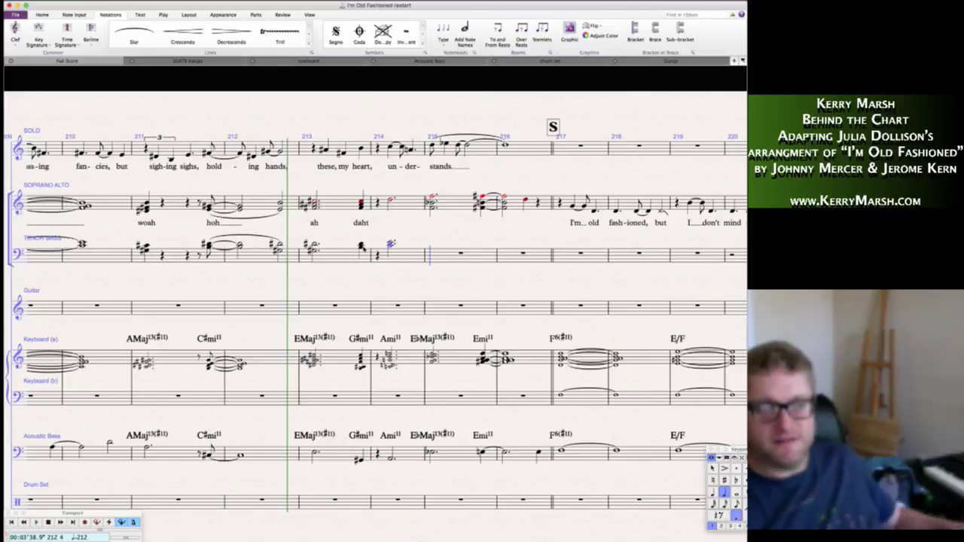
{"action": "key", "text": "Escape"}
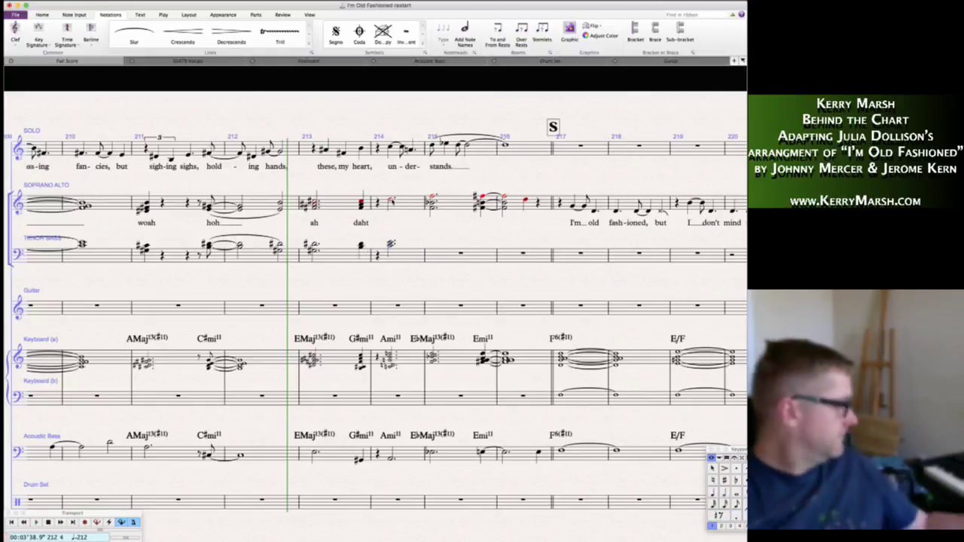
- Fill out the Soprano Alto dotted-half chord on beat 2 of bar 214 with lower notes
{"action": "key", "text": "5"}
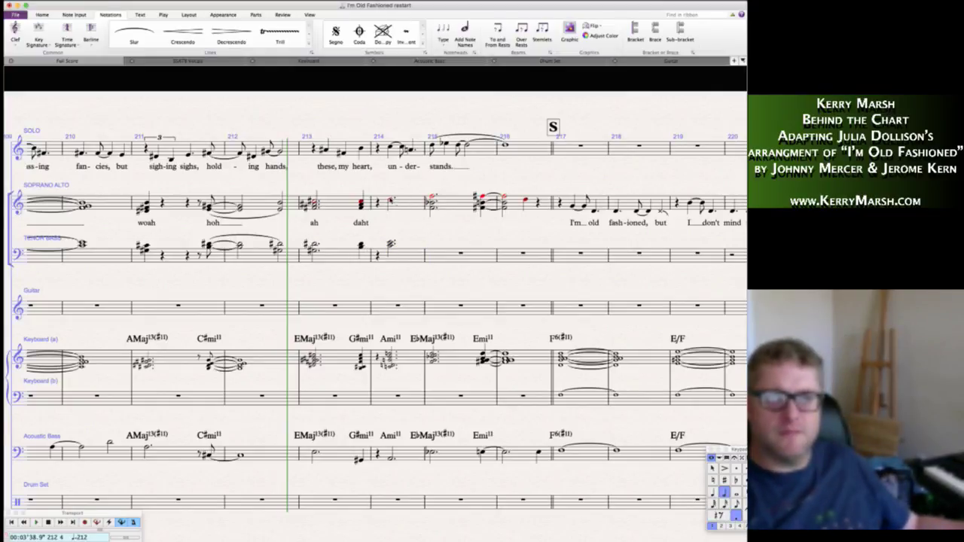
{"action": "key", "text": "Escape"}
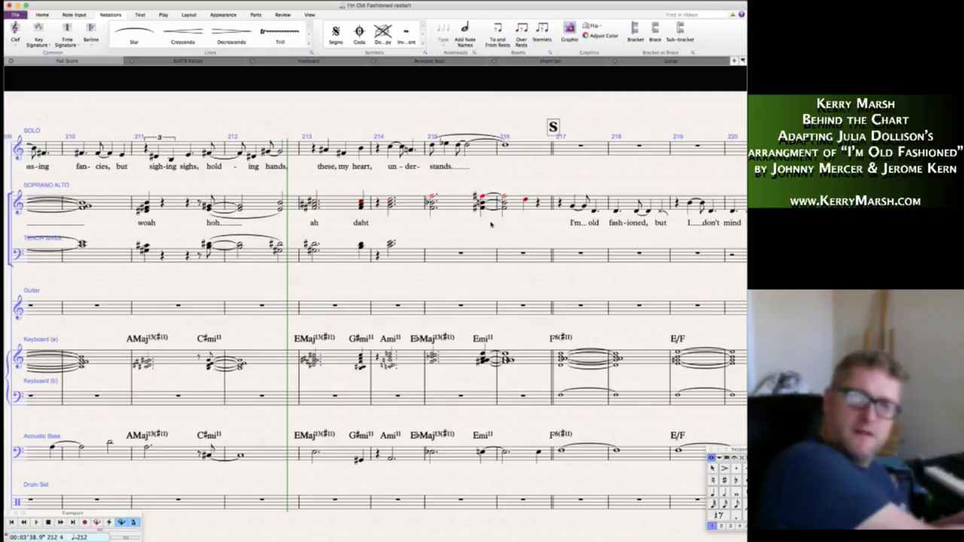
- Enter a Tenor Bass dotted-half chord on beat 1 of bar 215 and a quarter-note chord on beat 4 tied to a half-note chord in bar 216
{"action": "left_click", "coordinate": [435, 258]}
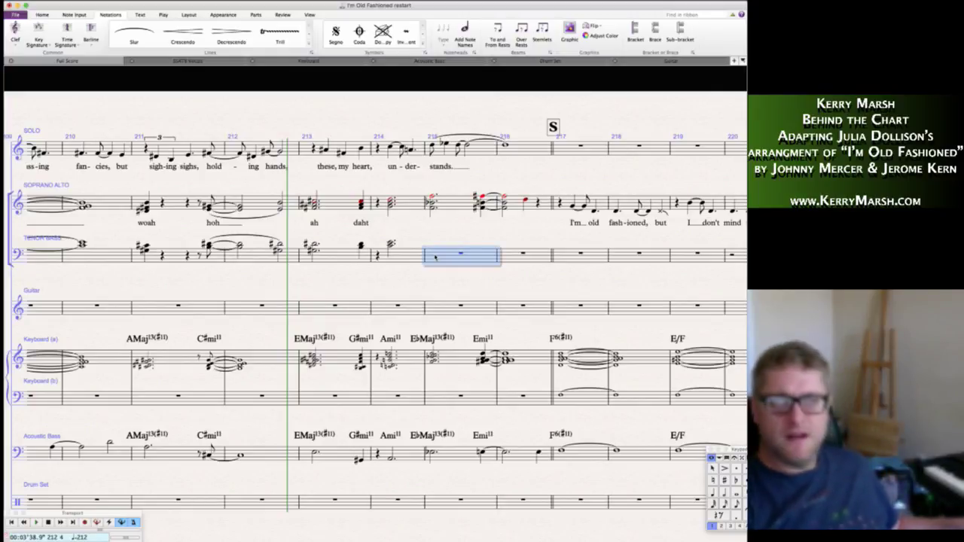
{"action": "key", "text": "5"}
{"action": "key", "text": "period"}
{"action": "key", "text": "period"}
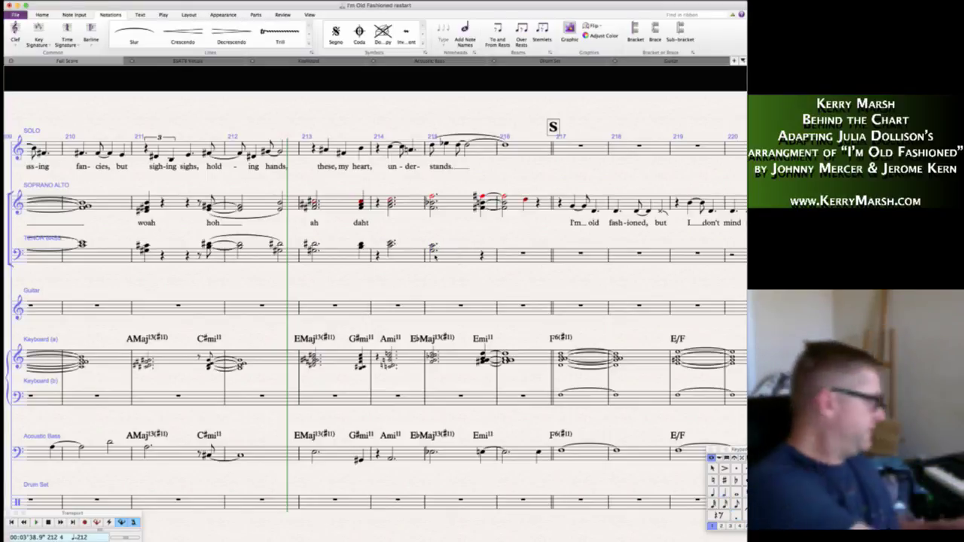
{"action": "key", "text": "Escape"}
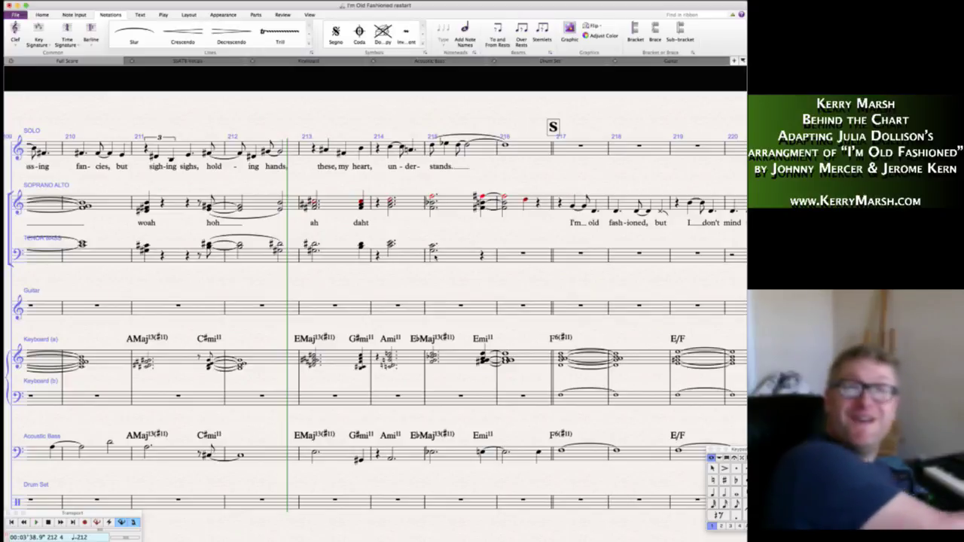
{"action": "left_click", "coordinate": [483, 256]}
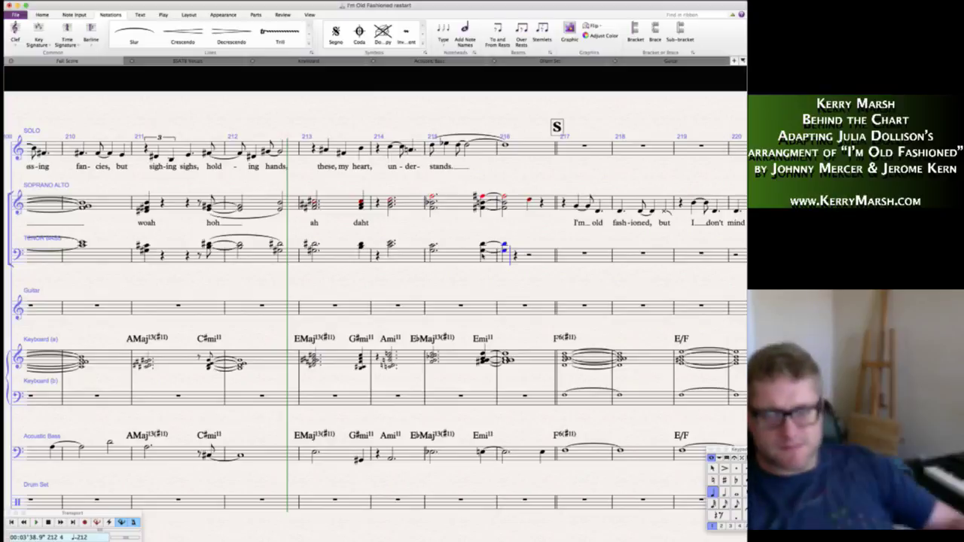
{"action": "key", "text": "Escape"}
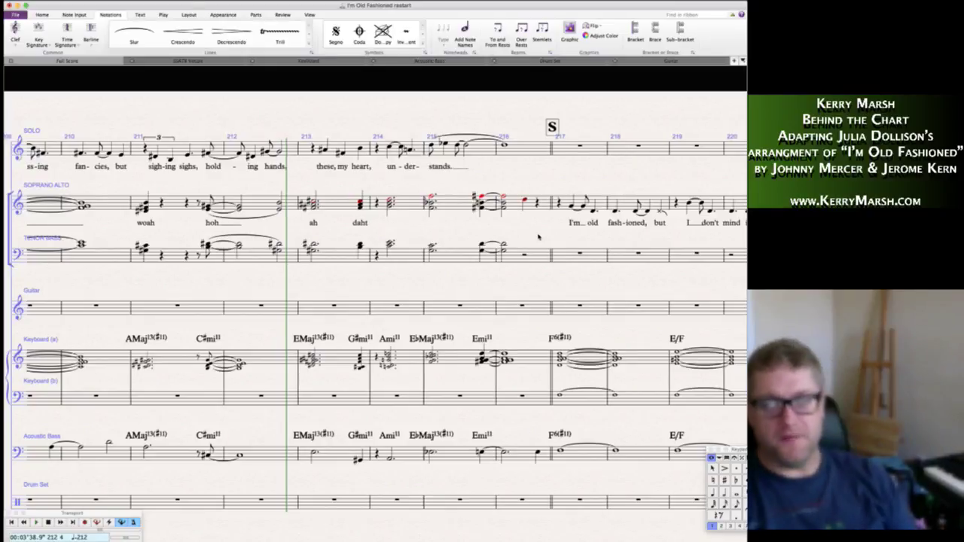
- Enter a Soprano Alto quarter note on beat 4 of bar 220 and give it the lyric "That's"
{"action": "scroll", "coordinate": [537, 237], "scroll_direction": "right", "scroll_amount": 5}
{"action": "scroll", "coordinate": [538, 238], "scroll_direction": "right", "scroll_amount": 2}
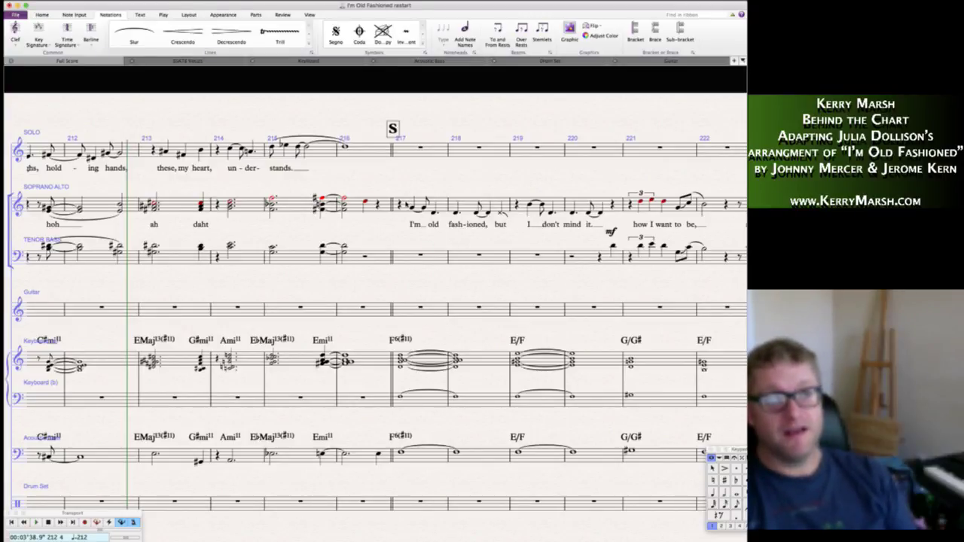
{"action": "scroll", "coordinate": [388, 249], "scroll_direction": "left", "scroll_amount": 20}
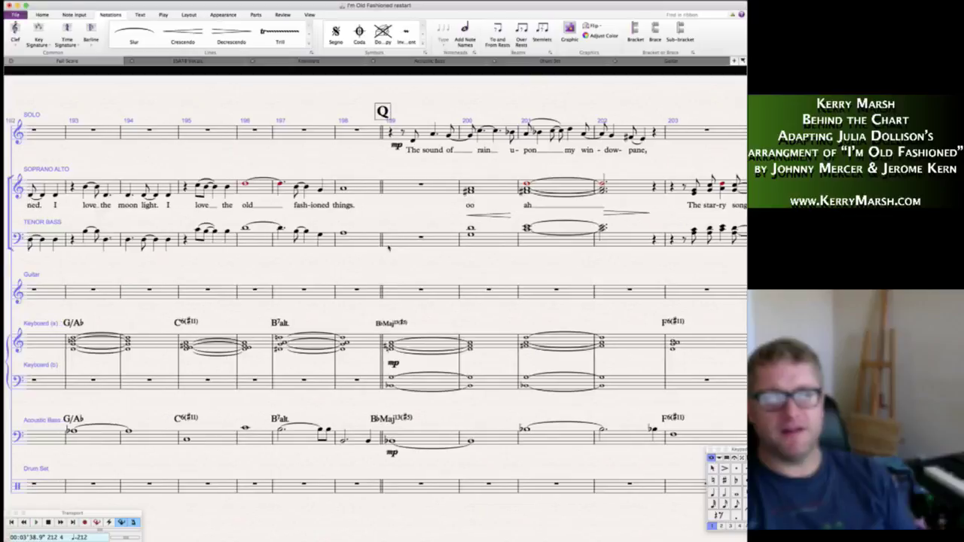
{"action": "scroll", "coordinate": [389, 249], "scroll_direction": "right", "scroll_amount": 20}
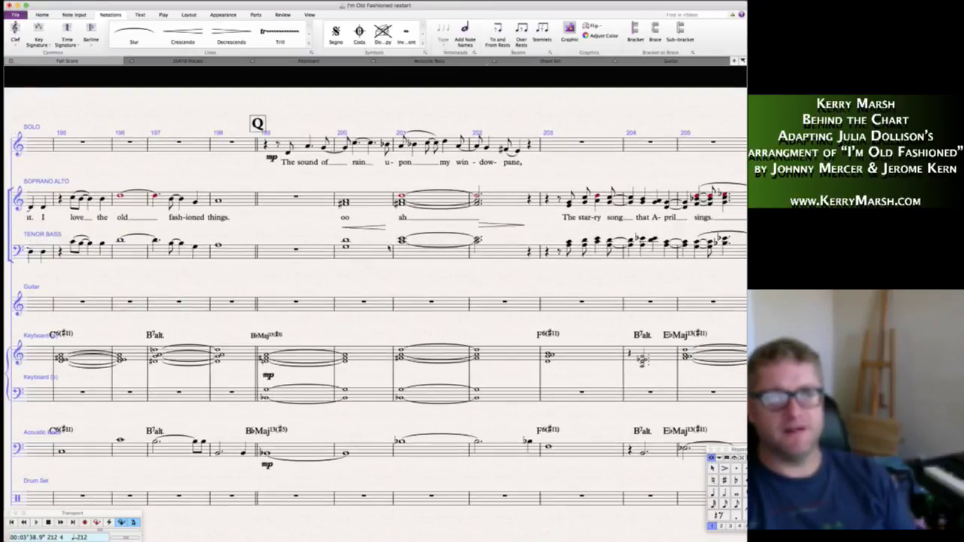
{"action": "scroll", "coordinate": [388, 249], "scroll_direction": "right", "scroll_amount": 20}
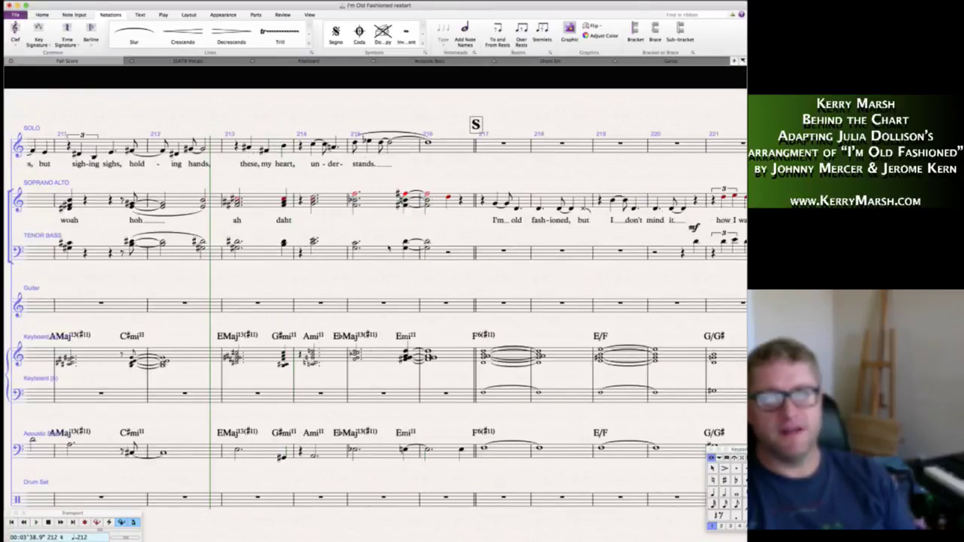
{"action": "scroll", "coordinate": [389, 249], "scroll_direction": "right", "scroll_amount": 2}
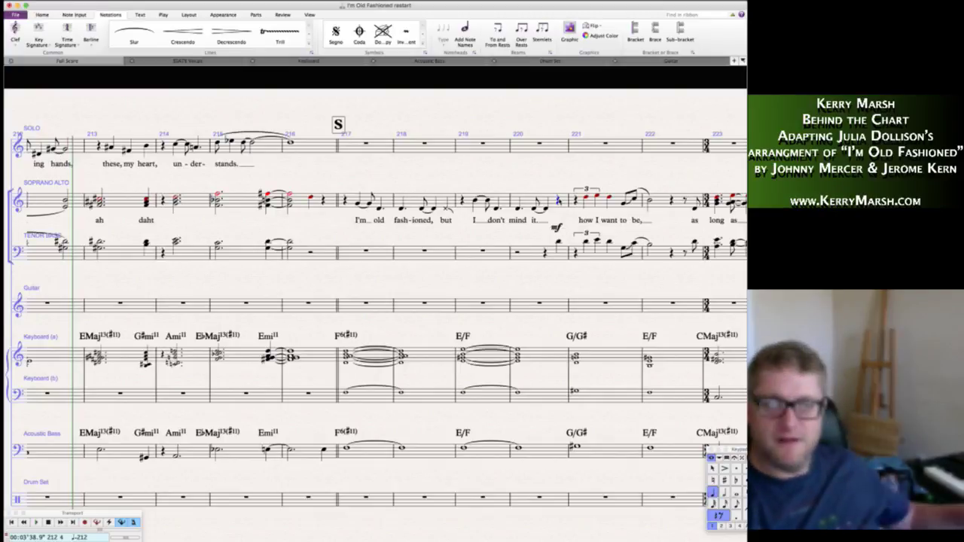
{"action": "left_click", "coordinate": [559, 209]}
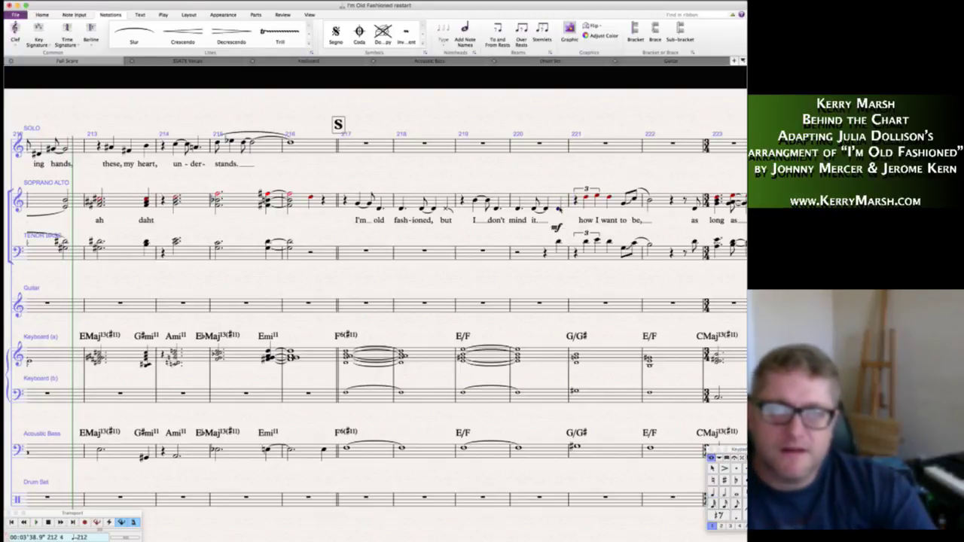
{"action": "key", "text": "ctrl+l"}
{"action": "type", "text": "That's"}
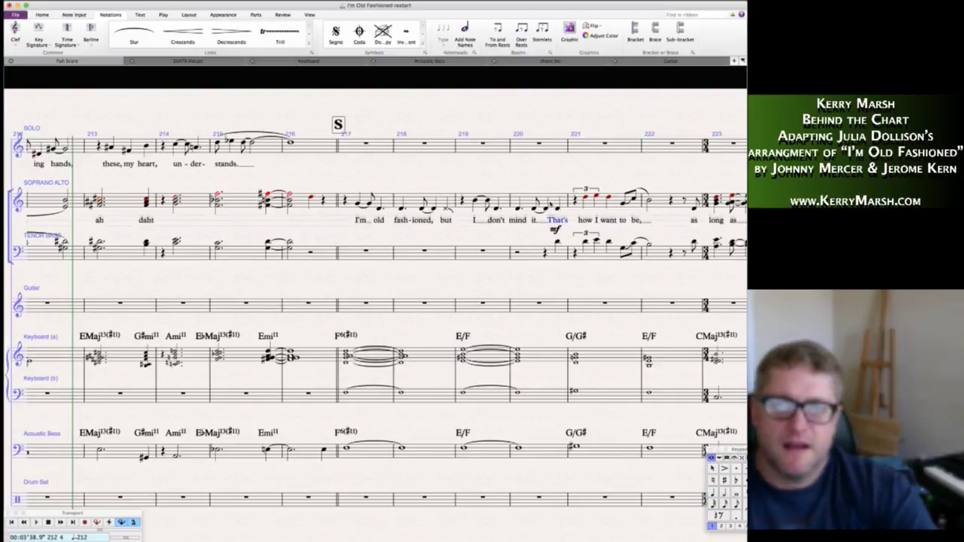
{"action": "key", "text": "Escape"}
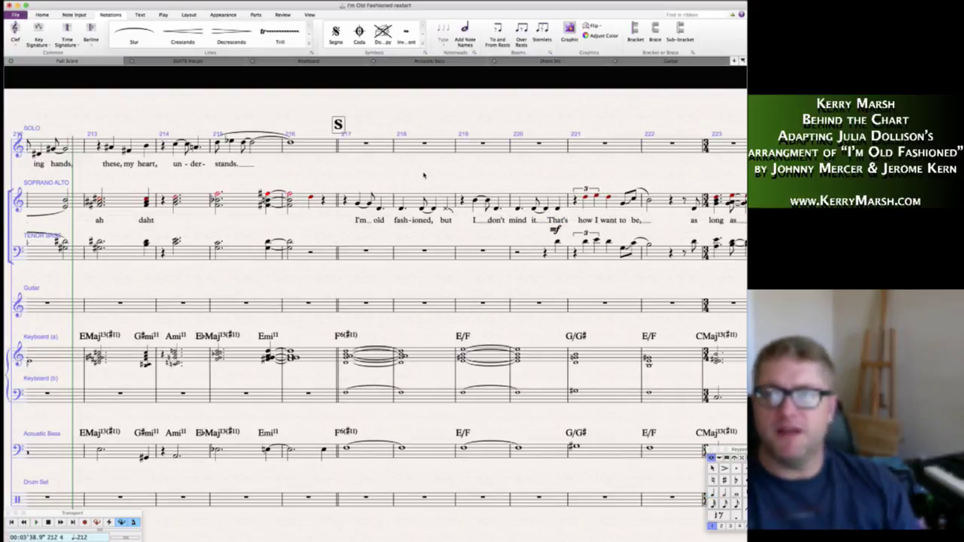
- Enter a Tenor Bass quarter-note chord on beat 3 of bar 216 and fill out the Soprano Alto note above it with lower notes
{"action": "scroll", "coordinate": [364, 179], "scroll_direction": "left", "scroll_amount": 3}
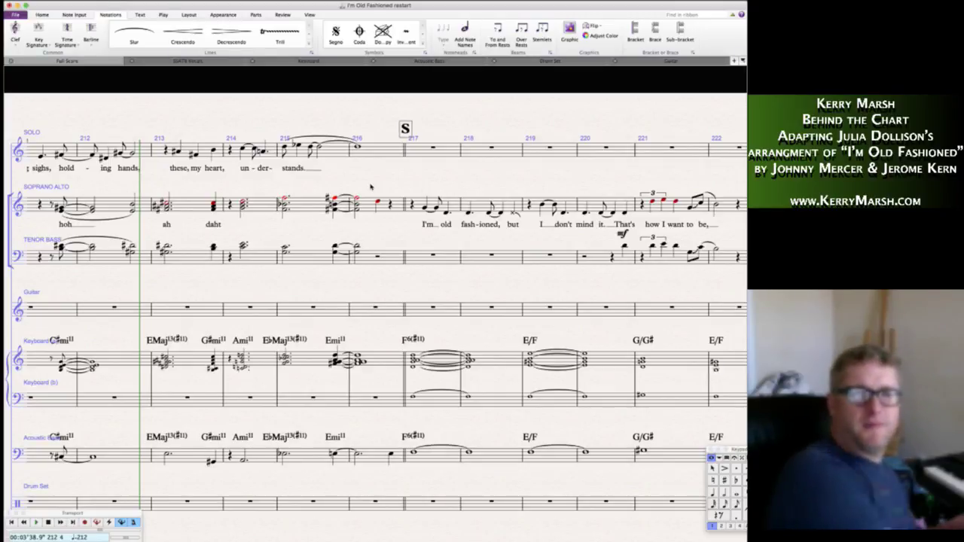
{"action": "left_click", "coordinate": [377, 257]}
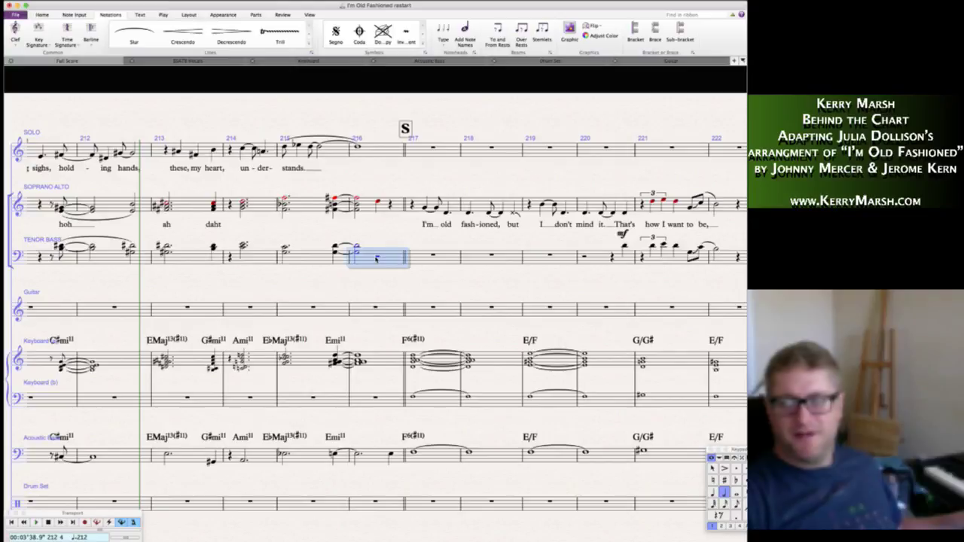
{"action": "key", "text": "Escape"}
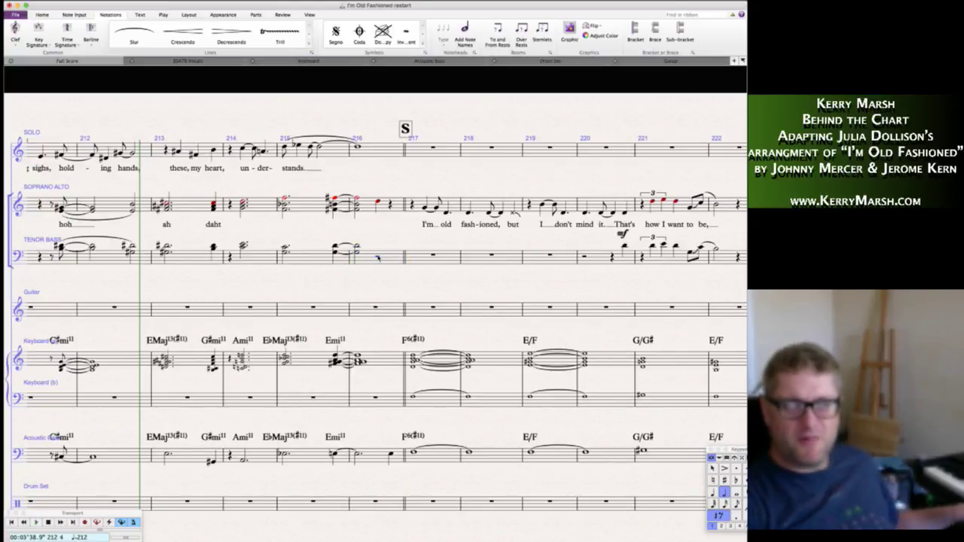
{"action": "left_click", "coordinate": [378, 253]}
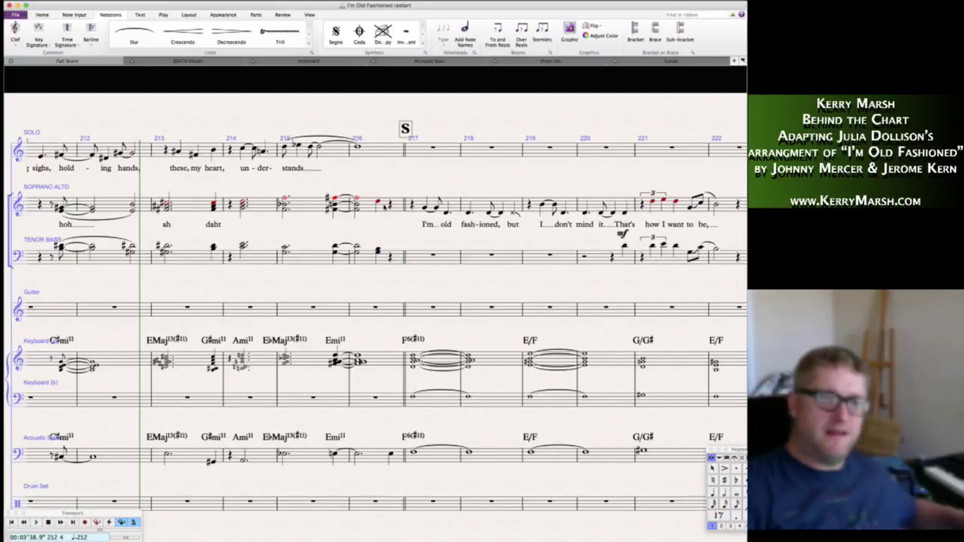
{"action": "key", "text": "Escape"}
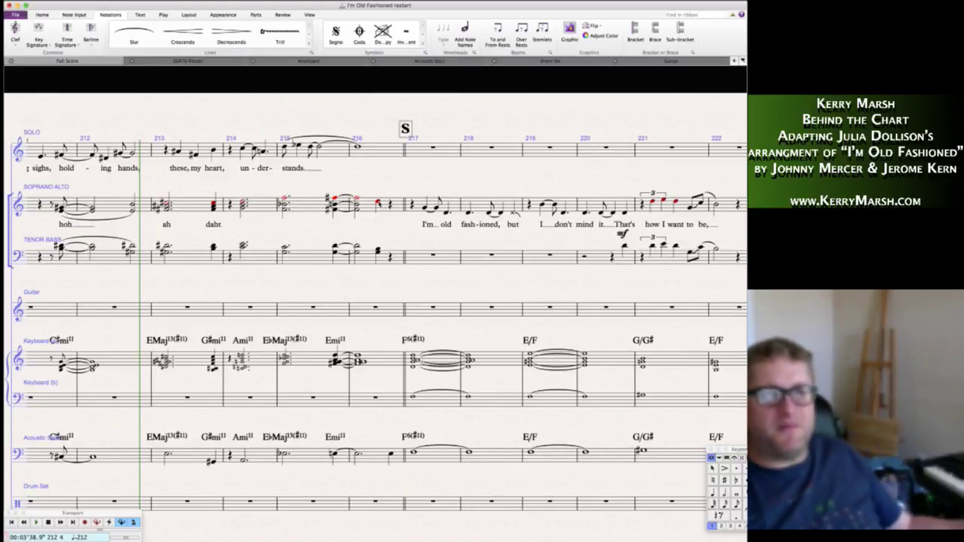
{"action": "left_click", "coordinate": [378, 202]}
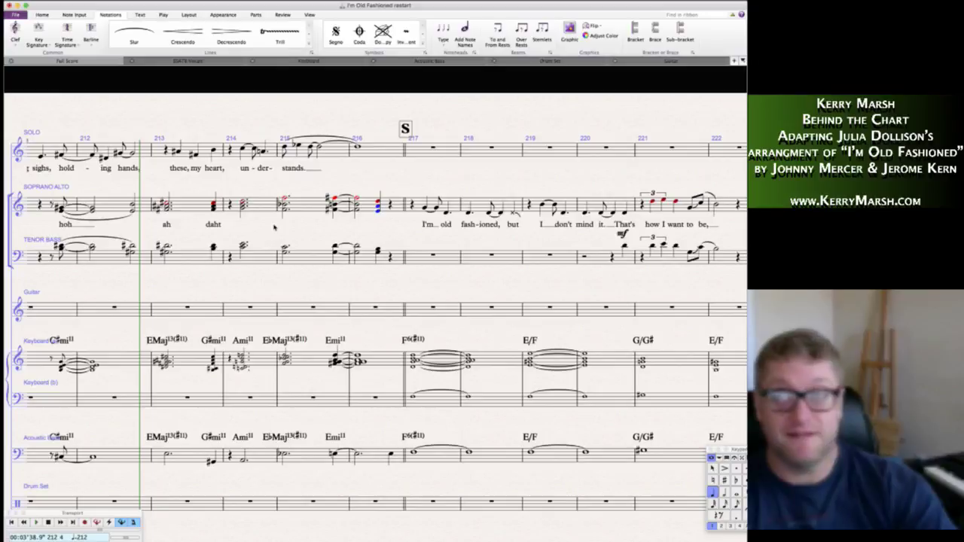
{"action": "key", "text": "Escape"}
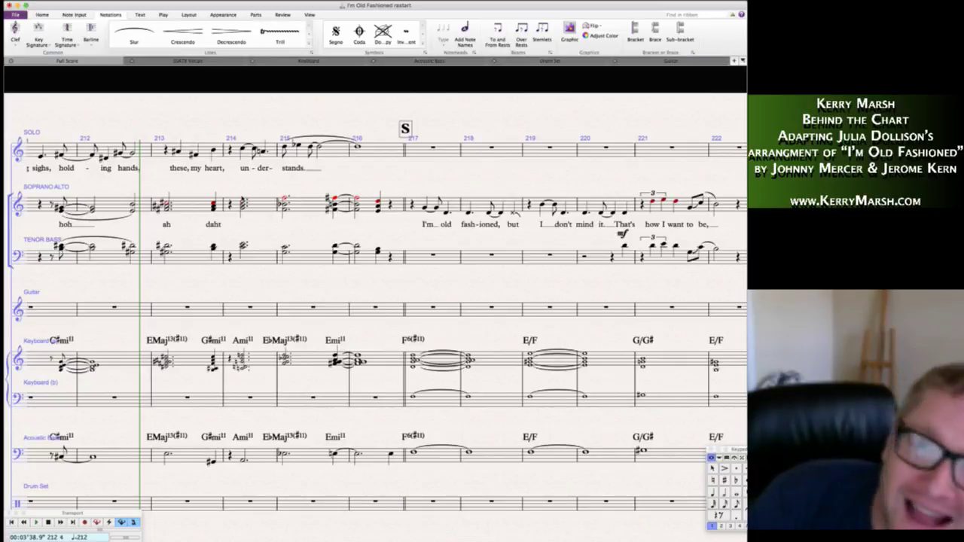
- Add the lyrics "doo", "way", "yah" and "dah" under the Soprano Alto chords in bars 214 to 216, with "yah" held across the tie
{"action": "left_click", "coordinate": [243, 203]}
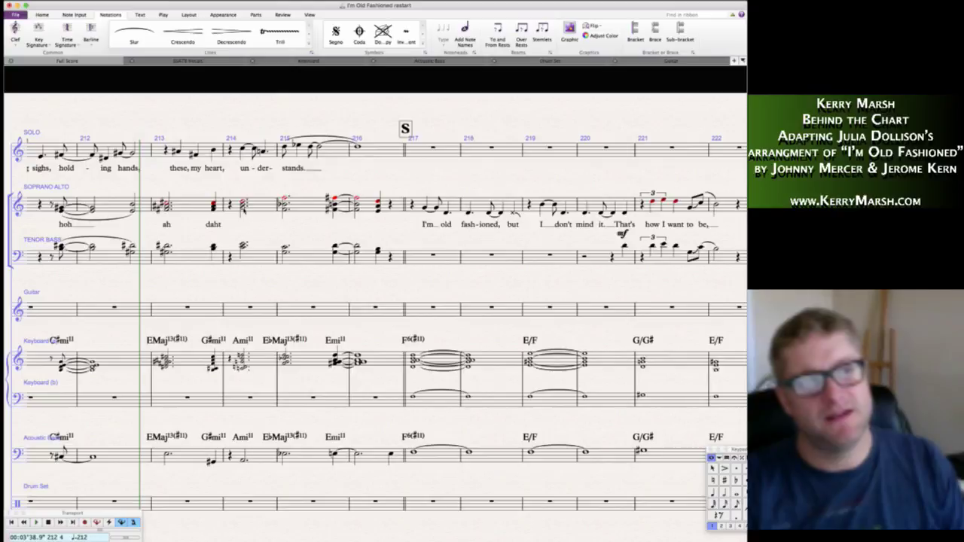
{"action": "left_click", "coordinate": [244, 209]}
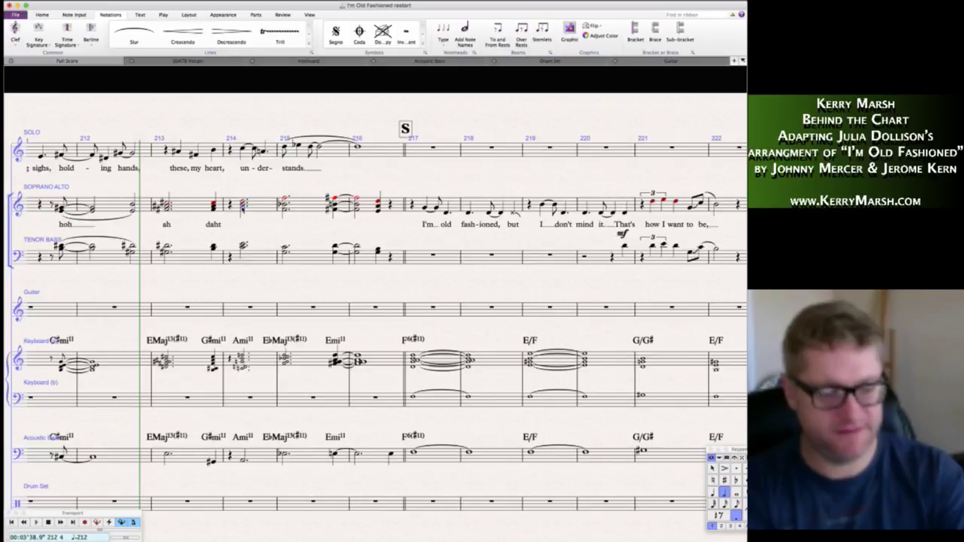
{"action": "key", "text": "super+l"}
{"action": "type", "text": "doo"}
{"action": "key", "text": "space"}
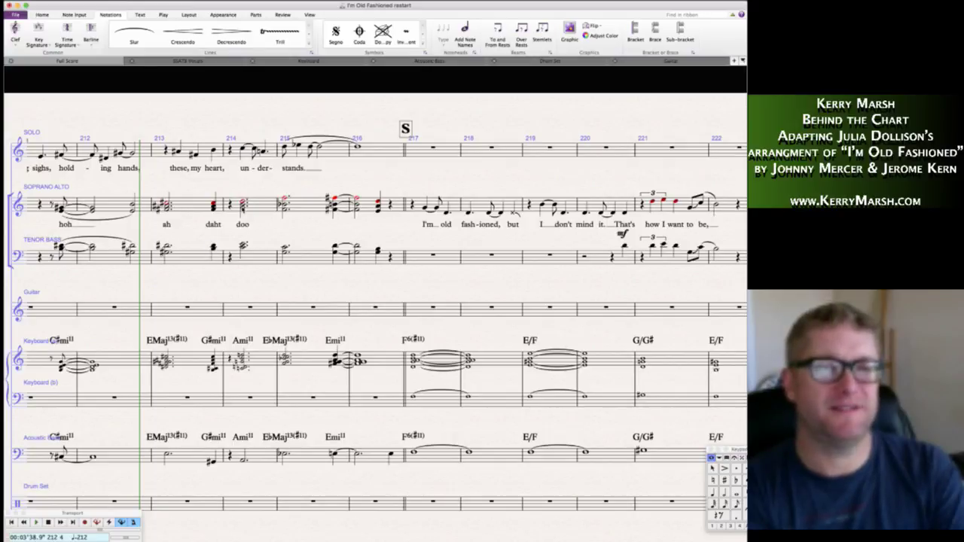
{"action": "type", "text": "way"}
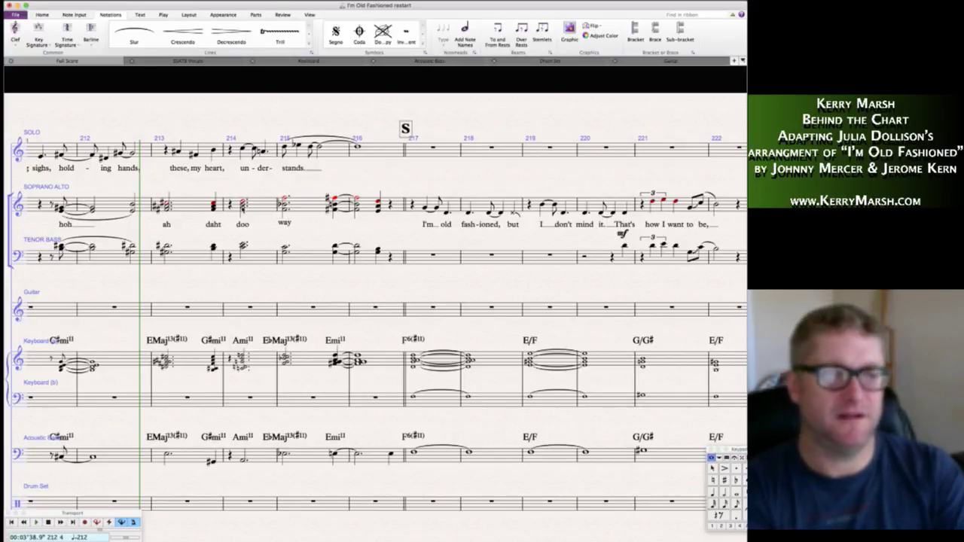
{"action": "key", "text": "space"}
{"action": "key", "text": "Escape"}
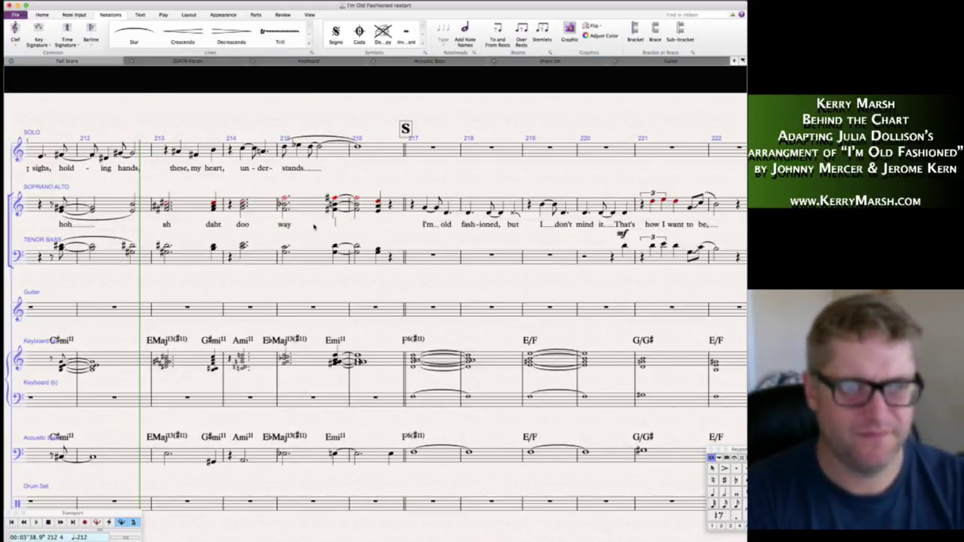
{"action": "type", "text": "yah"}
{"action": "key", "text": "space"}
{"action": "key", "text": "space"}
{"action": "type", "text": "dah"}
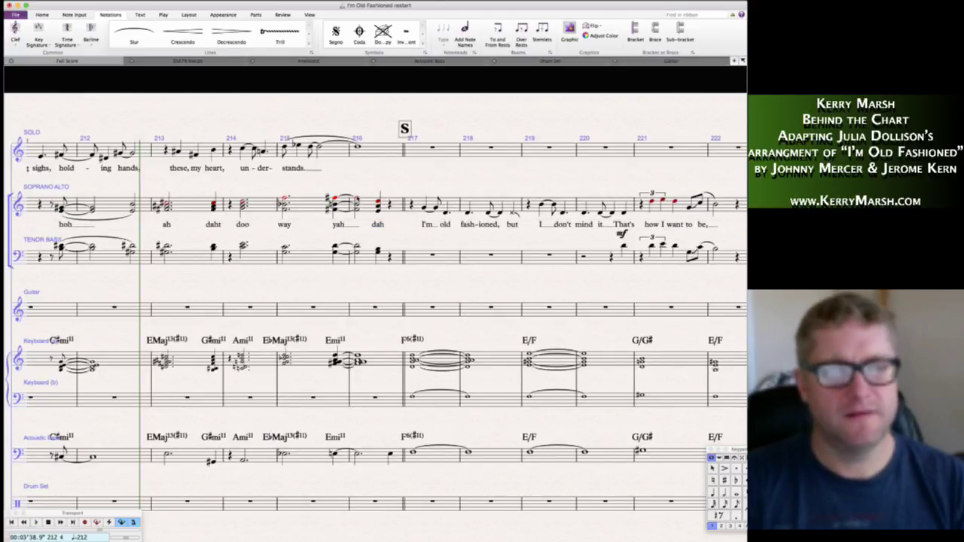
- Add a decrescendo hairpin to the Soprano Alto half-note chord in bar 216 and place it below the lyrics
{"action": "left_click", "coordinate": [358, 204]}
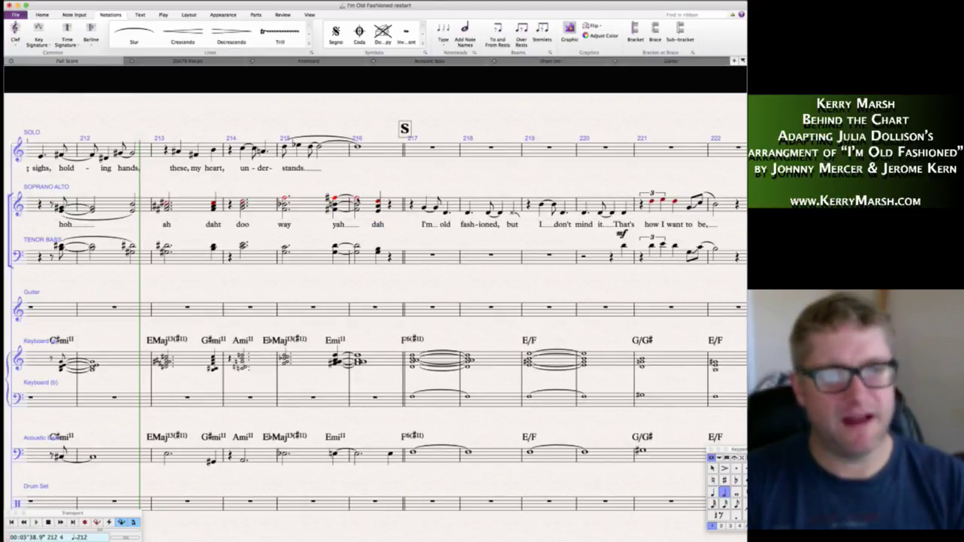
{"action": "key", "text": "shift+h"}
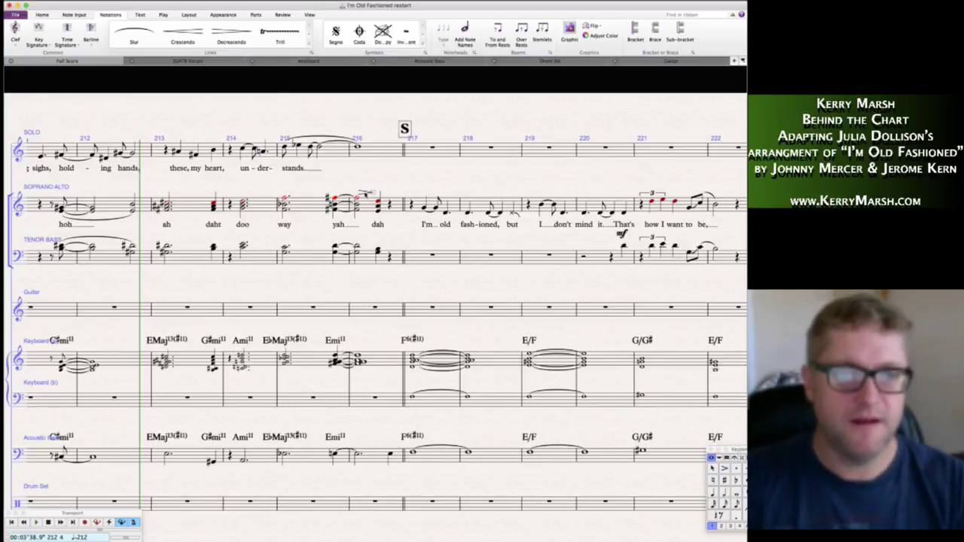
{"action": "left_click_drag", "start_coordinate": [365, 192], "coordinate": [365, 228]}
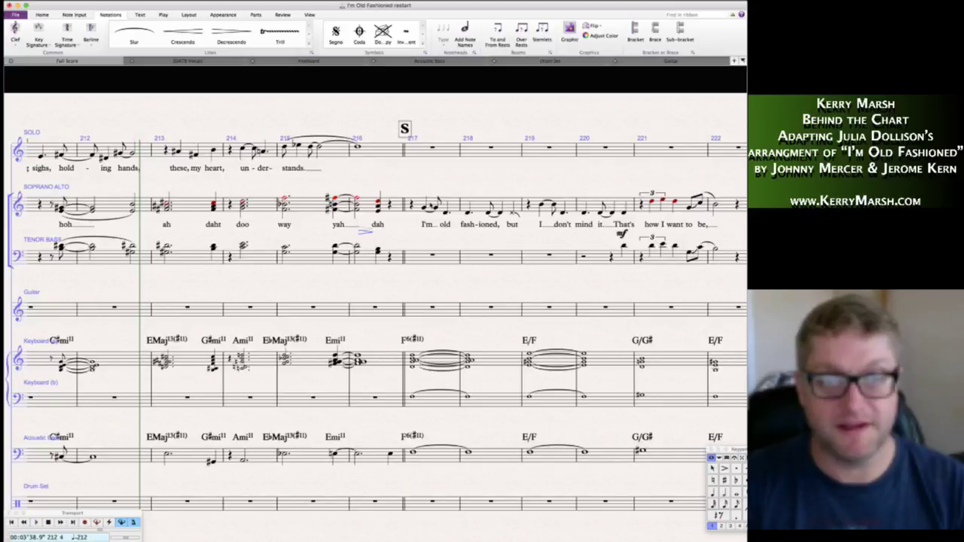
- Copy the Soprano Alto line from bar 217 through the "it" of bar 220 onto the Tenor Bass staff and delete the copied lyrics
{"action": "left_click", "coordinate": [429, 207]}
{"action": "scroll", "coordinate": [442, 214], "scroll_direction": "right", "scroll_amount": 3}
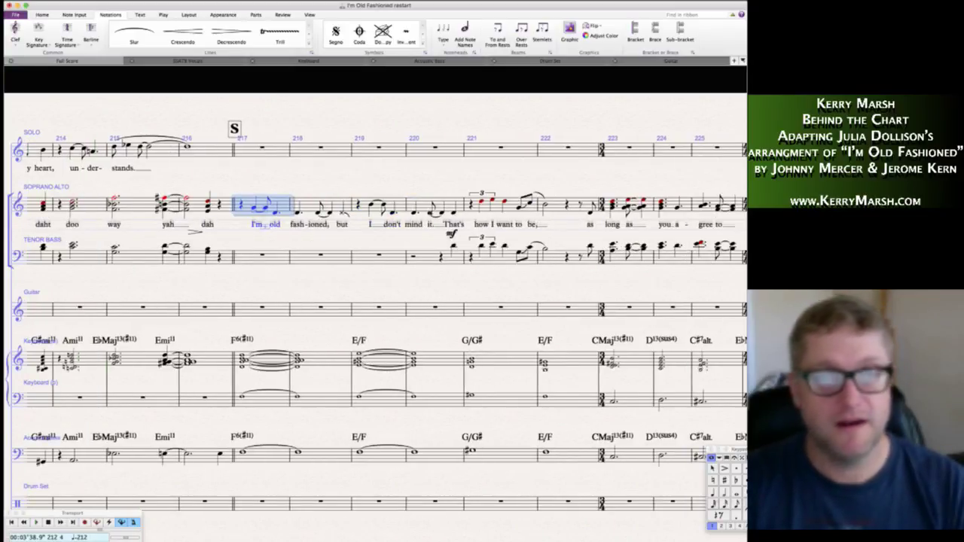
{"action": "left_click", "coordinate": [437, 209], "text": "shift"}
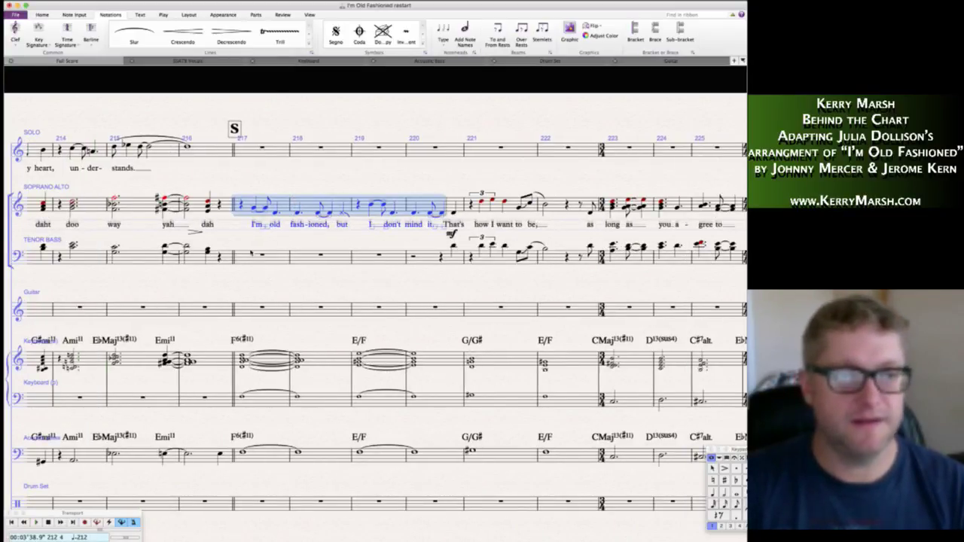
{"action": "left_click", "coordinate": [240, 257], "text": "alt"}
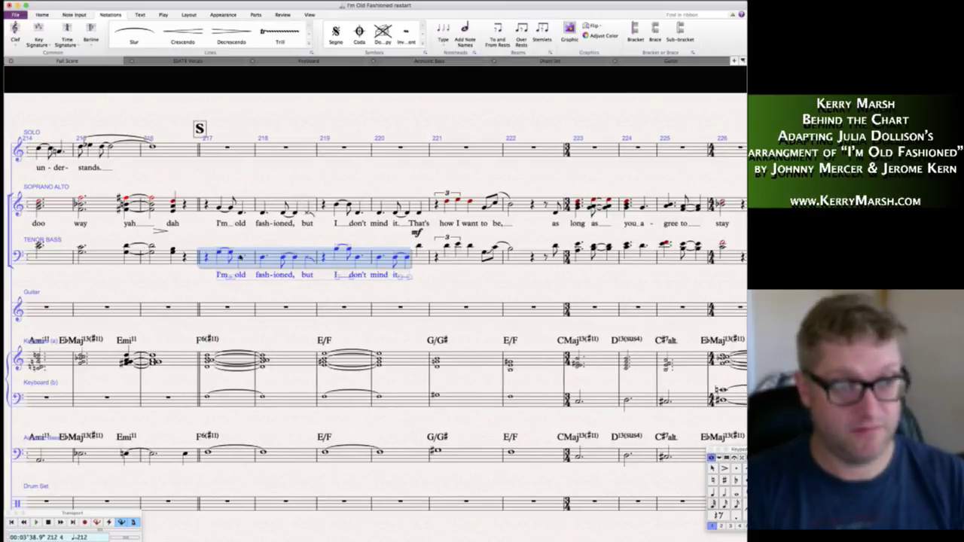
{"action": "key", "text": "Escape"}
{"action": "key", "text": "Delete"}
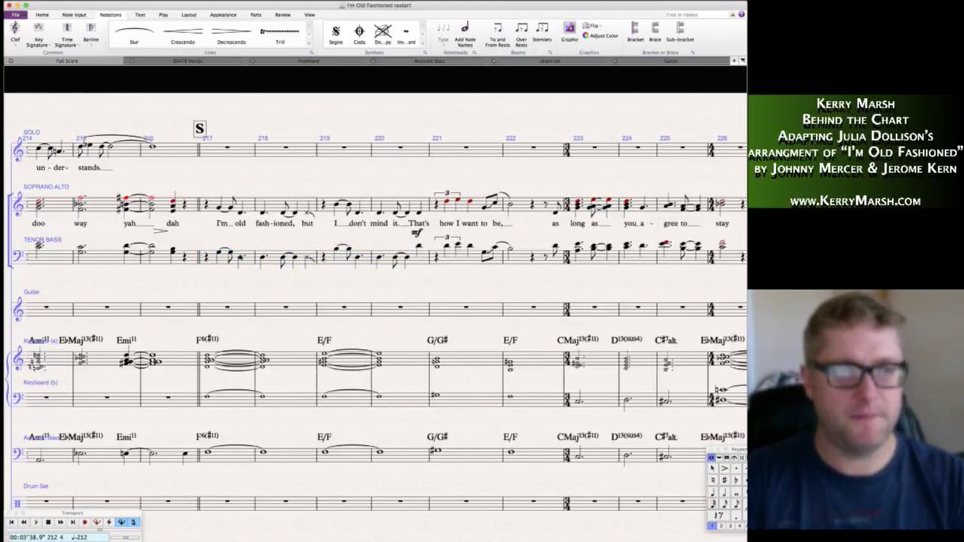
- Transpose the Tenor Bass notes from "don't" in bar 219 through "it" in bar 220 up an octave
{"action": "left_click", "coordinate": [357, 258]}
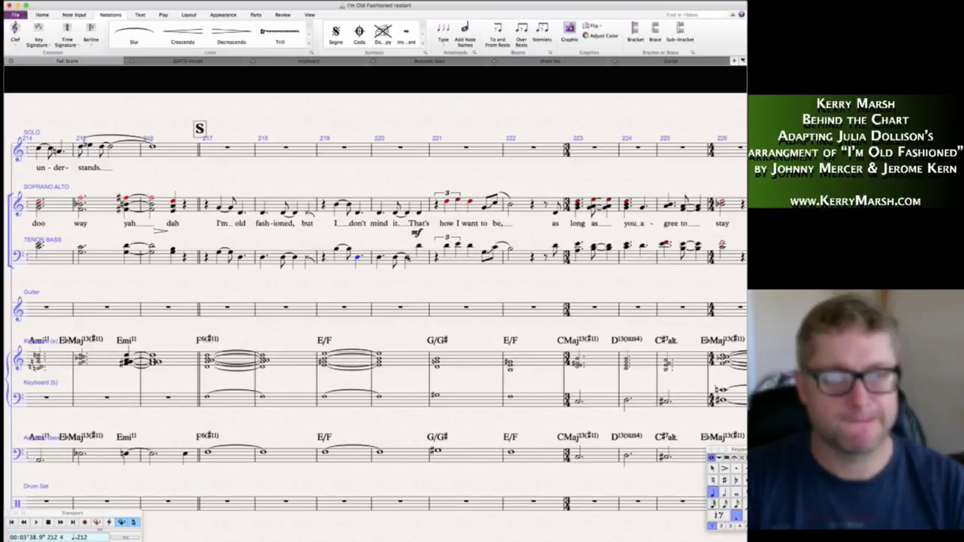
{"action": "left_click", "coordinate": [409, 257], "text": "shift"}
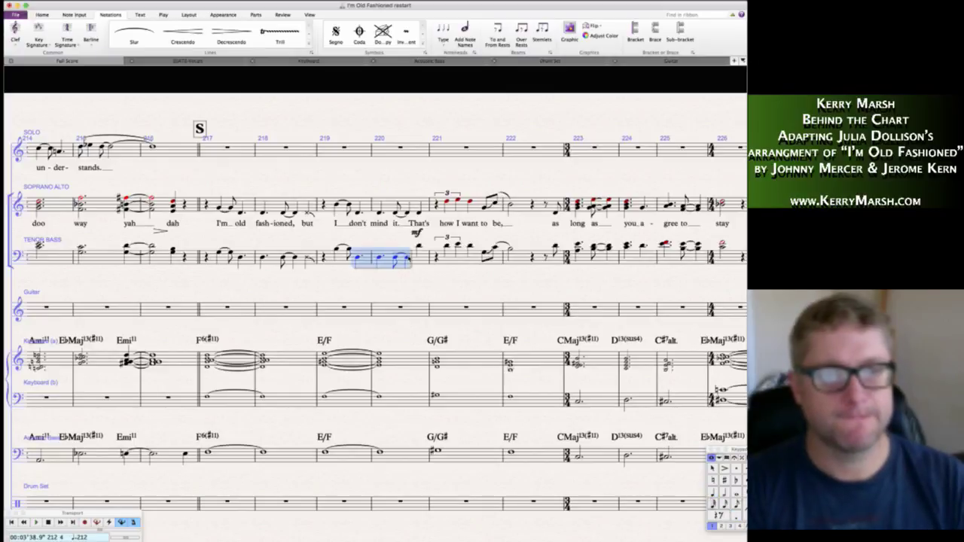
{"action": "left_click", "coordinate": [377, 272]}
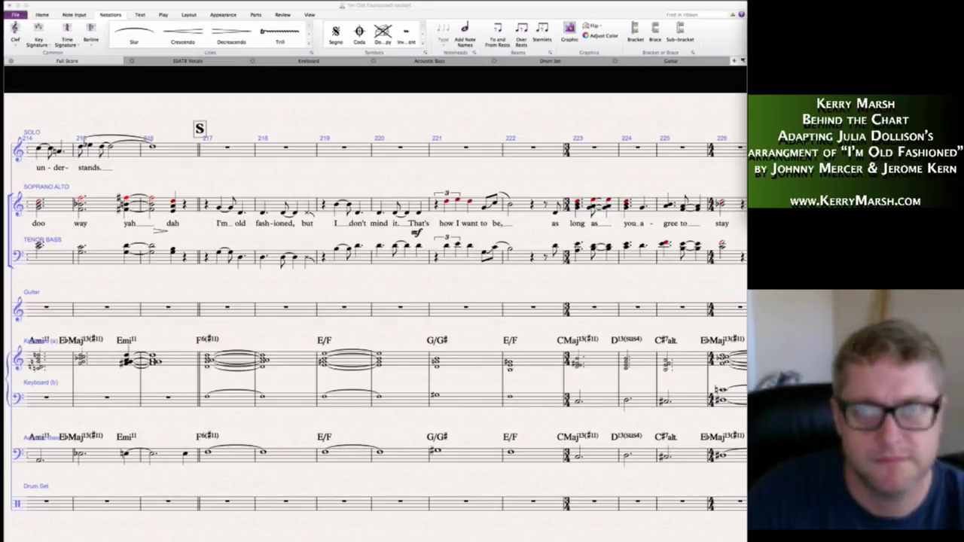
- Review the vocal staves from section R through section T to compare the finished voicings with the bars still in unison
{"action": "scroll", "coordinate": [613, 179], "scroll_direction": "right", "scroll_amount": 5}
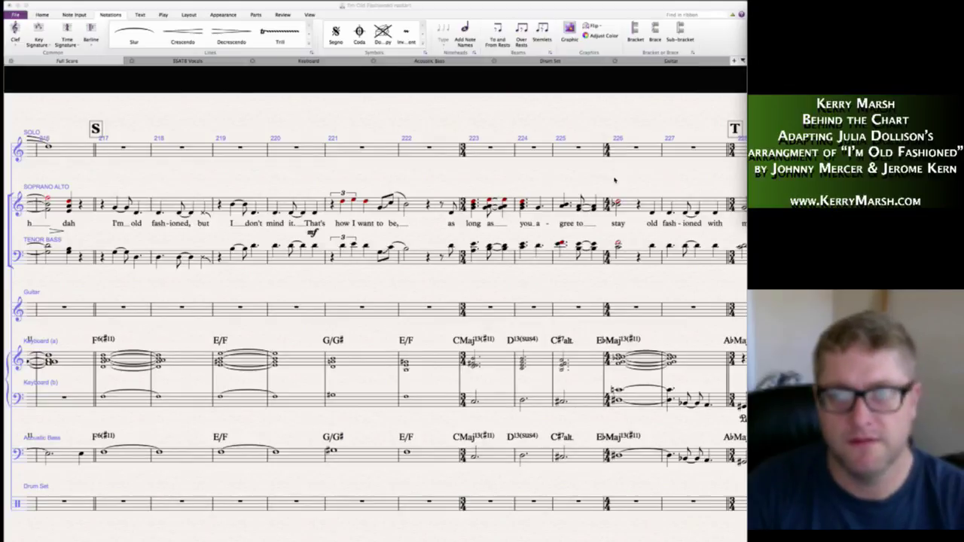
{"action": "scroll", "coordinate": [614, 179], "scroll_direction": "right", "scroll_amount": 7}
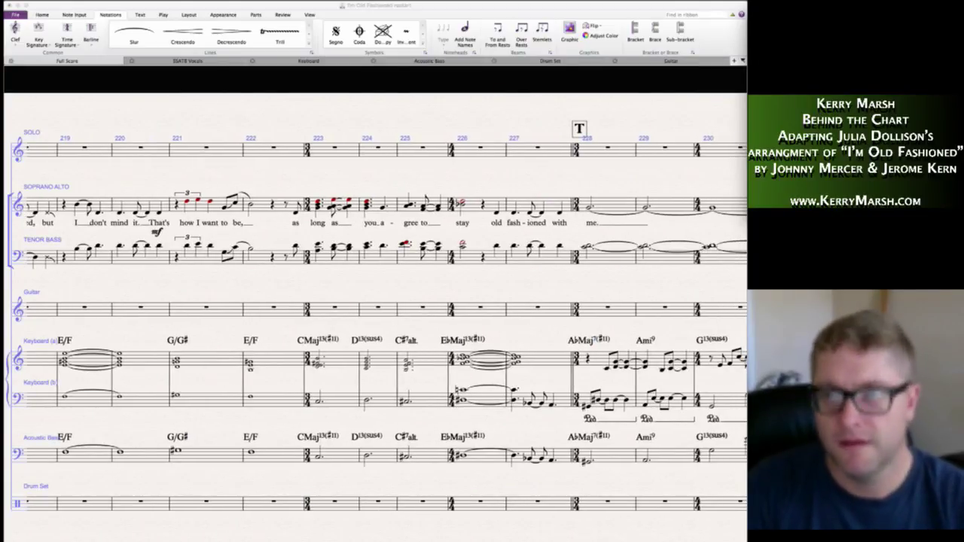
{"action": "scroll", "coordinate": [376, 301], "scroll_direction": "left", "scroll_amount": 6}
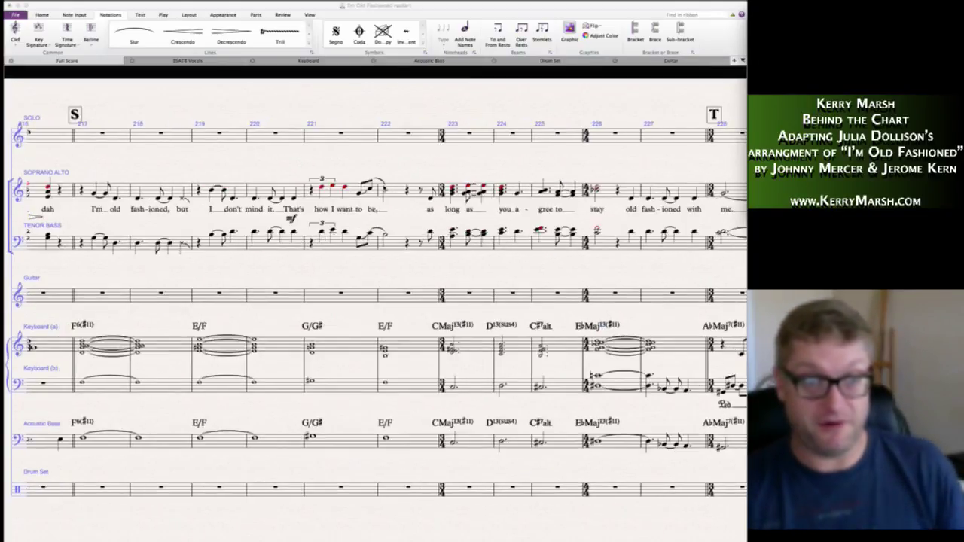
{"action": "scroll", "coordinate": [332, 174], "scroll_direction": "left", "scroll_amount": 7}
{"action": "left_click", "coordinate": [332, 173]}
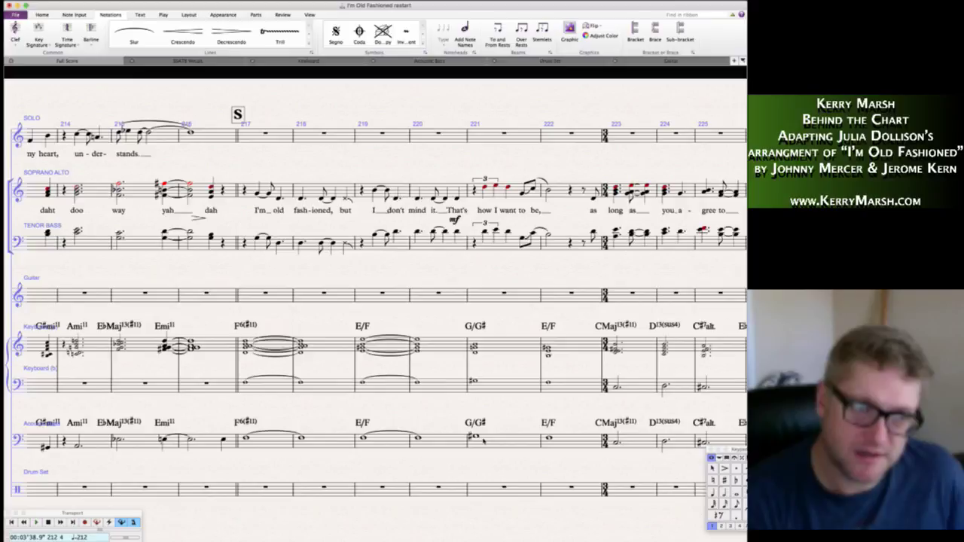
{"action": "scroll", "coordinate": [429, 444], "scroll_direction": "left", "scroll_amount": 15}
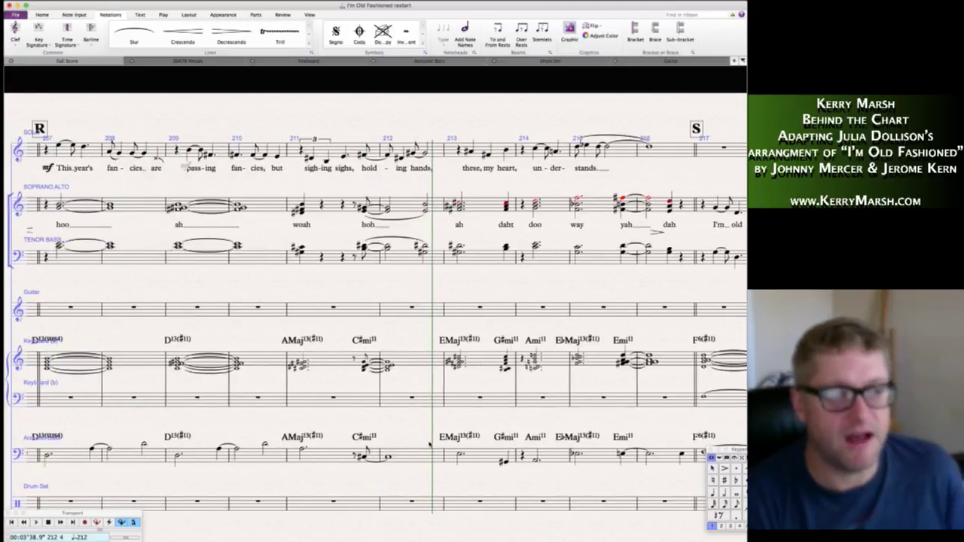
{"action": "scroll", "coordinate": [430, 445], "scroll_direction": "right", "scroll_amount": 20}
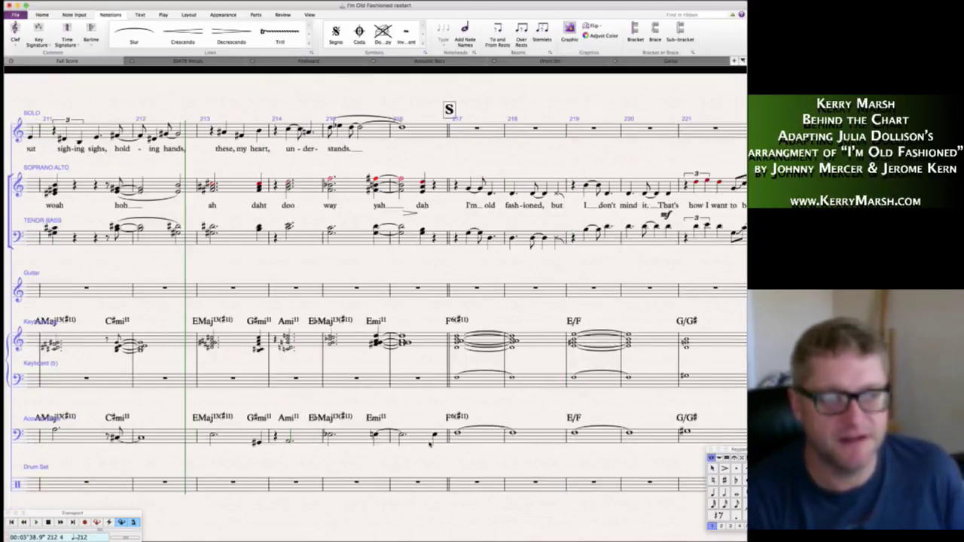
{"action": "scroll", "coordinate": [429, 444], "scroll_direction": "right", "scroll_amount": 10}
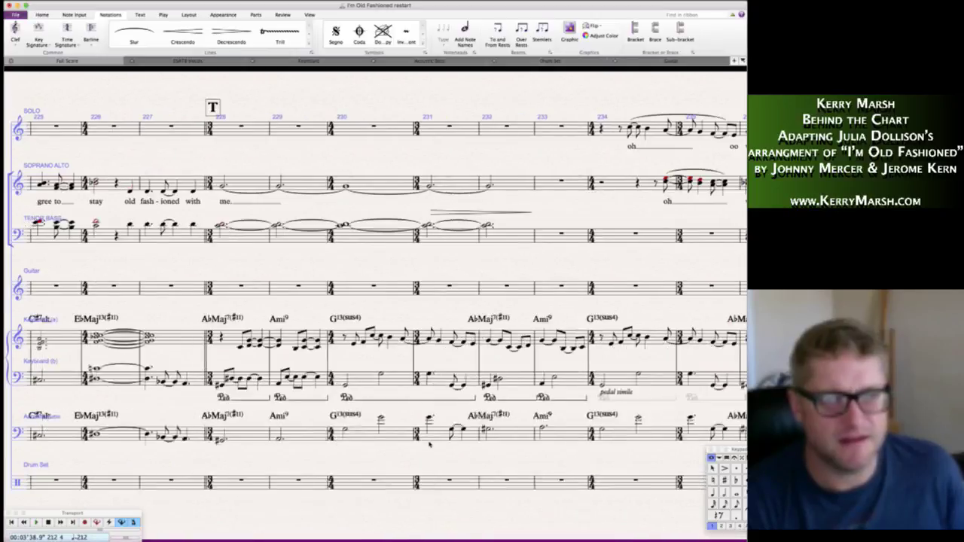
{"action": "scroll", "coordinate": [429, 445], "scroll_direction": "left", "scroll_amount": 5}
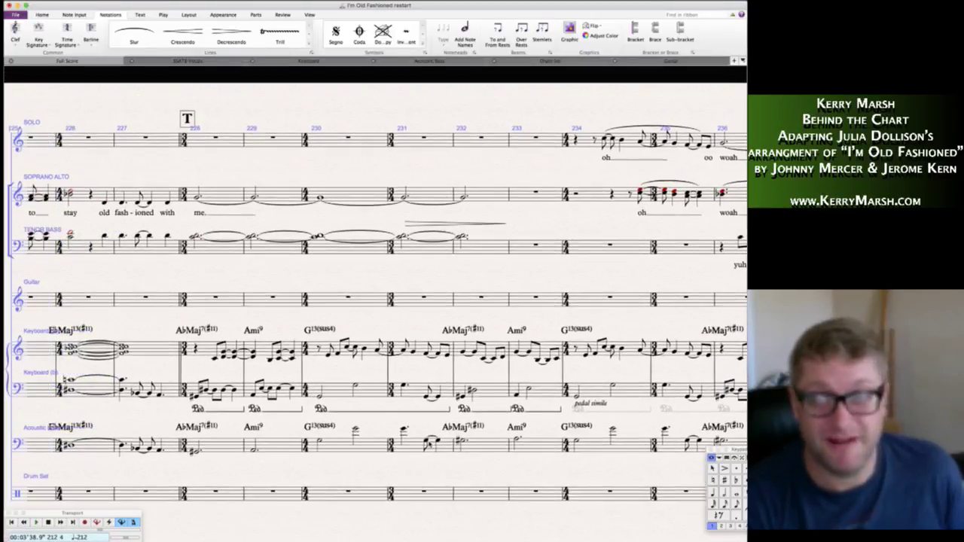
{"action": "scroll", "coordinate": [429, 444], "scroll_direction": "right", "scroll_amount": 3}
{"action": "scroll", "coordinate": [429, 444], "scroll_direction": "left", "scroll_amount": 4}
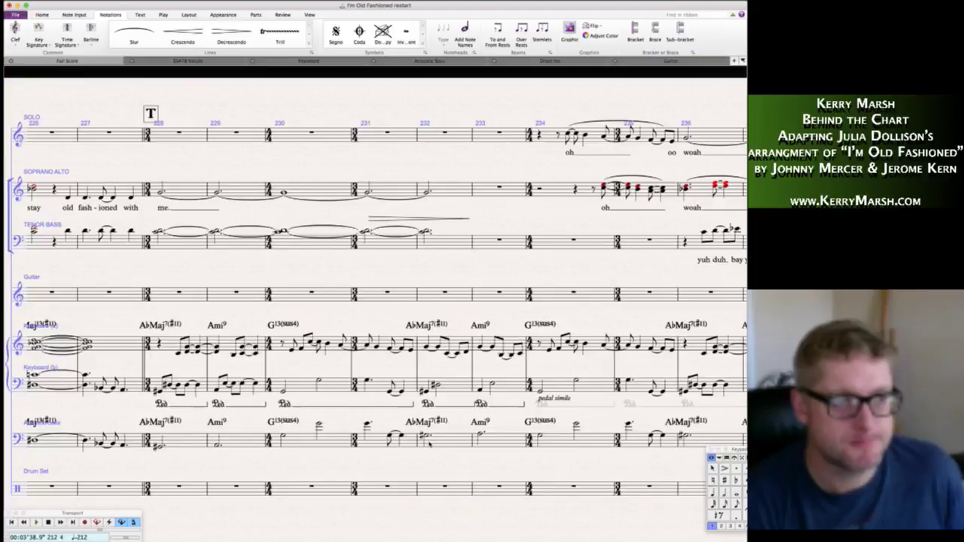
{"action": "scroll", "coordinate": [429, 444], "scroll_direction": "left", "scroll_amount": 8}
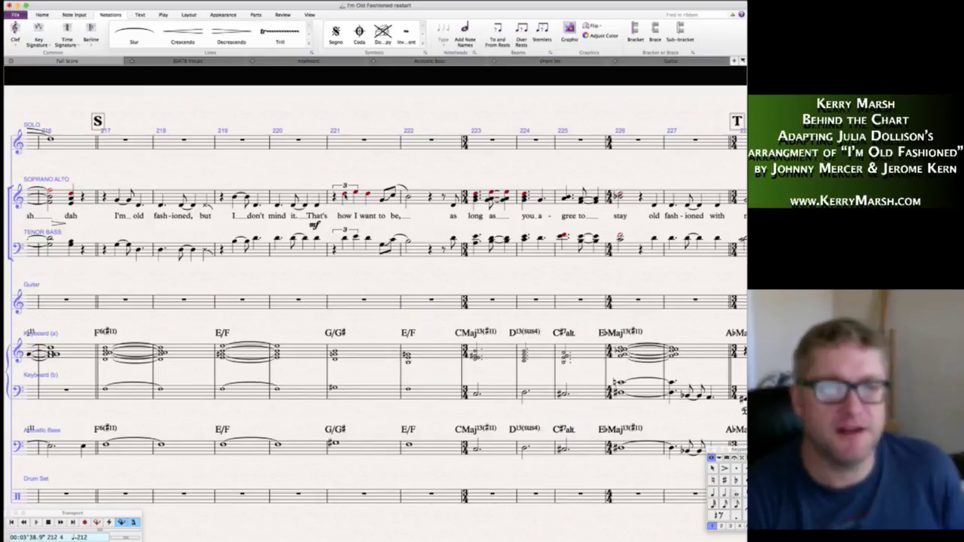
{"action": "left_click", "coordinate": [369, 195]}
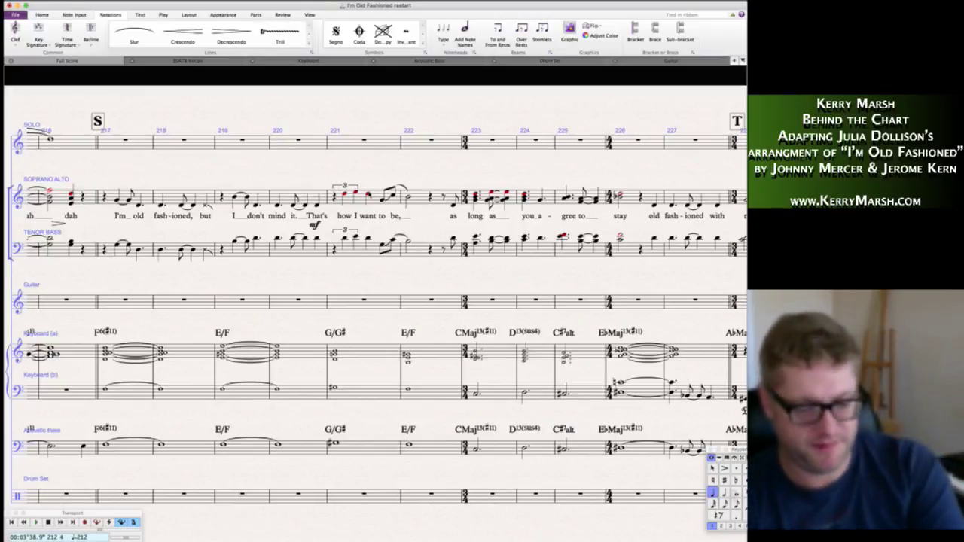
{"action": "key", "text": "ctrl+Down"}
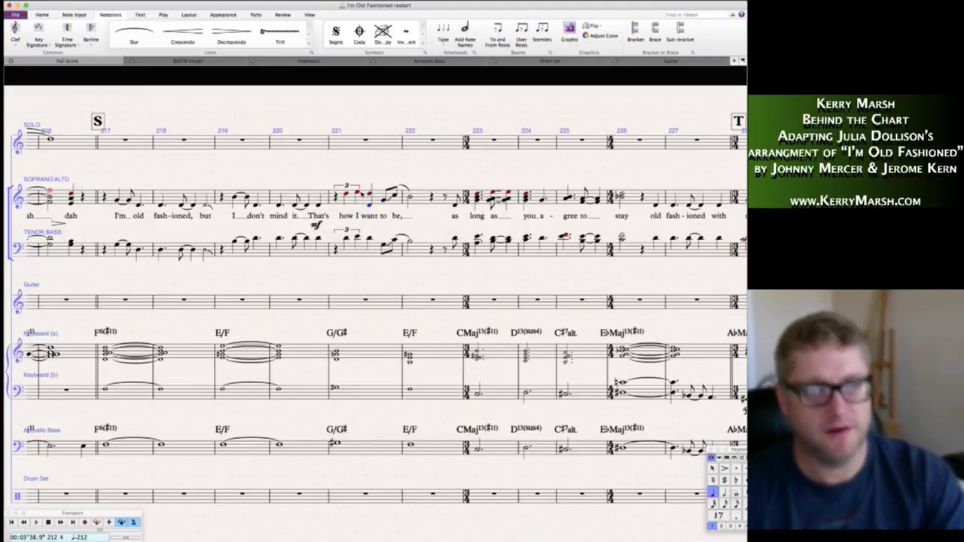
{"action": "key", "text": "ctrl+z"}
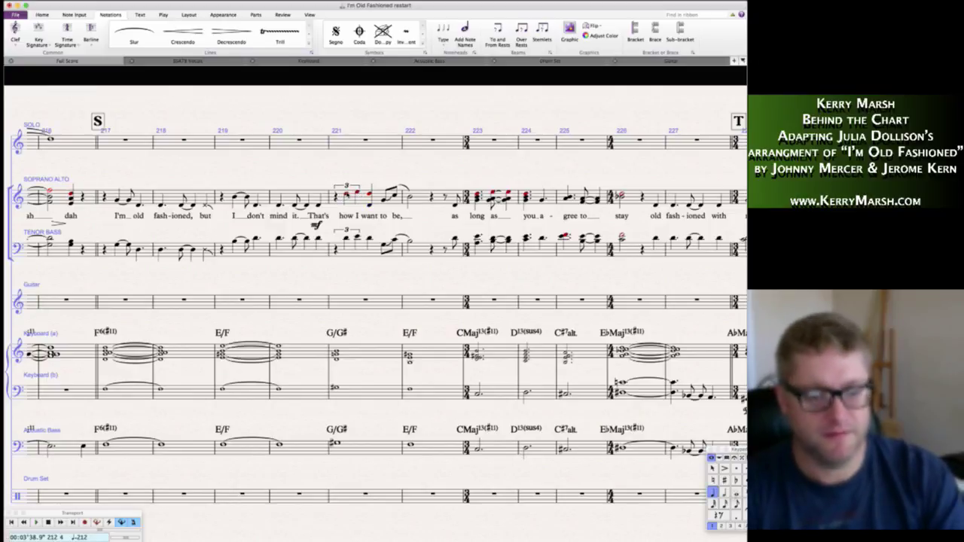
{"action": "left_click", "coordinate": [347, 181]}
{"action": "key", "text": "Escape"}
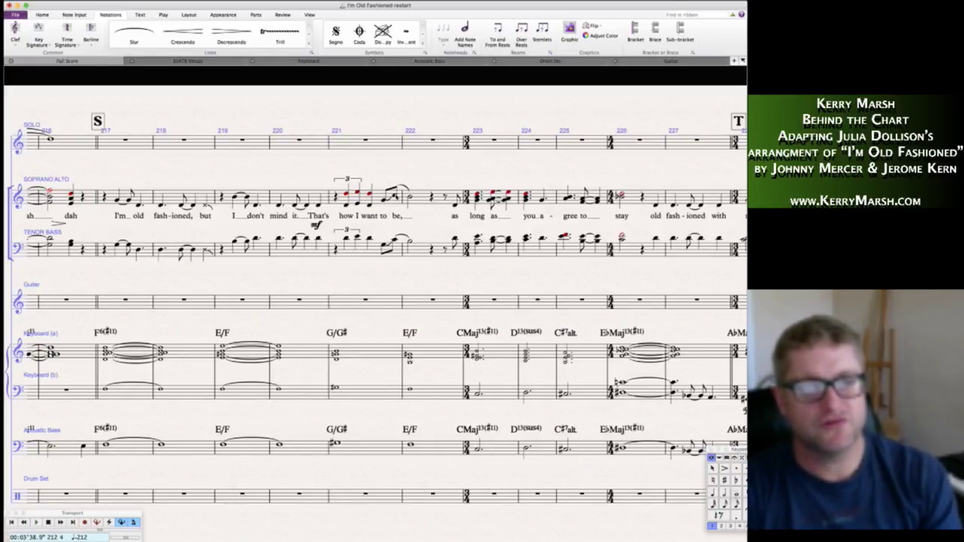
- Fill out the Soprano Alto eighth notes ending bar 221 and the tied note in bar 222 with lower chord notes
{"action": "left_click", "coordinate": [394, 196]}
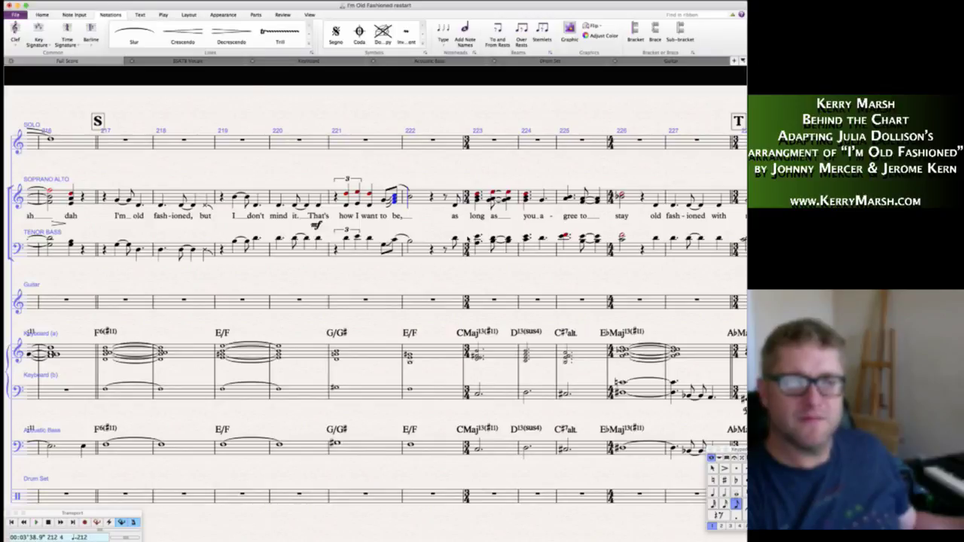
{"action": "key", "text": "5"}
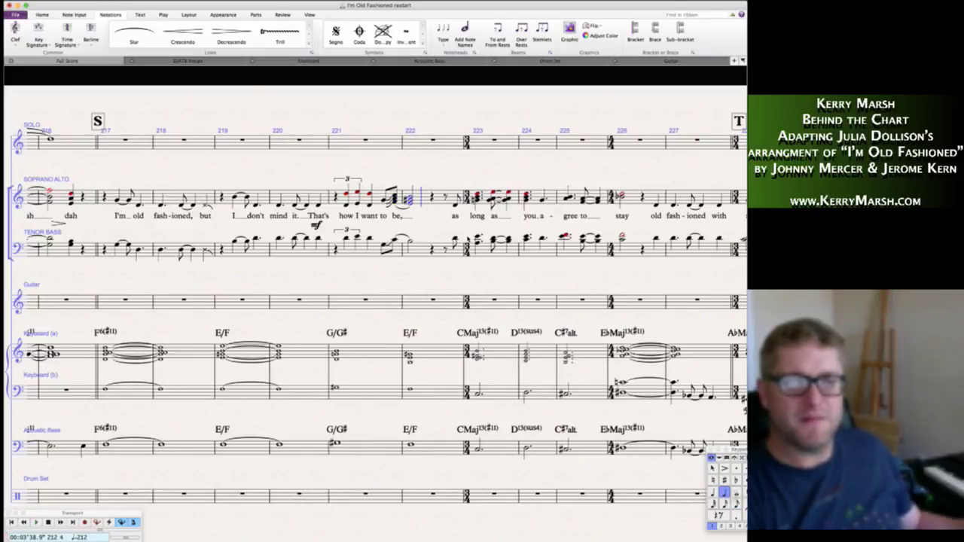
{"action": "key", "text": "Escape"}
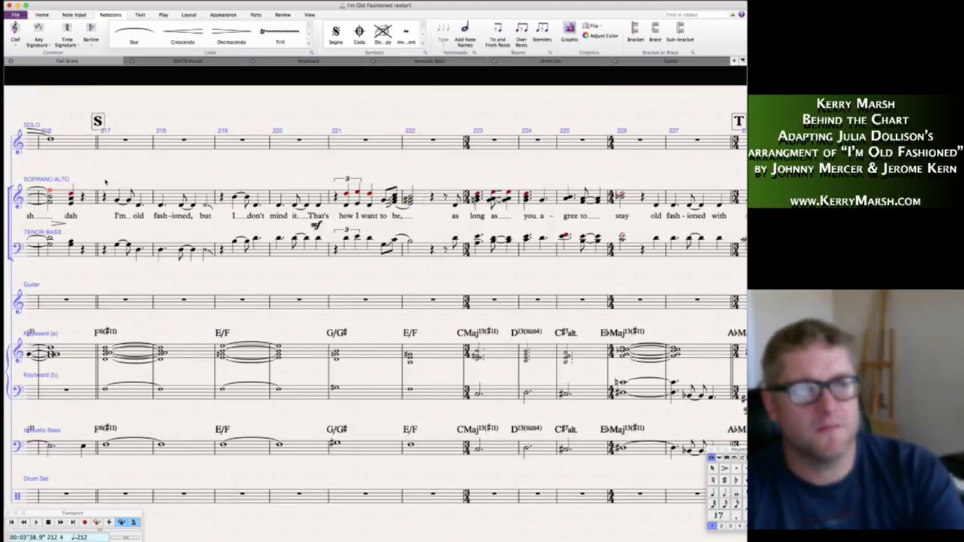
- Play back section S from the start of bar 217 into bar 223 to check the new Soprano Alto chords
{"action": "left_click", "coordinate": [106, 198]}
{"action": "key", "text": "p"}
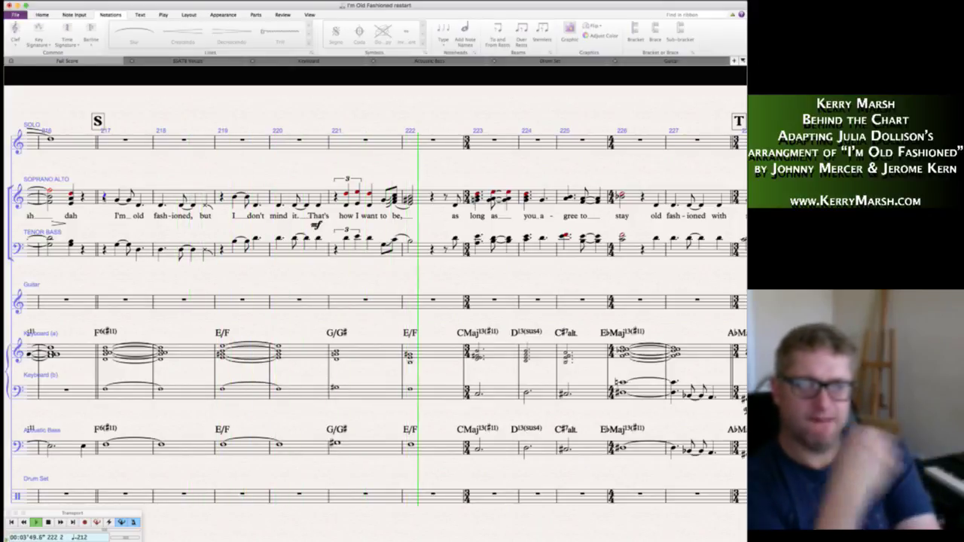
{"action": "key", "text": "space"}
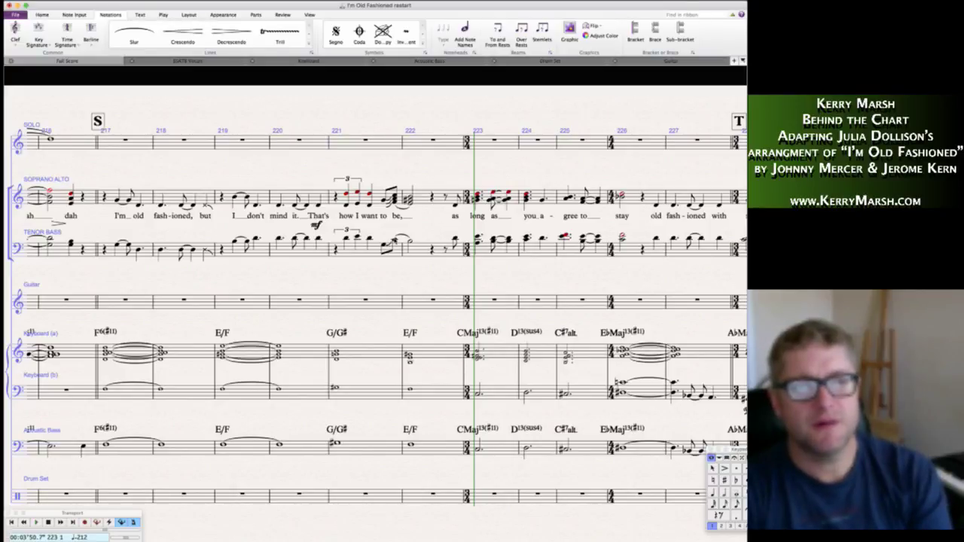
- Fill out the Tenor Bass eighth notes ending bar 221 and the tied note in bar 222 with lower chord notes
{"action": "left_click", "coordinate": [394, 242]}
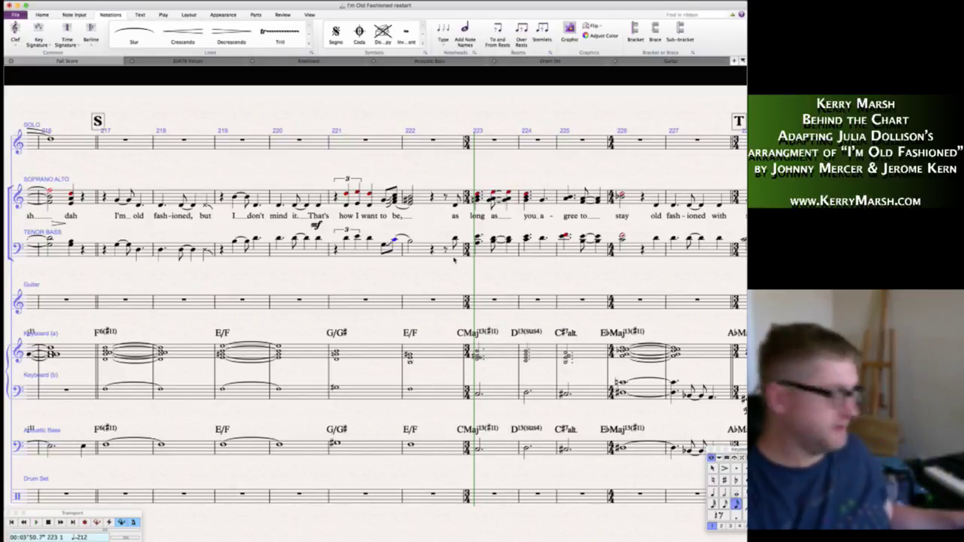
{"action": "key", "text": "5"}
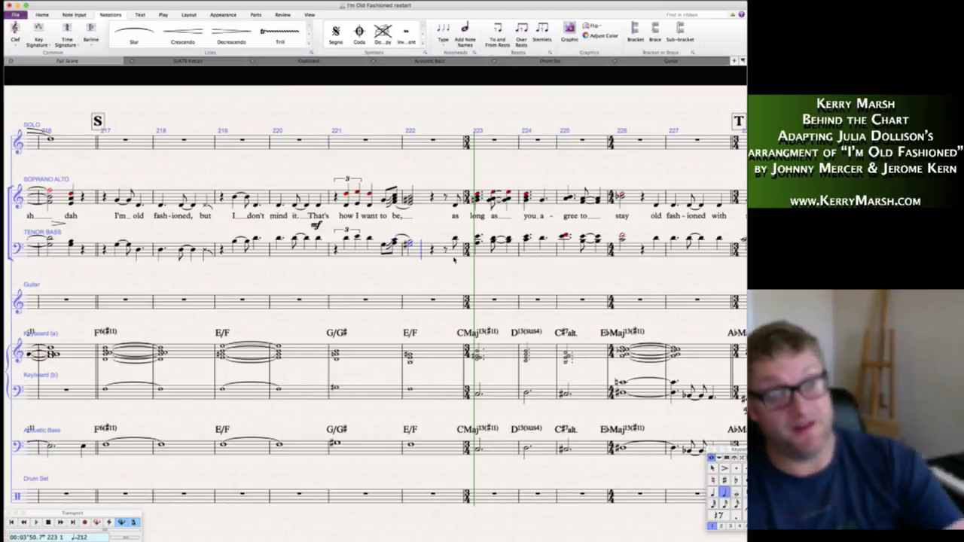
{"action": "key", "text": "Escape"}
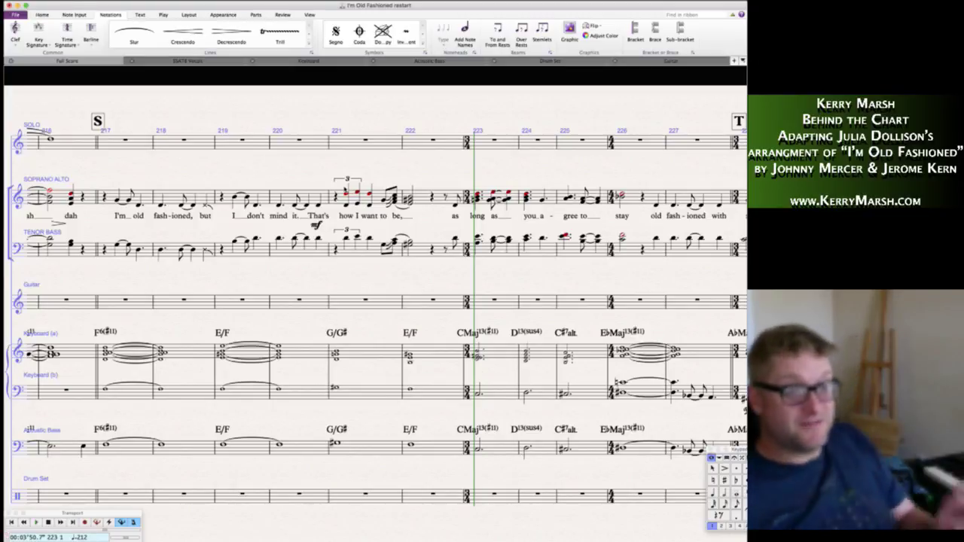
- Add lower chord notes to all three Soprano Alto notes of the "how I want" triplet in bar 221
{"action": "left_click", "coordinate": [346, 194]}
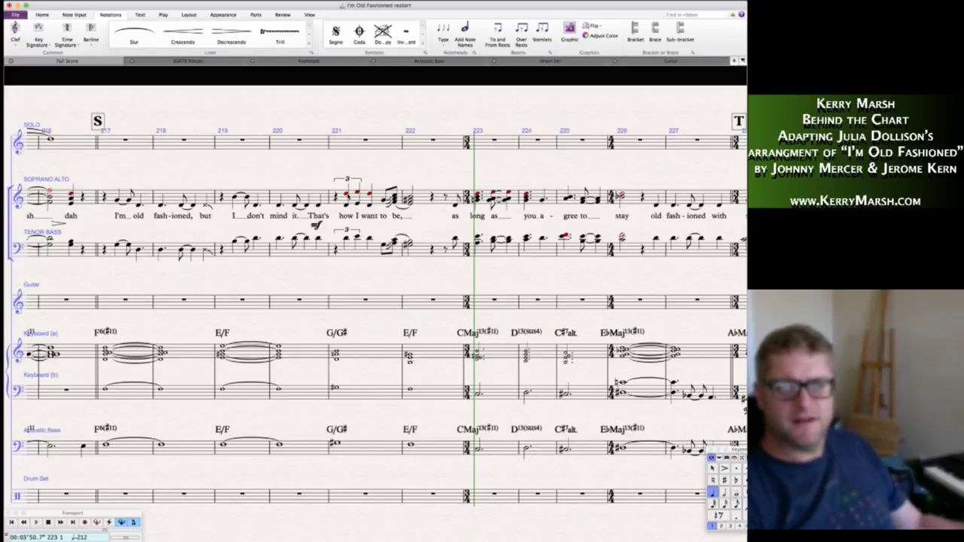
{"action": "key", "text": "shift+Right"}
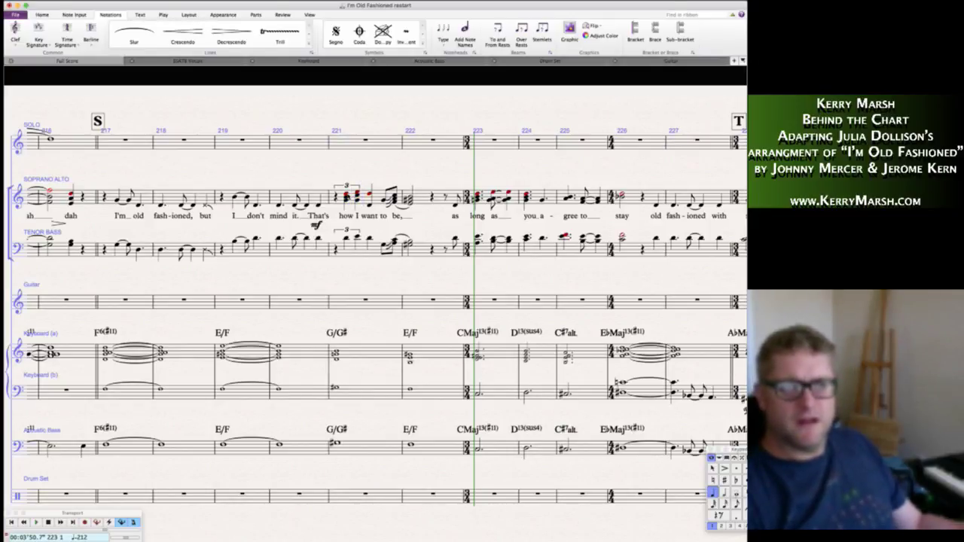
{"action": "key", "text": "Escape"}
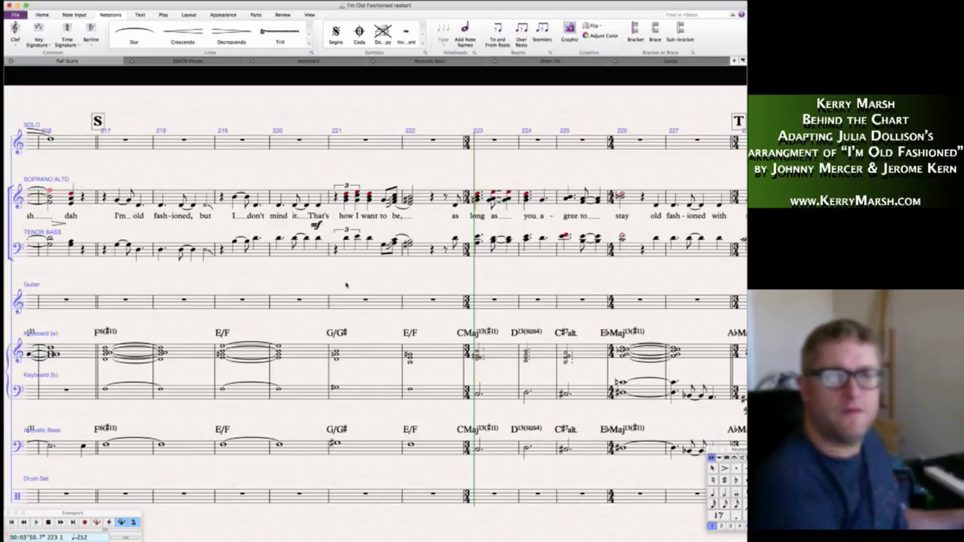
- Add lower notes to all three Tenor Bass notes of the triplet in bar 221
{"action": "left_click", "coordinate": [345, 240]}
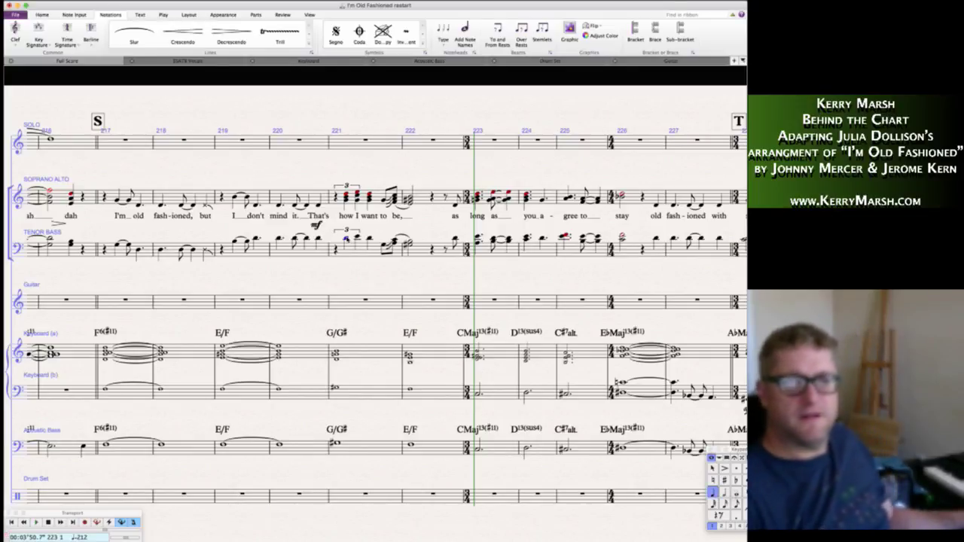
{"action": "key", "text": "Right"}
{"action": "key", "text": "Right"}
{"action": "key", "text": "Escape"}
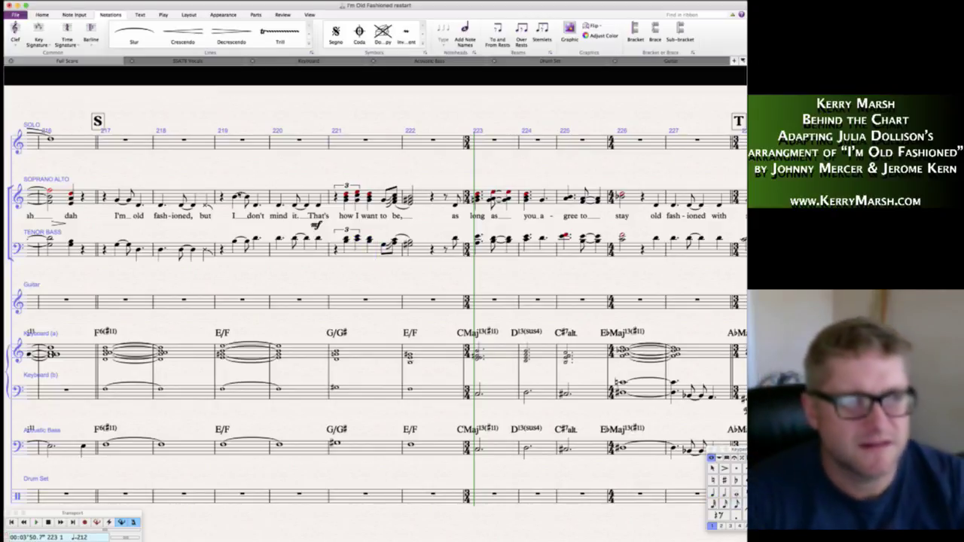
- Play back from "I'm" in bar 217 to bar 224 to hear the full vocal harmony in bars 221 and 222
{"action": "left_click", "coordinate": [118, 200]}
{"action": "key", "text": "space"}
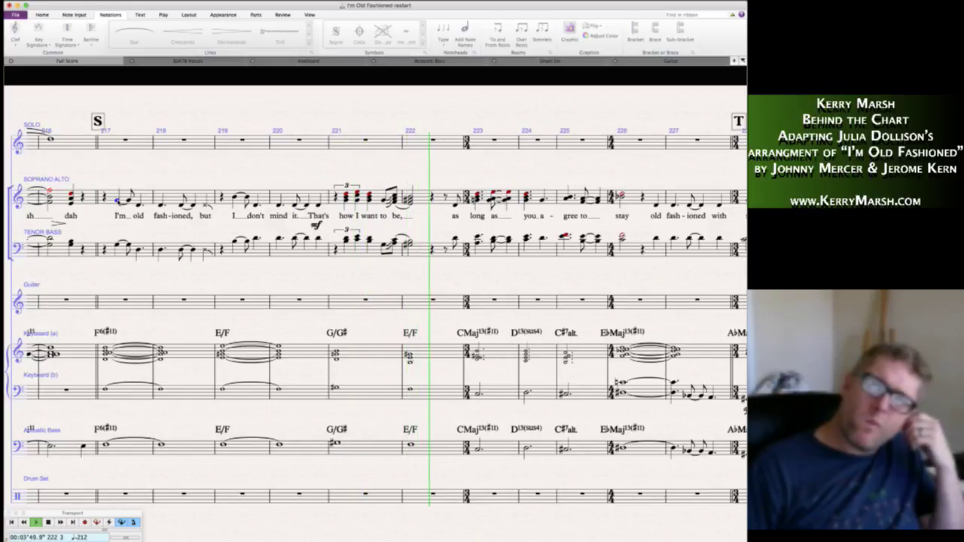
{"action": "key", "text": "space"}
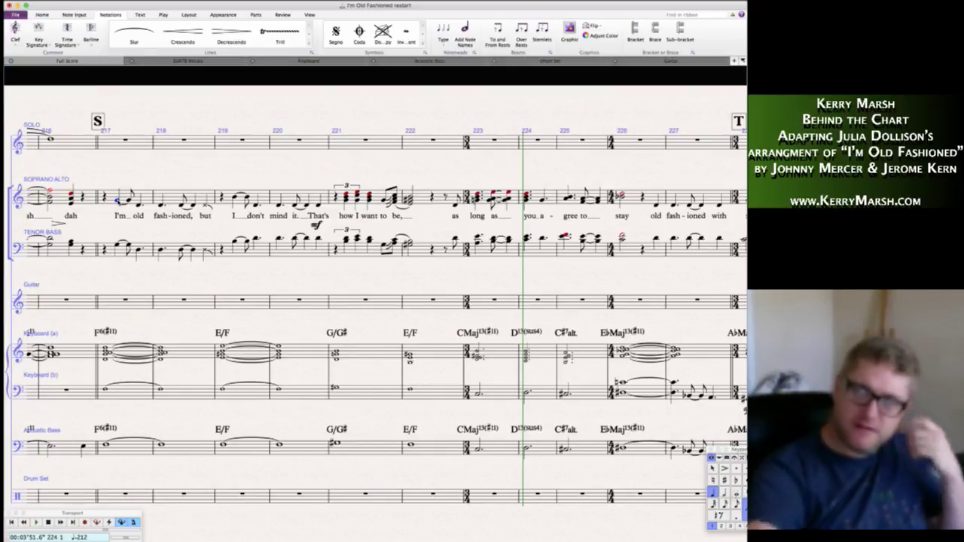
- Revoice the Tenor Bass chord on the second syllable of "you a-" in bar 224
{"action": "scroll", "coordinate": [324, 271], "scroll_direction": "right", "scroll_amount": 3}
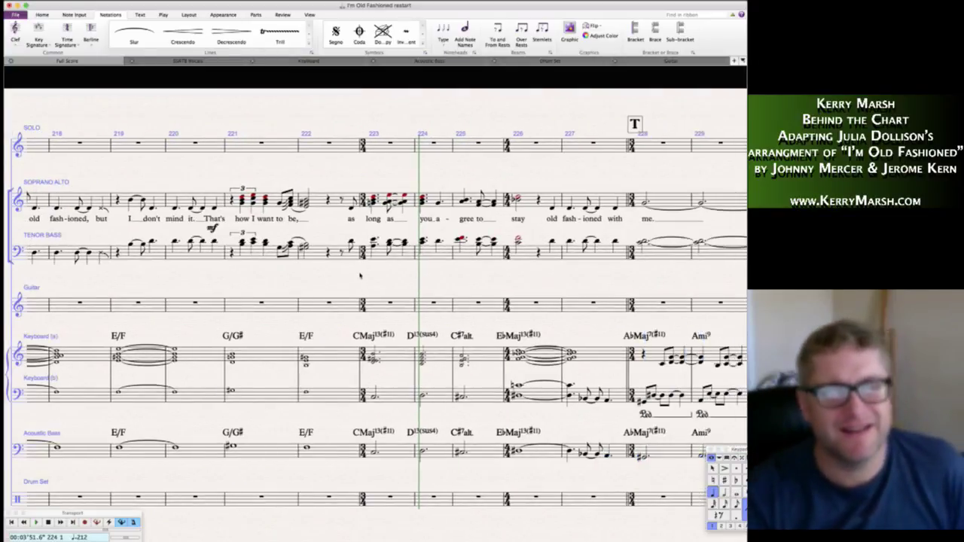
{"action": "key", "text": "Escape"}
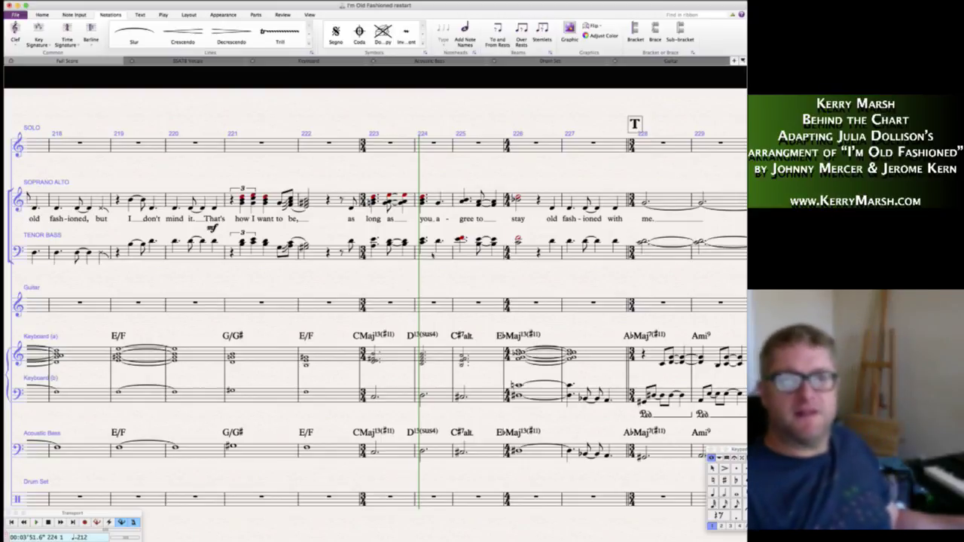
{"action": "left_click", "coordinate": [438, 242]}
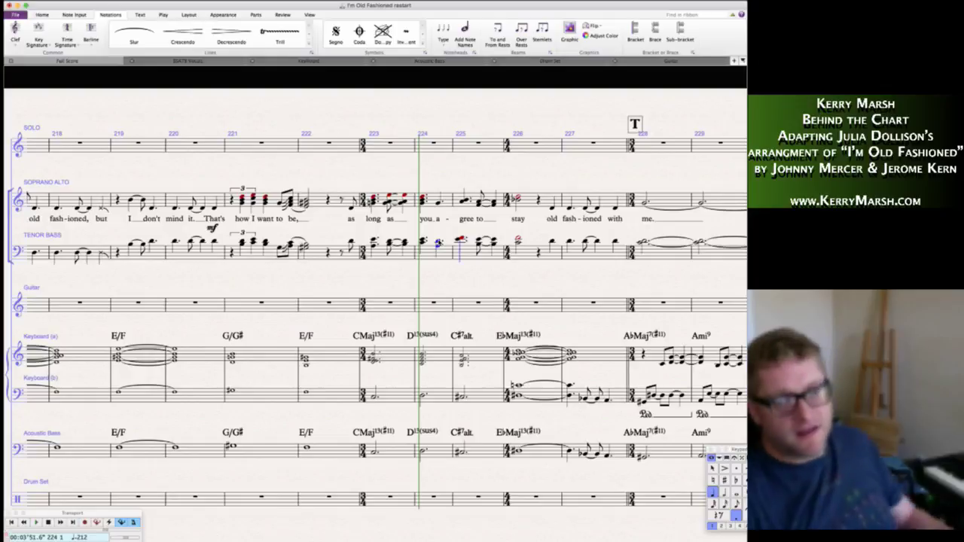
{"action": "key", "text": "Escape"}
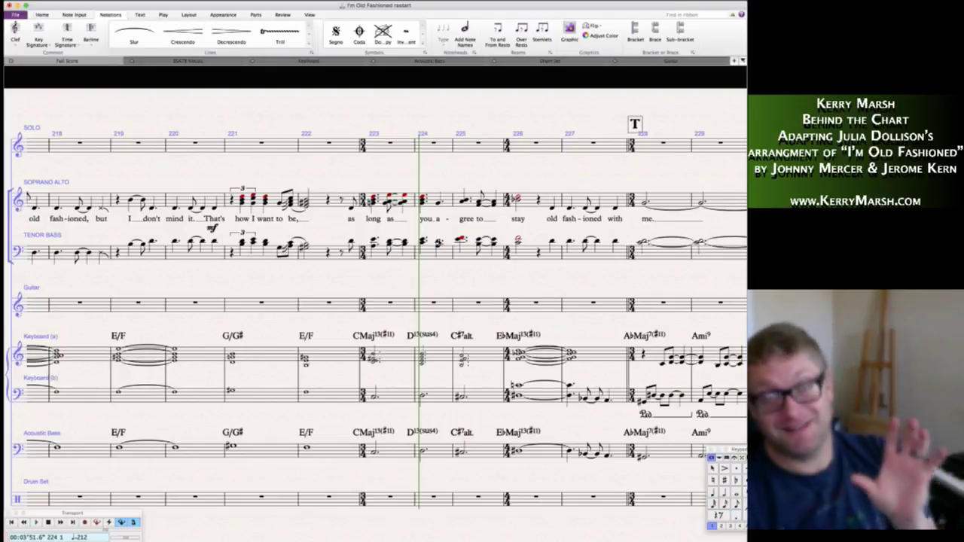
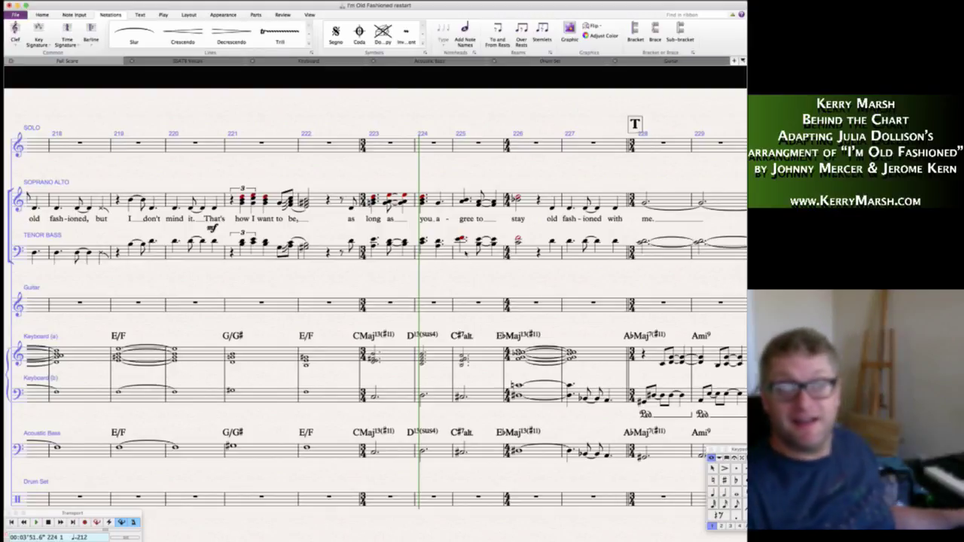
- Revoice the Tenor Bass and Soprano Alto chords on "gree" at the start of bar 225
{"action": "left_click", "coordinate": [463, 239]}
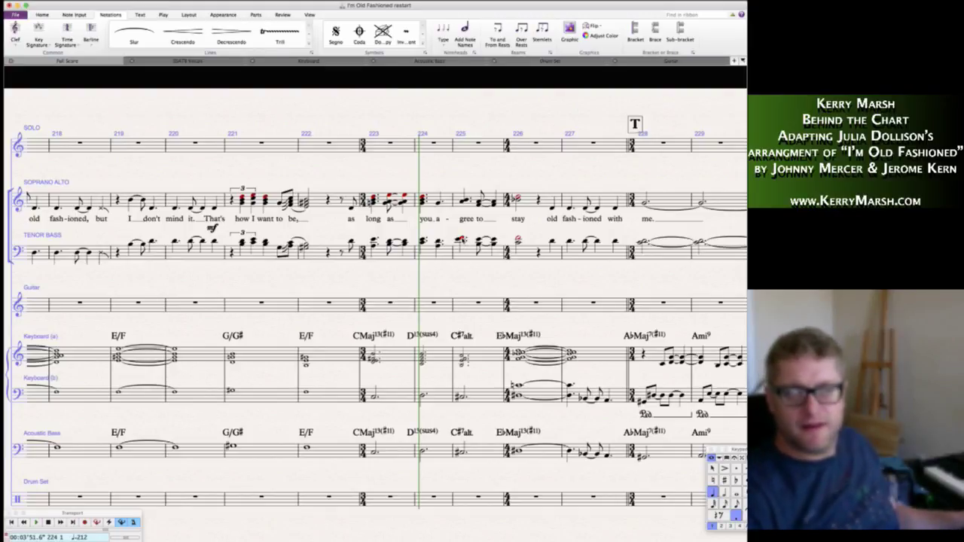
{"action": "key", "text": "Escape"}
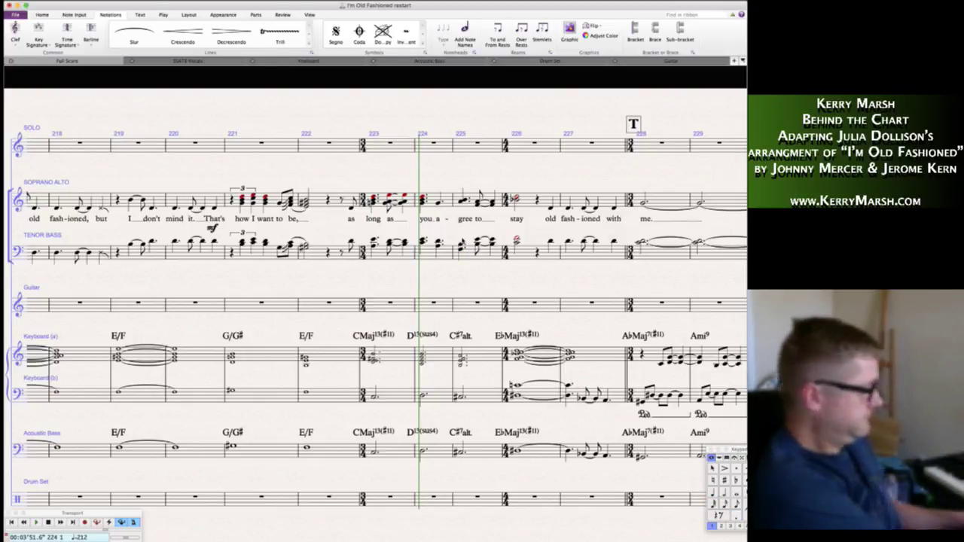
{"action": "left_click", "coordinate": [461, 202]}
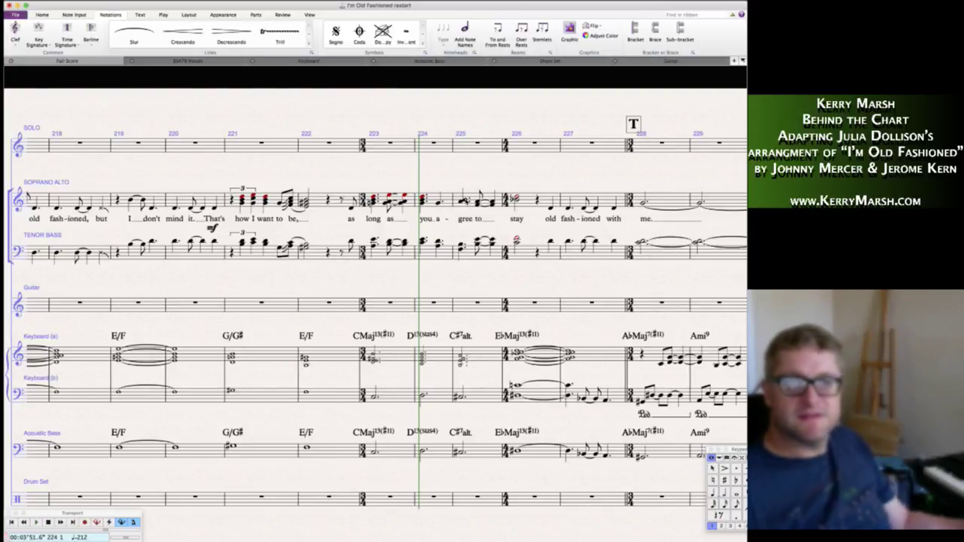
{"action": "key", "text": "Escape"}
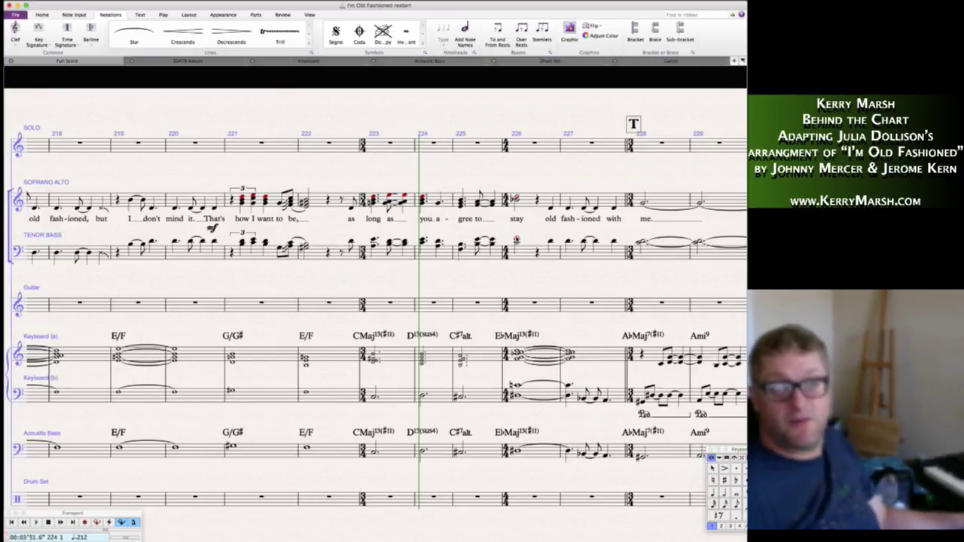
- Move the Tenor Bass notes on "stay" in bar 226 down to a lower voicing
{"action": "key", "text": "Down"}
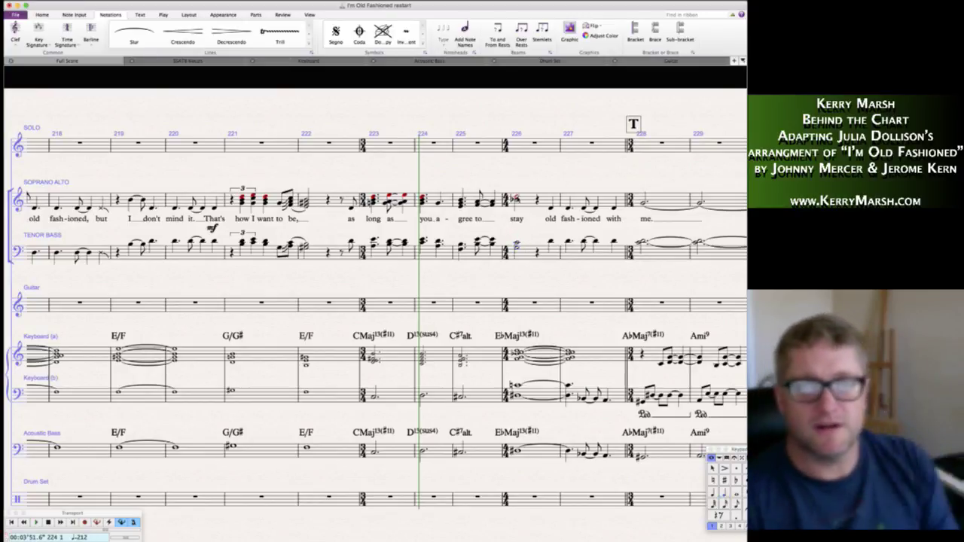
{"action": "key", "text": "Down"}
{"action": "key", "text": "Down"}
{"action": "key", "text": "Down"}
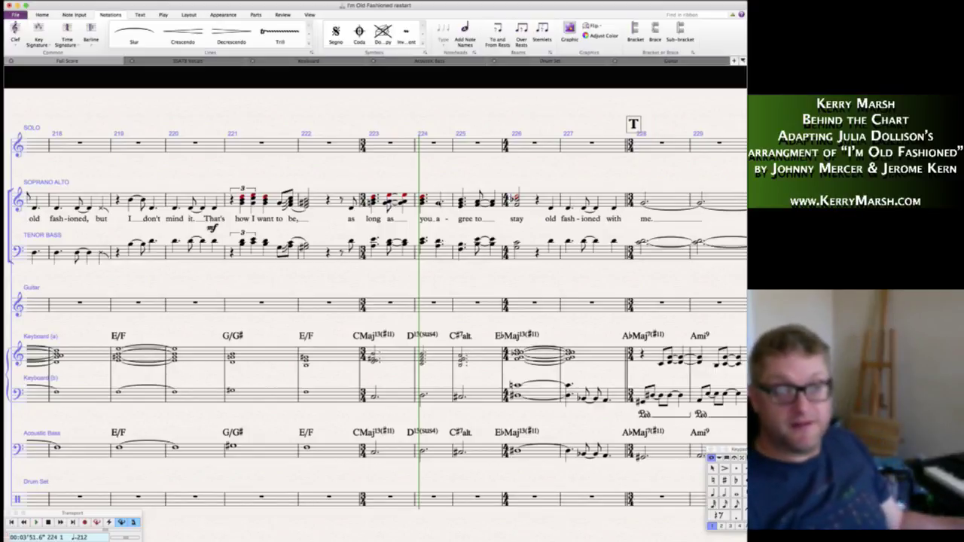
- Revoice the Soprano Alto and Tenor Bass eighth-note chords on "to" in bar 225
{"action": "left_click", "coordinate": [479, 202]}
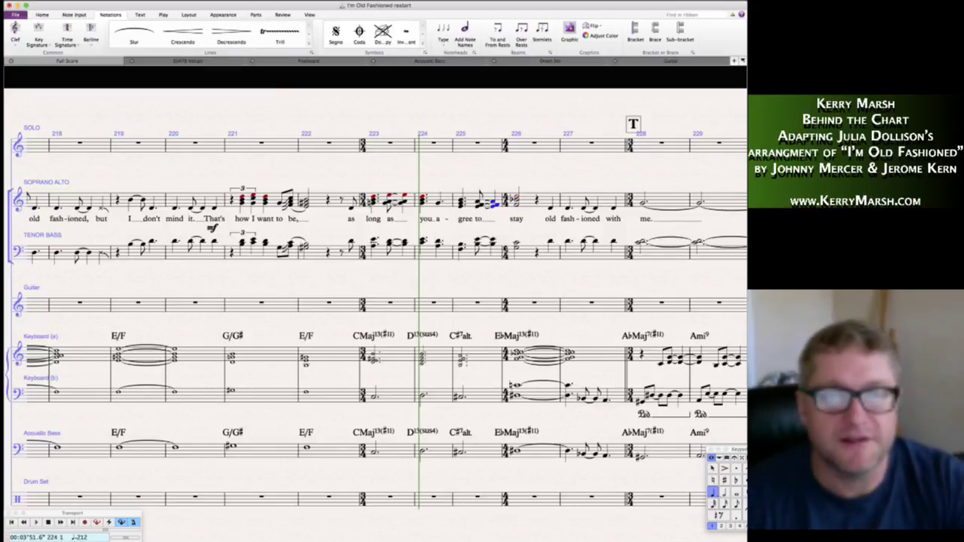
{"action": "left_click", "coordinate": [511, 236]}
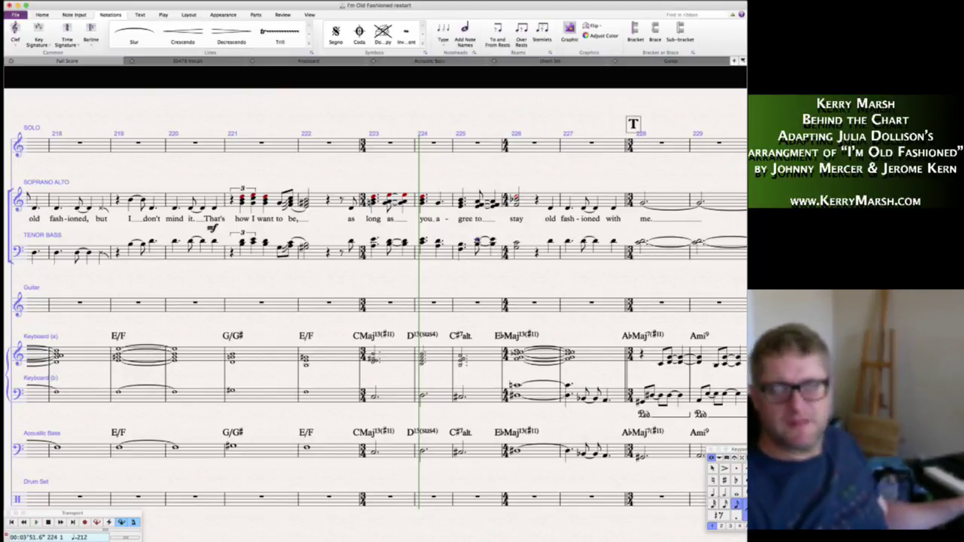
{"action": "left_click", "coordinate": [491, 245]}
{"action": "key", "text": "Escape"}
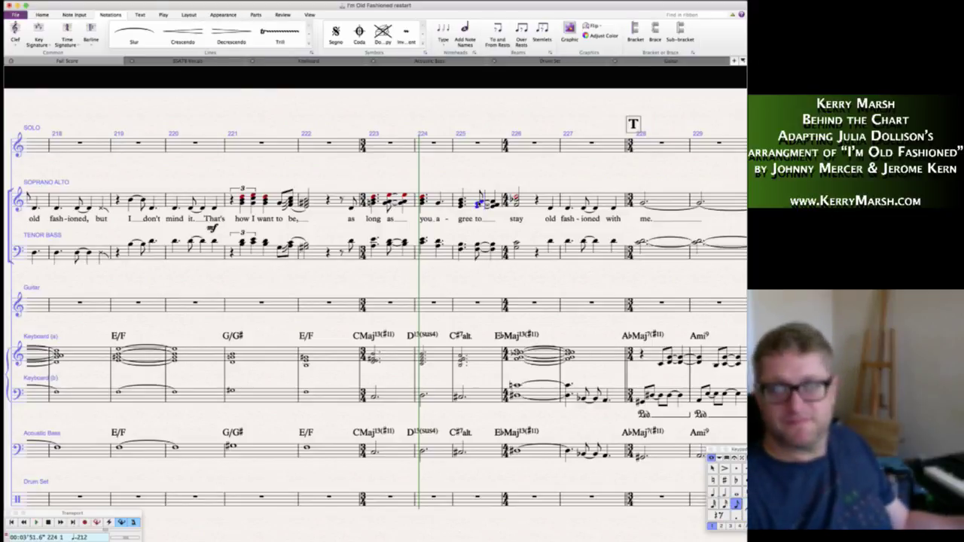
{"action": "left_click", "coordinate": [491, 203]}
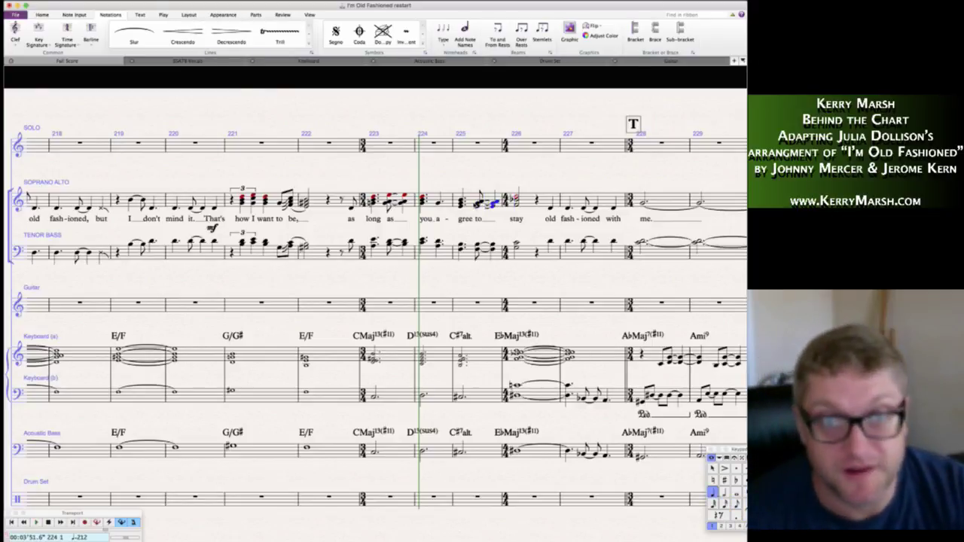
{"action": "key", "text": "Escape"}
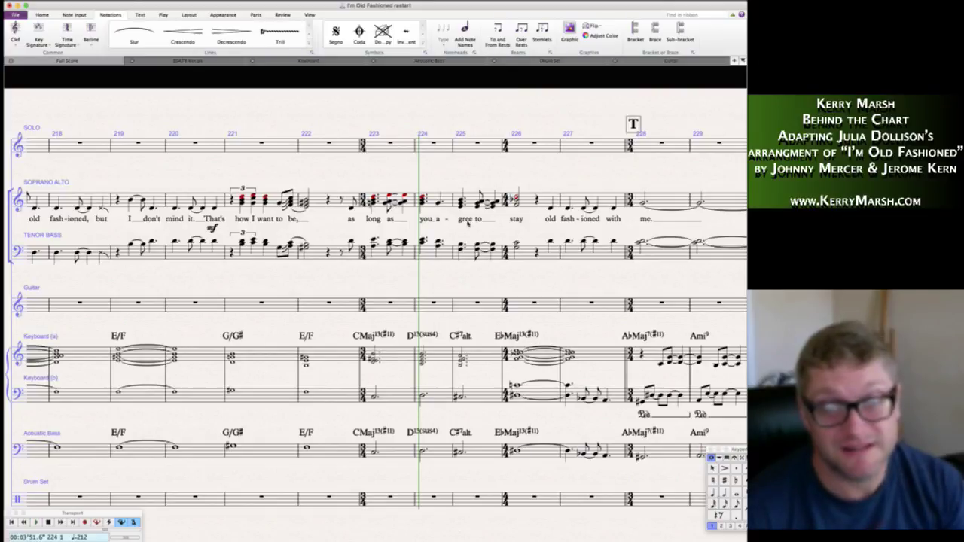
- Add a lower harmony note to each held Soprano Alto note on "me" from bar 228 through bar 232
{"action": "scroll", "coordinate": [512, 233], "scroll_direction": "right", "scroll_amount": 1}
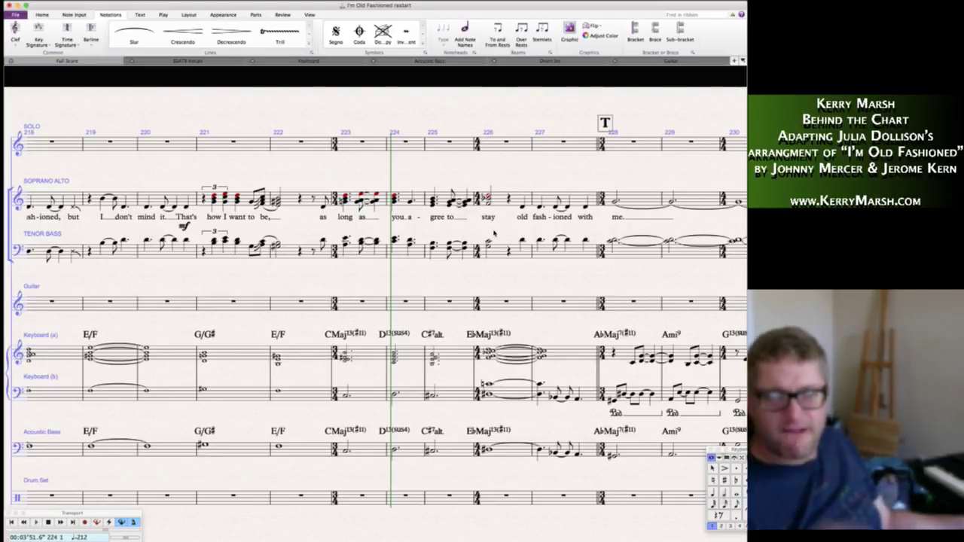
{"action": "scroll", "coordinate": [494, 233], "scroll_direction": "right", "scroll_amount": 6}
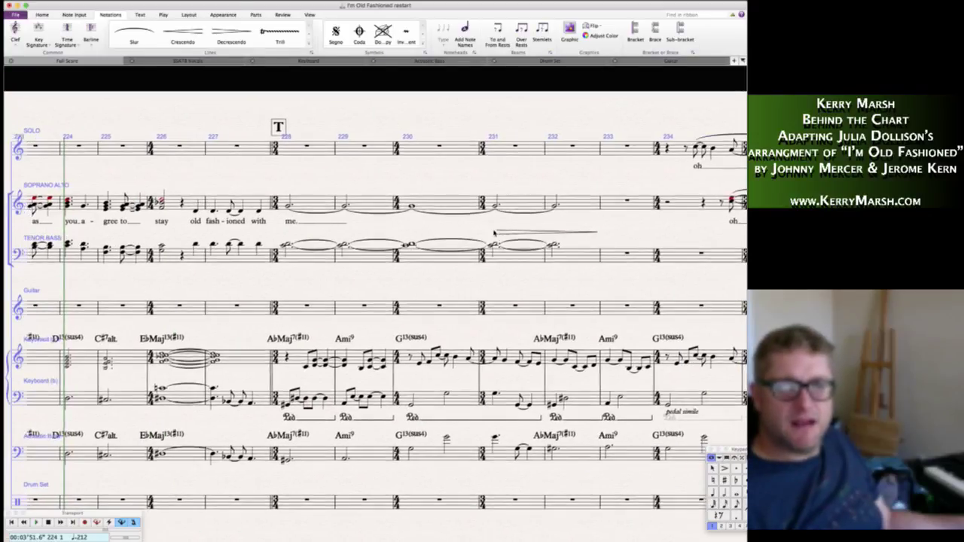
{"action": "scroll", "coordinate": [494, 233], "scroll_direction": "left", "scroll_amount": 3}
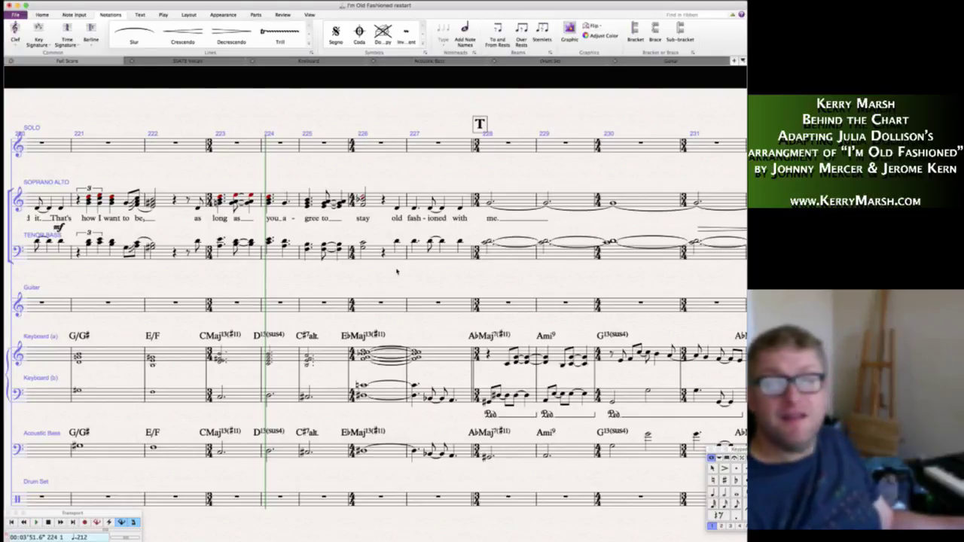
{"action": "scroll", "coordinate": [396, 271], "scroll_direction": "right", "scroll_amount": 2}
{"action": "scroll", "coordinate": [397, 271], "scroll_direction": "right", "scroll_amount": 5}
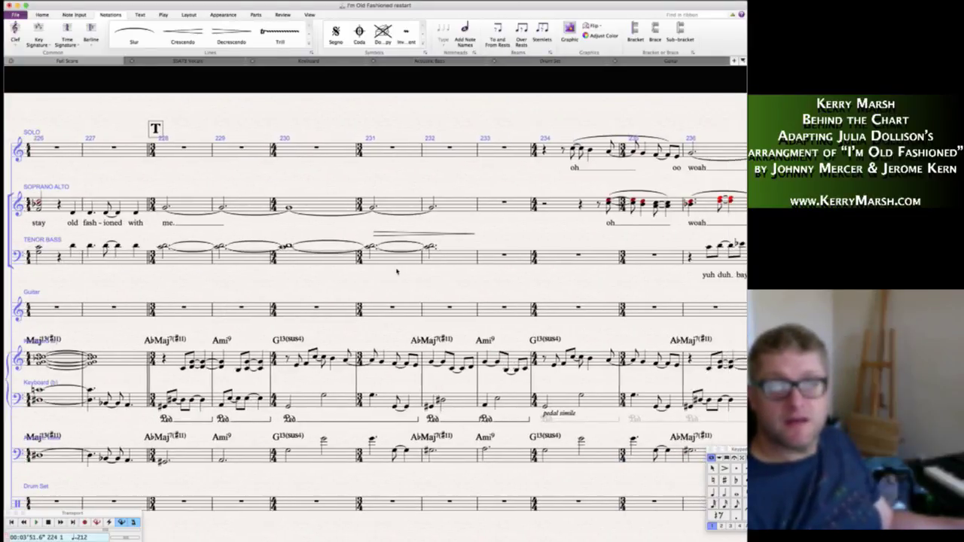
{"action": "scroll", "coordinate": [383, 271], "scroll_direction": "left", "scroll_amount": 6}
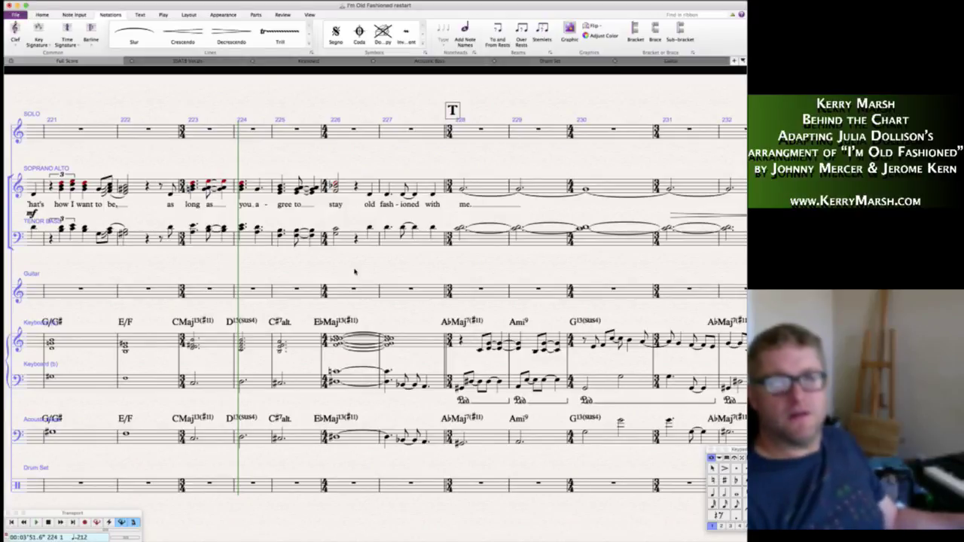
{"action": "left_click", "coordinate": [462, 189]}
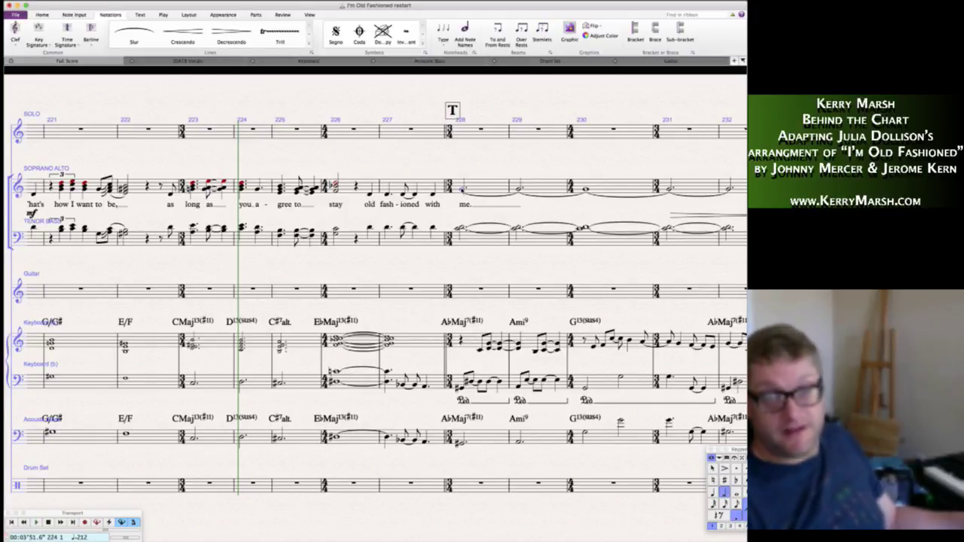
{"action": "key", "text": "shift+2"}
{"action": "key", "text": "Right"}
{"action": "key", "text": "shift+2"}
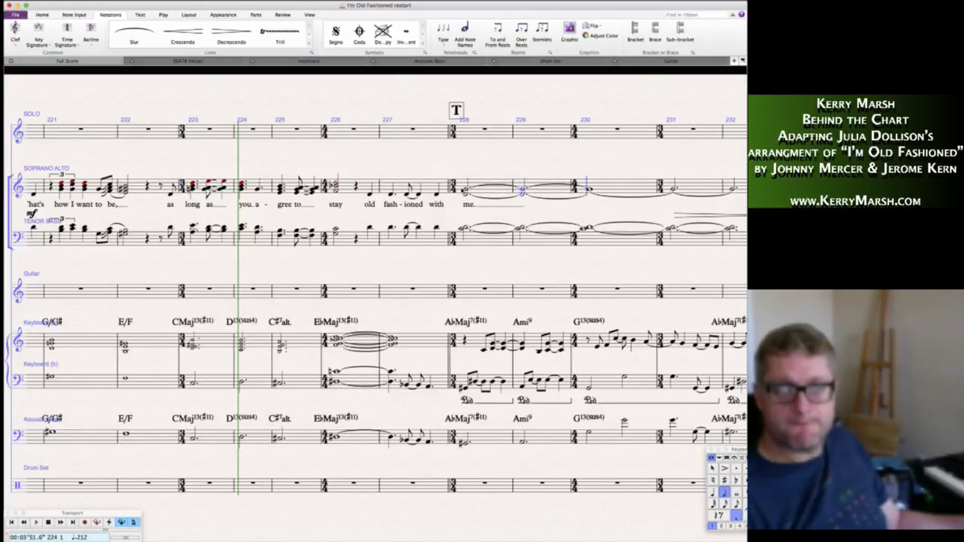
{"action": "key", "text": "Right"}
{"action": "key", "text": "shift+2"}
{"action": "key", "text": "Right"}
{"action": "key", "text": "shift+2"}
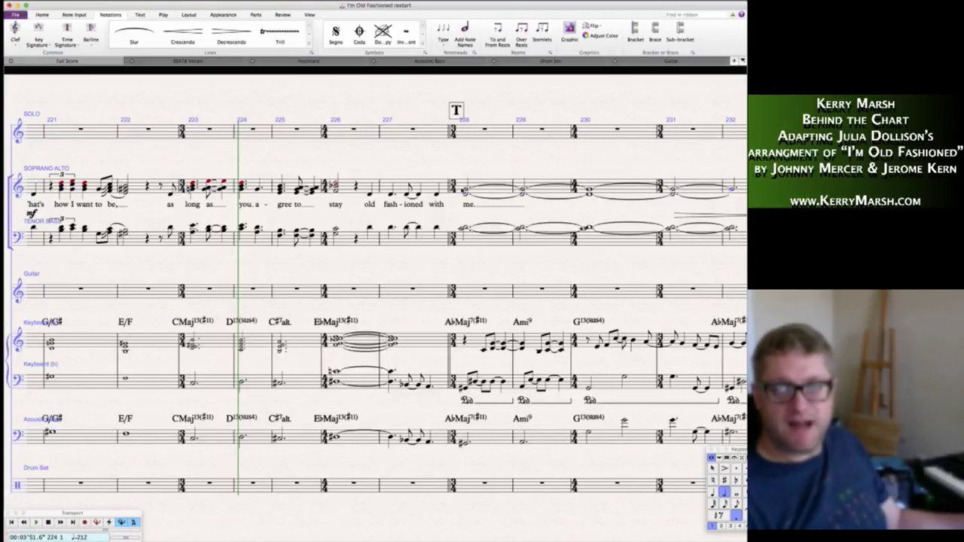
{"action": "key", "text": "Right"}
{"action": "key", "text": "Escape"}
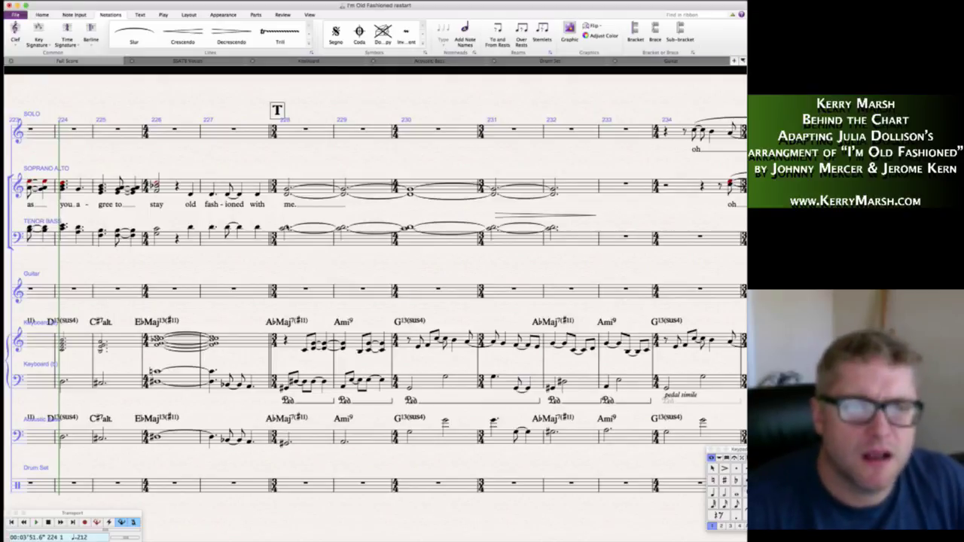
- Re-pitch the held Tenor Bass chords in bars 228 and 229, using a flat in bar 228, and remove the ties leading out of both bars
{"action": "left_click", "coordinate": [282, 229]}
{"action": "key", "text": "Down"}
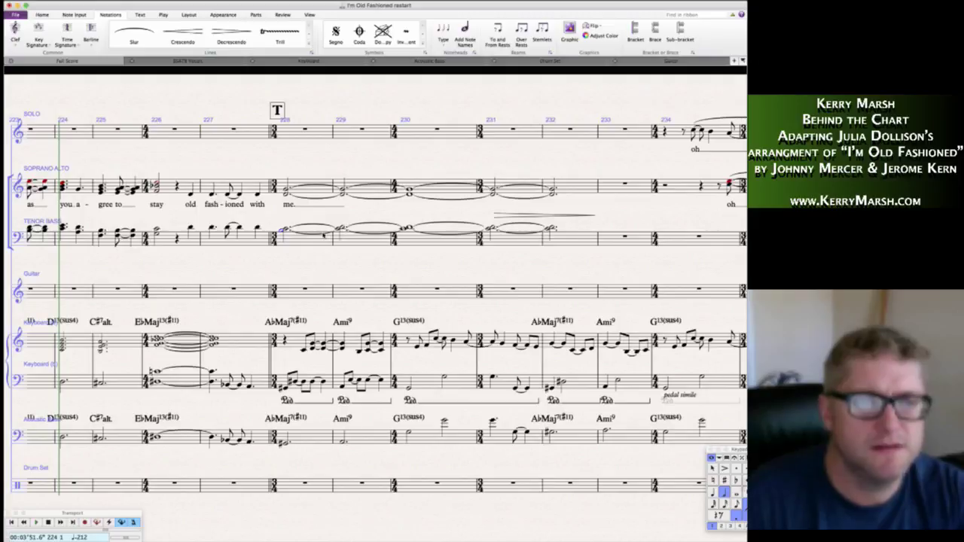
{"action": "key", "text": "s"}
{"action": "key", "text": "Escape"}
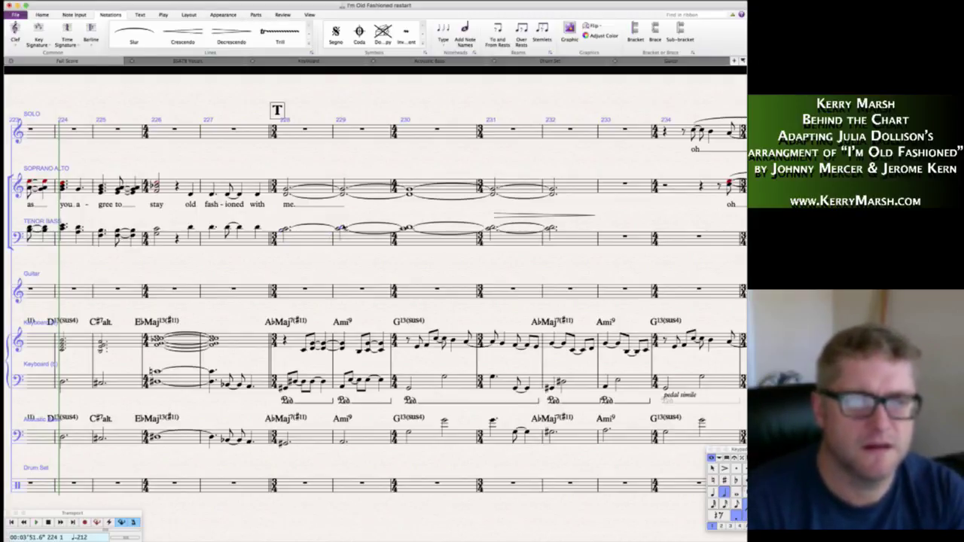
{"action": "key", "text": "Down"}
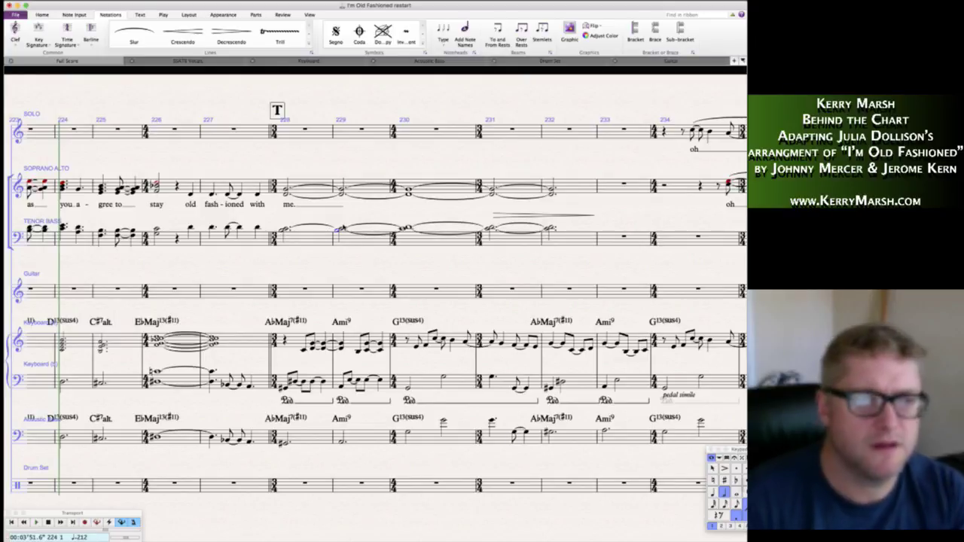
{"action": "key", "text": "Left"}
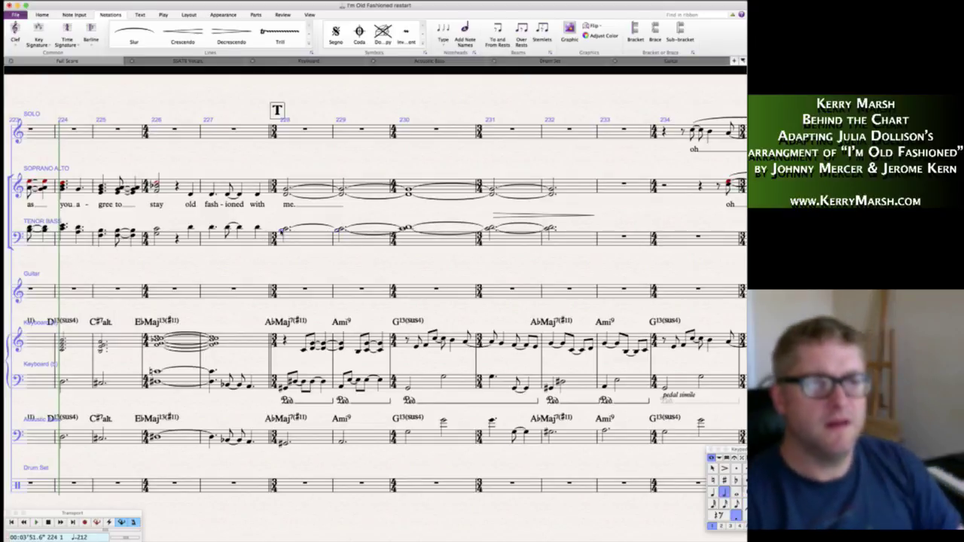
{"action": "key", "text": "Down"}
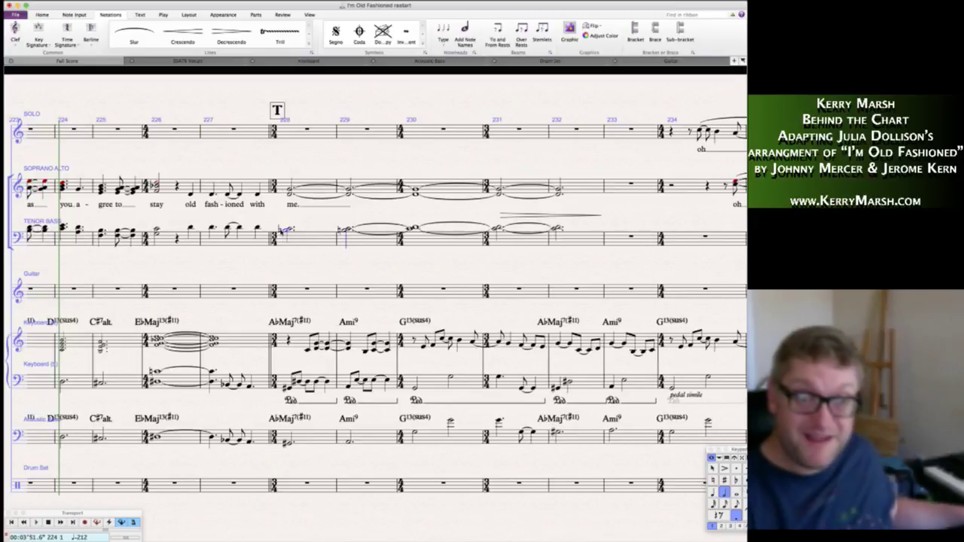
{"action": "key", "text": "Down"}
{"action": "key", "text": "Up"}
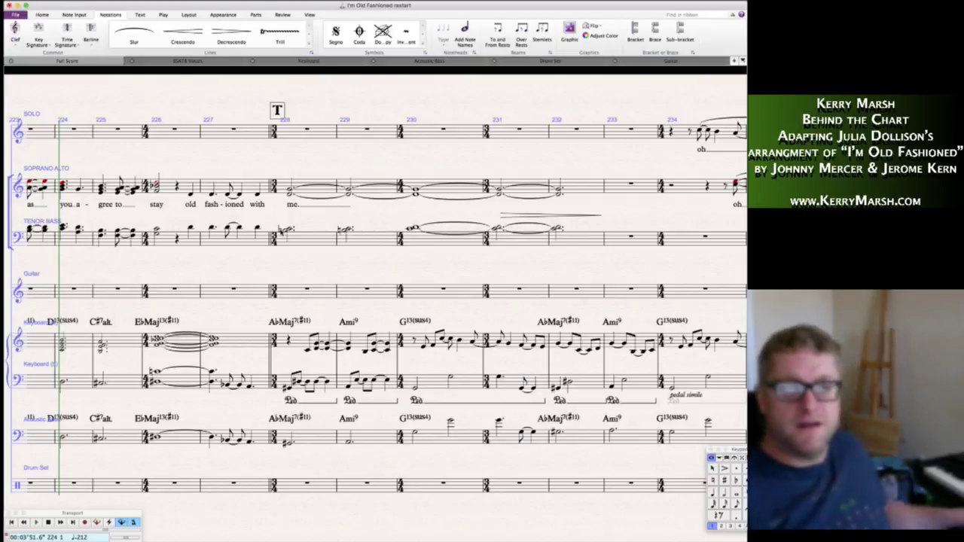
- Re-pitch the held Tenor Bass chord in bar 230, tie it into a dotted-half chord in bar 231, and leave bar 231 untied at its end
{"action": "left_click", "coordinate": [411, 230]}
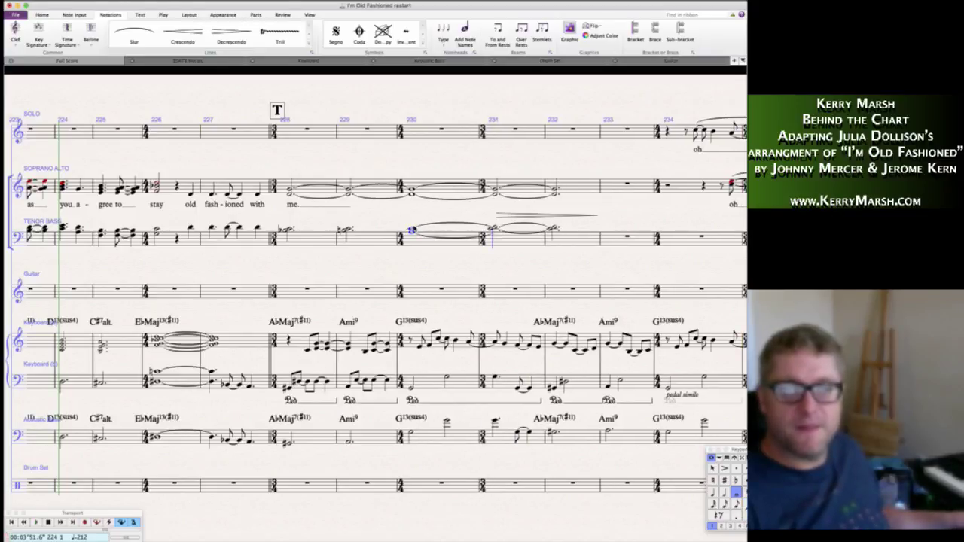
{"action": "key", "text": "KP_Enter"}
{"action": "key", "text": "KP_Enter"}
{"action": "key", "text": "KP_5"}
{"action": "key", "text": "KP_Decimal"}
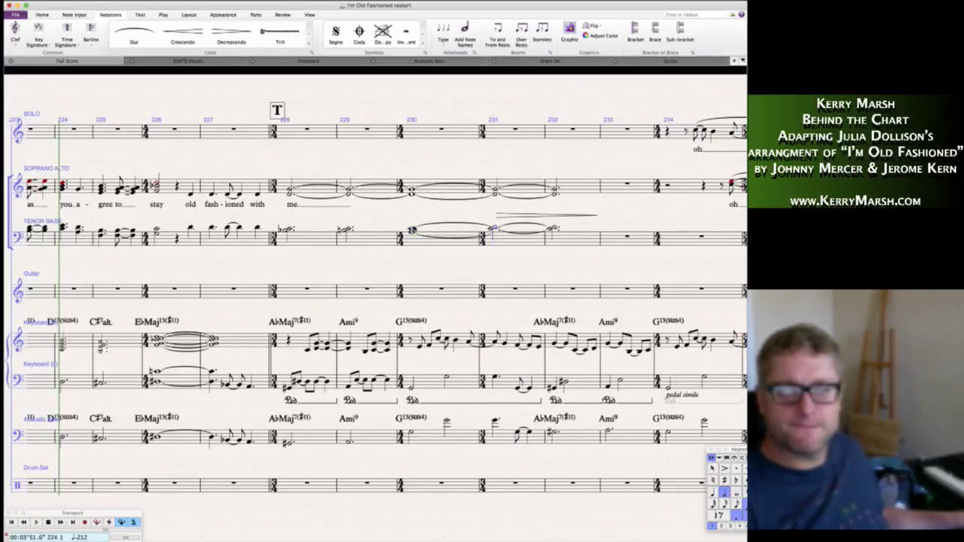
{"action": "key", "text": "KP_Enter"}
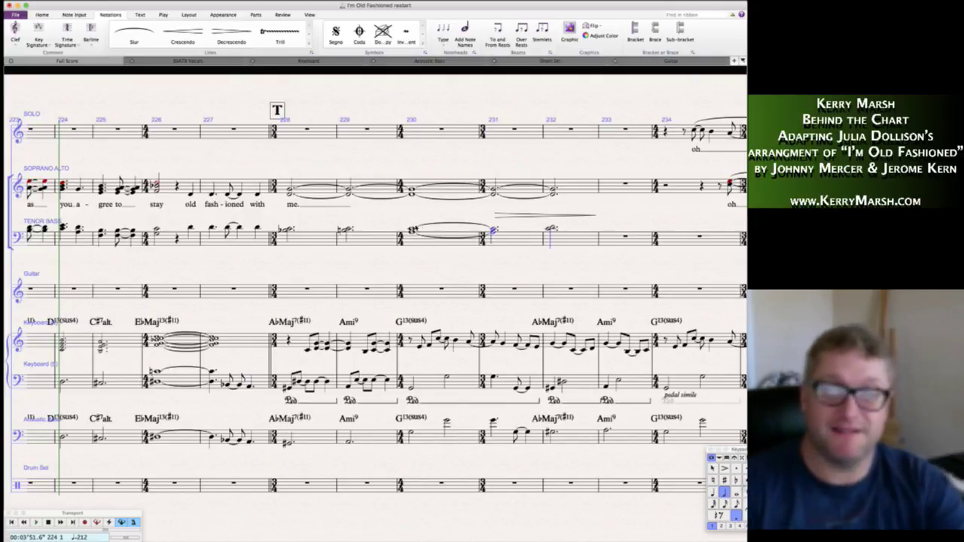
- Clear Soprano Alto and Tenor Bass in bar 232 and shift the decrescendo hairpin earlier to span bars 230 and 231
{"action": "left_click", "coordinate": [567, 239]}
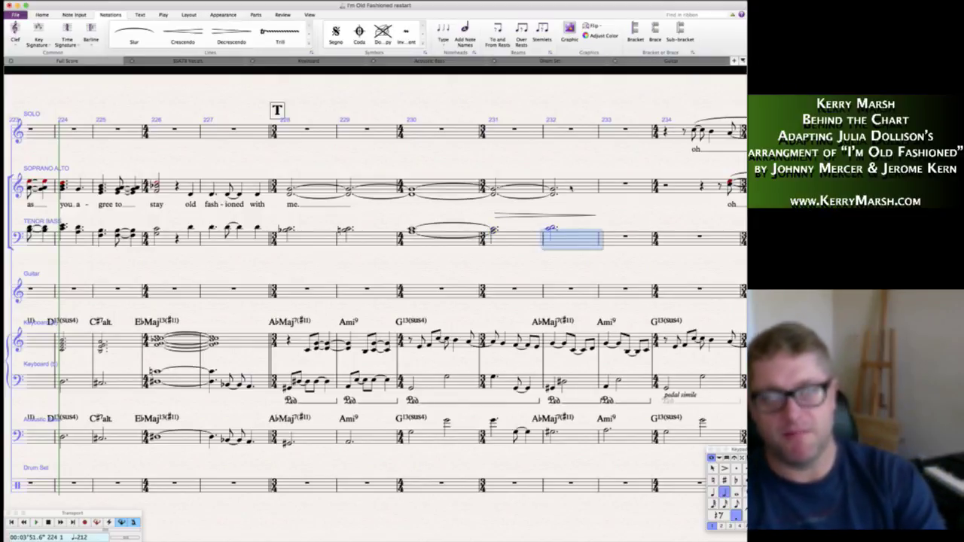
{"action": "left_click", "coordinate": [571, 188], "text": "shift"}
{"action": "key", "text": "Delete"}
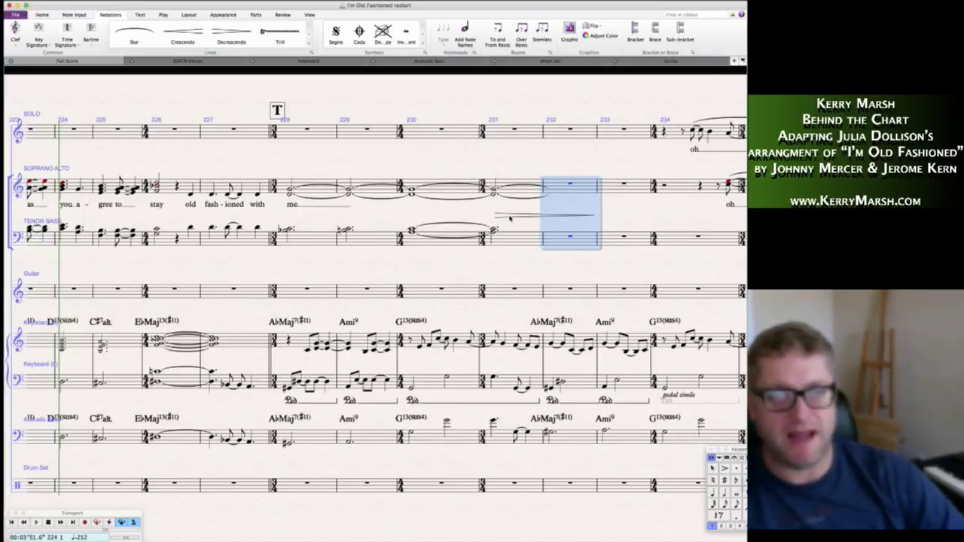
{"action": "left_click_drag", "start_coordinate": [508, 215], "coordinate": [451, 218]}
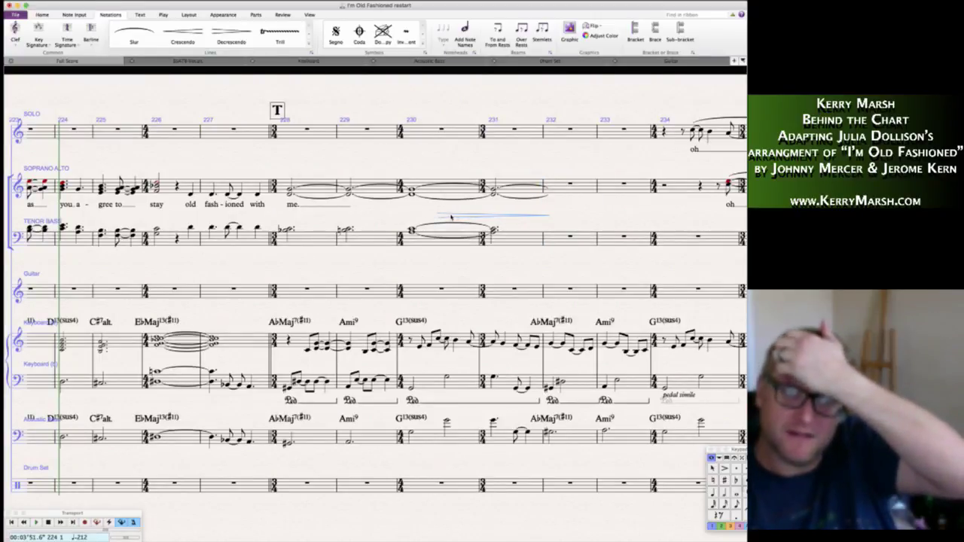
{"action": "left_click", "coordinate": [521, 188]}
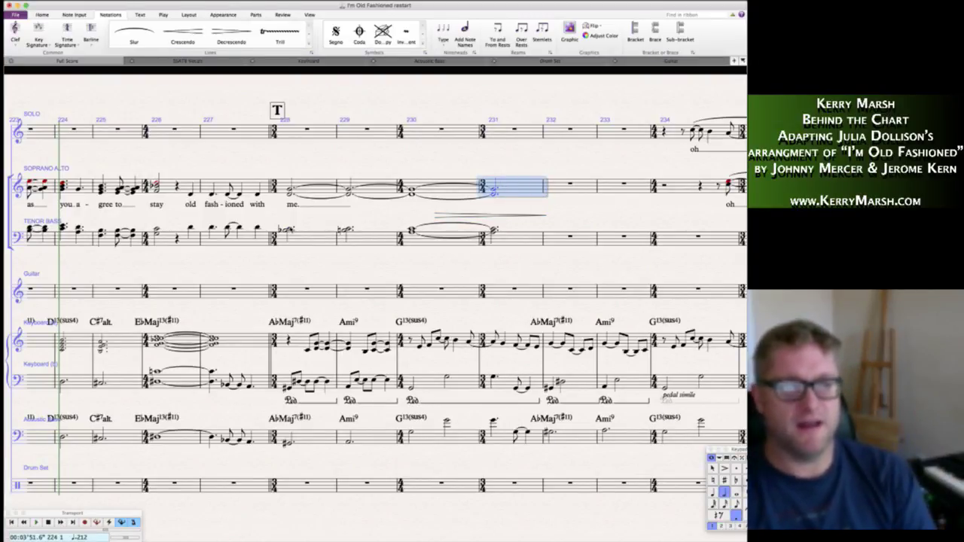
- Tie the common Tenor Bass notes from bar 228 through bar 230 and slur the whole phrase from bar 228 to bar 231
{"action": "left_click", "coordinate": [289, 230]}
{"action": "key", "text": "KP_Enter"}
{"action": "left_click", "coordinate": [347, 230]}
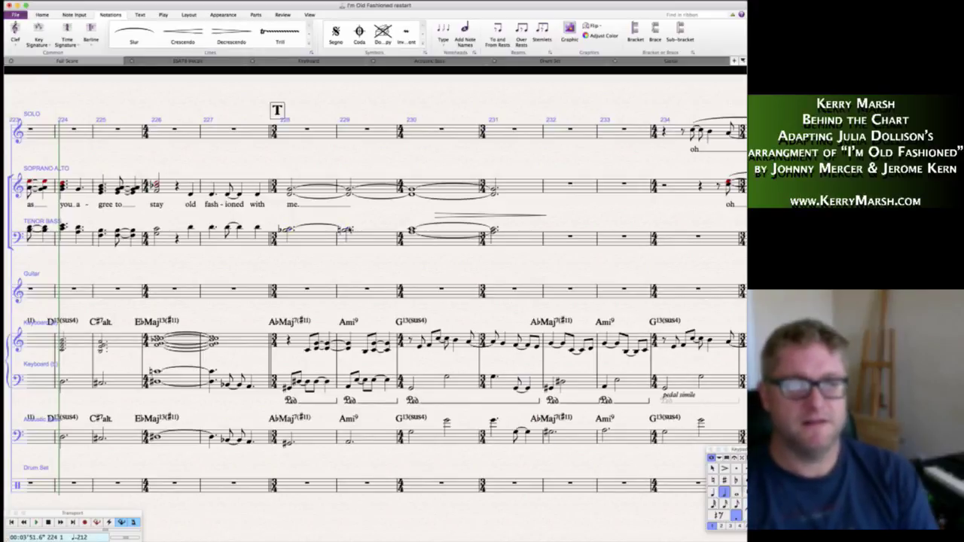
{"action": "key", "text": "KP_Enter"}
{"action": "left_click", "coordinate": [286, 233]}
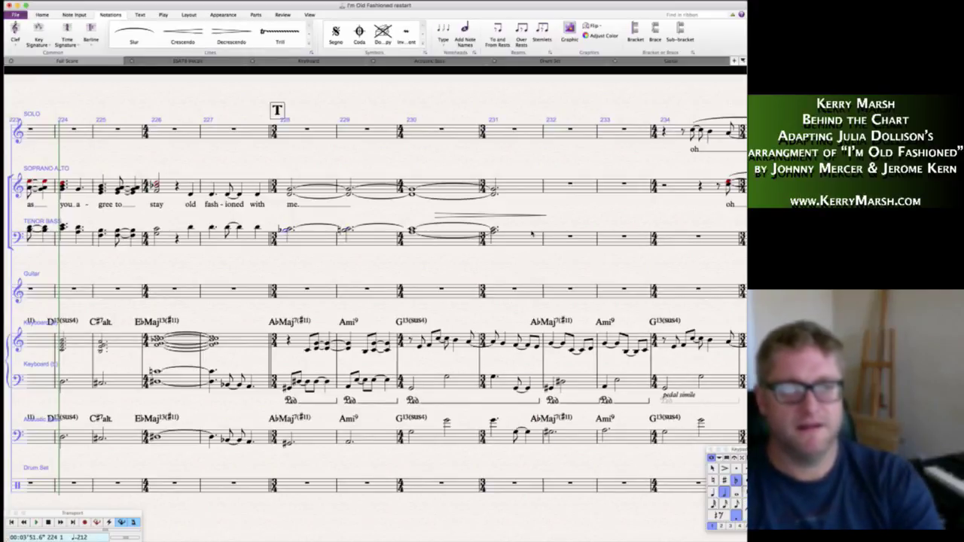
{"action": "left_click", "coordinate": [493, 230], "text": "shift"}
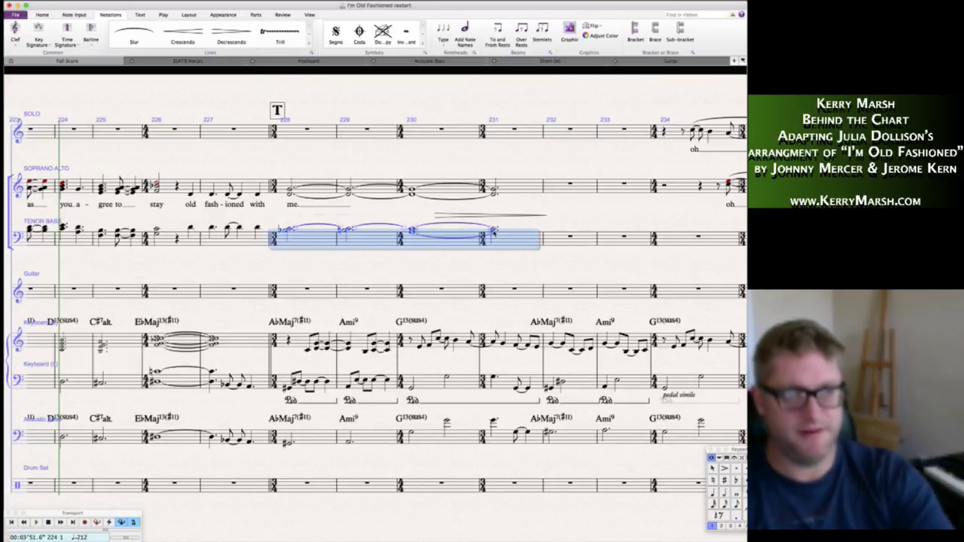
{"action": "key", "text": "s"}
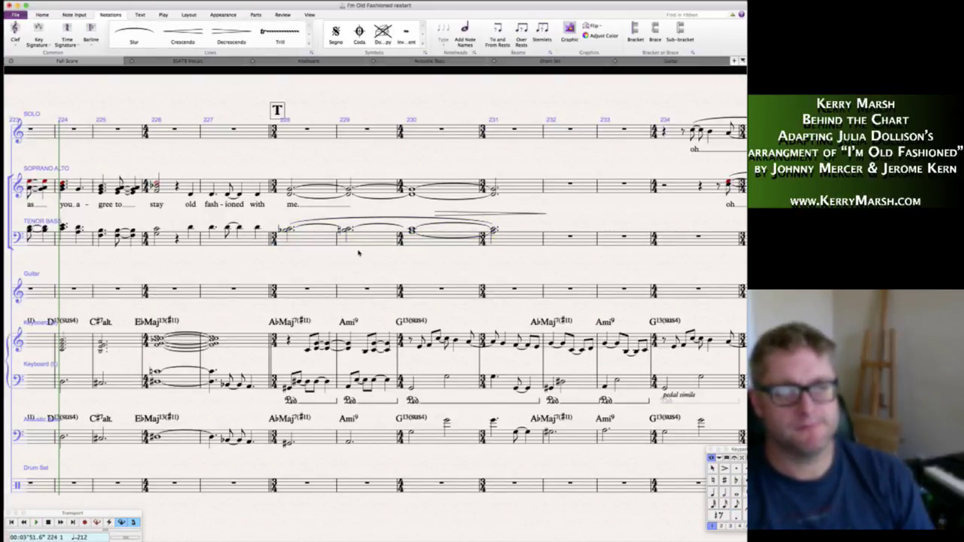
- In section E, clear Soprano Alto and Tenor Bass in bar 64 and shift the decrescendo hairpin earlier to span bars 62 and 63
{"action": "scroll", "coordinate": [359, 253], "scroll_direction": "left", "scroll_amount": 20}
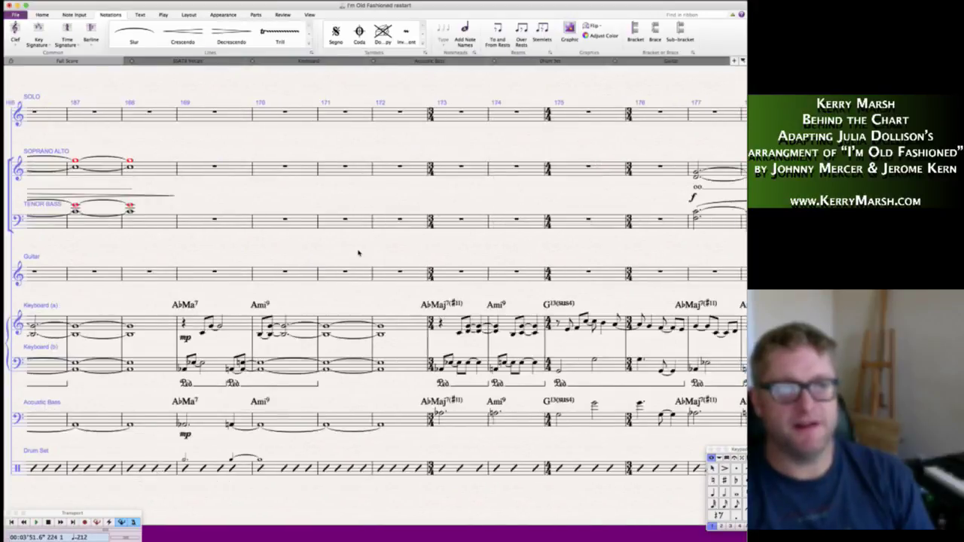
{"action": "scroll", "coordinate": [359, 253], "scroll_direction": "left", "scroll_amount": 15}
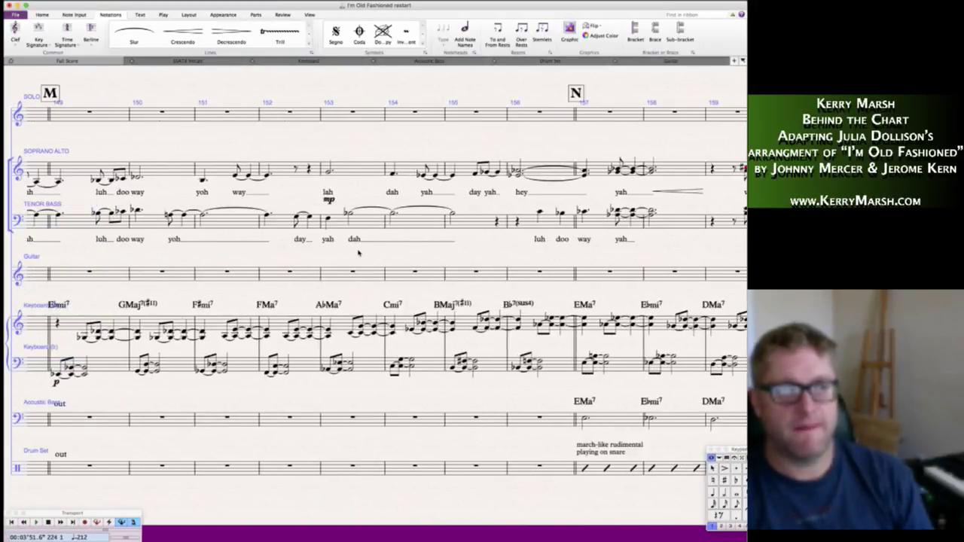
{"action": "scroll", "coordinate": [359, 253], "scroll_direction": "left", "scroll_amount": 15}
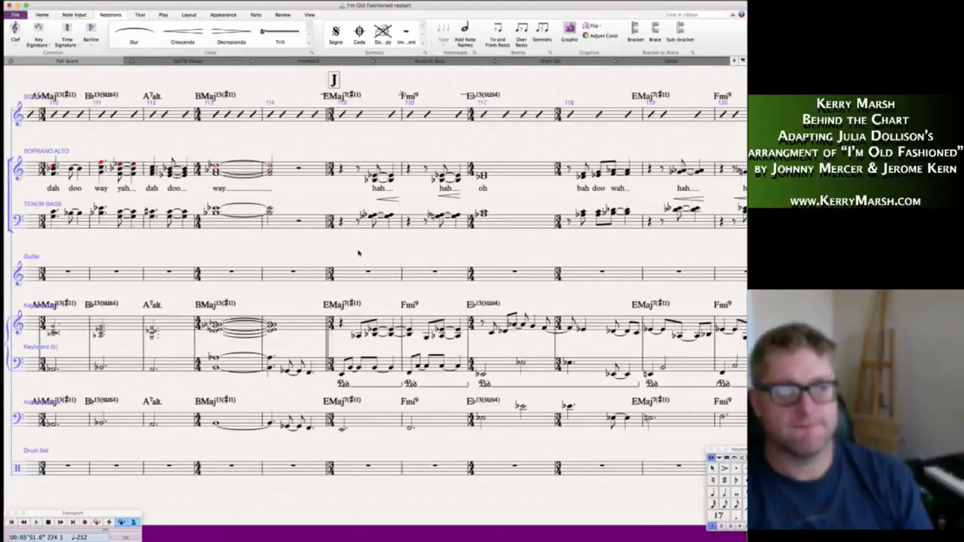
{"action": "scroll", "coordinate": [358, 253], "scroll_direction": "left", "scroll_amount": 15}
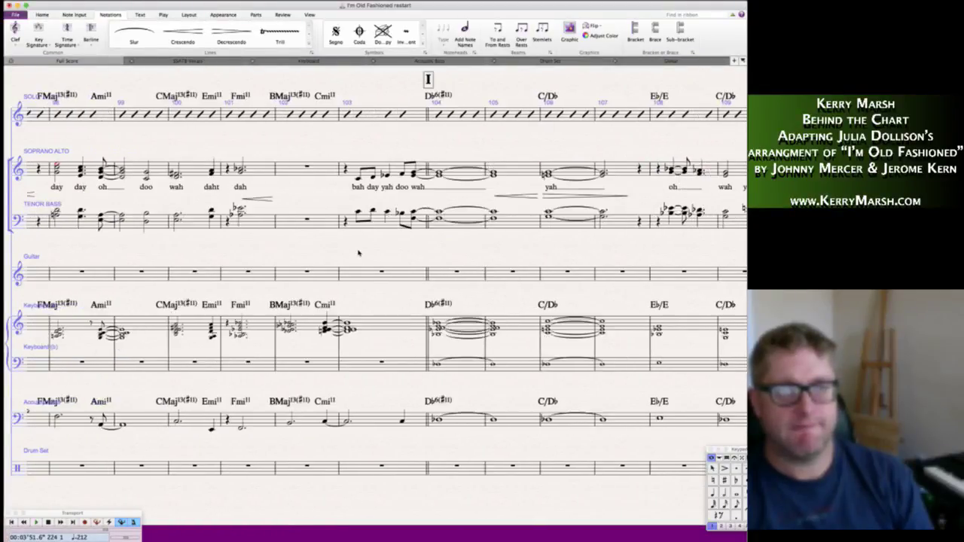
{"action": "scroll", "coordinate": [359, 253], "scroll_direction": "left", "scroll_amount": 5}
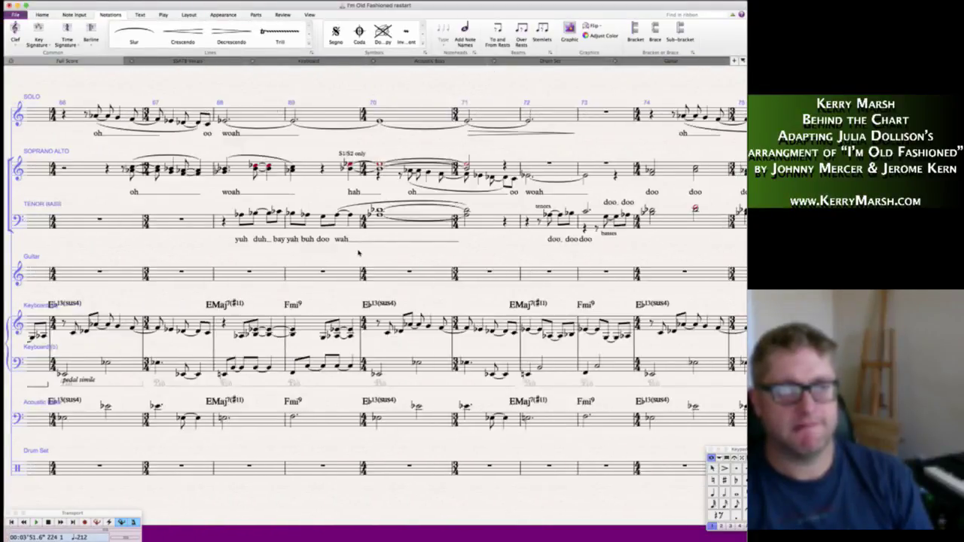
{"action": "scroll", "coordinate": [358, 253], "scroll_direction": "left", "scroll_amount": 8}
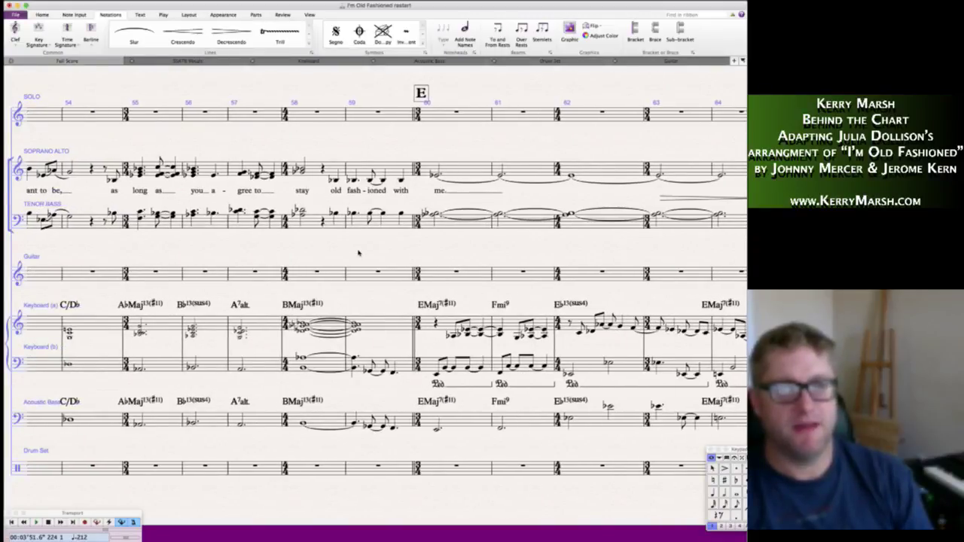
{"action": "scroll", "coordinate": [358, 253], "scroll_direction": "right", "scroll_amount": 5}
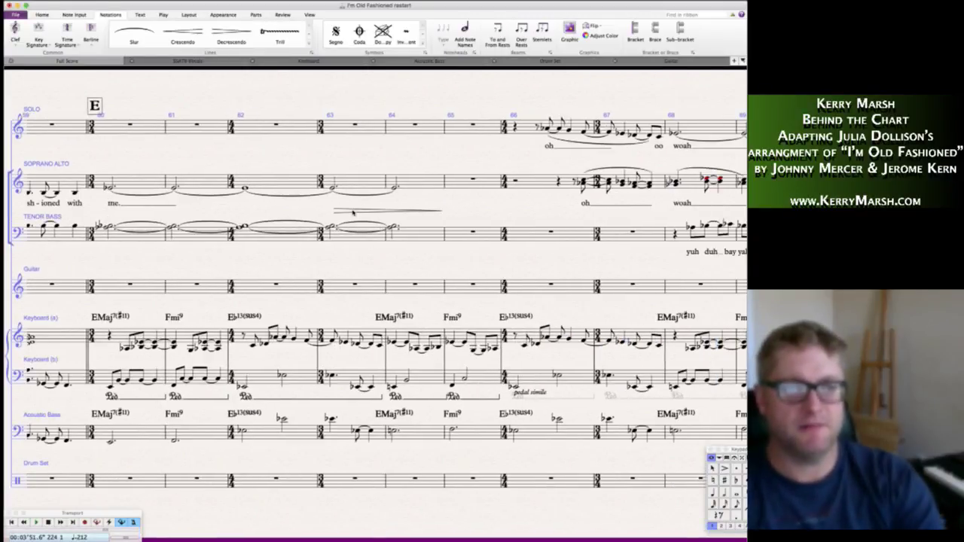
{"action": "left_click", "coordinate": [418, 182]}
{"action": "left_click", "coordinate": [409, 233], "text": "shift"}
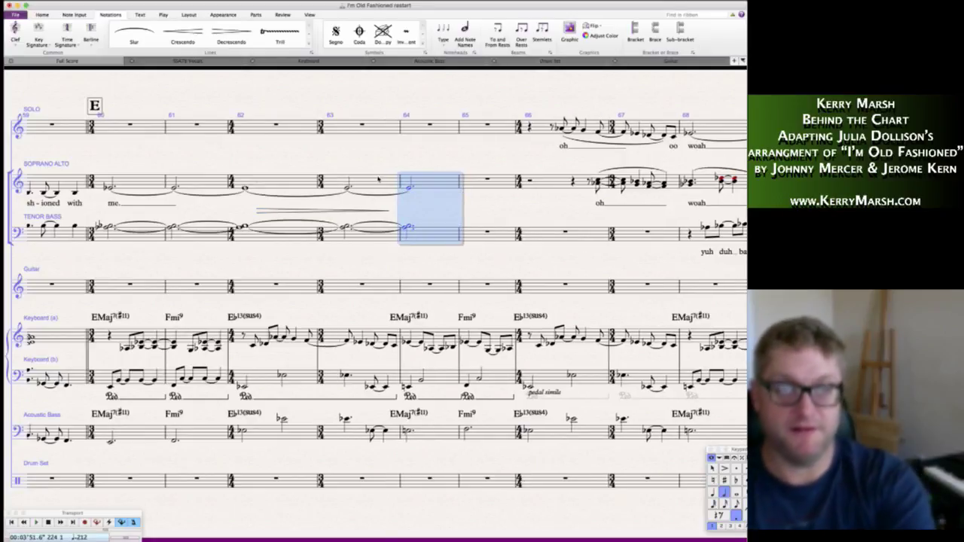
- Remove the leftover ties leading out of bar 63 in Soprano Alto and Tenor Bass
{"action": "left_click", "coordinate": [375, 181]}
{"action": "left_click", "coordinate": [373, 235], "text": "shift"}
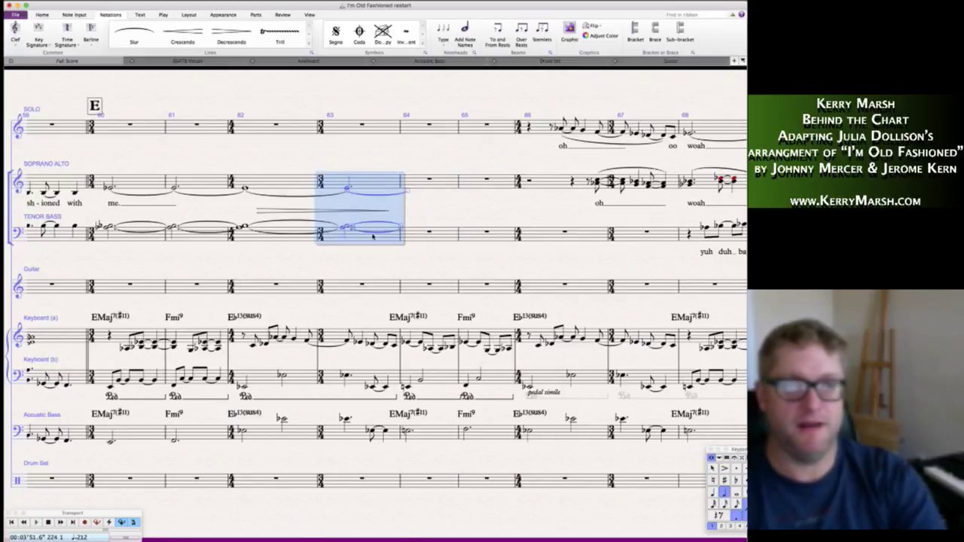
{"action": "key", "text": "Delete"}
{"action": "key", "text": "Escape"}
- Play back the opening of section E from "old fashioned with me" in bar 58 through bar 66
{"action": "scroll", "coordinate": [432, 203], "scroll_direction": "left", "scroll_amount": 5}
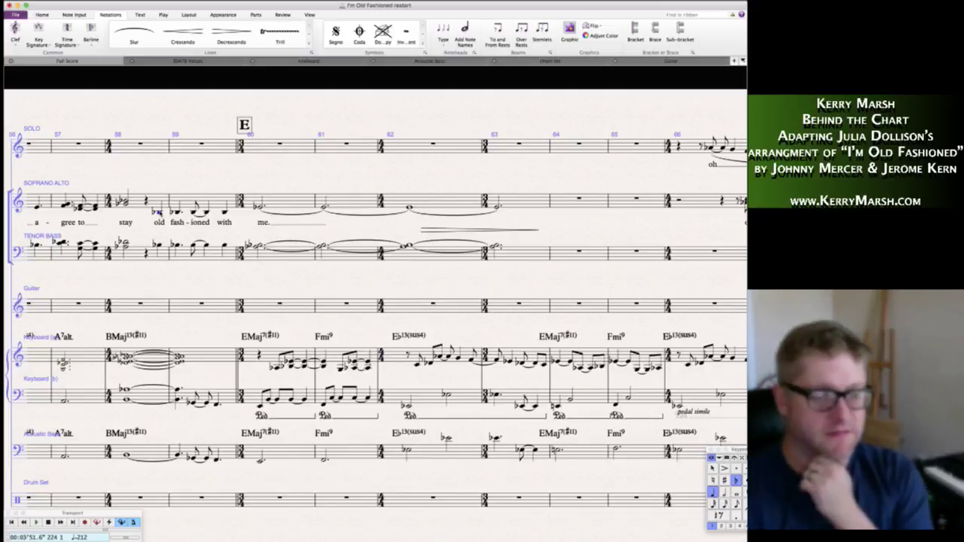
{"action": "key", "text": "space"}
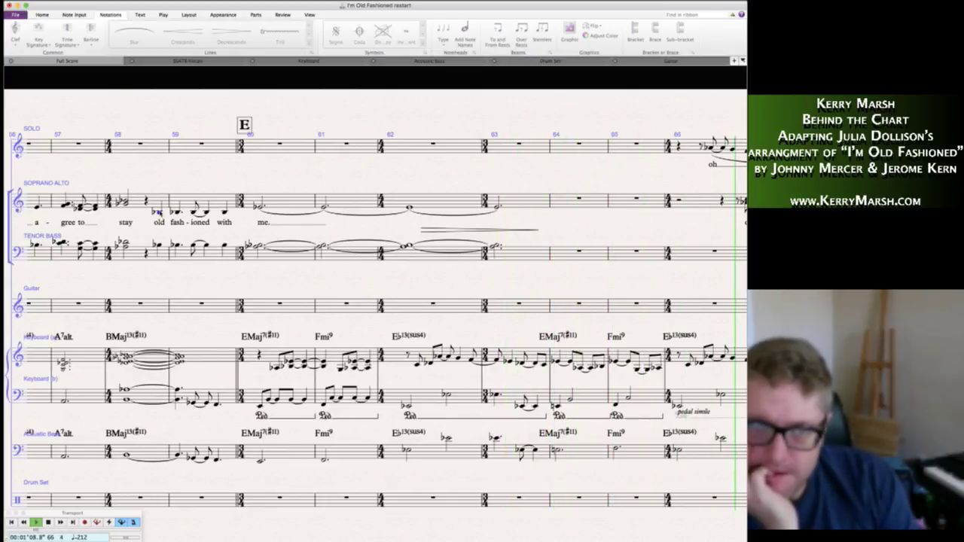
{"action": "key", "text": "space"}
- Play back the ending from the "as long as you agree" pickup in bar 222 through section T to bar 245
{"action": "scroll", "coordinate": [323, 326], "scroll_direction": "right", "scroll_amount": 15}
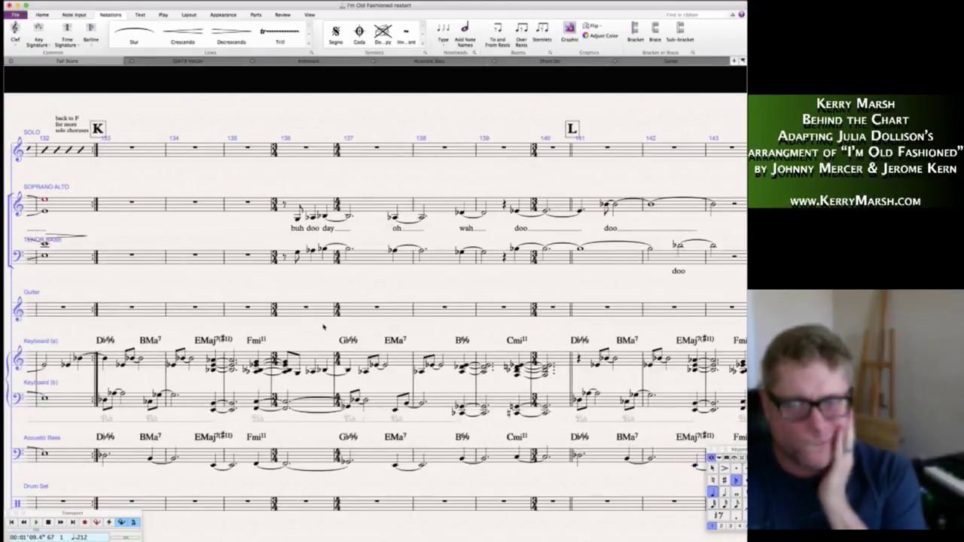
{"action": "scroll", "coordinate": [324, 326], "scroll_direction": "right", "scroll_amount": 5}
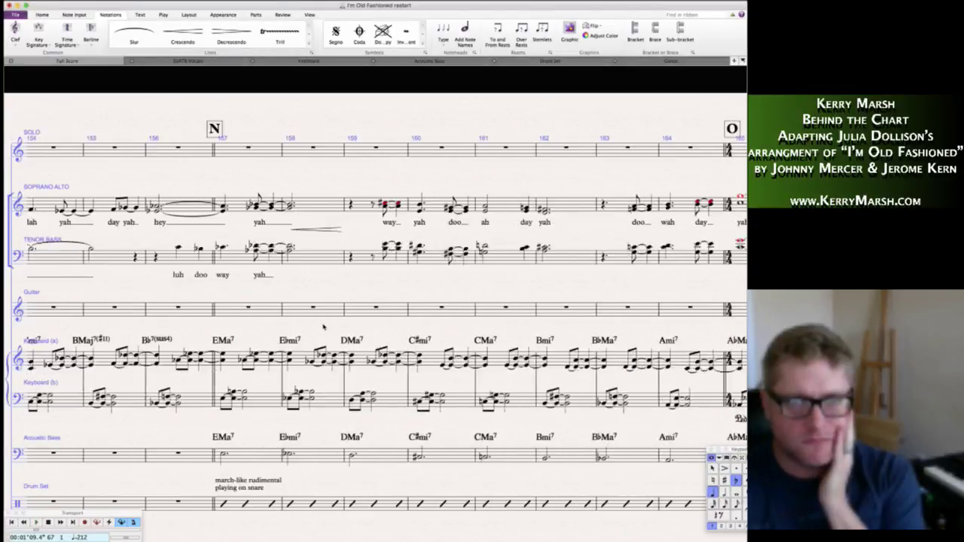
{"action": "scroll", "coordinate": [324, 326], "scroll_direction": "right", "scroll_amount": 12}
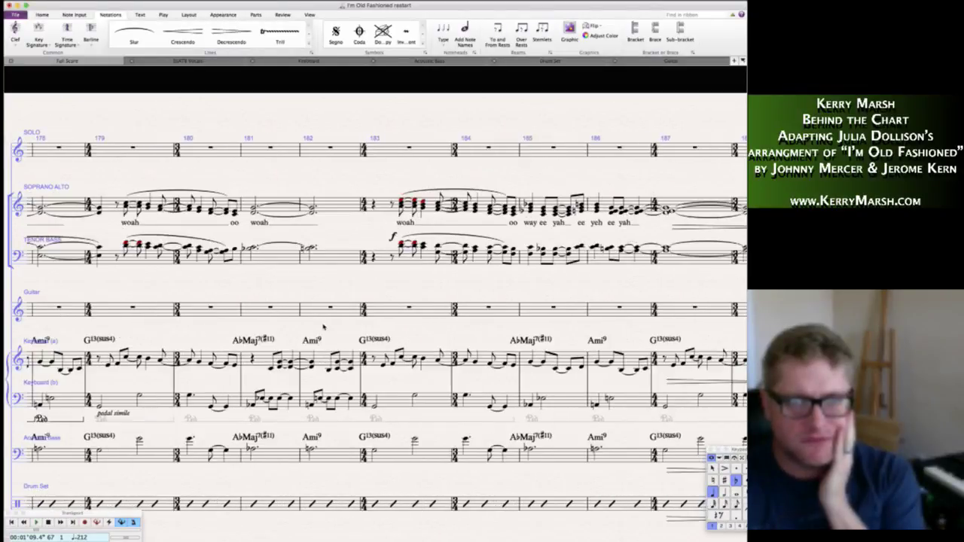
{"action": "scroll", "coordinate": [324, 326], "scroll_direction": "right", "scroll_amount": 7}
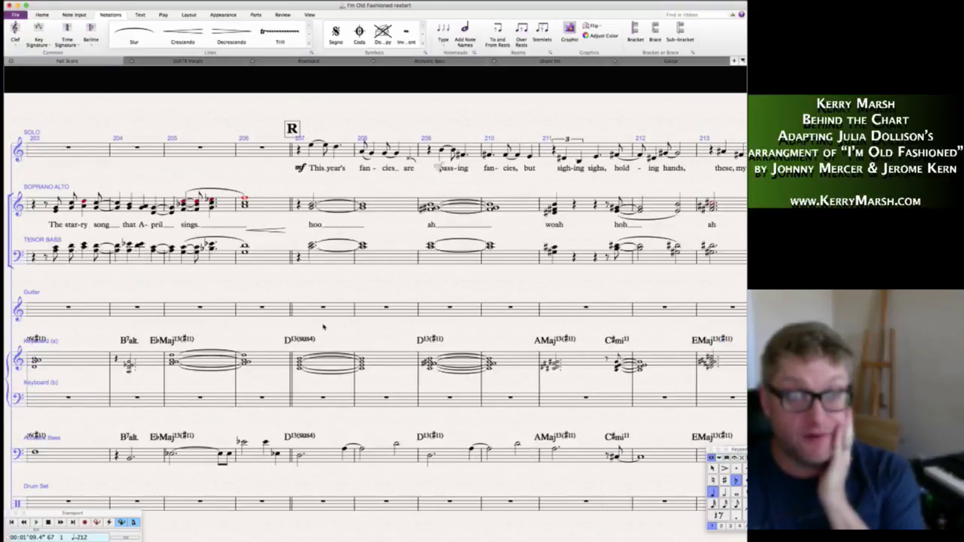
{"action": "scroll", "coordinate": [324, 326], "scroll_direction": "right", "scroll_amount": 9}
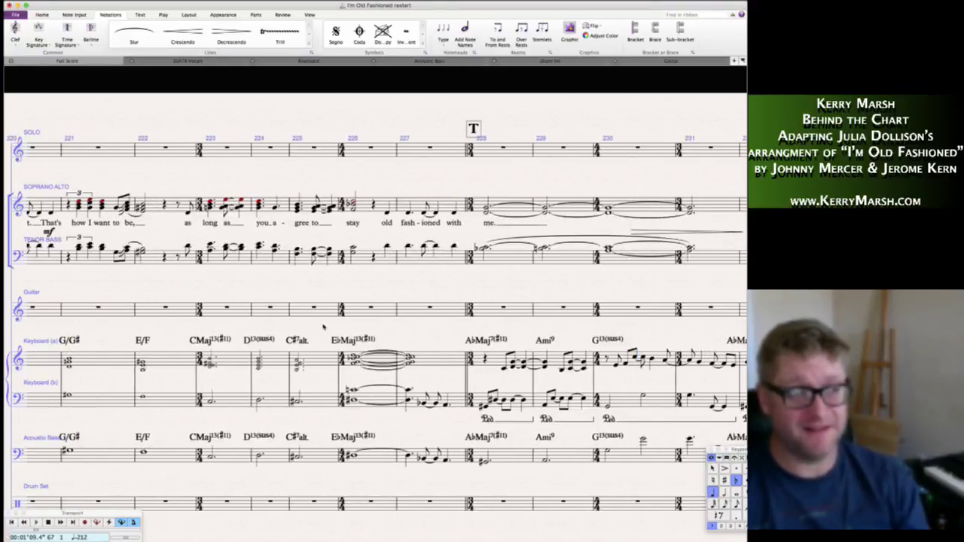
{"action": "scroll", "coordinate": [324, 326], "scroll_direction": "right", "scroll_amount": 1}
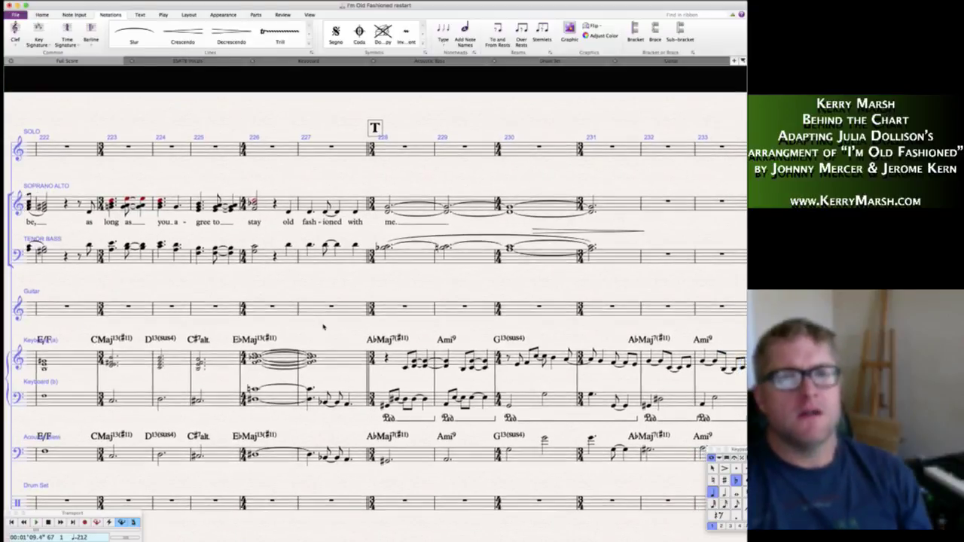
{"action": "scroll", "coordinate": [324, 326], "scroll_direction": "down", "scroll_amount": 1}
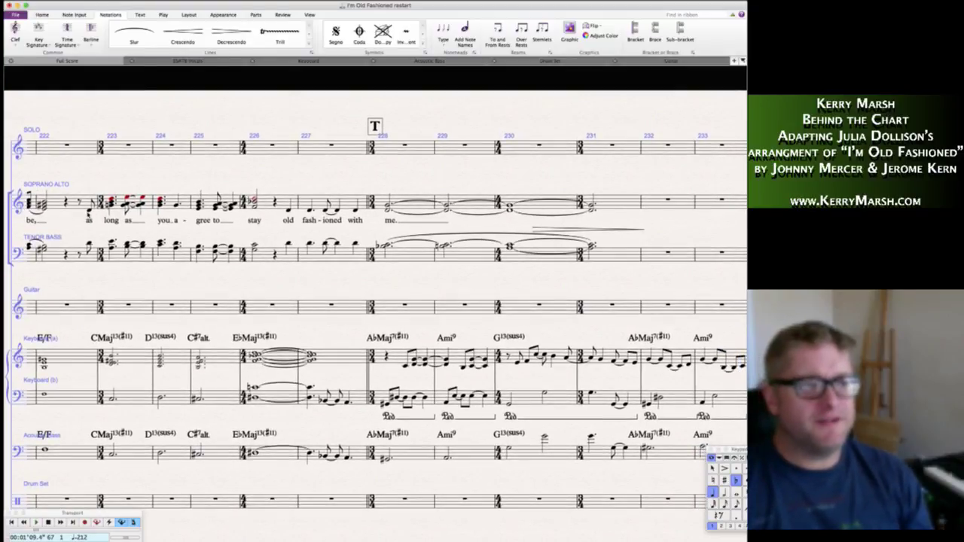
{"action": "key", "text": "space"}
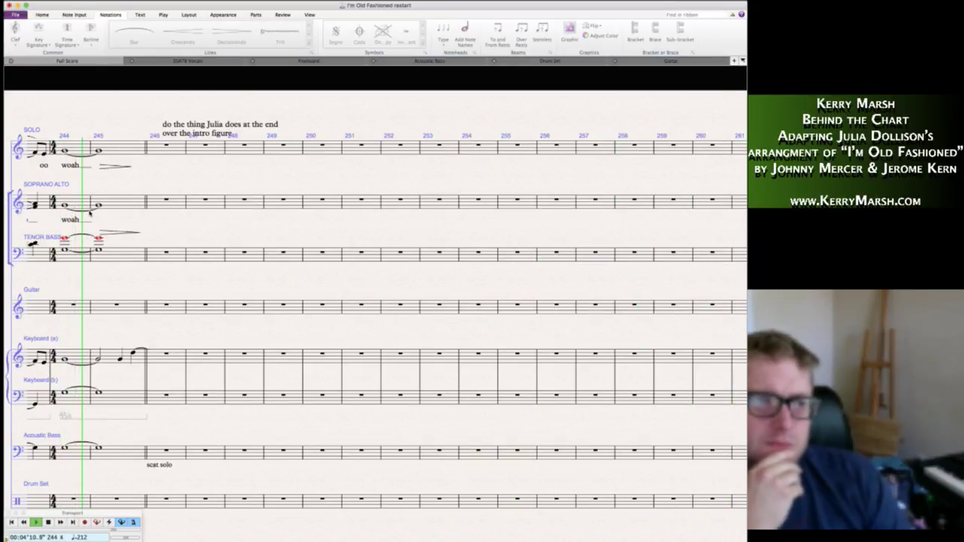
{"action": "key", "text": "space"}
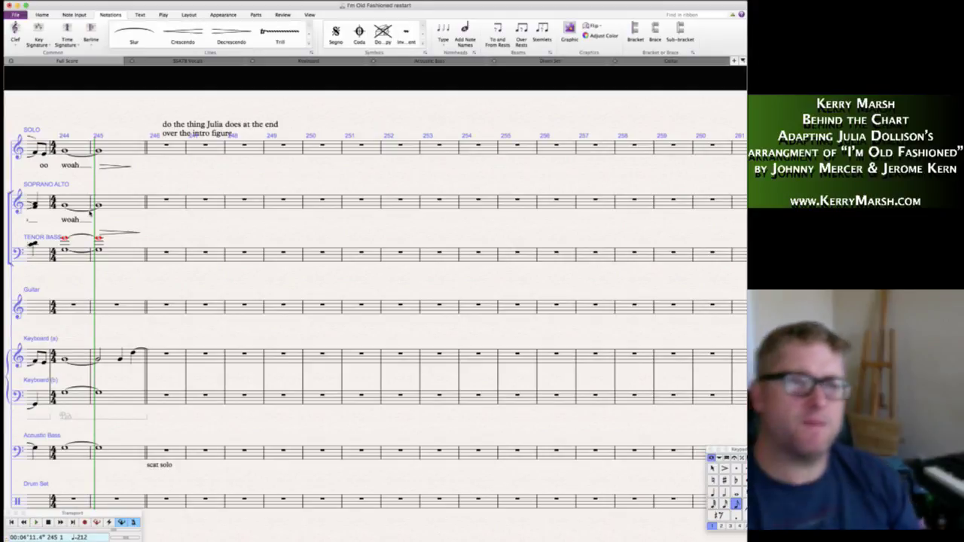
- Review the vocal, keyboard and bass parts from letter P through the ending at bar 245
{"action": "scroll", "coordinate": [258, 289], "scroll_direction": "left", "scroll_amount": 4}
{"action": "scroll", "coordinate": [258, 289], "scroll_direction": "left", "scroll_amount": 20}
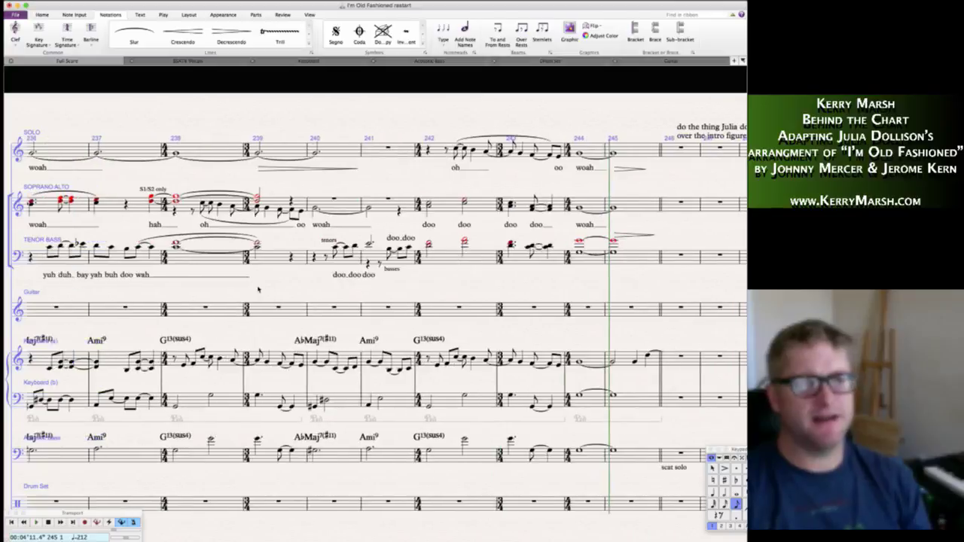
{"action": "scroll", "coordinate": [258, 289], "scroll_direction": "left", "scroll_amount": 5}
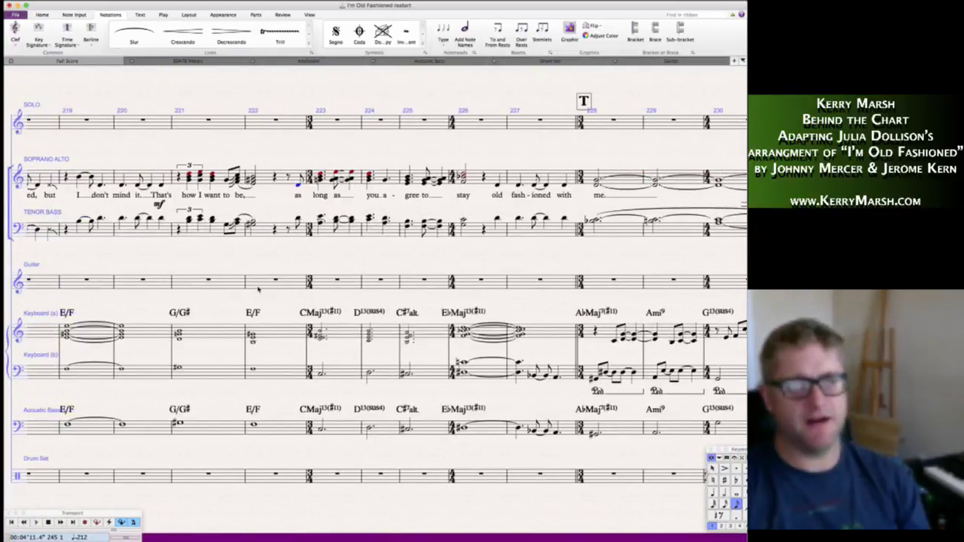
{"action": "scroll", "coordinate": [295, 288], "scroll_direction": "right", "scroll_amount": 9}
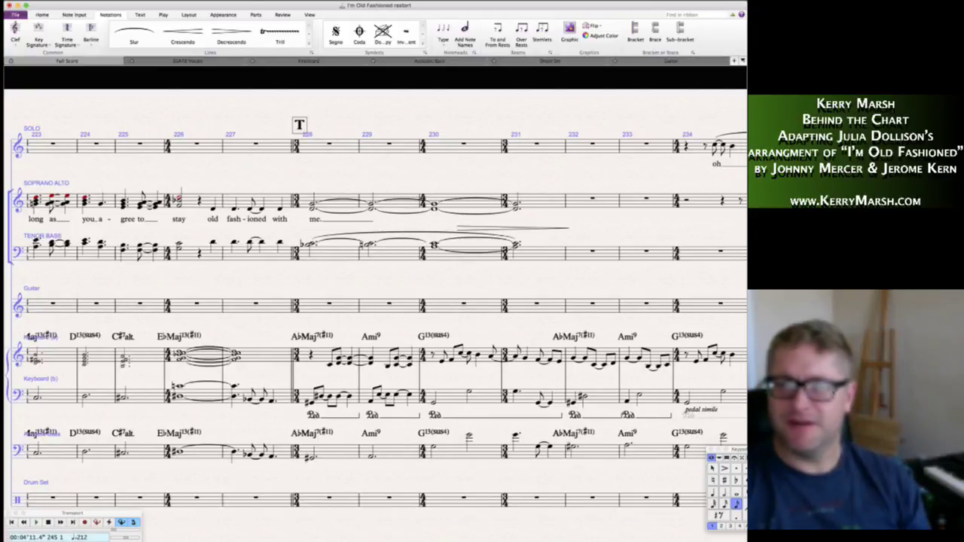
{"action": "key", "text": "super+Tab"}
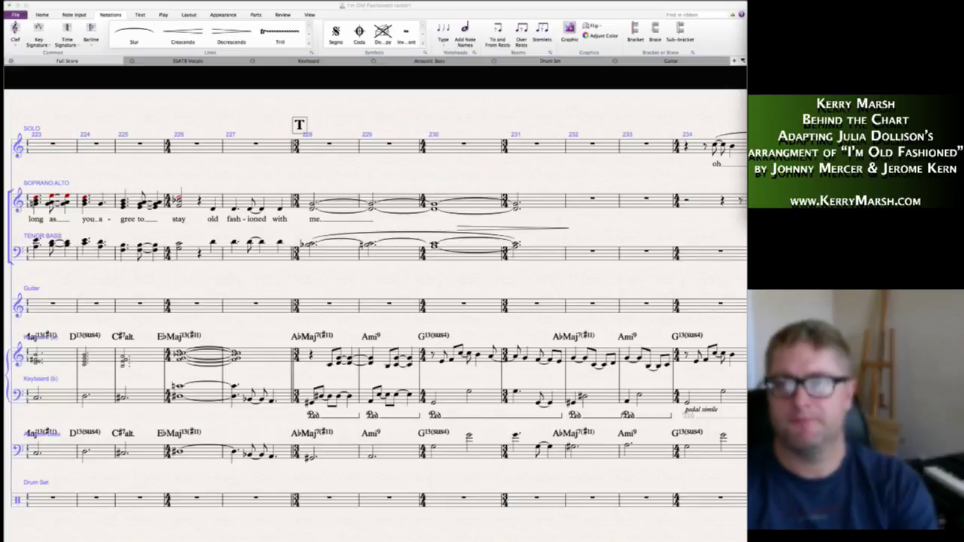
{"action": "left_click", "coordinate": [595, 231]}
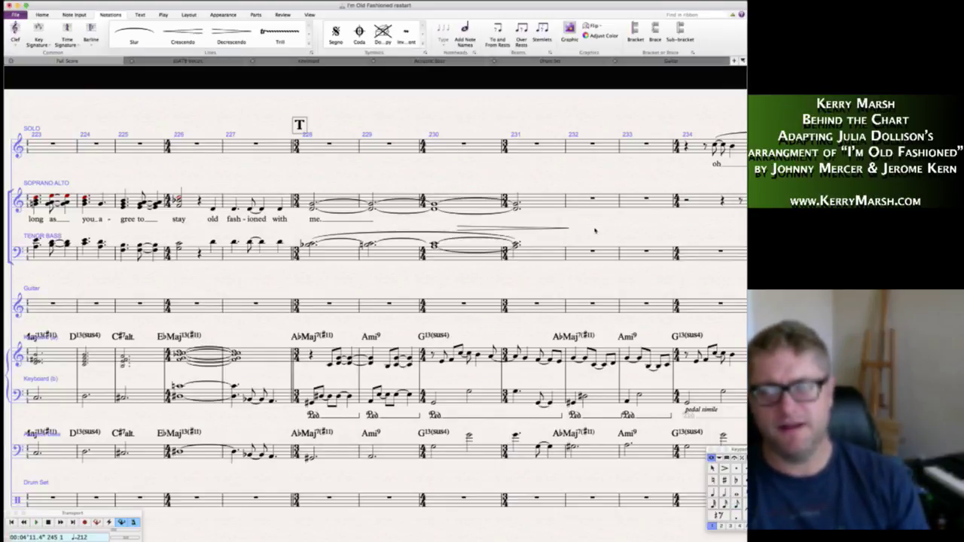
{"action": "scroll", "coordinate": [595, 230], "scroll_direction": "left", "scroll_amount": 15}
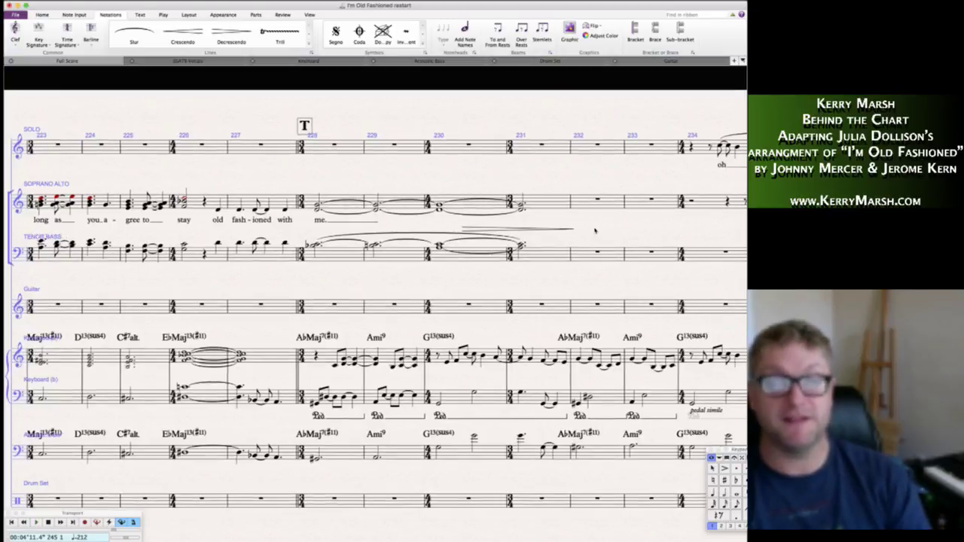
{"action": "scroll", "coordinate": [594, 230], "scroll_direction": "right", "scroll_amount": 8}
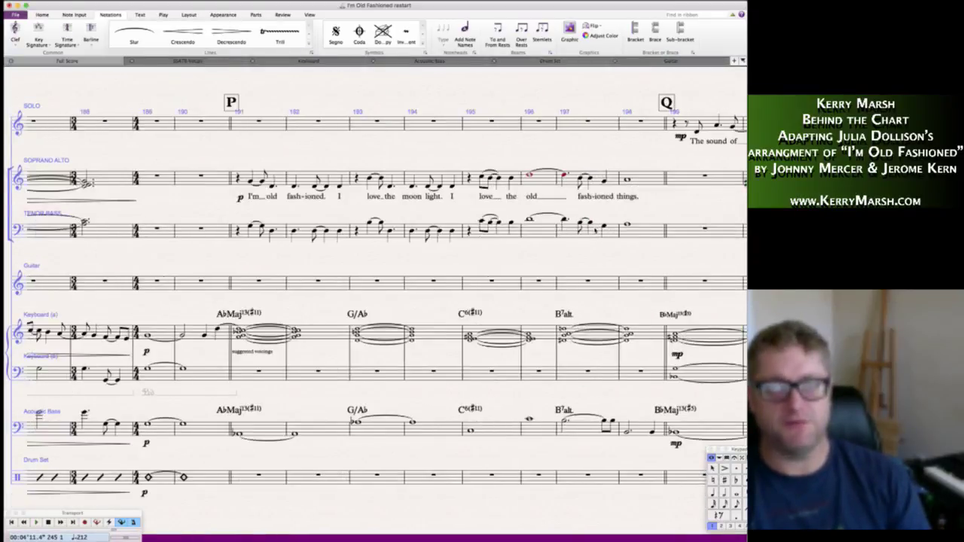
{"action": "scroll", "coordinate": [595, 231], "scroll_direction": "right", "scroll_amount": 11}
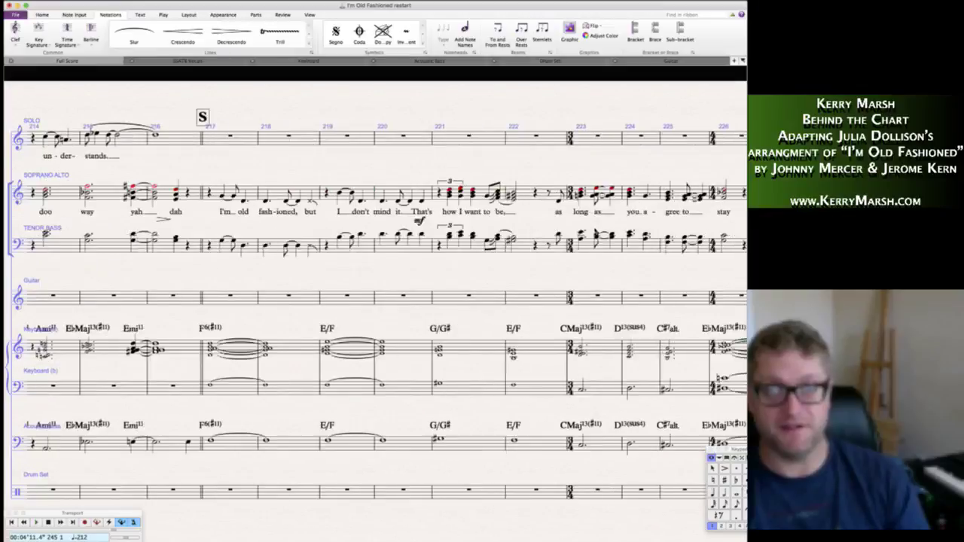
{"action": "scroll", "coordinate": [595, 230], "scroll_direction": "right", "scroll_amount": 8}
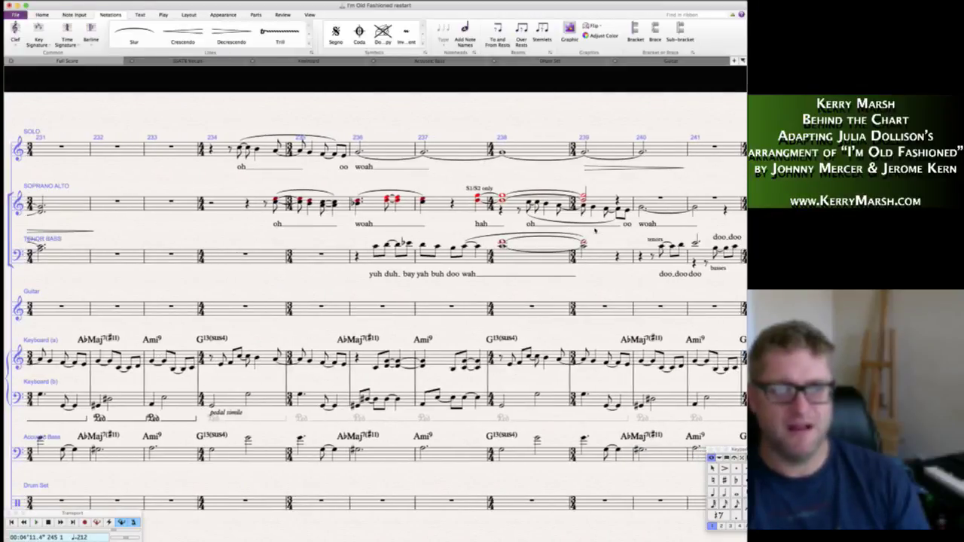
{"action": "scroll", "coordinate": [595, 231], "scroll_direction": "left", "scroll_amount": 6}
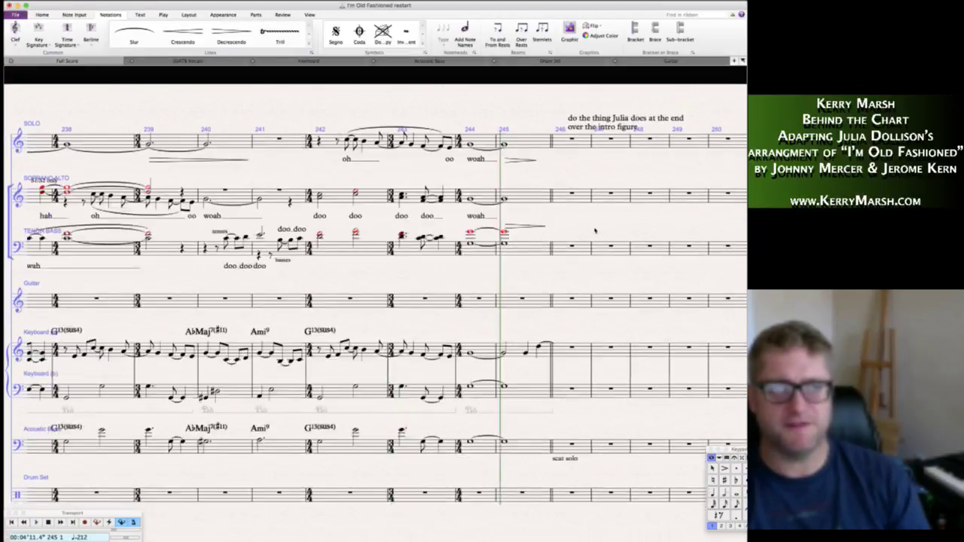
{"action": "scroll", "coordinate": [717, 233], "scroll_direction": "right", "scroll_amount": 1}
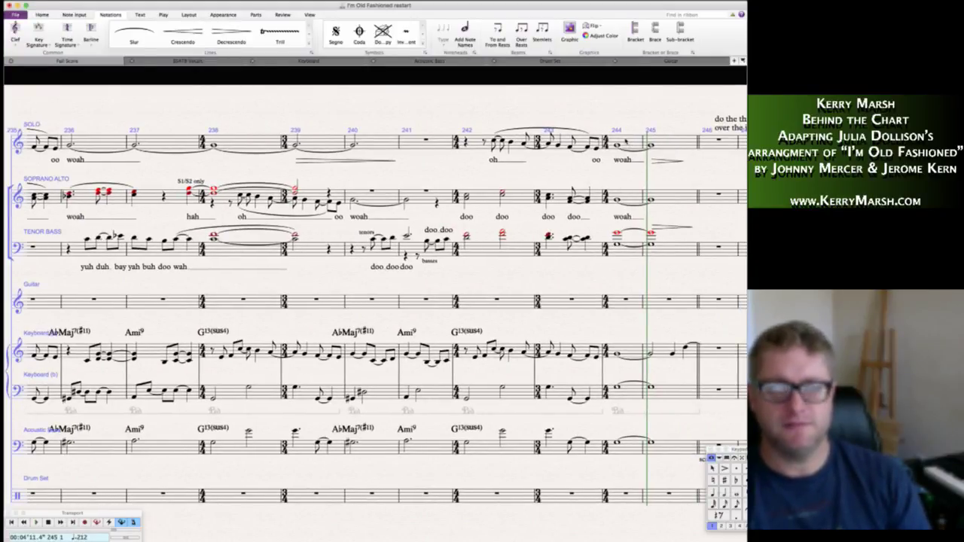
- Look back from the vocal ending in bars 244–245 to the rhythm section figure at letter O
{"action": "left_click", "coordinate": [626, 141]}
{"action": "left_click", "coordinate": [678, 247], "text": "shift"}
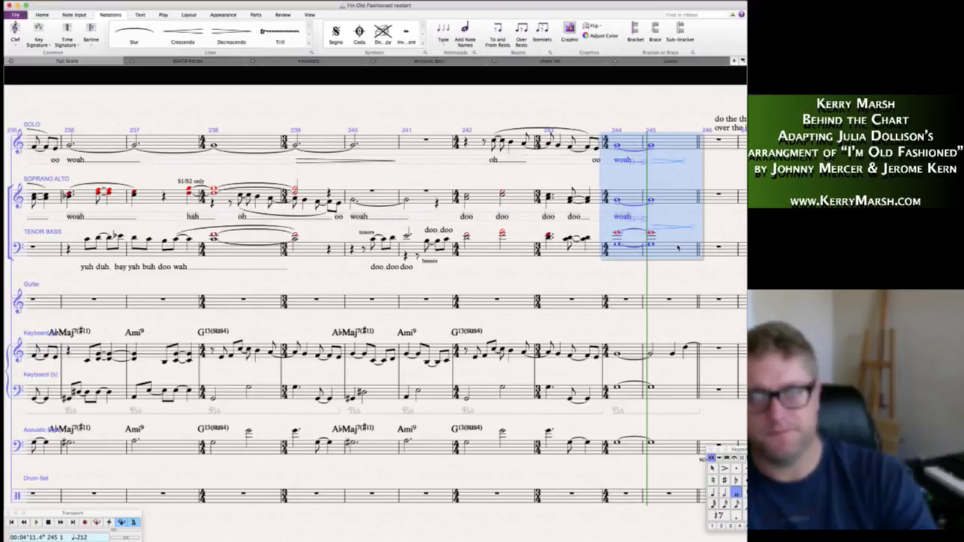
{"action": "scroll", "coordinate": [621, 285], "scroll_direction": "left", "scroll_amount": 3}
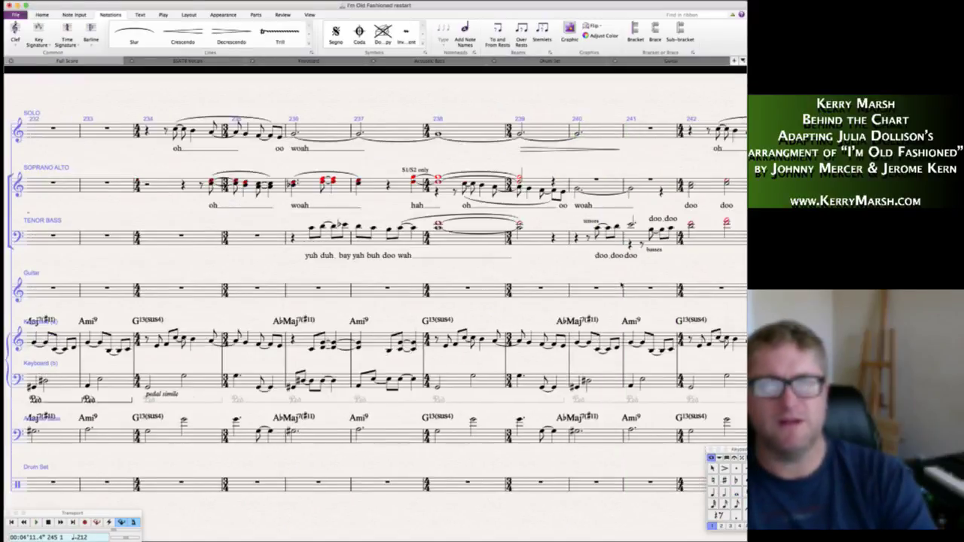
{"action": "scroll", "coordinate": [621, 284], "scroll_direction": "left", "scroll_amount": 12}
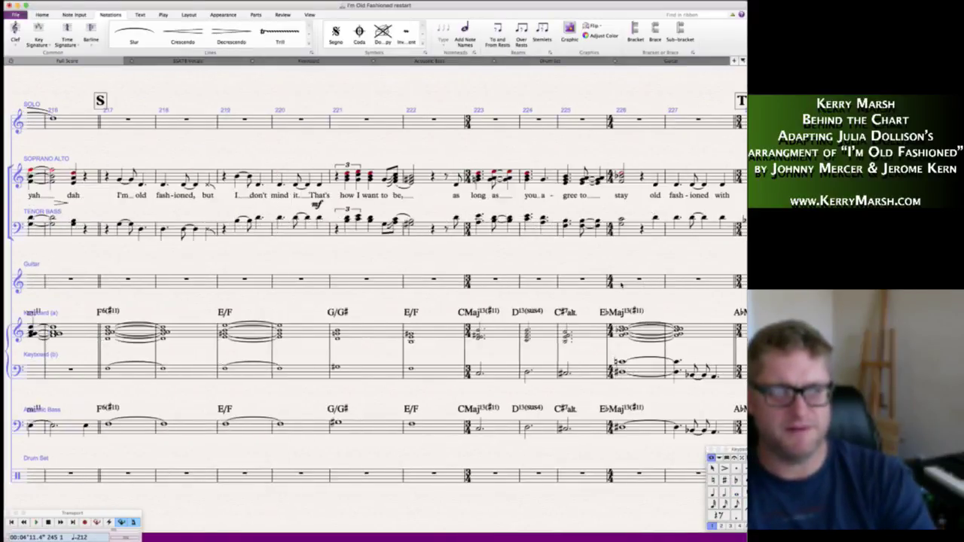
{"action": "scroll", "coordinate": [621, 285], "scroll_direction": "right", "scroll_amount": 4}
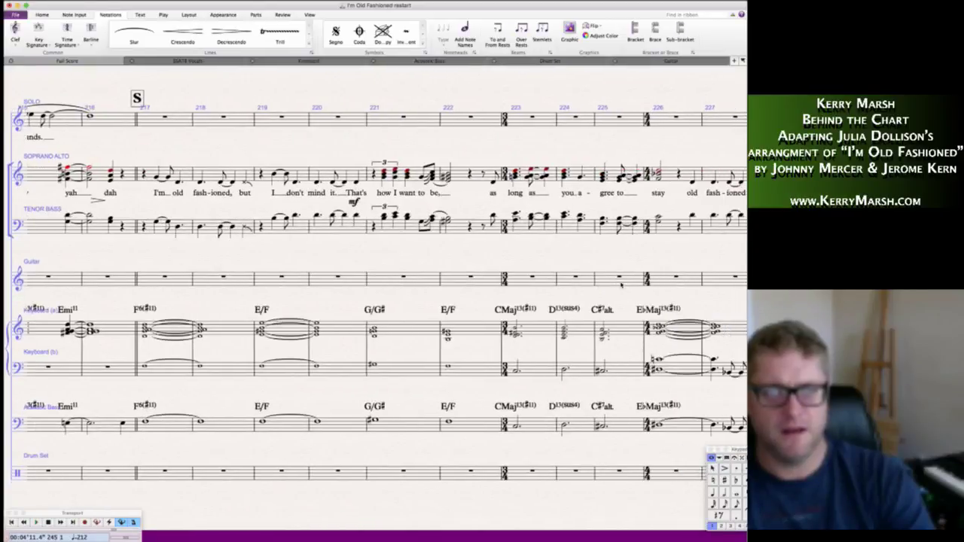
{"action": "scroll", "coordinate": [621, 285], "scroll_direction": "left", "scroll_amount": 15}
{"action": "scroll", "coordinate": [621, 285], "scroll_direction": "left", "scroll_amount": 10}
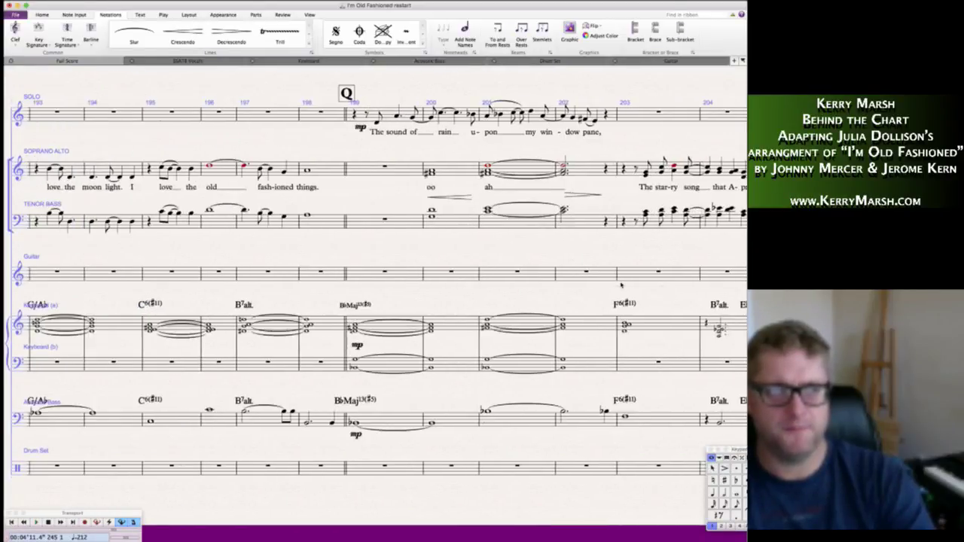
{"action": "scroll", "coordinate": [621, 285], "scroll_direction": "left", "scroll_amount": 10}
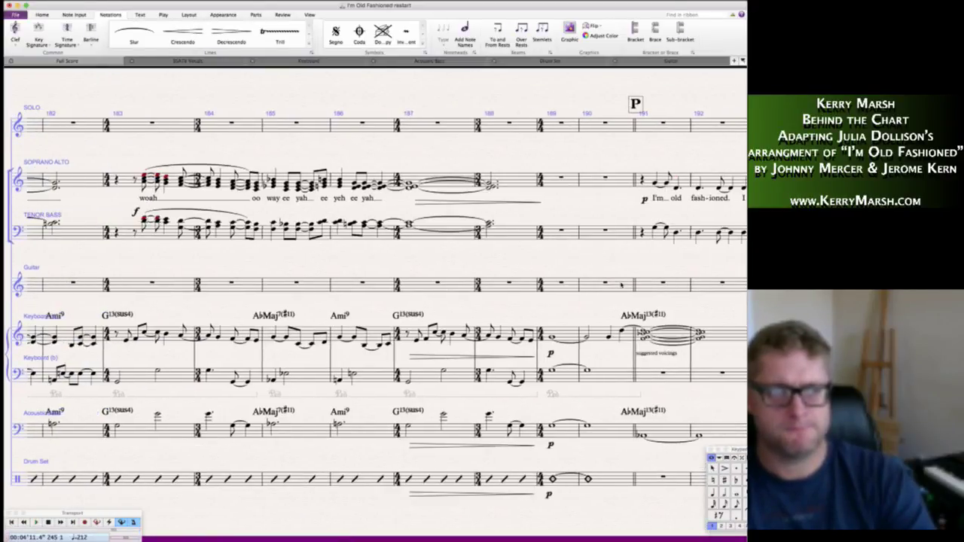
{"action": "scroll", "coordinate": [621, 285], "scroll_direction": "left", "scroll_amount": 10}
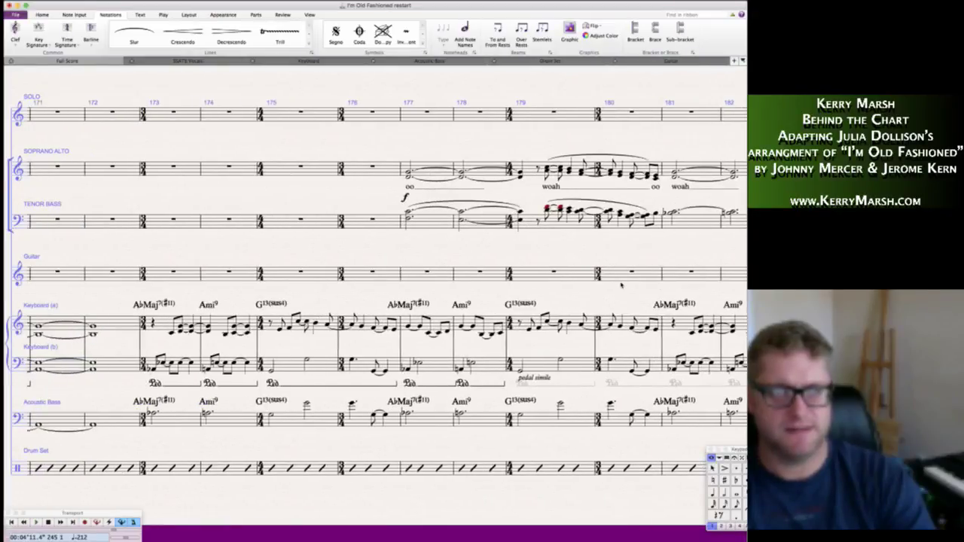
{"action": "scroll", "coordinate": [659, 281], "scroll_direction": "right", "scroll_amount": 3}
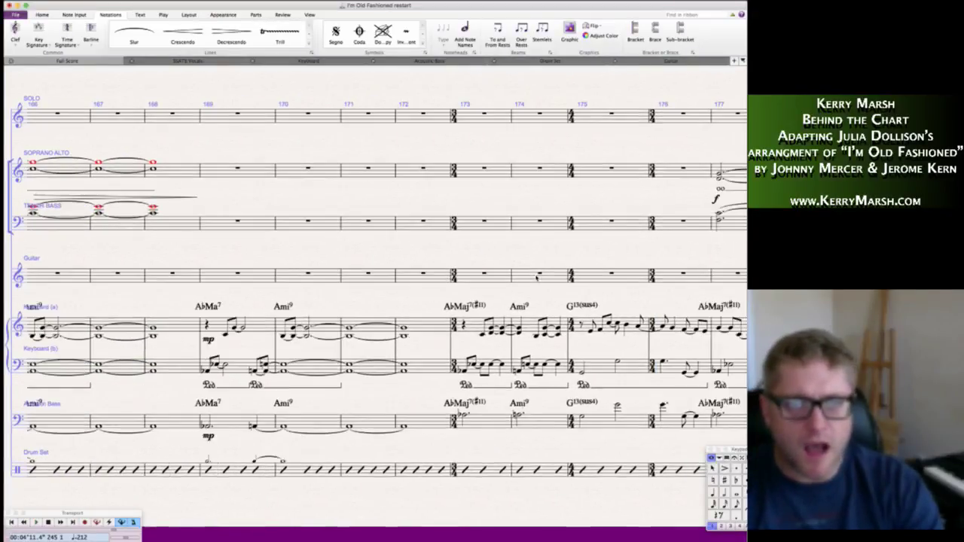
{"action": "scroll", "coordinate": [424, 288], "scroll_direction": "left", "scroll_amount": 7}
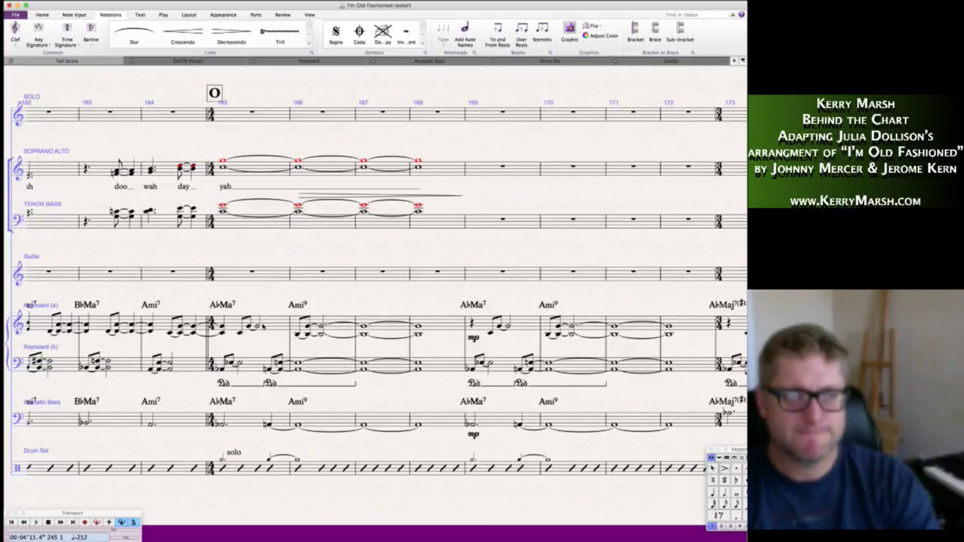
- Copy the keyboard, acoustic bass and drum set figure from bars 165–166 to bars 246–247
{"action": "left_click", "coordinate": [263, 326]}
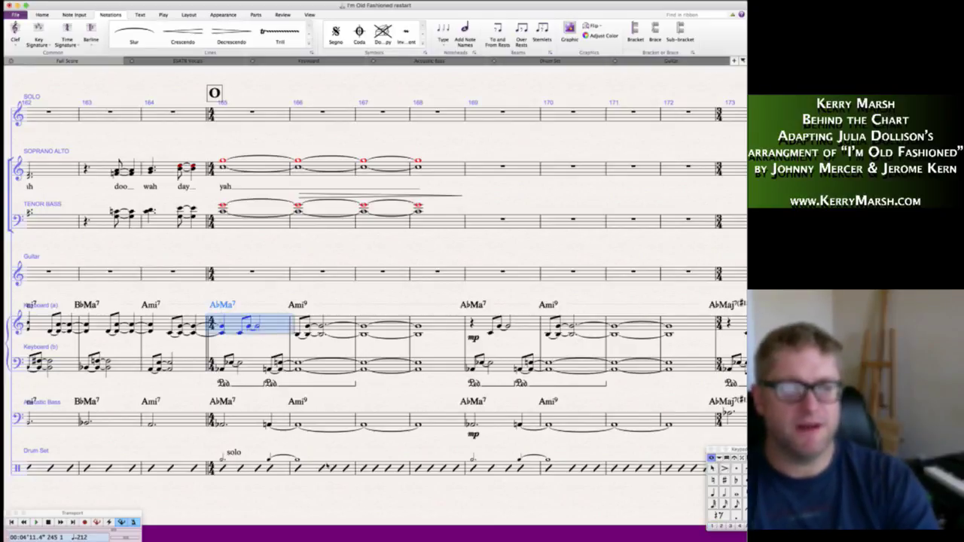
{"action": "left_click", "coordinate": [328, 467], "text": "shift"}
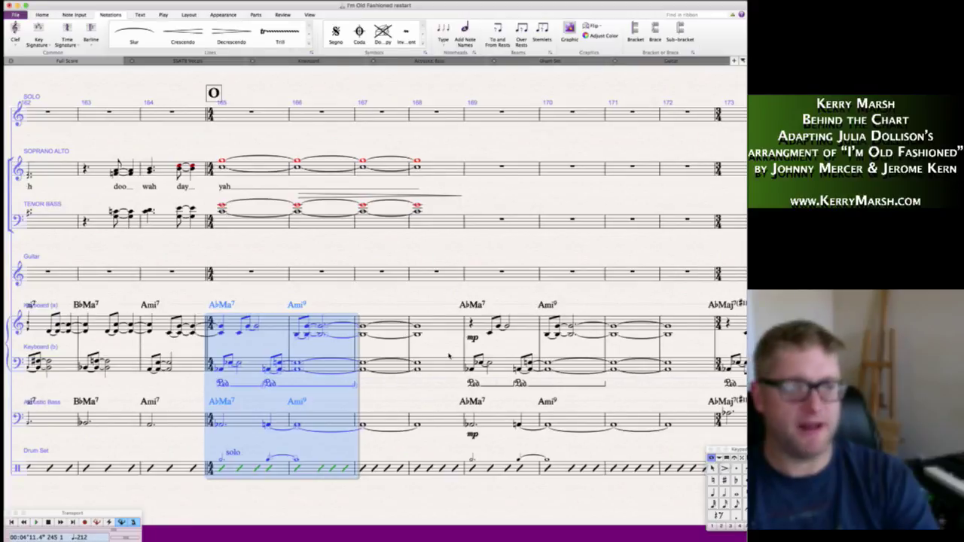
{"action": "scroll", "coordinate": [448, 356], "scroll_direction": "right", "scroll_amount": 15}
{"action": "scroll", "coordinate": [448, 355], "scroll_direction": "left", "scroll_amount": 5}
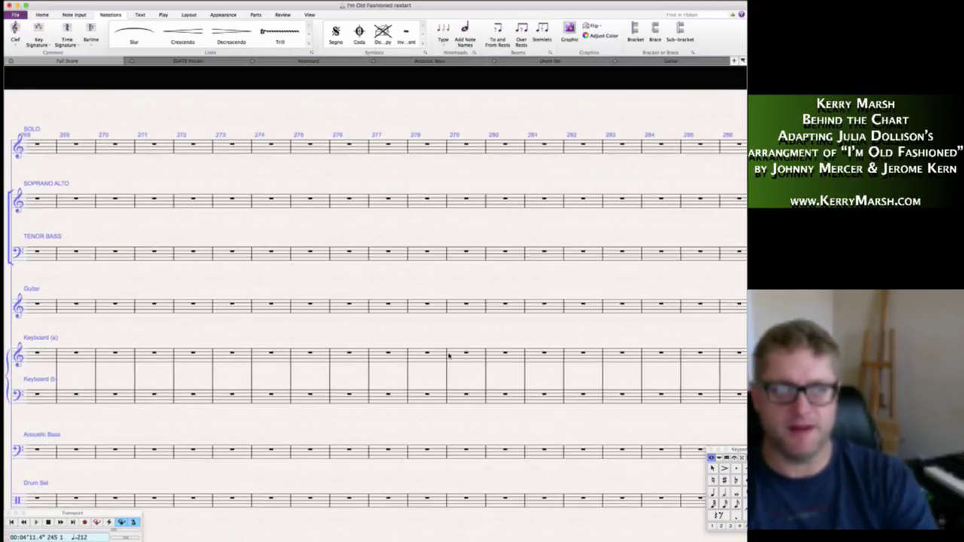
{"action": "scroll", "coordinate": [448, 355], "scroll_direction": "left", "scroll_amount": 5}
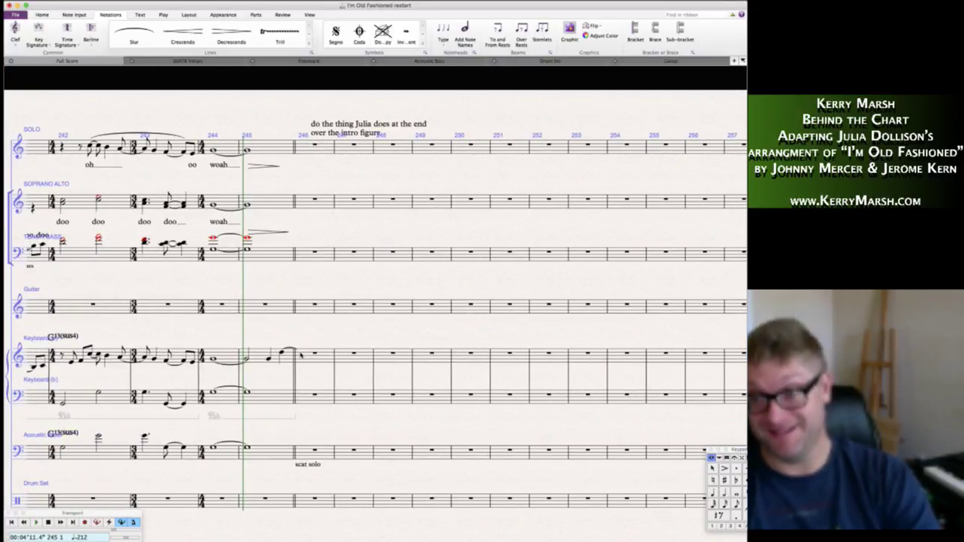
{"action": "left_click", "coordinate": [301, 355], "text": "alt"}
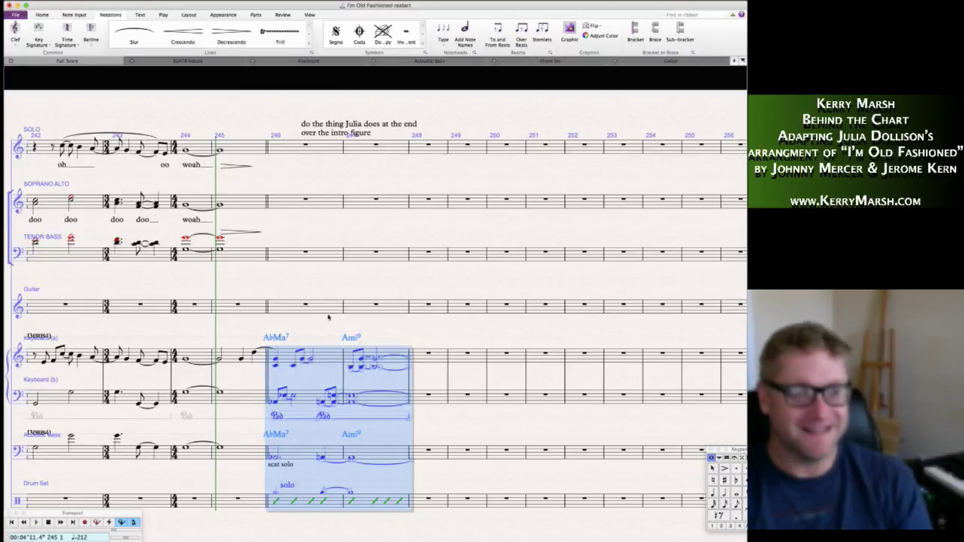
{"action": "key", "text": "Escape"}
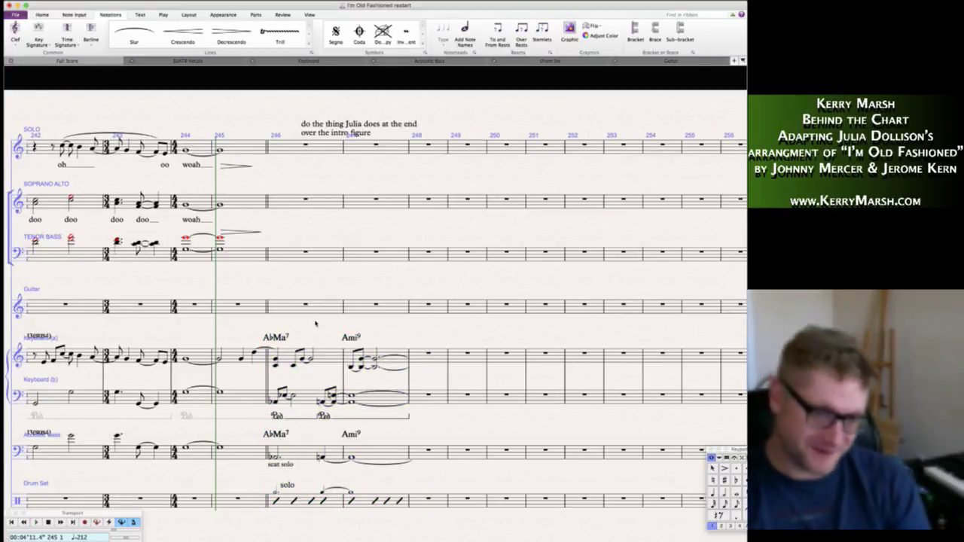
- Copy the keyboard, bass and drum figure from bars 246–247 over bars 244–245
{"action": "scroll", "coordinate": [316, 324], "scroll_direction": "left", "scroll_amount": 5}
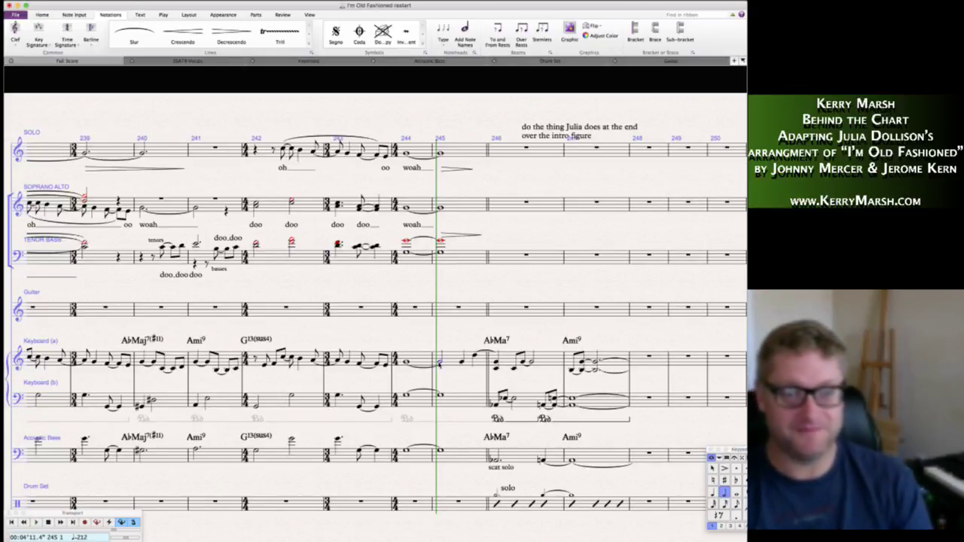
{"action": "left_click", "coordinate": [549, 360]}
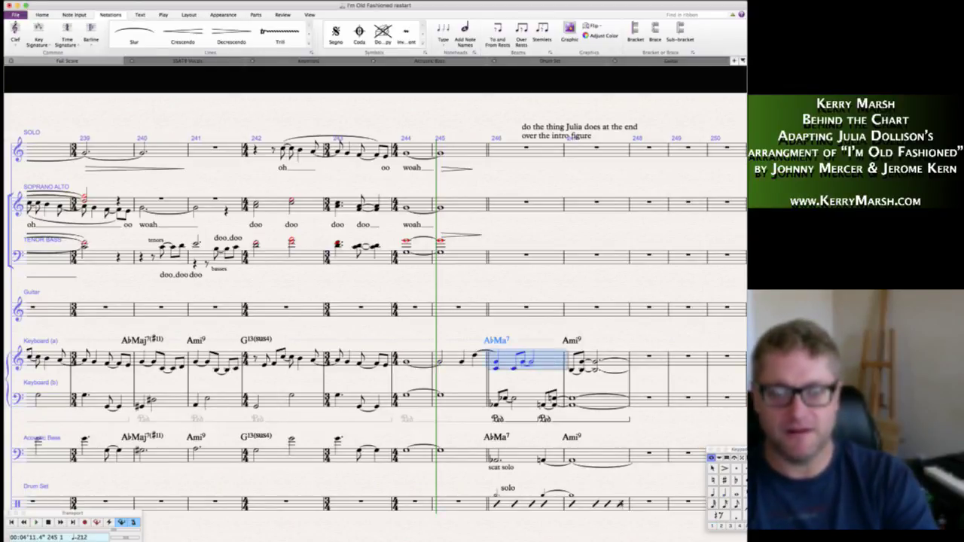
{"action": "left_click", "coordinate": [622, 504], "text": "shift"}
{"action": "left_click", "coordinate": [411, 367], "text": "alt"}
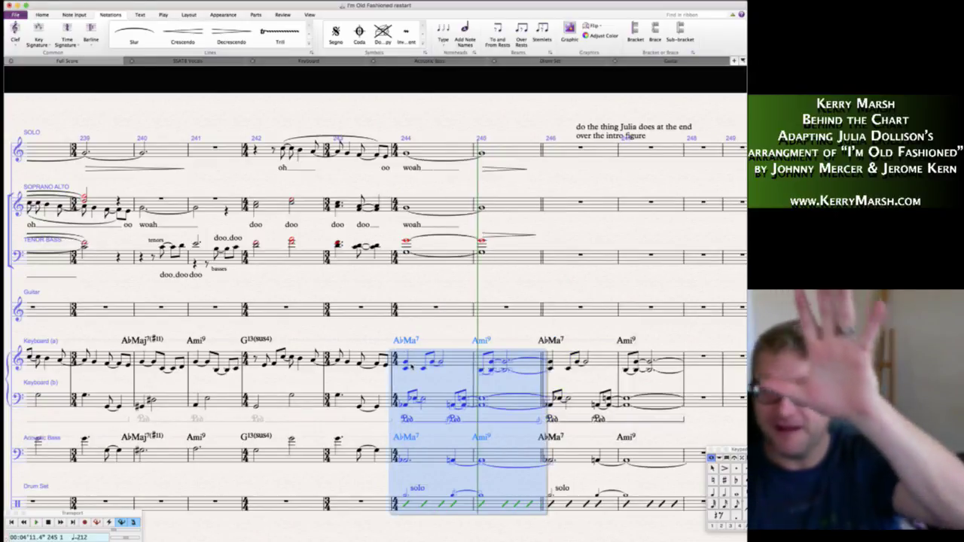
- Clear the duplicate keyboard, bass and drum figure from bars 246–247
{"action": "left_click", "coordinate": [595, 364]}
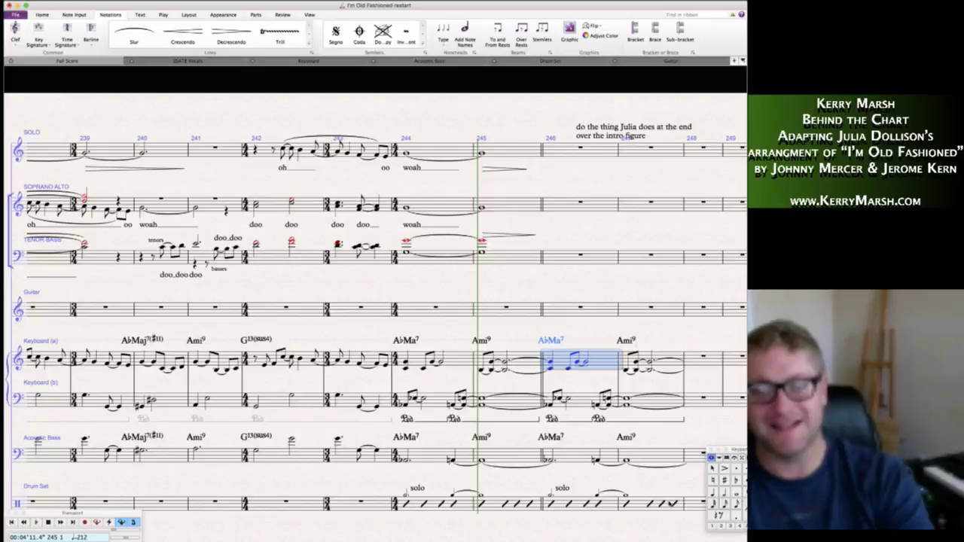
{"action": "left_click", "coordinate": [576, 503], "text": "shift"}
{"action": "key", "text": "BackSpace"}
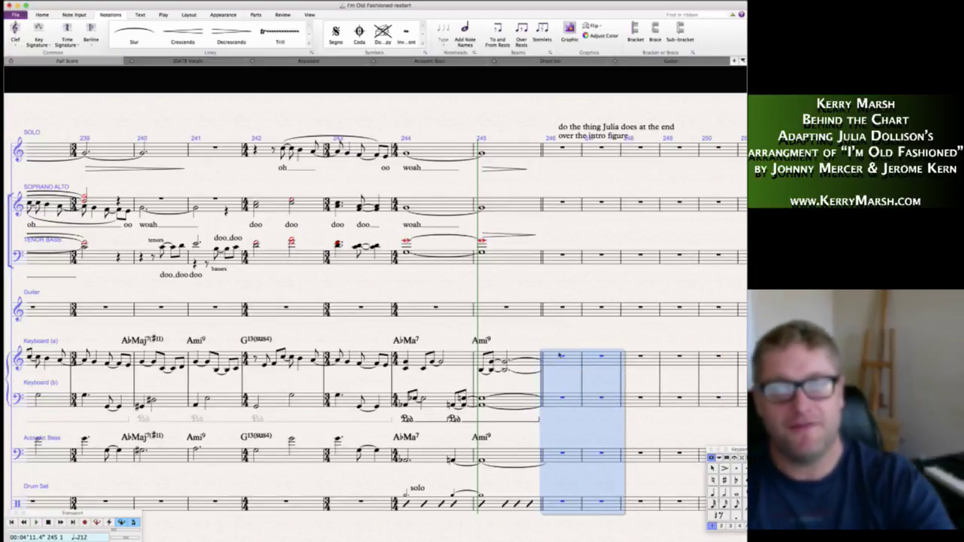
{"action": "key", "text": "Escape"}
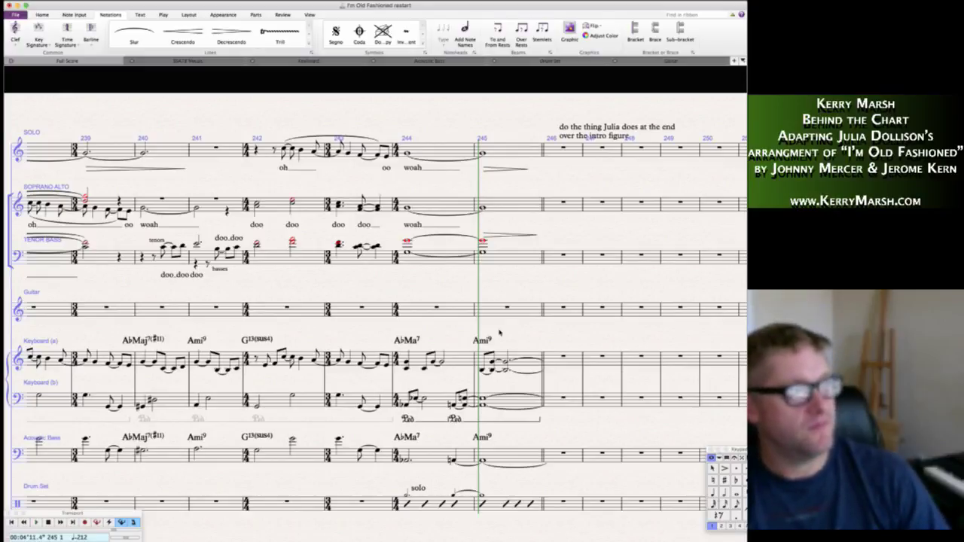
{"action": "scroll", "coordinate": [472, 335], "scroll_direction": "left", "scroll_amount": 5}
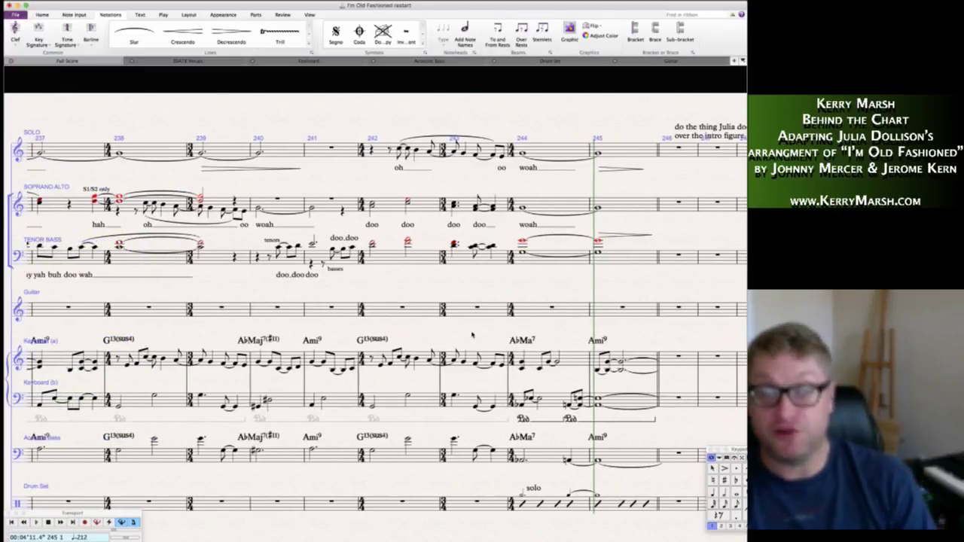
{"action": "scroll", "coordinate": [462, 335], "scroll_direction": "left", "scroll_amount": 2}
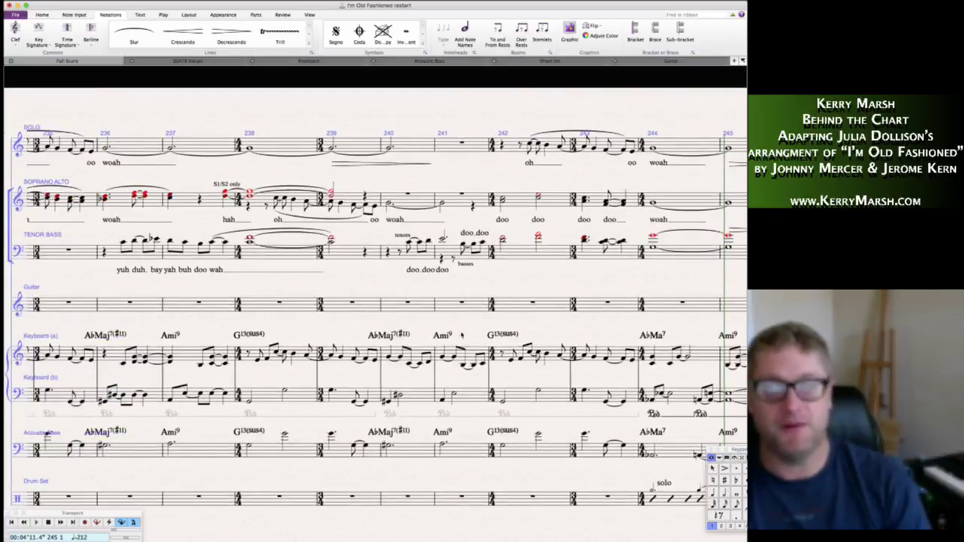
{"action": "scroll", "coordinate": [461, 334], "scroll_direction": "right", "scroll_amount": 2}
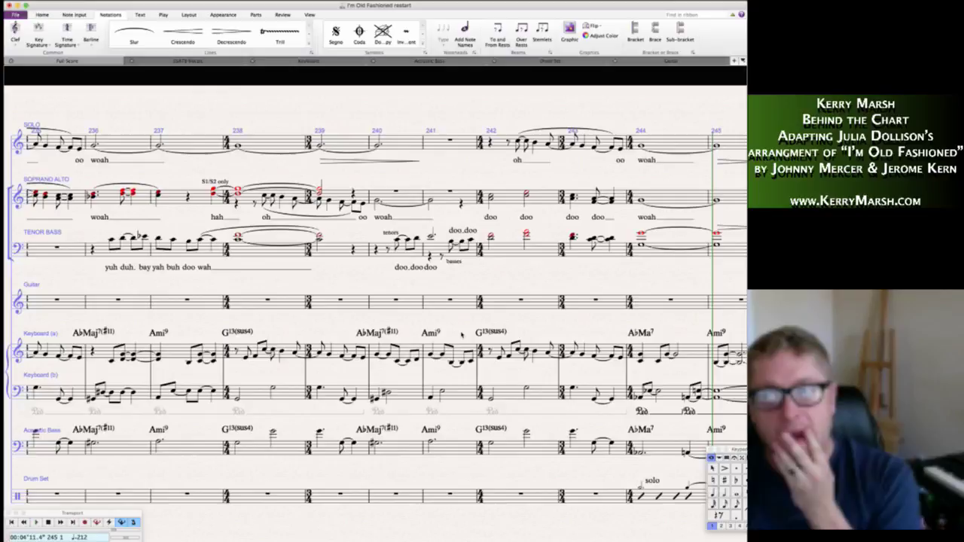
- Remove the ties leading out of bar 245 in the Keyboard (a), Keyboard (b) and Acoustic Bass staves
{"action": "scroll", "coordinate": [462, 333], "scroll_direction": "right", "scroll_amount": 2}
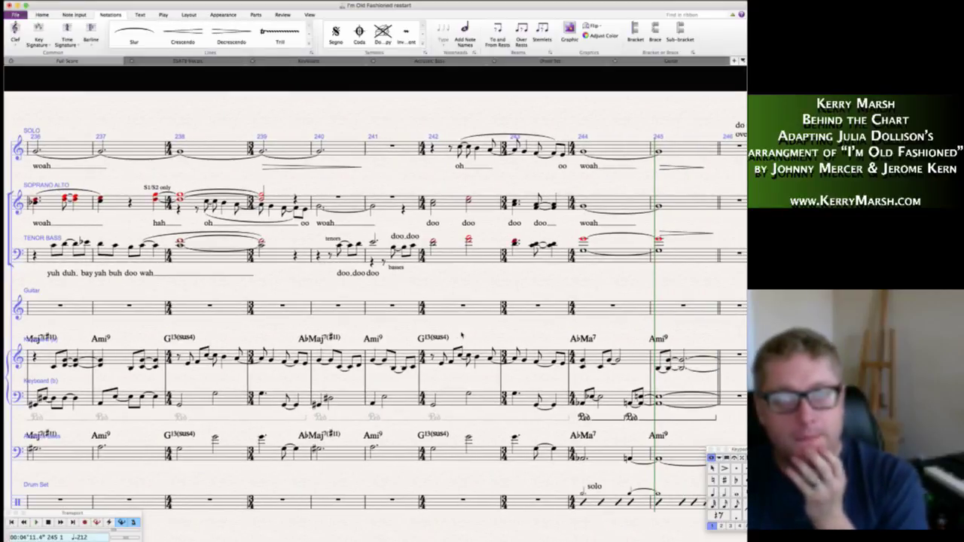
{"action": "scroll", "coordinate": [461, 335], "scroll_direction": "right", "scroll_amount": 10}
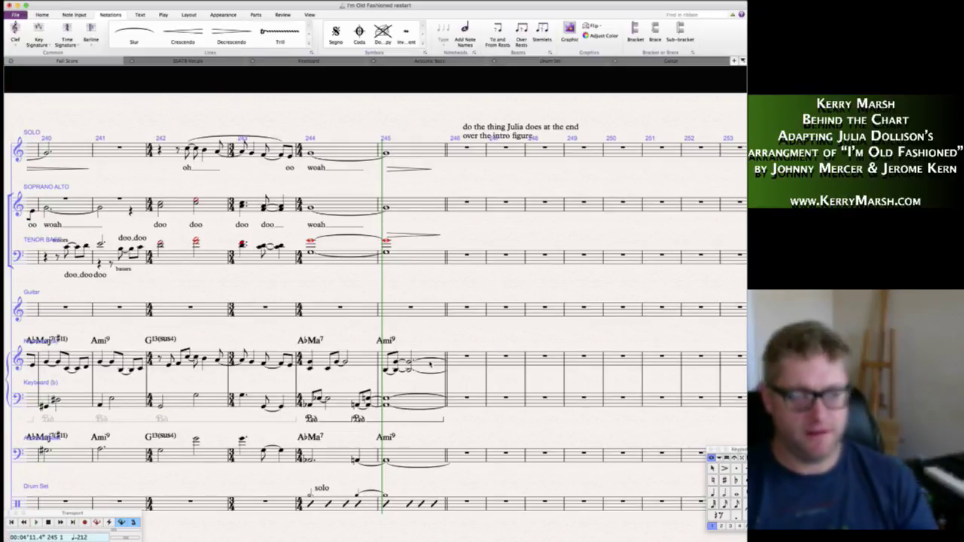
{"action": "left_click", "coordinate": [427, 366]}
{"action": "left_click", "coordinate": [410, 368]}
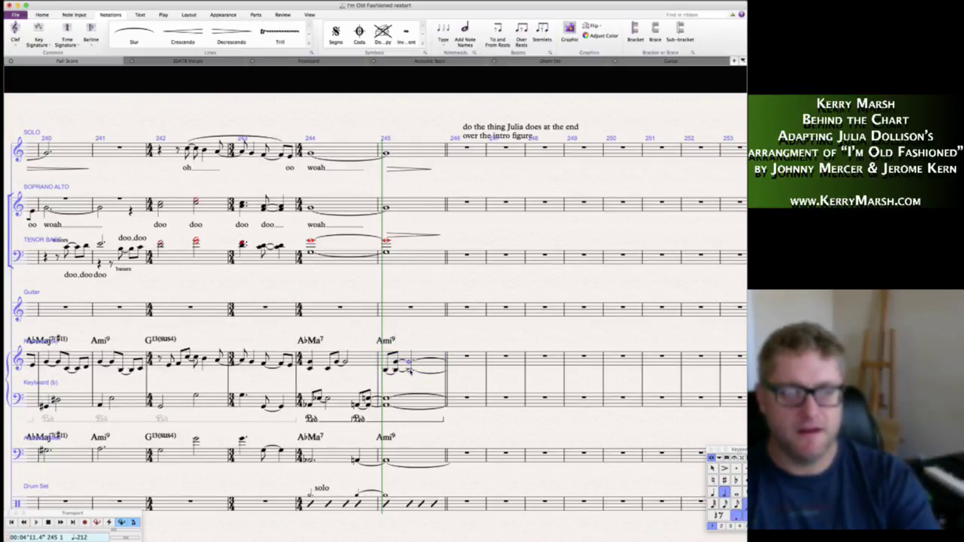
{"action": "left_click", "coordinate": [410, 369]}
{"action": "left_click", "coordinate": [416, 402]}
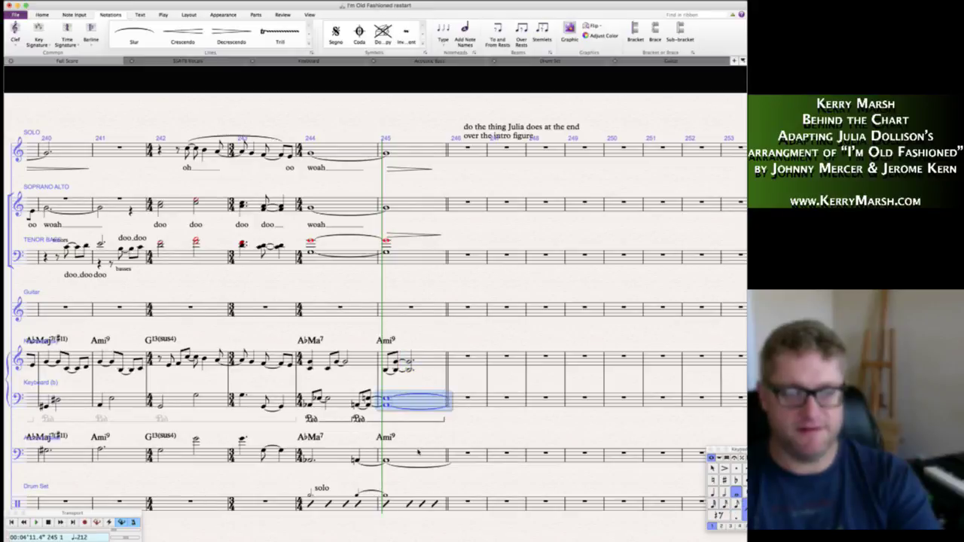
{"action": "left_click", "coordinate": [418, 452], "text": "shift"}
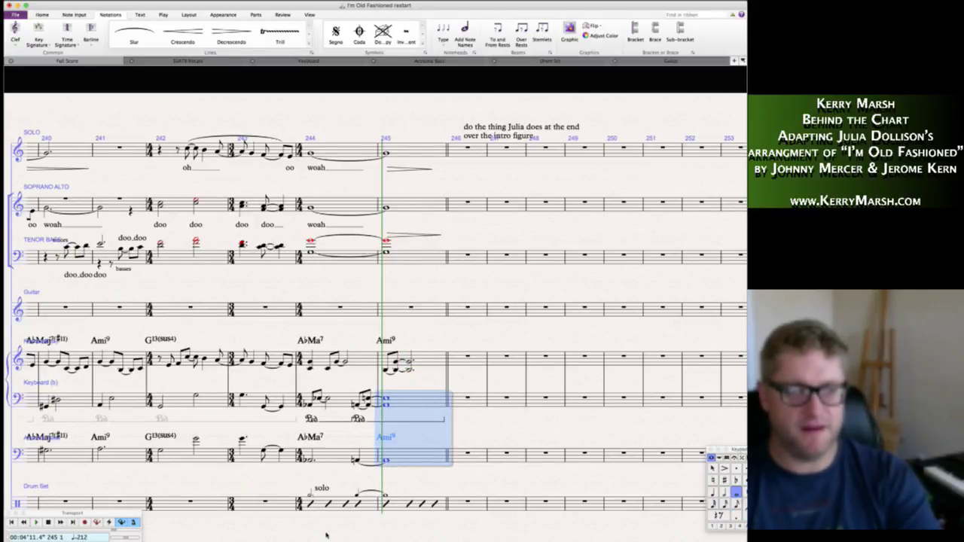
{"action": "key", "text": "Escape"}
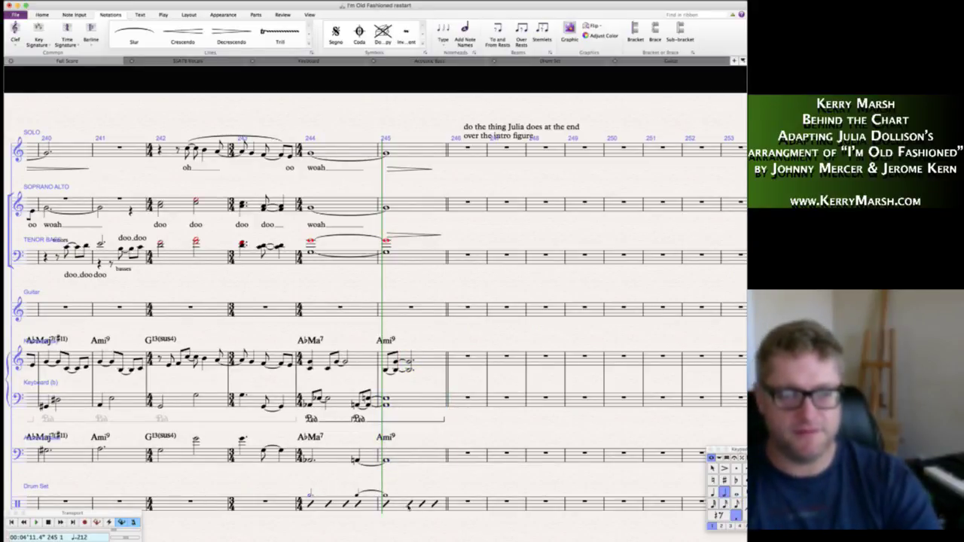
- Copy the keyboard, acoustic bass and drum set figure from bars 244–245 to bars 246–247
{"action": "left_click", "coordinate": [418, 503]}
{"action": "left_click", "coordinate": [326, 365], "text": "shift"}
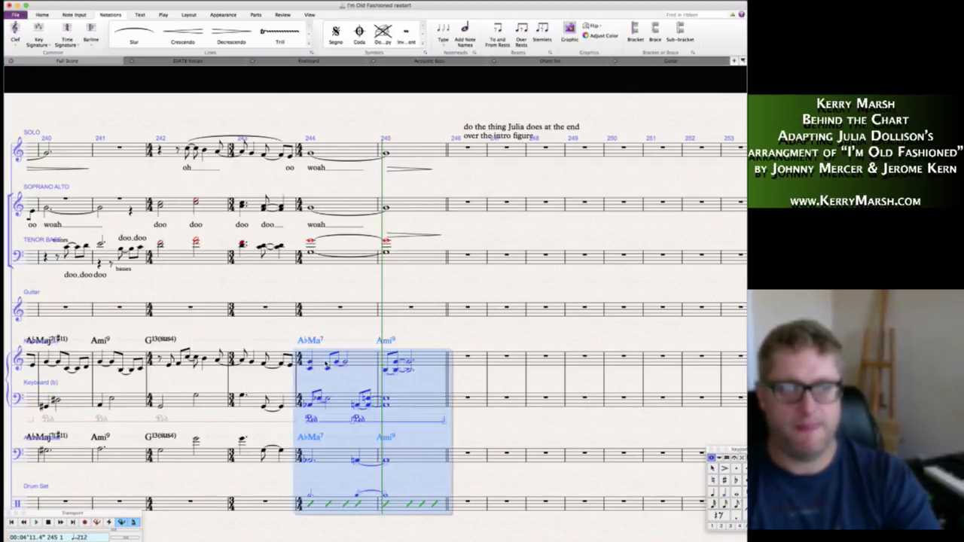
{"action": "left_click", "coordinate": [455, 361], "text": "alt"}
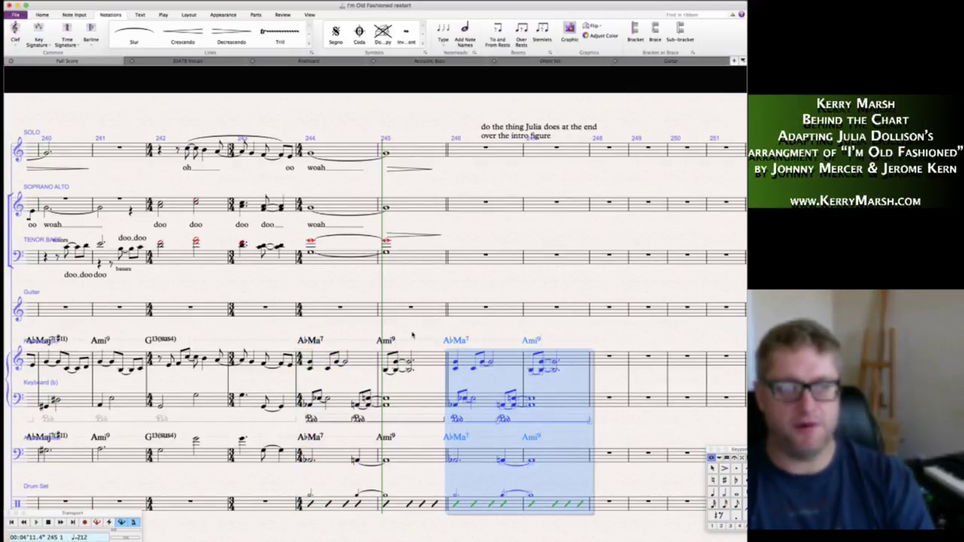
{"action": "key", "text": "Escape"}
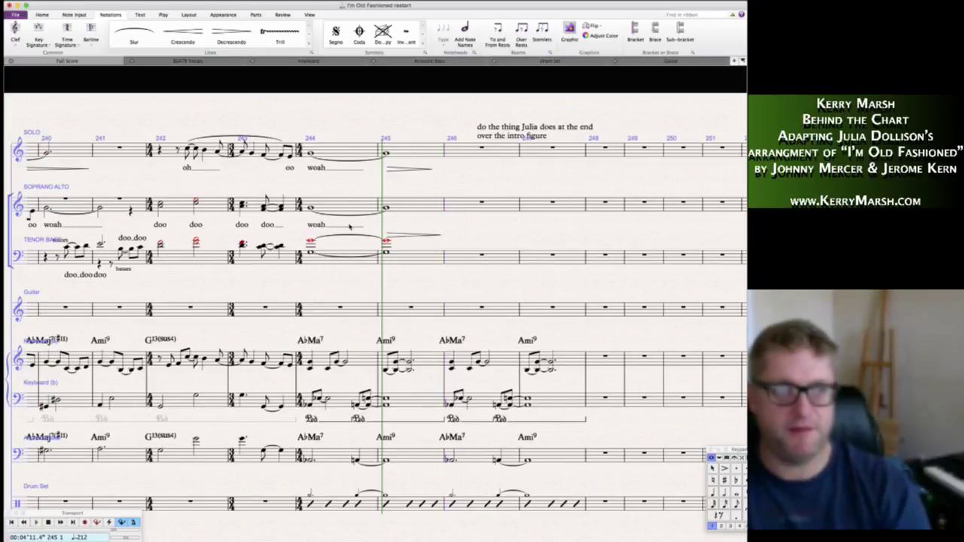
- Place a double barline before bar 244 and add a rehearsal mark there
{"action": "right_click", "coordinate": [286, 281]}
{"action": "mouse_move", "coordinate": [313, 294]}
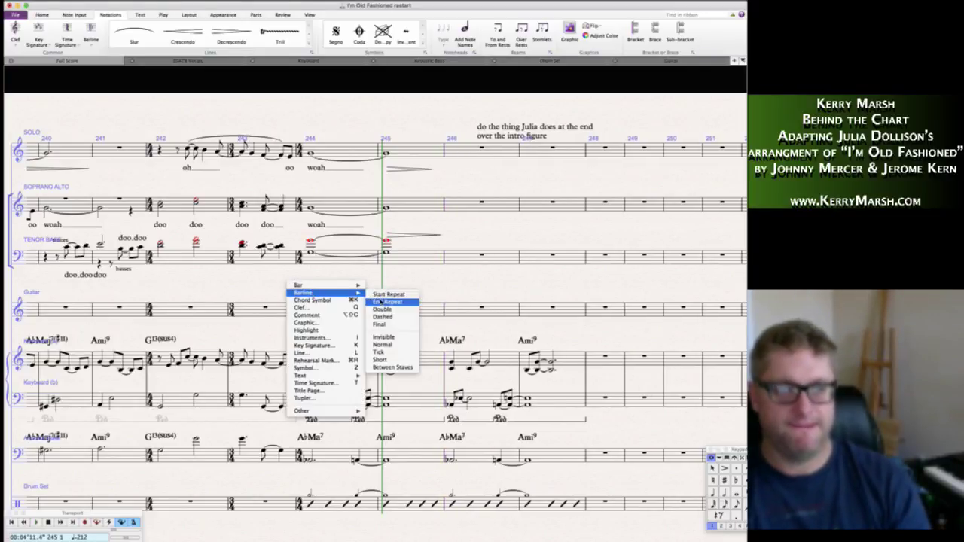
{"action": "left_click", "coordinate": [382, 309]}
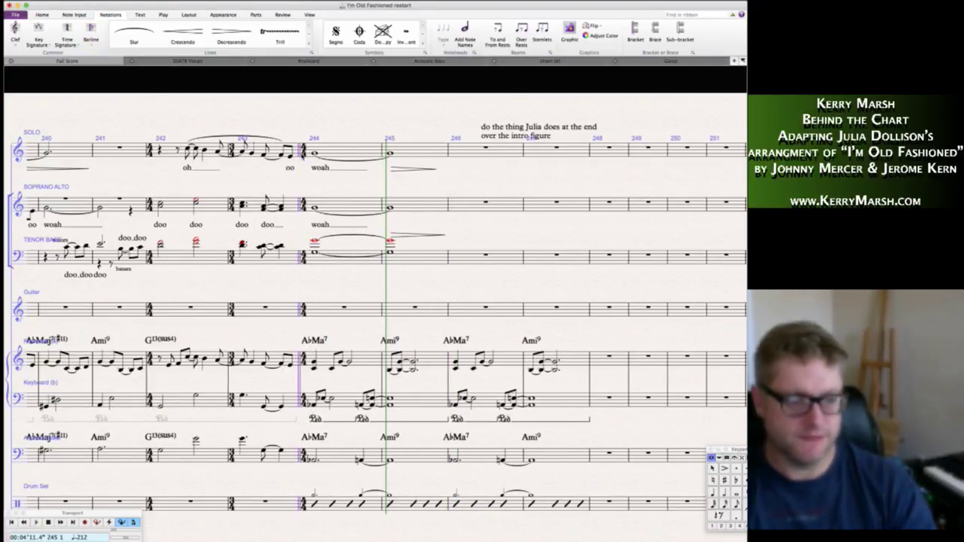
{"action": "key", "text": "super+r"}
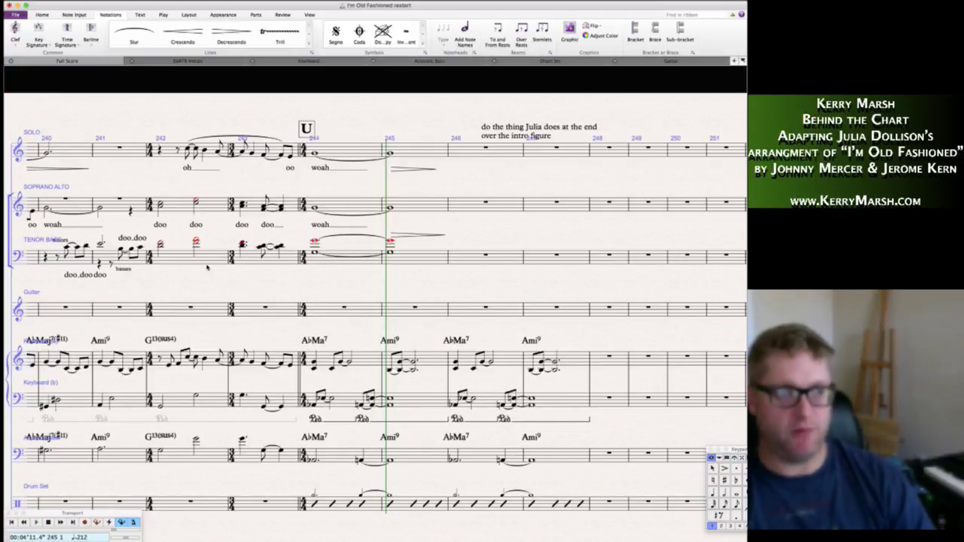
- Delete the reminder text about the intro figure above the solo staff at bars 246–247
{"action": "scroll", "coordinate": [207, 266], "scroll_direction": "left", "scroll_amount": 10}
{"action": "scroll", "coordinate": [208, 269], "scroll_direction": "right", "scroll_amount": 5}
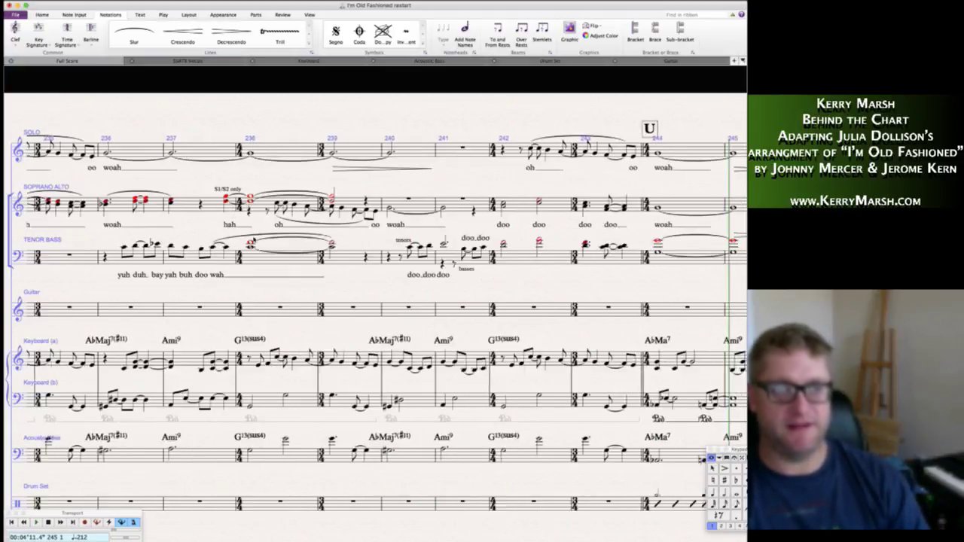
{"action": "scroll", "coordinate": [355, 259], "scroll_direction": "right", "scroll_amount": 8}
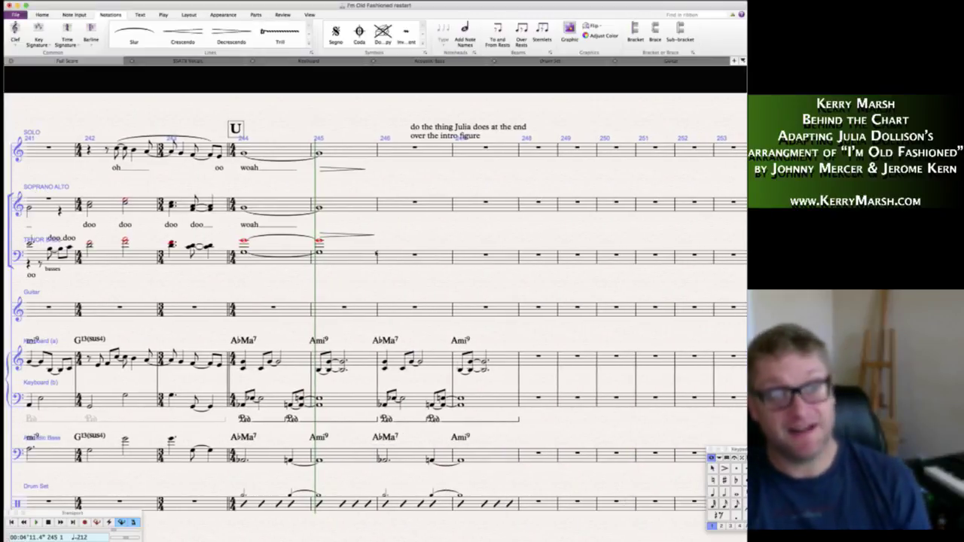
{"action": "left_click", "coordinate": [433, 134]}
{"action": "key", "text": "Delete"}
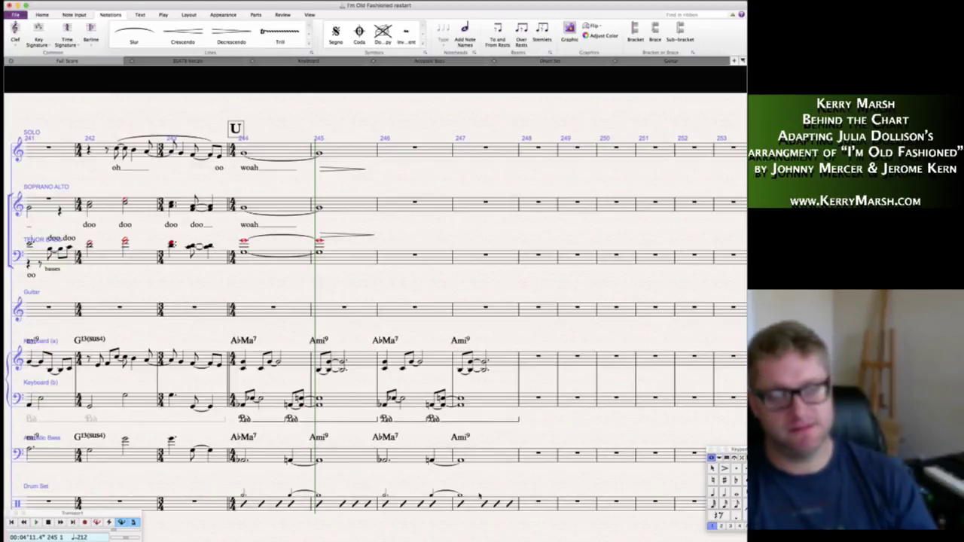
- Repeat the four-bar keyboard, bass and drum passage from bars 244–247 into bars 248–251
{"action": "left_click", "coordinate": [485, 503]}
{"action": "left_click", "coordinate": [252, 360], "text": "shift"}
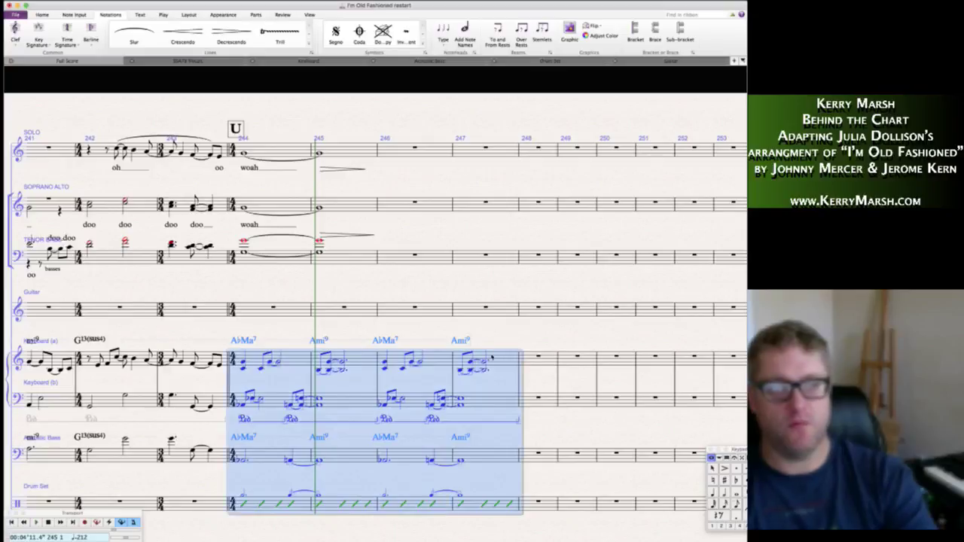
{"action": "key", "text": "r"}
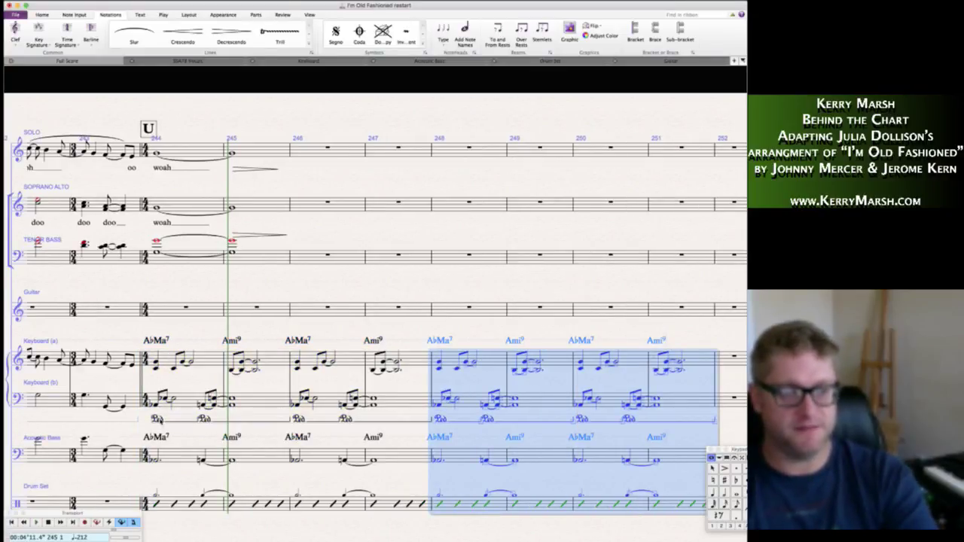
- Filter the pedal lines under Keyboard (b) in bars 244–251 and hide them
{"action": "left_click", "coordinate": [184, 404]}
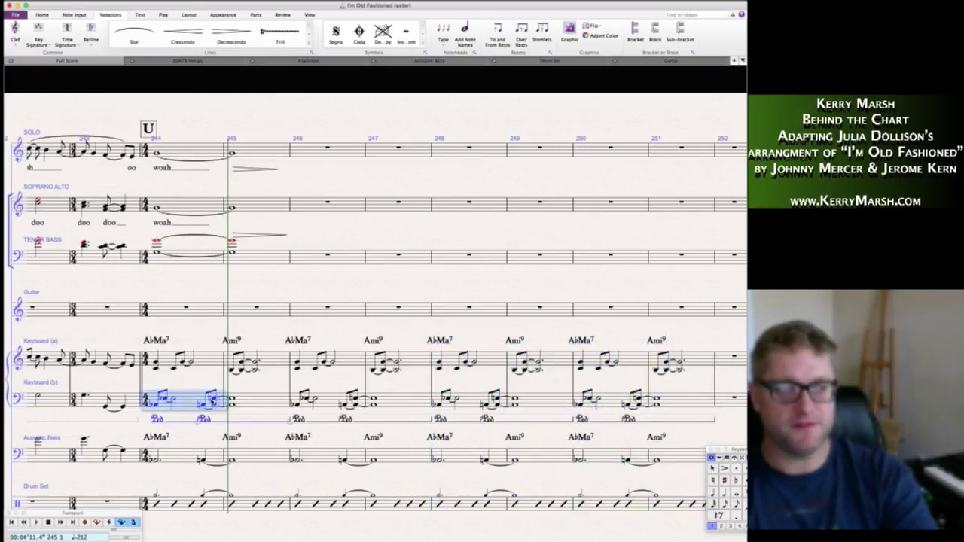
{"action": "left_click", "coordinate": [676, 400], "text": "shift"}
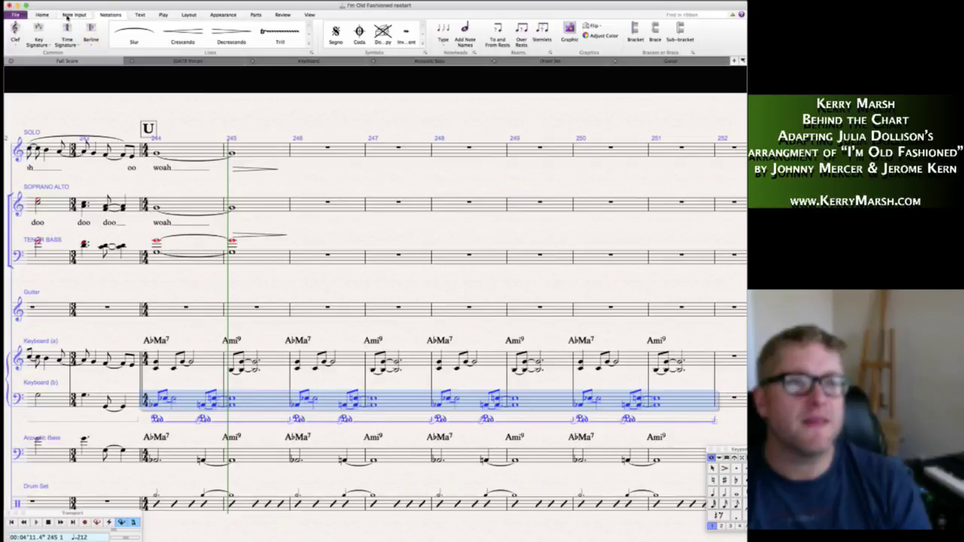
{"action": "left_click", "coordinate": [43, 14]}
{"action": "left_click", "coordinate": [286, 38]}
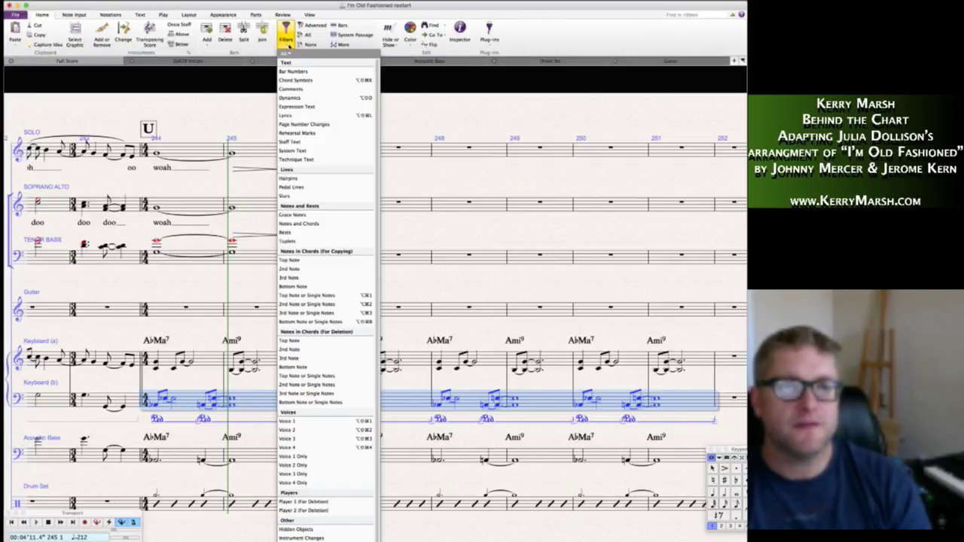
{"action": "left_click", "coordinate": [299, 187]}
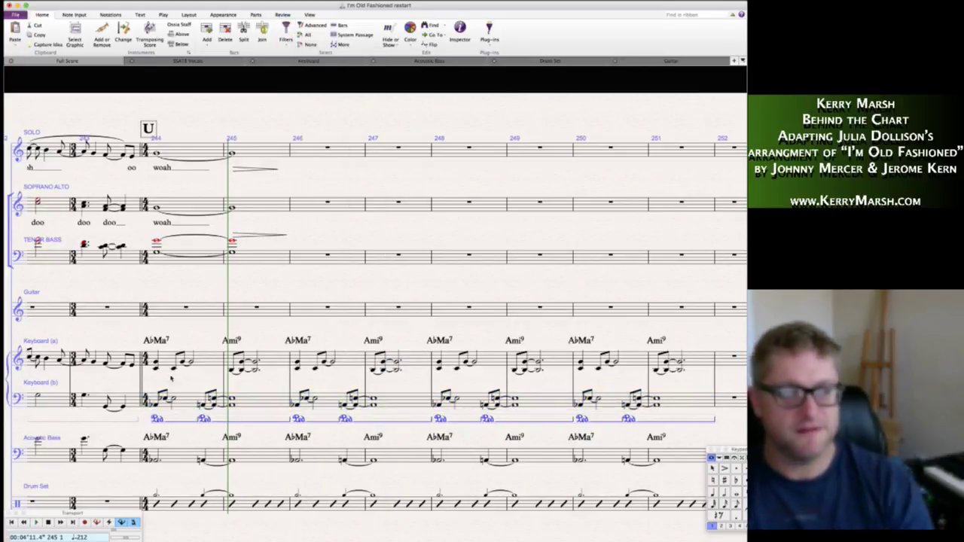
{"action": "right_click", "coordinate": [157, 420]}
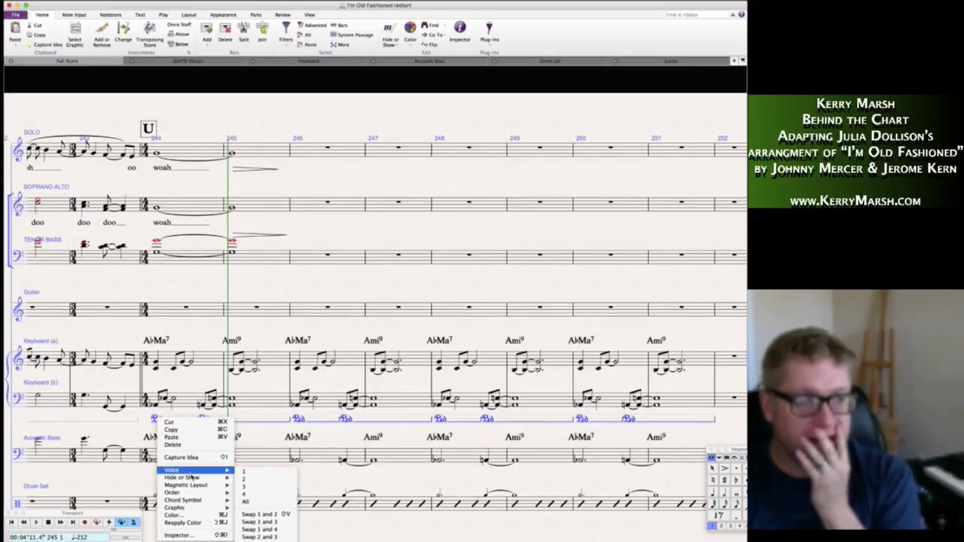
{"action": "mouse_move", "coordinate": [185, 485]}
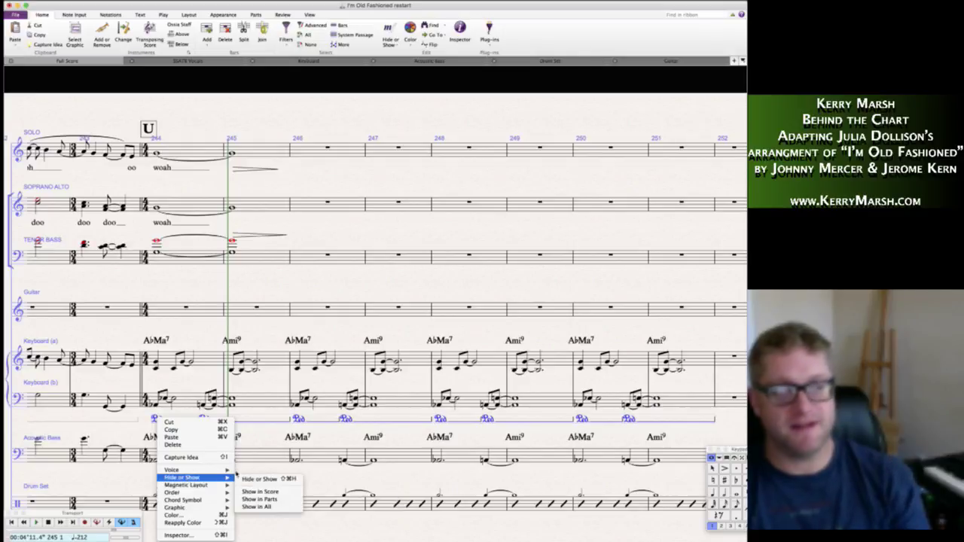
{"action": "left_click", "coordinate": [251, 479]}
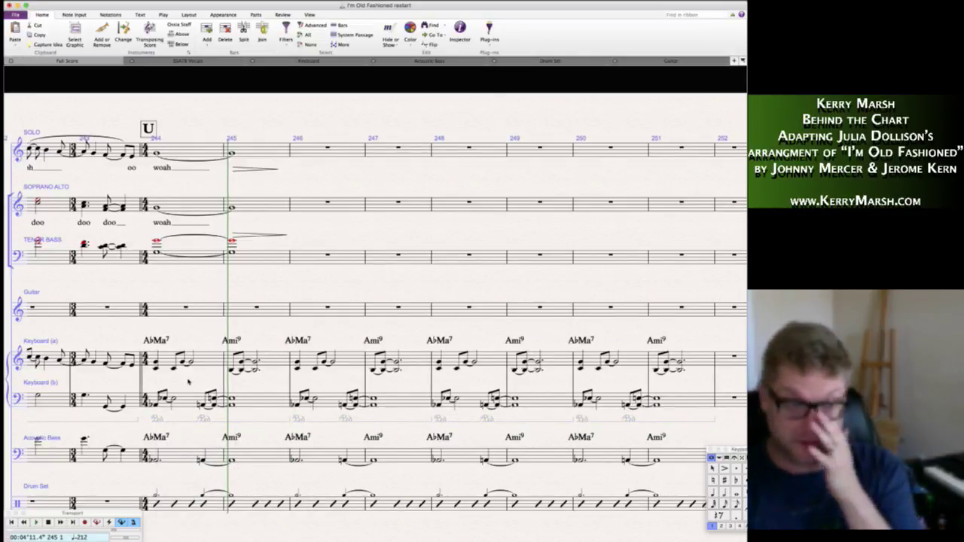
- In Keyboard (b) at bar 244, tie the opening low note and add a fifth below the following eighth and half notes
{"action": "left_click", "coordinate": [157, 405]}
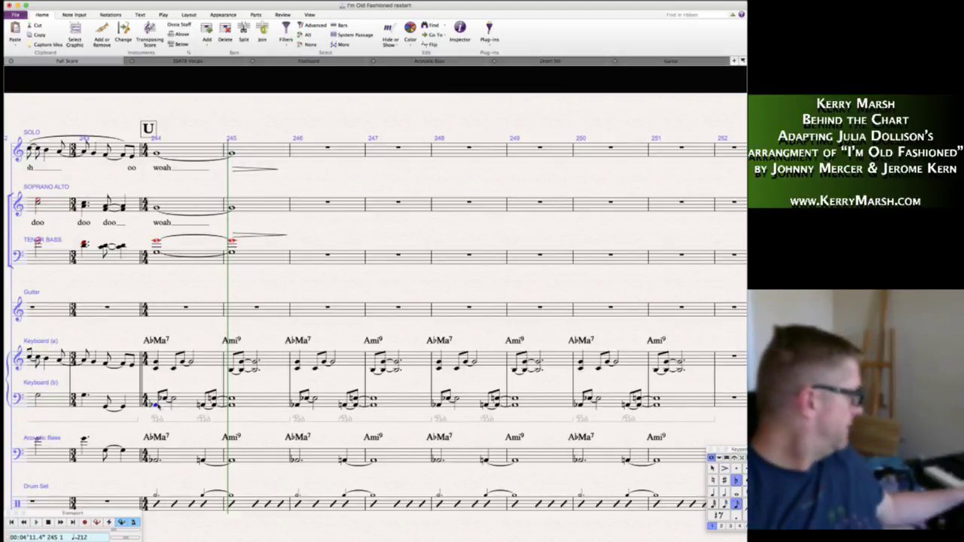
{"action": "key", "text": "KP_Enter"}
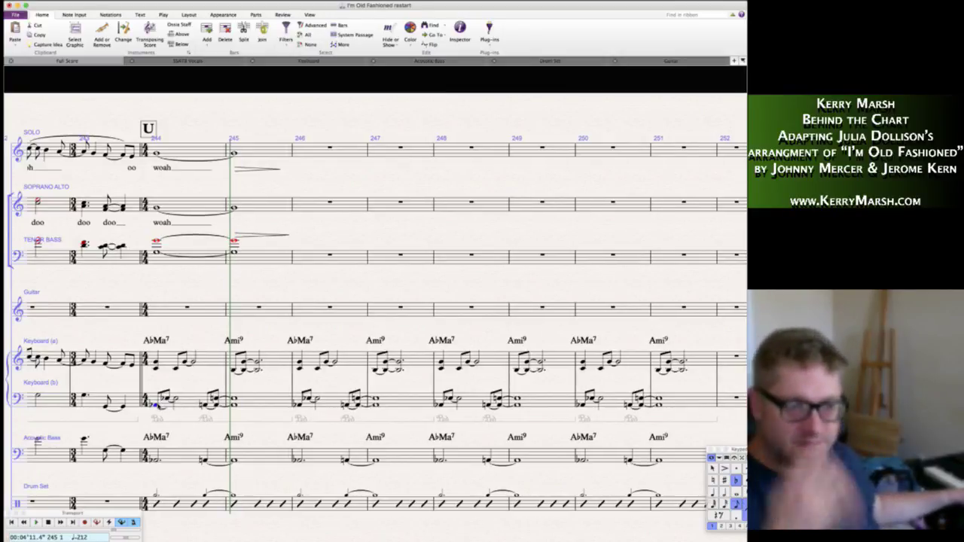
{"action": "key", "text": "shift+5"}
{"action": "key", "text": "Right"}
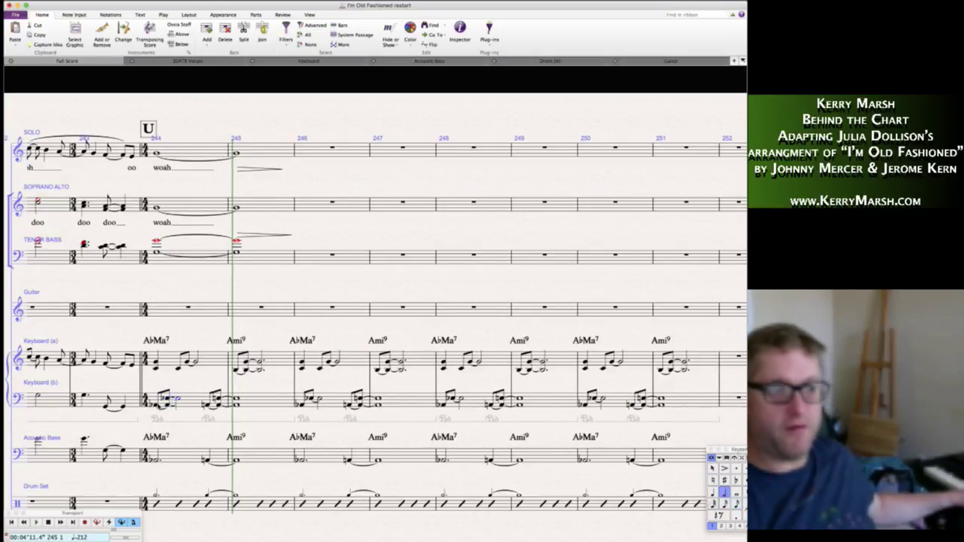
{"action": "key", "text": "shift+5"}
{"action": "key", "text": "Right"}
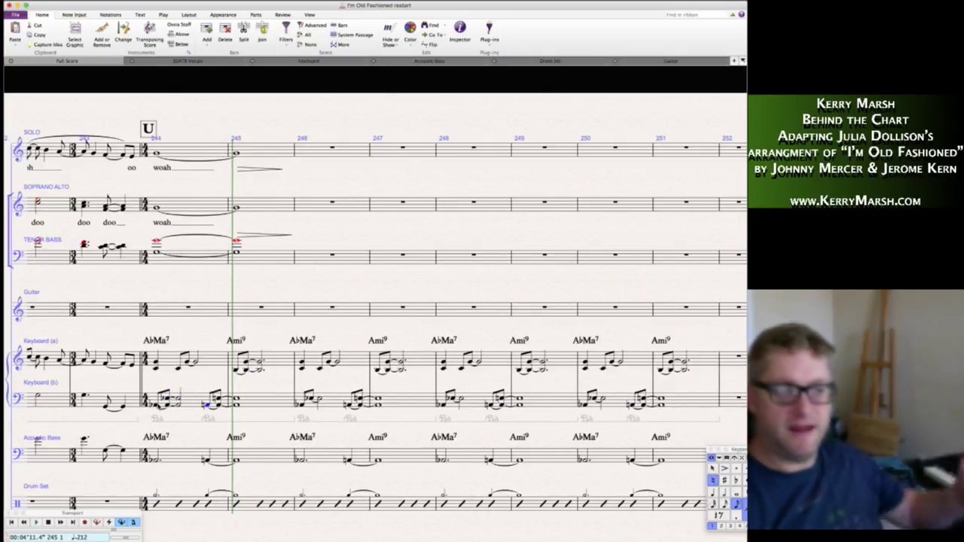
{"action": "key", "text": "Escape"}
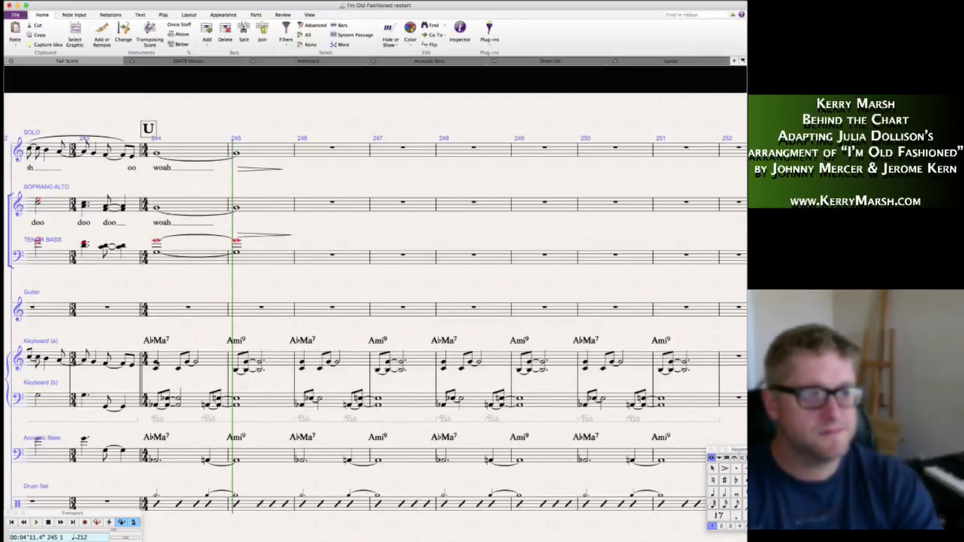
- Replace the opening quarter-note chord of Keyboard (a) in bar 244 with a rest
{"action": "left_click", "coordinate": [154, 362]}
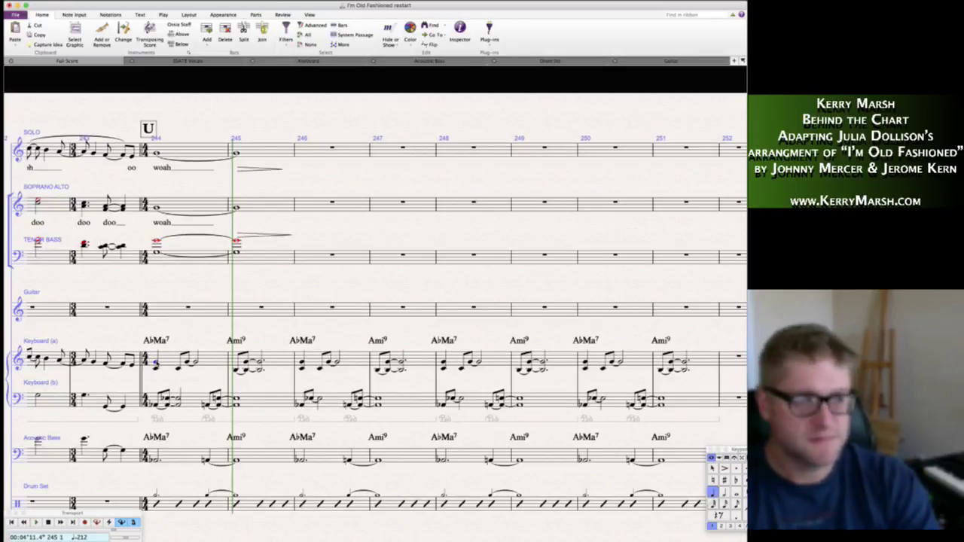
{"action": "key", "text": "n"}
{"action": "key", "text": "Escape"}
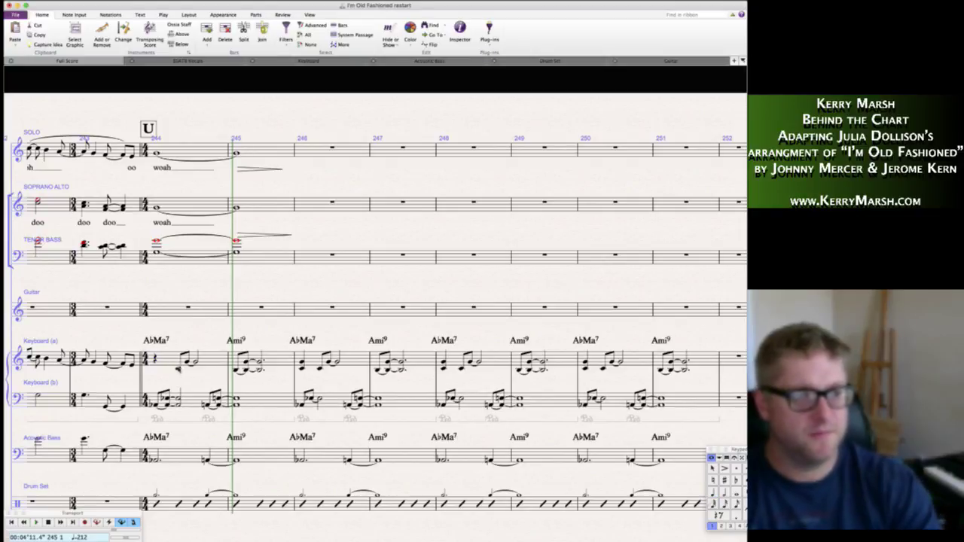
- In Keyboard (a) at bar 244, sustain the low eighth note with ties beneath the following eighth and half notes
{"action": "left_click", "coordinate": [178, 368]}
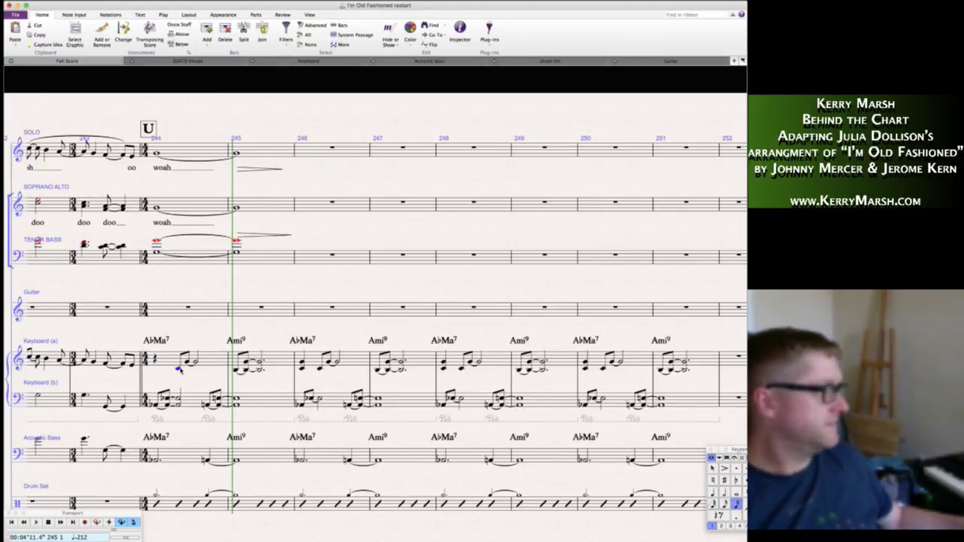
{"action": "key", "text": "5"}
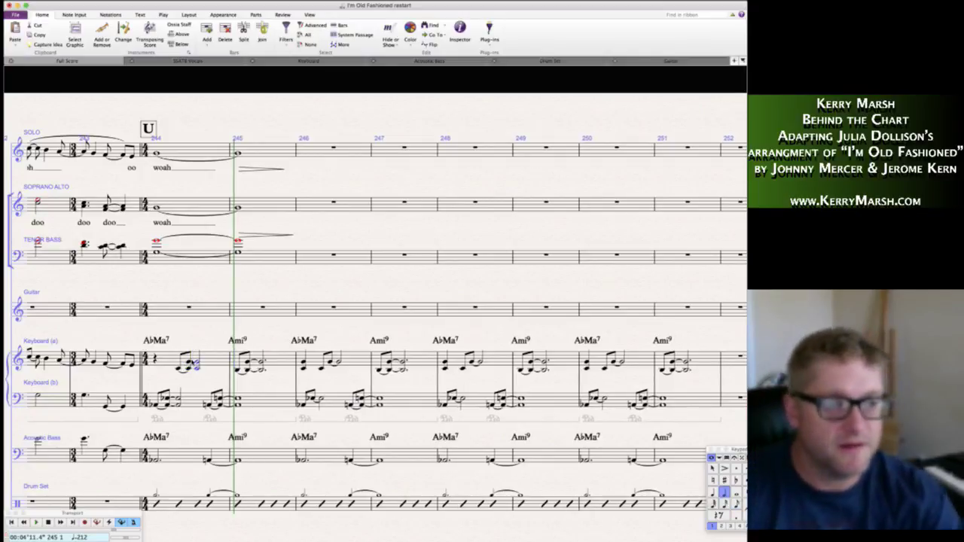
{"action": "key", "text": "3"}
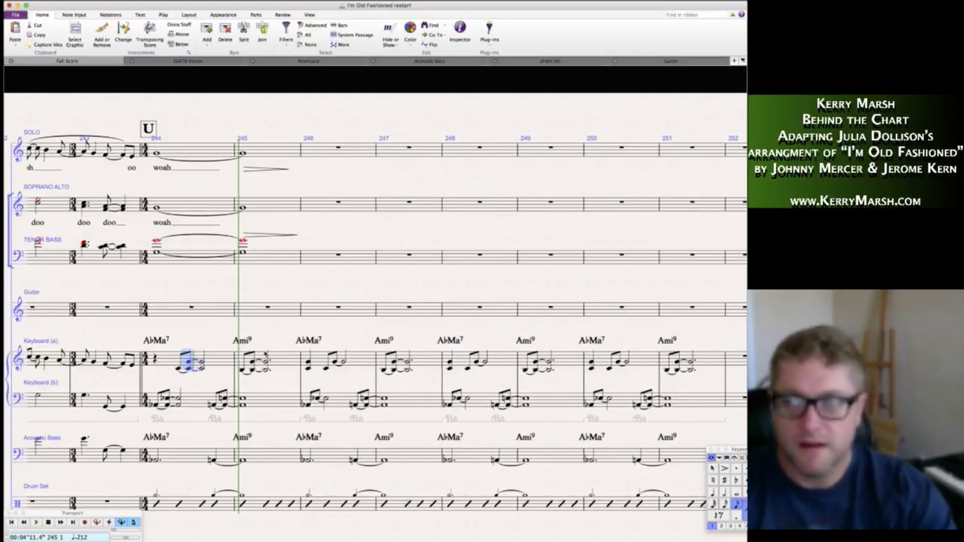
{"action": "key", "text": "Escape"}
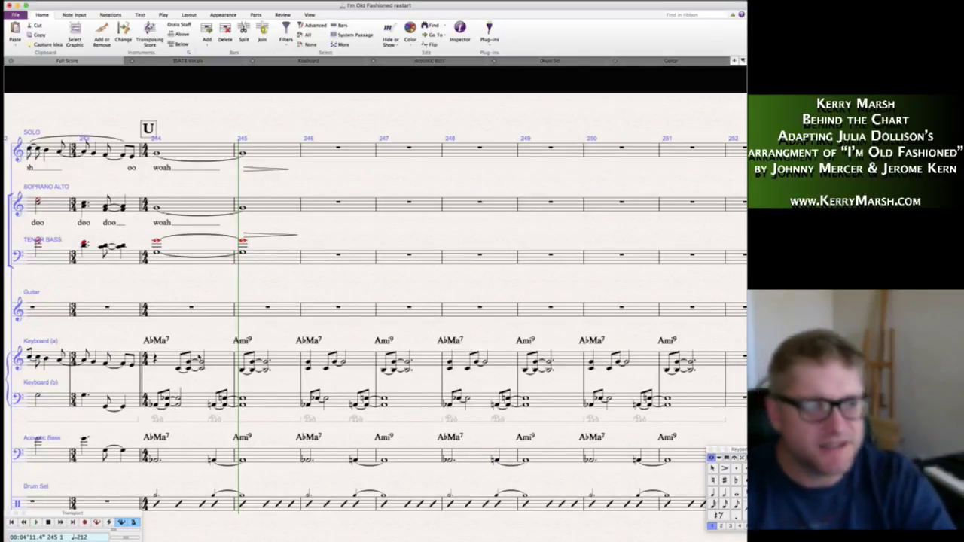
- Repeat the Keyboard (a) and (b) passage of bars 244–245 three times to fill bars 246–251
{"action": "left_click", "coordinate": [169, 361]}
{"action": "left_click", "coordinate": [280, 400], "text": "shift"}
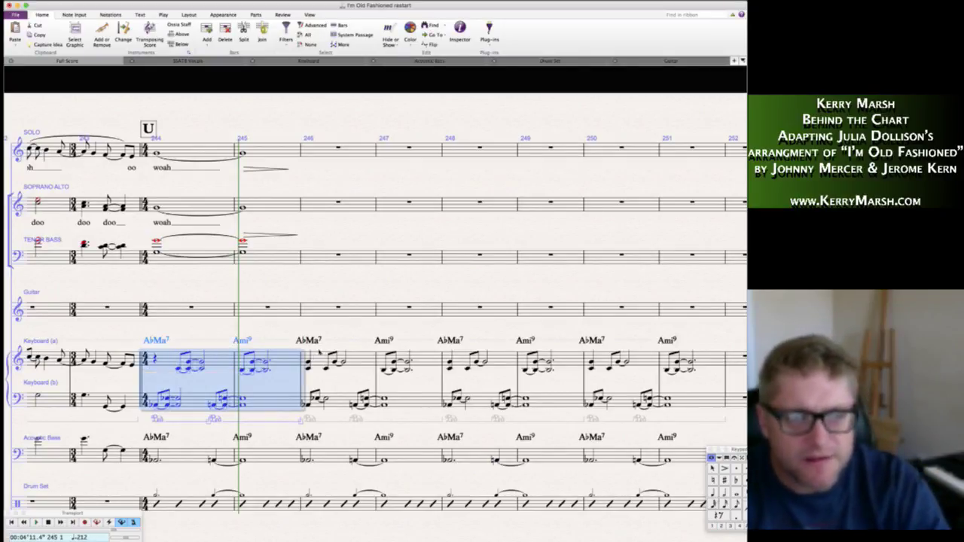
{"action": "key", "text": "r"}
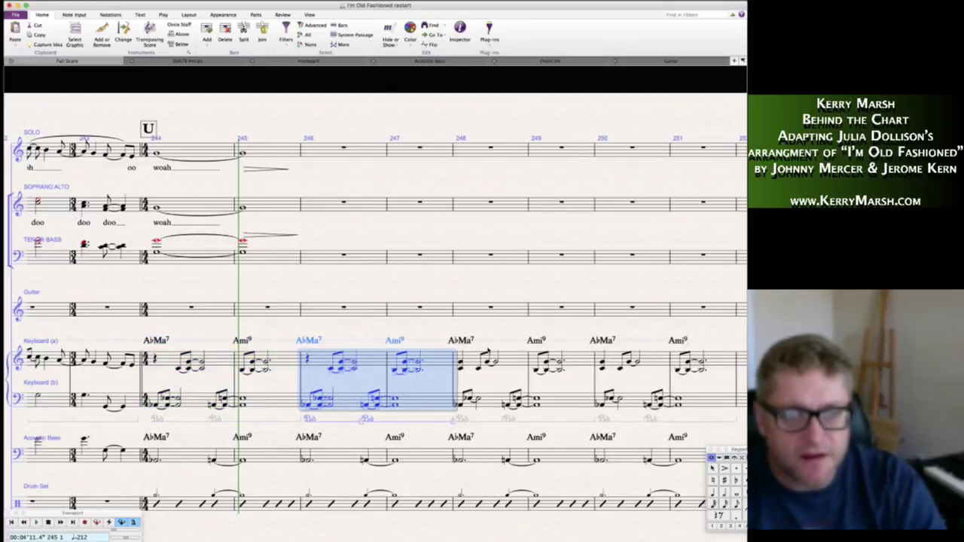
{"action": "key", "text": "r"}
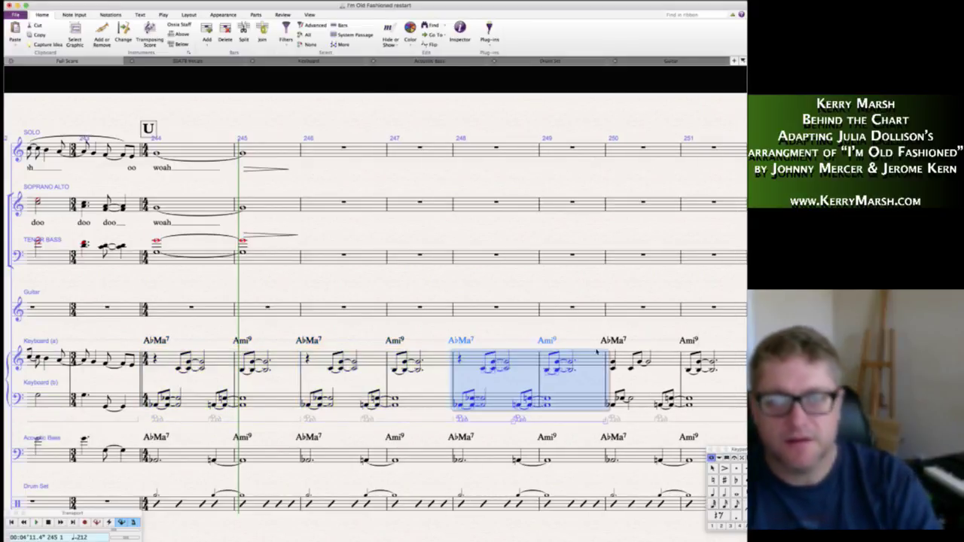
{"action": "key", "text": "r"}
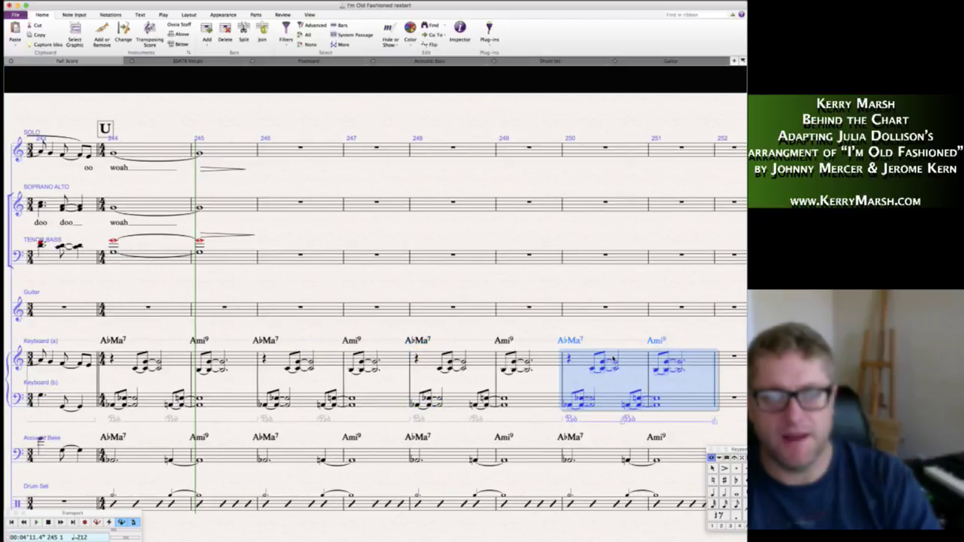
{"action": "key", "text": "Escape"}
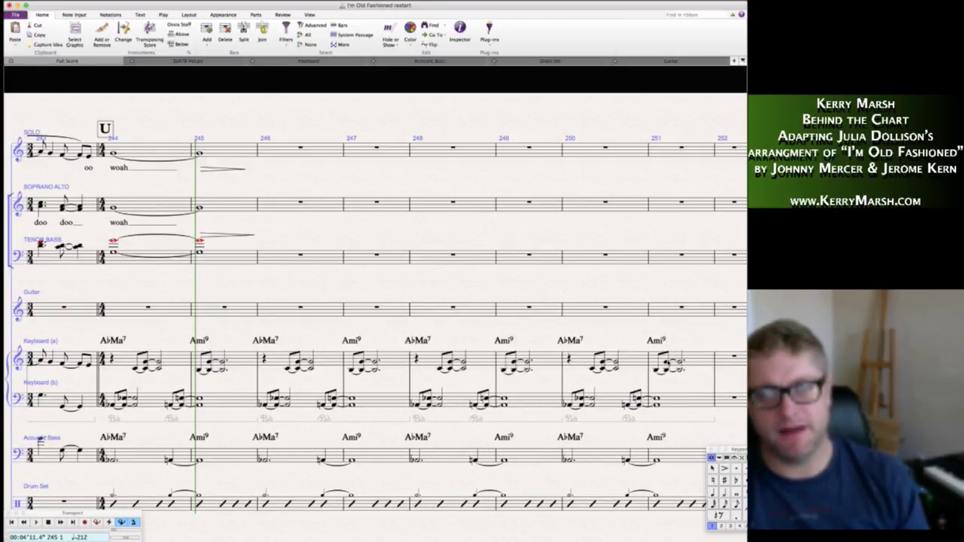
- Add an F sharp to the second eighth-note chord of Keyboard (a) in bar 251
{"action": "left_click", "coordinate": [666, 362]}
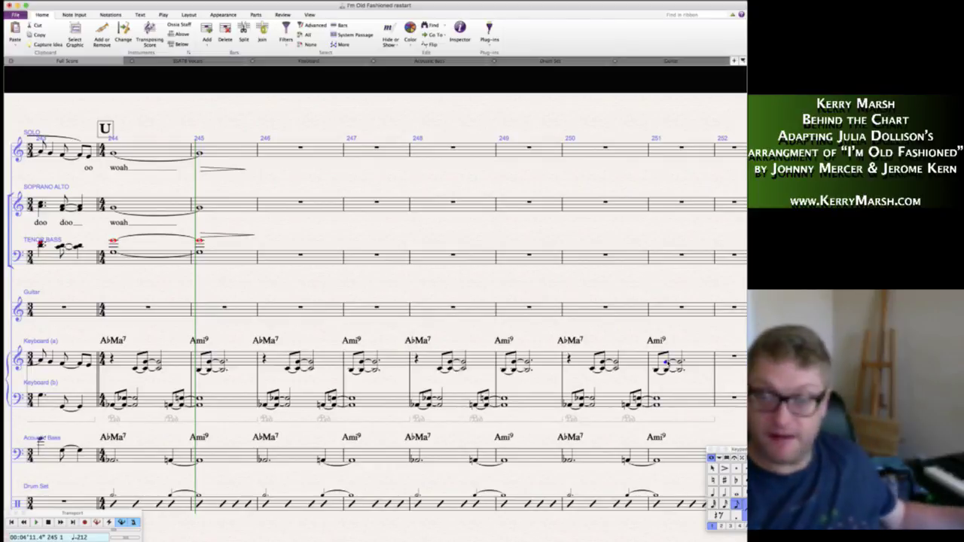
{"action": "key", "text": "super+shift+i"}
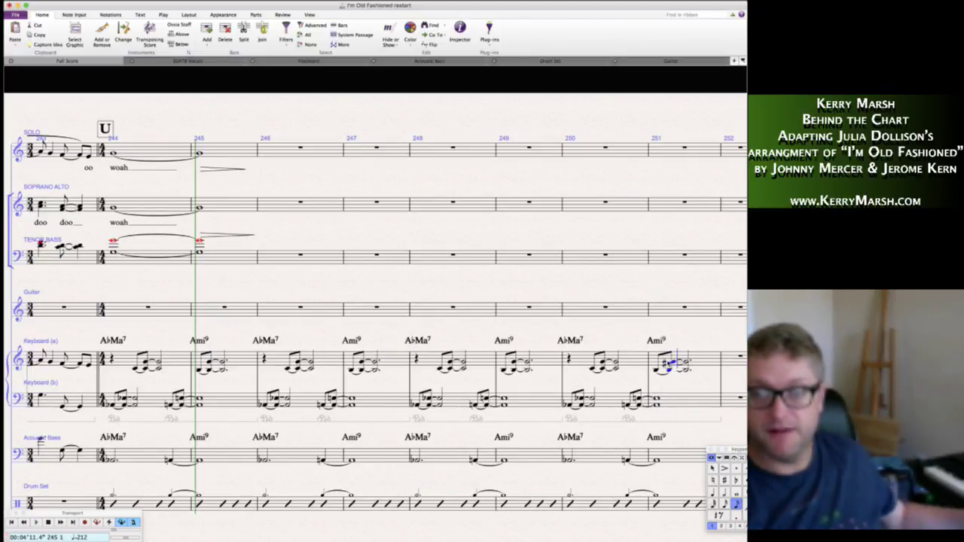
{"action": "key", "text": "Escape"}
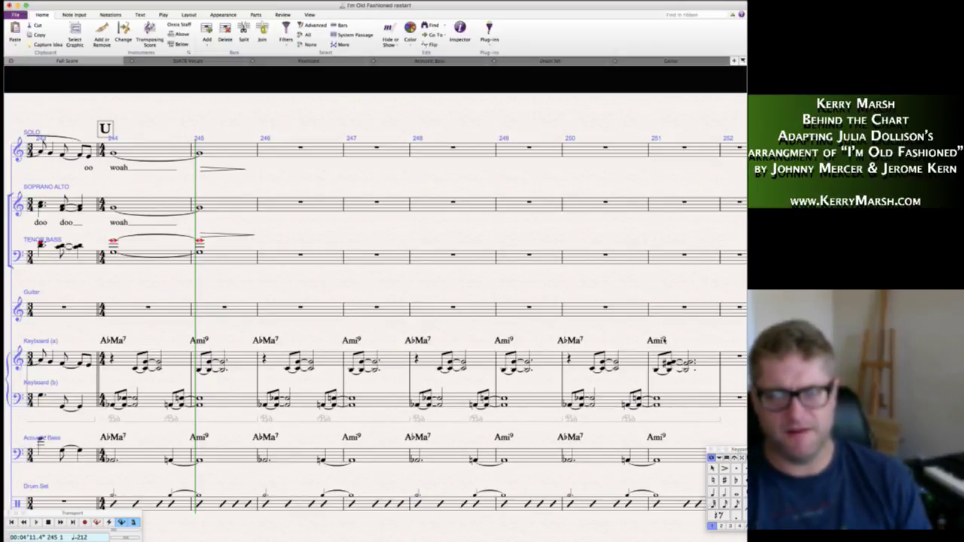
- Change the bar 251 chord symbols above Keyboard (a) and Acoustic Bass to Ami13
{"action": "double_click", "coordinate": [664, 341]}
{"action": "key", "text": "BackSpace"}
{"action": "type", "text": "13"}
{"action": "key", "text": "Escape"}
{"action": "double_click", "coordinate": [662, 436]}
{"action": "key", "text": "BackSpace"}
{"action": "type", "text": "13"}
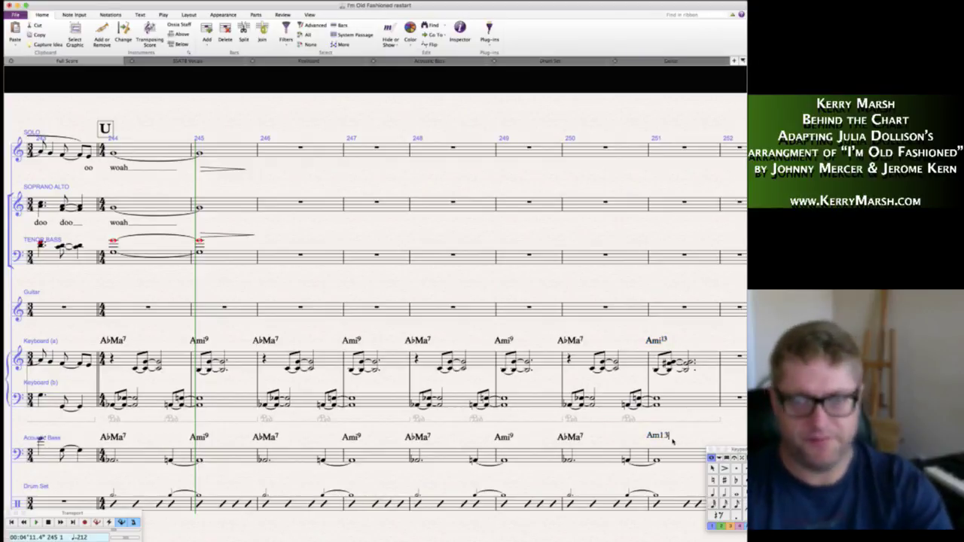
{"action": "key", "text": "Escape"}
{"action": "key", "text": "space"}
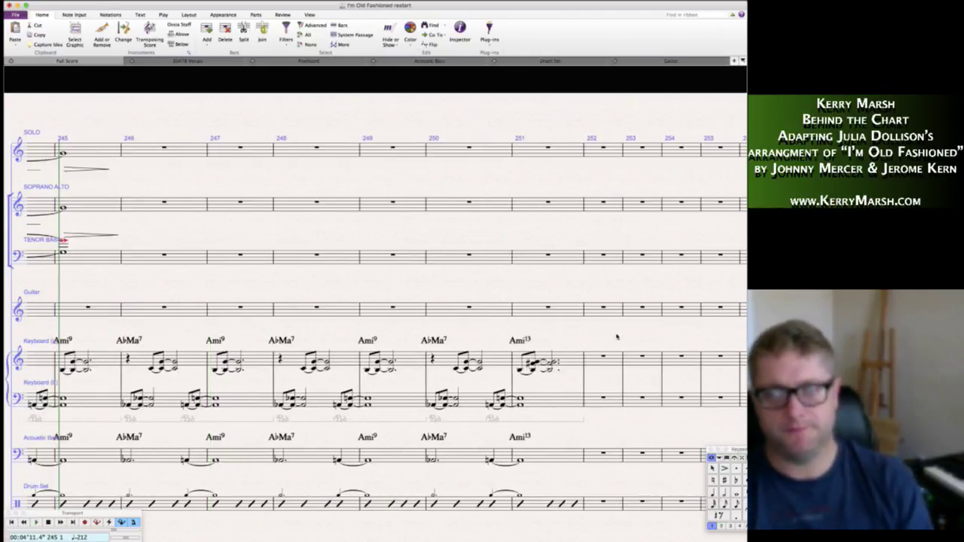
- Delete the empty bars from bar 252 to the end of the score
{"action": "left_click", "coordinate": [488, 152]}
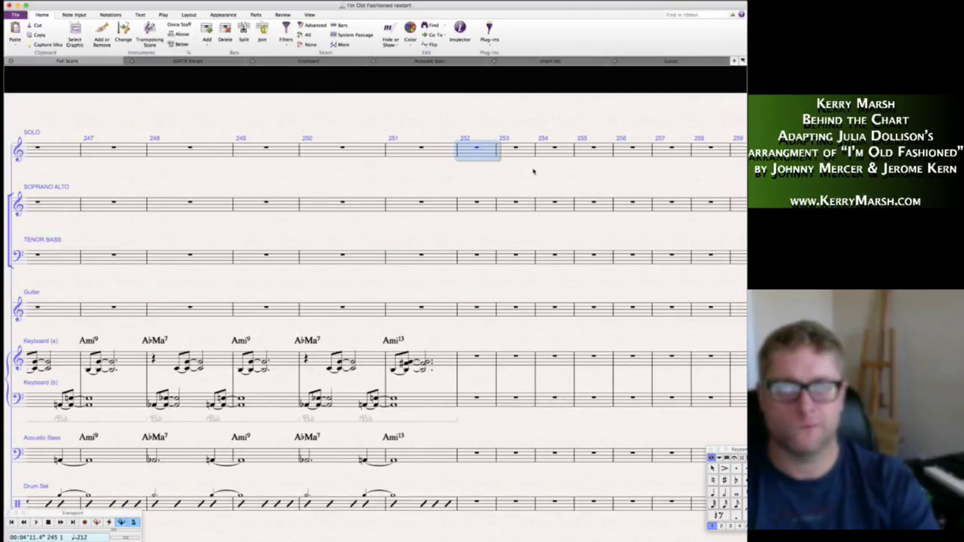
{"action": "scroll", "coordinate": [534, 172], "scroll_direction": "right", "scroll_amount": 15}
{"action": "left_click", "coordinate": [672, 151], "text": "shift"}
{"action": "key", "text": "super+shift+a"}
{"action": "key", "text": "Delete"}
{"action": "key", "text": "Return"}
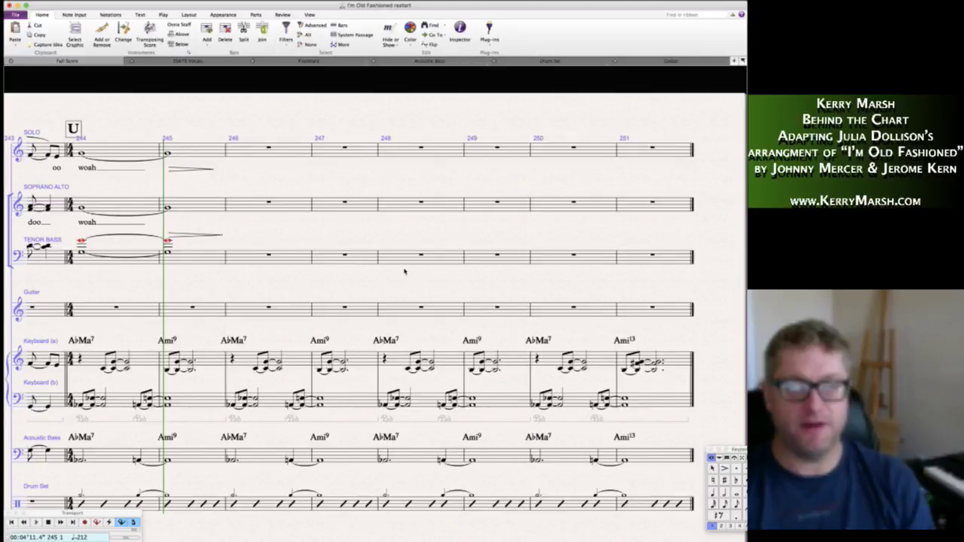
{"action": "right_click", "coordinate": [635, 324]}
{"action": "left_click", "coordinate": [625, 341]}
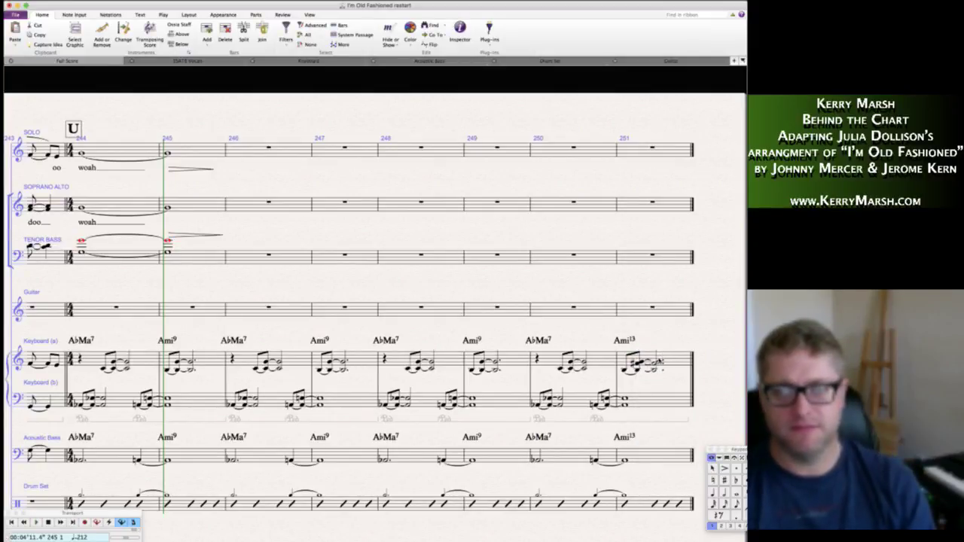
{"action": "left_click", "coordinate": [657, 362]}
{"action": "left_click", "coordinate": [625, 399], "text": "super"}
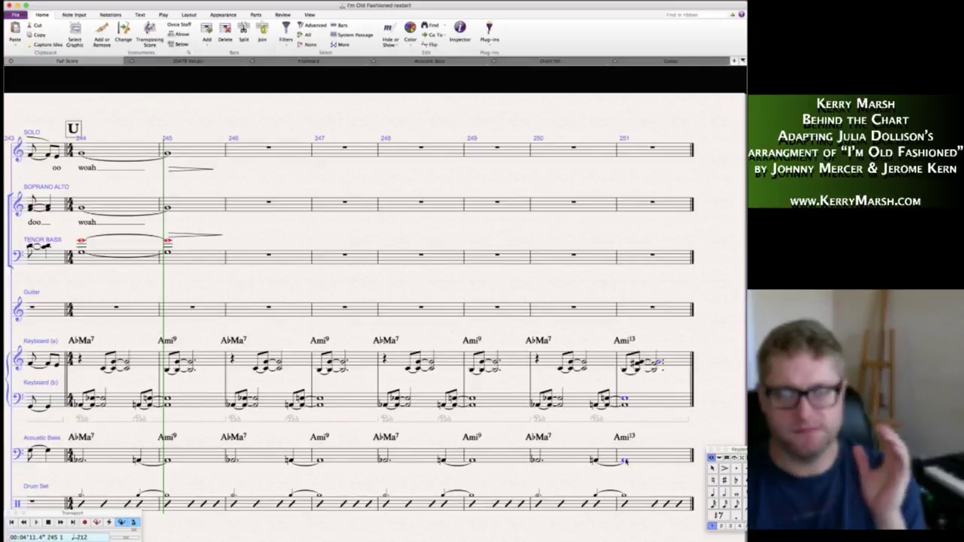
- Rewrite the Acoustic Bass in bar 251 as an eighth-note A, then another eighth-note A tied to a dotted half
{"action": "left_click", "coordinate": [624, 461]}
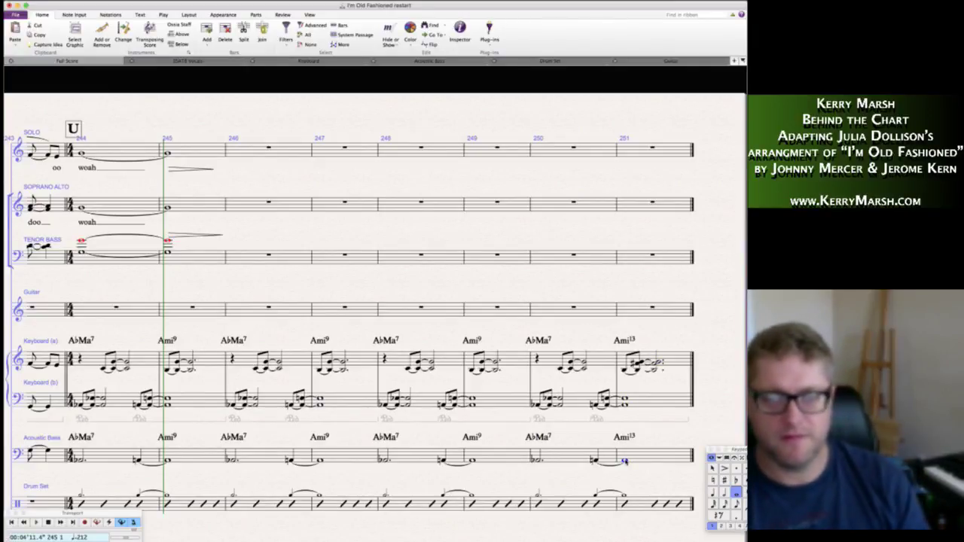
{"action": "key", "text": "3"}
{"action": "key", "text": "Right"}
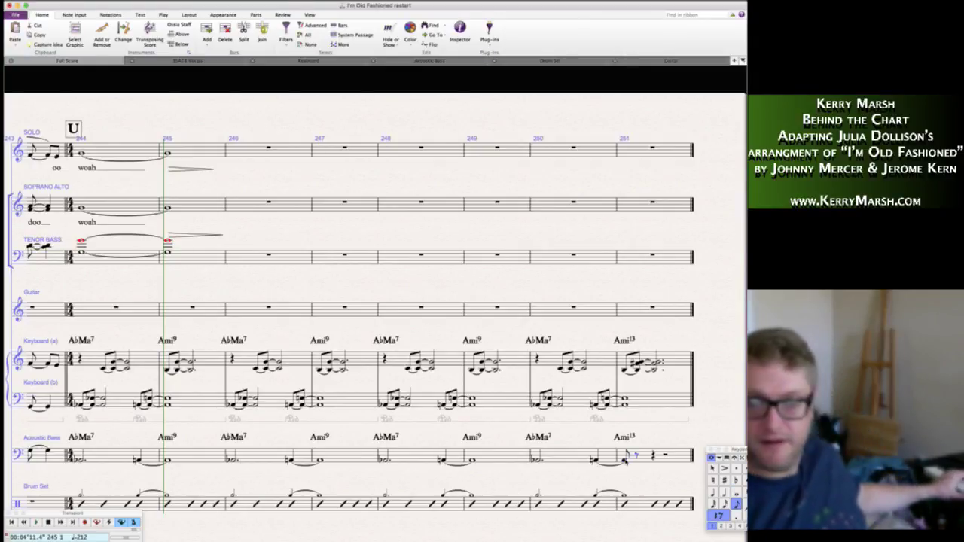
{"action": "key", "text": "a"}
{"action": "key", "text": "5"}
{"action": "key", "text": "period"}
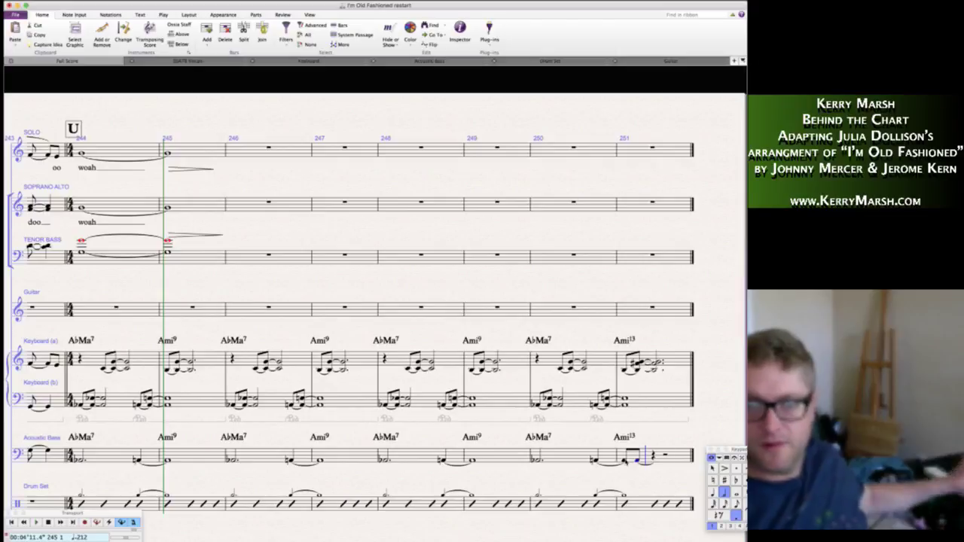
{"action": "key", "text": "a"}
{"action": "key", "text": "Escape"}
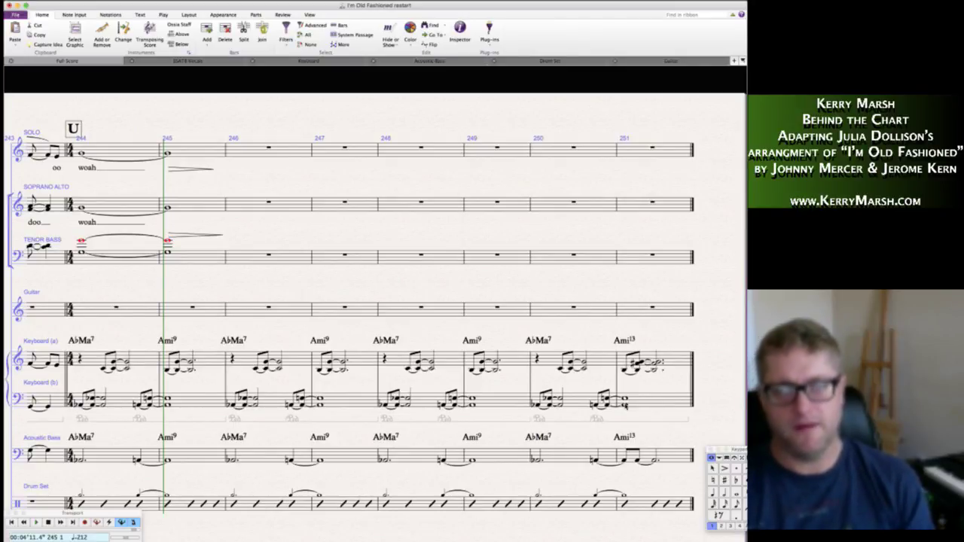
- Shorten the opening Keyboard (b) chord in bar 251 to an eighth, followed by a low eighth tied to a dotted half
{"action": "key", "text": "3"}
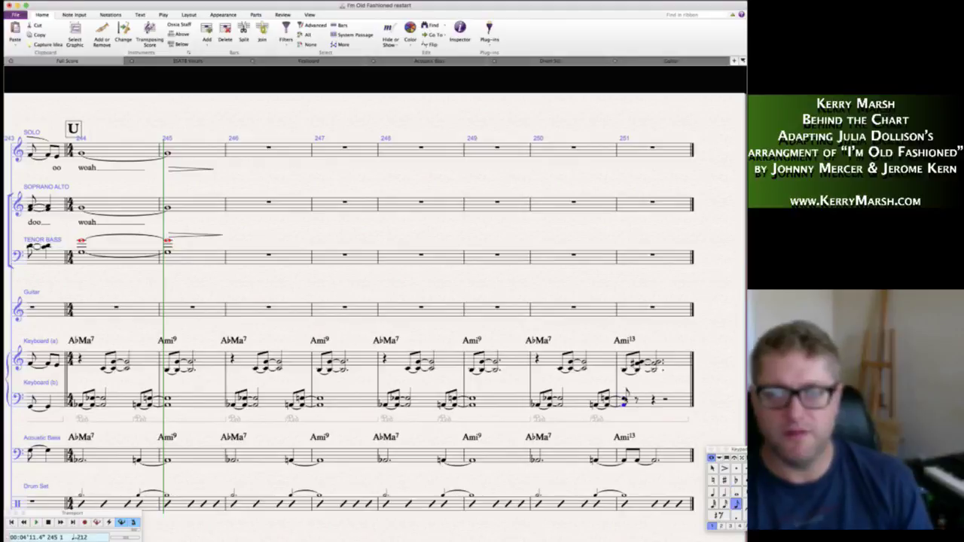
{"action": "key", "text": "Right"}
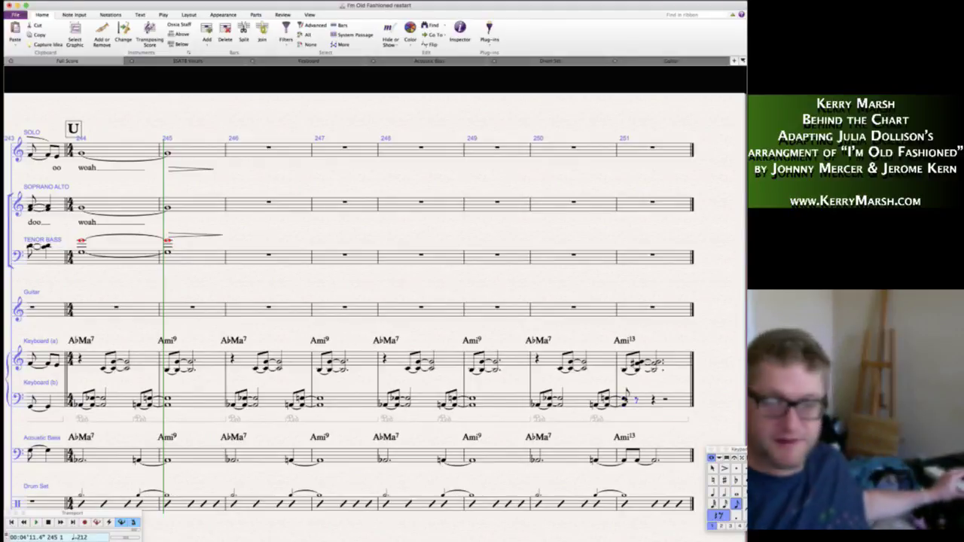
{"action": "key", "text": "n"}
{"action": "key", "text": "Return"}
{"action": "key", "text": "Escape"}
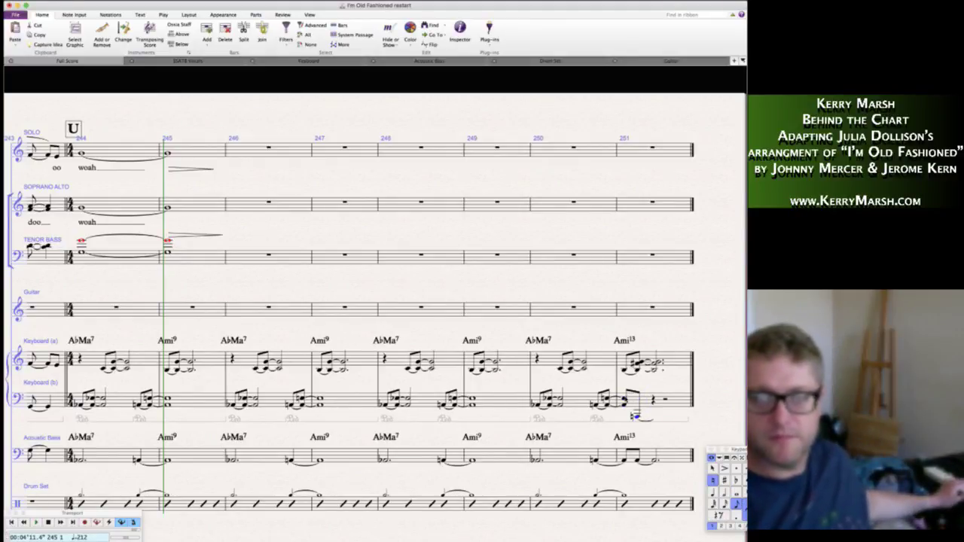
{"action": "key", "text": "x"}
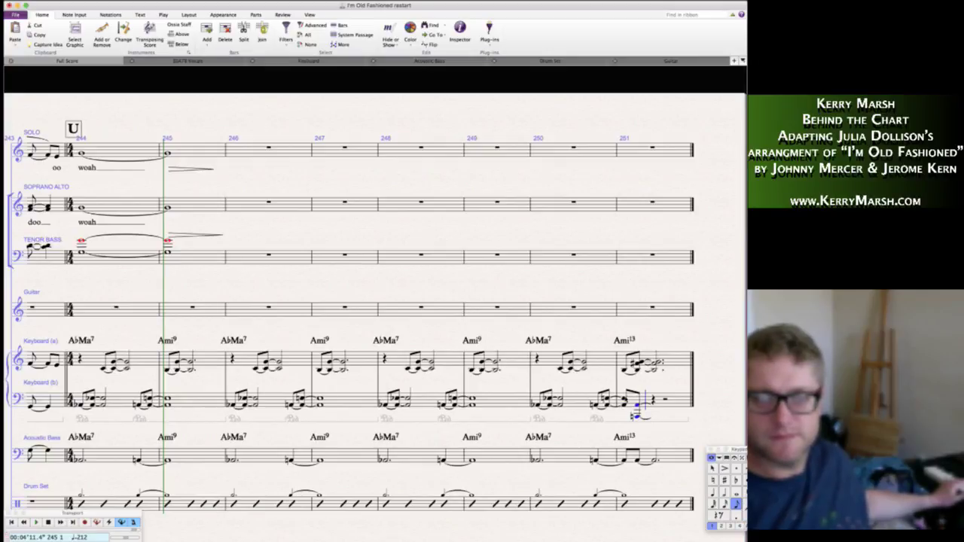
{"action": "key", "text": "Escape"}
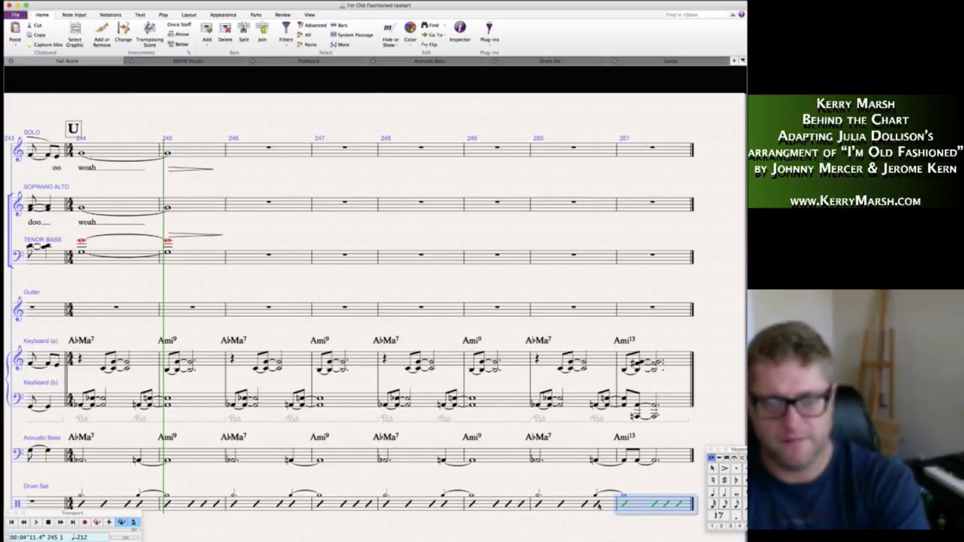
- Clear all slashes and cue rhythms from the Drum Set staff in bars 244–251
{"action": "key", "text": "Delete"}
{"action": "left_click", "coordinate": [607, 505]}
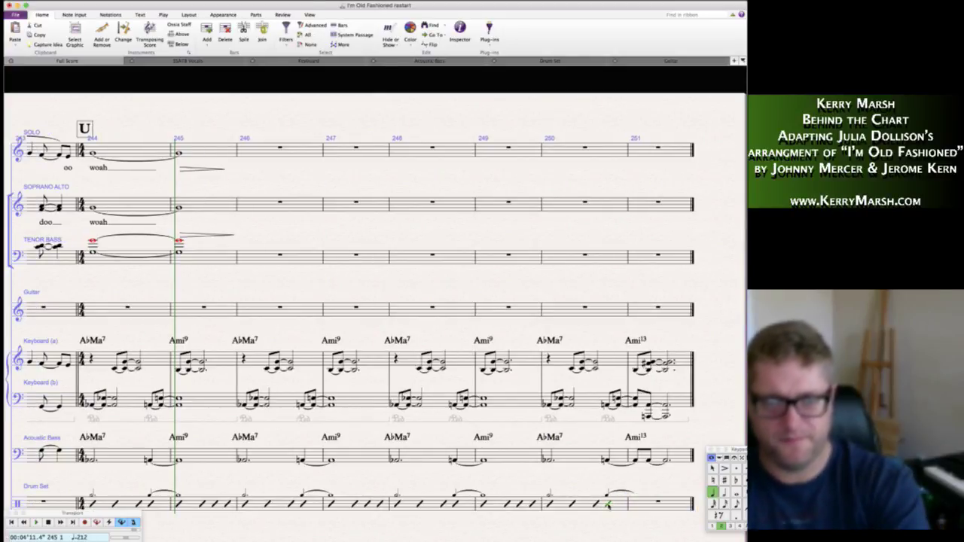
{"action": "key", "text": "0"}
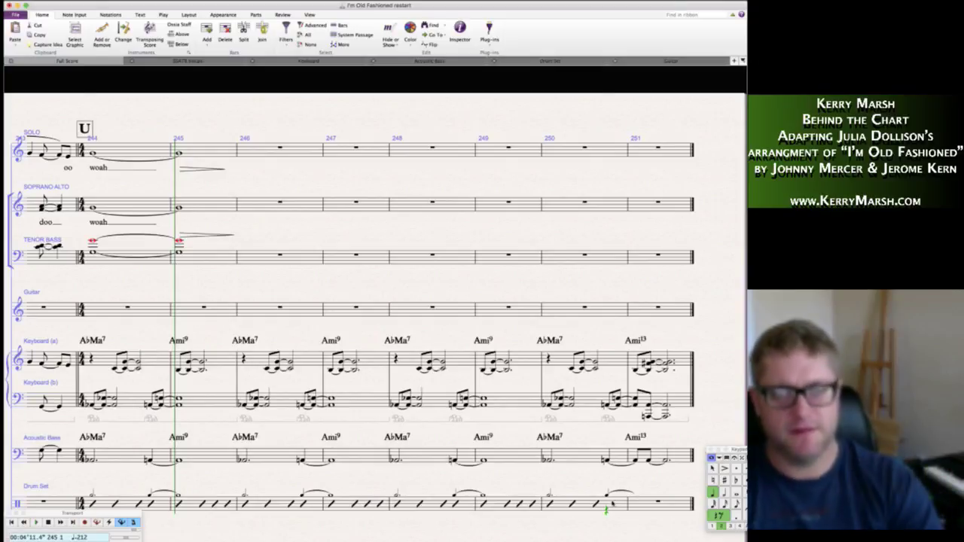
{"action": "left_click", "coordinate": [605, 508]}
{"action": "scroll", "coordinate": [357, 508], "scroll_direction": "left", "scroll_amount": 3}
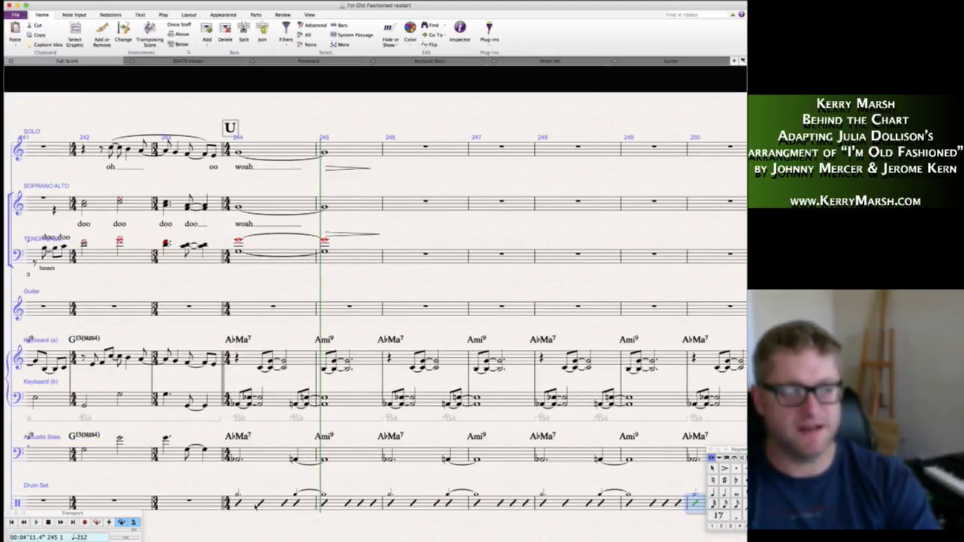
{"action": "left_click", "coordinate": [240, 503], "text": "shift"}
{"action": "key", "text": "Delete"}
{"action": "key", "text": "Escape"}
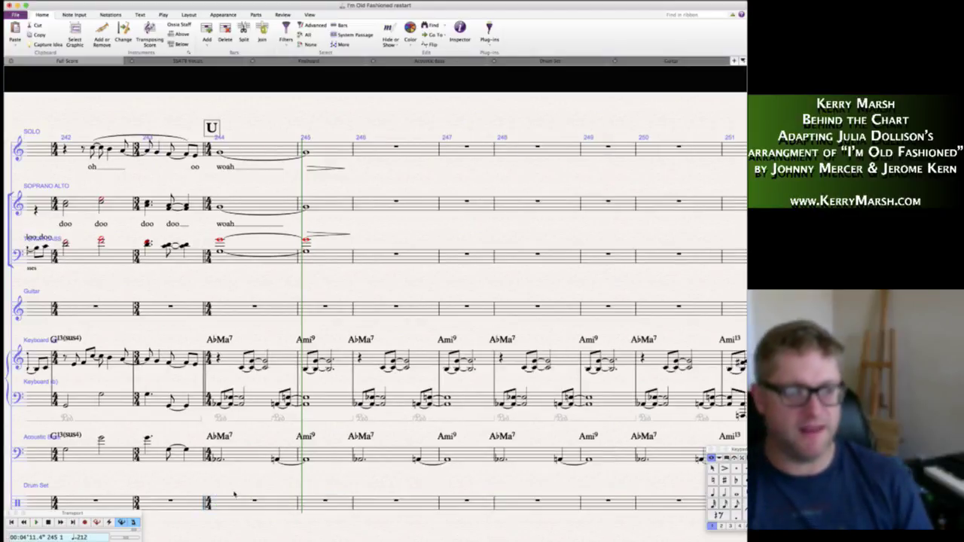
- Enter a dotted half, then a quarter tied to a whole note, in Drum Set bars 244–245 with rhythmic slash noteheads
{"action": "left_click", "coordinate": [235, 497]}
{"action": "key", "text": "4"}
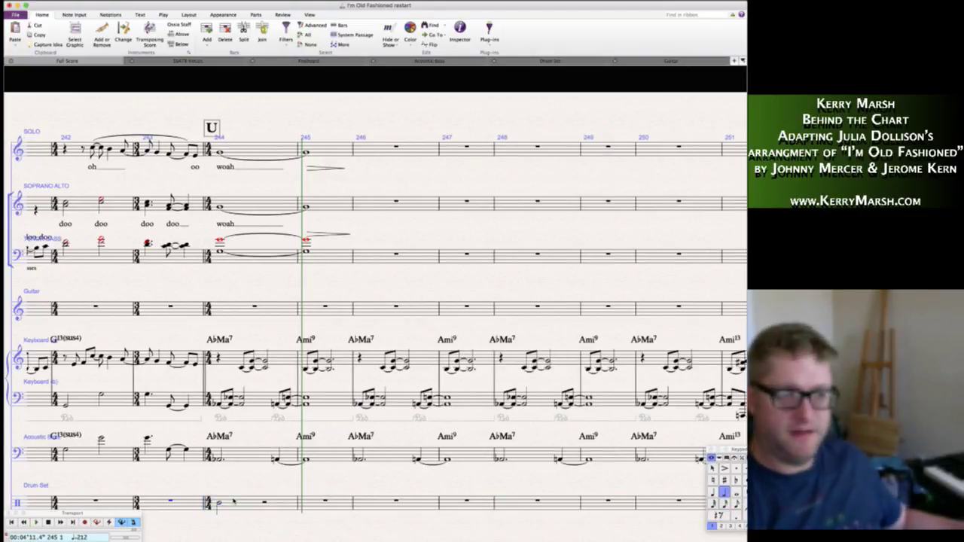
{"action": "key", "text": "5"}
{"action": "key", "text": "b"}
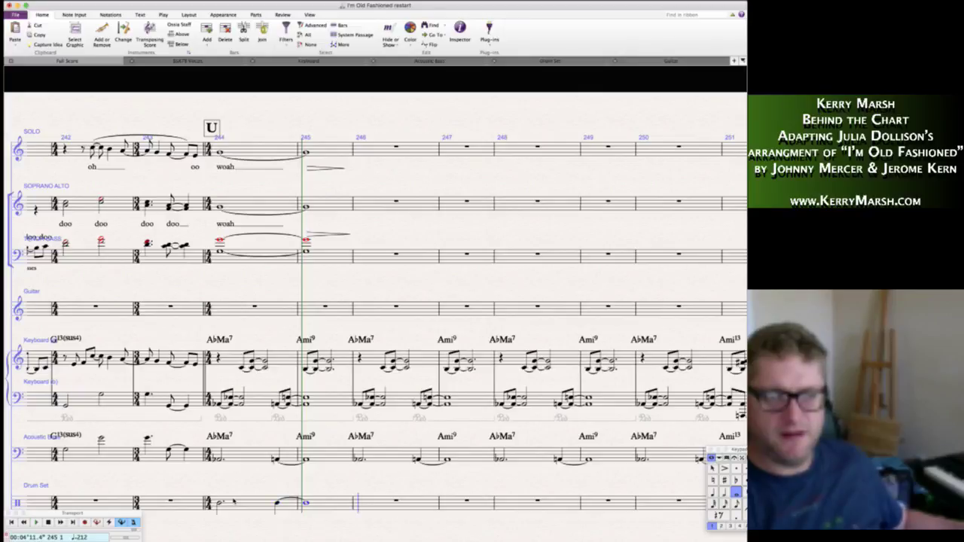
{"action": "left_click", "coordinate": [249, 508]}
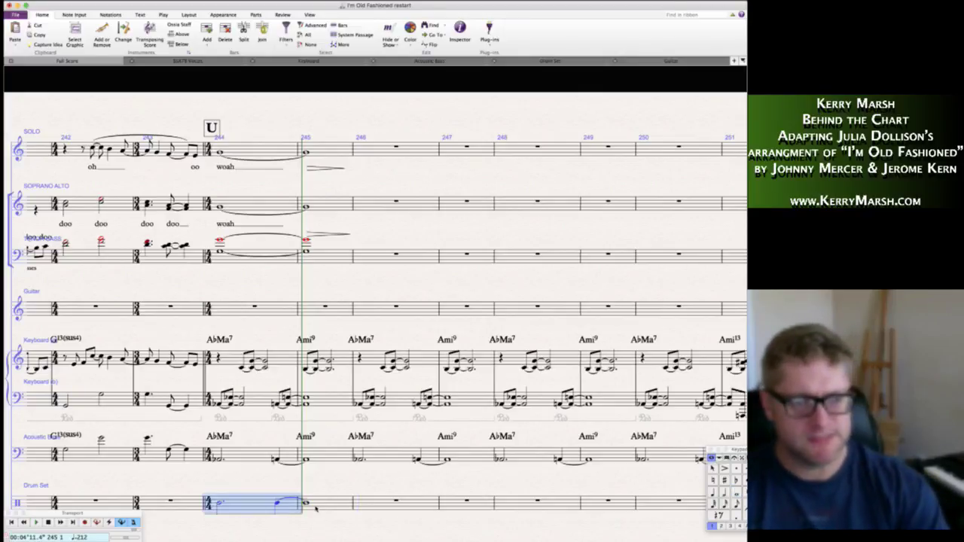
{"action": "left_click", "coordinate": [316, 509], "text": "shift"}
{"action": "key", "text": "shift+alt+2"}
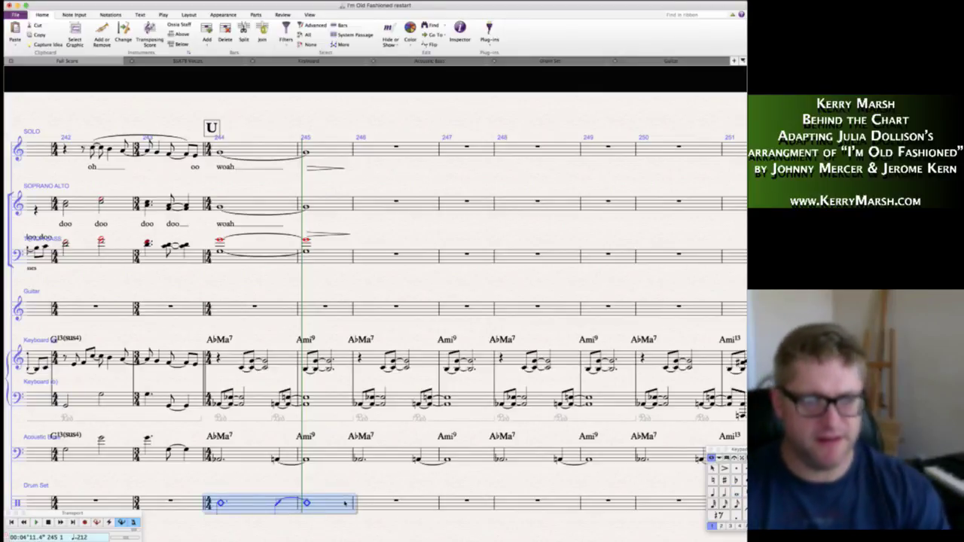
- Repeat the two-bar Drum Set slash rhythm through bar 251
{"action": "key", "text": "r"}
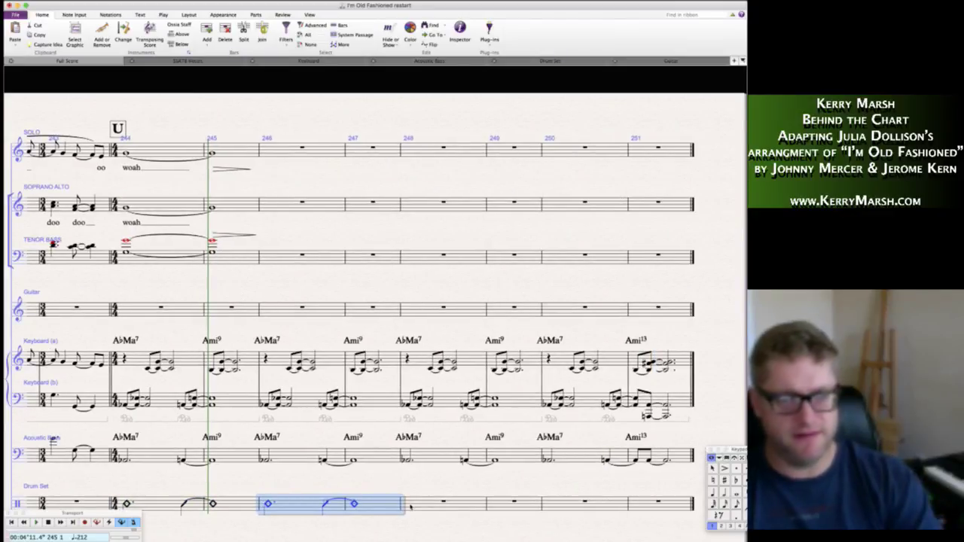
{"action": "key", "text": "r"}
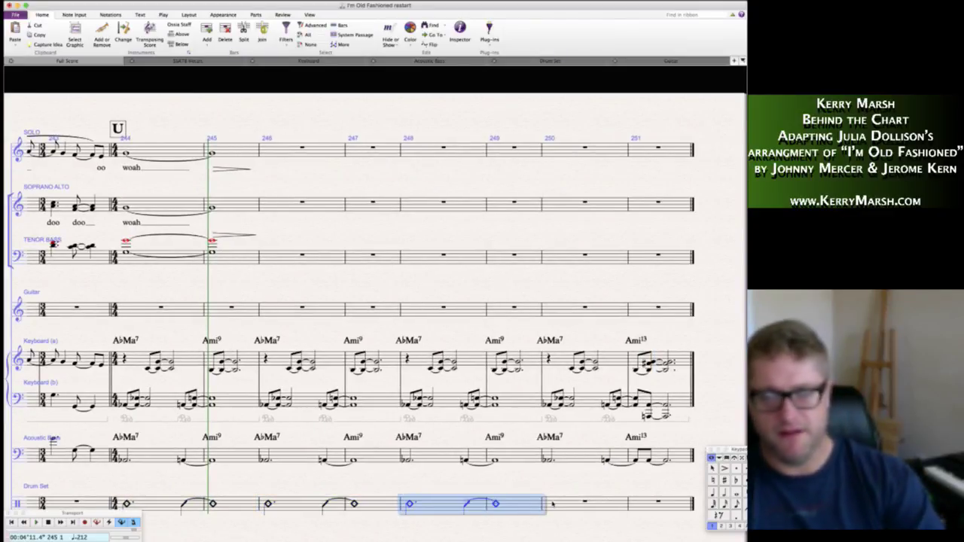
{"action": "key", "text": "r"}
- Shorten the opening Drum Set slash in bar 251 to an eighth and follow it with an eighth tied to a dotted half
{"action": "left_click", "coordinate": [637, 504]}
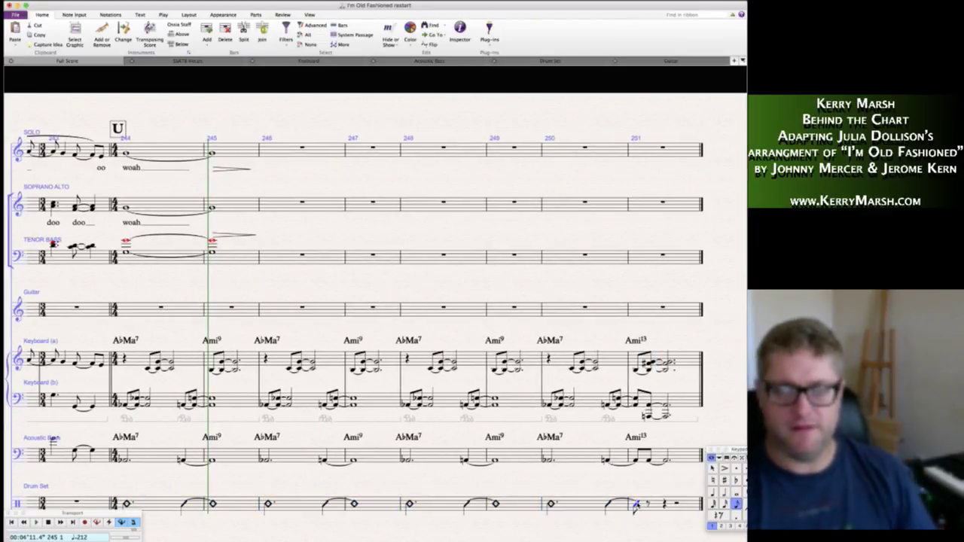
{"action": "key", "text": "Right"}
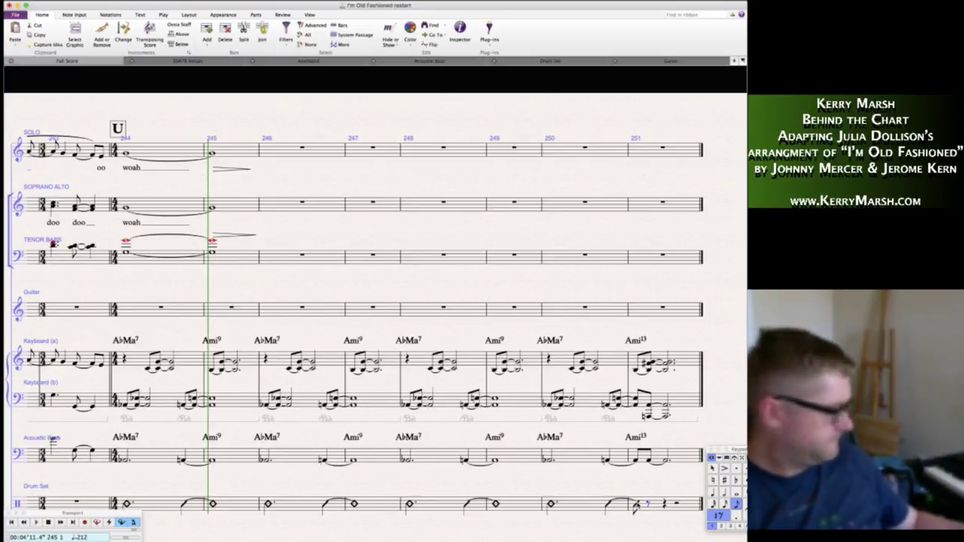
{"action": "key", "text": "a"}
{"action": "key", "text": "5"}
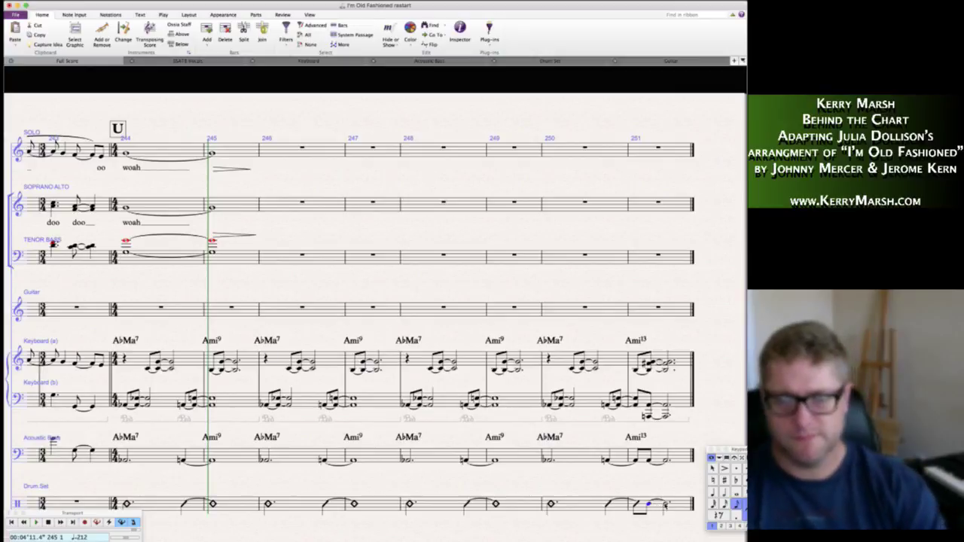
{"action": "left_click", "coordinate": [667, 506], "text": "shift"}
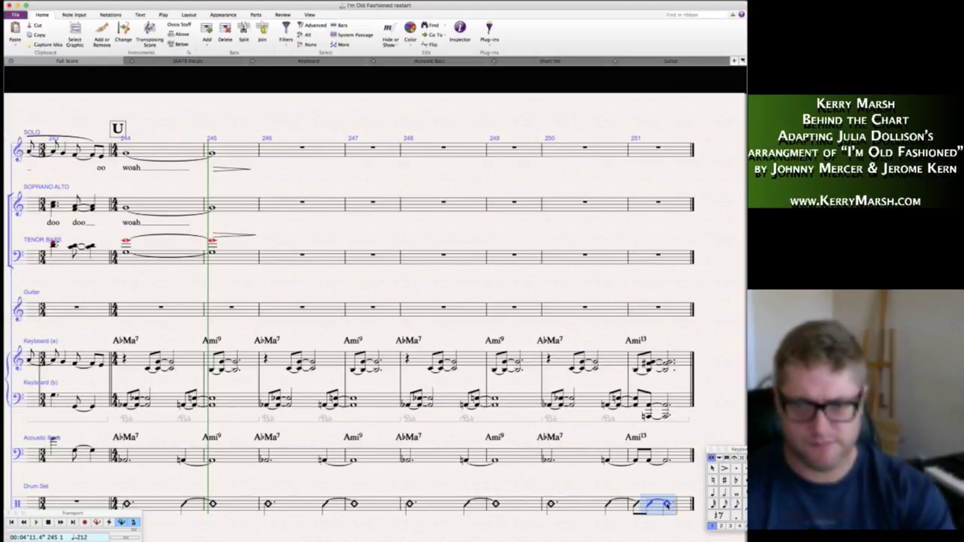
{"action": "key", "text": "Escape"}
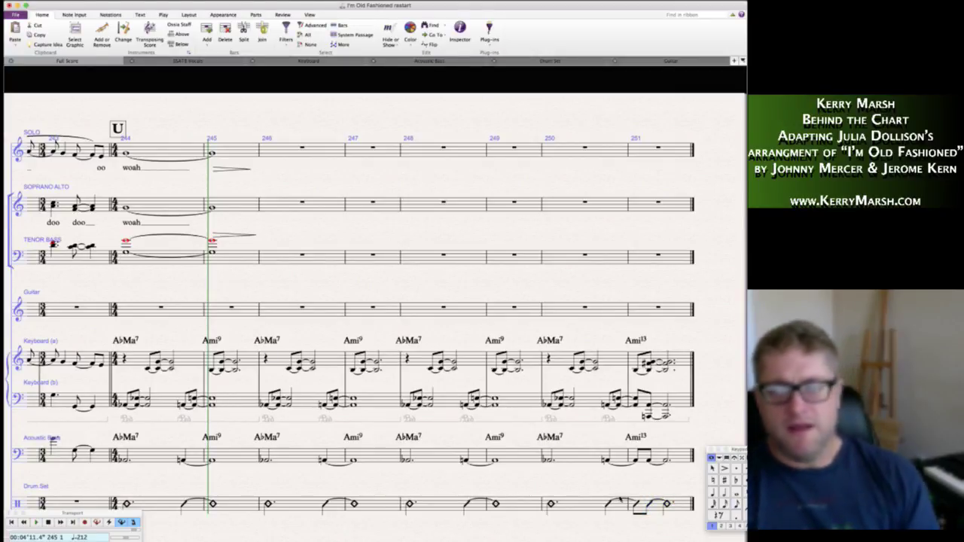
- Add fermatas to the final dotted half of bar 251 on both Keyboard staves, the Acoustic Bass and the Drum Set
{"action": "left_click", "coordinate": [667, 504]}
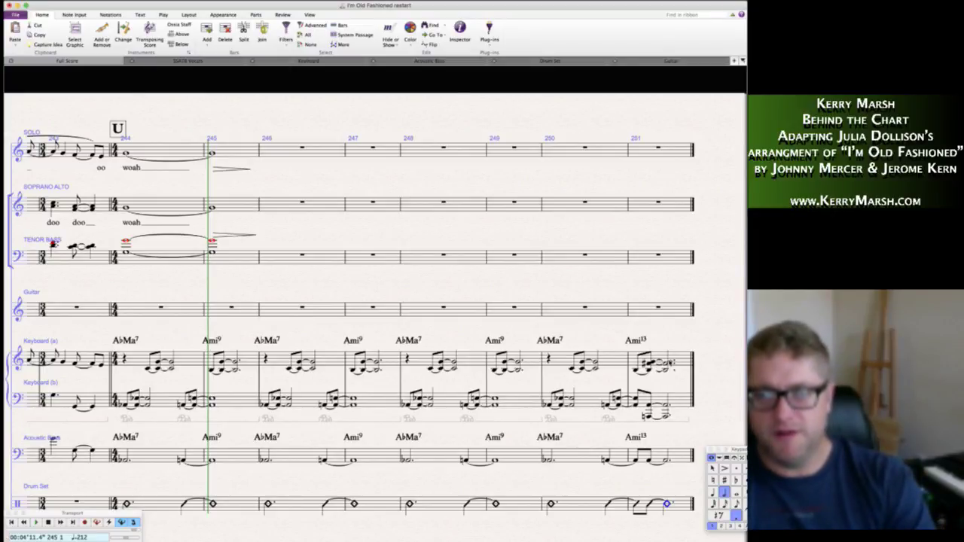
{"action": "left_click", "coordinate": [669, 363], "text": "shift"}
{"action": "key", "text": "F10"}
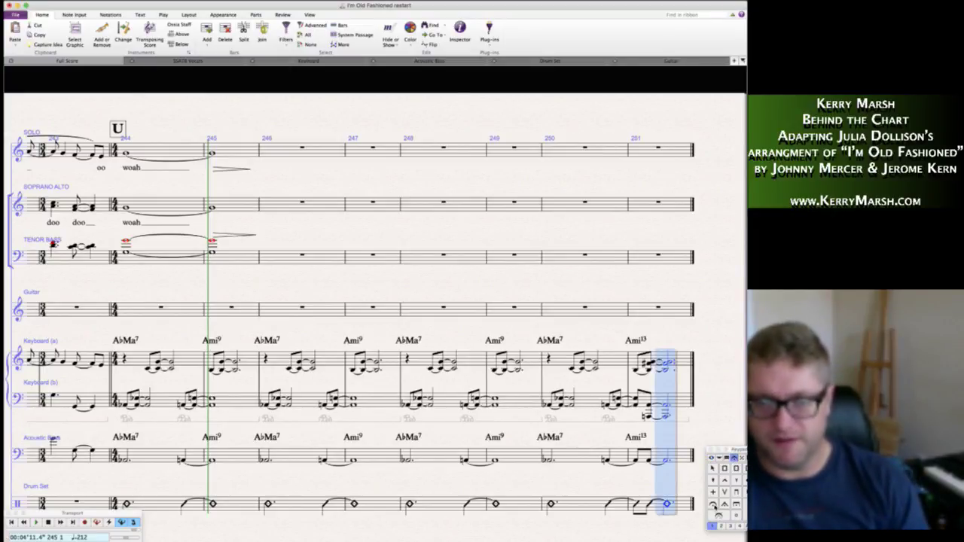
{"action": "left_click", "coordinate": [712, 504]}
{"action": "key", "text": "F7"}
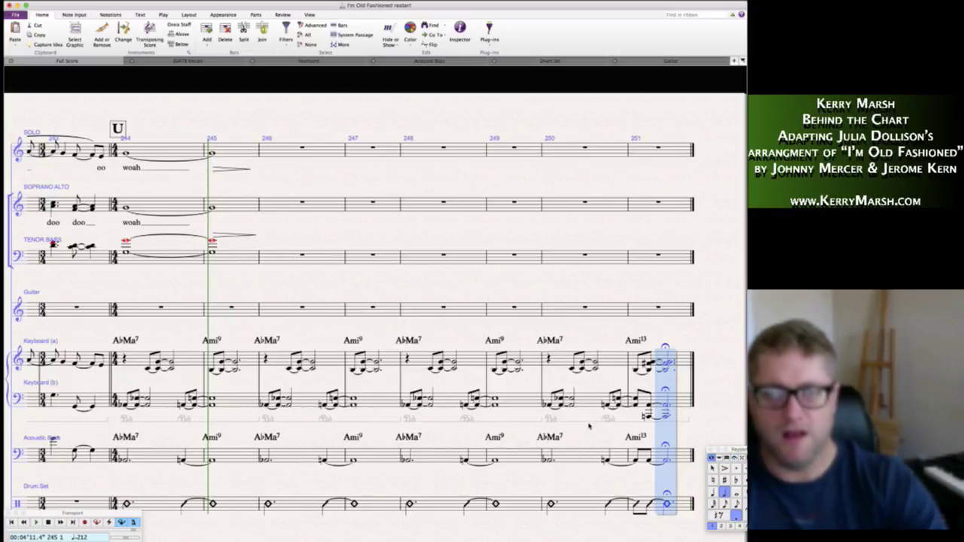
{"action": "key", "text": "Escape"}
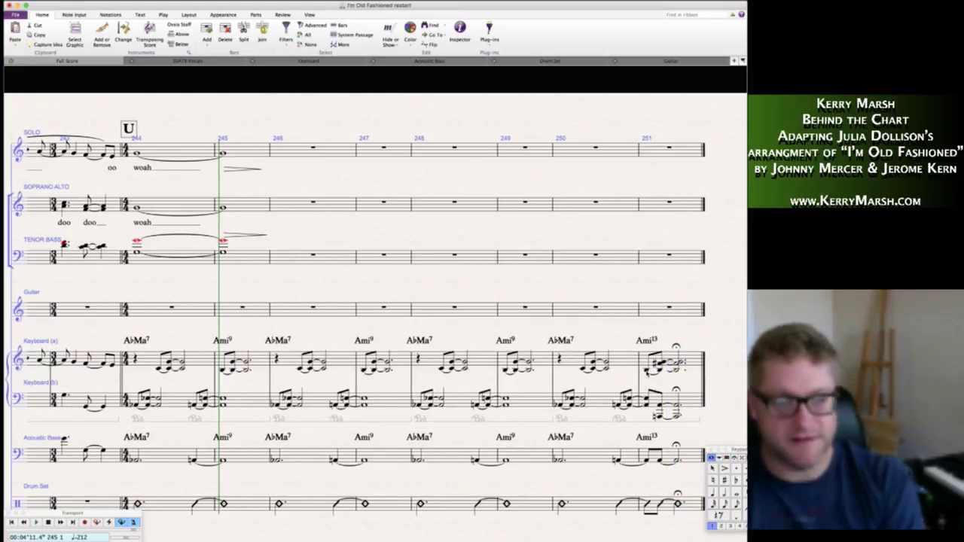
- Play back the final bar 251 from its opening Keyboard (a) note
{"action": "left_click", "coordinate": [645, 370]}
{"action": "key", "text": "p"}
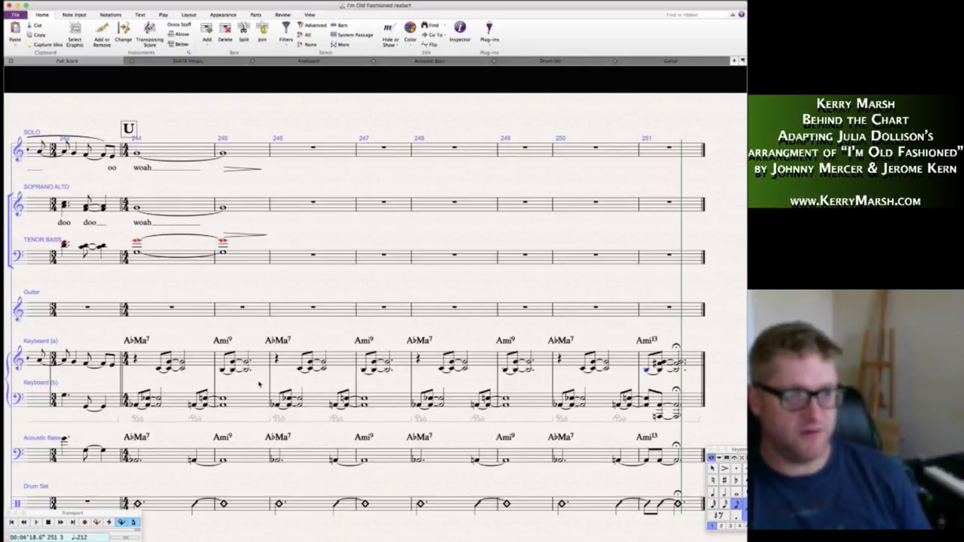
{"action": "left_click_drag", "start_coordinate": [258, 384], "coordinate": [330, 372]}
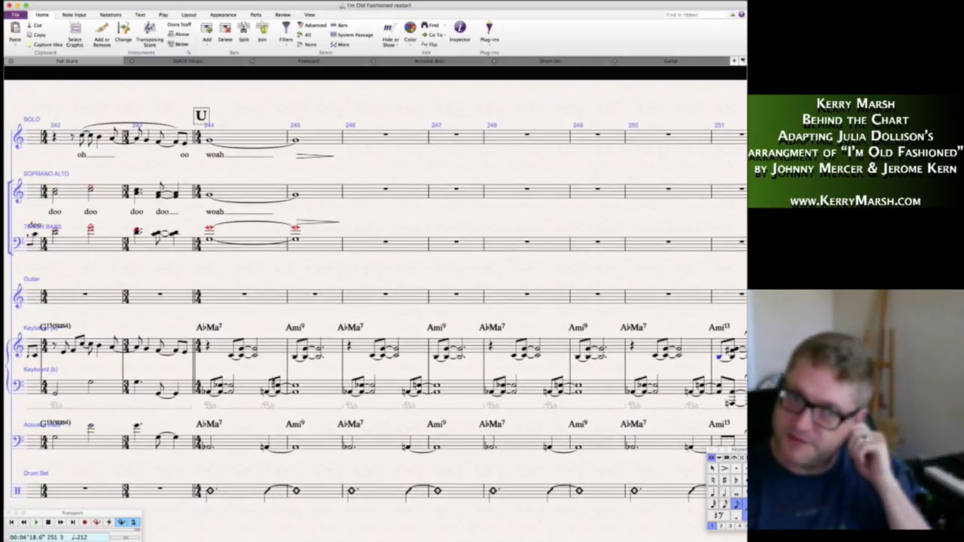
- Review the vocal and rhythm section writing from bar 226 to the ending at bar 251
{"action": "scroll", "coordinate": [209, 412], "scroll_direction": "left", "scroll_amount": 3}
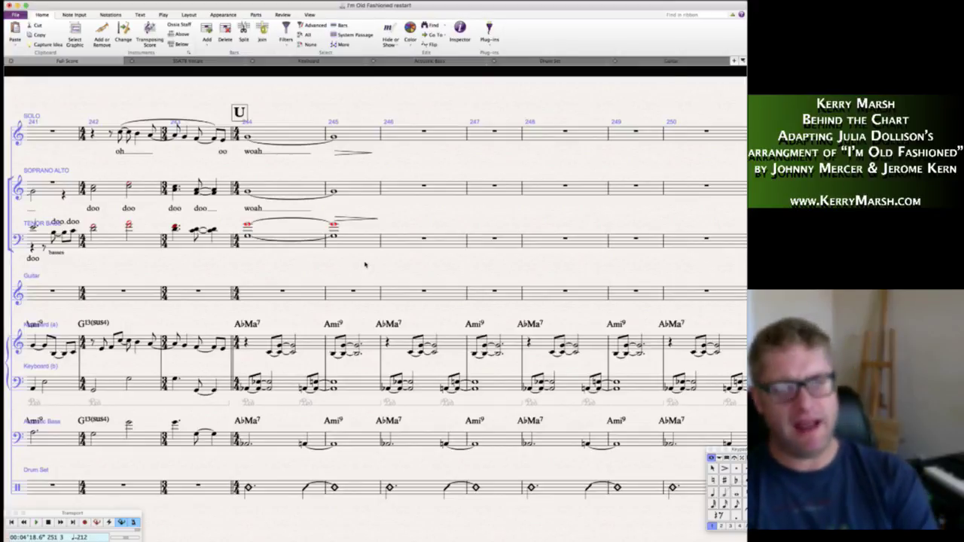
{"action": "scroll", "coordinate": [365, 265], "scroll_direction": "right", "scroll_amount": 2}
{"action": "scroll", "coordinate": [365, 264], "scroll_direction": "left", "scroll_amount": 5}
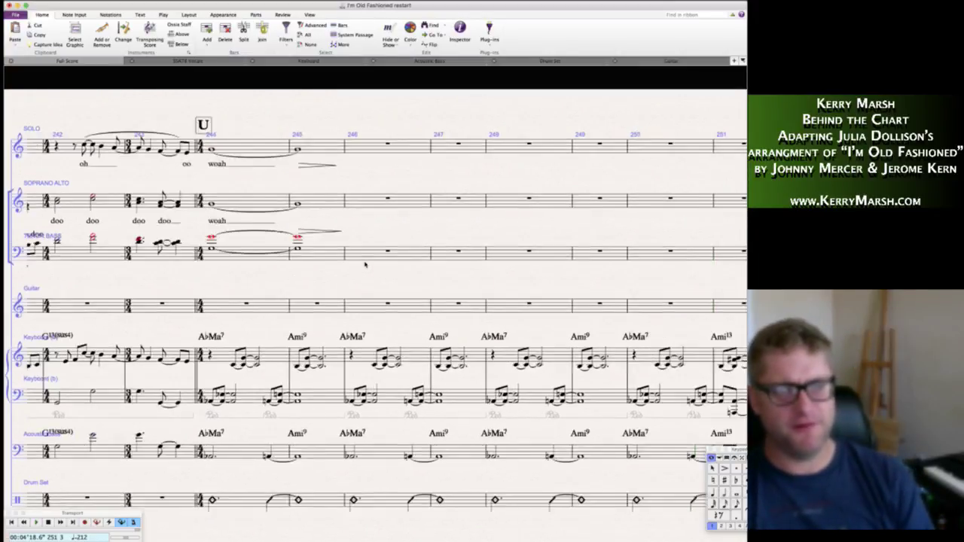
{"action": "scroll", "coordinate": [365, 264], "scroll_direction": "left", "scroll_amount": 2}
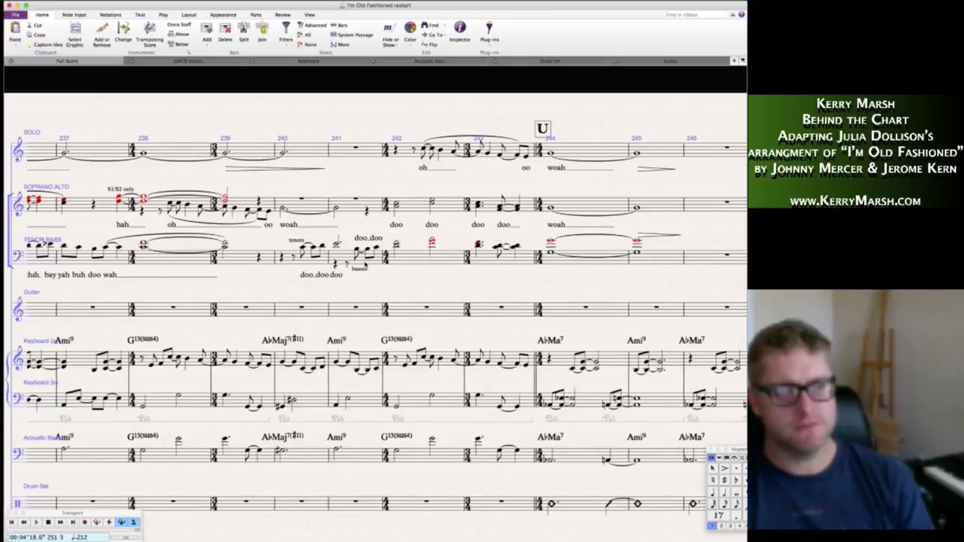
{"action": "scroll", "coordinate": [365, 264], "scroll_direction": "right", "scroll_amount": 12}
{"action": "scroll", "coordinate": [365, 265], "scroll_direction": "left", "scroll_amount": 20}
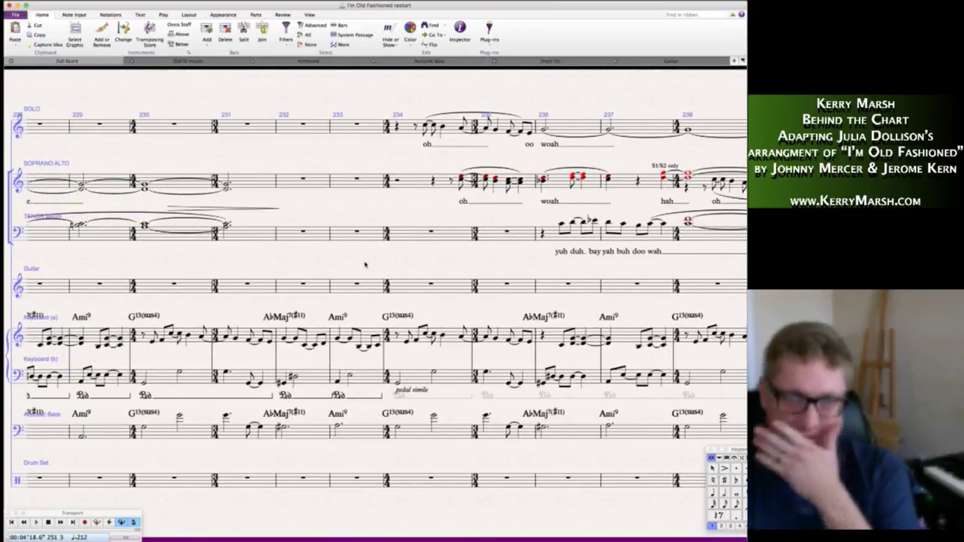
{"action": "scroll", "coordinate": [365, 264], "scroll_direction": "left", "scroll_amount": 5}
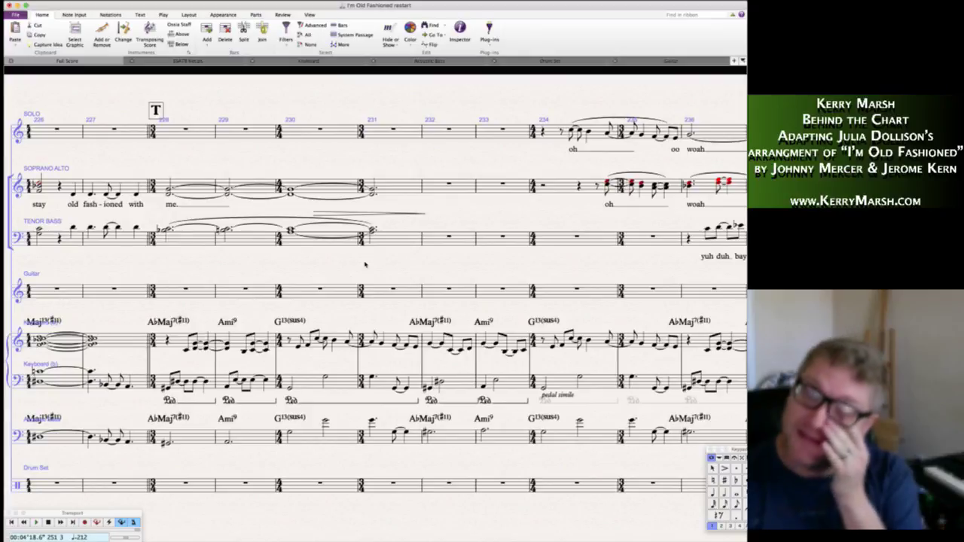
{"action": "scroll", "coordinate": [422, 265], "scroll_direction": "right", "scroll_amount": 3}
- Clear the Solo, Soprano Alto and Tenor Bass staves in bars 234–243
{"action": "scroll", "coordinate": [422, 266], "scroll_direction": "right", "scroll_amount": 2}
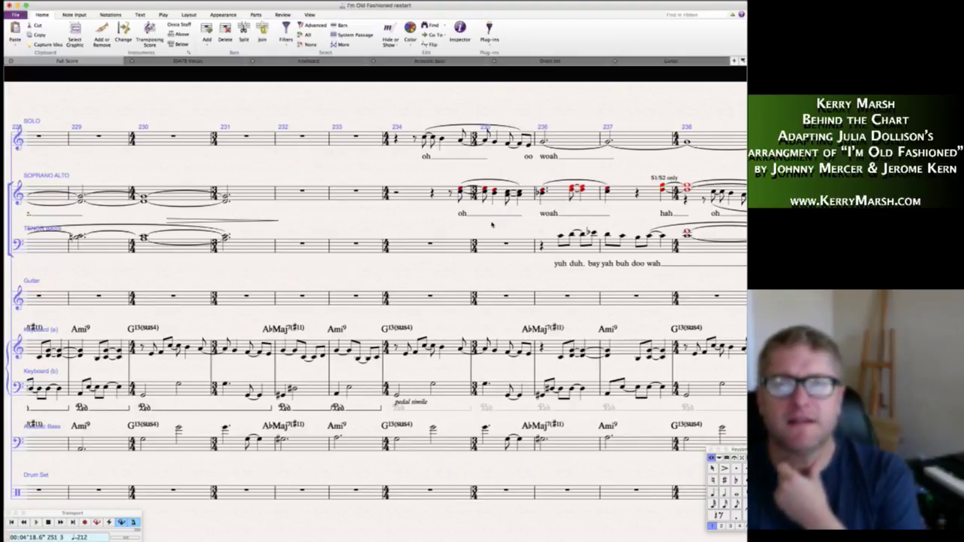
{"action": "scroll", "coordinate": [492, 224], "scroll_direction": "right", "scroll_amount": 4}
{"action": "scroll", "coordinate": [491, 225], "scroll_direction": "right", "scroll_amount": 2}
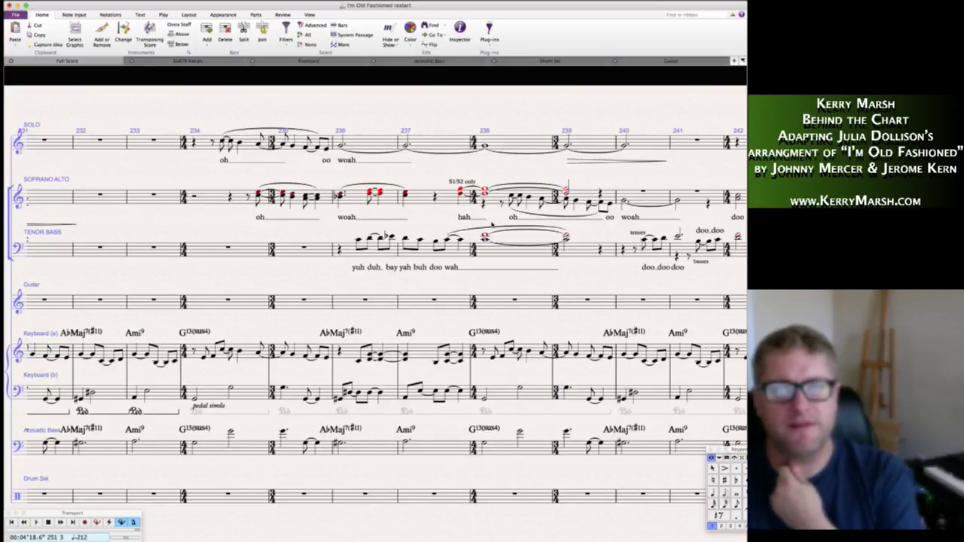
{"action": "scroll", "coordinate": [492, 225], "scroll_direction": "right", "scroll_amount": 2}
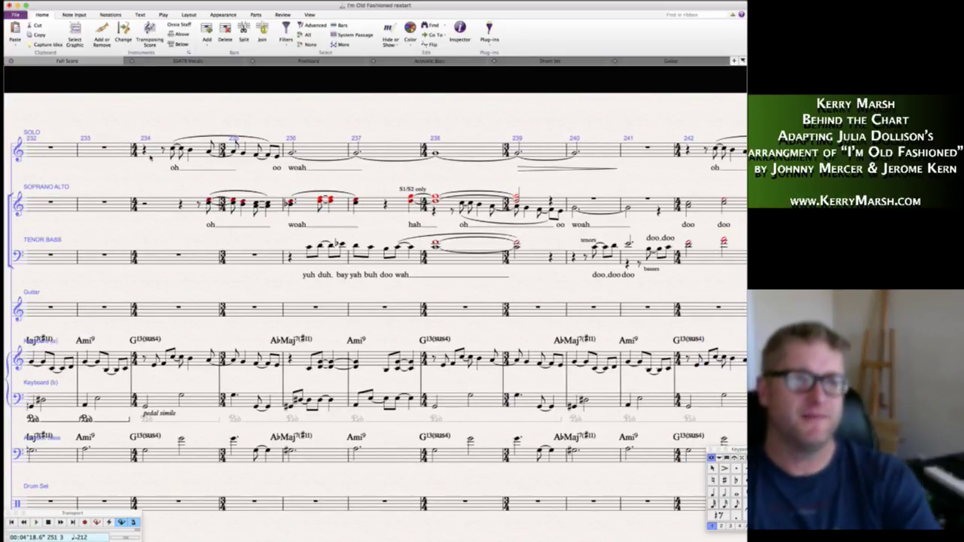
{"action": "left_click", "coordinate": [151, 156]}
{"action": "scroll", "coordinate": [287, 217], "scroll_direction": "right", "scroll_amount": 6}
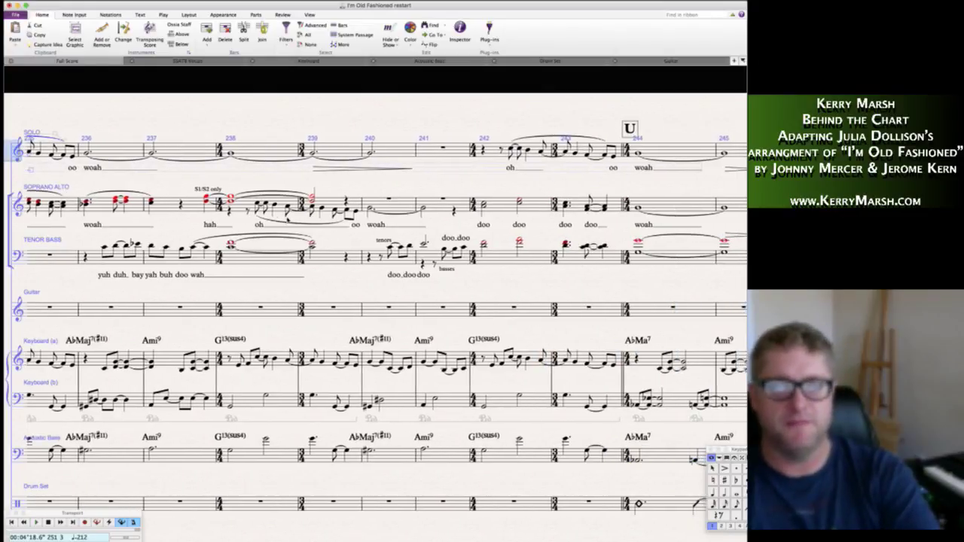
{"action": "scroll", "coordinate": [287, 217], "scroll_direction": "right", "scroll_amount": 2}
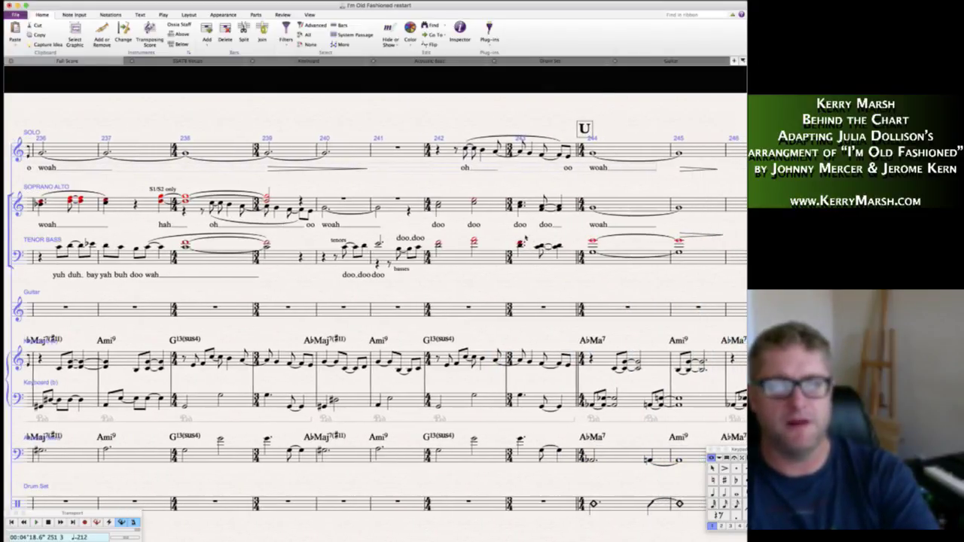
{"action": "left_click", "coordinate": [572, 248], "text": "shift"}
{"action": "scroll", "coordinate": [589, 242], "scroll_direction": "left", "scroll_amount": 4}
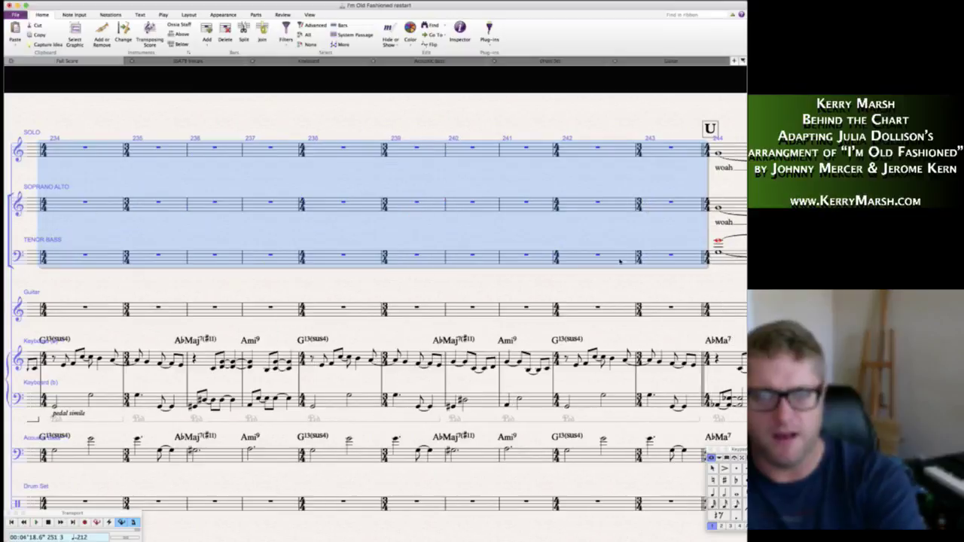
{"action": "scroll", "coordinate": [599, 245], "scroll_direction": "right", "scroll_amount": 3}
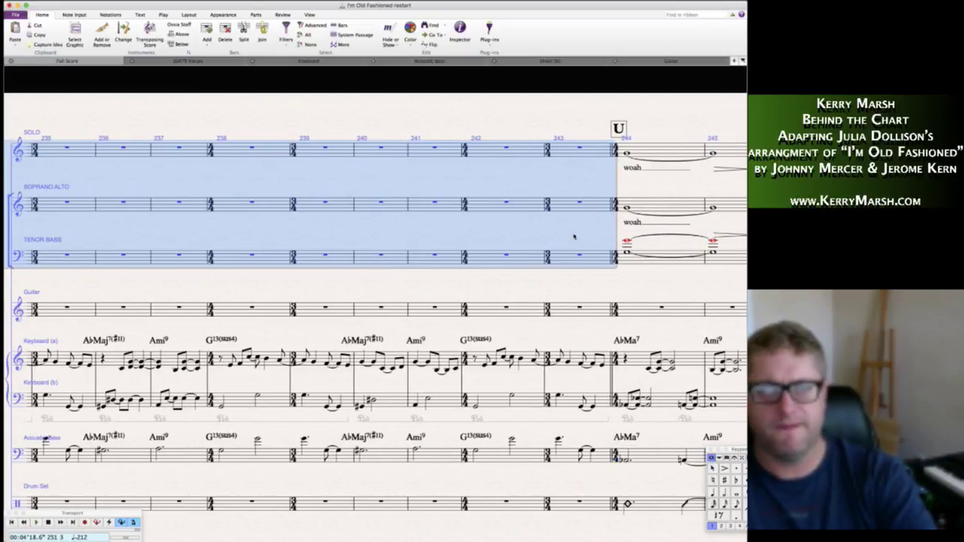
- Delete the upper Tenor Bass notes in bars 244–245 and clear the Solo staff in the same two bars
{"action": "left_click", "coordinate": [628, 241]}
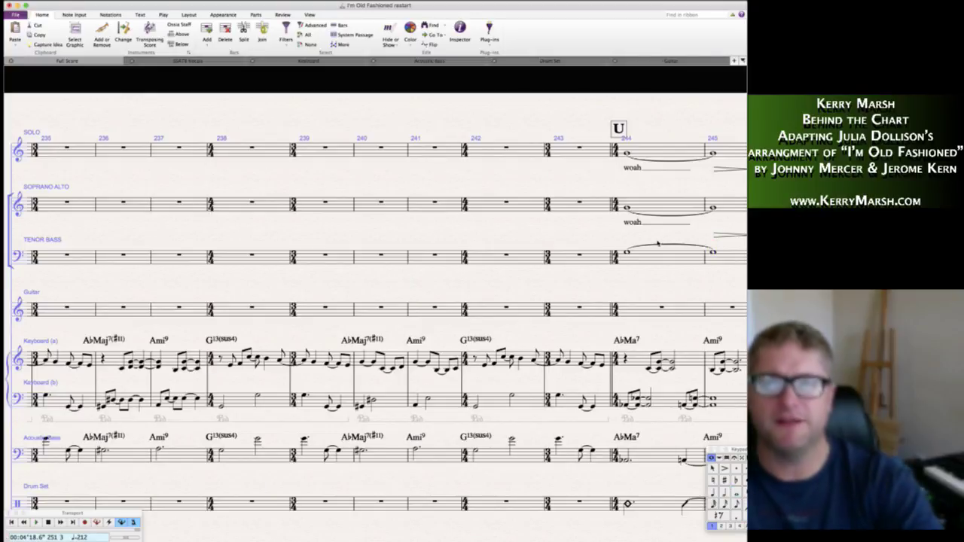
{"action": "key", "text": "Escape"}
{"action": "scroll", "coordinate": [657, 243], "scroll_direction": "right", "scroll_amount": 2}
{"action": "scroll", "coordinate": [657, 242], "scroll_direction": "right", "scroll_amount": 3}
{"action": "left_click", "coordinate": [481, 149]}
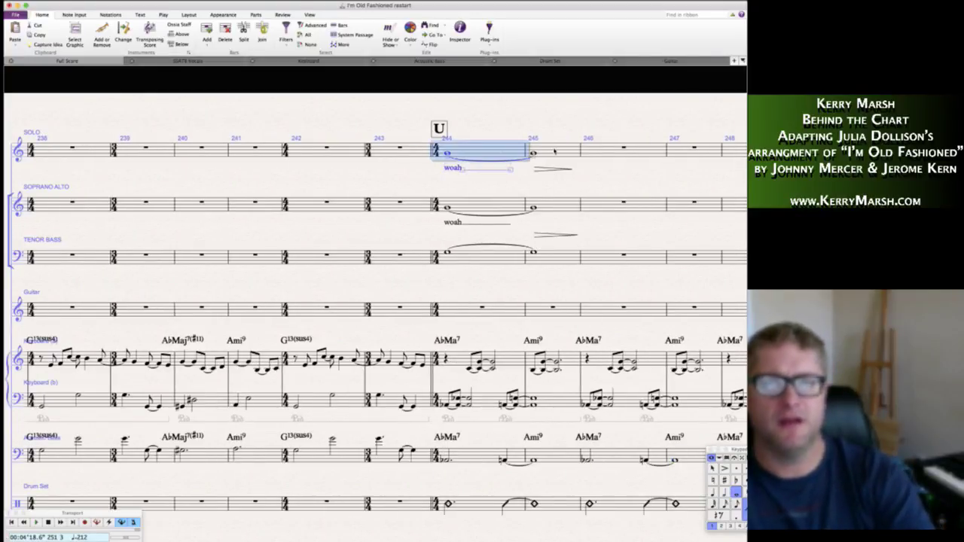
{"action": "left_click", "coordinate": [553, 151], "text": "shift"}
{"action": "key", "text": "Delete"}
{"action": "key", "text": "Escape"}
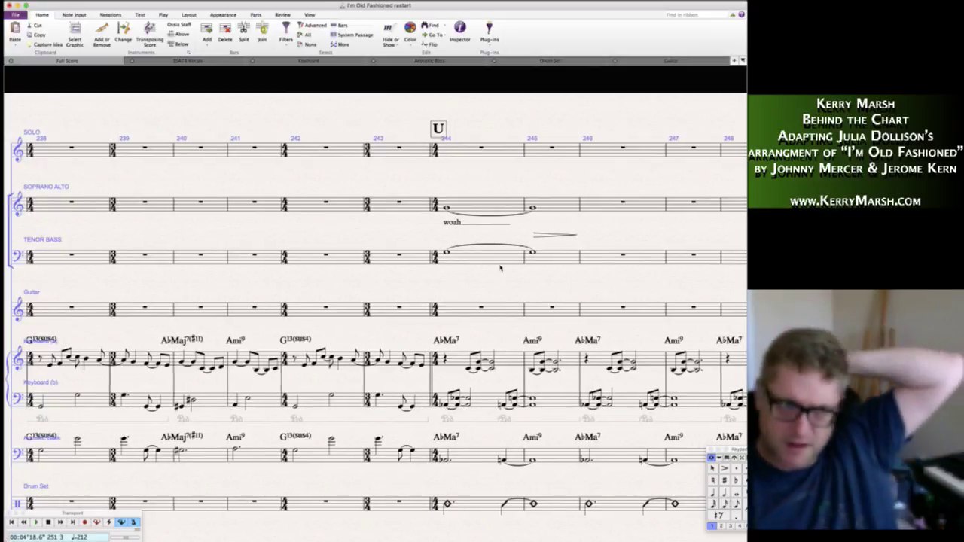
- Examine the vocal staves from before section T through the ending, checking which bars around 231–243 need new vocal parts
{"action": "scroll", "coordinate": [500, 268], "scroll_direction": "right", "scroll_amount": 5}
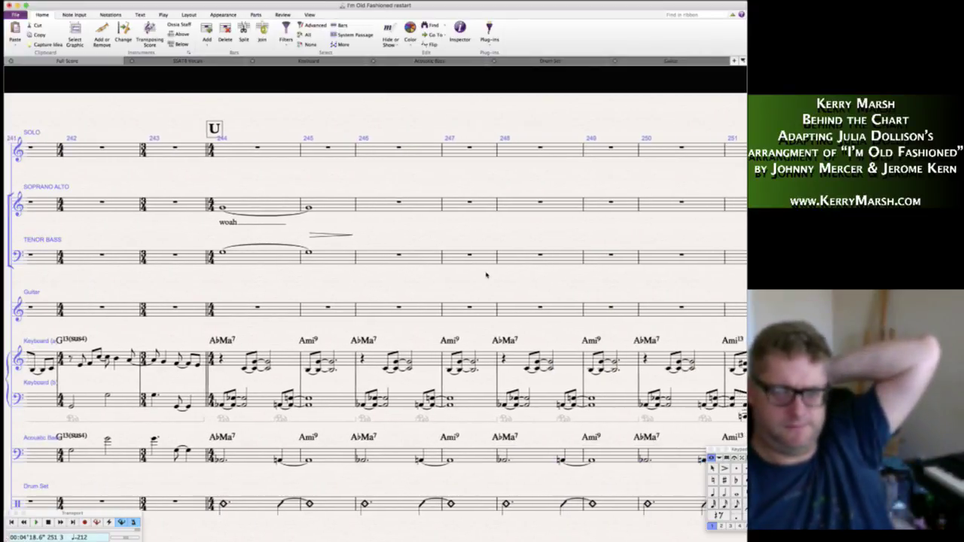
{"action": "scroll", "coordinate": [486, 275], "scroll_direction": "right", "scroll_amount": 3}
{"action": "scroll", "coordinate": [486, 275], "scroll_direction": "left", "scroll_amount": 8}
{"action": "scroll", "coordinate": [485, 275], "scroll_direction": "left", "scroll_amount": 15}
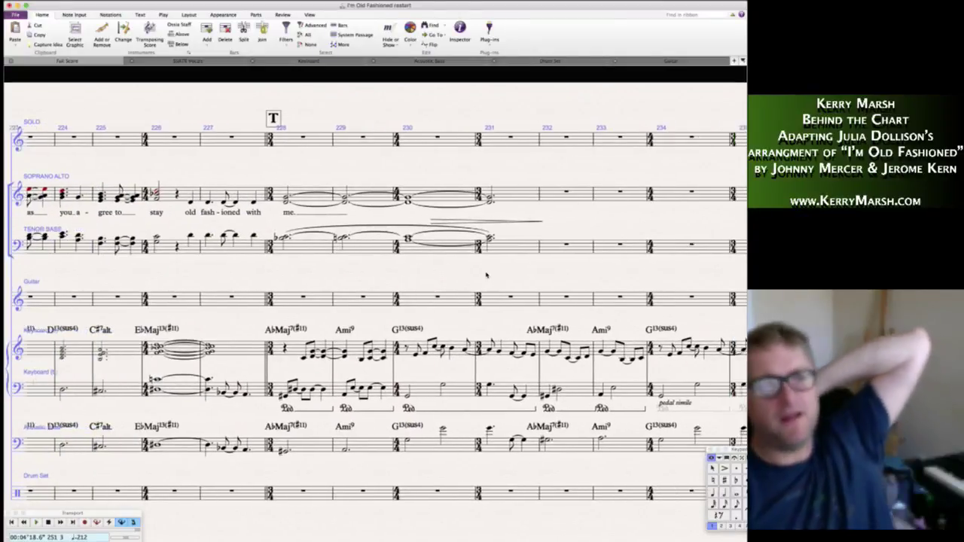
{"action": "scroll", "coordinate": [486, 275], "scroll_direction": "right", "scroll_amount": 3}
{"action": "scroll", "coordinate": [485, 275], "scroll_direction": "left", "scroll_amount": 1}
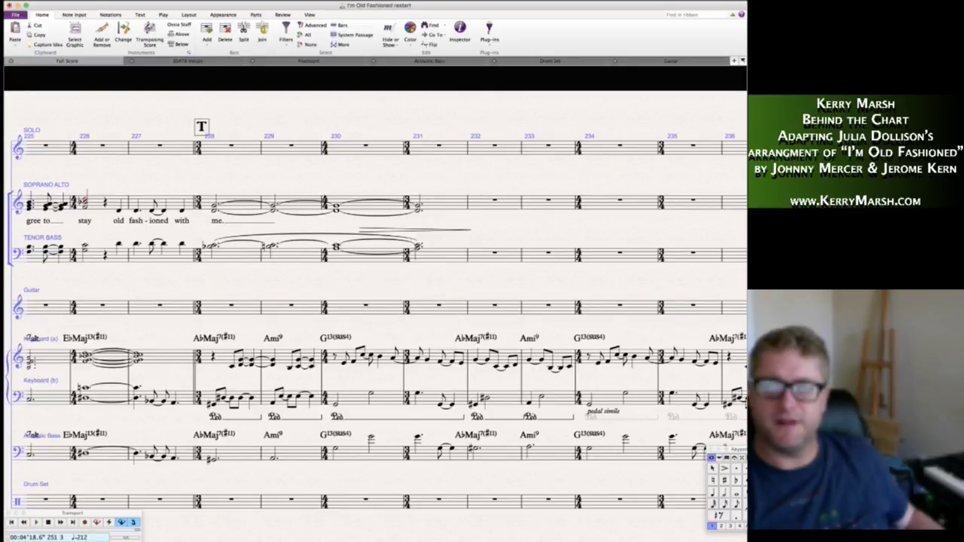
{"action": "key", "text": "super+Tab"}
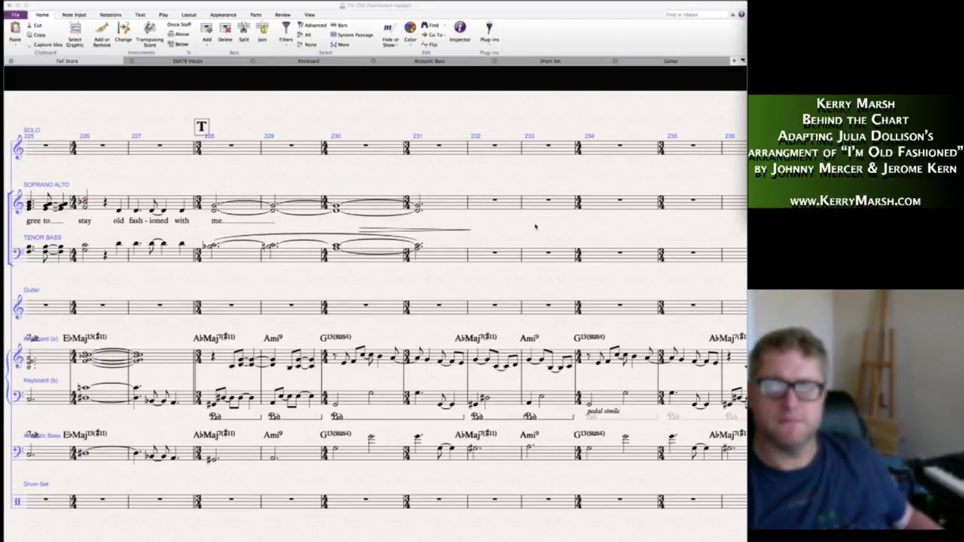
{"action": "scroll", "coordinate": [536, 228], "scroll_direction": "right", "scroll_amount": 3}
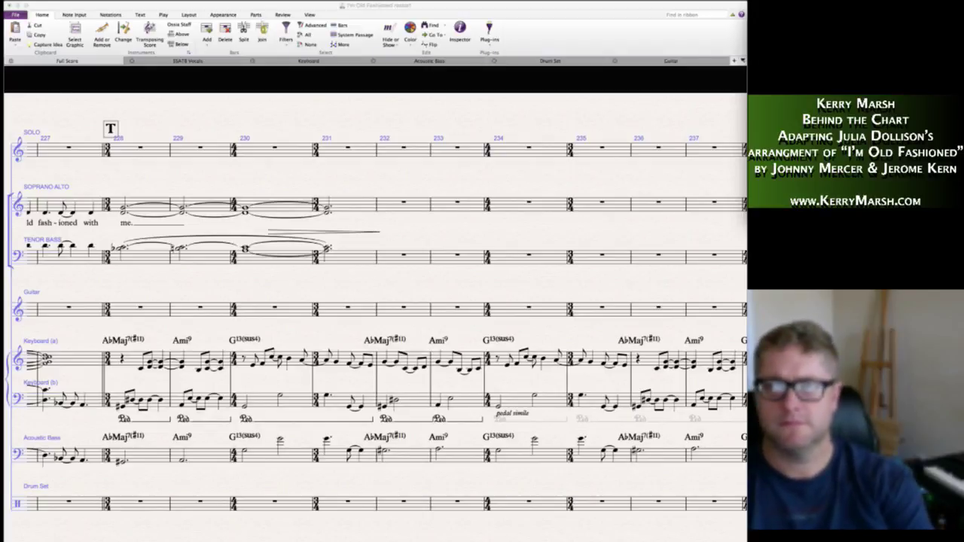
{"action": "left_click", "coordinate": [613, 195]}
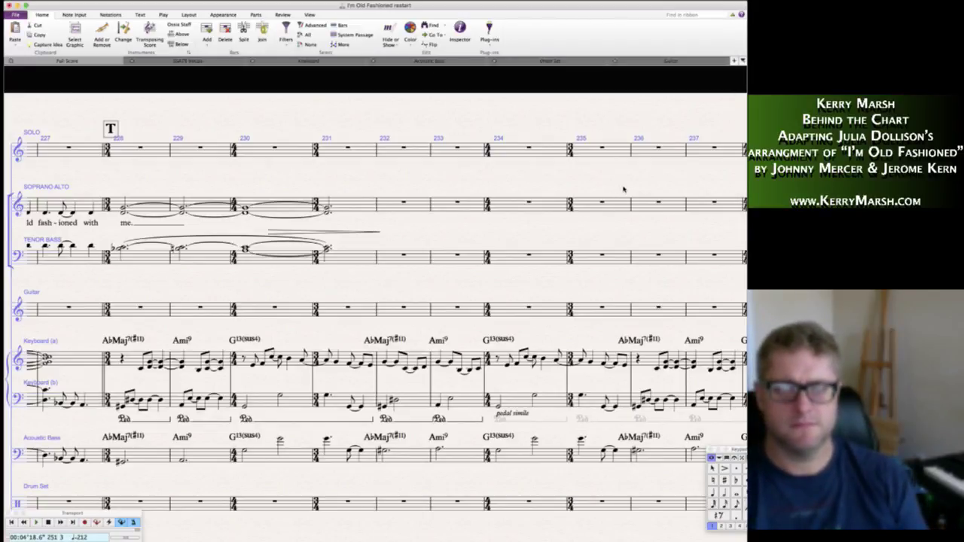
{"action": "scroll", "coordinate": [624, 189], "scroll_direction": "right", "scroll_amount": 6}
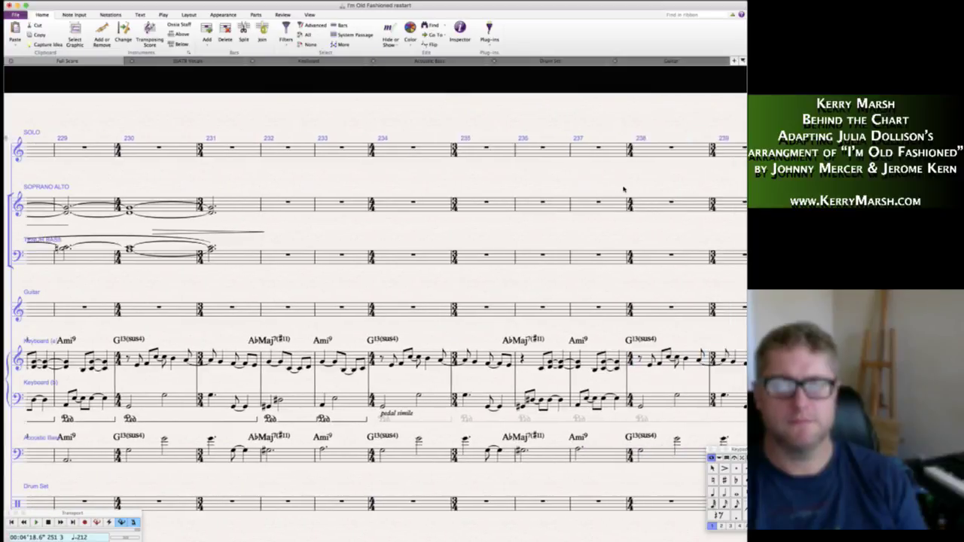
{"action": "scroll", "coordinate": [623, 189], "scroll_direction": "right", "scroll_amount": 7}
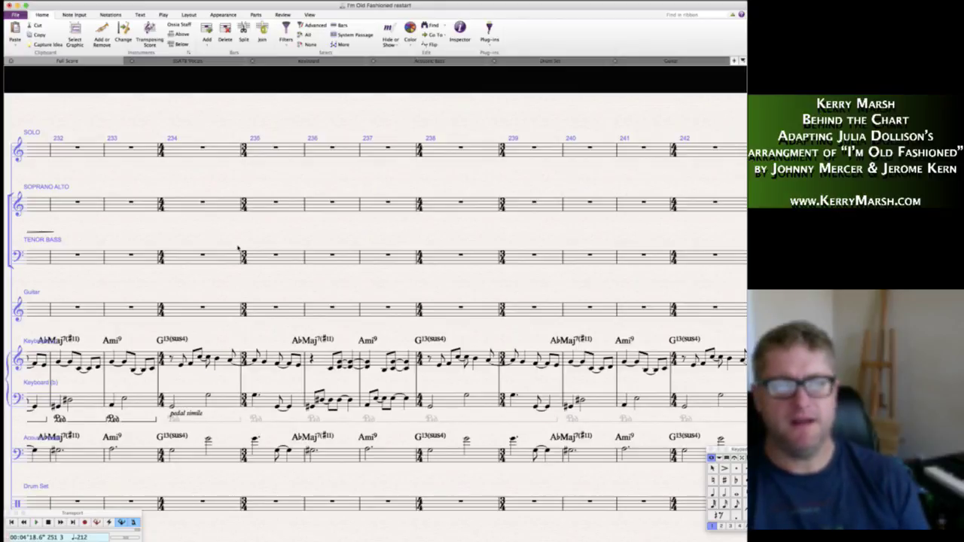
{"action": "scroll", "coordinate": [238, 249], "scroll_direction": "left", "scroll_amount": 1}
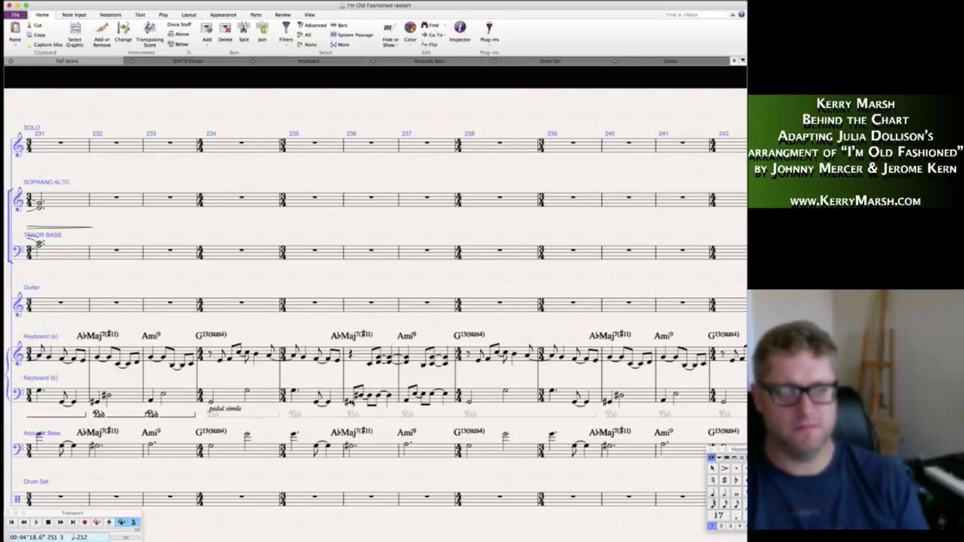
- Respell the G-sharps as A-flats in the Keyboard (b) and Acoustic Bass staves in bars 236 and 240
{"action": "left_click", "coordinate": [349, 402]}
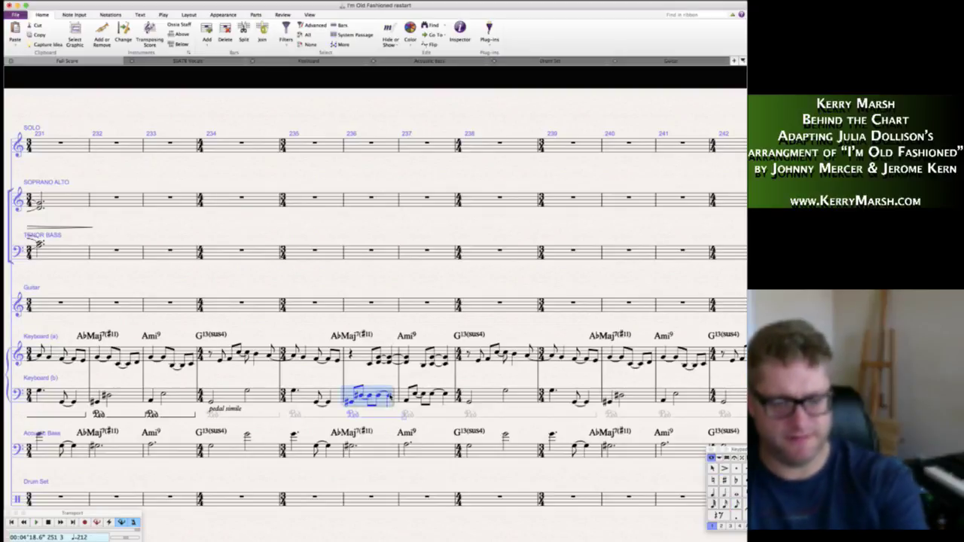
{"action": "left_click", "coordinate": [350, 446]}
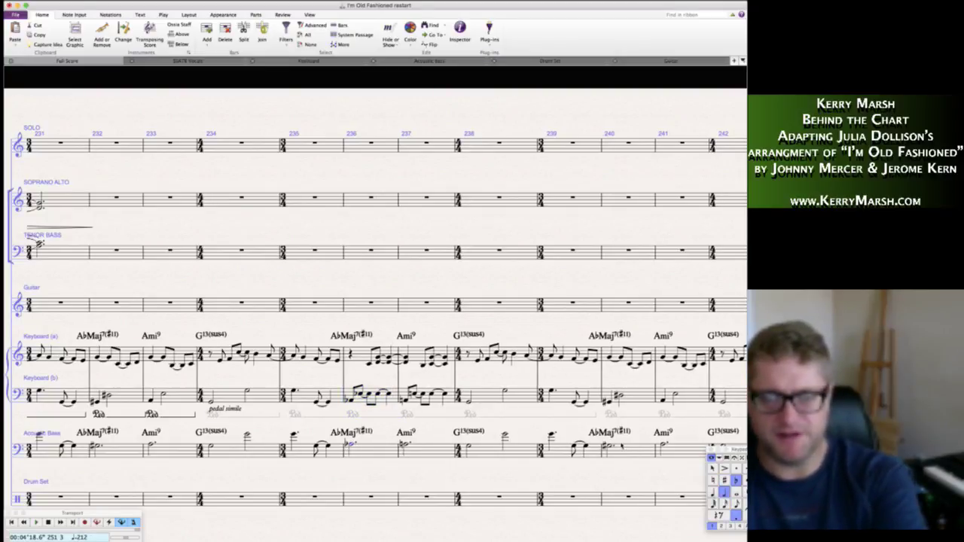
{"action": "left_click", "coordinate": [626, 450]}
{"action": "key", "text": "Return"}
{"action": "left_click", "coordinate": [636, 398]}
{"action": "key", "text": "Return"}
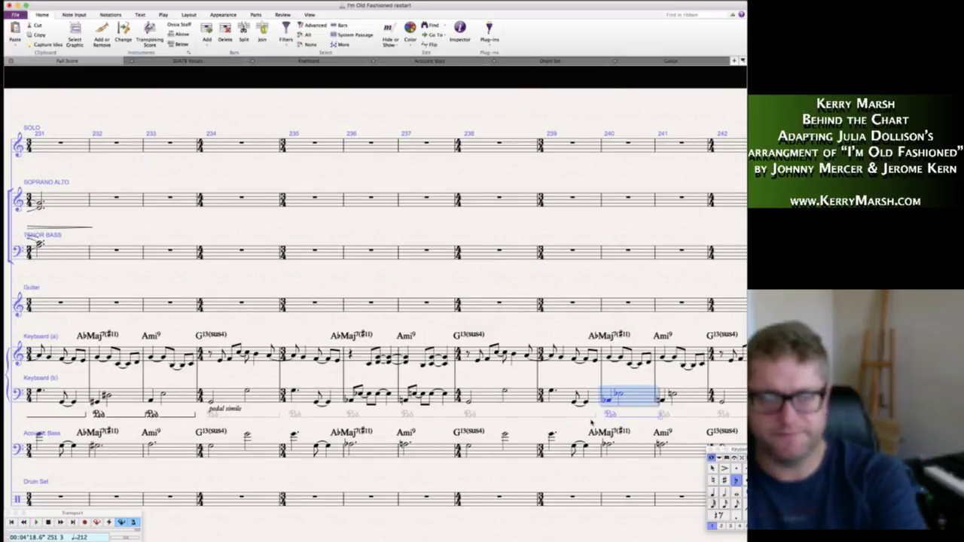
- Respell the G-sharps as A-flats in the Keyboard (b) and Acoustic Bass staves in bars 232 and 228
{"action": "scroll", "coordinate": [591, 422], "scroll_direction": "left", "scroll_amount": 4}
{"action": "scroll", "coordinate": [591, 422], "scroll_direction": "left", "scroll_amount": 5}
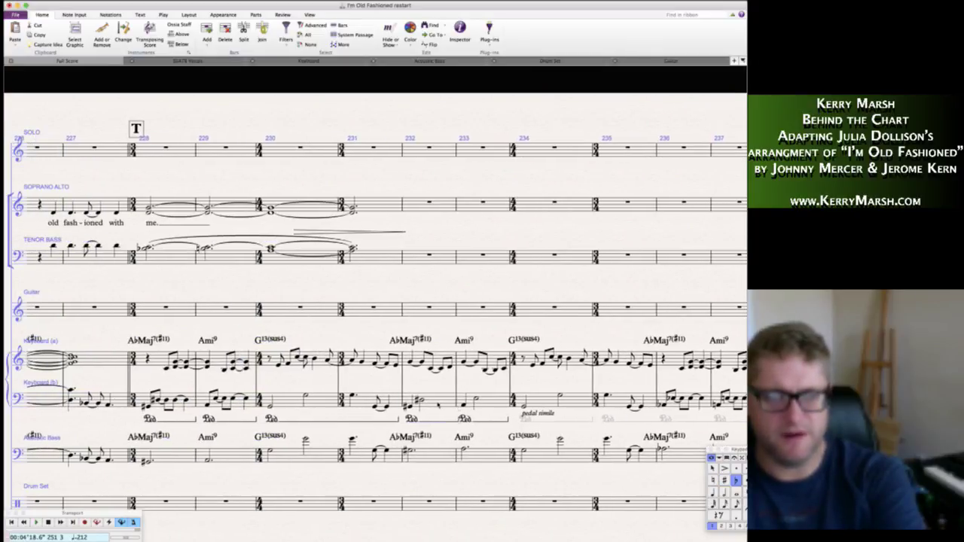
{"action": "left_click", "coordinate": [438, 403]}
{"action": "left_click", "coordinate": [435, 451]}
{"action": "scroll", "coordinate": [435, 455], "scroll_direction": "left", "scroll_amount": 6}
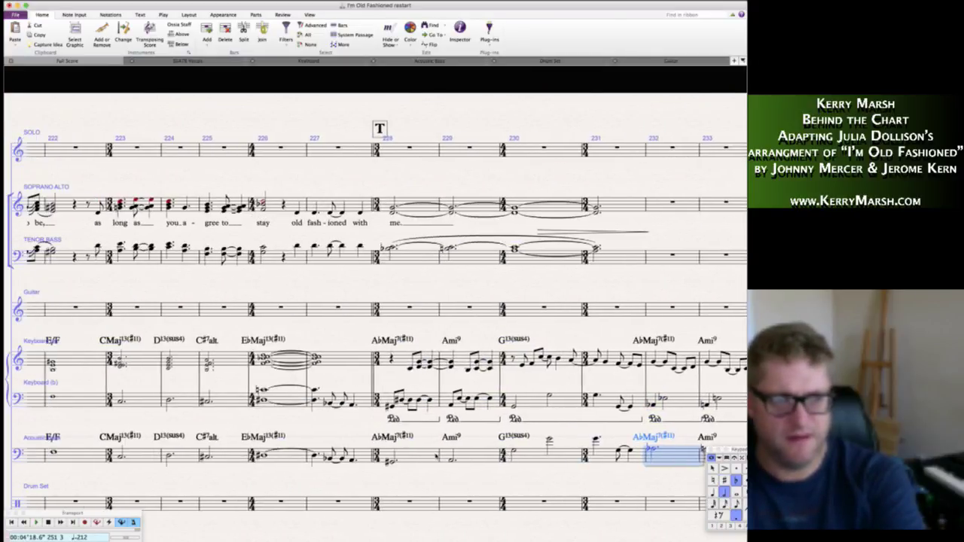
{"action": "left_click", "coordinate": [406, 401]}
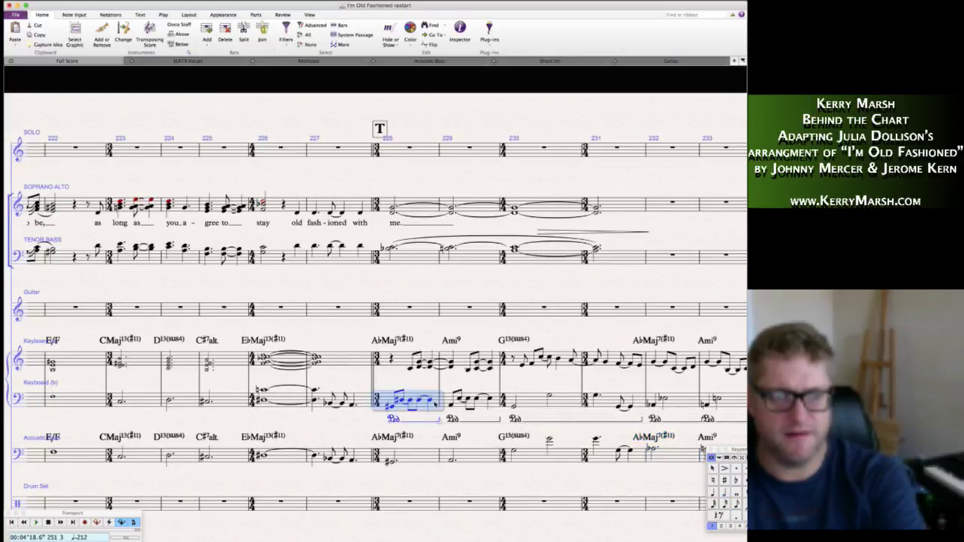
{"action": "left_click", "coordinate": [427, 454]}
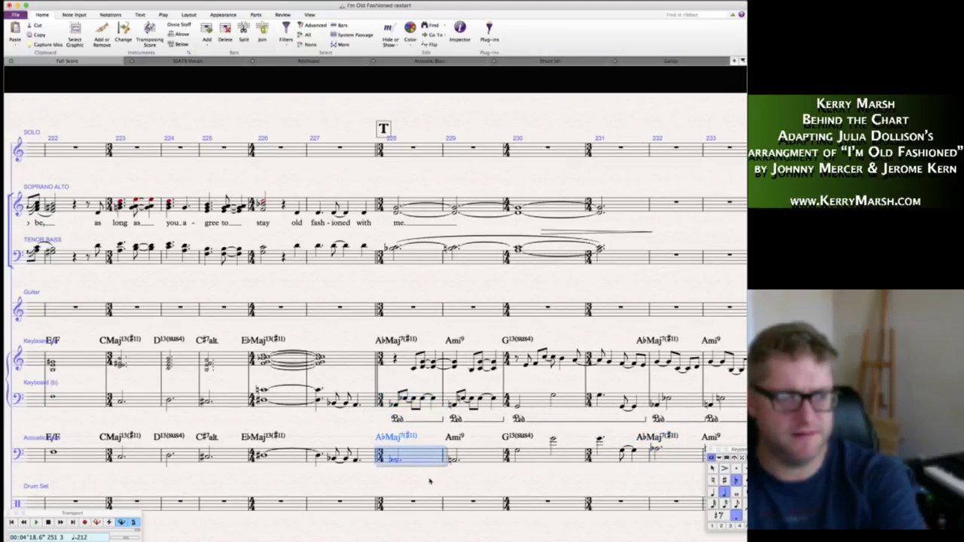
- Respell the D-sharps as E-flats in the Acoustic Bass and Keyboard staves under the chord in bars 226–227
{"action": "scroll", "coordinate": [429, 481], "scroll_direction": "left", "scroll_amount": 3}
{"action": "left_click", "coordinate": [399, 455]}
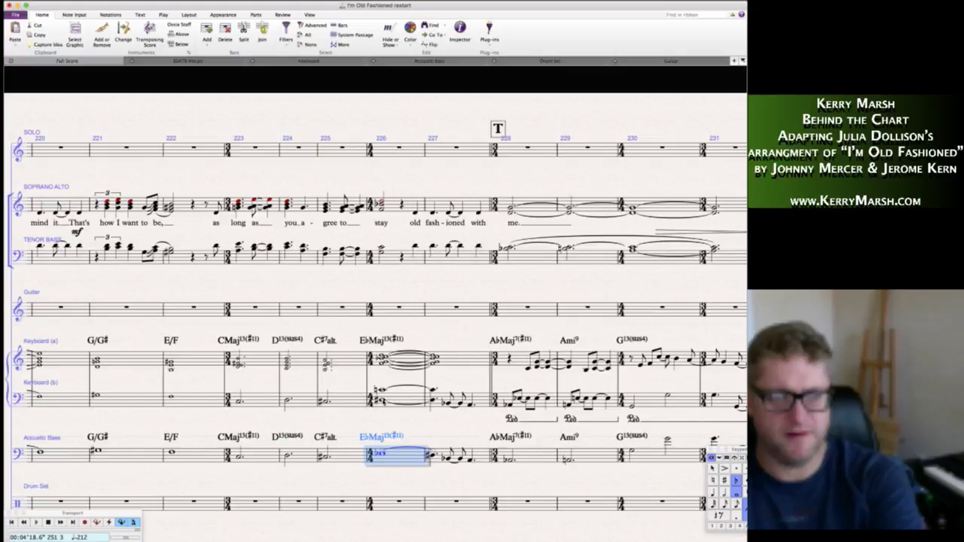
{"action": "key", "text": "Down"}
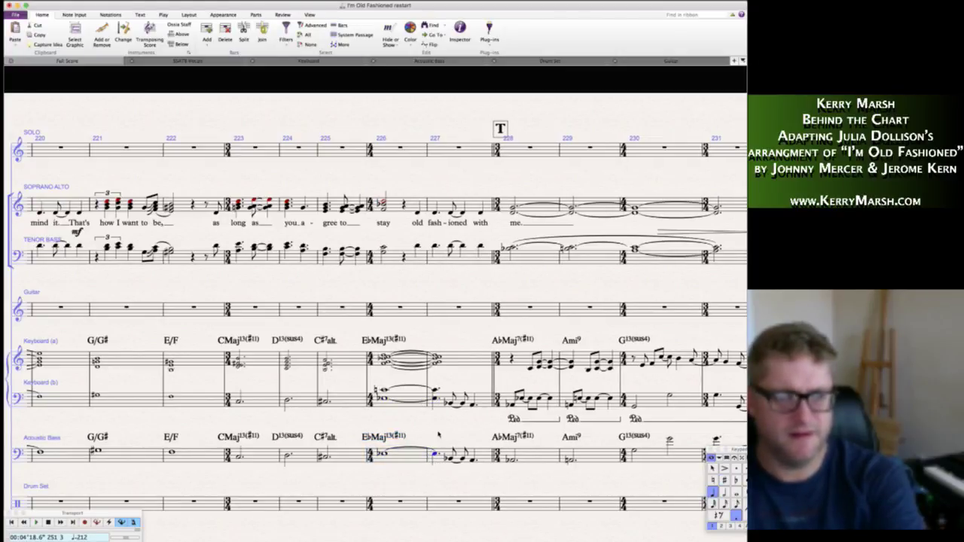
- Examine the keyboard and bass note spellings against the chord symbols from section R through bar 231
{"action": "scroll", "coordinate": [438, 434], "scroll_direction": "left", "scroll_amount": 9}
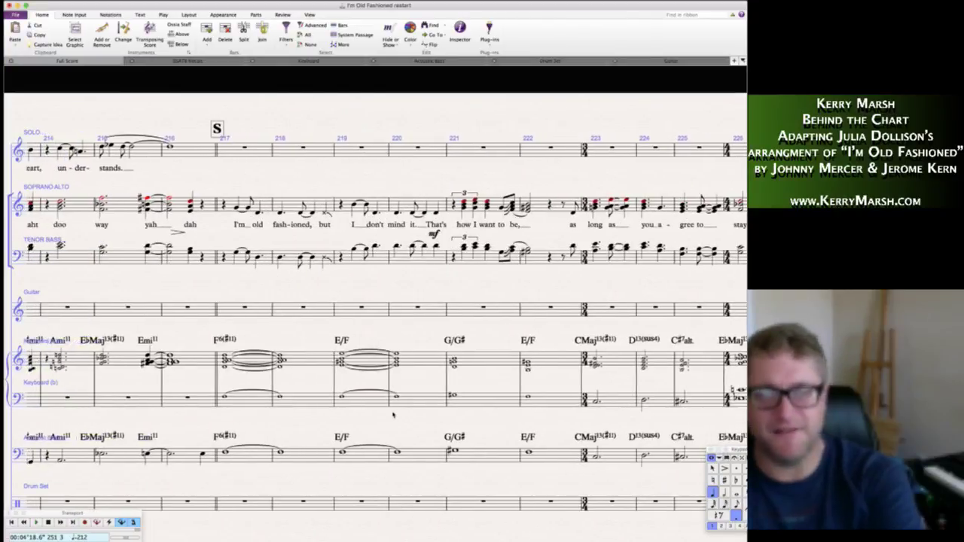
{"action": "scroll", "coordinate": [392, 413], "scroll_direction": "left", "scroll_amount": 4}
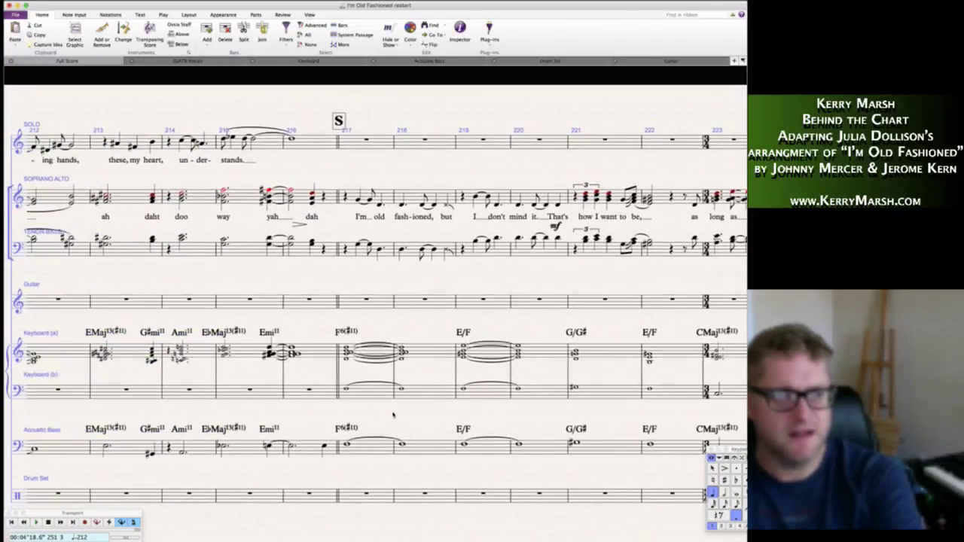
{"action": "scroll", "coordinate": [393, 413], "scroll_direction": "left", "scroll_amount": 5}
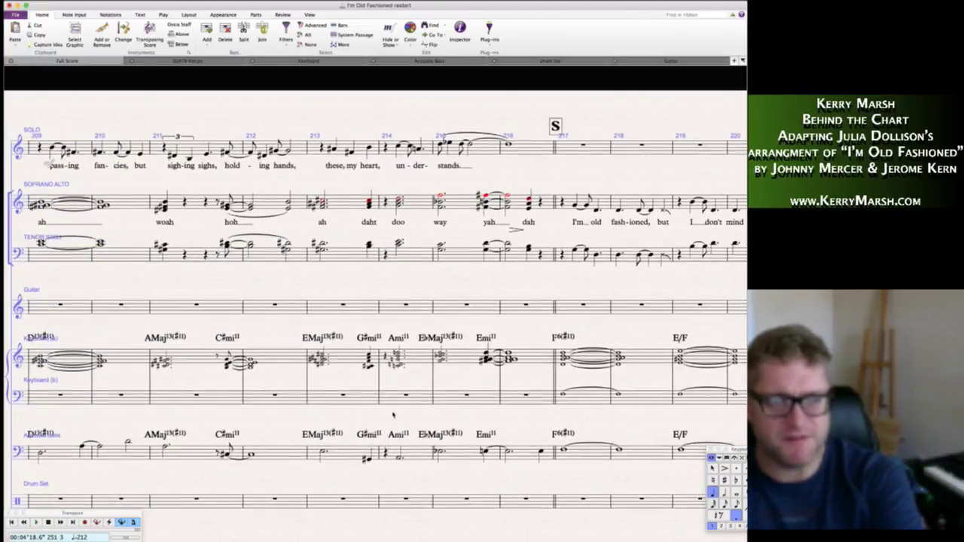
{"action": "scroll", "coordinate": [393, 414], "scroll_direction": "left", "scroll_amount": 2}
{"action": "scroll", "coordinate": [326, 434], "scroll_direction": "left", "scroll_amount": 10}
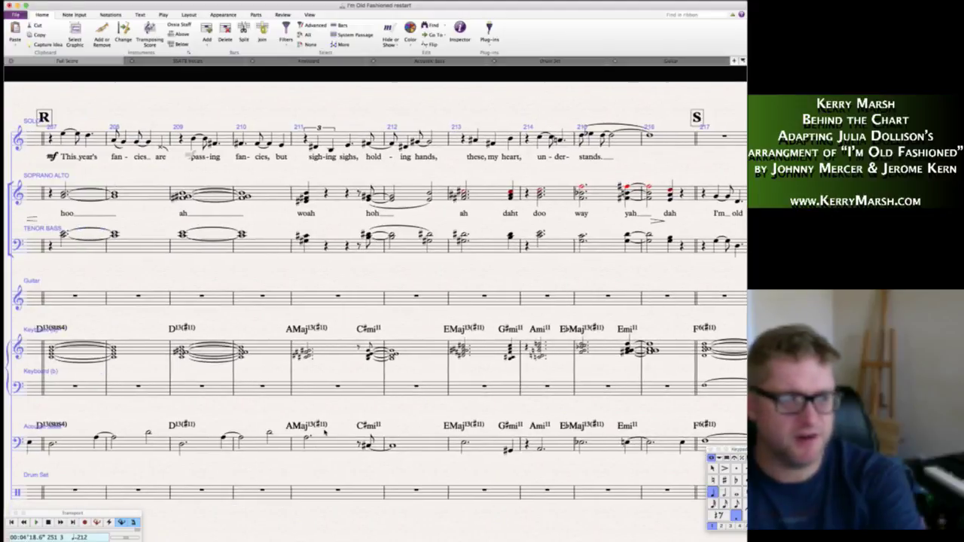
{"action": "scroll", "coordinate": [324, 432], "scroll_direction": "right", "scroll_amount": 10}
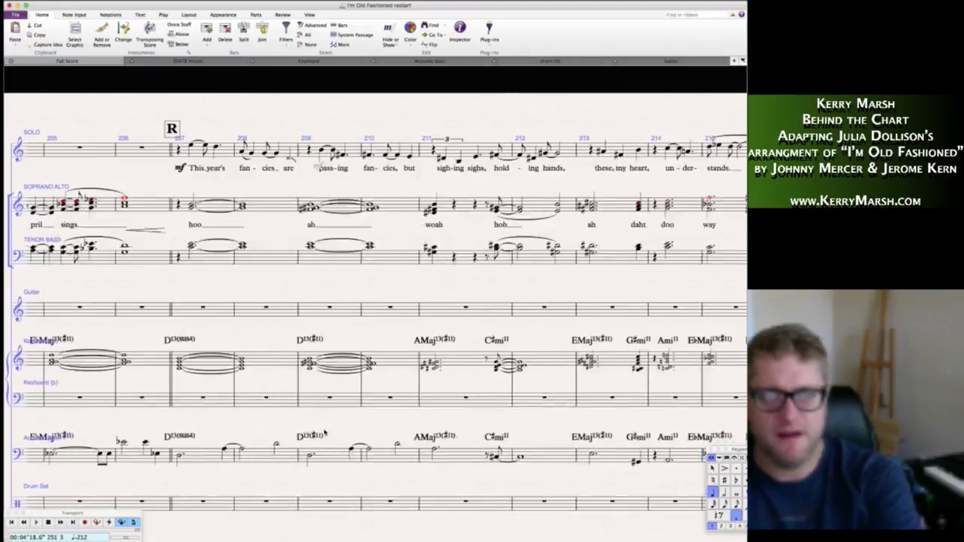
{"action": "scroll", "coordinate": [324, 432], "scroll_direction": "right", "scroll_amount": 5}
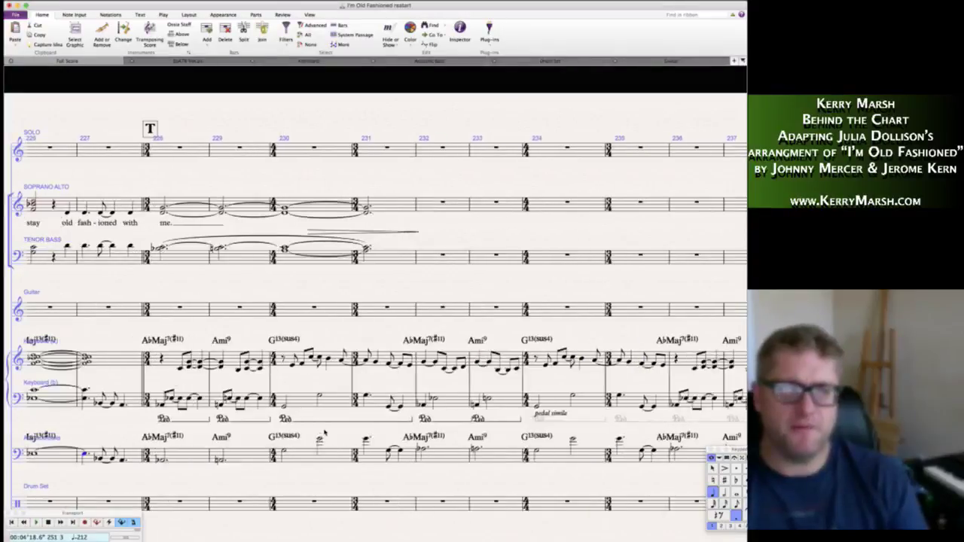
{"action": "scroll", "coordinate": [325, 431], "scroll_direction": "right", "scroll_amount": 1}
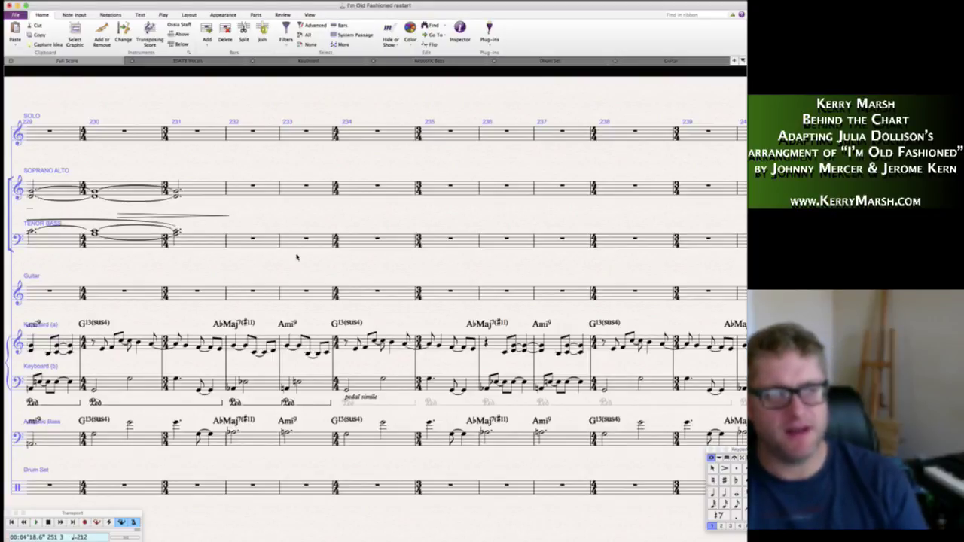
- Play back the score from section N at bar 157 through section O to bar 176
{"action": "scroll", "coordinate": [296, 257], "scroll_direction": "left", "scroll_amount": 20}
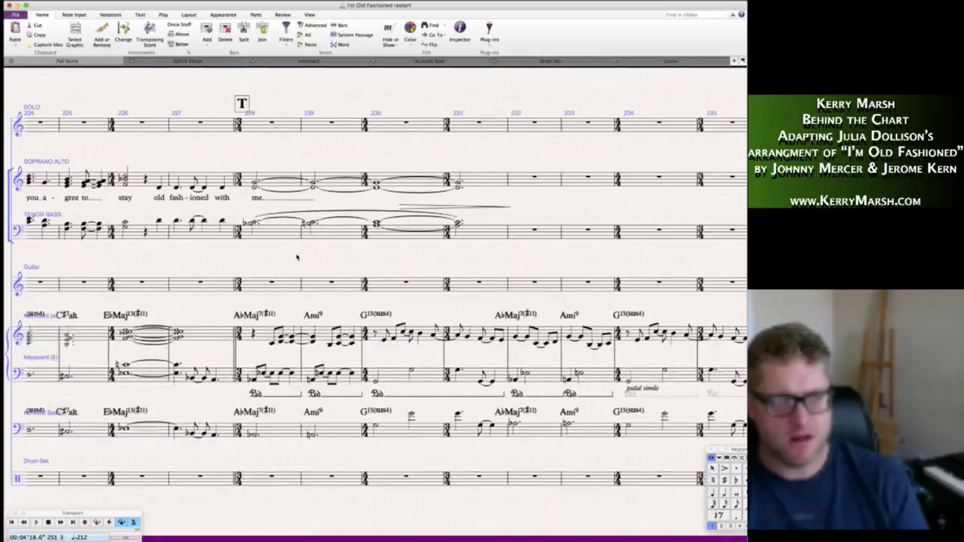
{"action": "scroll", "coordinate": [296, 257], "scroll_direction": "left", "scroll_amount": 20}
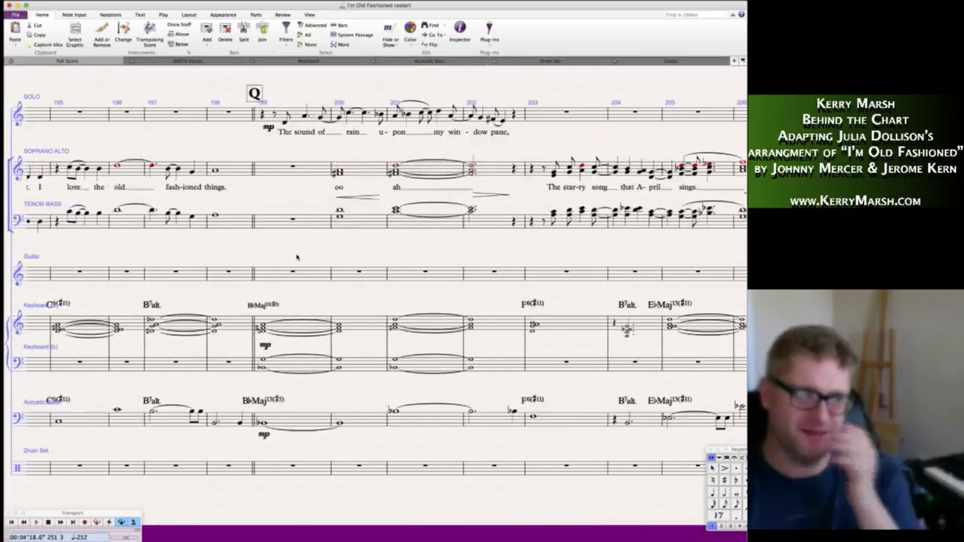
{"action": "scroll", "coordinate": [296, 257], "scroll_direction": "left", "scroll_amount": 3}
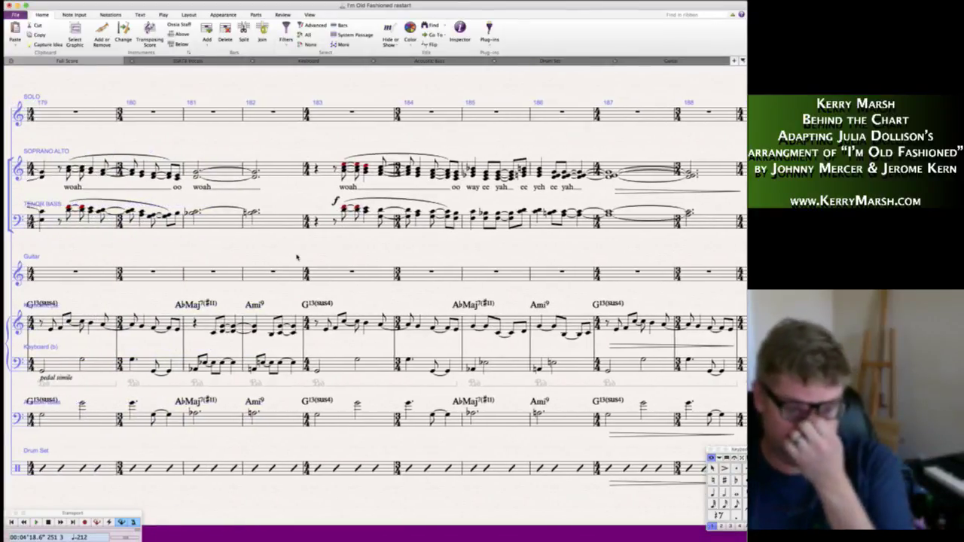
{"action": "scroll", "coordinate": [296, 258], "scroll_direction": "left", "scroll_amount": 10}
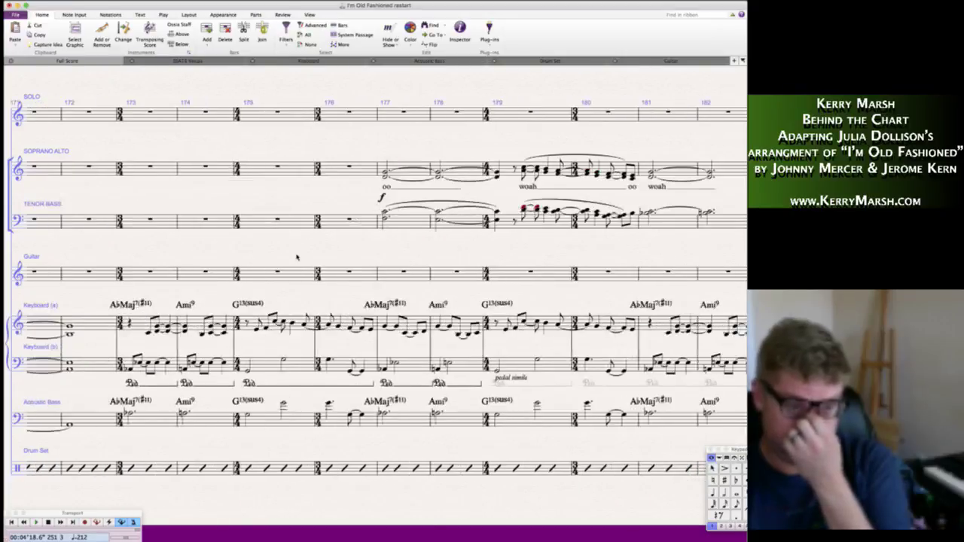
{"action": "scroll", "coordinate": [296, 257], "scroll_direction": "left", "scroll_amount": 10}
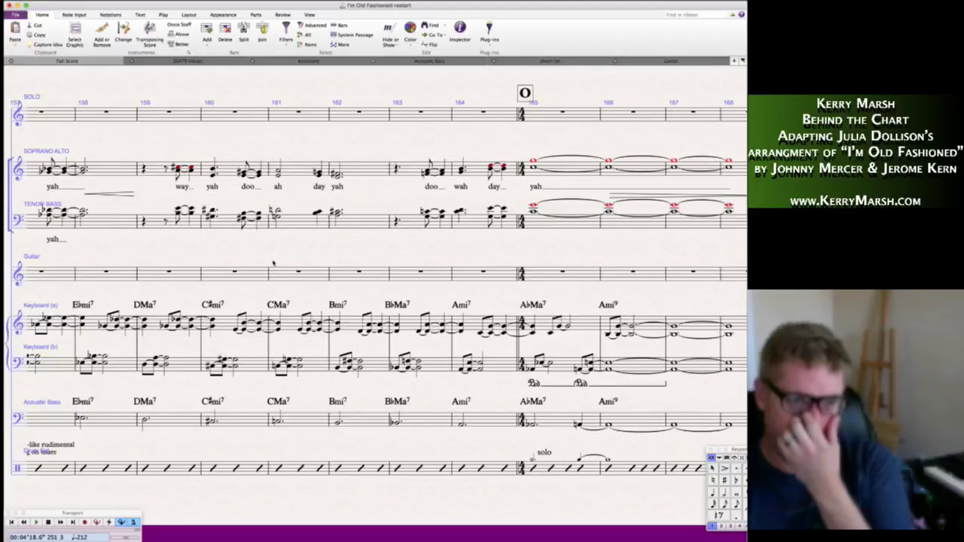
{"action": "scroll", "coordinate": [273, 262], "scroll_direction": "left", "scroll_amount": 1}
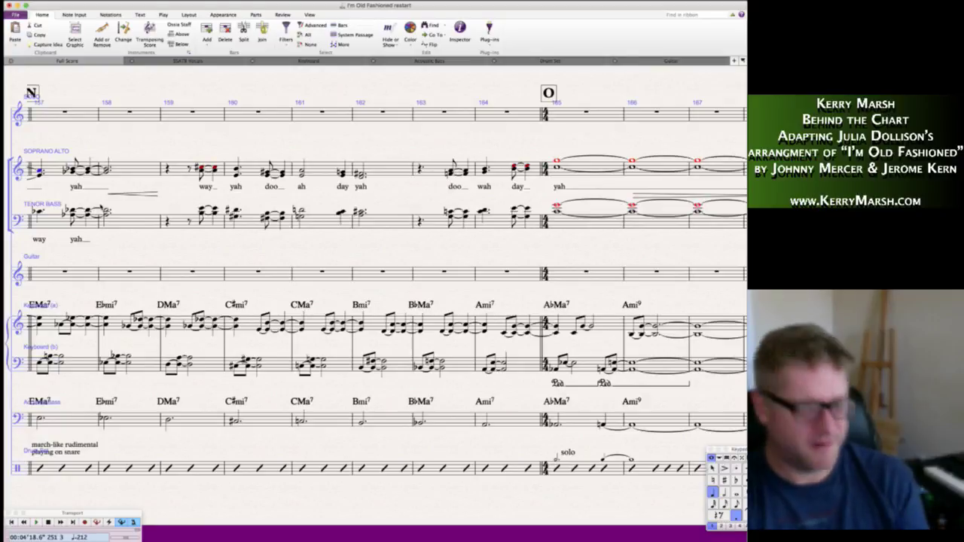
{"action": "key", "text": "space"}
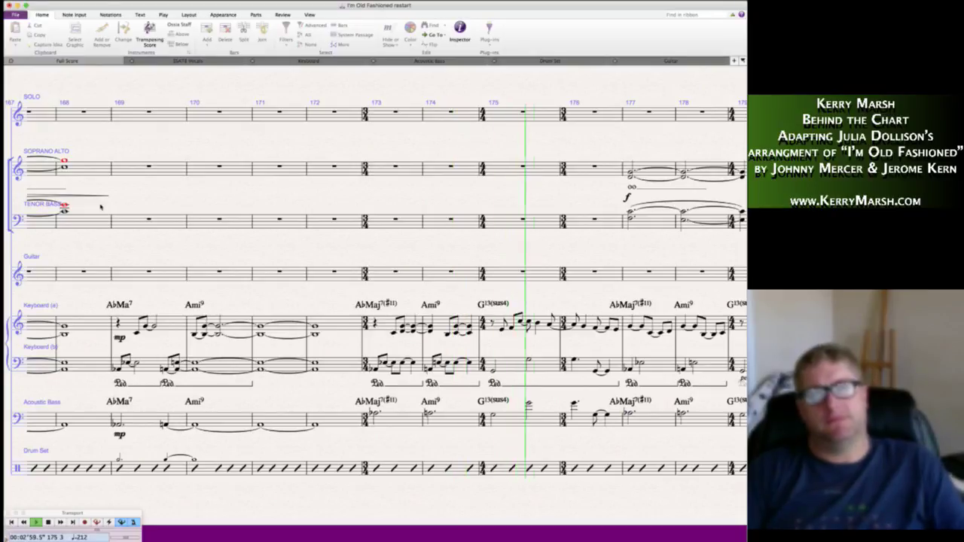
{"action": "key", "text": "super+alt+k"}
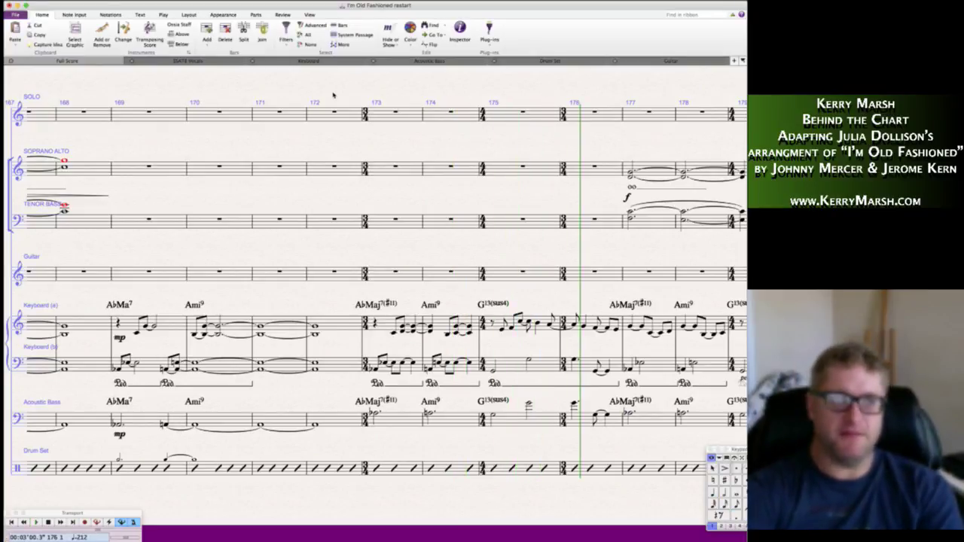
- Add a rehearsal mark at bar 173, where the 3/4 vamp begins
{"action": "right_click", "coordinate": [333, 94]}
{"action": "mouse_move", "coordinate": [363, 108]}
{"action": "left_click", "coordinate": [426, 122]}
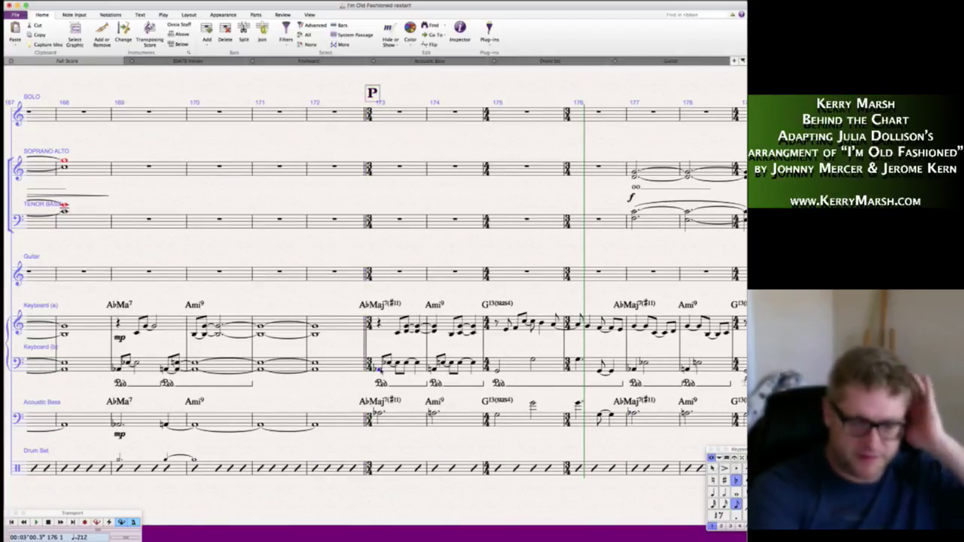
- Play back from section P, and again from section U into bar 238, to judge where the new vocals should enter
{"action": "key", "text": "space"}
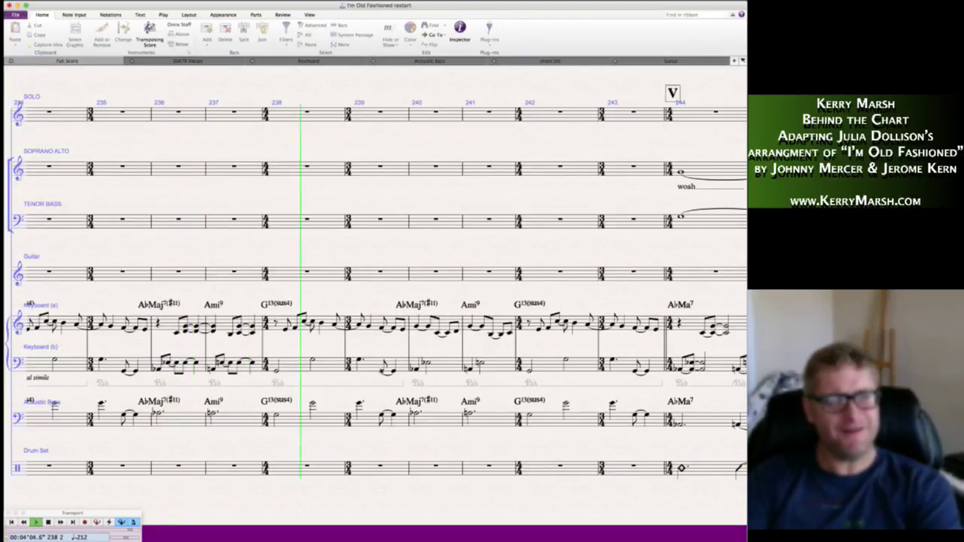
{"action": "key", "text": "space"}
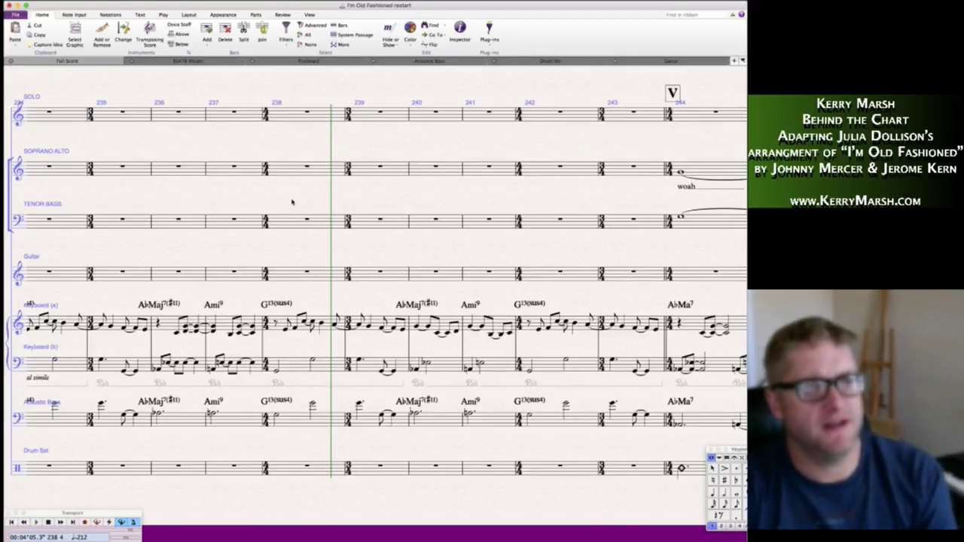
{"action": "scroll", "coordinate": [294, 198], "scroll_direction": "left", "scroll_amount": 10}
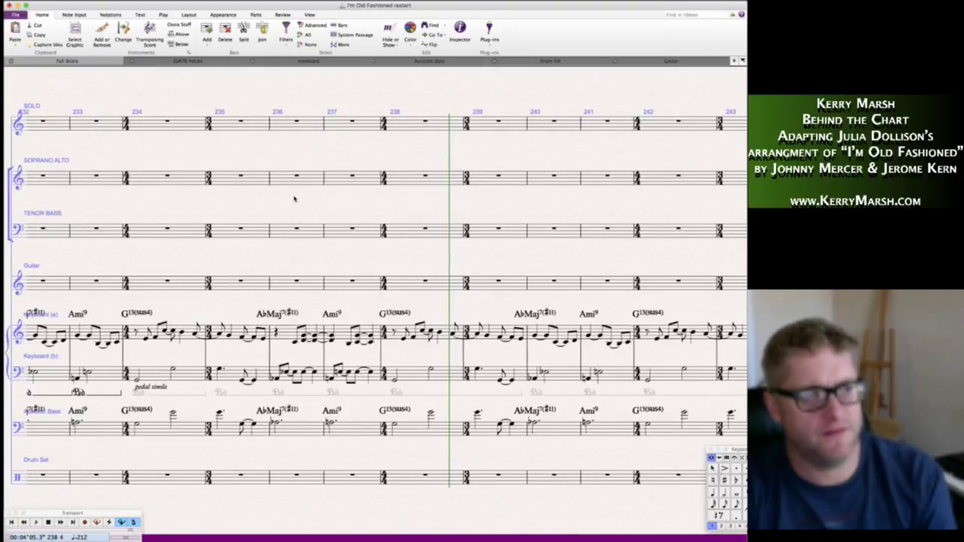
{"action": "scroll", "coordinate": [293, 198], "scroll_direction": "right", "scroll_amount": 4}
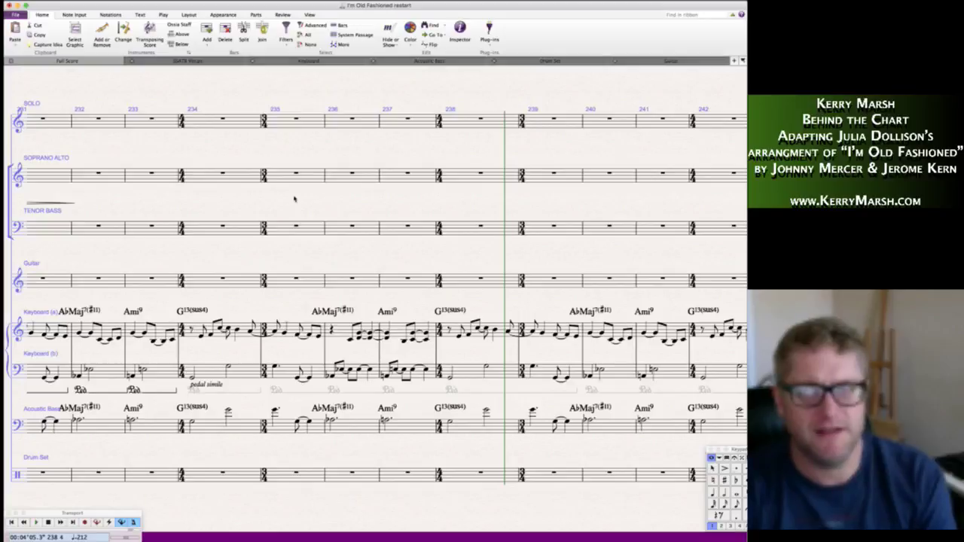
{"action": "scroll", "coordinate": [276, 198], "scroll_direction": "left", "scroll_amount": 3}
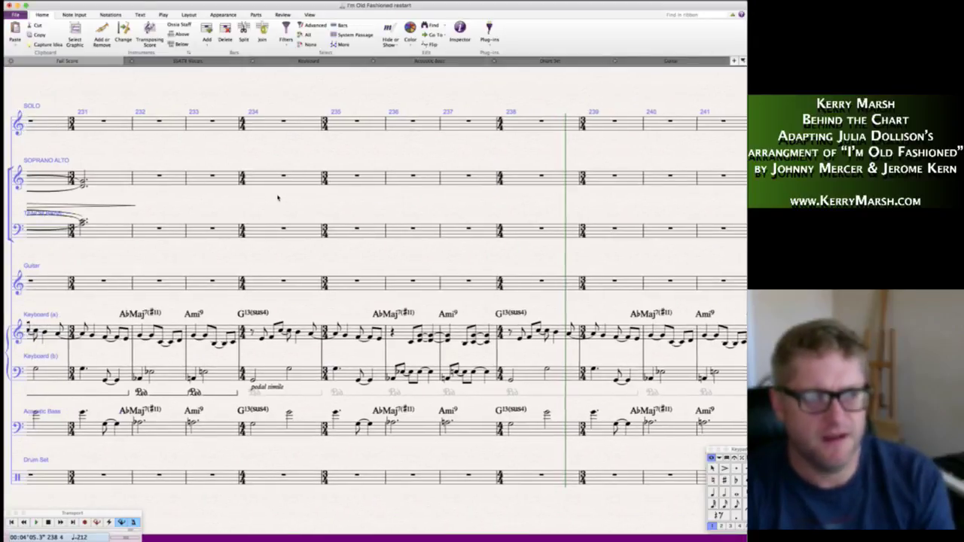
{"action": "scroll", "coordinate": [256, 198], "scroll_direction": "left", "scroll_amount": 2}
{"action": "scroll", "coordinate": [252, 198], "scroll_direction": "left", "scroll_amount": 5}
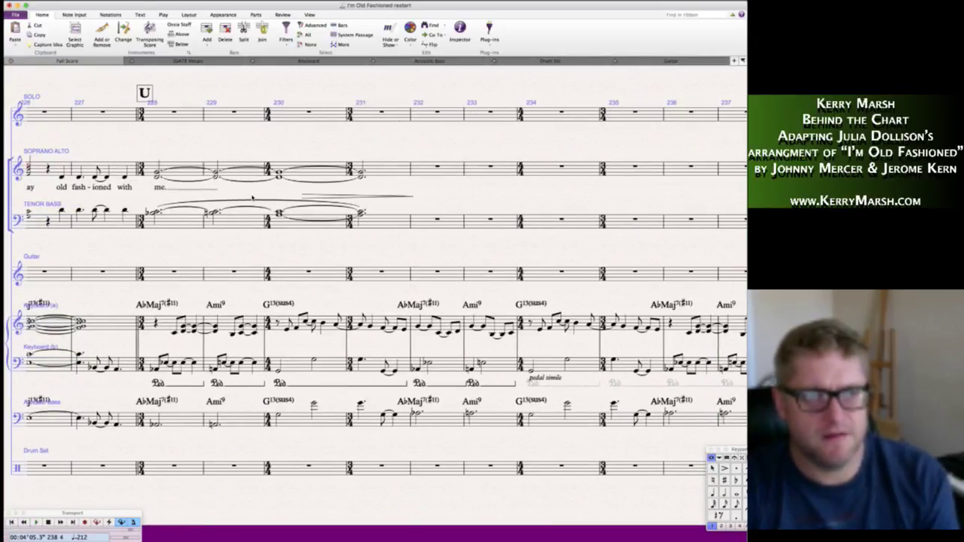
{"action": "scroll", "coordinate": [252, 198], "scroll_direction": "right", "scroll_amount": 1}
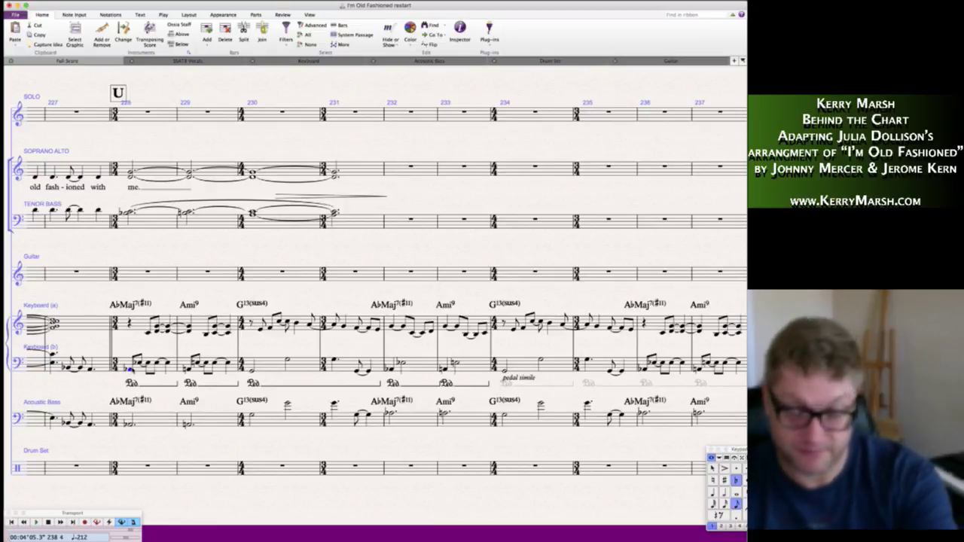
{"action": "key", "text": "p"}
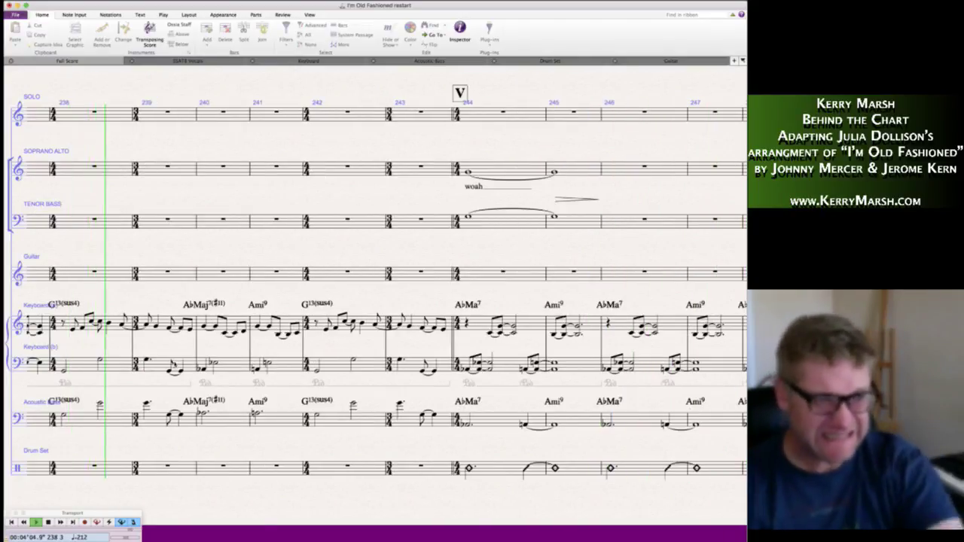
{"action": "key", "text": "space"}
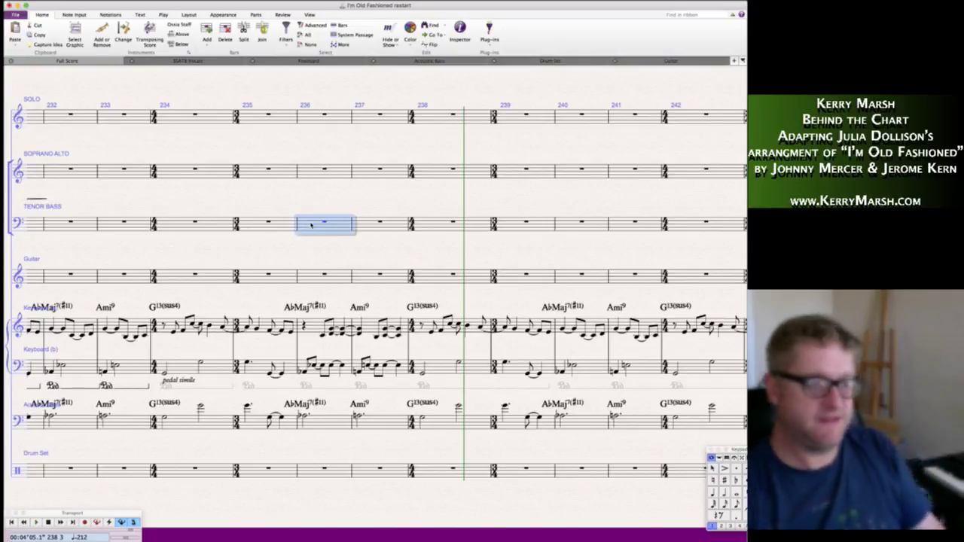
- Enter a dotted quarter note followed by a flatted eighth tied to a quarter in bar 236 of the tenor/bass staff
{"action": "key", "text": "n"}
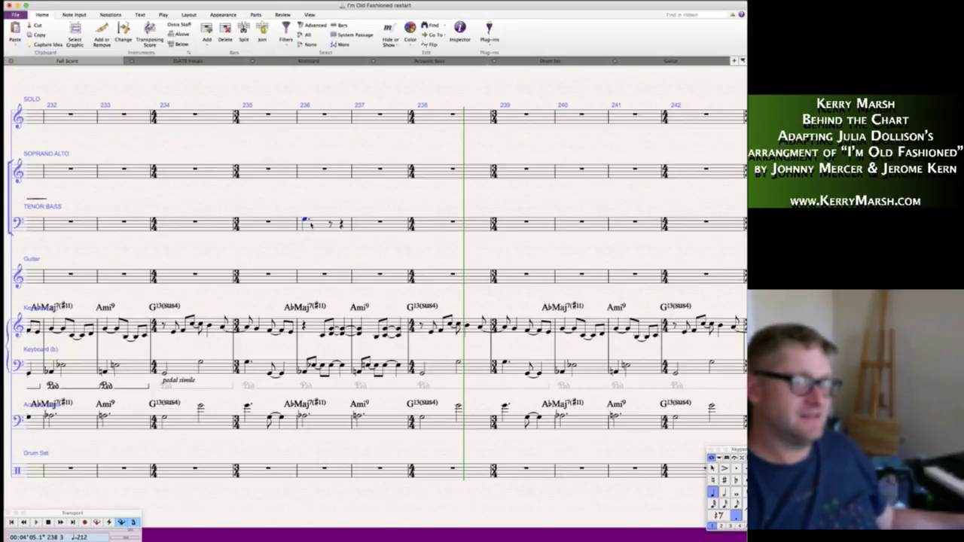
{"action": "key", "text": "KP_3"}
{"action": "key", "text": "KP_Enter"}
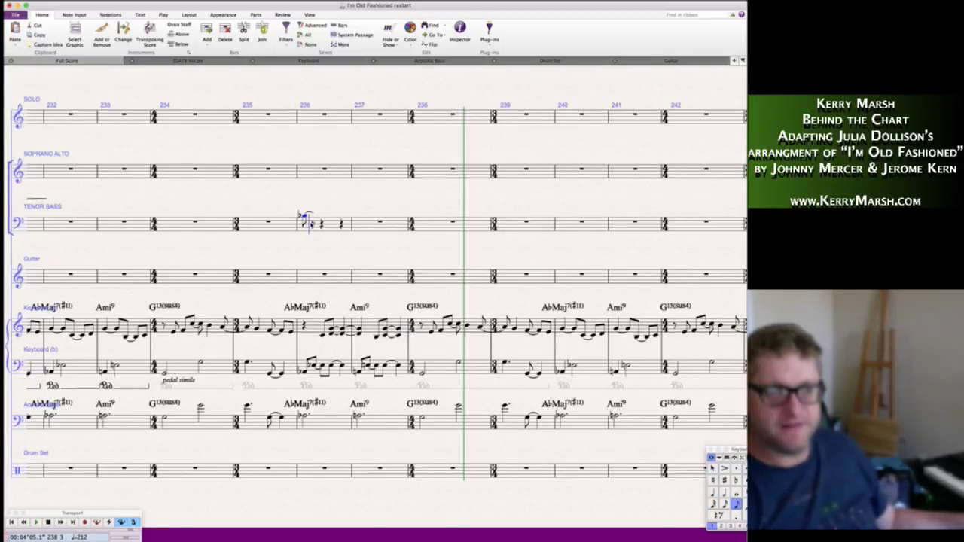
{"action": "key", "text": "KP_5"}
{"action": "key", "text": "super+z"}
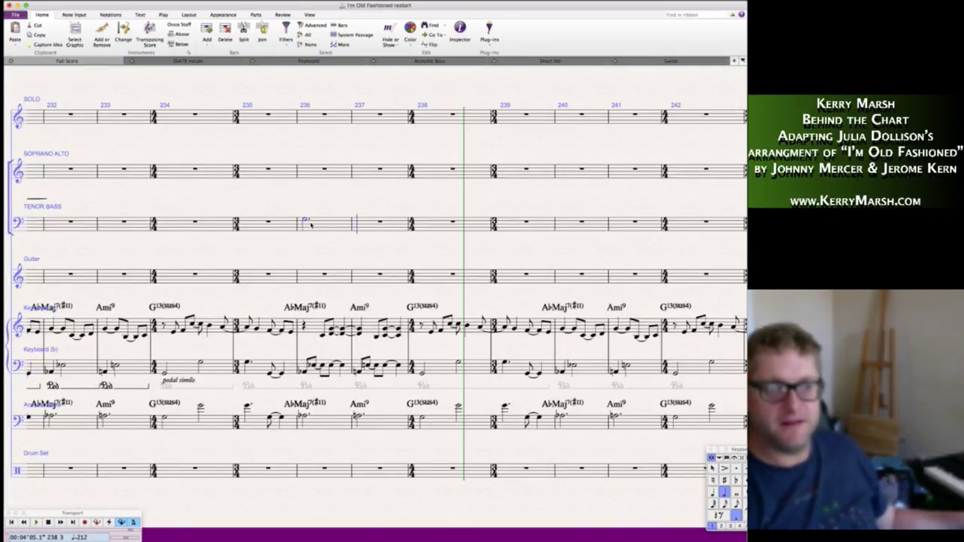
{"action": "key", "text": "super+z"}
{"action": "key", "text": "super+z"}
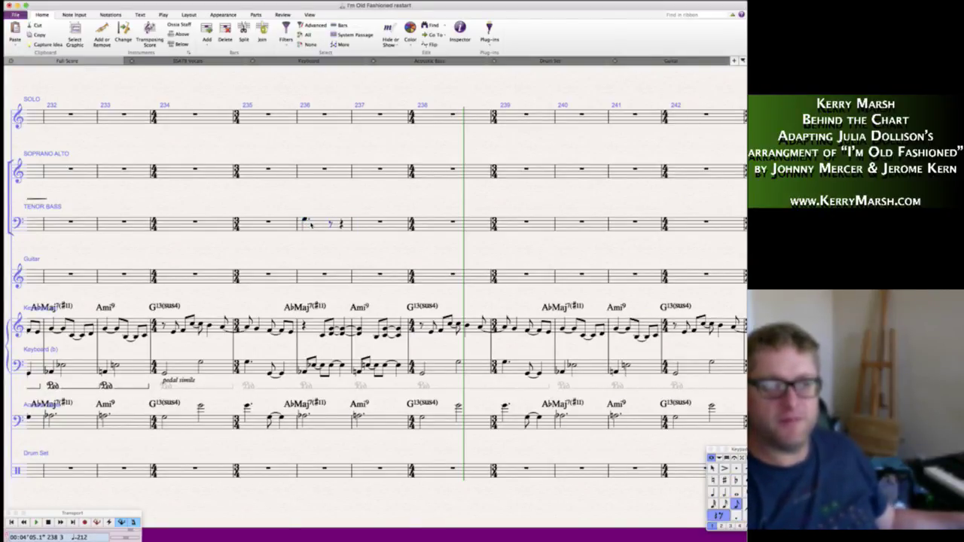
{"action": "key", "text": "KP_7"}
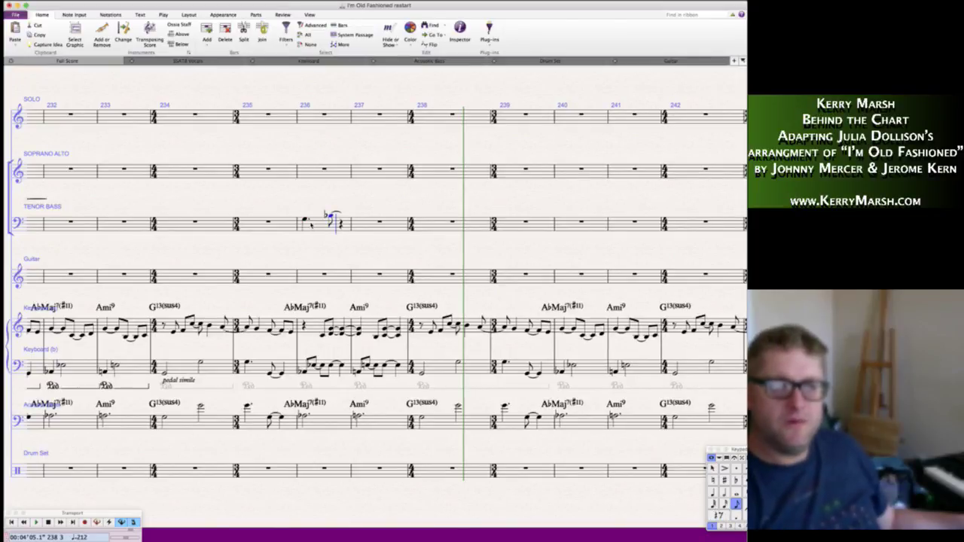
{"action": "key", "text": "KP_4"}
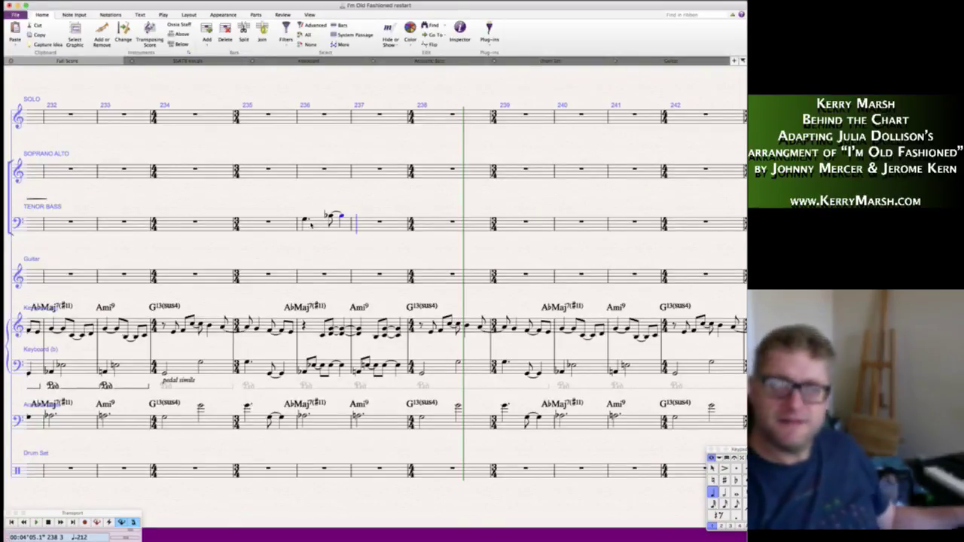
- Try a quarter, an eighth and an eighth tied to a quarter in bar 237 of the tenor/bass staff
{"action": "key", "text": "KP_3"}
{"action": "key", "text": "a"}
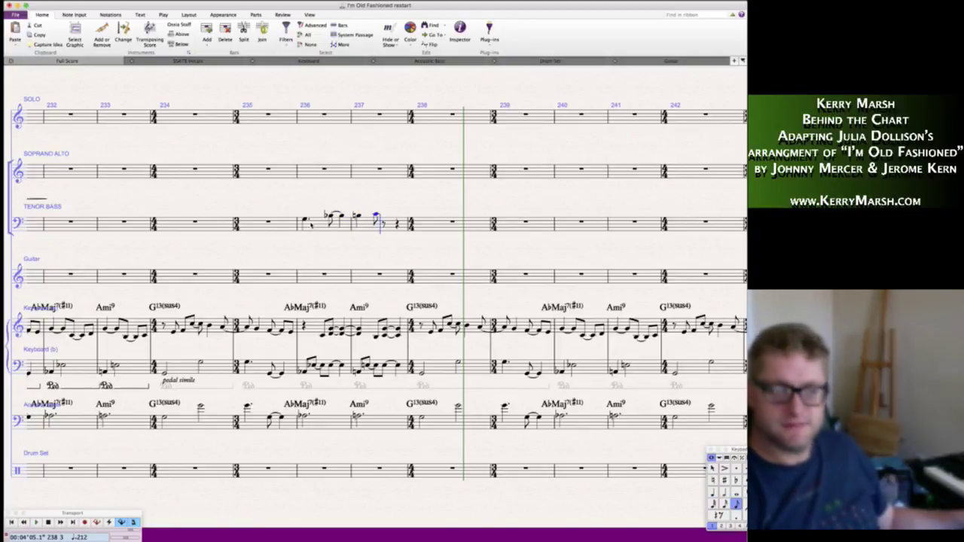
{"action": "key", "text": "d"}
{"action": "key", "text": "KP_Enter"}
{"action": "key", "text": "KP_4"}
{"action": "key", "text": "d"}
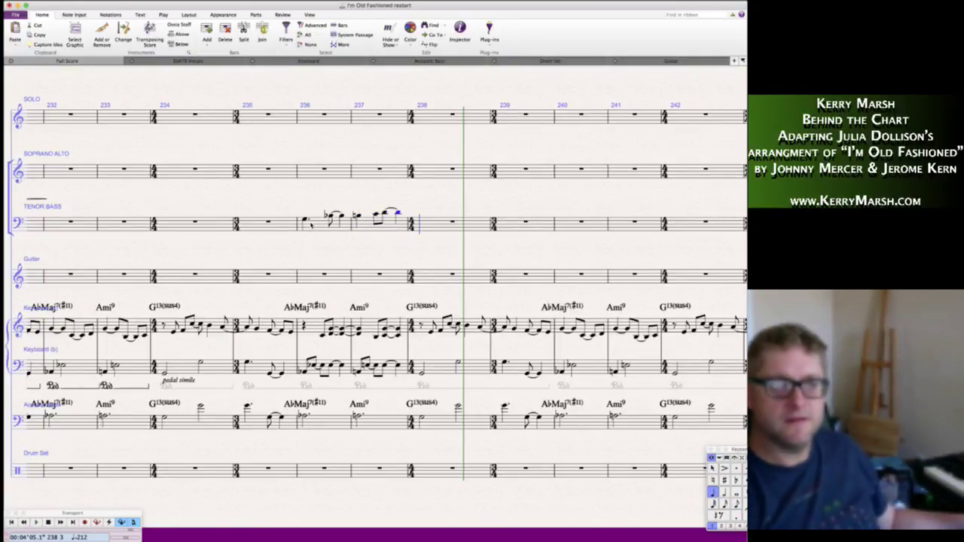
- Raise the first tenor/bass note of bar 237 and lengthen it to a dotted half filling the bar
{"action": "key", "text": "Left"}
{"action": "key", "text": "Left"}
{"action": "key", "text": "Left"}
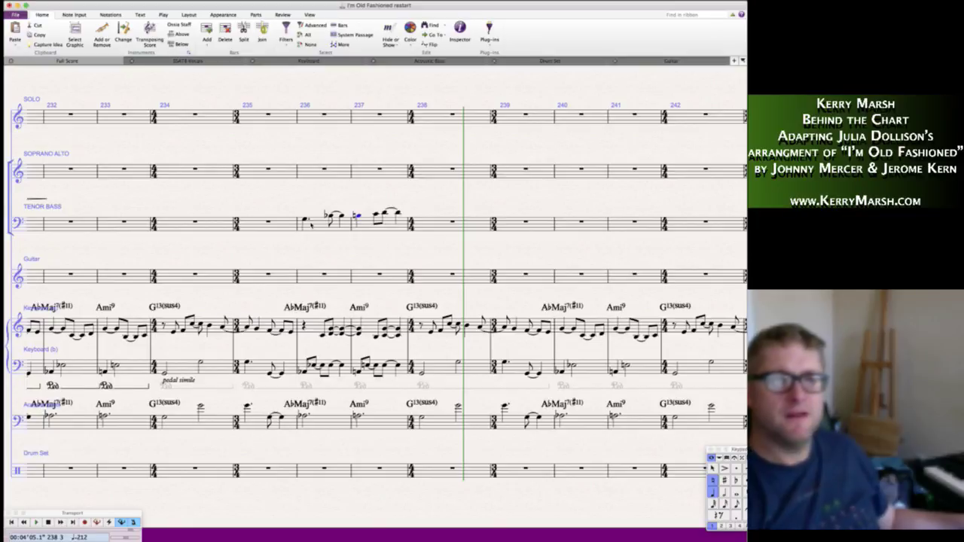
{"action": "key", "text": "Up"}
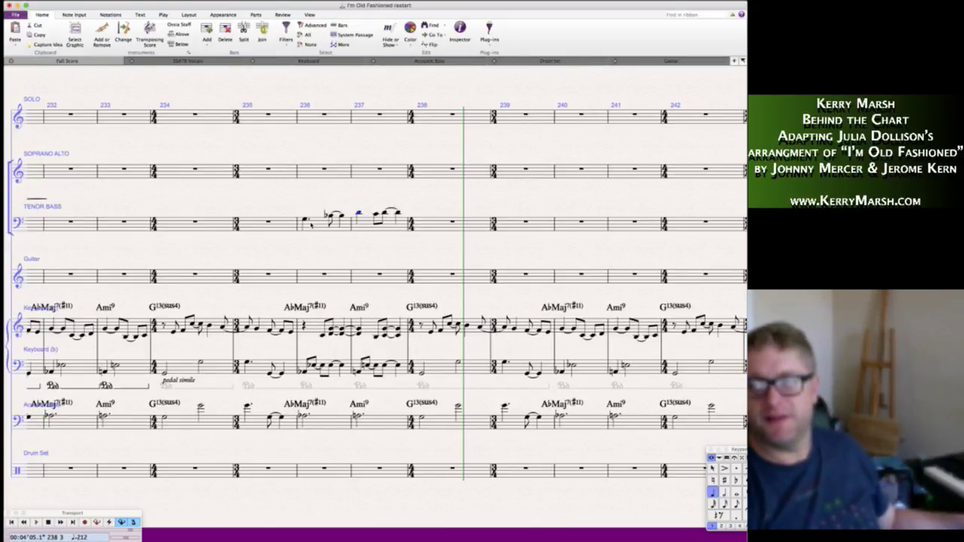
{"action": "key", "text": "KP_5"}
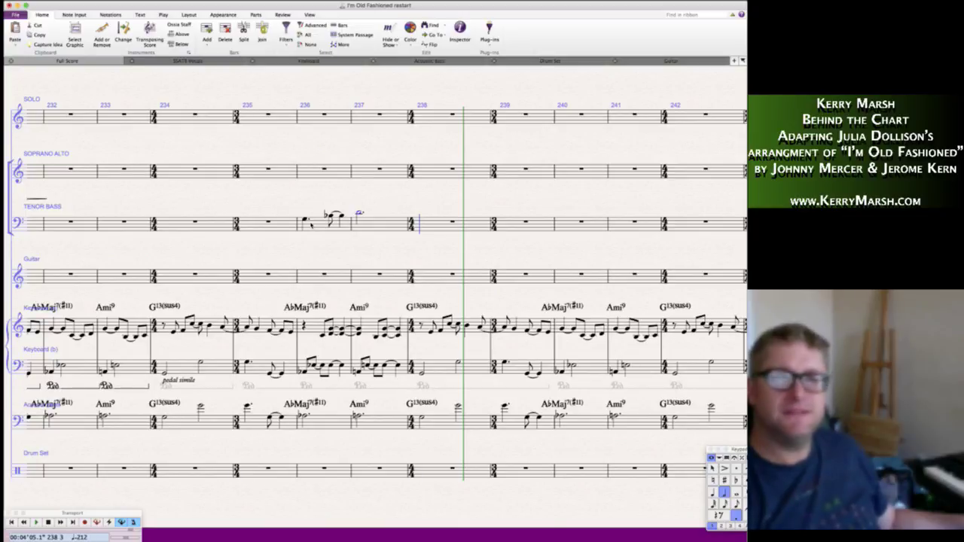
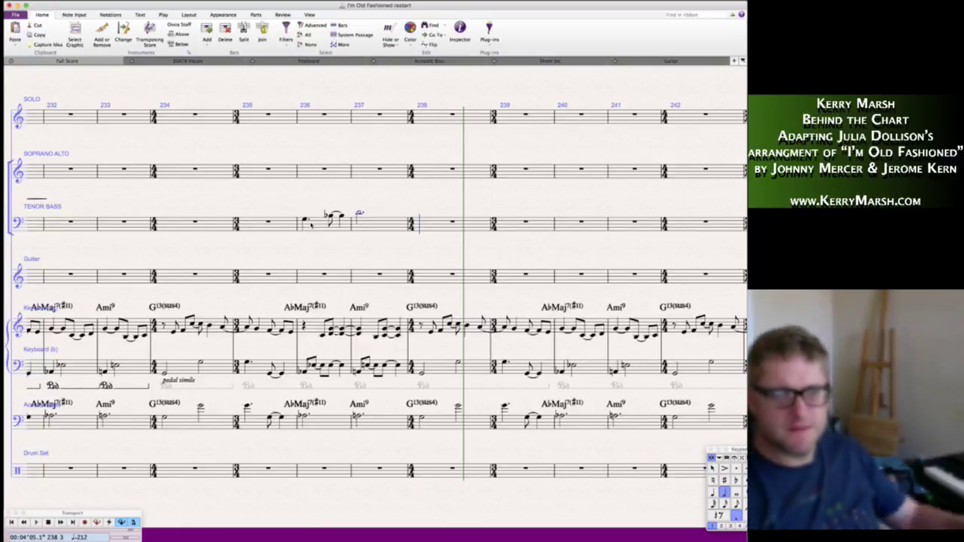
- Copy the tenor/bass phrase in bars 236–237 to the same bars of the soprano/alto staff
{"action": "left_click", "coordinate": [323, 224]}
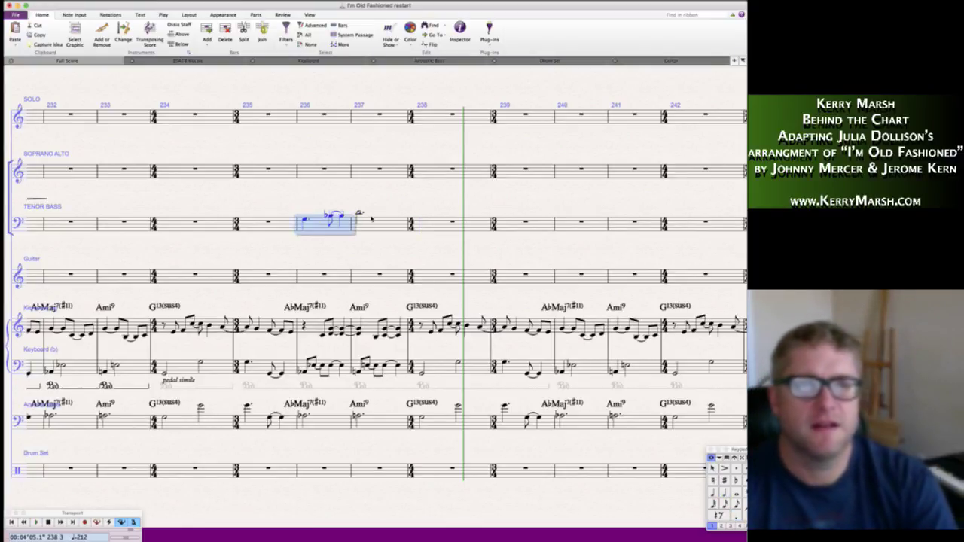
{"action": "left_click", "coordinate": [380, 223], "text": "shift"}
{"action": "left_click", "coordinate": [303, 167], "text": "alt"}
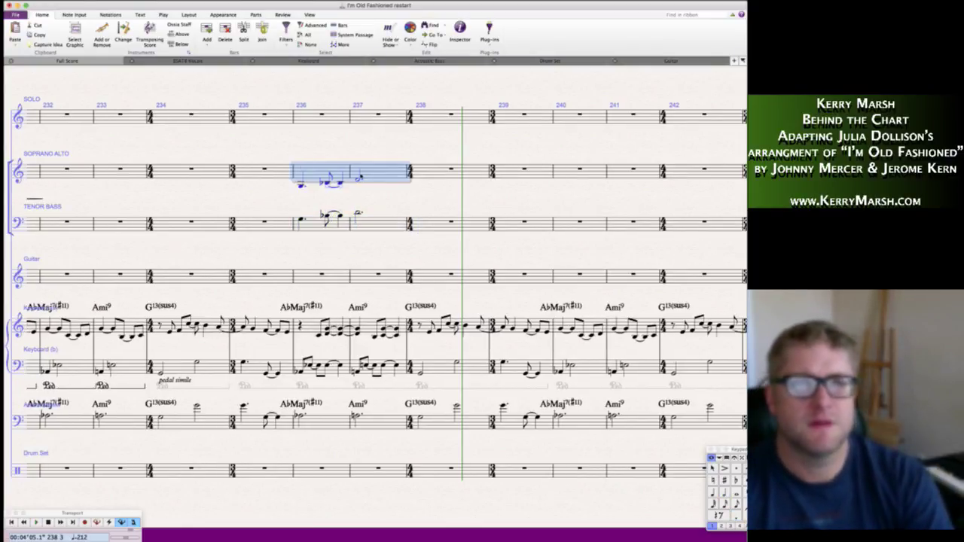
- Rework bar 237 of the soprano/alto staff as a half note tied to an eighth, followed by a higher eighth
{"action": "key", "text": "Escape"}
{"action": "key", "text": "KP_Decimal"}
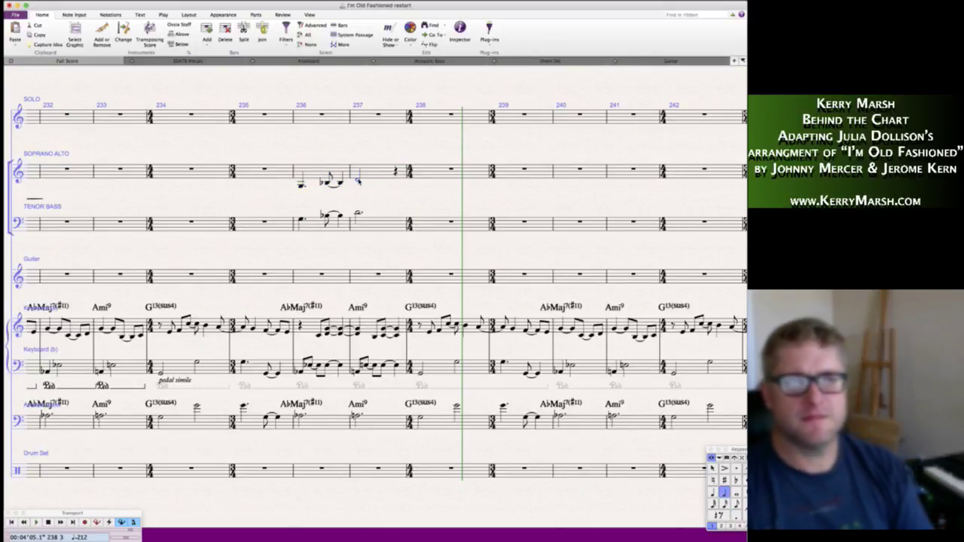
{"action": "key", "text": "KP_Enter"}
{"action": "key", "text": "Right"}
{"action": "key", "text": "KP_3"}
{"action": "key", "text": "a"}
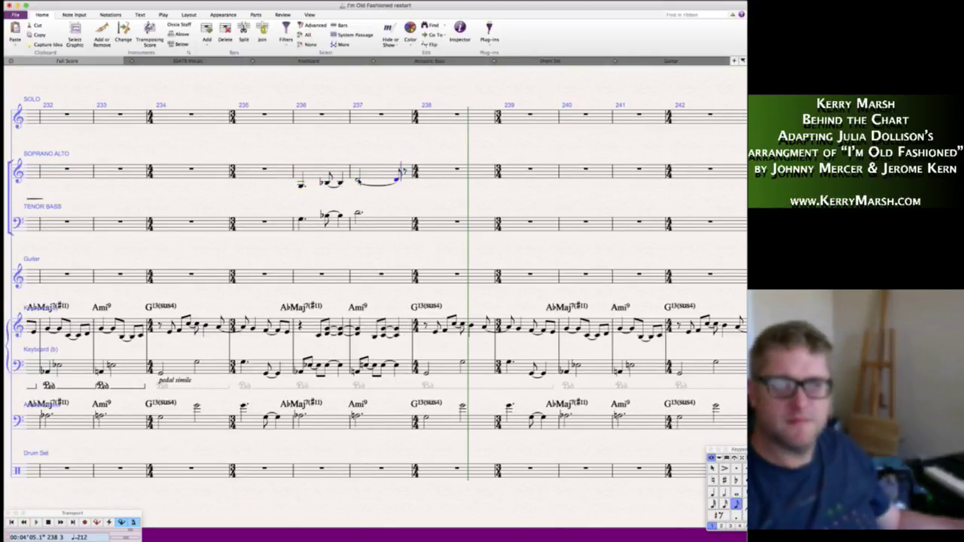
{"action": "key", "text": "a"}
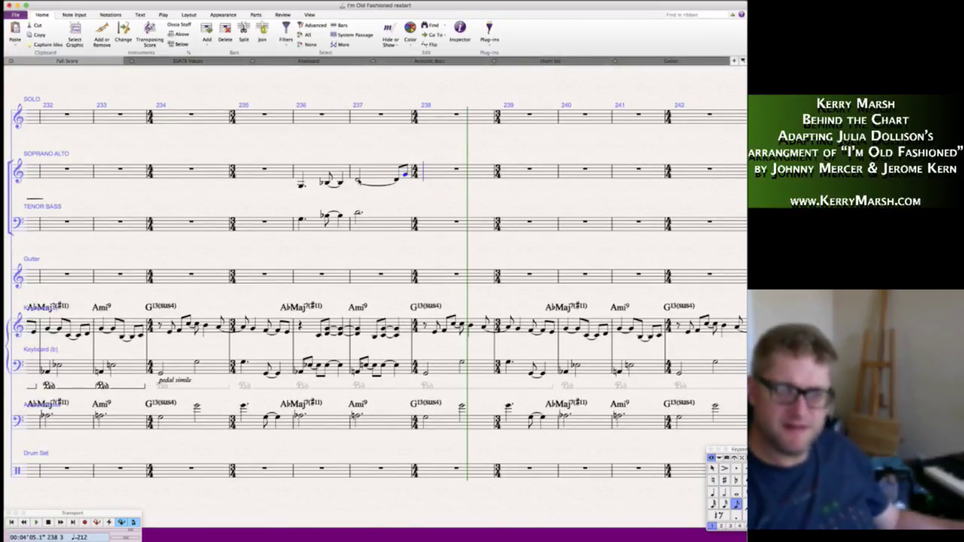
- Continue the soprano/alto line with a whole note in bar 238 tied to a half note and quarter rest in bar 239
{"action": "key", "text": "KP_6"}
{"action": "key", "text": "a"}
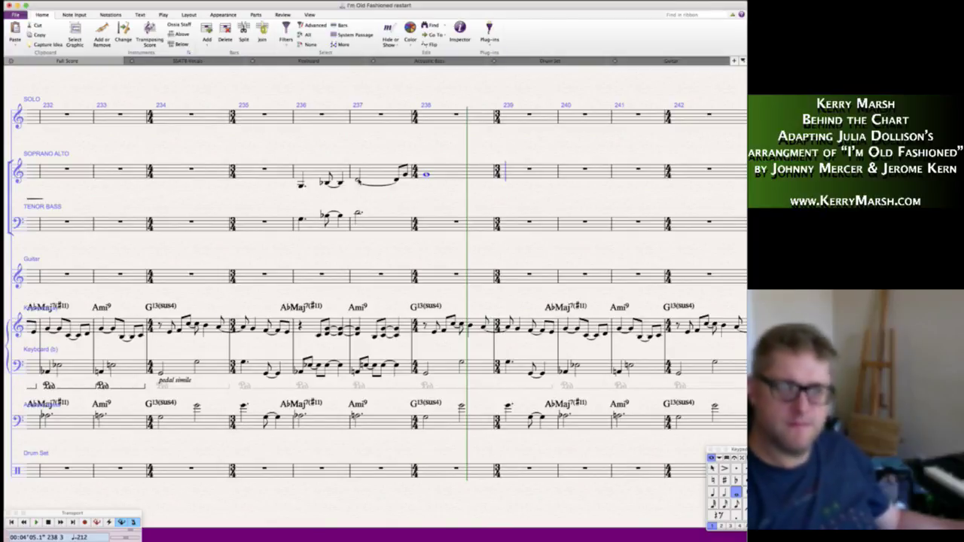
{"action": "key", "text": "KP_Enter"}
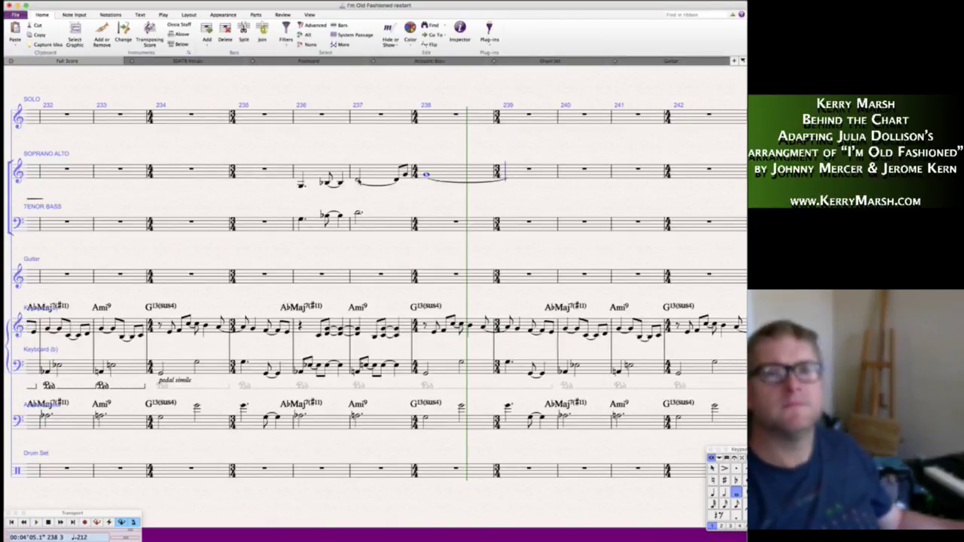
{"action": "key", "text": "KP_5"}
{"action": "key", "text": "g"}
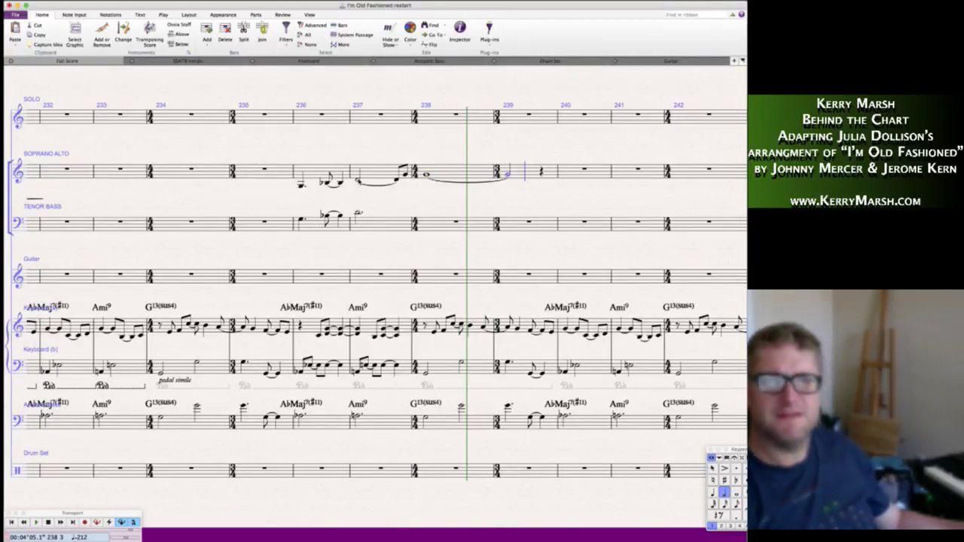
{"action": "key", "text": "Escape"}
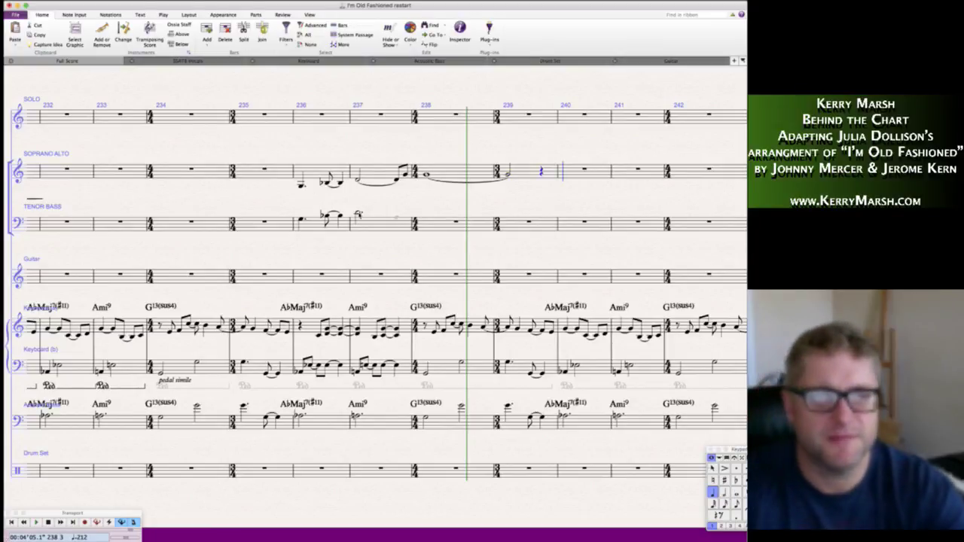
- Tie the tenor/bass dotted half of bar 237 through a whole note in bar 238 to a half note in bar 239
{"action": "key", "text": "KP_Enter"}
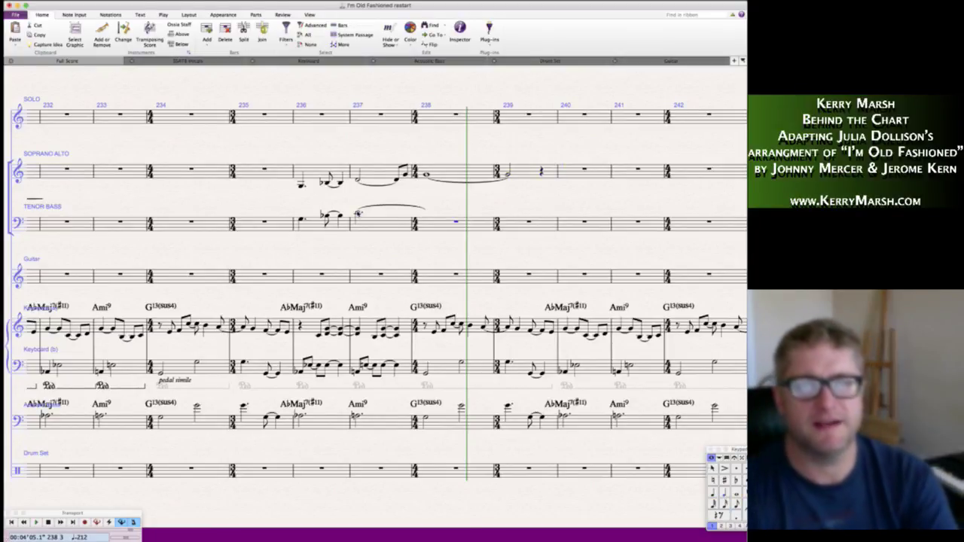
{"action": "key", "text": "c"}
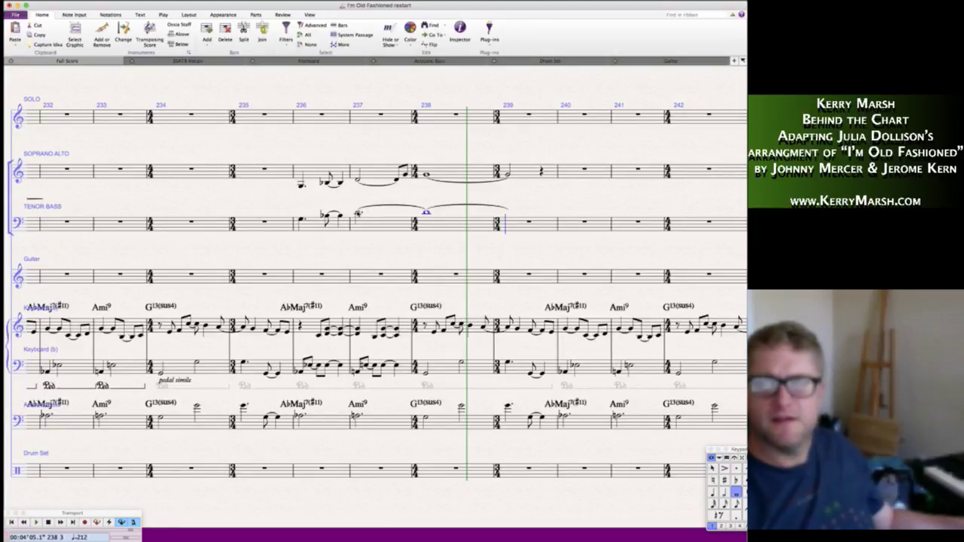
{"action": "key", "text": "c"}
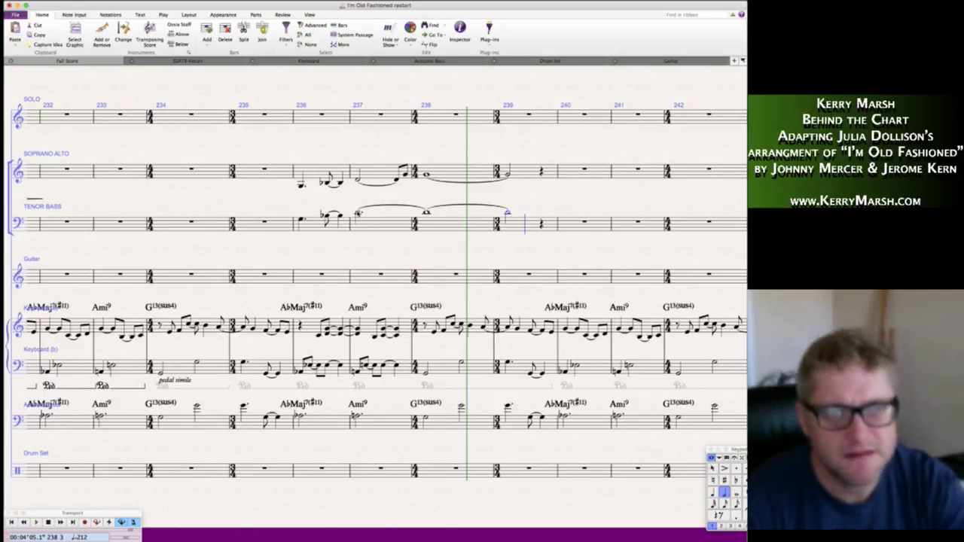
- Add the lyrics "woah oh way ee yah" under the soprano/alto notes starting at bar 236
{"action": "left_click", "coordinate": [300, 186]}
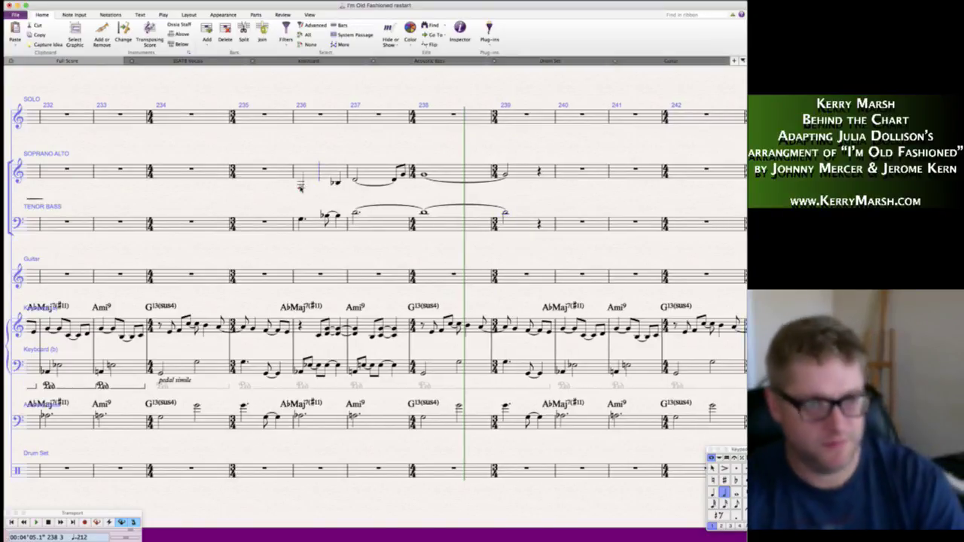
{"action": "left_click", "coordinate": [300, 187]}
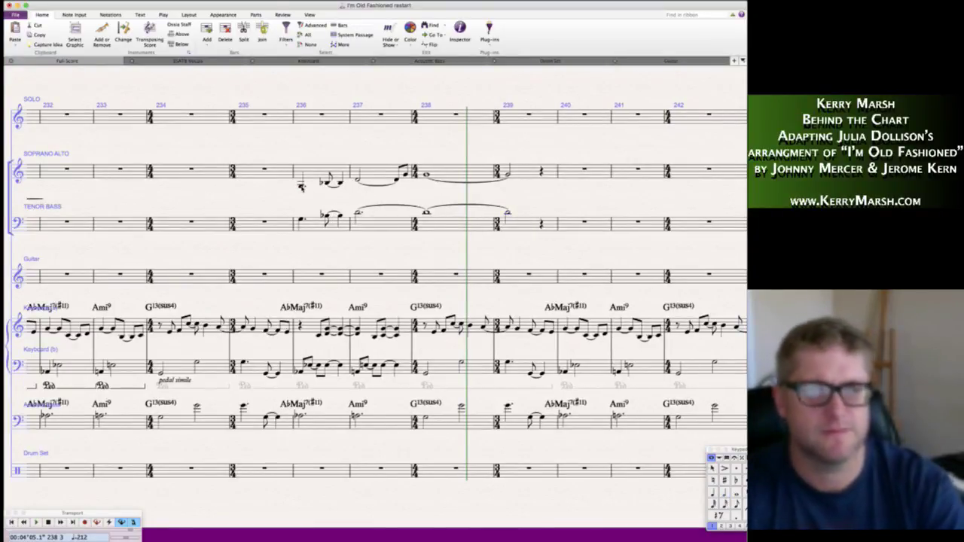
{"action": "key", "text": "ctrl+l"}
{"action": "type", "text": "woah"}
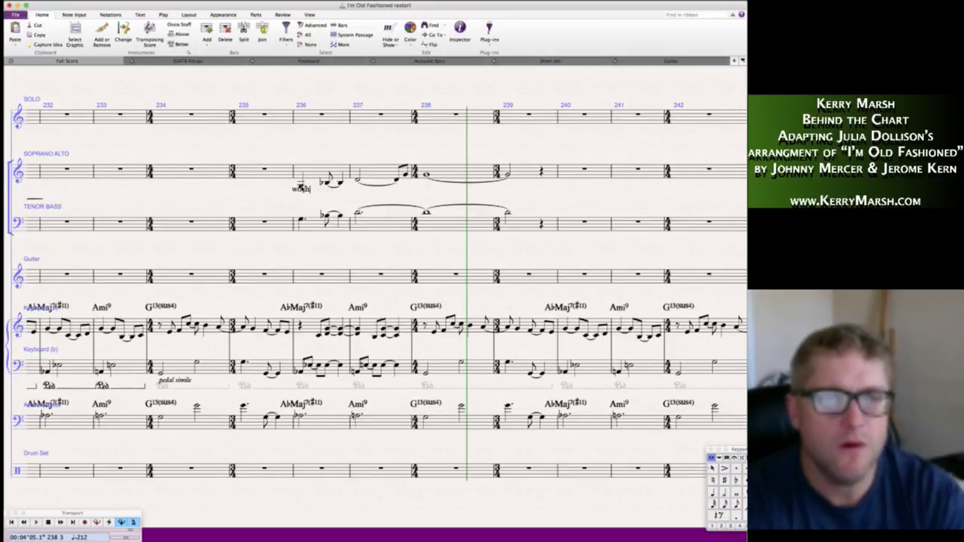
{"action": "type", "text": " oh way"}
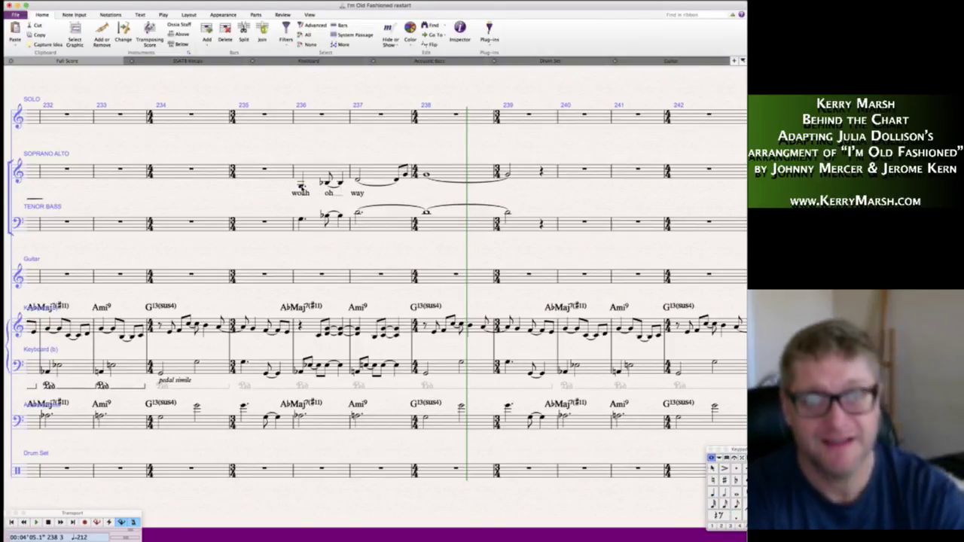
{"action": "key", "text": "space"}
{"action": "type", "text": "ee"}
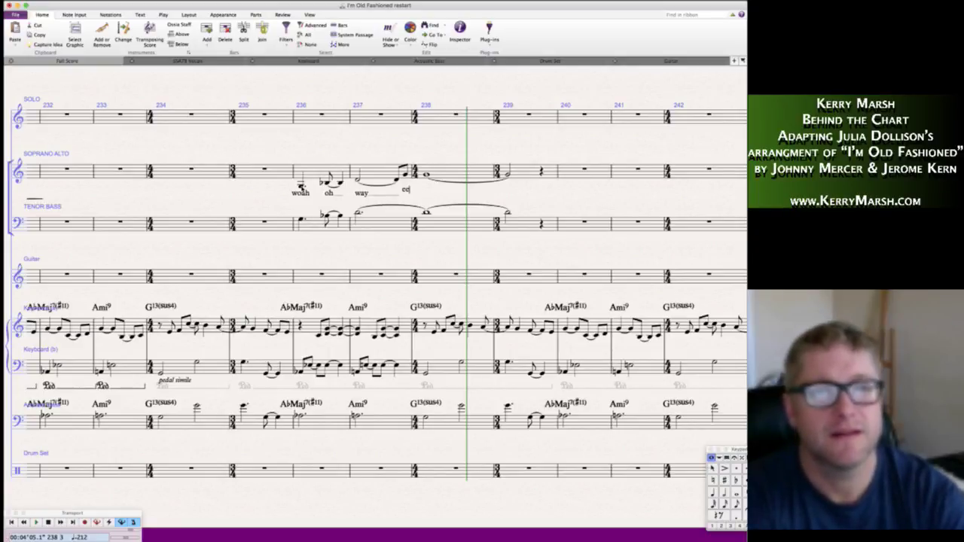
{"action": "type", "text": " yah"}
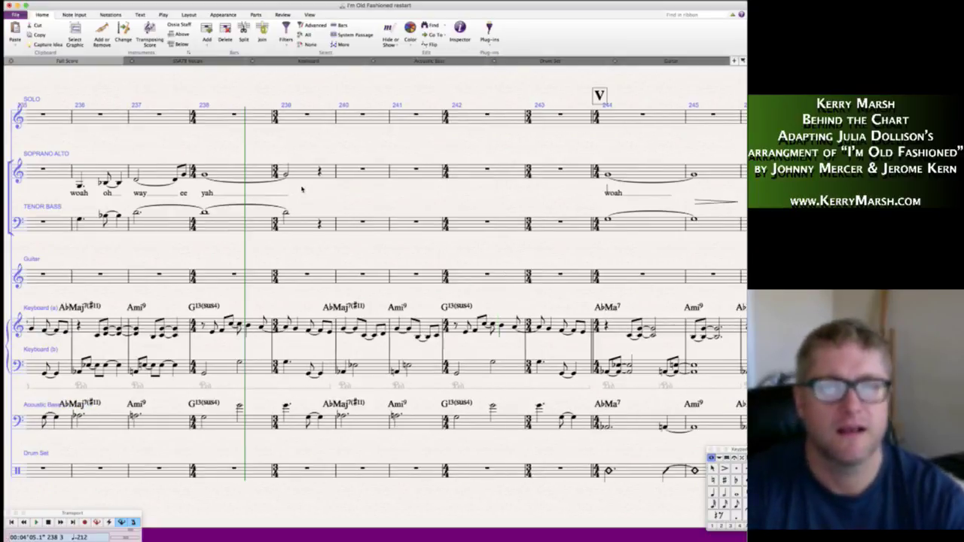
- Add a diminuendo hairpin in bar 239 and place it between the soprano/alto and tenor/bass staves
{"action": "left_click", "coordinate": [468, 147]}
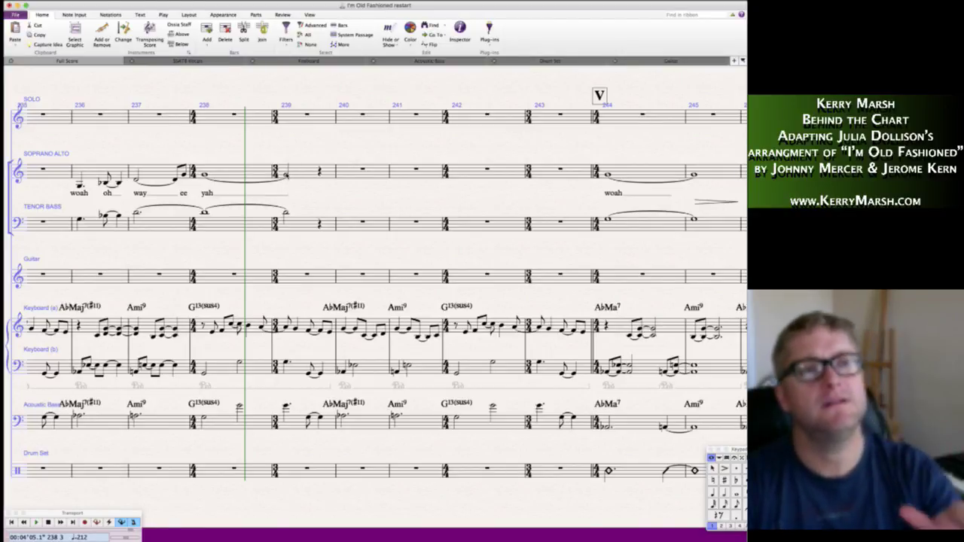
{"action": "key", "text": "greater"}
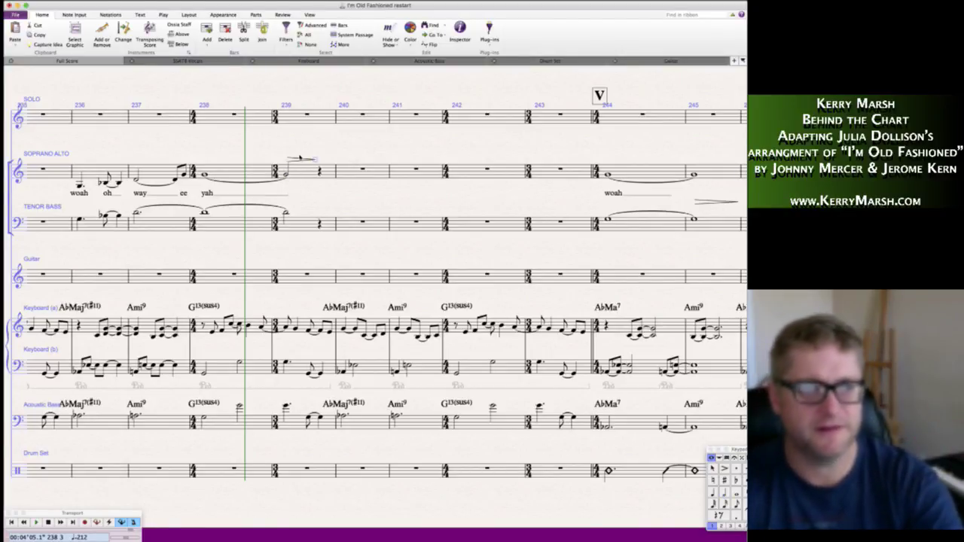
{"action": "left_click_drag", "start_coordinate": [299, 180], "coordinate": [298, 200]}
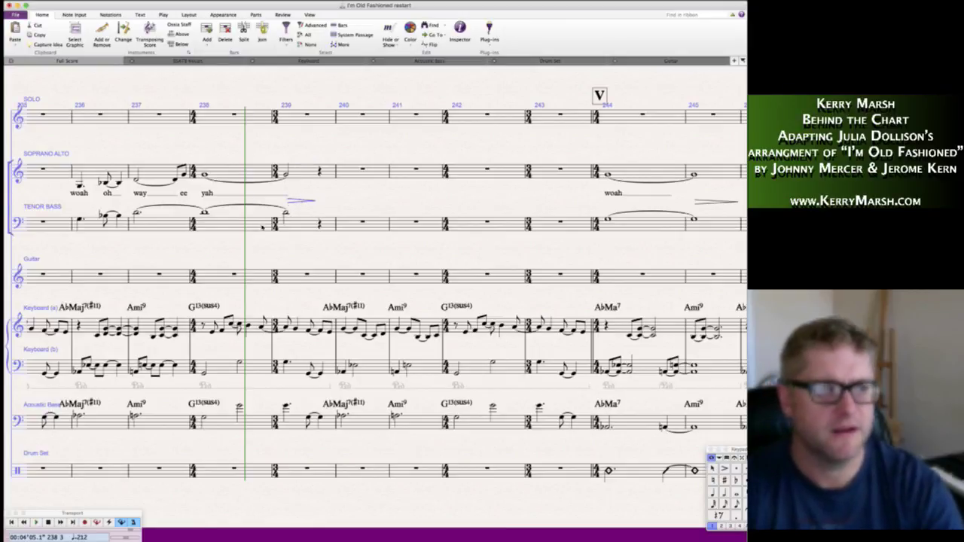
- Rewrite tenor/bass bar 237 as a half note tied to an eighth note, followed by another eighth note on the same pitch
{"action": "scroll", "coordinate": [254, 230], "scroll_direction": "left", "scroll_amount": 3}
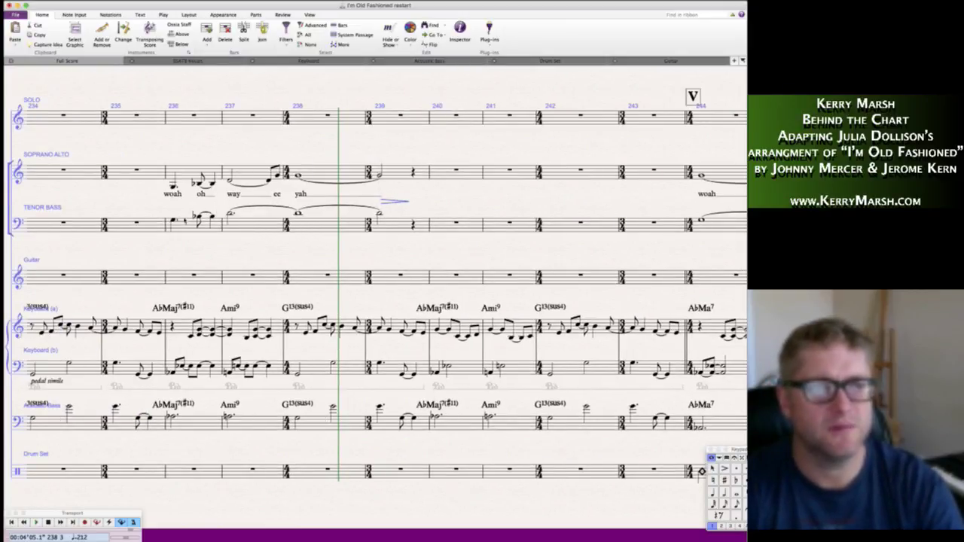
{"action": "left_click", "coordinate": [230, 215]}
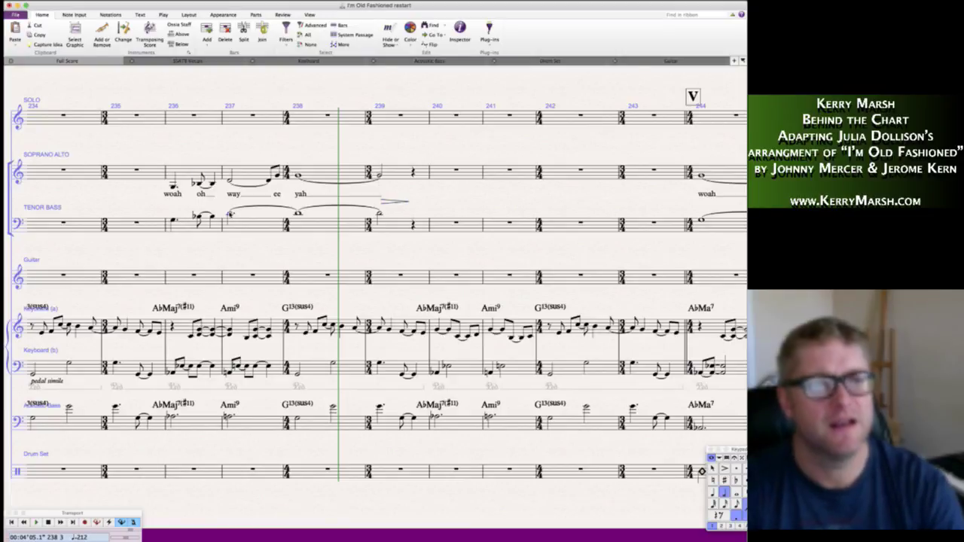
{"action": "key", "text": "KP_Enter"}
{"action": "key", "text": "KP_Decimal"}
{"action": "key", "text": "KP_Enter"}
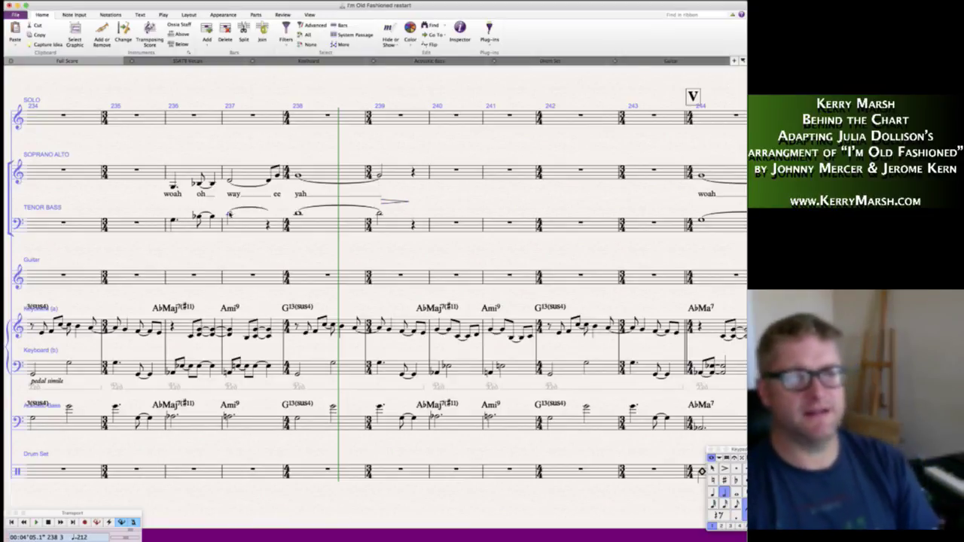
{"action": "key", "text": "Right"}
{"action": "key", "text": "4"}
{"action": "key", "text": "a"}
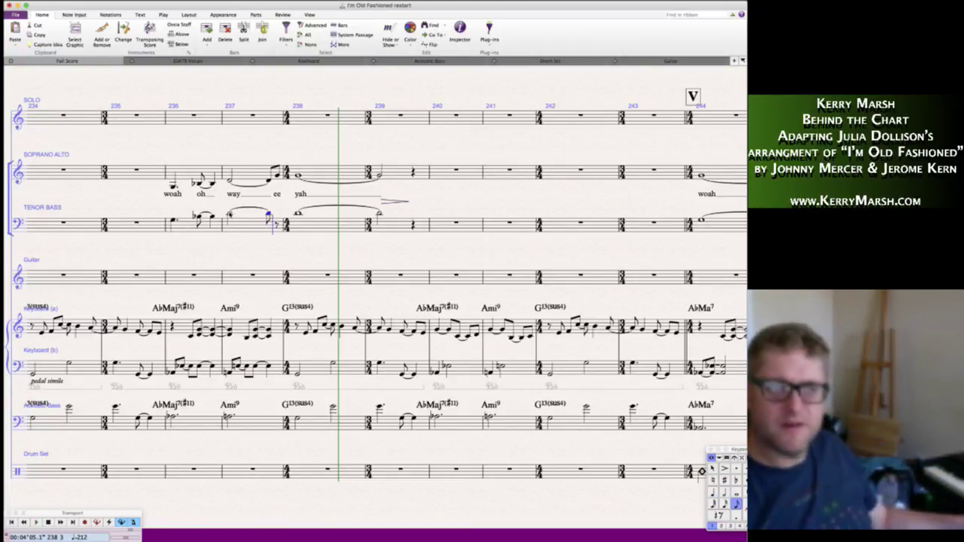
{"action": "key", "text": "a"}
{"action": "key", "text": "Escape"}
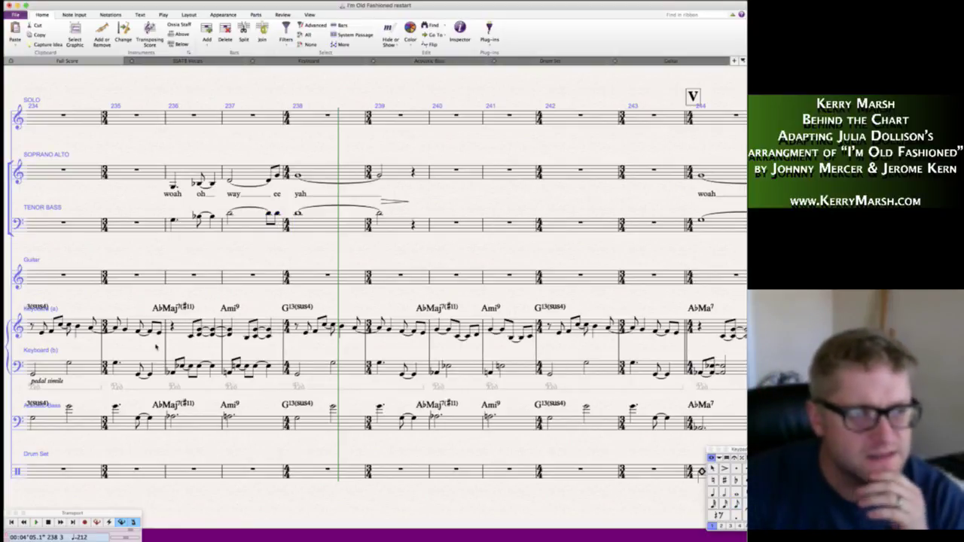
- Play back the new vocal phrase from bar 236 and look ahead into section V
{"action": "key", "text": "space"}
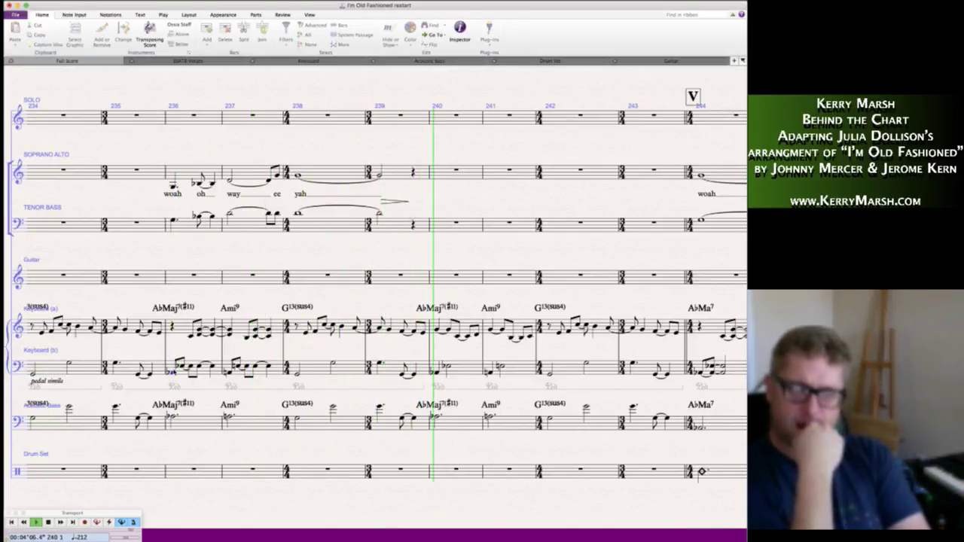
{"action": "key", "text": "space"}
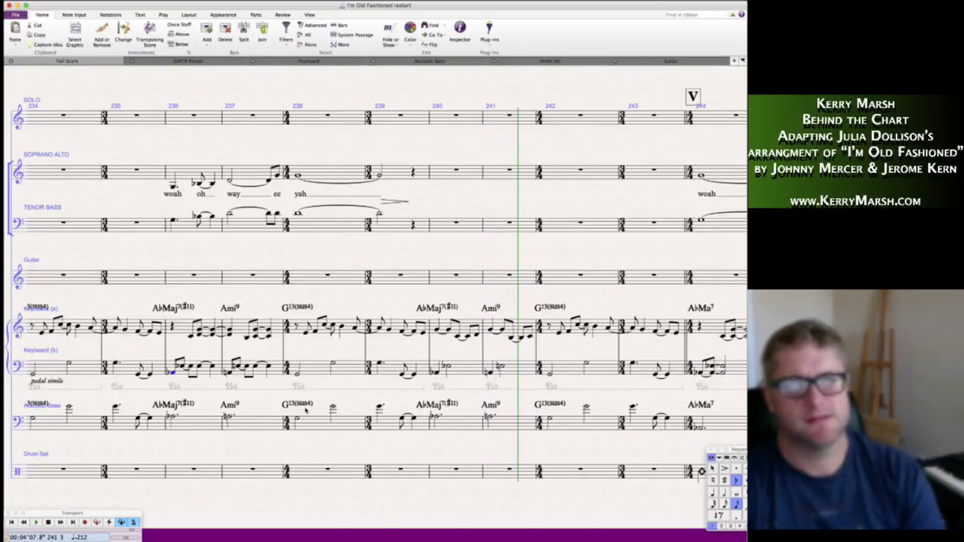
{"action": "scroll", "coordinate": [305, 410], "scroll_direction": "right", "scroll_amount": 10}
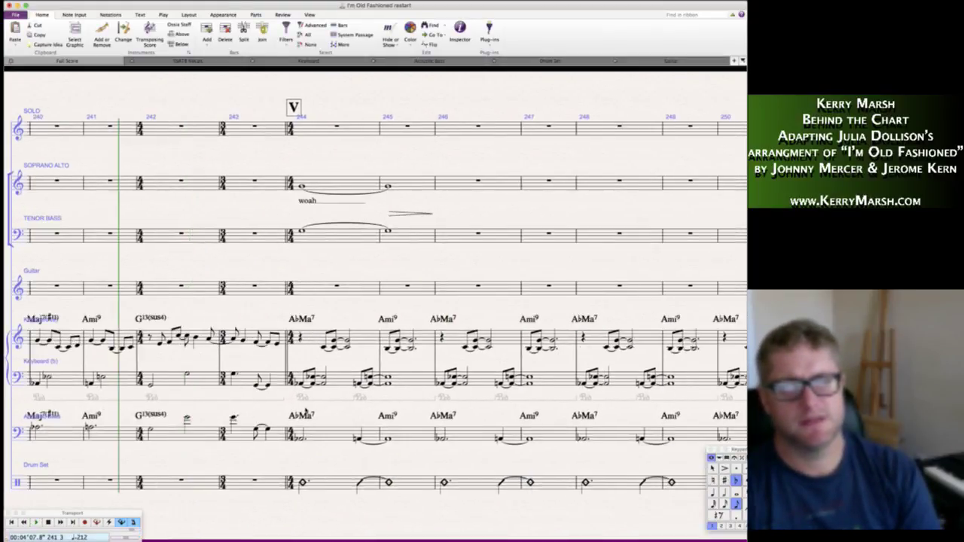
{"action": "scroll", "coordinate": [306, 412], "scroll_direction": "left", "scroll_amount": 10}
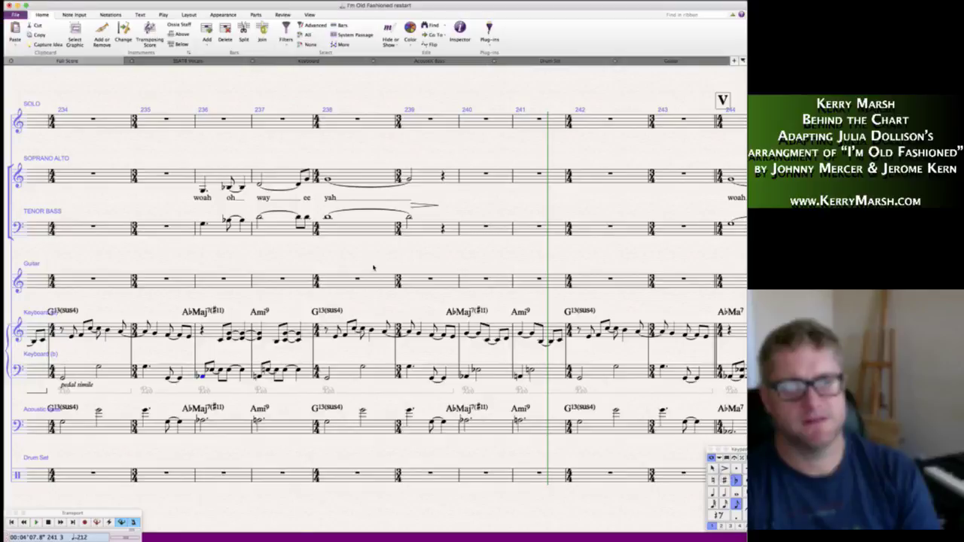
- Enter a soprano/alto line of eighth and quarter notes across bars 242–243, starting after a quarter rest and an eighth rest
{"action": "scroll", "coordinate": [373, 267], "scroll_direction": "right", "scroll_amount": 1}
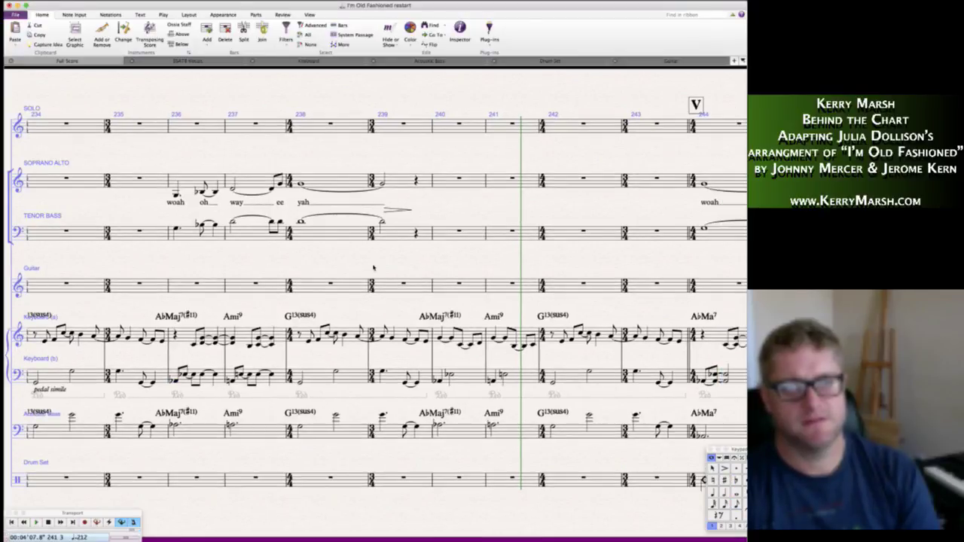
{"action": "scroll", "coordinate": [372, 268], "scroll_direction": "right", "scroll_amount": 1}
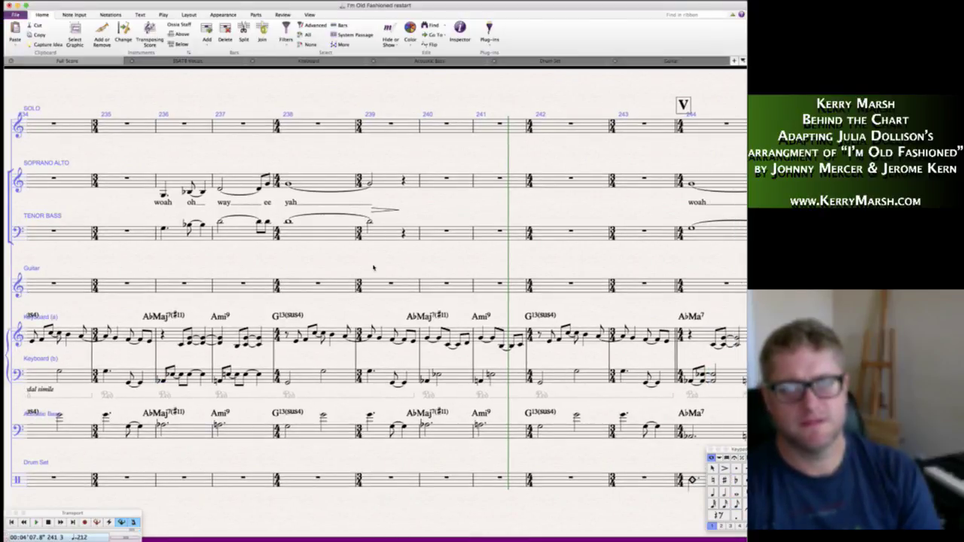
{"action": "left_click", "coordinate": [550, 183]}
{"action": "key", "text": "n"}
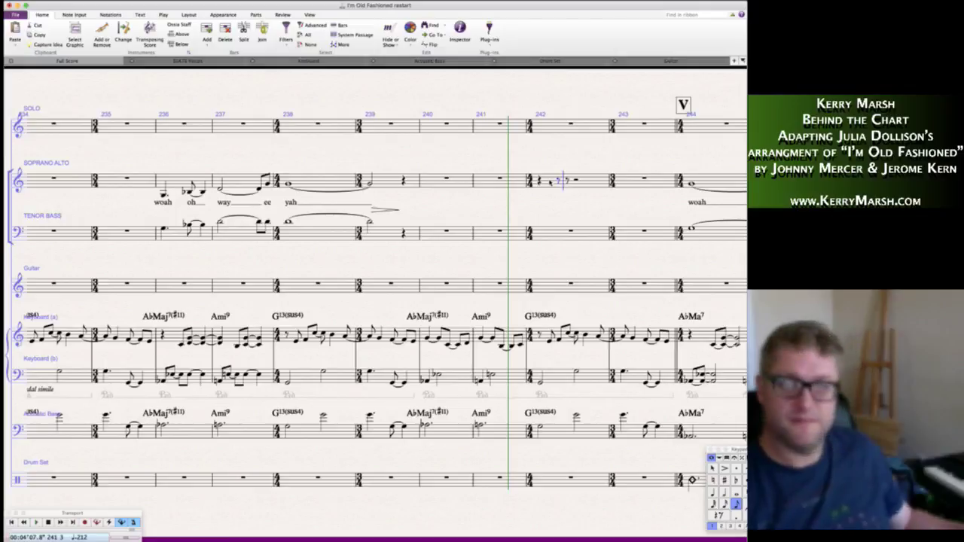
{"action": "key", "text": "b"}
{"action": "key", "text": "4"}
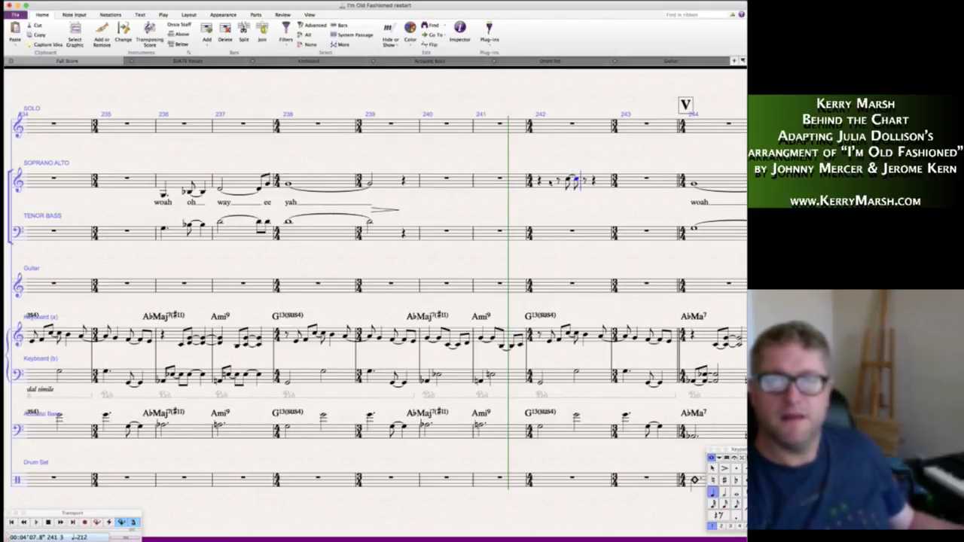
{"action": "key", "text": "b"}
{"action": "key", "text": "3"}
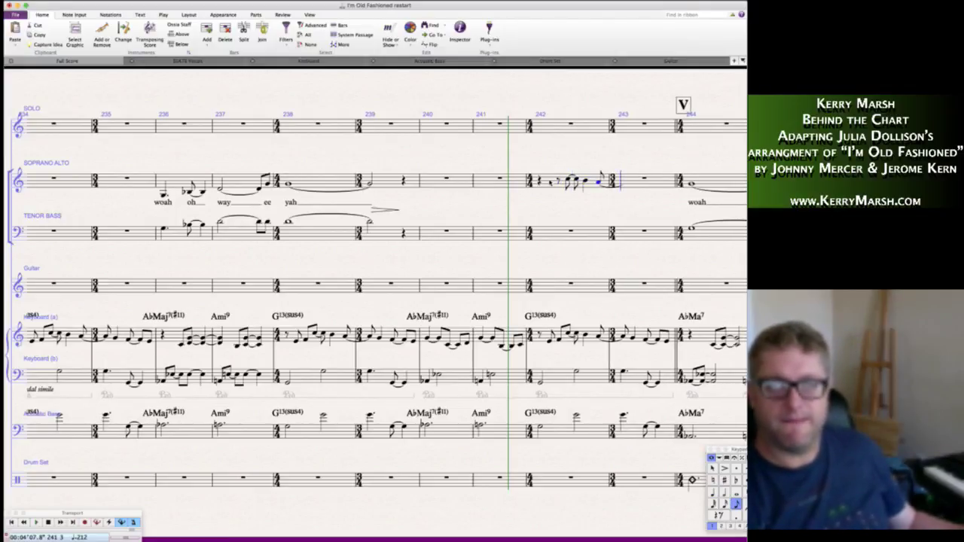
{"action": "key", "text": "a"}
{"action": "key", "text": "4"}
{"action": "key", "text": "g"}
{"action": "key", "text": "3"}
{"action": "key", "text": "f"}
{"action": "key", "text": "e"}
{"action": "key", "text": "Escape"}
{"action": "key", "text": "Escape"}
- Copy the soprano/alto line of bars 242–243 into the tenor/bass staff
{"action": "left_click", "coordinate": [549, 183]}
{"action": "left_click", "coordinate": [671, 181], "text": "shift"}
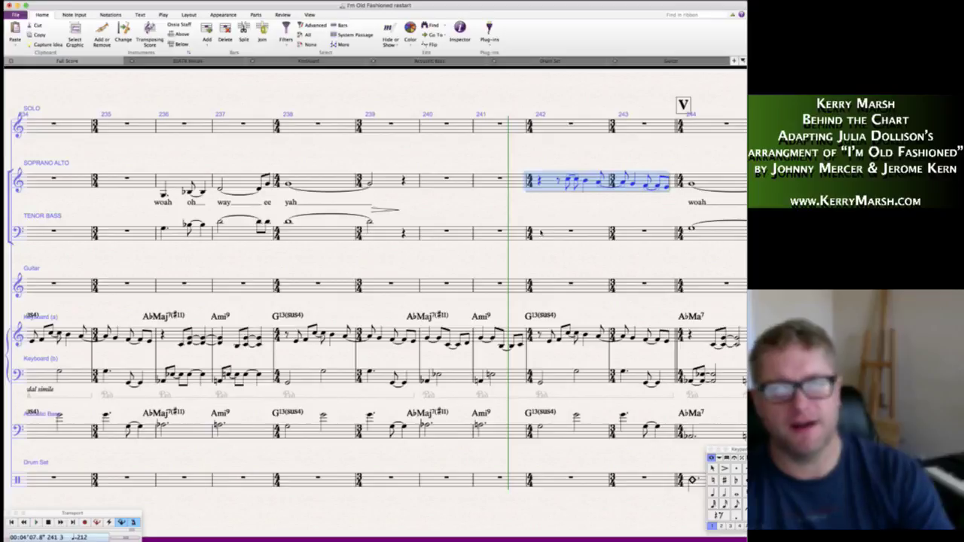
{"action": "left_click", "coordinate": [540, 233], "text": "alt"}
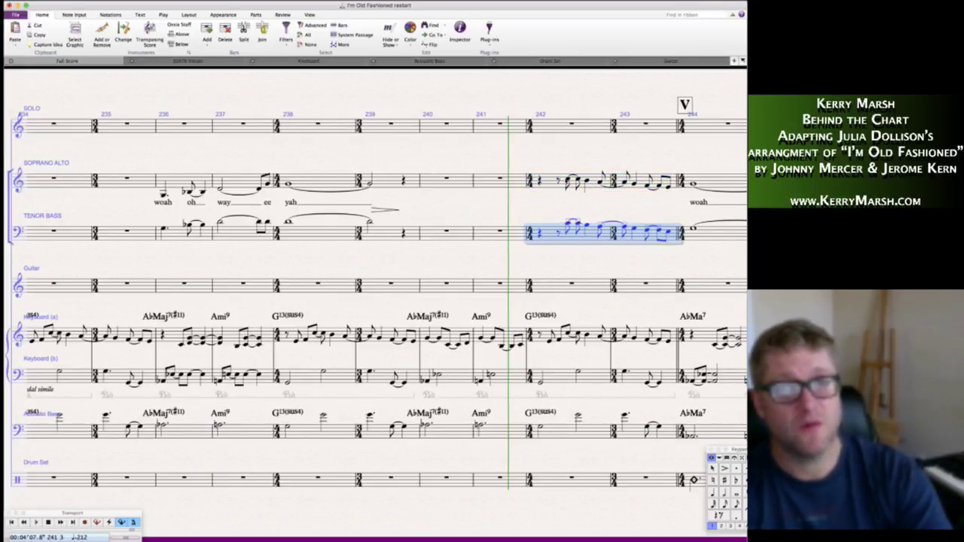
- Review the earlier vocal writing from the start of the score through to section V
{"action": "key", "text": "ctrl+Home"}
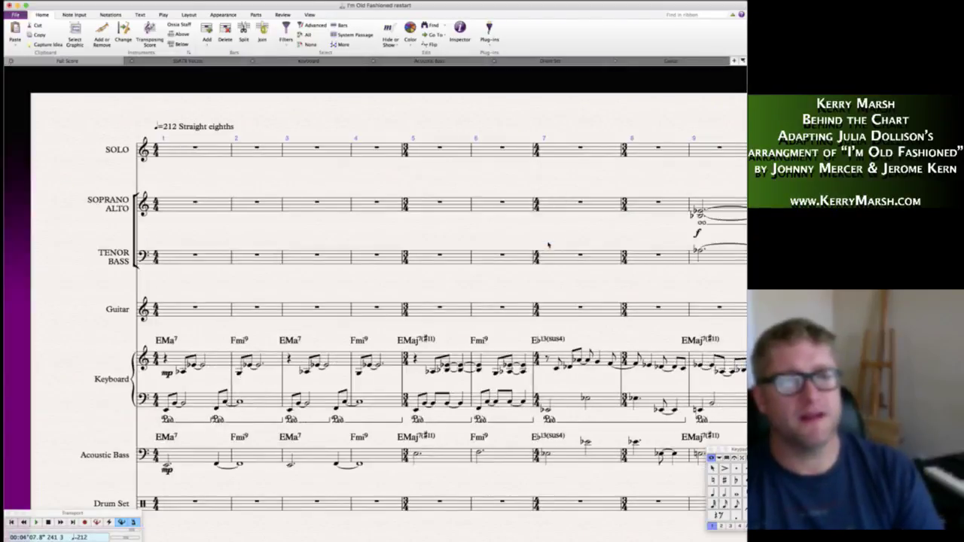
{"action": "scroll", "coordinate": [548, 244], "scroll_direction": "right", "scroll_amount": 8}
{"action": "scroll", "coordinate": [548, 244], "scroll_direction": "right", "scroll_amount": 3}
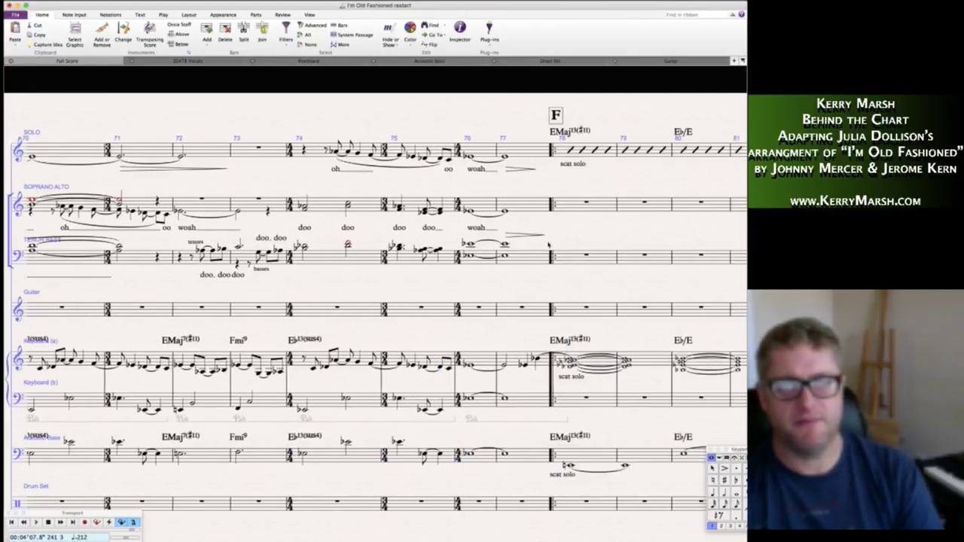
{"action": "scroll", "coordinate": [548, 244], "scroll_direction": "right", "scroll_amount": 10}
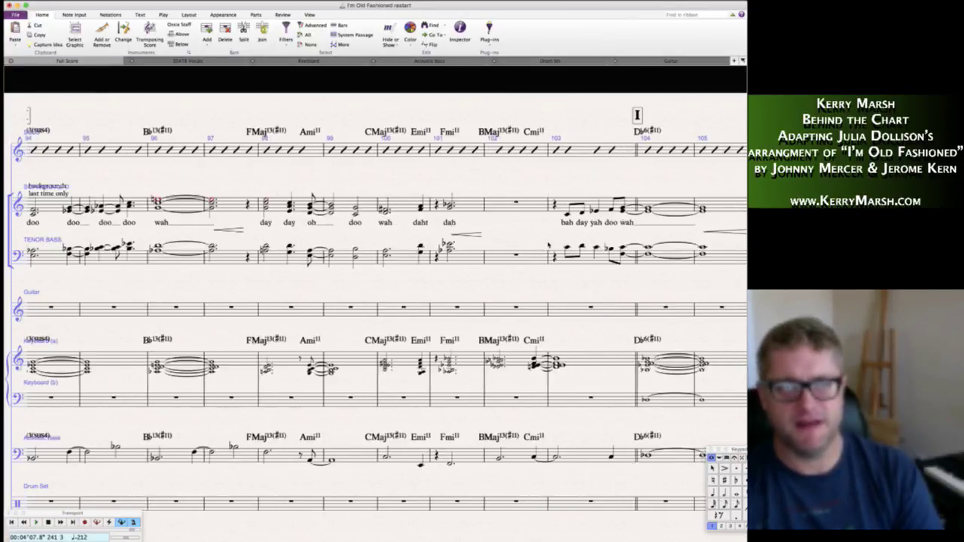
{"action": "scroll", "coordinate": [548, 245], "scroll_direction": "right", "scroll_amount": 7}
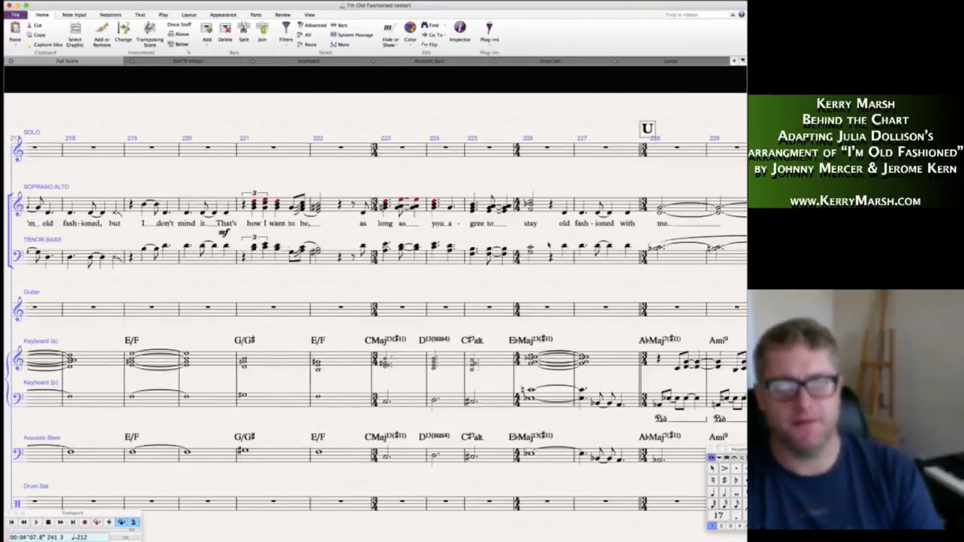
{"action": "scroll", "coordinate": [542, 215], "scroll_direction": "right", "scroll_amount": 20}
{"action": "scroll", "coordinate": [542, 215], "scroll_direction": "left", "scroll_amount": 5}
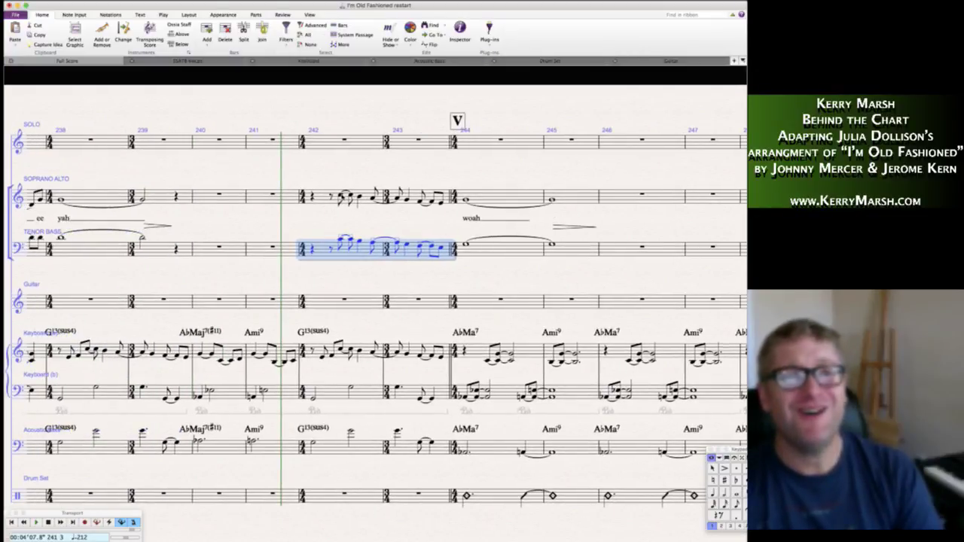
- Slur the soprano/alto and tenor/bass lines from the first note in bar 242 to the second-to-last note of bar 243
{"action": "left_click", "coordinate": [341, 197]}
{"action": "left_click", "coordinate": [431, 202], "text": "shift"}
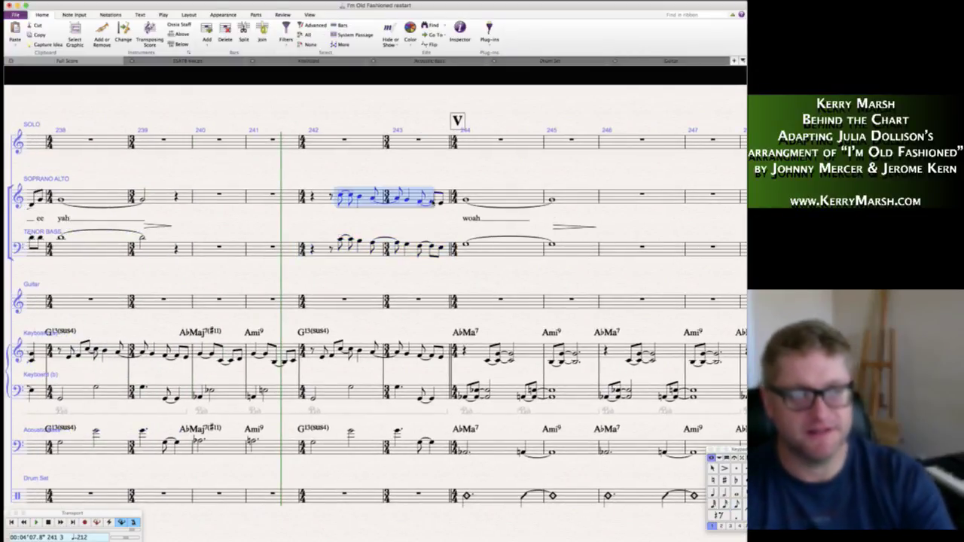
{"action": "key", "text": "s"}
{"action": "left_click", "coordinate": [340, 239]}
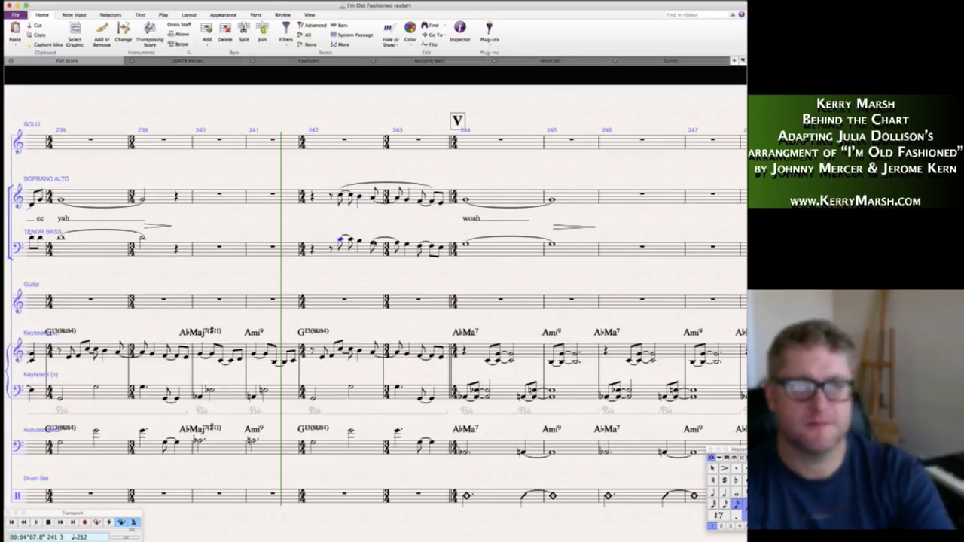
{"action": "left_click", "coordinate": [435, 248], "text": "shift"}
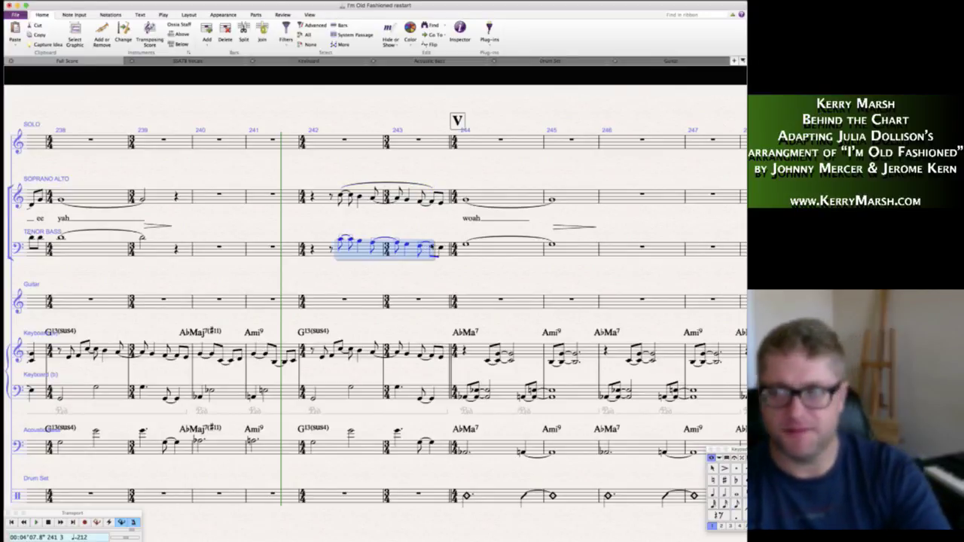
{"action": "key", "text": "s"}
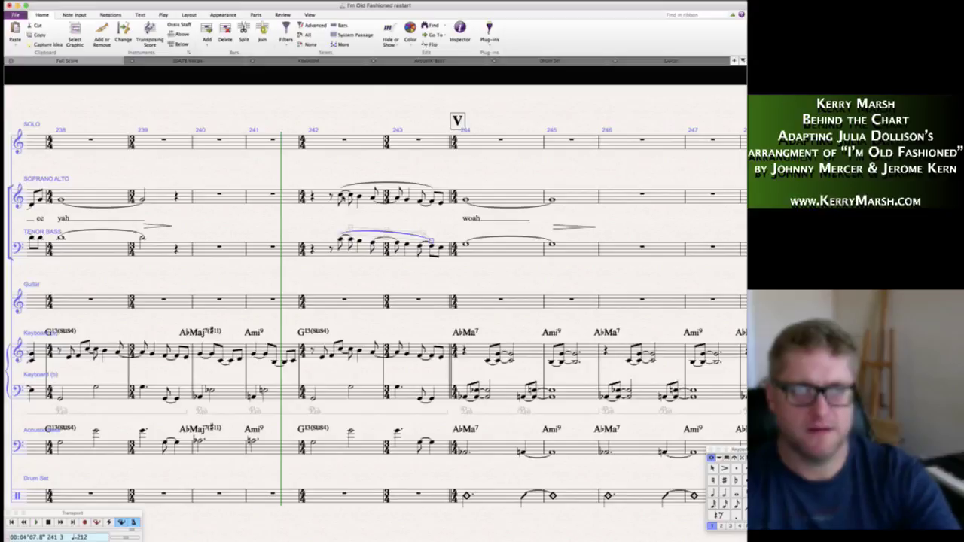
- Add the lyrics "woah" under the slurred soprano/alto phrase in bar 242 and "oo" under the last note of bar 243
{"action": "left_click", "coordinate": [340, 195]}
{"action": "type", "text": "woah"}
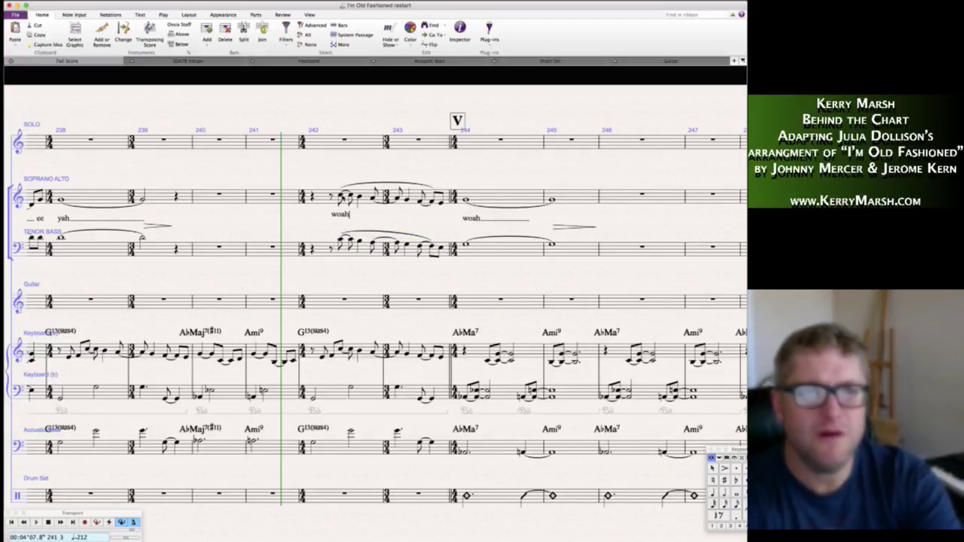
{"action": "key", "text": "space"}
{"action": "key", "text": "space"}
{"action": "key", "text": "space"}
{"action": "key", "text": "space"}
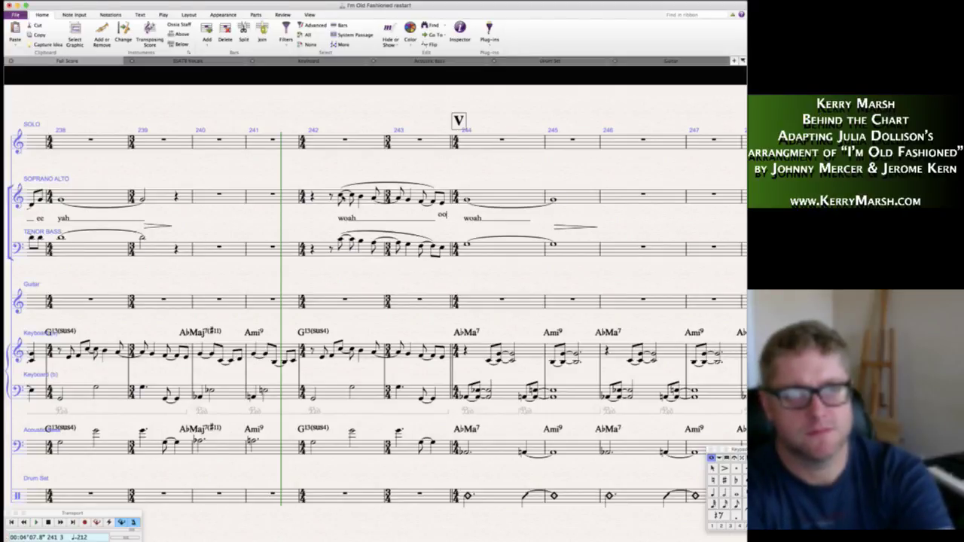
{"action": "key", "text": "Escape"}
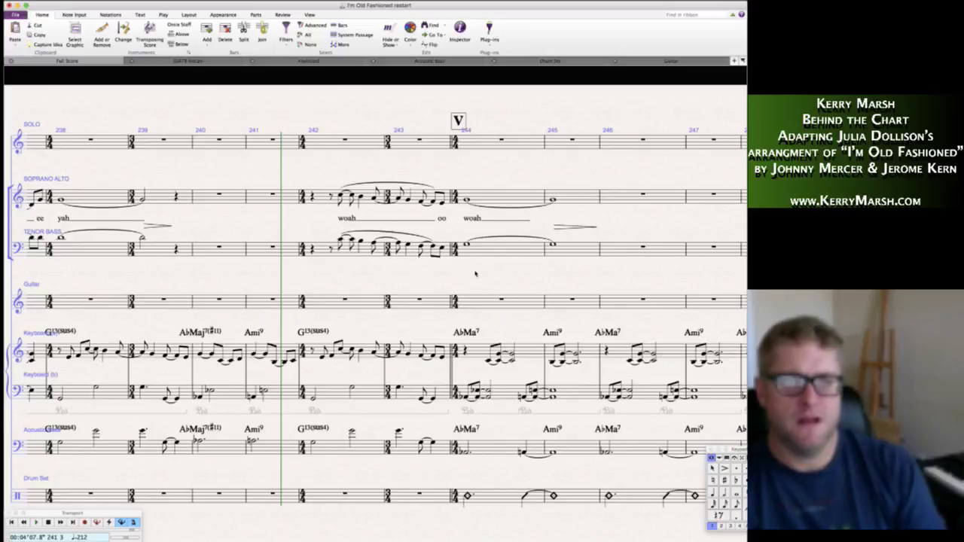
- Play back the ending from the soprano/alto pickup in bar 222 to bar 240 to check the new vocal parts
{"action": "scroll", "coordinate": [470, 274], "scroll_direction": "left", "scroll_amount": 10}
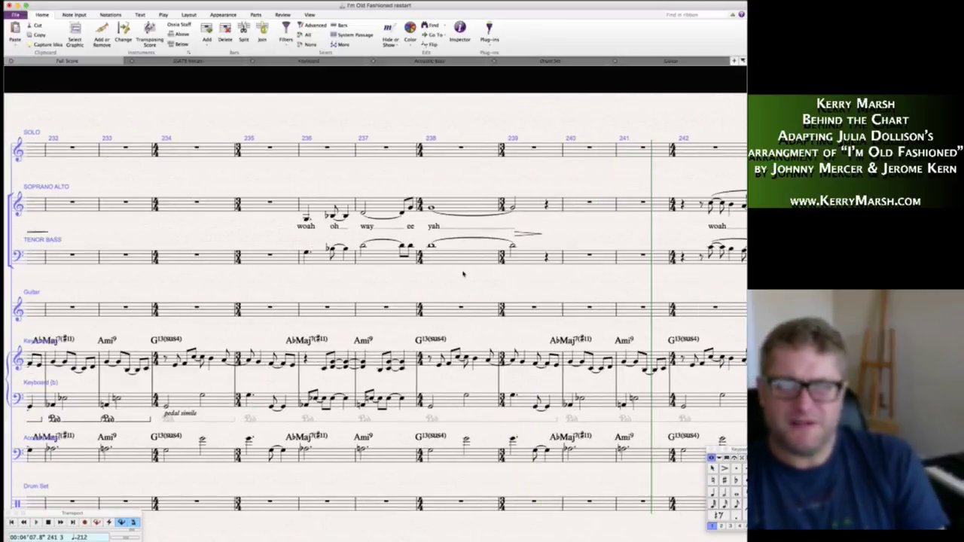
{"action": "scroll", "coordinate": [463, 275], "scroll_direction": "right", "scroll_amount": 10}
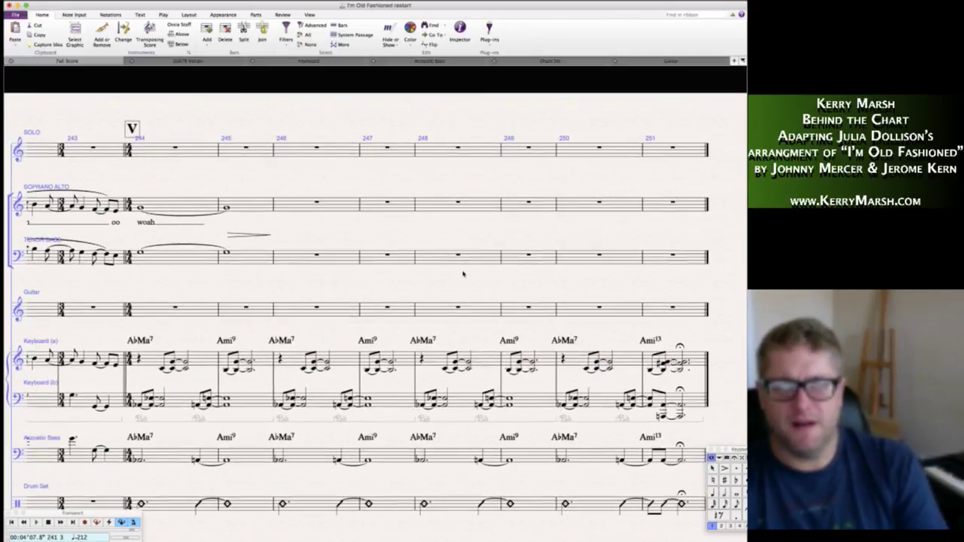
{"action": "scroll", "coordinate": [463, 274], "scroll_direction": "left", "scroll_amount": 5}
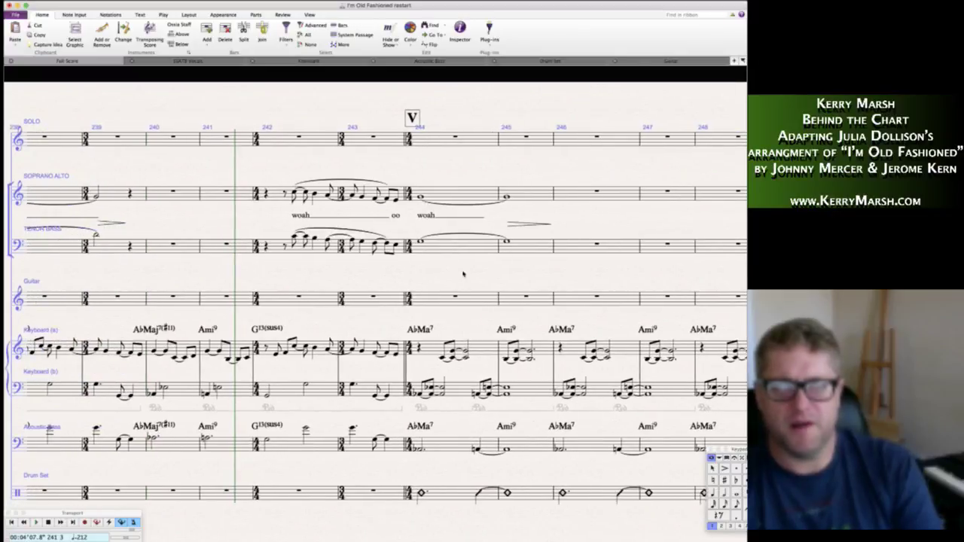
{"action": "scroll", "coordinate": [463, 274], "scroll_direction": "left", "scroll_amount": 15}
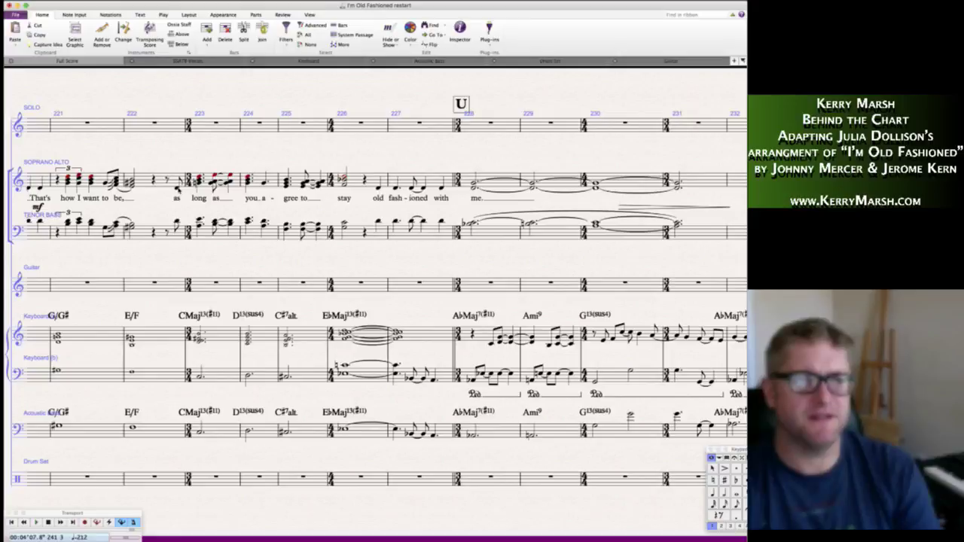
{"action": "left_click", "coordinate": [178, 190]}
{"action": "key", "text": "p"}
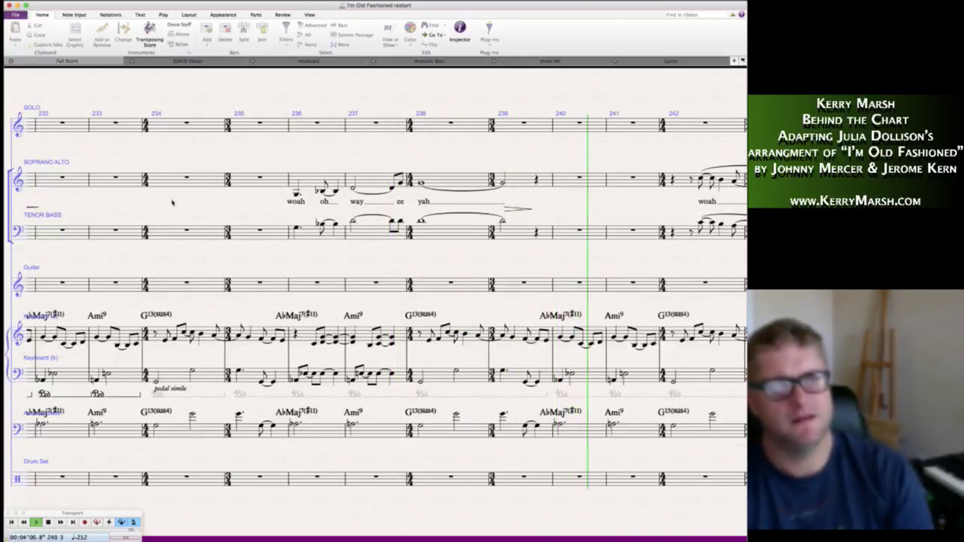
{"action": "key", "text": "space"}
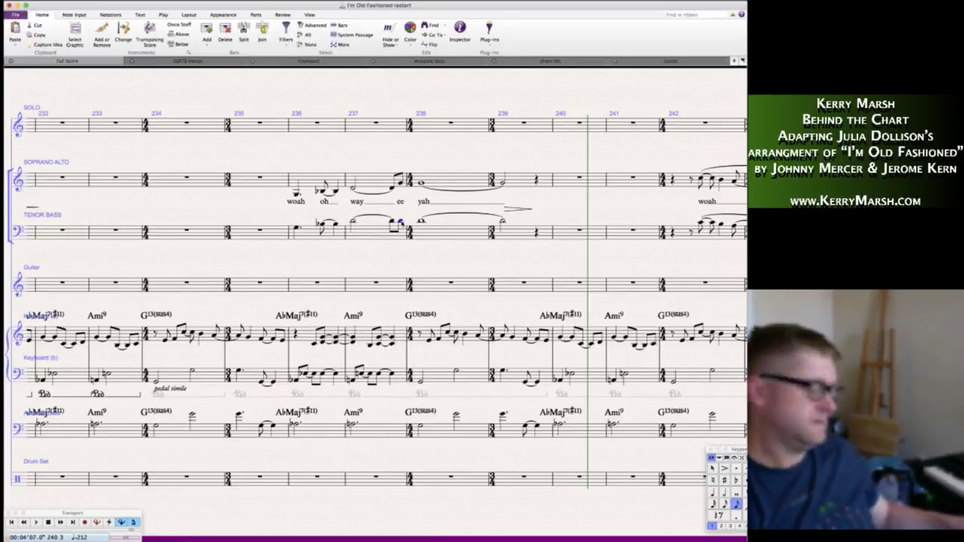
- Add a note a second below the last tenor/bass note of bar 237 and the held notes in bars 238 and 239
{"action": "left_click", "coordinate": [402, 223]}
{"action": "key", "text": "shift+2"}
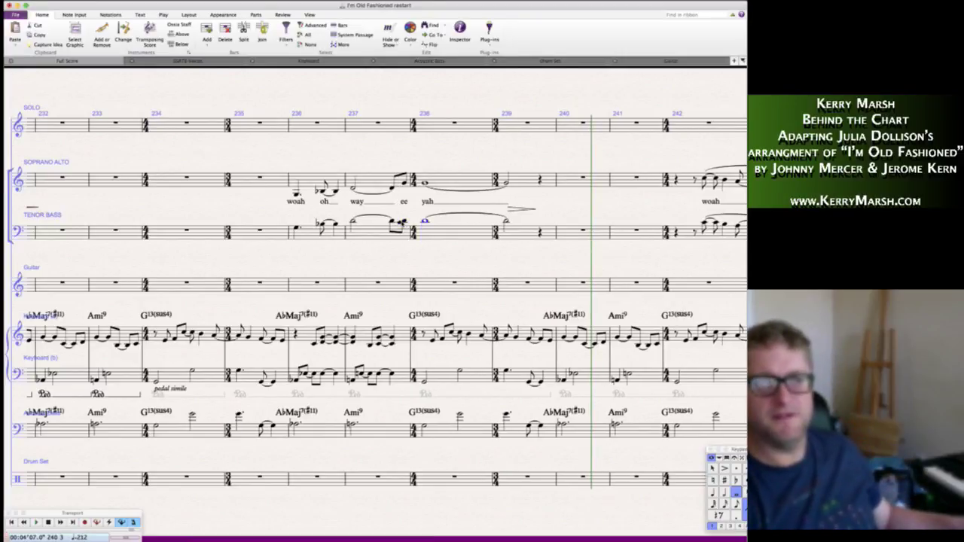
{"action": "key", "text": "shift+2"}
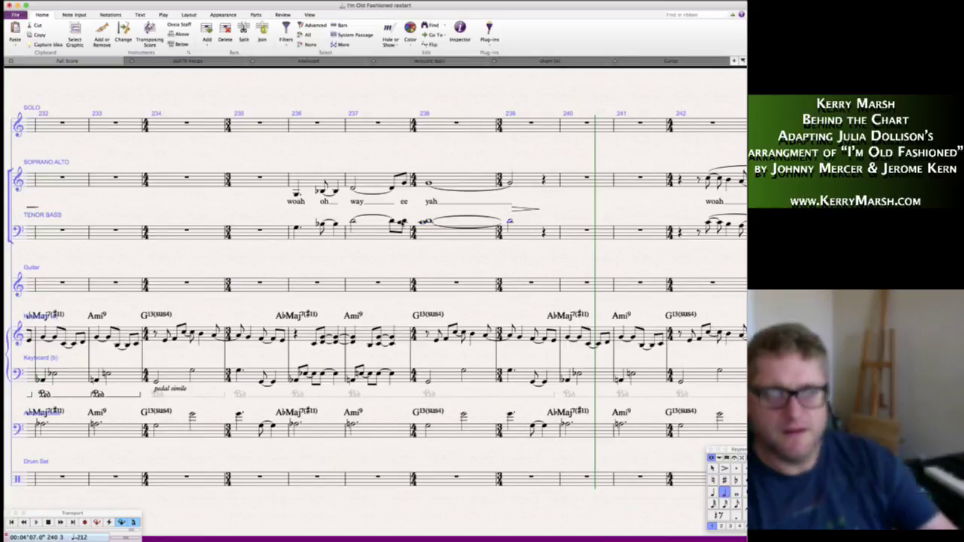
{"action": "key", "text": "shift+2"}
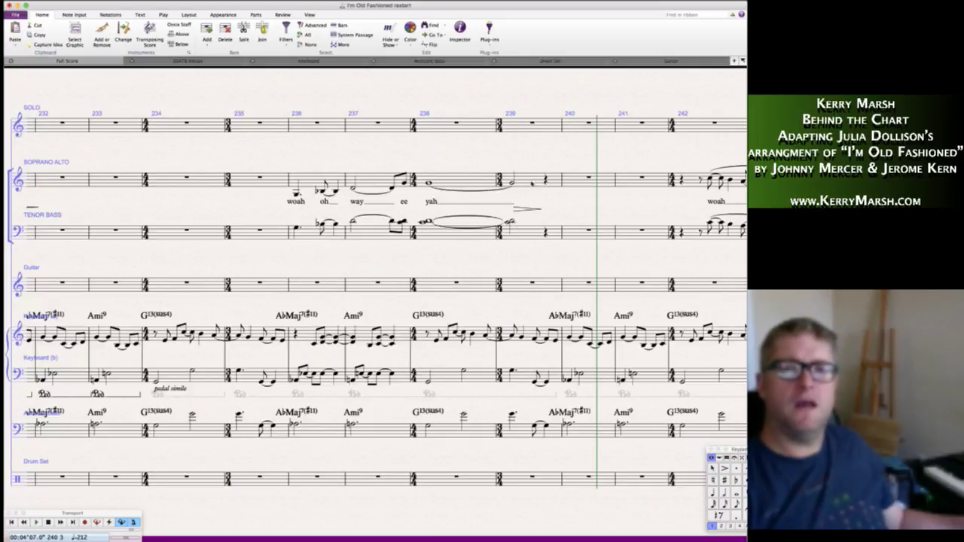
- Lengthen the soprano/alto note in bar 239 to a dotted half and tie it through dotted halves in bars 240 and 241
{"action": "left_click", "coordinate": [512, 183]}
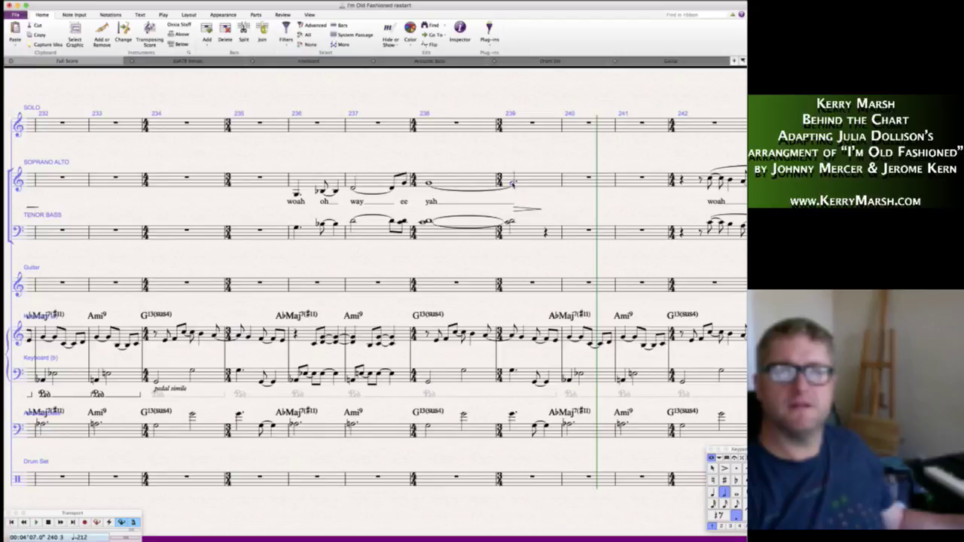
{"action": "key", "text": "Return"}
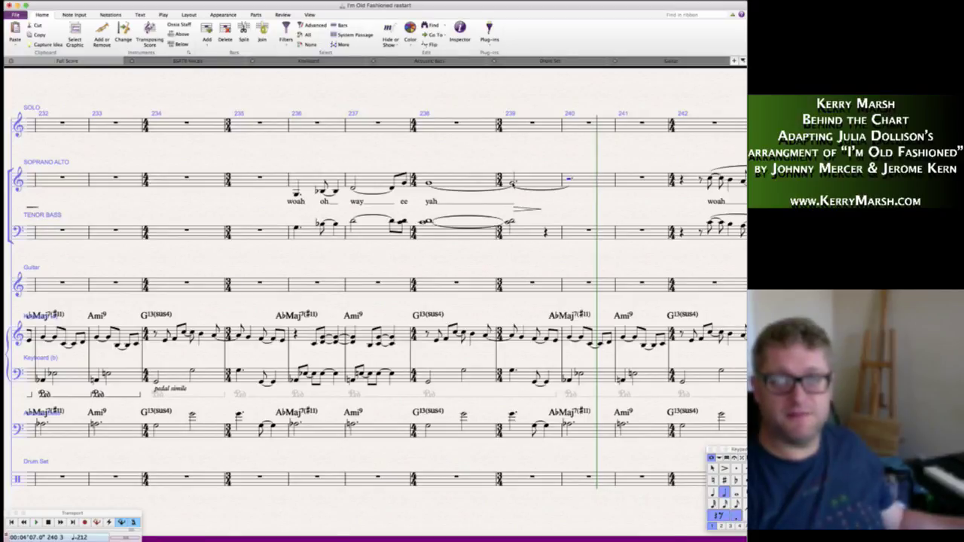
{"action": "key", "text": "5"}
{"action": "key", "text": "Return"}
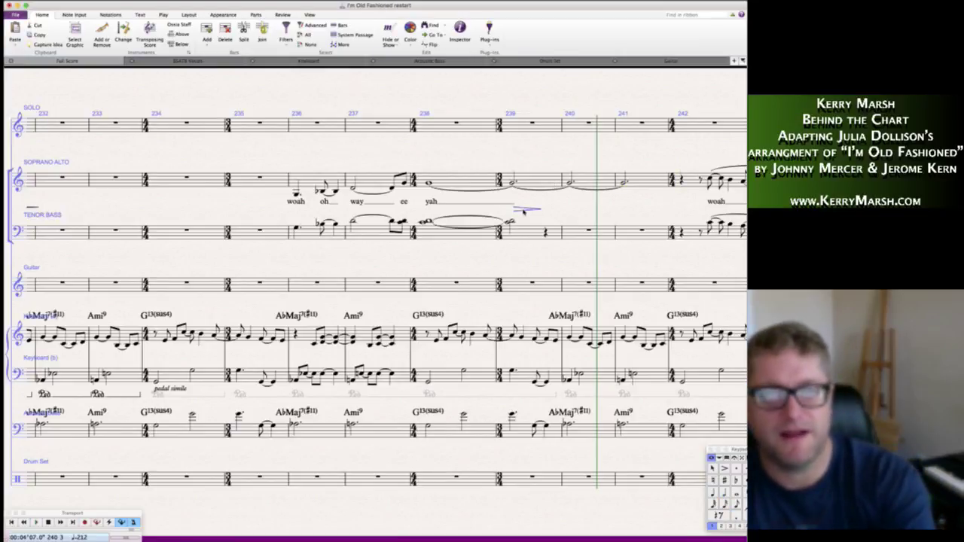
- Replace the short diminuendo in bar 239 with one spanning bars 239–241, placed between the soprano/alto and tenor/bass staves
{"action": "key", "text": "super+z"}
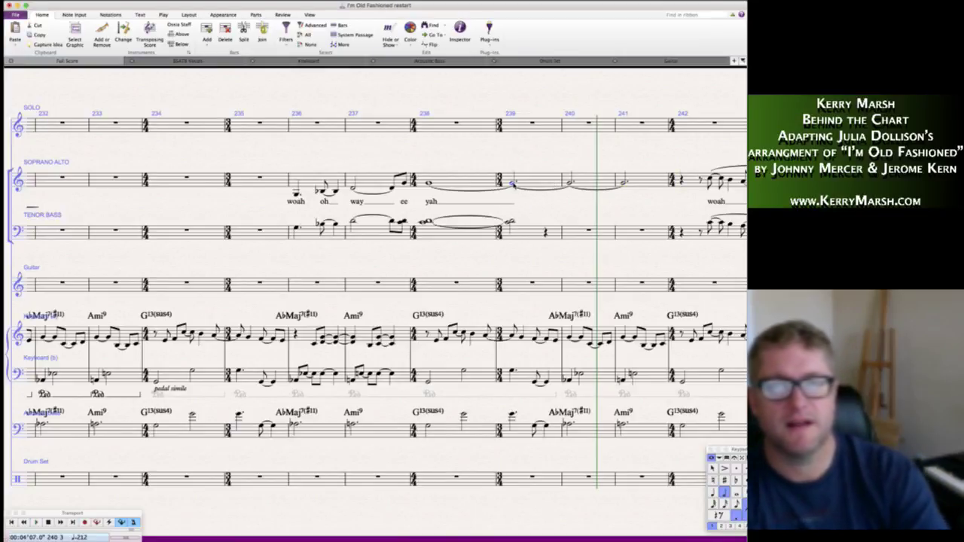
{"action": "key", "text": "n"}
{"action": "left_click", "coordinate": [627, 183], "text": "shift"}
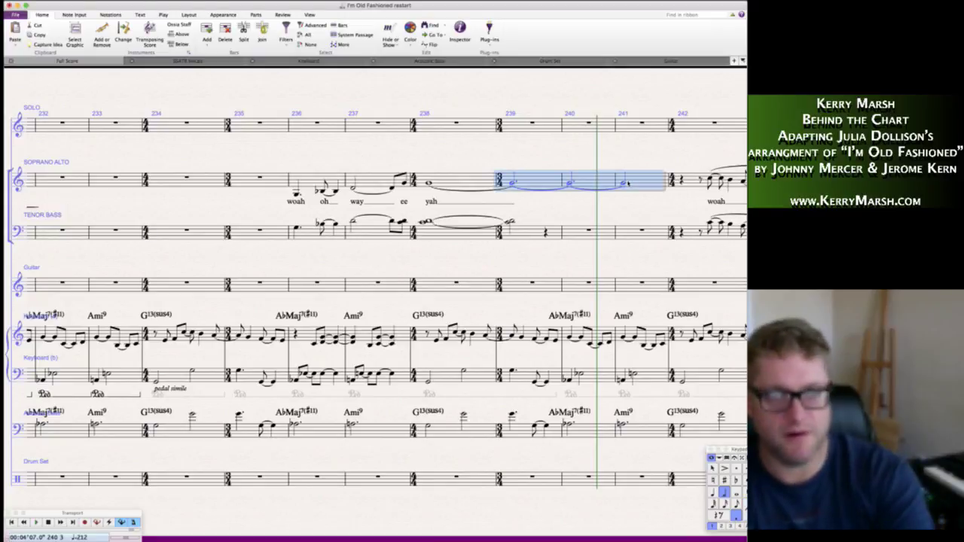
{"action": "key", "text": "h"}
{"action": "left_click_drag", "start_coordinate": [532, 176], "coordinate": [536, 209]}
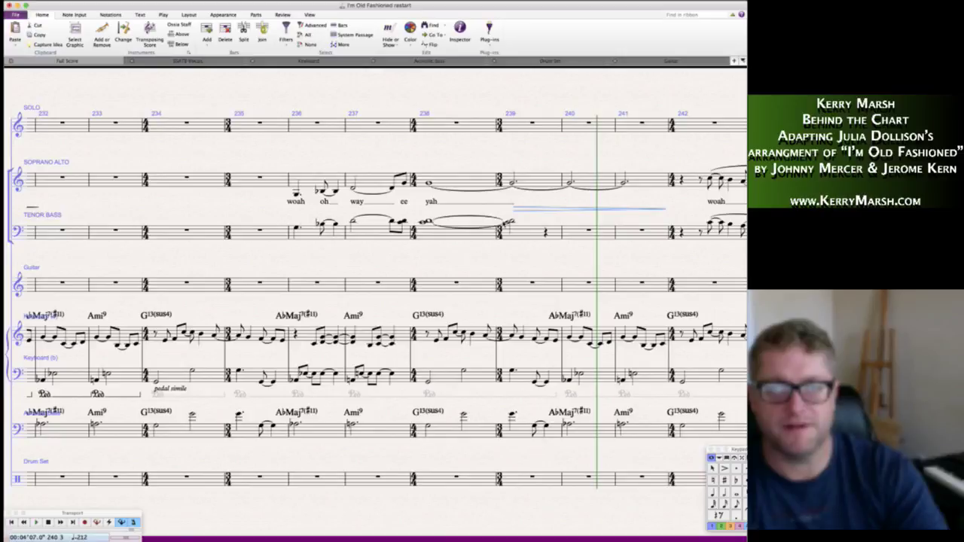
- Extend the two-note tenor/bass chord in bar 239 to a dotted half, tied through dotted halves in bars 240 and 241
{"action": "left_click", "coordinate": [511, 223]}
{"action": "key", "text": "period"}
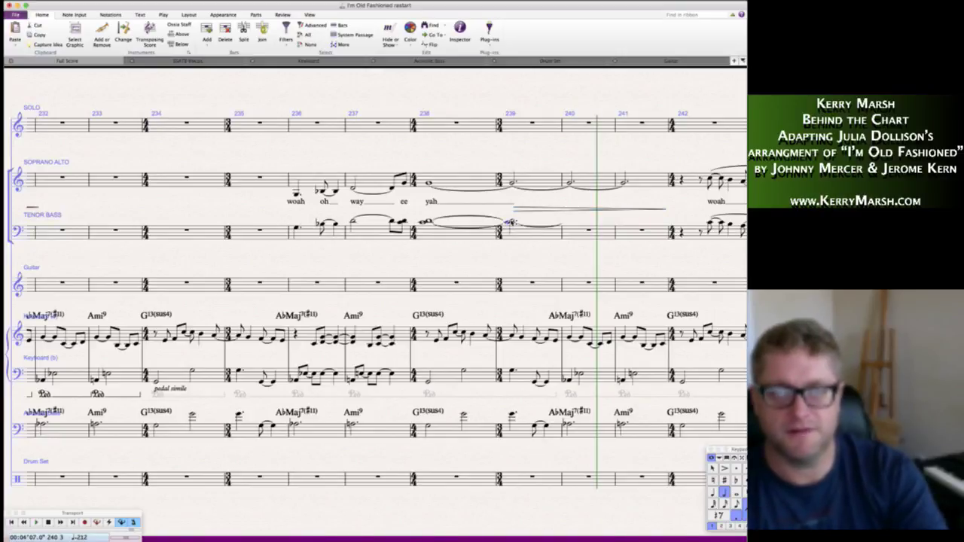
{"action": "left_click", "coordinate": [546, 232]}
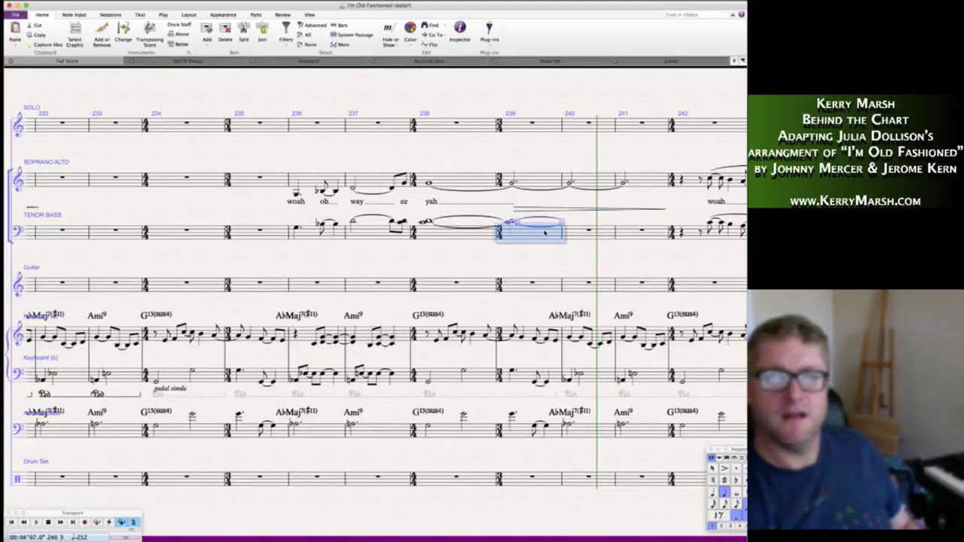
{"action": "key", "text": "5"}
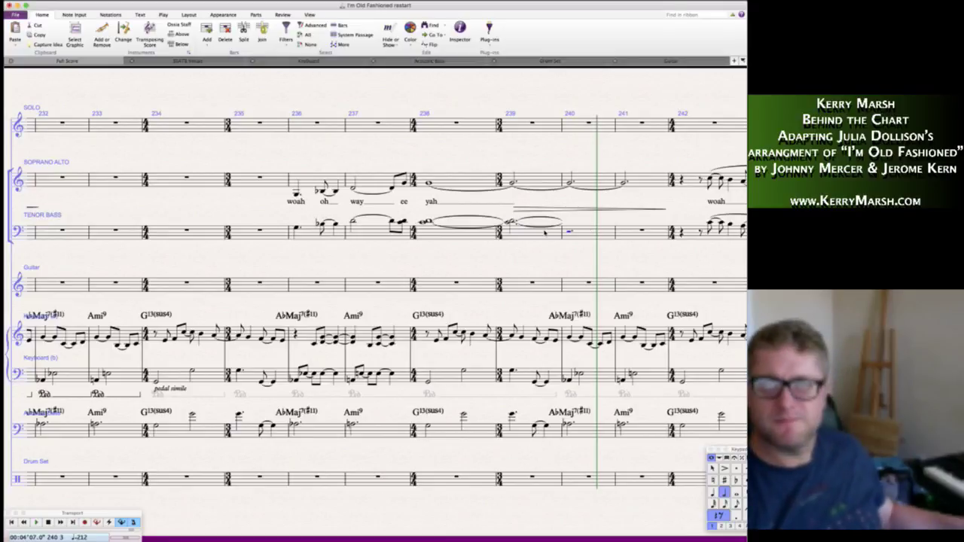
{"action": "key", "text": "c"}
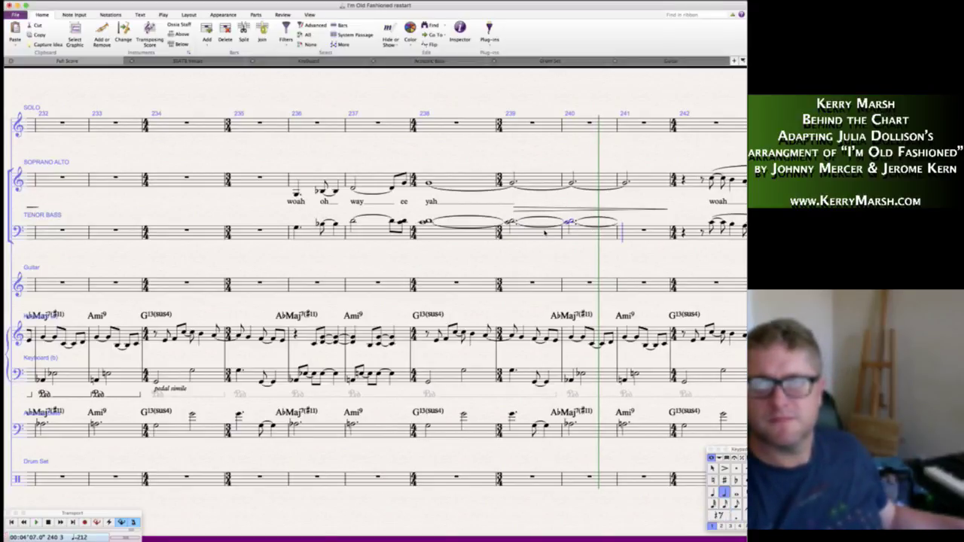
{"action": "key", "text": "r"}
{"action": "key", "text": "Escape"}
{"action": "key", "text": "Escape"}
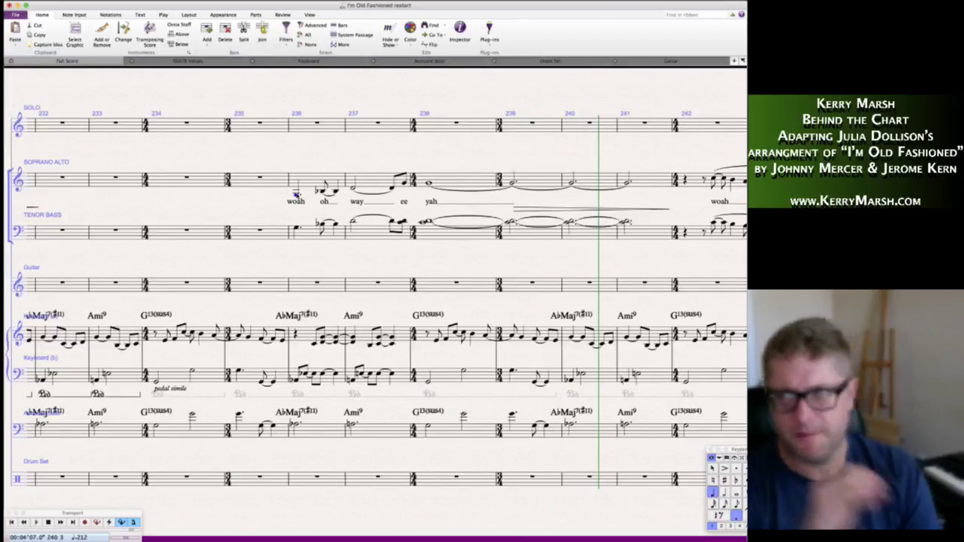
- Play back the vocal ending from its entry in bar 236, the "old" in bar 226 and the "as" pickup in bar 222
{"action": "key", "text": "p"}
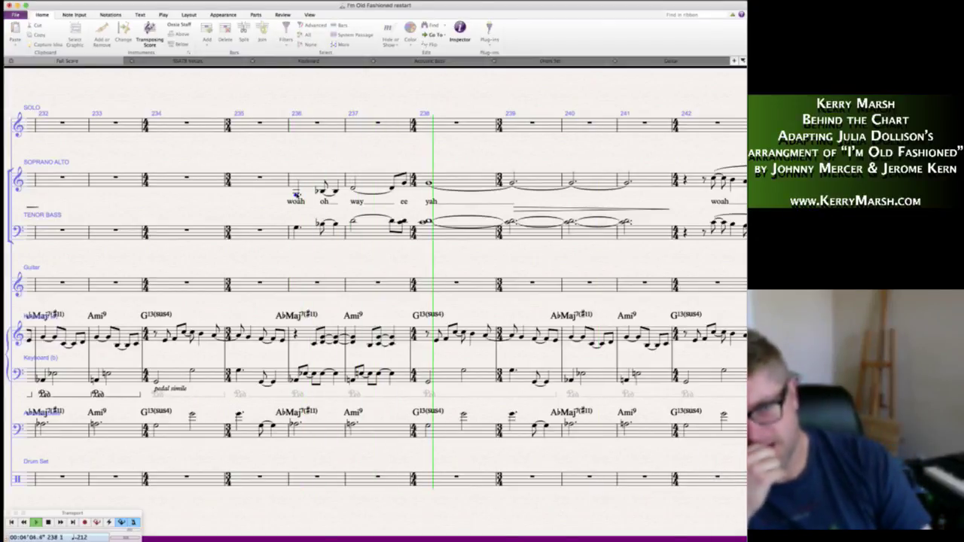
{"action": "key", "text": "Escape"}
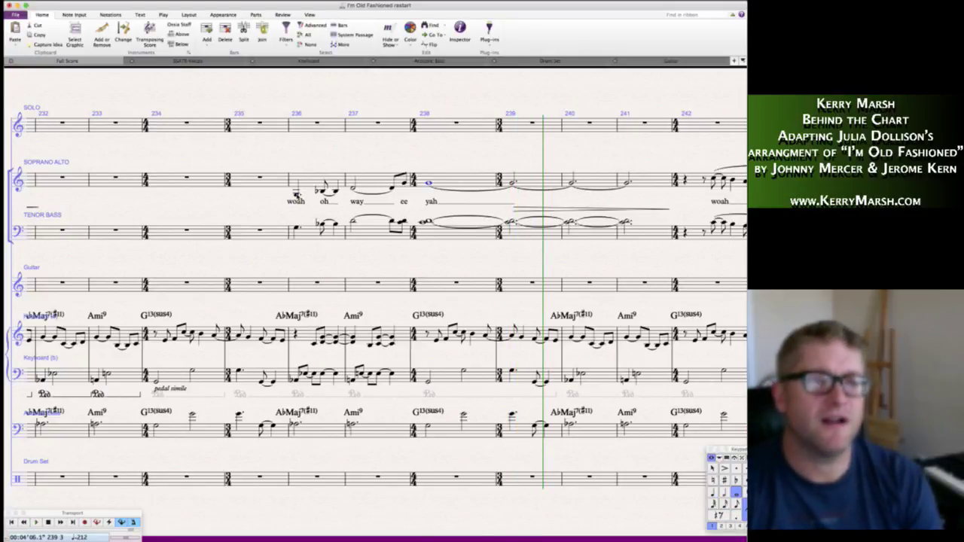
{"action": "scroll", "coordinate": [296, 195], "scroll_direction": "left", "scroll_amount": 10}
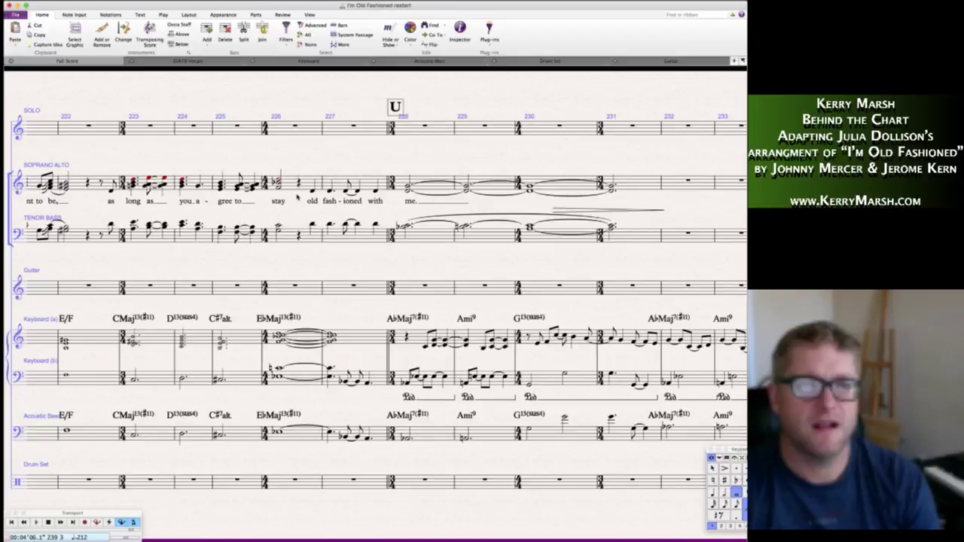
{"action": "left_click", "coordinate": [312, 192]}
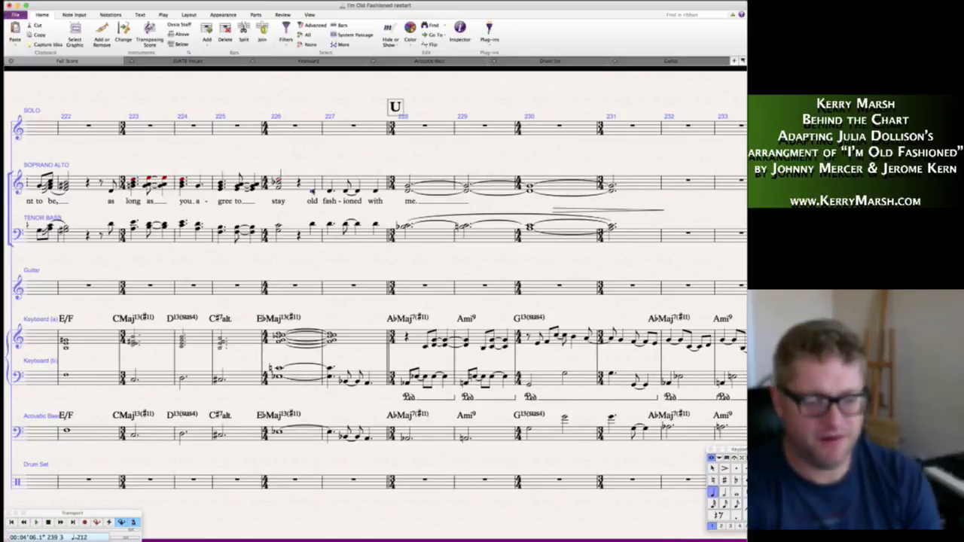
{"action": "key", "text": "p"}
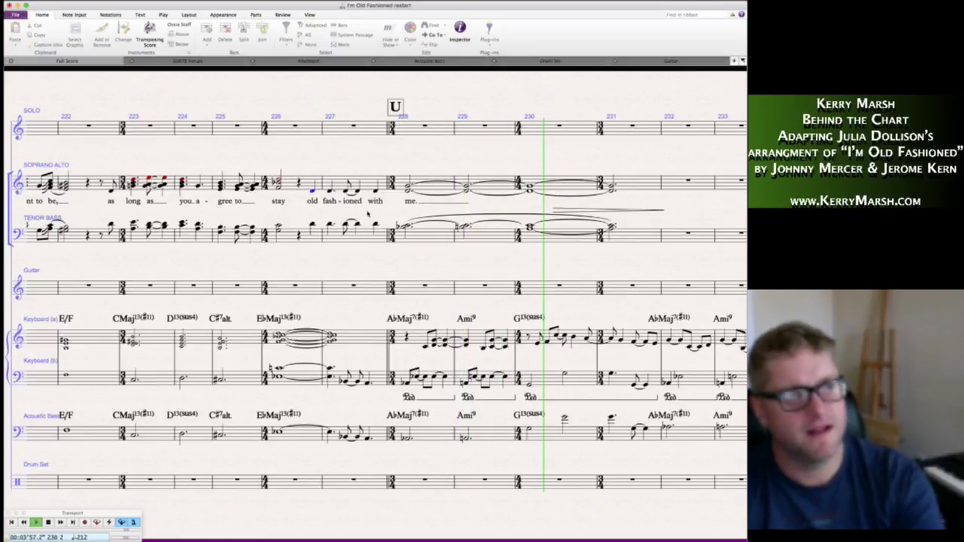
{"action": "key", "text": "space"}
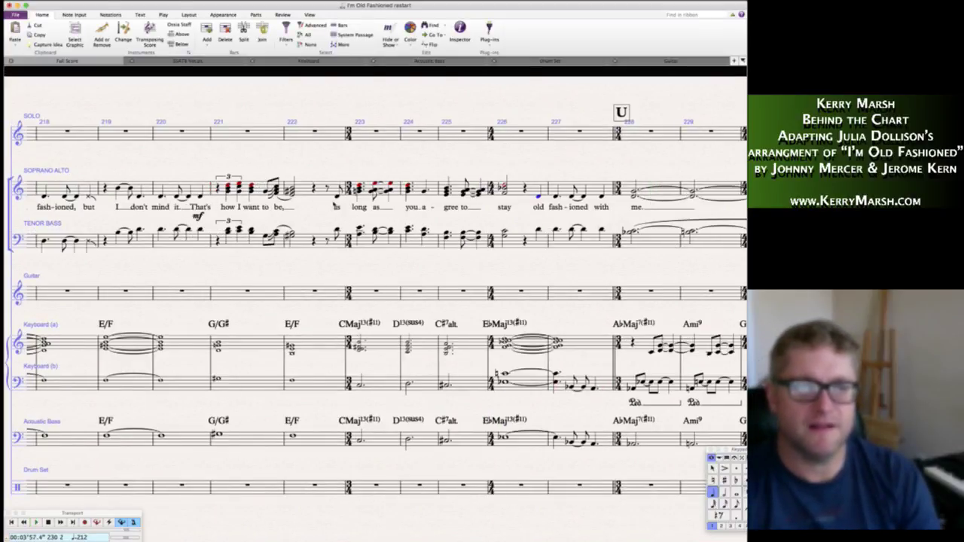
{"action": "left_click", "coordinate": [337, 194]}
{"action": "key", "text": "p"}
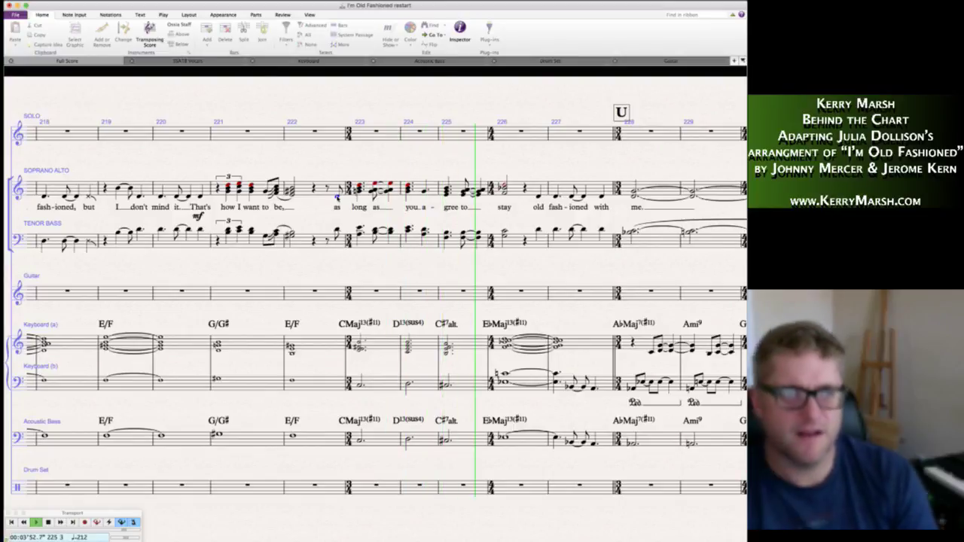
{"action": "key", "text": "space"}
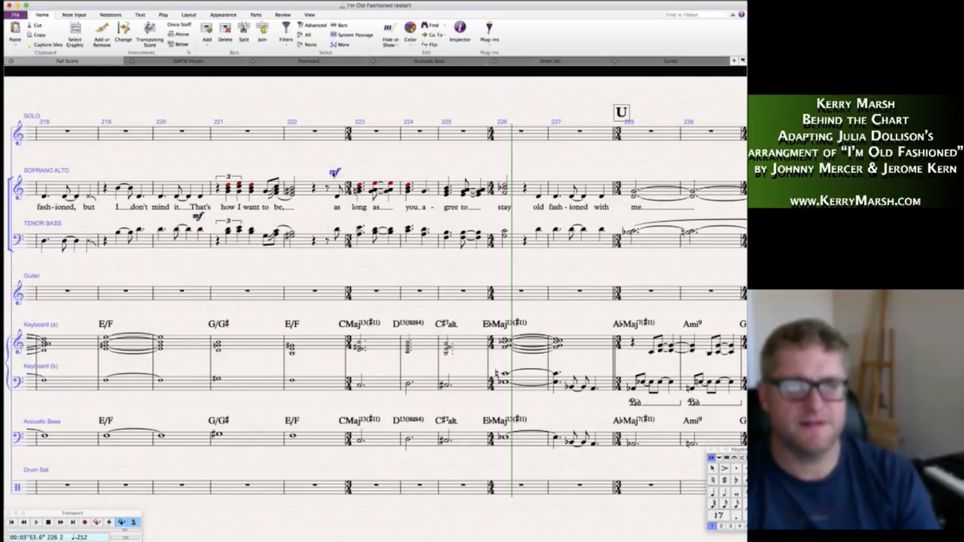
- Hide an mf dynamic above the soprano/alto pickup in bar 222 and play back the ending from there to bar 247
{"action": "right_click", "coordinate": [333, 172]}
{"action": "mouse_move", "coordinate": [367, 235]}
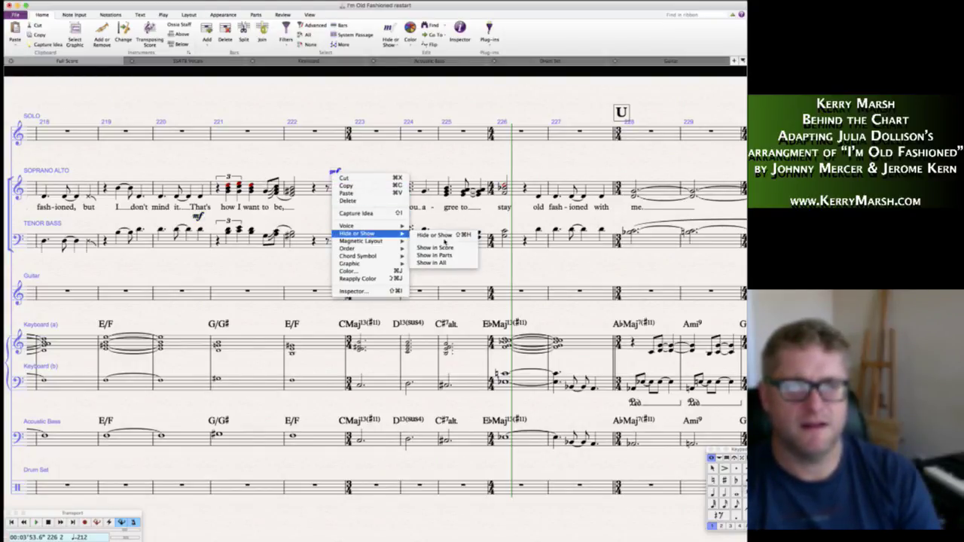
{"action": "left_click", "coordinate": [435, 234]}
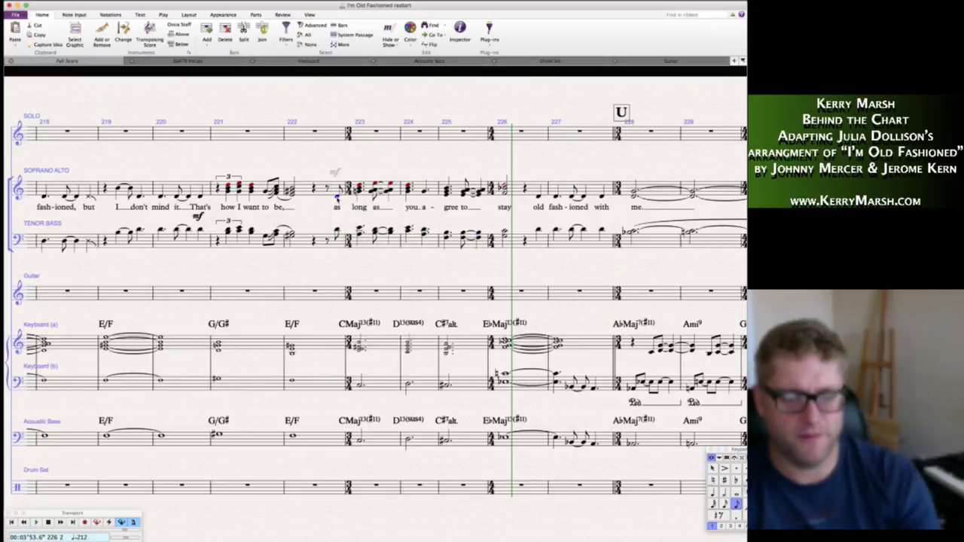
{"action": "key", "text": "p"}
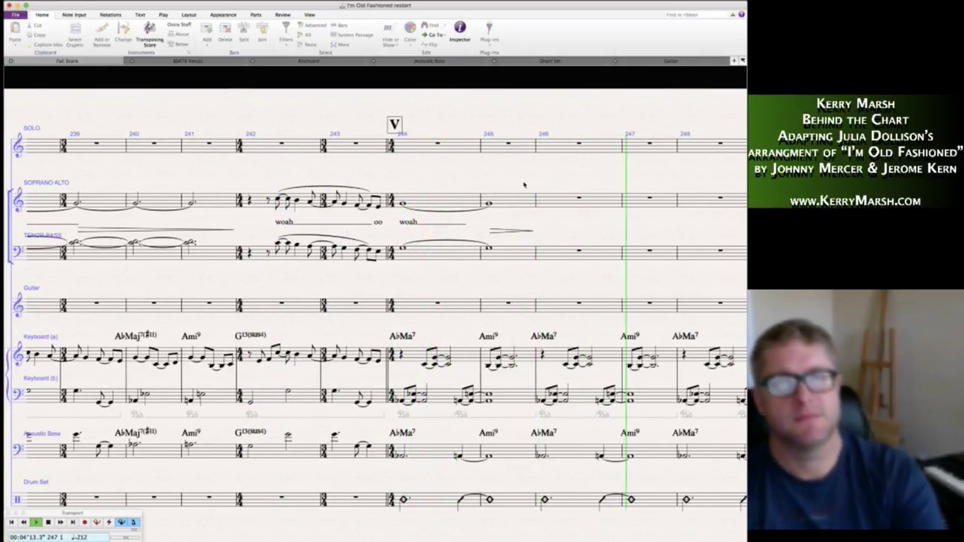
{"action": "key", "text": "space"}
- Copy the soprano/alto and tenor/bass whole notes of bar 245, with their diminuendo, into bars 246 and 247
{"action": "left_click", "coordinate": [512, 202]}
{"action": "left_click", "coordinate": [505, 250], "text": "shift"}
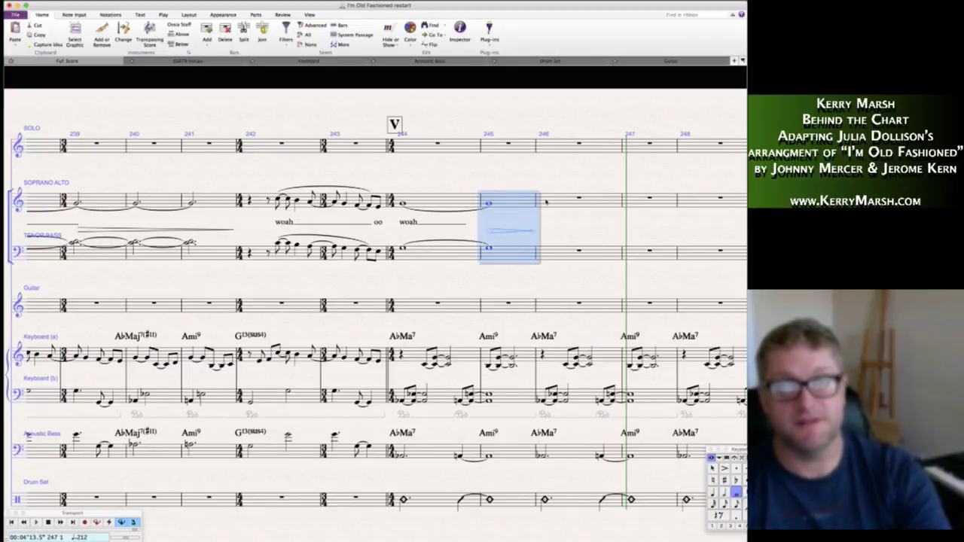
{"action": "left_click", "coordinate": [551, 199], "text": "alt"}
{"action": "left_click", "coordinate": [633, 200], "text": "alt"}
- Tie the soprano/alto and tenor/bass whole notes from bar 245 into bar 246 and from bar 246 into bar 247
{"action": "left_click", "coordinate": [524, 203]}
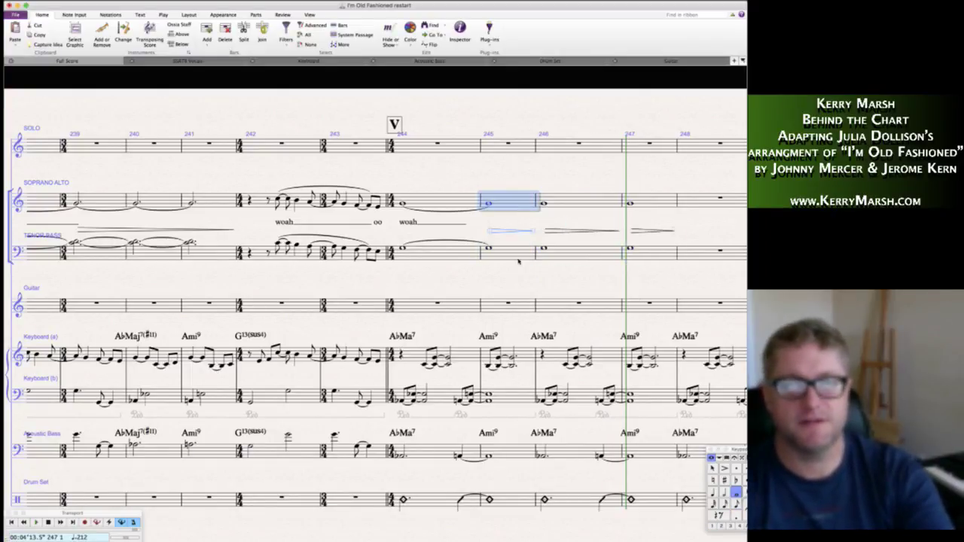
{"action": "left_click", "coordinate": [511, 257], "text": "shift"}
{"action": "key", "text": "Return"}
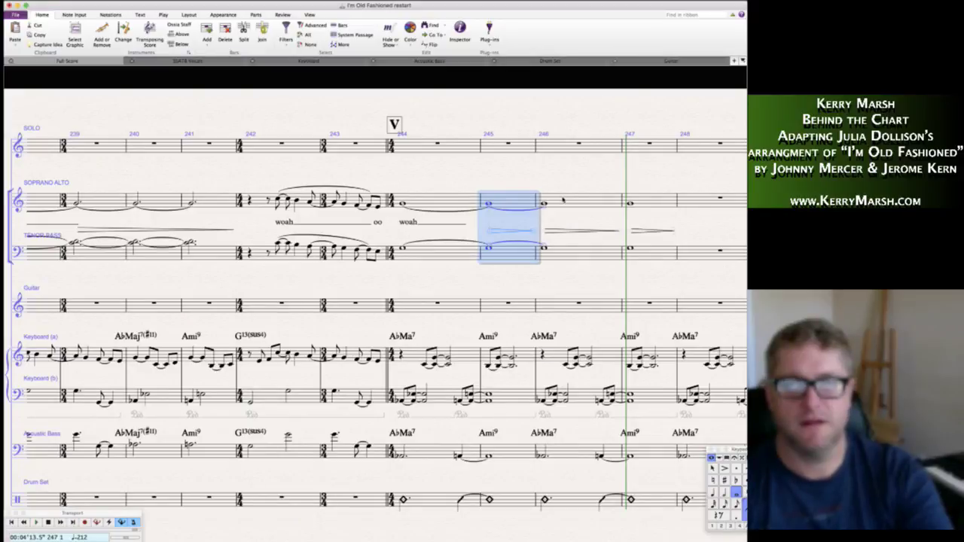
{"action": "left_click", "coordinate": [563, 200]}
{"action": "left_click", "coordinate": [566, 253], "text": "shift"}
{"action": "key", "text": "Return"}
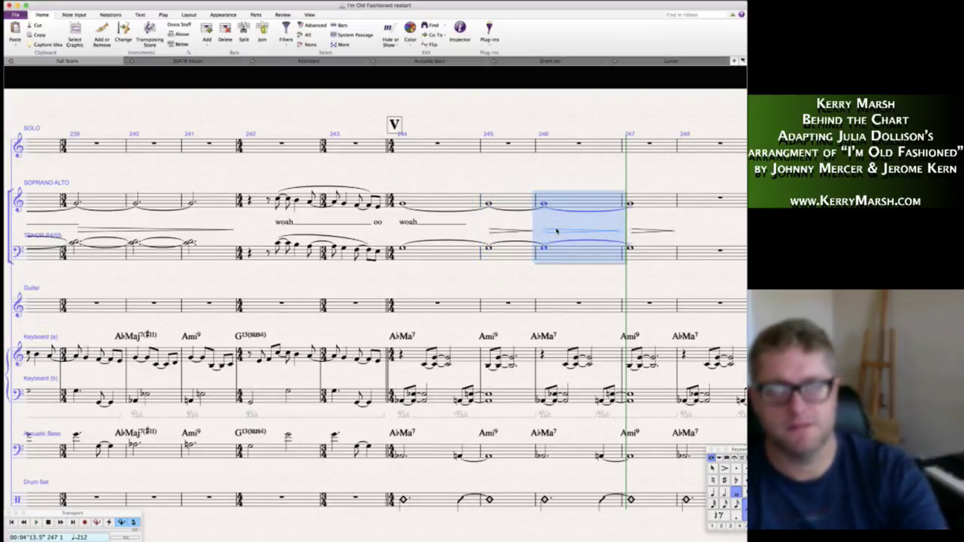
- Keep only one diminuendo, spanning bars 246–247, and extend the lyric line after "woah" from bar 244 to the end of bar 246
{"action": "left_click", "coordinate": [557, 231]}
{"action": "key", "text": "Delete"}
{"action": "left_click", "coordinate": [514, 231]}
{"action": "key", "text": "Delete"}
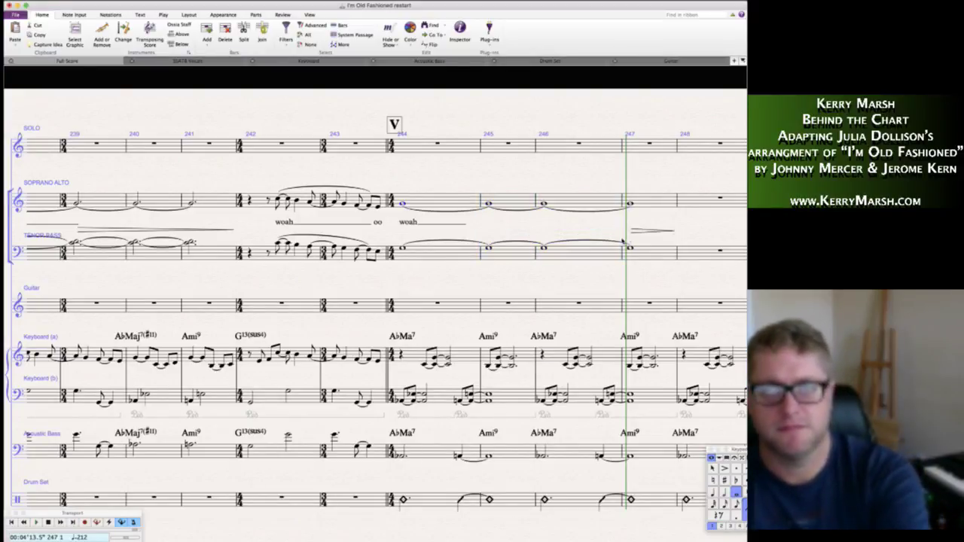
{"action": "left_click_drag", "start_coordinate": [632, 234], "coordinate": [538, 234]}
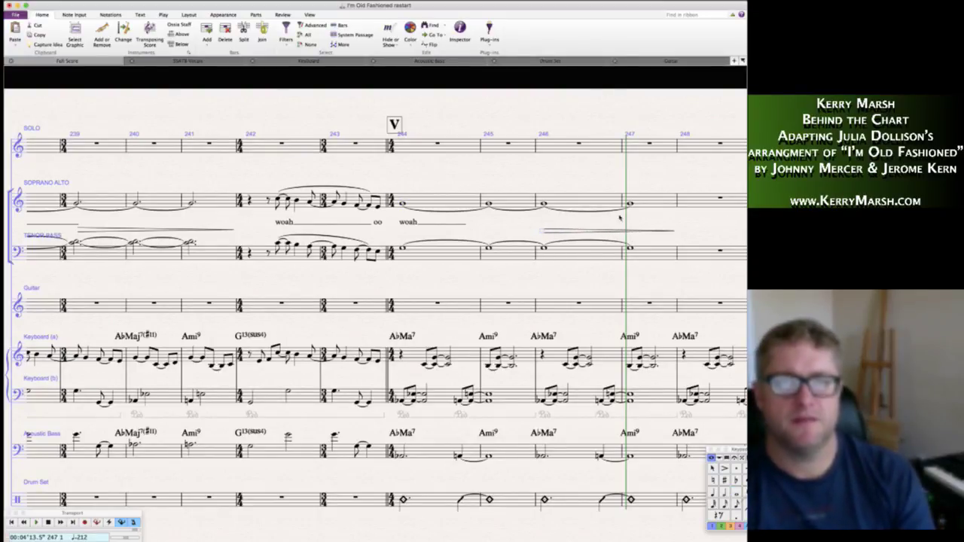
{"action": "left_click", "coordinate": [597, 226]}
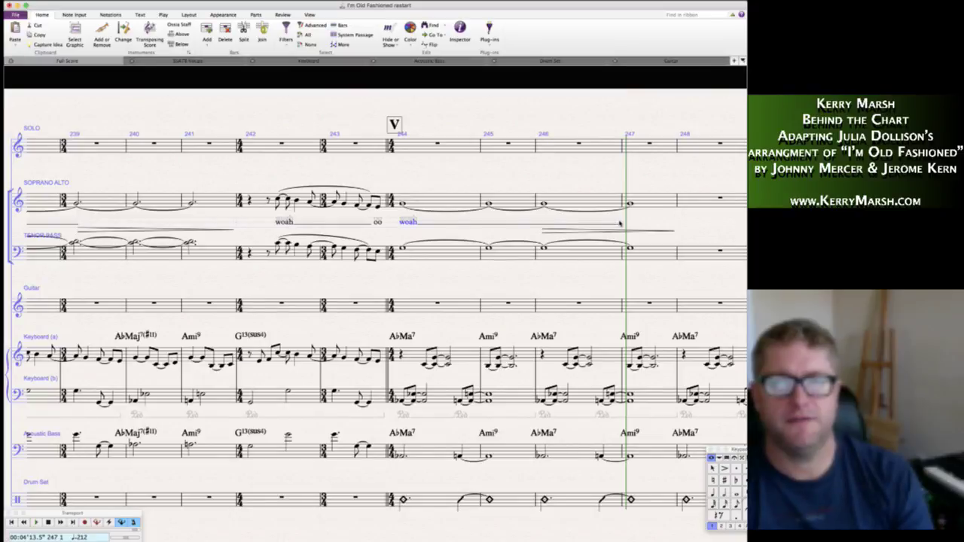
{"action": "key", "text": "Escape"}
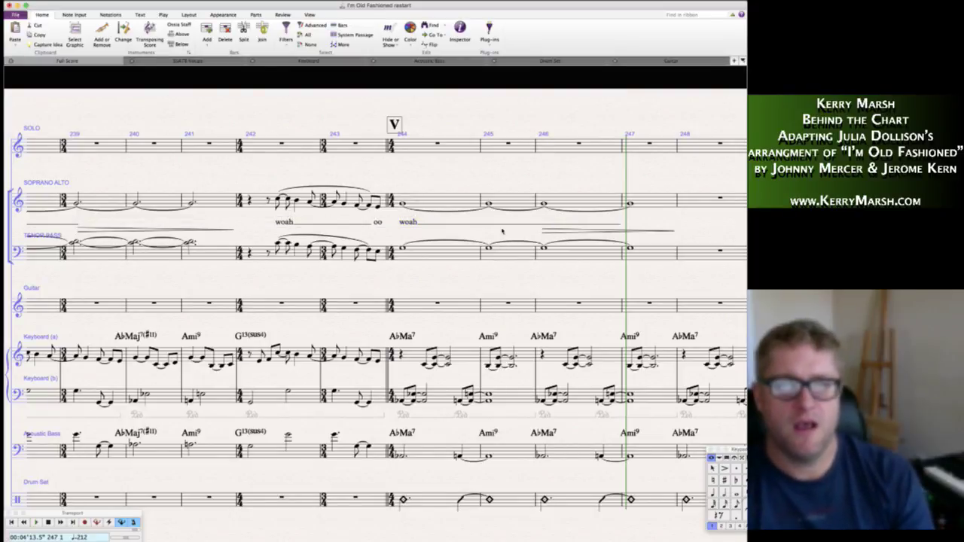
- Enter a quarter rest, an eighth rest, a two-note eighth chord tied to a quarter, and a quarter rest in soprano/alto bar 248
{"action": "scroll", "coordinate": [529, 274], "scroll_direction": "right", "scroll_amount": 5}
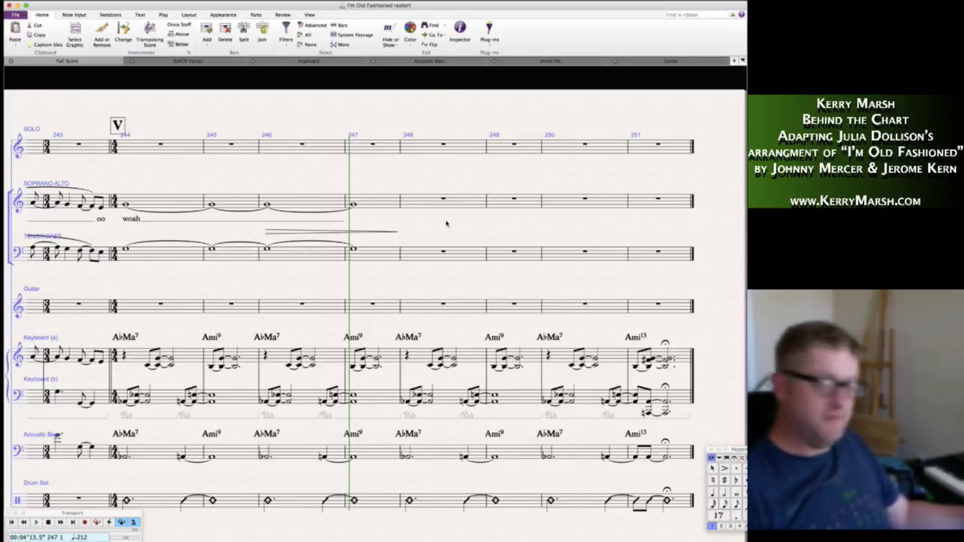
{"action": "left_click", "coordinate": [427, 201]}
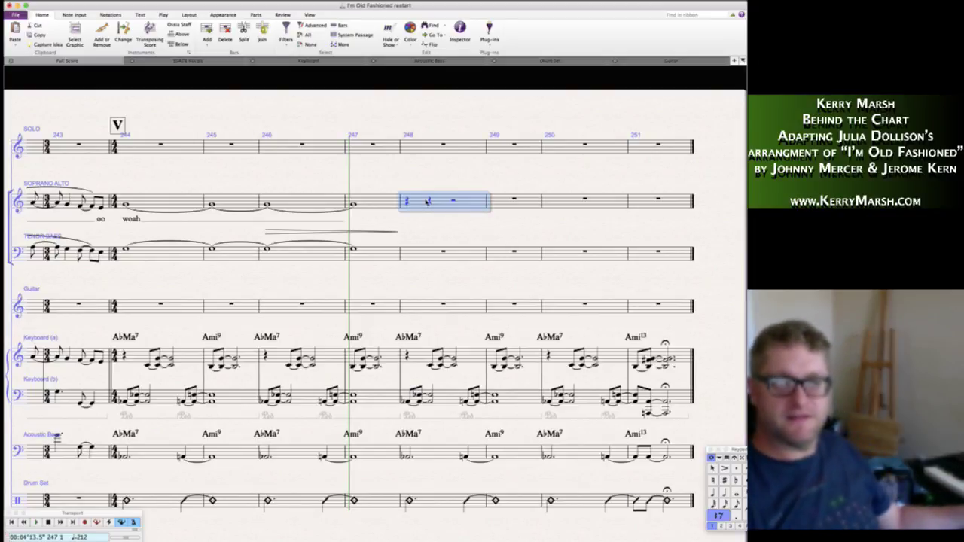
{"action": "key", "text": "n"}
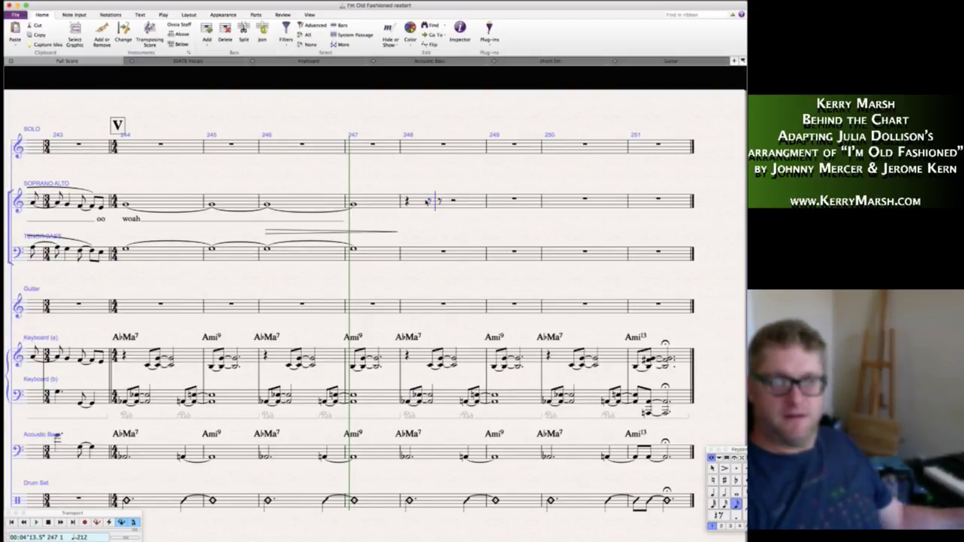
{"action": "key", "text": "e"}
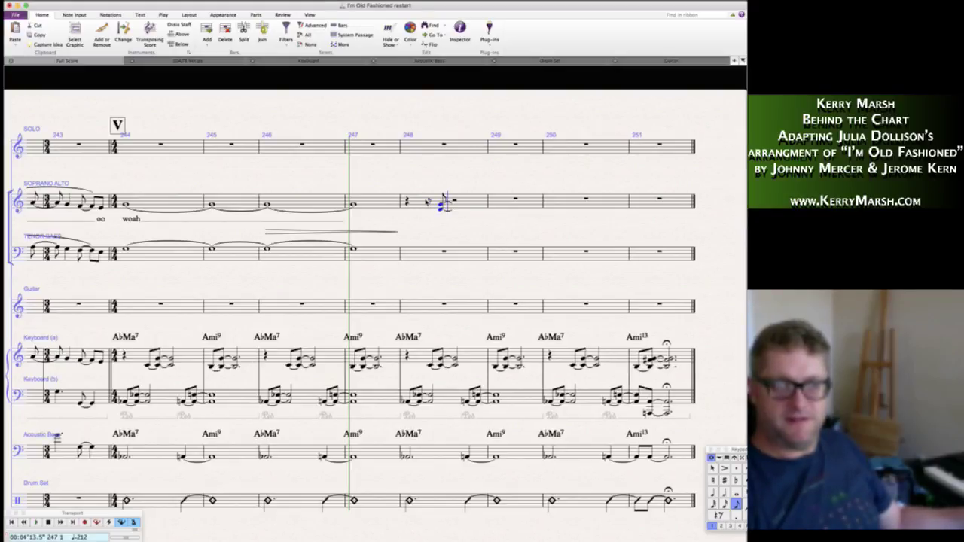
{"action": "key", "text": "5"}
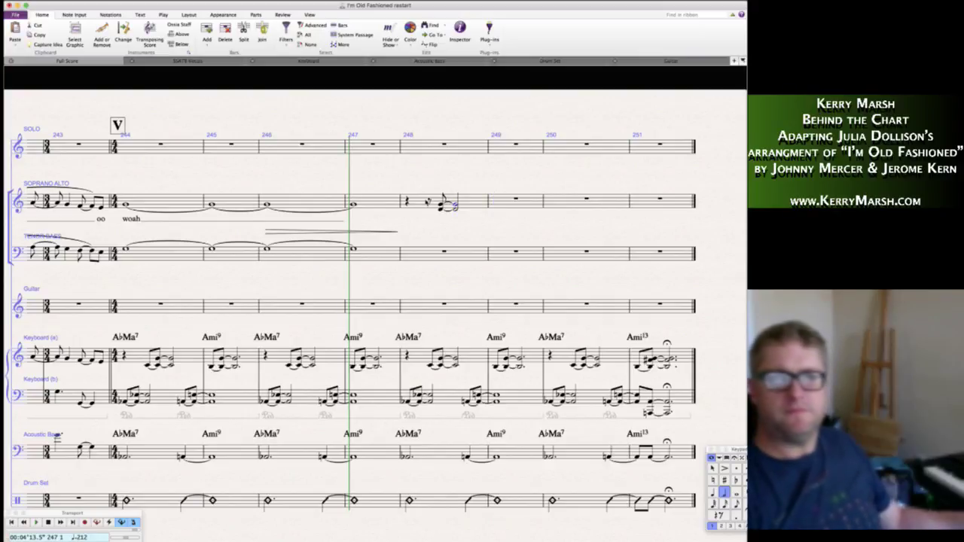
{"action": "key", "text": "4"}
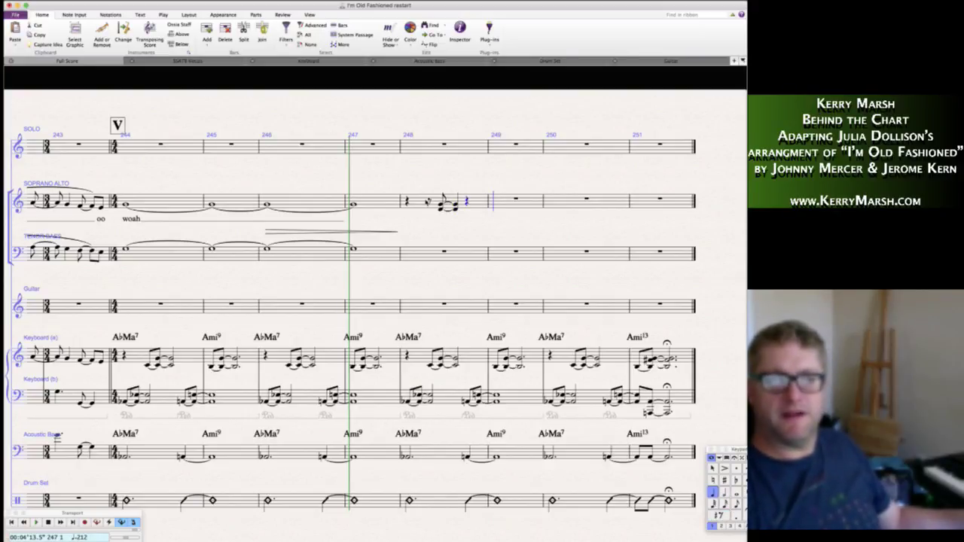
- Fill soprano/alto bar 249 with an eighth rest and a two-note eighth chord tied to a dotted half
{"action": "key", "text": "3"}
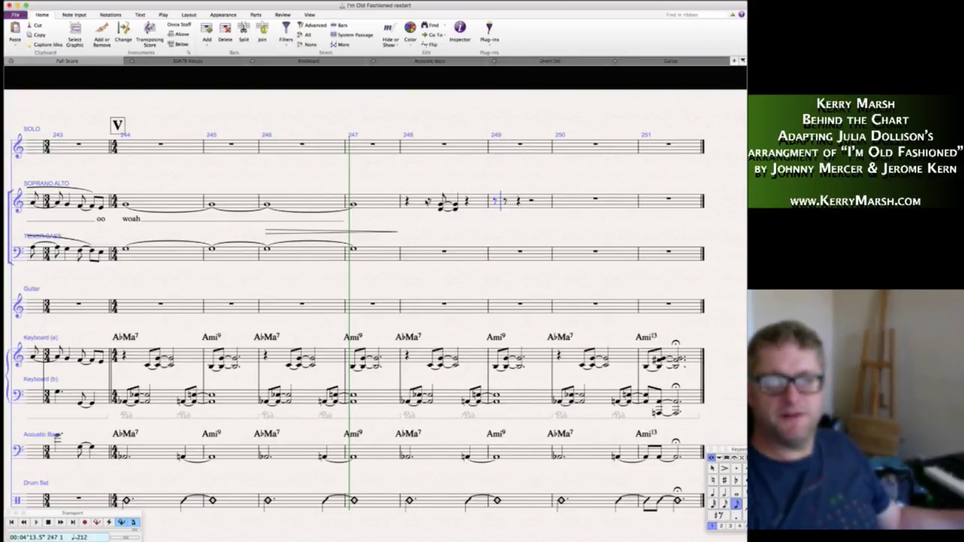
{"action": "key", "text": "e"}
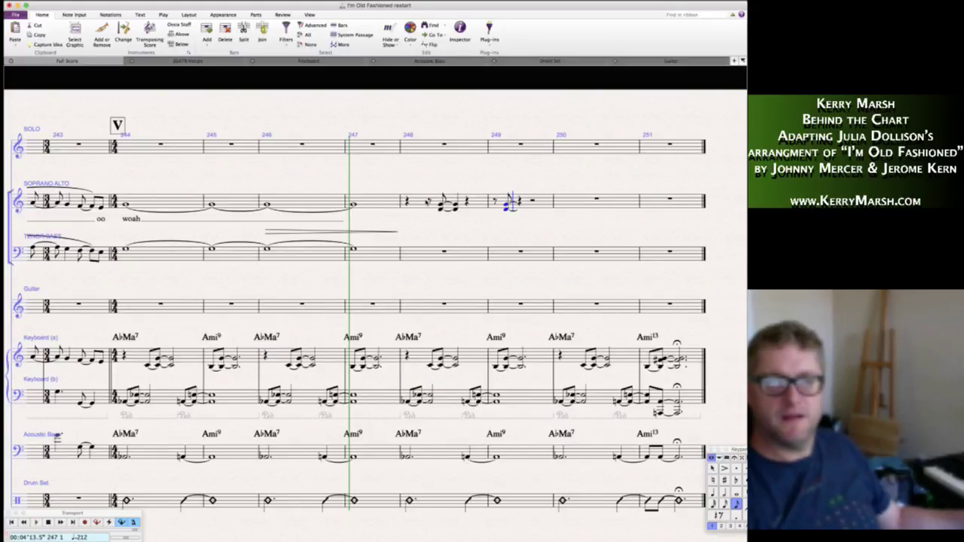
{"action": "key", "text": "5"}
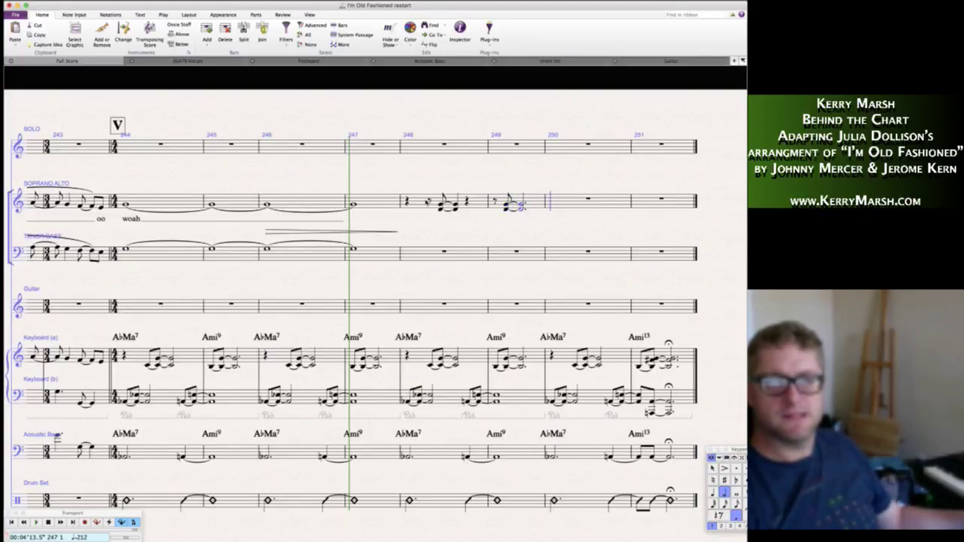
- Fill soprano/alto bar 250 with a quarter rest, an eighth rest, a two-note eighth chord tied to a quarter, and a quarter rest
{"action": "key", "text": "4"}
{"action": "key", "text": "0"}
{"action": "key", "text": "3"}
{"action": "key", "text": "0"}
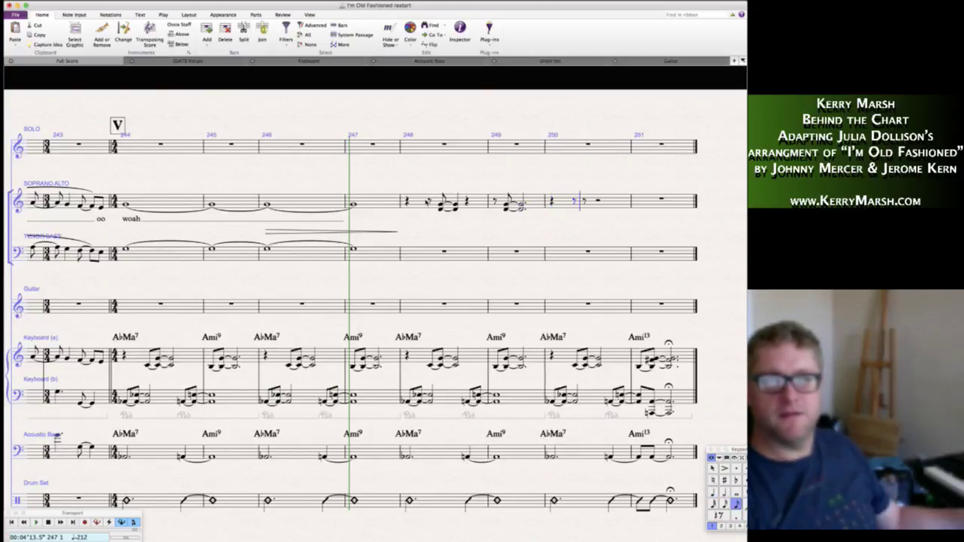
{"action": "key", "text": "4"}
{"action": "key", "text": "e"}
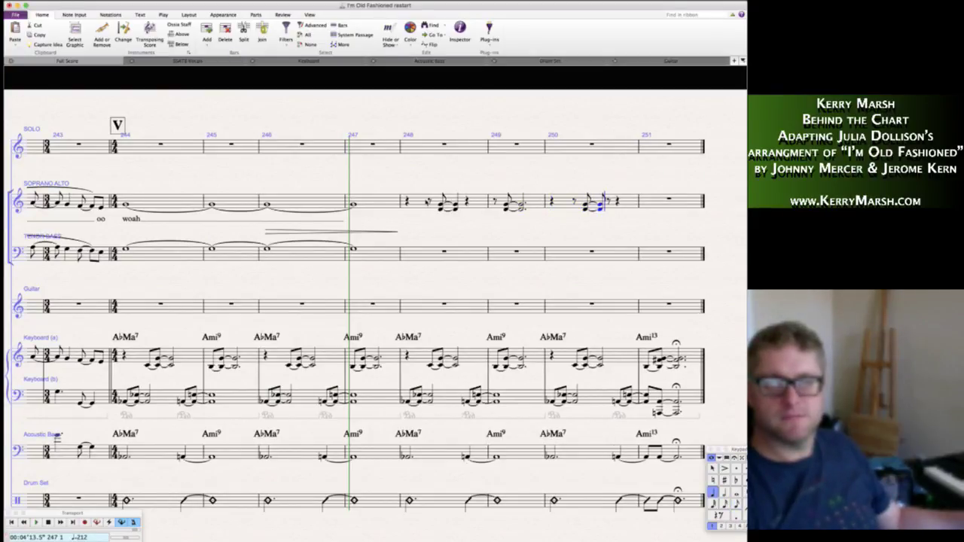
{"action": "key", "text": "5"}
{"action": "key", "text": "0"}
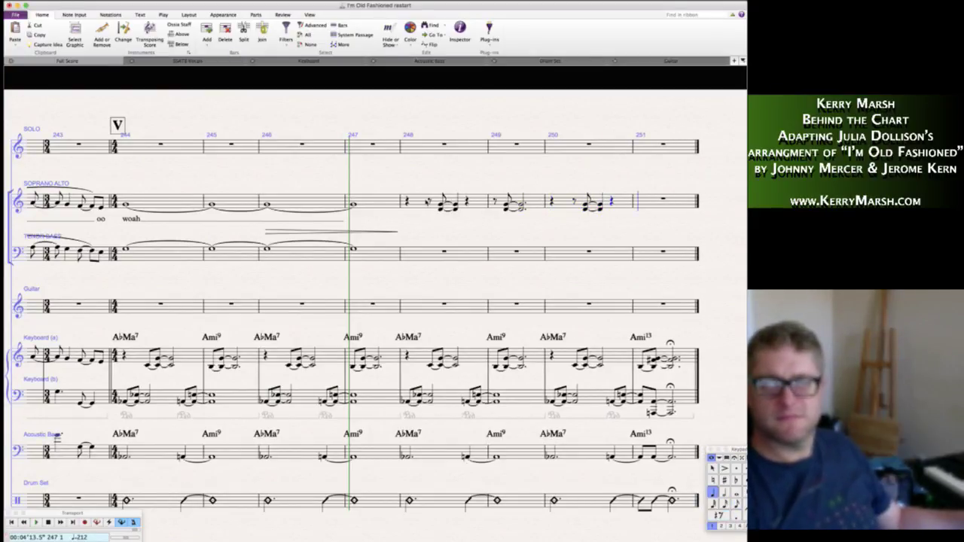
- Fill soprano/alto bar 251 with an eighth rest and an eighth chord containing a sharp, tied to a dotted half
{"action": "key", "text": "3"}
{"action": "key", "text": "0"}
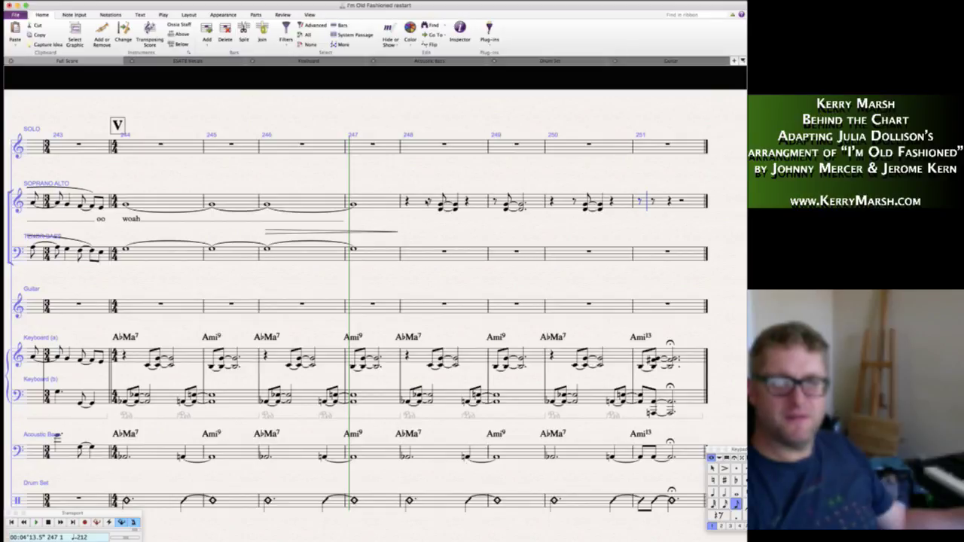
{"action": "key", "text": "g"}
{"action": "key", "text": "6"}
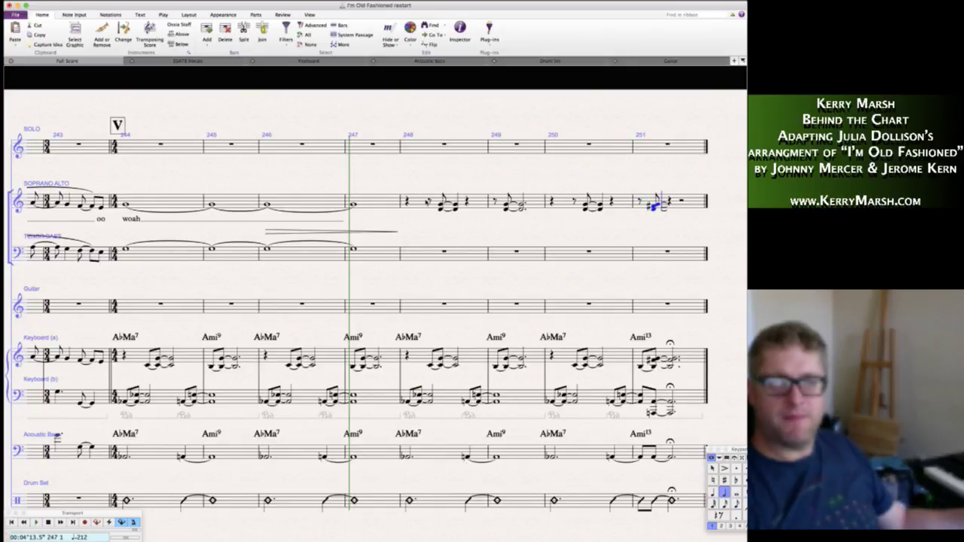
{"action": "key", "text": "g"}
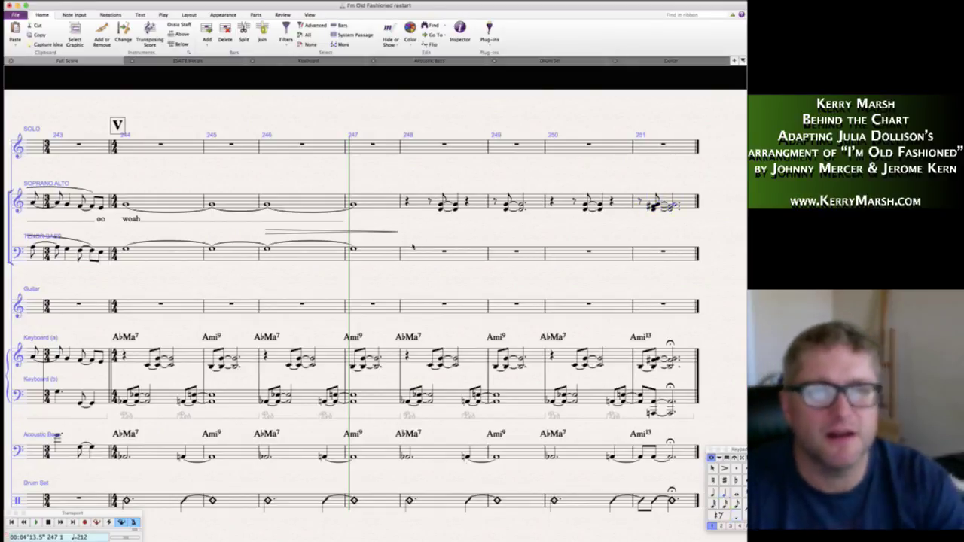
- Write tenor/bass bar 248 in the soprano/alto rhythm, using a close two-note chord with a flat and a closing quarter rest
{"action": "left_click", "coordinate": [422, 254]}
{"action": "key", "text": "n"}
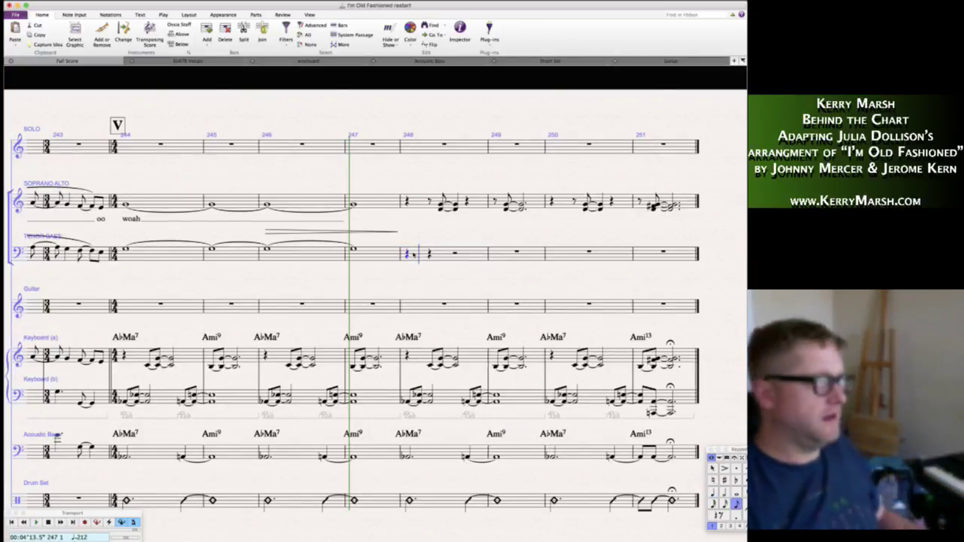
{"action": "key", "text": "3"}
{"action": "key", "text": "0"}
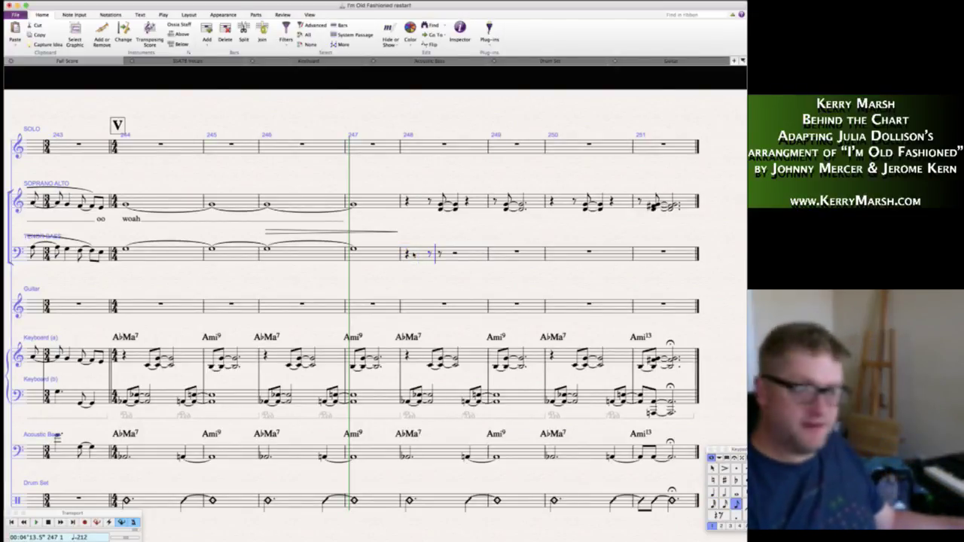
{"action": "key", "text": "a"}
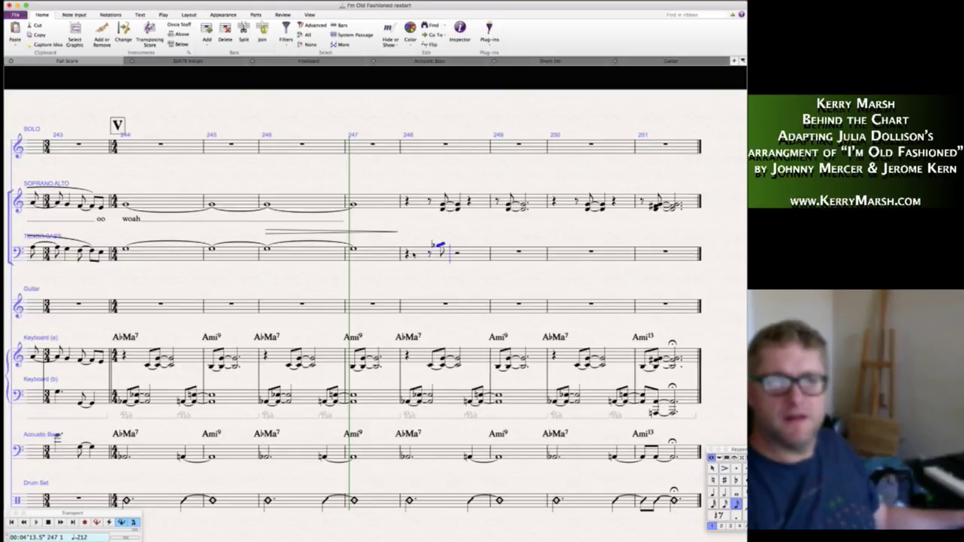
{"action": "key", "text": "a"}
{"action": "key", "text": "0"}
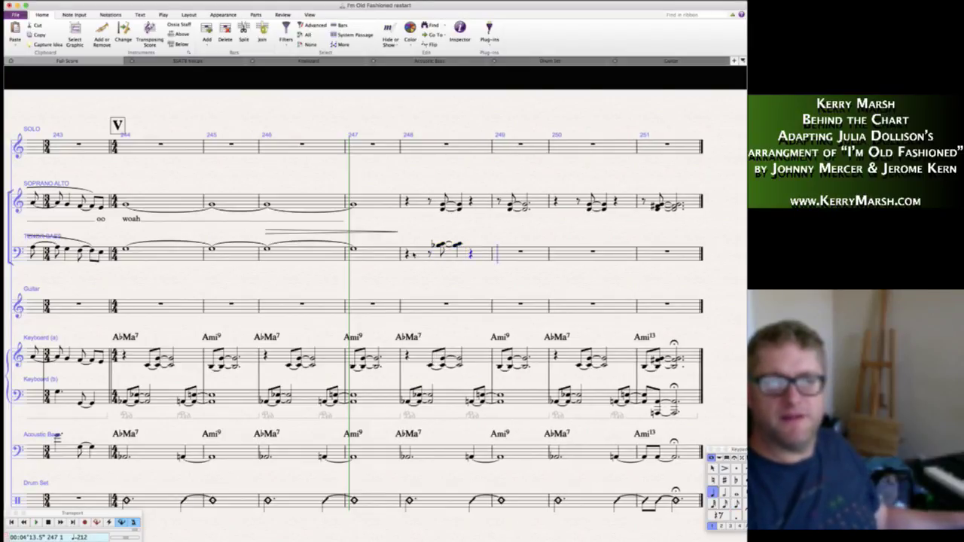
- Continue the tenor/bass through bars 249 and 250 in the soprano/alto rhythm, with a natural in bar 249 and a flat in bar 250
{"action": "key", "text": "a"}
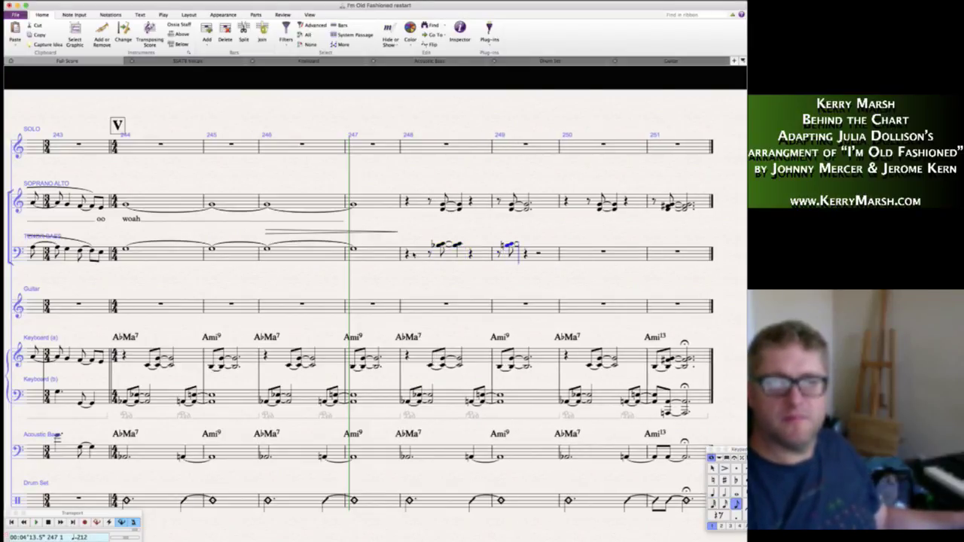
{"action": "key", "text": "a"}
{"action": "key", "text": "0"}
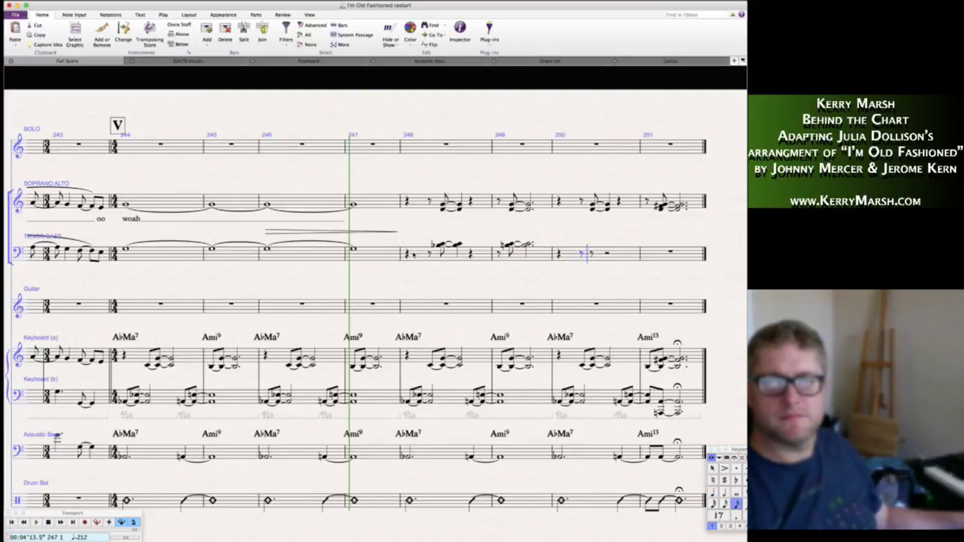
{"action": "key", "text": "a"}
{"action": "key", "text": "a"}
{"action": "key", "text": "0"}
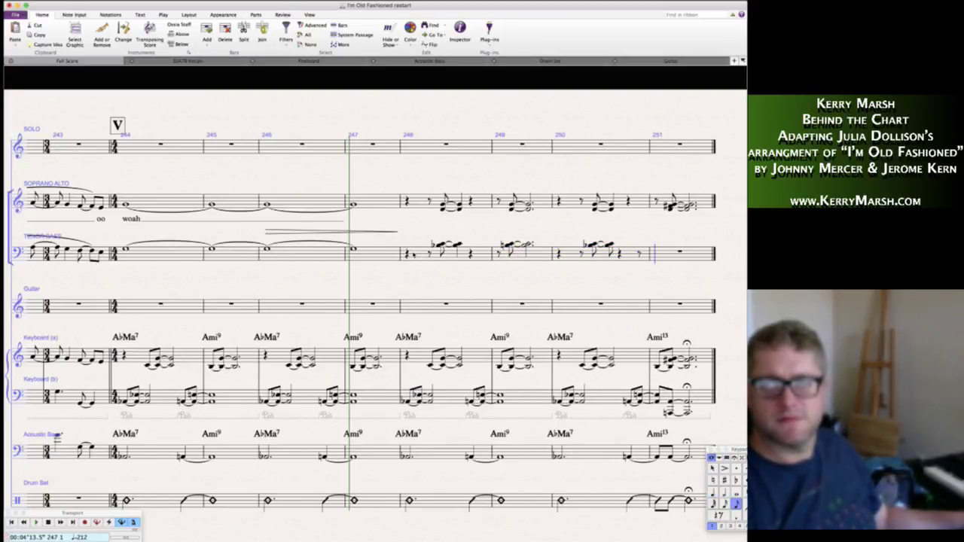
{"action": "key", "text": "BackSpace"}
{"action": "key", "text": "a"}
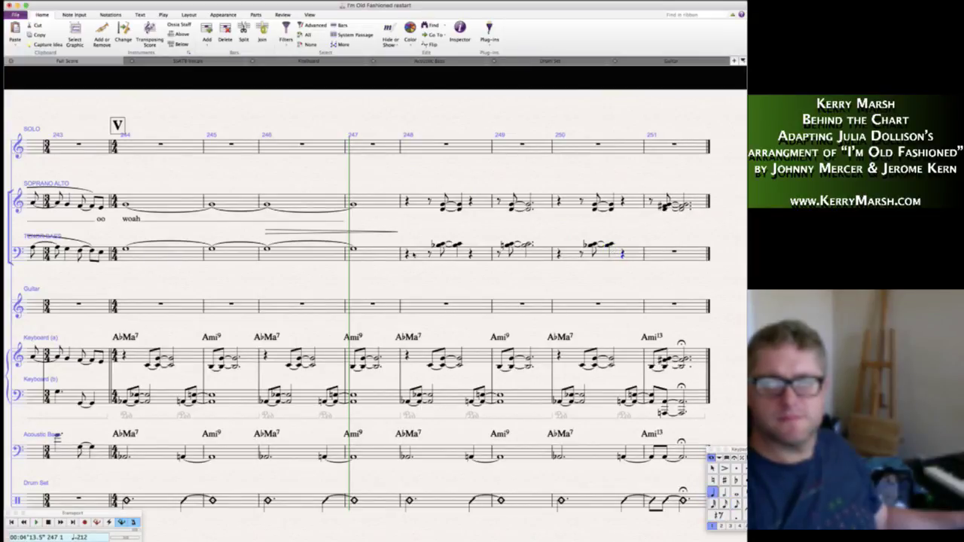
- Fill tenor/bass bar 251 with an eighth rest and an eighth chord containing a natural, tied to a dotted half
{"action": "key", "text": "0"}
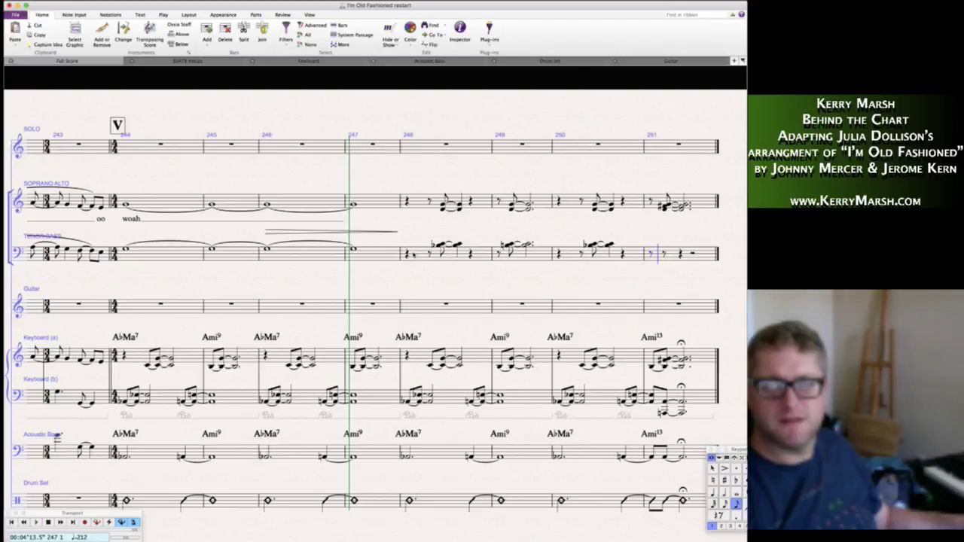
{"action": "key", "text": "a"}
{"action": "key", "text": "a"}
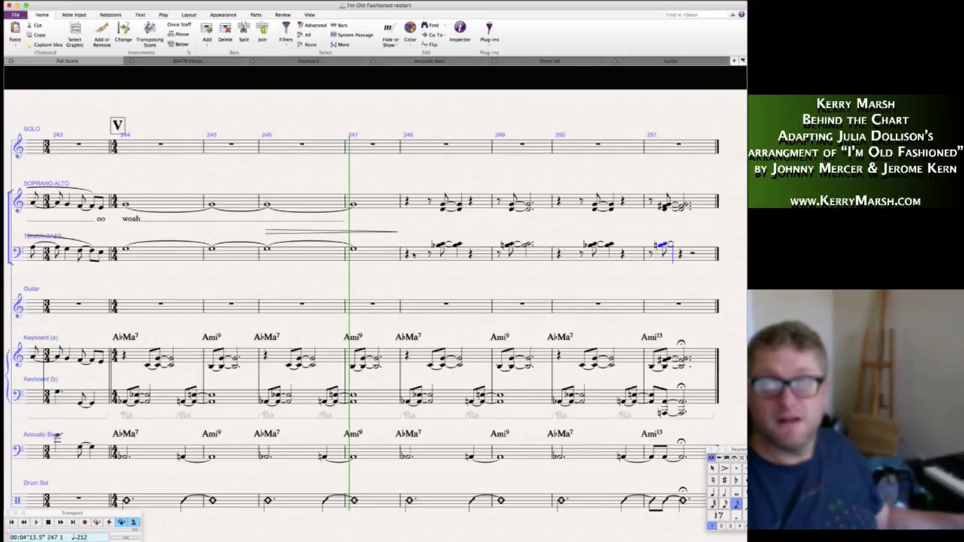
{"action": "key", "text": "4"}
{"action": "key", "text": "a"}
{"action": "key", "text": "Escape"}
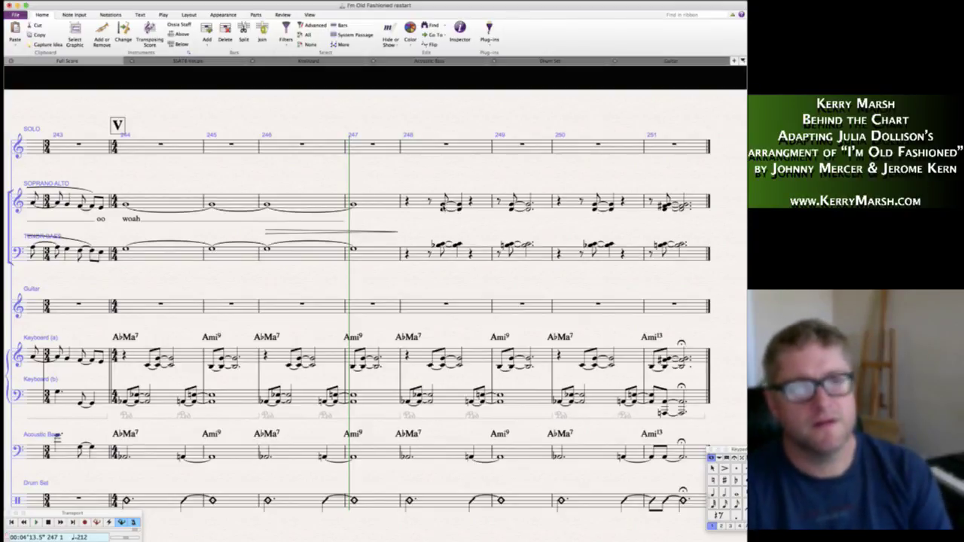
- Review the soprano/alto and tenor/bass writing, lyrics and dynamics from about bar 232 through the final bar 251
{"action": "scroll", "coordinate": [388, 216], "scroll_direction": "left", "scroll_amount": 5}
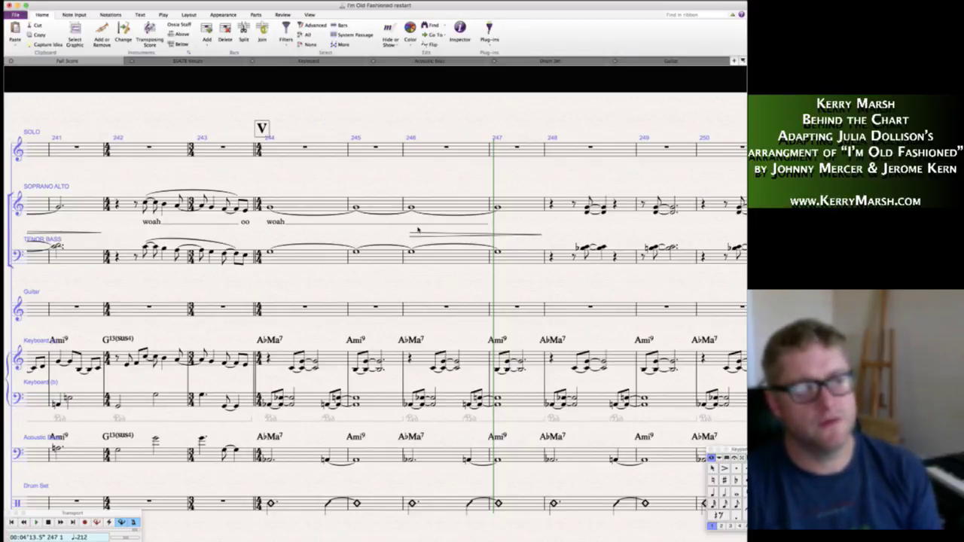
{"action": "scroll", "coordinate": [418, 230], "scroll_direction": "left", "scroll_amount": 7}
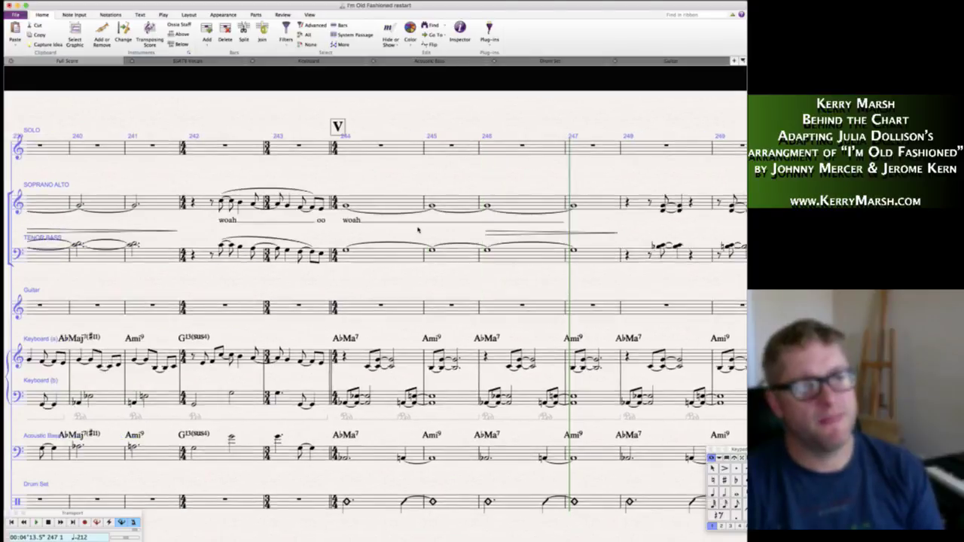
{"action": "scroll", "coordinate": [418, 230], "scroll_direction": "left", "scroll_amount": 8}
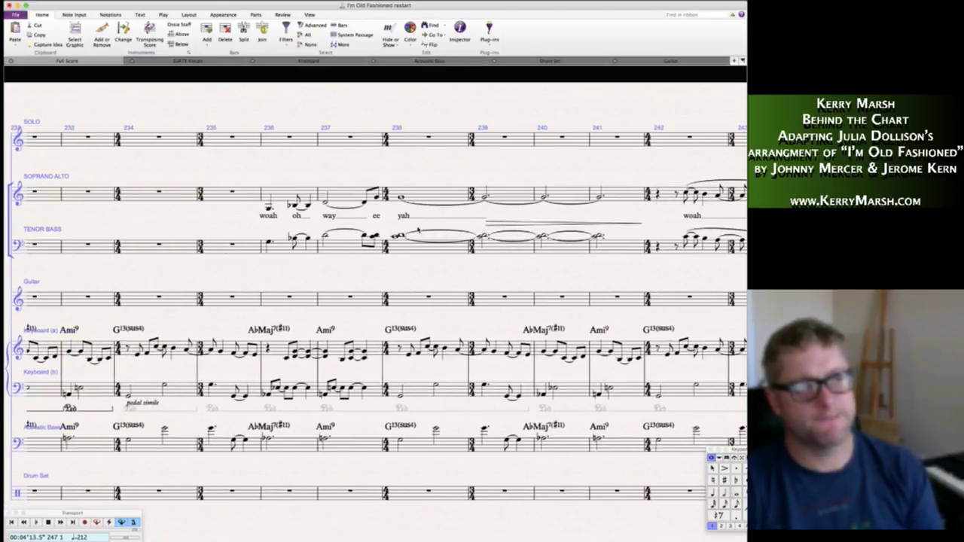
{"action": "scroll", "coordinate": [417, 229], "scroll_direction": "right", "scroll_amount": 3}
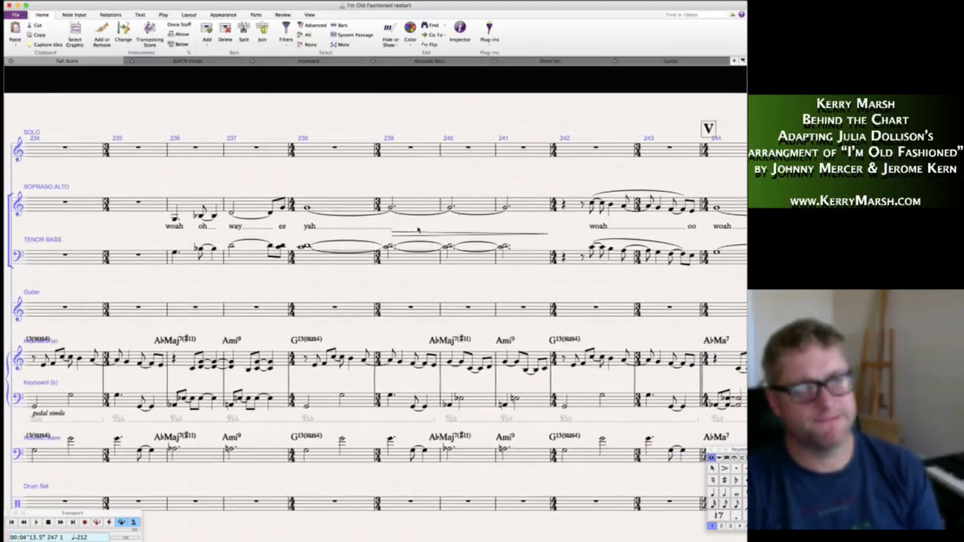
{"action": "scroll", "coordinate": [418, 229], "scroll_direction": "right", "scroll_amount": 6}
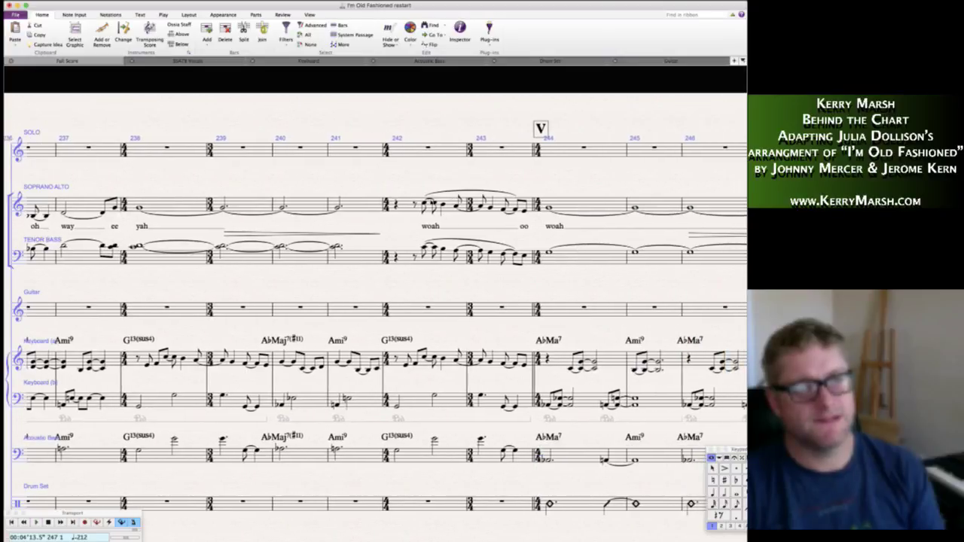
{"action": "scroll", "coordinate": [404, 214], "scroll_direction": "right", "scroll_amount": 14}
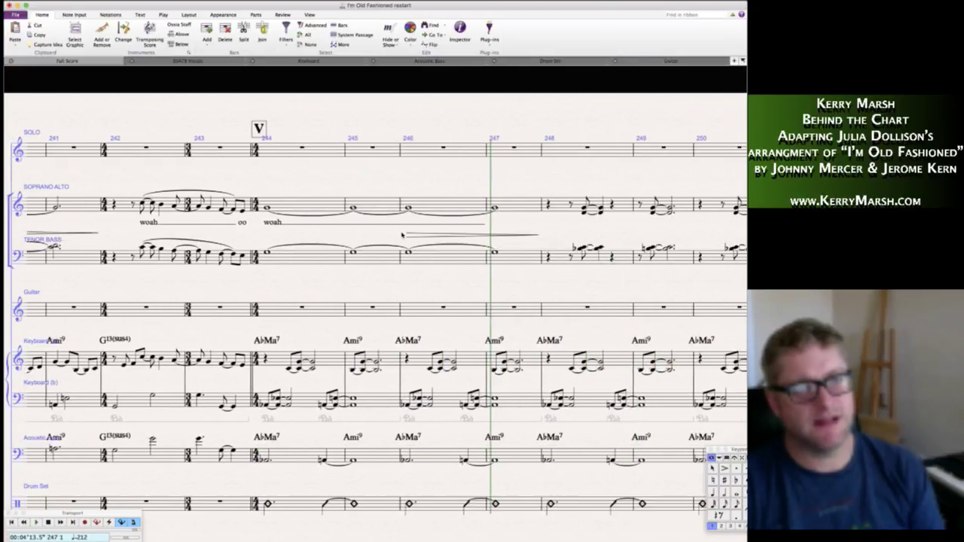
{"action": "scroll", "coordinate": [437, 219], "scroll_direction": "right", "scroll_amount": 1}
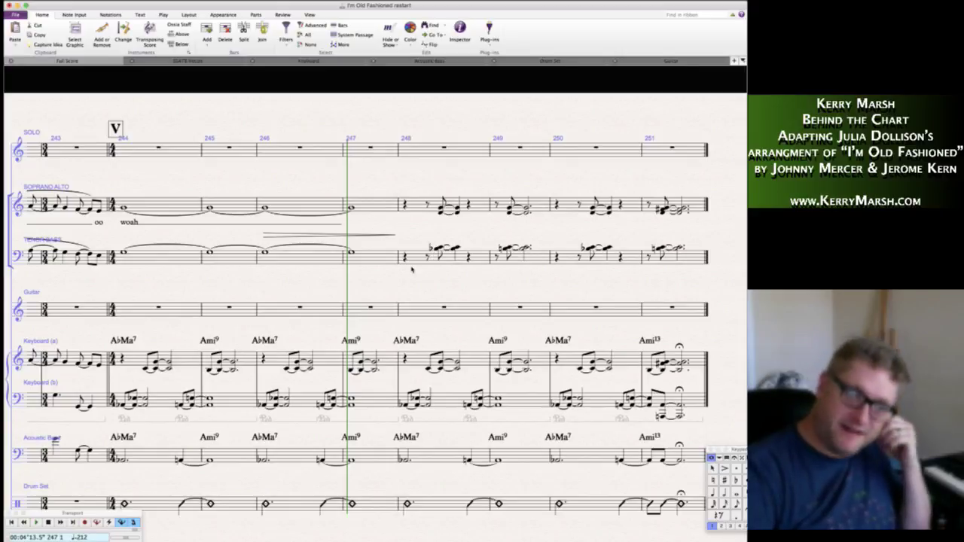
{"action": "scroll", "coordinate": [371, 260], "scroll_direction": "left", "scroll_amount": 5}
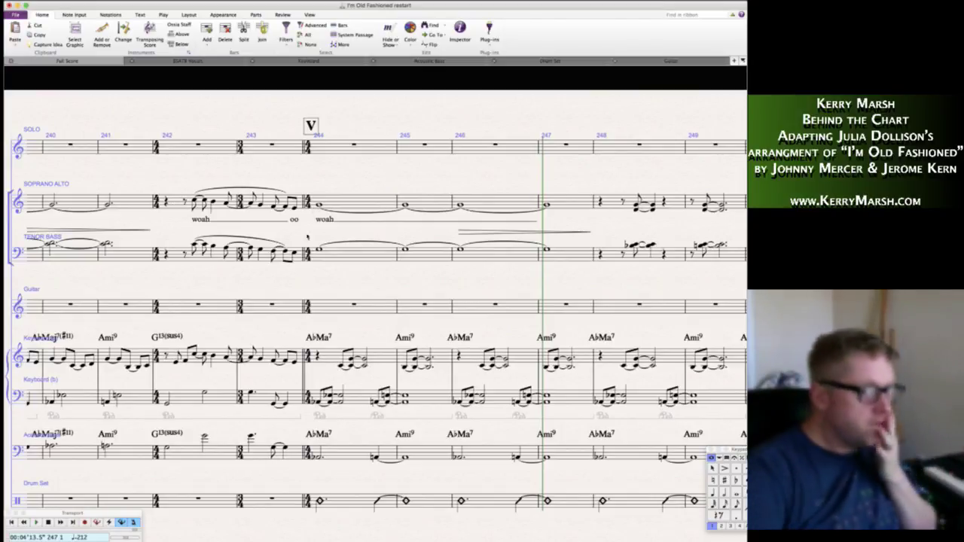
{"action": "scroll", "coordinate": [371, 302], "scroll_direction": "left", "scroll_amount": 7}
{"action": "scroll", "coordinate": [459, 207], "scroll_direction": "right", "scroll_amount": 1}
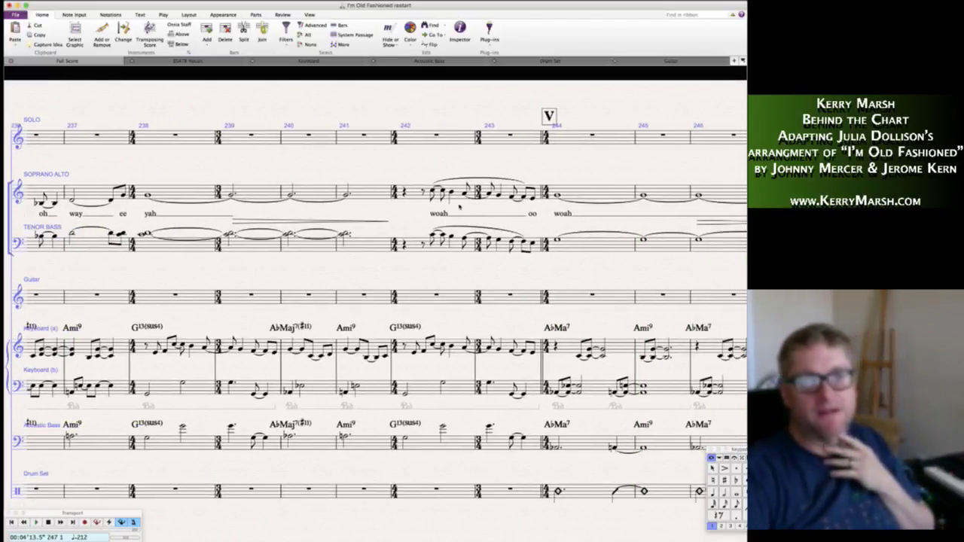
- Delete the "oo" lyric at the end of bar 243 and clear bars 244 through 247 in soprano/alto and tenor/bass
{"action": "scroll", "coordinate": [504, 215], "scroll_direction": "right", "scroll_amount": 5}
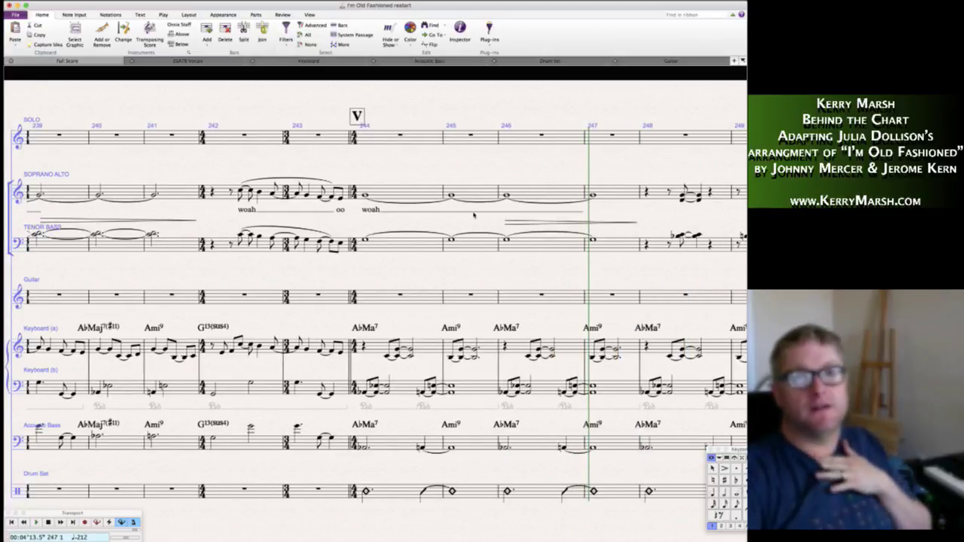
{"action": "scroll", "coordinate": [474, 215], "scroll_direction": "right", "scroll_amount": 2}
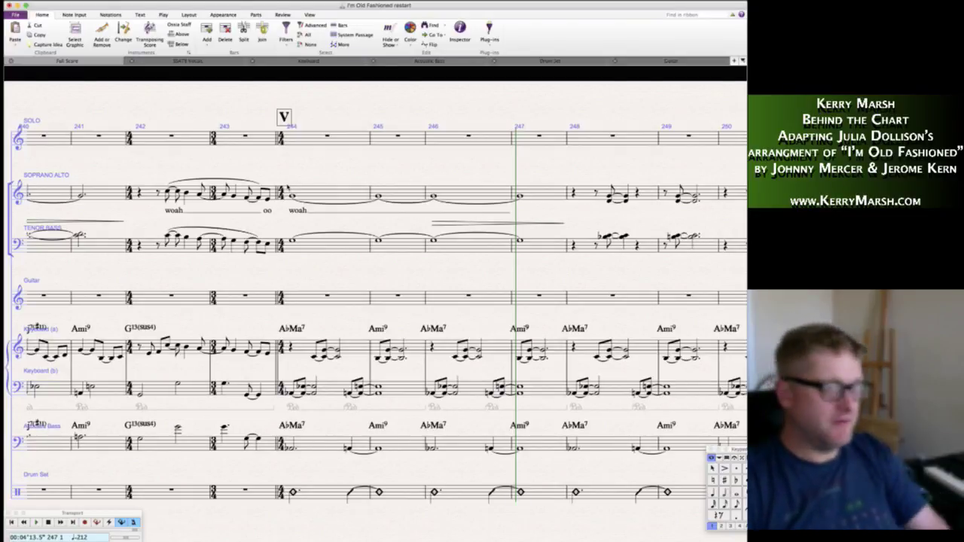
{"action": "left_click", "coordinate": [268, 211]}
{"action": "key", "text": "Delete"}
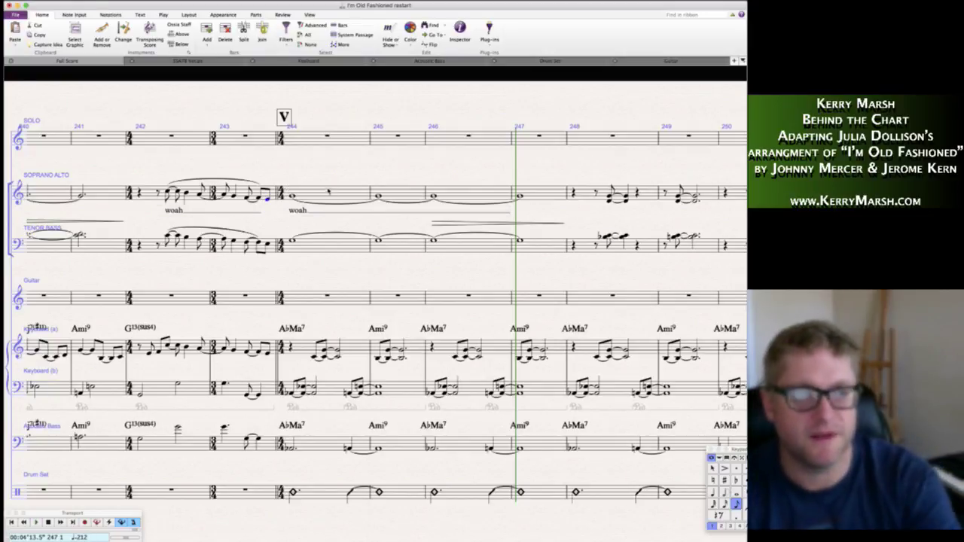
{"action": "left_click", "coordinate": [330, 190]}
{"action": "left_click", "coordinate": [545, 244], "text": "shift"}
{"action": "key", "text": "Delete"}
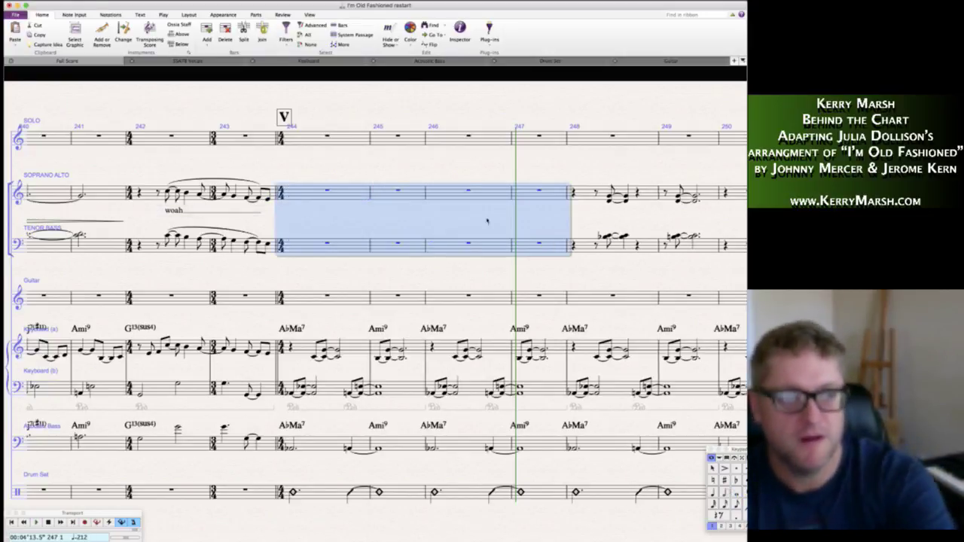
{"action": "key", "text": "Escape"}
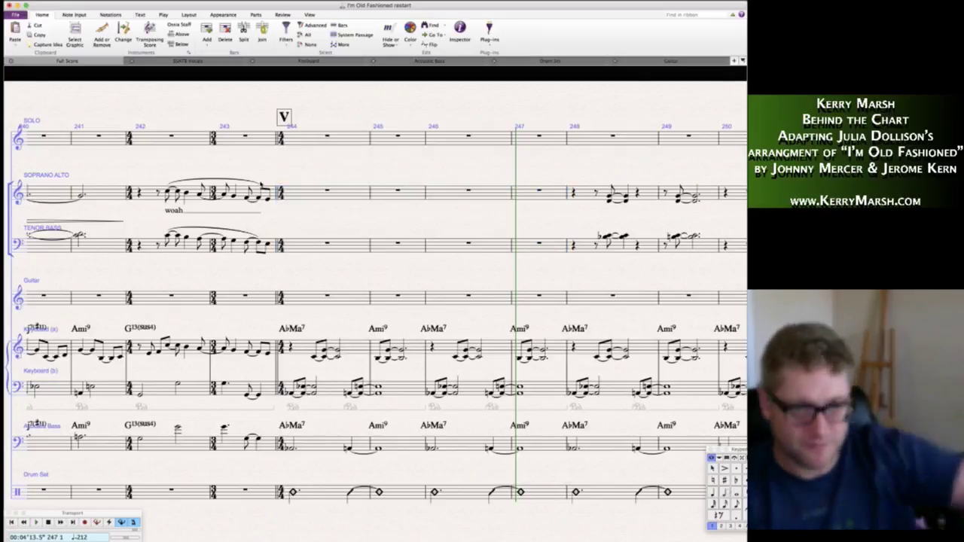
- Extend the soprano/alto and tenor/bass phrase slurs to the last note of bar 243
{"action": "left_click", "coordinate": [261, 185]}
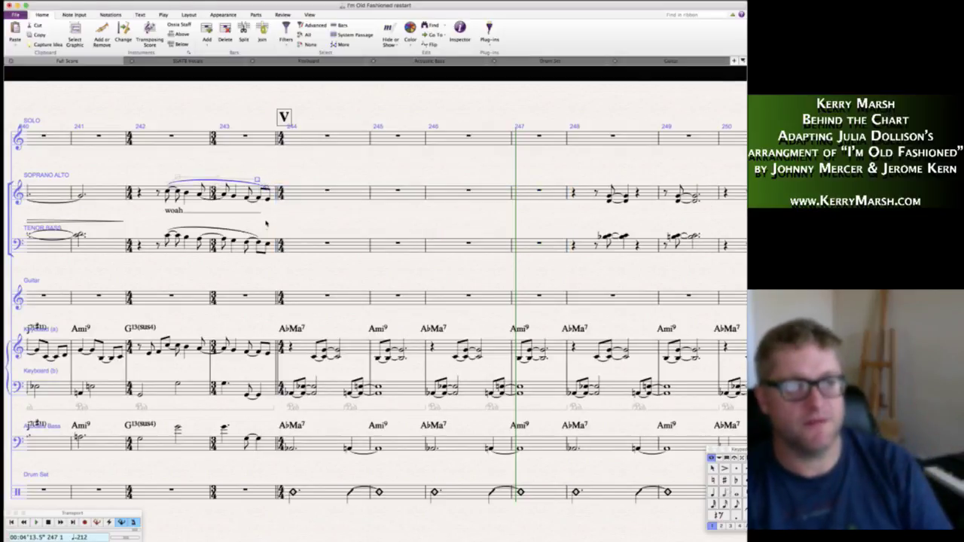
{"action": "left_click", "coordinate": [263, 237]}
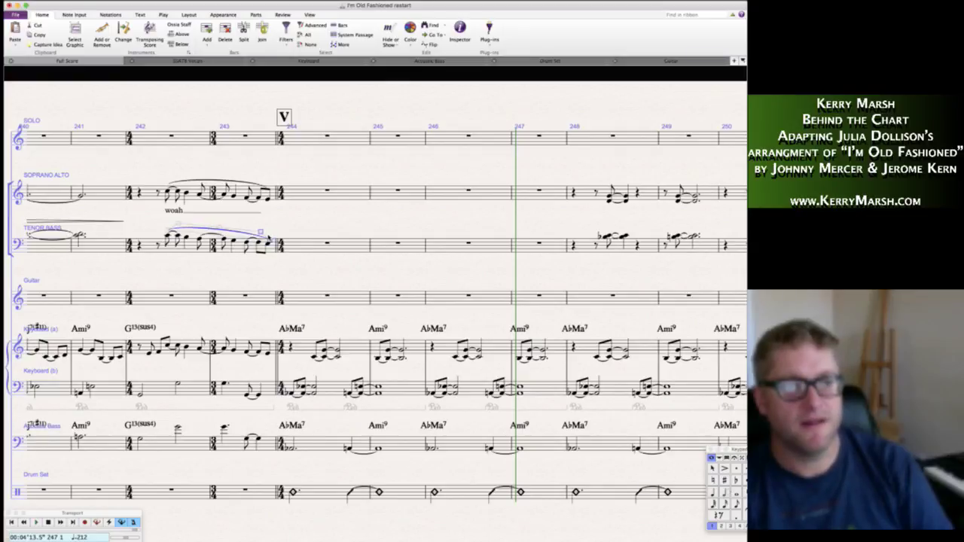
{"action": "key", "text": "Escape"}
- Copy soprano/alto and tenor/bass bars 248 and 249 into bars 244–245 and again into bars 246–247
{"action": "left_click", "coordinate": [592, 195]}
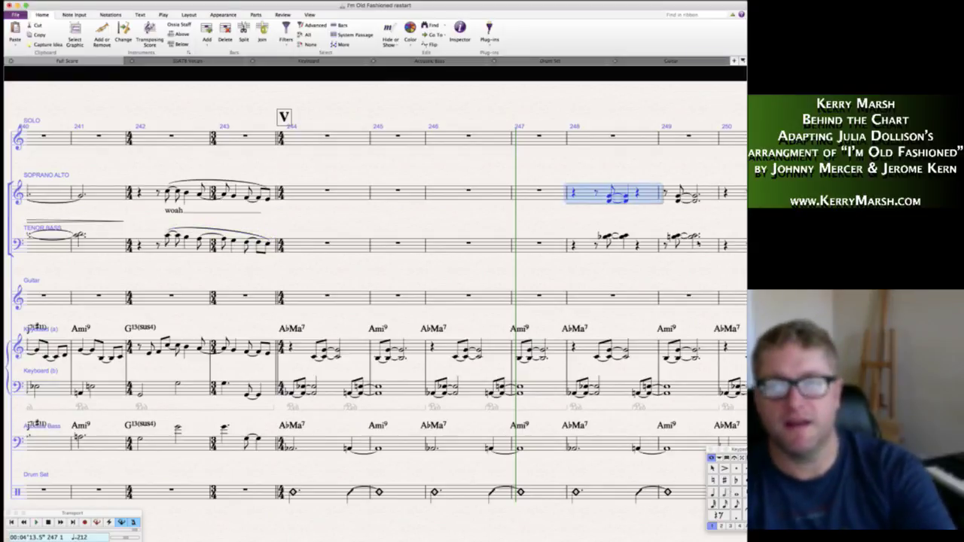
{"action": "left_click", "coordinate": [709, 248], "text": "shift"}
{"action": "left_click", "coordinate": [294, 197], "text": "alt"}
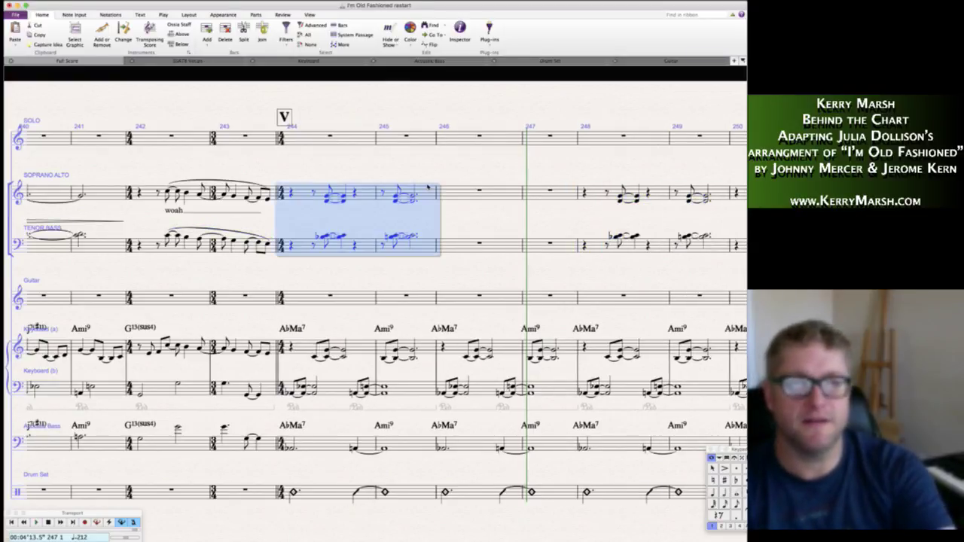
{"action": "left_click", "coordinate": [443, 193], "text": "alt"}
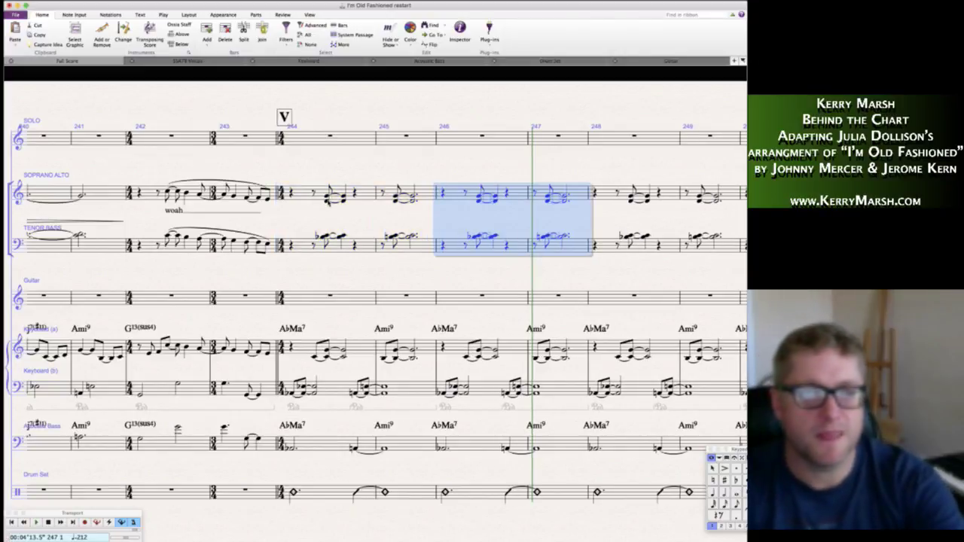
{"action": "key", "text": "Escape"}
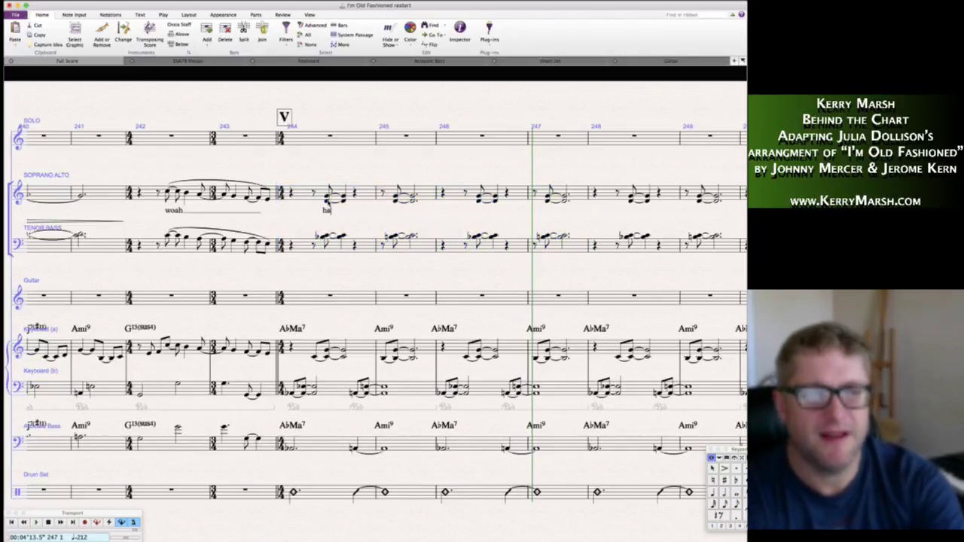
- Enter soprano/alto lyrics with one syllable per bar: "hah" in bars 244 through 247 and "doo" in bars 248 through 251
{"action": "type", "text": "hah"}
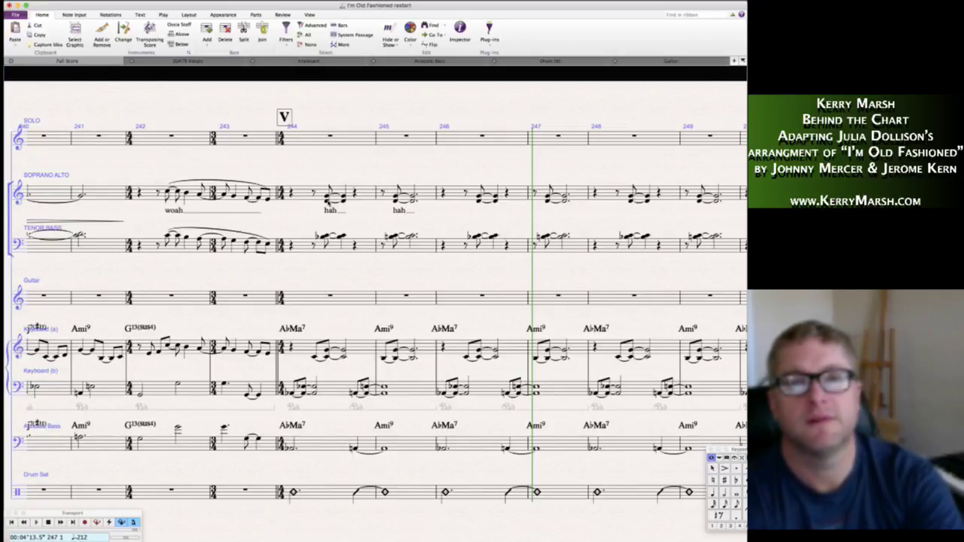
{"action": "type", "text": " aah hah hah h"}
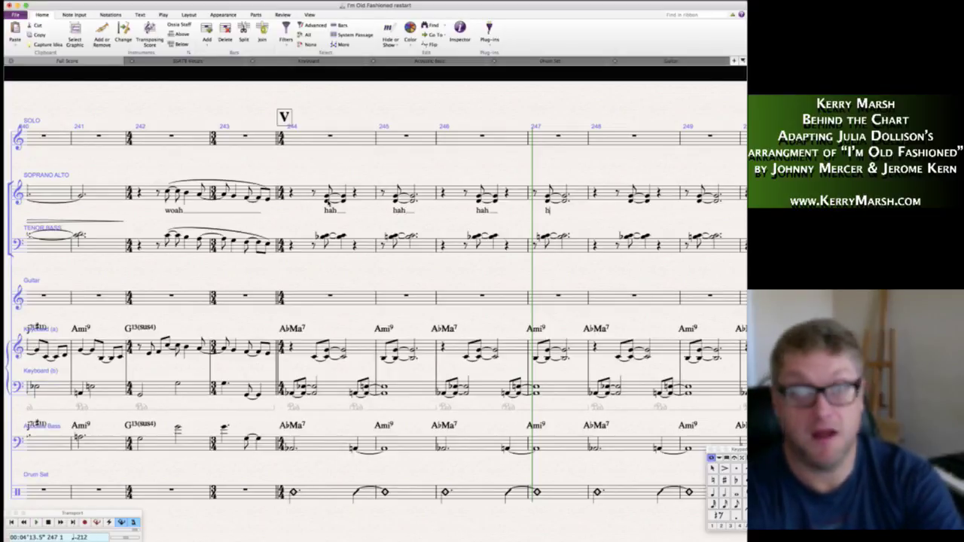
{"action": "type", "text": "ah d"}
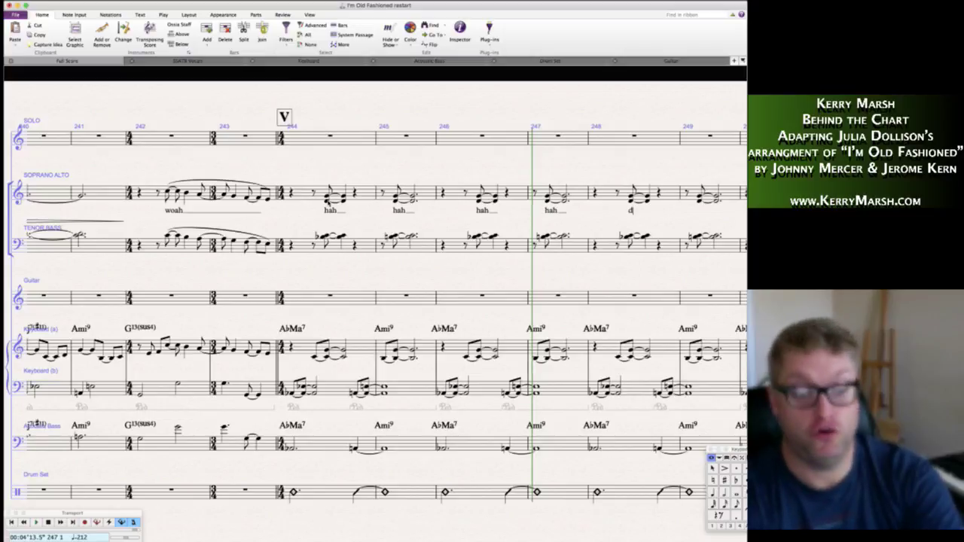
{"action": "type", "text": "oo doo doo"}
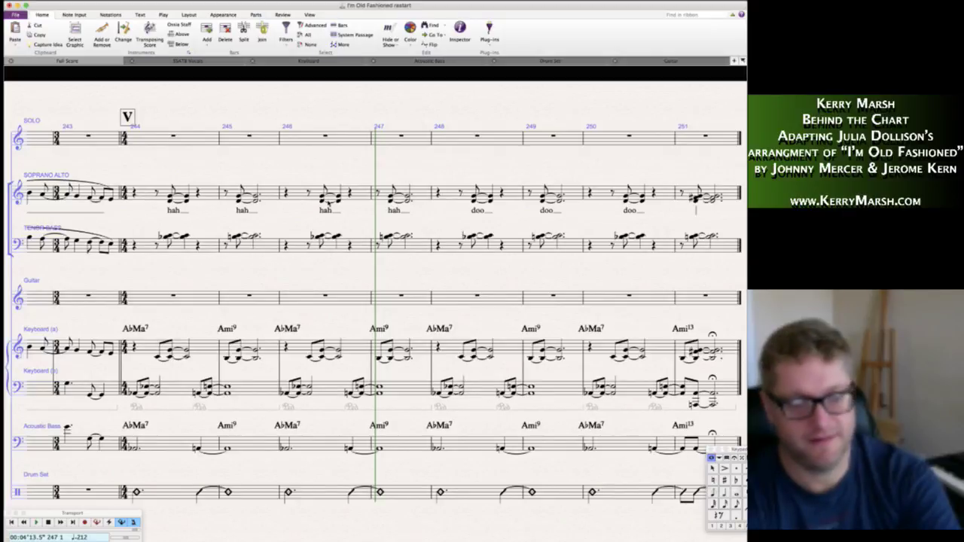
{"action": "type", "text": " doo"}
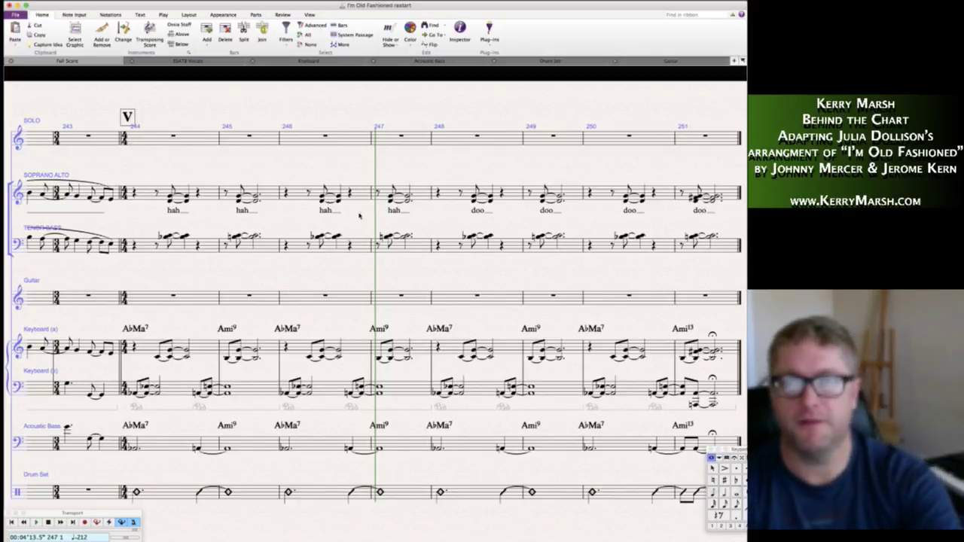
{"action": "key", "text": "Escape"}
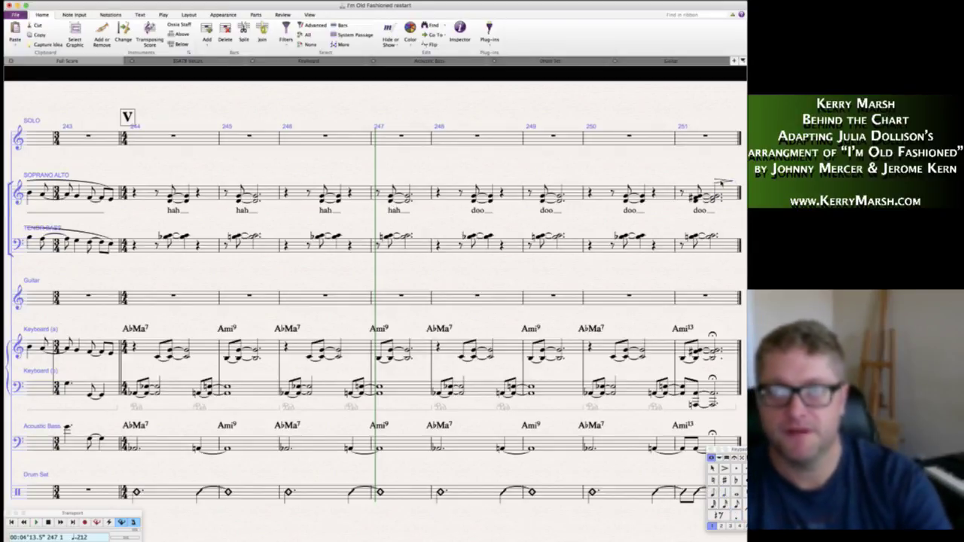
- Position the bar 251 diminuendo hairpin below the final soprano/alto chord and copy it to the keyboard, acoustic bass and drum set
{"action": "left_click_drag", "start_coordinate": [721, 181], "coordinate": [725, 213]}
{"action": "scroll", "coordinate": [705, 226], "scroll_direction": "down", "scroll_amount": 1}
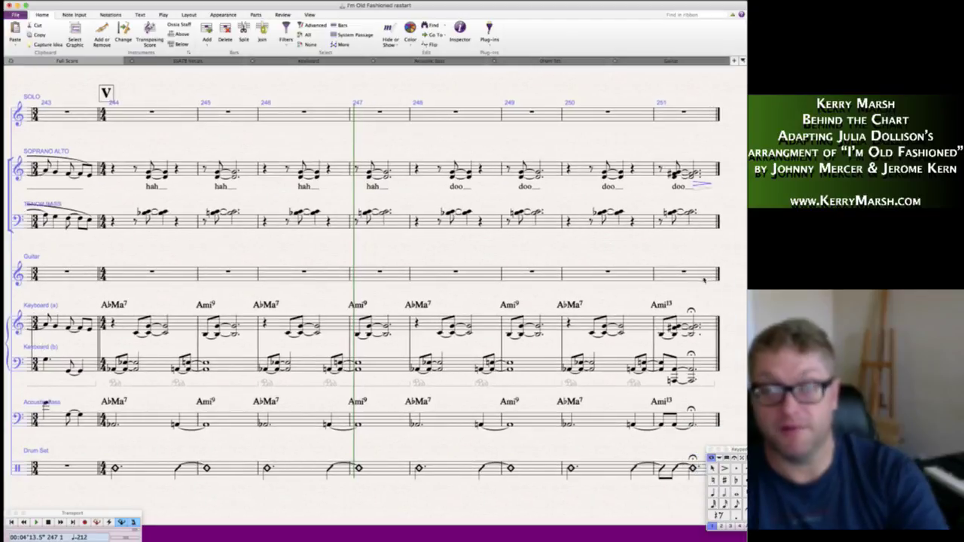
{"action": "left_click", "coordinate": [697, 347], "text": "alt"}
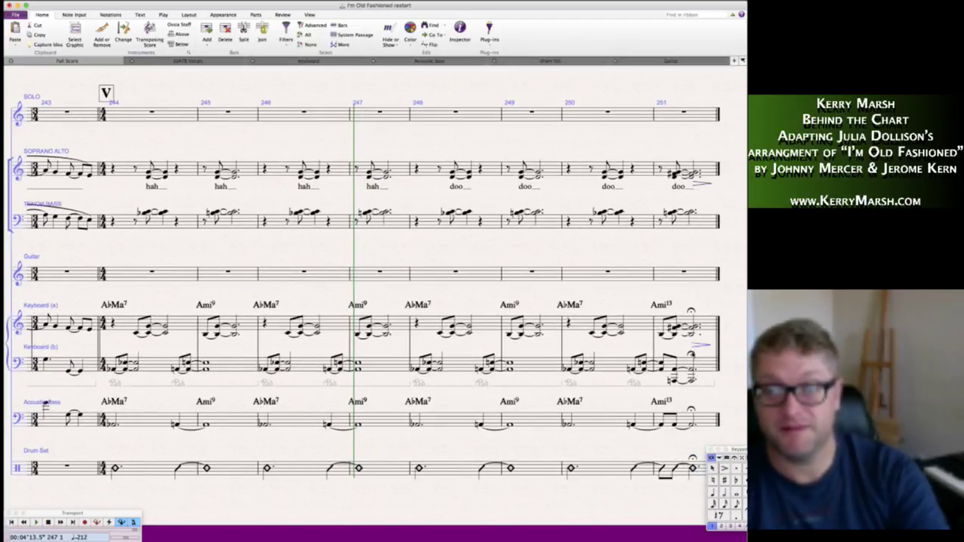
{"action": "left_click", "coordinate": [693, 431], "text": "alt"}
{"action": "left_click", "coordinate": [692, 484], "text": "alt"}
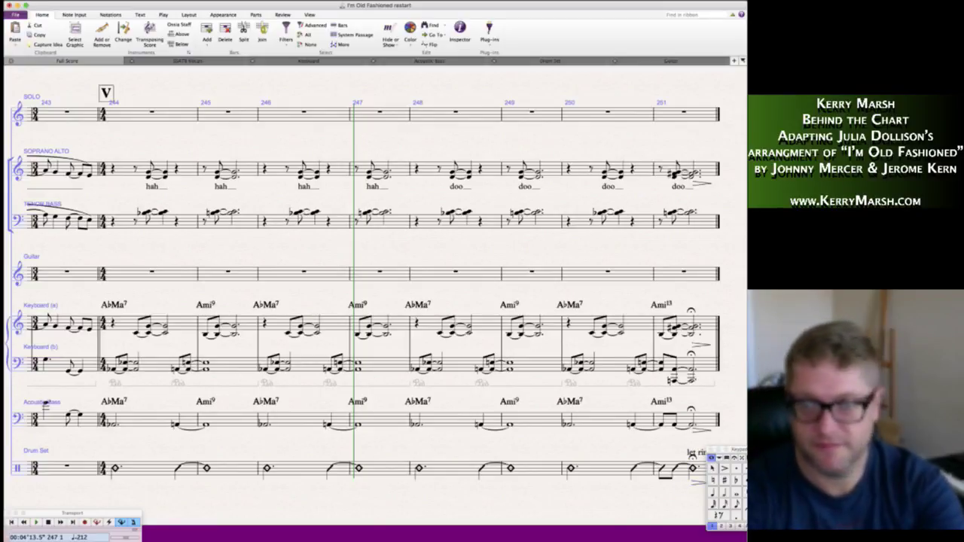
- Copy the drum set's "let ring" marking above the final held notes of the acoustic bass and upper keyboard staff in bar 251
{"action": "scroll", "coordinate": [686, 488], "scroll_direction": "right", "scroll_amount": 2}
{"action": "left_click", "coordinate": [671, 457]}
{"action": "left_click", "coordinate": [140, 15]}
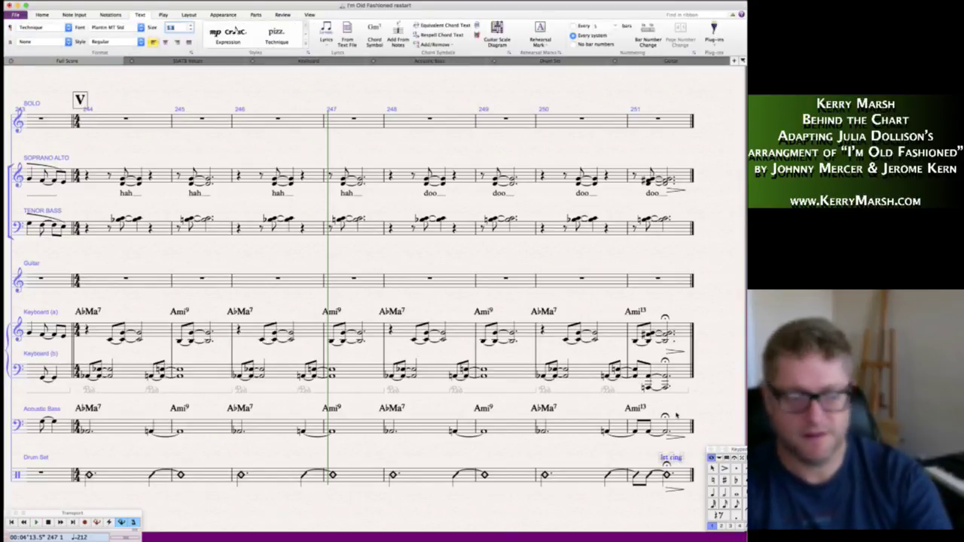
{"action": "key", "text": "Escape"}
{"action": "key", "text": "super+e"}
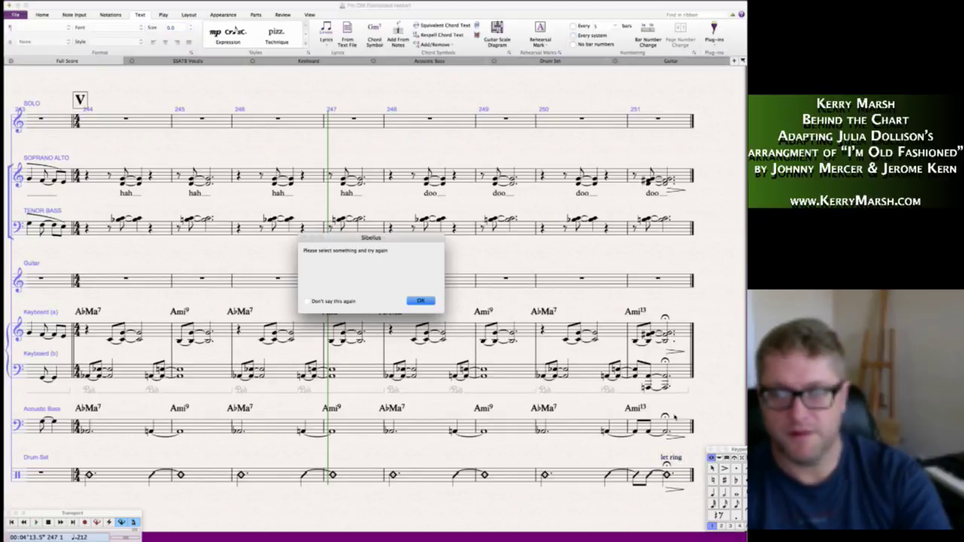
{"action": "left_click", "coordinate": [420, 301]}
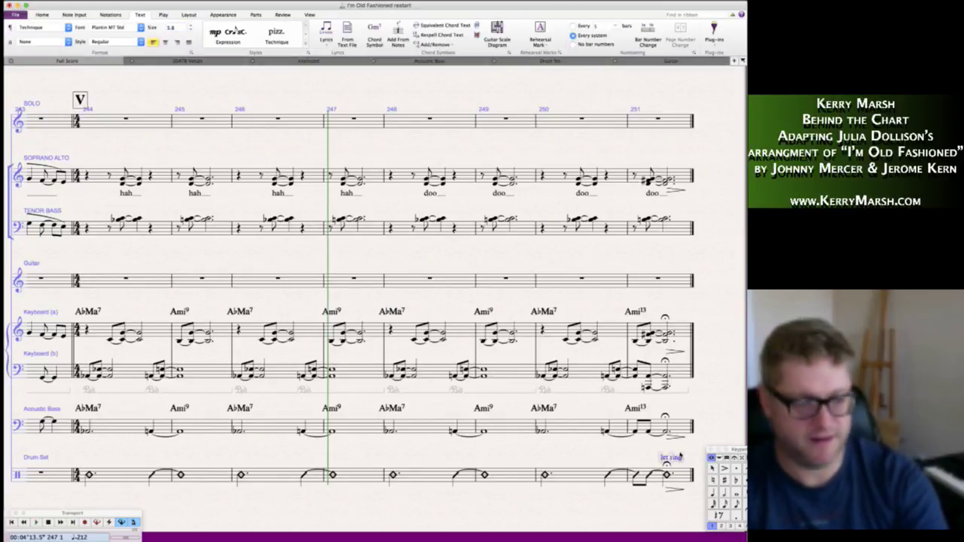
{"action": "left_click", "coordinate": [667, 429]}
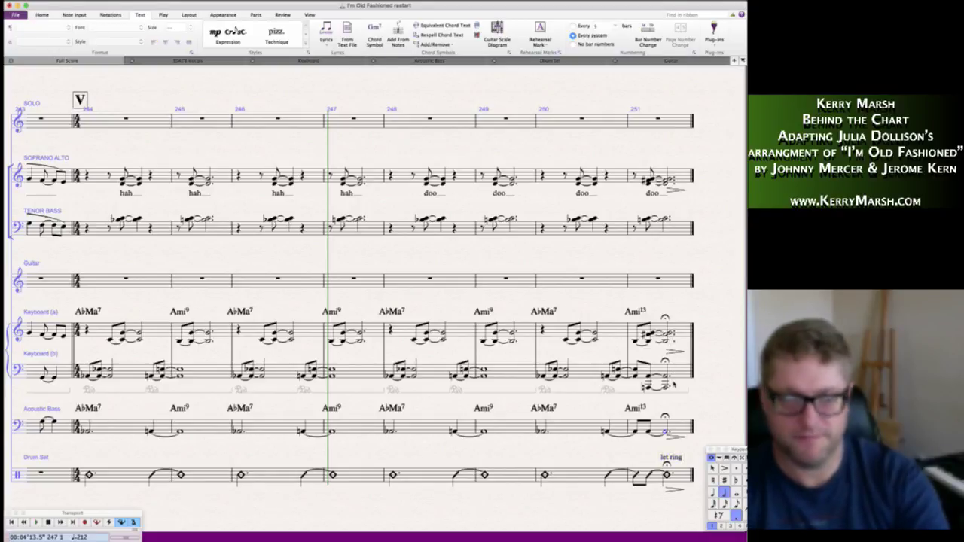
{"action": "type", "text": "let ring"}
{"action": "left_click", "coordinate": [669, 333]}
{"action": "type", "text": "let ring"}
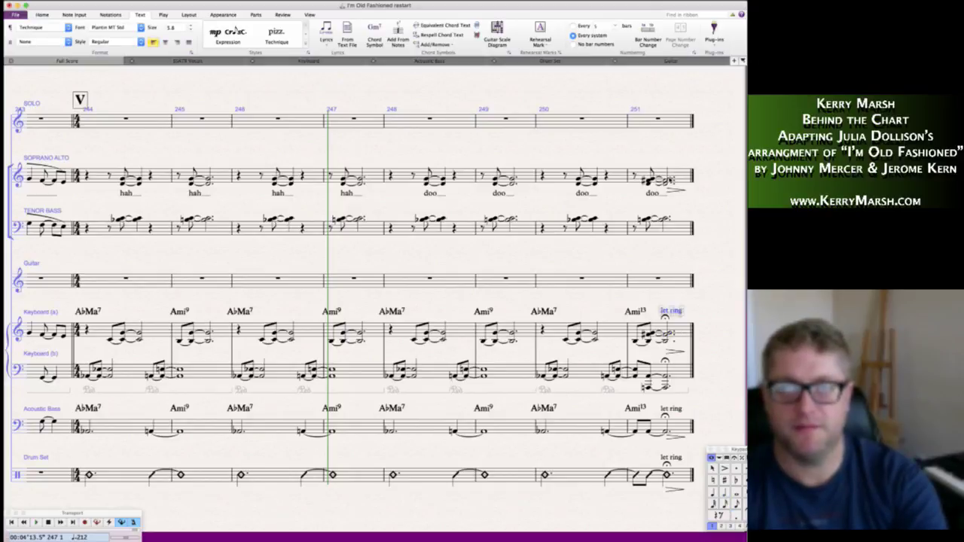
- Add "let ring" above the final soprano/alto chord and put fermatas on the last soprano/alto and tenor/bass chords
{"action": "key", "text": "super+v"}
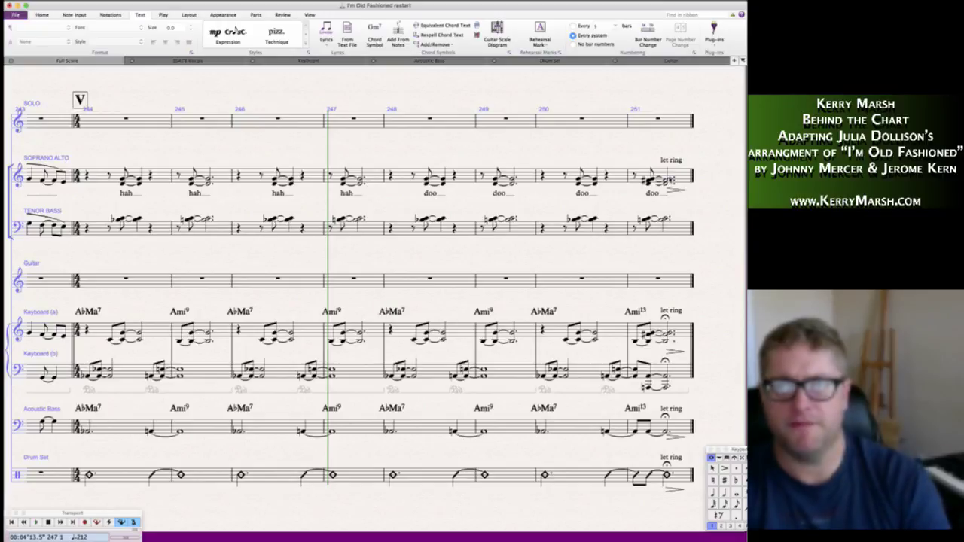
{"action": "key", "text": "shift+alt+Down"}
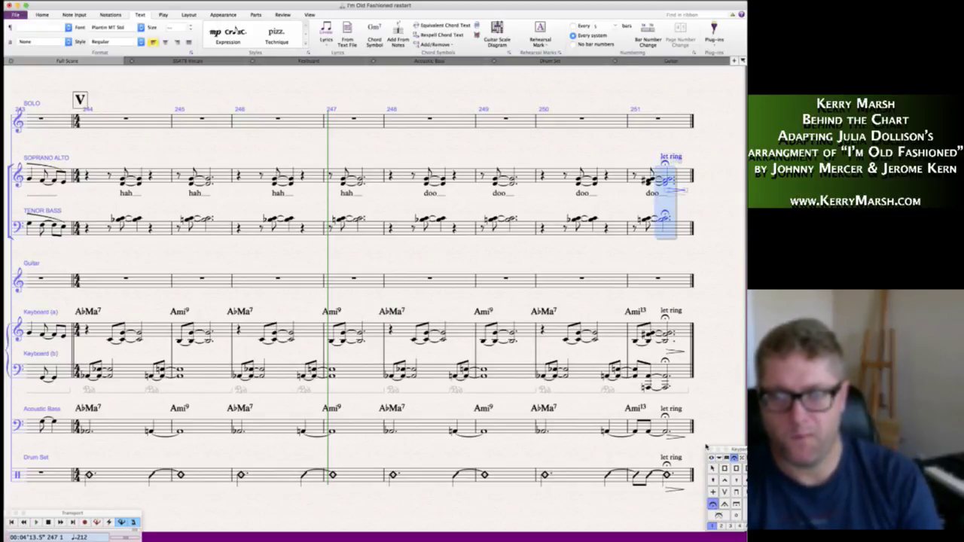
{"action": "key", "text": "Escape"}
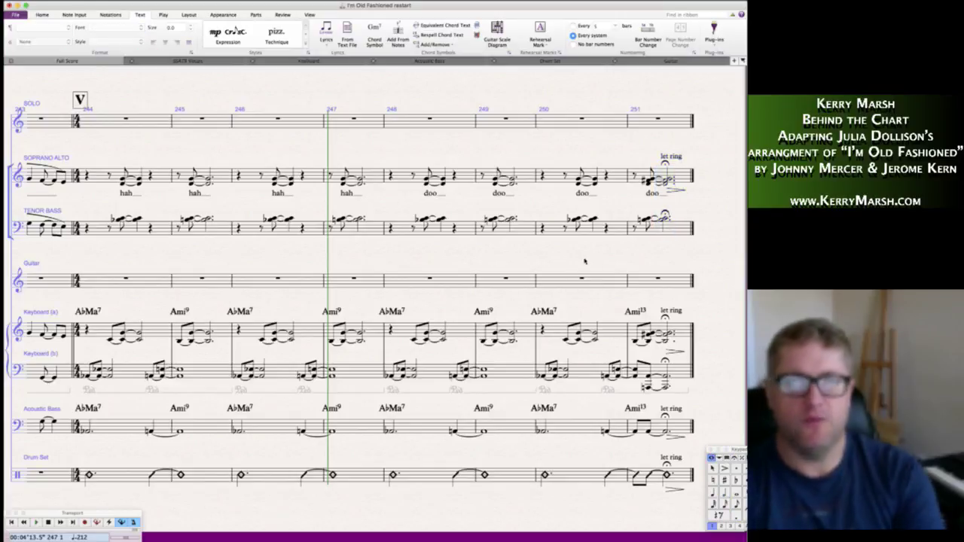
- Review the finished vocal writing, lyrics and dynamics backward from the final bar 251 to about bar 186
{"action": "key", "text": "space"}
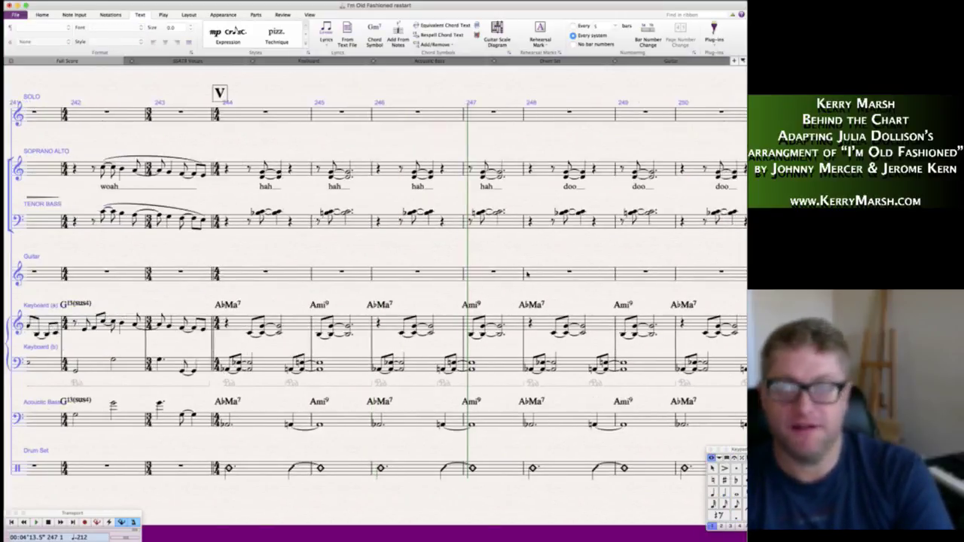
{"action": "key", "text": "space"}
{"action": "scroll", "coordinate": [527, 274], "scroll_direction": "left", "scroll_amount": 10}
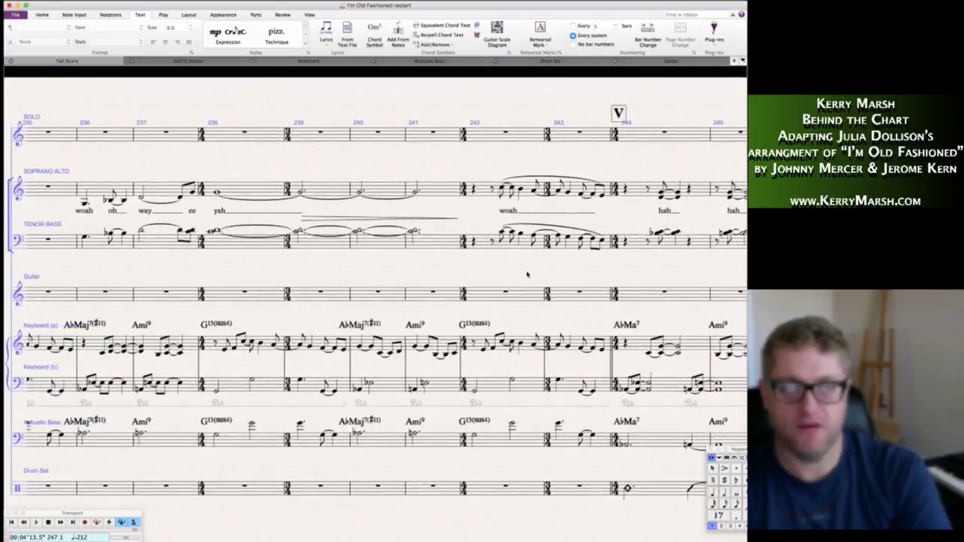
{"action": "scroll", "coordinate": [527, 274], "scroll_direction": "left", "scroll_amount": 8}
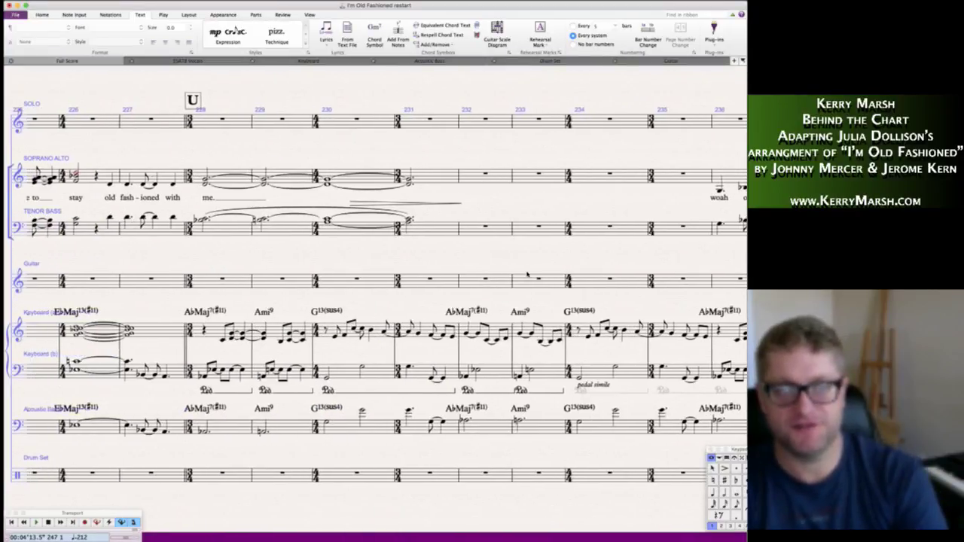
{"action": "scroll", "coordinate": [527, 274], "scroll_direction": "left", "scroll_amount": 10}
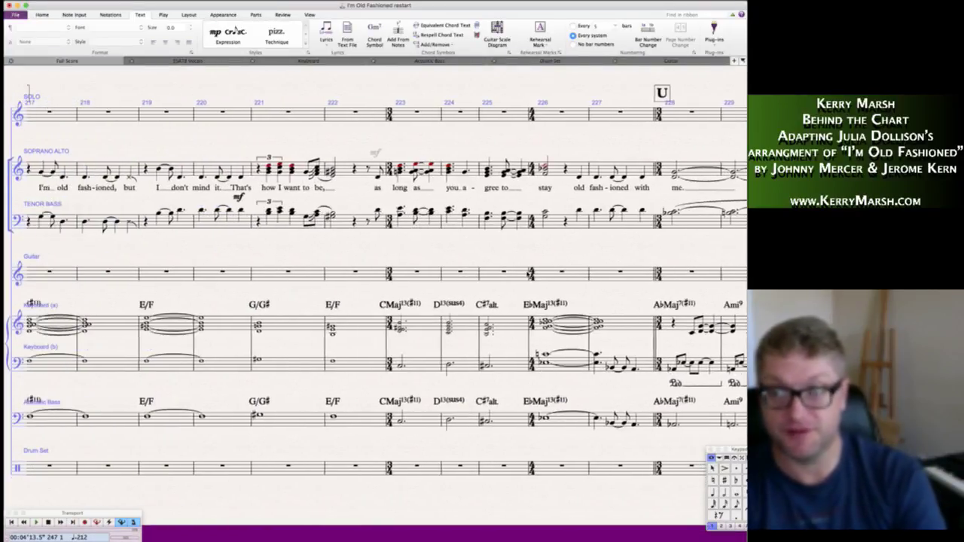
{"action": "scroll", "coordinate": [527, 274], "scroll_direction": "left", "scroll_amount": 10}
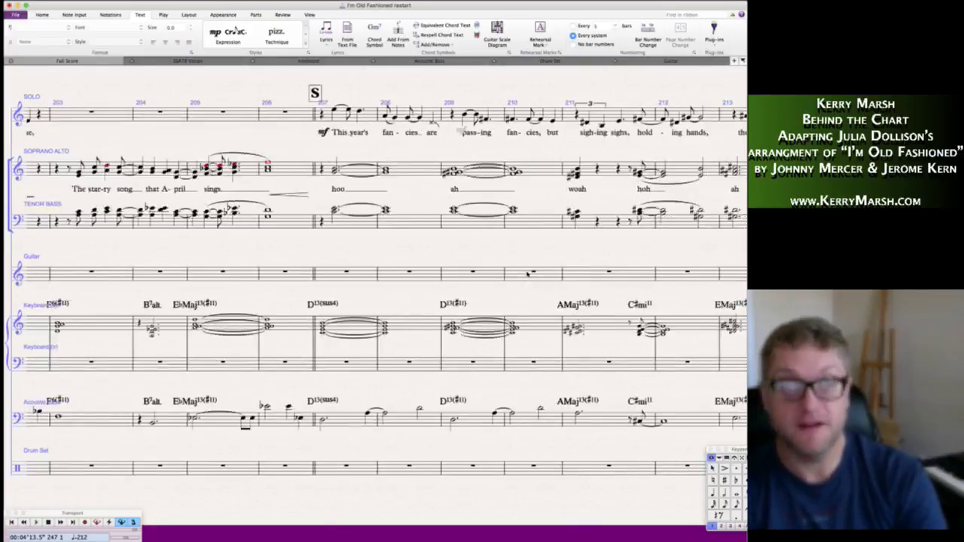
{"action": "scroll", "coordinate": [527, 274], "scroll_direction": "left", "scroll_amount": 10}
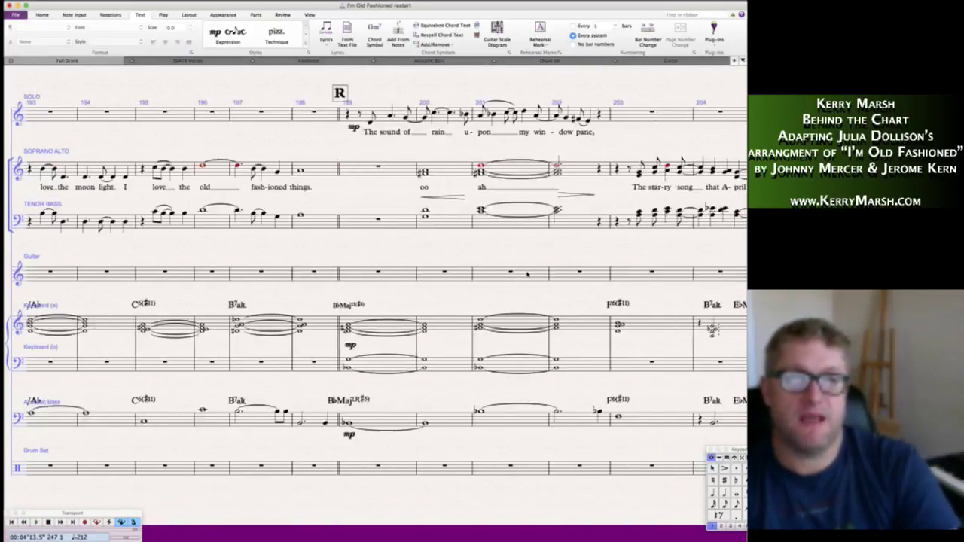
{"action": "scroll", "coordinate": [527, 274], "scroll_direction": "left", "scroll_amount": 3}
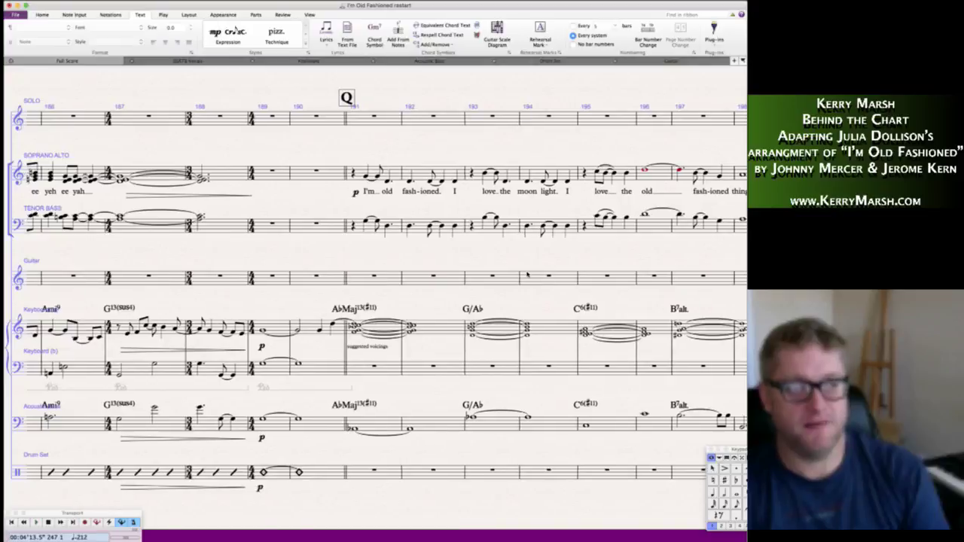
- Play the whole arrangement from bar 1 through the final bar 251 to check it by ear
{"action": "scroll", "coordinate": [527, 274], "scroll_direction": "left", "scroll_amount": 20}
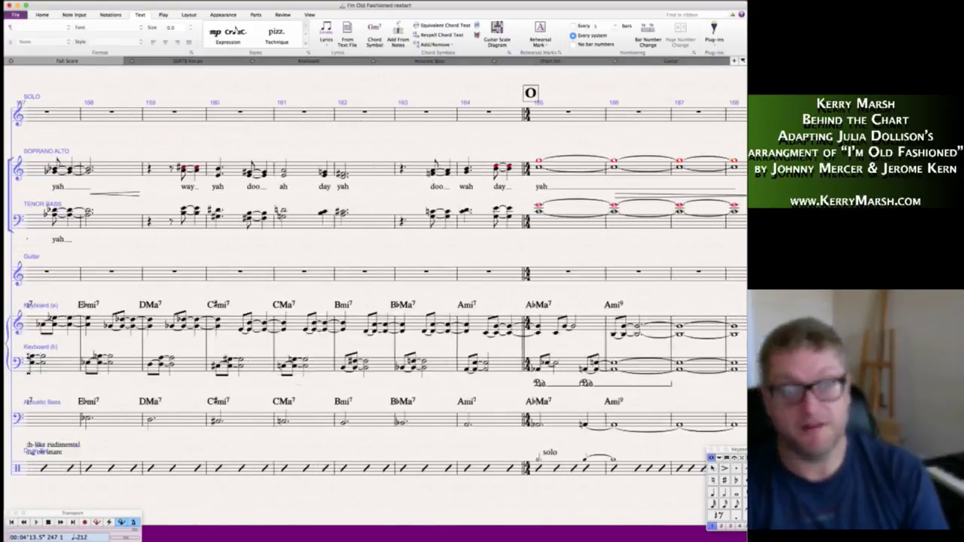
{"action": "scroll", "coordinate": [527, 274], "scroll_direction": "left", "scroll_amount": 20}
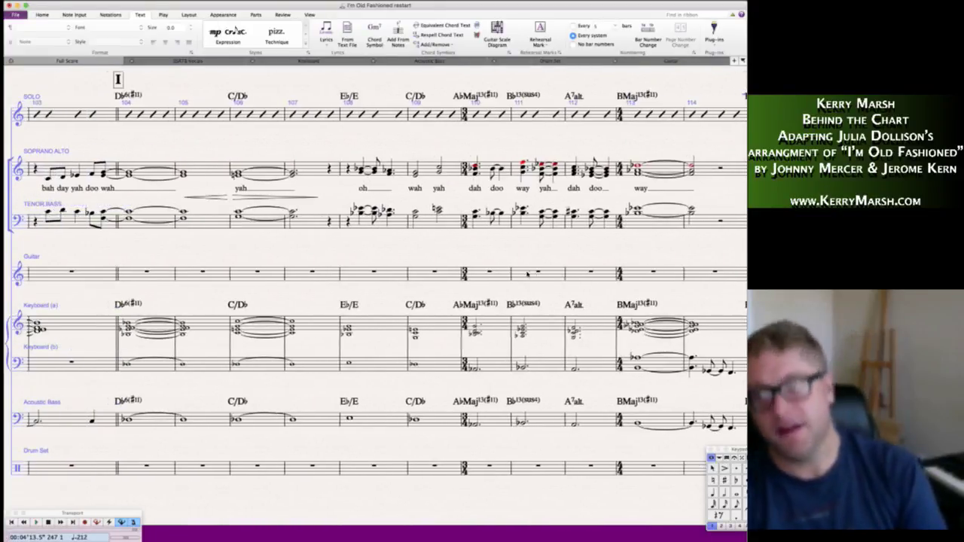
{"action": "scroll", "coordinate": [527, 274], "scroll_direction": "left", "scroll_amount": 20}
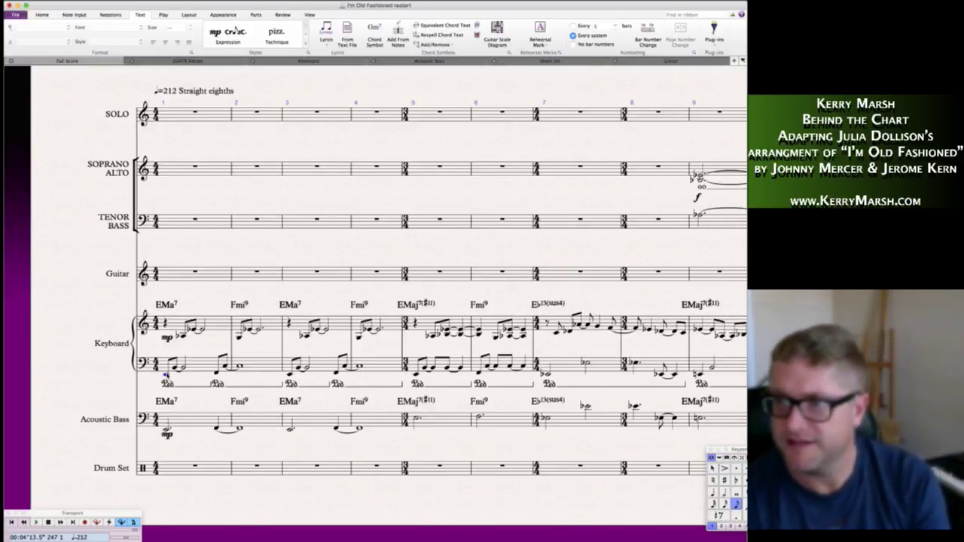
{"action": "key", "text": "space"}
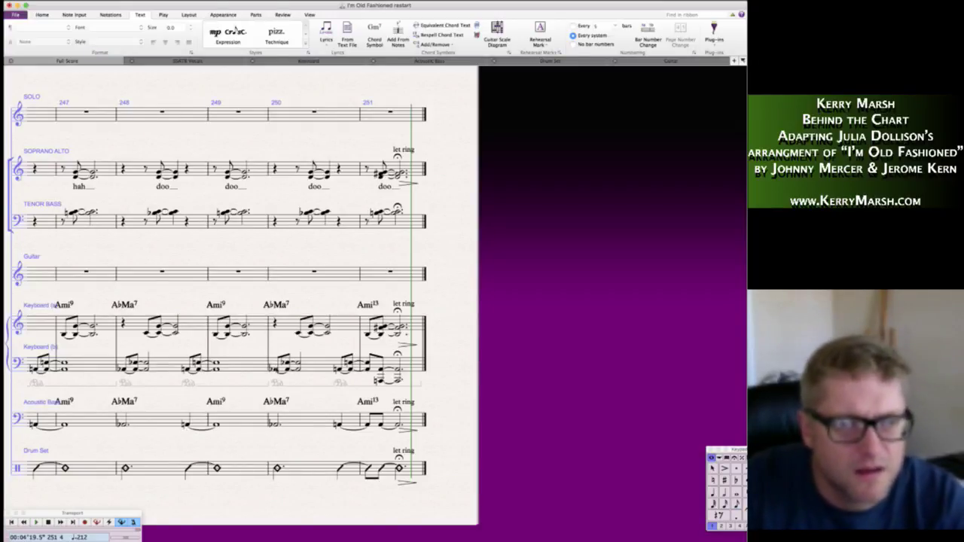
{"action": "key", "text": "p"}
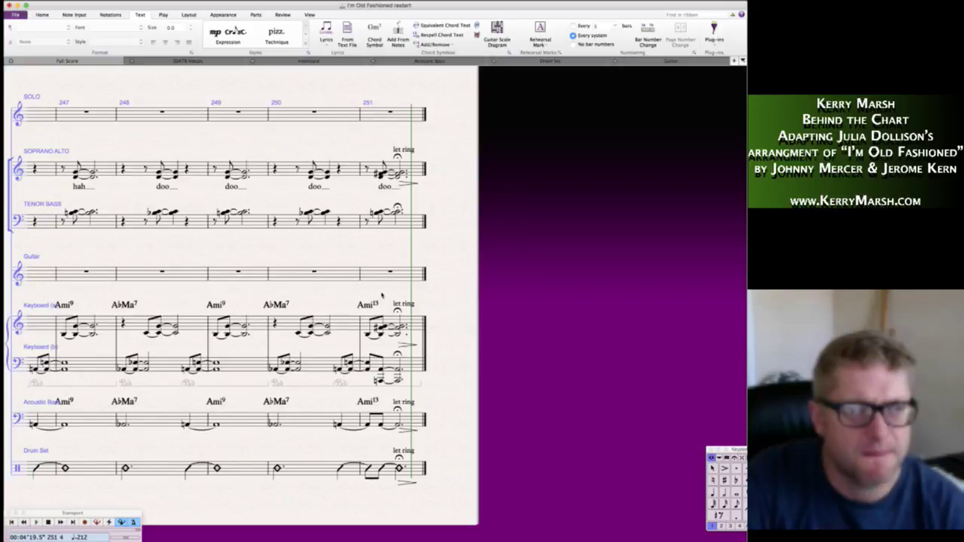
- Return to section C and play back the harmonized vocal passage from about bar 41 to bar 44
{"action": "key", "text": "Home"}
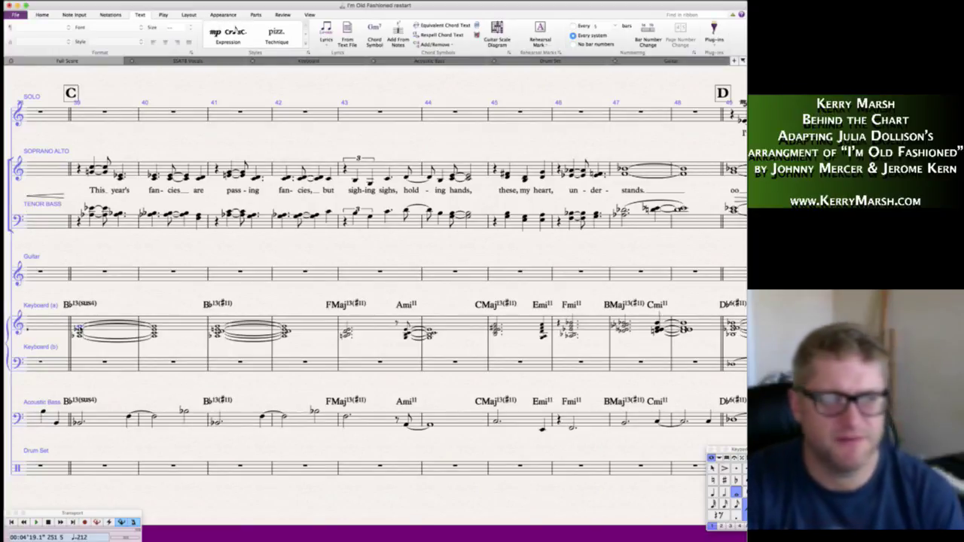
{"action": "key", "text": "space"}
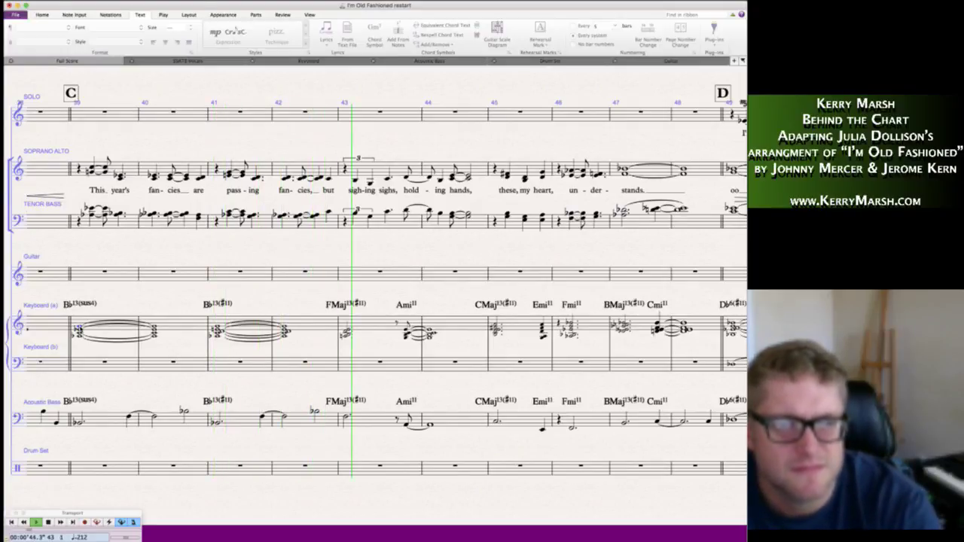
{"action": "key", "text": "space"}
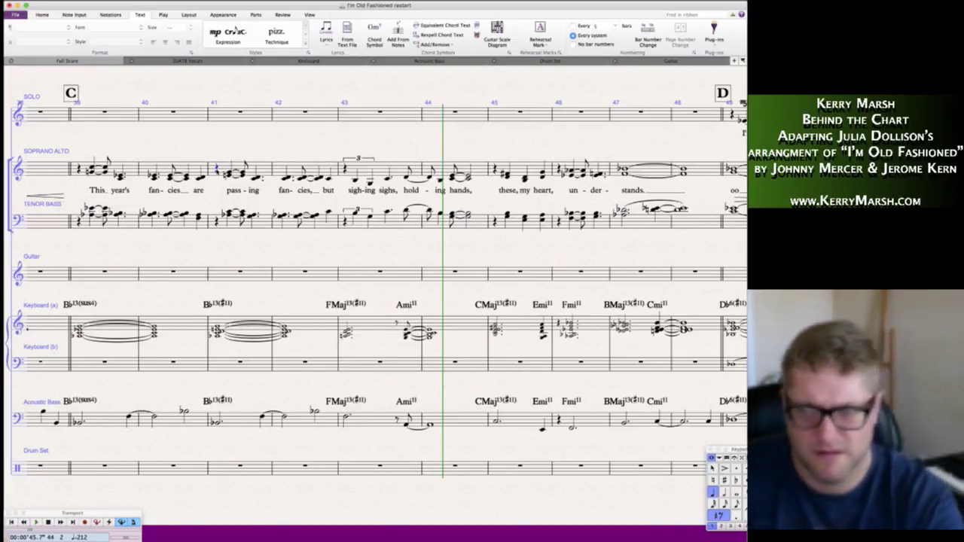
{"action": "key", "text": "space"}
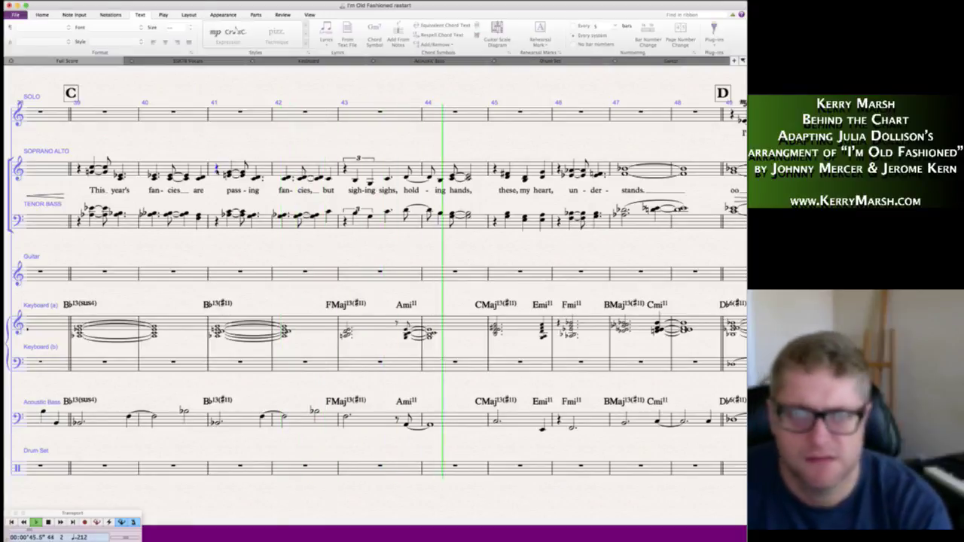
{"action": "key", "text": "space"}
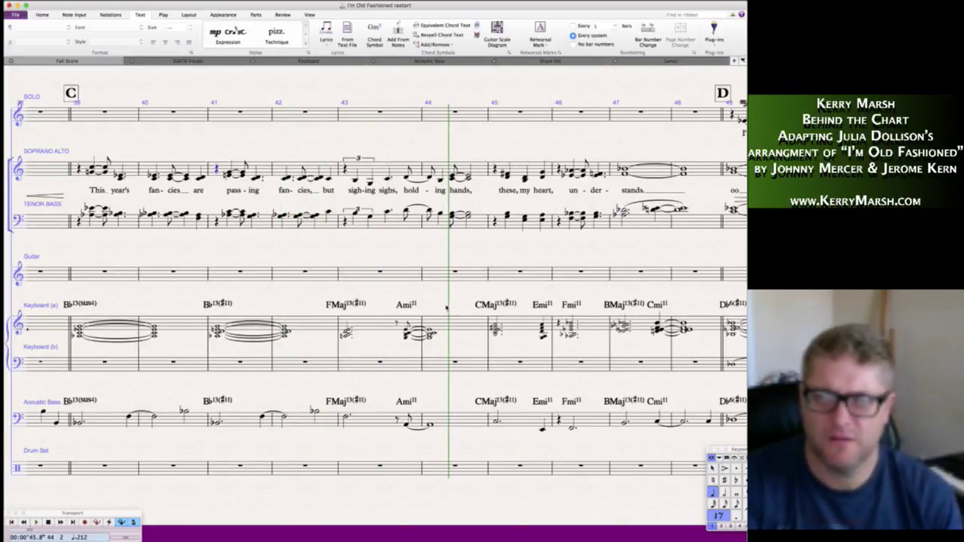
- Review the vocal writing, lyrics and keyboard voicings from section A through the section H backgrounds, up to about bar 106
{"action": "scroll", "coordinate": [424, 324], "scroll_direction": "left", "scroll_amount": 20}
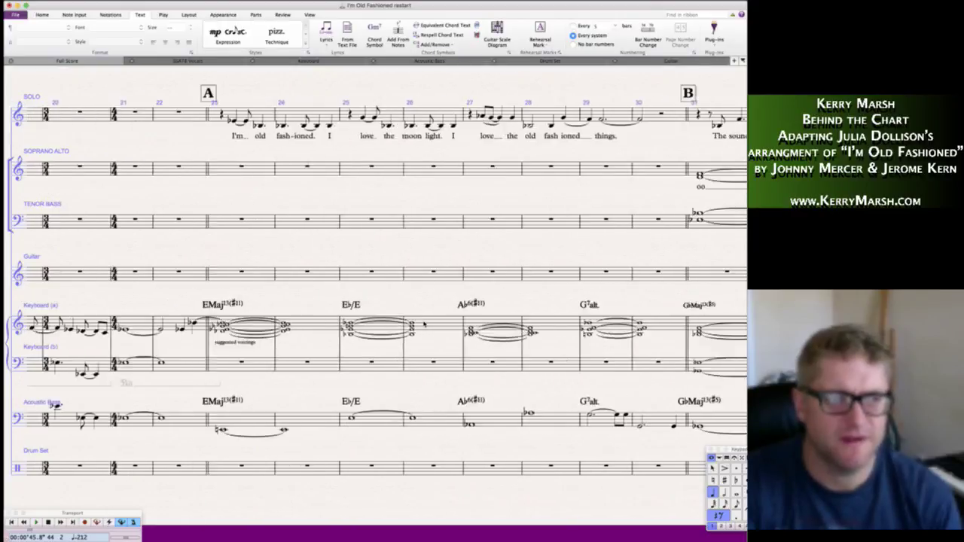
{"action": "scroll", "coordinate": [423, 323], "scroll_direction": "right", "scroll_amount": 20}
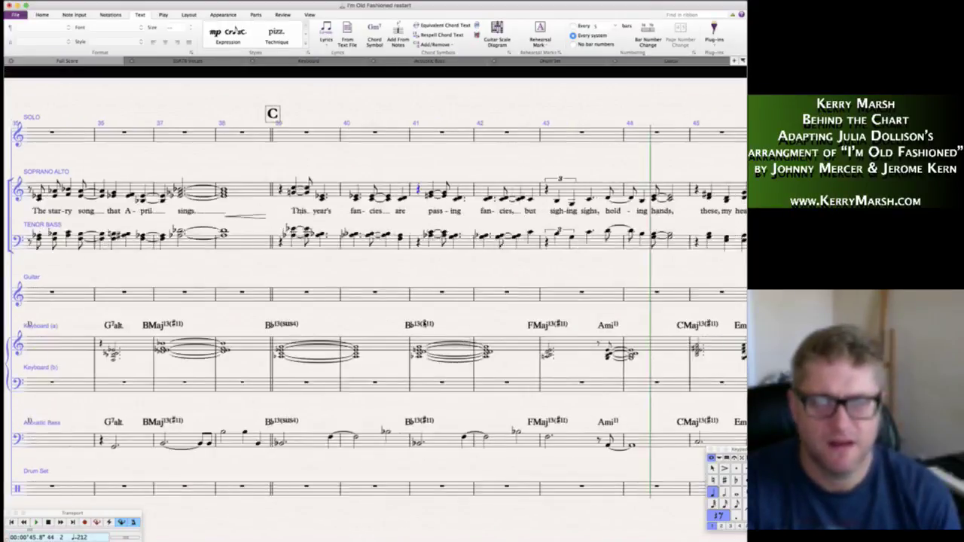
{"action": "scroll", "coordinate": [424, 323], "scroll_direction": "right", "scroll_amount": 10}
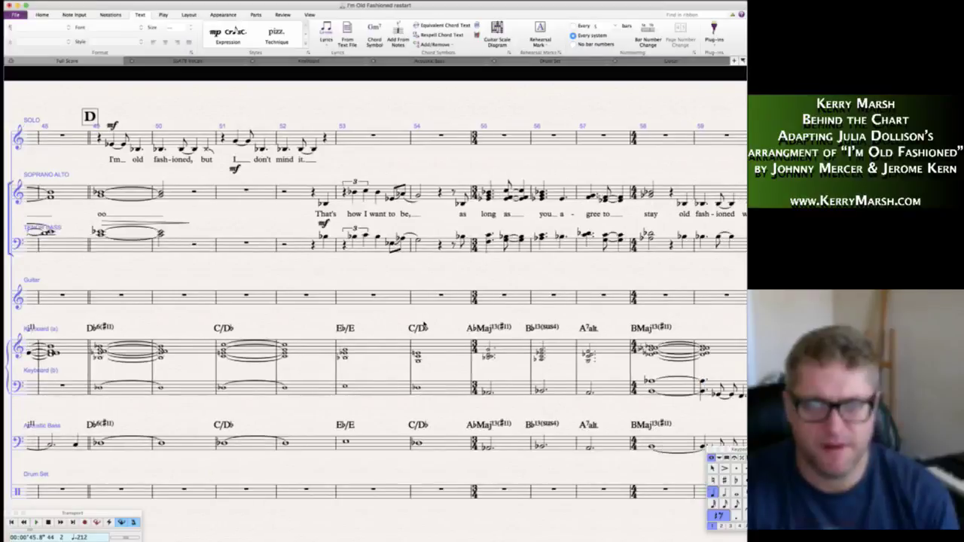
{"action": "scroll", "coordinate": [424, 323], "scroll_direction": "right", "scroll_amount": 8}
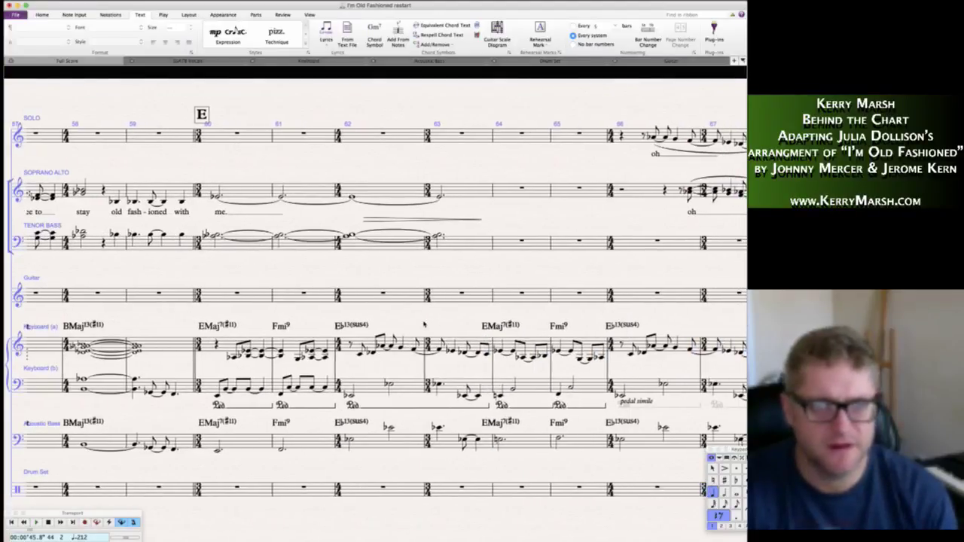
{"action": "scroll", "coordinate": [423, 323], "scroll_direction": "right", "scroll_amount": 10}
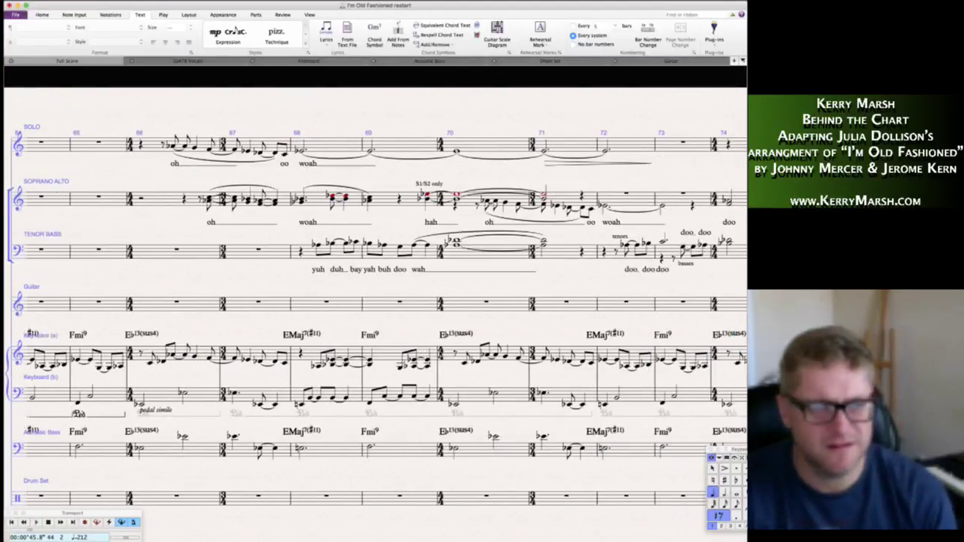
{"action": "scroll", "coordinate": [439, 353], "scroll_direction": "right", "scroll_amount": 12}
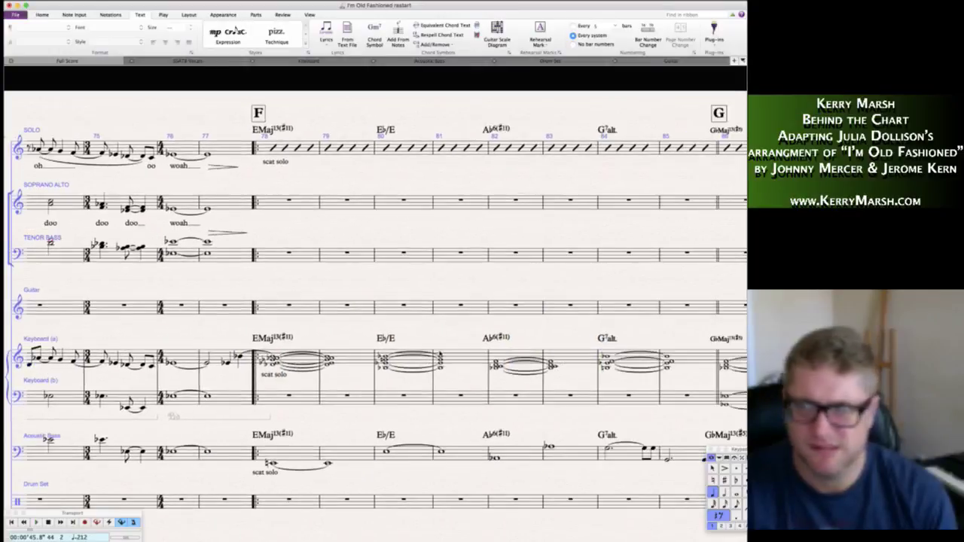
{"action": "scroll", "coordinate": [440, 354], "scroll_direction": "right", "scroll_amount": 10}
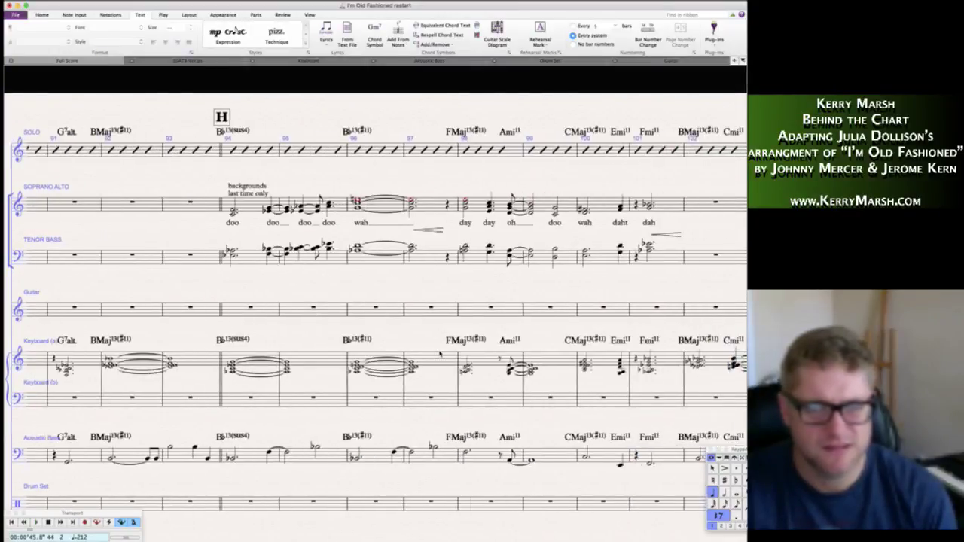
{"action": "scroll", "coordinate": [376, 301], "scroll_direction": "right", "scroll_amount": 3}
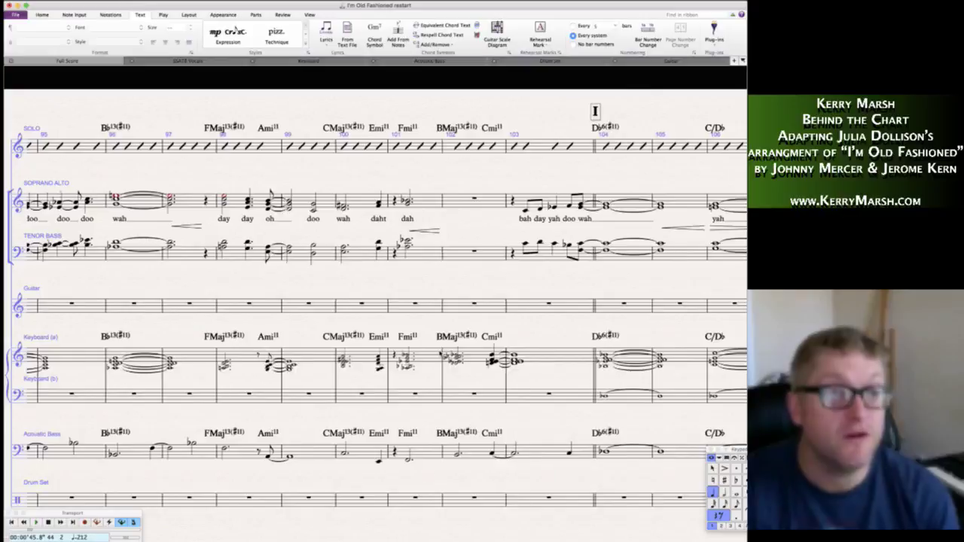
{"action": "scroll", "coordinate": [377, 302], "scroll_direction": "left", "scroll_amount": 4}
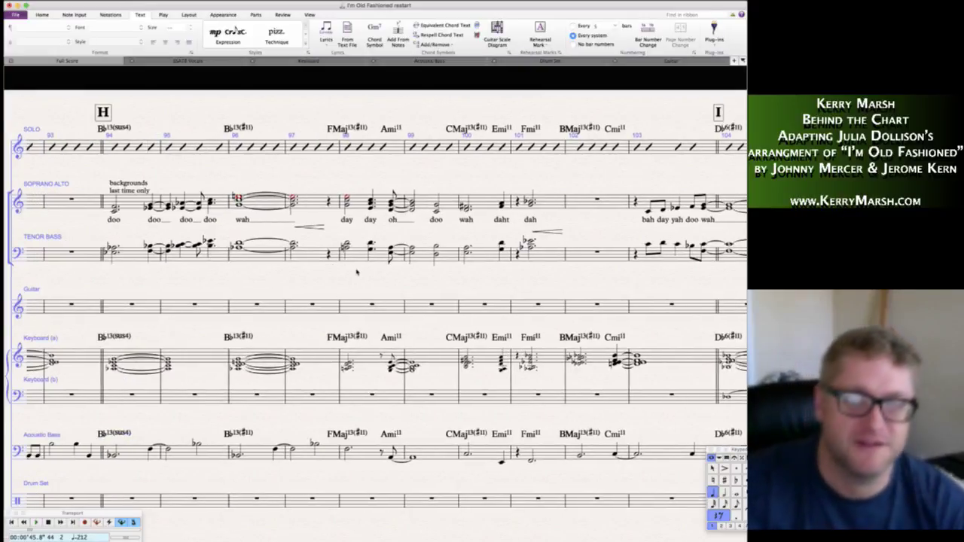
- Play back the section H backgrounds up to bar 98 and examine the tied soprano/alto chord in bars 96–97
{"action": "key", "text": "Escape"}
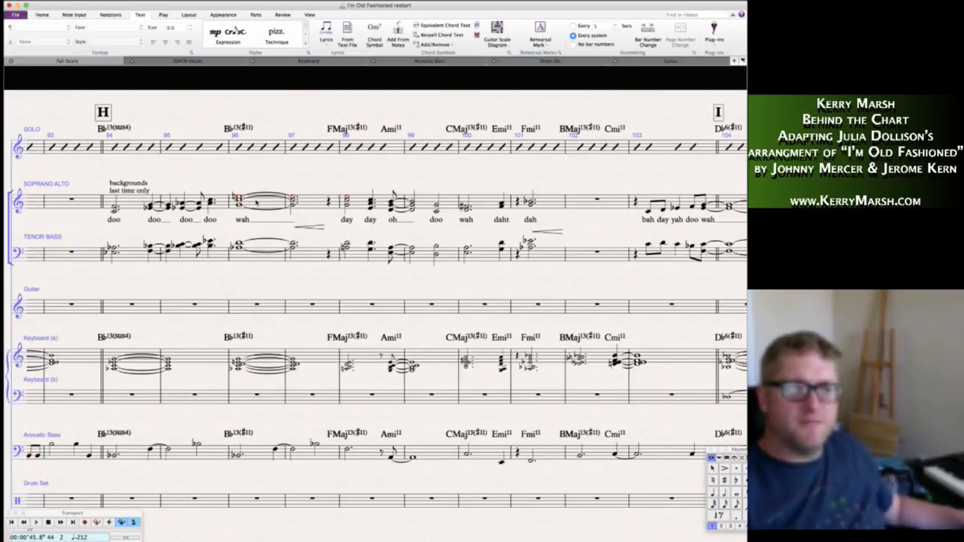
{"action": "key", "text": "space"}
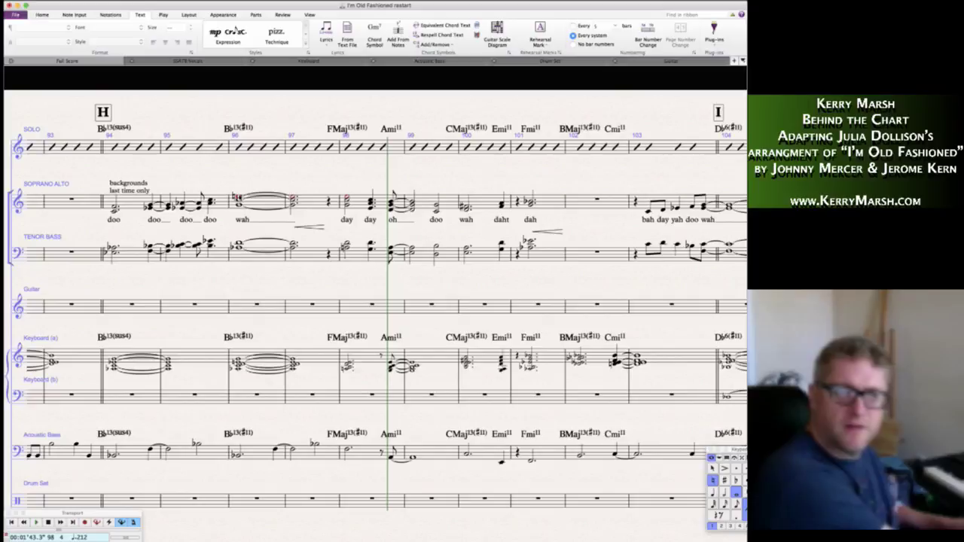
{"action": "left_click", "coordinate": [237, 202]}
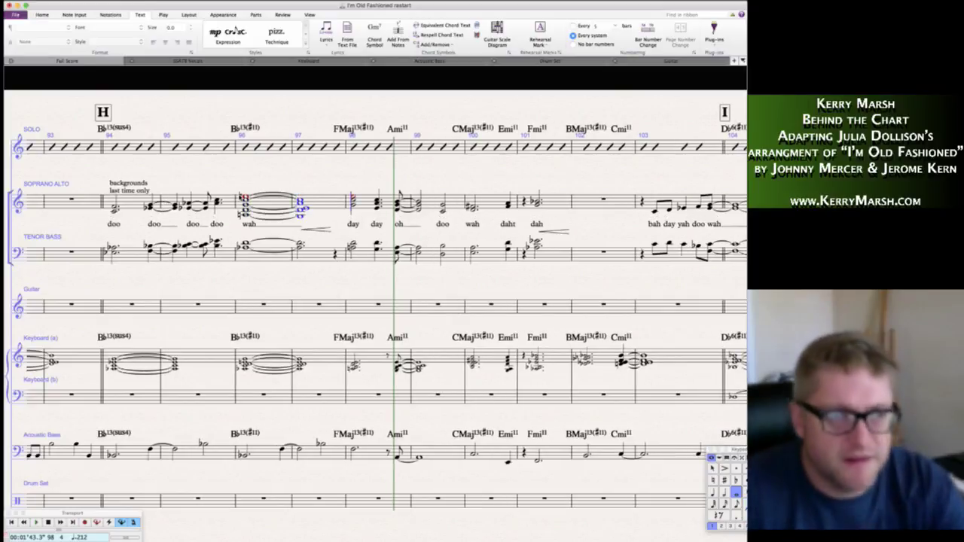
{"action": "key", "text": "Escape"}
{"action": "key", "text": "Escape"}
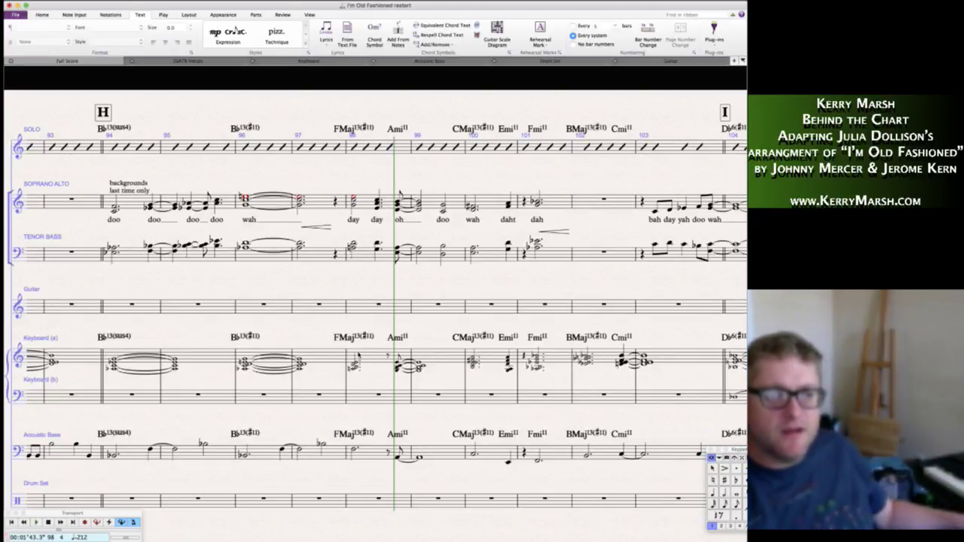
- Check the bar 98 keyboard voicing and play back the section H backgrounds up to bar 101
{"action": "left_click", "coordinate": [354, 365]}
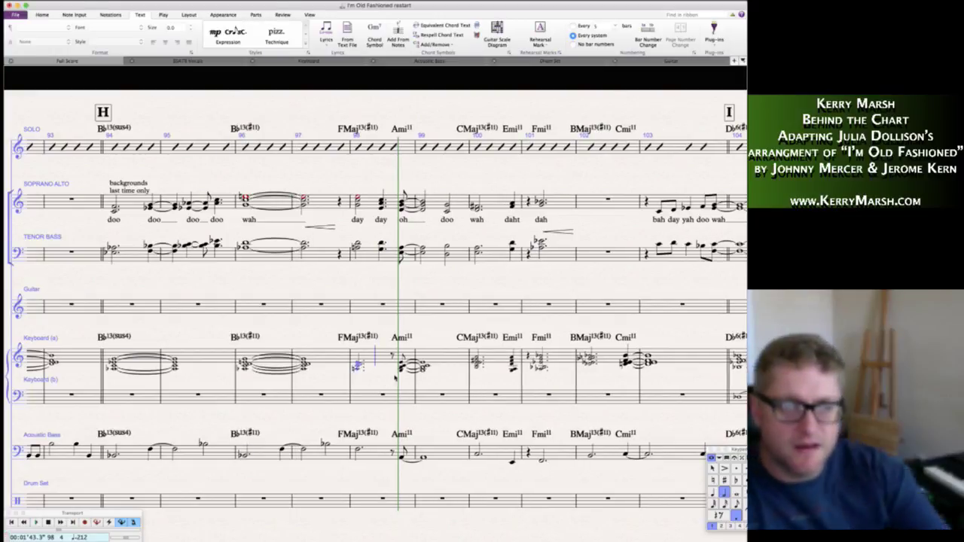
{"action": "key", "text": "Escape"}
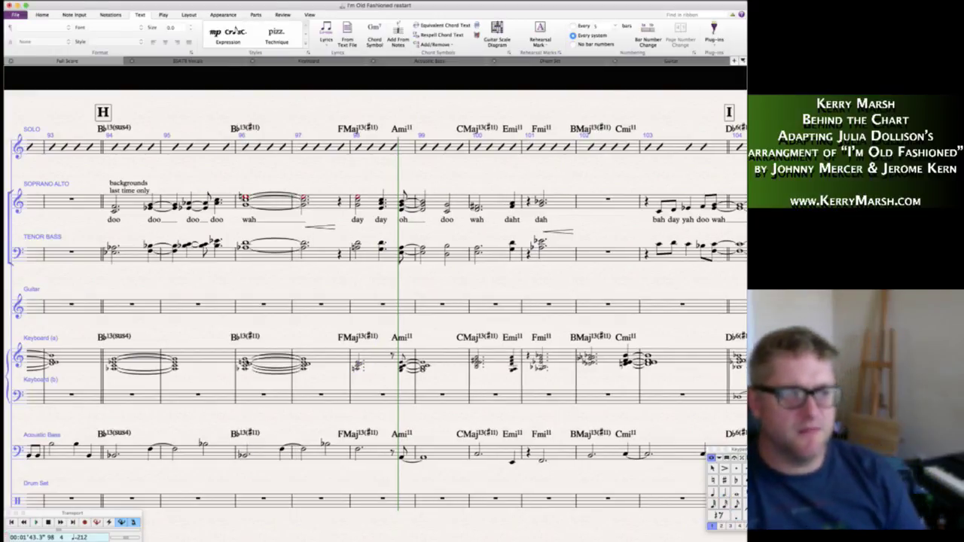
{"action": "key", "text": "space"}
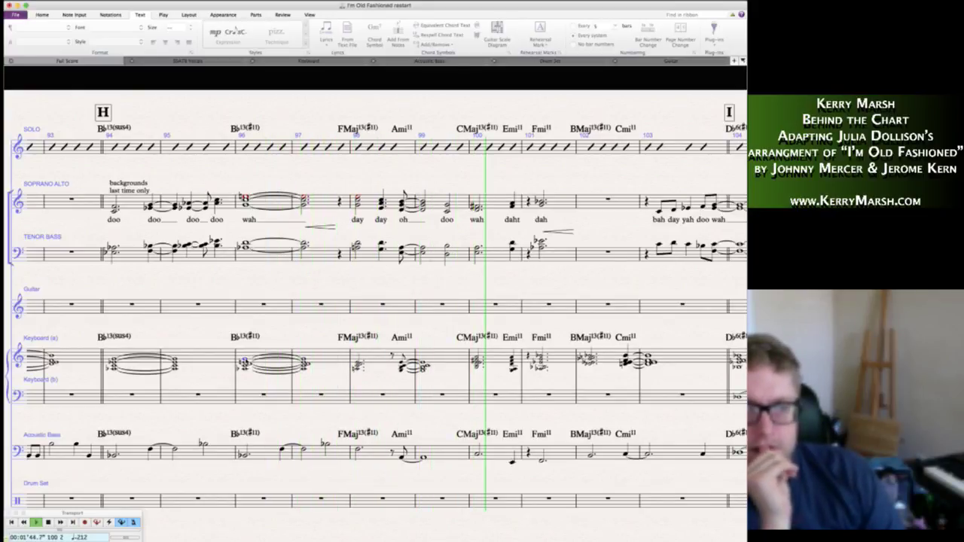
{"action": "key", "text": "space"}
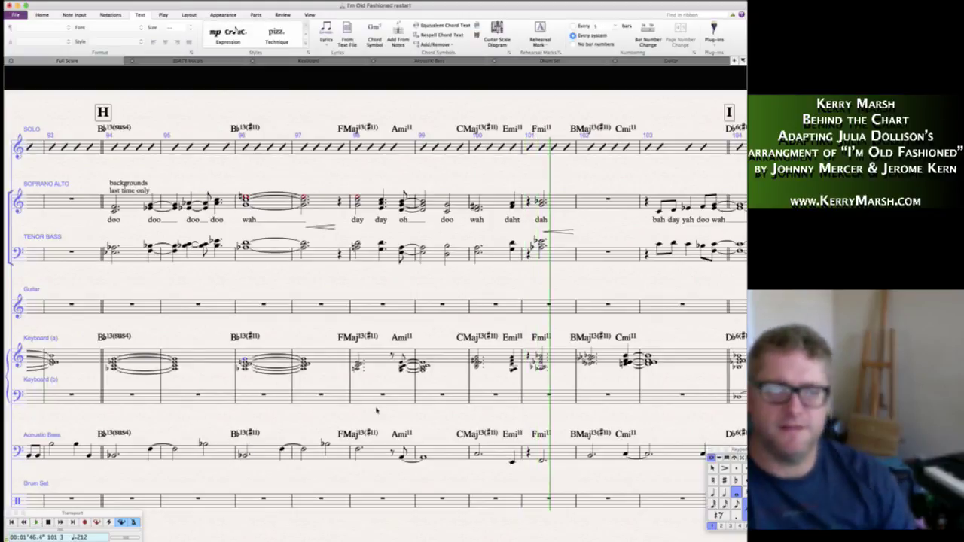
- Play back bars 110 to 114 before section J and undo the trial change to the keyboard voicings in bars 110–111
{"action": "scroll", "coordinate": [376, 410], "scroll_direction": "right", "scroll_amount": 10}
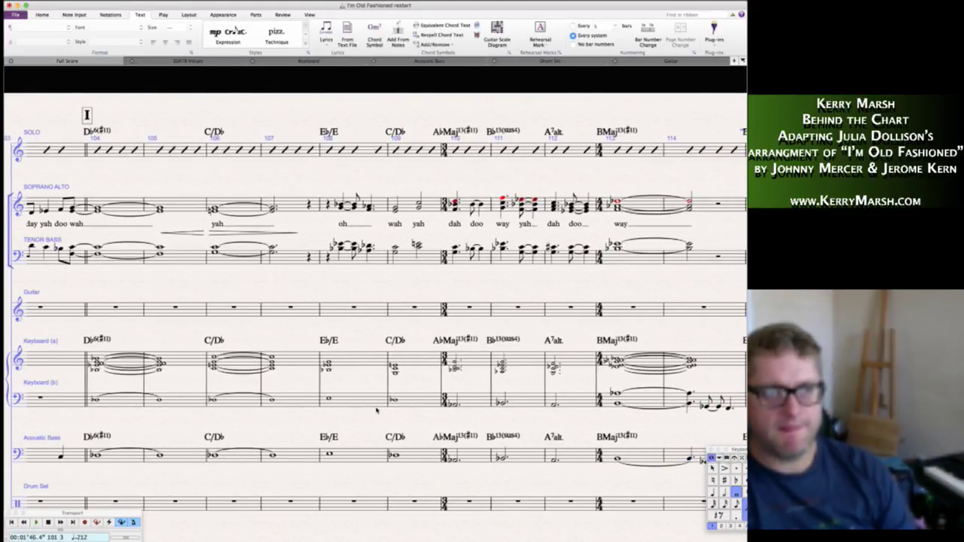
{"action": "scroll", "coordinate": [376, 411], "scroll_direction": "right", "scroll_amount": 5}
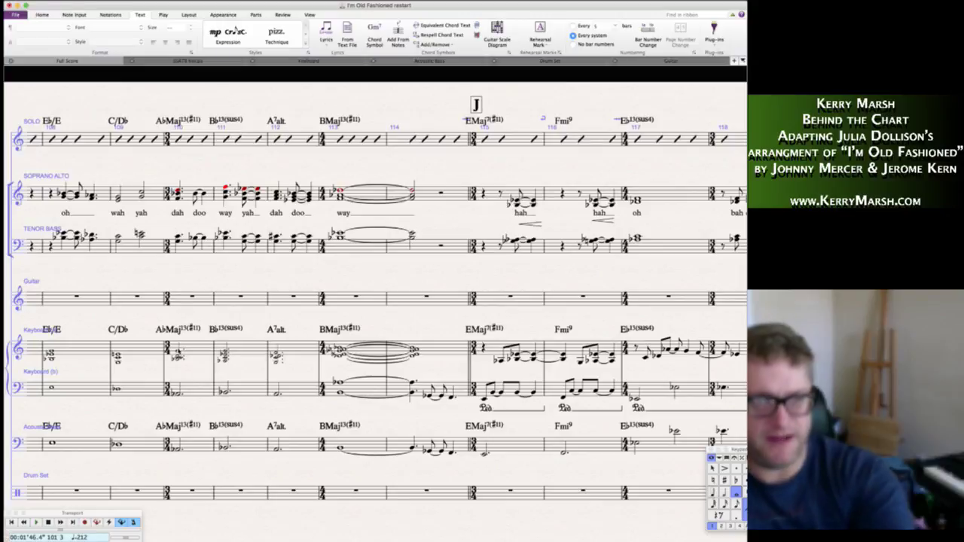
{"action": "key", "text": "p"}
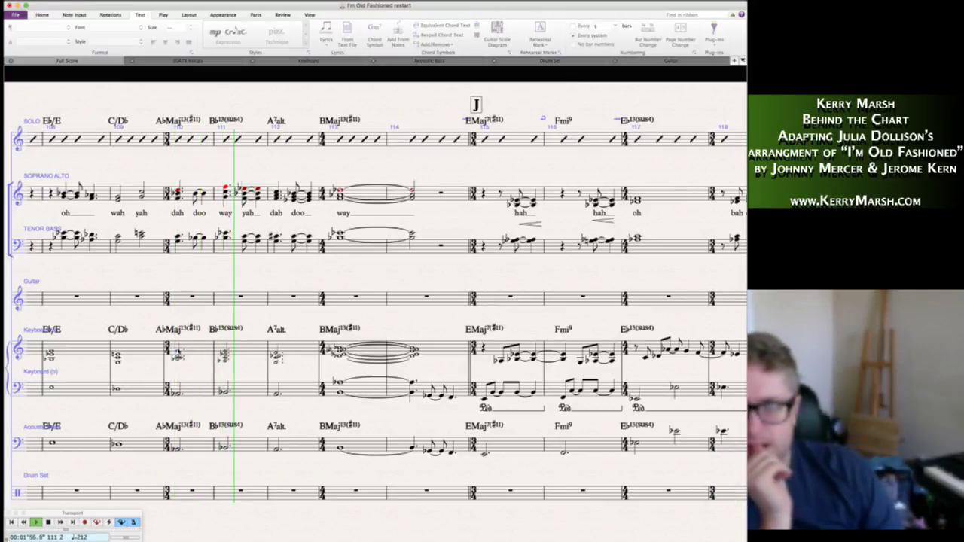
{"action": "key", "text": "space"}
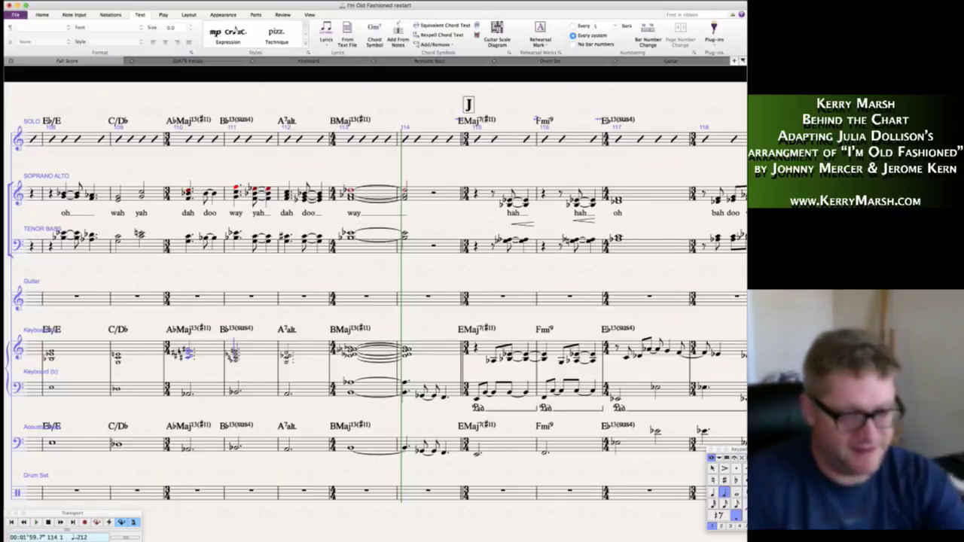
{"action": "key", "text": "super+z"}
{"action": "key", "text": "Escape"}
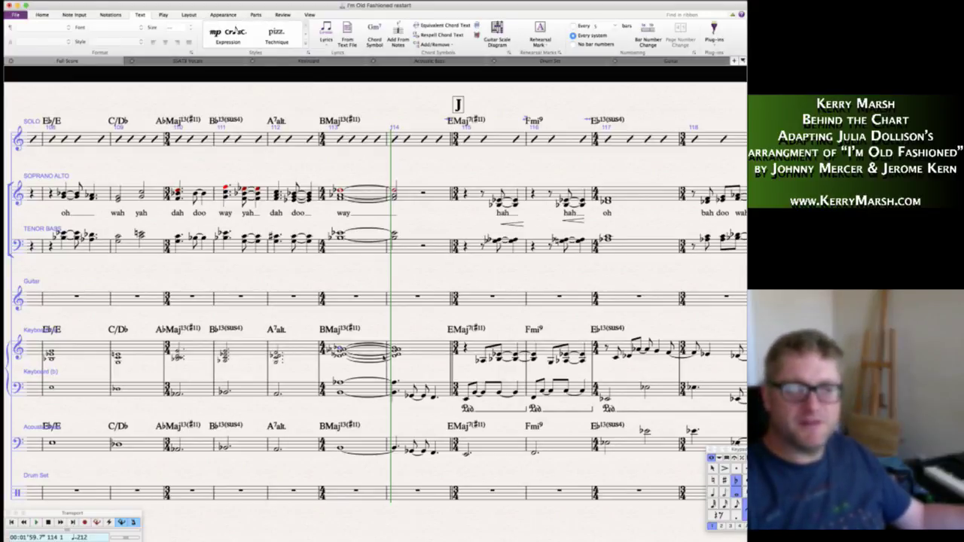
- Check the tied keyboard chord in bars 113–114 and the note options of the lower keyboard staff from bar 110 into bar 114
{"action": "left_click", "coordinate": [394, 351]}
{"action": "left_click", "coordinate": [361, 349]}
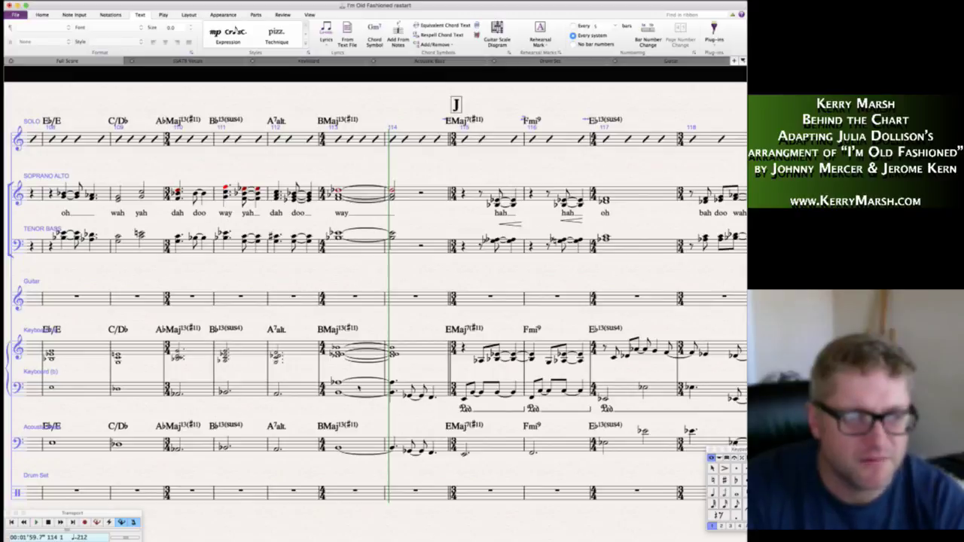
{"action": "left_click", "coordinate": [200, 385]}
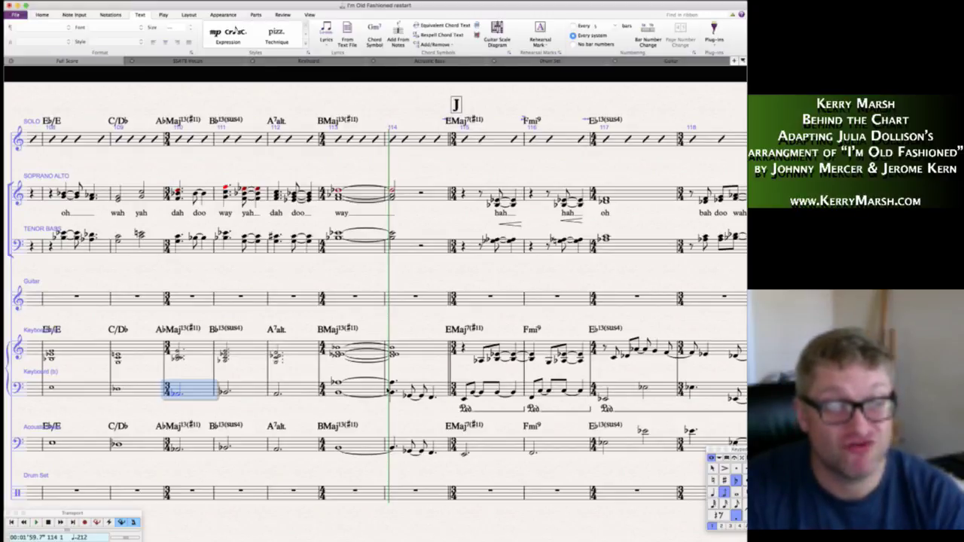
{"action": "left_click", "coordinate": [392, 385], "text": "shift"}
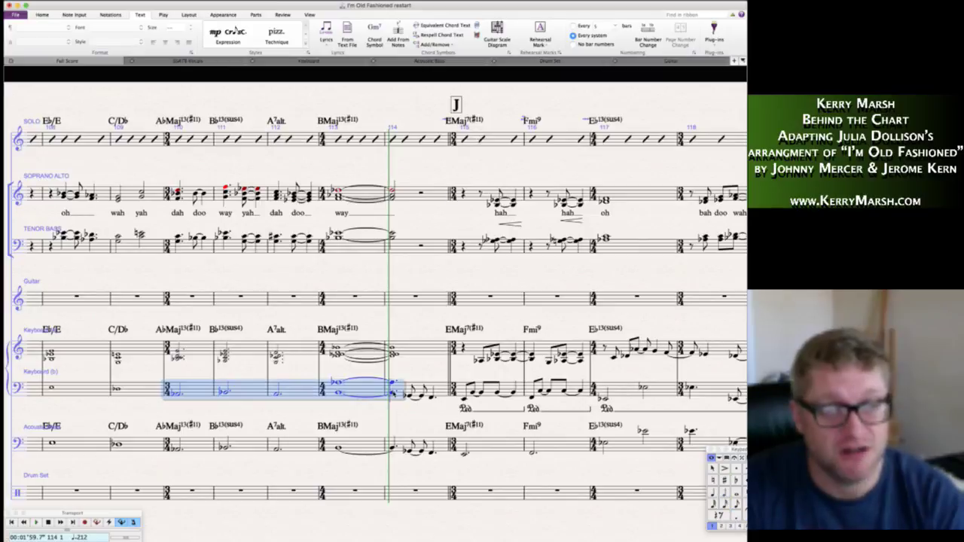
{"action": "key", "text": "F8"}
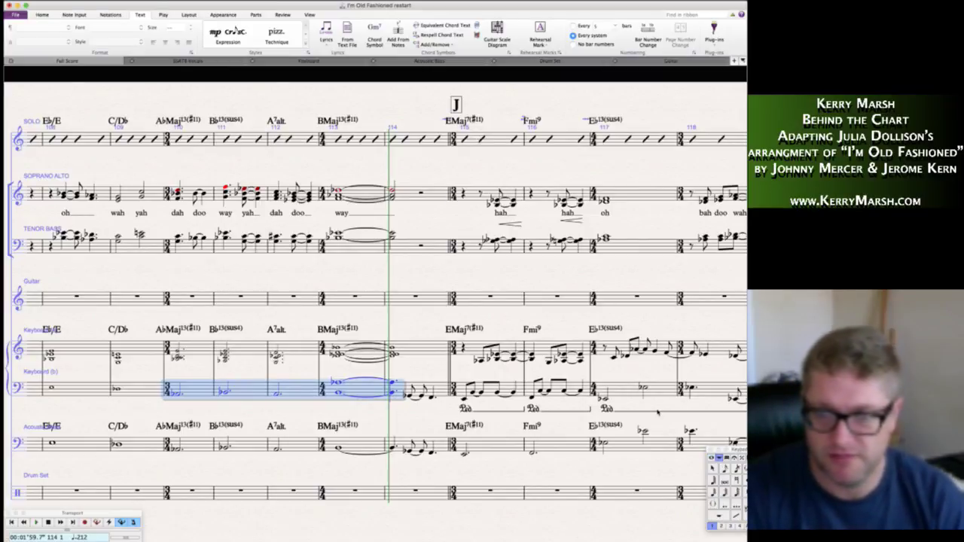
{"action": "key", "text": "F7"}
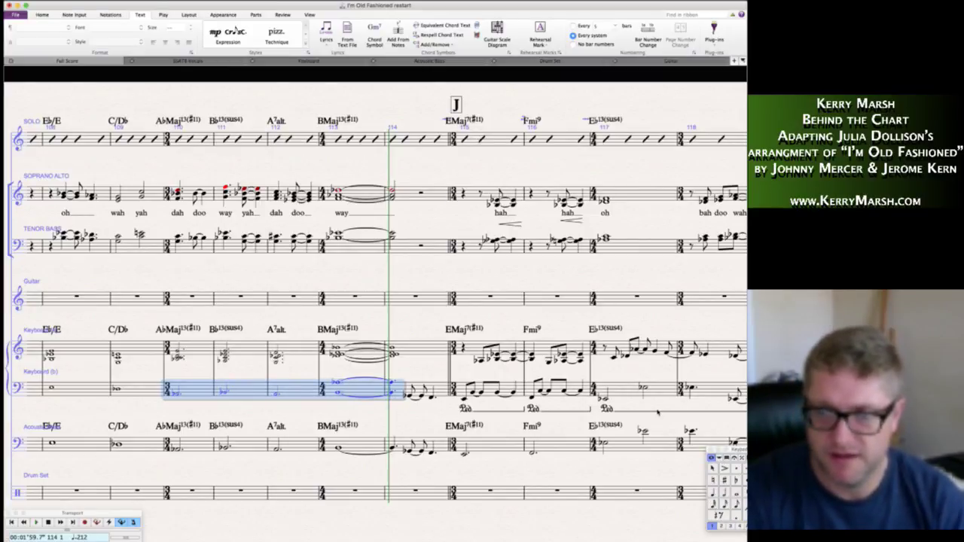
{"action": "key", "text": "Escape"}
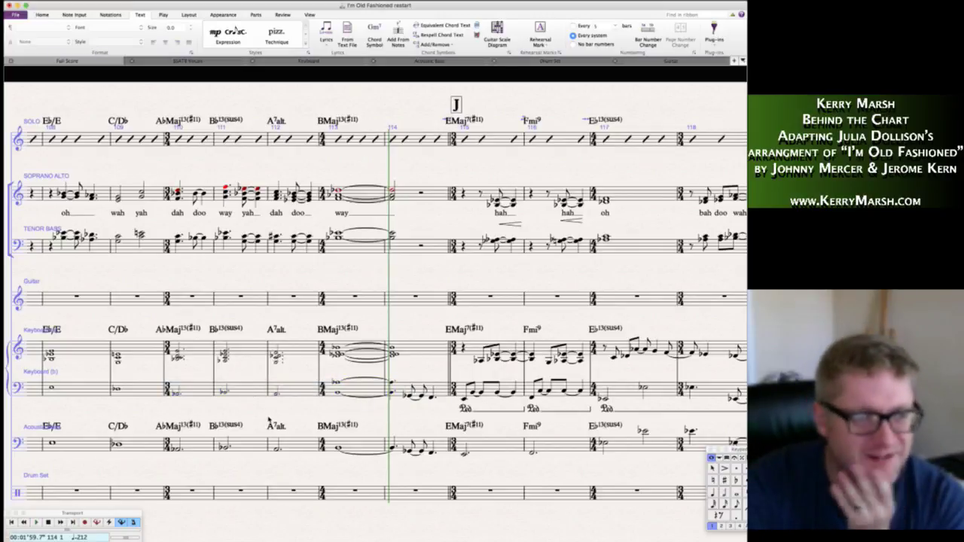
- Play back the score from the bar 110 keyboard chord into bar 117
{"action": "scroll", "coordinate": [268, 420], "scroll_direction": "left", "scroll_amount": 4}
{"action": "scroll", "coordinate": [268, 420], "scroll_direction": "right", "scroll_amount": 1}
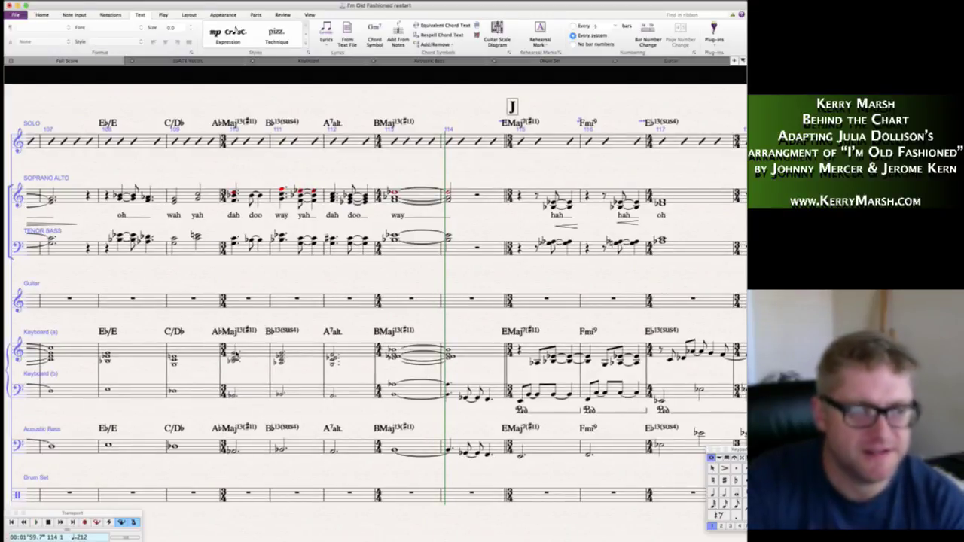
{"action": "left_click", "coordinate": [235, 356]}
{"action": "key", "text": "p"}
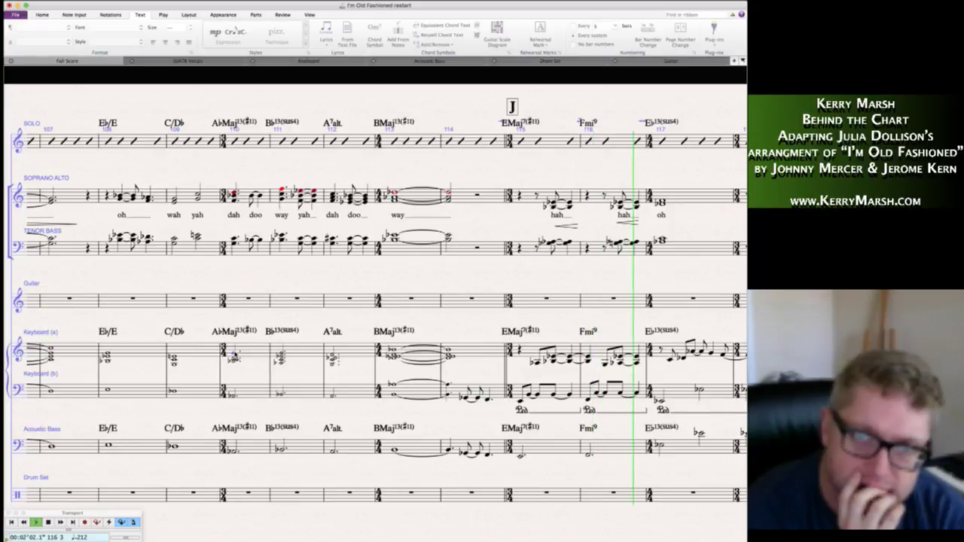
{"action": "key", "text": "space"}
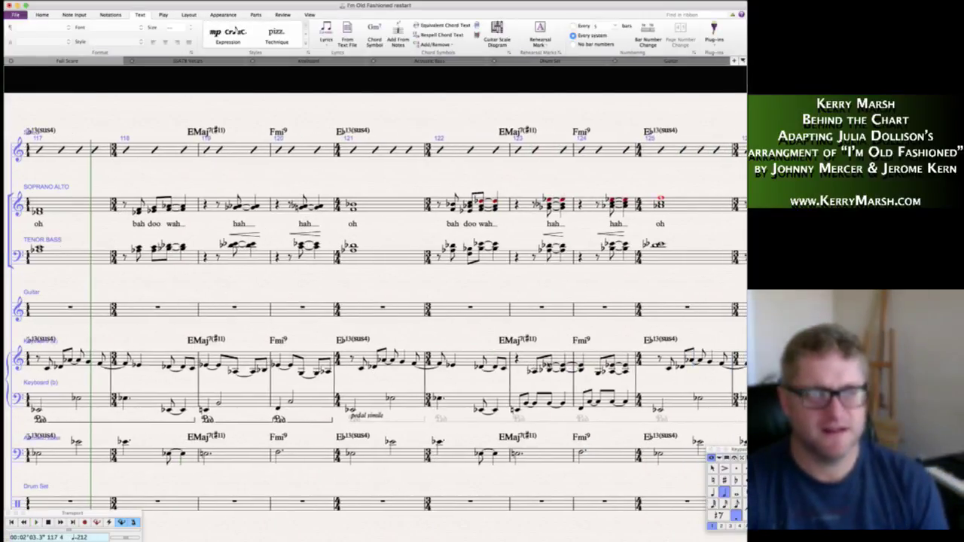
- Review the rest of the score from section J to the final bar 251, examining the vocal writing and keyboard voicings
{"action": "scroll", "coordinate": [547, 365], "scroll_direction": "right", "scroll_amount": 20}
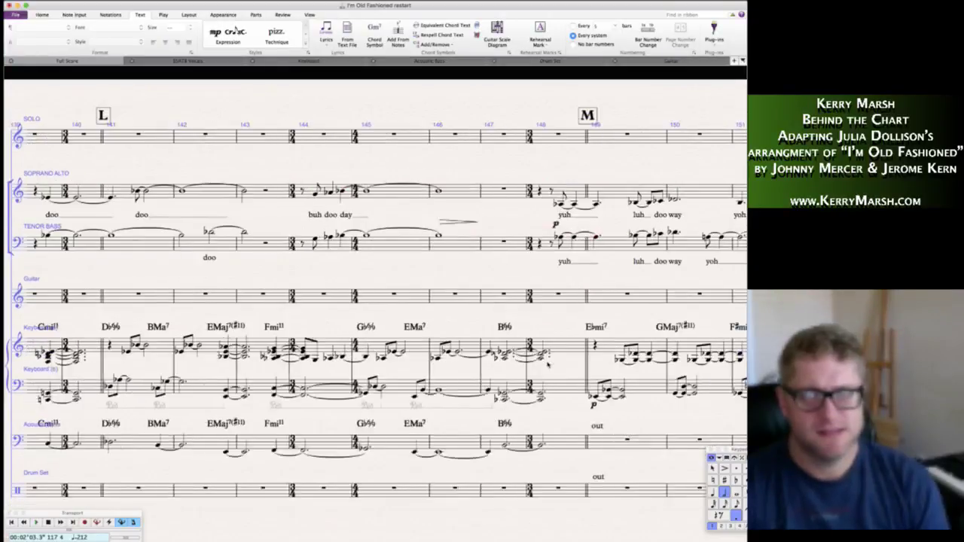
{"action": "scroll", "coordinate": [547, 365], "scroll_direction": "right", "scroll_amount": 10}
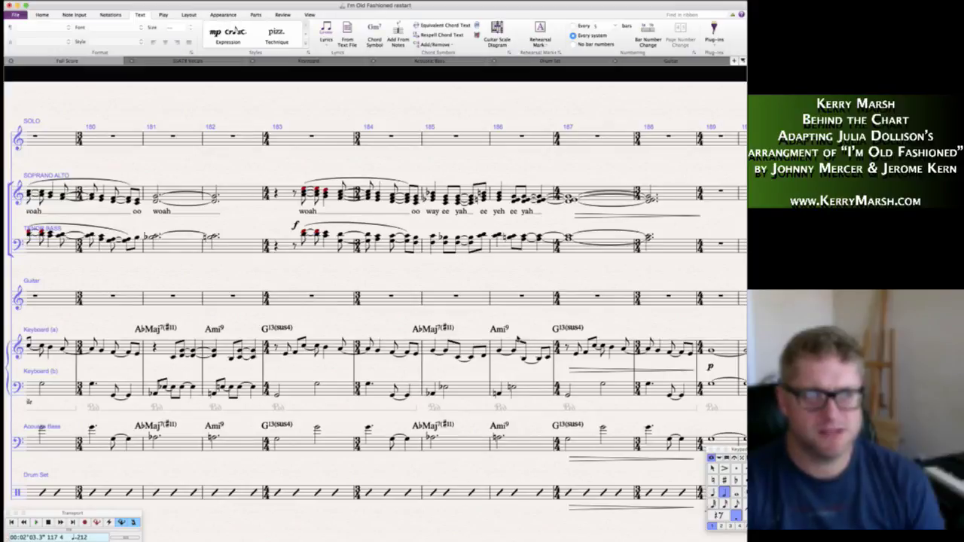
{"action": "scroll", "coordinate": [518, 338], "scroll_direction": "right", "scroll_amount": 5}
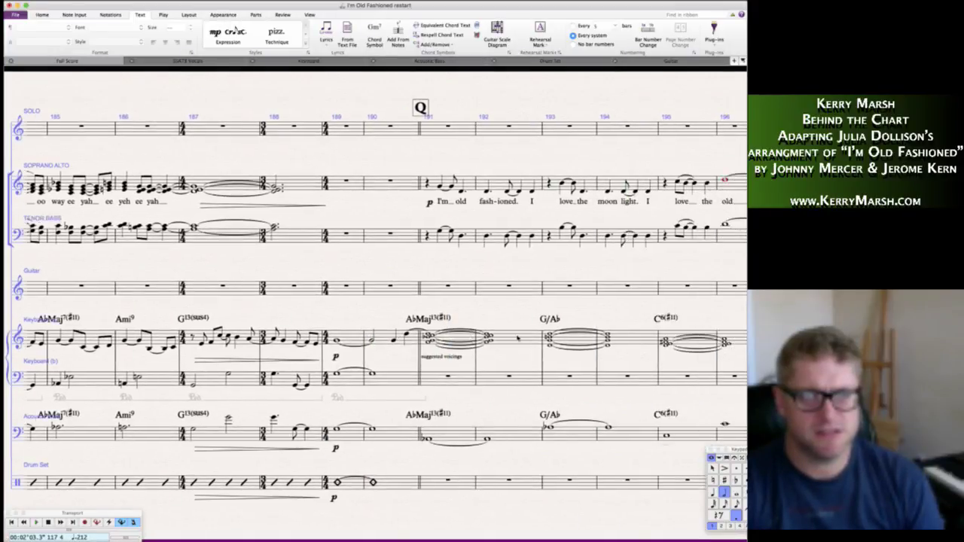
{"action": "scroll", "coordinate": [517, 338], "scroll_direction": "right", "scroll_amount": 8}
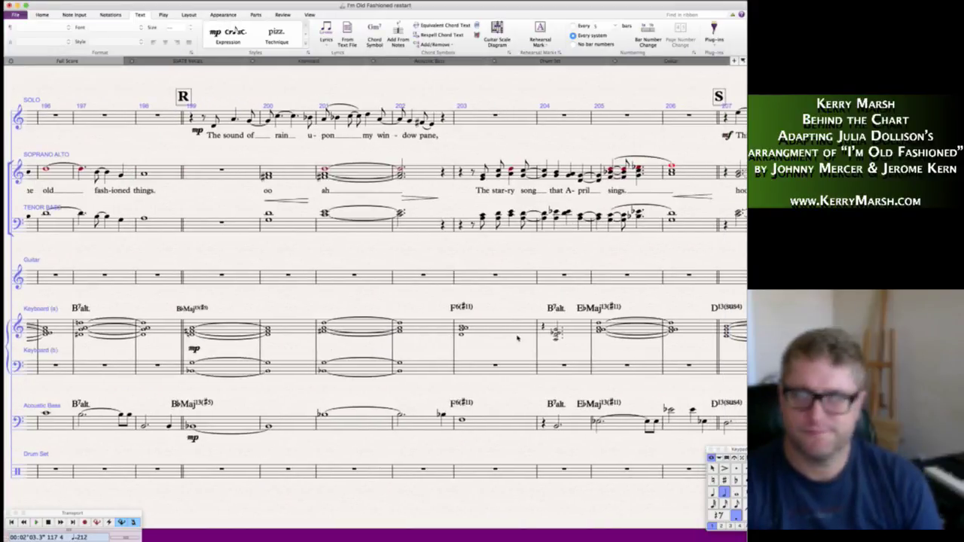
{"action": "scroll", "coordinate": [517, 338], "scroll_direction": "right", "scroll_amount": 4}
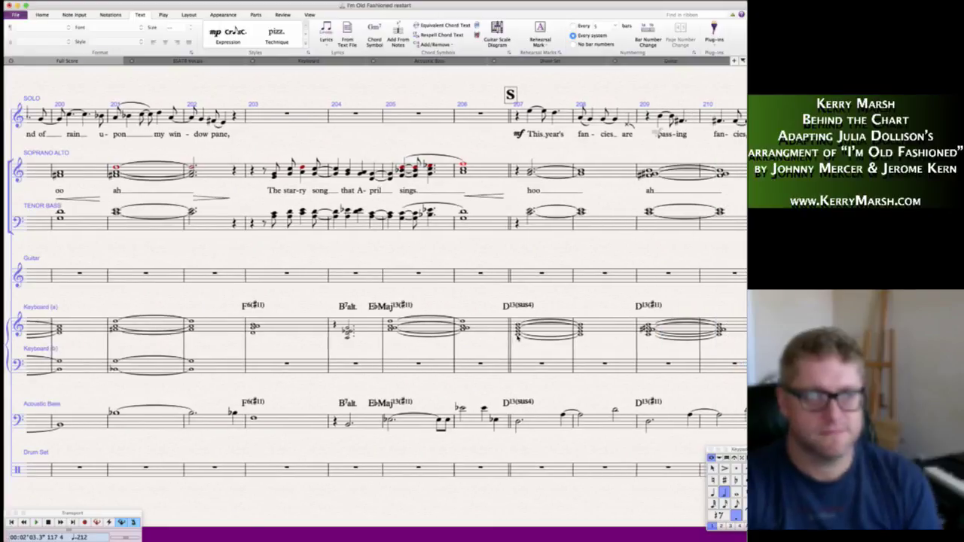
{"action": "scroll", "coordinate": [517, 338], "scroll_direction": "right", "scroll_amount": 3}
{"action": "scroll", "coordinate": [517, 339], "scroll_direction": "right", "scroll_amount": 4}
{"action": "scroll", "coordinate": [517, 338], "scroll_direction": "right", "scroll_amount": 10}
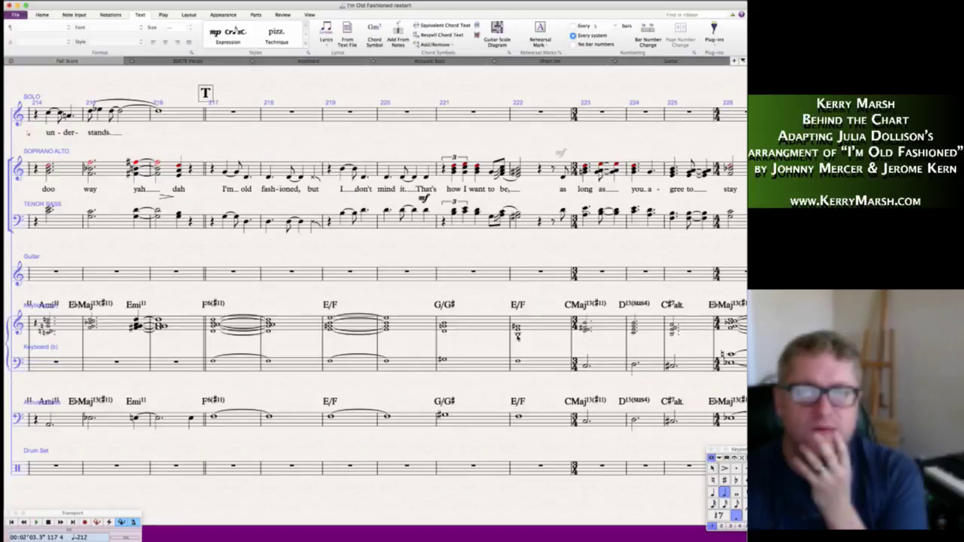
{"action": "scroll", "coordinate": [517, 338], "scroll_direction": "right", "scroll_amount": 10}
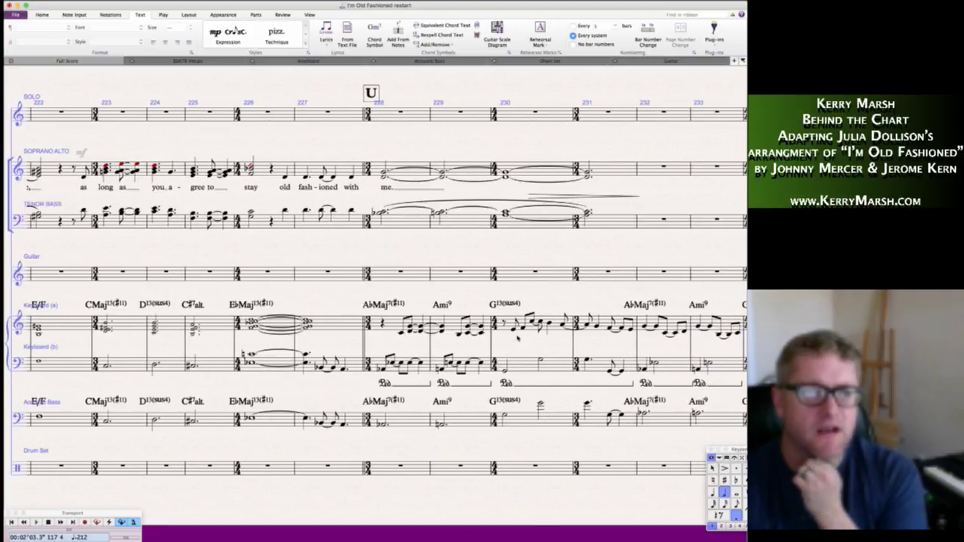
{"action": "scroll", "coordinate": [517, 338], "scroll_direction": "right", "scroll_amount": 10}
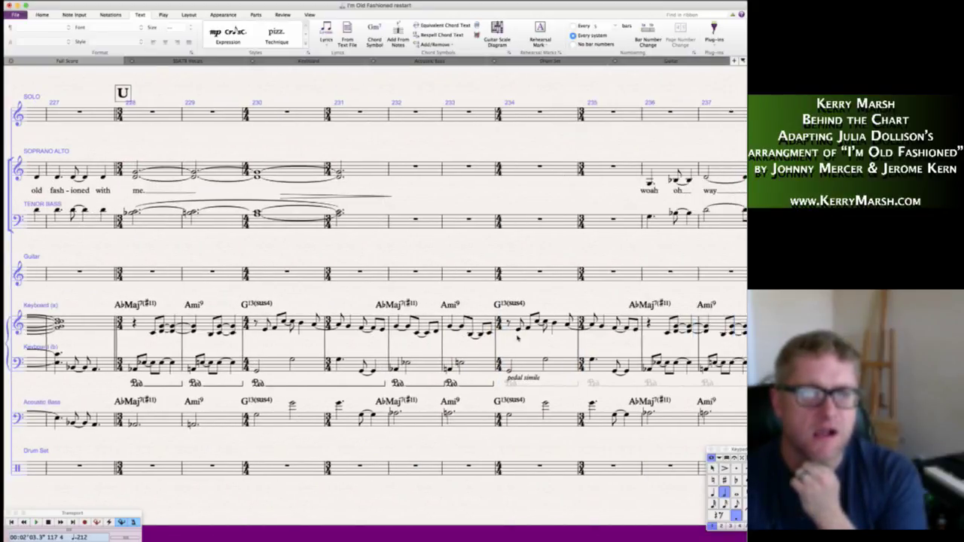
{"action": "scroll", "coordinate": [517, 338], "scroll_direction": "right", "scroll_amount": 5}
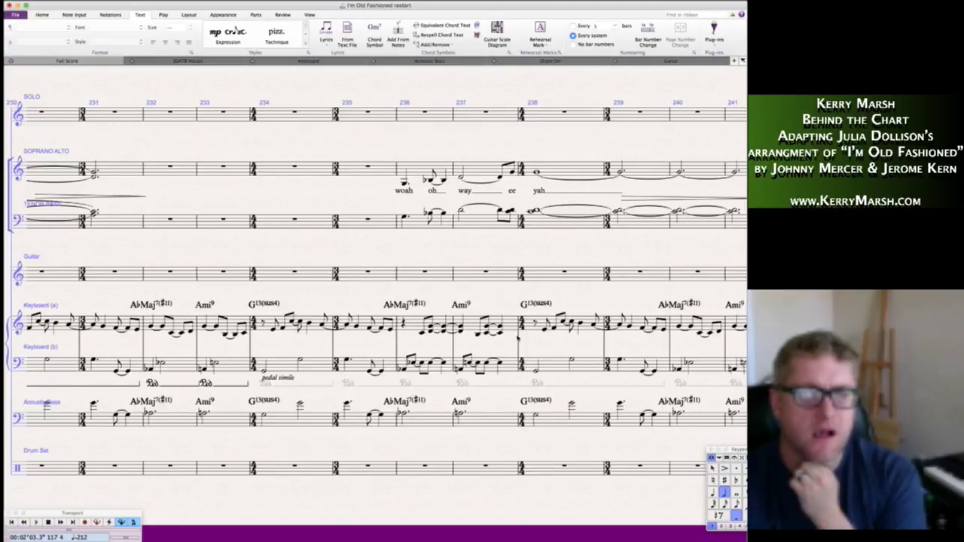
{"action": "scroll", "coordinate": [517, 338], "scroll_direction": "right", "scroll_amount": 5}
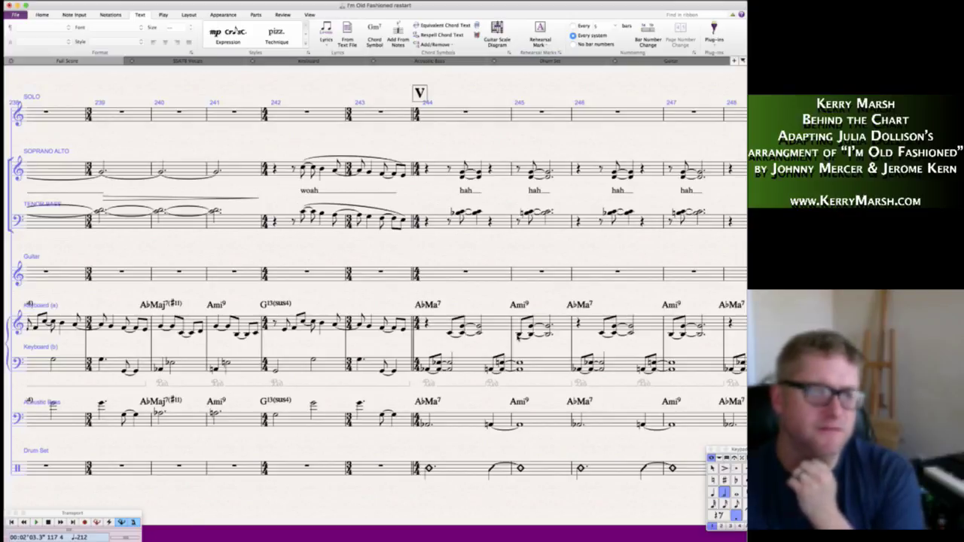
{"action": "scroll", "coordinate": [517, 337], "scroll_direction": "right", "scroll_amount": 4}
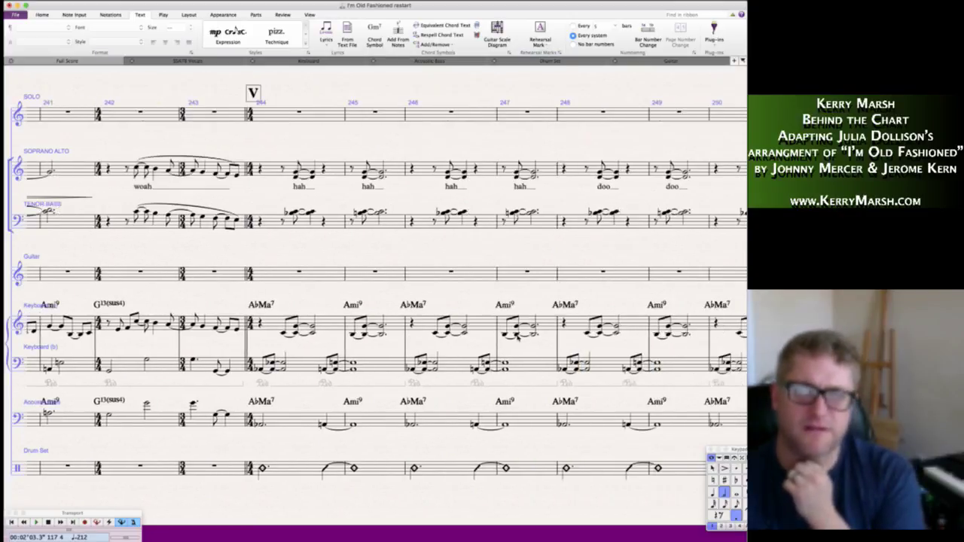
{"action": "scroll", "coordinate": [518, 338], "scroll_direction": "right", "scroll_amount": 3}
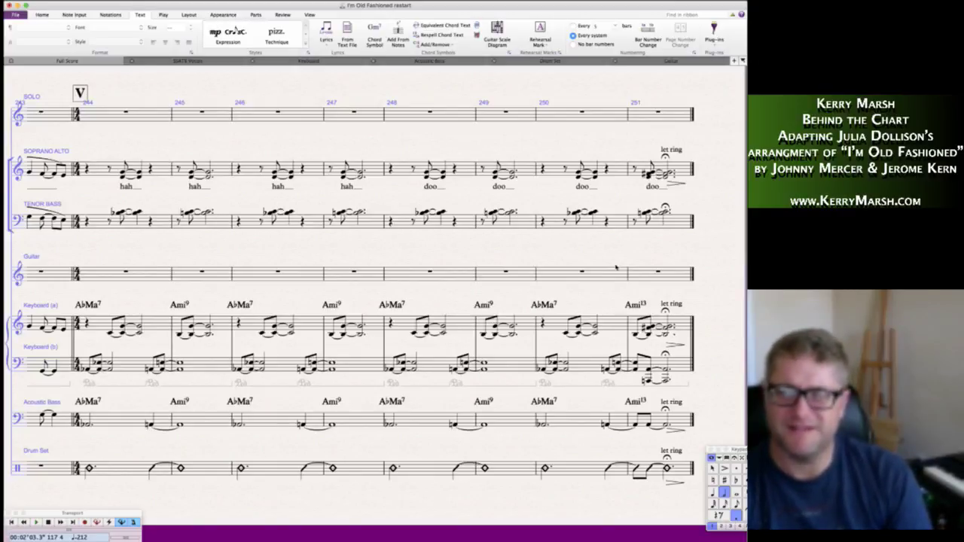
{"action": "left_click", "coordinate": [598, 284]}
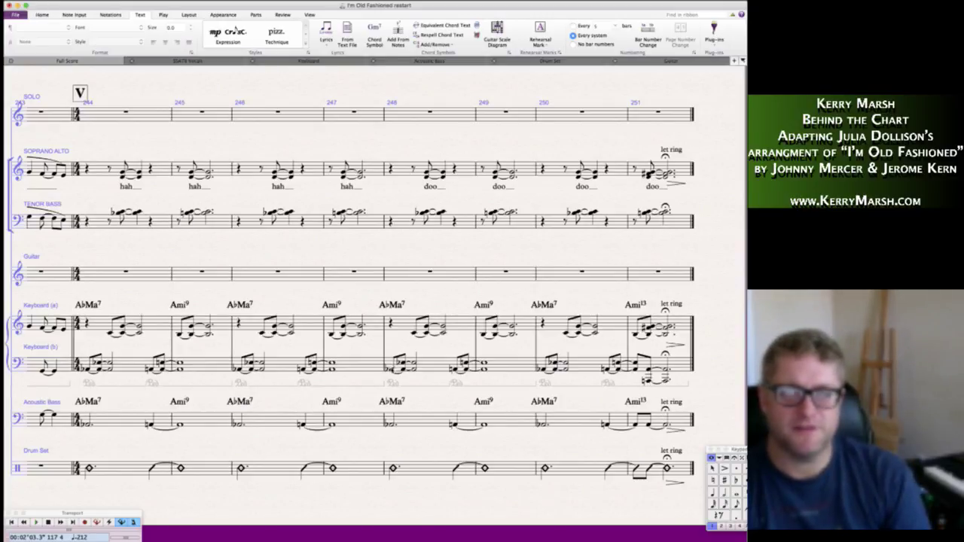
- Play back the score through its closing bars and return to the beginning
{"action": "key", "text": "space"}
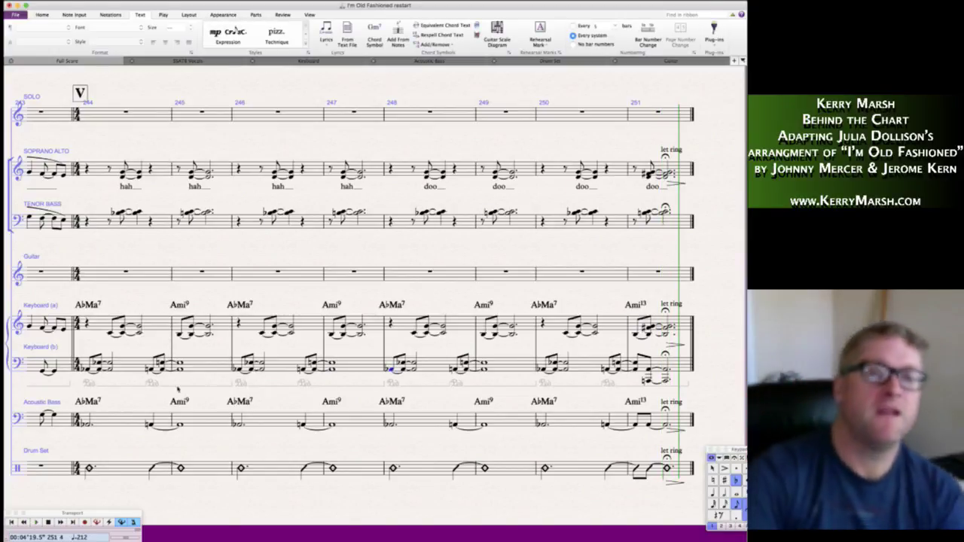
{"action": "key", "text": "ctrl+Home"}
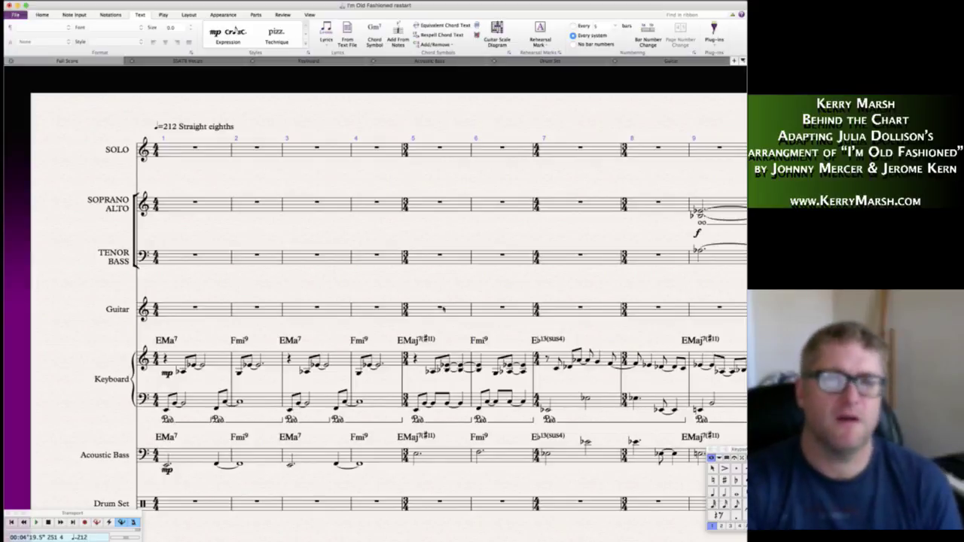
- Enter the guitar's syncopated two-note chords in bars 5 and 6, lowered by octave and tied across the barline to match the keyboard rhythm
{"action": "left_click", "coordinate": [432, 310]}
{"action": "key", "text": "4"}
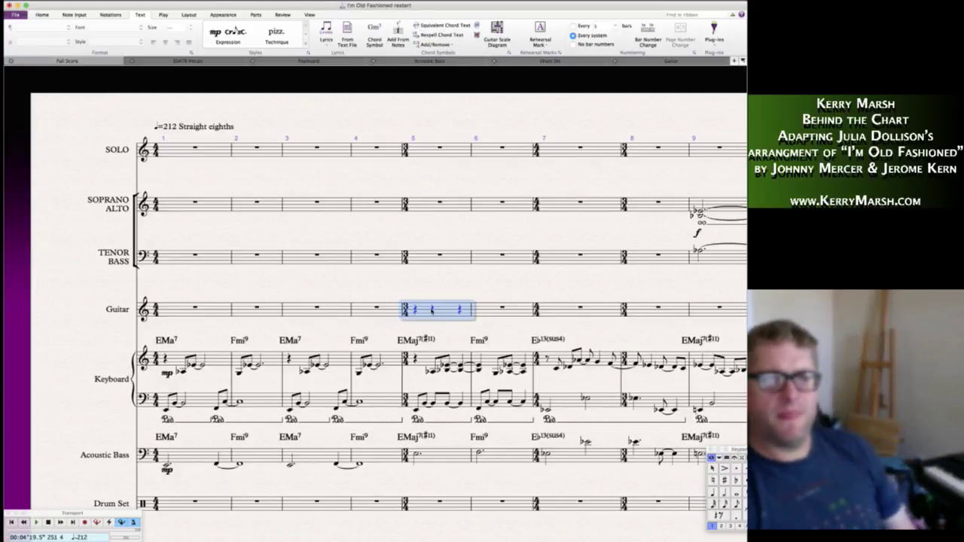
{"action": "key", "text": "n"}
{"action": "key", "text": "3"}
{"action": "key", "text": "0"}
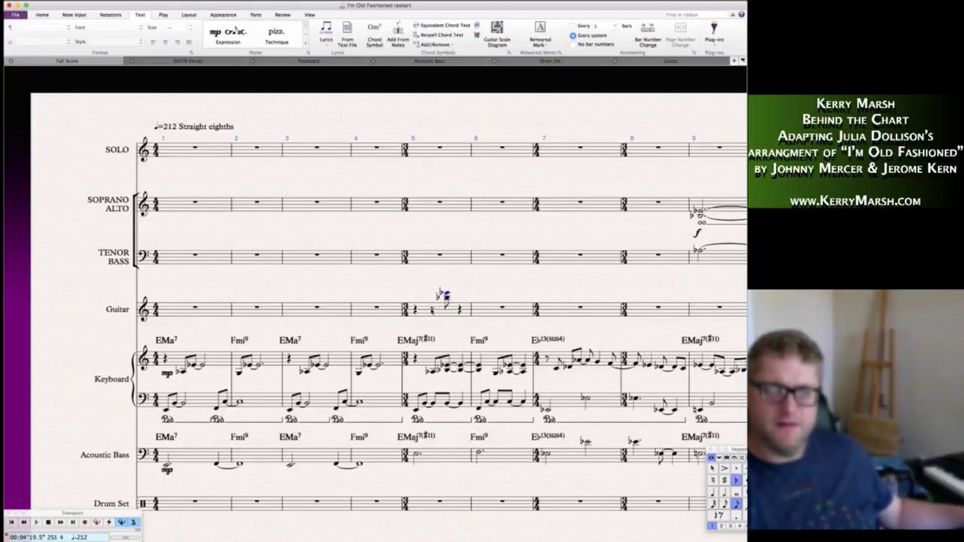
{"action": "key", "text": "ctrl+Down"}
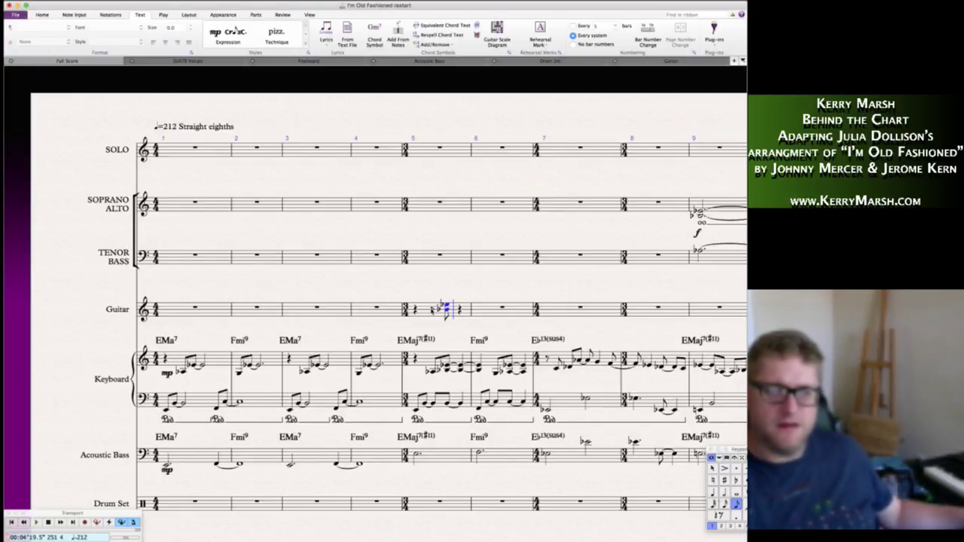
{"action": "key", "text": "4"}
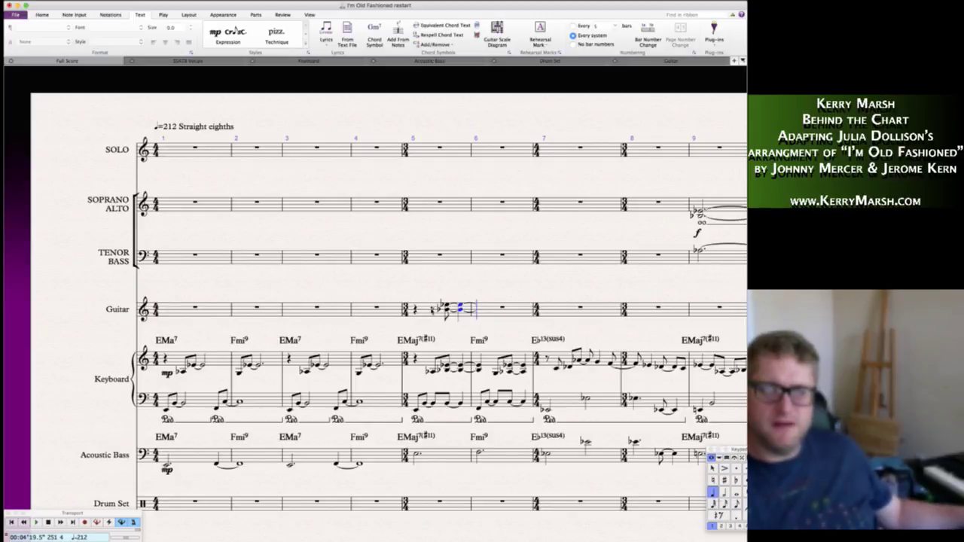
{"action": "key", "text": "3"}
{"action": "key", "text": "0"}
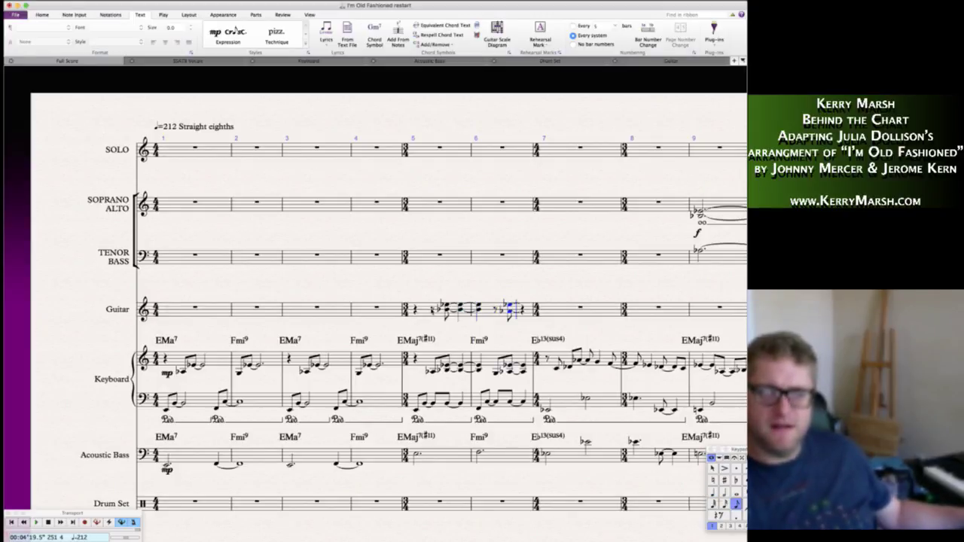
{"action": "key", "text": "4"}
{"action": "key", "text": "5"}
- Enter the guitar's single-note line in bar 7 after a quarter rest and an eighth rest, tying its last note into bar 8
{"action": "key", "text": "0"}
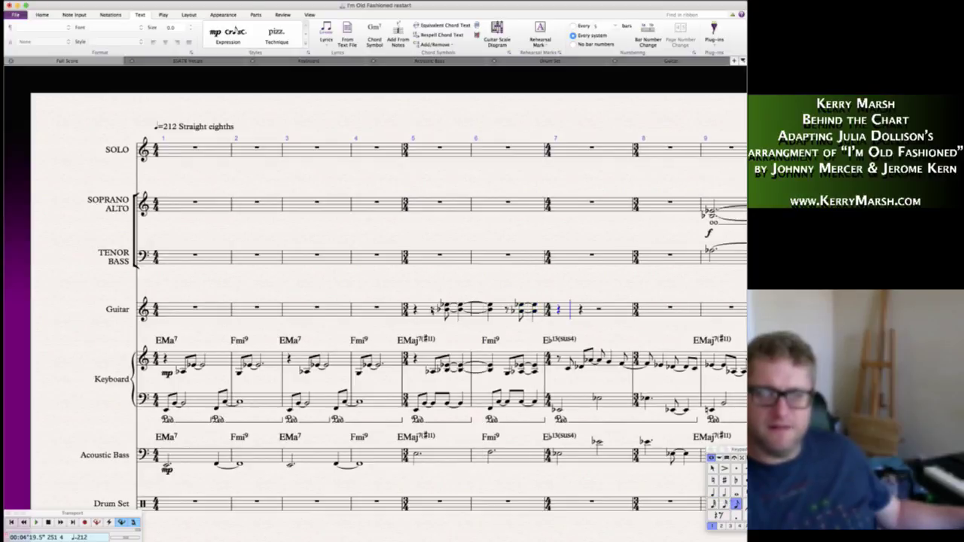
{"action": "key", "text": "3"}
{"action": "key", "text": "0"}
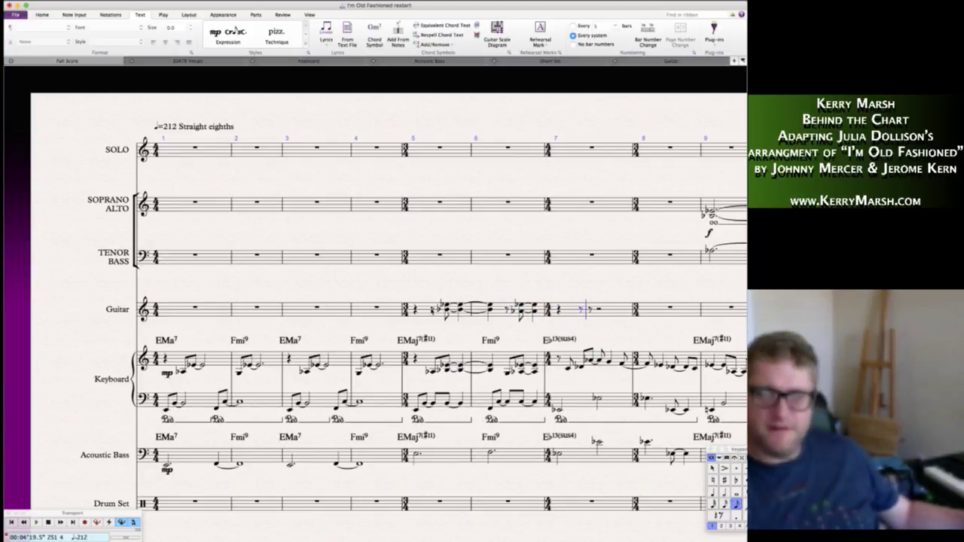
{"action": "key", "text": "Return"}
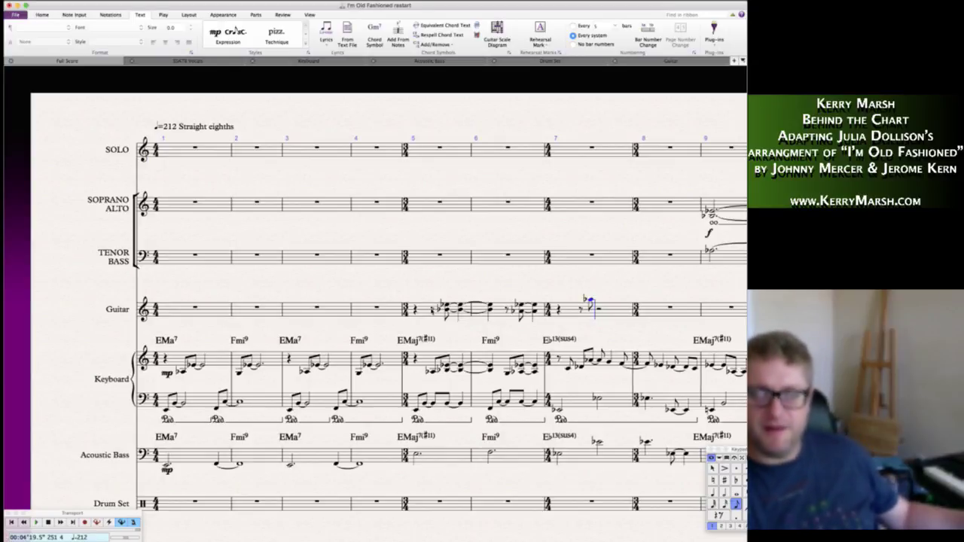
{"action": "key", "text": "a"}
{"action": "key", "text": "4"}
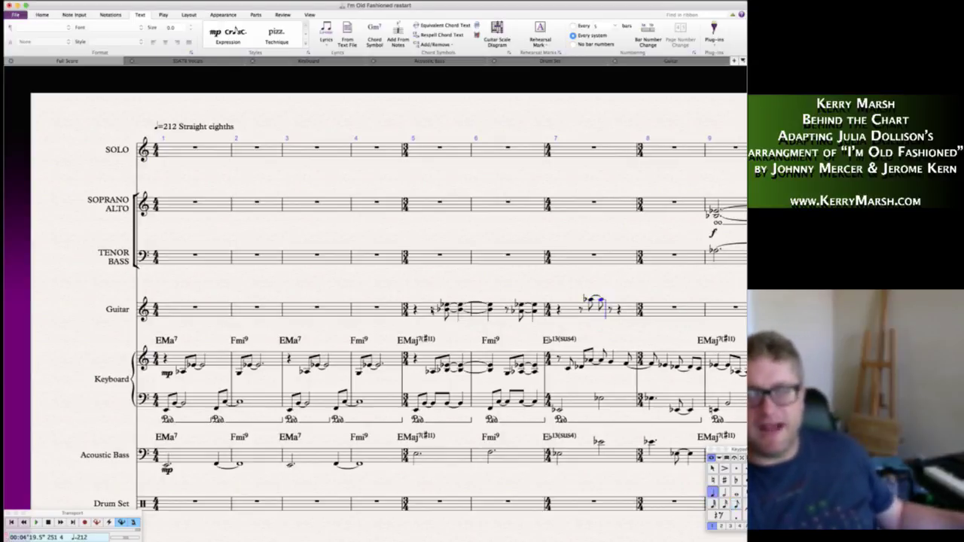
{"action": "key", "text": "g"}
{"action": "key", "text": "g"}
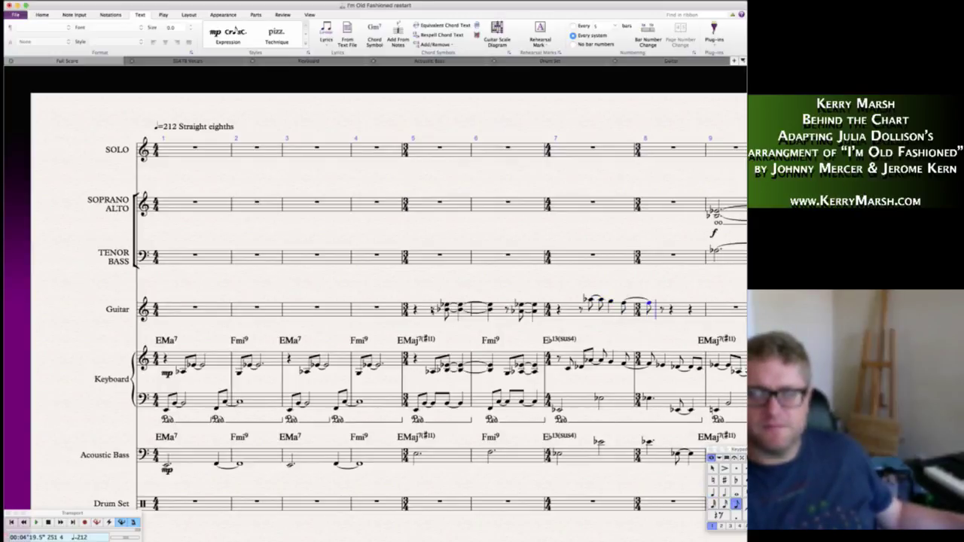
- Complete the descending guitar line in bar 8 and end it on a dotted half note in bar 9
{"action": "key", "text": "f"}
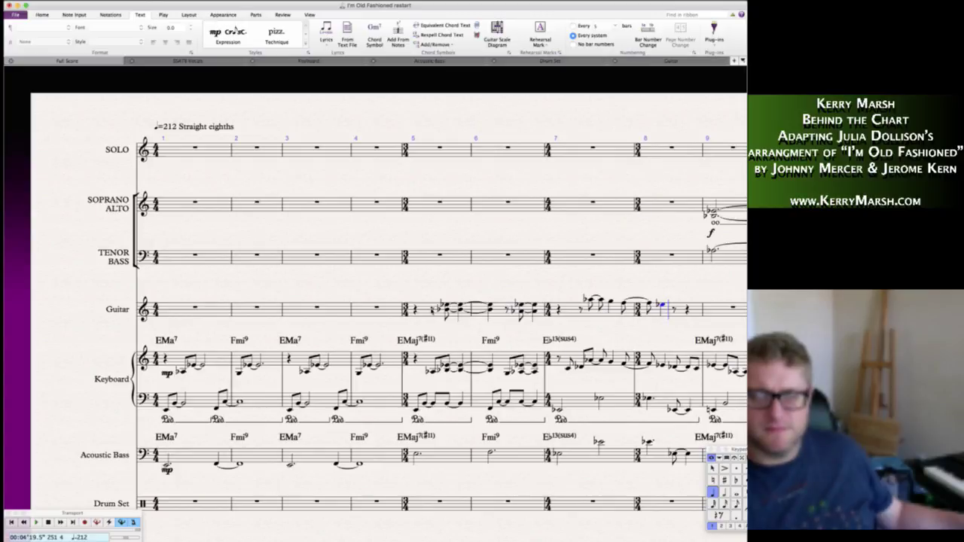
{"action": "key", "text": "3"}
{"action": "key", "text": "e"}
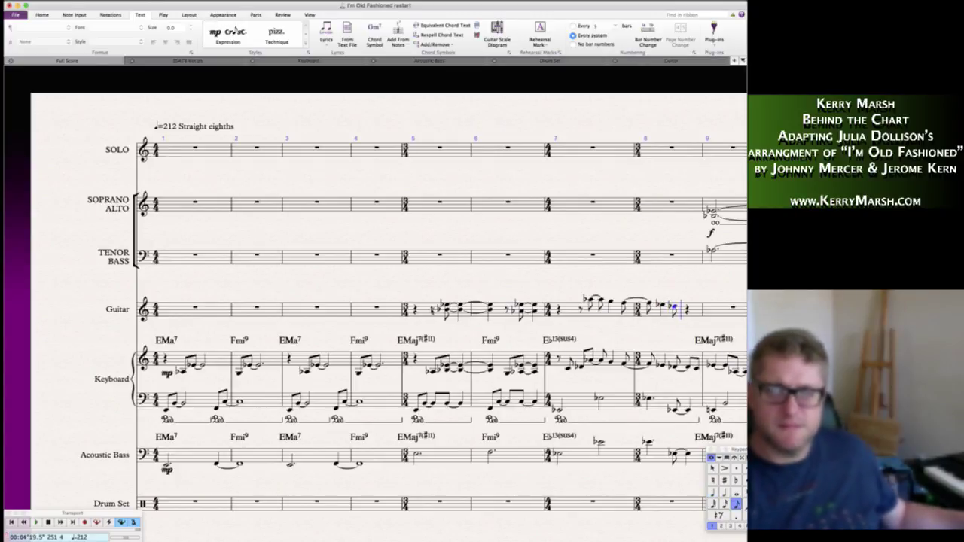
{"action": "key", "text": "d"}
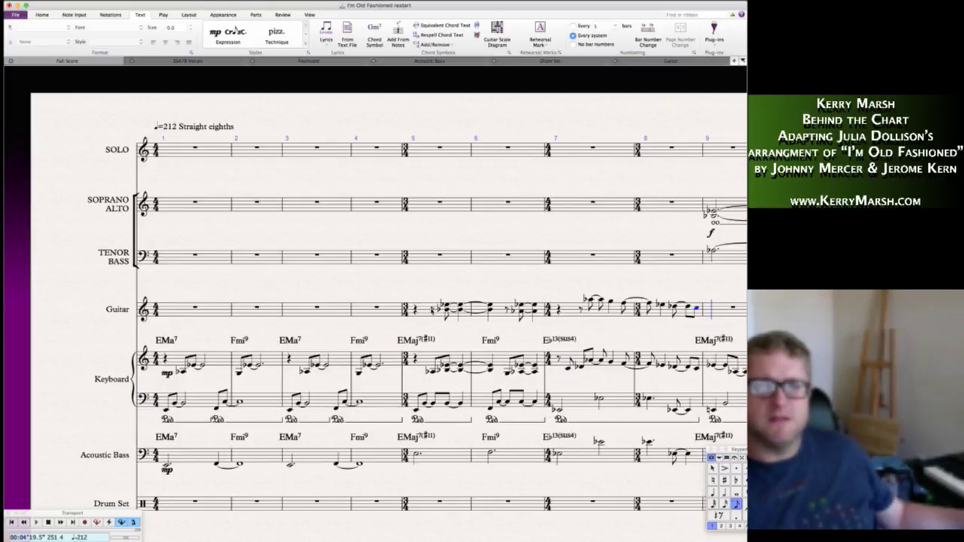
{"action": "key", "text": "5"}
{"action": "key", "text": "e"}
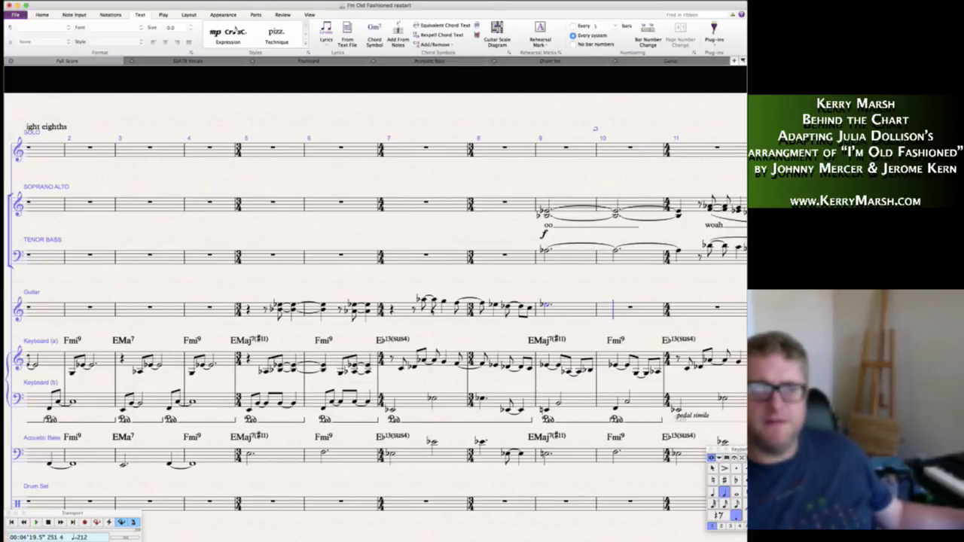
{"action": "key", "text": "Escape"}
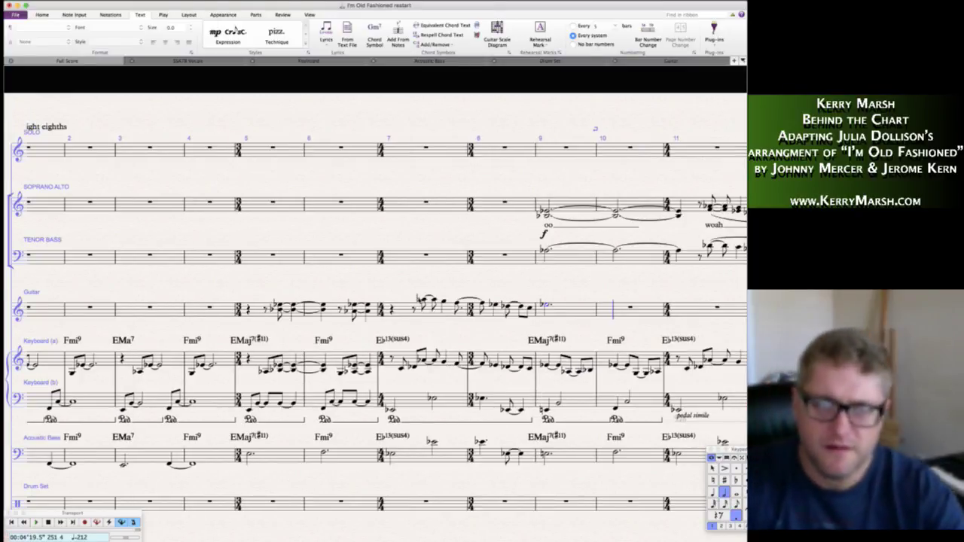
- Copy the guitar melody in bars 7–9 to bars 11–13 and shorten its final note to a dotted quarter followed by rests
{"action": "scroll", "coordinate": [458, 317], "scroll_direction": "right", "scroll_amount": 5}
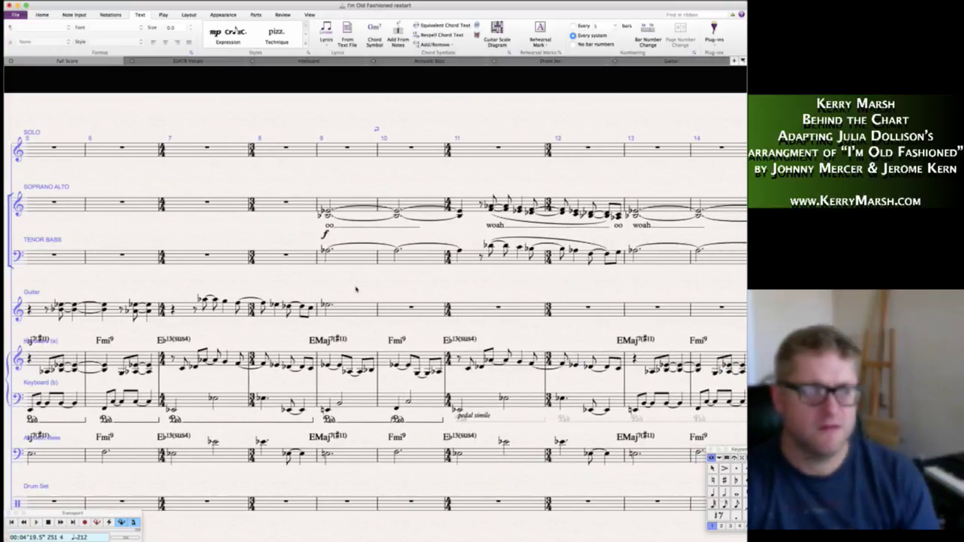
{"action": "left_click", "coordinate": [183, 307]}
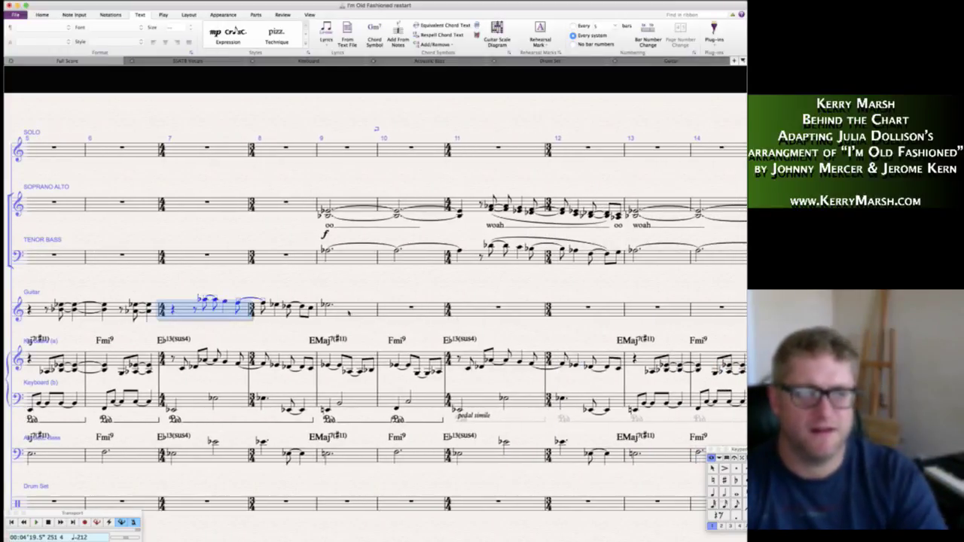
{"action": "left_click", "coordinate": [346, 312], "text": "shift"}
{"action": "left_click", "coordinate": [463, 314], "text": "alt"}
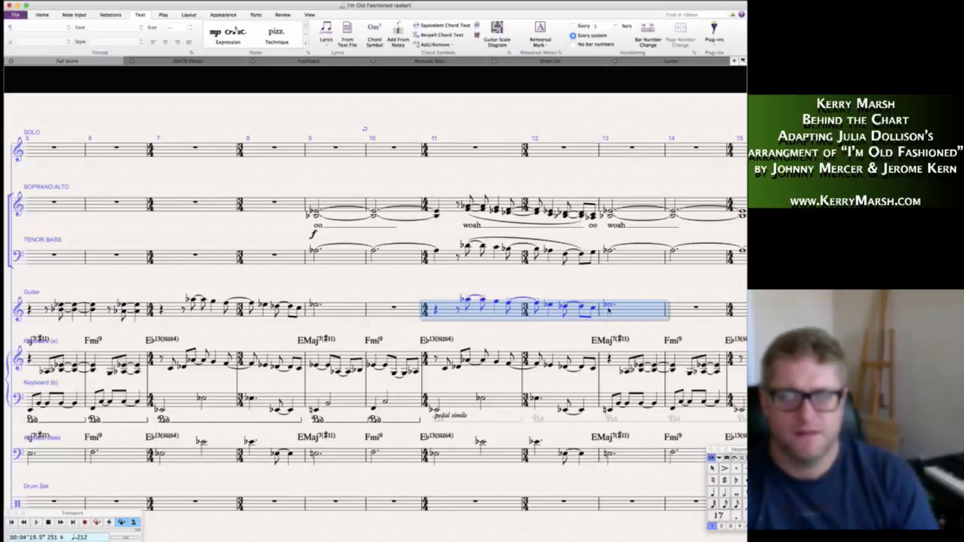
{"action": "key", "text": "Escape"}
{"action": "key", "text": "Right"}
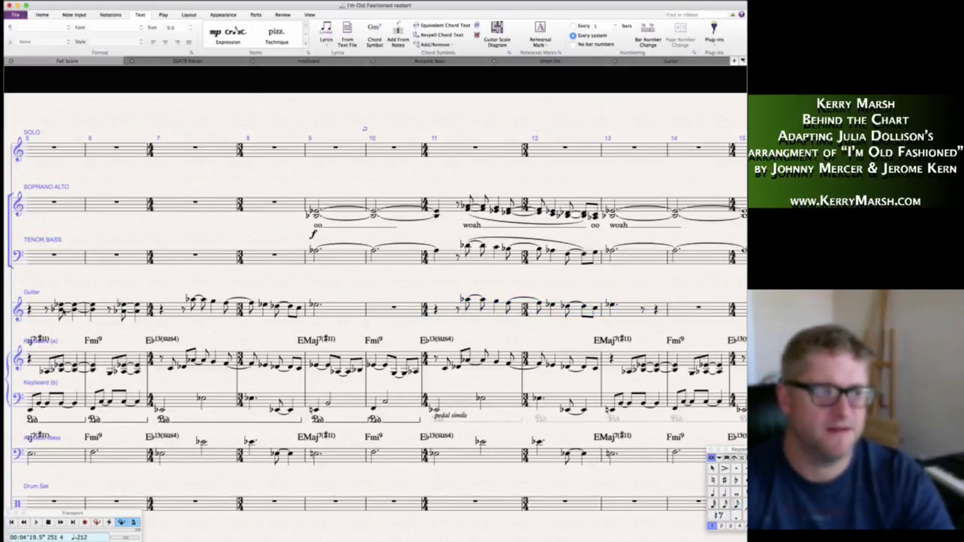
- Copy the guitar passage from the first chord of bar 5 through bar 9 into bars 13–17, starting after bar 13's opening note
{"action": "left_click", "coordinate": [61, 306]}
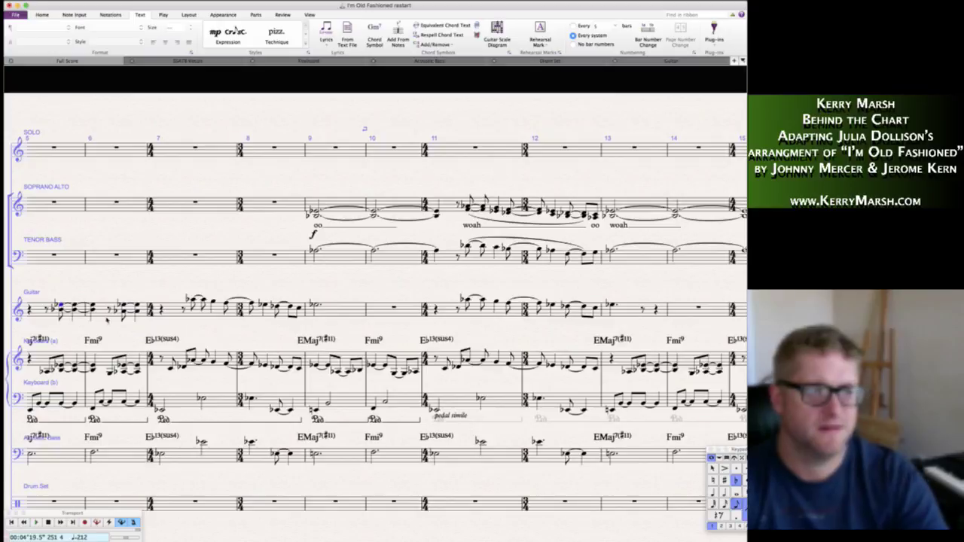
{"action": "left_click", "coordinate": [324, 311], "text": "shift"}
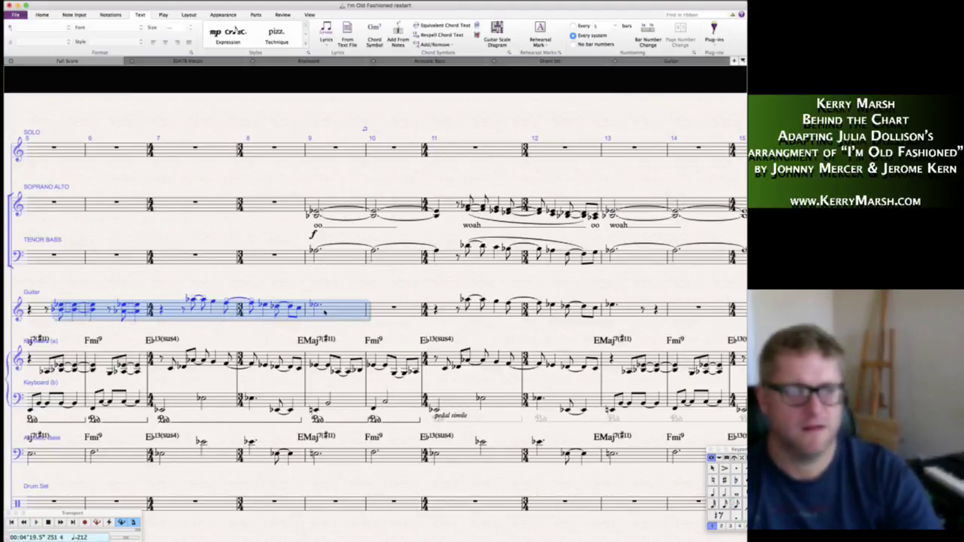
{"action": "left_click", "coordinate": [644, 310], "text": "alt"}
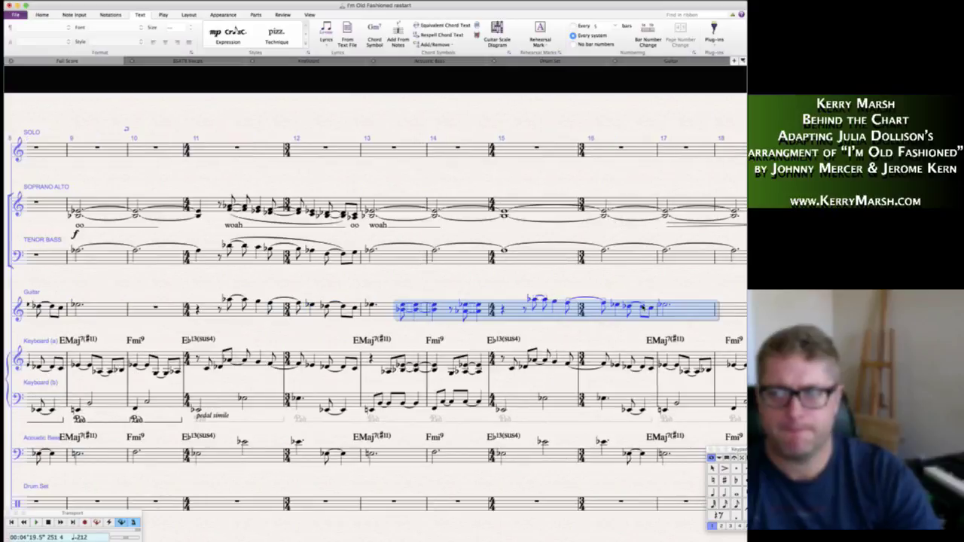
{"action": "left_click", "coordinate": [459, 266]}
{"action": "key", "text": "Escape"}
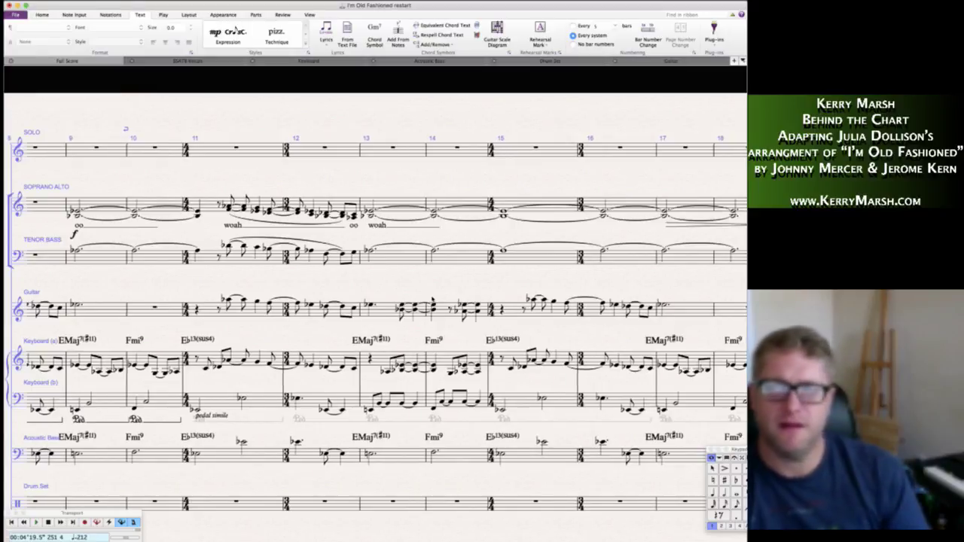
- Copy the guitar phrase in bars 15–17 to bar 19 and sustain its final note as tied whole notes in bars 21–22
{"action": "scroll", "coordinate": [376, 301], "scroll_direction": "right", "scroll_amount": 3}
{"action": "scroll", "coordinate": [506, 304], "scroll_direction": "right", "scroll_amount": 3}
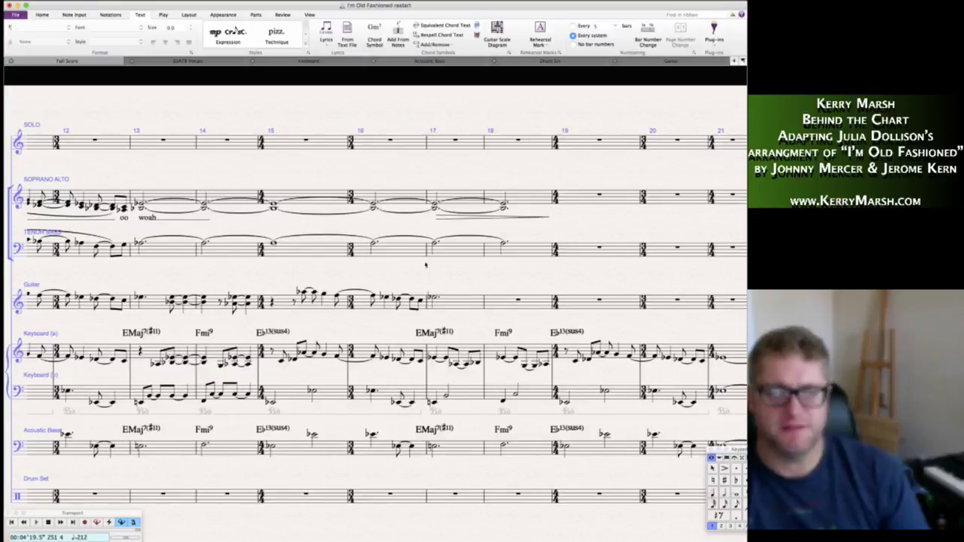
{"action": "scroll", "coordinate": [399, 272], "scroll_direction": "right", "scroll_amount": 3}
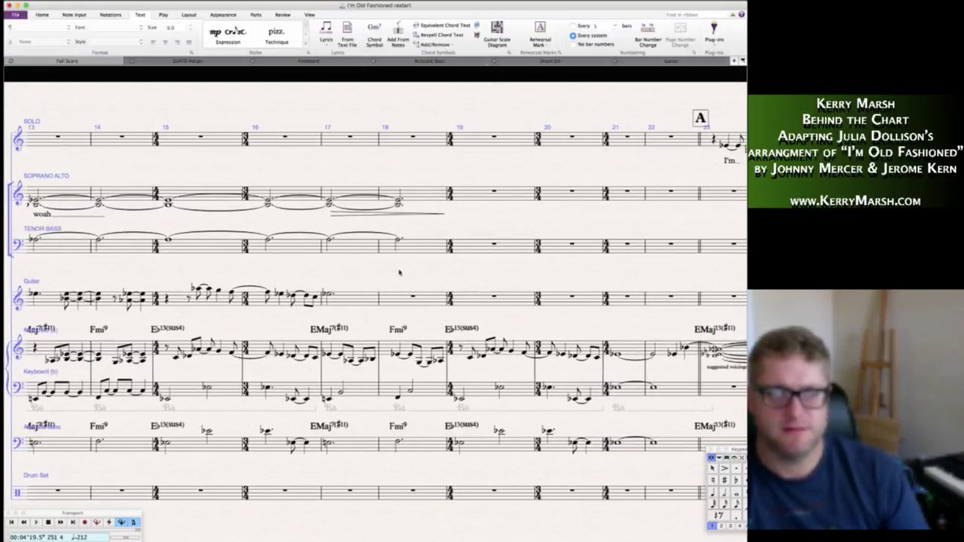
{"action": "left_click_drag", "start_coordinate": [154, 297], "coordinate": [372, 292]}
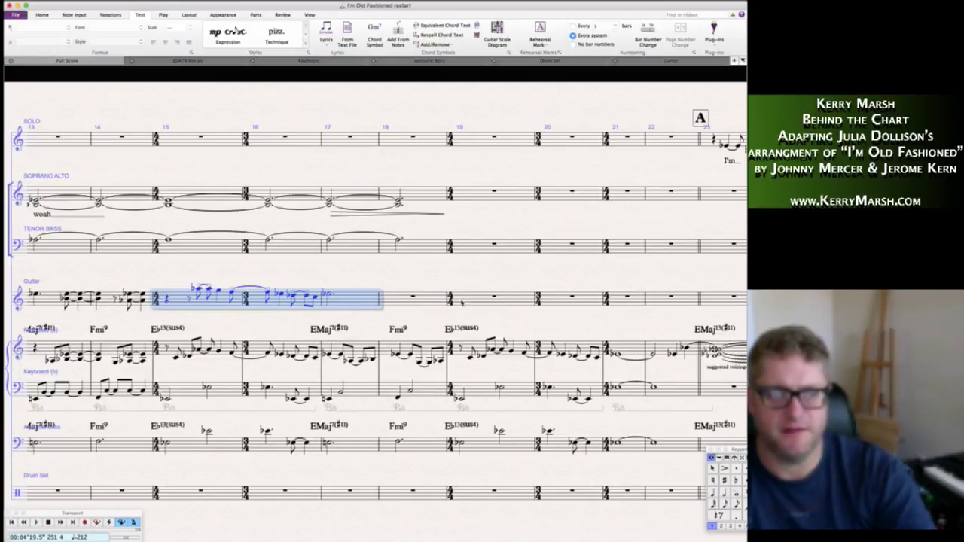
{"action": "key", "text": "r"}
{"action": "key", "text": "Escape"}
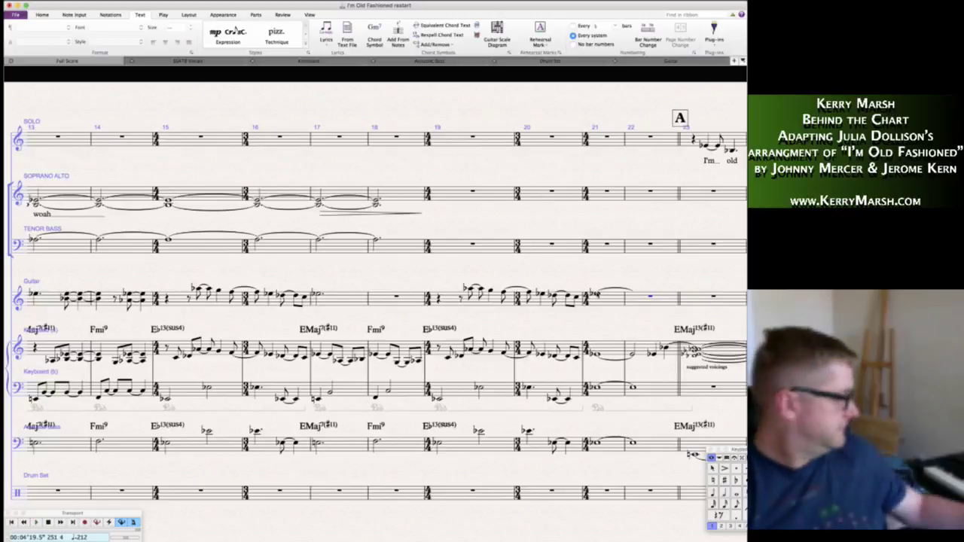
{"action": "key", "text": "6"}
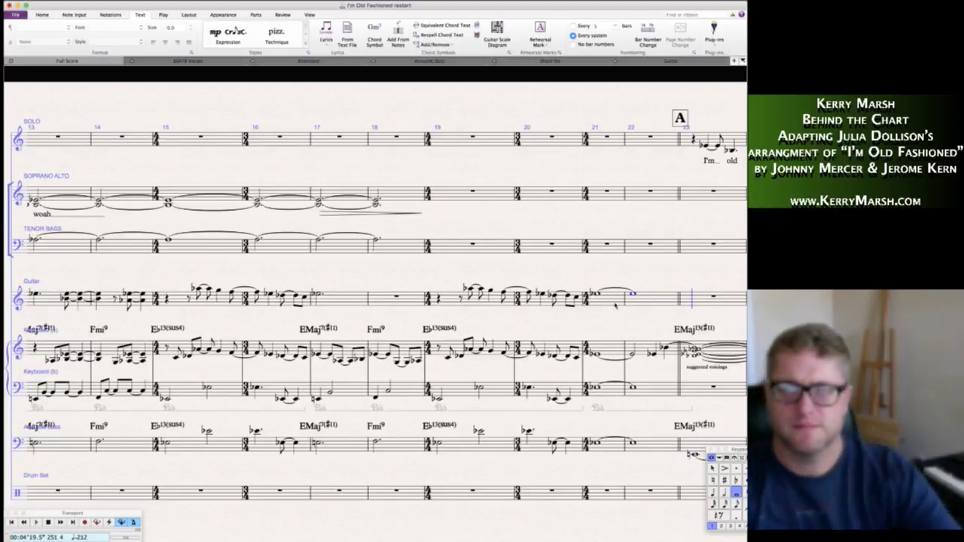
- Enter a quarter note on the guitar staff's middle line at the start of section A and repeat it from bar 23 into bar 26
{"action": "scroll", "coordinate": [616, 301], "scroll_direction": "right", "scroll_amount": 3}
{"action": "scroll", "coordinate": [616, 301], "scroll_direction": "right", "scroll_amount": 1}
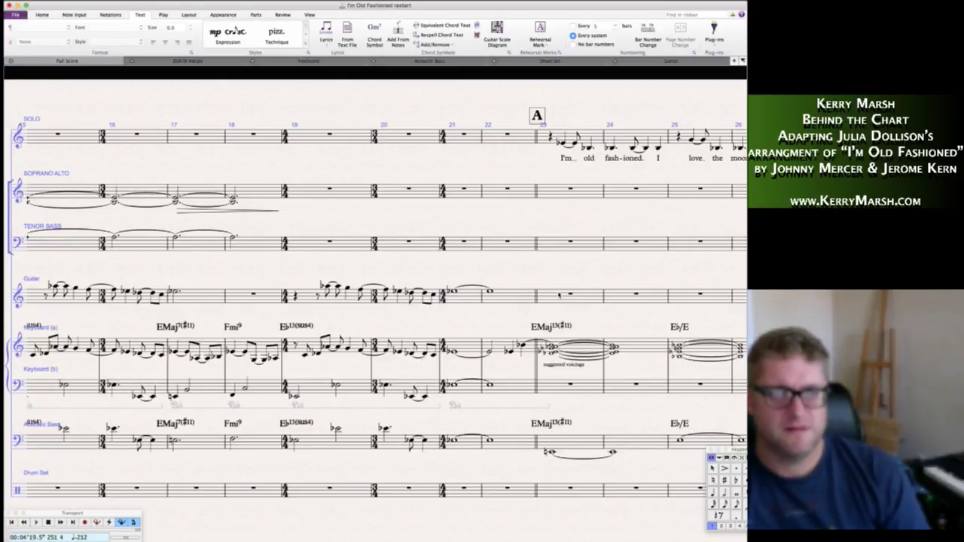
{"action": "left_click", "coordinate": [558, 295]}
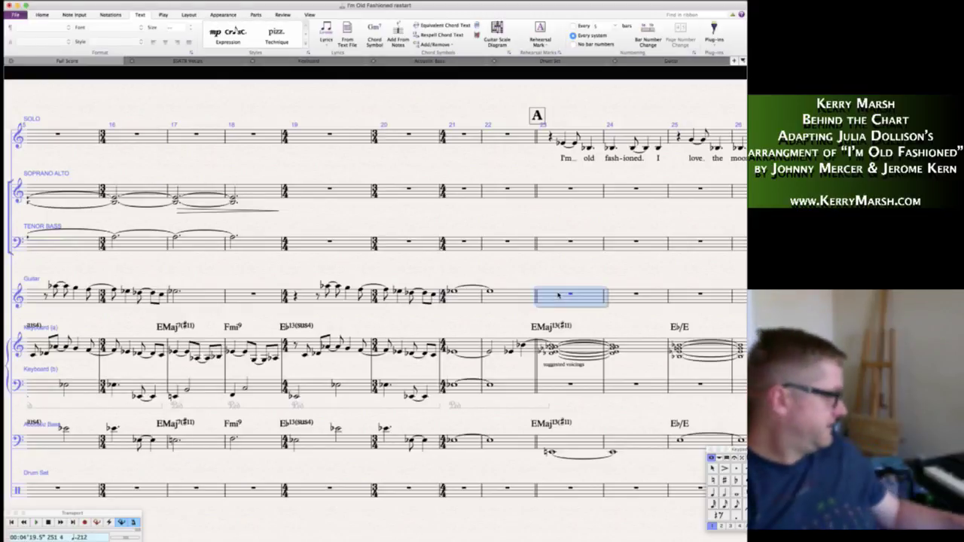
{"action": "key", "text": "4"}
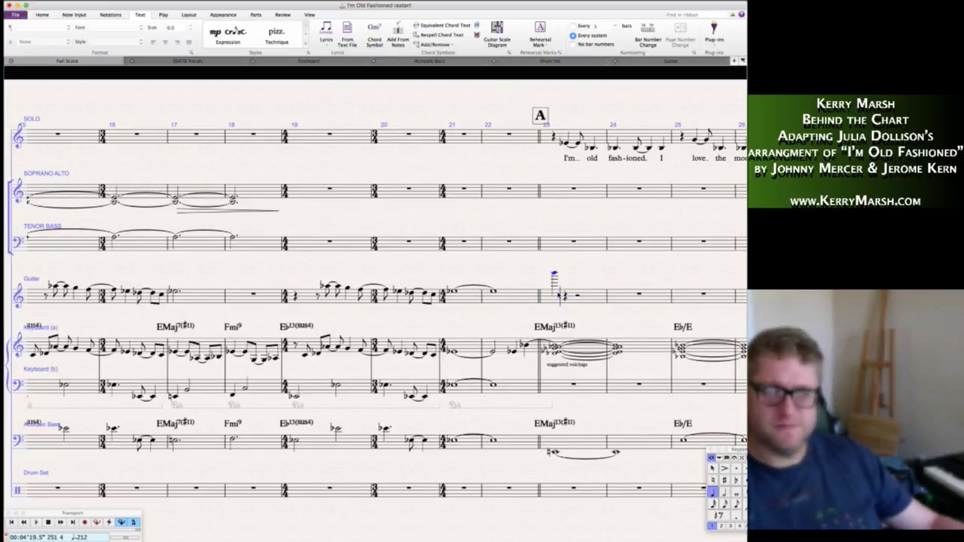
{"action": "key", "text": "super+Down"}
{"action": "key", "text": "super+Down"}
{"action": "key", "text": "r"}
{"action": "key", "text": "r"}
{"action": "key", "text": "r"}
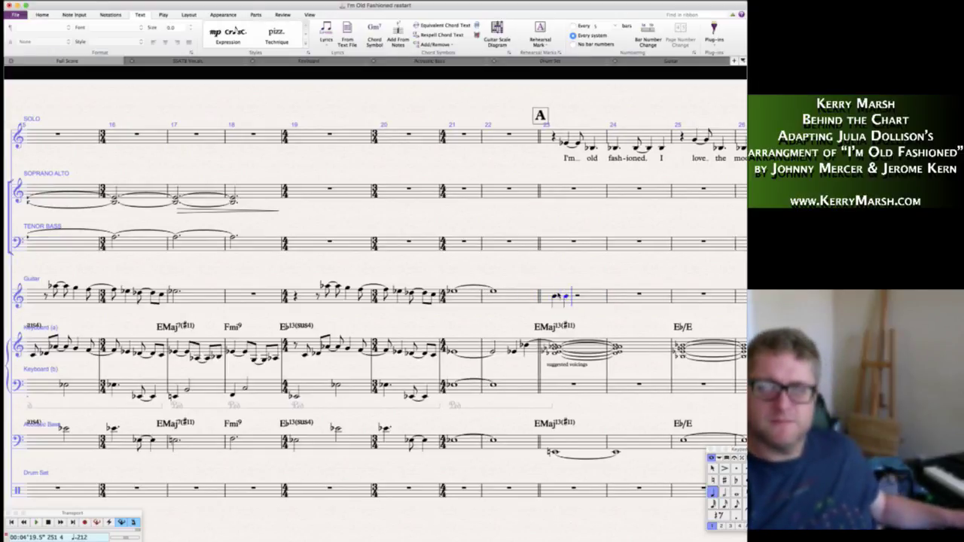
{"action": "key", "text": "r"}
{"action": "key", "text": "r"}
{"action": "key", "text": "r"}
{"action": "key", "text": "r"}
{"action": "key", "text": "r"}
{"action": "key", "text": "r"}
{"action": "key", "text": "r"}
{"action": "key", "text": "r"}
{"action": "key", "text": "r"}
{"action": "key", "text": "r"}
{"action": "key", "text": "r"}
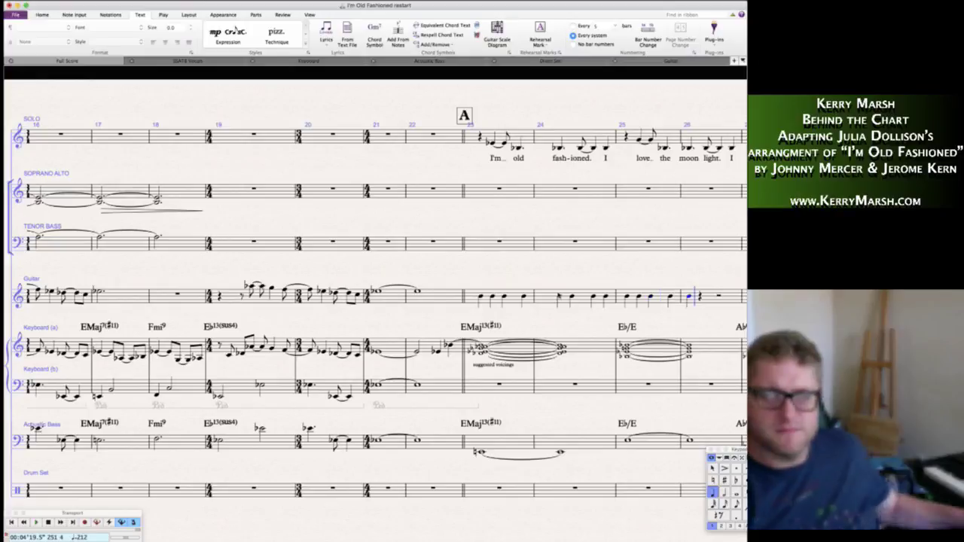
- Change the guitar's quarter notes in bars 23–25 to slash noteheads
{"action": "left_click", "coordinate": [500, 297]}
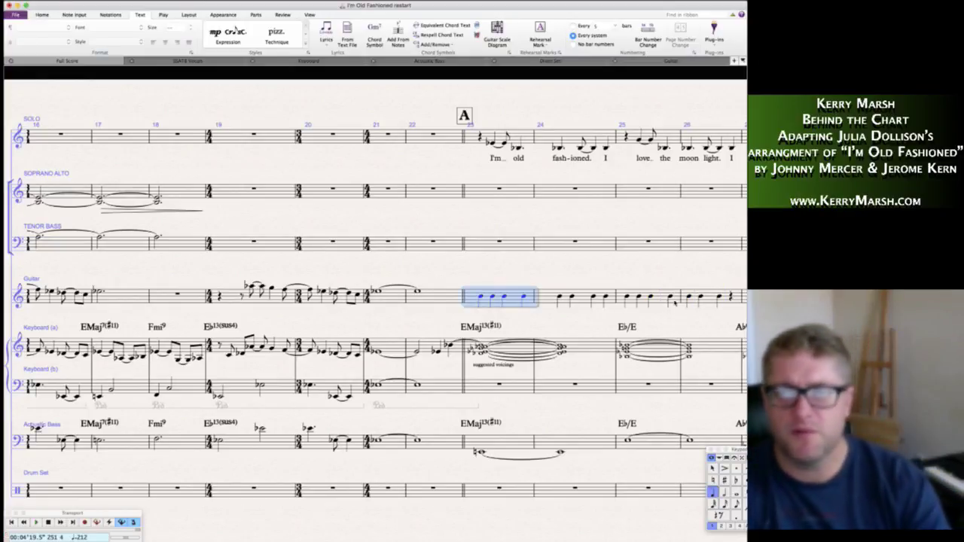
{"action": "key", "text": "super+shift+Right"}
{"action": "key", "text": "super+shift+Right"}
{"action": "key", "text": "super+shift+Right"}
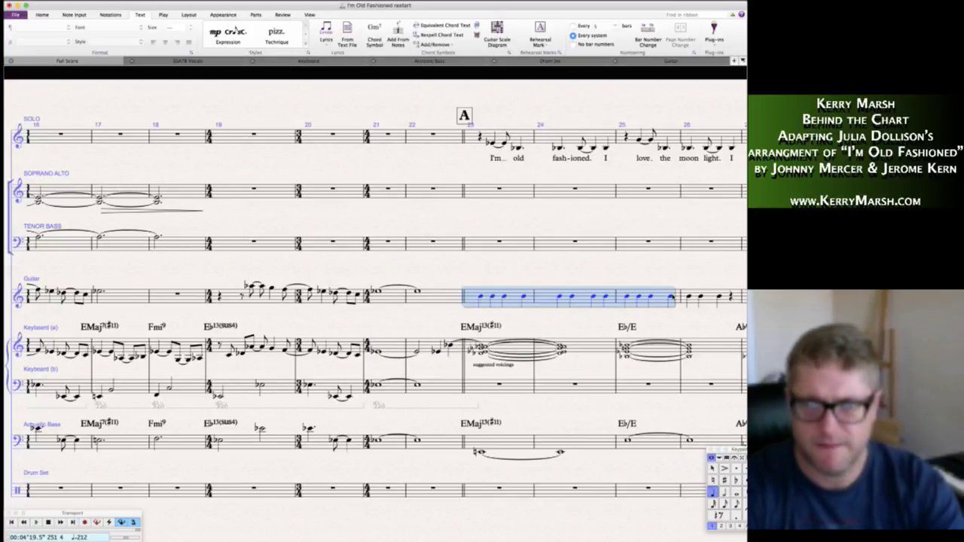
{"action": "key", "text": "alt+shift+3"}
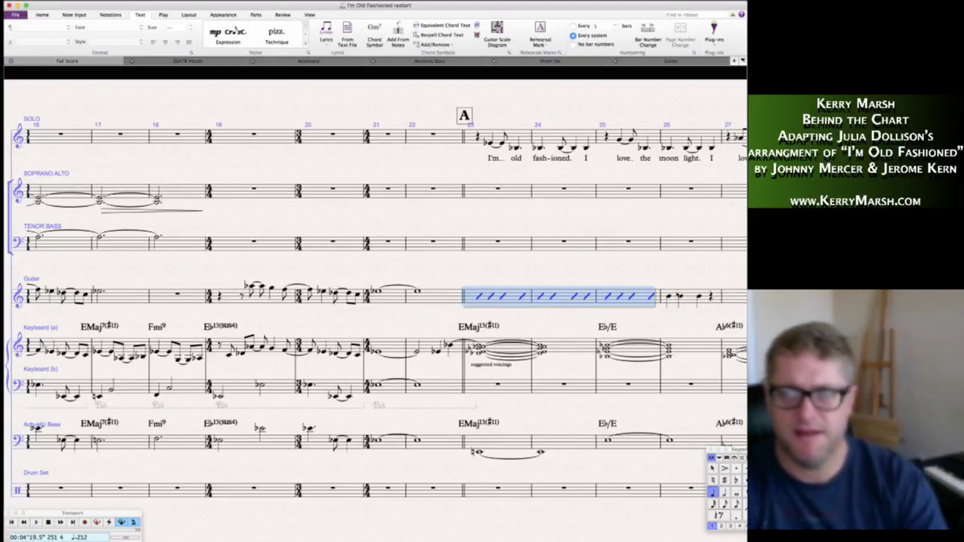
- Fill guitar bars 26–35 with the same quarter-note slashes, four to a bar
{"action": "left_click", "coordinate": [699, 296]}
{"action": "scroll", "coordinate": [701, 298], "scroll_direction": "right", "scroll_amount": 3}
{"action": "scroll", "coordinate": [700, 297], "scroll_direction": "right", "scroll_amount": 5}
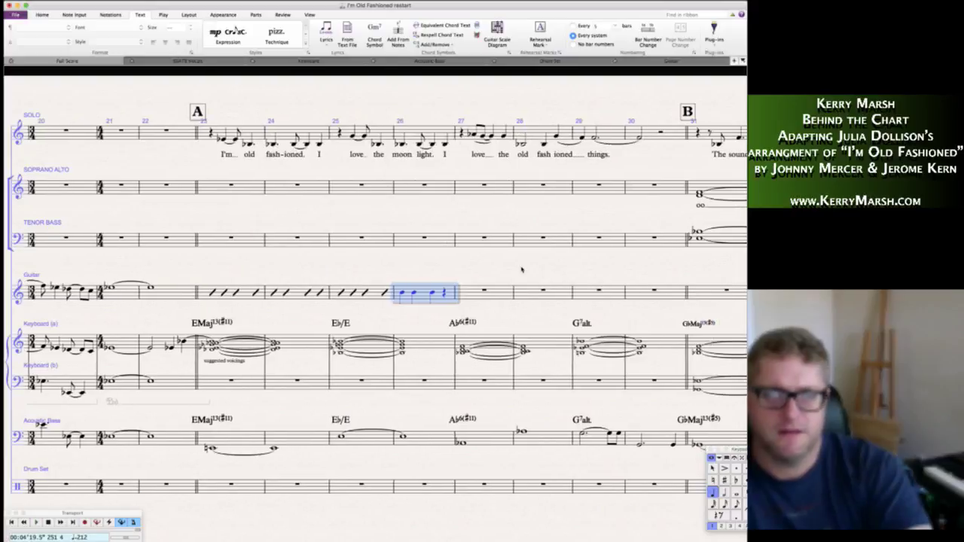
{"action": "scroll", "coordinate": [434, 274], "scroll_direction": "right", "scroll_amount": 8}
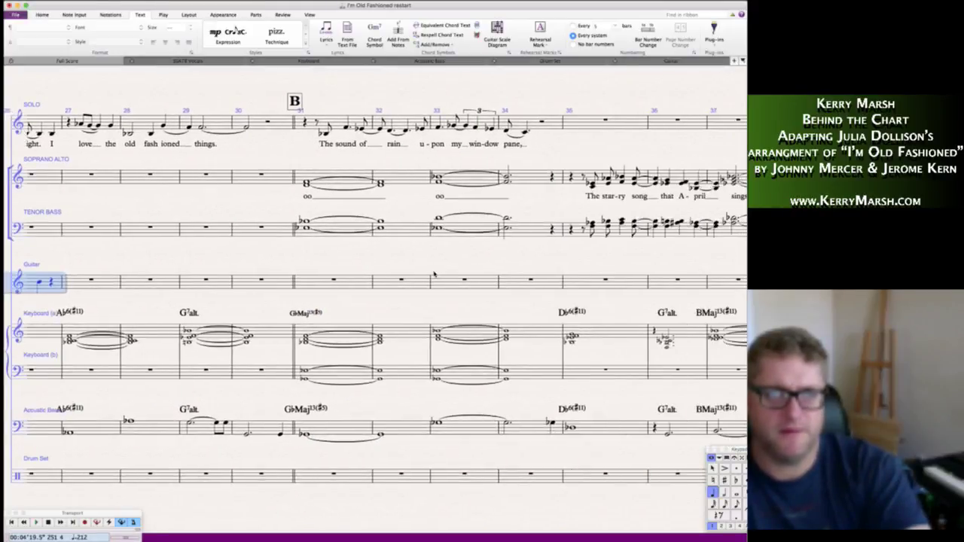
{"action": "scroll", "coordinate": [434, 274], "scroll_direction": "right", "scroll_amount": 1}
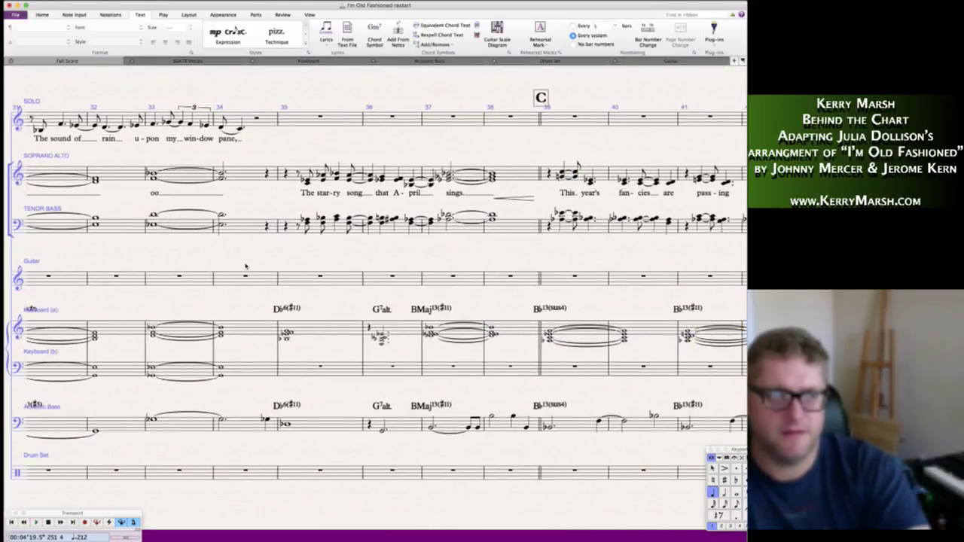
{"action": "left_click", "coordinate": [339, 281], "text": "shift"}
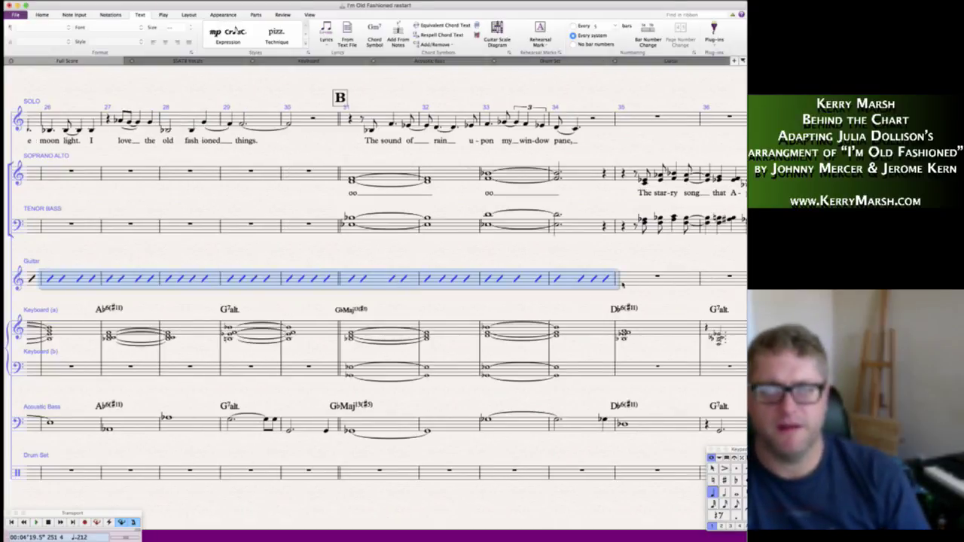
{"action": "scroll", "coordinate": [622, 282], "scroll_direction": "right", "scroll_amount": 2}
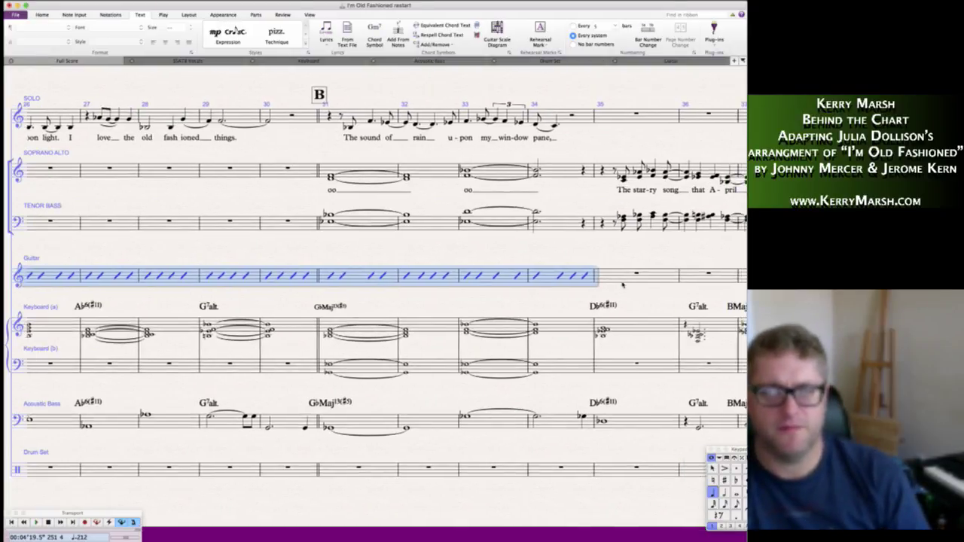
{"action": "key", "text": "Escape"}
{"action": "left_click", "coordinate": [515, 274]}
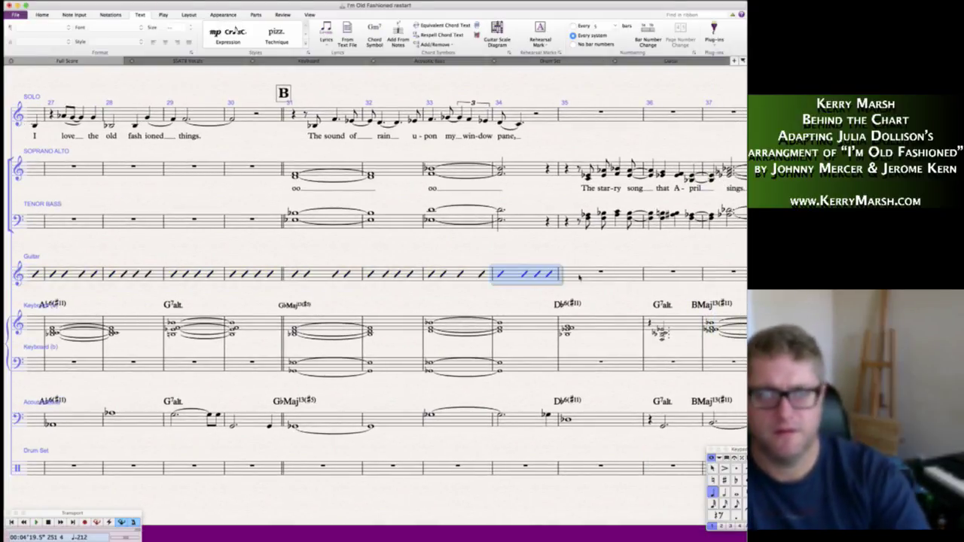
{"action": "left_click", "coordinate": [575, 277], "text": "alt"}
- Enter a quarter rest followed by a dotted half note on the middle line in guitar bar 36
{"action": "left_click", "coordinate": [652, 277]}
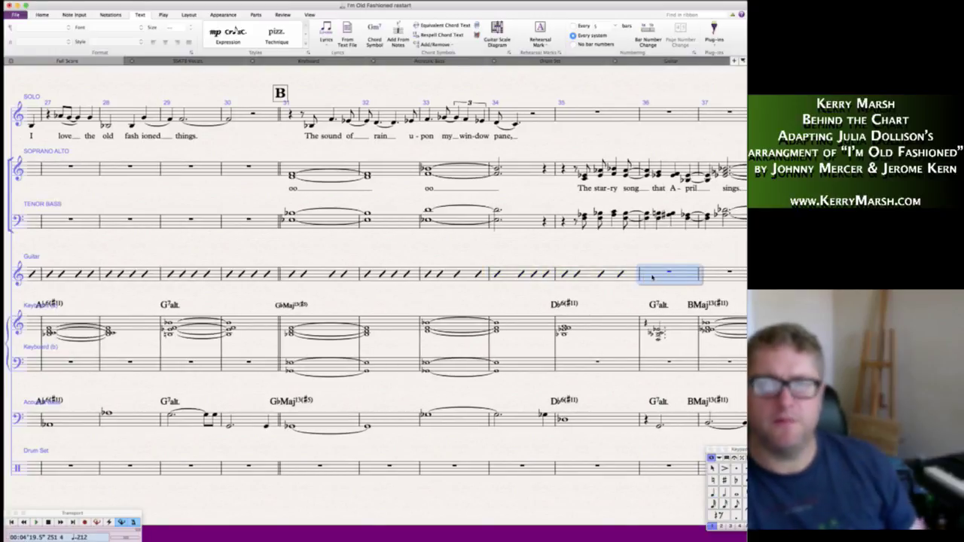
{"action": "key", "text": "4"}
{"action": "key", "text": "5"}
{"action": "key", "text": "period"}
{"action": "key", "text": "b"}
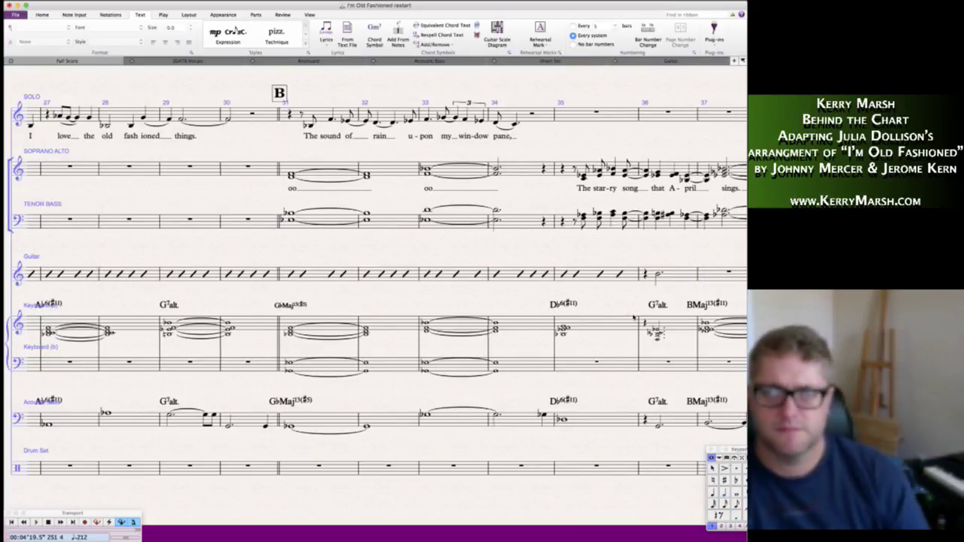
- Copy bar 35's guitar slashes into bars 37 and 38, and give bar 36's dotted half note a slash-style diamond notehead
{"action": "scroll", "coordinate": [633, 318], "scroll_direction": "right", "scroll_amount": 5}
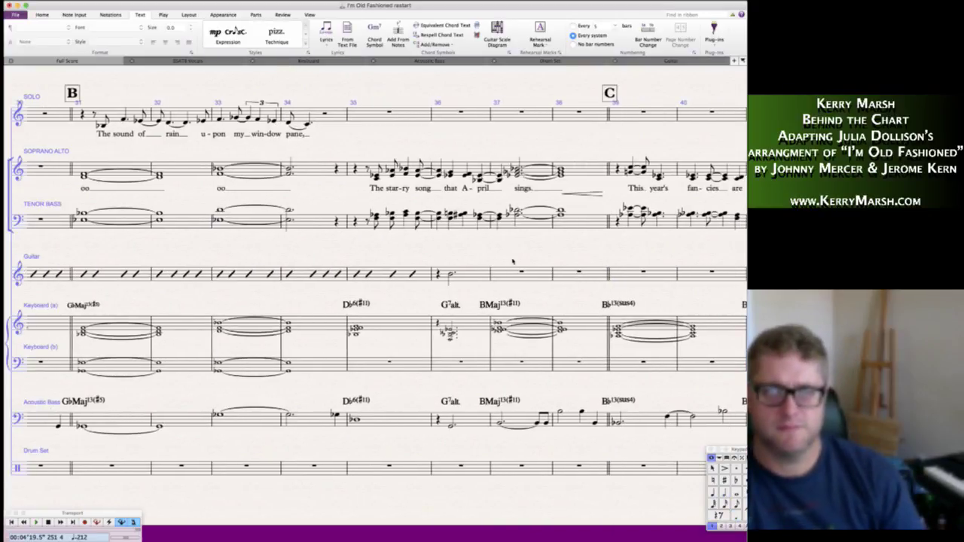
{"action": "left_click", "coordinate": [386, 272]}
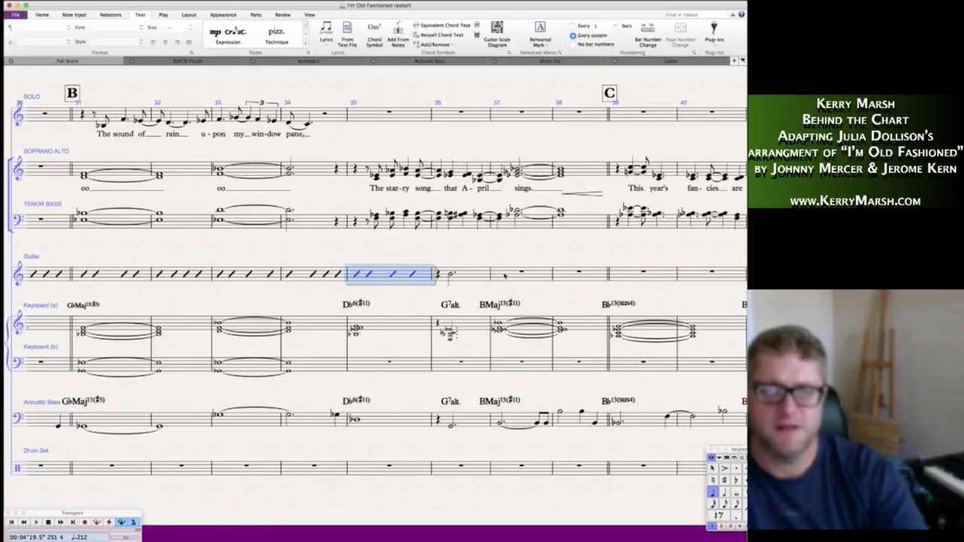
{"action": "left_click", "coordinate": [503, 275], "text": "alt"}
{"action": "left_click", "coordinate": [562, 276], "text": "alt"}
{"action": "left_click", "coordinate": [471, 276]}
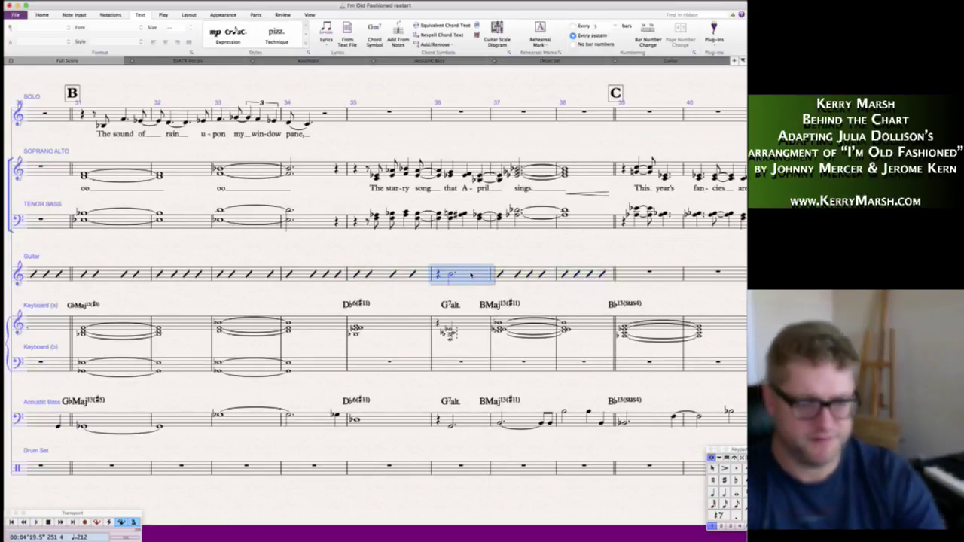
{"action": "key", "text": "Escape"}
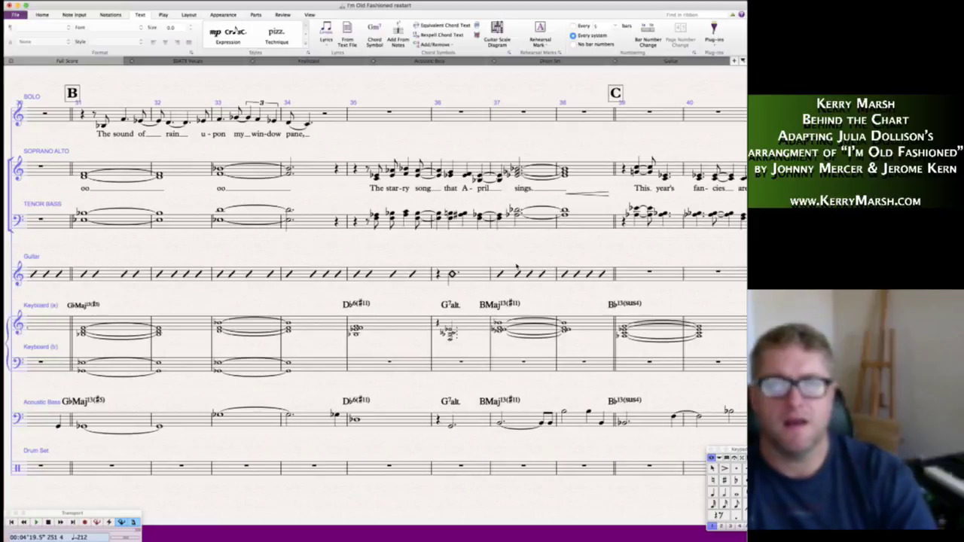
- Copy the guitar slashes of bar 37 into bars 39–42 at section C
{"action": "left_click", "coordinate": [517, 267]}
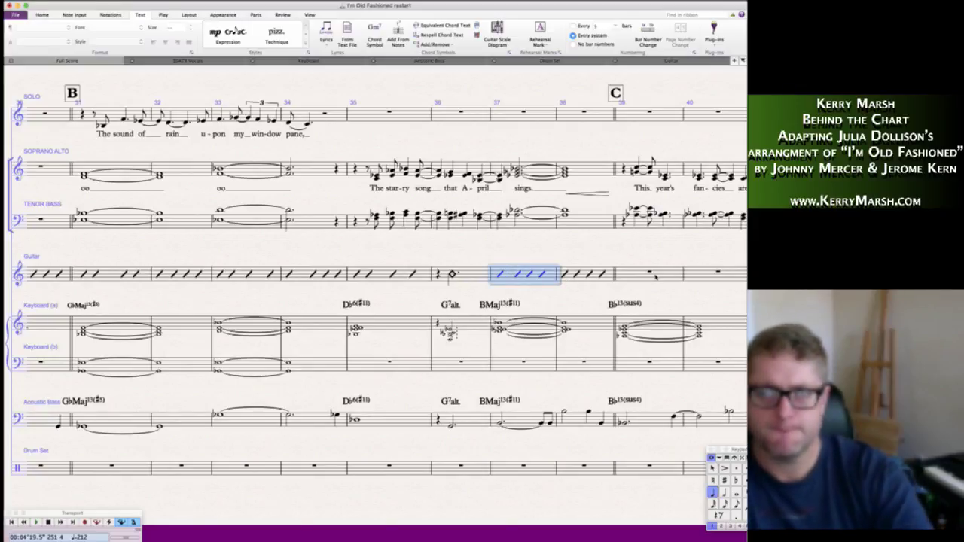
{"action": "left_click", "coordinate": [626, 276]}
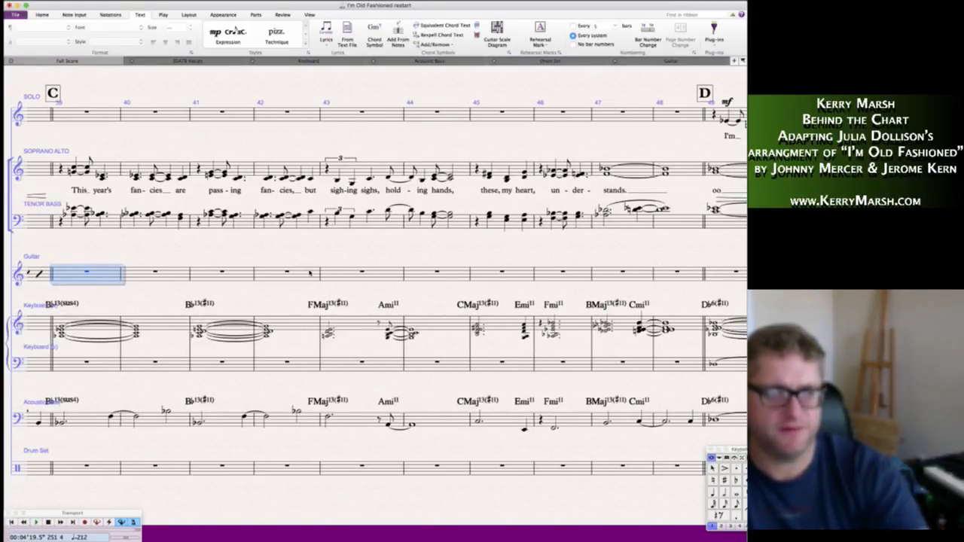
{"action": "left_click", "coordinate": [309, 273], "text": "shift"}
{"action": "key", "text": "super+v"}
{"action": "key", "text": "Escape"}
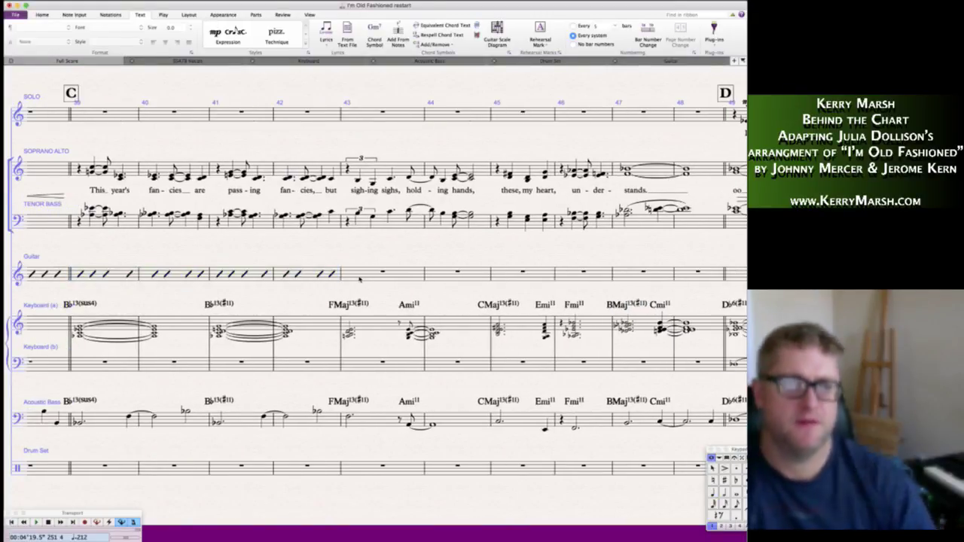
- Enter the guitar rhythm in bars 43–45: dotted half, eighth rest, eighth tied to a whole note, and another dotted half, all on the middle line
{"action": "left_click", "coordinate": [360, 279]}
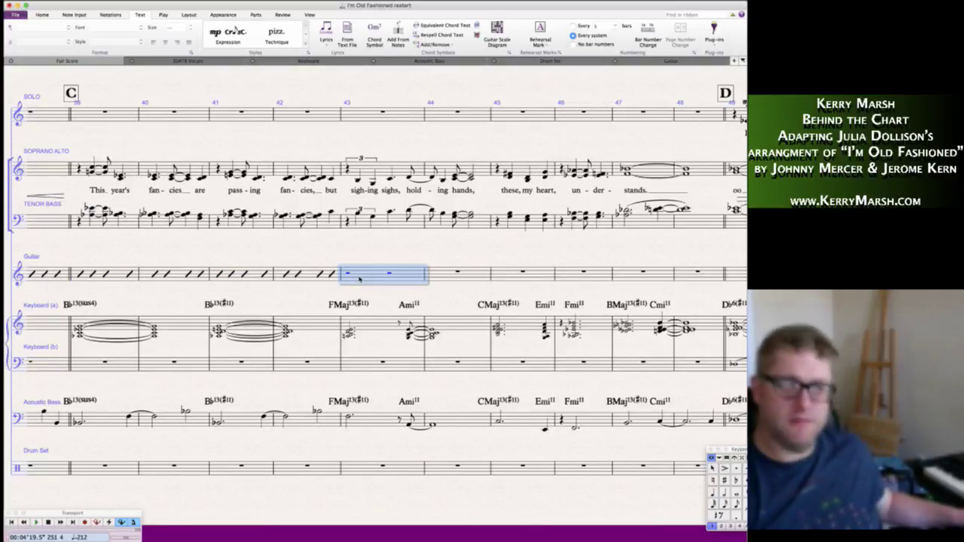
{"action": "key", "text": "n"}
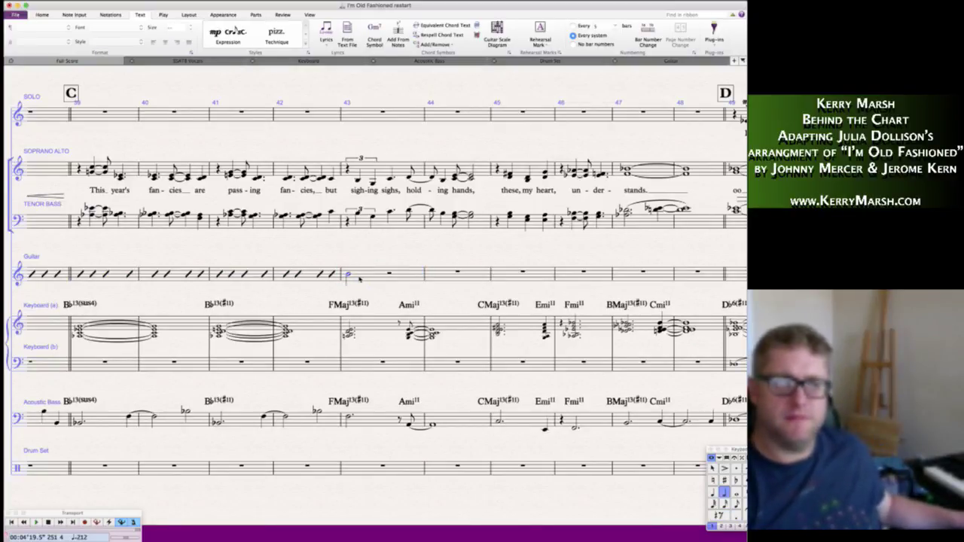
{"action": "key", "text": "b"}
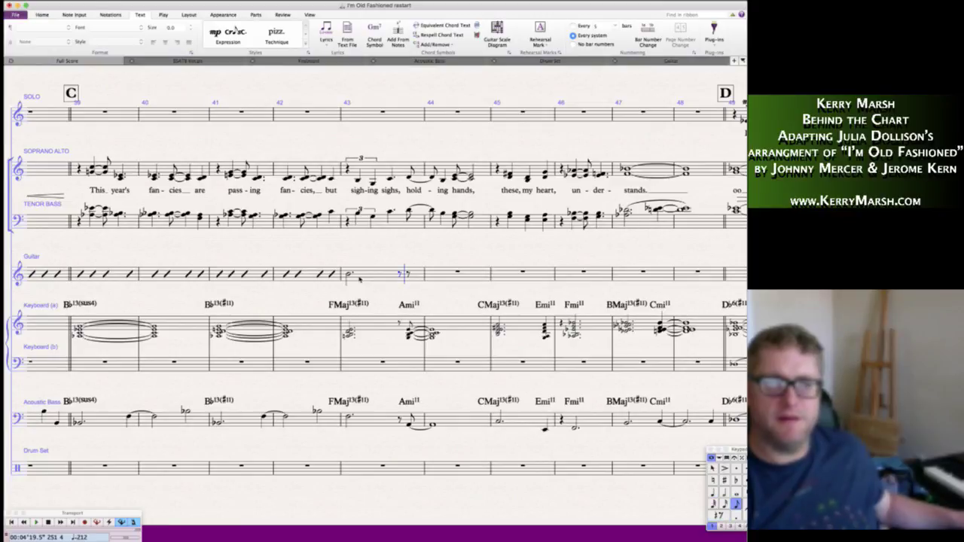
{"action": "key", "text": "6"}
{"action": "key", "text": "Return"}
{"action": "key", "text": "period"}
{"action": "key", "text": "b"}
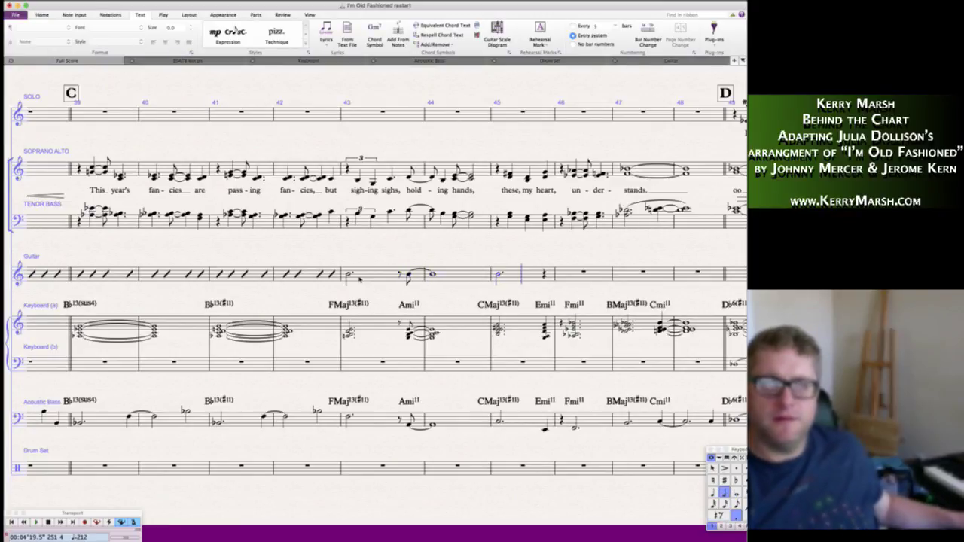
- Finish guitar bar 45 with a quarter note and fill bar 46 with a quarter rest and a dotted half note
{"action": "key", "text": "4"}
{"action": "key", "text": "b"}
{"action": "key", "text": "0"}
{"action": "key", "text": "5"}
{"action": "key", "text": "period"}
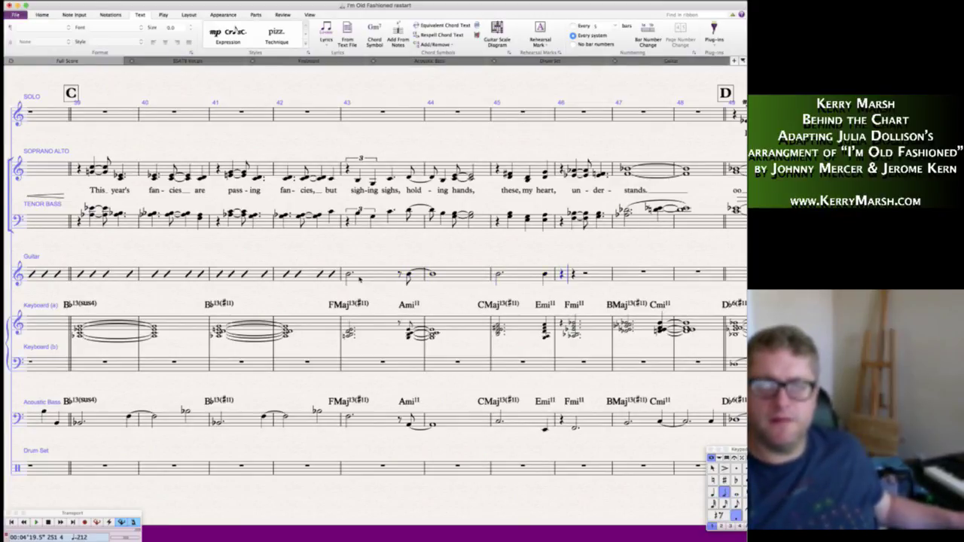
{"action": "key", "text": "b"}
- Enter a dotted half note and a quarter note in guitar bar 47, tying the quarter to a whole note in bar 48
{"action": "key", "text": "b"}
{"action": "key", "text": "period"}
{"action": "key", "text": "4"}
{"action": "key", "text": "b"}
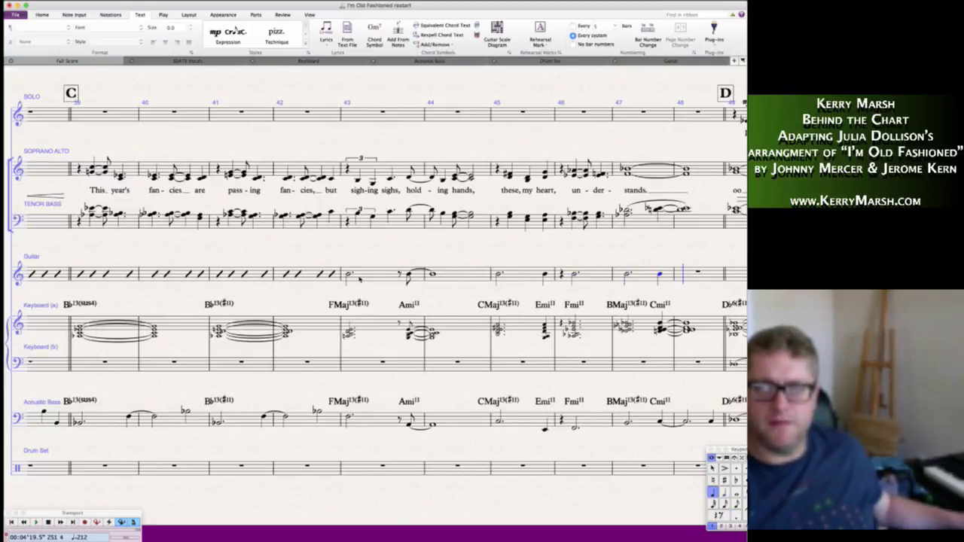
{"action": "key", "text": "Return"}
{"action": "key", "text": "6"}
{"action": "key", "text": "b"}
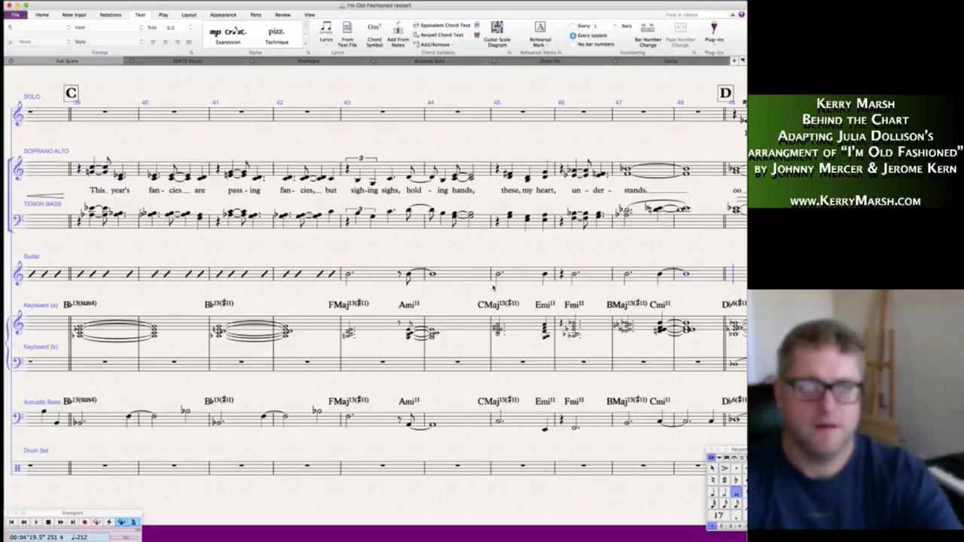
- Change the guitar notes in bars 43–48 to slash-style noteheads
{"action": "left_click", "coordinate": [380, 278]}
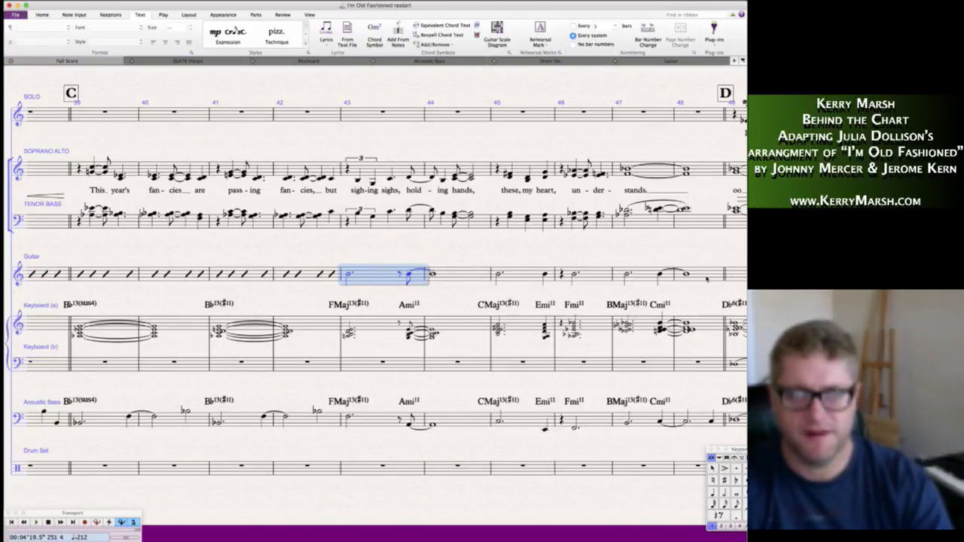
{"action": "left_click", "coordinate": [706, 277], "text": "shift"}
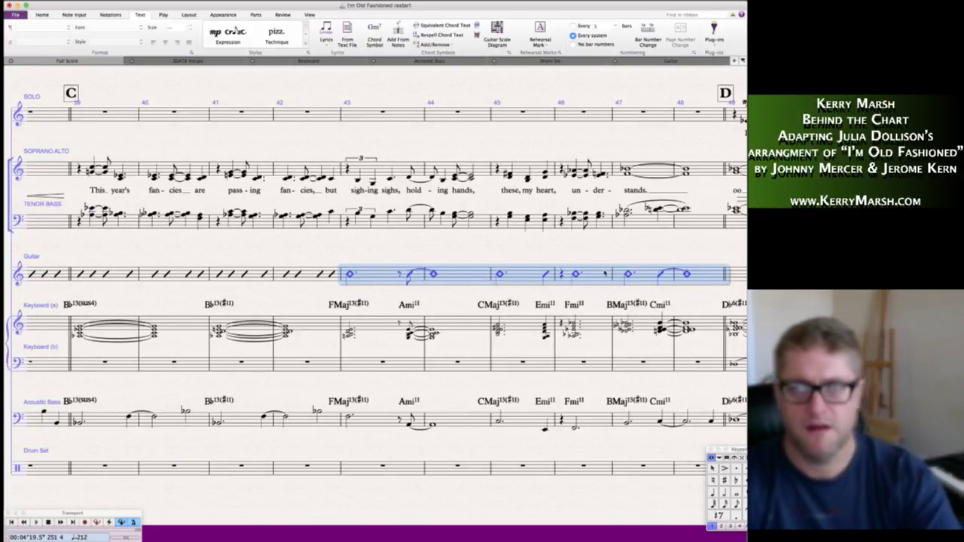
- Copy the slash notation from guitar bar 42 into guitar bars 49–54
{"action": "scroll", "coordinate": [707, 278], "scroll_direction": "right", "scroll_amount": 5}
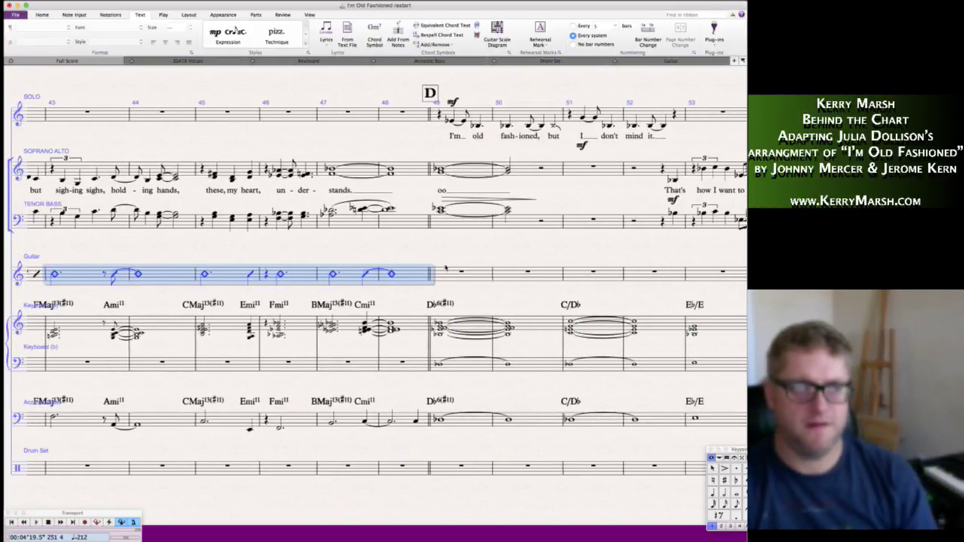
{"action": "scroll", "coordinate": [445, 268], "scroll_direction": "left", "scroll_amount": 3}
{"action": "left_click", "coordinate": [153, 275]}
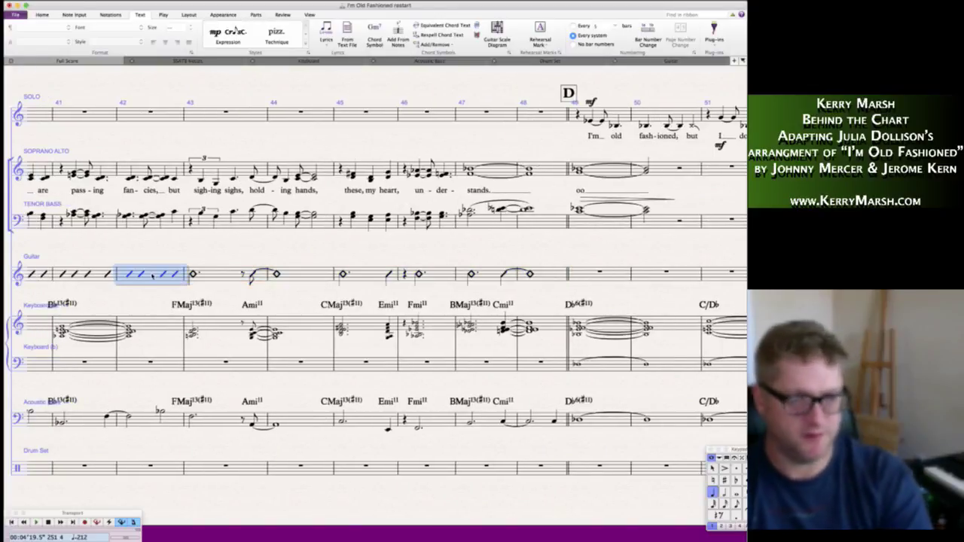
{"action": "scroll", "coordinate": [377, 270], "scroll_direction": "right", "scroll_amount": 4}
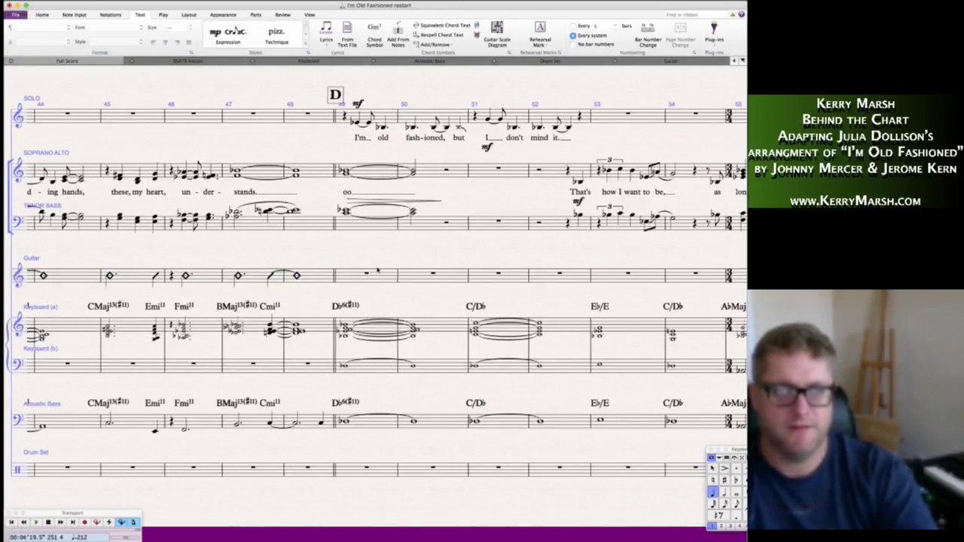
{"action": "left_click", "coordinate": [377, 269]}
{"action": "scroll", "coordinate": [572, 278], "scroll_direction": "right", "scroll_amount": 1}
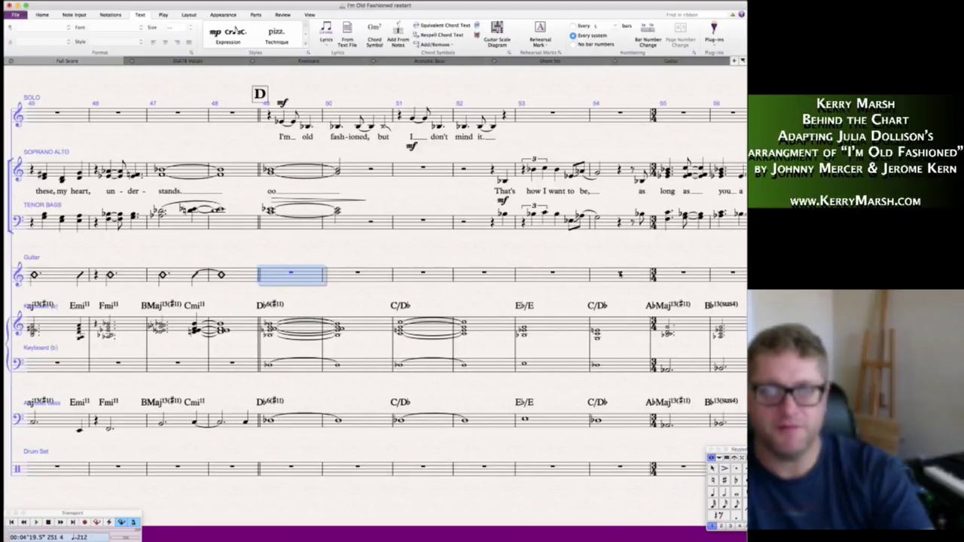
{"action": "left_click", "coordinate": [620, 275], "text": "shift"}
{"action": "key", "text": "ctrl+slash"}
{"action": "left_click", "coordinate": [553, 238]}
- Enter middle-line dotted half notes in guitar bars 55–57 and a whole note in bar 58 tied into bar 59
{"action": "scroll", "coordinate": [547, 244], "scroll_direction": "right", "scroll_amount": 5}
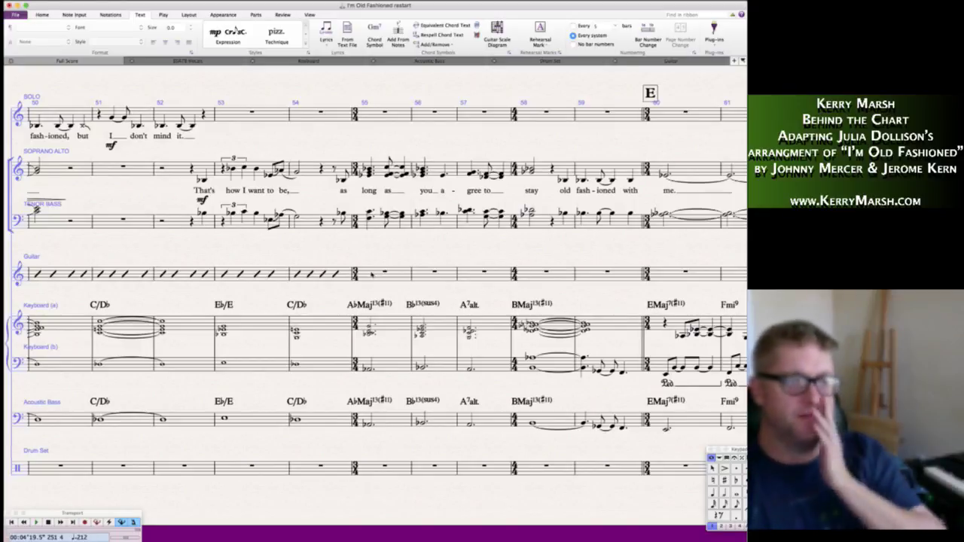
{"action": "left_click", "coordinate": [370, 275]}
{"action": "key", "text": "n"}
{"action": "key", "text": "KP_Decimal"}
{"action": "key", "text": "b"}
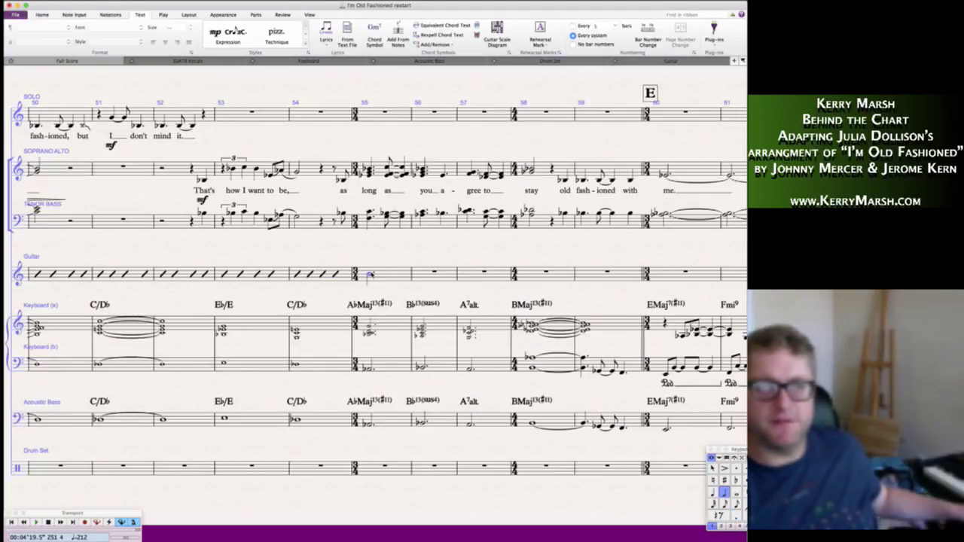
{"action": "key", "text": "c"}
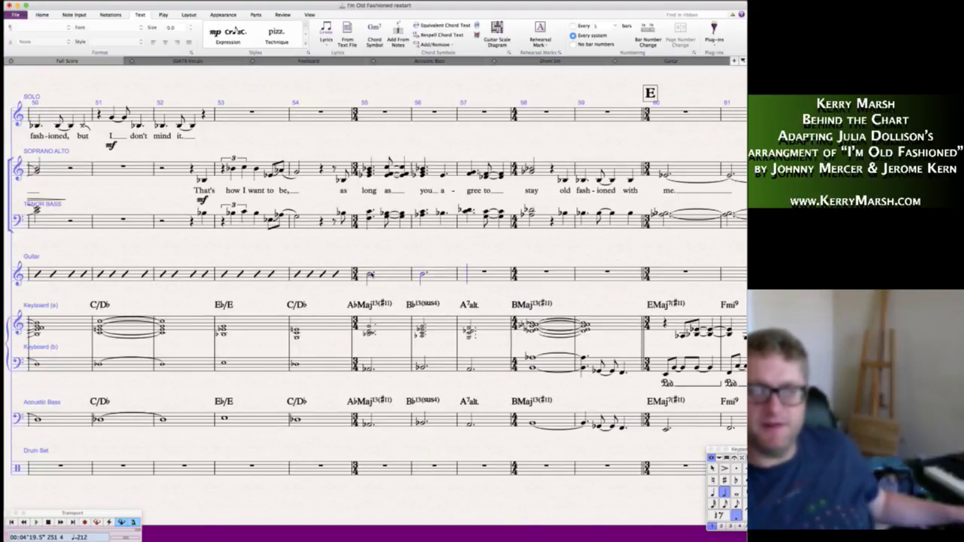
{"action": "key", "text": "c"}
{"action": "key", "text": "6"}
{"action": "key", "text": "c"}
{"action": "key", "text": "Return"}
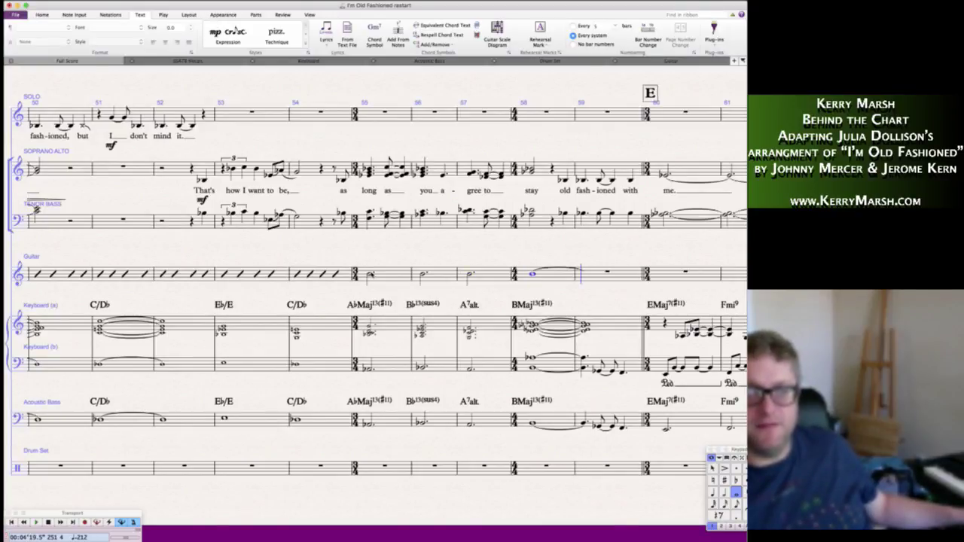
- Fill guitar bar 59 with a middle-line dotted quarter, a low eighth tied to a quarter, and a final low quarter note
{"action": "key", "text": "4"}
{"action": "key", "text": "period"}
{"action": "key", "text": "c"}
{"action": "key", "text": "3"}
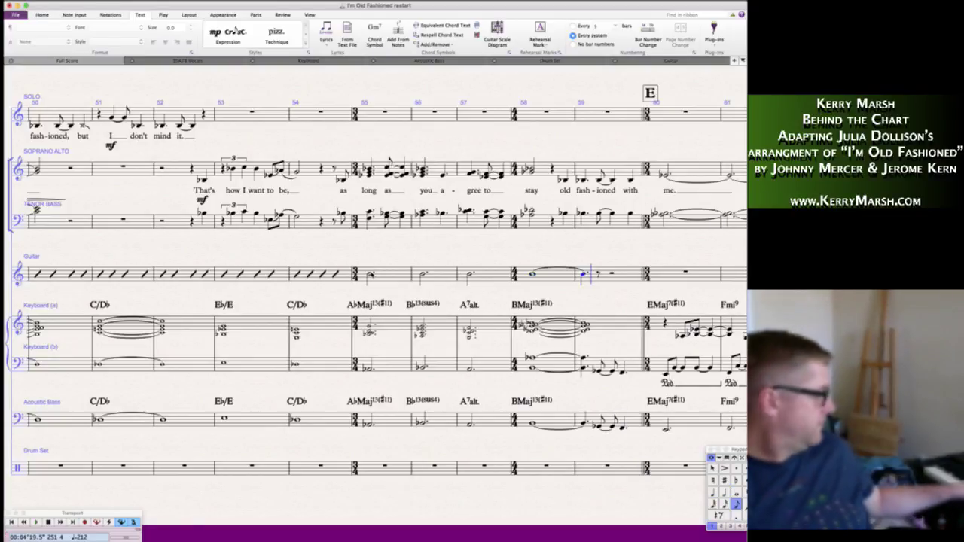
{"action": "key", "text": "c"}
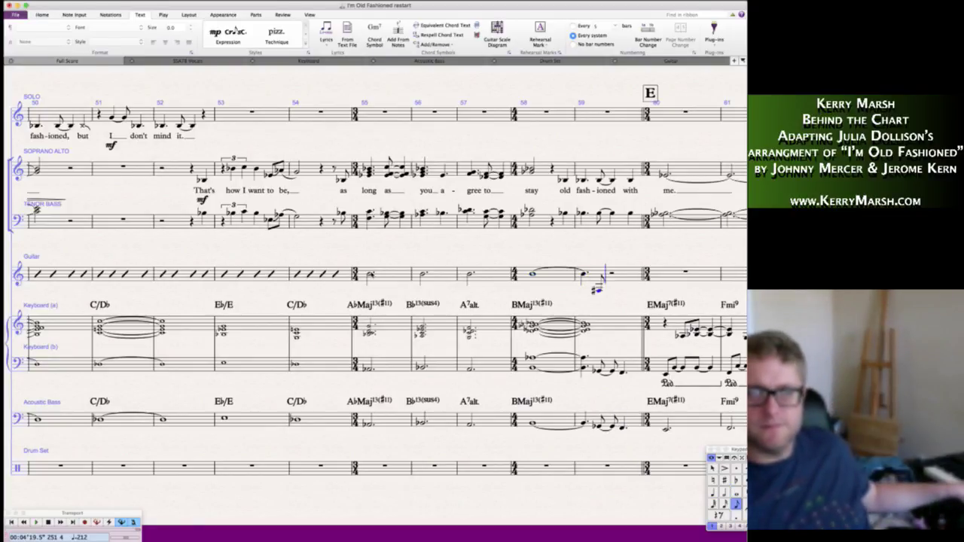
{"action": "key", "text": "Up"}
{"action": "key", "text": "Down"}
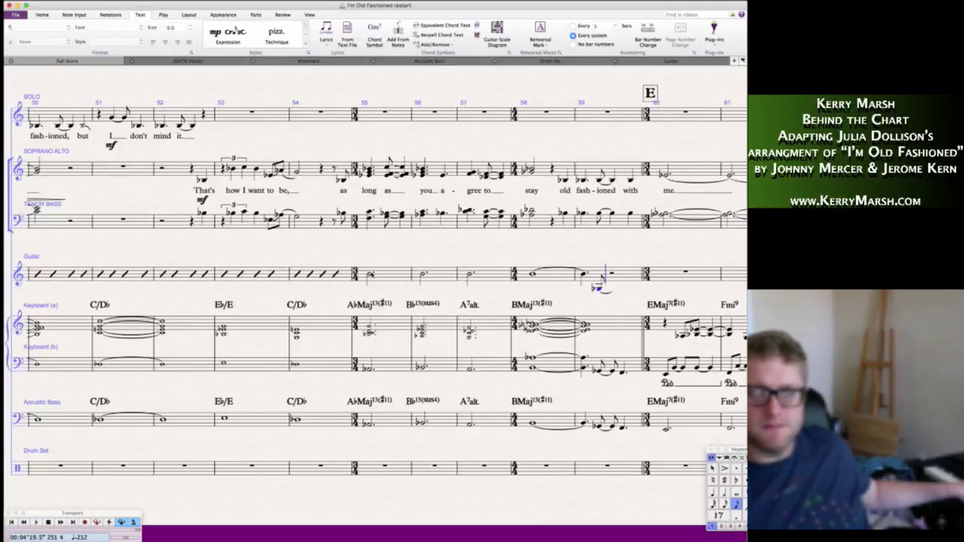
{"action": "key", "text": "b"}
{"action": "key", "text": "4"}
{"action": "key", "text": "a"}
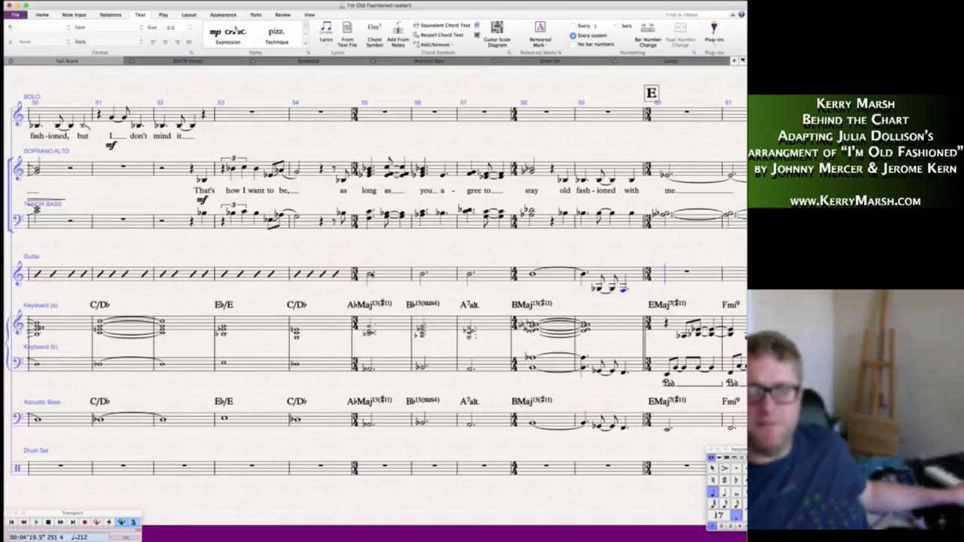
- Enter a low dotted quarter note in guitar bar 60, followed by an eighth-note chord tied to a quarter-note chord
{"action": "key", "text": "g"}
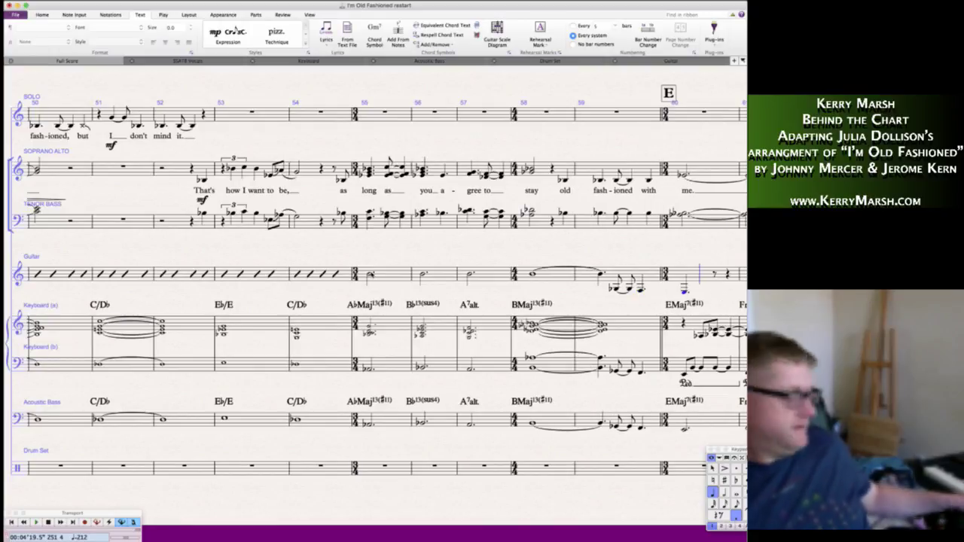
{"action": "key", "text": "3"}
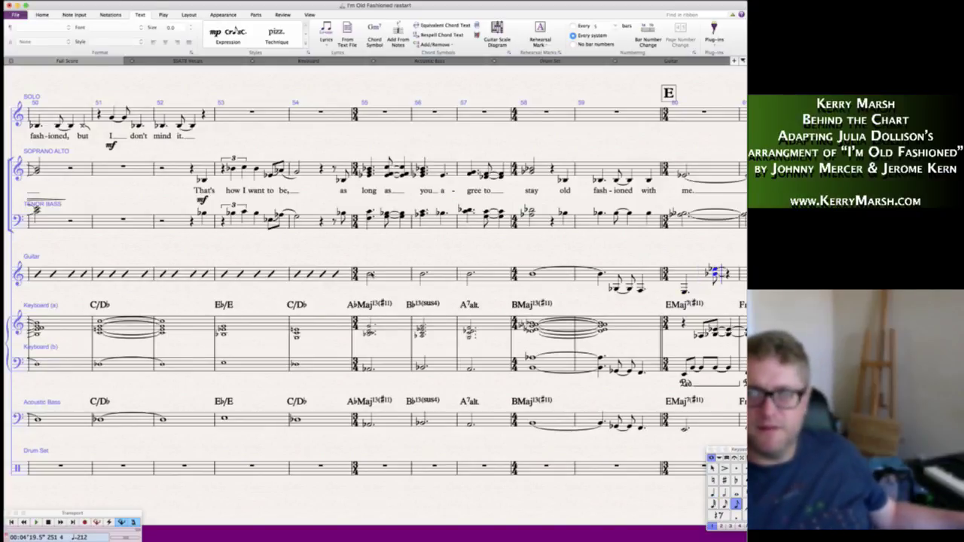
{"action": "key", "text": "4"}
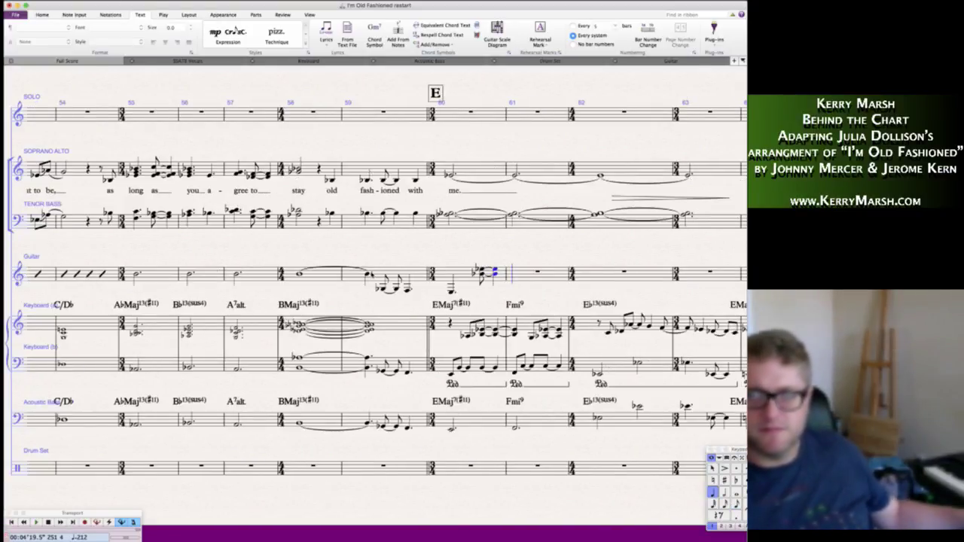
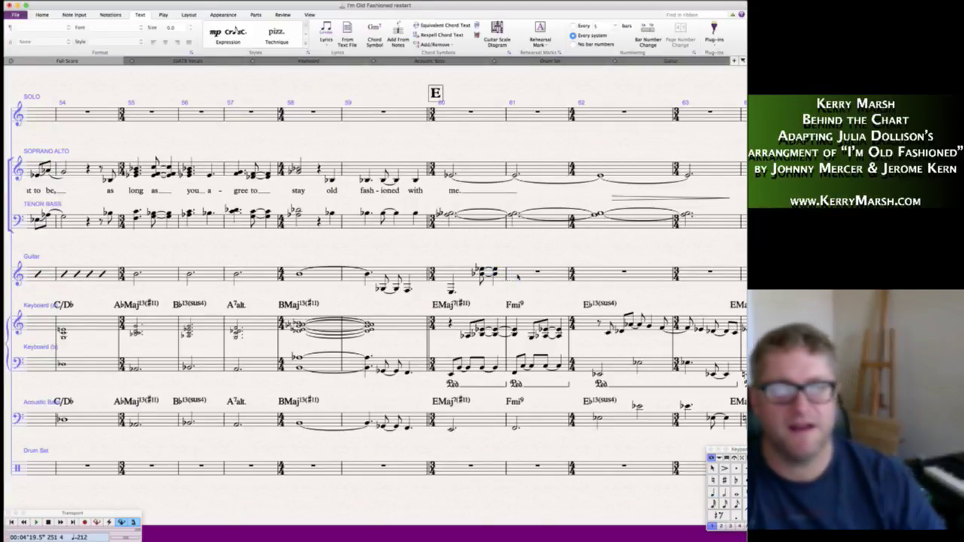
{"action": "triple_click", "coordinate": [518, 276]}
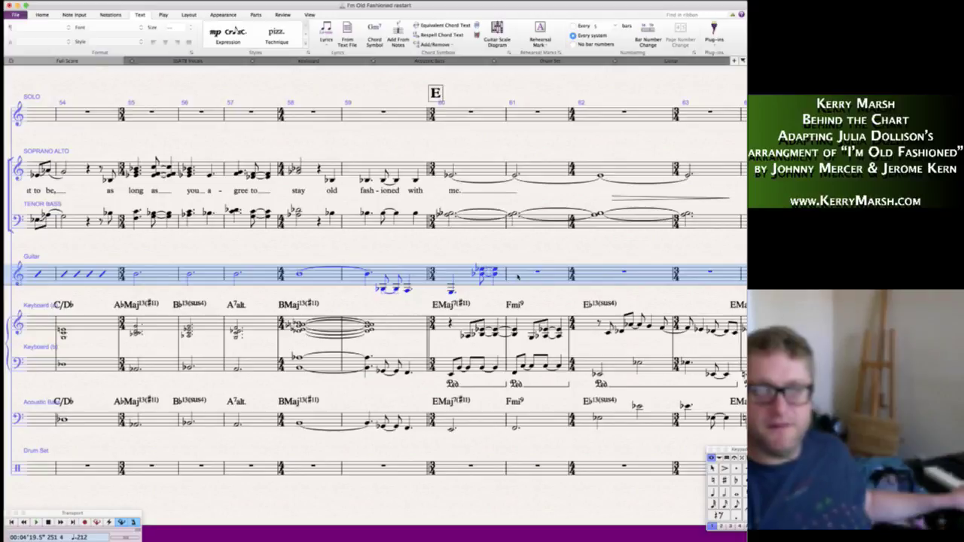
{"action": "key", "text": "5"}
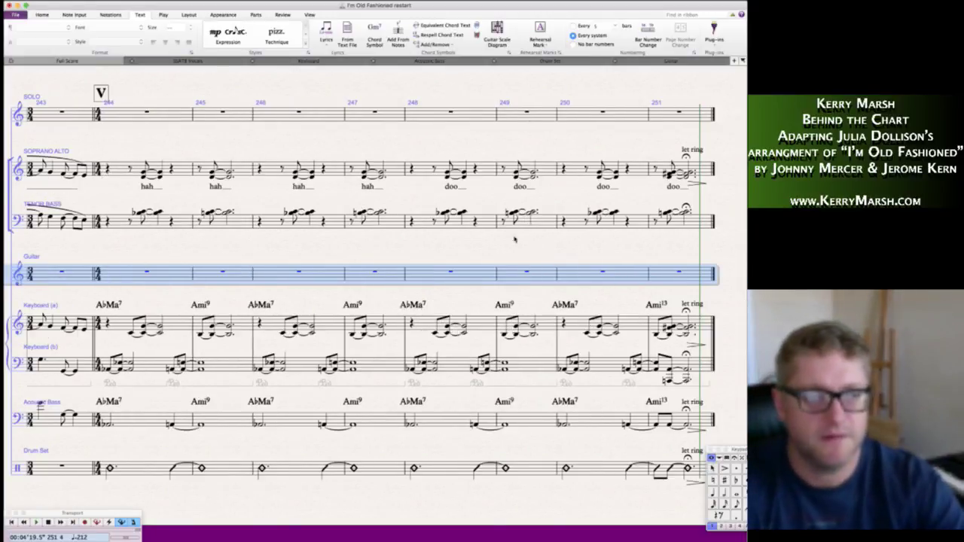
{"action": "key", "text": "Escape"}
{"action": "scroll", "coordinate": [431, 242], "scroll_direction": "left", "scroll_amount": 10}
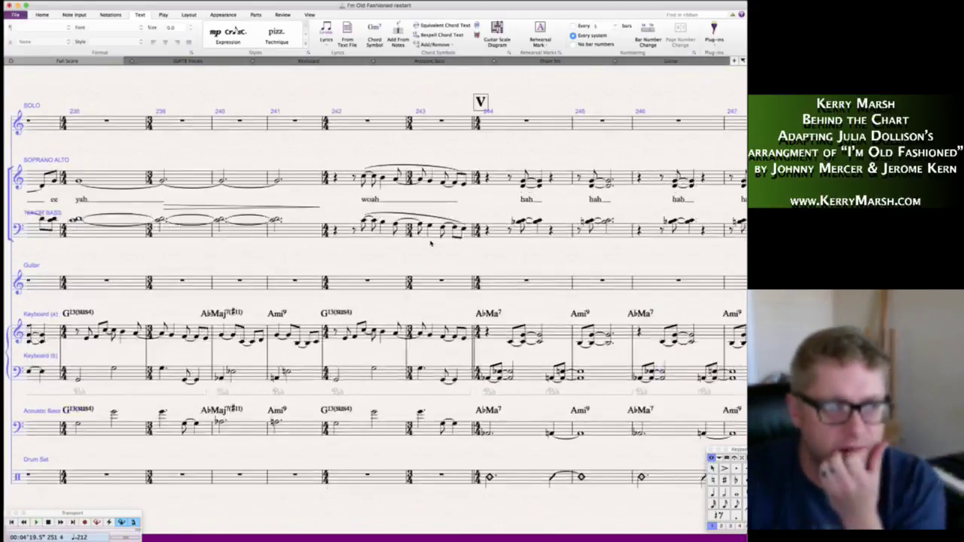
{"action": "scroll", "coordinate": [431, 243], "scroll_direction": "left", "scroll_amount": 20}
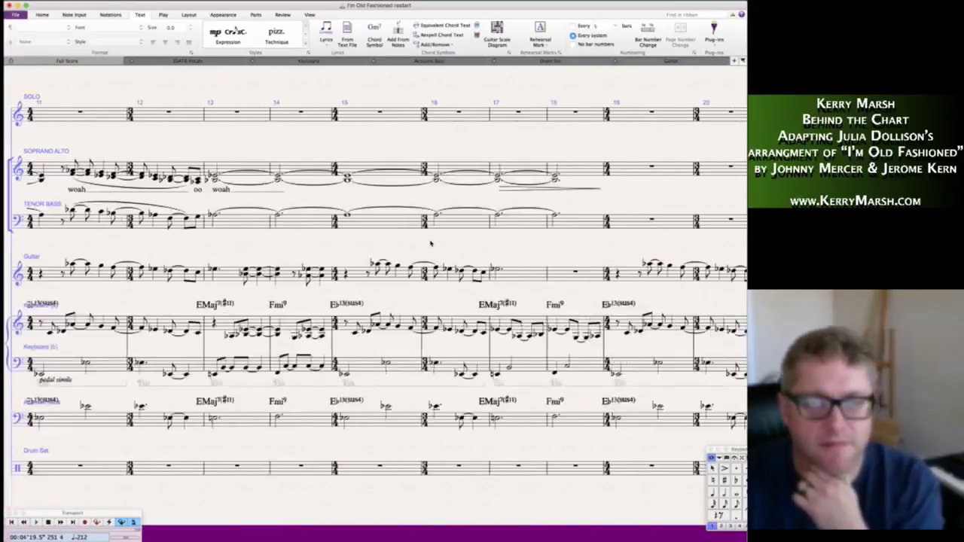
{"action": "scroll", "coordinate": [431, 242], "scroll_direction": "right", "scroll_amount": 15}
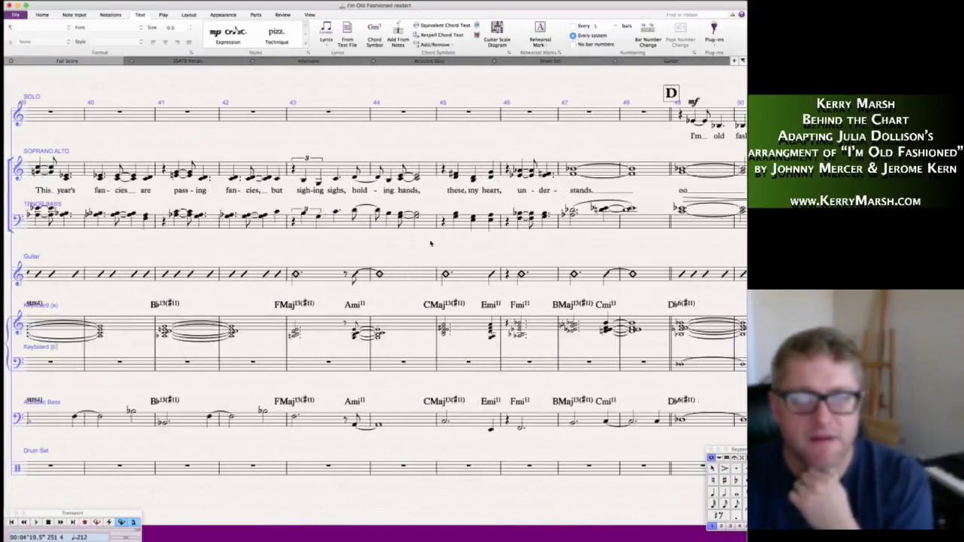
{"action": "scroll", "coordinate": [431, 242], "scroll_direction": "right", "scroll_amount": 8}
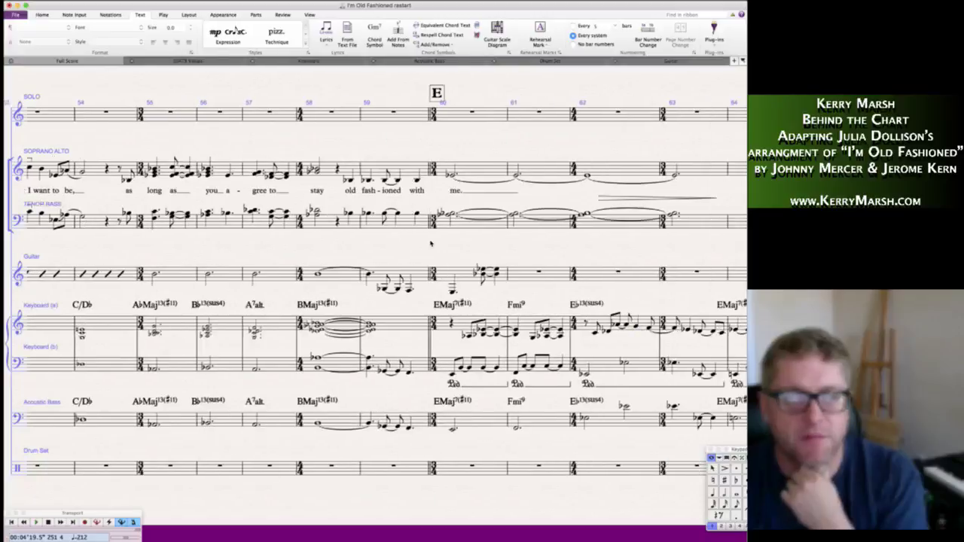
- Change the guitar notes from bar 55 through the first note of bar 59 to slash-style noteheads
{"action": "left_click", "coordinate": [173, 275]}
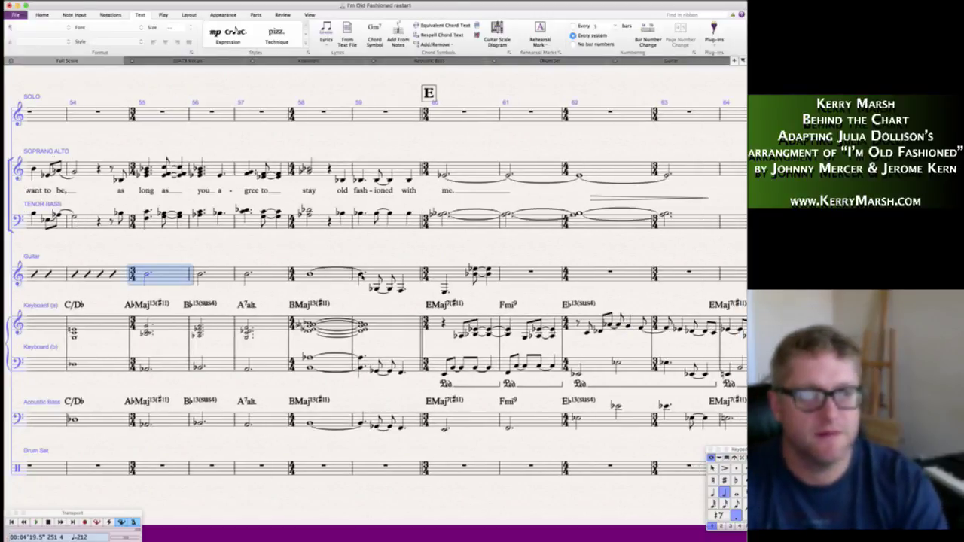
{"action": "left_click", "coordinate": [354, 274], "text": "shift"}
{"action": "key", "text": "Escape"}
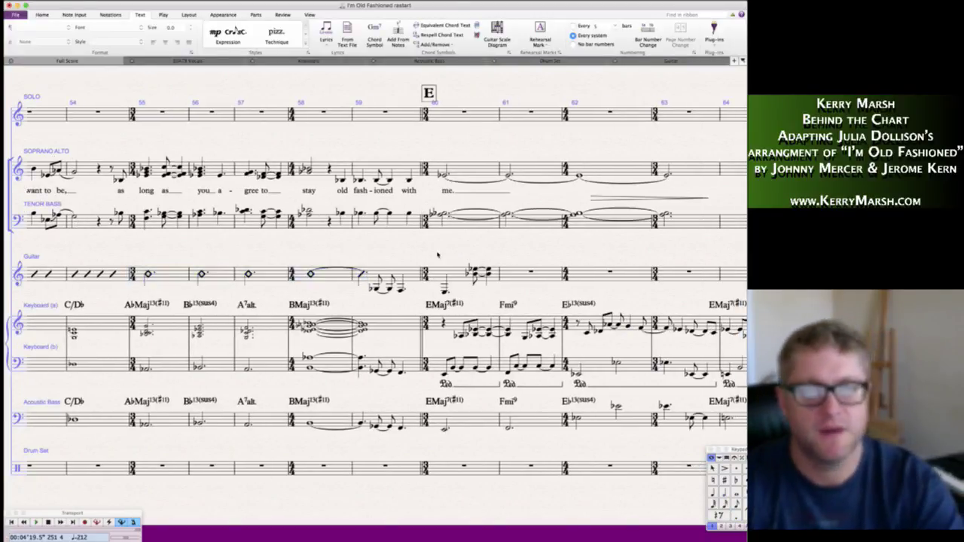
- Copy the guitar figure from bar 60 into bar 61
{"action": "scroll", "coordinate": [452, 259], "scroll_direction": "right", "scroll_amount": 2}
{"action": "left_click", "coordinate": [435, 278]}
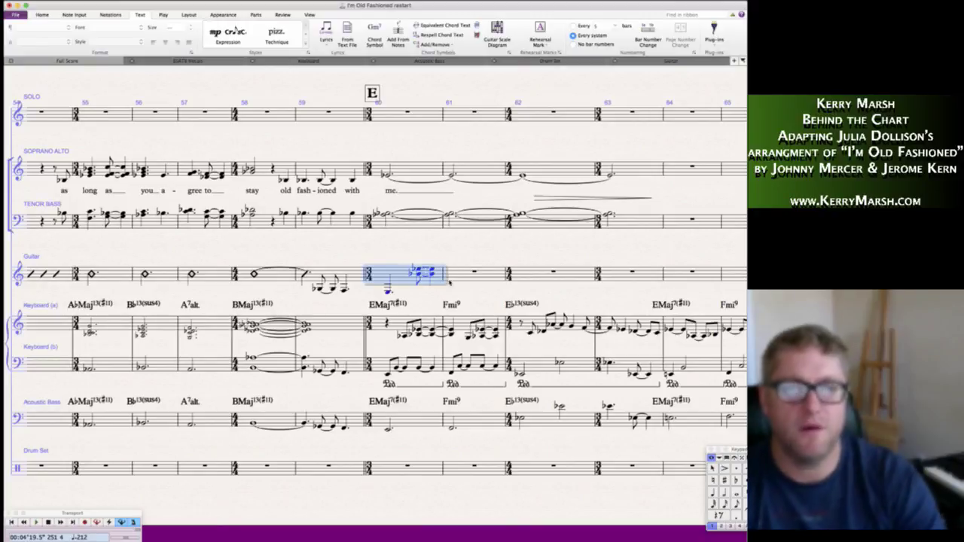
{"action": "left_click", "coordinate": [452, 280], "text": "alt"}
{"action": "key", "text": "Escape"}
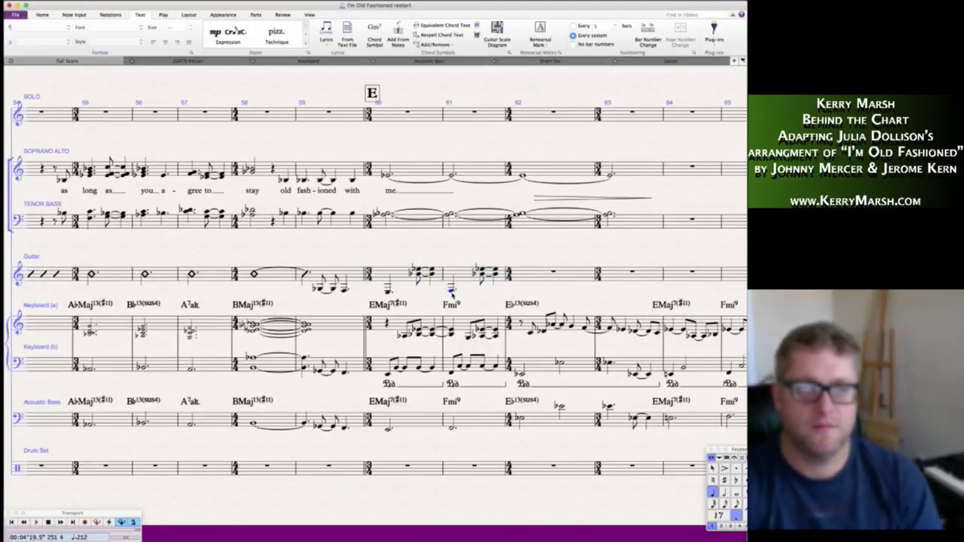
{"action": "key", "text": "Escape"}
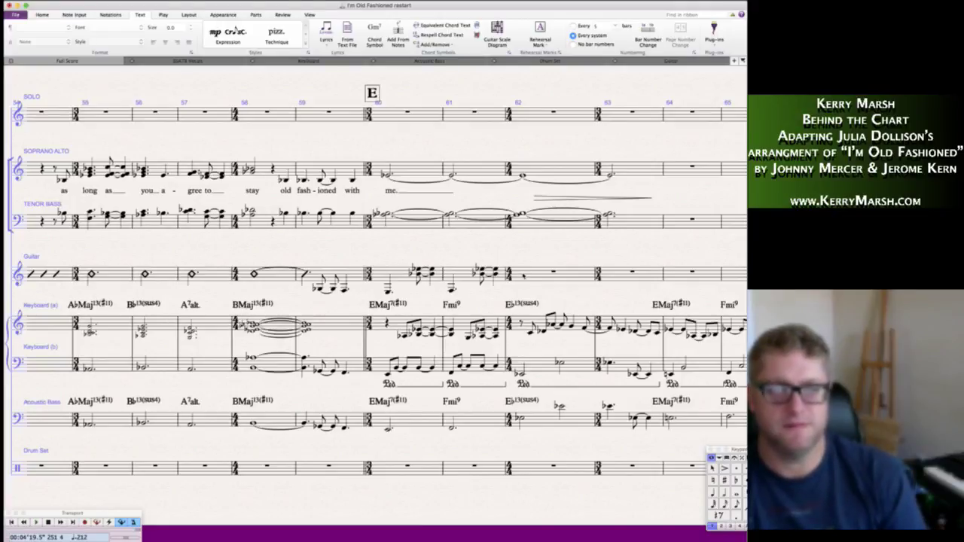
- Copy the guitar part of bars 7 through 22 from the introduction into section E, starting at bar 62
{"action": "scroll", "coordinate": [503, 277], "scroll_direction": "left", "scroll_amount": 15}
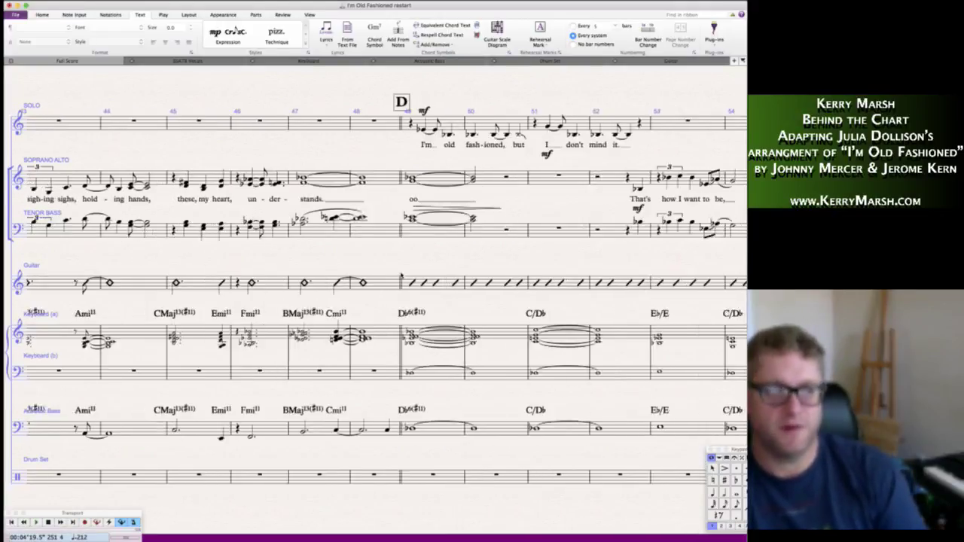
{"action": "scroll", "coordinate": [400, 276], "scroll_direction": "left", "scroll_amount": 5}
{"action": "scroll", "coordinate": [400, 276], "scroll_direction": "right", "scroll_amount": 12}
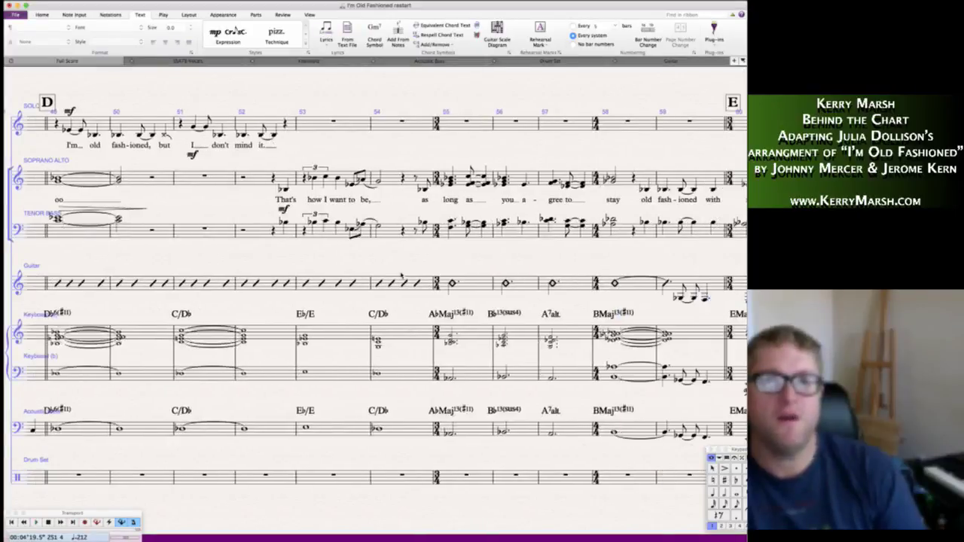
{"action": "scroll", "coordinate": [401, 275], "scroll_direction": "left", "scroll_amount": 20}
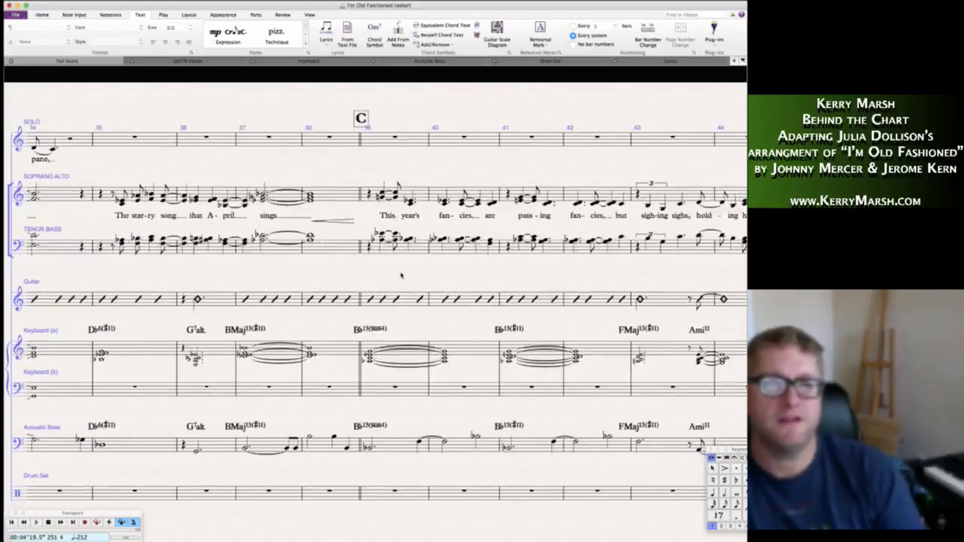
{"action": "scroll", "coordinate": [400, 275], "scroll_direction": "left", "scroll_amount": 15}
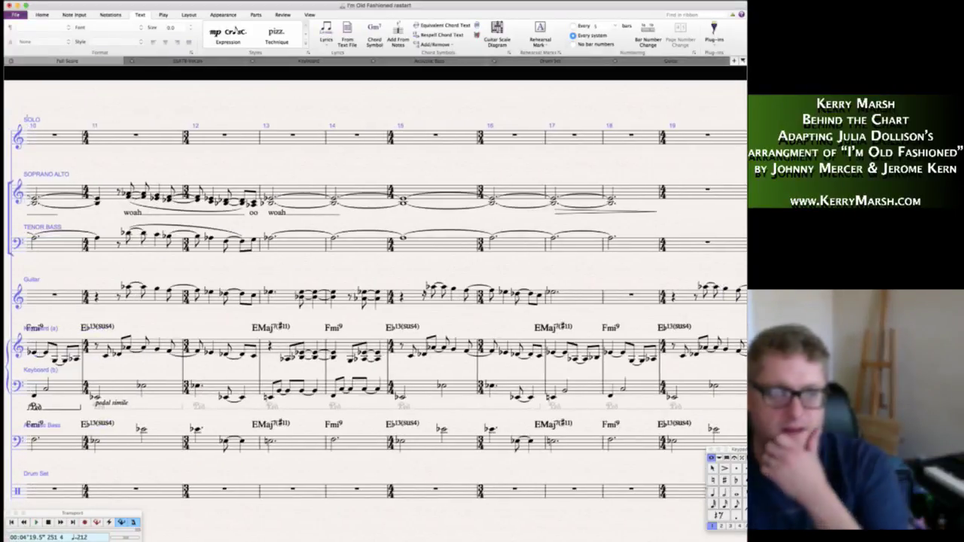
{"action": "scroll", "coordinate": [331, 281], "scroll_direction": "left", "scroll_amount": 8}
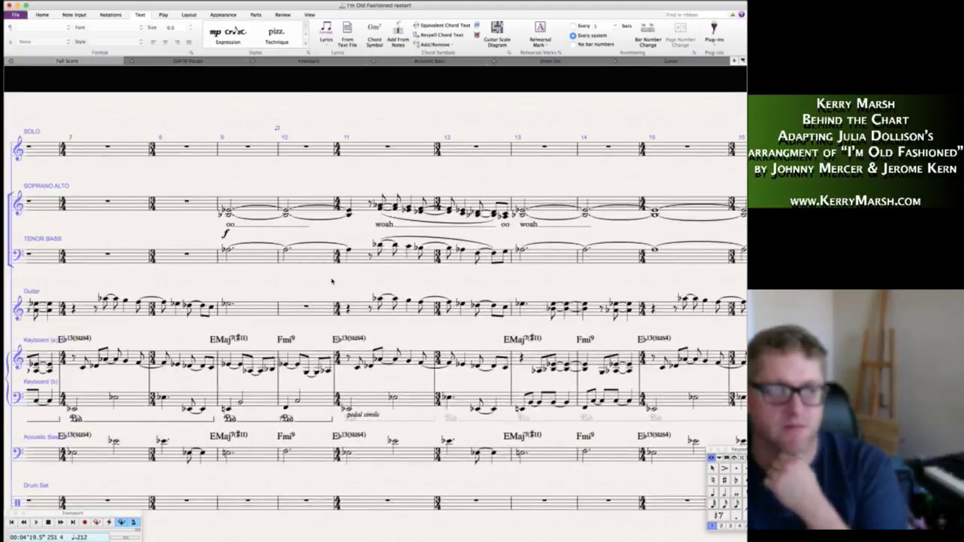
{"action": "scroll", "coordinate": [331, 281], "scroll_direction": "left", "scroll_amount": 3}
{"action": "scroll", "coordinate": [332, 278], "scroll_direction": "right", "scroll_amount": 5}
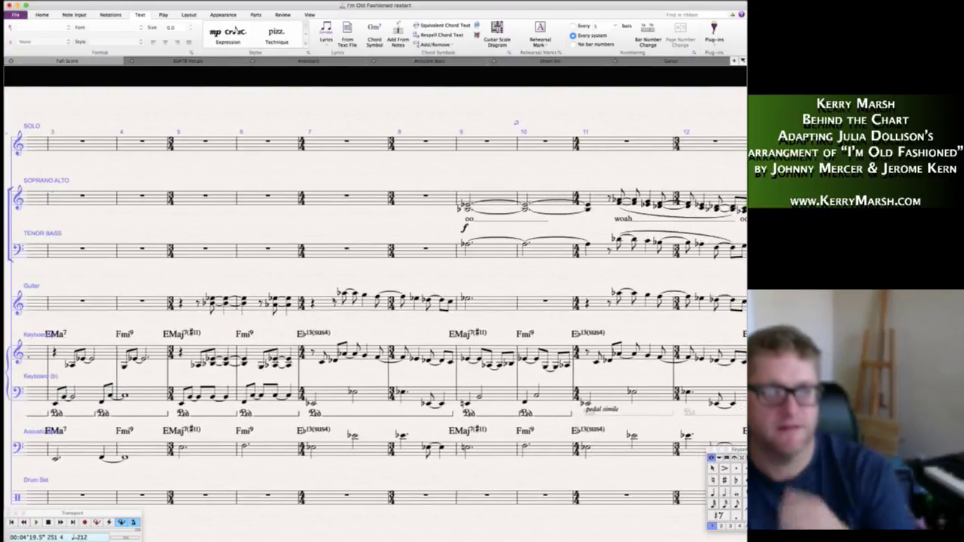
{"action": "left_click", "coordinate": [354, 308]}
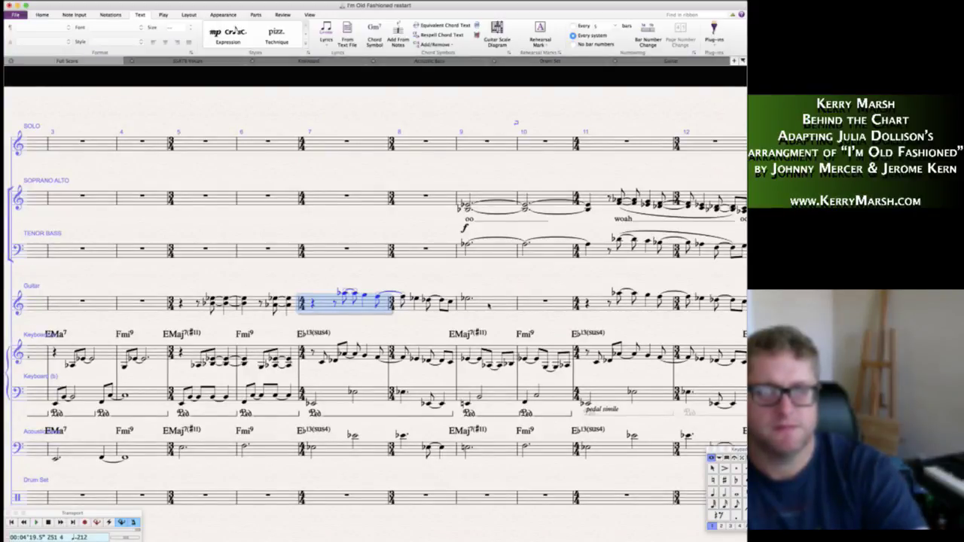
{"action": "left_click", "coordinate": [493, 305], "text": "shift"}
{"action": "scroll", "coordinate": [493, 305], "scroll_direction": "right", "scroll_amount": 5}
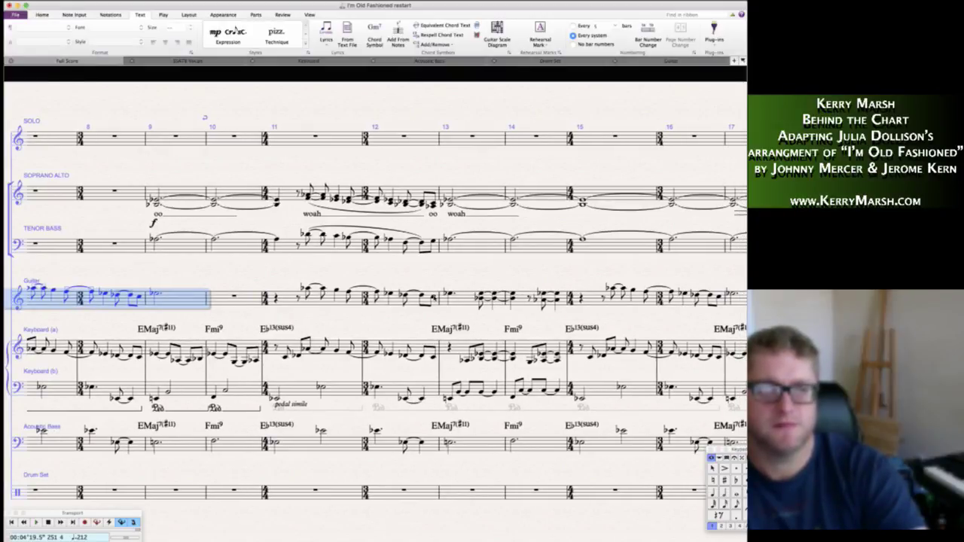
{"action": "scroll", "coordinate": [371, 301], "scroll_direction": "right", "scroll_amount": 5}
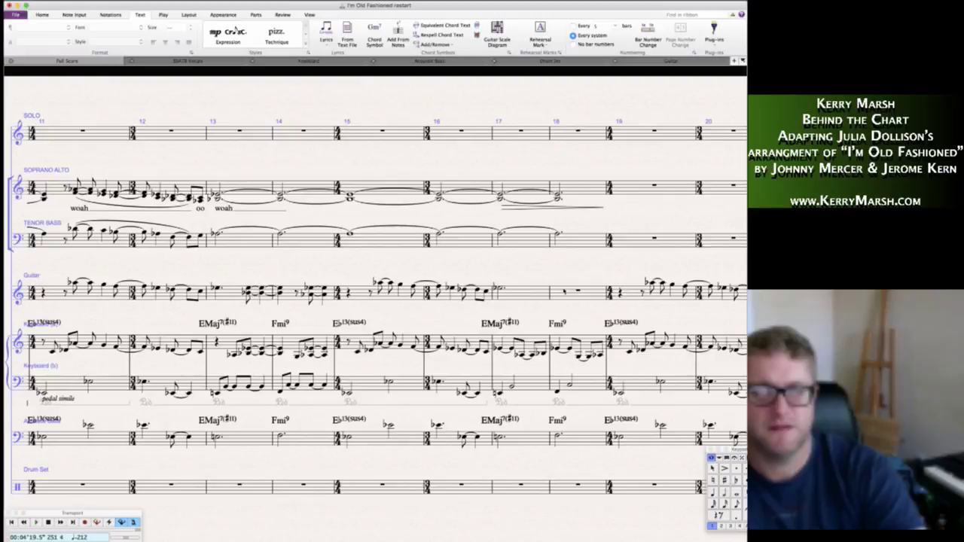
{"action": "scroll", "coordinate": [525, 293], "scroll_direction": "right", "scroll_amount": 8}
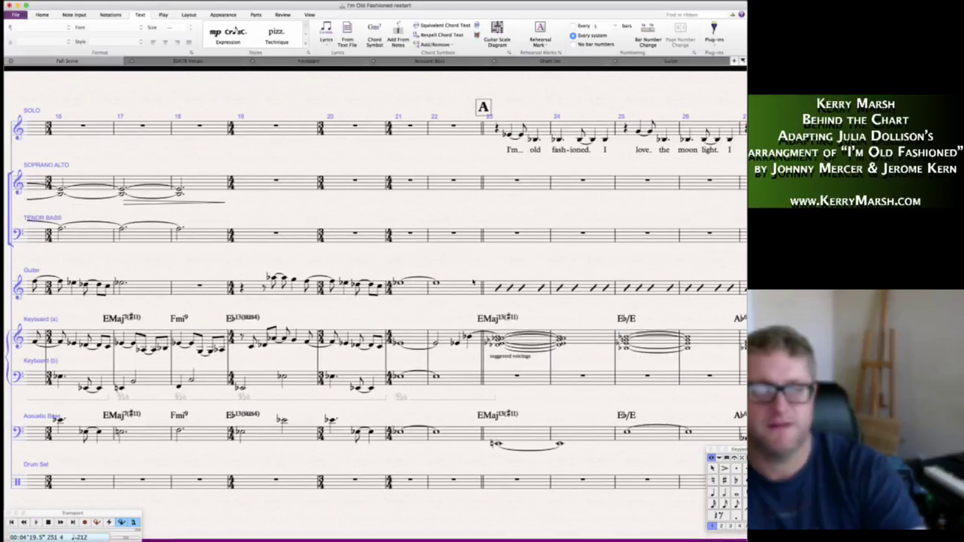
{"action": "left_click", "coordinate": [449, 285], "text": "shift"}
{"action": "scroll", "coordinate": [452, 284], "scroll_direction": "right", "scroll_amount": 20}
{"action": "scroll", "coordinate": [459, 285], "scroll_direction": "right", "scroll_amount": 20}
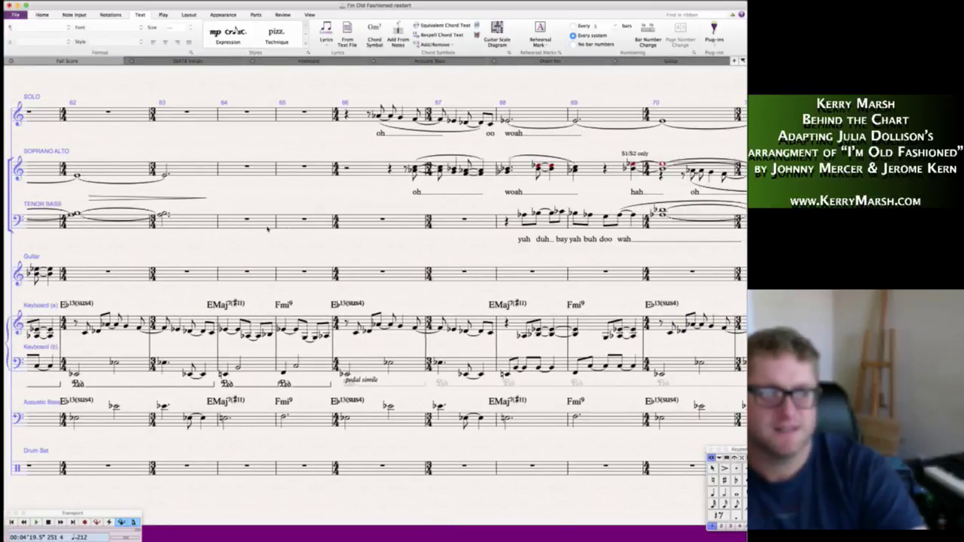
{"action": "left_click", "coordinate": [73, 274], "text": "shift"}
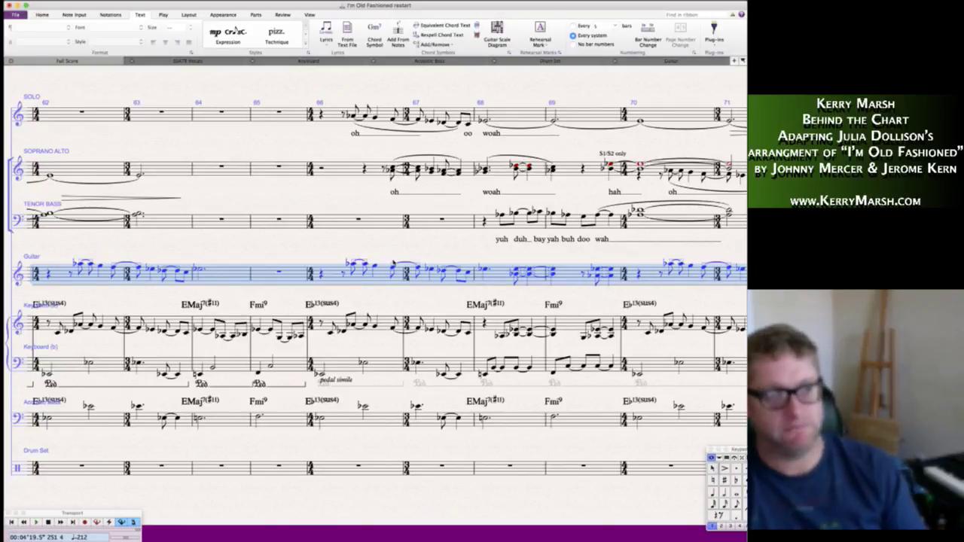
{"action": "key", "text": "Escape"}
- Play back the score from the low guitar notes in bar 59 through section E, stopping in bar 74
{"action": "scroll", "coordinate": [260, 246], "scroll_direction": "right", "scroll_amount": 15}
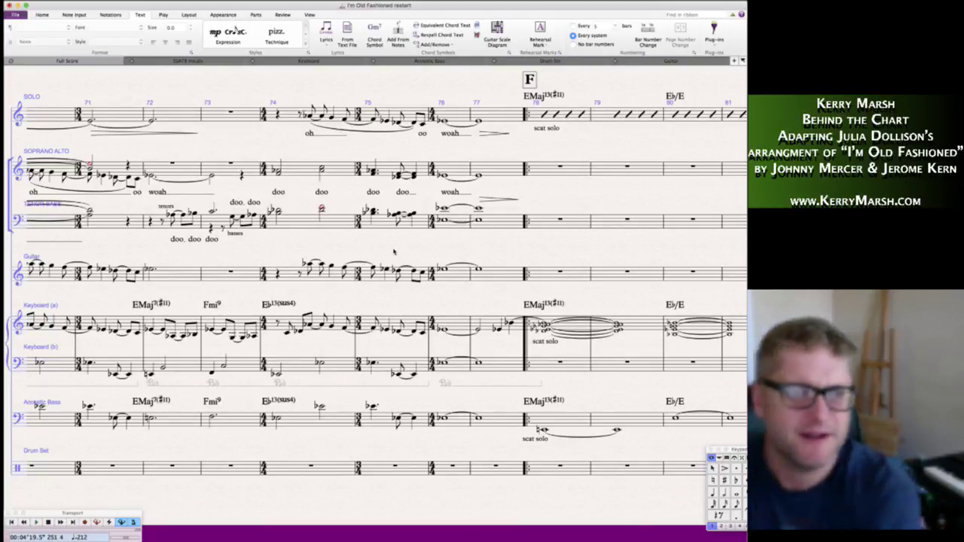
{"action": "scroll", "coordinate": [393, 252], "scroll_direction": "left", "scroll_amount": 10}
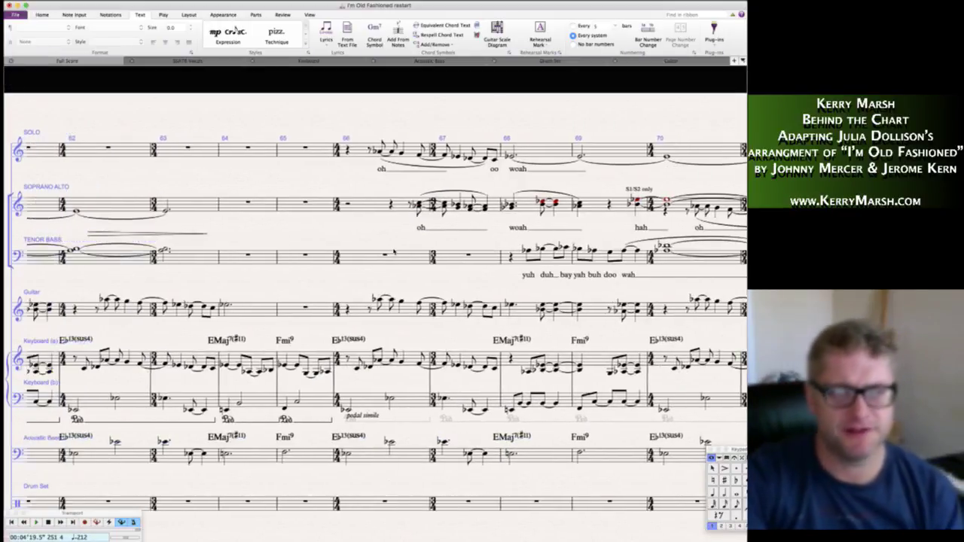
{"action": "scroll", "coordinate": [393, 252], "scroll_direction": "left", "scroll_amount": 8}
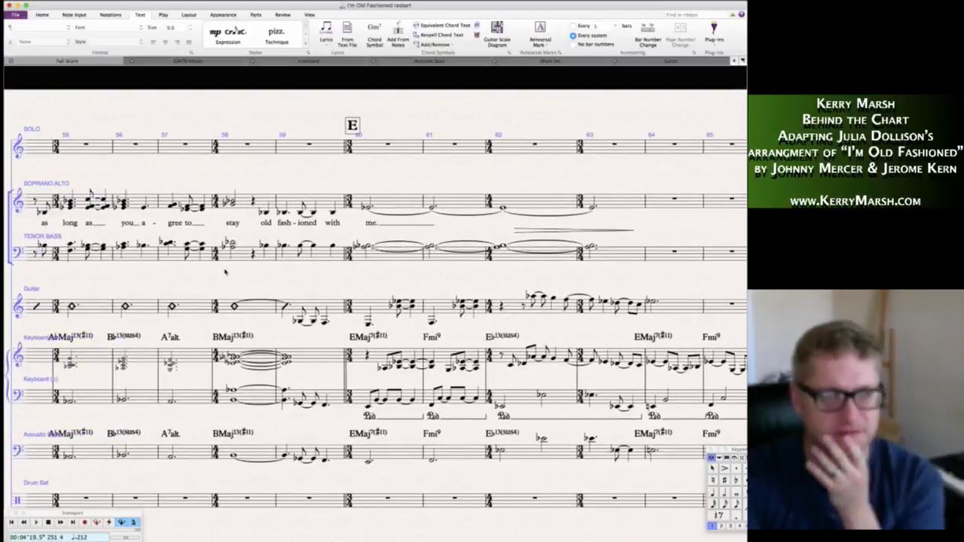
{"action": "left_click", "coordinate": [299, 320]}
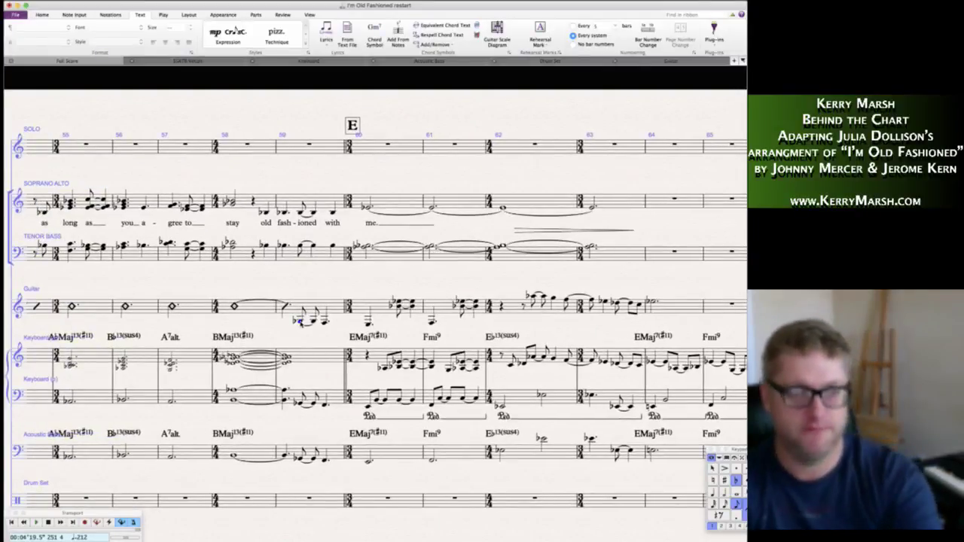
{"action": "key", "text": "p"}
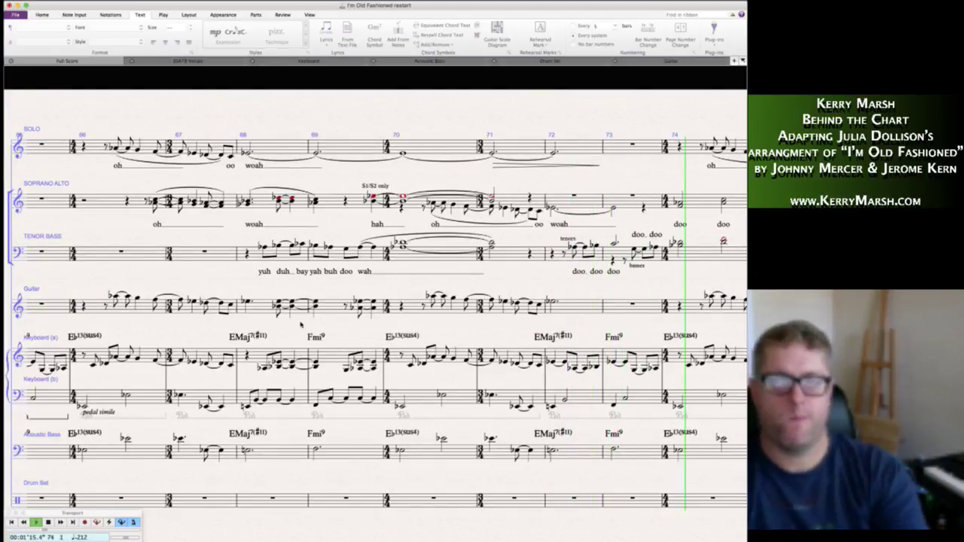
{"action": "key", "text": "space"}
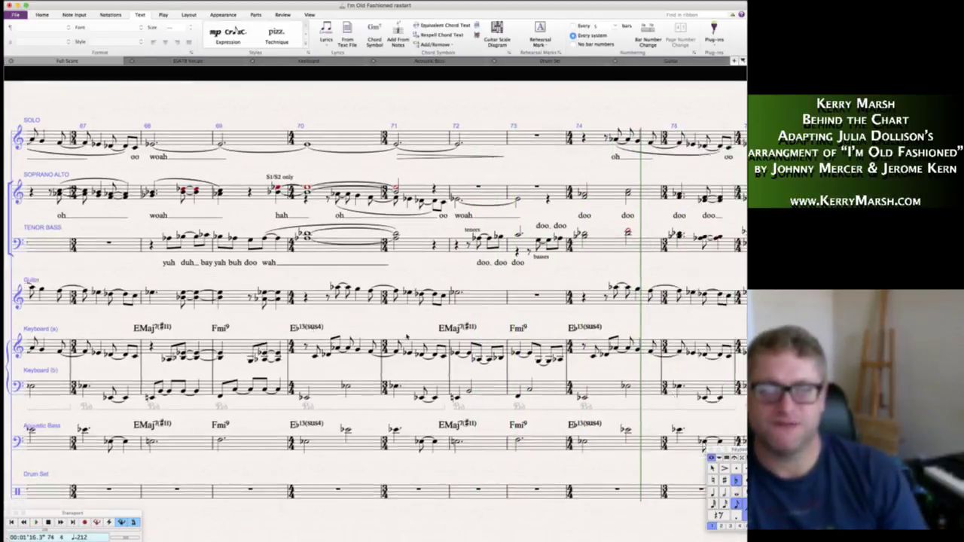
- Fill guitar bars 78 and 79 at section F with middle-line quarter notes and change them to slash noteheads
{"action": "scroll", "coordinate": [406, 336], "scroll_direction": "right", "scroll_amount": 10}
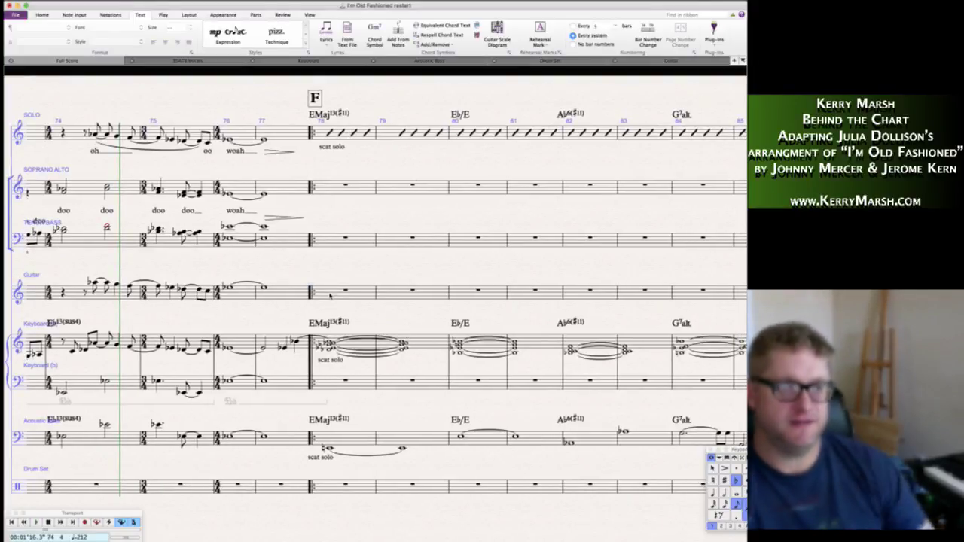
{"action": "left_click", "coordinate": [328, 300]}
{"action": "key", "text": "n"}
{"action": "key", "text": "b"}
{"action": "key", "text": "b"}
{"action": "key", "text": "b"}
{"action": "key", "text": "b"}
{"action": "key", "text": "b"}
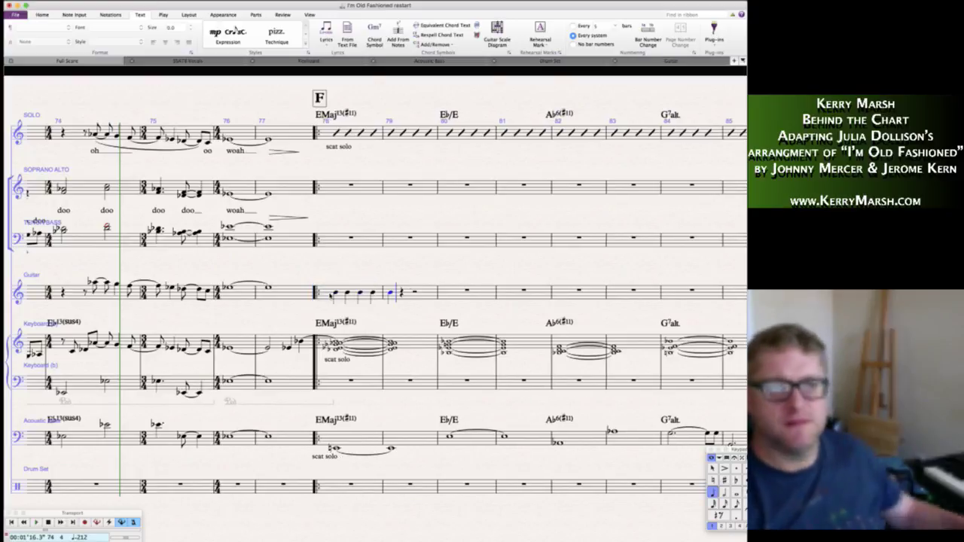
{"action": "key", "text": "shift+ctrl+Left"}
{"action": "key", "text": "shift+ctrl+Left"}
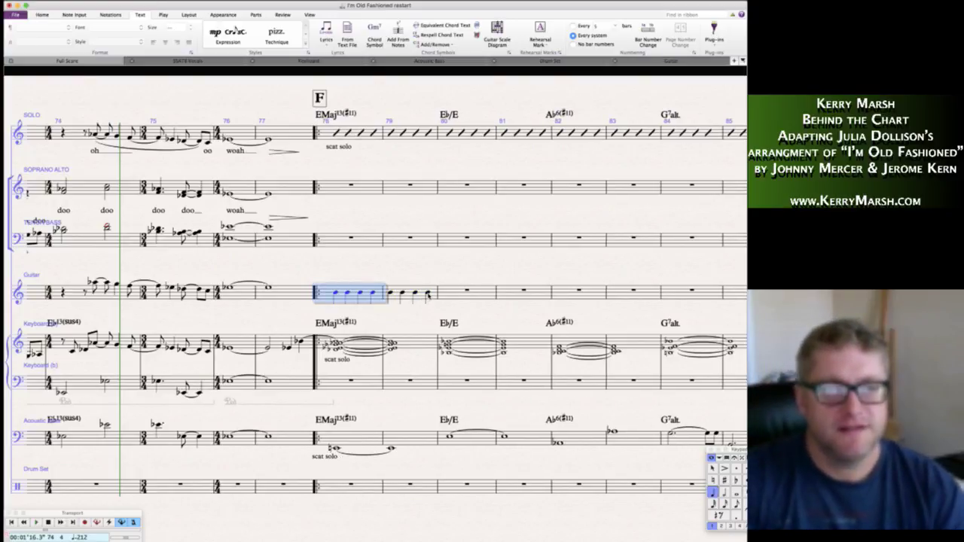
{"action": "key", "text": "shift+alt+3"}
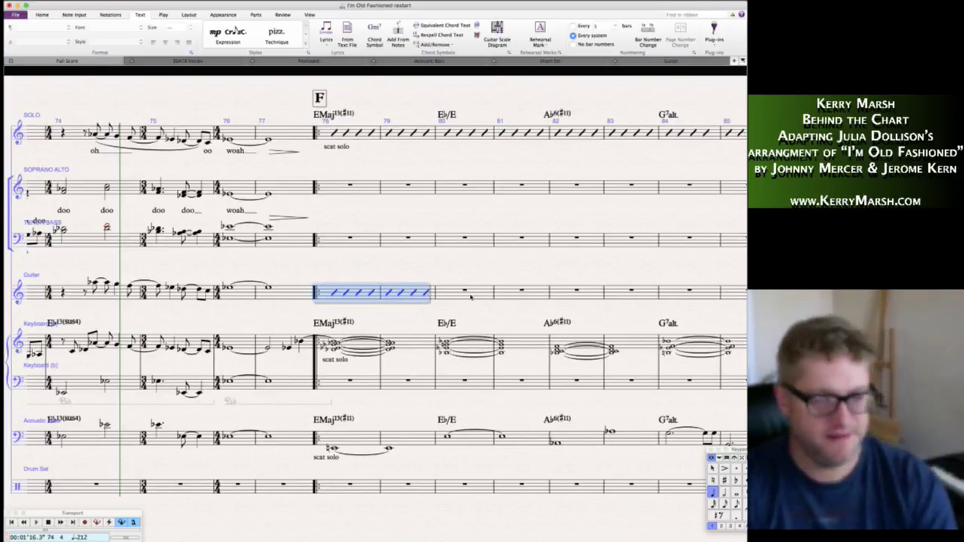
- Repeat the two slash bars through guitar bars 80 to 89
{"action": "left_click", "coordinate": [453, 290]}
{"action": "scroll", "coordinate": [453, 291], "scroll_direction": "right", "scroll_amount": 10}
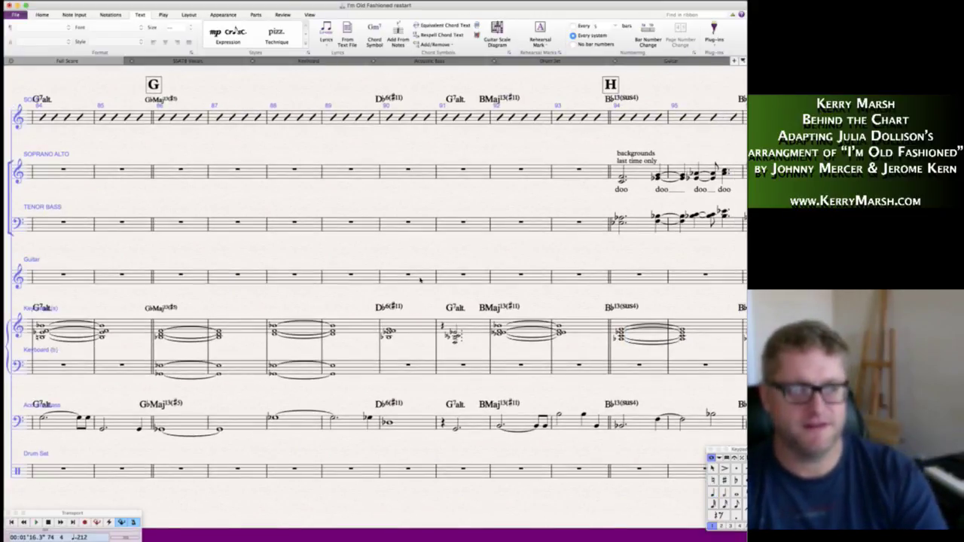
{"action": "left_click", "coordinate": [420, 279], "text": "shift"}
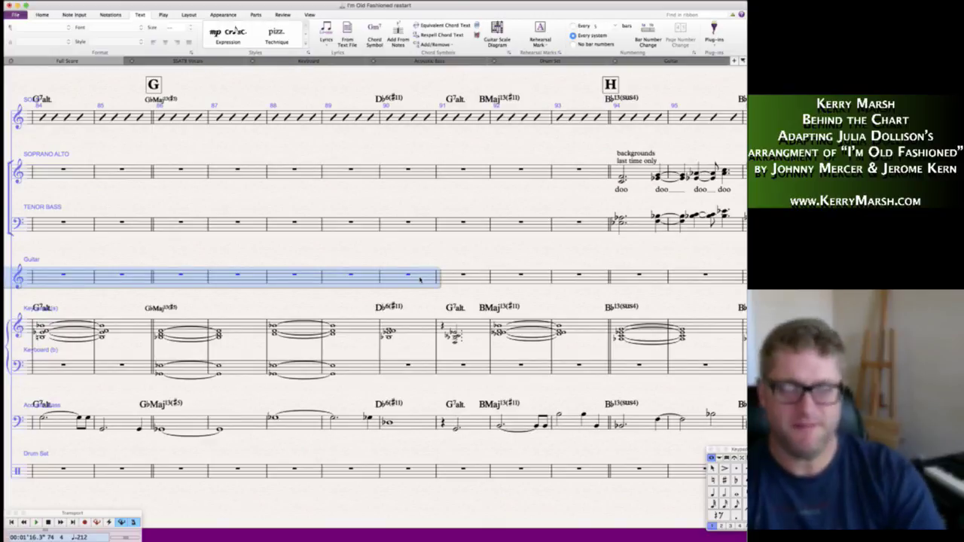
{"action": "key", "text": "super+v"}
{"action": "scroll", "coordinate": [497, 292], "scroll_direction": "right", "scroll_amount": 6}
{"action": "scroll", "coordinate": [497, 292], "scroll_direction": "right", "scroll_amount": 6}
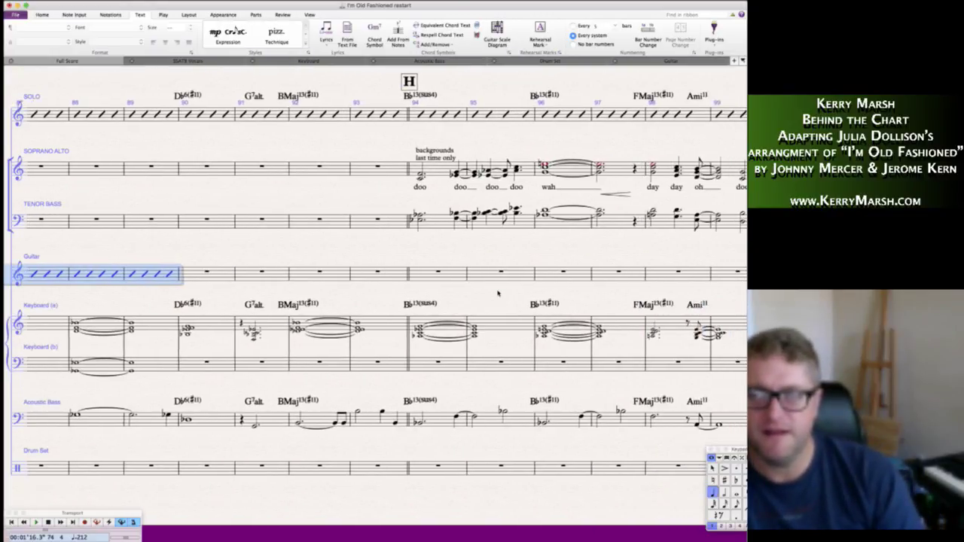
- Copy the guitar part of bars 23 through 77, from section A up to F, into section F starting at bar 78
{"action": "scroll", "coordinate": [497, 293], "scroll_direction": "left", "scroll_amount": 10}
{"action": "key", "text": "super+Home"}
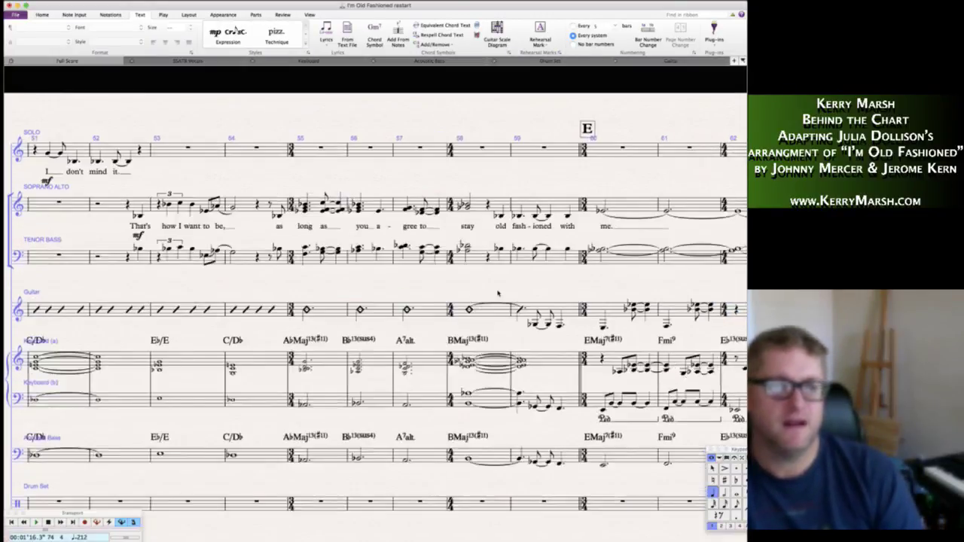
{"action": "scroll", "coordinate": [497, 293], "scroll_direction": "right", "scroll_amount": 6}
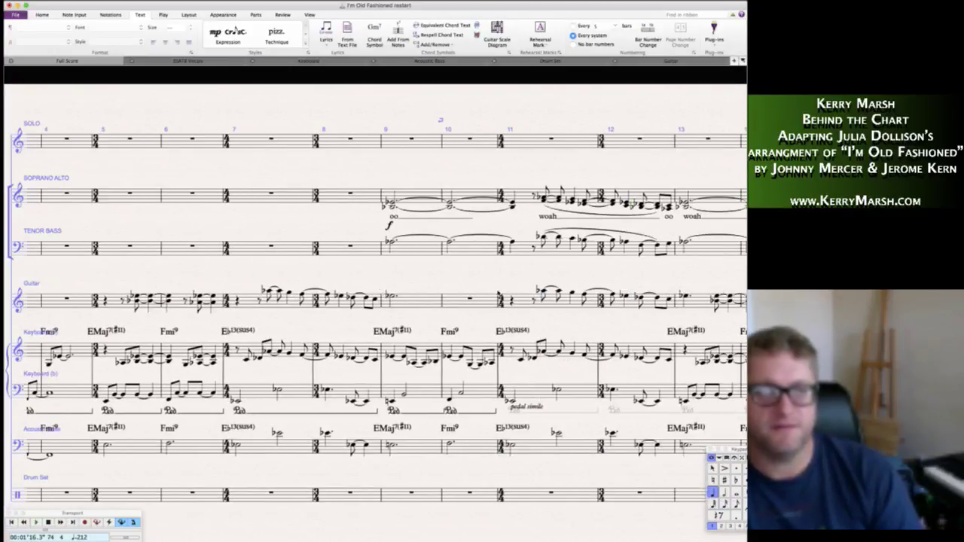
{"action": "scroll", "coordinate": [497, 293], "scroll_direction": "right", "scroll_amount": 6}
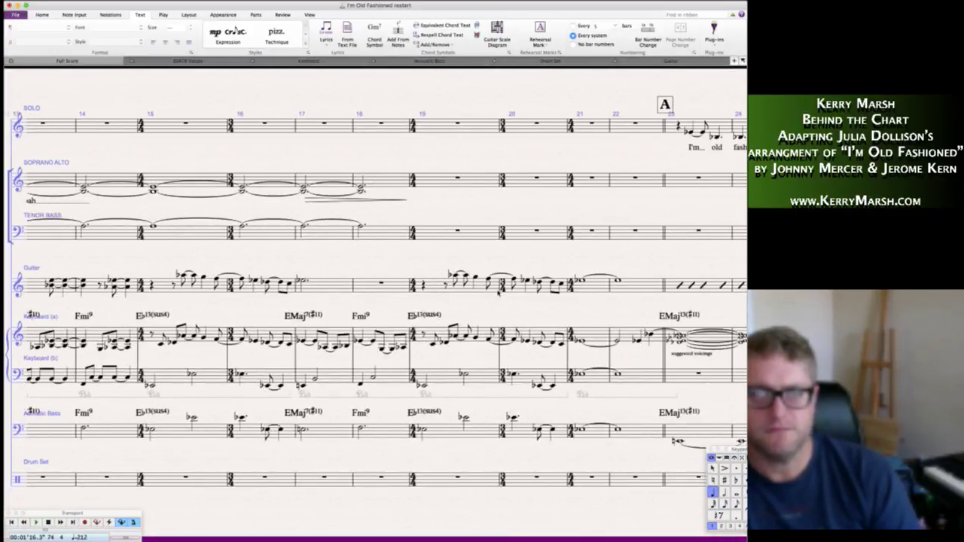
{"action": "scroll", "coordinate": [497, 293], "scroll_direction": "right", "scroll_amount": 3}
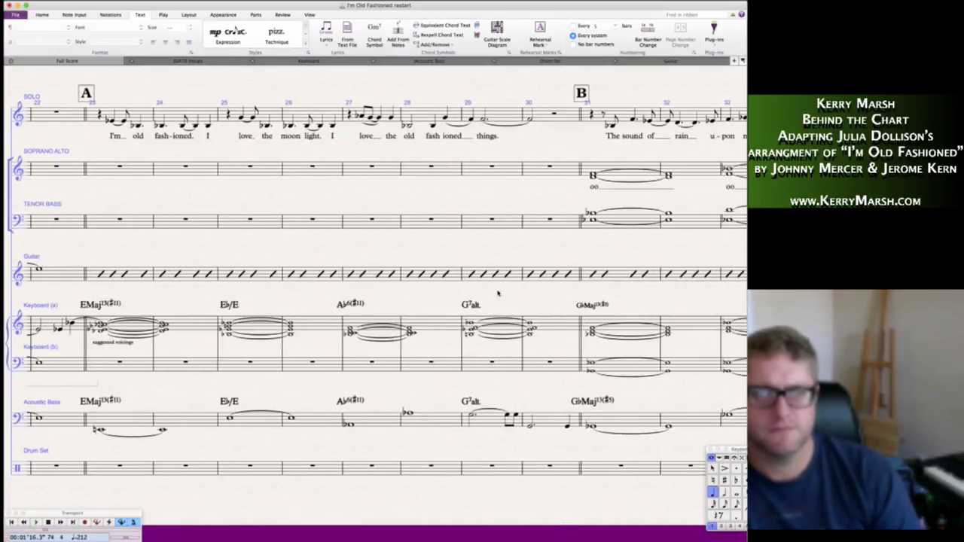
{"action": "scroll", "coordinate": [498, 292], "scroll_direction": "left", "scroll_amount": 3}
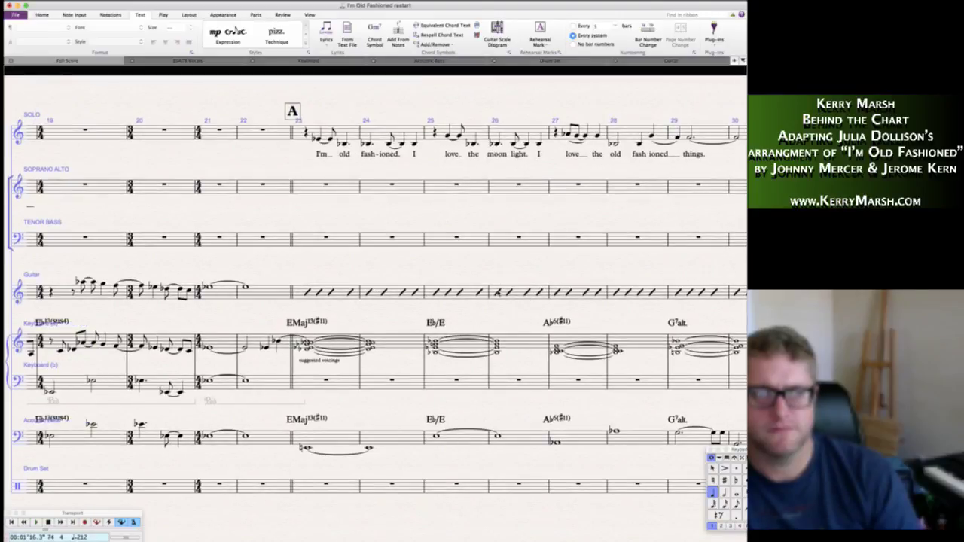
{"action": "scroll", "coordinate": [497, 293], "scroll_direction": "right", "scroll_amount": 3}
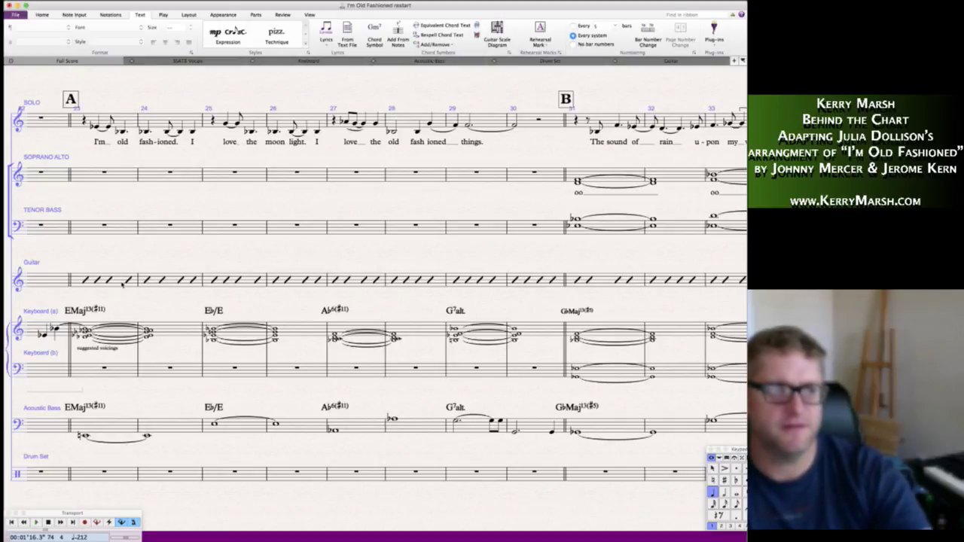
{"action": "left_click", "coordinate": [103, 280]}
{"action": "scroll", "coordinate": [281, 292], "scroll_direction": "right", "scroll_amount": 8}
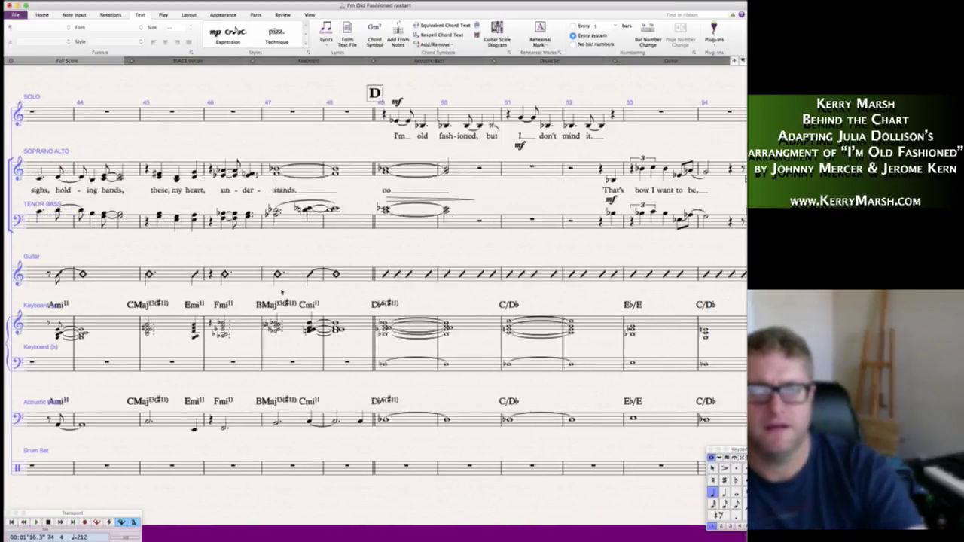
{"action": "scroll", "coordinate": [282, 292], "scroll_direction": "right", "scroll_amount": 3}
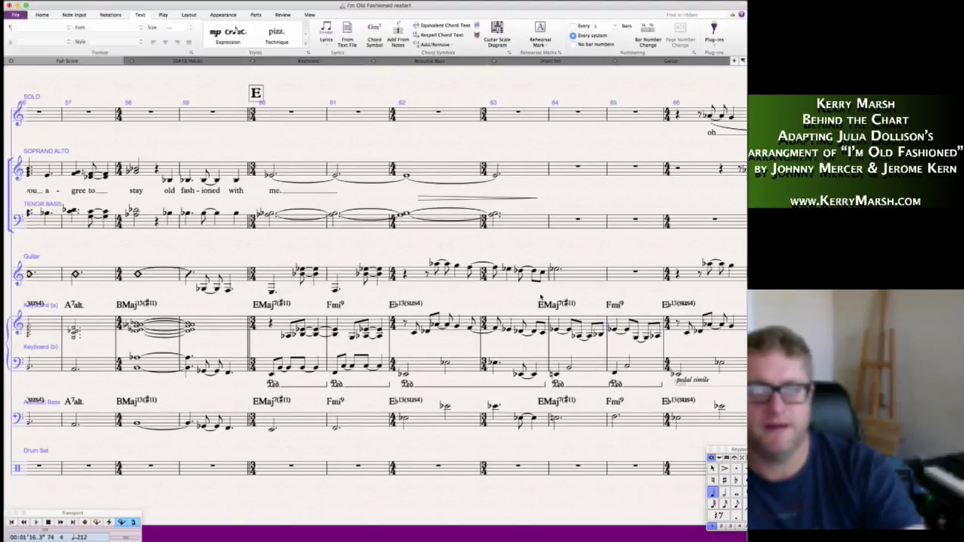
{"action": "scroll", "coordinate": [541, 296], "scroll_direction": "right", "scroll_amount": 5}
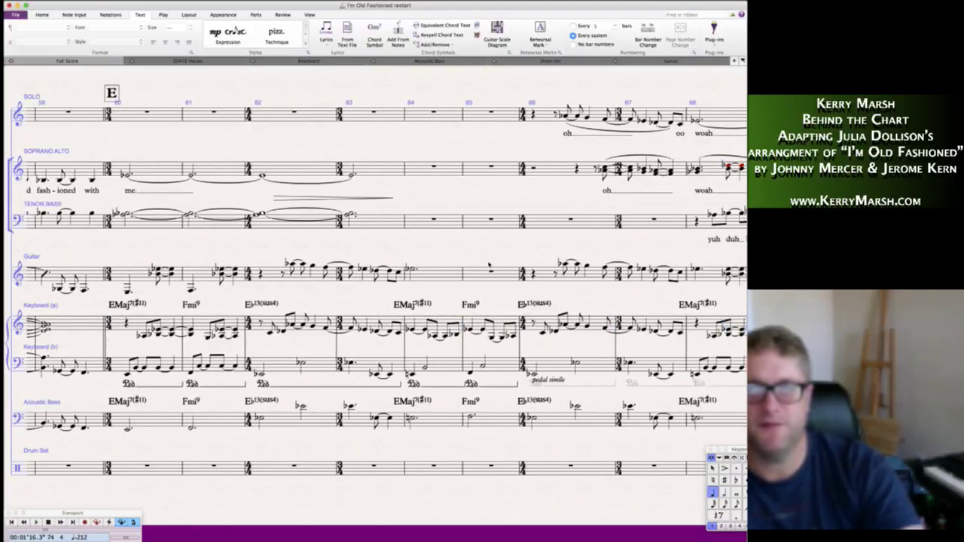
{"action": "scroll", "coordinate": [373, 286], "scroll_direction": "right", "scroll_amount": 2}
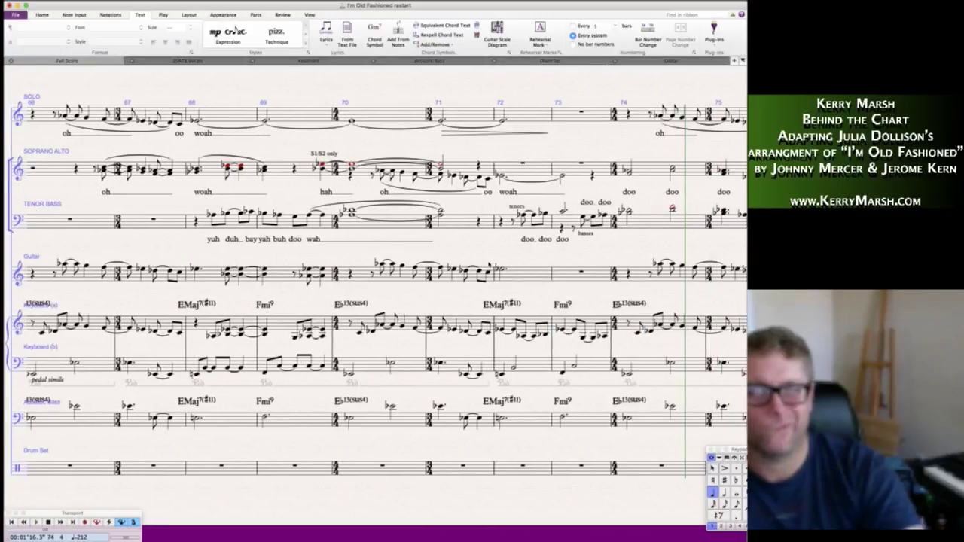
{"action": "scroll", "coordinate": [374, 286], "scroll_direction": "right", "scroll_amount": 2}
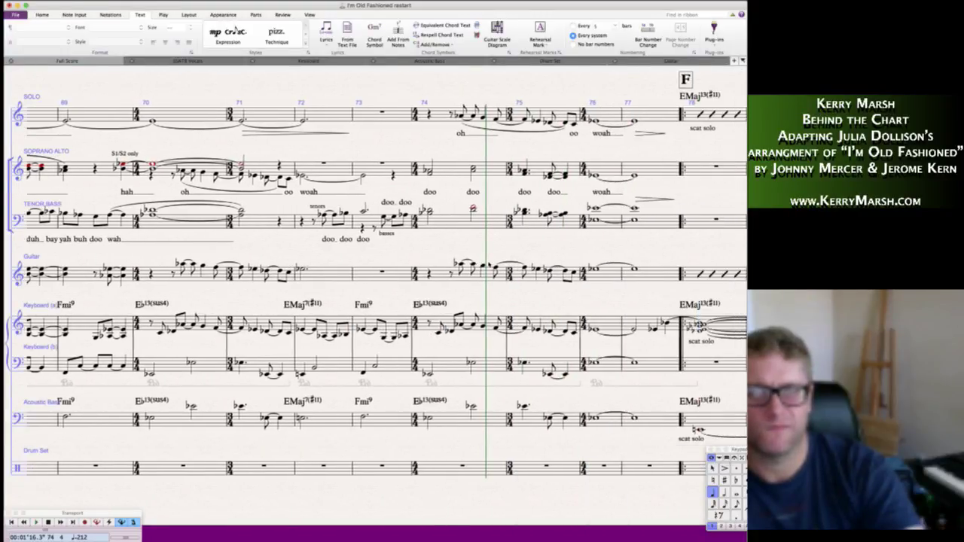
{"action": "scroll", "coordinate": [496, 273], "scroll_direction": "right", "scroll_amount": 6}
{"action": "triple_click", "coordinate": [533, 276]}
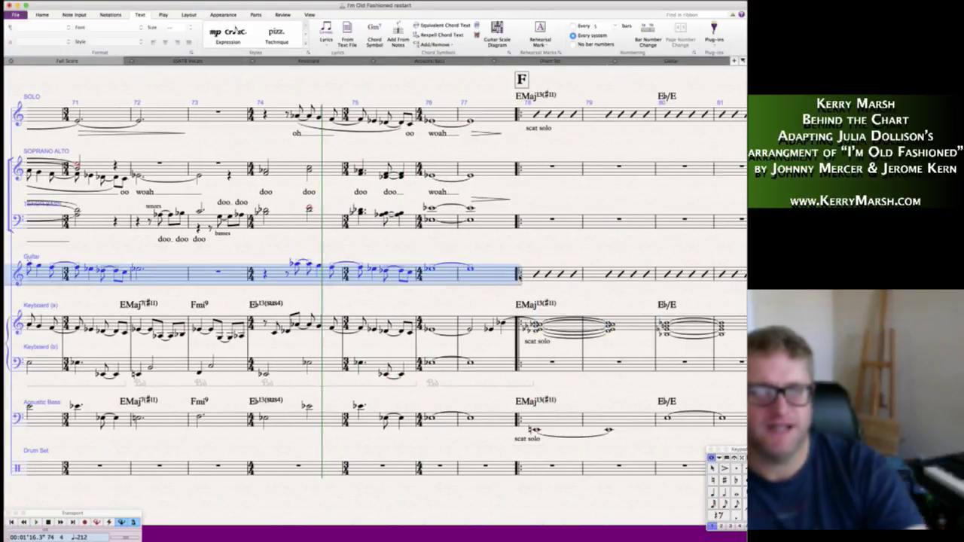
- Review the copied guitar part through bar 132, then clear its selection around section J
{"action": "scroll", "coordinate": [481, 230], "scroll_direction": "right", "scroll_amount": 4}
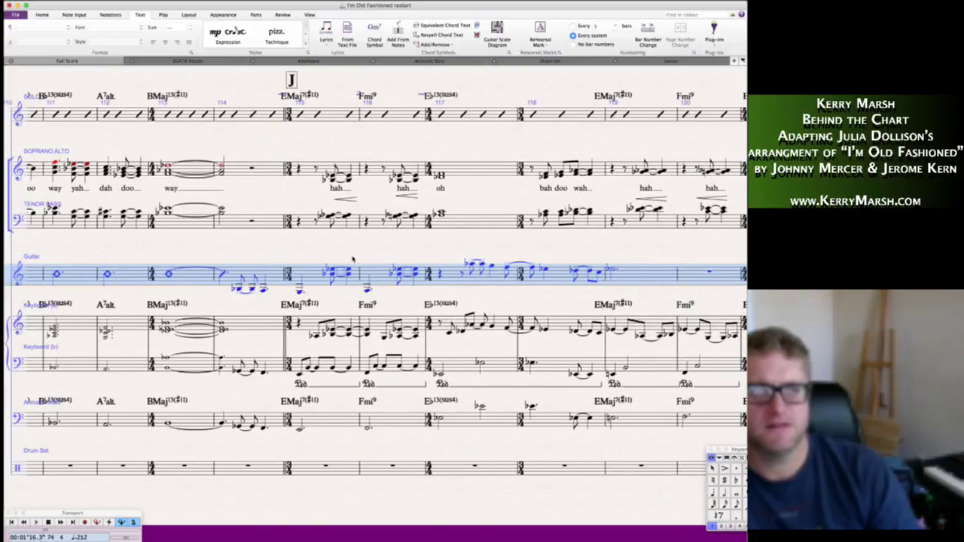
{"action": "scroll", "coordinate": [353, 258], "scroll_direction": "right", "scroll_amount": 9}
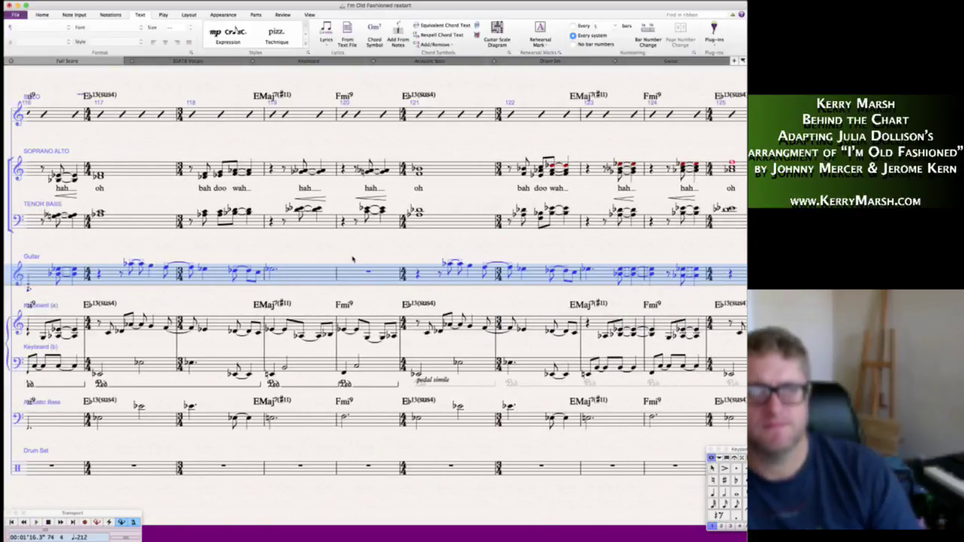
{"action": "scroll", "coordinate": [499, 262], "scroll_direction": "right", "scroll_amount": 2}
{"action": "scroll", "coordinate": [472, 256], "scroll_direction": "right", "scroll_amount": 6}
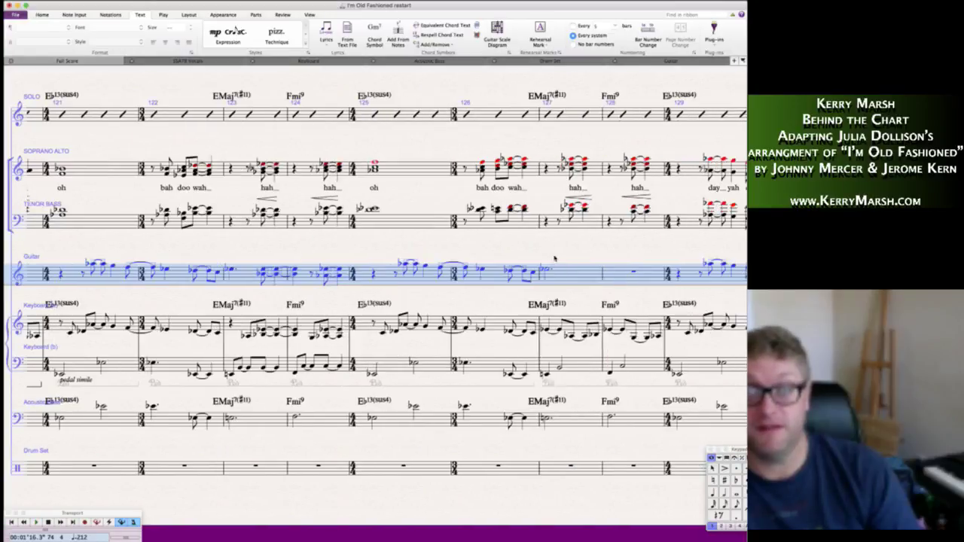
{"action": "scroll", "coordinate": [508, 246], "scroll_direction": "right", "scroll_amount": 14}
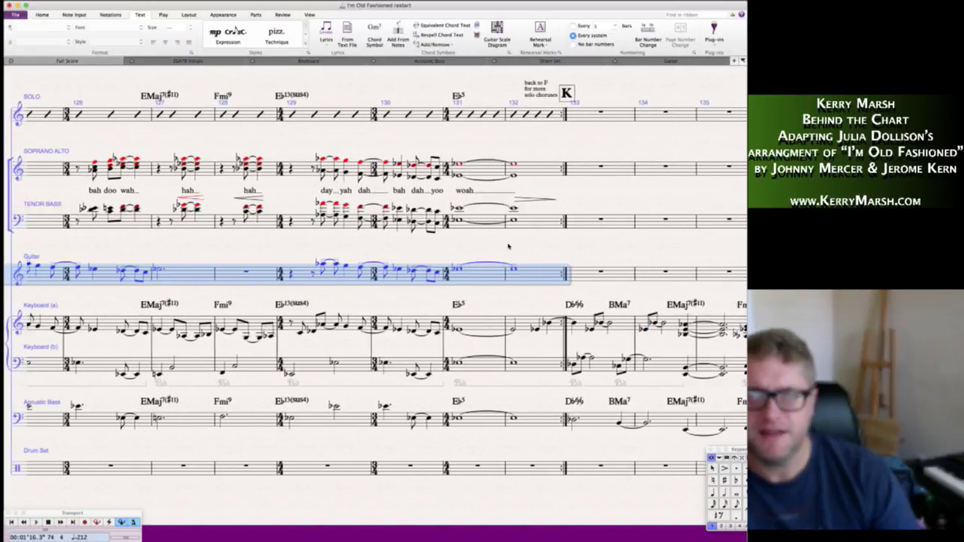
{"action": "scroll", "coordinate": [520, 245], "scroll_direction": "left", "scroll_amount": 10}
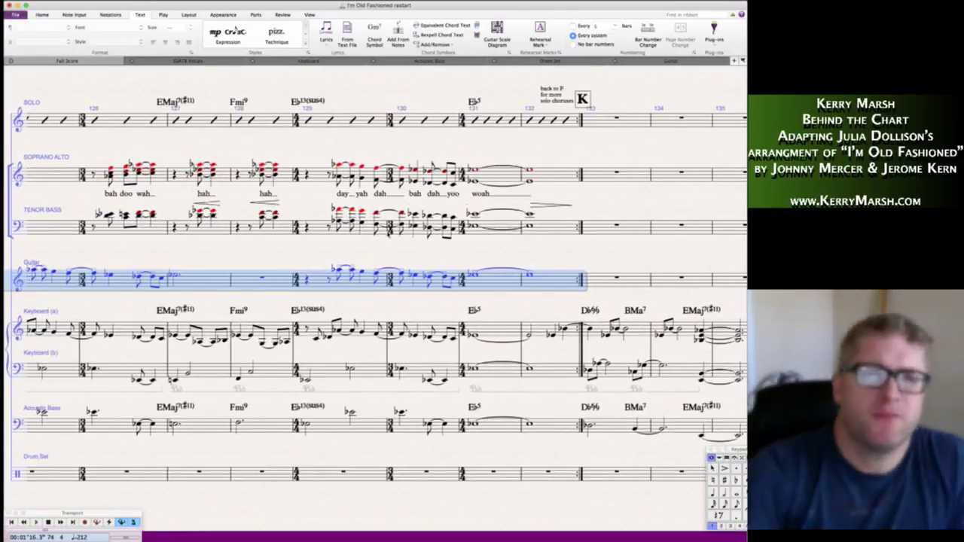
{"action": "scroll", "coordinate": [248, 264], "scroll_direction": "left", "scroll_amount": 12}
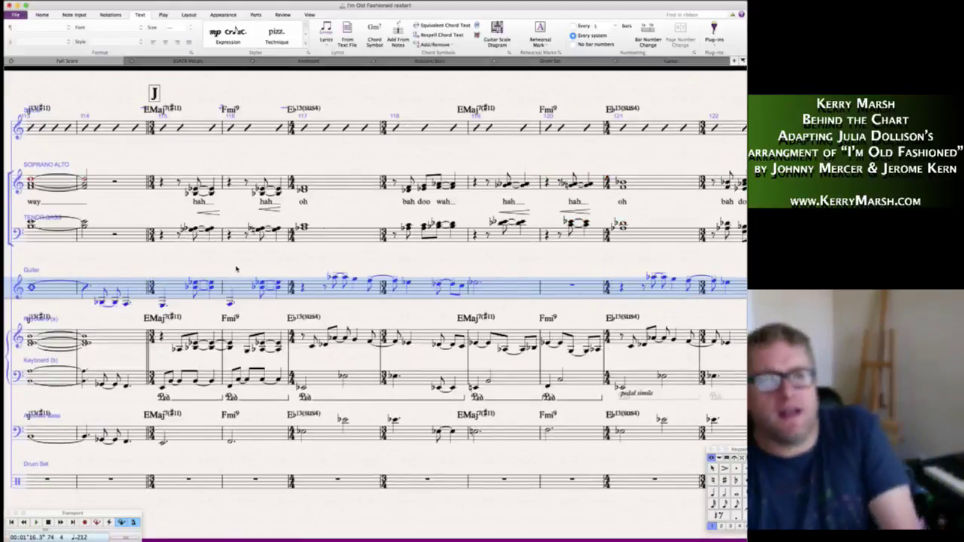
{"action": "scroll", "coordinate": [241, 263], "scroll_direction": "left", "scroll_amount": 6}
{"action": "left_click", "coordinate": [256, 267]}
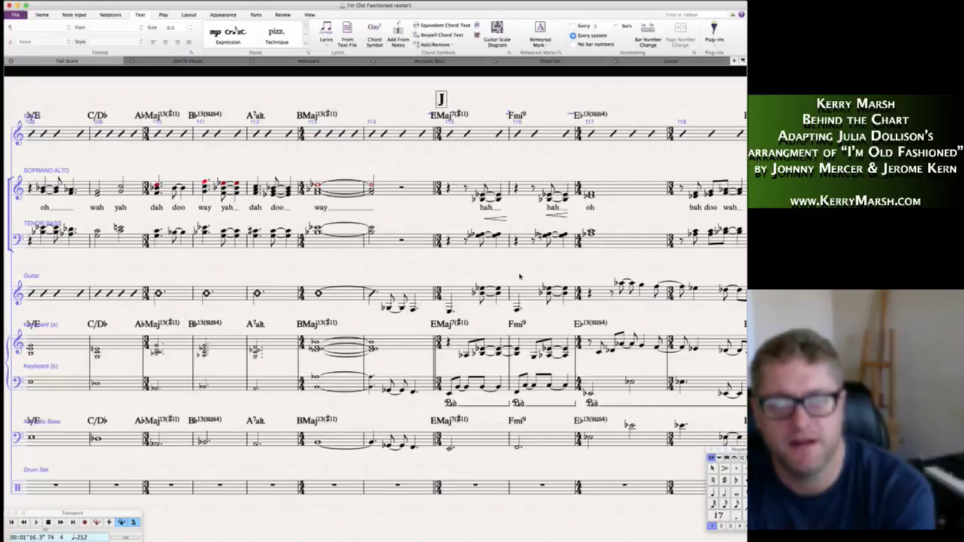
- Examine the guitar figures against the vocal and keyboard parts from section J to the start of K
{"action": "scroll", "coordinate": [512, 273], "scroll_direction": "right", "scroll_amount": 8}
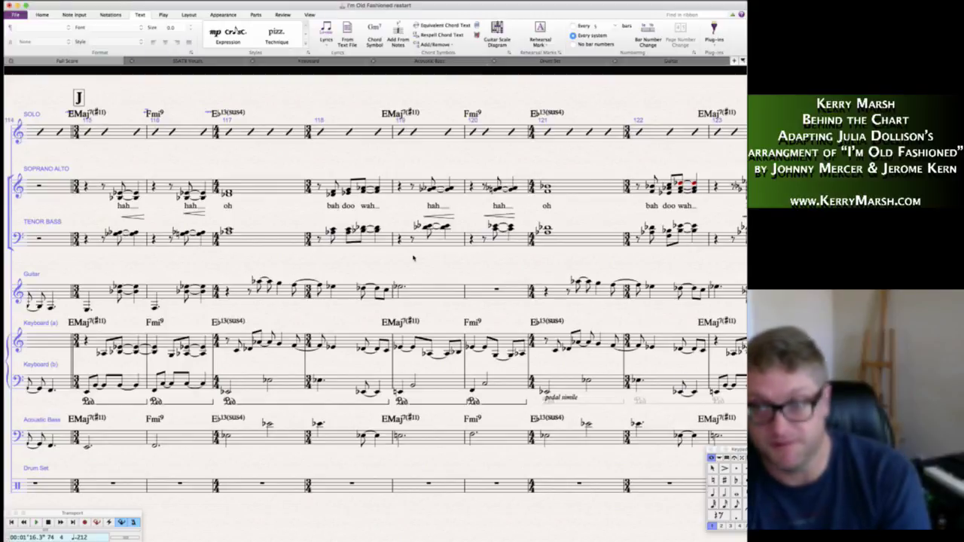
{"action": "scroll", "coordinate": [412, 259], "scroll_direction": "right", "scroll_amount": 3}
{"action": "scroll", "coordinate": [413, 259], "scroll_direction": "right", "scroll_amount": 1}
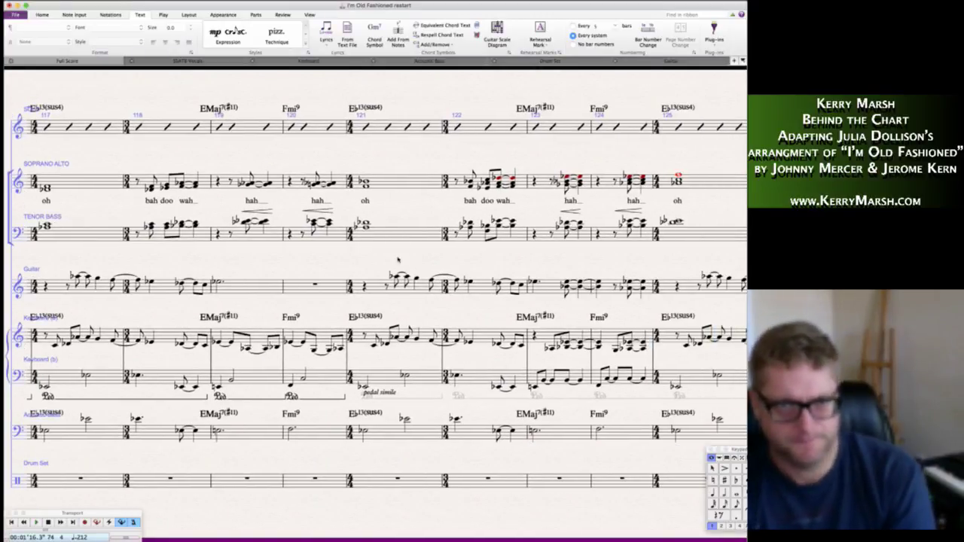
{"action": "scroll", "coordinate": [473, 271], "scroll_direction": "right", "scroll_amount": 8}
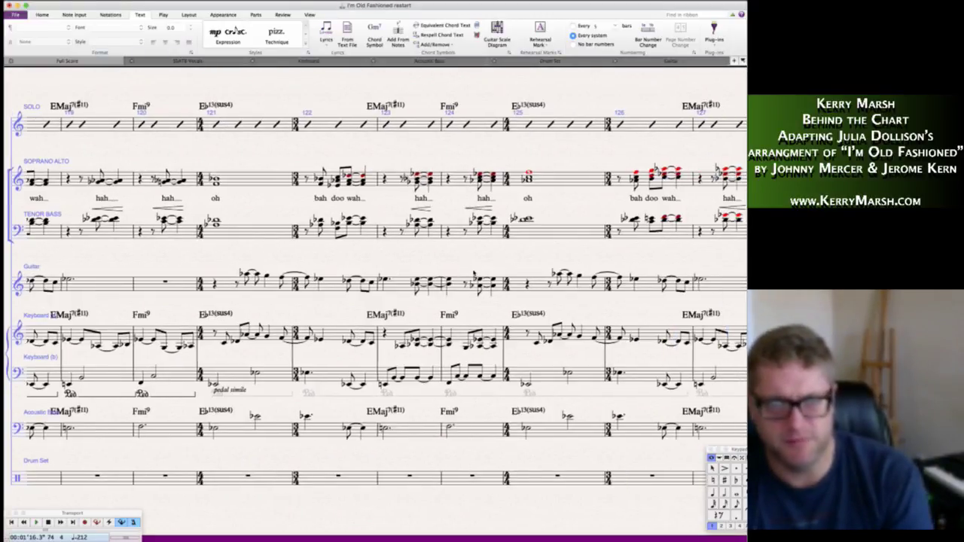
{"action": "scroll", "coordinate": [478, 262], "scroll_direction": "right", "scroll_amount": 5}
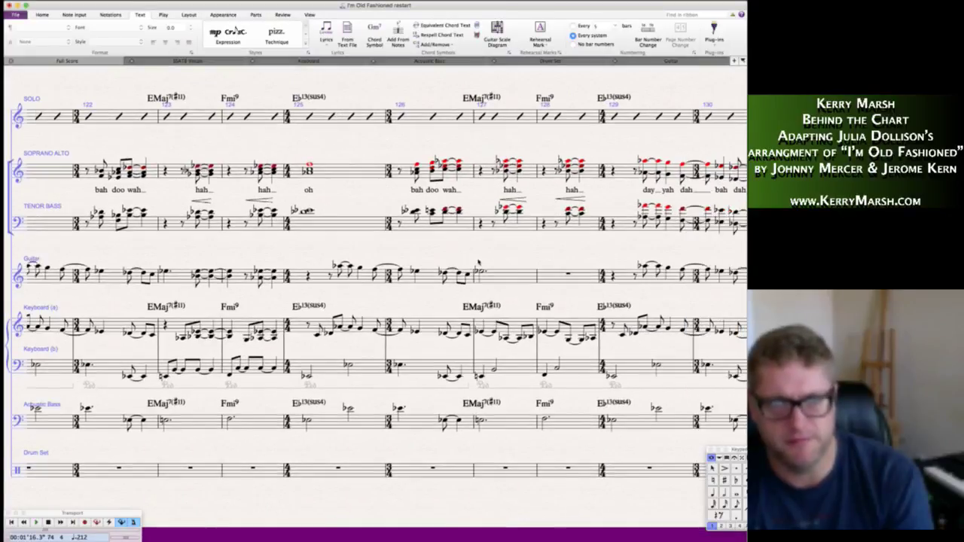
{"action": "scroll", "coordinate": [478, 262], "scroll_direction": "right", "scroll_amount": 1}
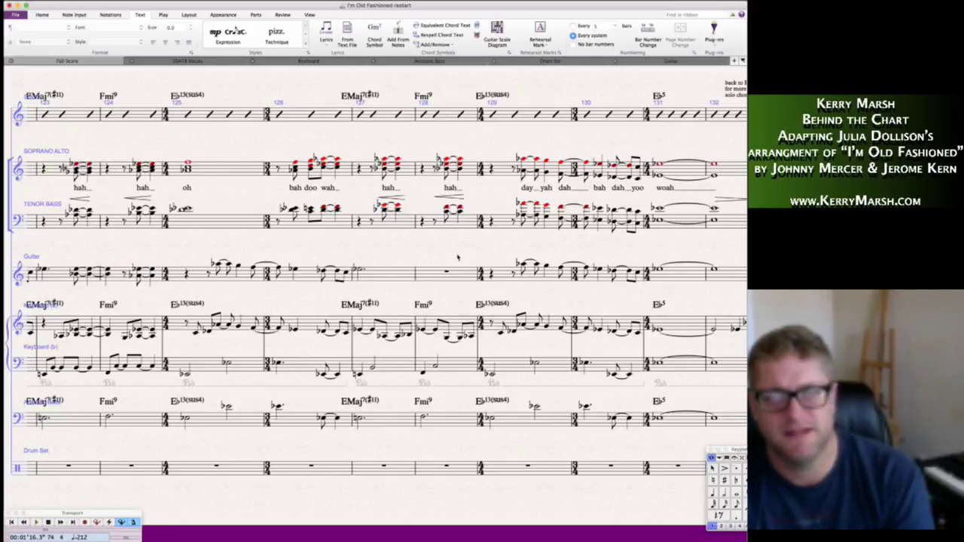
{"action": "scroll", "coordinate": [436, 259], "scroll_direction": "right", "scroll_amount": 9}
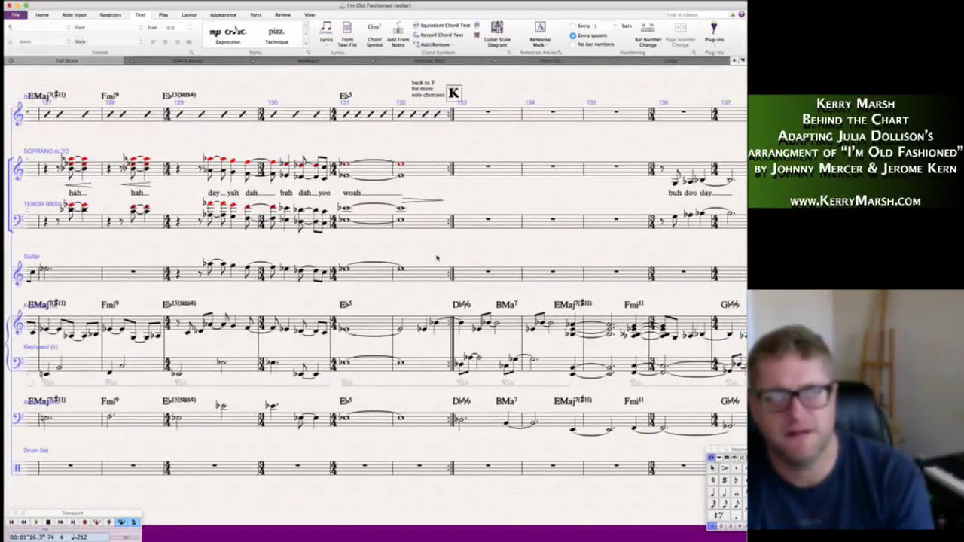
{"action": "scroll", "coordinate": [439, 259], "scroll_direction": "right", "scroll_amount": 3}
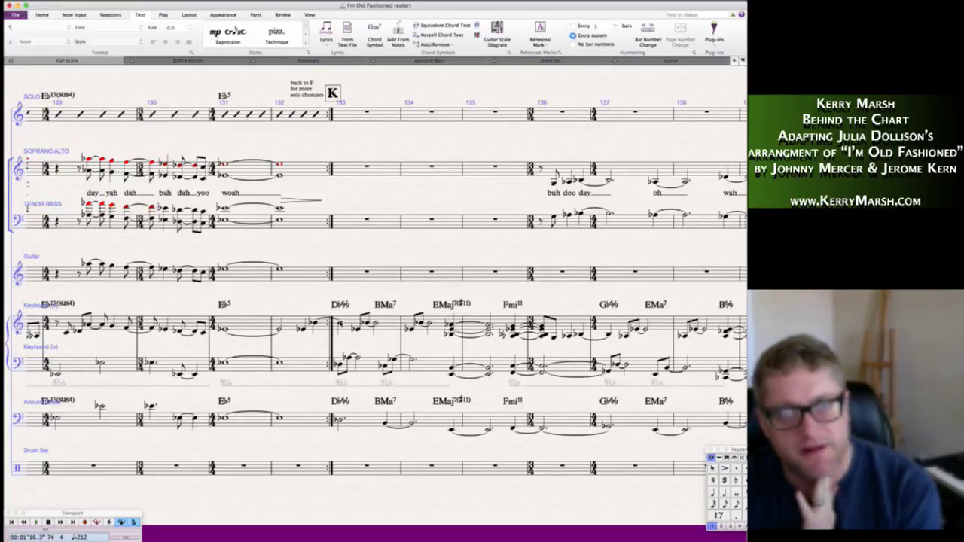
- Play back the score from the first keyboard note of section K, stopping in bar 140 before L
{"action": "left_click", "coordinate": [339, 324]}
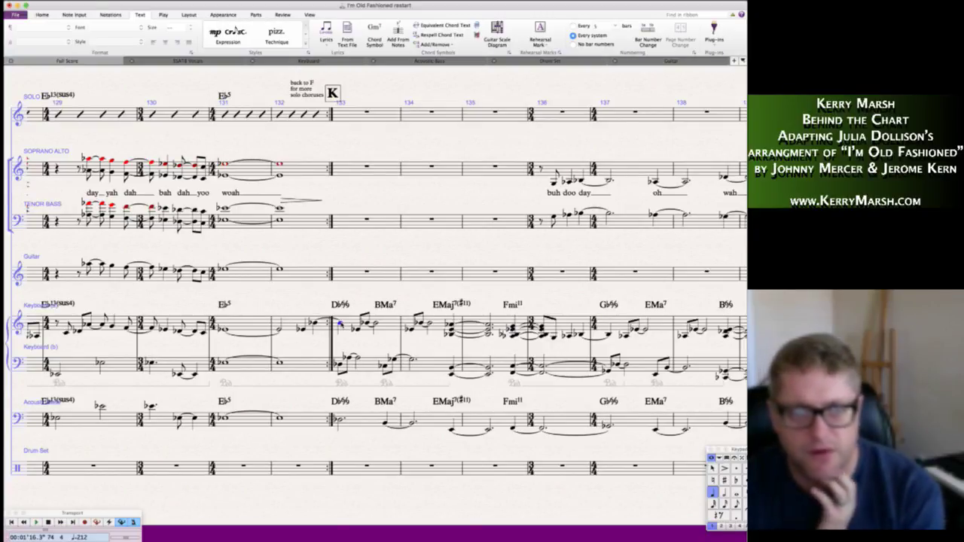
{"action": "key", "text": "space"}
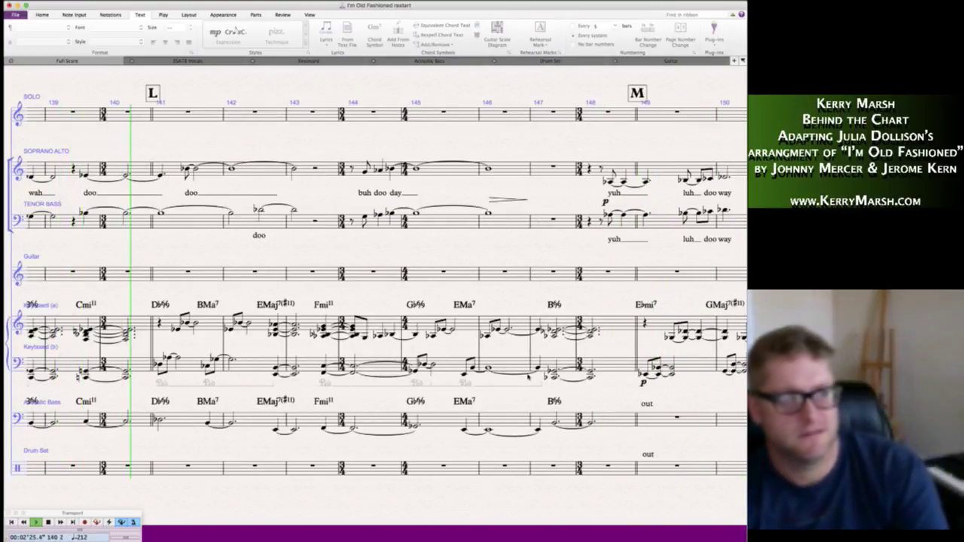
{"action": "key", "text": "space"}
{"action": "scroll", "coordinate": [215, 265], "scroll_direction": "left", "scroll_amount": 10}
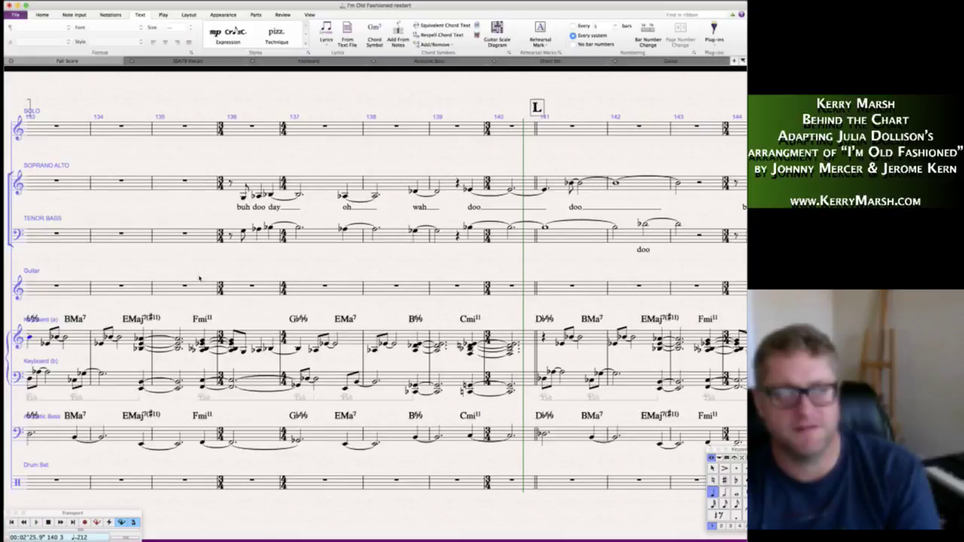
{"action": "scroll", "coordinate": [128, 333], "scroll_direction": "left", "scroll_amount": 2}
{"action": "key", "text": "Escape"}
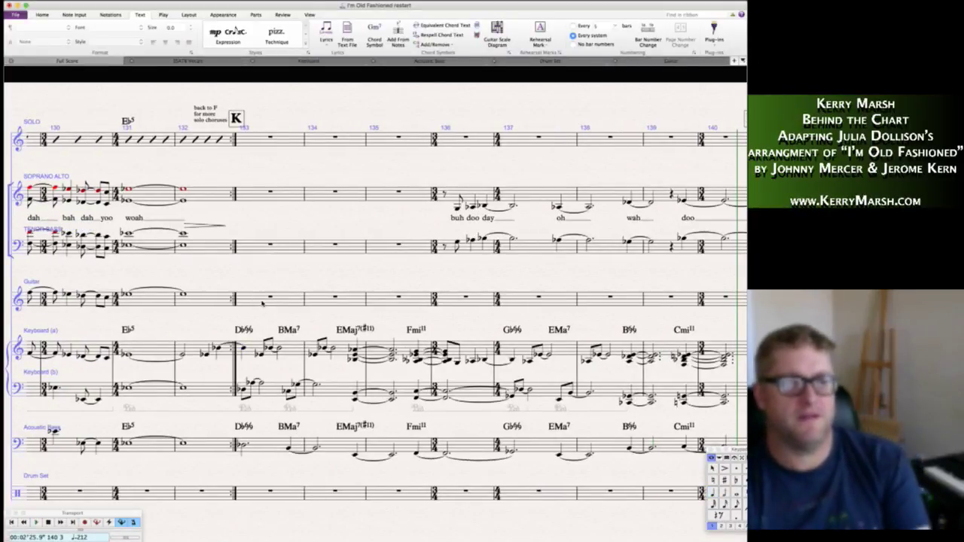
- Enter the guitar figure at section K in bars 133 and 134, with opening rests, a high flatted eighth note and a half note in each
{"action": "left_click", "coordinate": [260, 304]}
{"action": "key", "text": "4"}
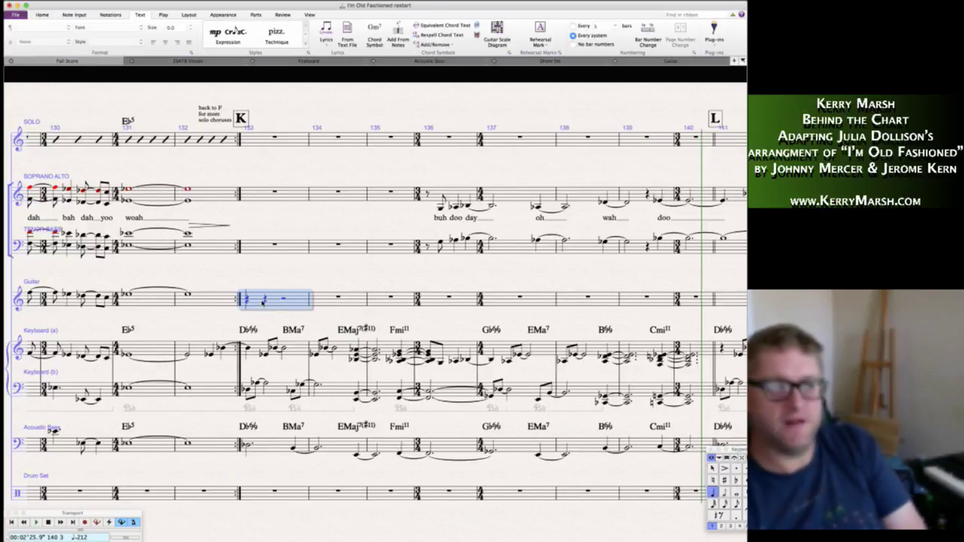
{"action": "key", "text": "0"}
{"action": "key", "text": "3"}
{"action": "key", "text": "0"}
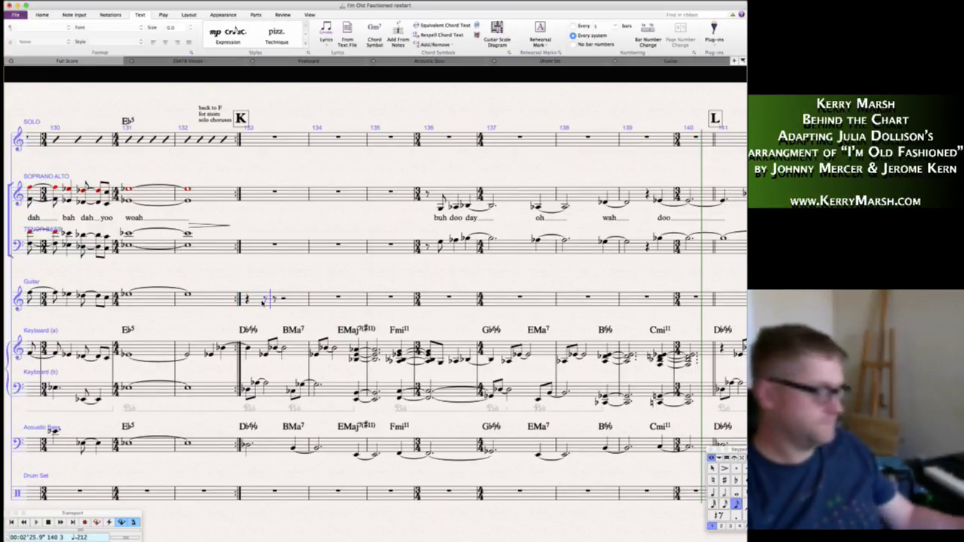
{"action": "key", "text": "g"}
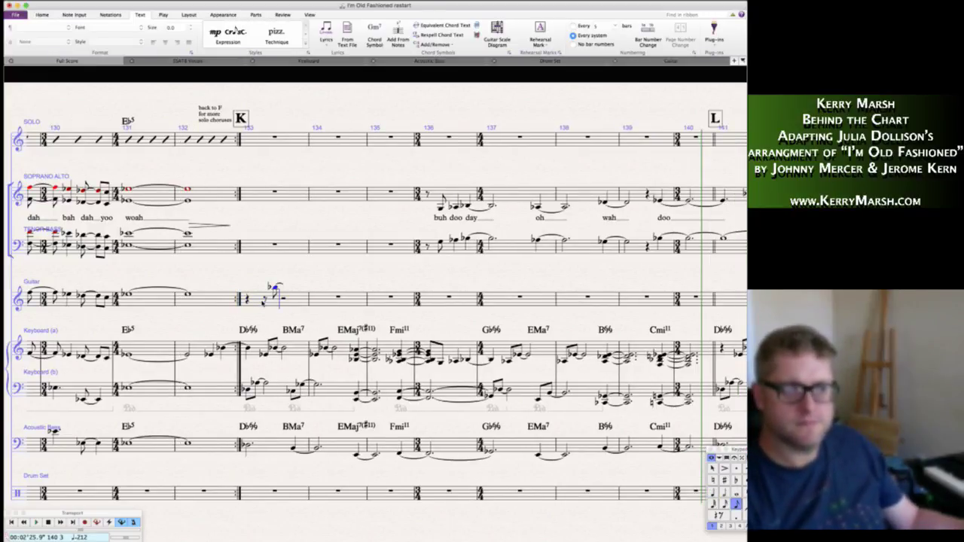
{"action": "key", "text": "5"}
{"action": "key", "text": "3"}
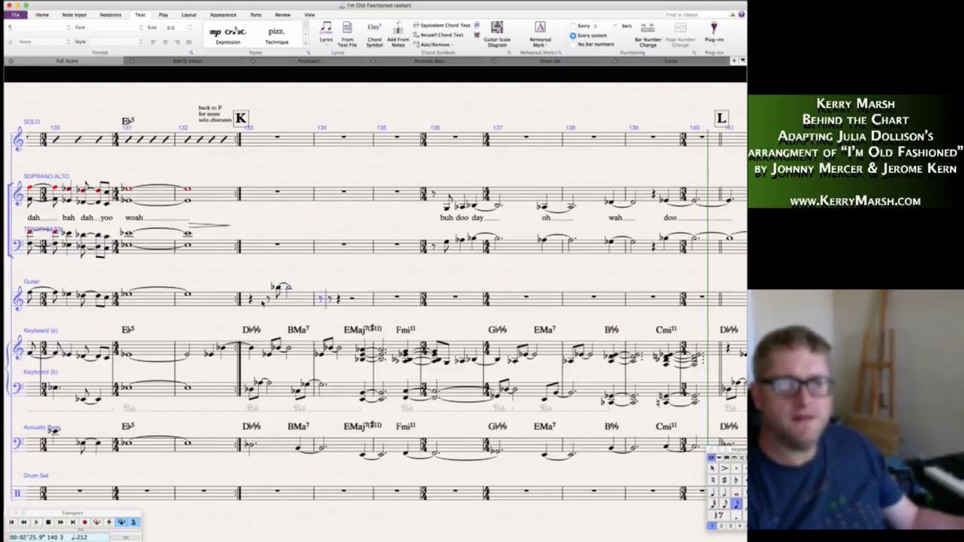
{"action": "key", "text": "e"}
{"action": "key", "text": "5"}
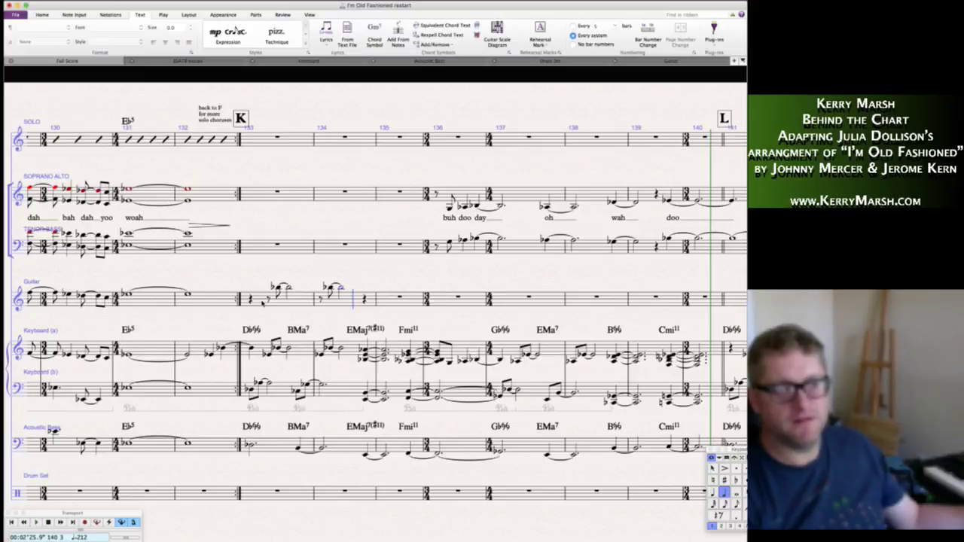
- Enter the guitar's three-note chords from the end of bar 134 through bar 136, with quarter-note chords tied to dotted halves
{"action": "key", "text": "KP_Decimal"}
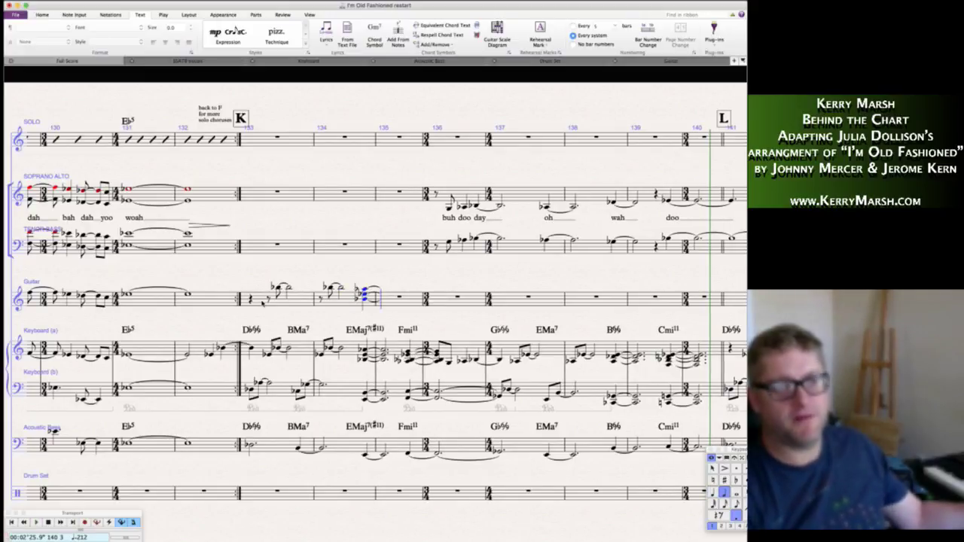
{"action": "key", "text": "KP_Enter"}
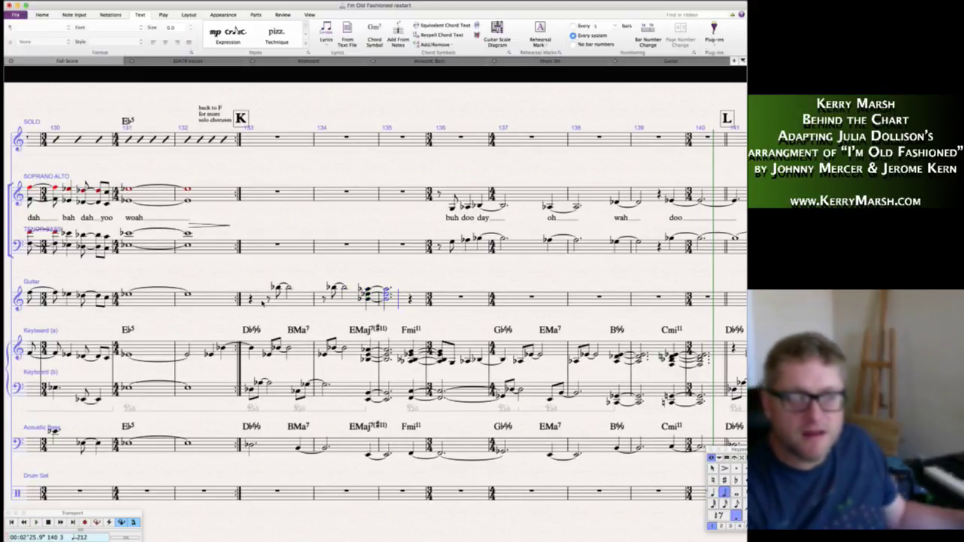
{"action": "key", "text": "KP_4"}
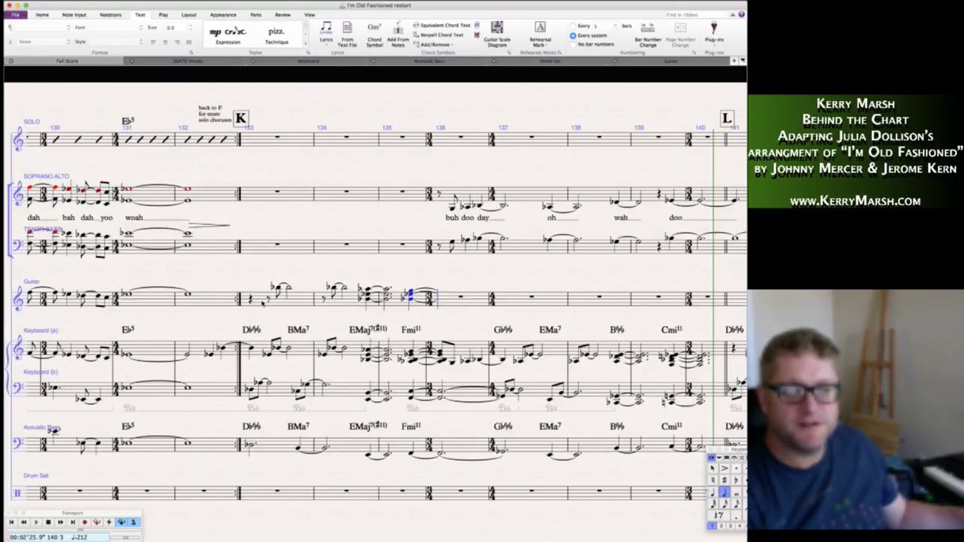
{"action": "key", "text": "r"}
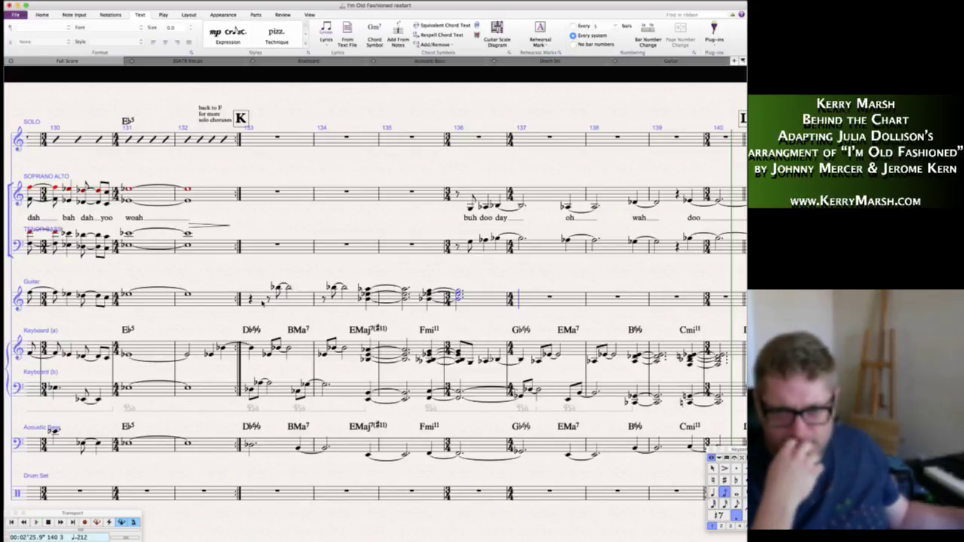
- Enter the guitar figure in bars 137 and 138, with opening rests, a flatted eighth note and a tied half note in each
{"action": "key", "text": "4"}
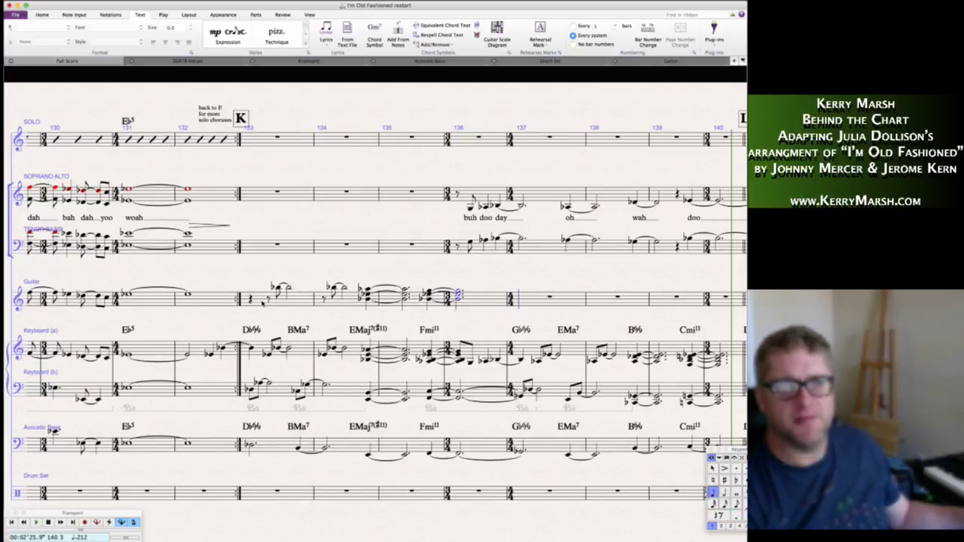
{"action": "key", "text": "0"}
{"action": "key", "text": "g"}
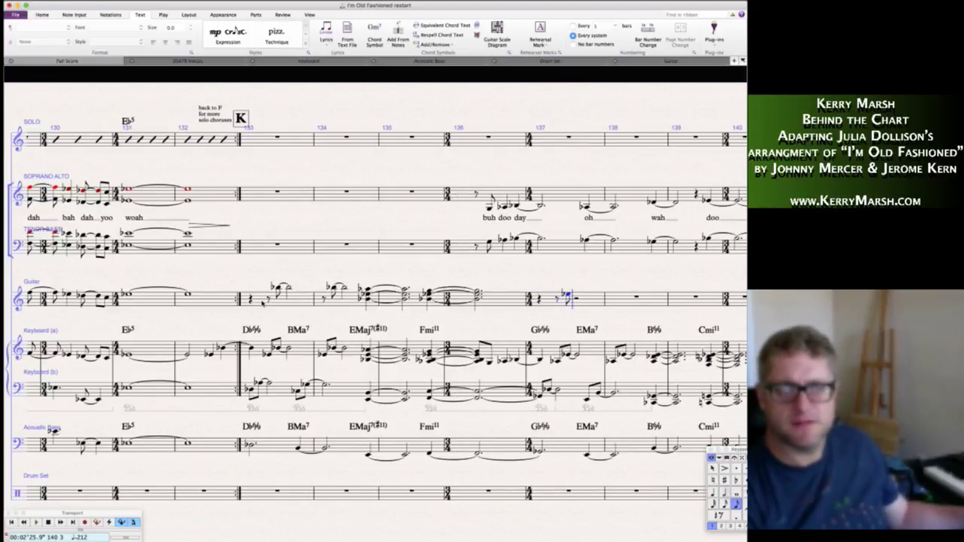
{"action": "key", "text": "0"}
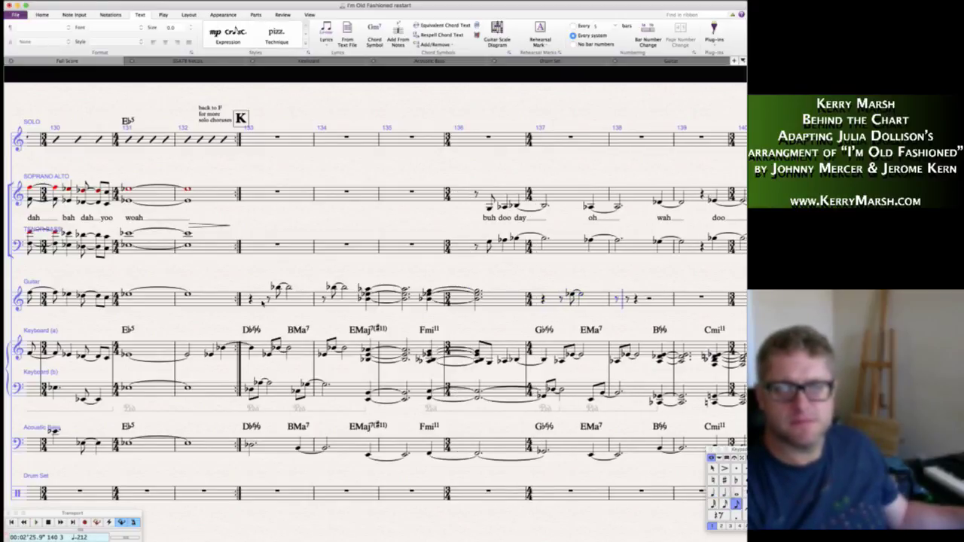
{"action": "key", "text": "5"}
{"action": "key", "text": "g"}
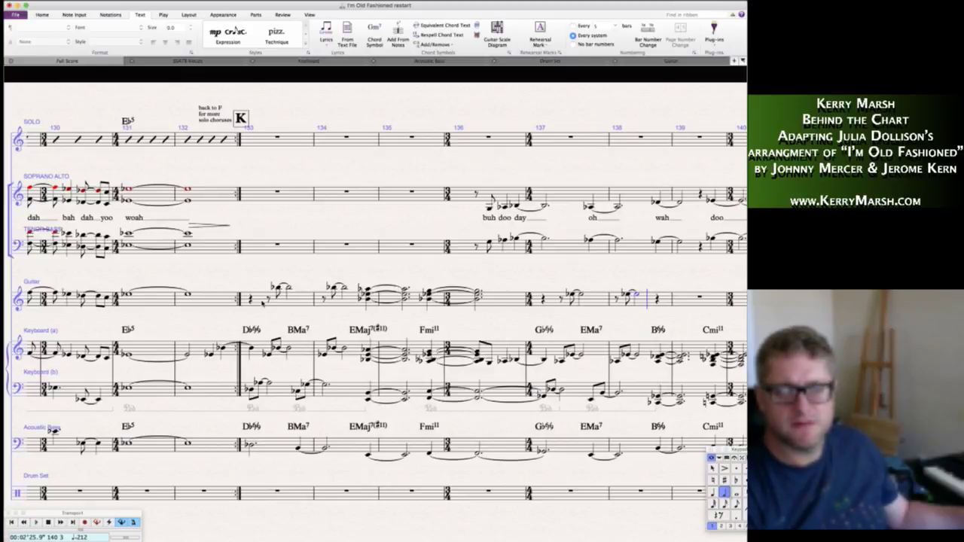
- Enter a two-note quarter chord at the end of guitar bar 138, tied to a dotted-half chord in bar 139
{"action": "key", "text": "KP_4"}
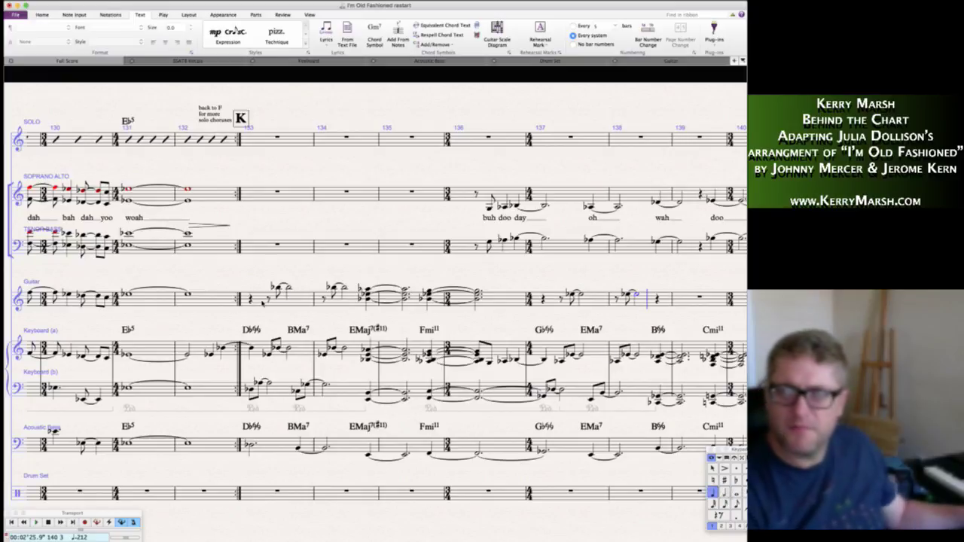
{"action": "key", "text": "KP_Enter"}
{"action": "key", "text": "Return"}
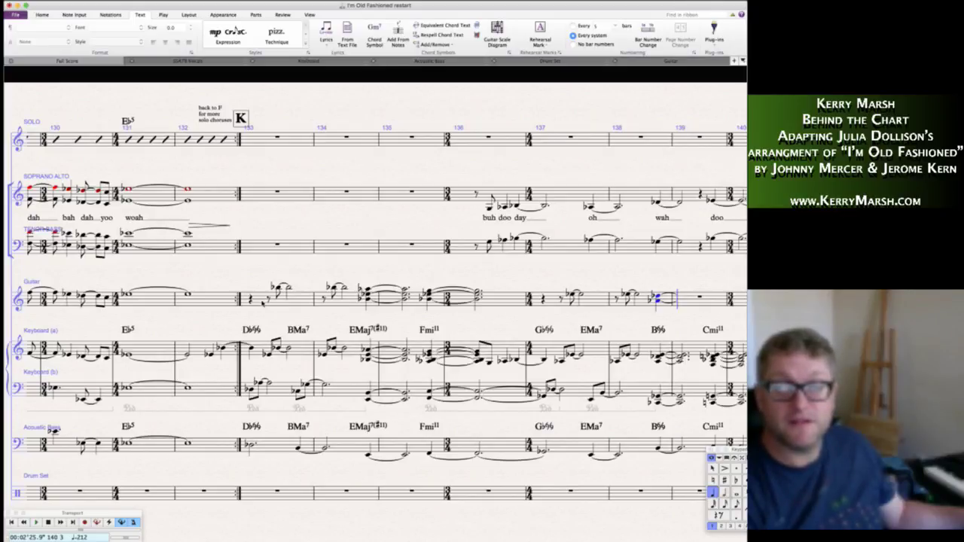
{"action": "key", "text": "Escape"}
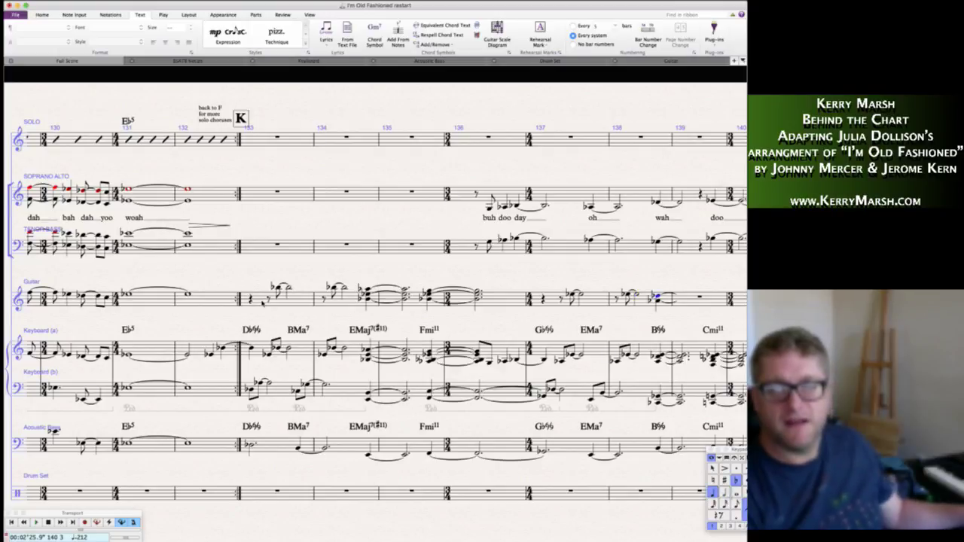
{"action": "key", "text": "n"}
{"action": "key", "text": "Right"}
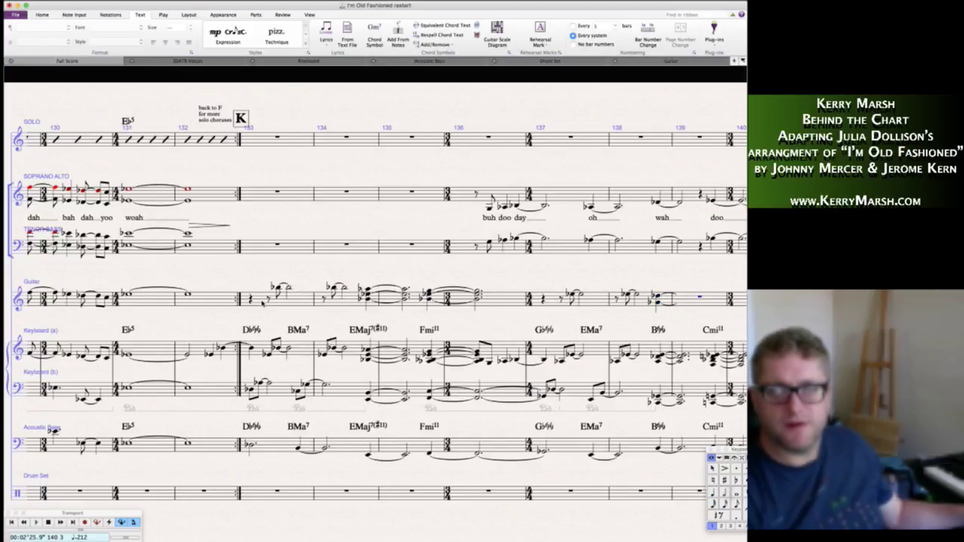
{"action": "key", "text": "5"}
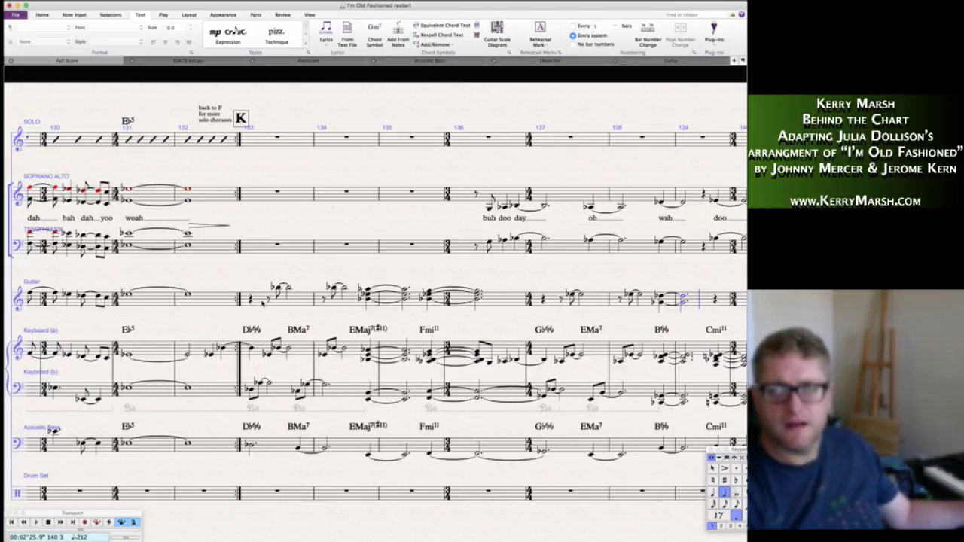
- Enter a two-note quarter chord ending guitar bar 139, tied through a dotted half in bar 140 to a dotted quarter at section L
{"action": "key", "text": "4"}
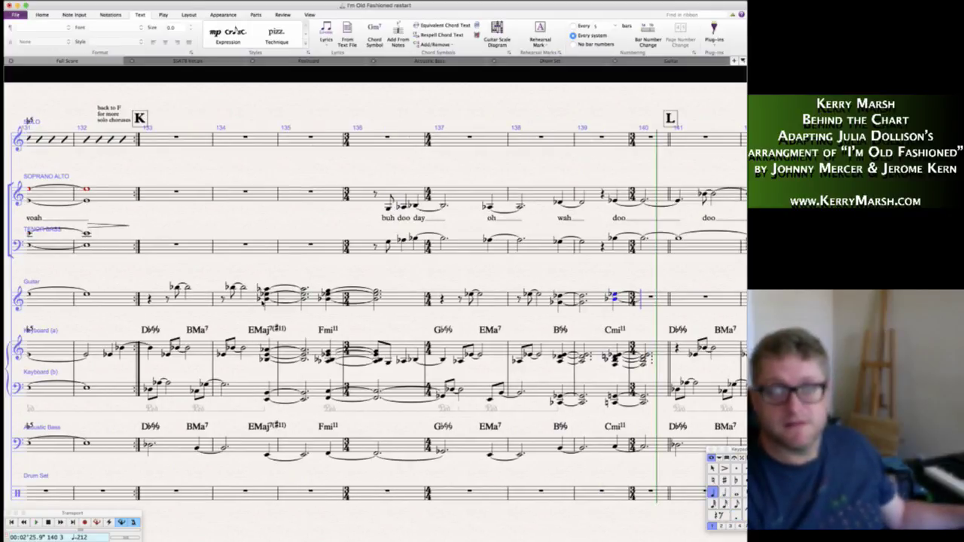
{"action": "key", "text": "5"}
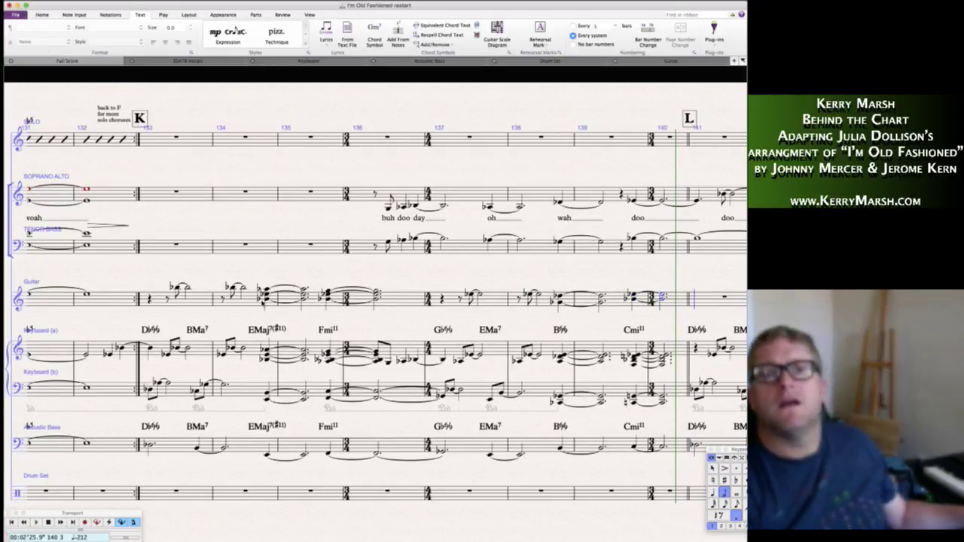
{"action": "key", "text": "Return"}
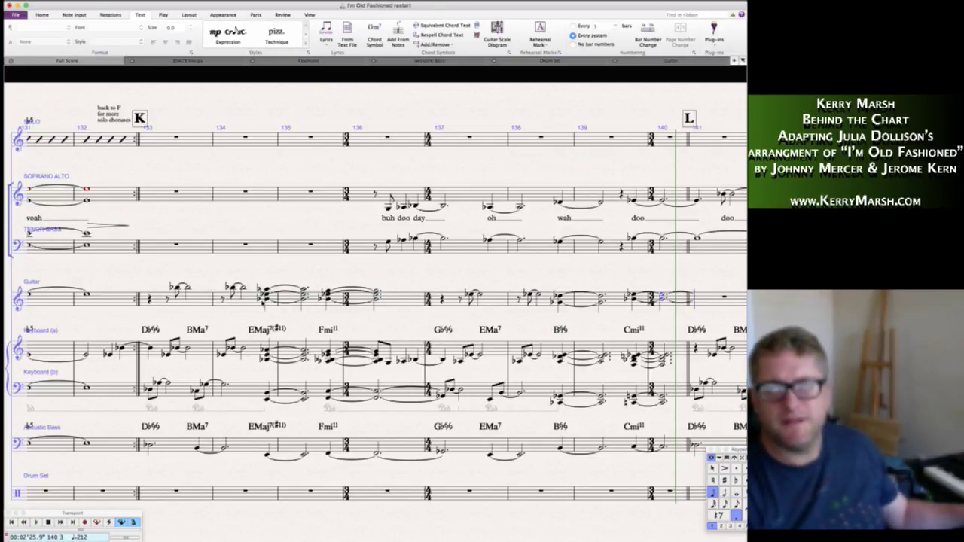
{"action": "key", "text": "4"}
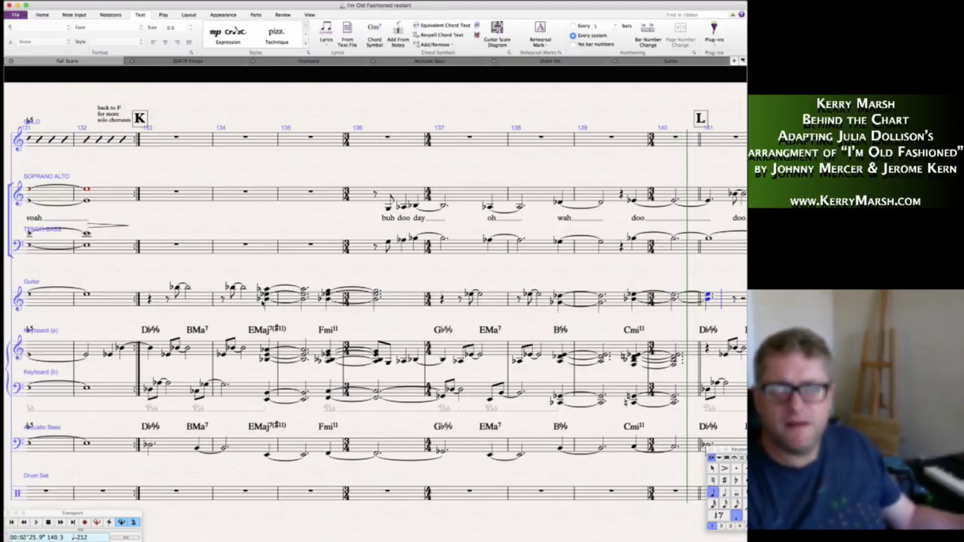
- Complete the guitar melody in bars 141 to 143 with a high flatted eighth and tied half notes, followed by a lower tied pair of halves
{"action": "key", "text": "3"}
{"action": "key", "text": "Return"}
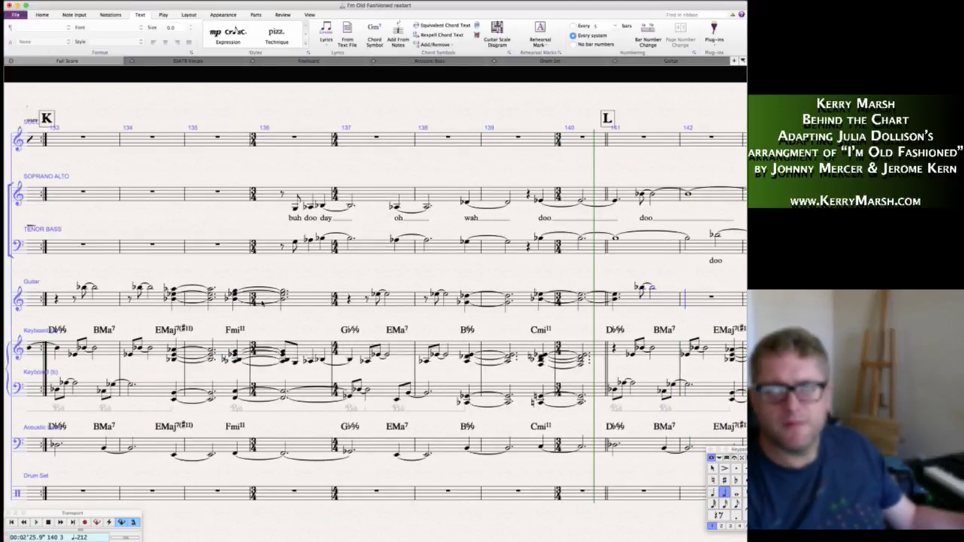
{"action": "key", "text": "4"}
{"action": "key", "text": "5"}
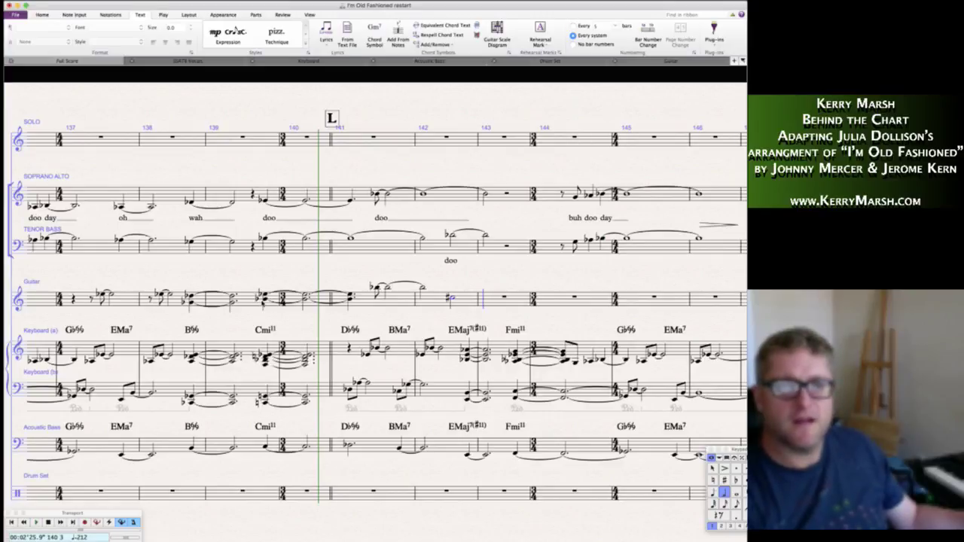
{"action": "key", "text": "Return"}
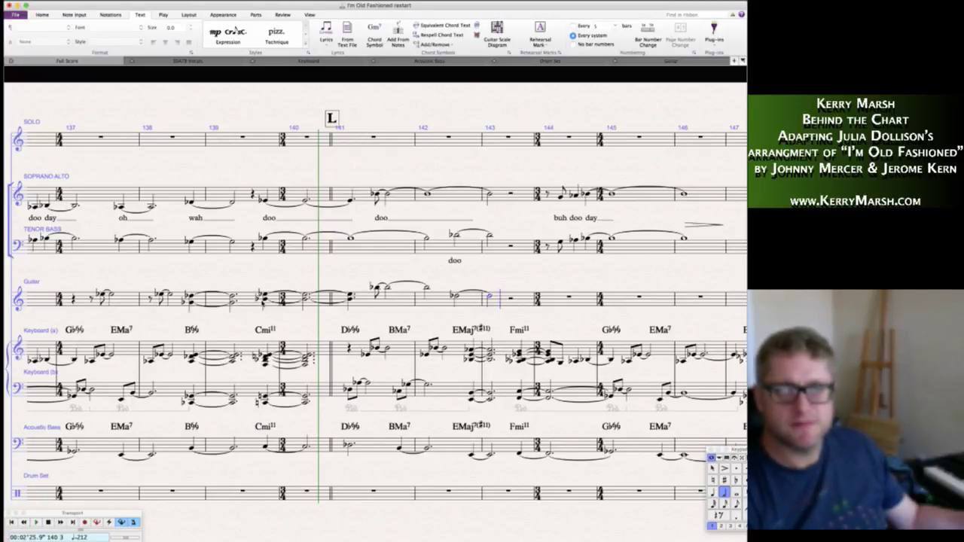
- Enter a rising guitar line in bar 144 with an eighth rest, an eighth note and two quarter notes, respelling the sharps as flats
{"action": "key", "text": "3"}
{"action": "key", "text": "0"}
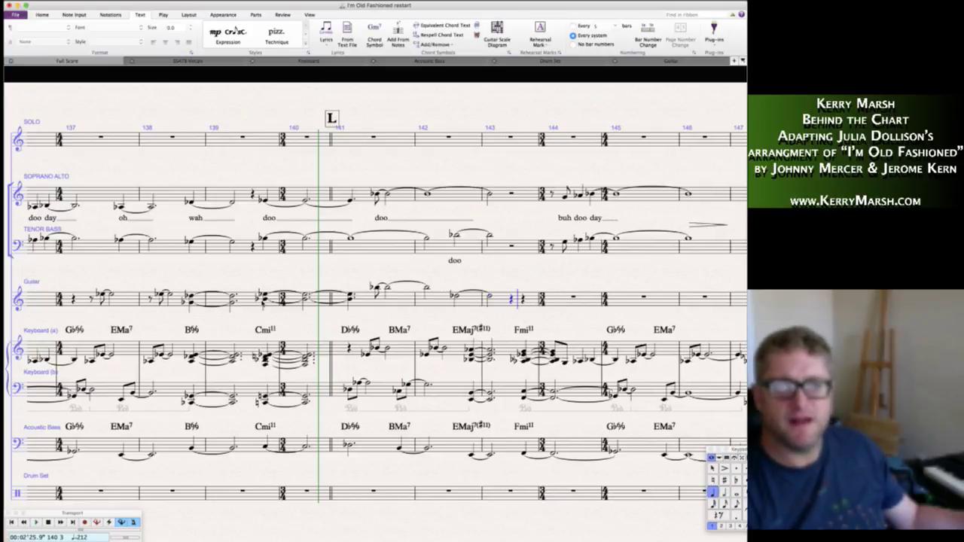
{"action": "key", "text": "5"}
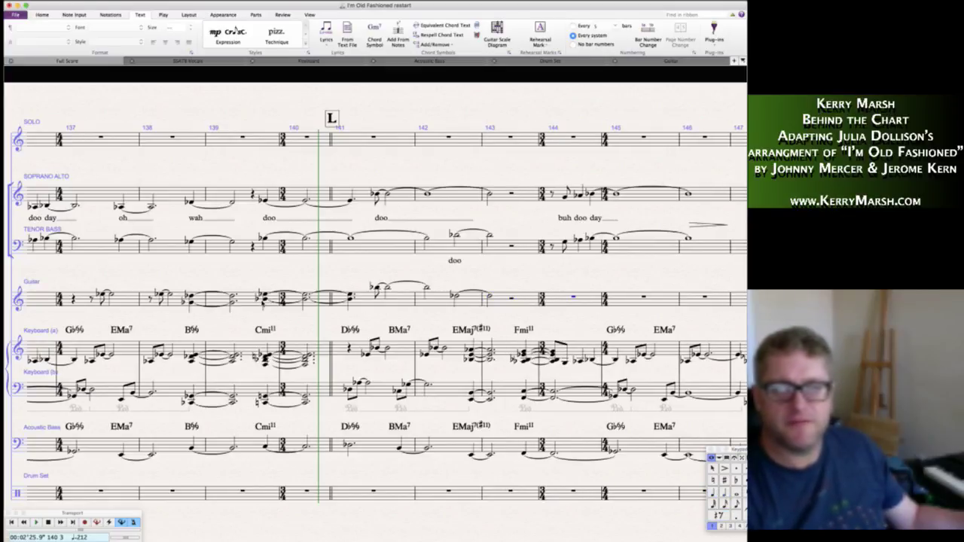
{"action": "key", "text": "4"}
{"action": "key", "text": "b"}
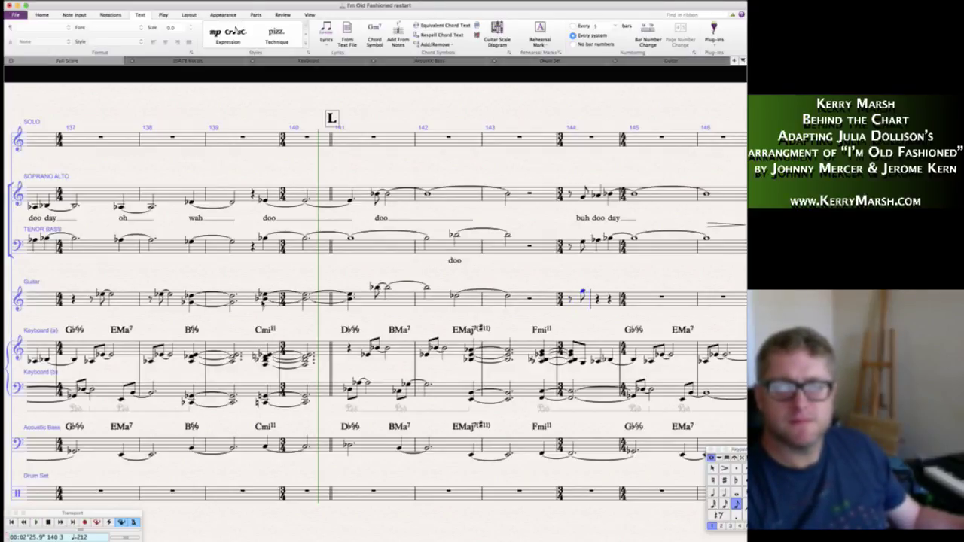
{"action": "key", "text": "3"}
{"action": "key", "text": "c"}
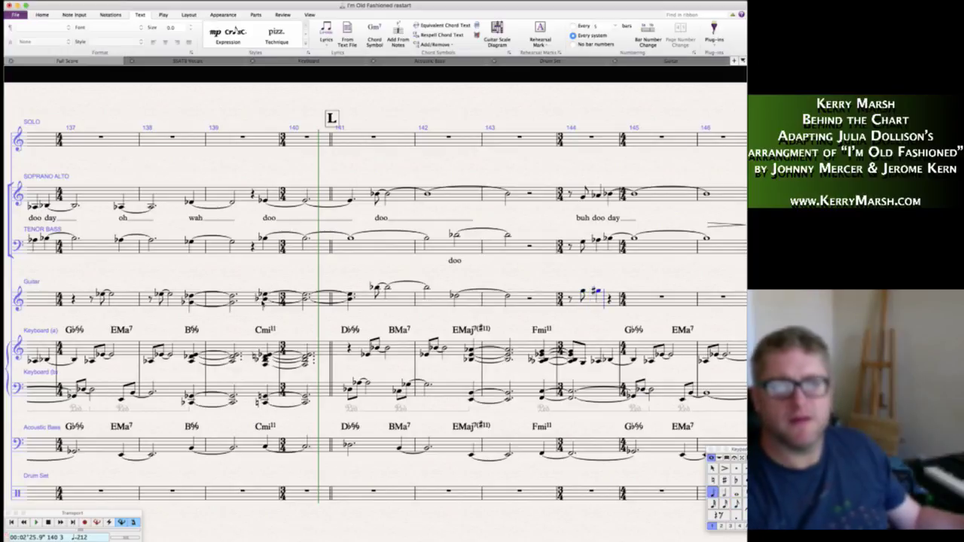
{"action": "key", "text": "b"}
{"action": "key", "text": "Return"}
- Sustain the last guitar note of bar 144 through tied whole notes in bars 145 and 146
{"action": "key", "text": "6"}
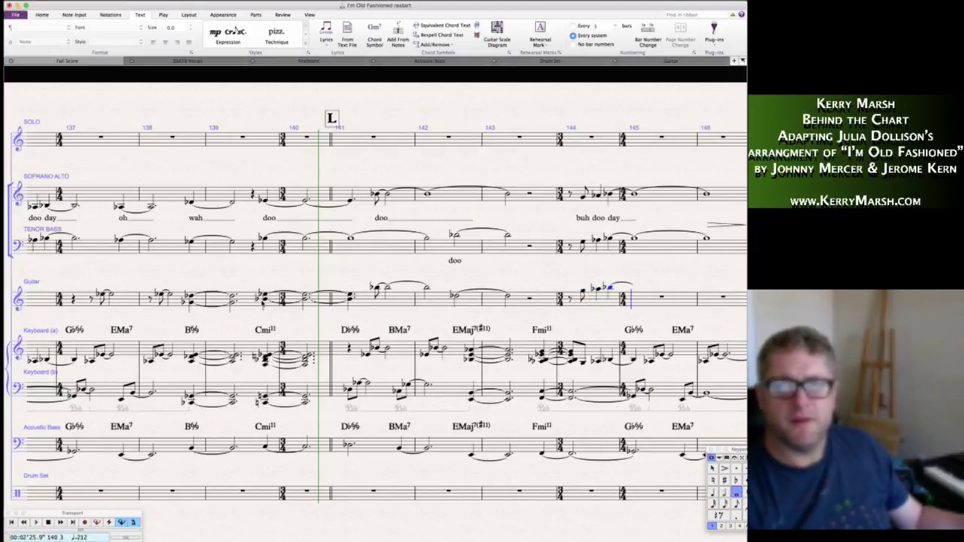
{"action": "key", "text": "b"}
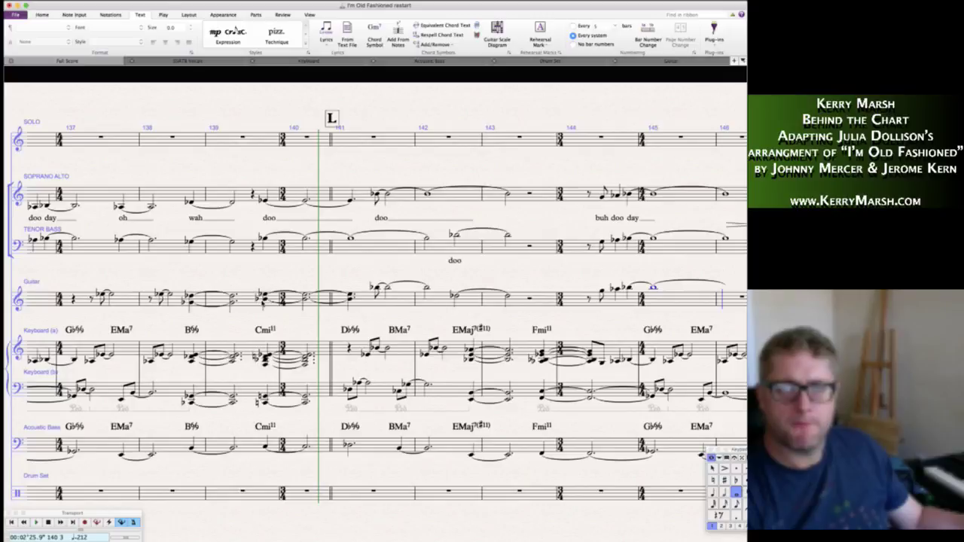
{"action": "key", "text": "b"}
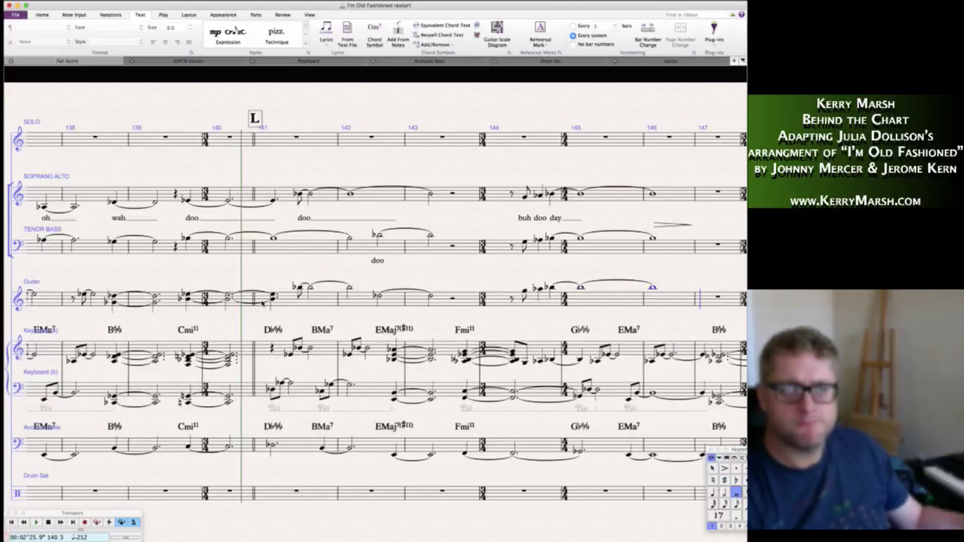
{"action": "key", "text": "Escape"}
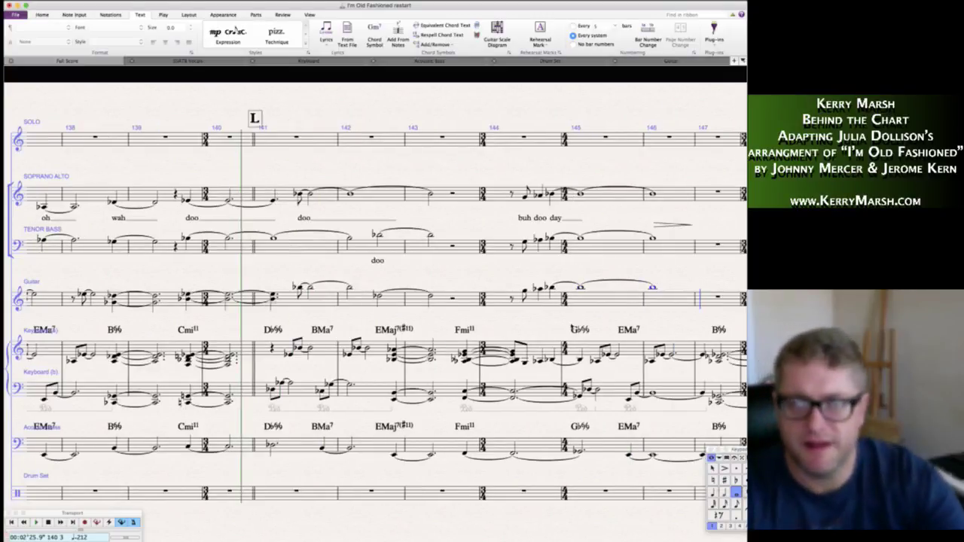
- Enter a quarter rest and tied two-note dotted-half chords in guitar bars 147 and 148, with a diminuendo hairpin under bar 148
{"action": "scroll", "coordinate": [555, 318], "scroll_direction": "right", "scroll_amount": 6}
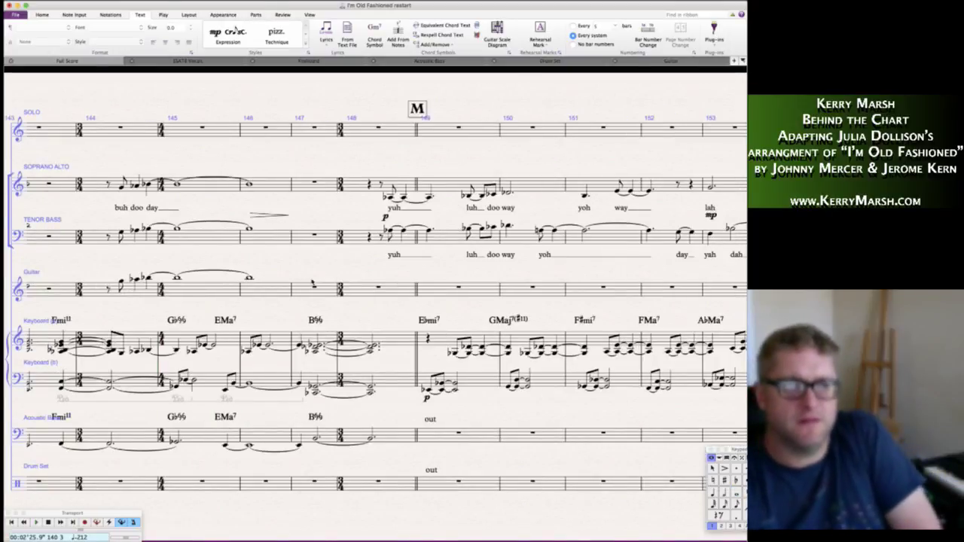
{"action": "left_click", "coordinate": [306, 288]}
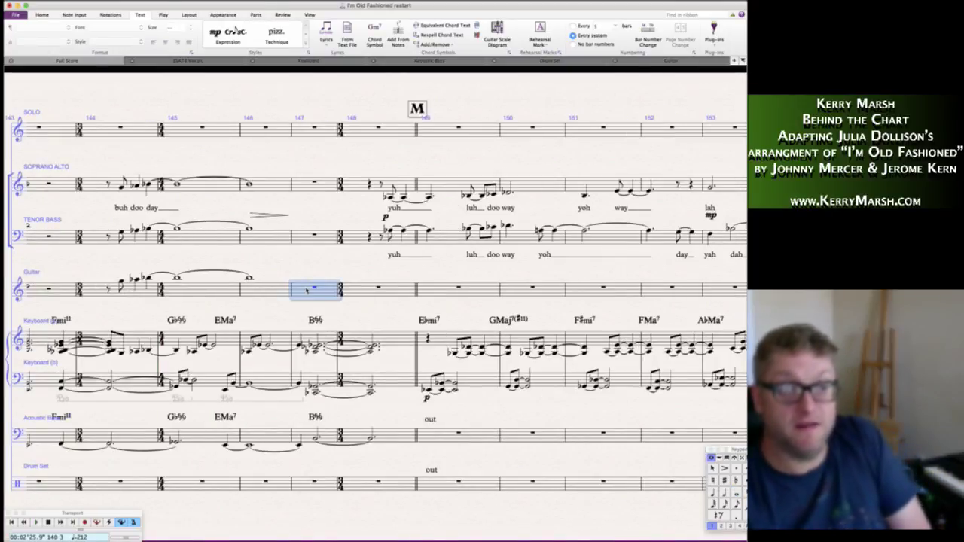
{"action": "key", "text": "n"}
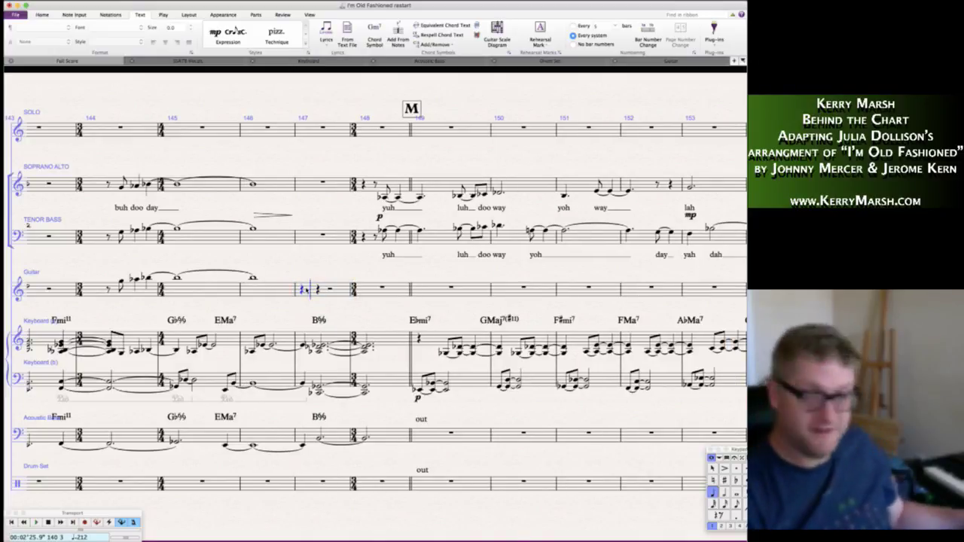
{"action": "key", "text": "KP_5"}
{"action": "key", "text": "KP_Decimal"}
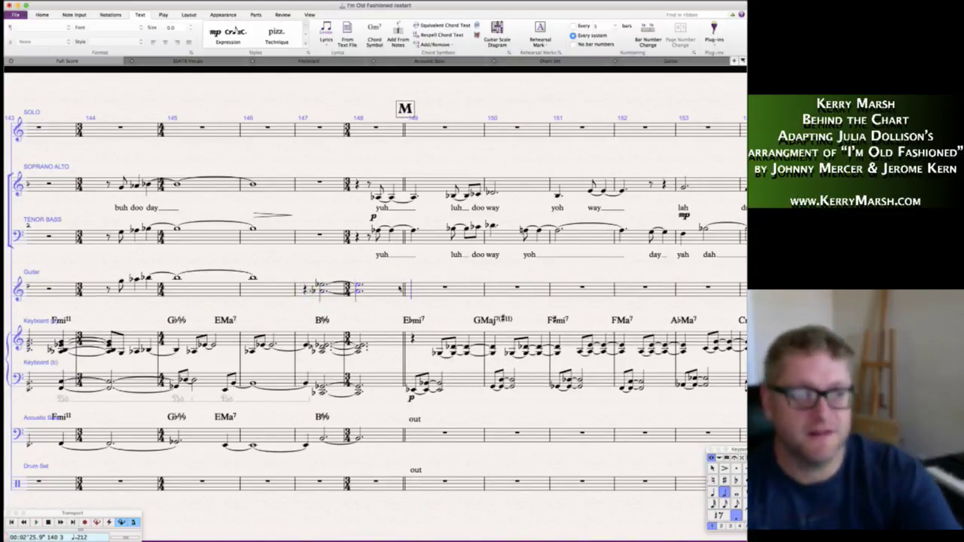
{"action": "key", "text": "Escape"}
{"action": "key", "text": "Escape"}
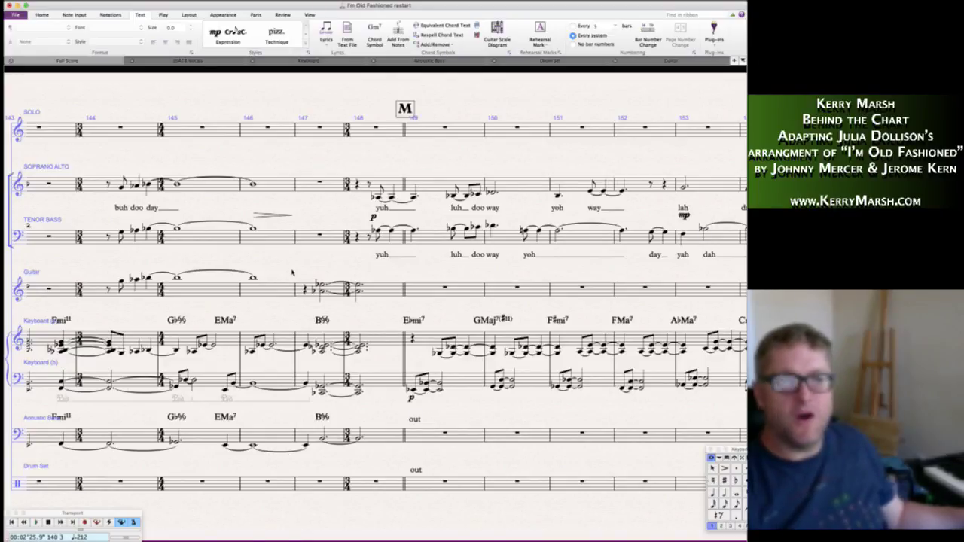
{"action": "left_click", "coordinate": [387, 291]}
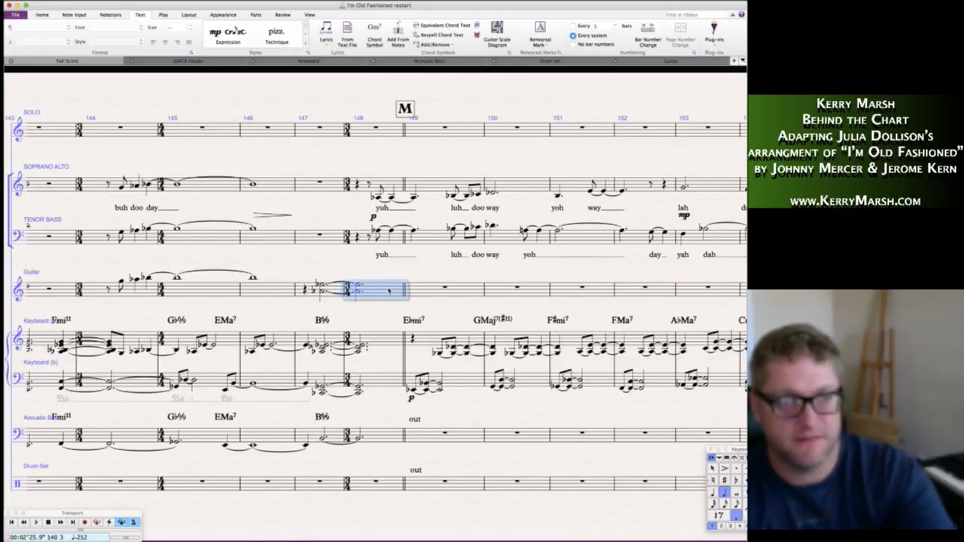
{"action": "key", "text": "shift+h"}
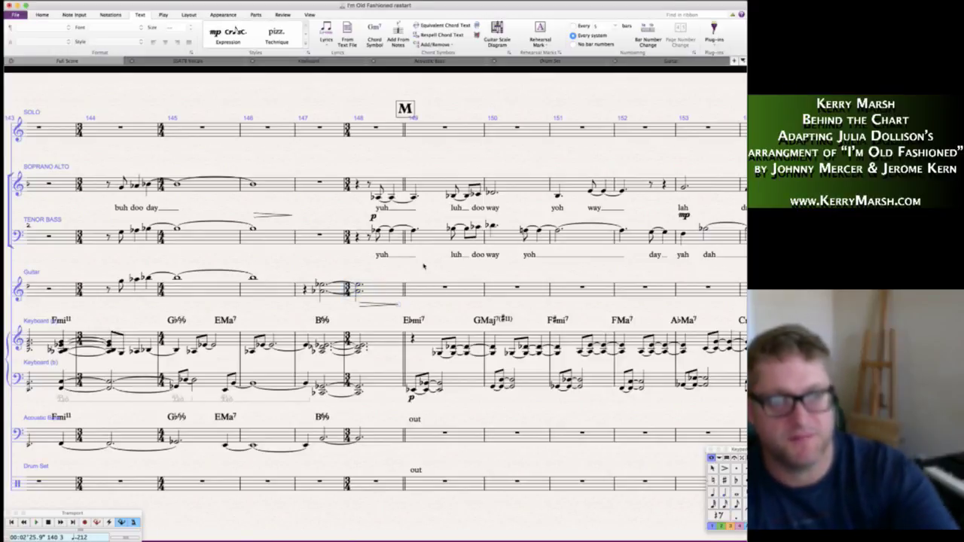
- Copy the acoustic bass's "out" marking to the guitar staff at bar 149
{"action": "scroll", "coordinate": [405, 282], "scroll_direction": "right", "scroll_amount": 5}
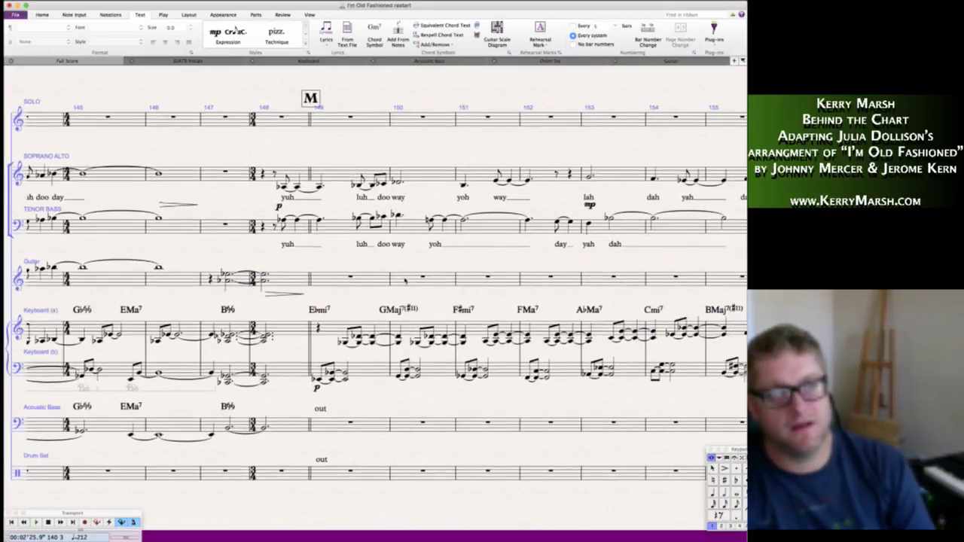
{"action": "scroll", "coordinate": [405, 280], "scroll_direction": "right", "scroll_amount": 2}
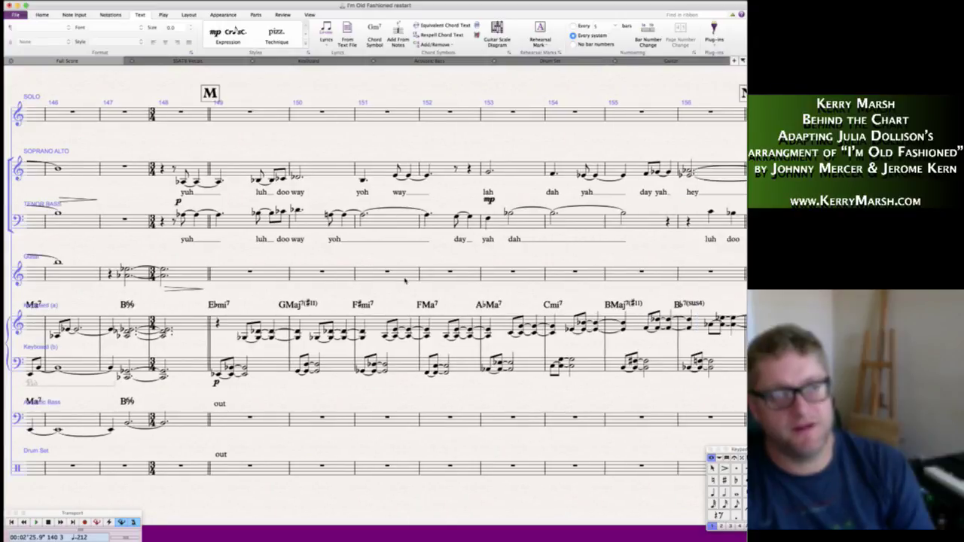
{"action": "left_click", "coordinate": [220, 404]}
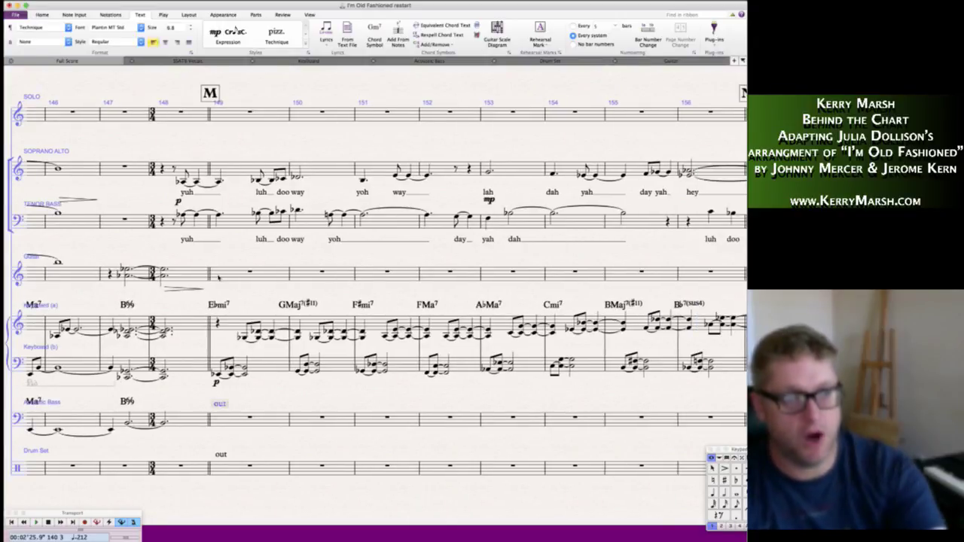
{"action": "left_click", "coordinate": [248, 275], "text": "alt"}
- In guitar bar 157, enter a quarter rest, two rising eighth notes respelled as flats, and a quarter note tied to the upper one
{"action": "scroll", "coordinate": [281, 293], "scroll_direction": "right", "scroll_amount": 7}
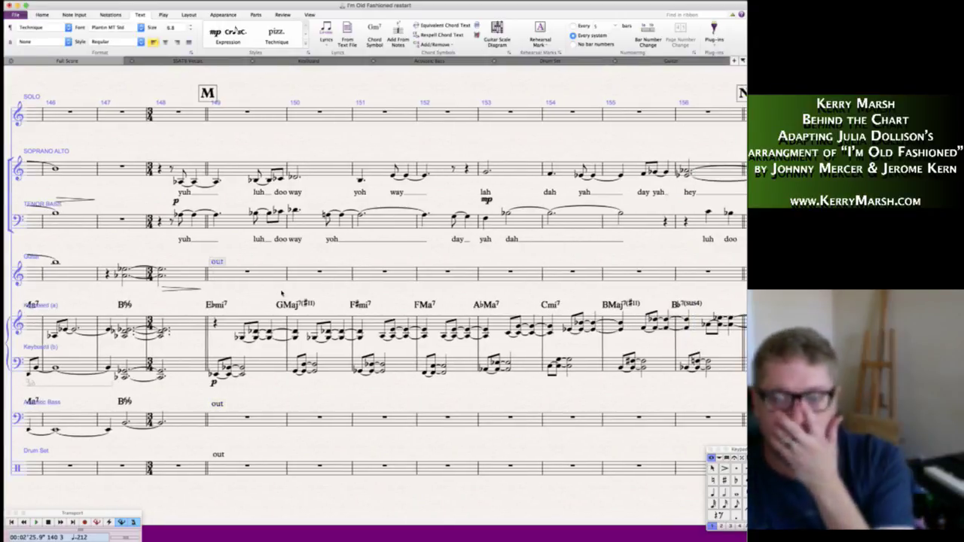
{"action": "scroll", "coordinate": [282, 294], "scroll_direction": "right", "scroll_amount": 14}
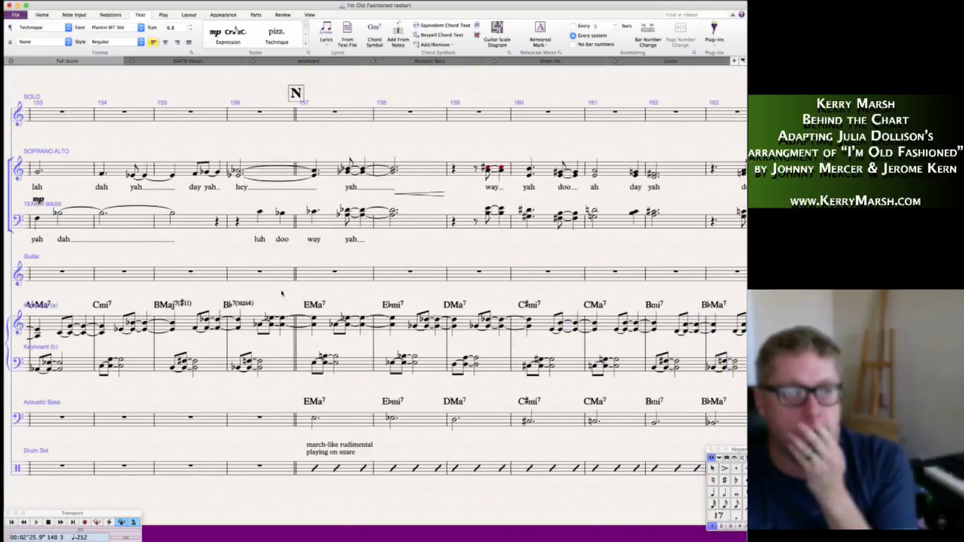
{"action": "scroll", "coordinate": [282, 293], "scroll_direction": "right", "scroll_amount": 1}
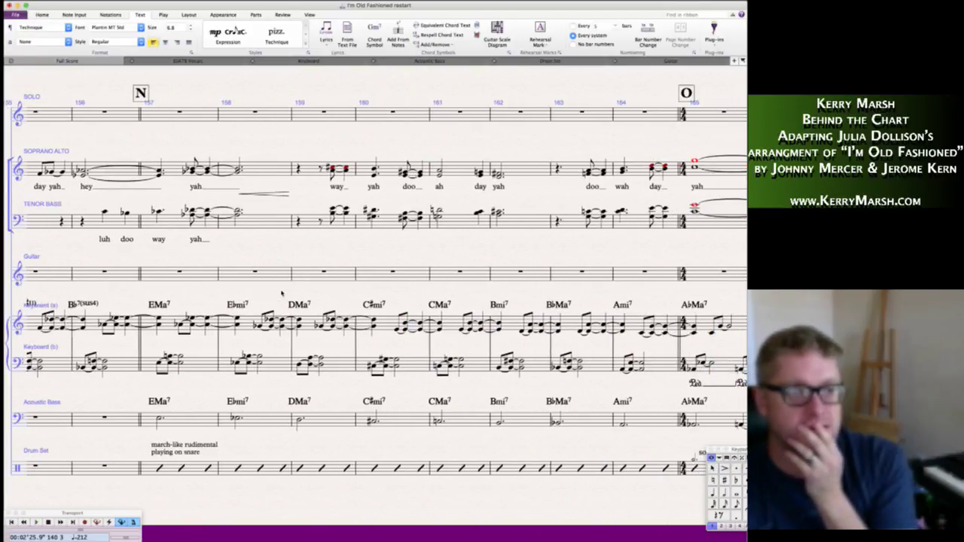
{"action": "left_click", "coordinate": [160, 278]}
{"action": "key", "text": "n"}
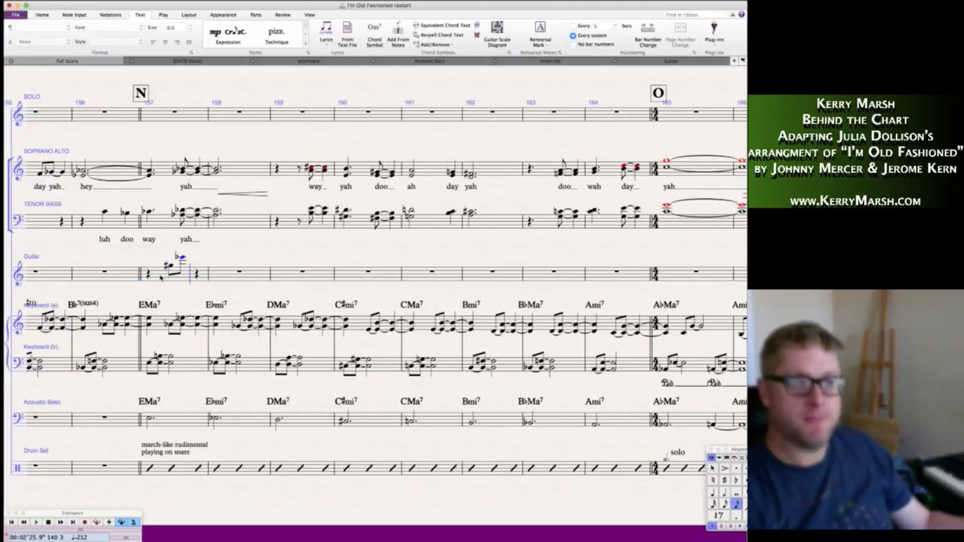
{"action": "key", "text": "Escape"}
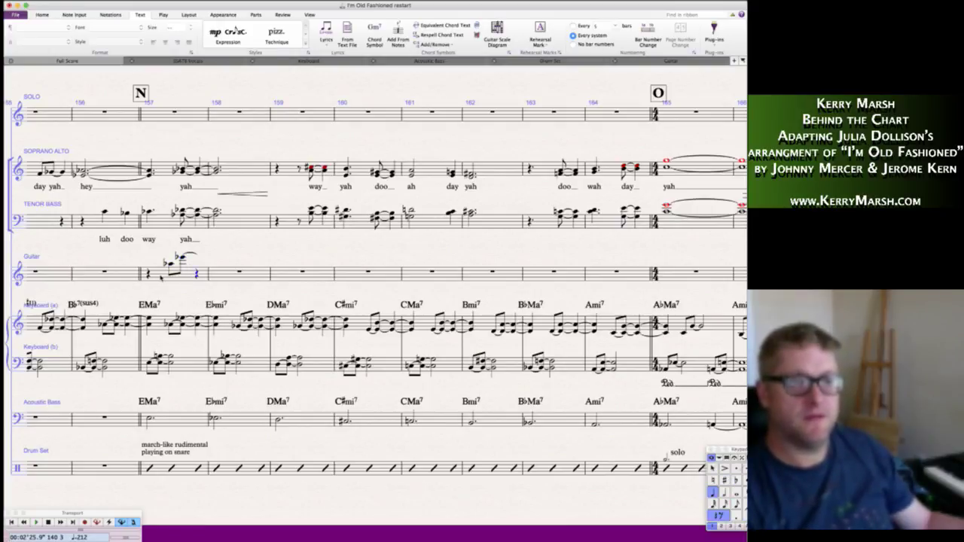
{"action": "key", "text": "n"}
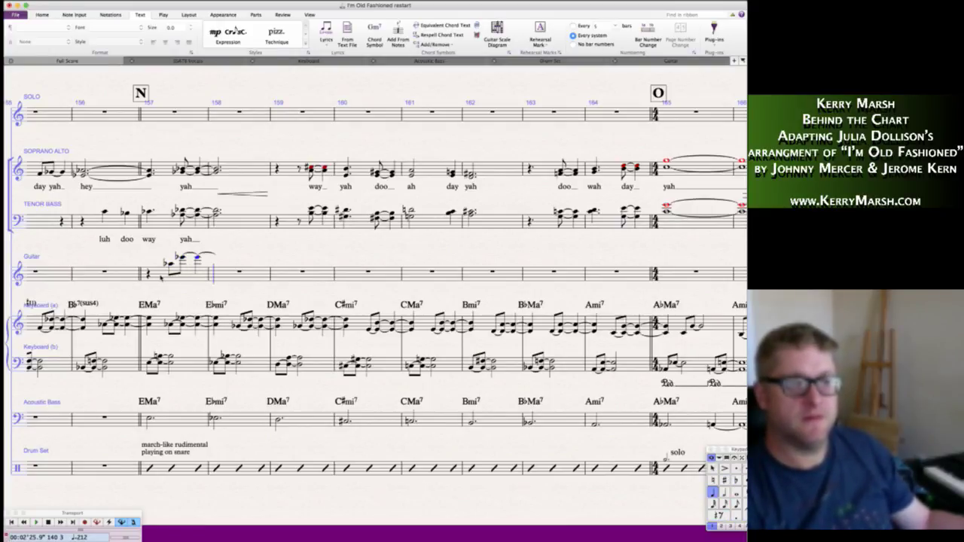
- Enter two rising eighth notes and a tied quarter in guitar bar 158, spelled with flats and held into the downbeat of bar 159
{"action": "key", "text": "3"}
{"action": "key", "text": "e"}
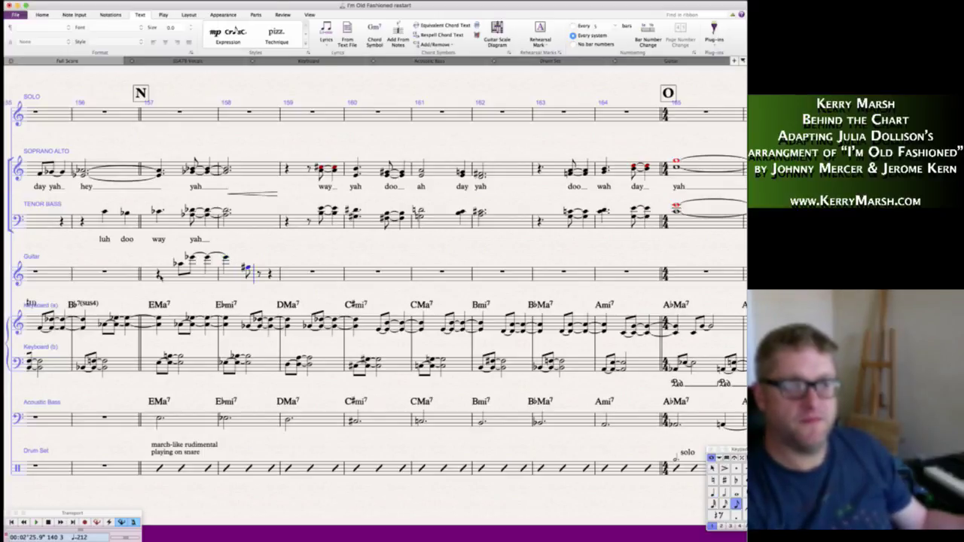
{"action": "key", "text": "g"}
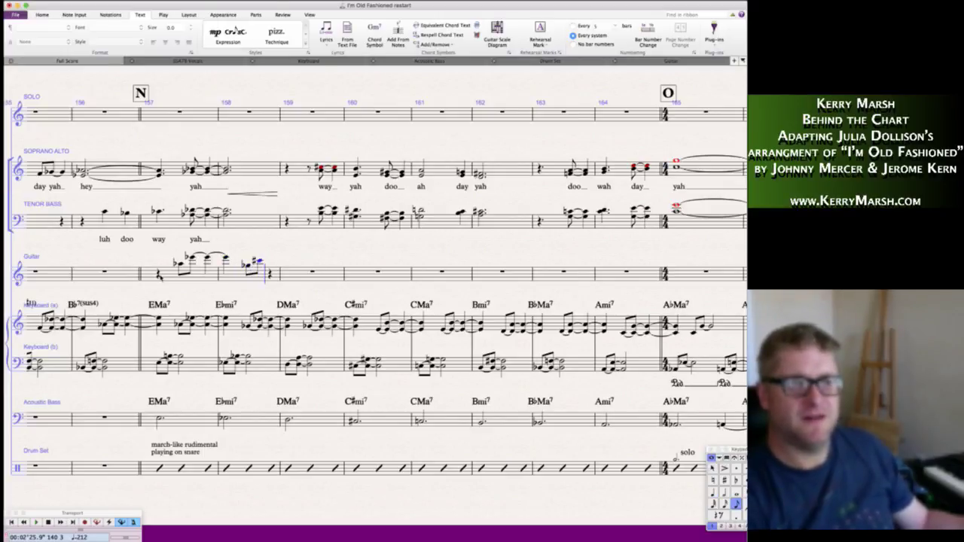
{"action": "key", "text": "9"}
{"action": "key", "text": "4"}
{"action": "key", "text": "a"}
{"action": "key", "text": "g"}
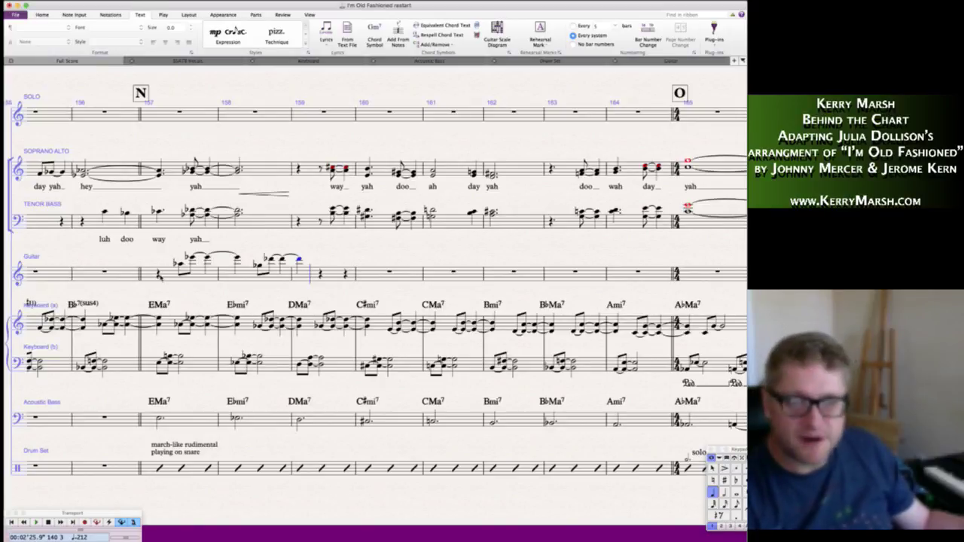
- Repeat the rising eighth-note figure in guitar bar 159, tying its upper note through a quarter into the downbeat of bar 160
{"action": "key", "text": "3"}
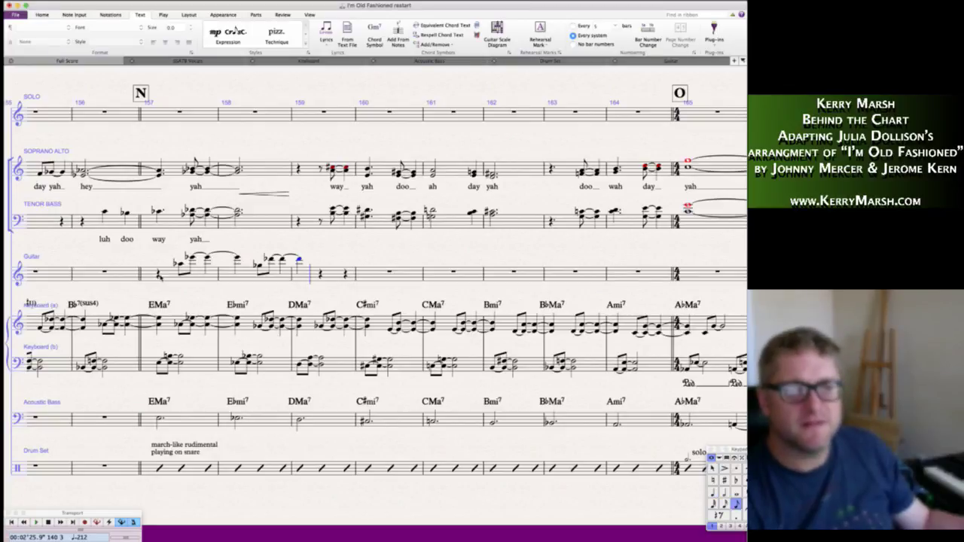
{"action": "key", "text": "e"}
{"action": "key", "text": "g"}
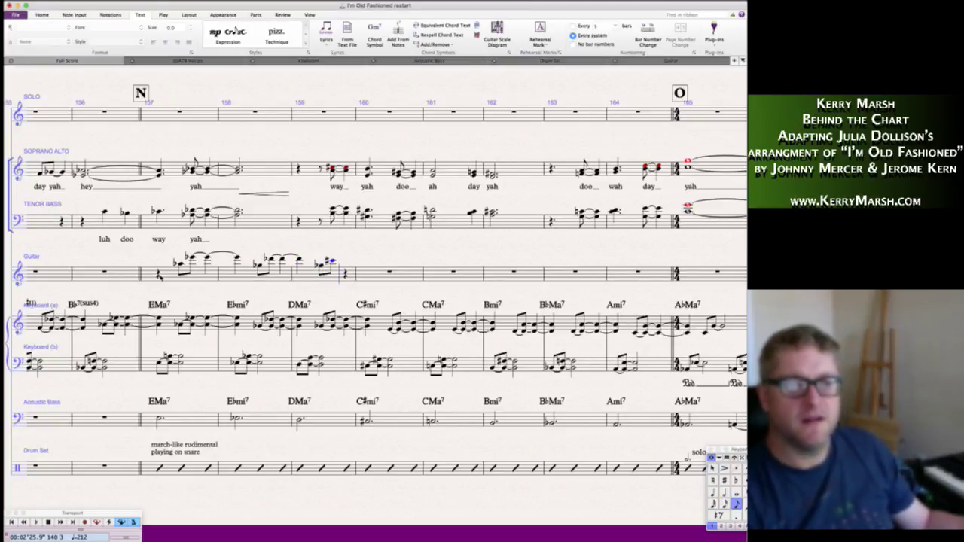
{"action": "key", "text": "4"}
{"action": "key", "text": "a"}
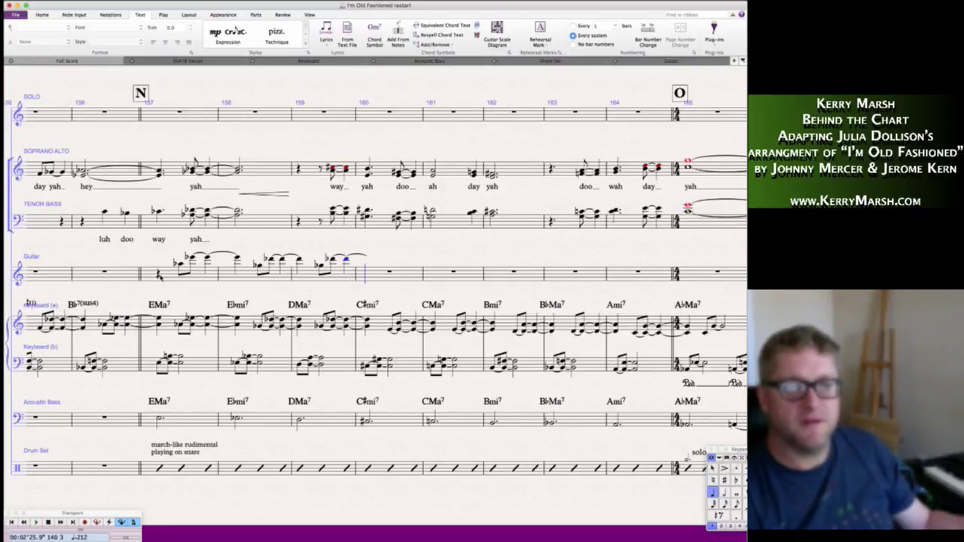
{"action": "key", "text": "a"}
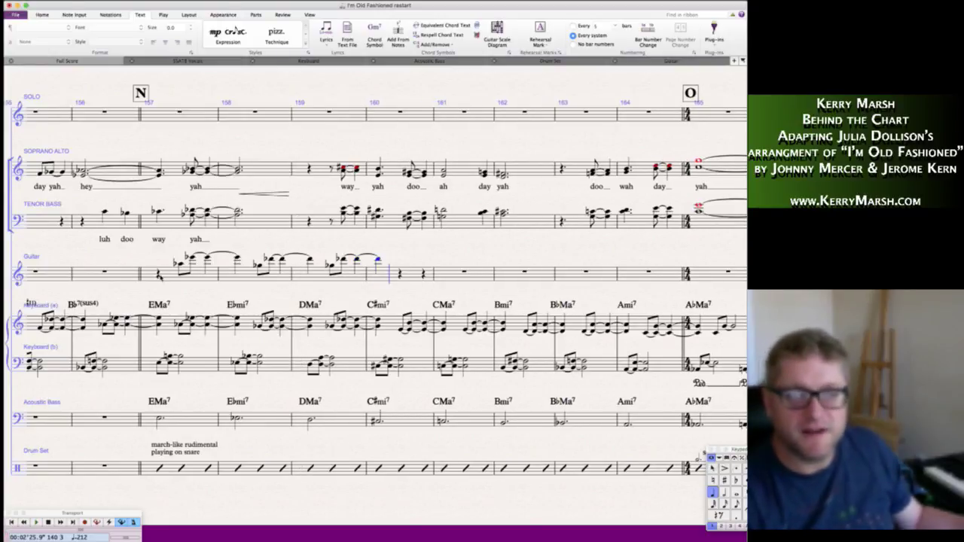
- Enter a lower pair of rising eighth notes in guitar bar 160, tying the upper note through a quarter into bar 161
{"action": "key", "text": "3"}
{"action": "key", "text": "a"}
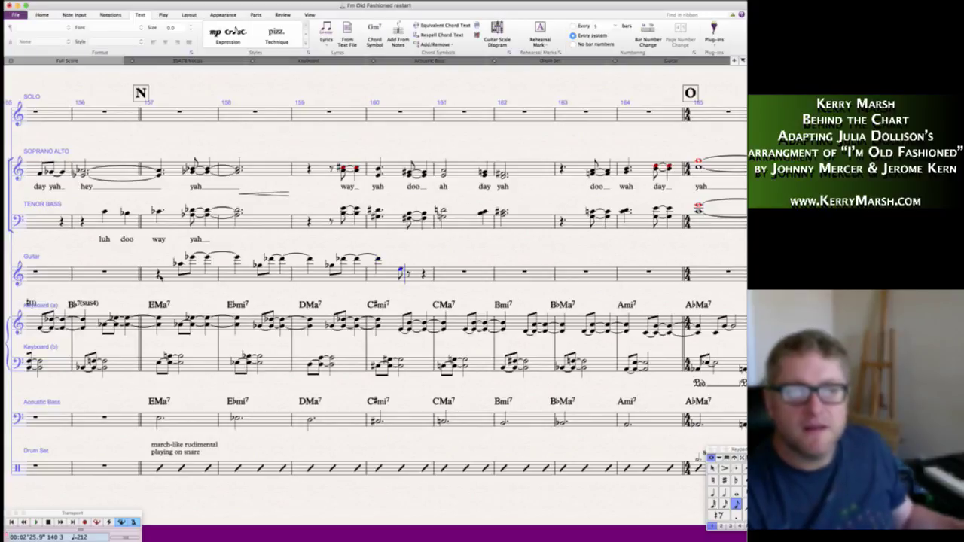
{"action": "key", "text": "c"}
{"action": "key", "text": "4"}
{"action": "key", "text": "c"}
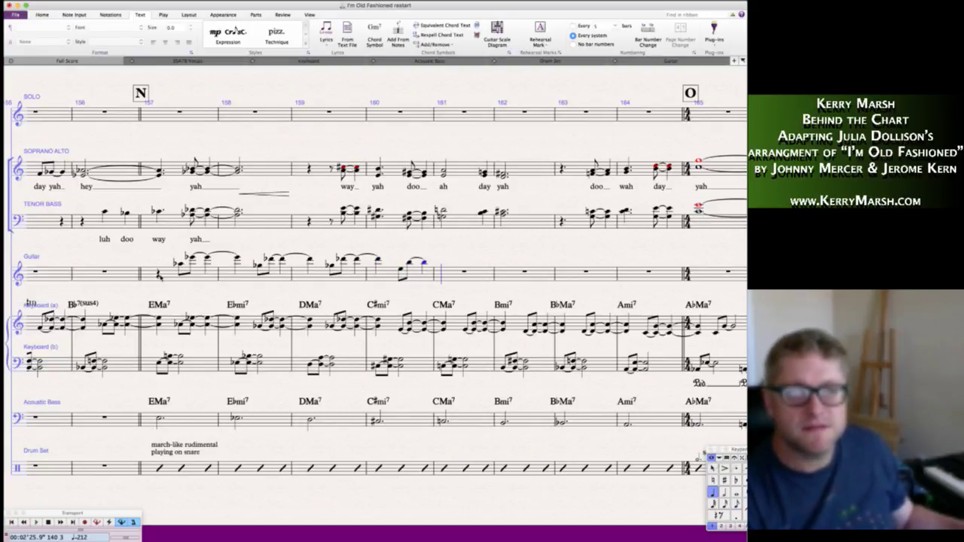
- Enter the rising eighth-note figure in guitar bar 161, correcting its tied note to a quarter held into a quarter on bar 162's downbeat
{"action": "key", "text": "3"}
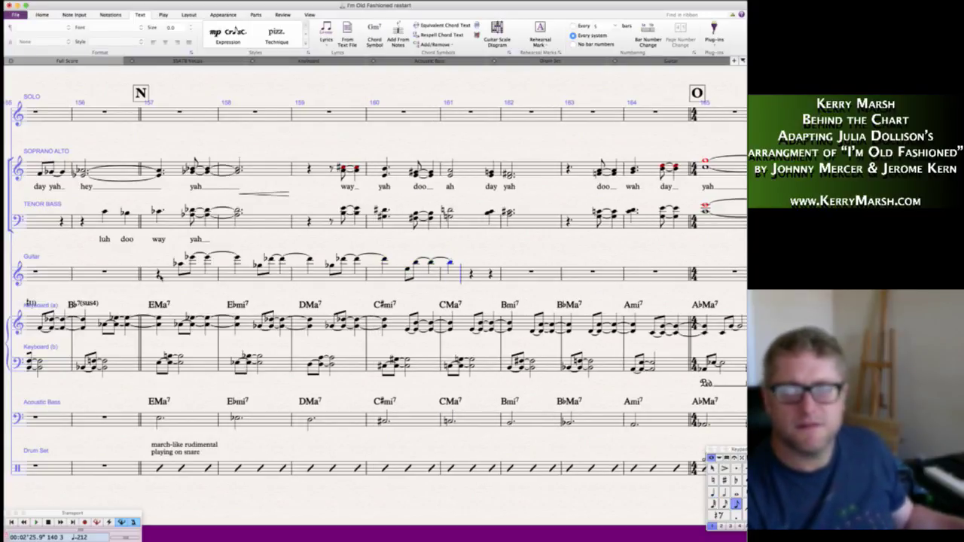
{"action": "key", "text": "e"}
{"action": "key", "text": "g"}
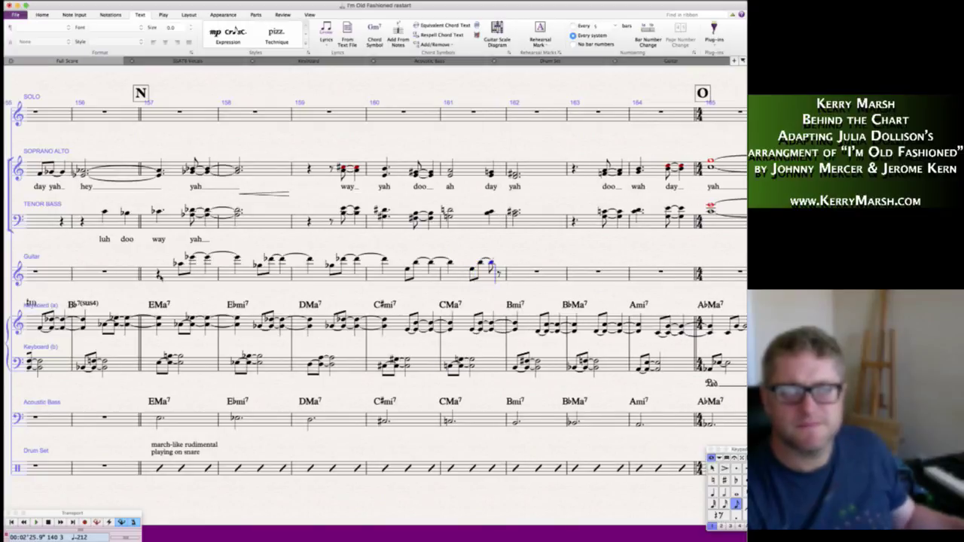
{"action": "key", "text": "4"}
{"action": "key", "text": "e"}
{"action": "key", "text": "Left"}
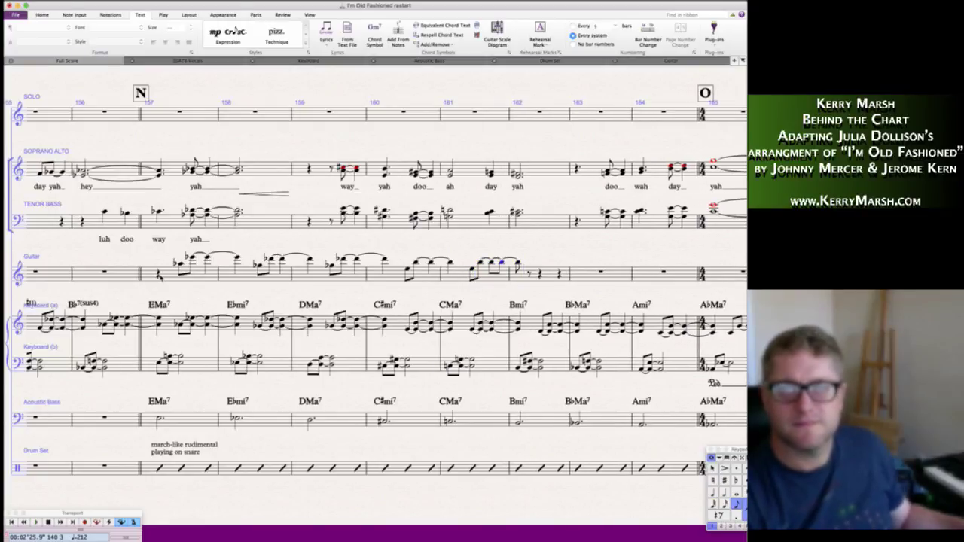
{"action": "key", "text": "4"}
{"action": "key", "text": "Right"}
{"action": "key", "text": "Left"}
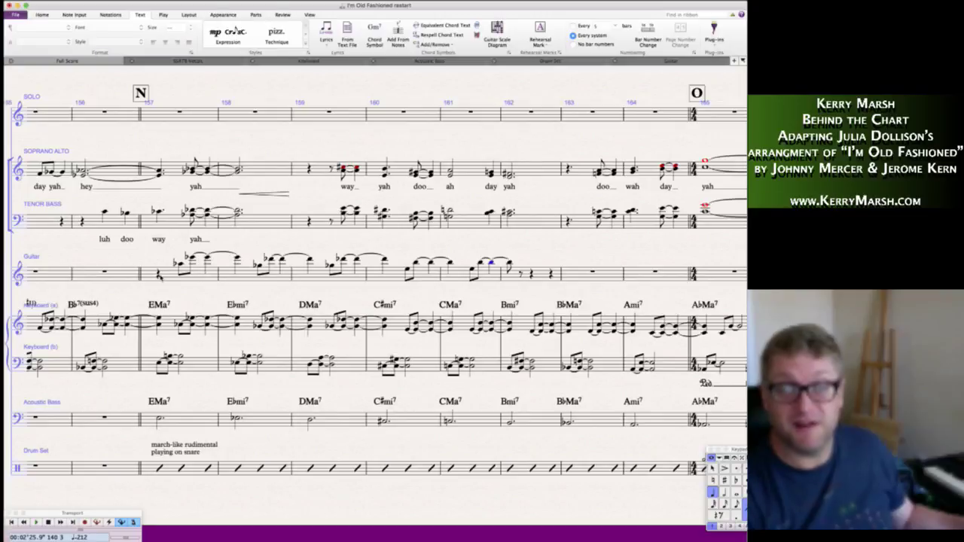
{"action": "key", "text": "Right"}
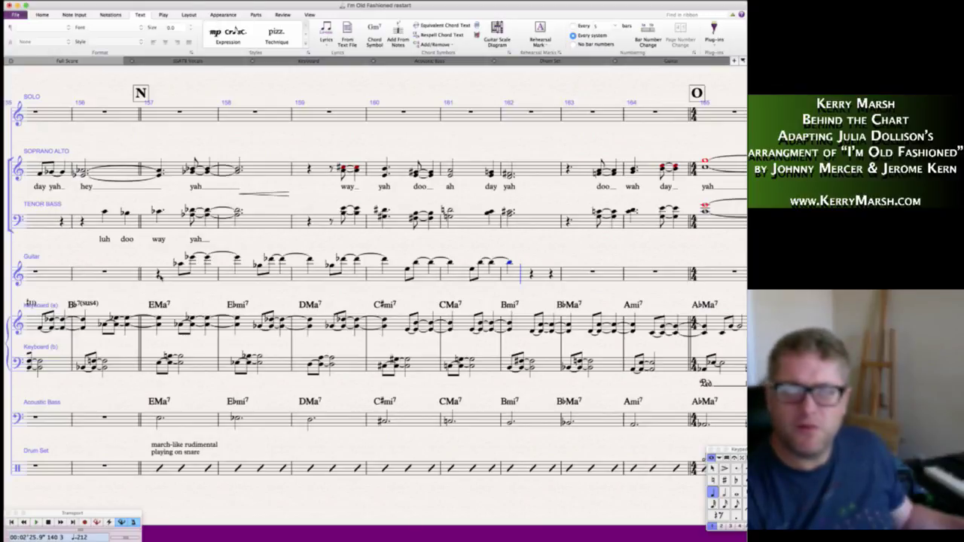
- Continue the figure in guitar bars 162 and 163 with two rising eighth notes and a tied quarter held over each barline
{"action": "key", "text": "3"}
{"action": "key", "text": "g"}
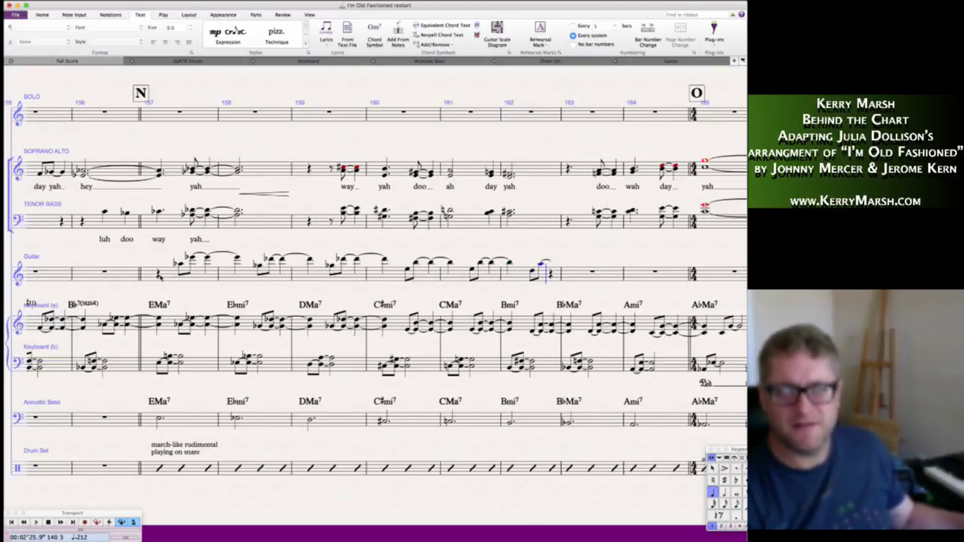
{"action": "key", "text": "Return"}
{"action": "key", "text": "3"}
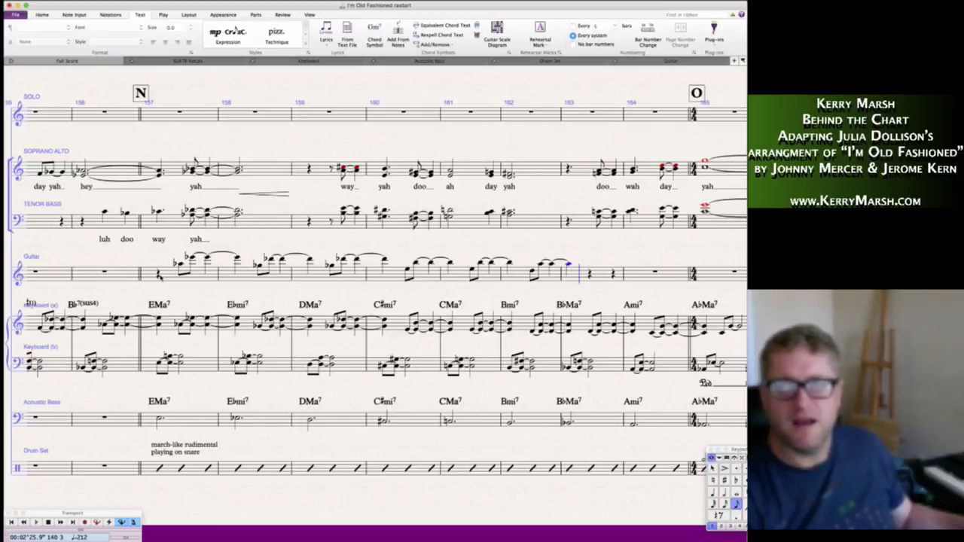
{"action": "key", "text": "d"}
{"action": "key", "text": "a"}
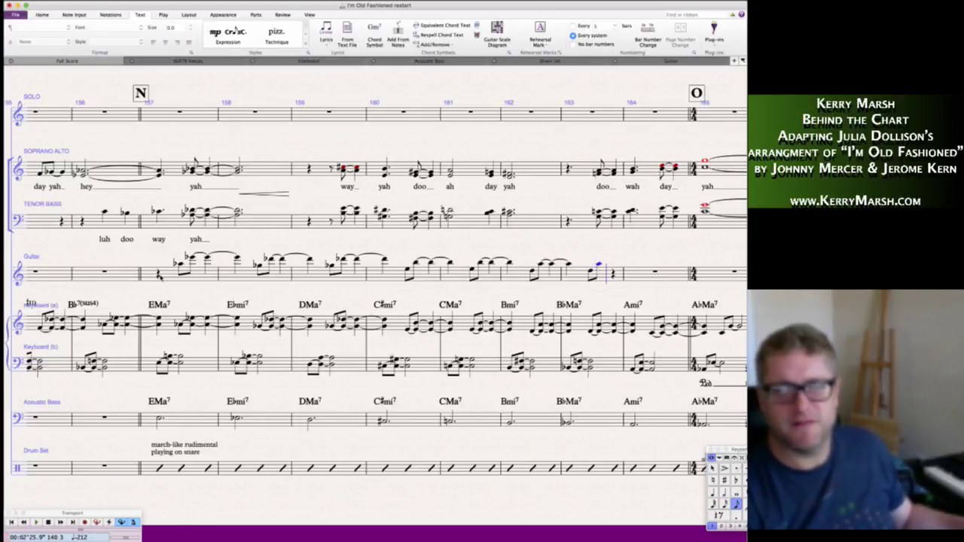
{"action": "key", "text": "4"}
{"action": "key", "text": "Return"}
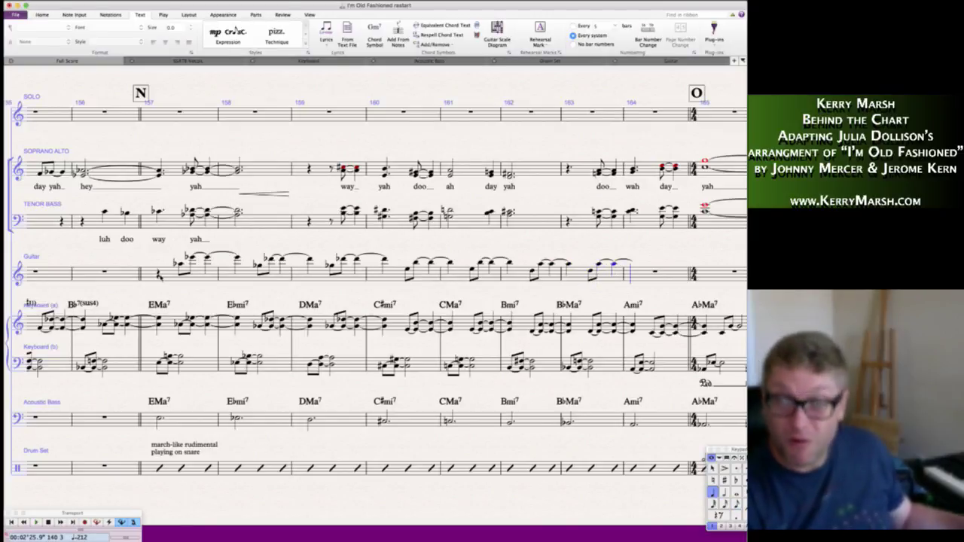
- Enter two rising eighth notes in guitar bar 164, tying the upper note through a quarter into the downbeat of bar 165
{"action": "key", "text": "3"}
{"action": "key", "text": "a"}
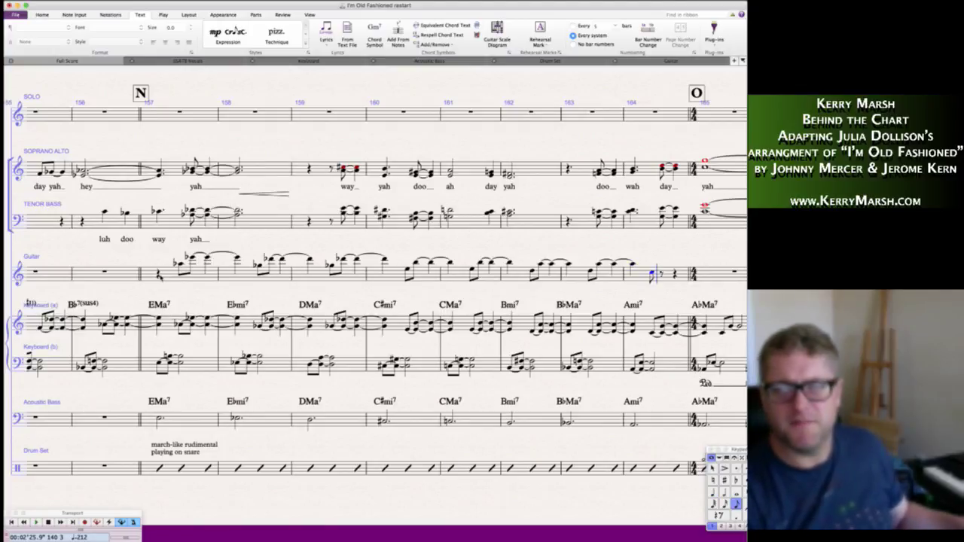
{"action": "key", "text": "c"}
{"action": "key", "text": "4"}
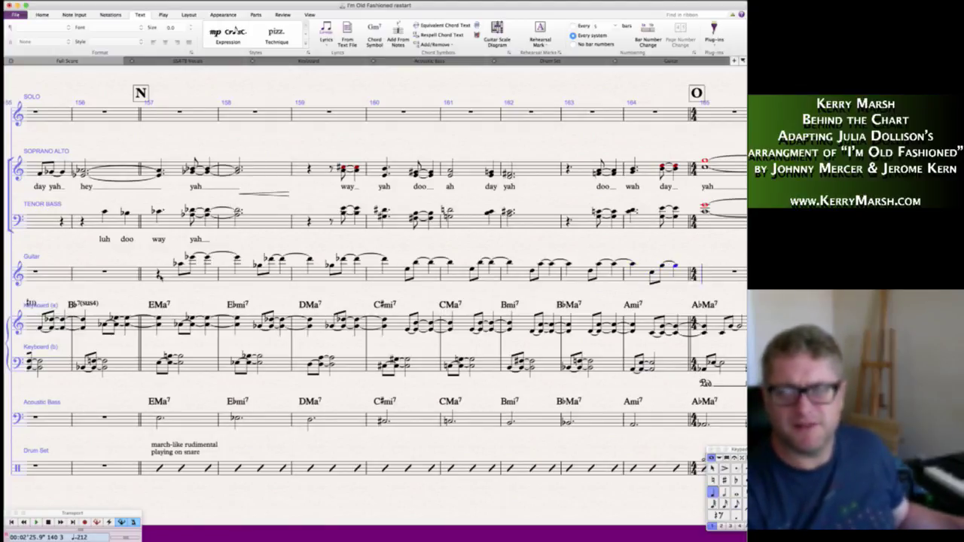
{"action": "key", "text": "b"}
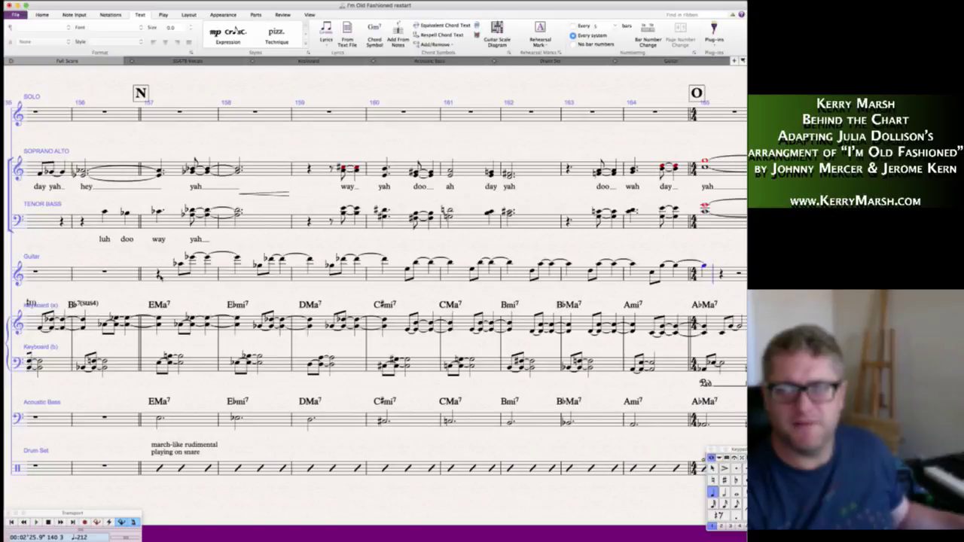
- Complete guitar bars 165 and 166 with rising eighth-note pairs, tying the upper notes to a half and a dotted half respectively
{"action": "key", "text": "b"}
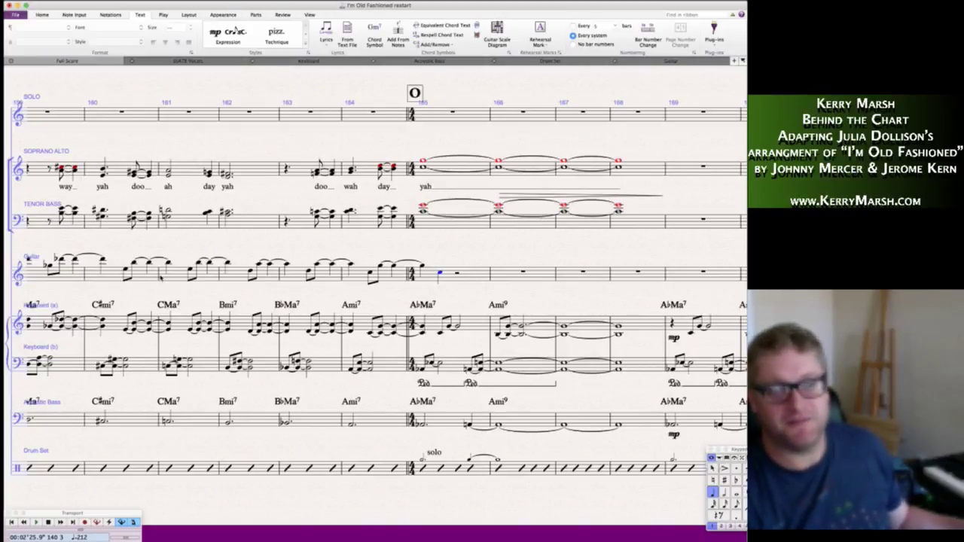
{"action": "key", "text": "5"}
{"action": "key", "text": "d"}
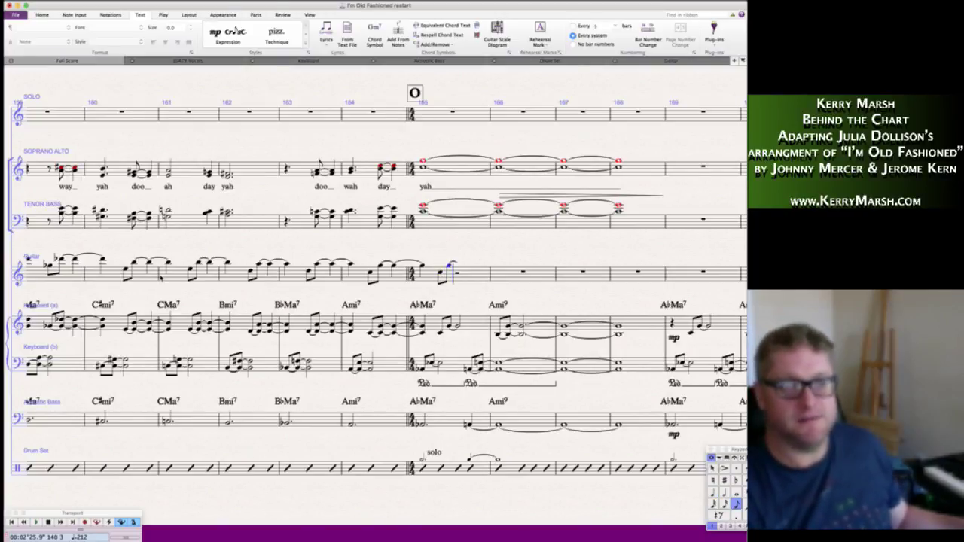
{"action": "key", "text": "3"}
{"action": "key", "text": "d"}
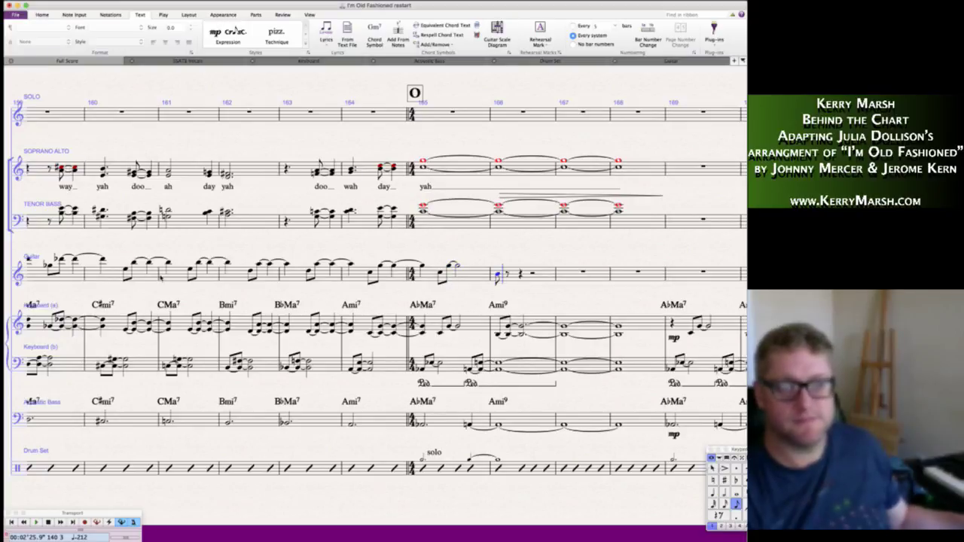
{"action": "key", "text": "5"}
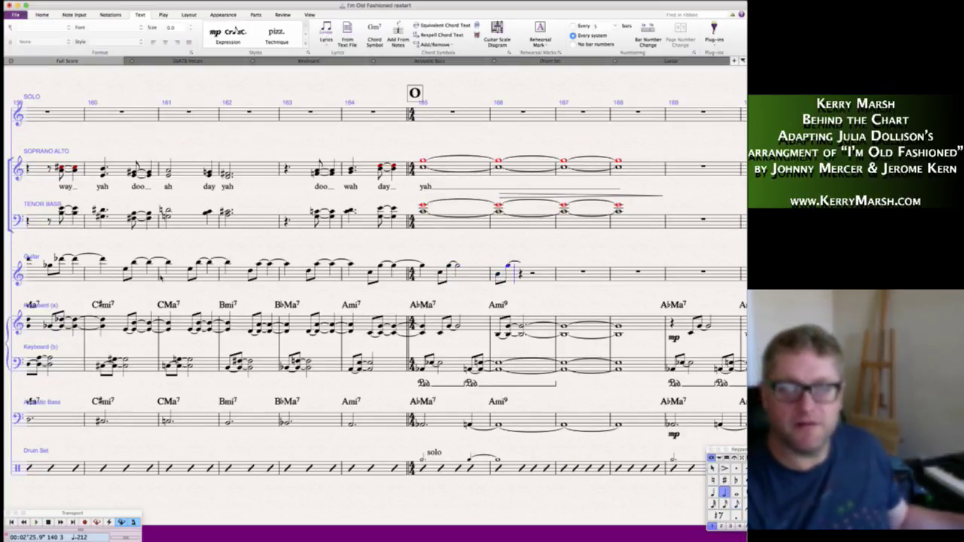
{"action": "key", "text": "d"}
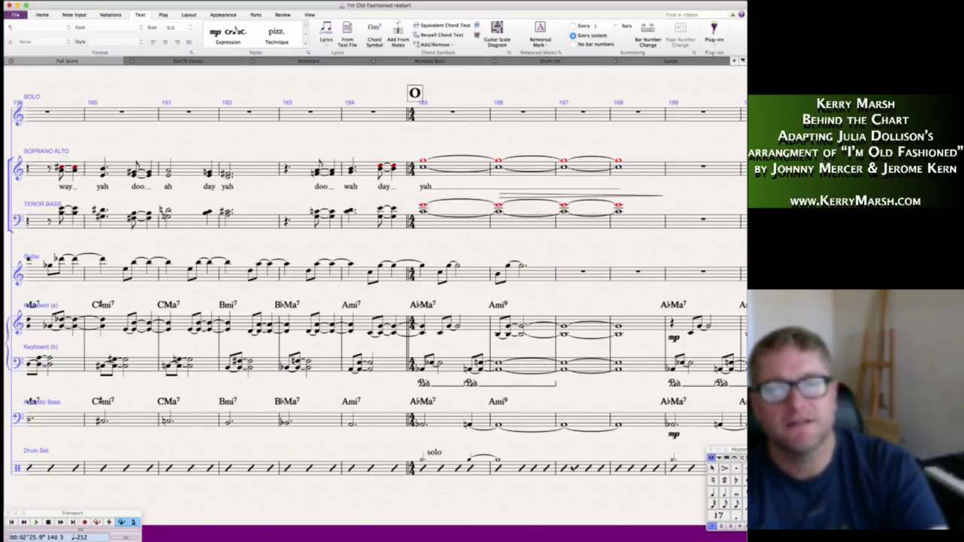
- Tie the dotted half in guitar bar 166 into tied whole notes of the same pitch in bars 167 and 168
{"action": "left_click", "coordinate": [522, 265]}
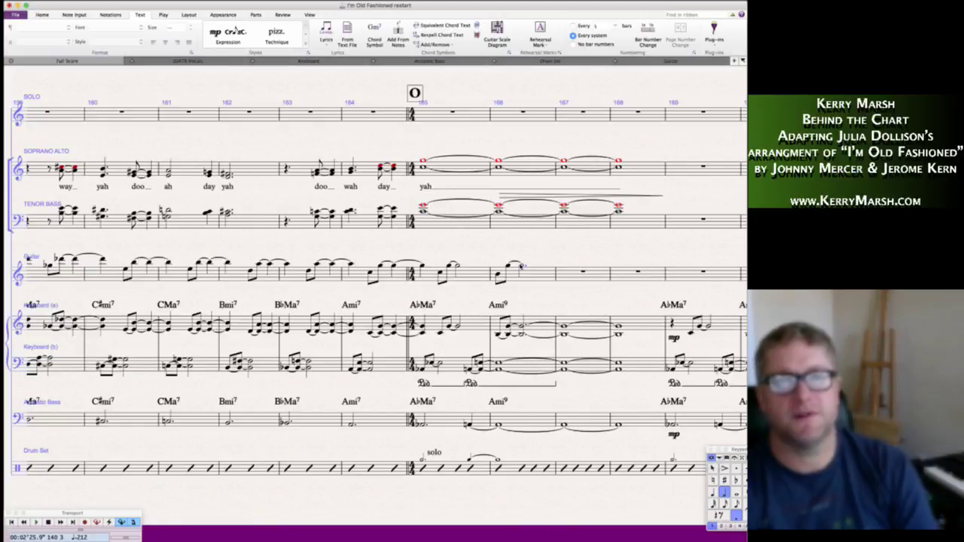
{"action": "key", "text": "KP_Enter"}
{"action": "key", "text": "Right"}
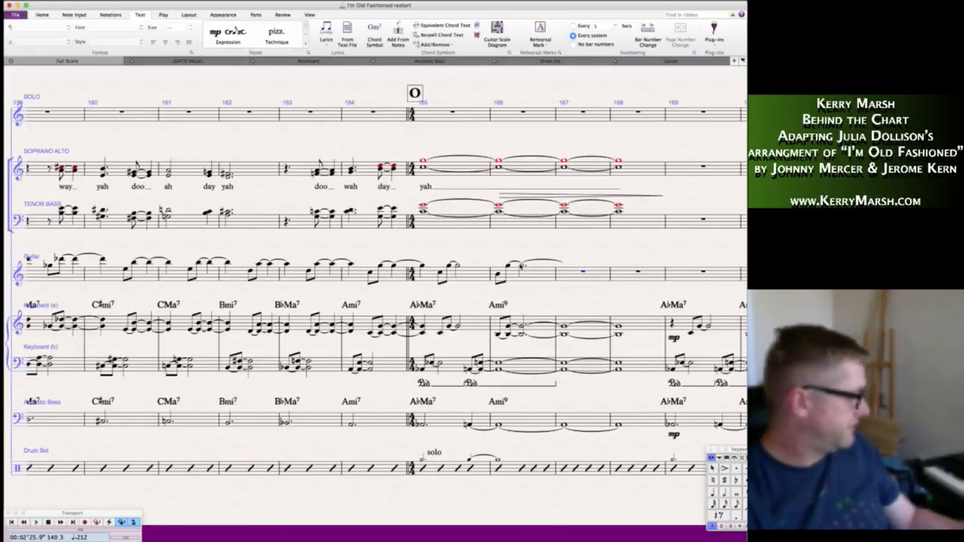
{"action": "key", "text": "KP_6"}
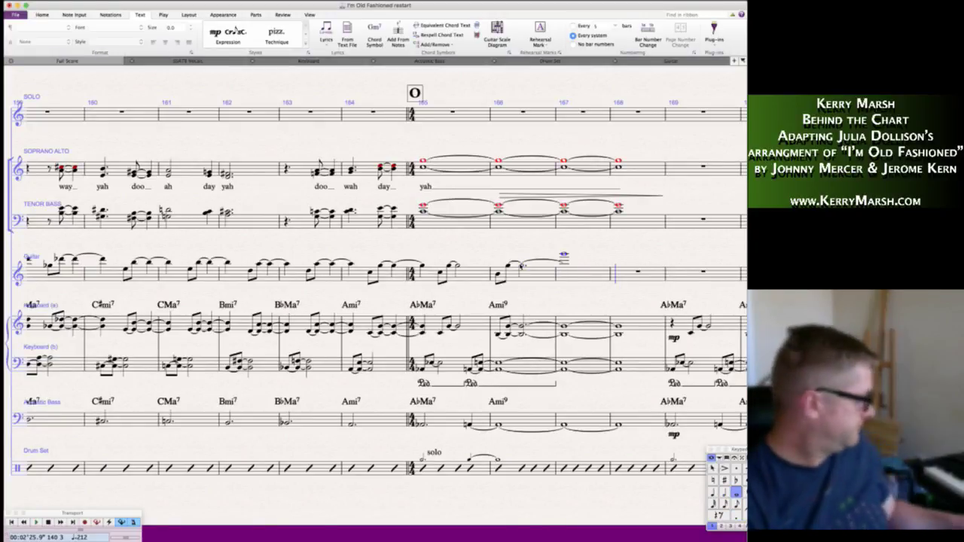
{"action": "key", "text": "Left"}
{"action": "key", "text": "KP_6"}
{"action": "key", "text": "KP_Enter"}
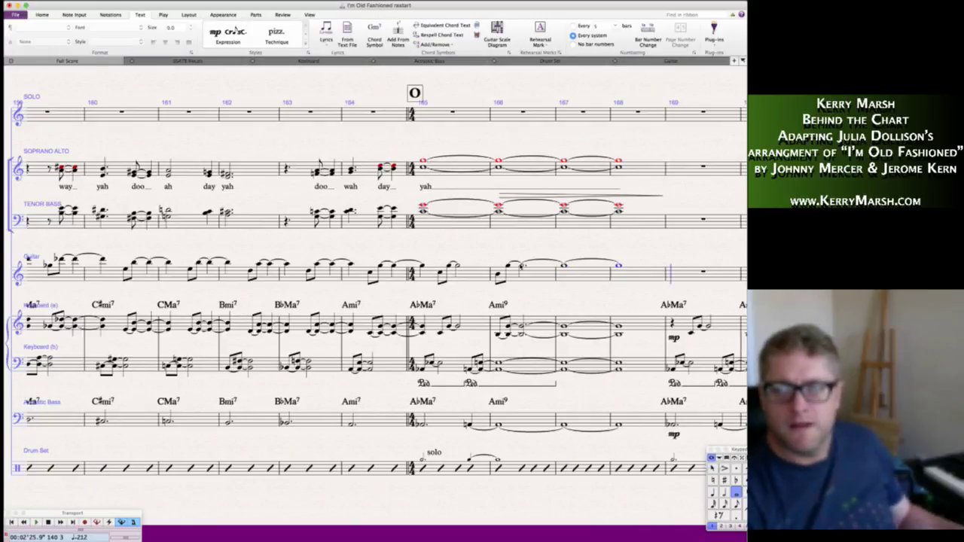
{"action": "key", "text": "Escape"}
- Copy guitar bars 165 to 168 into bars 169 to 172 and replace the copy's first note with a quarter rest
{"action": "scroll", "coordinate": [512, 248], "scroll_direction": "right", "scroll_amount": 5}
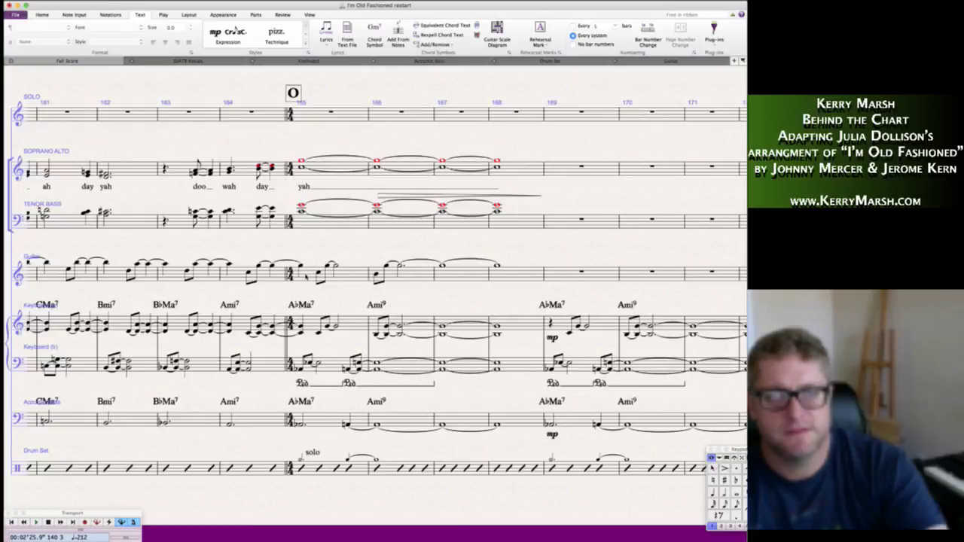
{"action": "left_click", "coordinate": [305, 276]}
{"action": "left_click", "coordinate": [529, 280], "text": "shift"}
{"action": "left_click", "coordinate": [551, 274], "text": "alt"}
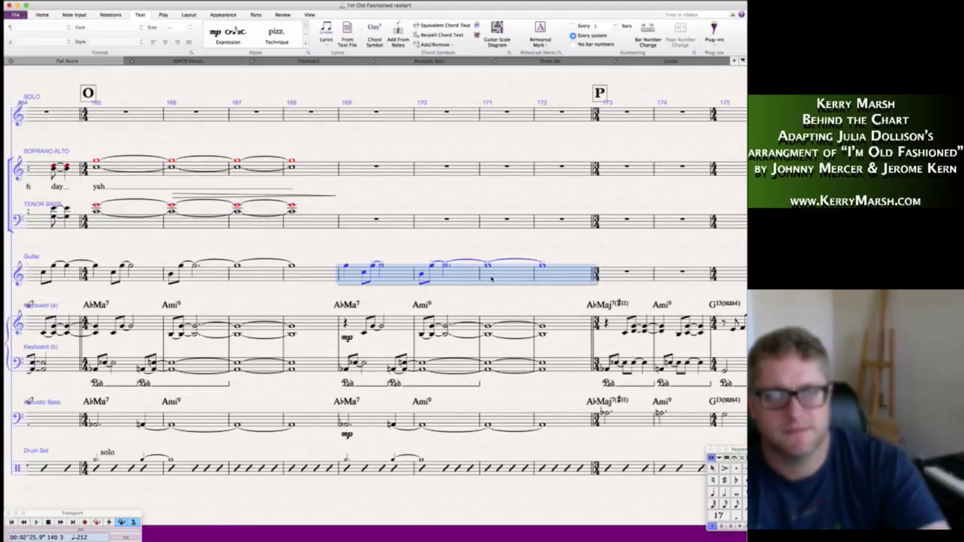
{"action": "key", "text": "Left"}
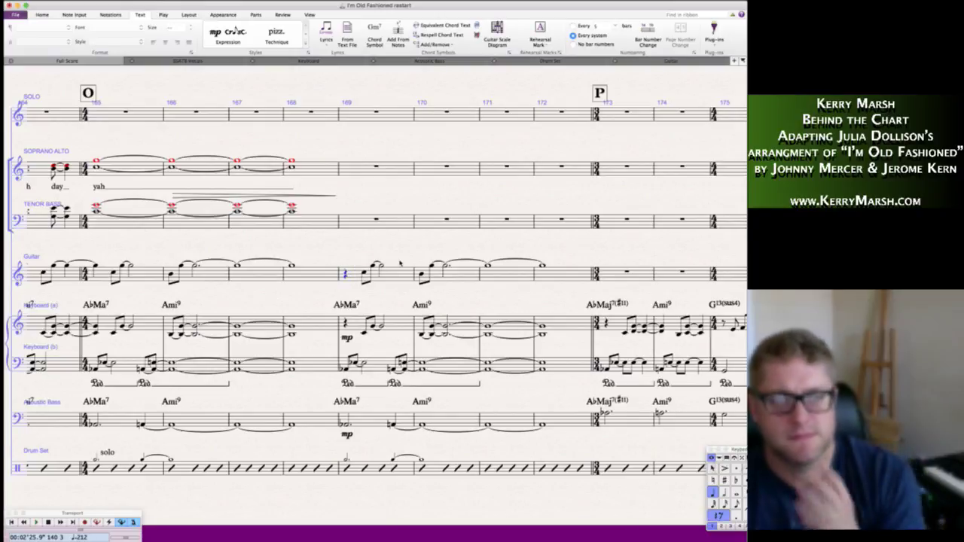
- Fill the guitar part with repeated quarter-note Bs from bar 173 at P through the first beat of bar 180
{"action": "scroll", "coordinate": [400, 262], "scroll_direction": "right", "scroll_amount": 5}
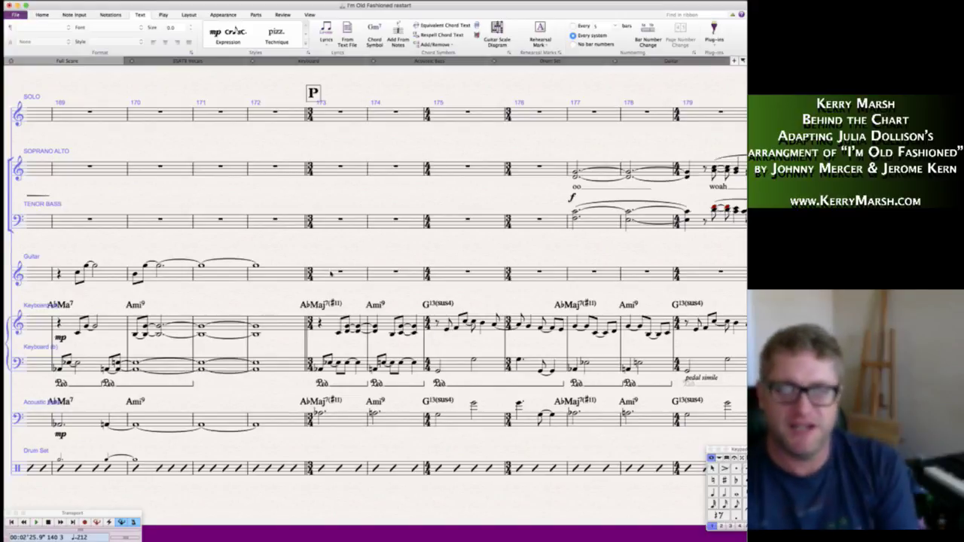
{"action": "scroll", "coordinate": [331, 272], "scroll_direction": "right", "scroll_amount": 10}
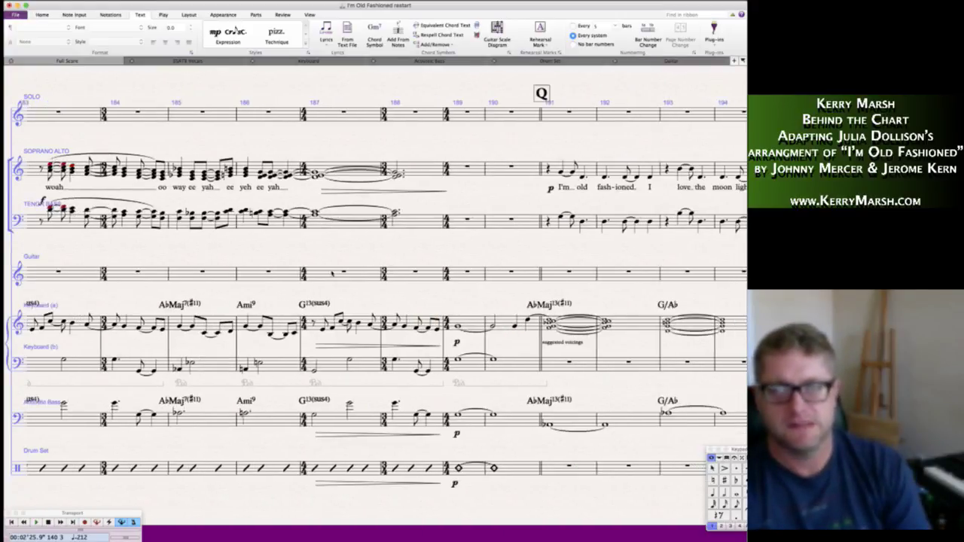
{"action": "scroll", "coordinate": [331, 271], "scroll_direction": "right", "scroll_amount": 2}
{"action": "scroll", "coordinate": [331, 271], "scroll_direction": "left", "scroll_amount": 10}
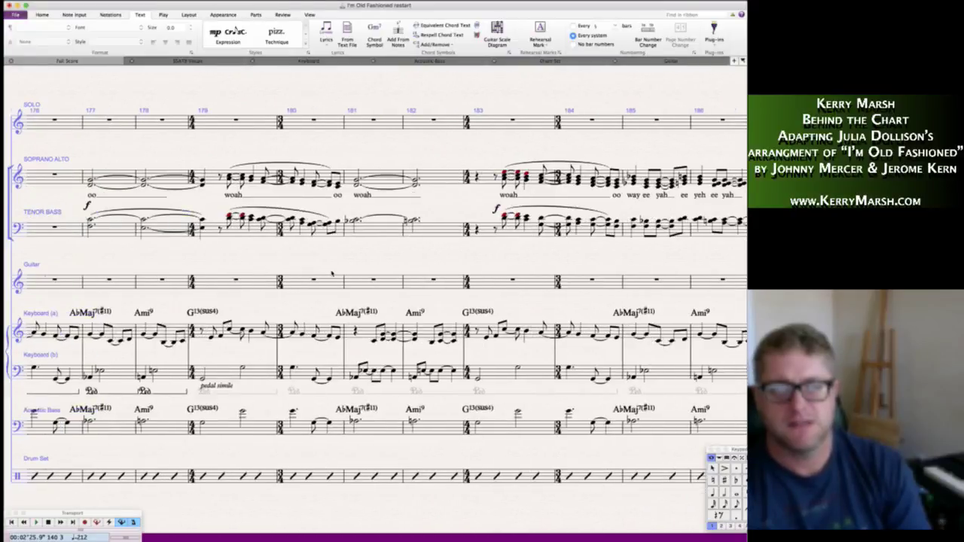
{"action": "scroll", "coordinate": [332, 274], "scroll_direction": "left", "scroll_amount": 10}
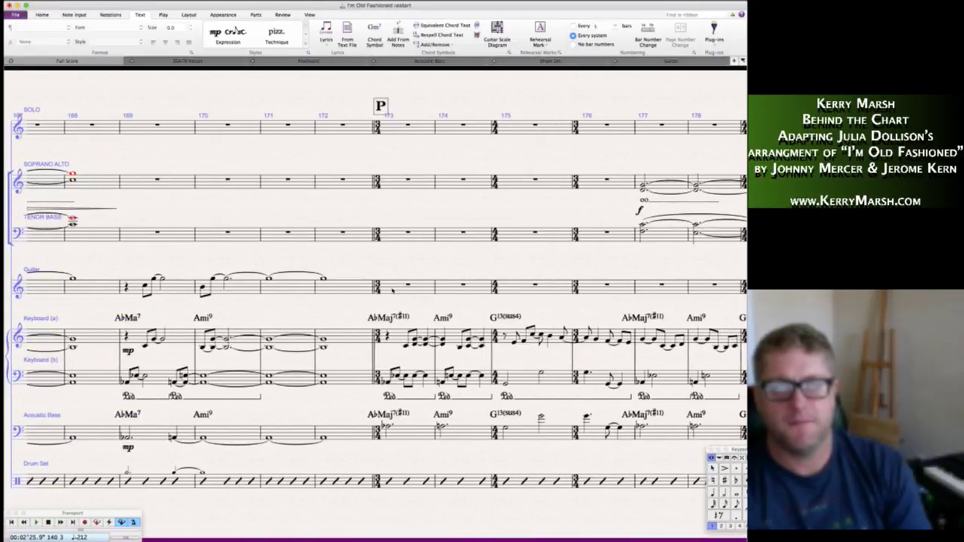
{"action": "left_click", "coordinate": [395, 288]}
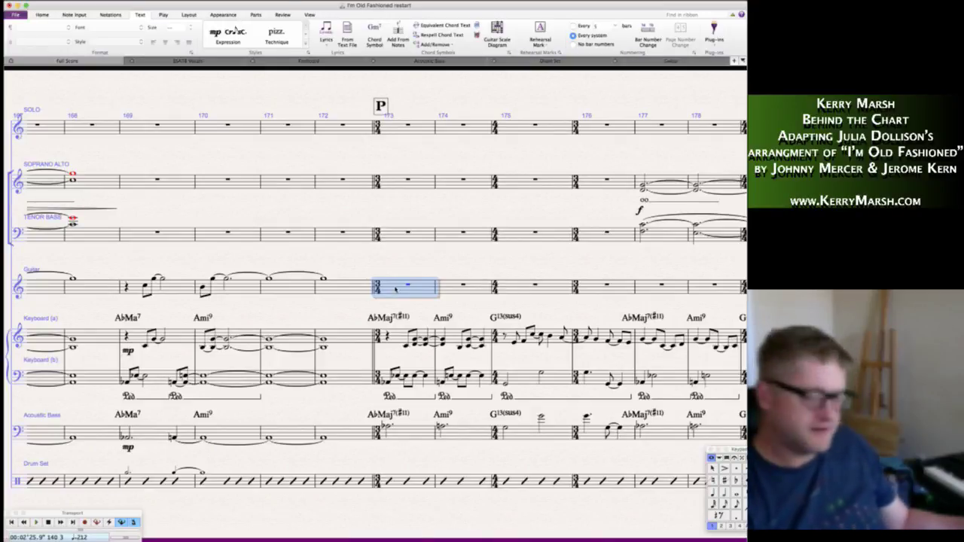
{"action": "key", "text": "4"}
{"action": "key", "text": "b"}
{"action": "key", "text": "b"}
{"action": "key", "text": "b"}
{"action": "key", "text": "b"}
{"action": "key", "text": "b"}
{"action": "key", "text": "b"}
{"action": "key", "text": "b"}
{"action": "key", "text": "b"}
{"action": "key", "text": "b"}
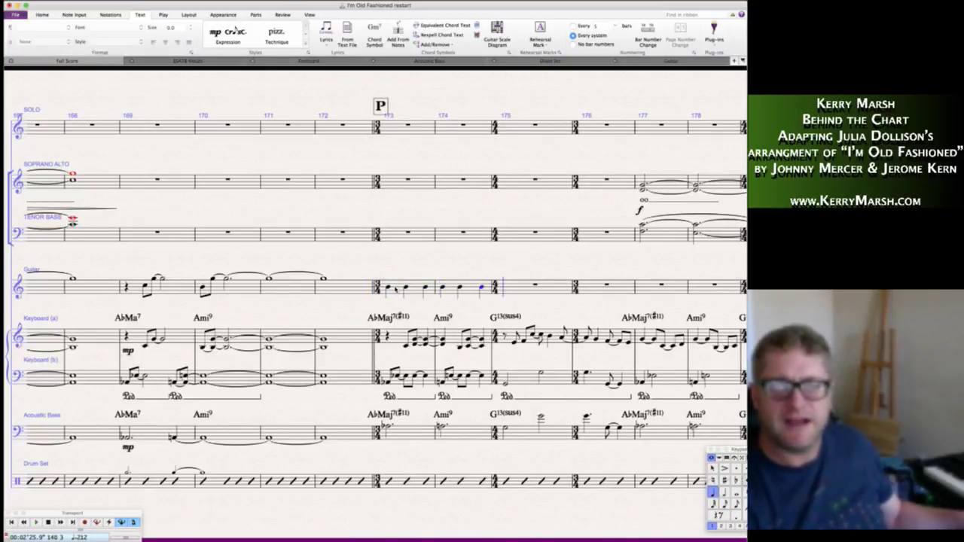
{"action": "key", "text": "b"}
{"action": "key", "text": "b"}
{"action": "key", "text": "b"}
{"action": "key", "text": "b"}
{"action": "key", "text": "b"}
{"action": "key", "text": "b"}
{"action": "key", "text": "b"}
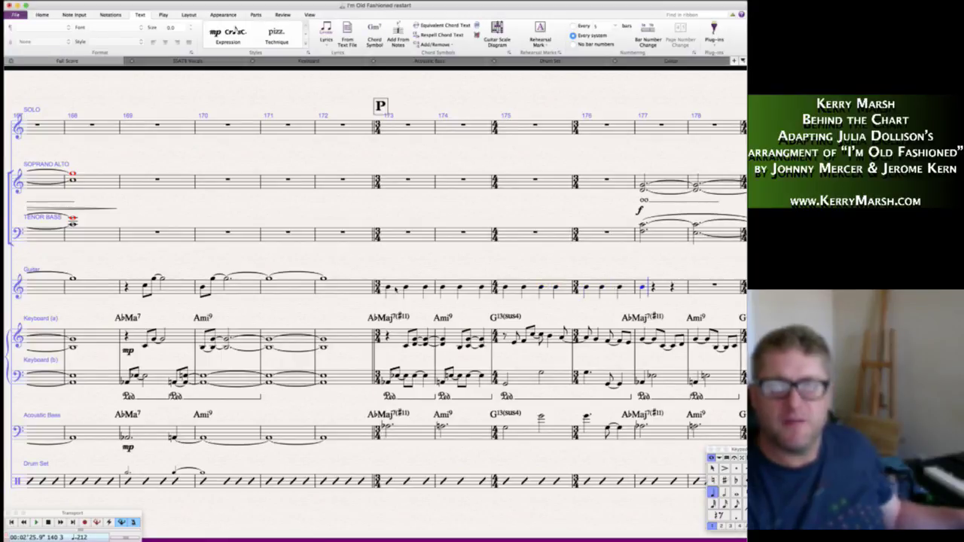
{"action": "key", "text": "b"}
{"action": "key", "text": "b"}
{"action": "key", "text": "b"}
{"action": "key", "text": "b"}
{"action": "key", "text": "b"}
{"action": "key", "text": "b"}
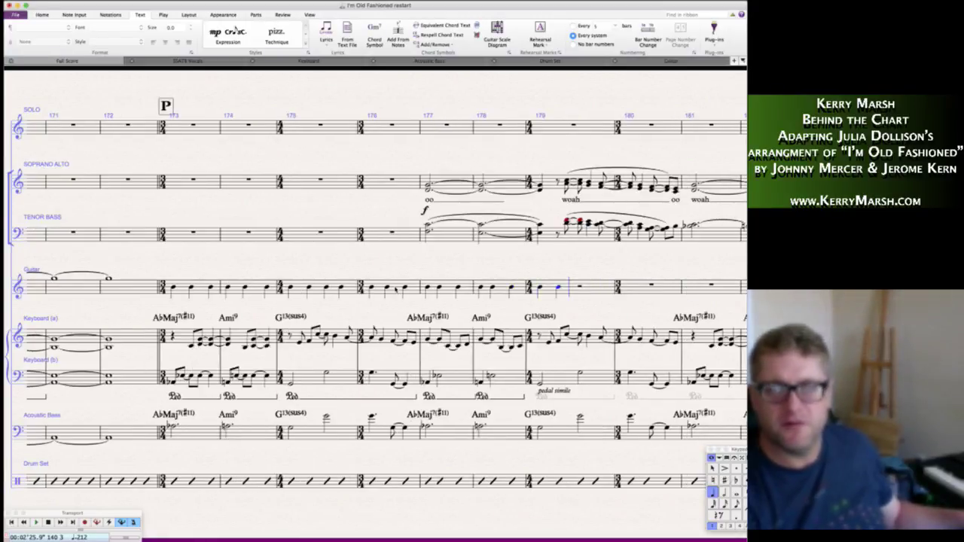
{"action": "key", "text": "b"}
{"action": "key", "text": "b"}
{"action": "key", "text": "b"}
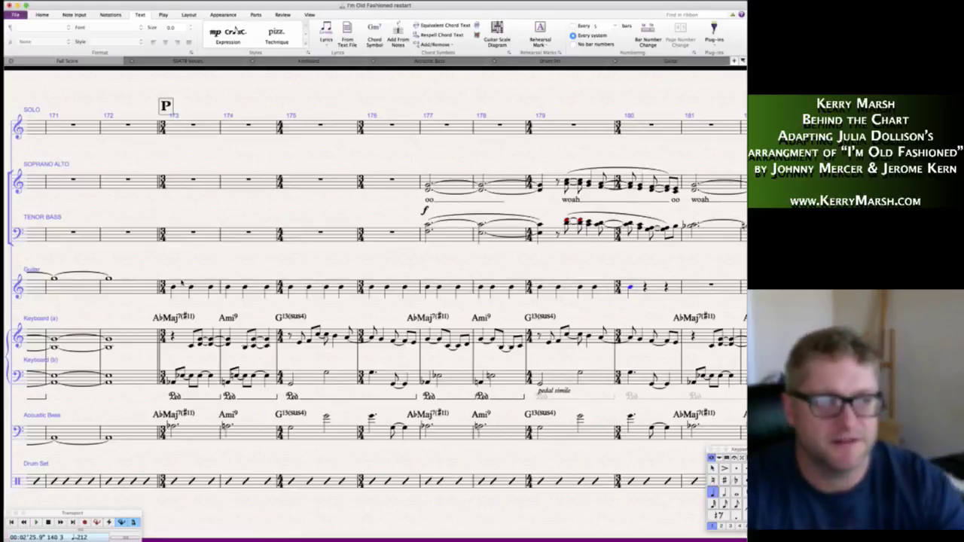
- Change the quarter notes in guitar bars 173 to 179 to beat slashes
{"action": "key", "text": "Escape"}
{"action": "key", "text": "Escape"}
{"action": "left_click", "coordinate": [183, 289]}
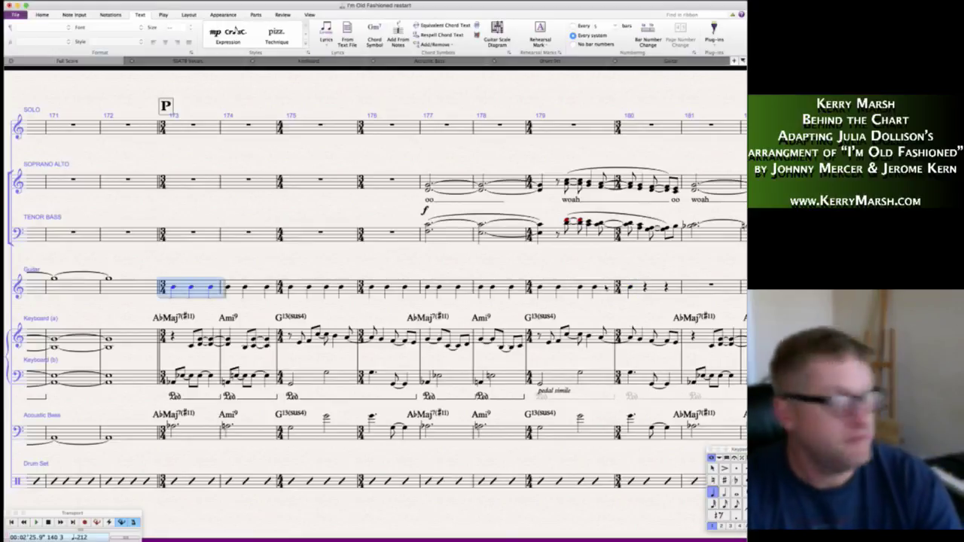
{"action": "left_click", "coordinate": [605, 288], "text": "shift"}
{"action": "key", "text": "shift+alt+3"}
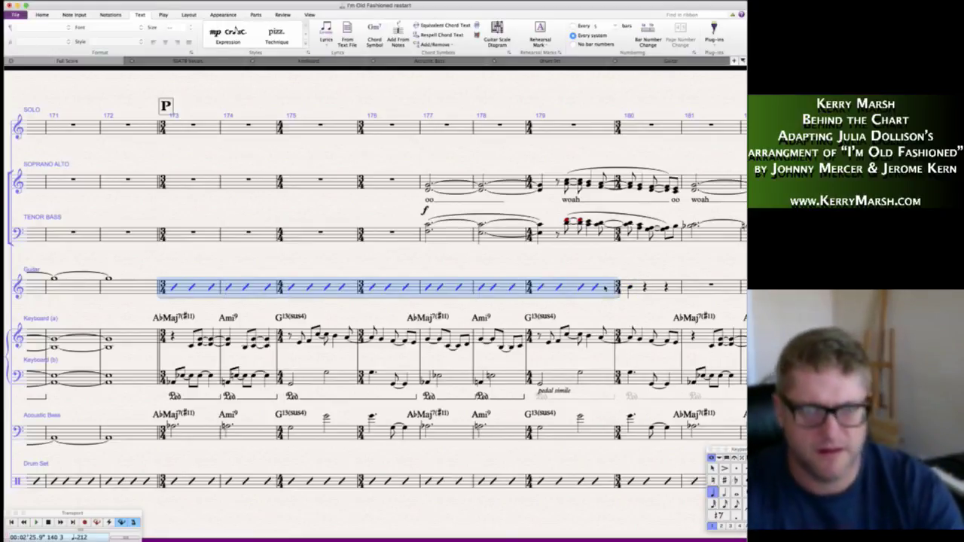
- Copy the guitar slash bars 173 to 179 so that they continue from bar 180
{"action": "scroll", "coordinate": [234, 257], "scroll_direction": "right", "scroll_amount": 6}
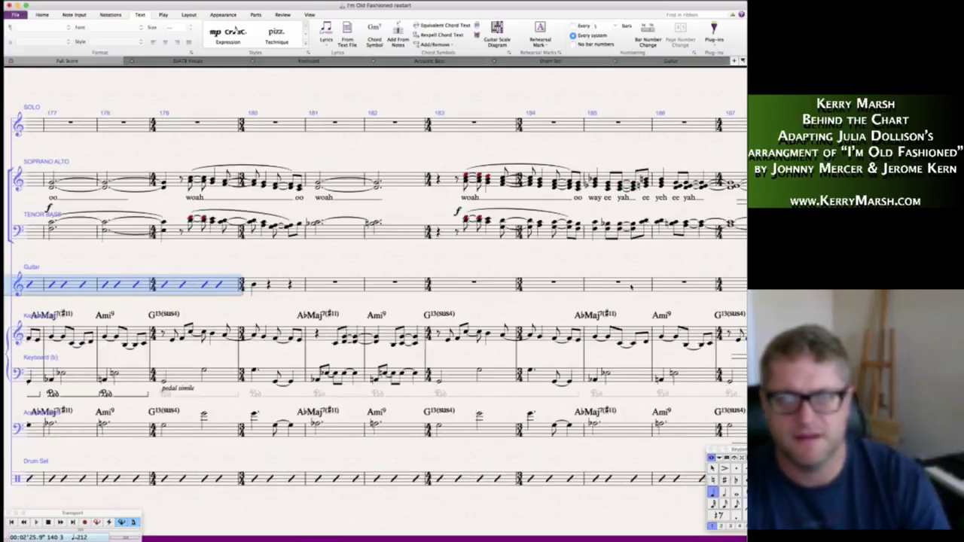
{"action": "left_click", "coordinate": [170, 286], "text": "alt"}
{"action": "scroll", "coordinate": [170, 285], "scroll_direction": "right", "scroll_amount": 6}
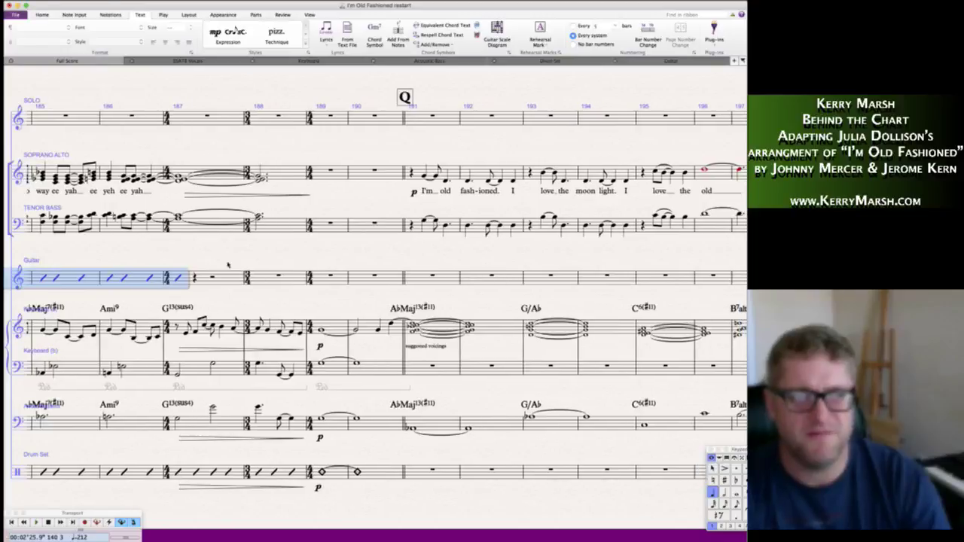
- Extend the guitar slashes through the last beat of bar 188 and copy the keyboard's hairpin beneath bars 187 and 188
{"action": "key", "text": "Escape"}
{"action": "left_click", "coordinate": [136, 277]}
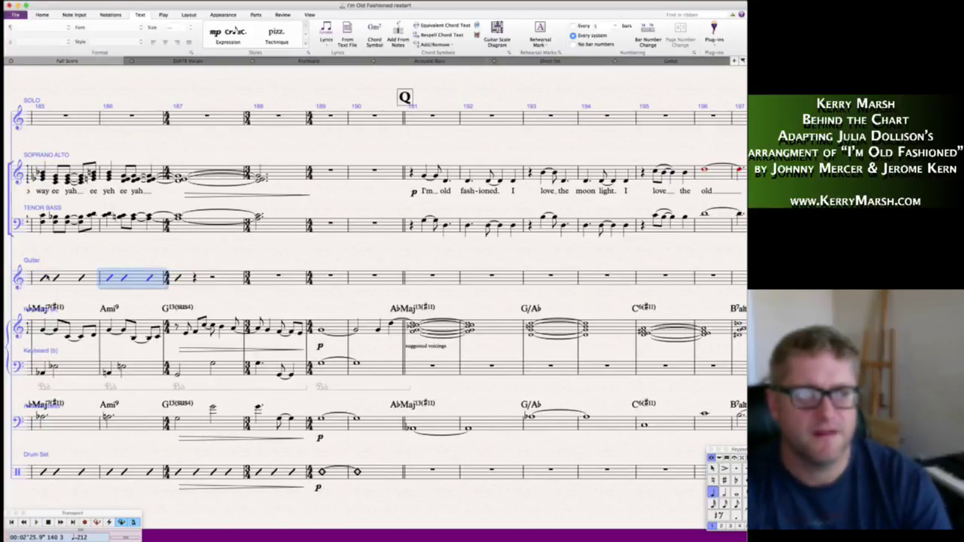
{"action": "left_click", "coordinate": [48, 278], "text": "shift"}
{"action": "key", "text": "r"}
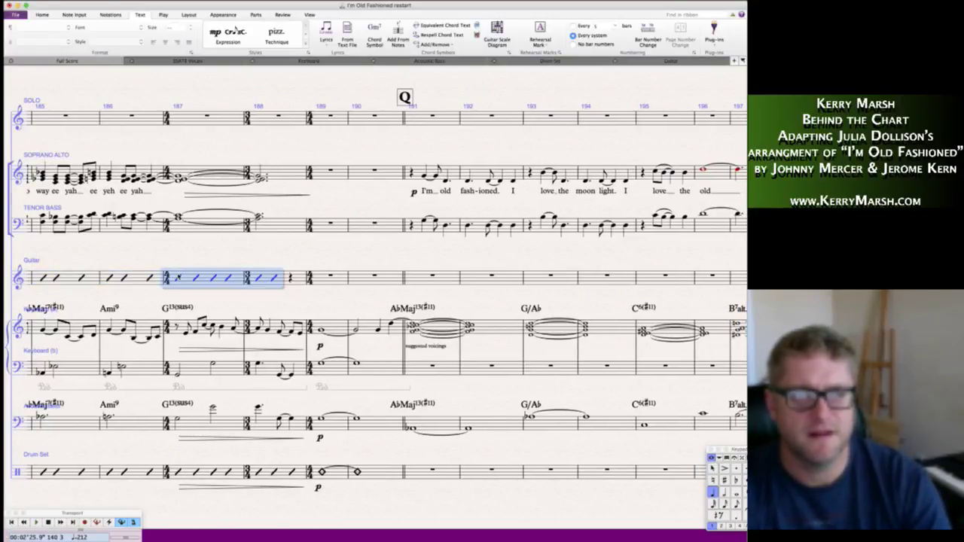
{"action": "key", "text": "Escape"}
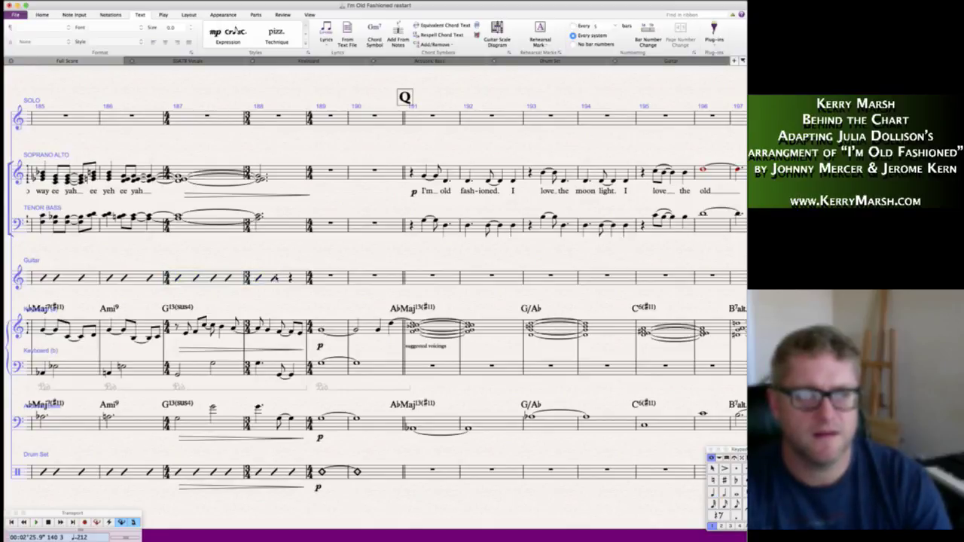
{"action": "key", "text": "4"}
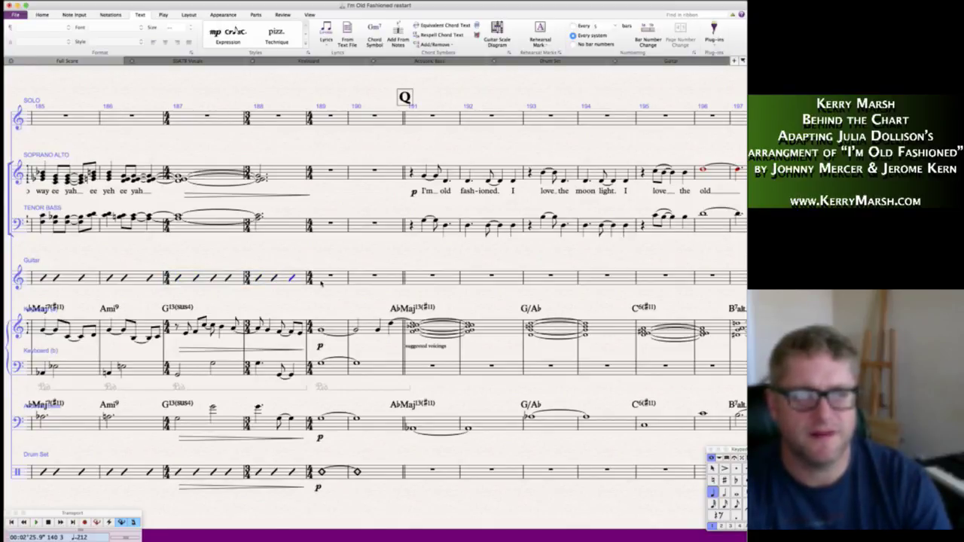
{"action": "left_click", "coordinate": [211, 349]}
{"action": "left_click", "coordinate": [179, 289], "text": "alt"}
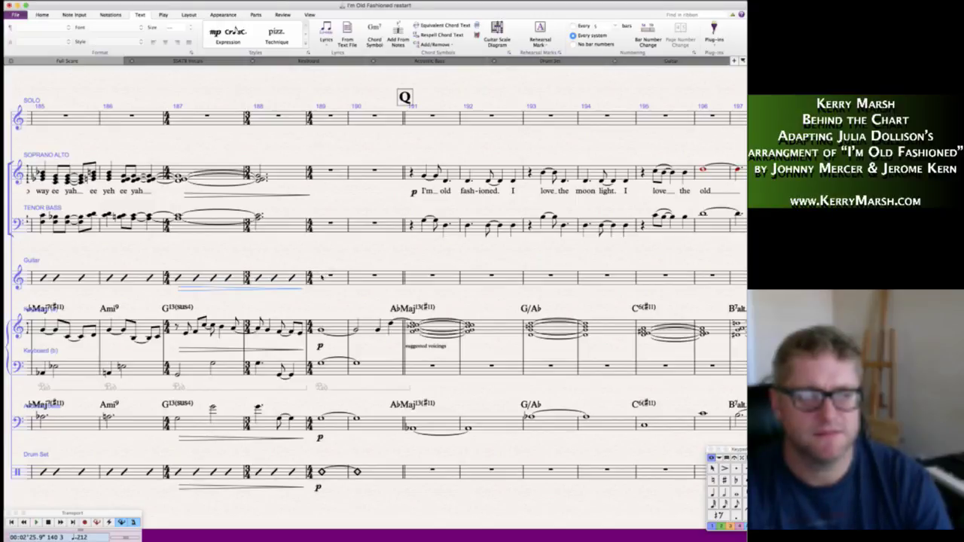
- Enter tied whole-note Gs in guitar bars 189 and 190 and copy the keyboard's p dynamic below bar 189
{"action": "left_click", "coordinate": [320, 276]}
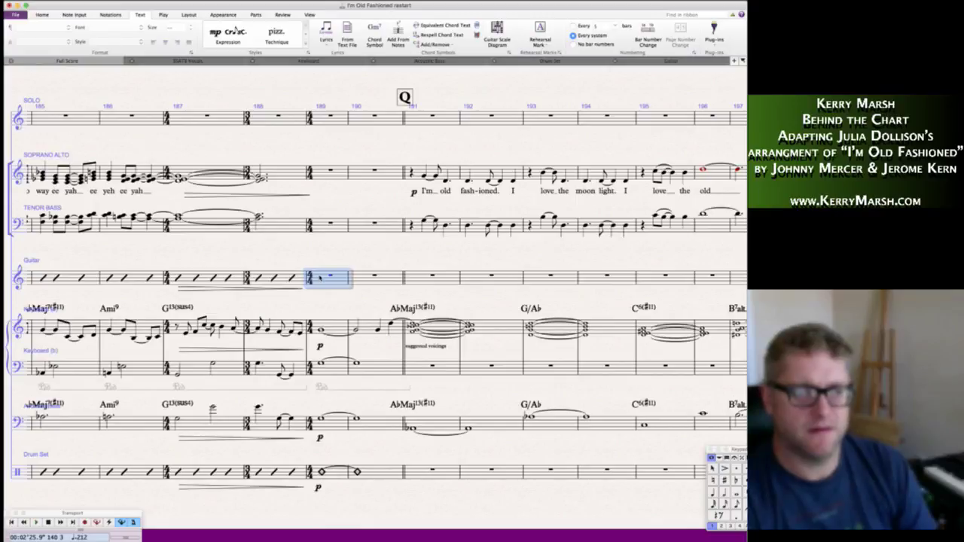
{"action": "key", "text": "n"}
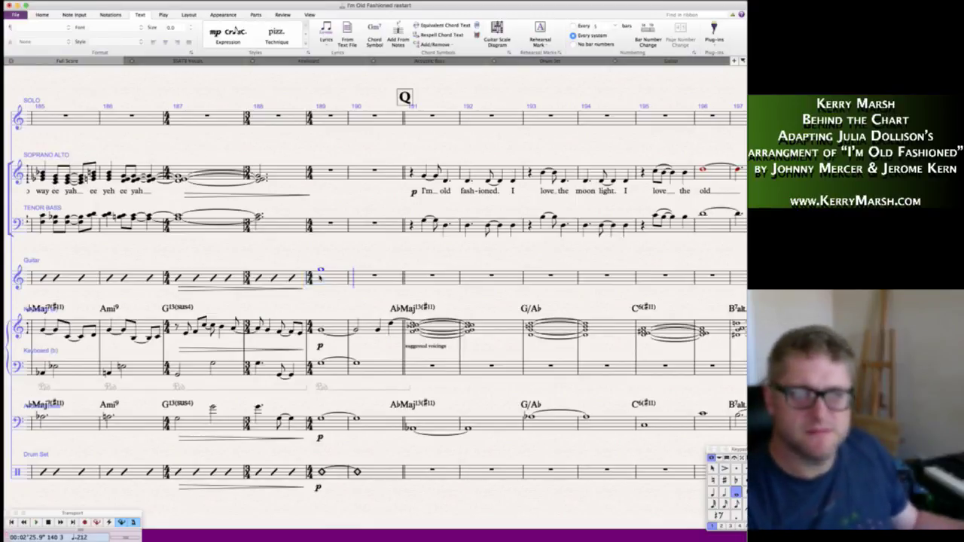
{"action": "key", "text": "Return"}
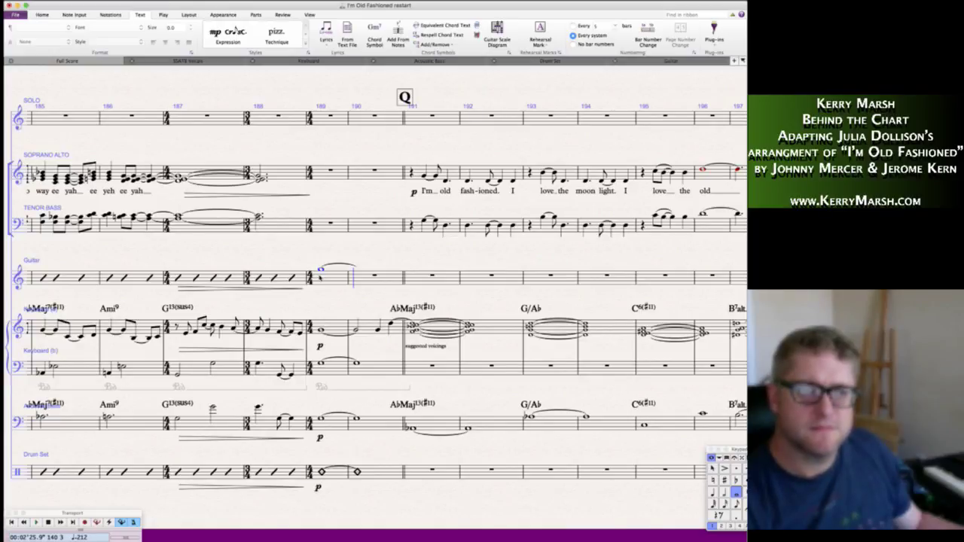
{"action": "key", "text": "g"}
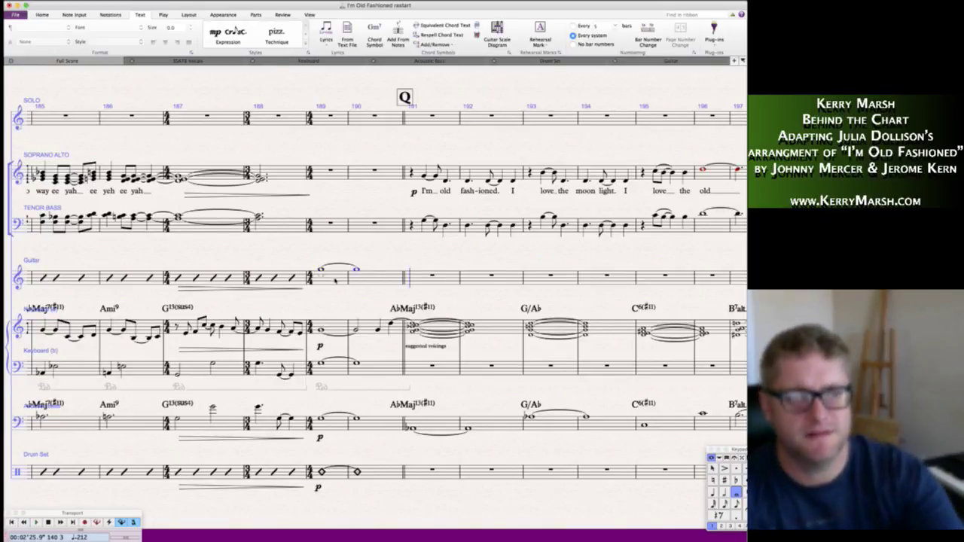
{"action": "left_click", "coordinate": [319, 345]}
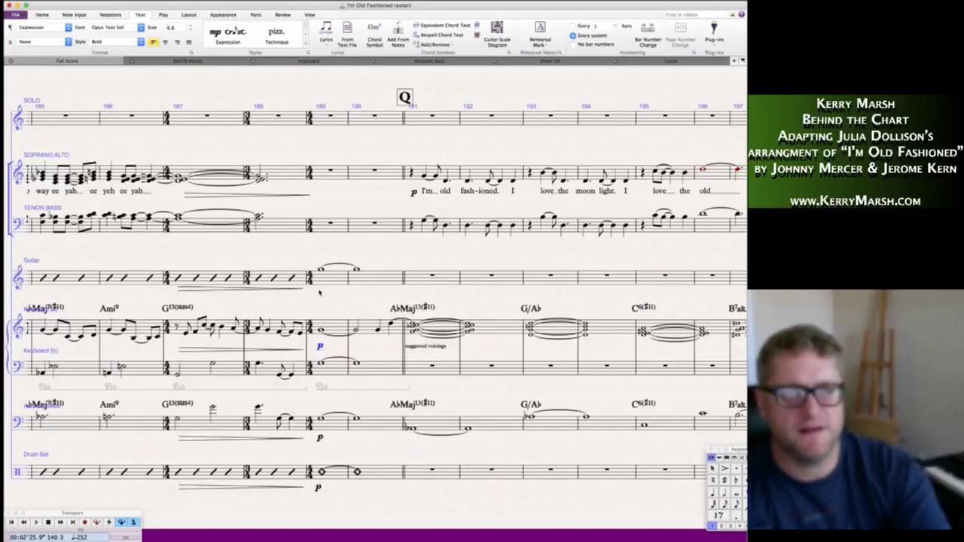
{"action": "left_click", "coordinate": [319, 292], "text": "alt"}
- Look through the empty guitar bars from Q to beyond U alongside the keyboard and vocal parts
{"action": "scroll", "coordinate": [353, 276], "scroll_direction": "right", "scroll_amount": 4}
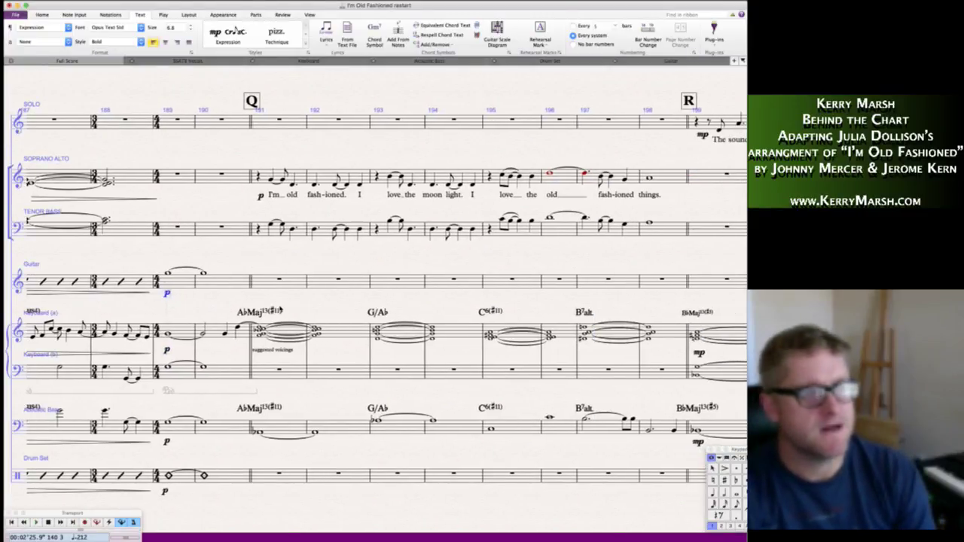
{"action": "scroll", "coordinate": [280, 308], "scroll_direction": "right", "scroll_amount": 4}
{"action": "scroll", "coordinate": [280, 308], "scroll_direction": "right", "scroll_amount": 10}
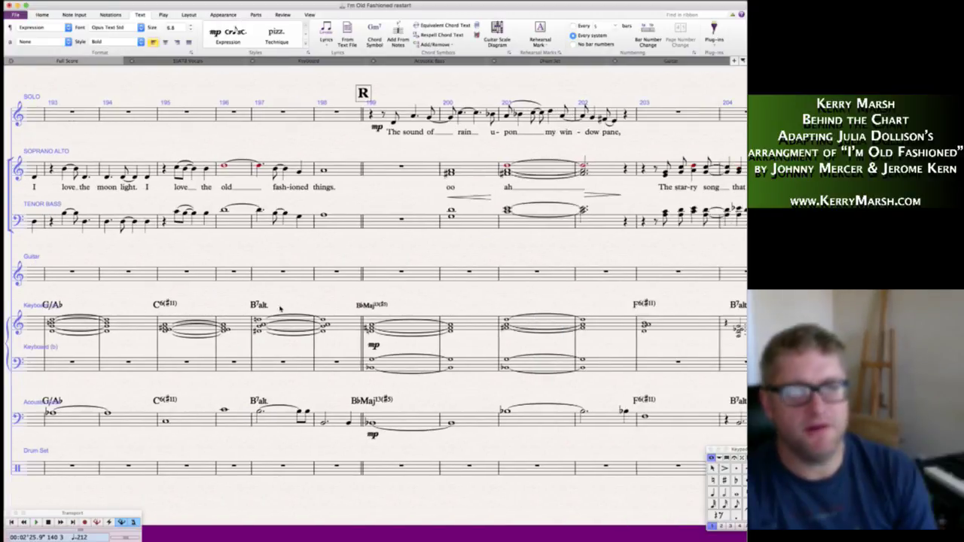
{"action": "scroll", "coordinate": [280, 309], "scroll_direction": "right", "scroll_amount": 10}
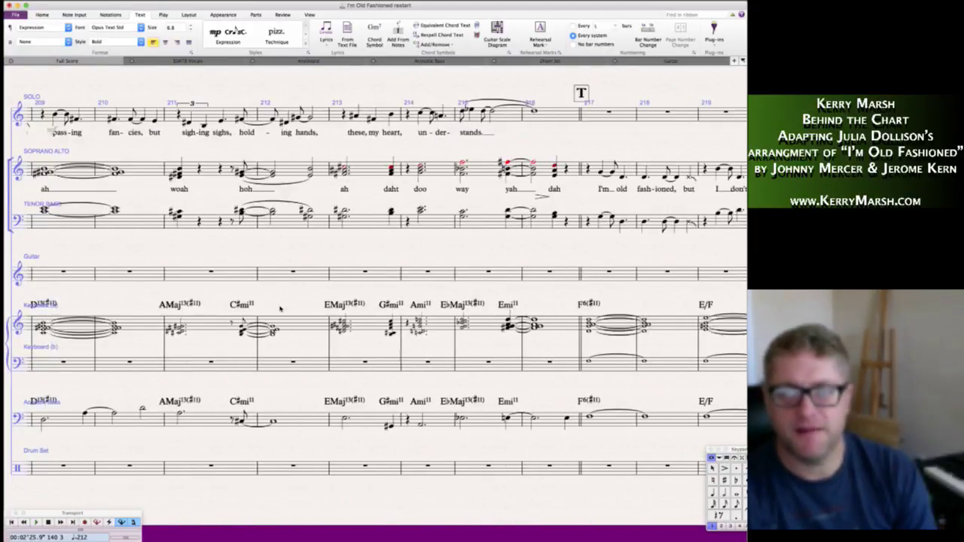
{"action": "scroll", "coordinate": [280, 308], "scroll_direction": "right", "scroll_amount": 7}
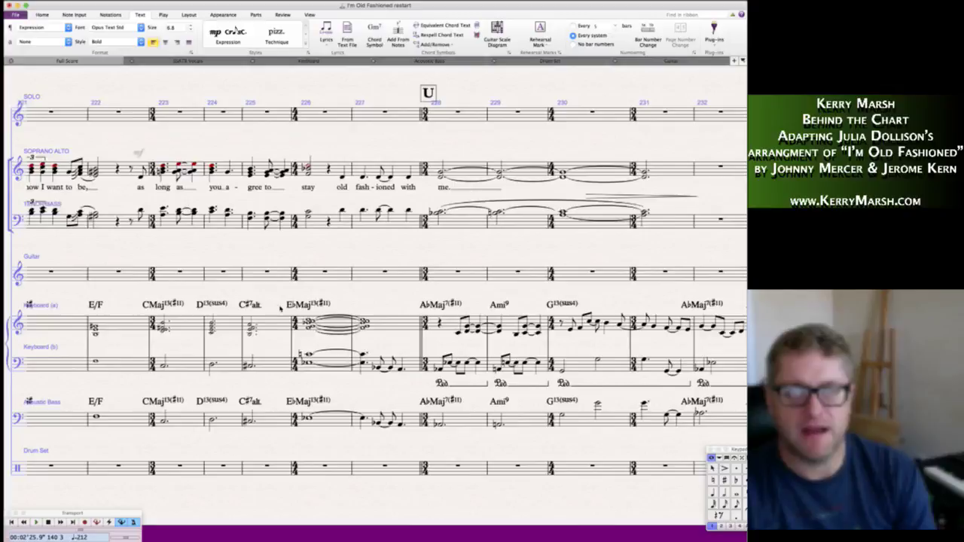
{"action": "scroll", "coordinate": [280, 307], "scroll_direction": "right", "scroll_amount": 4}
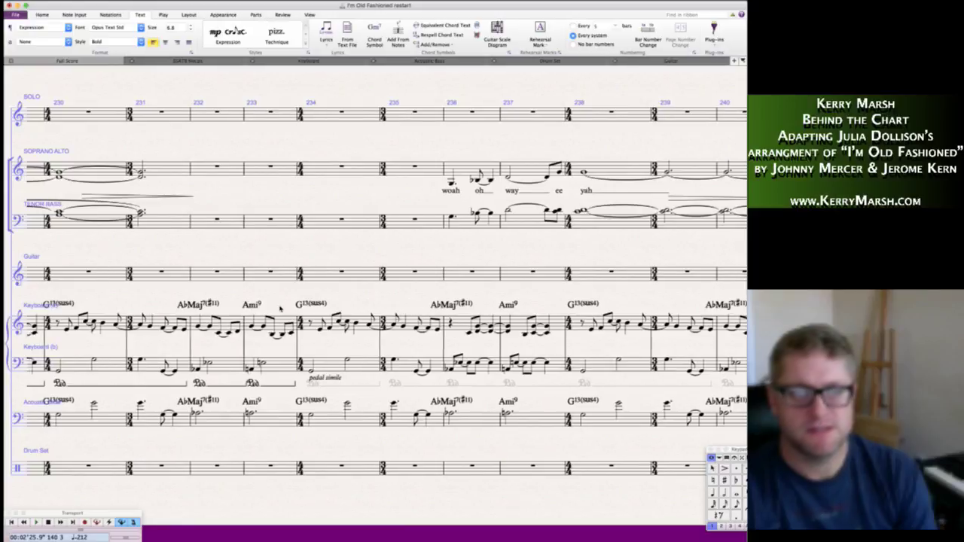
- Copy the guitar passage from bar 78 at F through the tied whole notes in bar 132
{"action": "scroll", "coordinate": [279, 307], "scroll_direction": "left", "scroll_amount": 15}
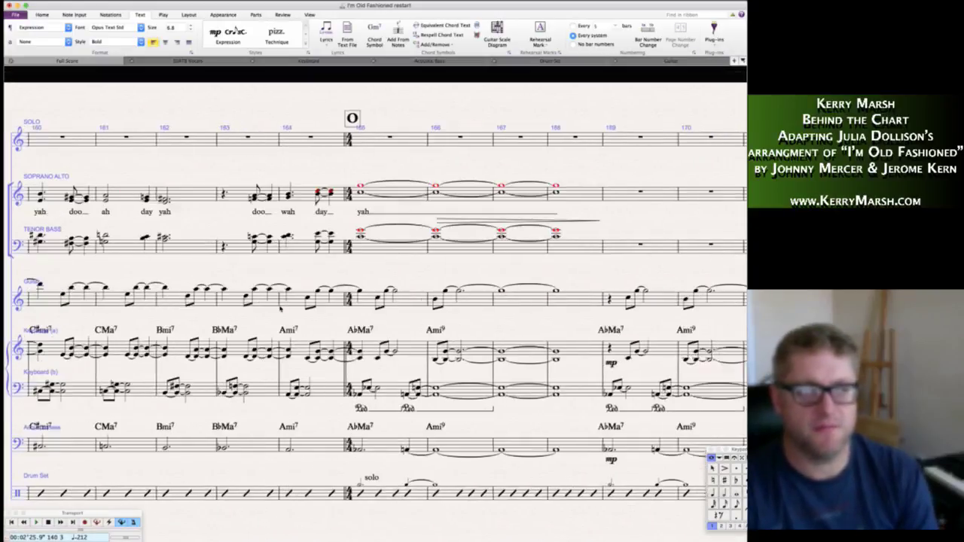
{"action": "scroll", "coordinate": [279, 307], "scroll_direction": "left", "scroll_amount": 7}
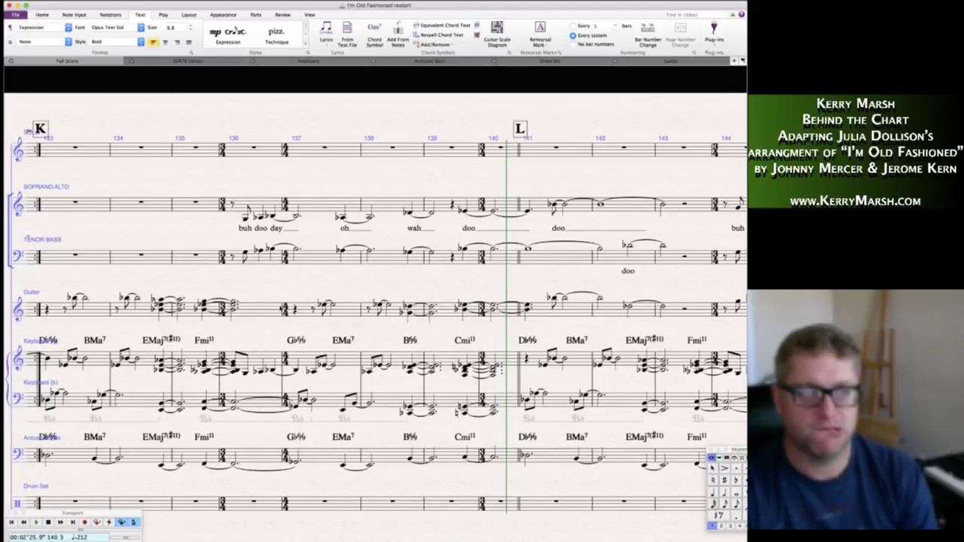
{"action": "scroll", "coordinate": [279, 308], "scroll_direction": "left", "scroll_amount": 4}
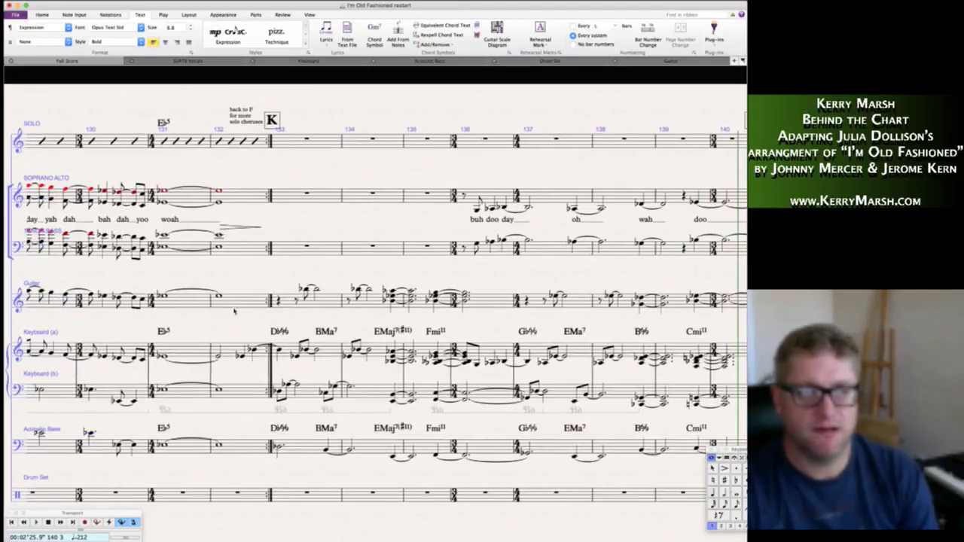
{"action": "left_click", "coordinate": [243, 302]}
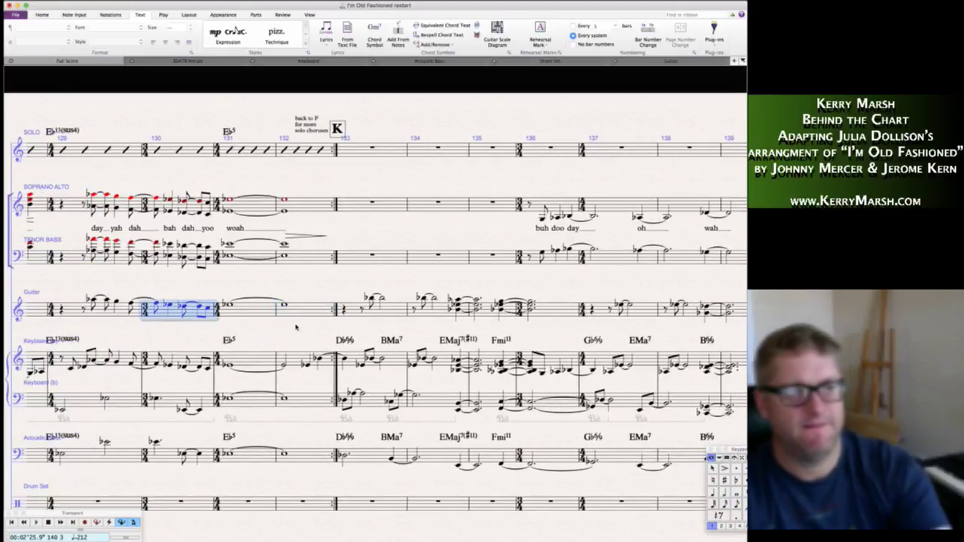
{"action": "scroll", "coordinate": [300, 312], "scroll_direction": "left", "scroll_amount": 6}
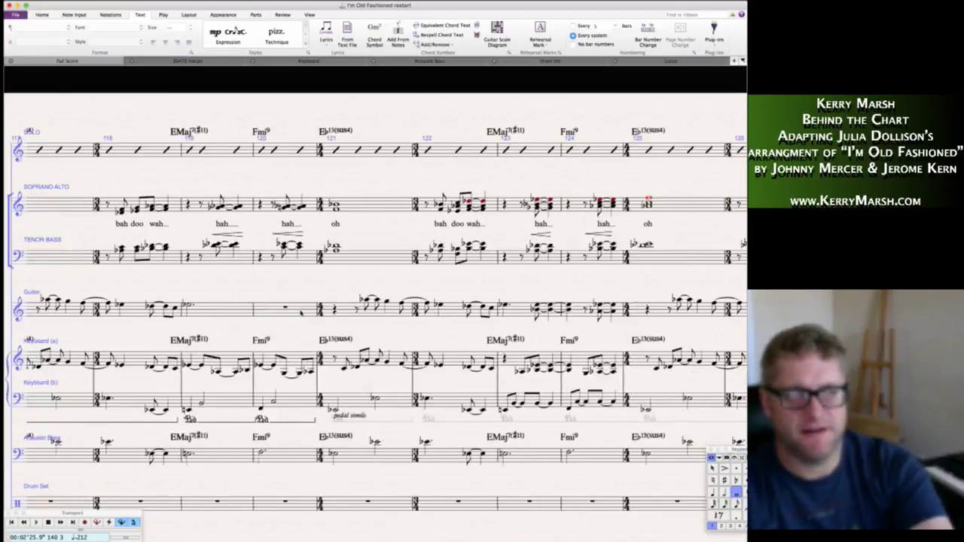
{"action": "scroll", "coordinate": [300, 311], "scroll_direction": "left", "scroll_amount": 20}
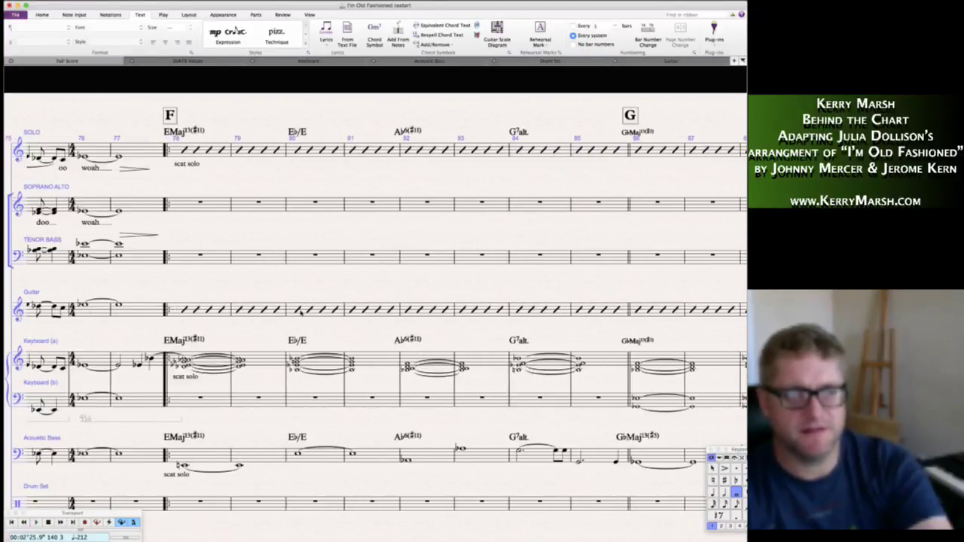
{"action": "scroll", "coordinate": [300, 311], "scroll_direction": "left", "scroll_amount": 3}
{"action": "triple_click", "coordinate": [281, 315]}
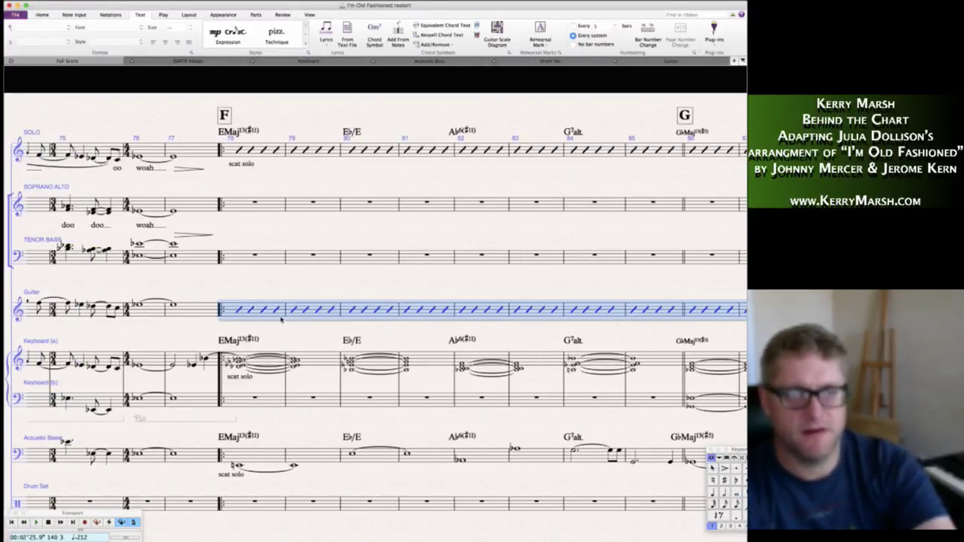
{"action": "scroll", "coordinate": [282, 320], "scroll_direction": "right", "scroll_amount": 20}
{"action": "scroll", "coordinate": [281, 319], "scroll_direction": "right", "scroll_amount": 20}
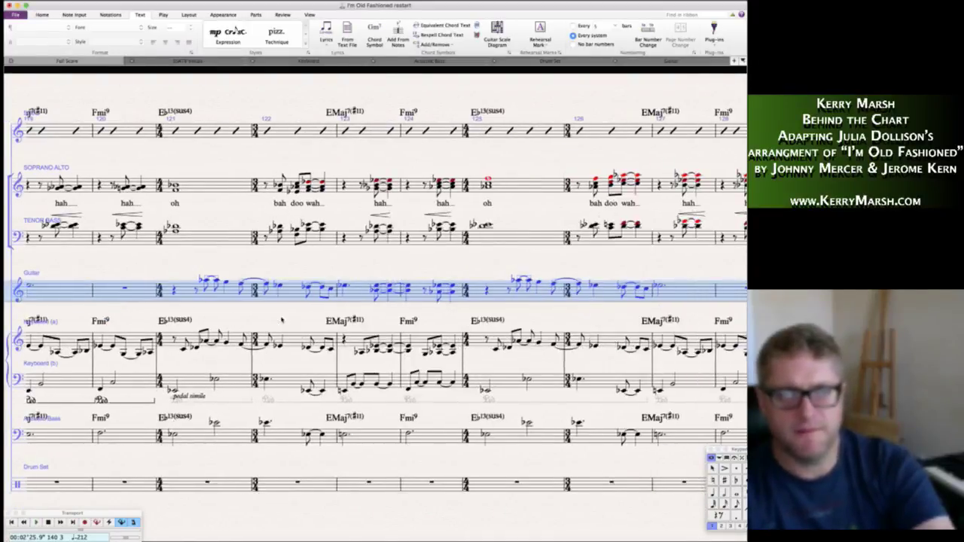
{"action": "key", "text": "Escape"}
- Paste the copied guitar passage into the guitar staff from bar 191 at Q
{"action": "scroll", "coordinate": [282, 319], "scroll_direction": "right", "scroll_amount": 20}
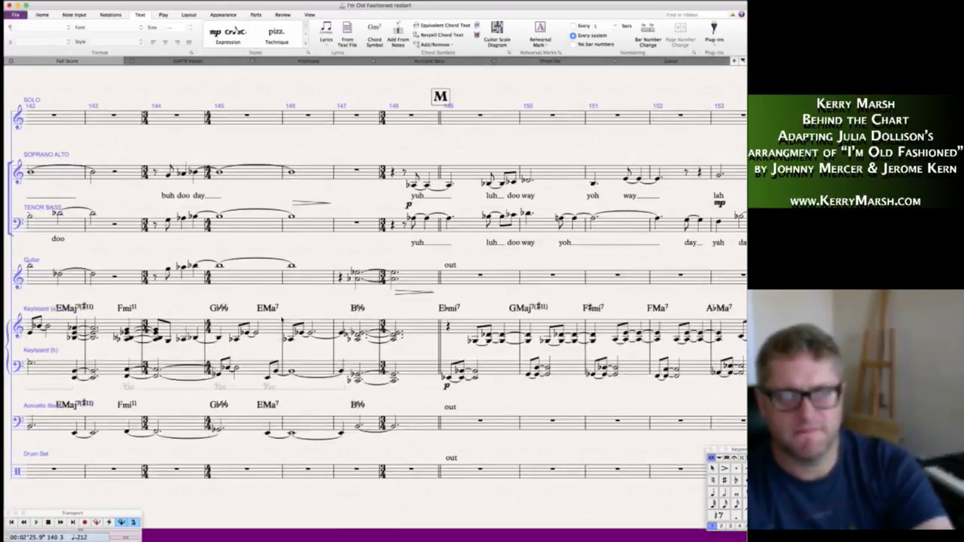
{"action": "scroll", "coordinate": [283, 319], "scroll_direction": "right", "scroll_amount": 20}
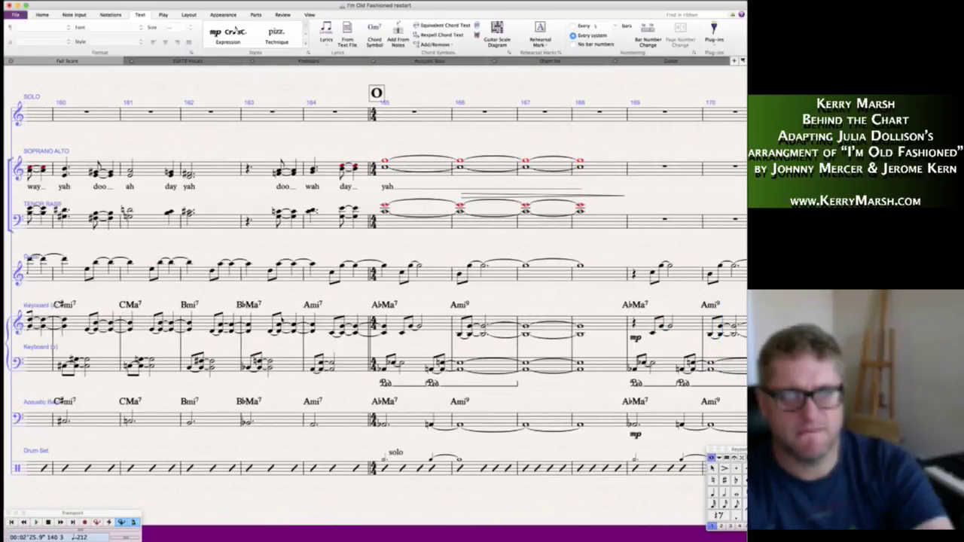
{"action": "scroll", "coordinate": [282, 319], "scroll_direction": "right", "scroll_amount": 15}
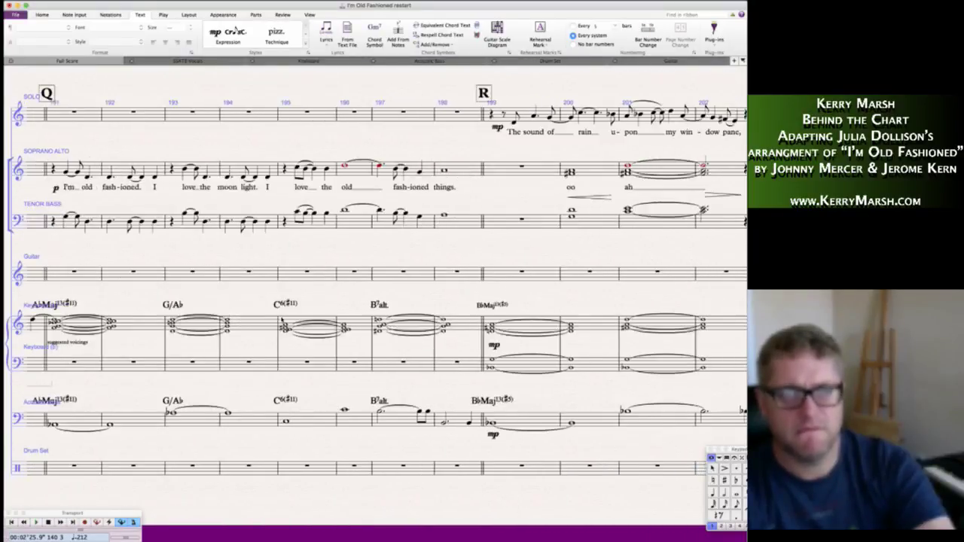
{"action": "scroll", "coordinate": [283, 319], "scroll_direction": "left", "scroll_amount": 10}
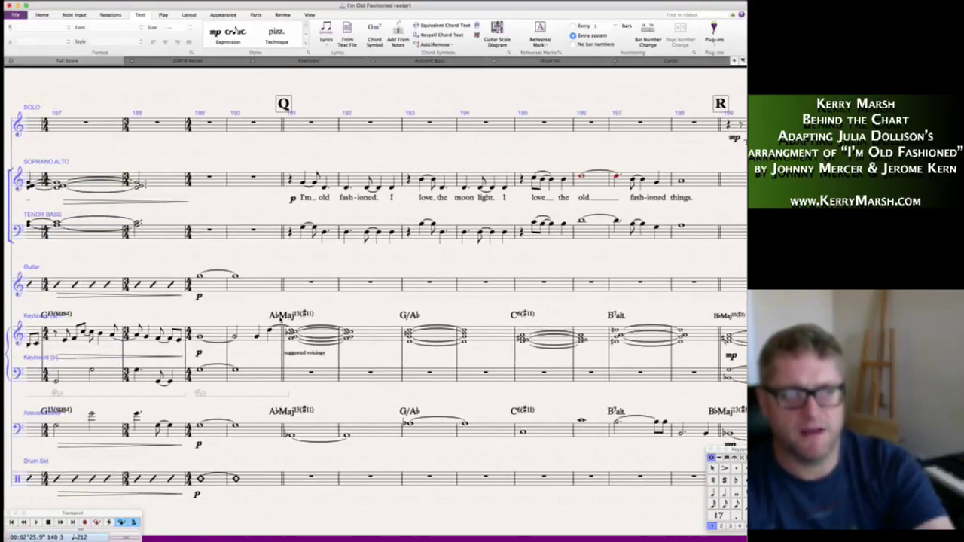
{"action": "scroll", "coordinate": [280, 319], "scroll_direction": "right", "scroll_amount": 6}
{"action": "triple_click", "coordinate": [178, 284]}
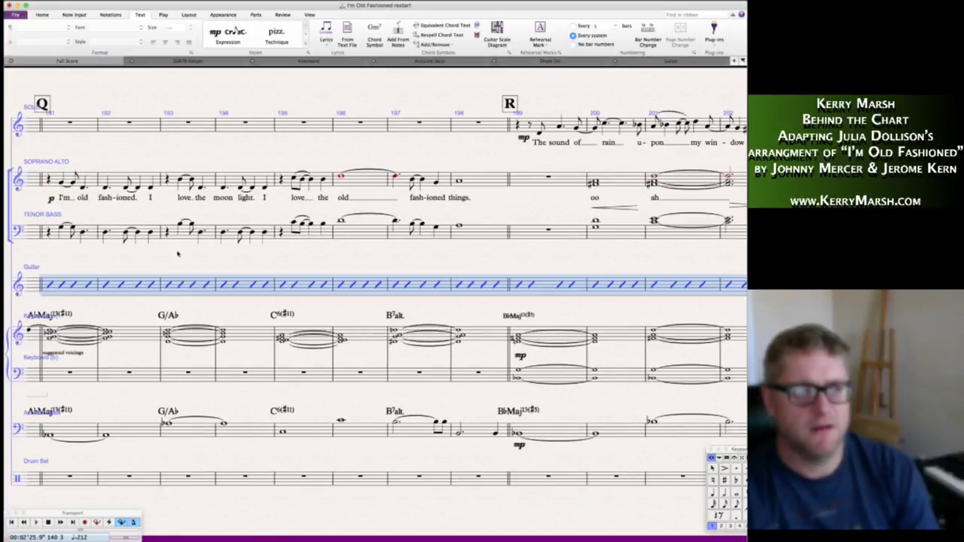
{"action": "key", "text": "Escape"}
- Check the pasted guitar slashes, rhythms and written notes from Q to V against the keyboard chords and vocal parts
{"action": "scroll", "coordinate": [218, 262], "scroll_direction": "right", "scroll_amount": 4}
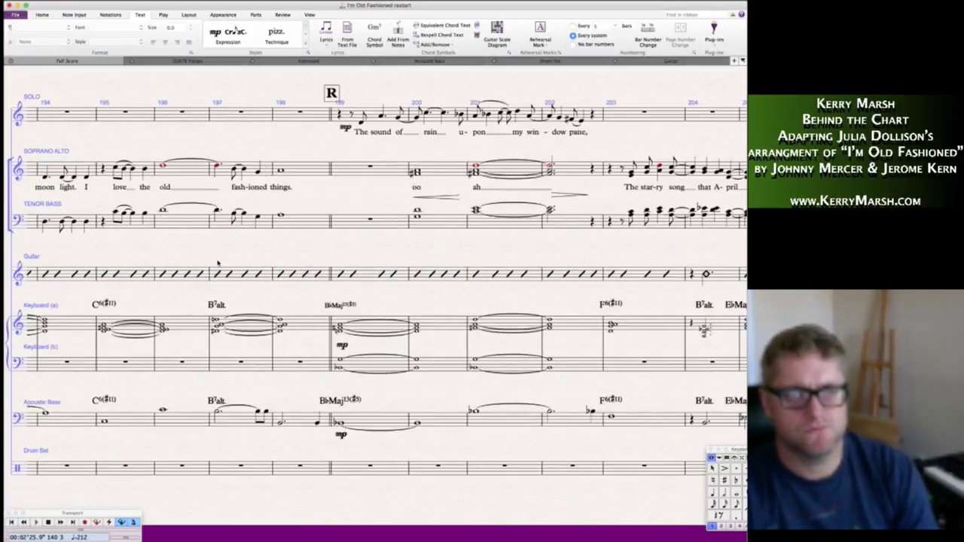
{"action": "scroll", "coordinate": [218, 262], "scroll_direction": "right", "scroll_amount": 6}
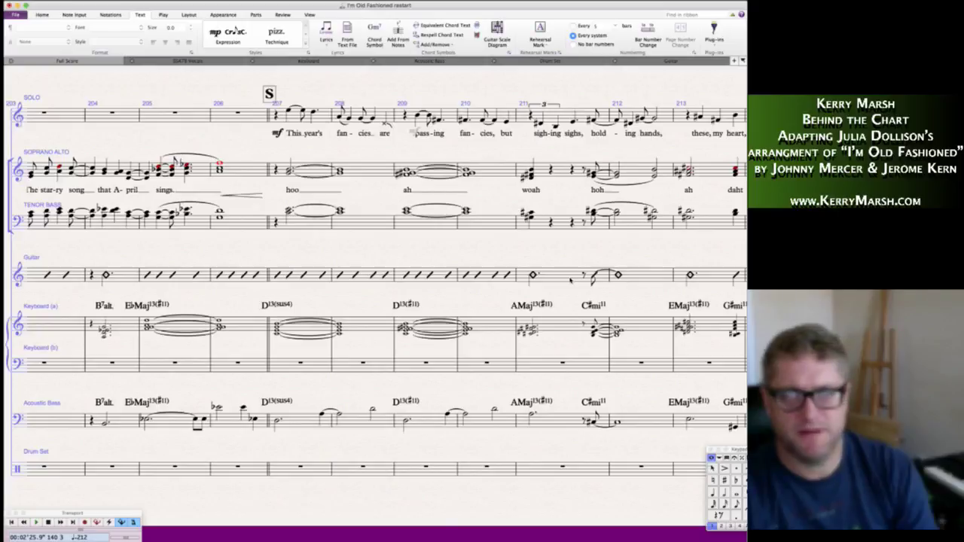
{"action": "scroll", "coordinate": [570, 280], "scroll_direction": "right", "scroll_amount": 3}
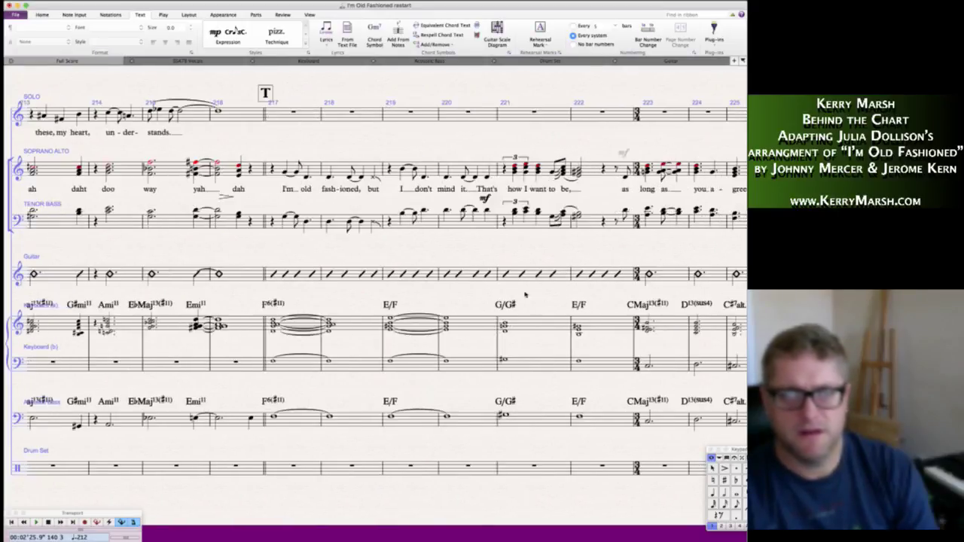
{"action": "scroll", "coordinate": [457, 286], "scroll_direction": "right", "scroll_amount": 2}
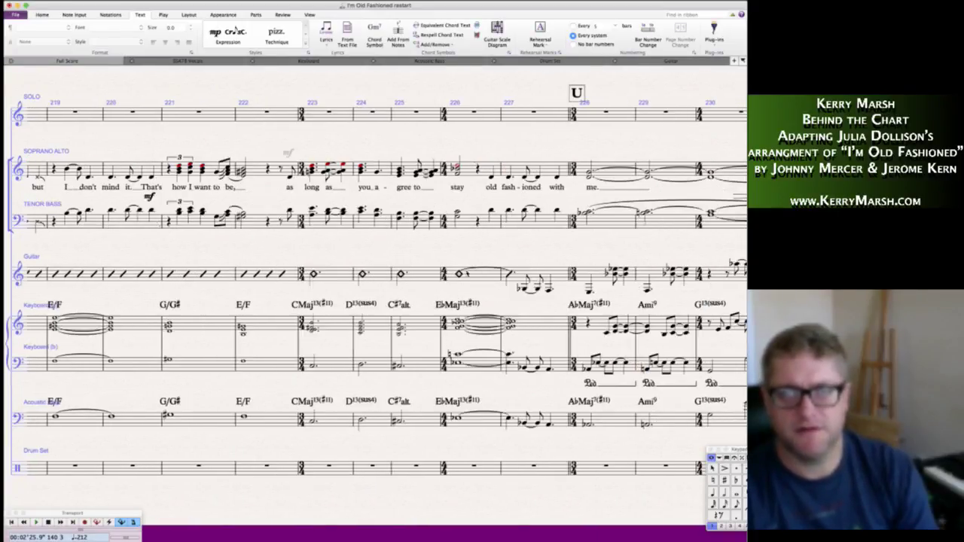
{"action": "scroll", "coordinate": [425, 300], "scroll_direction": "right", "scroll_amount": 2}
{"action": "scroll", "coordinate": [522, 299], "scroll_direction": "right", "scroll_amount": 10}
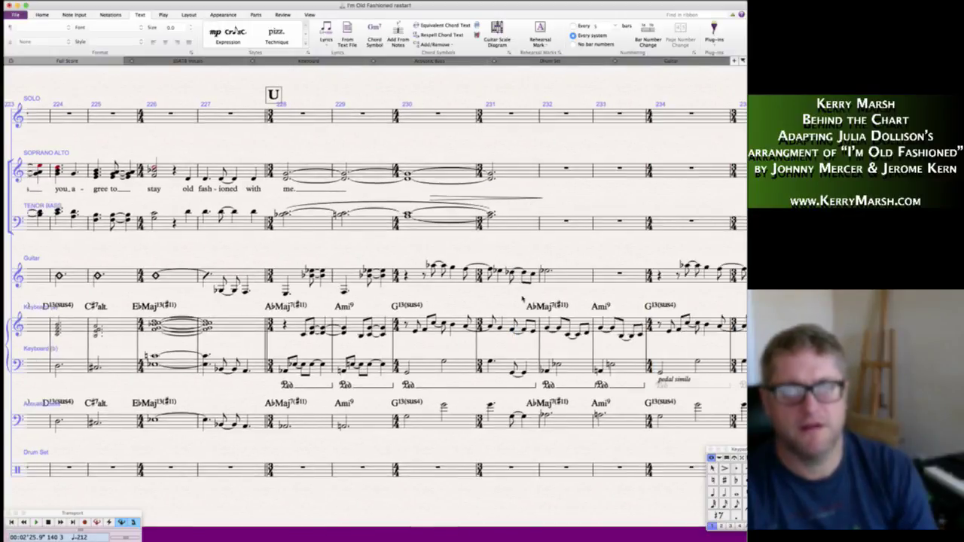
{"action": "scroll", "coordinate": [435, 278], "scroll_direction": "right", "scroll_amount": 1}
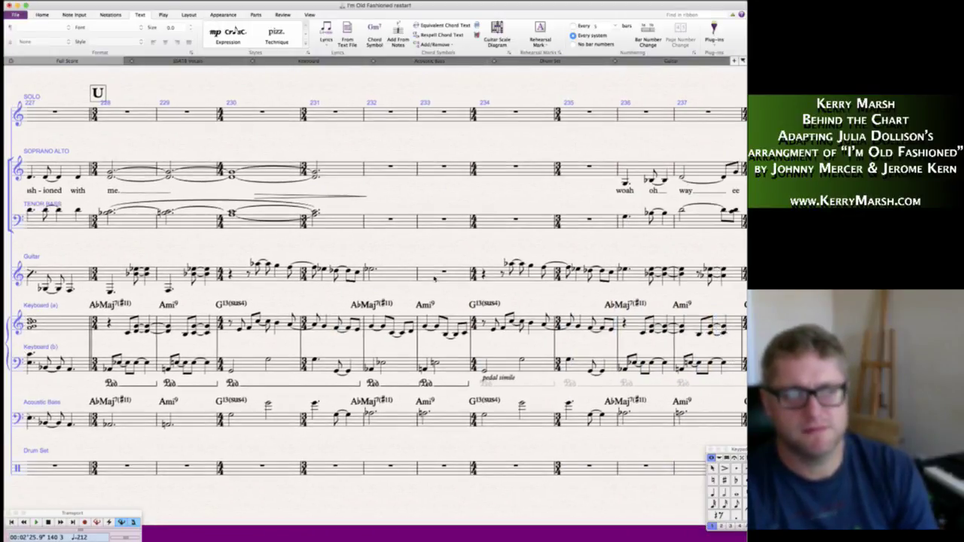
{"action": "scroll", "coordinate": [434, 277], "scroll_direction": "right", "scroll_amount": 6}
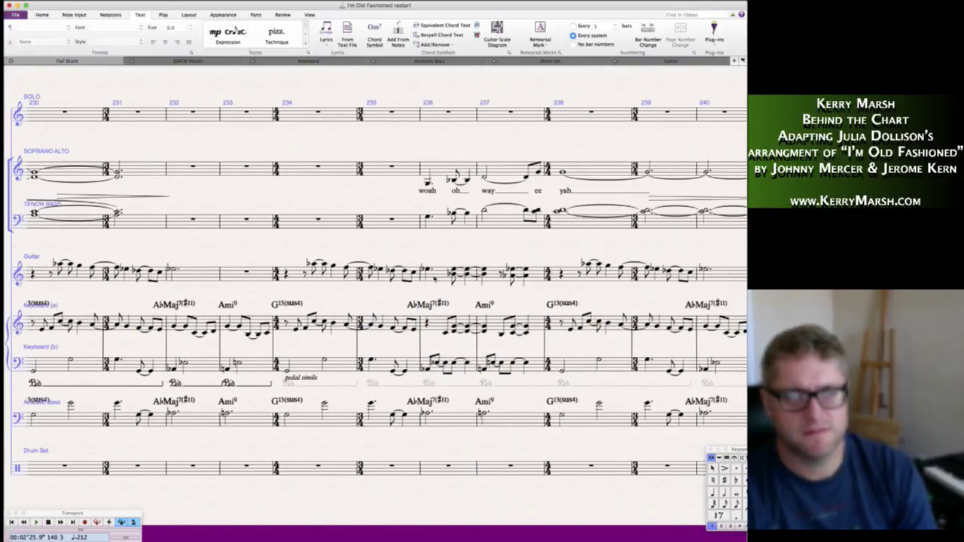
{"action": "scroll", "coordinate": [375, 288], "scroll_direction": "right", "scroll_amount": 6}
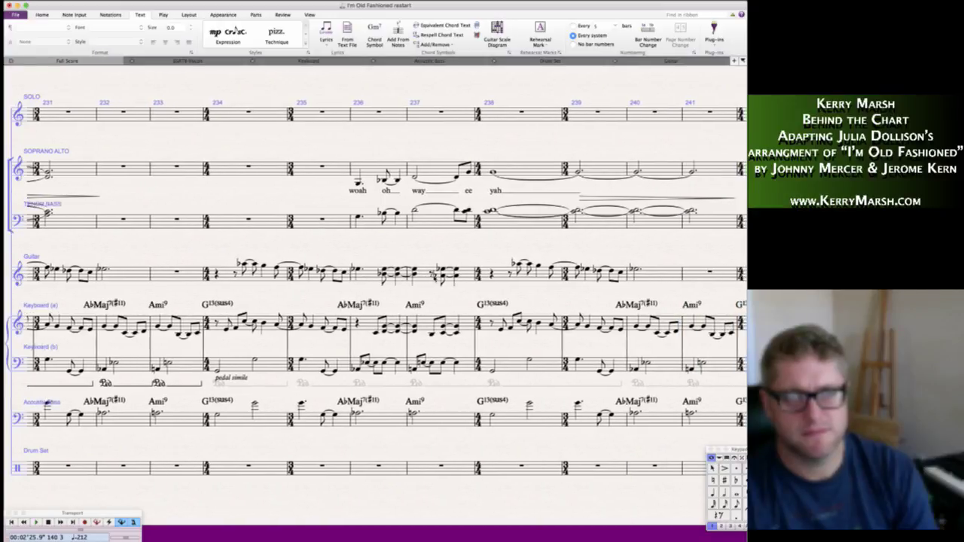
{"action": "scroll", "coordinate": [385, 277], "scroll_direction": "right", "scroll_amount": 4}
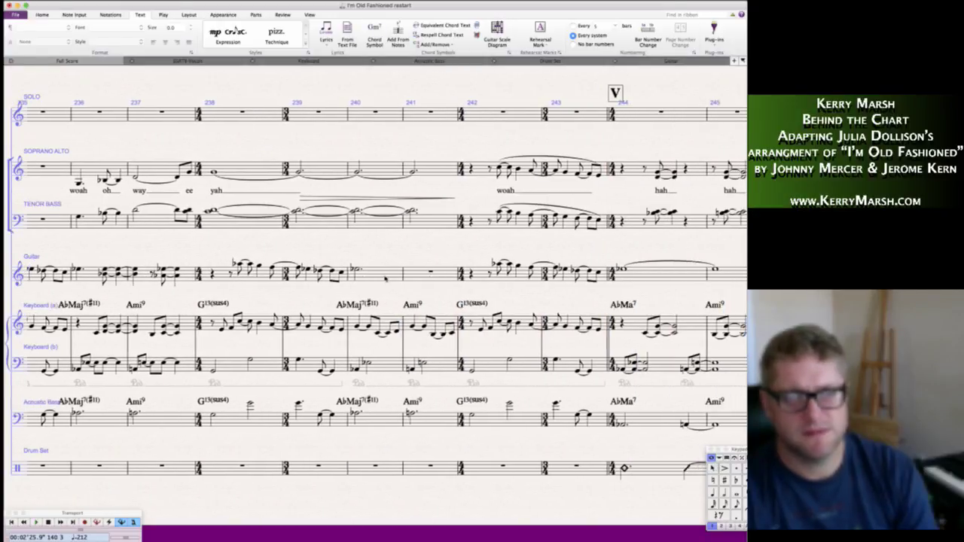
{"action": "scroll", "coordinate": [380, 282], "scroll_direction": "right", "scroll_amount": 3}
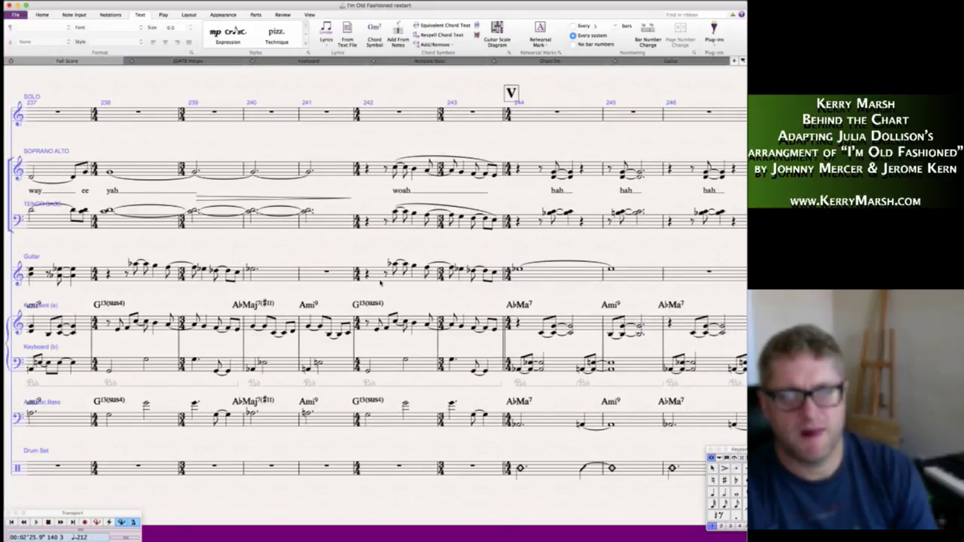
{"action": "scroll", "coordinate": [380, 282], "scroll_direction": "right", "scroll_amount": 6}
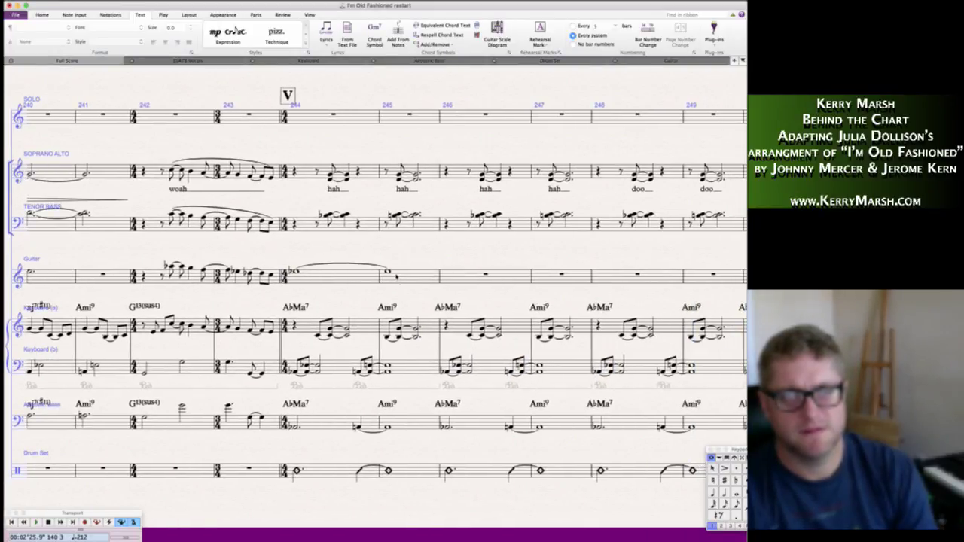
{"action": "left_click", "coordinate": [387, 272]}
{"action": "key", "text": "Escape"}
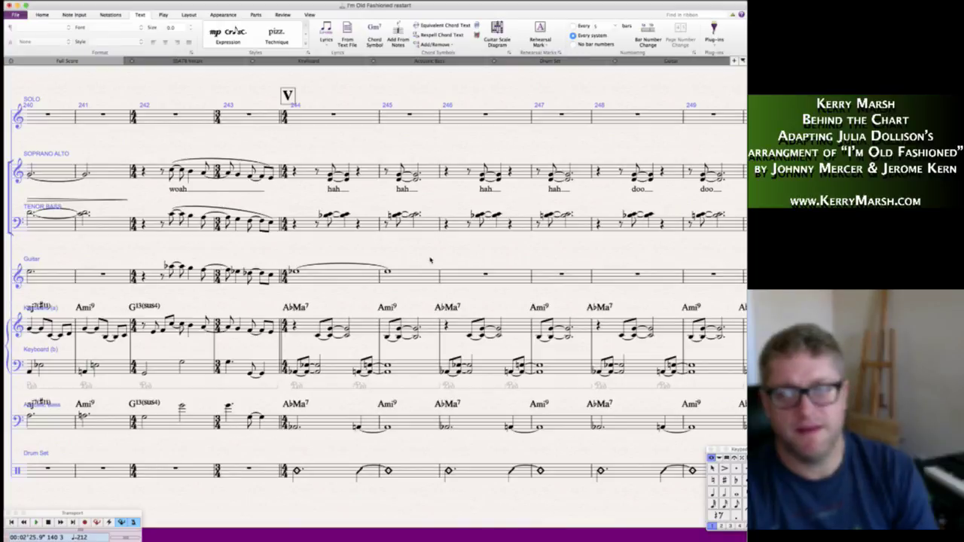
{"action": "left_click", "coordinate": [411, 277]}
{"action": "left_click", "coordinate": [311, 277], "text": "shift"}
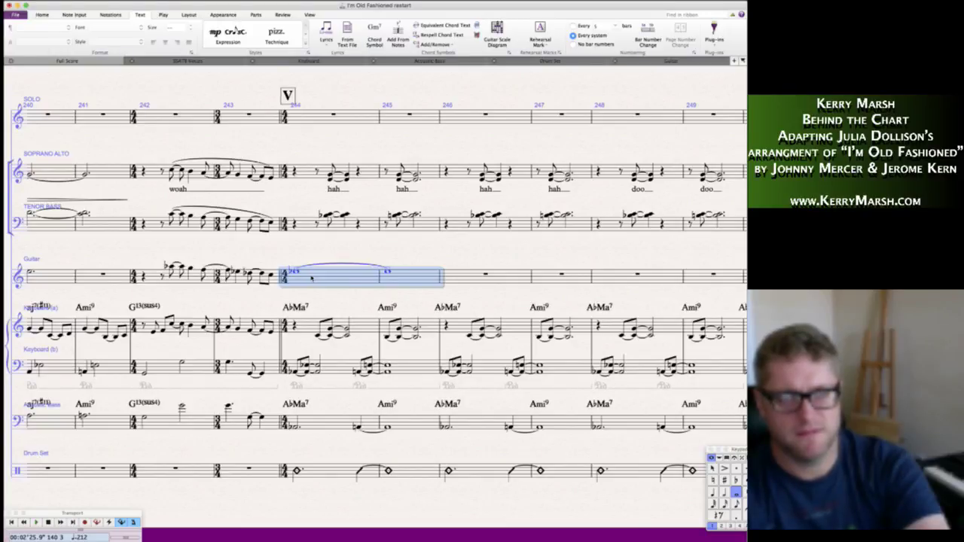
{"action": "left_click", "coordinate": [328, 256]}
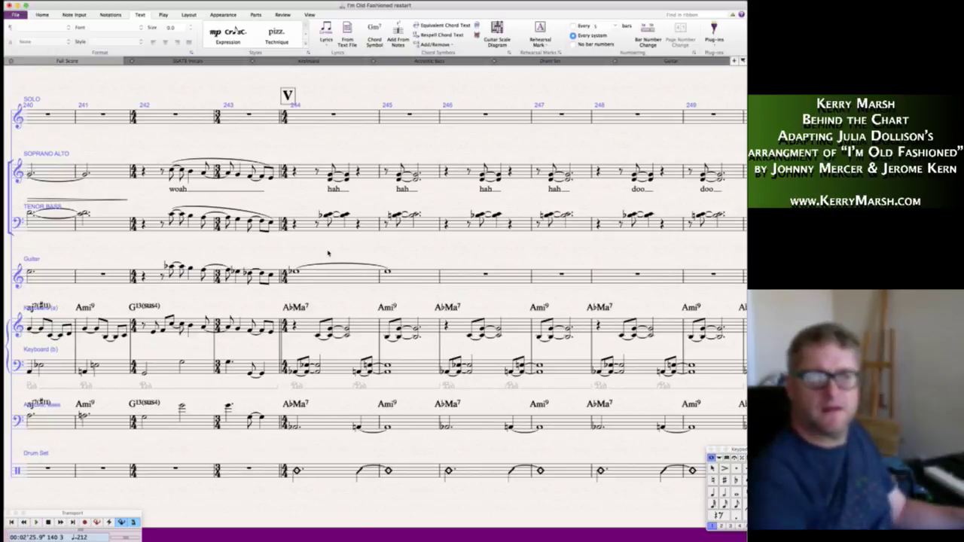
- Re-enter the soprano and alto "hah" chord in bar 244 as an eighth tied to a quarter with a flat, and select that bar
{"action": "key", "text": "KP_3"}
{"action": "key", "text": "KP_Enter"}
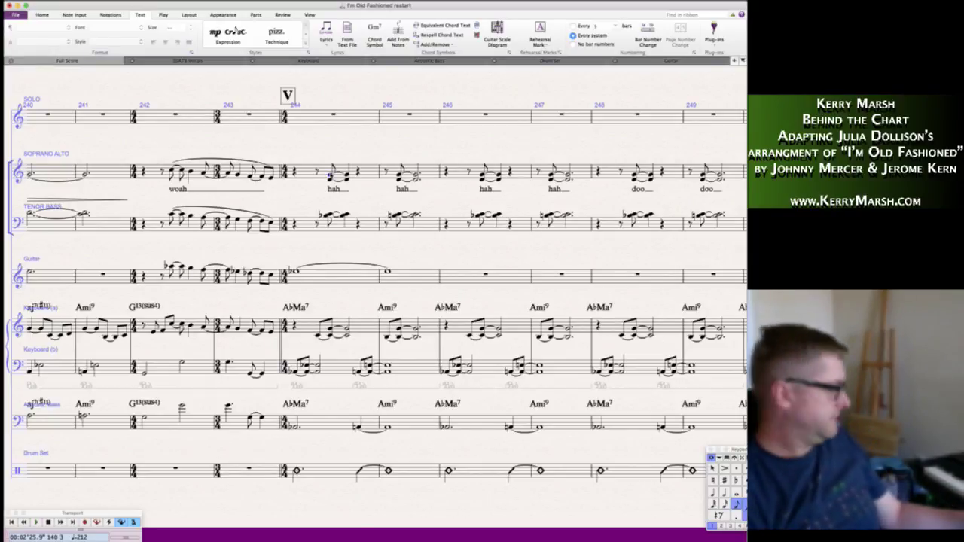
{"action": "key", "text": "KP_4"}
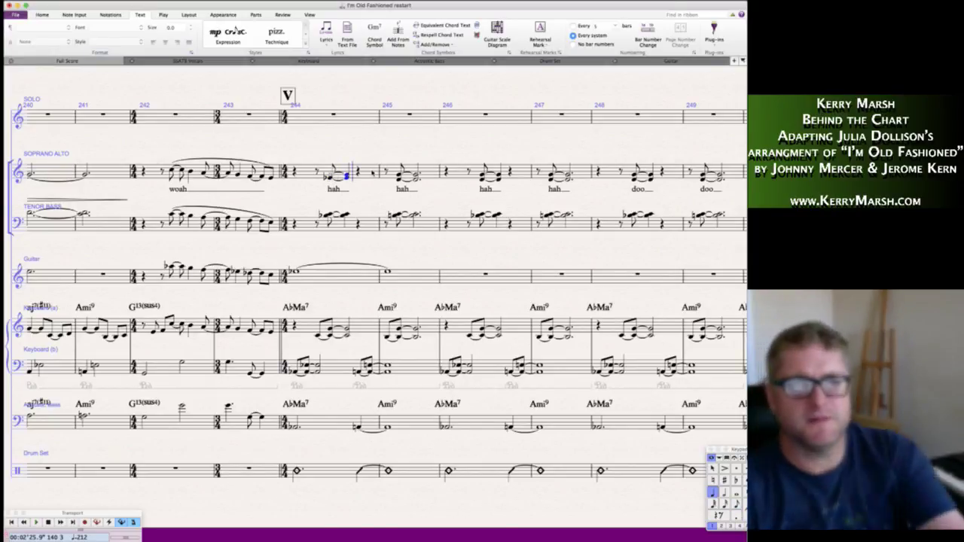
{"action": "key", "text": "Escape"}
{"action": "key", "text": "Escape"}
{"action": "left_click", "coordinate": [375, 174]}
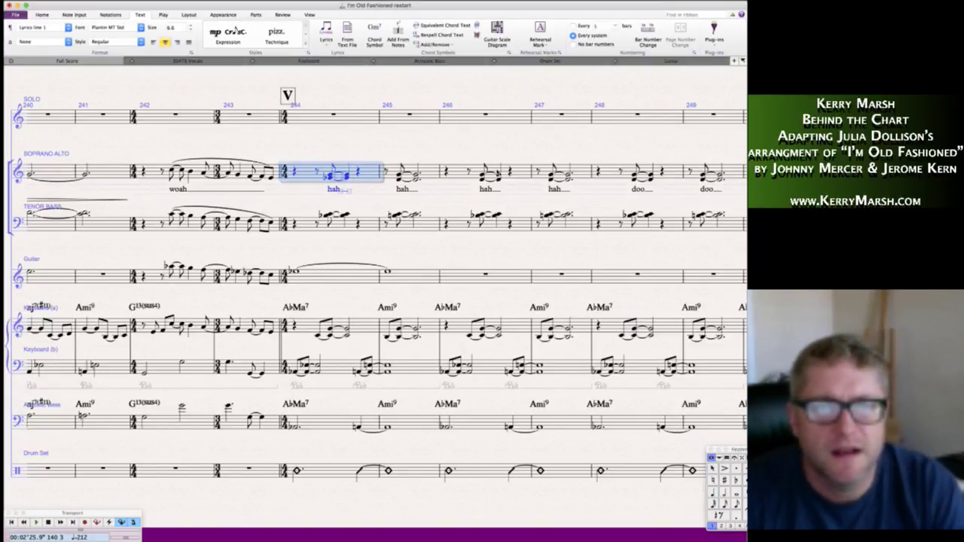
- Correct the soprano and alto tied chords in bars 246, 248 and 250 with the same flat as in bar 244
{"action": "left_click", "coordinate": [482, 173]}
{"action": "left_click", "coordinate": [634, 178]}
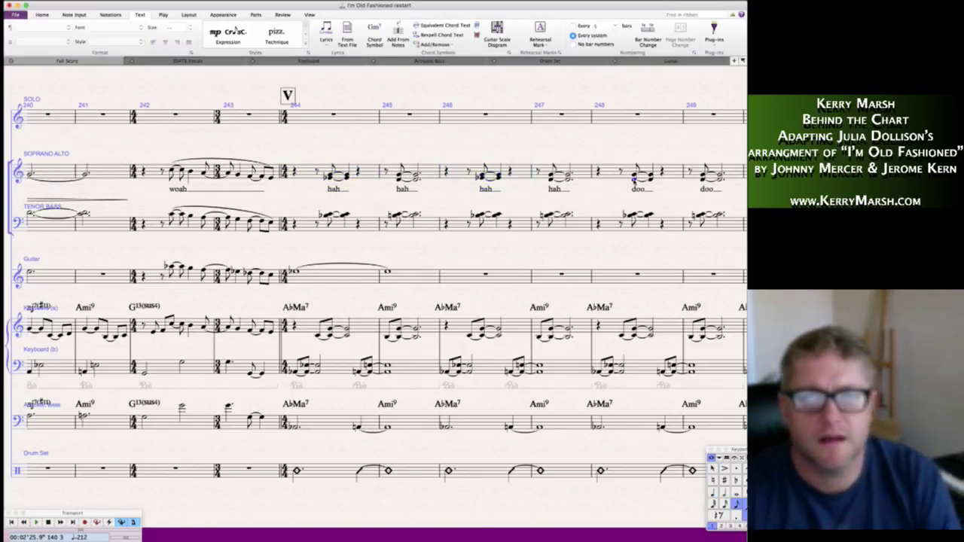
{"action": "key", "text": "super+shift+i"}
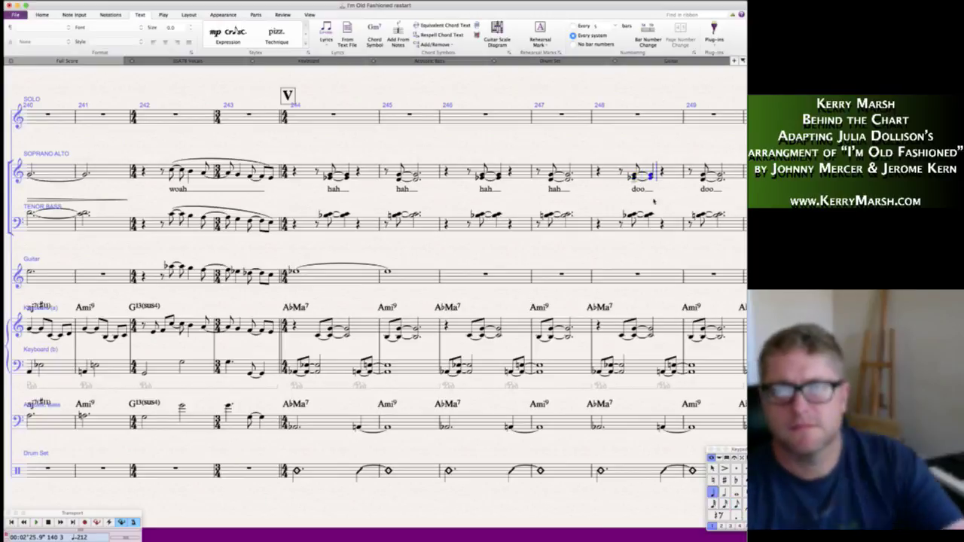
{"action": "key", "text": "Escape"}
{"action": "scroll", "coordinate": [624, 200], "scroll_direction": "right", "scroll_amount": 5}
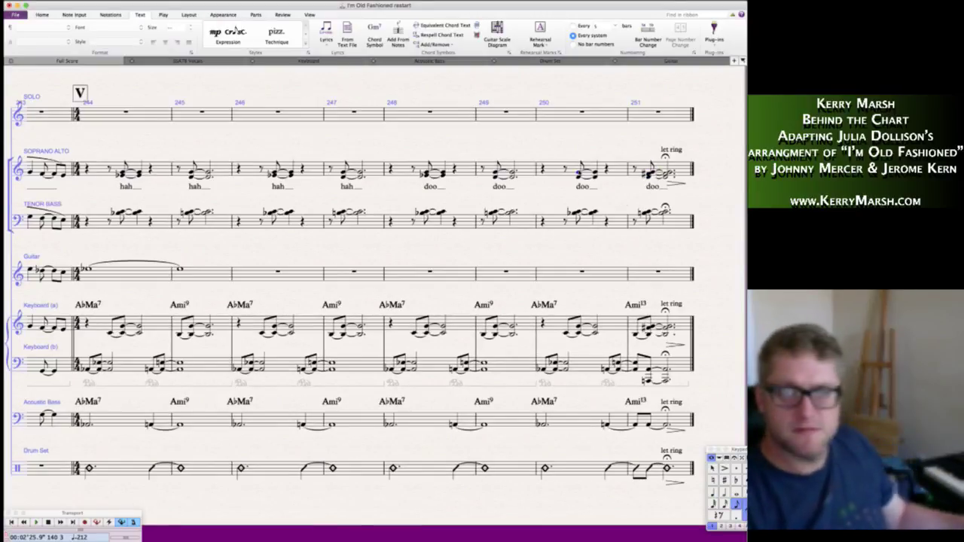
{"action": "left_click", "coordinate": [591, 173]}
{"action": "key", "text": "Escape"}
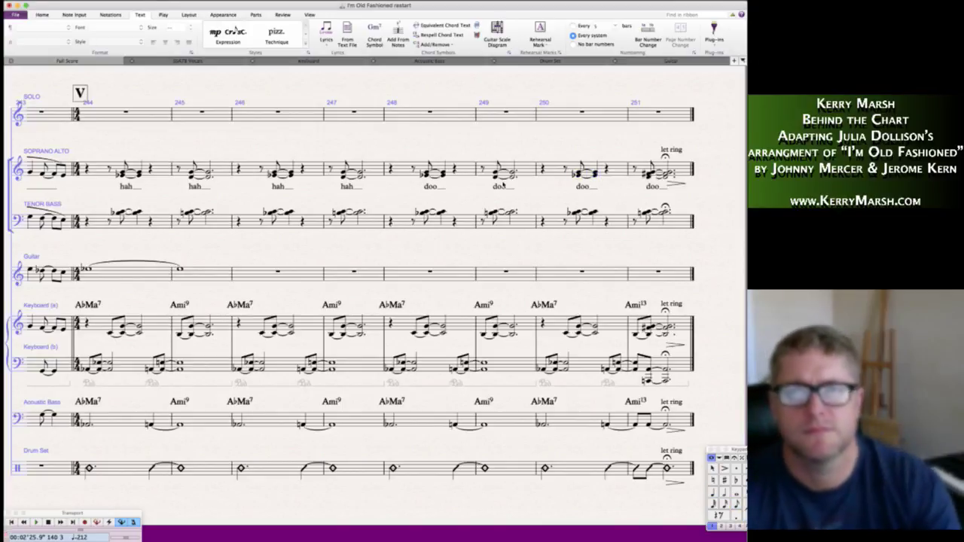
- Enter a guitar figure in bars 246 and 247: two eighths, the second tied to a half, then tied to a dotted half
{"action": "scroll", "coordinate": [431, 235], "scroll_direction": "left", "scroll_amount": 4}
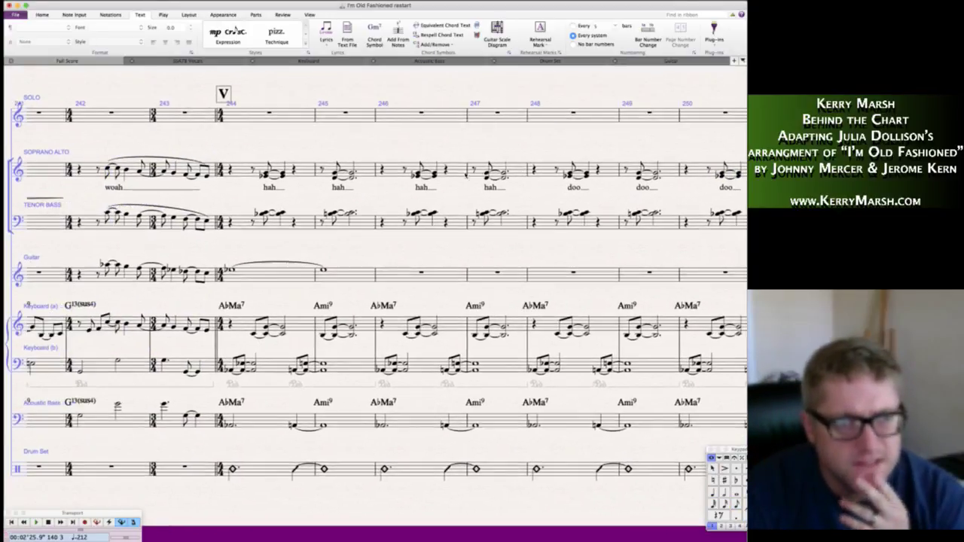
{"action": "scroll", "coordinate": [431, 235], "scroll_direction": "right", "scroll_amount": 2}
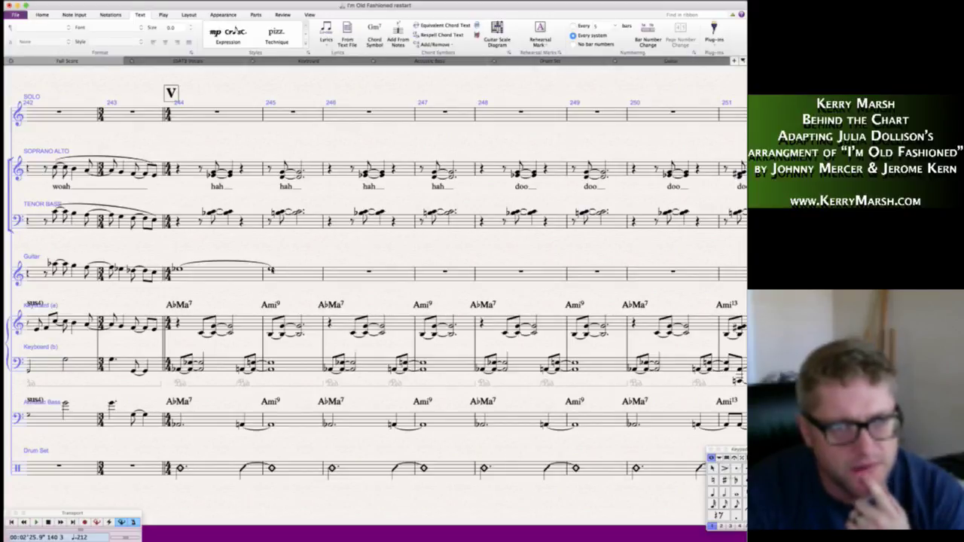
{"action": "left_click", "coordinate": [338, 280]}
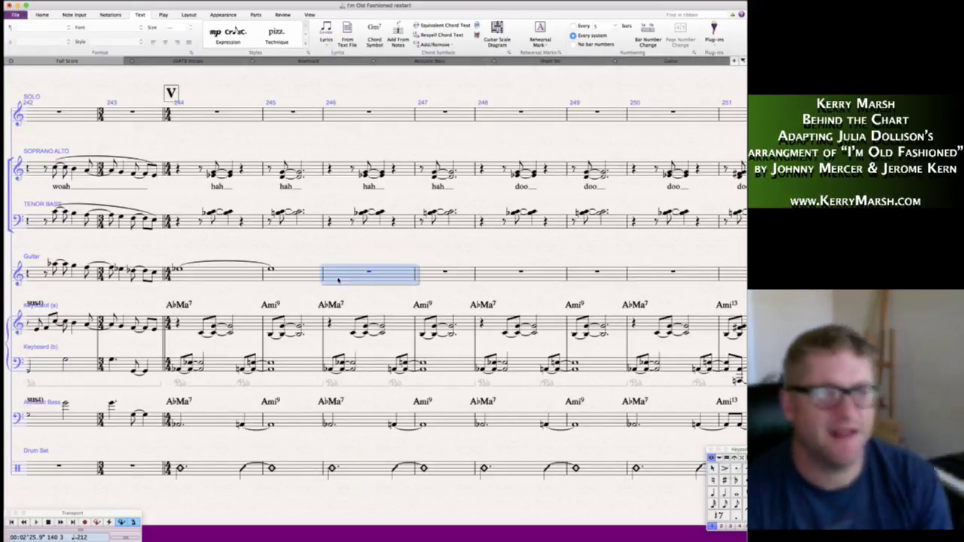
{"action": "key", "text": "n"}
{"action": "key", "text": "3"}
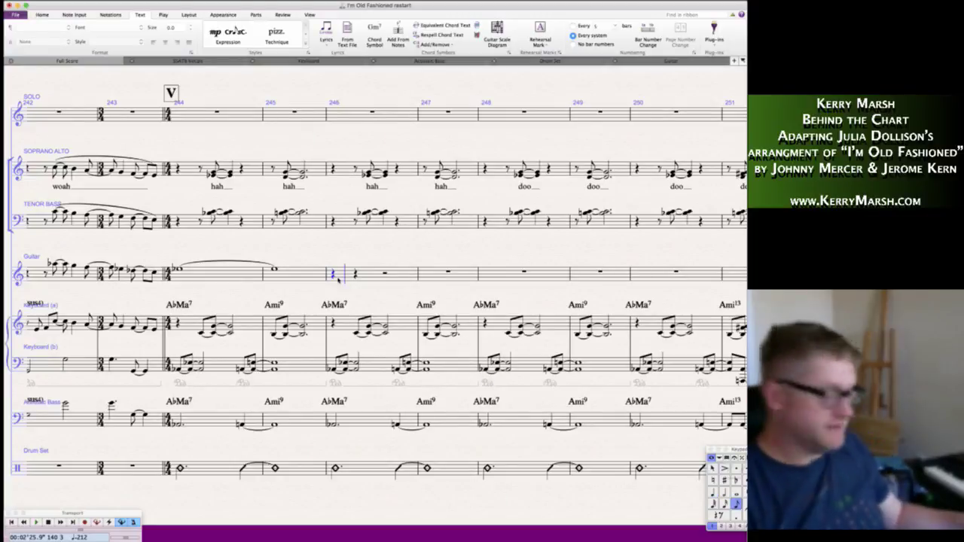
{"action": "key", "text": "KP_Enter"}
{"action": "key", "text": "5"}
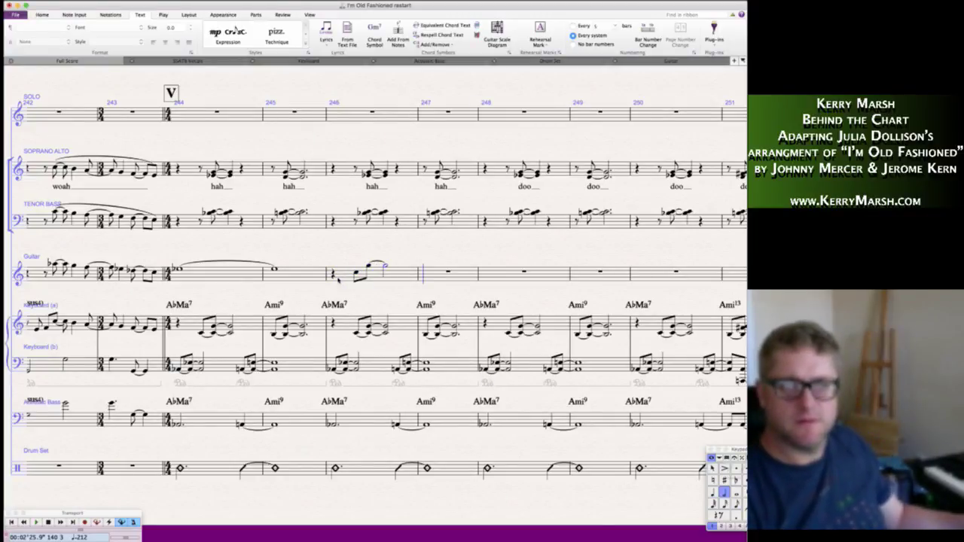
{"action": "key", "text": "3"}
{"action": "key", "text": "5"}
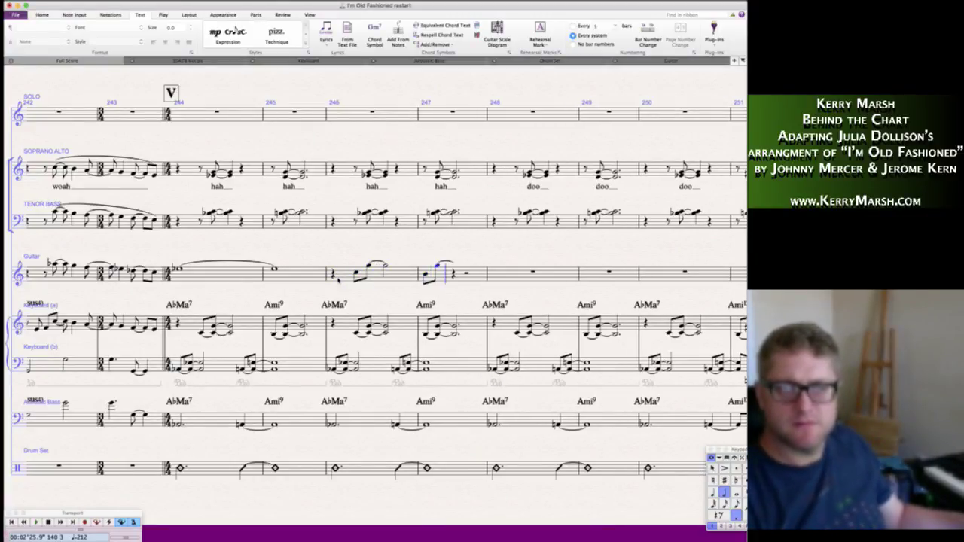
{"action": "key", "text": "KP_Enter"}
- Copy the two-bar guitar figure from bars 246–247 into bars 248–249 and repeat it in bars 250–251
{"action": "left_click", "coordinate": [409, 279]}
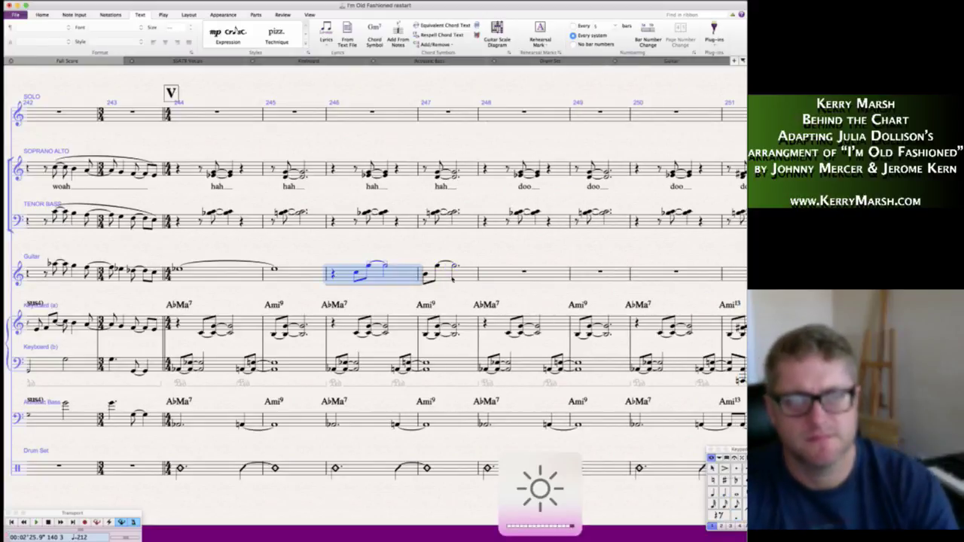
{"action": "left_click", "coordinate": [459, 278], "text": "shift"}
{"action": "left_click", "coordinate": [494, 273], "text": "alt"}
{"action": "scroll", "coordinate": [376, 286], "scroll_direction": "right", "scroll_amount": 3}
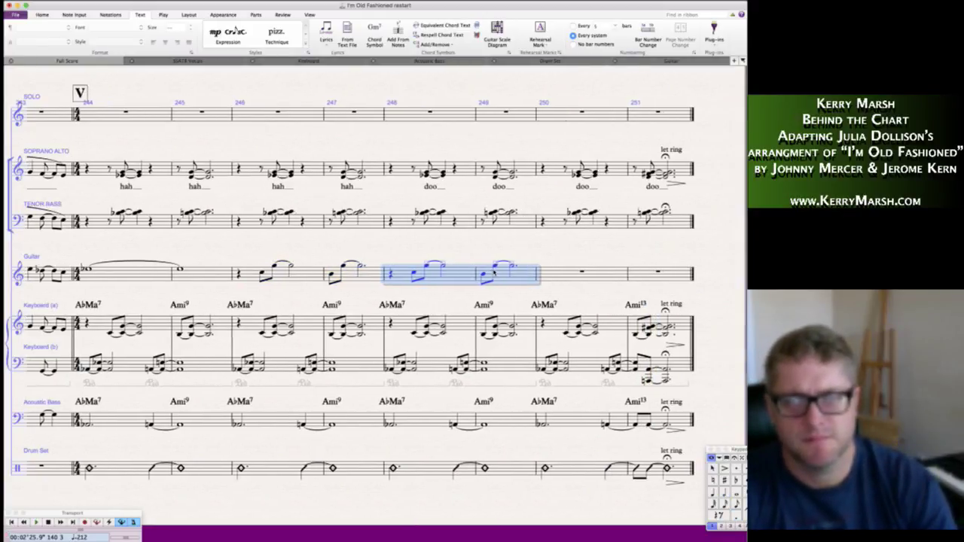
{"action": "key", "text": "r"}
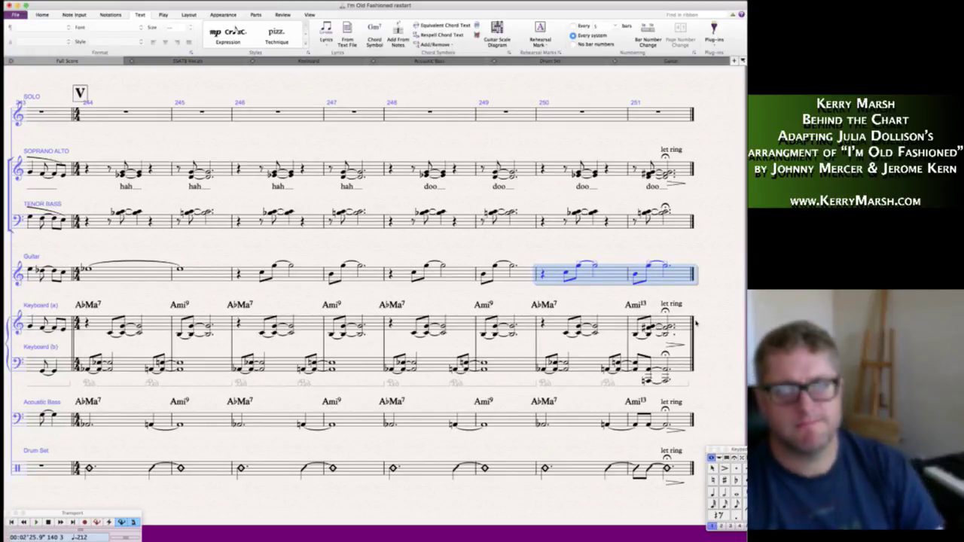
{"action": "key", "text": "Escape"}
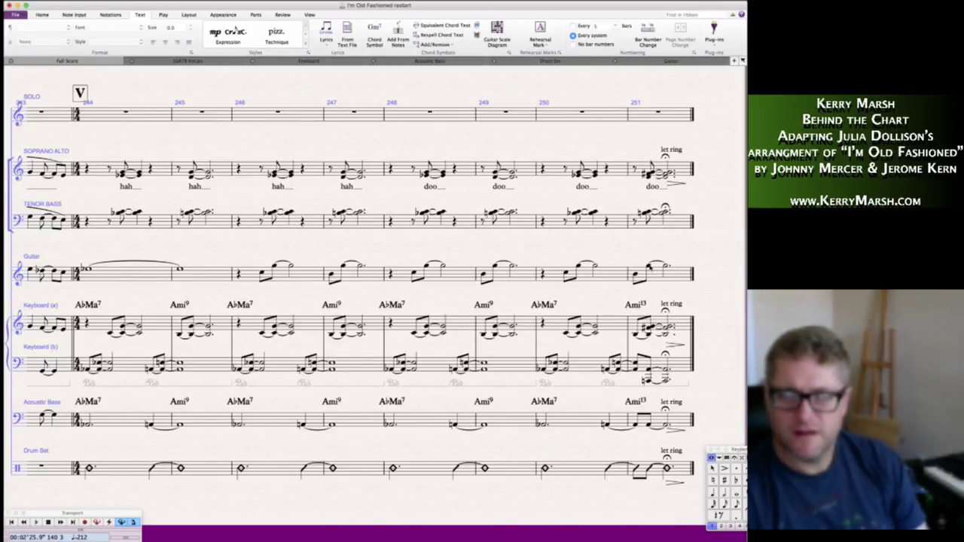
- Change the guitar's second eighth and its tied dotted half in bar 251 into two-note chords with F-sharp below the G
{"action": "left_click", "coordinate": [649, 267]}
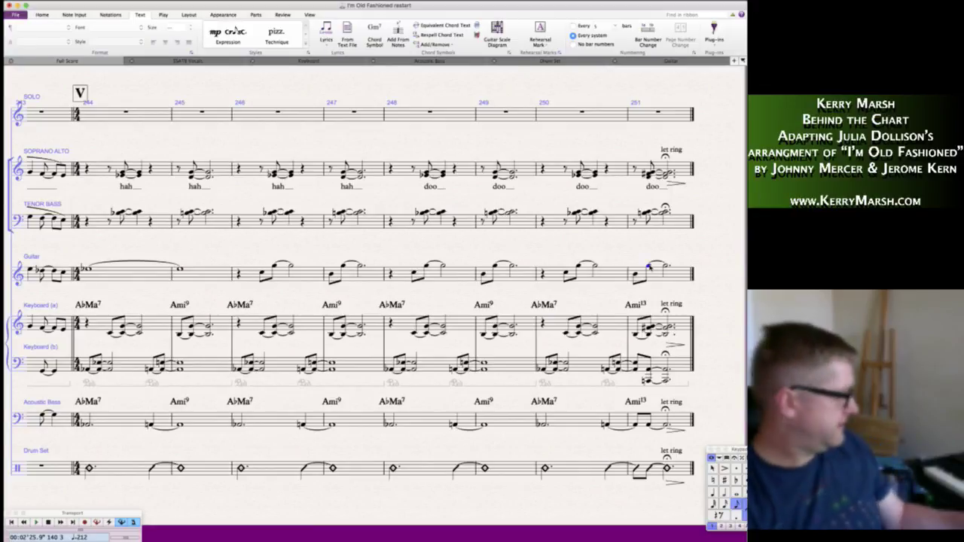
{"action": "key", "text": "3"}
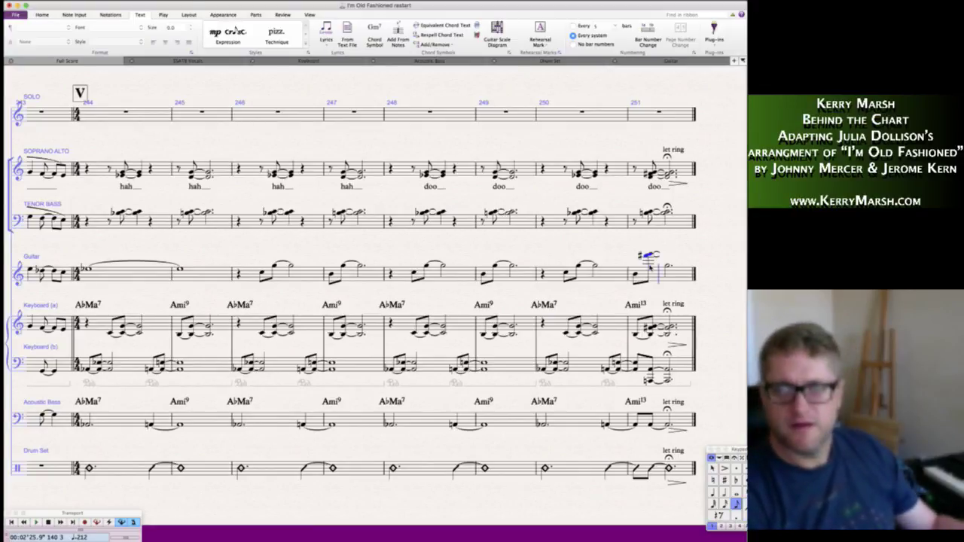
{"action": "key", "text": "super+Down"}
{"action": "key", "text": "Right"}
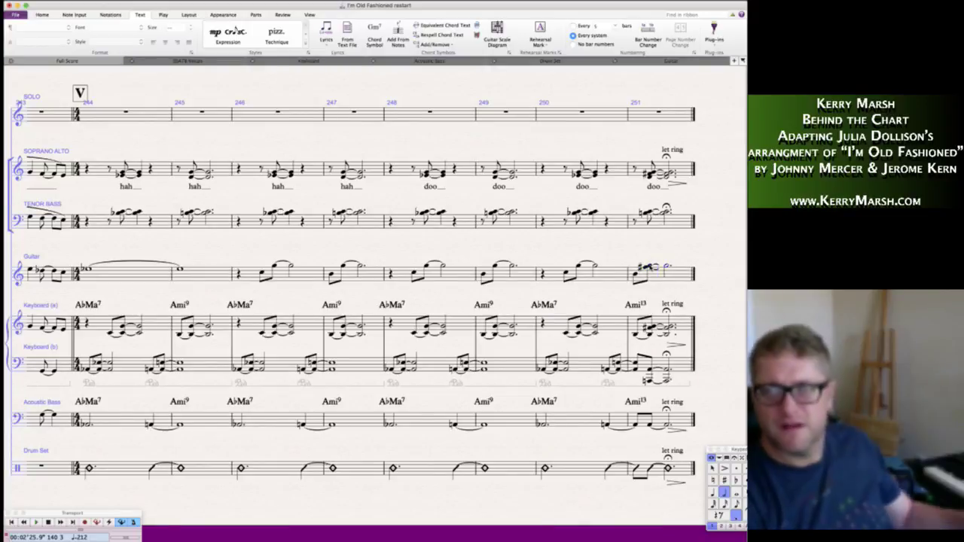
{"action": "key", "text": "shift+f"}
{"action": "key", "text": "super+Down"}
{"action": "key", "text": "Escape"}
{"action": "key", "text": "Escape"}
- Add a fermata to the guitar's final dotted-half chord in bar 251
{"action": "left_click", "coordinate": [664, 268]}
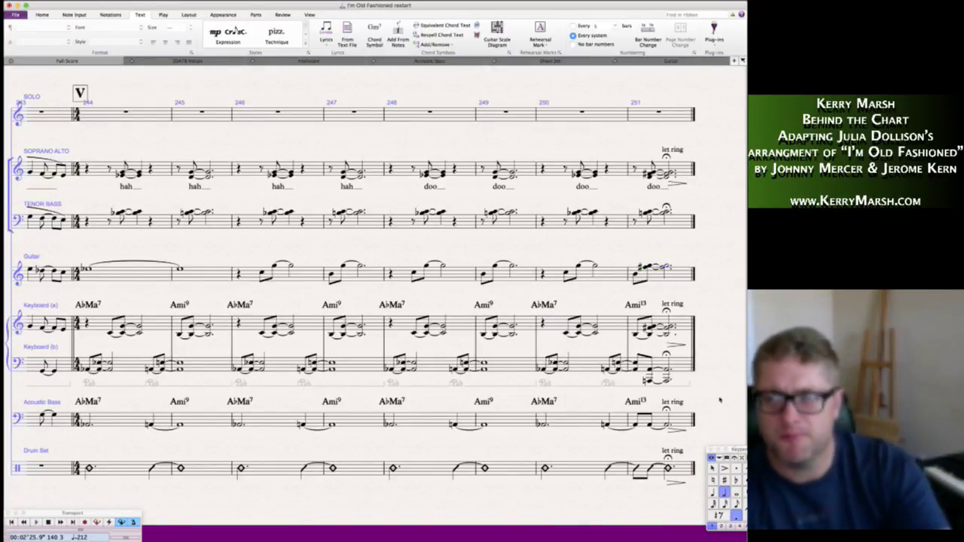
{"action": "left_click", "coordinate": [733, 456]}
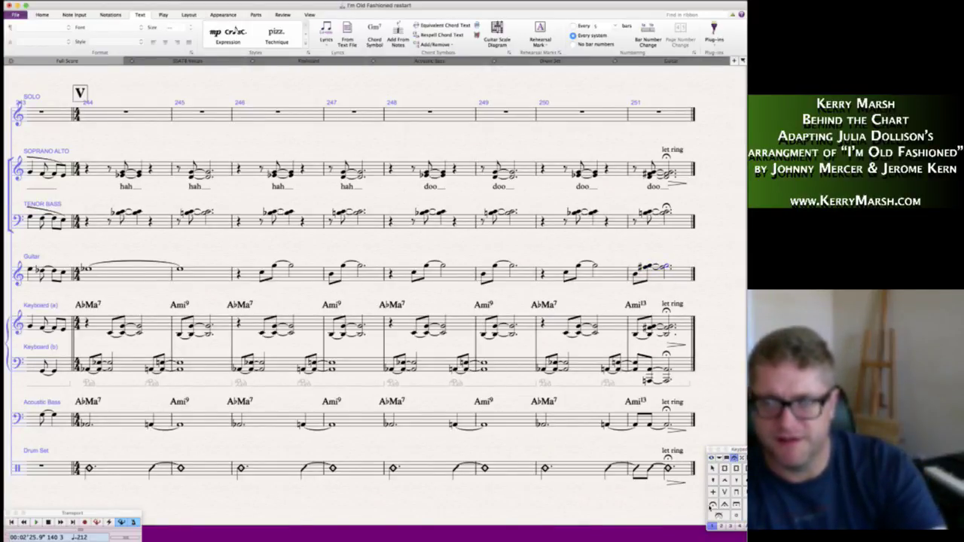
{"action": "left_click", "coordinate": [711, 505]}
{"action": "key", "text": "Escape"}
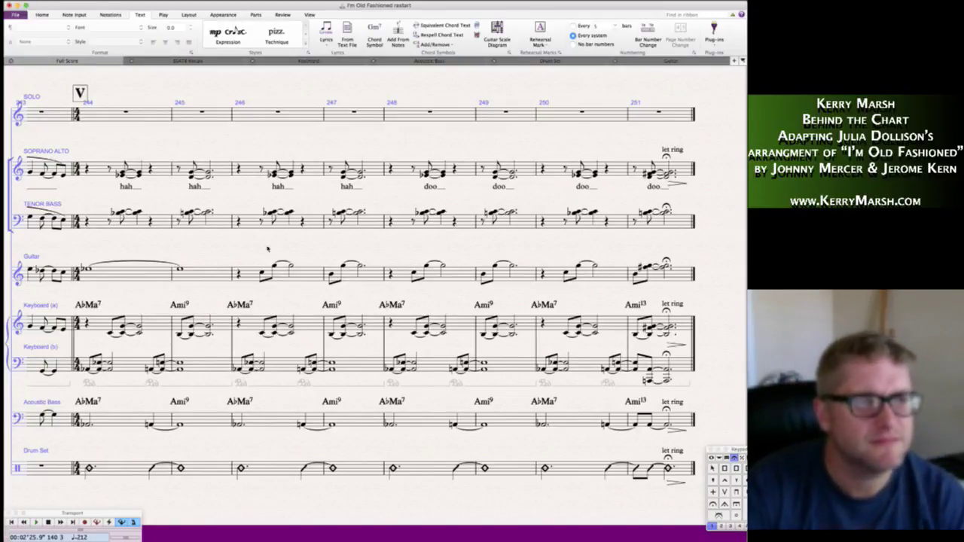
- Review the guitar part back from V to S and forward again, comparing its written notes with the keyboard part
{"action": "scroll", "coordinate": [207, 248], "scroll_direction": "left", "scroll_amount": 3}
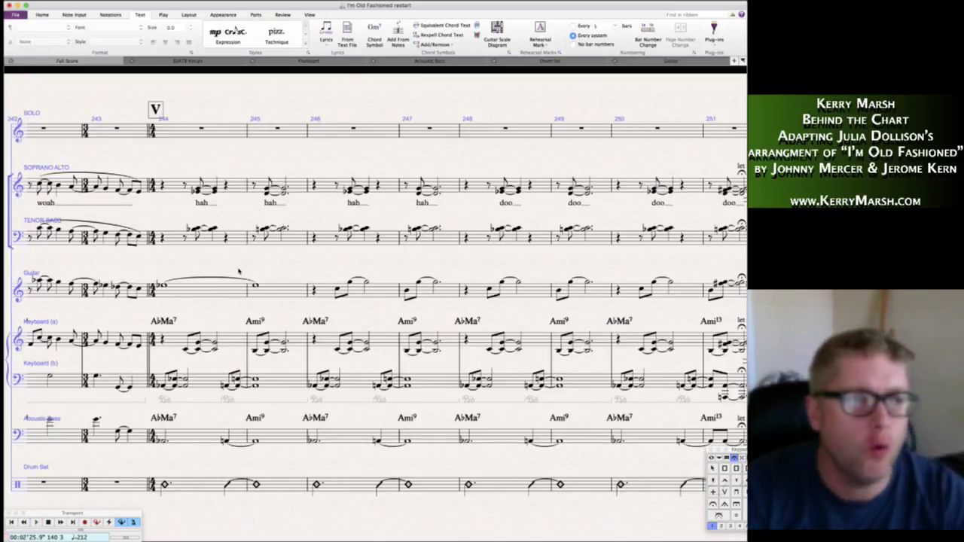
{"action": "scroll", "coordinate": [238, 271], "scroll_direction": "left", "scroll_amount": 10}
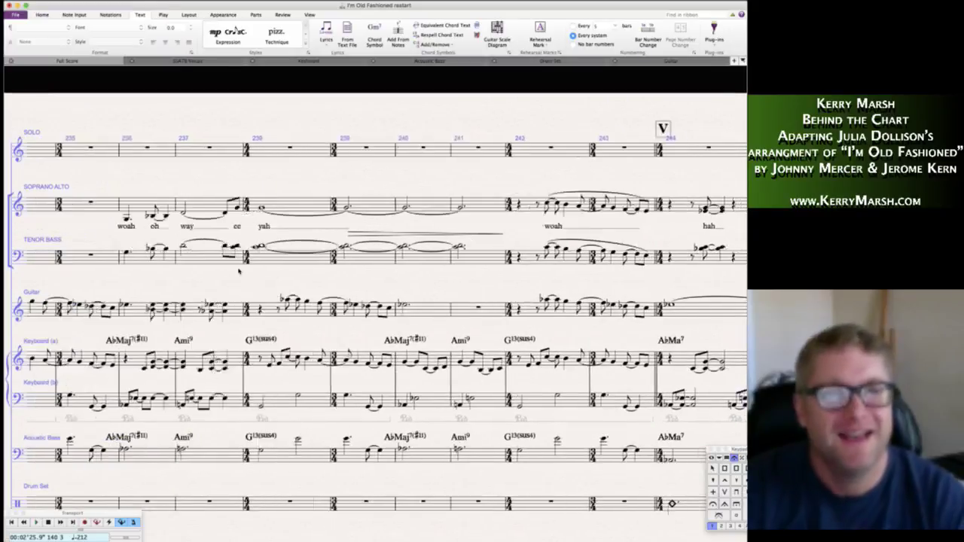
{"action": "scroll", "coordinate": [239, 271], "scroll_direction": "left", "scroll_amount": 6}
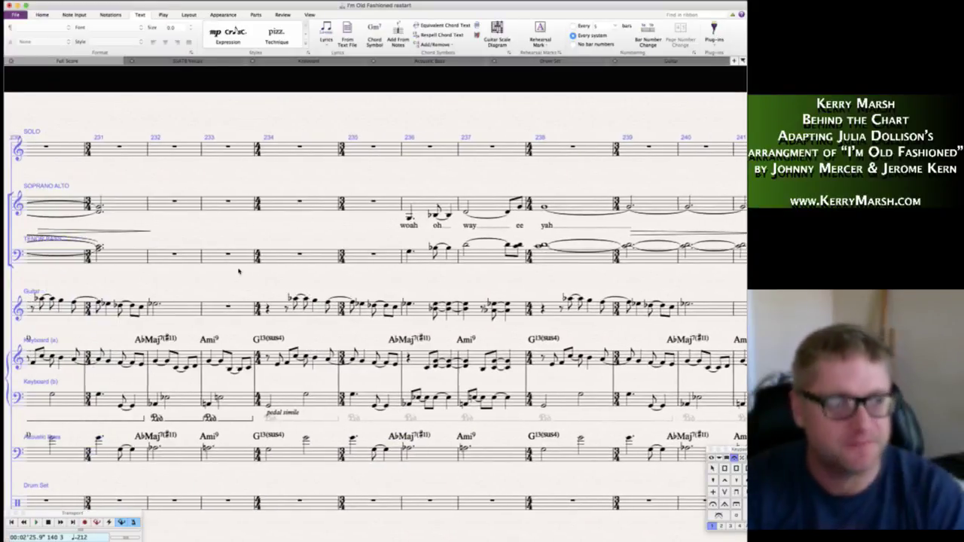
{"action": "scroll", "coordinate": [239, 271], "scroll_direction": "left", "scroll_amount": 8}
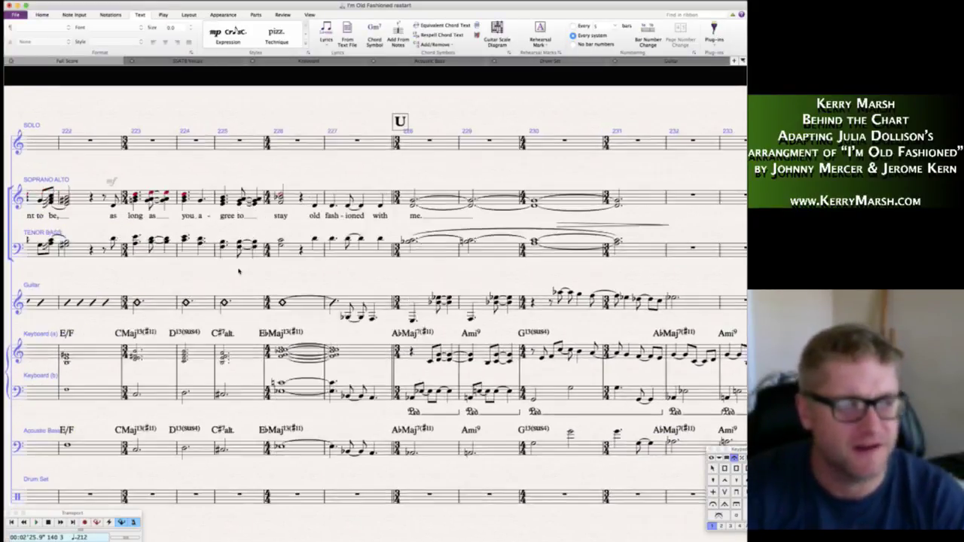
{"action": "scroll", "coordinate": [238, 271], "scroll_direction": "left", "scroll_amount": 16}
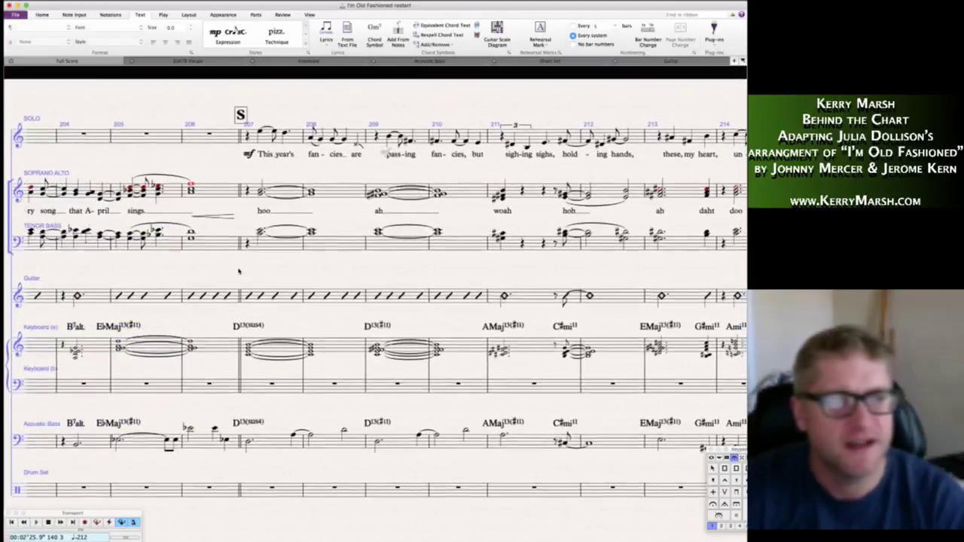
{"action": "scroll", "coordinate": [238, 271], "scroll_direction": "right", "scroll_amount": 18}
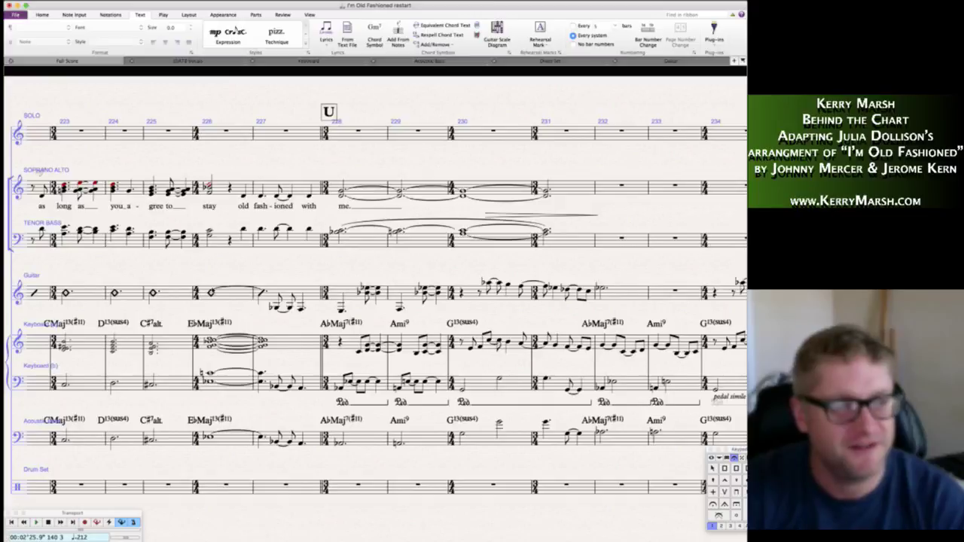
{"action": "scroll", "coordinate": [375, 301], "scroll_direction": "left", "scroll_amount": 3}
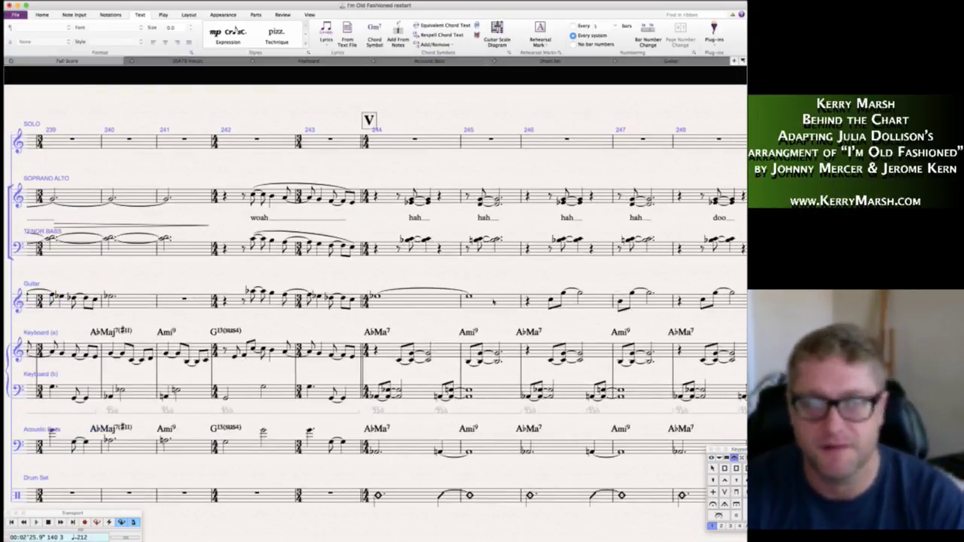
- Transpose the written guitar passage from the low notes in bar 227 through bar 245 up by a major 3rd
{"action": "left_click", "coordinate": [495, 303]}
{"action": "key", "text": "bracketleft"}
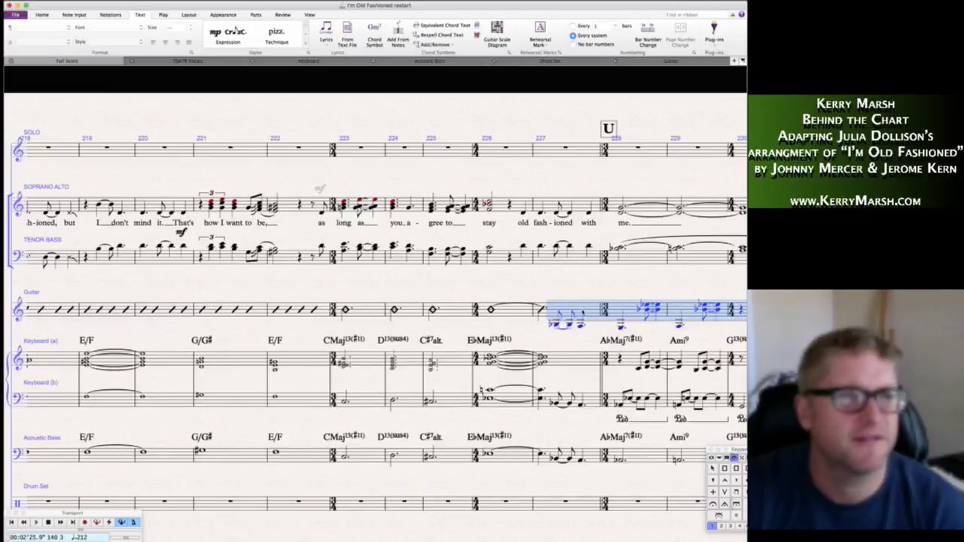
{"action": "left_click", "coordinate": [43, 15]}
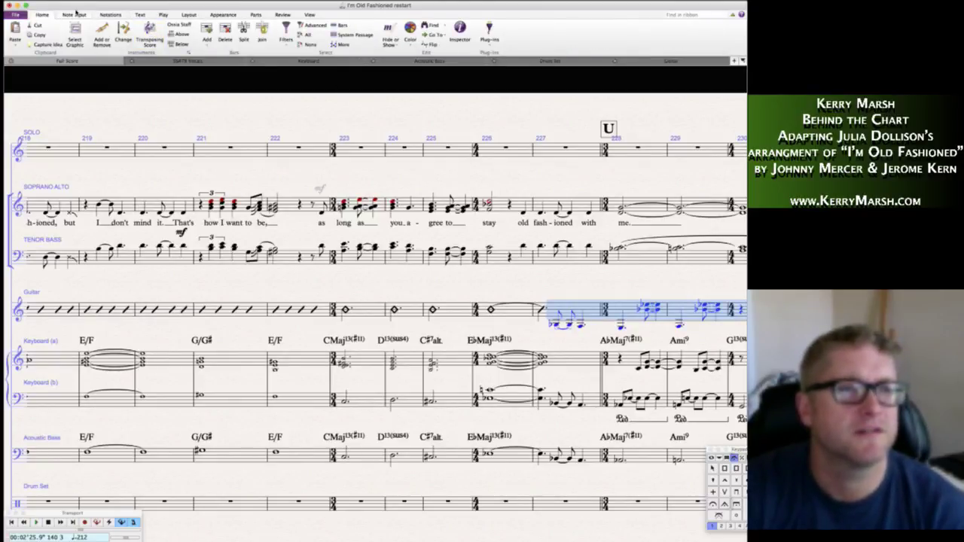
{"action": "left_click", "coordinate": [74, 15]}
{"action": "left_click", "coordinate": [149, 30]}
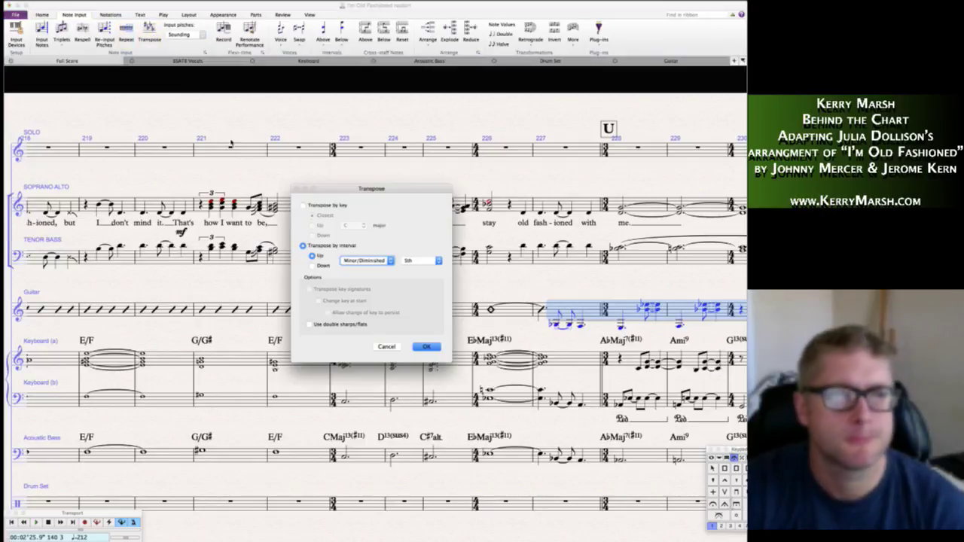
{"action": "left_click", "coordinate": [389, 260]}
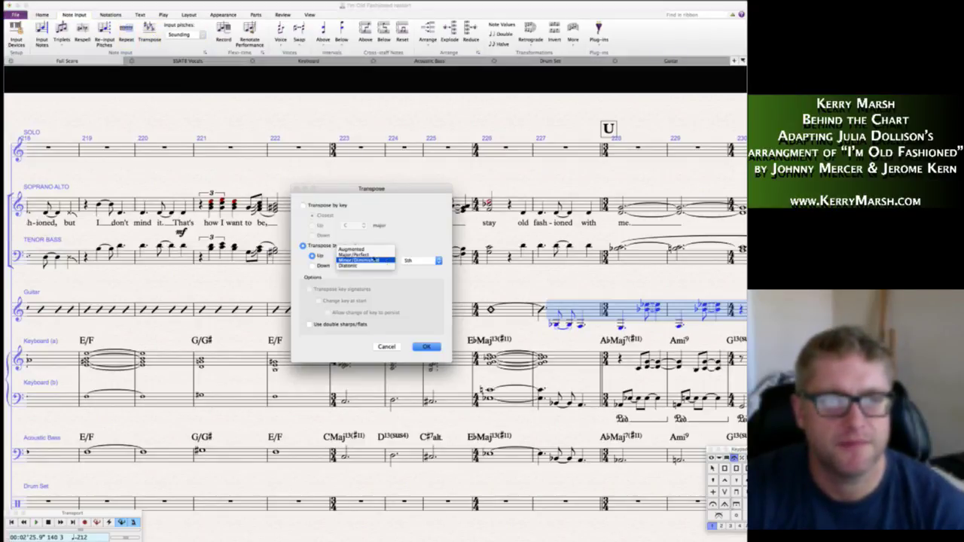
{"action": "left_click", "coordinate": [368, 252]}
{"action": "left_click", "coordinate": [422, 260]}
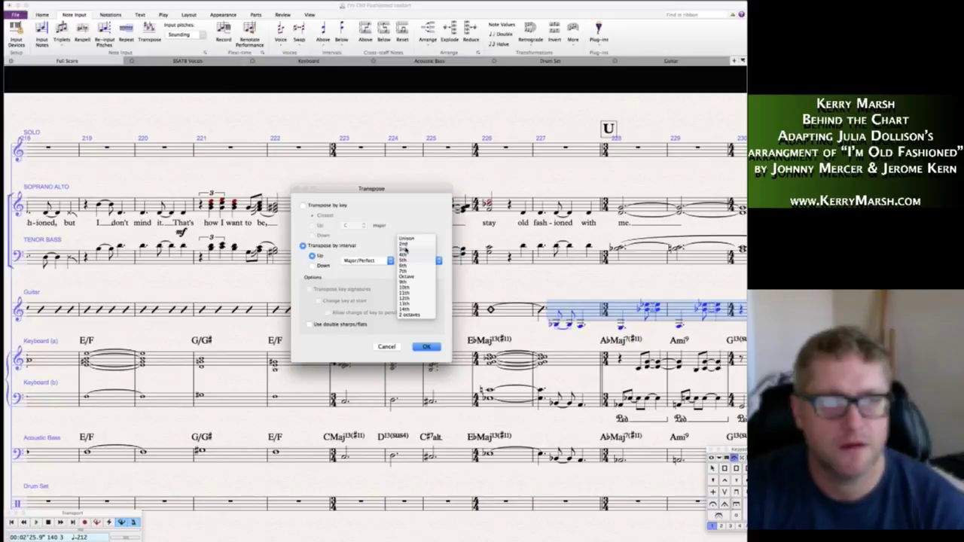
{"action": "left_click", "coordinate": [413, 249]}
{"action": "left_click", "coordinate": [423, 346]}
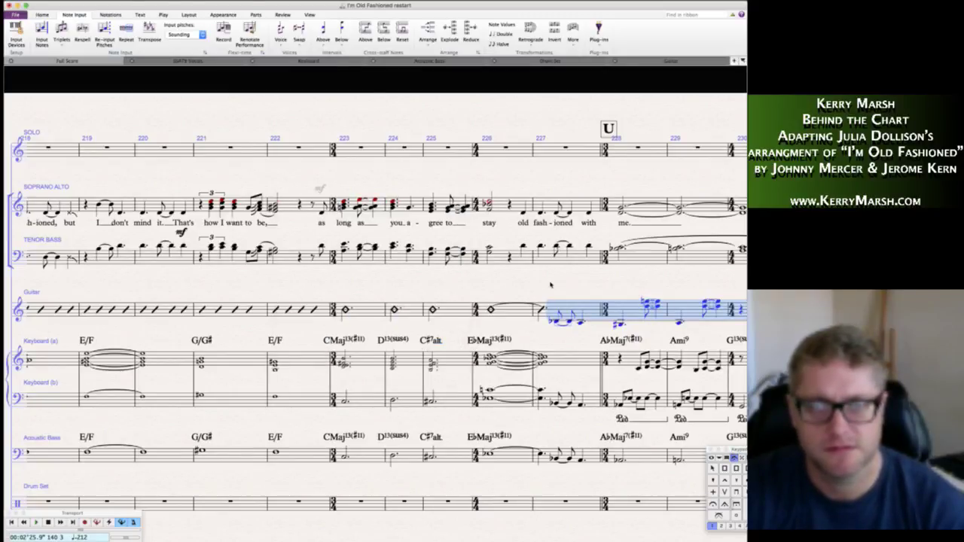
- Respell the guitar's first note in bar 228 at U as A-flat
{"action": "left_click", "coordinate": [620, 324]}
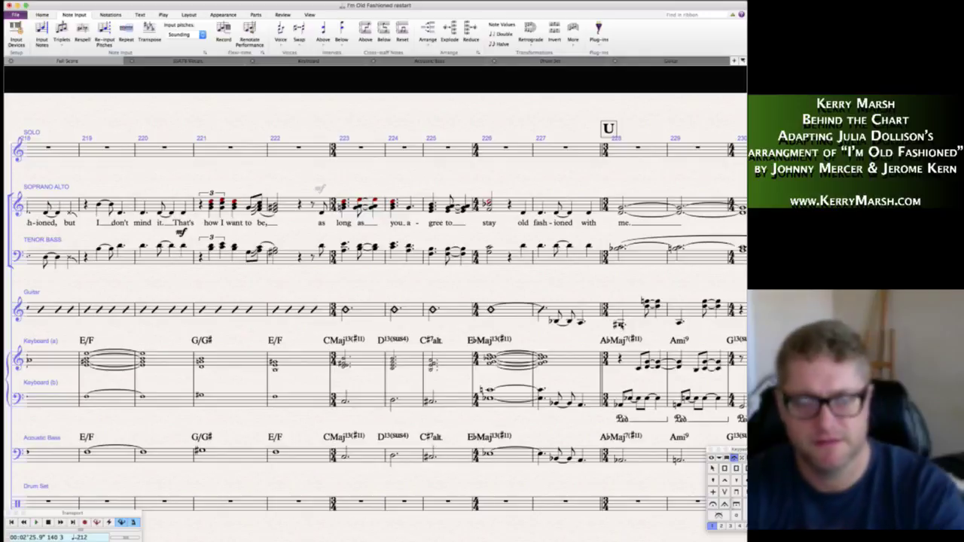
{"action": "key", "text": "Return"}
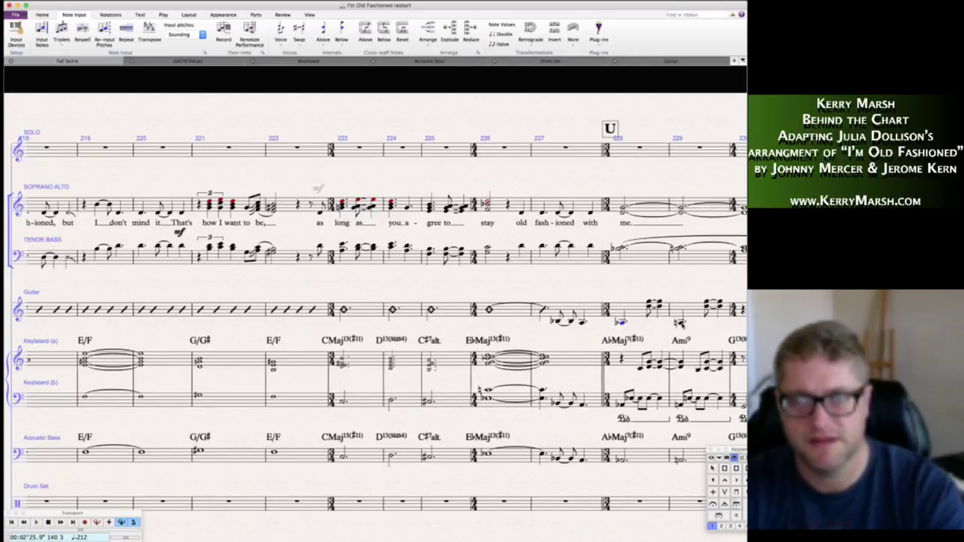
- Review the transposed guitar passage from U to V, then play the score back through the final bar 251
{"action": "scroll", "coordinate": [683, 326], "scroll_direction": "right", "scroll_amount": 5}
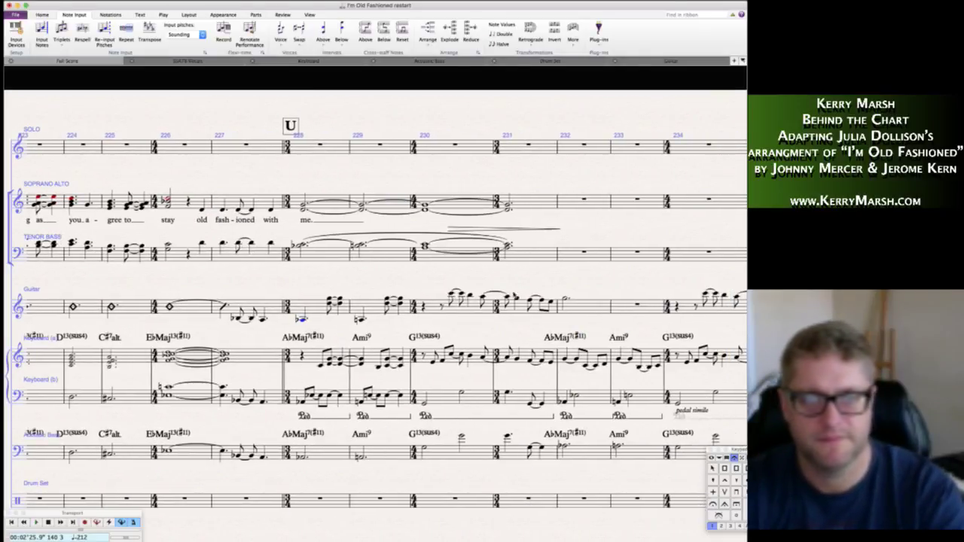
{"action": "scroll", "coordinate": [570, 285], "scroll_direction": "right", "scroll_amount": 8}
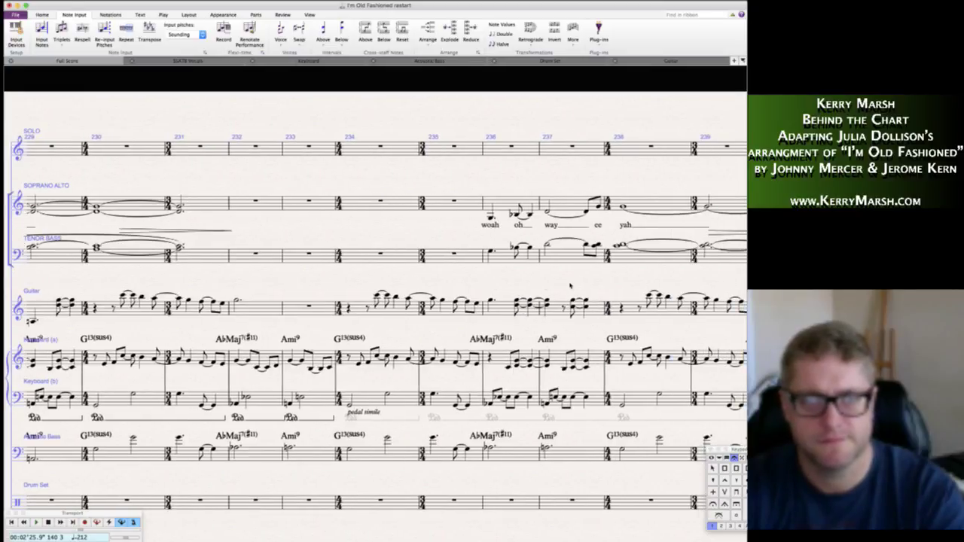
{"action": "scroll", "coordinate": [570, 286], "scroll_direction": "right", "scroll_amount": 11}
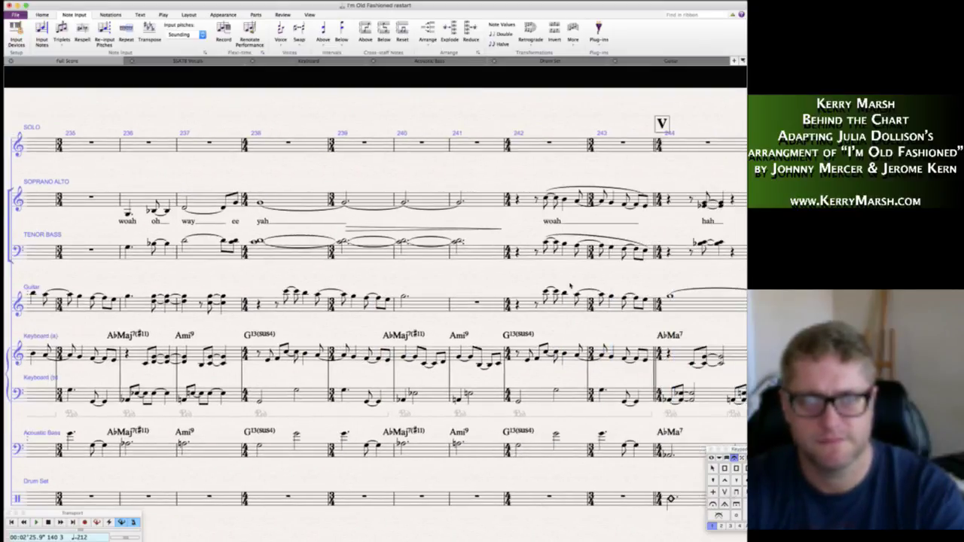
{"action": "scroll", "coordinate": [377, 301], "scroll_direction": "right", "scroll_amount": 10}
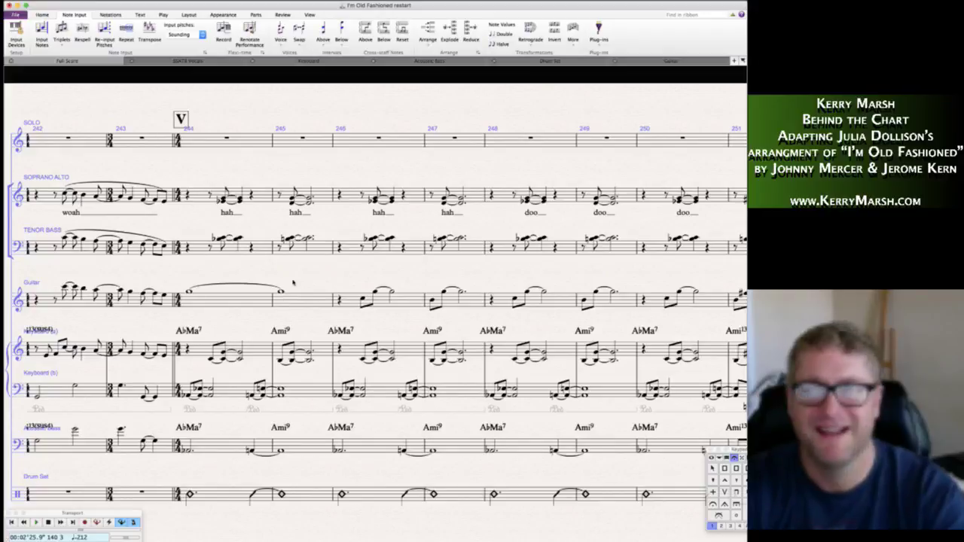
{"action": "scroll", "coordinate": [293, 282], "scroll_direction": "left", "scroll_amount": 20}
{"action": "scroll", "coordinate": [292, 282], "scroll_direction": "left", "scroll_amount": 20}
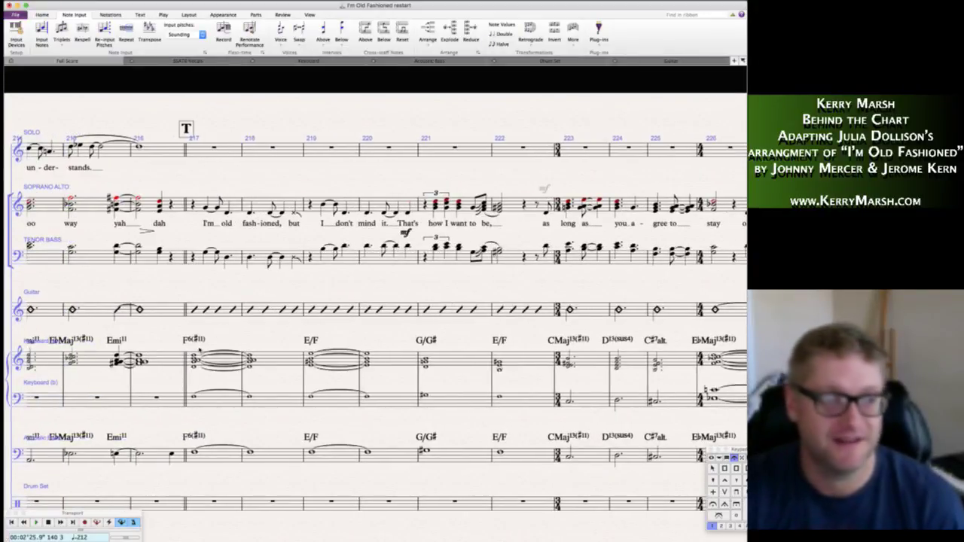
{"action": "scroll", "coordinate": [441, 350], "scroll_direction": "right", "scroll_amount": 10}
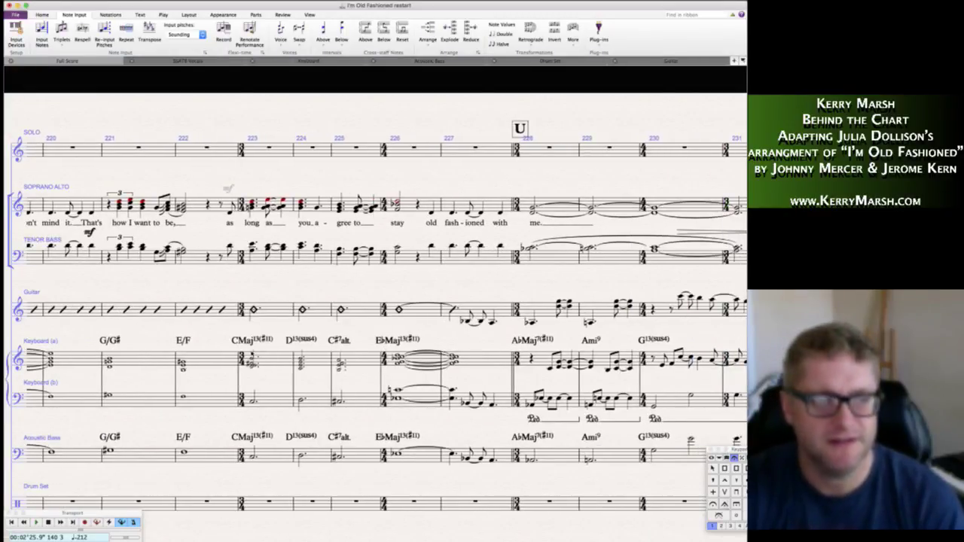
{"action": "key", "text": "p"}
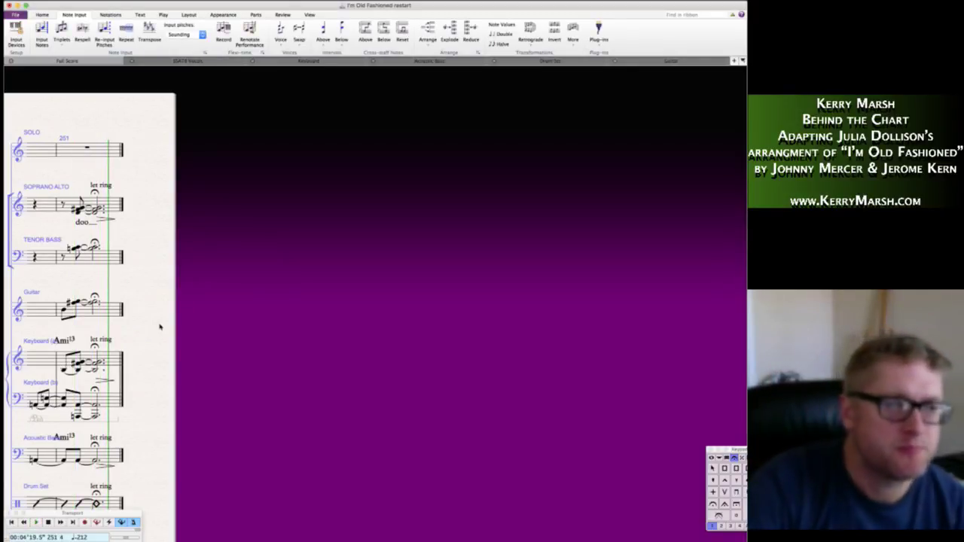
{"action": "scroll", "coordinate": [160, 326], "scroll_direction": "left", "scroll_amount": 10}
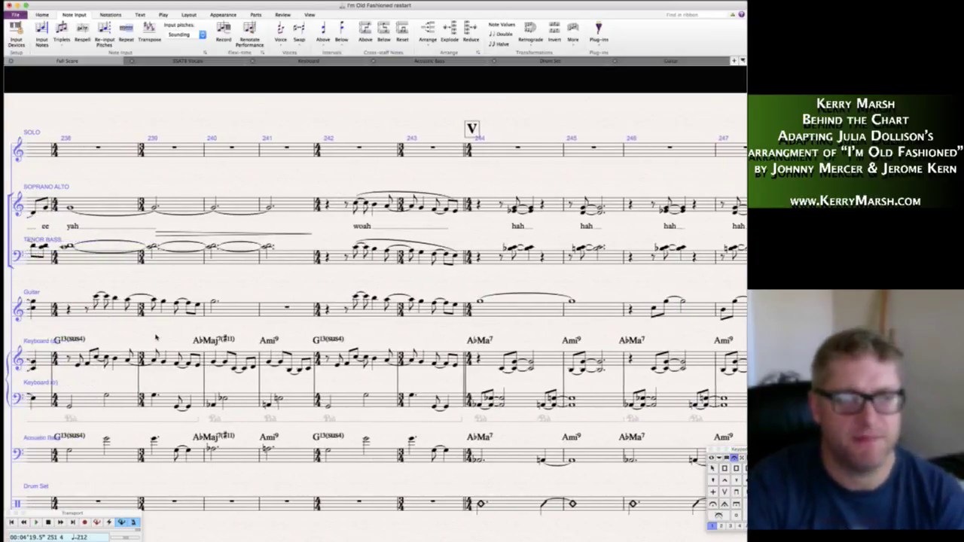
- Copy all the Acoustic Bass chord symbols, from bar 1 through bar 251, onto the Guitar staff starting at bar 1
{"action": "scroll", "coordinate": [156, 337], "scroll_direction": "right", "scroll_amount": 8}
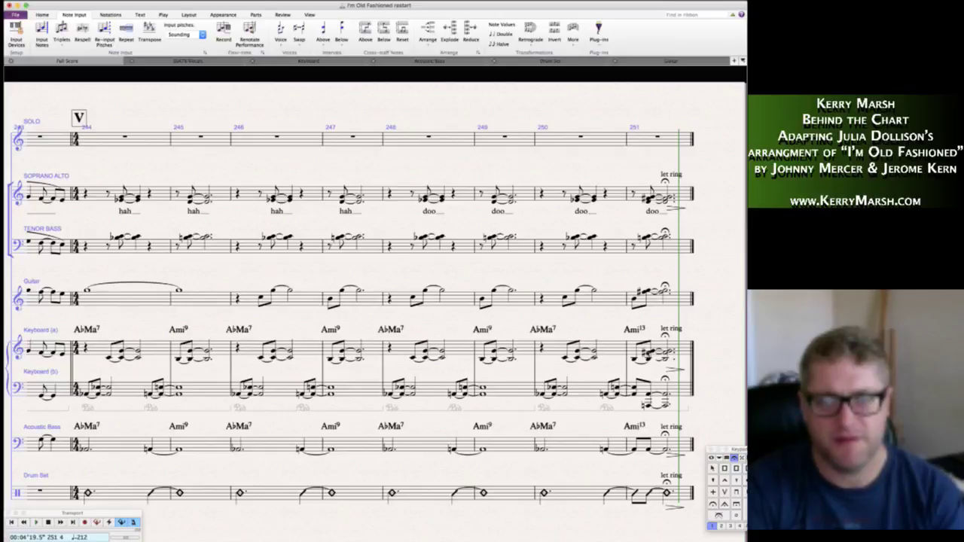
{"action": "double_click", "coordinate": [644, 447]}
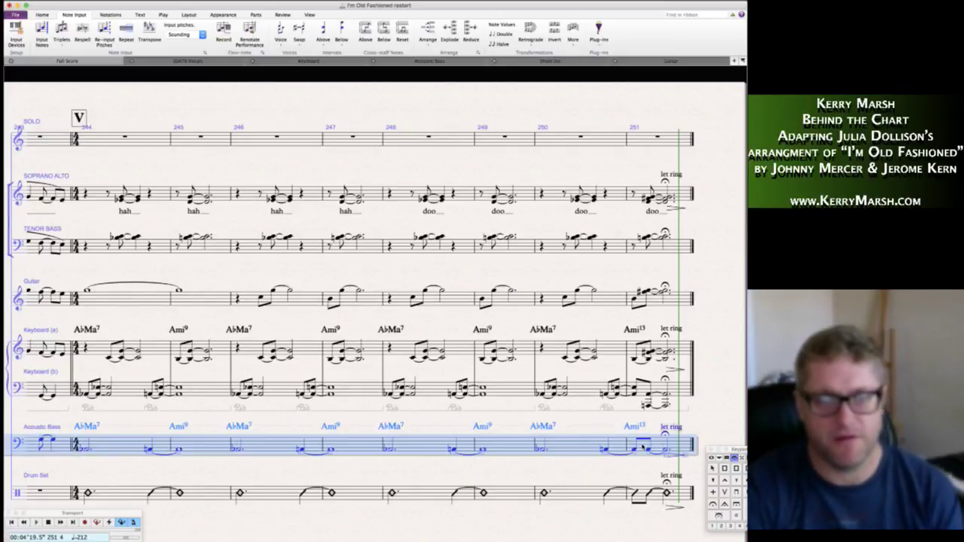
{"action": "key", "text": "Escape"}
{"action": "key", "text": "ctrl+Home"}
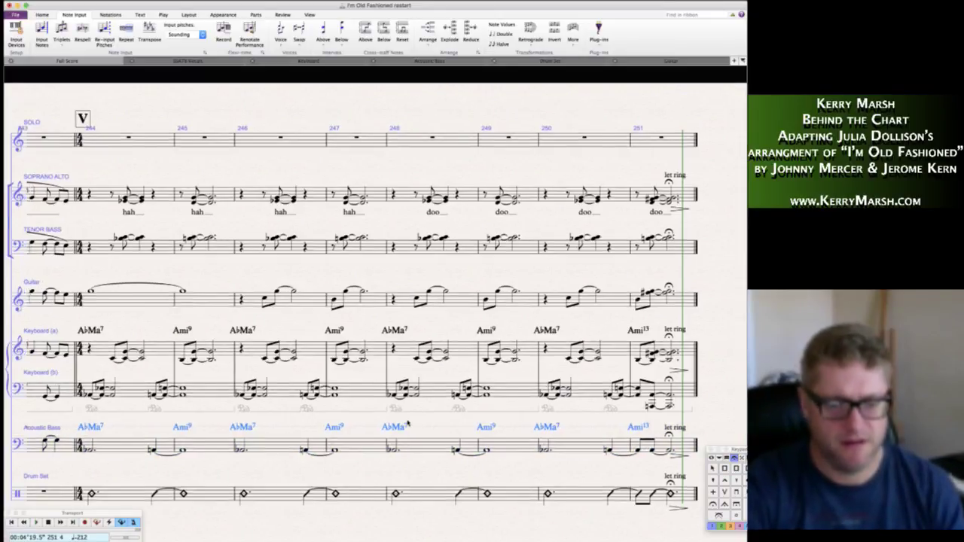
{"action": "scroll", "coordinate": [407, 423], "scroll_direction": "down", "scroll_amount": 2}
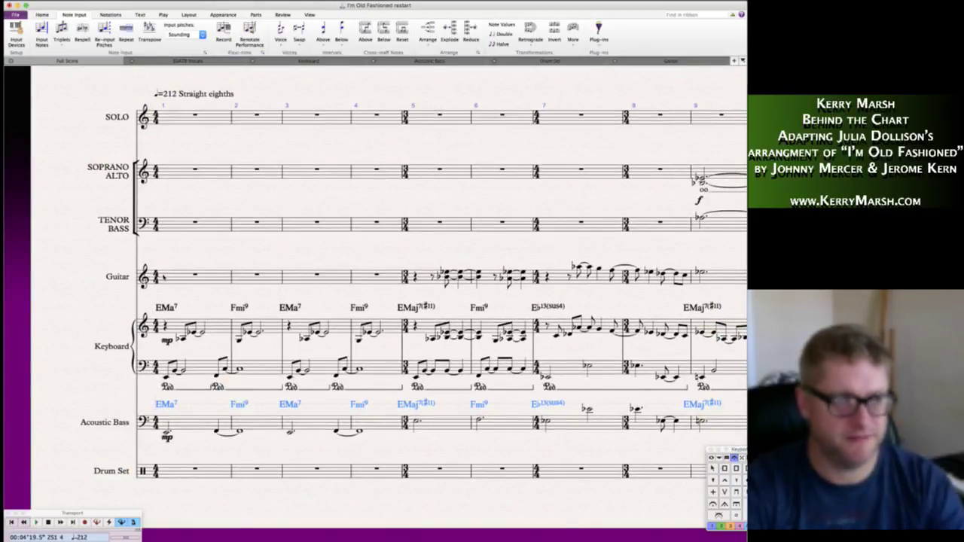
{"action": "left_click", "coordinate": [166, 279], "text": "alt"}
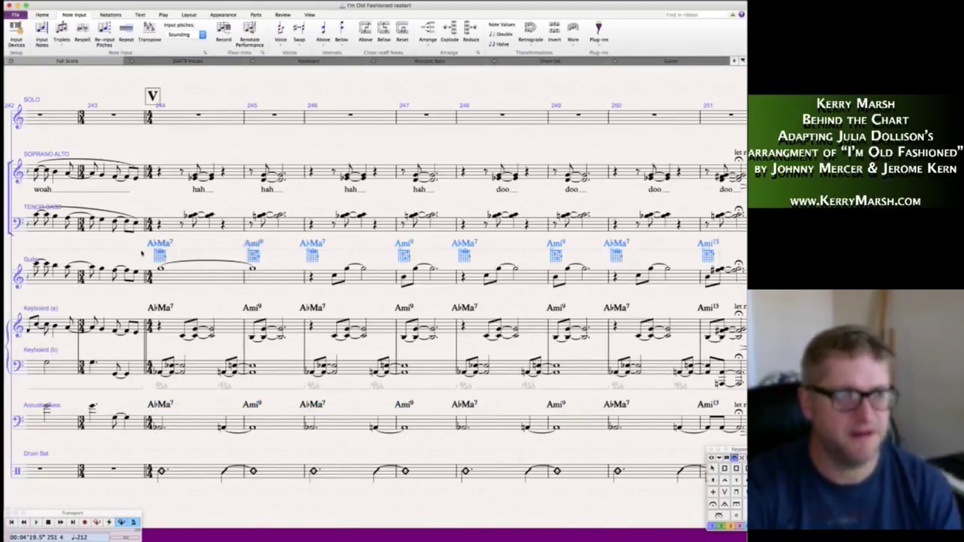
- Remove the chord diagrams from the guitar's chord symbols, keeping only their chord text
{"action": "left_click", "coordinate": [146, 14]}
{"action": "left_click", "coordinate": [436, 45]}
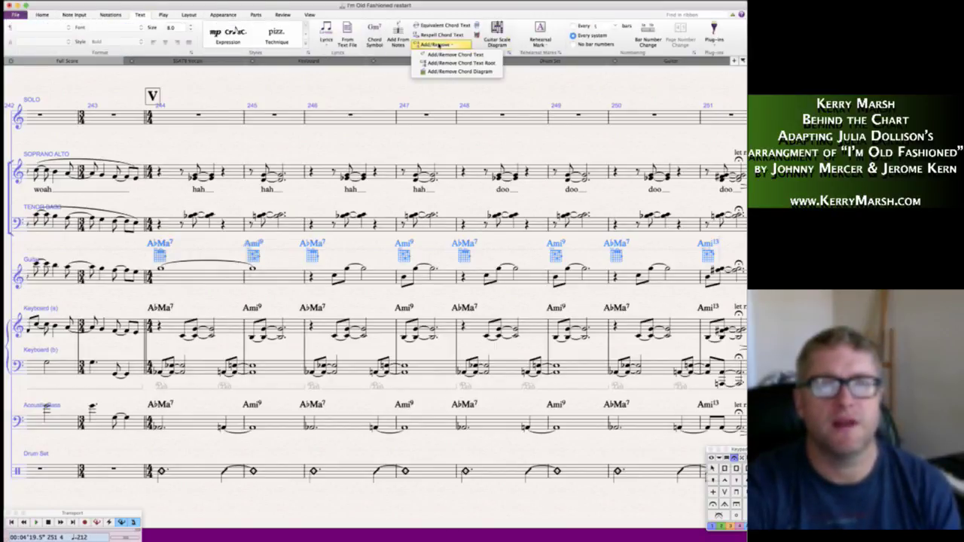
{"action": "left_click", "coordinate": [459, 71]}
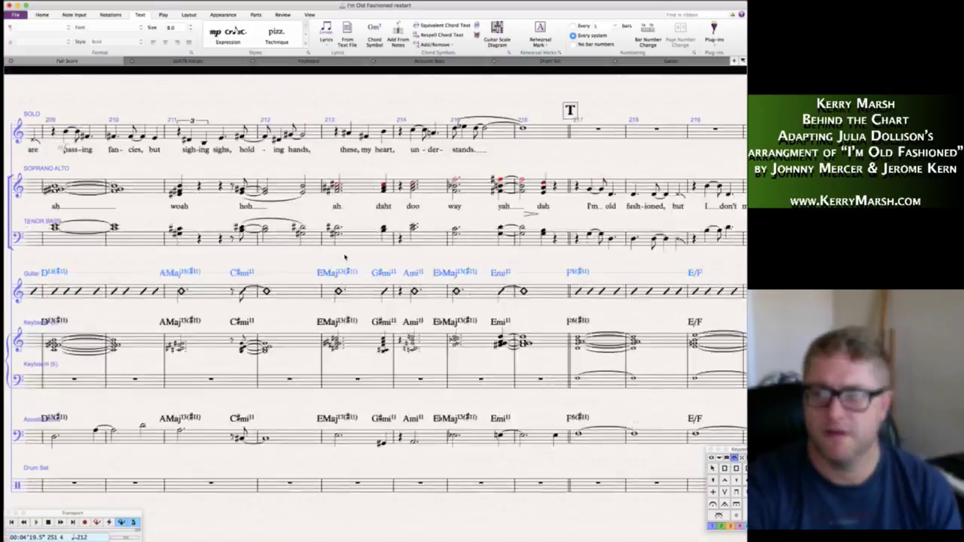
{"action": "key", "text": "ctrl+Home"}
{"action": "key", "text": "Escape"}
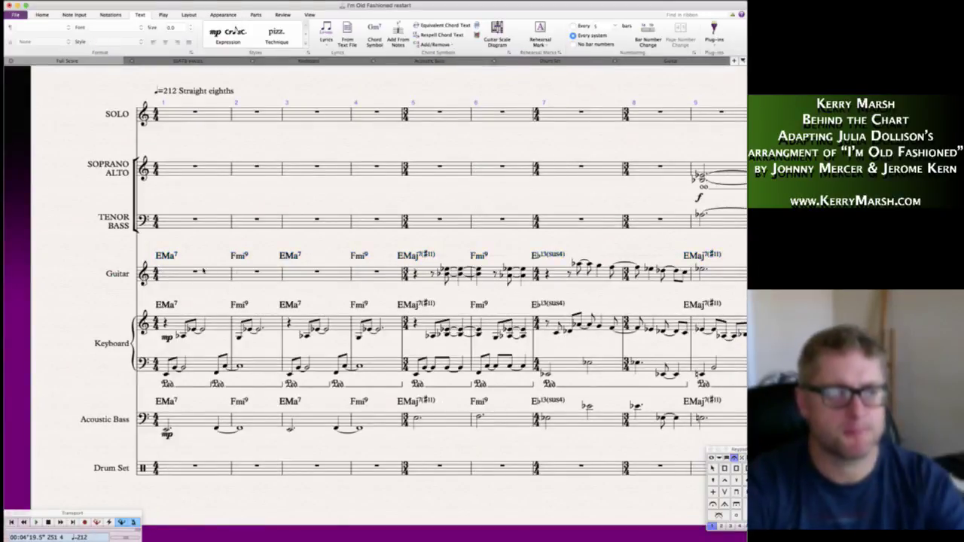
- Delete the guitar's chord symbols over its empty bars 1 to 4
{"action": "left_click", "coordinate": [217, 273]}
{"action": "key", "text": "Escape"}
{"action": "left_click", "coordinate": [373, 282]}
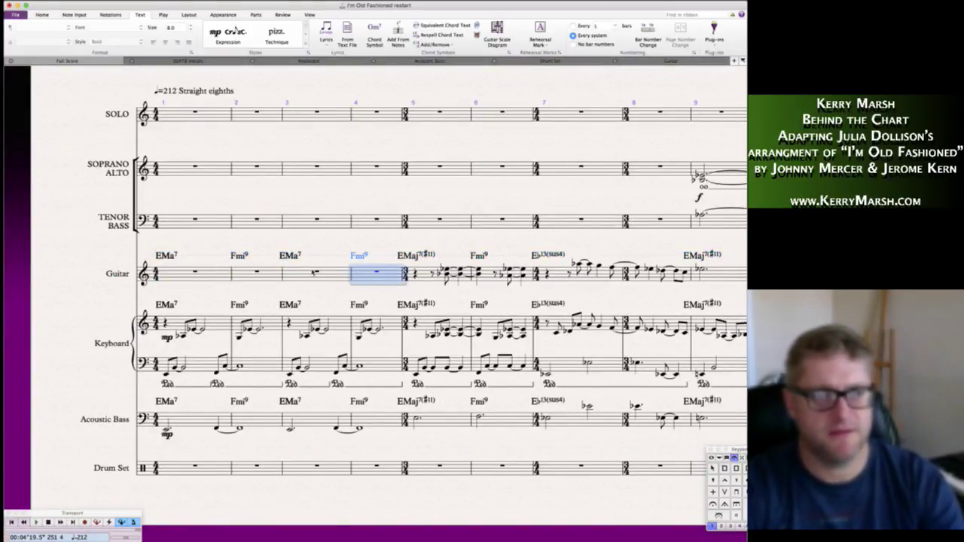
{"action": "left_click", "coordinate": [208, 275], "text": "shift"}
{"action": "key", "text": "Delete"}
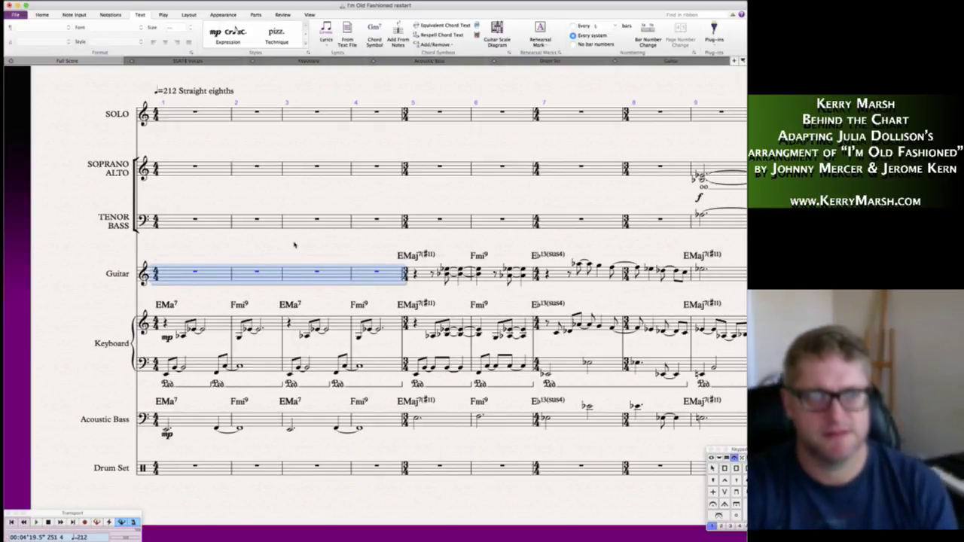
{"action": "key", "text": "Escape"}
- Review the guitar part from the opening through T, checking its chord symbols against the slashes and written notes
{"action": "scroll", "coordinate": [294, 243], "scroll_direction": "right", "scroll_amount": 5}
{"action": "scroll", "coordinate": [294, 243], "scroll_direction": "right", "scroll_amount": 10}
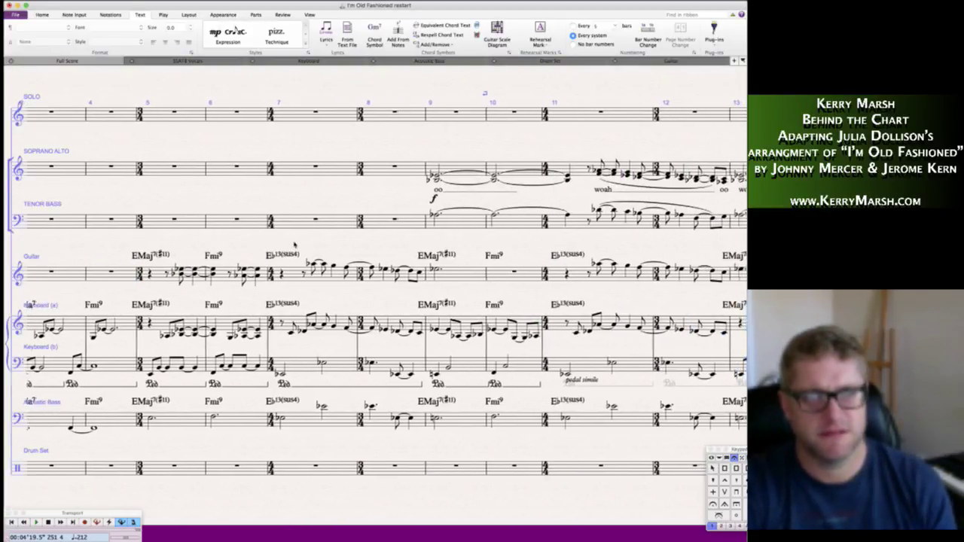
{"action": "scroll", "coordinate": [294, 244], "scroll_direction": "right", "scroll_amount": 3}
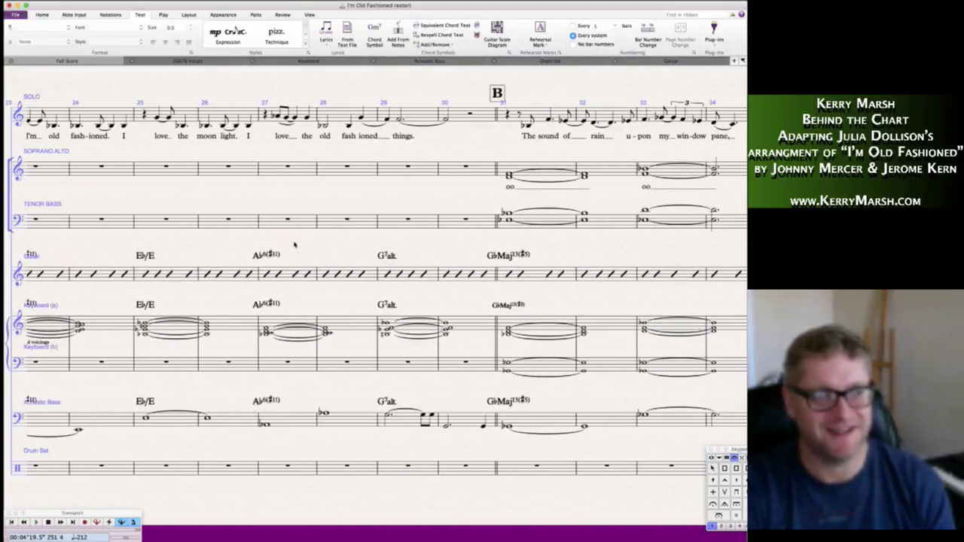
{"action": "scroll", "coordinate": [295, 244], "scroll_direction": "right", "scroll_amount": 4}
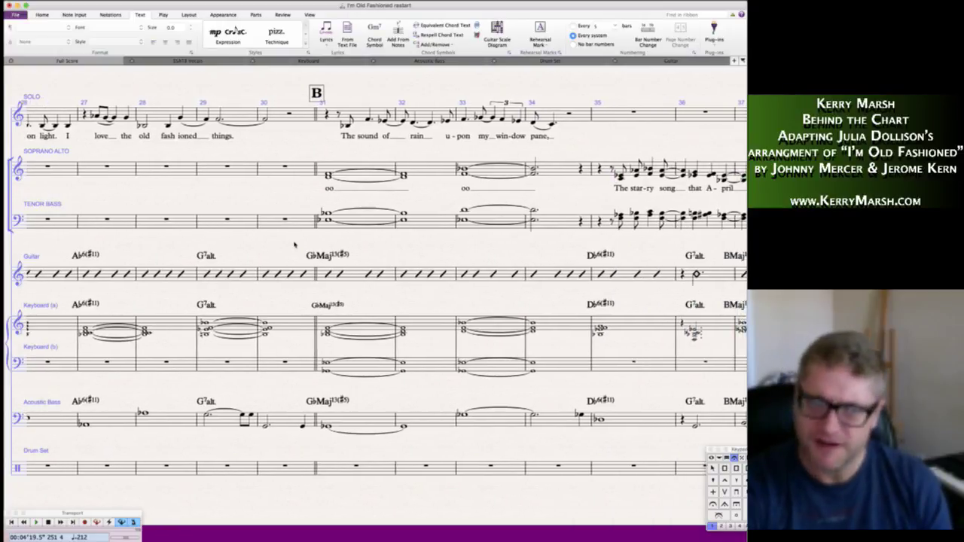
{"action": "scroll", "coordinate": [294, 243], "scroll_direction": "right", "scroll_amount": 5}
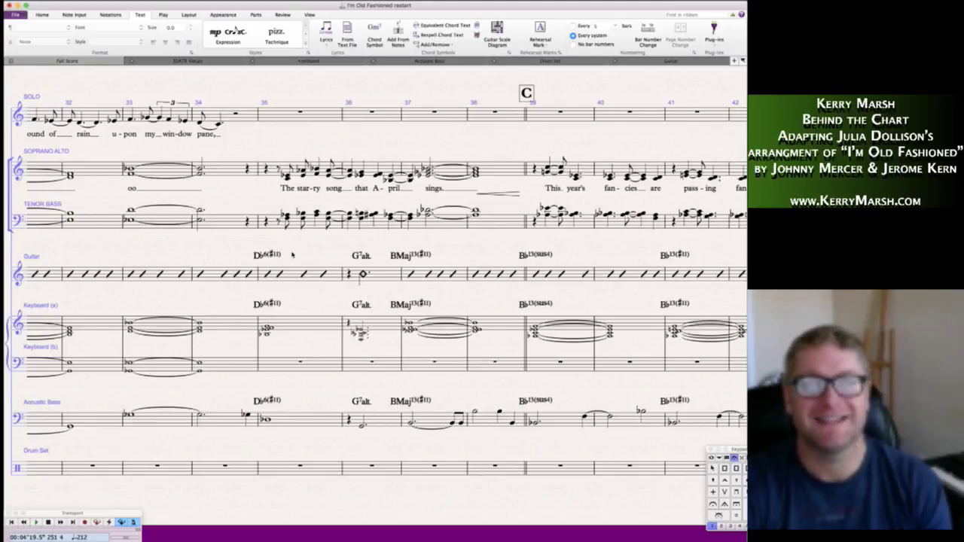
{"action": "scroll", "coordinate": [292, 254], "scroll_direction": "right", "scroll_amount": 7}
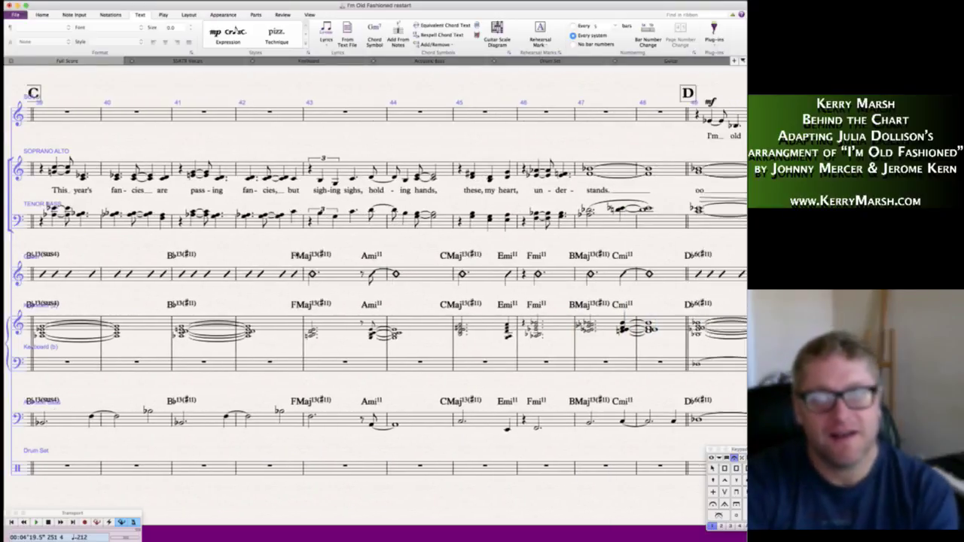
{"action": "scroll", "coordinate": [376, 286], "scroll_direction": "right", "scroll_amount": 4}
{"action": "scroll", "coordinate": [377, 286], "scroll_direction": "right", "scroll_amount": 2}
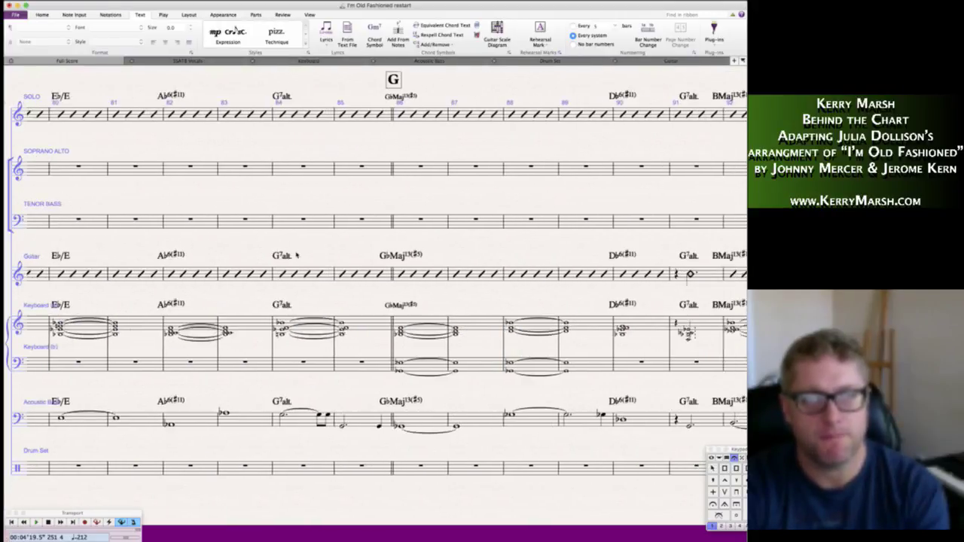
{"action": "scroll", "coordinate": [296, 254], "scroll_direction": "right", "scroll_amount": 5}
{"action": "scroll", "coordinate": [296, 255], "scroll_direction": "right", "scroll_amount": 5}
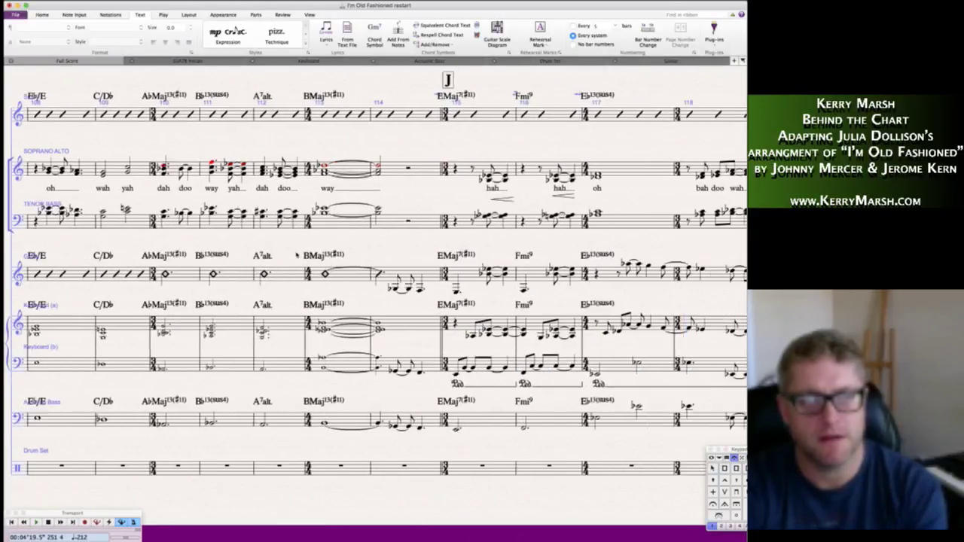
{"action": "scroll", "coordinate": [296, 254], "scroll_direction": "right", "scroll_amount": 2}
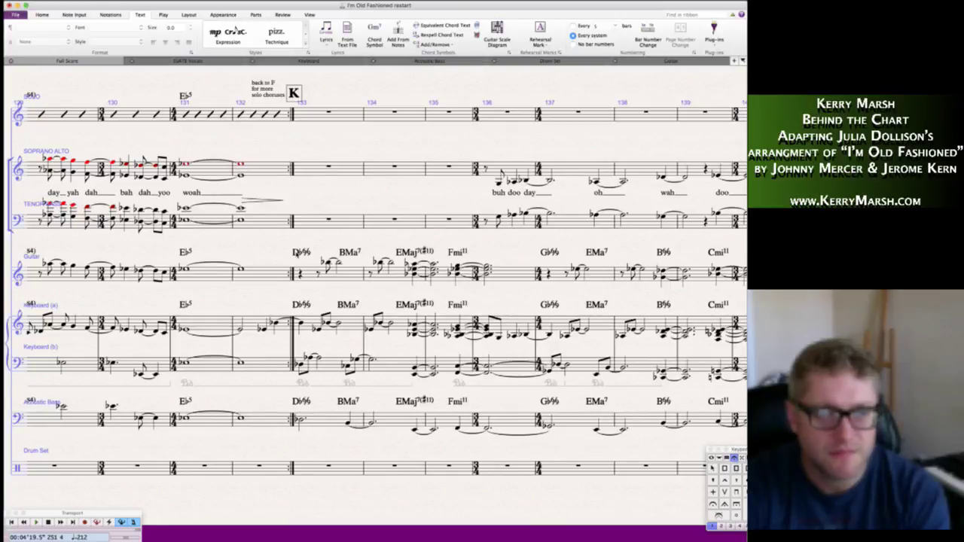
{"action": "scroll", "coordinate": [374, 286], "scroll_direction": "right", "scroll_amount": 2}
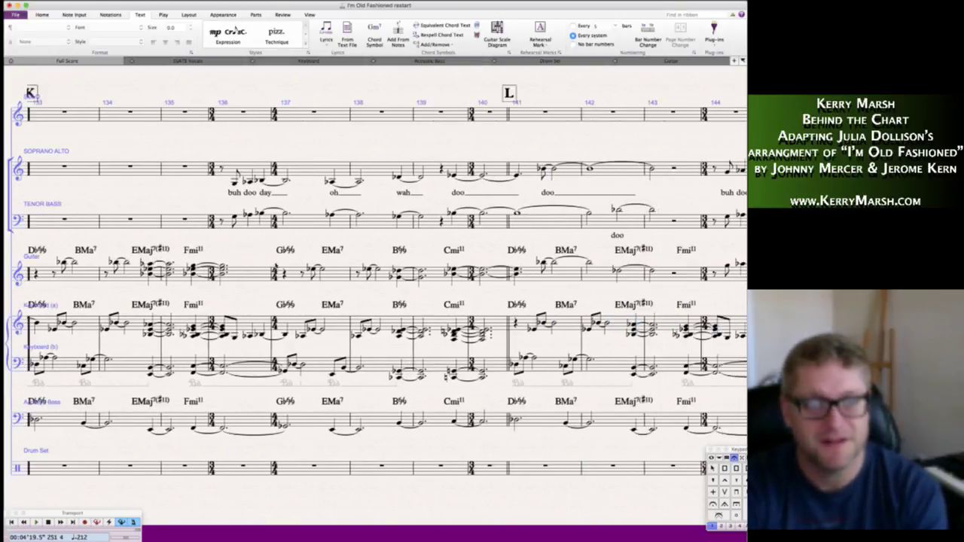
{"action": "scroll", "coordinate": [277, 267], "scroll_direction": "right", "scroll_amount": 1}
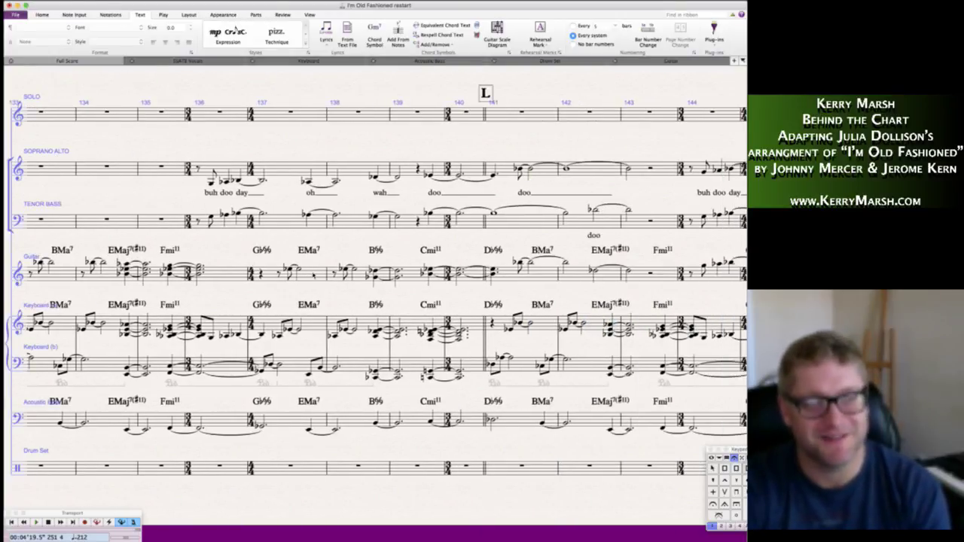
{"action": "scroll", "coordinate": [373, 286], "scroll_direction": "right", "scroll_amount": 4}
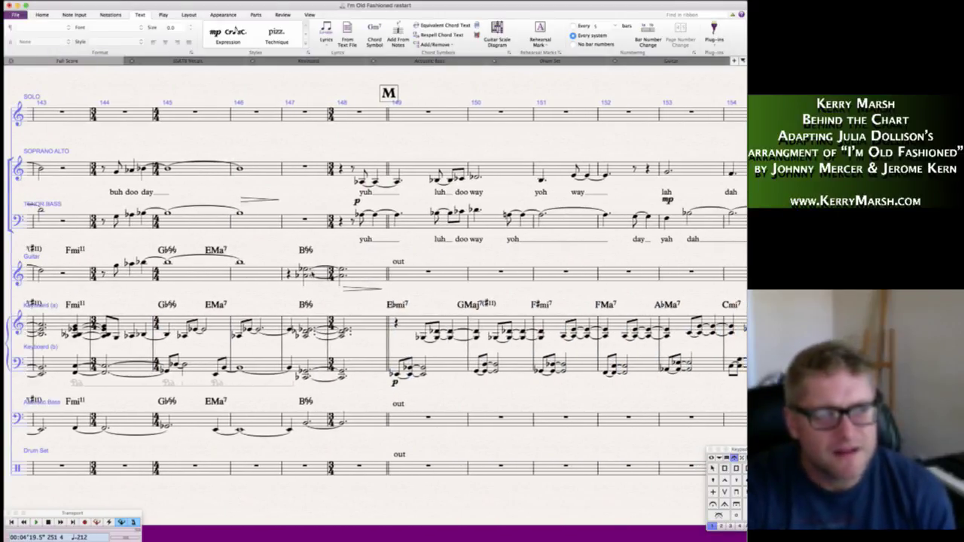
{"action": "scroll", "coordinate": [311, 273], "scroll_direction": "right", "scroll_amount": 1}
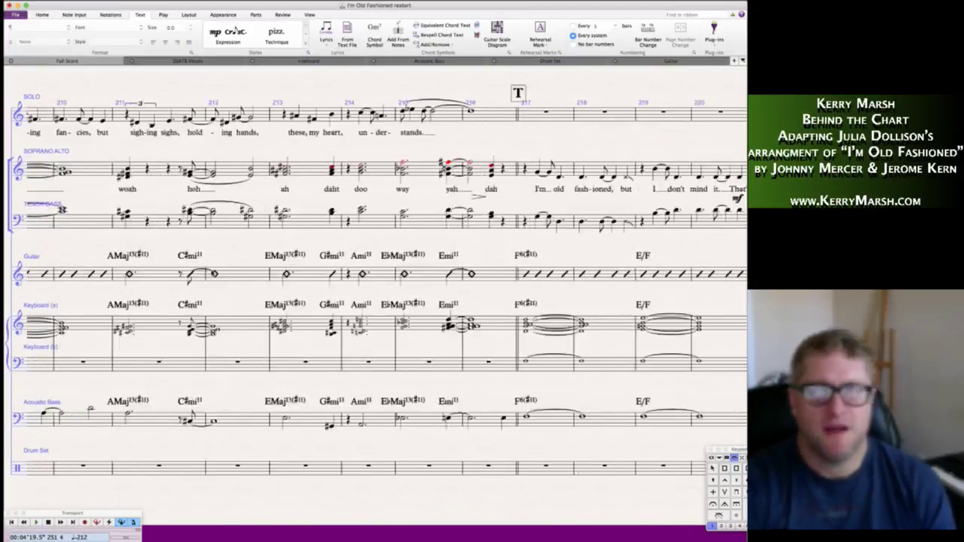
- Begin bar 1 of the Drum Set staff at the score's opening with four x-notehead eighth notes
{"action": "scroll", "coordinate": [111, 278], "scroll_direction": "left", "scroll_amount": 20}
{"action": "scroll", "coordinate": [196, 484], "scroll_direction": "down", "scroll_amount": 1}
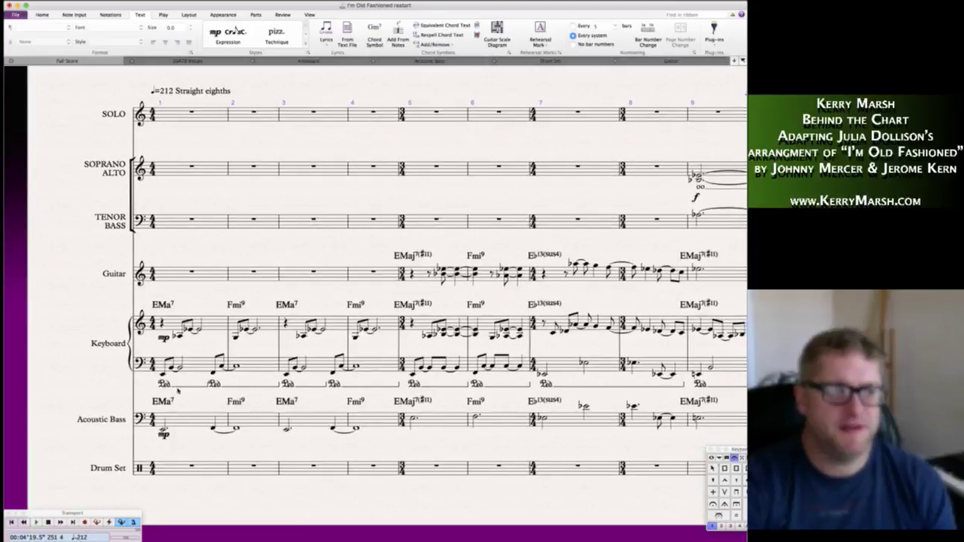
{"action": "key", "text": "super+Tab"}
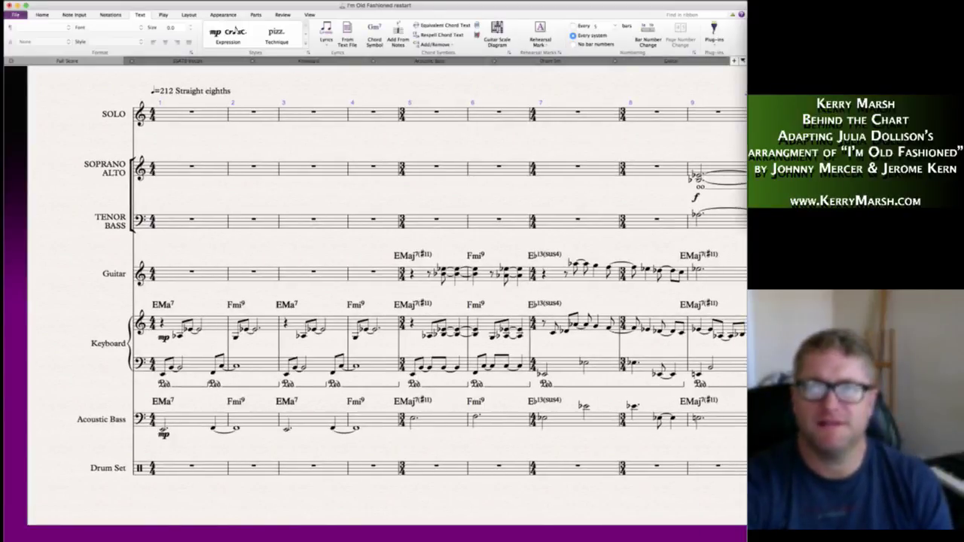
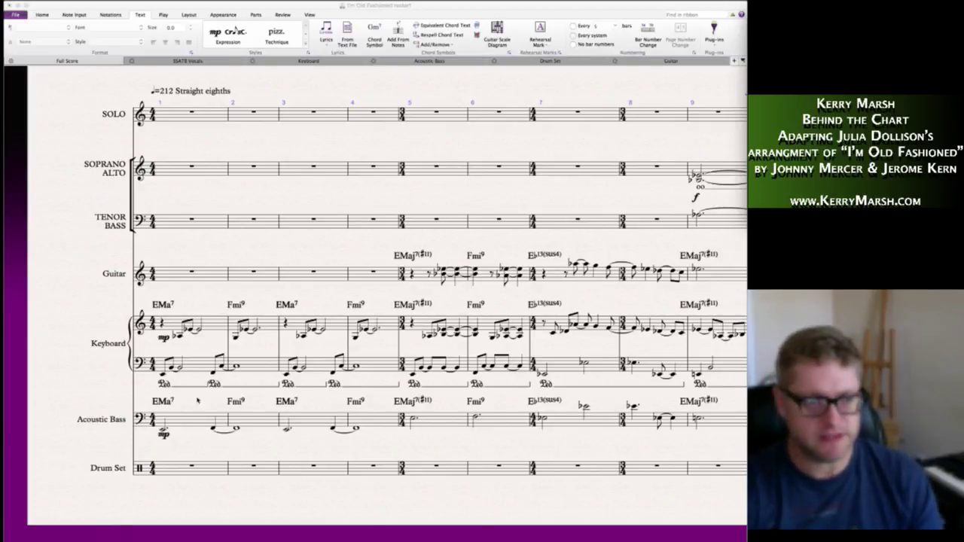
{"action": "left_click", "coordinate": [174, 469]}
{"action": "left_click", "coordinate": [175, 469]}
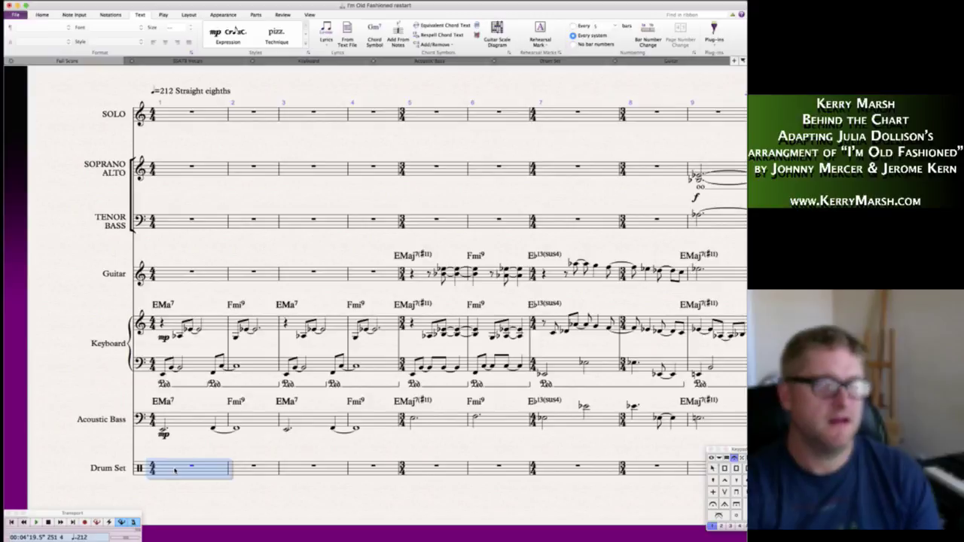
{"action": "key", "text": "KP_3"}
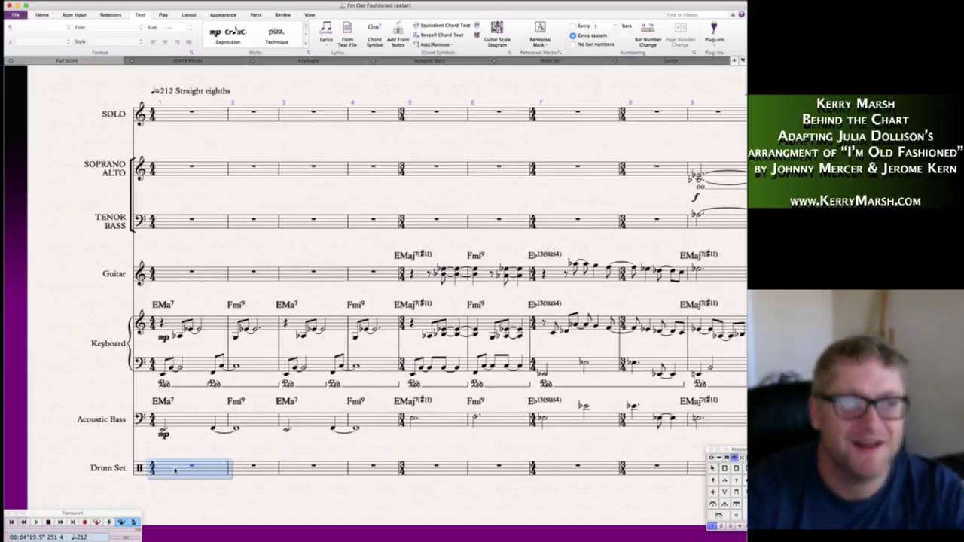
{"action": "key", "text": "Escape"}
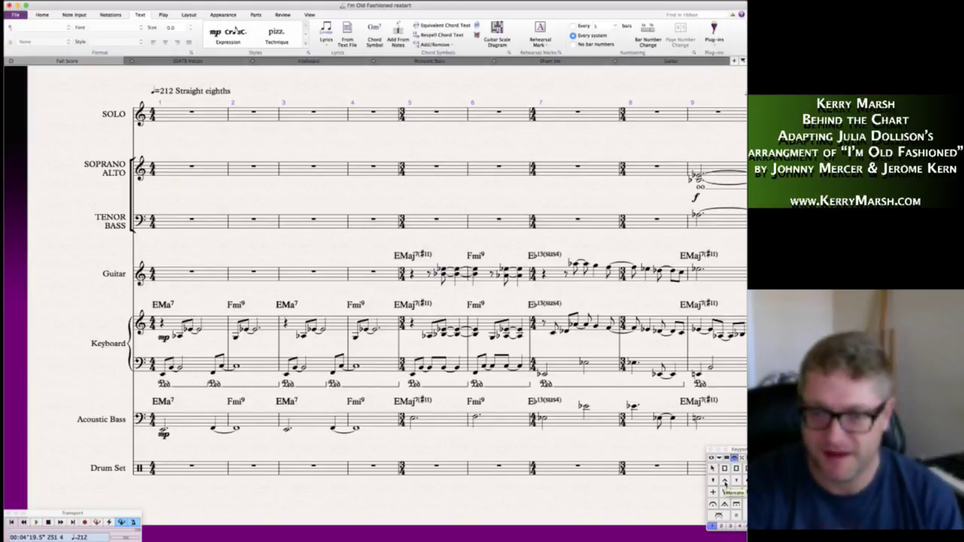
{"action": "left_click", "coordinate": [711, 458]}
{"action": "left_click", "coordinate": [163, 467]}
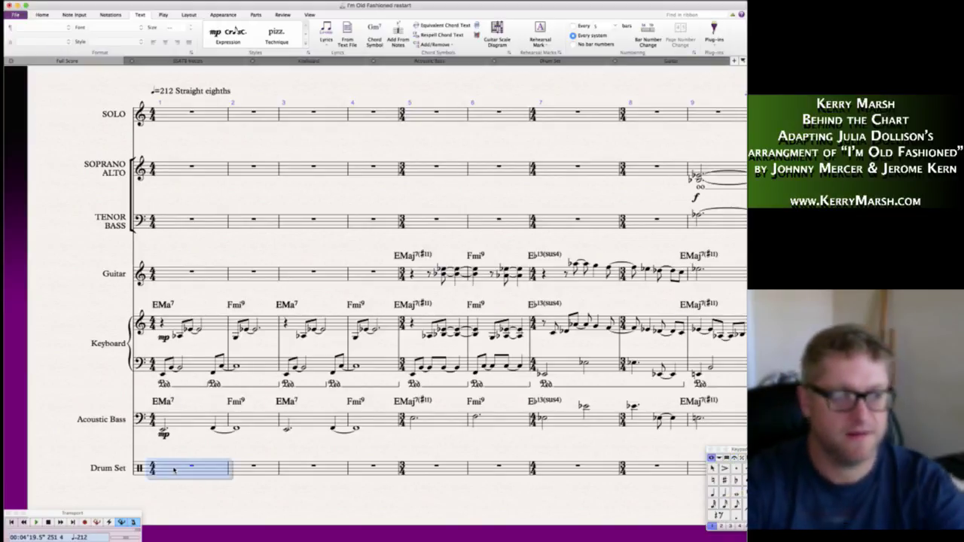
{"action": "key", "text": "3"}
{"action": "key", "text": "r"}
{"action": "key", "text": "r"}
{"action": "key", "text": "r"}
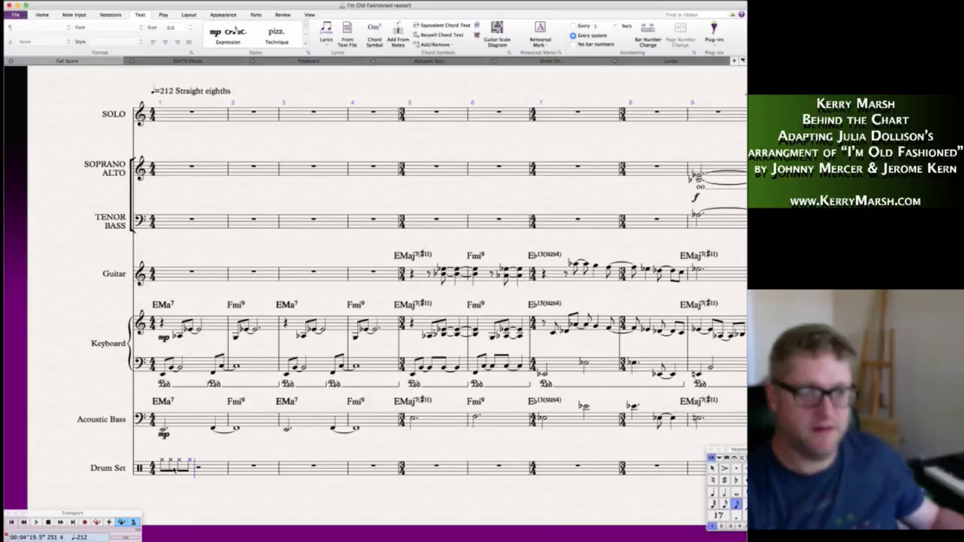
- Complete drum bar 1 with a tied quarter and two eighths, and fill bar 2 with two eighths, the second tied to a dotted half
{"action": "key", "text": "4"}
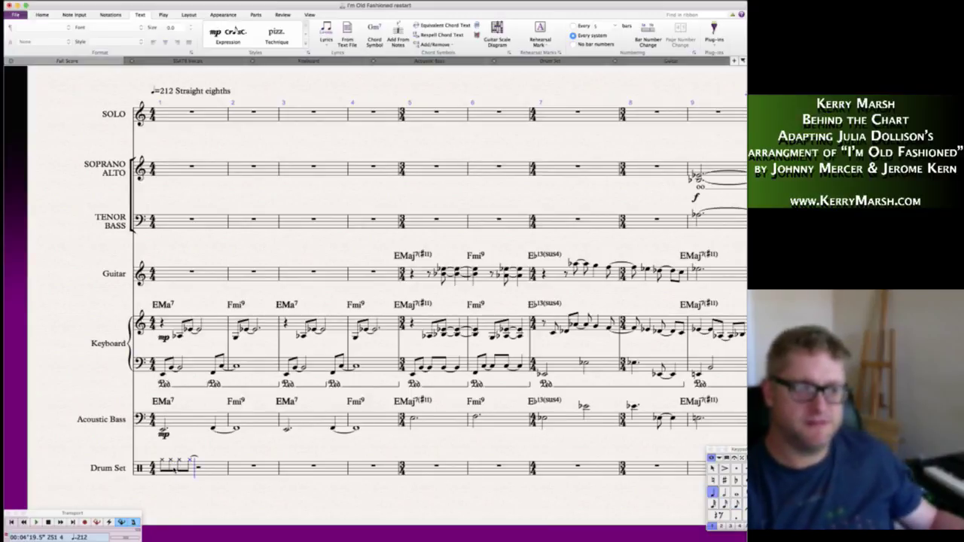
{"action": "key", "text": "r"}
{"action": "key", "text": "3"}
{"action": "key", "text": "r"}
{"action": "key", "text": "r"}
{"action": "key", "text": "r"}
{"action": "key", "text": "r"}
{"action": "key", "text": "Return"}
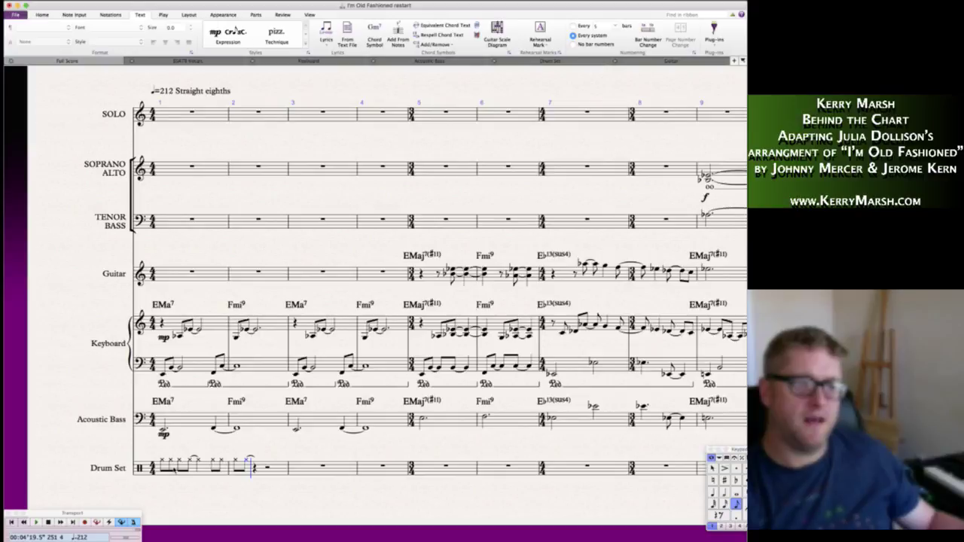
{"action": "key", "text": "5"}
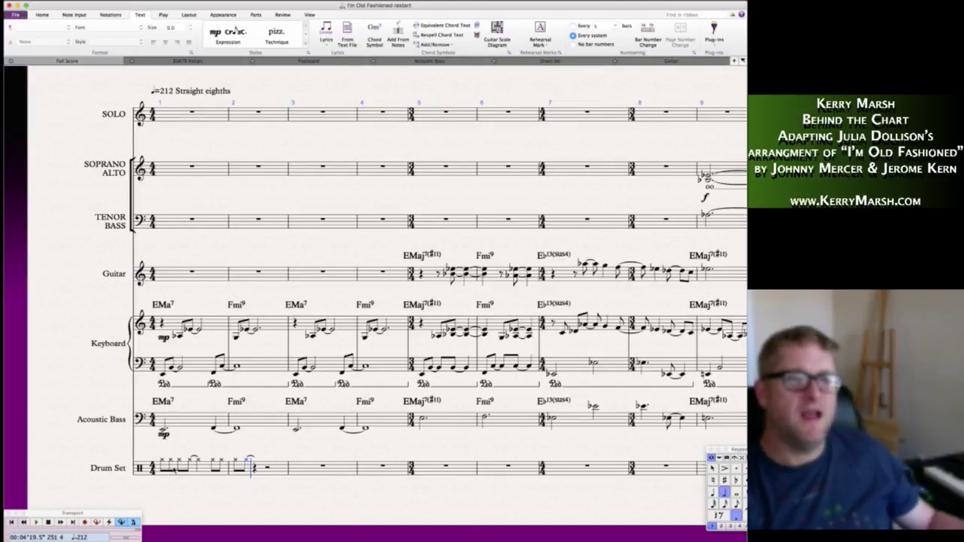
{"action": "key", "text": "r"}
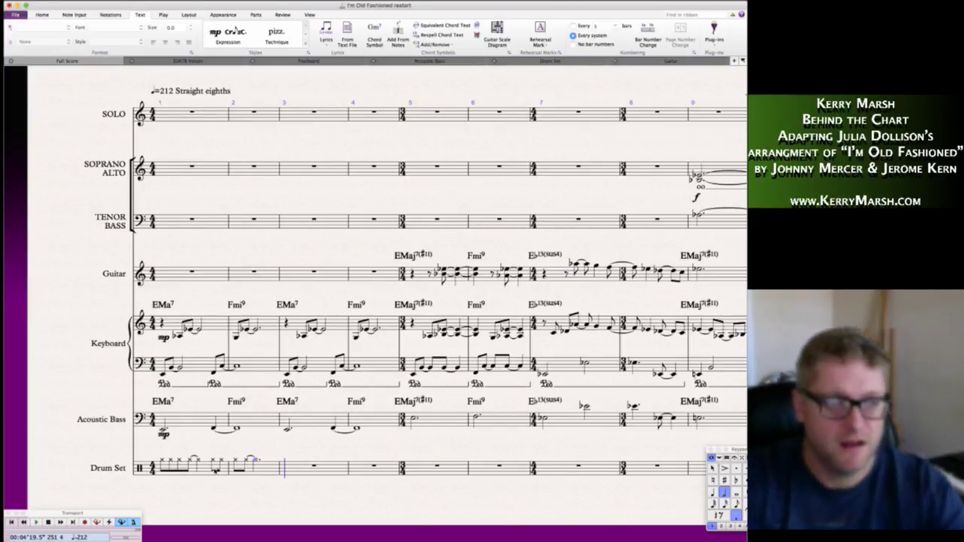
- Flip the stems of the drum rhythm in bars 1–2 upward and repeat both bars into bars 3–4
{"action": "key", "text": "ctrl+shift+Left"}
{"action": "key", "text": "ctrl+shift+Right"}
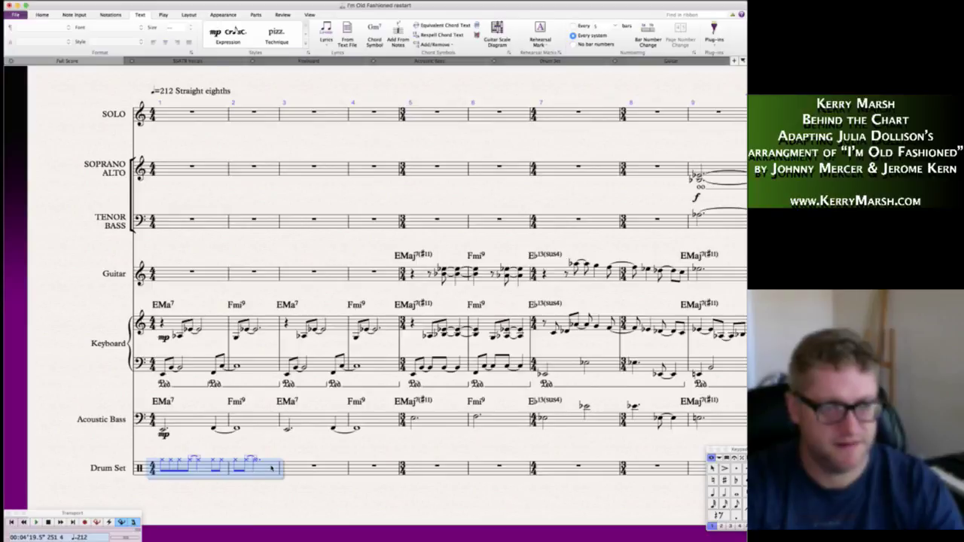
{"action": "key", "text": "x"}
{"action": "key", "text": "r"}
{"action": "key", "text": "Escape"}
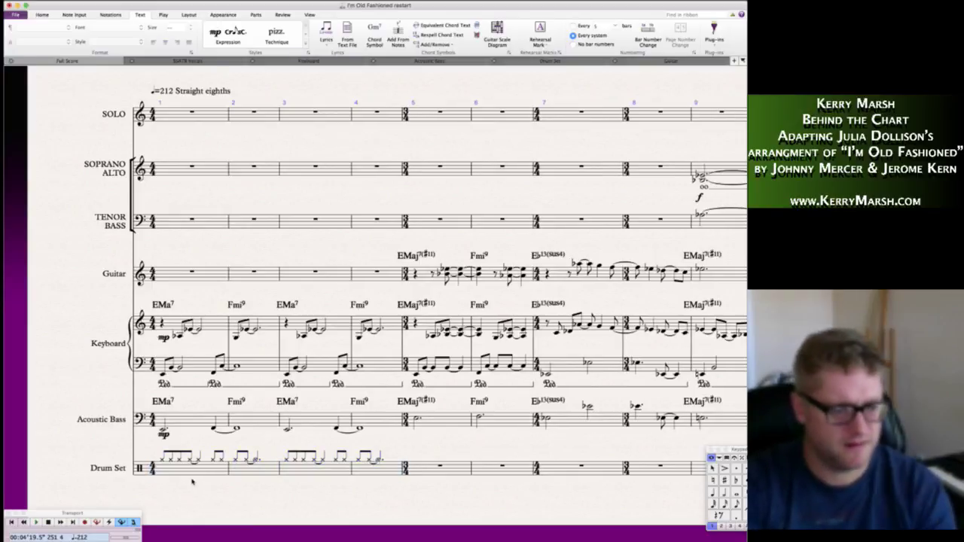
- Add the technique text "sticks on cymbals" at the start of the Drum Set staff in bar 1
{"action": "left_click", "coordinate": [173, 477]}
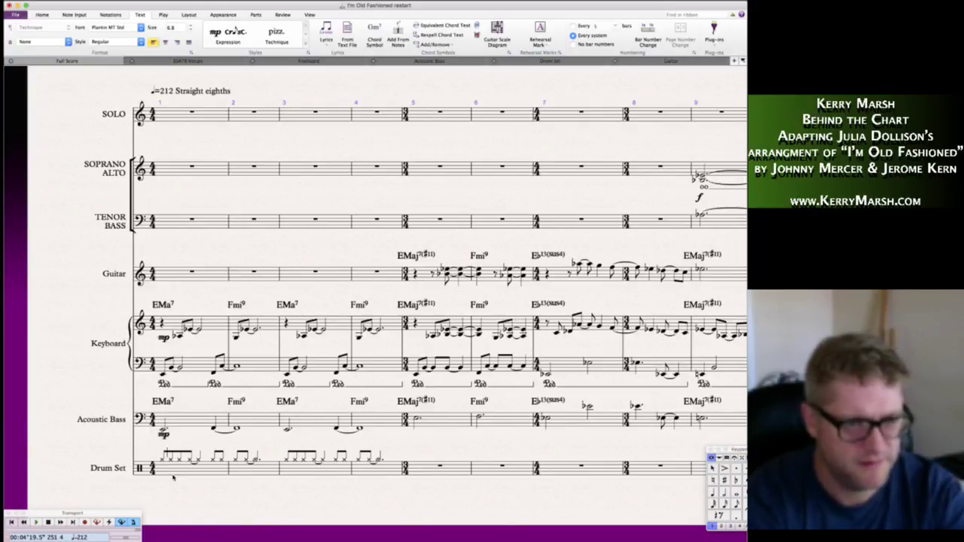
{"action": "type", "text": "cymbals"}
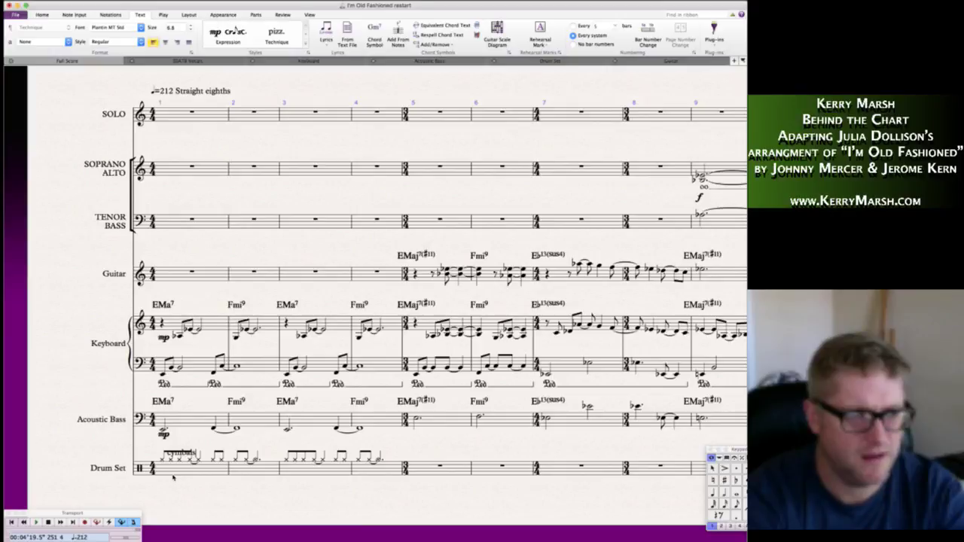
{"action": "key", "text": "BackSpace"}
{"action": "key", "text": "BackSpace"}
{"action": "key", "text": "BackSpace"}
{"action": "key", "text": "BackSpace"}
{"action": "key", "text": "BackSpace"}
{"action": "key", "text": "BackSpace"}
{"action": "key", "text": "BackSpace"}
{"action": "type", "text": "sticks"}
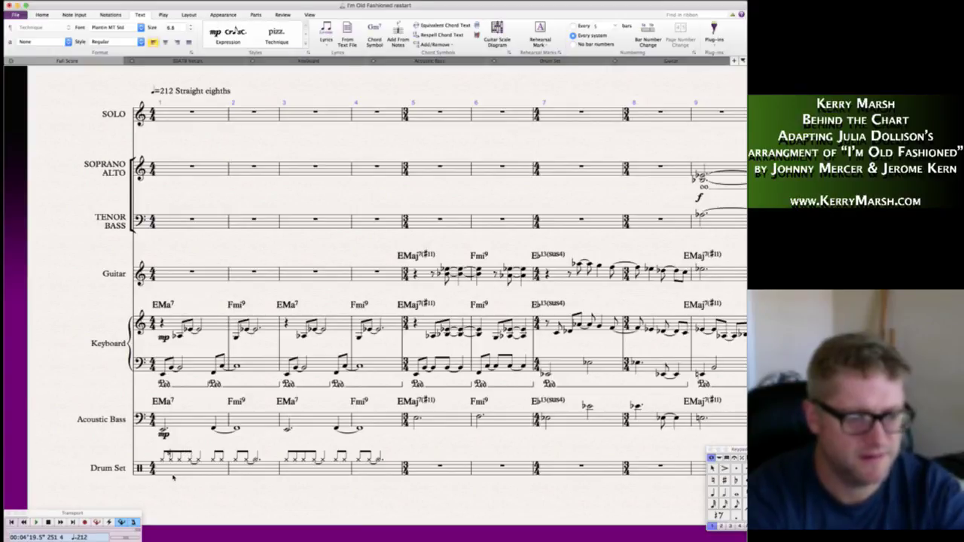
{"action": "type", "text": " on cymbals"}
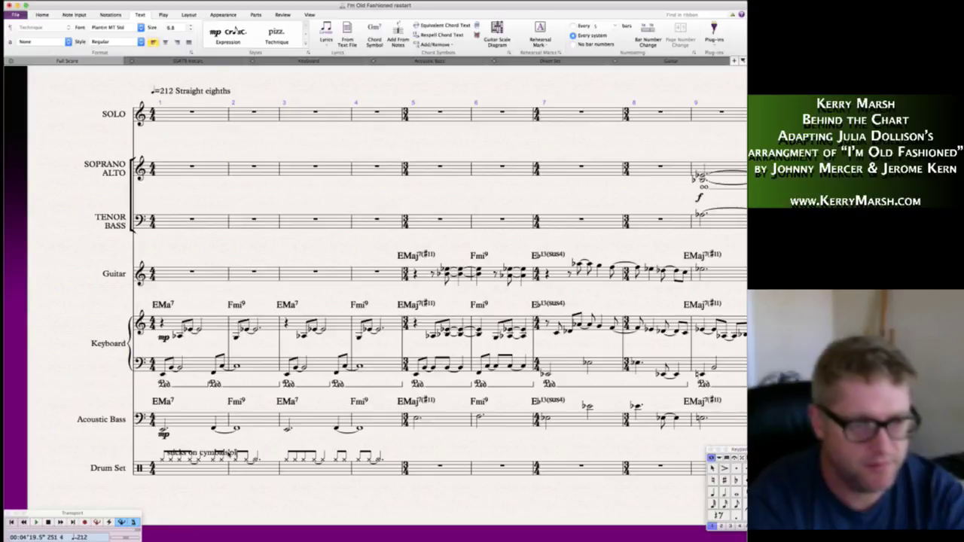
- Extend the drum instruction with the lines "play at least the written figures," and "and may also fill some in between"
{"action": "type", "text": "play at least the"}
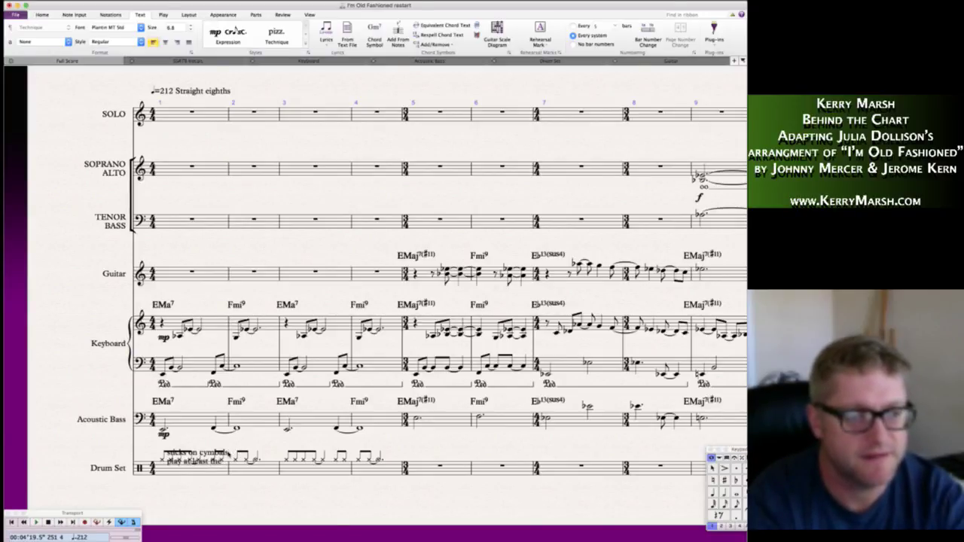
{"action": "type", "text": " written"}
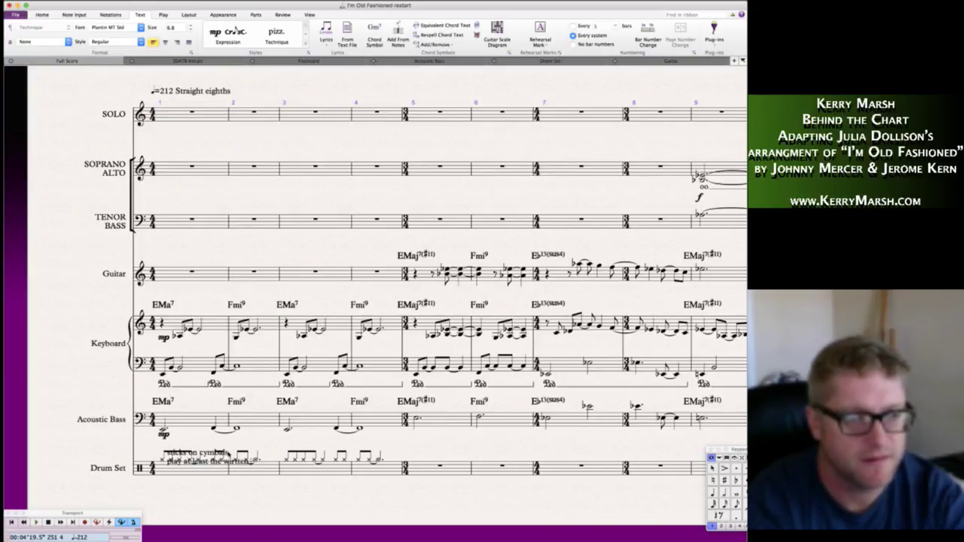
{"action": "type", "text": "r"}
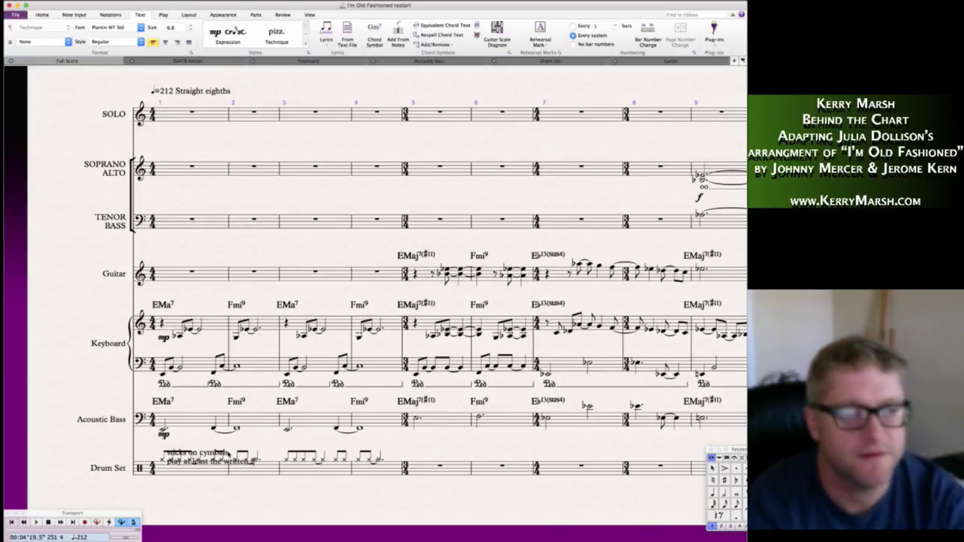
{"action": "type", "text": "igures"}
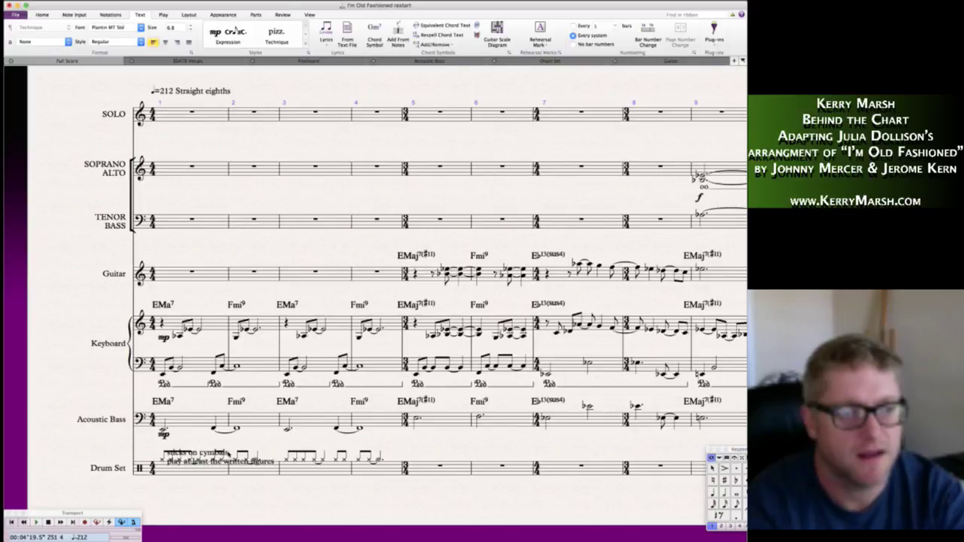
{"action": "type", "text": ","}
{"action": "key", "text": "Return"}
{"action": "type", "text": "and may also"}
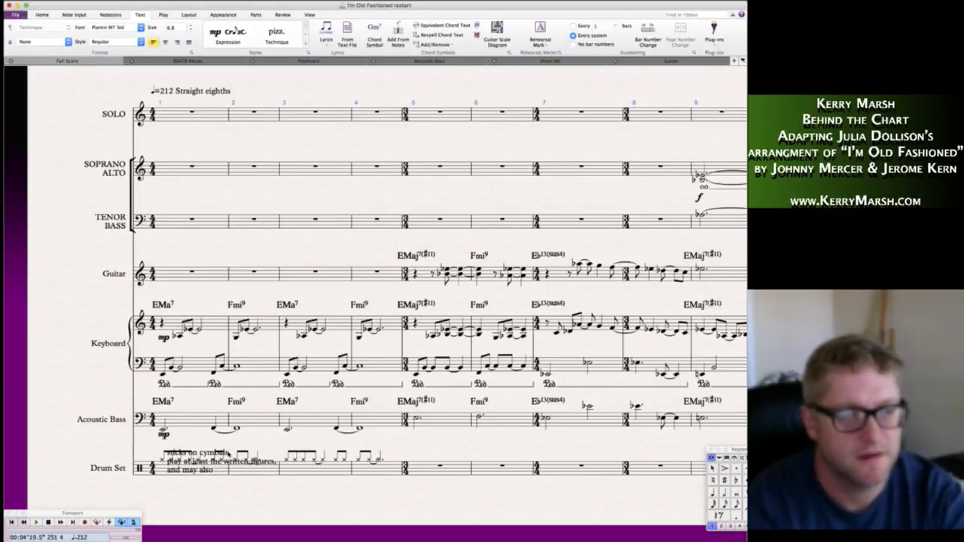
{"action": "type", "text": " fill some t"}
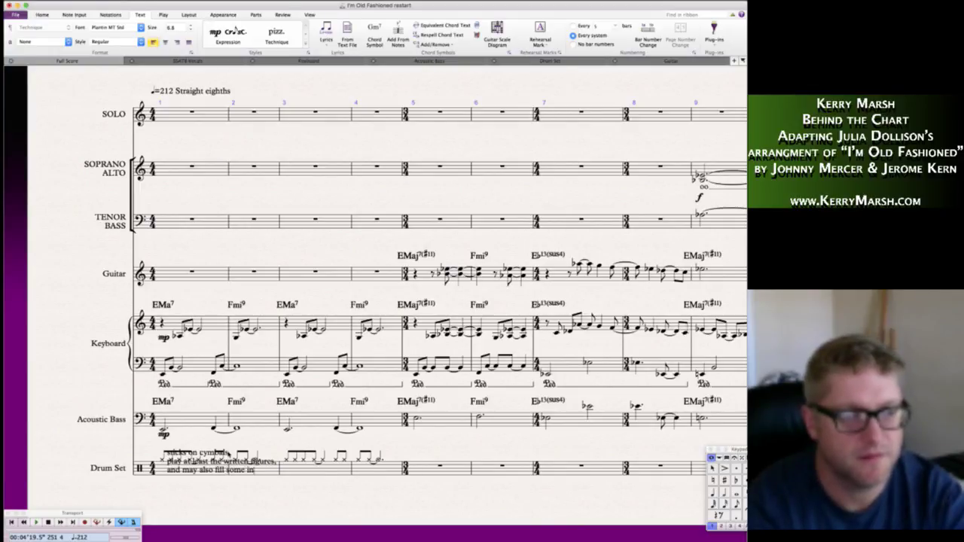
{"action": "type", "text": " between"}
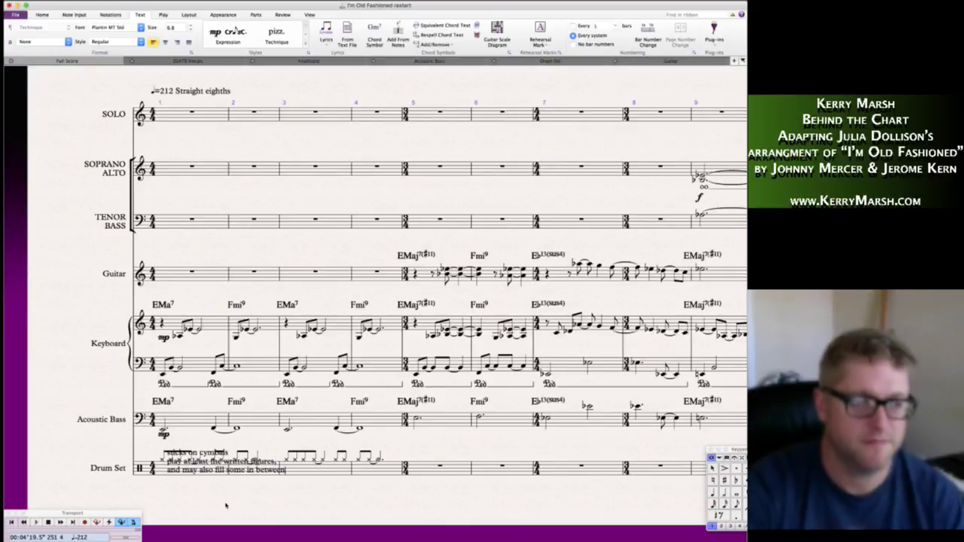
{"action": "key", "text": "Escape"}
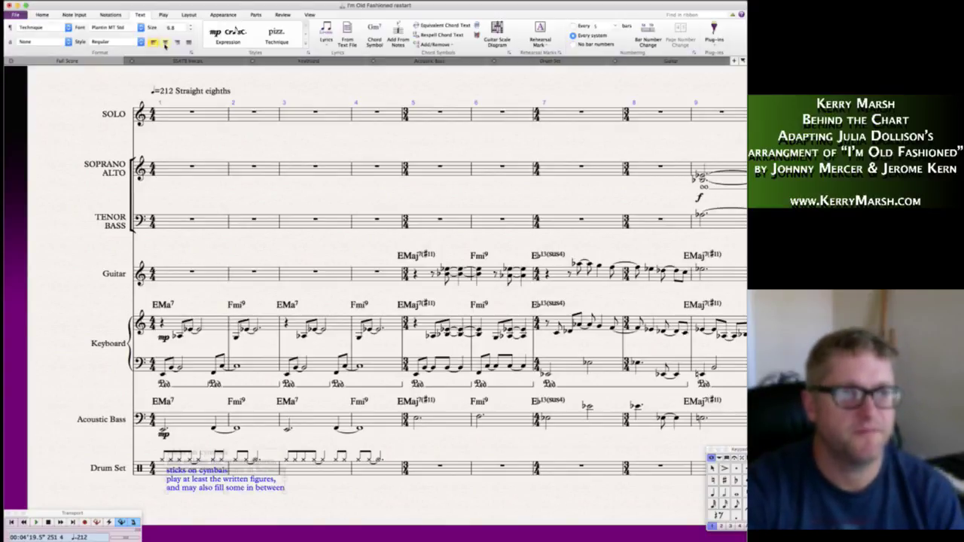
- Set the drum instruction's text size to 4.8 and move it below the staff at bar 1, leaving room for a dynamic before it
{"action": "left_click", "coordinate": [171, 27]}
{"action": "type", "text": "6.8"}
{"action": "key", "text": "Return"}
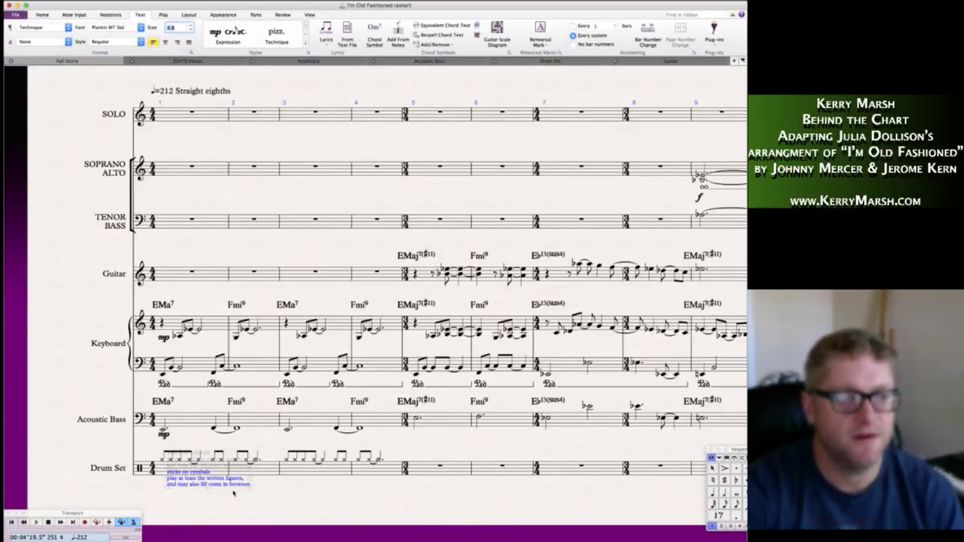
{"action": "left_click_drag", "start_coordinate": [192, 485], "coordinate": [186, 509]}
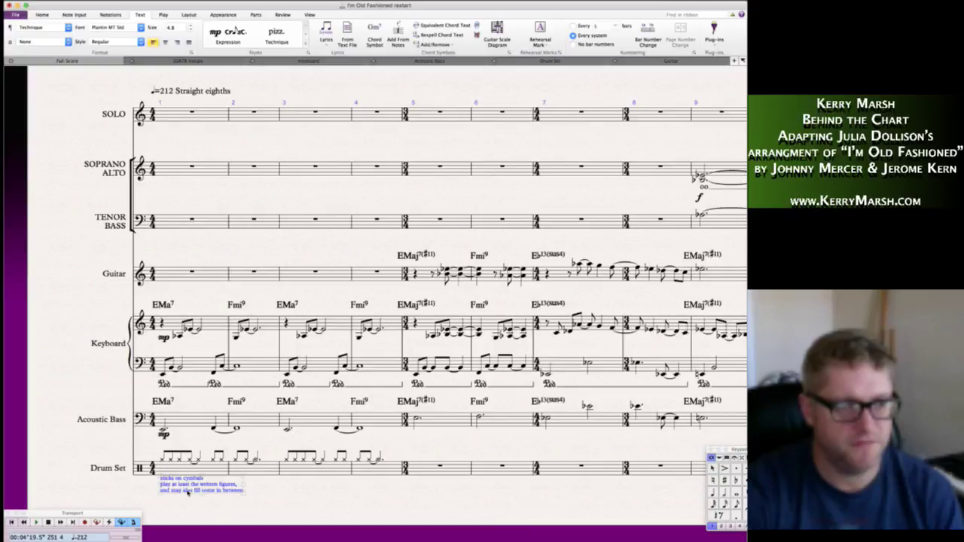
{"action": "left_click_drag", "start_coordinate": [187, 491], "coordinate": [198, 496]}
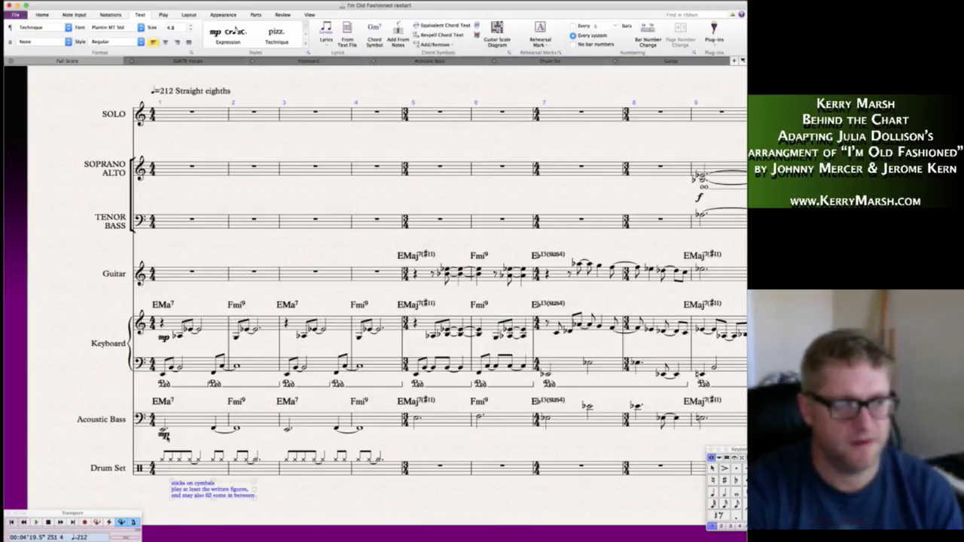
- Copy the Acoustic Bass mp dynamic to bar 1 of the Drum Set, below the staff and before the instruction text
{"action": "left_click", "coordinate": [166, 436]}
{"action": "left_click", "coordinate": [157, 486], "text": "alt"}
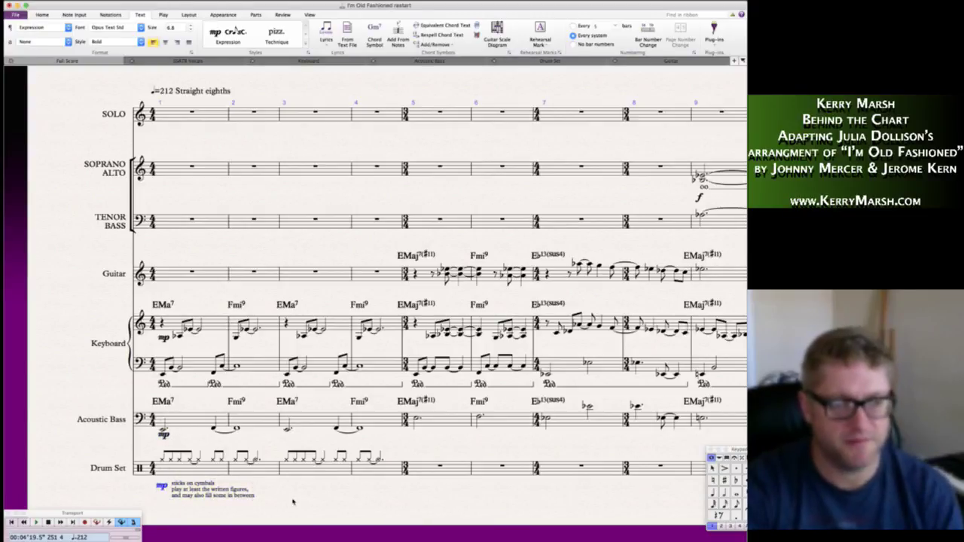
{"action": "key", "text": "Escape"}
- Turn off playback on pass 1 for the whole Drum Set staff
{"action": "scroll", "coordinate": [290, 501], "scroll_direction": "right", "scroll_amount": 5}
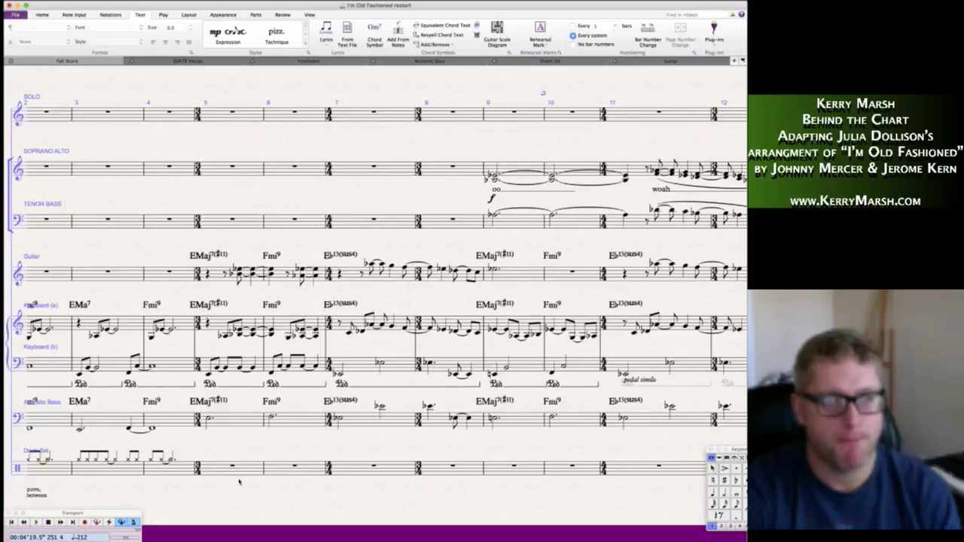
{"action": "double_click", "coordinate": [178, 468]}
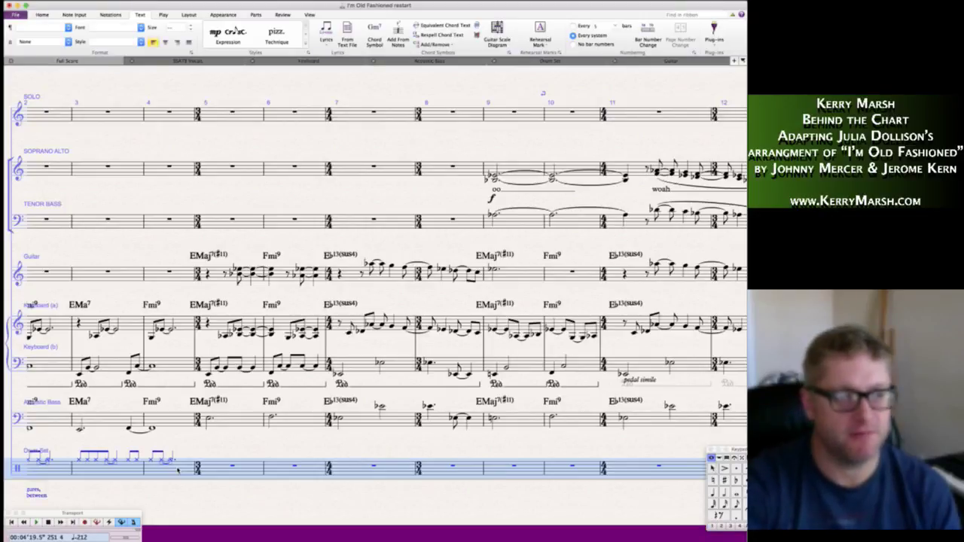
{"action": "key", "text": "super+alt+i"}
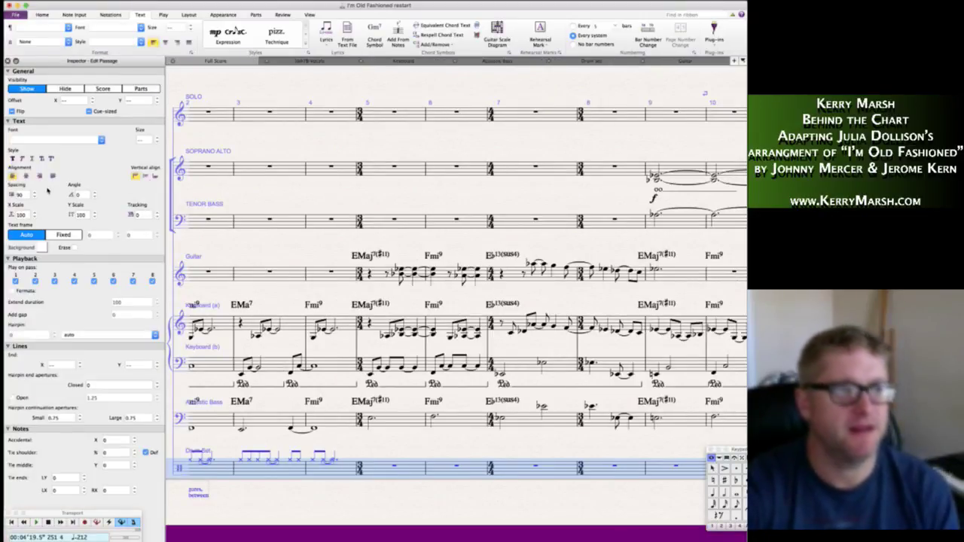
{"action": "left_click", "coordinate": [16, 281]}
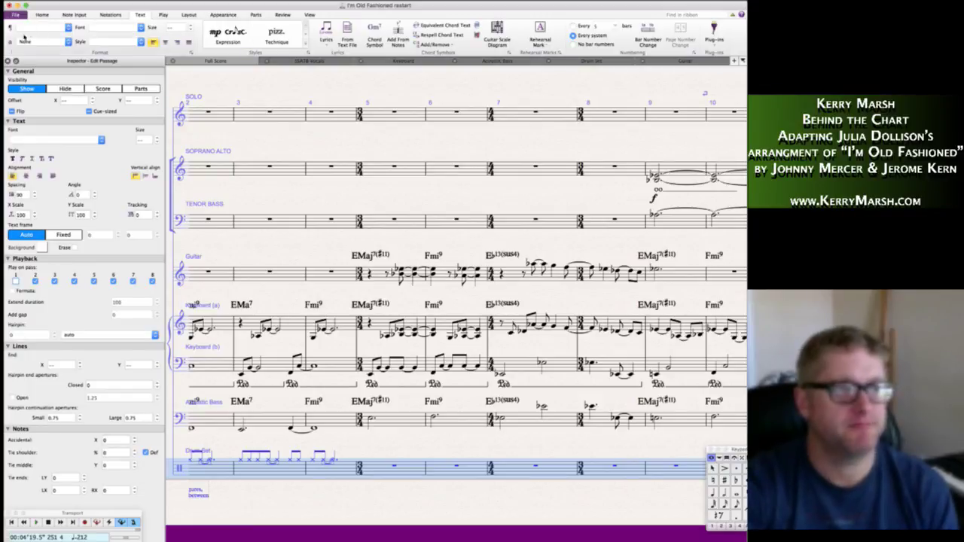
{"action": "left_click", "coordinate": [7, 60]}
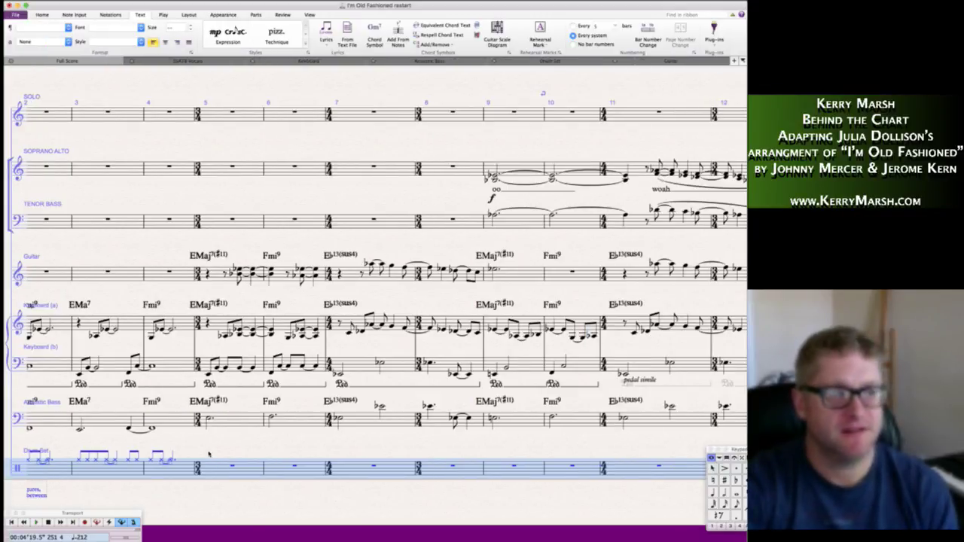
- Enter the cymbal rhythm in Drum Set bars 5 and 6, each with three eighth notes and an eighth tied to a quarter
{"action": "left_click", "coordinate": [233, 501]}
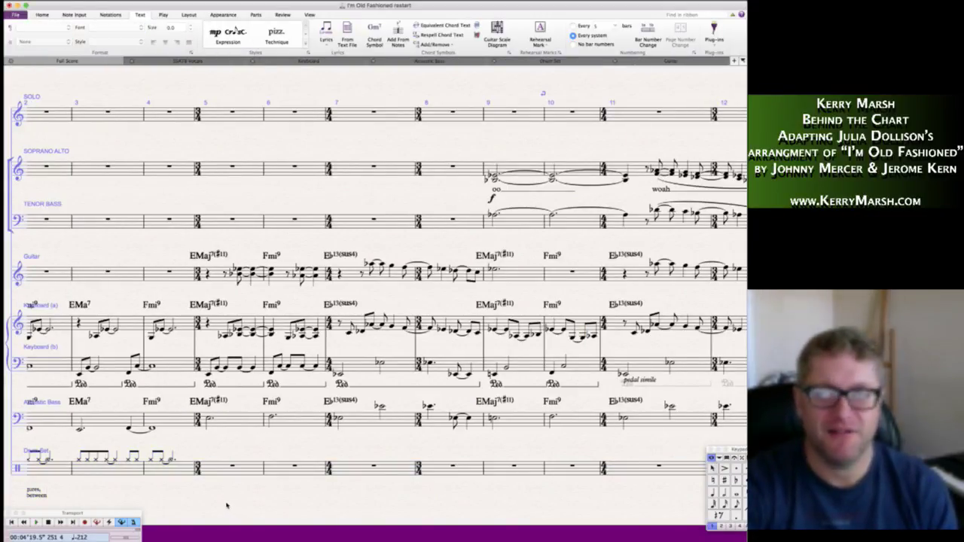
{"action": "scroll", "coordinate": [226, 505], "scroll_direction": "left", "scroll_amount": 5}
{"action": "scroll", "coordinate": [226, 505], "scroll_direction": "right", "scroll_amount": 3}
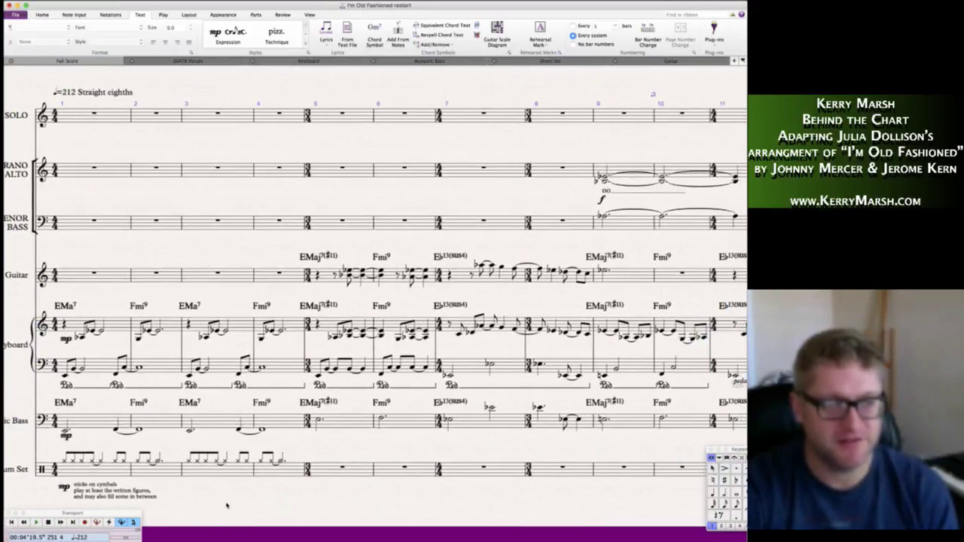
{"action": "scroll", "coordinate": [226, 505], "scroll_direction": "right", "scroll_amount": 3}
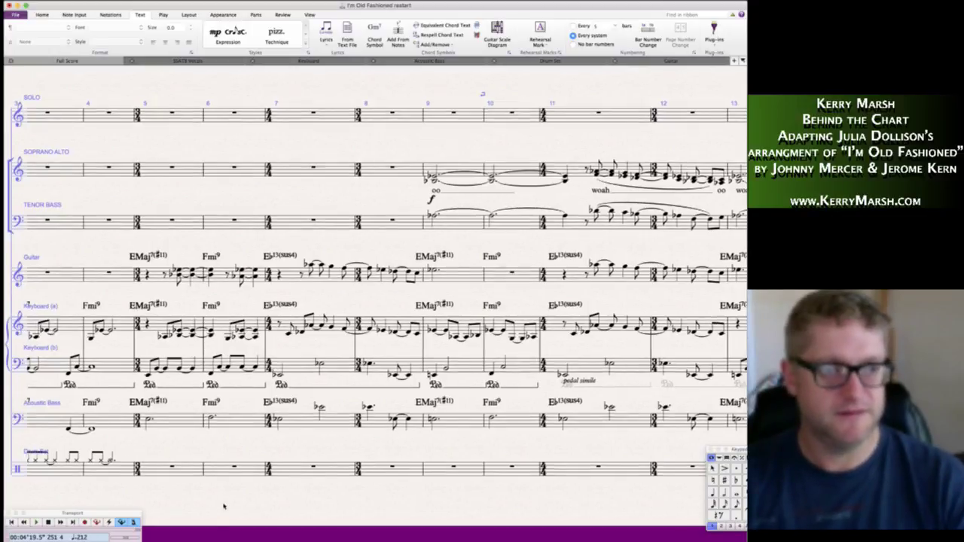
{"action": "scroll", "coordinate": [223, 506], "scroll_direction": "left", "scroll_amount": 2}
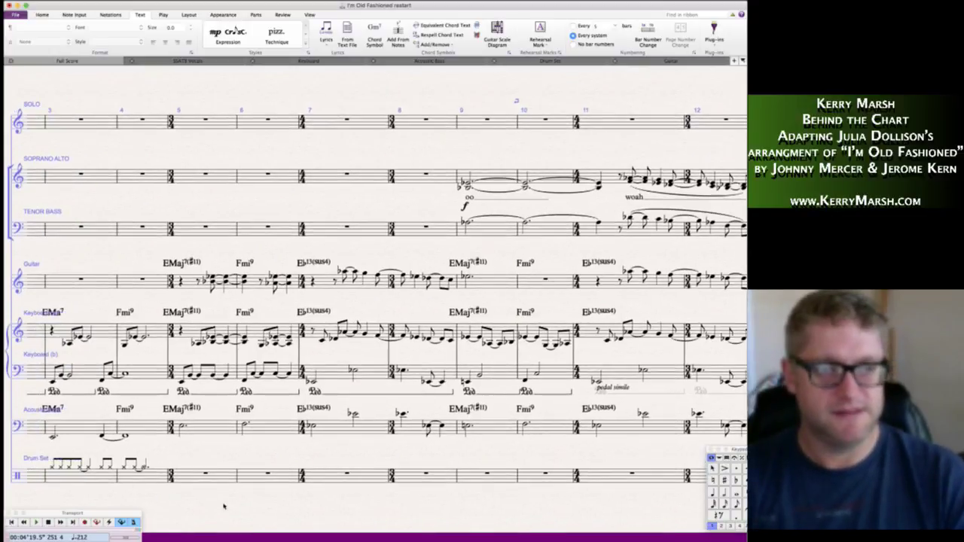
{"action": "left_click", "coordinate": [188, 477]}
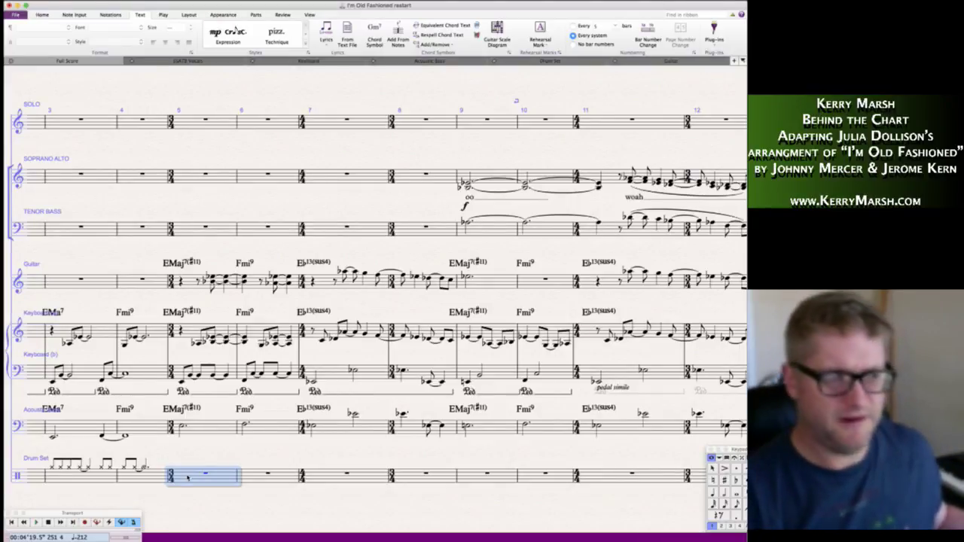
{"action": "key", "text": "3"}
{"action": "key", "text": "n"}
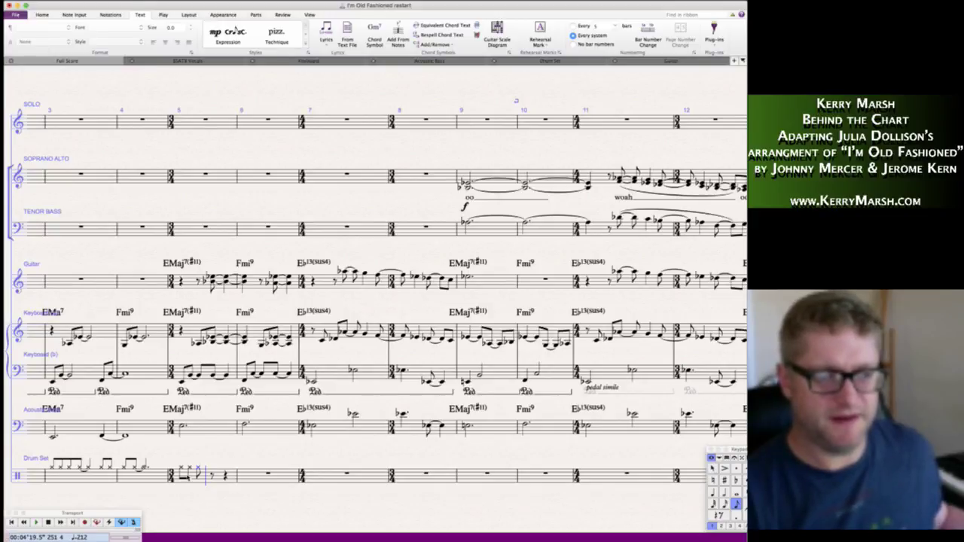
{"action": "key", "text": "5"}
{"action": "key", "text": "3"}
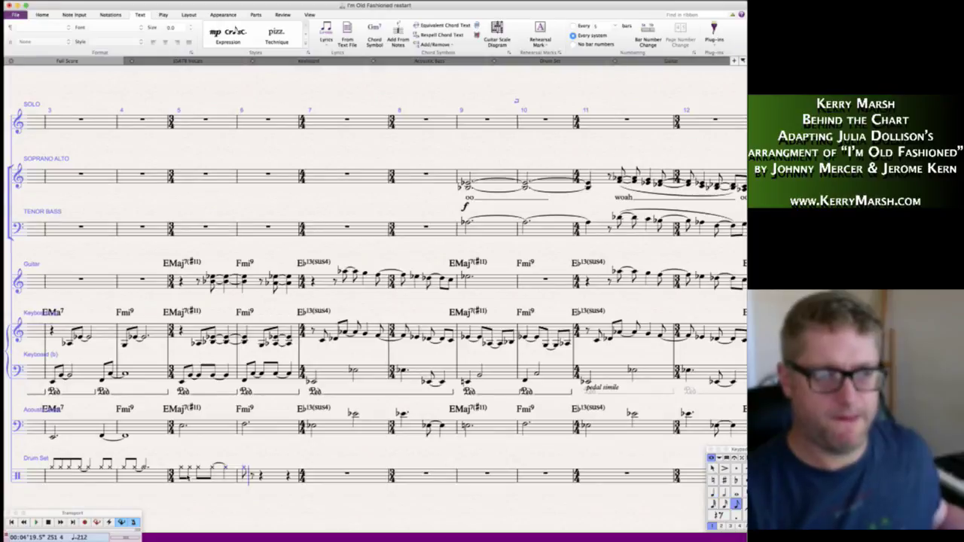
{"action": "key", "text": "4"}
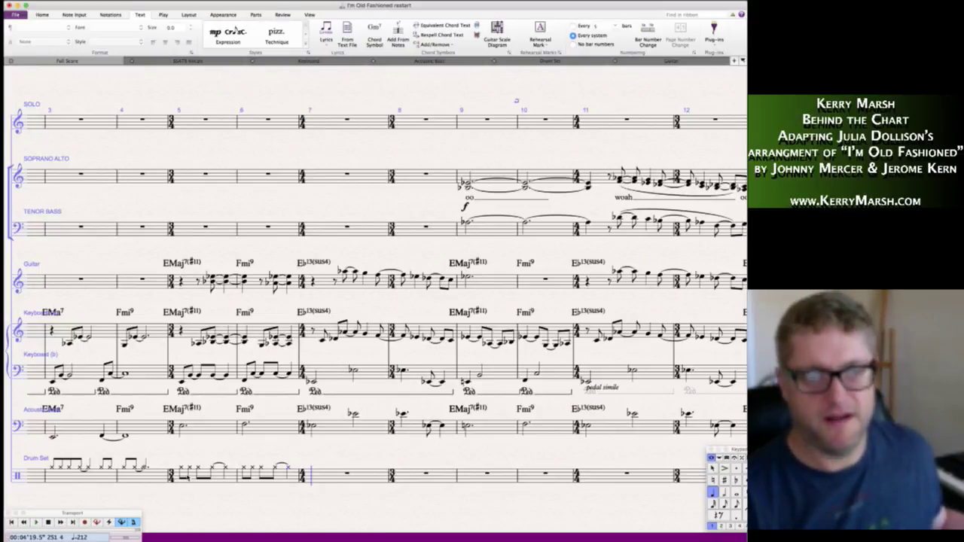
- Enter two half-note cymbal hits in bar 7 of the Drum Set
{"action": "key", "text": "5"}
{"action": "key", "text": "g"}
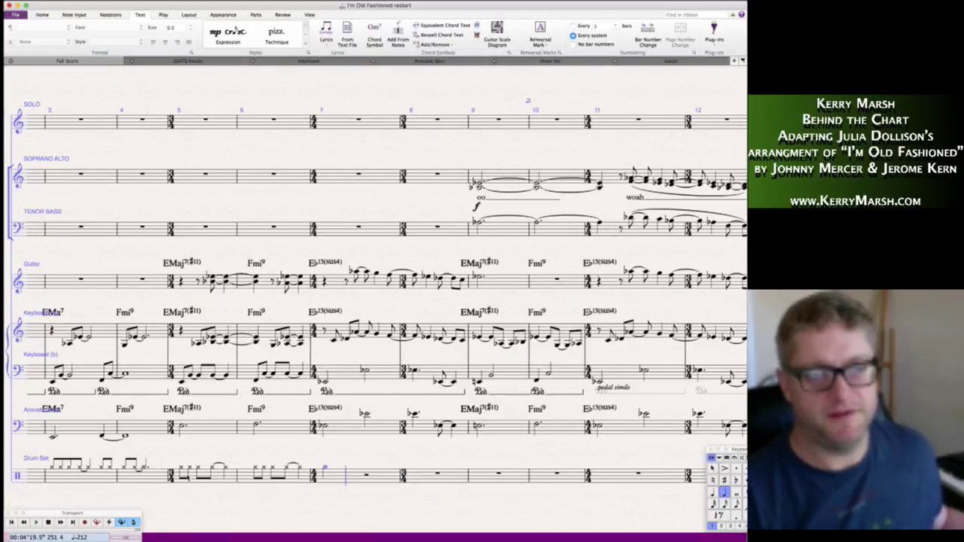
{"action": "key", "text": "g"}
- Fill Drum Set bar 8 with a dotted quarter cymbal note, an eighth tied to another eighth, and an eighth rest
{"action": "key", "text": "4"}
{"action": "key", "text": "period"}
{"action": "key", "text": "g"}
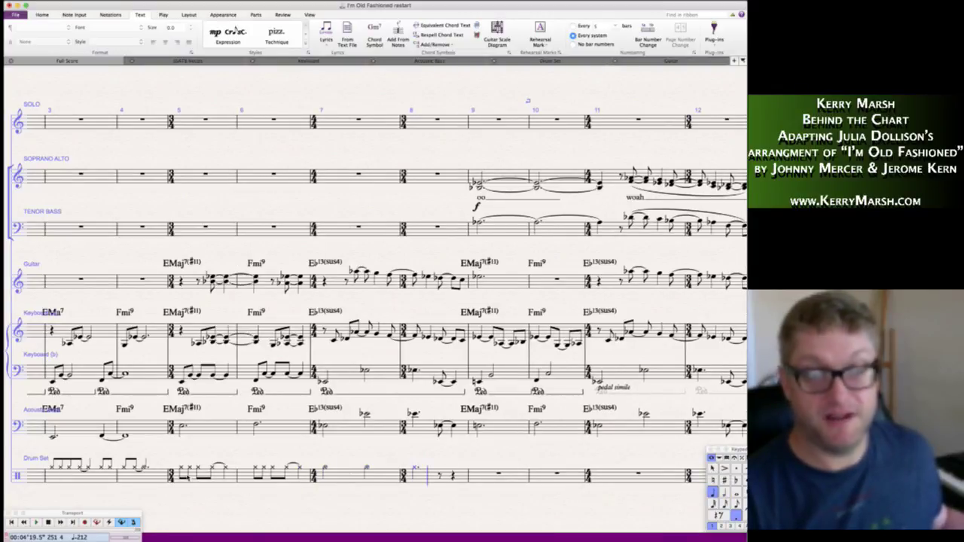
{"action": "key", "text": "3"}
{"action": "key", "text": "g"}
{"action": "key", "text": "4"}
{"action": "key", "text": "g"}
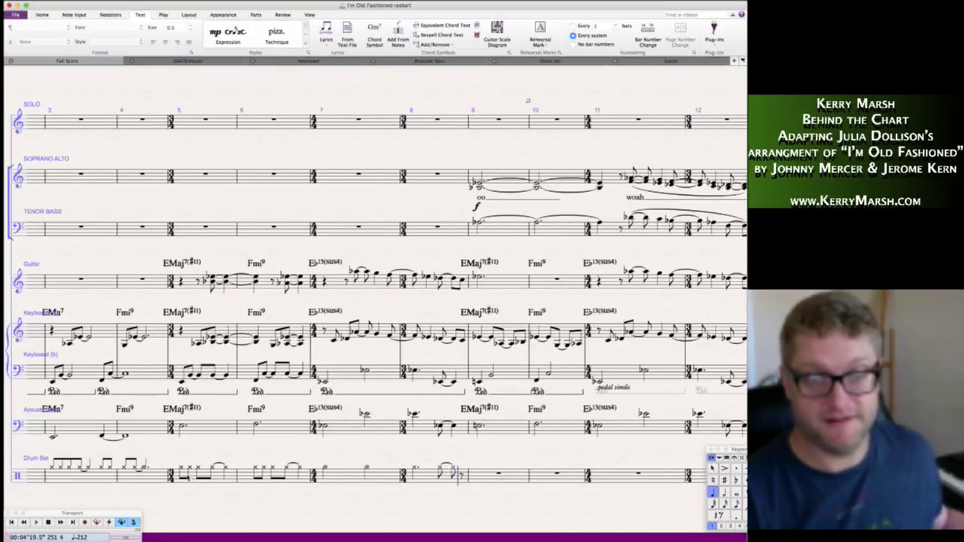
{"action": "key", "text": "3"}
{"action": "key", "text": "0"}
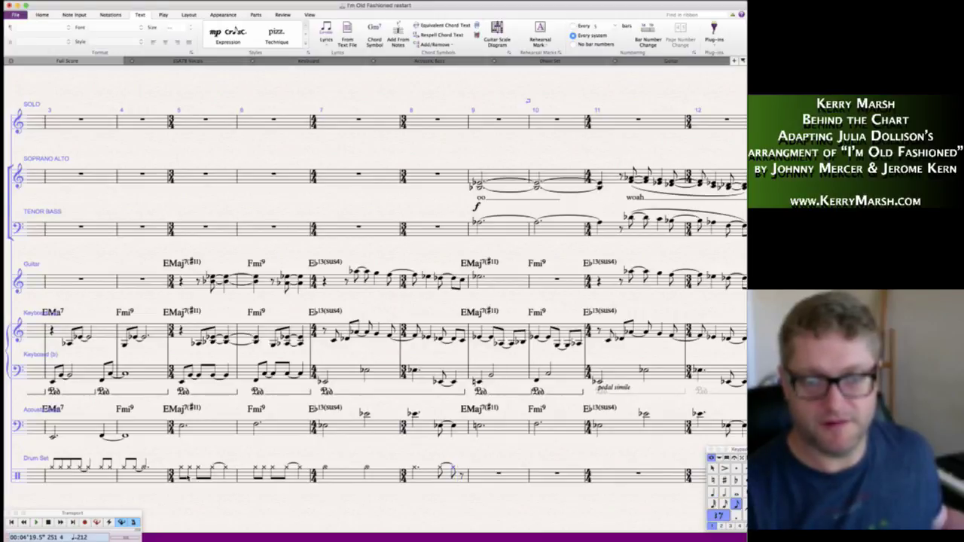
- Lengthen the last drum note of bar 8 to a quarter note and flip the drum stems in bars 5–8 upward
{"action": "key", "text": "4"}
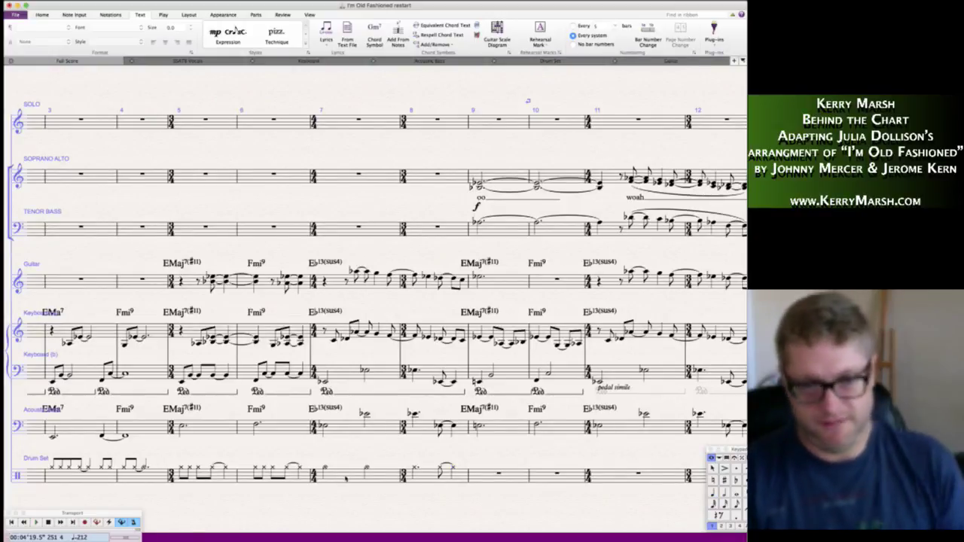
{"action": "key", "text": "super+z"}
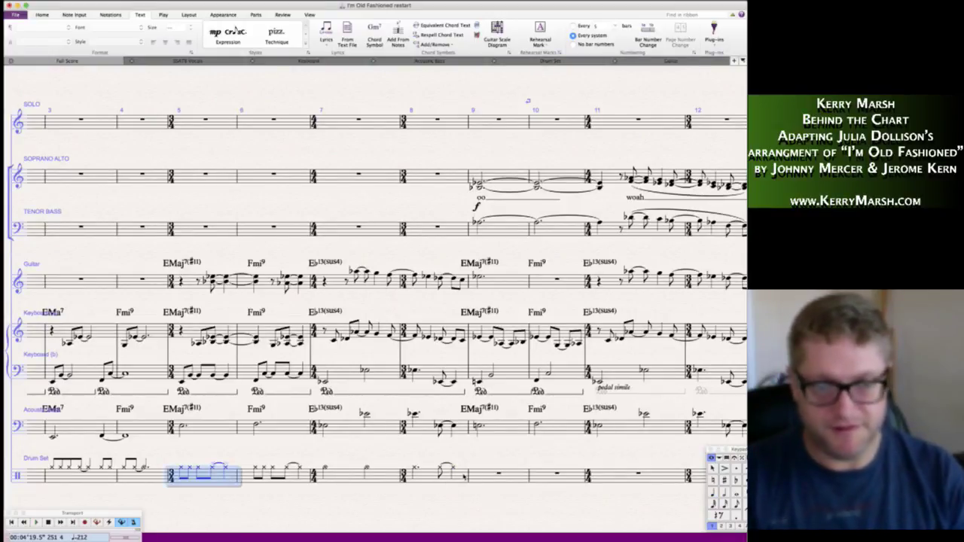
{"action": "left_click", "coordinate": [464, 478], "text": "shift"}
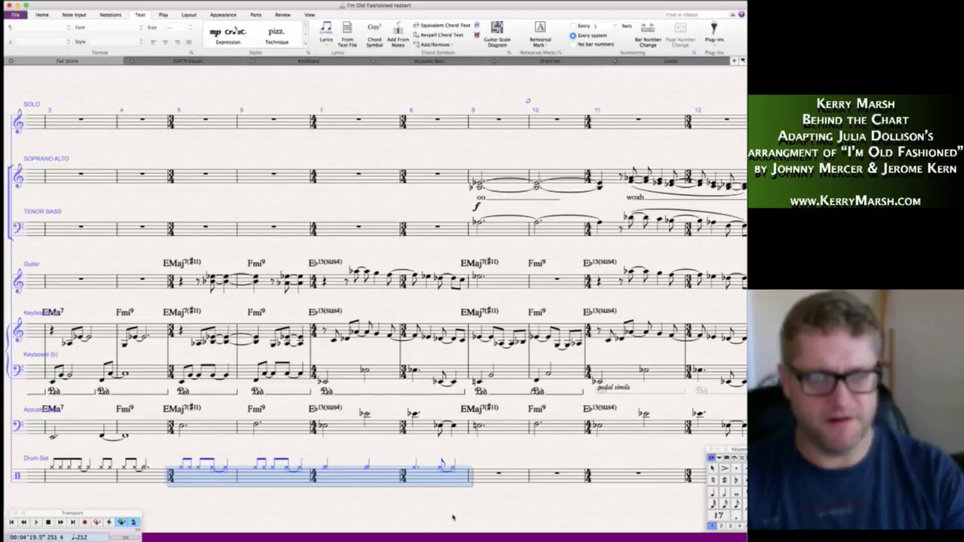
{"action": "key", "text": "Escape"}
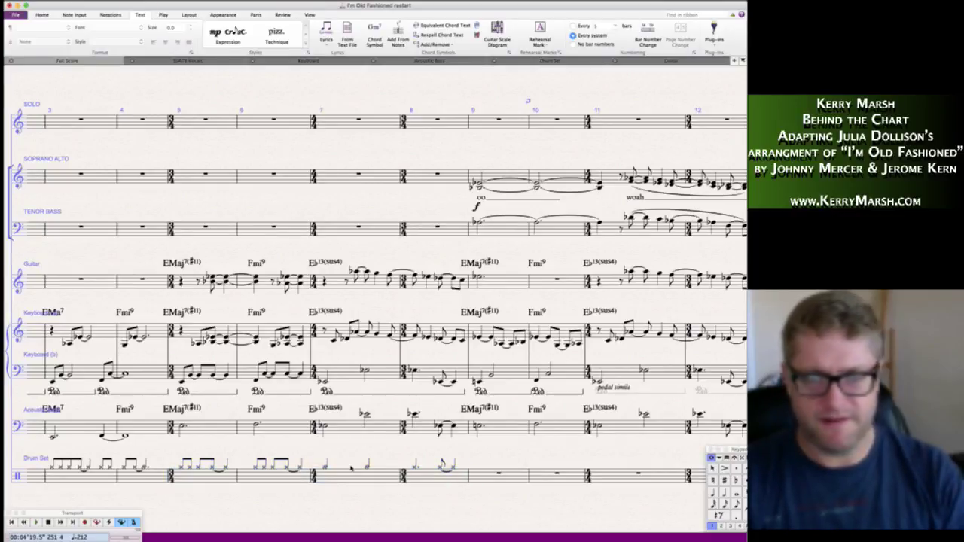
- Repeat the drum pattern of bars 5–8 three times to fill bars 9–20 of the Drum Set staff
{"action": "left_click", "coordinate": [223, 477]}
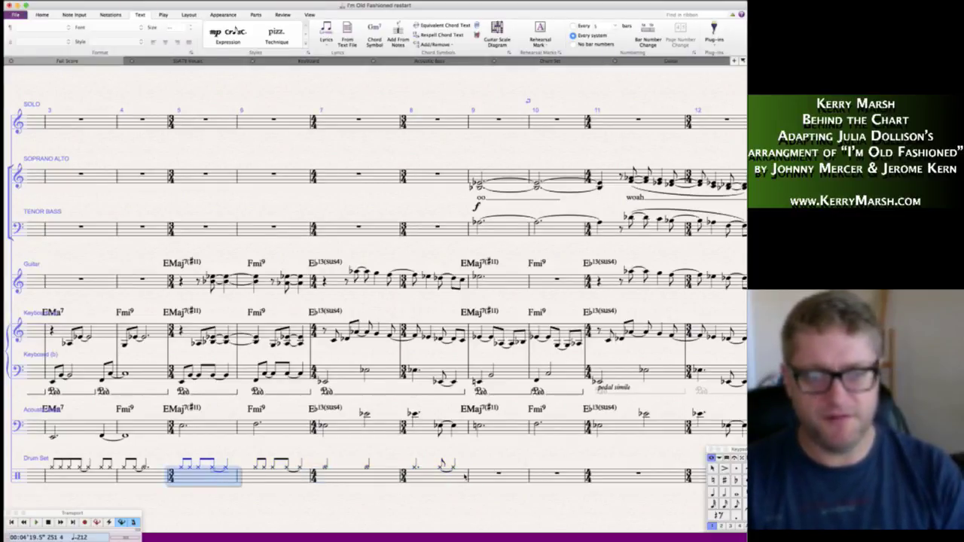
{"action": "left_click", "coordinate": [465, 476], "text": "shift"}
{"action": "key", "text": "r"}
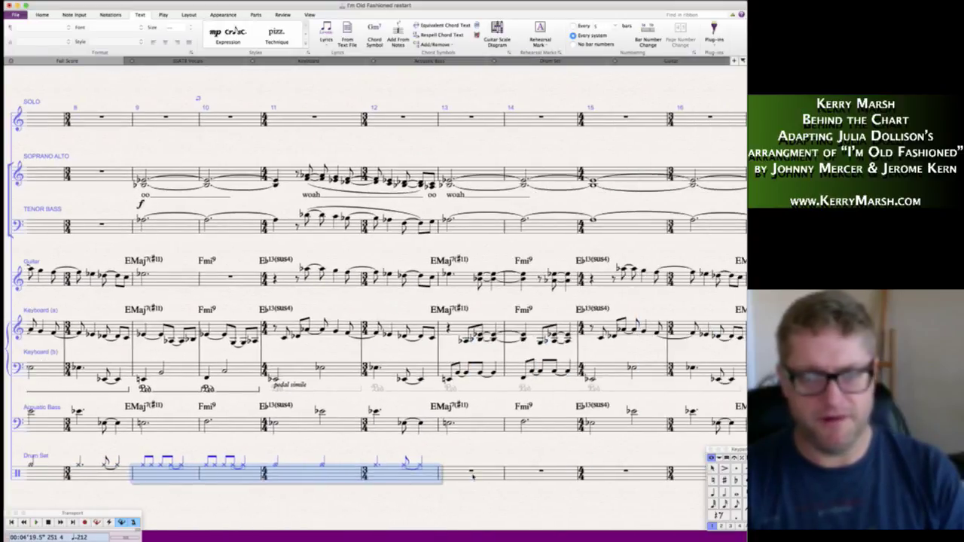
{"action": "key", "text": "r"}
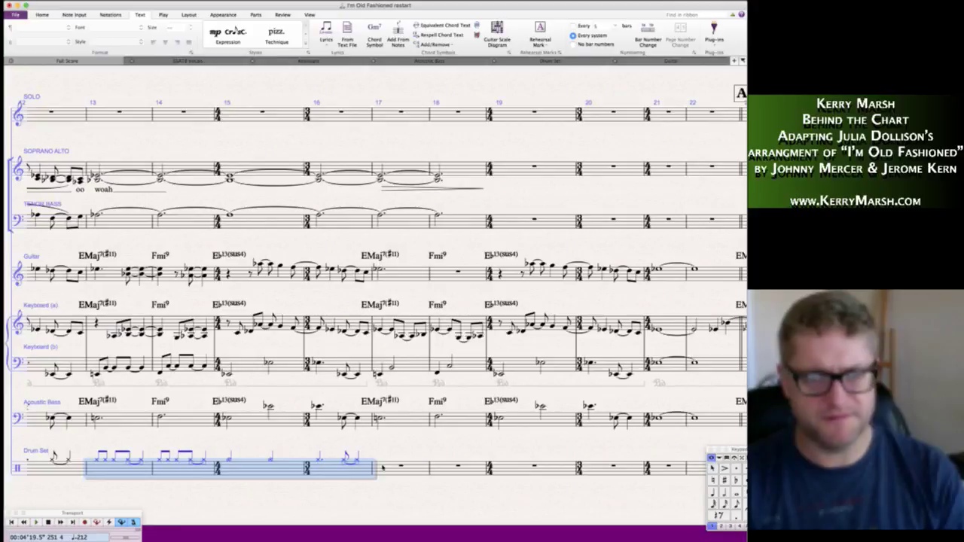
{"action": "key", "text": "r"}
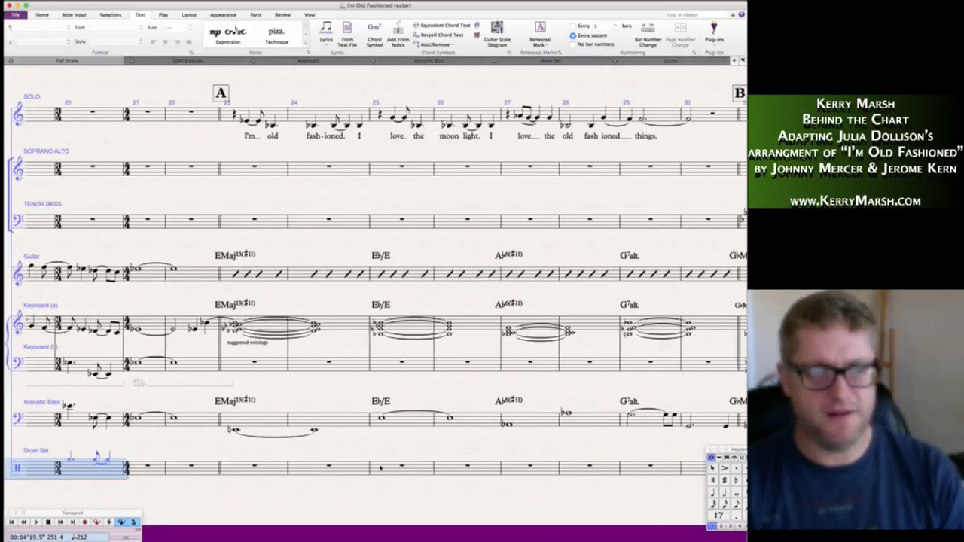
- Enter a cymbal whole note in bar 21 of the Drum Set staff and tie it to another in bar 22
{"action": "left_click", "coordinate": [263, 474]}
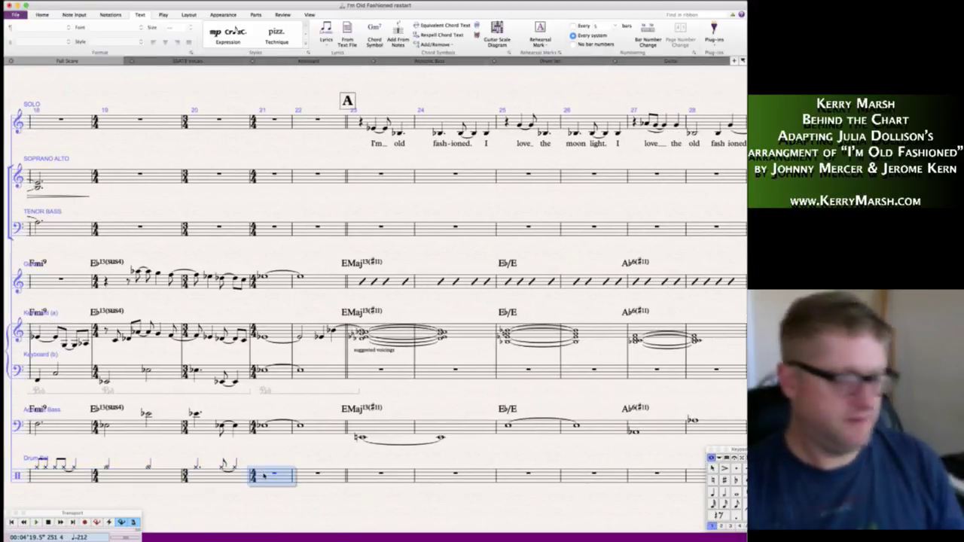
{"action": "key", "text": "6"}
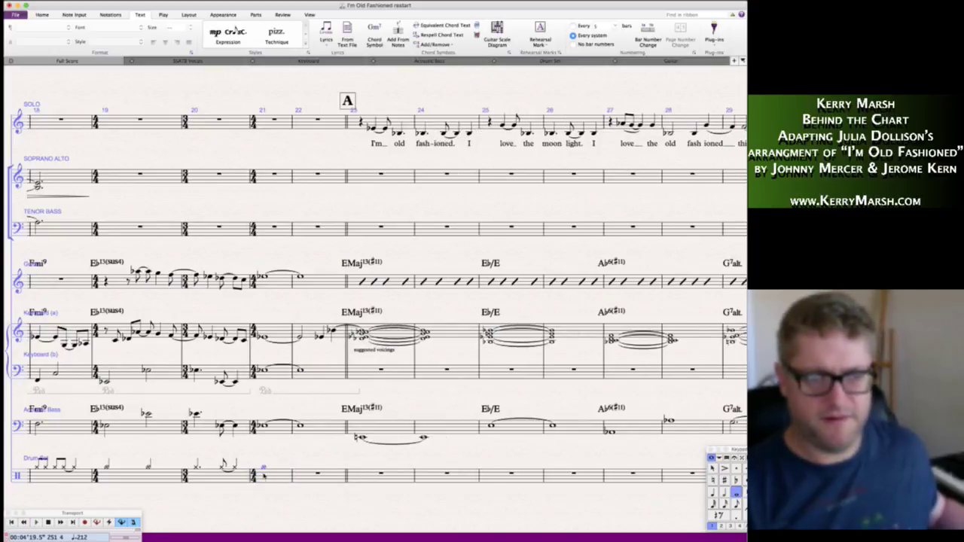
{"action": "key", "text": "Return"}
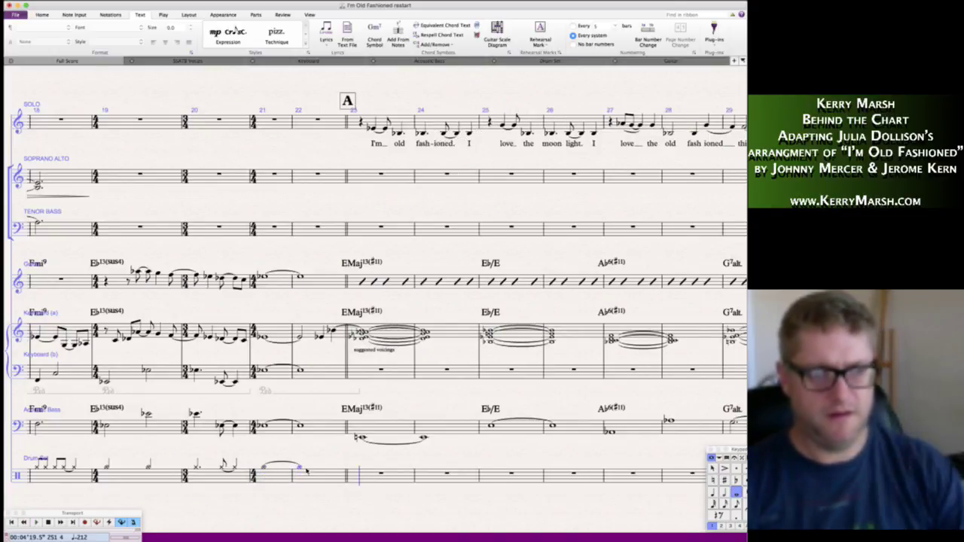
- Add a diminuendo hairpin beneath the tied drum notes across bars 21 and 22
{"action": "left_click", "coordinate": [315, 476]}
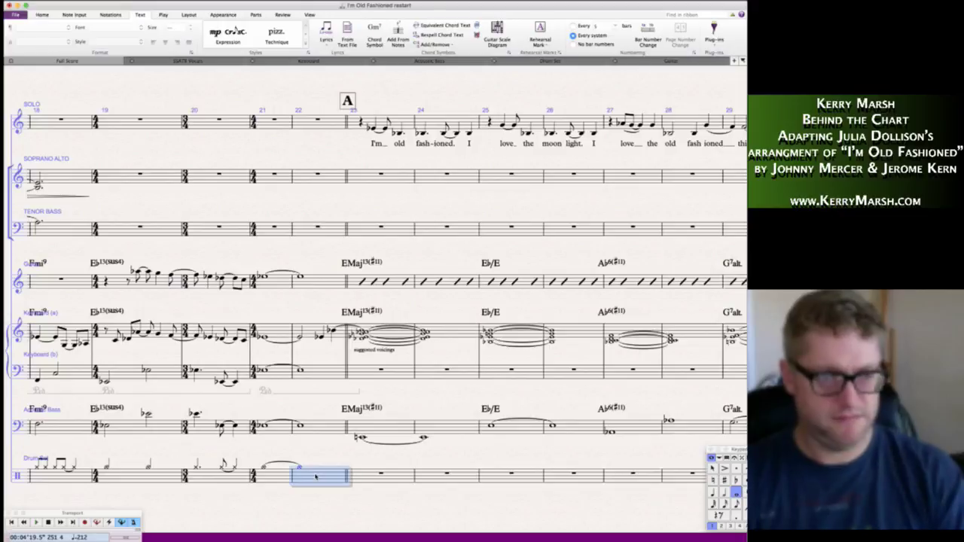
{"action": "left_click", "coordinate": [278, 474], "text": "shift"}
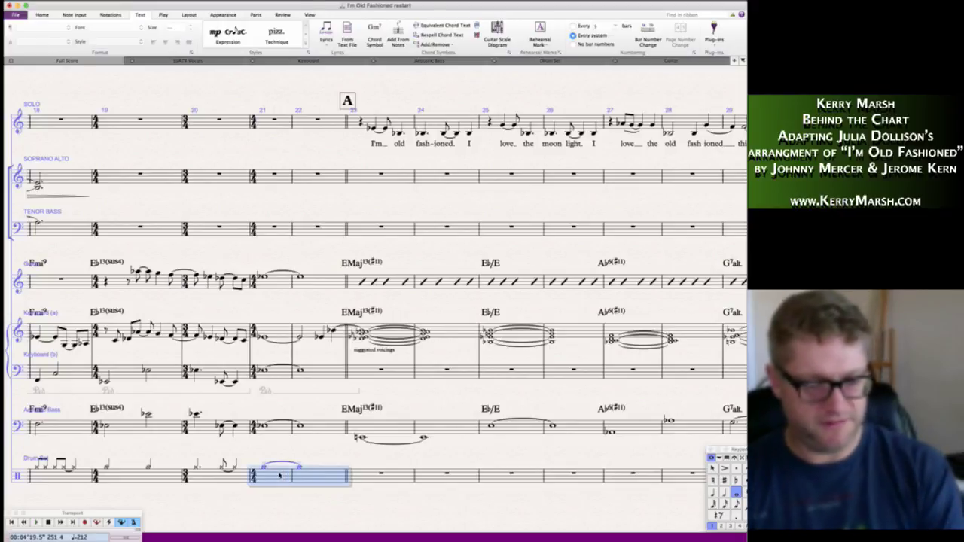
{"action": "key", "text": "shift+h"}
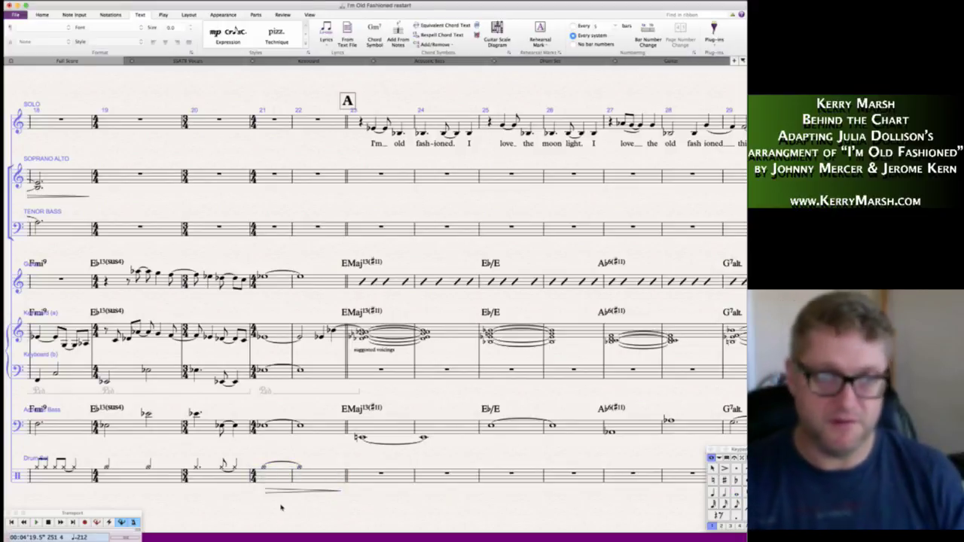
- Copy the "sticks on cymbals" instruction from bar 1 to beneath bar 5 of the Drum Set and clear the copy's wording
{"action": "scroll", "coordinate": [281, 507], "scroll_direction": "left", "scroll_amount": 15}
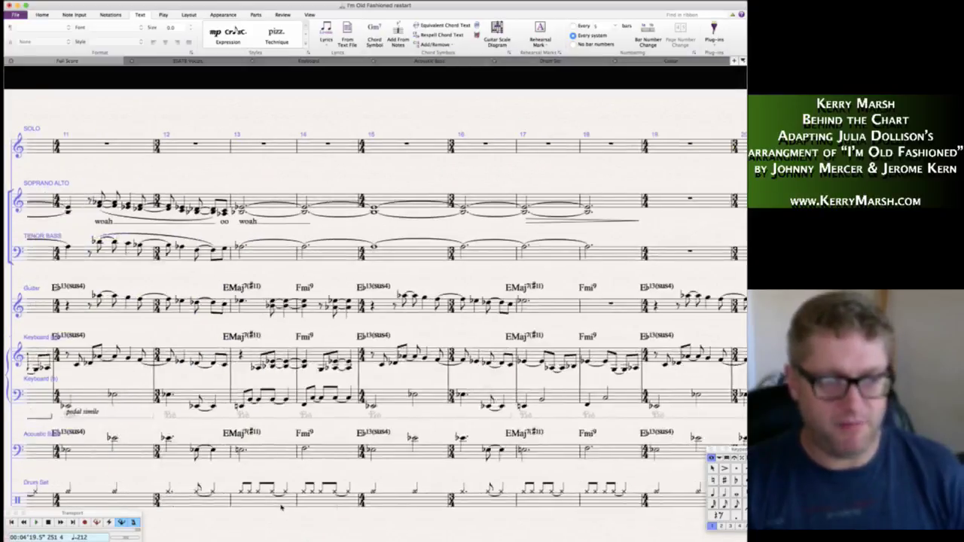
{"action": "scroll", "coordinate": [281, 508], "scroll_direction": "left", "scroll_amount": 6}
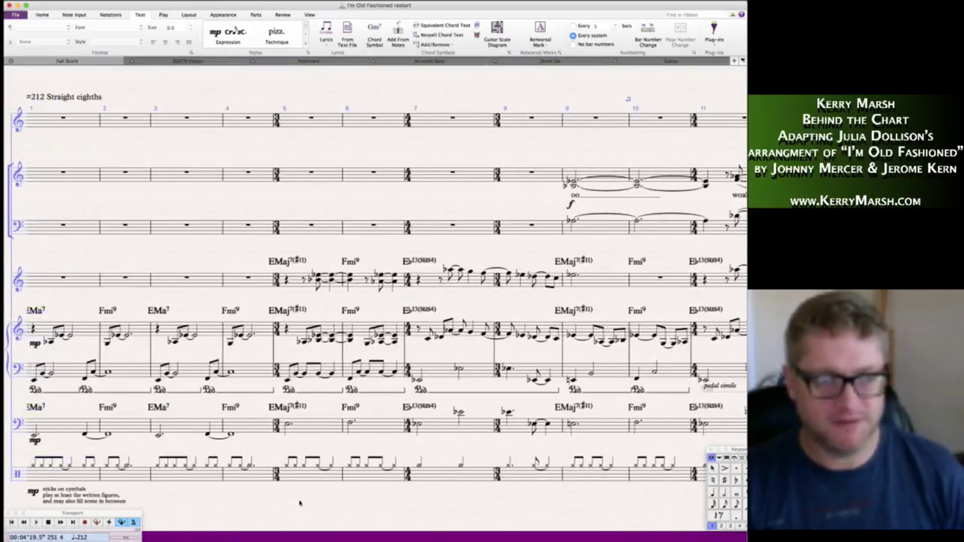
{"action": "right_click", "coordinate": [302, 503]}
{"action": "mouse_move", "coordinate": [304, 495]}
{"action": "left_click", "coordinate": [250, 501]}
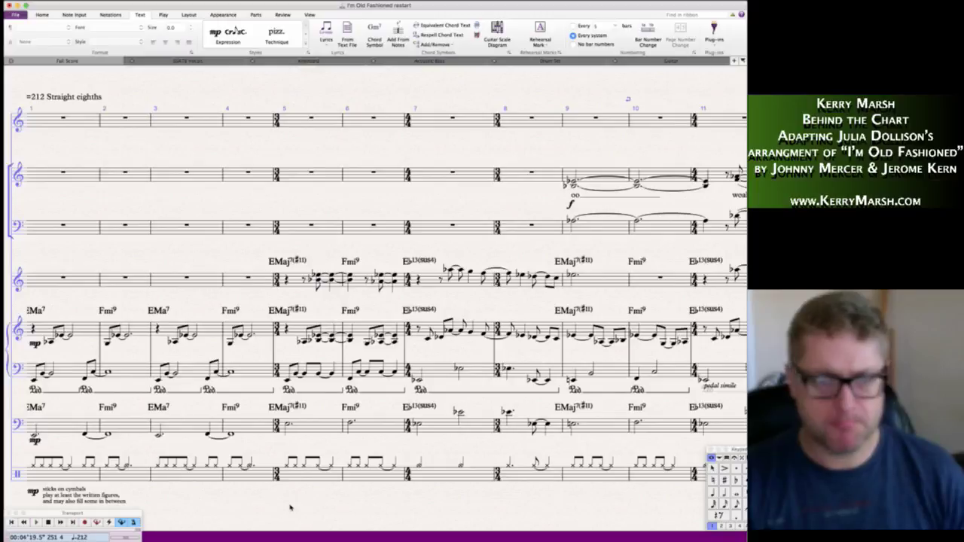
{"action": "scroll", "coordinate": [290, 507], "scroll_direction": "left", "scroll_amount": 2}
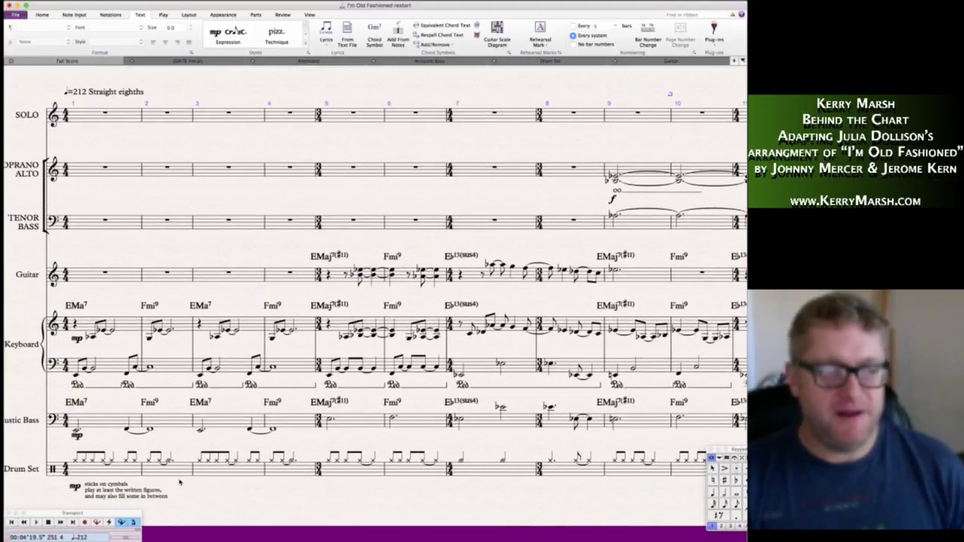
{"action": "left_click", "coordinate": [115, 494]}
{"action": "left_click", "coordinate": [336, 485], "text": "alt"}
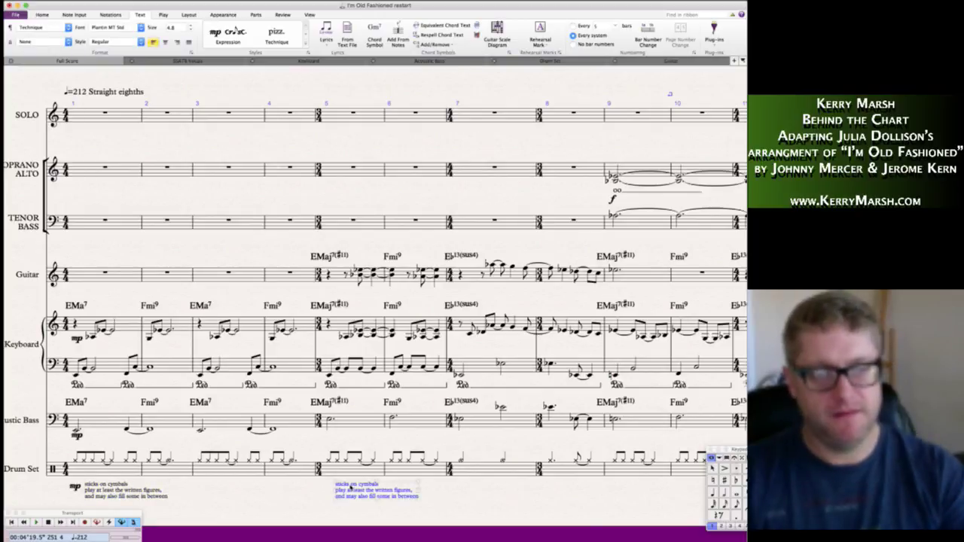
{"action": "double_click", "coordinate": [351, 488]}
{"action": "left_click_drag", "start_coordinate": [419, 498], "coordinate": [375, 491]}
{"action": "key", "text": "super+a"}
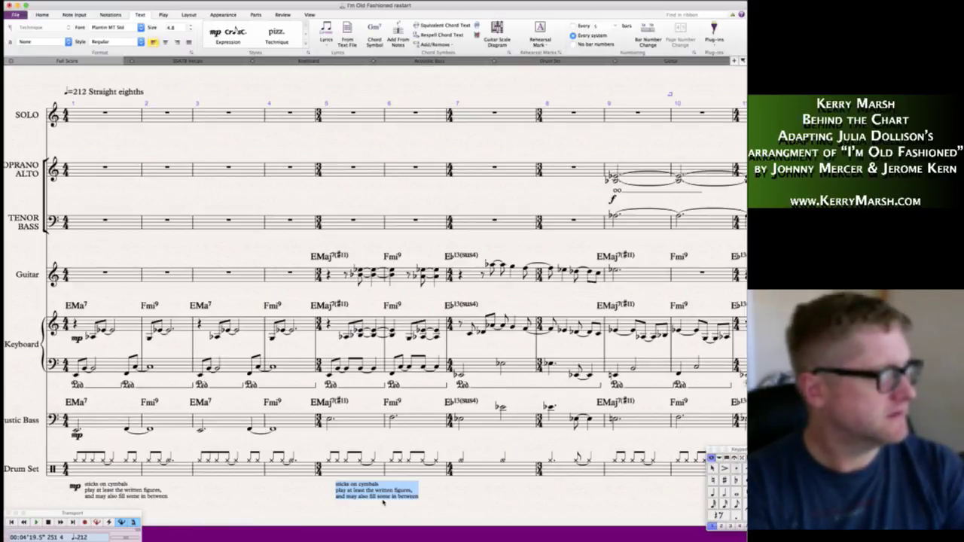
{"action": "key", "text": "BackSpace"}
{"action": "type", "text": "beh"}
{"action": "key", "text": "BackSpace"}
{"action": "type", "text": "gin playin"}
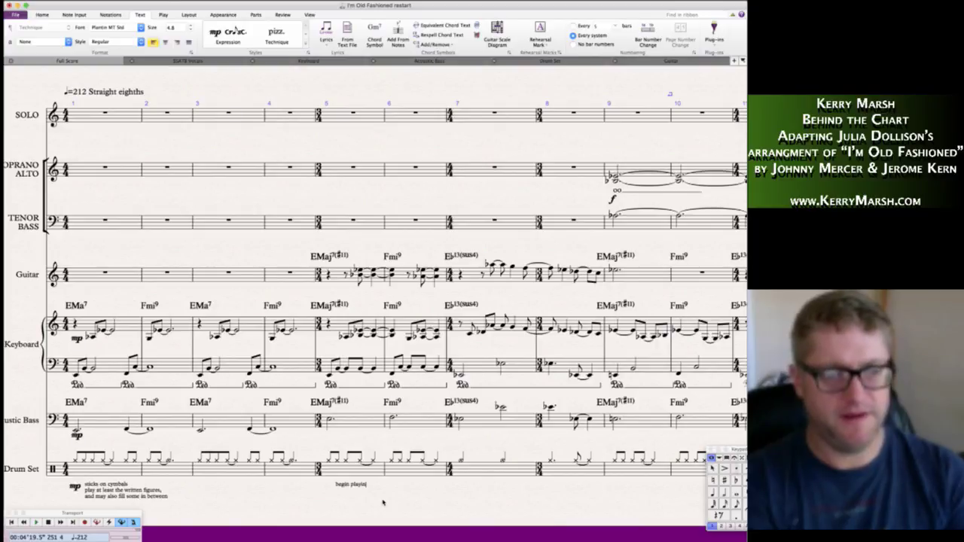
{"action": "key", "text": "BackSpace"}
{"action": "key", "text": "BackSpace"}
{"action": "key", "text": "BackSpace"}
{"action": "key", "text": "BackSpace"}
{"action": "key", "text": "BackSpace"}
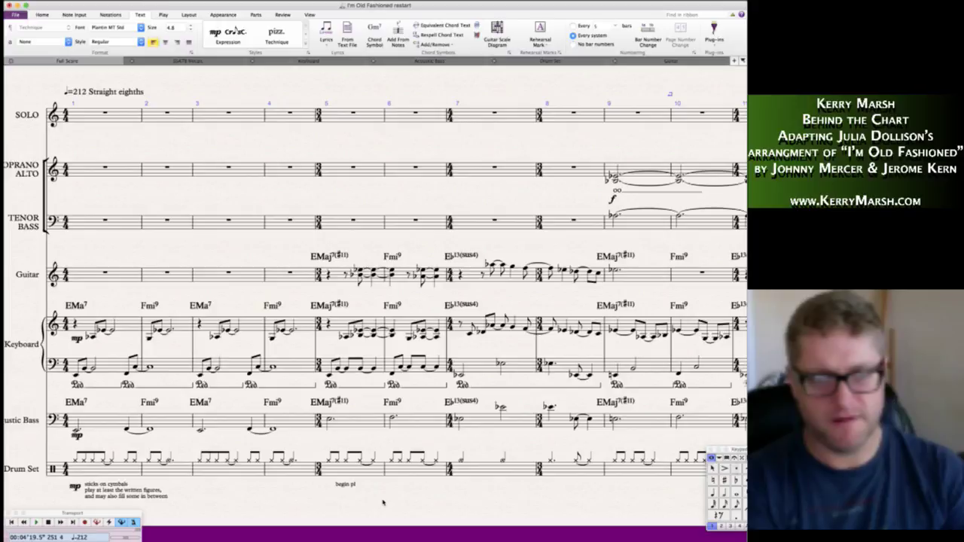
{"action": "type", "text": "aying"}
{"action": "key", "text": "BackSpace"}
{"action": "key", "text": "BackSpace"}
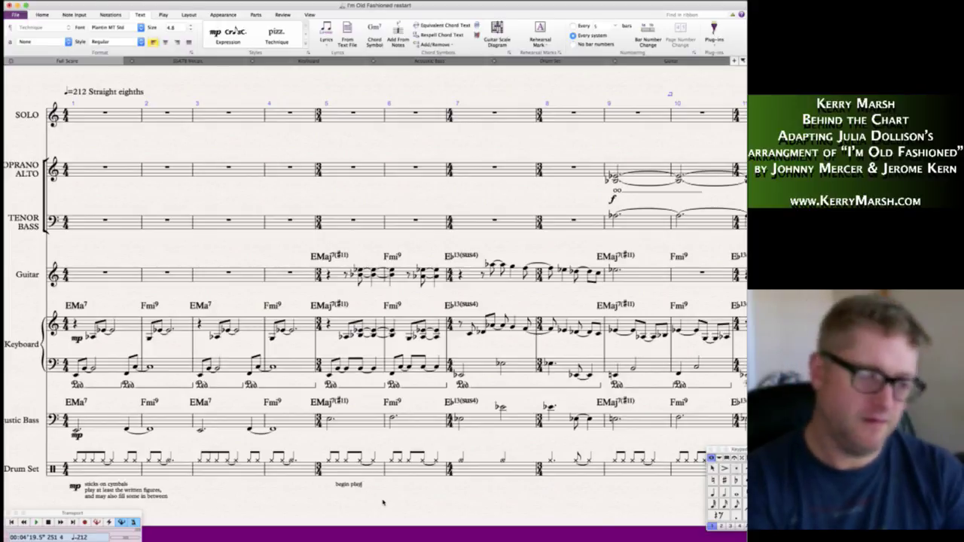
{"action": "key", "text": "BackSpace"}
{"action": "key", "text": "BackSpace"}
{"action": "key", "text": "BackSpace"}
{"action": "key", "text": "BackSpace"}
{"action": "key", "text": "BackSpace"}
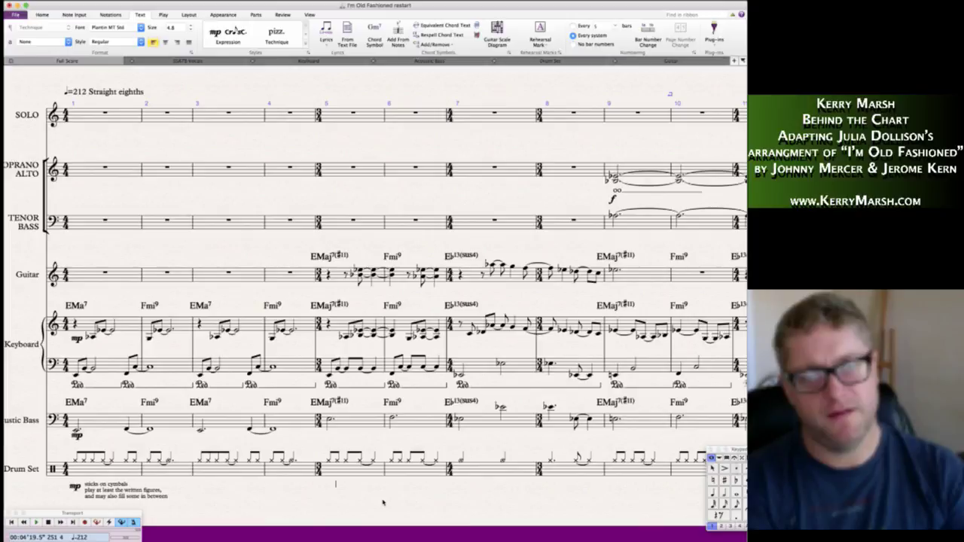
- Write the bar 5 drum instruction on two lines: "can groove on the rest of the kit," and "with these cymbal hits as a guide"
{"action": "type", "text": "con"}
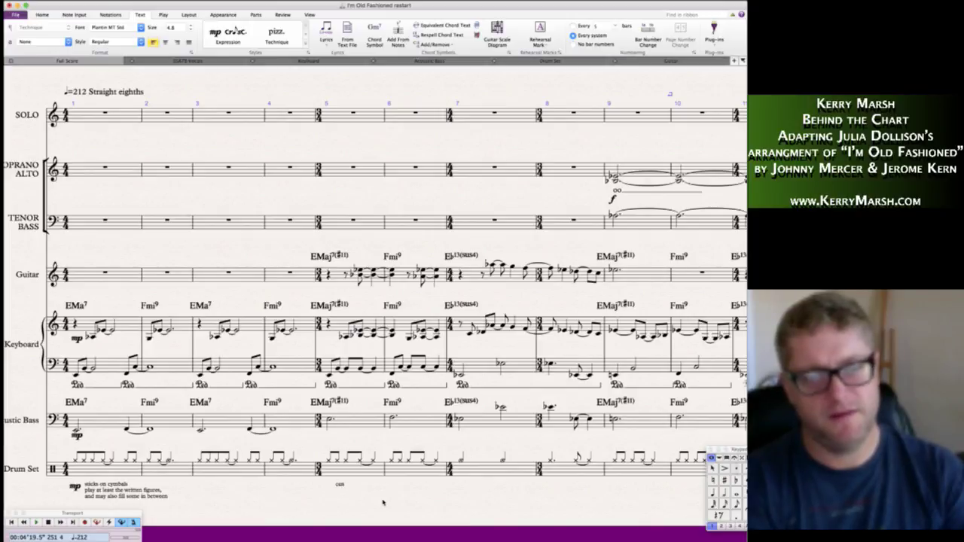
{"action": "type", "text": " groove on the rest of the kit"}
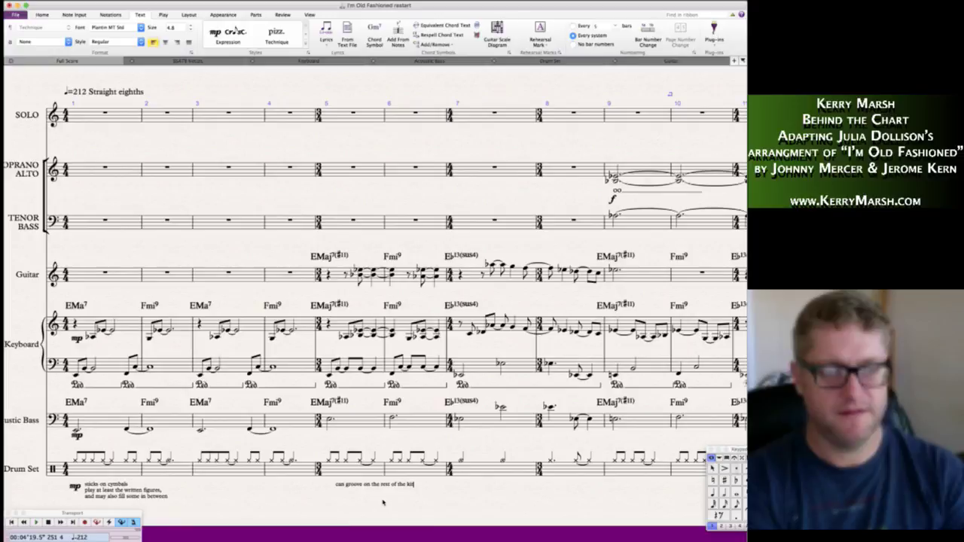
{"action": "type", "text": "with thei"}
{"action": "type", "text": " cymbal"}
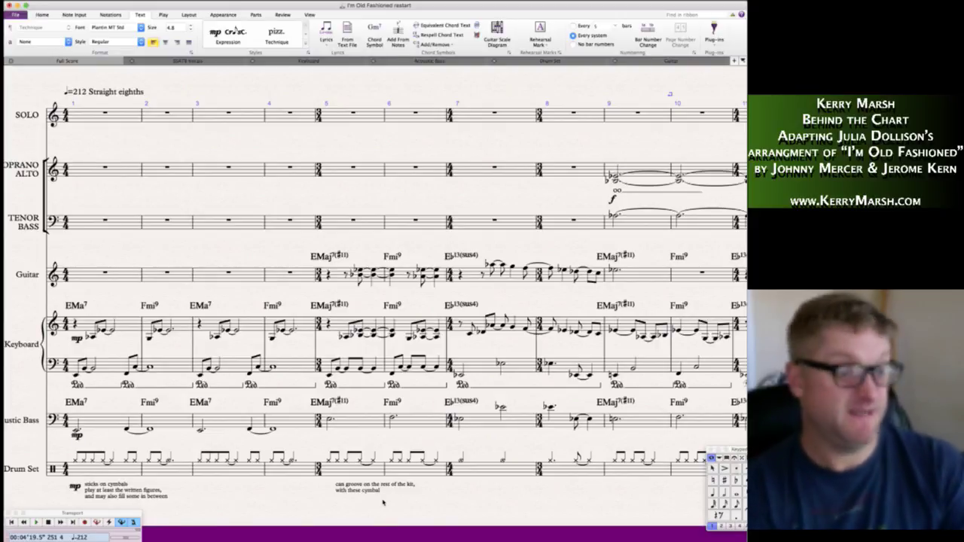
{"action": "type", "text": " hits as a guide"}
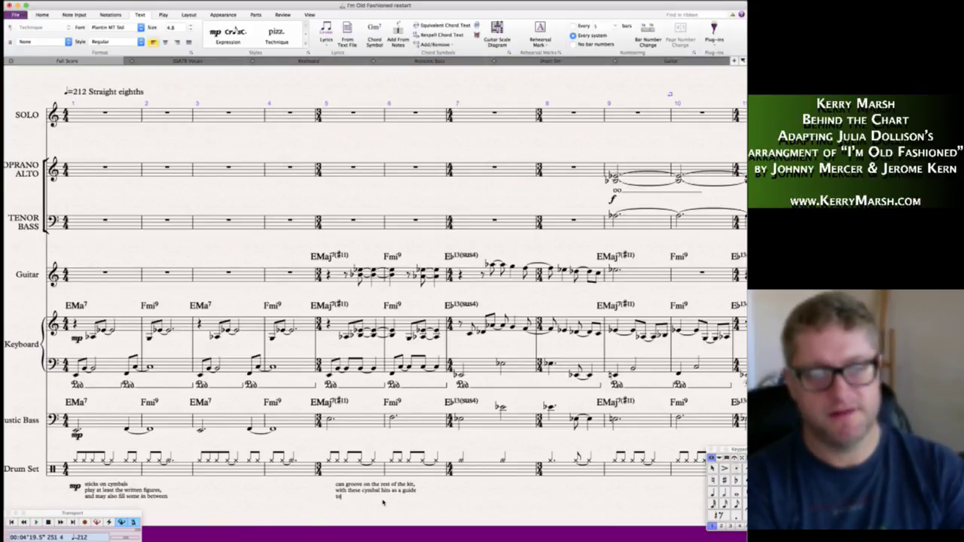
{"action": "key", "text": "BackSpace"}
{"action": "key", "text": "BackSpace"}
{"action": "type", "text": "the most important"}
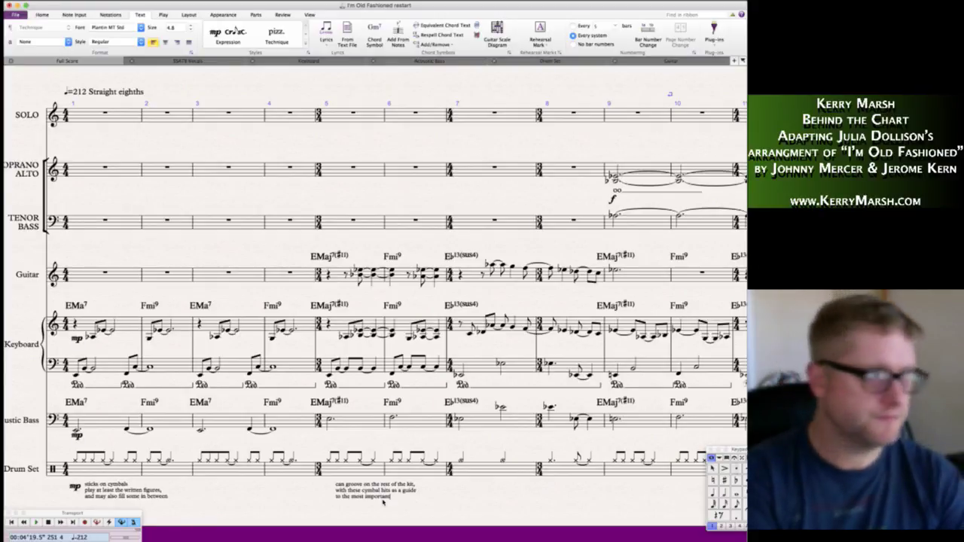
{"action": "type", "text": "rhy"}
{"action": "key", "text": "BackSpace"}
{"action": "key", "text": "BackSpace"}
{"action": "key", "text": "BackSpace"}
{"action": "key", "text": "BackSpace"}
{"action": "key", "text": "BackSpace"}
{"action": "key", "text": "BackSpace"}
{"action": "key", "text": "BackSpace"}
{"action": "key", "text": "BackSpace"}
{"action": "key", "text": "BackSpace"}
{"action": "key", "text": "BackSpace"}
{"action": "key", "text": "BackSpace"}
{"action": "key", "text": "BackSpace"}
{"action": "key", "text": "BackSpace"}
{"action": "key", "text": "BackSpace"}
{"action": "key", "text": "BackSpace"}
{"action": "key", "text": "BackSpace"}
{"action": "key", "text": "BackSpace"}
{"action": "key", "text": "BackSpace"}
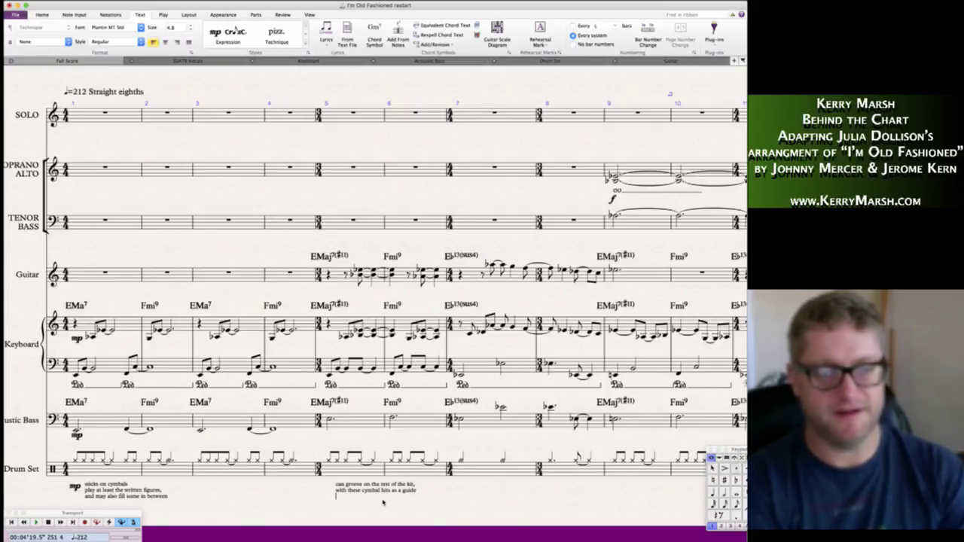
- Finish editing the bar 5 drum instruction and nudge it slightly left, closer to the start of the bar
{"action": "key", "text": "Escape"}
{"action": "key", "text": "Escape"}
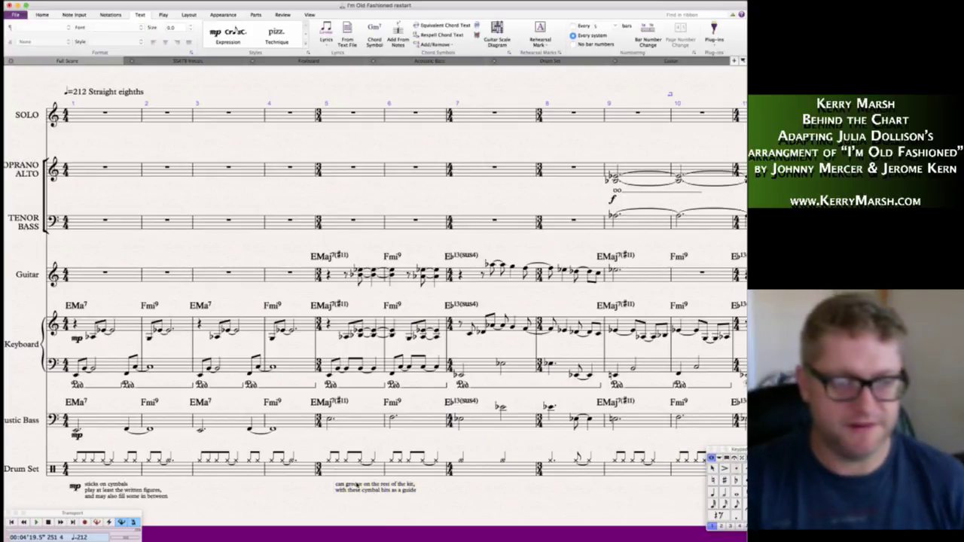
{"action": "left_click", "coordinate": [346, 484]}
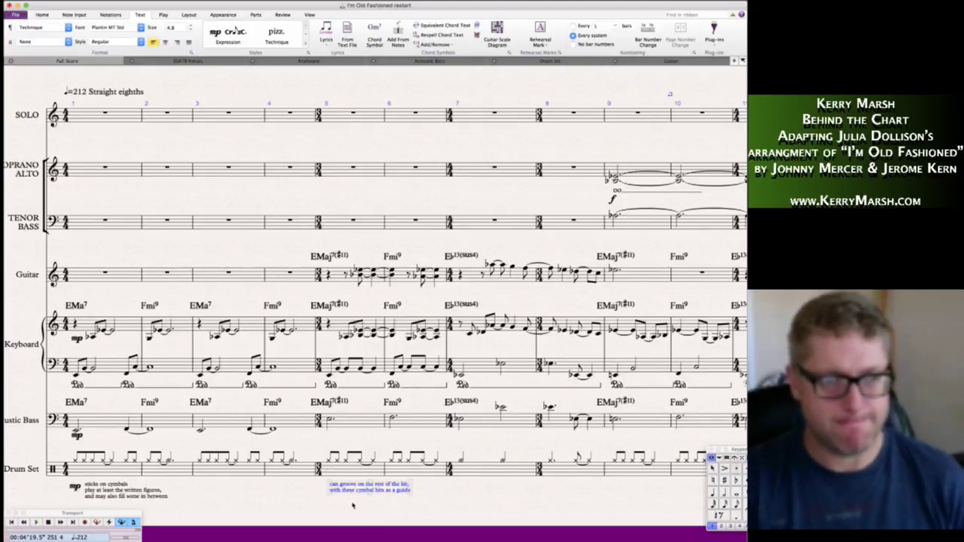
{"action": "key", "text": "Escape"}
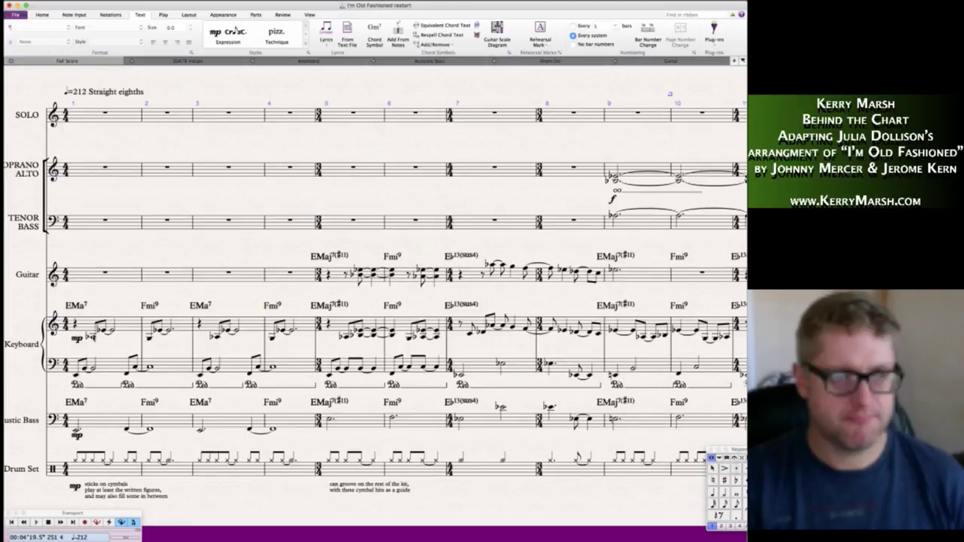
- Change the opening dynamics of the Keyboard, Acoustic Bass and Drum Set in bar 1 to p
{"action": "left_click", "coordinate": [77, 339]}
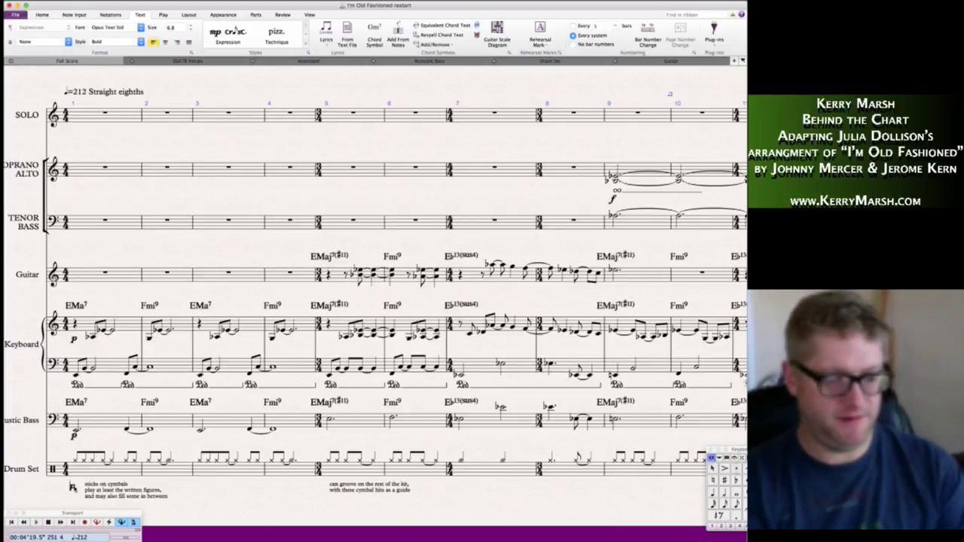
{"action": "type", "text": "p"}
{"action": "key", "text": "Escape"}
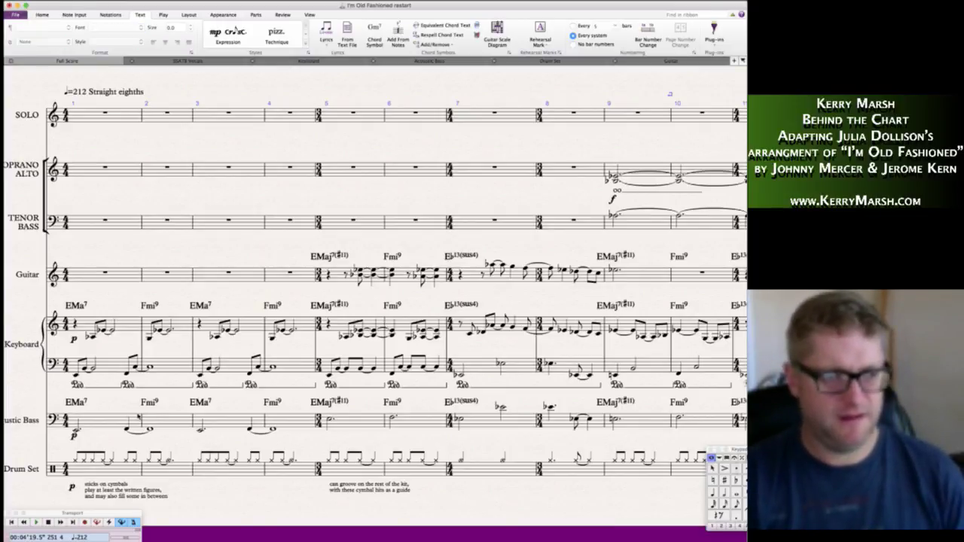
- Add an mp dynamic beneath the Drum Set instruction in bar 5 and copy it to the Acoustic Bass, Keyboard and Guitar
{"action": "left_click", "coordinate": [331, 485]}
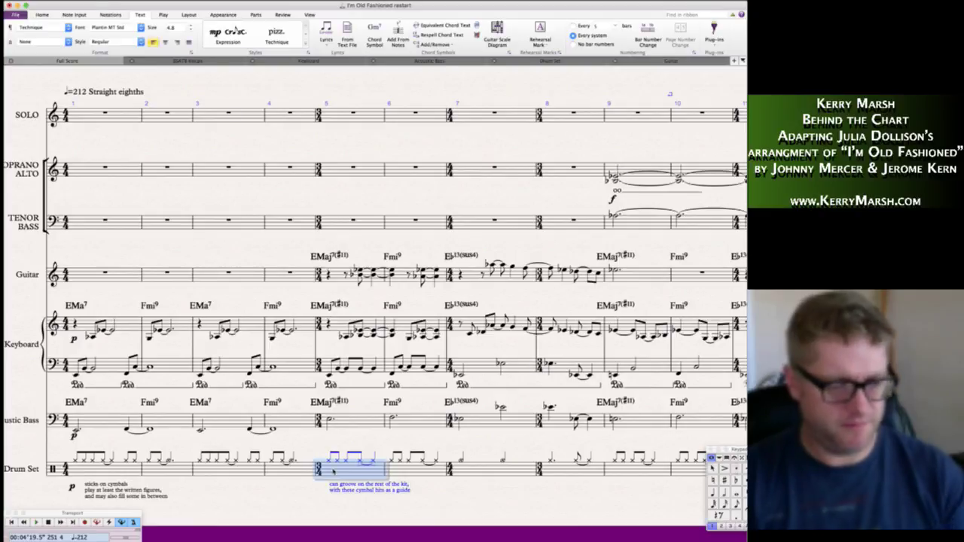
{"action": "double_click", "coordinate": [327, 485]}
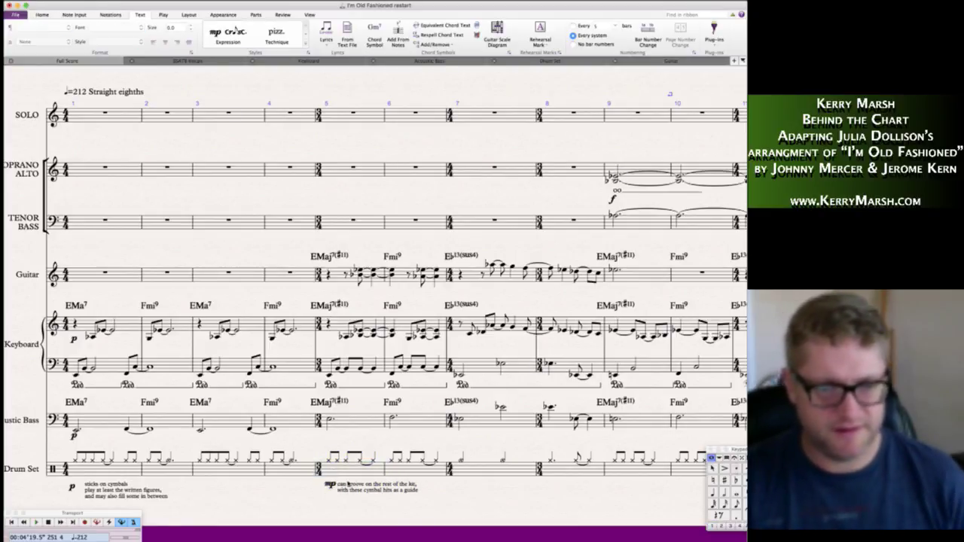
{"action": "left_click_drag", "start_coordinate": [330, 485], "coordinate": [329, 498]}
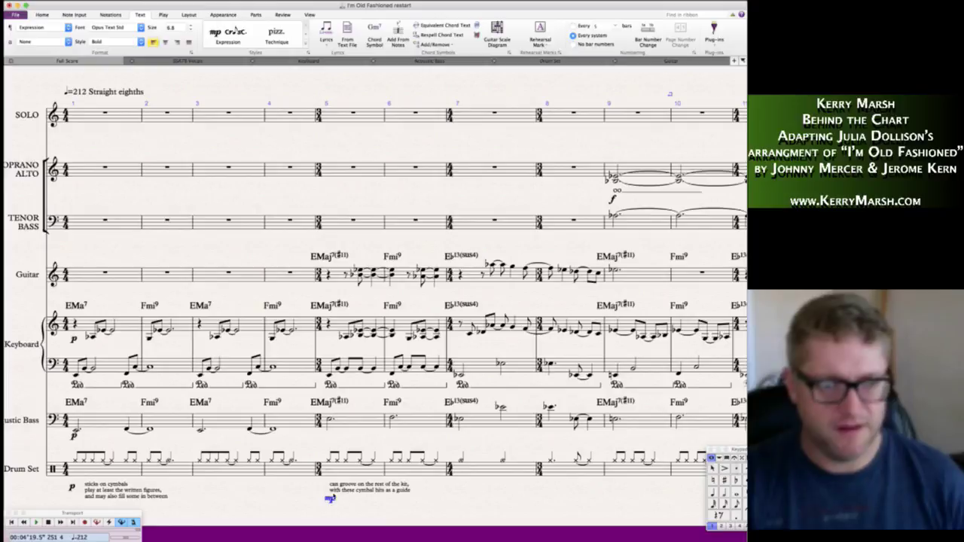
{"action": "left_click", "coordinate": [329, 434], "text": "alt"}
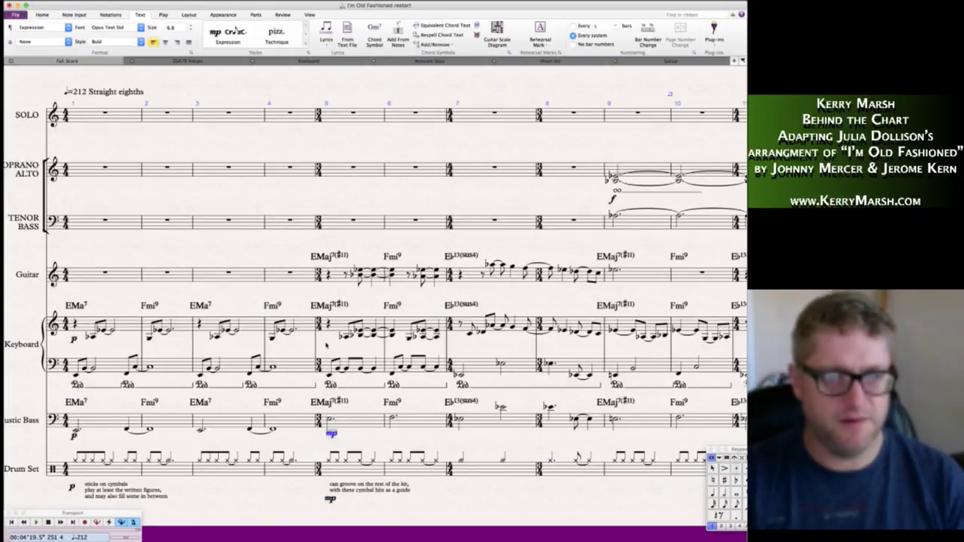
{"action": "left_click", "coordinate": [328, 344], "text": "alt"}
{"action": "left_click", "coordinate": [354, 290], "text": "alt"}
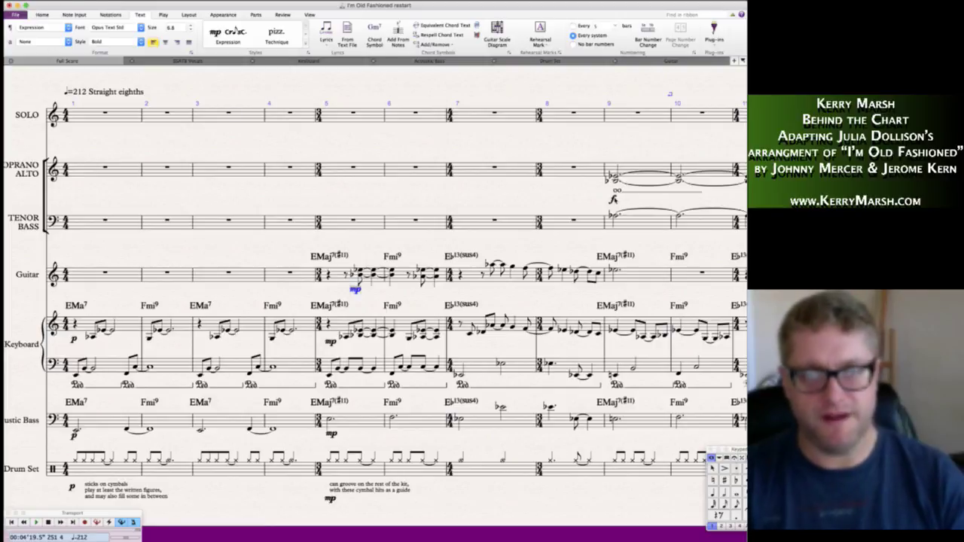
- Replace the f under the Soprano/Alto entrance in bar 9 with mp, placed below the "oo" lyric
{"action": "left_click", "coordinate": [613, 199]}
{"action": "key", "text": "Delete"}
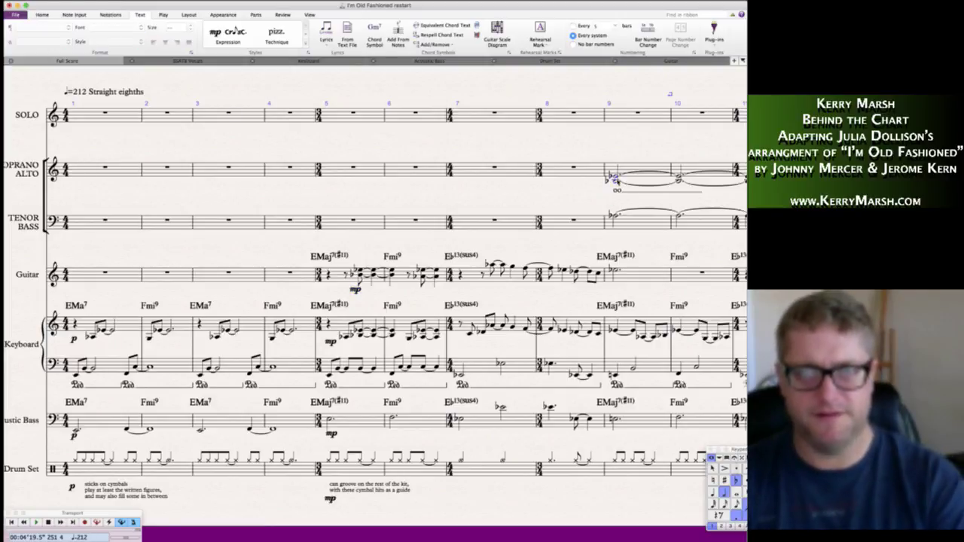
{"action": "left_click", "coordinate": [614, 179]}
{"action": "left_click", "coordinate": [615, 179], "text": "alt"}
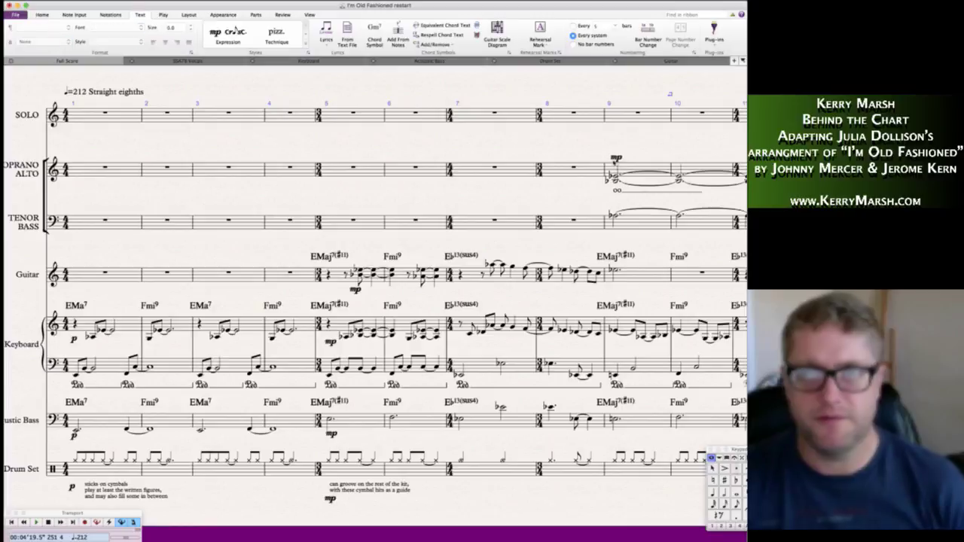
{"action": "key", "text": "x"}
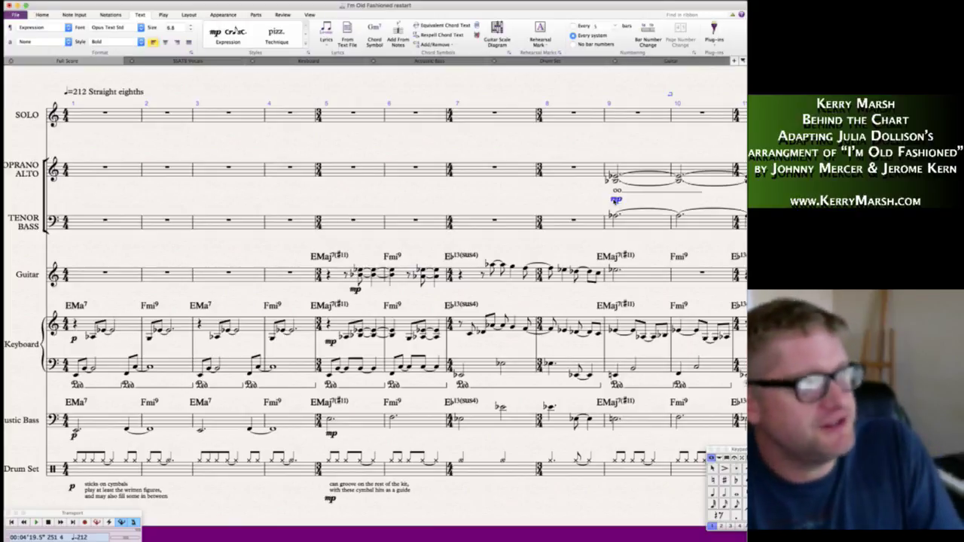
{"action": "left_click", "coordinate": [573, 191]}
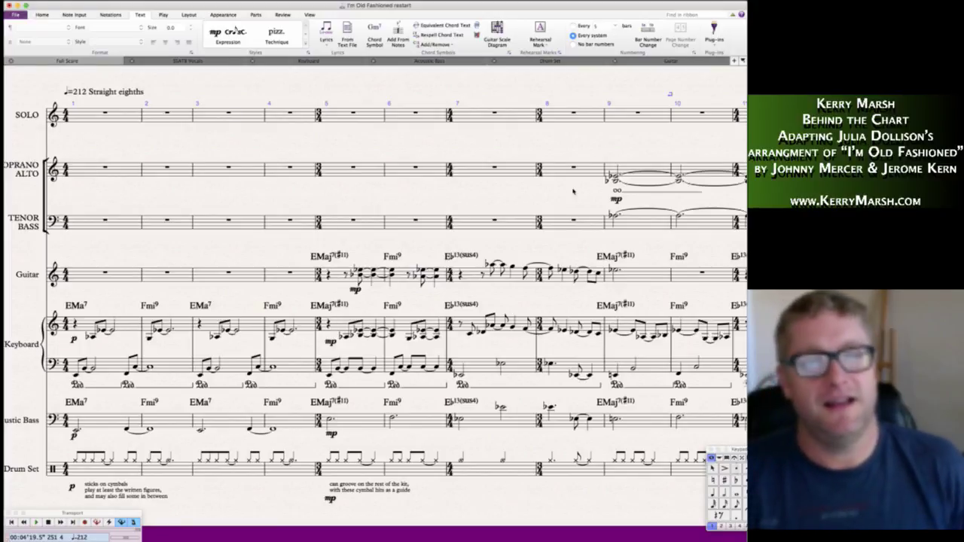
- Review the dynamics of all parts through the introduction, from bar 5 up to rehearsal mark A
{"action": "scroll", "coordinate": [443, 183], "scroll_direction": "right", "scroll_amount": 5}
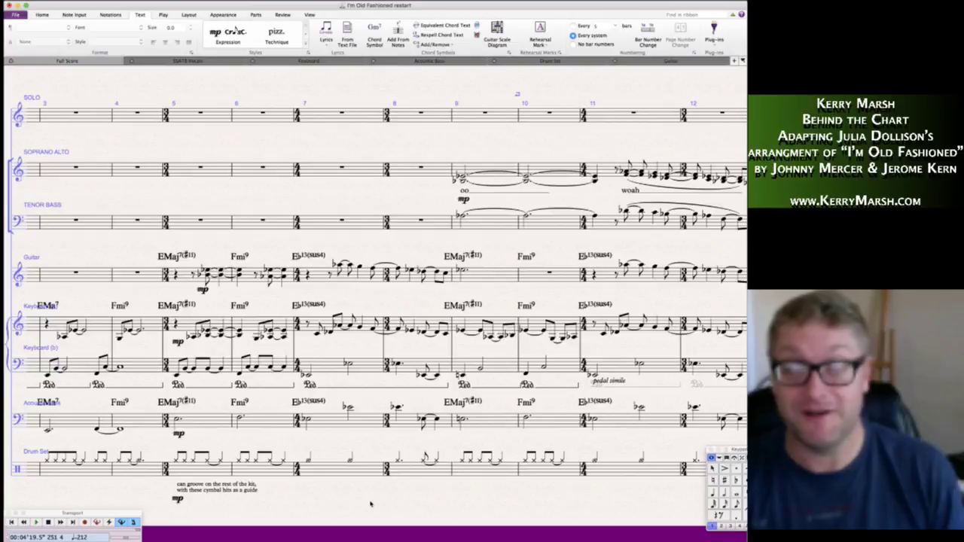
{"action": "scroll", "coordinate": [370, 503], "scroll_direction": "right", "scroll_amount": 1}
{"action": "scroll", "coordinate": [369, 503], "scroll_direction": "right", "scroll_amount": 7}
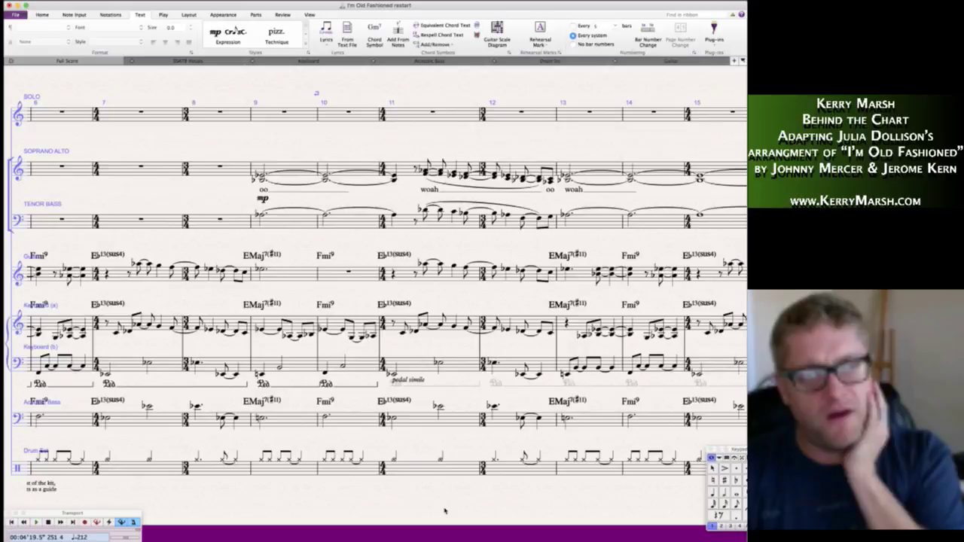
{"action": "scroll", "coordinate": [444, 511], "scroll_direction": "right", "scroll_amount": 5}
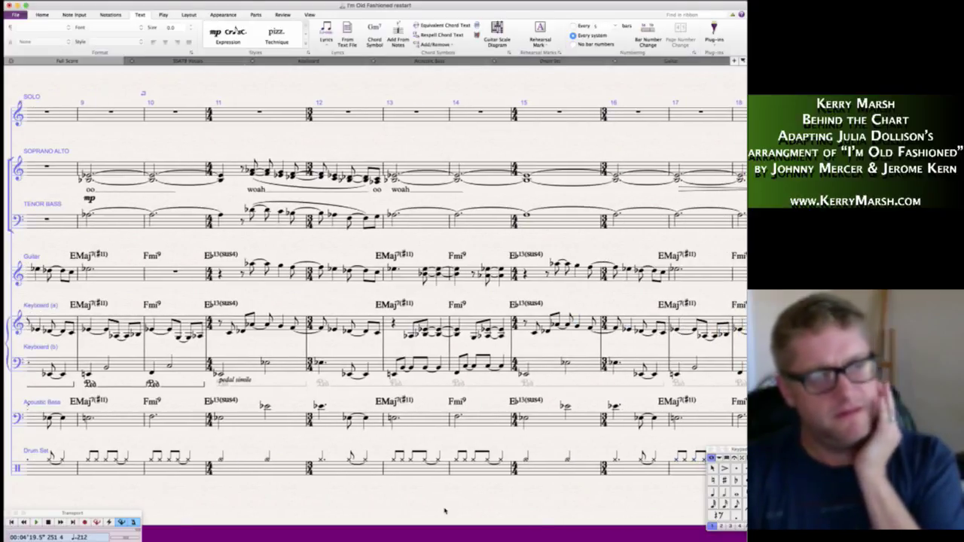
{"action": "scroll", "coordinate": [444, 511], "scroll_direction": "right", "scroll_amount": 5}
{"action": "scroll", "coordinate": [444, 510], "scroll_direction": "right", "scroll_amount": 5}
{"action": "scroll", "coordinate": [444, 510], "scroll_direction": "right", "scroll_amount": 3}
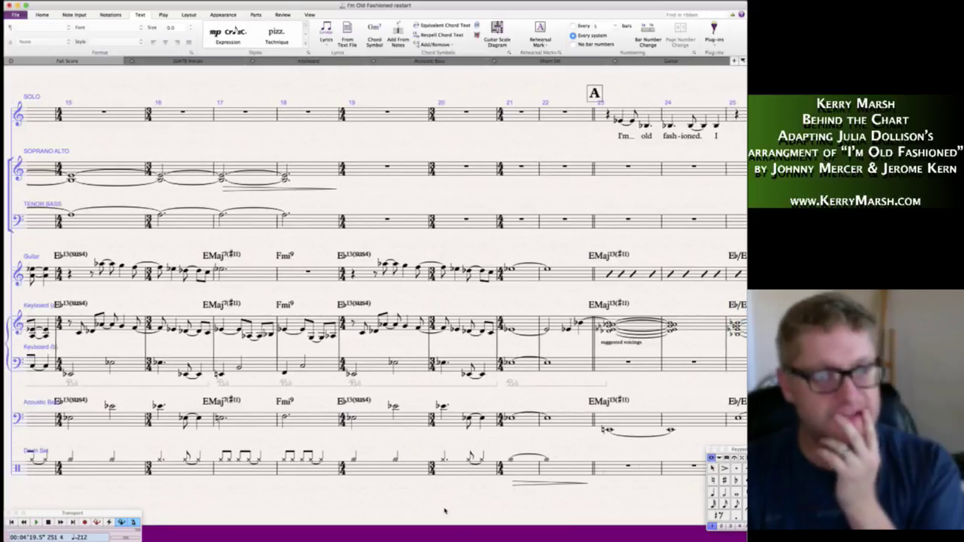
{"action": "scroll", "coordinate": [444, 510], "scroll_direction": "left", "scroll_amount": 15}
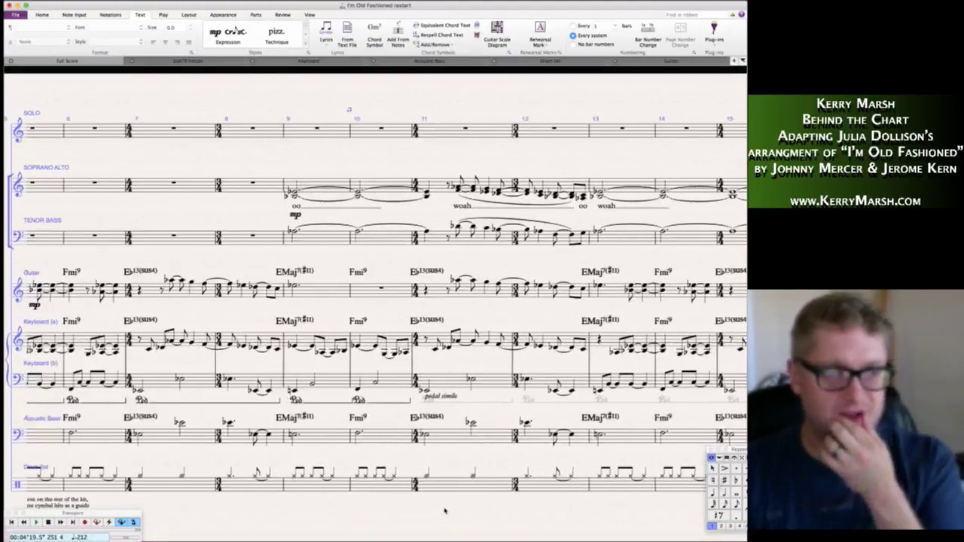
{"action": "scroll", "coordinate": [444, 510], "scroll_direction": "right", "scroll_amount": 5}
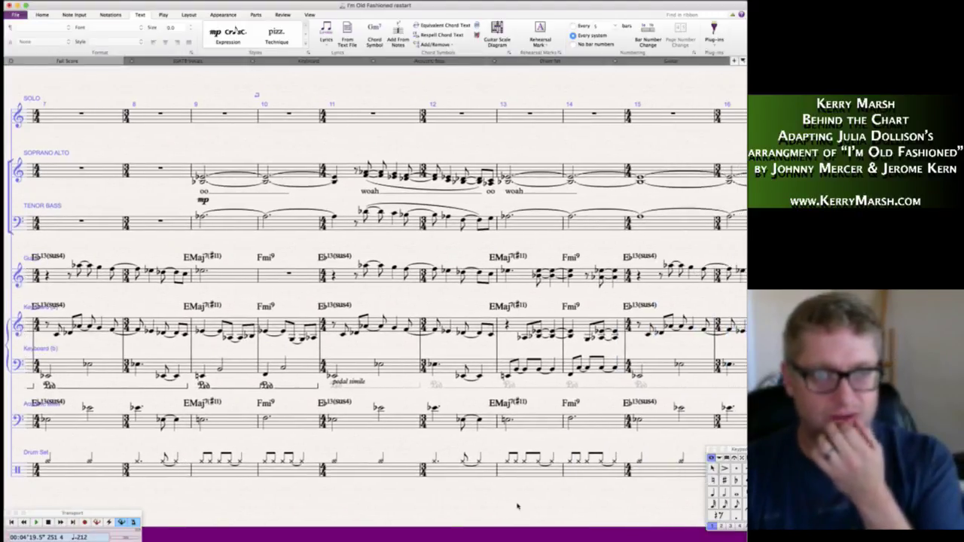
{"action": "scroll", "coordinate": [518, 506], "scroll_direction": "right", "scroll_amount": 5}
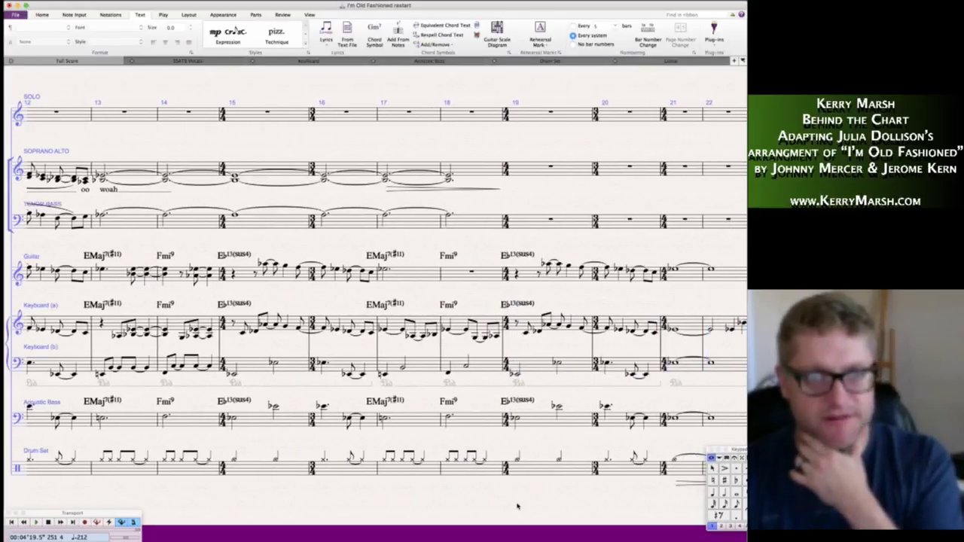
{"action": "scroll", "coordinate": [521, 506], "scroll_direction": "right", "scroll_amount": 6}
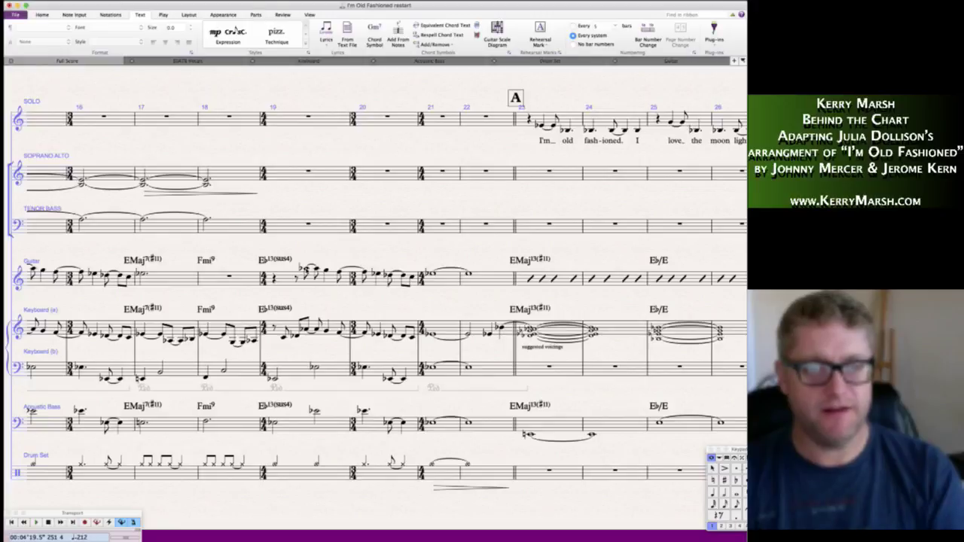
- Add a crescendo hairpin under bars 19 to 20 of the Guitar and copy it to the Keyboard, Acoustic Bass and Drum Set
{"action": "left_click", "coordinate": [306, 269]}
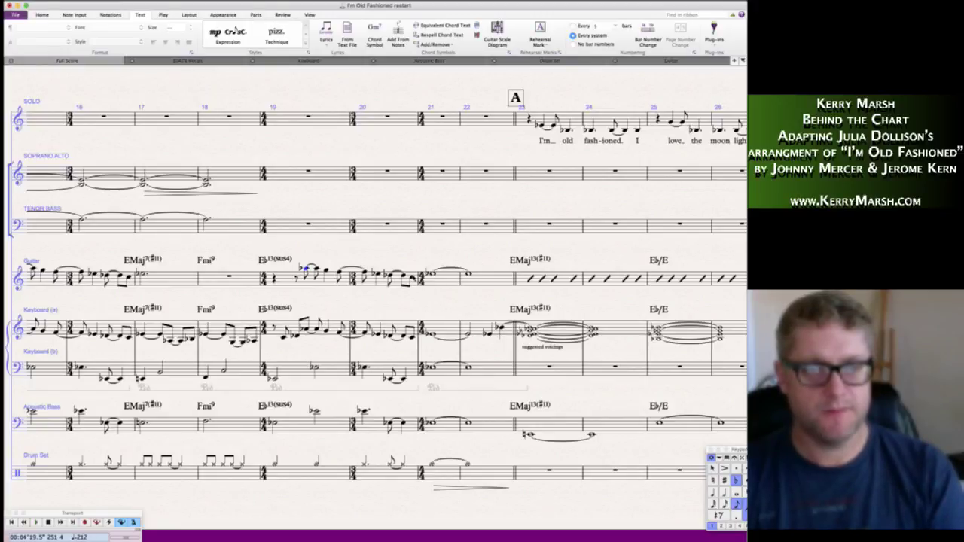
{"action": "left_click", "coordinate": [412, 279], "text": "shift"}
{"action": "key", "text": "h"}
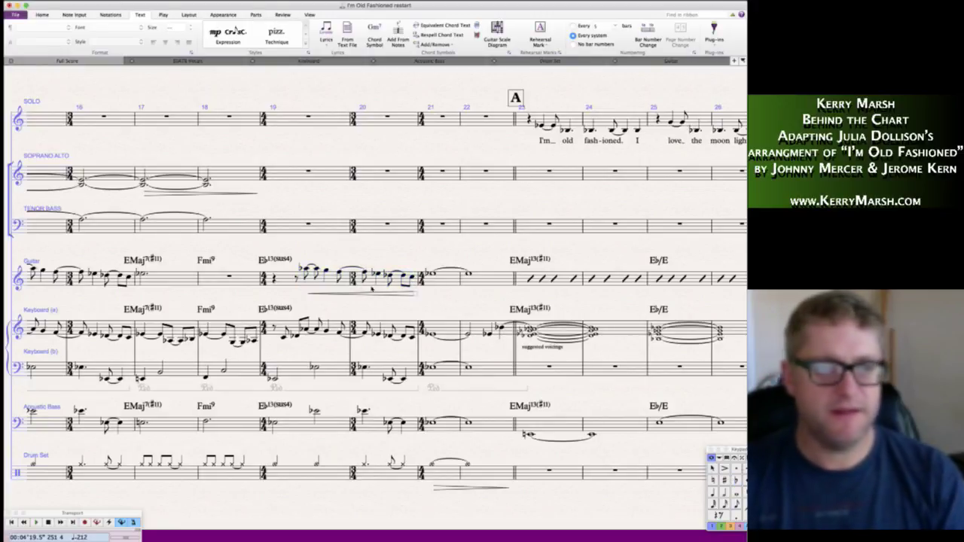
{"action": "key", "text": "ctrl+z"}
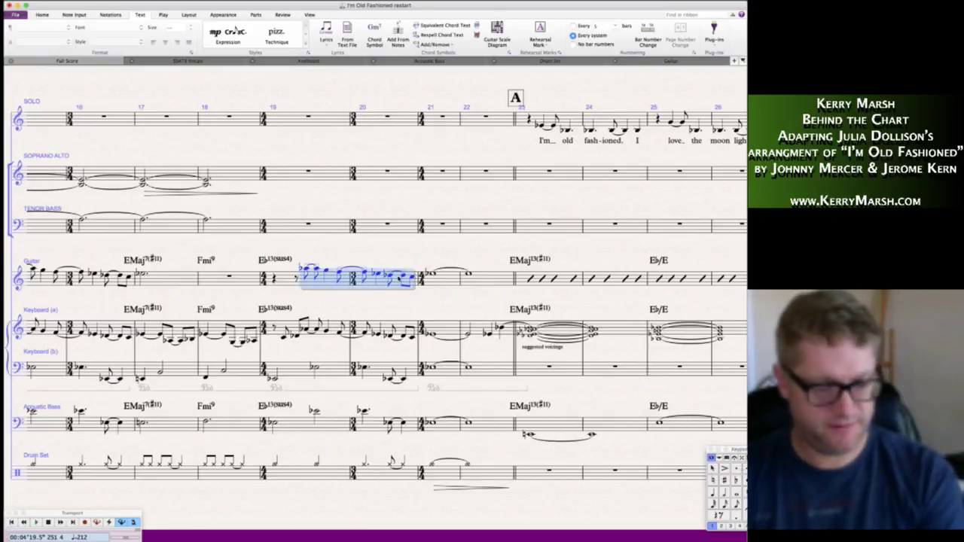
{"action": "key", "text": "Escape"}
{"action": "left_click", "coordinate": [309, 348], "text": "alt"}
{"action": "left_click", "coordinate": [314, 435], "text": "alt"}
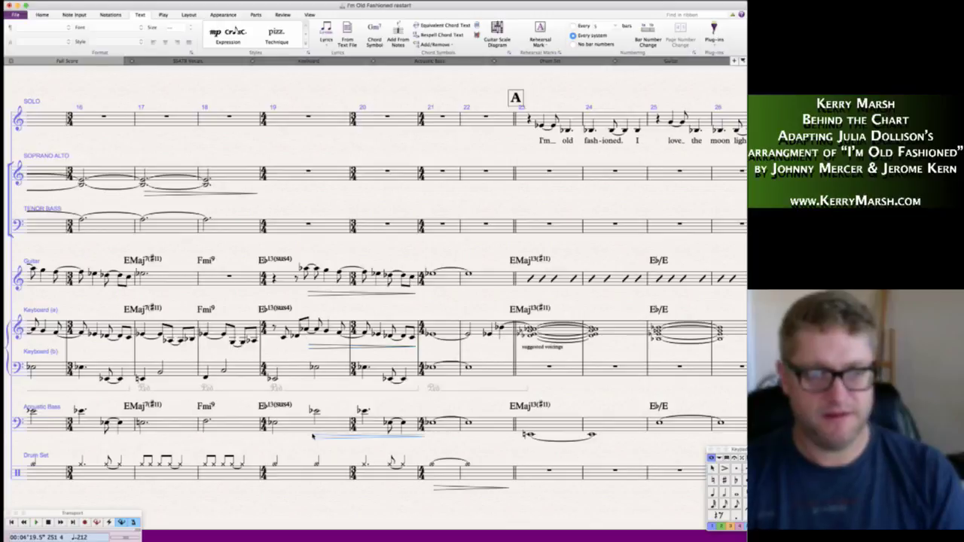
{"action": "left_click", "coordinate": [309, 494], "text": "alt"}
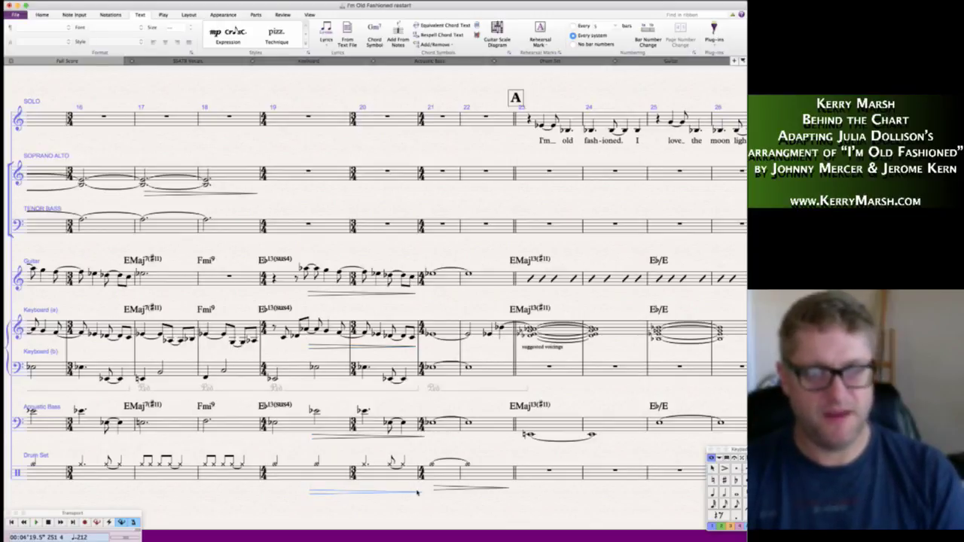
- Replace the Drum Set's hairpin in bar 21 with p, and copy the p to the Acoustic Bass, Keyboard and Guitar
{"action": "left_click", "coordinate": [434, 466]}
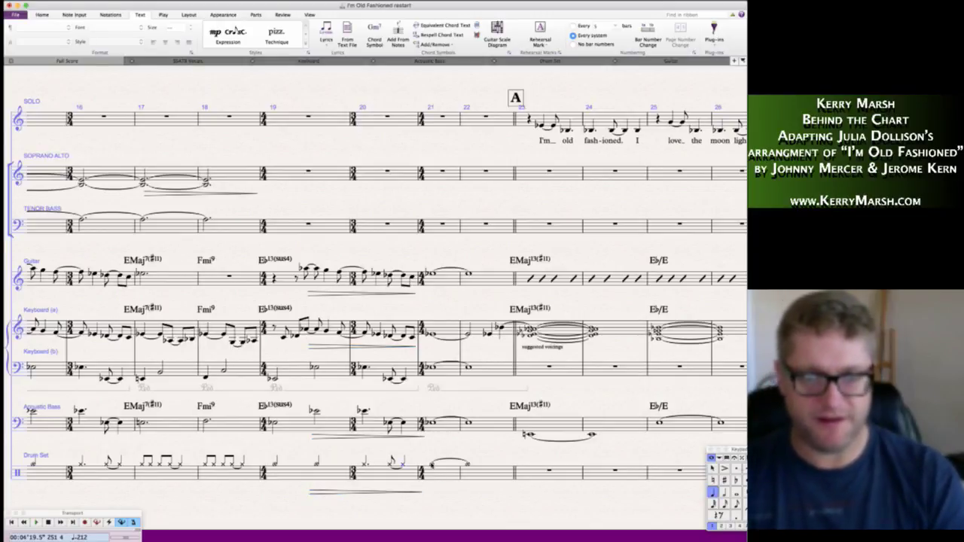
{"action": "key", "text": "6"}
{"action": "key", "text": "super+e"}
{"action": "key", "text": "super+p"}
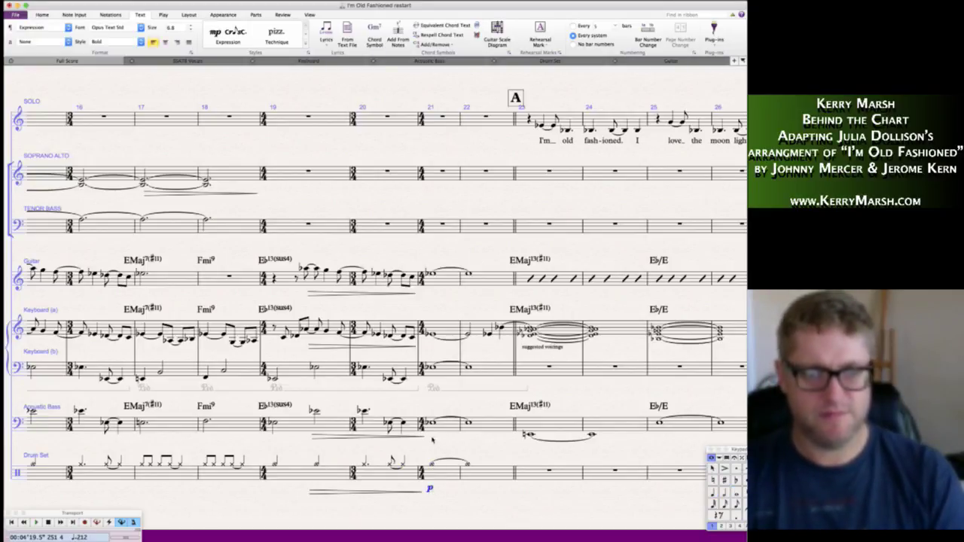
{"action": "left_click", "coordinate": [433, 439], "text": "alt"}
{"action": "left_click", "coordinate": [433, 384], "text": "alt"}
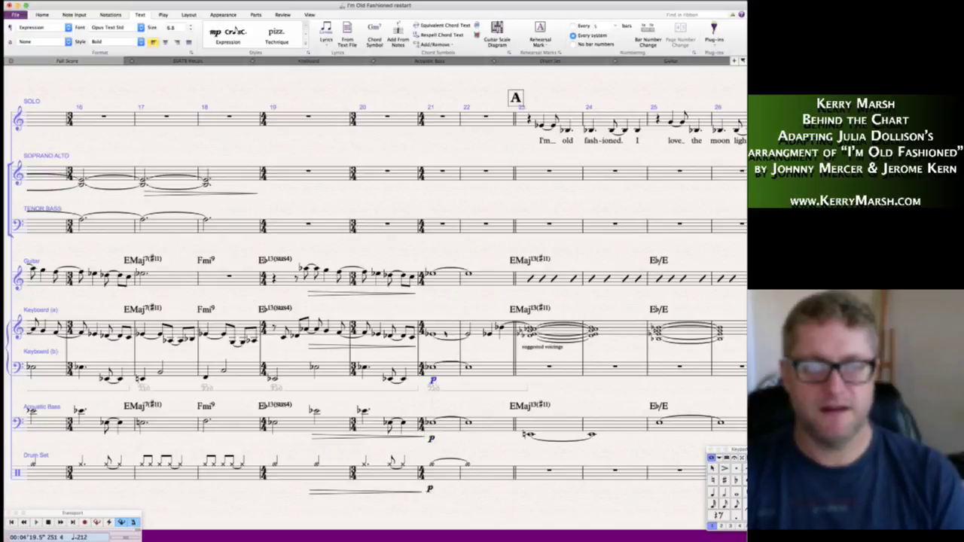
{"action": "left_click_drag", "start_coordinate": [433, 381], "coordinate": [427, 352]}
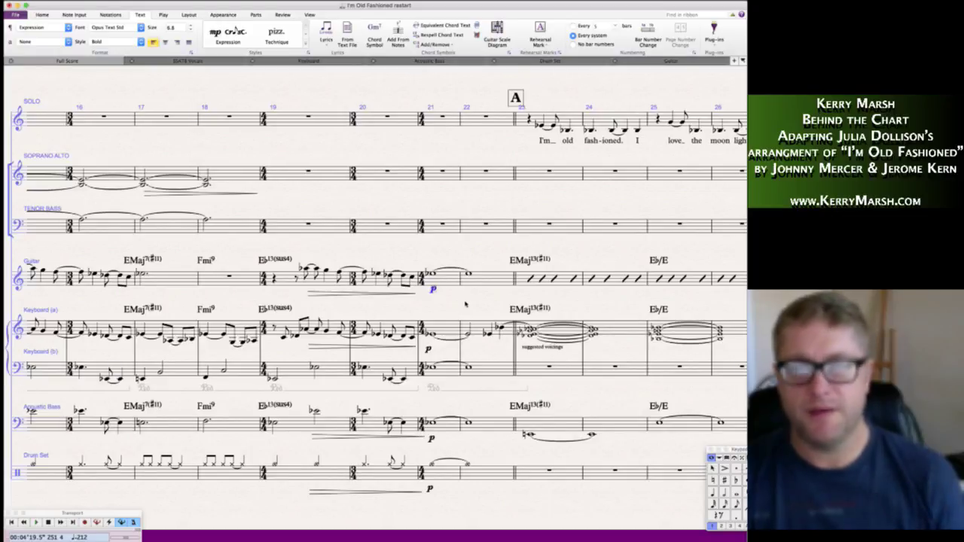
{"action": "scroll", "coordinate": [465, 304], "scroll_direction": "right", "scroll_amount": 5}
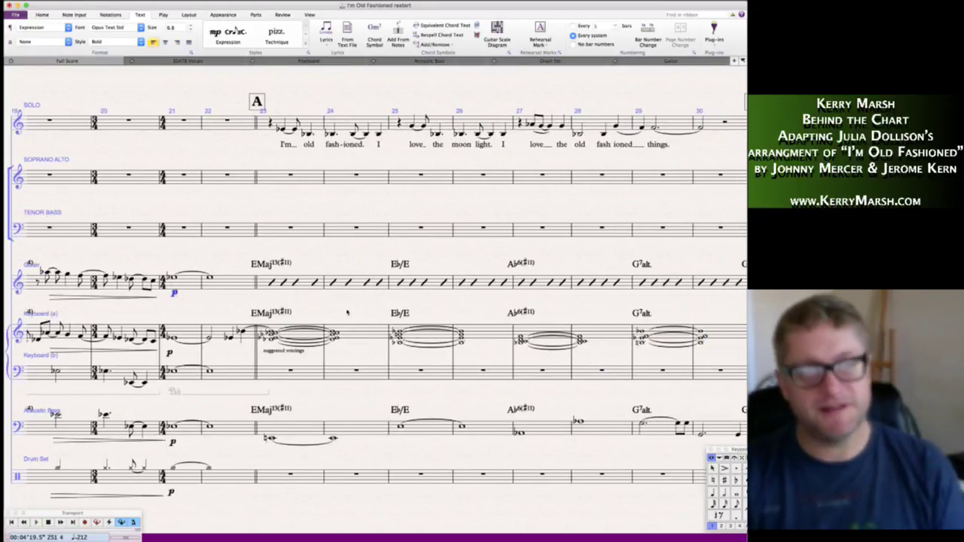
{"action": "left_click", "coordinate": [320, 305]}
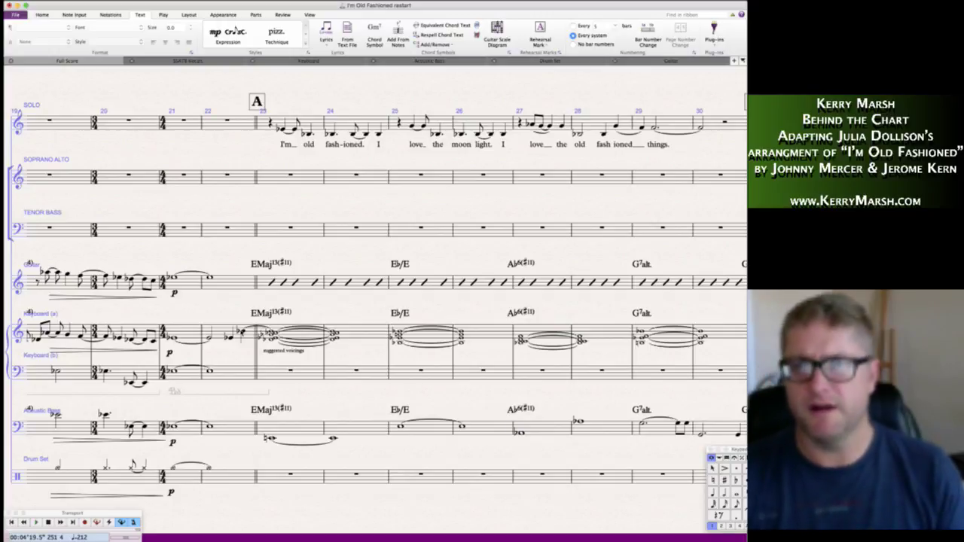
{"action": "left_click", "coordinate": [783, 104]}
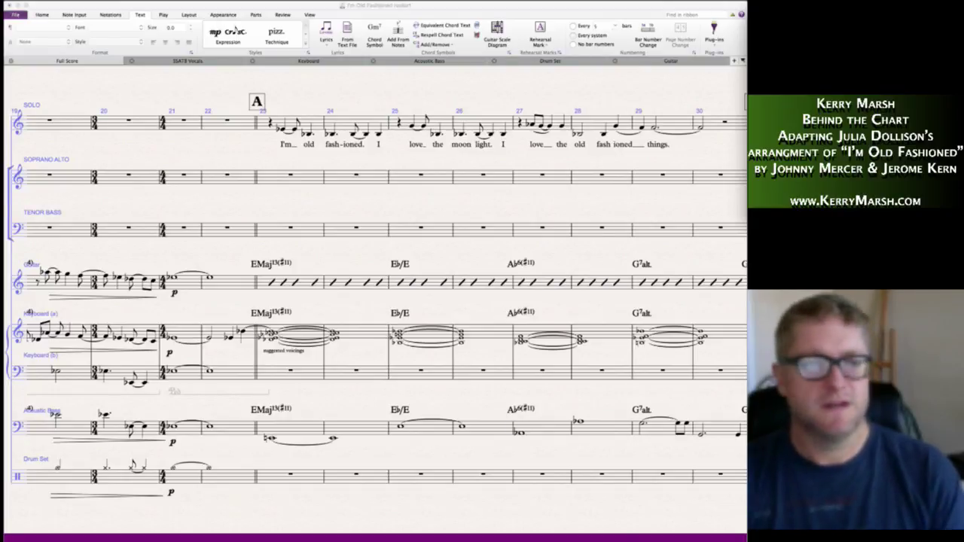
{"action": "left_click", "coordinate": [290, 393]}
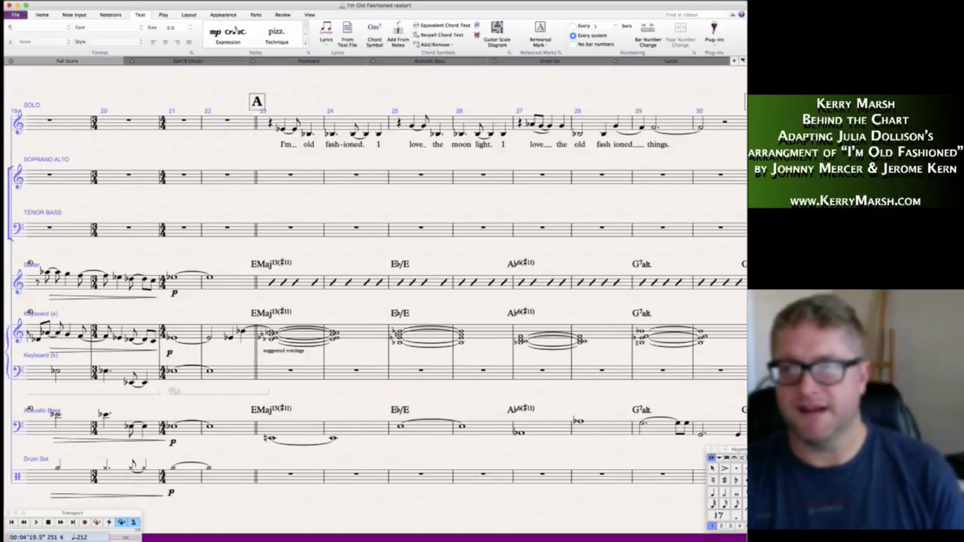
{"action": "key", "text": "super+Tab"}
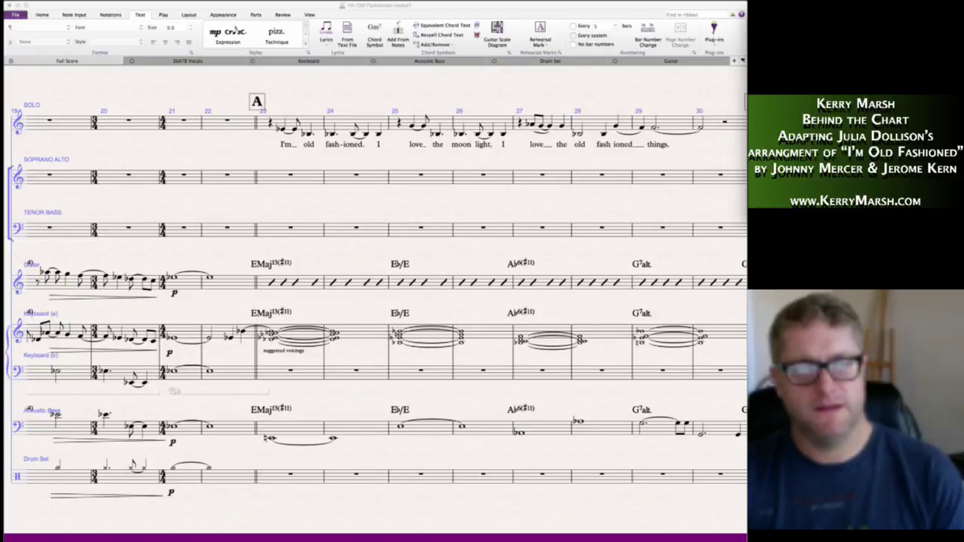
- Fill bars 23 to 26 of the Drum Set, from rehearsal mark A, with quarter notes on the middle line
{"action": "left_click", "coordinate": [271, 476]}
{"action": "left_click", "coordinate": [271, 476]}
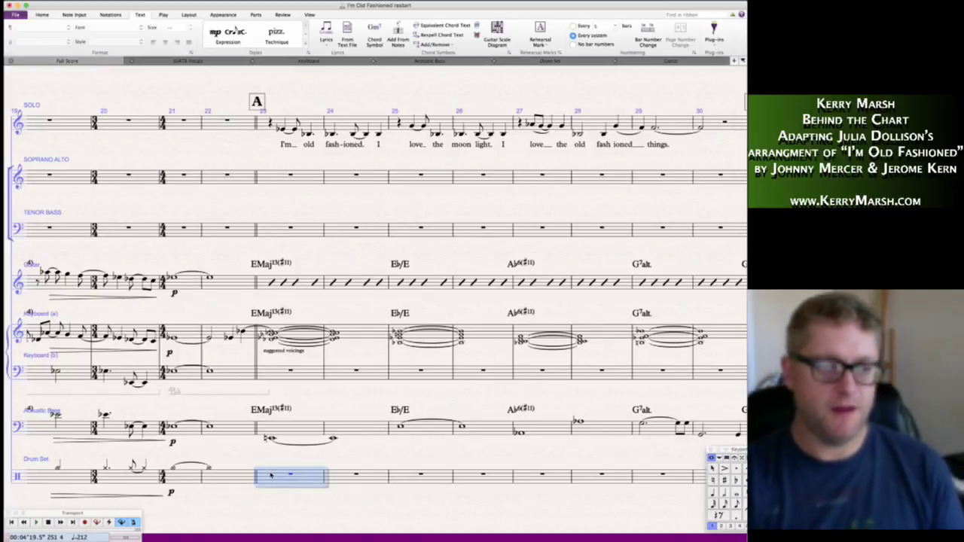
{"action": "key", "text": "b"}
{"action": "key", "text": "b"}
{"action": "key", "text": "b"}
{"action": "key", "text": "b"}
{"action": "key", "text": "b"}
{"action": "key", "text": "b"}
{"action": "key", "text": "b"}
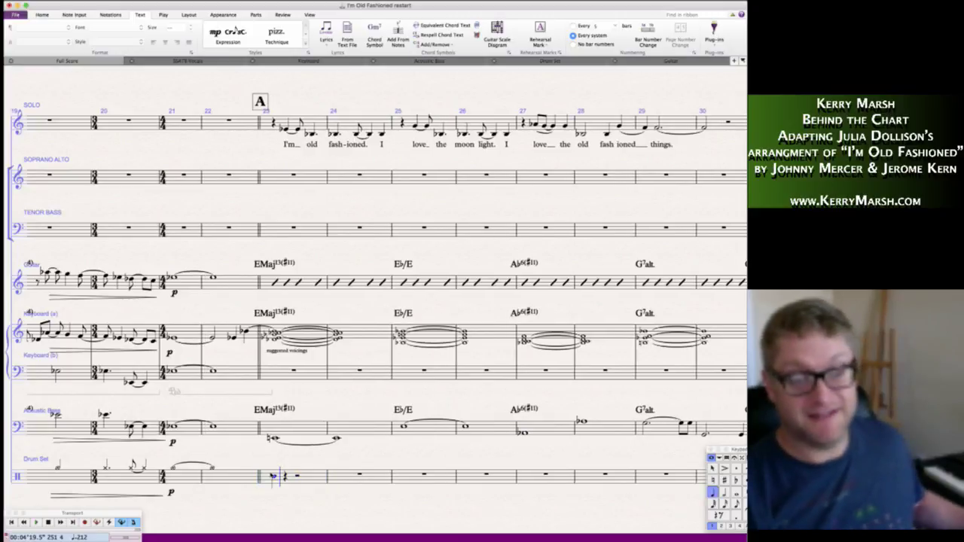
{"action": "key", "text": "b"}
{"action": "key", "text": "b"}
{"action": "key", "text": "b"}
{"action": "key", "text": "b"}
{"action": "key", "text": "b"}
{"action": "key", "text": "b"}
{"action": "key", "text": "b"}
{"action": "key", "text": "b"}
{"action": "key", "text": "b"}
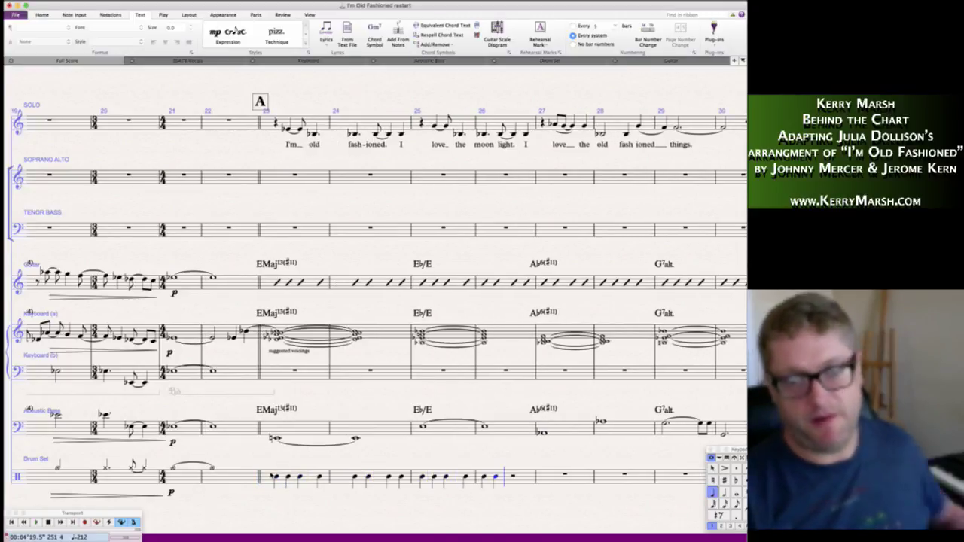
- Change the Drum Set's quarter notes in bars 23 to 26 to slash noteheads
{"action": "left_click", "coordinate": [294, 476]}
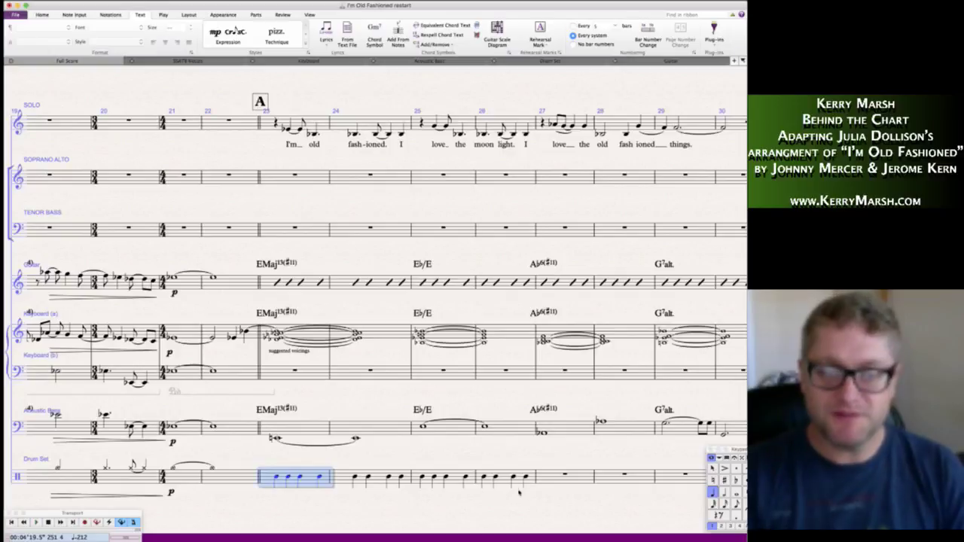
{"action": "left_click", "coordinate": [512, 476], "text": "shift"}
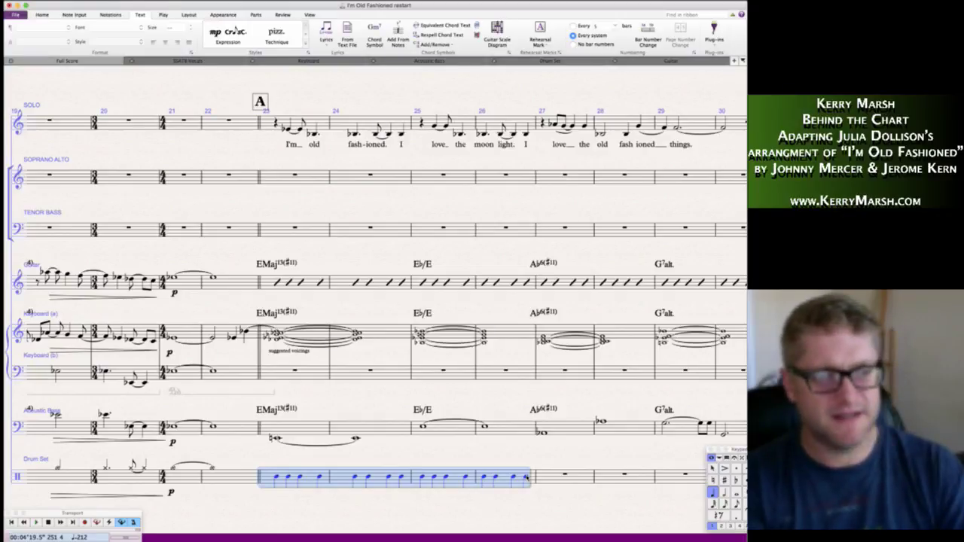
{"action": "key", "text": "alt+shift+4"}
{"action": "key", "text": "Escape"}
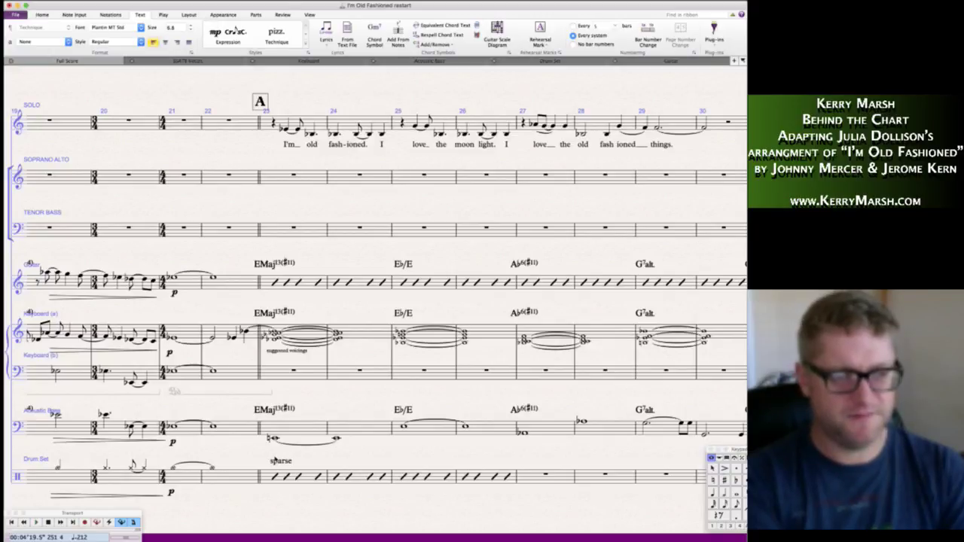
- Write the Drum Set technique text "sparse, mostly cymbals underlying sense of simmering samba feel" on three lines at rehearsal mark A
{"action": "key", "text": "BackSpace"}
{"action": "type", "text": "mostly"}
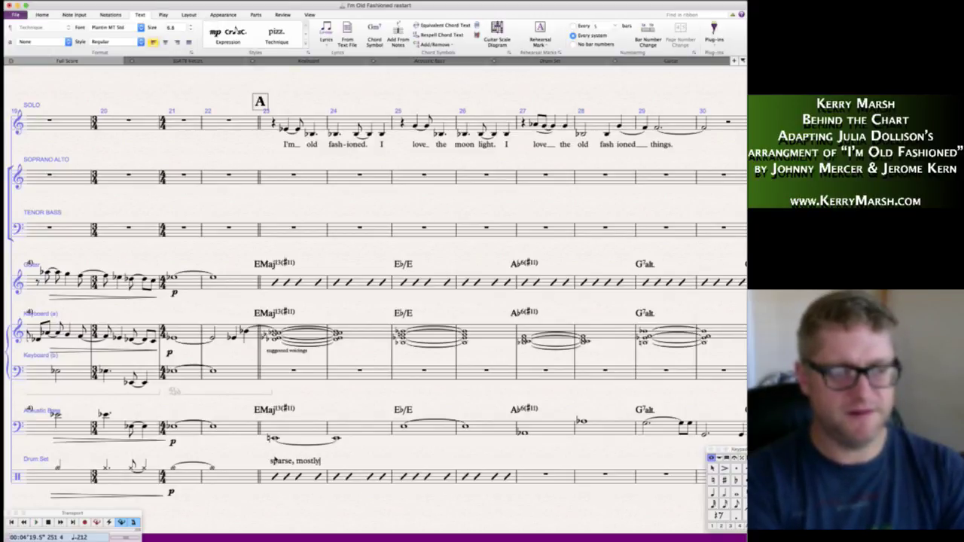
{"action": "type", "text": " cymbals"}
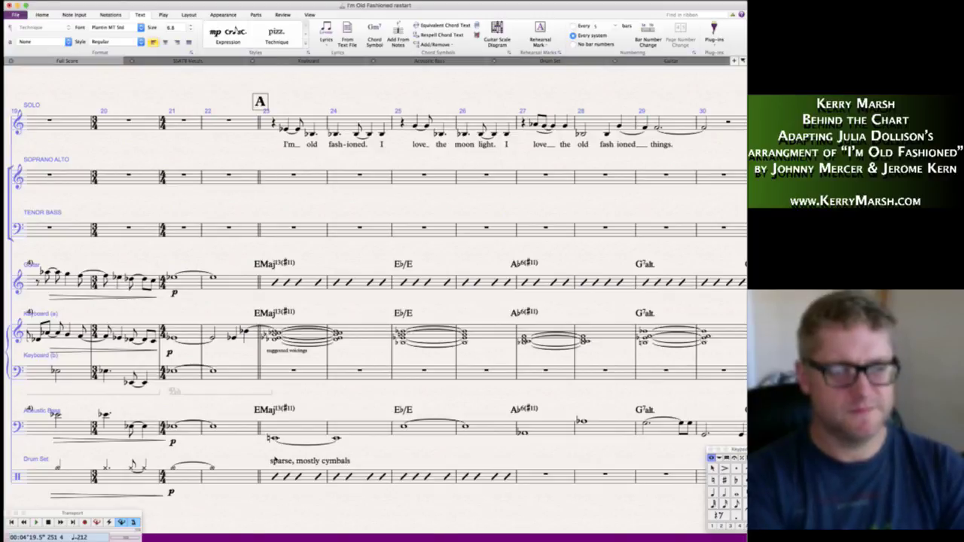
{"action": "type", "text": " underlying sense of"}
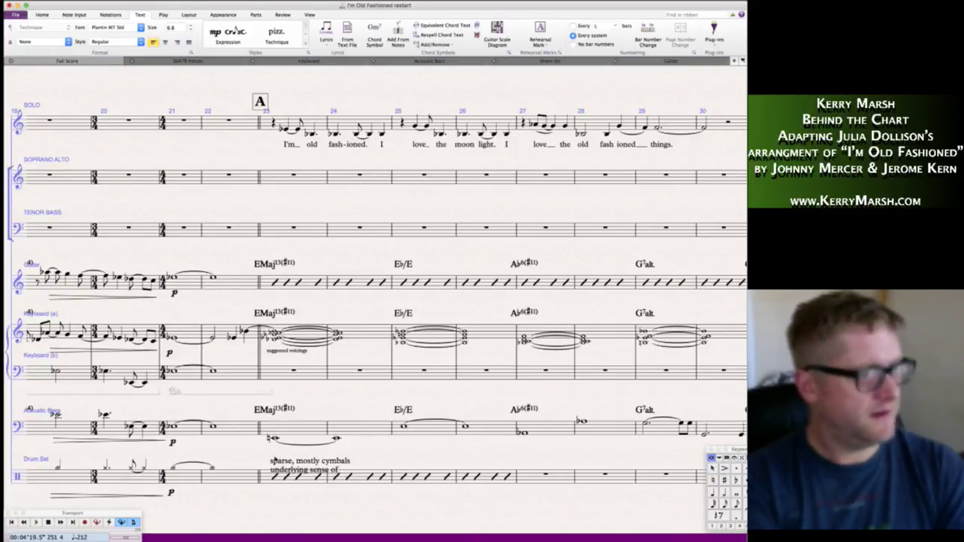
{"action": "type", "text": "mering samba"}
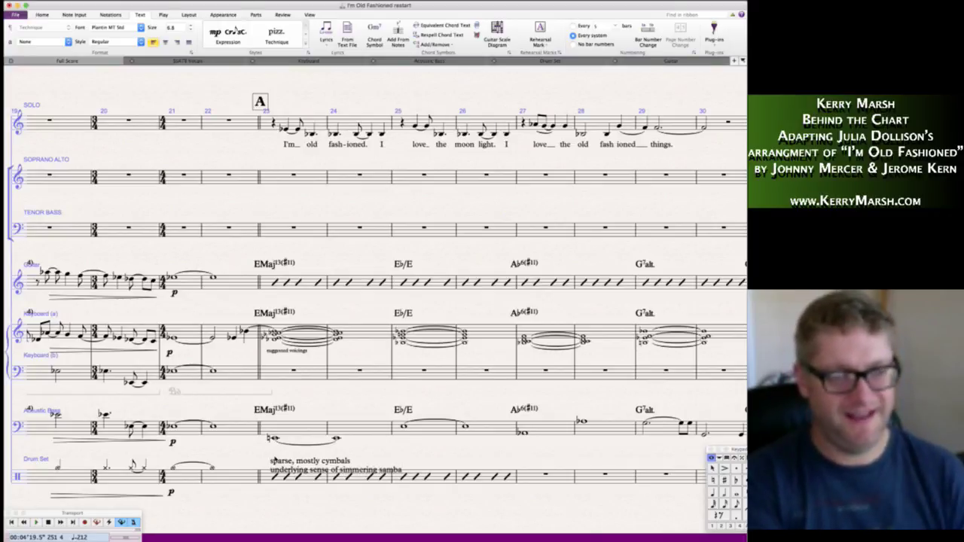
{"action": "left_click", "coordinate": [341, 471]}
{"action": "key", "text": "Return"}
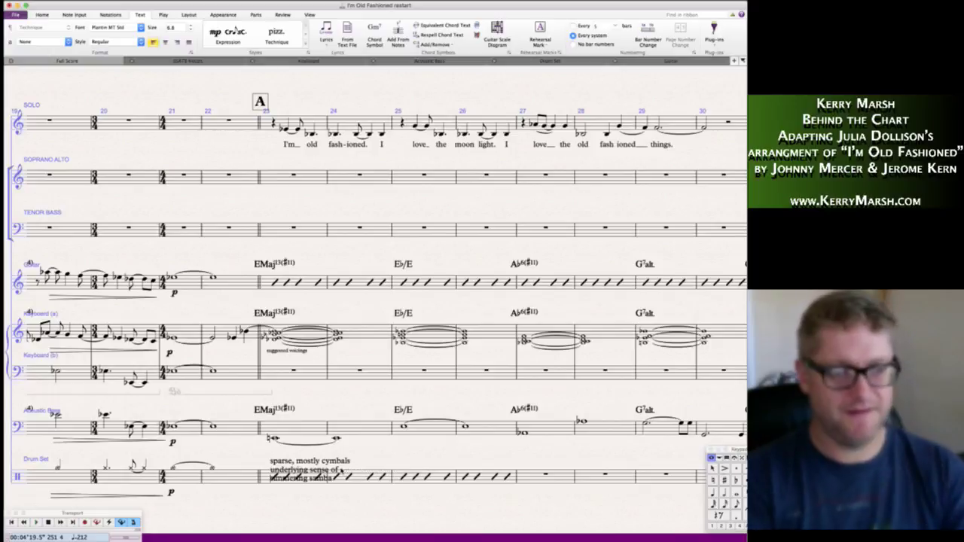
{"action": "type", "text": "fee"}
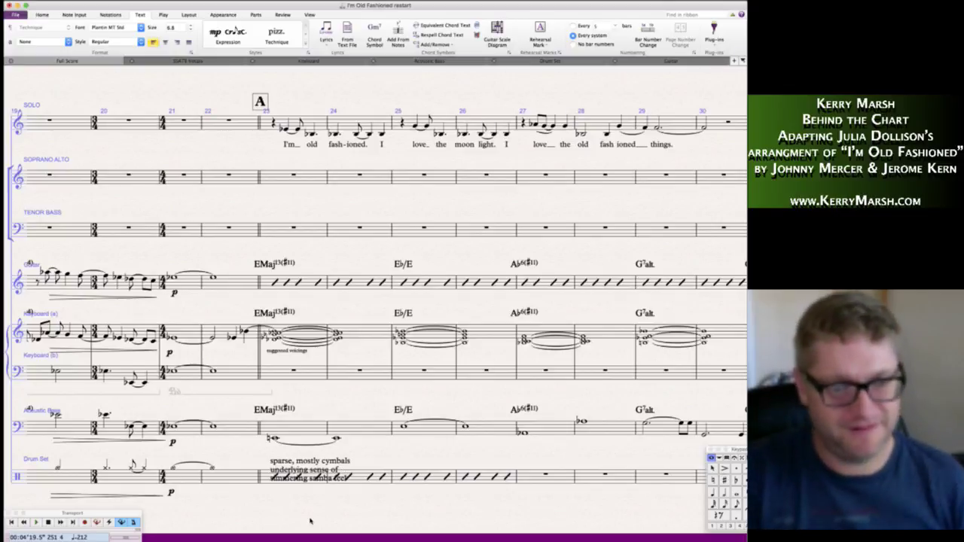
{"action": "type", "text": "l"}
{"action": "key", "text": "Escape"}
- Place the three-line technique text below the Drum Set staff in bar 23, slightly right of the barline, and reduce its size to 4.8
{"action": "left_click_drag", "start_coordinate": [299, 461], "coordinate": [302, 487]}
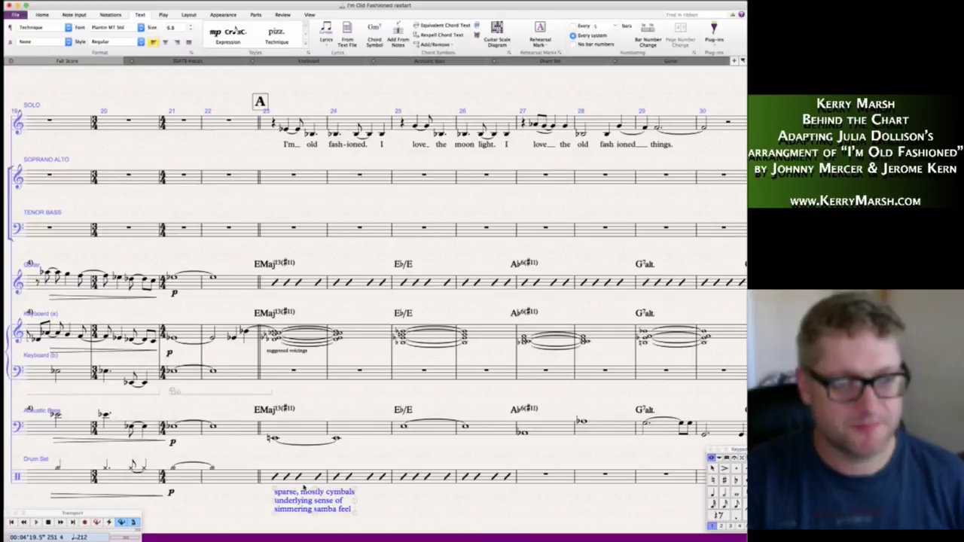
{"action": "left_click", "coordinate": [191, 30]}
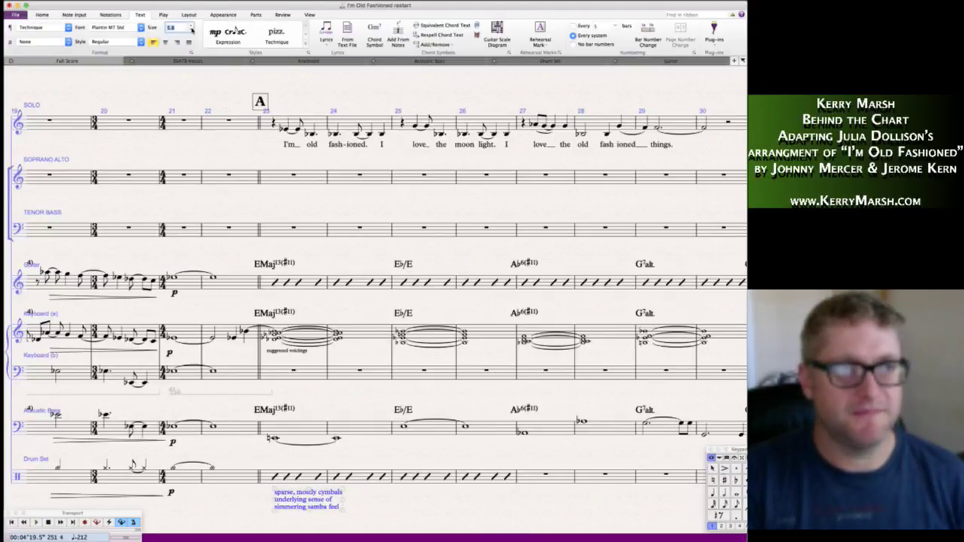
{"action": "left_click", "coordinate": [192, 30]}
{"action": "key", "text": "Escape"}
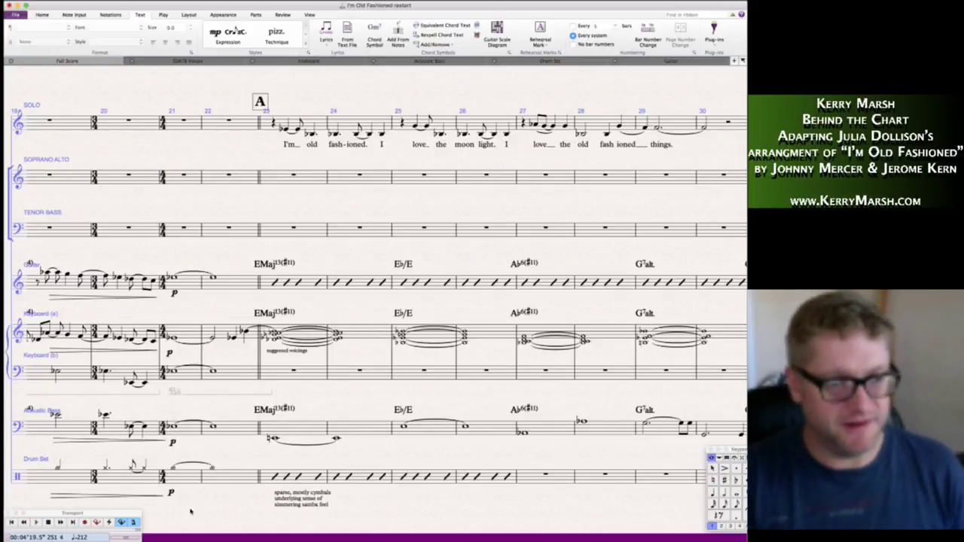
{"action": "left_click_drag", "start_coordinate": [294, 503], "coordinate": [309, 503]}
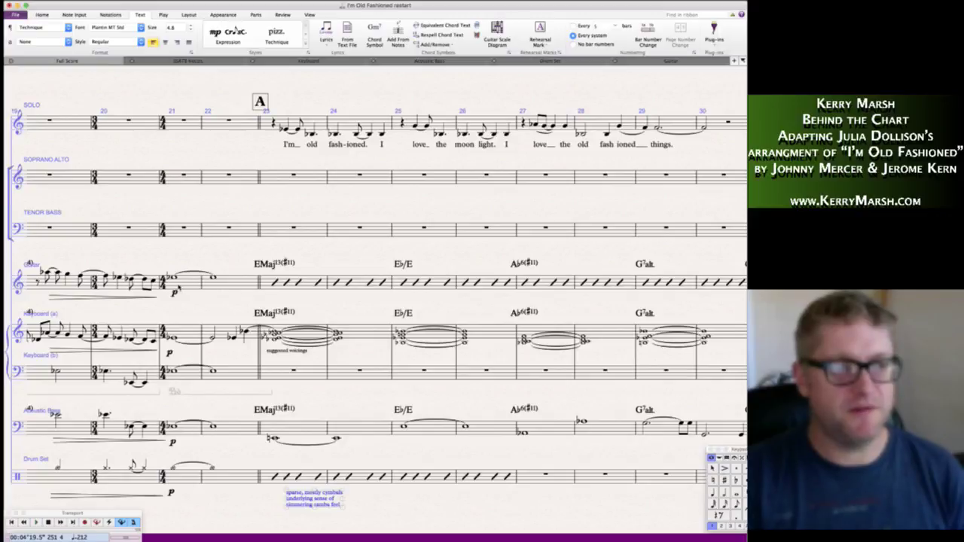
- Copy the Guitar's p dynamic from bar 21 to the start of the Solo melody at rehearsal mark A
{"action": "left_click", "coordinate": [174, 293]}
{"action": "left_click", "coordinate": [271, 145], "text": "alt"}
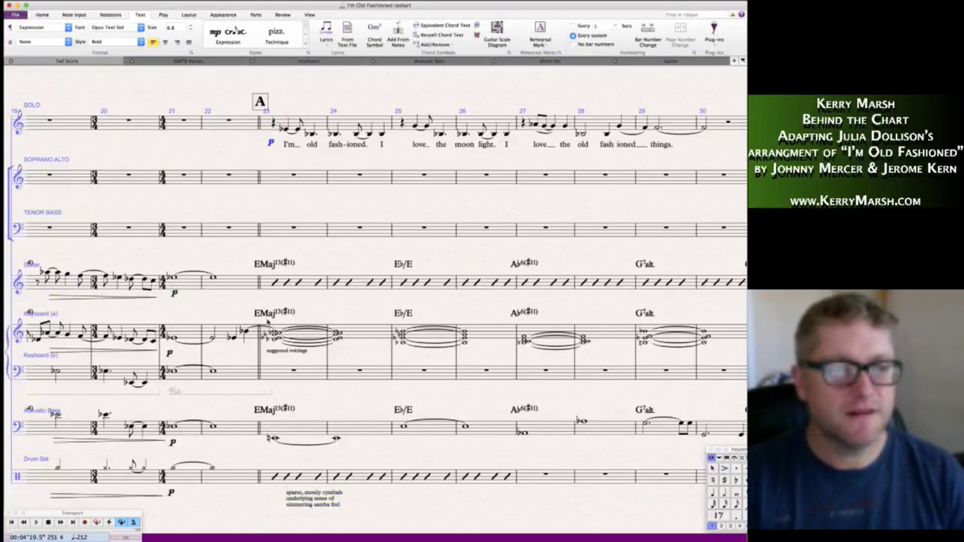
- Fill bars 27 to 30 of the Drum Set with copied slash notation
{"action": "scroll", "coordinate": [265, 338], "scroll_direction": "right", "scroll_amount": 10}
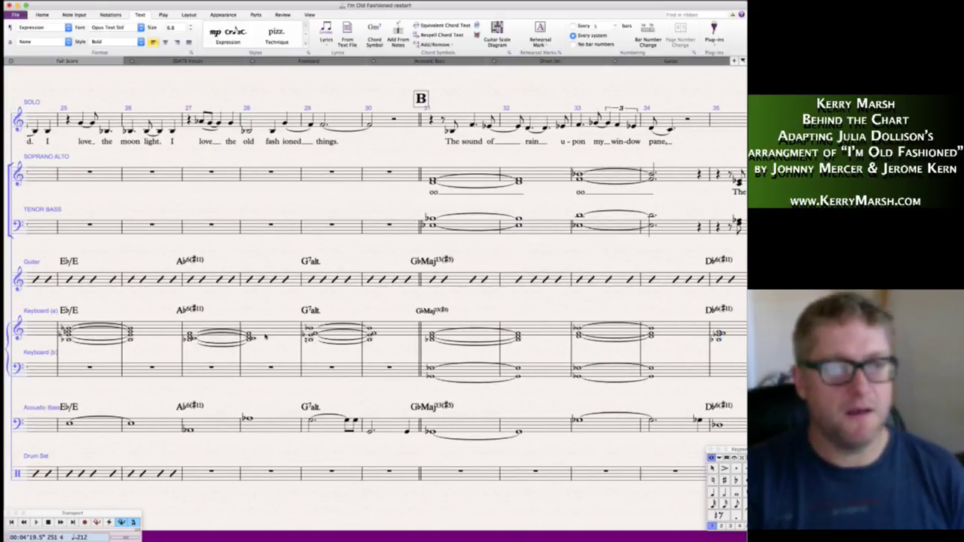
{"action": "left_click", "coordinate": [149, 473]}
{"action": "left_click", "coordinate": [206, 471]}
{"action": "left_click", "coordinate": [363, 475], "text": "shift"}
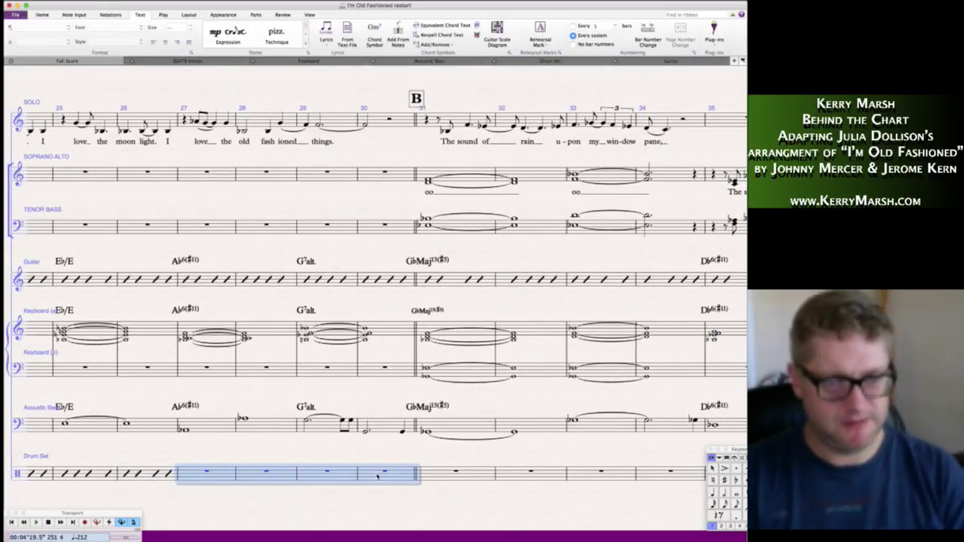
{"action": "key", "text": "ctrl+v"}
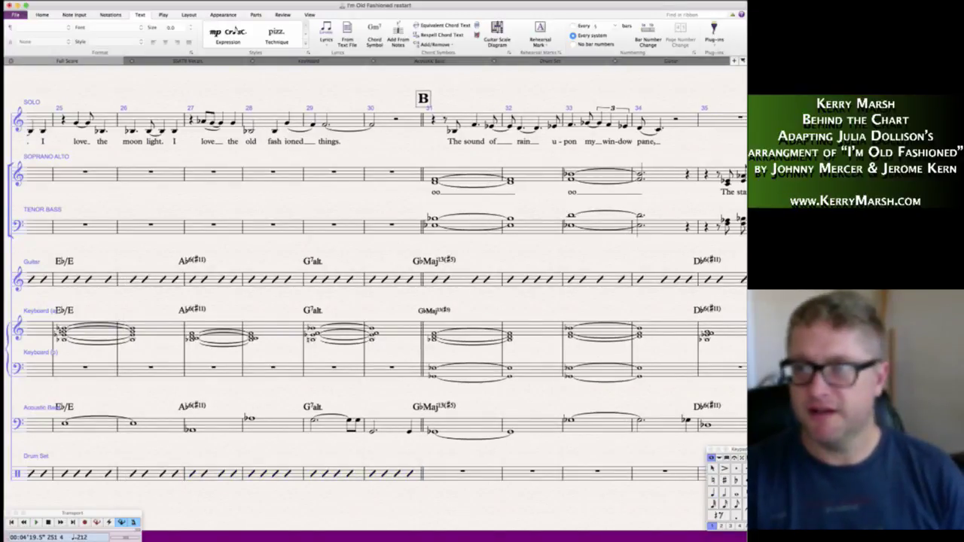
- Fill bars 31 to 35 of the Drum Set, from rehearsal mark B, with copied slash notation
{"action": "key", "text": "super+Tab"}
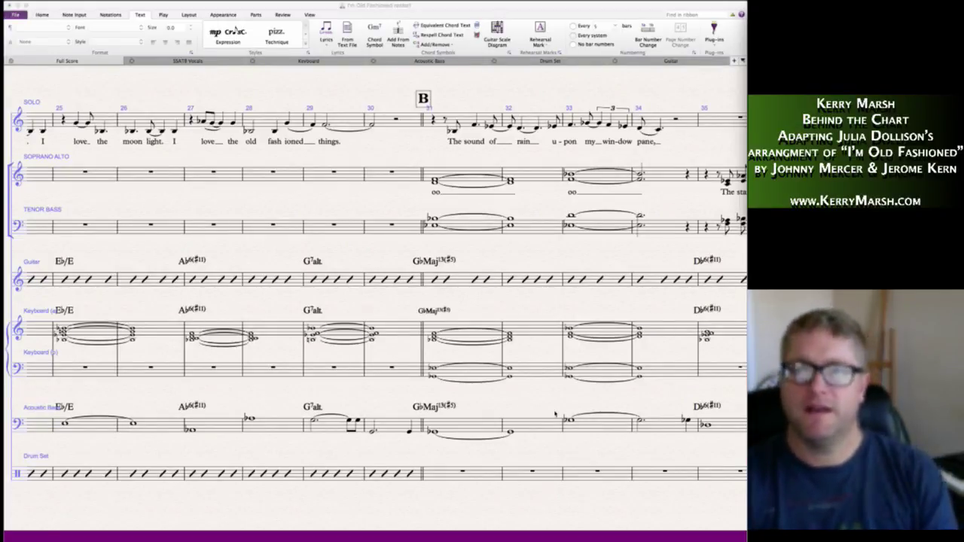
{"action": "scroll", "coordinate": [328, 453], "scroll_direction": "right", "scroll_amount": 3}
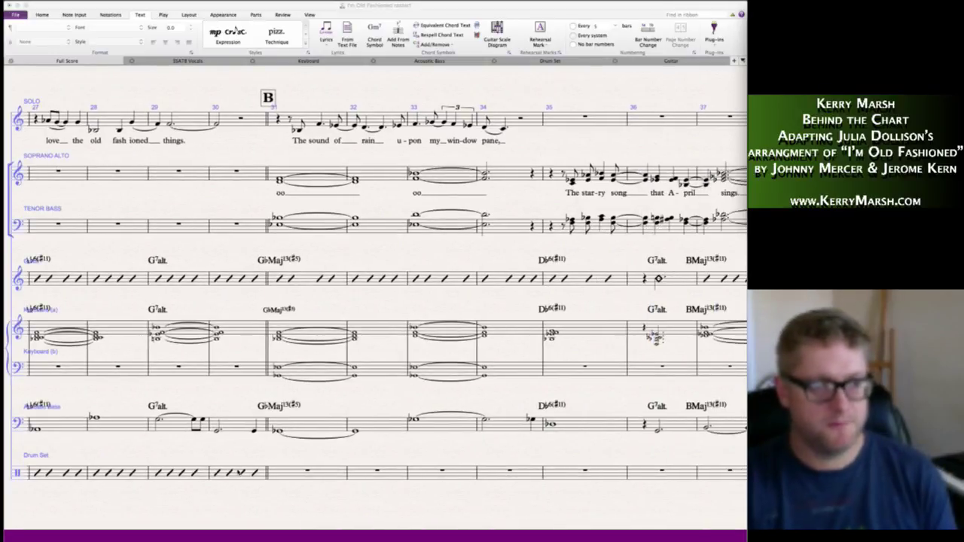
{"action": "left_click", "coordinate": [239, 472]}
{"action": "left_click", "coordinate": [309, 472]}
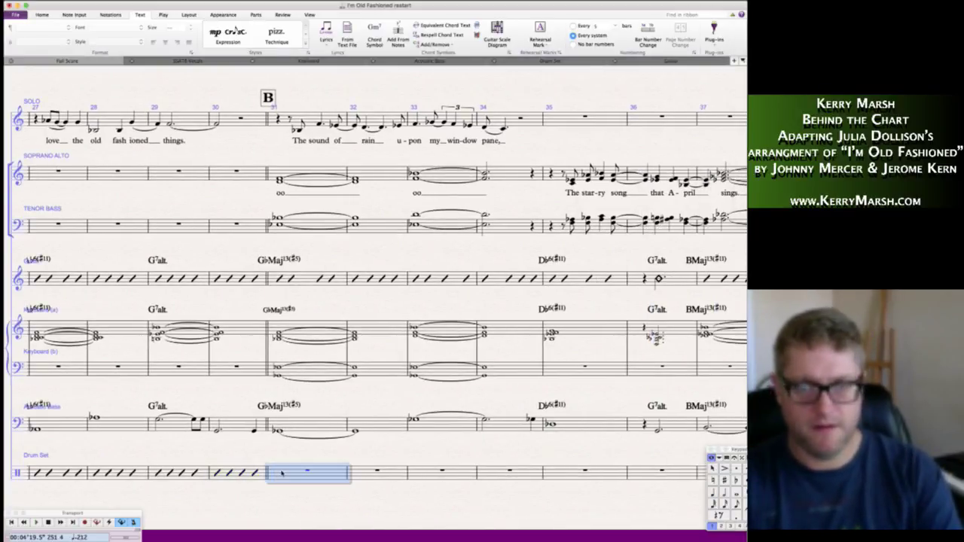
{"action": "scroll", "coordinate": [461, 471], "scroll_direction": "right", "scroll_amount": 2}
{"action": "left_click", "coordinate": [527, 472], "text": "shift"}
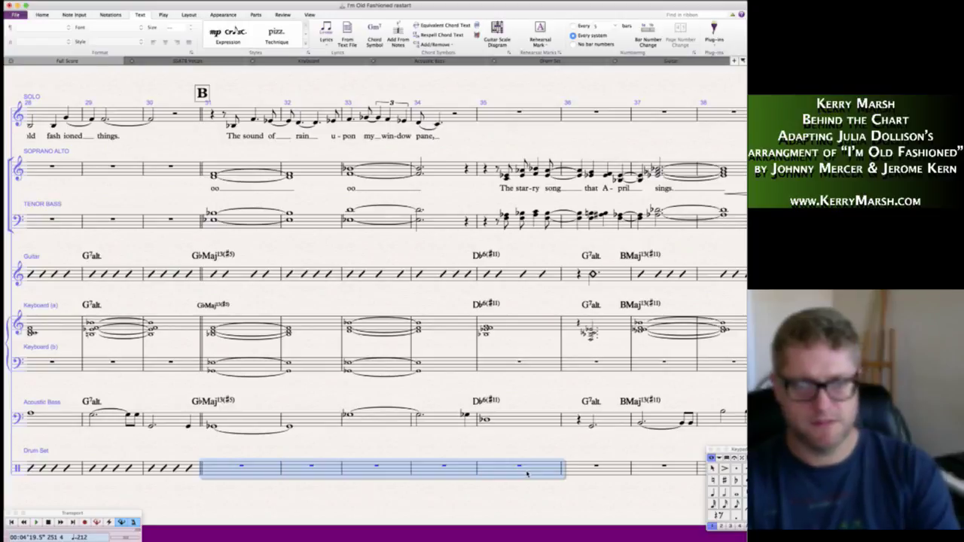
{"action": "key", "text": "super+v"}
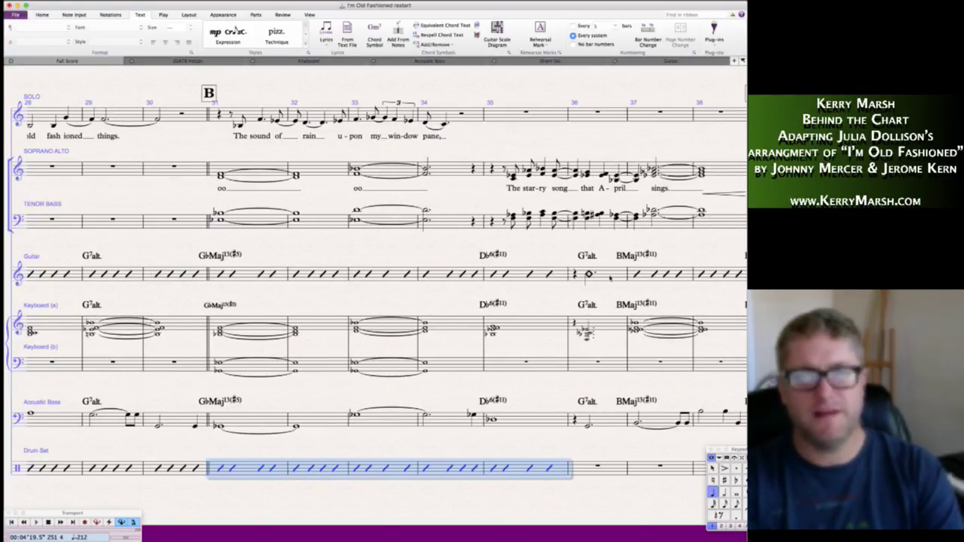
- Copy the Guitar's bar 36 to the Drum Set, delete its G7alt. chord symbol and put the diamond note on the staff line
{"action": "left_click", "coordinate": [609, 278]}
{"action": "left_click", "coordinate": [574, 469], "text": "alt"}
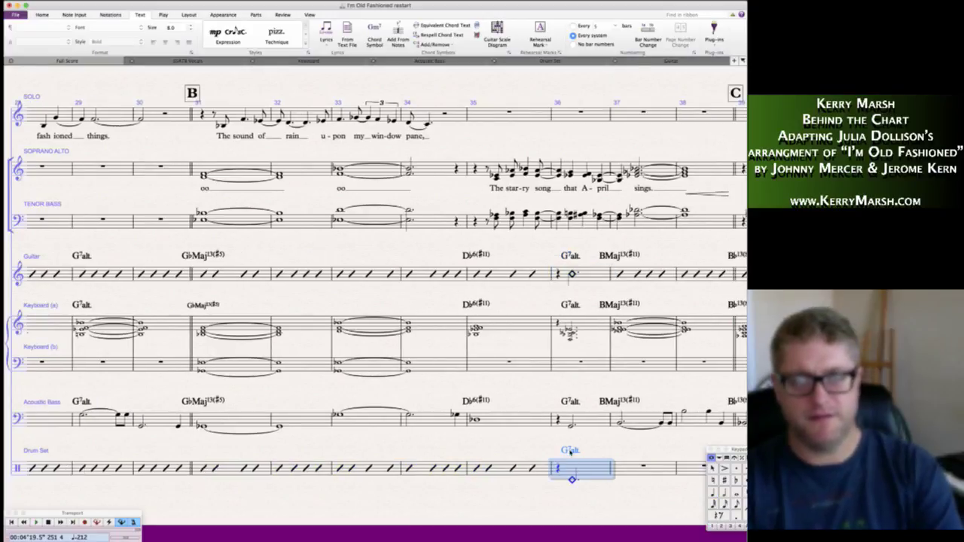
{"action": "left_click", "coordinate": [570, 450]}
{"action": "key", "text": "Delete"}
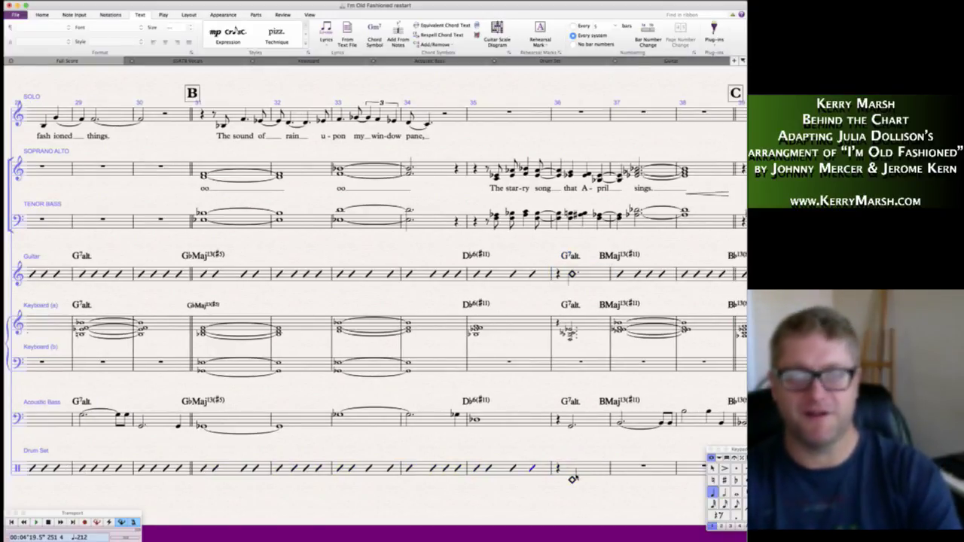
{"action": "left_click", "coordinate": [572, 479]}
{"action": "key", "text": "Escape"}
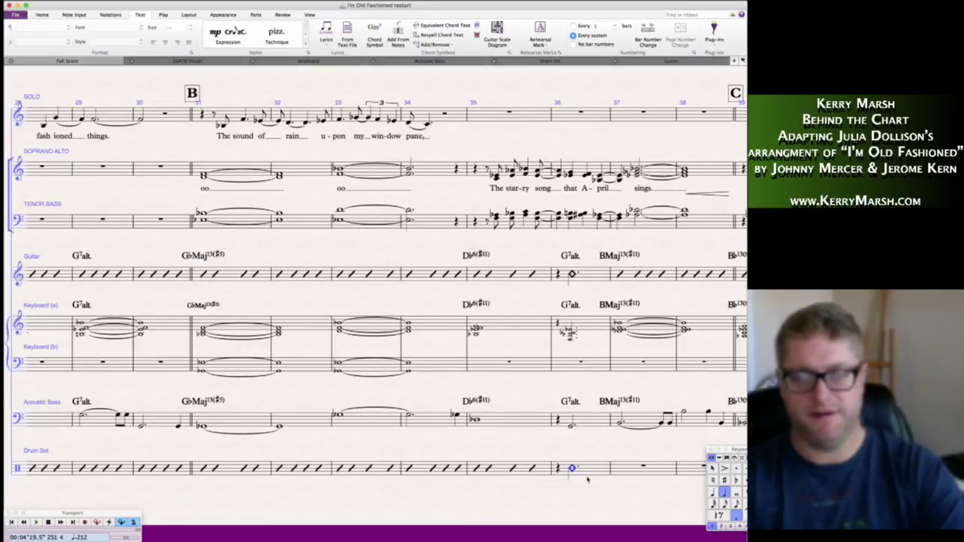
- Copy the Drum Set's slashes from bar 35 into bars 37 and 38
{"action": "scroll", "coordinate": [377, 301], "scroll_direction": "right", "scroll_amount": 4}
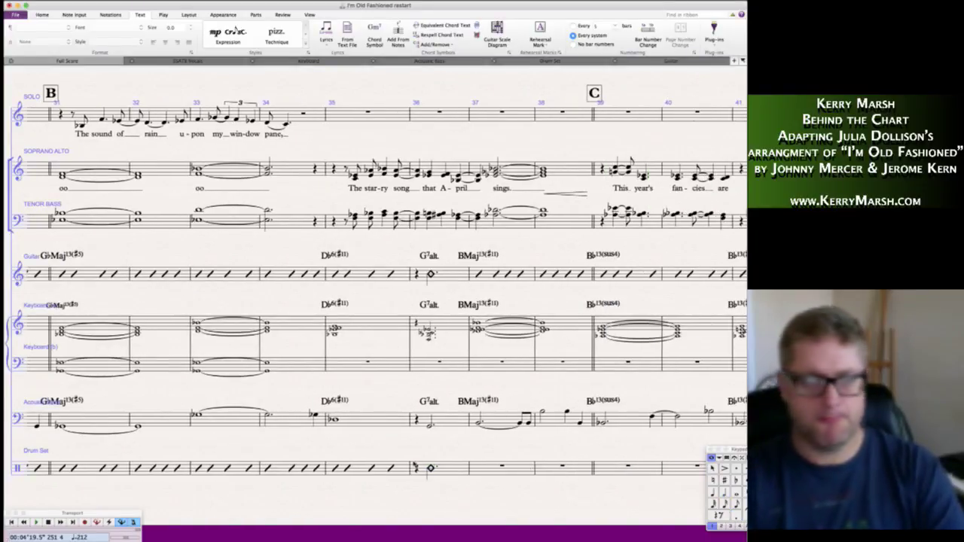
{"action": "left_click", "coordinate": [379, 469]}
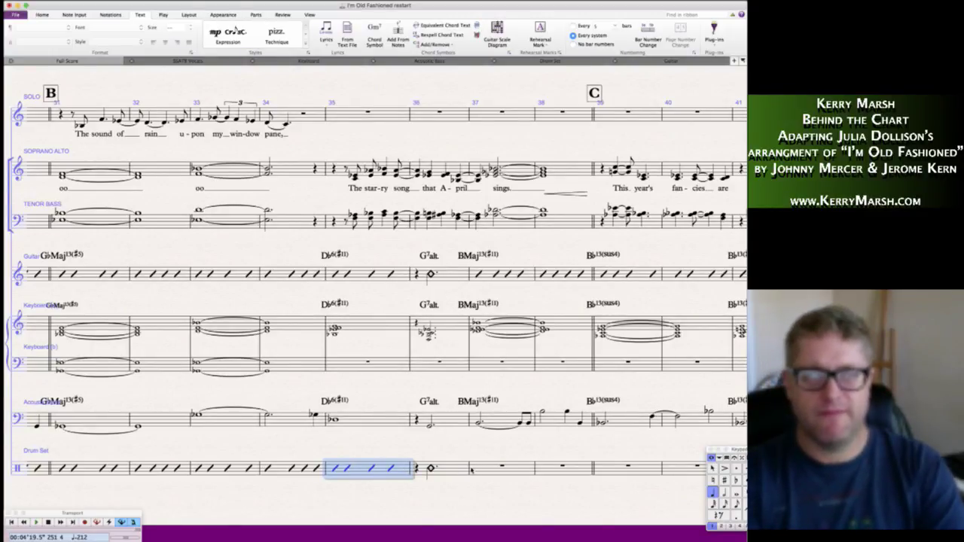
{"action": "left_click", "coordinate": [473, 470]}
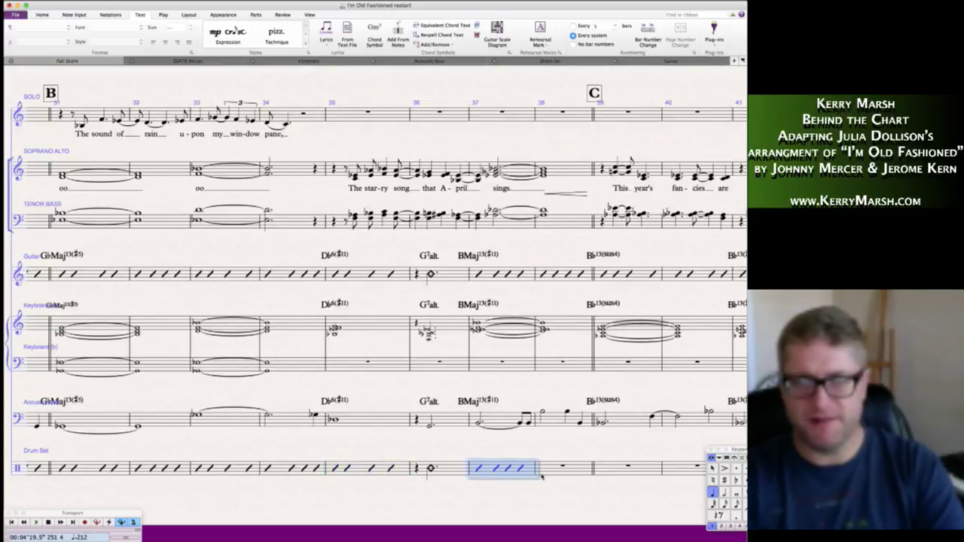
{"action": "left_click", "coordinate": [543, 472]}
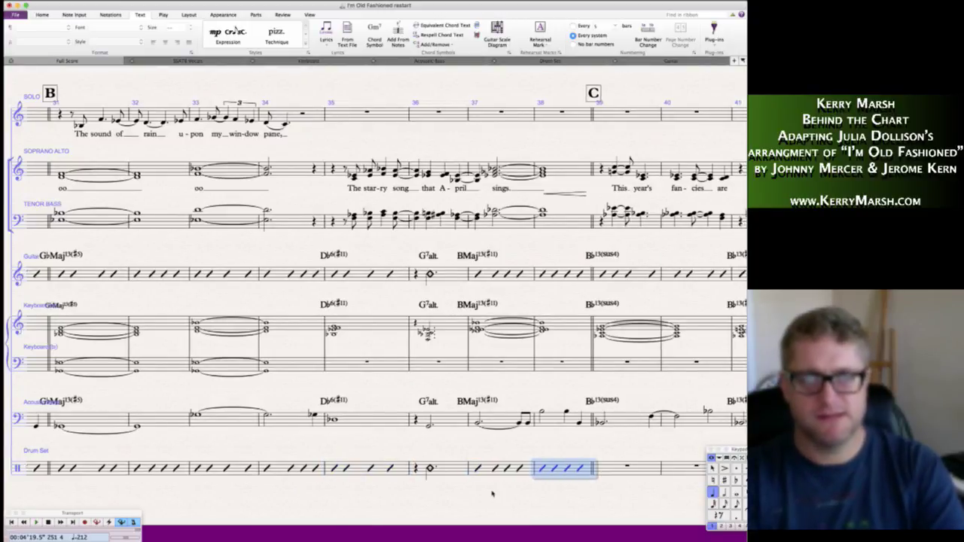
- Fill bars 39 to 42 of the Drum Set, from rehearsal mark C, with copied slash notation
{"action": "scroll", "coordinate": [493, 494], "scroll_direction": "right", "scroll_amount": 4}
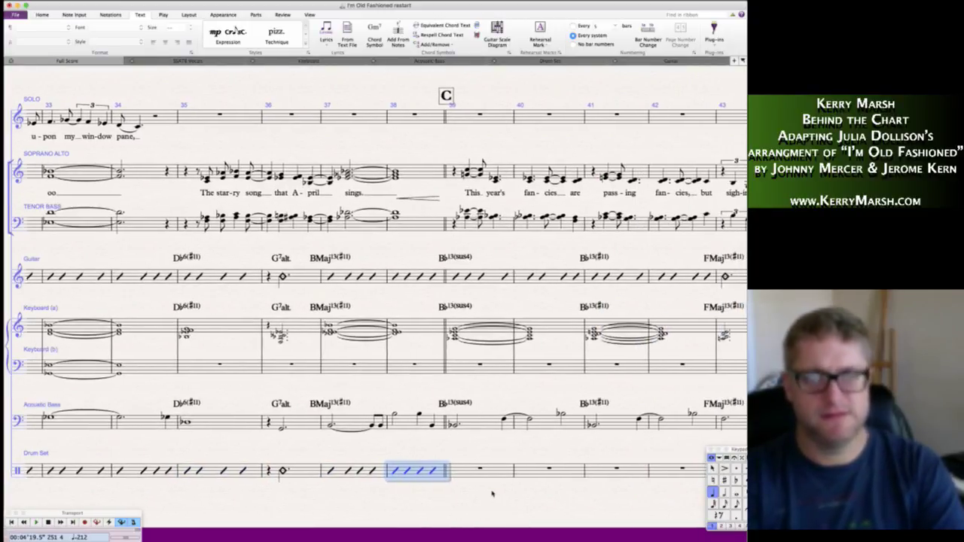
{"action": "scroll", "coordinate": [492, 493], "scroll_direction": "right", "scroll_amount": 2}
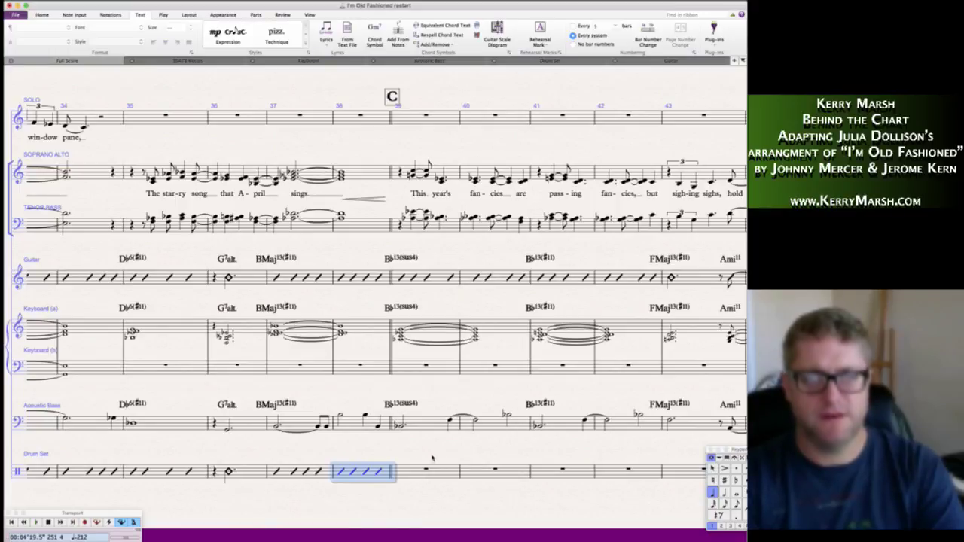
{"action": "left_click", "coordinate": [402, 469]}
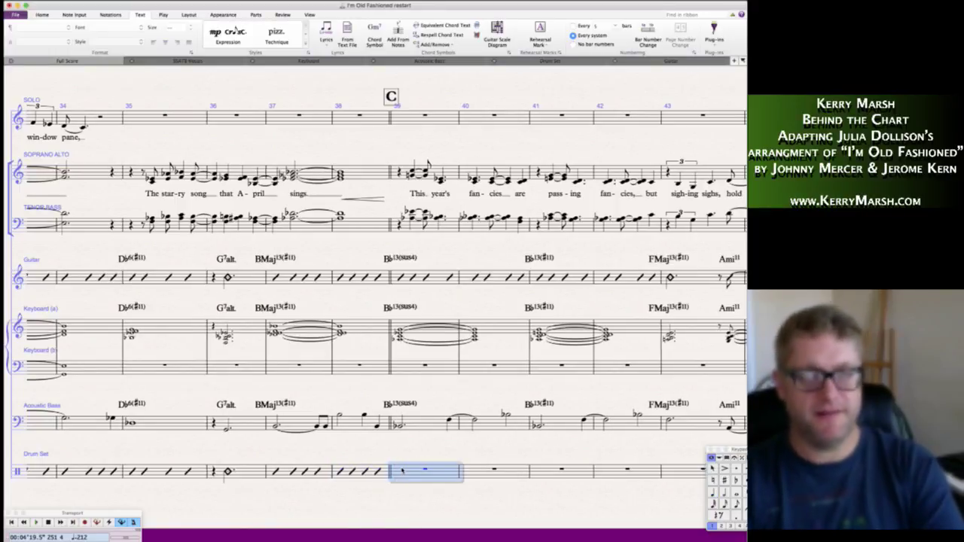
{"action": "scroll", "coordinate": [402, 470], "scroll_direction": "right", "scroll_amount": 6}
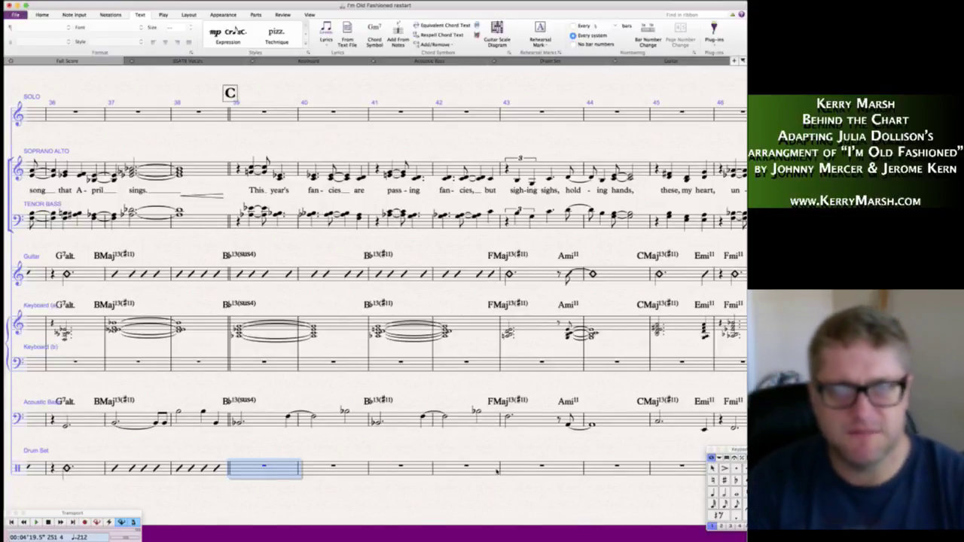
{"action": "left_click", "coordinate": [496, 470], "text": "shift"}
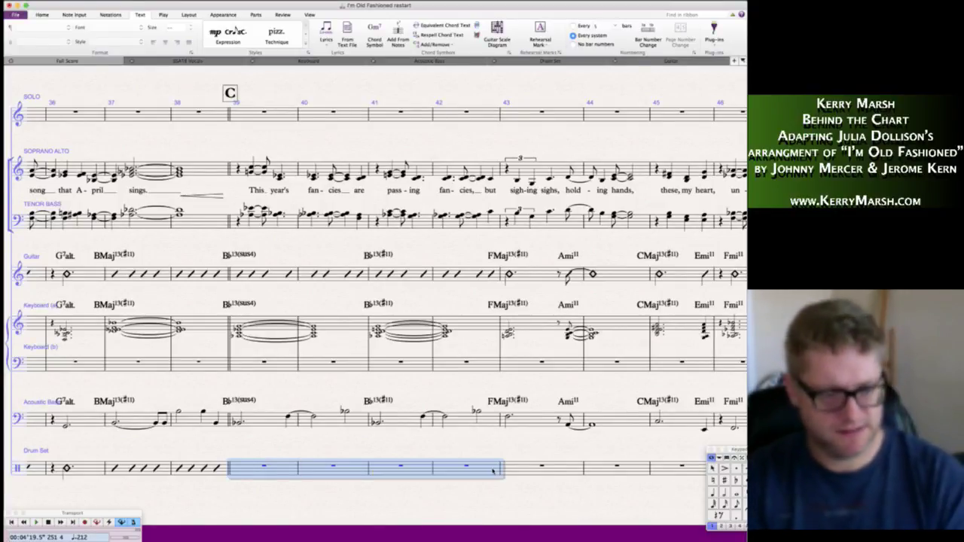
{"action": "key", "text": "ctrl+v"}
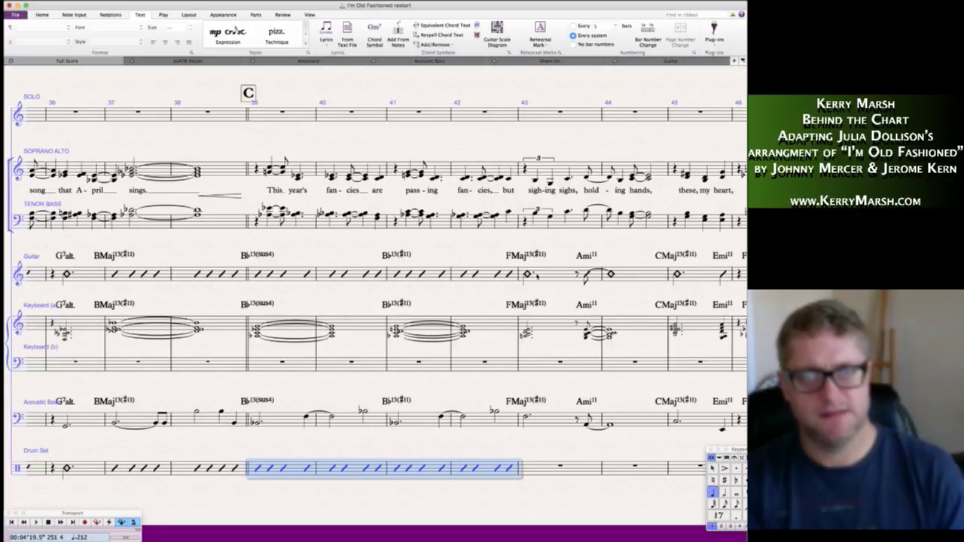
- Copy the Guitar's bars 43 to 48 into the Drum Set and delete the copied chord symbols
{"action": "left_click", "coordinate": [536, 275]}
{"action": "scroll", "coordinate": [536, 276], "scroll_direction": "right", "scroll_amount": 5}
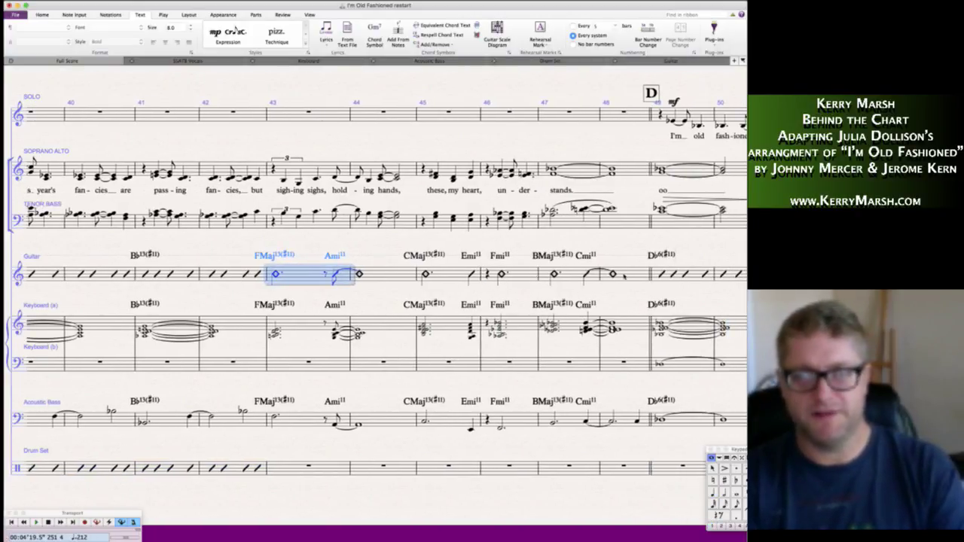
{"action": "left_click", "coordinate": [625, 277], "text": "shift"}
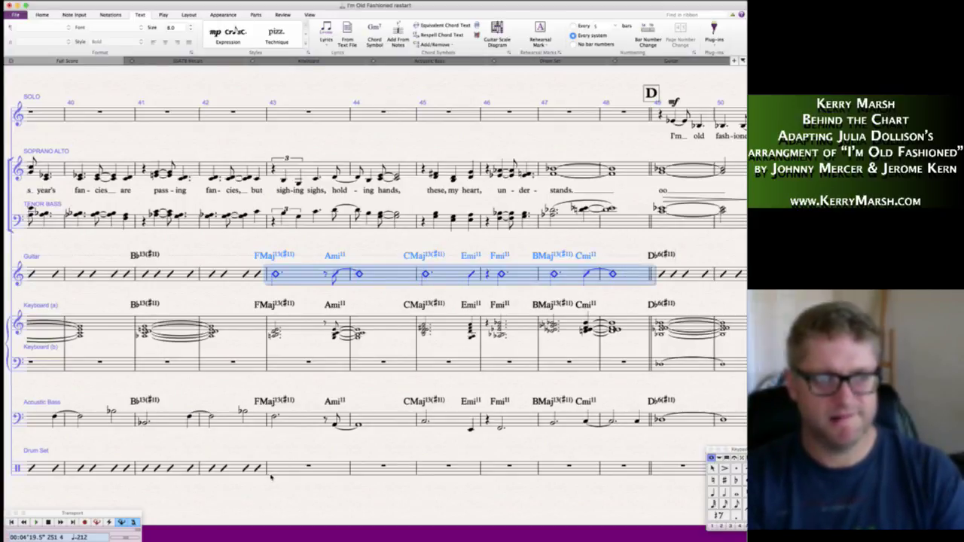
{"action": "left_click", "coordinate": [274, 466], "text": "alt"}
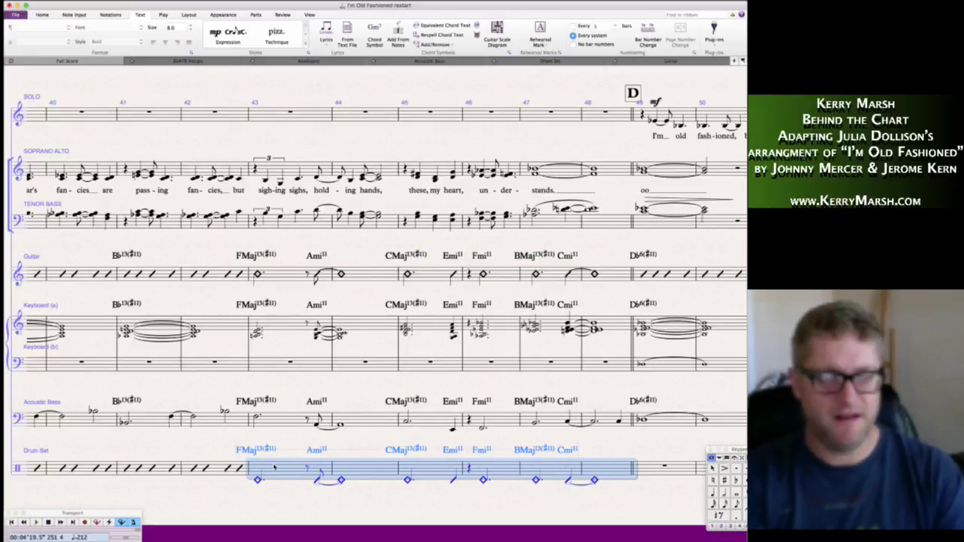
{"action": "key", "text": "alt+shift+super+k"}
{"action": "key", "text": "Delete"}
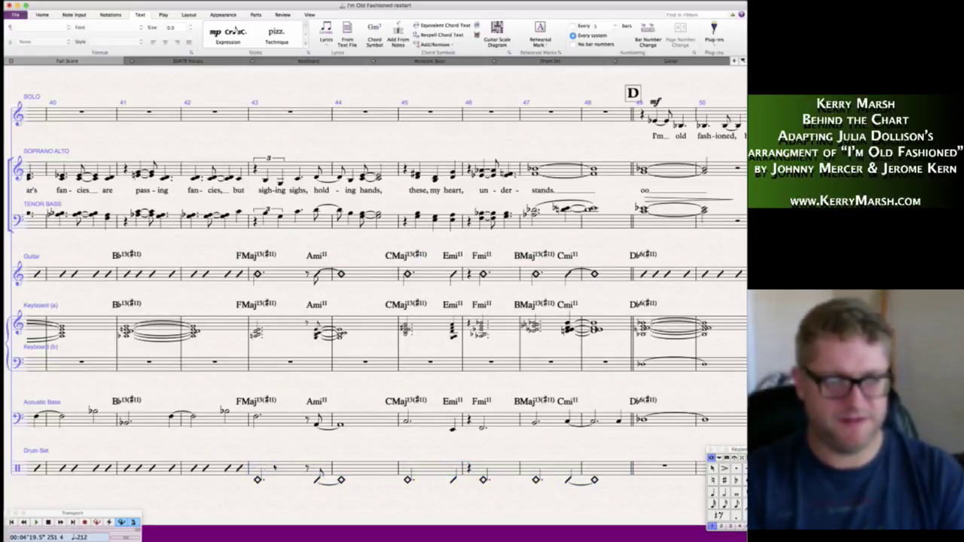
- Raise the Drum Set's copied diamond and slash notes in bars 43 to 48 by an octave onto the staff line
{"action": "left_click", "coordinate": [259, 480]}
{"action": "key", "text": "super+Up"}
{"action": "key", "text": "Right"}
{"action": "key", "text": "super+Up"}
{"action": "key", "text": "Right"}
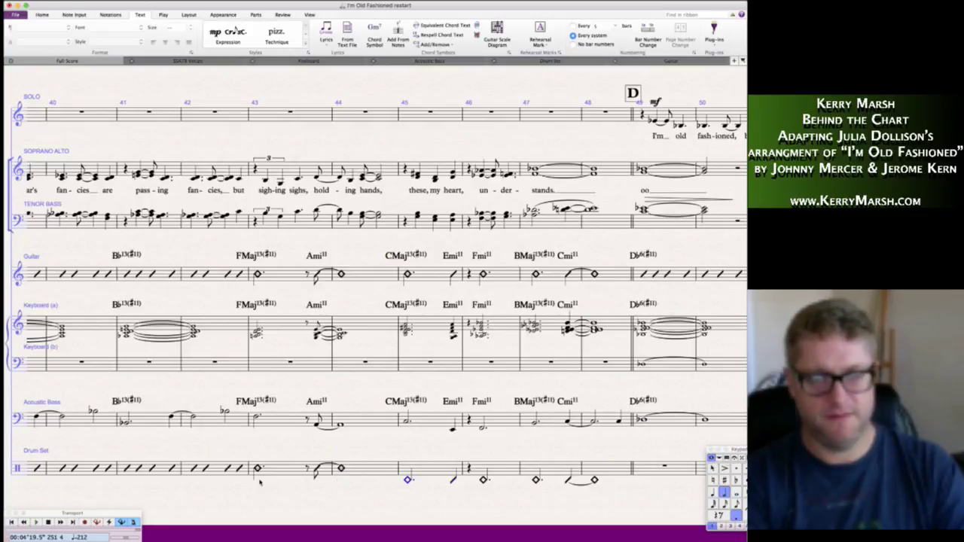
{"action": "key", "text": "super+Up"}
{"action": "key", "text": "Right"}
{"action": "key", "text": "Right"}
{"action": "key", "text": "super+Up"}
{"action": "key", "text": "Right"}
{"action": "key", "text": "super+Up"}
{"action": "key", "text": "Right"}
{"action": "key", "text": "super+Up"}
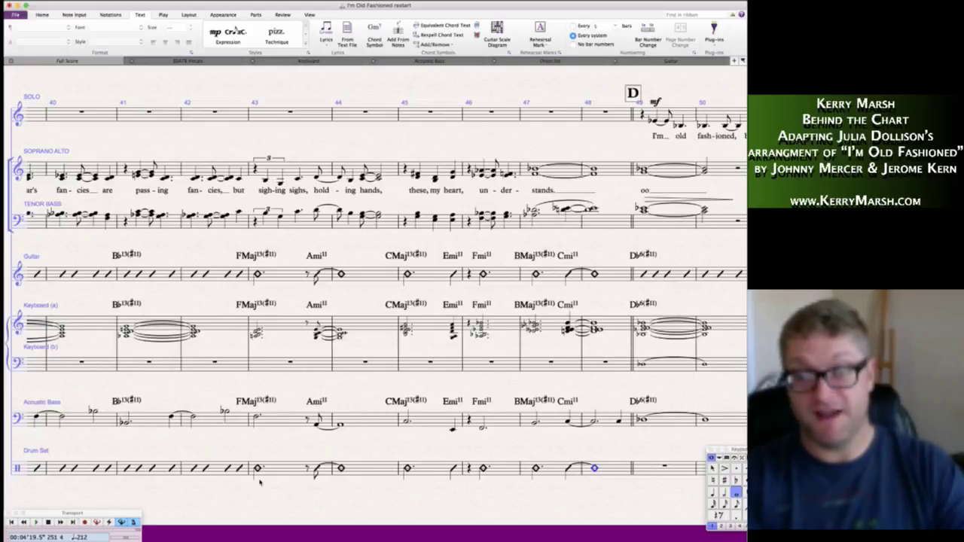
{"action": "key", "text": "Escape"}
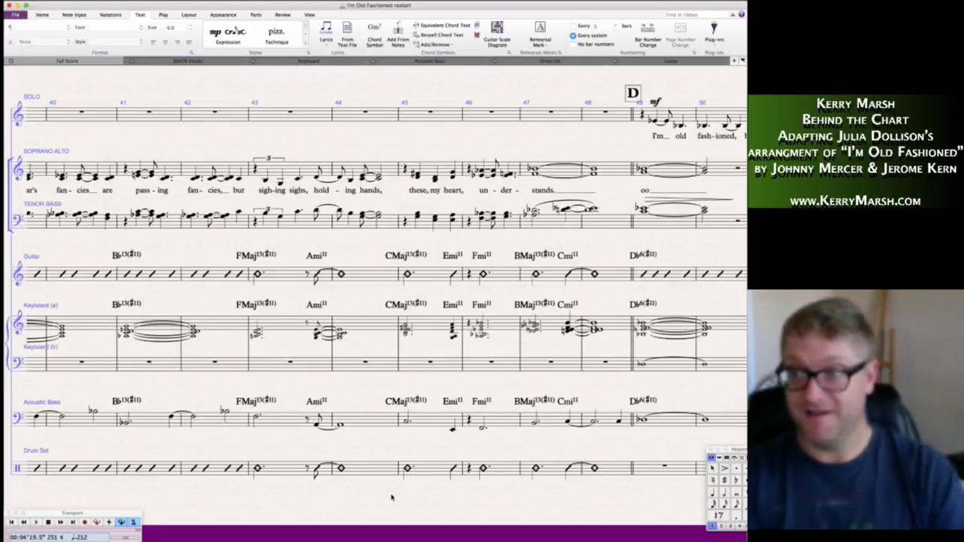
{"action": "scroll", "coordinate": [287, 486], "scroll_direction": "right", "scroll_amount": 3}
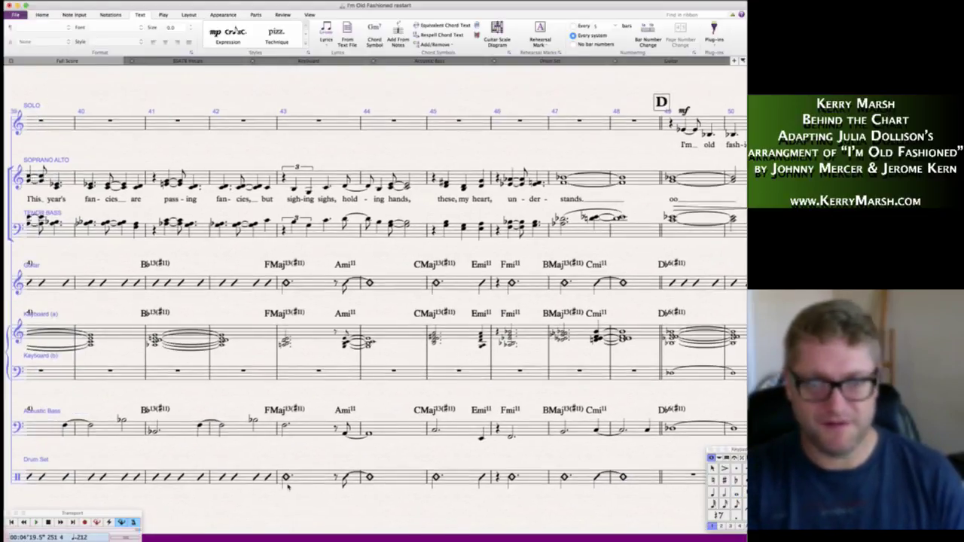
{"action": "scroll", "coordinate": [287, 487], "scroll_direction": "left", "scroll_amount": 3}
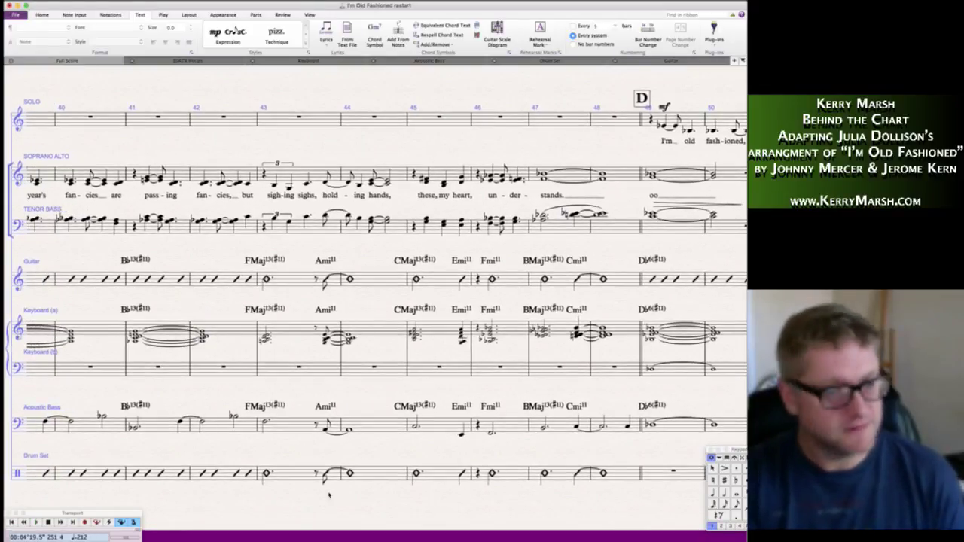
{"action": "scroll", "coordinate": [328, 495], "scroll_direction": "right", "scroll_amount": 5}
{"action": "scroll", "coordinate": [328, 495], "scroll_direction": "left", "scroll_amount": 10}
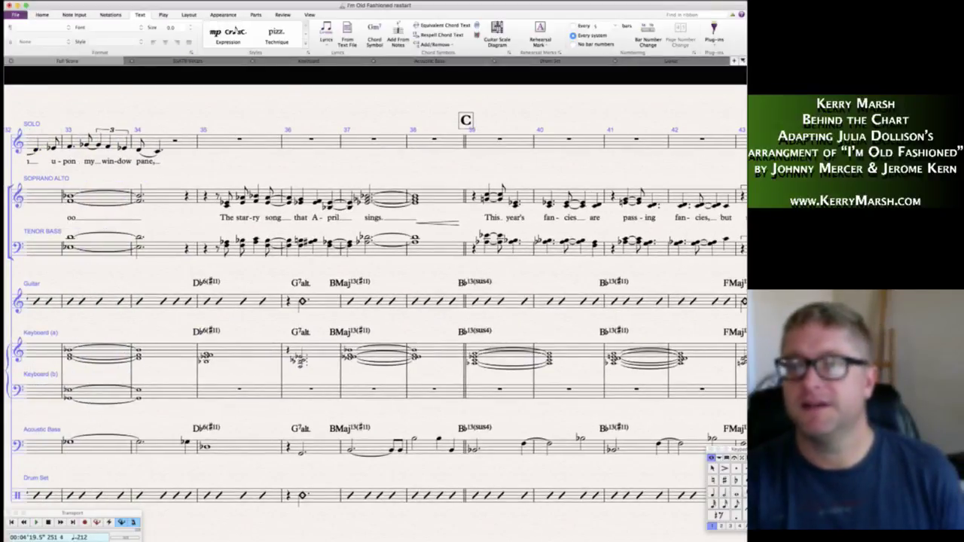
{"action": "key", "text": "super+Tab"}
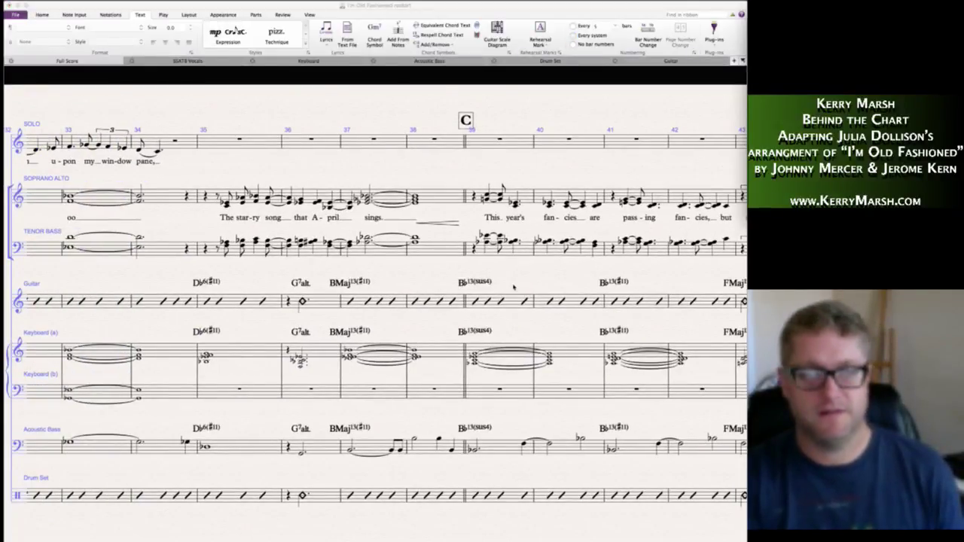
{"action": "scroll", "coordinate": [514, 286], "scroll_direction": "right", "scroll_amount": 5}
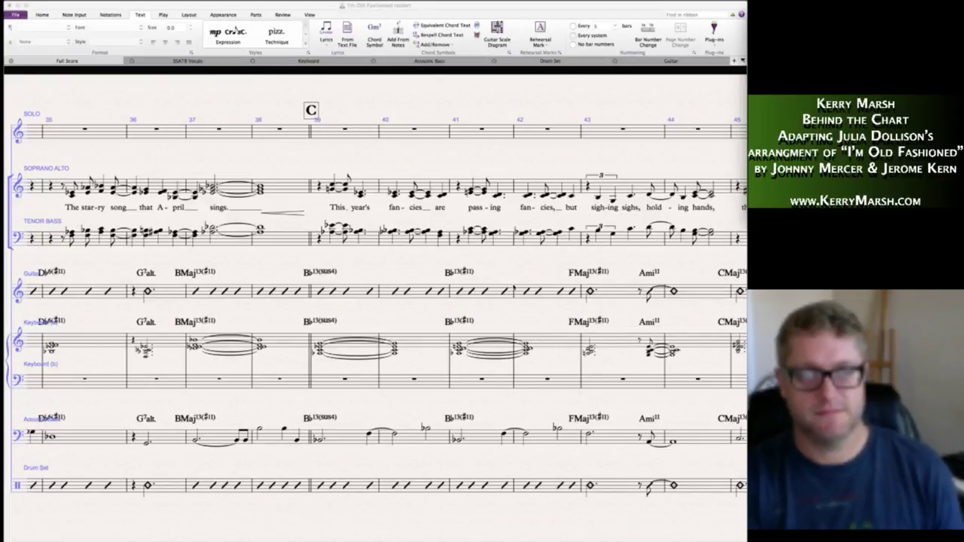
{"action": "scroll", "coordinate": [375, 301], "scroll_direction": "right", "scroll_amount": 4}
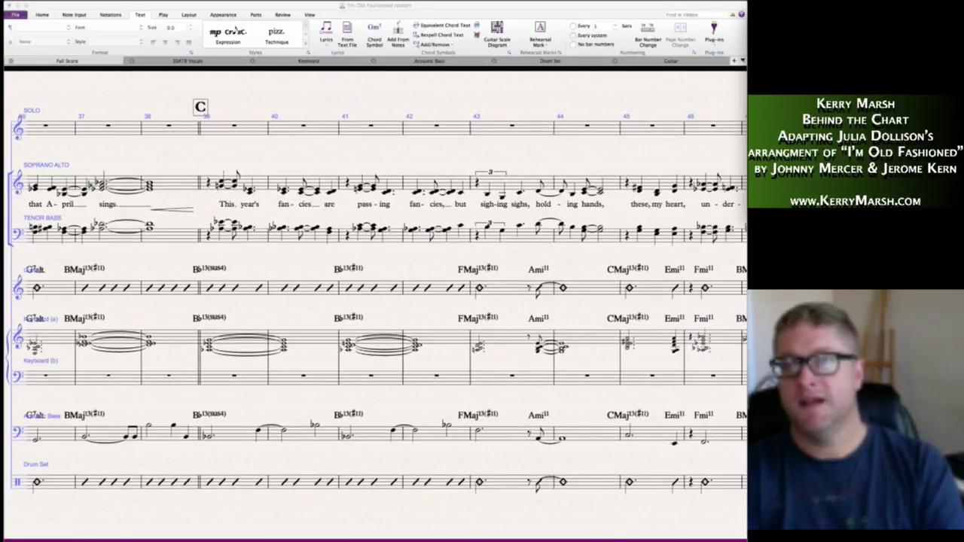
- Add the technique text "more active kick and snare interaction" to the Drum Set at rehearsal mark C, breaking the line before "kick"
{"action": "left_click", "coordinate": [225, 461]}
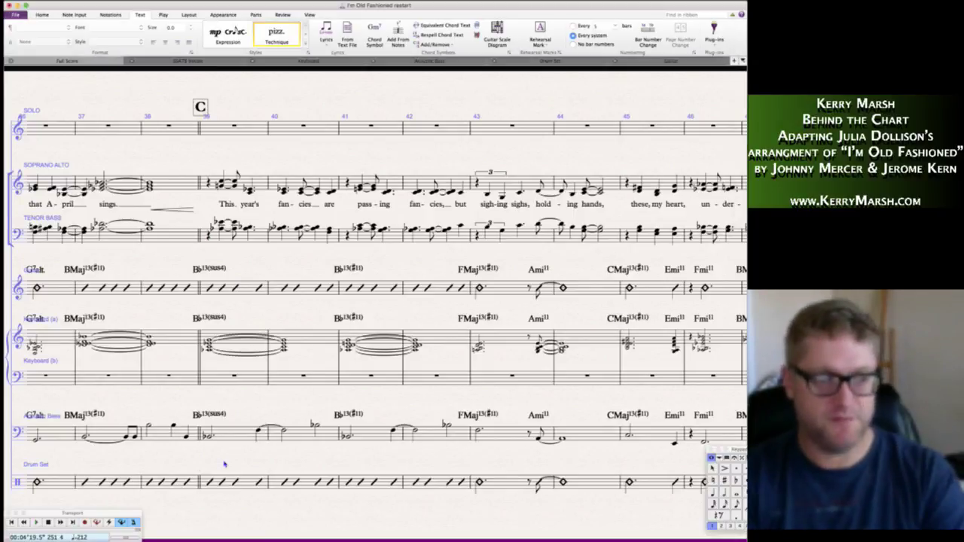
{"action": "type", "text": "more active"}
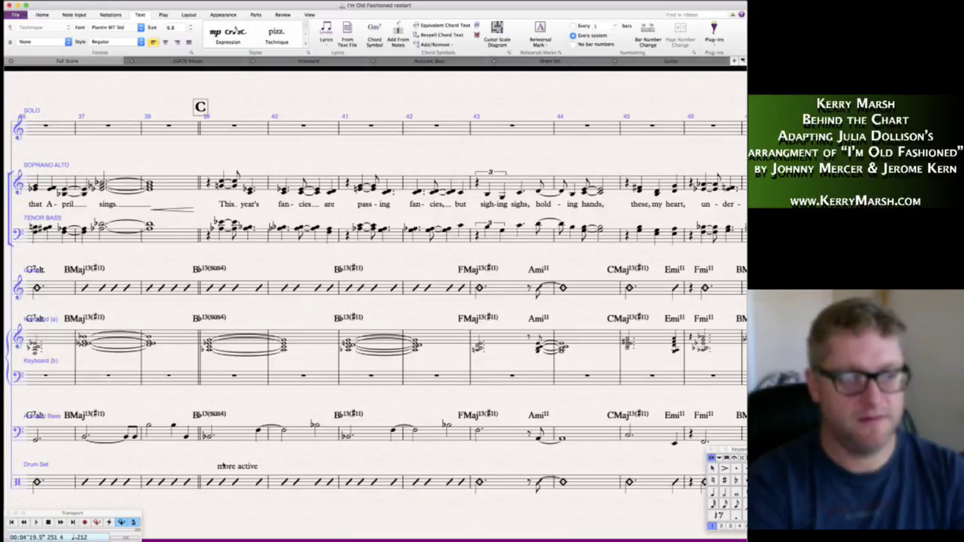
{"action": "type", "text": " ki"}
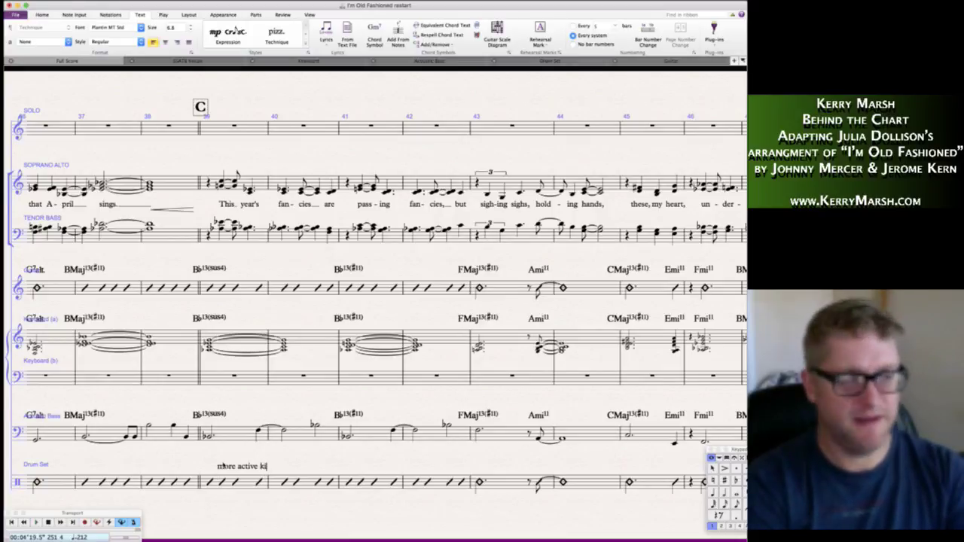
{"action": "type", "text": "ck and snare"}
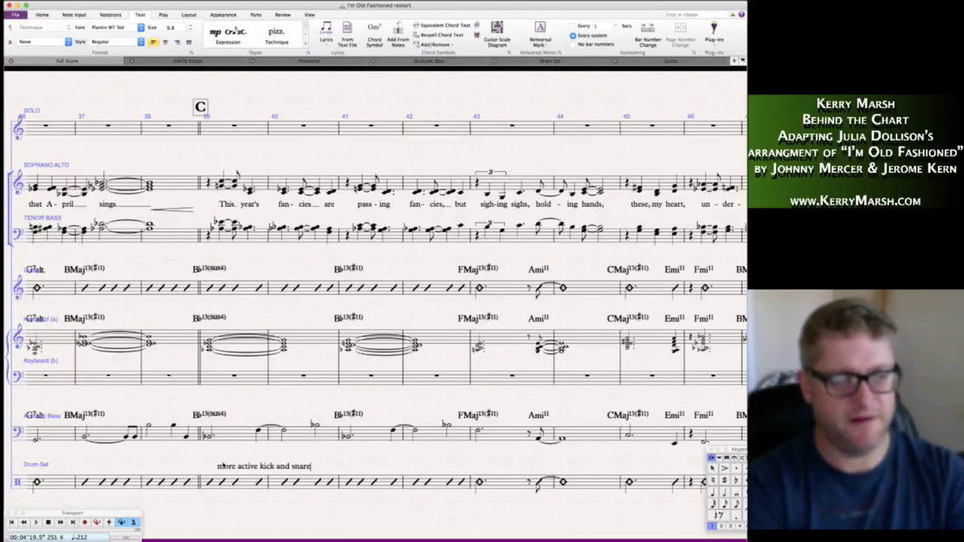
{"action": "type", "text": " interaction"}
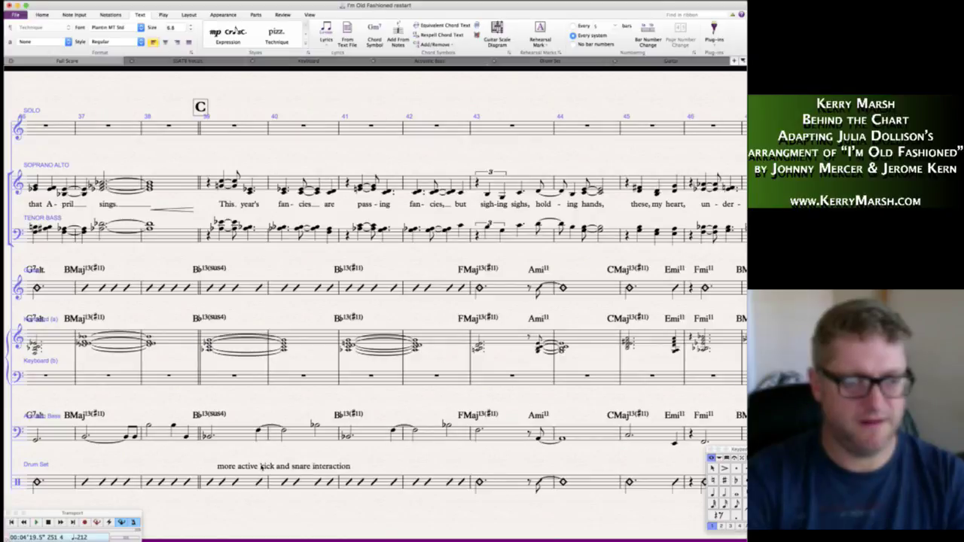
{"action": "left_click", "coordinate": [261, 466]}
{"action": "key", "text": "Return"}
{"action": "key", "text": "Escape"}
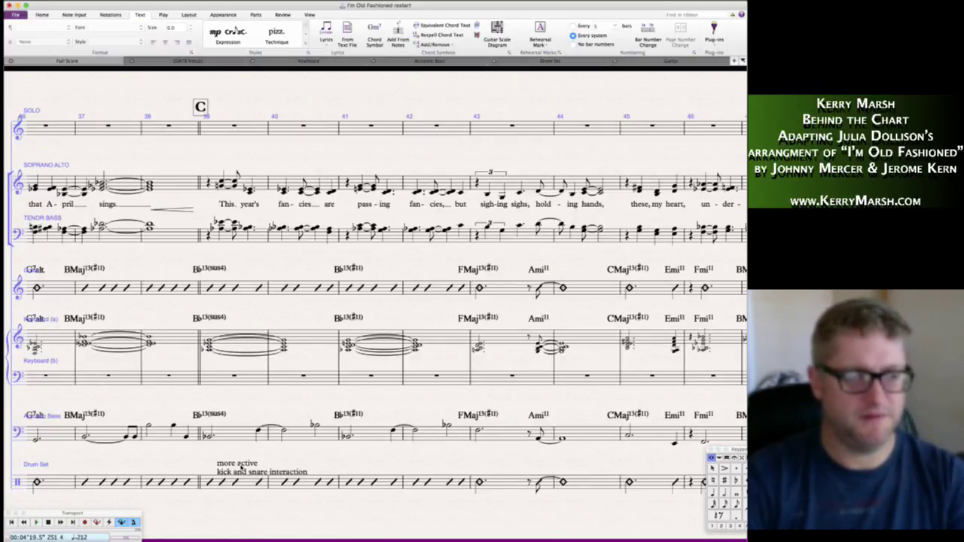
- Reduce the Drum Set instruction at rehearsal mark C to size 4.8 and place it below the staff
{"action": "left_click", "coordinate": [240, 468]}
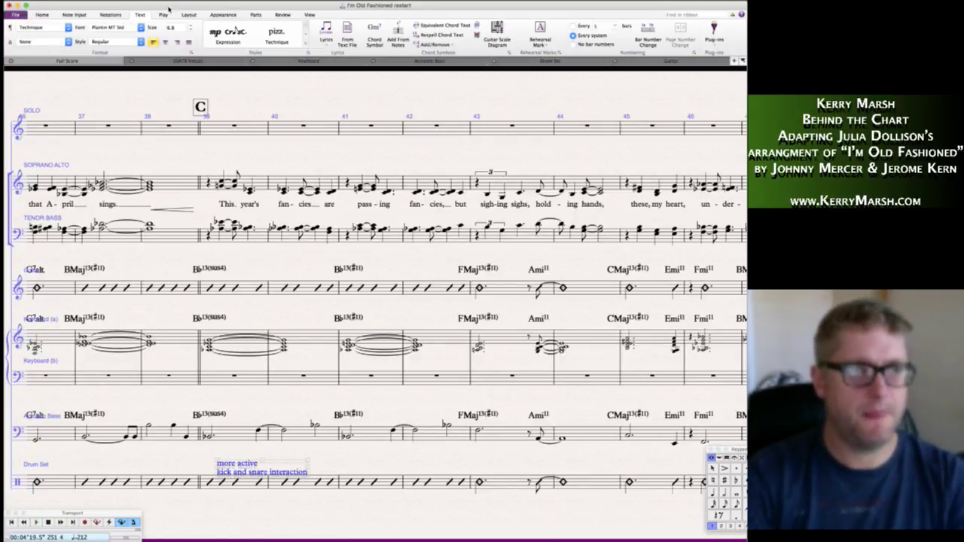
{"action": "left_click", "coordinate": [191, 31]}
{"action": "left_click", "coordinate": [191, 31]}
{"action": "left_click", "coordinate": [257, 500]}
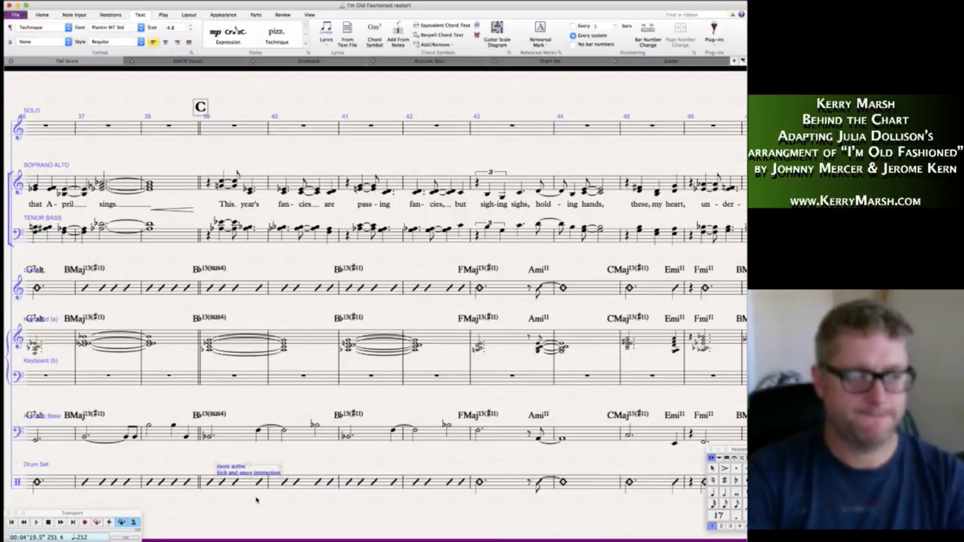
{"action": "left_click_drag", "start_coordinate": [238, 468], "coordinate": [234, 498]}
- Add a p dynamic to the Soprano Alto at bar 31, rehearsal mark B, and place it below the lyrics
{"action": "scroll", "coordinate": [318, 530], "scroll_direction": "left", "scroll_amount": 5}
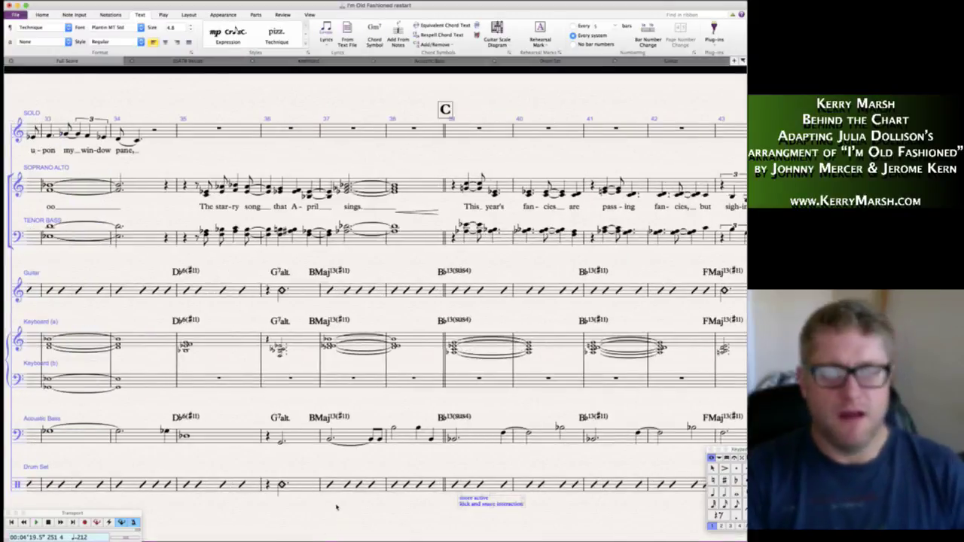
{"action": "scroll", "coordinate": [336, 507], "scroll_direction": "left", "scroll_amount": 10}
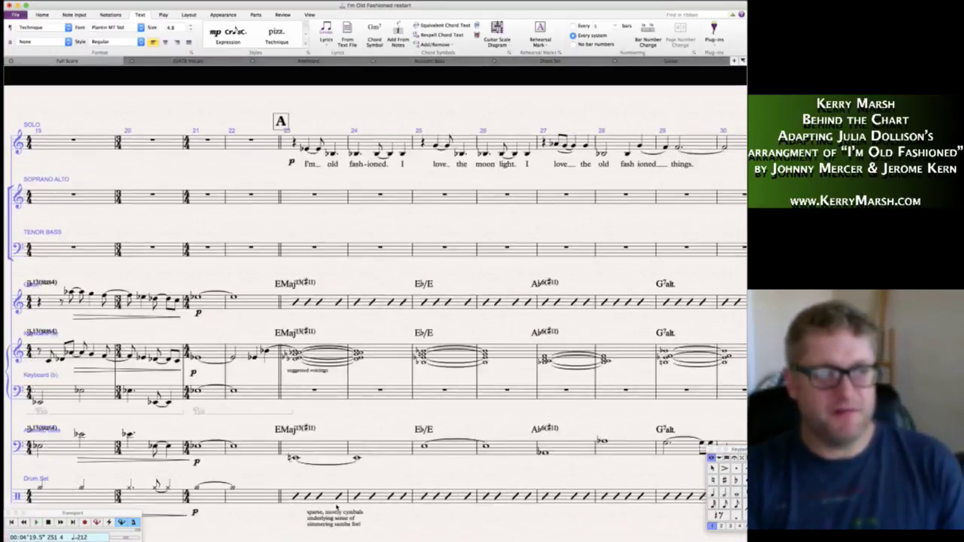
{"action": "scroll", "coordinate": [336, 508], "scroll_direction": "right", "scroll_amount": 8}
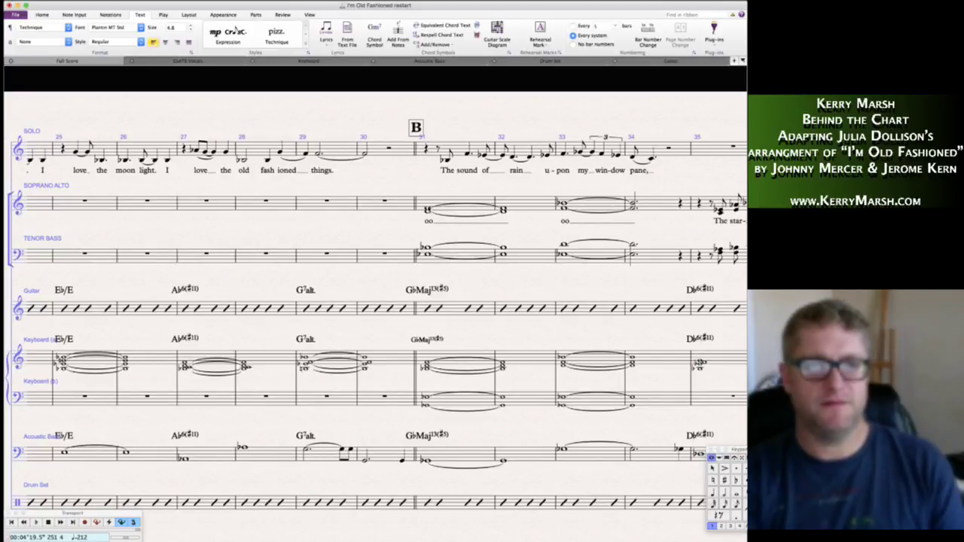
{"action": "key", "text": "super+e"}
{"action": "key", "text": "super+p"}
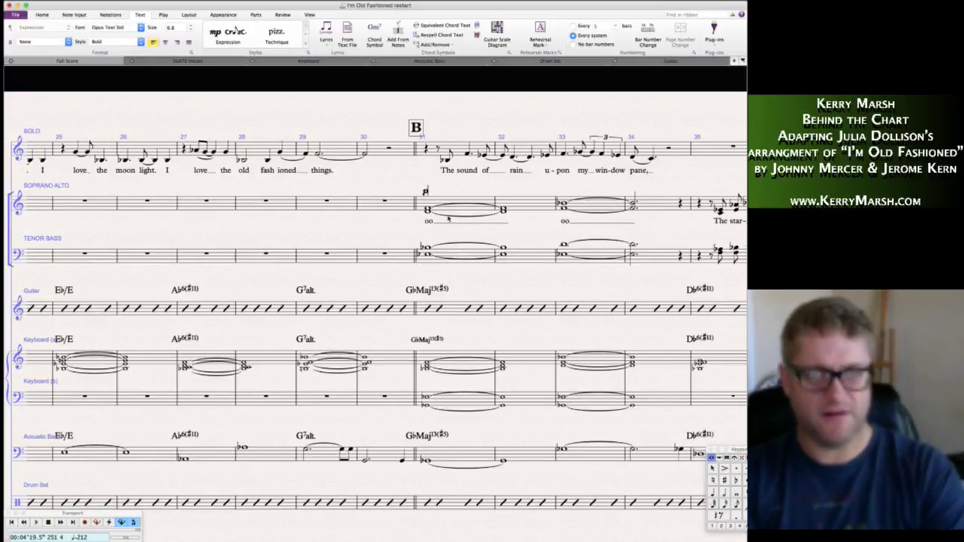
{"action": "key", "text": "Escape"}
{"action": "left_click_drag", "start_coordinate": [424, 191], "coordinate": [426, 228]}
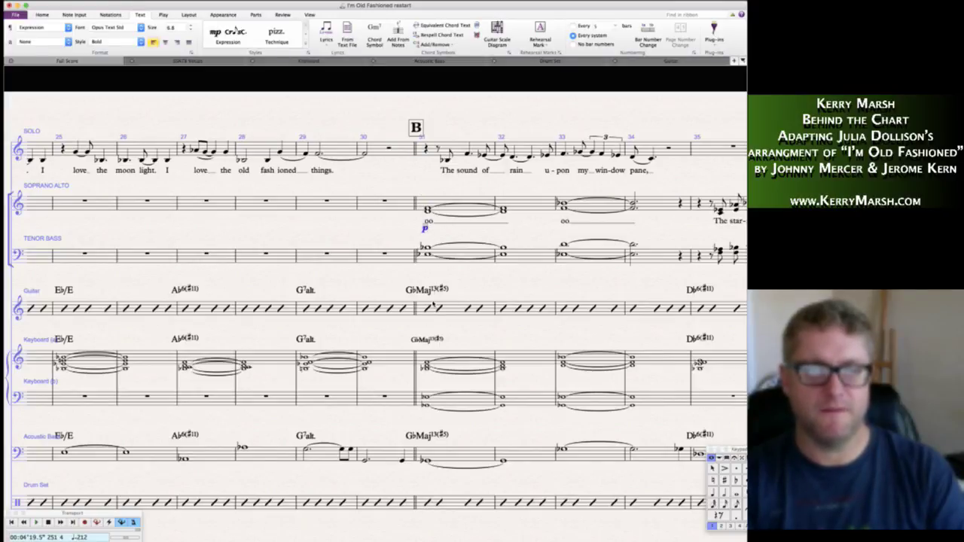
- Add an mp dynamic to the Soprano Alto in bar 35 and place it below the lyrics, just before "The starry song"
{"action": "scroll", "coordinate": [433, 304], "scroll_direction": "right", "scroll_amount": 10}
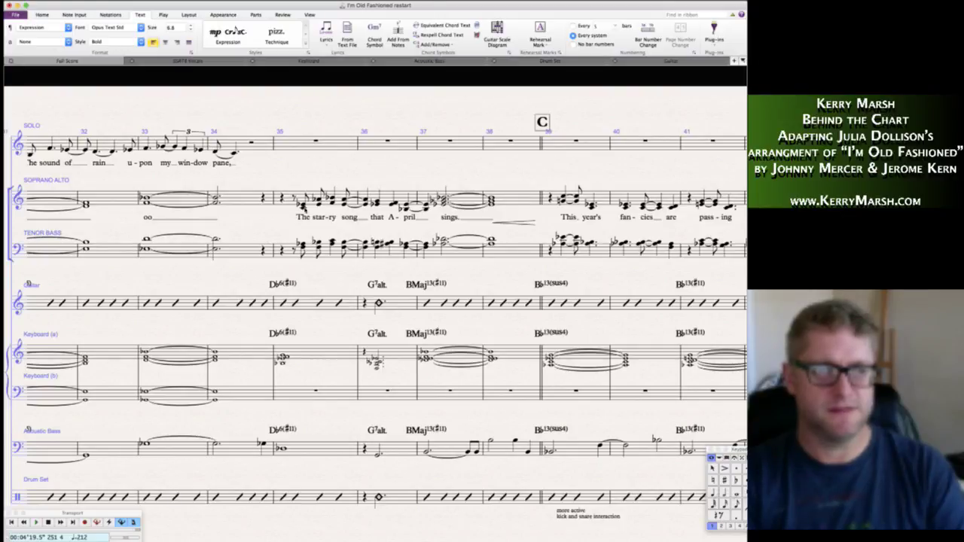
{"action": "left_click_drag", "start_coordinate": [306, 201], "coordinate": [305, 187]}
{"action": "key", "text": "Escape"}
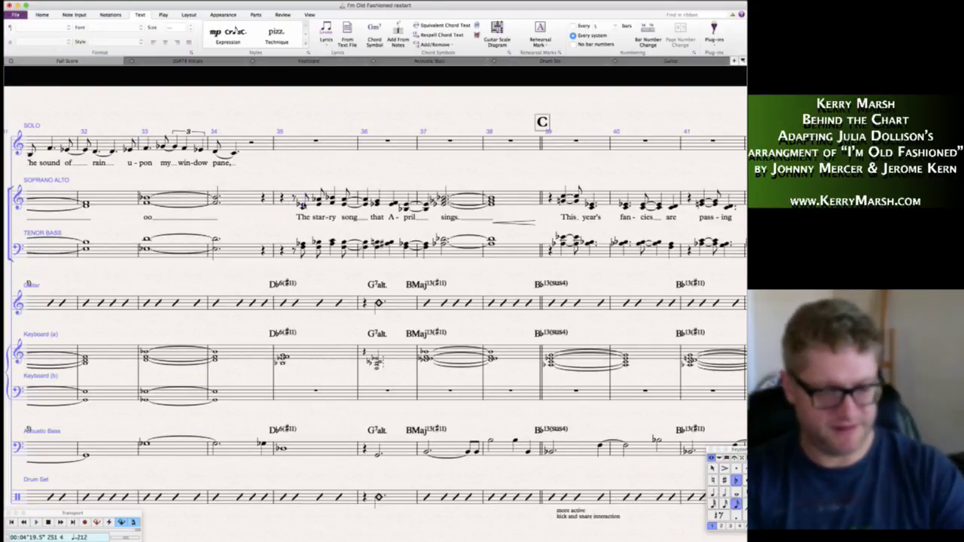
{"action": "key", "text": "Escape"}
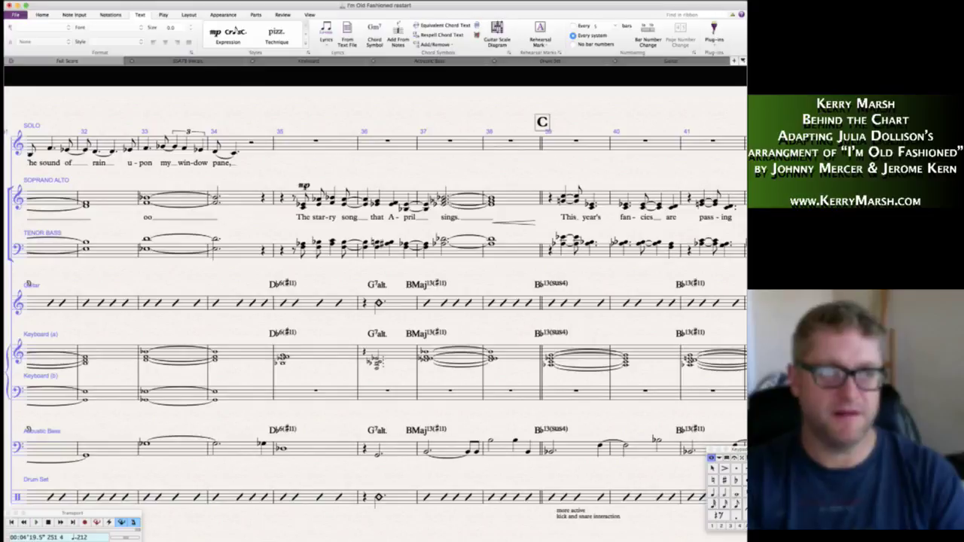
{"action": "left_click_drag", "start_coordinate": [304, 185], "coordinate": [287, 226]}
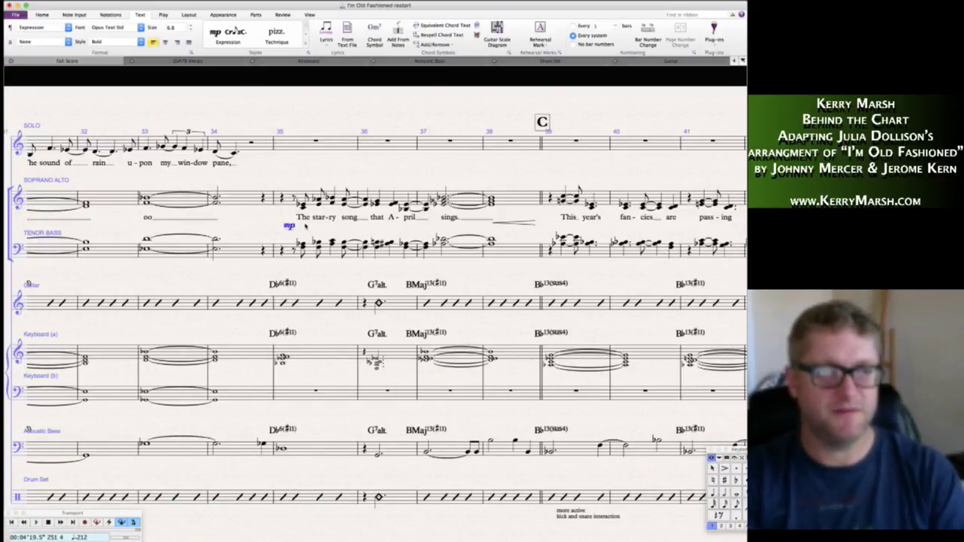
- Copy the mp dynamic below the Guitar, Keyboard (a), Acoustic Bass and Drum Set staves at bar 35
{"action": "scroll", "coordinate": [293, 230], "scroll_direction": "left", "scroll_amount": 2}
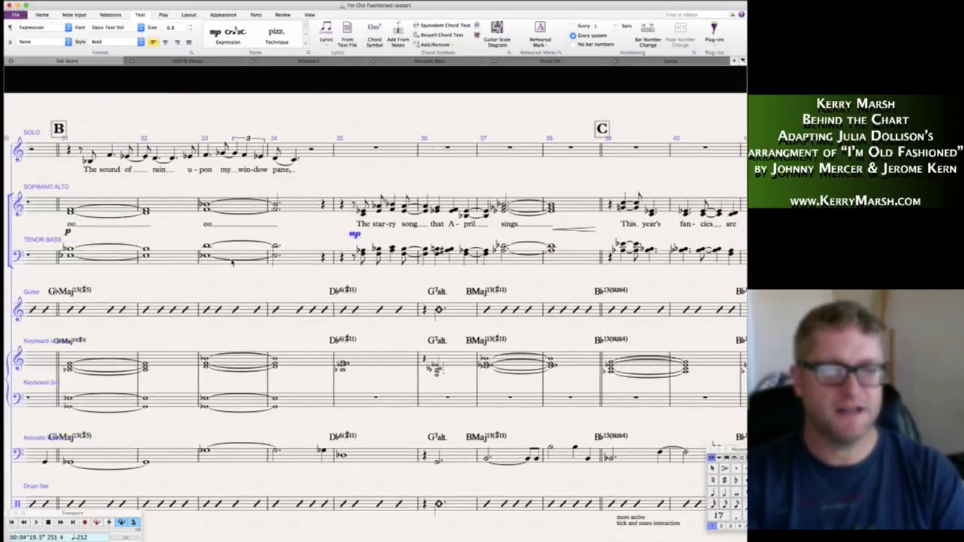
{"action": "scroll", "coordinate": [232, 262], "scroll_direction": "left", "scroll_amount": 3}
{"action": "scroll", "coordinate": [230, 226], "scroll_direction": "right", "scroll_amount": 1}
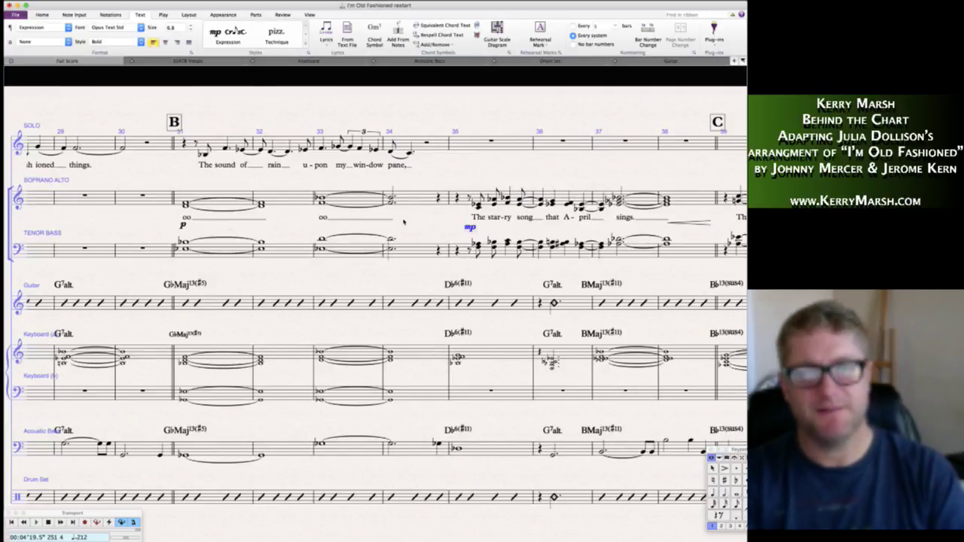
{"action": "scroll", "coordinate": [360, 305], "scroll_direction": "right", "scroll_amount": 3}
{"action": "left_click", "coordinate": [367, 308], "text": "alt"}
{"action": "left_click", "coordinate": [368, 362], "text": "alt"}
{"action": "left_click", "coordinate": [367, 454], "text": "alt"}
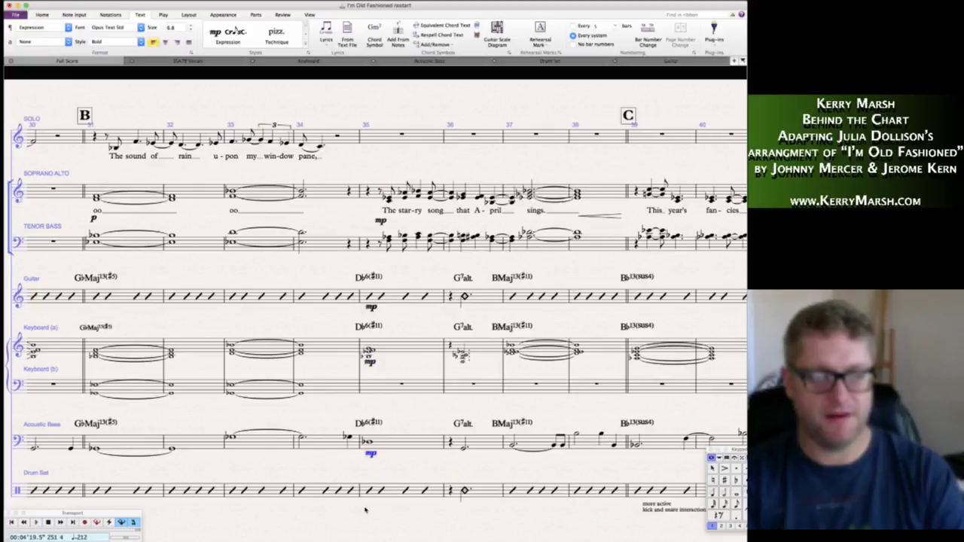
{"action": "left_click", "coordinate": [368, 510], "text": "alt"}
{"action": "scroll", "coordinate": [373, 513], "scroll_direction": "right", "scroll_amount": 5}
{"action": "scroll", "coordinate": [410, 518], "scroll_direction": "right", "scroll_amount": 2}
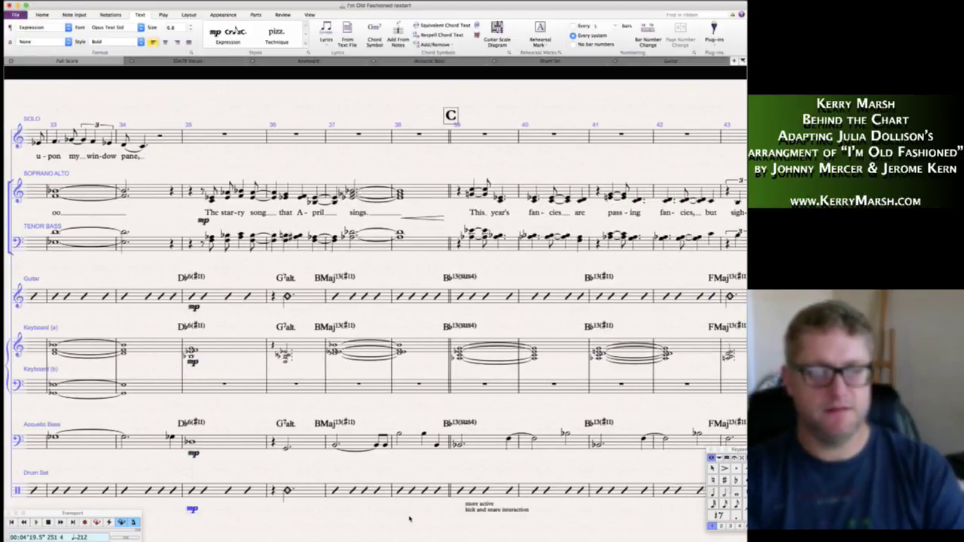
{"action": "scroll", "coordinate": [409, 519], "scroll_direction": "right", "scroll_amount": 4}
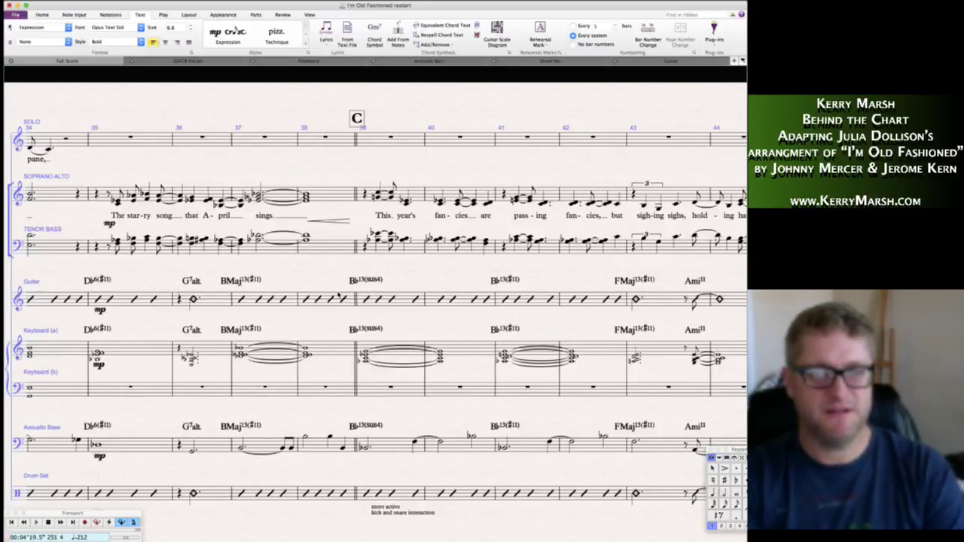
- Add crescendo hairpins in bar 38 to the Guitar, Keyboard (a), Acoustic Bass and Drum Set staves
{"action": "scroll", "coordinate": [375, 296], "scroll_direction": "right", "scroll_amount": 4}
{"action": "scroll", "coordinate": [339, 293], "scroll_direction": "left", "scroll_amount": 2}
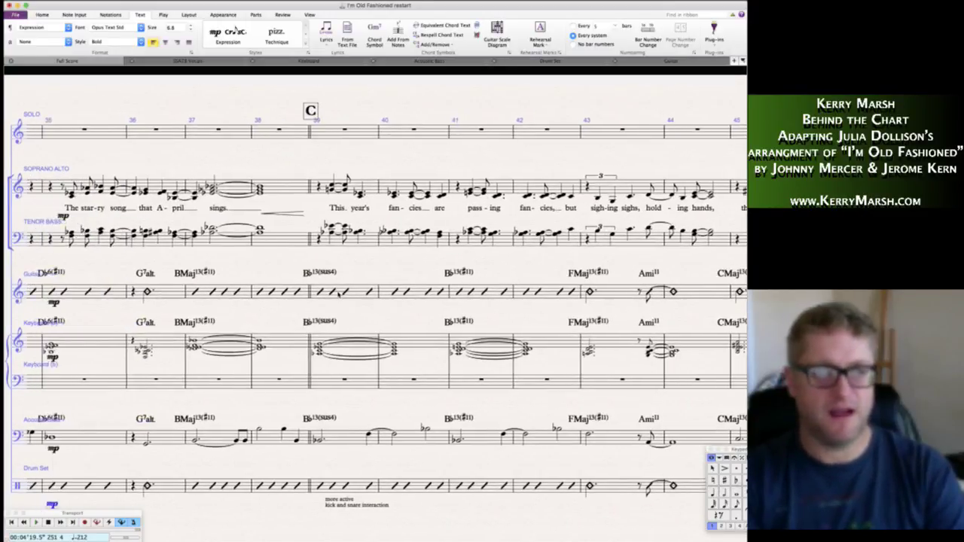
{"action": "scroll", "coordinate": [339, 294], "scroll_direction": "right", "scroll_amount": 5}
{"action": "scroll", "coordinate": [316, 249], "scroll_direction": "left", "scroll_amount": 6}
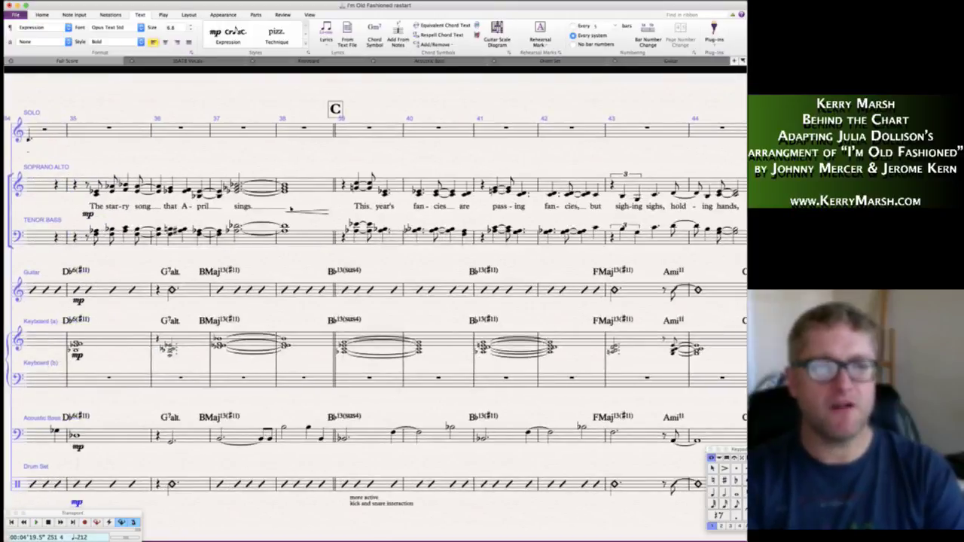
{"action": "left_click", "coordinate": [303, 288]}
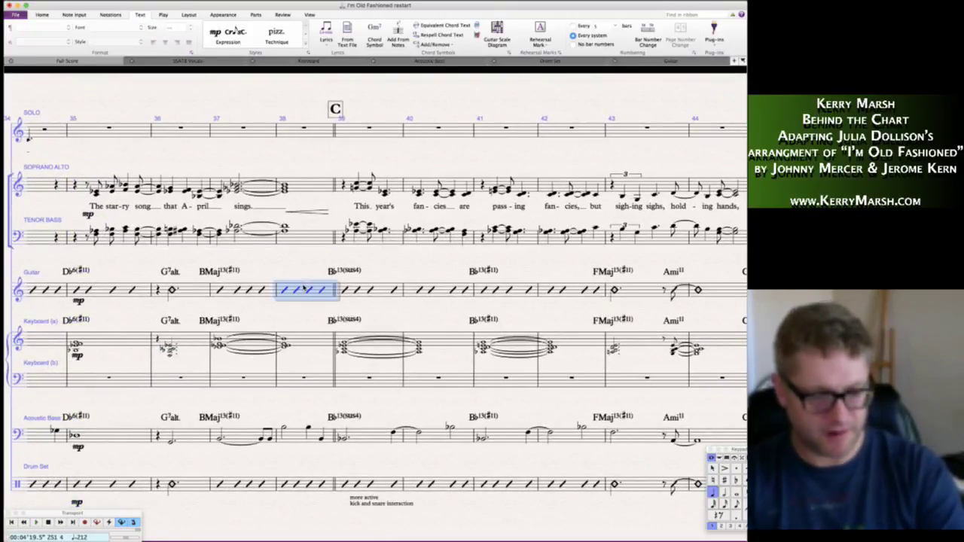
{"action": "key", "text": "greater"}
{"action": "left_click", "coordinate": [307, 342]}
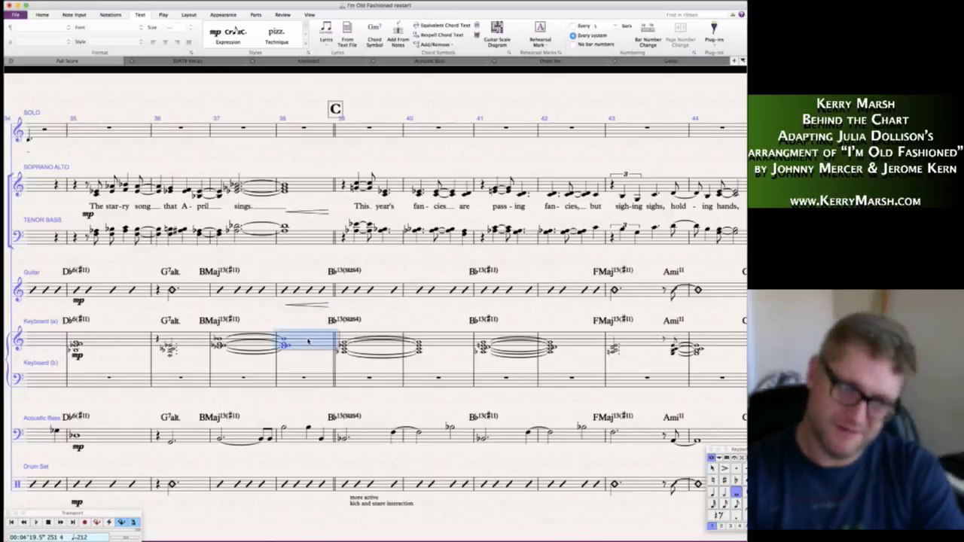
{"action": "key", "text": "greater"}
{"action": "left_click", "coordinate": [298, 440]}
{"action": "key", "text": "greater"}
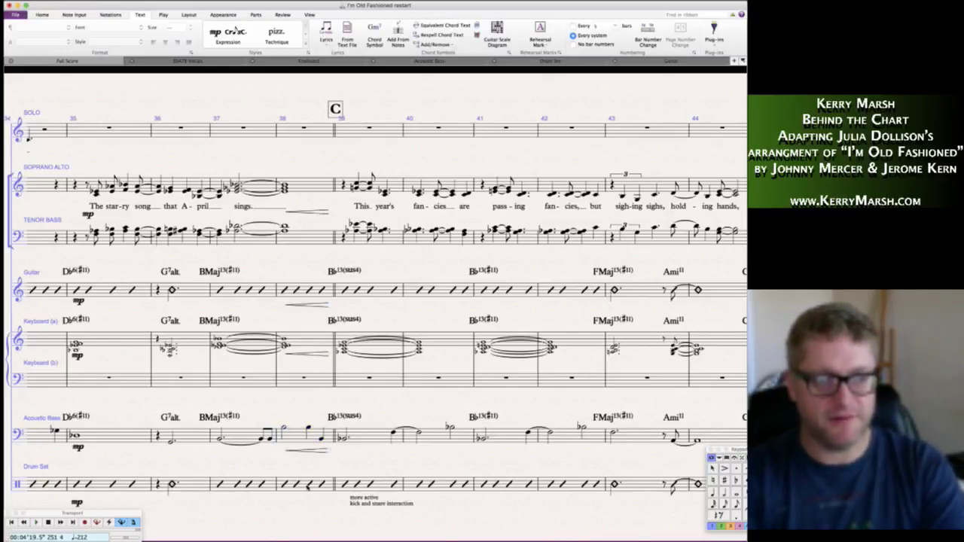
{"action": "left_click", "coordinate": [305, 486]}
{"action": "key", "text": "greater"}
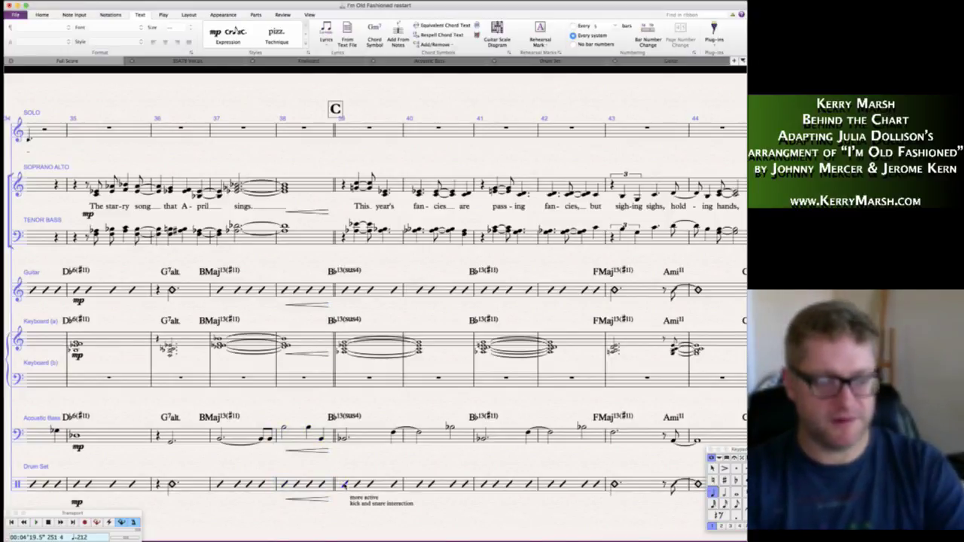
- Add an mf dynamic below the Drum Set at bar 39, rehearsal mark C
{"action": "left_click", "coordinate": [343, 484]}
{"action": "key", "text": "ctrl+e"}
{"action": "key", "text": "ctrl+m"}
{"action": "key", "text": "ctrl+f"}
{"action": "key", "text": "Escape"}
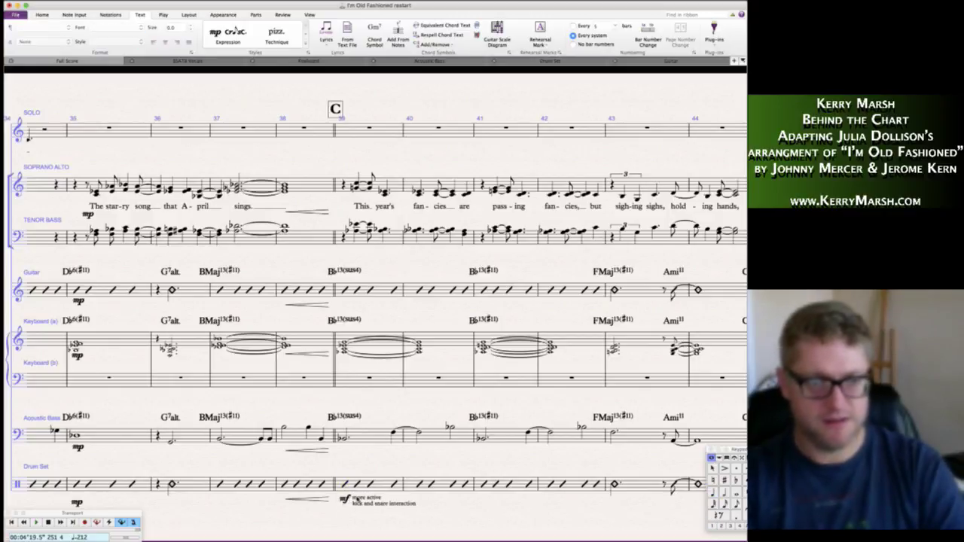
- Copy the mf dynamic at rehearsal mark C below the Acoustic Bass, Keyboard (a), Guitar and Soprano Alto staves
{"action": "left_click", "coordinate": [344, 500]}
{"action": "left_click", "coordinate": [344, 449], "text": "alt"}
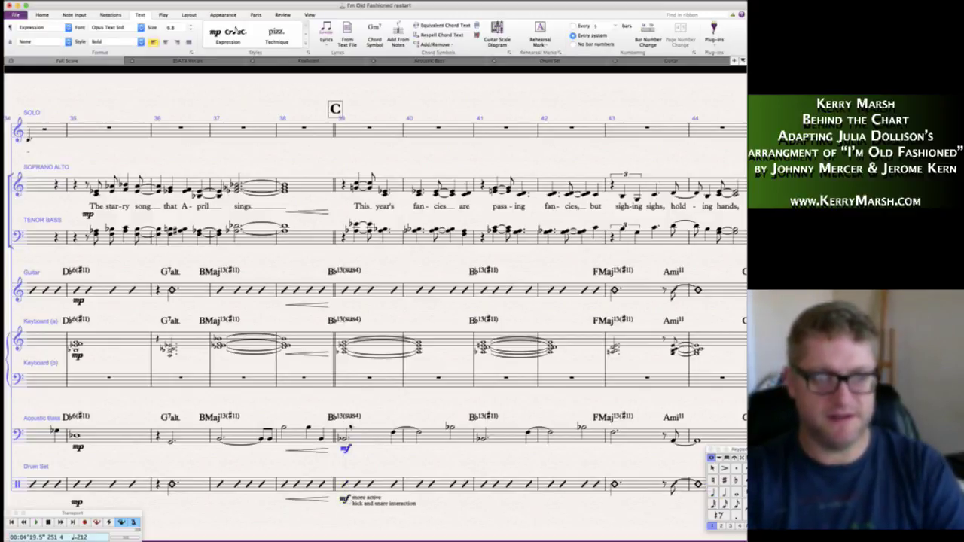
{"action": "left_click", "coordinate": [341, 361], "text": "alt"}
{"action": "left_click", "coordinate": [342, 302], "text": "alt"}
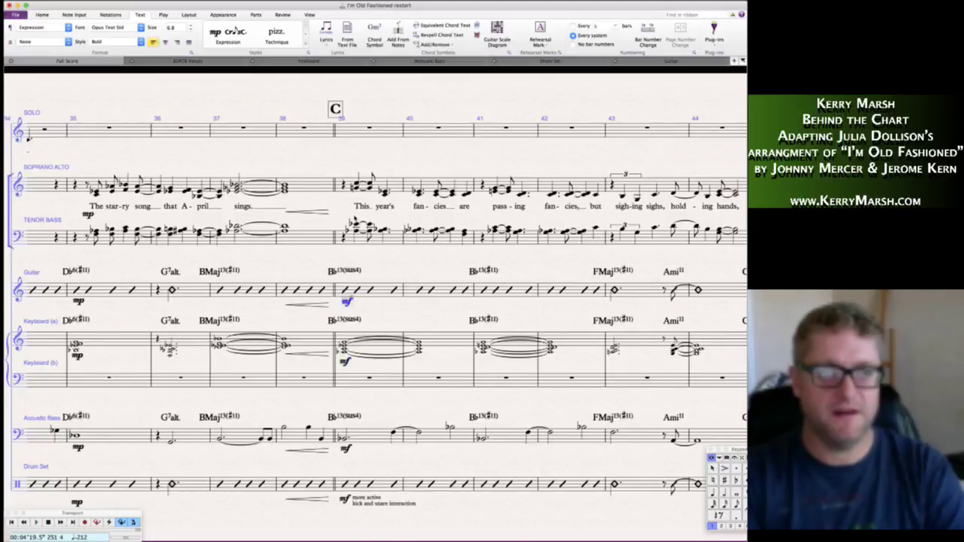
{"action": "left_click", "coordinate": [341, 216], "text": "alt"}
- Hide the redundant mf dynamic of the Solo part at bar 51
{"action": "scroll", "coordinate": [317, 211], "scroll_direction": "right", "scroll_amount": 5}
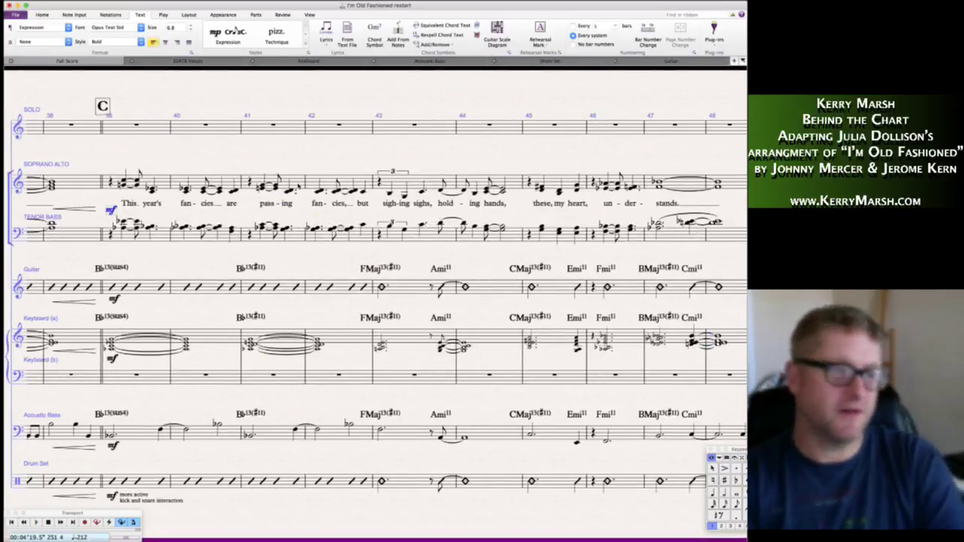
{"action": "scroll", "coordinate": [317, 210], "scroll_direction": "right", "scroll_amount": 4}
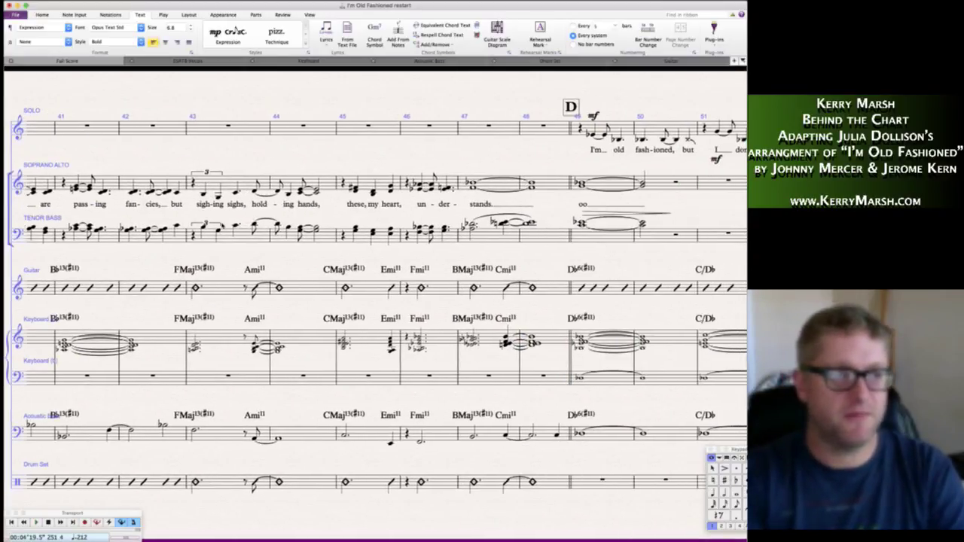
{"action": "scroll", "coordinate": [192, 215], "scroll_direction": "left", "scroll_amount": 3}
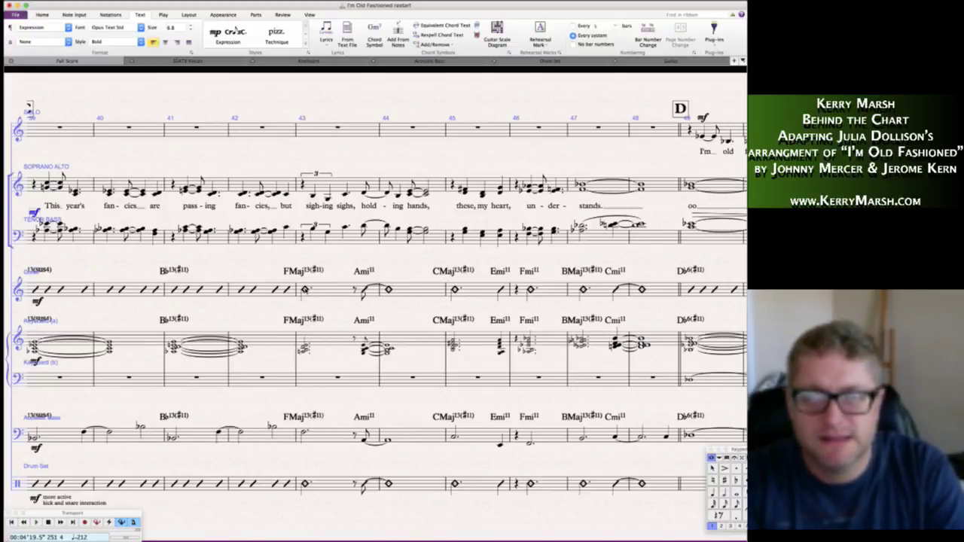
{"action": "scroll", "coordinate": [304, 290], "scroll_direction": "right", "scroll_amount": 2}
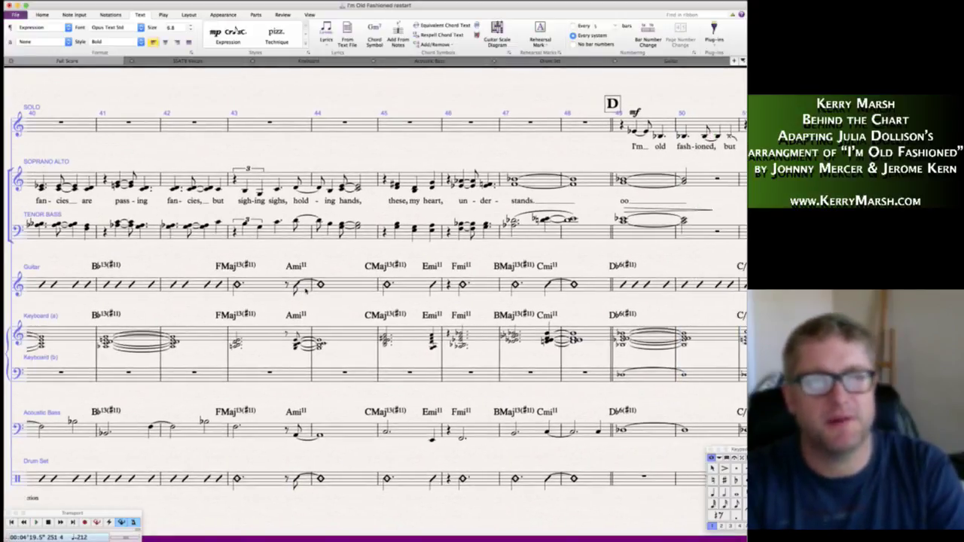
{"action": "scroll", "coordinate": [305, 291], "scroll_direction": "right", "scroll_amount": 10}
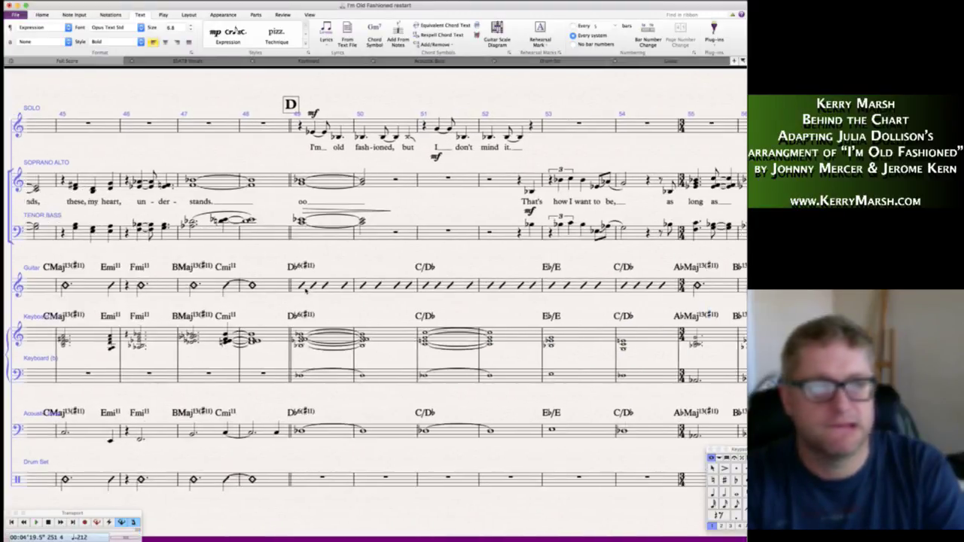
{"action": "scroll", "coordinate": [139, 260], "scroll_direction": "left", "scroll_amount": 4}
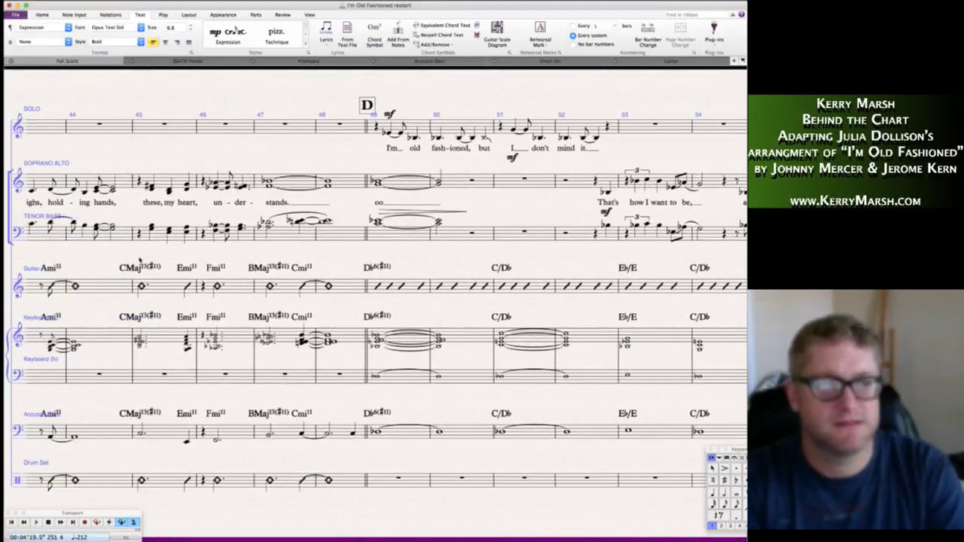
{"action": "scroll", "coordinate": [139, 260], "scroll_direction": "right", "scroll_amount": 4}
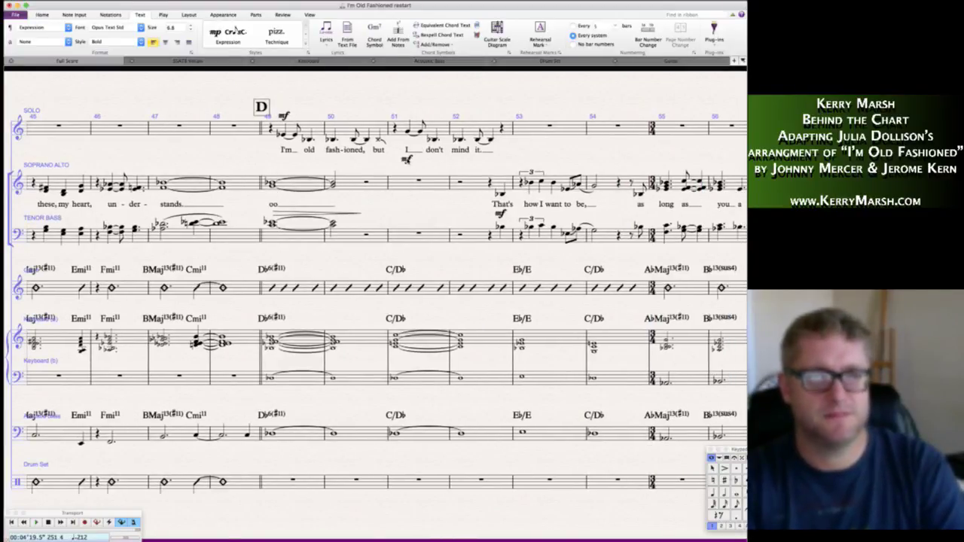
{"action": "right_click", "coordinate": [406, 159]}
{"action": "mouse_move", "coordinate": [457, 220]}
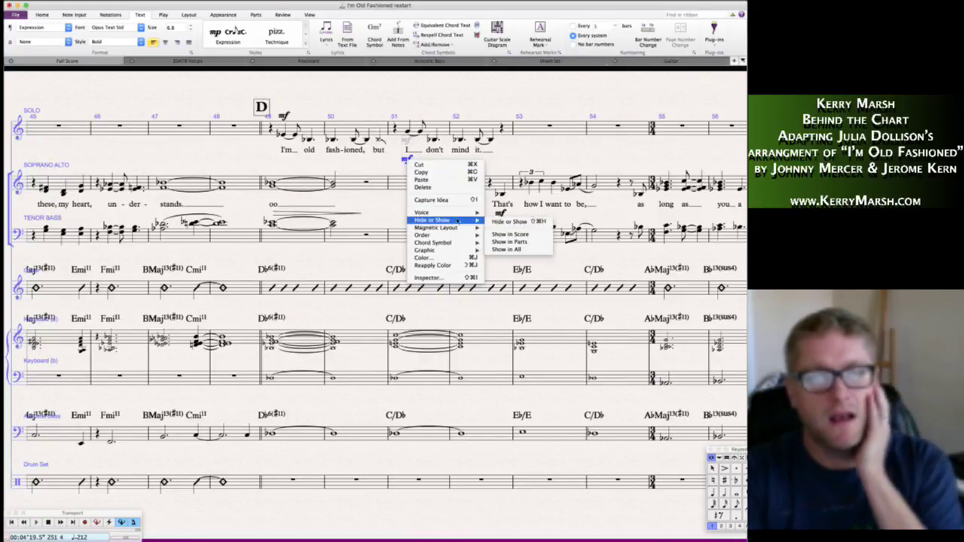
{"action": "left_click", "coordinate": [509, 221]}
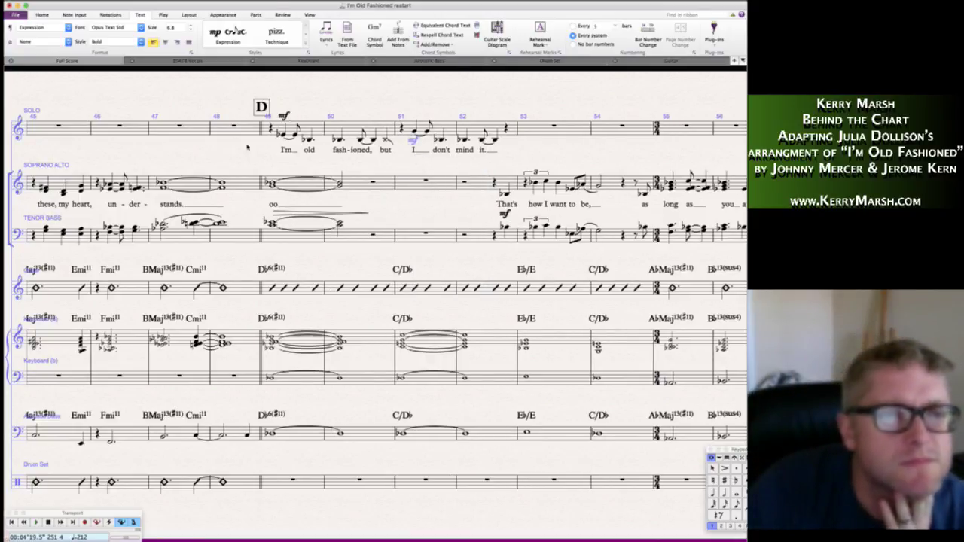
- Move the Solo mf dynamic at rehearsal mark D from above the staff to below it, just before "I'm old"
{"action": "scroll", "coordinate": [247, 147], "scroll_direction": "left", "scroll_amount": 3}
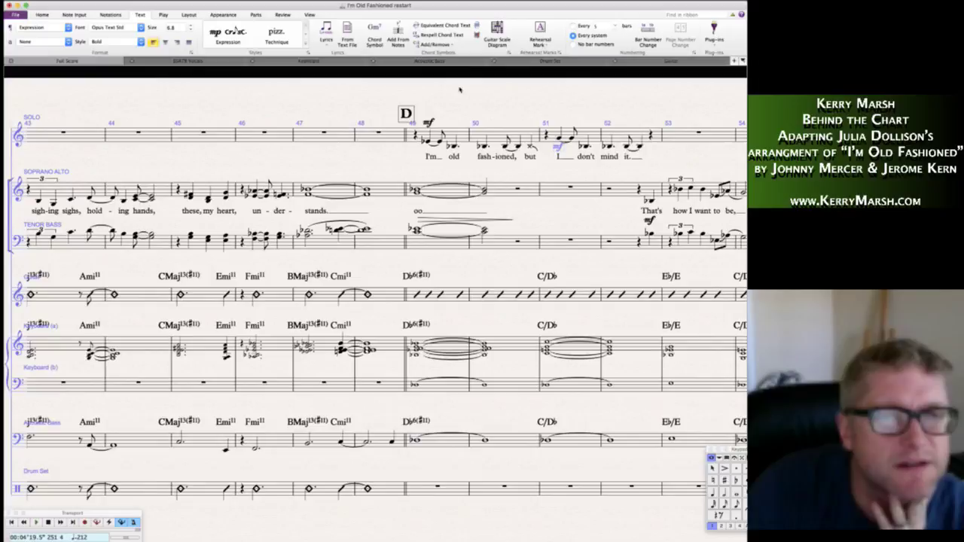
{"action": "left_click", "coordinate": [430, 122]}
{"action": "left_click_drag", "start_coordinate": [431, 123], "coordinate": [415, 148]}
{"action": "key", "text": "Escape"}
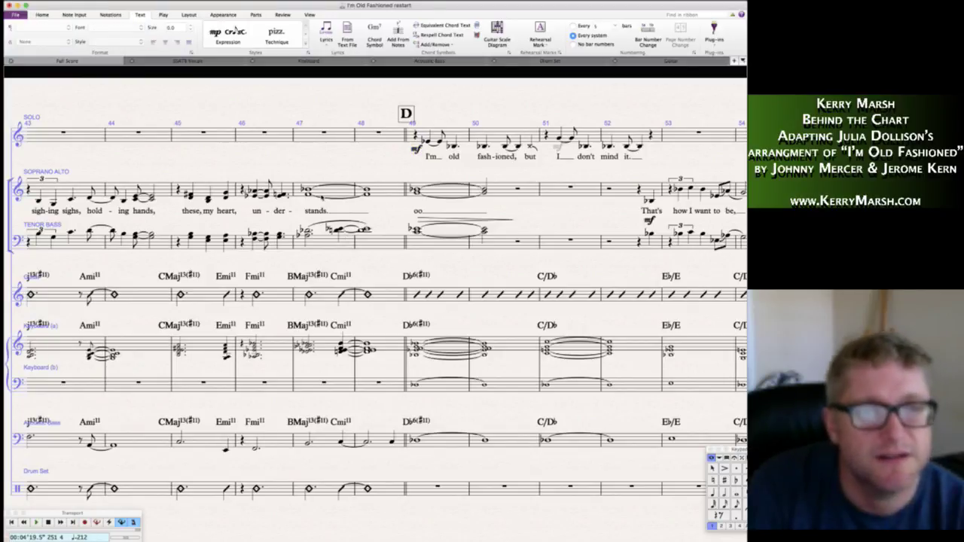
- Fill Drum Set bar 49 at rehearsal mark D with slashes
{"action": "scroll", "coordinate": [401, 181], "scroll_direction": "left", "scroll_amount": 5}
{"action": "scroll", "coordinate": [321, 198], "scroll_direction": "right", "scroll_amount": 5}
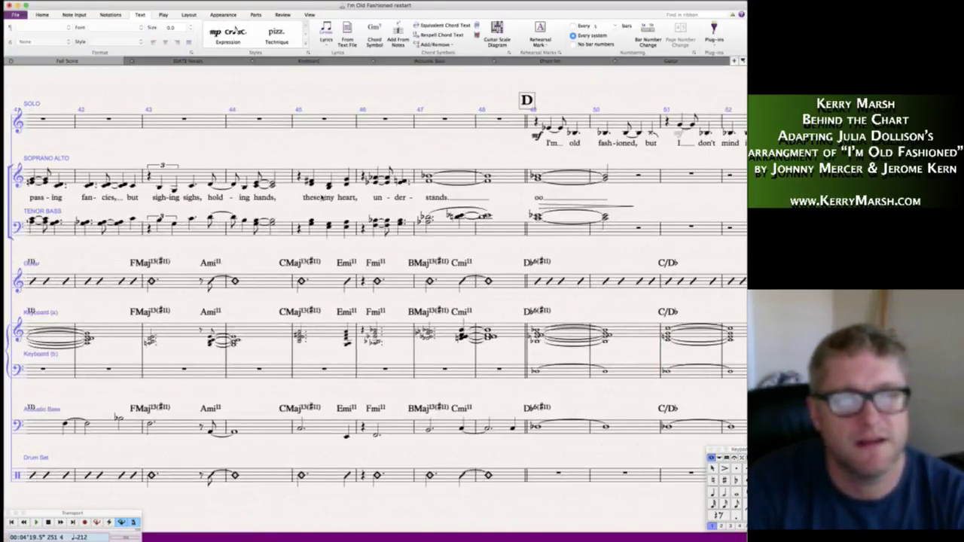
{"action": "scroll", "coordinate": [321, 198], "scroll_direction": "right", "scroll_amount": 2}
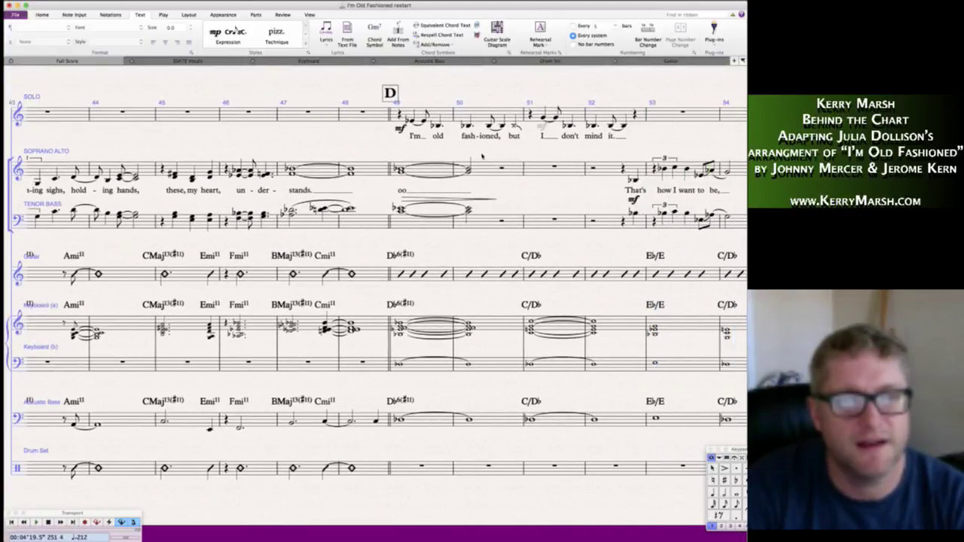
{"action": "scroll", "coordinate": [415, 295], "scroll_direction": "right", "scroll_amount": 5}
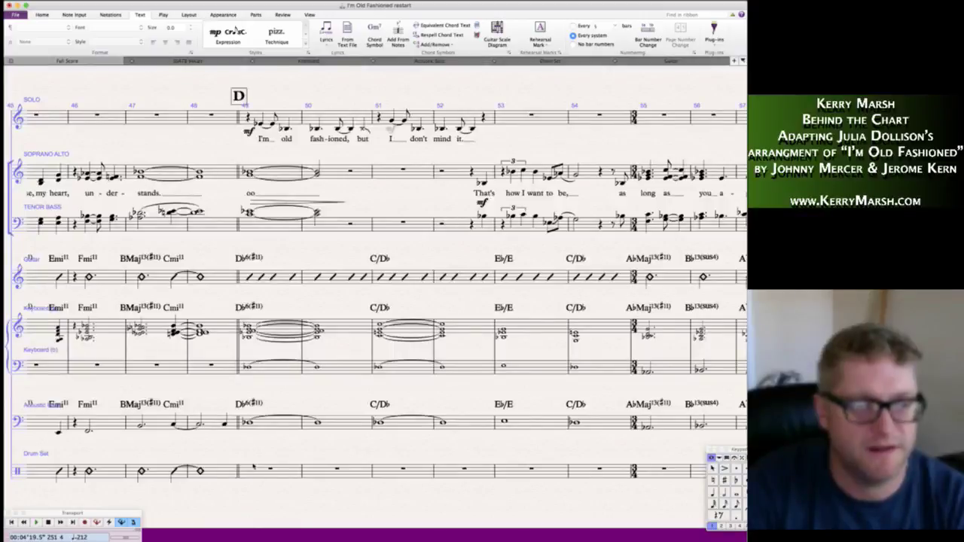
{"action": "left_click", "coordinate": [253, 468]}
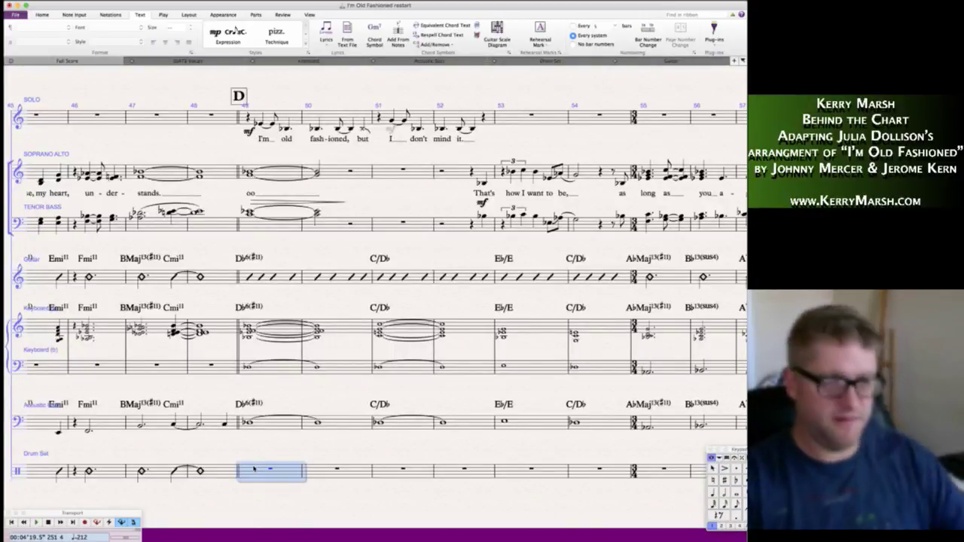
{"action": "scroll", "coordinate": [254, 468], "scroll_direction": "left", "scroll_amount": 15}
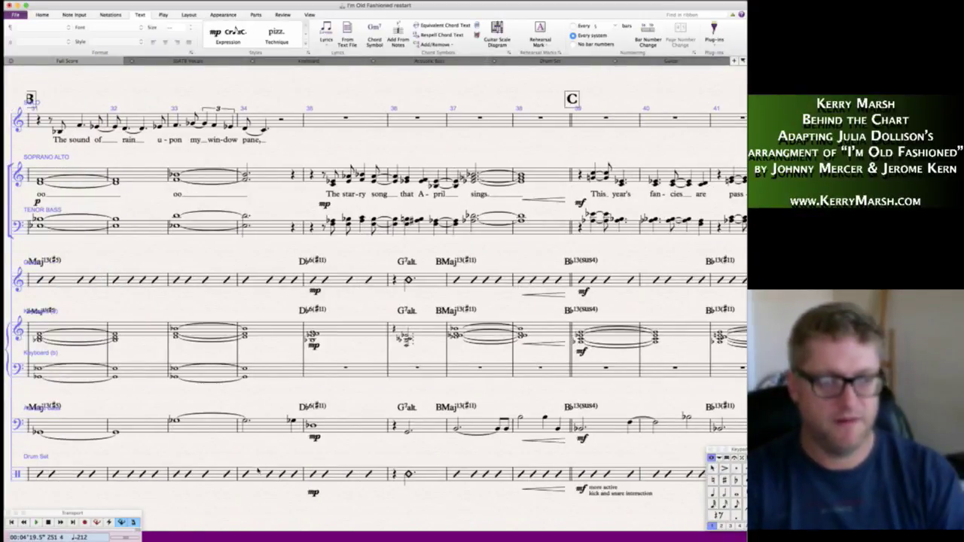
{"action": "scroll", "coordinate": [386, 295], "scroll_direction": "right", "scroll_amount": 15}
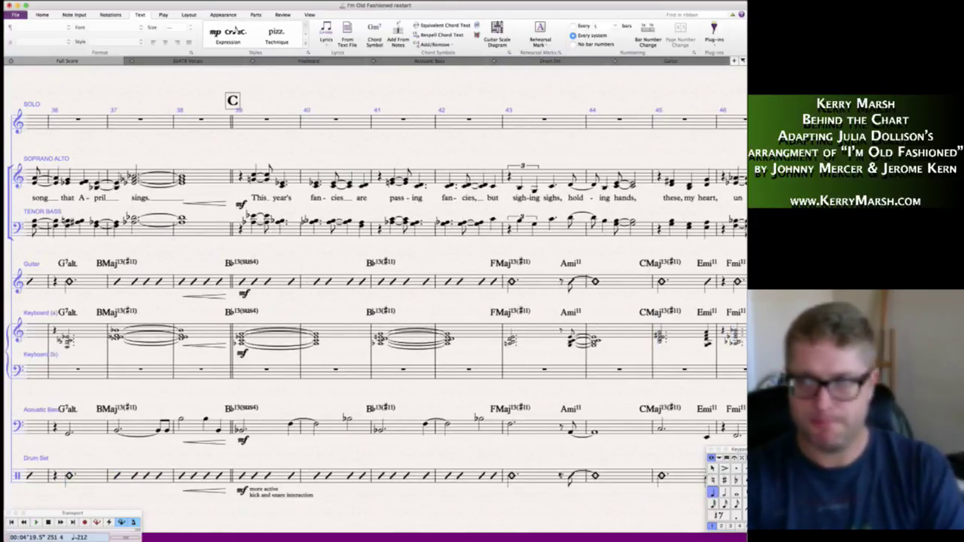
{"action": "scroll", "coordinate": [386, 296], "scroll_direction": "right", "scroll_amount": 3}
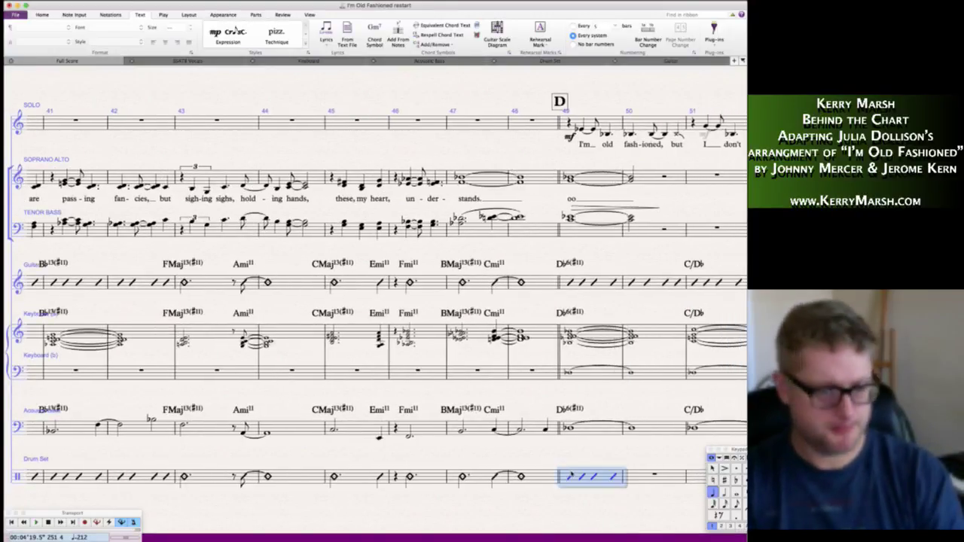
- Paste the slashes across Drum Set bars 50 to 54, up to the 3/4 time change
{"action": "left_click", "coordinate": [641, 479]}
{"action": "scroll", "coordinate": [640, 479], "scroll_direction": "right", "scroll_amount": 15}
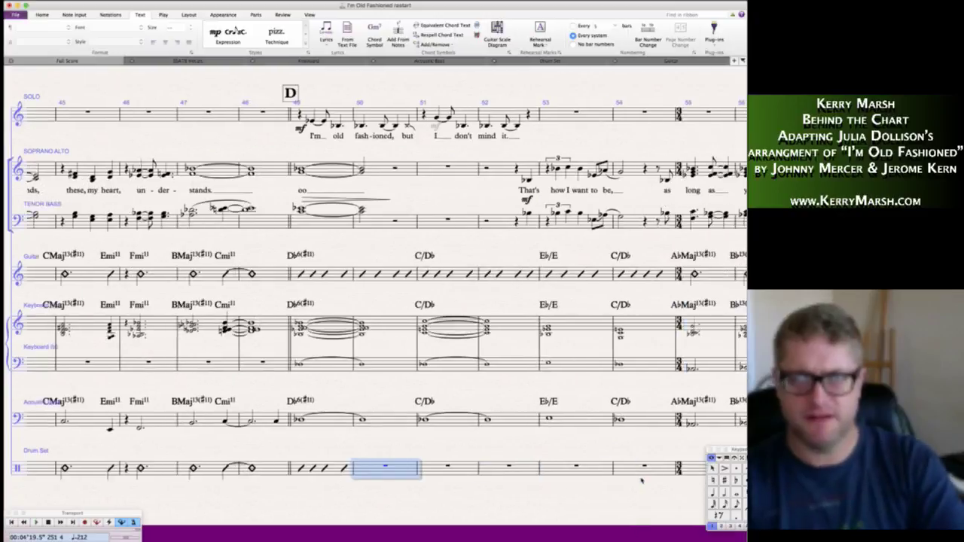
{"action": "left_click", "coordinate": [589, 470], "text": "shift"}
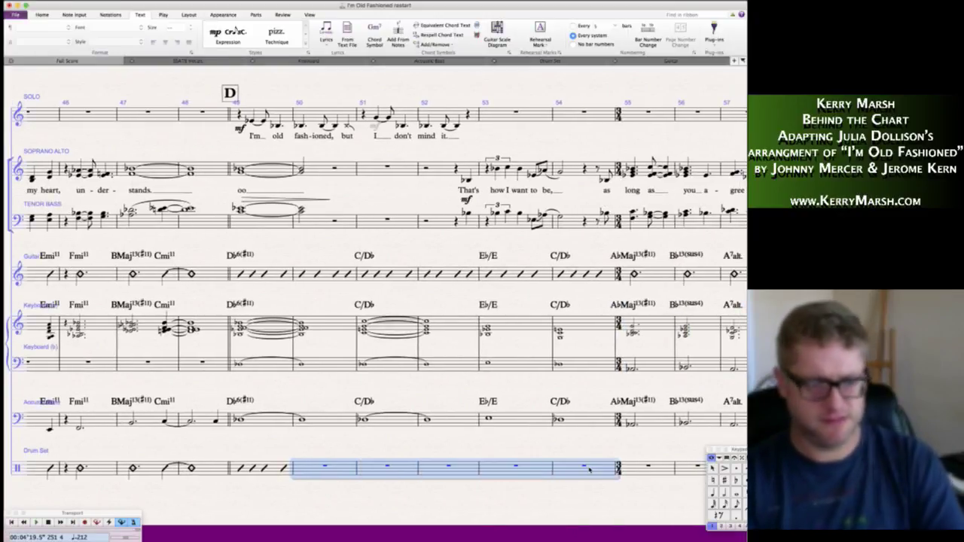
{"action": "key", "text": "super+v"}
{"action": "key", "text": "Escape"}
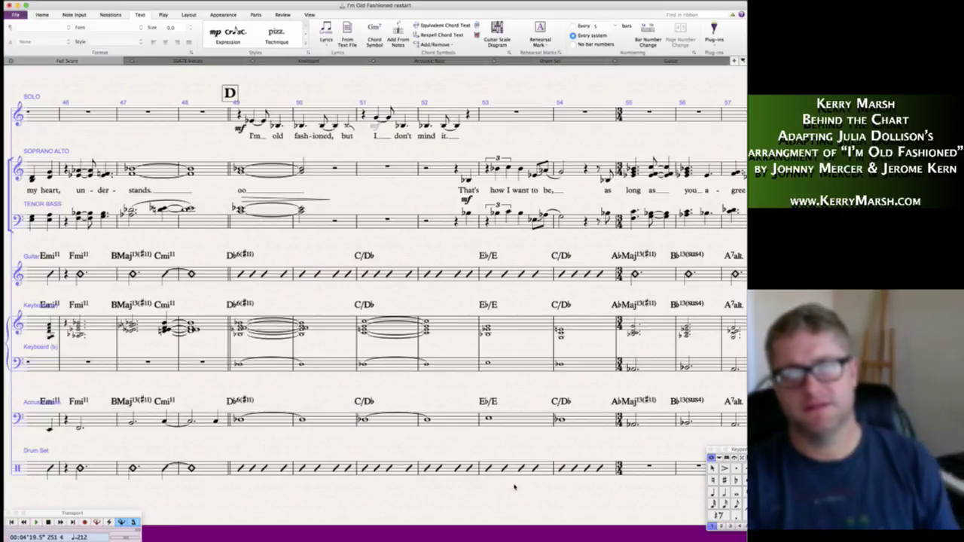
- Enter a dotted quarter and an eighth tied to a quarter in Drum Set bar 55, with slash noteheads
{"action": "scroll", "coordinate": [568, 490], "scroll_direction": "right", "scroll_amount": 5}
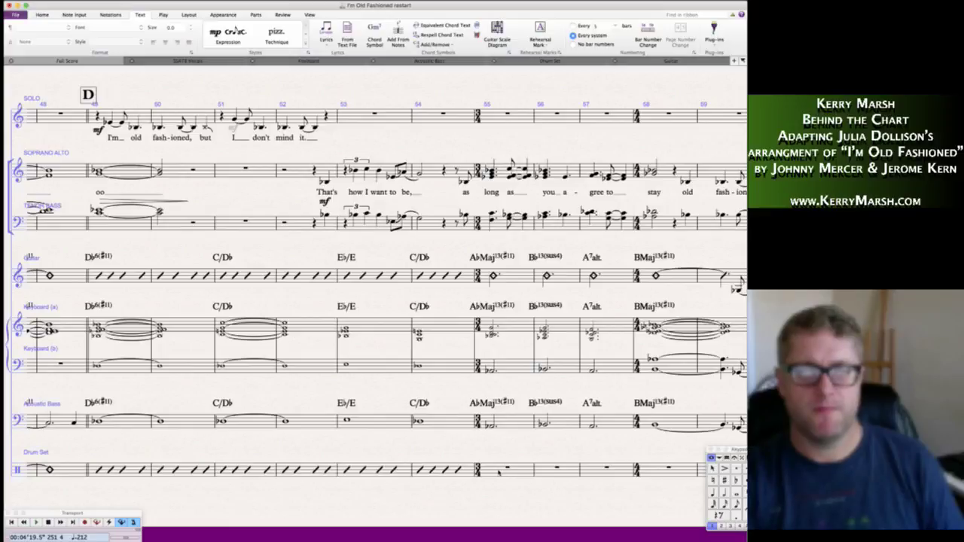
{"action": "left_click", "coordinate": [498, 471]}
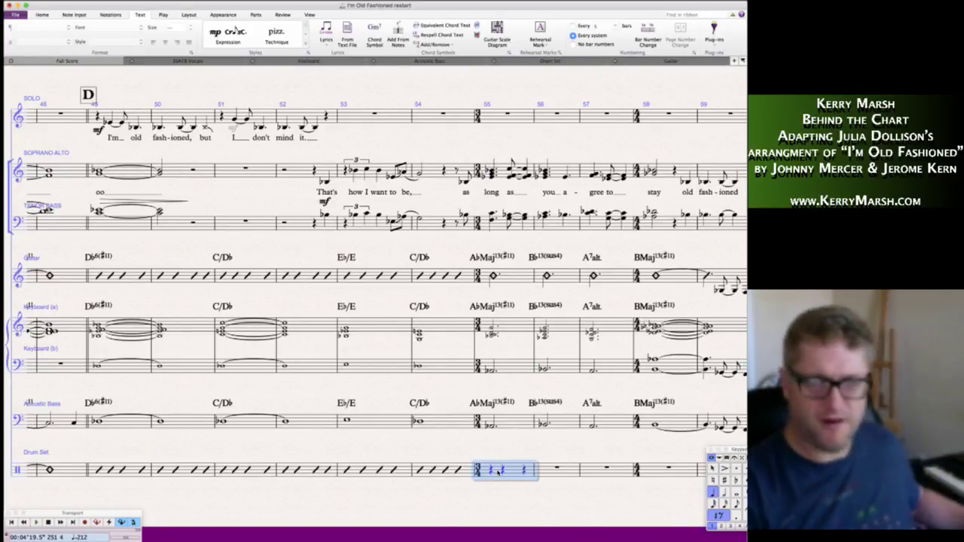
{"action": "key", "text": "n"}
{"action": "key", "text": "b"}
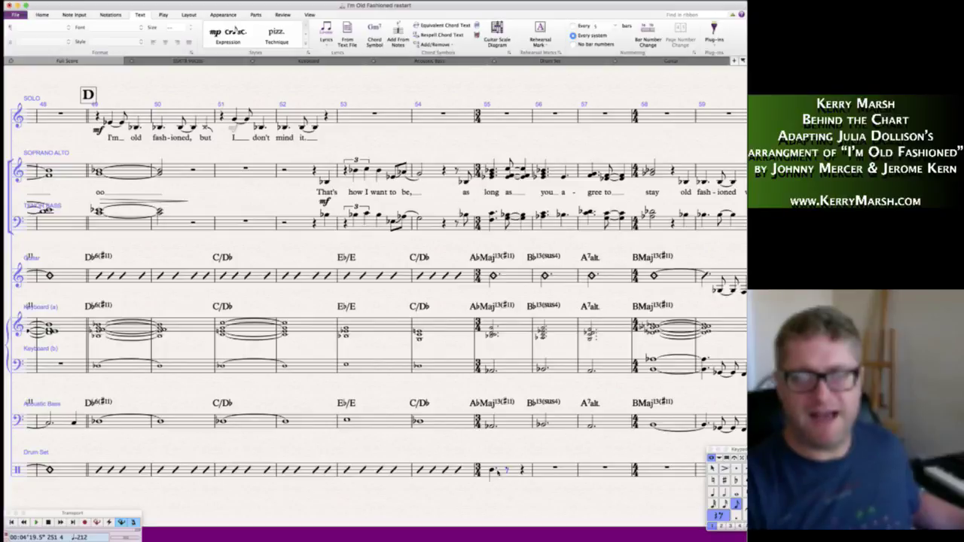
{"action": "key", "text": "b"}
{"action": "key", "text": "b"}
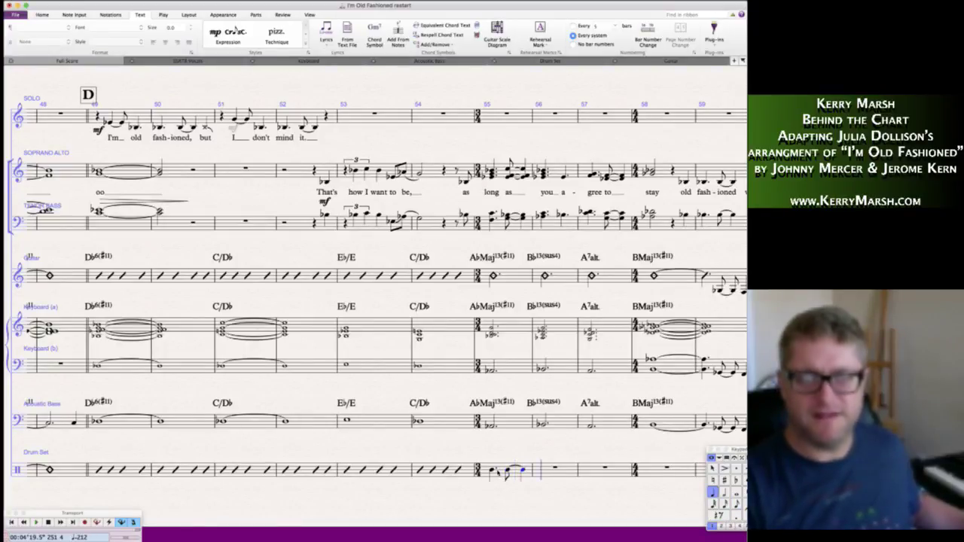
{"action": "left_click", "coordinate": [497, 472]}
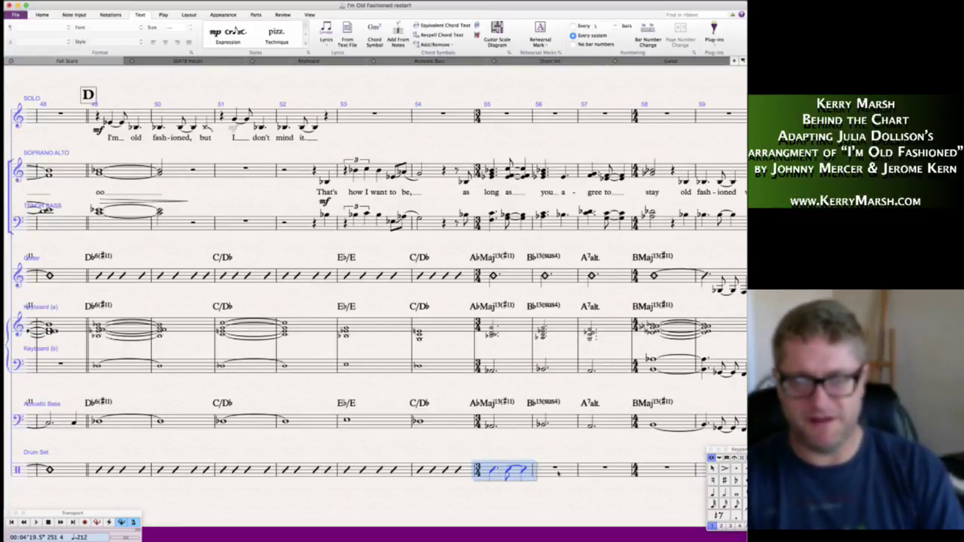
- Repeat the Drum Set rhythm of bar 55 in bars 56 and 57
{"action": "key", "text": "r"}
{"action": "key", "text": "r"}
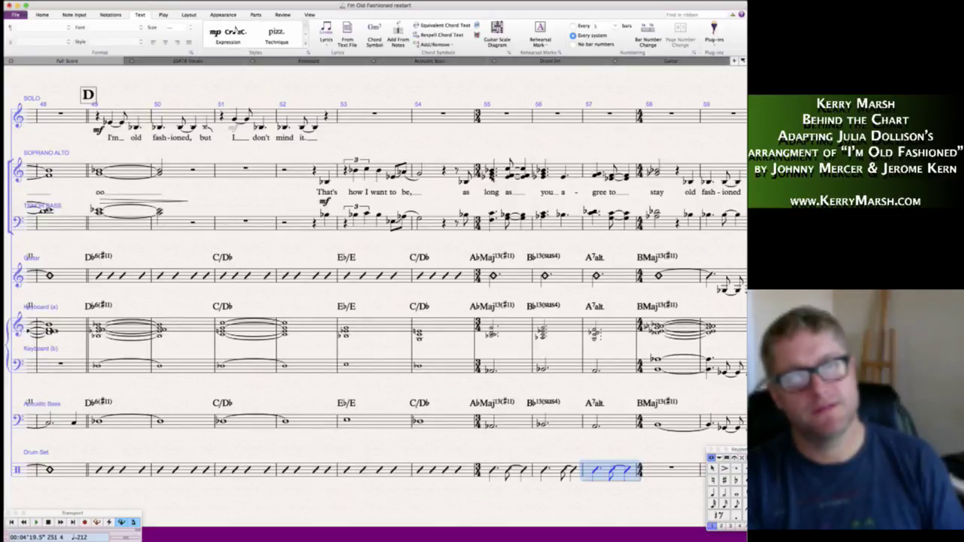
- Add an mp dynamic to the Soprano Alto staff at bar 55 and place it between the two vocal staves
{"action": "left_click", "coordinate": [490, 172]}
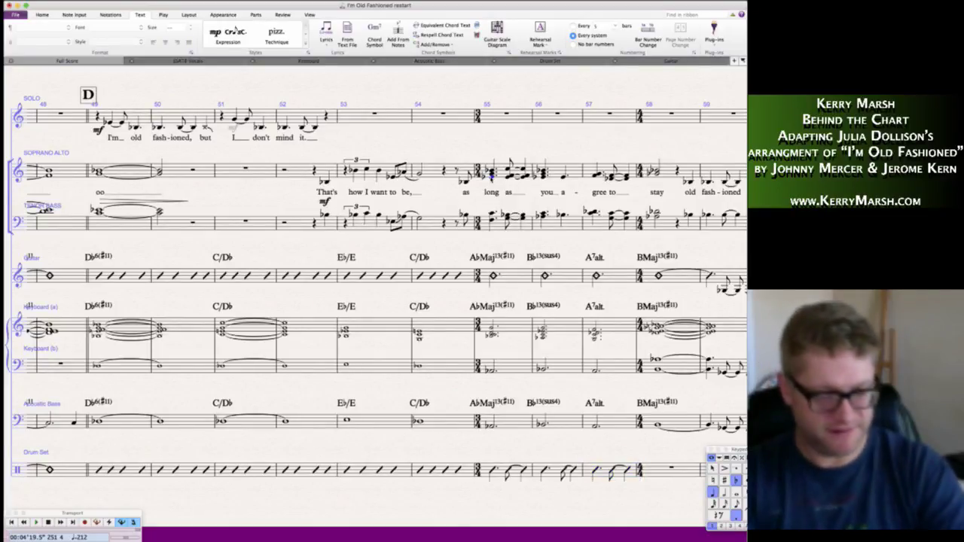
{"action": "key", "text": "super+e"}
{"action": "key", "text": "super+m"}
{"action": "key", "text": "super+p"}
{"action": "key", "text": "Escape"}
{"action": "key", "text": "Escape"}
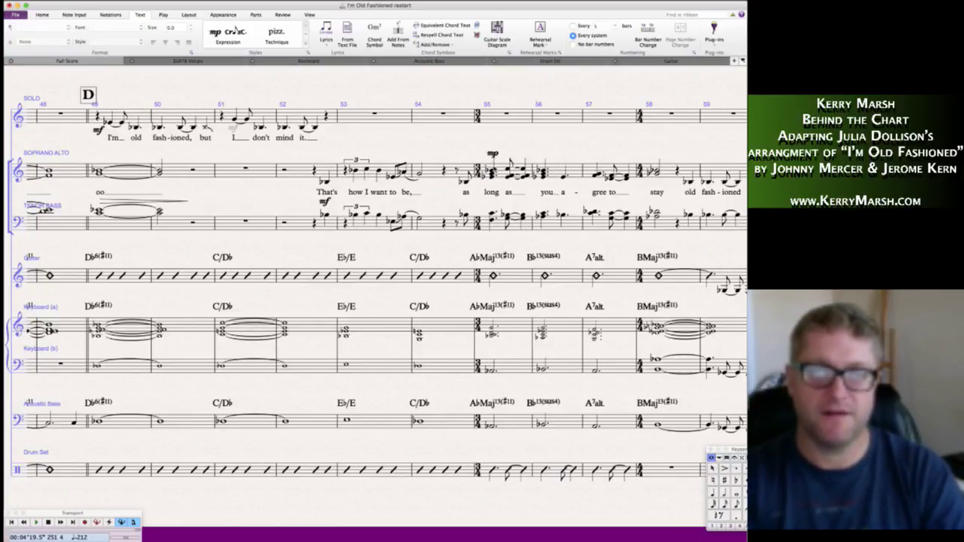
{"action": "left_click_drag", "start_coordinate": [492, 154], "coordinate": [492, 203]}
- Copy the mp dynamic below the Guitar, Keyboard, Acoustic Bass and Drum Set staves at the start of bar 55
{"action": "left_click", "coordinate": [486, 284], "text": "alt"}
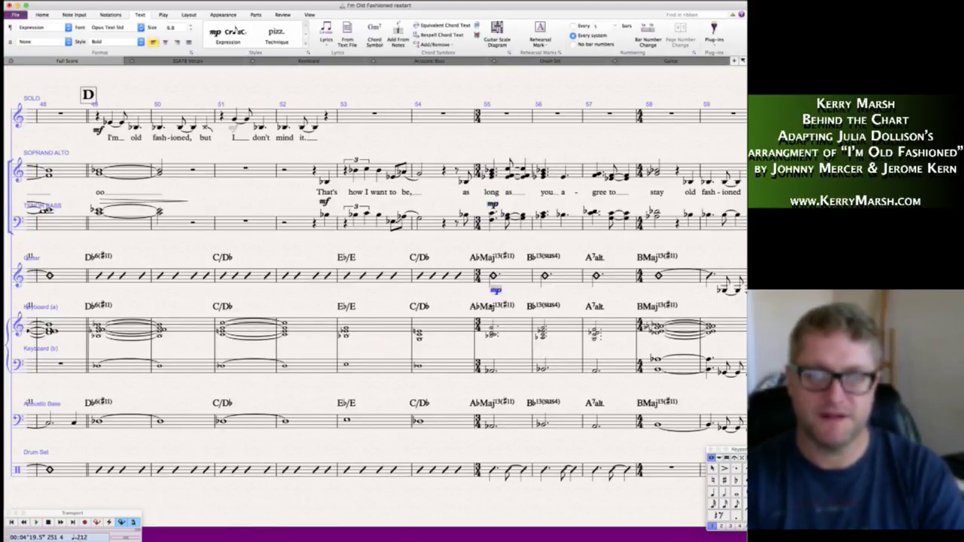
{"action": "left_click", "coordinate": [490, 348], "text": "alt"}
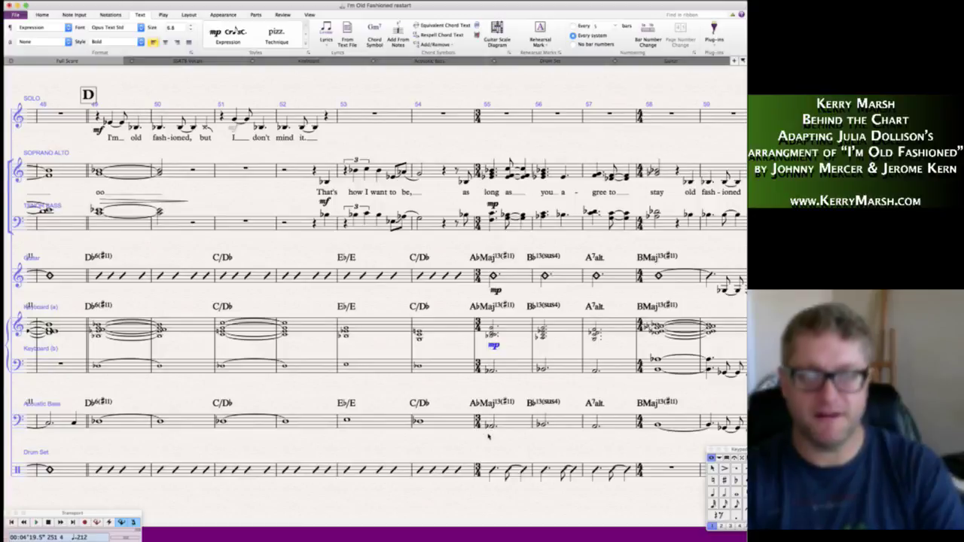
{"action": "left_click", "coordinate": [488, 435], "text": "alt"}
{"action": "left_click", "coordinate": [491, 493], "text": "alt"}
- Add a crescendo hairpin below the Drum Set from the tied eighth in bar 55 to the end of bar 57
{"action": "left_click", "coordinate": [509, 471]}
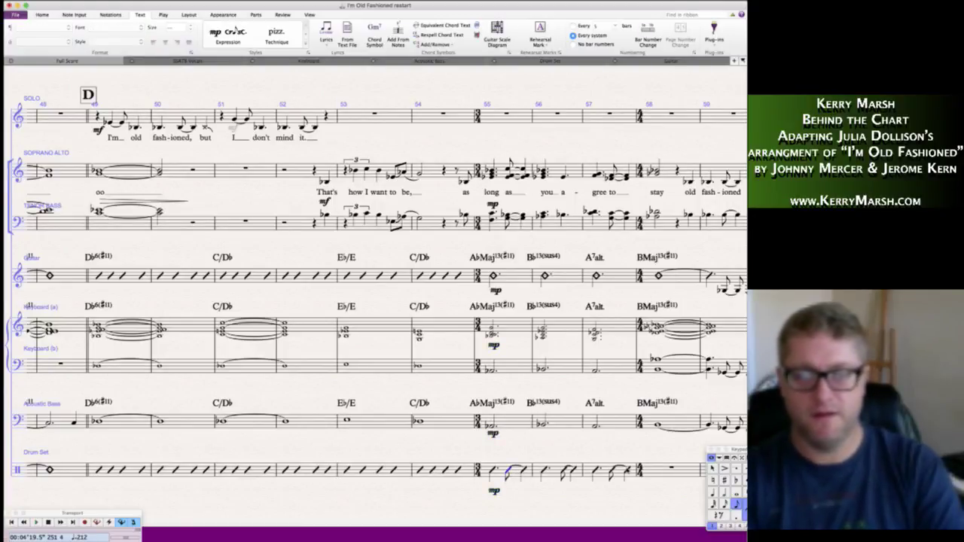
{"action": "left_click", "coordinate": [625, 472], "text": "shift"}
{"action": "key", "text": "h"}
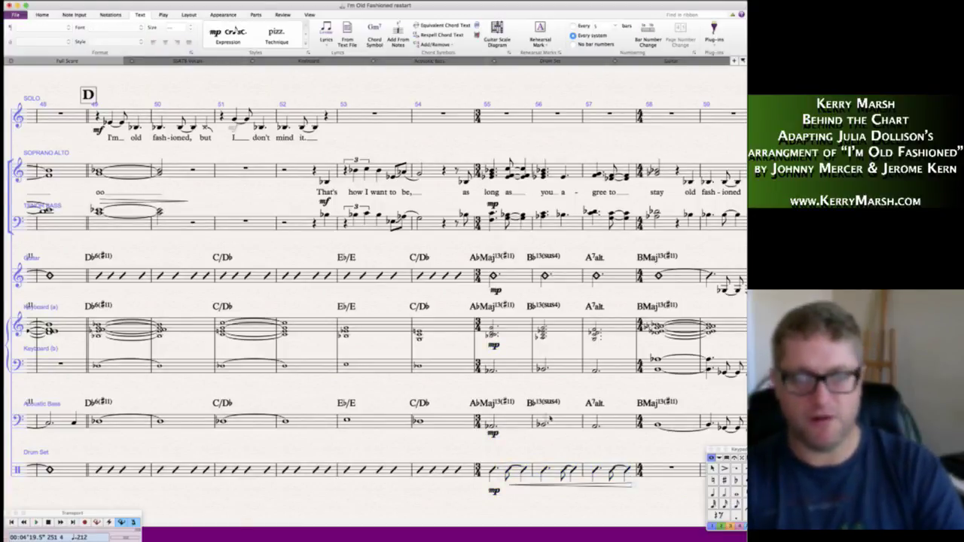
- Copy the Drum Set crescendo hairpin to the Acoustic Bass, Keyboard, Guitar and Soprano Alto staves, beside their bar 55 mp dynamics
{"action": "left_click", "coordinate": [557, 486]}
{"action": "left_click", "coordinate": [508, 437], "text": "alt"}
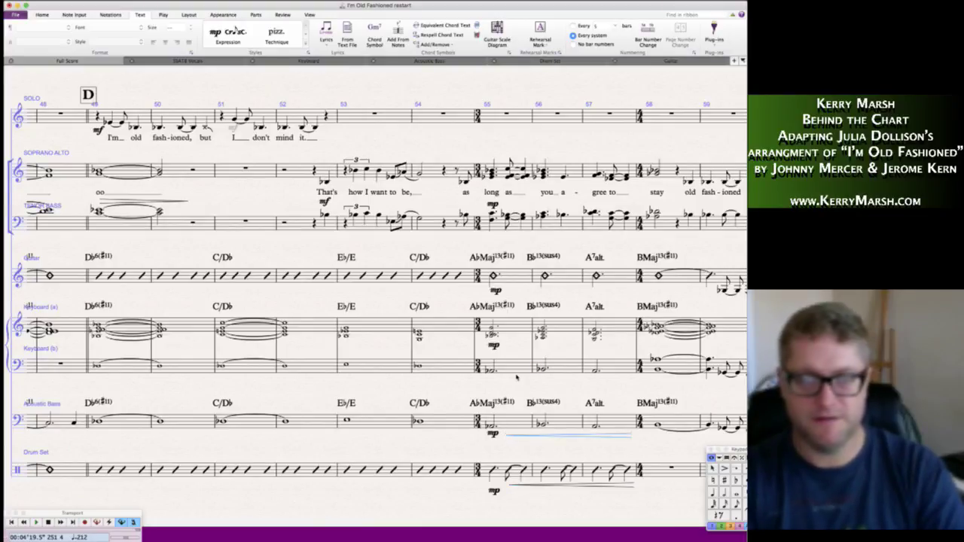
{"action": "left_click", "coordinate": [507, 345], "text": "alt"}
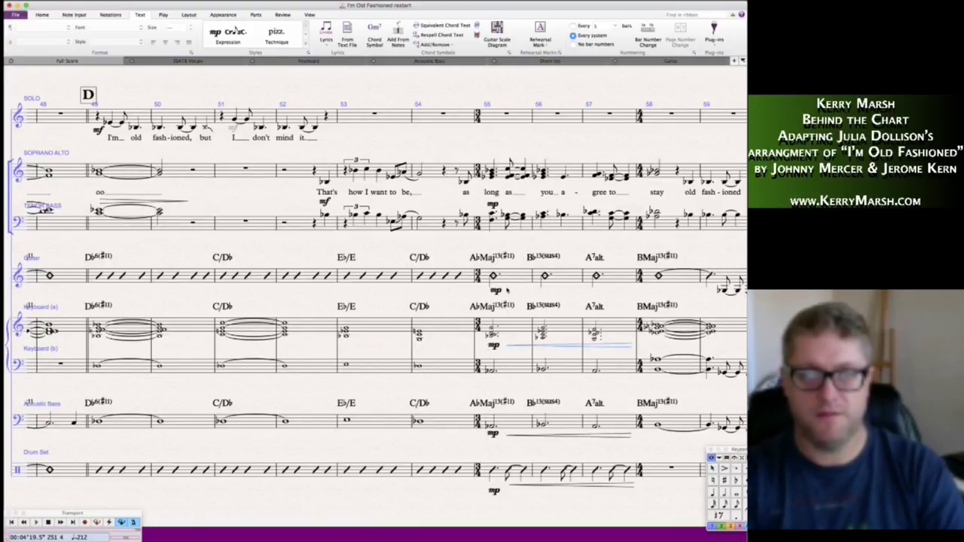
{"action": "left_click", "coordinate": [513, 289], "text": "alt"}
{"action": "left_click", "coordinate": [507, 203], "text": "alt"}
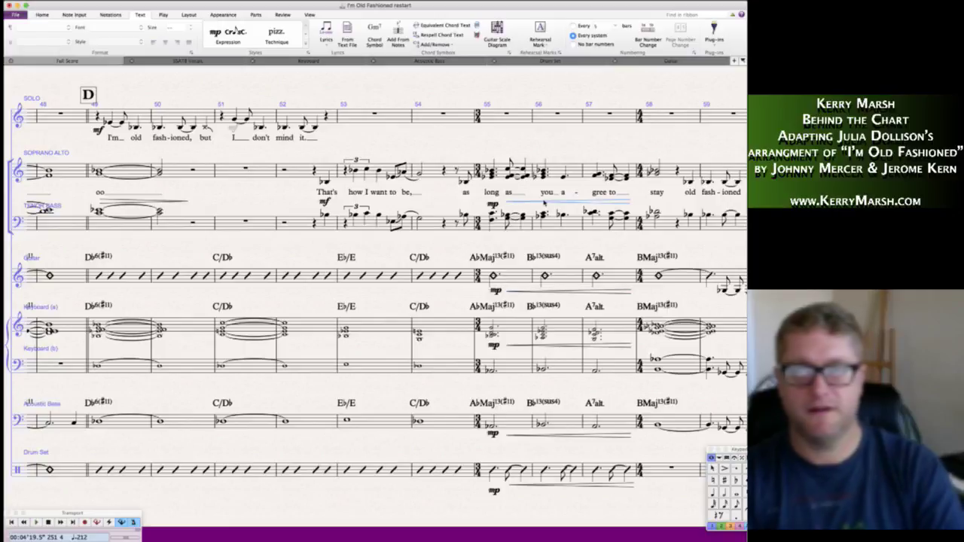
- Add an f dynamic to the Soprano Alto staff at bar 58 and place it between the vocal staves, just before "stay"
{"action": "scroll", "coordinate": [376, 302], "scroll_direction": "right", "scroll_amount": 5}
{"action": "key", "text": "Escape"}
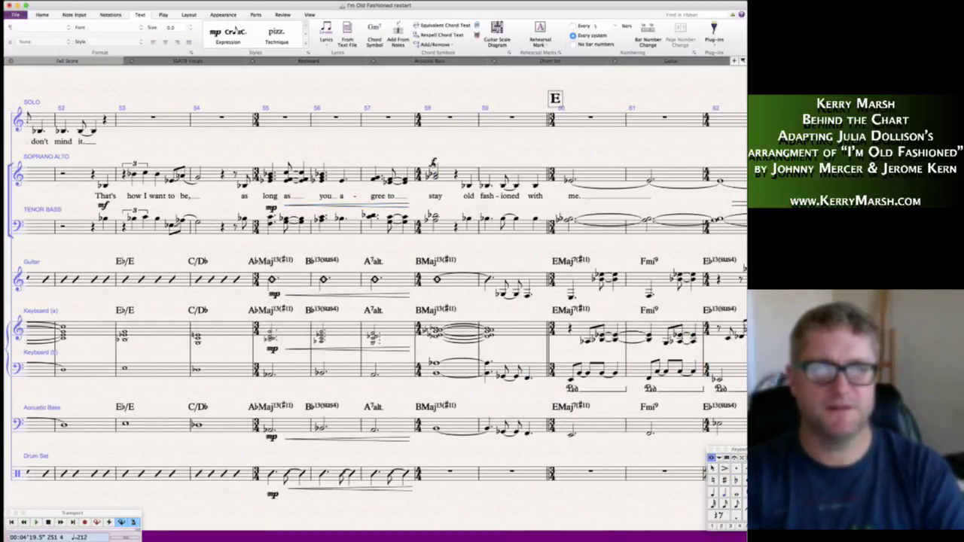
{"action": "left_click_drag", "start_coordinate": [433, 164], "coordinate": [435, 196]}
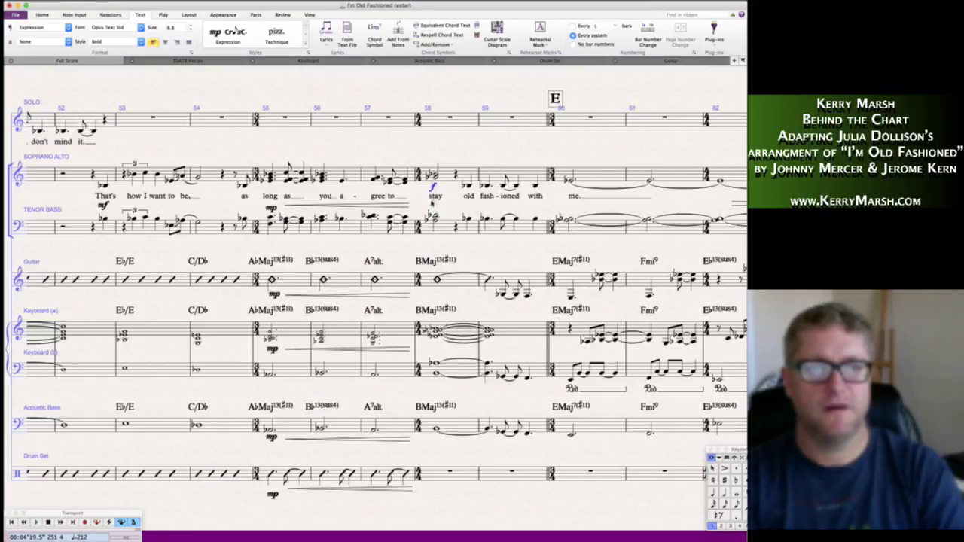
{"action": "key", "text": "Left"}
{"action": "left_click_drag", "start_coordinate": [426, 205], "coordinate": [427, 210]}
{"action": "key", "text": "super+z"}
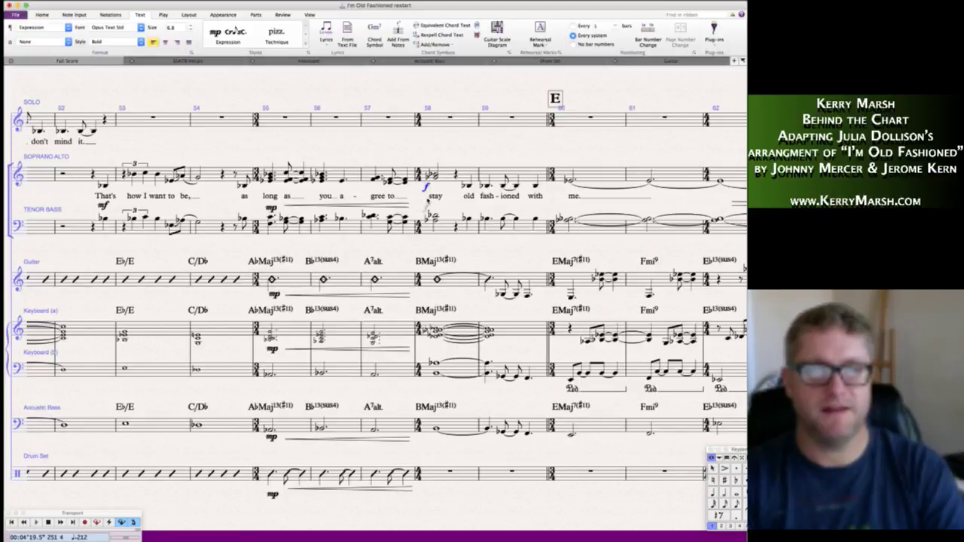
{"action": "key", "text": "super+y"}
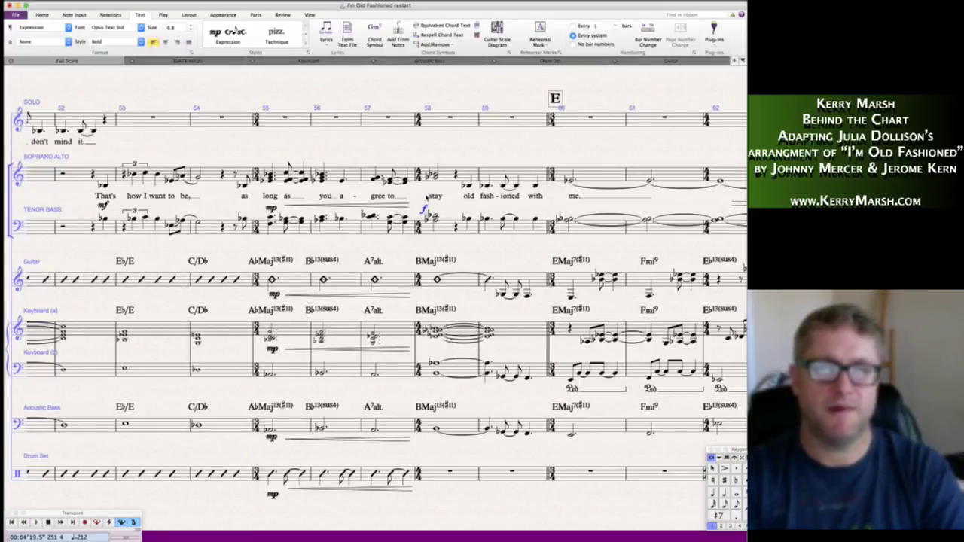
{"action": "key", "text": "Escape"}
- Copy the f dynamic below the Guitar, Keyboard and Acoustic Bass staves at bar 58
{"action": "left_click", "coordinate": [425, 210]}
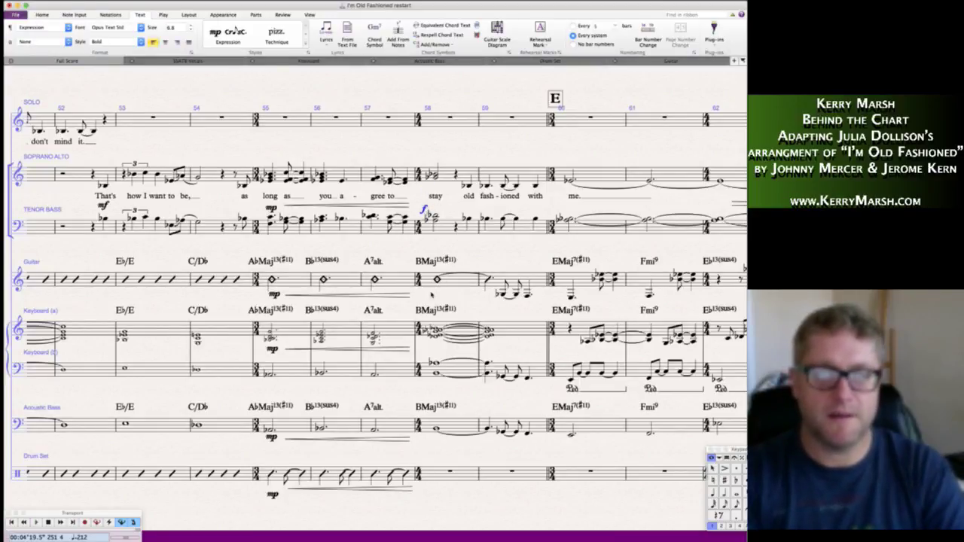
{"action": "left_click", "coordinate": [431, 295], "text": "alt"}
{"action": "left_click", "coordinate": [431, 348], "text": "alt"}
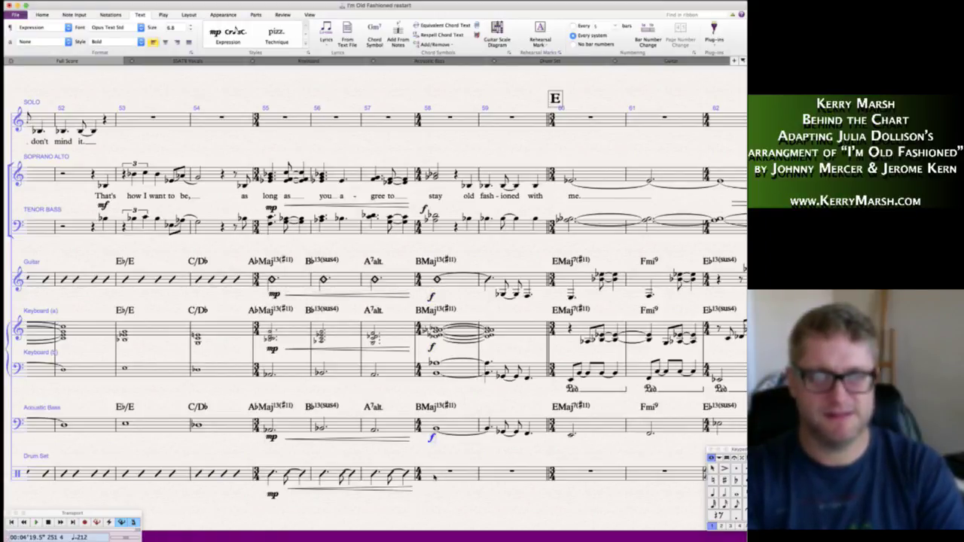
- Enter a whole note tied to a dotted quarter, an eighth tied to a quarter, and a quarter in Drum Set bars 58–59, with slash noteheads
{"action": "left_click", "coordinate": [435, 476]}
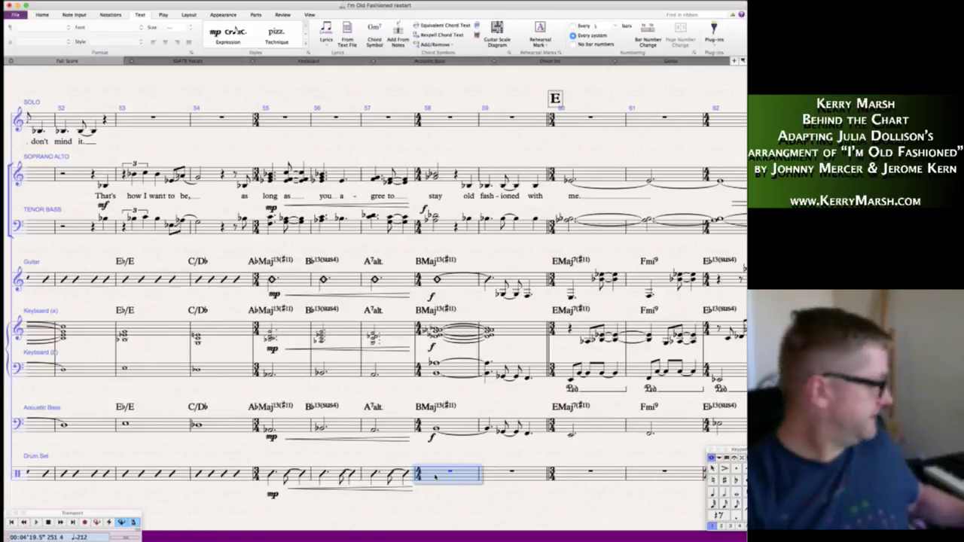
{"action": "key", "text": "n"}
{"action": "key", "text": "6"}
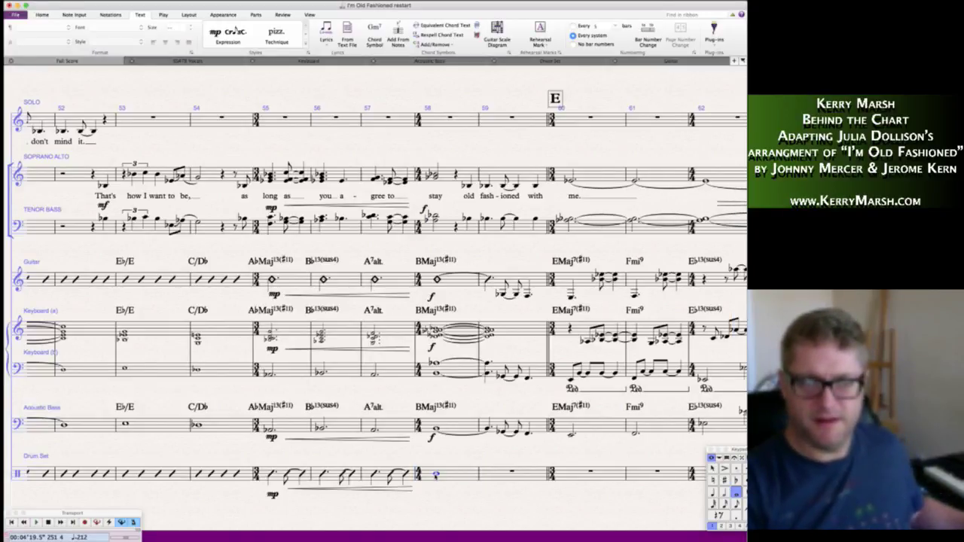
{"action": "key", "text": "KP_Enter"}
{"action": "key", "text": "Right"}
{"action": "key", "text": "4"}
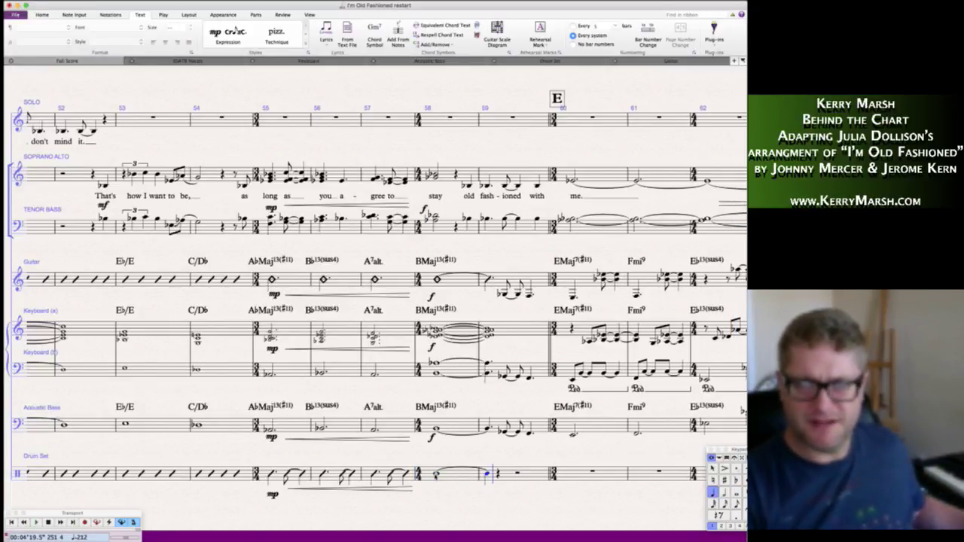
{"action": "key", "text": "period"}
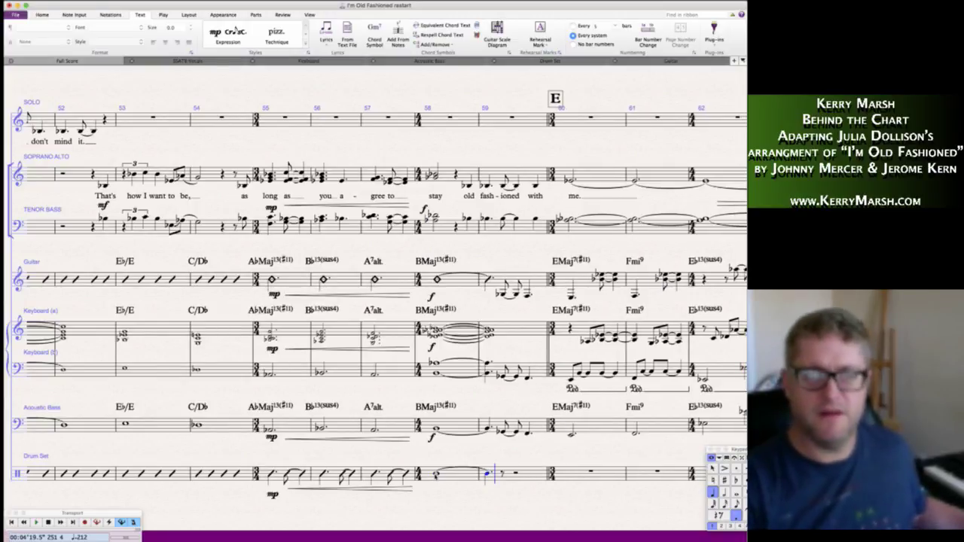
{"action": "key", "text": "3"}
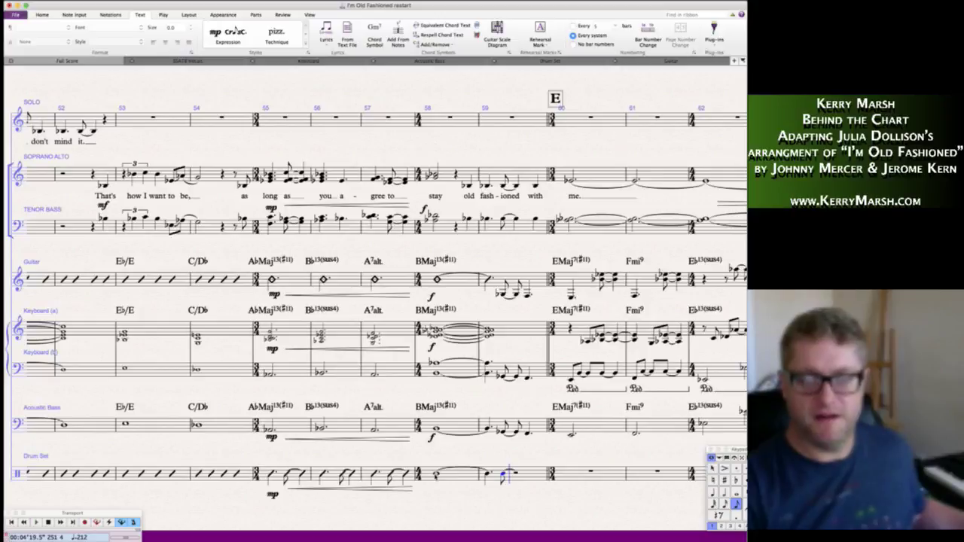
{"action": "key", "text": "4"}
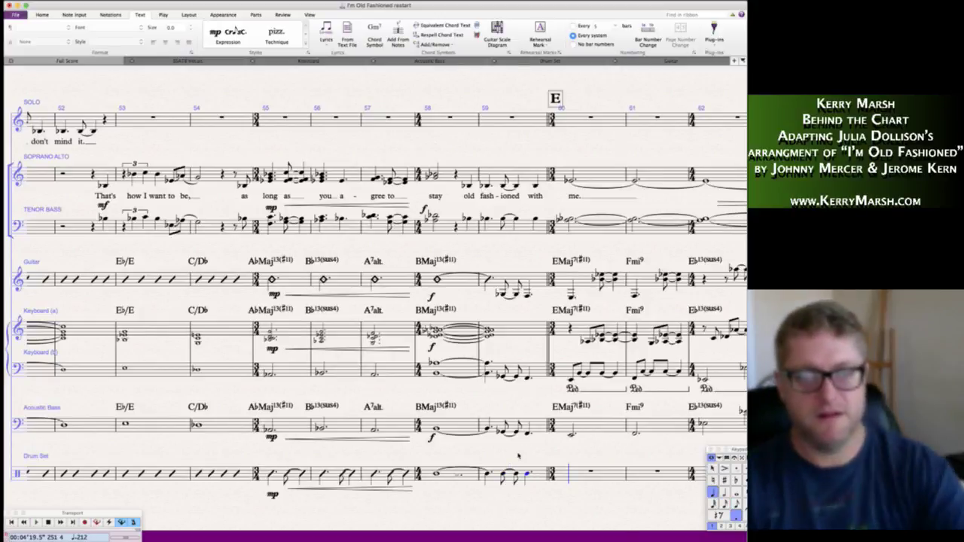
{"action": "key", "text": "Escape"}
{"action": "left_click", "coordinate": [459, 473]}
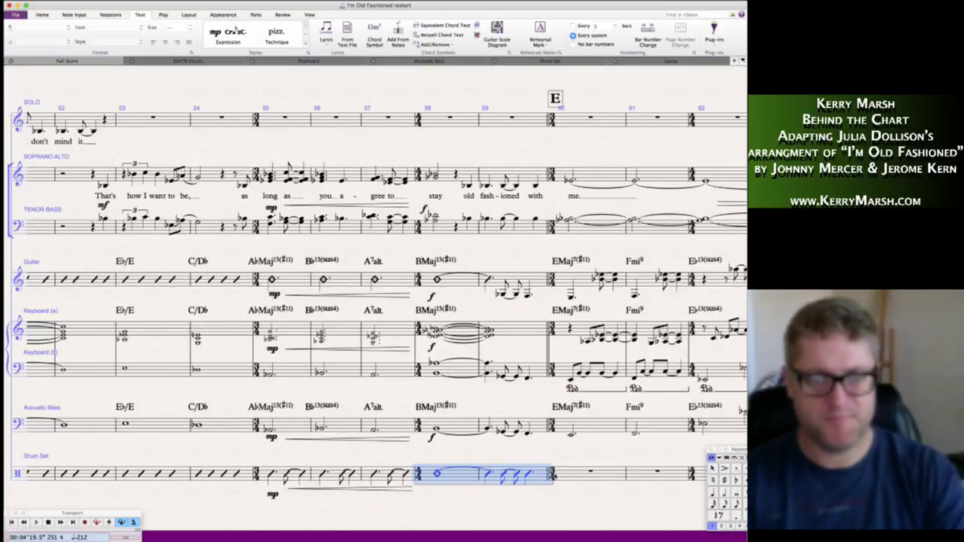
- Copy the Acoustic Bass f dynamic below the Drum Set staff at bar 58
{"action": "left_click", "coordinate": [431, 437]}
{"action": "left_click", "coordinate": [432, 438]}
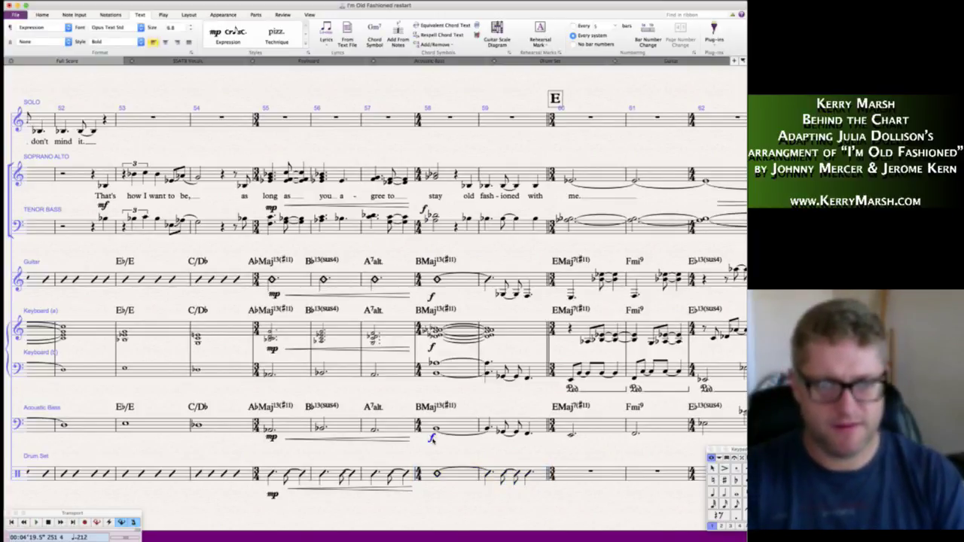
{"action": "left_click", "coordinate": [434, 486], "text": "alt"}
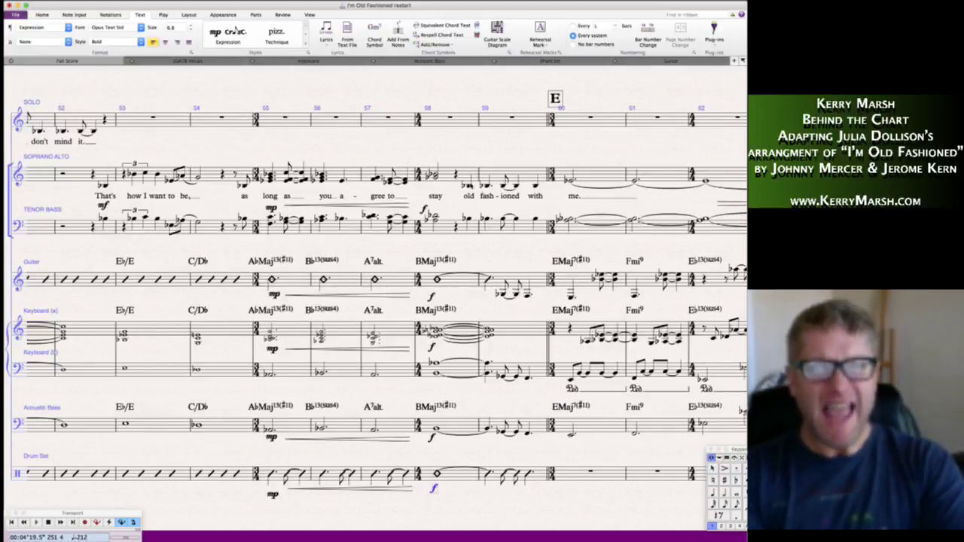
- Add an mp dynamic to the Soprano Alto at "old" in bar 58 and place it below the lyric
{"action": "scroll", "coordinate": [470, 186], "scroll_direction": "right", "scroll_amount": 5}
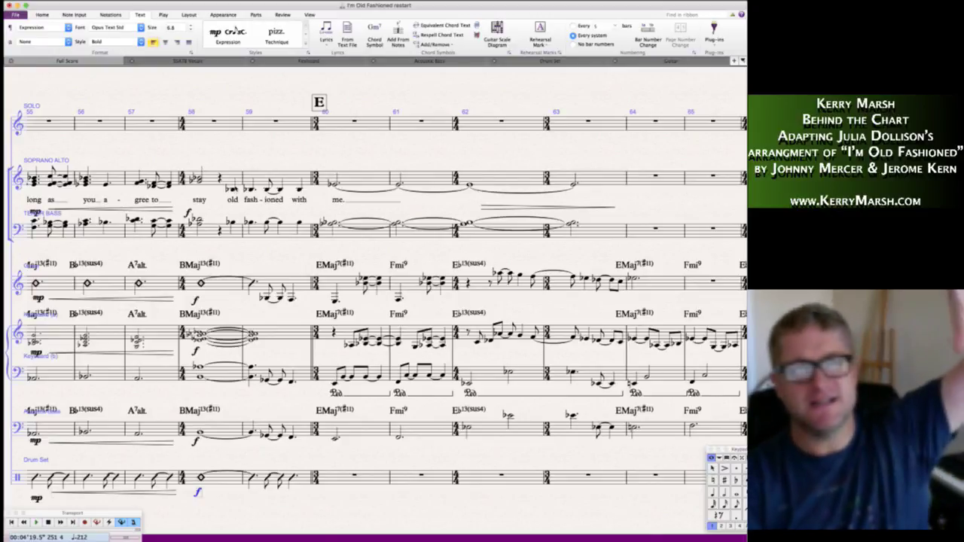
{"action": "left_click", "coordinate": [229, 188]}
{"action": "key", "text": "ctrl+e"}
{"action": "type", "text": "mp"}
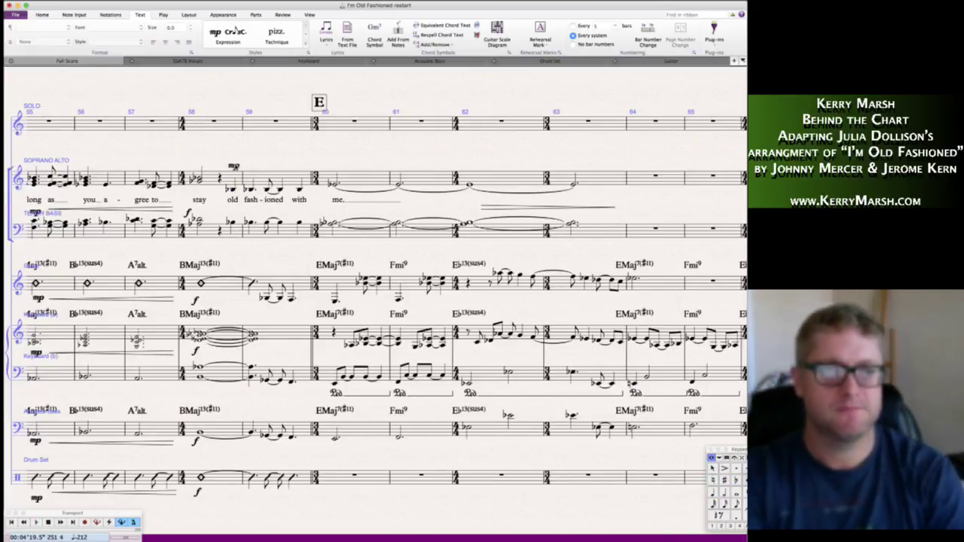
{"action": "left_click_drag", "start_coordinate": [236, 167], "coordinate": [234, 205]}
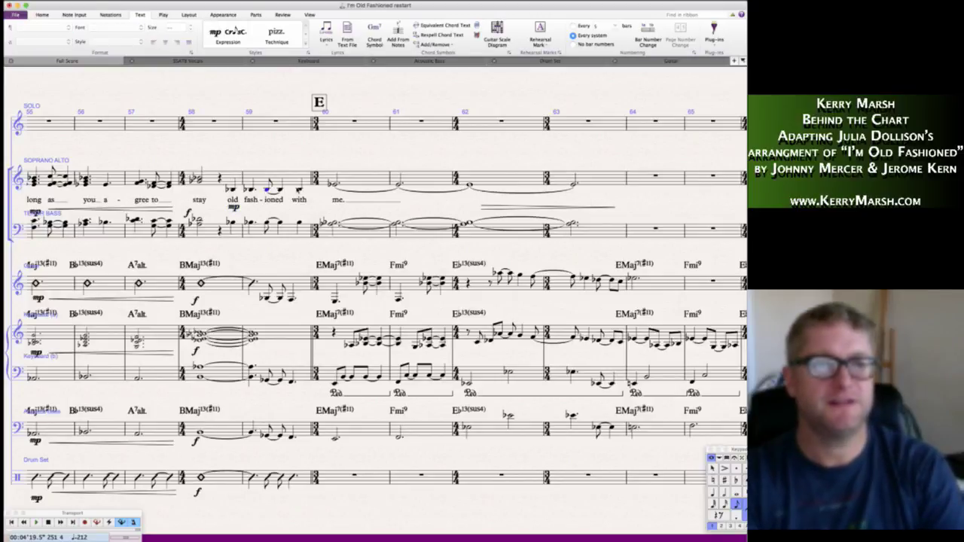
- Add a crescendo hairpin to the Soprano Alto under "-ioned with" in bar 59 and flip it below the staff
{"action": "left_click_drag", "start_coordinate": [257, 175], "coordinate": [302, 191]}
{"action": "key", "text": "h"}
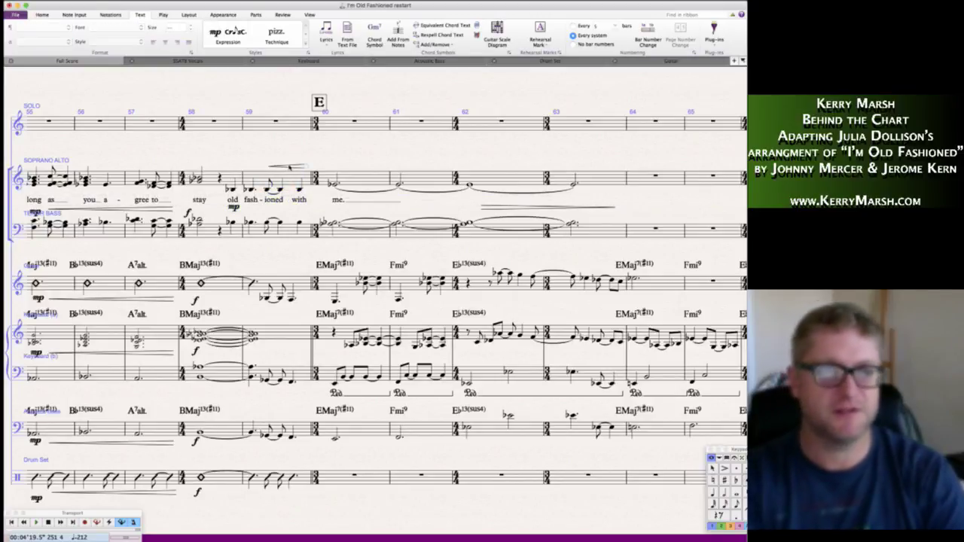
{"action": "key", "text": "x"}
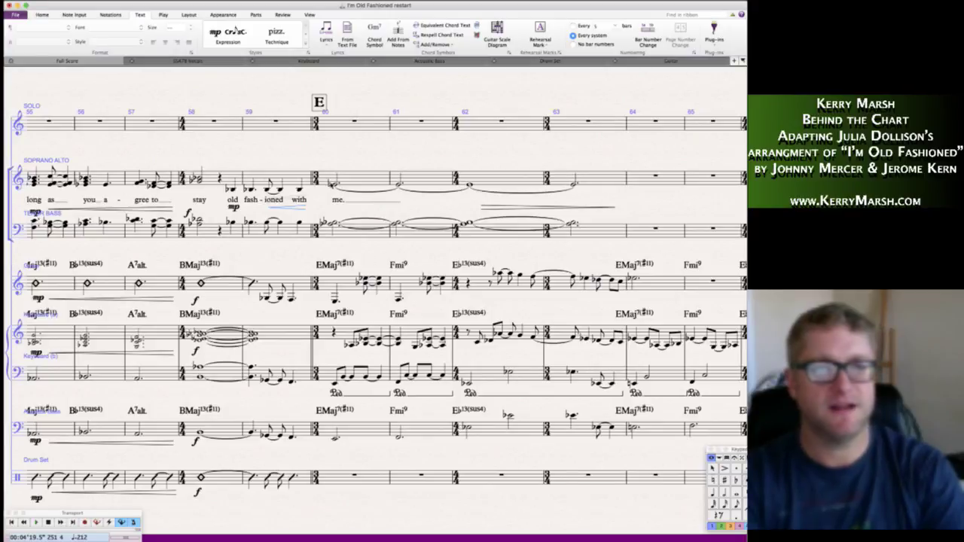
- Add an mf dynamic to the Soprano Alto on "me" at rehearsal mark E and flip it below the staff
{"action": "left_click", "coordinate": [333, 186]}
{"action": "key", "text": "ctrl+e"}
{"action": "type", "text": "mf"}
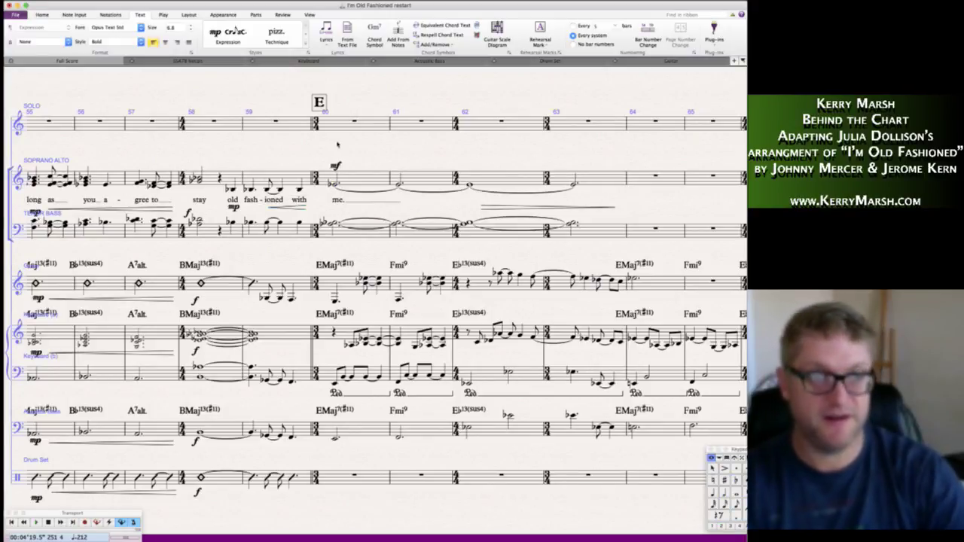
{"action": "key", "text": "Escape"}
{"action": "key", "text": "x"}
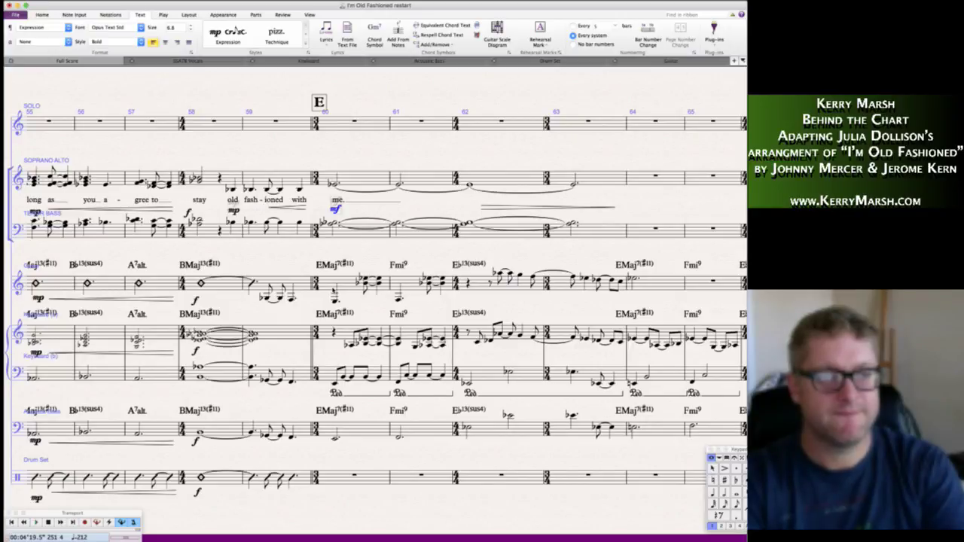
- Add accents to the first and last of the three closing notes of bar 59 in Guitar, Keyboard, Acoustic Bass and Drum Set
{"action": "scroll", "coordinate": [245, 305], "scroll_direction": "right", "scroll_amount": 3}
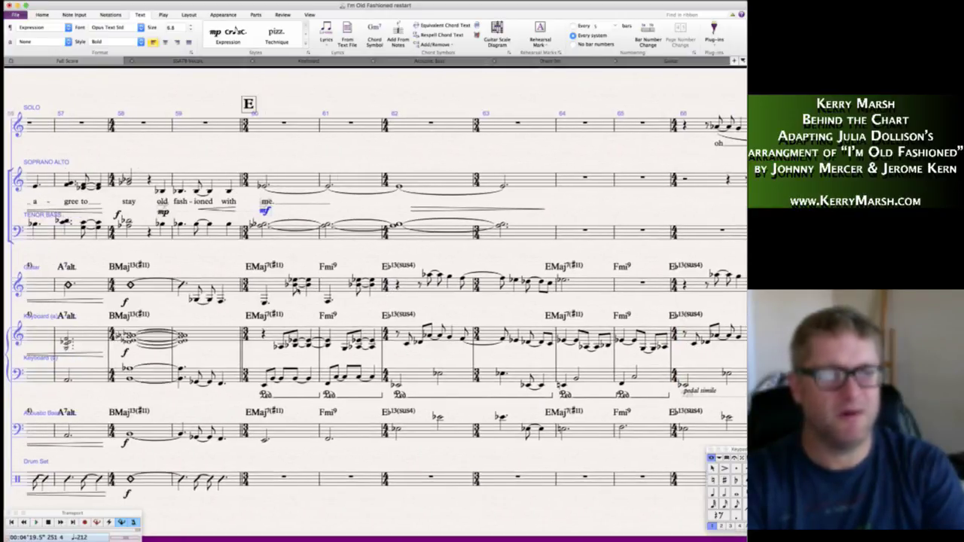
{"action": "key", "text": "Escape"}
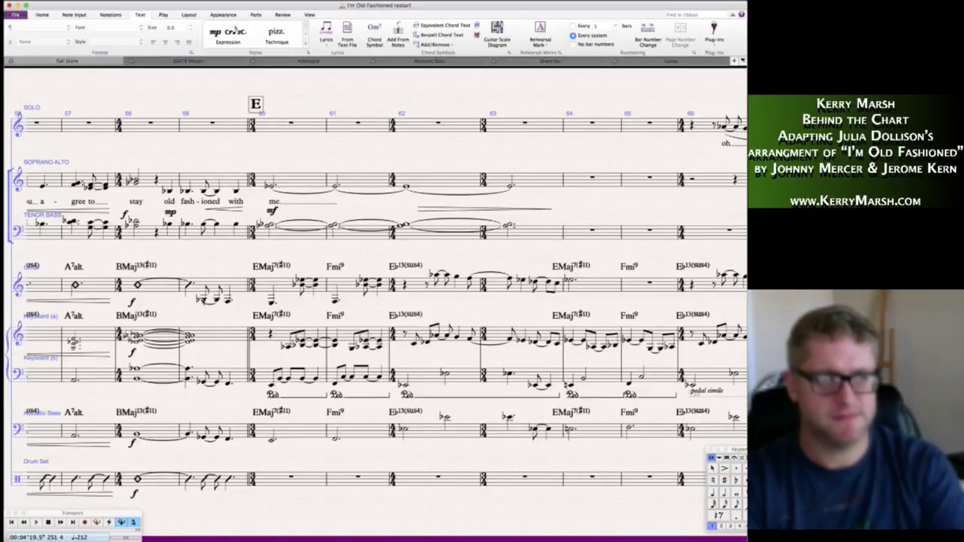
{"action": "left_click", "coordinate": [202, 299]}
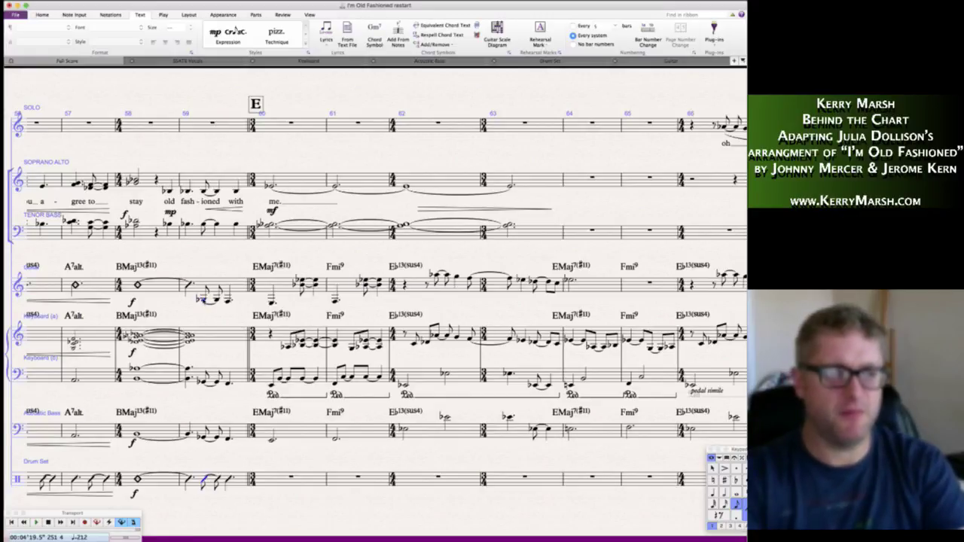
{"action": "left_click", "coordinate": [203, 480], "text": "shift"}
{"action": "key", "text": "KP_Divide"}
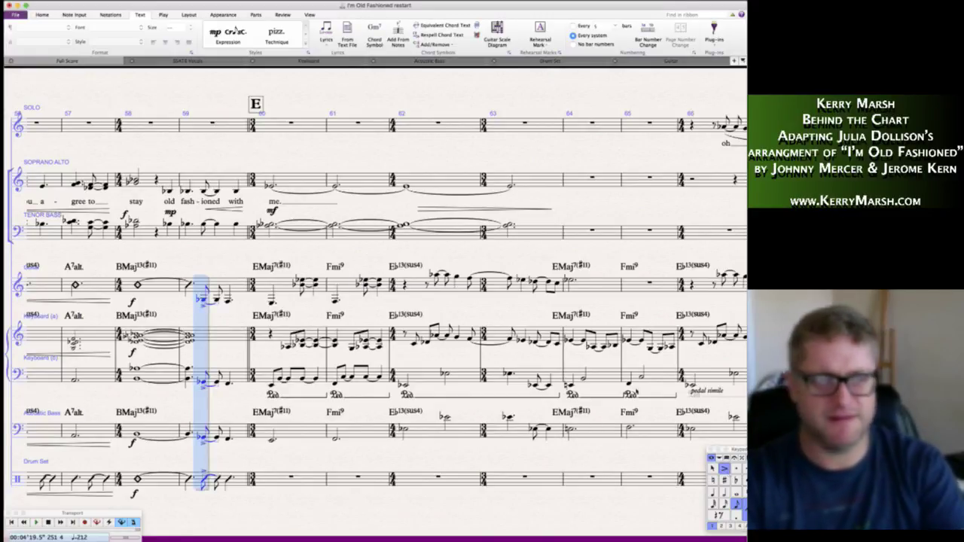
{"action": "left_click", "coordinate": [228, 300]}
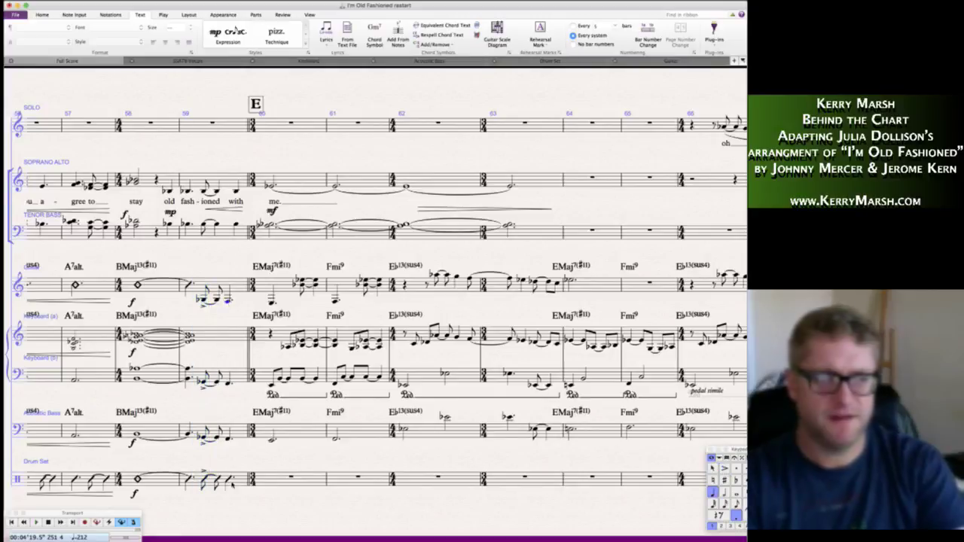
{"action": "left_click", "coordinate": [230, 482], "text": "shift"}
{"action": "key", "text": "KP_Divide"}
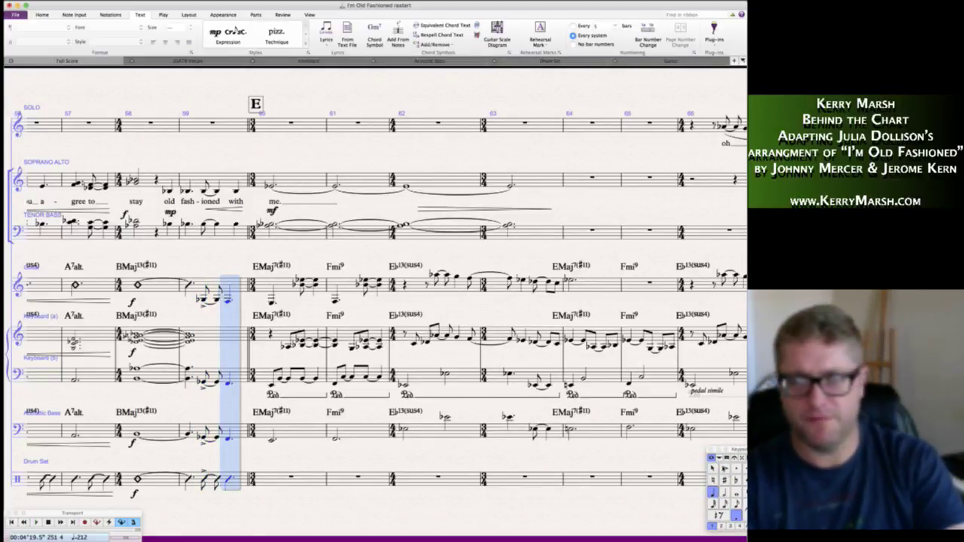
{"action": "key", "text": "Escape"}
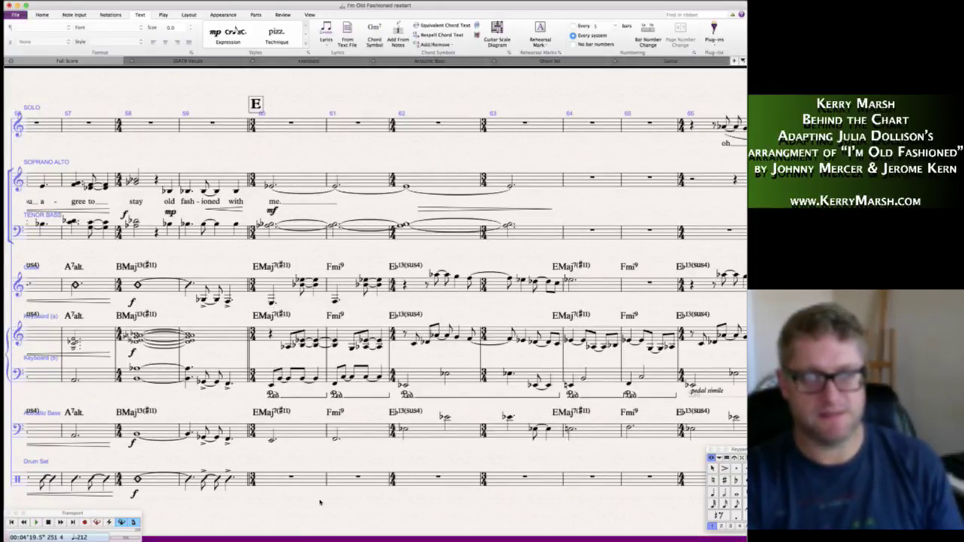
- Copy the Guitar's bars 60 and 61 into the Drum Set at rehearsal mark E and delete the copied chord symbols
{"action": "scroll", "coordinate": [322, 497], "scroll_direction": "right", "scroll_amount": 2}
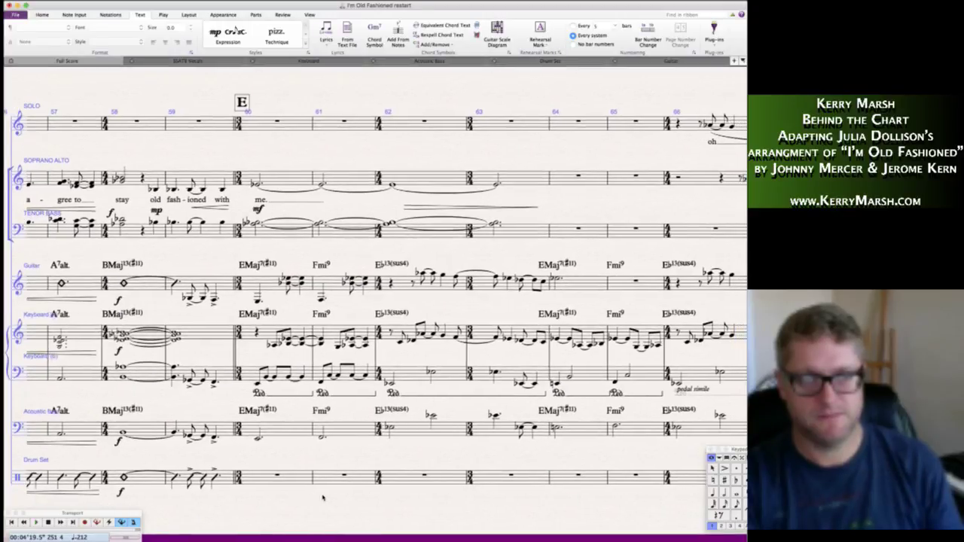
{"action": "scroll", "coordinate": [322, 497], "scroll_direction": "up", "scroll_amount": 1}
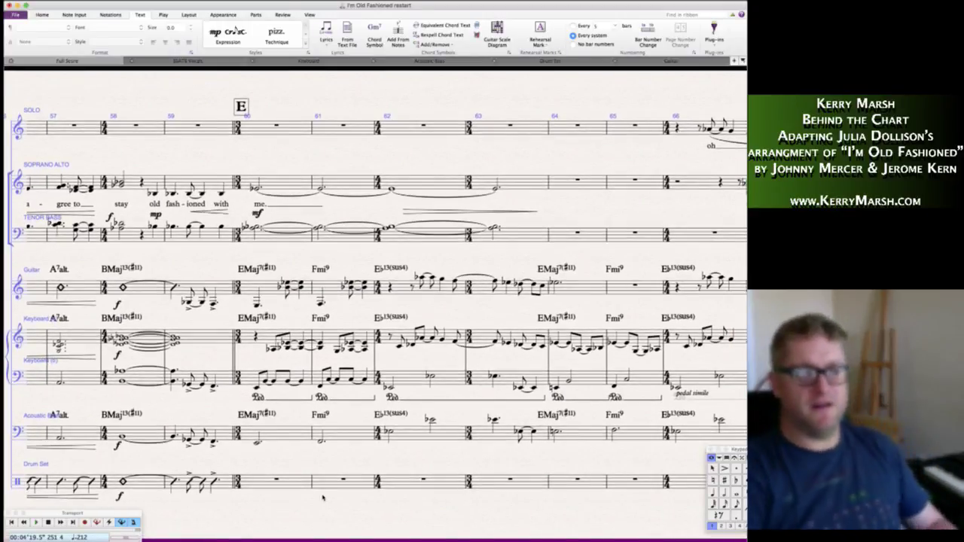
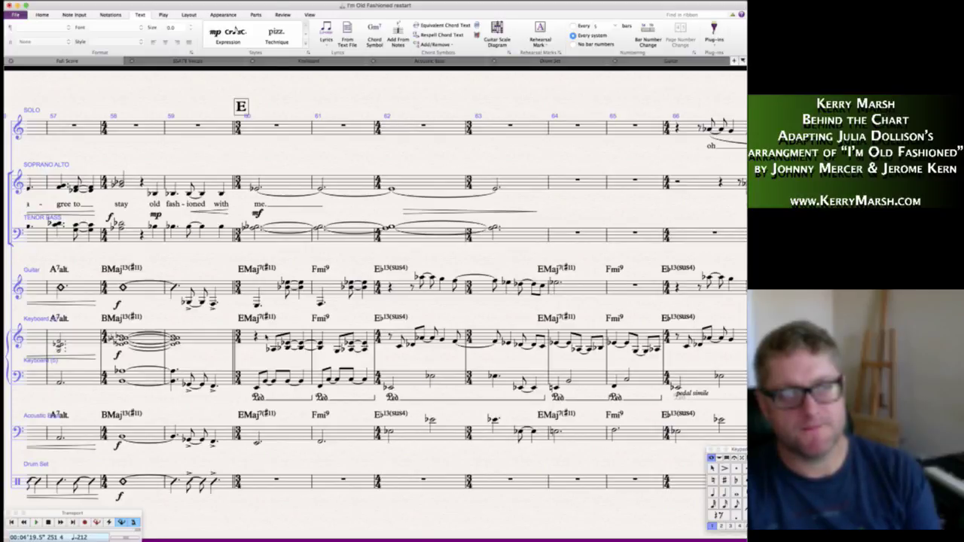
{"action": "left_click", "coordinate": [259, 293]}
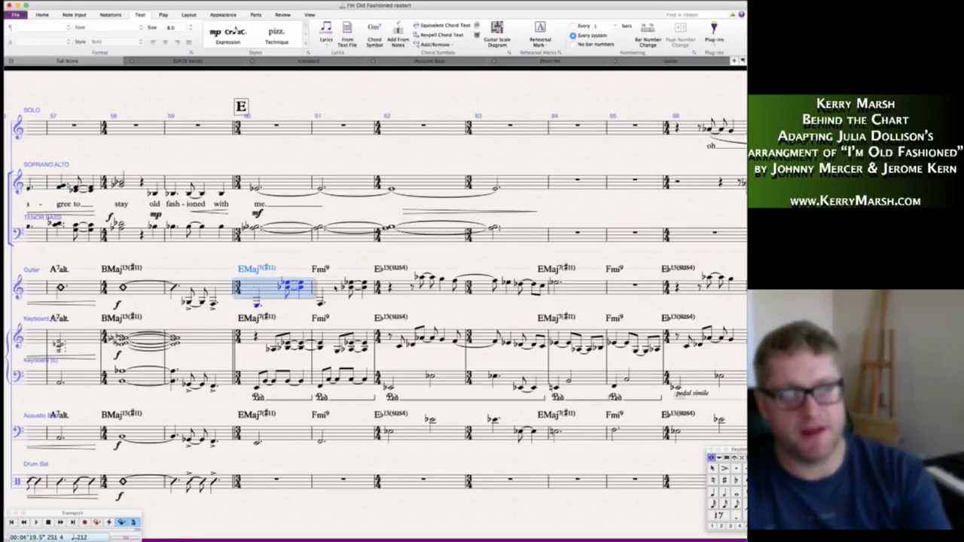
{"action": "left_click", "coordinate": [345, 290], "text": "shift"}
{"action": "left_click", "coordinate": [249, 483], "text": "alt"}
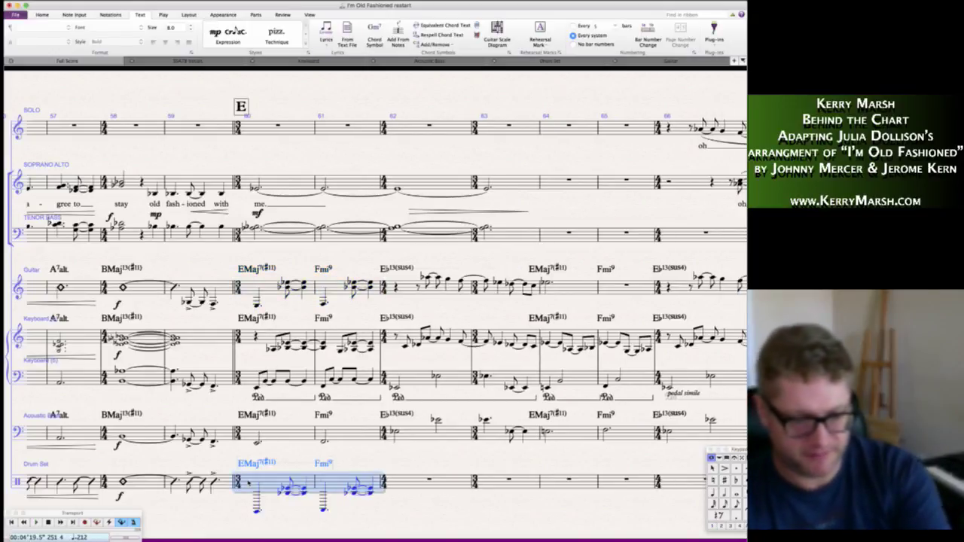
{"action": "key", "text": "Escape"}
{"action": "key", "text": "Delete"}
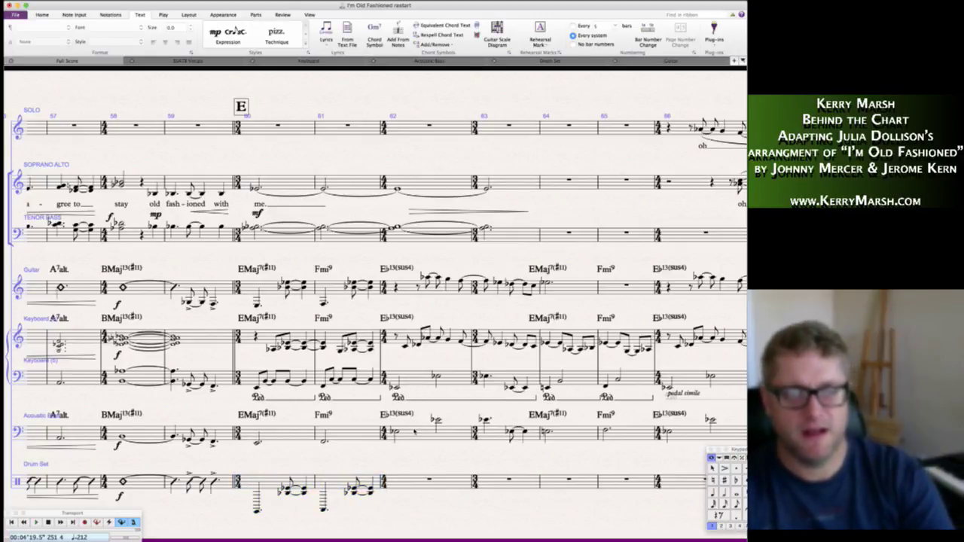
- Copy the Acoustic Bass's bars 62 and 63 into the Drum Set and delete the copied chord symbol at bar 62
{"action": "left_click", "coordinate": [399, 435]}
{"action": "left_click", "coordinate": [391, 485], "text": "alt"}
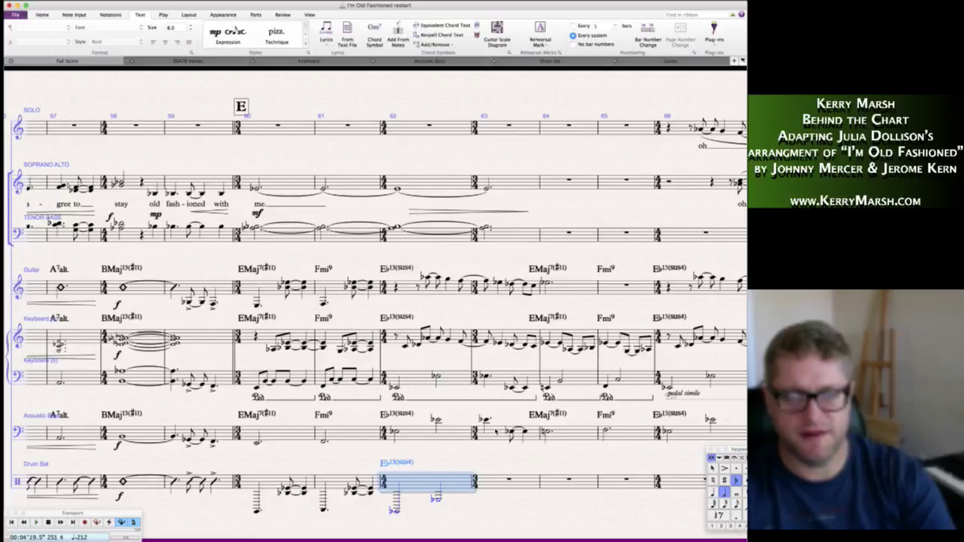
{"action": "left_click", "coordinate": [497, 432]}
{"action": "left_click", "coordinate": [483, 486], "text": "alt"}
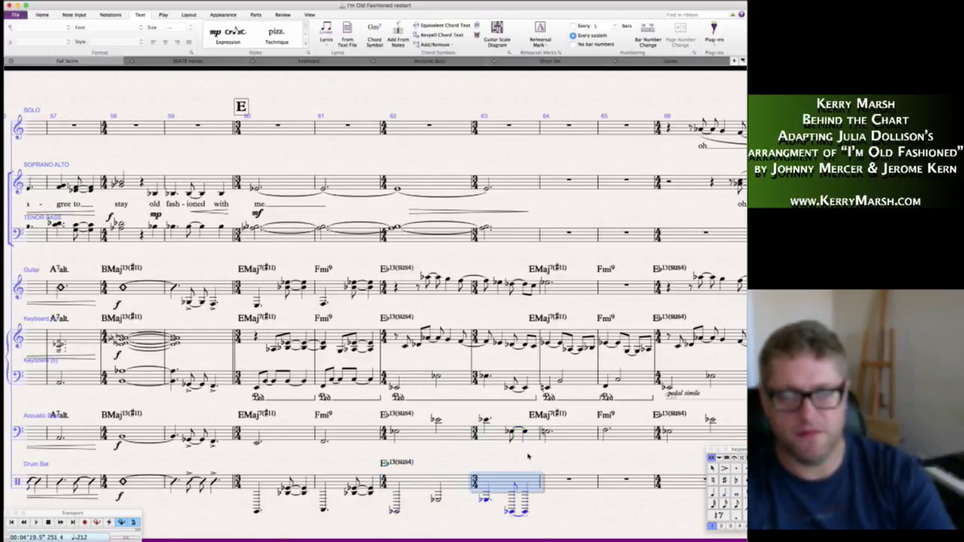
{"action": "left_click", "coordinate": [399, 462]}
{"action": "key", "text": "Delete"}
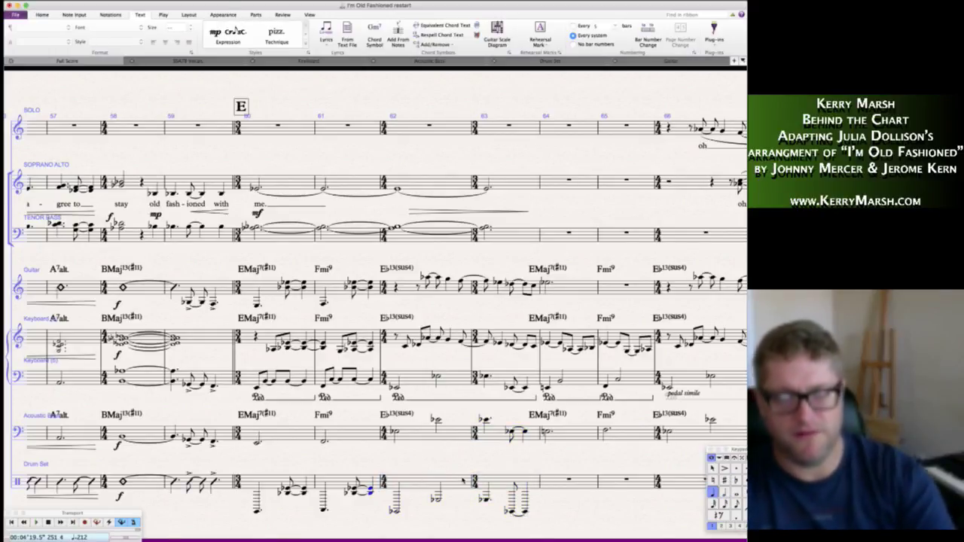
- Copy the Drum Set's bars 60–61 to bars 64–65 and its bars 62–63 to bars 66–67
{"action": "scroll", "coordinate": [376, 301], "scroll_direction": "right", "scroll_amount": 5}
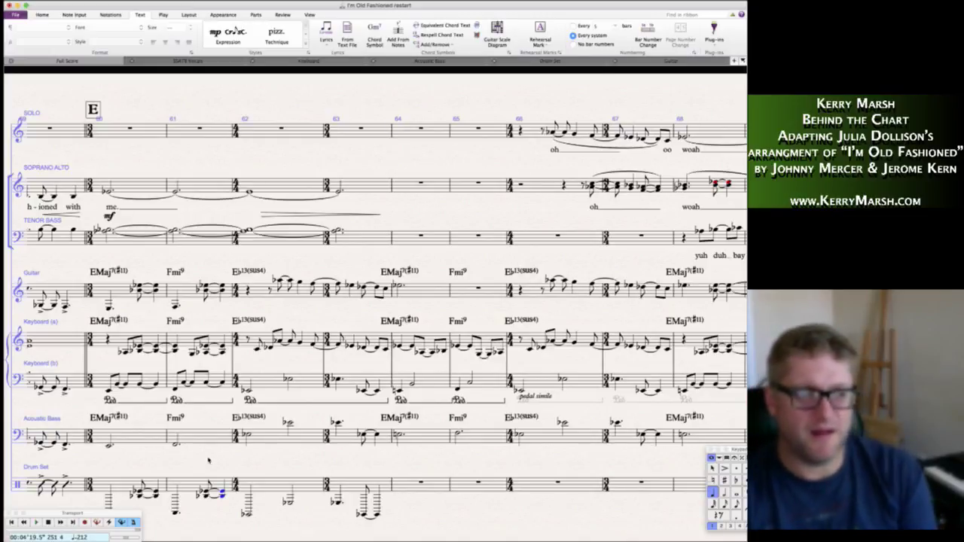
{"action": "left_click", "coordinate": [188, 485]}
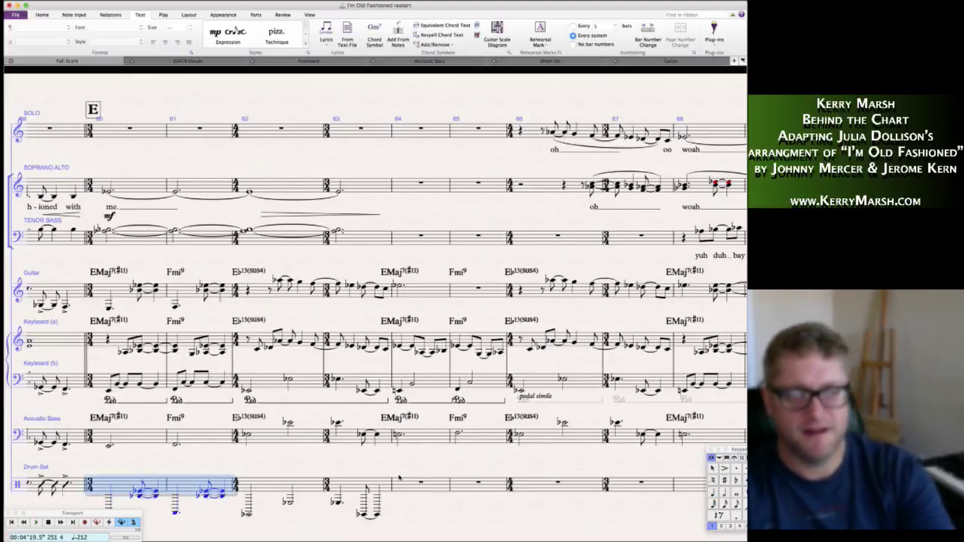
{"action": "left_click", "coordinate": [391, 480], "text": "alt"}
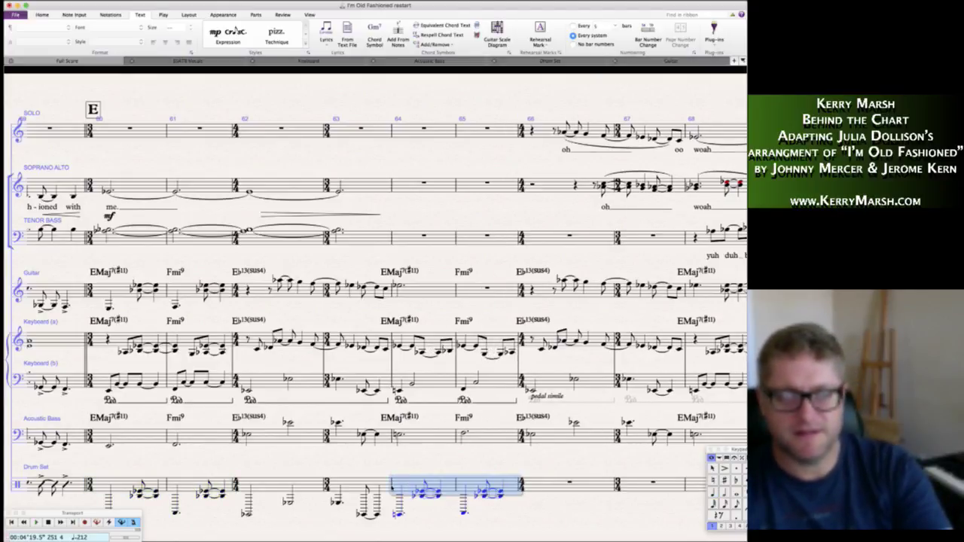
{"action": "left_click", "coordinate": [271, 487]}
{"action": "left_click", "coordinate": [366, 489], "text": "shift"}
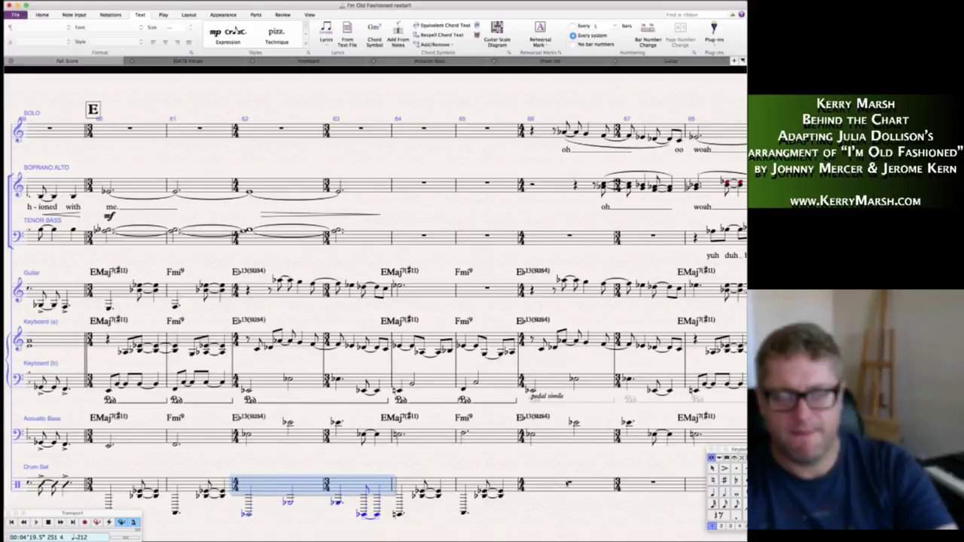
{"action": "left_click", "coordinate": [531, 485], "text": "alt"}
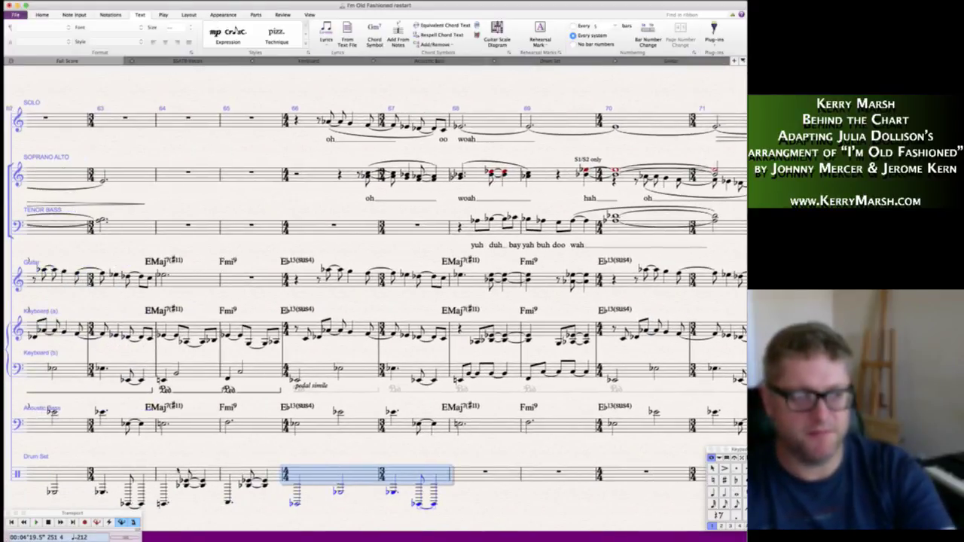
- Copy the Drum Set's four-bar pattern from bars 64–67 to bar 68 and again to bar 72
{"action": "left_click", "coordinate": [171, 477], "text": "shift"}
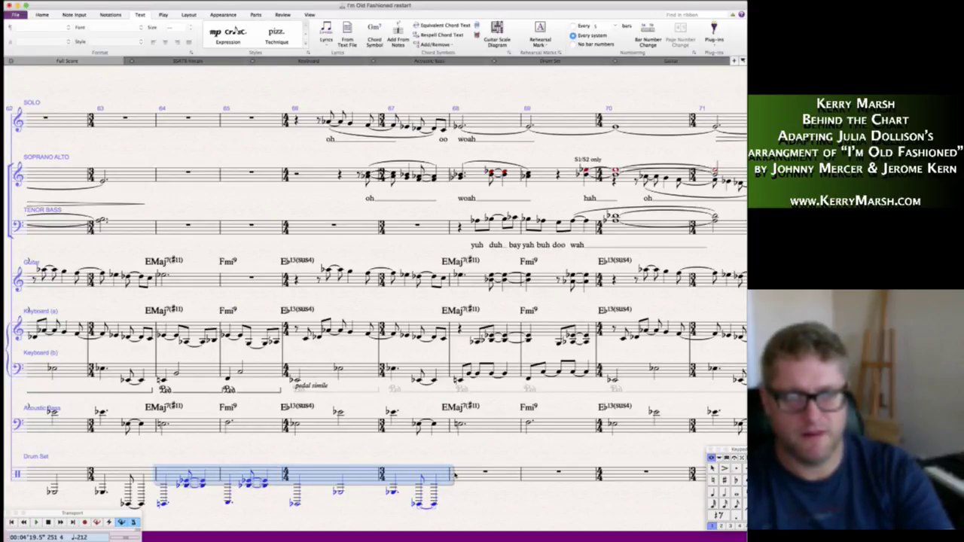
{"action": "left_click", "coordinate": [455, 476], "text": "alt"}
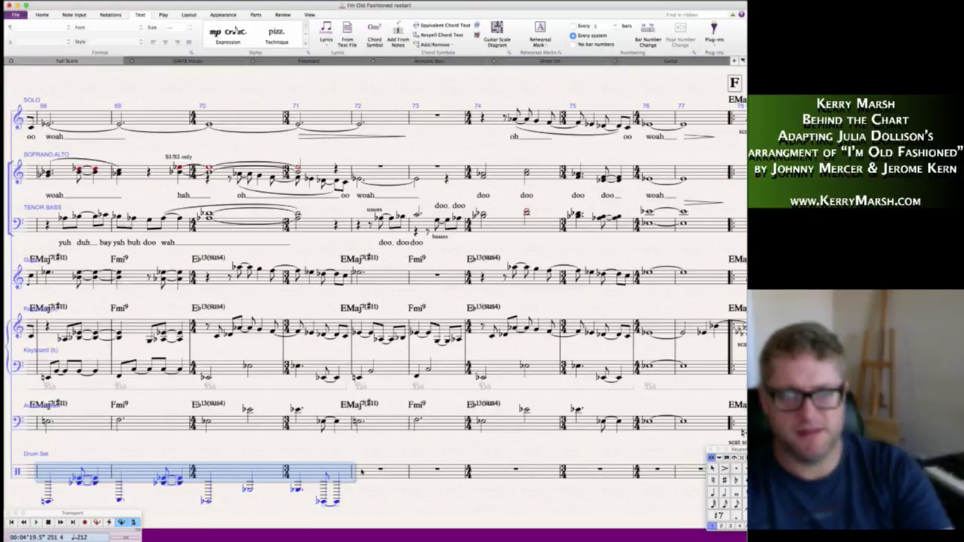
{"action": "left_click", "coordinate": [361, 471], "text": "alt"}
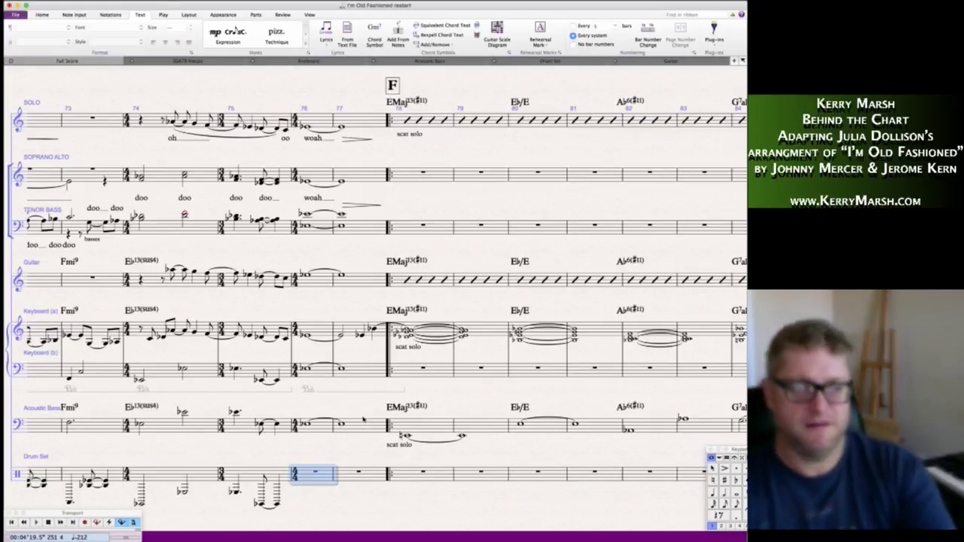
- Write tied whole notes in the Drum Set at bars 76–77, matching the Acoustic Bass rhythm, and give them diamond noteheads
{"action": "left_click", "coordinate": [337, 423]}
{"action": "left_click", "coordinate": [316, 426], "text": "shift"}
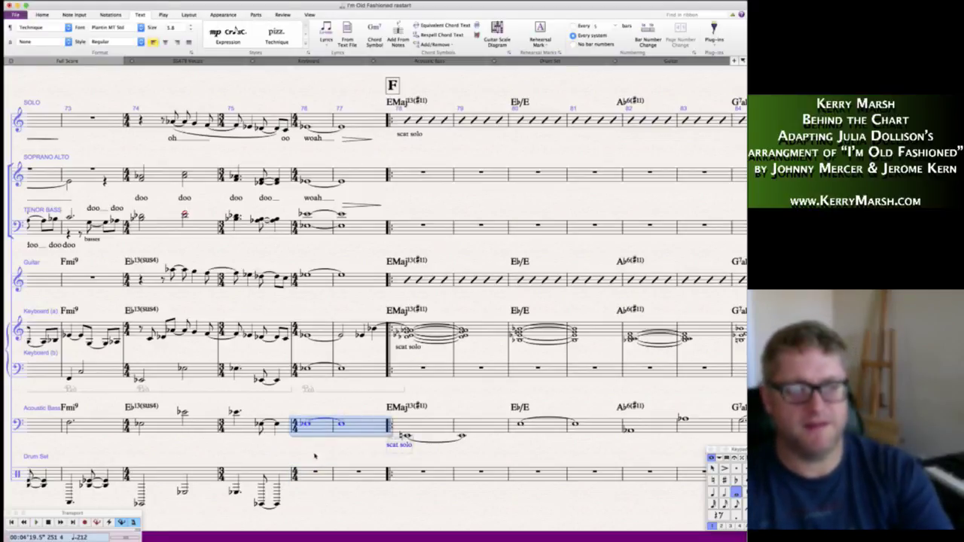
{"action": "left_click", "coordinate": [305, 476]}
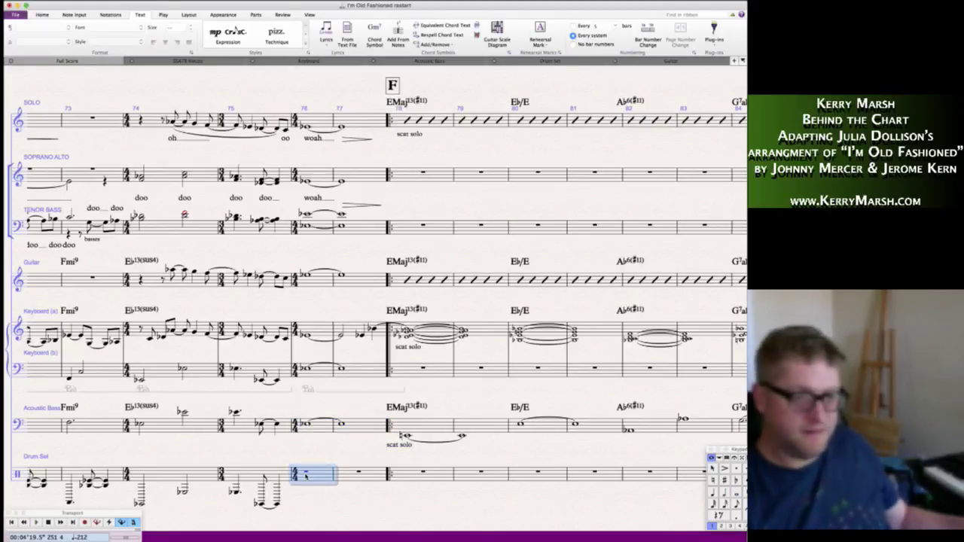
{"action": "key", "text": "Escape"}
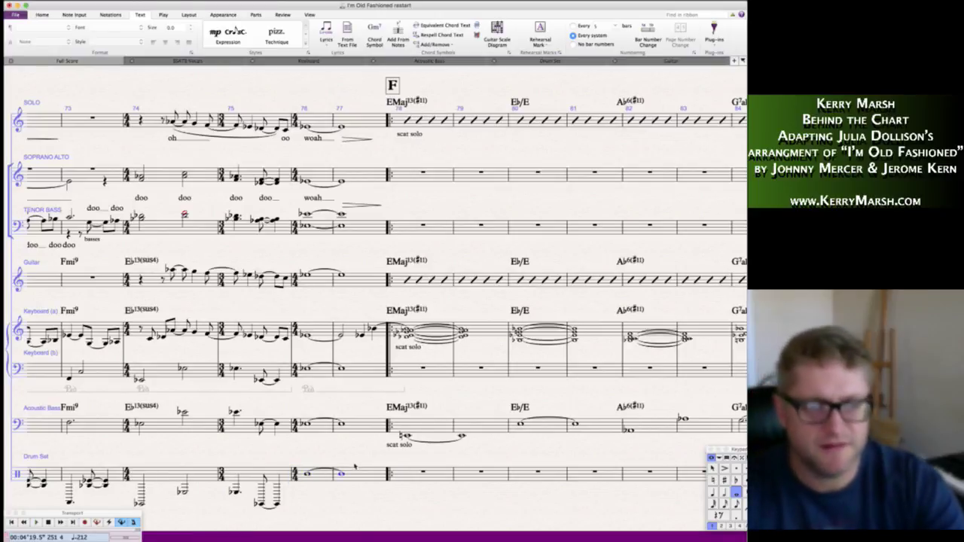
{"action": "left_click", "coordinate": [364, 482]}
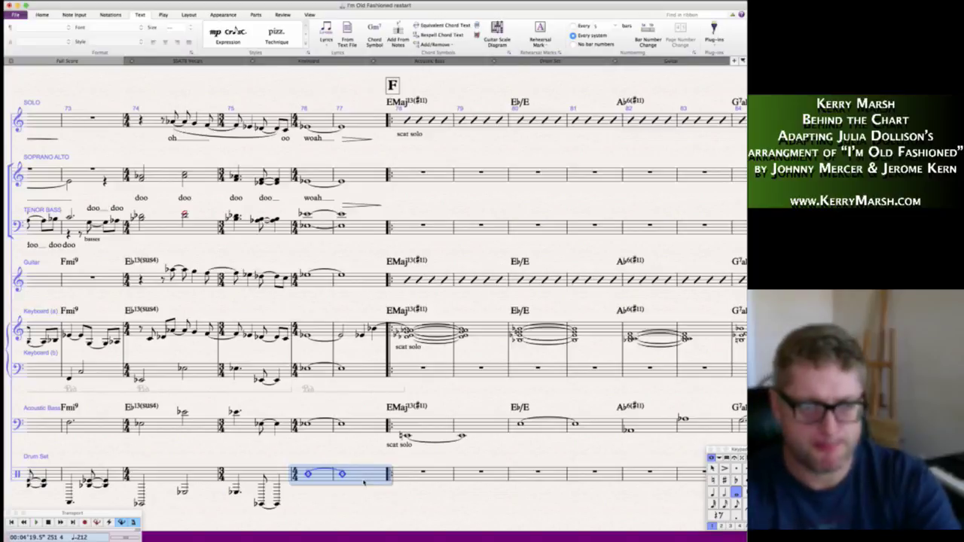
{"action": "key", "text": "Escape"}
- Run Make Pitches Constant on Drum Set bars 60–75, moving voice 1 to G5 and filling voice 2 with stemless quarter-note beats on B4
{"action": "scroll", "coordinate": [255, 476], "scroll_direction": "left", "scroll_amount": 15}
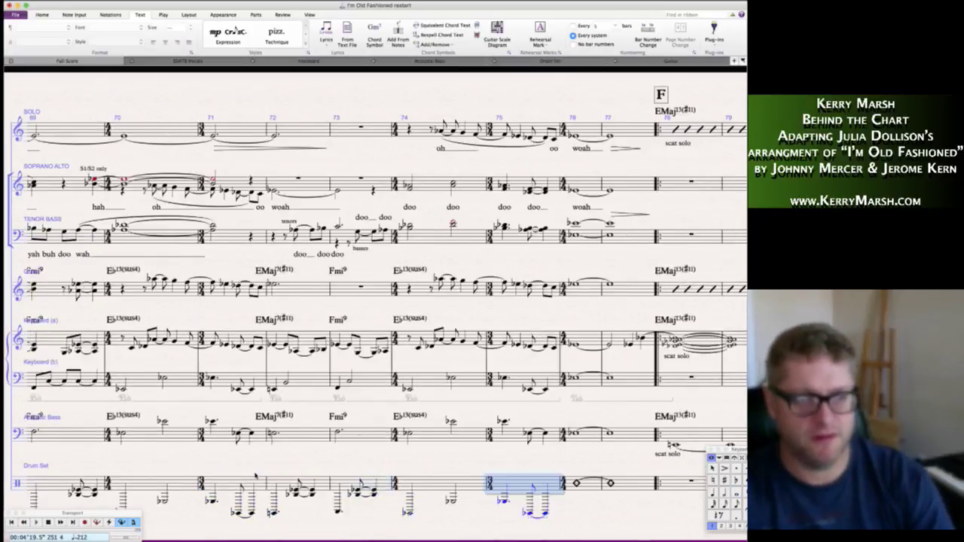
{"action": "scroll", "coordinate": [255, 476], "scroll_direction": "left", "scroll_amount": 10}
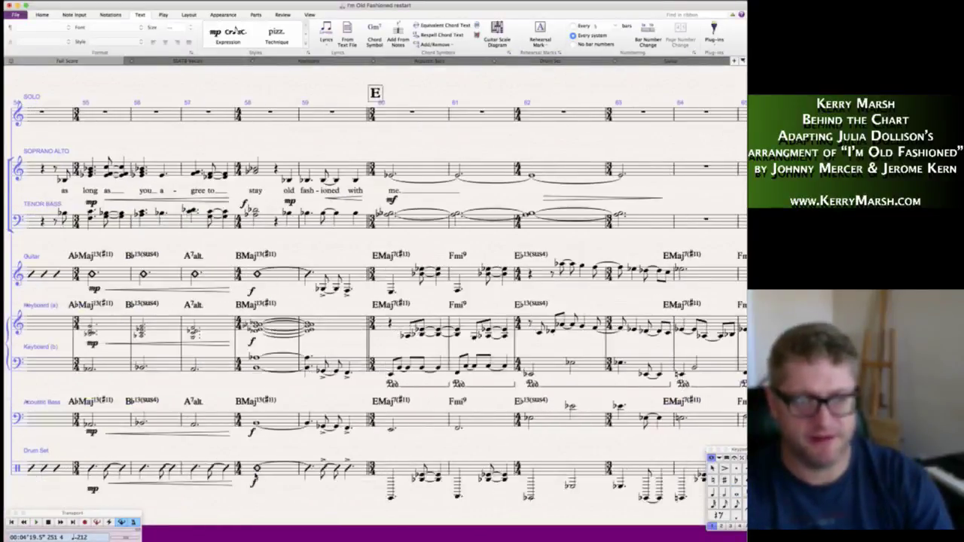
{"action": "left_click", "coordinate": [420, 471], "text": "shift"}
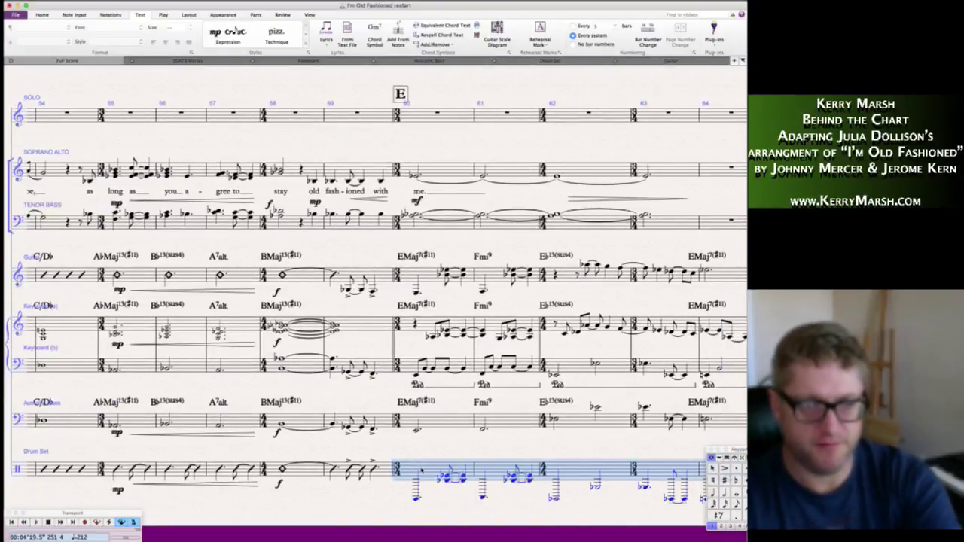
{"action": "key", "text": "ctrl+shift+p"}
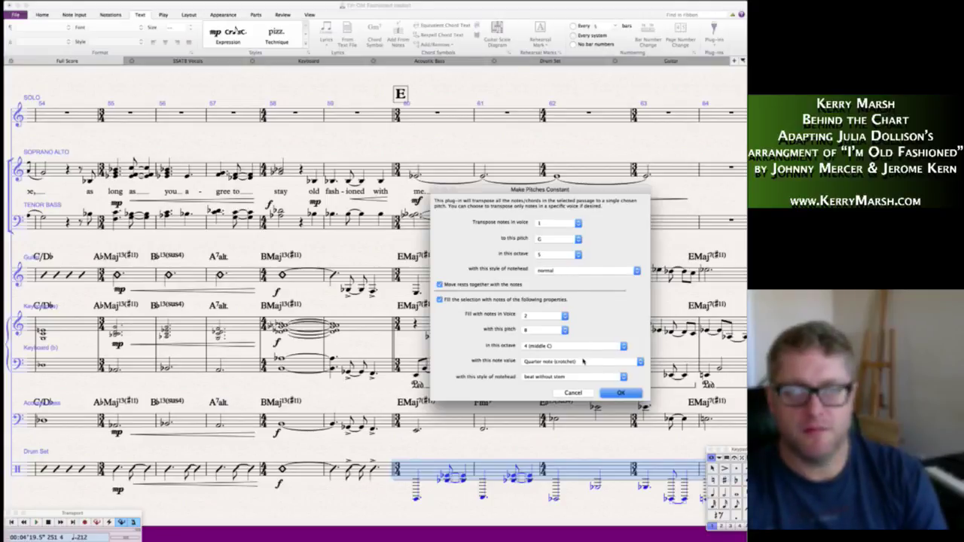
{"action": "left_click", "coordinate": [619, 393]}
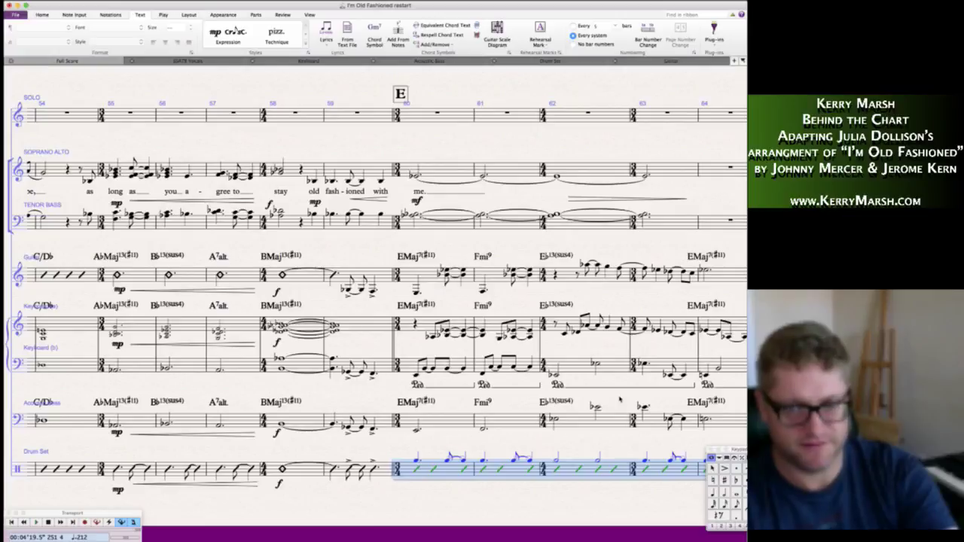
- Filter the voice 1 rhythmic hits above the slashes in Drum Set bars 60–75 and make them cue-sized
{"action": "key", "text": "alt+shift+super+1"}
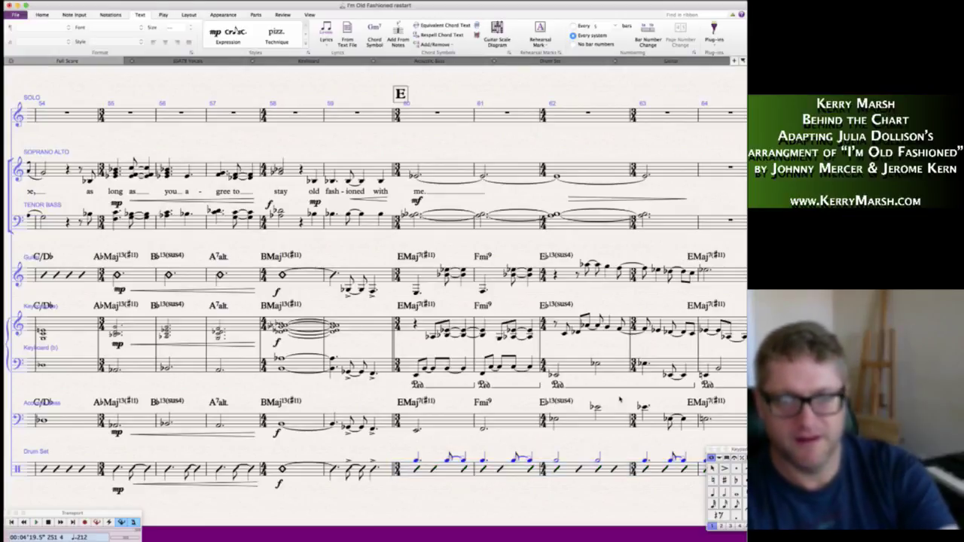
{"action": "key", "text": "F8"}
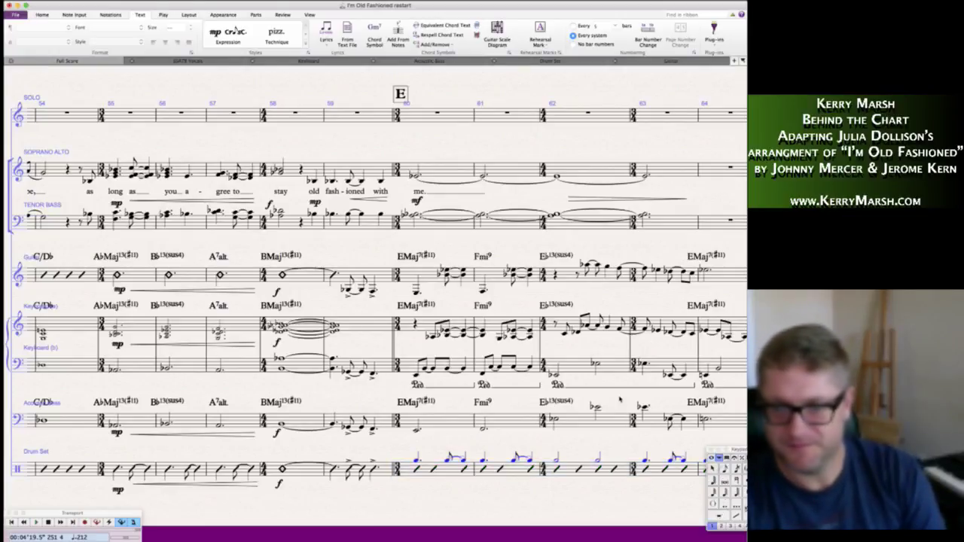
{"action": "scroll", "coordinate": [620, 399], "scroll_direction": "right", "scroll_amount": 10}
{"action": "key", "text": "F7"}
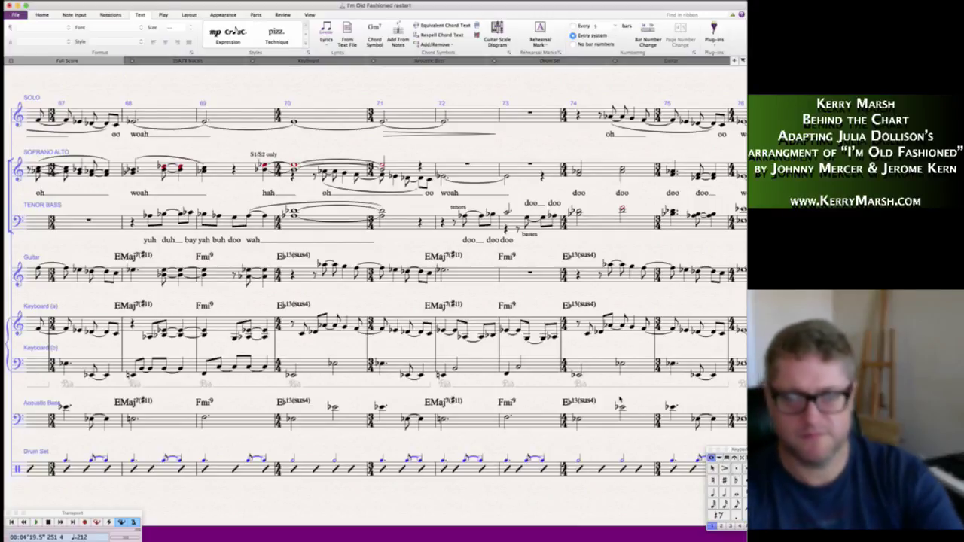
{"action": "key", "text": "Escape"}
- Review the vocal and rhythm parts around rehearsal mark E, from bar 53 to bar 74, checking where dynamics are needed
{"action": "scroll", "coordinate": [255, 502], "scroll_direction": "left", "scroll_amount": 7}
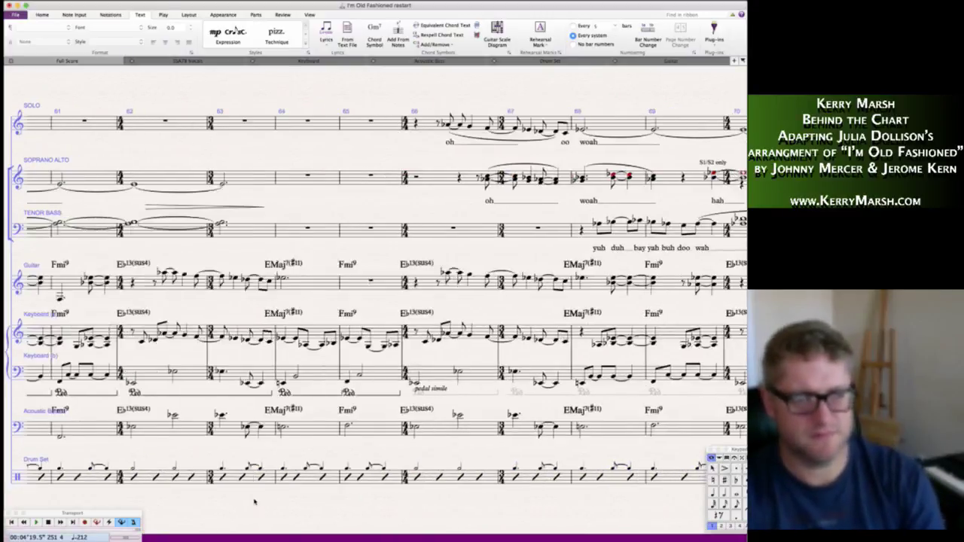
{"action": "scroll", "coordinate": [254, 502], "scroll_direction": "left", "scroll_amount": 4}
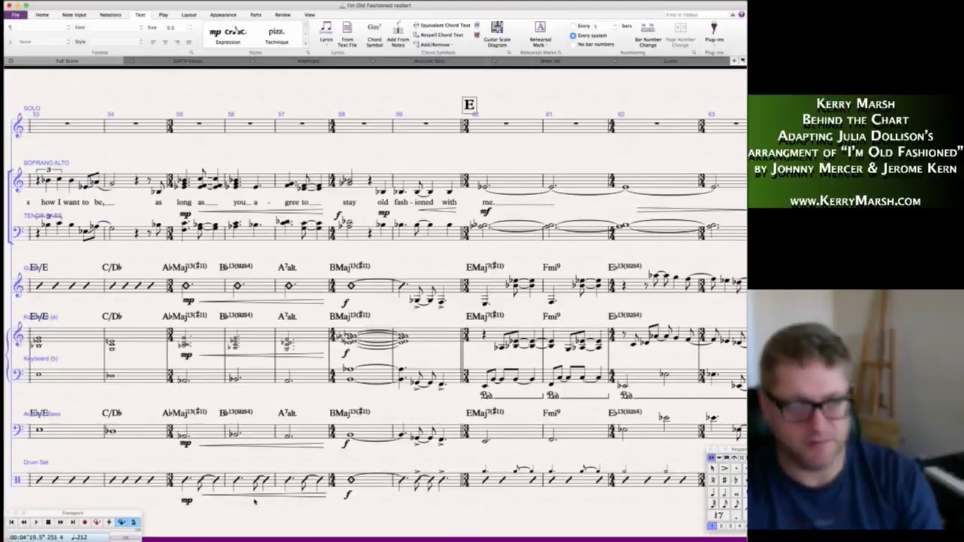
{"action": "scroll", "coordinate": [255, 501], "scroll_direction": "right", "scroll_amount": 10}
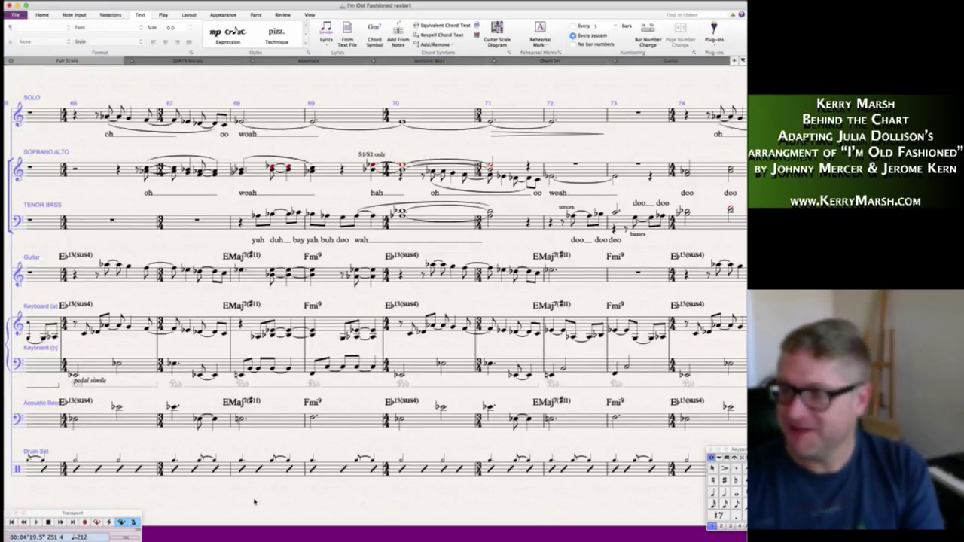
{"action": "scroll", "coordinate": [281, 538], "scroll_direction": "left", "scroll_amount": 10}
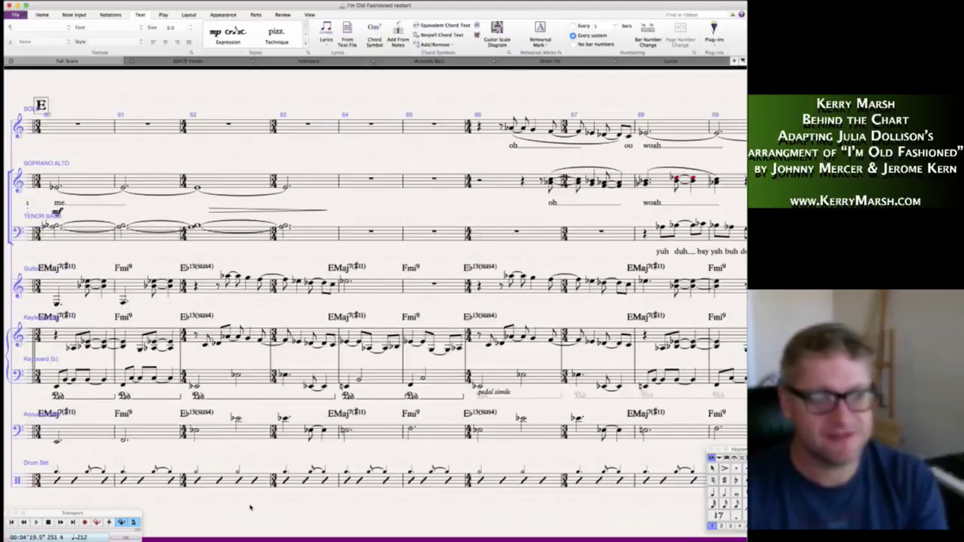
{"action": "scroll", "coordinate": [251, 508], "scroll_direction": "left", "scroll_amount": 5}
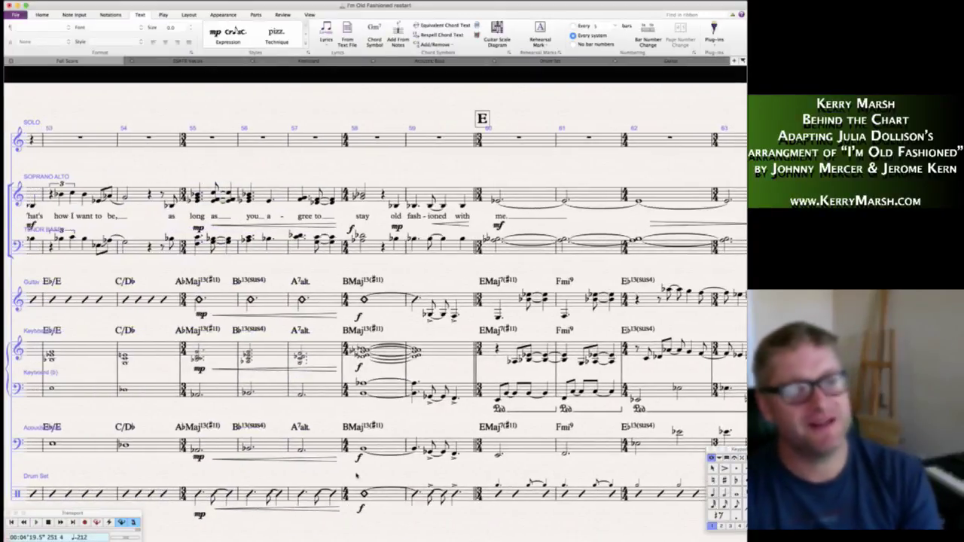
{"action": "scroll", "coordinate": [250, 508], "scroll_direction": "right", "scroll_amount": 8}
{"action": "scroll", "coordinate": [251, 508], "scroll_direction": "down", "scroll_amount": 1}
{"action": "scroll", "coordinate": [377, 293], "scroll_direction": "right", "scroll_amount": 5}
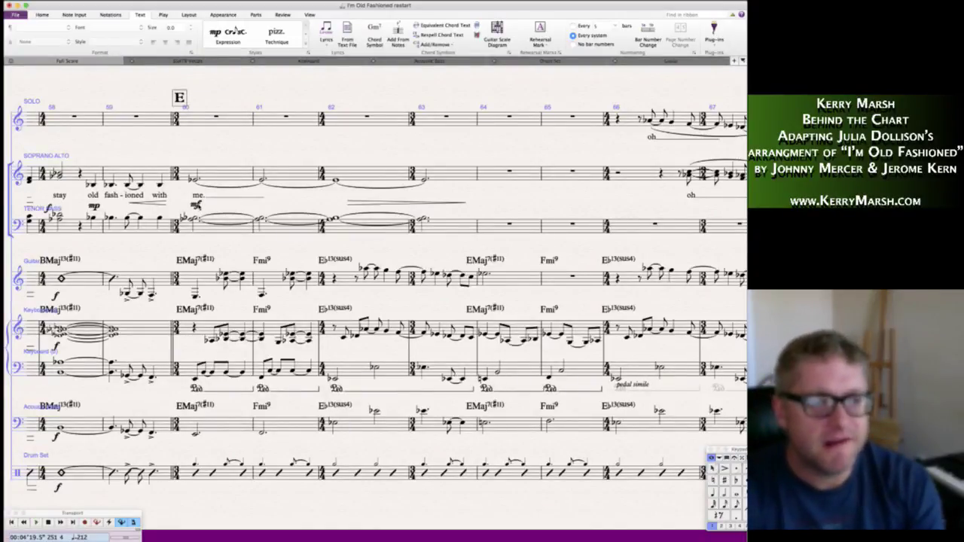
{"action": "scroll", "coordinate": [376, 293], "scroll_direction": "right", "scroll_amount": 8}
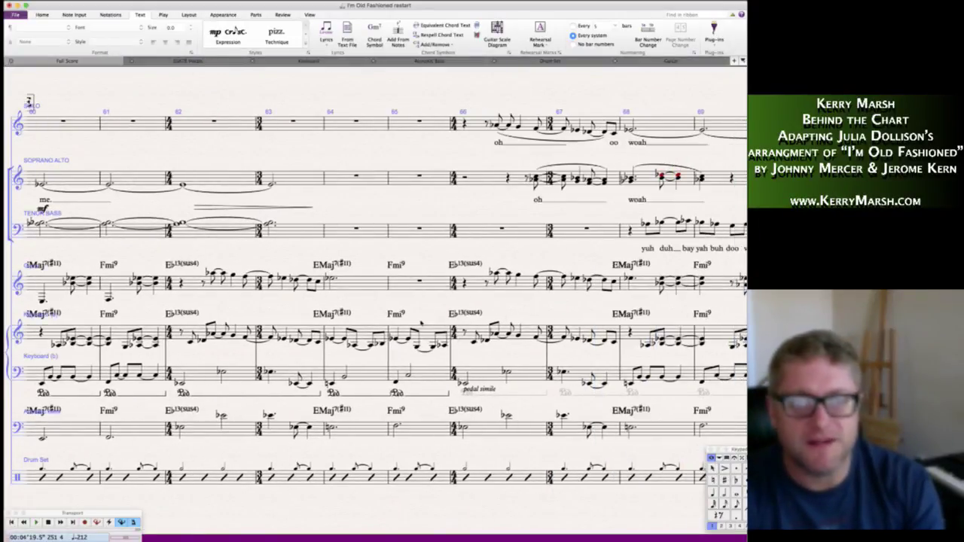
{"action": "scroll", "coordinate": [440, 310], "scroll_direction": "right", "scroll_amount": 15}
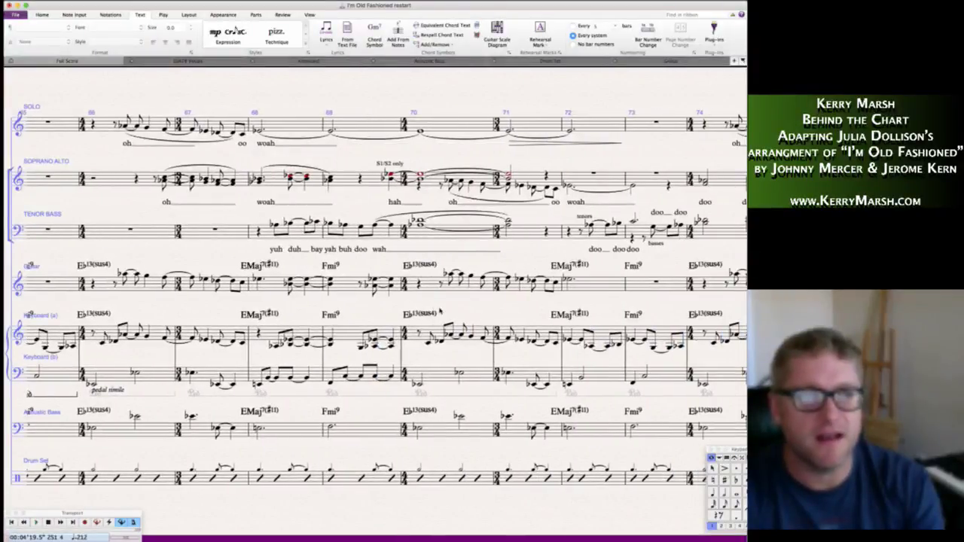
- Add an f dynamic to the Solo entrance in bar 66, copy it to the Soprano Alto entrance, and lower that copy beside the lyrics
{"action": "scroll", "coordinate": [440, 310], "scroll_direction": "left", "scroll_amount": 4}
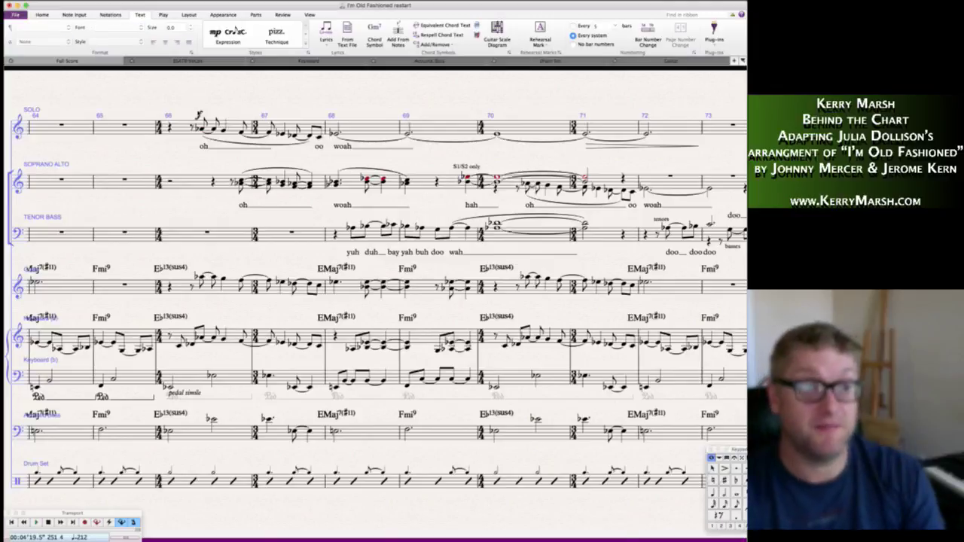
{"action": "key", "text": "ctrl+e"}
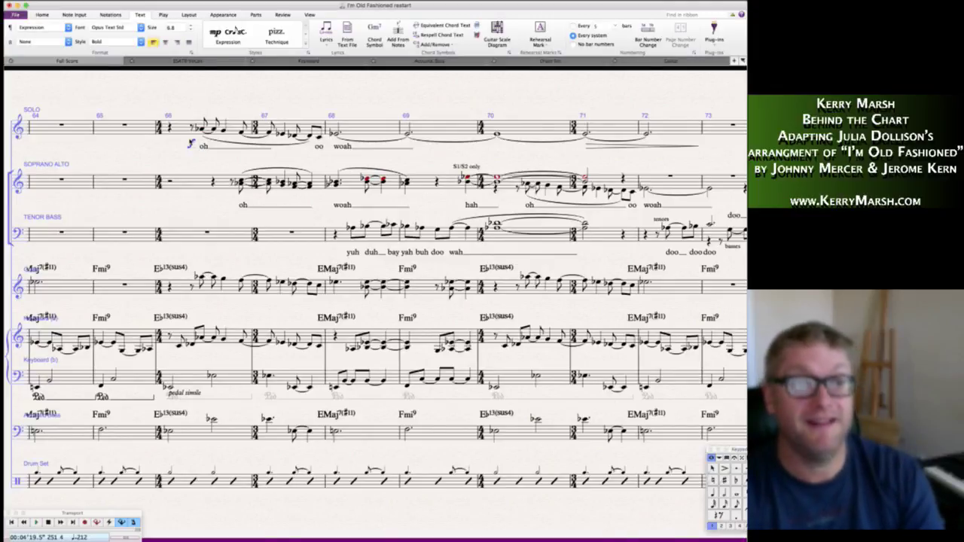
{"action": "left_click", "coordinate": [229, 202], "text": "alt"}
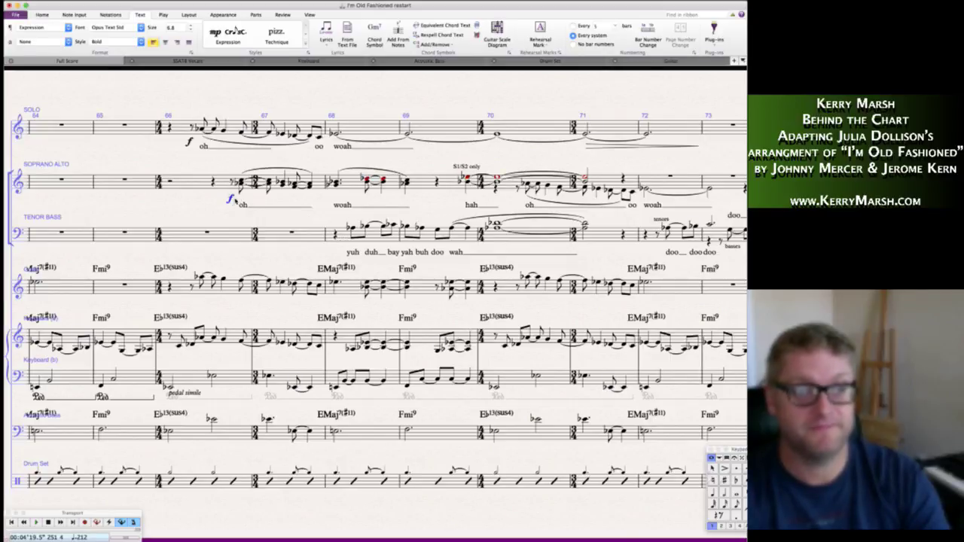
{"action": "left_click_drag", "start_coordinate": [230, 200], "coordinate": [230, 209]}
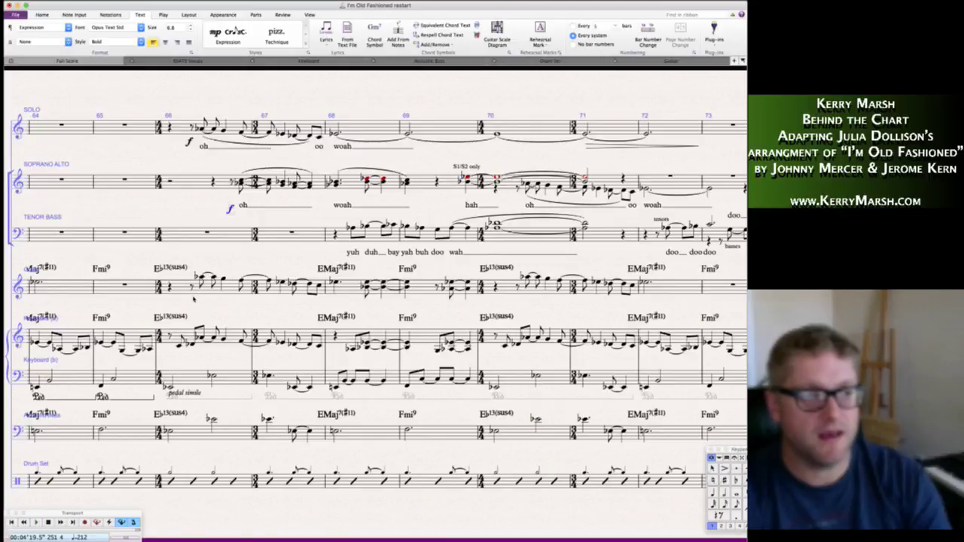
- Extend the Solo and Soprano Alto diminuendo hairpins back to the start of bar 76, placing the Solo's below its lyric
{"action": "scroll", "coordinate": [193, 299], "scroll_direction": "right", "scroll_amount": 5}
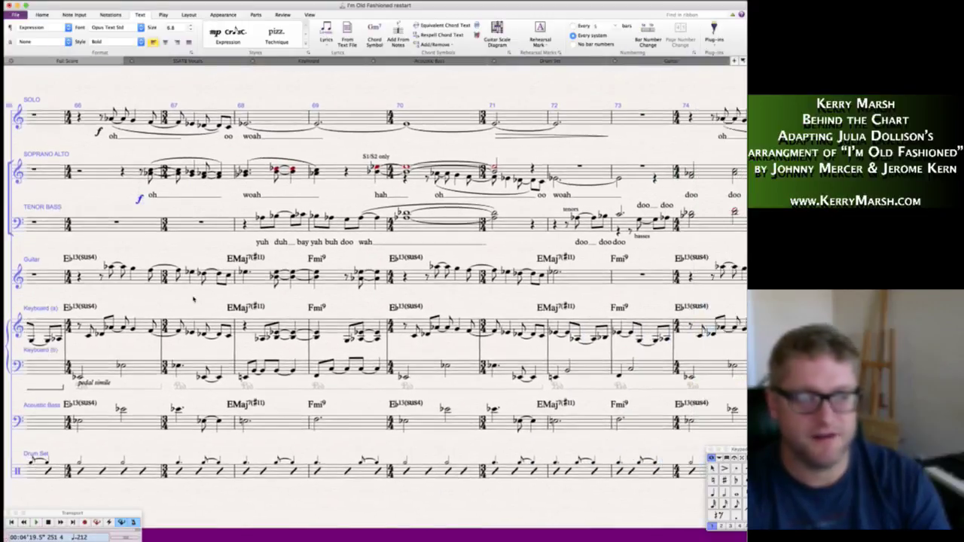
{"action": "scroll", "coordinate": [192, 299], "scroll_direction": "right", "scroll_amount": 8}
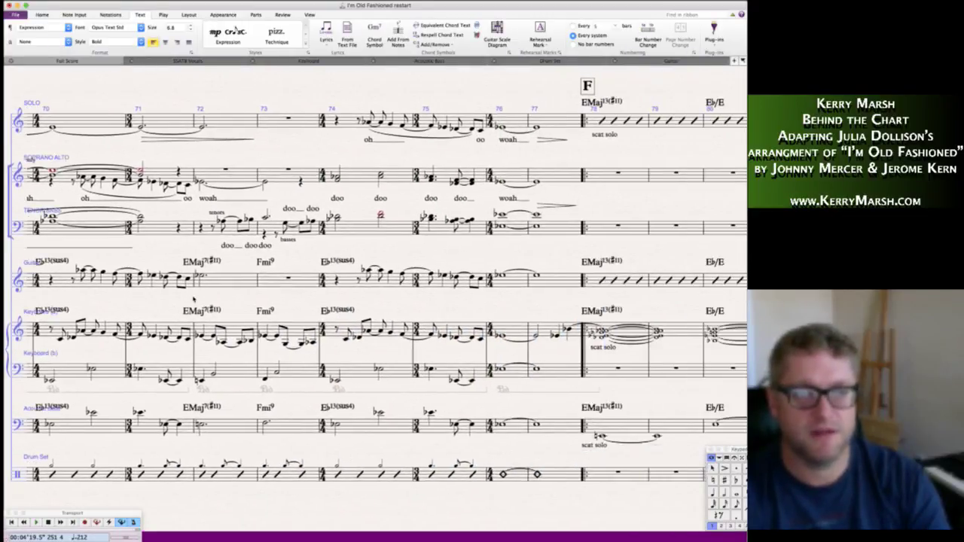
{"action": "scroll", "coordinate": [192, 299], "scroll_direction": "right", "scroll_amount": 2}
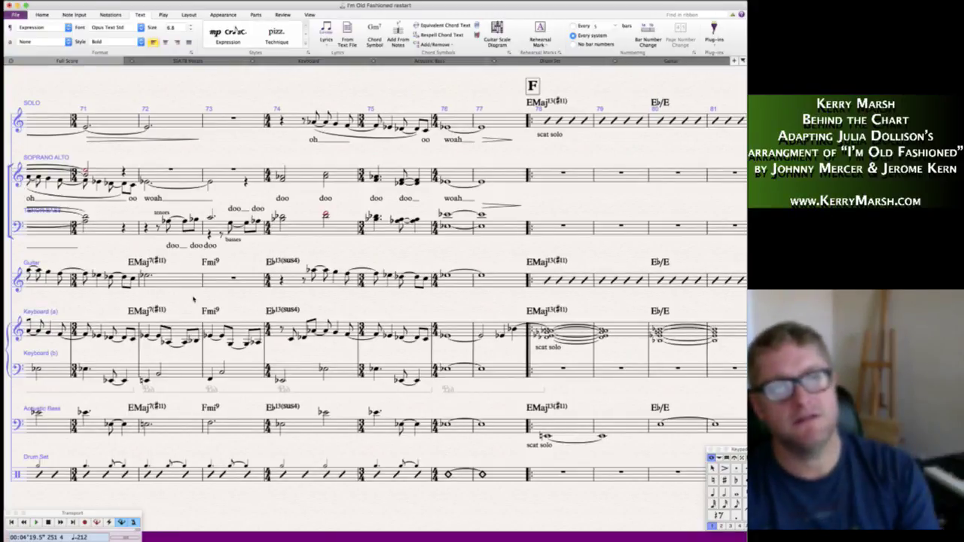
{"action": "scroll", "coordinate": [193, 299], "scroll_direction": "right", "scroll_amount": 2}
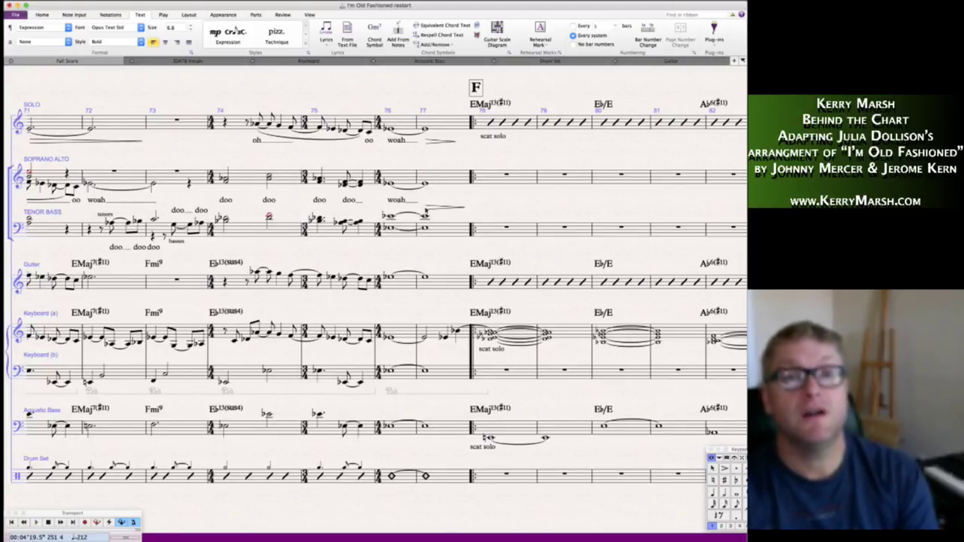
{"action": "key", "text": "Escape"}
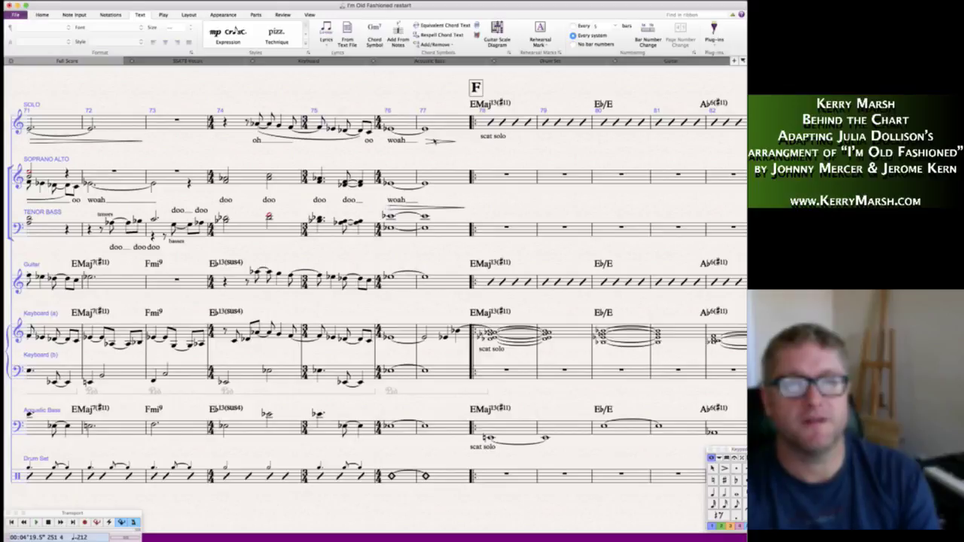
{"action": "left_click_drag", "start_coordinate": [434, 142], "coordinate": [390, 150]}
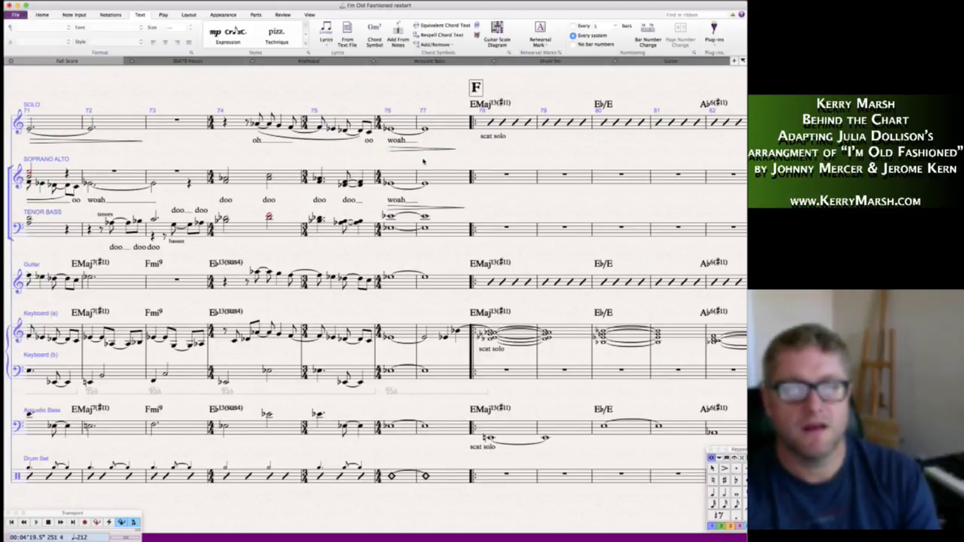
{"action": "left_click", "coordinate": [423, 161]}
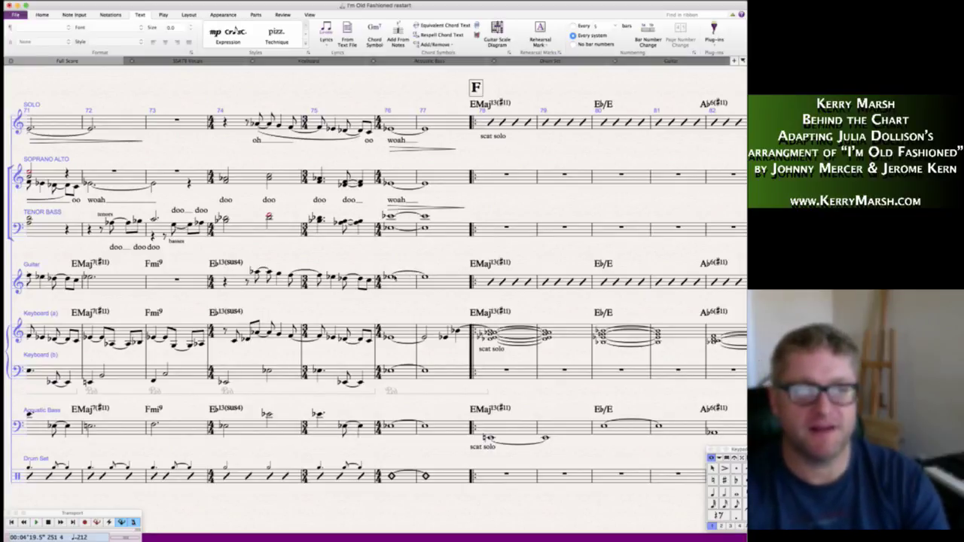
- Copy the Soprano Alto's bar 76 diminuendo hairpin below the Guitar, Keyboard, Acoustic Bass and Drum Set staves
{"action": "left_click", "coordinate": [392, 210]}
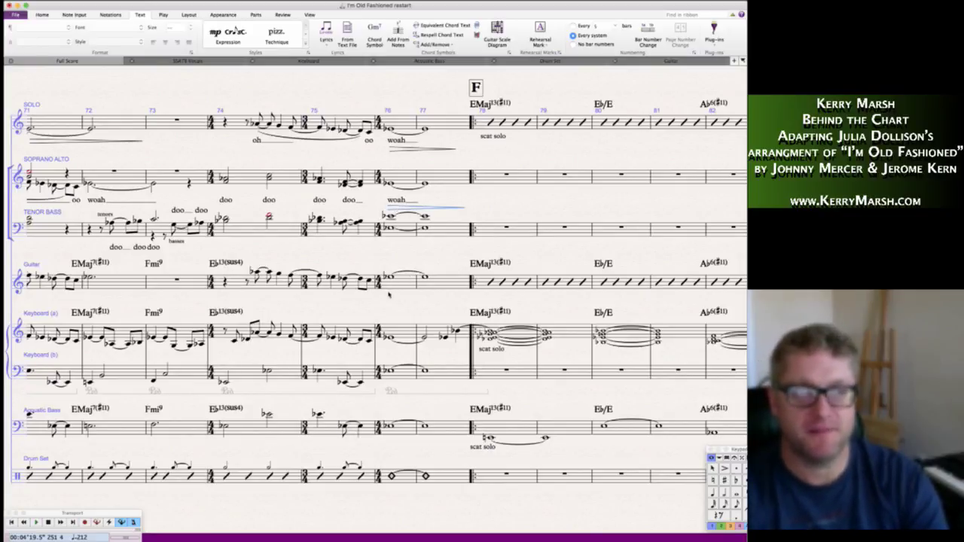
{"action": "left_click", "coordinate": [388, 294], "text": "alt"}
{"action": "left_click", "coordinate": [388, 348], "text": "alt"}
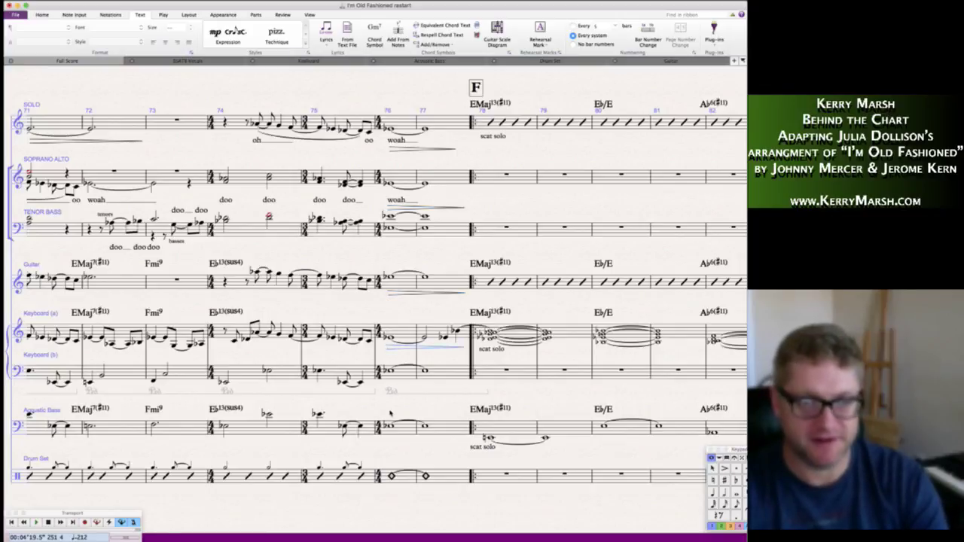
{"action": "left_click", "coordinate": [388, 446], "text": "alt"}
{"action": "left_click", "coordinate": [390, 494], "text": "alt"}
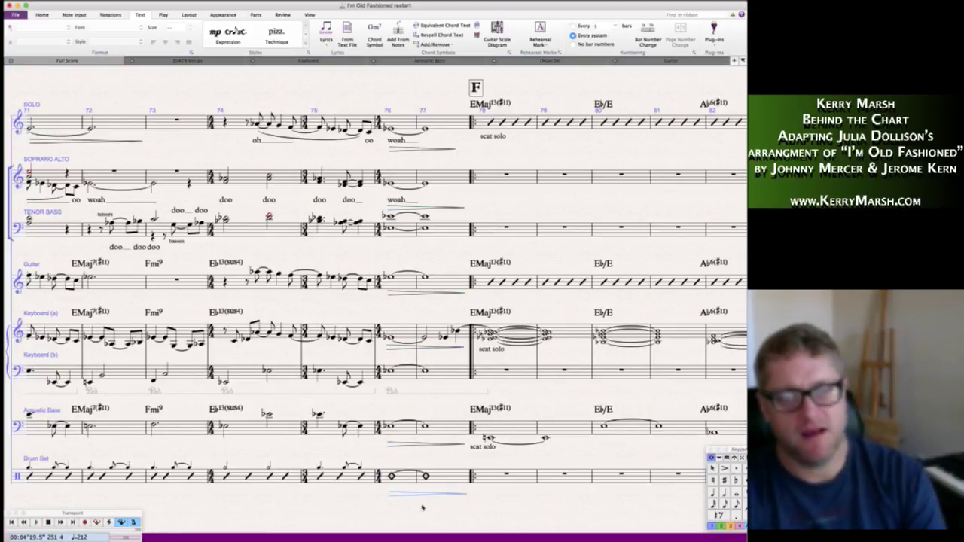
- Copy the Drum Set passage running from rehearsal mark A through bar 77 to rehearsal mark F, starting at bar 78
{"action": "scroll", "coordinate": [302, 451], "scroll_direction": "right", "scroll_amount": 8}
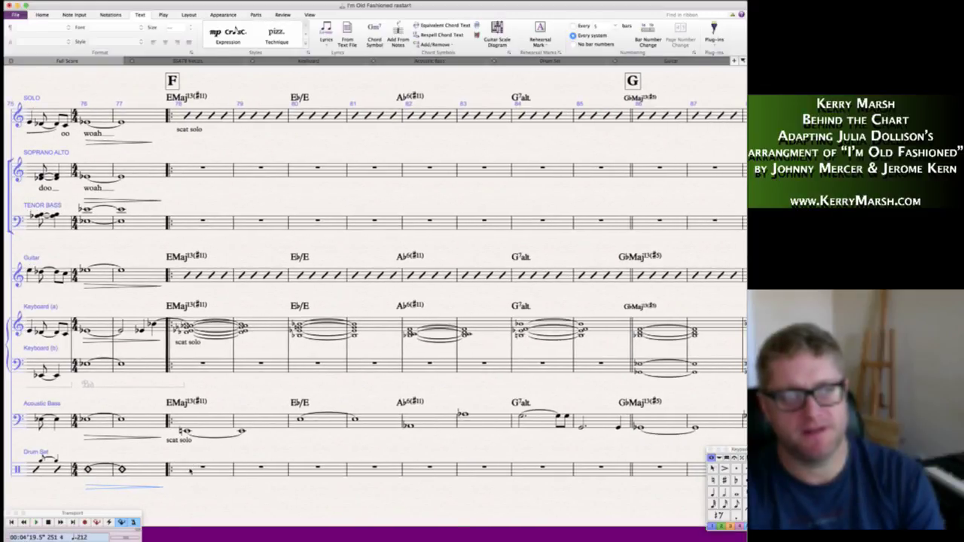
{"action": "scroll", "coordinate": [190, 470], "scroll_direction": "left", "scroll_amount": 15}
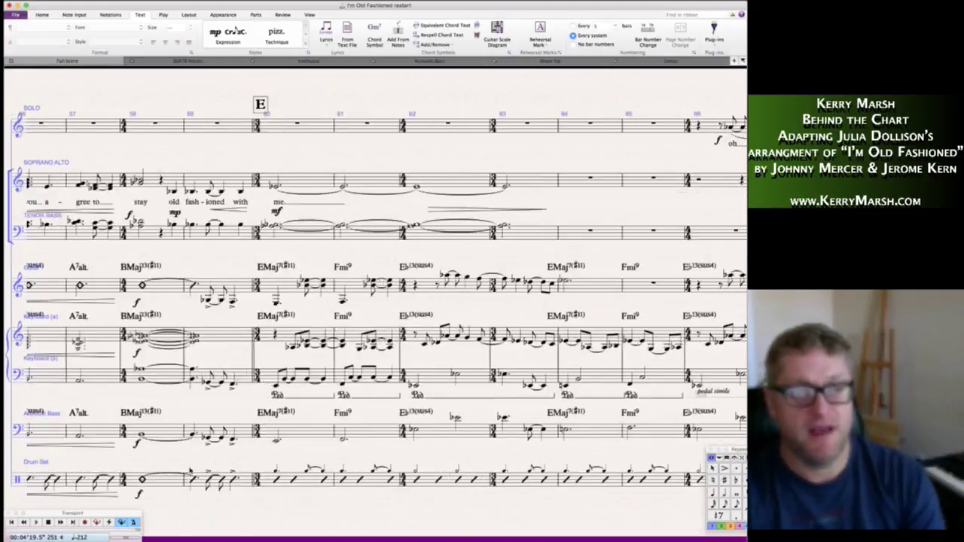
{"action": "scroll", "coordinate": [376, 286], "scroll_direction": "right", "scroll_amount": 10}
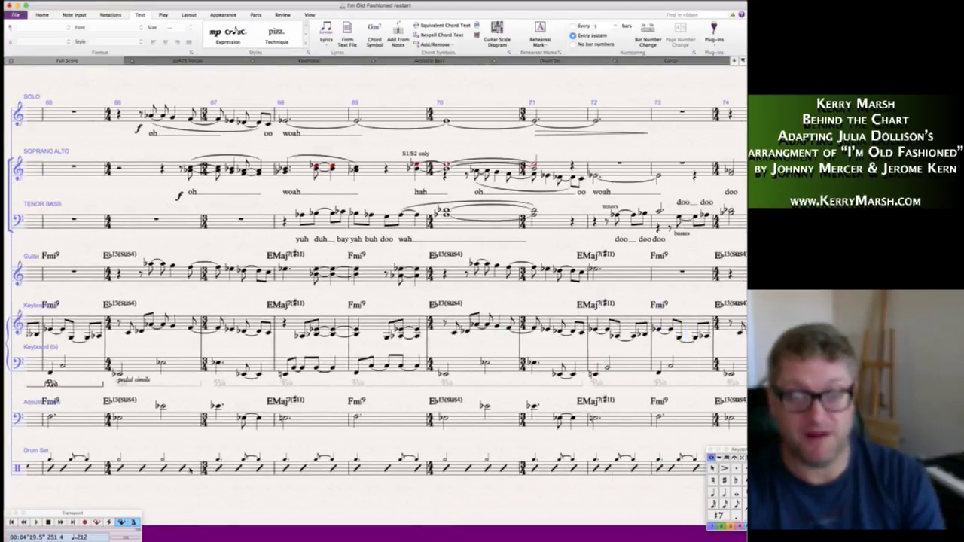
{"action": "scroll", "coordinate": [453, 533], "scroll_direction": "right", "scroll_amount": 1}
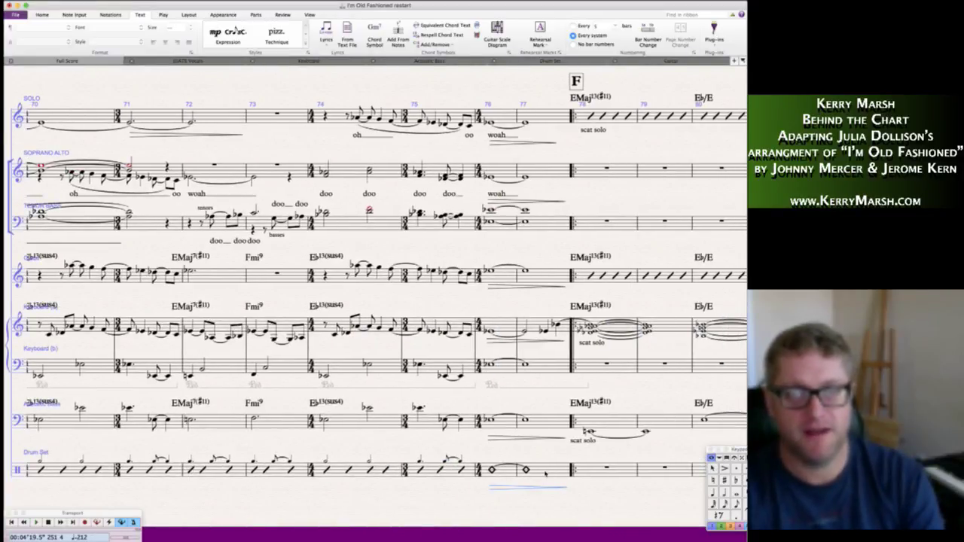
{"action": "left_click", "coordinate": [574, 470]}
{"action": "scroll", "coordinate": [376, 301], "scroll_direction": "left", "scroll_amount": 8}
{"action": "scroll", "coordinate": [376, 301], "scroll_direction": "left", "scroll_amount": 10}
{"action": "scroll", "coordinate": [521, 472], "scroll_direction": "left", "scroll_amount": 8}
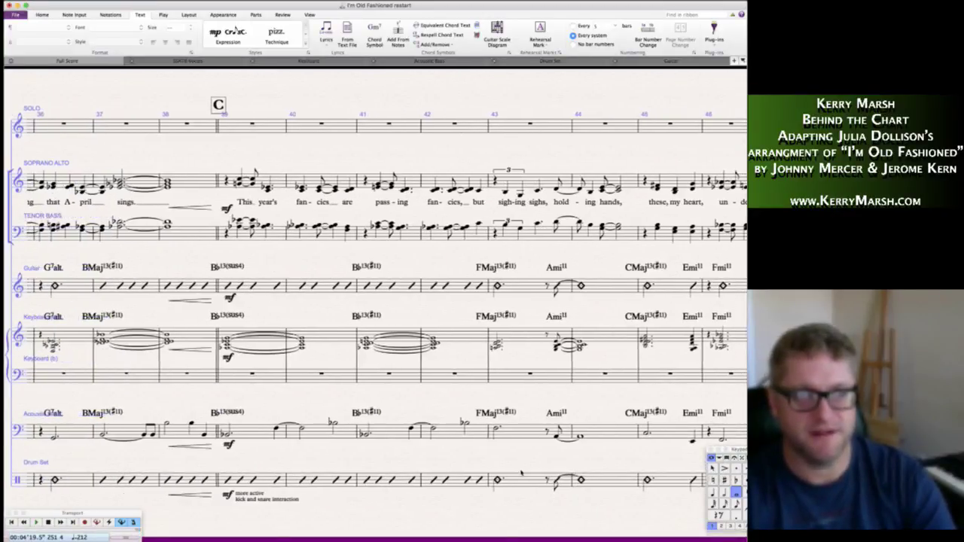
{"action": "scroll", "coordinate": [521, 472], "scroll_direction": "left", "scroll_amount": 10}
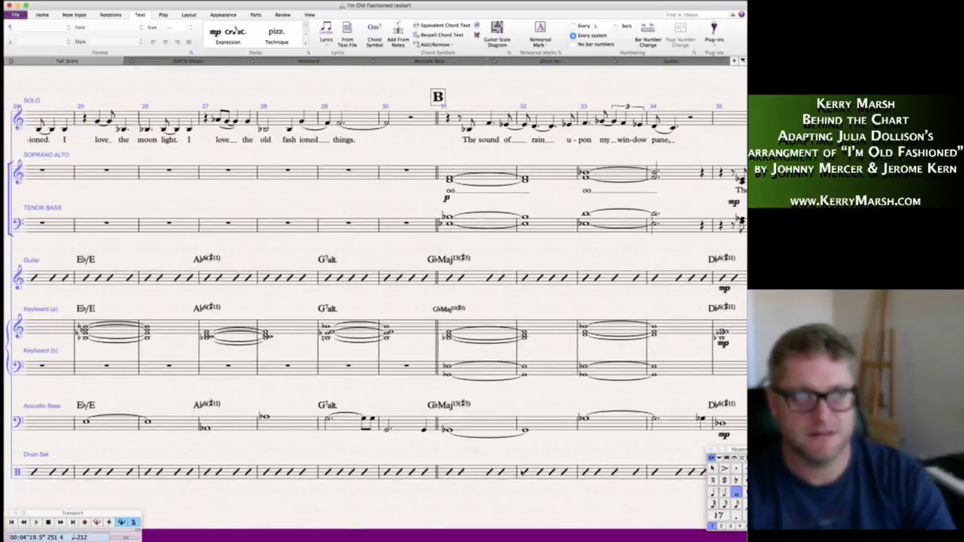
{"action": "scroll", "coordinate": [376, 301], "scroll_direction": "left", "scroll_amount": 6}
{"action": "triple_click", "coordinate": [335, 468]}
{"action": "scroll", "coordinate": [335, 469], "scroll_direction": "right", "scroll_amount": 20}
{"action": "scroll", "coordinate": [333, 468], "scroll_direction": "right", "scroll_amount": 20}
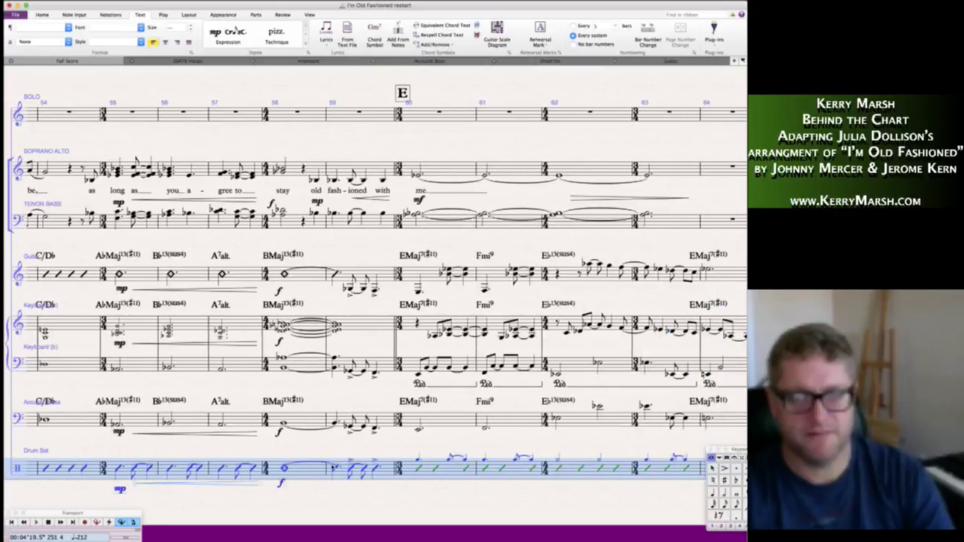
{"action": "scroll", "coordinate": [332, 467], "scroll_direction": "right", "scroll_amount": 2}
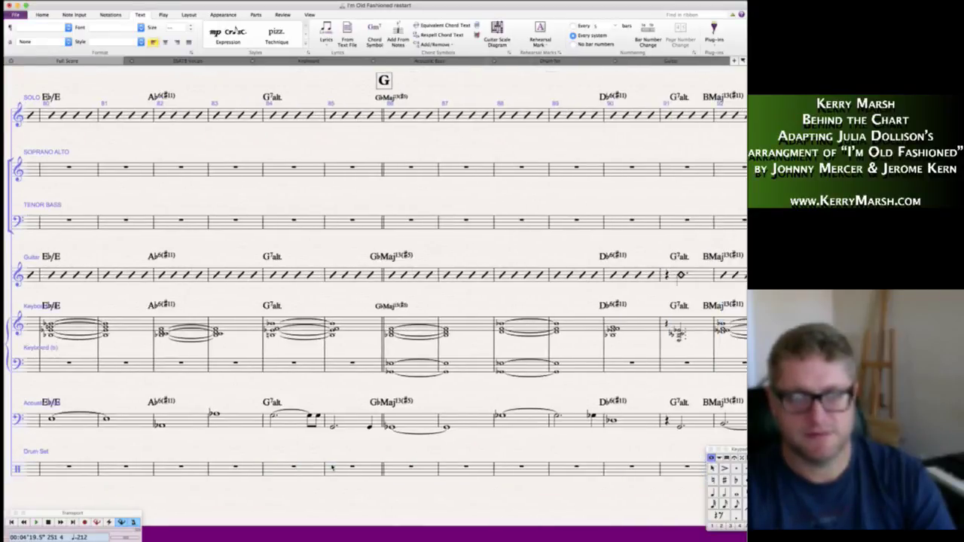
{"action": "scroll", "coordinate": [301, 460], "scroll_direction": "left", "scroll_amount": 4}
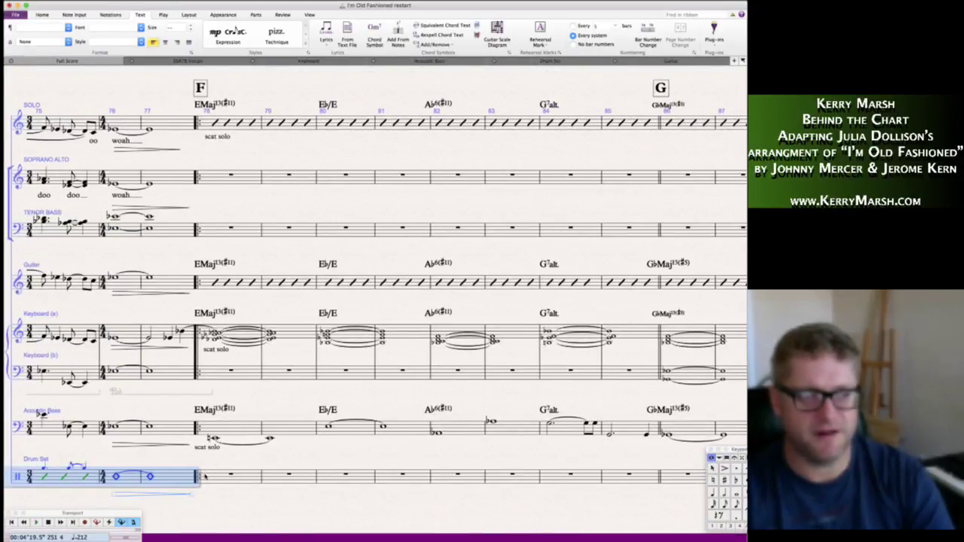
{"action": "left_click", "coordinate": [204, 476], "text": "alt"}
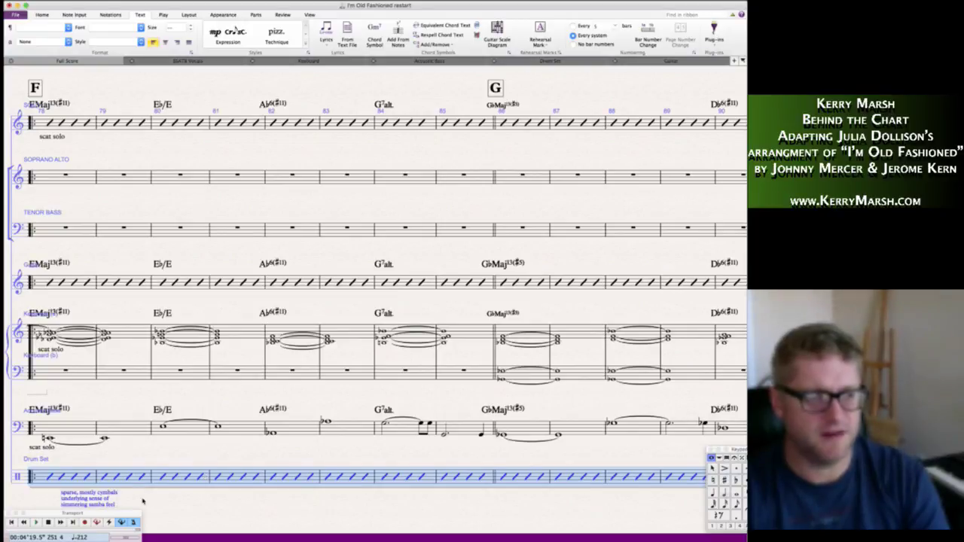
- Shift the Drum Set's playing instruction at rehearsal mark F closer to the start of bar 78 and replace its wording with "scat solos,"
{"action": "key", "text": "Escape"}
{"action": "scroll", "coordinate": [173, 498], "scroll_direction": "left", "scroll_amount": 5}
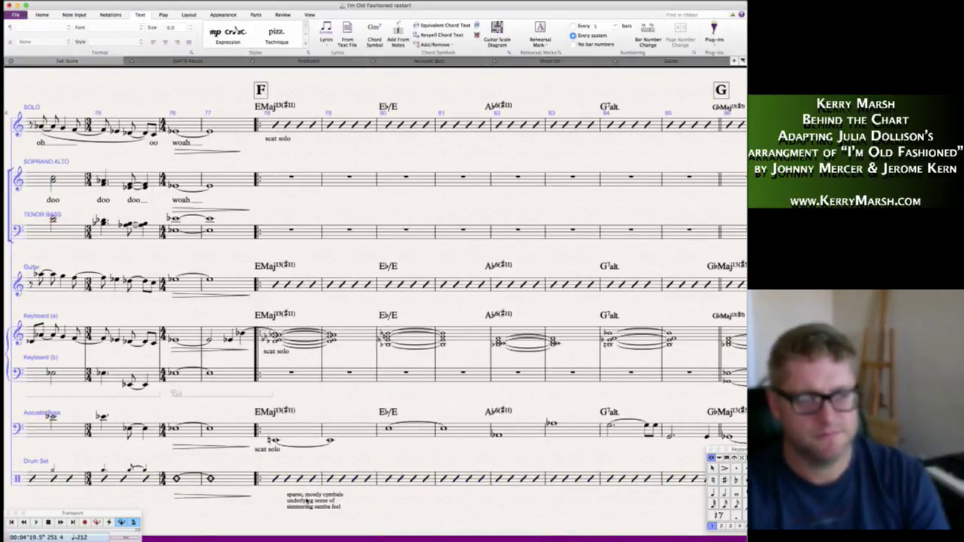
{"action": "left_click_drag", "start_coordinate": [307, 500], "coordinate": [291, 500]}
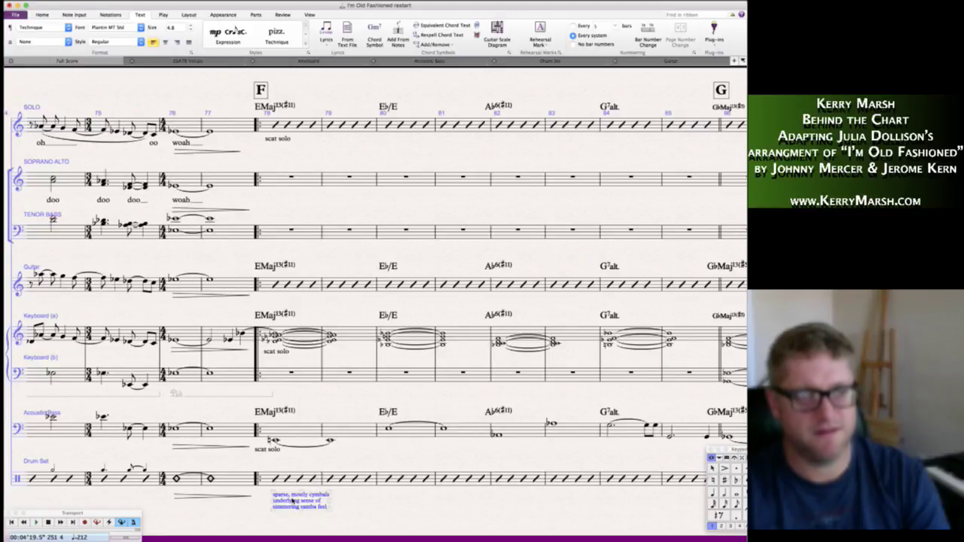
{"action": "key", "text": "Escape"}
{"action": "left_click", "coordinate": [327, 508]}
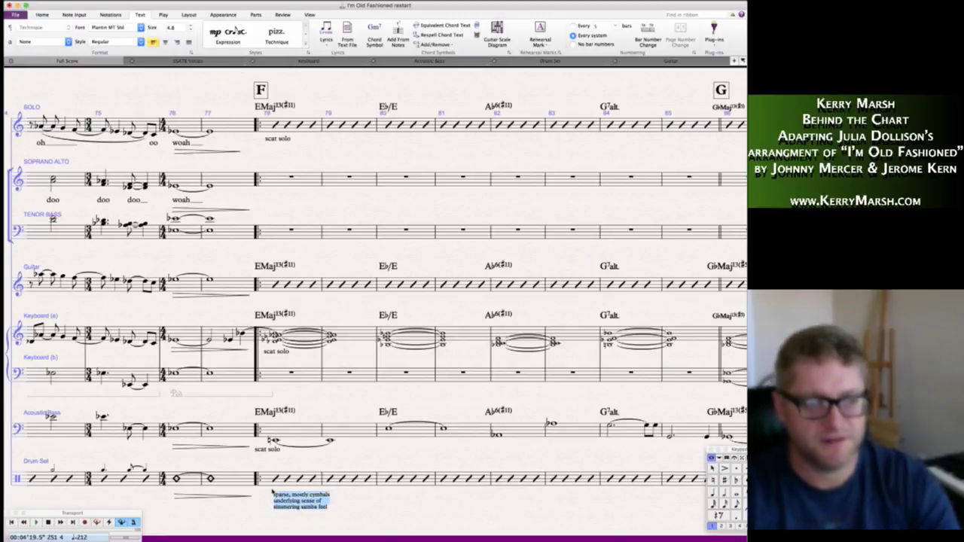
{"action": "key", "text": "Delete"}
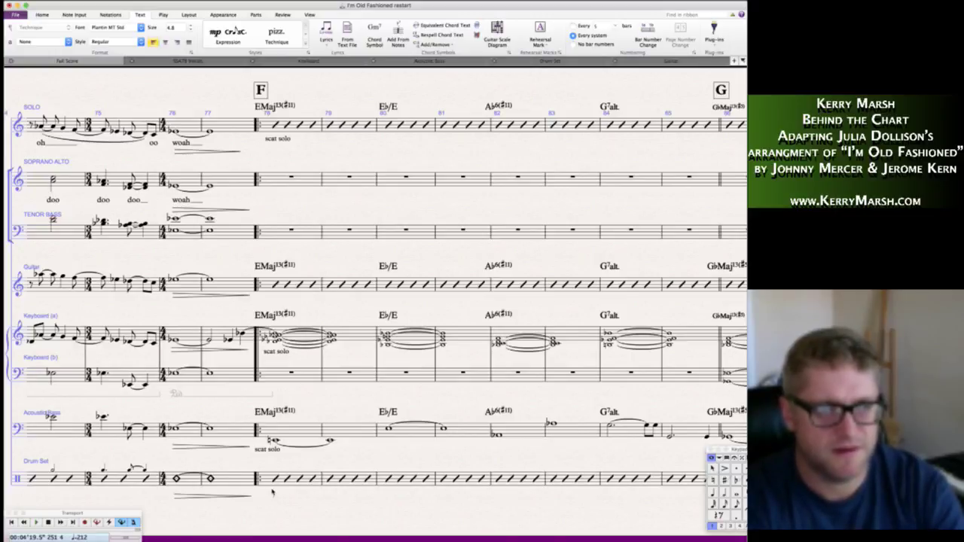
{"action": "type", "text": "solo"}
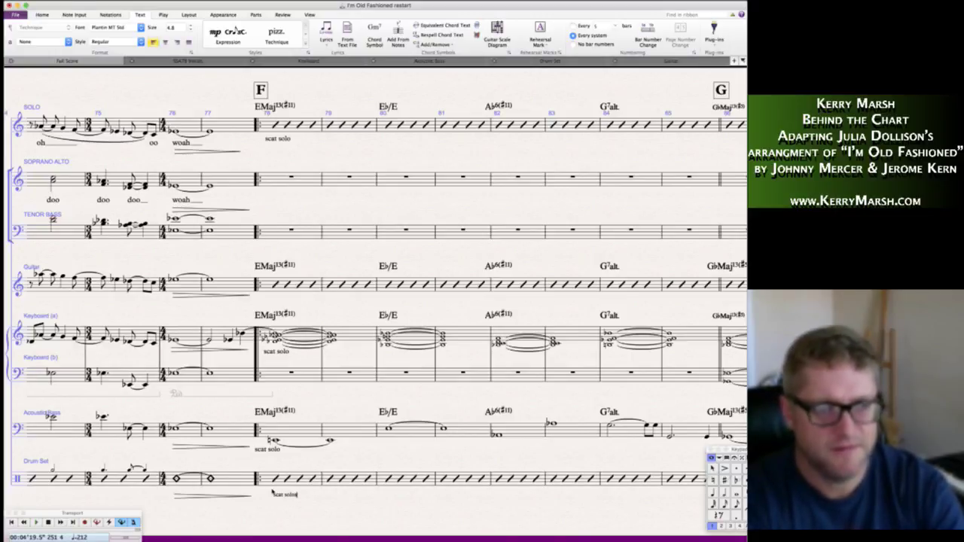
{"action": "type", "text": "s,"}
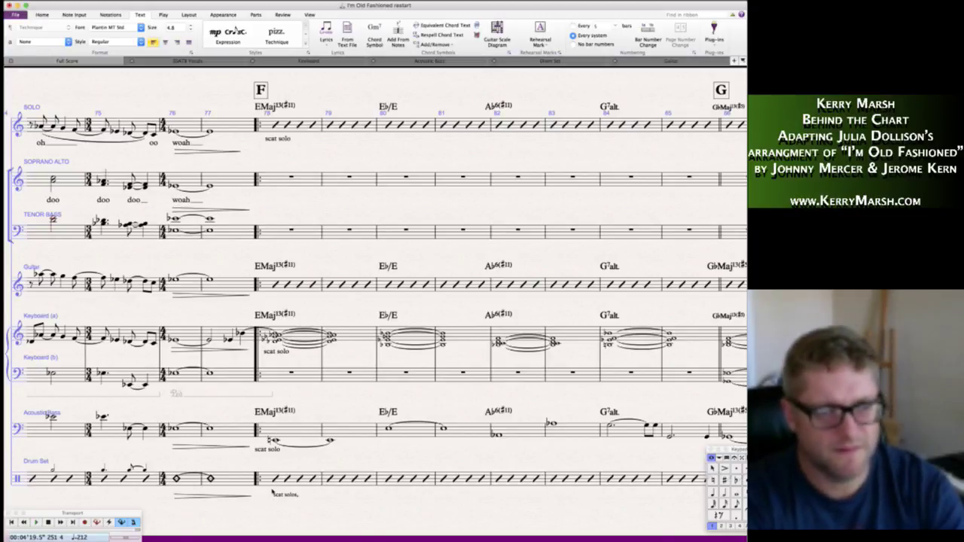
- Add the lines "first time more sparse,", "through solos, increase complexity" and "and intensity" to the Drum Set text, and nudge the text slightly right
{"action": "key", "text": "Return"}
{"action": "type", "text": "first time more sparse"}
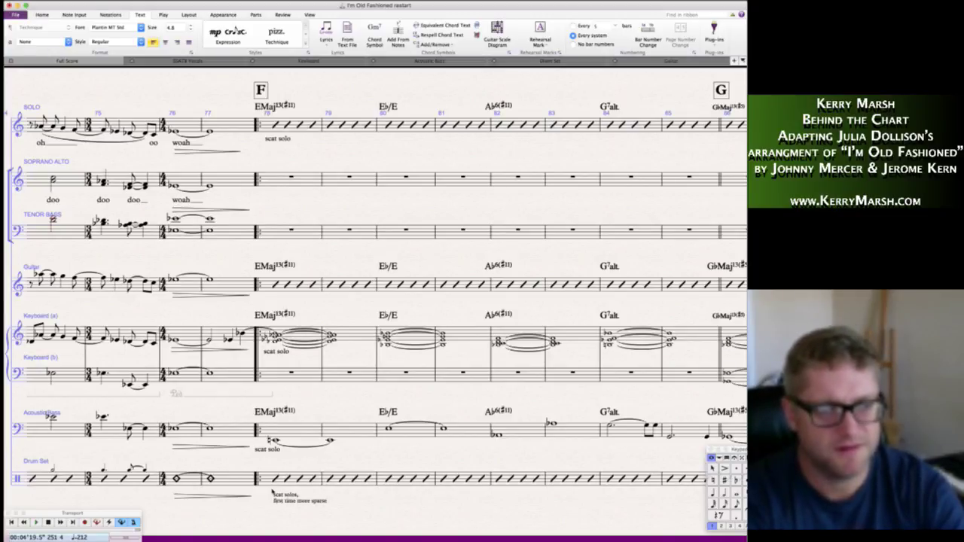
{"action": "type", "text": ","}
{"action": "key", "text": "Return"}
{"action": "type", "text": "then"}
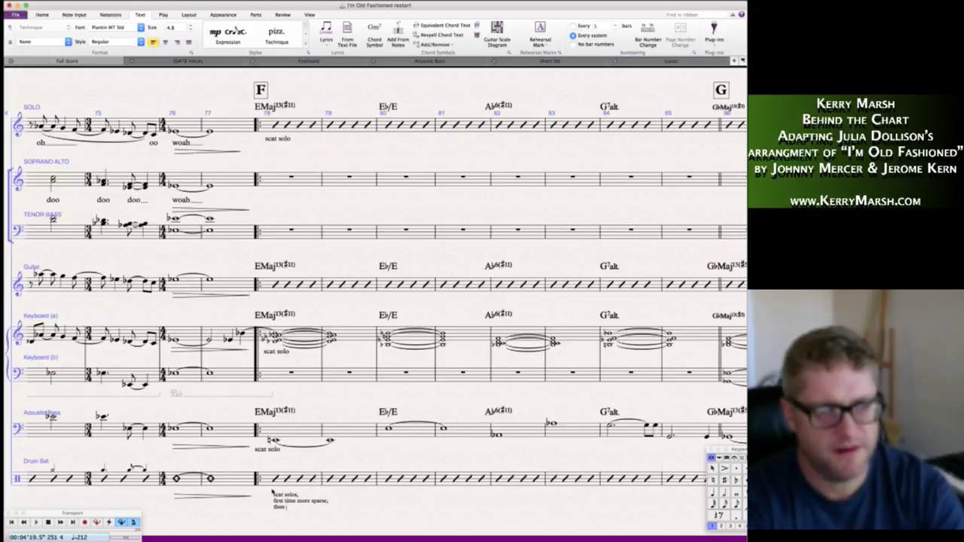
{"action": "type", "text": "a"}
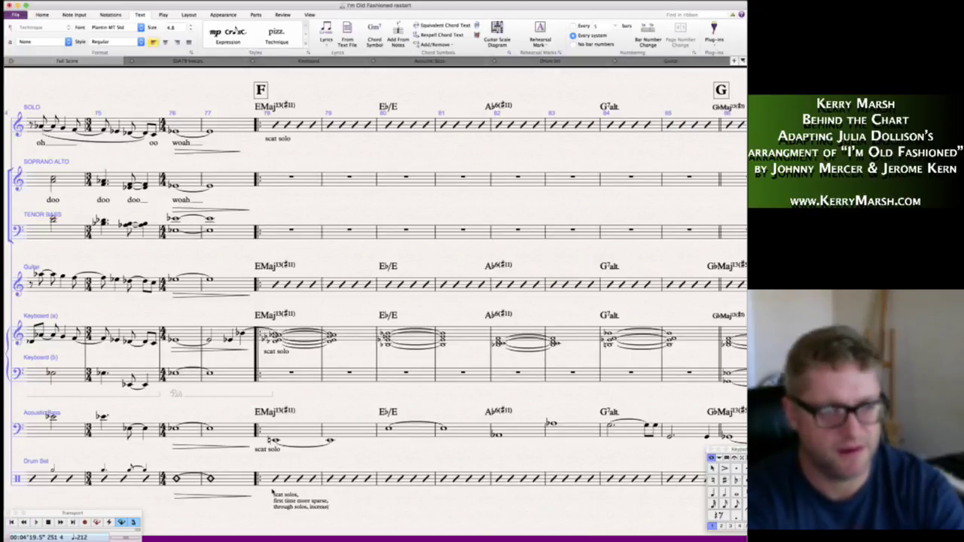
{"action": "type", "text": "e"}
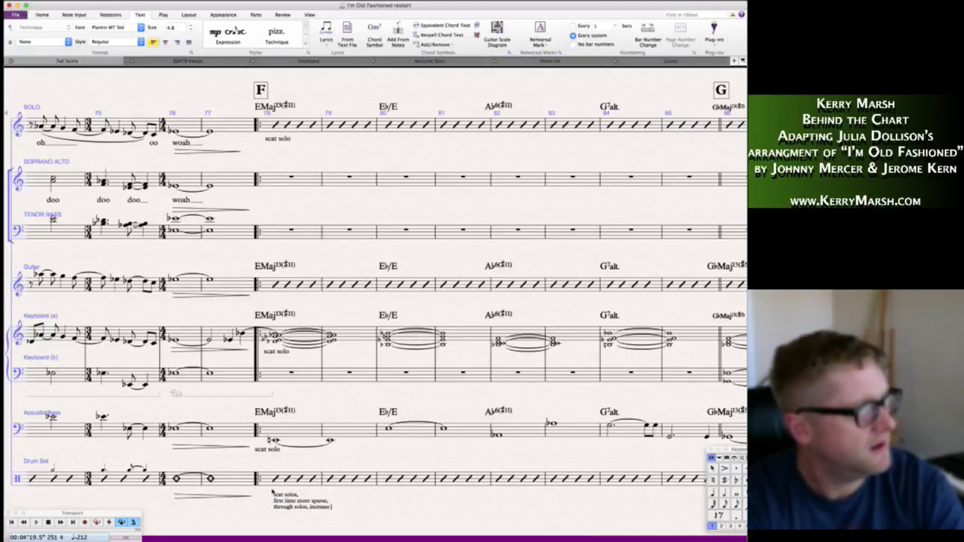
{"action": "type", "text": " com"}
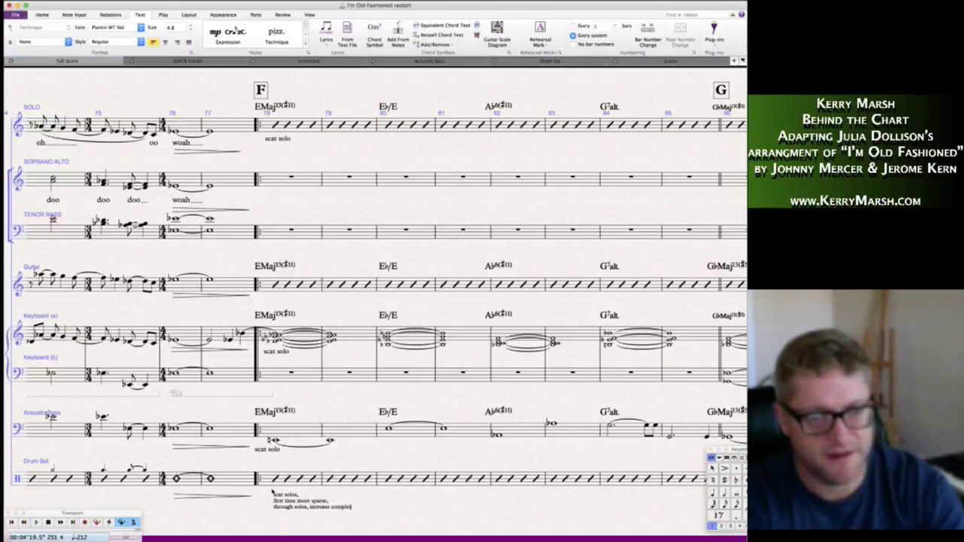
{"action": "type", "text": "plexity"}
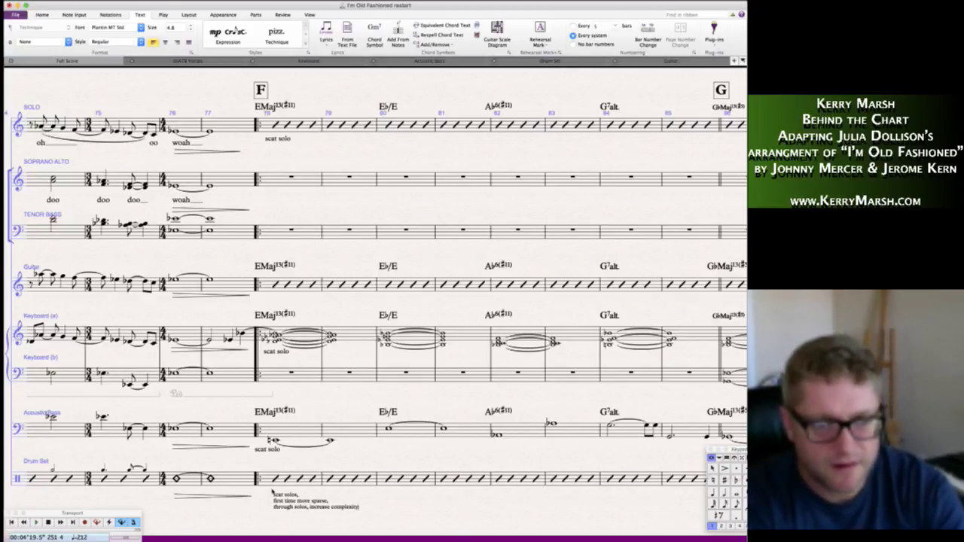
{"action": "key", "text": "Return"}
{"action": "type", "text": "so"}
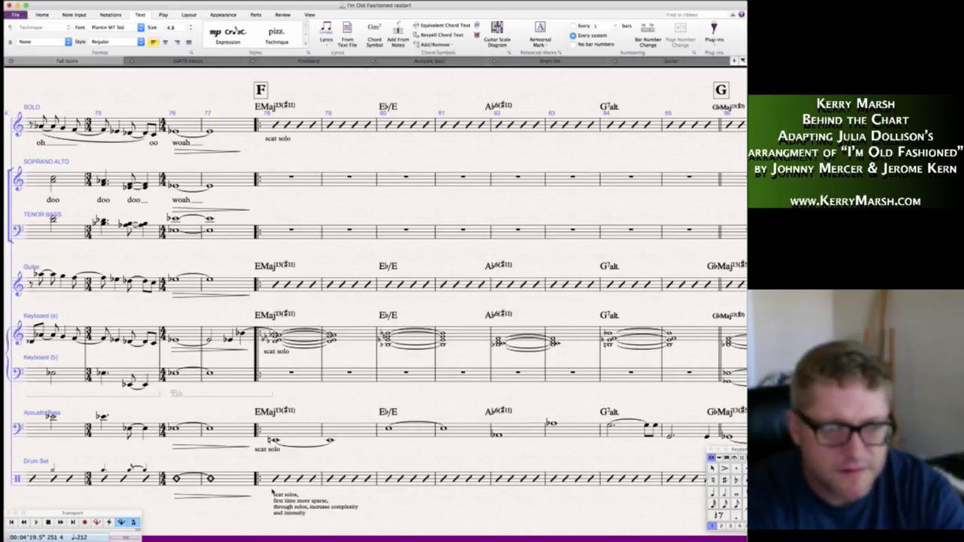
{"action": "left_click", "coordinate": [336, 520]}
{"action": "left_click_drag", "start_coordinate": [282, 503], "coordinate": [287, 502]}
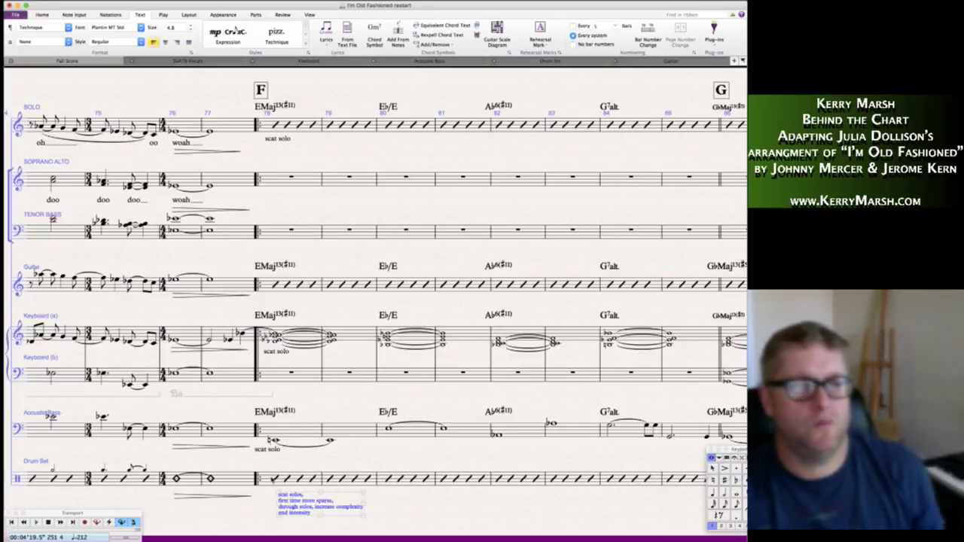
- Add an mp dynamic to the Solo staff at the start of bar 78 and place it below the "scat solo" text
{"action": "left_click", "coordinate": [275, 126]}
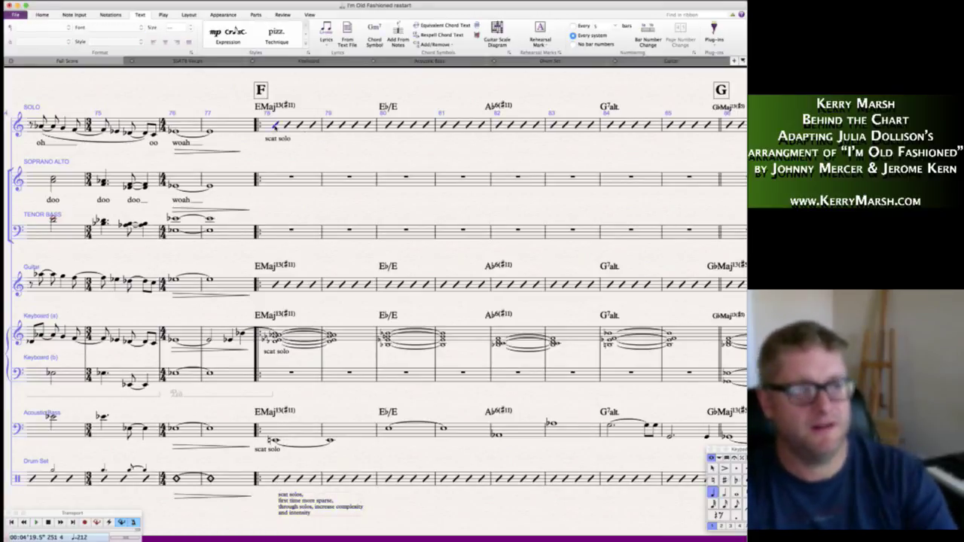
{"action": "left_click", "coordinate": [274, 113]}
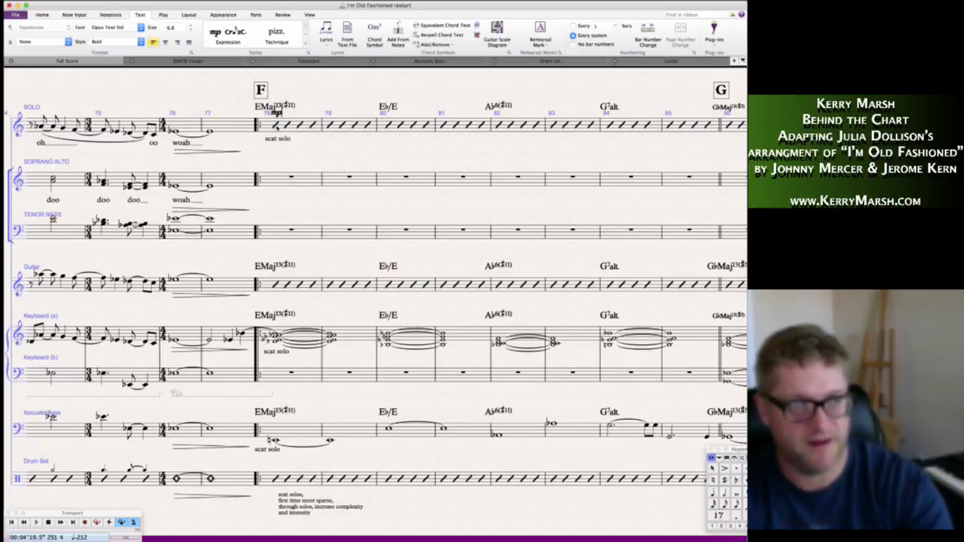
{"action": "key", "text": "Delete"}
{"action": "left_click_drag", "start_coordinate": [275, 113], "coordinate": [265, 144]}
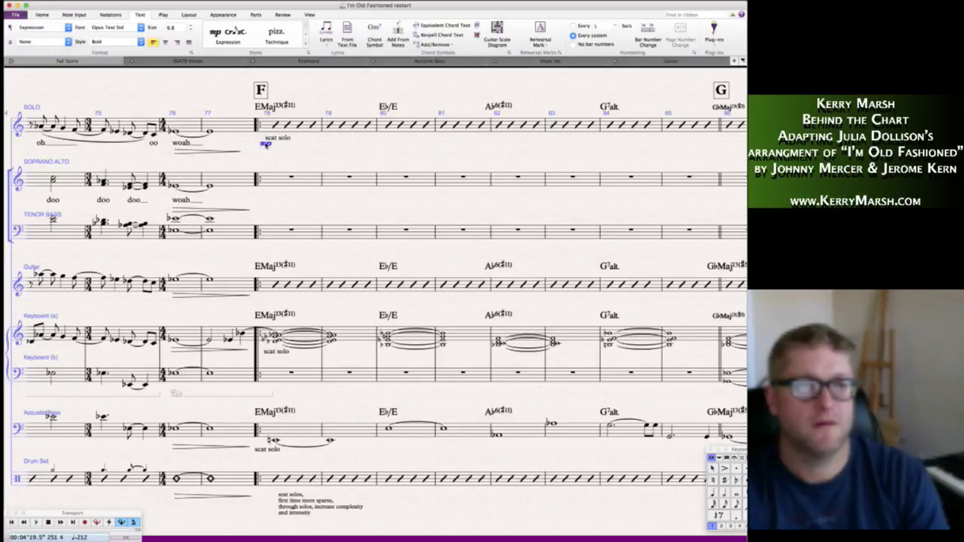
- Copy the mp at bar 78 to the Guitar, Keyboard, Acoustic Bass and Drum Set staves, and raise the Acoustic Bass's "scat solo" text
{"action": "left_click", "coordinate": [268, 295], "text": "alt"}
{"action": "left_click", "coordinate": [266, 350], "text": "alt"}
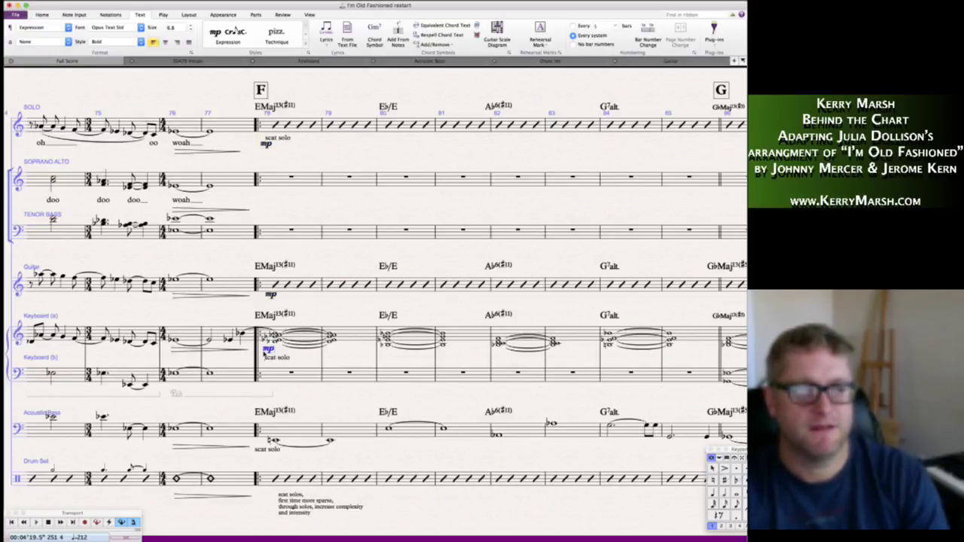
{"action": "left_click", "coordinate": [267, 448], "text": "alt"}
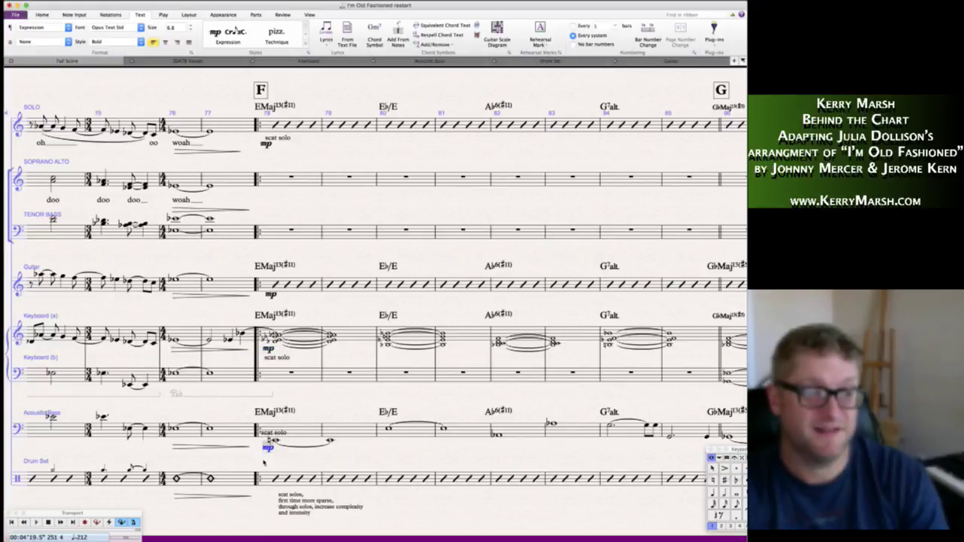
{"action": "left_click", "coordinate": [264, 497], "text": "alt"}
{"action": "left_click_drag", "start_coordinate": [274, 434], "coordinate": [278, 421]}
{"action": "key", "text": "Escape"}
- Delete the mp dynamic below the Drum Set staff in bar 90
{"action": "scroll", "coordinate": [363, 474], "scroll_direction": "right", "scroll_amount": 10}
{"action": "scroll", "coordinate": [363, 472], "scroll_direction": "right", "scroll_amount": 6}
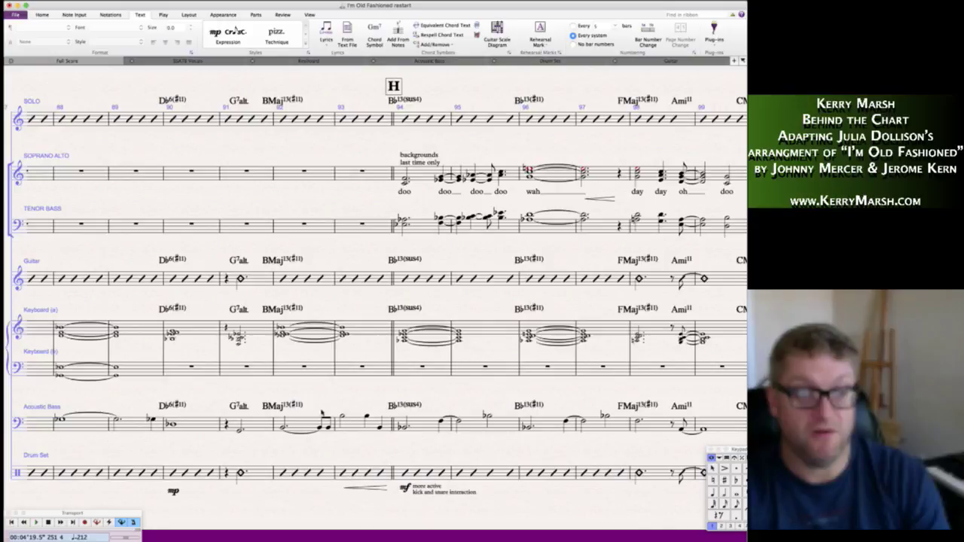
{"action": "scroll", "coordinate": [322, 415], "scroll_direction": "left", "scroll_amount": 6}
{"action": "scroll", "coordinate": [285, 438], "scroll_direction": "left", "scroll_amount": 5}
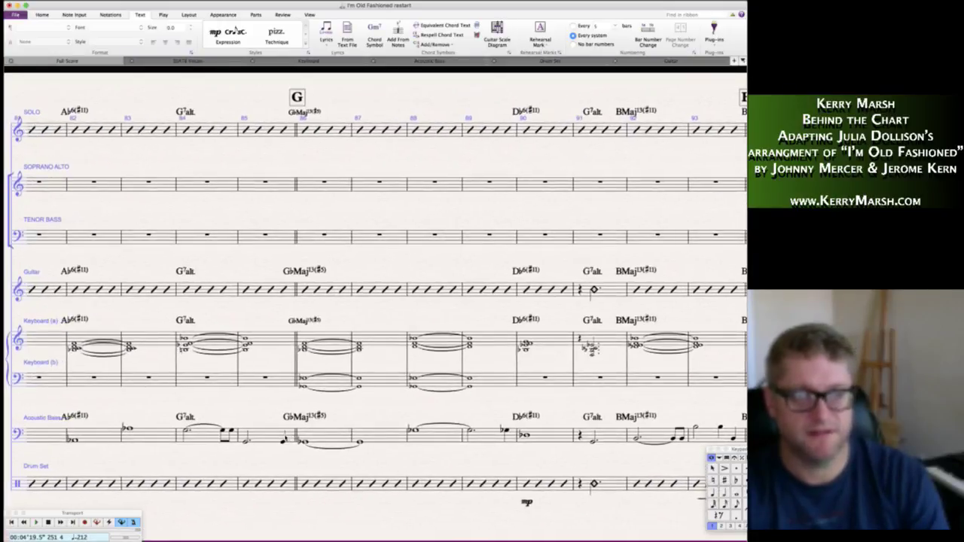
{"action": "scroll", "coordinate": [285, 438], "scroll_direction": "right", "scroll_amount": 6}
{"action": "scroll", "coordinate": [285, 438], "scroll_direction": "right", "scroll_amount": 2}
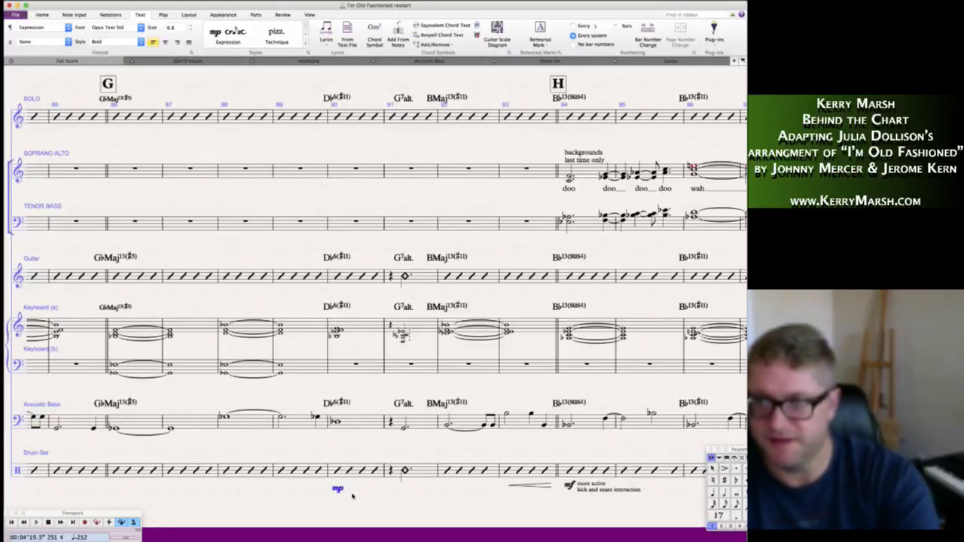
{"action": "key", "text": "Delete"}
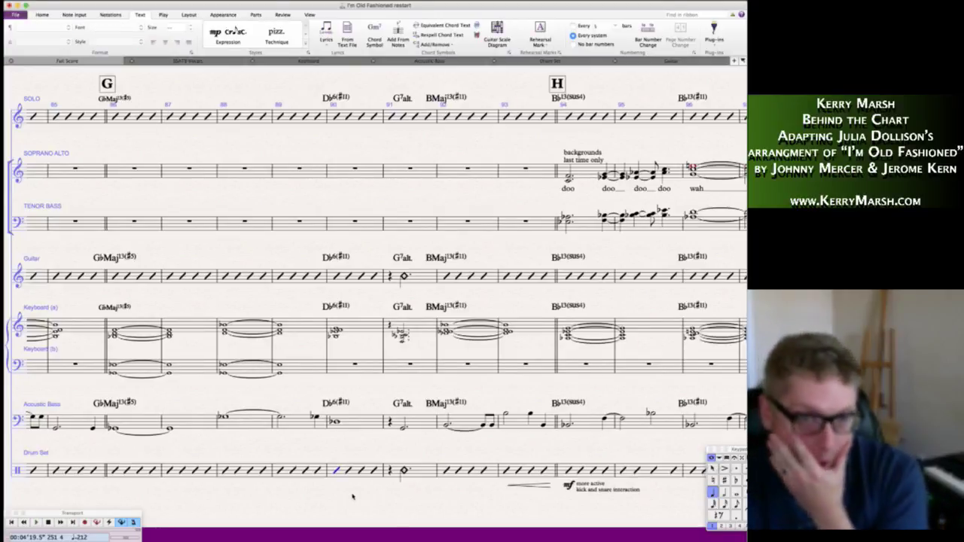
- Copy the Drum Set's crescendo hairpin in bar 93 below the Acoustic Bass, Keyboard and Guitar staves
{"action": "scroll", "coordinate": [352, 495], "scroll_direction": "right", "scroll_amount": 5}
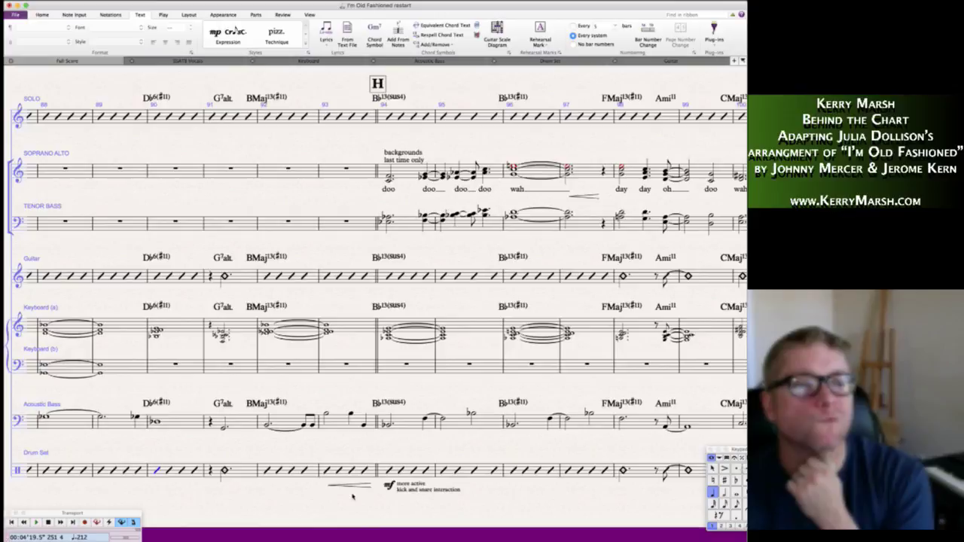
{"action": "scroll", "coordinate": [351, 495], "scroll_direction": "right", "scroll_amount": 1}
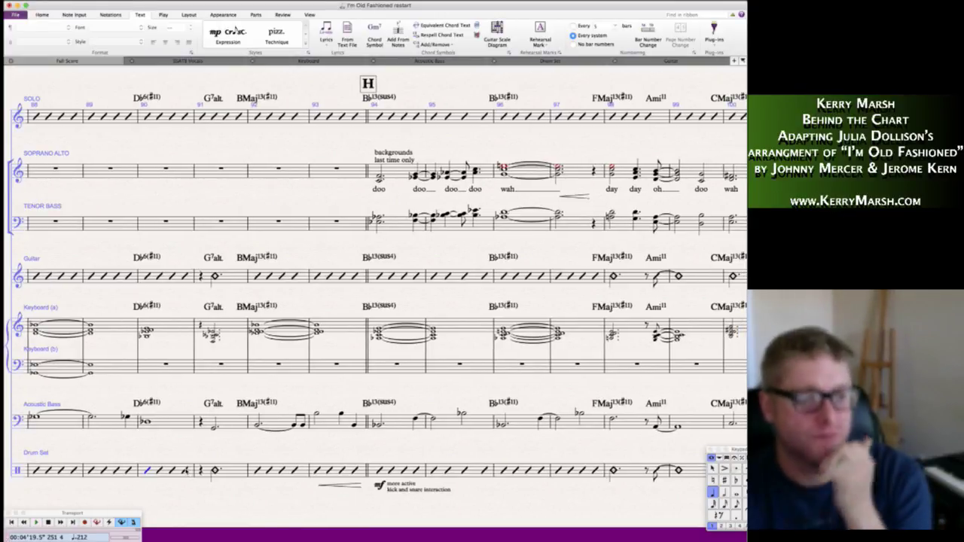
{"action": "left_click", "coordinate": [202, 471]}
{"action": "key", "text": "Escape"}
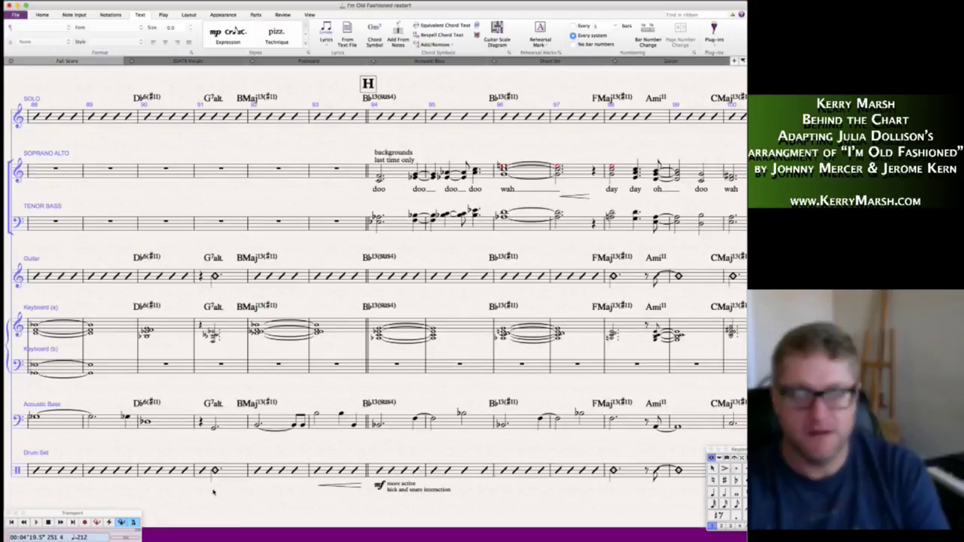
{"action": "scroll", "coordinate": [305, 503], "scroll_direction": "right", "scroll_amount": 1}
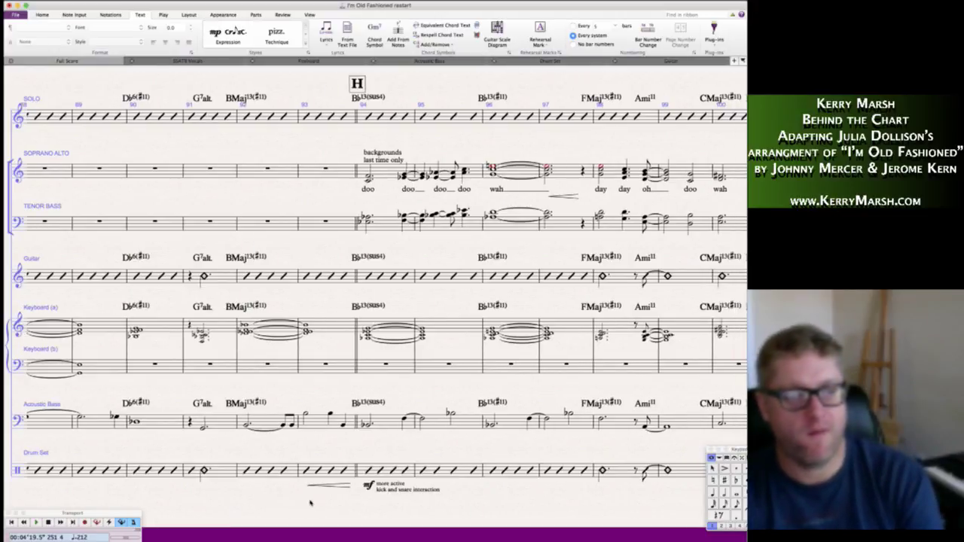
{"action": "left_click", "coordinate": [338, 487]}
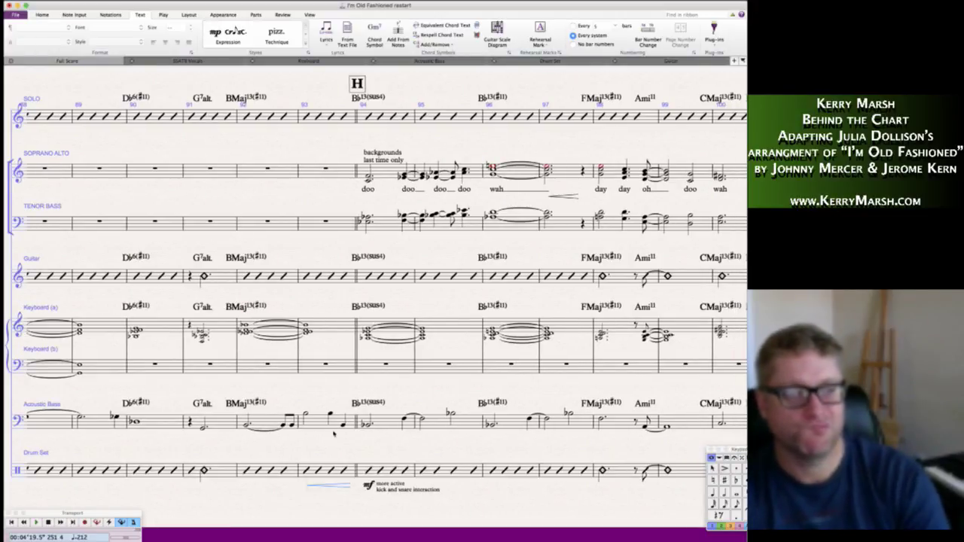
{"action": "left_click", "coordinate": [306, 436], "text": "alt"}
{"action": "left_click", "coordinate": [305, 343], "text": "alt"}
{"action": "left_click", "coordinate": [305, 289], "text": "alt"}
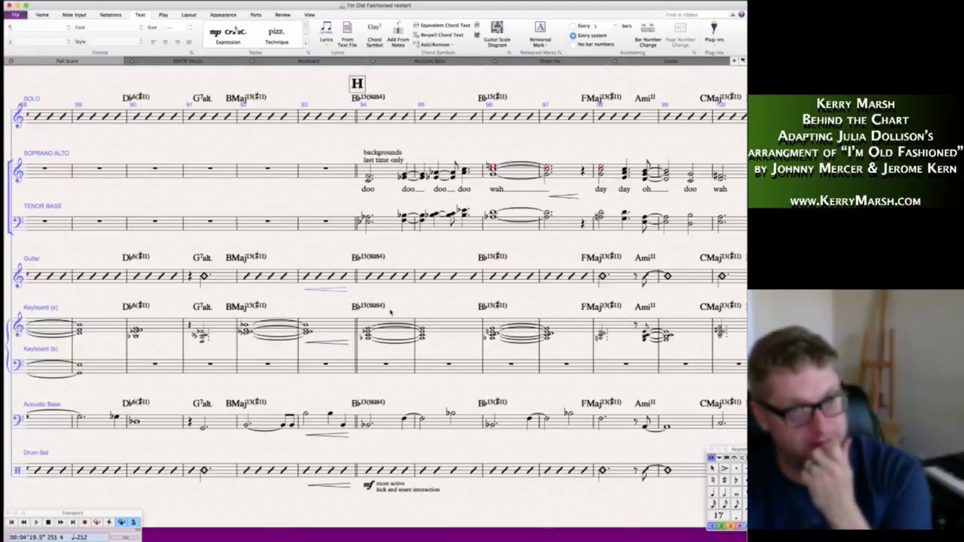
- Add an mf dynamic to the Soprano Alto entrance in bar 94 at rehearsal mark H and place it below the first "doo" lyric
{"action": "scroll", "coordinate": [311, 191], "scroll_direction": "right", "scroll_amount": 6}
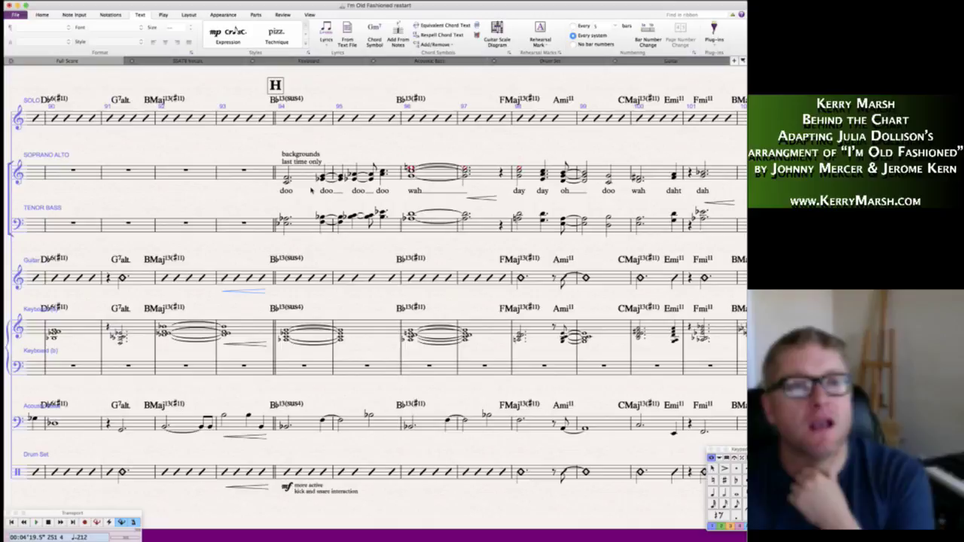
{"action": "left_click", "coordinate": [286, 179]}
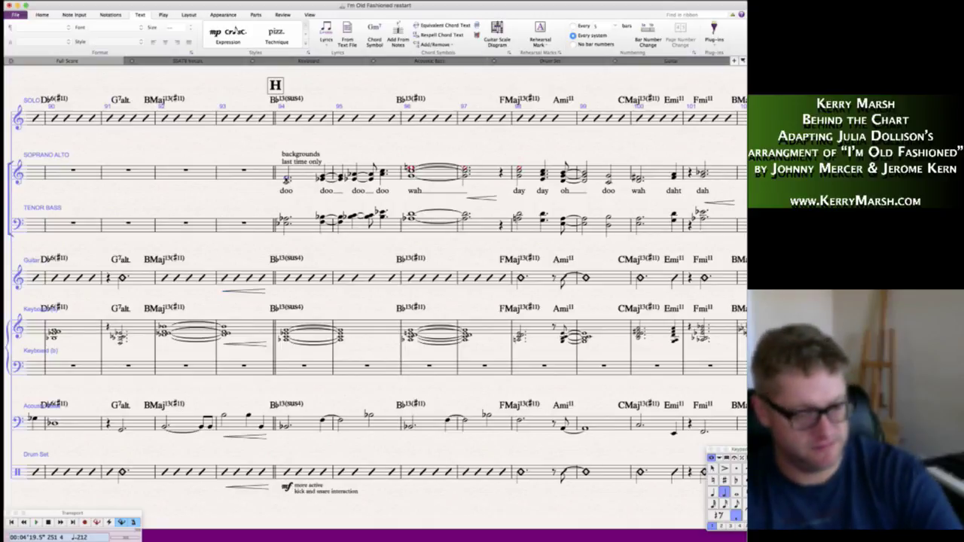
{"action": "left_click", "coordinate": [286, 156]}
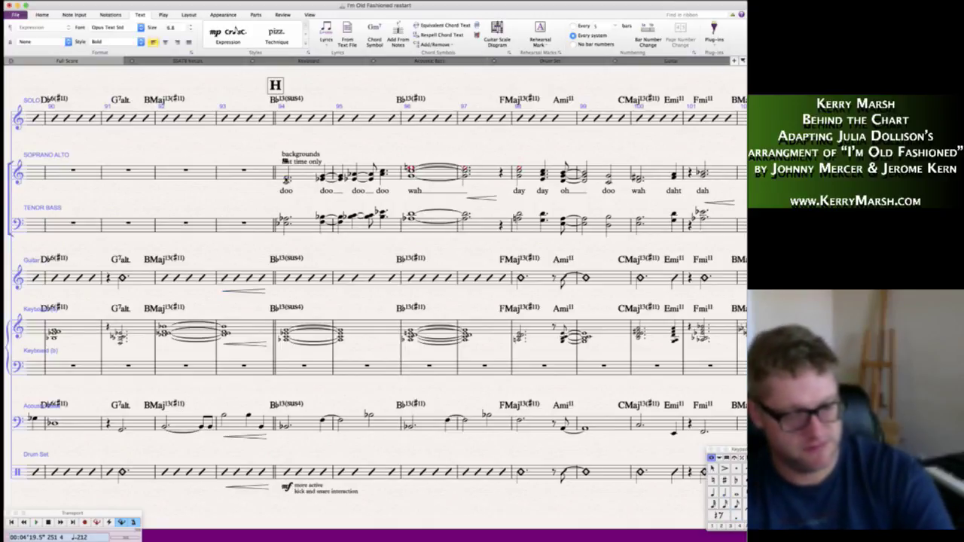
{"action": "left_click", "coordinate": [286, 119]}
{"action": "left_click_drag", "start_coordinate": [286, 159], "coordinate": [287, 199]}
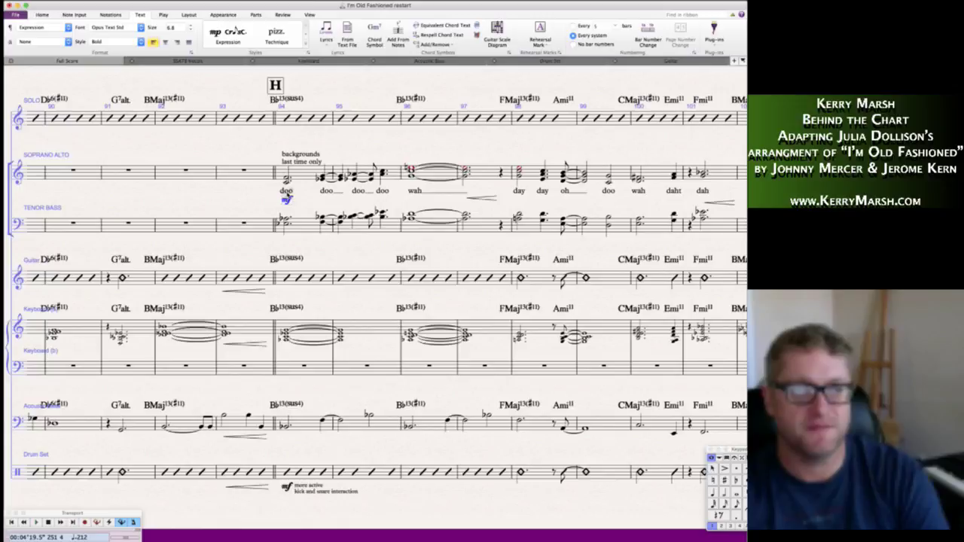
{"action": "left_click", "coordinate": [247, 205]}
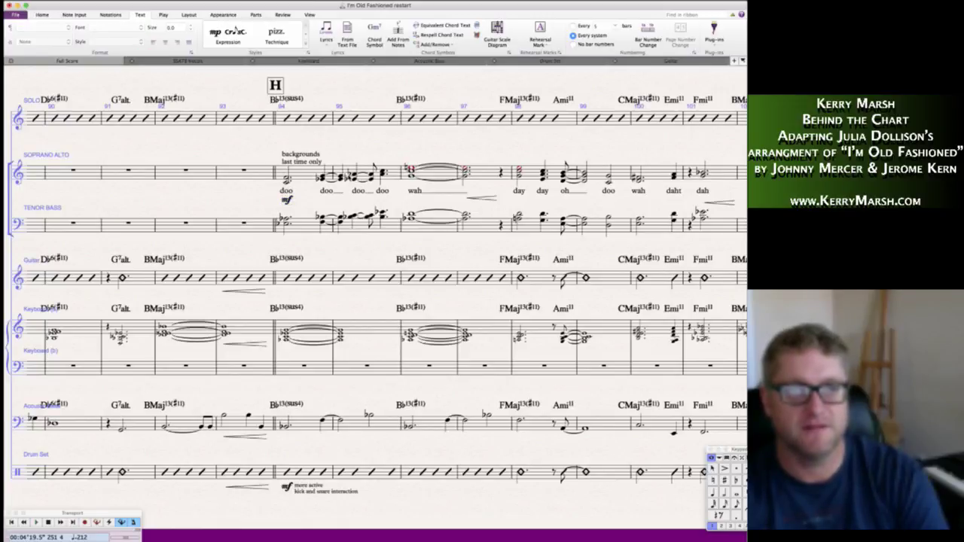
{"action": "scroll", "coordinate": [411, 200], "scroll_direction": "right", "scroll_amount": 5}
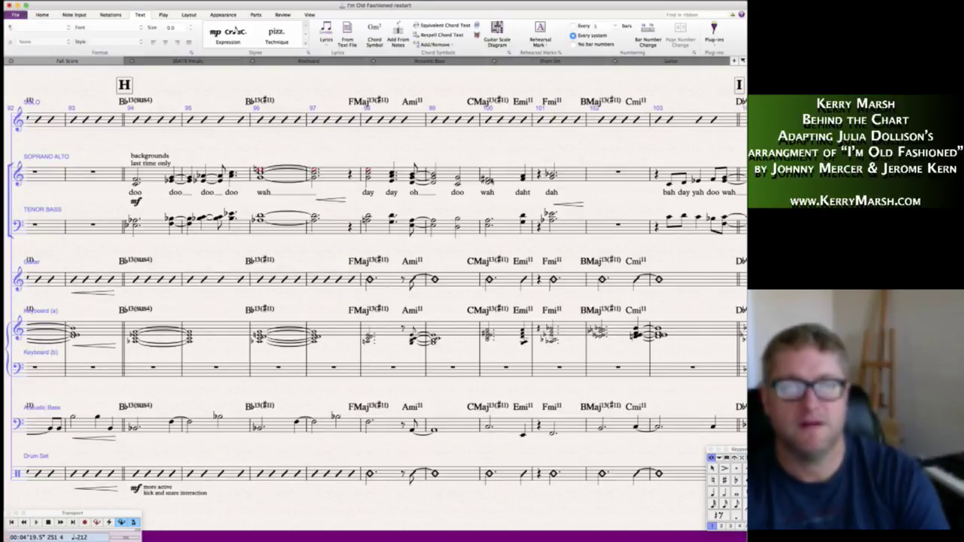
- Copy the Drum Set's mf dynamic at rehearsal mark H below the Acoustic Bass and Keyboard staves in bar 94
{"action": "scroll", "coordinate": [387, 243], "scroll_direction": "right", "scroll_amount": 2}
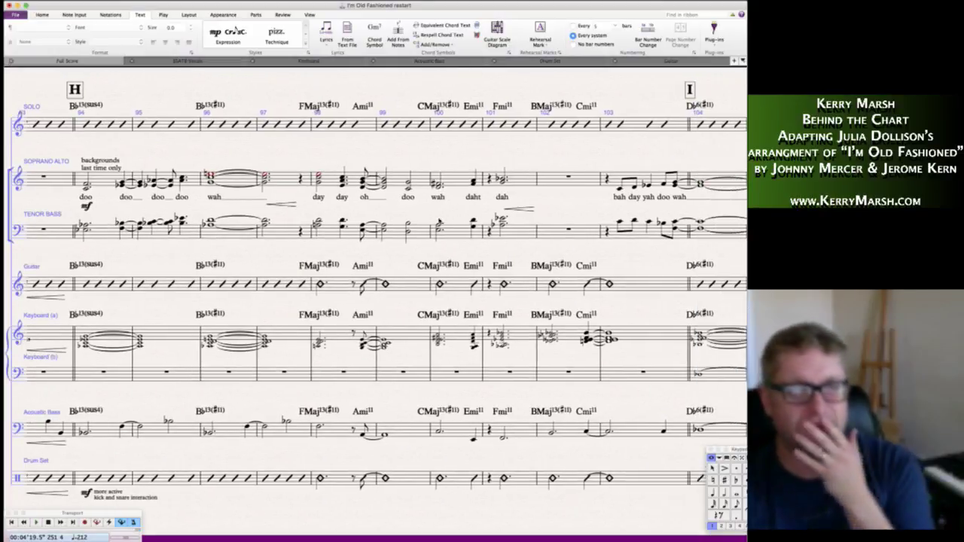
{"action": "scroll", "coordinate": [387, 244], "scroll_direction": "left", "scroll_amount": 3}
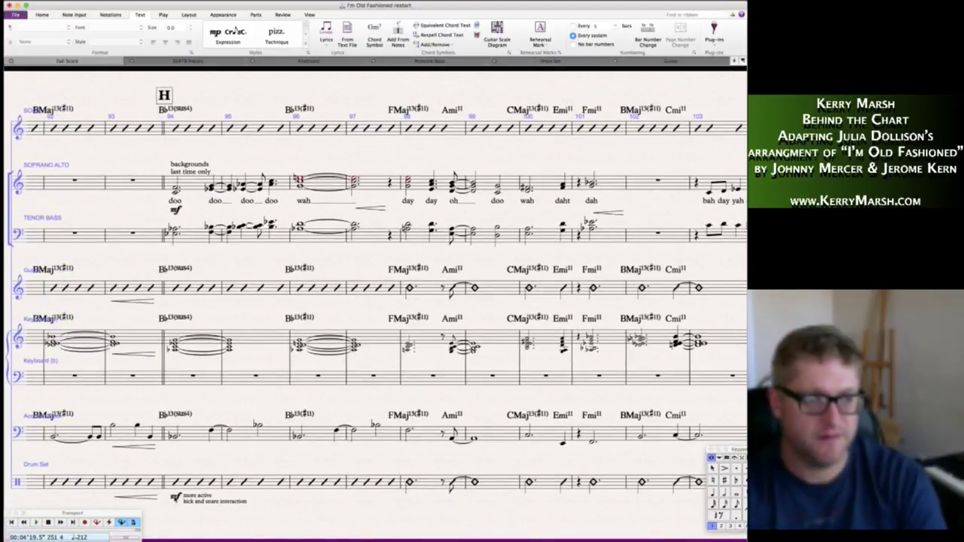
{"action": "left_click", "coordinate": [177, 497]}
{"action": "left_click", "coordinate": [170, 449], "text": "alt"}
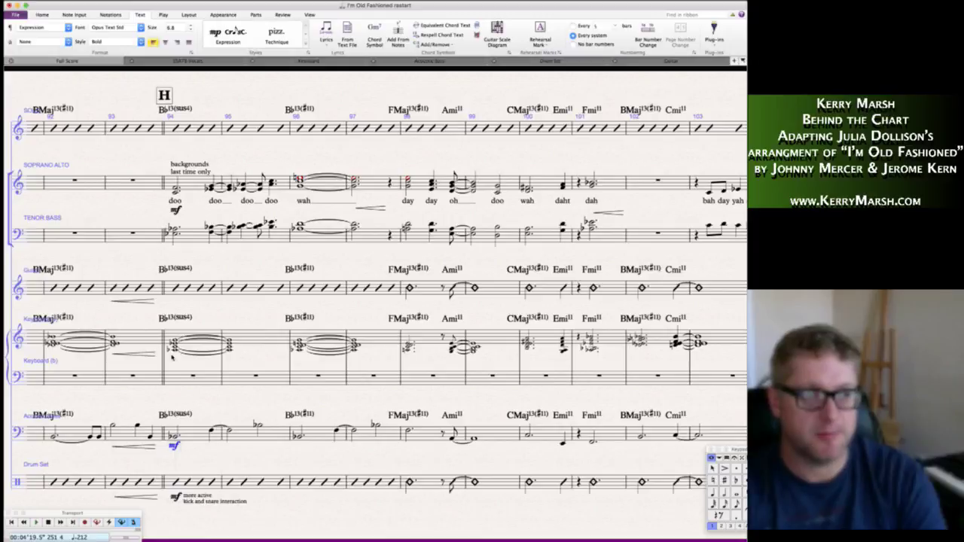
{"action": "left_click", "coordinate": [172, 358], "text": "alt"}
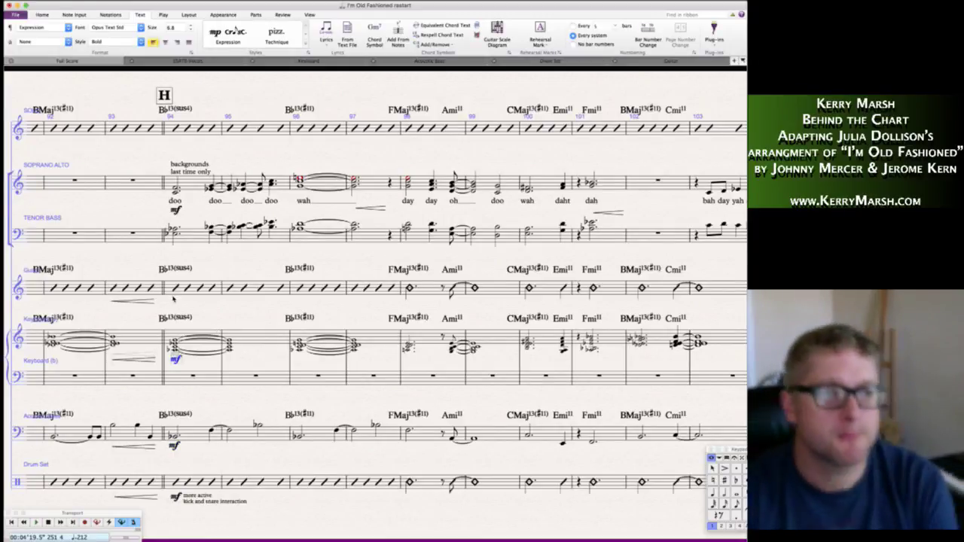
- Replace the Guitar's dotted half diamond note in bar 102 with three quarter-note rhythm slashes
{"action": "scroll", "coordinate": [196, 302], "scroll_direction": "right", "scroll_amount": 5}
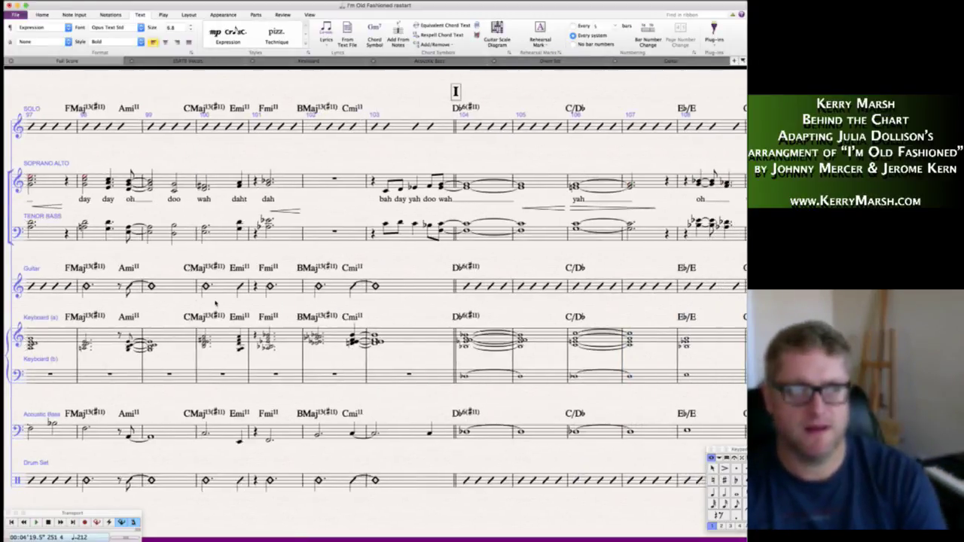
{"action": "scroll", "coordinate": [215, 302], "scroll_direction": "left", "scroll_amount": 4}
{"action": "scroll", "coordinate": [216, 302], "scroll_direction": "right", "scroll_amount": 5}
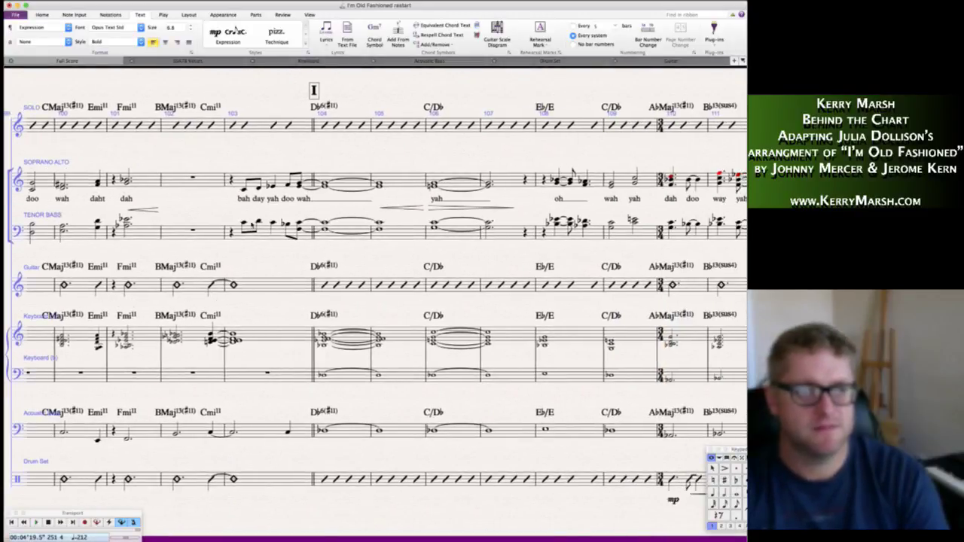
{"action": "scroll", "coordinate": [327, 294], "scroll_direction": "left", "scroll_amount": 3}
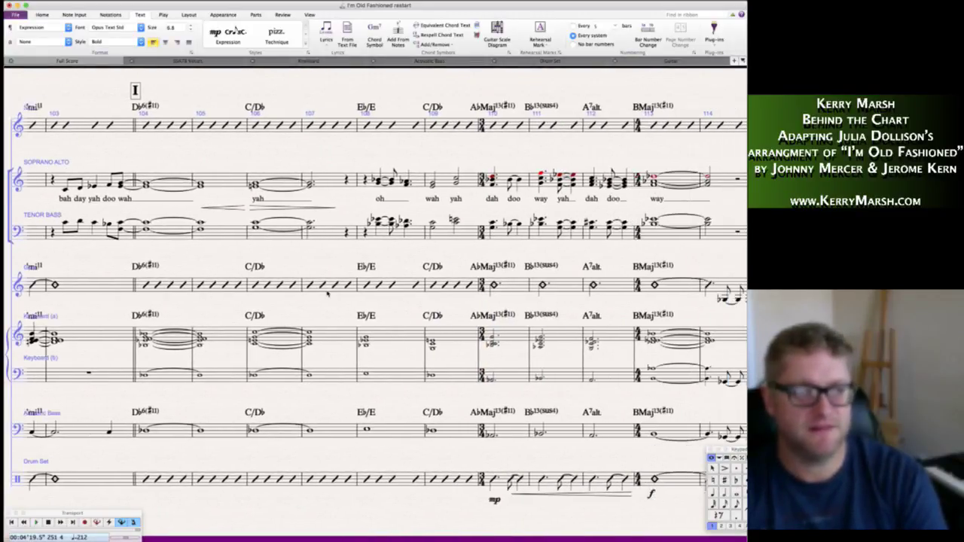
{"action": "scroll", "coordinate": [327, 292], "scroll_direction": "left", "scroll_amount": 2}
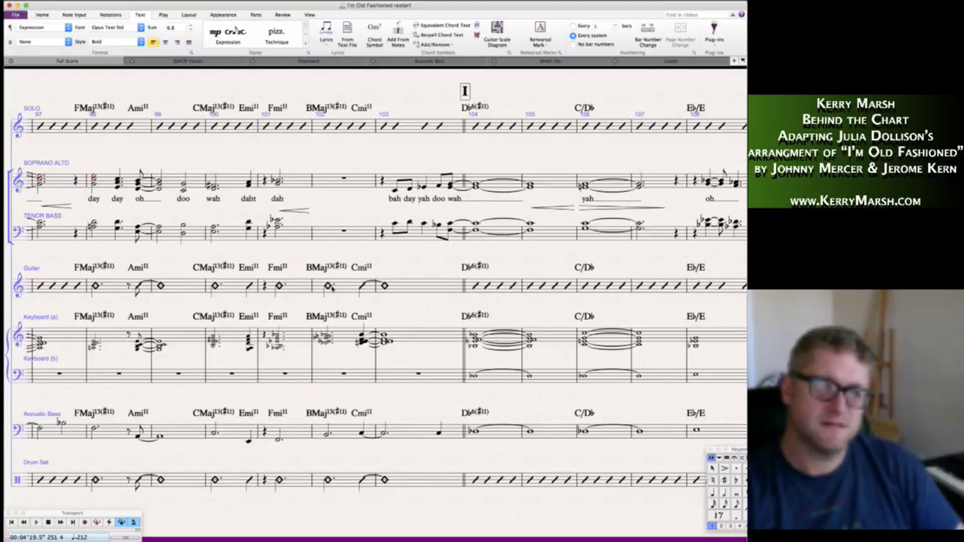
{"action": "key", "text": "super+z"}
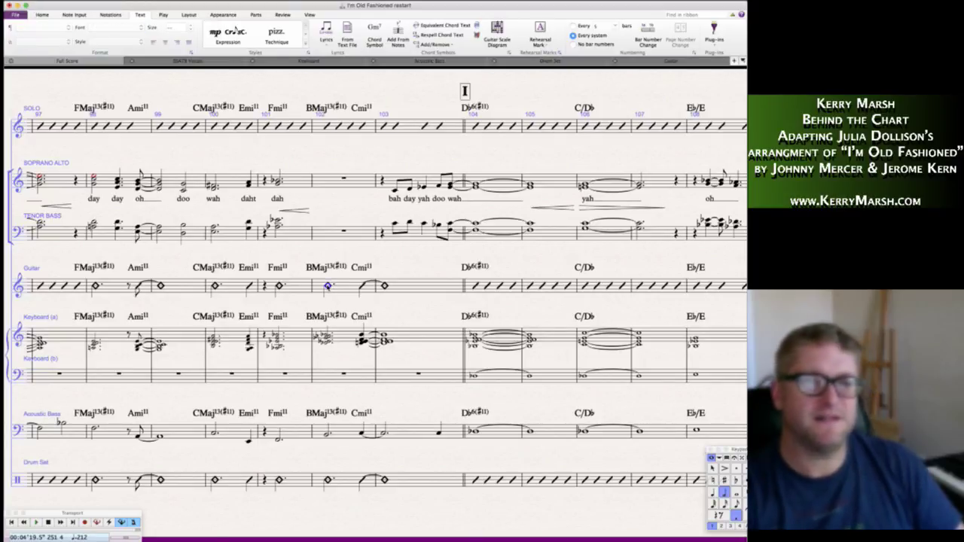
{"action": "key", "text": "4"}
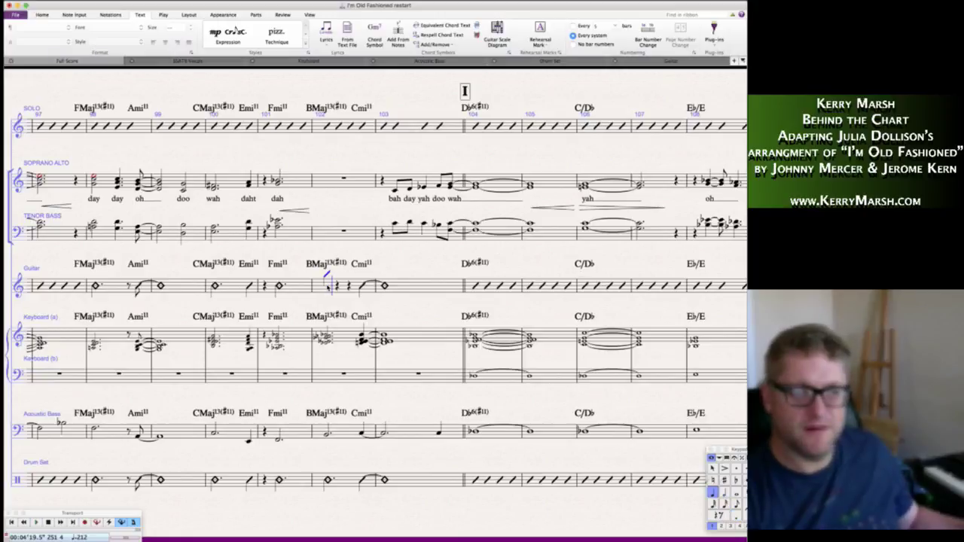
{"action": "key", "text": "Left"}
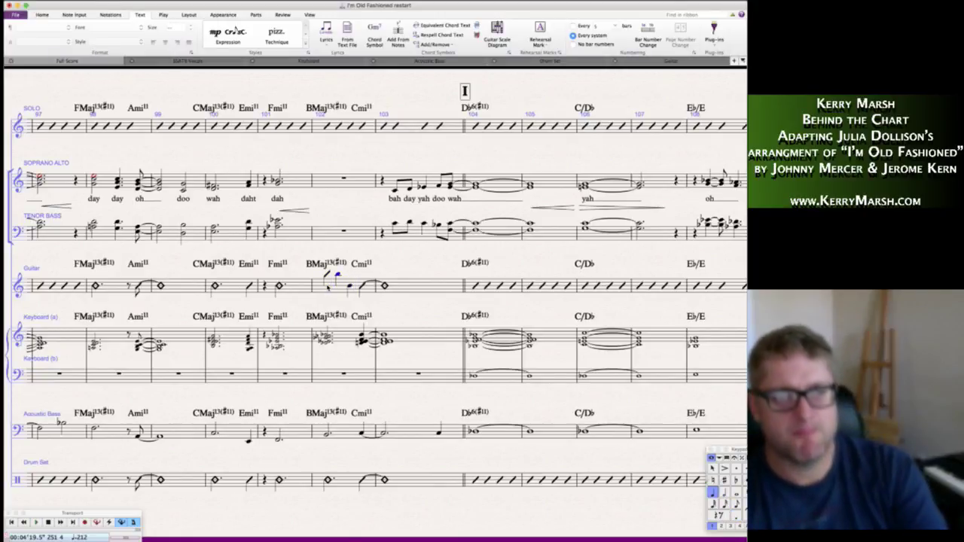
{"action": "key", "text": "Delete"}
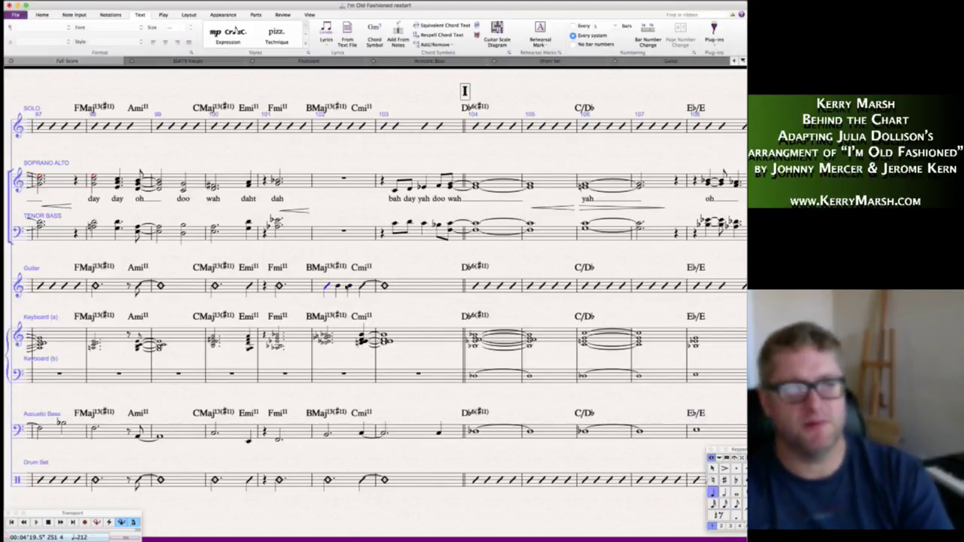
{"action": "key", "text": "shift+Right"}
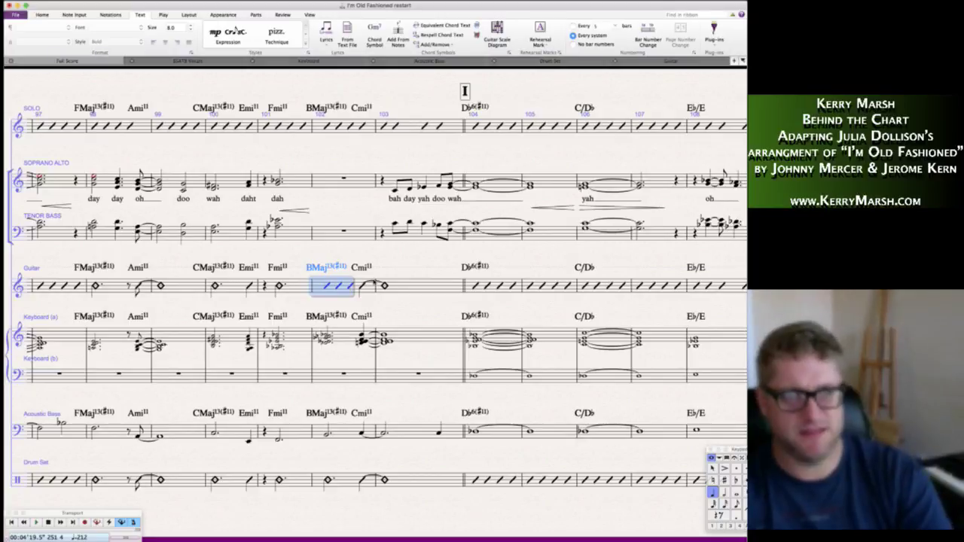
- Replace the Guitar's held diamond note in bar 103 with four stemless quarter-note rhythm slashes
{"action": "key", "text": "Right"}
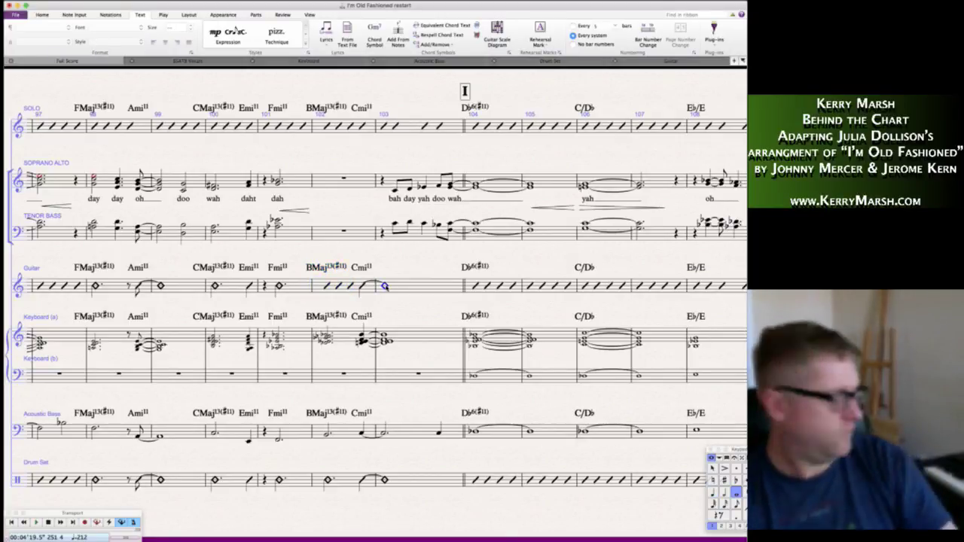
{"action": "key", "text": "3"}
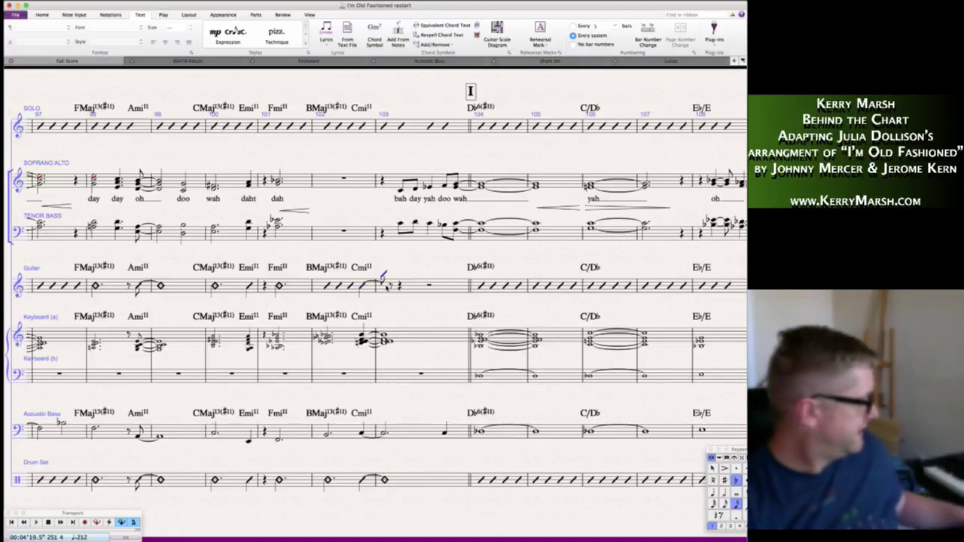
{"action": "key", "text": "4"}
{"action": "key", "text": "b"}
{"action": "key", "text": "b"}
{"action": "key", "text": "b"}
{"action": "key", "text": "b"}
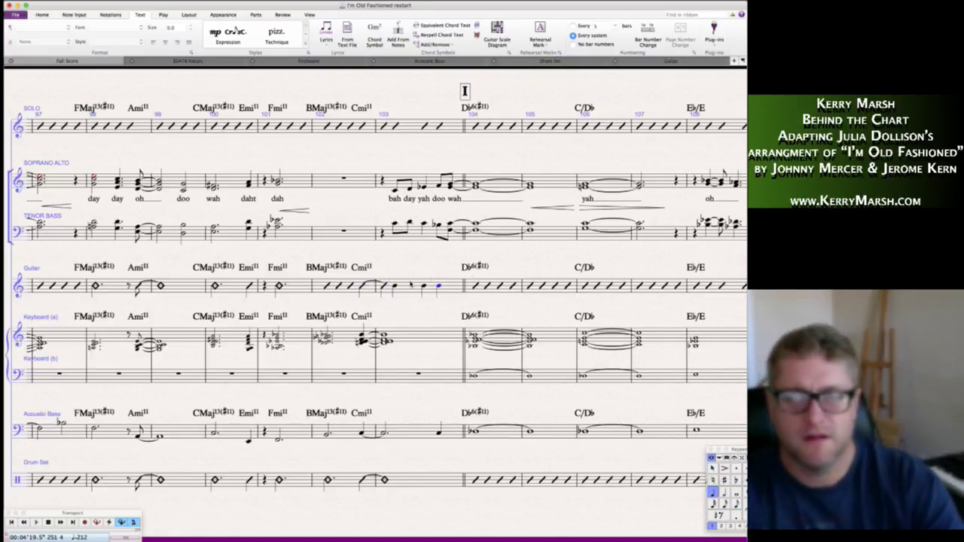
{"action": "key", "text": "Escape"}
{"action": "key", "text": "Escape"}
{"action": "left_click", "coordinate": [411, 286]}
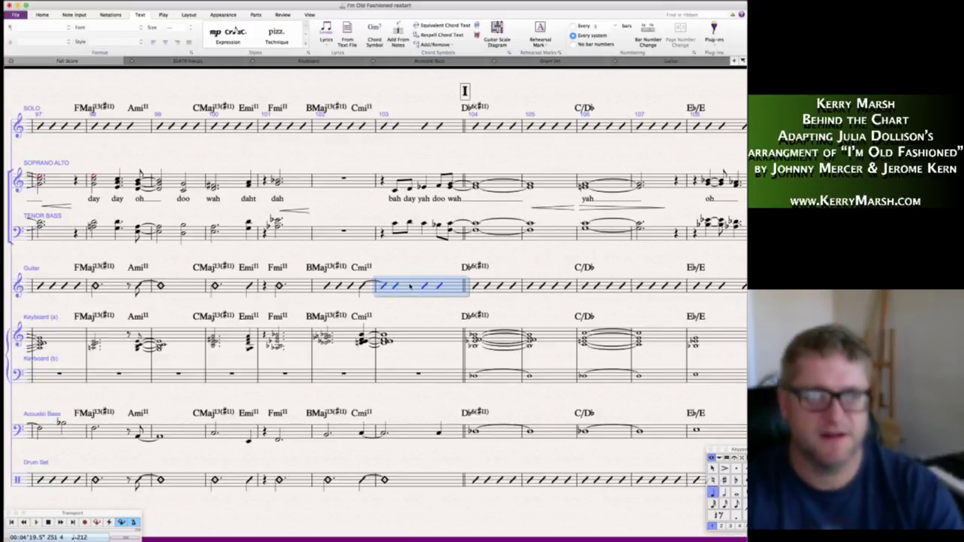
{"action": "key", "text": "Delete"}
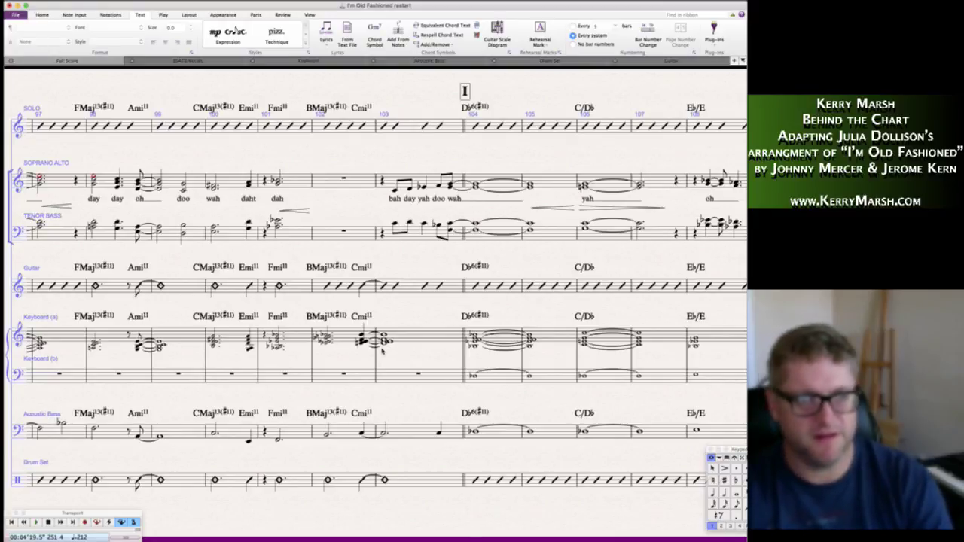
- Make the Keyboard's tied chord from the end of bar 102 through bar 103 cue-sized, including its Cmi11 symbol
{"action": "left_click", "coordinate": [361, 335]}
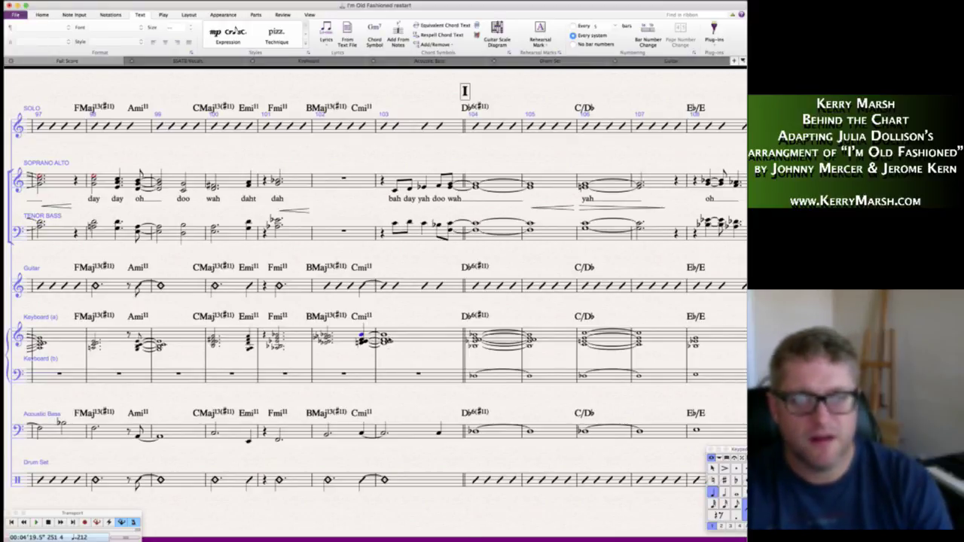
{"action": "key", "text": "shift+Right"}
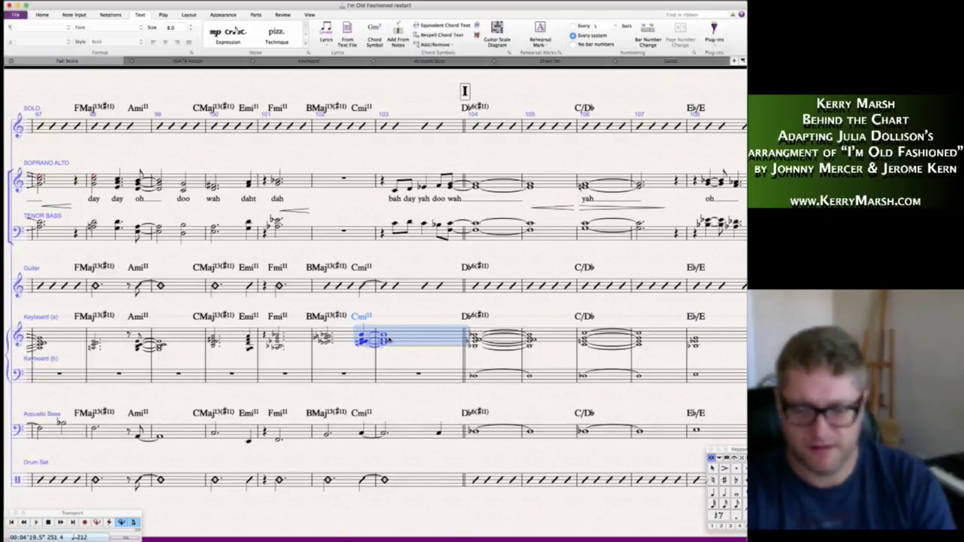
{"action": "key", "text": "F8"}
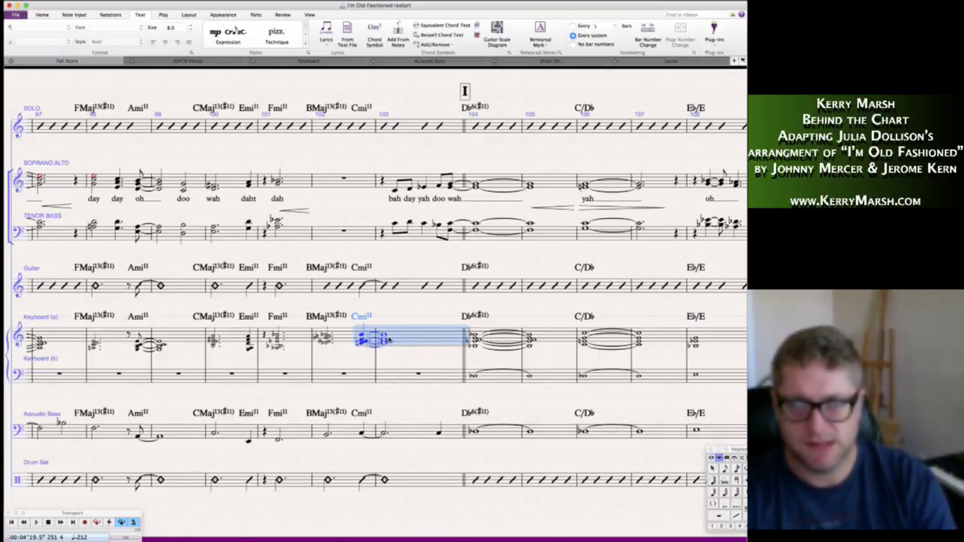
{"action": "key", "text": "F7"}
{"action": "key", "text": "Escape"}
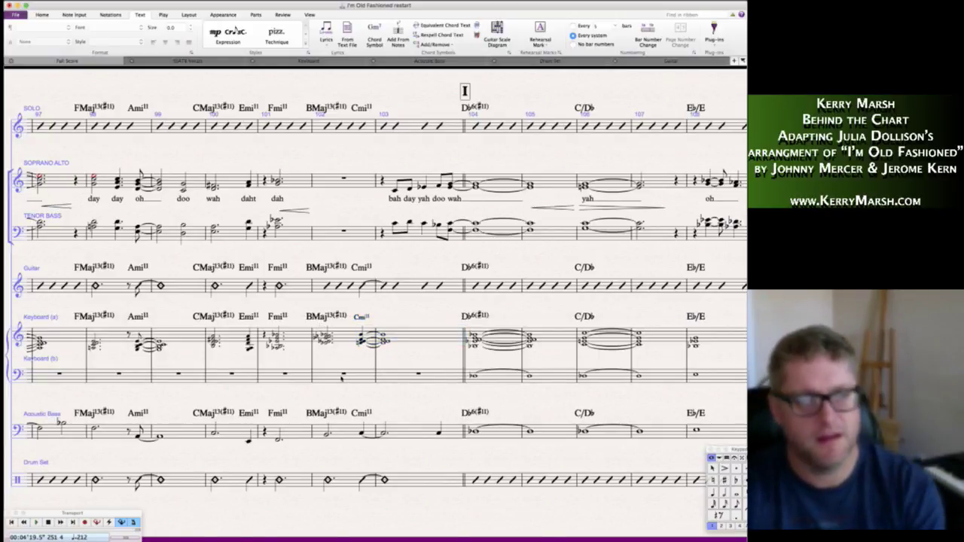
- Replace the Drum Set's held diamond note in bar 103 with four quarter-note rhythm slashes
{"action": "left_click", "coordinate": [385, 480]}
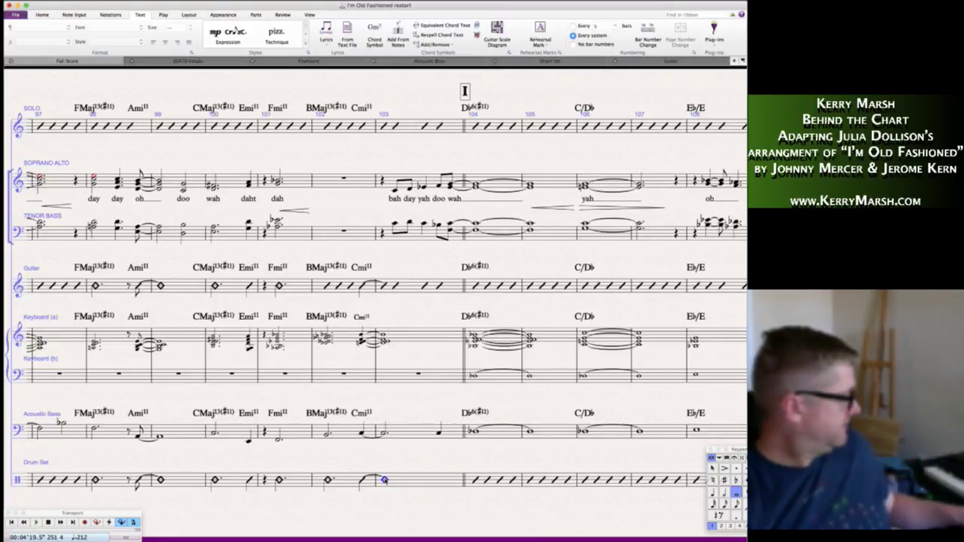
{"action": "key", "text": "4"}
{"action": "key", "text": "b"}
{"action": "key", "text": "b"}
{"action": "key", "text": "b"}
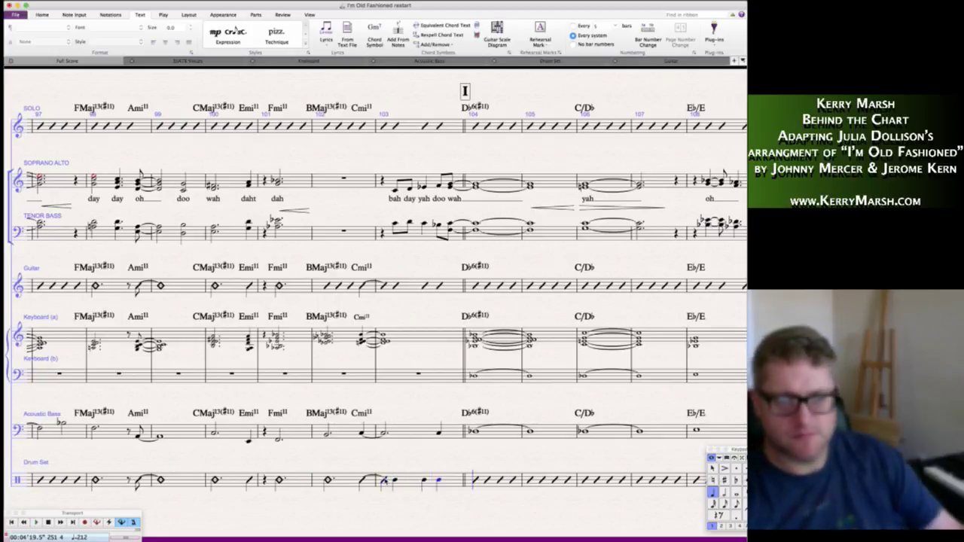
{"action": "key", "text": "Escape"}
{"action": "key", "text": "Escape"}
{"action": "left_click", "coordinate": [394, 480]}
{"action": "left_click", "coordinate": [384, 480], "text": "shift"}
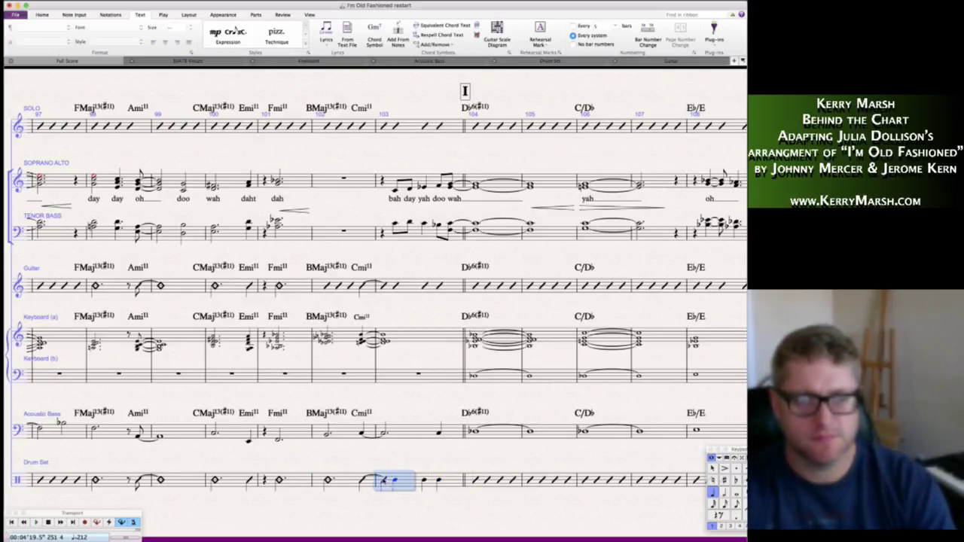
{"action": "left_click", "coordinate": [439, 481], "text": "shift"}
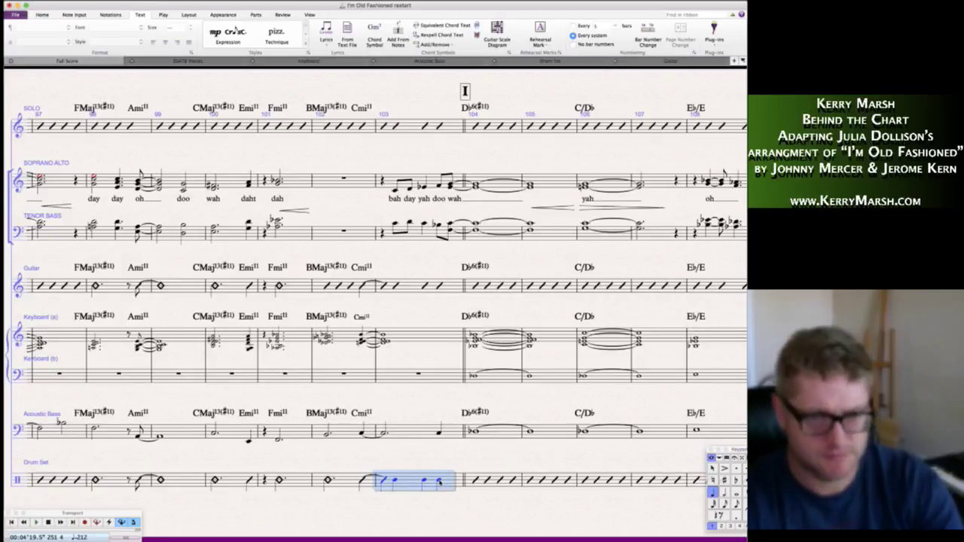
{"action": "key", "text": "Delete"}
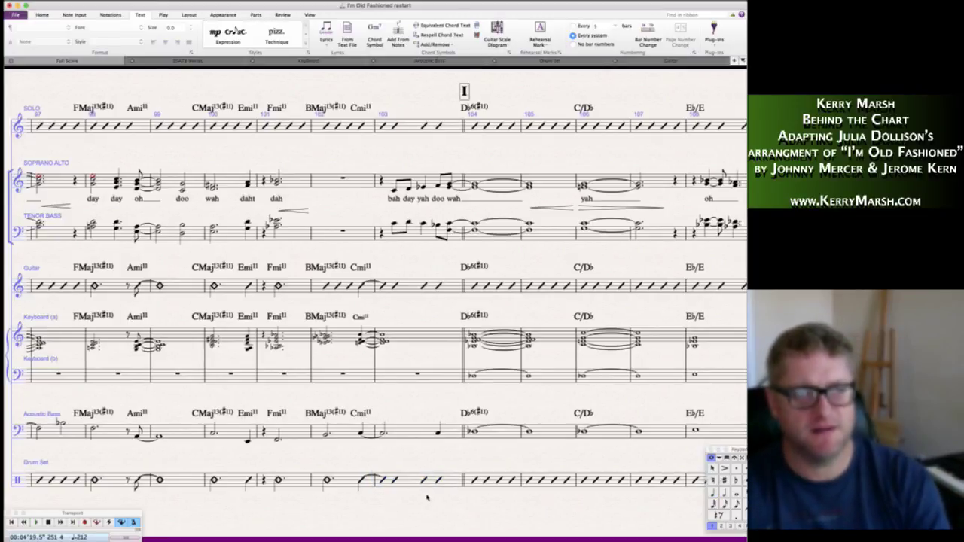
- Replace the Guitar's whole diamond note under BMaj13(#11) in bar 113 with four quarter-note rhythm slashes
{"action": "scroll", "coordinate": [418, 497], "scroll_direction": "right", "scroll_amount": 5}
{"action": "scroll", "coordinate": [426, 497], "scroll_direction": "right", "scroll_amount": 8}
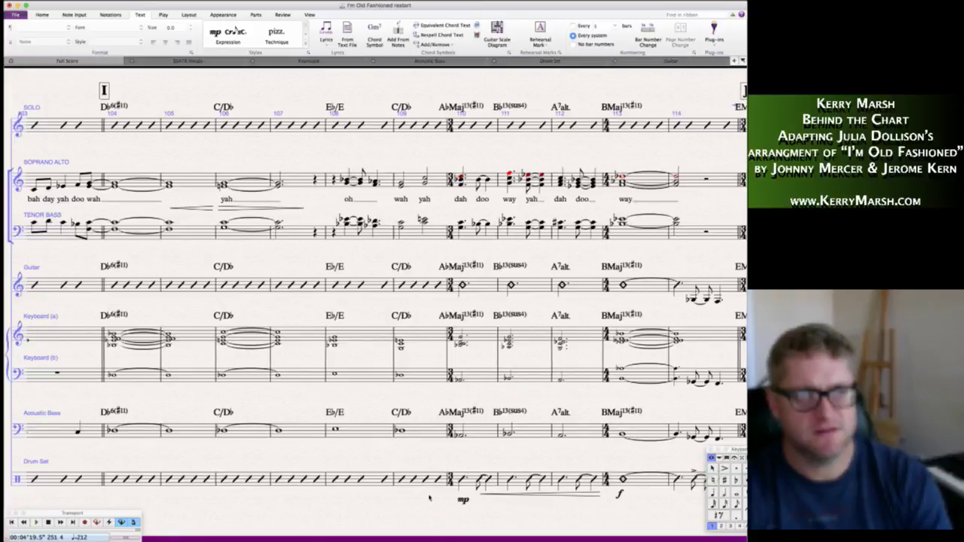
{"action": "scroll", "coordinate": [429, 497], "scroll_direction": "right", "scroll_amount": 2}
{"action": "scroll", "coordinate": [429, 499], "scroll_direction": "right", "scroll_amount": 5}
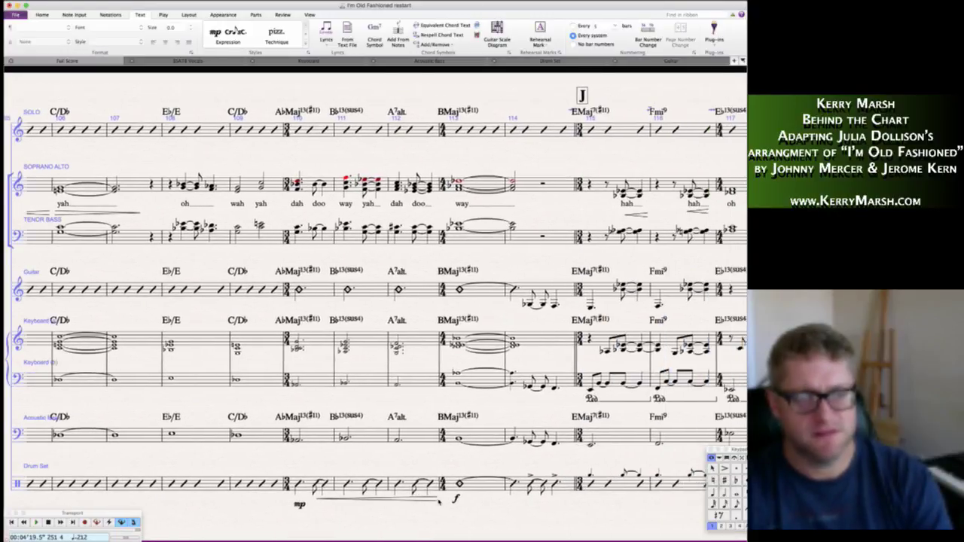
{"action": "scroll", "coordinate": [425, 515], "scroll_direction": "right", "scroll_amount": 5}
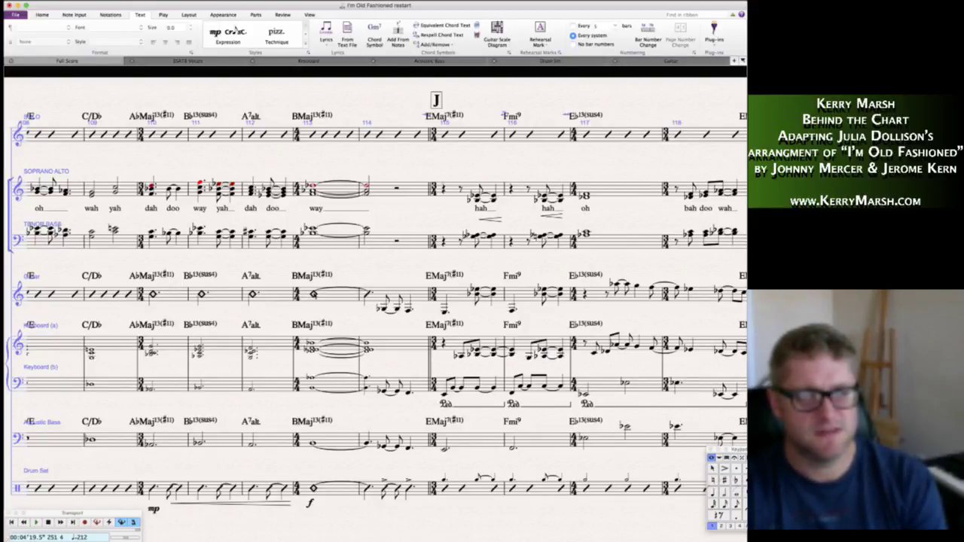
{"action": "left_click", "coordinate": [314, 295]}
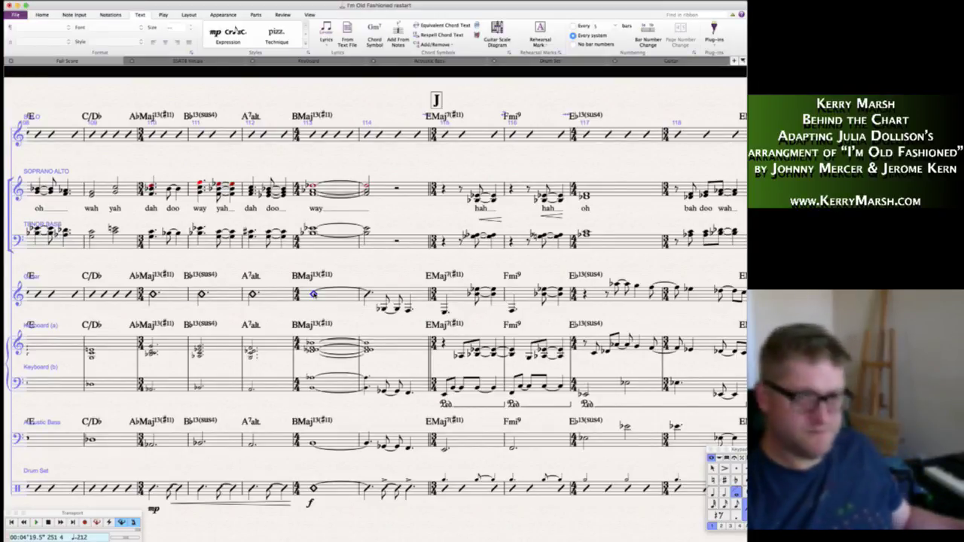
{"action": "key", "text": "4"}
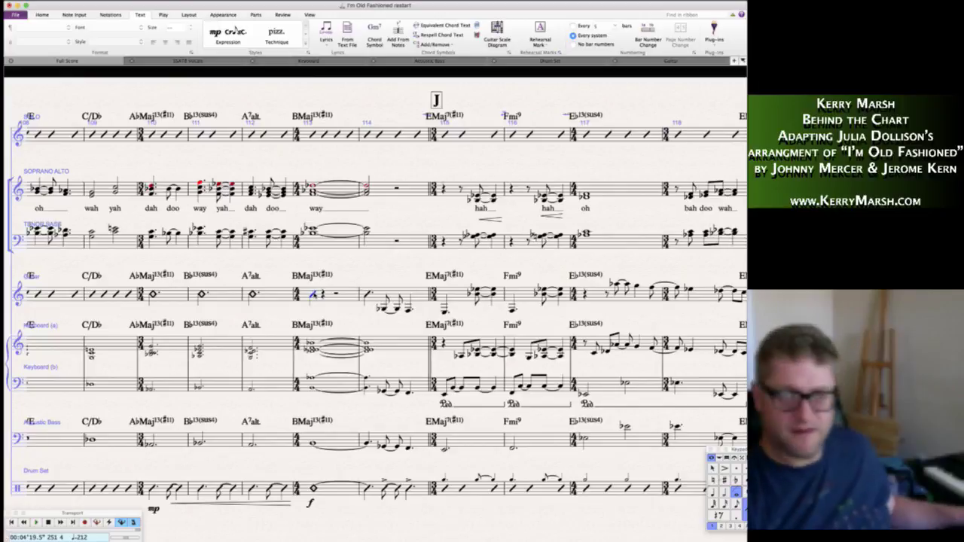
{"action": "key", "text": "b"}
{"action": "key", "text": "b"}
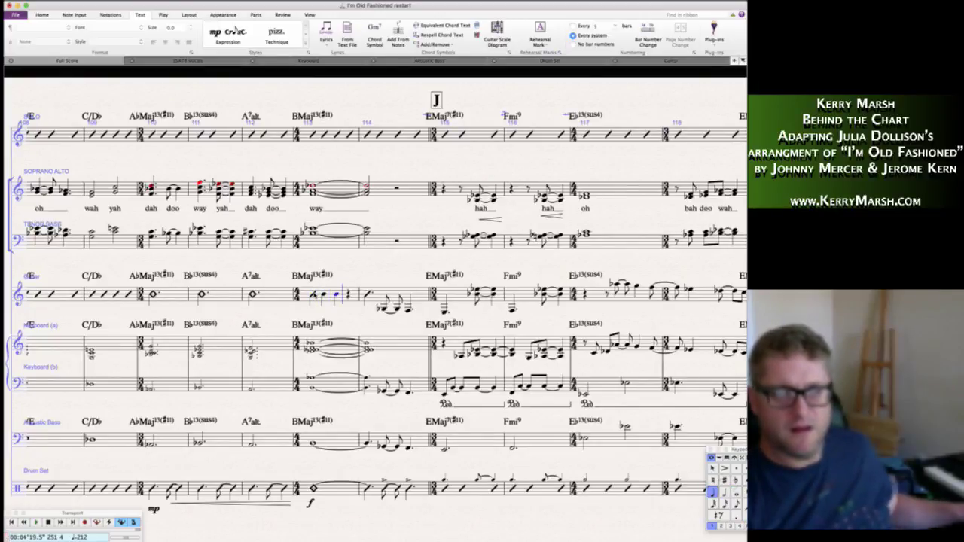
{"action": "left_click", "coordinate": [331, 297]}
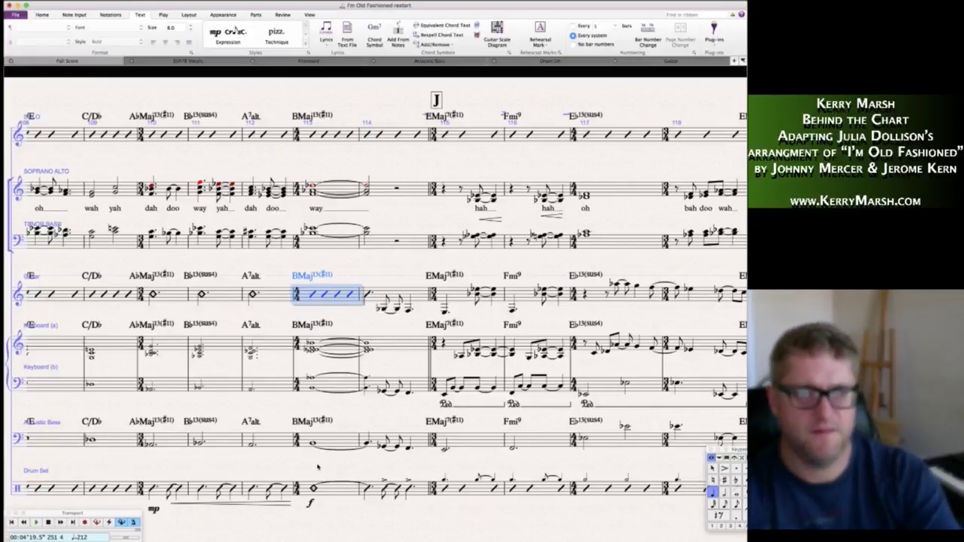
{"action": "key", "text": "Delete"}
- Replace the Drum Set's whole diamond note in bar 113 with four stemless quarter-note rhythm slashes
{"action": "left_click", "coordinate": [314, 488]}
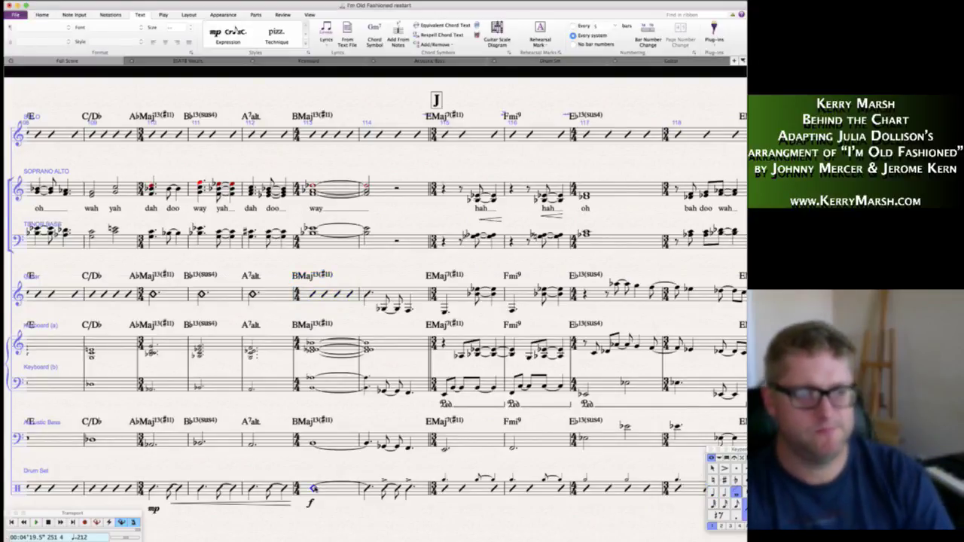
{"action": "key", "text": "4"}
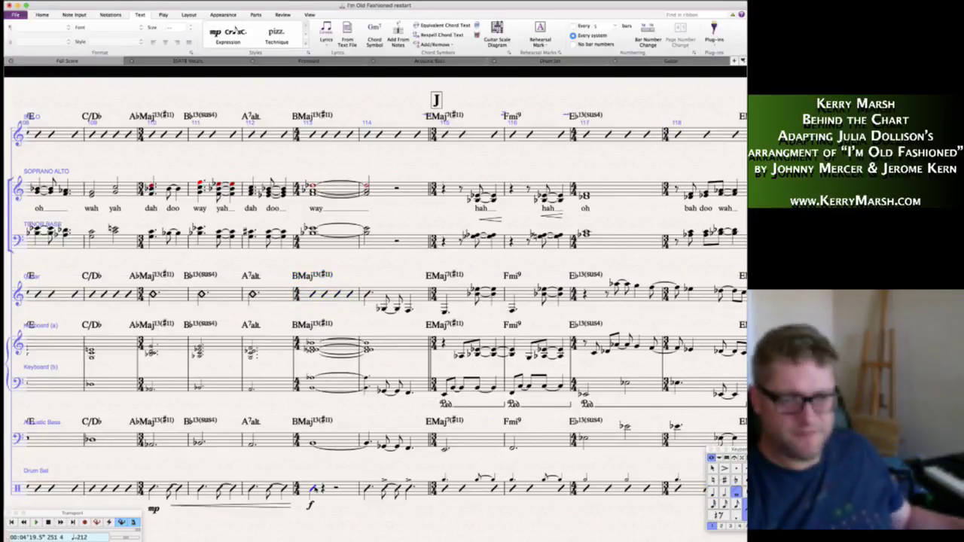
{"action": "key", "text": "n"}
{"action": "key", "text": "b"}
{"action": "key", "text": "b"}
{"action": "key", "text": "b"}
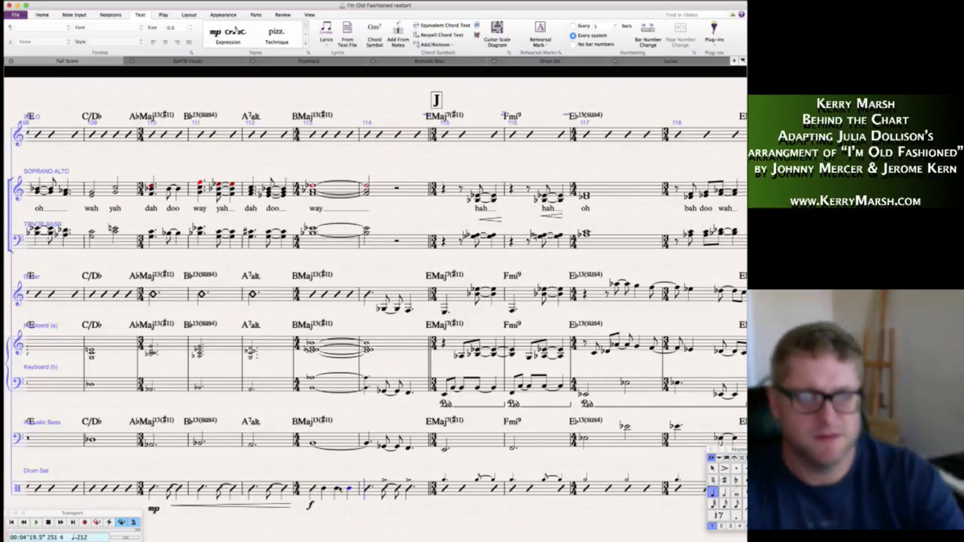
{"action": "key", "text": "Escape"}
{"action": "key", "text": "Escape"}
{"action": "left_click", "coordinate": [318, 488]}
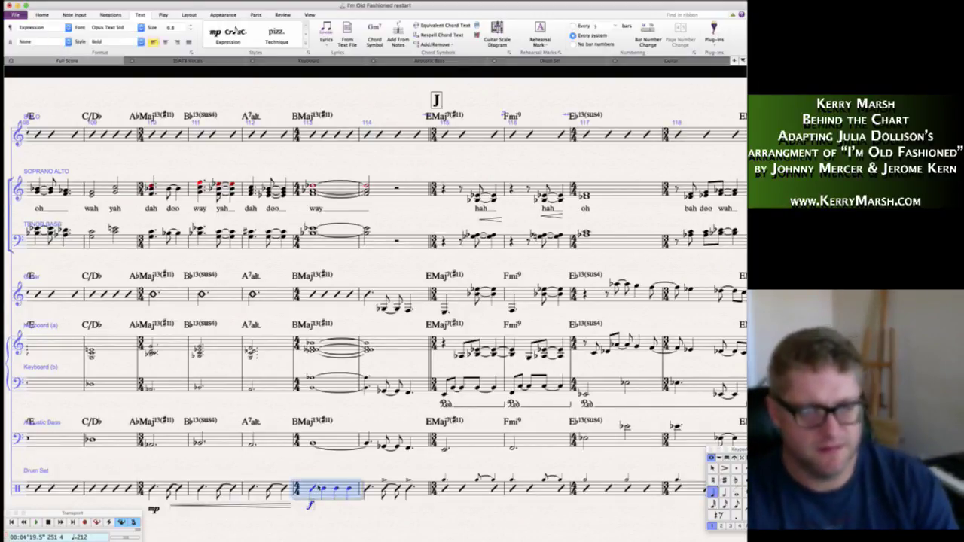
{"action": "left_click", "coordinate": [338, 522]}
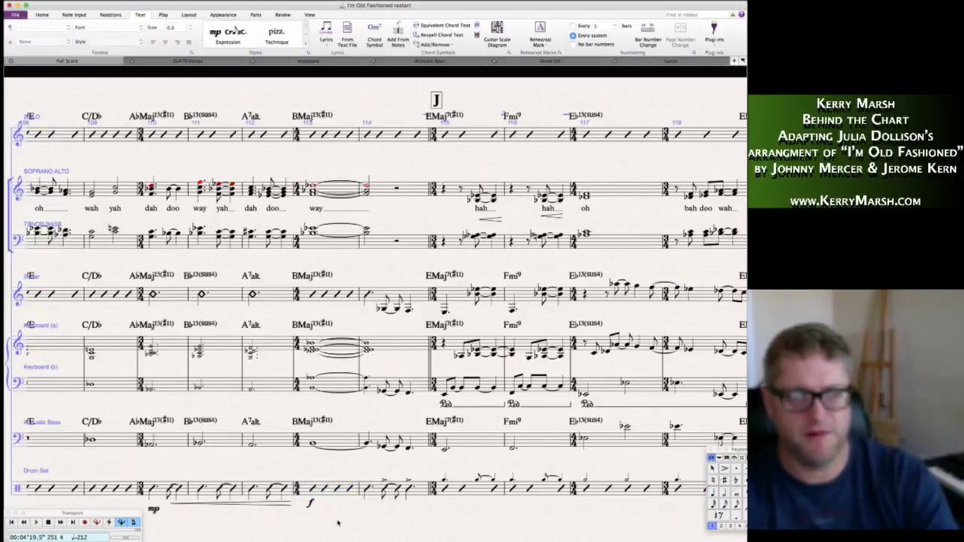
- Turn the opening cue note above the Drum Set slashes into a rest in bars 115 and 116 at rehearsal mark J
{"action": "scroll", "coordinate": [338, 522], "scroll_direction": "right", "scroll_amount": 5}
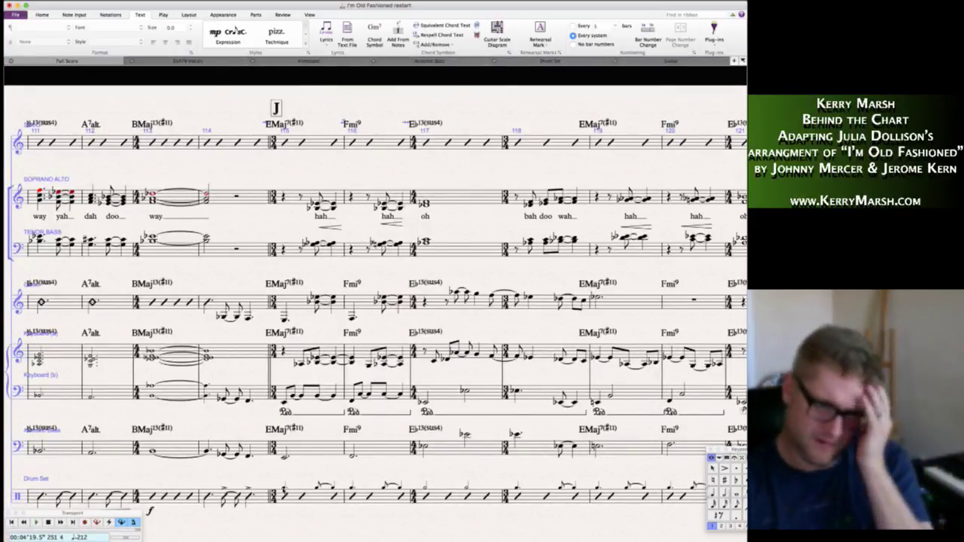
{"action": "scroll", "coordinate": [376, 301], "scroll_direction": "left", "scroll_amount": 1}
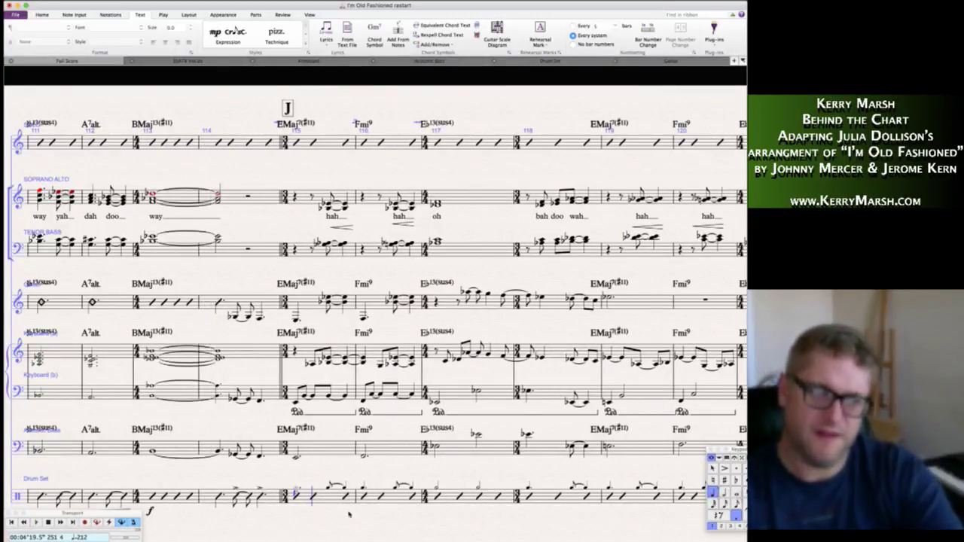
{"action": "left_click", "coordinate": [296, 495]}
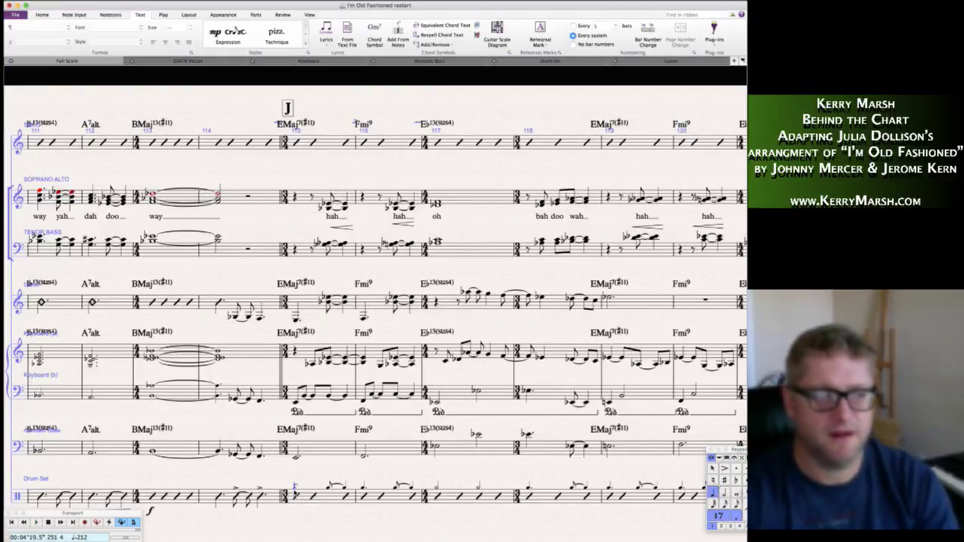
{"action": "left_click", "coordinate": [363, 494]}
{"action": "left_click", "coordinate": [336, 485]}
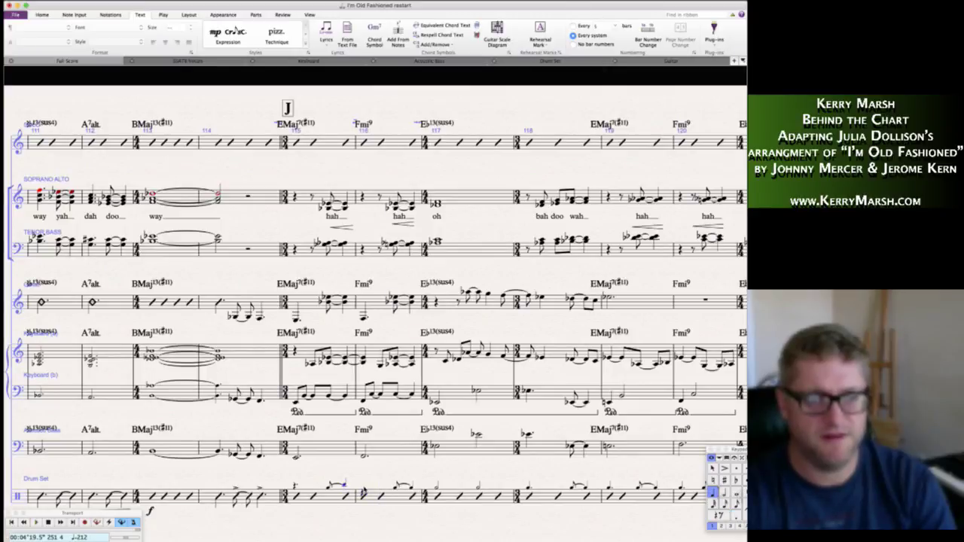
{"action": "left_click", "coordinate": [363, 494]}
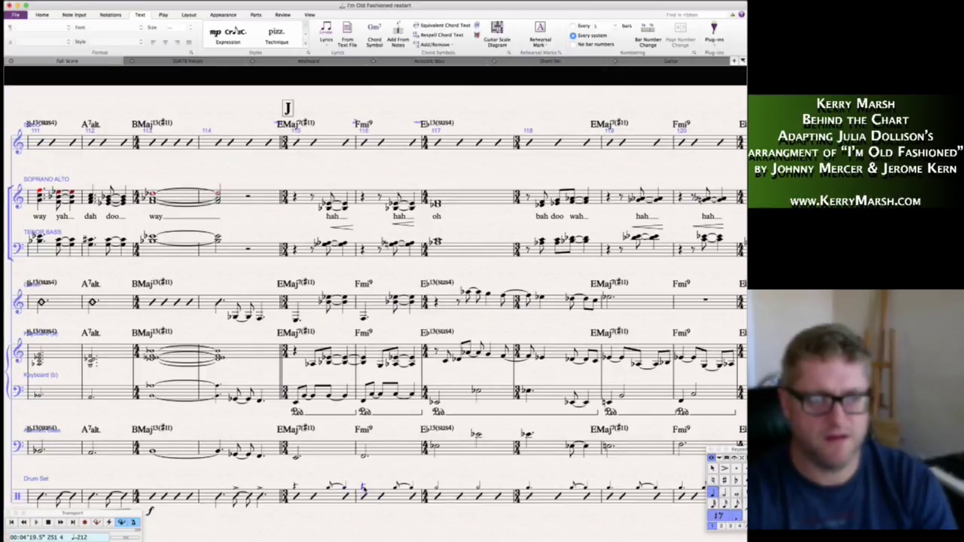
{"action": "key", "text": "Escape"}
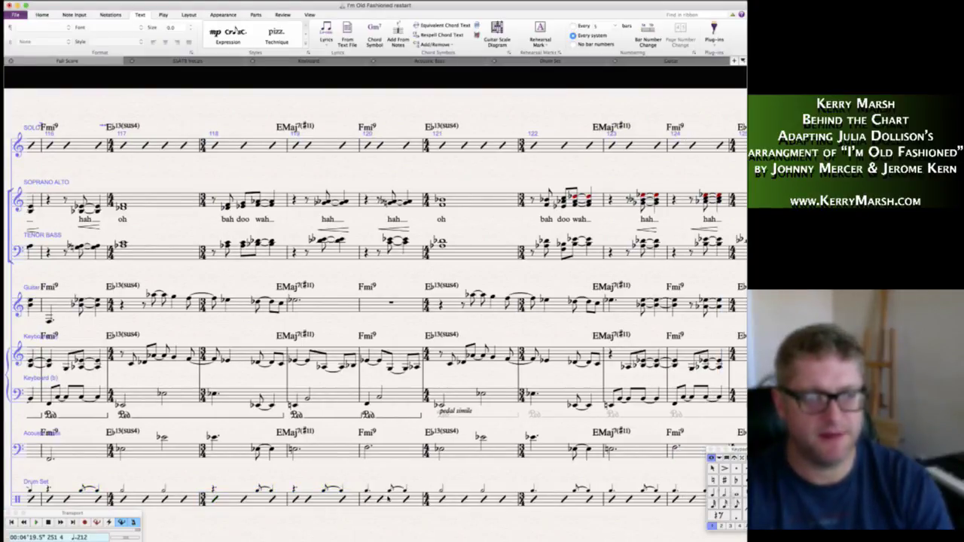
- Copy the Drum Set cue rhythm that begins with a rest into bars 119 and 120
{"action": "left_click", "coordinate": [213, 498], "text": "alt"}
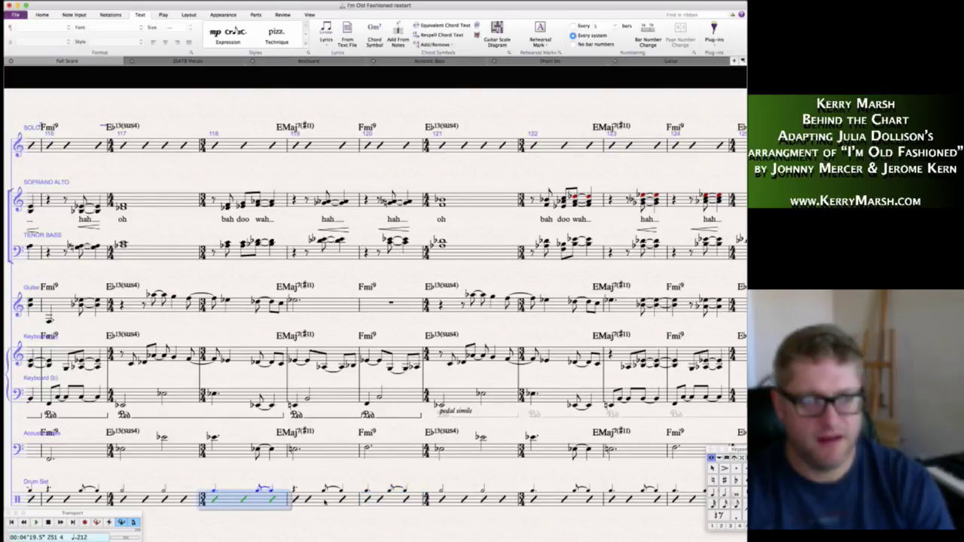
{"action": "key", "text": "r"}
{"action": "key", "text": "r"}
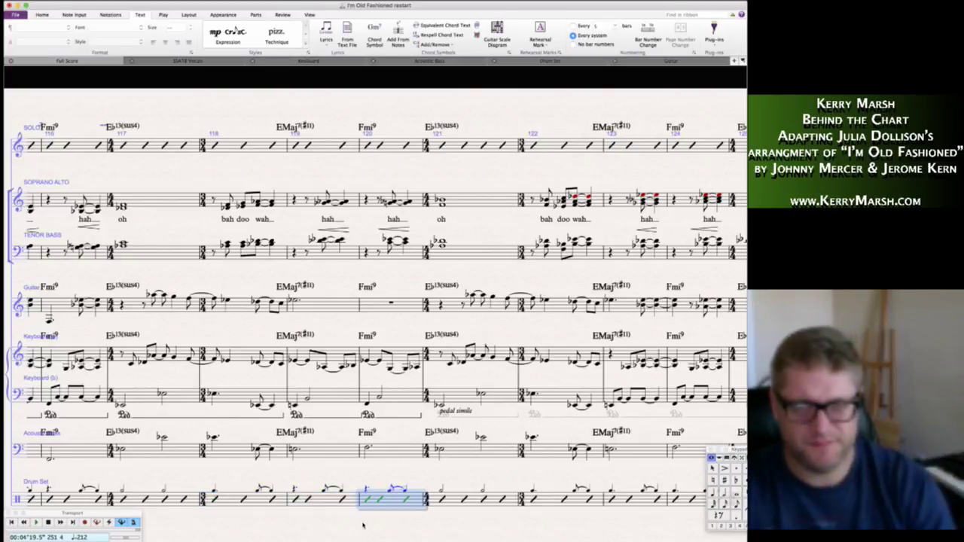
- Repeat Drum Set bars 117–120 twice so the slashes and cue rhythms fill bars 121–128
{"action": "scroll", "coordinate": [362, 524], "scroll_direction": "right", "scroll_amount": 2}
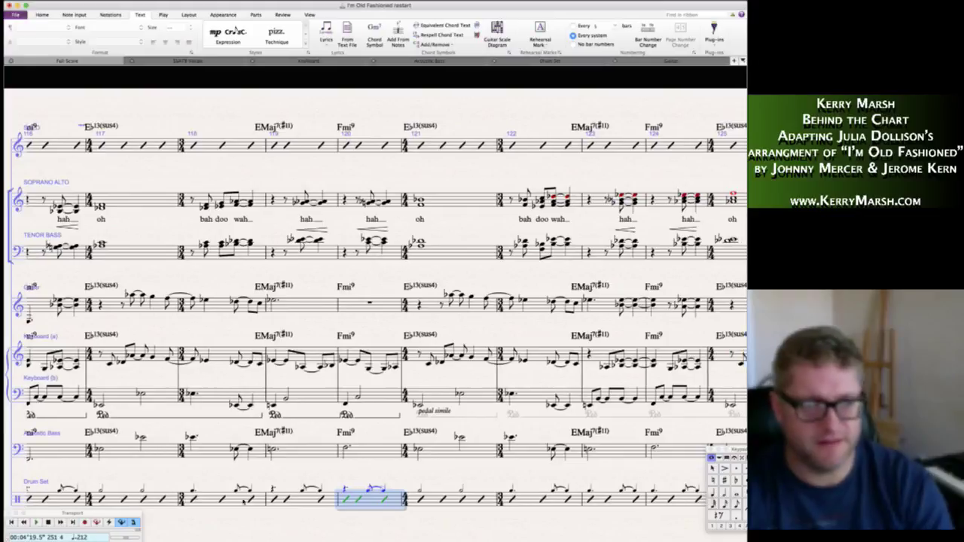
{"action": "left_click", "coordinate": [121, 498], "text": "shift"}
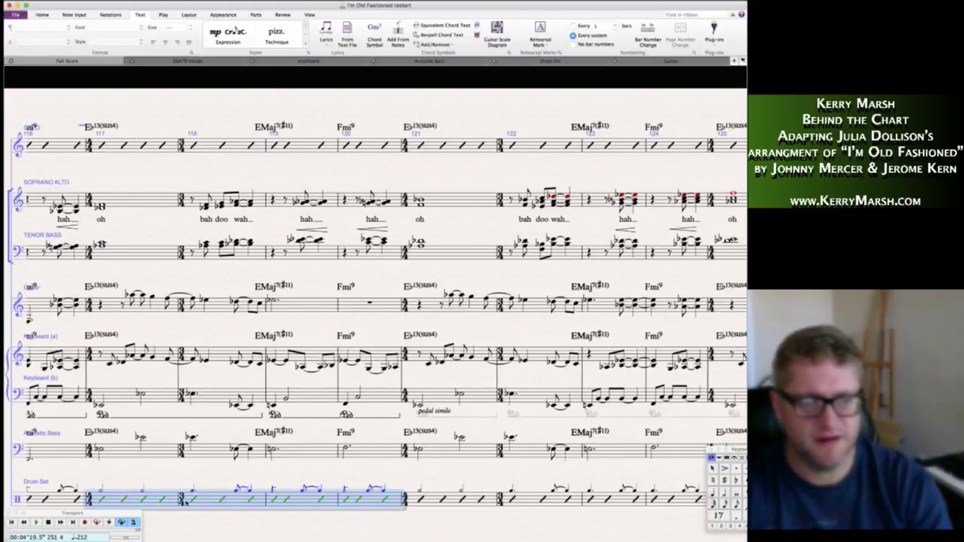
{"action": "key", "text": "r"}
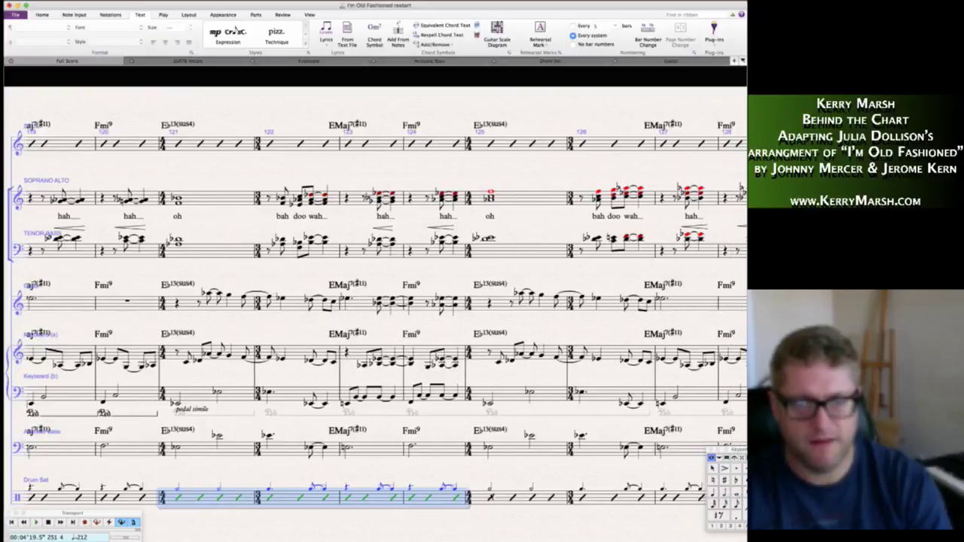
{"action": "key", "text": "r"}
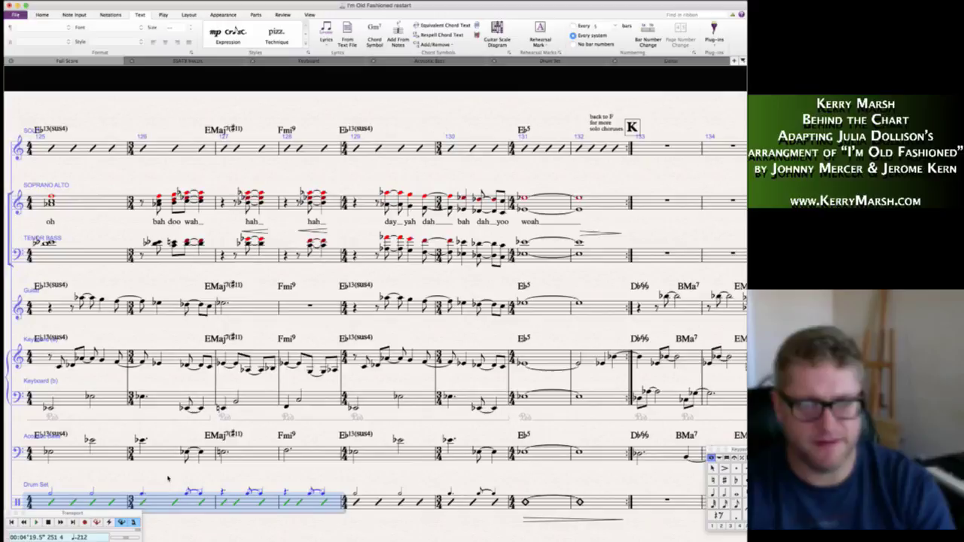
{"action": "key", "text": "Escape"}
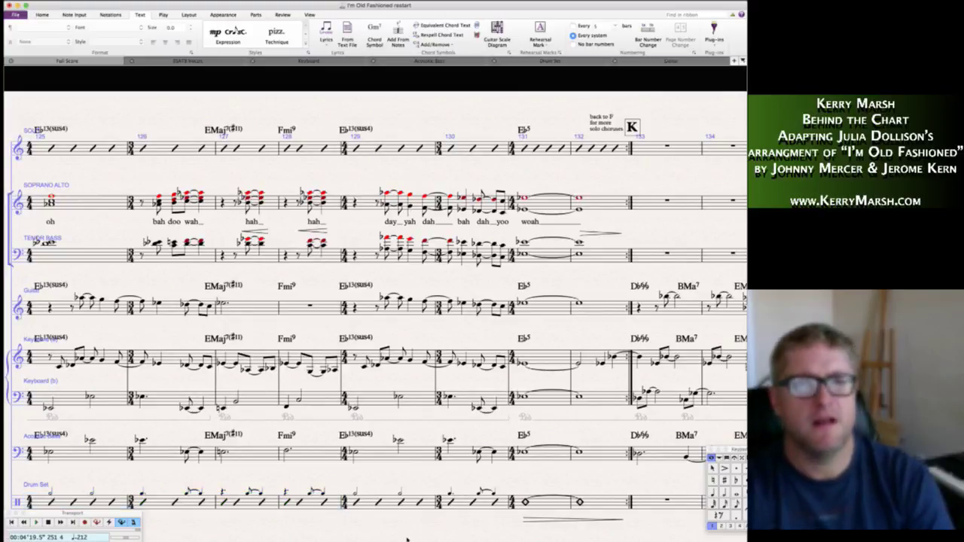
- Turn the opening cue note above the Drum Set slashes into a rest in bars 60 and 61 at rehearsal mark E
{"action": "scroll", "coordinate": [362, 524], "scroll_direction": "left", "scroll_amount": 5}
{"action": "scroll", "coordinate": [362, 524], "scroll_direction": "left", "scroll_amount": 10}
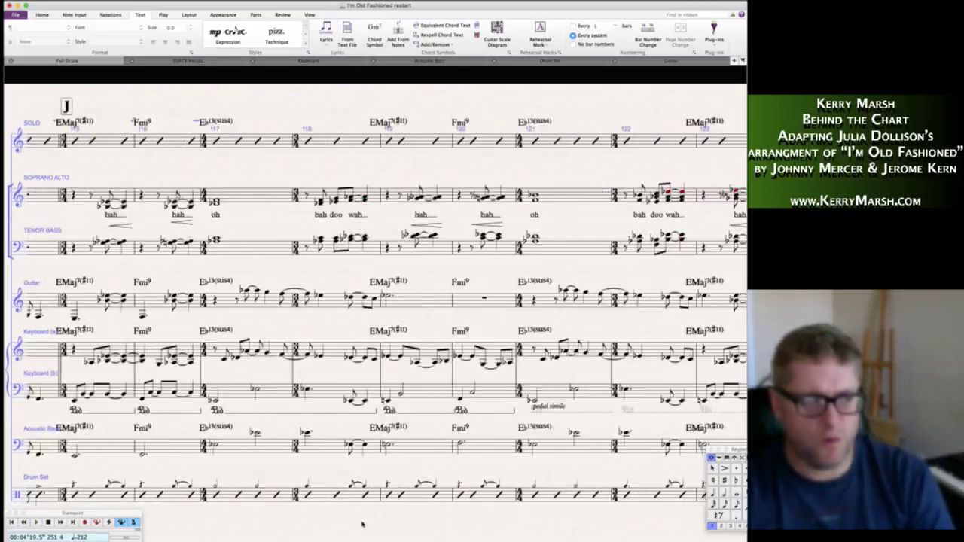
{"action": "scroll", "coordinate": [362, 524], "scroll_direction": "left", "scroll_amount": 1}
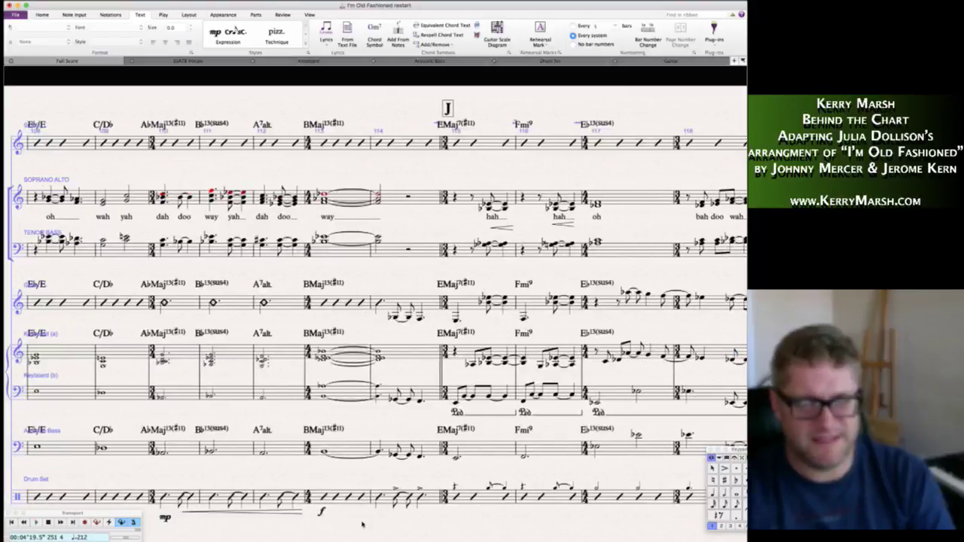
{"action": "scroll", "coordinate": [362, 524], "scroll_direction": "left", "scroll_amount": 20}
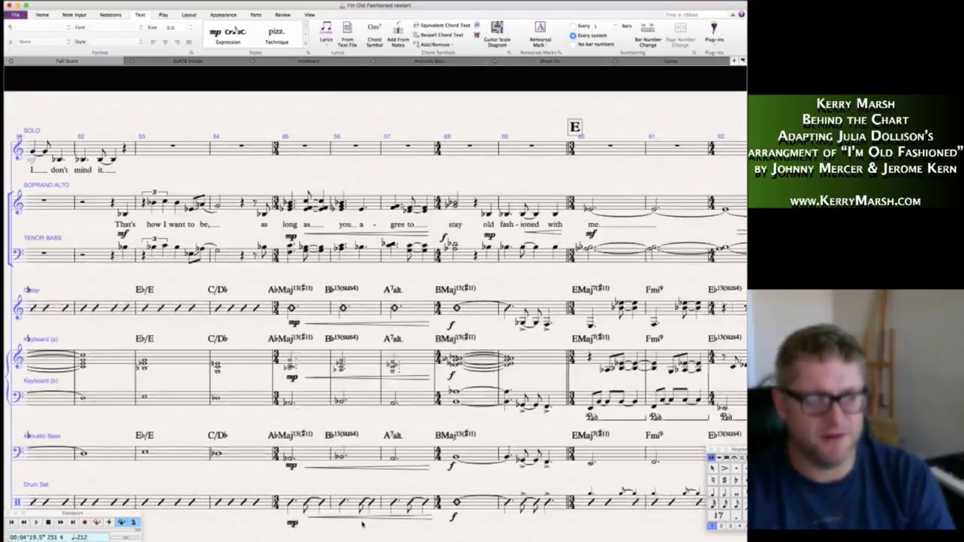
{"action": "scroll", "coordinate": [363, 524], "scroll_direction": "right", "scroll_amount": 10}
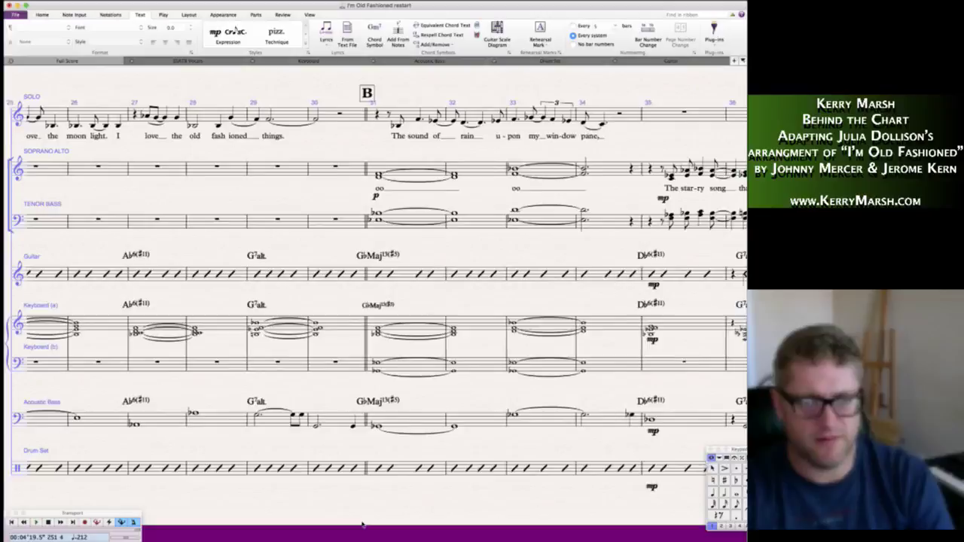
{"action": "scroll", "coordinate": [362, 523], "scroll_direction": "right", "scroll_amount": 8}
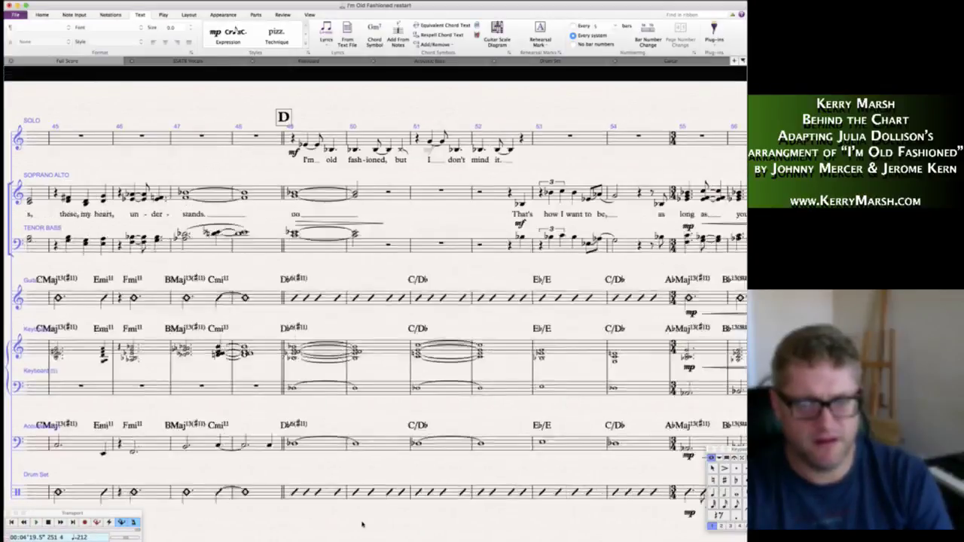
{"action": "scroll", "coordinate": [362, 524], "scroll_direction": "right", "scroll_amount": 2}
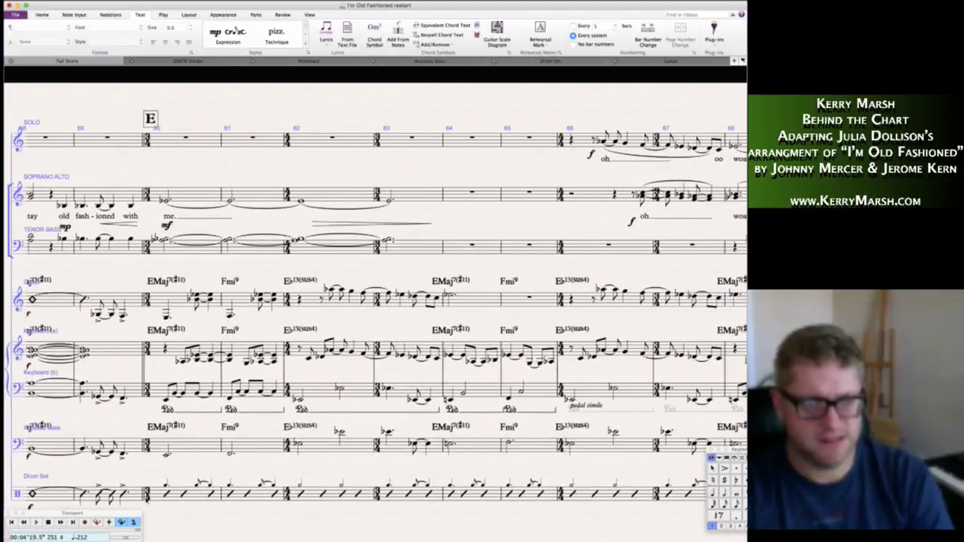
{"action": "left_click", "coordinate": [167, 486]}
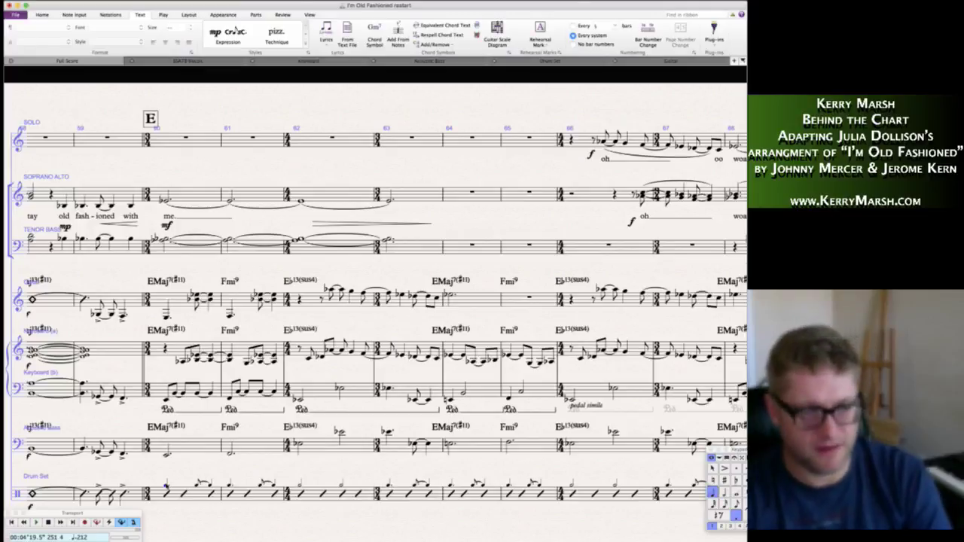
{"action": "scroll", "coordinate": [375, 301], "scroll_direction": "left", "scroll_amount": 1}
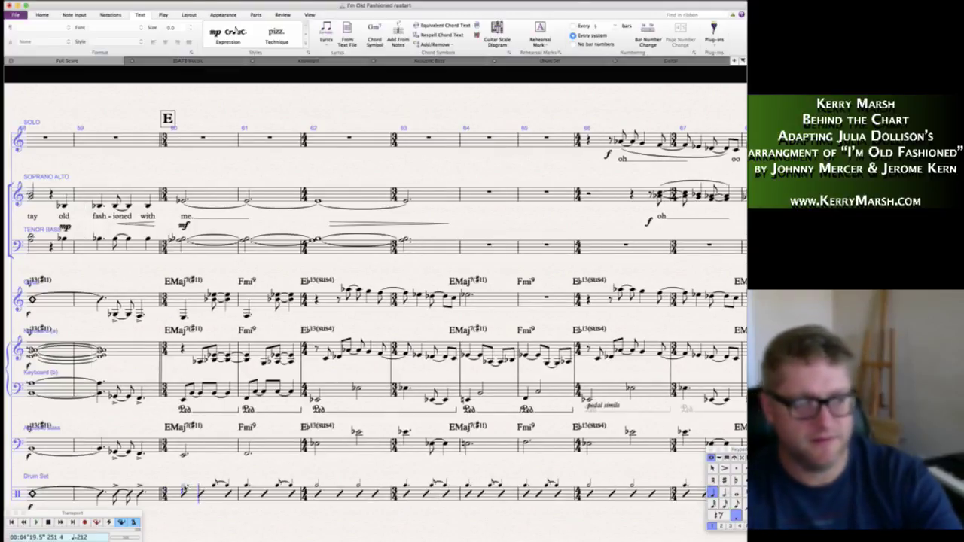
{"action": "key", "text": "Right"}
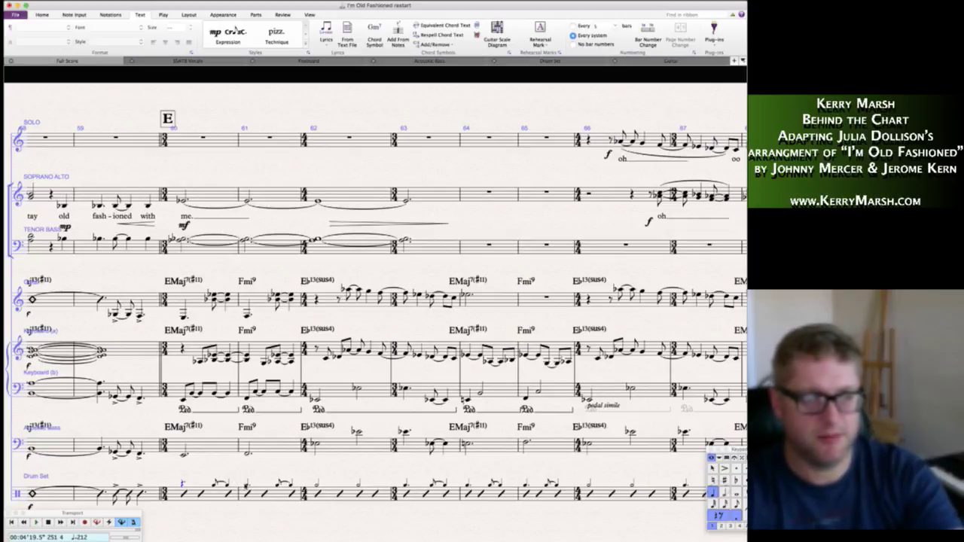
{"action": "key", "text": "Right"}
{"action": "key", "text": "super+alt+2"}
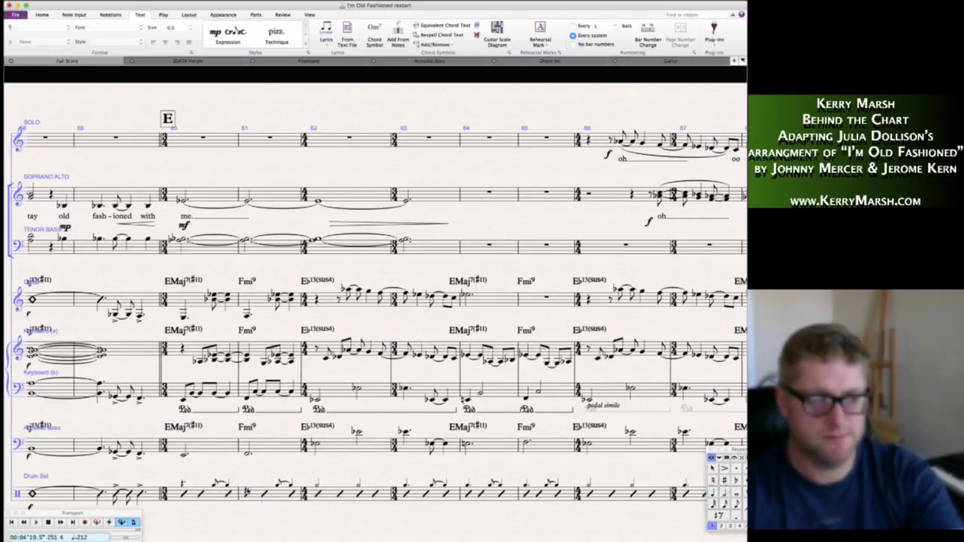
{"action": "key", "text": "super+alt+1"}
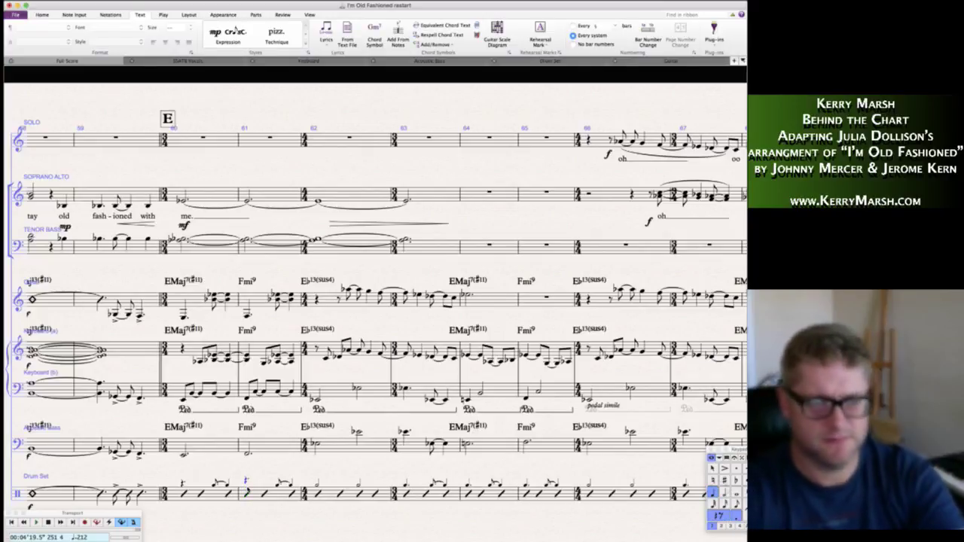
- Repeat Drum Set bars 60–63 three times so the slashes and cue rhythms fill bars 64–75
{"action": "left_click", "coordinate": [216, 498]}
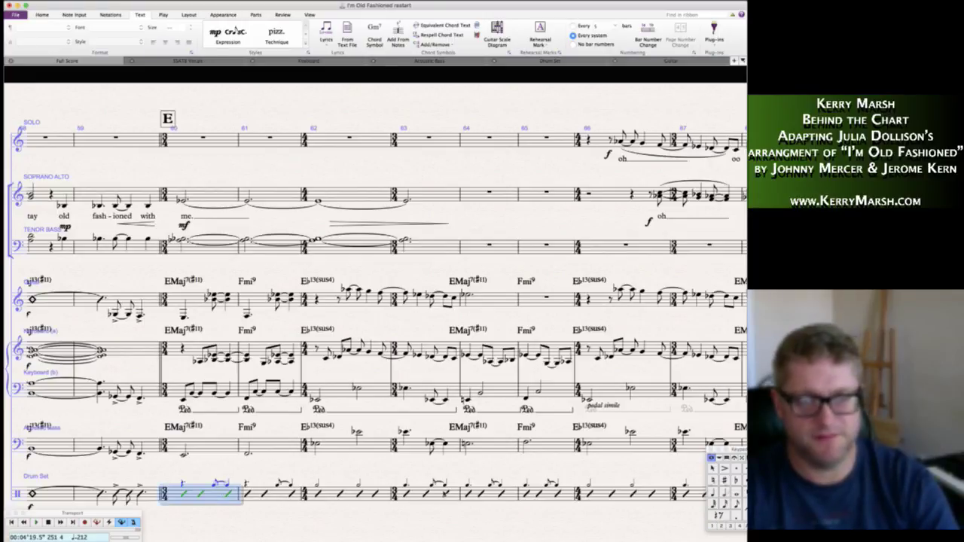
{"action": "key", "text": "super+shift+Right"}
{"action": "key", "text": "super+shift+Right"}
{"action": "key", "text": "super+shift+Right"}
{"action": "key", "text": "r"}
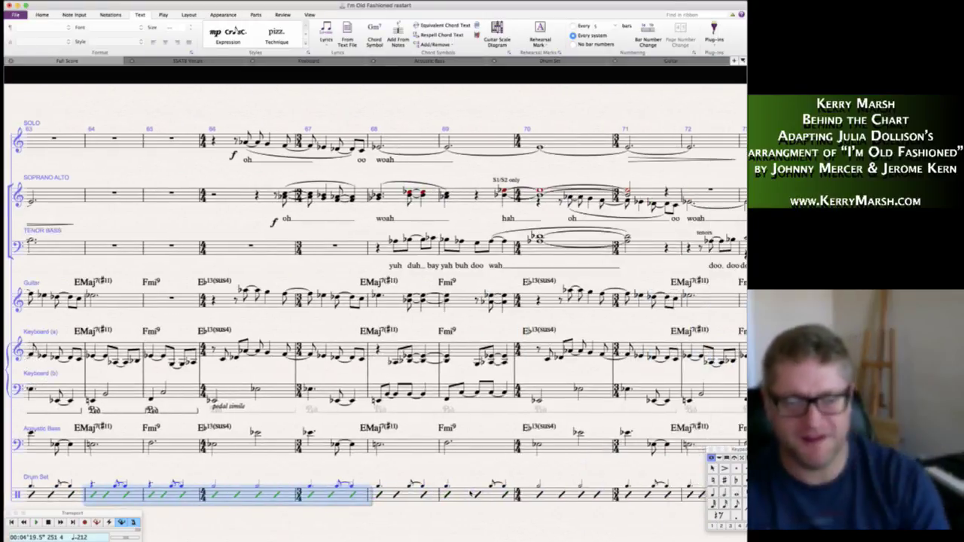
{"action": "key", "text": "r"}
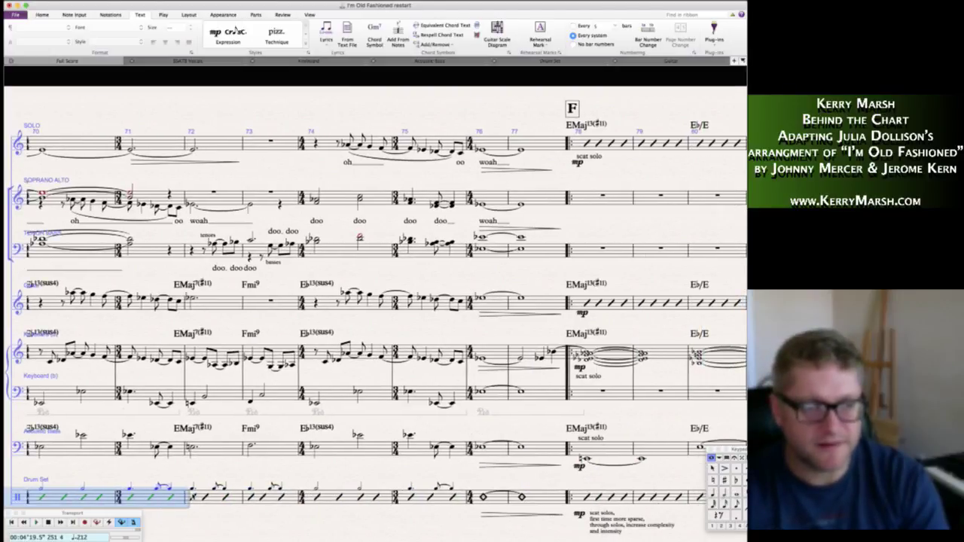
{"action": "key", "text": "r"}
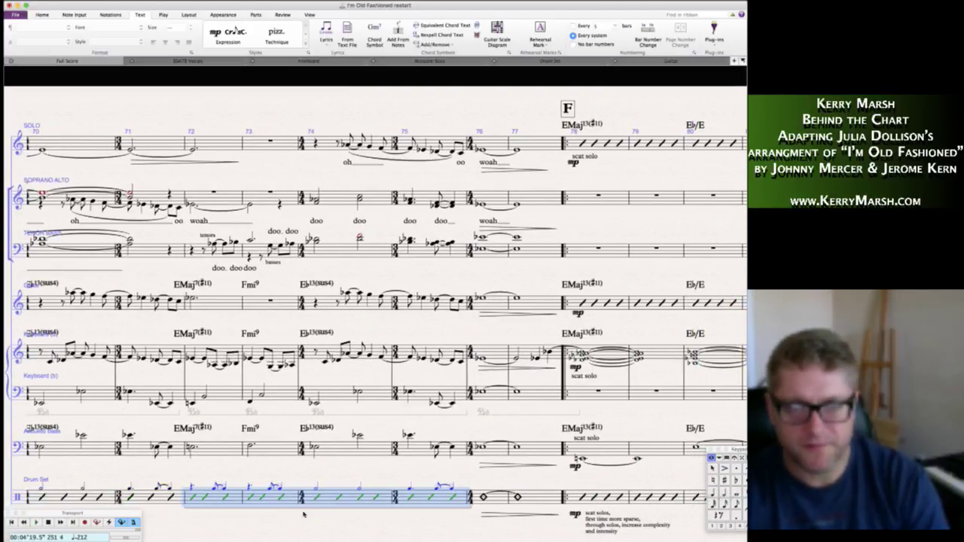
{"action": "key", "text": "Escape"}
{"action": "scroll", "coordinate": [330, 525], "scroll_direction": "right", "scroll_amount": 5}
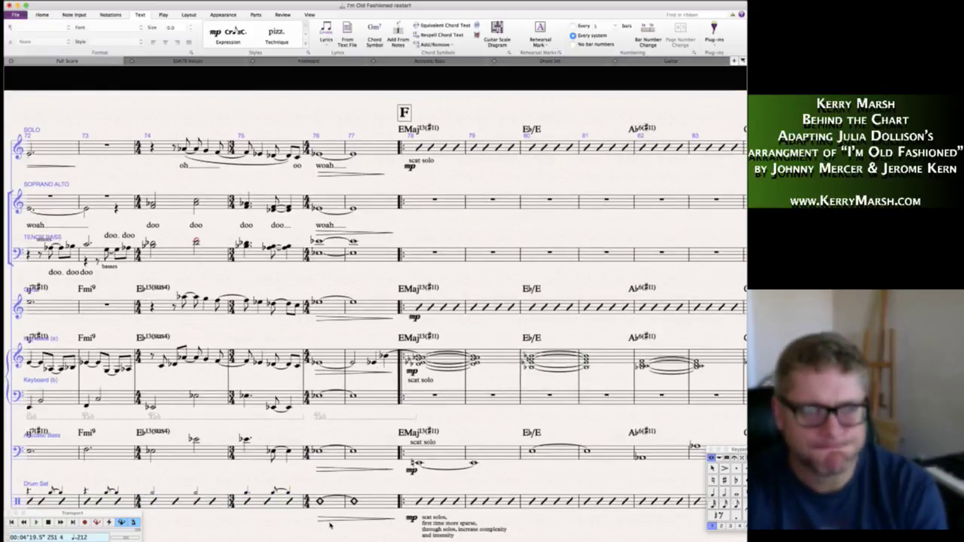
{"action": "scroll", "coordinate": [330, 525], "scroll_direction": "right", "scroll_amount": 15}
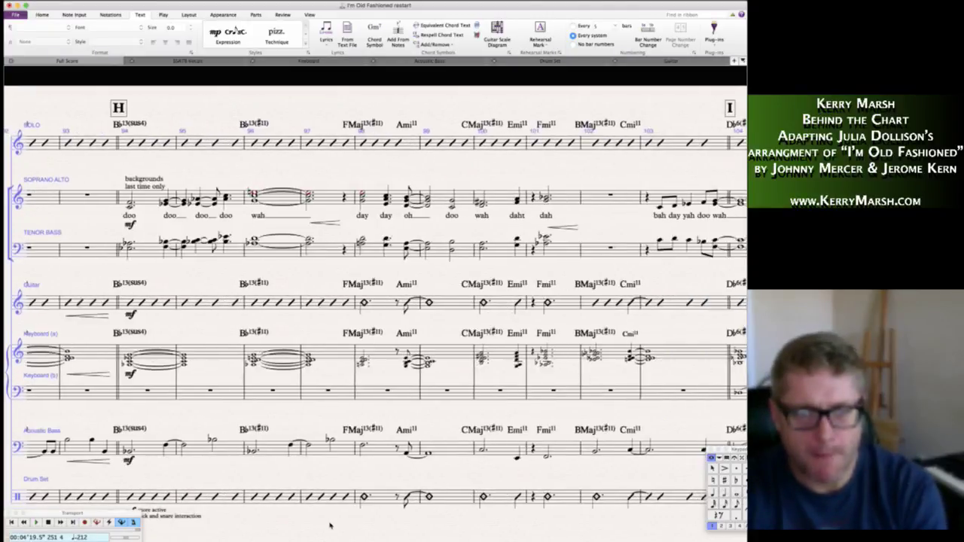
- Delete the mp, the crescendo hairpin and the f beneath Drum Set bars 110–113
{"action": "scroll", "coordinate": [329, 525], "scroll_direction": "right", "scroll_amount": 15}
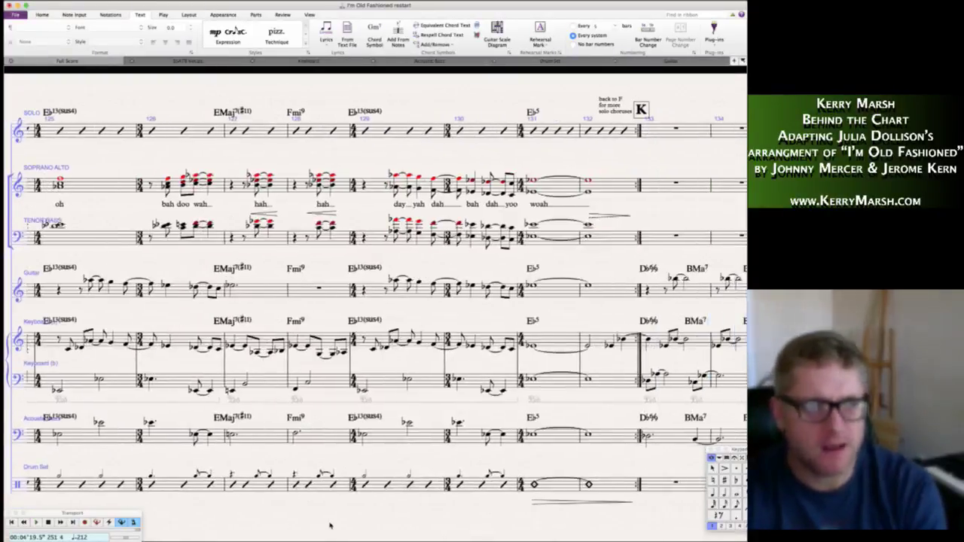
{"action": "scroll", "coordinate": [330, 524], "scroll_direction": "left", "scroll_amount": 15}
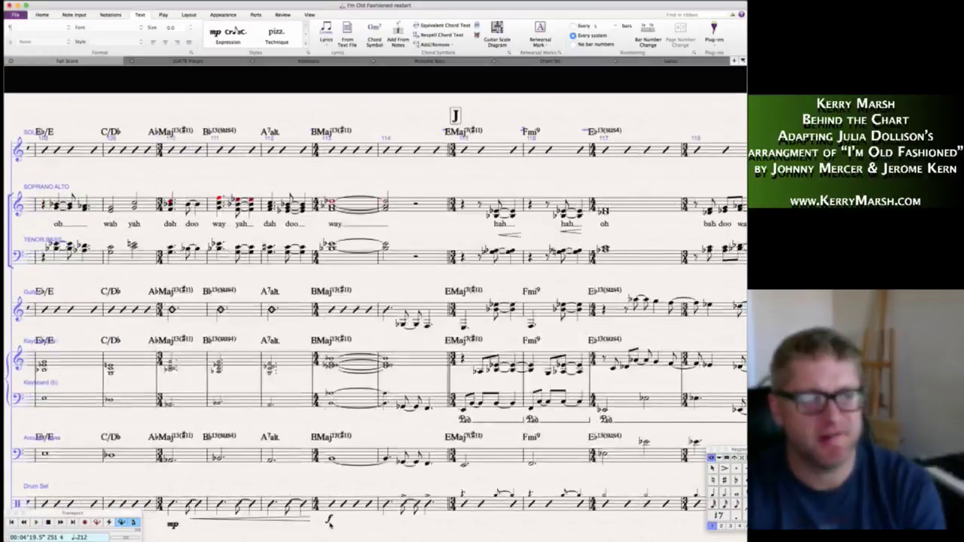
{"action": "scroll", "coordinate": [329, 525], "scroll_direction": "left", "scroll_amount": 5}
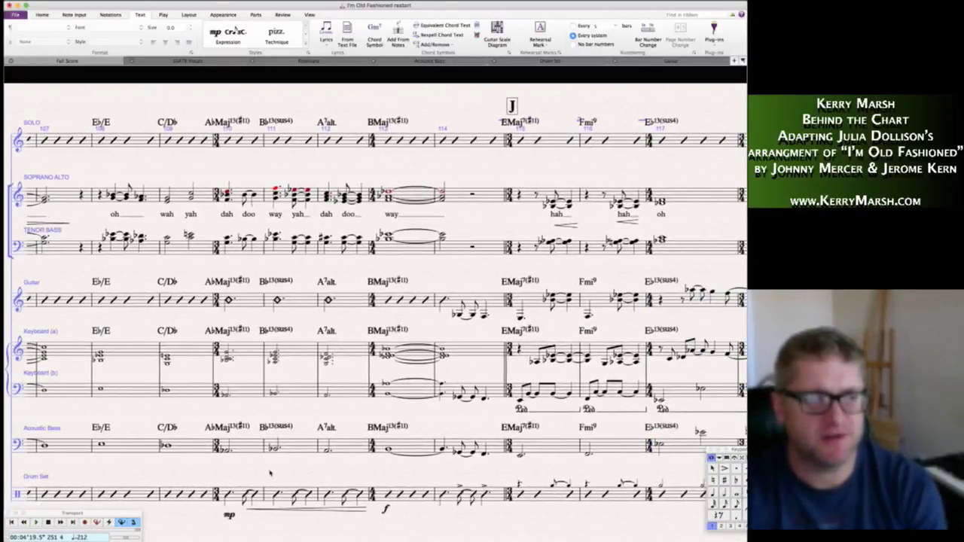
{"action": "scroll", "coordinate": [270, 473], "scroll_direction": "left", "scroll_amount": 10}
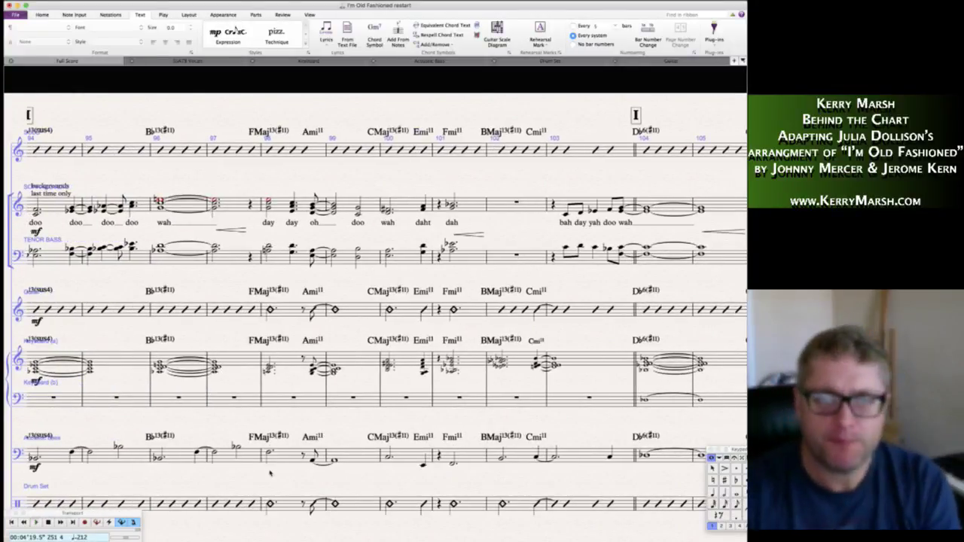
{"action": "scroll", "coordinate": [270, 472], "scroll_direction": "right", "scroll_amount": 6}
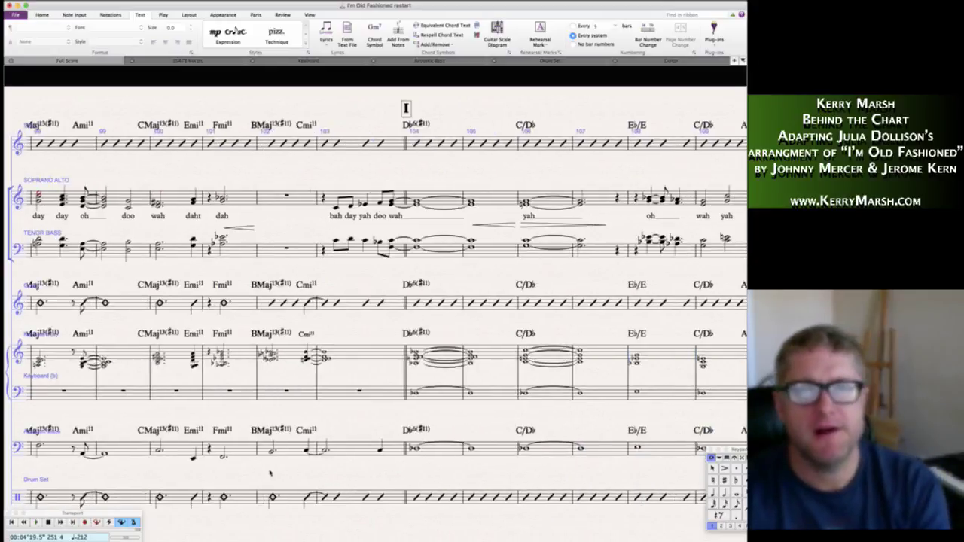
{"action": "scroll", "coordinate": [414, 278], "scroll_direction": "right", "scroll_amount": 3}
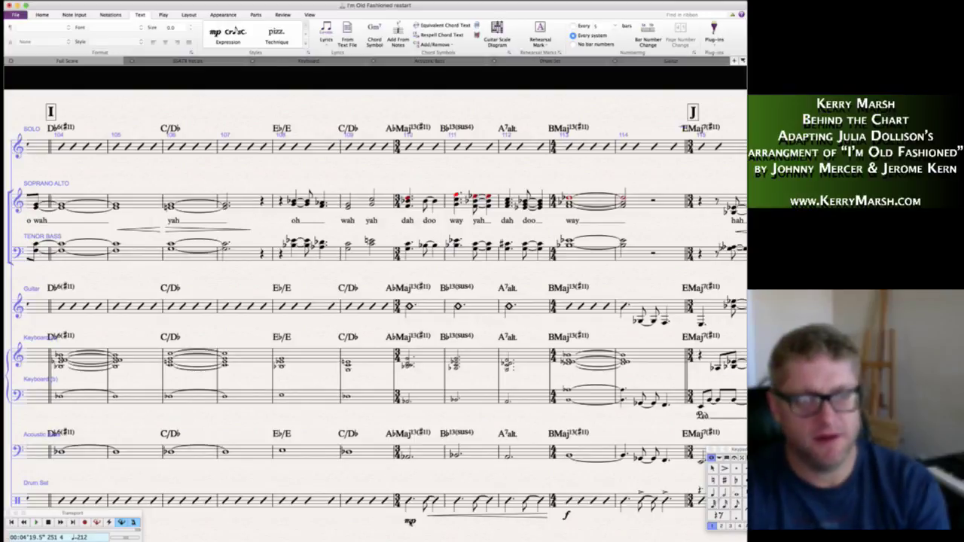
{"action": "left_click", "coordinate": [492, 517]}
{"action": "key", "text": "Delete"}
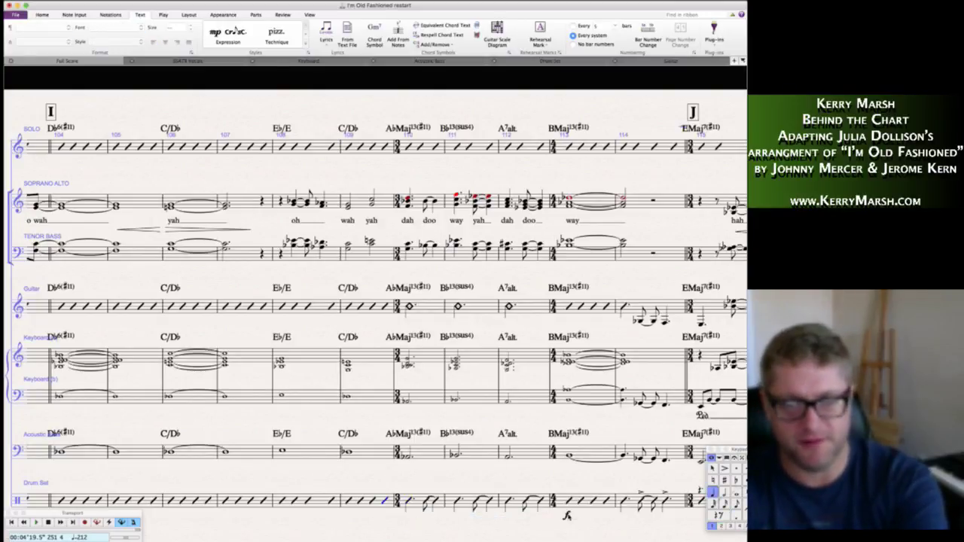
{"action": "left_click", "coordinate": [568, 501]}
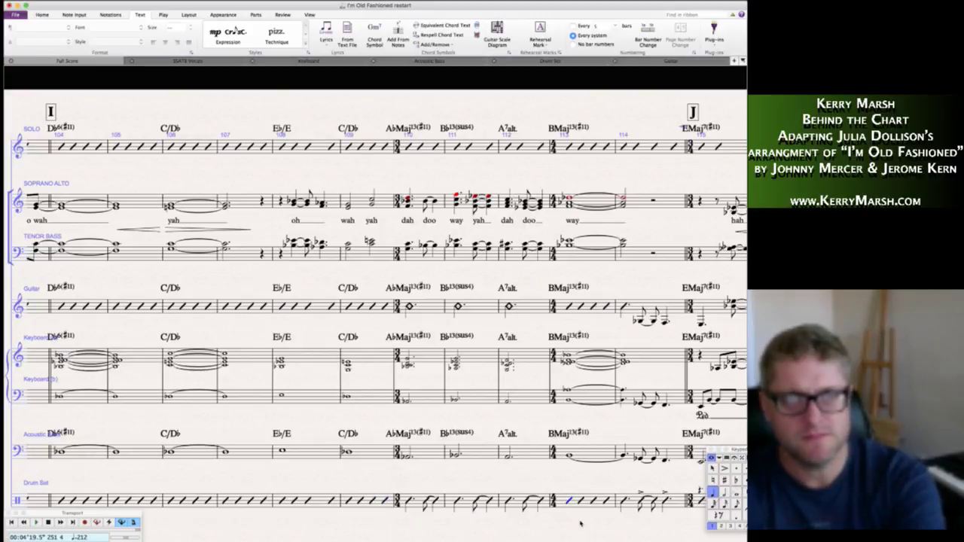
- Add a crescendo hairpin in bar 109 to the Soprano Alto, Guitar, Keyboard, Acoustic Bass and Drum Set staves
{"action": "scroll", "coordinate": [503, 519], "scroll_direction": "right", "scroll_amount": 5}
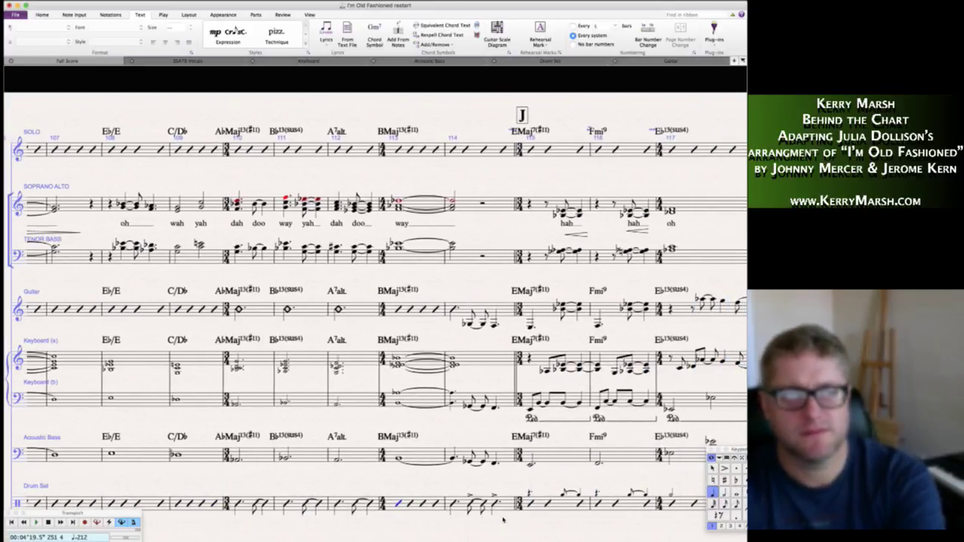
{"action": "scroll", "coordinate": [503, 519], "scroll_direction": "left", "scroll_amount": 10}
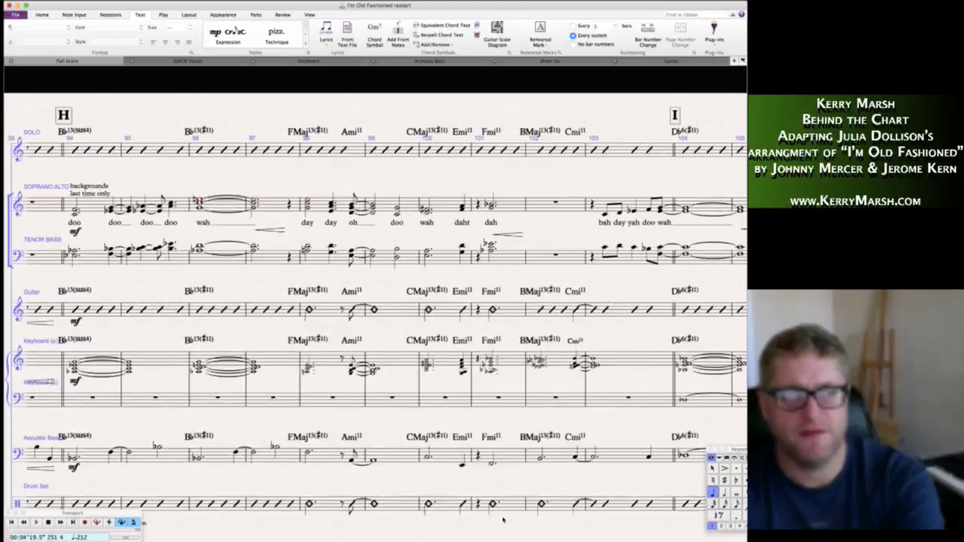
{"action": "scroll", "coordinate": [503, 518], "scroll_direction": "right", "scroll_amount": 15}
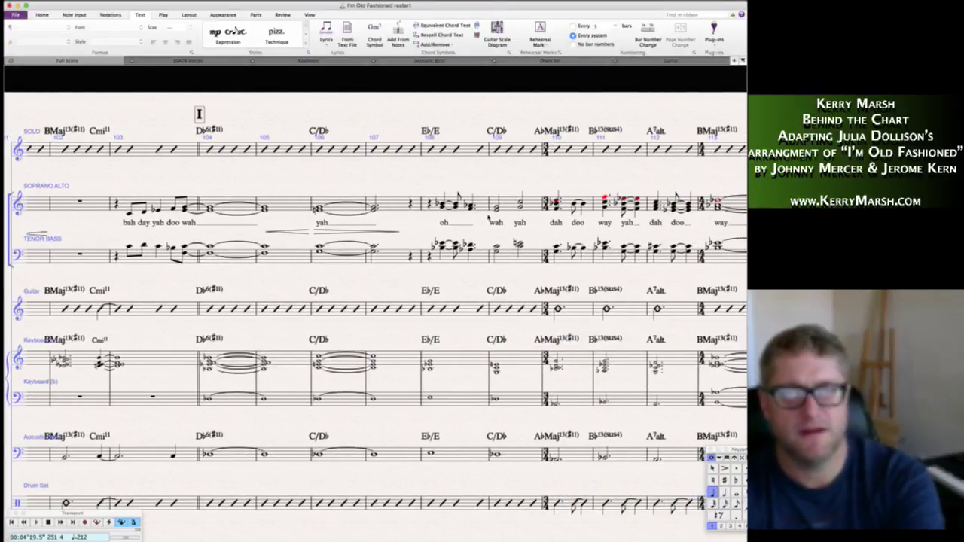
{"action": "left_click", "coordinate": [513, 201]}
{"action": "key", "text": "Escape"}
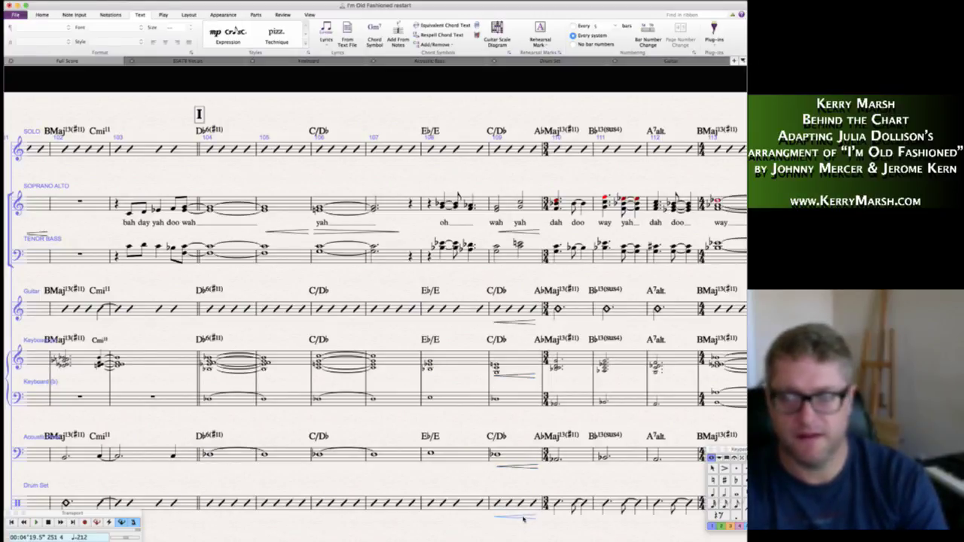
{"action": "key", "text": "Escape"}
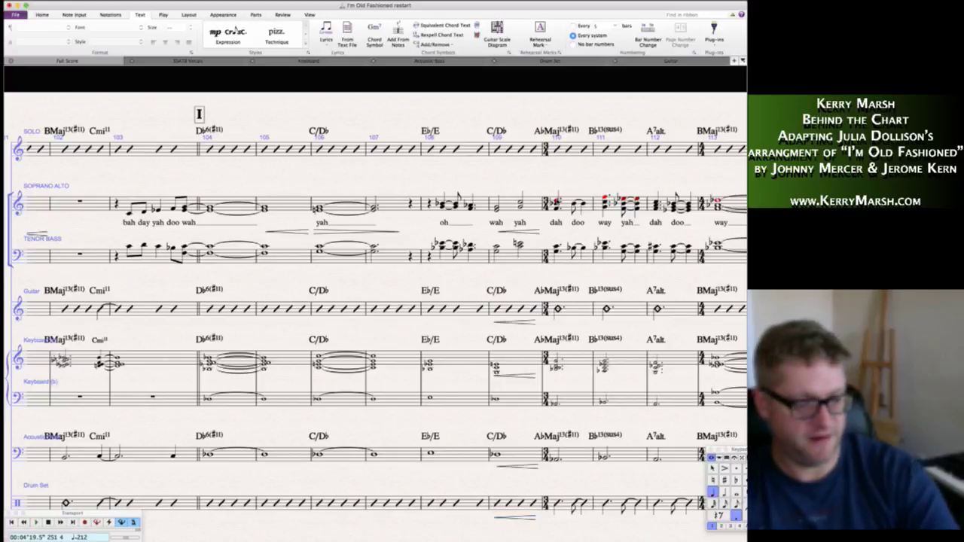
- Add an f dynamic at bar 110 under Soprano Alto and copy it to Guitar, Keyboard, Acoustic Bass and Drum Set
{"action": "key", "text": "super+e"}
{"action": "key", "text": "super+f"}
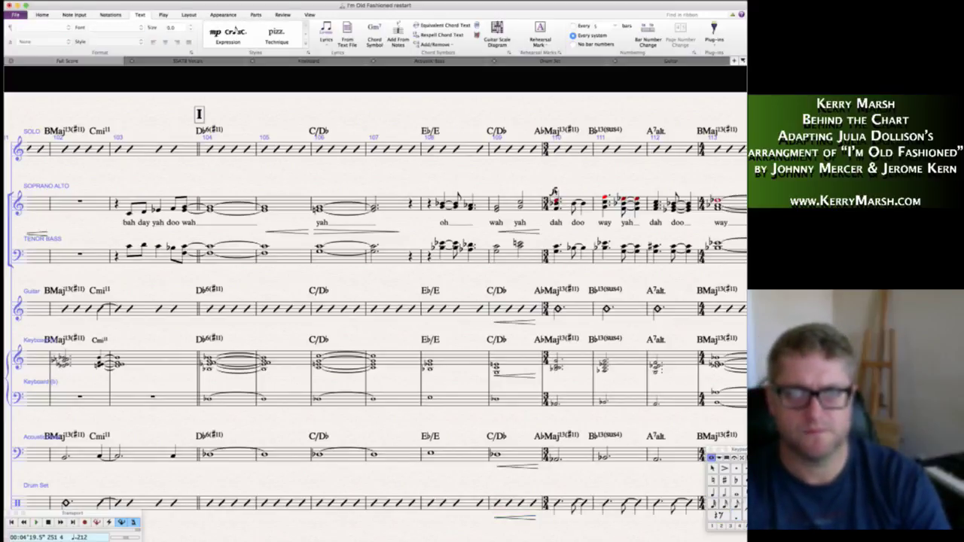
{"action": "key", "text": "Escape"}
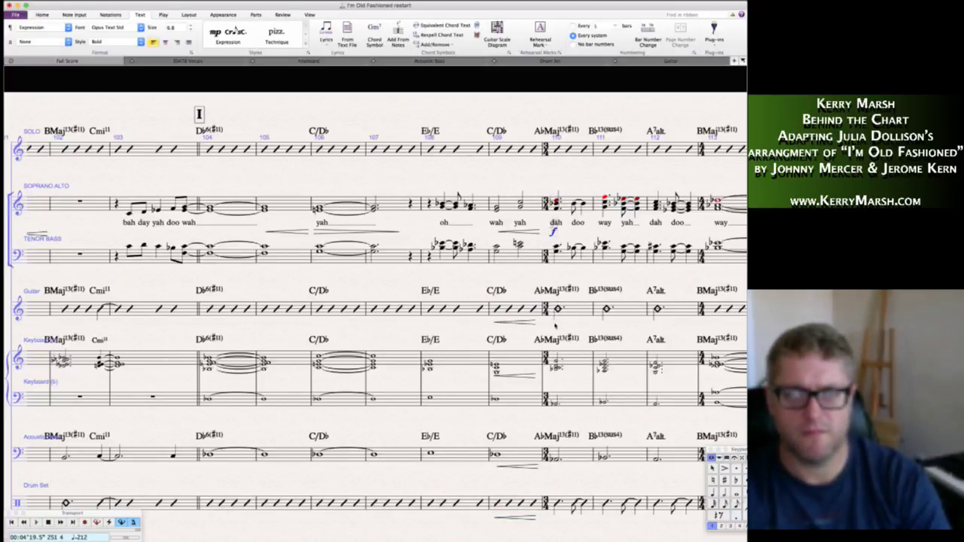
{"action": "left_click", "coordinate": [555, 324], "text": "alt"}
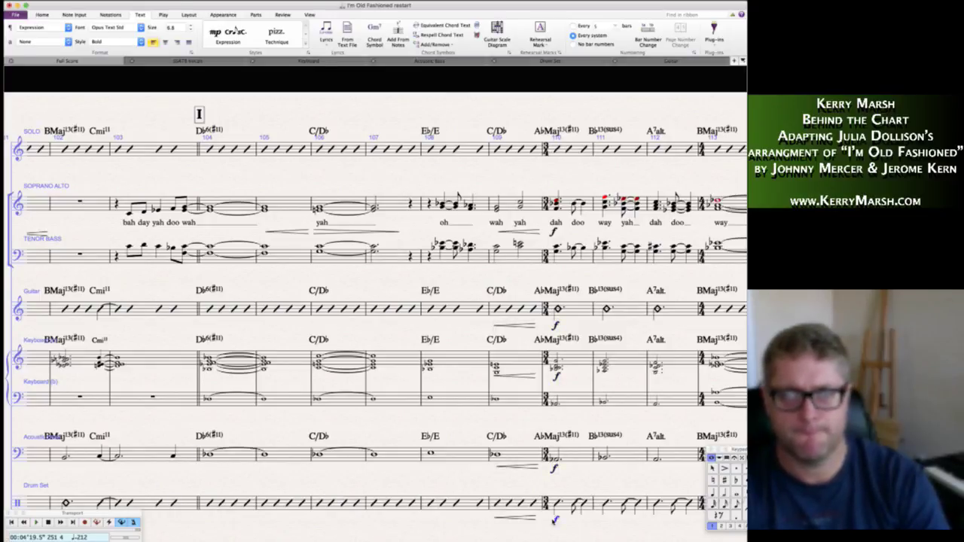
{"action": "scroll", "coordinate": [560, 533], "scroll_direction": "right", "scroll_amount": 6}
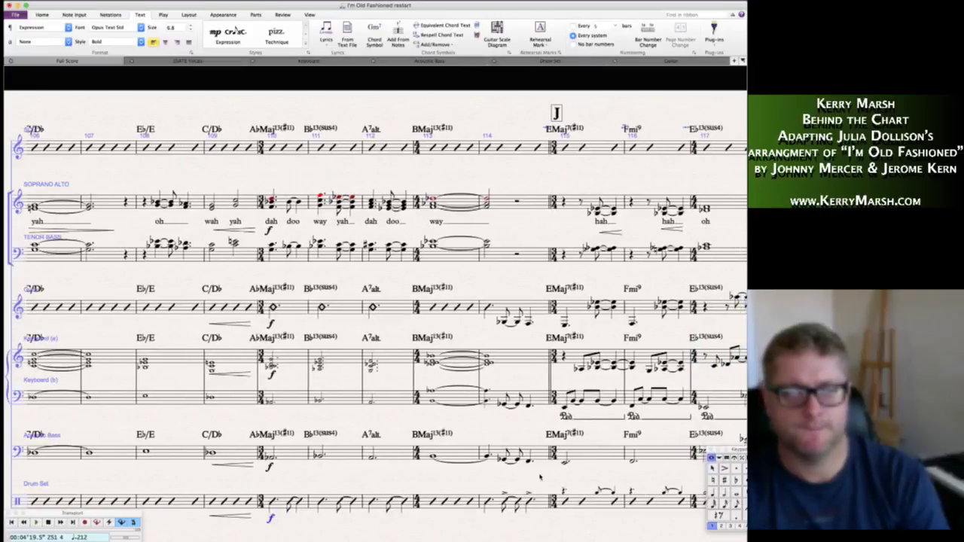
{"action": "scroll", "coordinate": [474, 526], "scroll_direction": "right", "scroll_amount": 5}
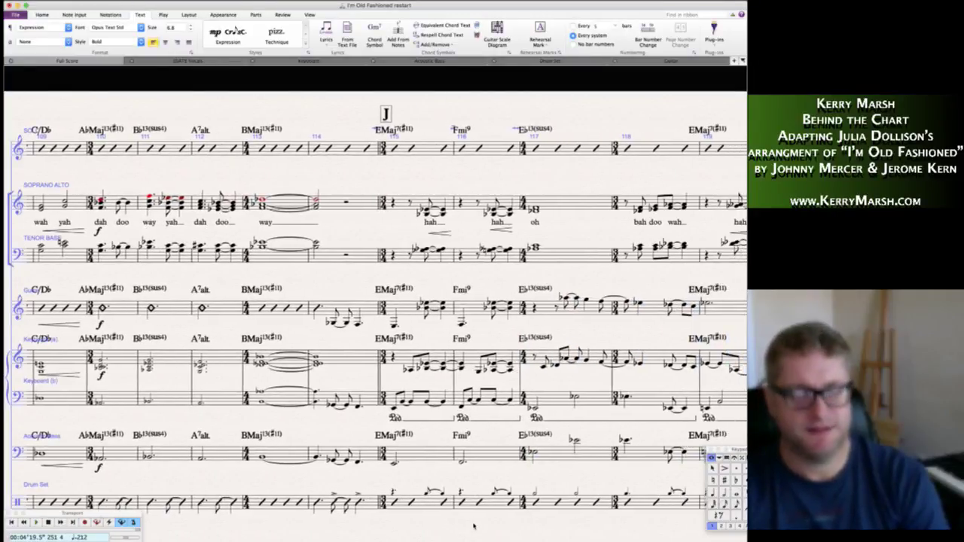
- Add a crescendo hairpin to the Soprano Alto part across bars 113 and 114 and position it below the staff
{"action": "scroll", "coordinate": [474, 526], "scroll_direction": "right", "scroll_amount": 7}
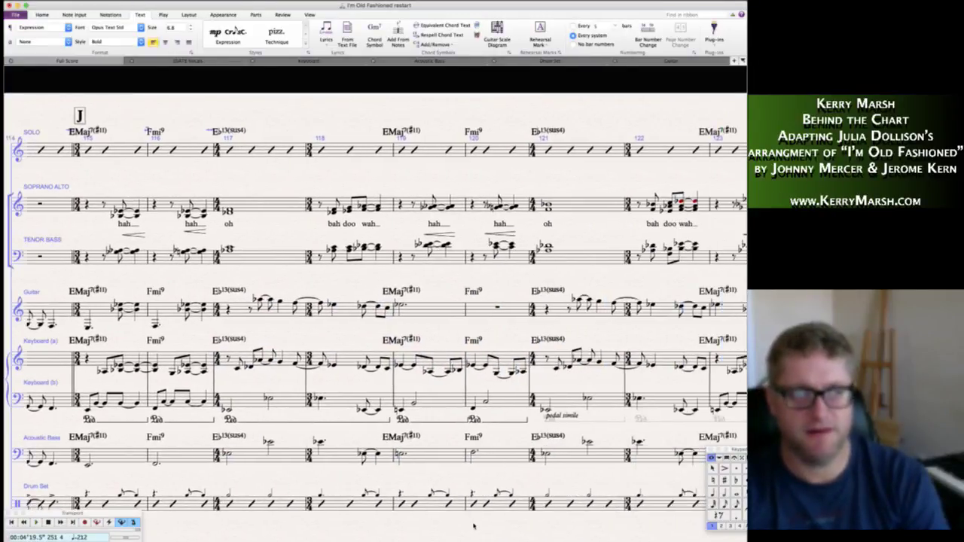
{"action": "scroll", "coordinate": [474, 525], "scroll_direction": "left", "scroll_amount": 8}
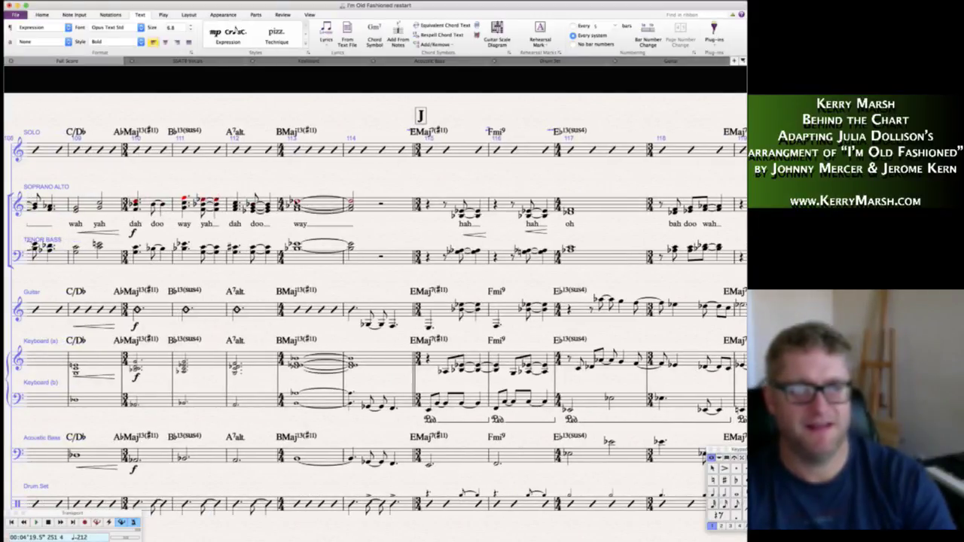
{"action": "key", "text": "Escape"}
{"action": "left_click", "coordinate": [351, 201], "text": "shift"}
{"action": "key", "text": "h"}
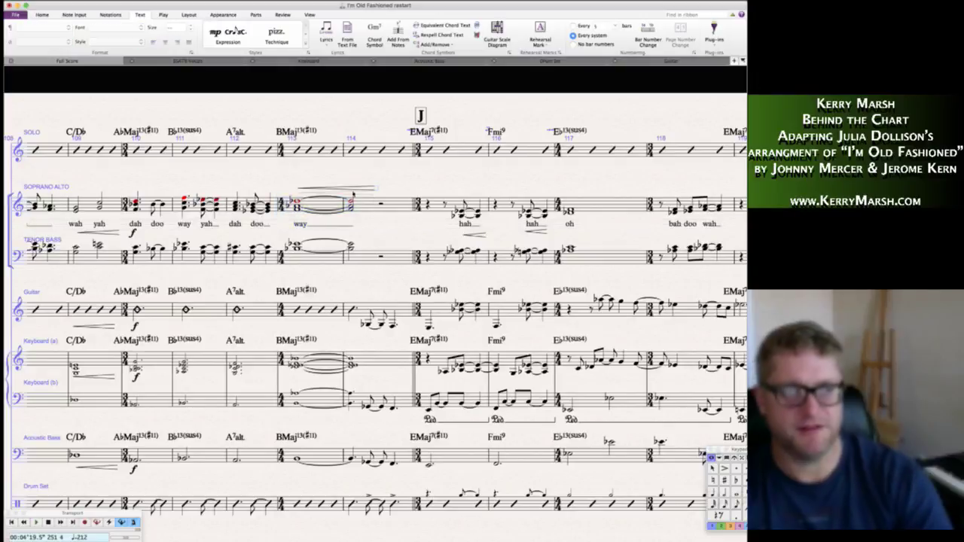
{"action": "left_click_drag", "start_coordinate": [346, 194], "coordinate": [348, 228]}
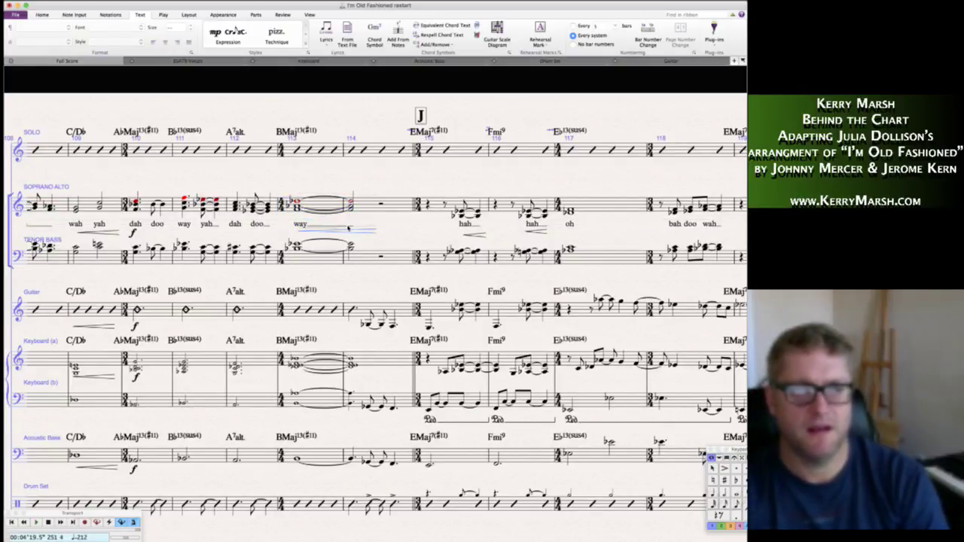
{"action": "key", "text": "Escape"}
{"action": "left_click", "coordinate": [329, 189]}
{"action": "key", "text": "Escape"}
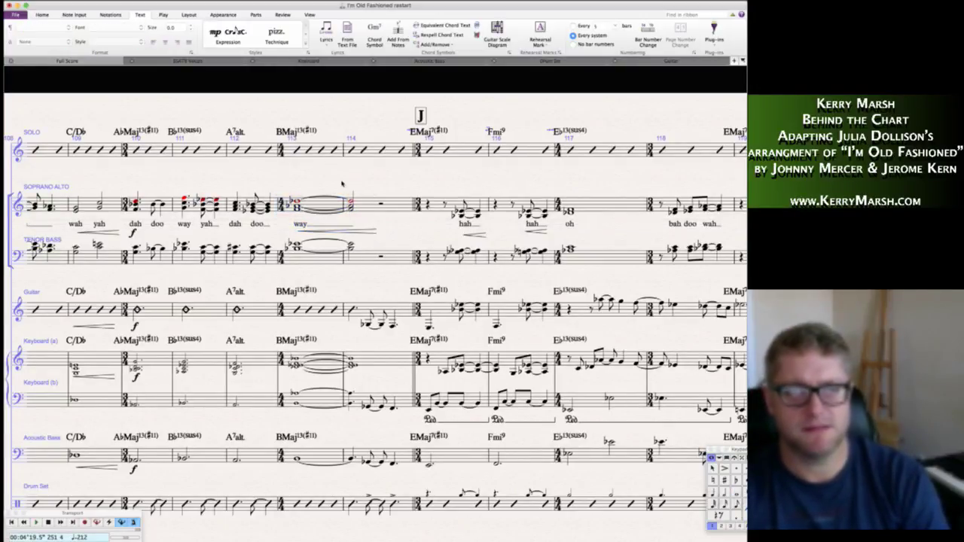
- Filter the pedal lines in the Keyboard (b) staff from bar 115 through bar 120 and hide them
{"action": "scroll", "coordinate": [342, 183], "scroll_direction": "right", "scroll_amount": 5}
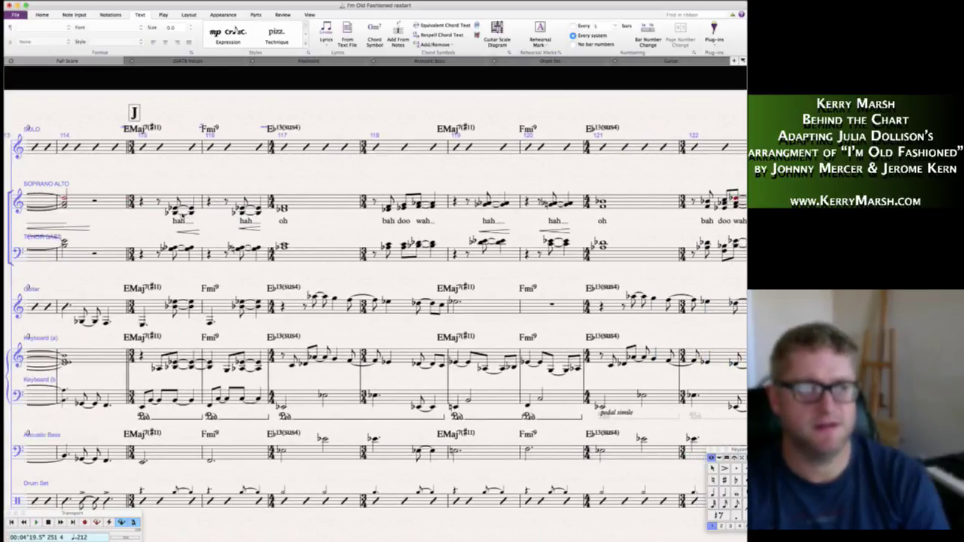
{"action": "scroll", "coordinate": [196, 219], "scroll_direction": "right", "scroll_amount": 3}
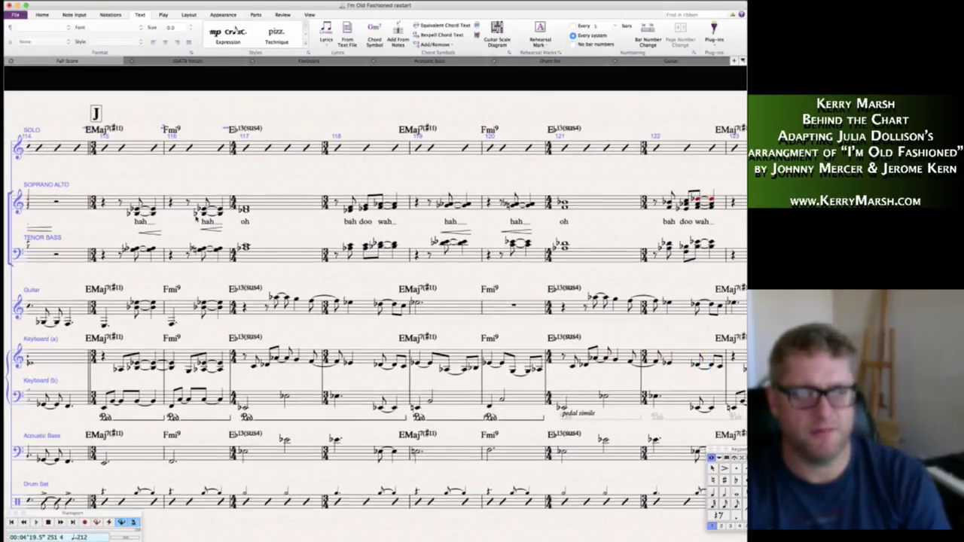
{"action": "scroll", "coordinate": [196, 219], "scroll_direction": "left", "scroll_amount": 3}
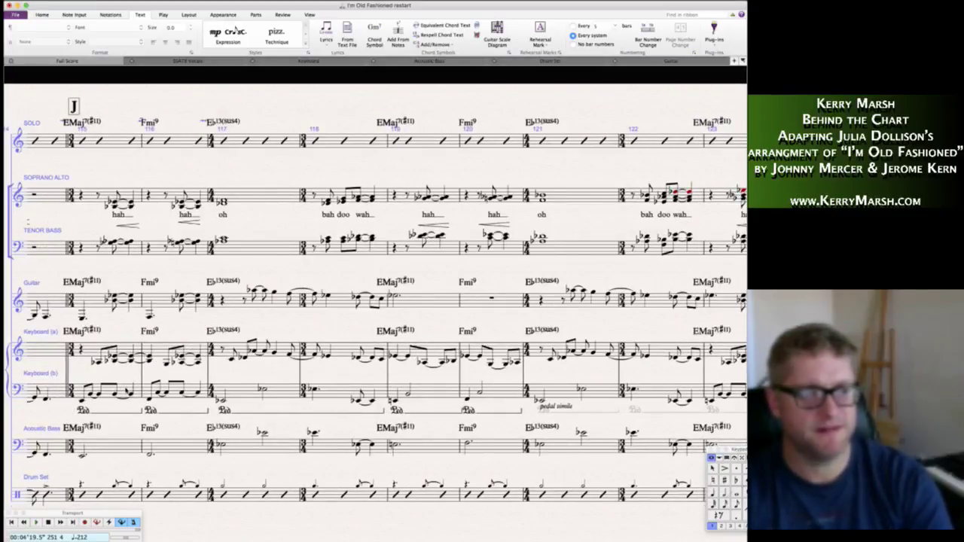
{"action": "left_click", "coordinate": [106, 392]}
{"action": "left_click", "coordinate": [490, 390], "text": "shift"}
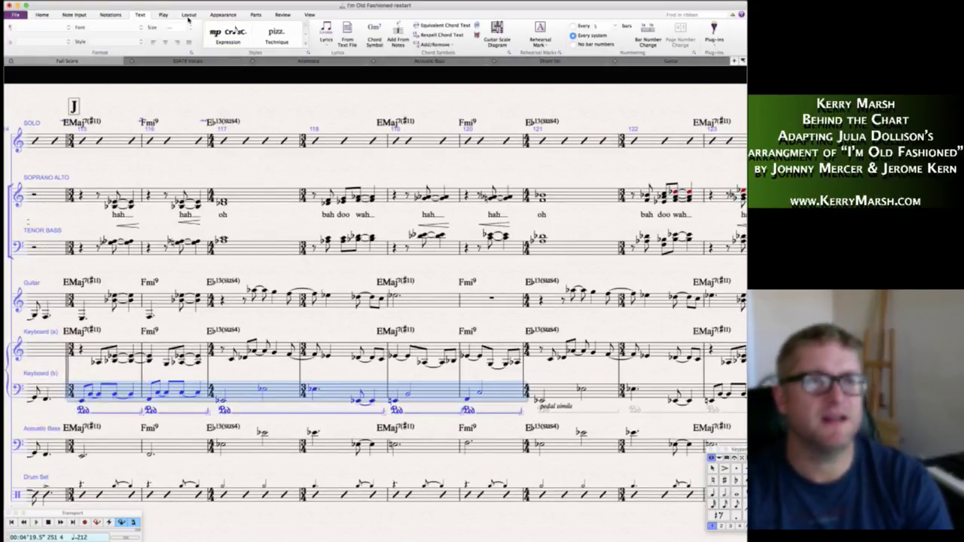
{"action": "left_click", "coordinate": [43, 15]}
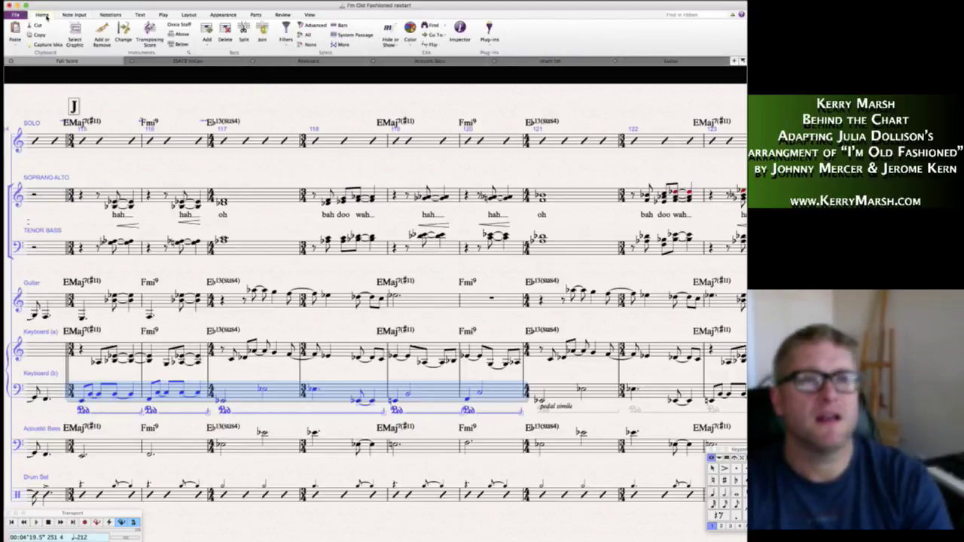
{"action": "left_click", "coordinate": [285, 40]}
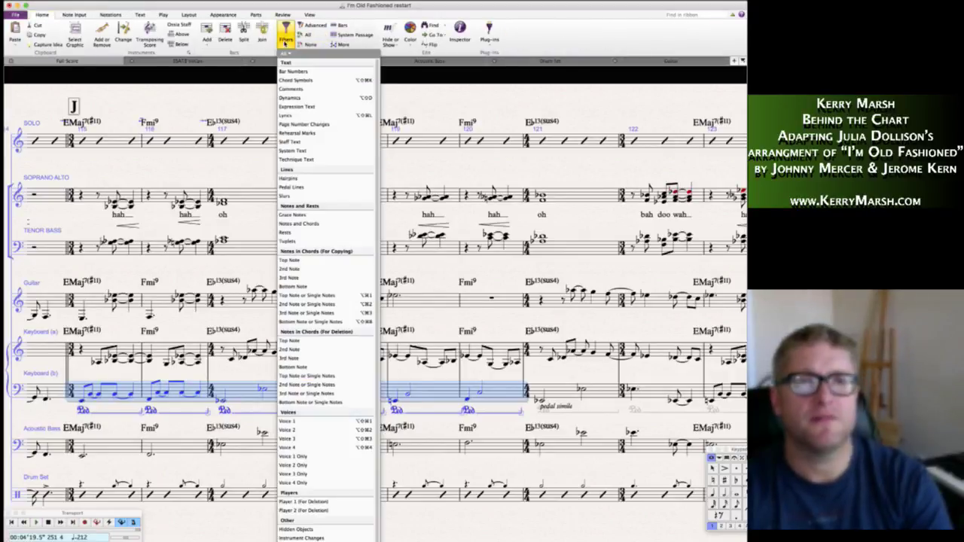
{"action": "left_click", "coordinate": [301, 187]}
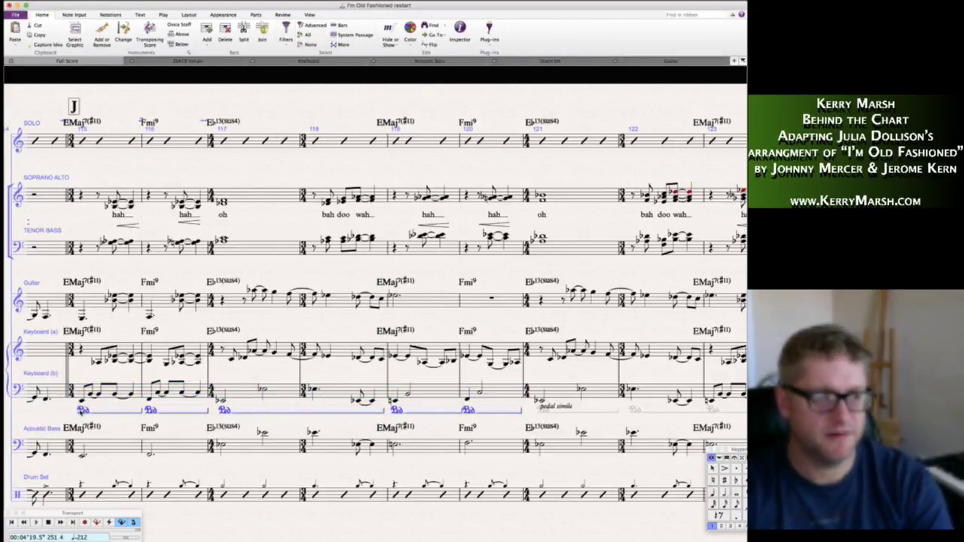
{"action": "right_click", "coordinate": [81, 411]}
{"action": "mouse_move", "coordinate": [131, 473]}
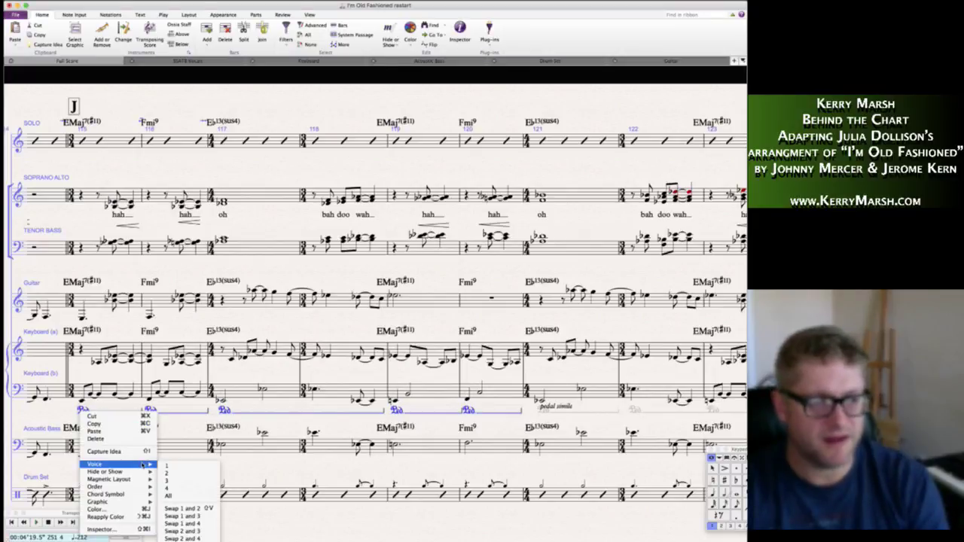
{"action": "left_click", "coordinate": [181, 473]}
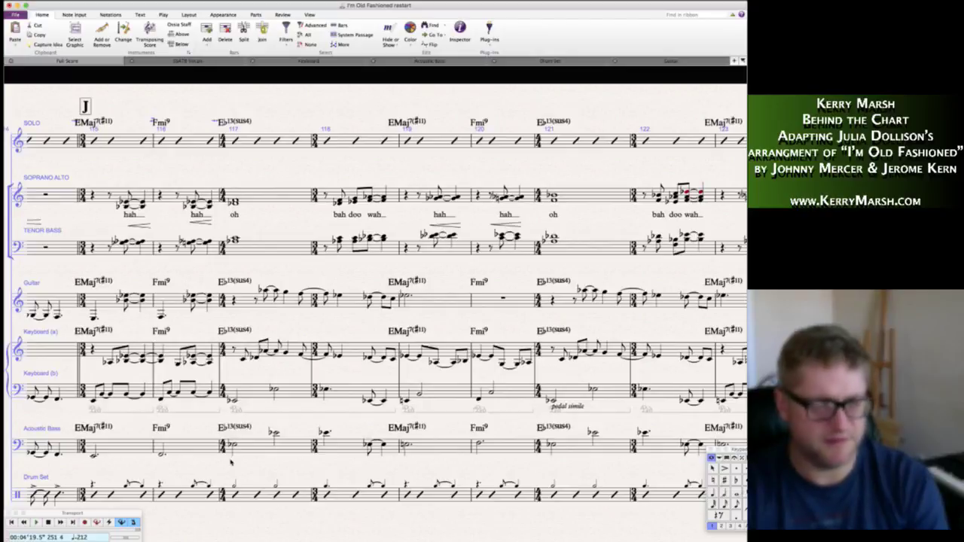
- Look back through the earlier sections of the score to check the Keyboard (b) pedal markings
{"action": "scroll", "coordinate": [215, 461], "scroll_direction": "left", "scroll_amount": 15}
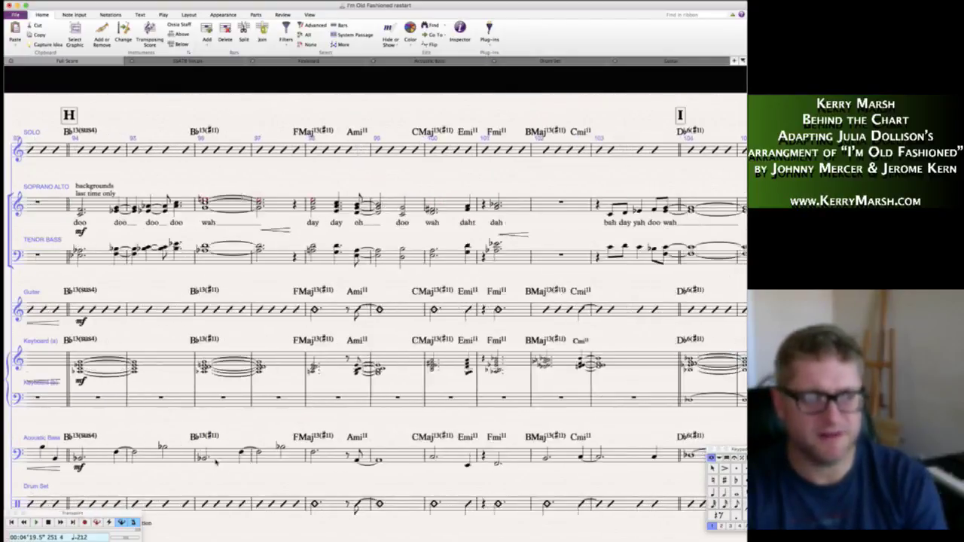
{"action": "scroll", "coordinate": [216, 461], "scroll_direction": "left", "scroll_amount": 10}
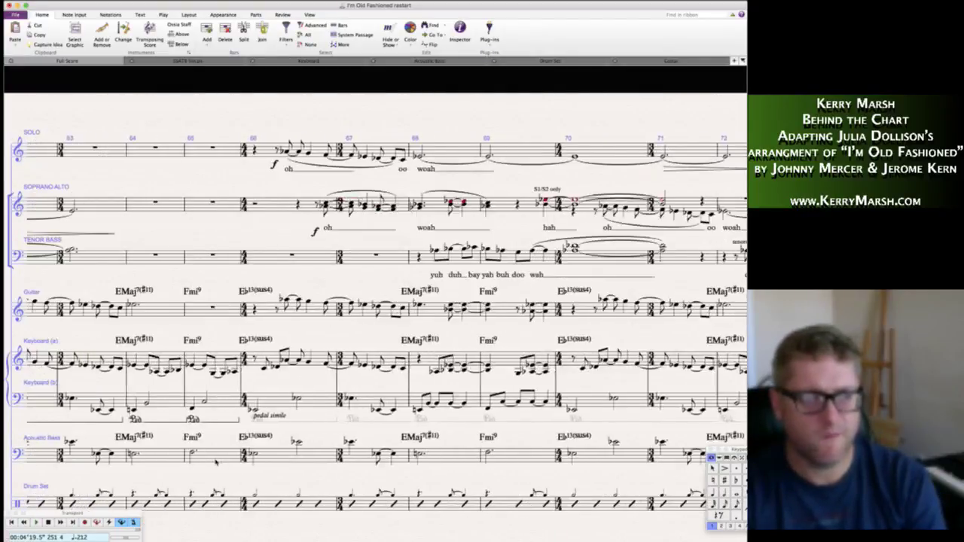
{"action": "scroll", "coordinate": [215, 462], "scroll_direction": "left", "scroll_amount": 1}
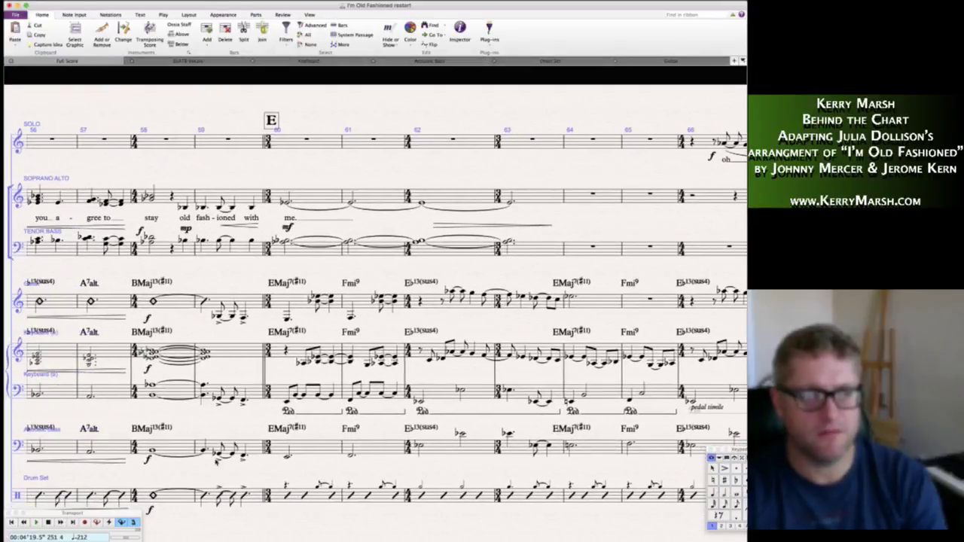
{"action": "scroll", "coordinate": [216, 462], "scroll_direction": "left", "scroll_amount": 20}
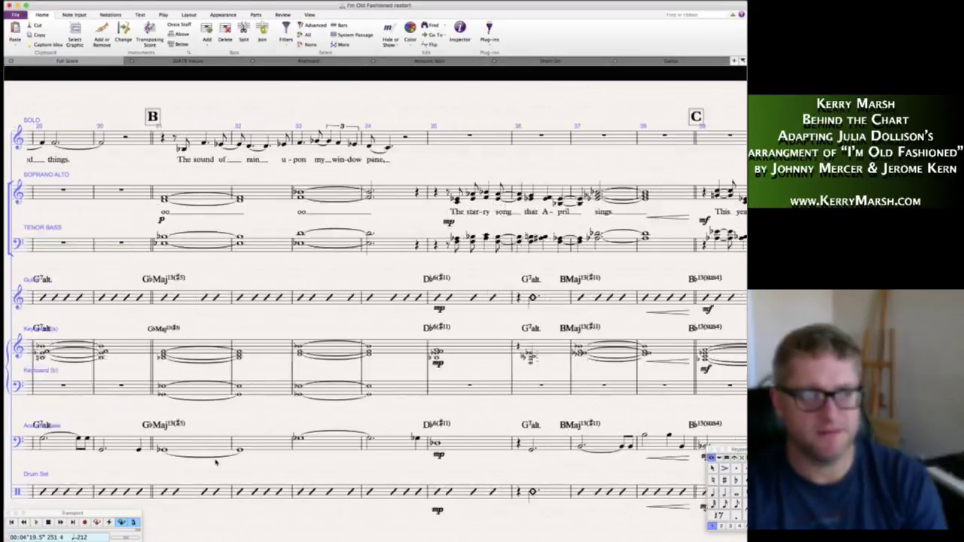
{"action": "scroll", "coordinate": [373, 302], "scroll_direction": "right", "scroll_amount": 20}
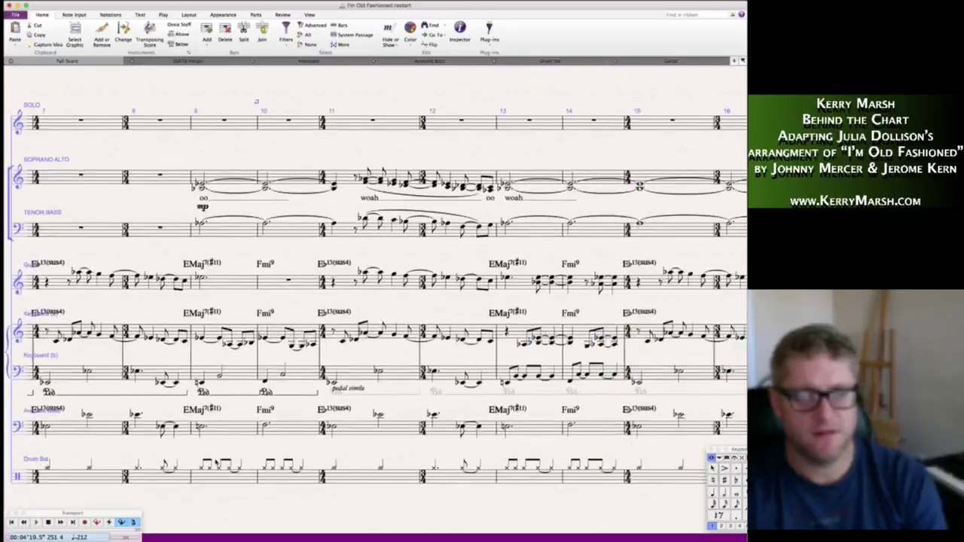
{"action": "scroll", "coordinate": [215, 462], "scroll_direction": "right", "scroll_amount": 15}
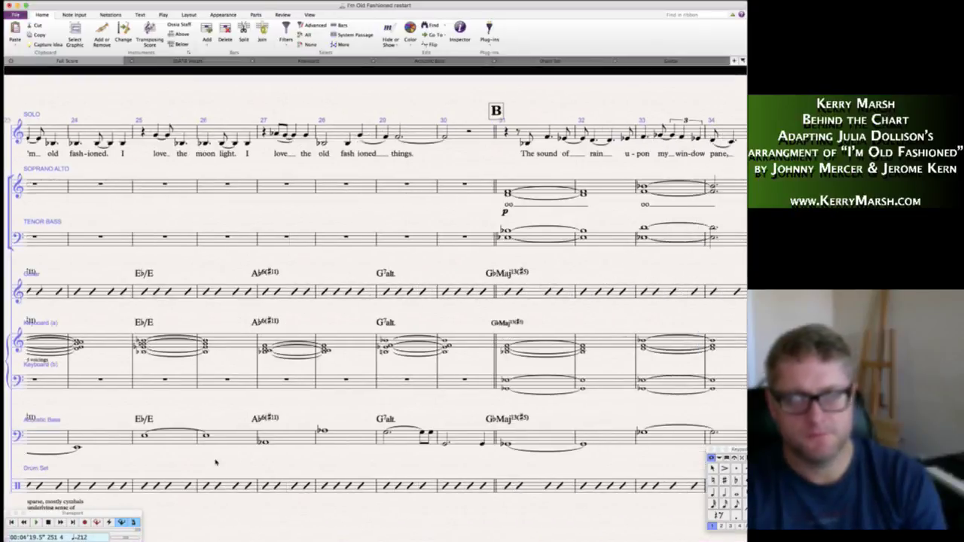
{"action": "scroll", "coordinate": [215, 462], "scroll_direction": "right", "scroll_amount": 15}
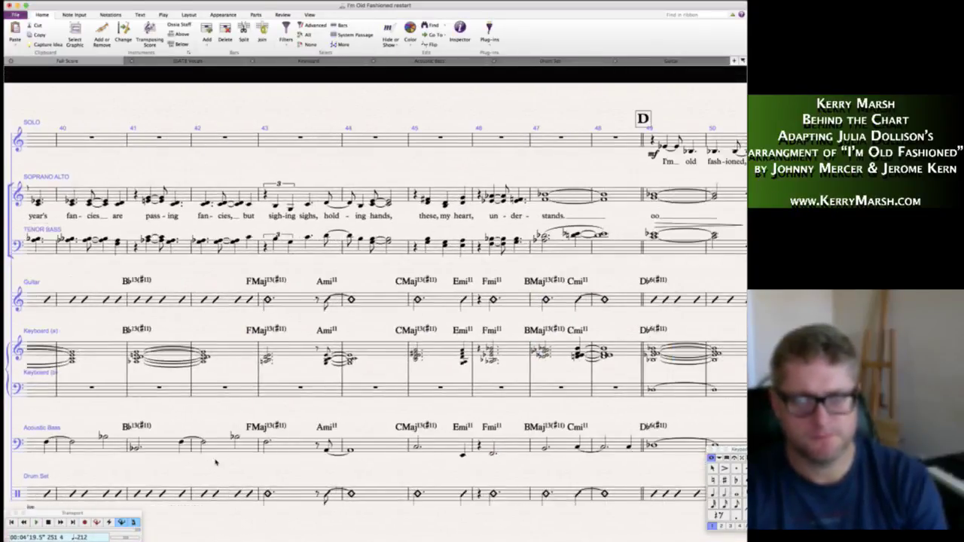
{"action": "scroll", "coordinate": [215, 462], "scroll_direction": "right", "scroll_amount": 15}
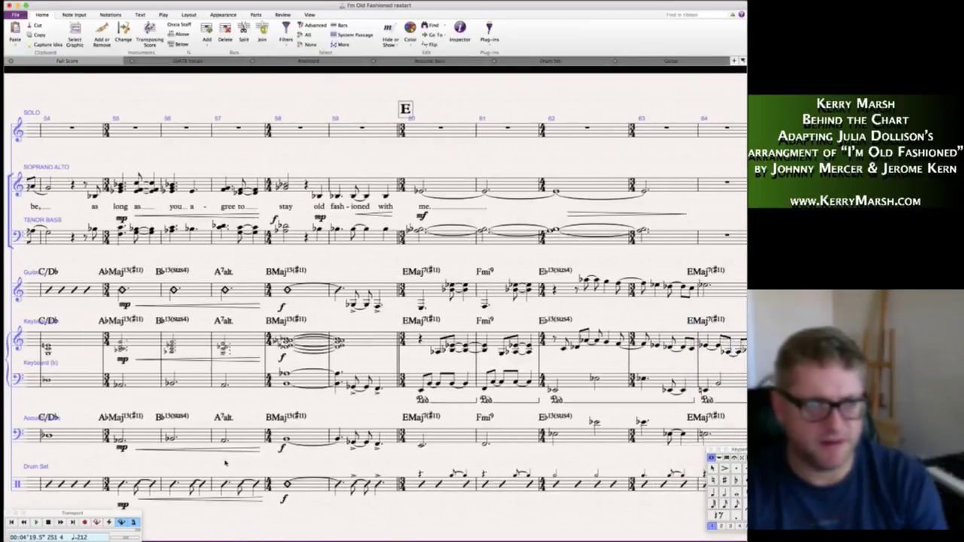
- Hide the Keyboard (b) pedal lines from rehearsal letter E through bar 65 and delete the "pedal simile" text at bar 66
{"action": "left_click", "coordinate": [415, 383]}
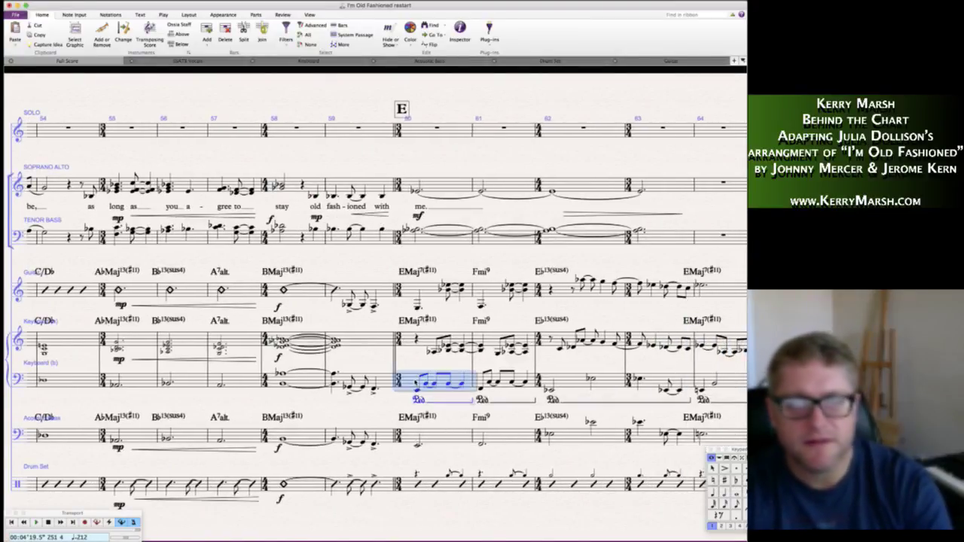
{"action": "scroll", "coordinate": [415, 384], "scroll_direction": "right", "scroll_amount": 8}
{"action": "scroll", "coordinate": [415, 384], "scroll_direction": "right", "scroll_amount": 3}
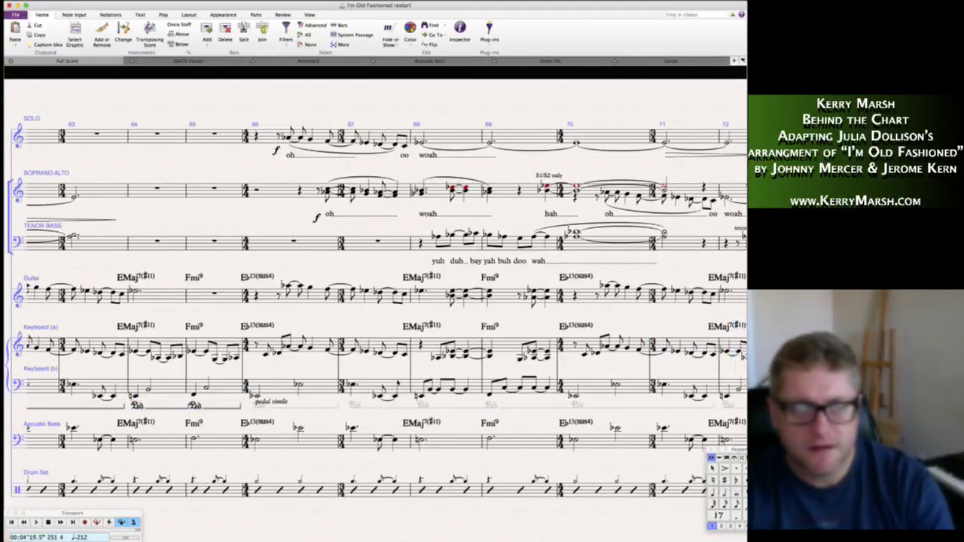
{"action": "left_click", "coordinate": [224, 390], "text": "shift"}
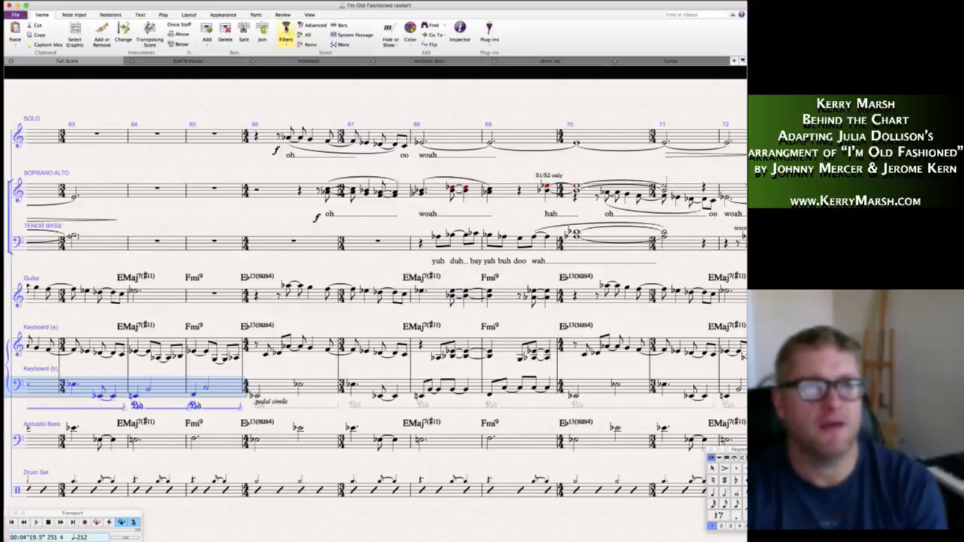
{"action": "left_click", "coordinate": [287, 34]}
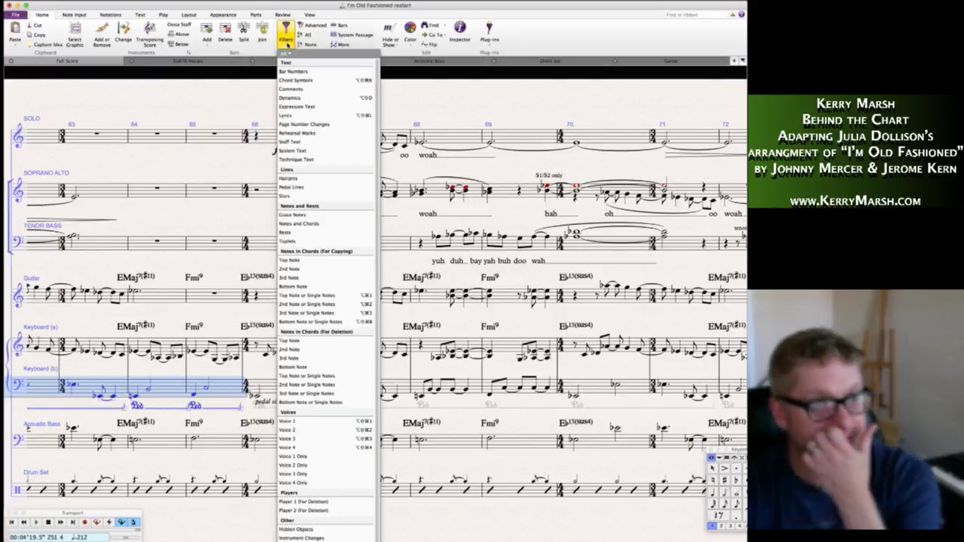
{"action": "left_click", "coordinate": [313, 187]}
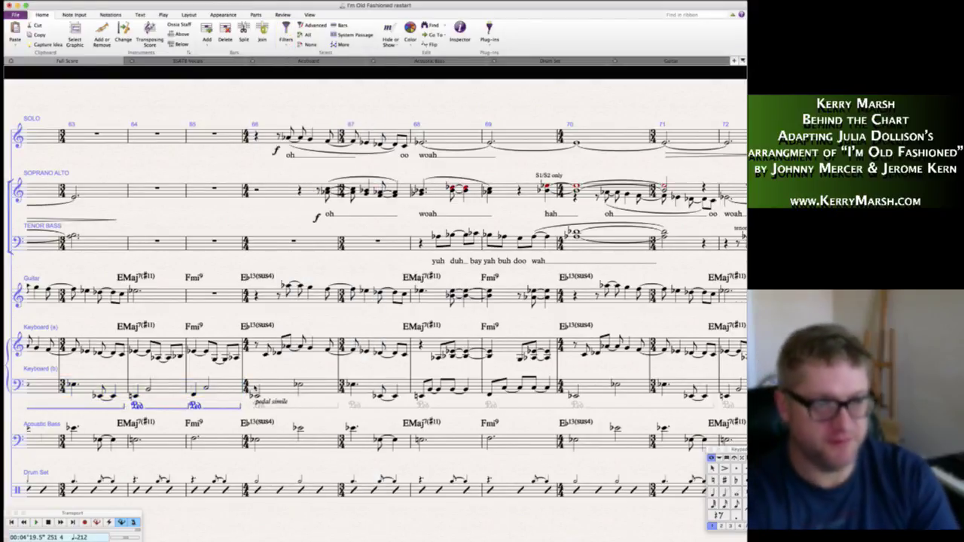
{"action": "key", "text": "super+shift+h"}
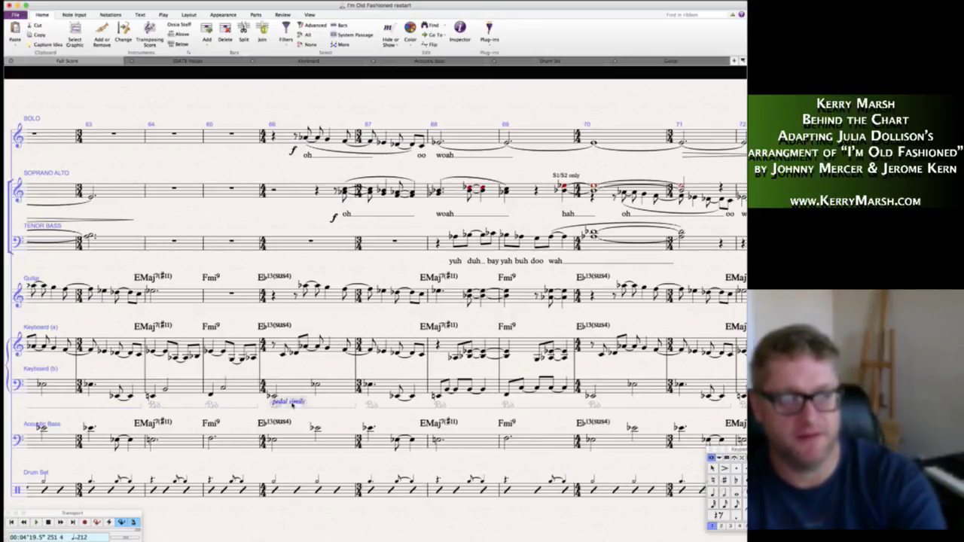
{"action": "left_click", "coordinate": [290, 401]}
{"action": "key", "text": "Delete"}
- Look through the score from bar 66 to rehearsal letter K to check the Keyboard (b) pedal markings
{"action": "scroll", "coordinate": [325, 414], "scroll_direction": "right", "scroll_amount": 15}
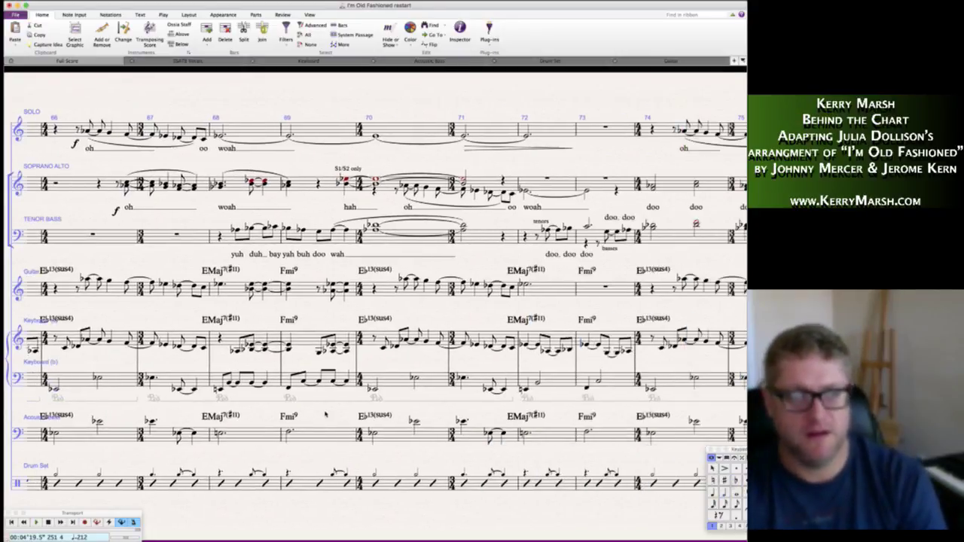
{"action": "scroll", "coordinate": [325, 414], "scroll_direction": "right", "scroll_amount": 15}
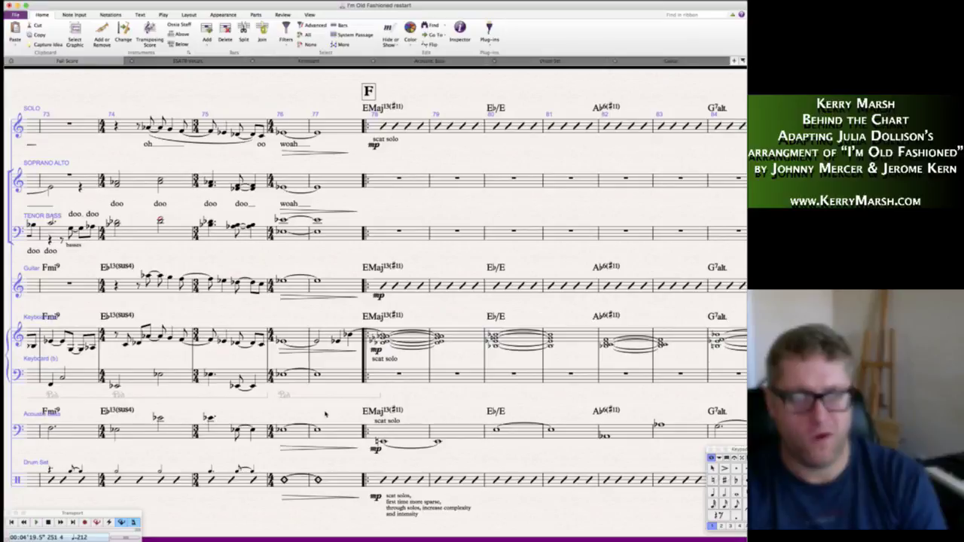
{"action": "scroll", "coordinate": [325, 414], "scroll_direction": "right", "scroll_amount": 10}
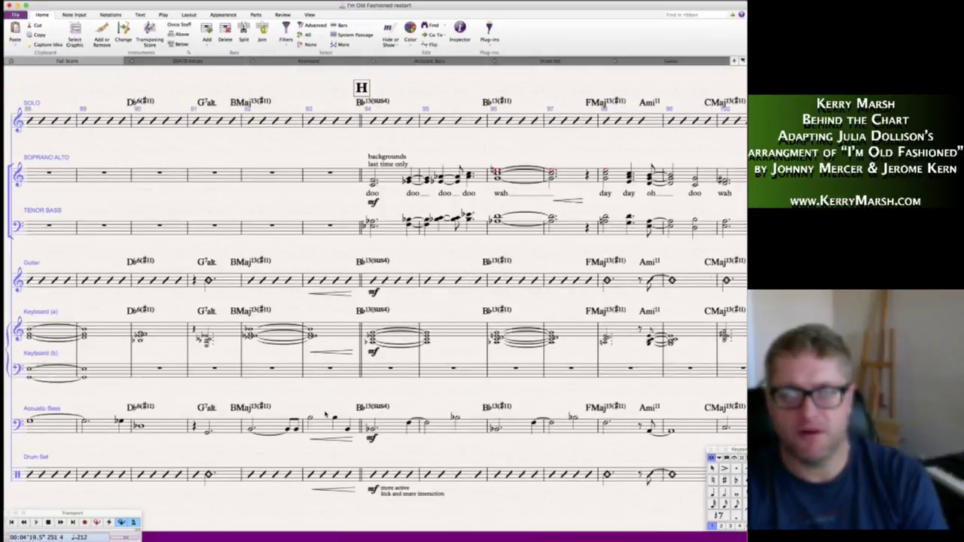
{"action": "scroll", "coordinate": [325, 413], "scroll_direction": "right", "scroll_amount": 10}
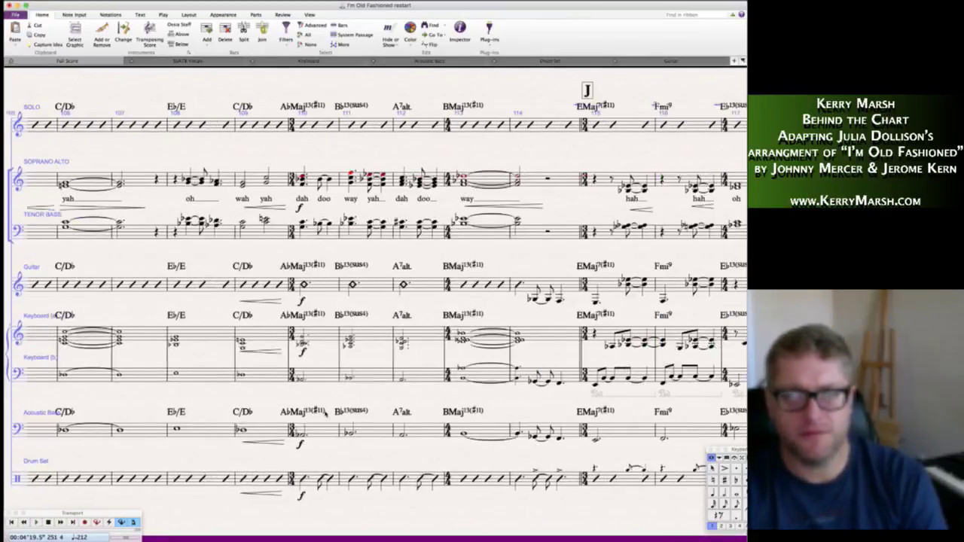
{"action": "scroll", "coordinate": [325, 413], "scroll_direction": "right", "scroll_amount": 4}
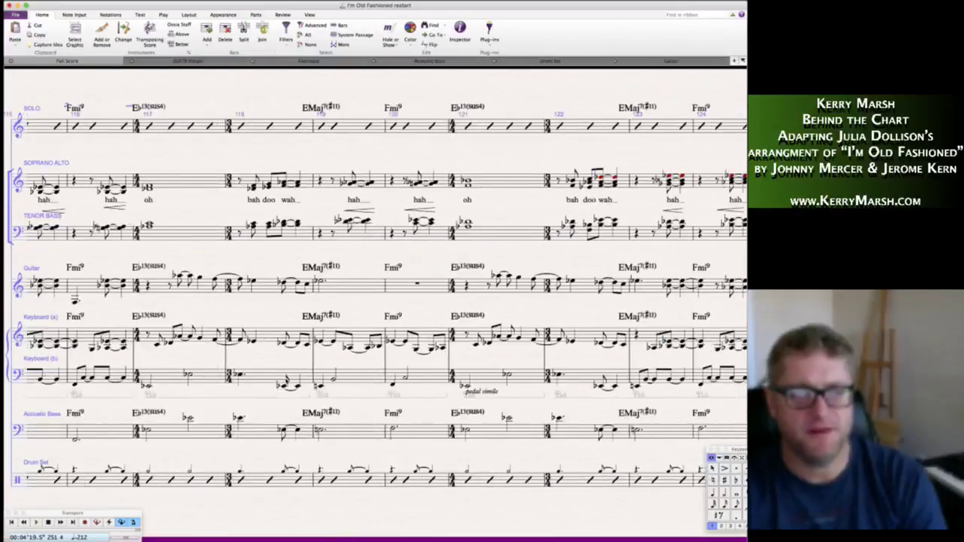
{"action": "scroll", "coordinate": [325, 413], "scroll_direction": "right", "scroll_amount": 5}
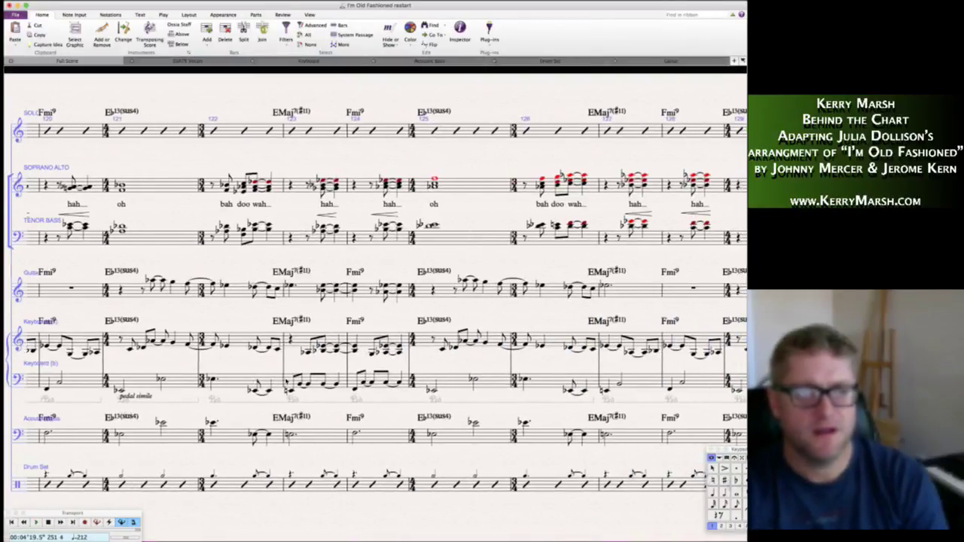
{"action": "scroll", "coordinate": [325, 414], "scroll_direction": "right", "scroll_amount": 12}
{"action": "scroll", "coordinate": [398, 453], "scroll_direction": "right", "scroll_amount": 2}
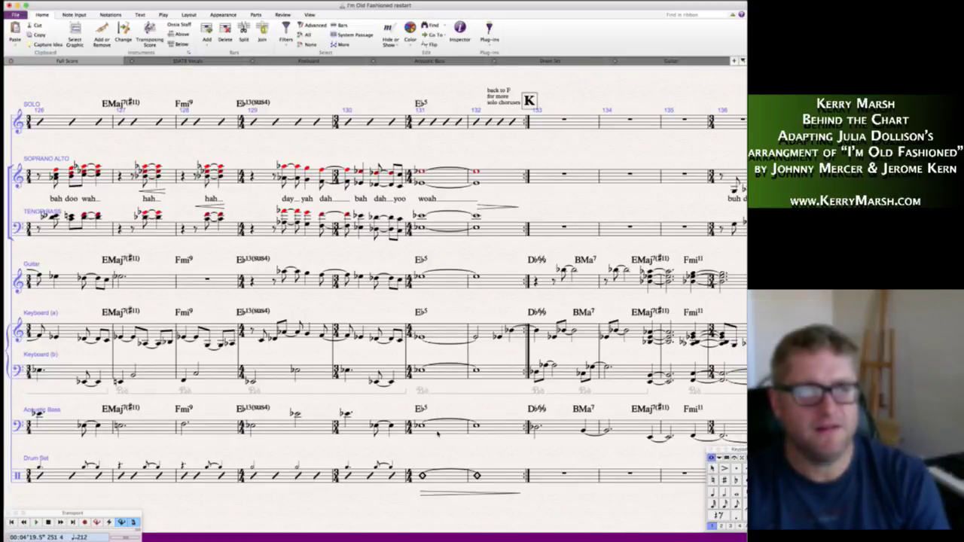
- Look back over bars 118 to 132 to check the markings leading into rehearsal letter K
{"action": "scroll", "coordinate": [433, 407], "scroll_direction": "left", "scroll_amount": 9}
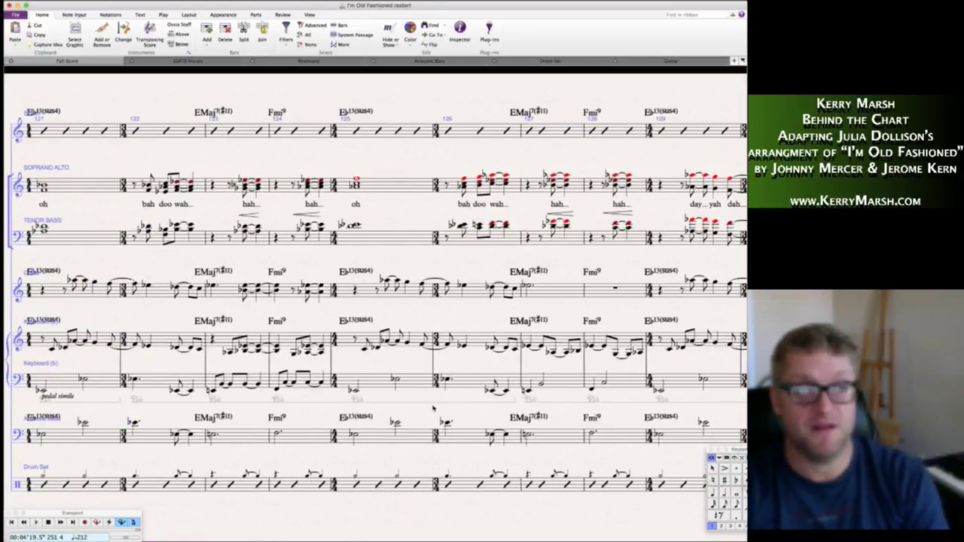
{"action": "scroll", "coordinate": [433, 407], "scroll_direction": "left", "scroll_amount": 3}
{"action": "scroll", "coordinate": [433, 408], "scroll_direction": "left", "scroll_amount": 5}
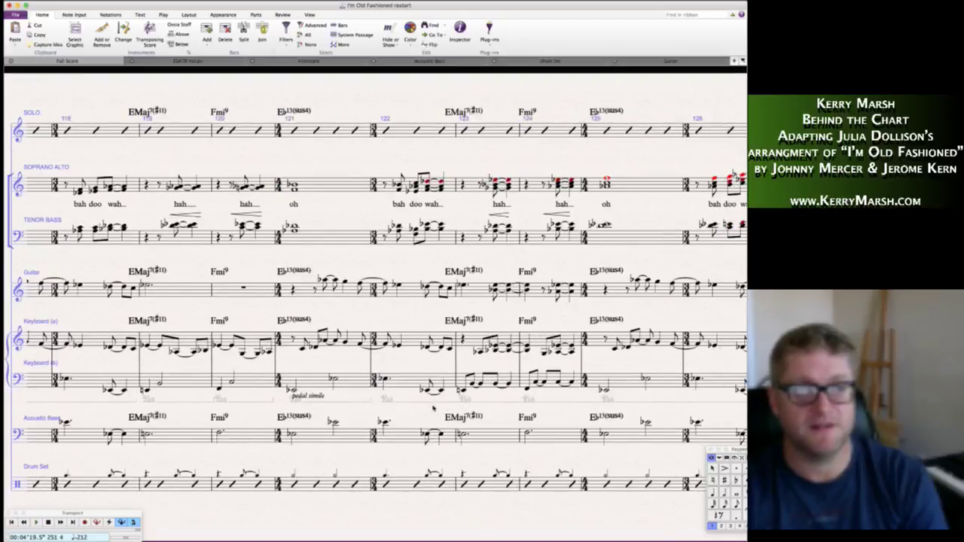
{"action": "scroll", "coordinate": [433, 408], "scroll_direction": "left", "scroll_amount": 1}
{"action": "scroll", "coordinate": [433, 407], "scroll_direction": "right", "scroll_amount": 5}
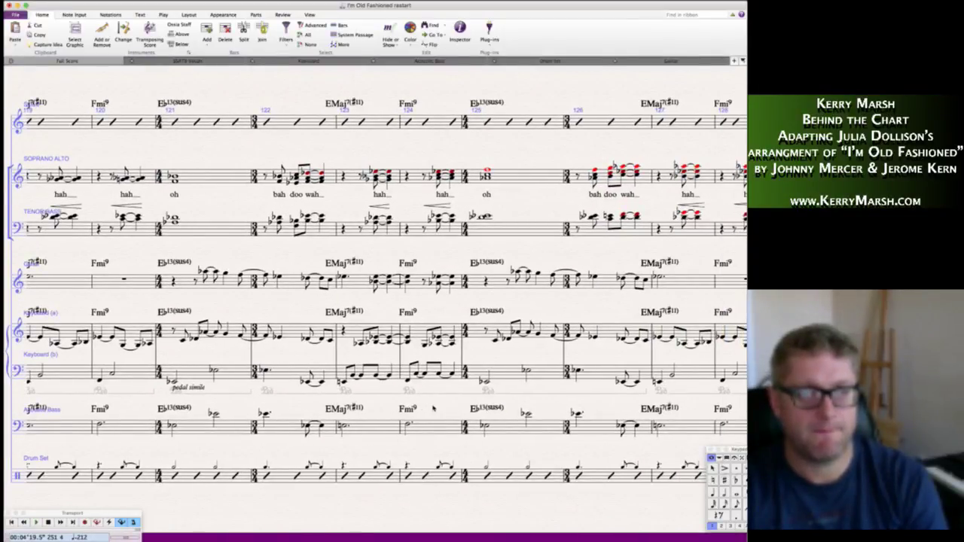
{"action": "scroll", "coordinate": [433, 408], "scroll_direction": "right", "scroll_amount": 10}
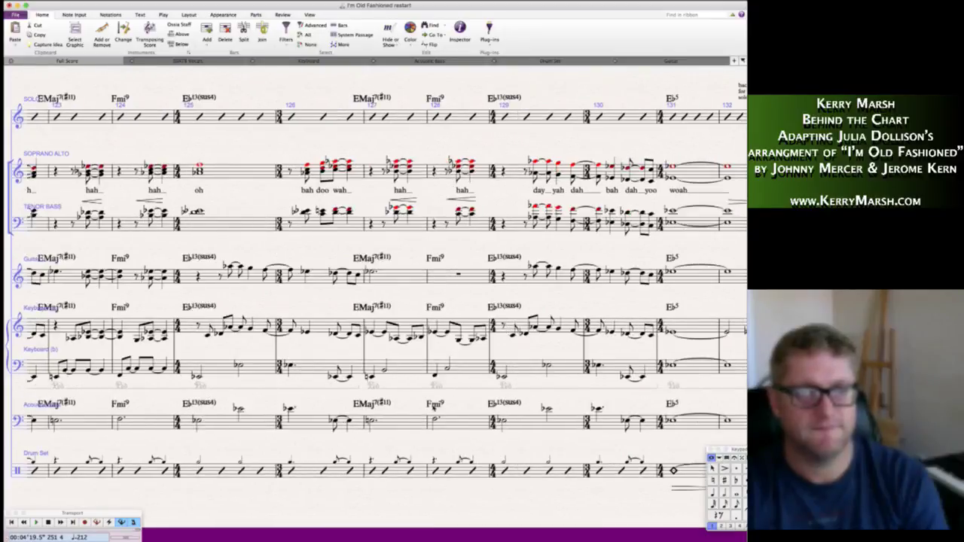
{"action": "scroll", "coordinate": [433, 407], "scroll_direction": "right", "scroll_amount": 8}
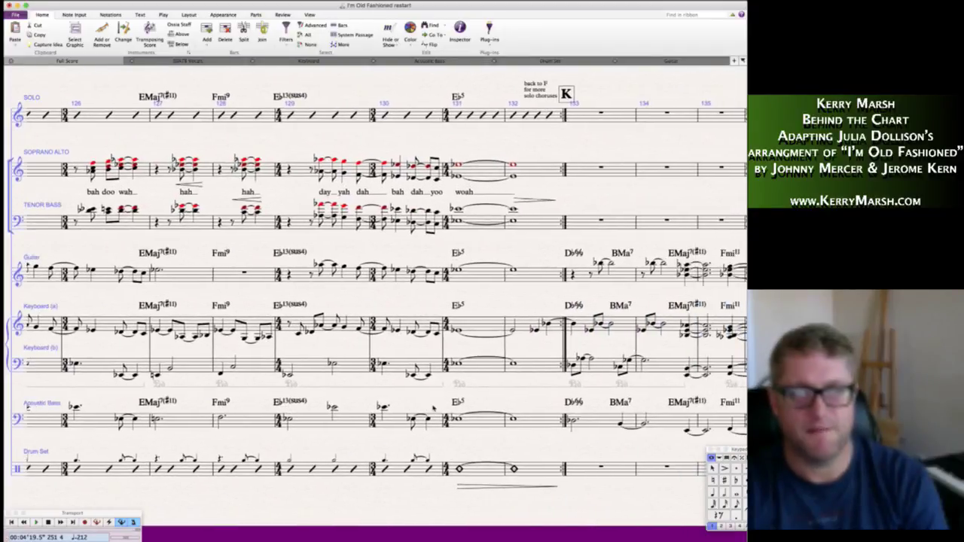
- Extend the Soprano Alto hairpin across bars 131 and 132 and copy it to the Guitar, Keyboard (a) and Acoustic Bass staves
{"action": "mouse_move", "coordinate": [452, 200]}
{"action": "left_mouse_down"}
{"action": "mouse_move", "coordinate": [451, 172]}
{"action": "mouse_move", "coordinate": [452, 184]}
{"action": "left_mouse_up"}
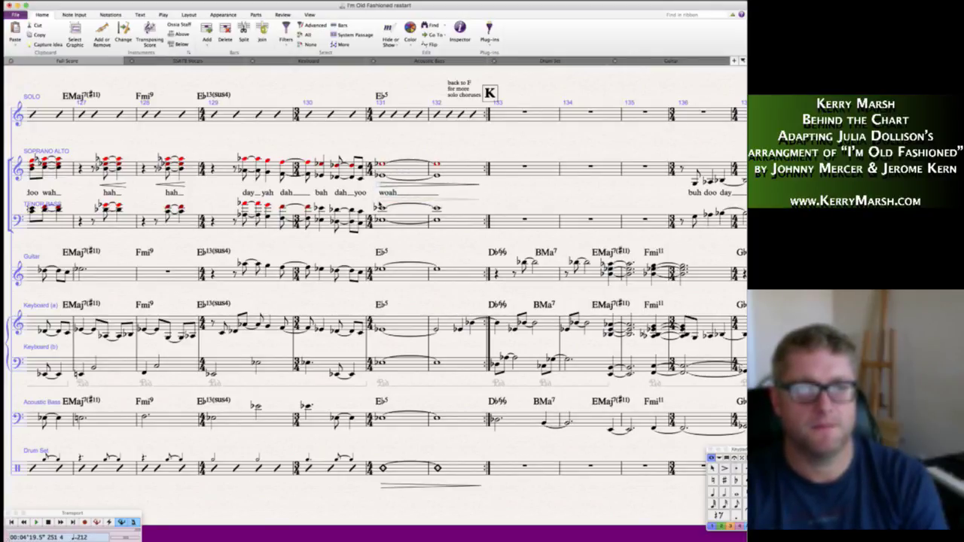
{"action": "key", "text": "Escape"}
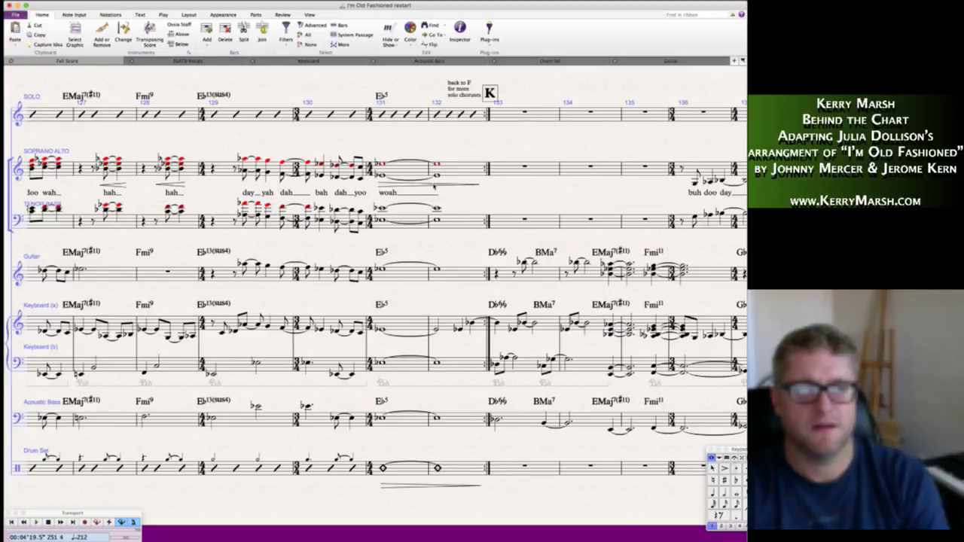
{"action": "left_click", "coordinate": [434, 185]}
{"action": "left_click", "coordinate": [503, 203]}
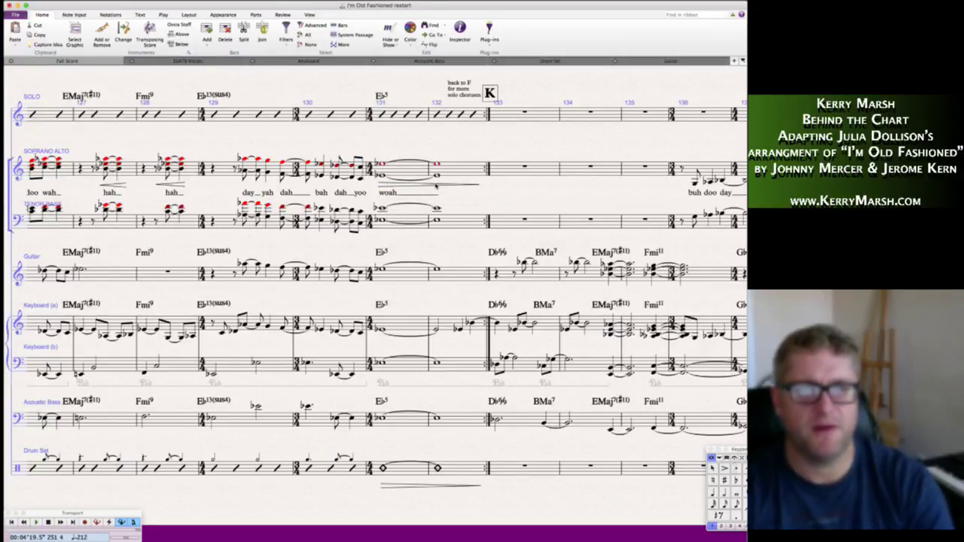
{"action": "left_click", "coordinate": [435, 184]}
{"action": "left_click", "coordinate": [377, 287], "text": "alt"}
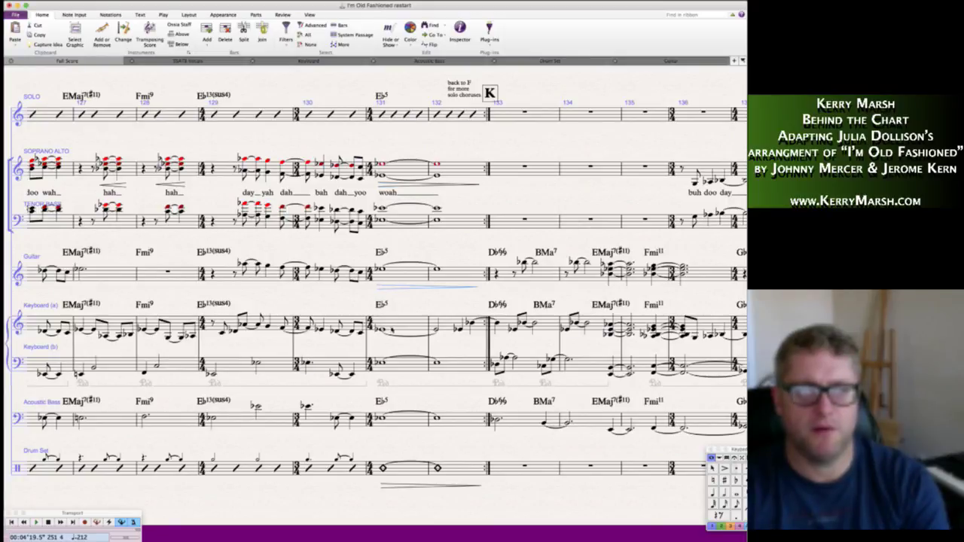
{"action": "left_click", "coordinate": [380, 339], "text": "alt"}
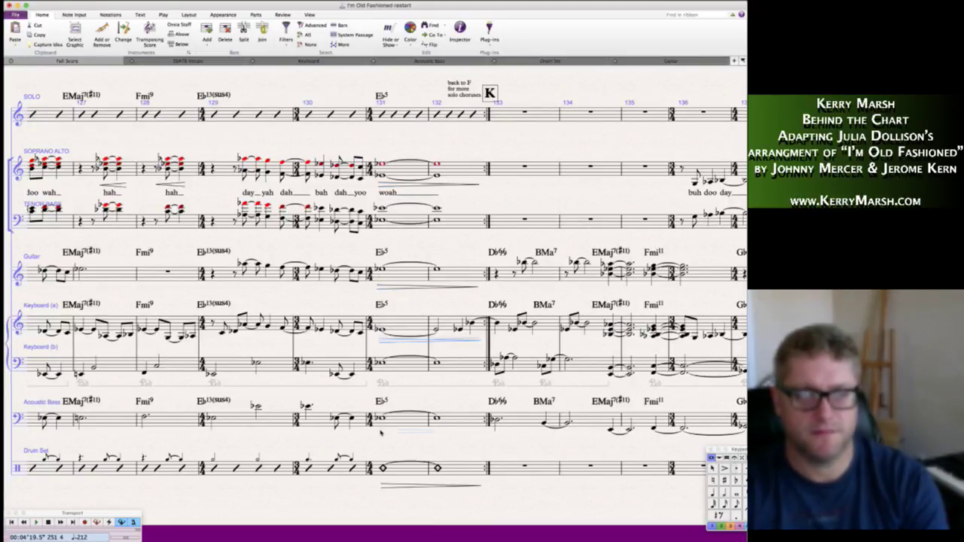
{"action": "left_click", "coordinate": [380, 430], "text": "alt"}
- Play back the score from rehearsal letter K to about bar 139
{"action": "scroll", "coordinate": [507, 461], "scroll_direction": "right", "scroll_amount": 3}
{"action": "scroll", "coordinate": [507, 461], "scroll_direction": "right", "scroll_amount": 8}
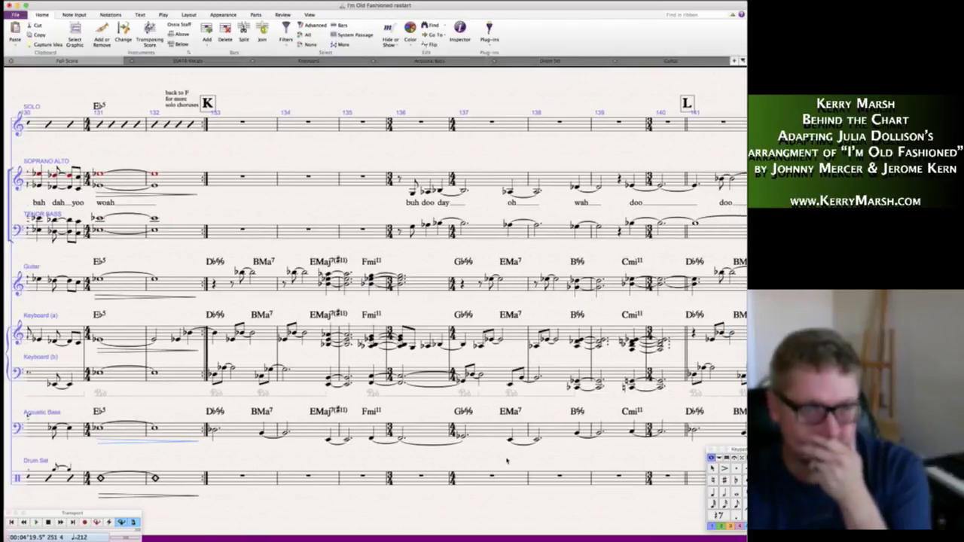
{"action": "left_click", "coordinate": [214, 375]}
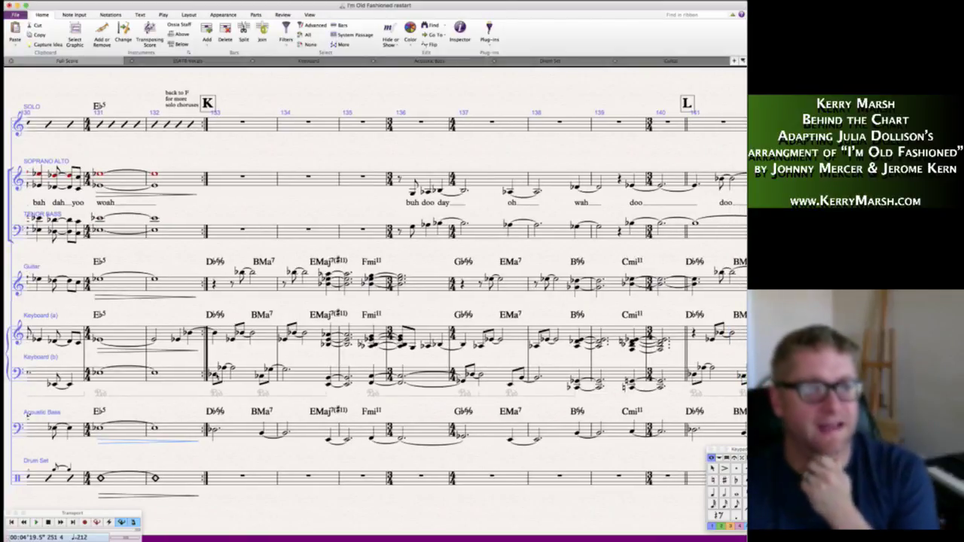
{"action": "key", "text": "space"}
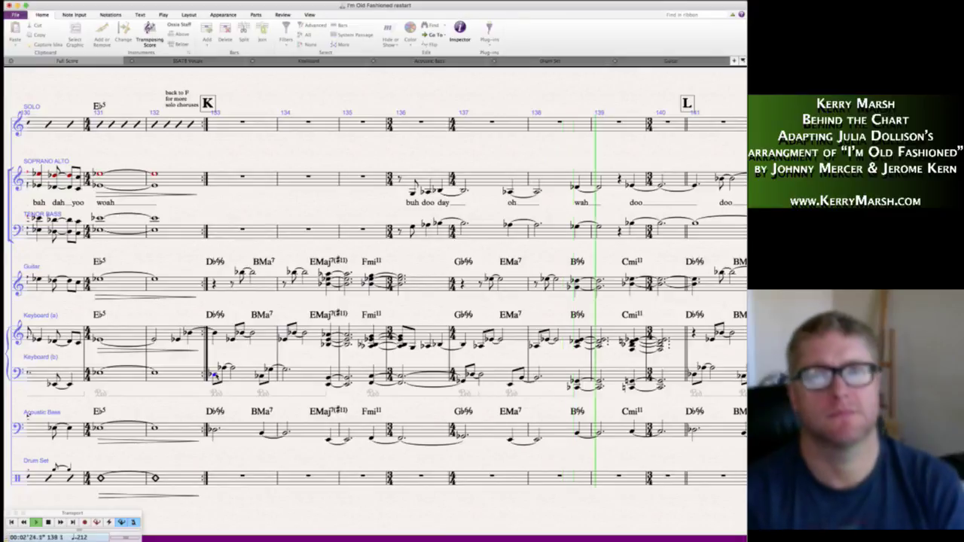
{"action": "key", "text": "super+alt+k"}
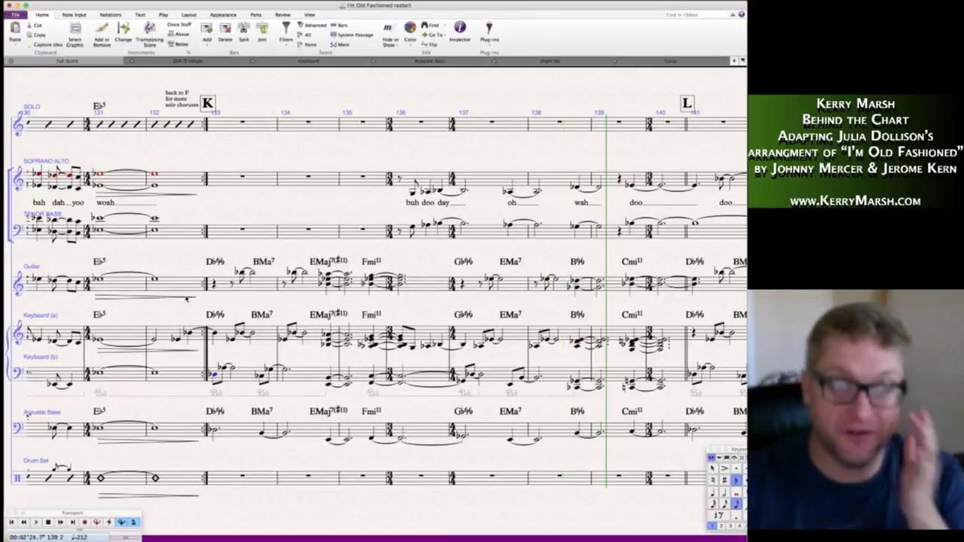
{"action": "left_click", "coordinate": [237, 247]}
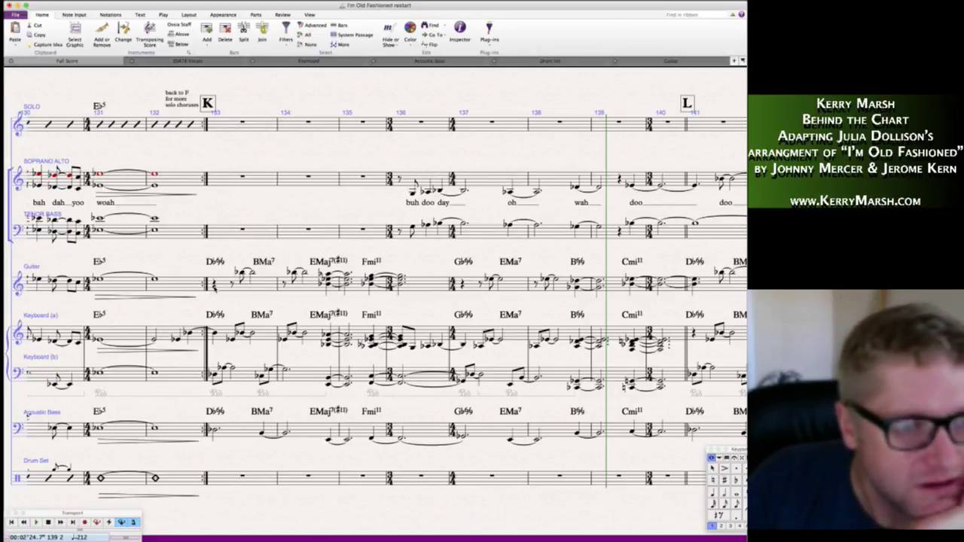
- Add an mp dynamic at bar 133 in the Guitar staff and copy it to the Keyboard (a) and Acoustic Bass staves
{"action": "left_click", "coordinate": [213, 284]}
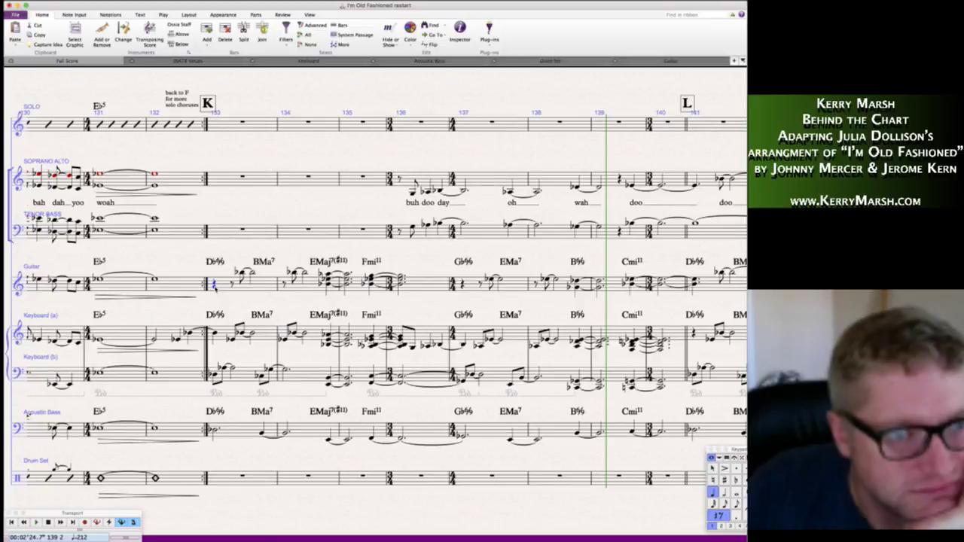
{"action": "key", "text": "ctrl+e"}
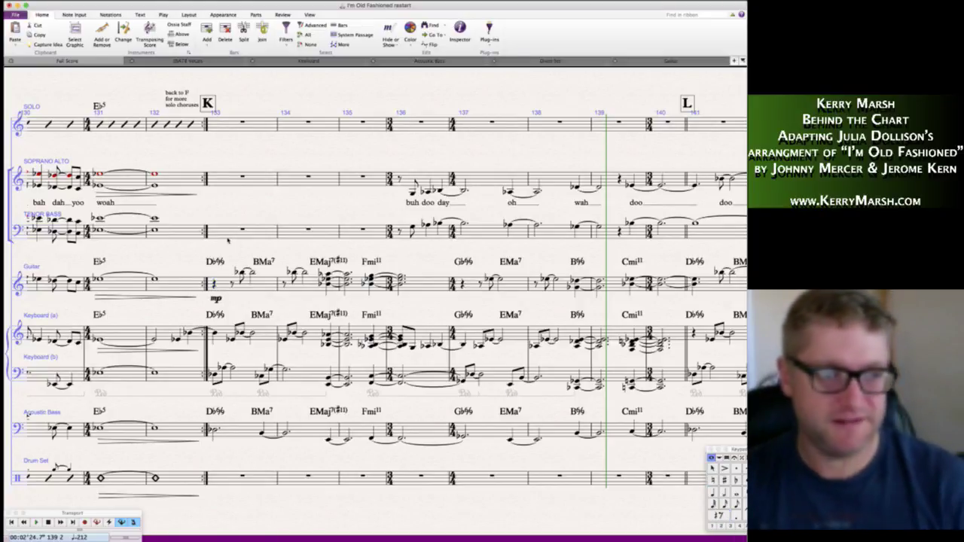
{"action": "type", "text": "mp"}
{"action": "left_click", "coordinate": [212, 357], "text": "alt"}
{"action": "left_click", "coordinate": [213, 438], "text": "alt"}
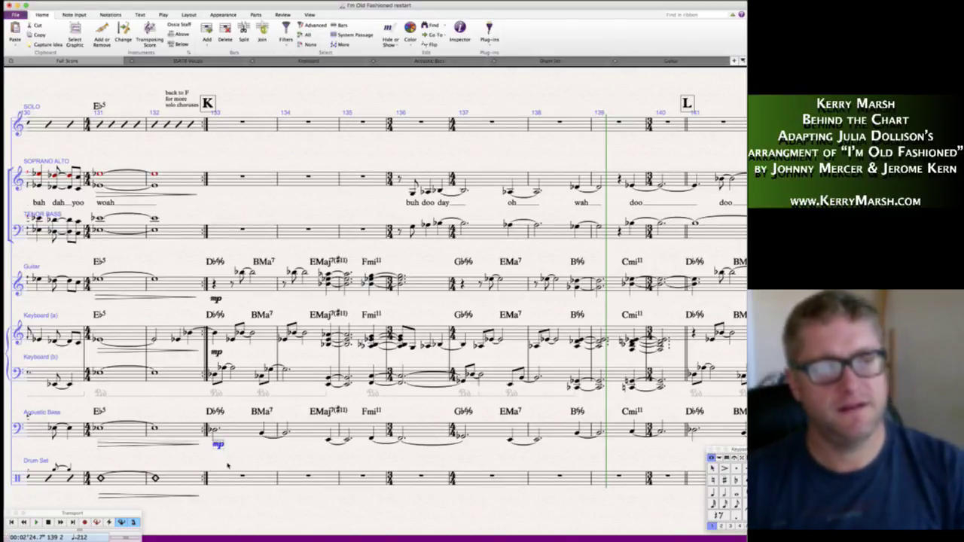
- Enter an x-notehead rhythm in Drum Set bars 133–134, followed by a quarter note tied to a dotted half and a quarter through bar 135
{"action": "left_click", "coordinate": [232, 478]}
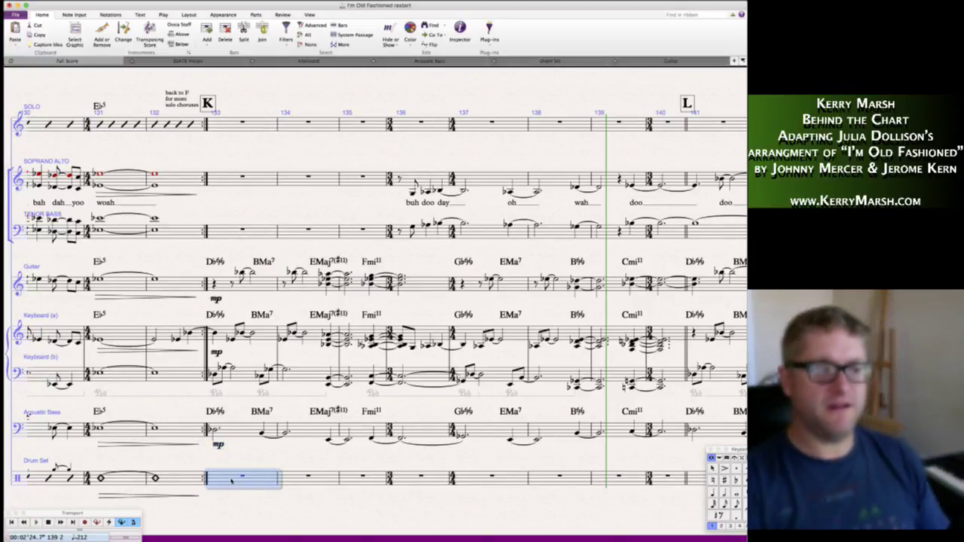
{"action": "key", "text": "super+v"}
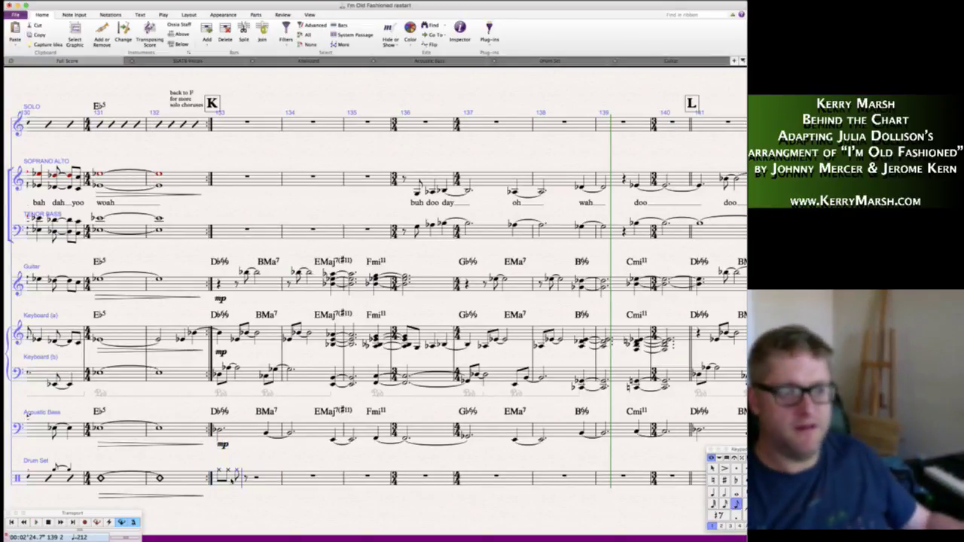
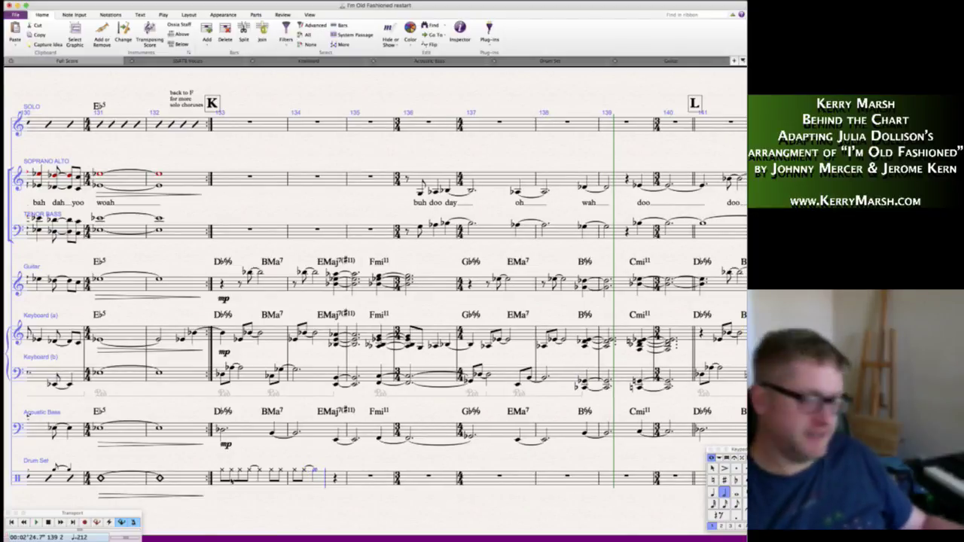
{"action": "key", "text": "4"}
{"action": "key", "text": "b"}
{"action": "key", "text": "KP_Enter"}
{"action": "key", "text": "5"}
{"action": "key", "text": "."}
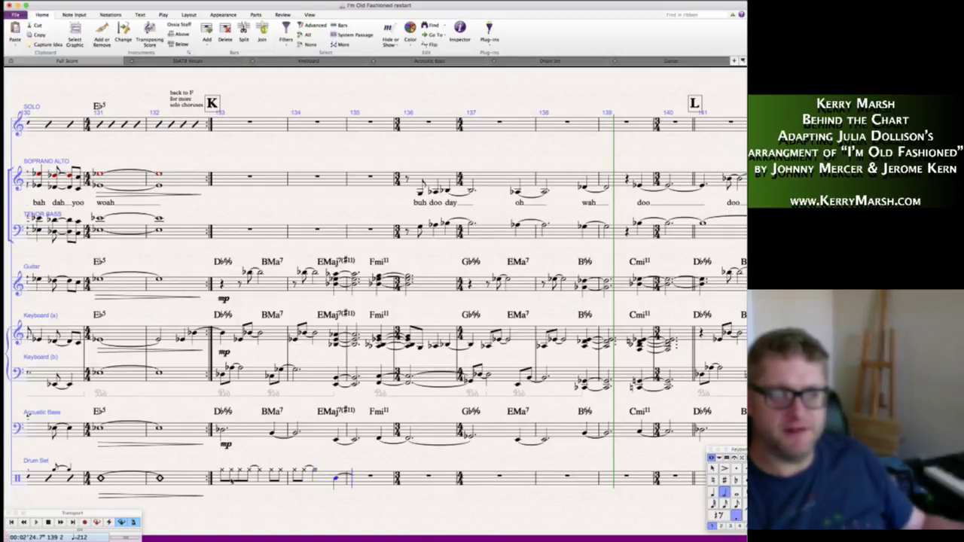
{"action": "key", "text": "b"}
{"action": "key", "text": "4"}
{"action": "key", "text": "b"}
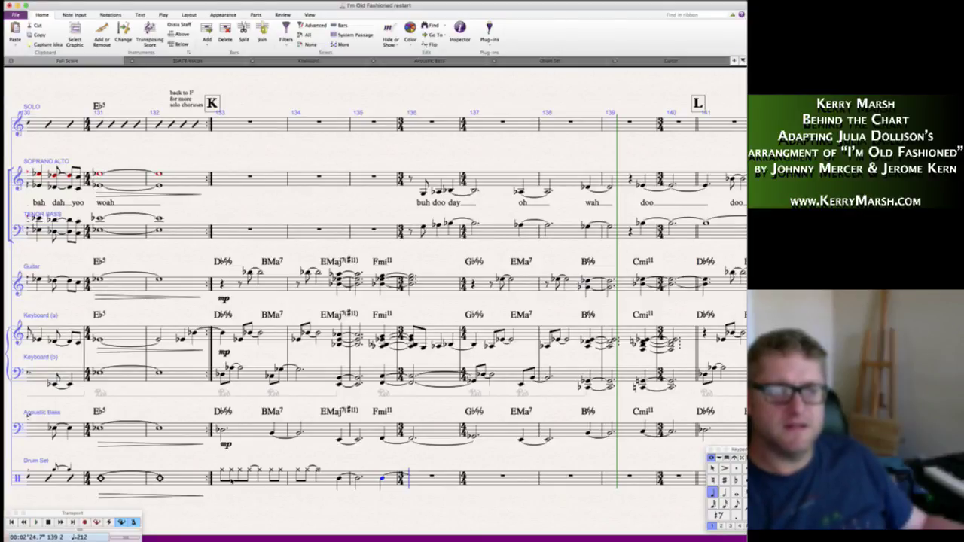
- Fill Drum Set bar 136 with an eighth rest, an x-notehead eighth note and two x-notehead quarter notes
{"action": "key", "text": "3"}
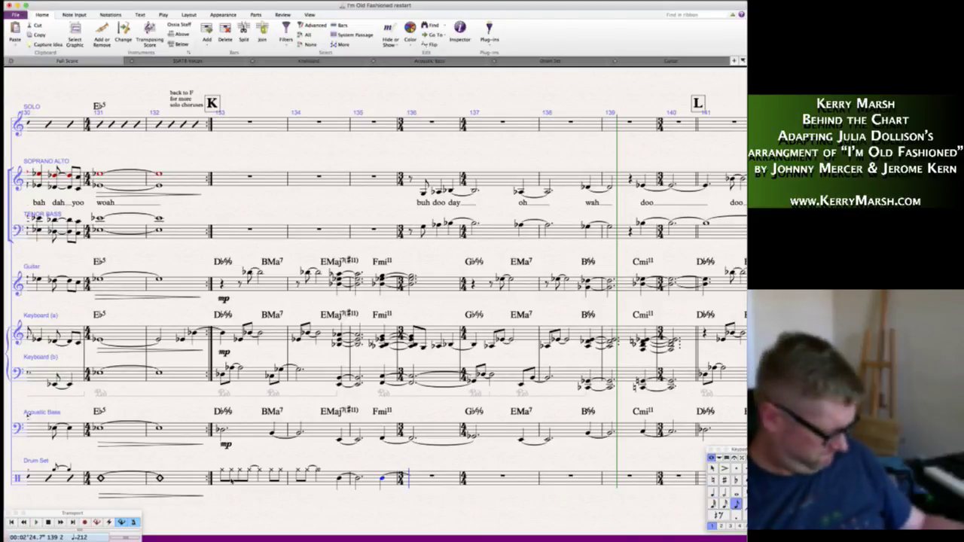
{"action": "key", "text": "b"}
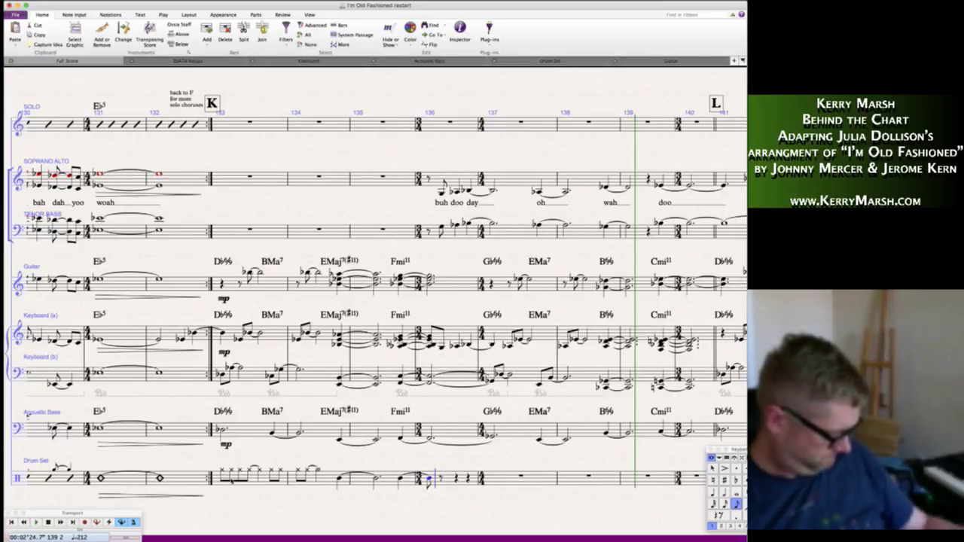
{"action": "key", "text": "Left"}
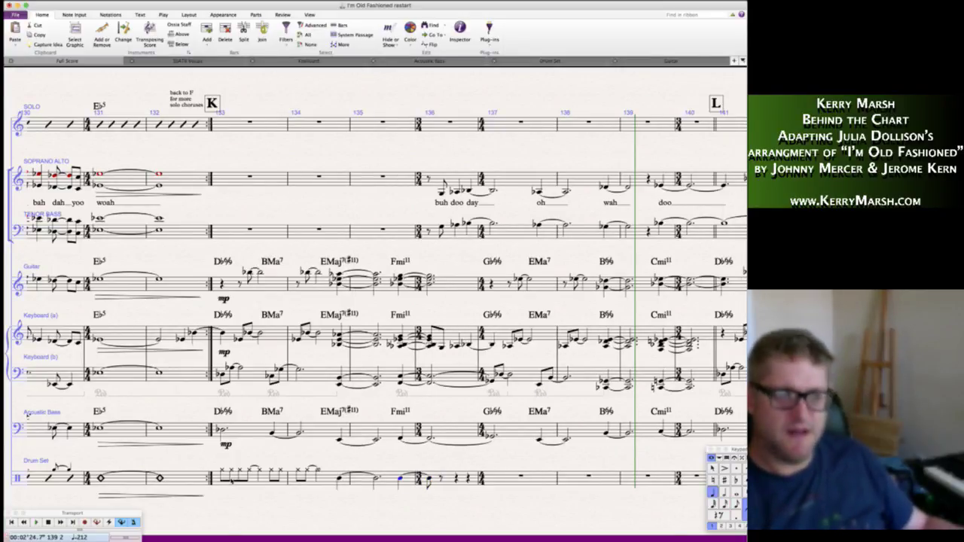
{"action": "key", "text": "Right"}
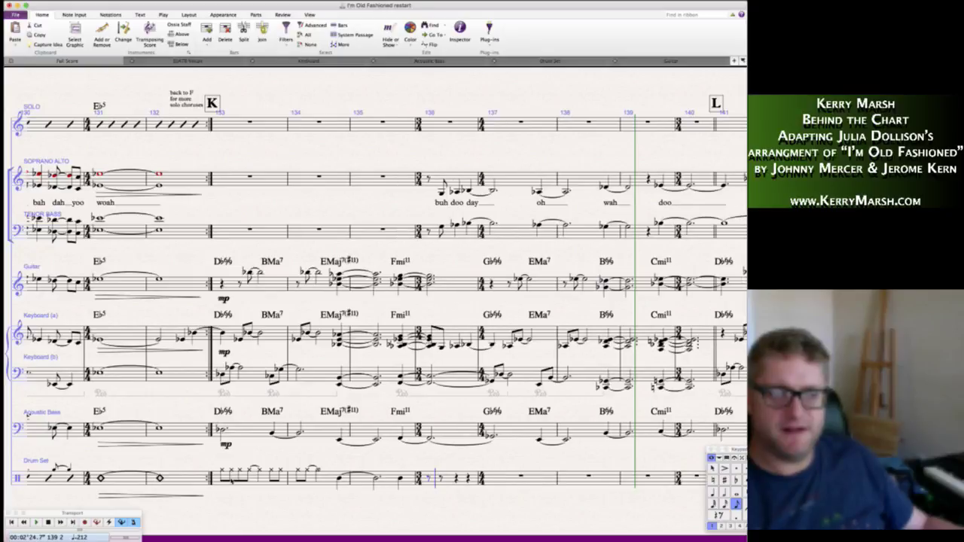
{"action": "key", "text": "0"}
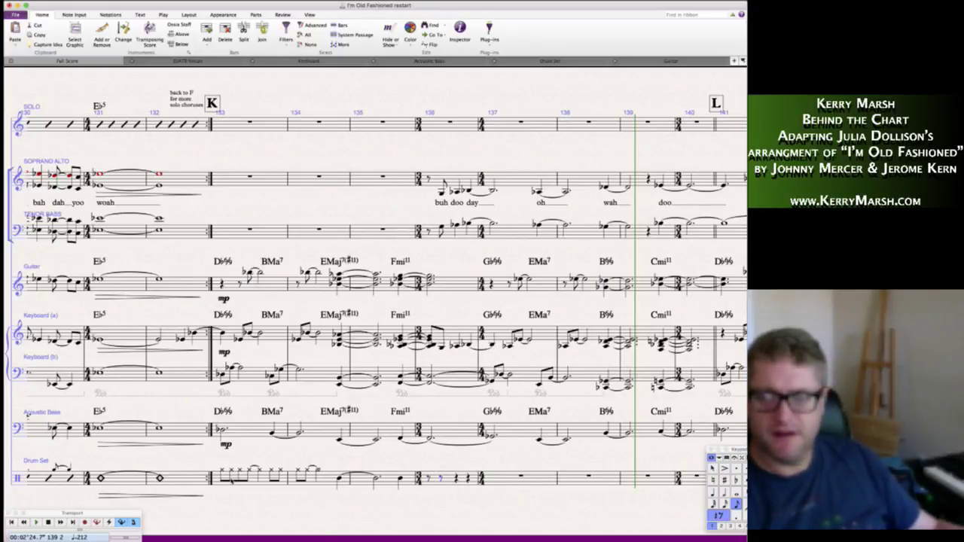
{"action": "key", "text": "g"}
{"action": "key", "text": "4"}
{"action": "key", "text": "g"}
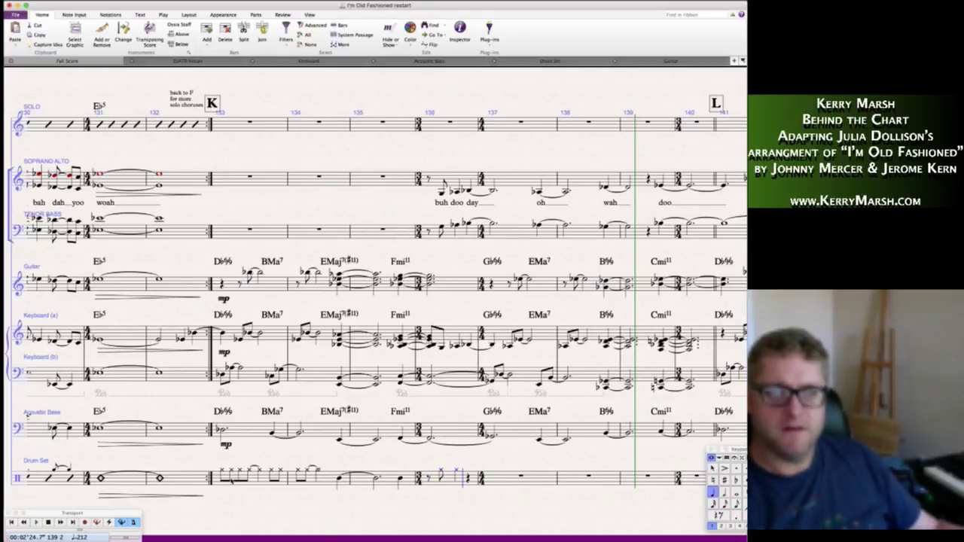
{"action": "key", "text": "g"}
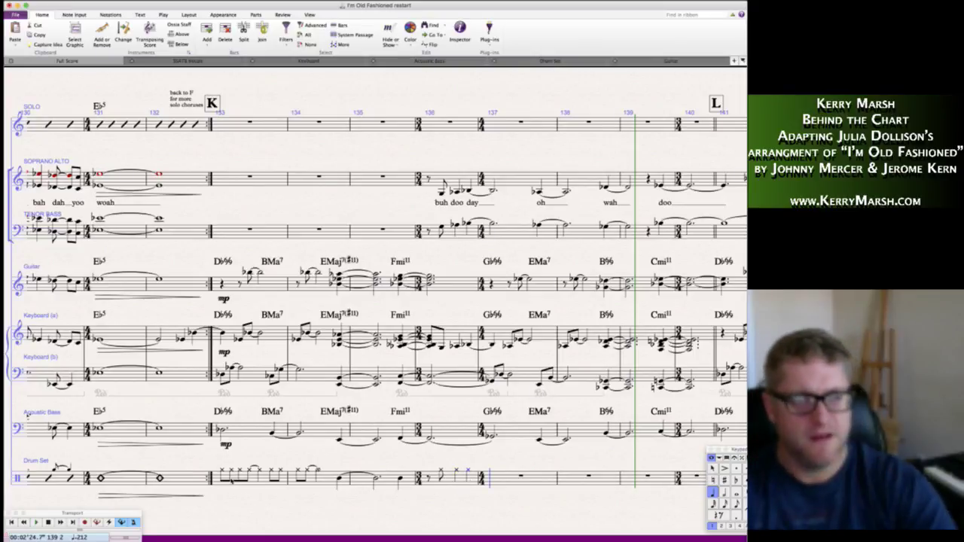
- Flip the stems of the x-notehead notes upward in Drum Set bars 133–134 and bar 136
{"action": "key", "text": "Escape"}
{"action": "key", "text": "Escape"}
{"action": "left_click", "coordinate": [281, 471]}
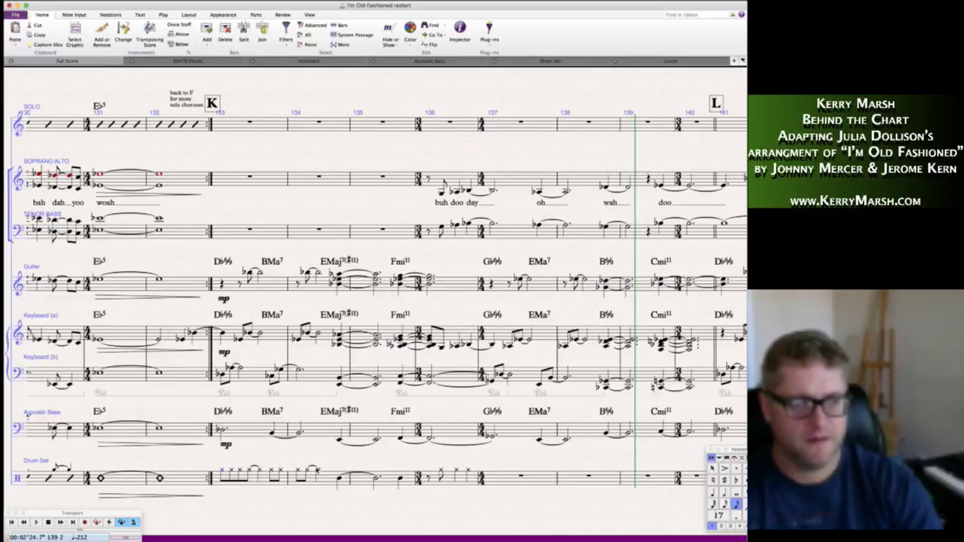
{"action": "left_click", "coordinate": [318, 471], "text": "shift"}
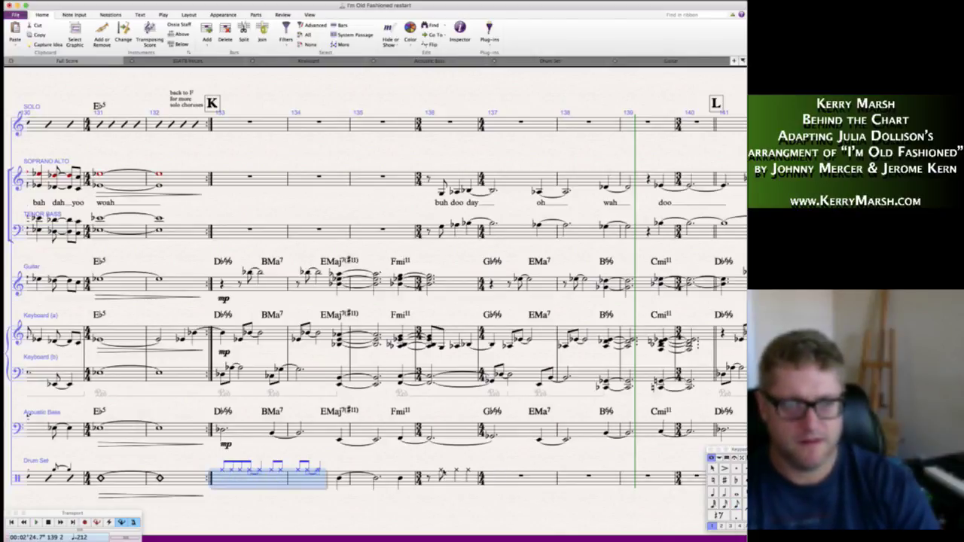
{"action": "key", "text": "Escape"}
{"action": "left_click", "coordinate": [451, 480]}
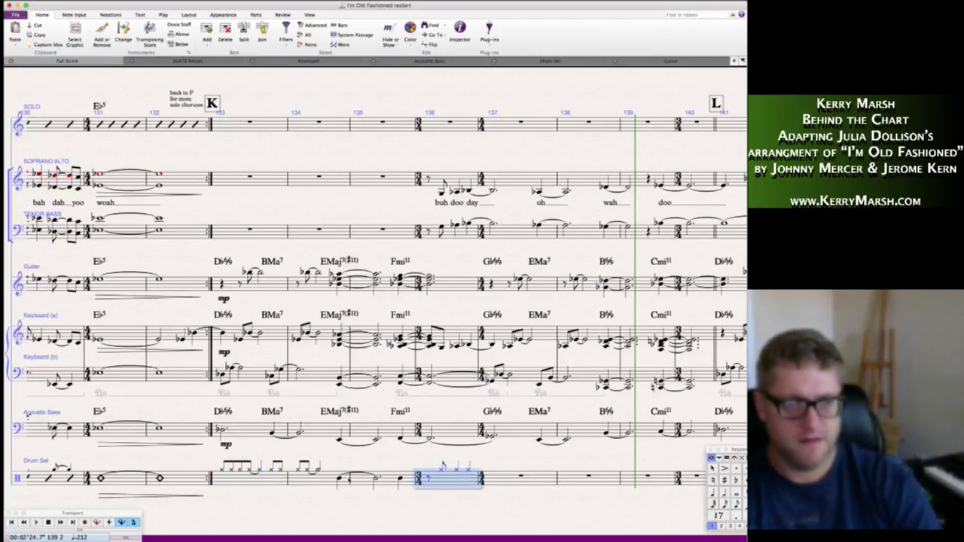
{"action": "key", "text": "Escape"}
- Change the Drum Set notes from the end of bar 134 through bar 135 to rhythmic slash noteheads
{"action": "left_click", "coordinate": [402, 479]}
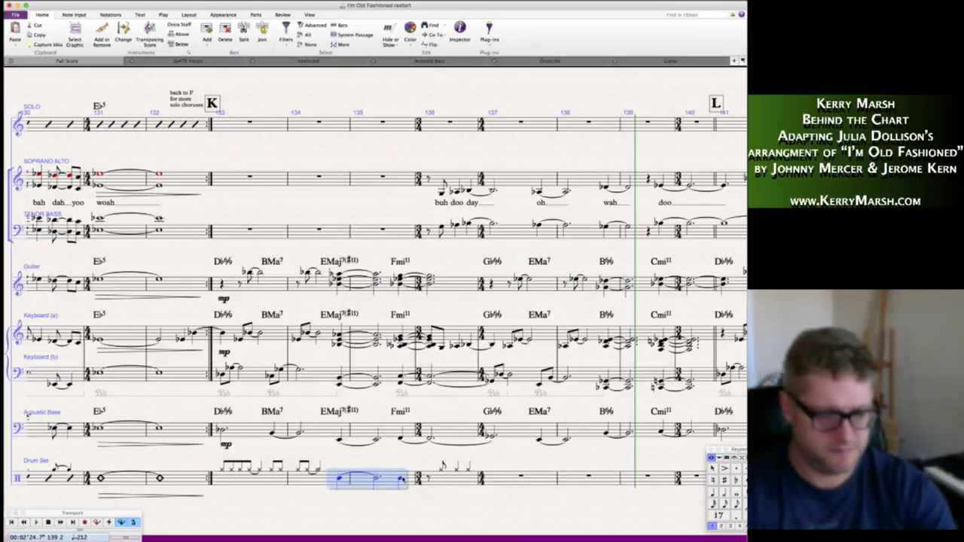
{"action": "key", "text": "alt+shift+3"}
{"action": "key", "text": "Escape"}
- Repeat the Drum Set rhythm from bars 133–136 into bars 137–140
{"action": "left_click", "coordinate": [256, 479]}
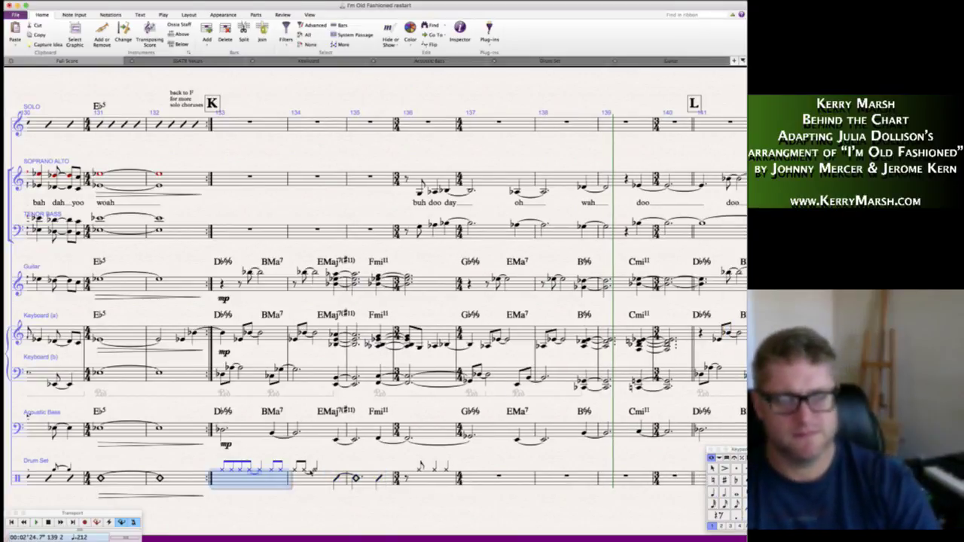
{"action": "left_click", "coordinate": [452, 480], "text": "shift"}
{"action": "key", "text": "r"}
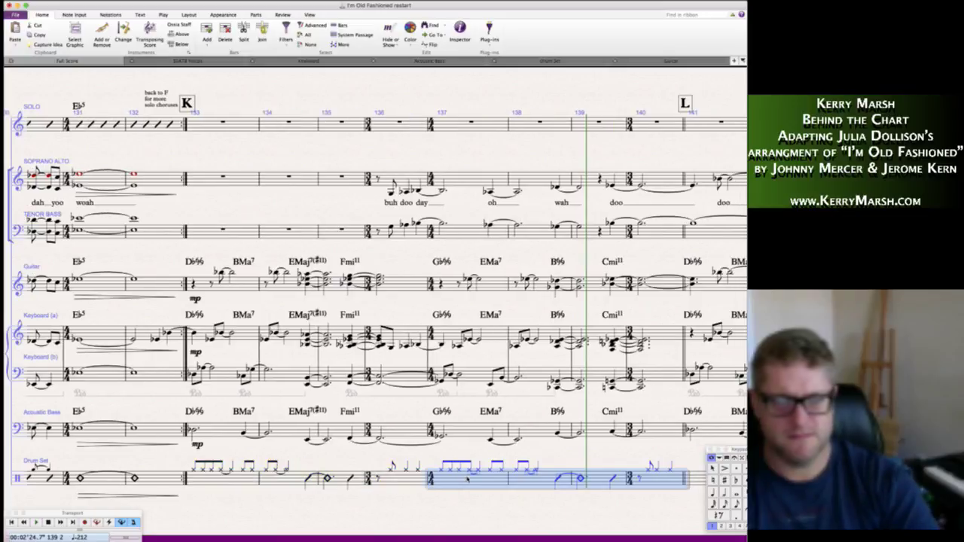
- Play back the score from the Soprano Alto entrance in bar 136 into rehearsal letter L
{"action": "scroll", "coordinate": [444, 499], "scroll_direction": "right", "scroll_amount": 2}
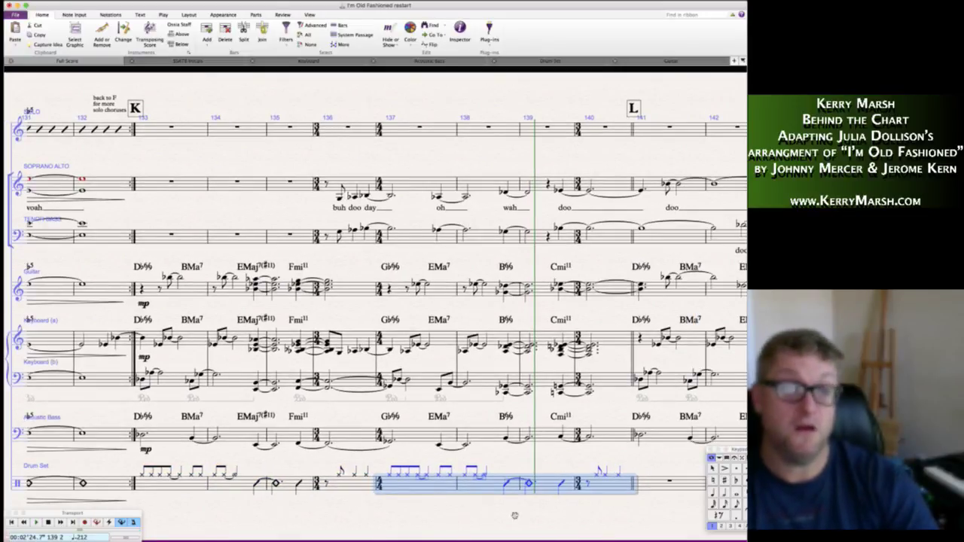
{"action": "scroll", "coordinate": [576, 510], "scroll_direction": "right", "scroll_amount": 4}
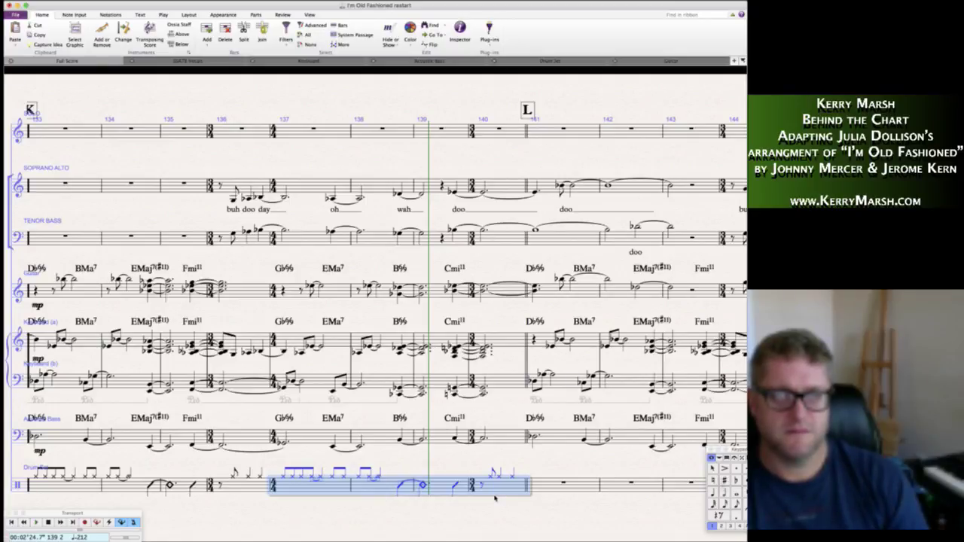
{"action": "left_click", "coordinate": [233, 201]}
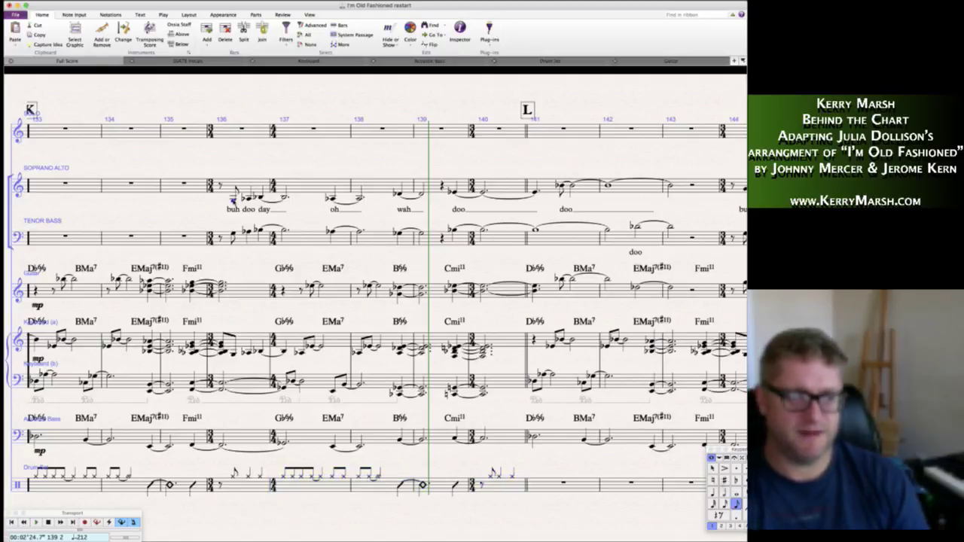
{"action": "key", "text": "p"}
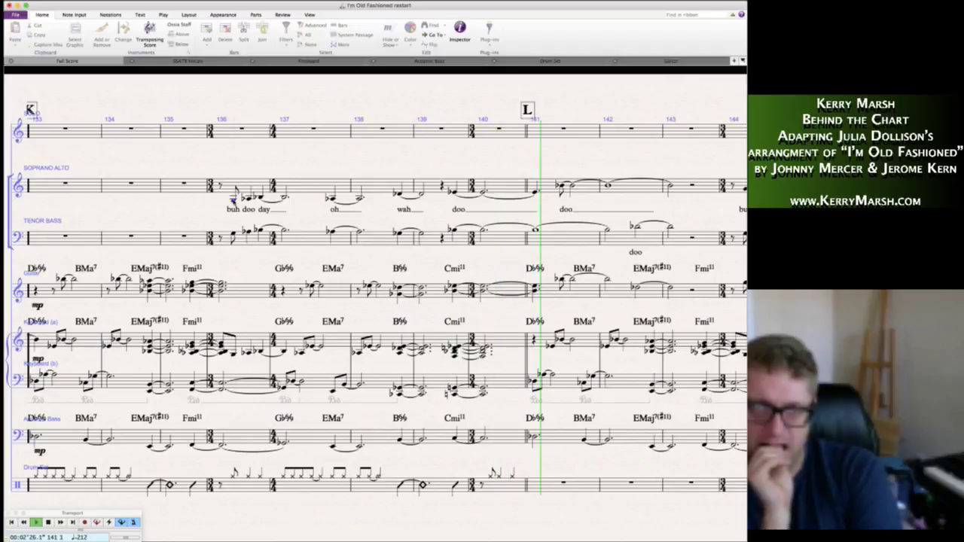
{"action": "key", "text": "space"}
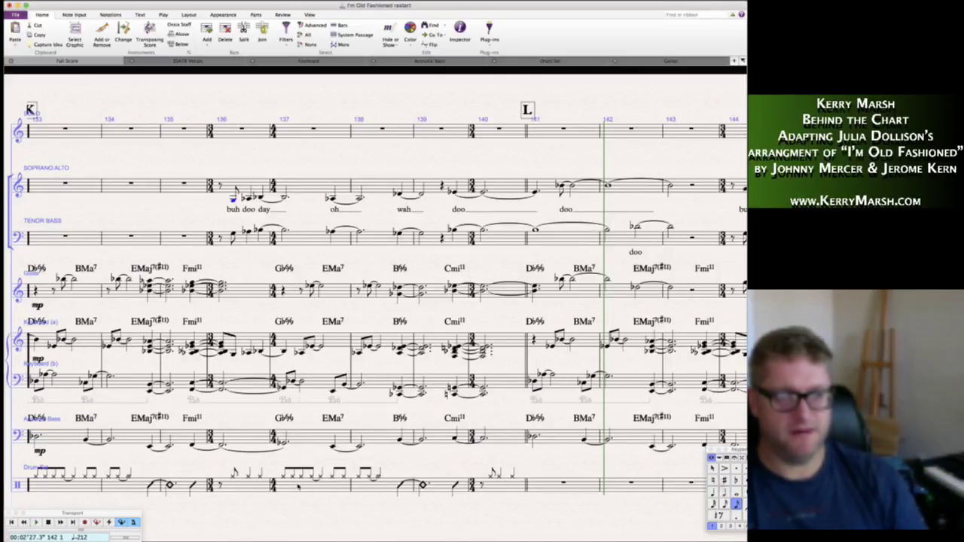
- Repeat the Drum Set passage from bars 137–140 twice to fill bars 141–148
{"action": "left_click", "coordinate": [305, 488]}
{"action": "left_click", "coordinate": [515, 489], "text": "shift"}
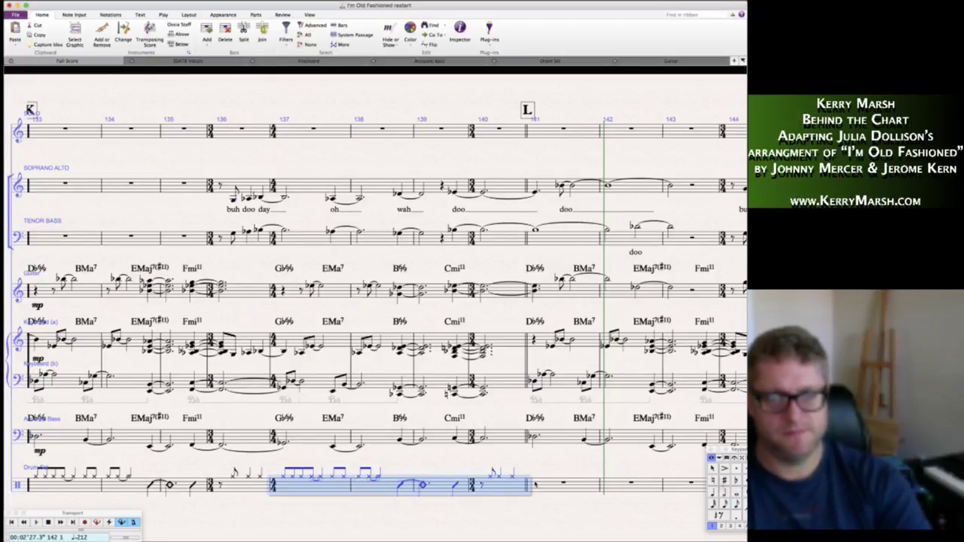
{"action": "key", "text": "r"}
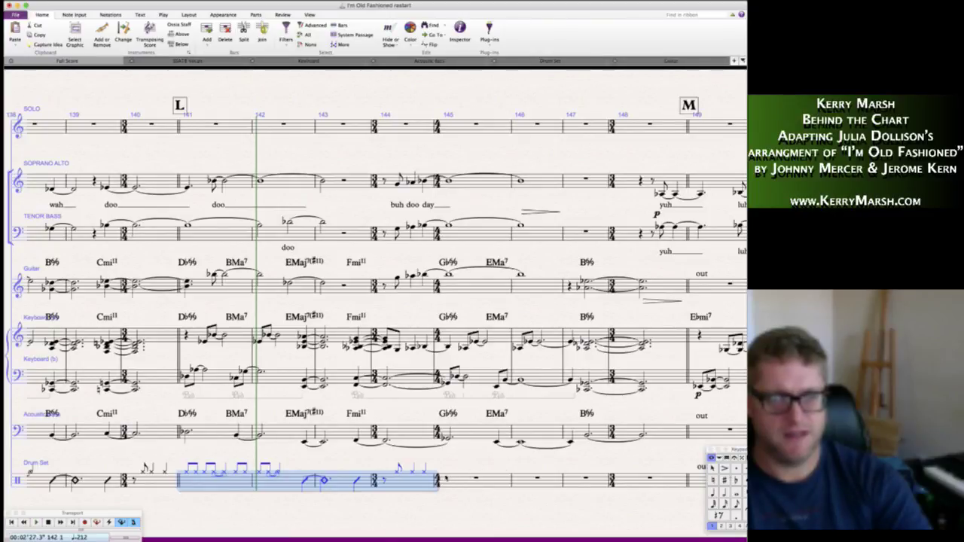
{"action": "key", "text": "r"}
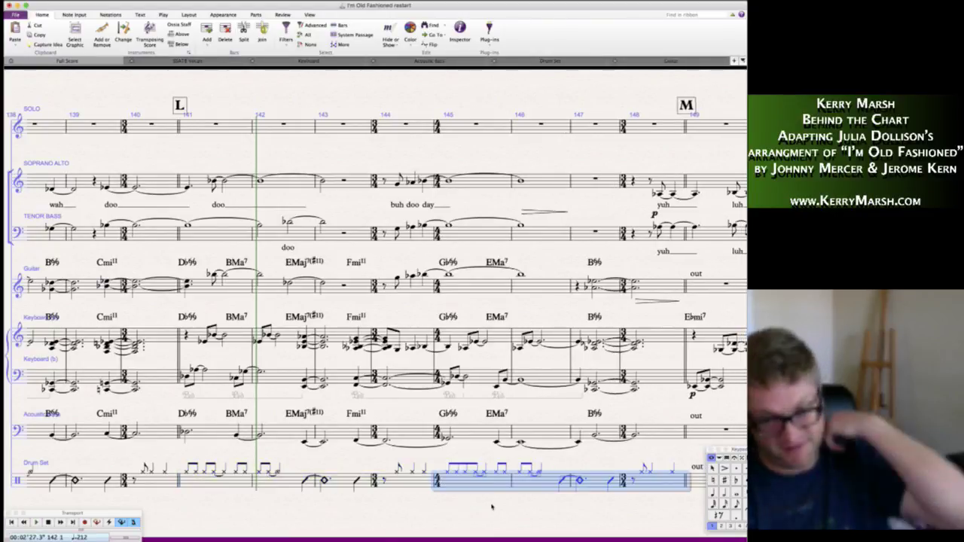
{"action": "left_click", "coordinate": [501, 503]}
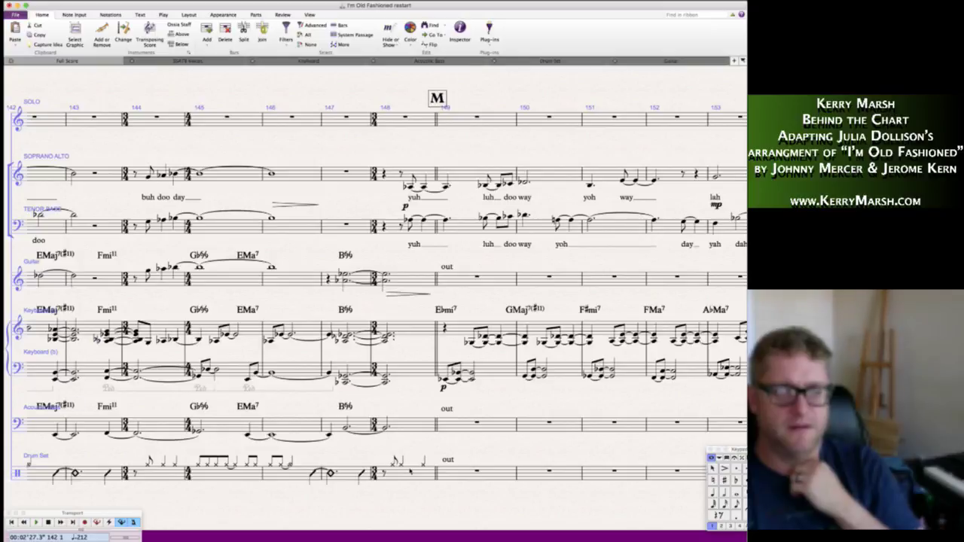
- Clear Drum Set bar 148 and delete the slash notes from the end of bar 146 through bar 147
{"action": "left_click", "coordinate": [410, 470]}
{"action": "key", "text": "Delete"}
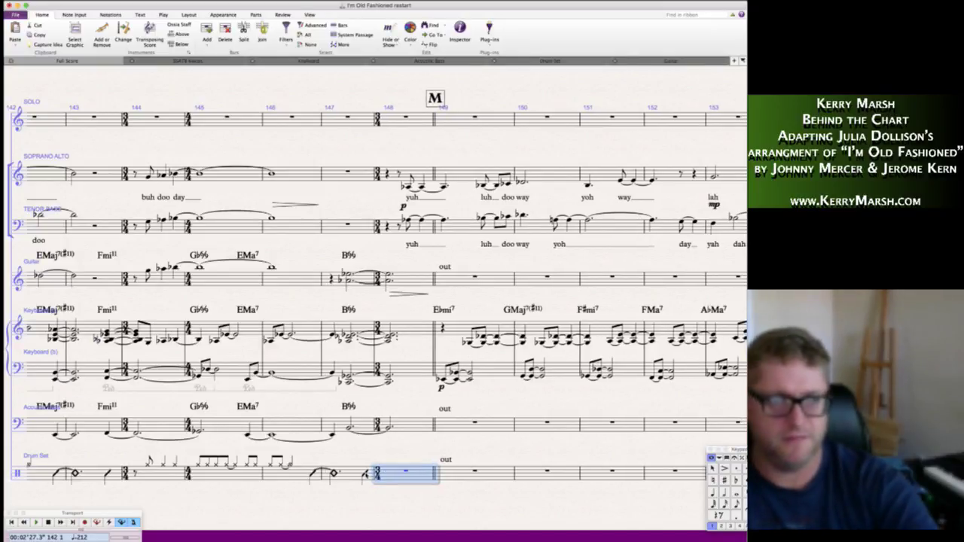
{"action": "key", "text": "Escape"}
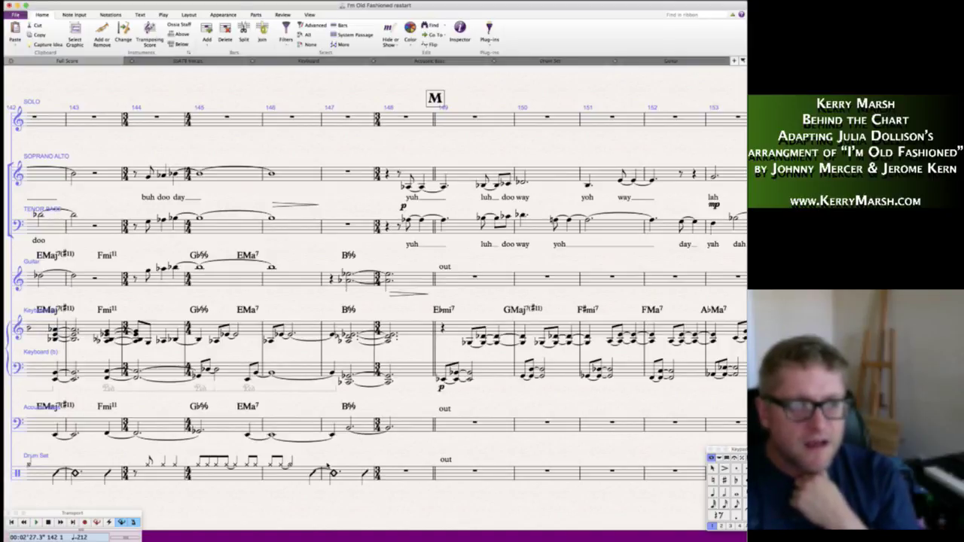
{"action": "left_click", "coordinate": [314, 474]}
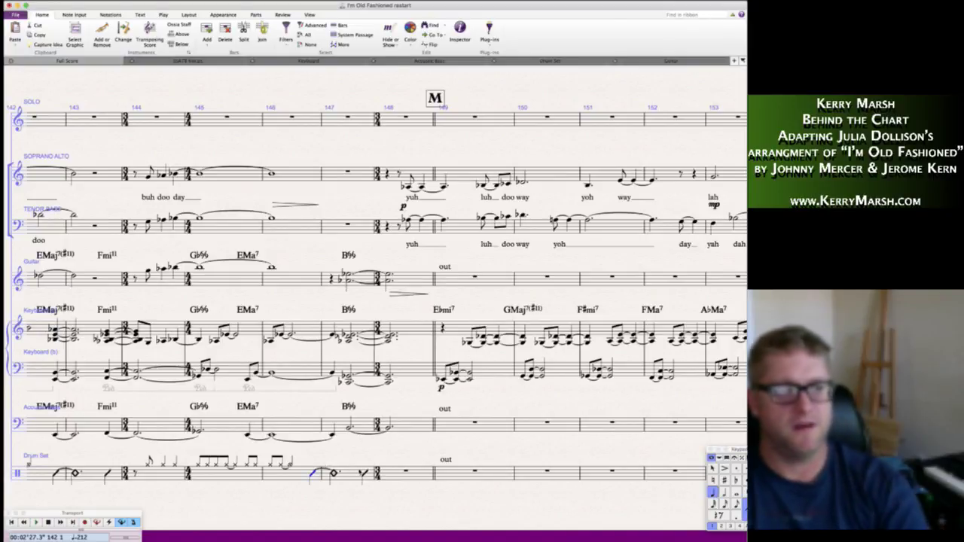
{"action": "key", "text": "Delete"}
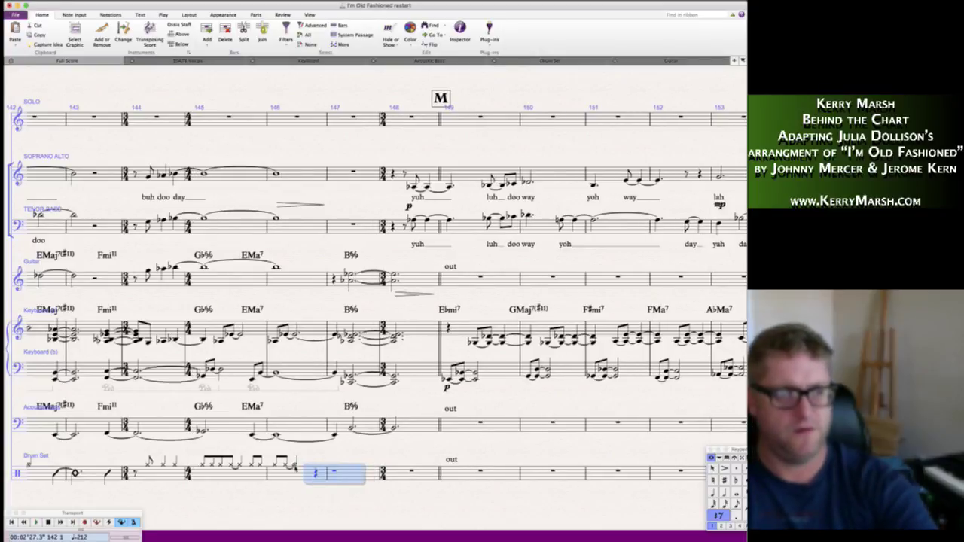
{"action": "key", "text": "Escape"}
- Tie the last Drum Set note of bar 146 to a quarter note in bar 147, followed by a dotted half tied to a dotted half in bar 148
{"action": "left_click", "coordinate": [325, 471]}
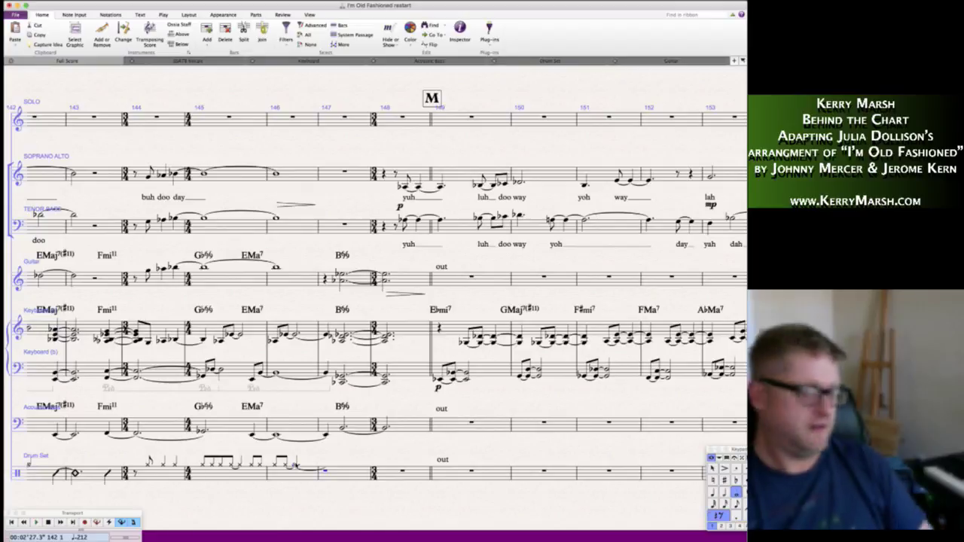
{"action": "key", "text": "4"}
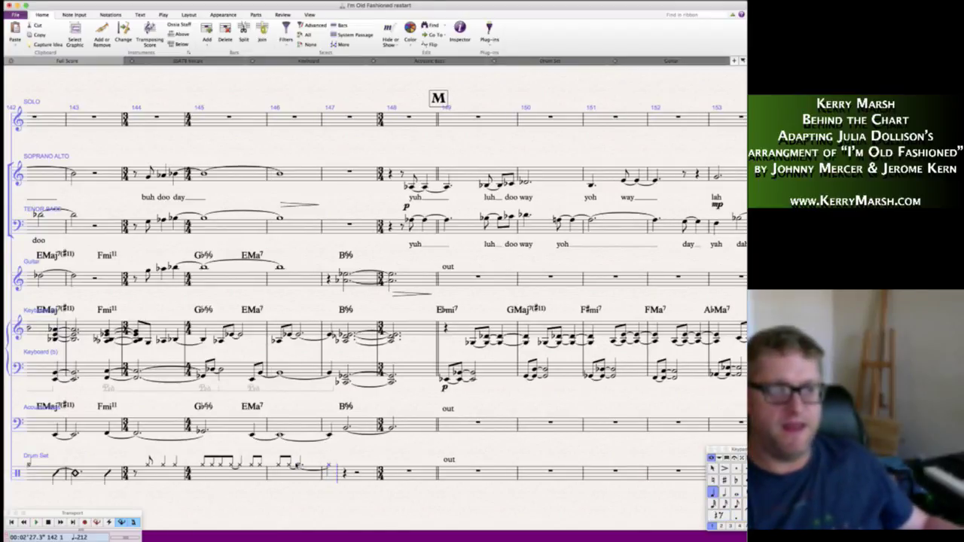
{"action": "key", "text": "5"}
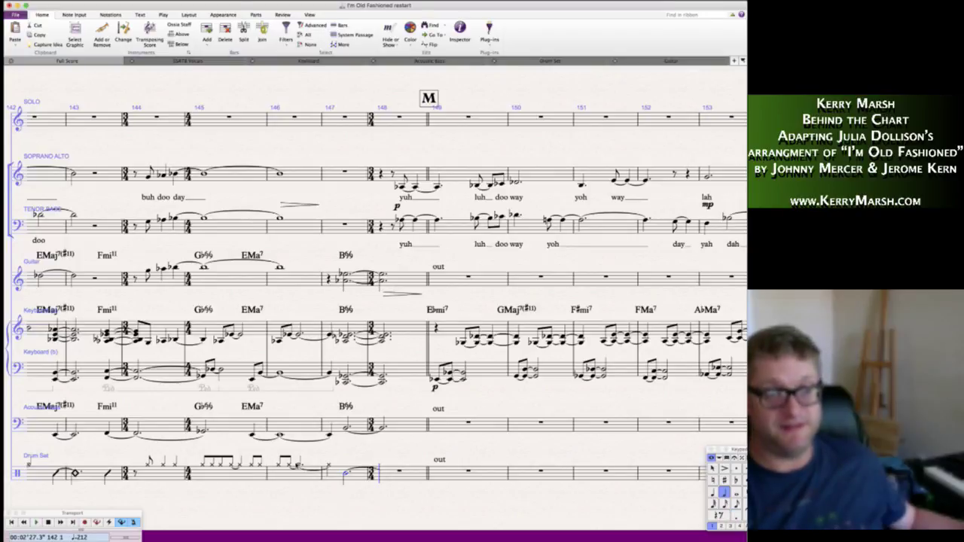
{"action": "key", "text": "r"}
{"action": "key", "text": "Escape"}
{"action": "key", "text": "Escape"}
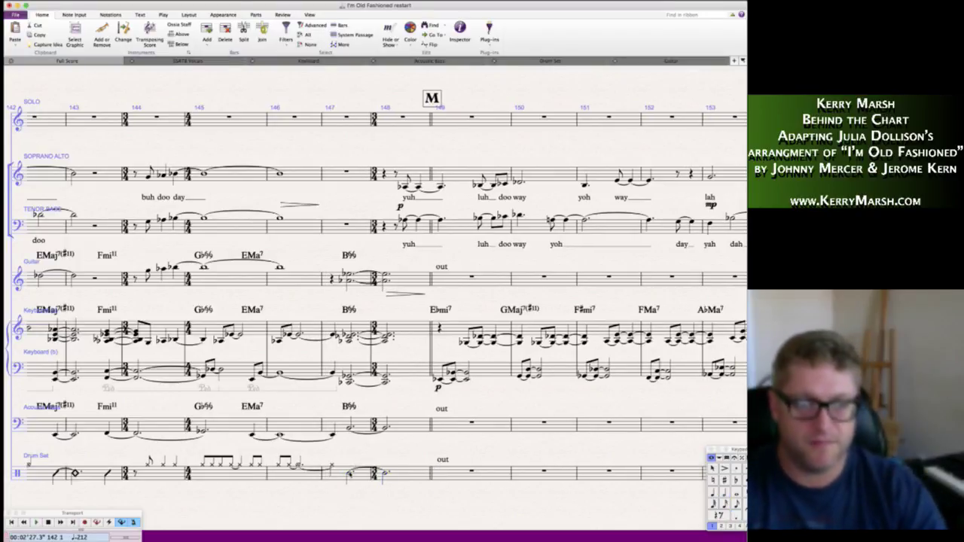
- Change the tied Drum Set notes in bars 147–148 to slash noteheads and add diminuendo hairpins under Keyboard, Acoustic Bass and Drum Set in bar 148
{"action": "left_click", "coordinate": [407, 473]}
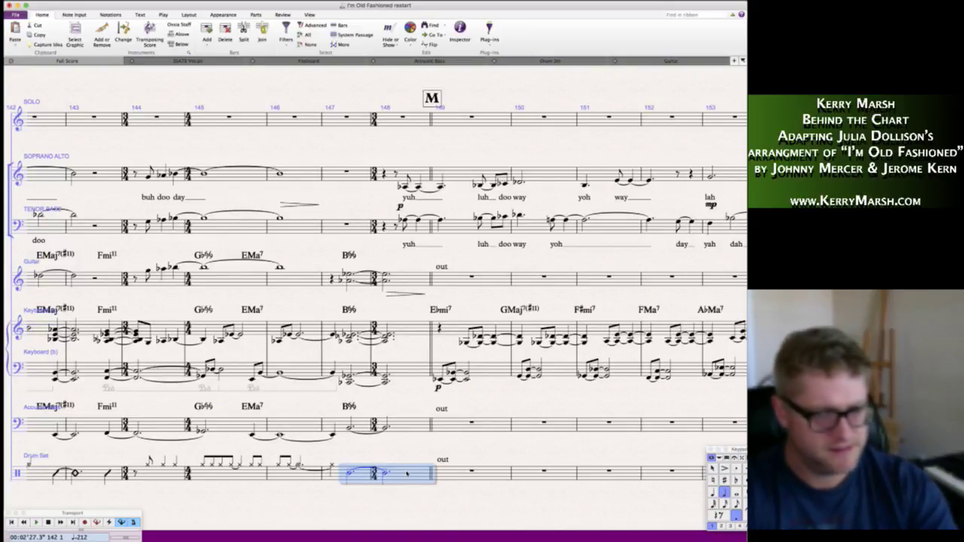
{"action": "key", "text": "alt+shift+3"}
{"action": "left_click", "coordinate": [380, 498]}
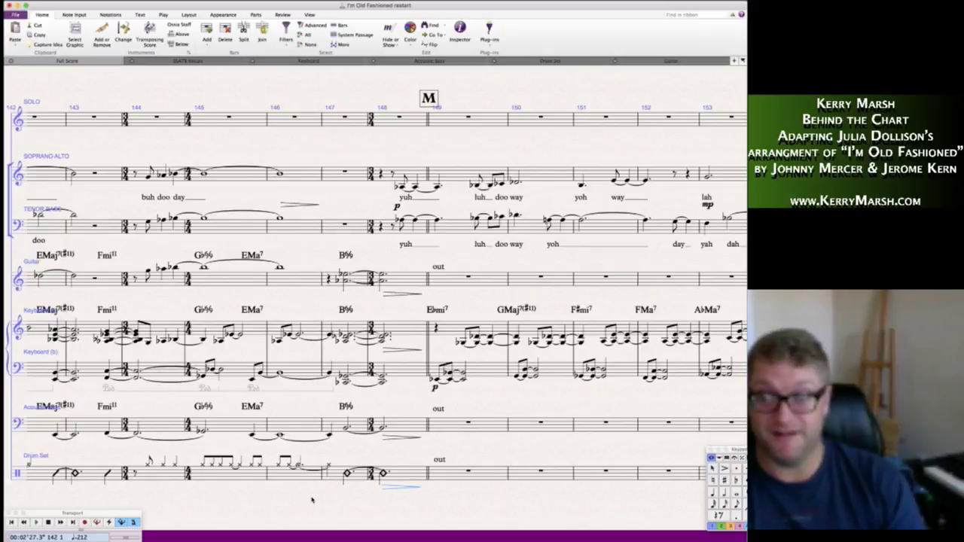
- Copy the Acoustic Bass mp dynamic at rehearsal letter K to below the Drum Set staff in bar 133
{"action": "key", "text": "space"}
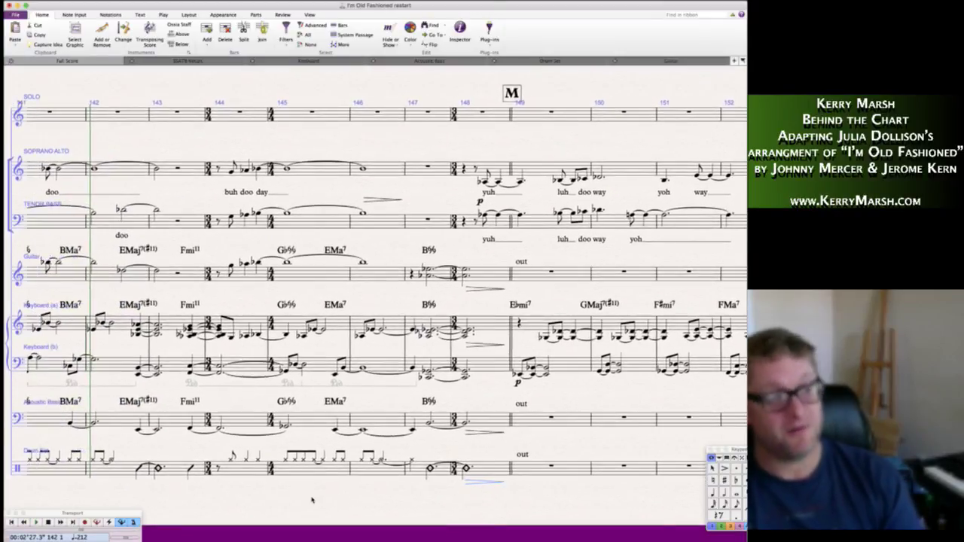
{"action": "scroll", "coordinate": [311, 500], "scroll_direction": "left", "scroll_amount": 3}
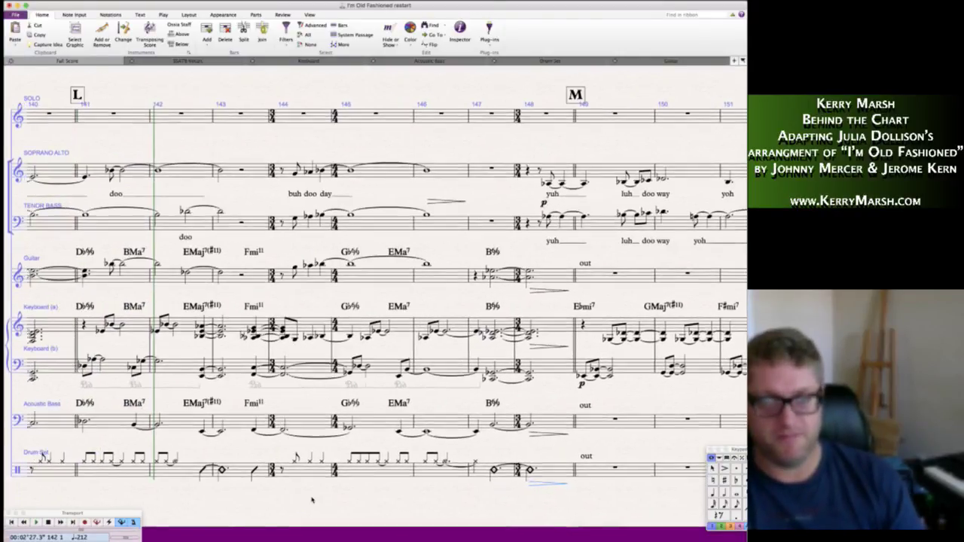
{"action": "scroll", "coordinate": [312, 499], "scroll_direction": "left", "scroll_amount": 15}
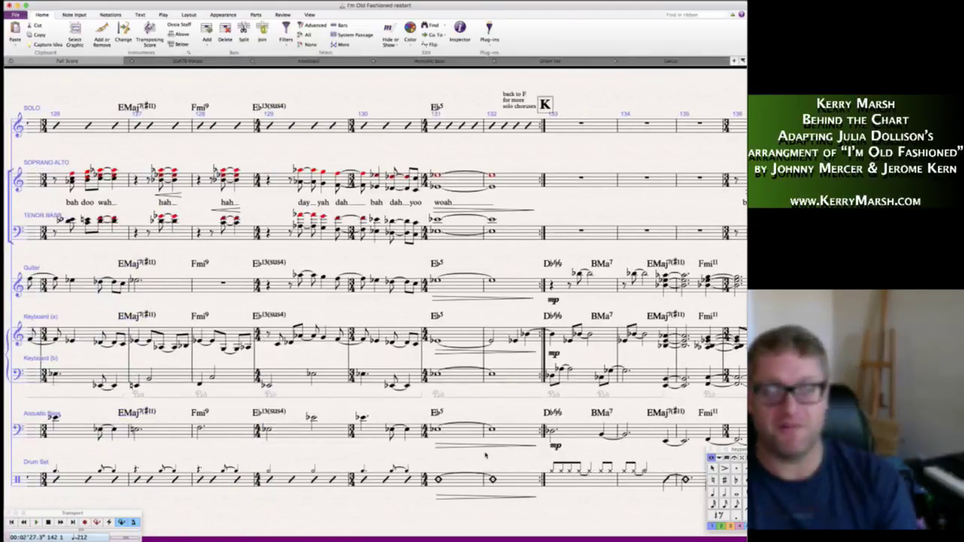
{"action": "left_click", "coordinate": [555, 445]}
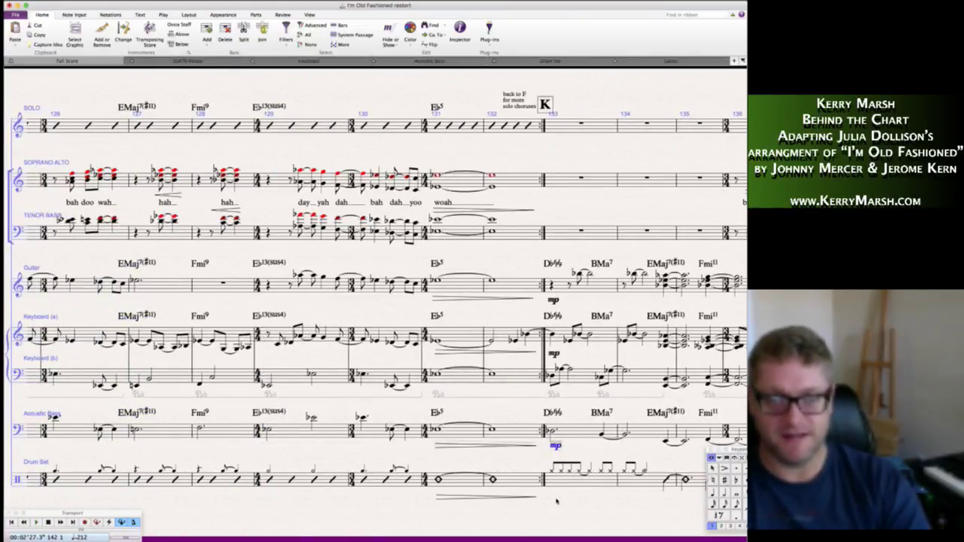
{"action": "left_click", "coordinate": [555, 494], "text": "alt"}
- Add an mp dynamic below the Soprano Alto entrance in bar 136
{"action": "scroll", "coordinate": [552, 499], "scroll_direction": "right", "scroll_amount": 8}
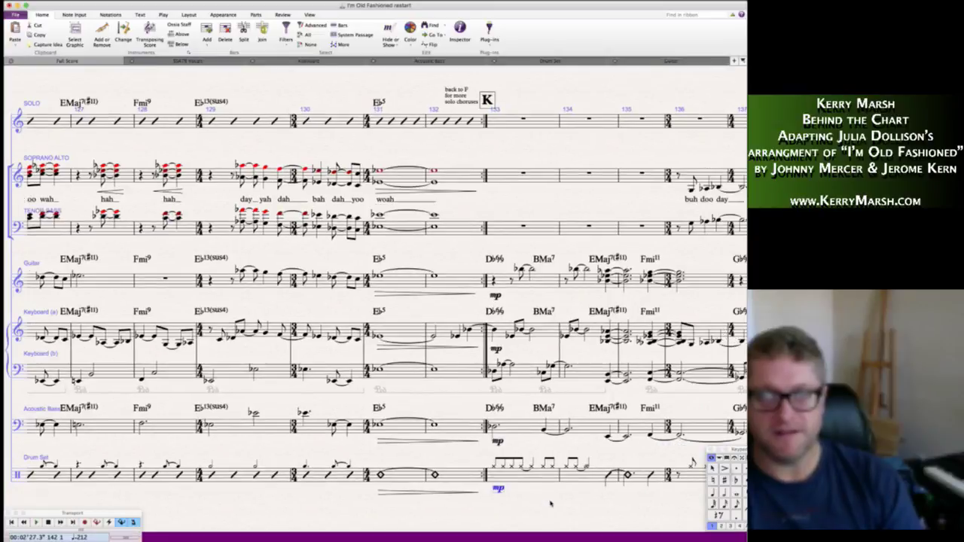
{"action": "scroll", "coordinate": [551, 503], "scroll_direction": "right", "scroll_amount": 1}
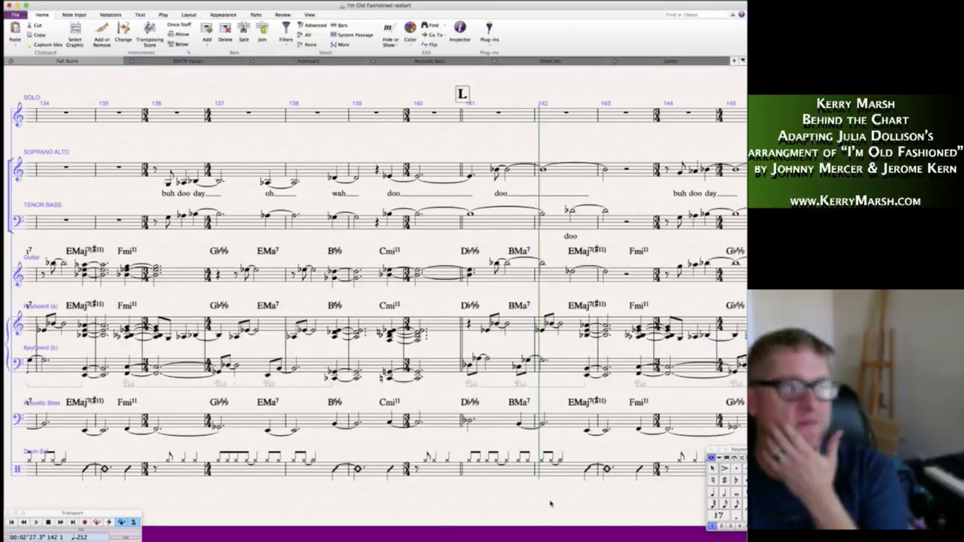
{"action": "scroll", "coordinate": [550, 503], "scroll_direction": "left", "scroll_amount": 2}
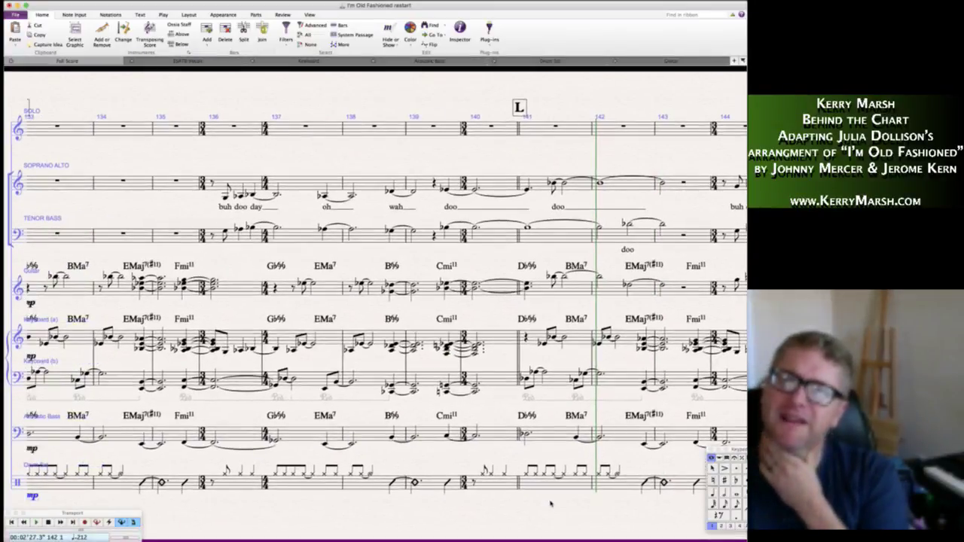
{"action": "scroll", "coordinate": [550, 502], "scroll_direction": "left", "scroll_amount": 1}
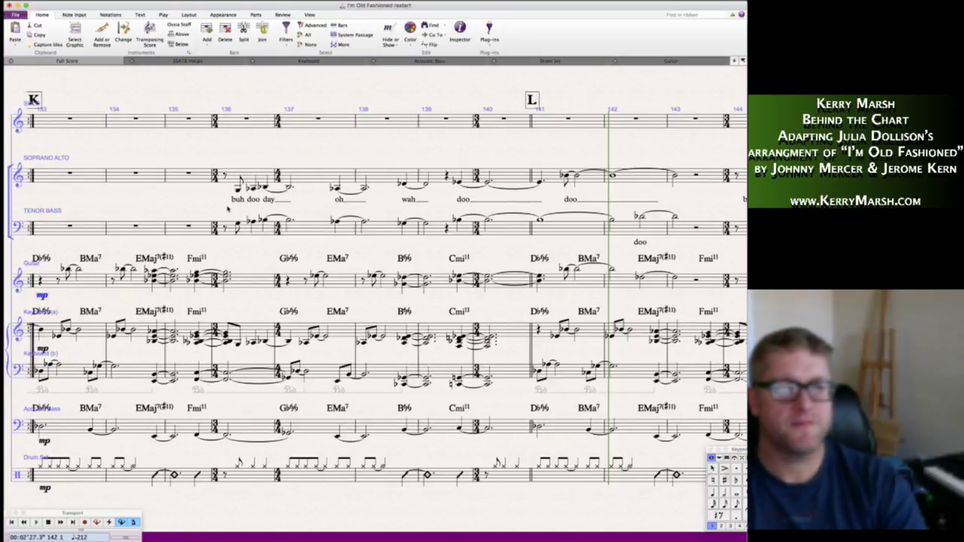
{"action": "scroll", "coordinate": [268, 190], "scroll_direction": "right", "scroll_amount": 5}
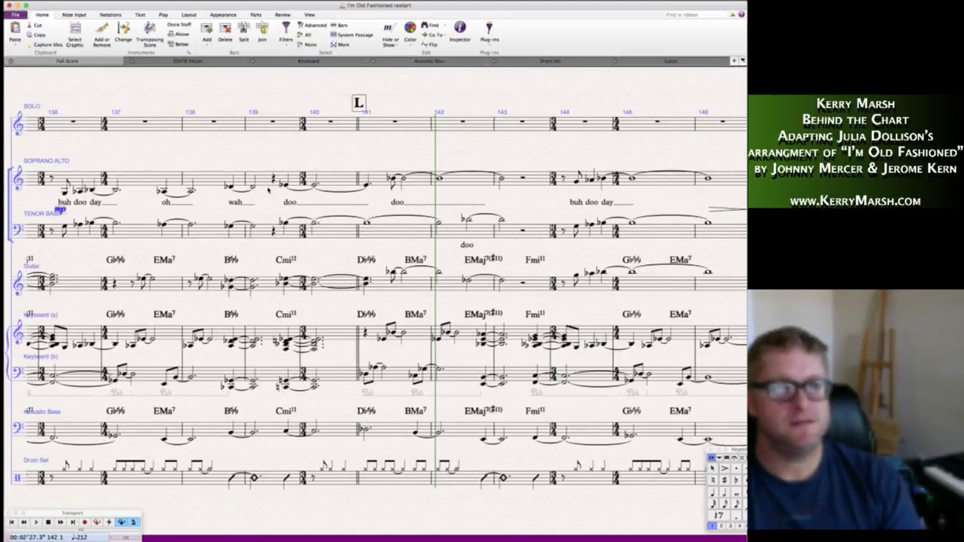
- Review the dynamics in the vocal and rhythm section staves from rehearsal letter L through N
{"action": "scroll", "coordinate": [300, 204], "scroll_direction": "right", "scroll_amount": 6}
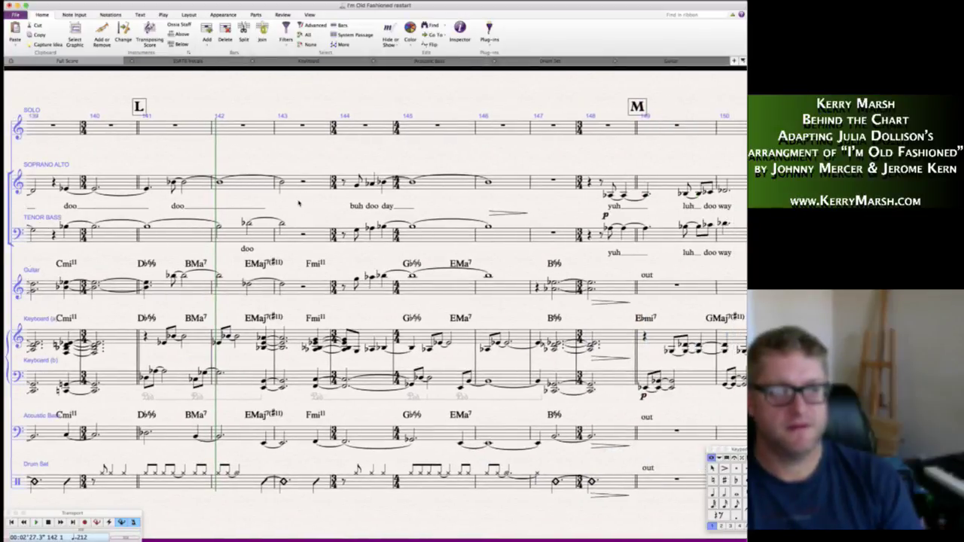
{"action": "scroll", "coordinate": [298, 203], "scroll_direction": "right", "scroll_amount": 6}
{"action": "scroll", "coordinate": [298, 203], "scroll_direction": "right", "scroll_amount": 1}
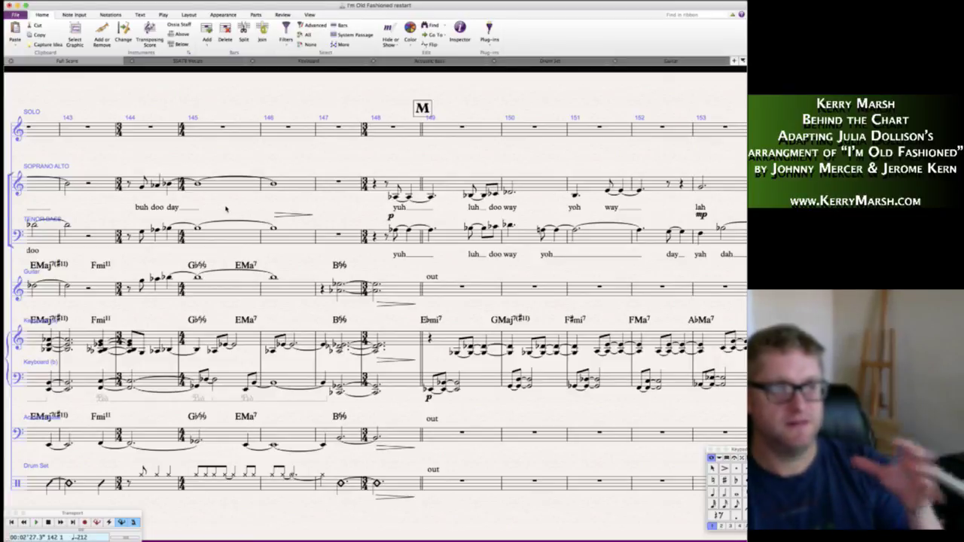
{"action": "scroll", "coordinate": [226, 209], "scroll_direction": "right", "scroll_amount": 5}
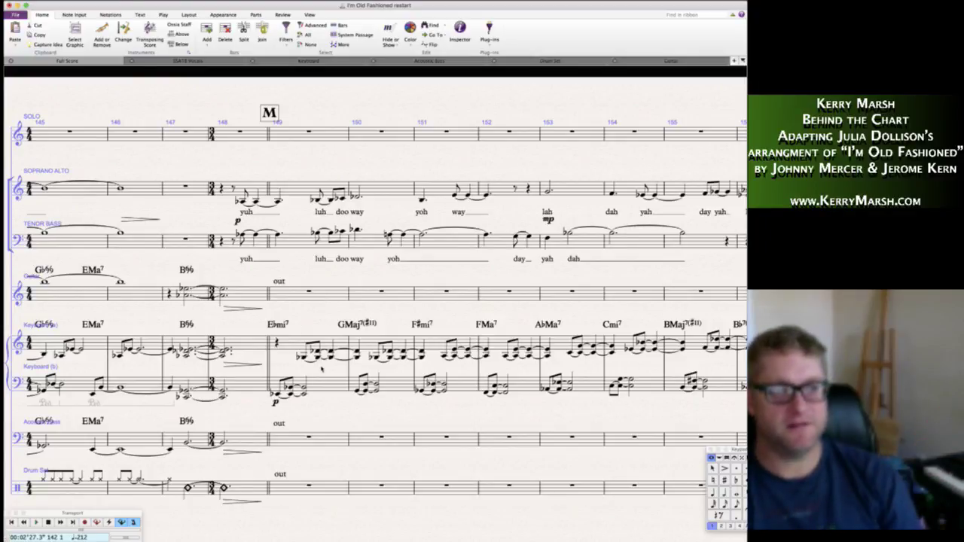
{"action": "scroll", "coordinate": [322, 368], "scroll_direction": "right", "scroll_amount": 15}
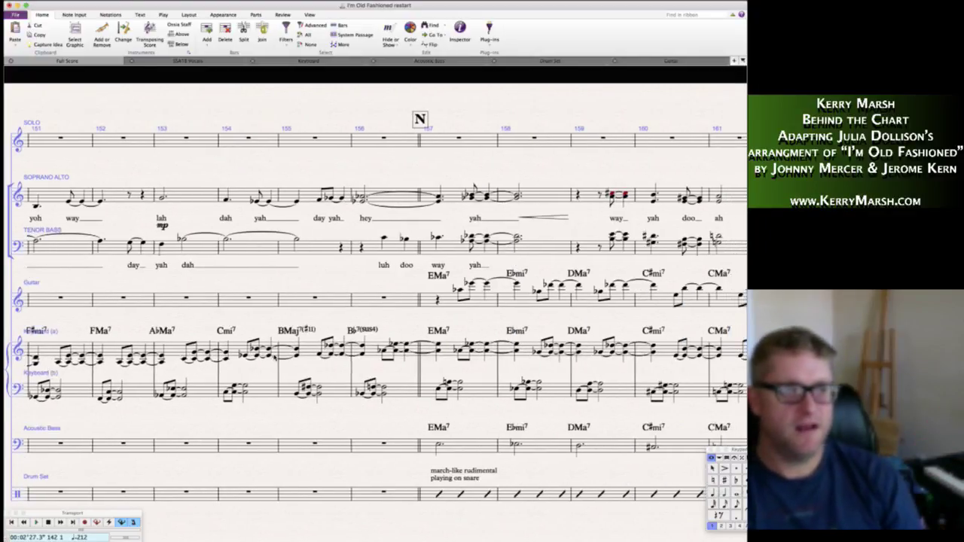
{"action": "scroll", "coordinate": [28, 124], "scroll_direction": "left", "scroll_amount": 3}
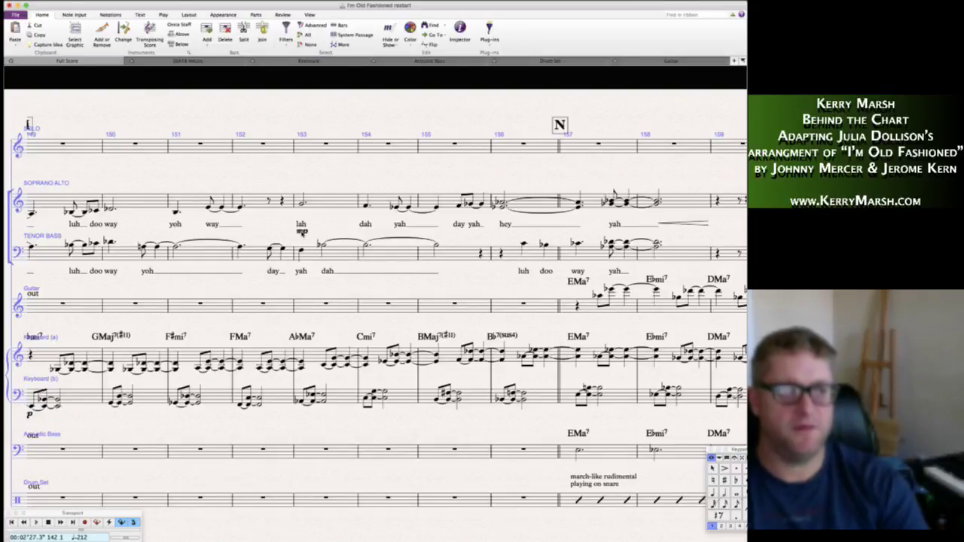
- Copy the mp dynamic from bar 153 of the vocals to below the upper Keyboard staff in the same bar
{"action": "left_click", "coordinate": [301, 376], "text": "alt"}
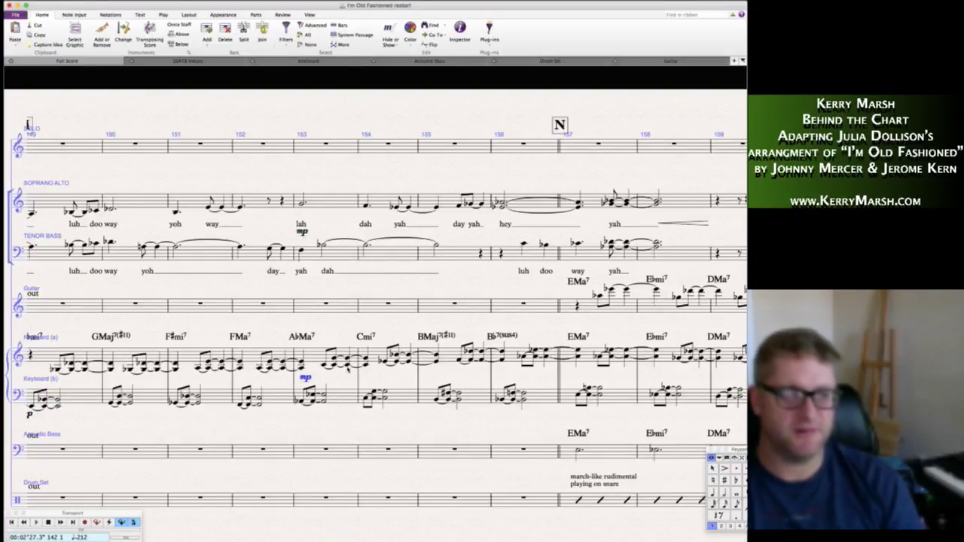
- Move the "march-like rudimental playing on snare" text at rehearsal letter N to below the Drum Set staff
{"action": "scroll", "coordinate": [277, 364], "scroll_direction": "right", "scroll_amount": 6}
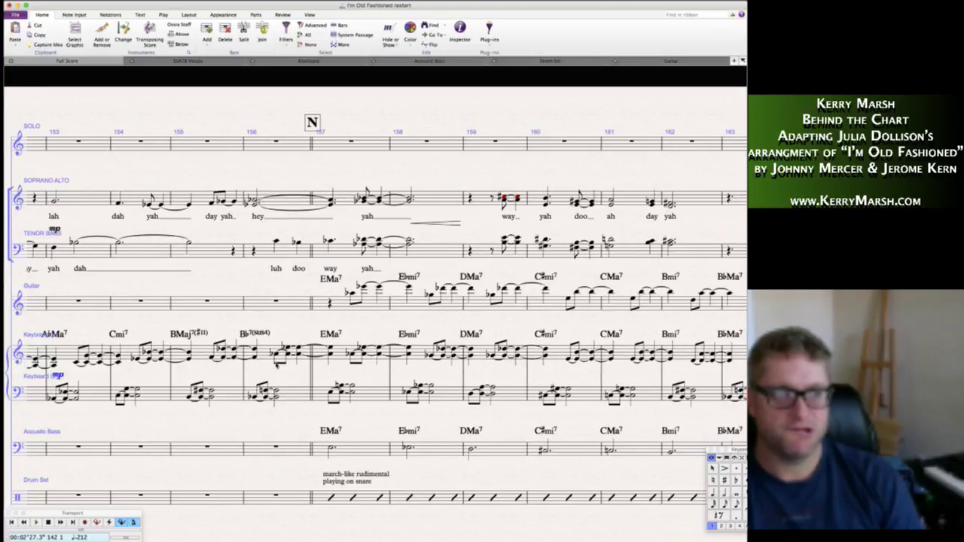
{"action": "scroll", "coordinate": [276, 365], "scroll_direction": "right", "scroll_amount": 3}
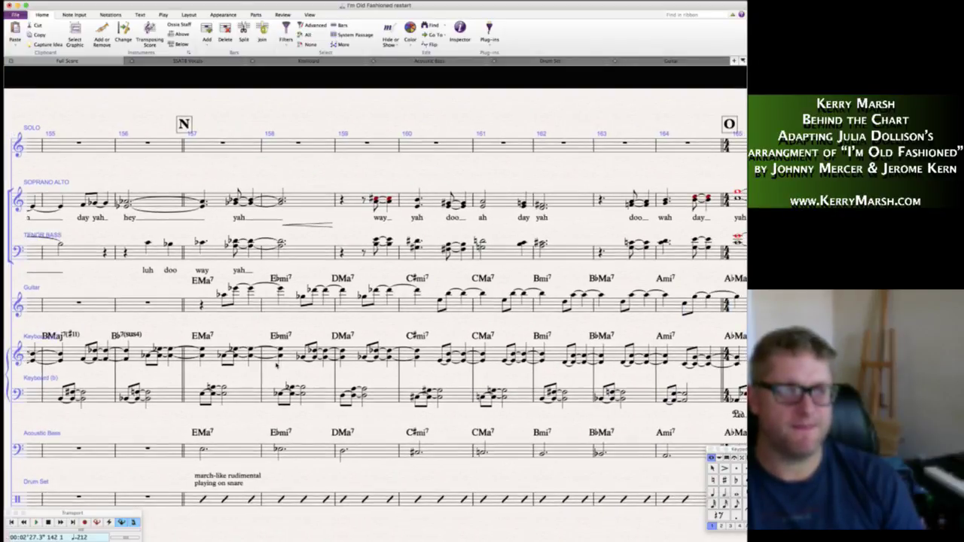
{"action": "scroll", "coordinate": [278, 364], "scroll_direction": "down", "scroll_amount": 1}
{"action": "scroll", "coordinate": [277, 366], "scroll_direction": "down", "scroll_amount": 1}
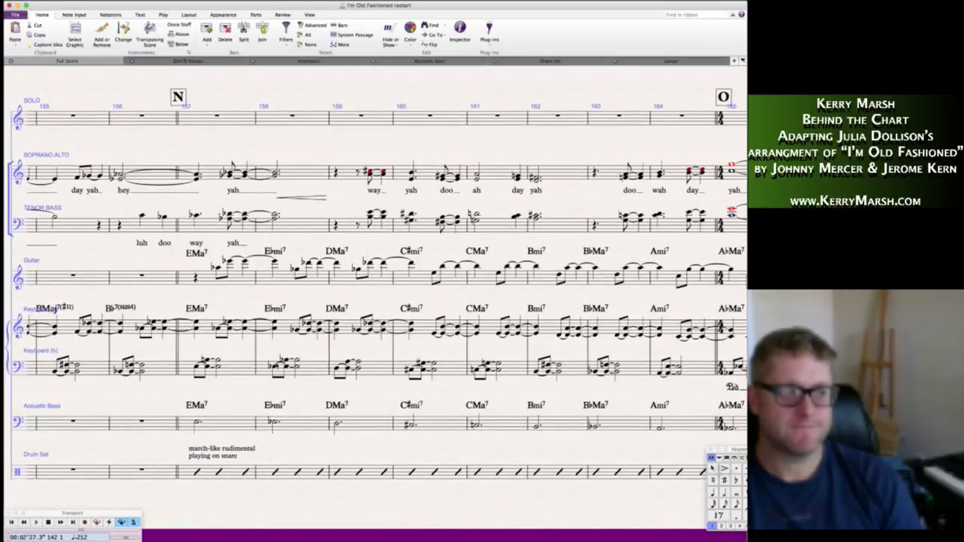
{"action": "scroll", "coordinate": [376, 301], "scroll_direction": "up", "scroll_amount": 1}
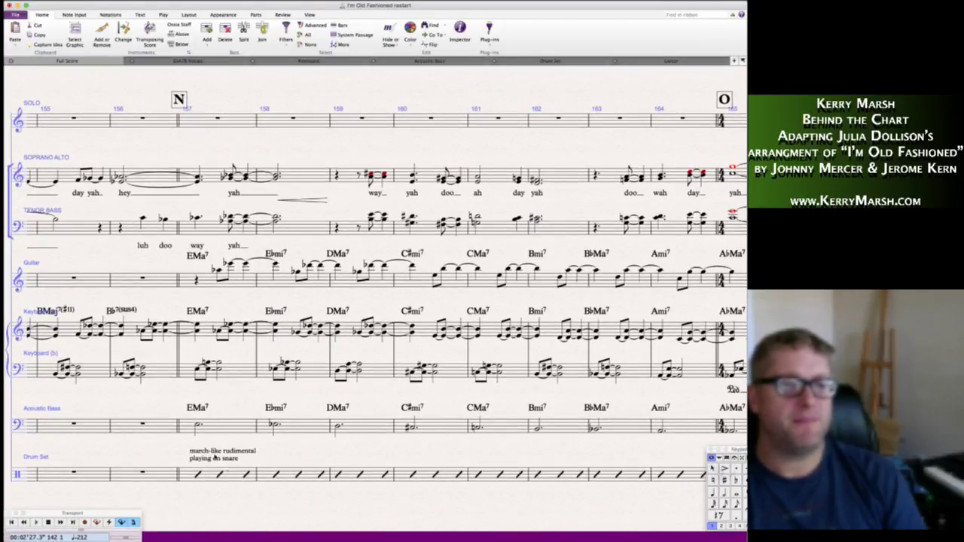
{"action": "left_click_drag", "start_coordinate": [216, 459], "coordinate": [217, 497]}
{"action": "left_click", "coordinate": [284, 501]}
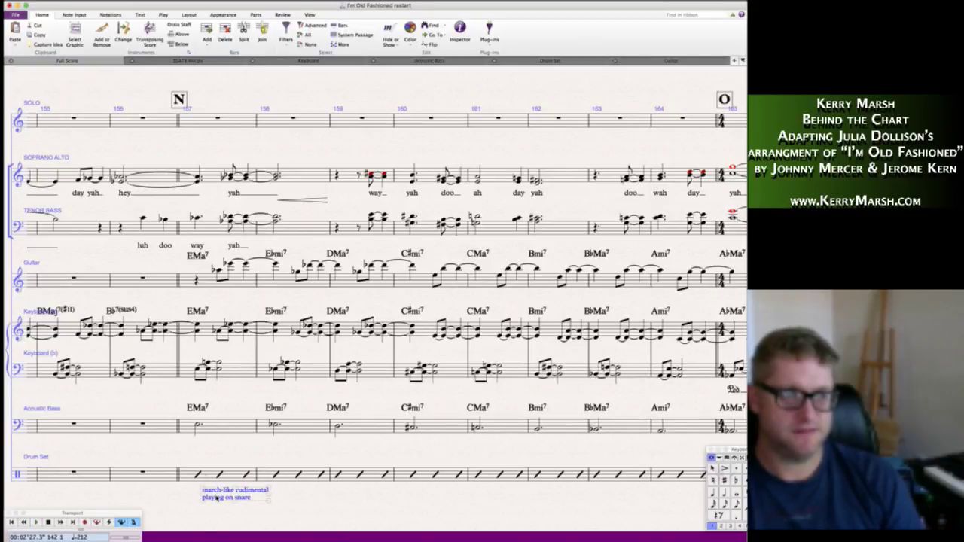
- Add a crescendo hairpin below the Soprano Alto staff in bar 156 and copy it below the upper Keyboard staff
{"action": "scroll", "coordinate": [158, 193], "scroll_direction": "left", "scroll_amount": 3}
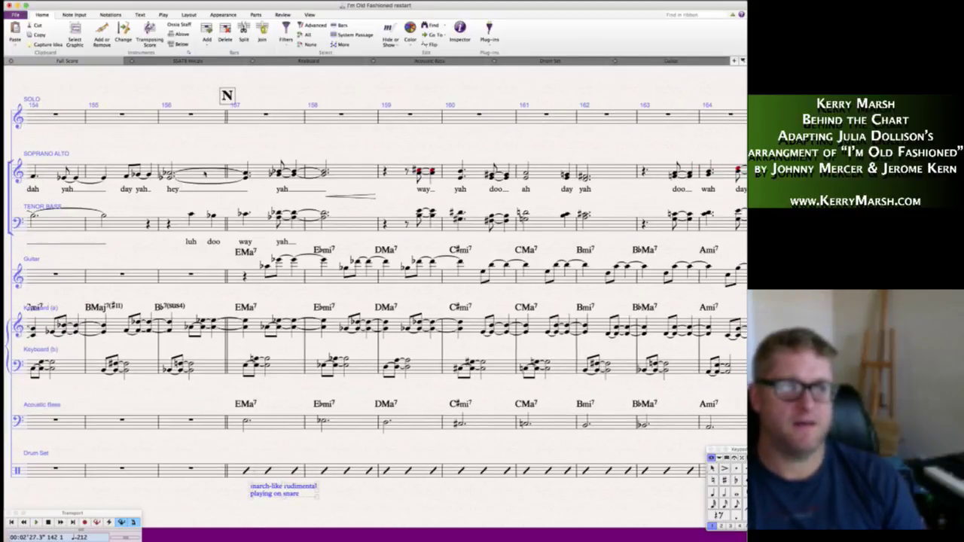
{"action": "left_click", "coordinate": [203, 173]}
{"action": "left_click", "coordinate": [212, 203]}
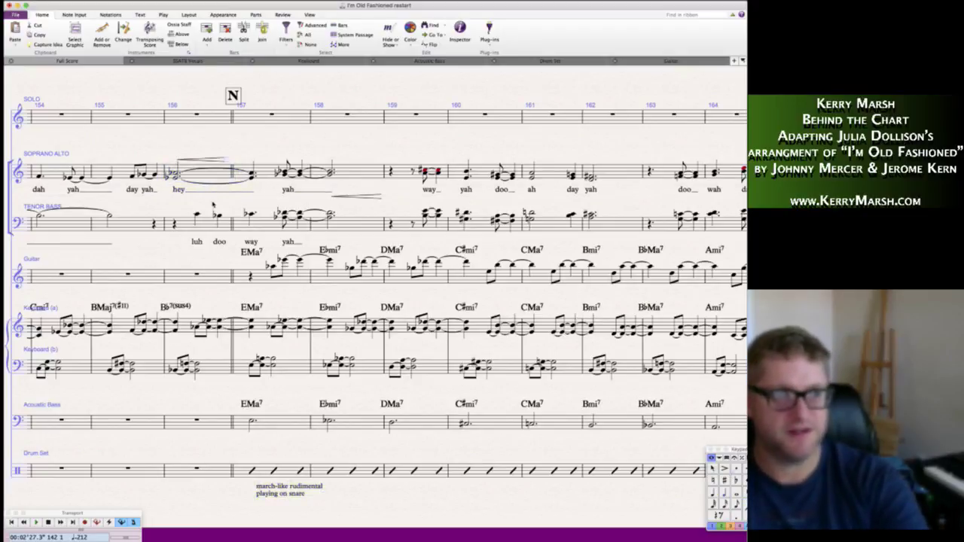
{"action": "key", "text": "n"}
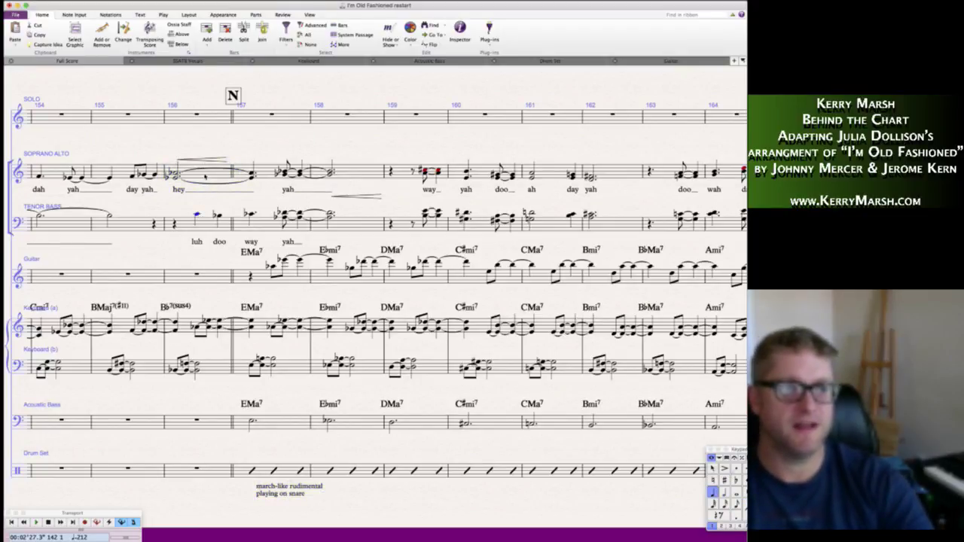
{"action": "left_click", "coordinate": [202, 194]}
{"action": "left_click", "coordinate": [174, 343], "text": "alt"}
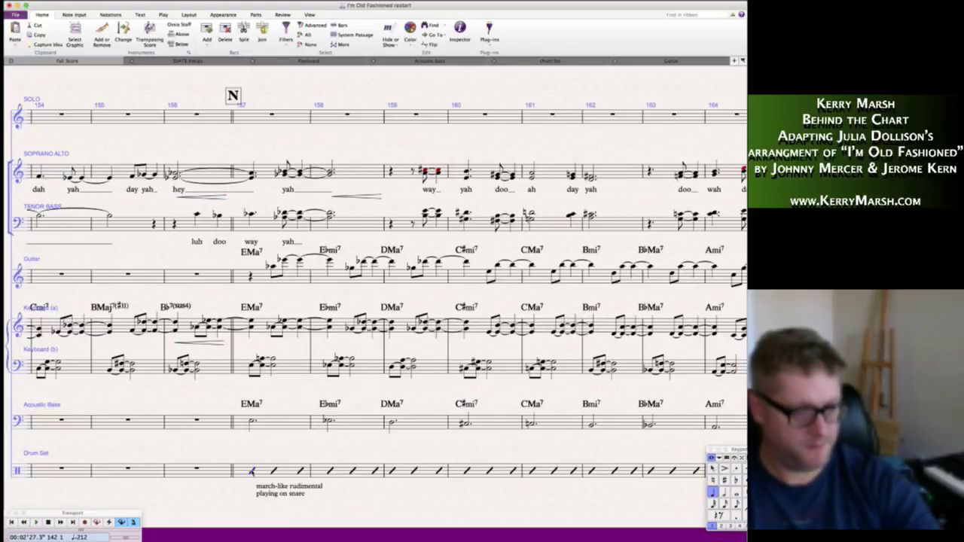
- Add an mf dynamic below the Drum Set at letter N and copy it to Acoustic Bass, Keyboard, Guitar and Soprano Alto
{"action": "left_click", "coordinate": [253, 472]}
{"action": "key", "text": "ctrl+e"}
{"action": "type", "text": "mf"}
{"action": "key", "text": "Escape"}
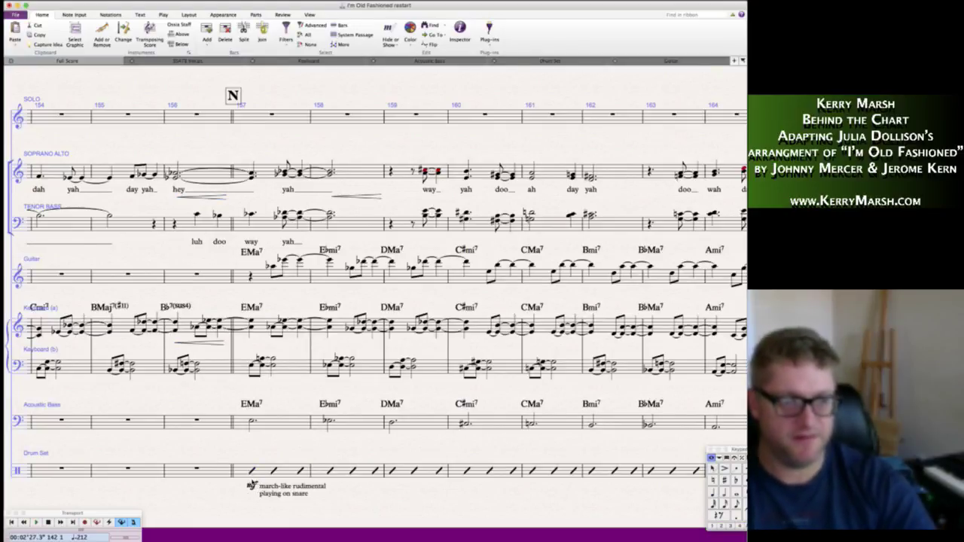
{"action": "left_click", "coordinate": [248, 430], "text": "alt"}
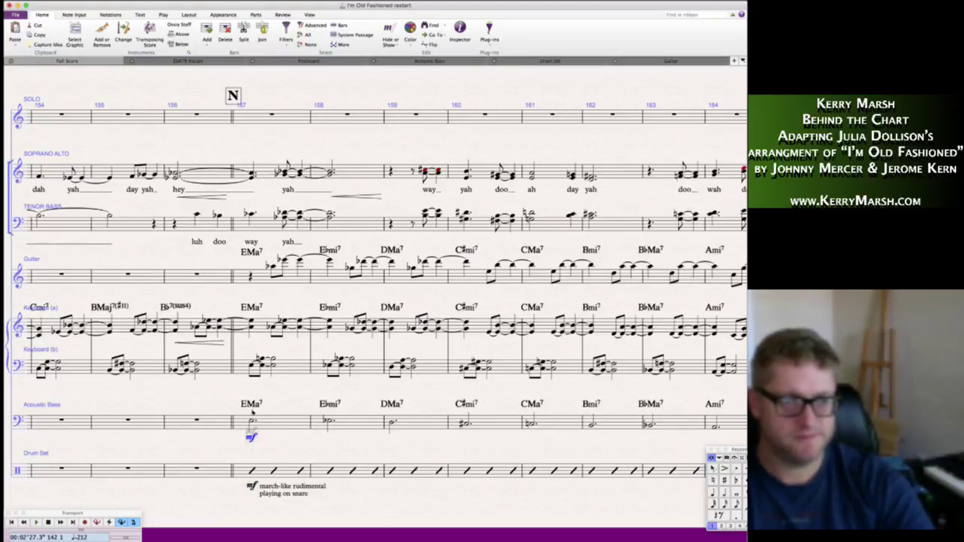
{"action": "left_click", "coordinate": [246, 345], "text": "alt"}
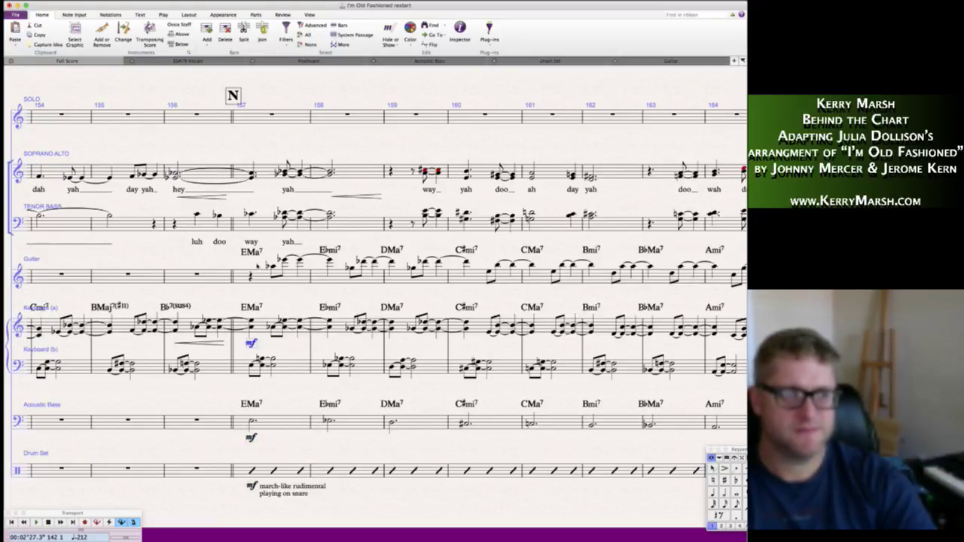
{"action": "left_click", "coordinate": [247, 199], "text": "alt"}
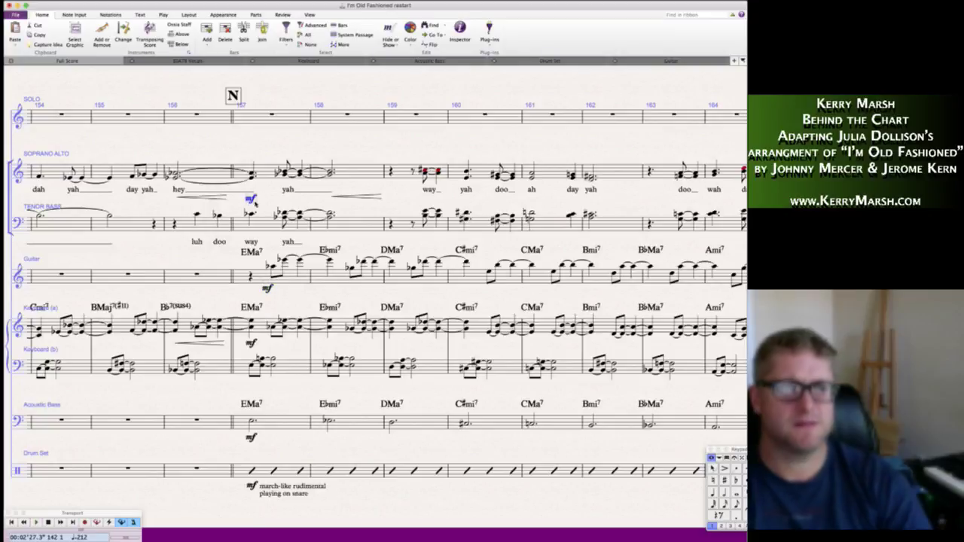
- Add a crescendo hairpin across bars 163–164 of the Soprano Alto part and flip it below the staff
{"action": "scroll", "coordinate": [291, 144], "scroll_direction": "right", "scroll_amount": 5}
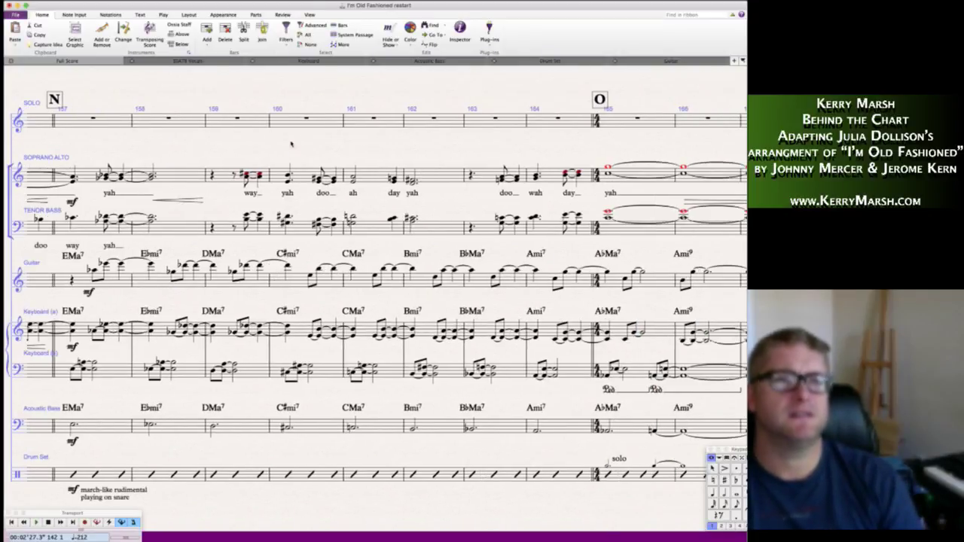
{"action": "scroll", "coordinate": [291, 144], "scroll_direction": "right", "scroll_amount": 1}
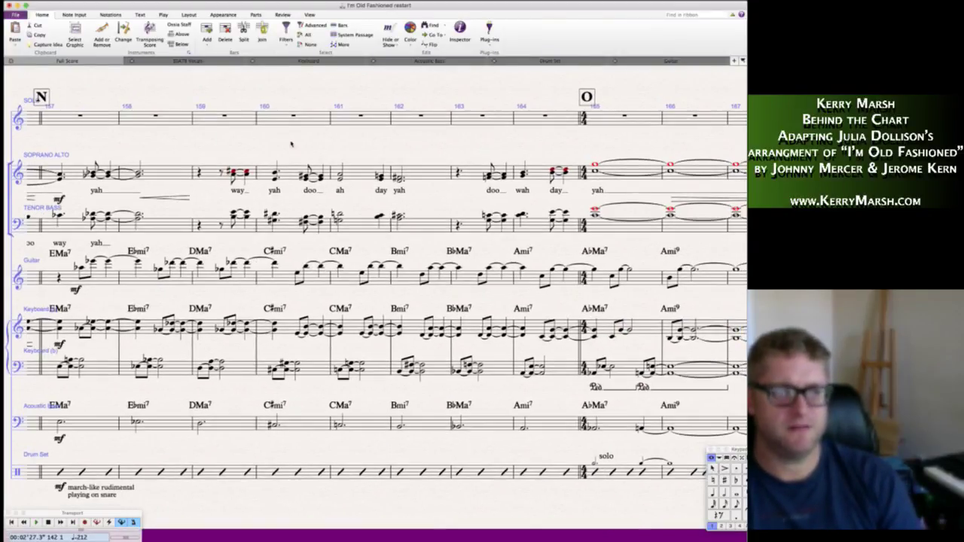
{"action": "scroll", "coordinate": [291, 143], "scroll_direction": "right", "scroll_amount": 2}
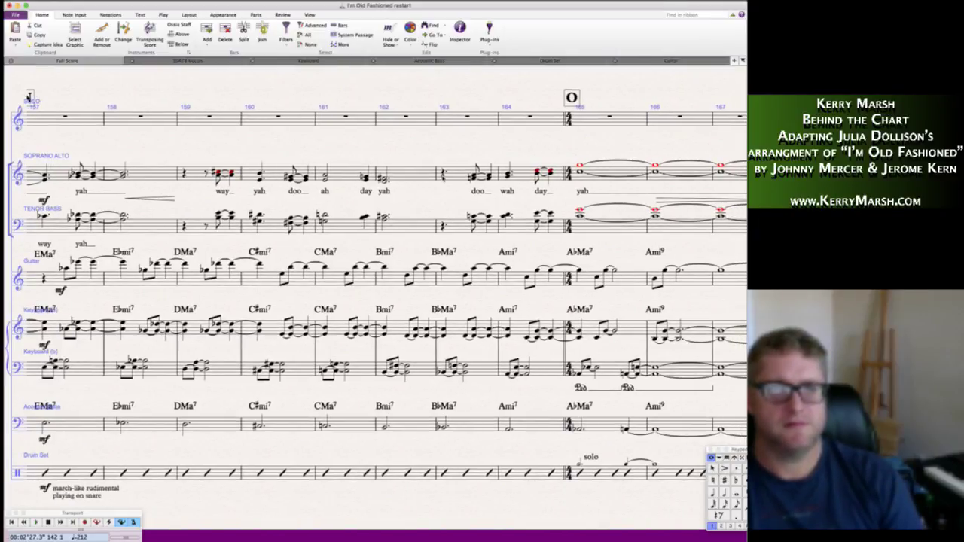
{"action": "left_click", "coordinate": [467, 178]}
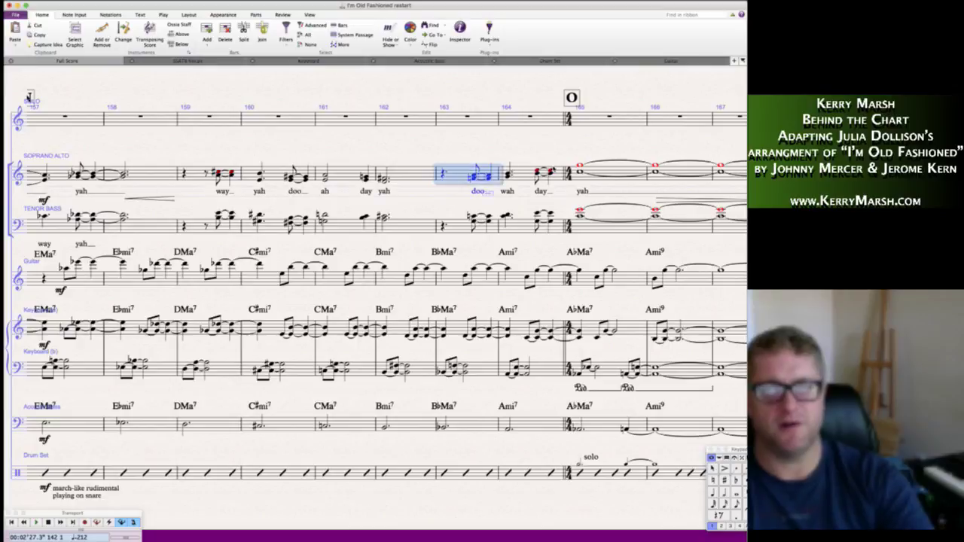
{"action": "left_click", "coordinate": [555, 174], "text": "shift"}
{"action": "key", "text": "n"}
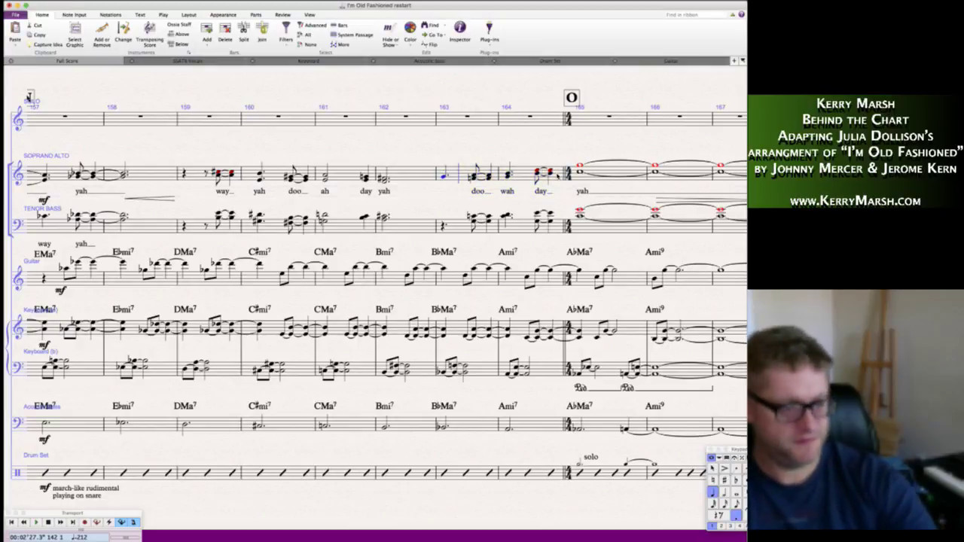
{"action": "key", "text": "ctrl+z"}
{"action": "key", "text": "Escape"}
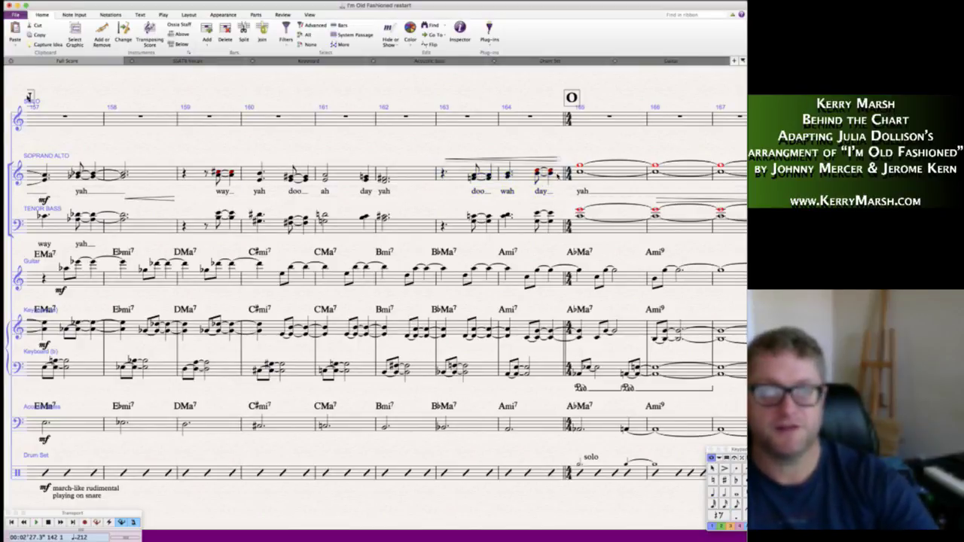
{"action": "key", "text": "x"}
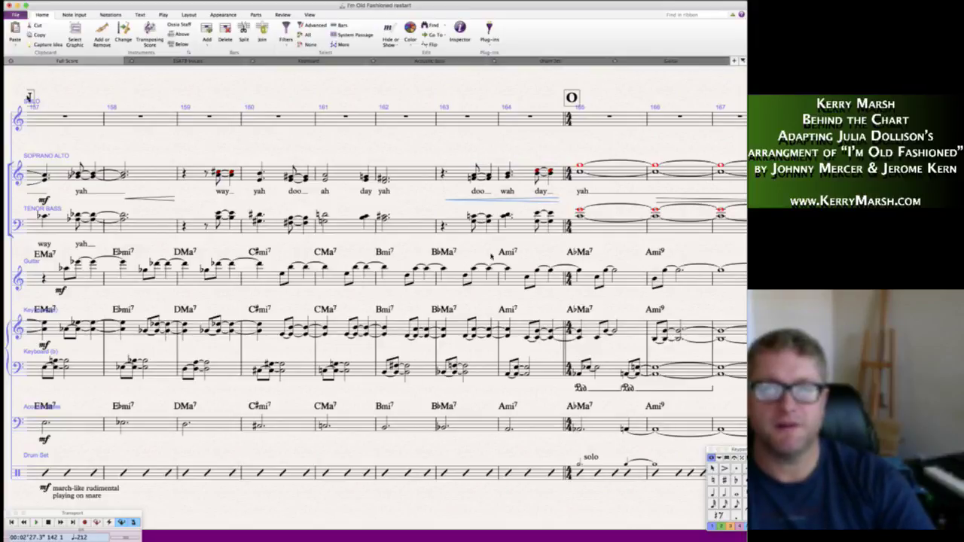
- Copy the crescendo hairpin in bars 163–164 to below the Guitar, Keyboard, Acoustic Bass and Drum Set staves
{"action": "left_click", "coordinate": [442, 292], "text": "alt"}
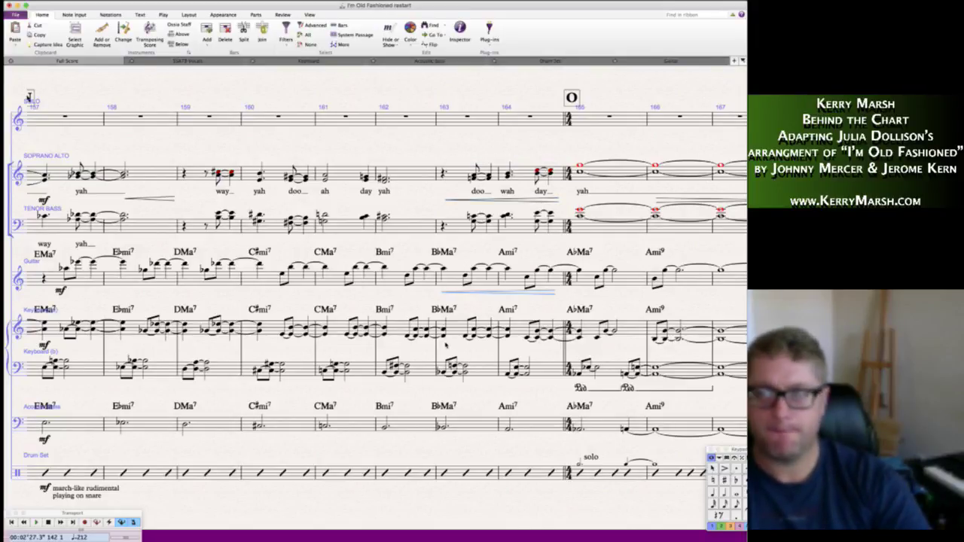
{"action": "left_click", "coordinate": [444, 345], "text": "alt"}
{"action": "left_click", "coordinate": [442, 437], "text": "alt"}
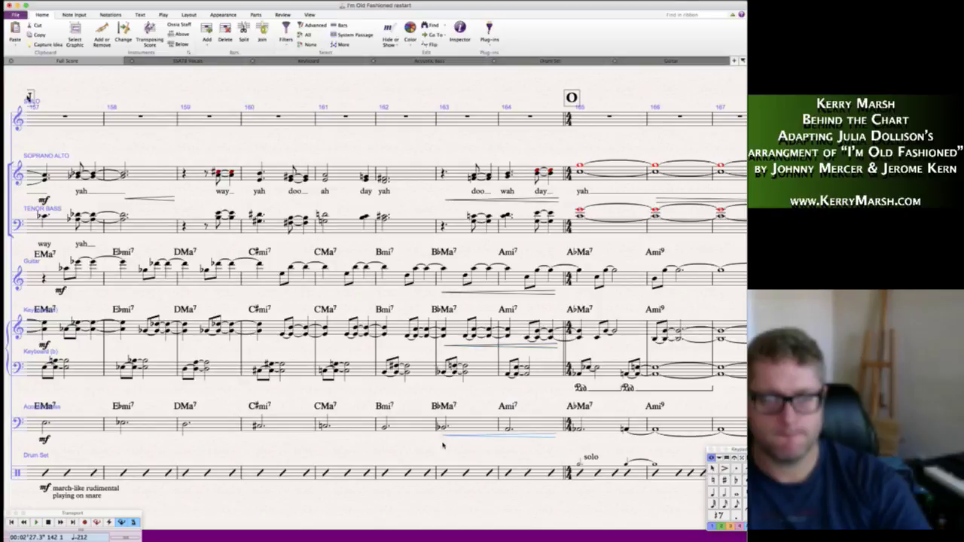
{"action": "left_click", "coordinate": [440, 491], "text": "alt"}
- Place an f dynamic below Soprano Alto at rehearsal letter O and copy it to Guitar, Keyboard, Acoustic Bass and Drum Set
{"action": "scroll", "coordinate": [429, 156], "scroll_direction": "right", "scroll_amount": 3}
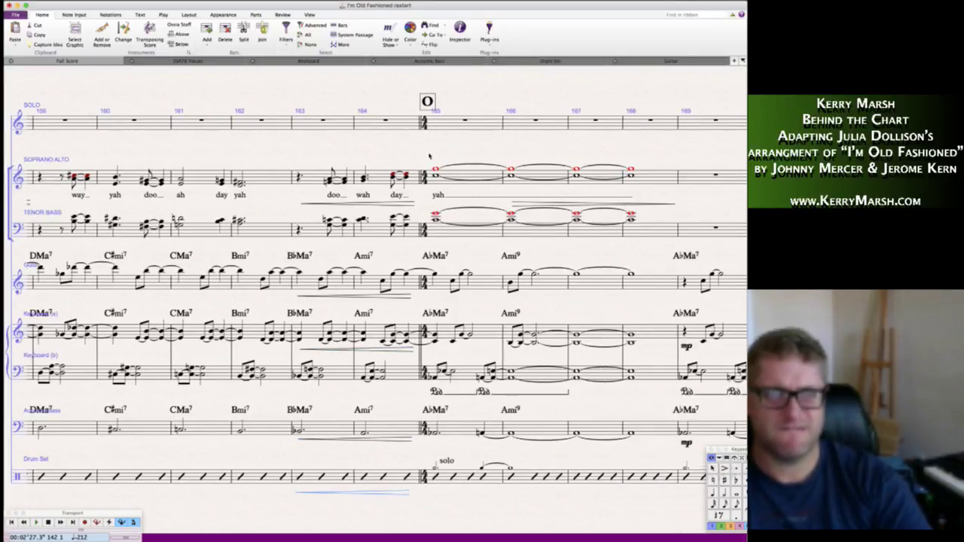
{"action": "key", "text": "Escape"}
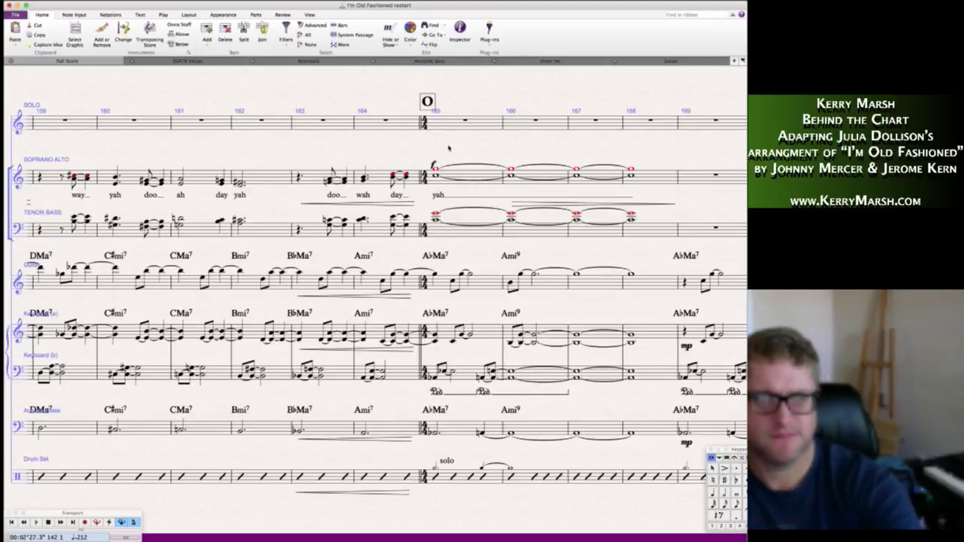
{"action": "left_click", "coordinate": [433, 163]}
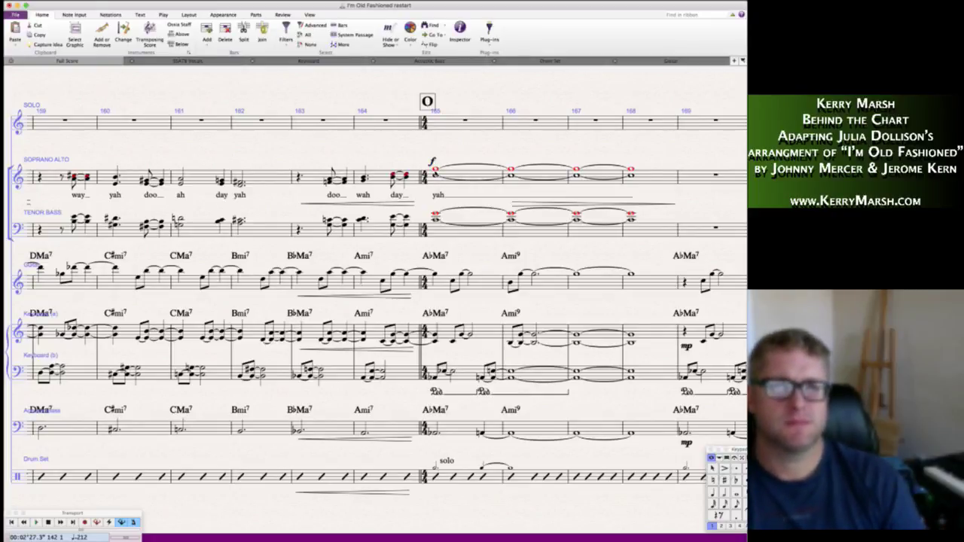
{"action": "left_click_drag", "start_coordinate": [433, 163], "coordinate": [434, 205]}
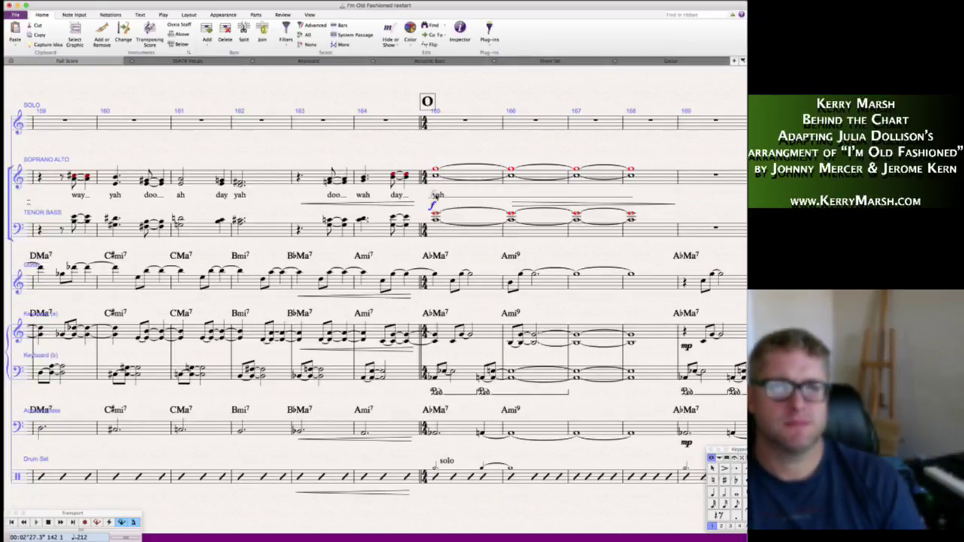
{"action": "left_click", "coordinate": [433, 299], "text": "alt"}
{"action": "left_click", "coordinate": [434, 353], "text": "alt"}
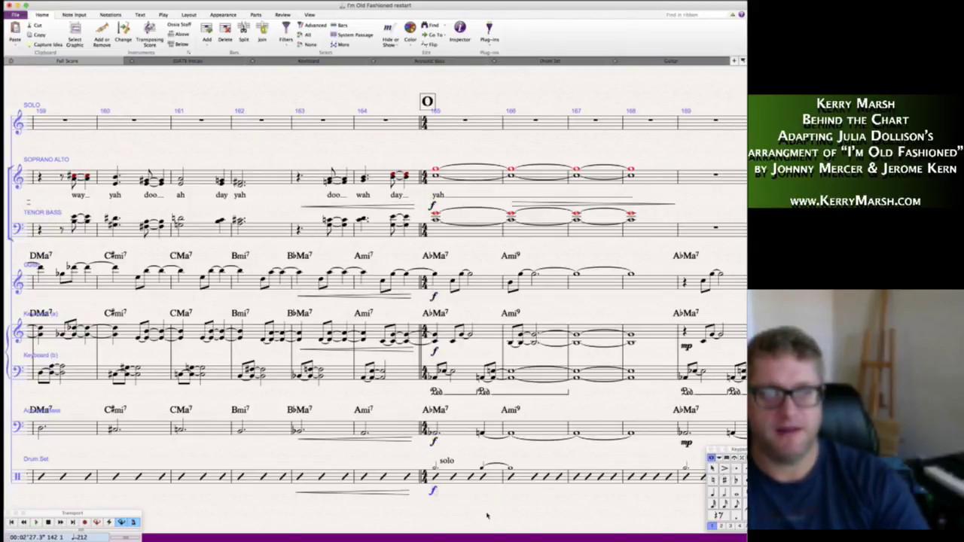
- Add a diminuendo hairpin below the Keyboard in bars 167–168 and copy it below Acoustic Bass and Drum Set
{"action": "scroll", "coordinate": [486, 515], "scroll_direction": "right", "scroll_amount": 5}
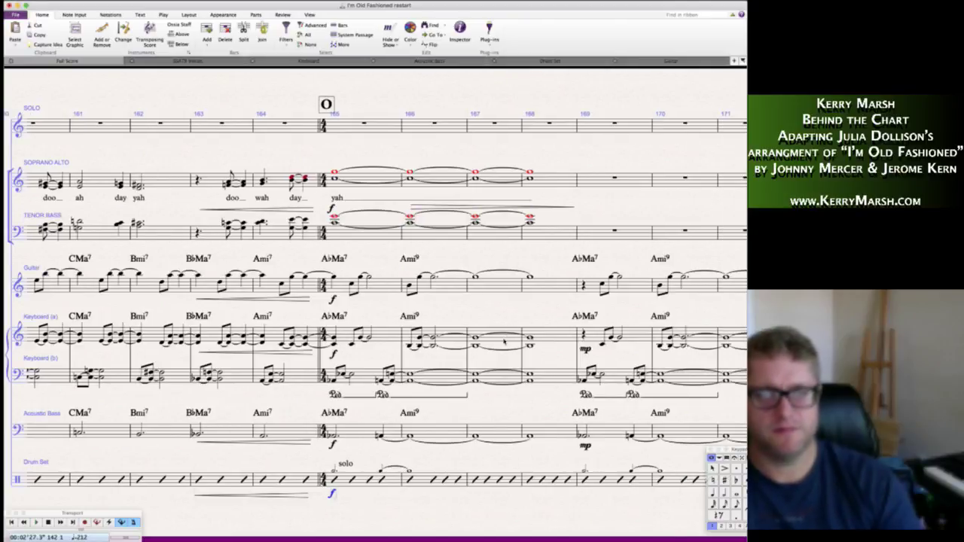
{"action": "left_click_drag", "start_coordinate": [506, 341], "coordinate": [554, 338]}
{"action": "key", "text": "shift+h"}
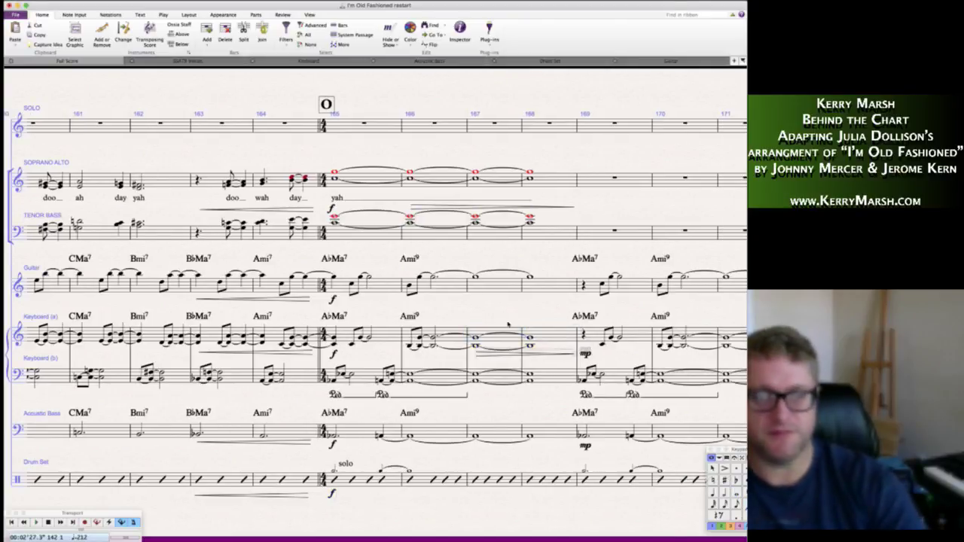
{"action": "left_click", "coordinate": [487, 355]}
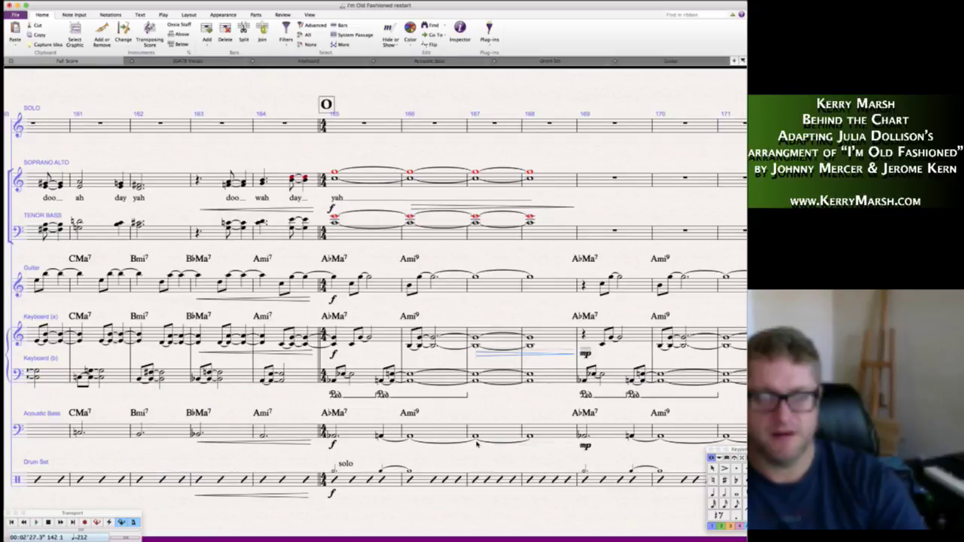
{"action": "left_click", "coordinate": [476, 444], "text": "alt"}
{"action": "left_click", "coordinate": [473, 495], "text": "alt"}
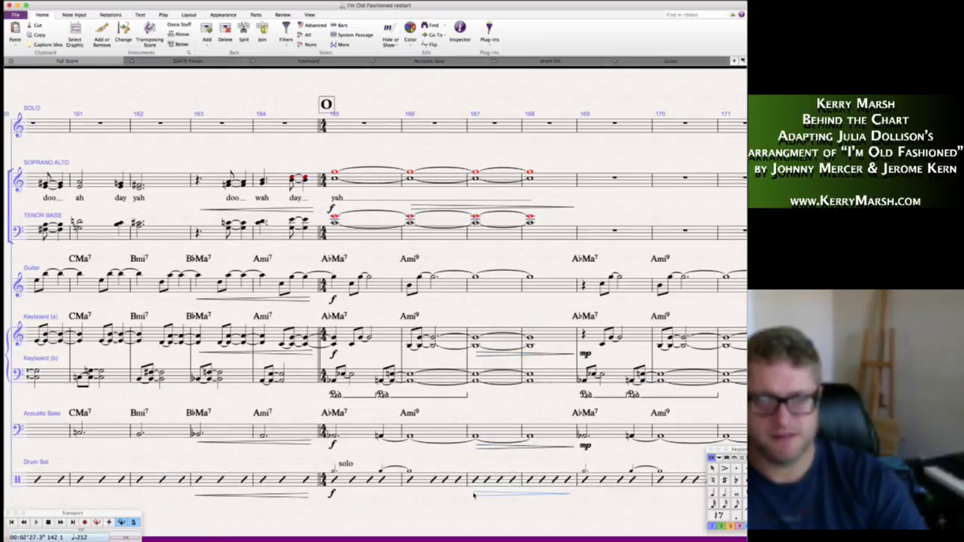
- Shift the "solo" text above the Drum Set in bar 165 slightly up and to the left
{"action": "left_click", "coordinate": [346, 464]}
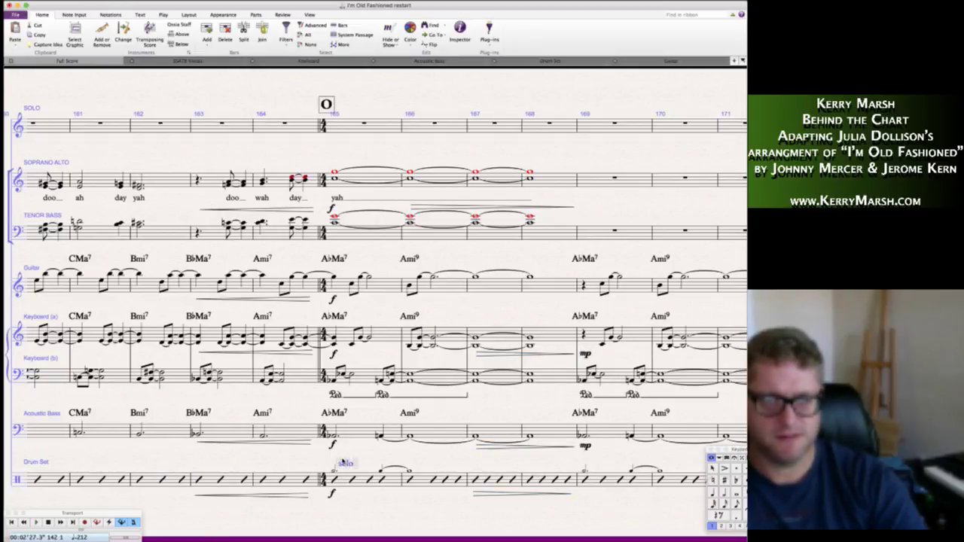
{"action": "left_click_drag", "start_coordinate": [343, 461], "coordinate": [341, 463]}
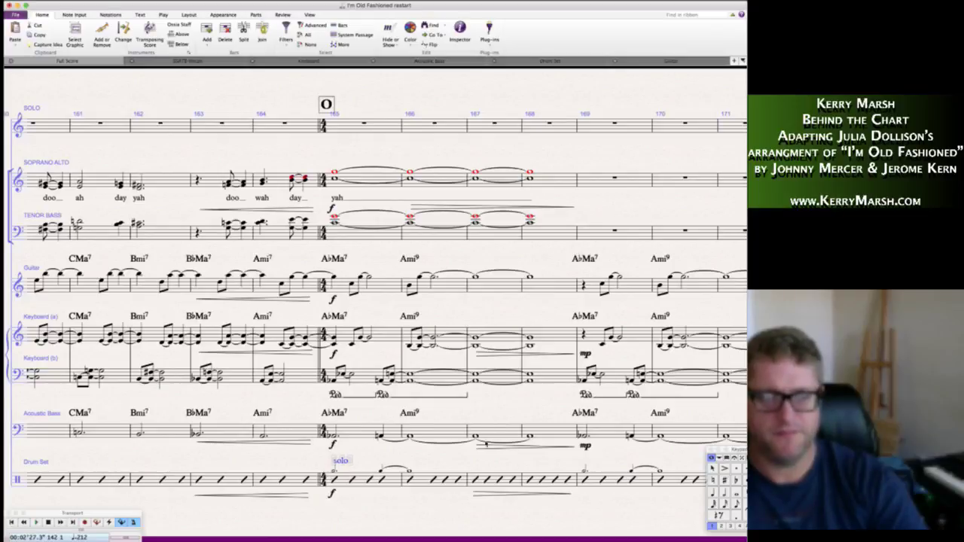
- Copy the diminuendo hairpin in bars 167–168 to below the Guitar and the Acoustic Bass mp in bar 169 to below the Drum Set
{"action": "left_click", "coordinate": [484, 494]}
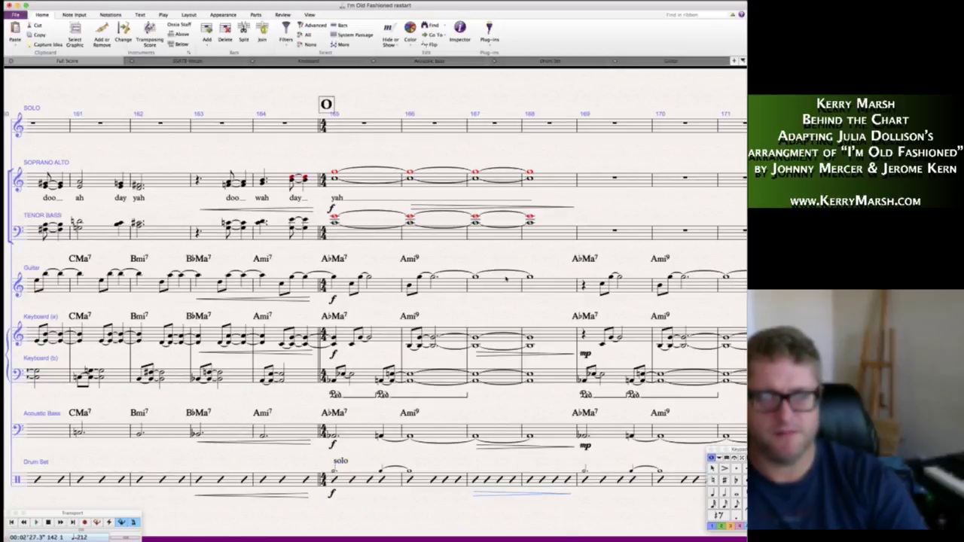
{"action": "left_click", "coordinate": [475, 301], "text": "alt"}
{"action": "scroll", "coordinate": [485, 310], "scroll_direction": "right", "scroll_amount": 5}
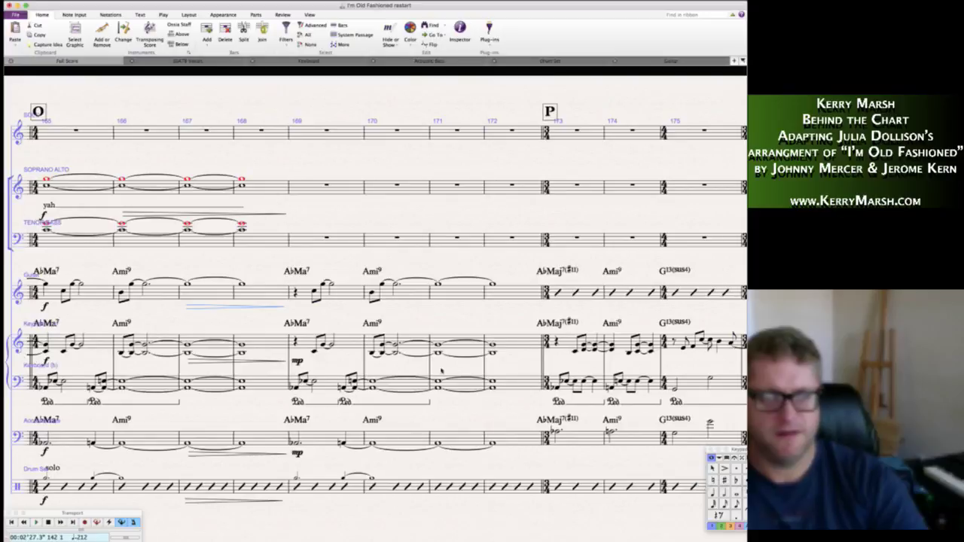
{"action": "scroll", "coordinate": [454, 495], "scroll_direction": "right", "scroll_amount": 3}
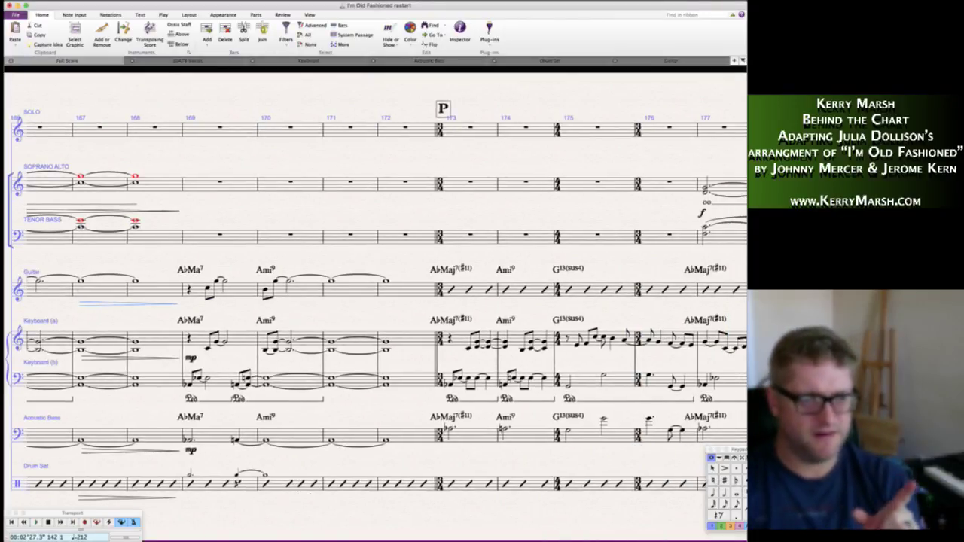
{"action": "left_click", "coordinate": [190, 451]}
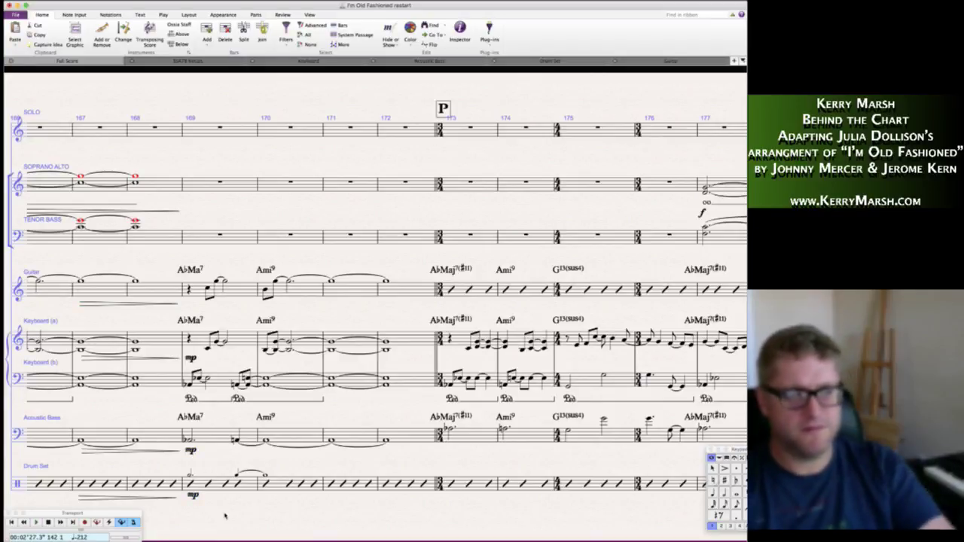
- Place an mf dynamic below the Guitar at rehearsal letter P and copy it below the Keyboard, Acoustic Bass and Drum Set
{"action": "scroll", "coordinate": [258, 503], "scroll_direction": "right", "scroll_amount": 1}
{"action": "scroll", "coordinate": [259, 503], "scroll_direction": "right", "scroll_amount": 5}
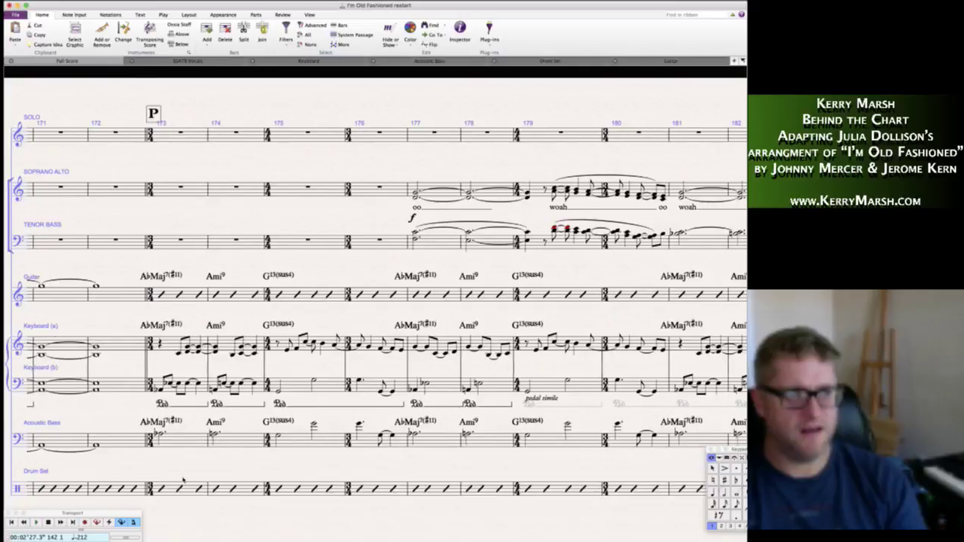
{"action": "scroll", "coordinate": [202, 444], "scroll_direction": "left", "scroll_amount": 1}
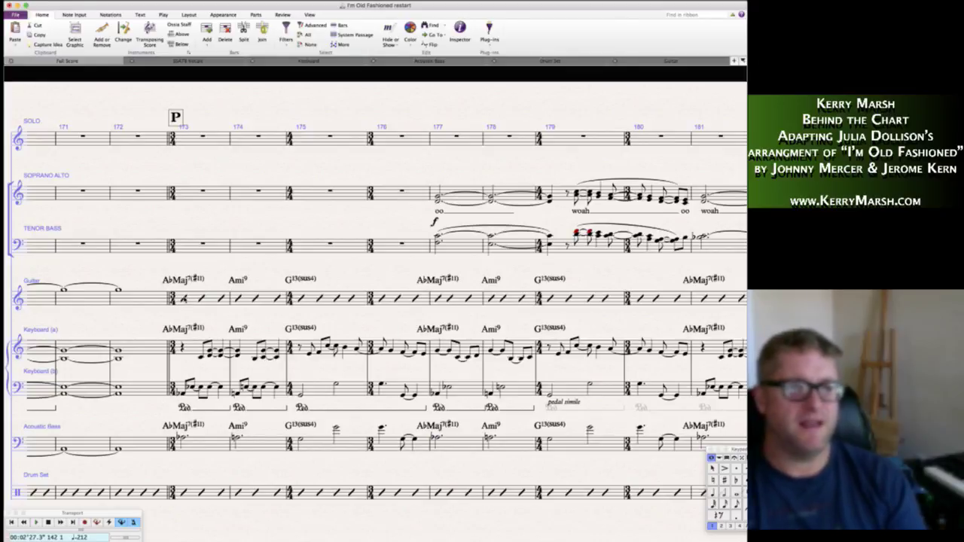
{"action": "left_click", "coordinate": [183, 299]}
{"action": "key", "text": "super+e"}
{"action": "type", "text": "mf"}
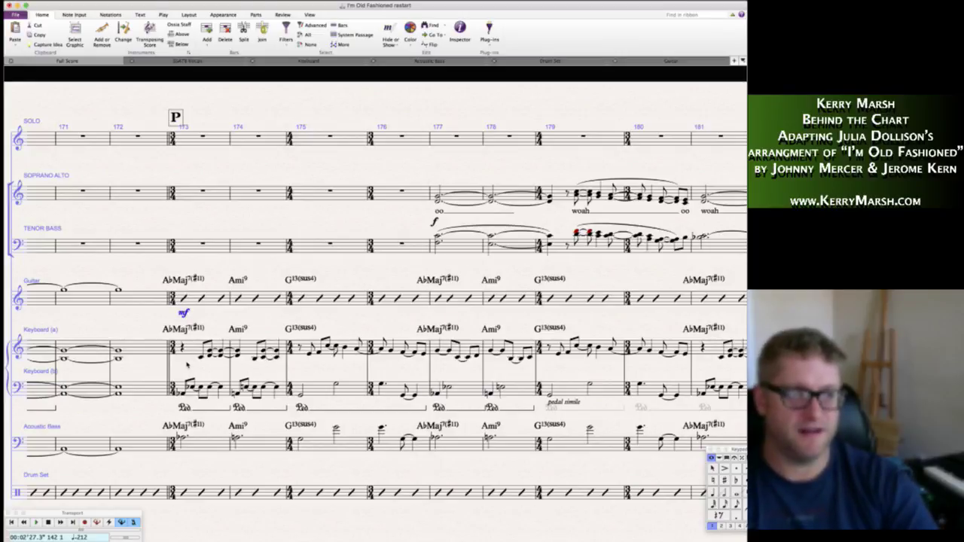
{"action": "left_click", "coordinate": [181, 508], "text": "alt"}
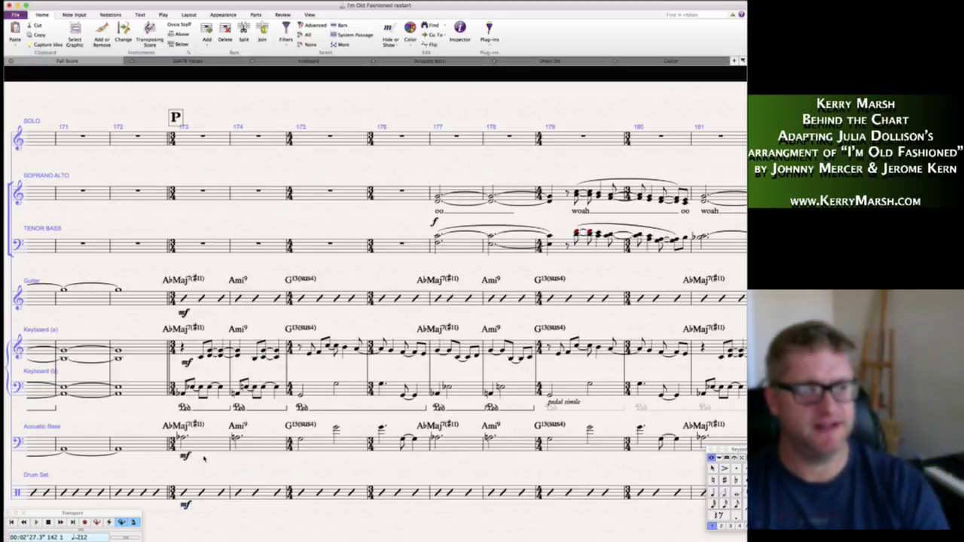
- Play the score back from the Soprano Alto pickup before rehearsal letter M to bar 175 to check the new dynamics
{"action": "scroll", "coordinate": [211, 466], "scroll_direction": "left", "scroll_amount": 10}
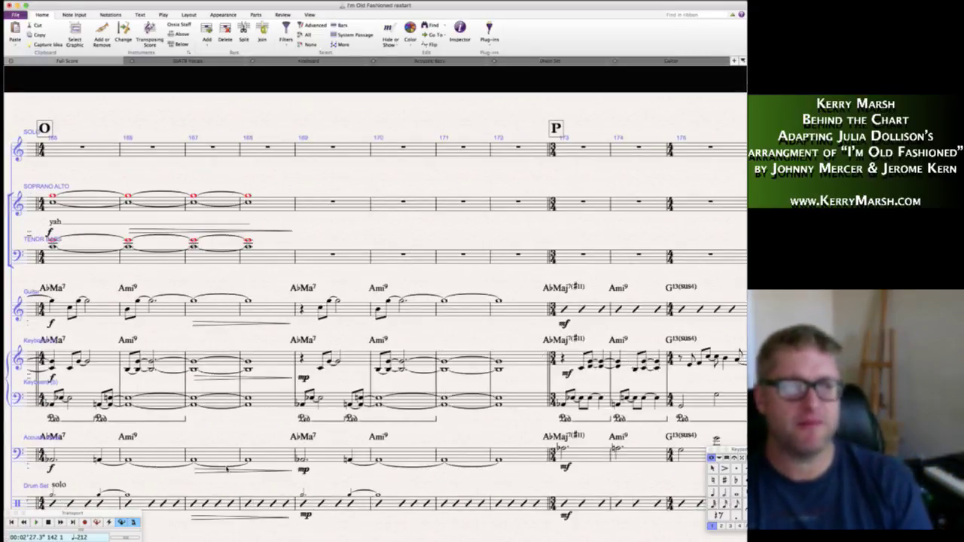
{"action": "scroll", "coordinate": [225, 468], "scroll_direction": "left", "scroll_amount": 10}
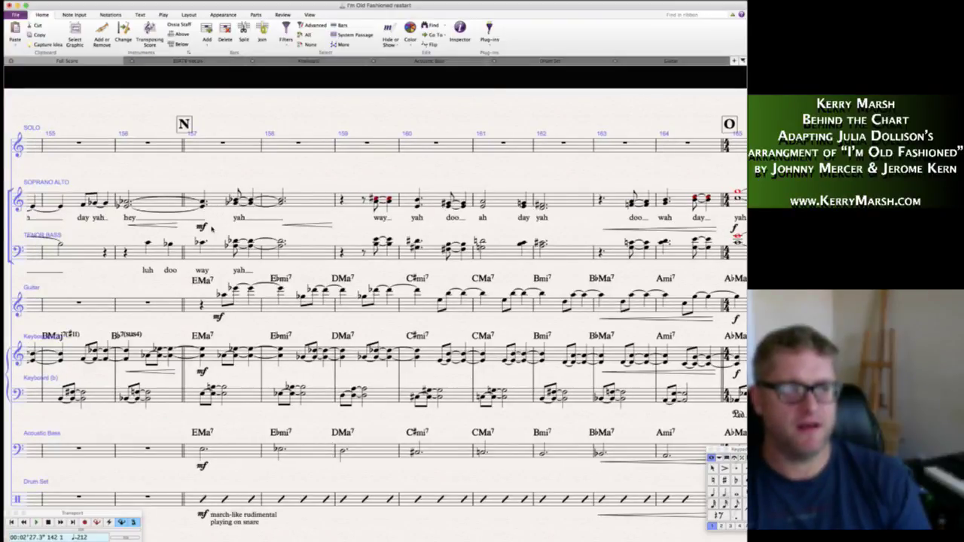
{"action": "scroll", "coordinate": [211, 228], "scroll_direction": "left", "scroll_amount": 10}
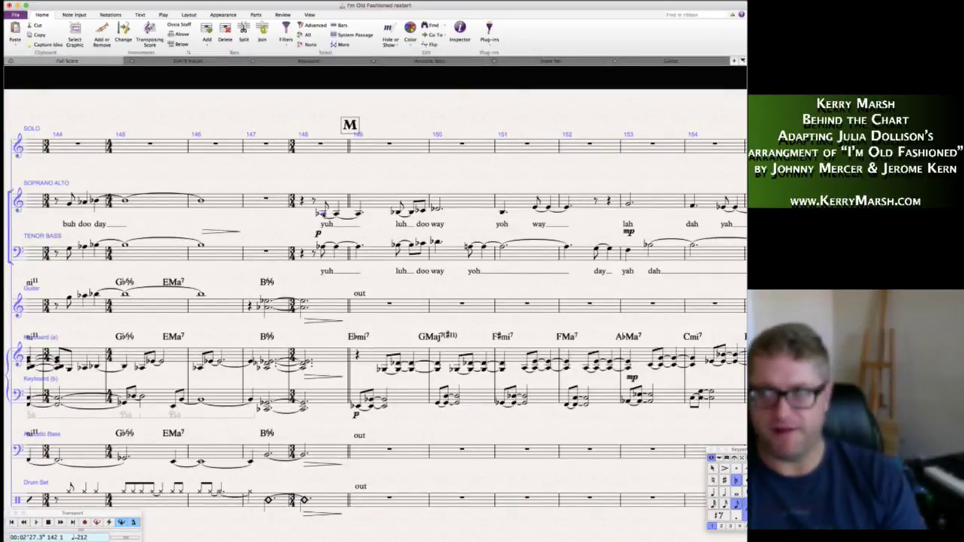
{"action": "left_click", "coordinate": [320, 213]}
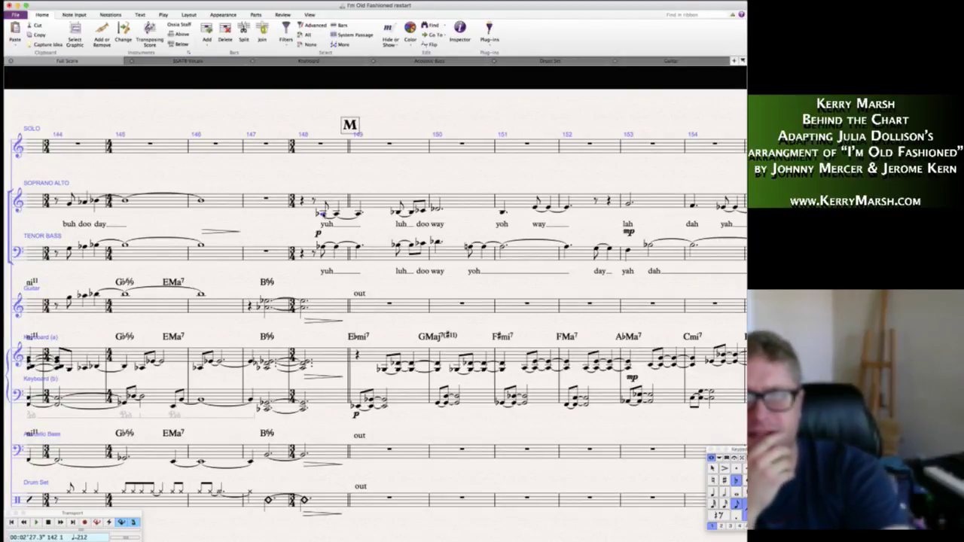
{"action": "key", "text": "space"}
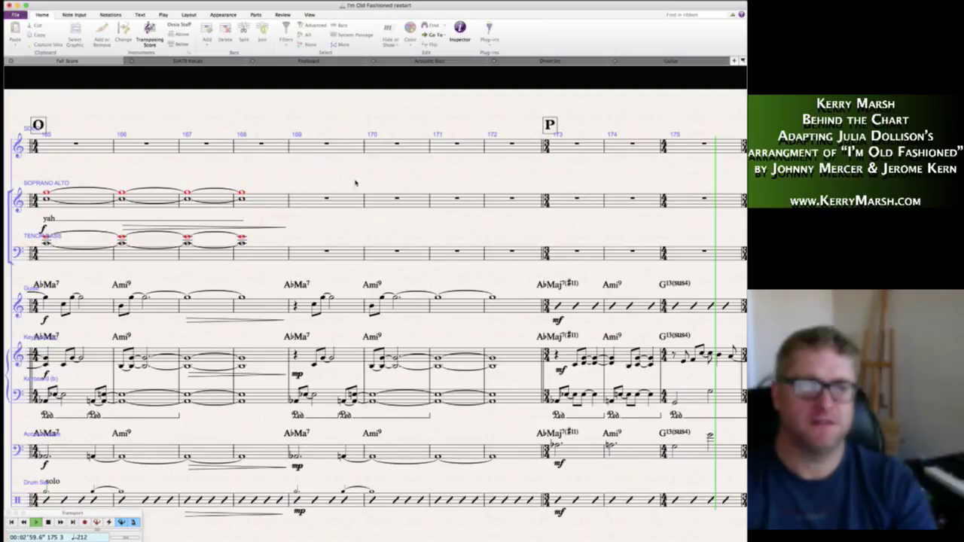
{"action": "key", "text": "space"}
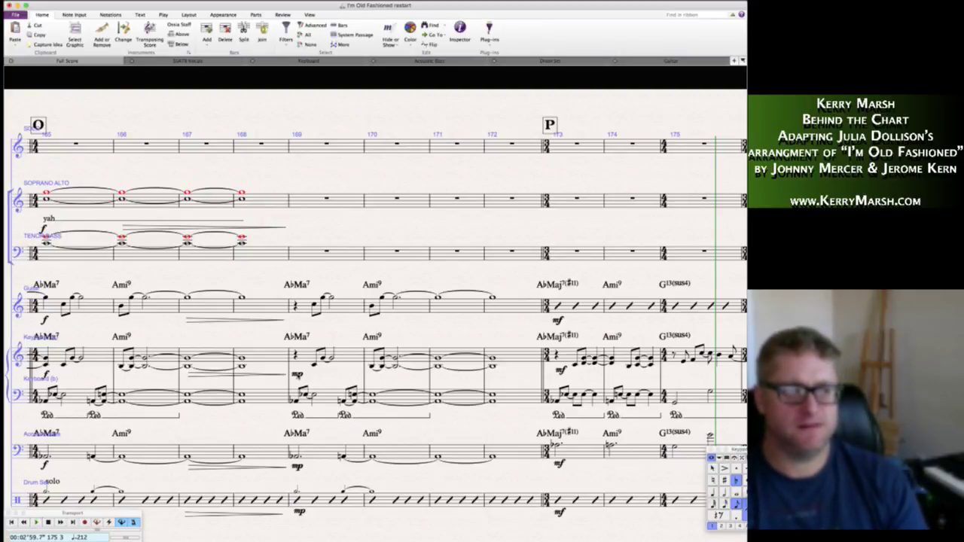
- Copy the Keyboard's mp dynamic in bar 169 to below the Guitar
{"action": "left_click", "coordinate": [297, 374]}
{"action": "left_click", "coordinate": [296, 323], "text": "alt"}
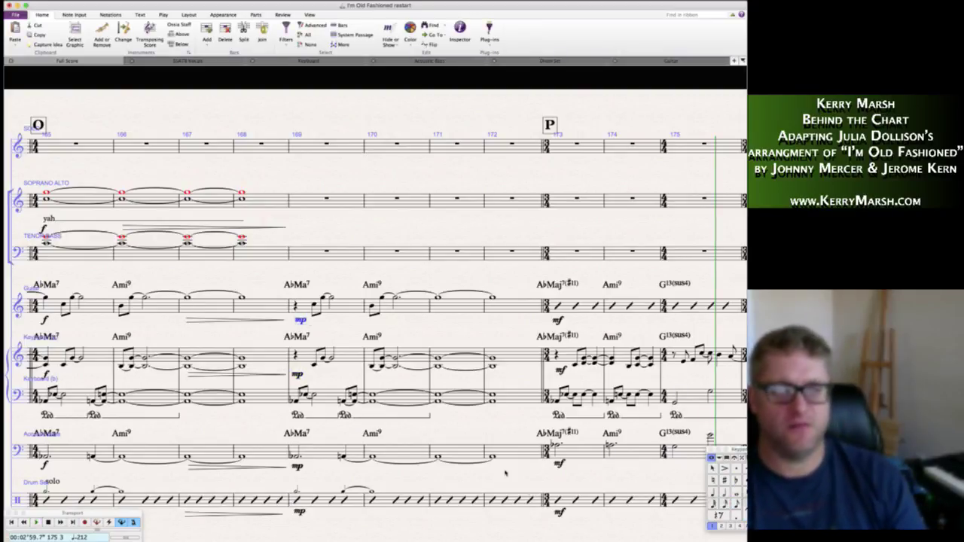
{"action": "key", "text": "Escape"}
- Look back through the earlier sections to the opening and select the Drum Set's bar 5 with its groove instruction text
{"action": "scroll", "coordinate": [504, 512], "scroll_direction": "right", "scroll_amount": 5}
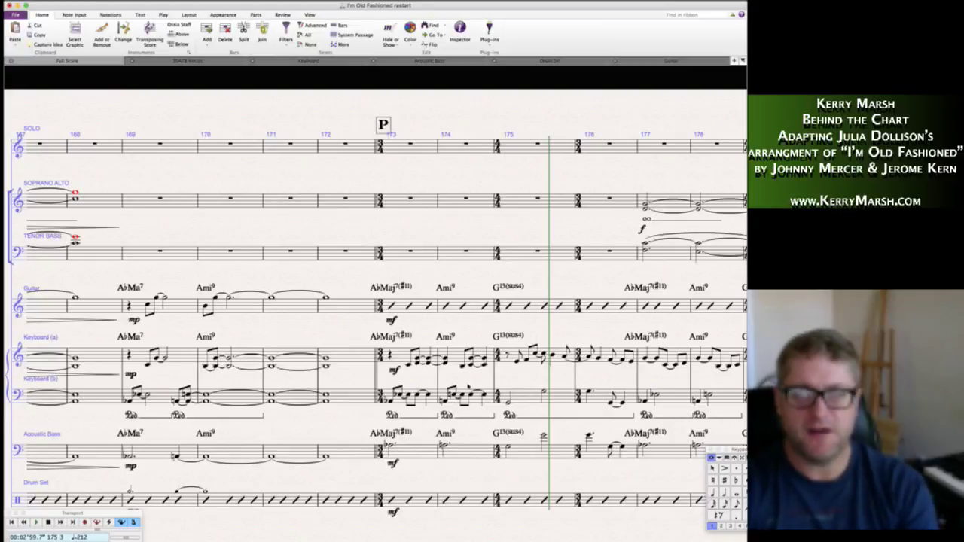
{"action": "scroll", "coordinate": [486, 459], "scroll_direction": "left", "scroll_amount": 15}
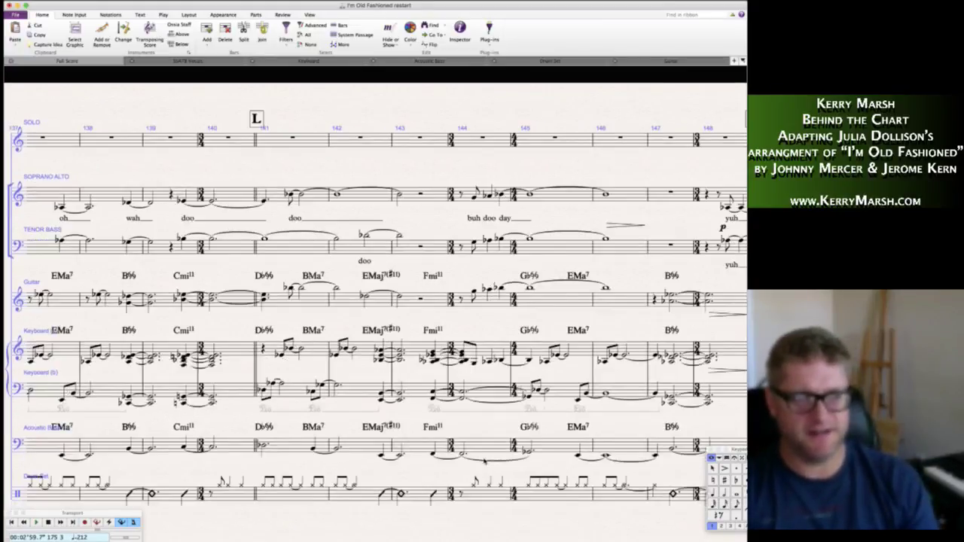
{"action": "scroll", "coordinate": [484, 459], "scroll_direction": "left", "scroll_amount": 2}
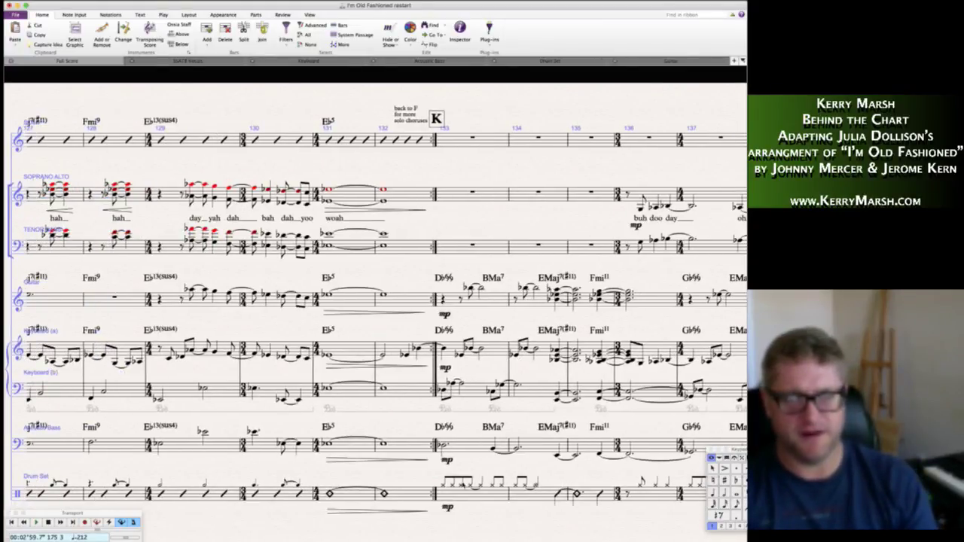
{"action": "scroll", "coordinate": [459, 496], "scroll_direction": "right", "scroll_amount": 20}
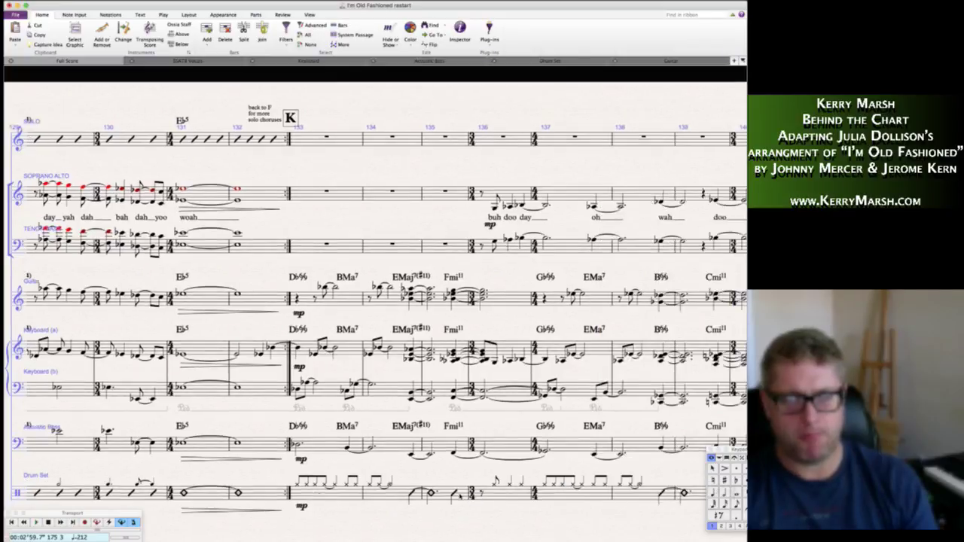
{"action": "scroll", "coordinate": [459, 495], "scroll_direction": "left", "scroll_amount": 20}
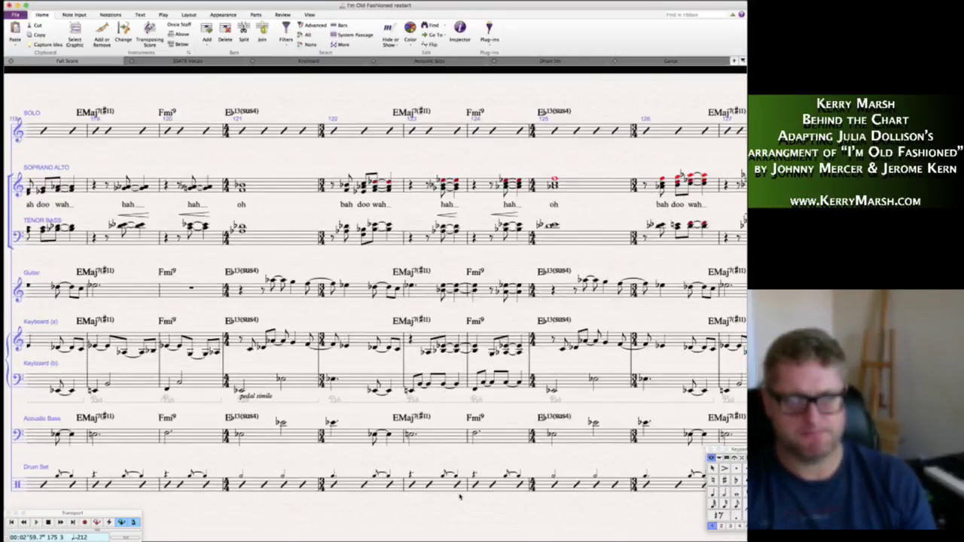
{"action": "scroll", "coordinate": [460, 495], "scroll_direction": "left", "scroll_amount": 10}
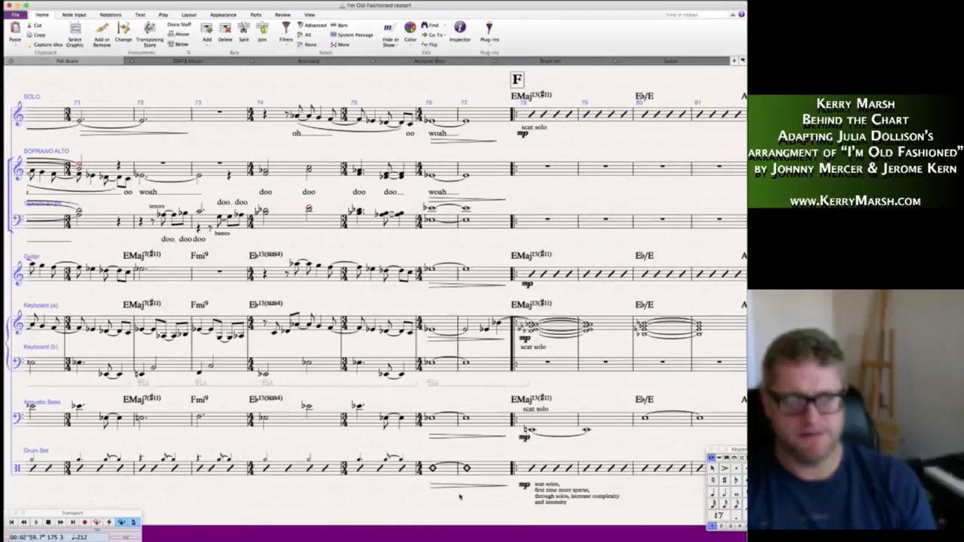
{"action": "scroll", "coordinate": [459, 496], "scroll_direction": "left", "scroll_amount": 5}
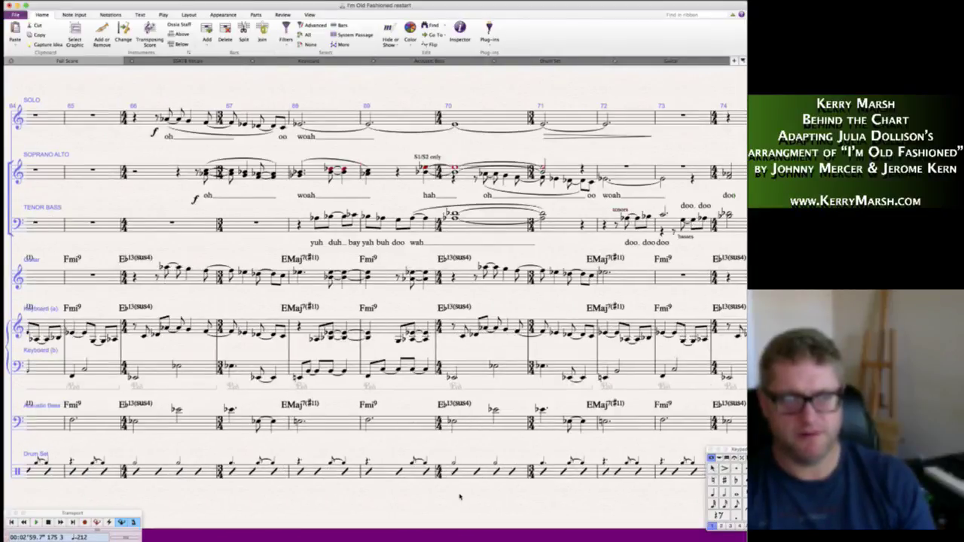
{"action": "scroll", "coordinate": [459, 495], "scroll_direction": "left", "scroll_amount": 20}
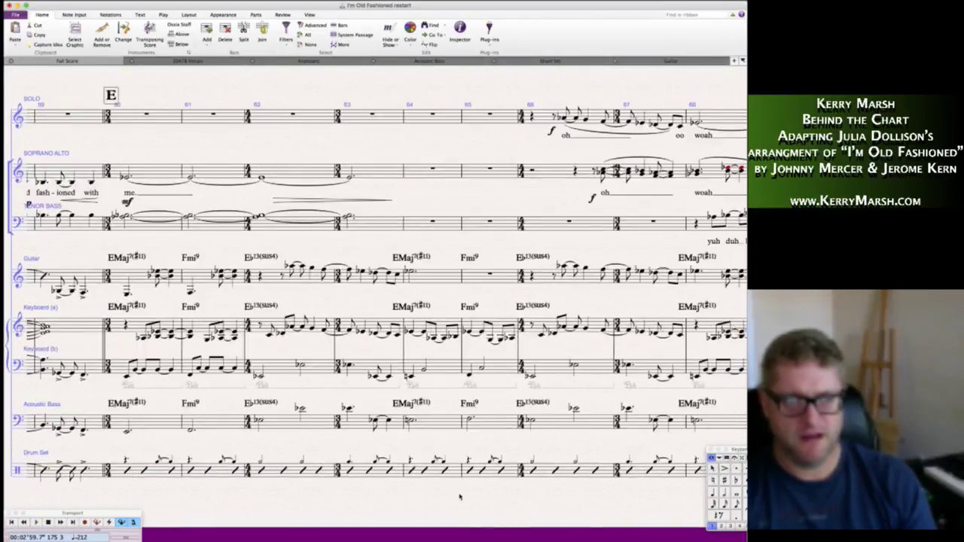
{"action": "scroll", "coordinate": [460, 496], "scroll_direction": "left", "scroll_amount": 5}
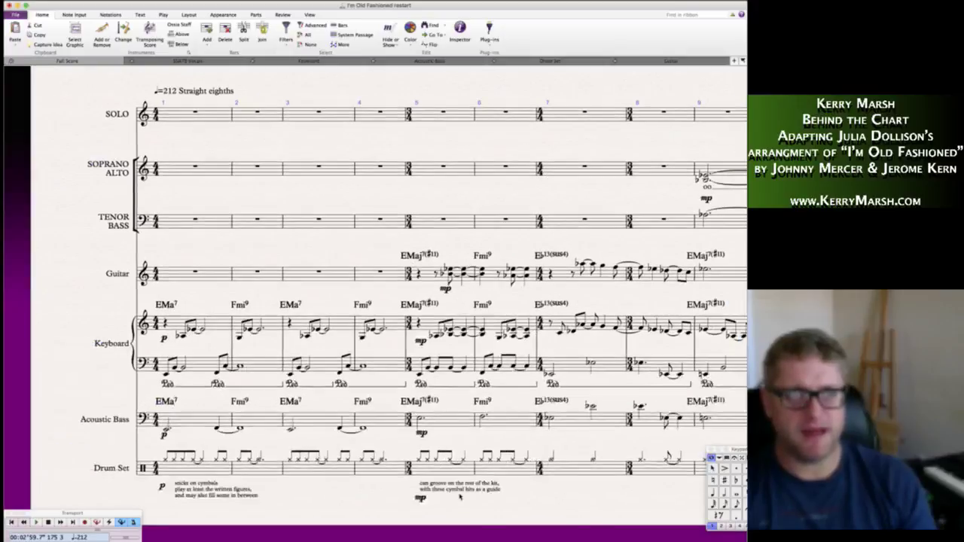
{"action": "scroll", "coordinate": [460, 495], "scroll_direction": "right", "scroll_amount": 3}
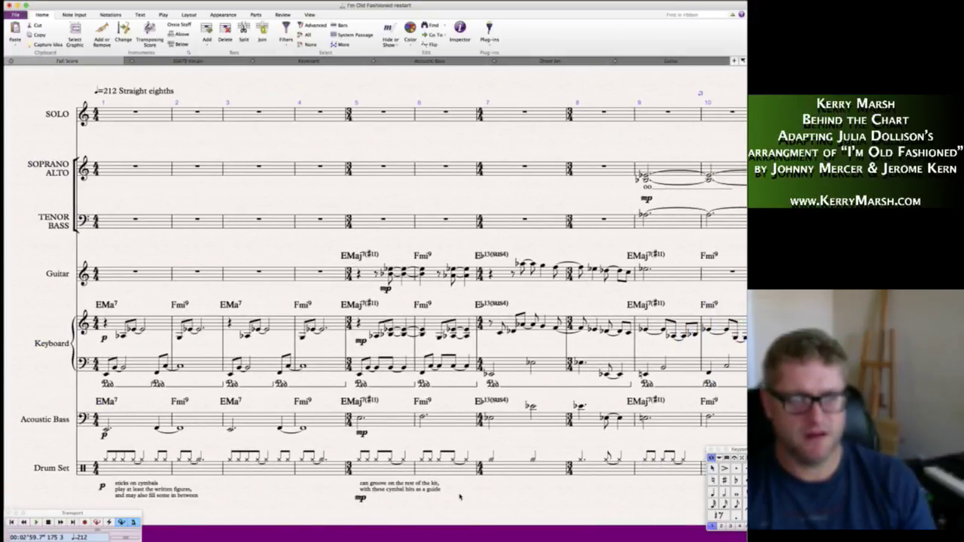
{"action": "scroll", "coordinate": [459, 496], "scroll_direction": "right", "scroll_amount": 1}
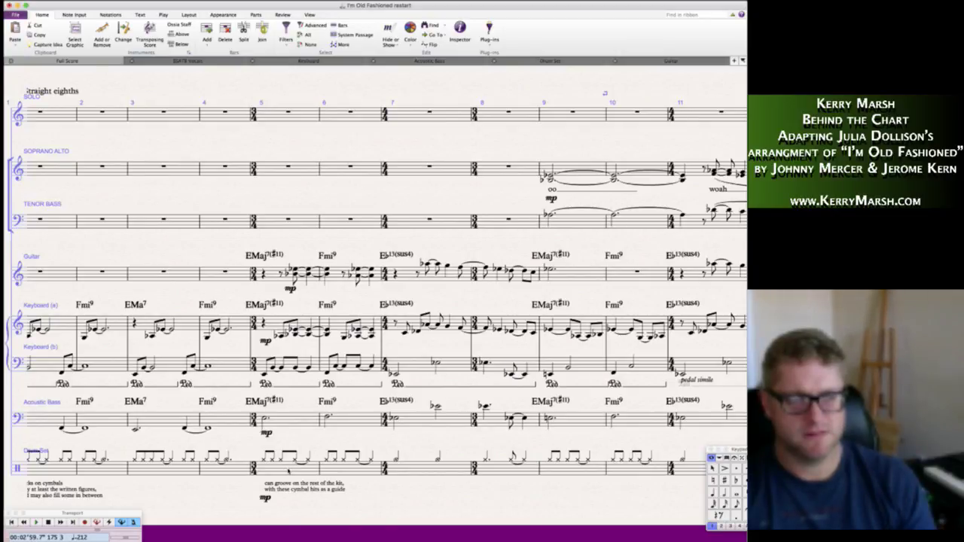
{"action": "left_click", "coordinate": [287, 471]}
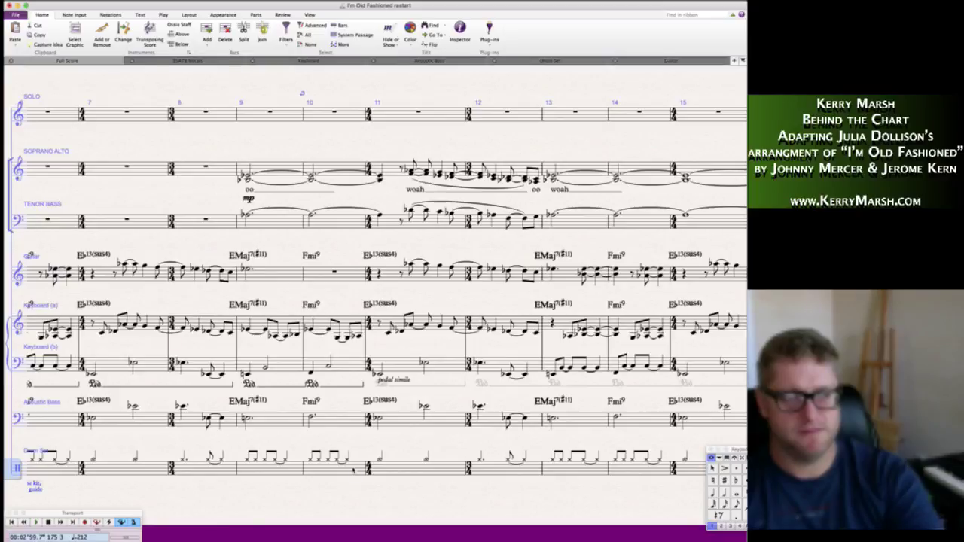
- Review the Drum Set part and dynamics from bar 7 onward through rehearsal letter P to bar 184
{"action": "scroll", "coordinate": [353, 469], "scroll_direction": "right", "scroll_amount": 3}
{"action": "scroll", "coordinate": [353, 468], "scroll_direction": "right", "scroll_amount": 7}
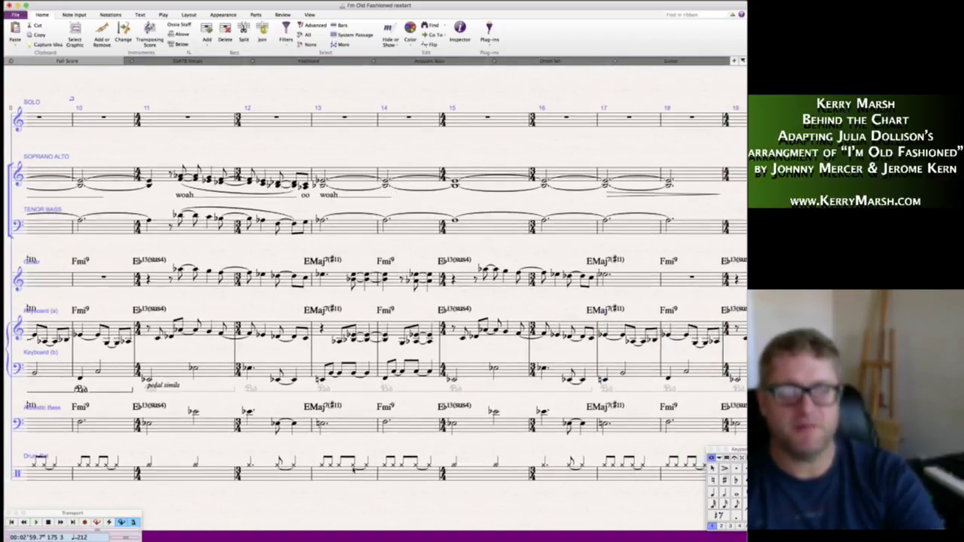
{"action": "scroll", "coordinate": [352, 468], "scroll_direction": "right", "scroll_amount": 8}
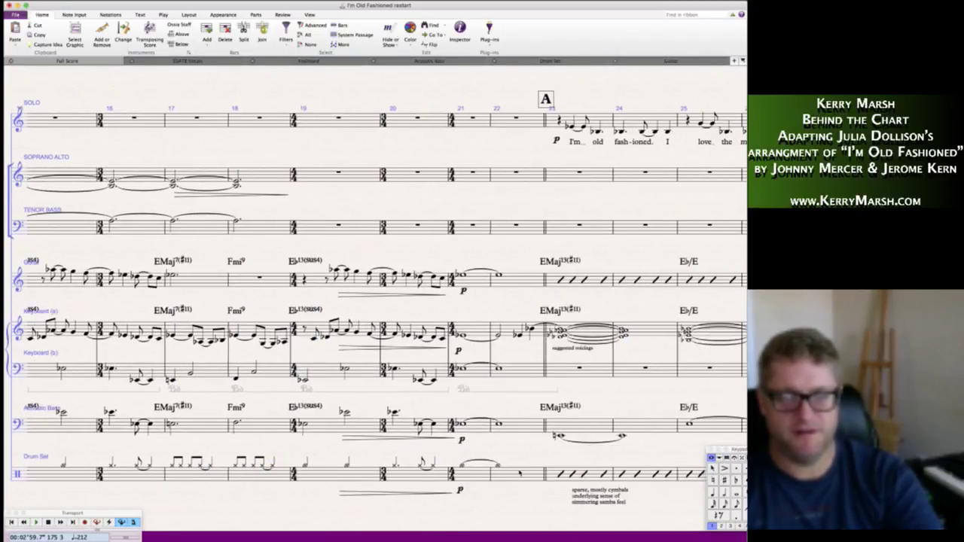
{"action": "scroll", "coordinate": [504, 474], "scroll_direction": "right", "scroll_amount": 20}
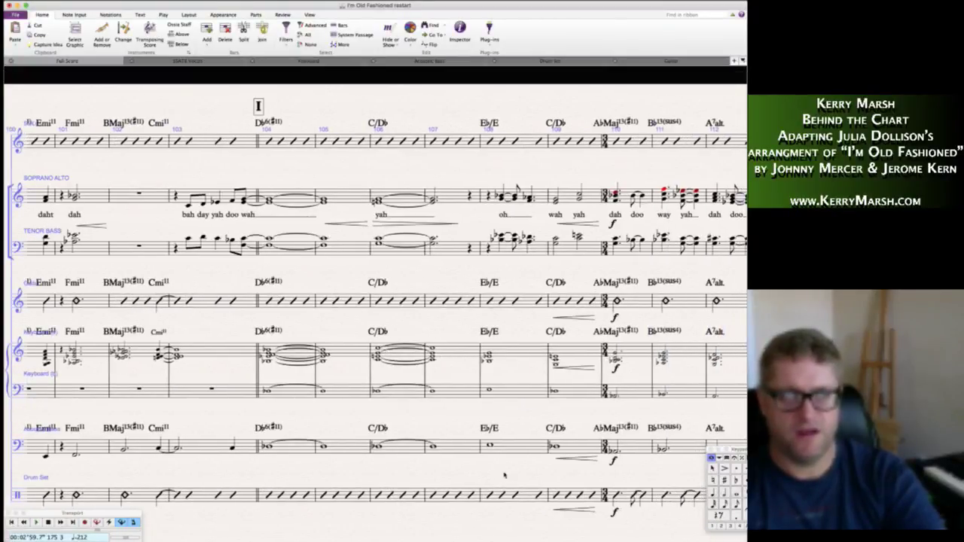
{"action": "scroll", "coordinate": [504, 474], "scroll_direction": "right", "scroll_amount": 17}
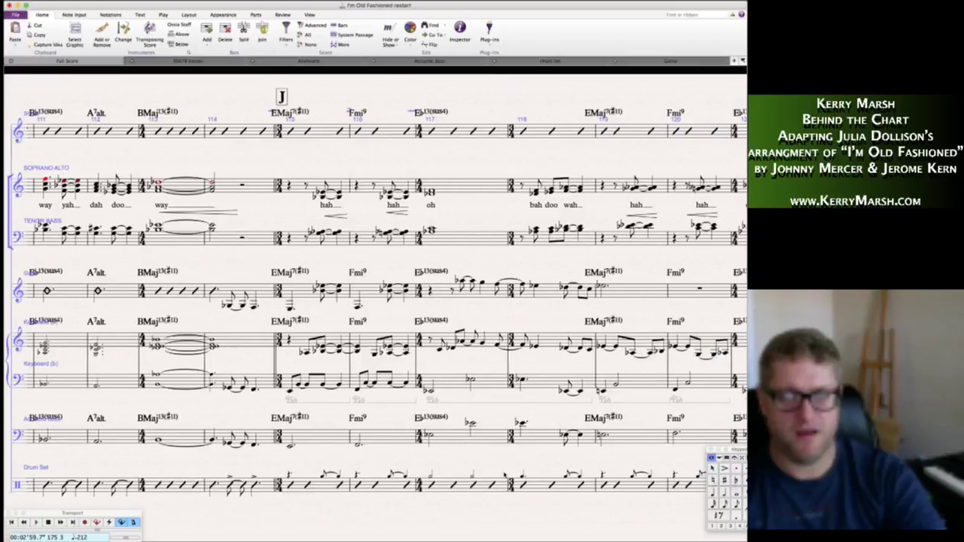
{"action": "scroll", "coordinate": [504, 474], "scroll_direction": "right", "scroll_amount": 10}
{"action": "scroll", "coordinate": [505, 475], "scroll_direction": "right", "scroll_amount": 15}
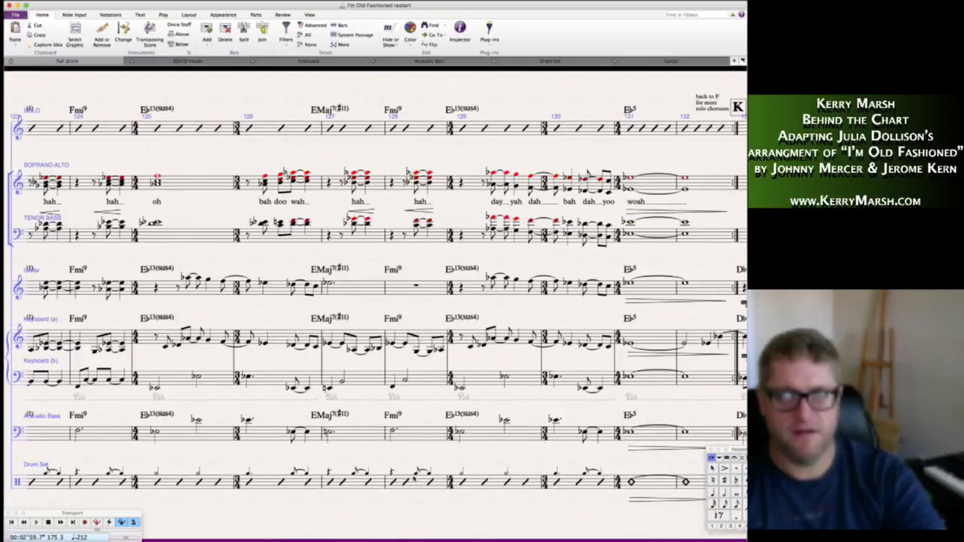
{"action": "scroll", "coordinate": [376, 302], "scroll_direction": "right", "scroll_amount": 13}
{"action": "scroll", "coordinate": [376, 301], "scroll_direction": "right", "scroll_amount": 8}
{"action": "scroll", "coordinate": [376, 301], "scroll_direction": "right", "scroll_amount": 8}
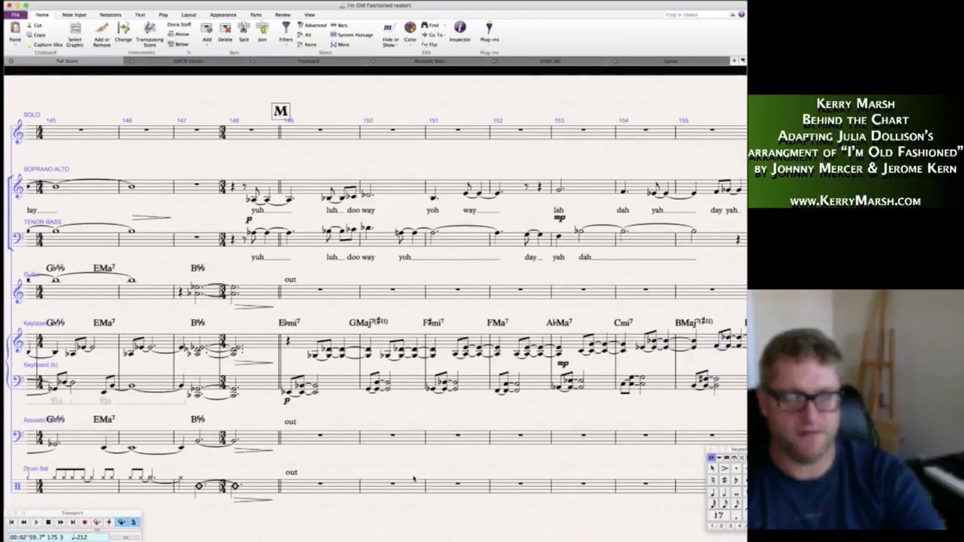
{"action": "scroll", "coordinate": [413, 477], "scroll_direction": "right", "scroll_amount": 3}
{"action": "scroll", "coordinate": [413, 478], "scroll_direction": "right", "scroll_amount": 8}
{"action": "scroll", "coordinate": [413, 477], "scroll_direction": "right", "scroll_amount": 16}
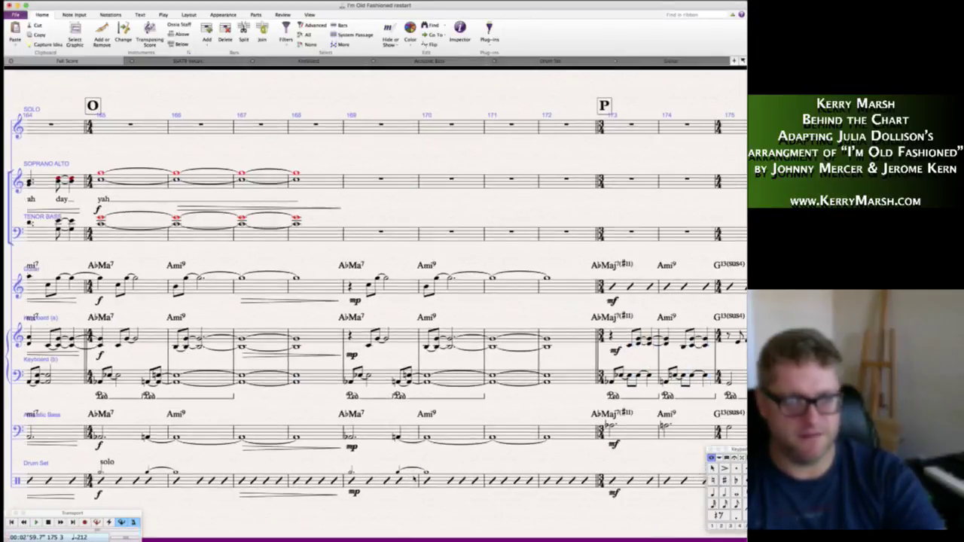
{"action": "scroll", "coordinate": [413, 477], "scroll_direction": "right", "scroll_amount": 4}
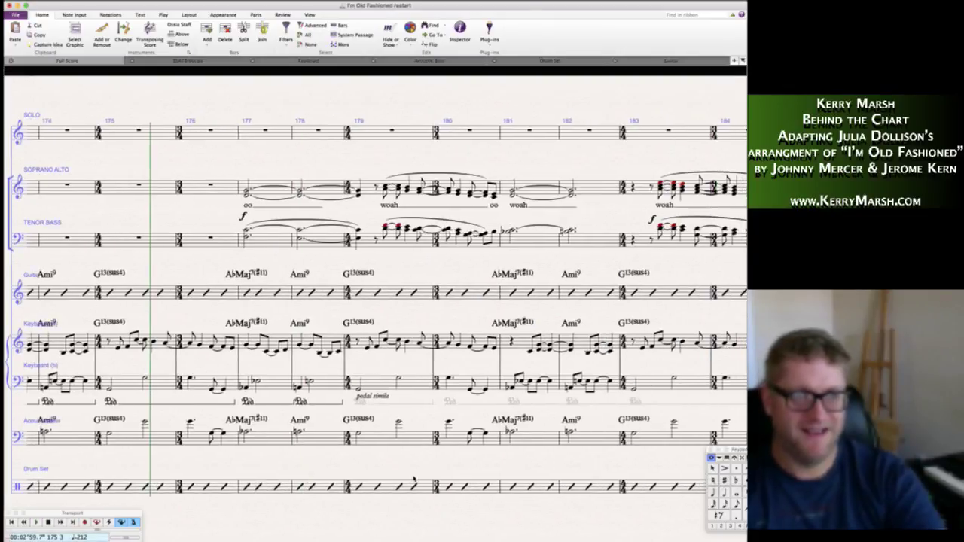
- Copy the opening Drum Set cymbal pattern with its instruction text to letter P, bar 173, and set its dynamic to mf
{"action": "scroll", "coordinate": [413, 479], "scroll_direction": "left", "scroll_amount": 9}
{"action": "scroll", "coordinate": [413, 479], "scroll_direction": "left", "scroll_amount": 1}
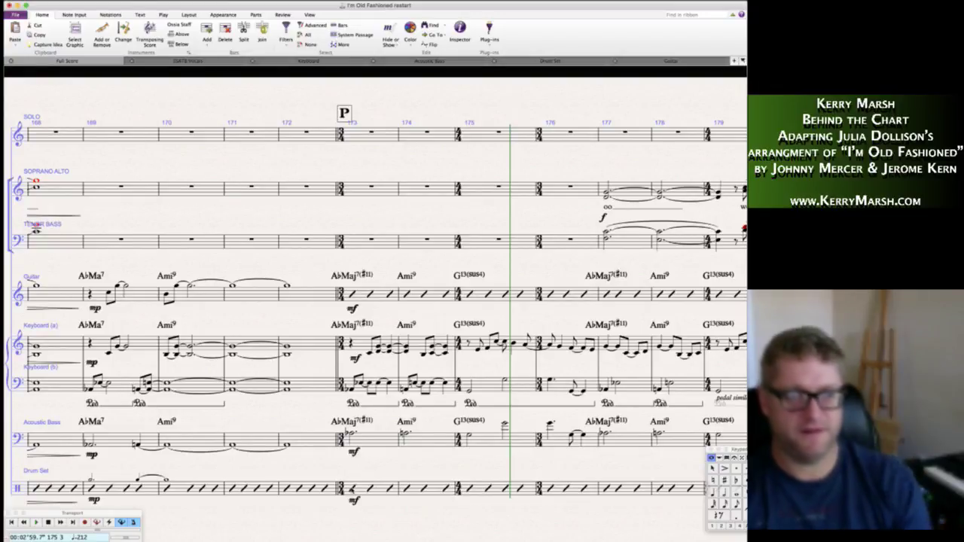
{"action": "scroll", "coordinate": [268, 482], "scroll_direction": "right", "scroll_amount": 9}
{"action": "triple_click", "coordinate": [268, 490]}
{"action": "scroll", "coordinate": [225, 515], "scroll_direction": "left", "scroll_amount": 5}
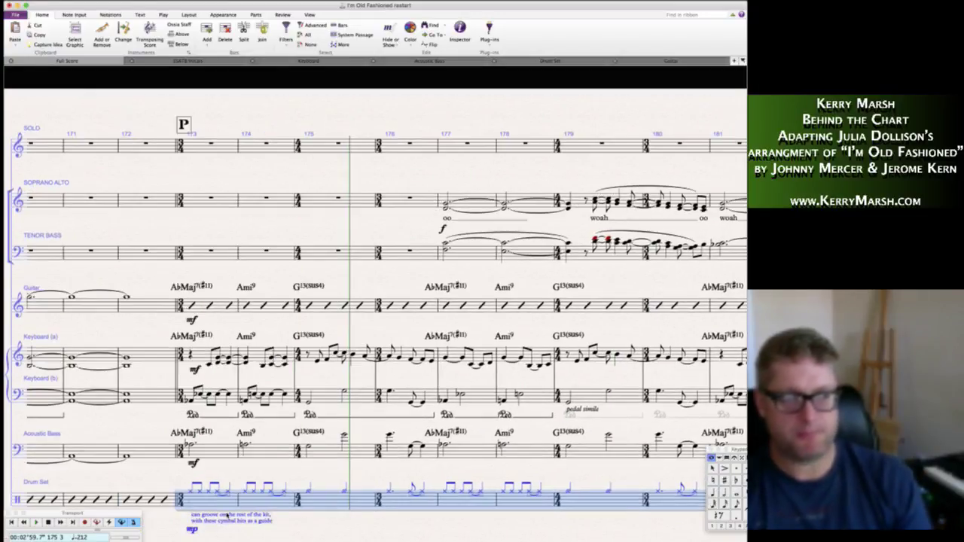
{"action": "key", "text": "Escape"}
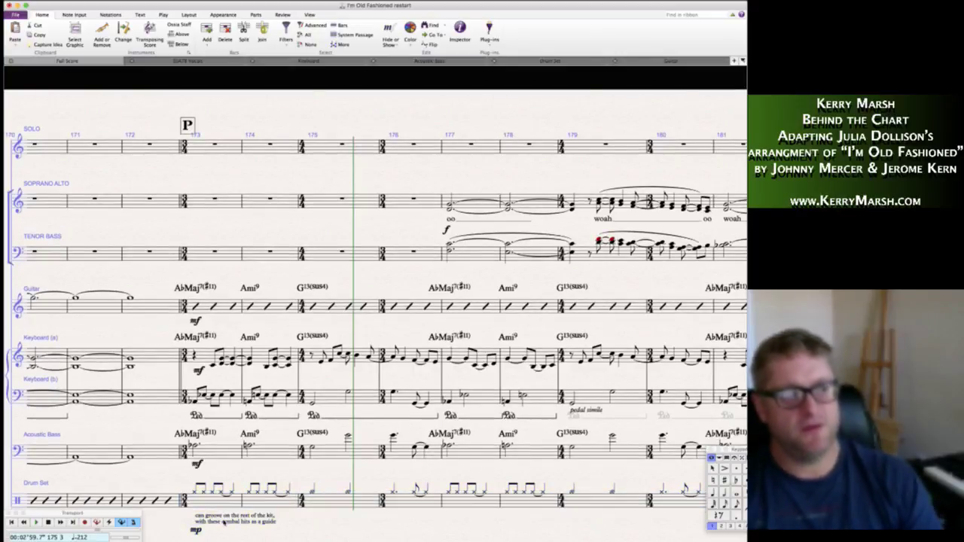
{"action": "double_click", "coordinate": [219, 520]}
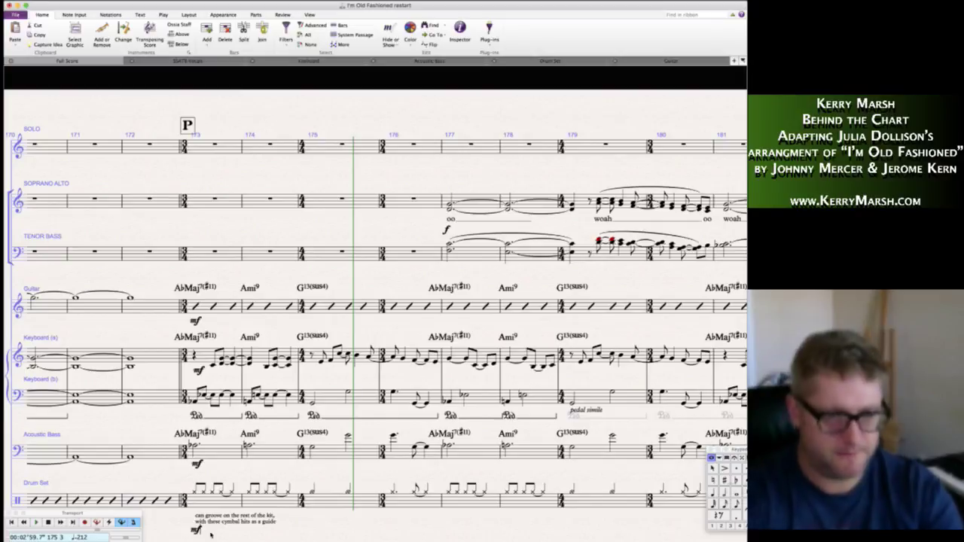
{"action": "key", "text": "Escape"}
- Rewrite the Drum Set instruction text at letter P as "continue playing soloistically over the main intro figure"
{"action": "double_click", "coordinate": [243, 520]}
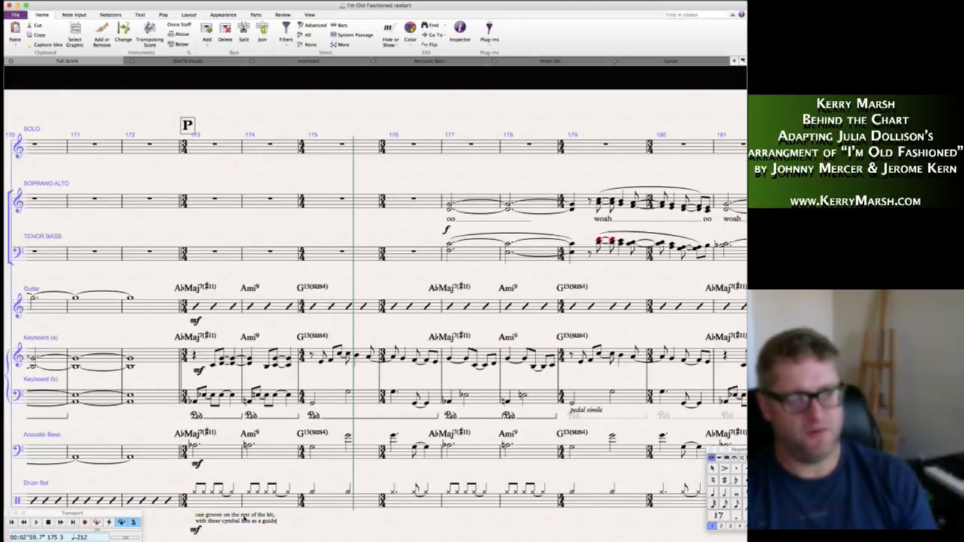
{"action": "left_click_drag", "start_coordinate": [275, 521], "coordinate": [192, 514]}
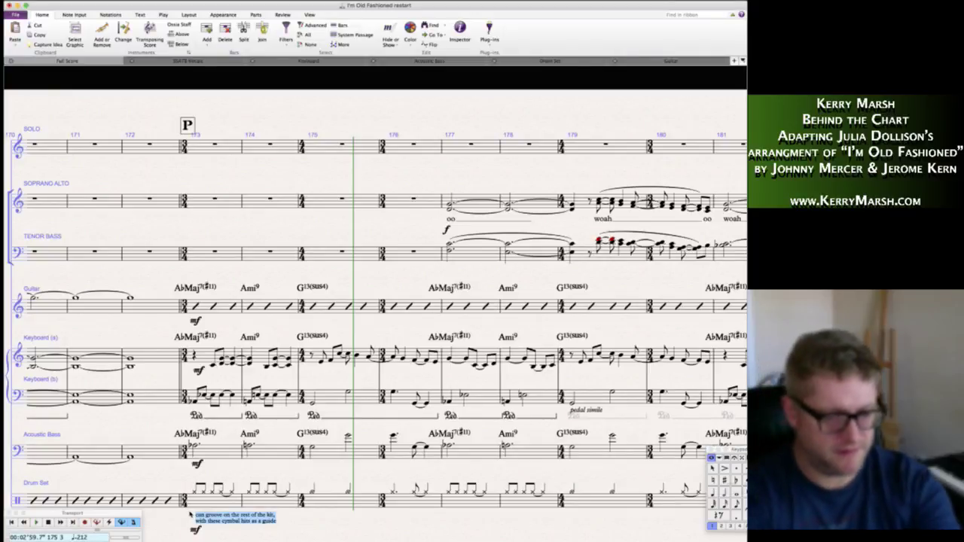
{"action": "type", "text": "continue"}
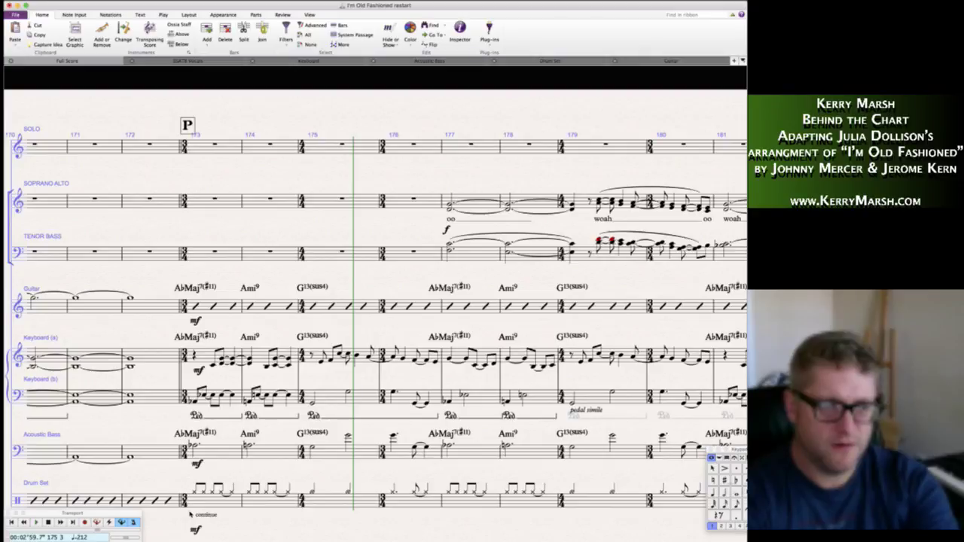
{"action": "type", "text": " playing"}
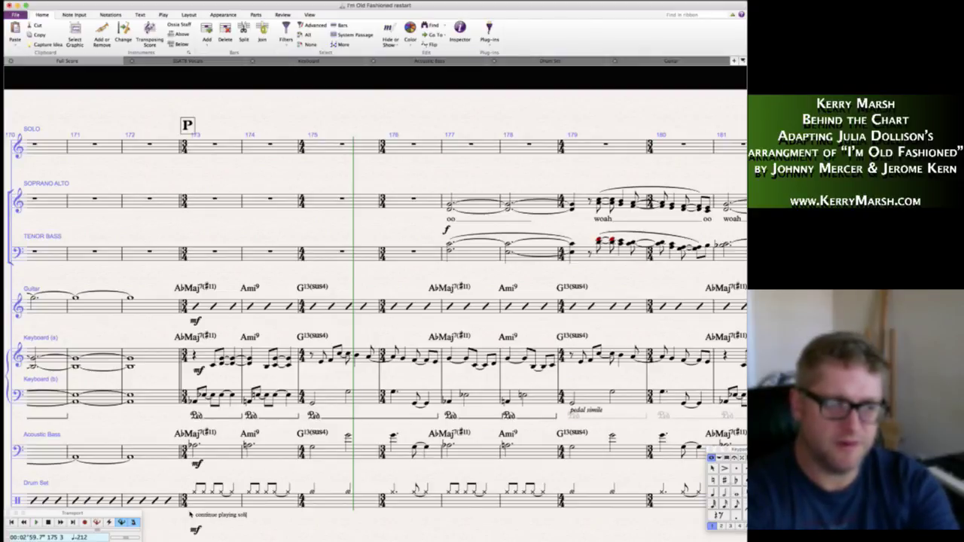
{"action": "type", "text": " soloistically"}
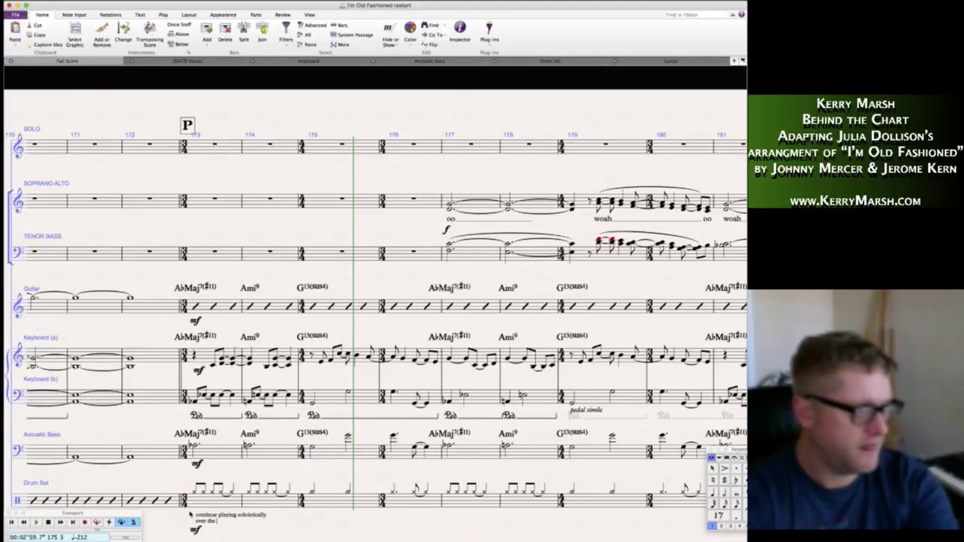
{"action": "type", "text": " over the main intro figure"}
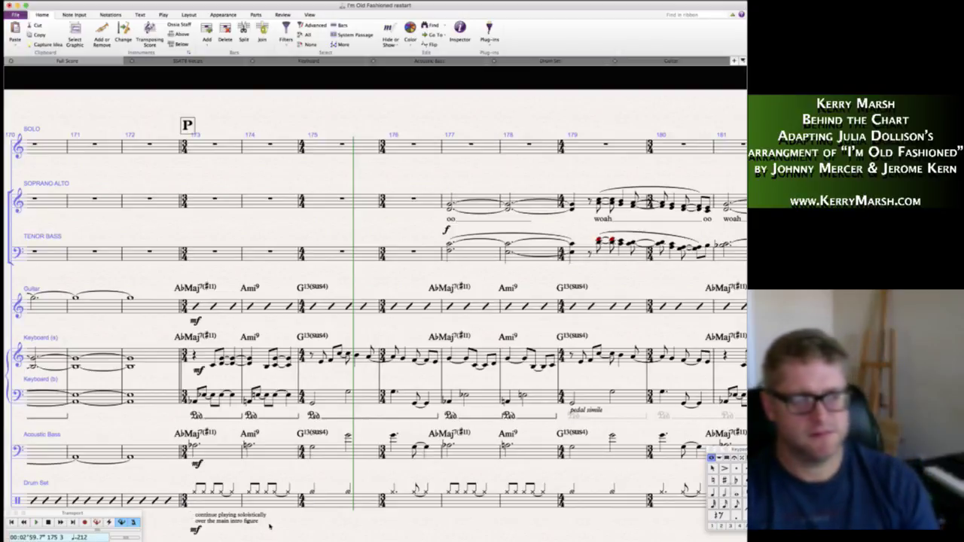
- Extend the Drum Set instruction at letter P with "May somewhat let go of groove/time responsibility", broken onto two lines before "groove"
{"action": "scroll", "coordinate": [298, 527], "scroll_direction": "right", "scroll_amount": 5}
{"action": "scroll", "coordinate": [306, 524], "scroll_direction": "right", "scroll_amount": 5}
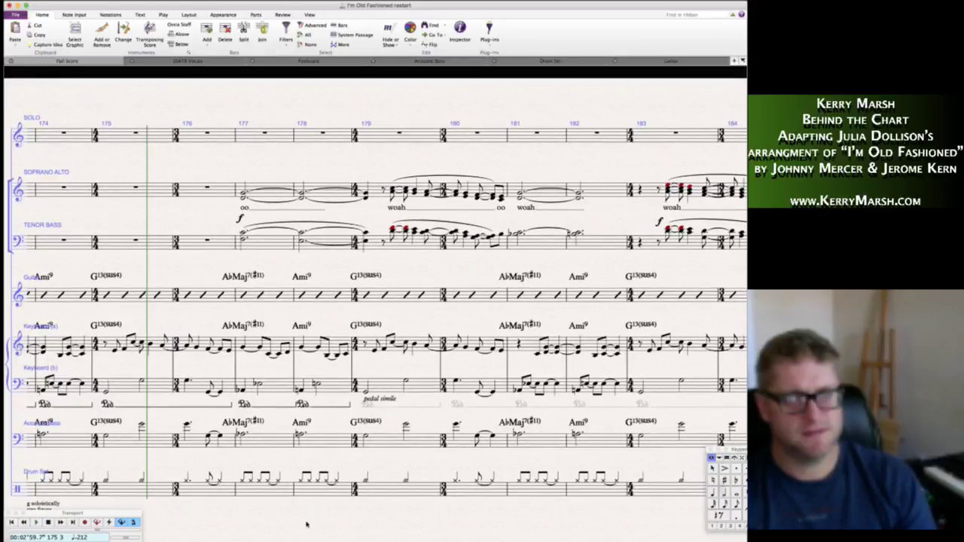
{"action": "scroll", "coordinate": [307, 525], "scroll_direction": "left", "scroll_amount": 5}
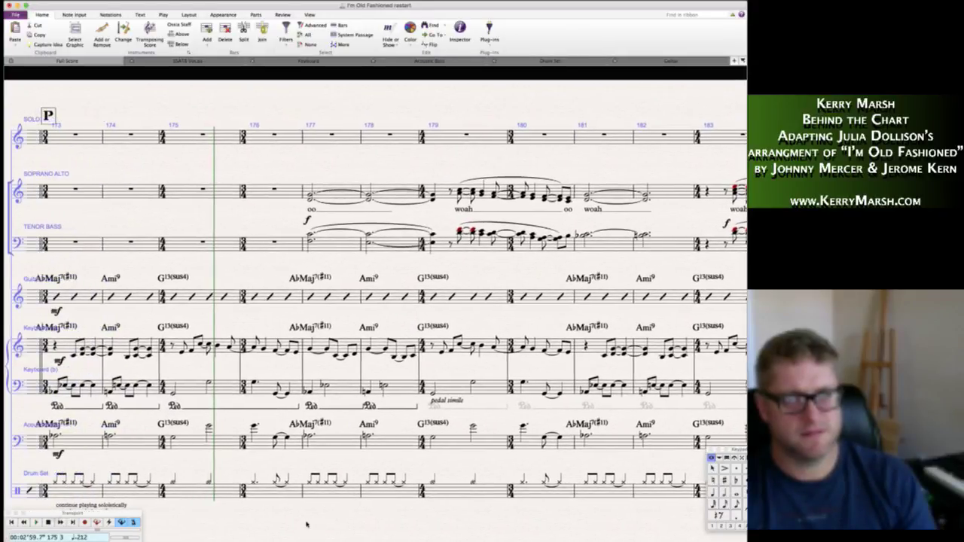
{"action": "scroll", "coordinate": [307, 524], "scroll_direction": "left", "scroll_amount": 2}
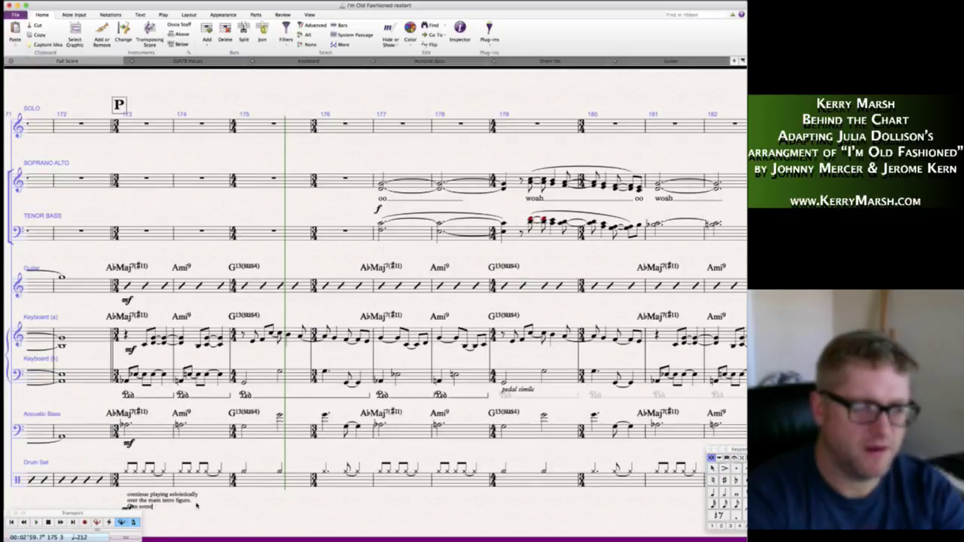
{"action": "key", "text": "BackSpace"}
{"action": "key", "text": "BackSpace"}
{"action": "key", "text": "BackSpace"}
{"action": "key", "text": "BackSpace"}
{"action": "key", "text": "BackSpace"}
{"action": "key", "text": "BackSpace"}
{"action": "type", "text": "ly somewhat let go of groove"}
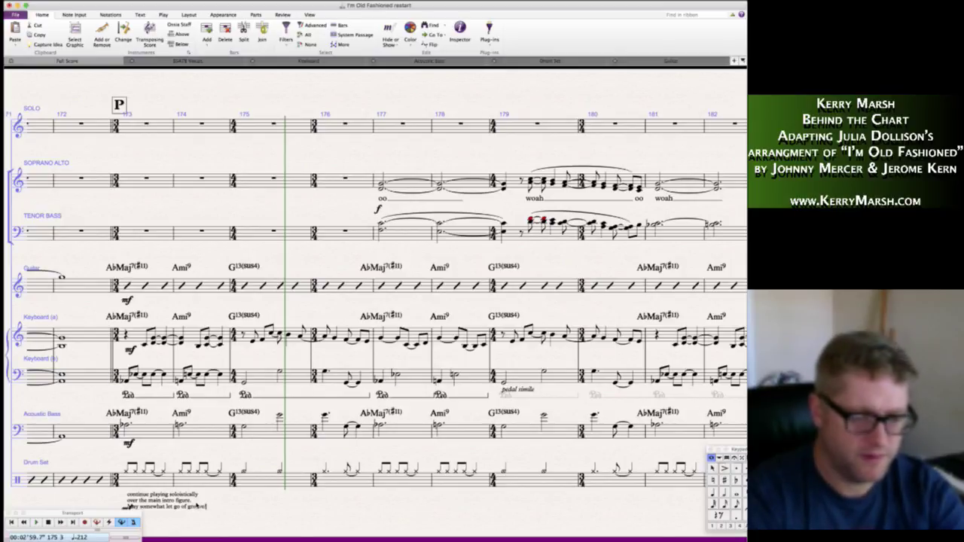
{"action": "type", "text": "/time respon"}
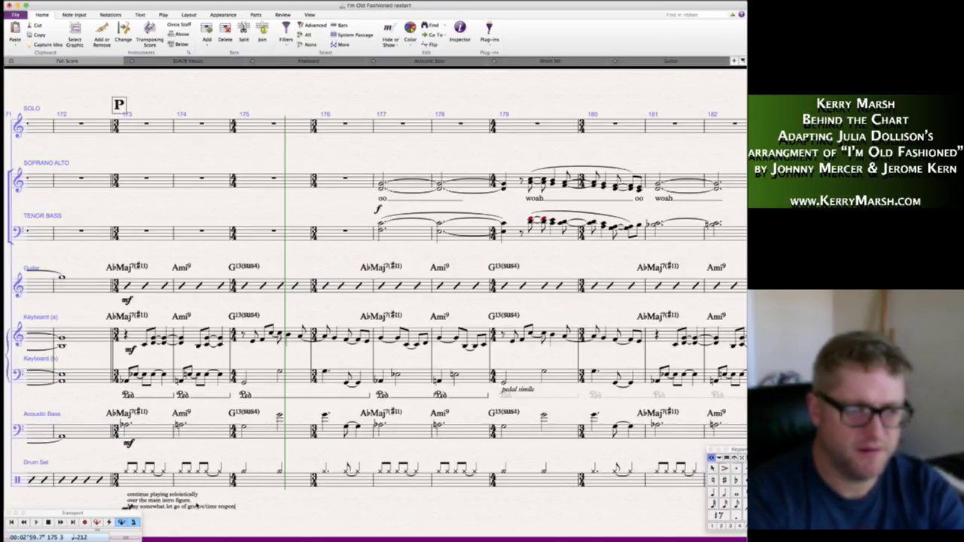
{"action": "type", "text": "sibility"}
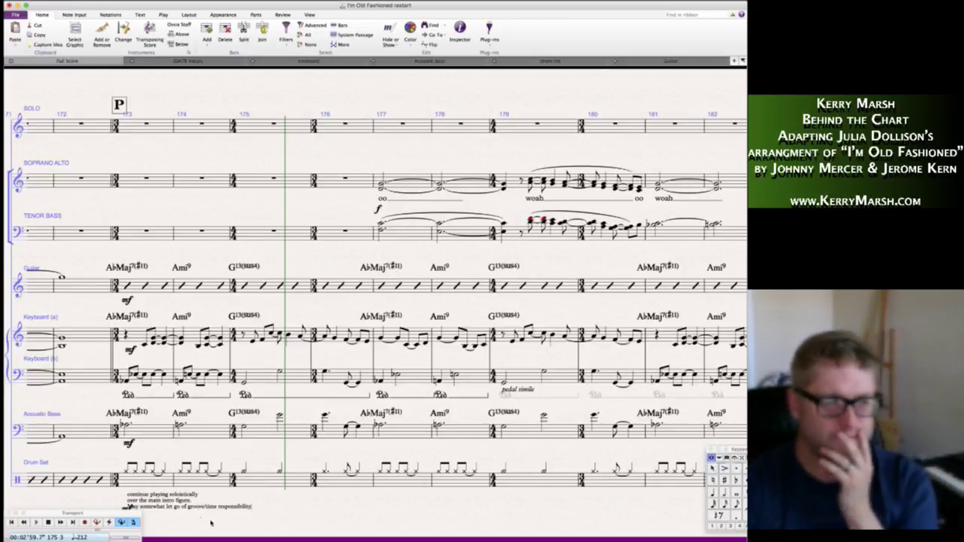
{"action": "left_click", "coordinate": [187, 507]}
{"action": "key", "text": "Return"}
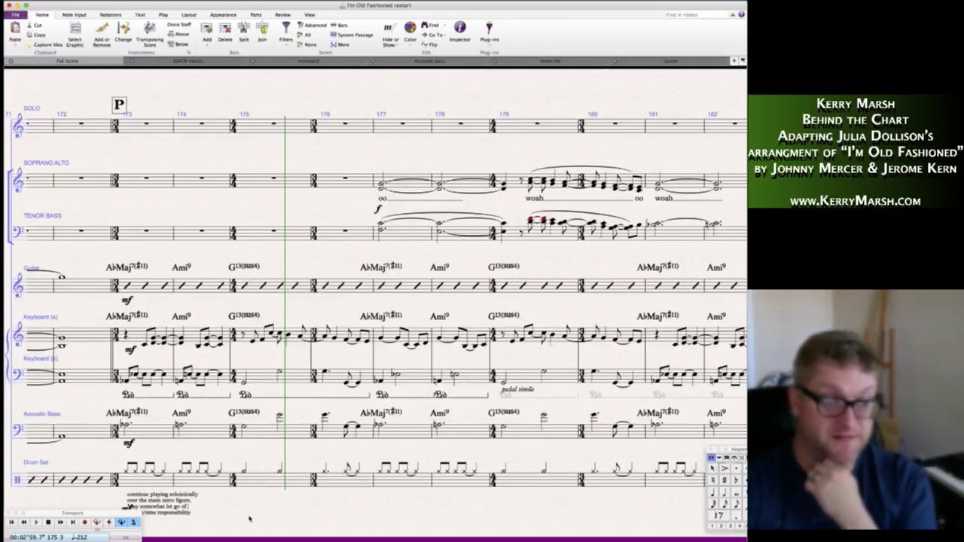
{"action": "left_click", "coordinate": [303, 517]}
- Reposition the Drum Set's mf beside the instruction text at letter P and tuck the text closer beneath the staff
{"action": "scroll", "coordinate": [303, 516], "scroll_direction": "left", "scroll_amount": 3}
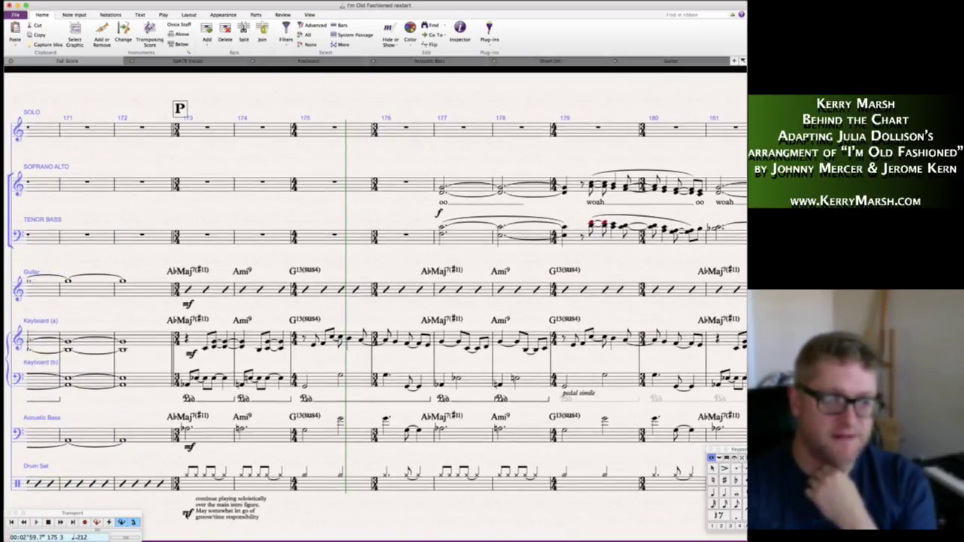
{"action": "left_click_drag", "start_coordinate": [185, 509], "coordinate": [185, 501]}
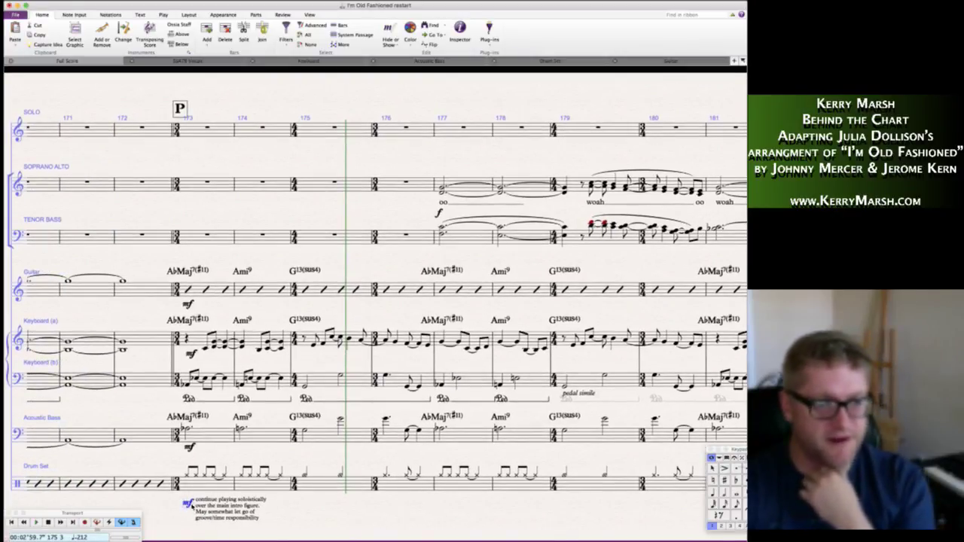
{"action": "left_click", "coordinate": [241, 509]}
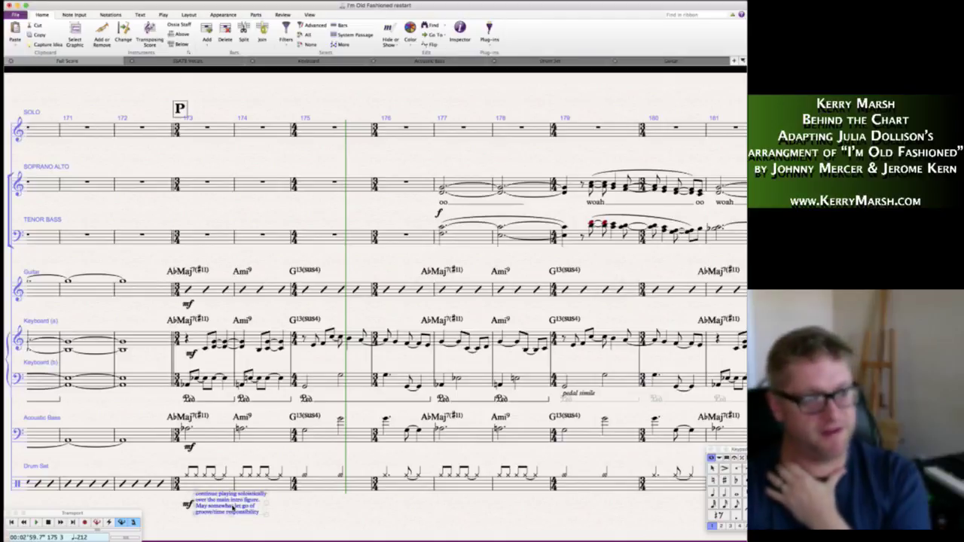
{"action": "left_click_drag", "start_coordinate": [256, 513], "coordinate": [258, 509]}
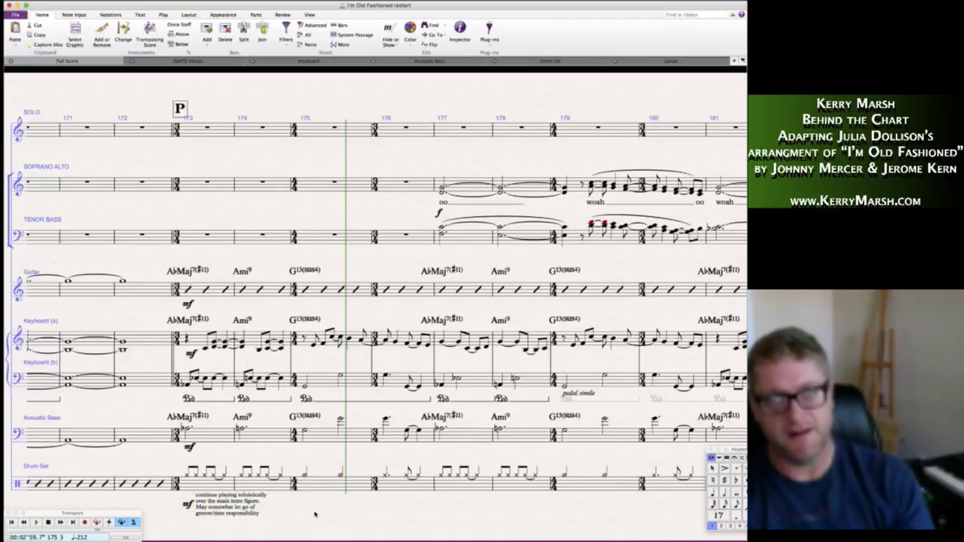
- Set the Soprano Alto dynamic at the "oo" entrance in bar 177 to mf
{"action": "scroll", "coordinate": [369, 514], "scroll_direction": "right", "scroll_amount": 5}
{"action": "scroll", "coordinate": [368, 515], "scroll_direction": "right", "scroll_amount": 5}
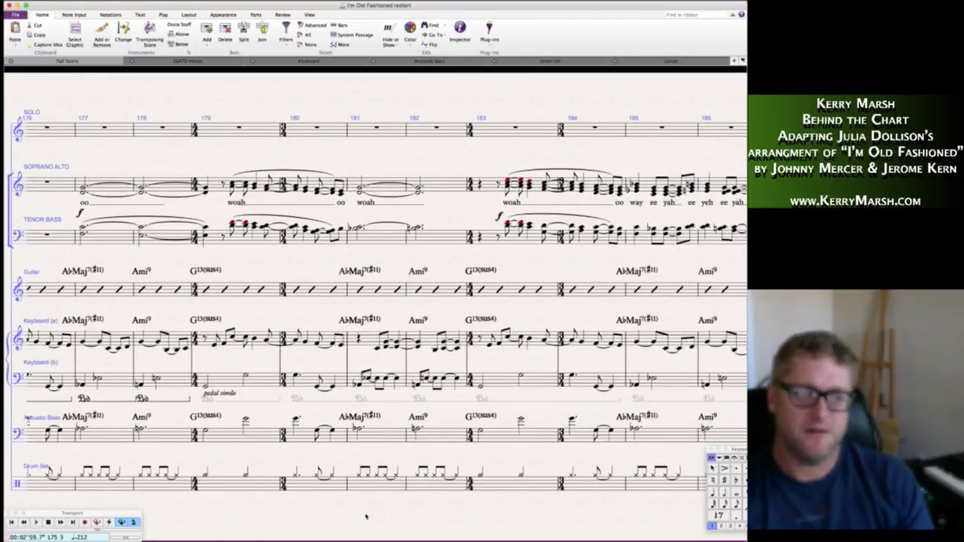
{"action": "key", "text": "space"}
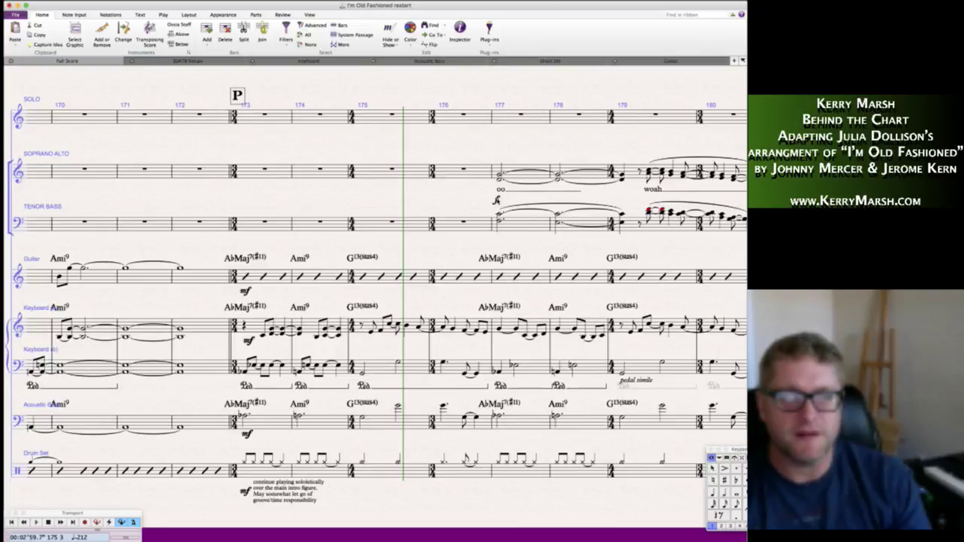
{"action": "left_click", "coordinate": [497, 201]}
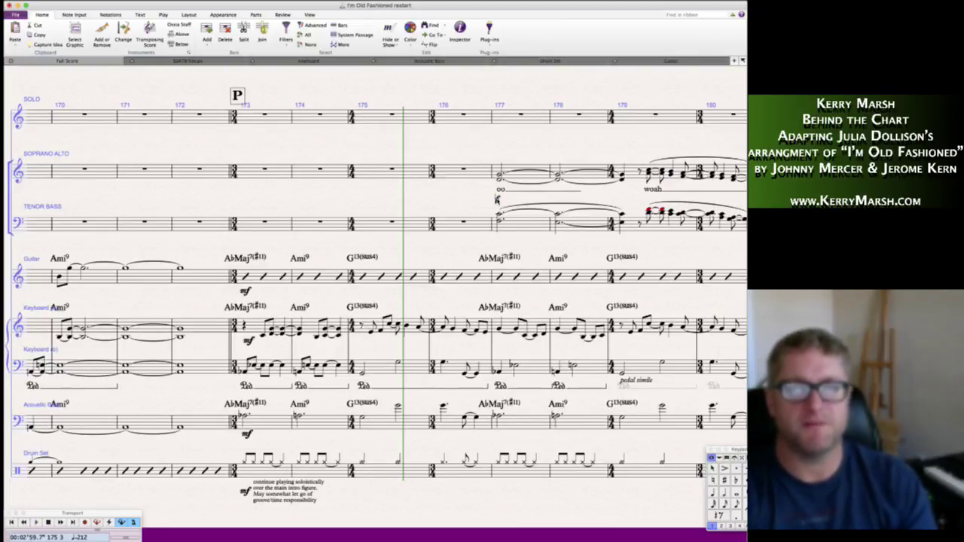
{"action": "double_click", "coordinate": [497, 201]}
{"action": "type", "text": "mf"}
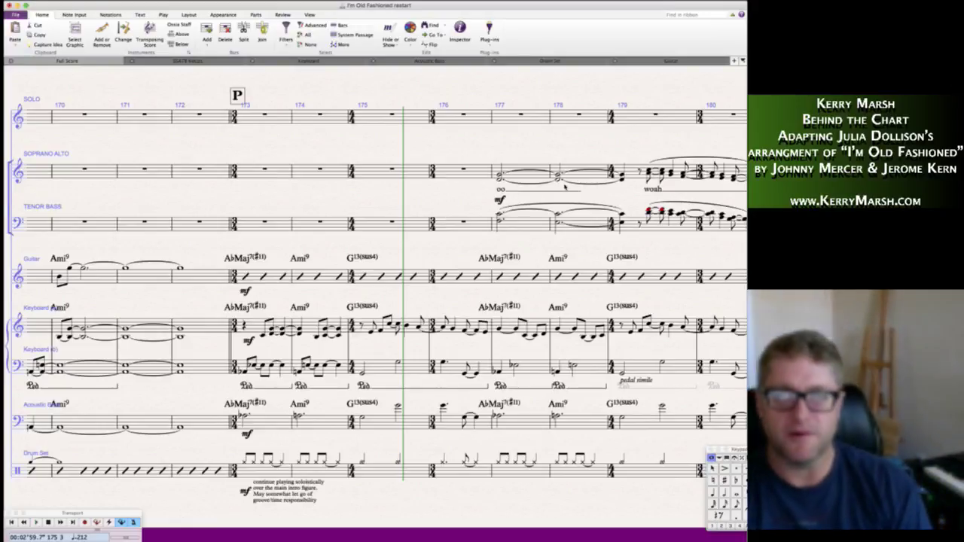
- Try a crescendo hairpin below the Soprano Alto from bar 178 into bar 179
{"action": "left_click", "coordinate": [558, 175]}
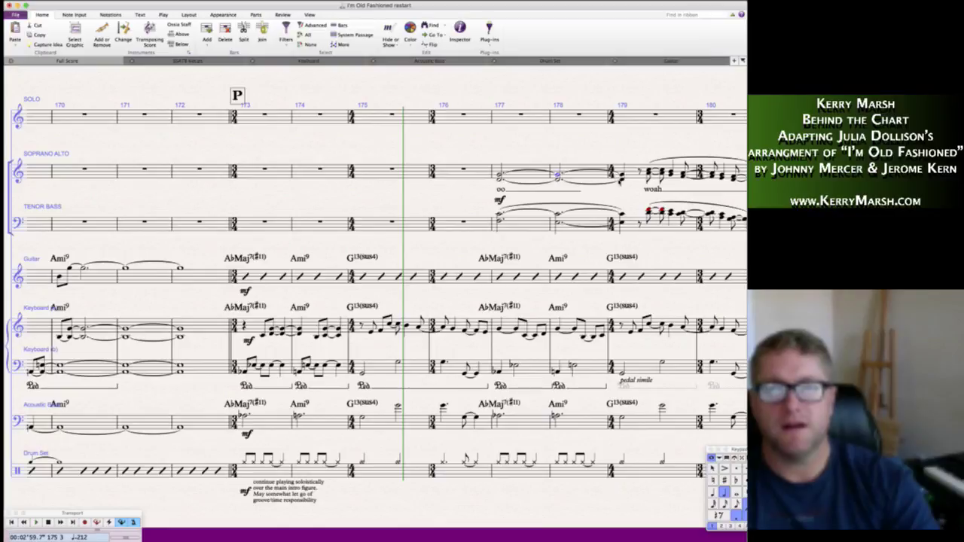
{"action": "left_click", "coordinate": [600, 164]}
{"action": "key", "text": "Escape"}
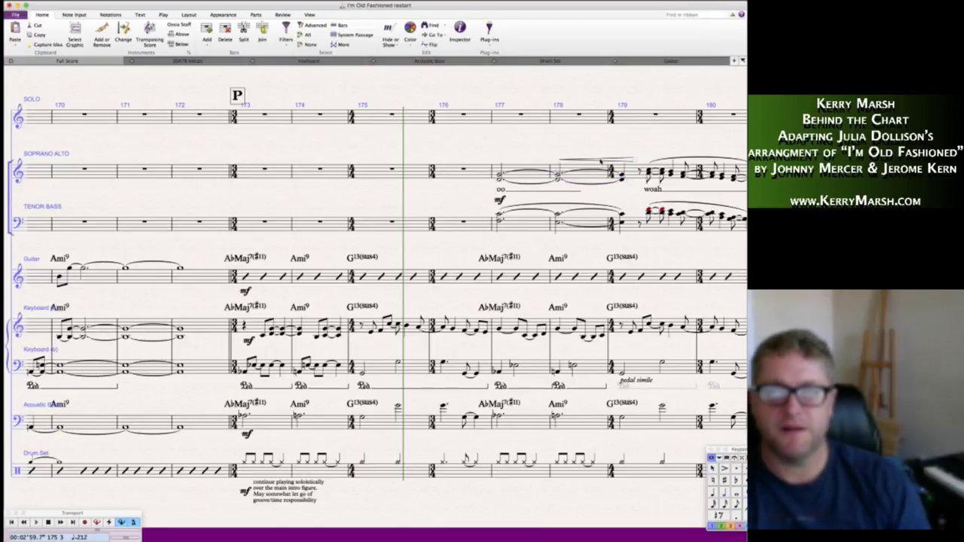
{"action": "left_click_drag", "start_coordinate": [600, 160], "coordinate": [594, 201]}
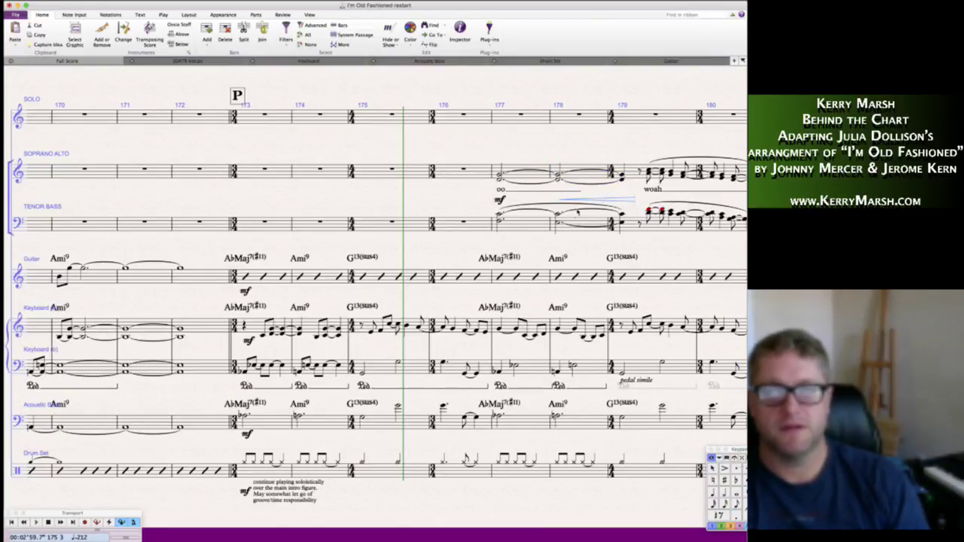
{"action": "scroll", "coordinate": [572, 215], "scroll_direction": "right", "scroll_amount": 5}
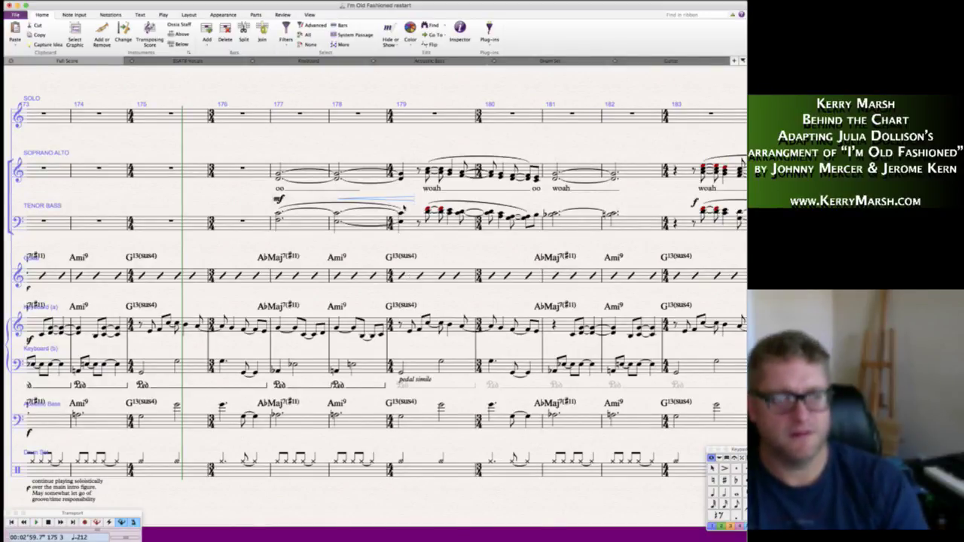
{"action": "key", "text": "Escape"}
- Add a crescendo hairpin across bars 181–182 below the Soprano Alto and matching ones below the Guitar, Keyboard and Acoustic Bass
{"action": "scroll", "coordinate": [376, 301], "scroll_direction": "right", "scroll_amount": 5}
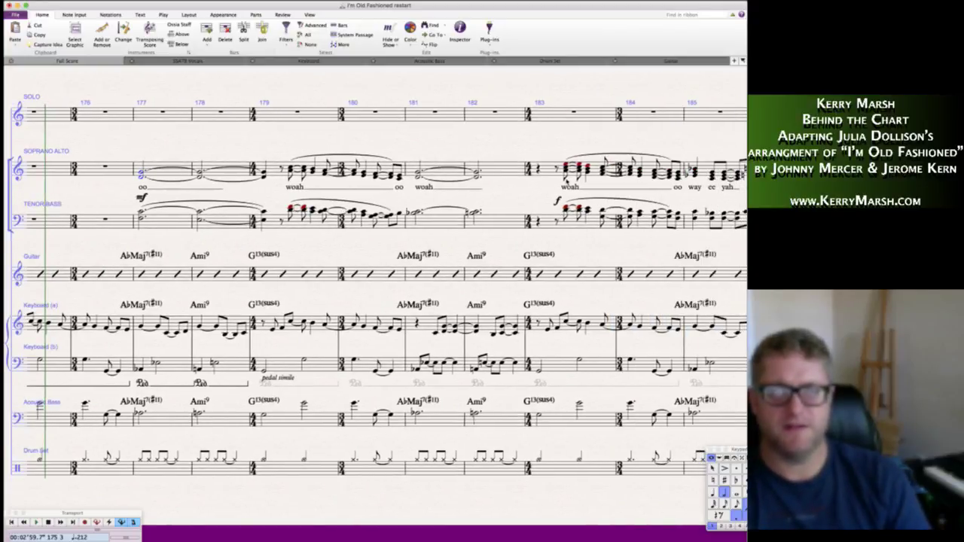
{"action": "scroll", "coordinate": [343, 208], "scroll_direction": "right", "scroll_amount": 5}
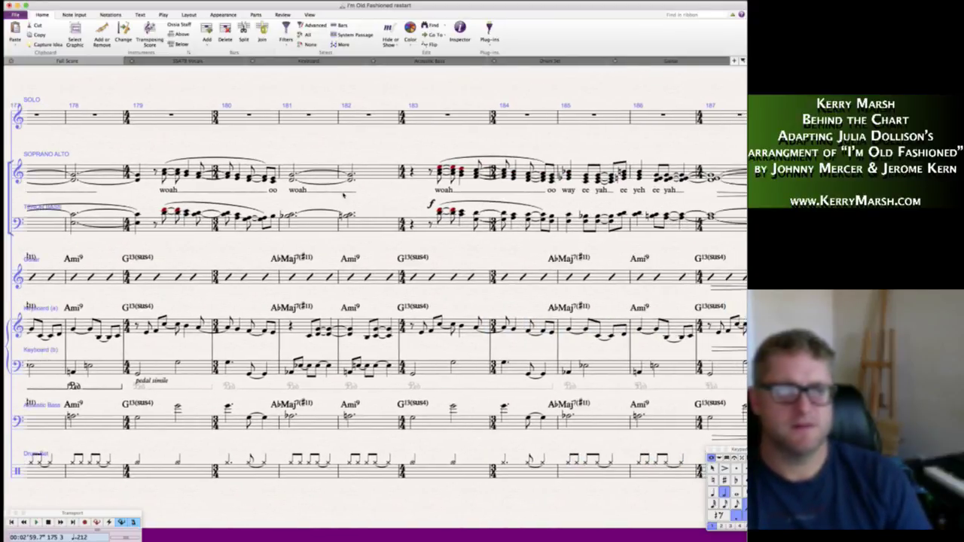
{"action": "left_click", "coordinate": [331, 180]}
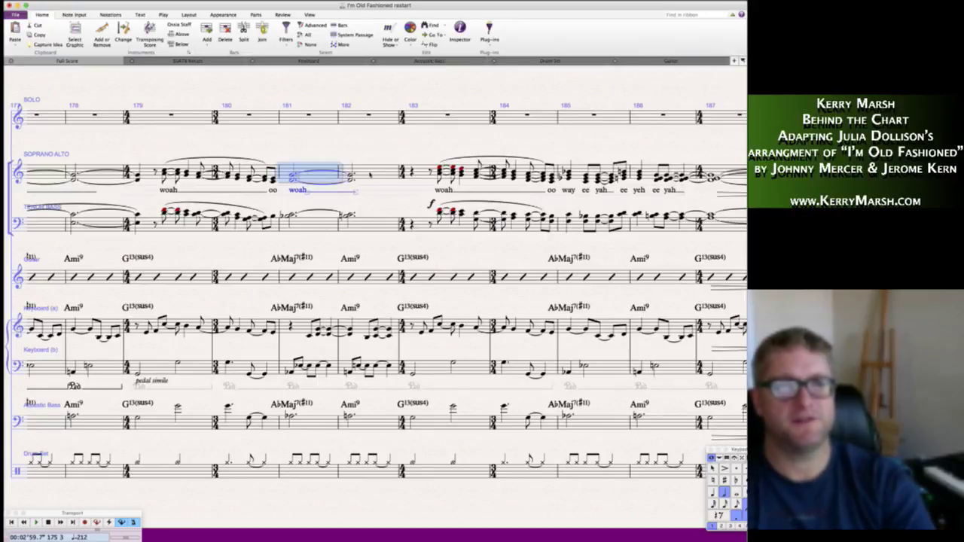
{"action": "key", "text": "Escape"}
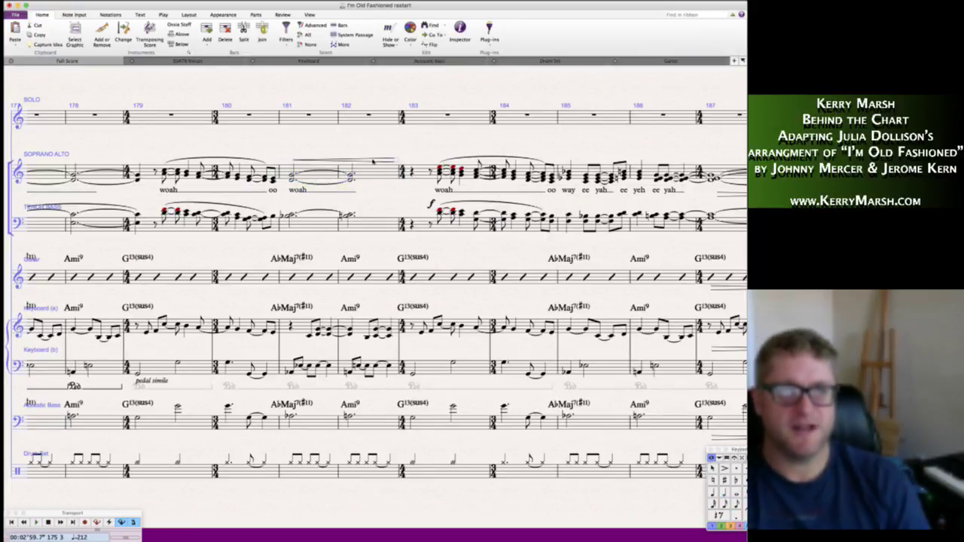
{"action": "scroll", "coordinate": [370, 200], "scroll_direction": "up", "scroll_amount": 2}
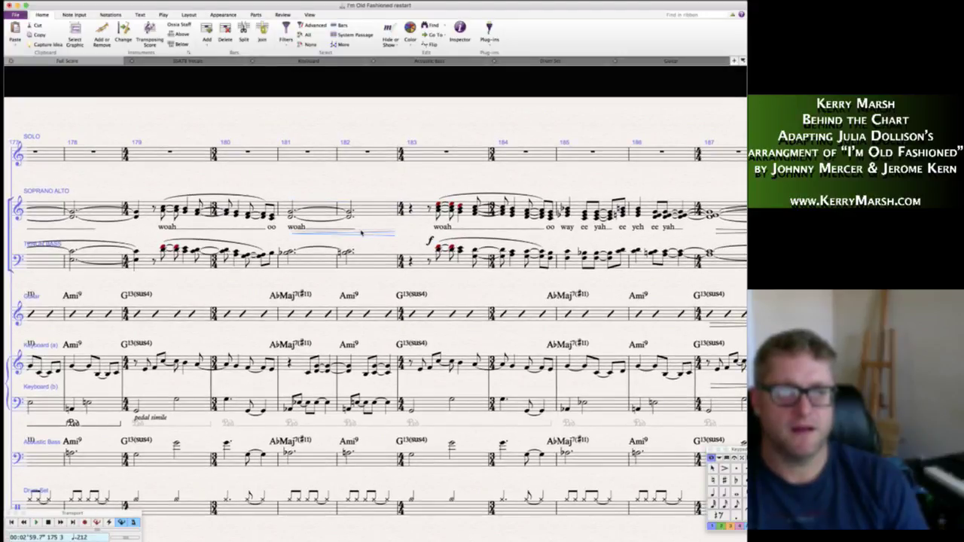
{"action": "scroll", "coordinate": [376, 226], "scroll_direction": "down", "scroll_amount": 2}
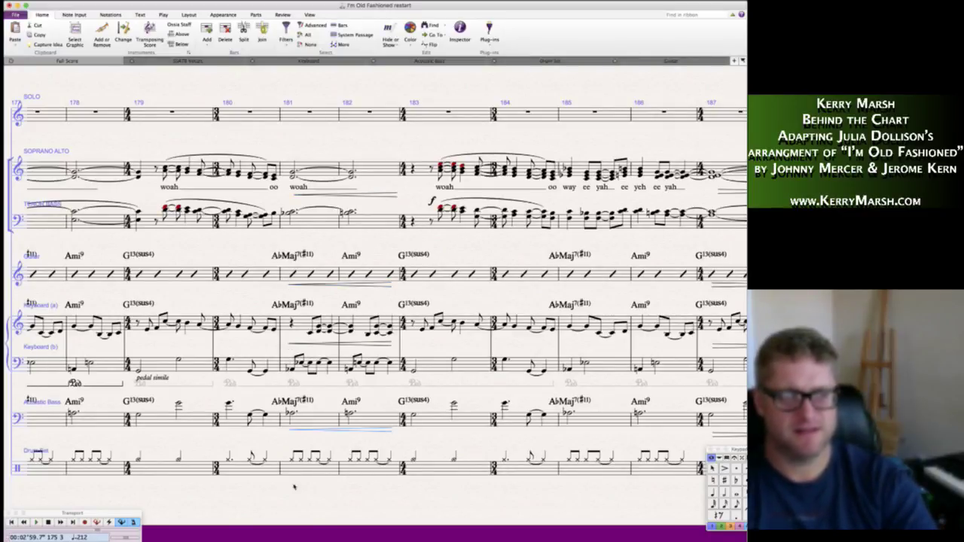
- Match the bars 181–182 crescendo on the Drum Set and copy the Soprano Alto's f at bar 183 below the Guitar, Keyboard, Acoustic Bass and Drum Set
{"action": "scroll", "coordinate": [350, 181], "scroll_direction": "right", "scroll_amount": 5}
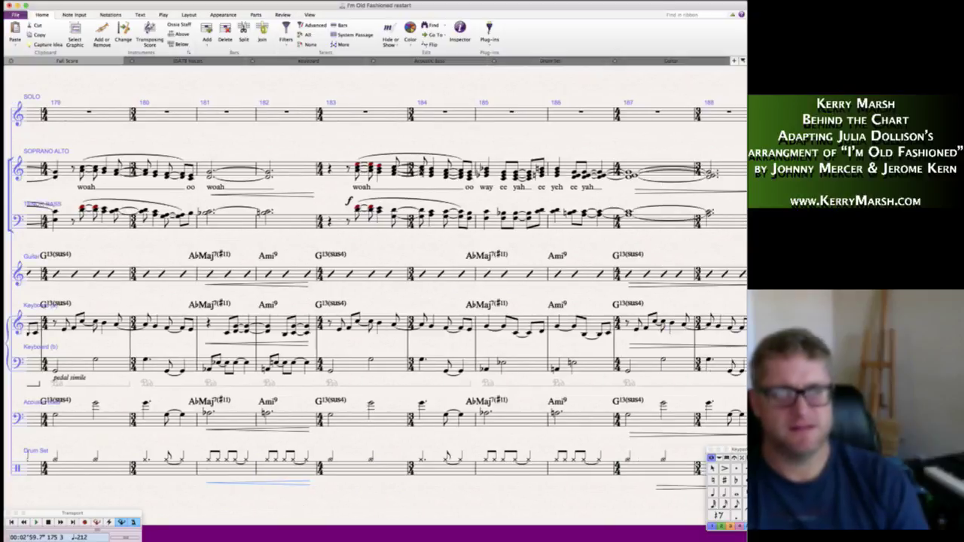
{"action": "left_click", "coordinate": [319, 202]}
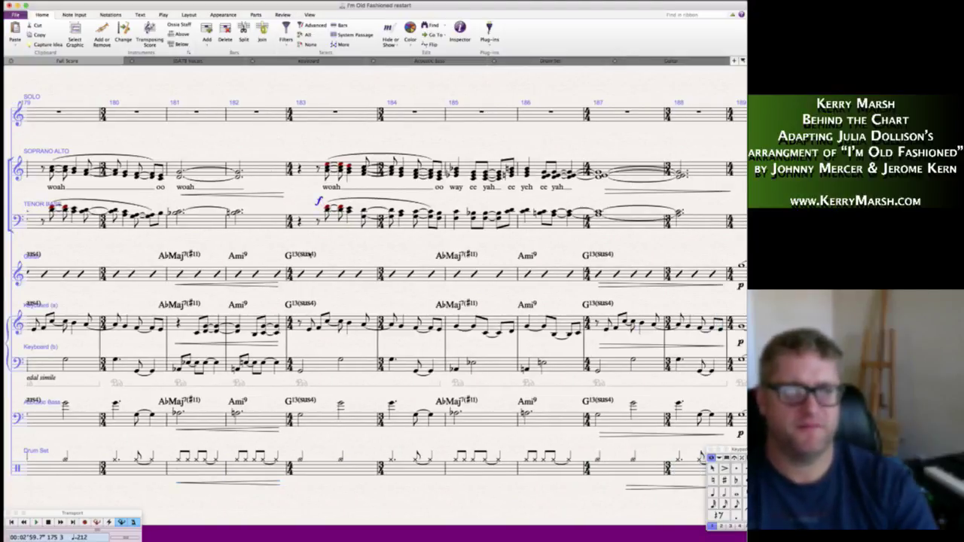
{"action": "left_click", "coordinate": [300, 283], "text": "alt"}
{"action": "left_click", "coordinate": [296, 340], "text": "alt"}
{"action": "left_click", "coordinate": [299, 434], "text": "alt"}
{"action": "left_click", "coordinate": [296, 490], "text": "alt"}
- Try a p dynamic at the end of the Soprano Alto crescendo at bar 189, and remove it
{"action": "scroll", "coordinate": [331, 497], "scroll_direction": "right", "scroll_amount": 5}
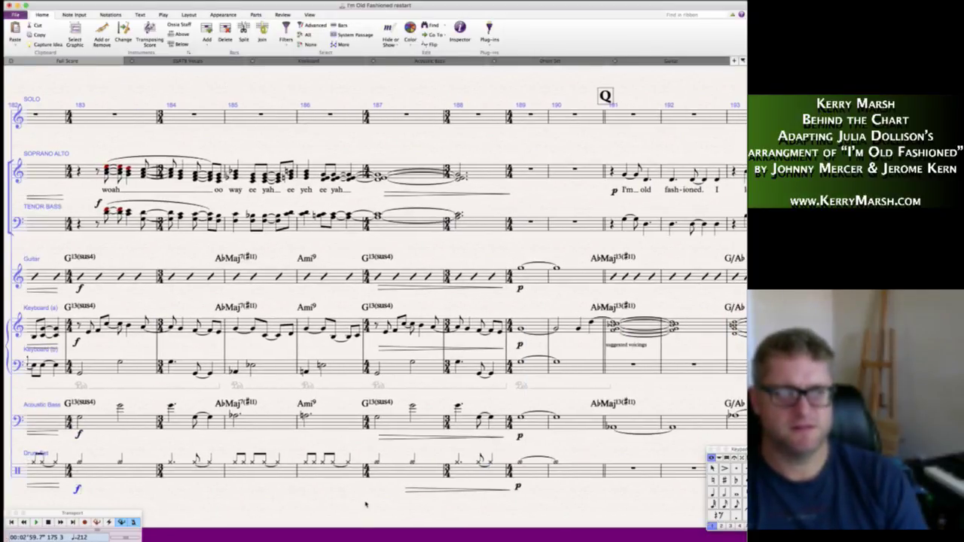
{"action": "scroll", "coordinate": [368, 505], "scroll_direction": "right", "scroll_amount": 3}
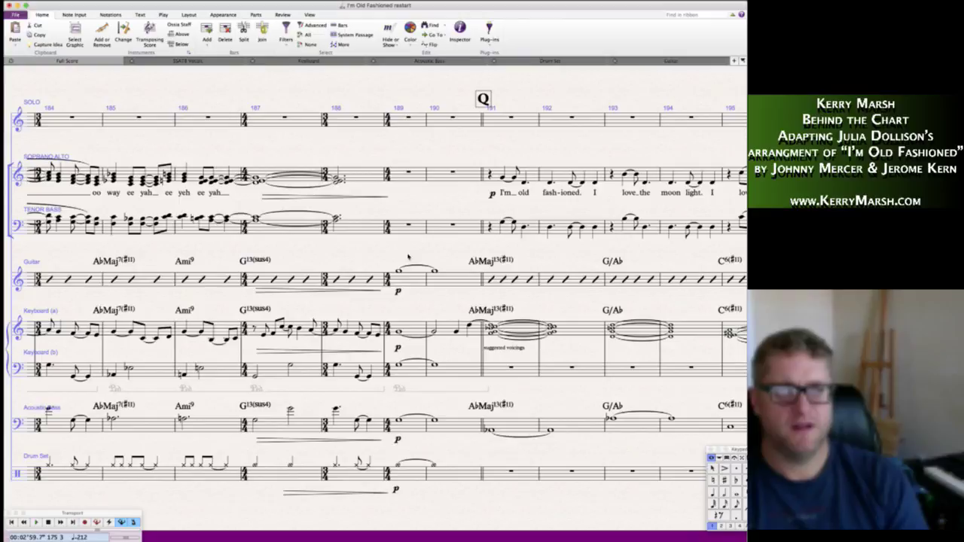
{"action": "left_click", "coordinate": [384, 198], "text": "alt"}
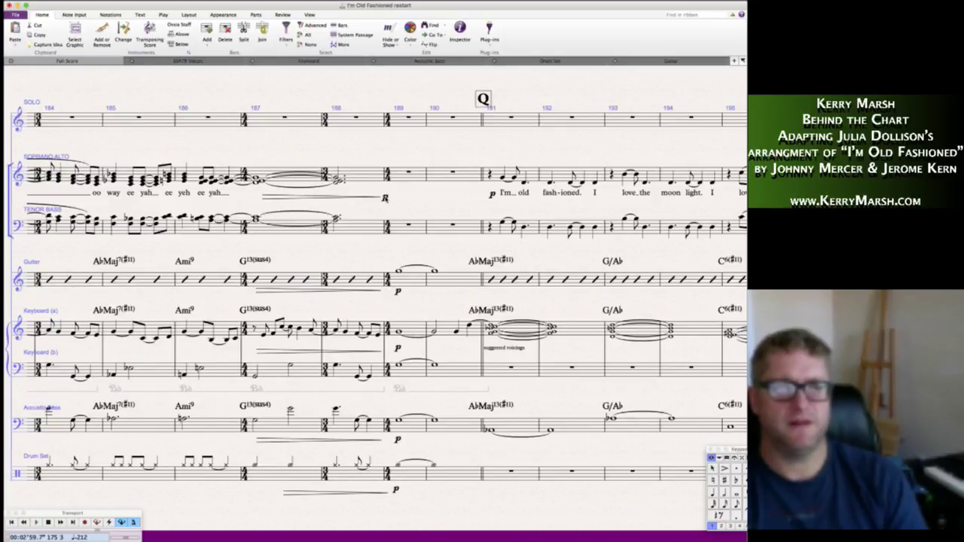
{"action": "left_click", "coordinate": [385, 198]}
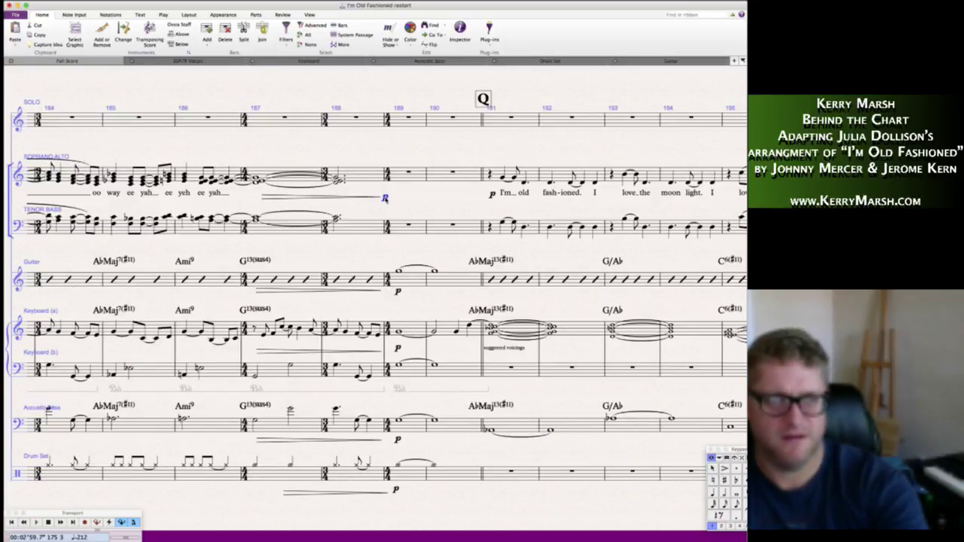
{"action": "key", "text": "Delete"}
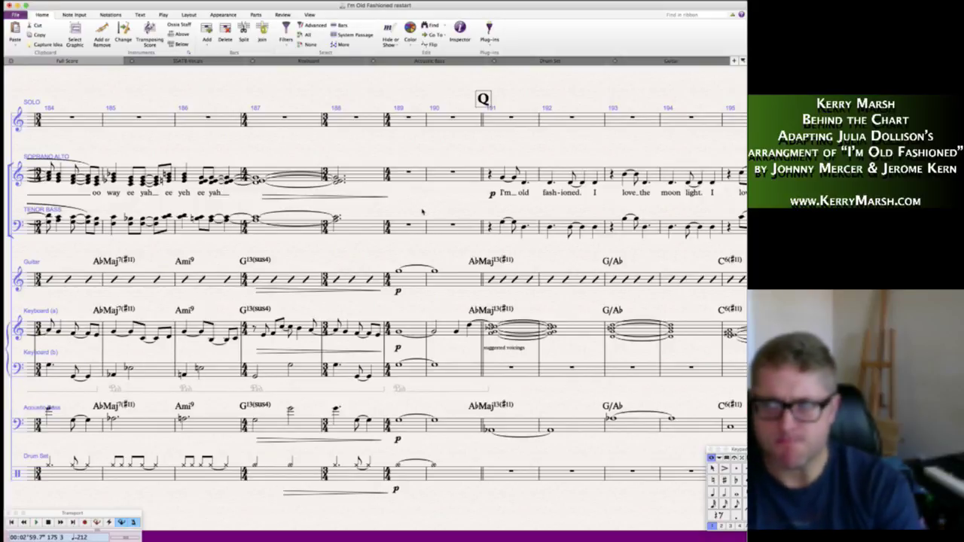
- Examine the score from letter Q through letter U for dynamics and Drum Set material still missing
{"action": "scroll", "coordinate": [422, 212], "scroll_direction": "right", "scroll_amount": 1}
{"action": "scroll", "coordinate": [423, 212], "scroll_direction": "right", "scroll_amount": 5}
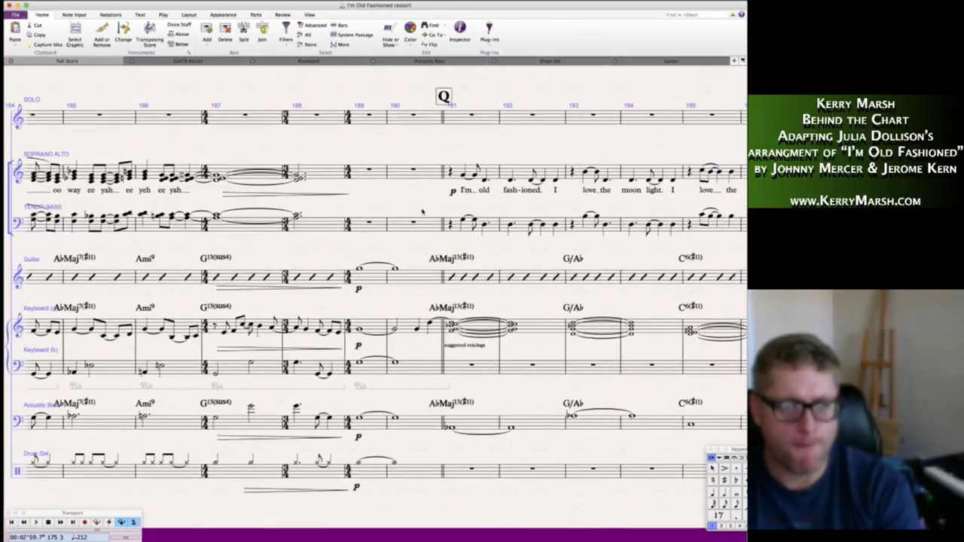
{"action": "scroll", "coordinate": [422, 213], "scroll_direction": "right", "scroll_amount": 10}
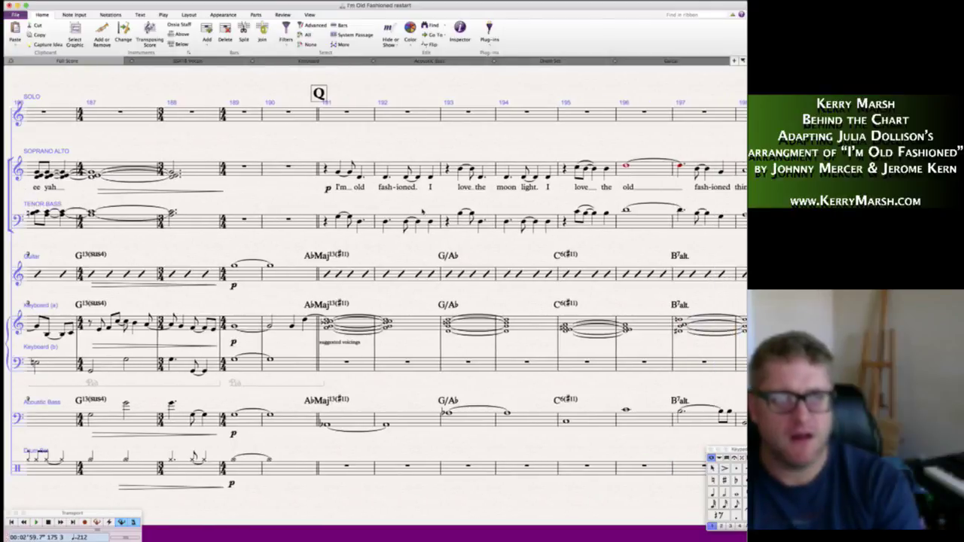
{"action": "scroll", "coordinate": [423, 213], "scroll_direction": "right", "scroll_amount": 19}
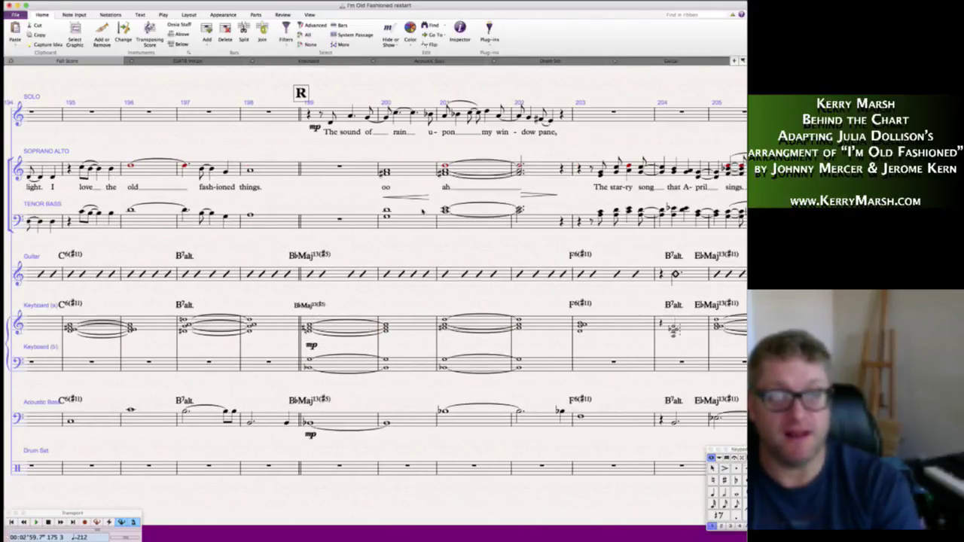
{"action": "scroll", "coordinate": [423, 212], "scroll_direction": "right", "scroll_amount": 20}
{"action": "scroll", "coordinate": [423, 211], "scroll_direction": "right", "scroll_amount": 20}
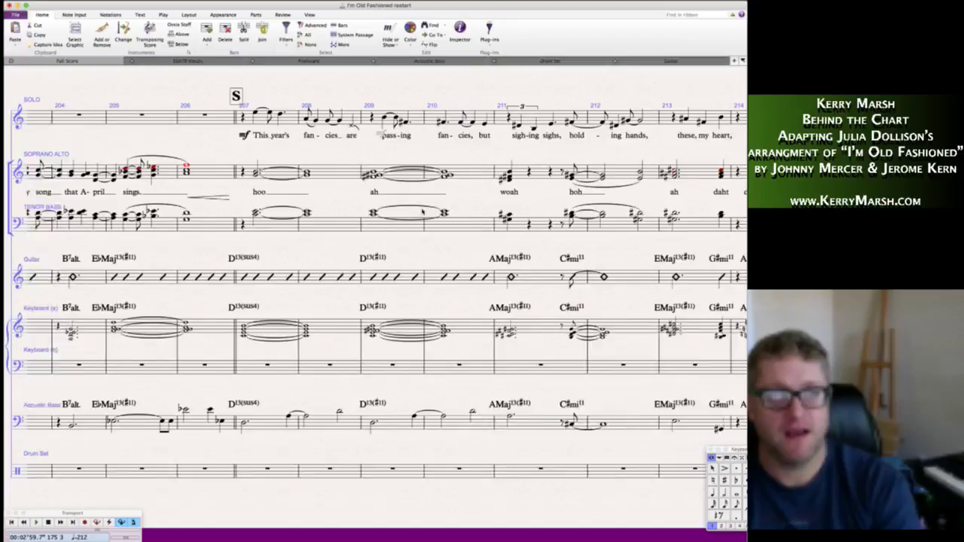
{"action": "scroll", "coordinate": [423, 212], "scroll_direction": "right", "scroll_amount": 20}
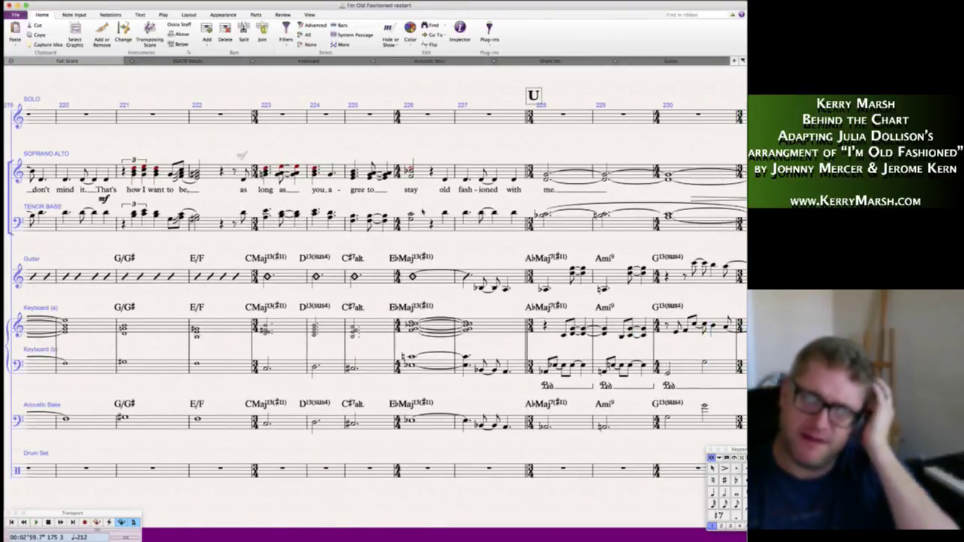
{"action": "scroll", "coordinate": [422, 212], "scroll_direction": "right", "scroll_amount": 20}
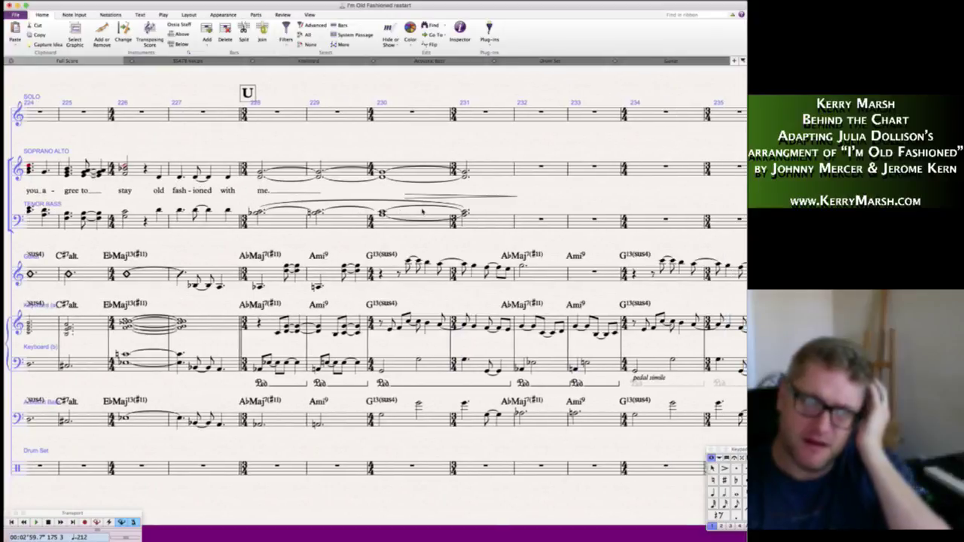
- Copy the Drum Set part with its text from letter A (bar 23) through bar 75 to the Drum Set starting at letter Q (bar 191)
{"action": "scroll", "coordinate": [423, 211], "scroll_direction": "left", "scroll_amount": 20}
{"action": "scroll", "coordinate": [422, 211], "scroll_direction": "left", "scroll_amount": 20}
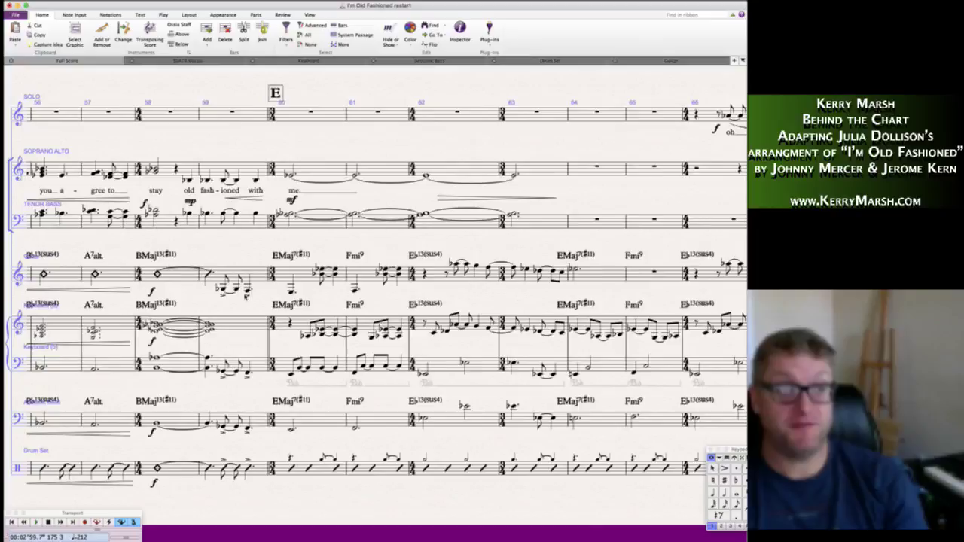
{"action": "scroll", "coordinate": [245, 296], "scroll_direction": "left", "scroll_amount": 20}
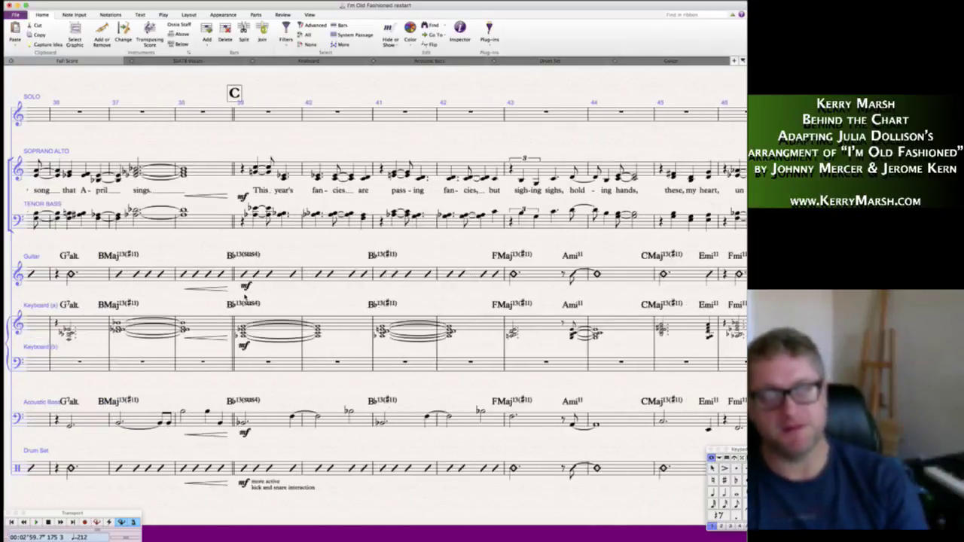
{"action": "scroll", "coordinate": [245, 297], "scroll_direction": "left", "scroll_amount": 20}
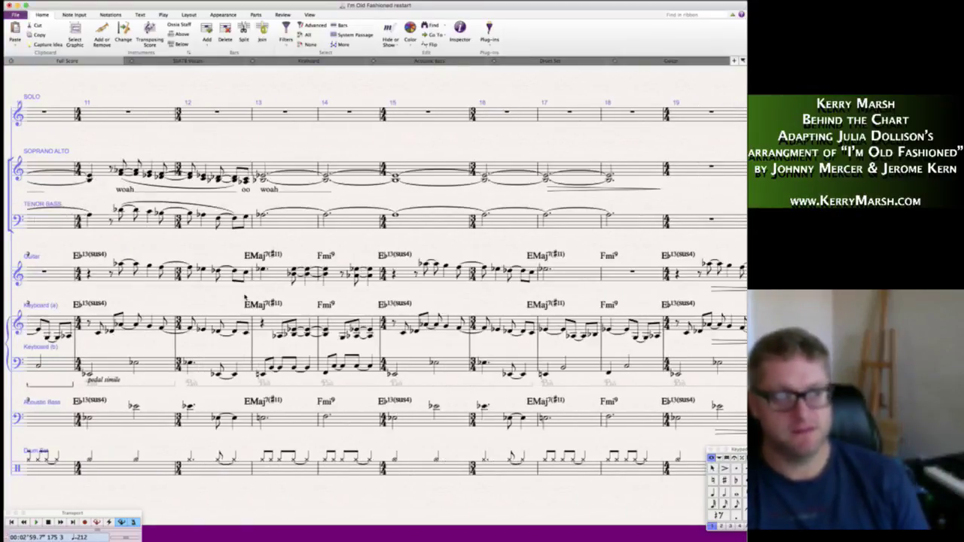
{"action": "scroll", "coordinate": [245, 297], "scroll_direction": "right", "scroll_amount": 20}
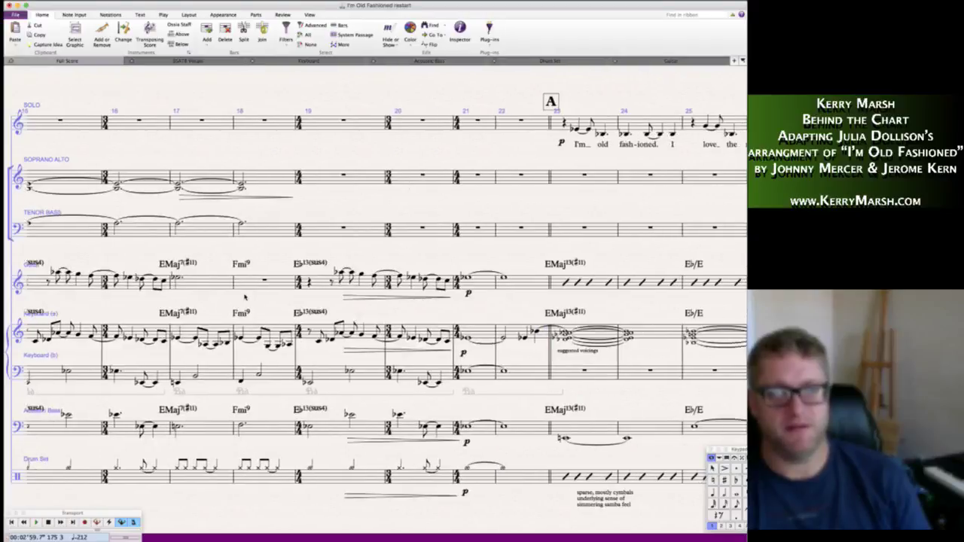
{"action": "scroll", "coordinate": [245, 296], "scroll_direction": "right", "scroll_amount": 5}
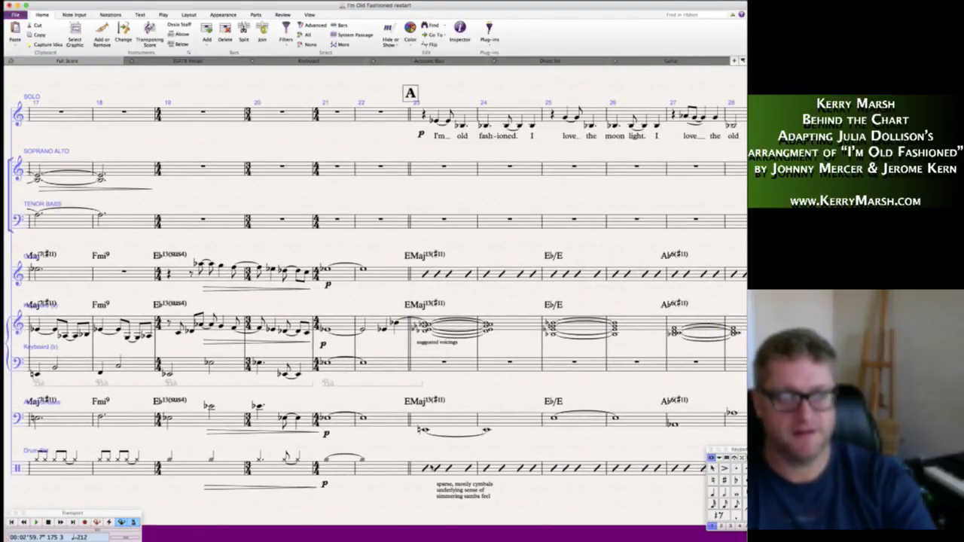
{"action": "left_click", "coordinate": [444, 468]}
{"action": "scroll", "coordinate": [500, 470], "scroll_direction": "right", "scroll_amount": 20}
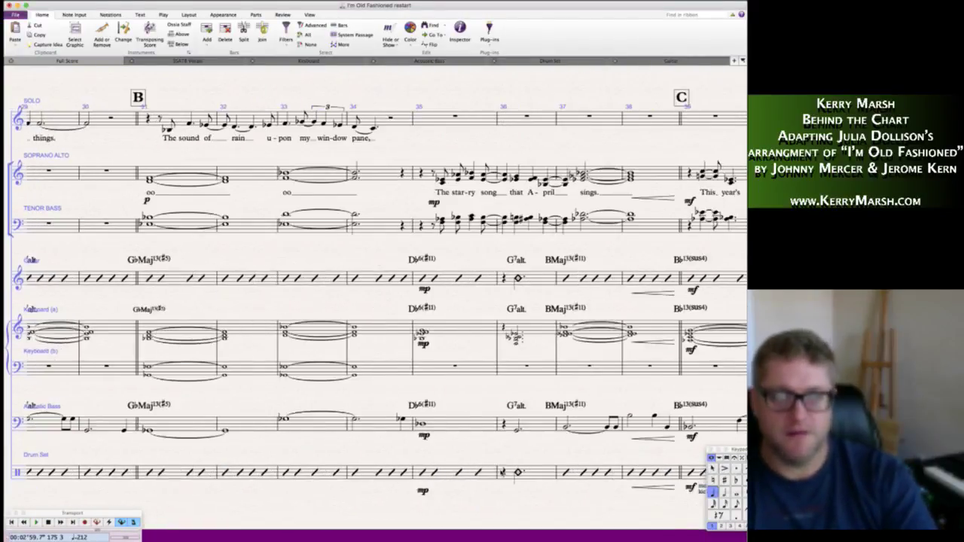
{"action": "scroll", "coordinate": [377, 294], "scroll_direction": "right", "scroll_amount": 10}
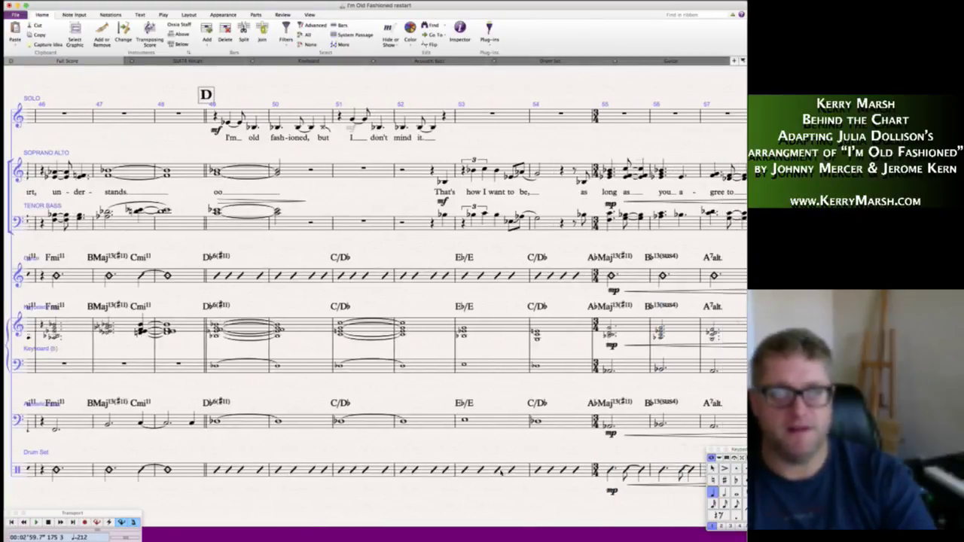
{"action": "scroll", "coordinate": [377, 293], "scroll_direction": "right", "scroll_amount": 8}
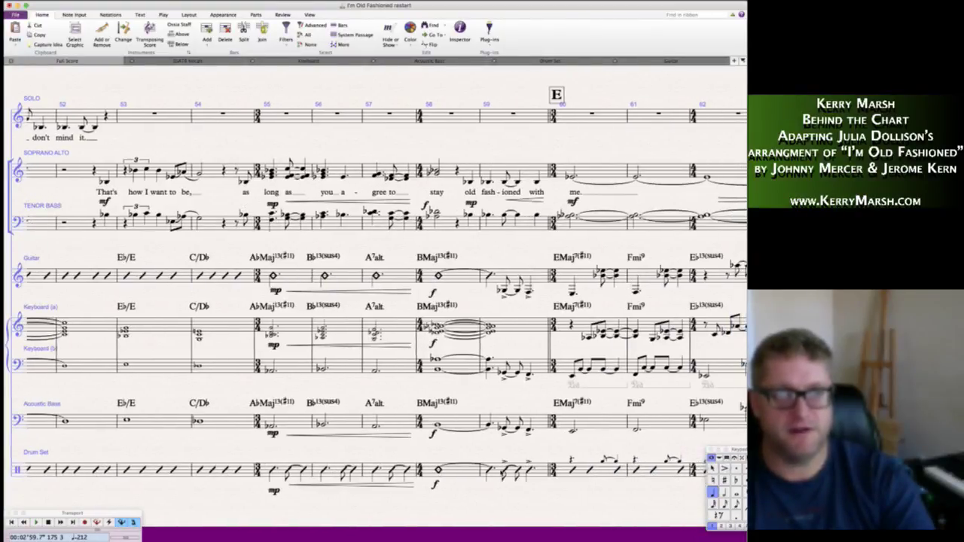
{"action": "scroll", "coordinate": [377, 294], "scroll_direction": "right", "scroll_amount": 8}
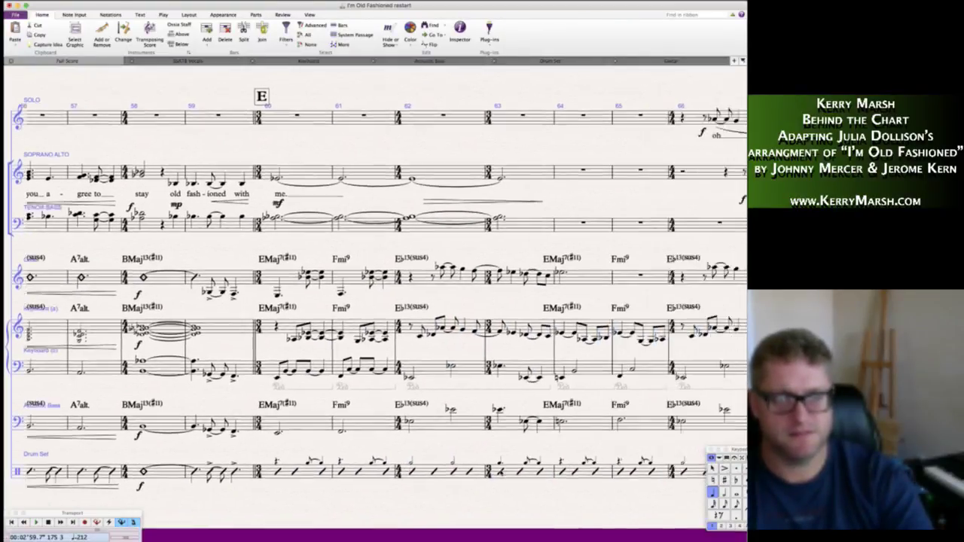
{"action": "scroll", "coordinate": [376, 294], "scroll_direction": "right", "scroll_amount": 2}
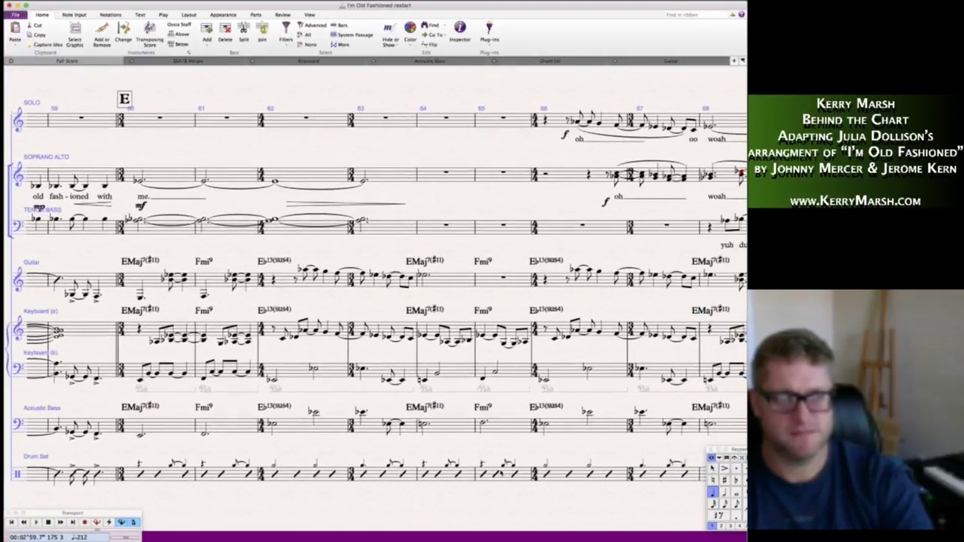
{"action": "scroll", "coordinate": [377, 294], "scroll_direction": "right", "scroll_amount": 18}
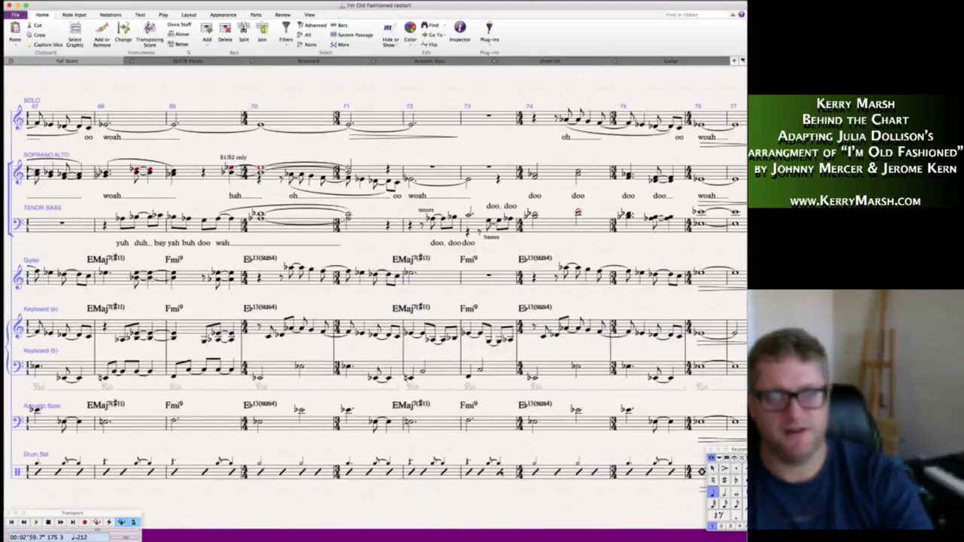
{"action": "scroll", "coordinate": [377, 294], "scroll_direction": "right", "scroll_amount": 11}
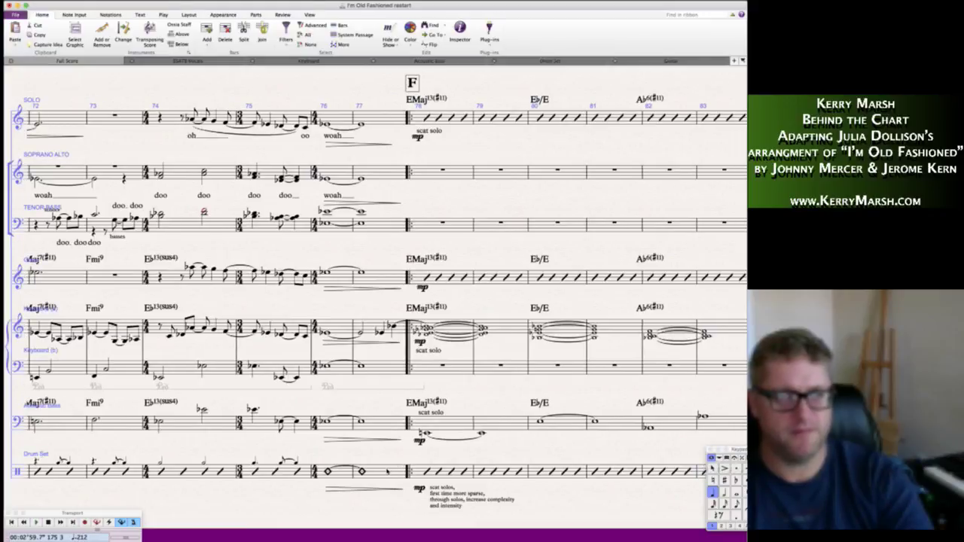
{"action": "left_click_drag", "start_coordinate": [22, 471], "coordinate": [305, 471]}
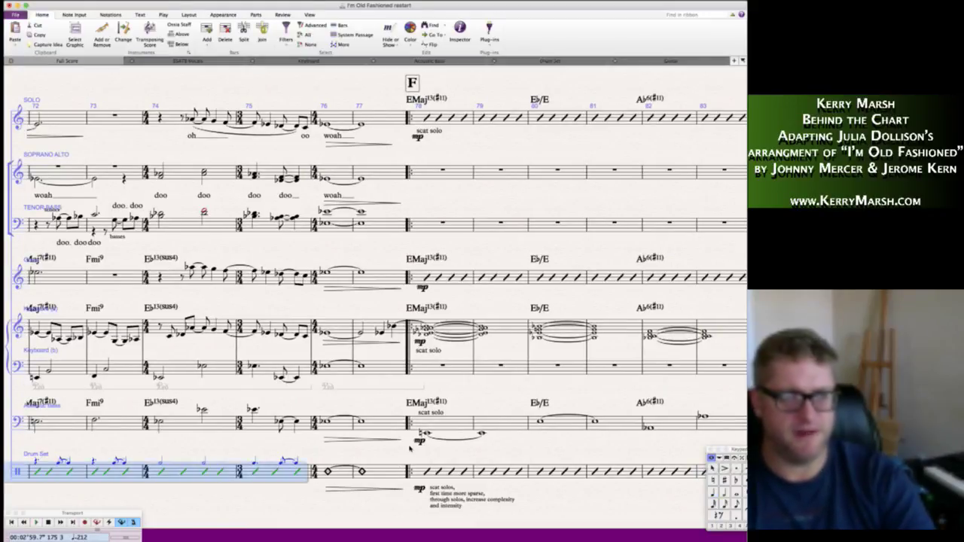
{"action": "scroll", "coordinate": [410, 448], "scroll_direction": "right", "scroll_amount": 20}
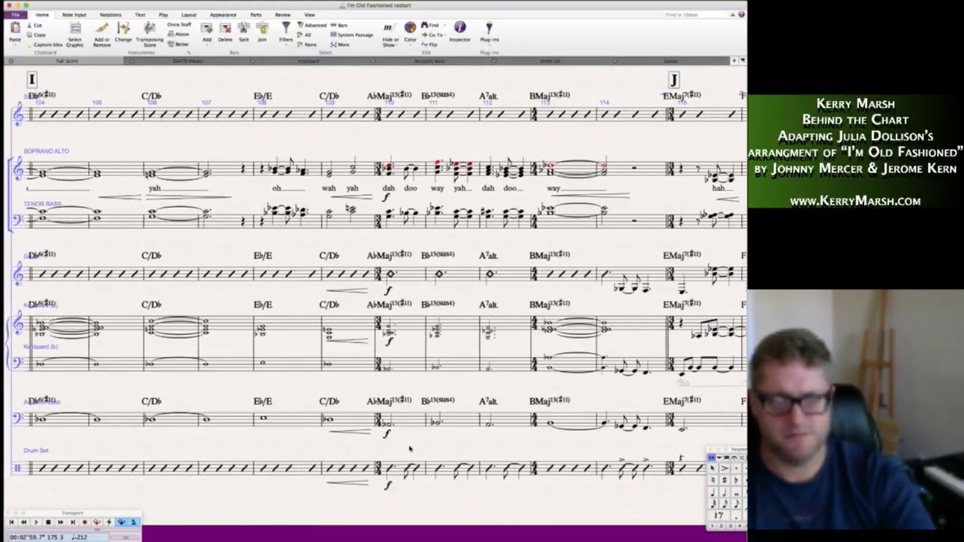
{"action": "scroll", "coordinate": [410, 449], "scroll_direction": "right", "scroll_amount": 20}
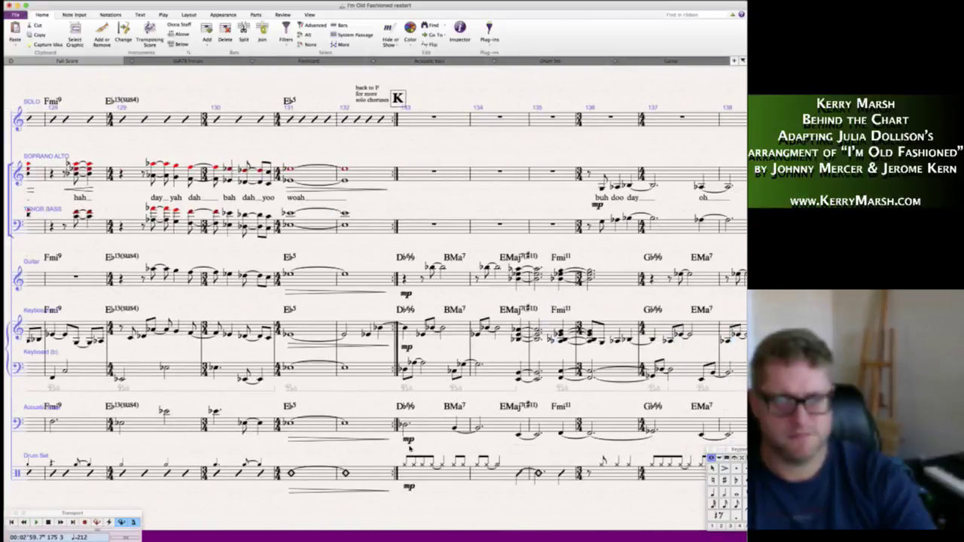
{"action": "scroll", "coordinate": [410, 448], "scroll_direction": "right", "scroll_amount": 10}
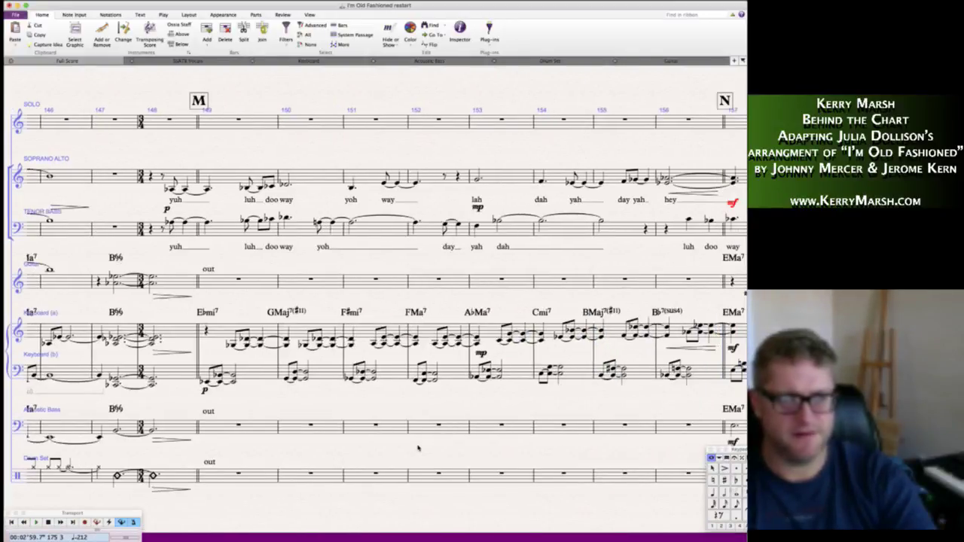
{"action": "scroll", "coordinate": [418, 448], "scroll_direction": "right", "scroll_amount": 20}
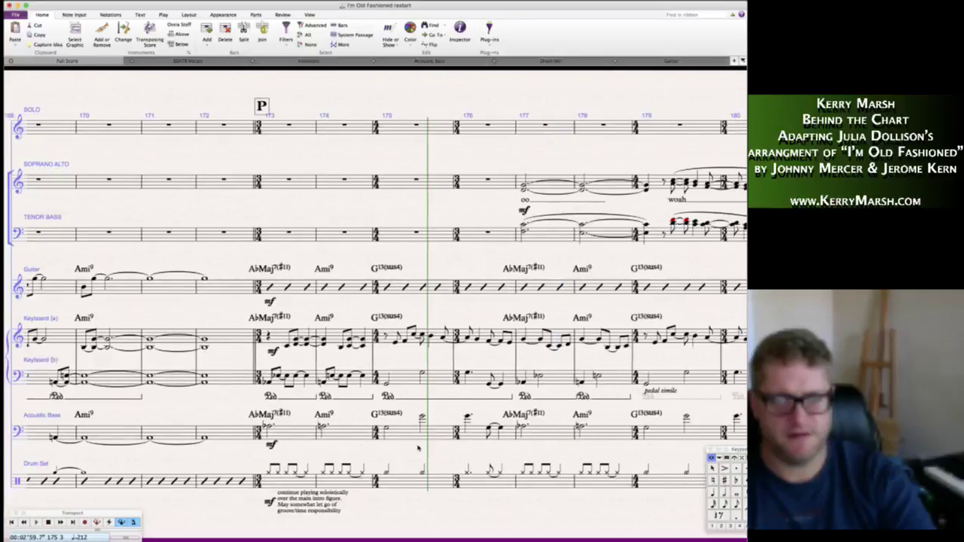
{"action": "scroll", "coordinate": [418, 449], "scroll_direction": "right", "scroll_amount": 20}
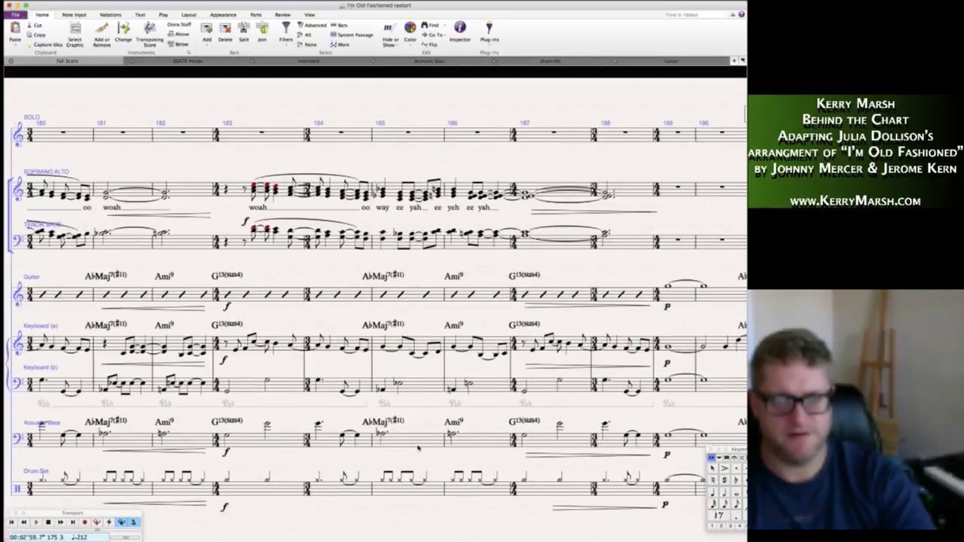
{"action": "scroll", "coordinate": [418, 449], "scroll_direction": "right", "scroll_amount": 15}
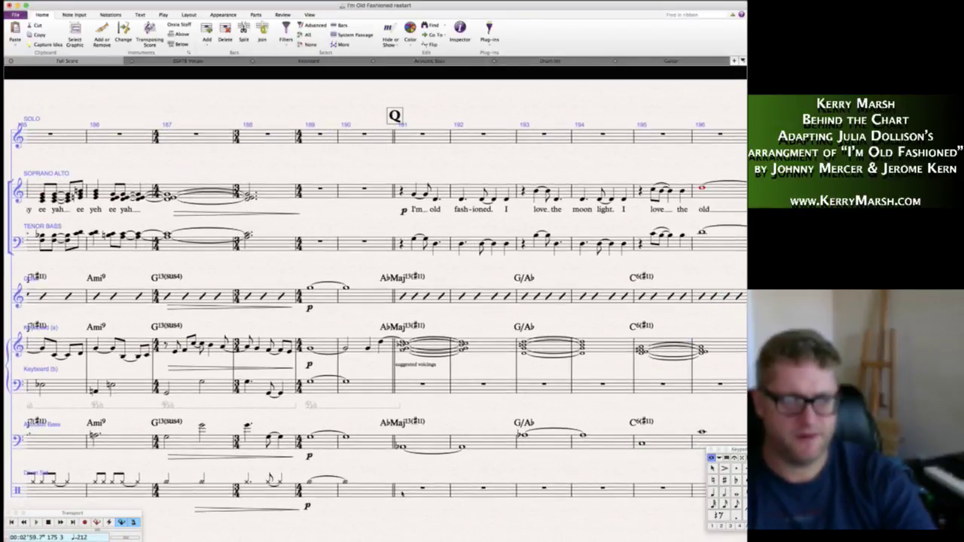
{"action": "double_click", "coordinate": [401, 493]}
{"action": "scroll", "coordinate": [401, 493], "scroll_direction": "right", "scroll_amount": 15}
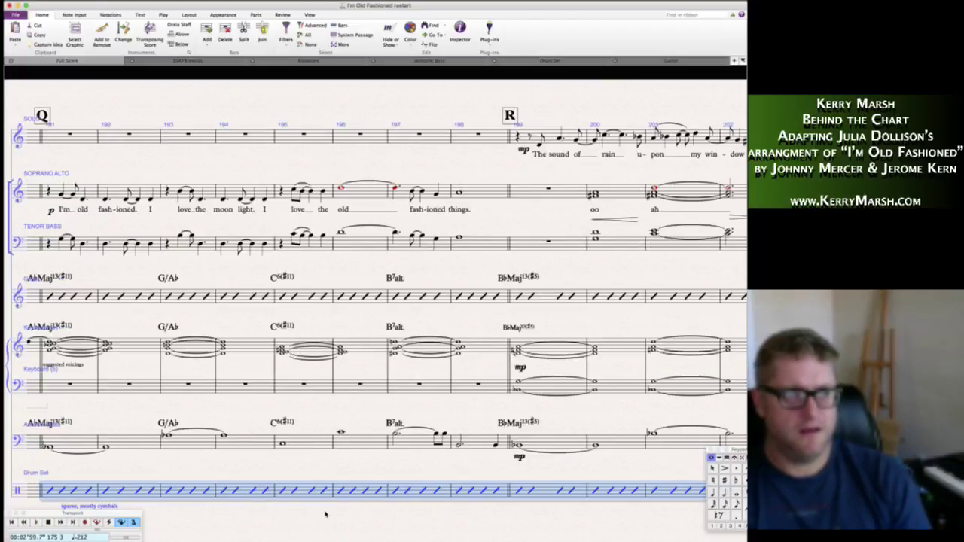
{"action": "scroll", "coordinate": [326, 514], "scroll_direction": "left", "scroll_amount": 15}
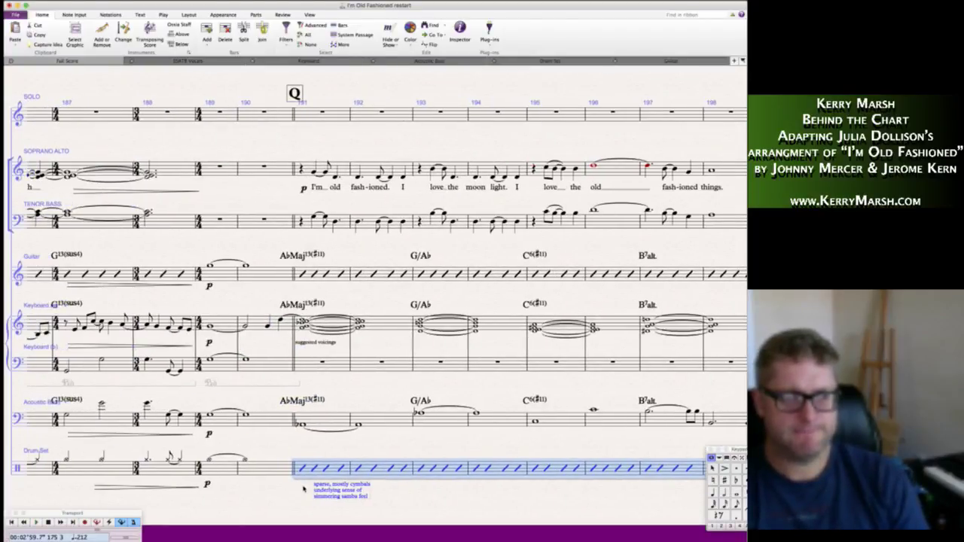
{"action": "key", "text": "Escape"}
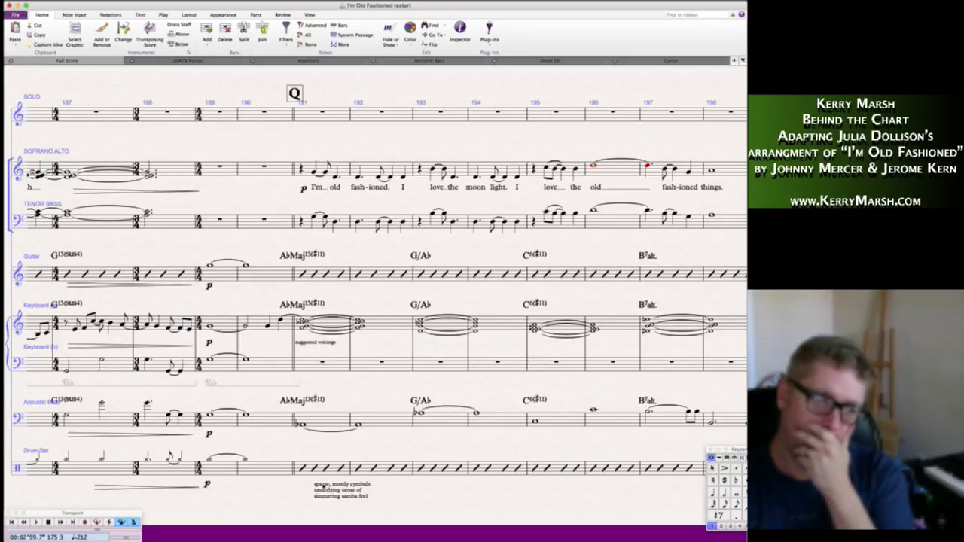
- Replace the Drum Set's playing instruction at letter Q with "very sparse again" and nudge it slightly towards the start of the bar
{"action": "double_click", "coordinate": [340, 490]}
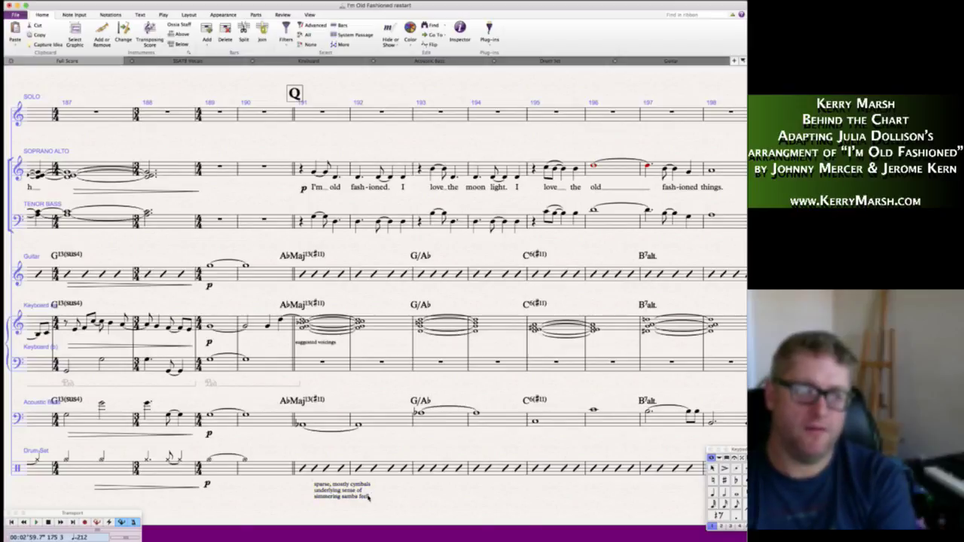
{"action": "left_click_drag", "start_coordinate": [369, 497], "coordinate": [312, 486]}
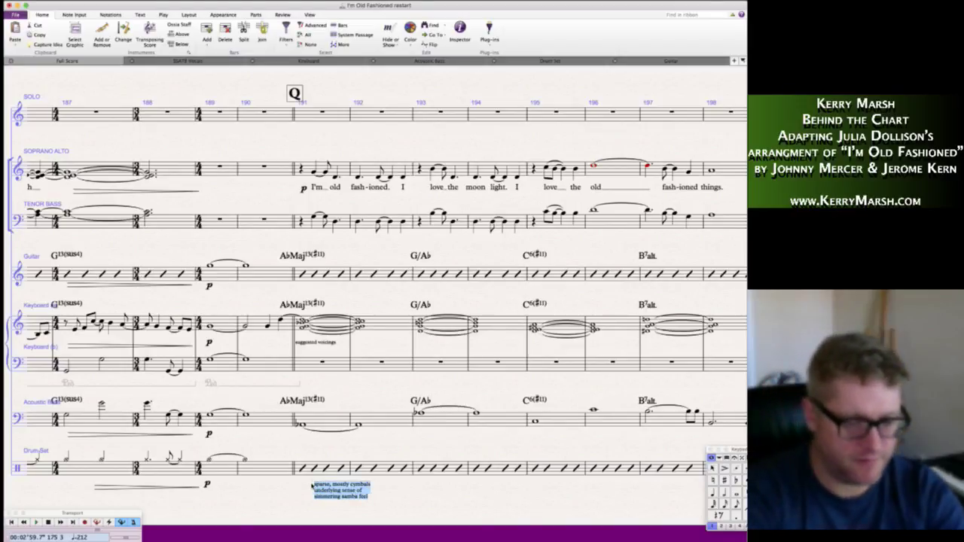
{"action": "type", "text": "very spar"}
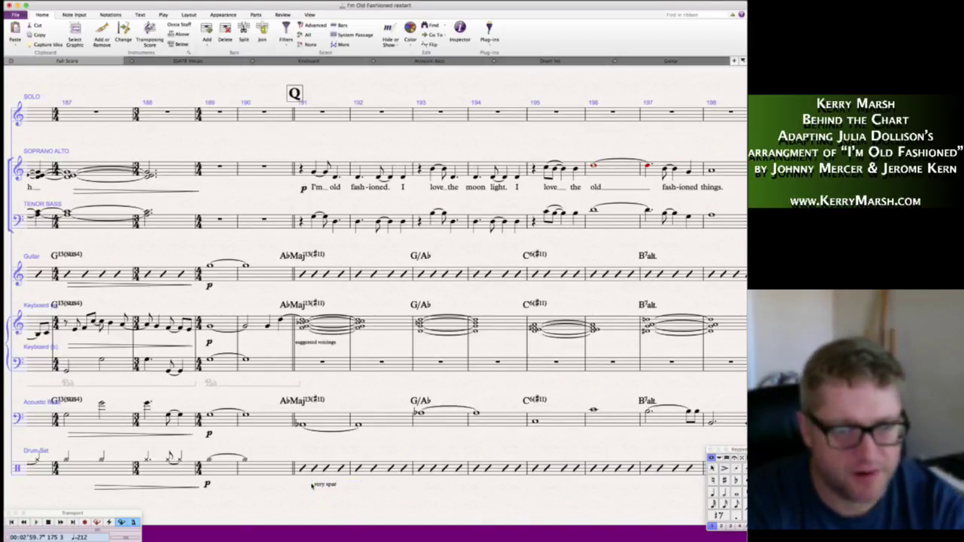
{"action": "type", "text": "se ag"}
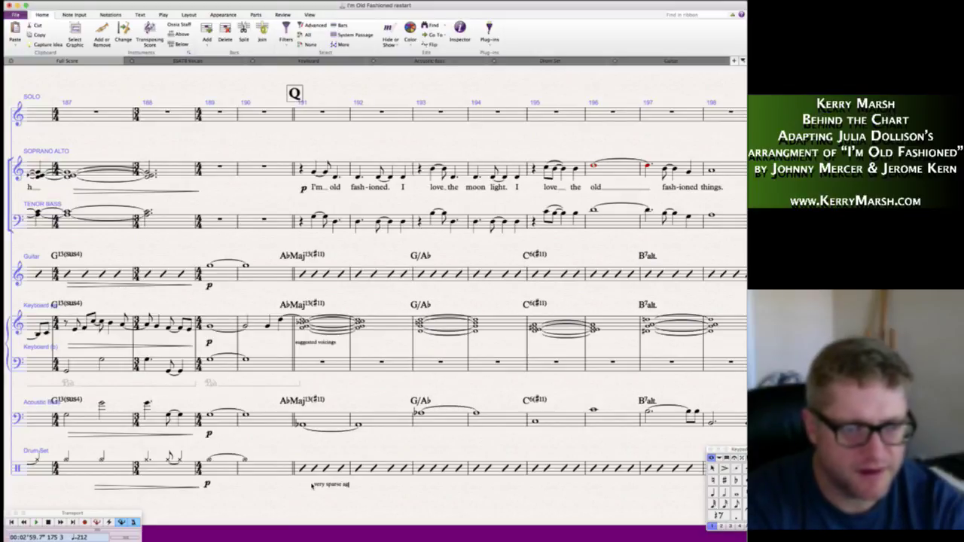
{"action": "type", "text": "ain"}
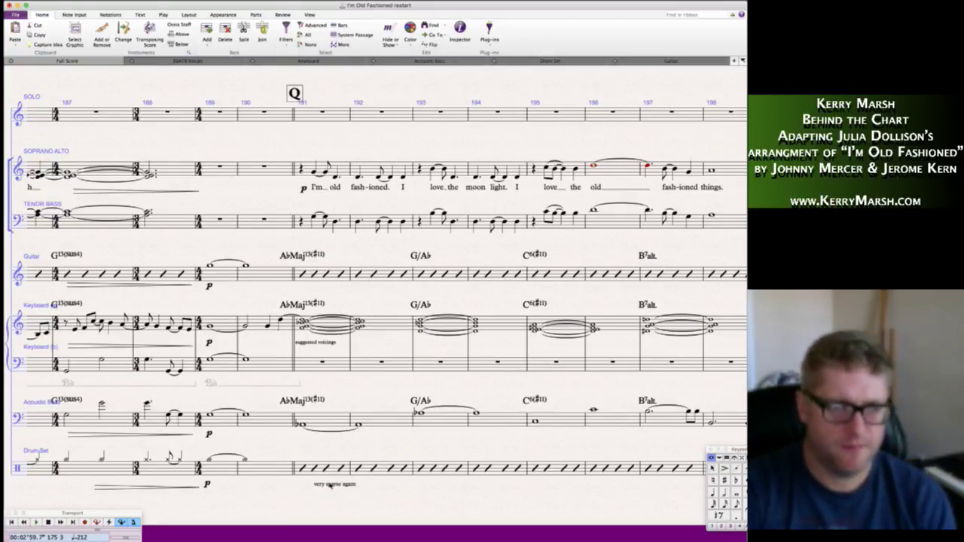
{"action": "key", "text": "Escape"}
{"action": "mouse_move", "coordinate": [329, 486]}
{"action": "left_mouse_down"}
{"action": "mouse_move", "coordinate": [316, 486]}
{"action": "mouse_move", "coordinate": [325, 484]}
{"action": "left_mouse_up"}
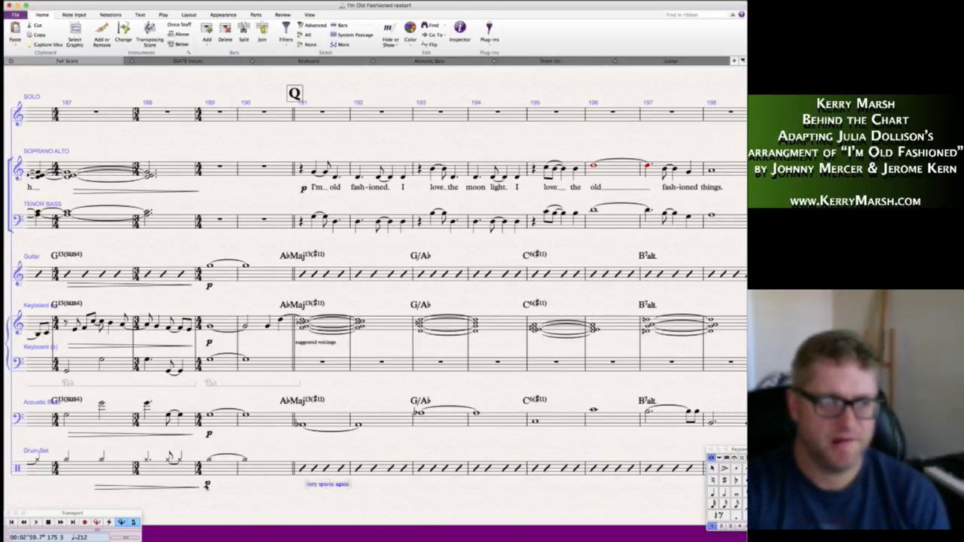
{"action": "key", "text": "Escape"}
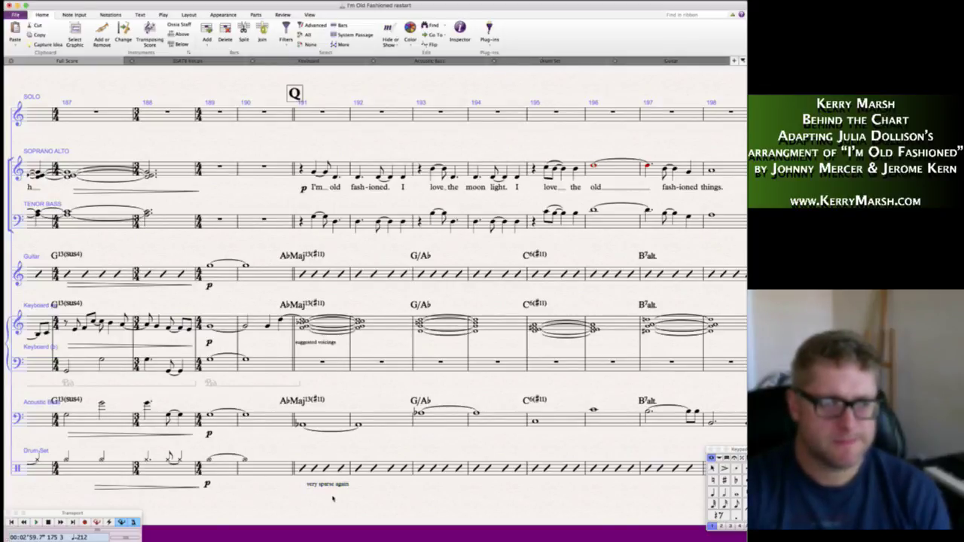
- Copy the mp to the Drum Set at letter R (bar 199) and delete the Drum Set's mp at bar 203
{"action": "scroll", "coordinate": [332, 498], "scroll_direction": "right", "scroll_amount": 10}
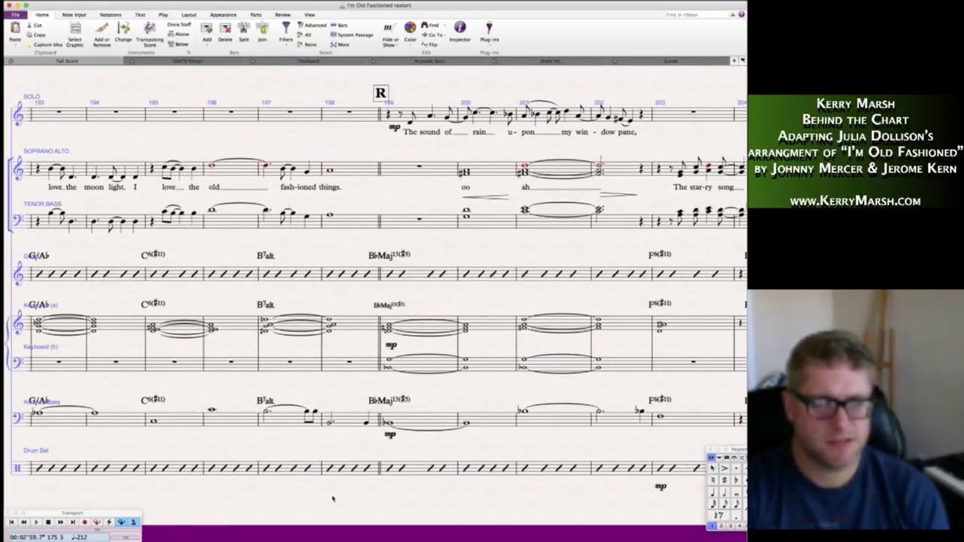
{"action": "scroll", "coordinate": [332, 499], "scroll_direction": "right", "scroll_amount": 2}
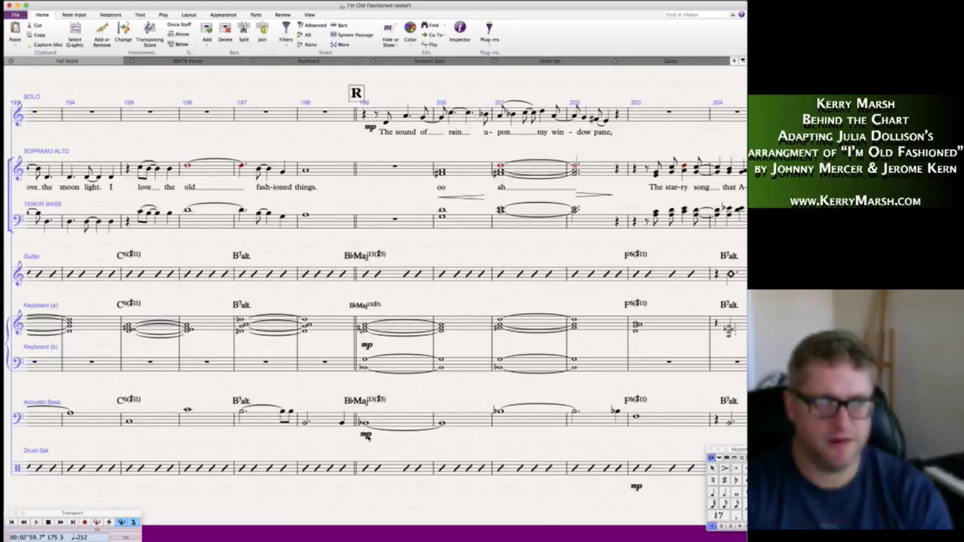
{"action": "left_click", "coordinate": [362, 490], "text": "alt"}
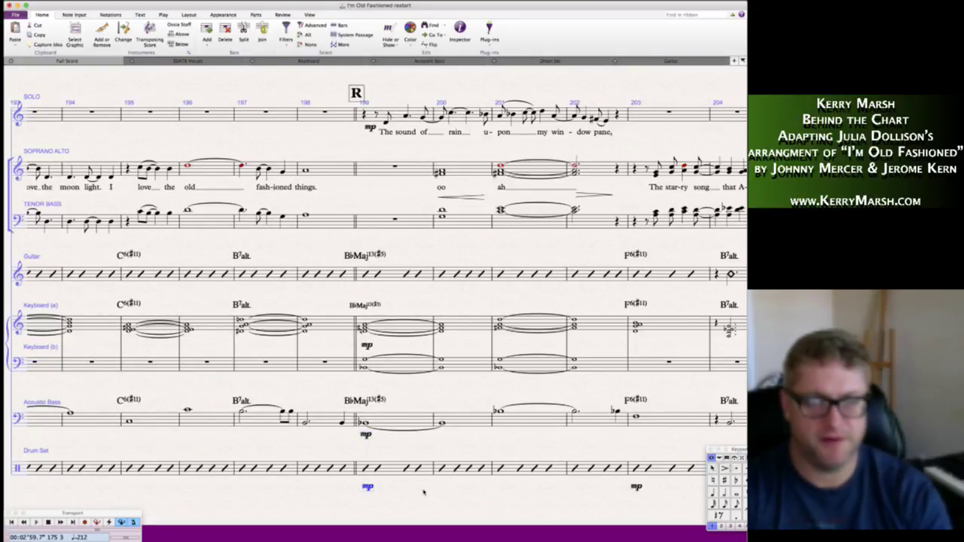
{"action": "scroll", "coordinate": [362, 490], "scroll_direction": "right", "scroll_amount": 8}
{"action": "left_click", "coordinate": [459, 488]}
{"action": "key", "text": "Delete"}
{"action": "key", "text": "Escape"}
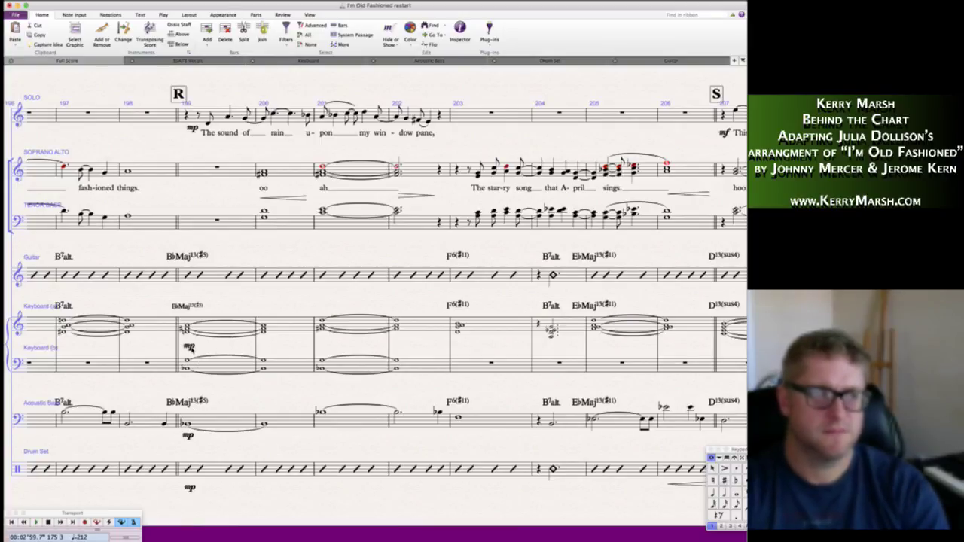
- Mark the Soprano Alto mp at "ah" in bar 201 and mf at "The star-ry song" in bar 203
{"action": "left_click", "coordinate": [320, 197], "text": "alt"}
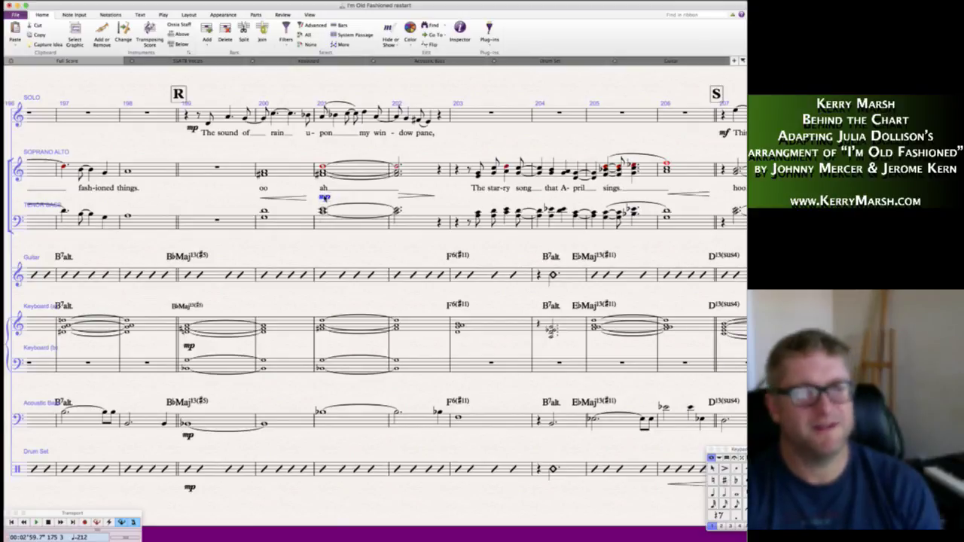
{"action": "scroll", "coordinate": [363, 200], "scroll_direction": "right", "scroll_amount": 5}
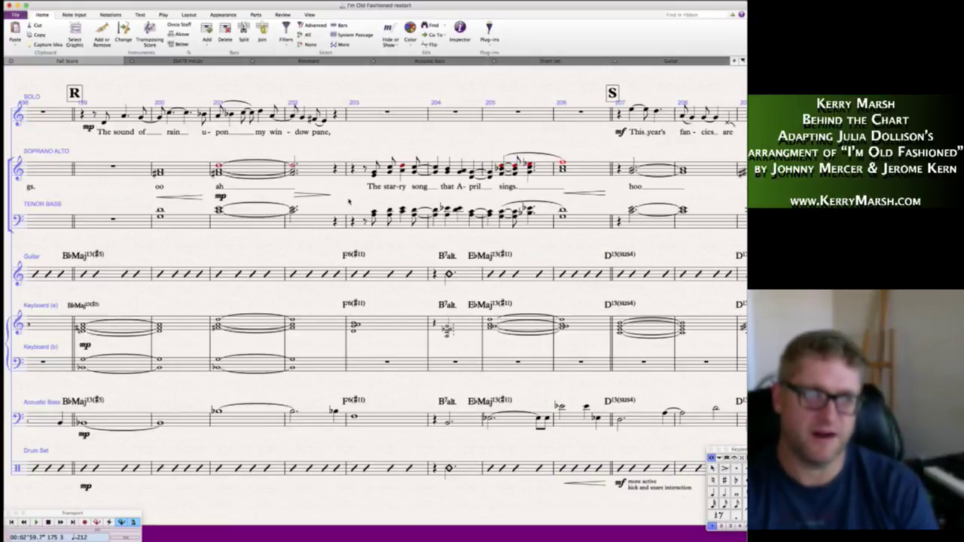
{"action": "left_click", "coordinate": [221, 196]}
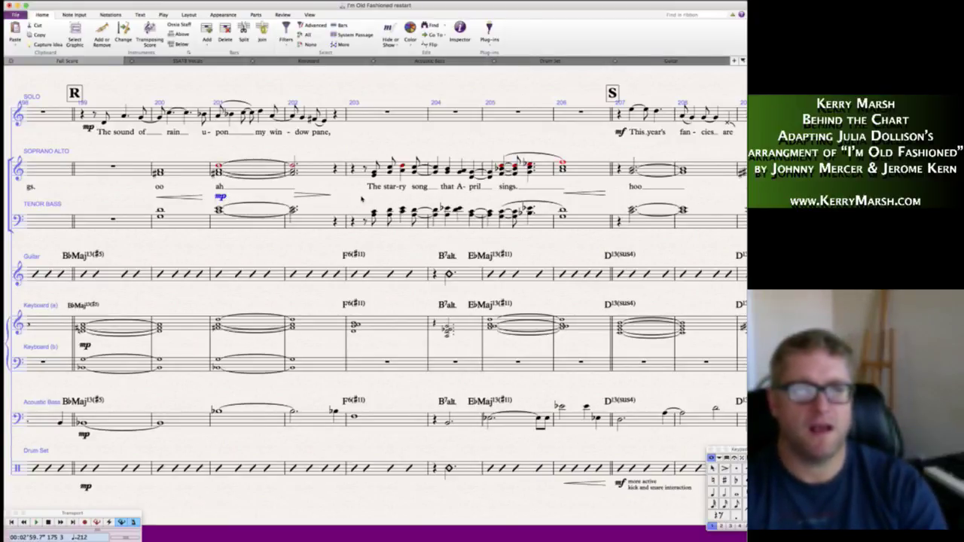
{"action": "left_click", "coordinate": [368, 198], "text": "alt"}
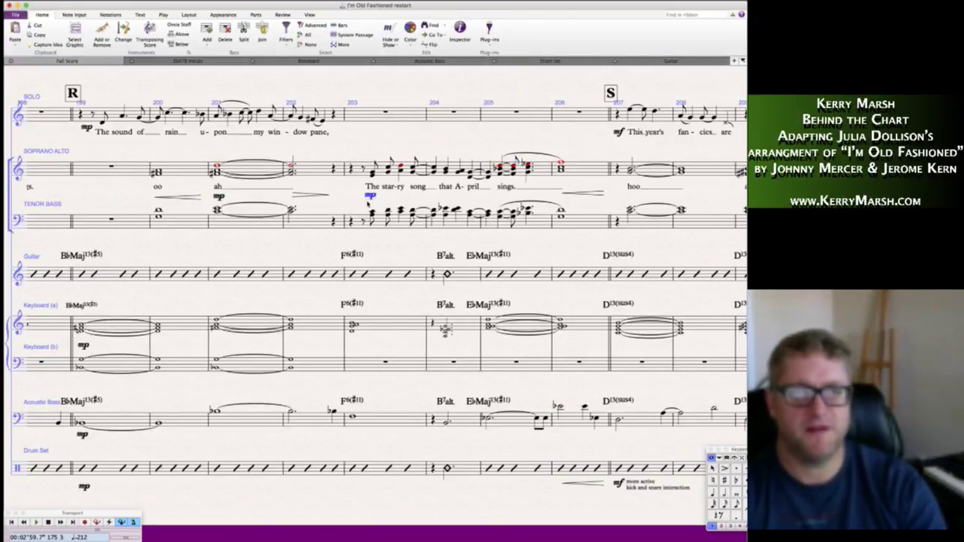
{"action": "scroll", "coordinate": [411, 194], "scroll_direction": "right", "scroll_amount": 3}
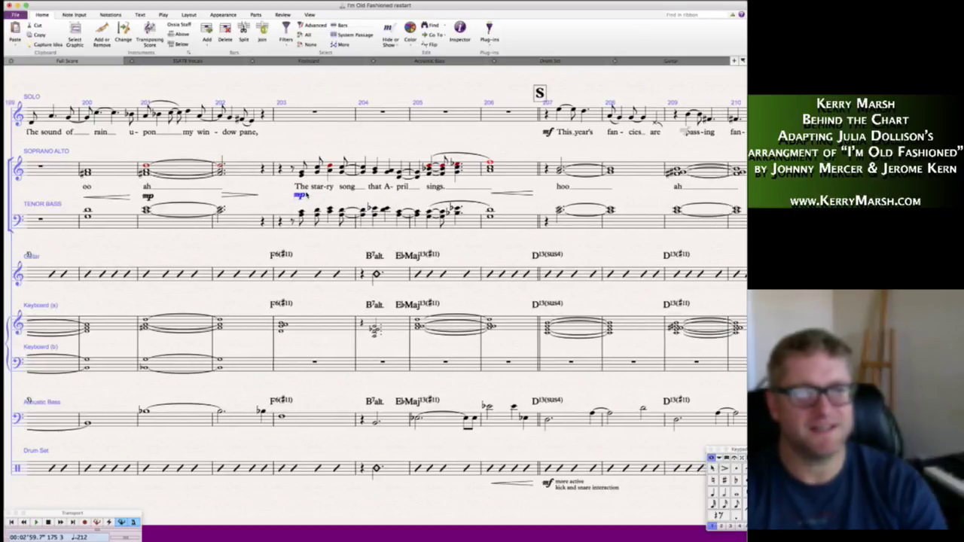
{"action": "double_click", "coordinate": [304, 196]}
{"action": "key", "text": "BackSpace"}
{"action": "key", "text": "BackSpace"}
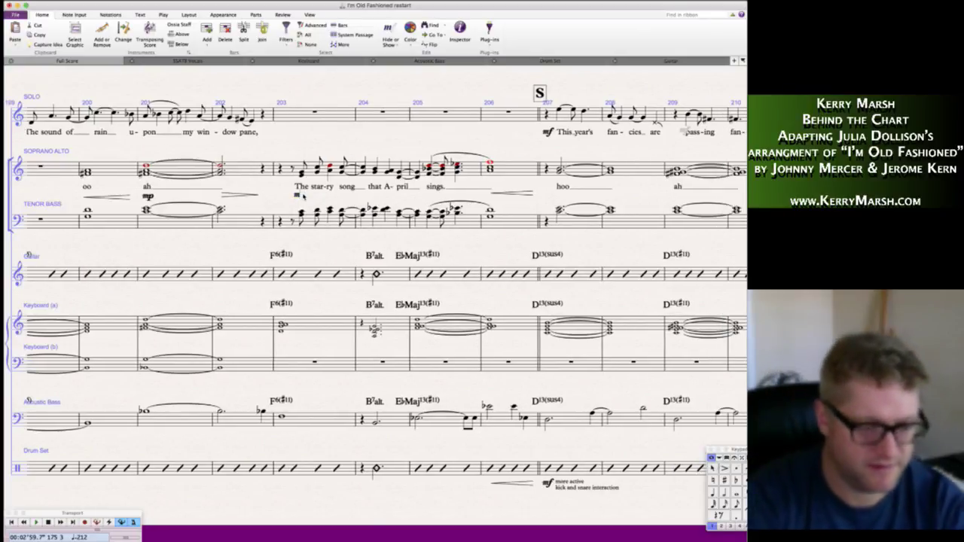
{"action": "key", "text": "super+m"}
{"action": "key", "text": "super+f"}
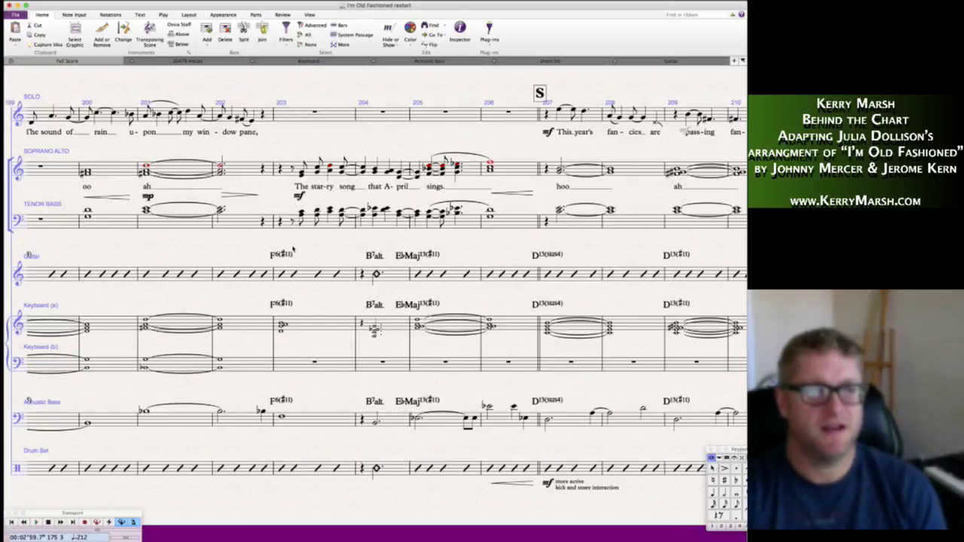
- Copy the Soprano Alto's mf at bar 203 below the Guitar, Keyboard, Acoustic Bass and Drum Set
{"action": "scroll", "coordinate": [281, 250], "scroll_direction": "left", "scroll_amount": 3}
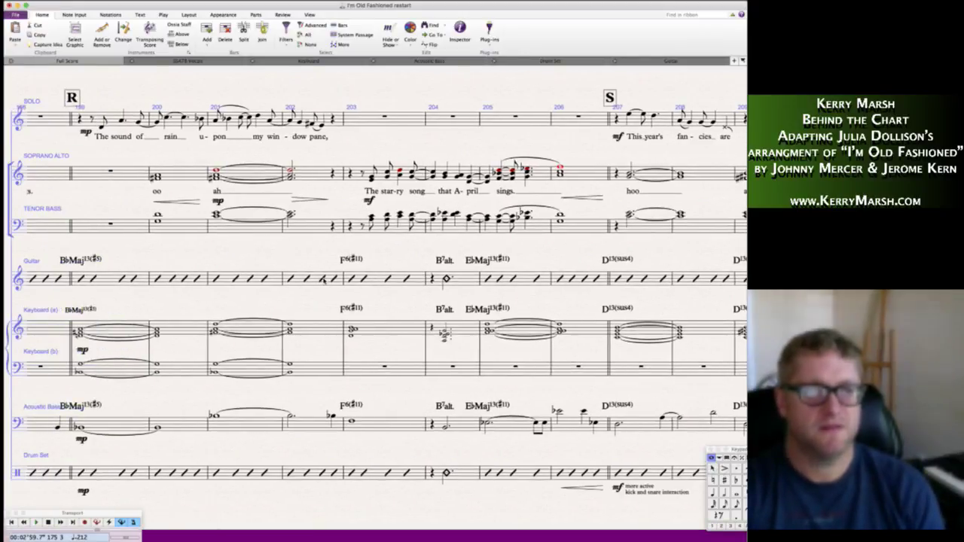
{"action": "left_click", "coordinate": [369, 201]}
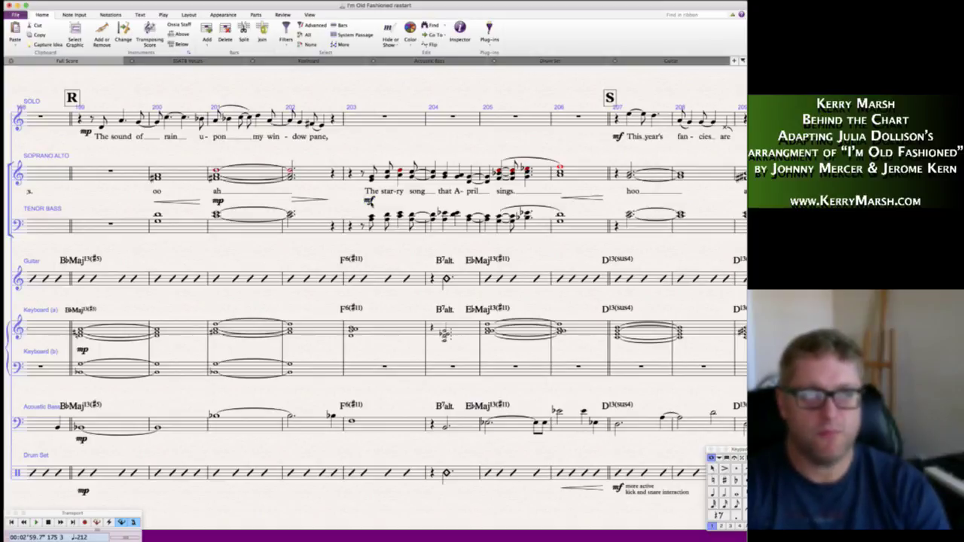
{"action": "left_click", "coordinate": [347, 291], "text": "alt"}
{"action": "left_click", "coordinate": [348, 343], "text": "alt"}
{"action": "left_click", "coordinate": [348, 437], "text": "alt"}
{"action": "left_click", "coordinate": [347, 490], "text": "alt"}
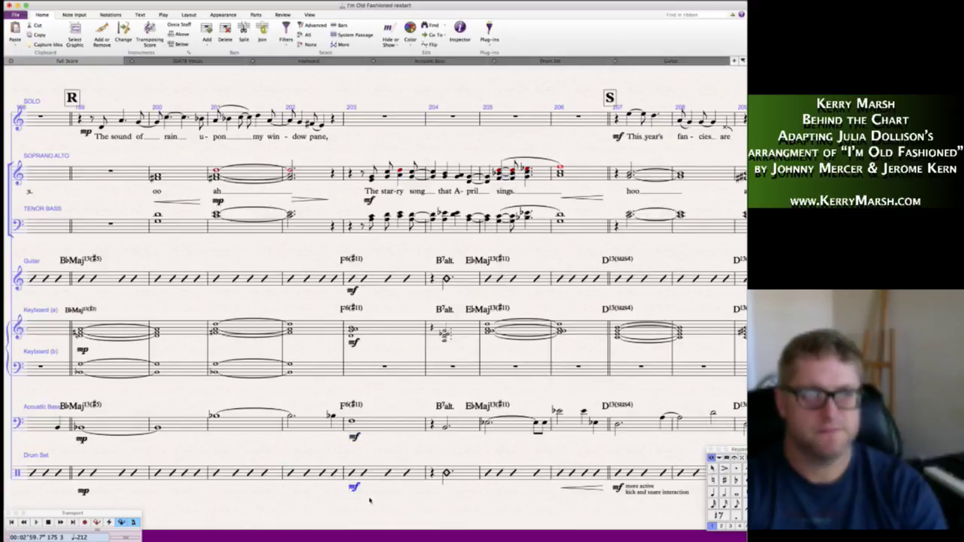
{"action": "scroll", "coordinate": [390, 509], "scroll_direction": "right", "scroll_amount": 2}
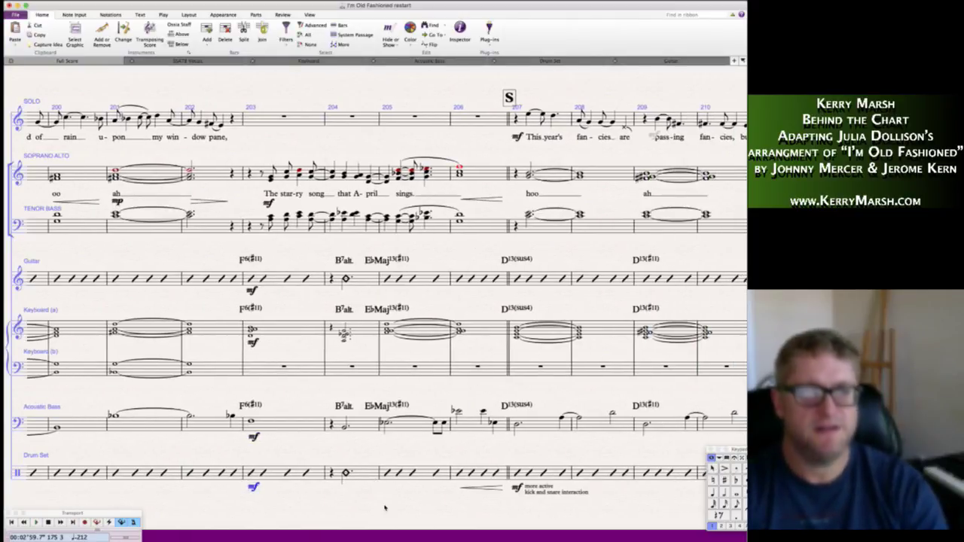
{"action": "scroll", "coordinate": [385, 509], "scroll_direction": "right", "scroll_amount": 2}
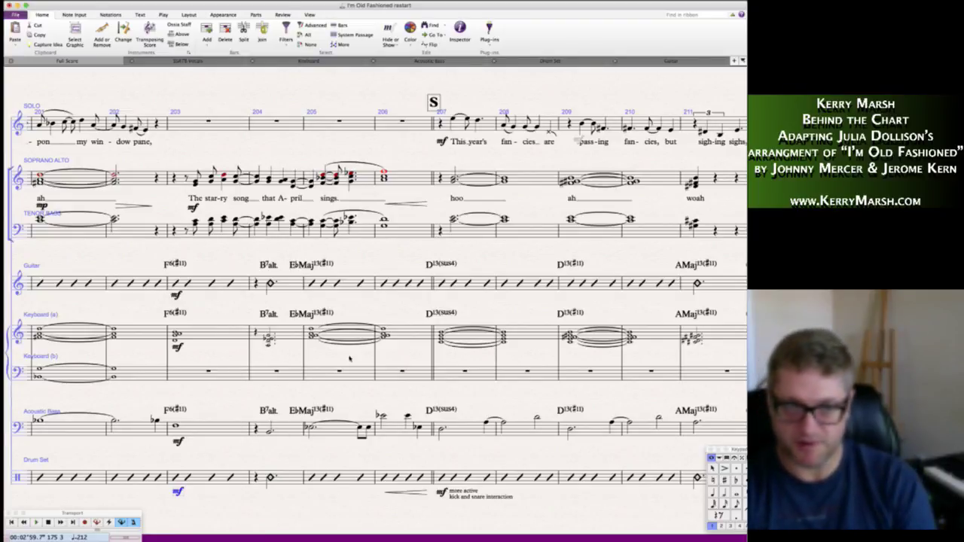
{"action": "left_click", "coordinate": [388, 235]}
{"action": "key", "text": "Escape"}
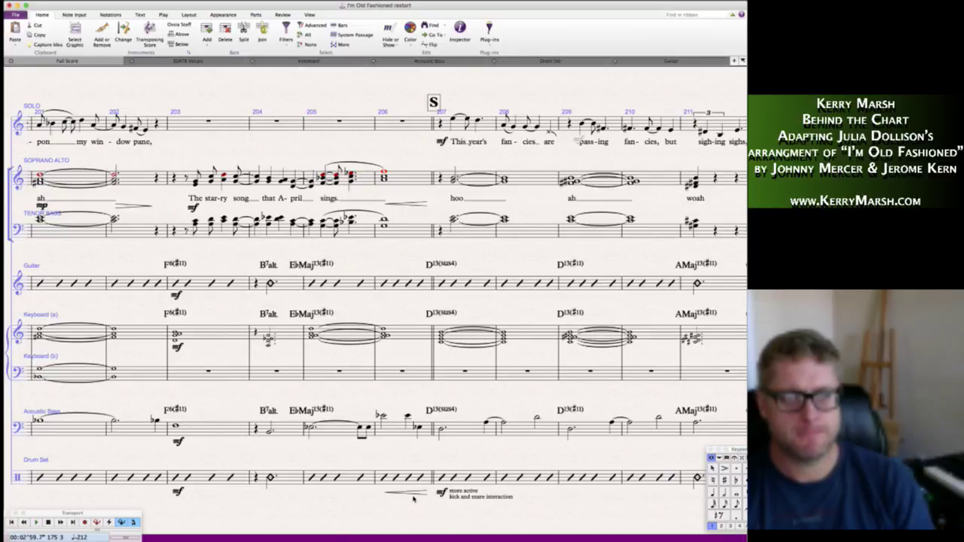
- Change the Drum Set's mf at letter S (bar 207) to f
{"action": "scroll", "coordinate": [445, 509], "scroll_direction": "right", "scroll_amount": 5}
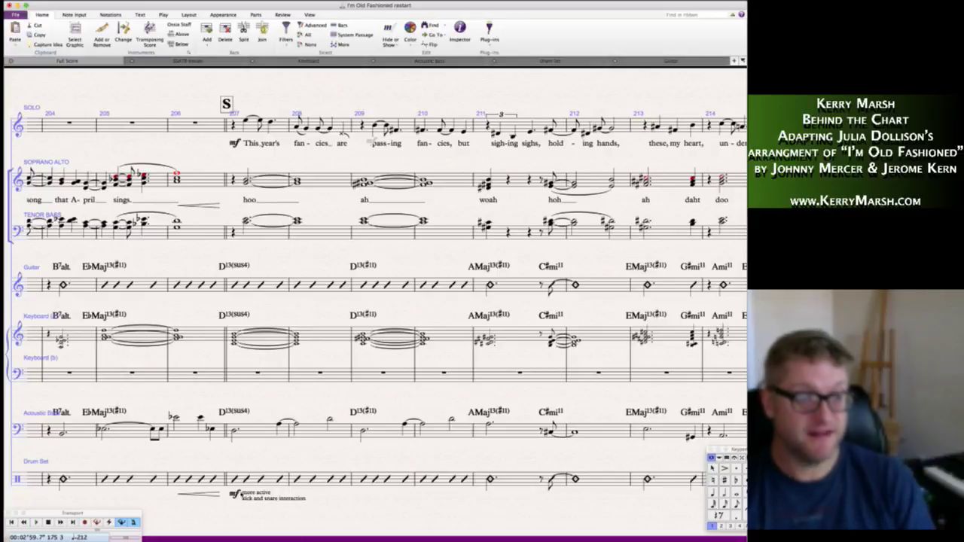
{"action": "double_click", "coordinate": [235, 494]}
{"action": "key", "text": "BackSpace"}
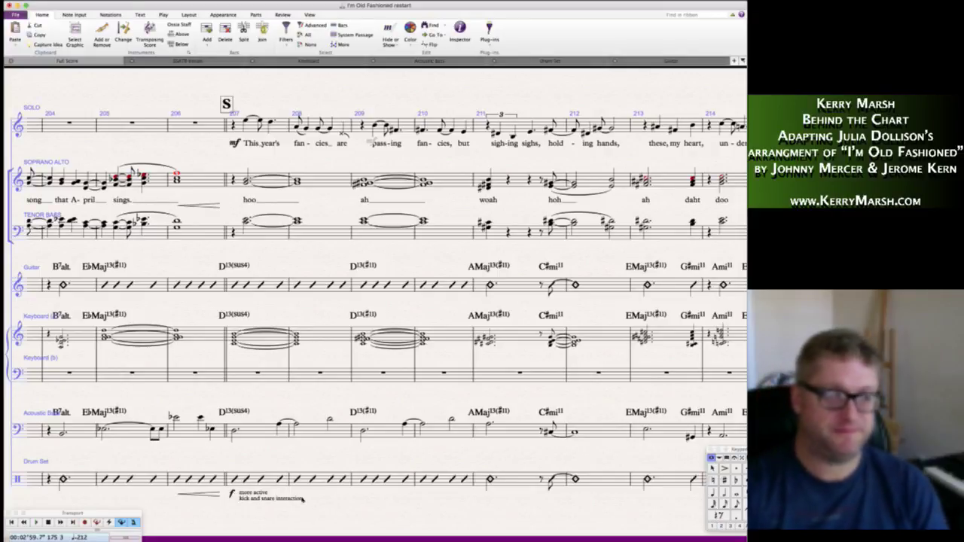
- Copy the Drum Set's bar 206 crescendo below the Acoustic Bass, Keyboard and Guitar
{"action": "left_click", "coordinate": [214, 495]}
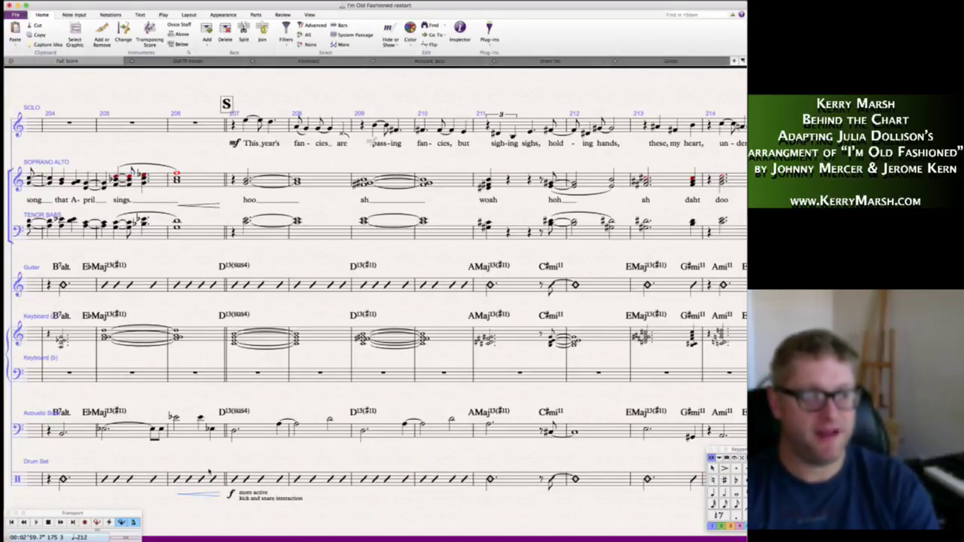
{"action": "left_click", "coordinate": [179, 443], "text": "alt"}
{"action": "left_click", "coordinate": [181, 348], "text": "alt"}
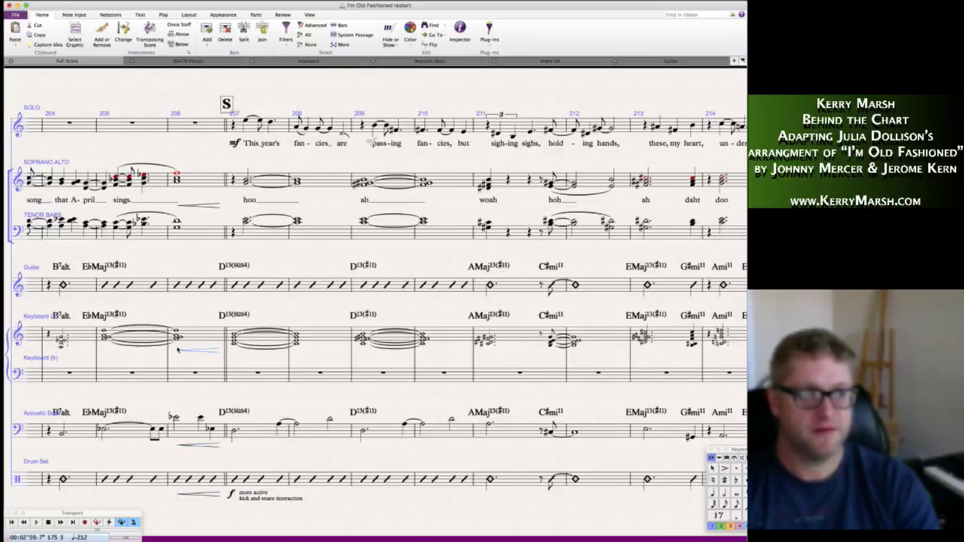
{"action": "left_click", "coordinate": [176, 302], "text": "alt"}
{"action": "key", "text": "Escape"}
- Copy the f at letter S to the Acoustic Bass, Keyboard and Guitar, and mark the Soprano Alto mf and the Solo f
{"action": "left_click", "coordinate": [228, 449], "text": "alt"}
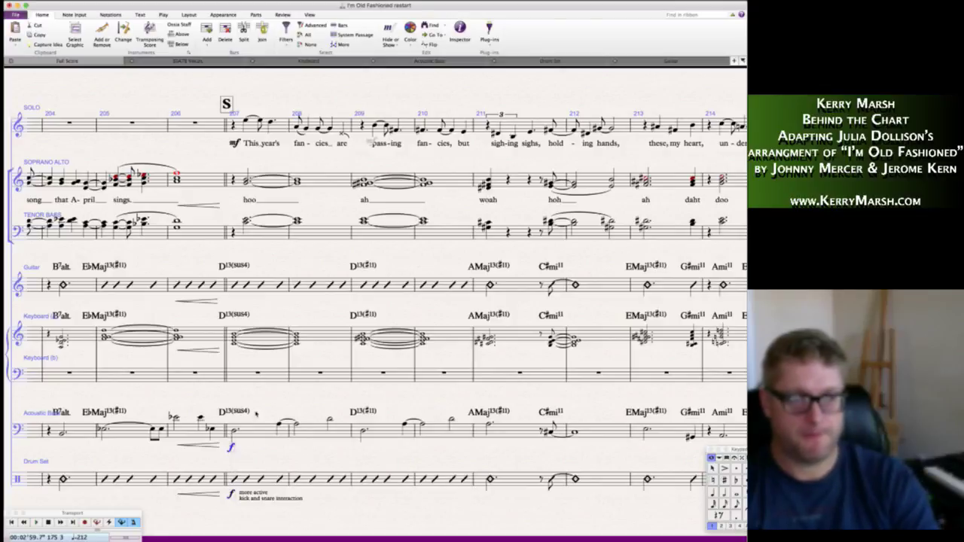
{"action": "left_click", "coordinate": [233, 353], "text": "alt"}
{"action": "left_click", "coordinate": [234, 297], "text": "alt"}
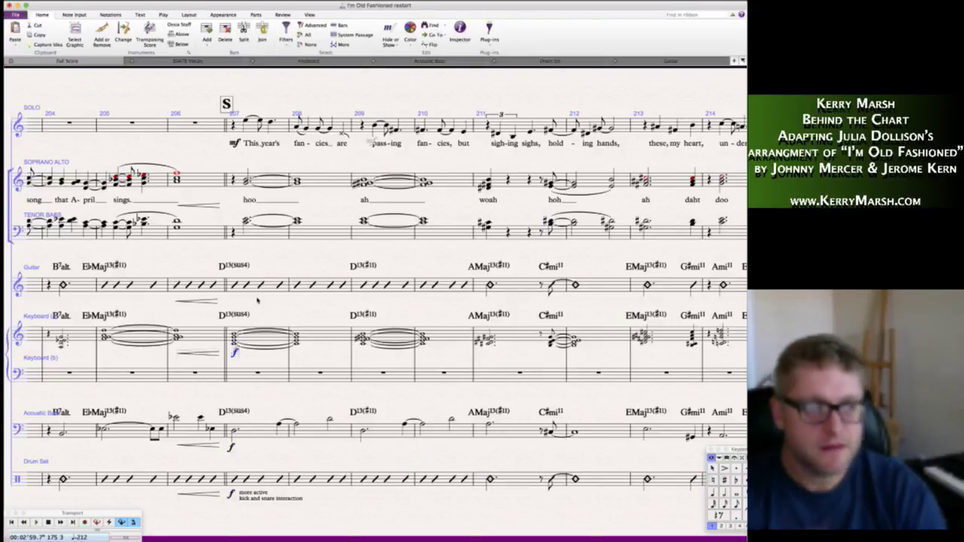
{"action": "left_click", "coordinate": [237, 204], "text": "alt"}
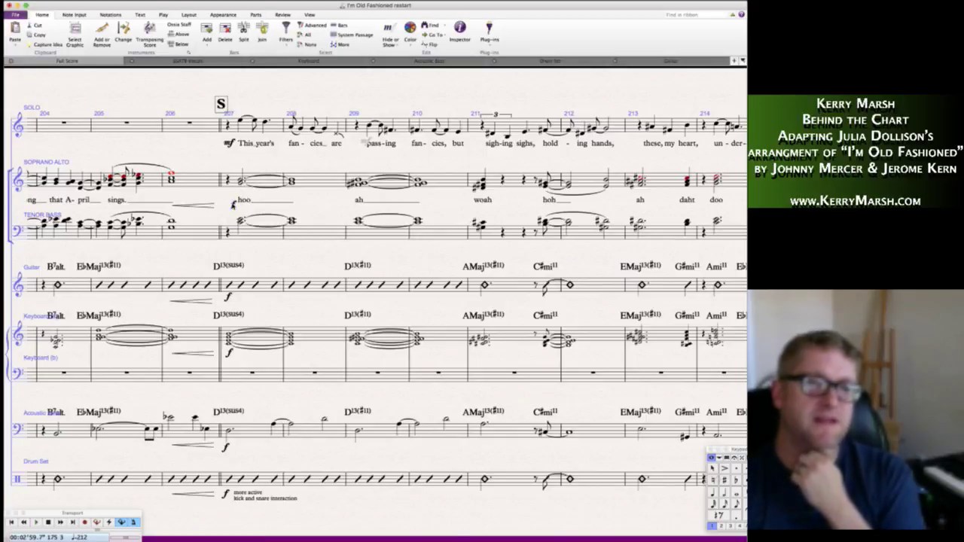
{"action": "left_click_drag", "start_coordinate": [233, 204], "coordinate": [237, 209]}
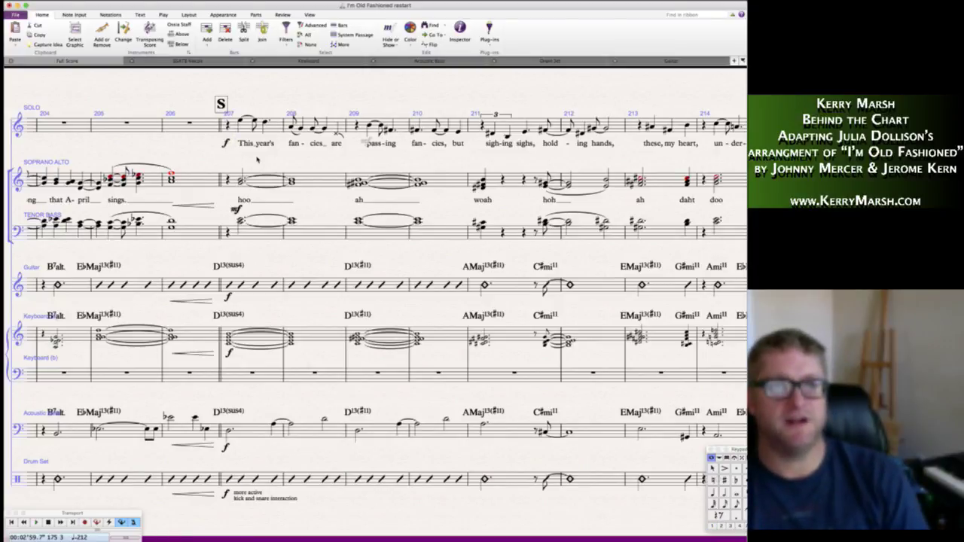
- Add a crescendo hairpin to the Soprano Alto over bar 210
{"action": "scroll", "coordinate": [255, 159], "scroll_direction": "right", "scroll_amount": 5}
{"action": "scroll", "coordinate": [256, 159], "scroll_direction": "right", "scroll_amount": 3}
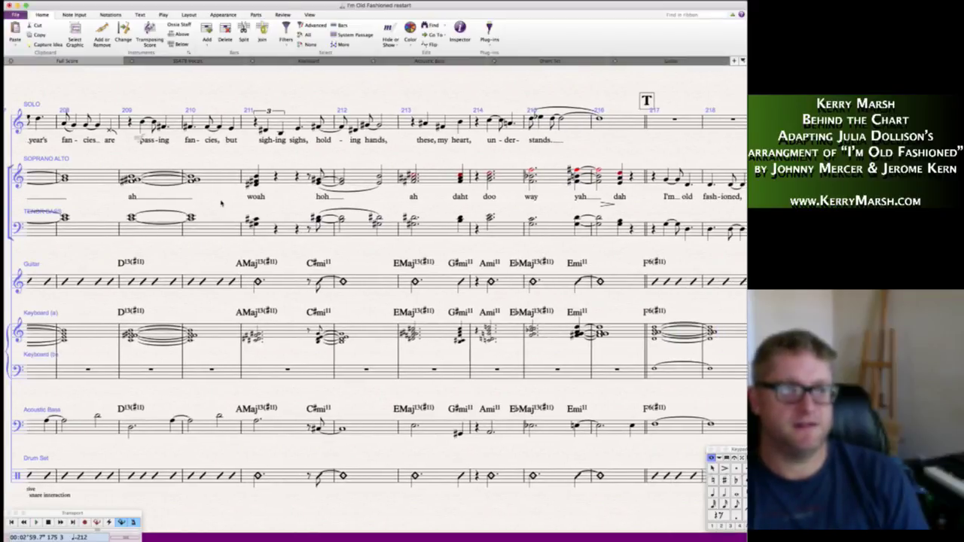
{"action": "scroll", "coordinate": [222, 202], "scroll_direction": "left", "scroll_amount": 3}
{"action": "left_click", "coordinate": [298, 180]}
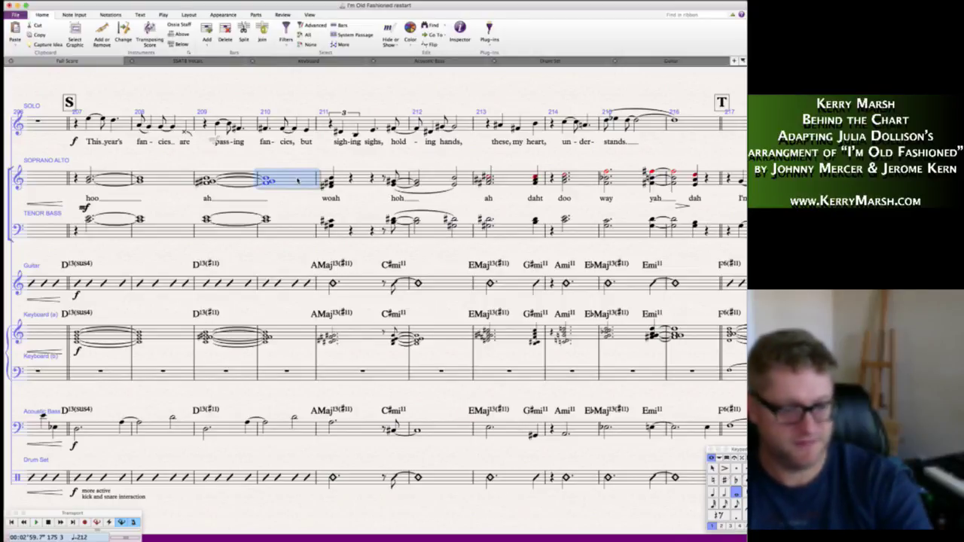
{"action": "key", "text": "h"}
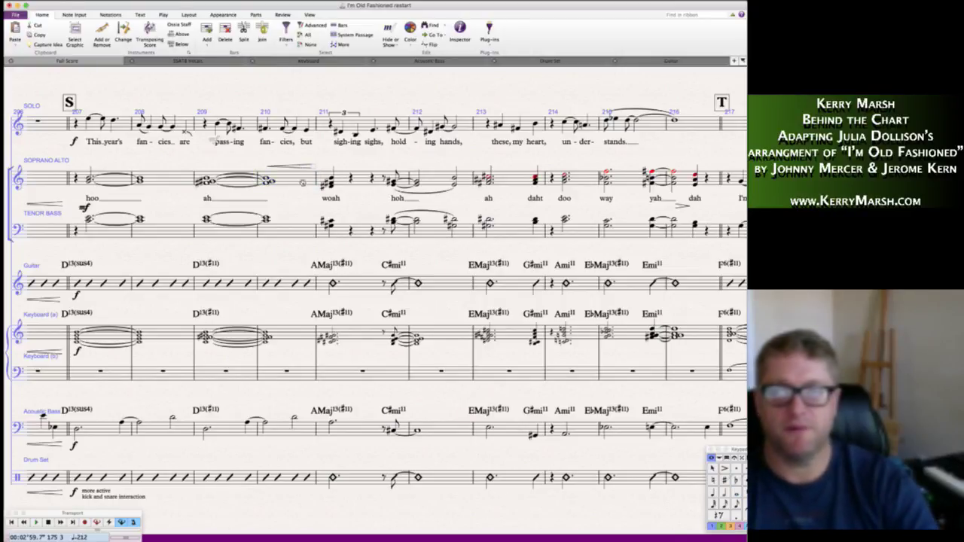
- Move the Soprano Alto's bar 210 crescendo below the staff and mark f below the staff at bar 211
{"action": "scroll", "coordinate": [301, 202], "scroll_direction": "up", "scroll_amount": 1}
{"action": "left_click_drag", "start_coordinate": [295, 198], "coordinate": [295, 234]}
{"action": "key", "text": "Escape"}
{"action": "left_click", "coordinate": [328, 238], "text": "alt"}
{"action": "scroll", "coordinate": [328, 239], "scroll_direction": "down", "scroll_amount": 1}
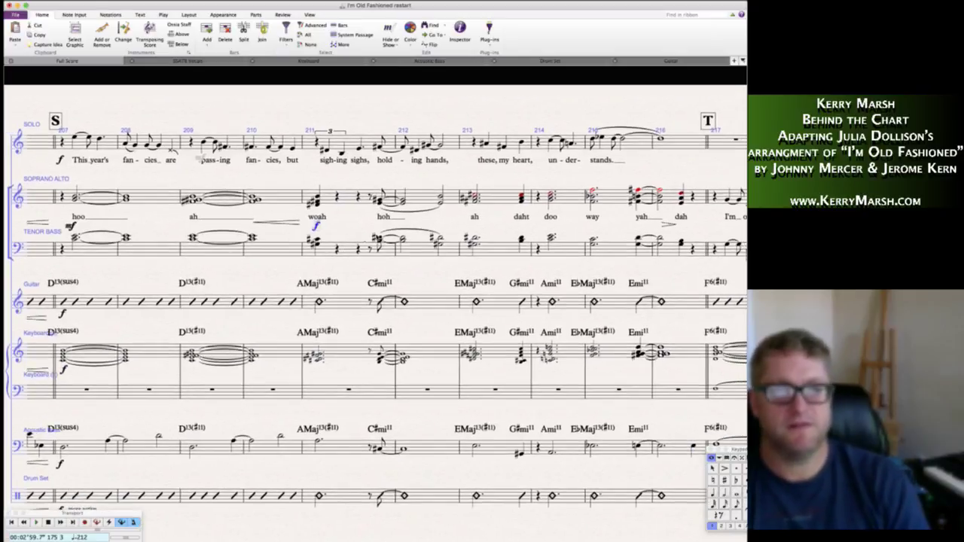
- Extend the Soprano Alto's bar 216 diminuendo to the barline before letter T and mark mf below the staff at bar 217
{"action": "scroll", "coordinate": [377, 301], "scroll_direction": "right", "scroll_amount": 3}
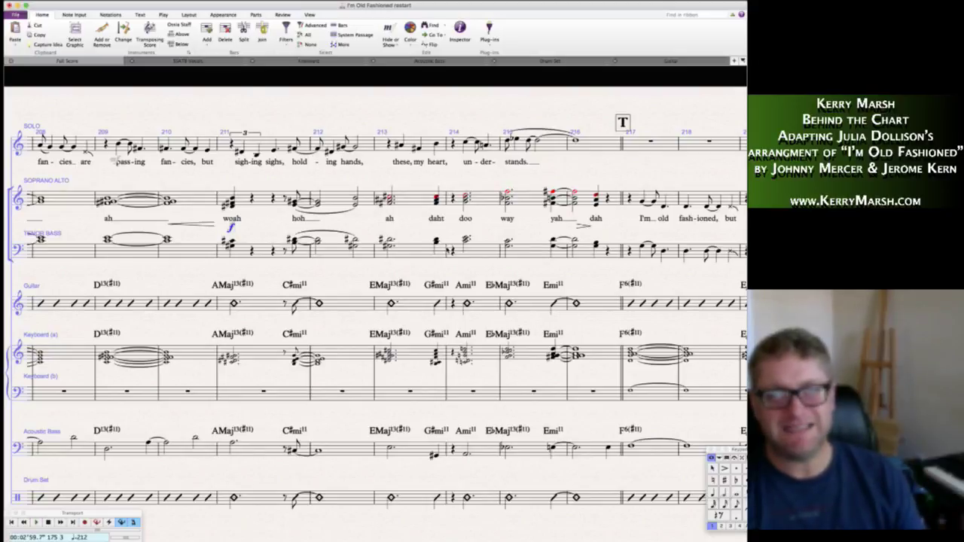
{"action": "scroll", "coordinate": [377, 301], "scroll_direction": "right", "scroll_amount": 2}
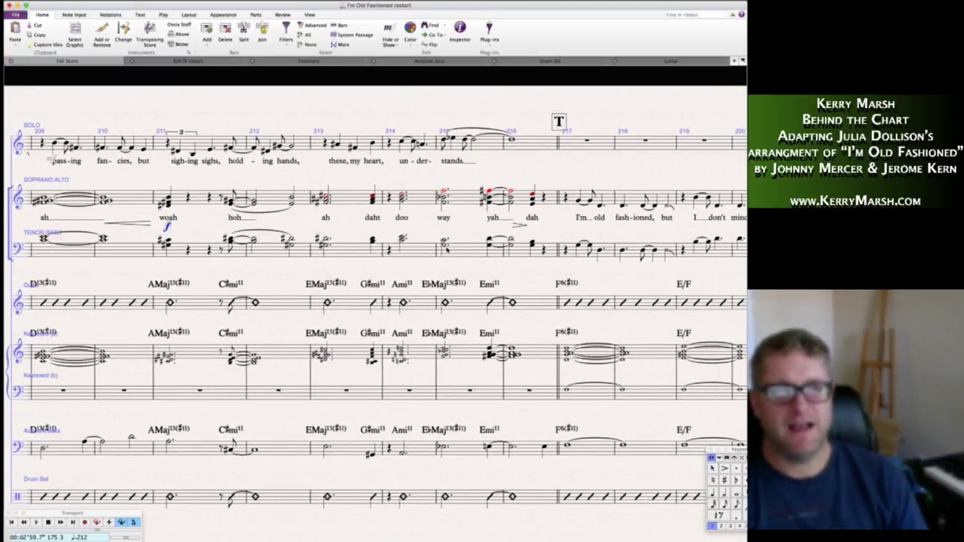
{"action": "scroll", "coordinate": [376, 301], "scroll_direction": "right", "scroll_amount": 1}
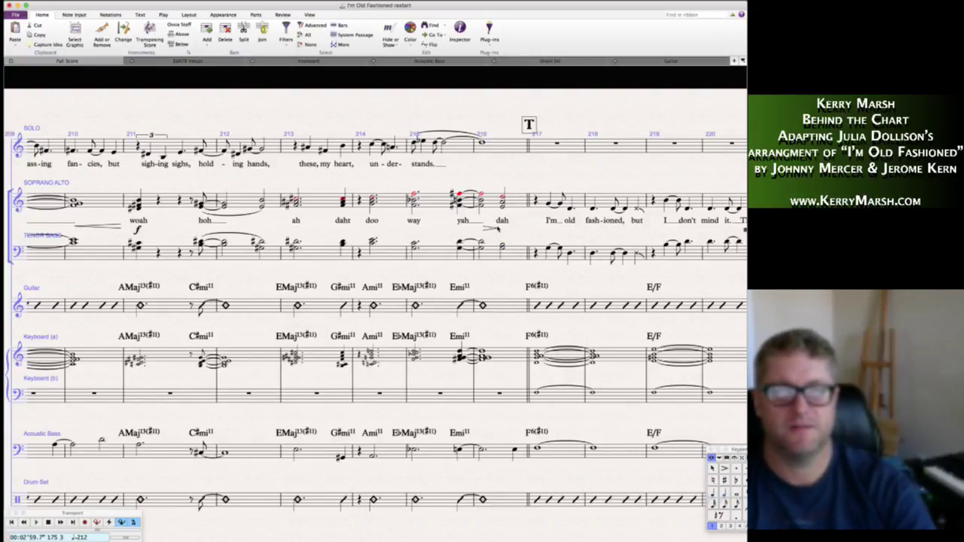
{"action": "left_click_drag", "start_coordinate": [499, 228], "coordinate": [523, 230]}
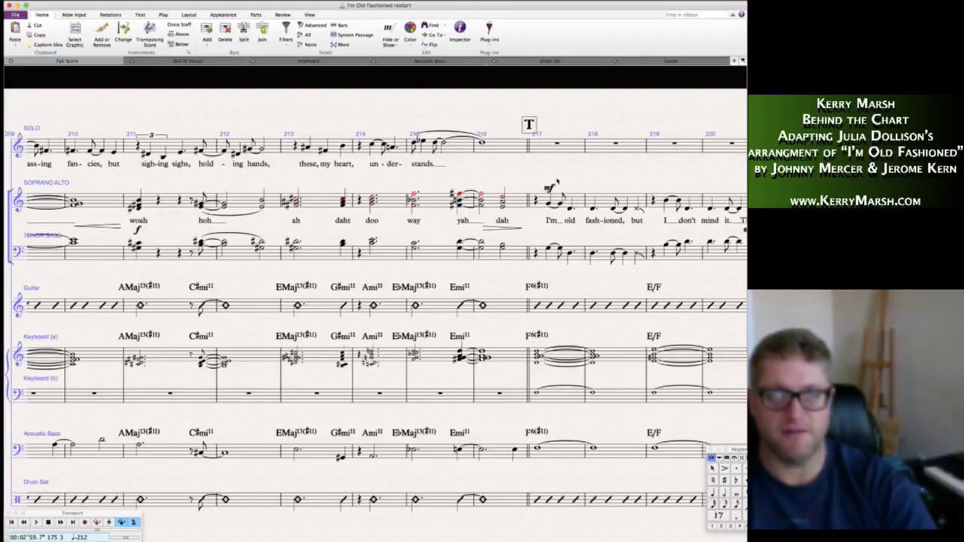
{"action": "left_click", "coordinate": [540, 230]}
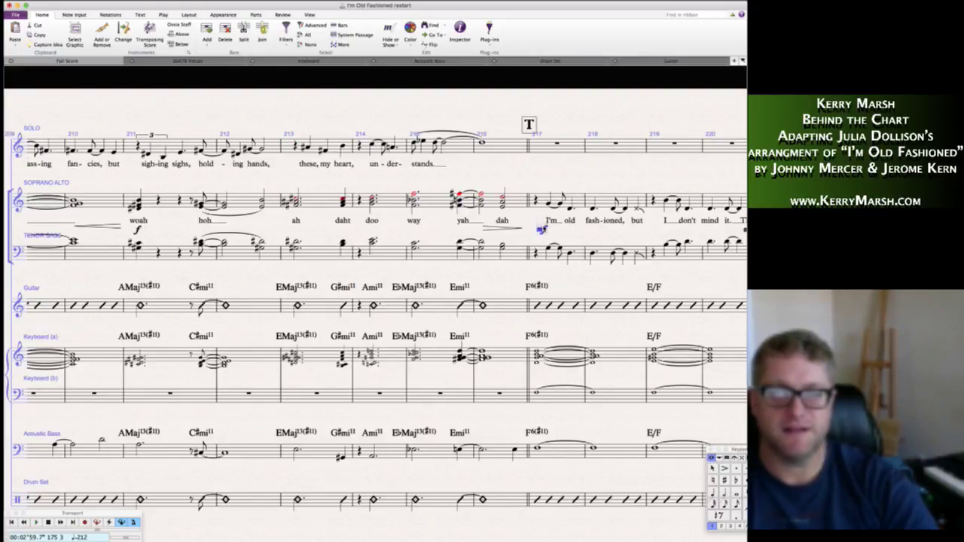
- Copy the mf at letter T to the Guitar, Keyboard, Acoustic Bass and Drum Set
{"action": "left_click", "coordinate": [537, 319], "text": "alt"}
{"action": "left_click", "coordinate": [535, 372], "text": "alt"}
{"action": "left_click", "coordinate": [535, 465], "text": "alt"}
{"action": "left_click", "coordinate": [536, 518], "text": "alt"}
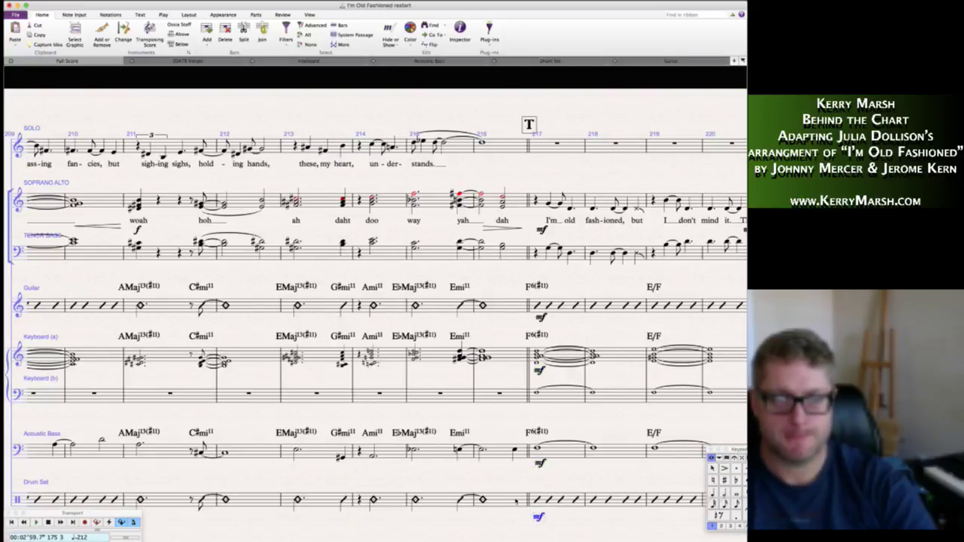
- Add diminuendo hairpins in bar 216 to the Drum Set, Acoustic Bass, Keyboard and Guitar
{"action": "left_click", "coordinate": [505, 500]}
{"action": "key", "text": "shift+period"}
{"action": "left_click", "coordinate": [503, 452]}
{"action": "key", "text": "shift+period"}
{"action": "left_click", "coordinate": [504, 350]}
{"action": "key", "text": "shift+period"}
{"action": "left_click", "coordinate": [504, 304]}
{"action": "key", "text": "shift+period"}
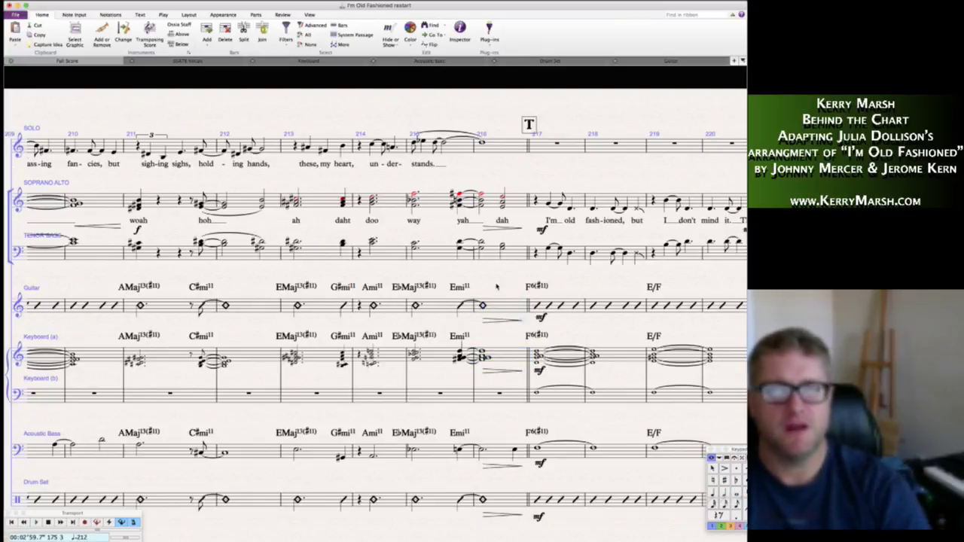
- Copy the Drum Set's mp, crescendo and f from bars 223–226 to the Acoustic Bass, Keyboard and Guitar
{"action": "scroll", "coordinate": [495, 275], "scroll_direction": "right", "scroll_amount": 3}
{"action": "scroll", "coordinate": [496, 285], "scroll_direction": "right", "scroll_amount": 7}
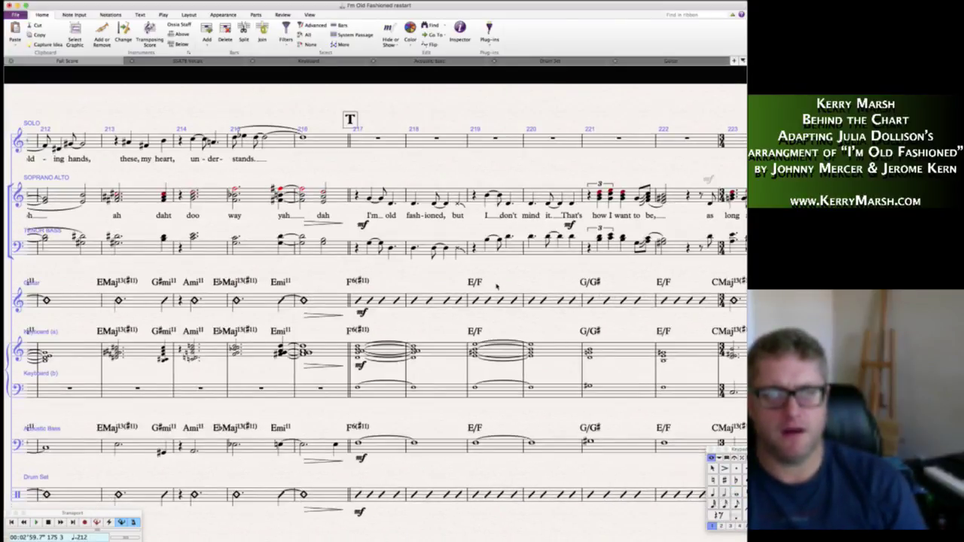
{"action": "scroll", "coordinate": [496, 285], "scroll_direction": "right", "scroll_amount": 4}
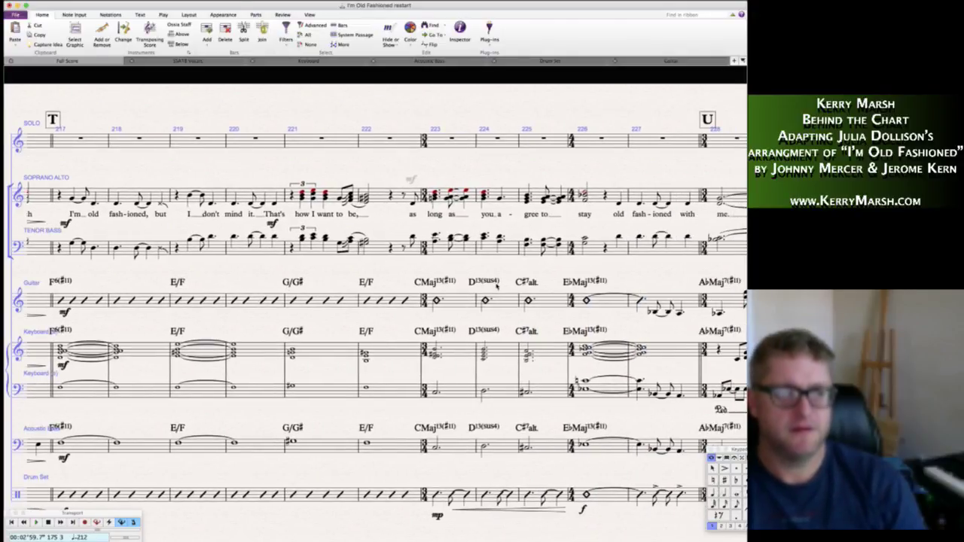
{"action": "scroll", "coordinate": [496, 284], "scroll_direction": "right", "scroll_amount": 2}
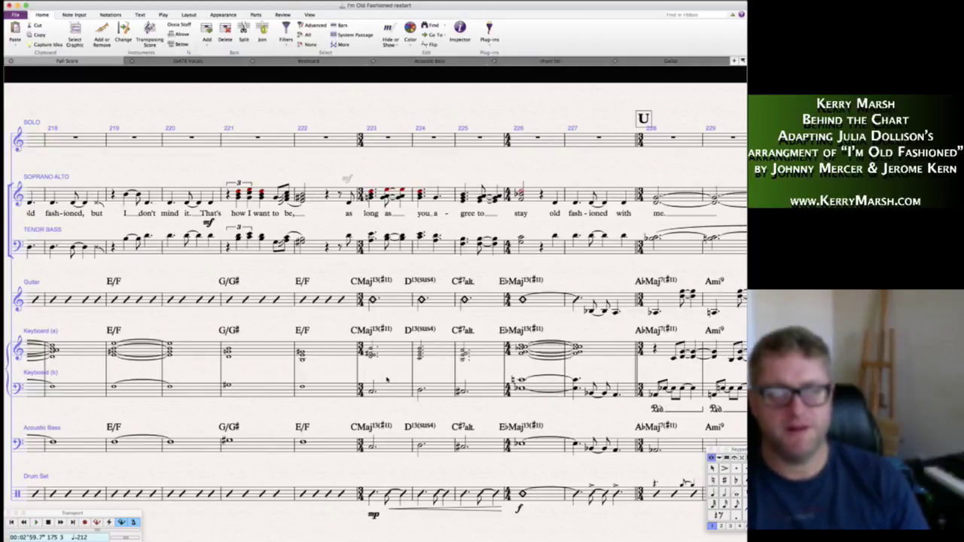
{"action": "left_click", "coordinate": [373, 515]}
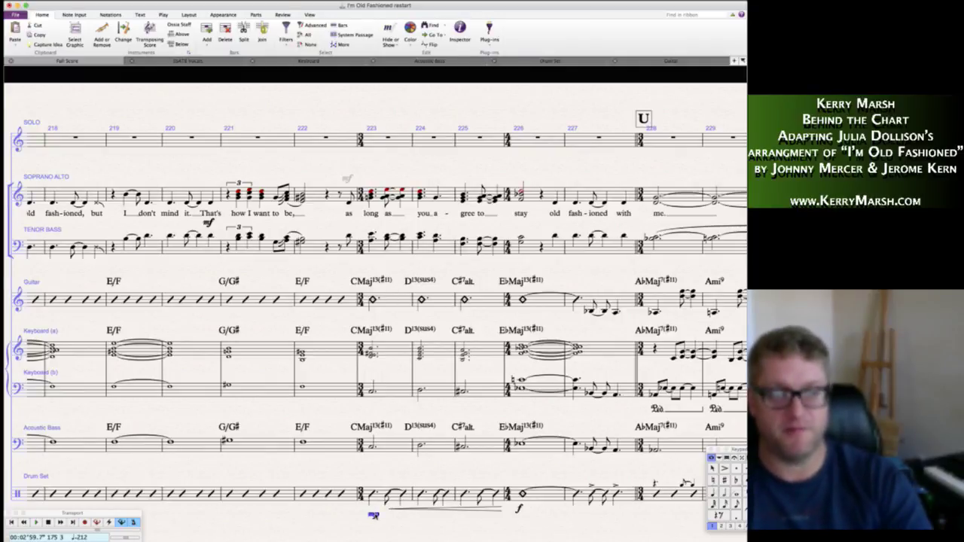
{"action": "left_click", "coordinate": [486, 511]}
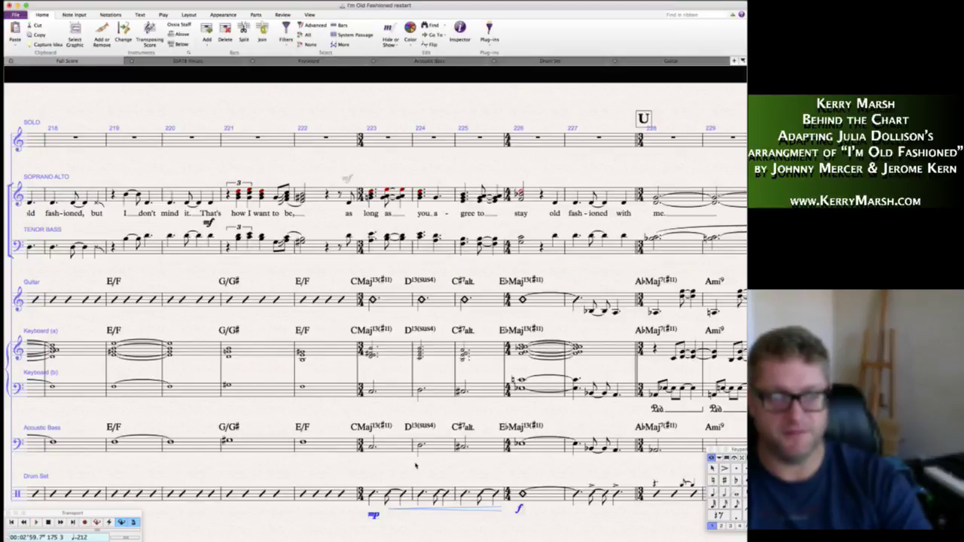
{"action": "left_click", "coordinate": [370, 461], "text": "alt"}
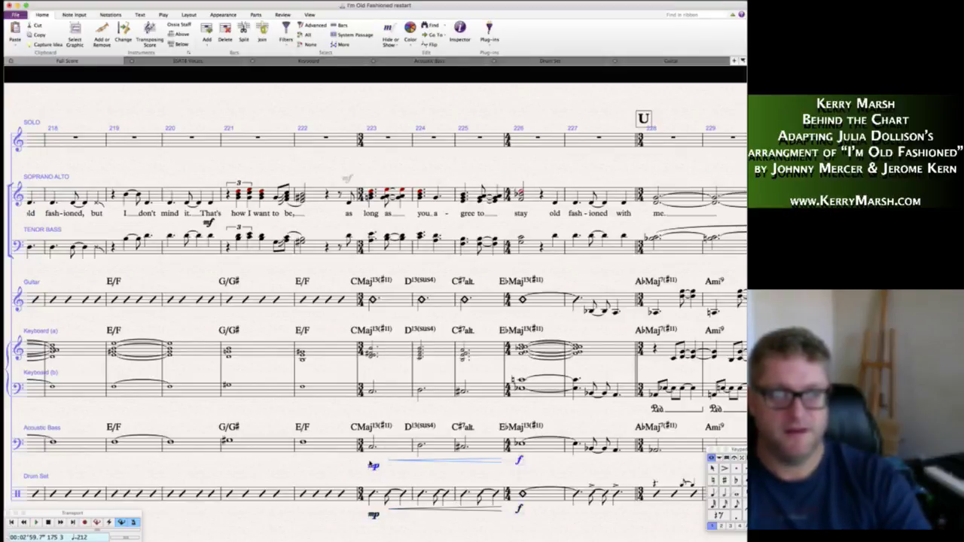
{"action": "left_click", "coordinate": [368, 368], "text": "alt"}
{"action": "left_click", "coordinate": [368, 317], "text": "alt"}
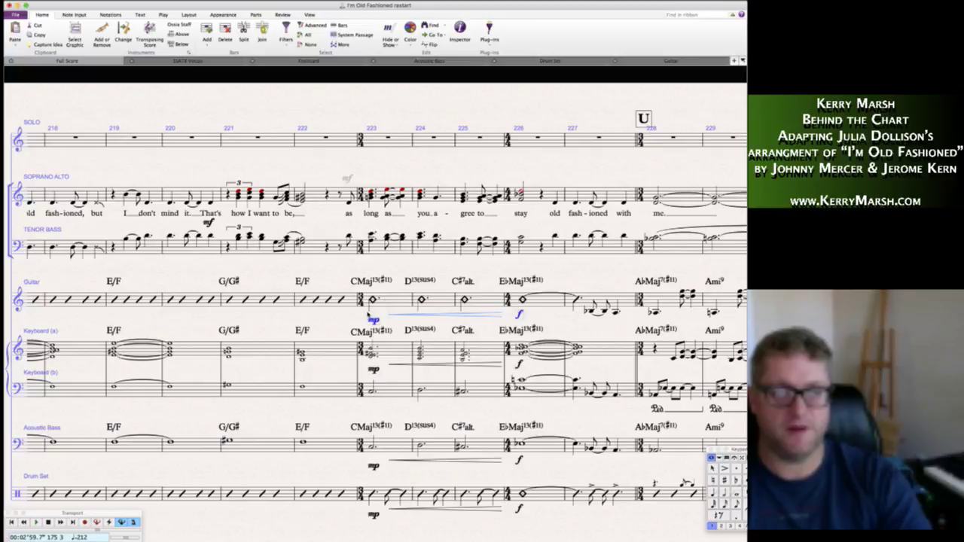
- Copy the same mp, crescendo and f to the vocals below the Soprano Alto, starting the mp on the bar 222 pickup
{"action": "left_click", "coordinate": [368, 225], "text": "alt"}
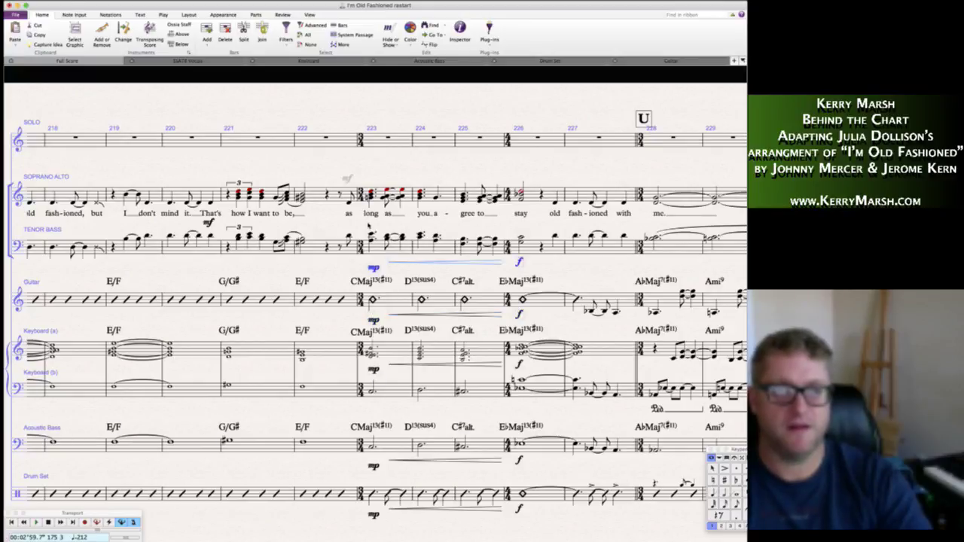
{"action": "left_click_drag", "start_coordinate": [403, 263], "coordinate": [355, 222]}
{"action": "key", "text": "Escape"}
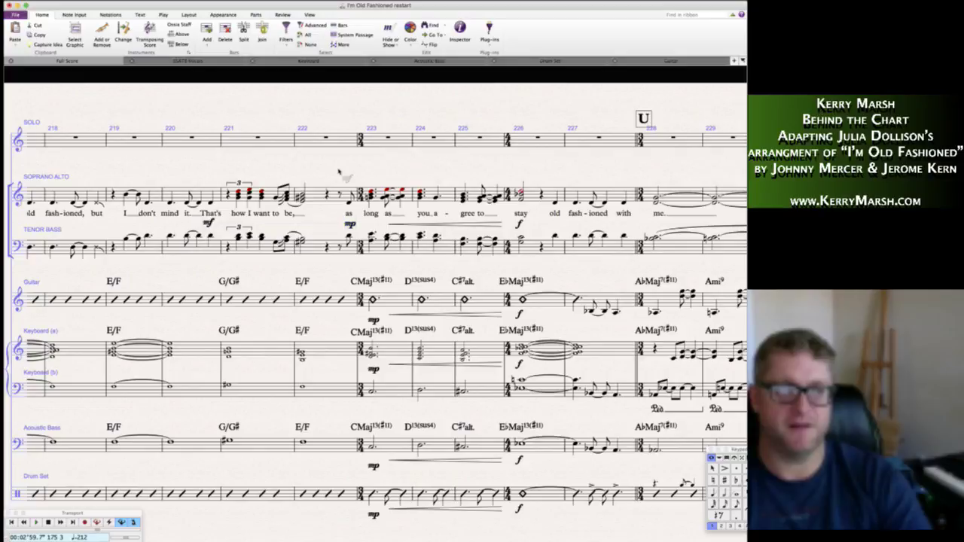
- Add accents to the tied low note and the final note of bar 227 in the Guitar, Keyboard (b) and Acoustic Bass
{"action": "scroll", "coordinate": [338, 178], "scroll_direction": "right", "scroll_amount": 3}
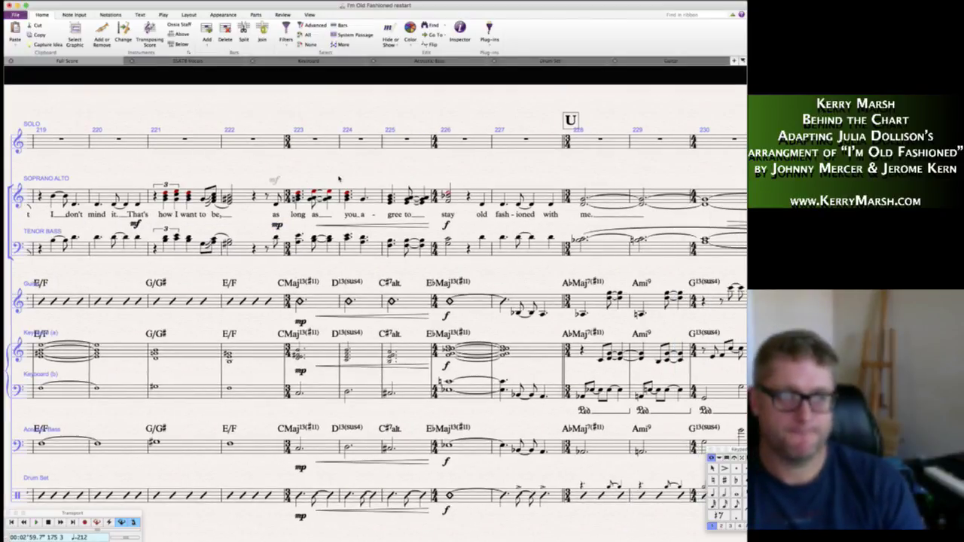
{"action": "scroll", "coordinate": [339, 178], "scroll_direction": "right", "scroll_amount": 2}
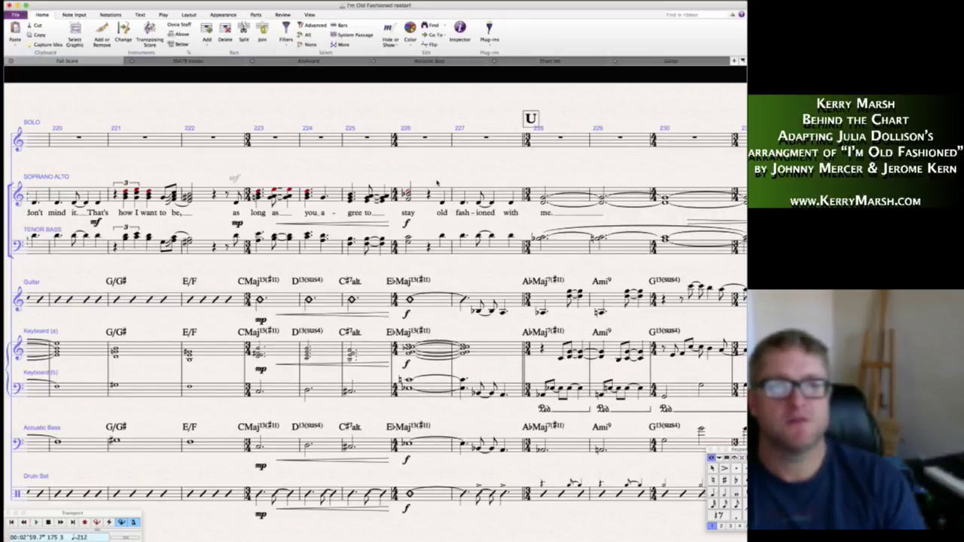
{"action": "scroll", "coordinate": [457, 179], "scroll_direction": "right", "scroll_amount": 5}
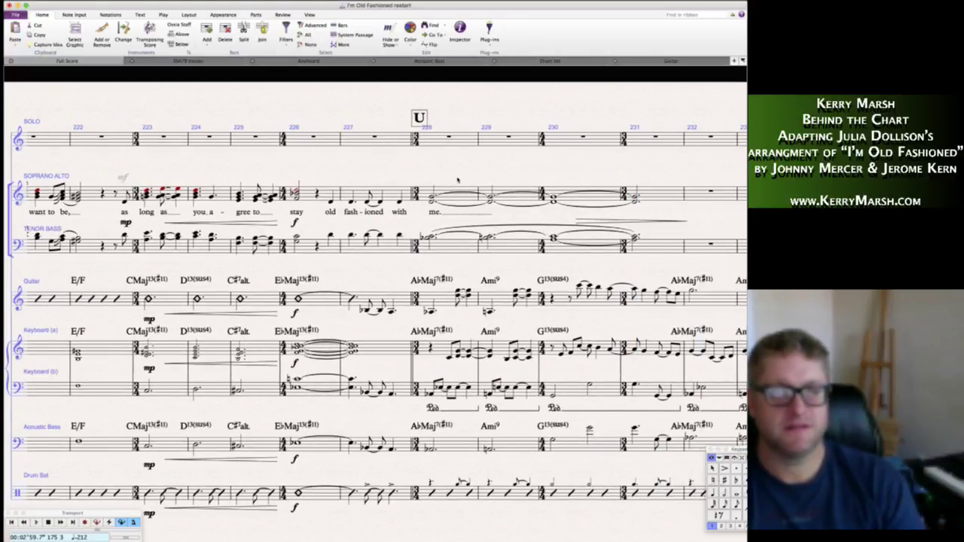
{"action": "left_click", "coordinate": [364, 309]}
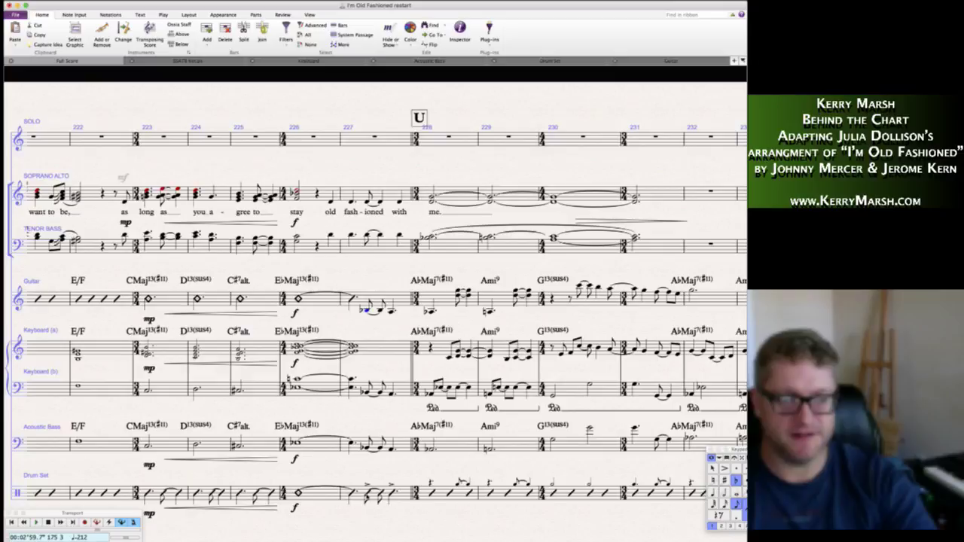
{"action": "left_click", "coordinate": [367, 448], "text": "shift"}
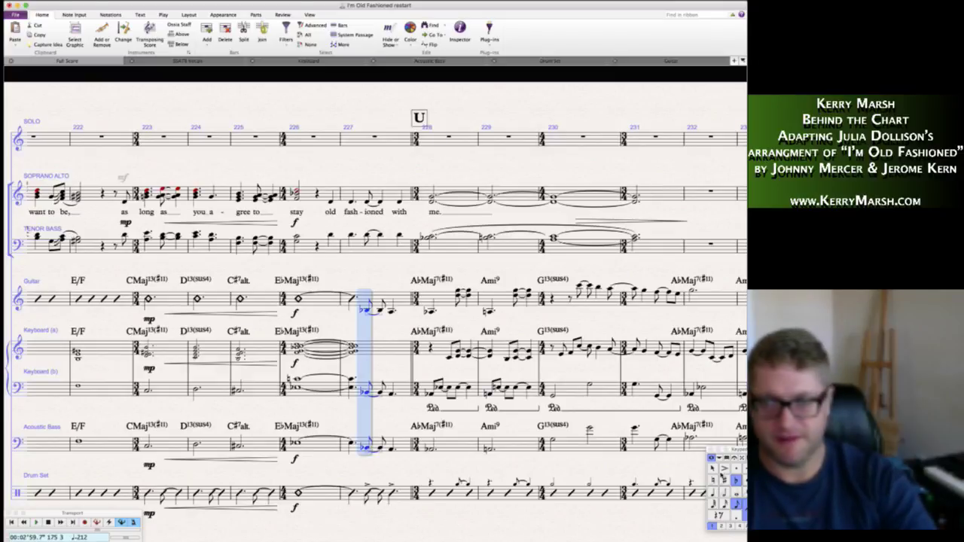
{"action": "left_click", "coordinate": [725, 469]}
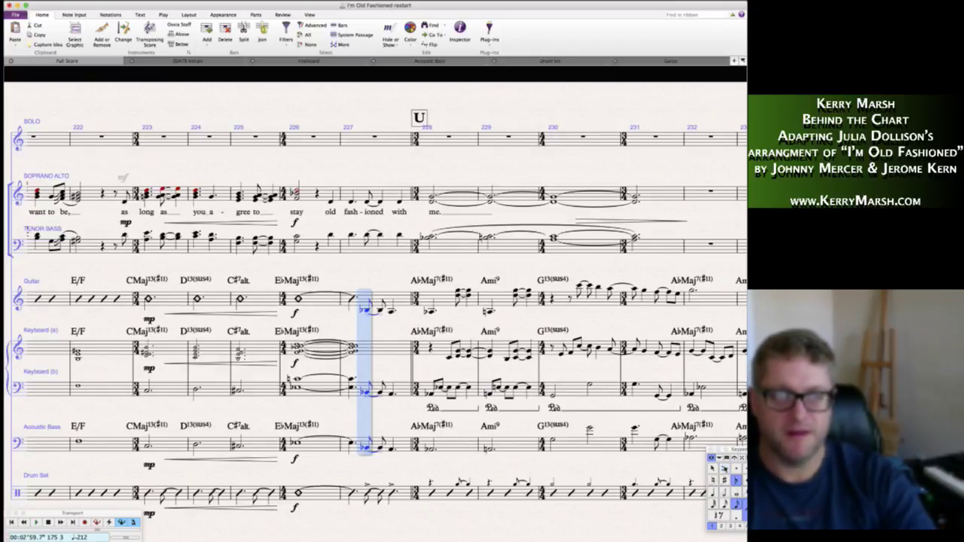
{"action": "left_click", "coordinate": [392, 312]}
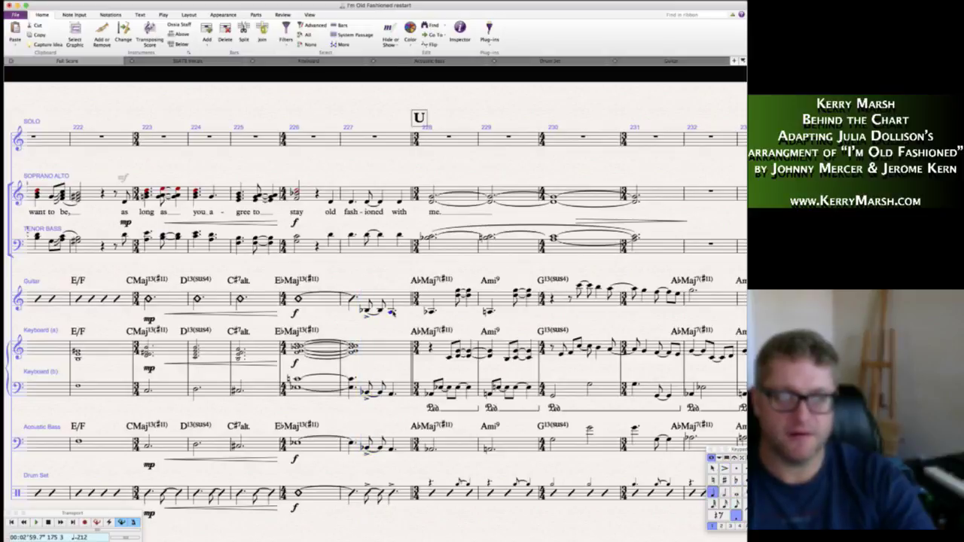
{"action": "left_click", "coordinate": [392, 449], "text": "shift"}
{"action": "left_click", "coordinate": [725, 468]}
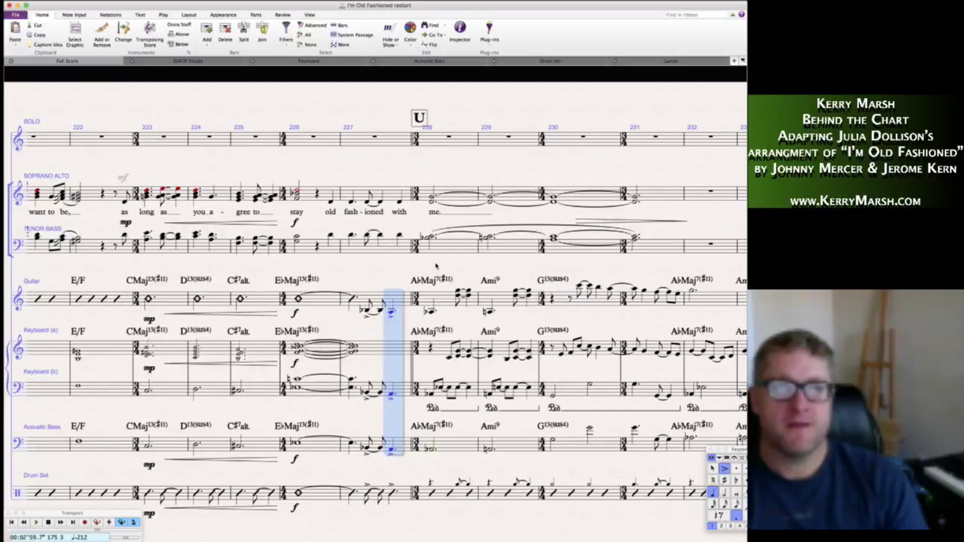
{"action": "key", "text": "Escape"}
- Mark the Soprano Alto's bar 236 entrance on "woah" mf, placed below the lyrics
{"action": "scroll", "coordinate": [446, 269], "scroll_direction": "right", "scroll_amount": 4}
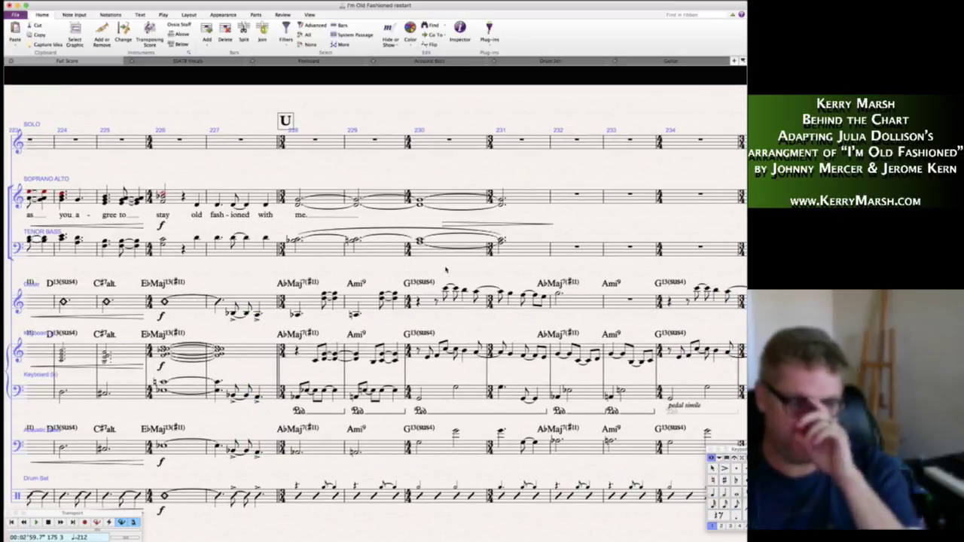
{"action": "scroll", "coordinate": [390, 325], "scroll_direction": "right", "scroll_amount": 4}
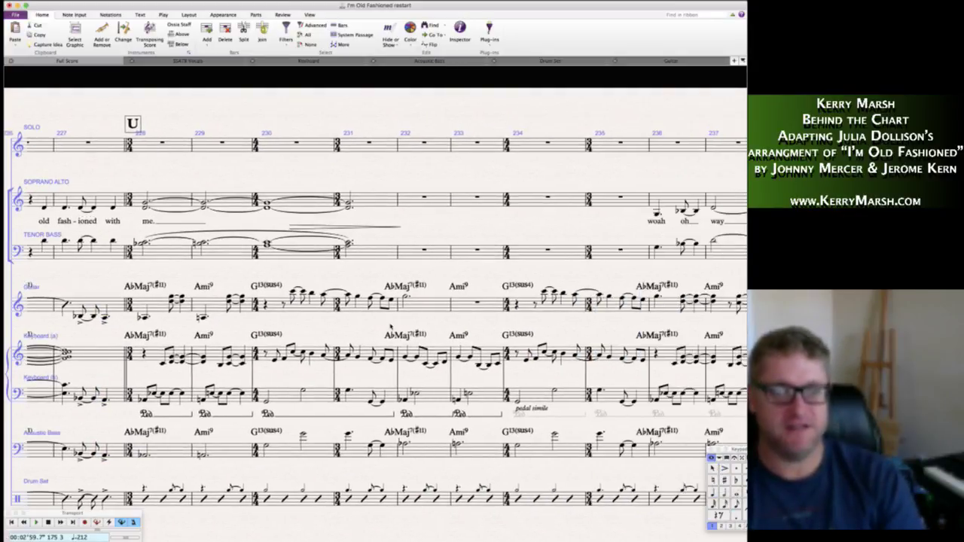
{"action": "scroll", "coordinate": [390, 325], "scroll_direction": "right", "scroll_amount": 3}
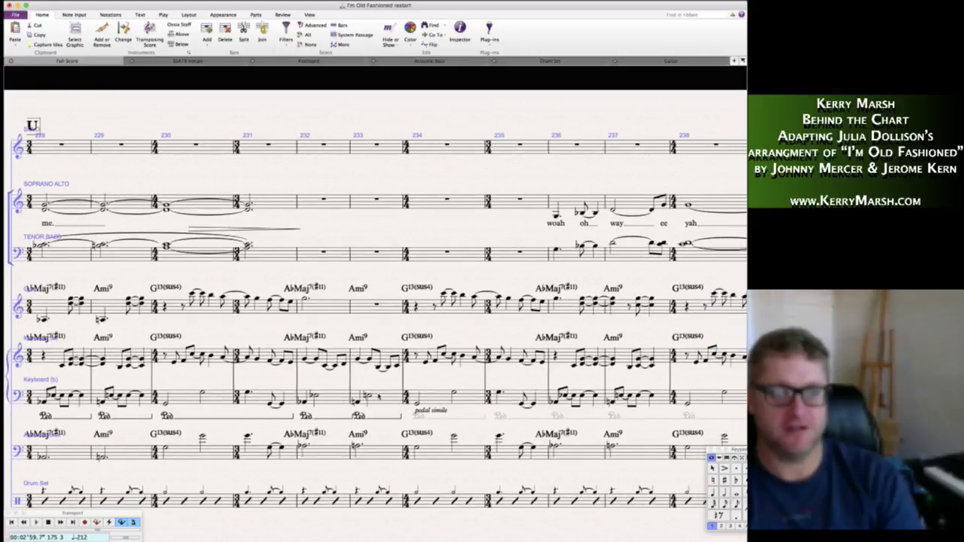
{"action": "scroll", "coordinate": [356, 228], "scroll_direction": "right", "scroll_amount": 6}
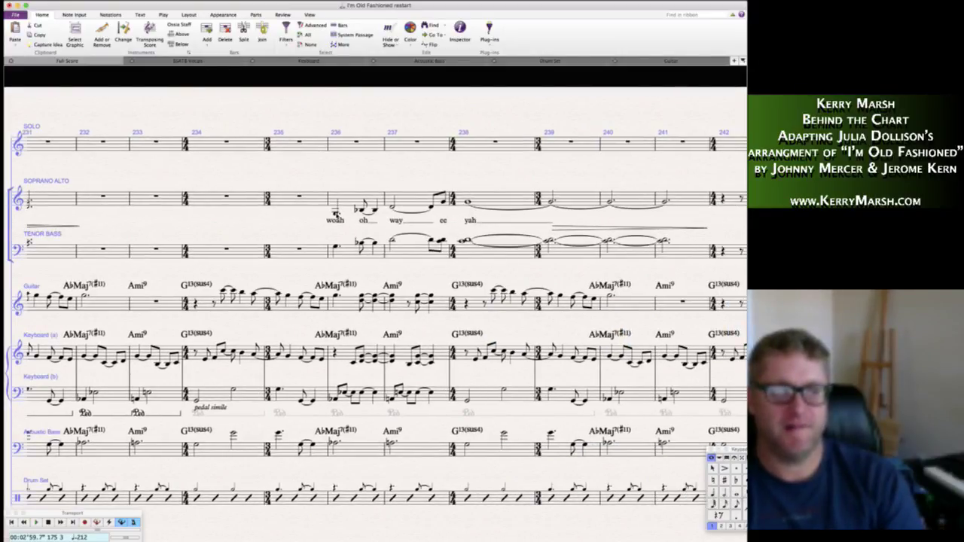
{"action": "key", "text": "ctrl+e"}
{"action": "type", "text": "mf"}
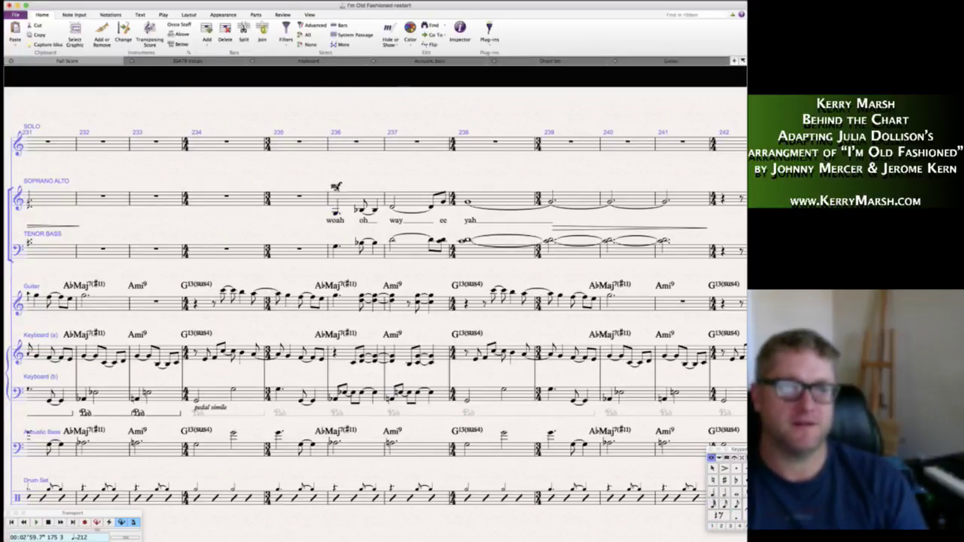
{"action": "key", "text": "Escape"}
{"action": "key", "text": "x"}
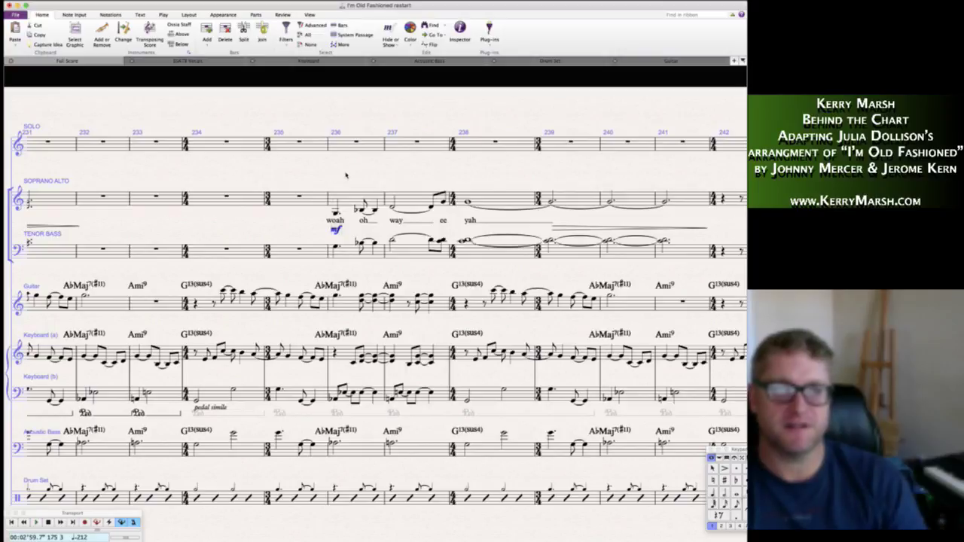
{"action": "key", "text": "Escape"}
- Add a diminuendo hairpin below the Guitar over bars 239–240
{"action": "scroll", "coordinate": [346, 175], "scroll_direction": "right", "scroll_amount": 5}
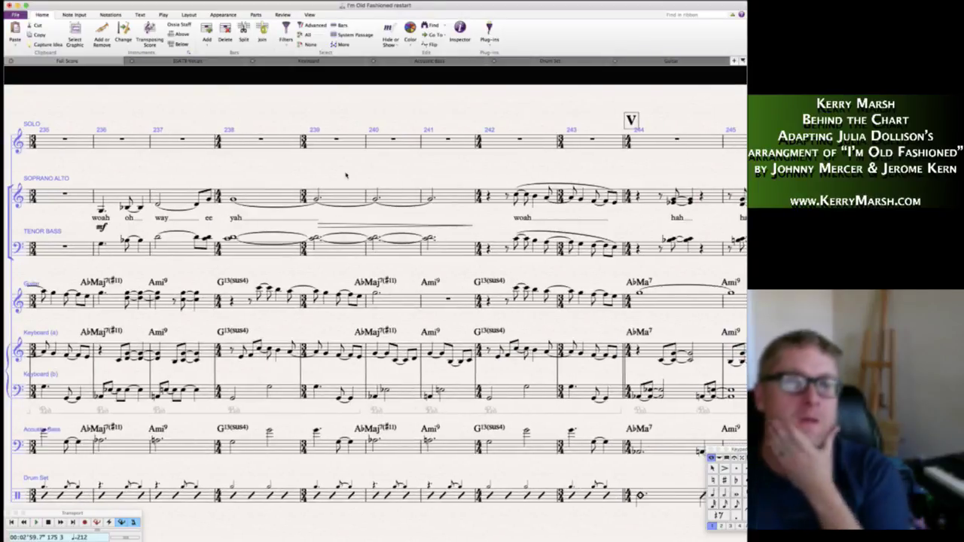
{"action": "scroll", "coordinate": [345, 175], "scroll_direction": "right", "scroll_amount": 3}
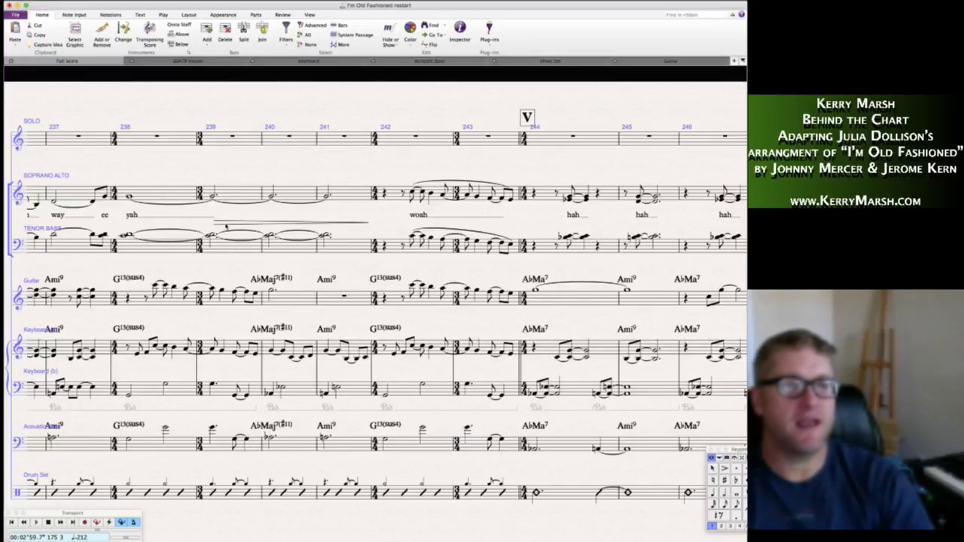
{"action": "left_click", "coordinate": [218, 298]}
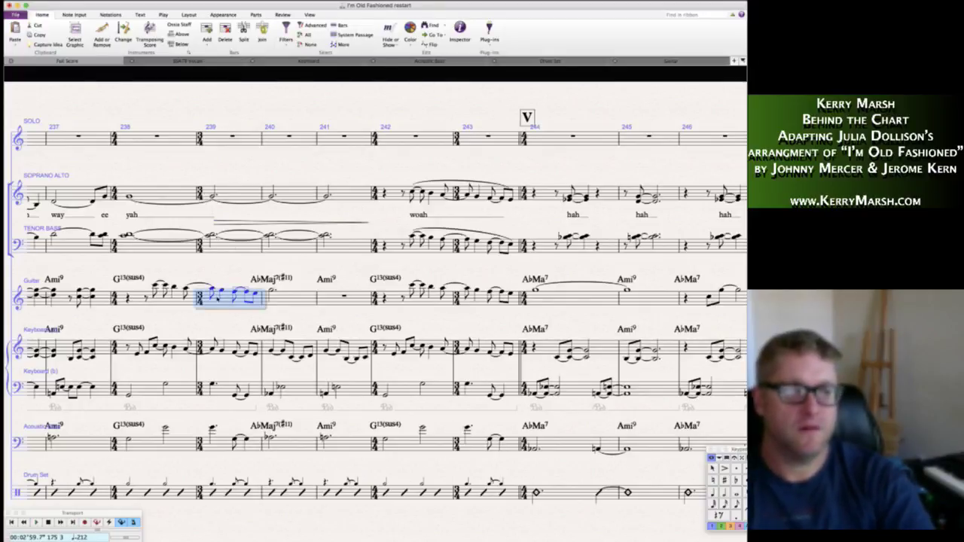
{"action": "left_click", "coordinate": [287, 301], "text": "shift"}
{"action": "key", "text": "shift+h"}
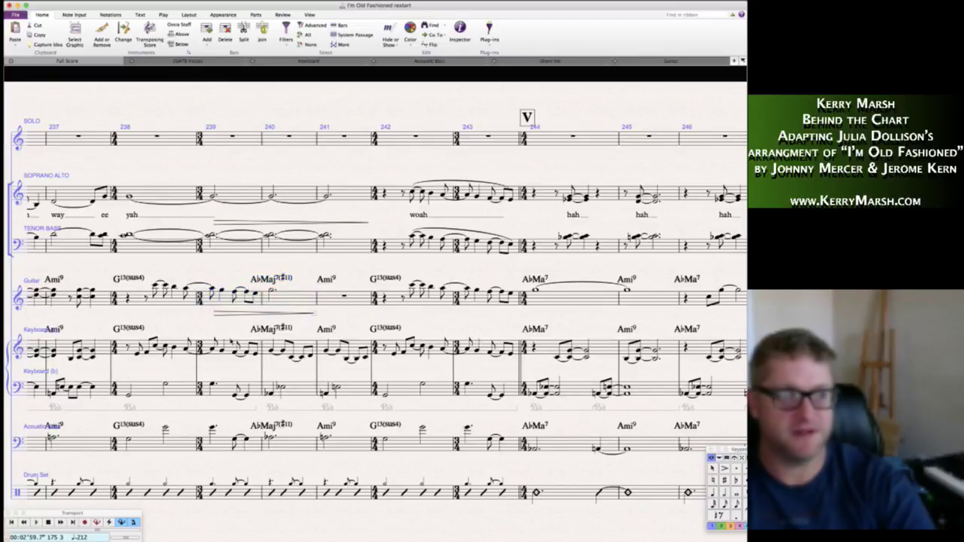
- Add a diminuendo hairpin below Keyboard (a) over bars 239–241 and copy it below the Acoustic Bass
{"action": "left_click", "coordinate": [230, 340]}
{"action": "left_click", "coordinate": [350, 350], "text": "shift"}
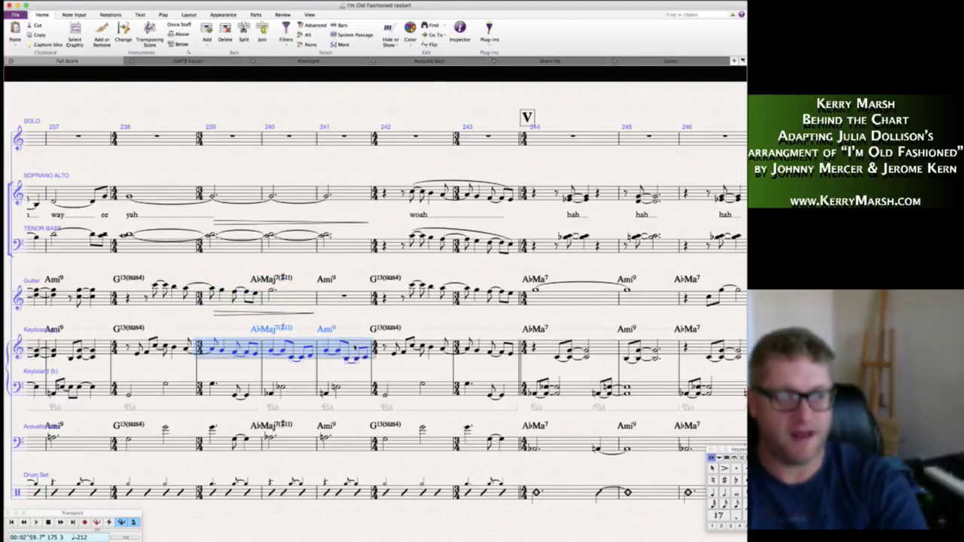
{"action": "key", "text": "shift+h"}
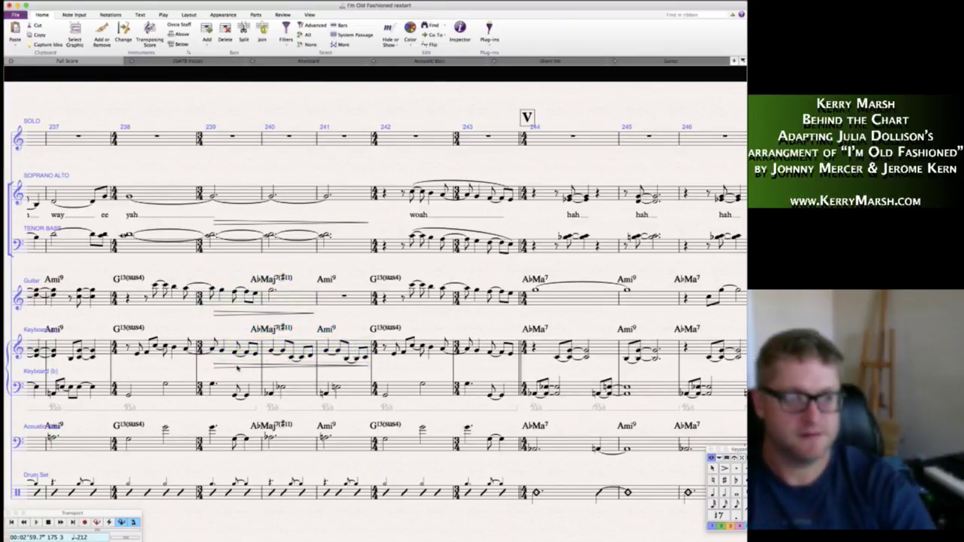
{"action": "left_click", "coordinate": [206, 457], "text": "alt"}
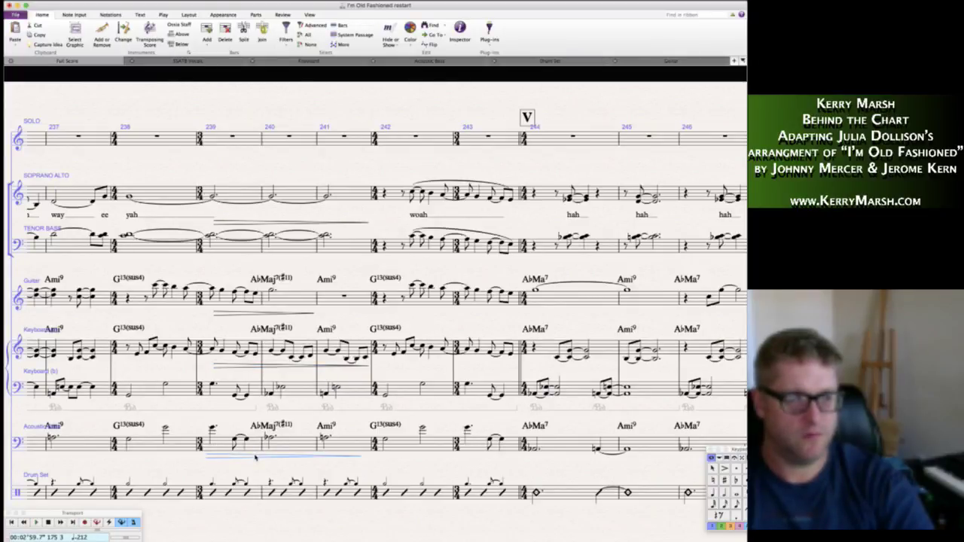
{"action": "left_click_drag", "start_coordinate": [255, 458], "coordinate": [255, 459]}
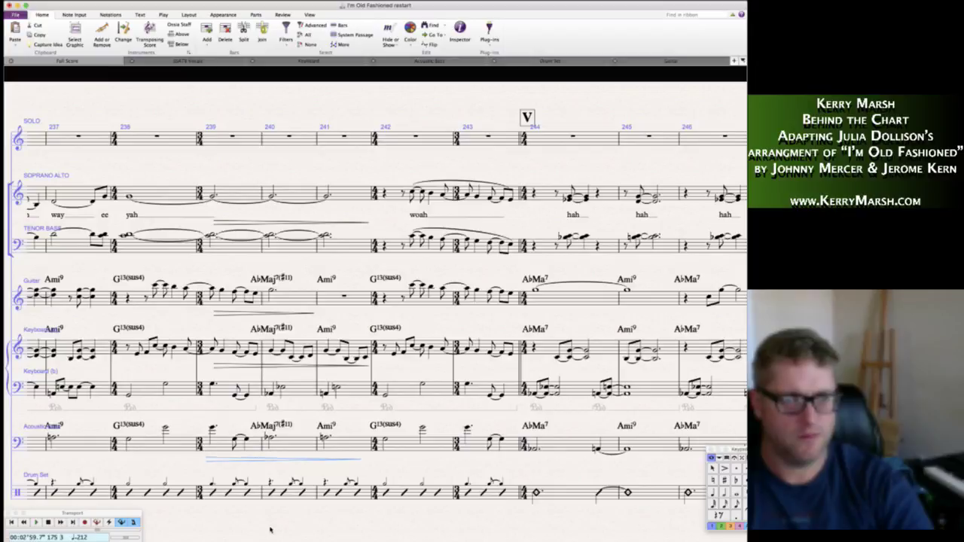
{"action": "left_click", "coordinate": [271, 529]}
- Transpose the Acoustic Bass notes in bars 230–231 down an octave
{"action": "scroll", "coordinate": [271, 529], "scroll_direction": "left", "scroll_amount": 10}
{"action": "scroll", "coordinate": [269, 529], "scroll_direction": "left", "scroll_amount": 10}
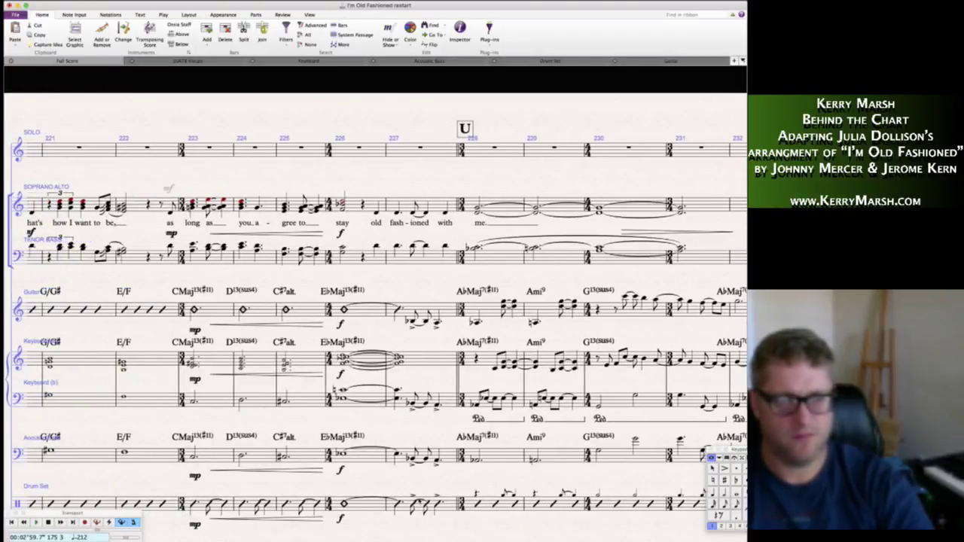
{"action": "scroll", "coordinate": [419, 499], "scroll_direction": "right", "scroll_amount": 6}
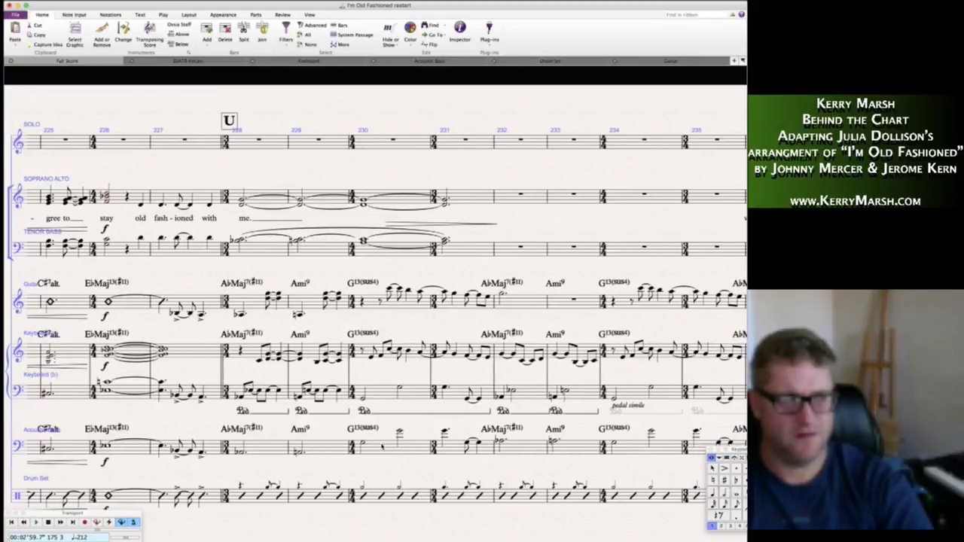
{"action": "key", "text": "5"}
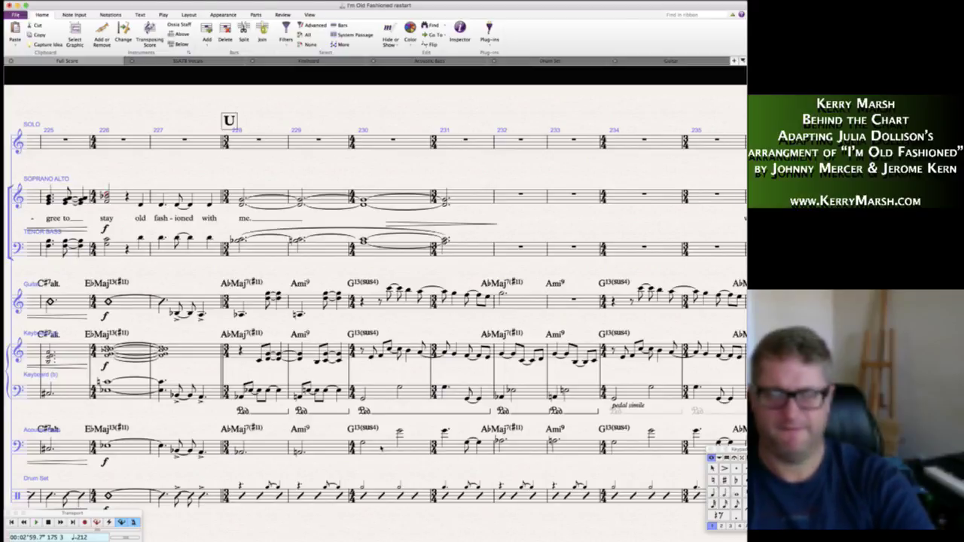
{"action": "left_click", "coordinate": [381, 447]}
{"action": "left_click", "coordinate": [484, 447], "text": "shift"}
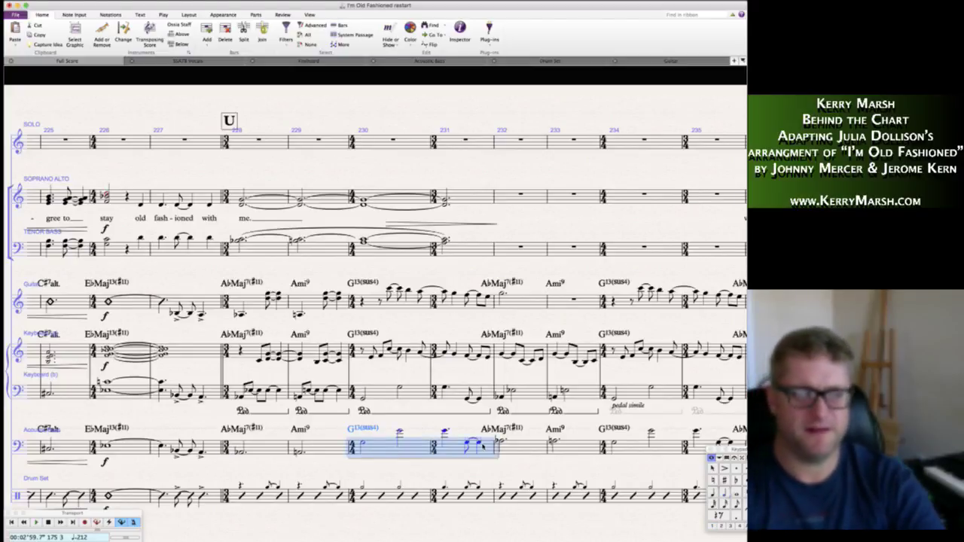
- Transpose the Acoustic Bass line from bar 234 through bar 243 down an octave
{"action": "scroll", "coordinate": [483, 447], "scroll_direction": "right", "scroll_amount": 2}
{"action": "scroll", "coordinate": [483, 447], "scroll_direction": "right", "scroll_amount": 5}
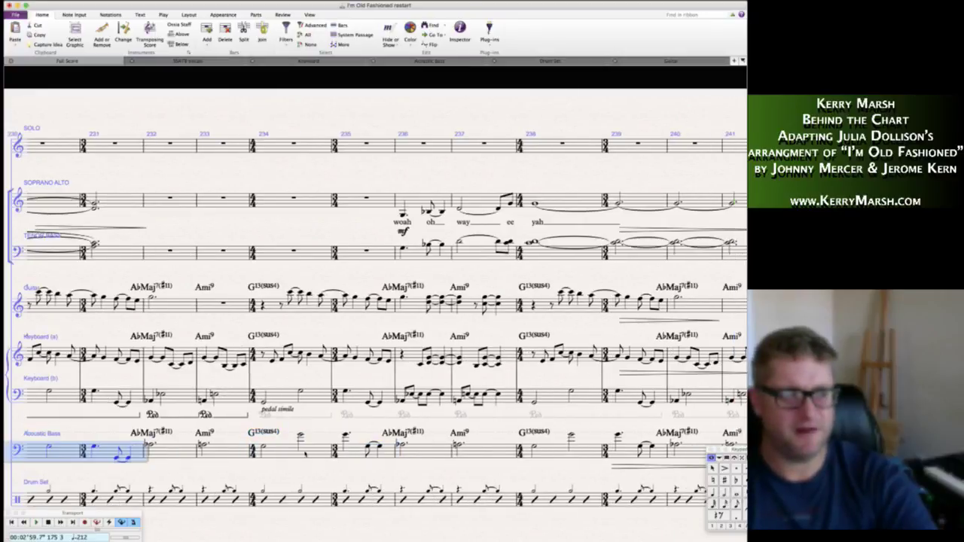
{"action": "left_click", "coordinate": [286, 452]}
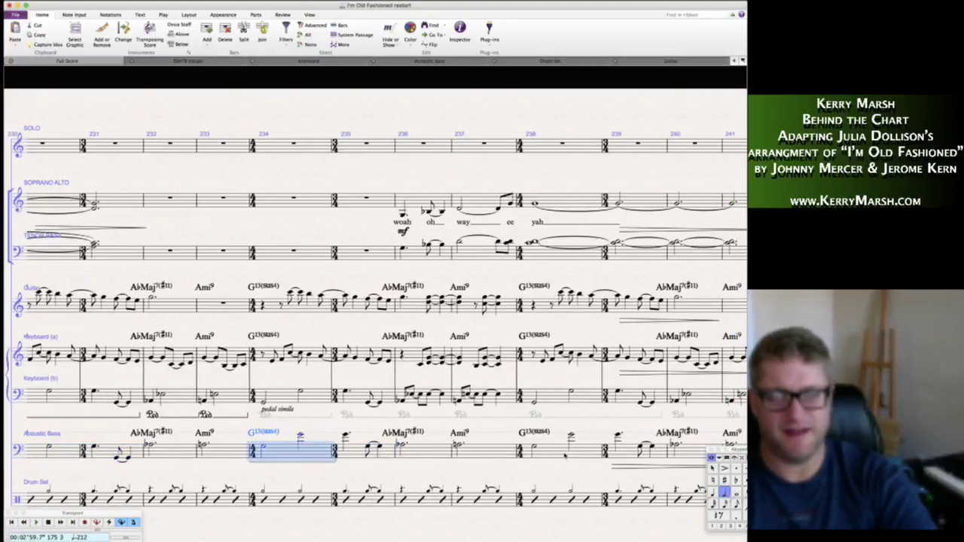
{"action": "scroll", "coordinate": [376, 316], "scroll_direction": "right", "scroll_amount": 2}
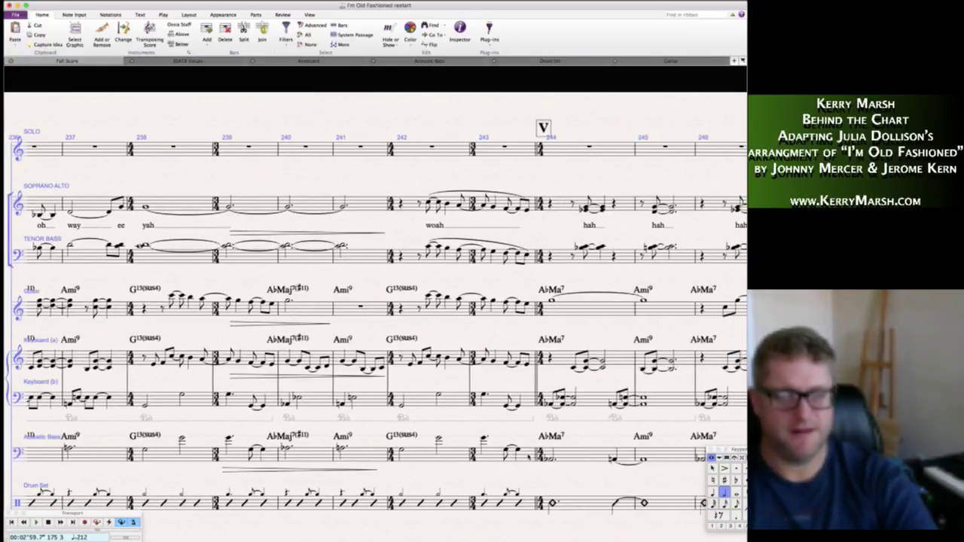
{"action": "double_click", "coordinate": [528, 458]}
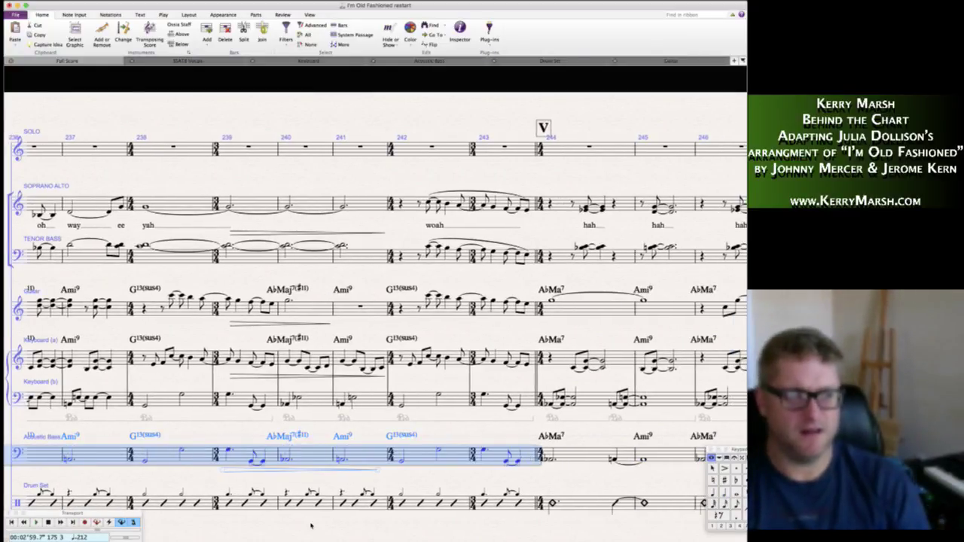
{"action": "key", "text": "Escape"}
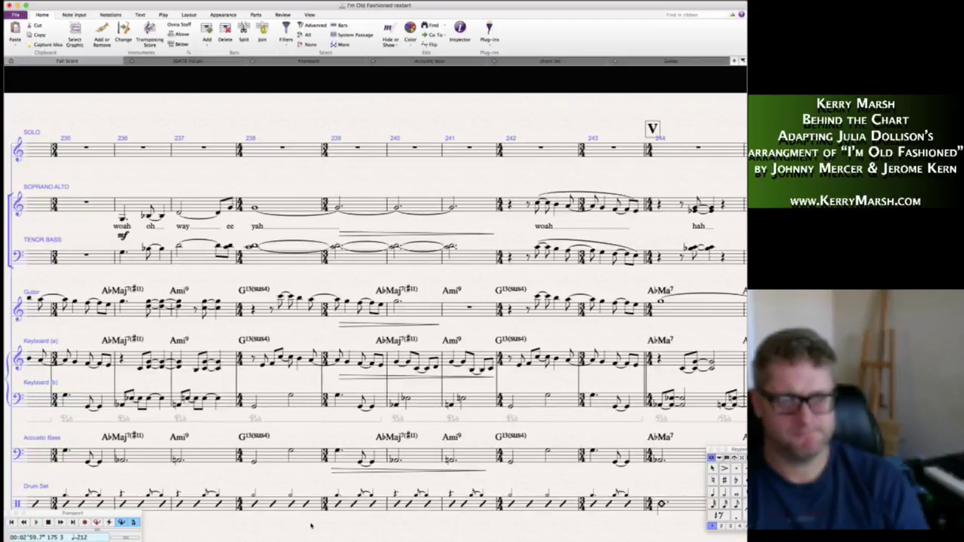
- Copy the Acoustic Bass diminuendo below the Drum Set over bars 239–241 and mark the Drum Set mp at the start of bar 242
{"action": "left_click", "coordinate": [345, 470]}
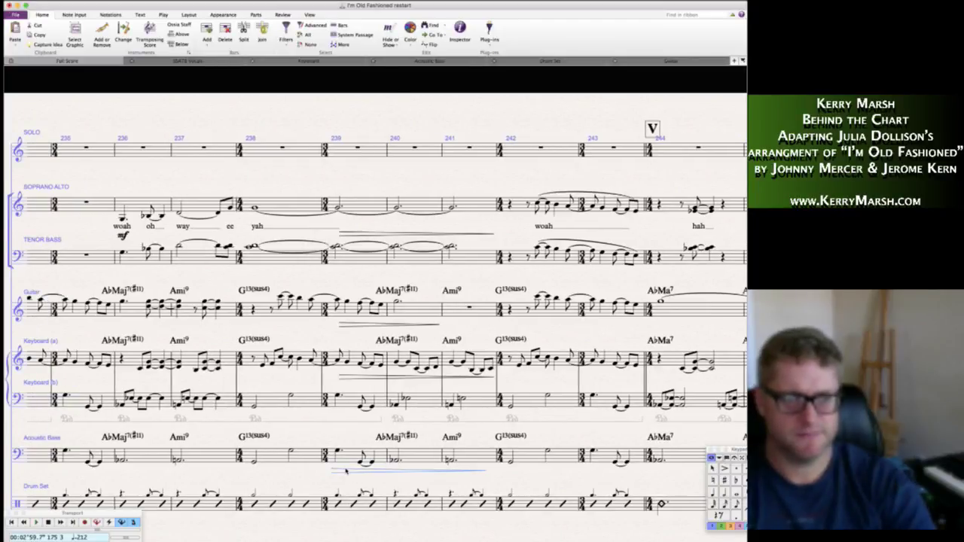
{"action": "left_click", "coordinate": [336, 517], "text": "alt"}
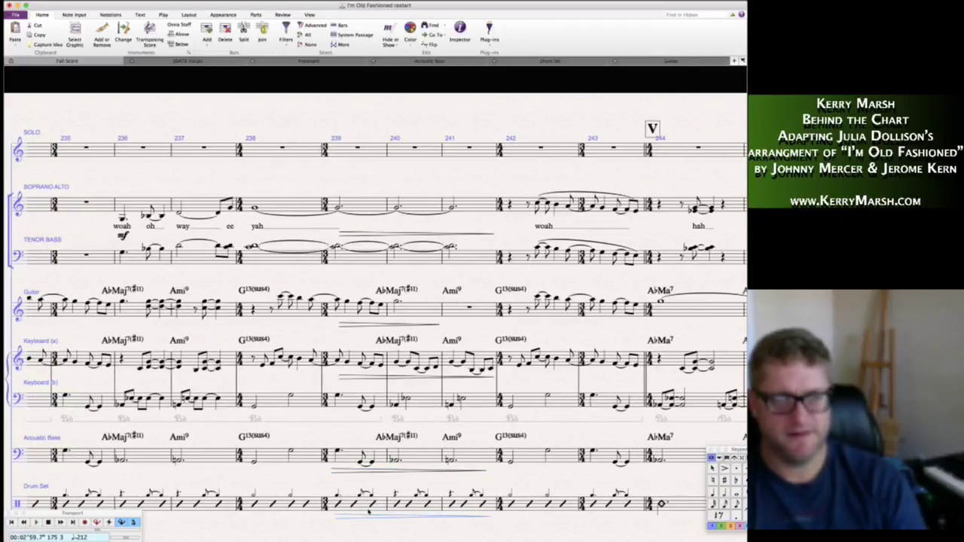
{"action": "scroll", "coordinate": [451, 531], "scroll_direction": "right", "scroll_amount": 8}
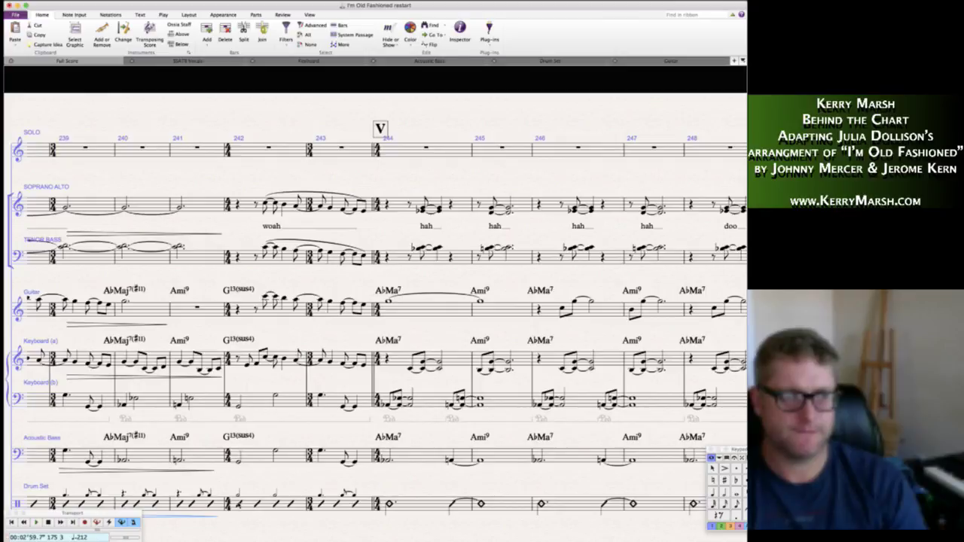
{"action": "left_click", "coordinate": [239, 503]}
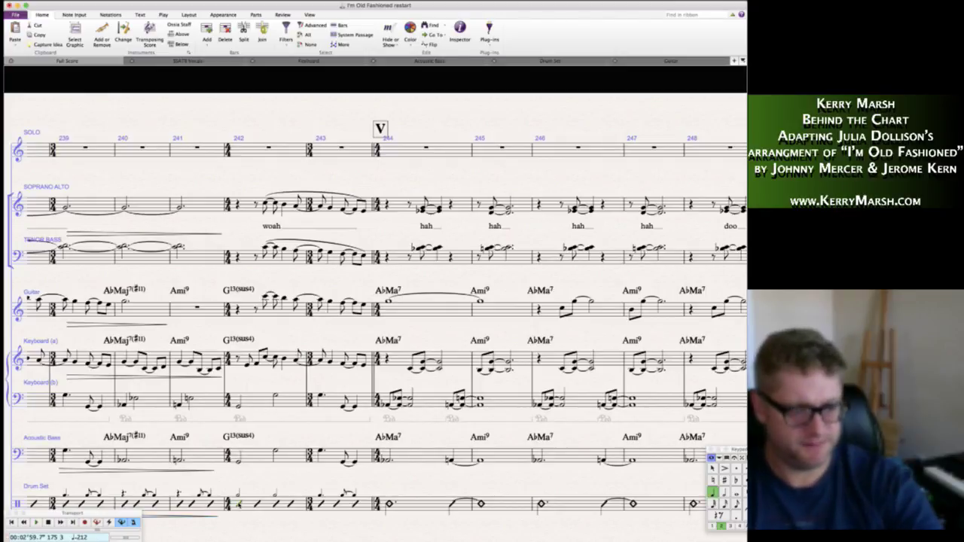
{"action": "key", "text": "super+e"}
{"action": "key", "text": "super+m"}
{"action": "key", "text": "super+p"}
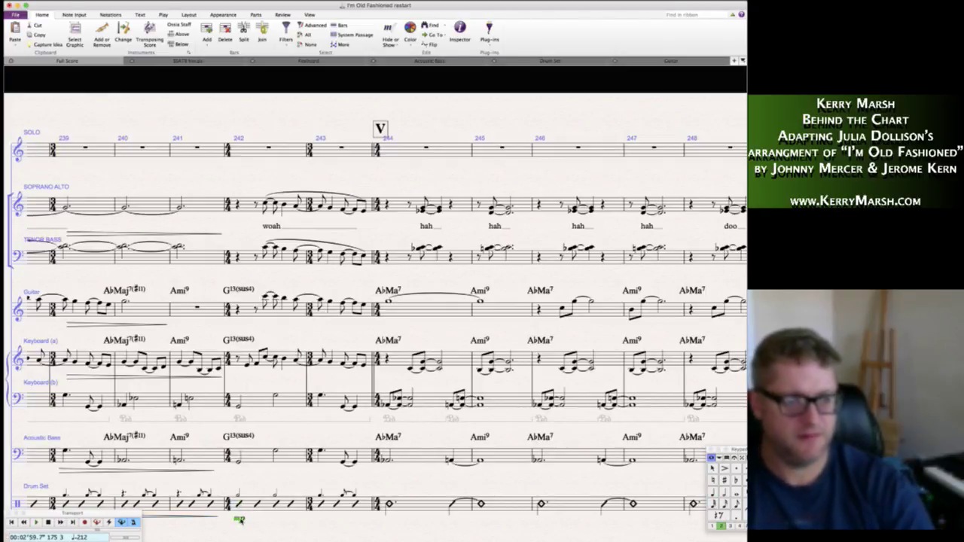
- Copy the mp to the start of bar 242 in the Guitar, Keyboard (a) and Acoustic Bass, leaving none in Keyboard (b)
{"action": "left_click", "coordinate": [238, 460]}
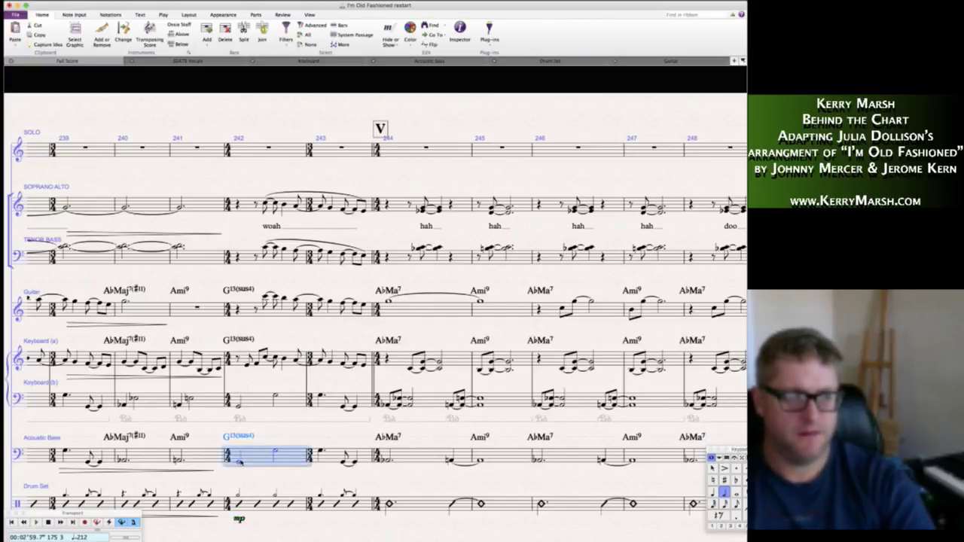
{"action": "left_click", "coordinate": [238, 460]}
{"action": "left_click", "coordinate": [238, 309], "text": "shift"}
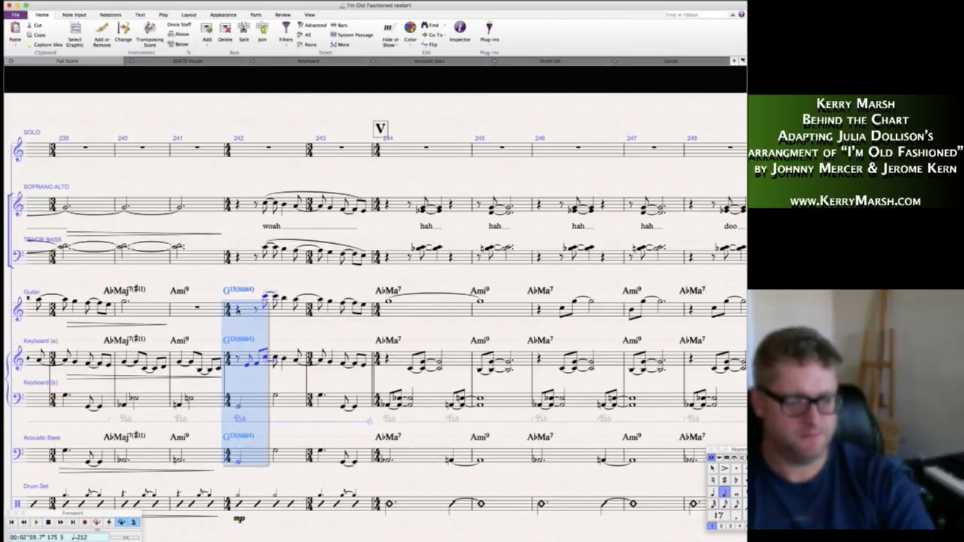
{"action": "key", "text": "super+v"}
{"action": "left_click", "coordinate": [257, 273]}
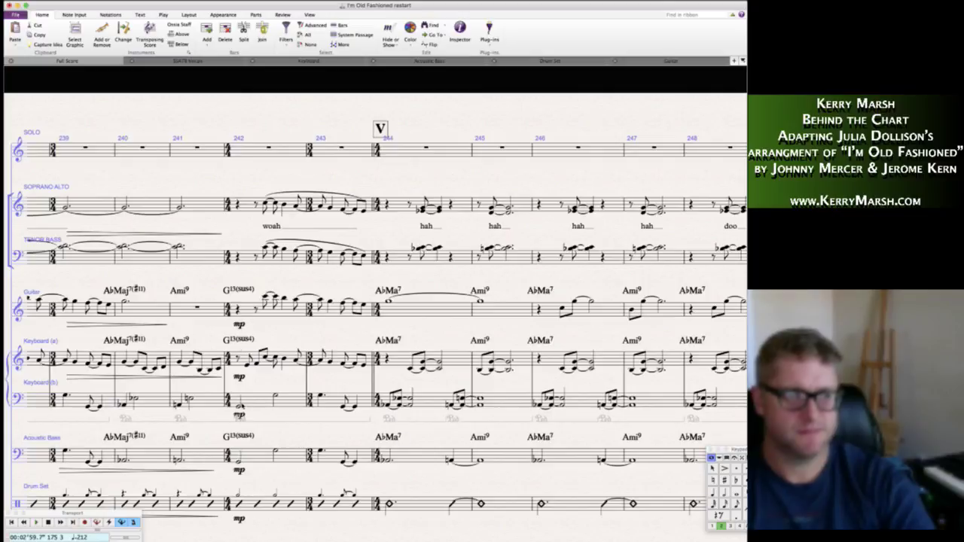
{"action": "left_click", "coordinate": [239, 416]}
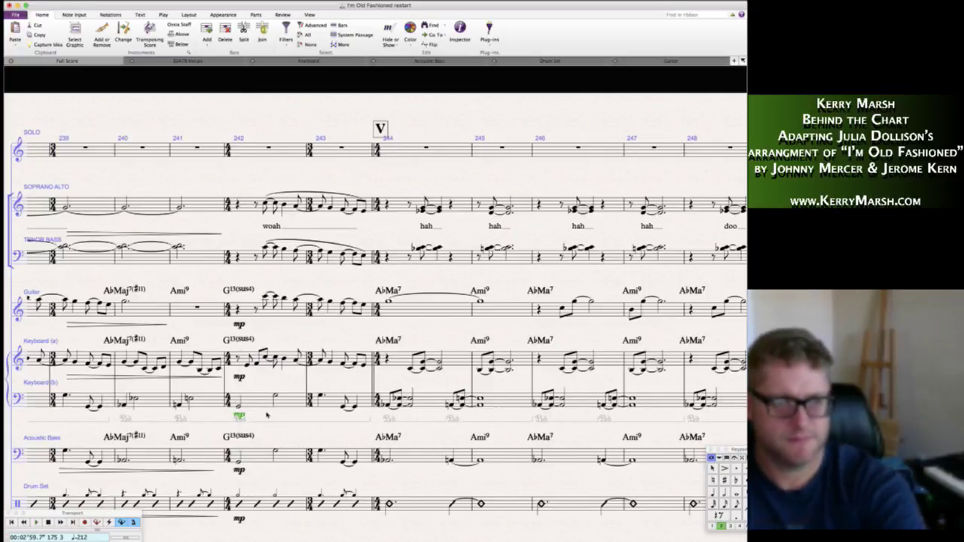
{"action": "key", "text": "Delete"}
- Copy the mp below the lyrics at the Soprano Alto's bar 242 entrance on "woah"
{"action": "left_click", "coordinate": [239, 376]}
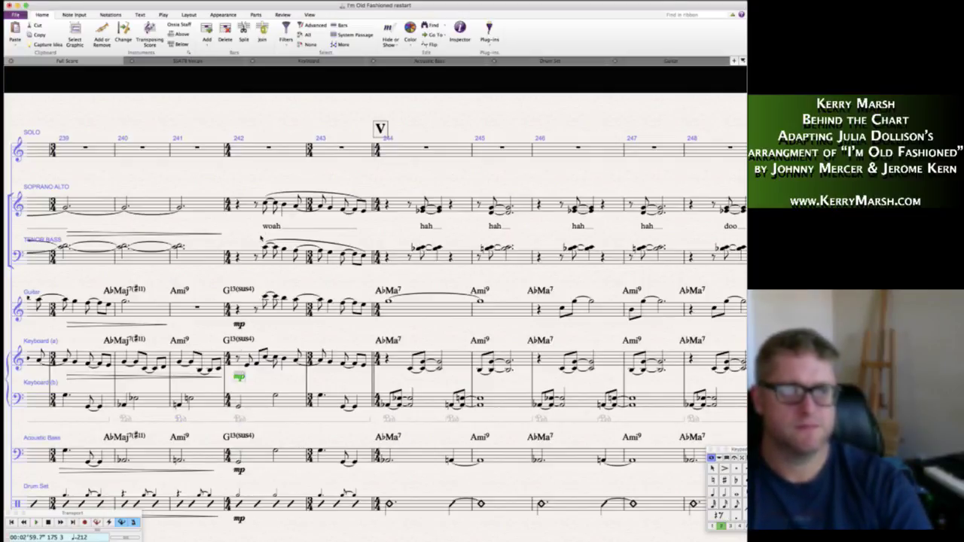
{"action": "left_click", "coordinate": [260, 239], "text": "alt"}
{"action": "scroll", "coordinate": [416, 267], "scroll_direction": "right", "scroll_amount": 2}
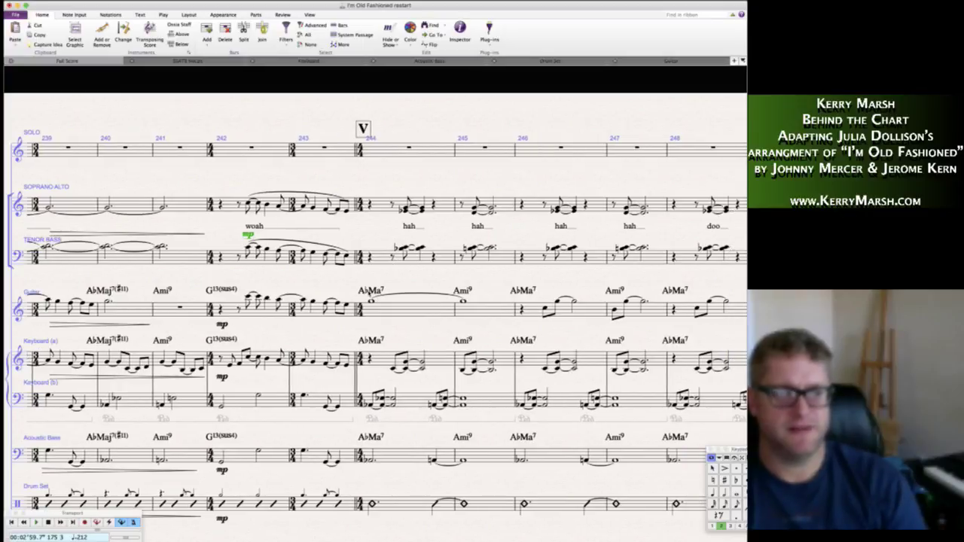
- Mark bar 248 p below the Soprano Alto's "doo" and in the Guitar, Keyboard (a), Acoustic Bass and Drum Set
{"action": "scroll", "coordinate": [380, 322], "scroll_direction": "right", "scroll_amount": 10}
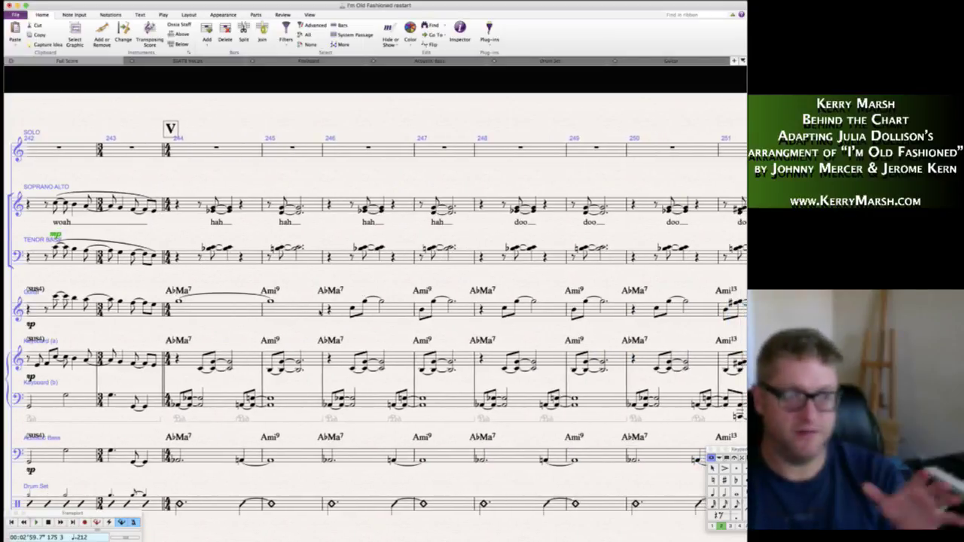
{"action": "scroll", "coordinate": [406, 280], "scroll_direction": "right", "scroll_amount": 5}
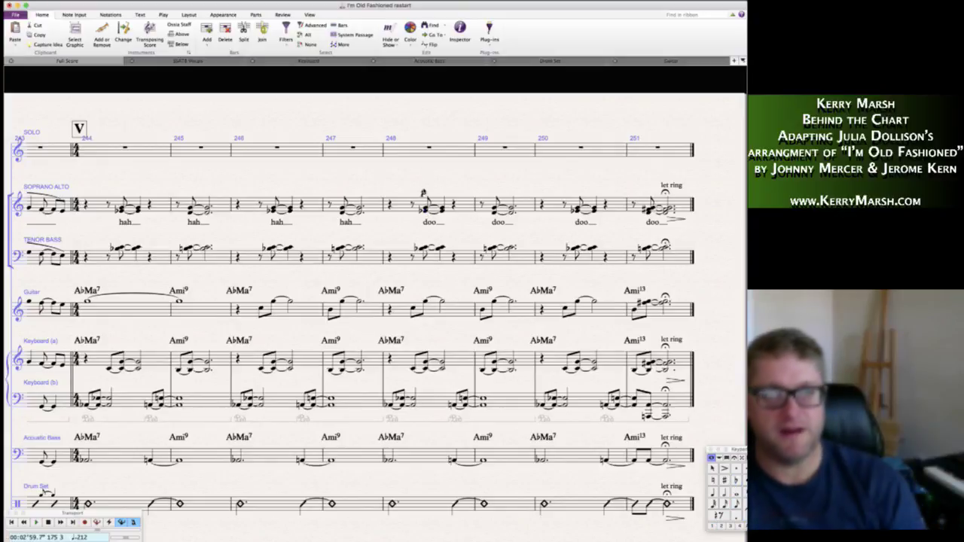
{"action": "left_click_drag", "start_coordinate": [424, 194], "coordinate": [424, 228]}
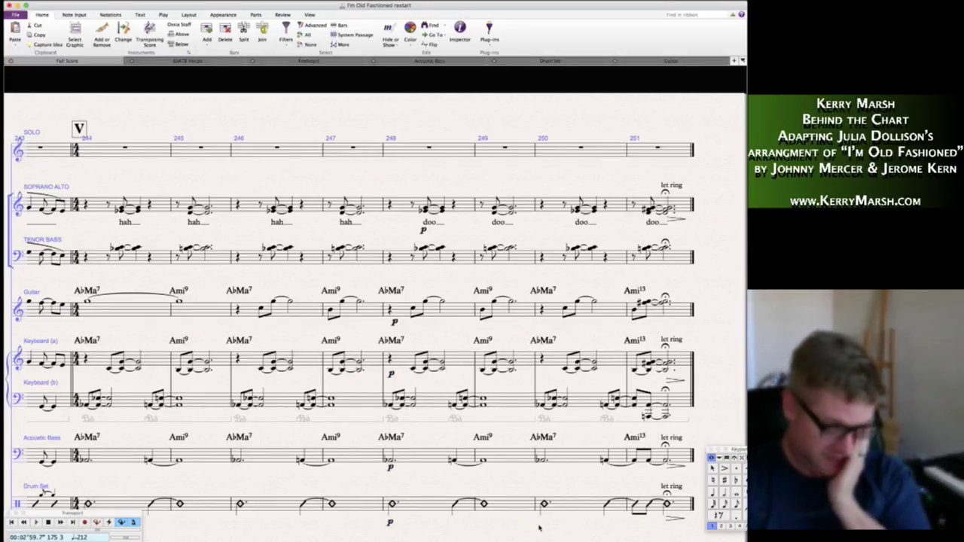
{"action": "scroll", "coordinate": [539, 527], "scroll_direction": "left", "scroll_amount": 5}
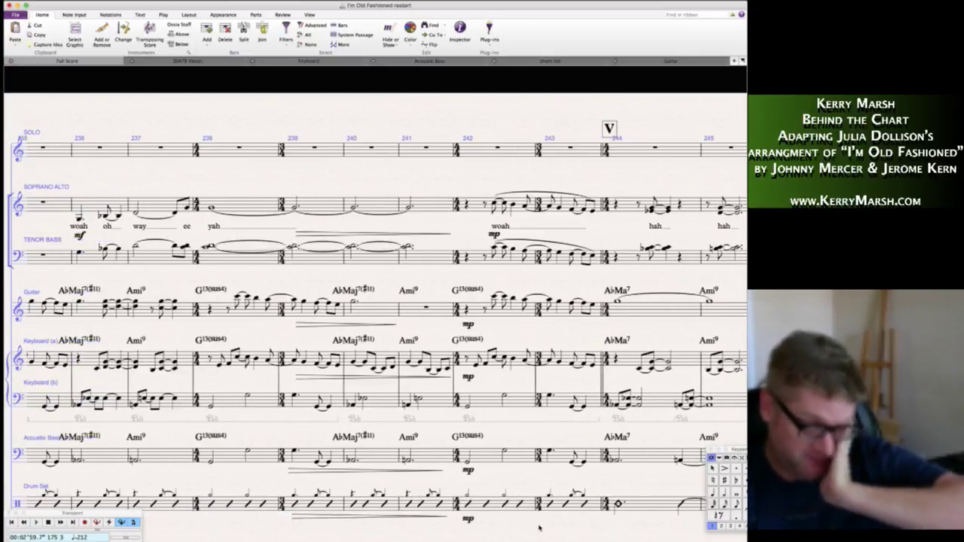
- In the SSATB Vocals part, replace the page 3 header "A Secret in Three Views" with "I'm Old Fashioned"
{"action": "key", "text": "ctrl+Home"}
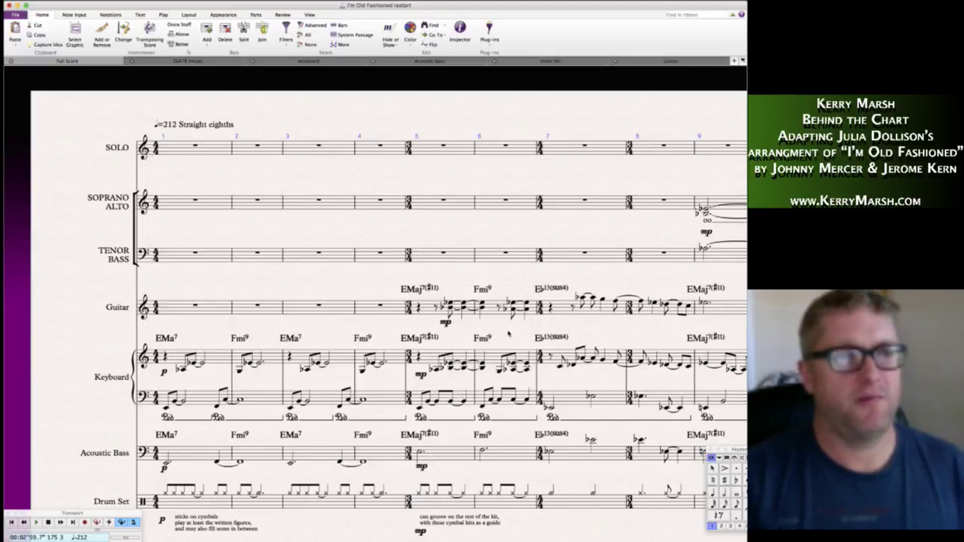
{"action": "left_click", "coordinate": [177, 60]}
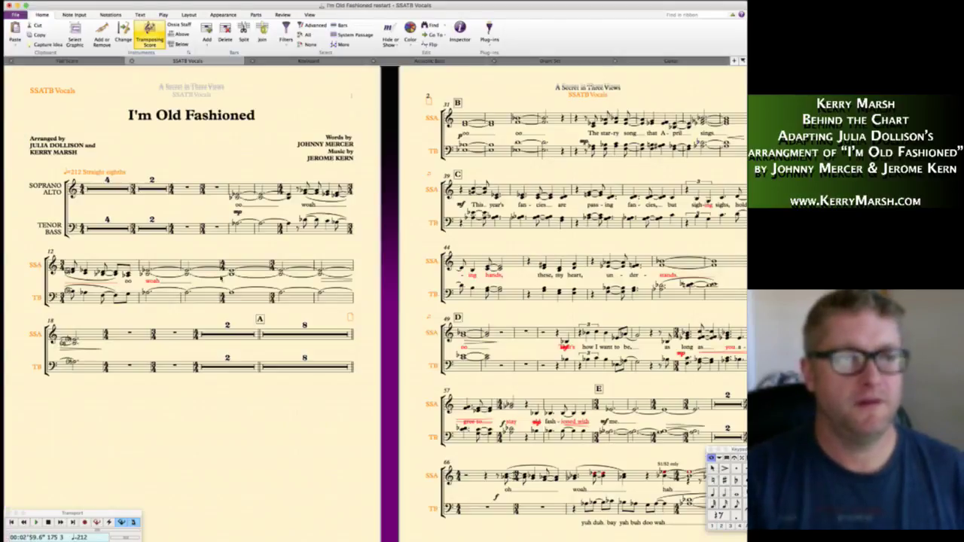
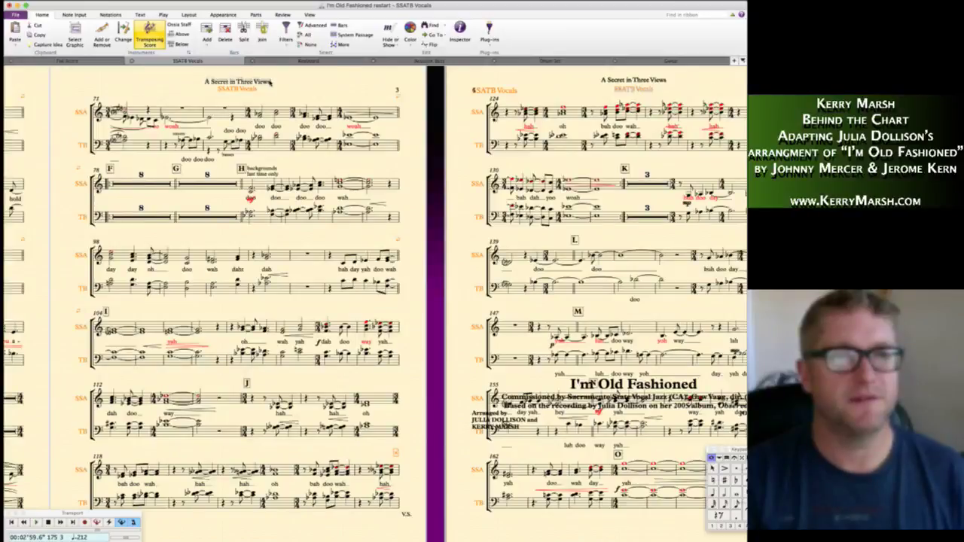
{"action": "left_click_drag", "start_coordinate": [233, 83], "coordinate": [201, 83]}
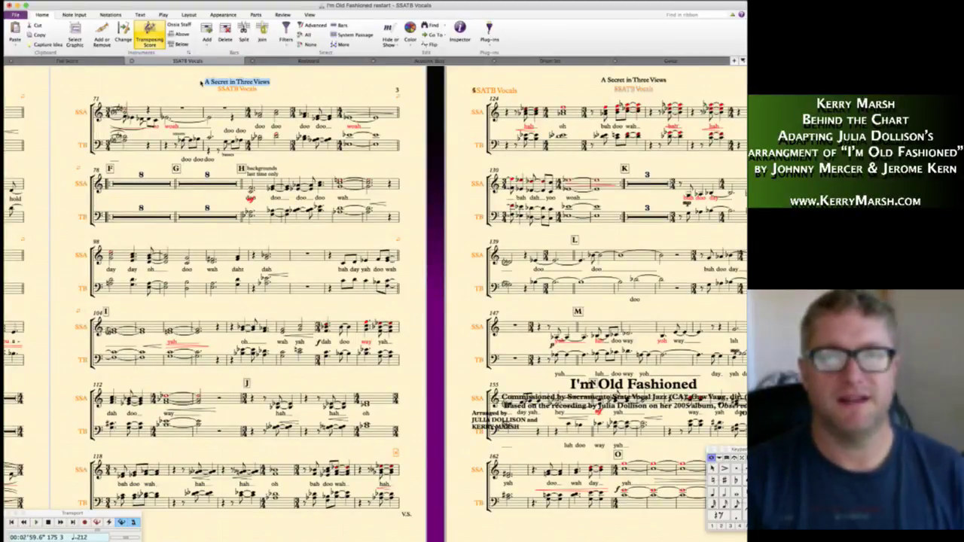
{"action": "type", "text": "I'm"}
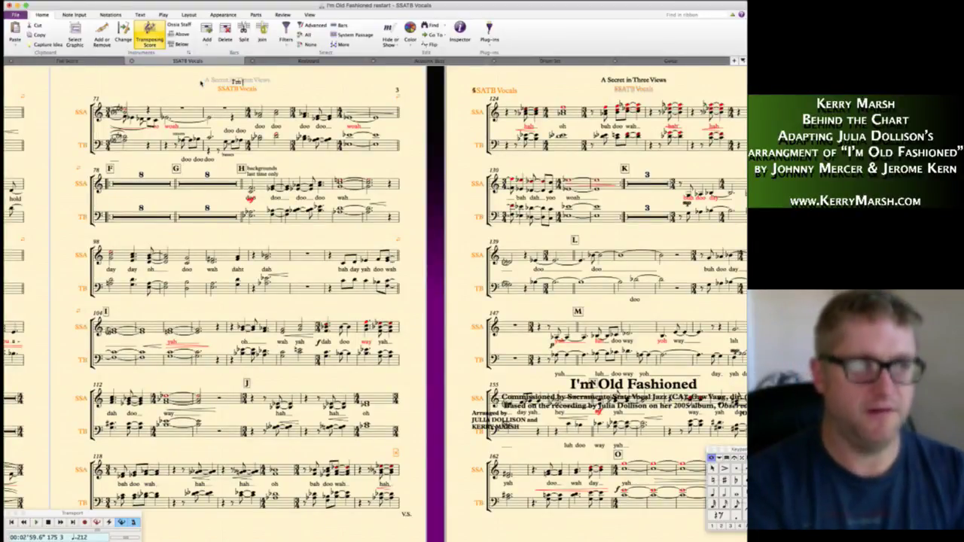
{"action": "type", "text": " Old Fashioned"}
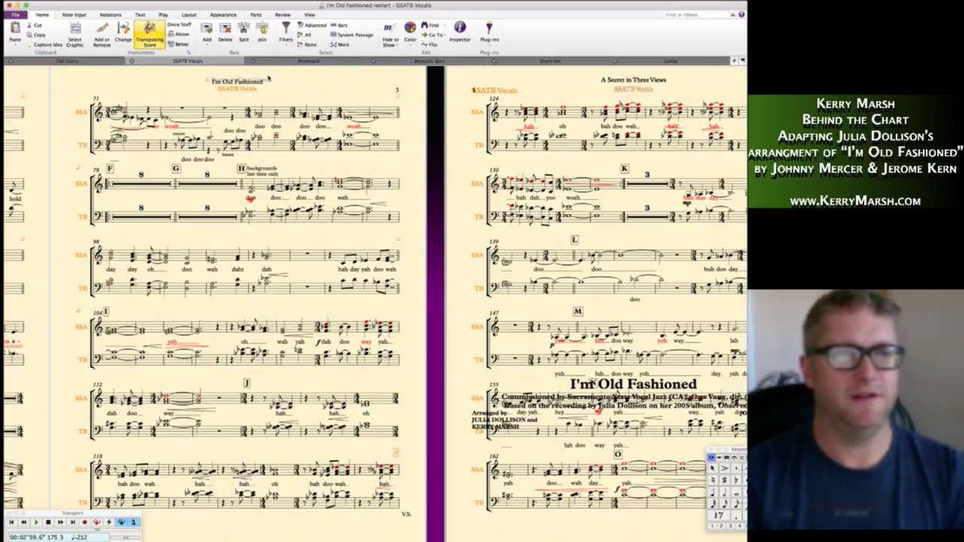
{"action": "key", "text": "Escape"}
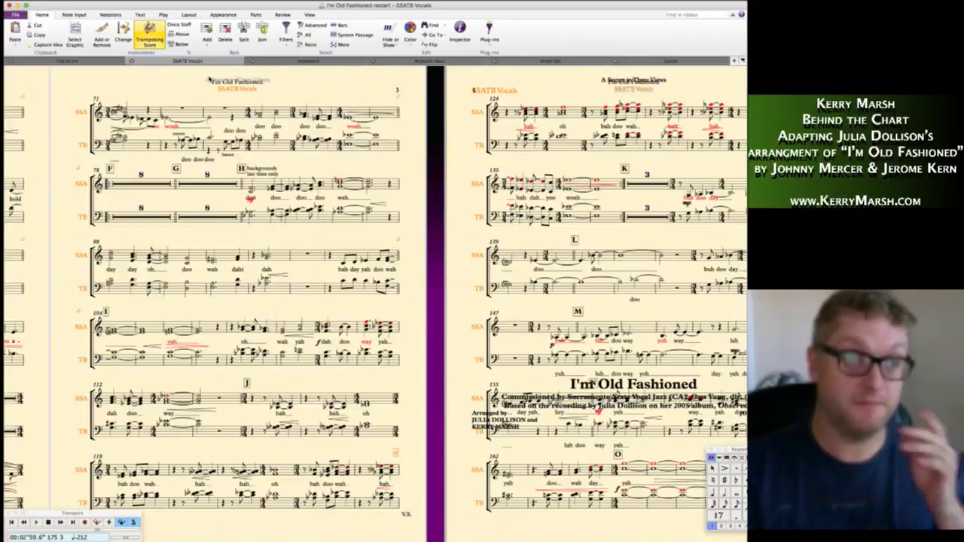
- Delete the "A Secret in Three Views" header from pages 3 and 4 and the duplicate "SSATB Vocals" header on page 4
{"action": "key", "text": "ctrl+z"}
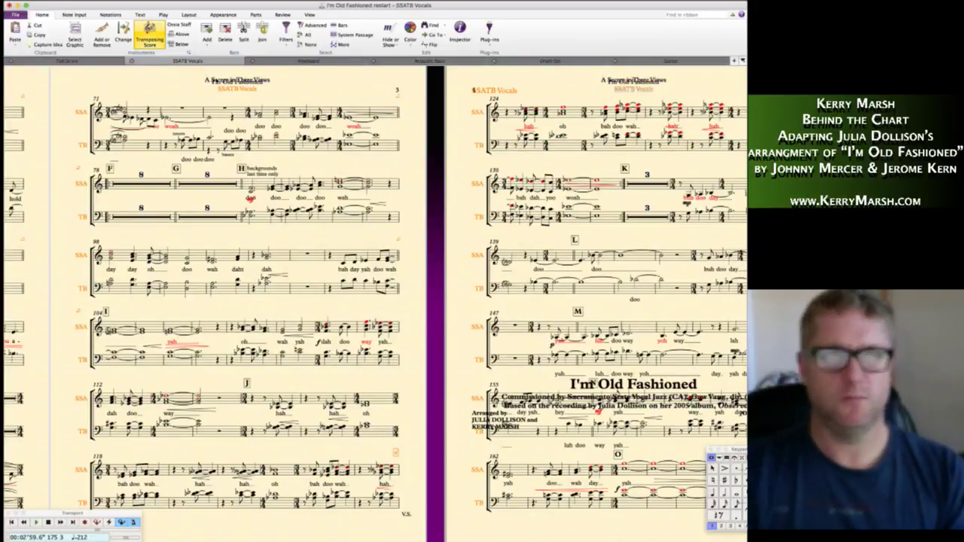
{"action": "left_click", "coordinate": [209, 78]}
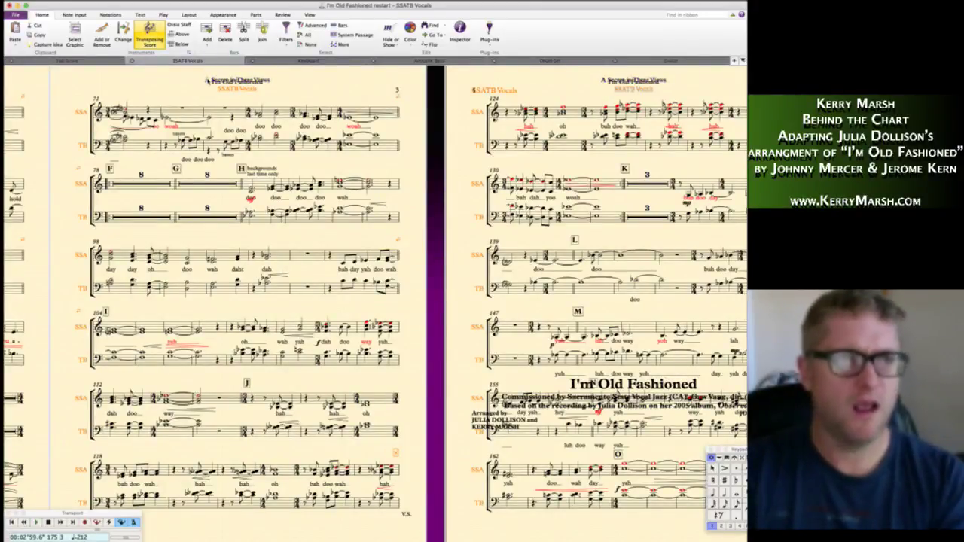
{"action": "key", "text": "ctrl+y"}
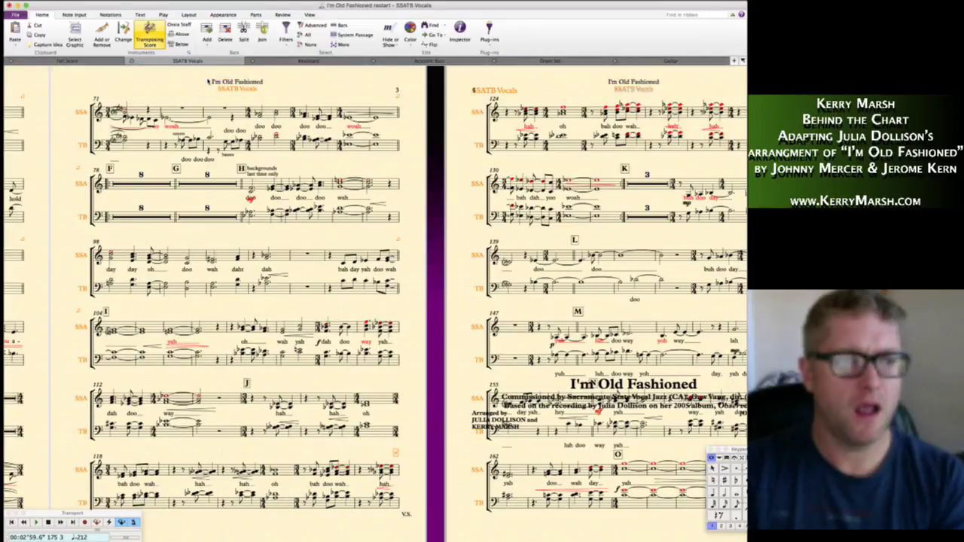
{"action": "left_click", "coordinate": [632, 88]}
{"action": "key", "text": "Delete"}
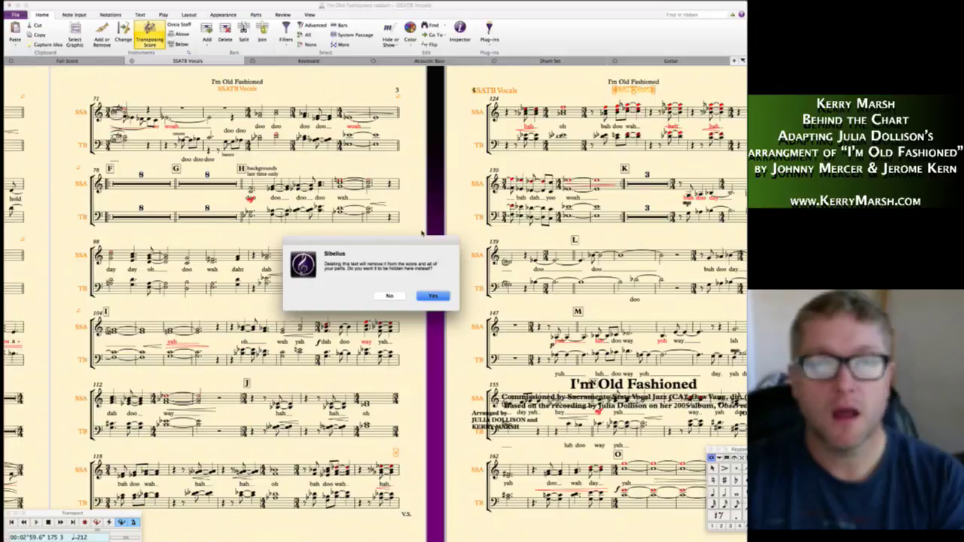
{"action": "left_click", "coordinate": [390, 297]}
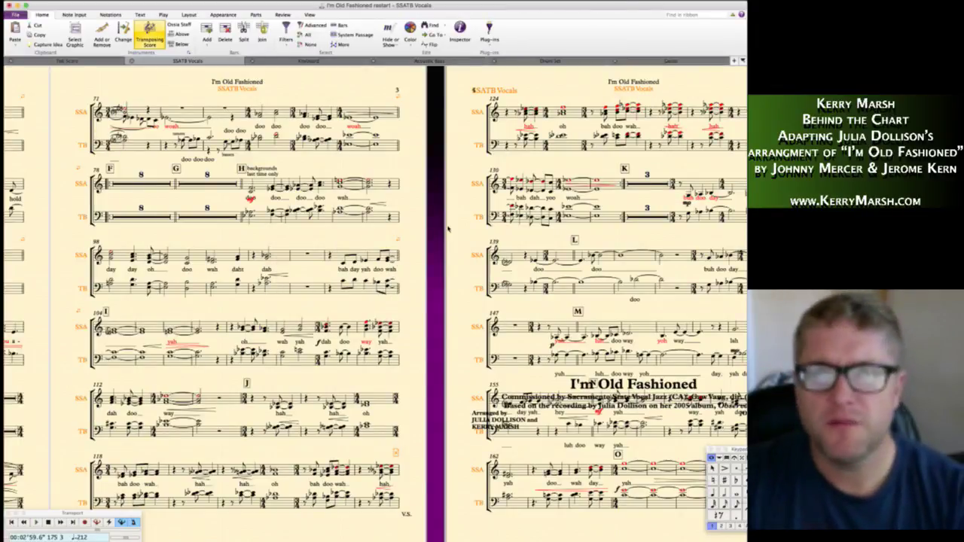
- Remove the stray title, commission lines and arranger and writer credits that overlap the staves around bar 155
{"action": "scroll", "coordinate": [616, 290], "scroll_direction": "down", "scroll_amount": 1}
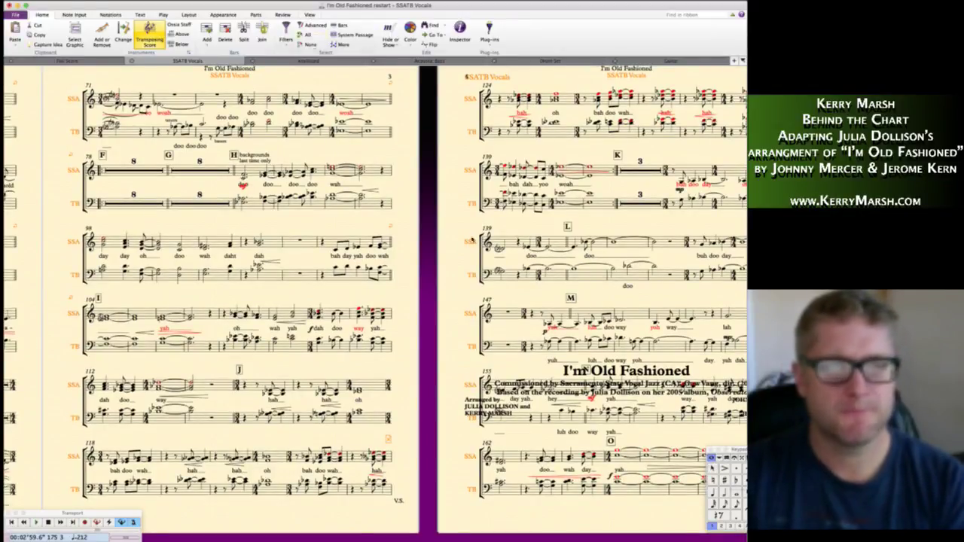
{"action": "left_click", "coordinate": [583, 369]}
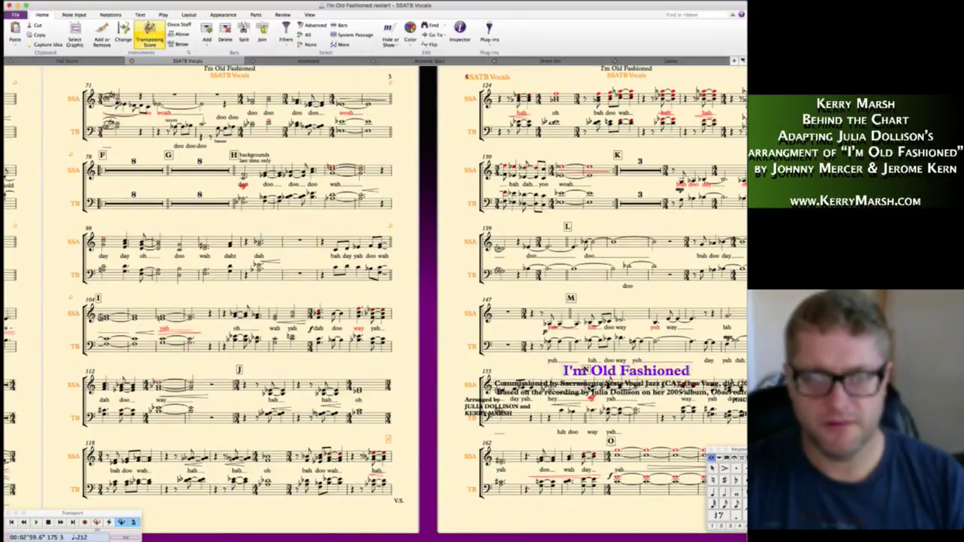
{"action": "left_click", "coordinate": [587, 384], "text": "super"}
{"action": "left_click", "coordinate": [493, 405], "text": "super"}
{"action": "scroll", "coordinate": [493, 405], "scroll_direction": "right", "scroll_amount": 5}
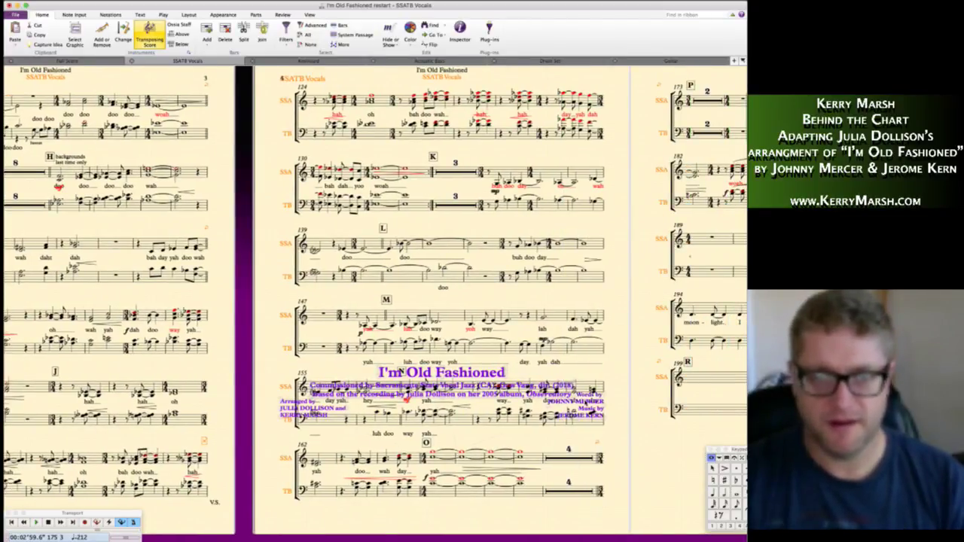
{"action": "key", "text": "Delete"}
- Paste the "I'm Old Fashioned" title with the arranger and words-and-music credits at bar 1
{"action": "key", "text": "Home"}
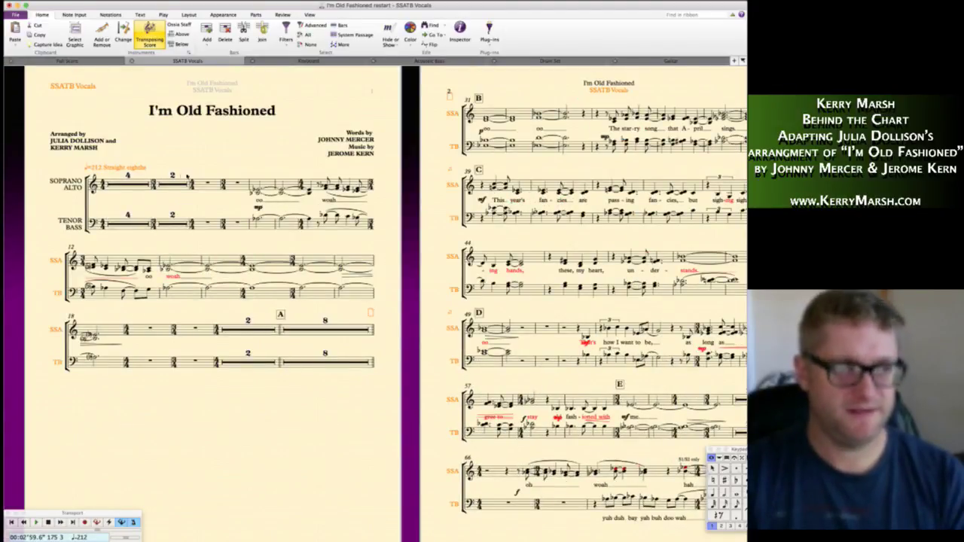
{"action": "left_click", "coordinate": [117, 182]}
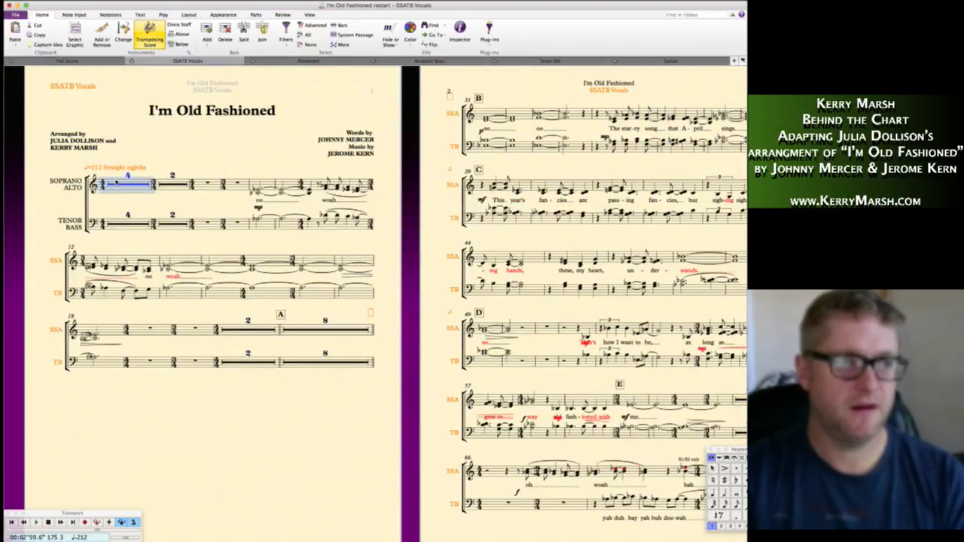
{"action": "type", "text": "I'm Old Fashioned Arranged by JULIA DOLLISON and KERRY MARSH Words by JOHNNY MERCER Music by JEROME KERN"}
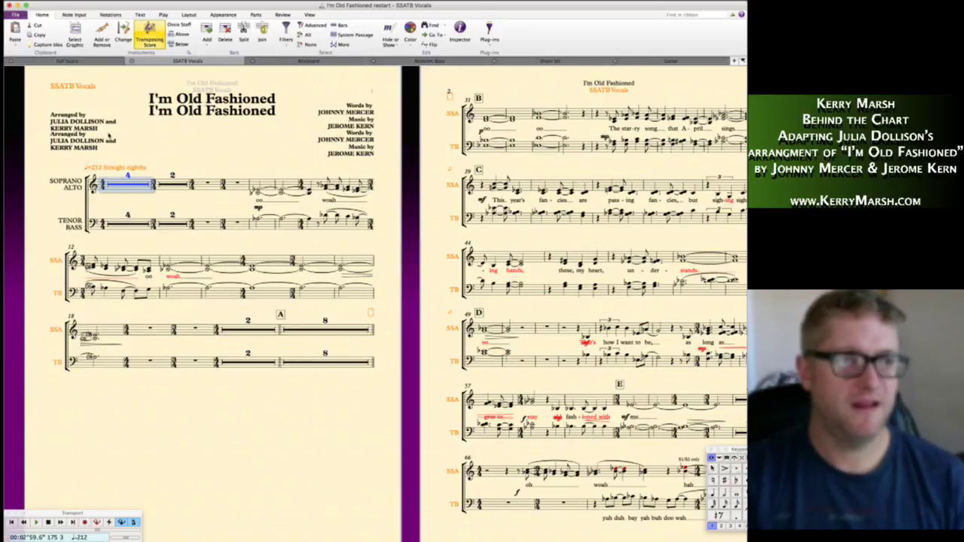
- Delete the duplicate title, arranger credit and words-and-music credit from the first page, leaving one of each
{"action": "left_click", "coordinate": [110, 135]}
{"action": "key", "text": "Delete"}
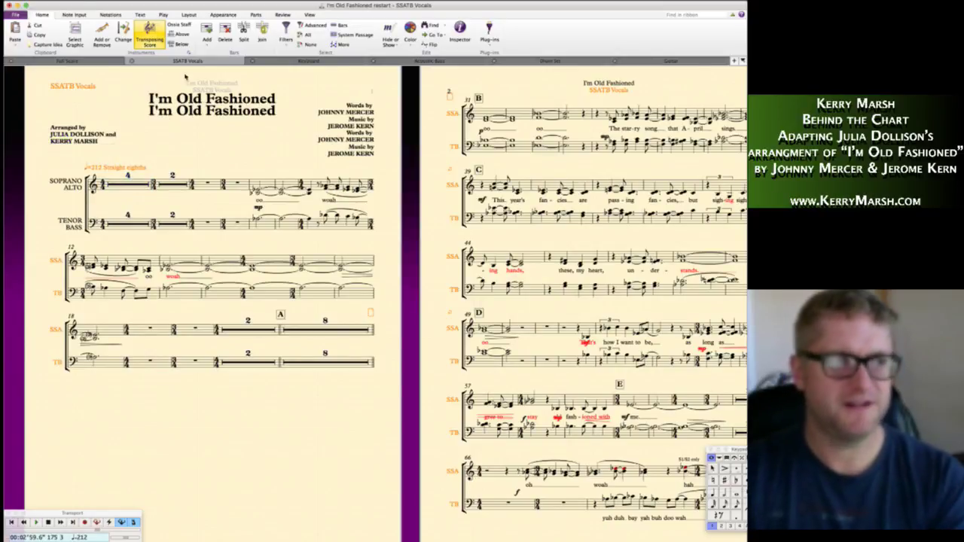
{"action": "left_click", "coordinate": [194, 110]}
{"action": "key", "text": "Delete"}
{"action": "left_click", "coordinate": [363, 139]}
{"action": "key", "text": "Delete"}
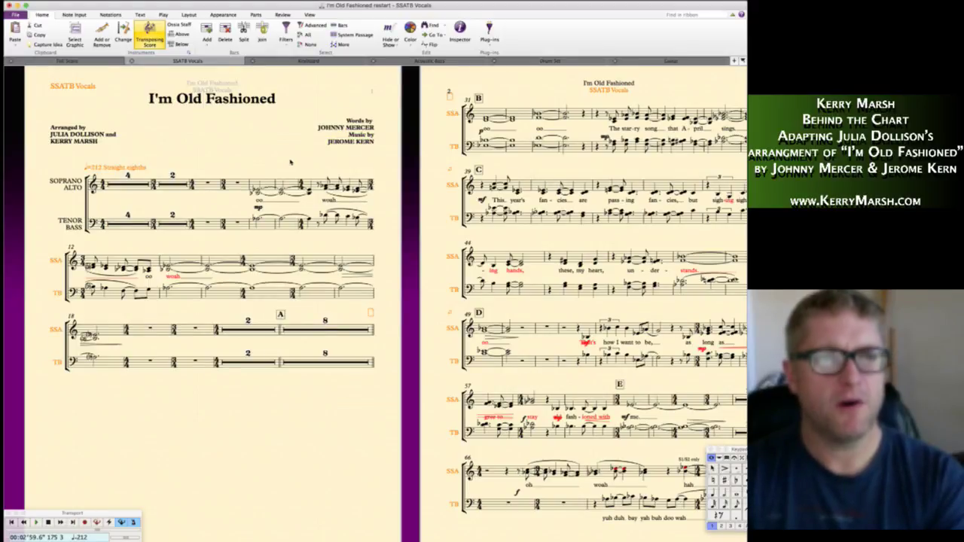
- Look through the SSATB Vocals pages to check the page headers and overall layout
{"action": "scroll", "coordinate": [287, 128], "scroll_direction": "right", "scroll_amount": 10}
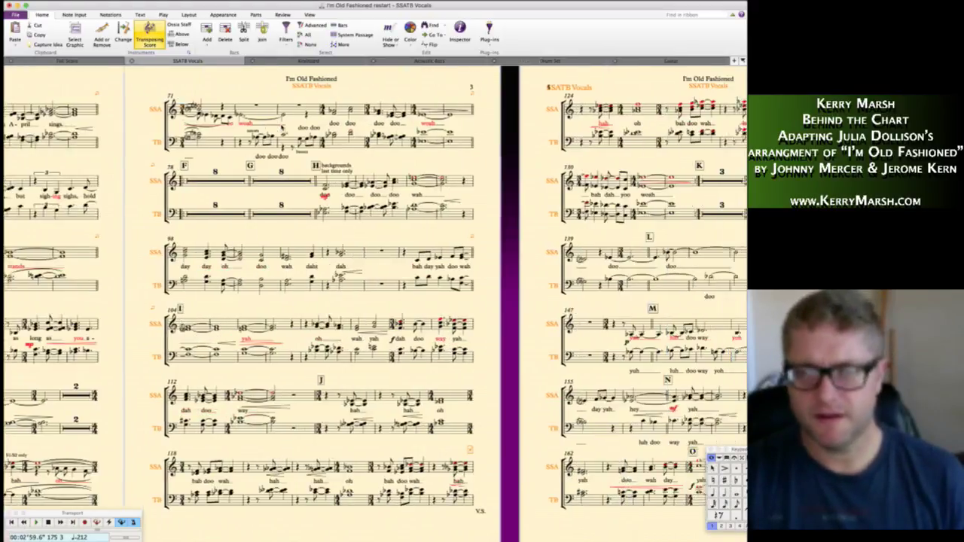
{"action": "scroll", "coordinate": [375, 301], "scroll_direction": "right", "scroll_amount": 15}
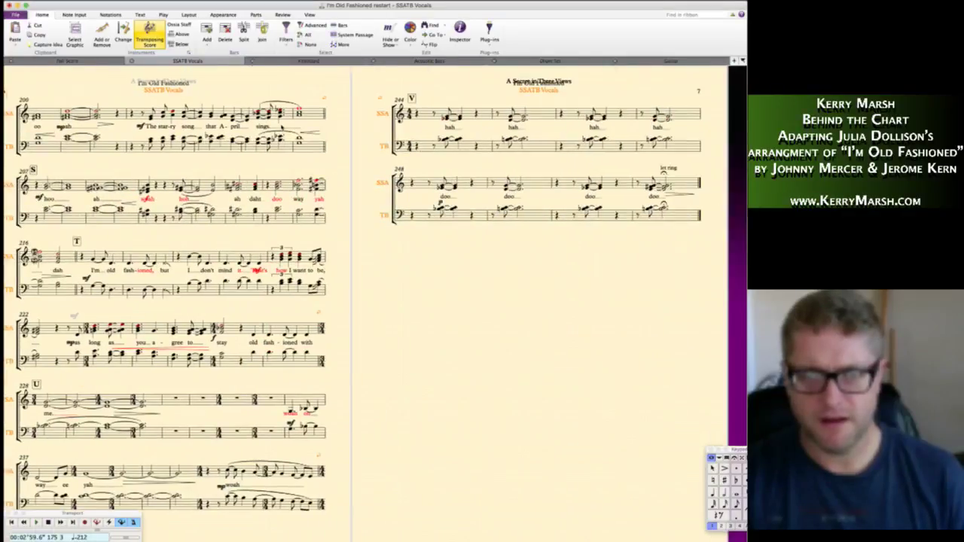
{"action": "scroll", "coordinate": [367, 301], "scroll_direction": "left", "scroll_amount": 10}
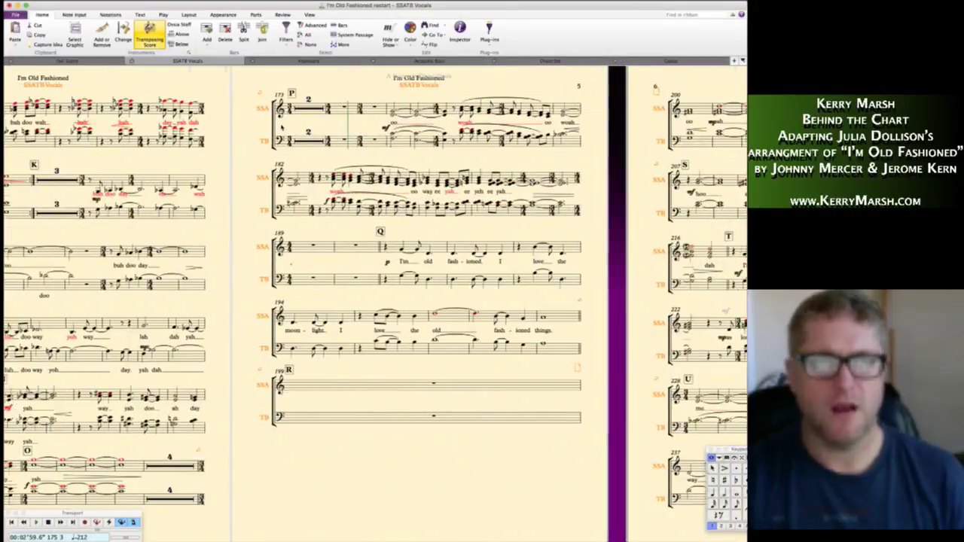
{"action": "scroll", "coordinate": [375, 301], "scroll_direction": "left", "scroll_amount": 10}
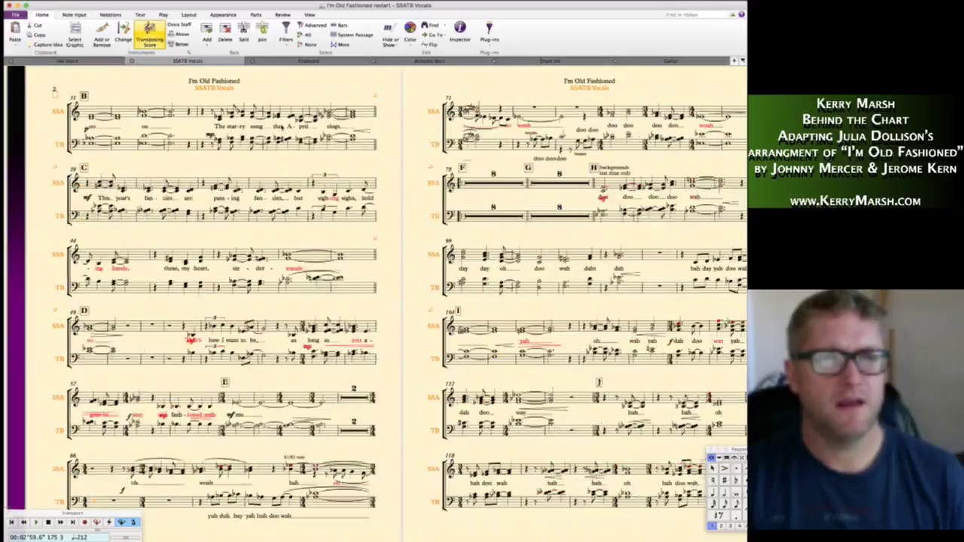
{"action": "scroll", "coordinate": [375, 301], "scroll_direction": "left", "scroll_amount": 5}
{"action": "scroll", "coordinate": [375, 302], "scroll_direction": "right", "scroll_amount": 3}
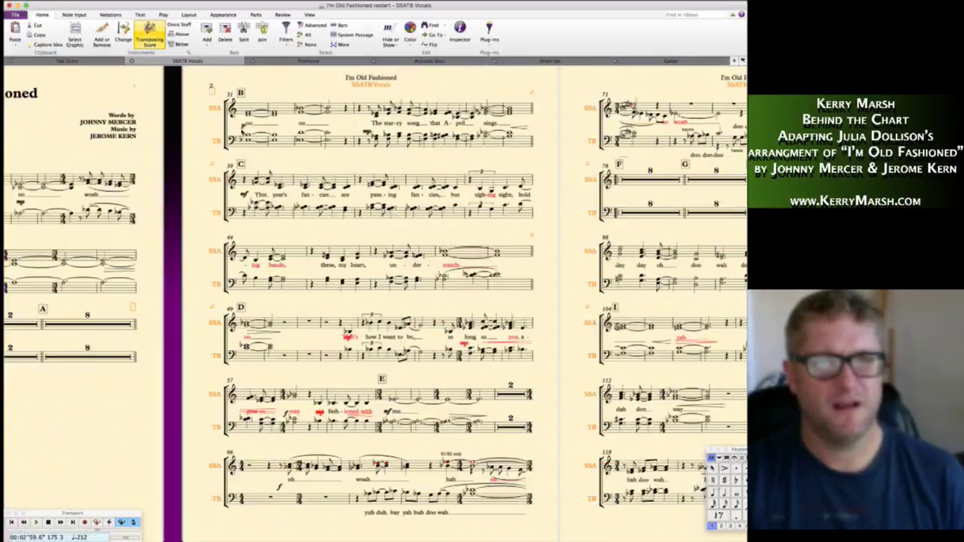
{"action": "scroll", "coordinate": [375, 301], "scroll_direction": "right", "scroll_amount": 10}
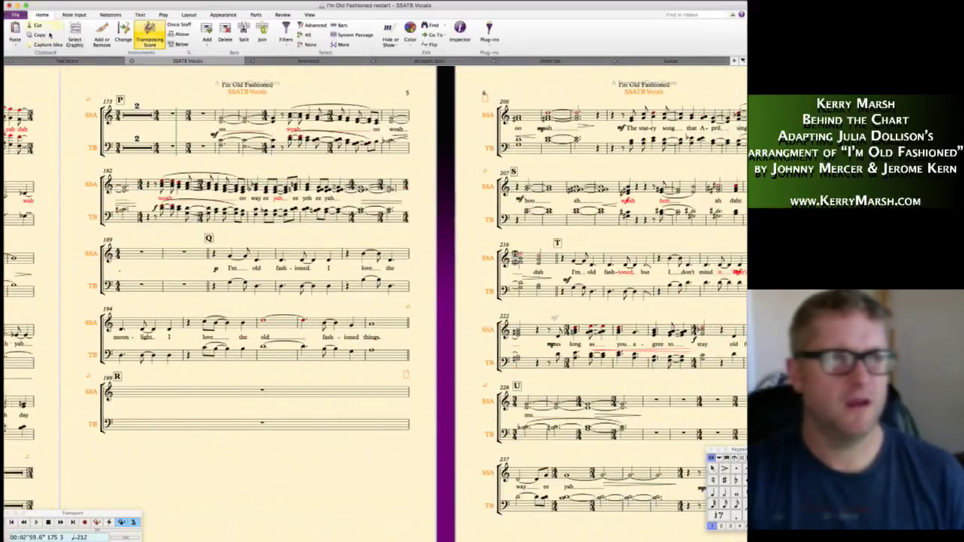
- Show the full score as horizontal spreads instead of in Panorama
{"action": "left_click", "coordinate": [67, 60]}
{"action": "left_click", "coordinate": [314, 14]}
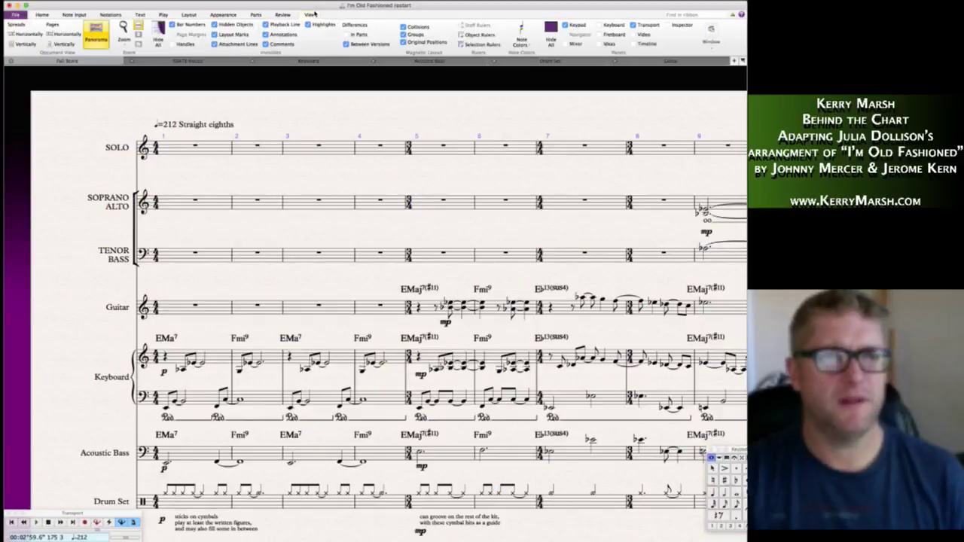
{"action": "left_click", "coordinate": [97, 43]}
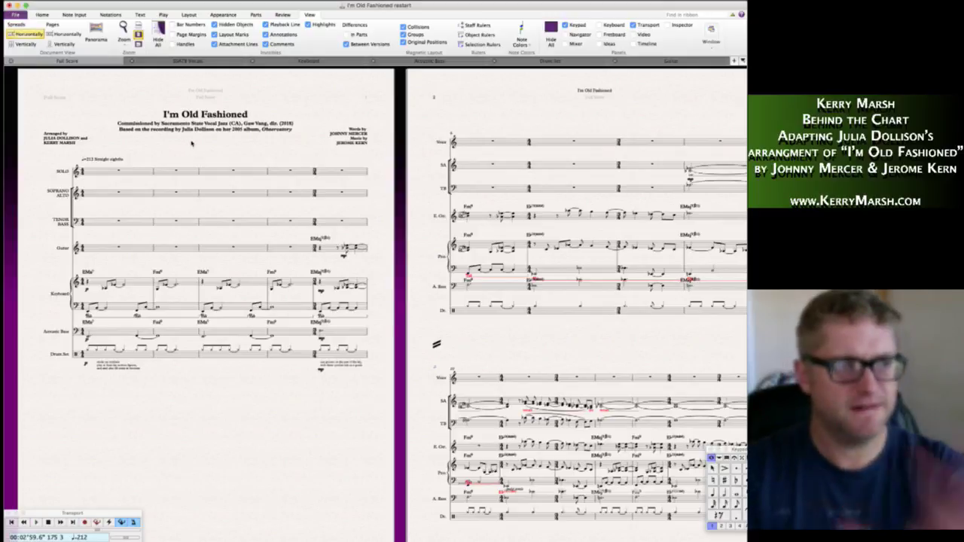
- Copy the commission and 2005 album credit lines from the full score's first page to below the SSATB Vocals title
{"action": "left_click", "coordinate": [181, 61]}
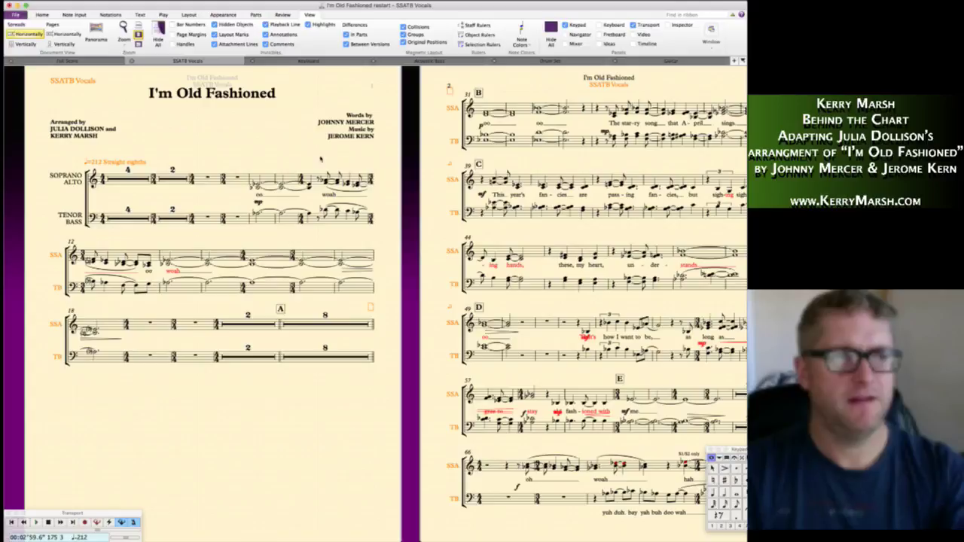
{"action": "scroll", "coordinate": [320, 158], "scroll_direction": "right", "scroll_amount": 10}
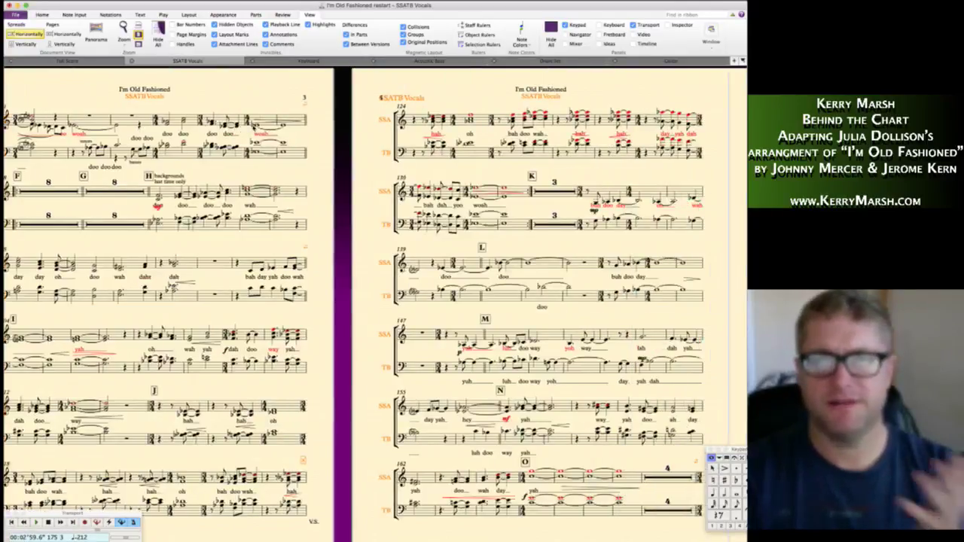
{"action": "scroll", "coordinate": [320, 158], "scroll_direction": "right", "scroll_amount": 10}
{"action": "scroll", "coordinate": [320, 158], "scroll_direction": "left", "scroll_amount": 20}
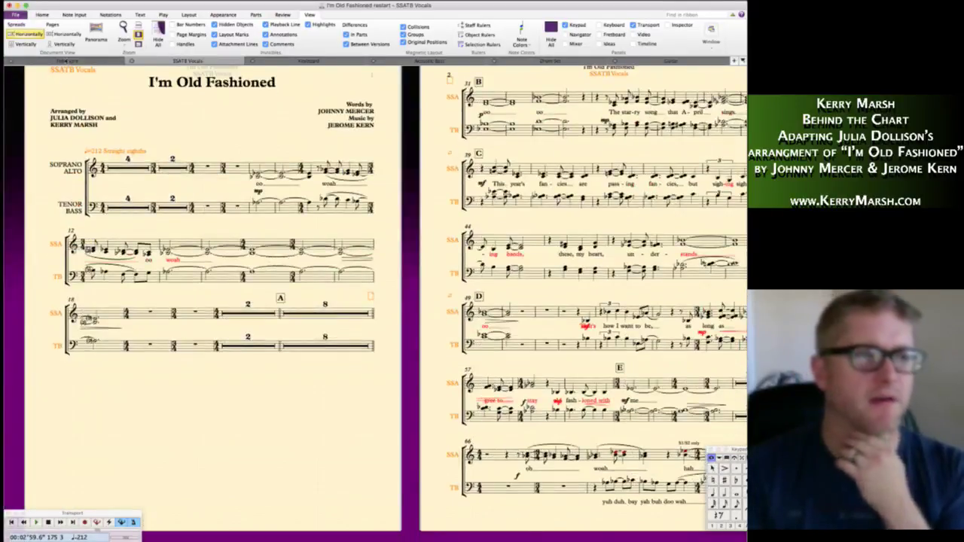
{"action": "left_click", "coordinate": [67, 62]}
{"action": "left_click", "coordinate": [180, 128]}
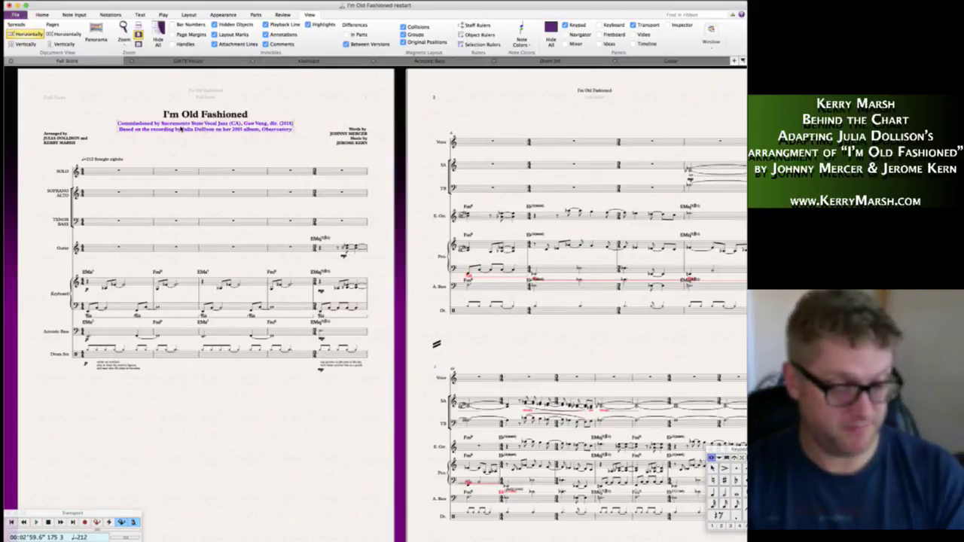
{"action": "left_click", "coordinate": [181, 62]}
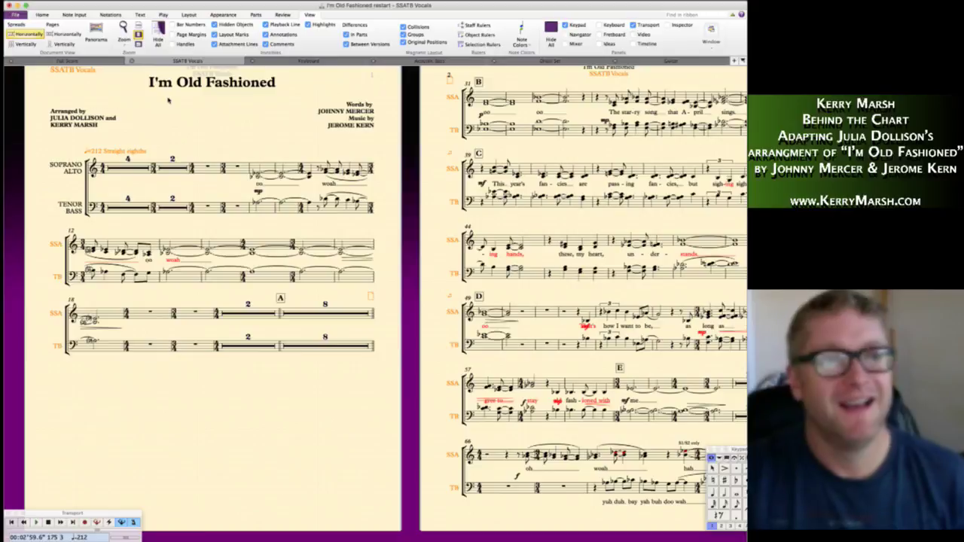
{"action": "type", "text": "Commissioned by Sacramento State Vocal Jazz (CA), Gaw Vang, dir. (2018) Based on the recording by Julia Dollison on her 2005 album, Observatory"}
- Lower the arranger and words-and-music credits on the first page so they clear the commission lines
{"action": "left_click_drag", "start_coordinate": [79, 124], "coordinate": [79, 131]}
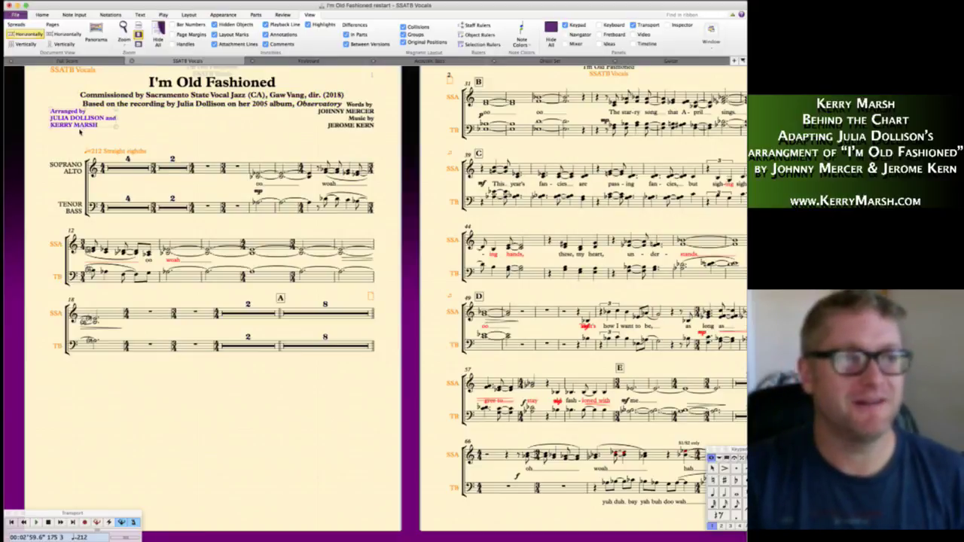
{"action": "left_click_drag", "start_coordinate": [369, 120], "coordinate": [369, 131]}
{"action": "left_click", "coordinate": [298, 132]}
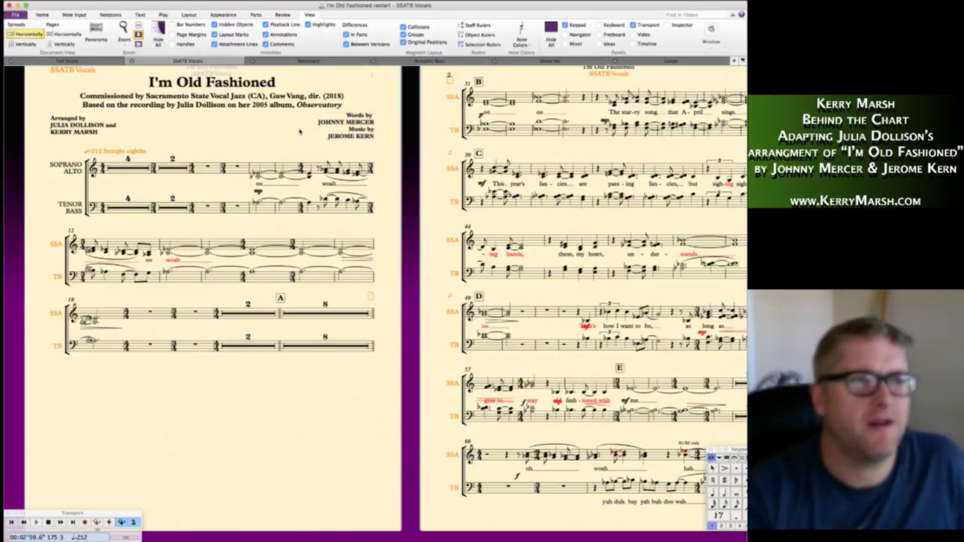
- Clear the duplicate commission and album credit lines from under the title on the full score's first page
{"action": "key", "text": "w"}
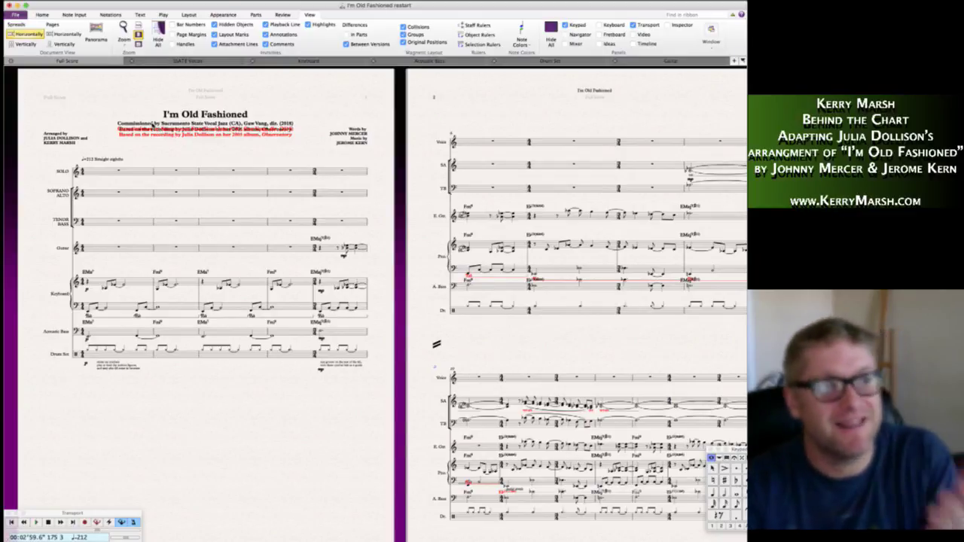
{"action": "left_click", "coordinate": [145, 123]}
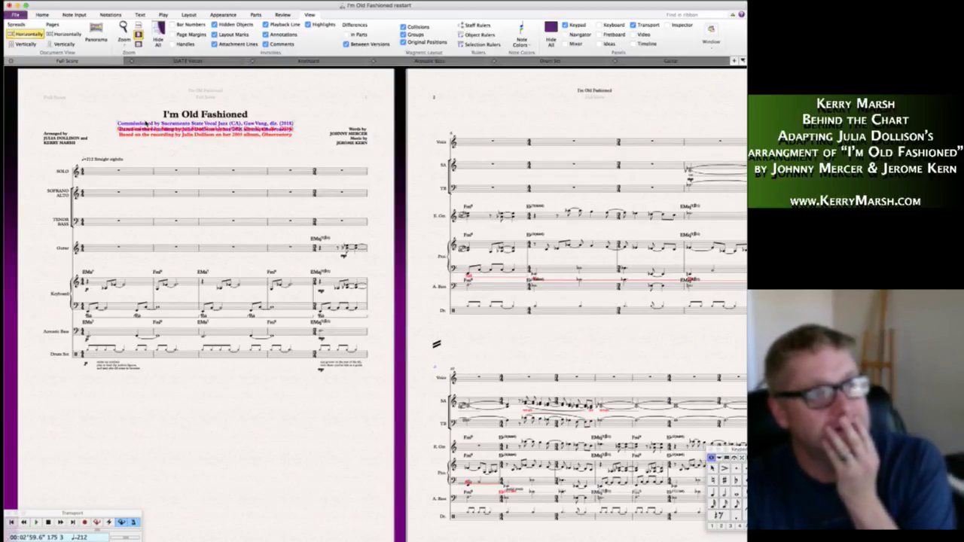
{"action": "left_click", "coordinate": [150, 133]}
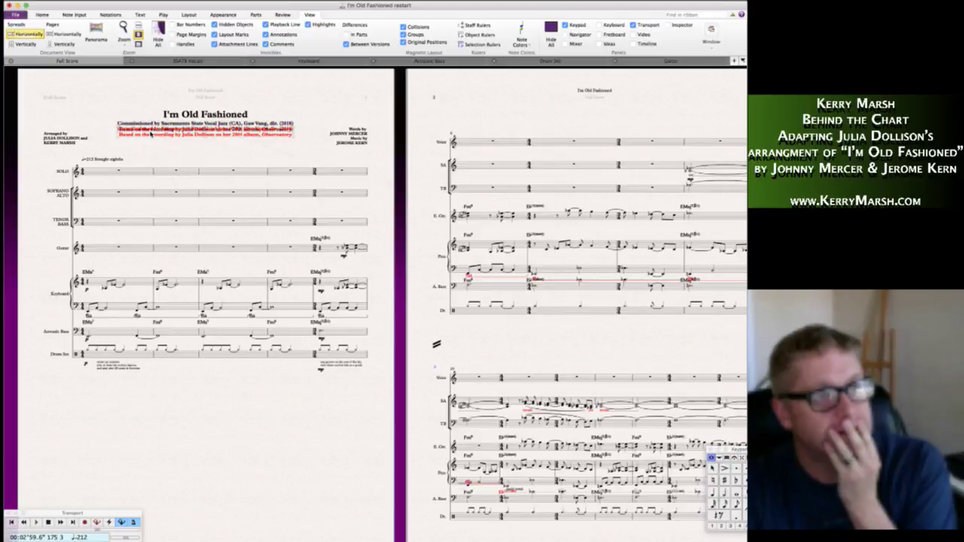
{"action": "left_click", "coordinate": [140, 124]}
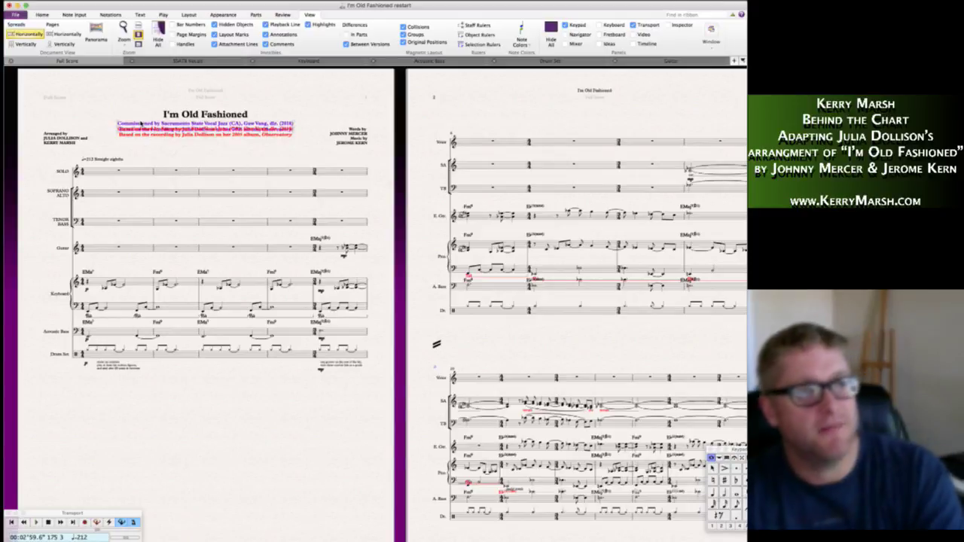
{"action": "key", "text": "Escape"}
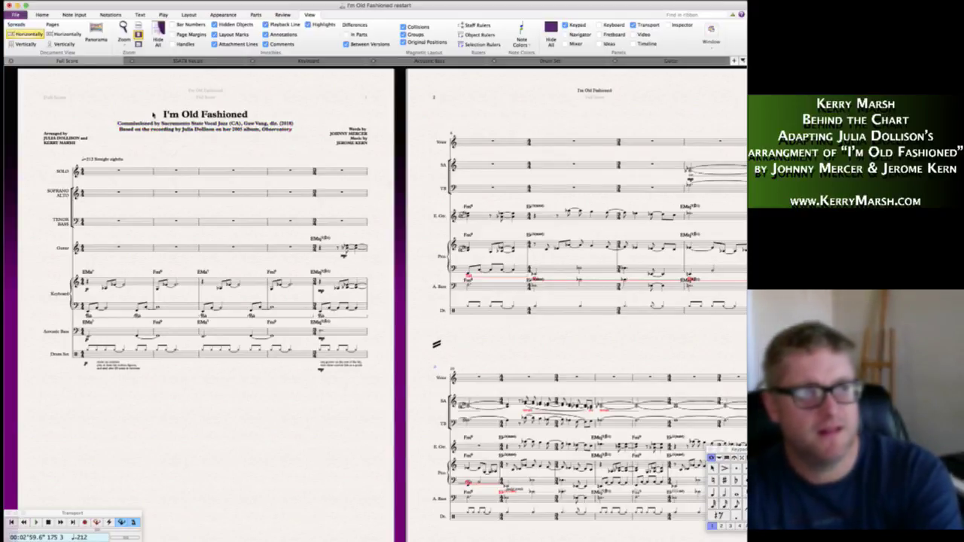
- Compare the SSATB Vocals part with the full score again and open the Keyboard part
{"action": "left_click", "coordinate": [187, 60]}
{"action": "left_click", "coordinate": [78, 59]}
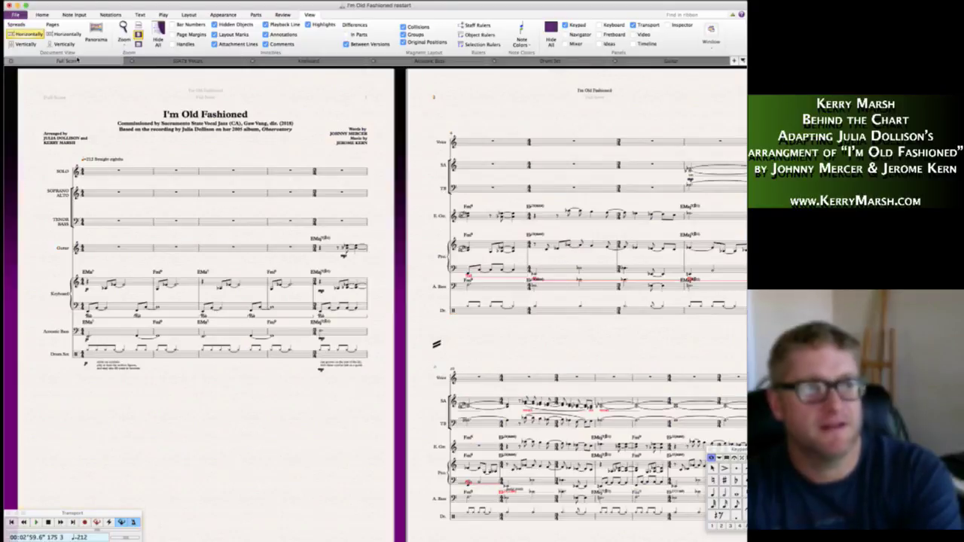
{"action": "left_click", "coordinate": [300, 61]}
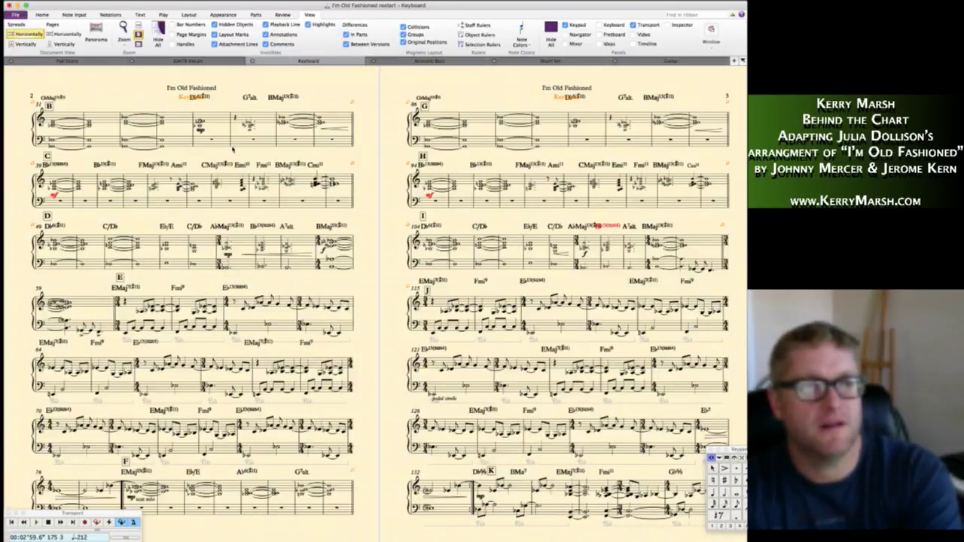
- Return from the Keyboard part to the full score and display it in Panorama view
{"action": "scroll", "coordinate": [232, 149], "scroll_direction": "left", "scroll_amount": 5}
{"action": "left_click", "coordinate": [71, 60]}
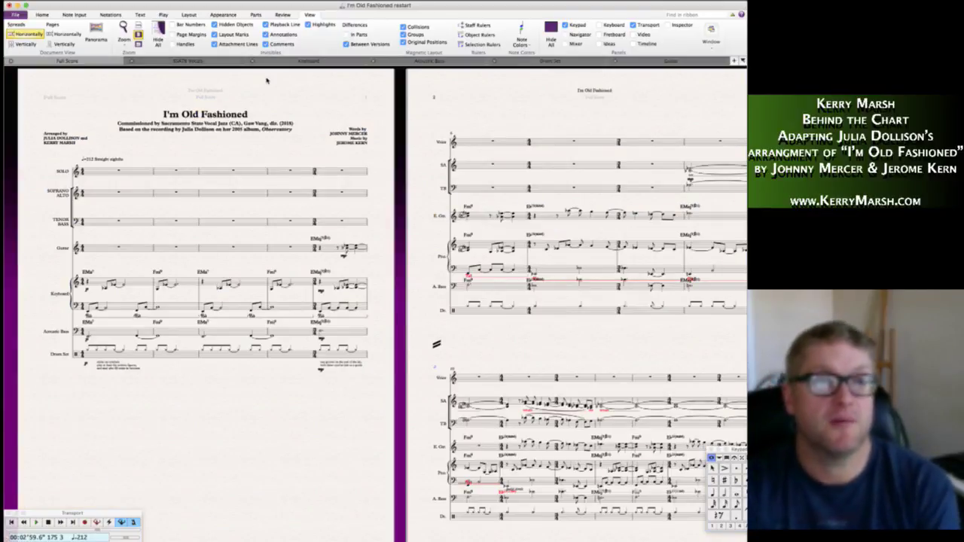
{"action": "left_click", "coordinate": [96, 34]}
{"action": "scroll", "coordinate": [297, 251], "scroll_direction": "down", "scroll_amount": 1}
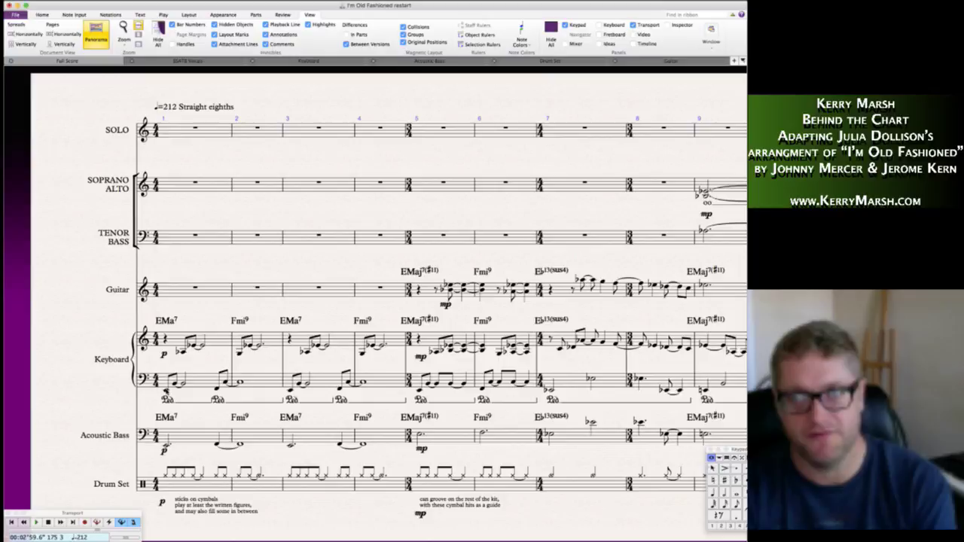
- Play back the opening bars of the full score from the Keyboard's first rest in bar 1, stopping in bar 7
{"action": "left_click", "coordinate": [166, 390]}
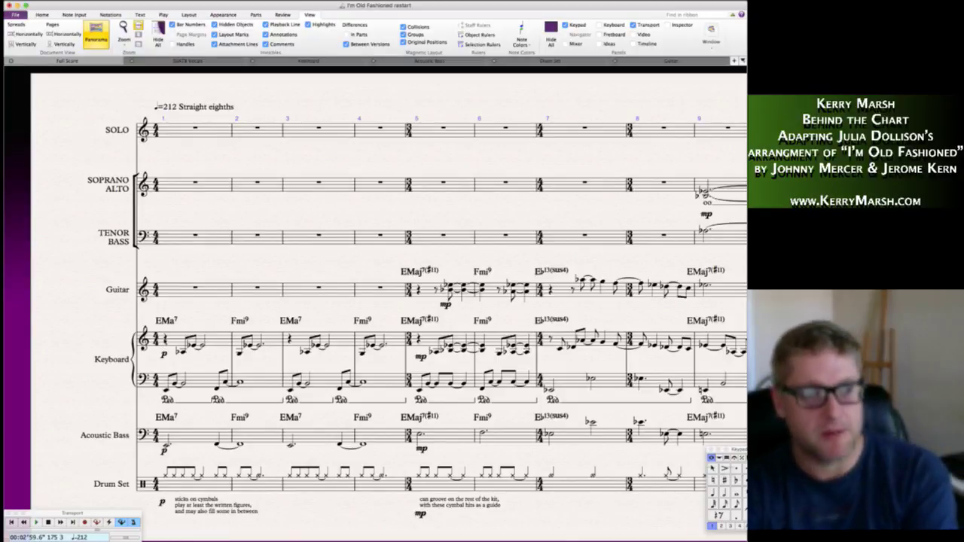
{"action": "left_click", "coordinate": [165, 340]}
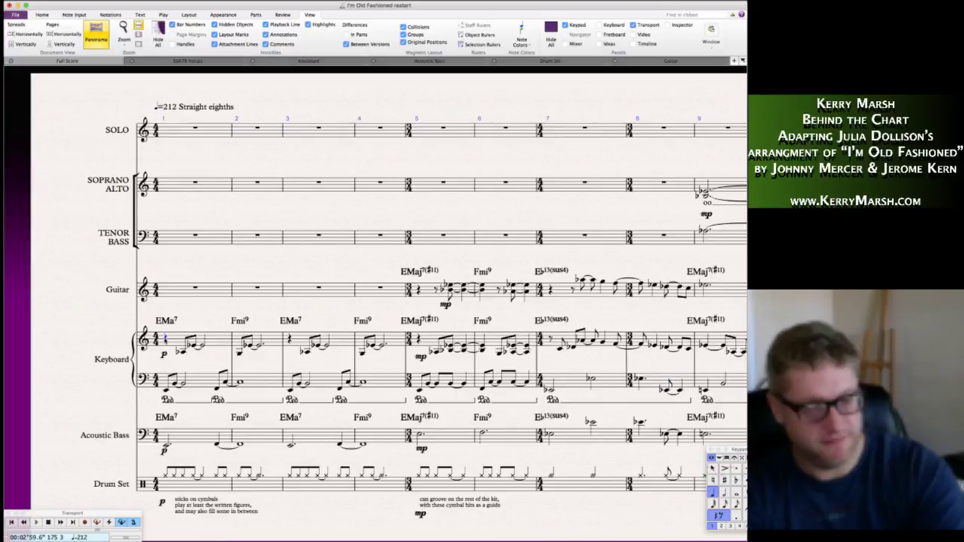
{"action": "key", "text": "space"}
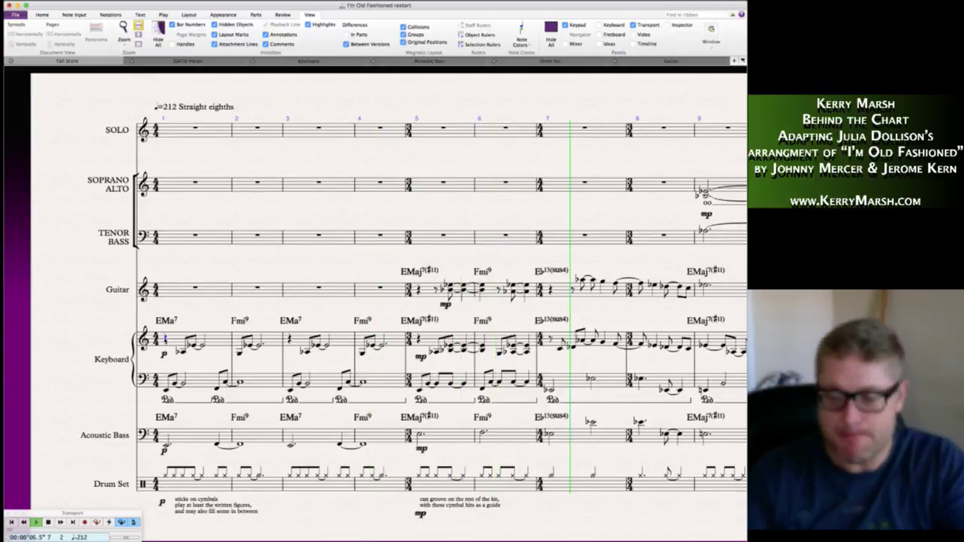
{"action": "key", "text": "space"}
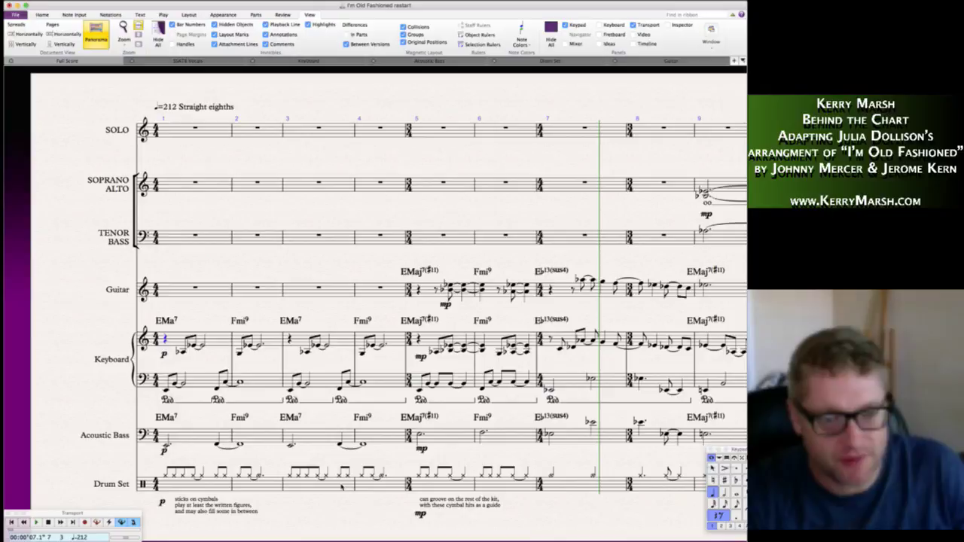
- Select the whole Drum Set staff passage and show its playback properties in the Inspector
{"action": "double_click", "coordinate": [342, 486]}
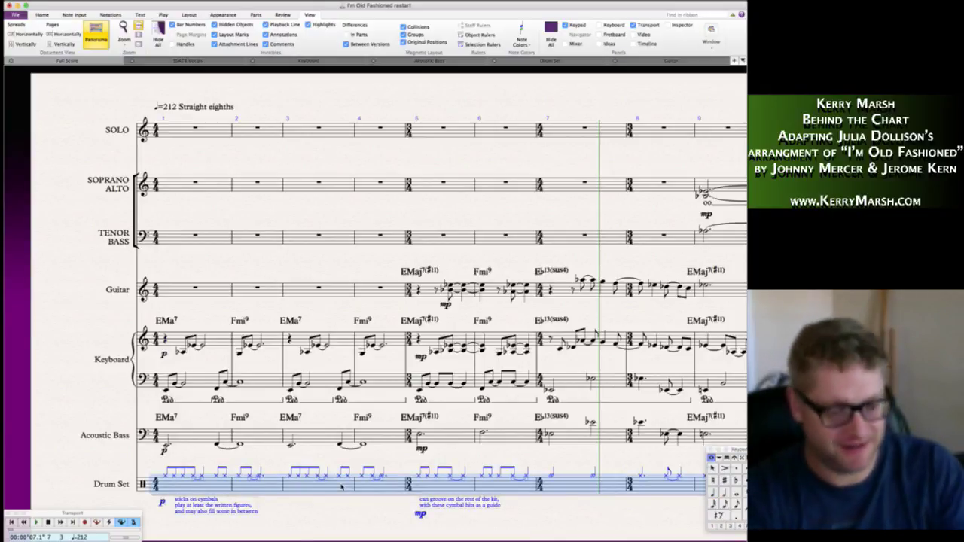
{"action": "key", "text": "super+alt+i"}
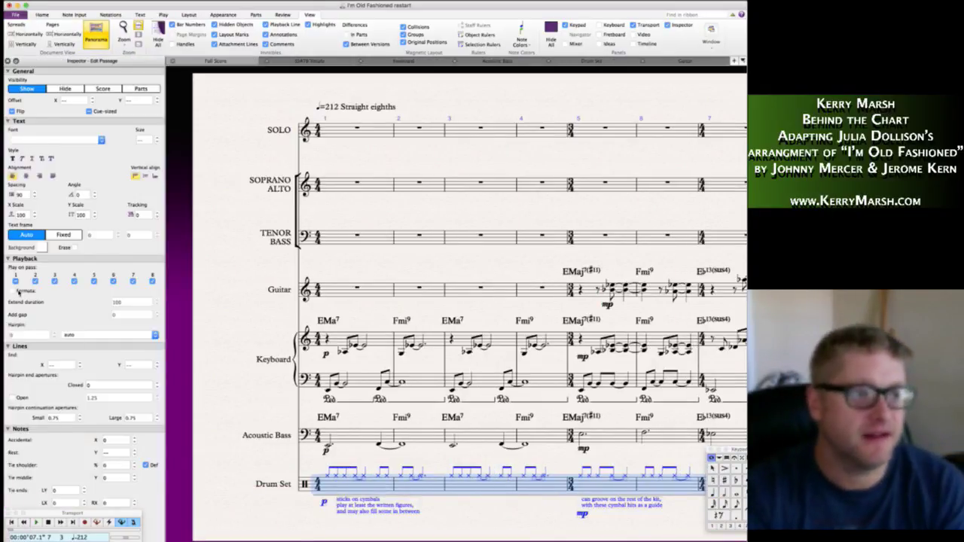
- Play the full score from the first Acoustic Bass note through the final bar, clear the selection and return to bar 1
{"action": "left_click", "coordinate": [195, 279]}
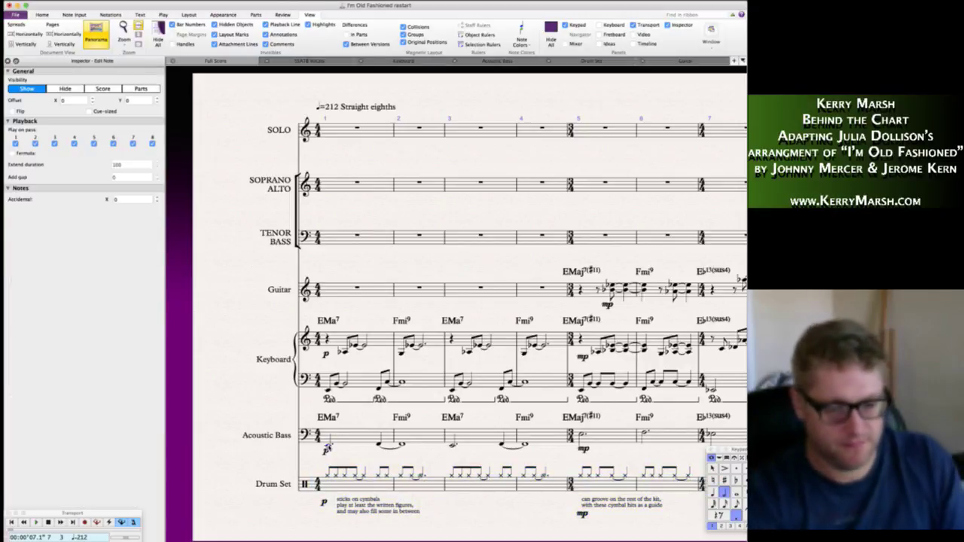
{"action": "key", "text": "space"}
{"action": "key", "text": "super+alt+i"}
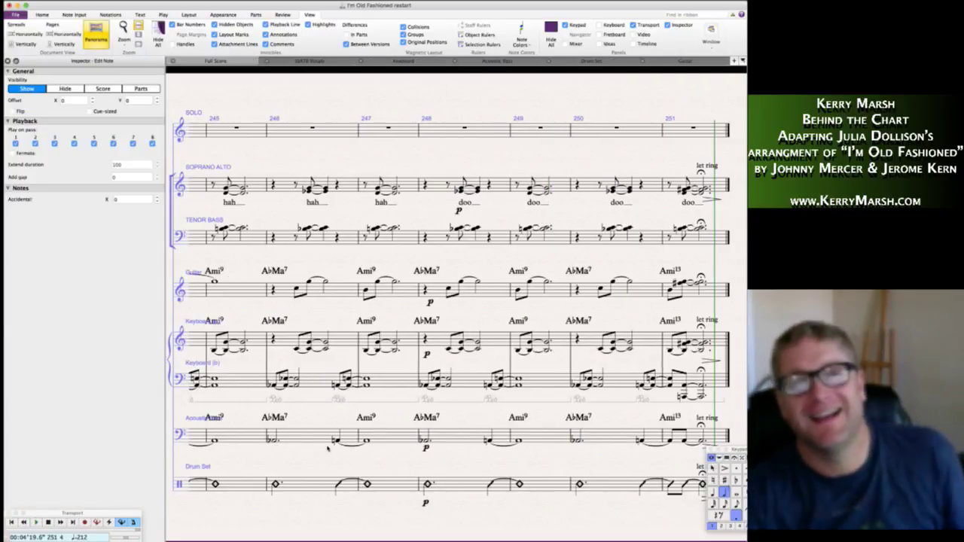
{"action": "key", "text": "Escape"}
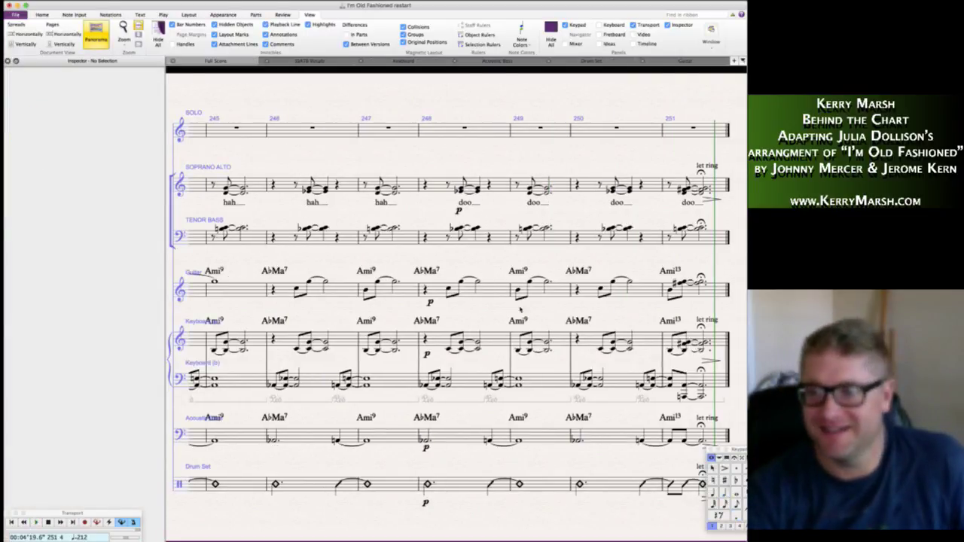
{"action": "scroll", "coordinate": [566, 285], "scroll_direction": "left", "scroll_amount": 20}
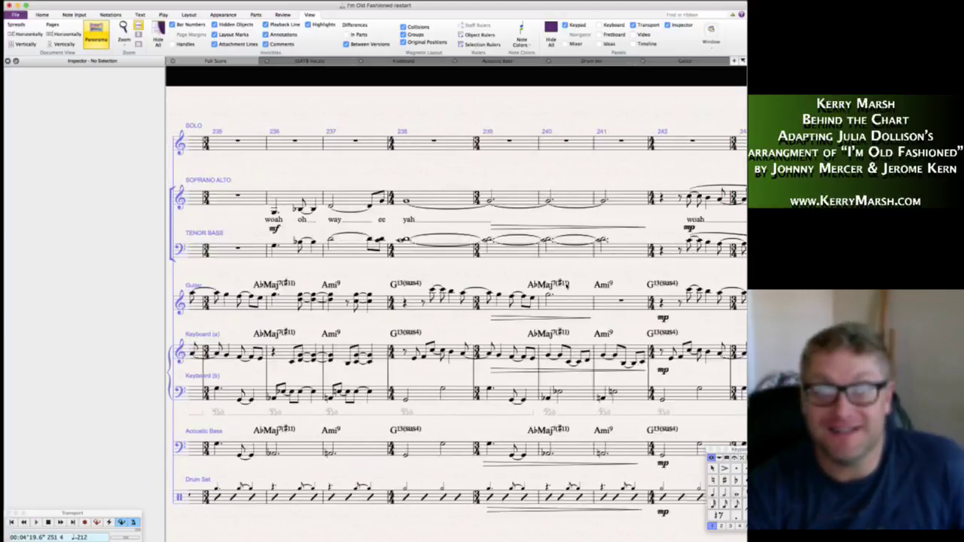
{"action": "scroll", "coordinate": [566, 285], "scroll_direction": "left", "scroll_amount": 6}
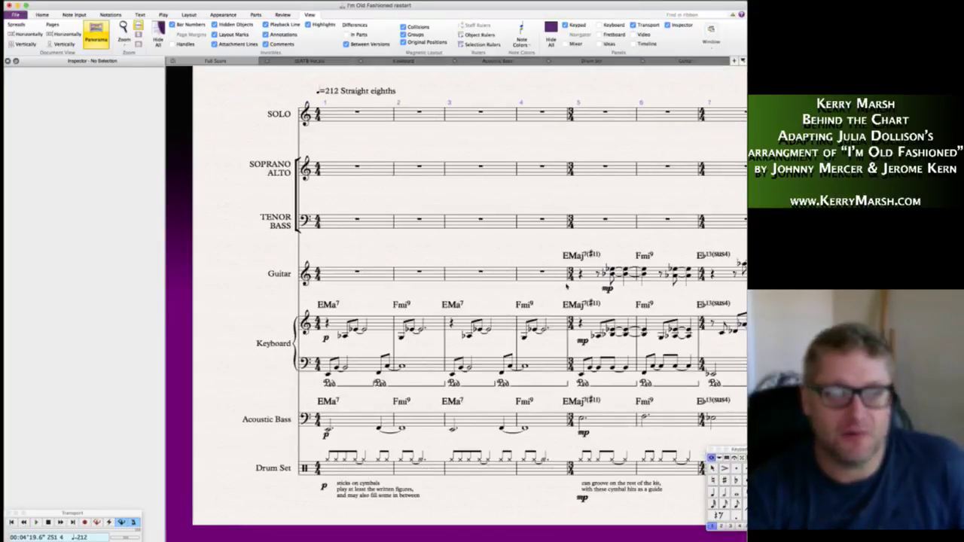